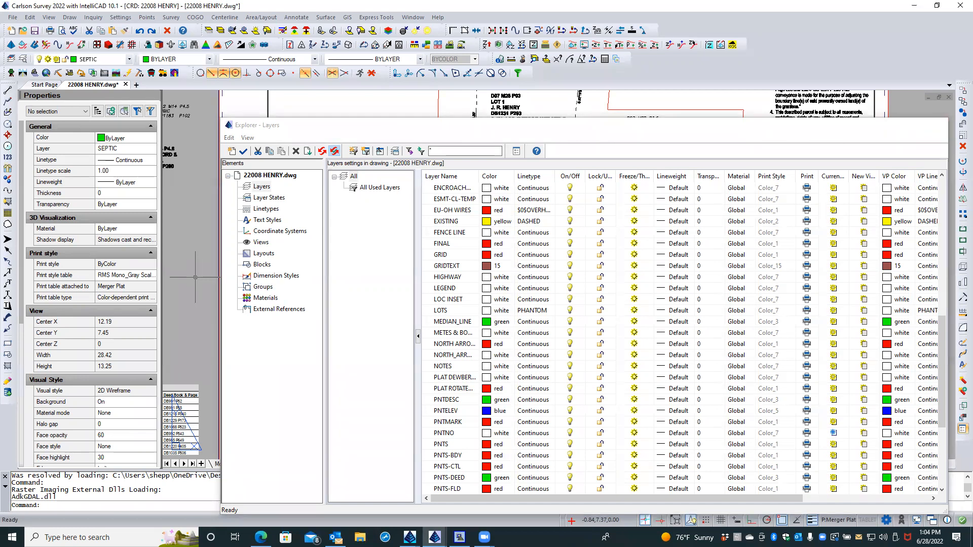
# Step: Activate the Merger Plat viewport, freeze the PNTNO layer in that viewport only, and return to paper space
pyautogui.click(195, 277)
pyautogui.doubleClick(583, 286)
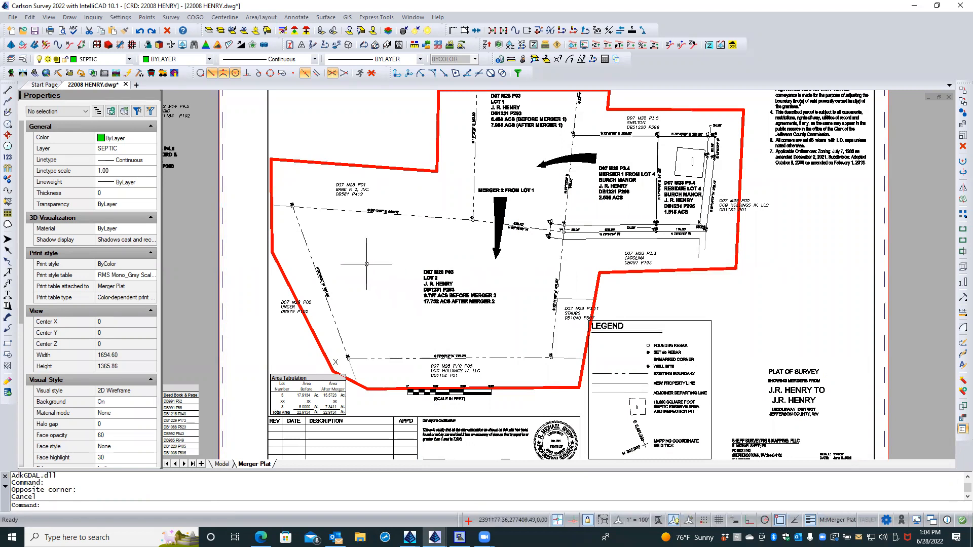
pyautogui.click(23, 59)
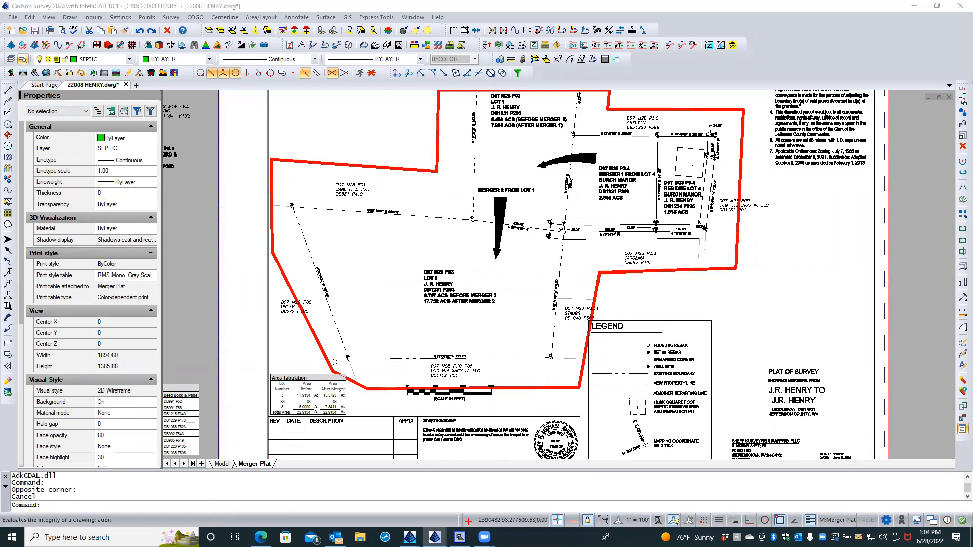
pyautogui.scroll(-8, 452, 390)
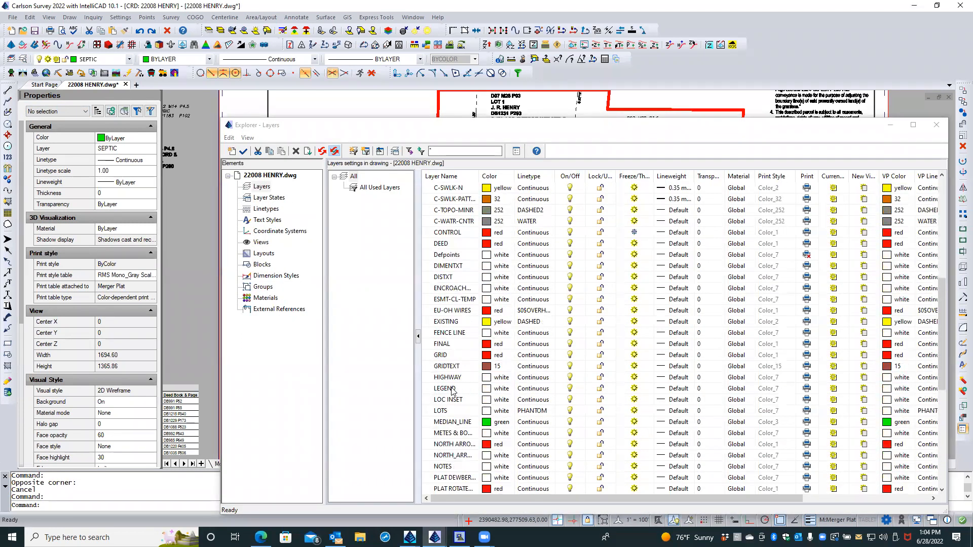
pyautogui.scroll(-1, 453, 391)
pyautogui.scroll(-1, 453, 390)
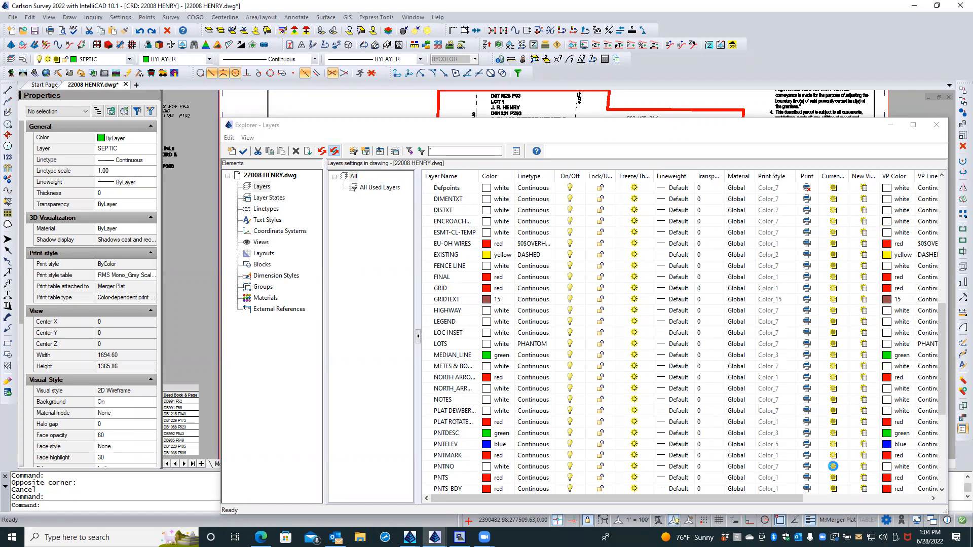
pyautogui.click(833, 467)
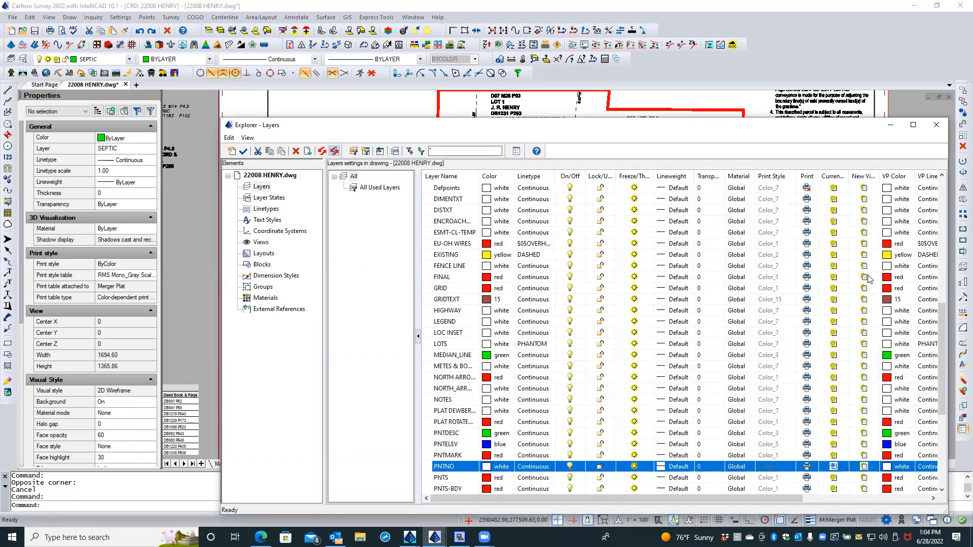
pyautogui.click(937, 126)
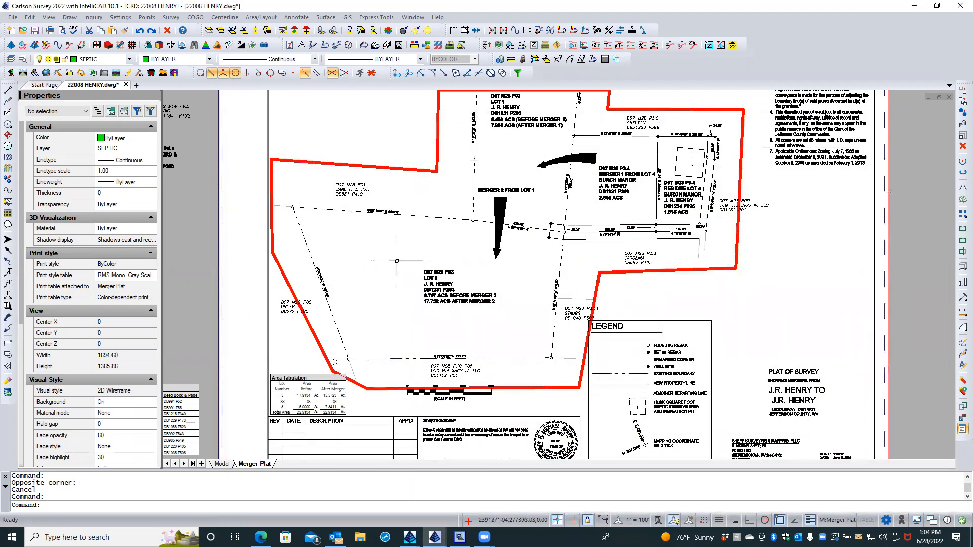
pyautogui.scroll(-3, 356, 243)
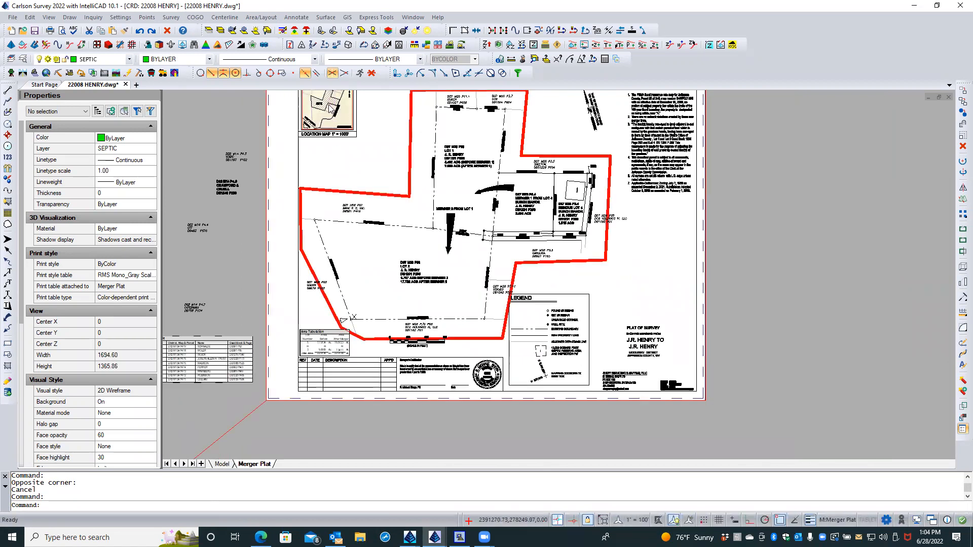
pyautogui.doubleClick(368, 141)
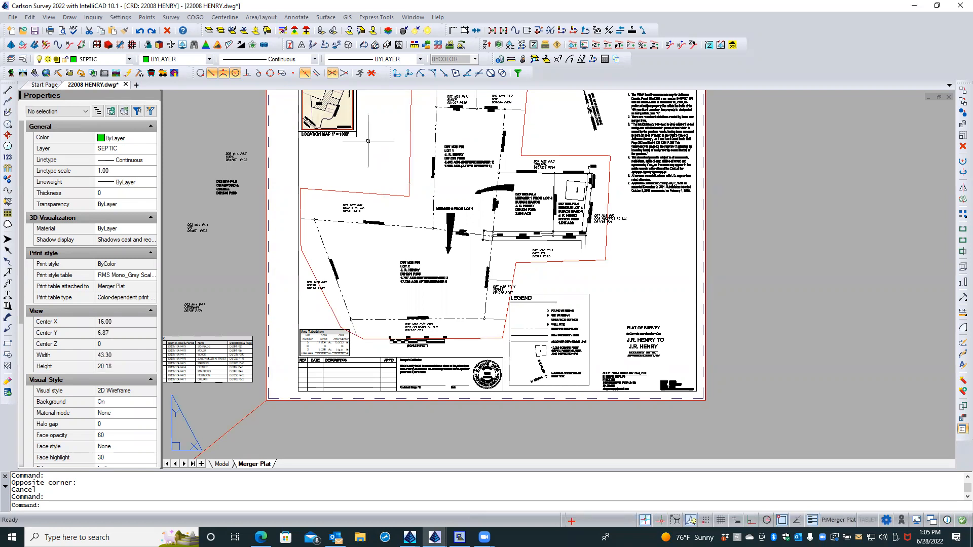
# Step: Check the PNTNO layer's current-viewport freeze setting from paper space
pyautogui.click(24, 59)
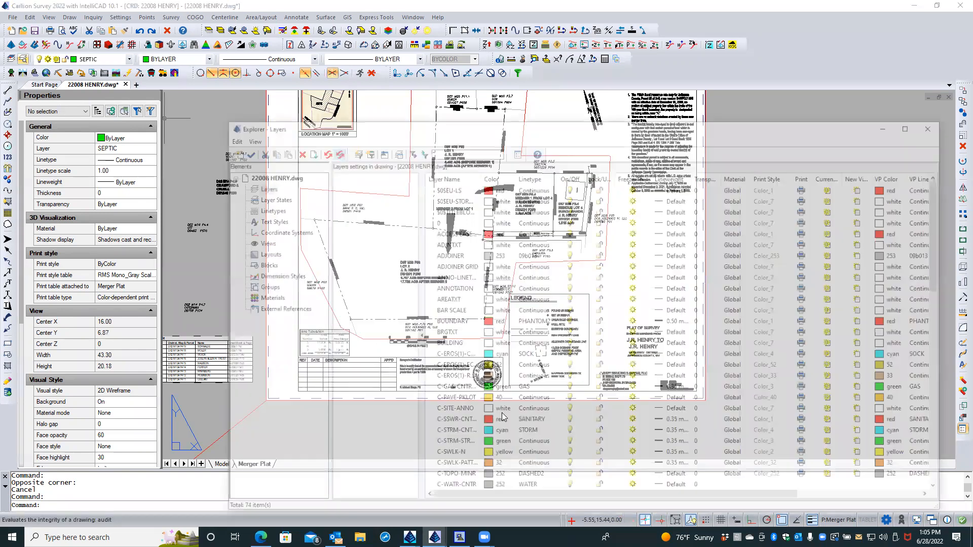
pyautogui.scroll(-9, 476, 313)
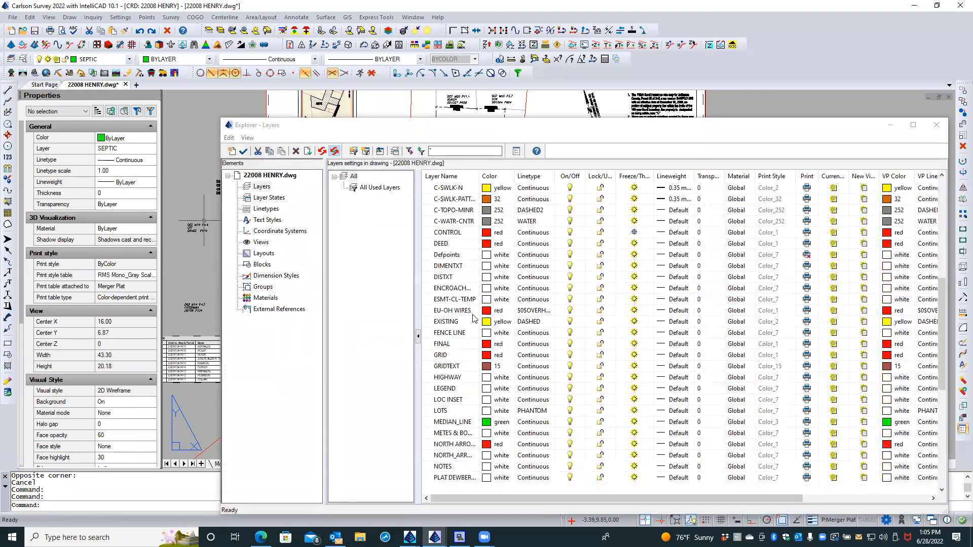
pyautogui.scroll(-1, 473, 318)
pyautogui.scroll(-1, 474, 318)
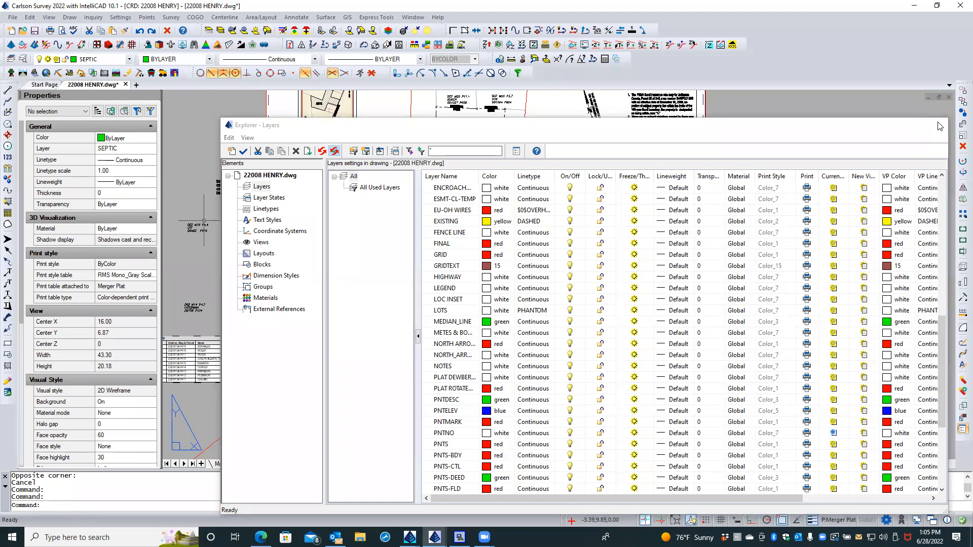
pyautogui.click(938, 126)
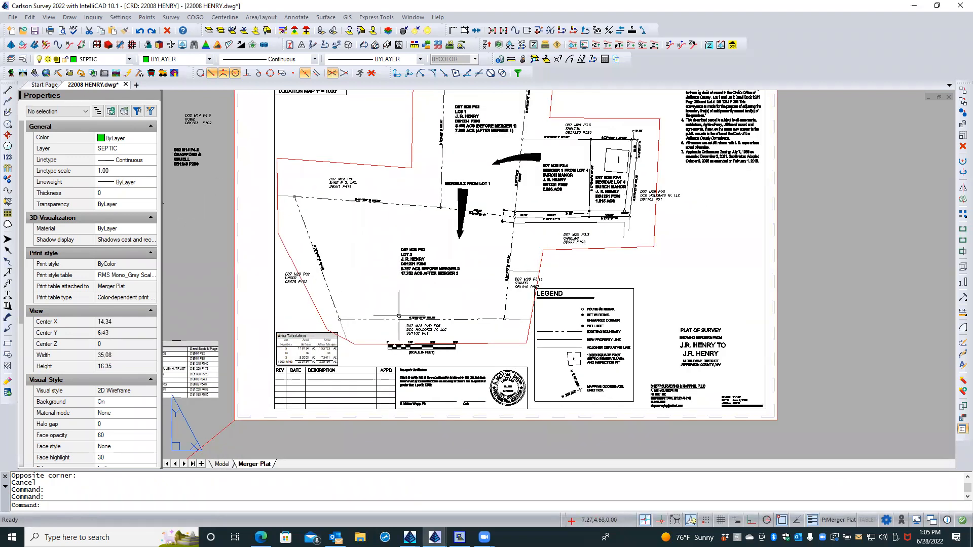
# Step: Compare the survey linework in model space with the annotated Merger Plat layout, ending in model space
pyautogui.click(222, 464)
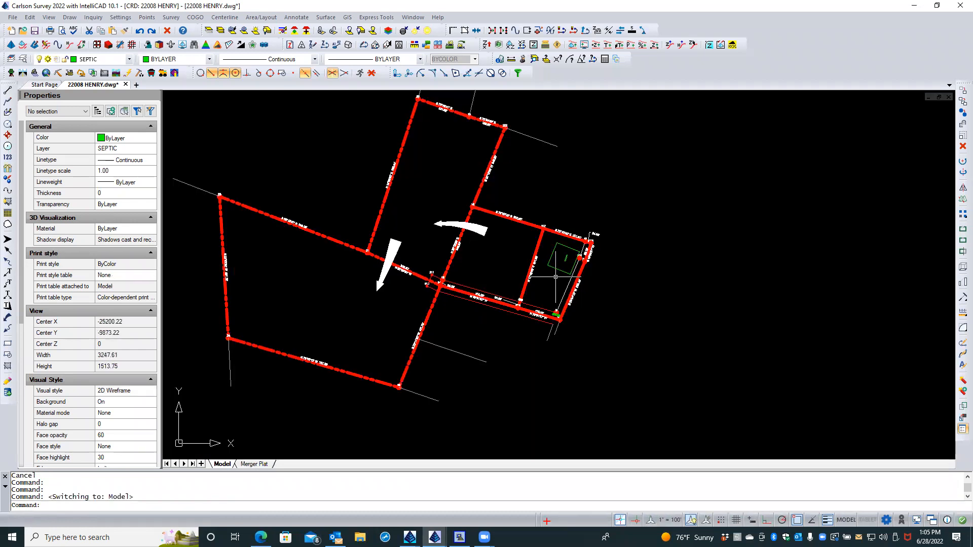
pyautogui.click(248, 464)
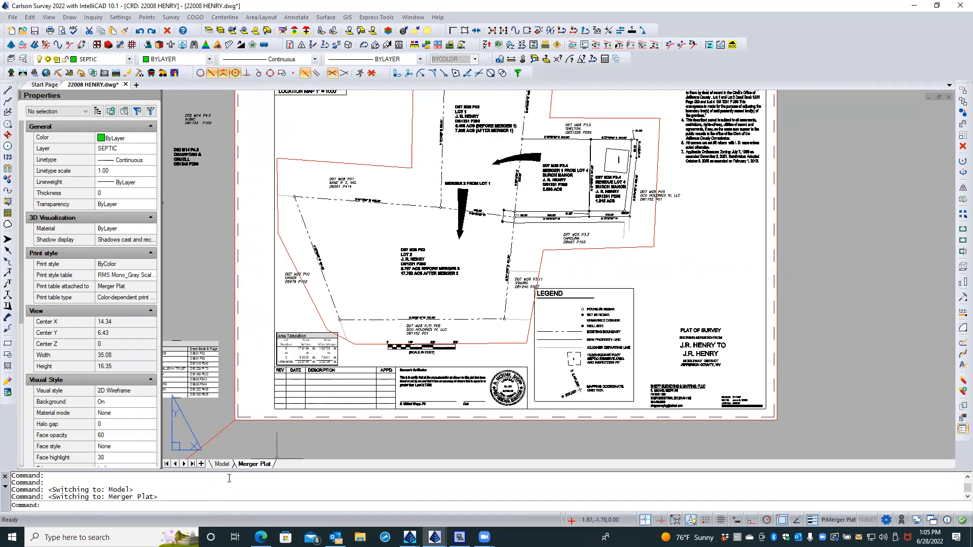
pyautogui.click(222, 464)
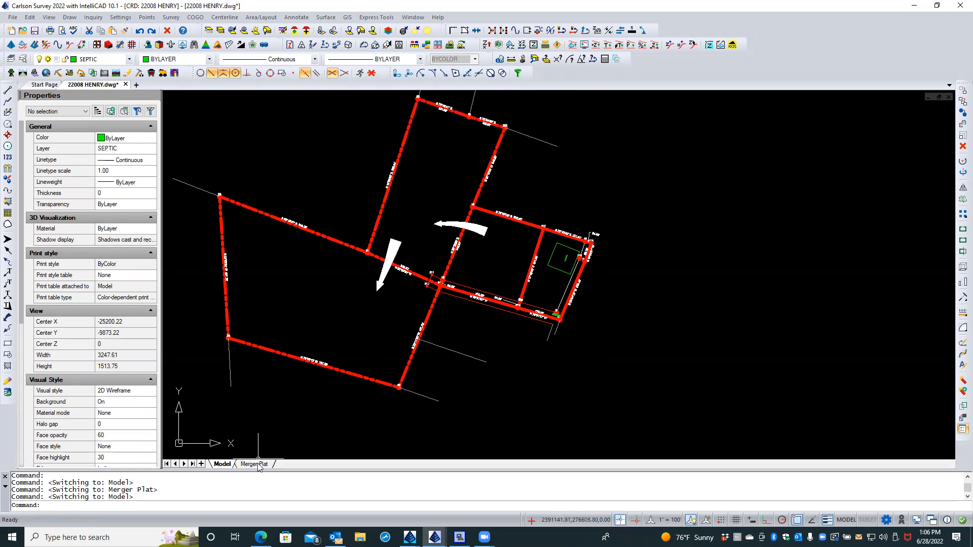
pyautogui.click(257, 464)
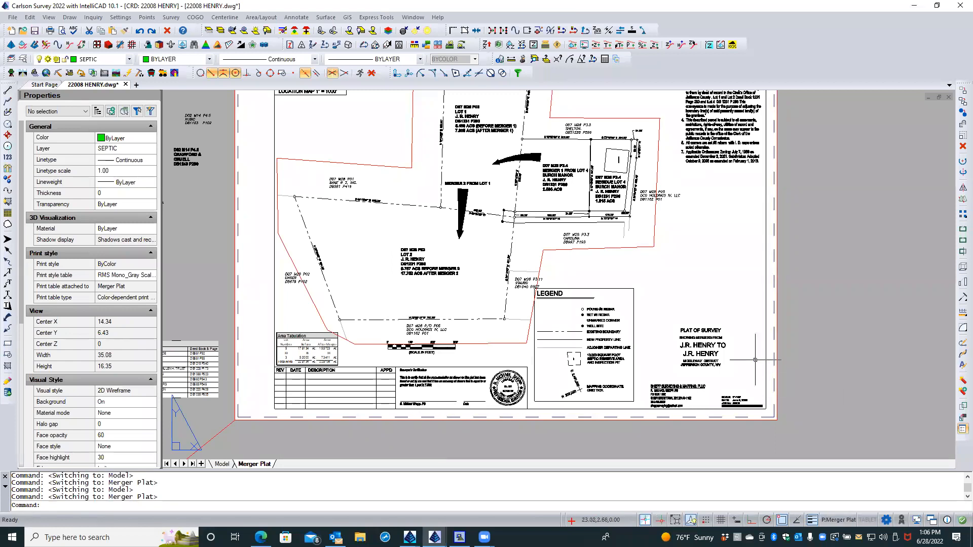
pyautogui.scroll(1, 757, 364)
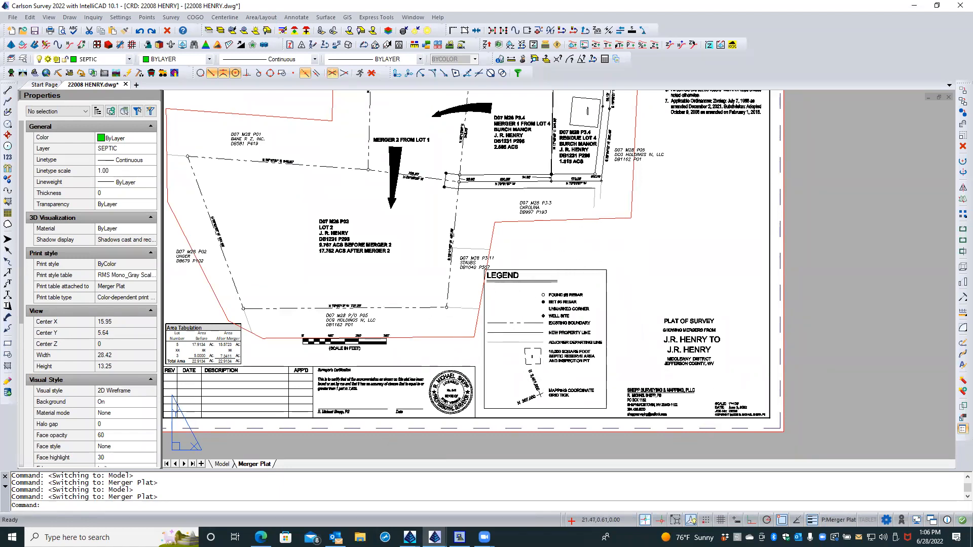
pyautogui.scroll(3, 712, 415)
pyautogui.scroll(-3, 712, 415)
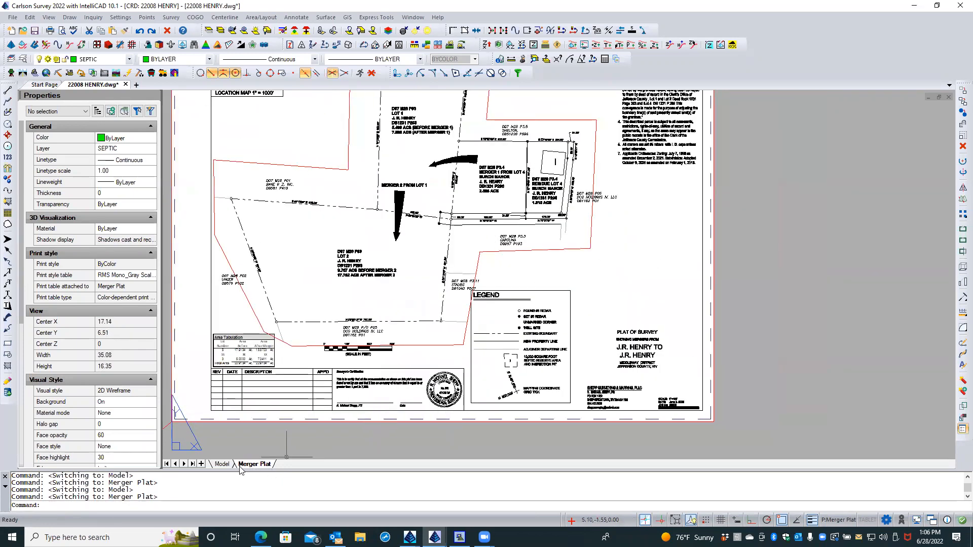
pyautogui.click(221, 464)
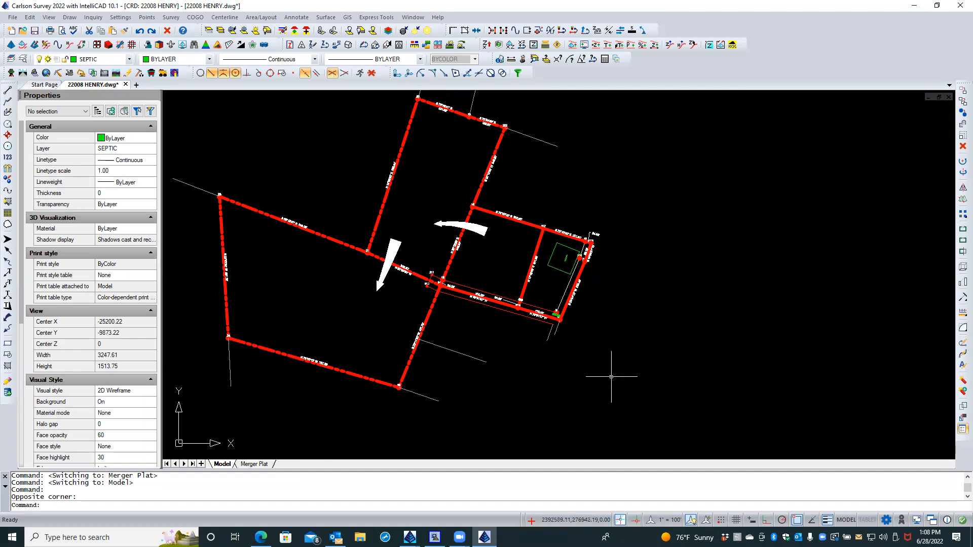
# Step: Review the available annotation scales and the scale and size settings in Drawing Setup
pyautogui.click(677, 521)
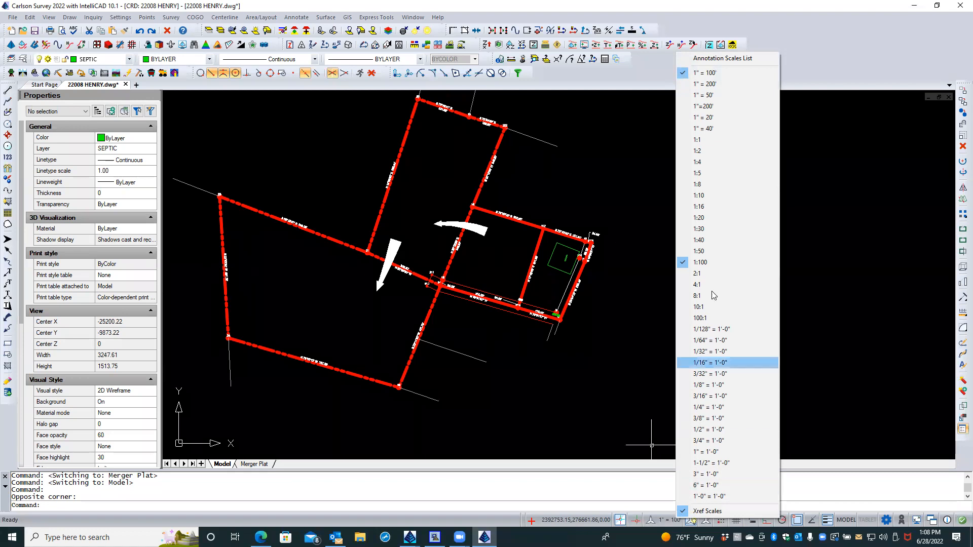
pyautogui.click(621, 178)
pyautogui.click(630, 197)
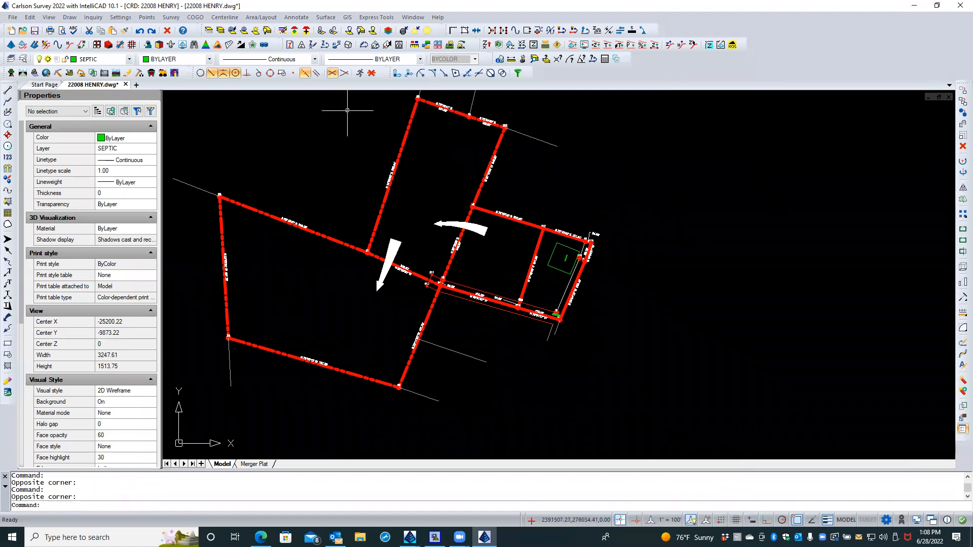
pyautogui.click(127, 19)
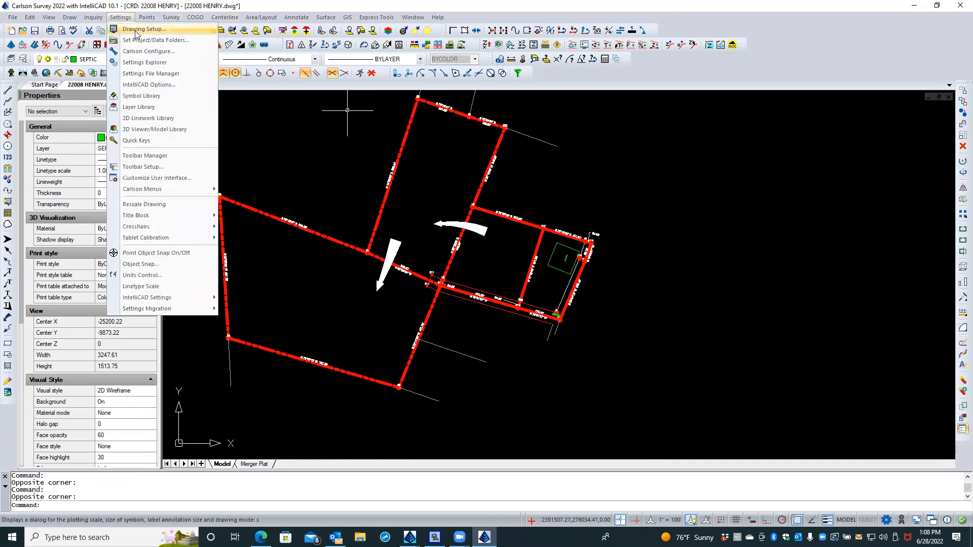
pyautogui.click(137, 32)
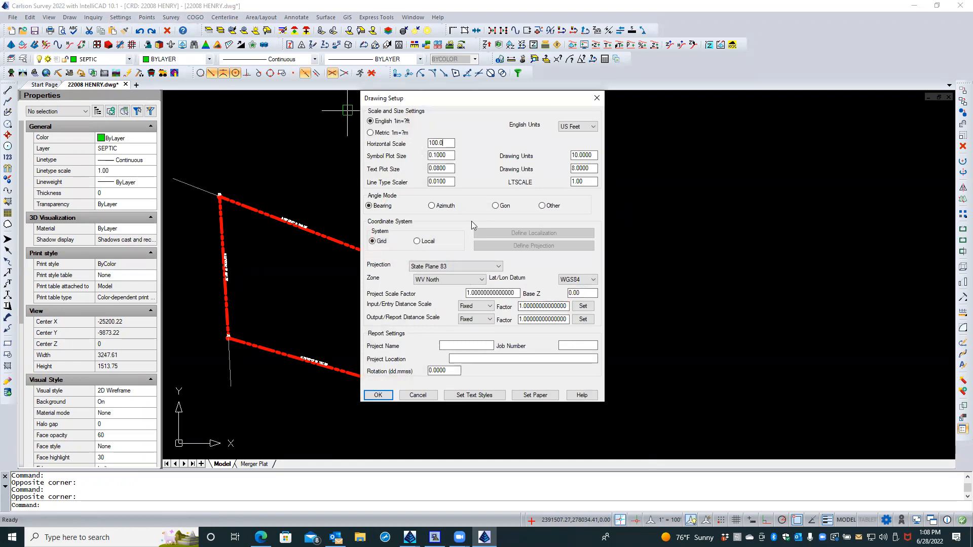
pyautogui.click(423, 395)
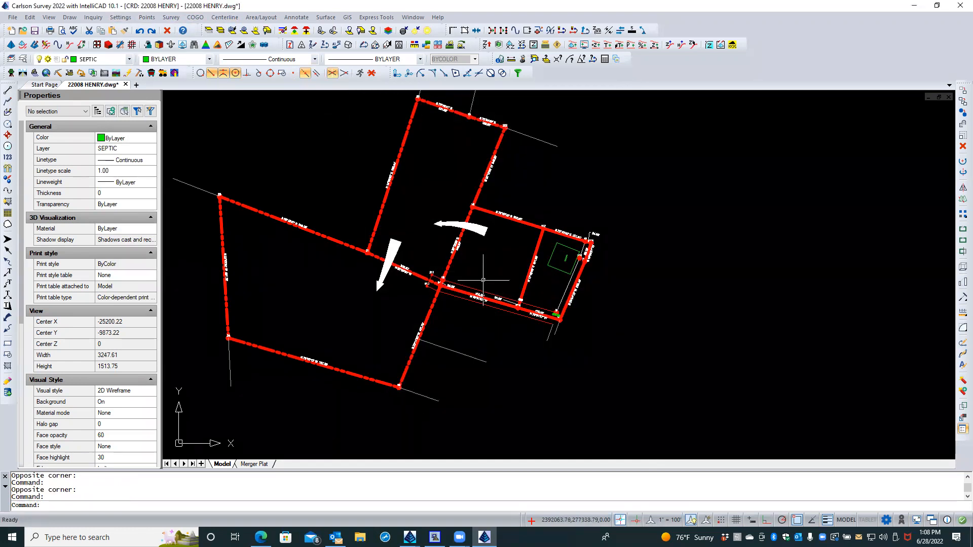
pyautogui.click(509, 226)
pyautogui.click(498, 256)
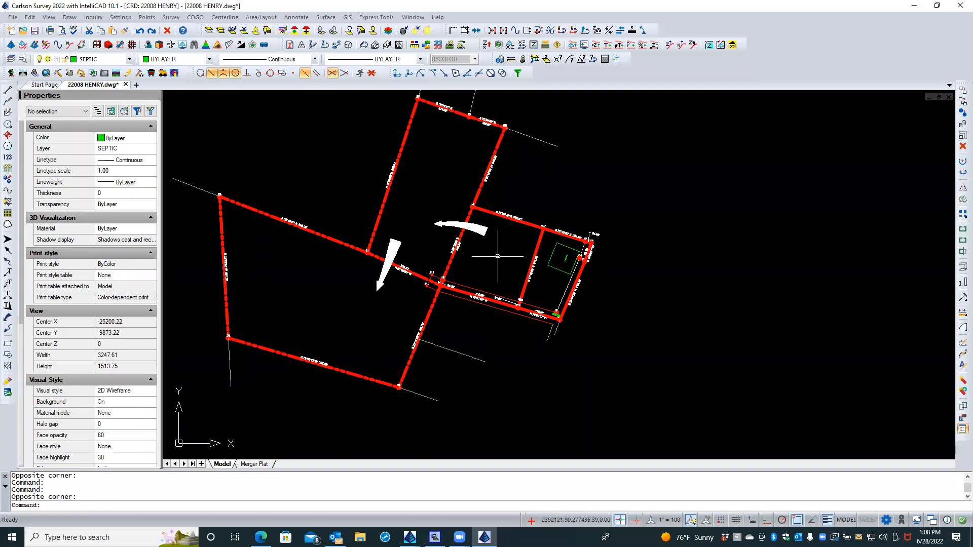
pyautogui.click(511, 262)
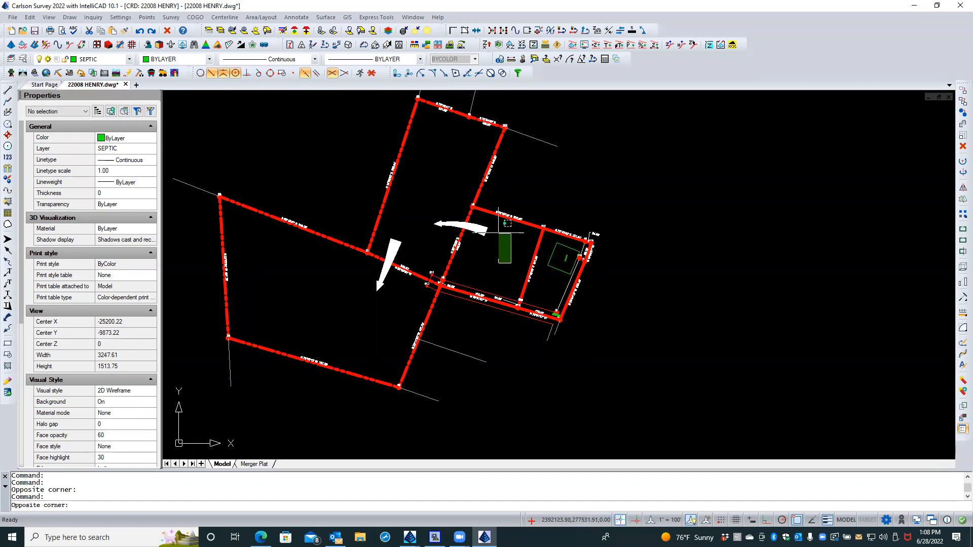
pyautogui.click(499, 233)
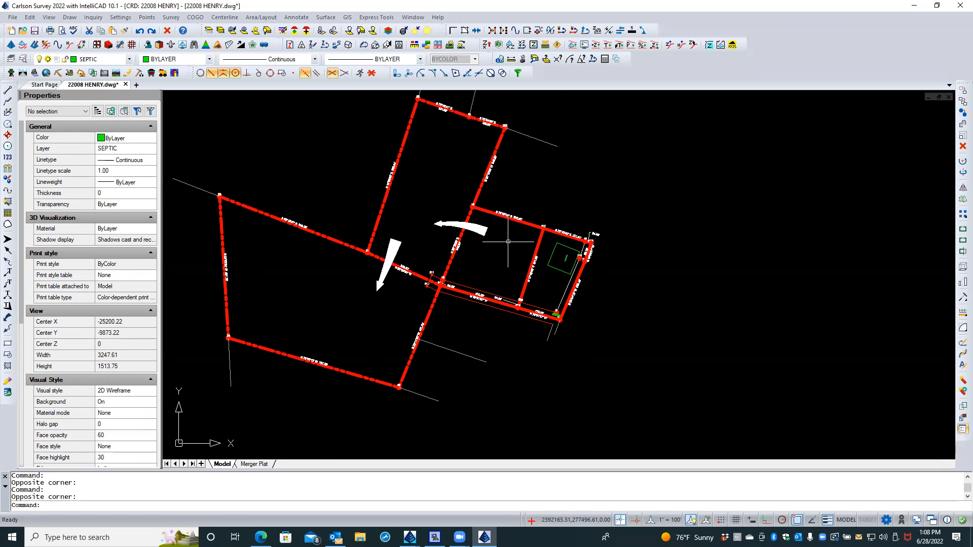
pyautogui.click(421, 197)
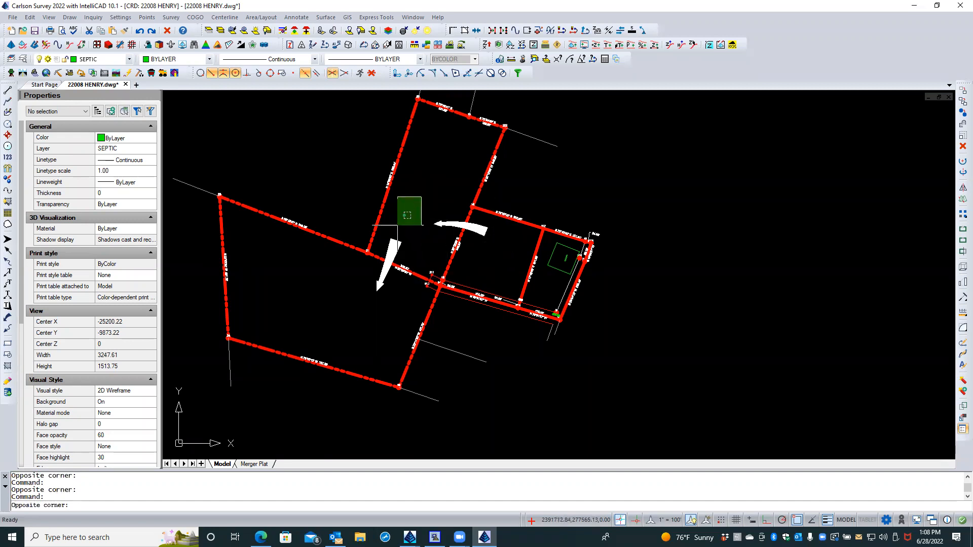
pyautogui.click(403, 223)
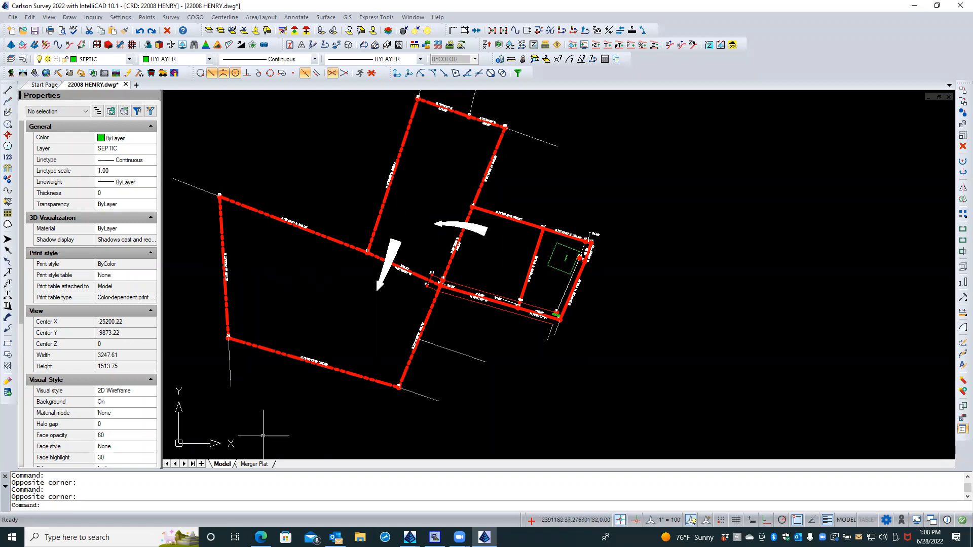
# Step: Open the Merger Plat layout and inspect the properties of the Merger 1, Lot 1 and Lot 2 label texts
pyautogui.click(254, 464)
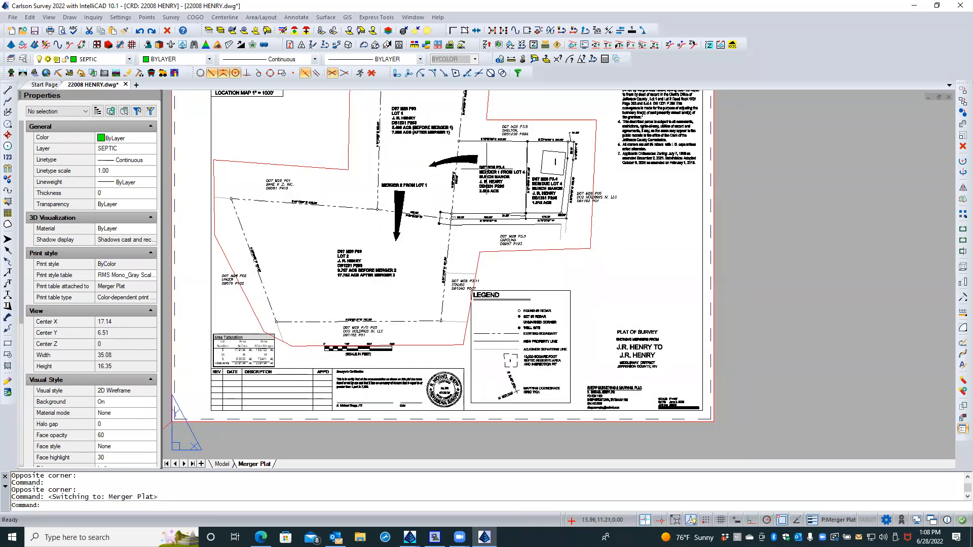
pyautogui.click(489, 175)
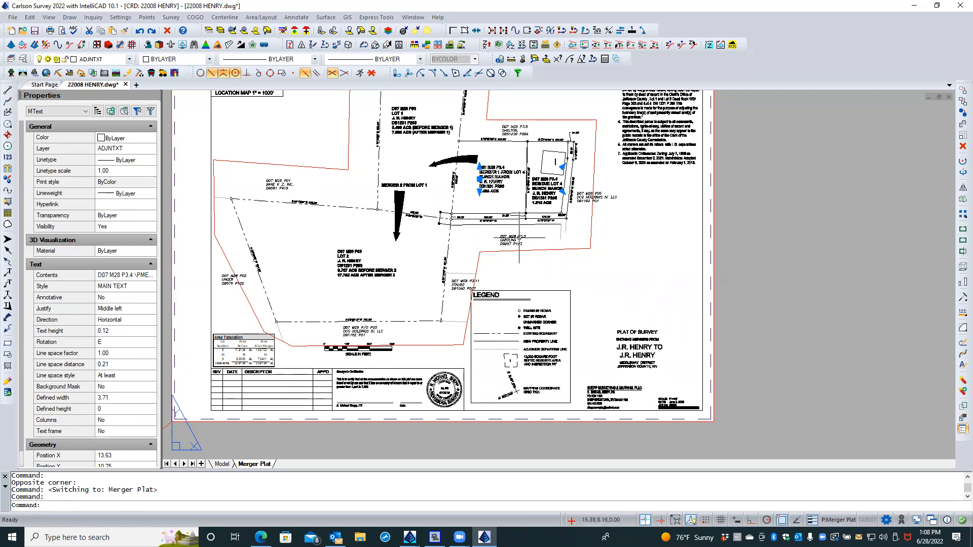
pyautogui.click(416, 133)
pyautogui.click(365, 264)
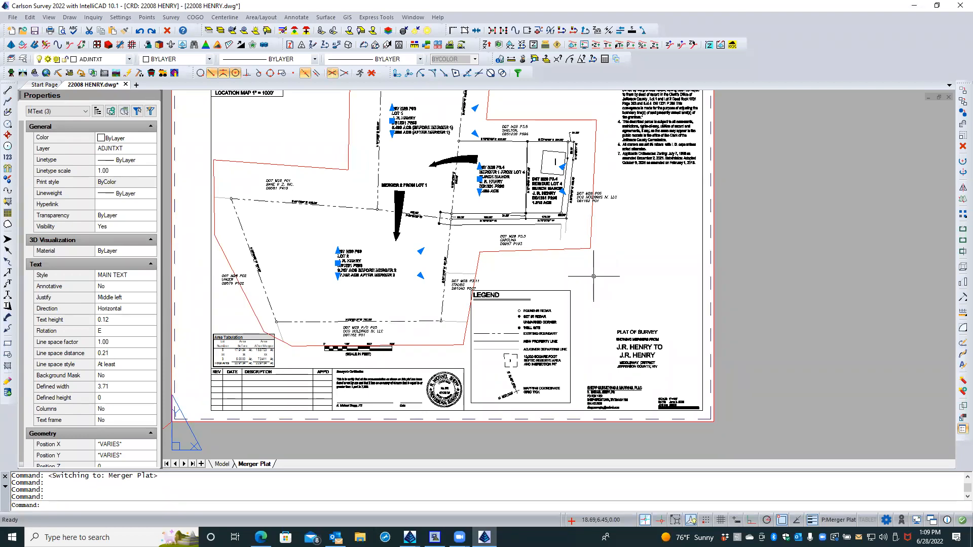
pyautogui.press('Escape')
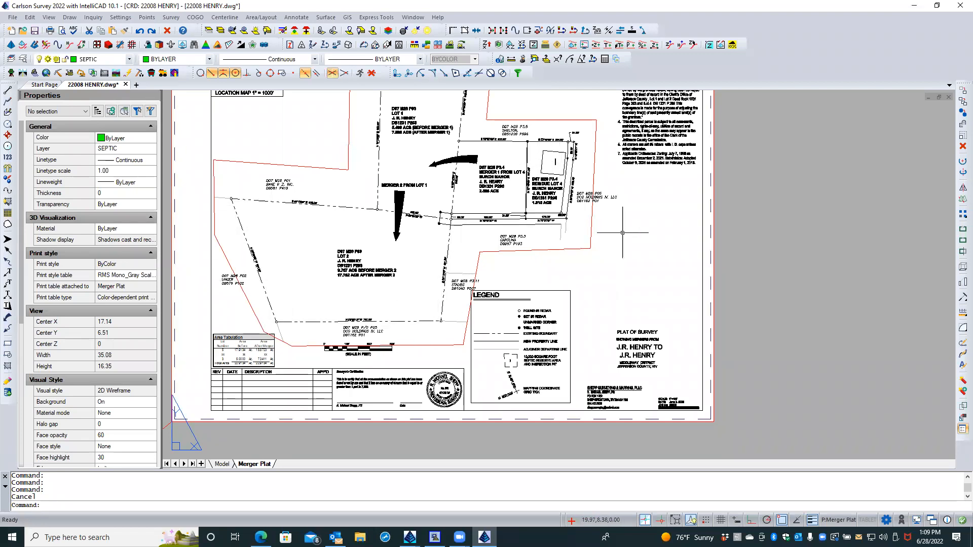
pyautogui.scroll(-2, 598, 280)
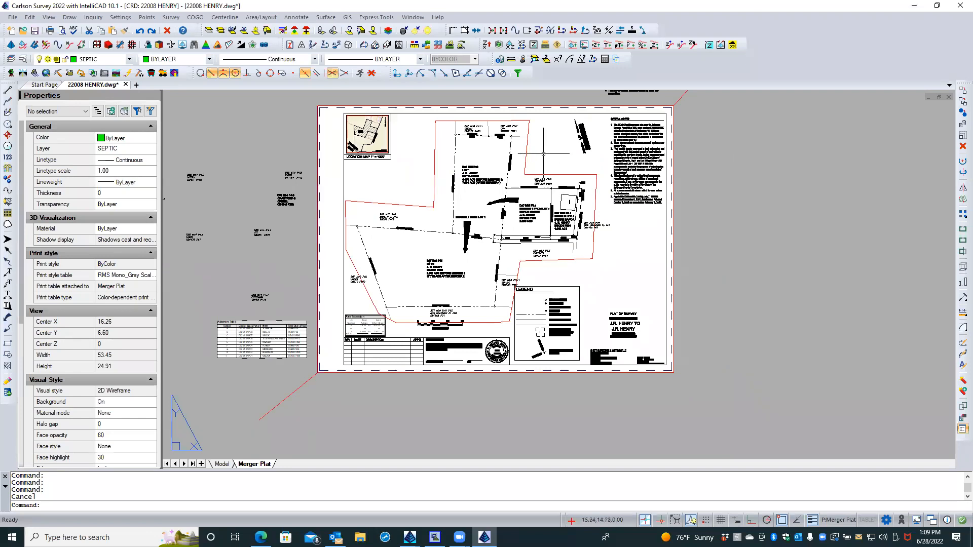
pyautogui.scroll(2, 542, 149)
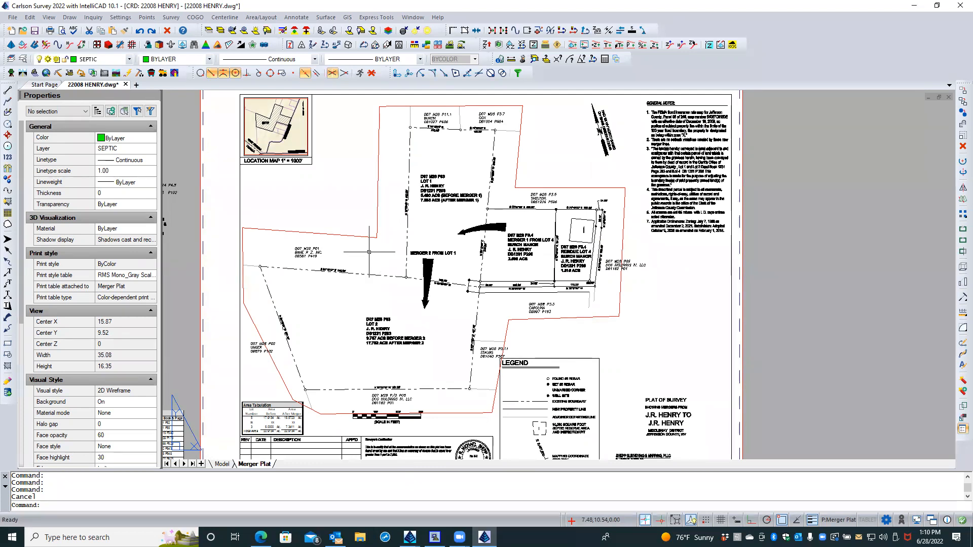
# Step: Move the Merger 1 from Lot 4 label text up so it starts right beside the curved arrow's tail
pyautogui.scroll(3, 339, 271)
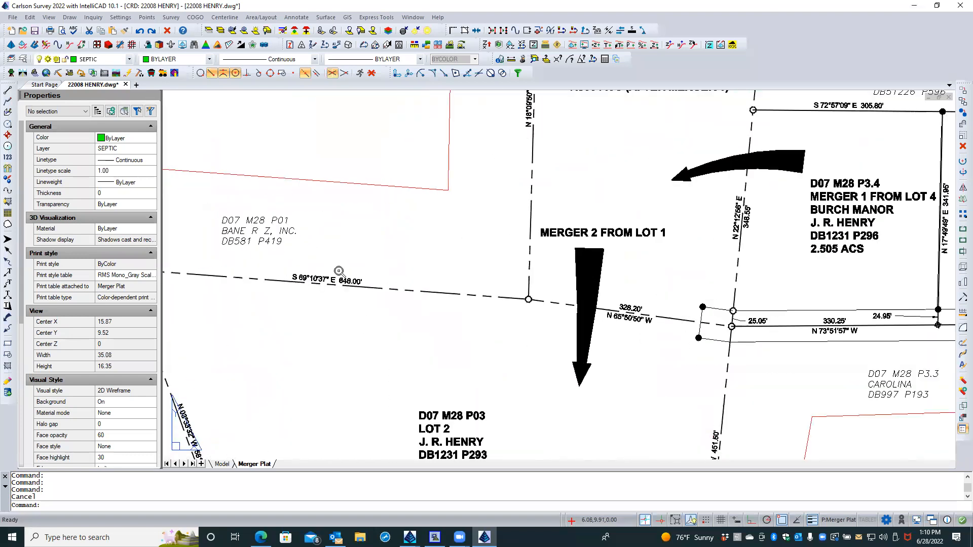
pyautogui.scroll(1, 339, 271)
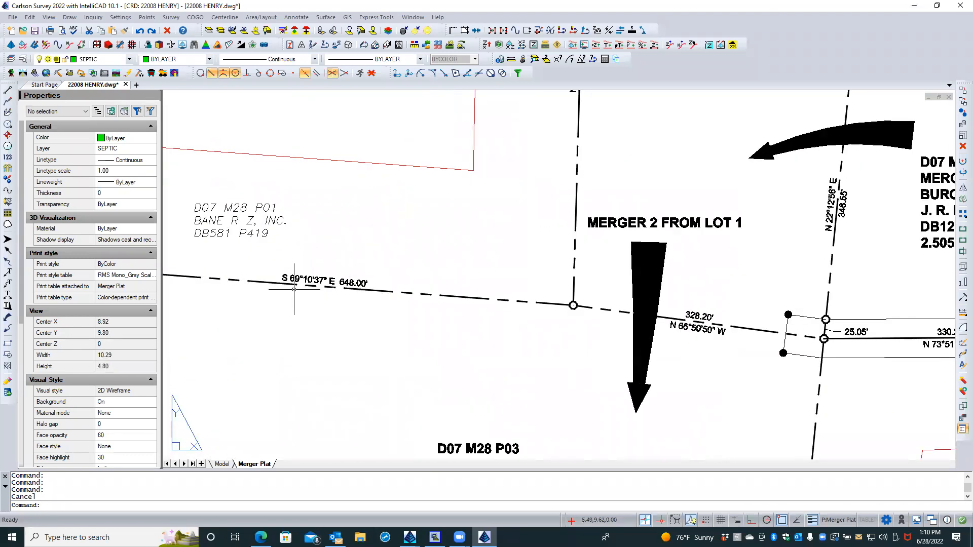
pyautogui.scroll(-3, 227, 295)
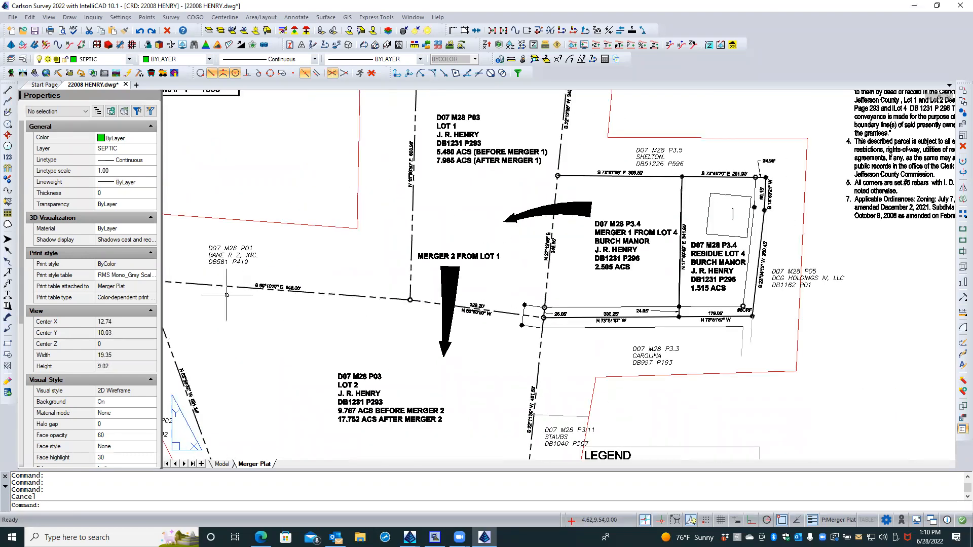
pyautogui.scroll(3, 615, 221)
pyautogui.click(615, 221)
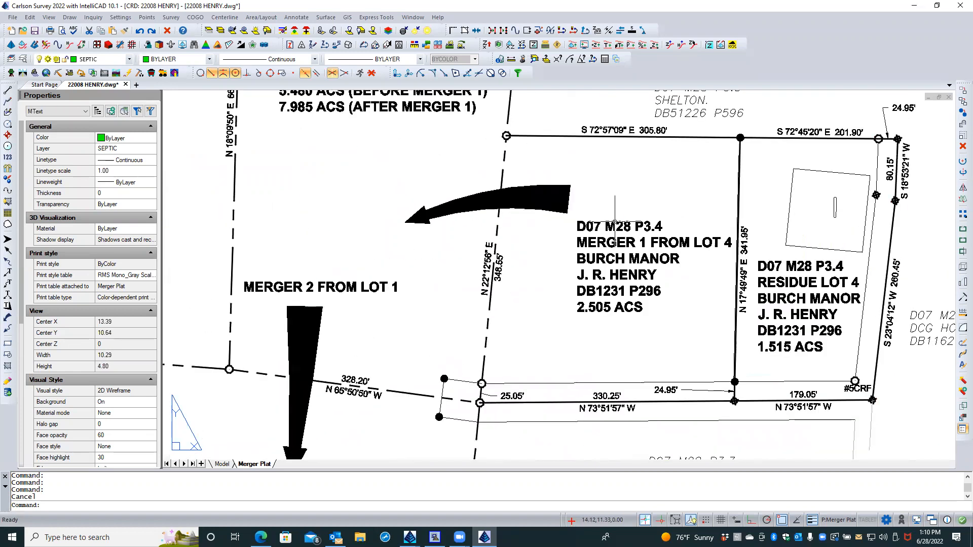
pyautogui.click(577, 266)
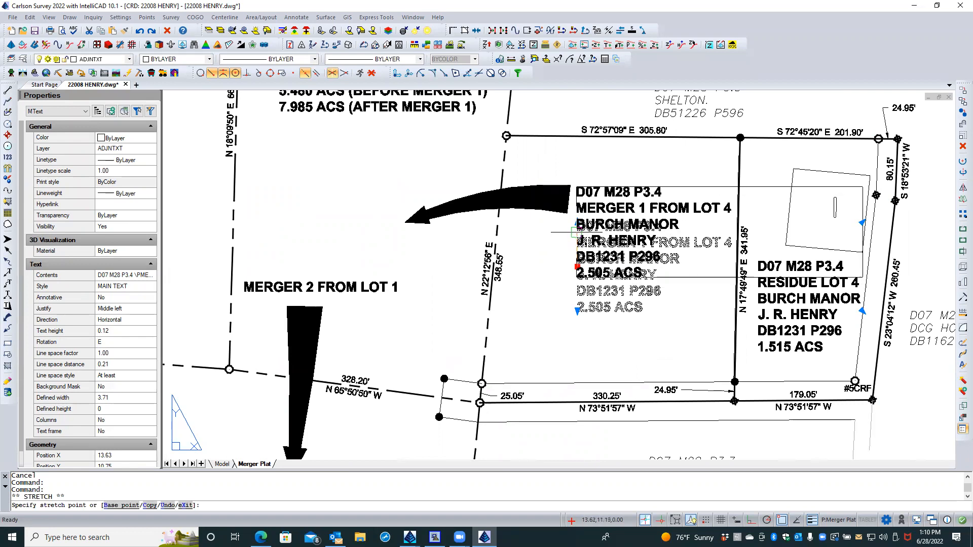
pyautogui.click(576, 230)
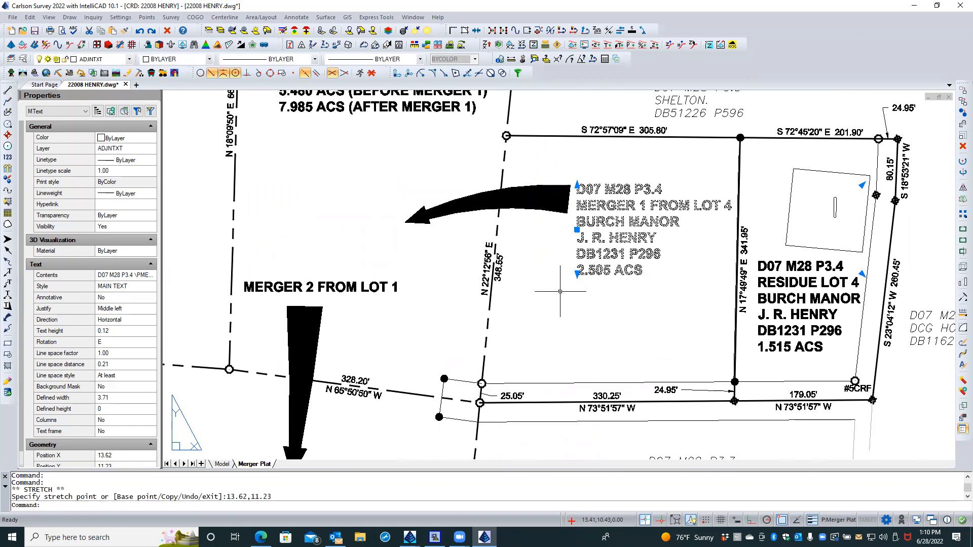
pyautogui.click(447, 213)
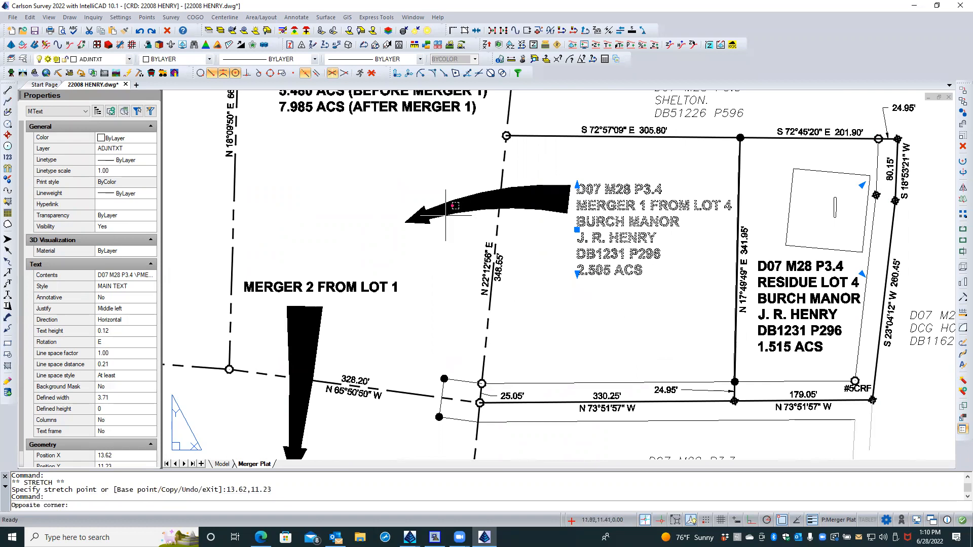
pyautogui.press('Escape')
pyautogui.press('Escape')
# Step: Activate model space through the plat viewport and select the curved Merger 1 arrow polyline
pyautogui.click(438, 216)
pyautogui.click(403, 206)
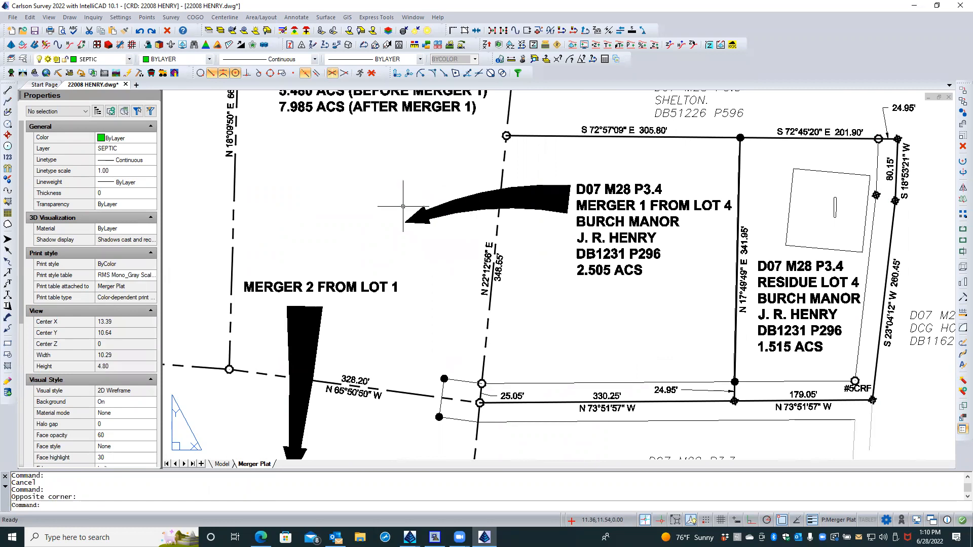
pyautogui.doubleClick(429, 228)
pyautogui.click(445, 223)
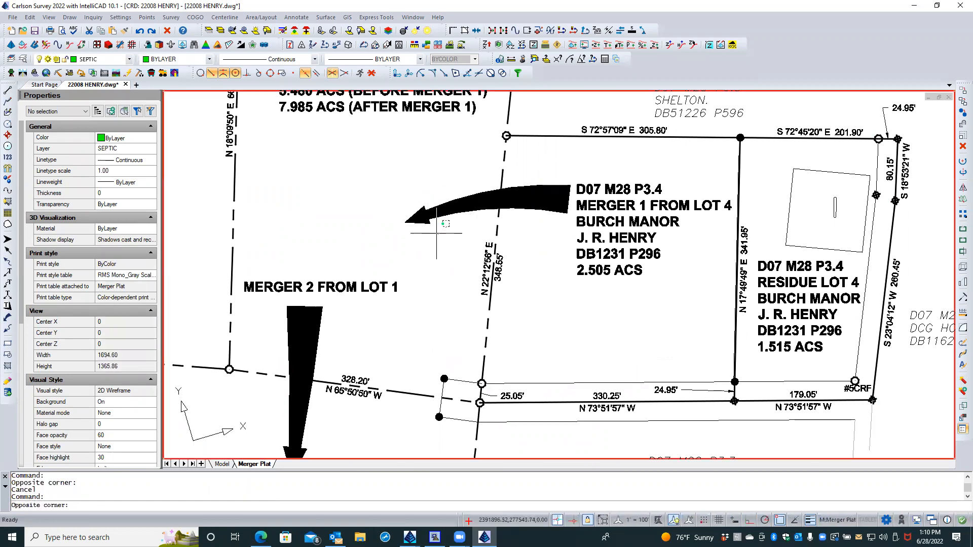
pyautogui.click(409, 217)
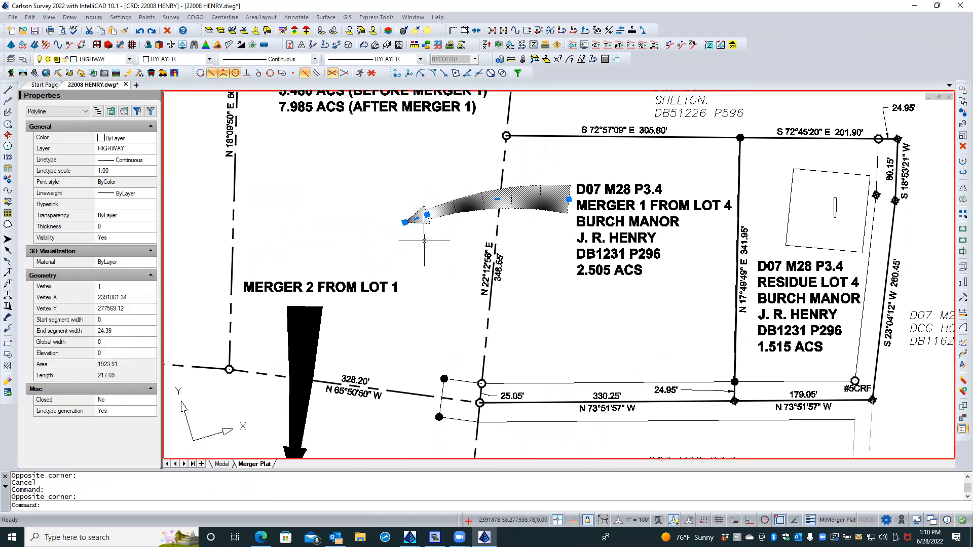
# Step: Try stretching the curved Merger 1 arrow's tip slightly downward, and undo the grip edit
pyautogui.click(405, 222)
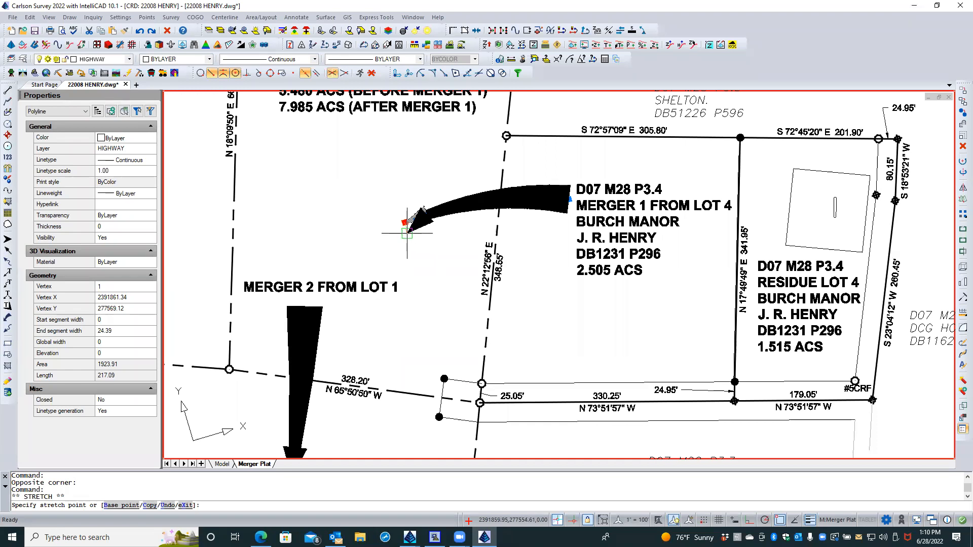
pyautogui.click(403, 232)
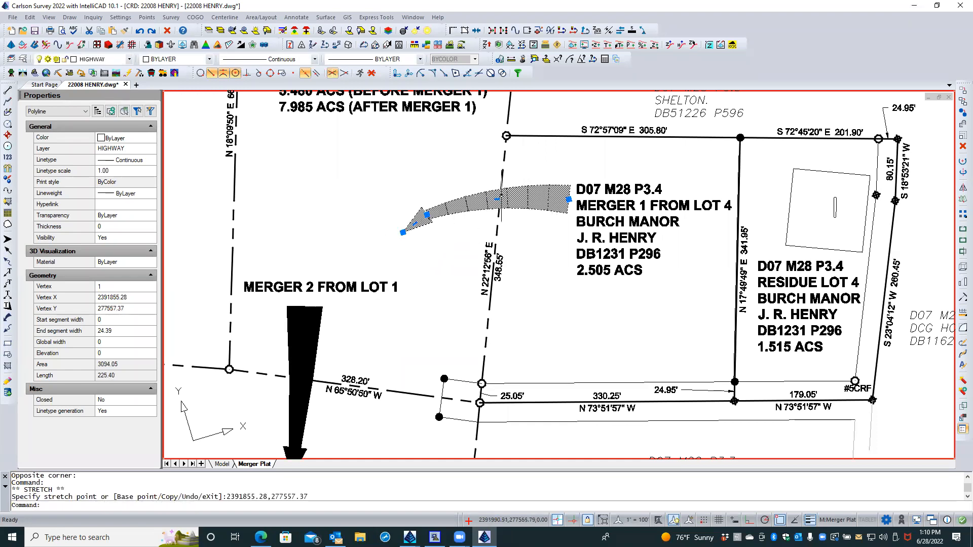
pyautogui.click(497, 199)
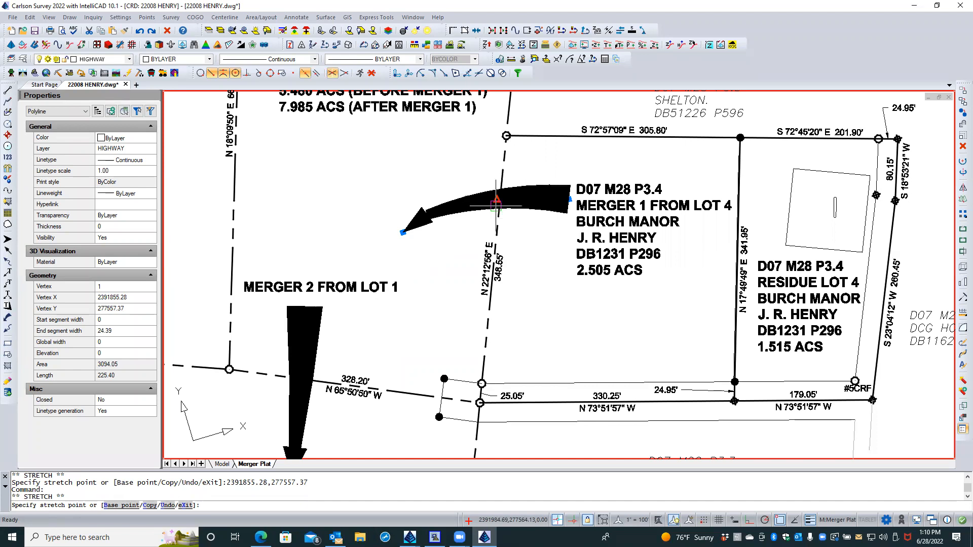
pyautogui.press('Escape')
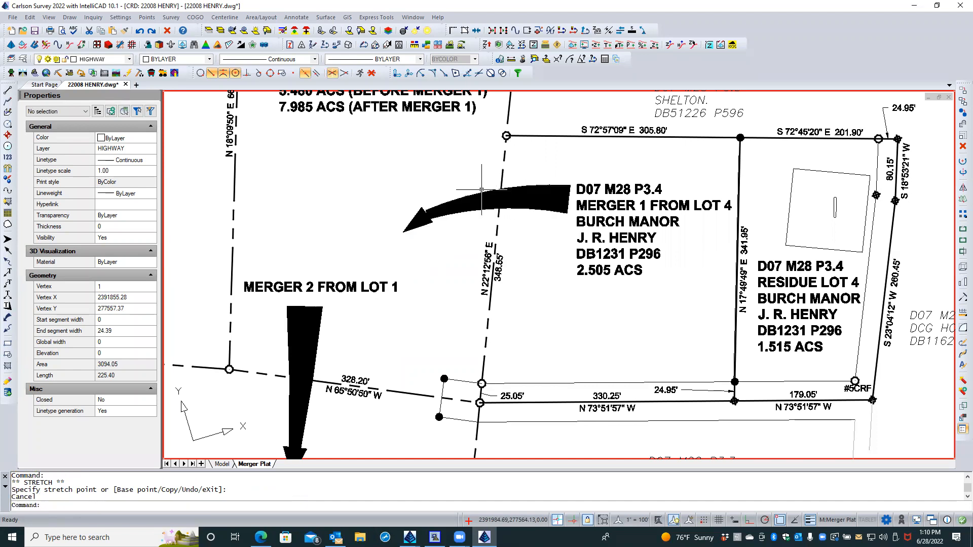
pyautogui.write('u')
pyautogui.press('Return')
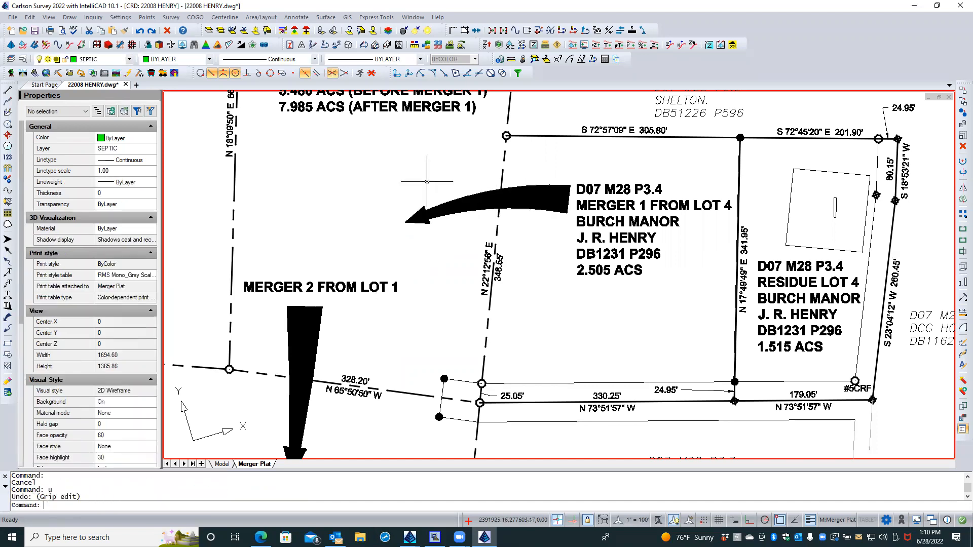
# Step: Stretch the curved arrow's tail endpoint slightly away from the Merger 1 label, with object snap set to None
pyautogui.click(550, 206)
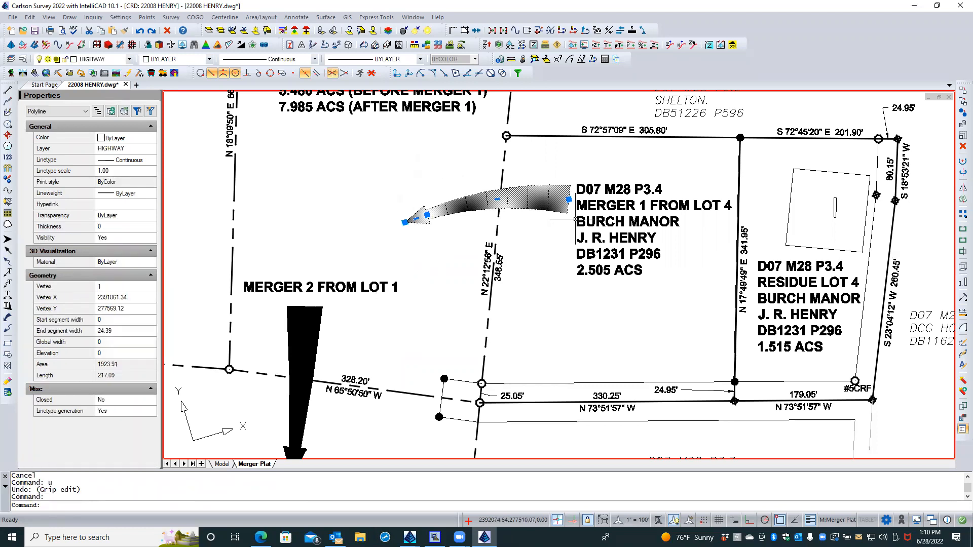
pyautogui.click(569, 199)
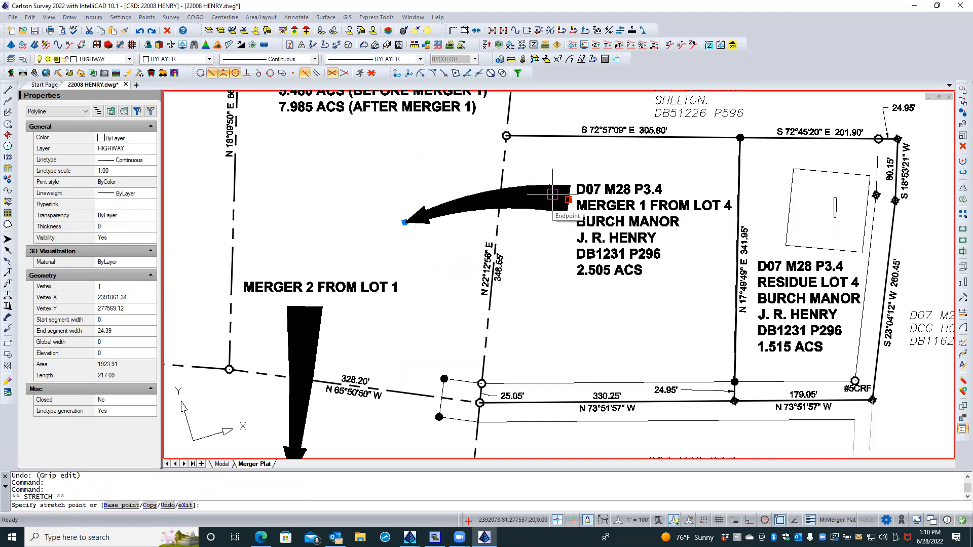
pyautogui.keyDown('shift'); pyautogui.rightClick(552, 194); pyautogui.keyUp('shift')
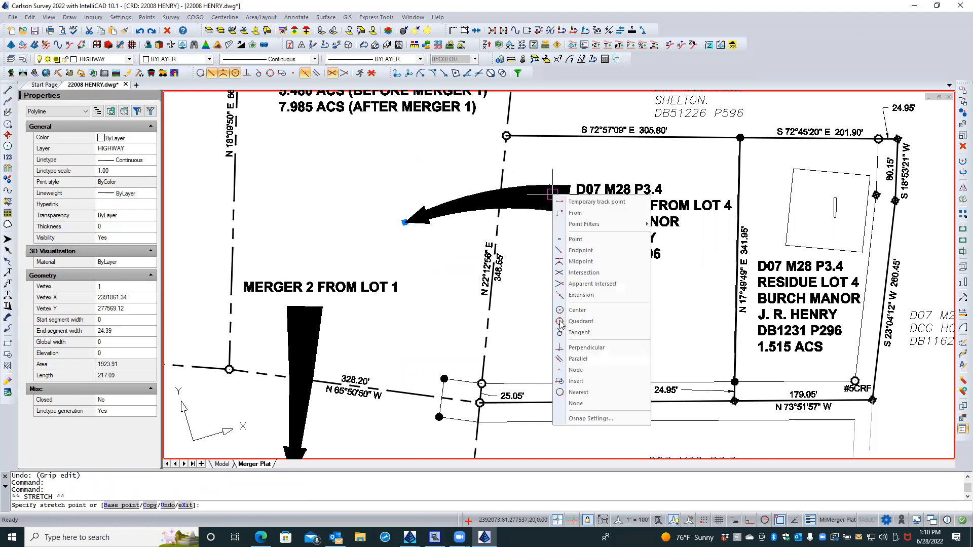
pyautogui.click(576, 404)
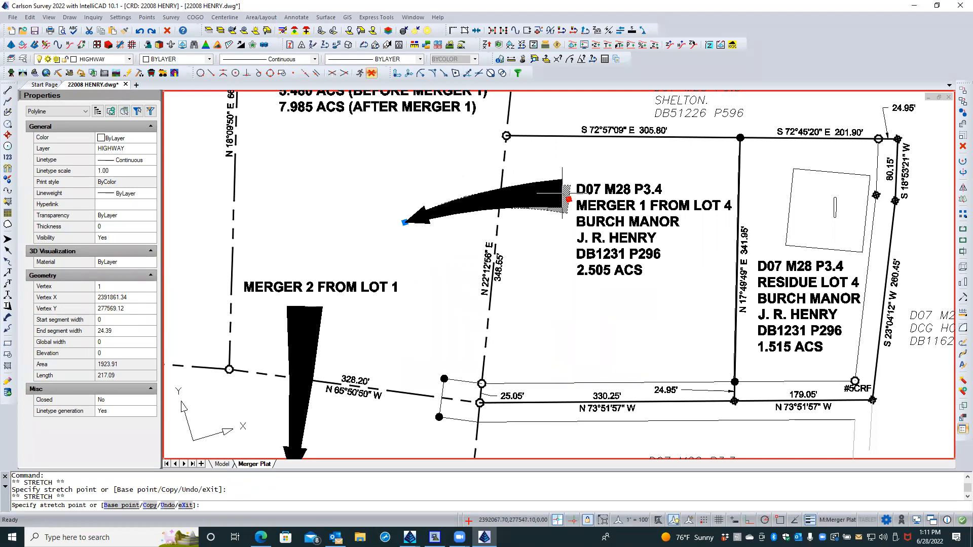
pyautogui.click(562, 193)
pyautogui.press('Escape')
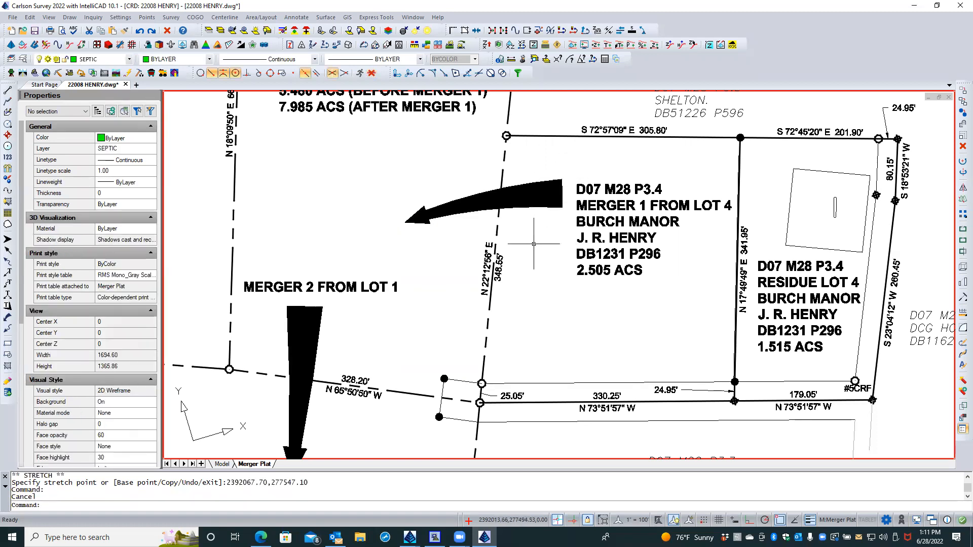
# Step: Leave the plat viewport and return to paper space in the Merger Plat layout
pyautogui.scroll(-1, 531, 244)
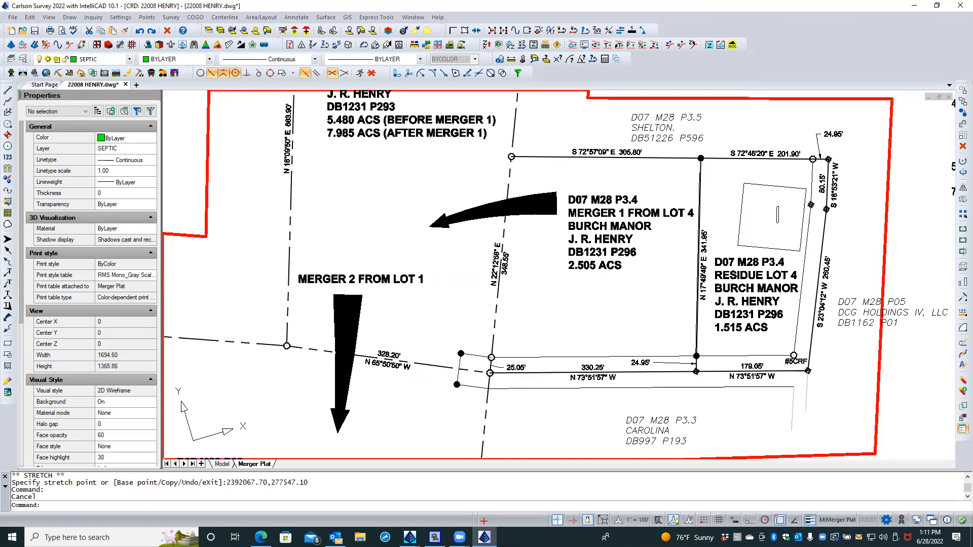
pyautogui.scroll(-2, 533, 245)
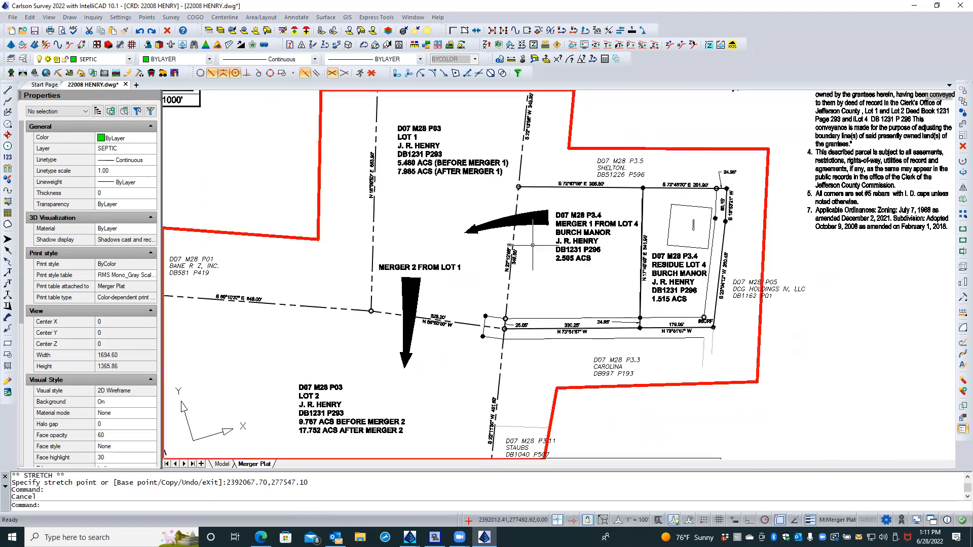
pyautogui.scroll(-1, 532, 245)
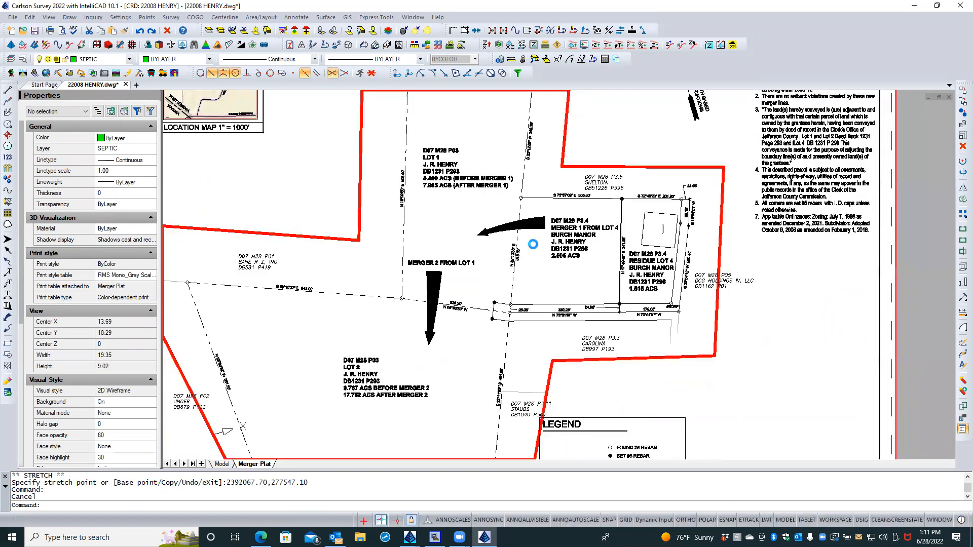
pyautogui.doubleClick(788, 305)
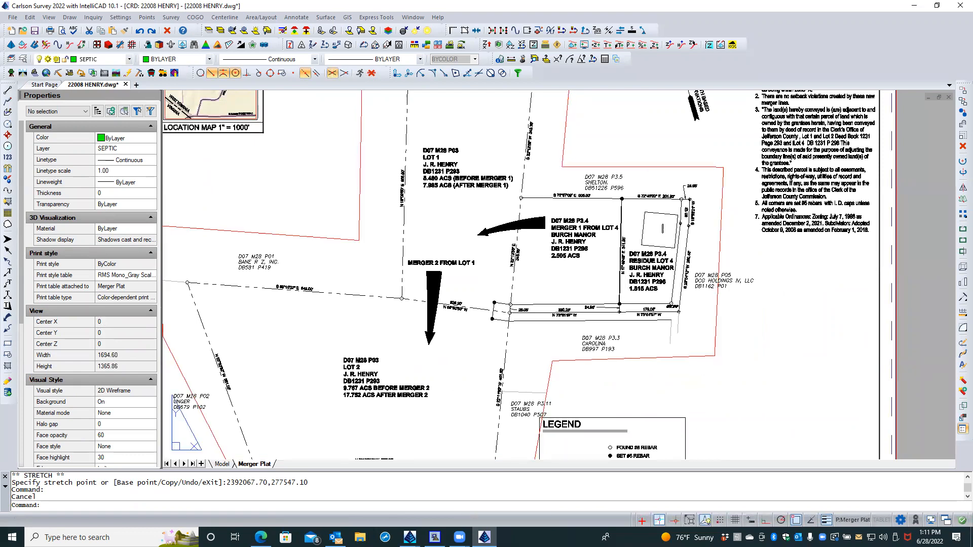
# Step: Inspect the layer, style and text height of the DCG Holdings IV, LLC adjoiner label east of Residue Lot 4
pyautogui.click(750, 278)
pyautogui.click(744, 282)
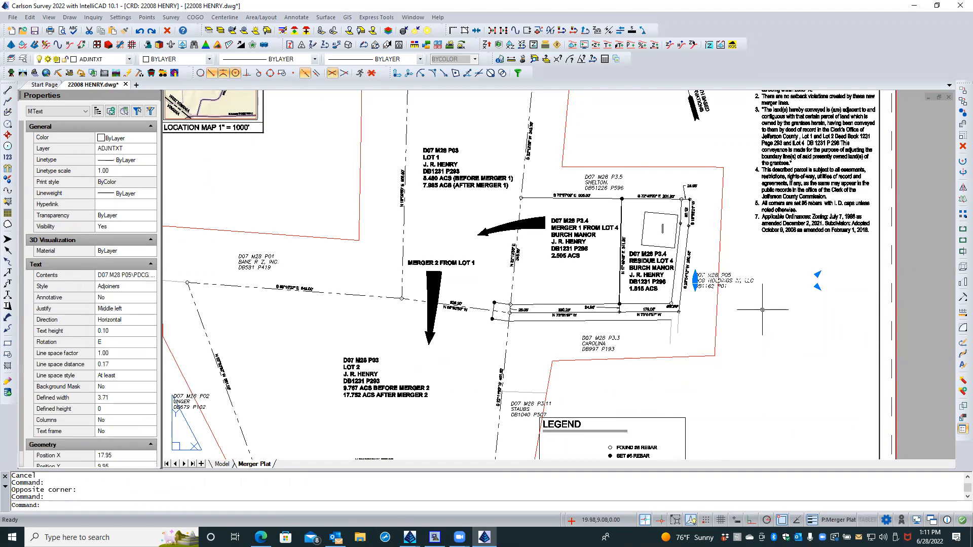
pyautogui.scroll(2, 741, 298)
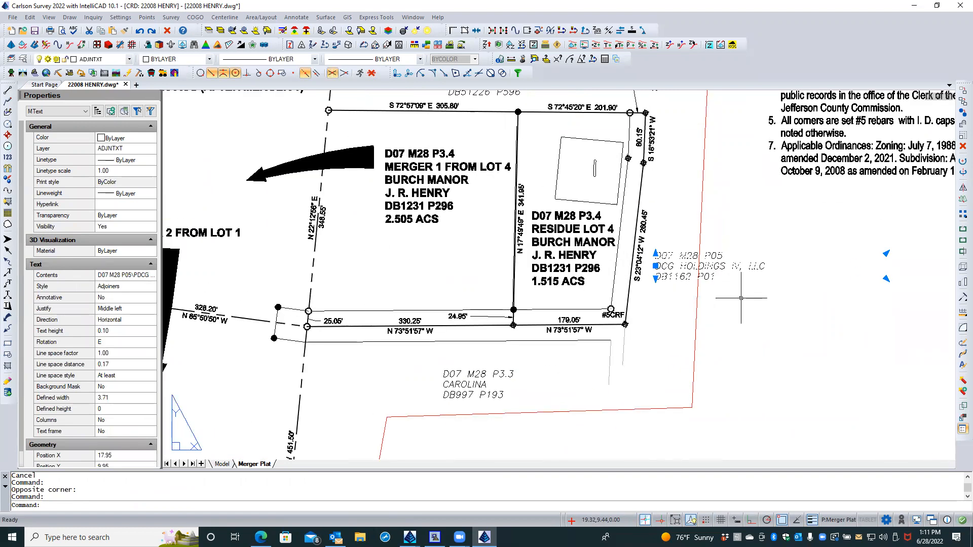
pyautogui.press('Escape')
pyautogui.press('Escape')
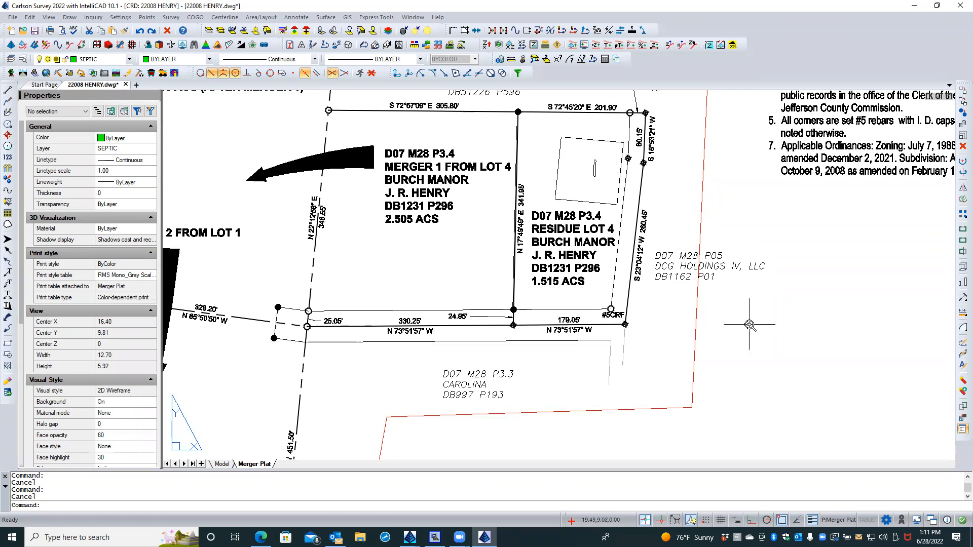
# Step: Examine the adjoiner labels and the irregular red viewport boundary from Residue Lot 4 down to the legend and scale bar
pyautogui.scroll(-2, 749, 324)
pyautogui.scroll(1, 745, 294)
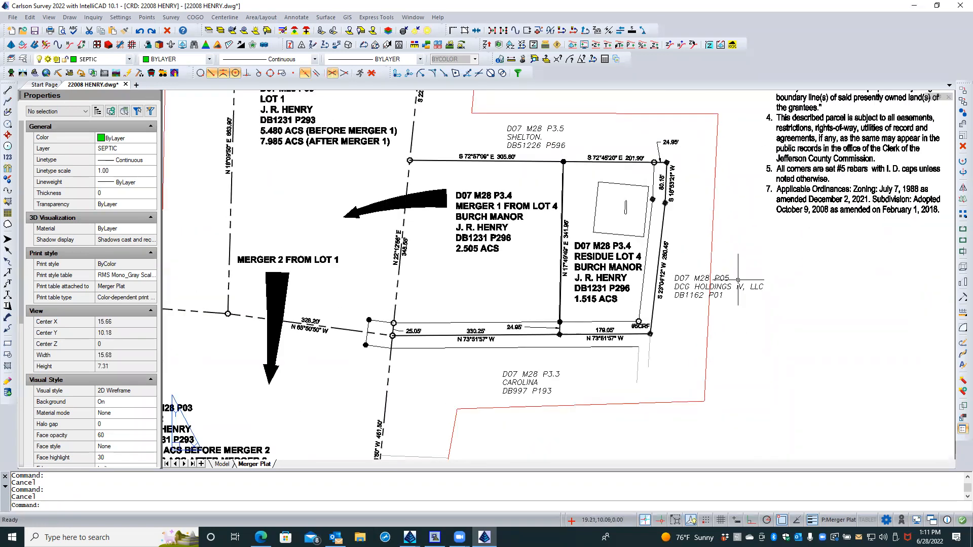
pyautogui.scroll(2, 697, 134)
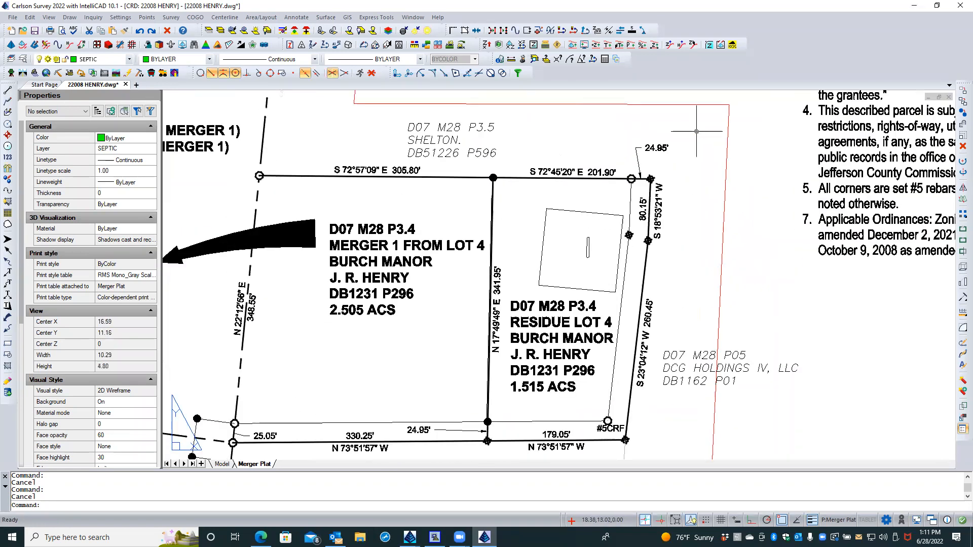
pyautogui.scroll(-2, 692, 168)
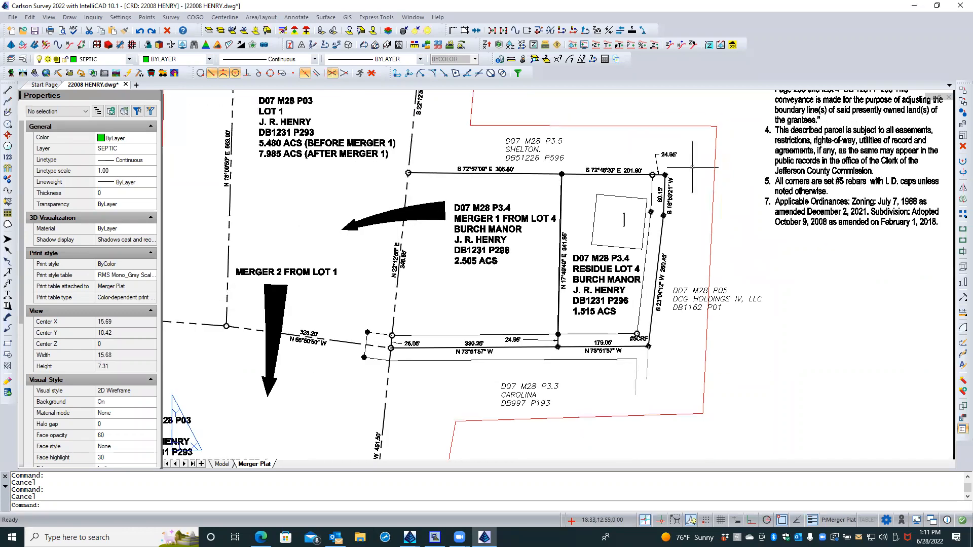
pyautogui.scroll(-1, 692, 167)
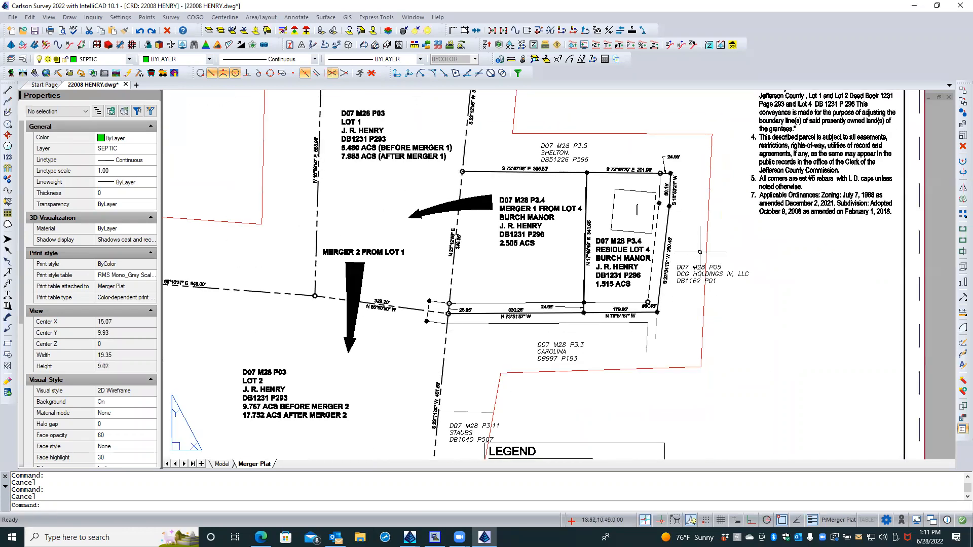
pyautogui.scroll(-1, 677, 327)
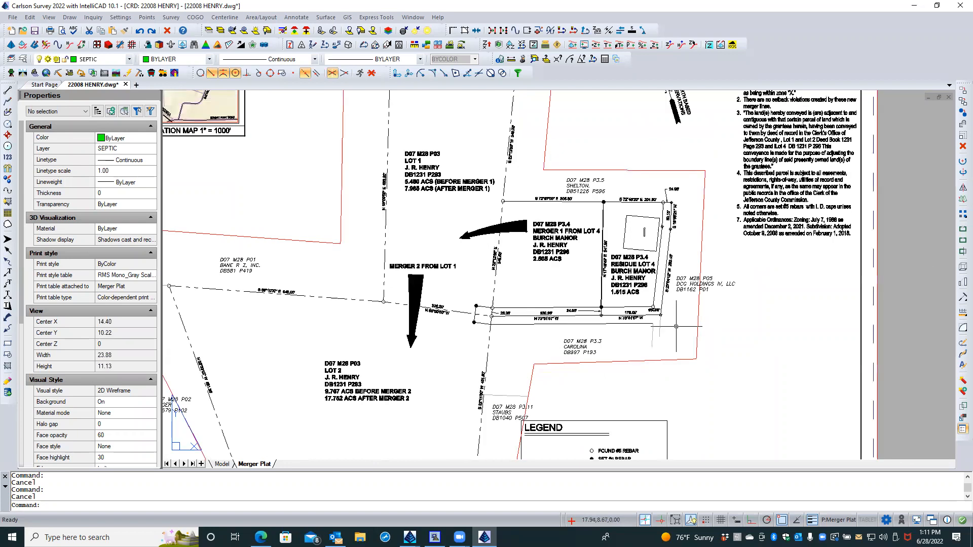
pyautogui.scroll(7, 503, 434)
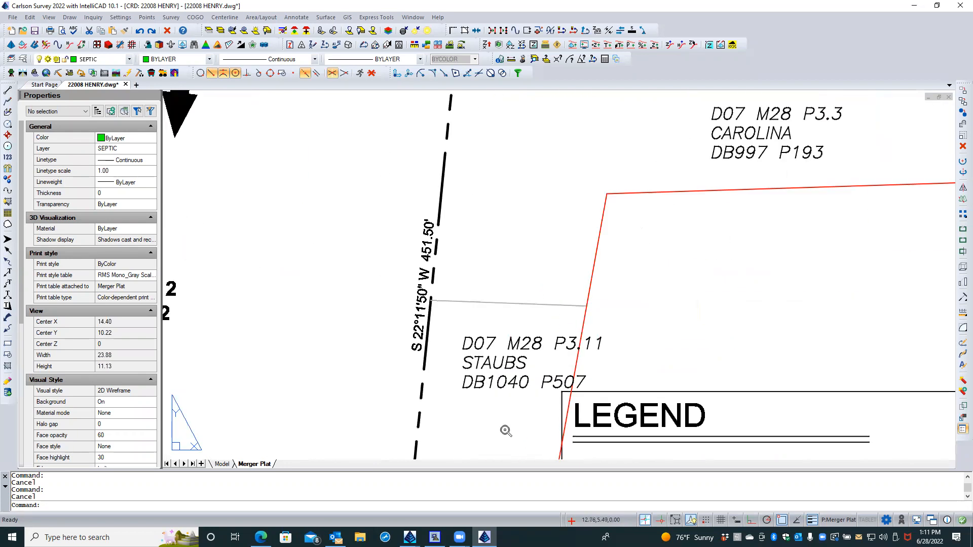
pyautogui.scroll(-1, 649, 254)
pyautogui.scroll(-2, 650, 253)
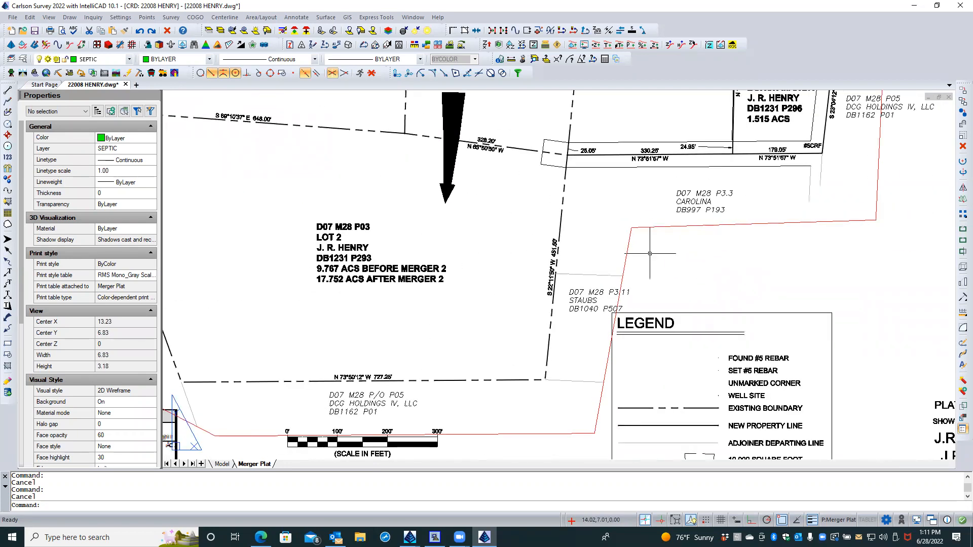
pyautogui.scroll(-1, 649, 253)
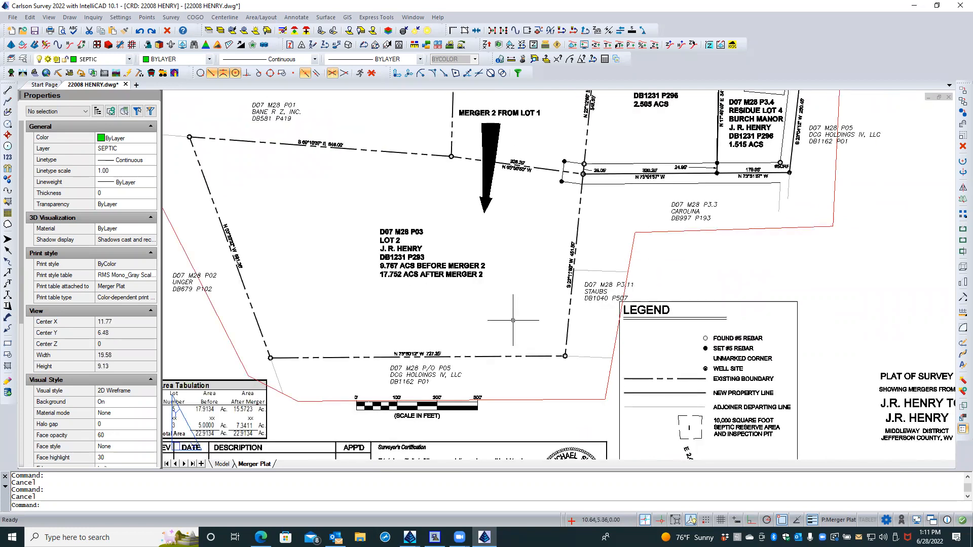
# Step: Examine the Merger Plat layout in paper space, from the Lot 2 and Merger 1 labels to the north arrow and general notes
pyautogui.scroll(-2, 500, 326)
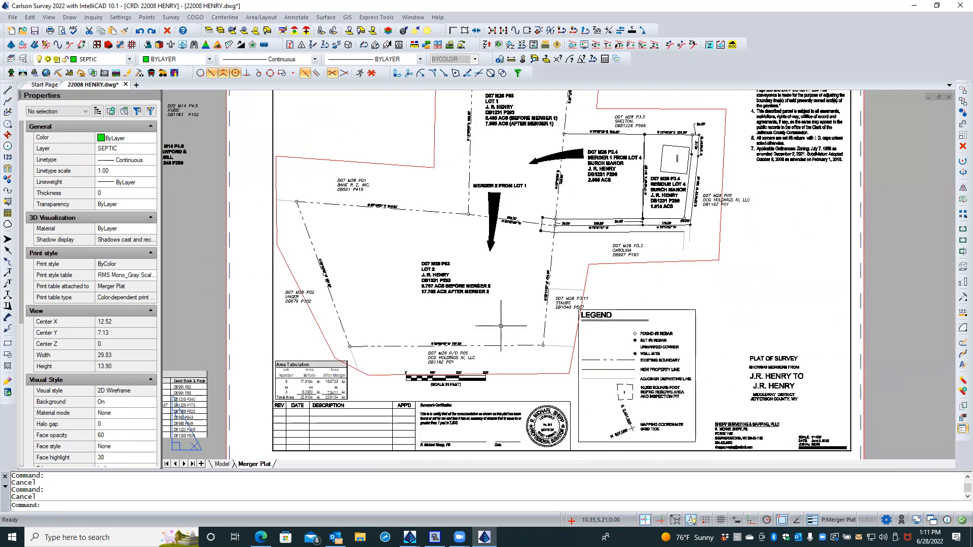
pyautogui.scroll(2, 512, 150)
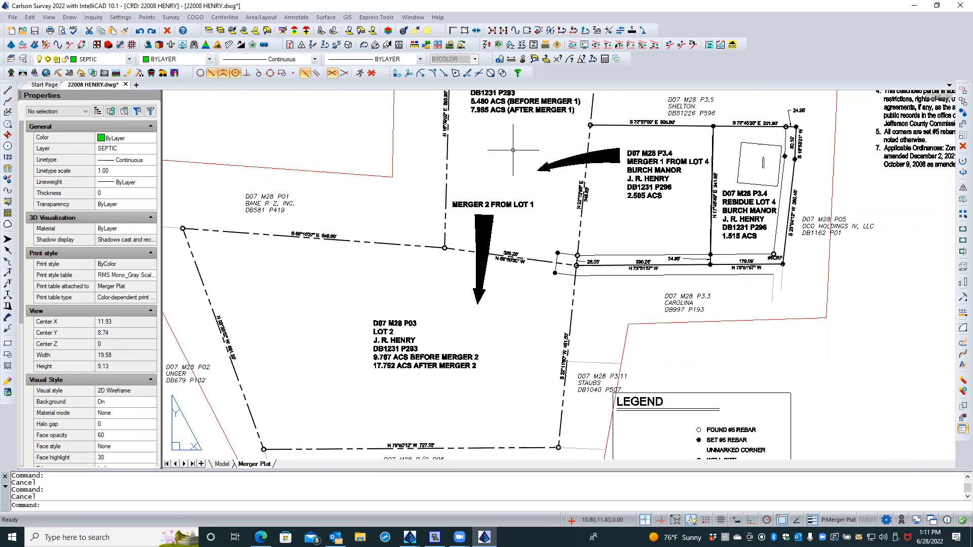
pyautogui.moveTo(494, 197); pyautogui.dragTo(477, 221, button='middle')
pyautogui.scroll(-3, 476, 221)
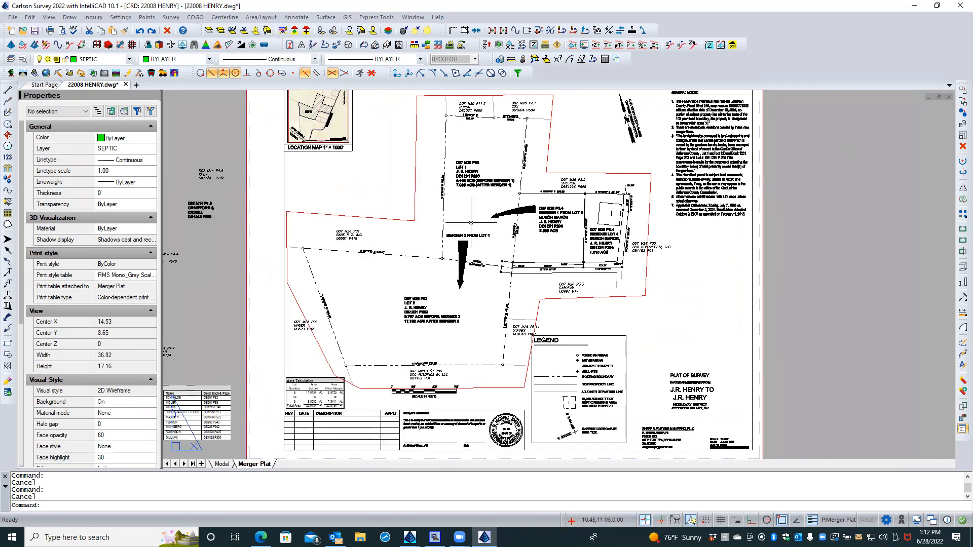
pyautogui.scroll(3, 634, 114)
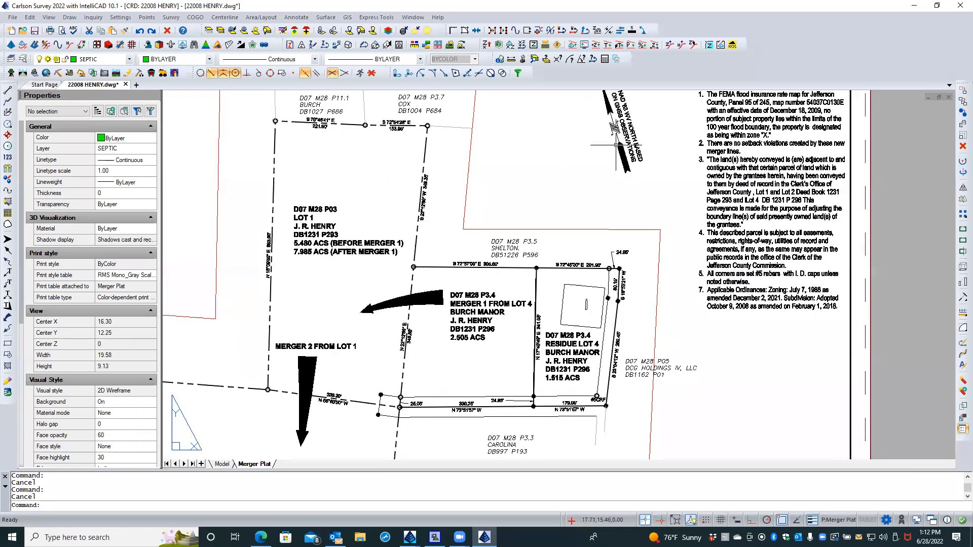
pyautogui.scroll(-2, 540, 200)
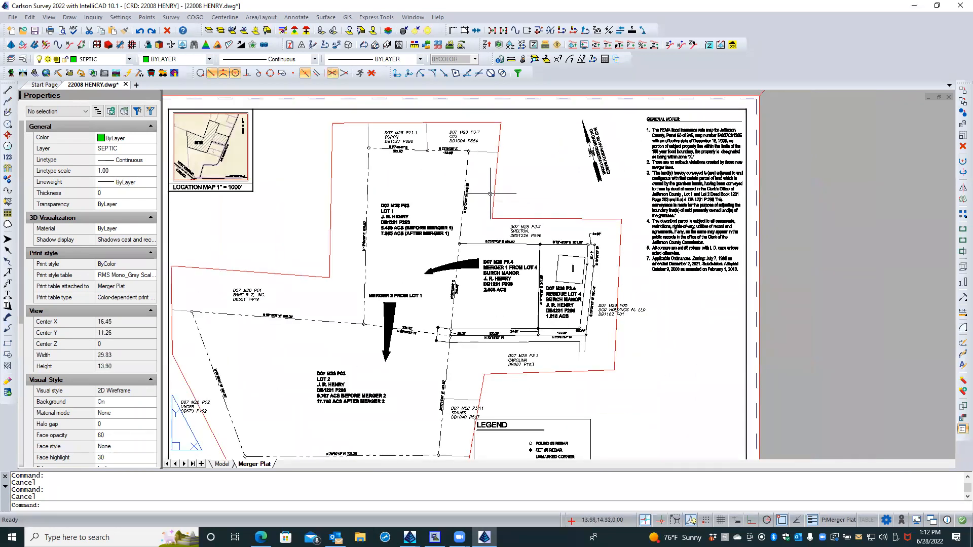
pyautogui.scroll(-1, 490, 193)
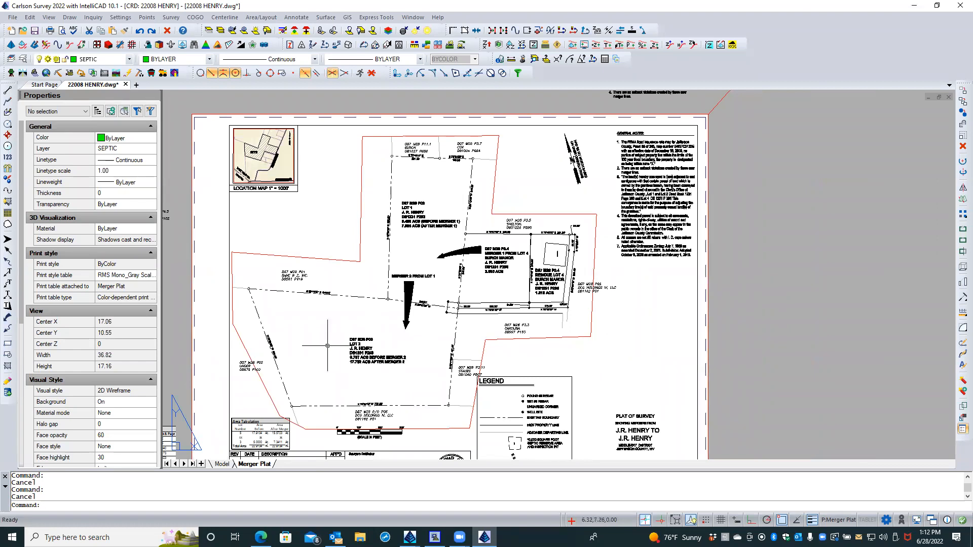
# Step: Activate the irregular plat viewport, inspect the Lot 2 area near the area tabulation, and return to paper space
pyautogui.doubleClick(309, 361)
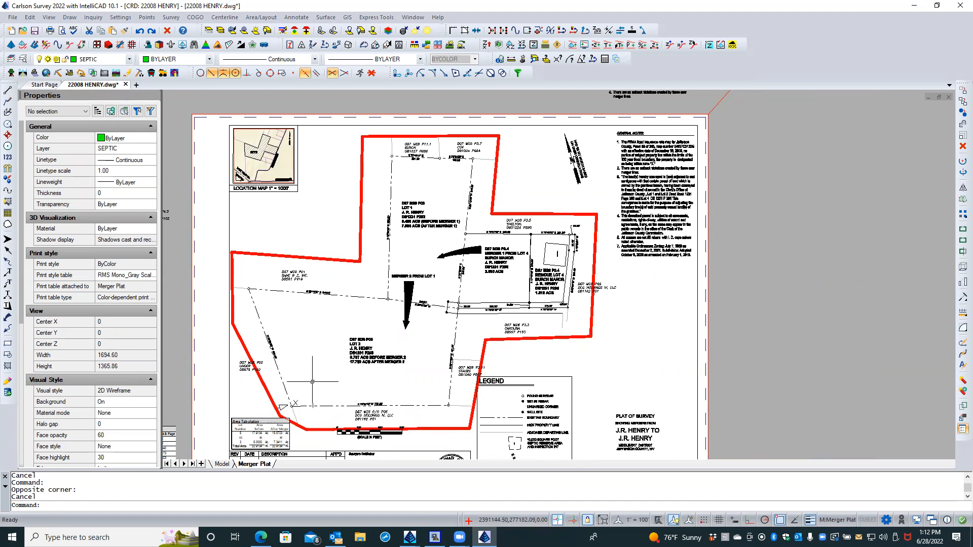
pyautogui.scroll(-1, 323, 382)
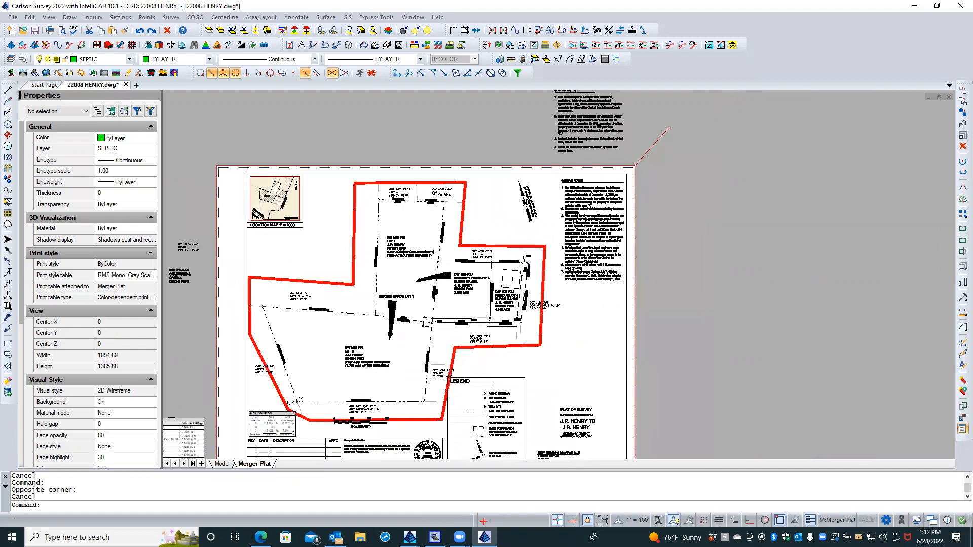
pyautogui.scroll(3, 283, 401)
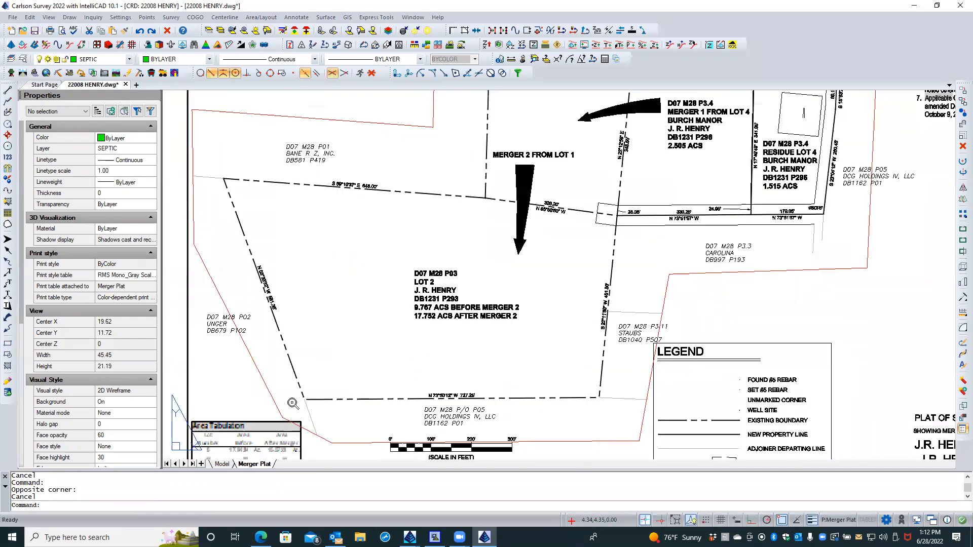
pyautogui.scroll(1, 282, 400)
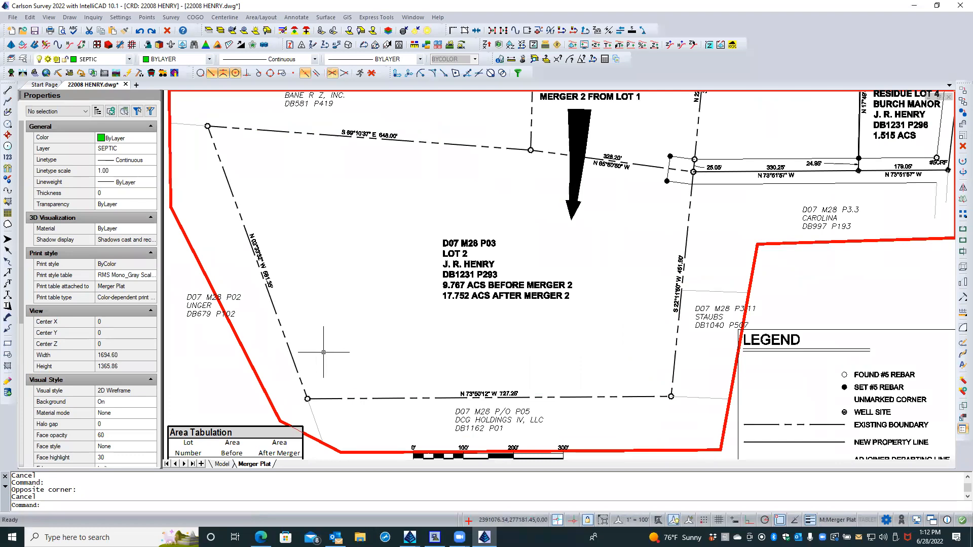
pyautogui.doubleClick(239, 373)
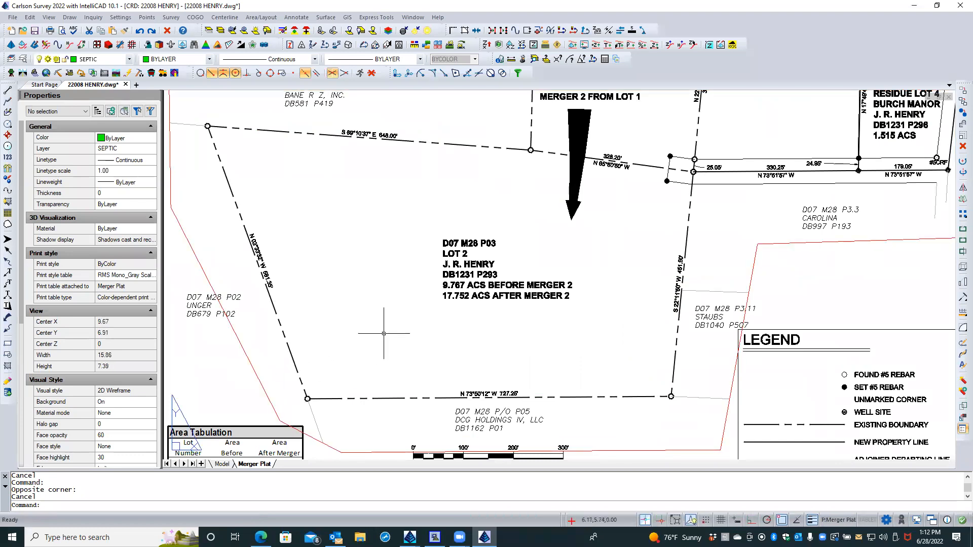
# Step: Reactivate the plat viewport, check its boundary beside the area tabulation and the north arrow, and exit to paper space
pyautogui.middleClick(383, 333)
pyautogui.middleClick(384, 334)
pyautogui.doubleClick(518, 315)
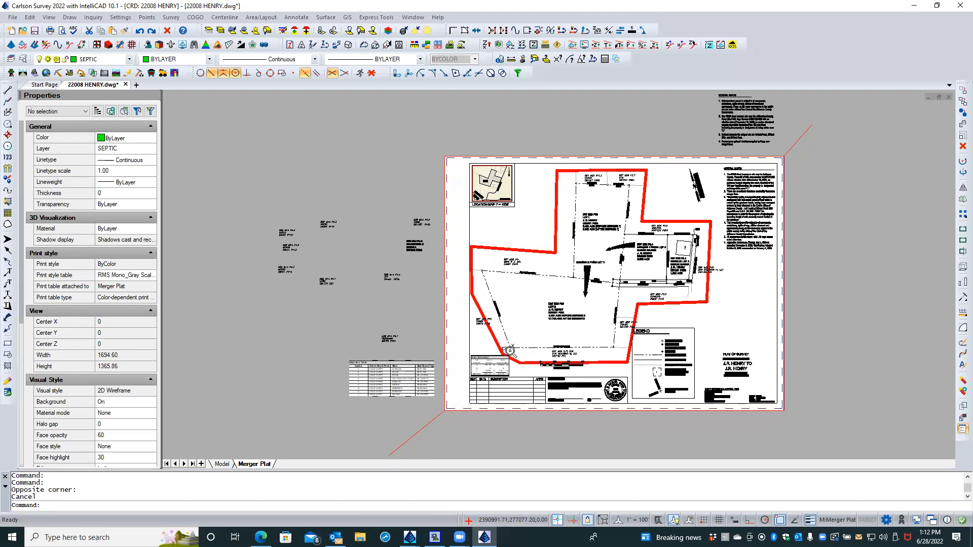
pyautogui.scroll(7, 510, 351)
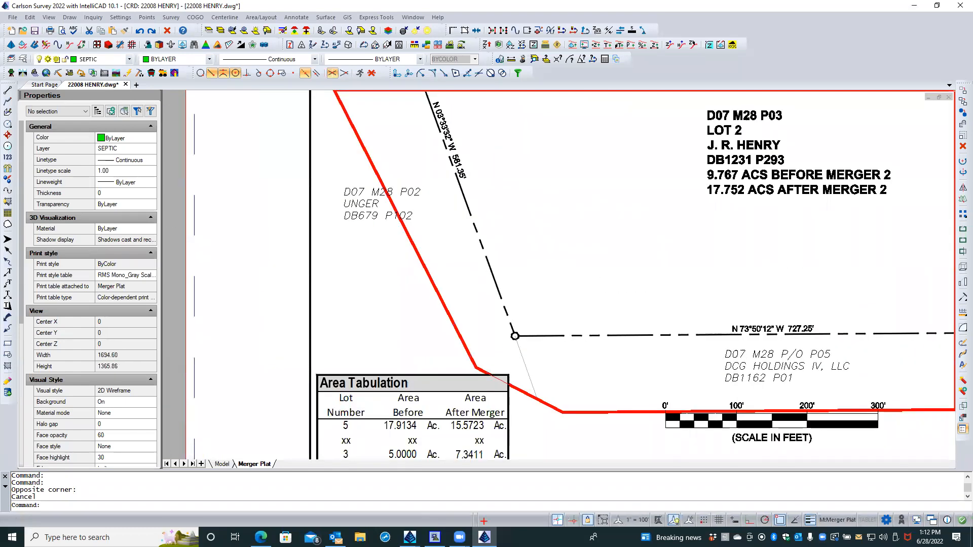
pyautogui.scroll(-9, 414, 338)
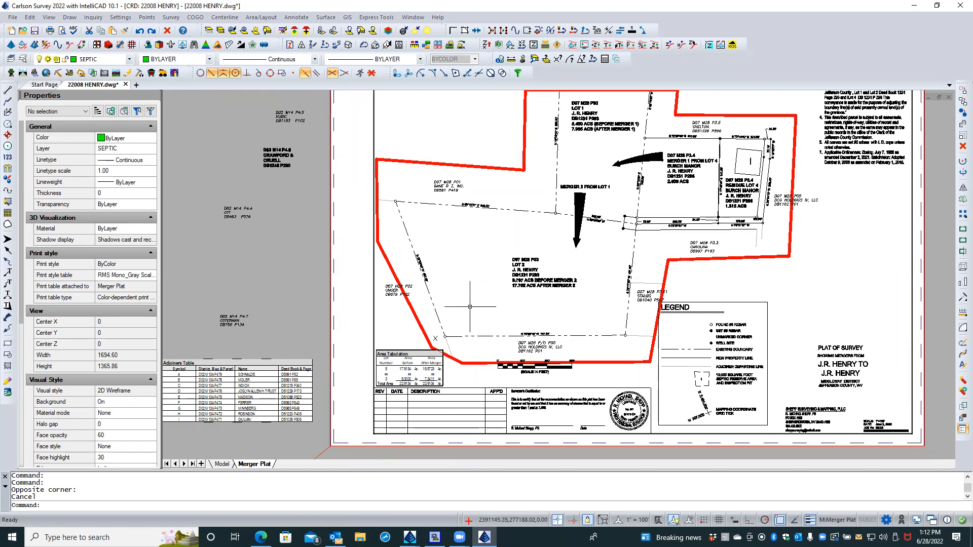
pyautogui.scroll(-2, 468, 313)
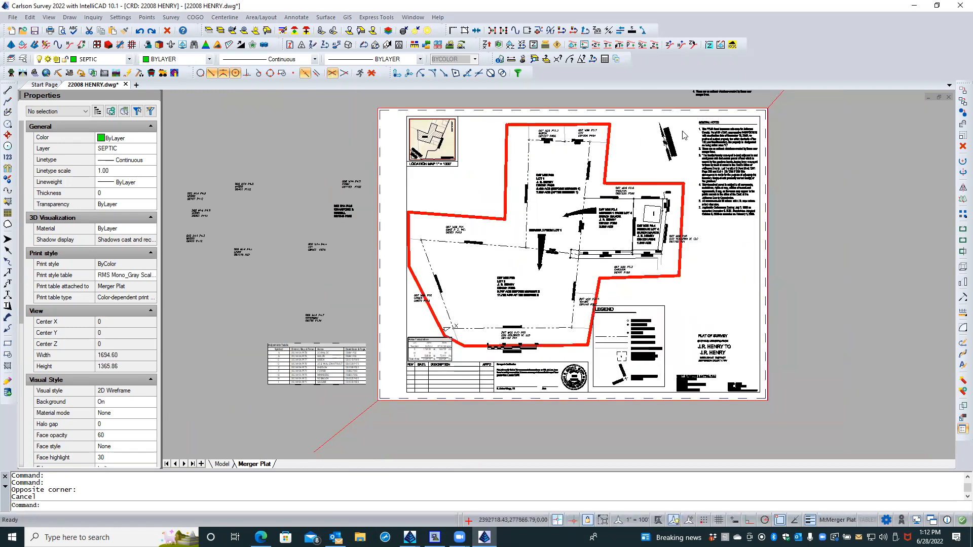
pyautogui.scroll(4, 683, 135)
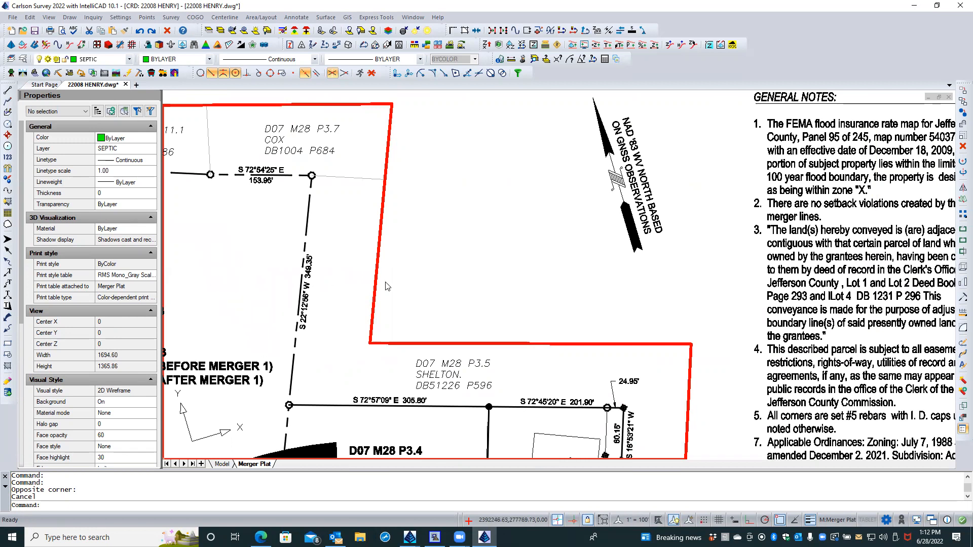
pyautogui.doubleClick(498, 235)
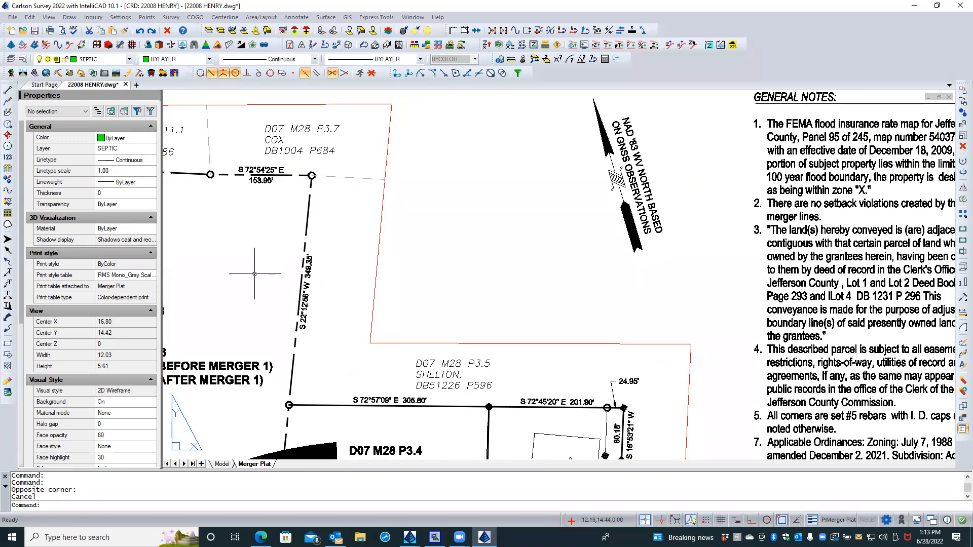
pyautogui.scroll(-1, 242, 266)
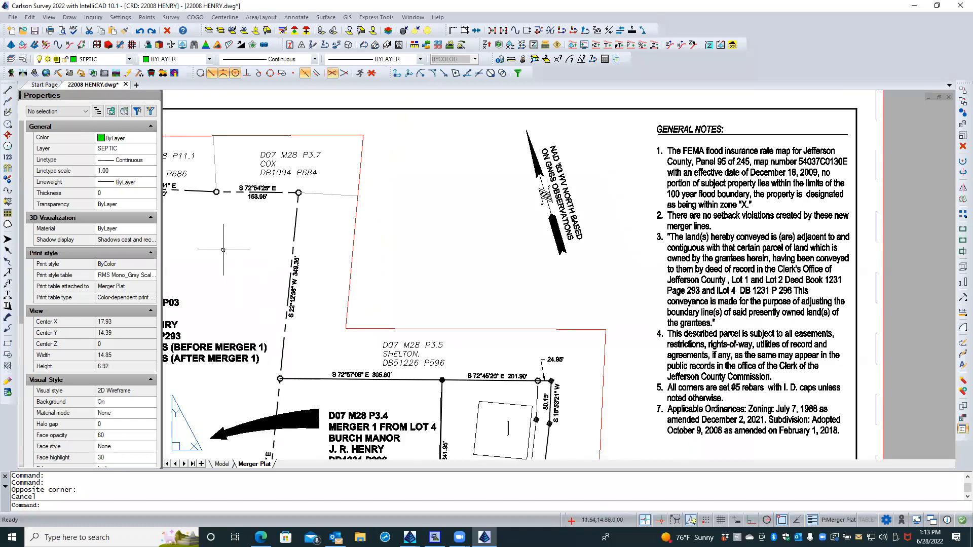
pyautogui.scroll(-3, 440, 240)
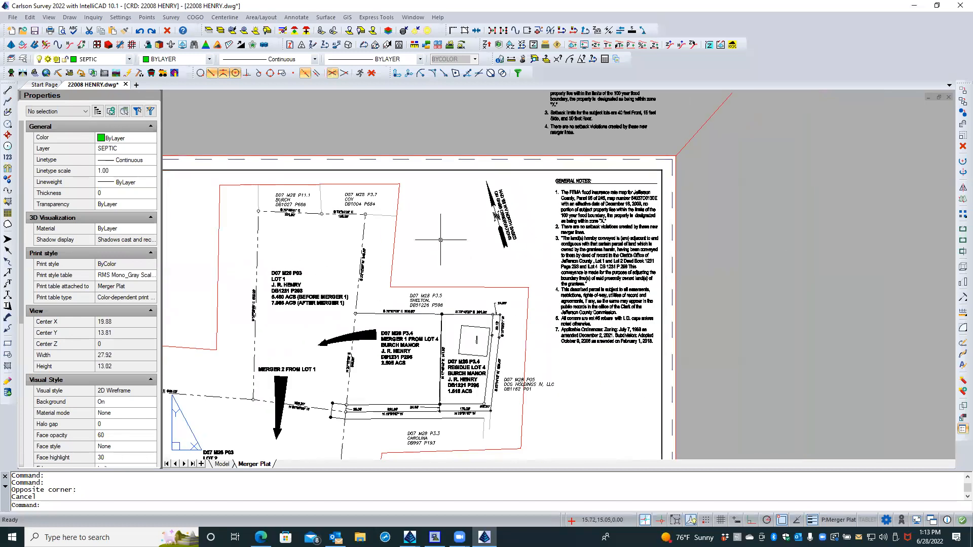
pyautogui.moveTo(440, 239); pyautogui.dragTo(508, 214, button='middle')
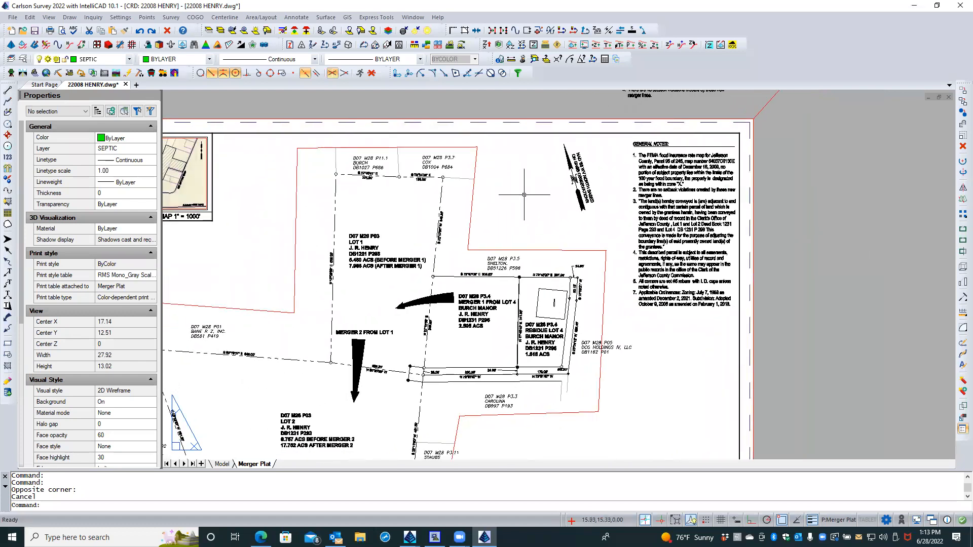
pyautogui.scroll(1, 525, 200)
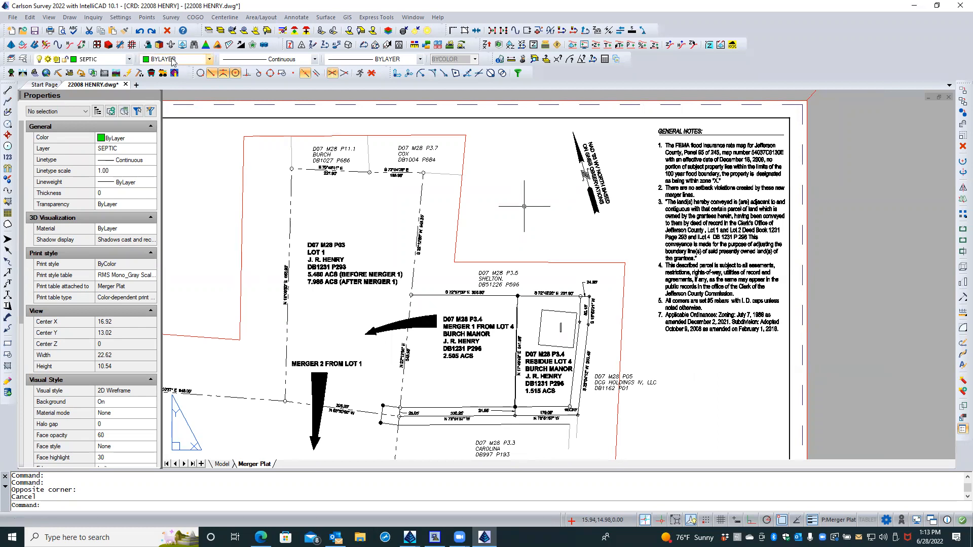
pyautogui.click(48, 17)
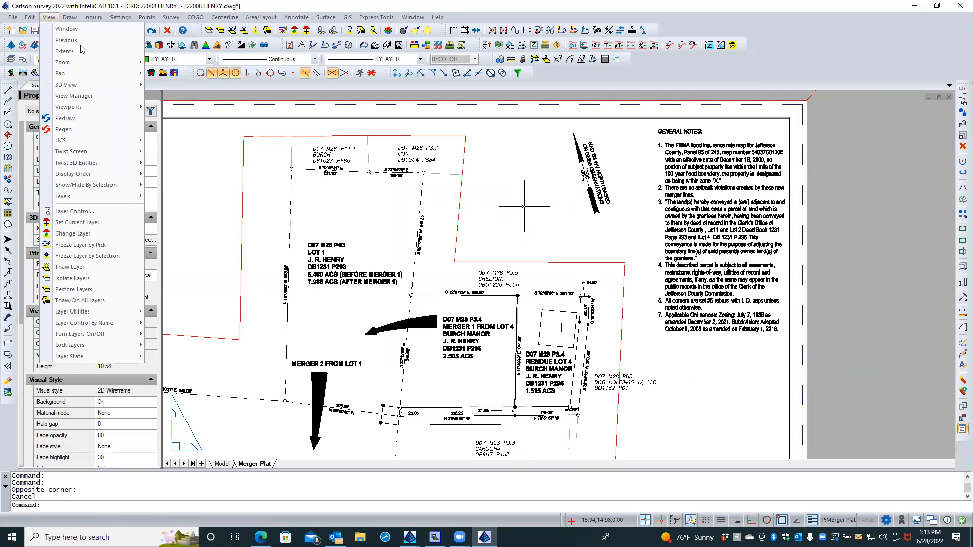
pyautogui.click(213, 164)
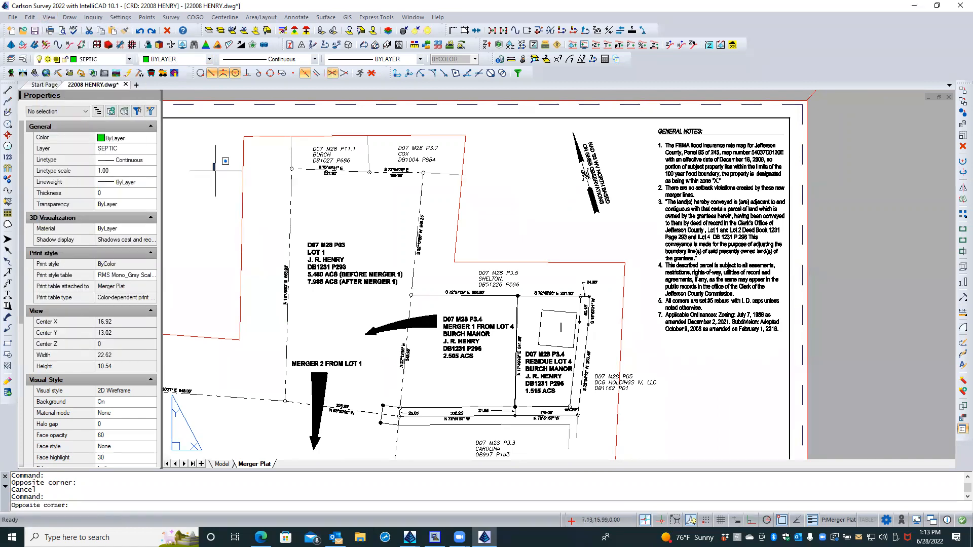
pyautogui.click(556, 242)
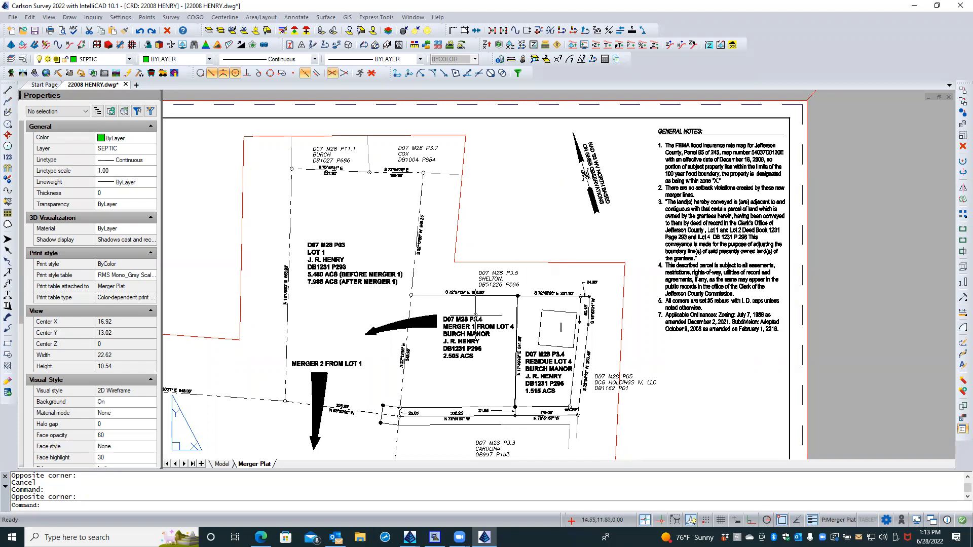
# Step: Move the Merger 1, Residue Lot 4, Lot 1 and Lot 2 labels from paper space to model space through the plat viewport with CHSPACE
pyautogui.click(471, 333)
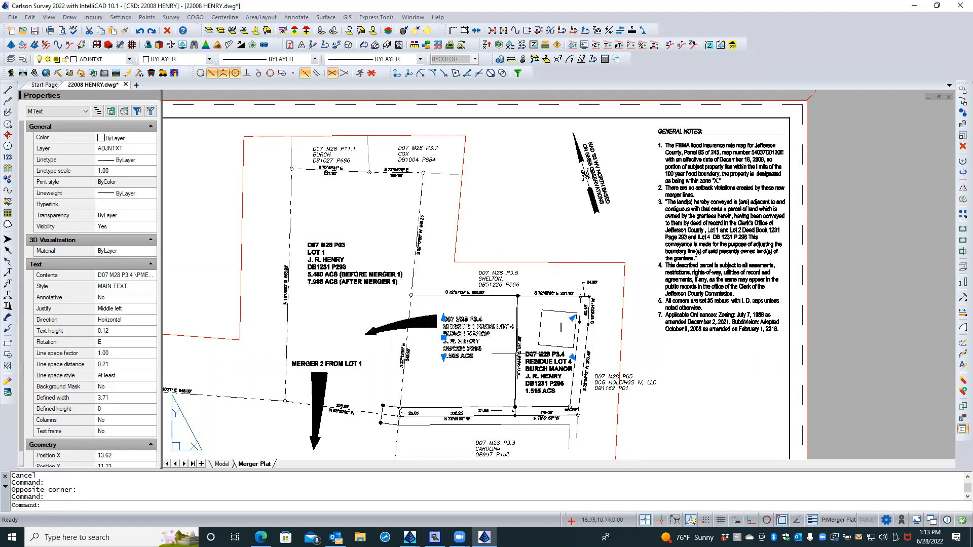
pyautogui.click(547, 370)
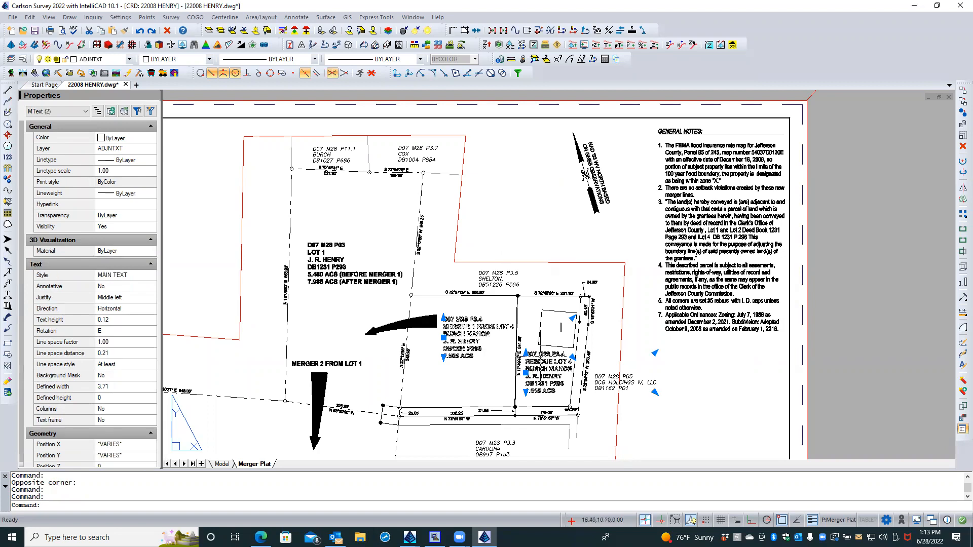
pyautogui.click(360, 276)
pyautogui.scroll(-2, 388, 229)
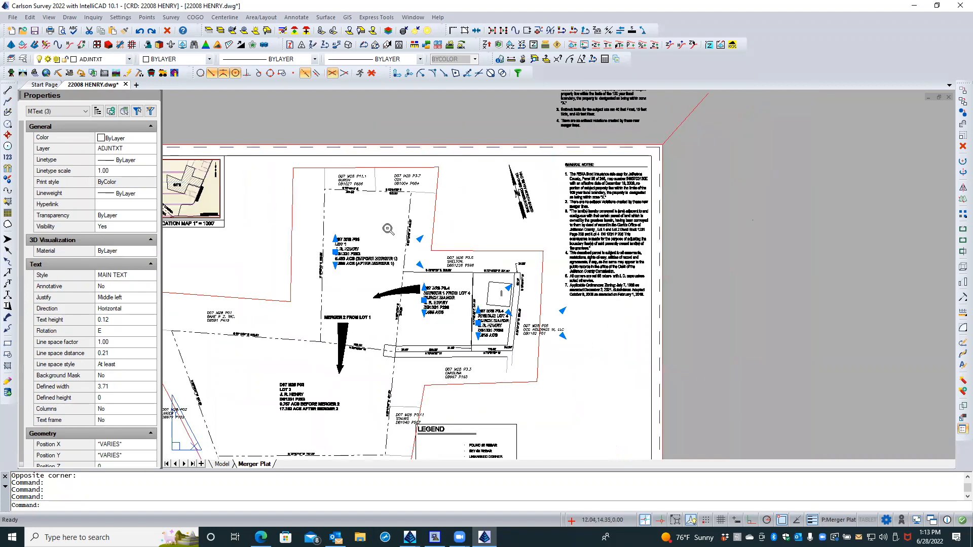
pyautogui.click(300, 395)
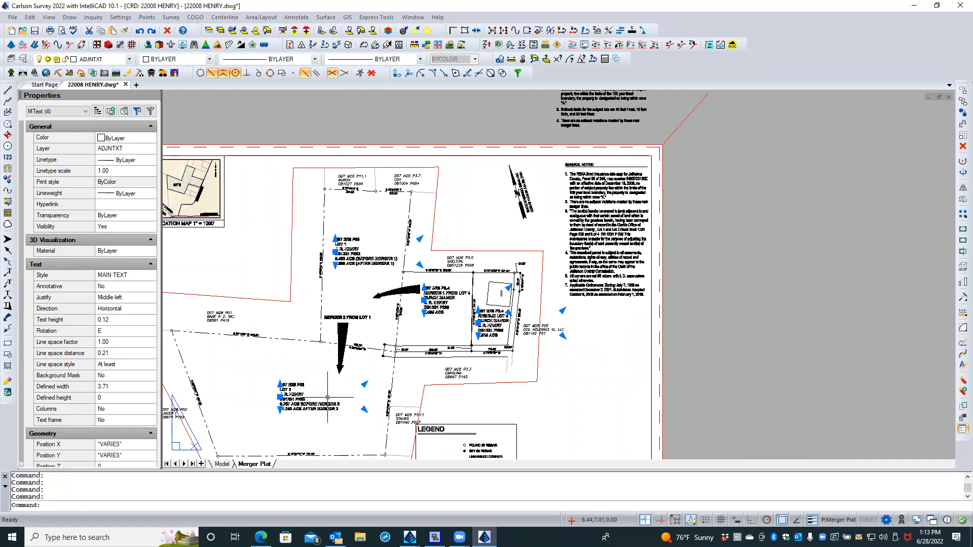
pyautogui.scroll(2, 357, 389)
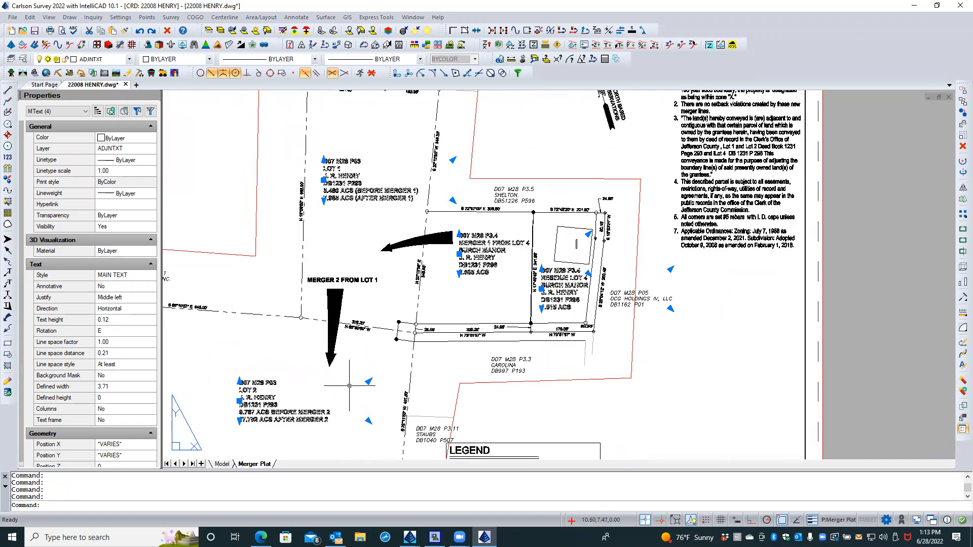
pyautogui.moveTo(358, 389); pyautogui.dragTo(410, 343, button='middle')
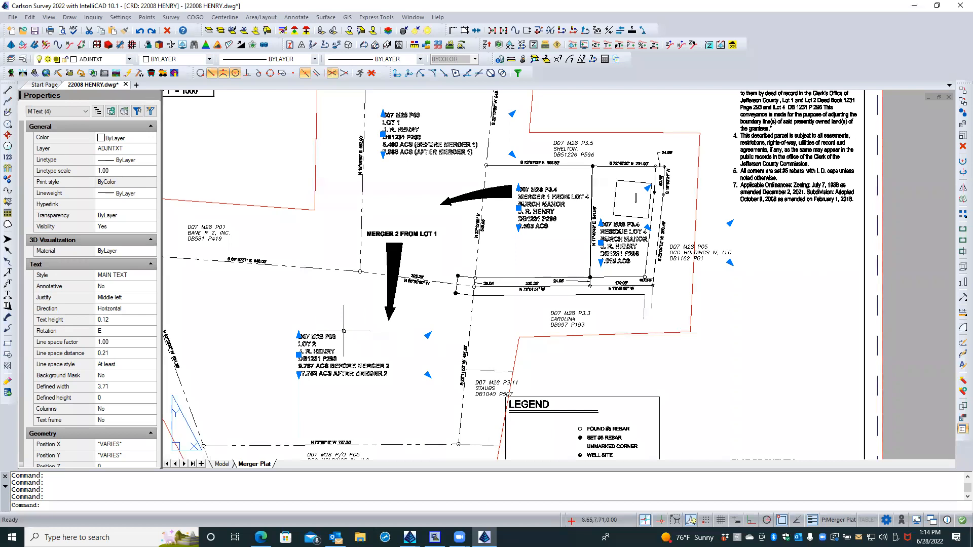
pyautogui.write('CHSPACE')
pyautogui.press('Return')
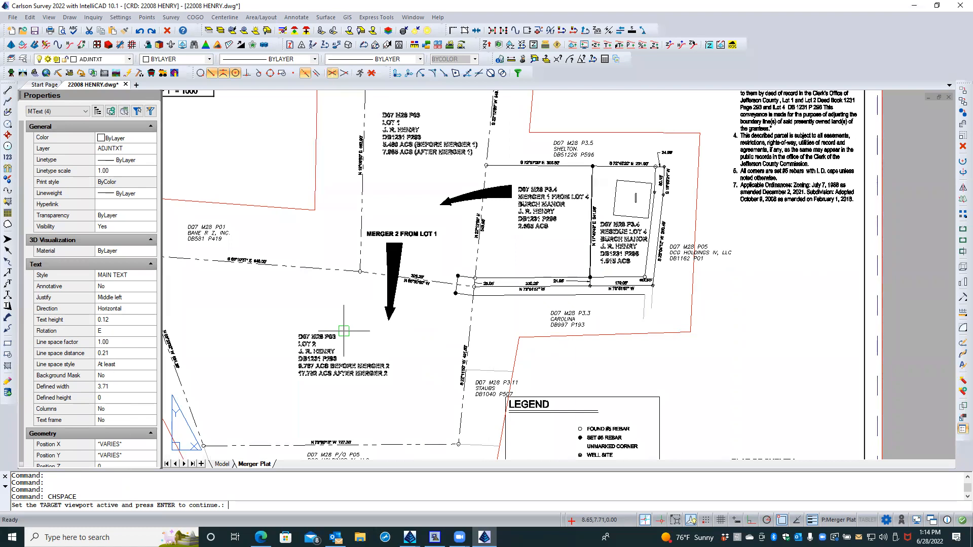
pyautogui.click(307, 313)
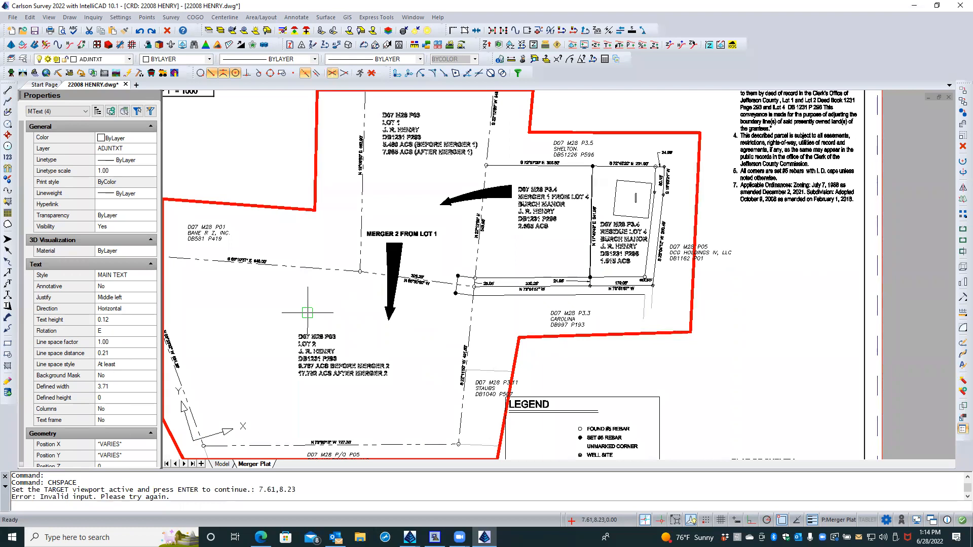
pyautogui.press('Return')
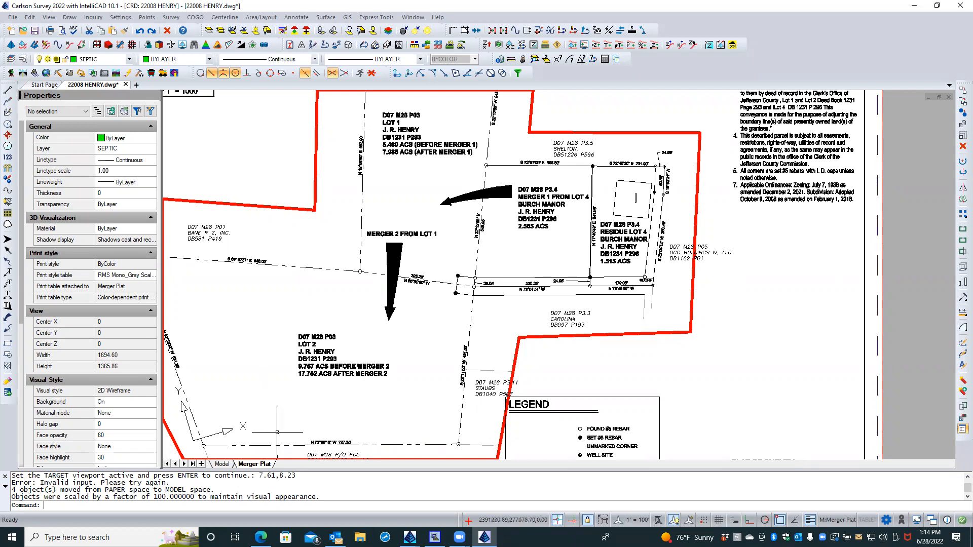
# Step: Leave the plat viewport and switch from the Merger Plat layout to model space to check the four lot labels
pyautogui.doubleClick(692, 366)
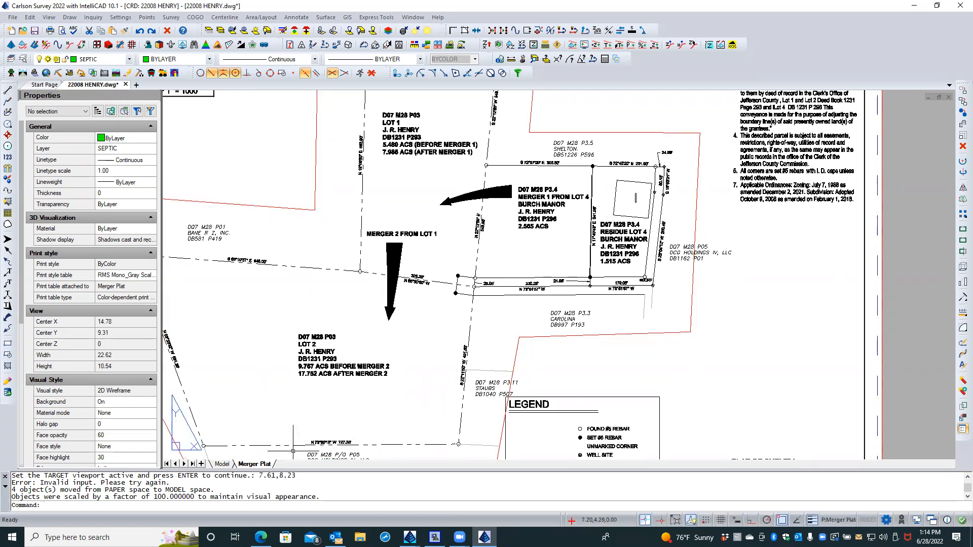
pyautogui.click(225, 465)
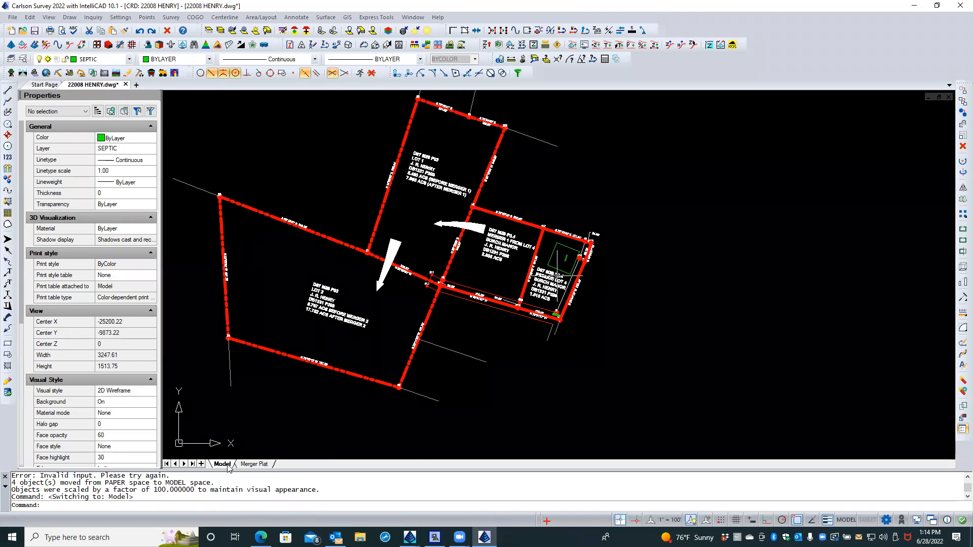
# Step: Inspect the lot labels in model space, return to the Merger Plat layout and activate the plat viewport
pyautogui.scroll(3, 527, 223)
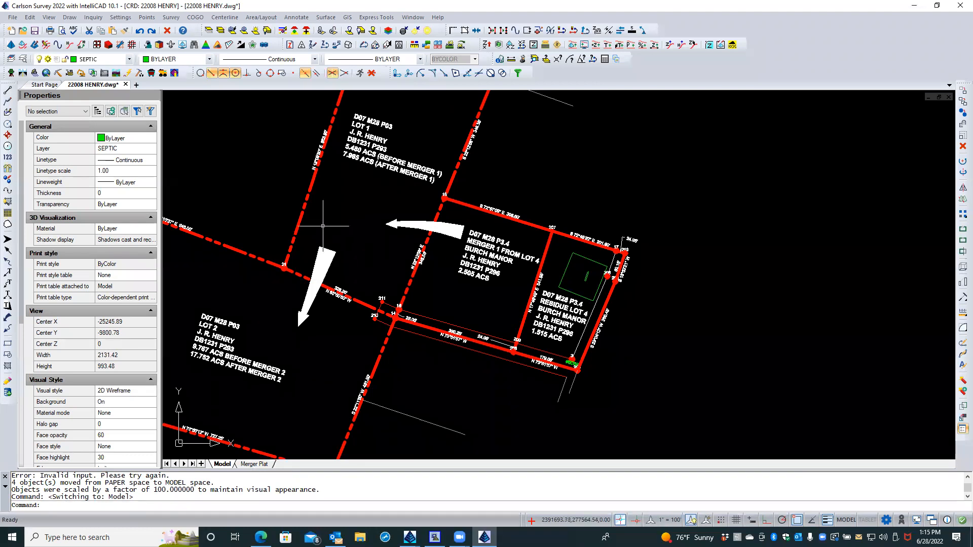
pyautogui.click(248, 464)
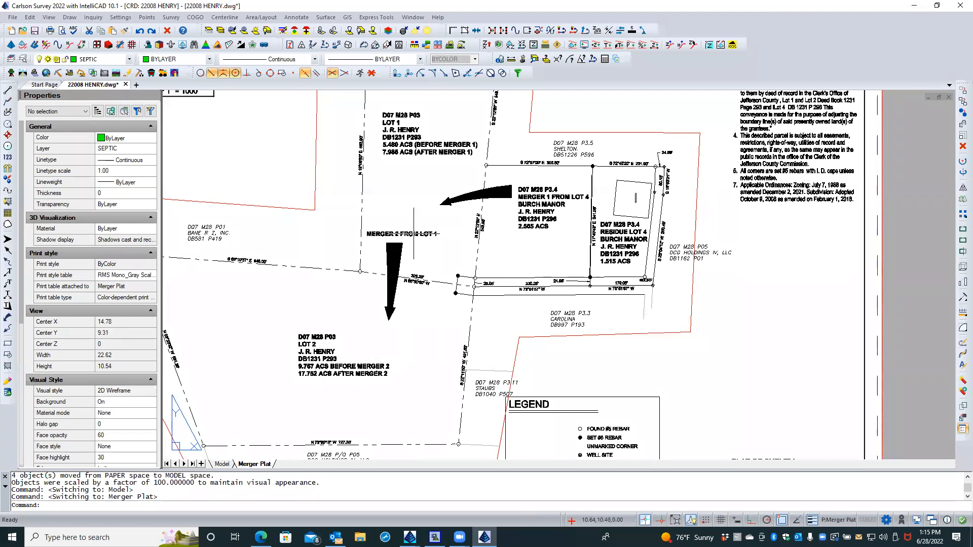
pyautogui.doubleClick(438, 319)
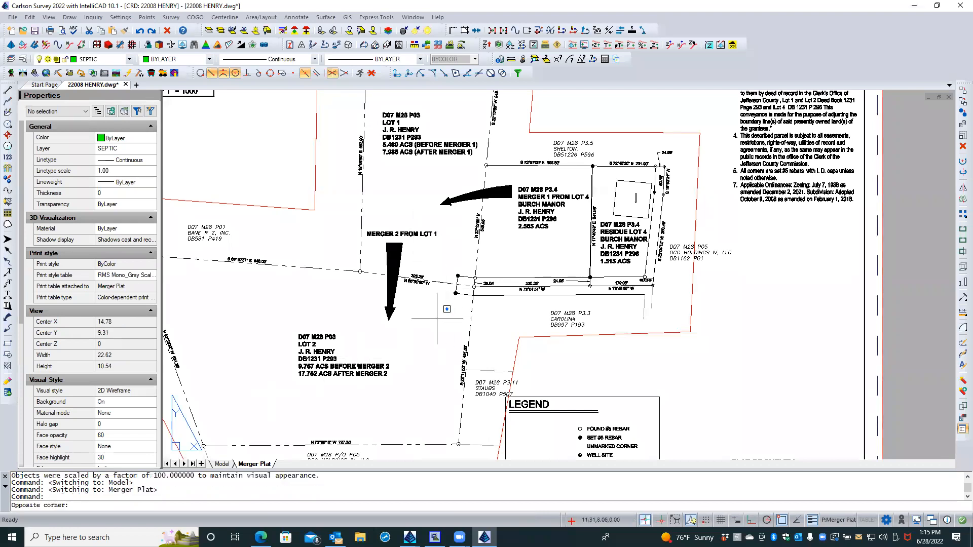
# Step: Move the Lot 2, Merger 1, Residue Lot 4 and Lot 1 labels from model space back to paper space with CHSPACE
pyautogui.click(373, 371)
pyautogui.click(538, 215)
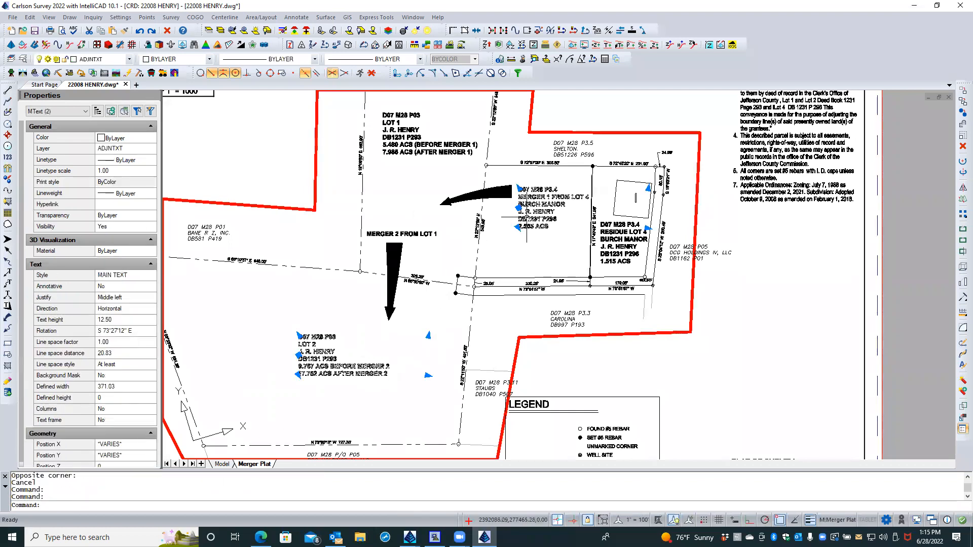
pyautogui.click(623, 243)
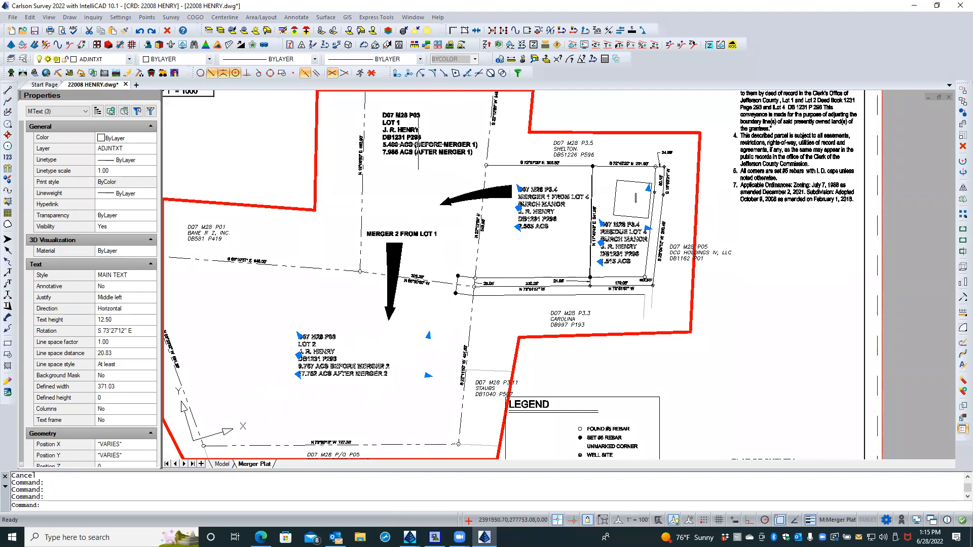
pyautogui.click(415, 144)
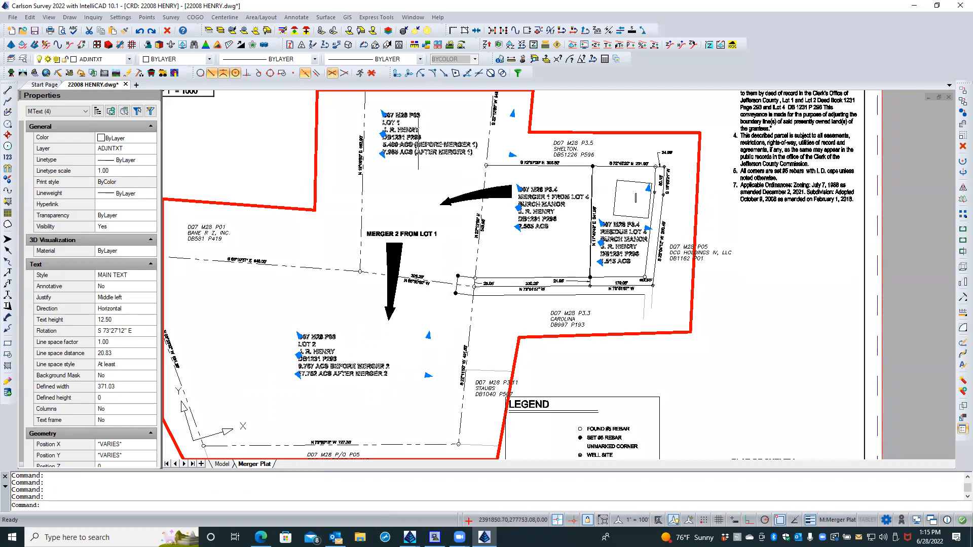
pyautogui.write('CH')
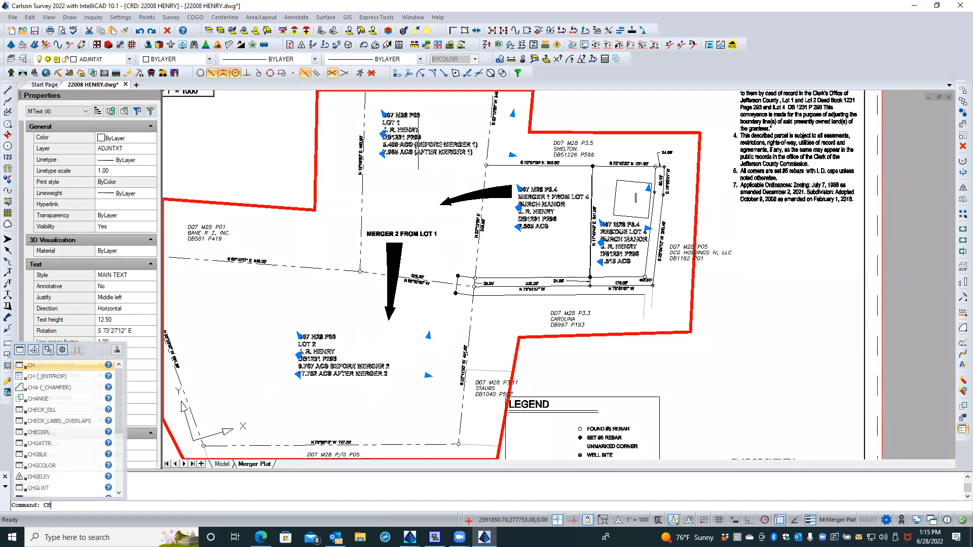
pyautogui.write('SPACE')
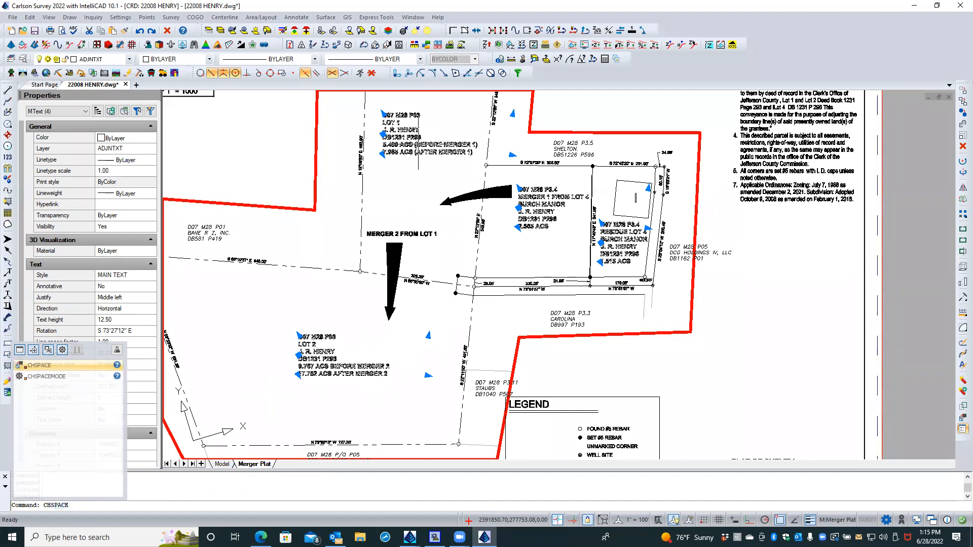
pyautogui.press('Return')
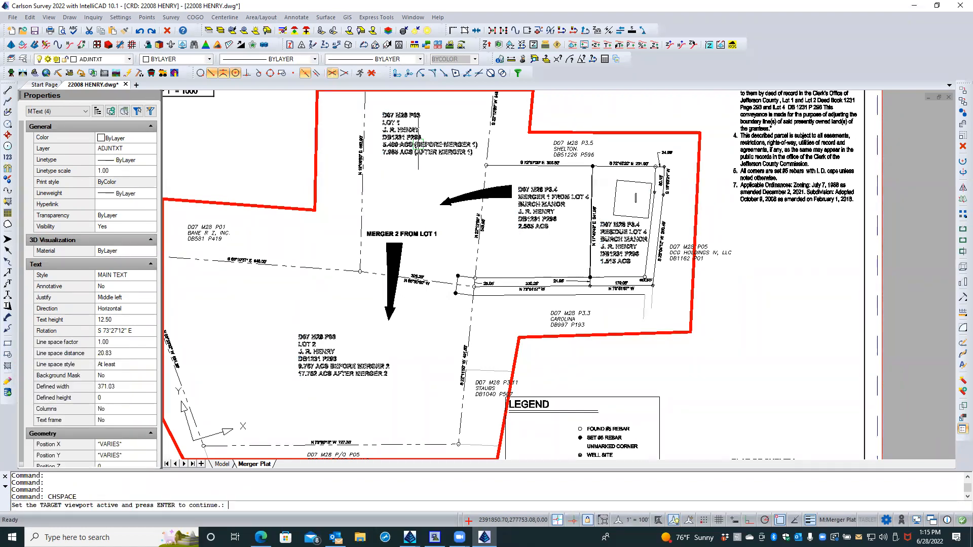
pyautogui.click(774, 326)
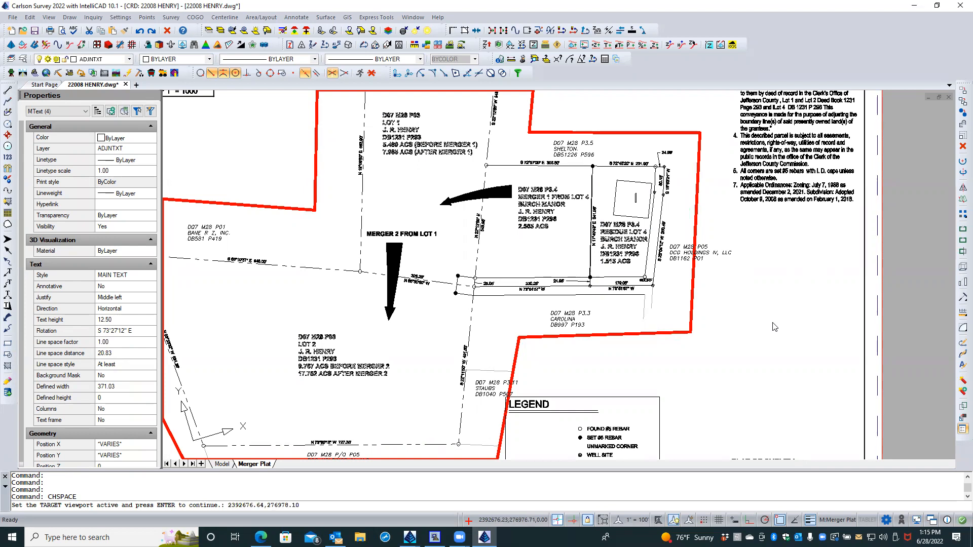
pyautogui.press('Return')
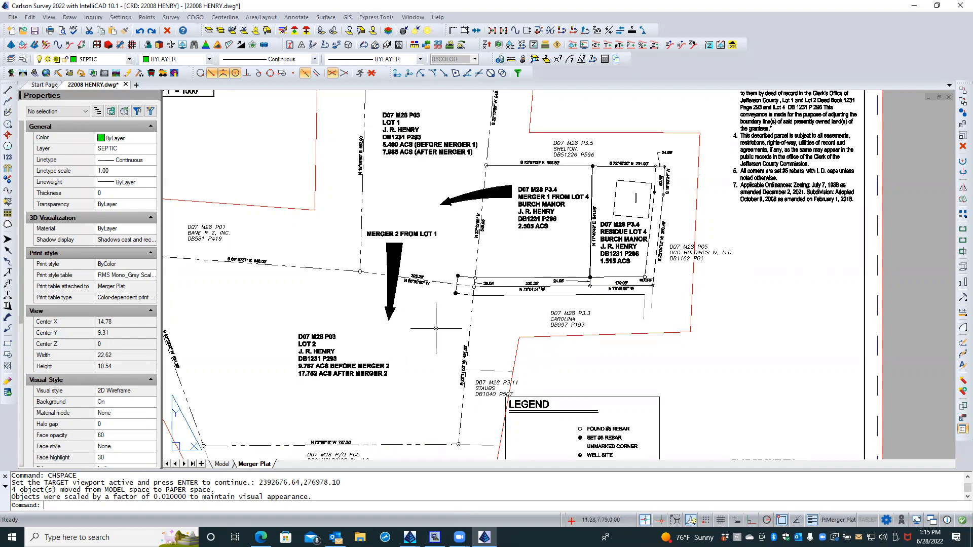
# Step: Move the Merger 1 and Merger 2 arrows from model space to paper space through the plat viewport with CHSPACE, and clear the selection
pyautogui.click(393, 310)
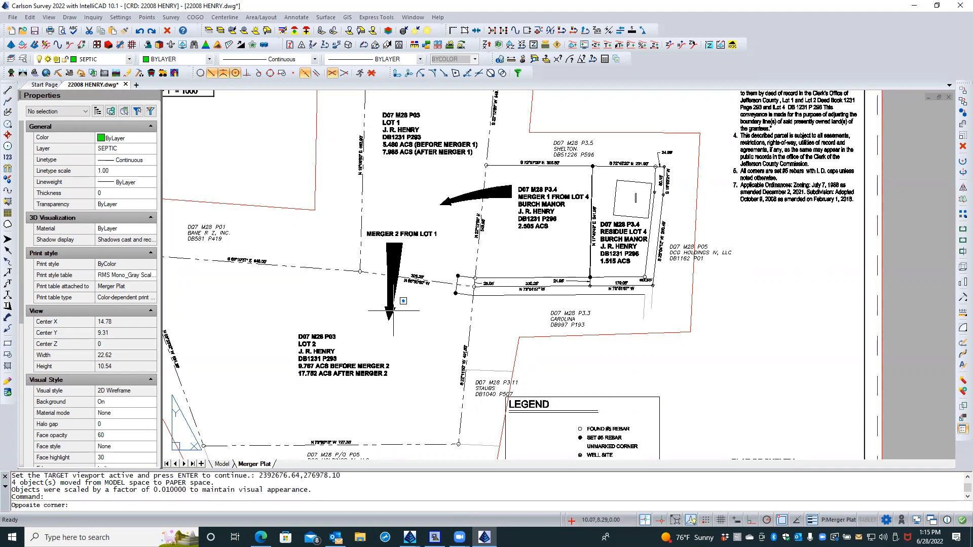
pyautogui.doubleClick(412, 329)
pyautogui.click(386, 311)
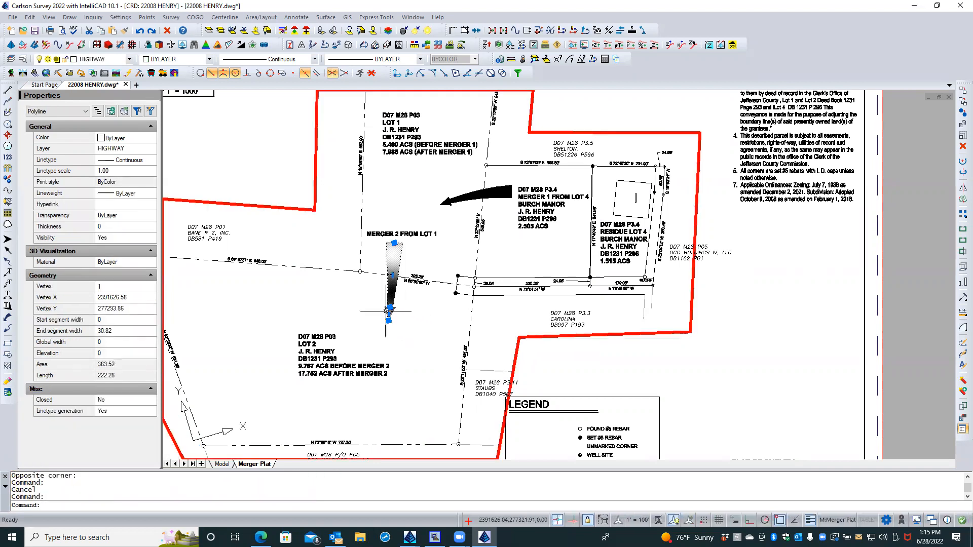
pyautogui.click(446, 202)
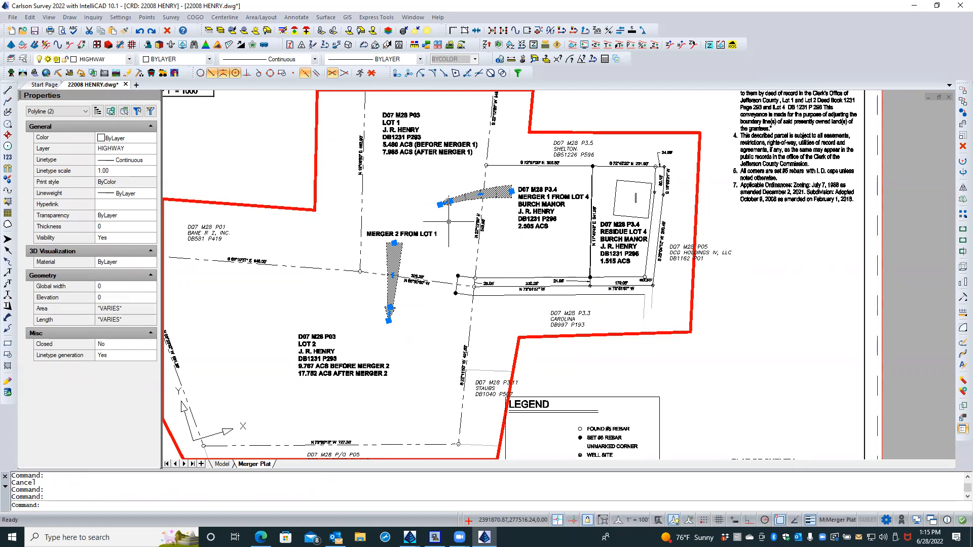
pyautogui.write('chspace')
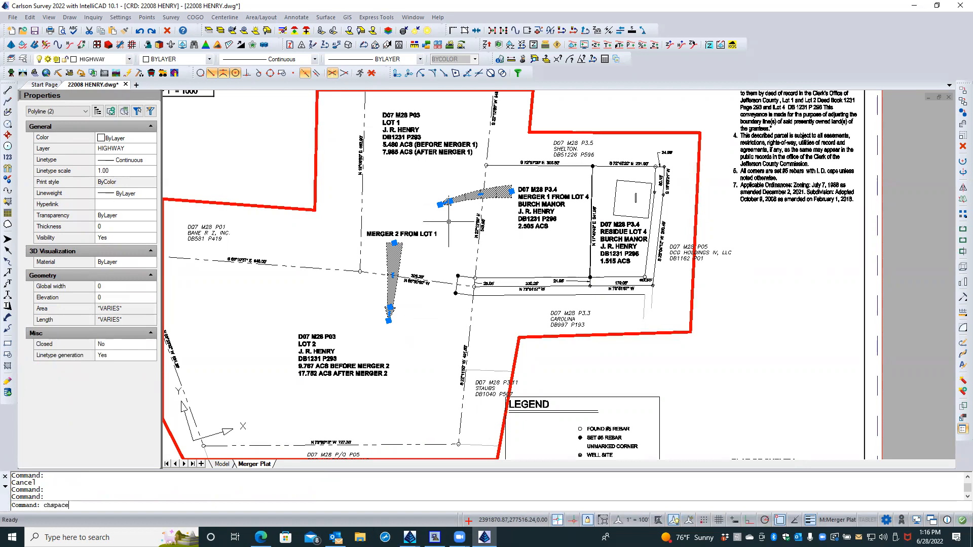
pyautogui.press('Return')
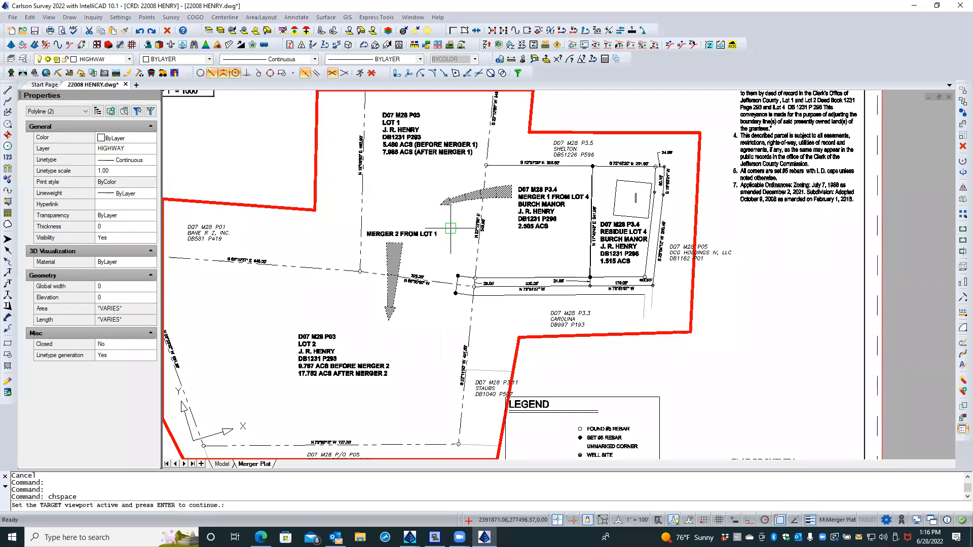
pyautogui.click(580, 359)
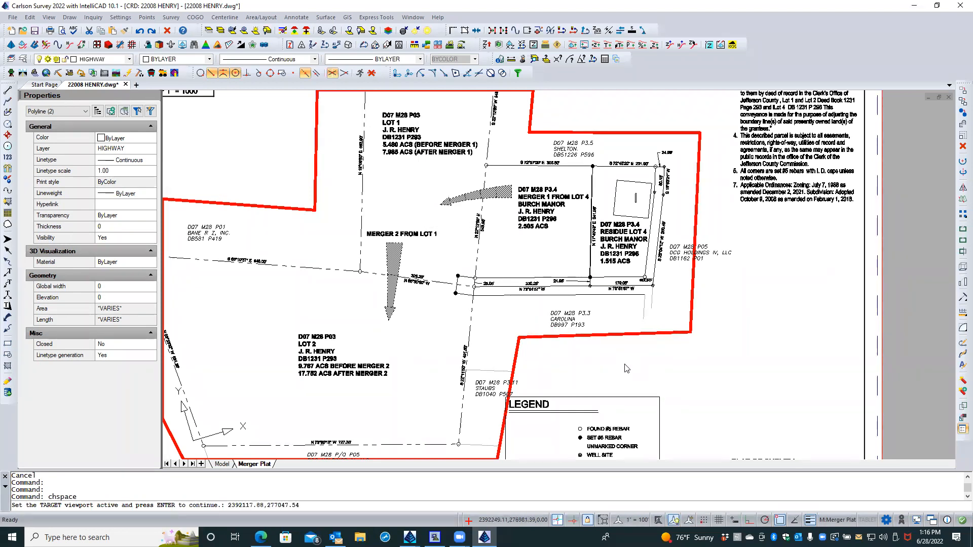
pyautogui.press('Return')
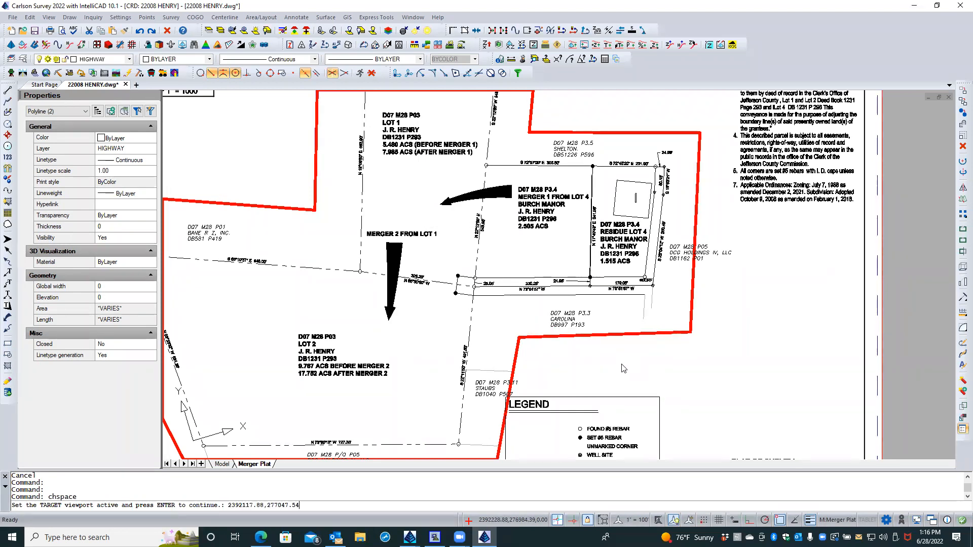
pyautogui.press('Escape')
pyautogui.press('Escape')
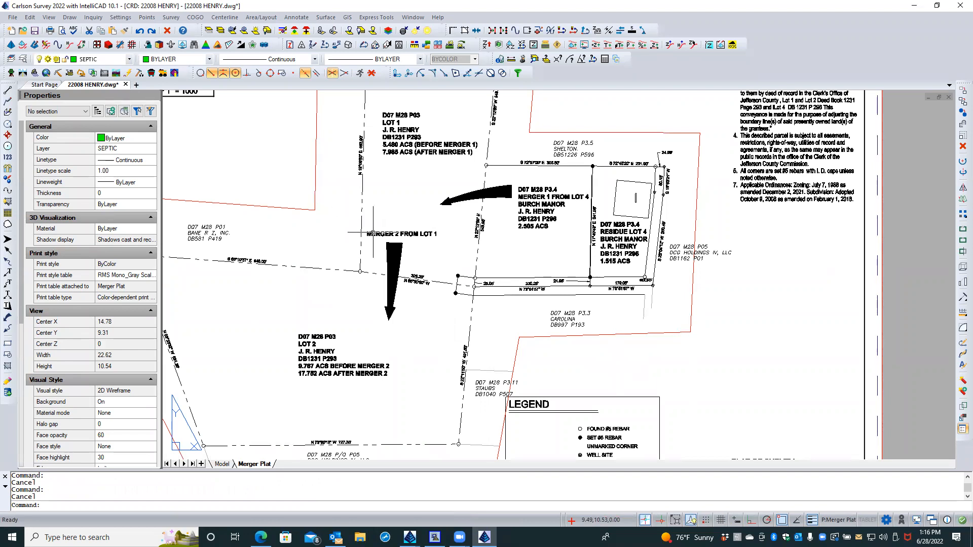
# Step: Try to move the Merger 2 arrow to model space with CHSPACE using the default target viewport, and undo the transfer
pyautogui.write('chspace')
pyautogui.press('Return')
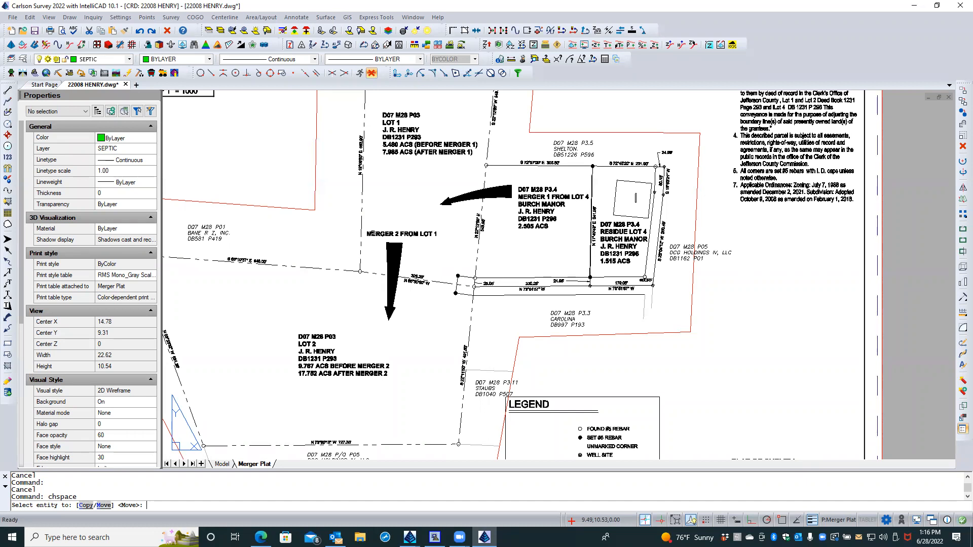
pyautogui.press('Return')
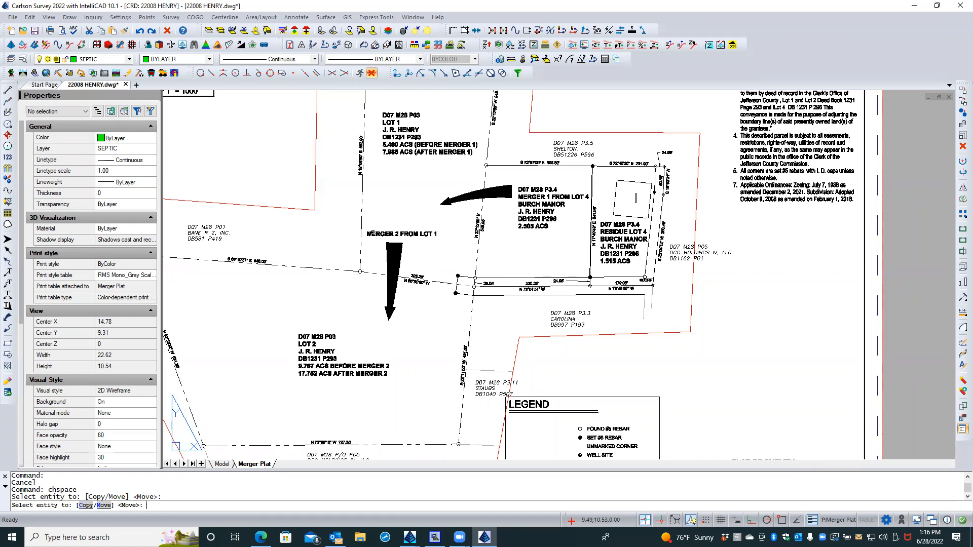
pyautogui.click(395, 252)
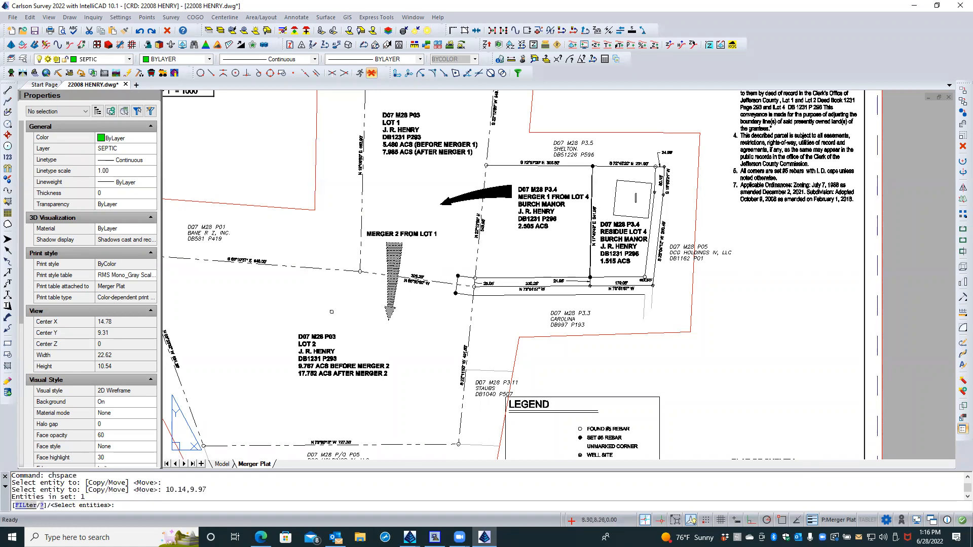
pyautogui.press('Return')
pyautogui.press('Return')
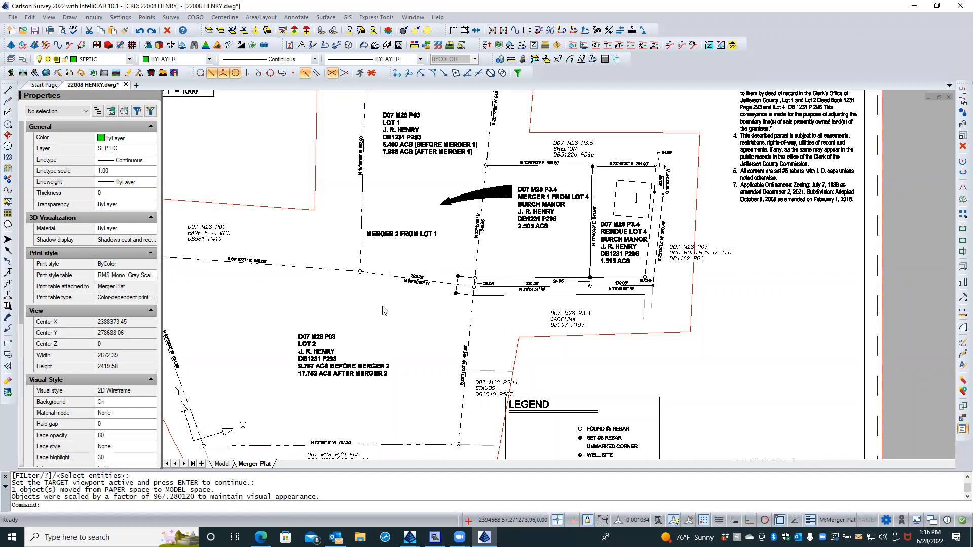
pyautogui.write('u')
pyautogui.press('Return')
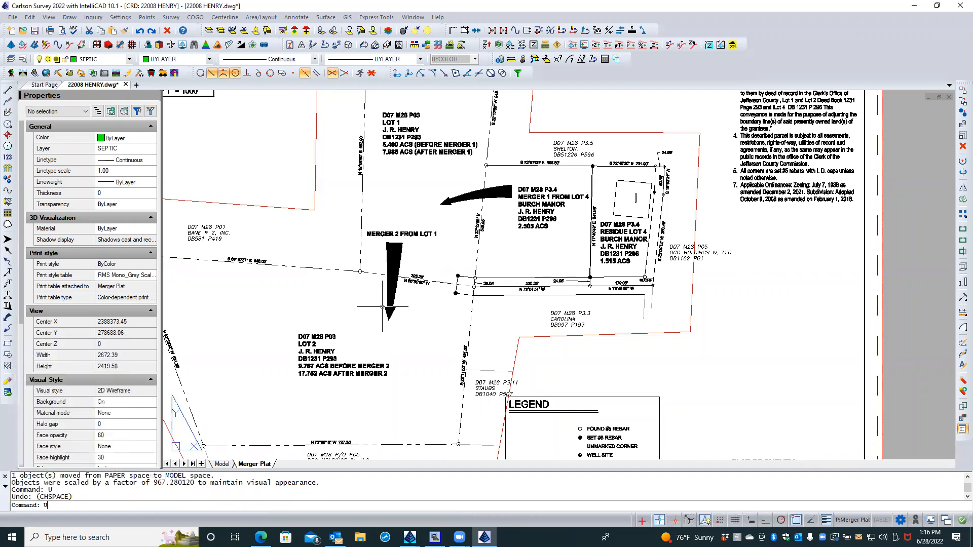
# Step: Move the Merger 2 arrow from paper space to model space with CHSPACE, using the irregular plat viewport as target, and leave the viewport
pyautogui.click(383, 306)
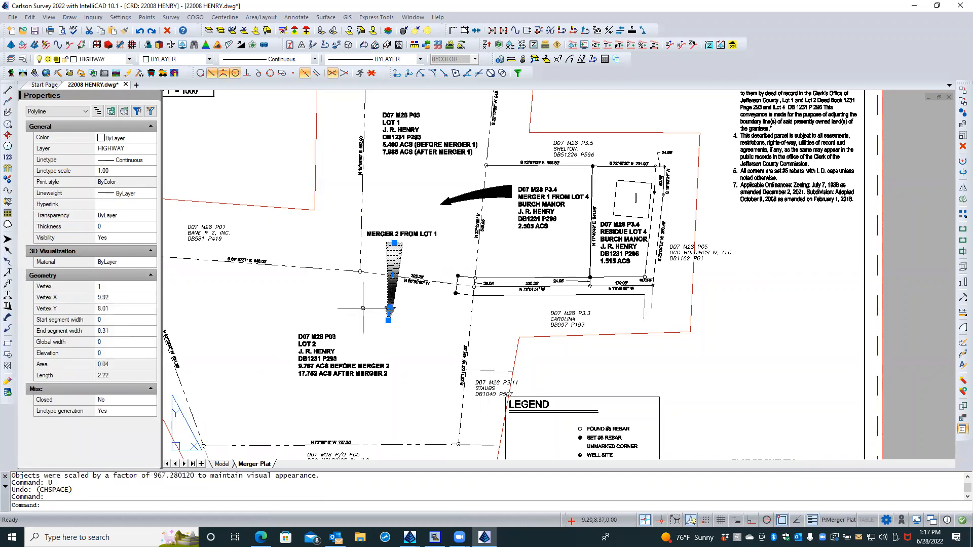
pyautogui.press('Up')
pyautogui.press('Up')
pyautogui.press('Return')
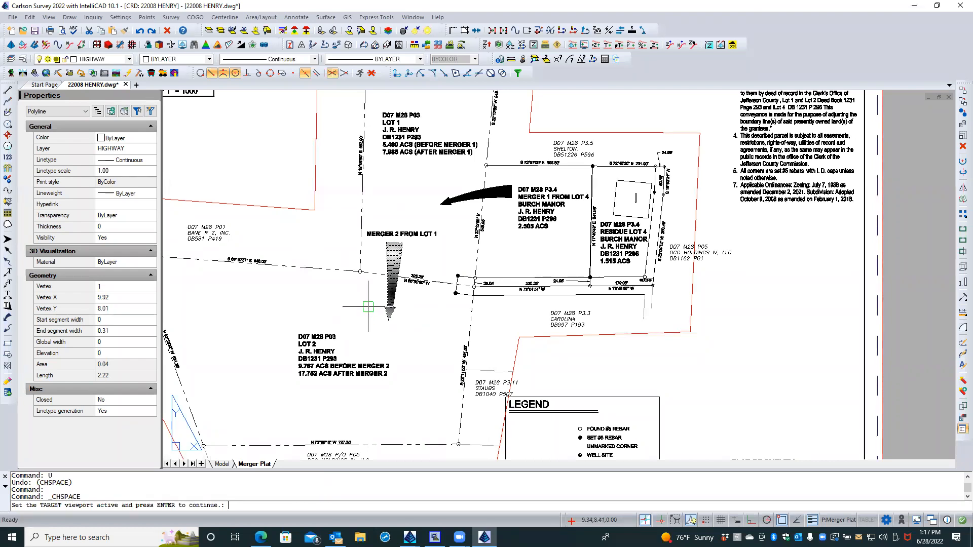
pyautogui.click(534, 335)
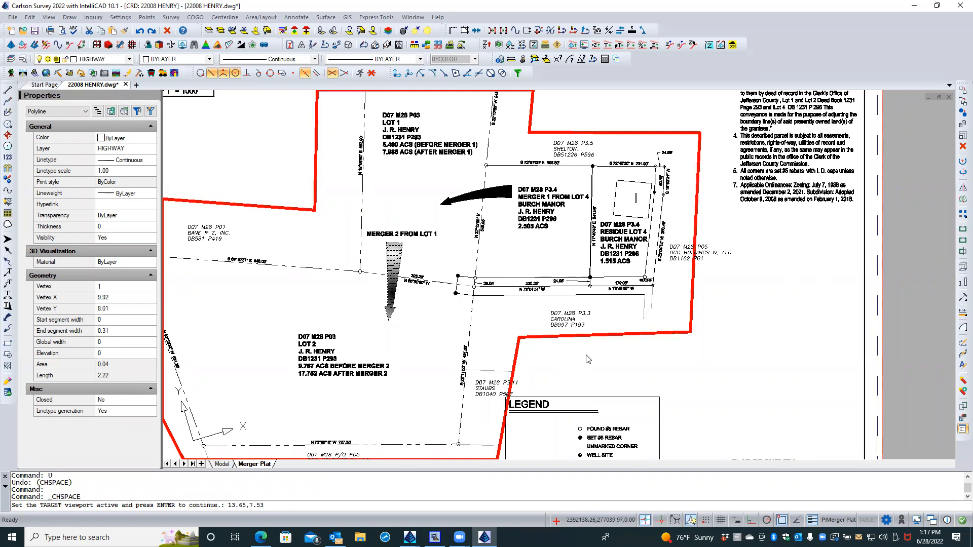
pyautogui.press('Return')
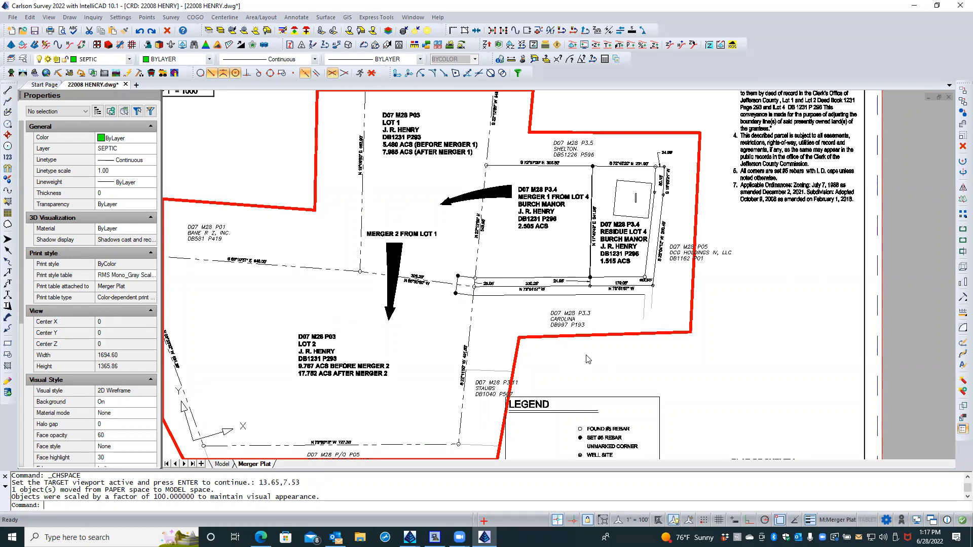
pyautogui.doubleClick(588, 358)
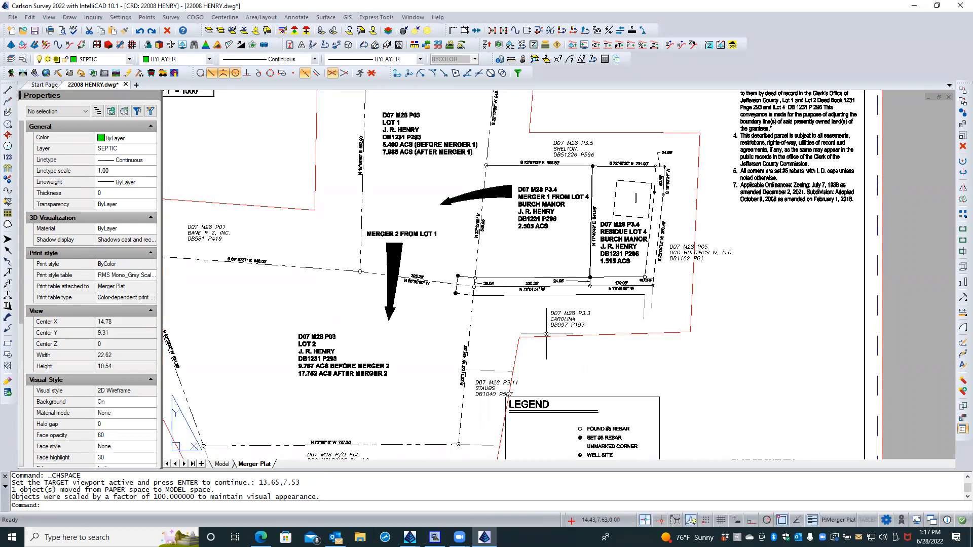
# Step: Reactivate the plat viewport and move the Merger 2 arrow from model space back to paper space with CHSPACE
pyautogui.doubleClick(499, 194)
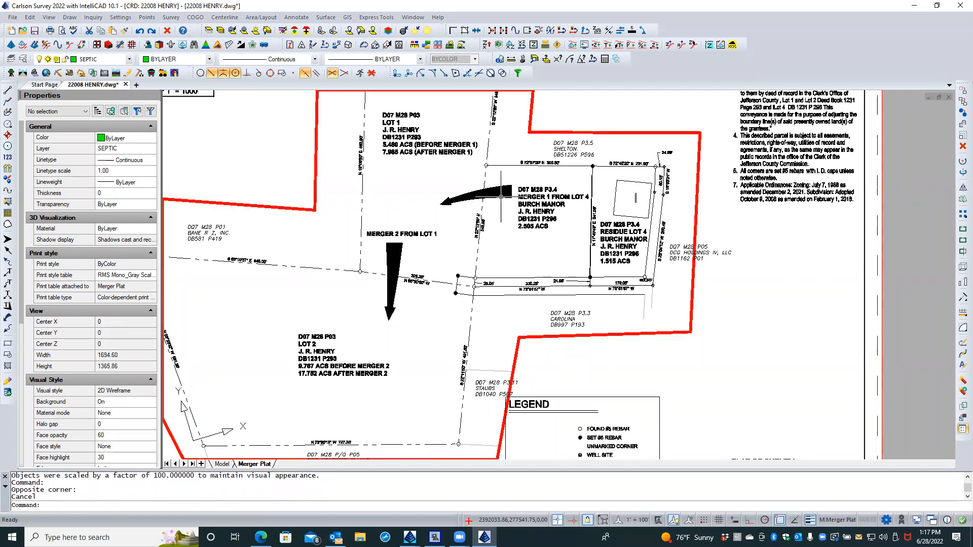
pyautogui.click(508, 198)
pyautogui.click(498, 219)
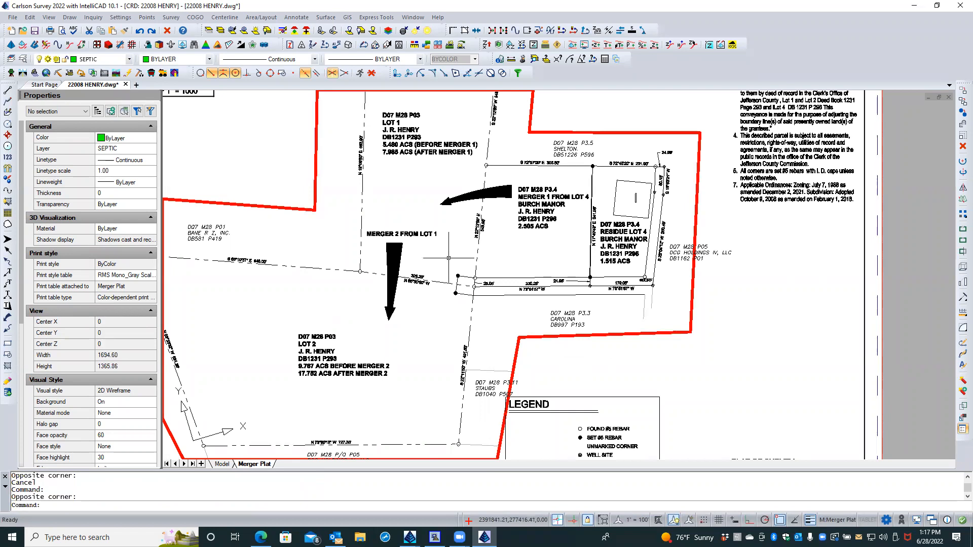
pyautogui.click(400, 257)
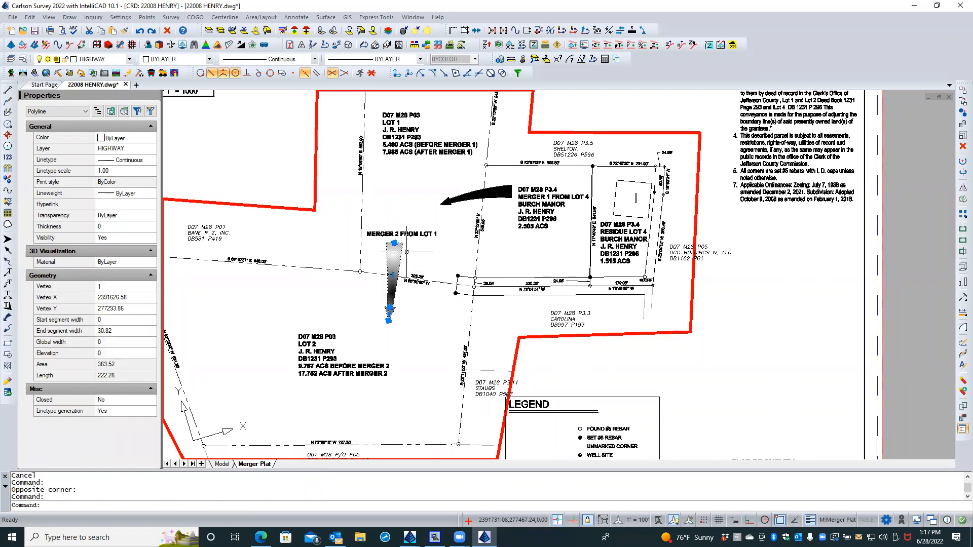
pyautogui.write('chspace')
pyautogui.press('Return')
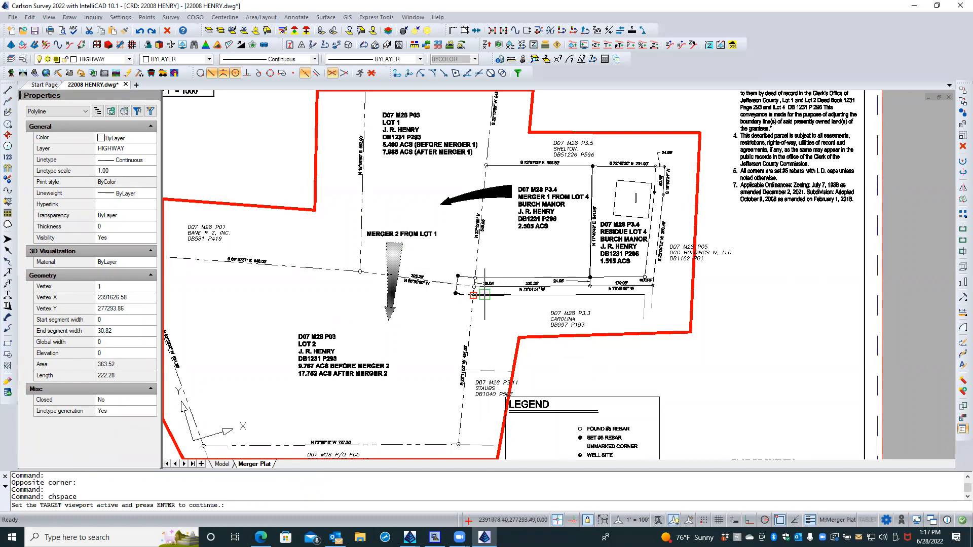
pyautogui.click(582, 354)
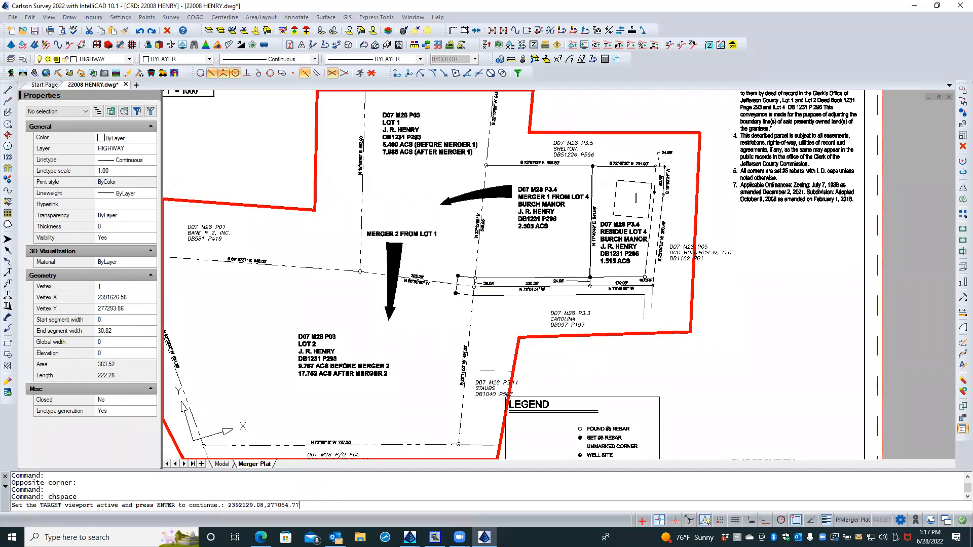
pyautogui.press('Return')
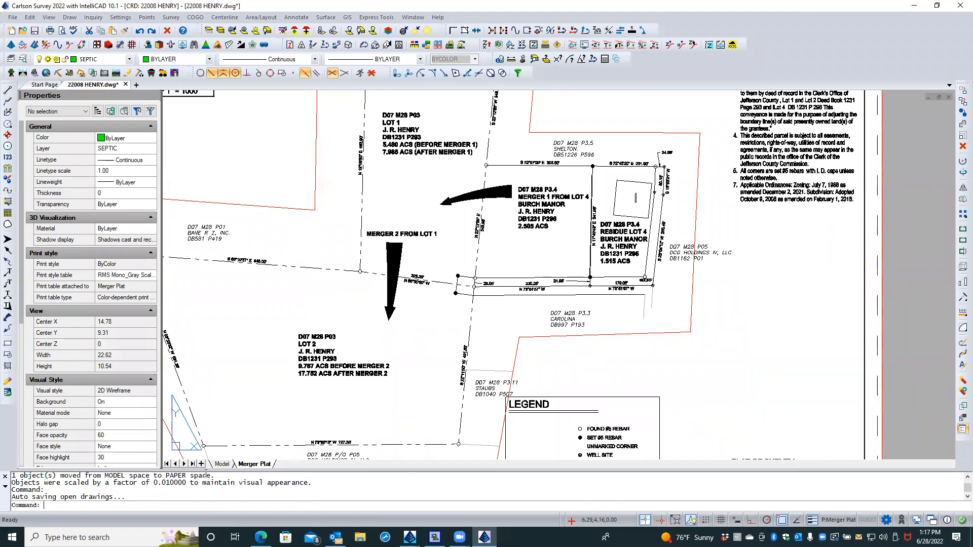
# Step: View the lot linework in model space, and return to the Merger Plat layout
pyautogui.click(221, 463)
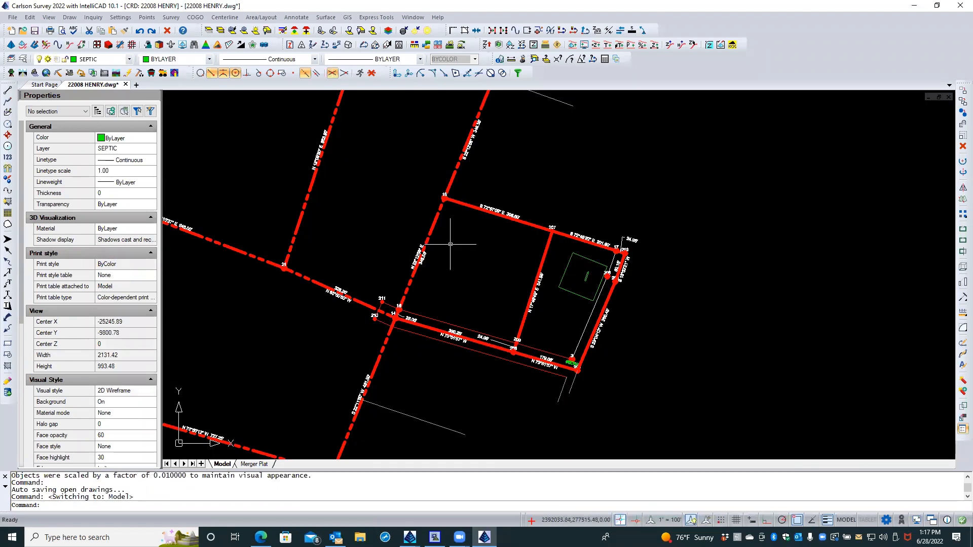
pyautogui.click(254, 463)
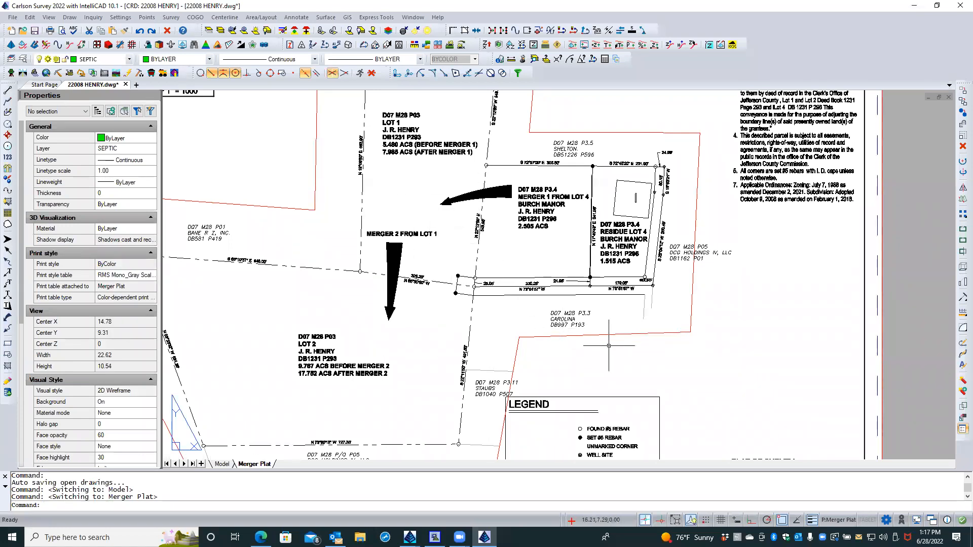
pyautogui.scroll(-3, 584, 358)
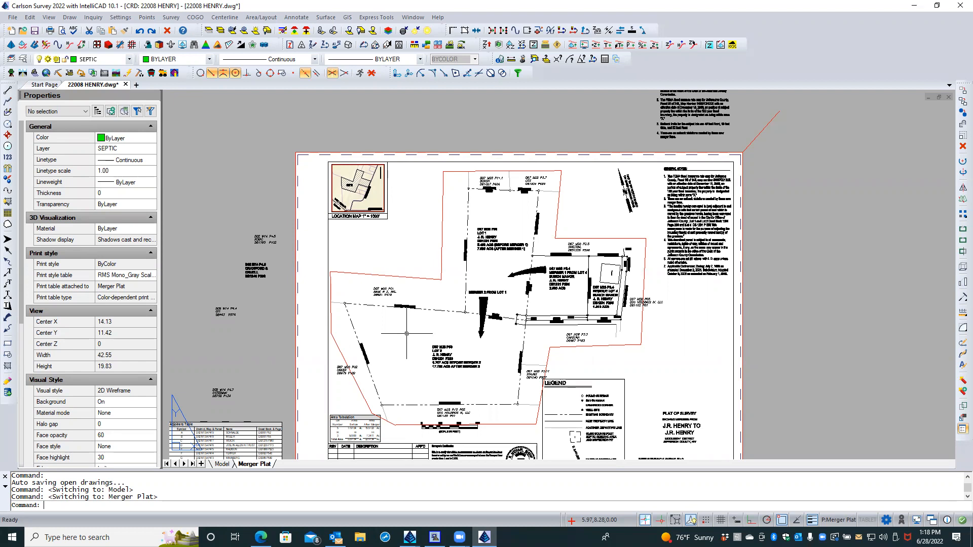
pyautogui.click(677, 315)
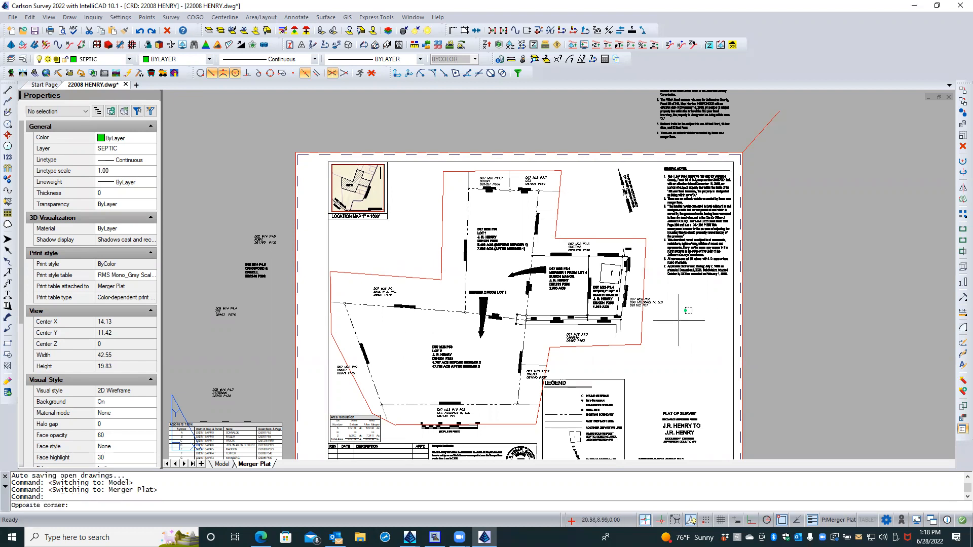
pyautogui.click(676, 313)
# Step: Try to move the DCG Holdings adjoiner label to model space with CHSPACE, picking the target on the plat viewport's edge
pyautogui.scroll(5, 676, 305)
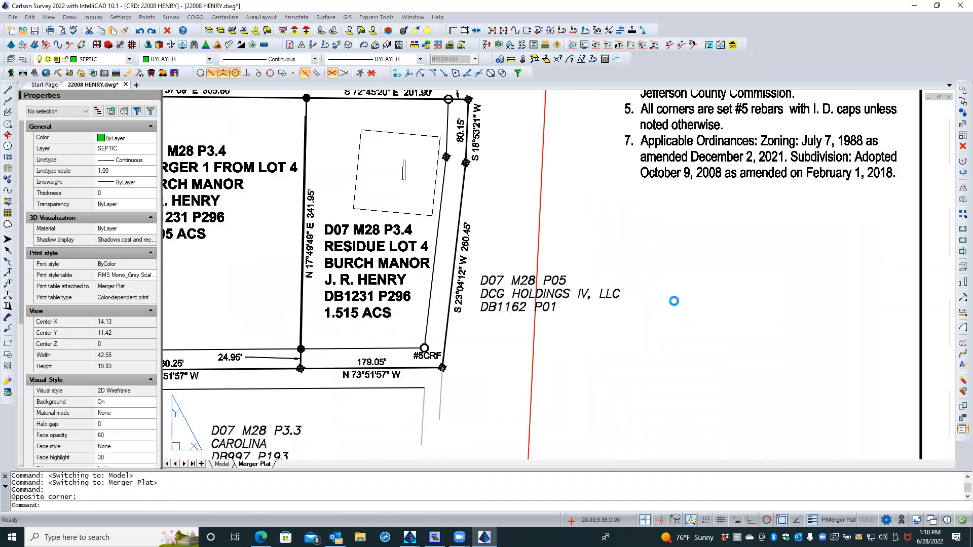
pyautogui.click(618, 296)
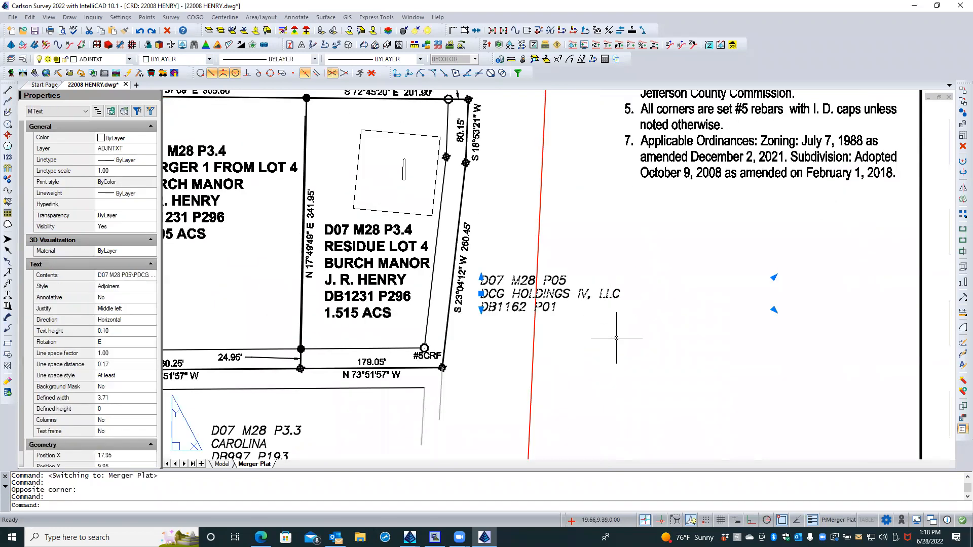
pyautogui.write('chspace')
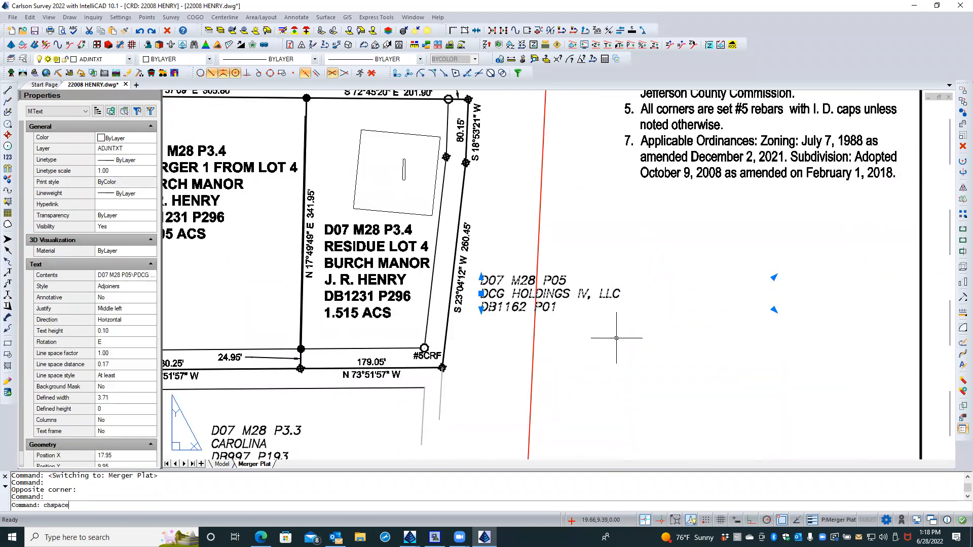
pyautogui.press('Return')
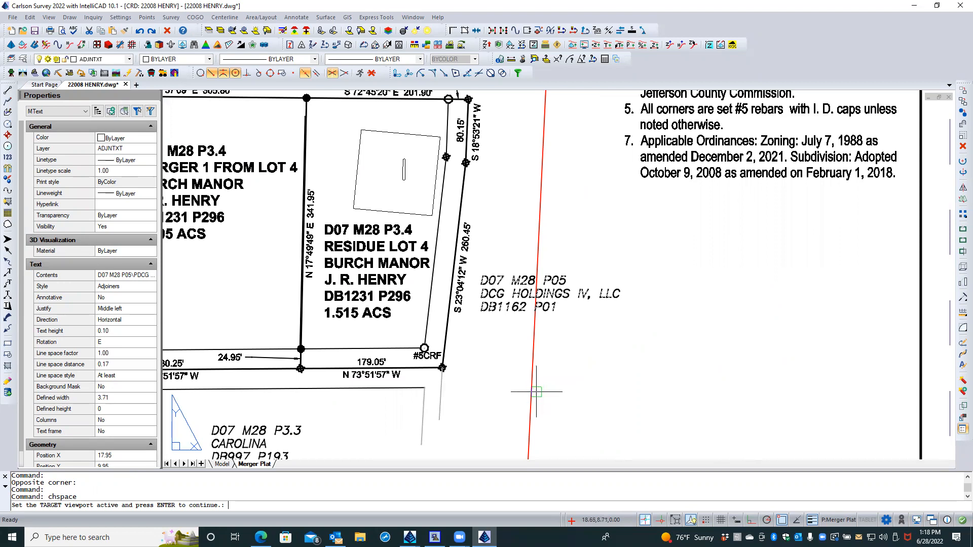
pyautogui.click(531, 378)
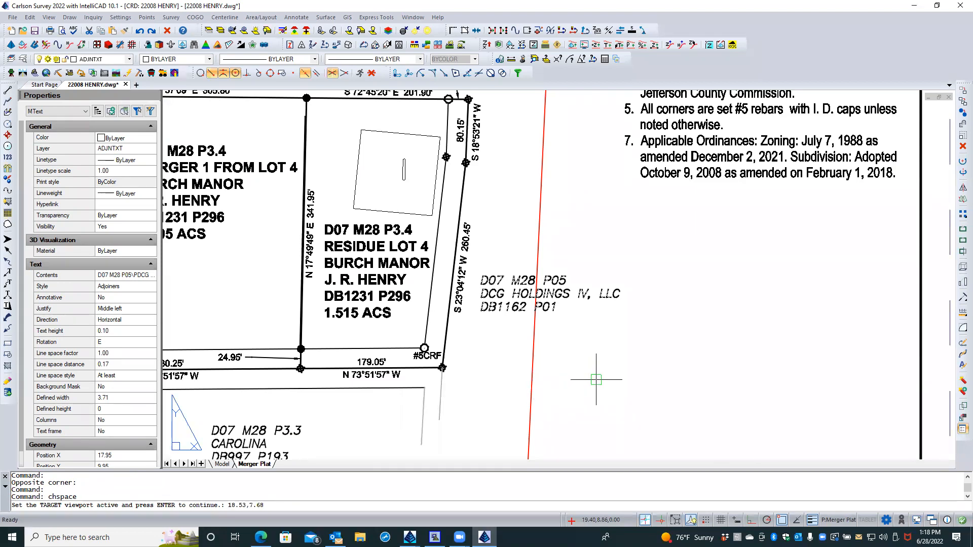
pyautogui.press('Return')
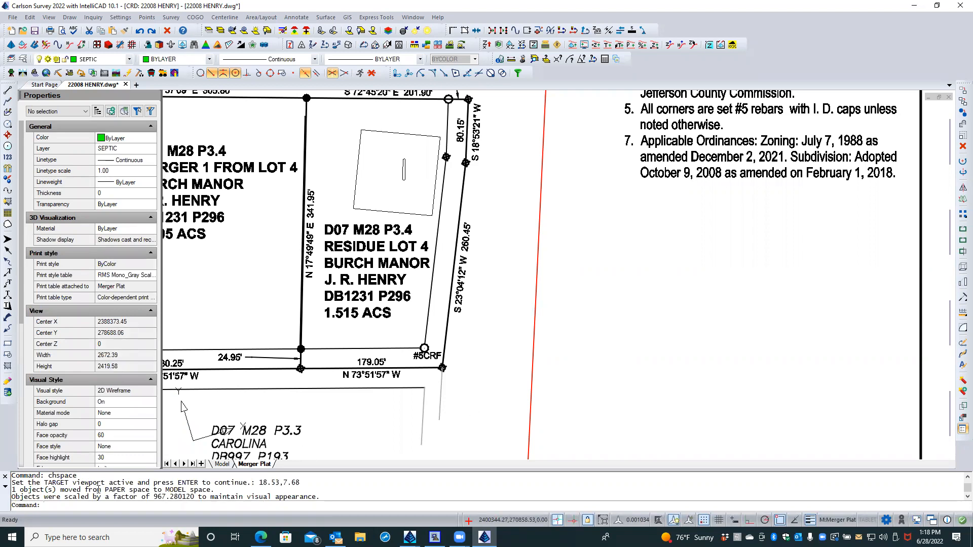
# Step: Look for the transferred DCG Holdings label in model space, and undo the view changes, layout switch and CHSPACE transfer
pyautogui.click(222, 464)
pyautogui.middleClick(487, 298)
pyautogui.middleClick(487, 298)
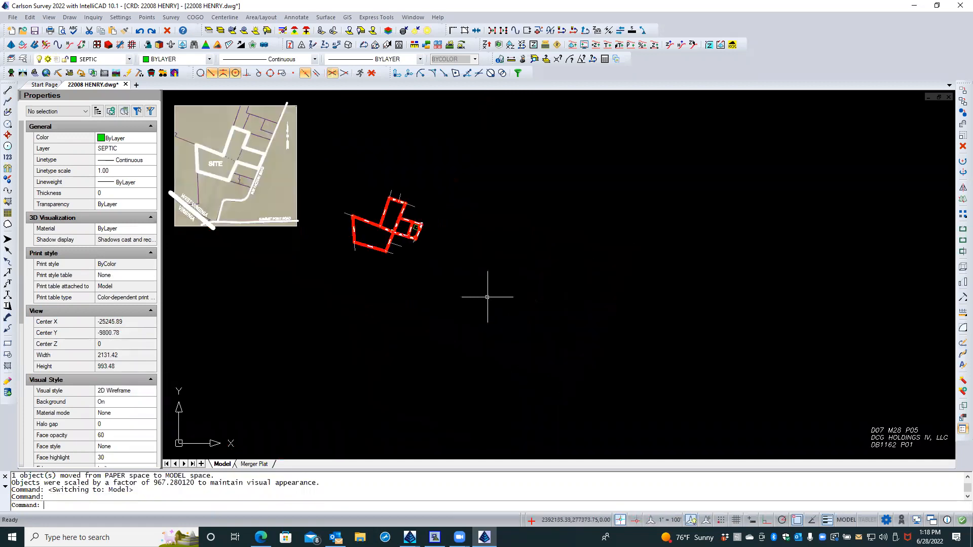
pyautogui.scroll(-1, 774, 362)
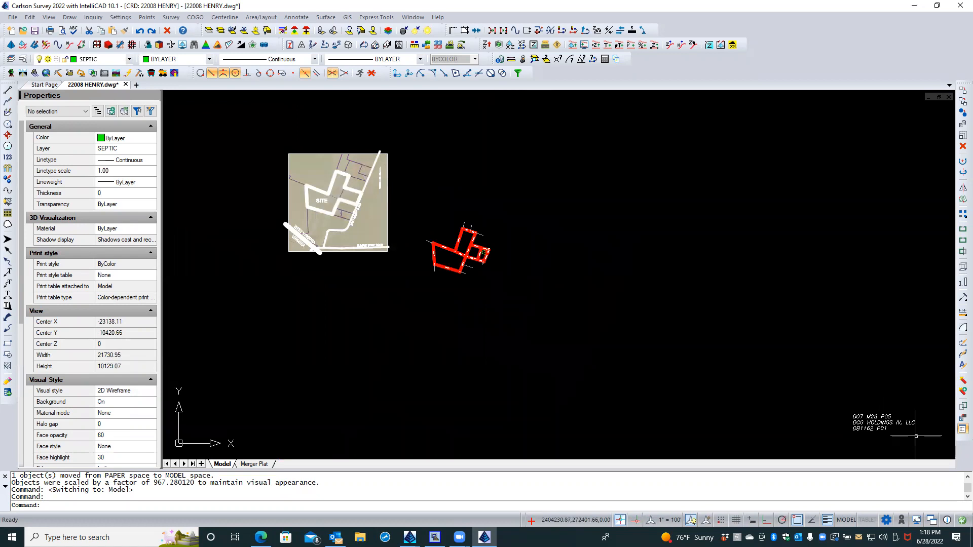
pyautogui.write('u')
pyautogui.press('Return')
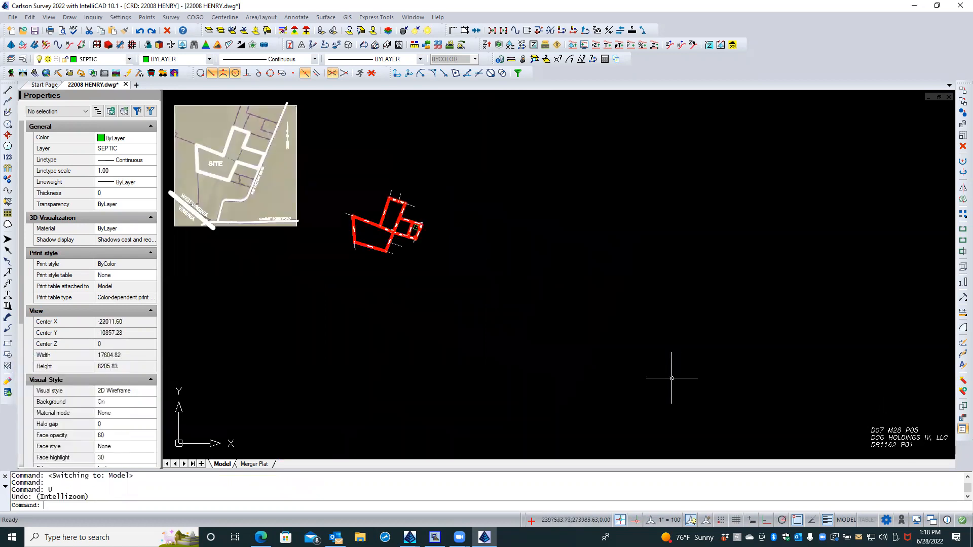
pyautogui.hotkey('ctrl', 'z')
pyautogui.hotkey('ctrl', 'z')
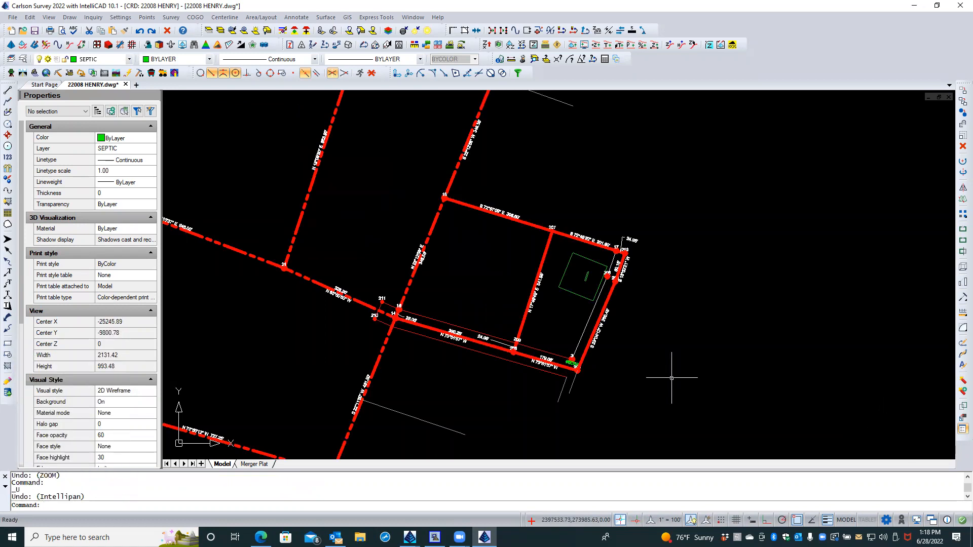
pyautogui.hotkey('ctrl', 'z')
pyautogui.hotkey('ctrl', 'z')
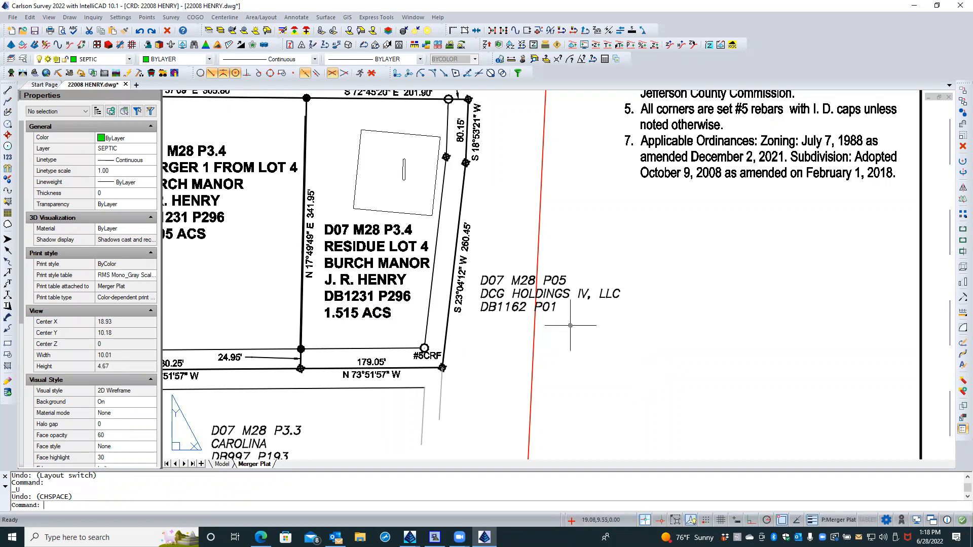
# Step: Examine the DCG Holdings adjoiner label and the Residue Lot 4 label on the layout by selecting each, and clear the selection
pyautogui.click(565, 294)
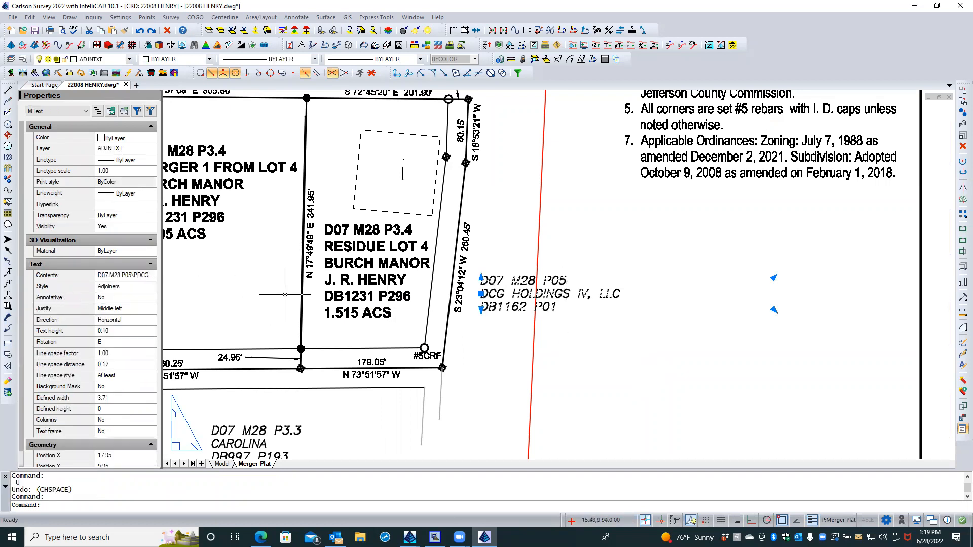
pyautogui.press('Escape')
pyautogui.press('Escape')
pyautogui.click(344, 265)
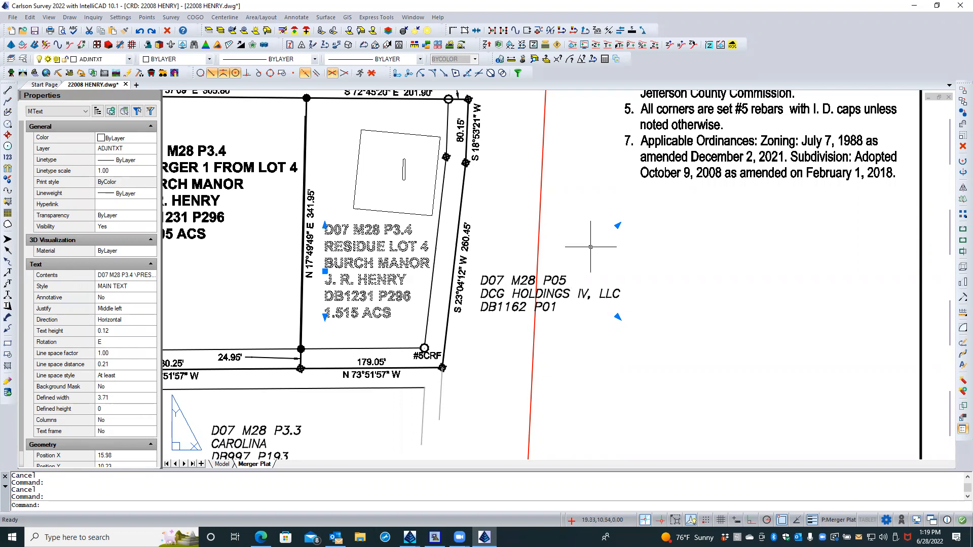
pyautogui.press('Escape')
pyautogui.press('Escape')
pyautogui.click(567, 284)
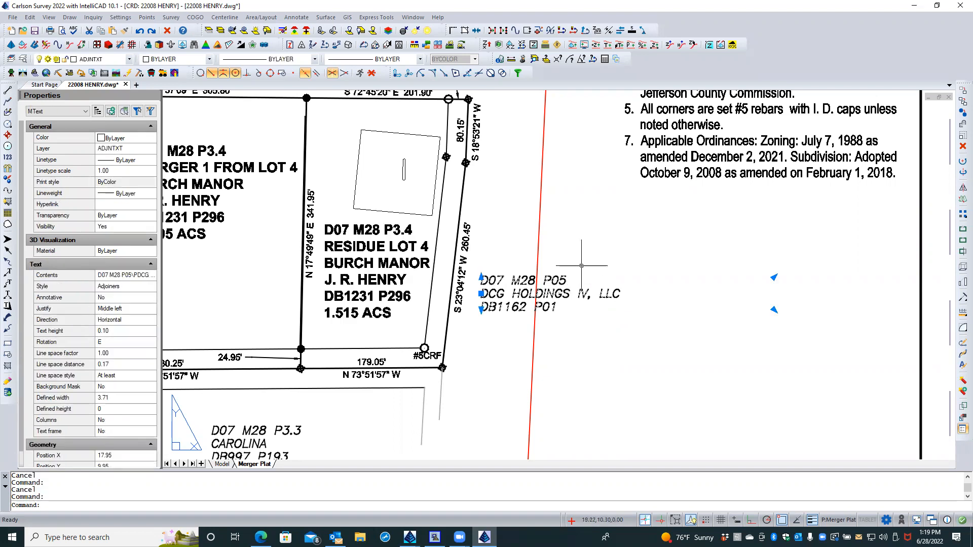
pyautogui.press('Escape')
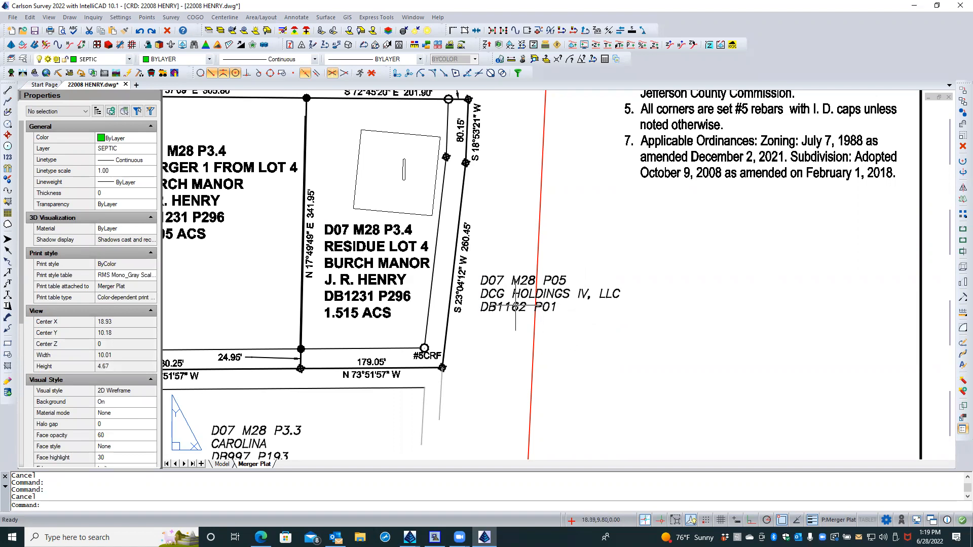
# Step: Try to move the D07 M28 P3.3 adjoiner label to model space with CHSPACE, picking the viewport's edge, and undo the transfer
pyautogui.scroll(-3, 512, 292)
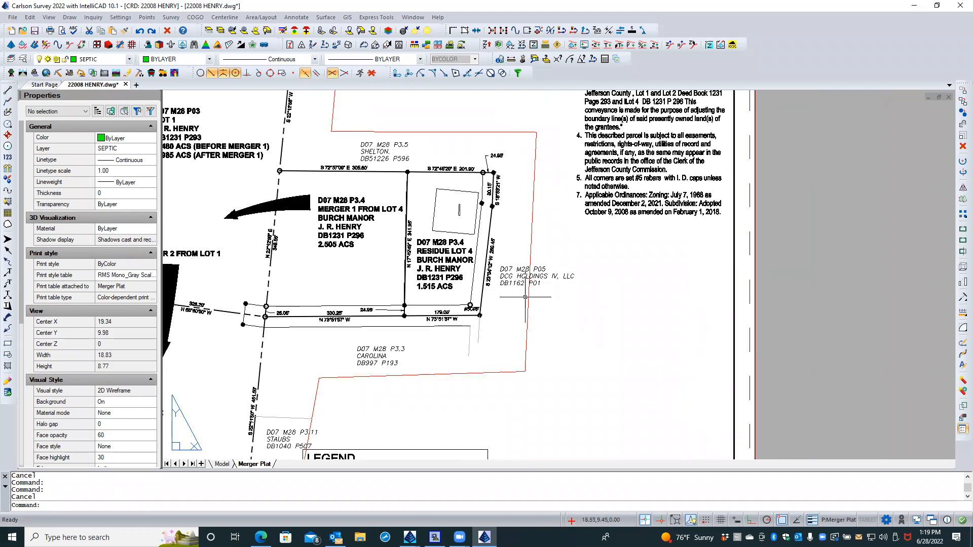
pyautogui.click(392, 349)
pyautogui.write('chspscer')
pyautogui.press('BackSpace')
pyautogui.press('BackSpace')
pyautogui.press('BackSpace')
pyautogui.press('BackSpace')
pyautogui.press('BackSpace')
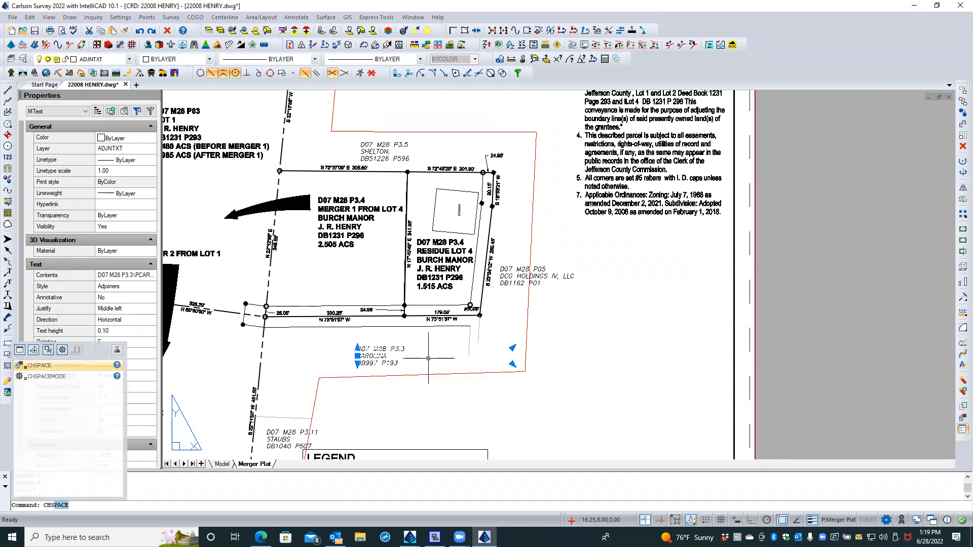
pyautogui.press('Return')
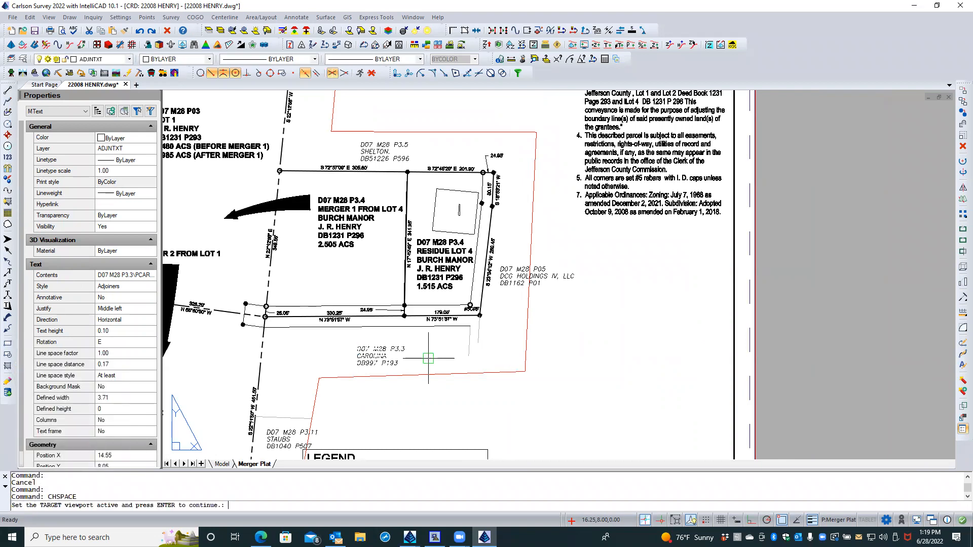
pyautogui.click(377, 375)
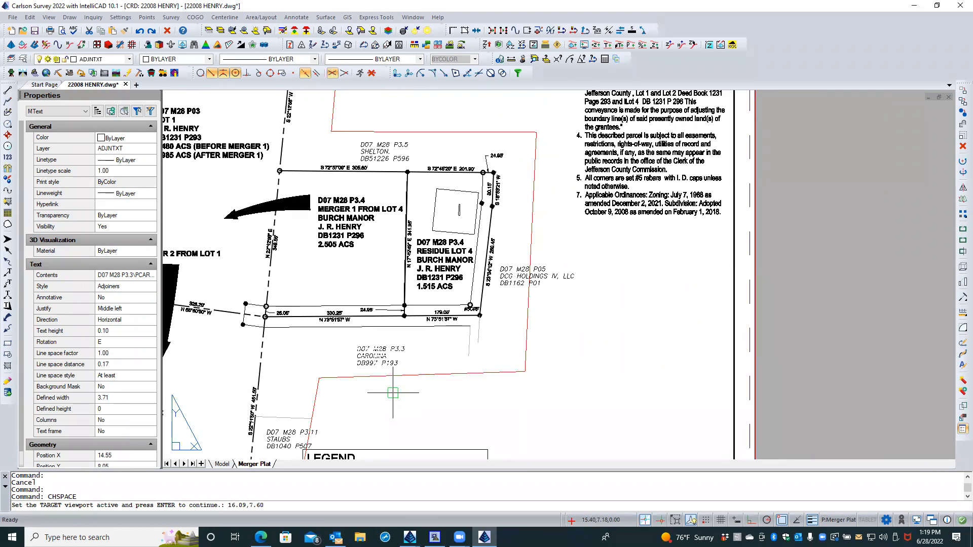
pyautogui.press('Return')
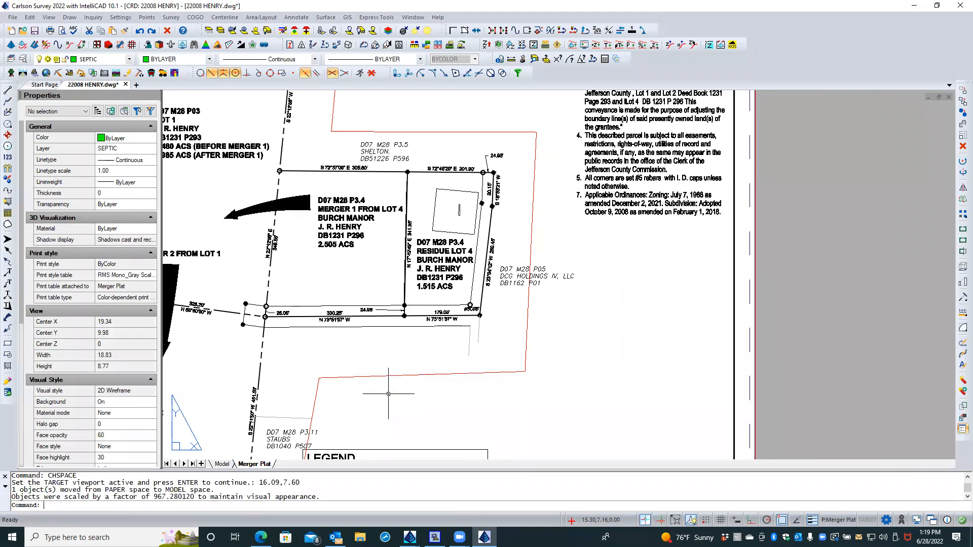
pyautogui.write('u')
pyautogui.press('Return')
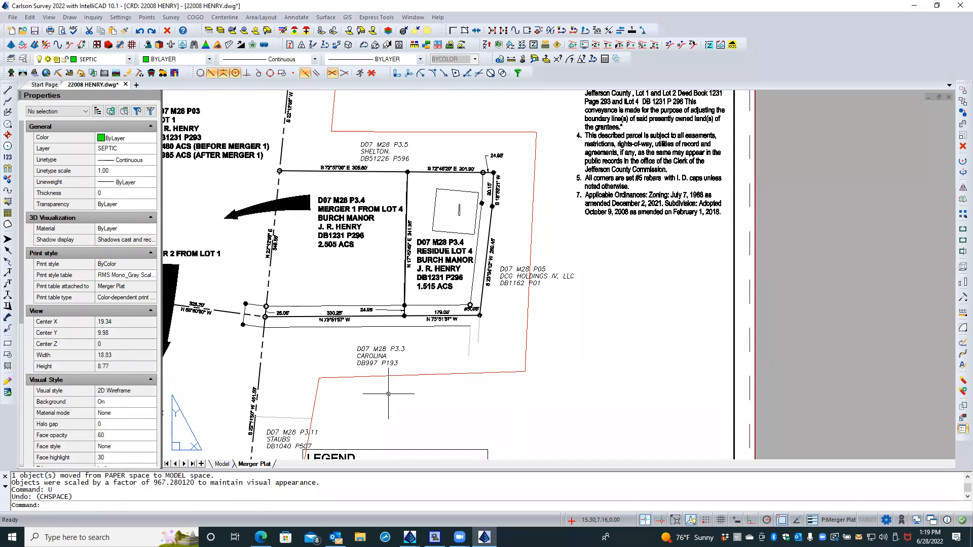
# Step: Move the D07 M28 P3.3 adjoiner label to model space with CHSPACE, picking inside the plat viewport as target, and leave the viewport
pyautogui.click(380, 363)
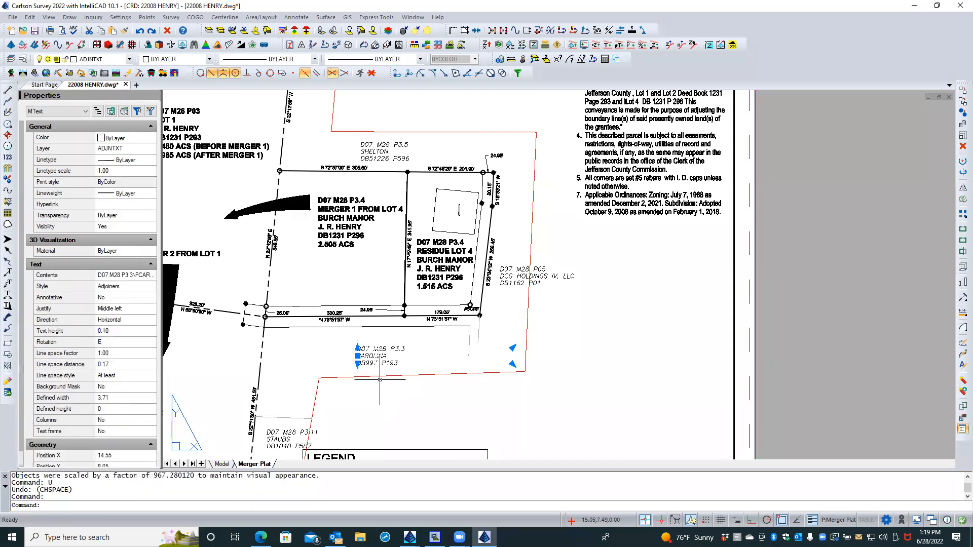
pyautogui.write('chspace')
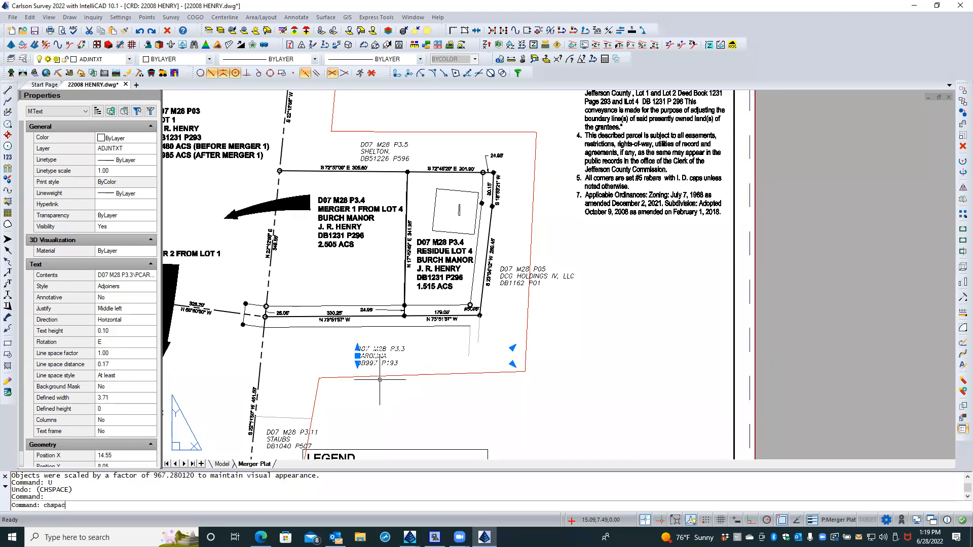
pyautogui.press('Return')
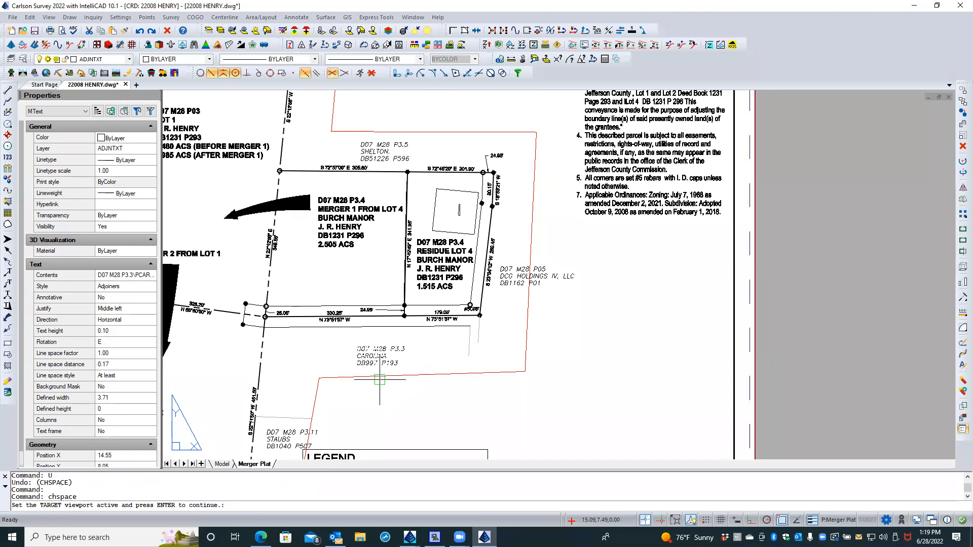
pyautogui.click(327, 360)
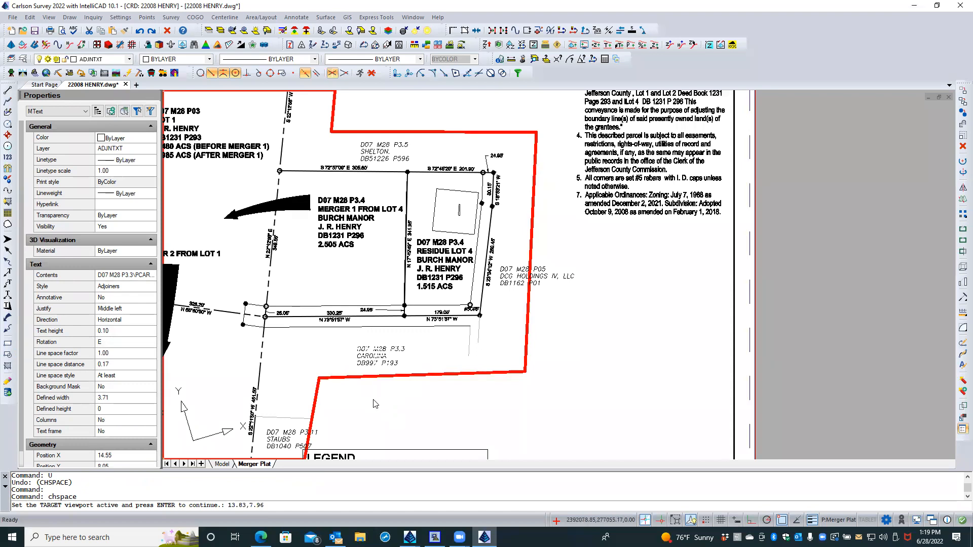
pyautogui.press('Return')
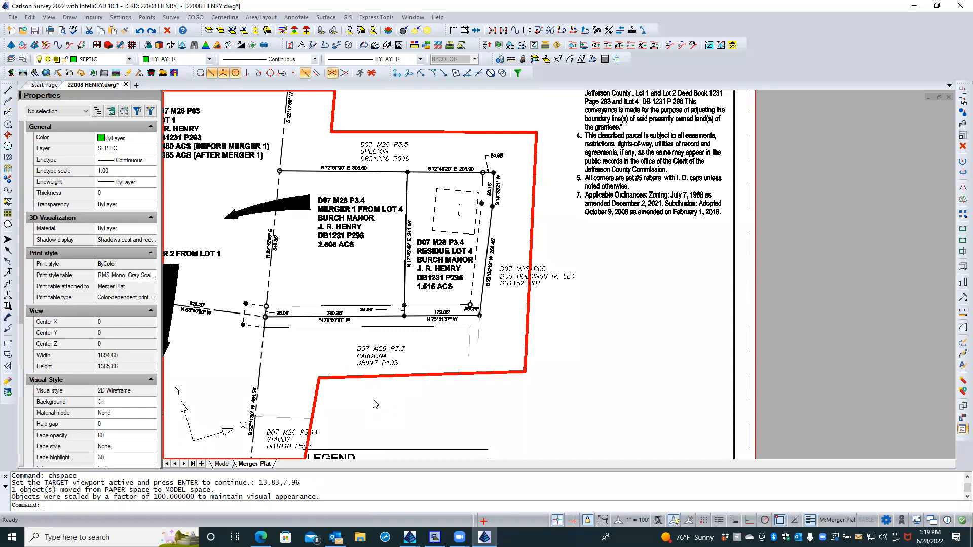
pyautogui.doubleClick(556, 299)
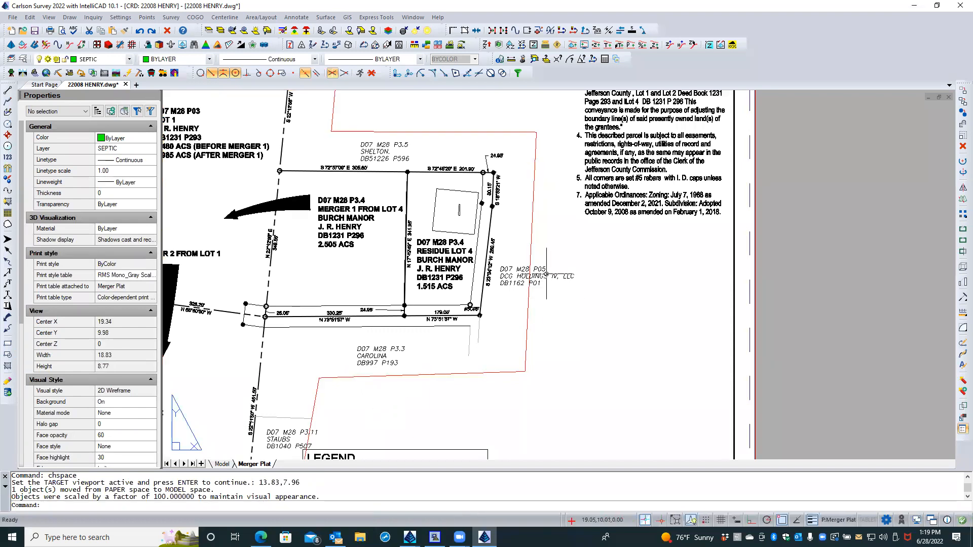
# Step: Move the DCG Holdings adjoiner label to model space with CHSPACE, using the irregular plat viewport as target, and return to paper space
pyautogui.click(545, 275)
pyautogui.write('chspace')
pyautogui.press('Return')
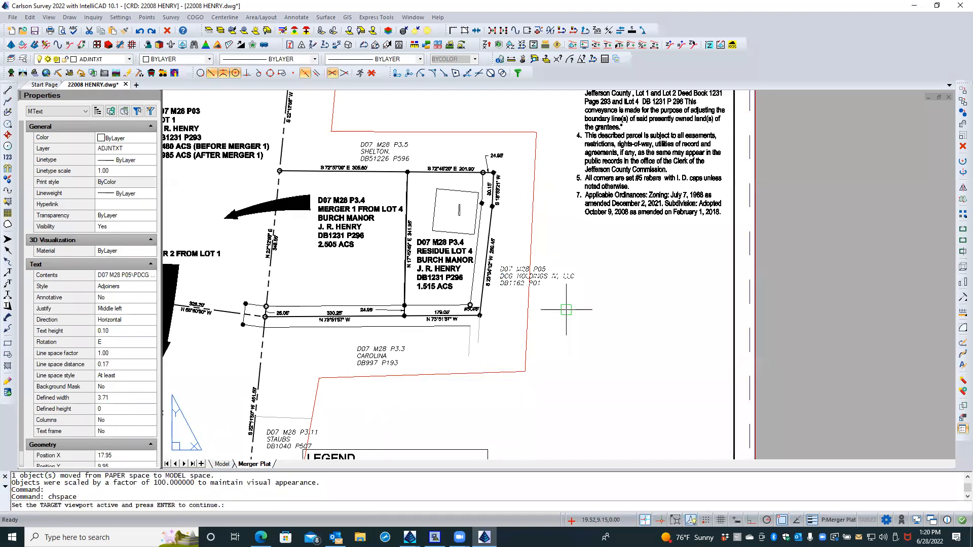
pyautogui.click(501, 332)
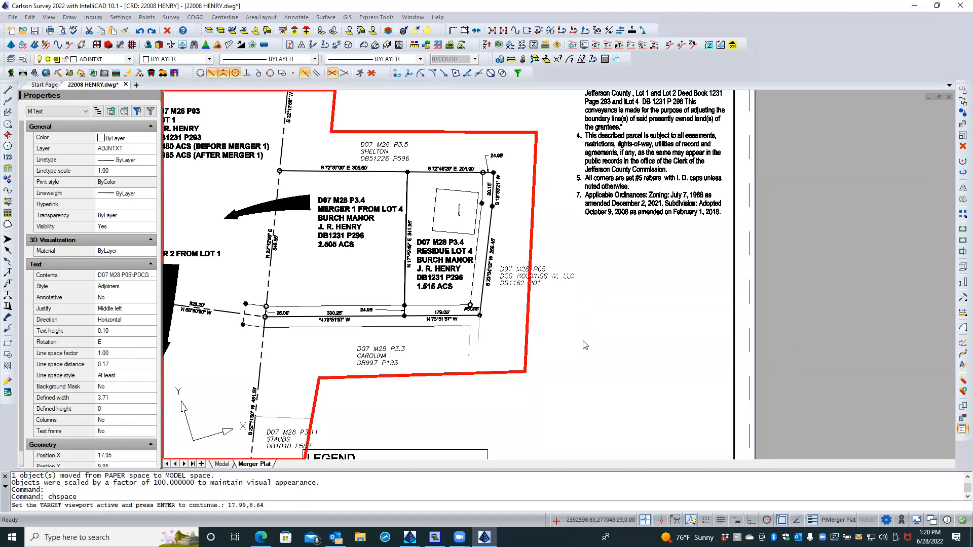
pyautogui.press('Return')
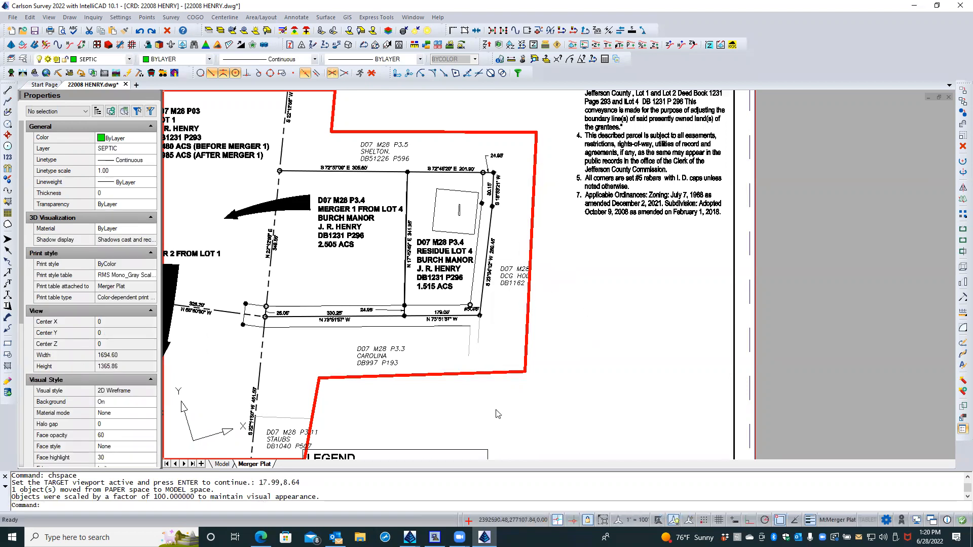
pyautogui.doubleClick(439, 420)
pyautogui.scroll(-2, 413, 422)
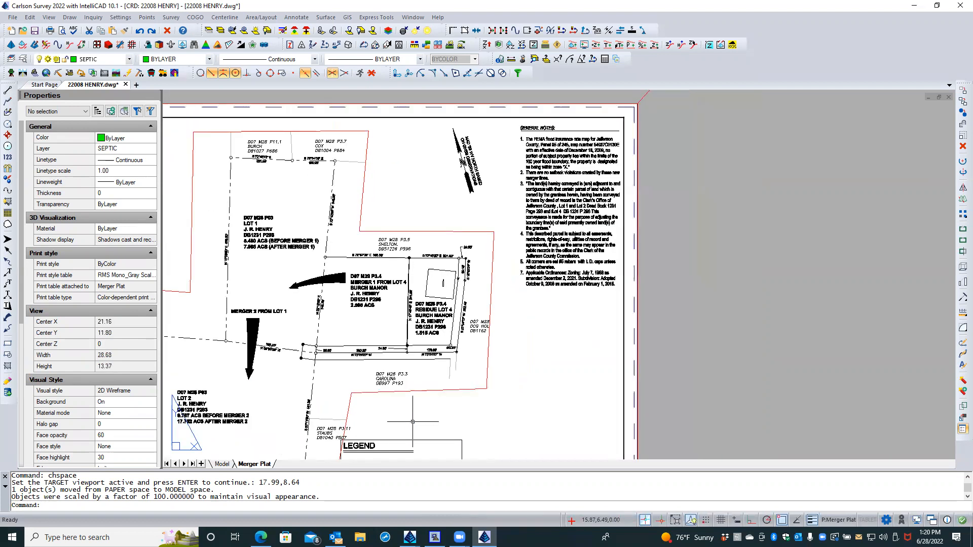
# Step: Move the north arrow block to model space with CHSPACE, using the irregular plat viewport as target
pyautogui.click(453, 134)
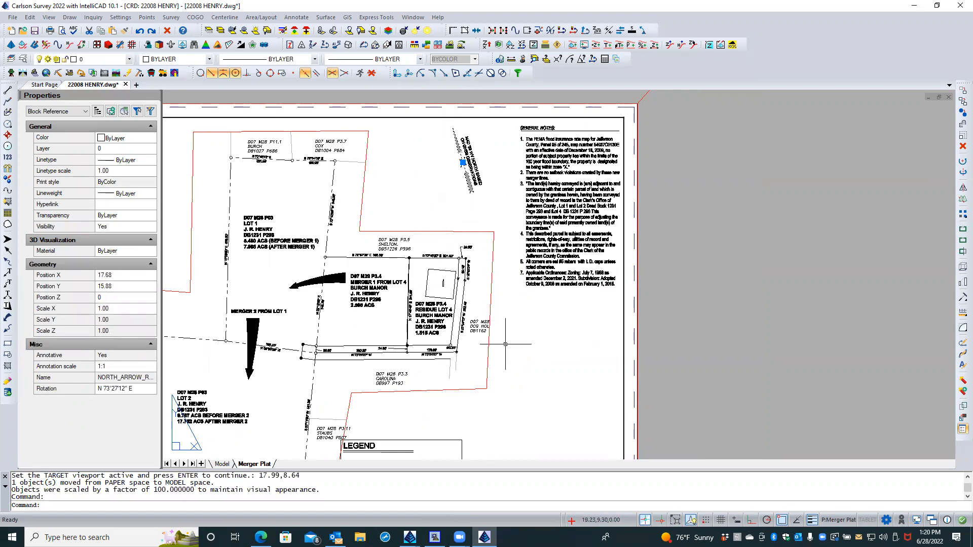
pyautogui.write('chspace')
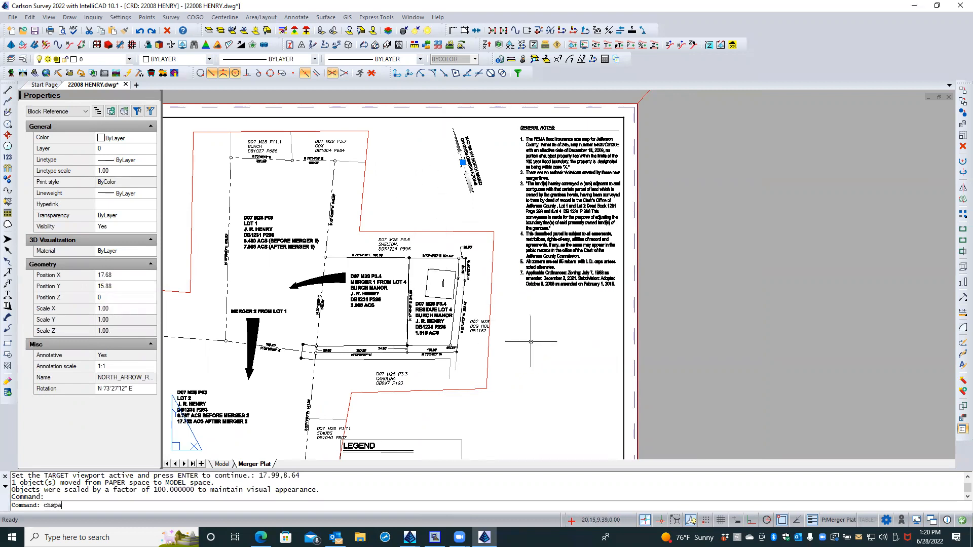
pyautogui.press('Return')
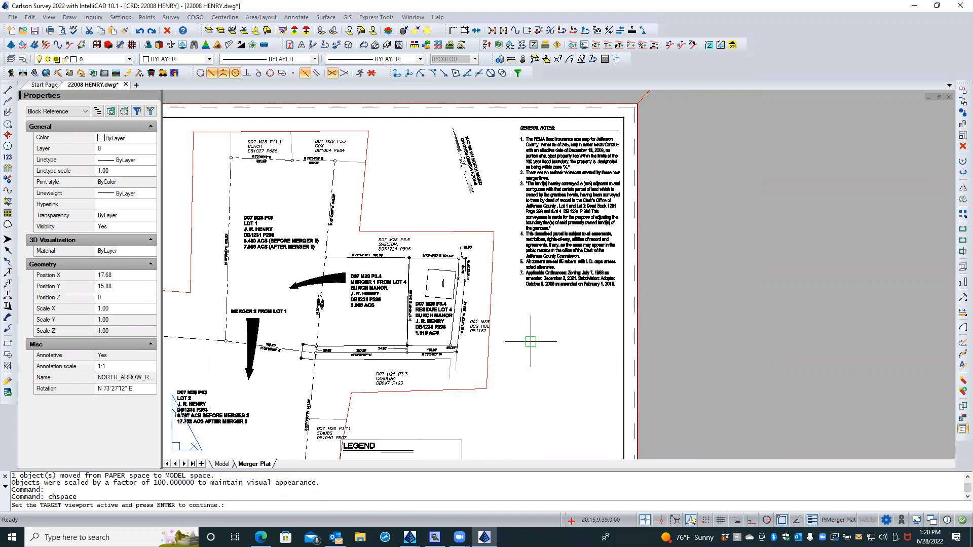
pyautogui.click(482, 300)
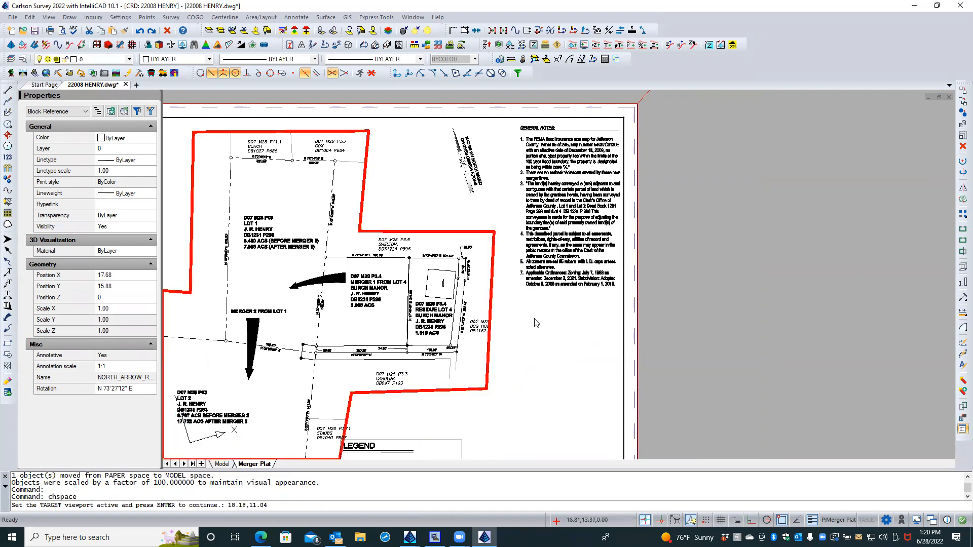
pyautogui.press('Return')
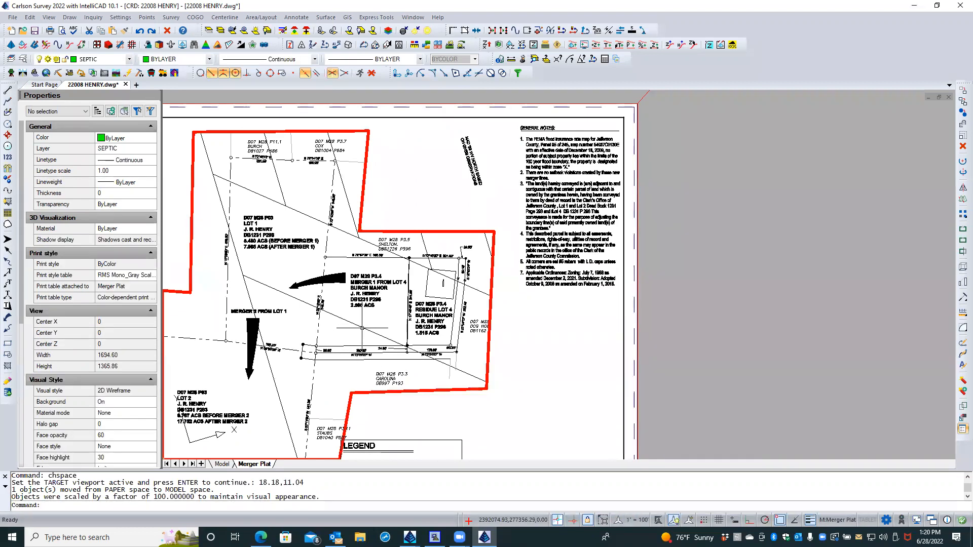
# Step: Check the size of the transferred north arrow in model space, and undo its CHSPACE transfer back on the layout
pyautogui.click(219, 464)
pyautogui.scroll(-4, 251, 395)
pyautogui.scroll(-1, 251, 395)
pyautogui.scroll(-5, 460, 322)
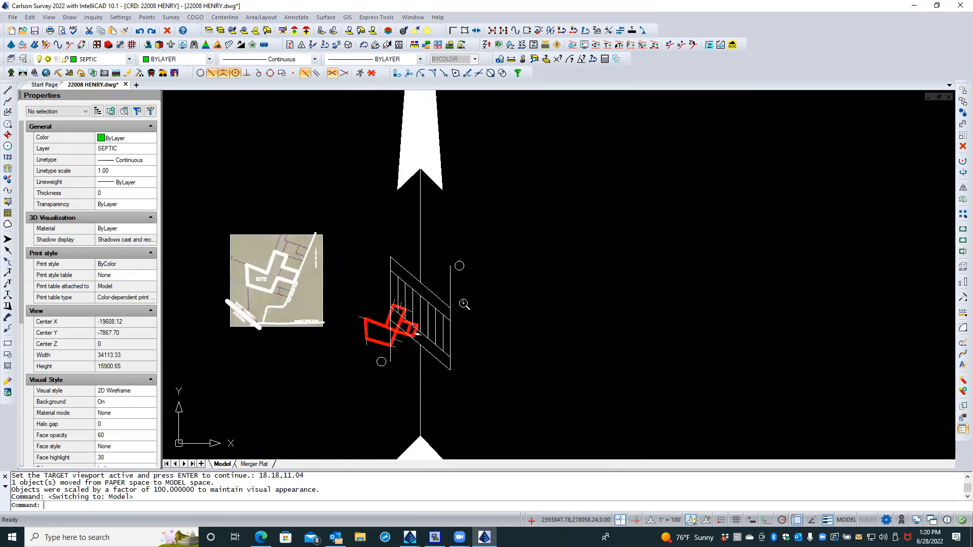
pyautogui.scroll(4, 463, 305)
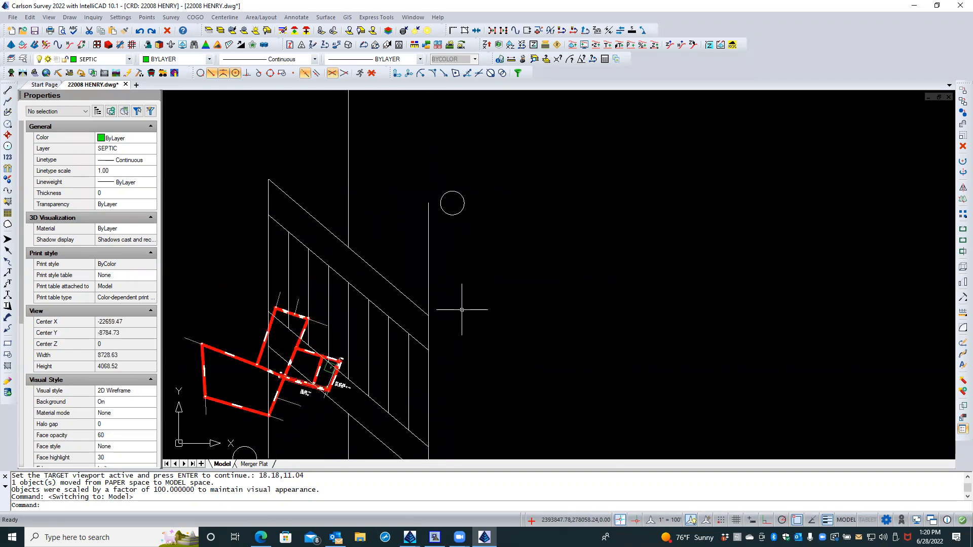
pyautogui.press('Return')
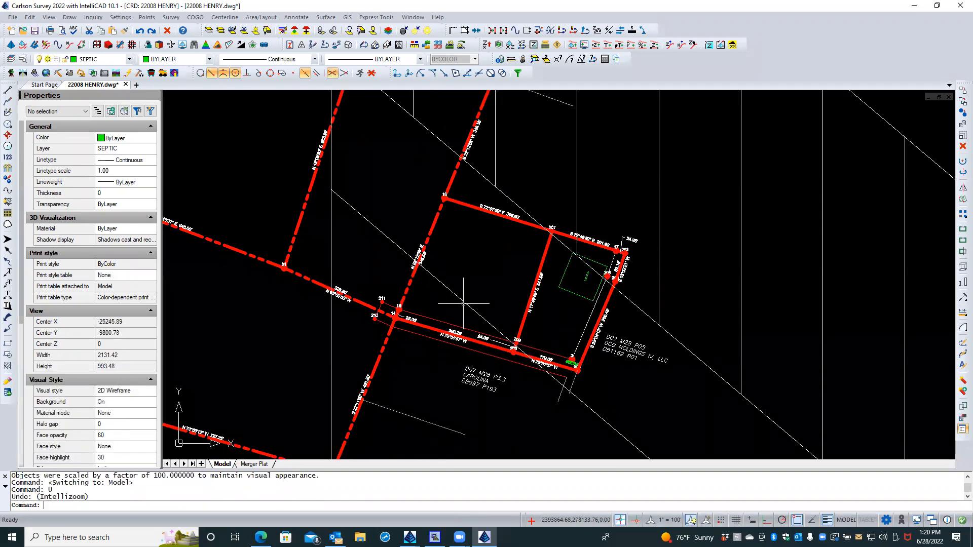
pyautogui.hotkey('ctrl', 'z')
pyautogui.hotkey('ctrl', 'z')
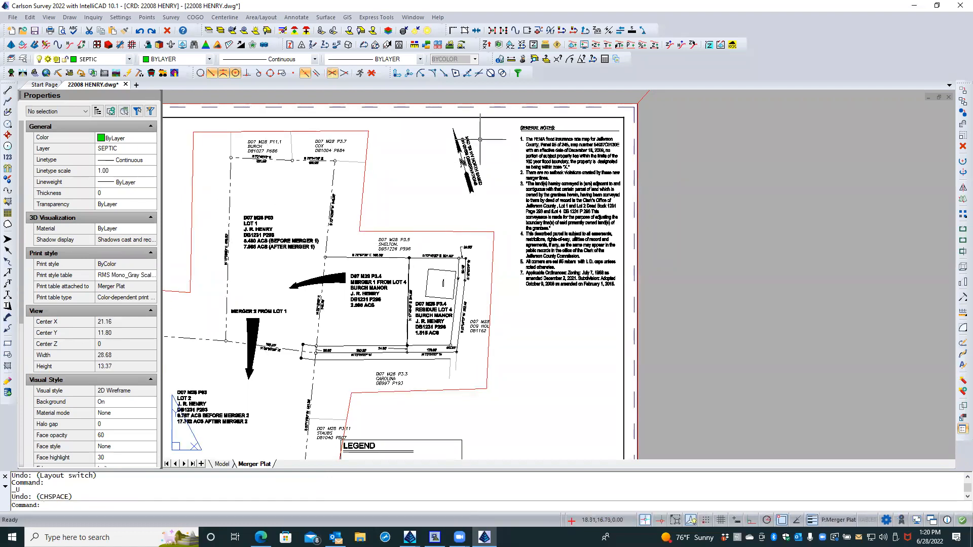
# Step: Move the NAD '83 WV North text beside the north arrow to model space with CHSPACE, targeting the irregular plat viewport
pyautogui.scroll(3, 479, 141)
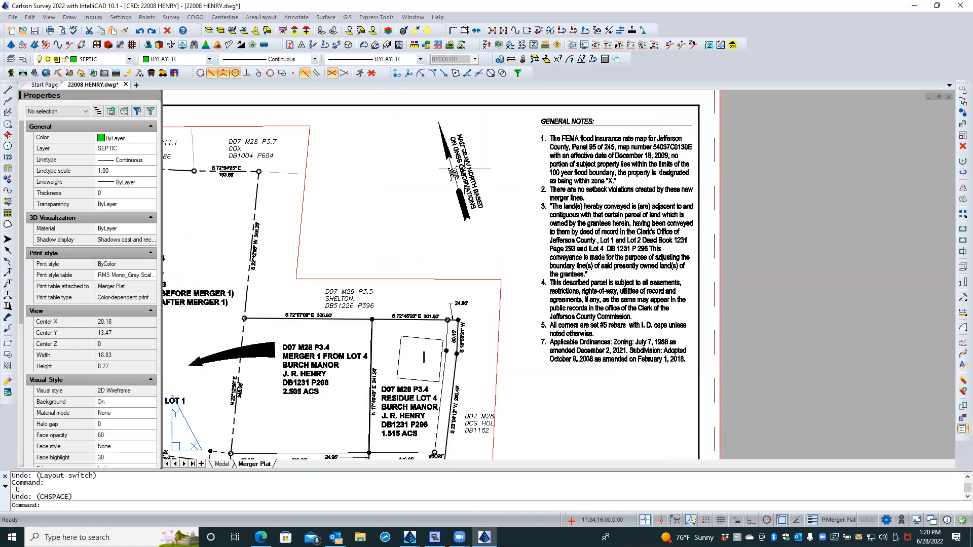
pyautogui.click(465, 167)
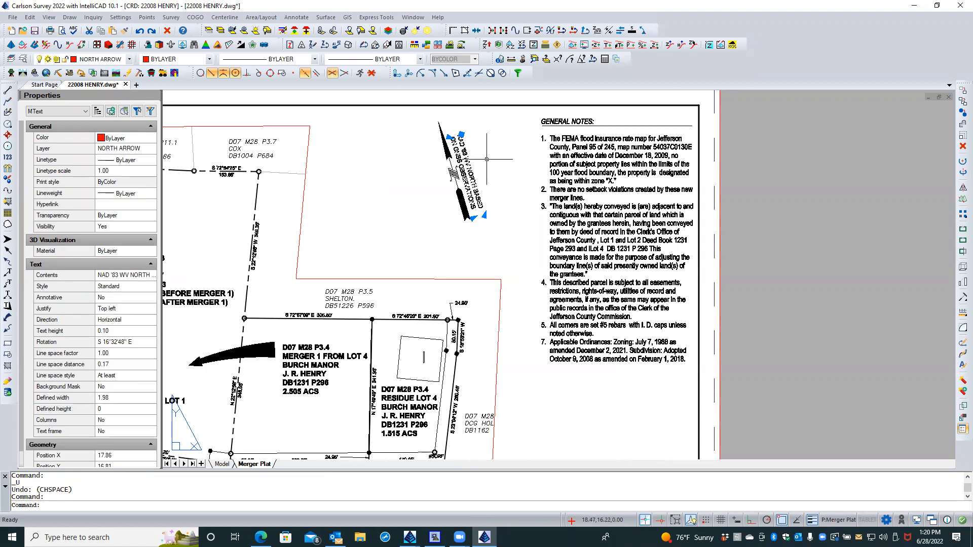
pyautogui.write('chsp')
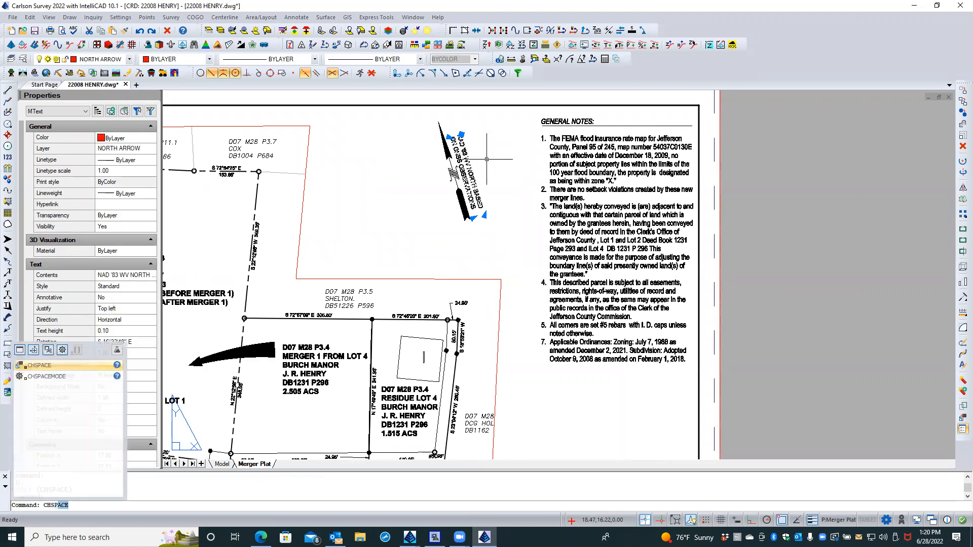
pyautogui.press('Return')
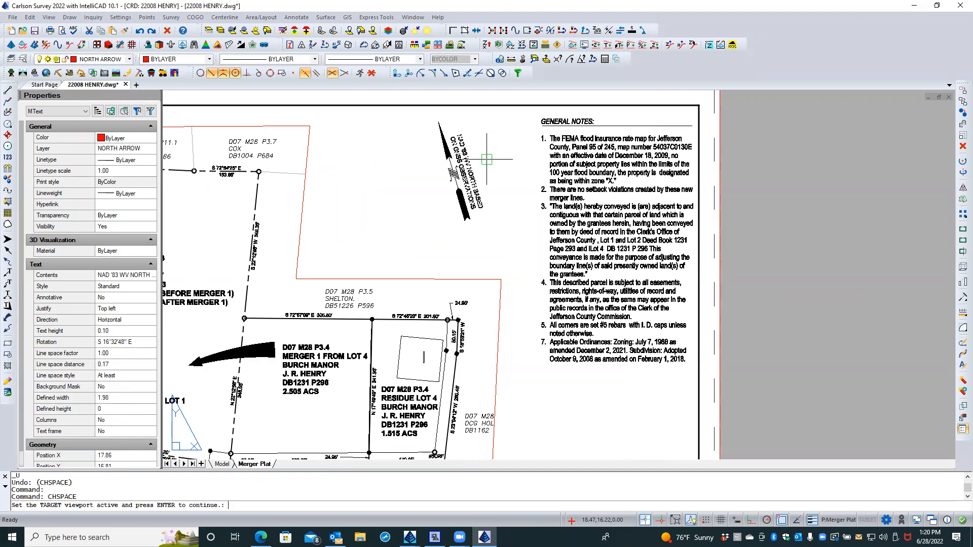
pyautogui.click(279, 257)
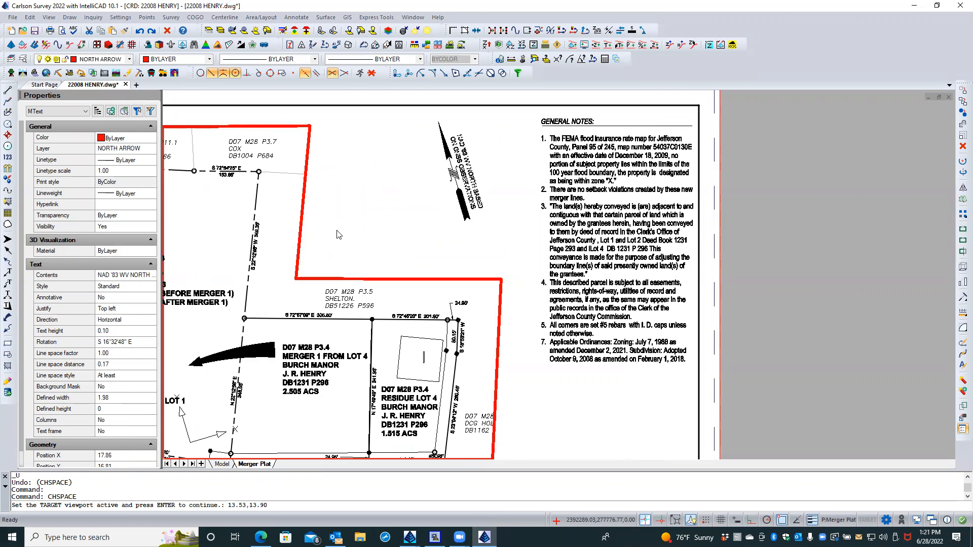
pyautogui.press('Return')
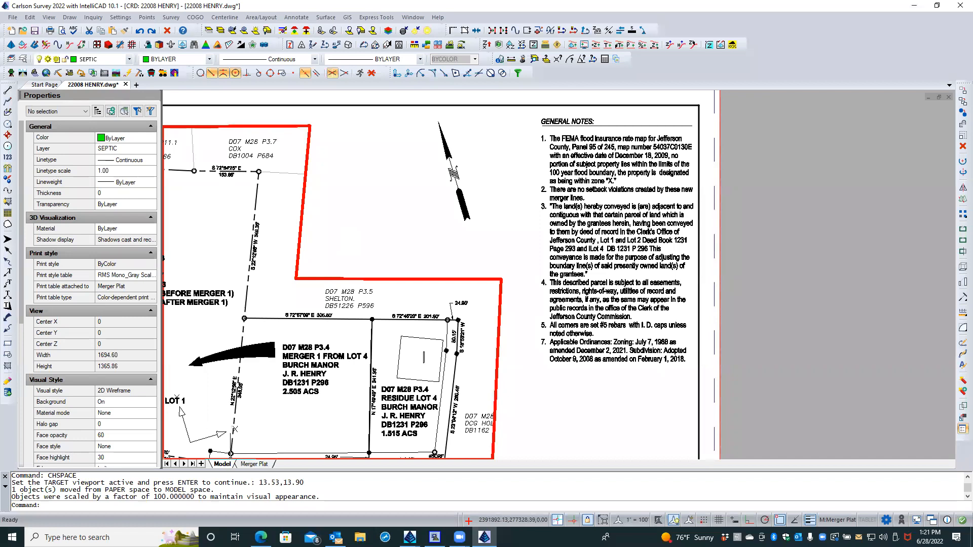
# Step: Examine the transferred NAD '83 north text beside the lots in model space, and return to the Merger Plat layout
pyautogui.click(222, 463)
pyautogui.middleClick(267, 372)
pyautogui.middleClick(267, 372)
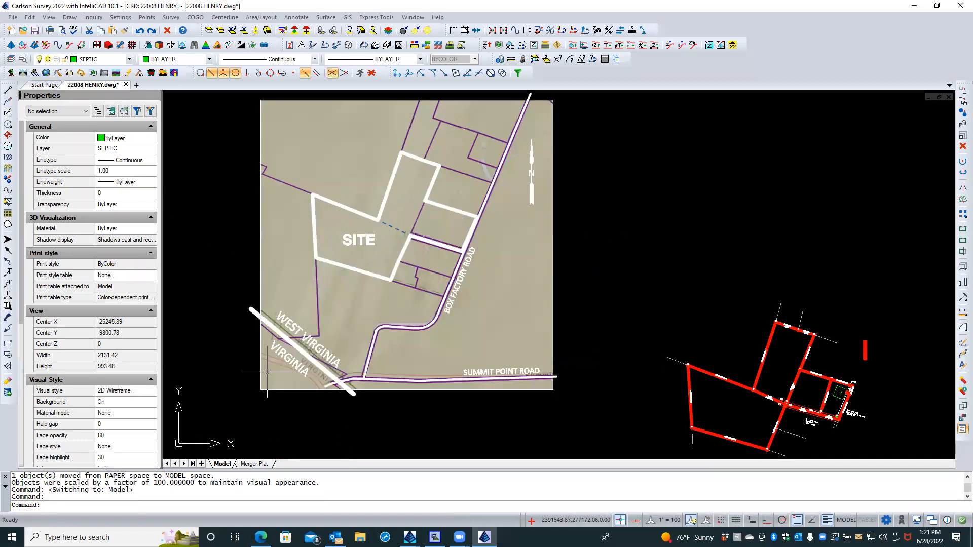
pyautogui.scroll(-2, 205, 343)
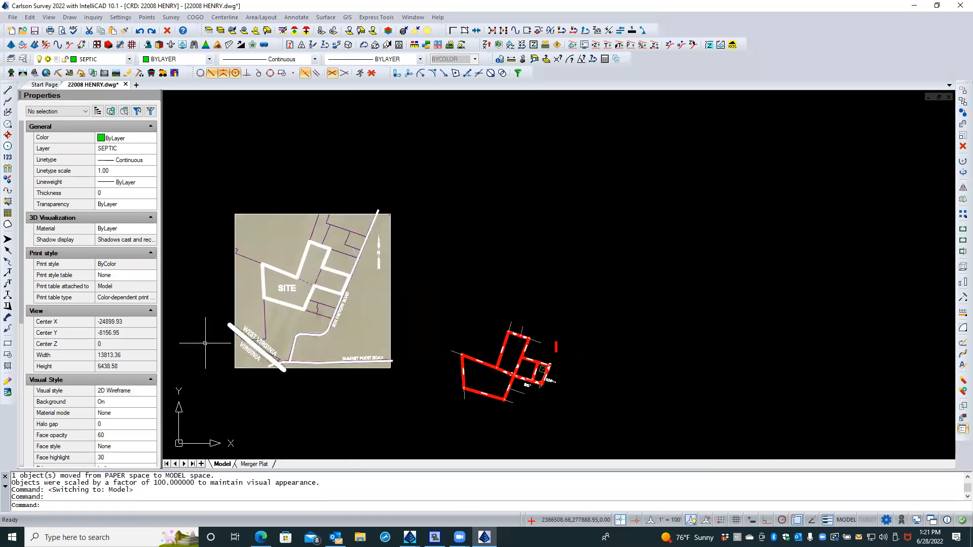
pyautogui.scroll(3, 594, 358)
pyautogui.scroll(4, 512, 355)
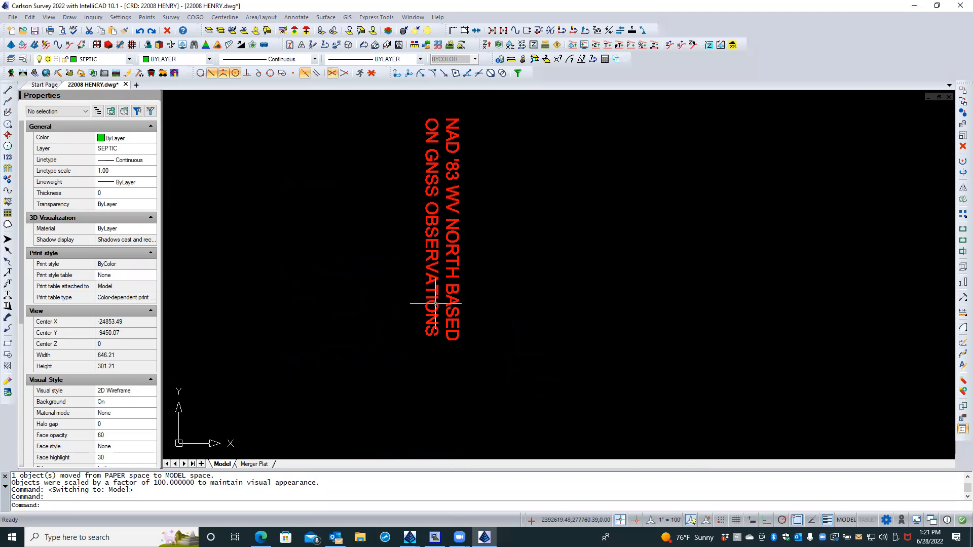
pyautogui.scroll(-6, 487, 239)
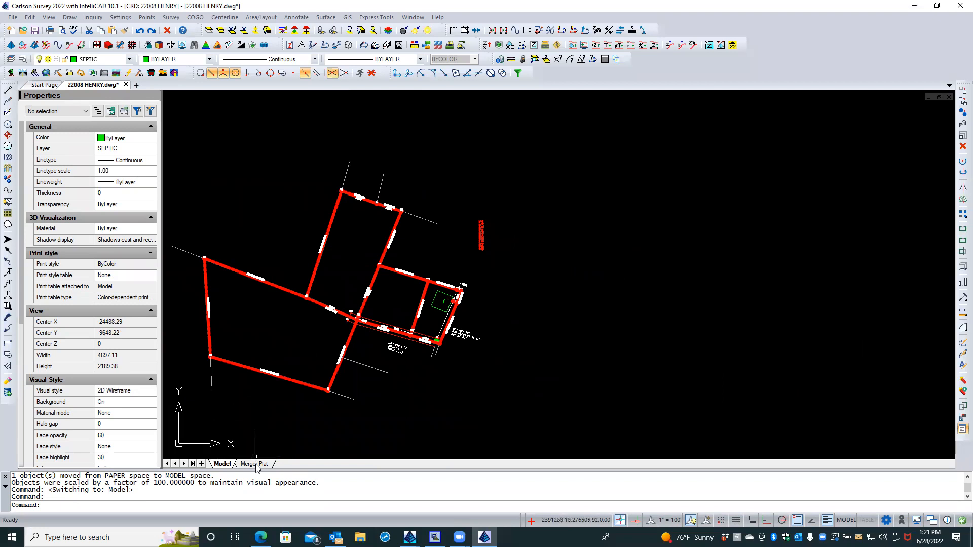
pyautogui.click(254, 464)
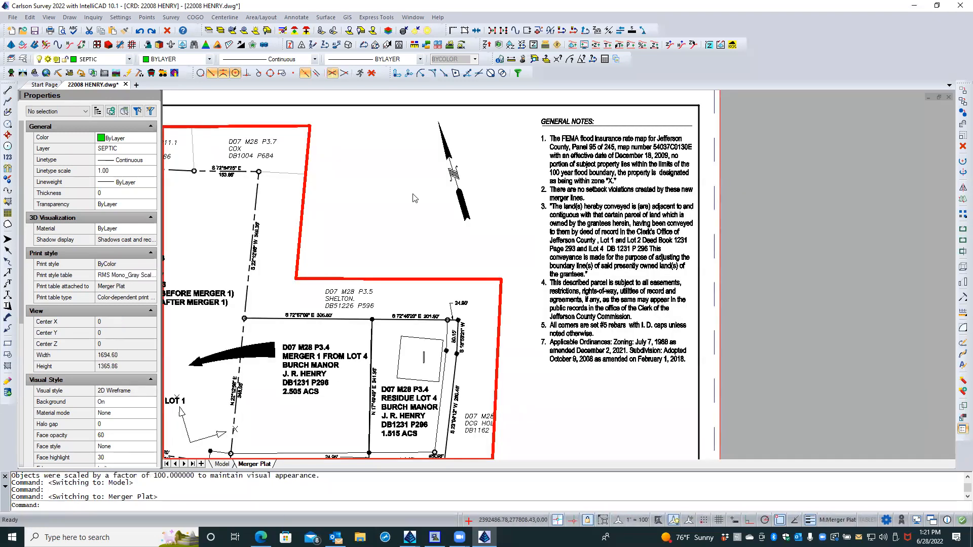
# Step: Undo the layout switches, view changes and the CHSPACE transfer of the NAD '83 north text
pyautogui.write('u')
pyautogui.press('Return')
pyautogui.hotkey('ctrl', 'z')
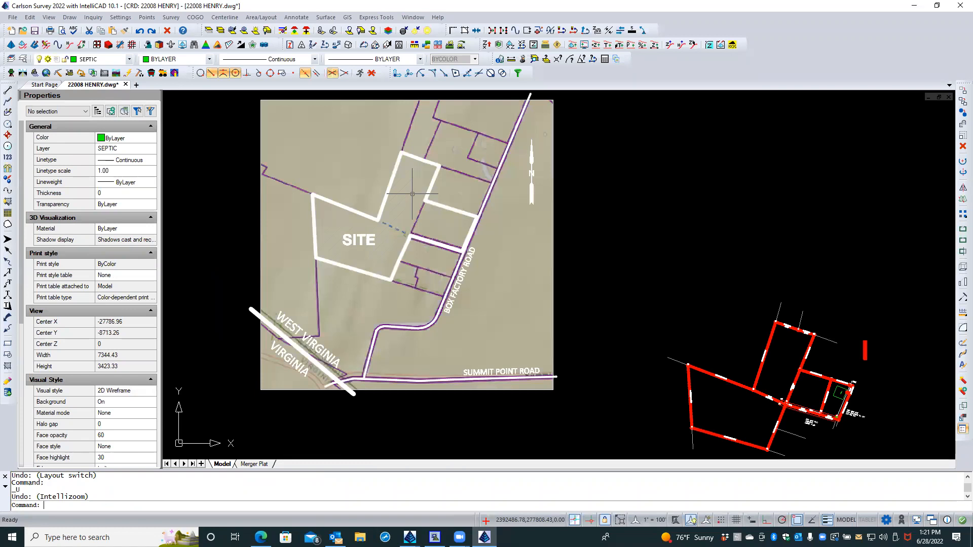
pyautogui.hotkey('ctrl', 'z')
pyautogui.hotkey('ctrl', 'z')
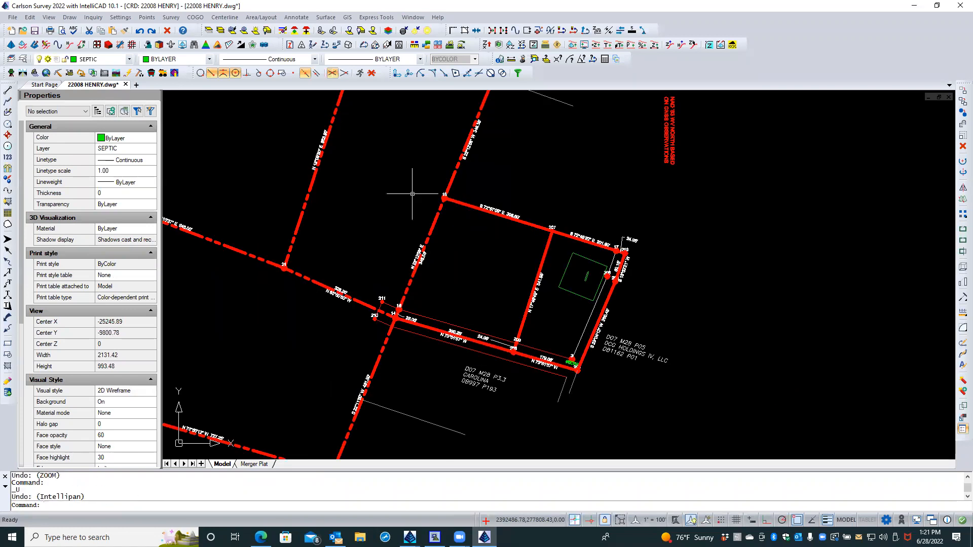
pyautogui.hotkey('ctrl', 'z')
pyautogui.hotkey('ctrl', 'z')
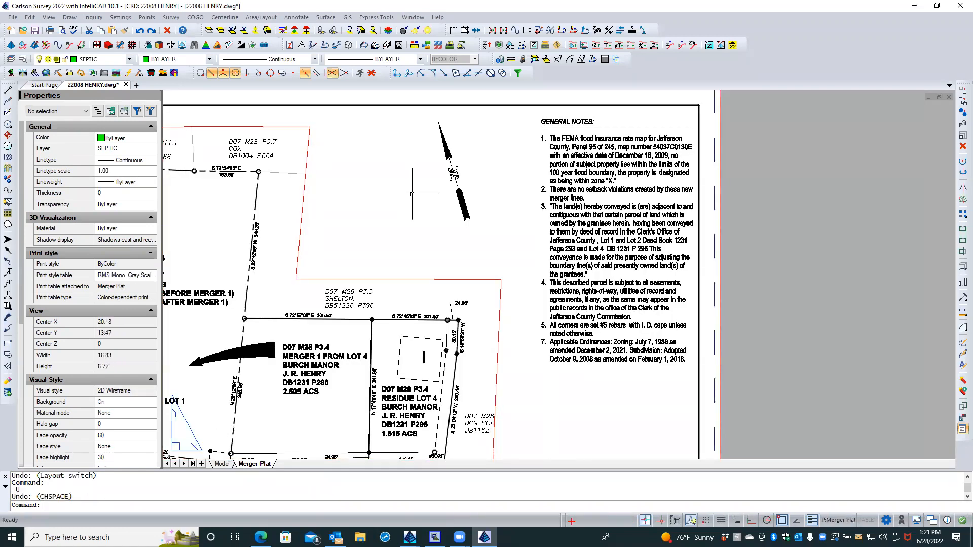
# Step: Undo the earlier CHSPACE transfers of the DCG Holdings and D07 M28 P3.3 adjoiner labels
pyautogui.hotkey('ctrl', 'z')
pyautogui.hotkey('ctrl', 'z')
pyautogui.hotkey('ctrl', 'z')
pyautogui.hotkey('ctrl', 'z')
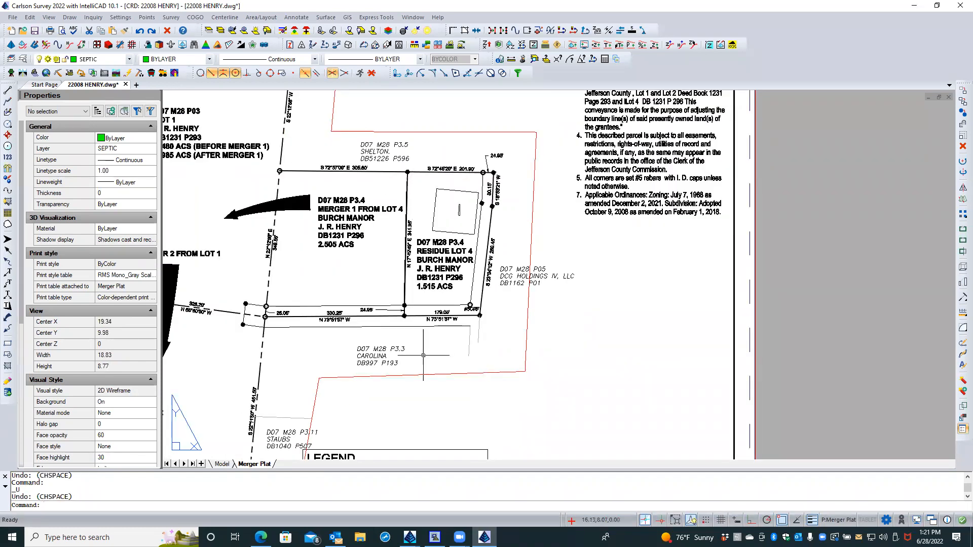
# Step: Examine the DCG Holdings and D07 M28 P3.3 adjoiner labels in paper space by selecting each, and clear the selection
pyautogui.click(381, 360)
pyautogui.click(388, 350)
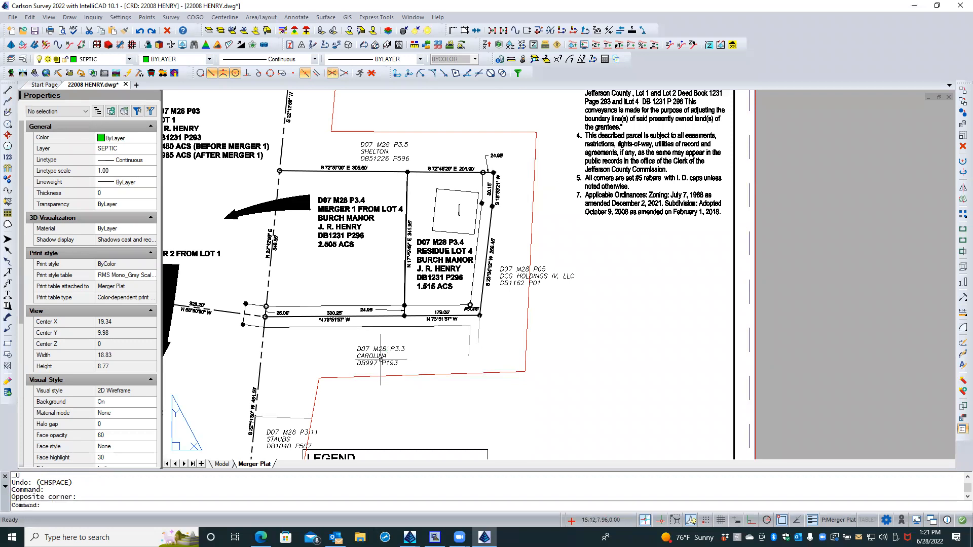
pyautogui.click(517, 285)
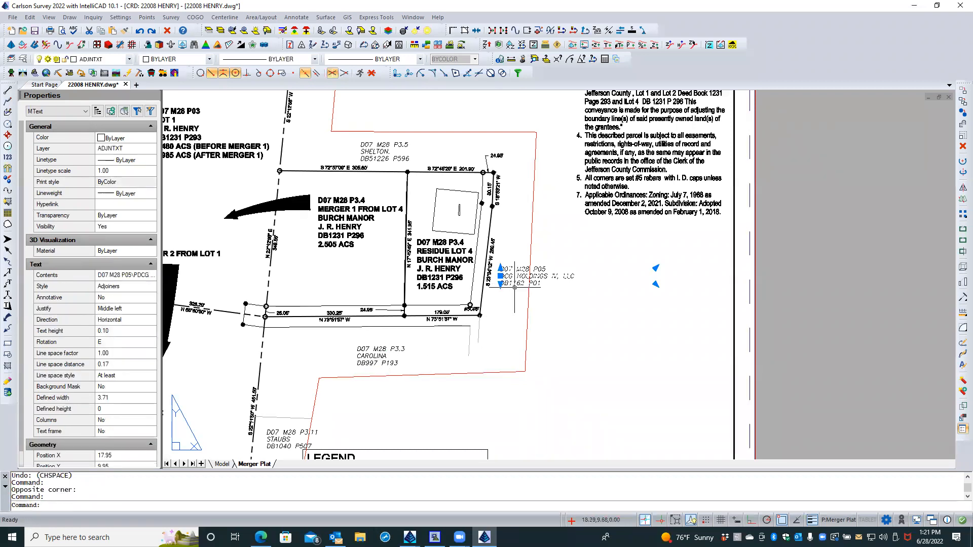
pyautogui.press('Escape')
pyautogui.press('Escape')
pyautogui.click(377, 353)
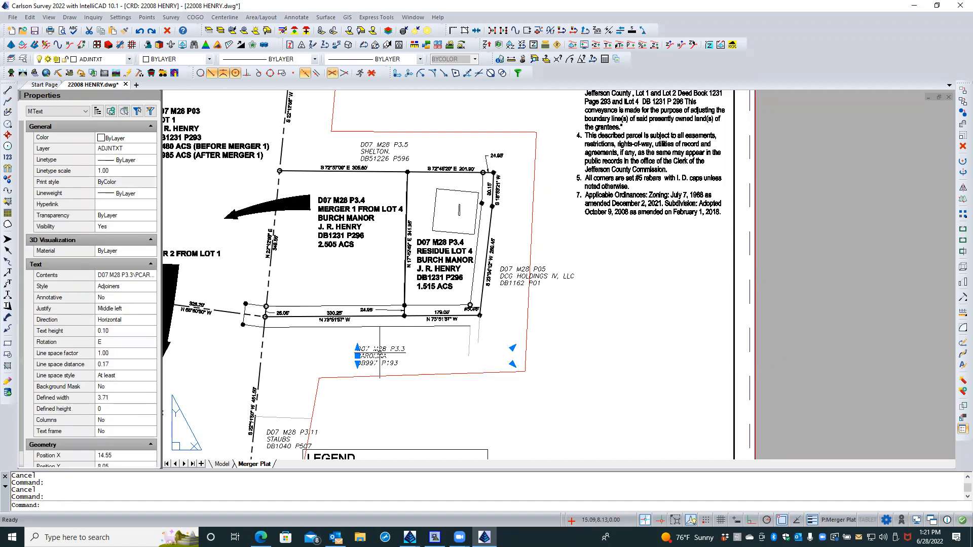
pyautogui.press('Escape')
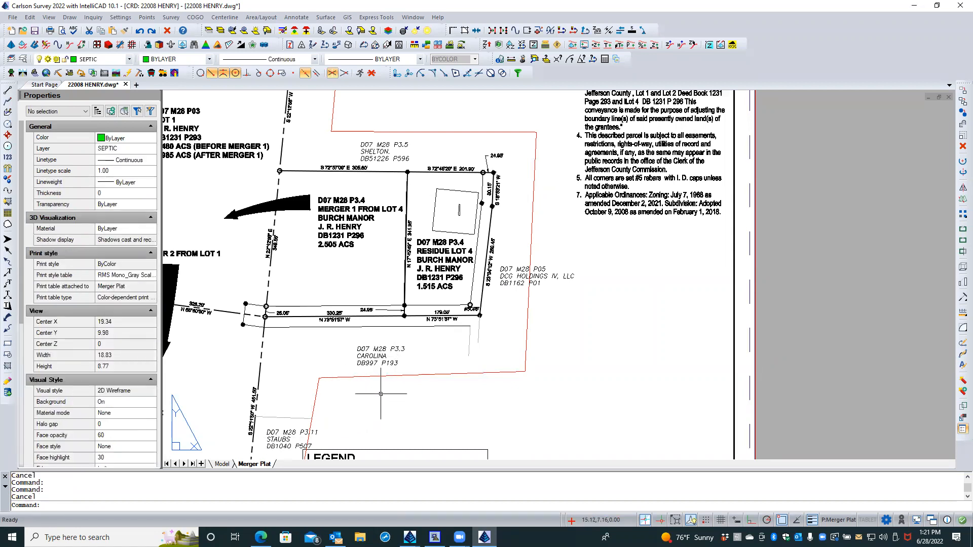
# Step: Regenerate the whole drawing with REA, select the north arrow block to check its space, and clear the selection
pyautogui.scroll(-2, 380, 393)
pyautogui.write('rea')
pyautogui.press('Return')
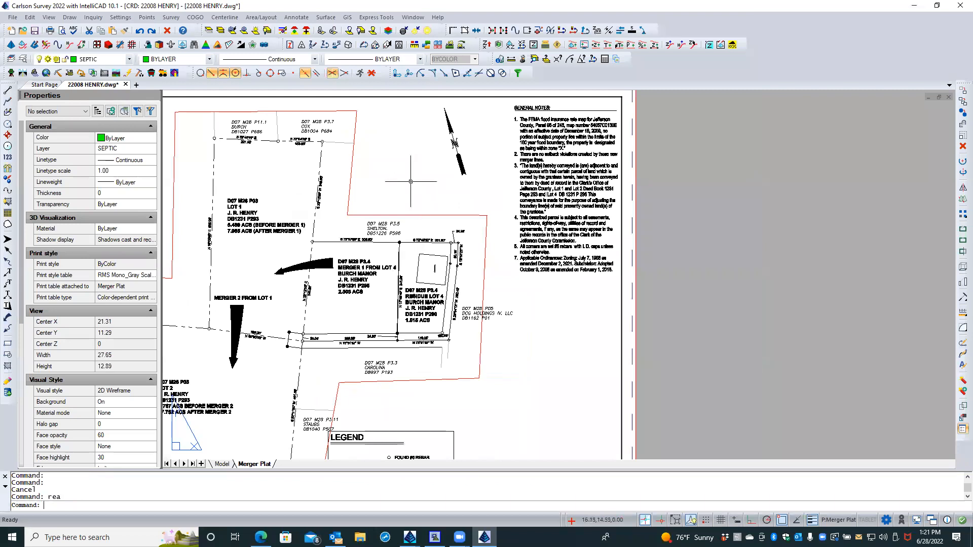
pyautogui.click(475, 143)
pyautogui.click(464, 150)
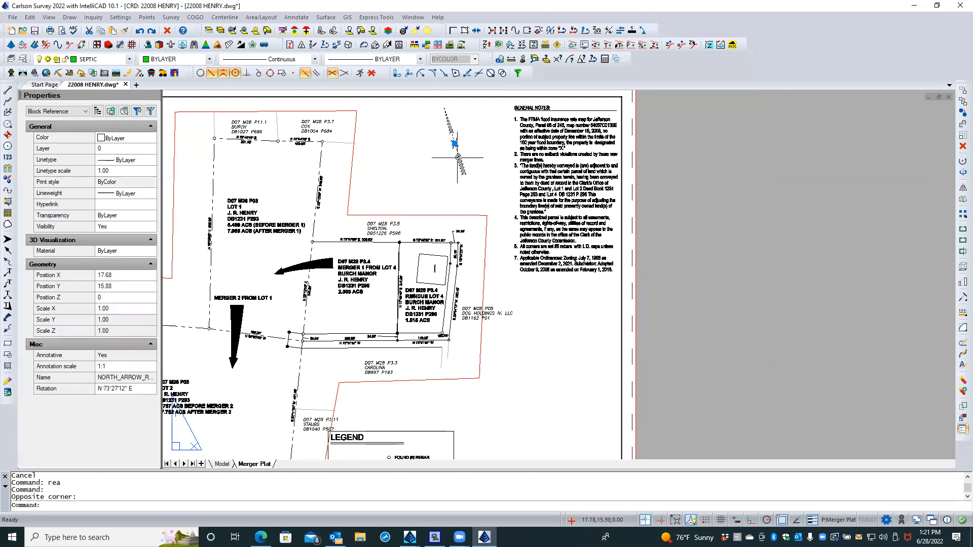
pyautogui.press('Escape')
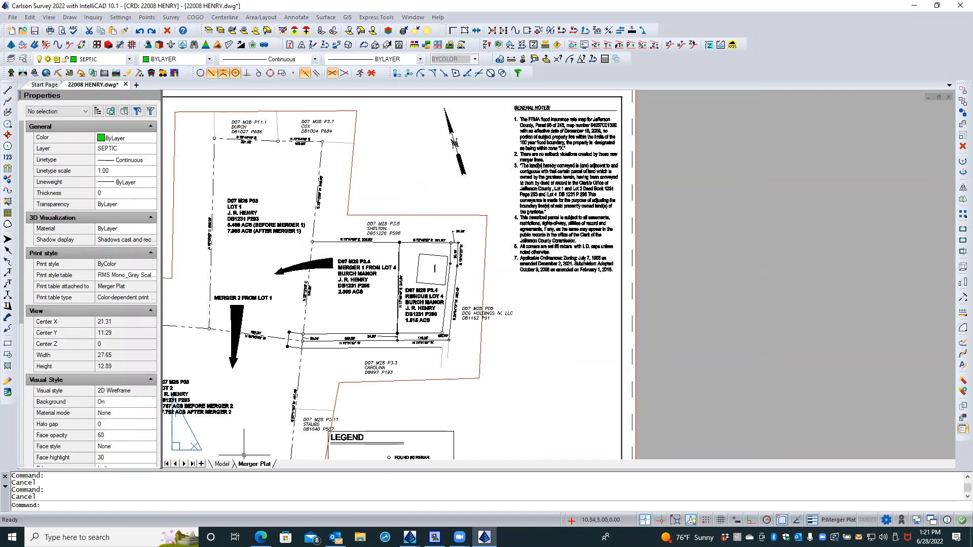
# Step: Inspect the vicinity map and lot linework in model space, and return to the Merger Plat layout
pyautogui.click(221, 464)
pyautogui.scroll(-2, 263, 393)
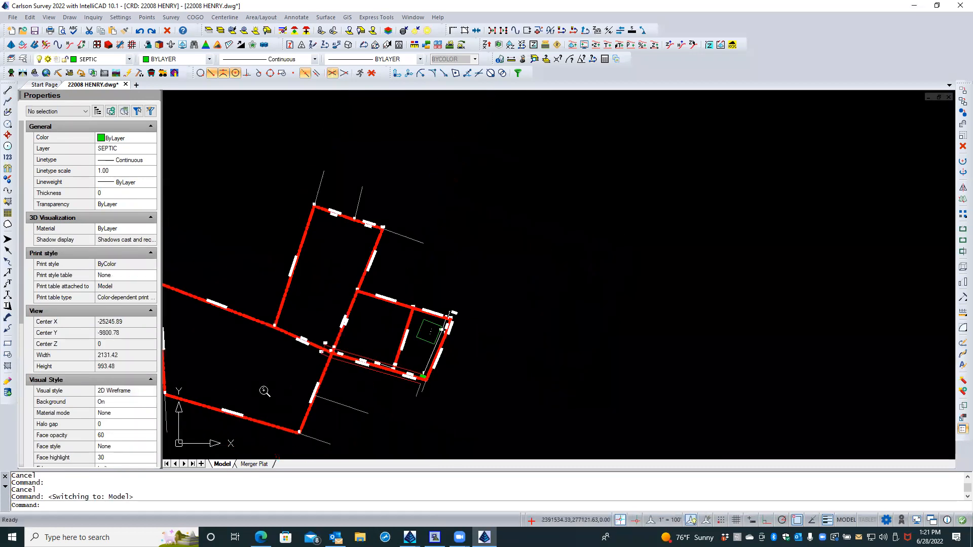
pyautogui.middleClick(274, 371)
pyautogui.middleClick(275, 371)
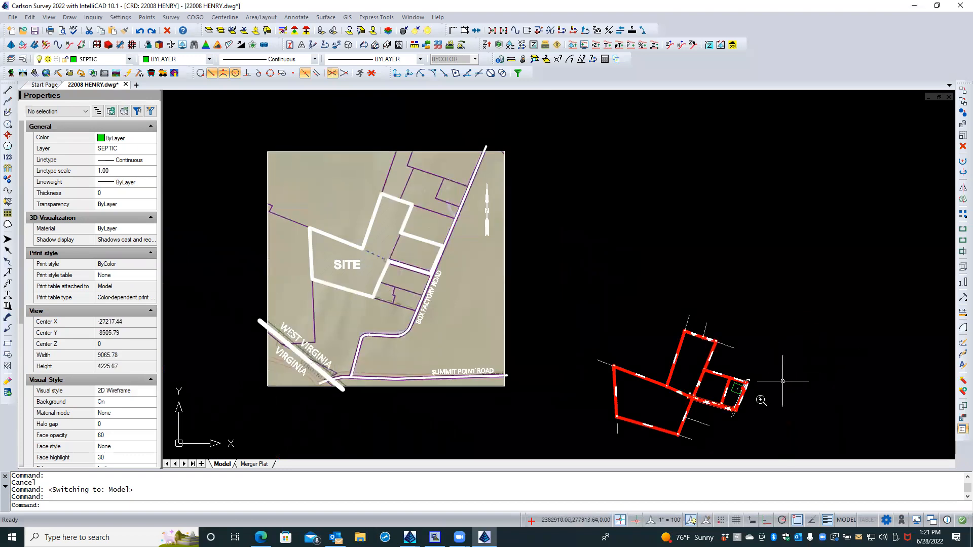
pyautogui.scroll(2, 782, 380)
pyautogui.scroll(1, 751, 405)
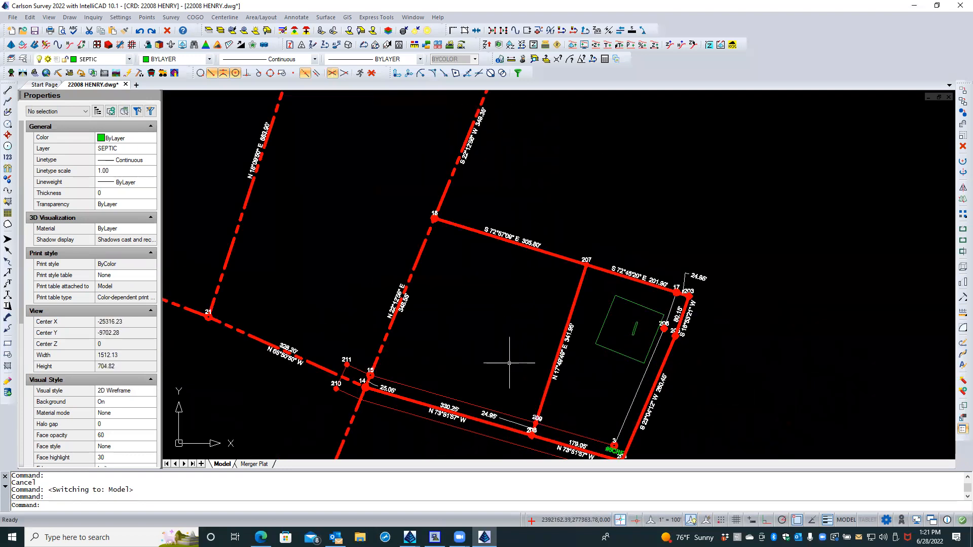
pyautogui.scroll(-1, 495, 357)
pyautogui.click(255, 464)
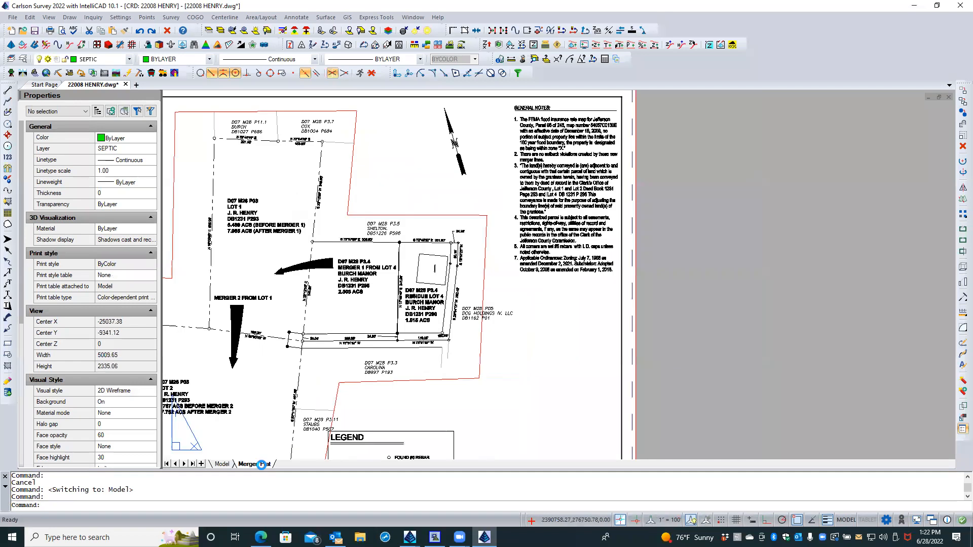
# Step: Regenerate the Merger Plat layout with REA and examine the whole sheet, the area around it and the north arrow beside the general notes
pyautogui.click(504, 354)
pyautogui.click(497, 368)
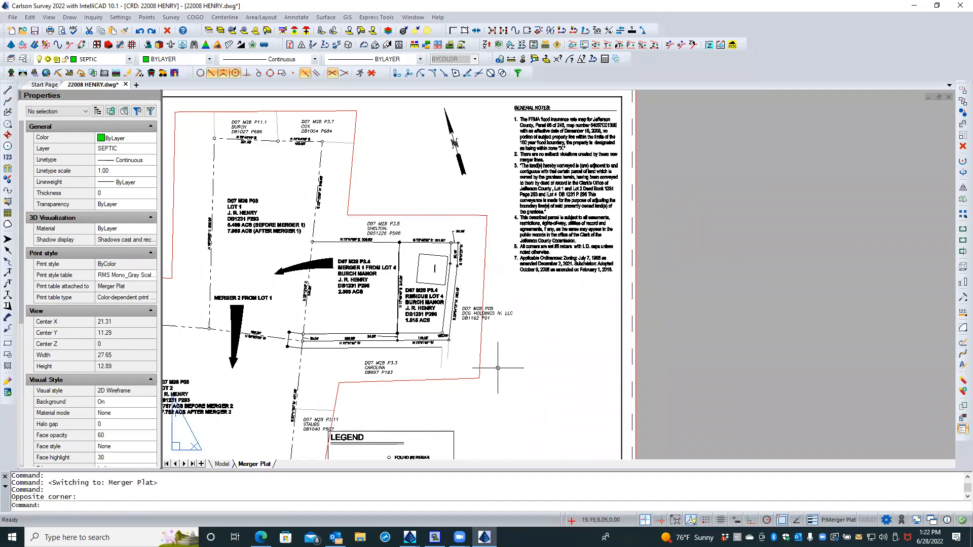
pyautogui.write('rea')
pyautogui.press('Return')
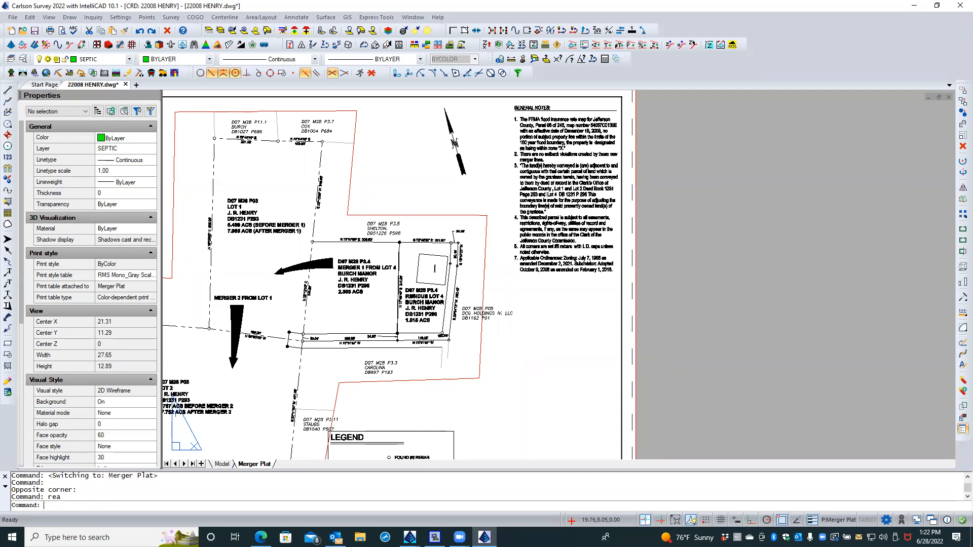
pyautogui.middleClick(514, 367)
pyautogui.middleClick(514, 368)
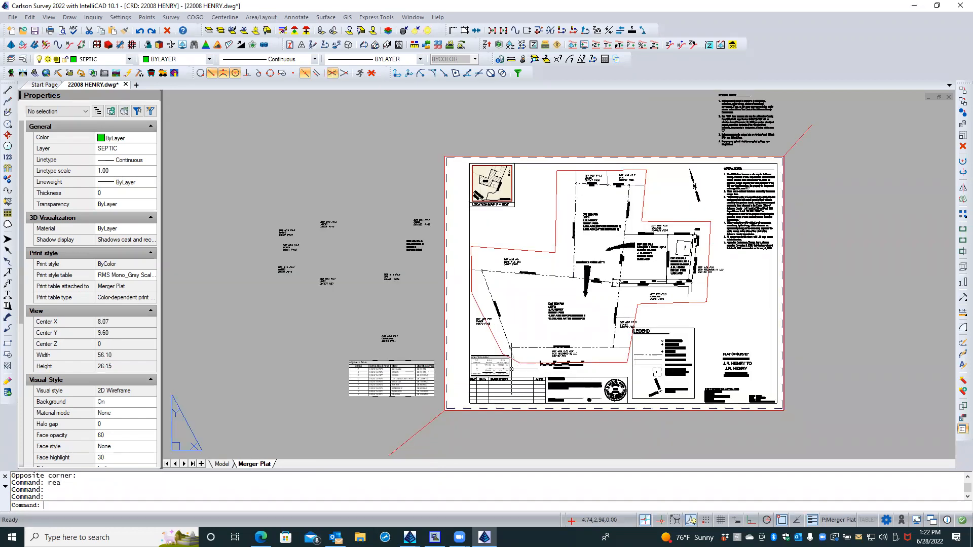
pyautogui.scroll(-2, 322, 329)
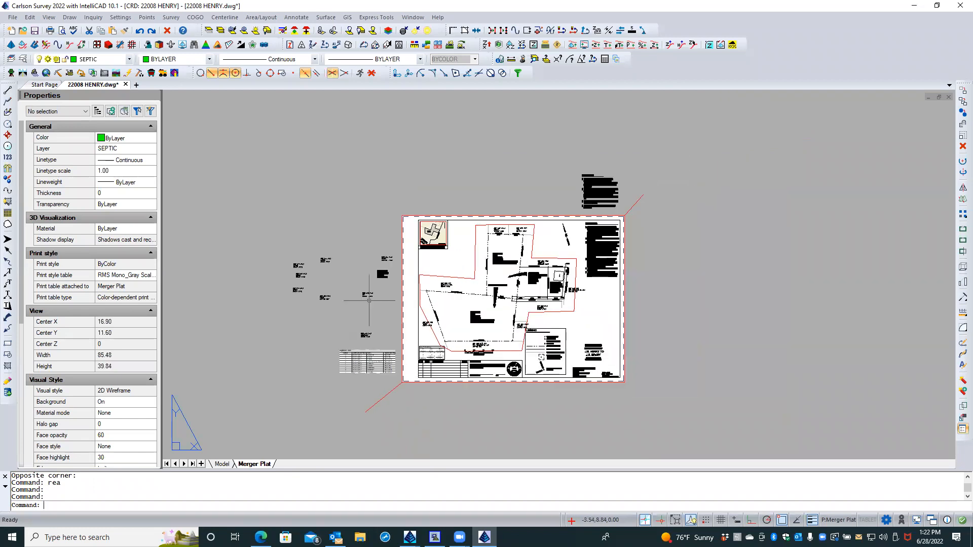
pyautogui.scroll(2, 590, 214)
pyautogui.scroll(-1, 515, 226)
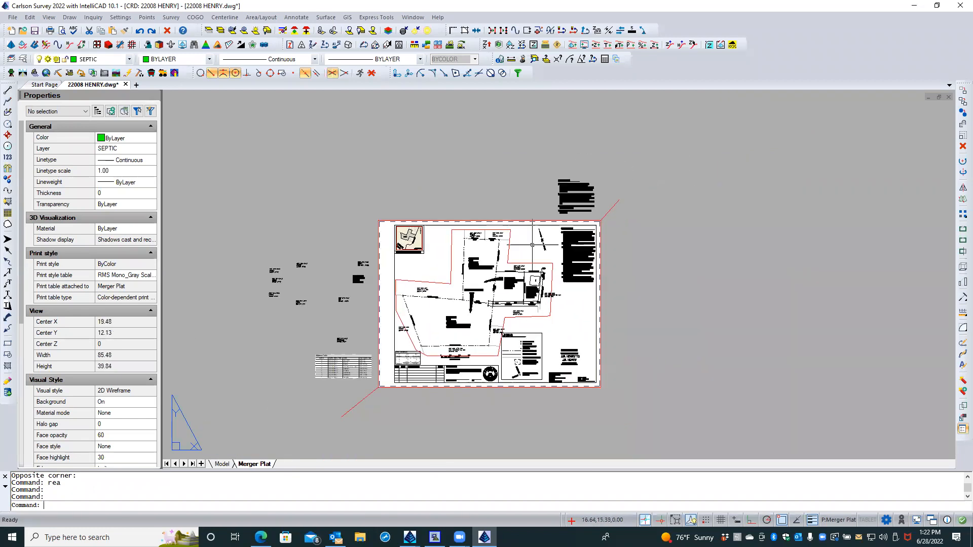
pyautogui.scroll(3, 549, 243)
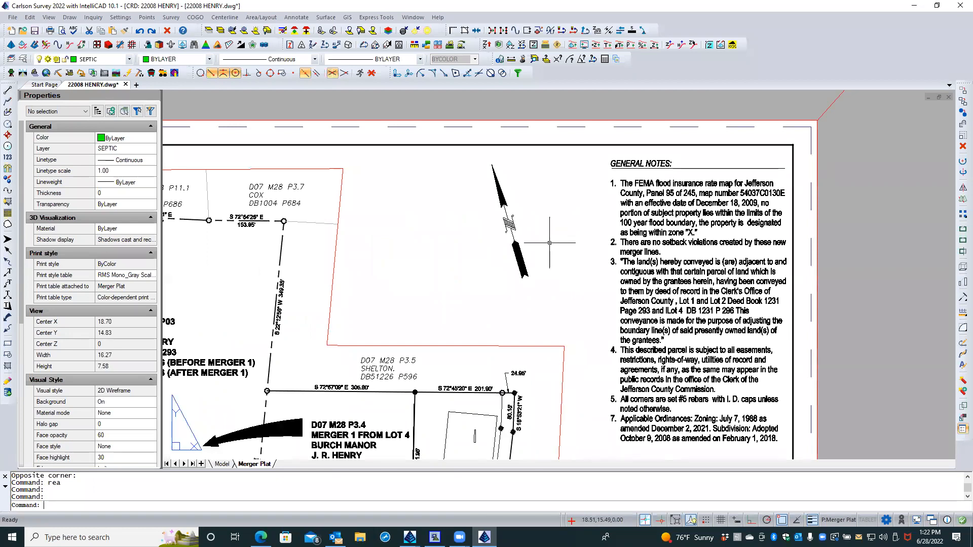
# Step: Undo back through the recent view changes and layout switches until the earlier CHSPACE transfers of the merger arrows are reversed
pyautogui.hotkey('ctrl', 'z')
pyautogui.hotkey('ctrl', 'z')
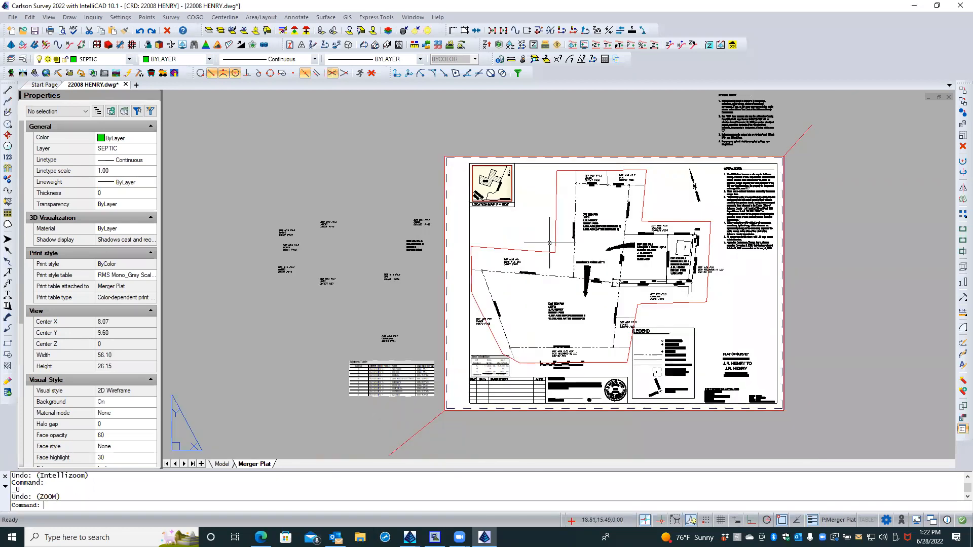
pyautogui.hotkey('ctrl', 'z')
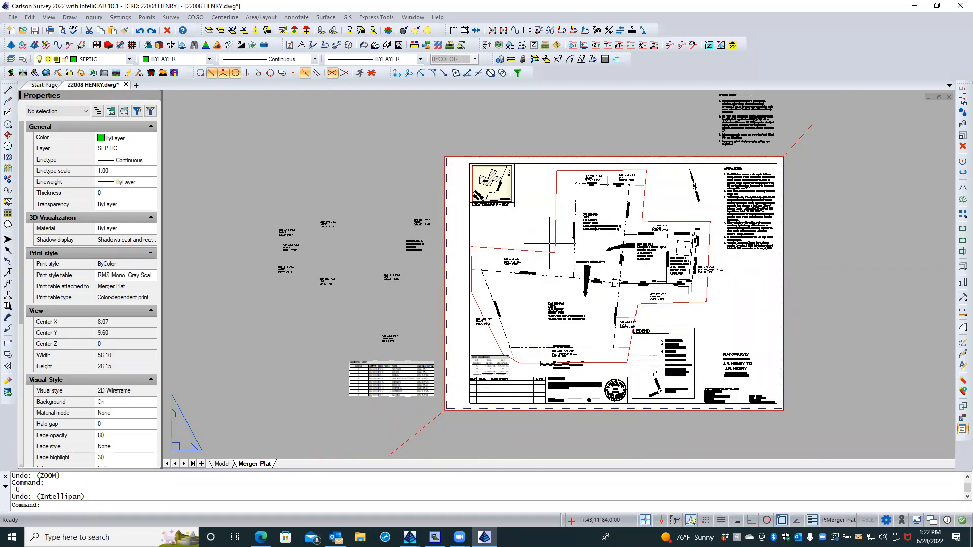
pyautogui.hotkey('ctrl', 'z')
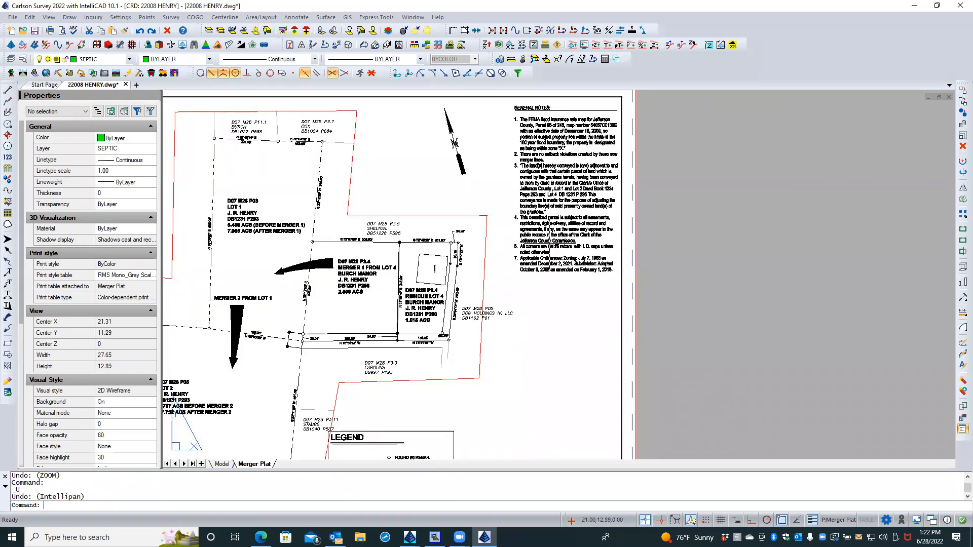
pyautogui.hotkey('ctrl', 'z')
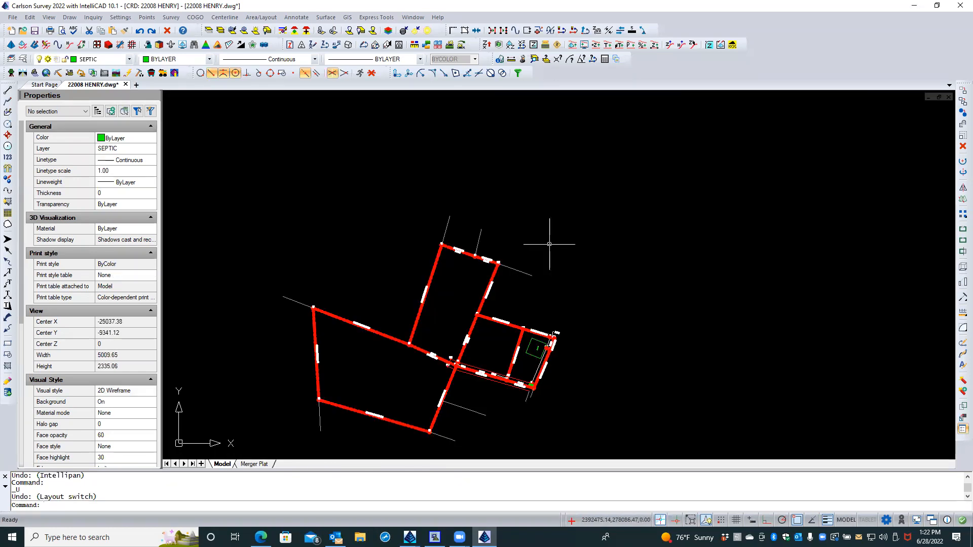
pyautogui.hotkey('ctrl', 'z')
pyautogui.hotkey('ctrl', 'z')
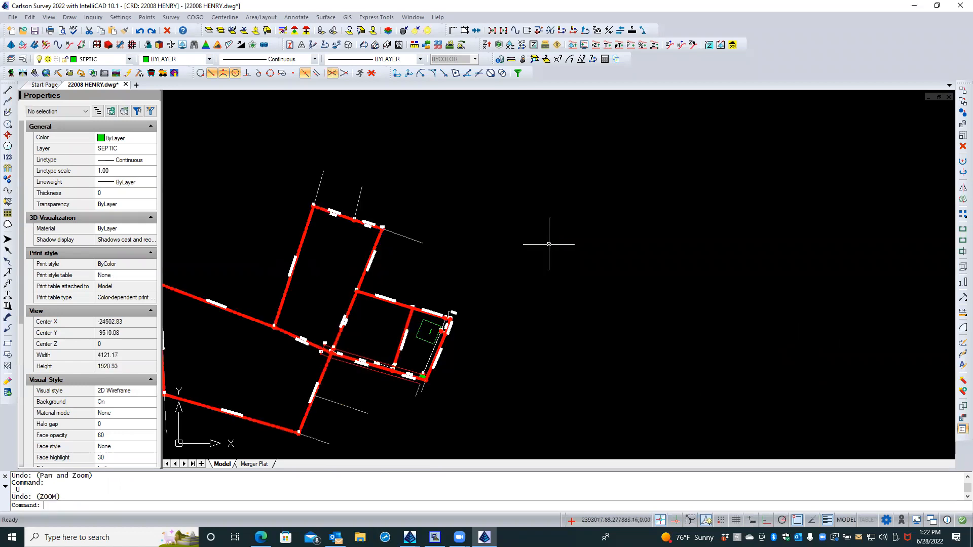
pyautogui.hotkey('ctrl', 'z')
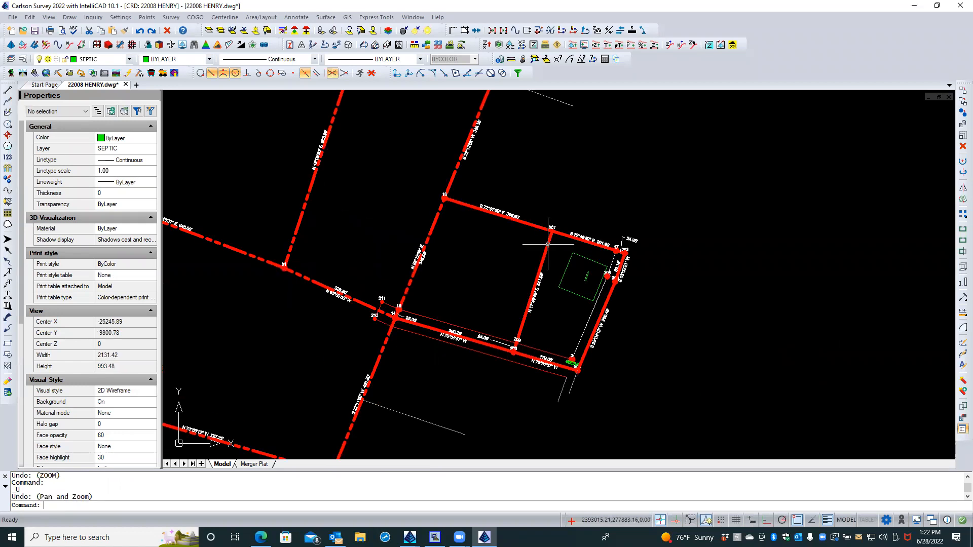
pyautogui.hotkey('ctrl', 'z')
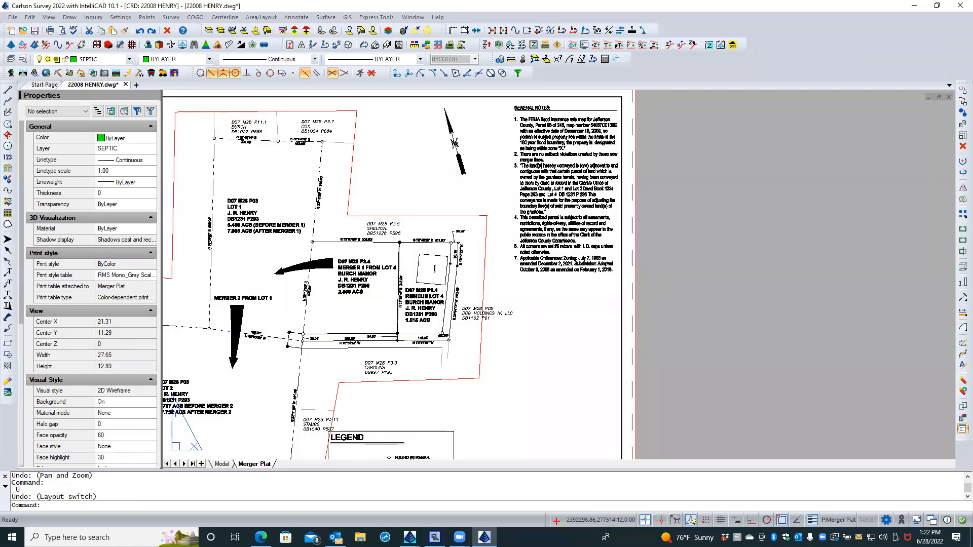
pyautogui.hotkey('ctrl', 'z')
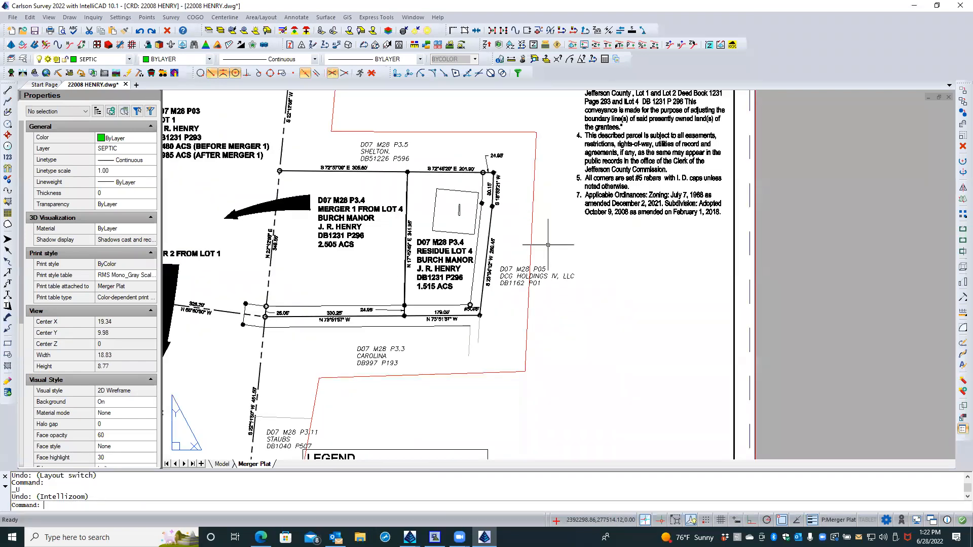
pyautogui.hotkey('ctrl', 'z')
pyautogui.hotkey('ctrl', 'z')
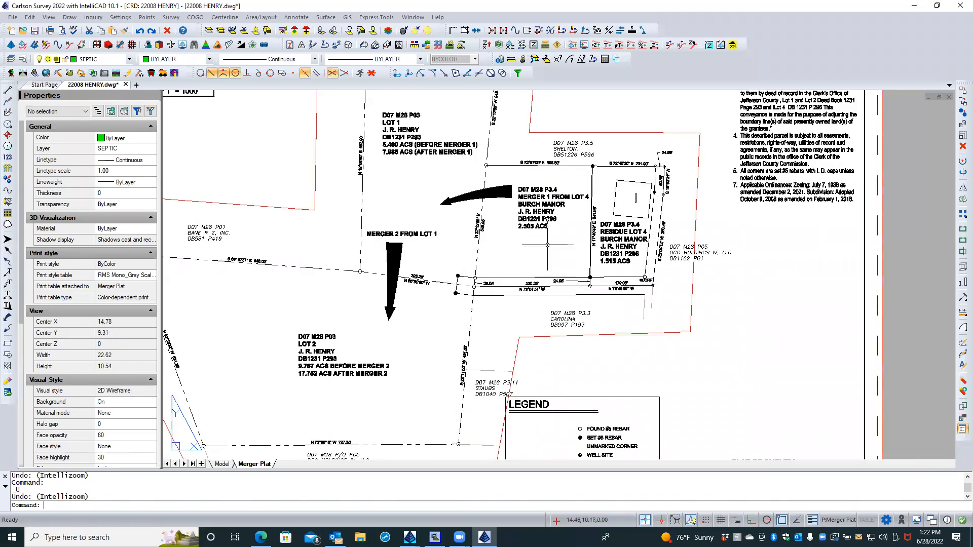
pyautogui.hotkey('ctrl', 'z')
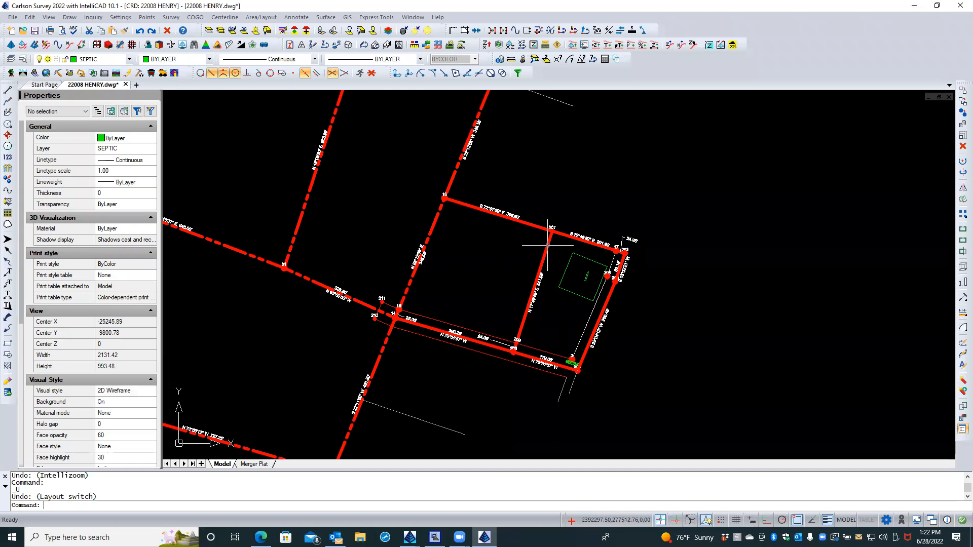
pyautogui.hotkey('ctrl', 'z')
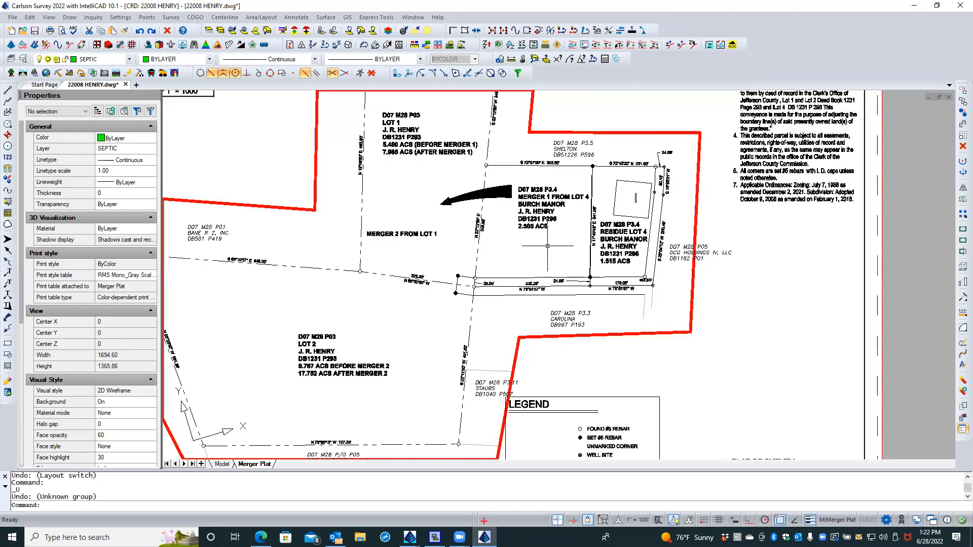
pyautogui.hotkey('ctrl', 'z')
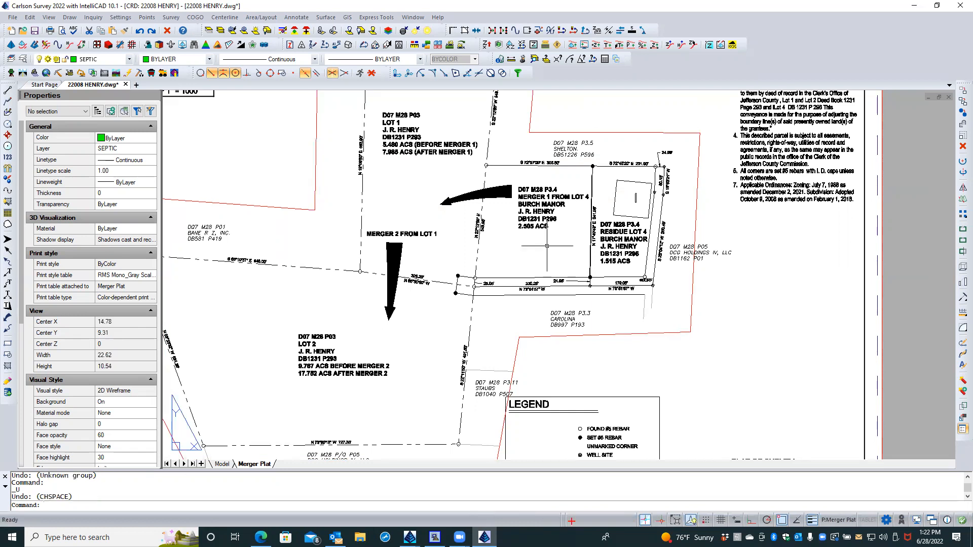
pyautogui.hotkey('ctrl', 'z')
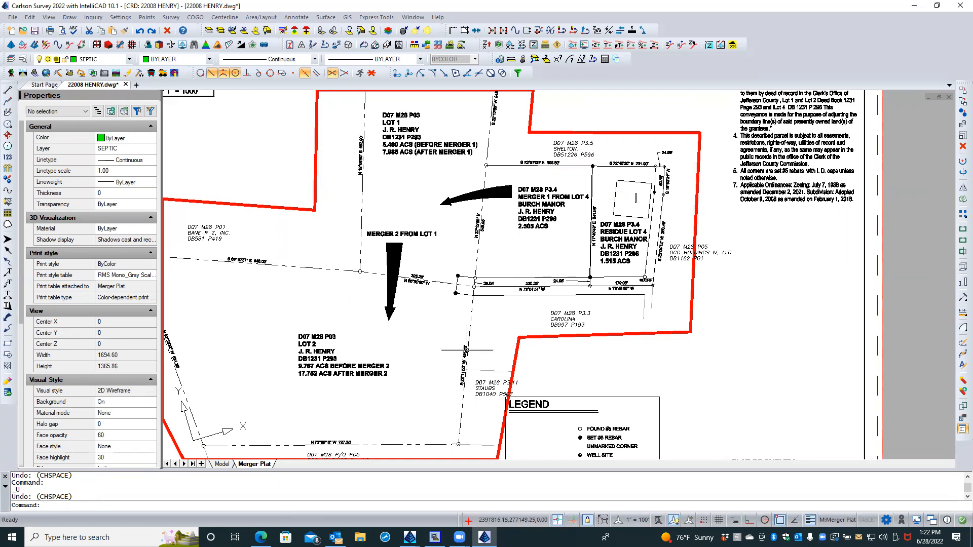
# Step: Return to paper space, select the Lot 2 label and the MERGER 2 FROM LOT 1 text to check their space, and clear the selection
pyautogui.doubleClick(574, 349)
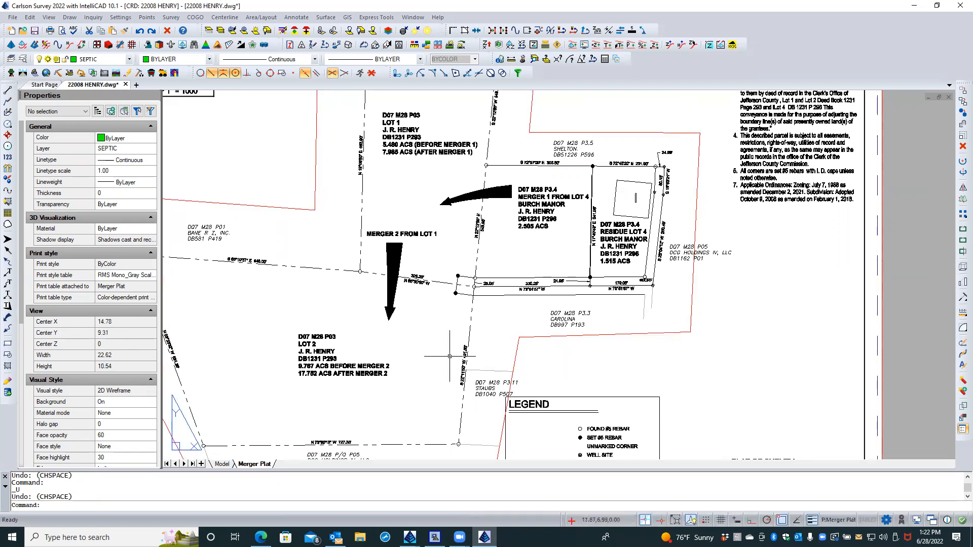
pyautogui.click(336, 356)
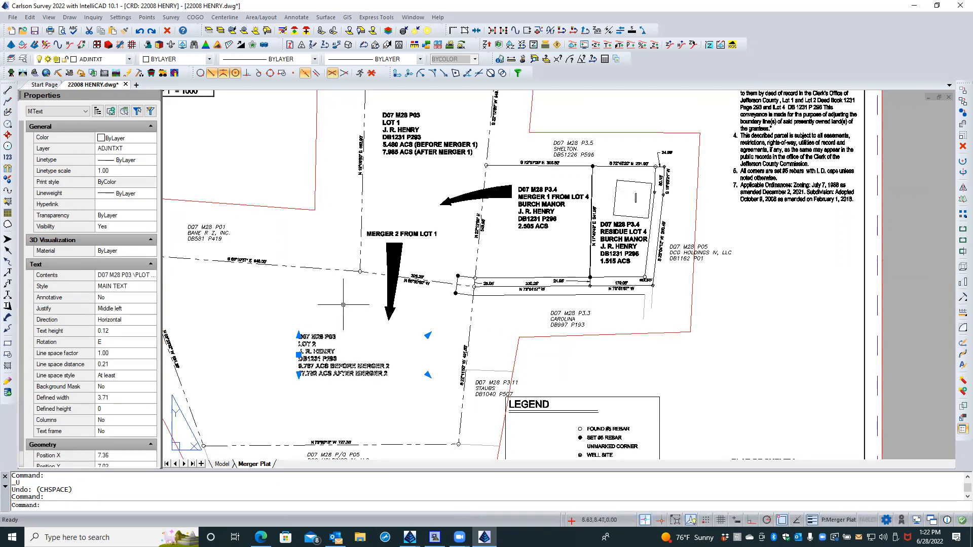
pyautogui.click(404, 223)
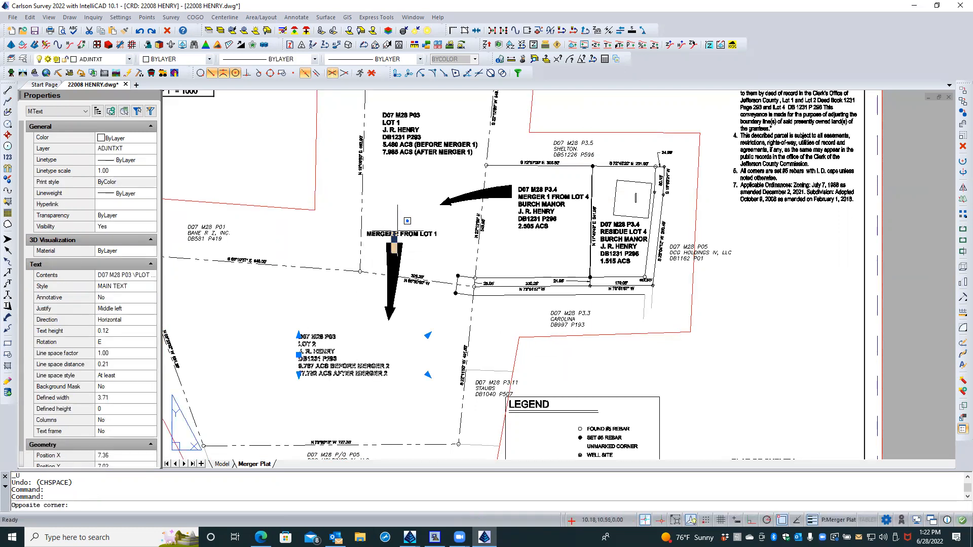
pyautogui.click(405, 223)
pyautogui.press('Escape')
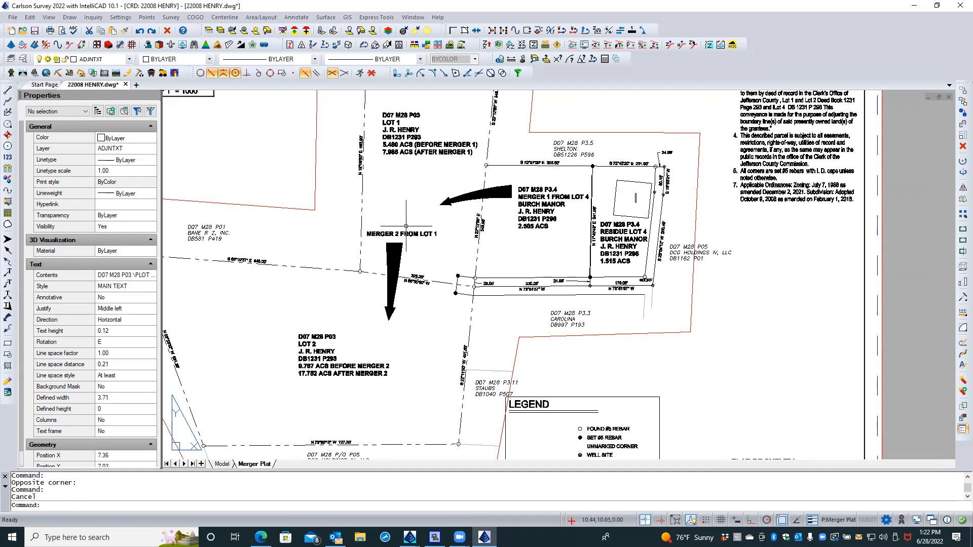
pyautogui.click(402, 233)
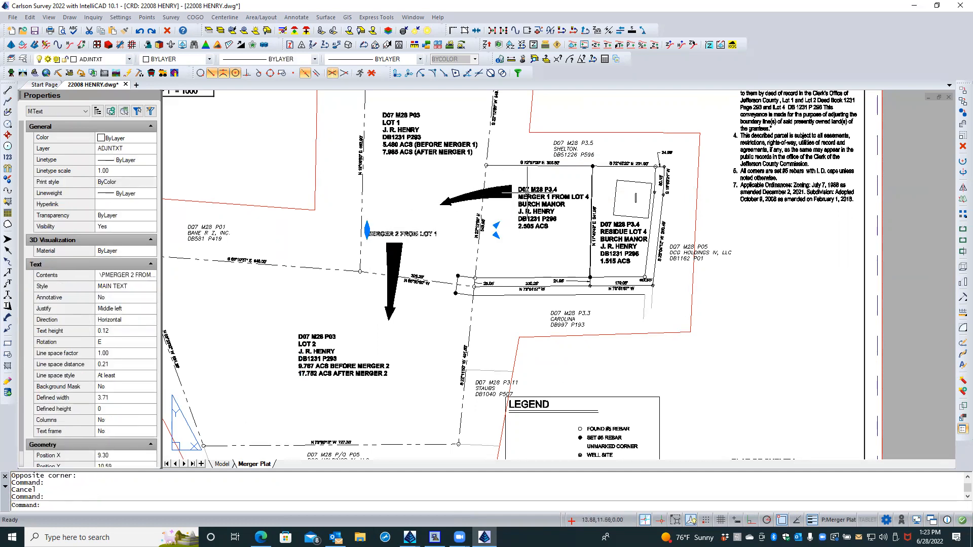
pyautogui.press('Escape')
# Step: Activate the main viewport and move both merger arrows from model space to paper space with CHSPACE
pyautogui.doubleClick(455, 186)
pyautogui.write('chspace')
pyautogui.press('Return')
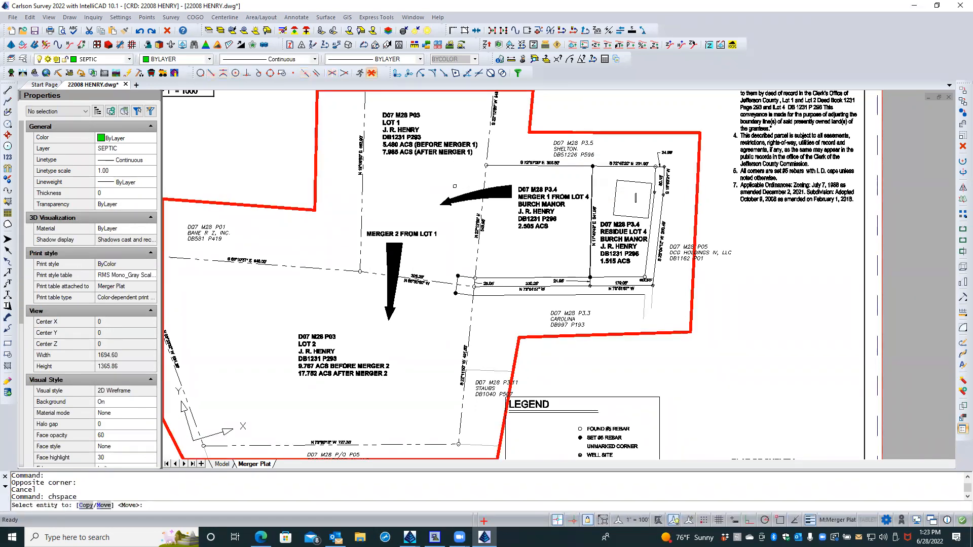
pyautogui.click(393, 279)
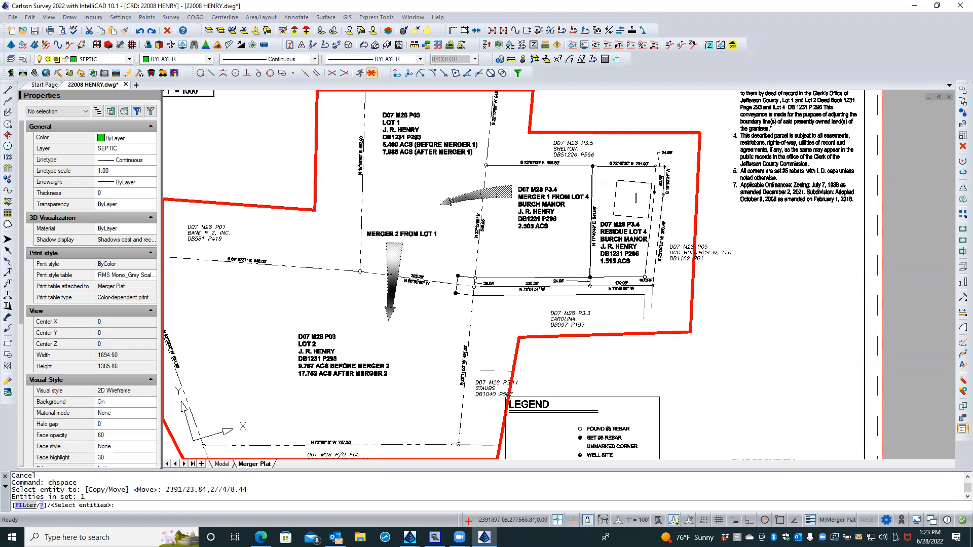
pyautogui.click(482, 195)
pyautogui.press('Return')
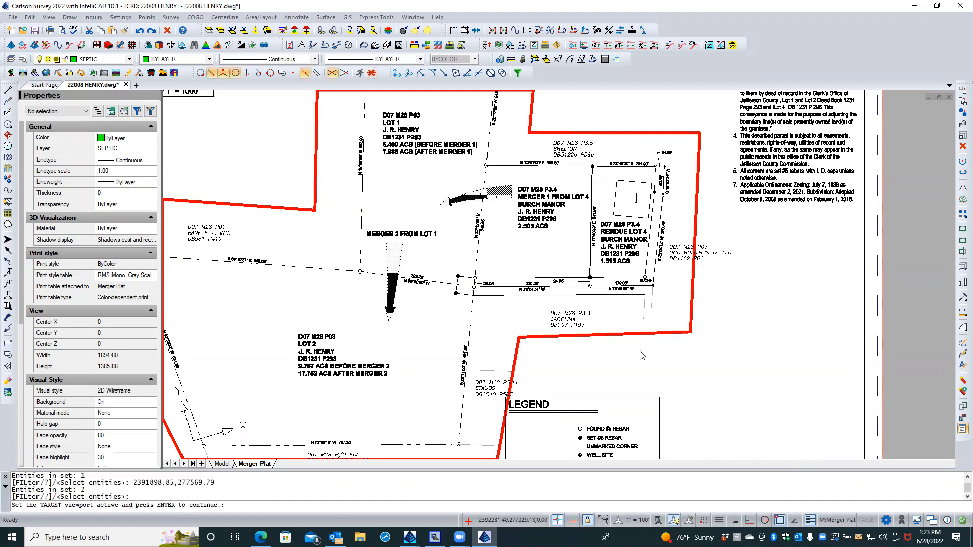
pyautogui.press('Return')
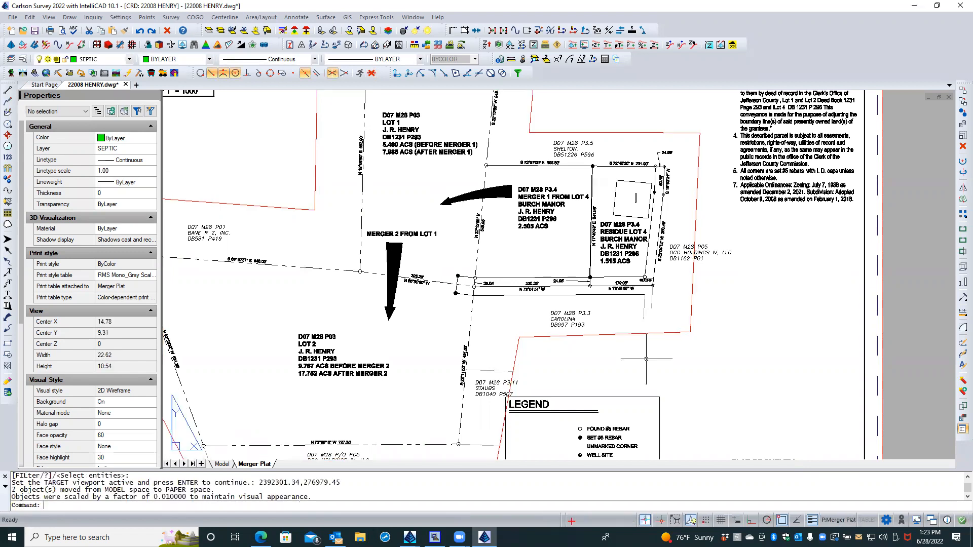
pyautogui.scroll(-4, 576, 374)
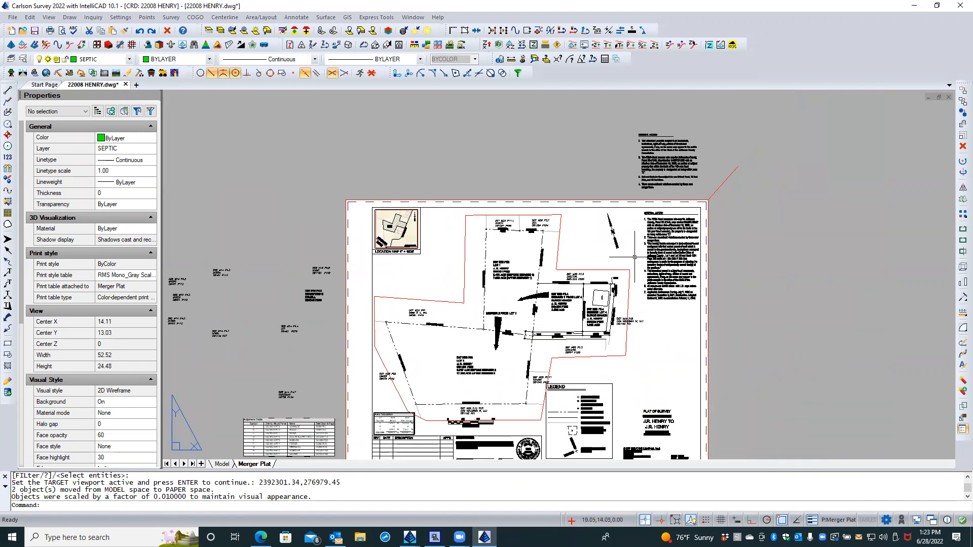
pyautogui.scroll(1, 639, 252)
pyautogui.scroll(3, 626, 233)
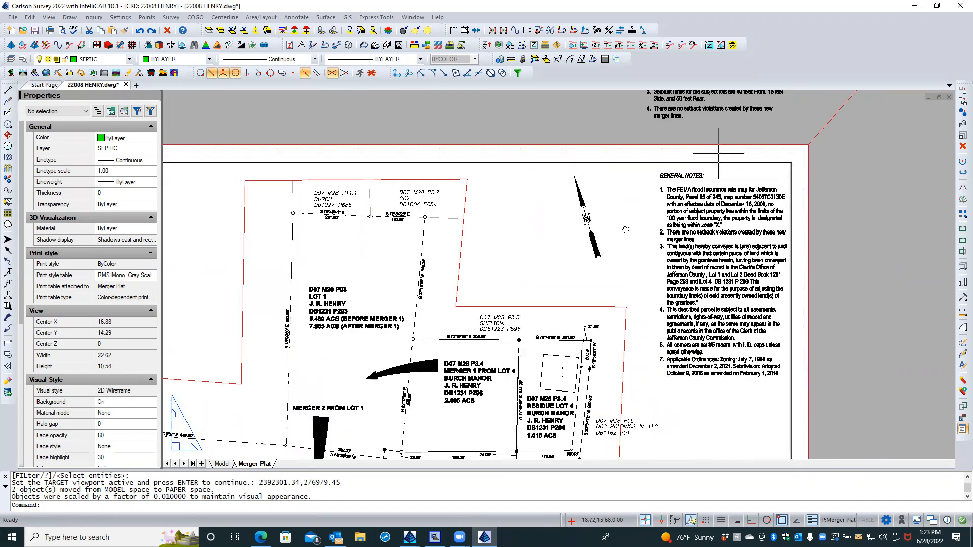
pyautogui.scroll(-4, 623, 226)
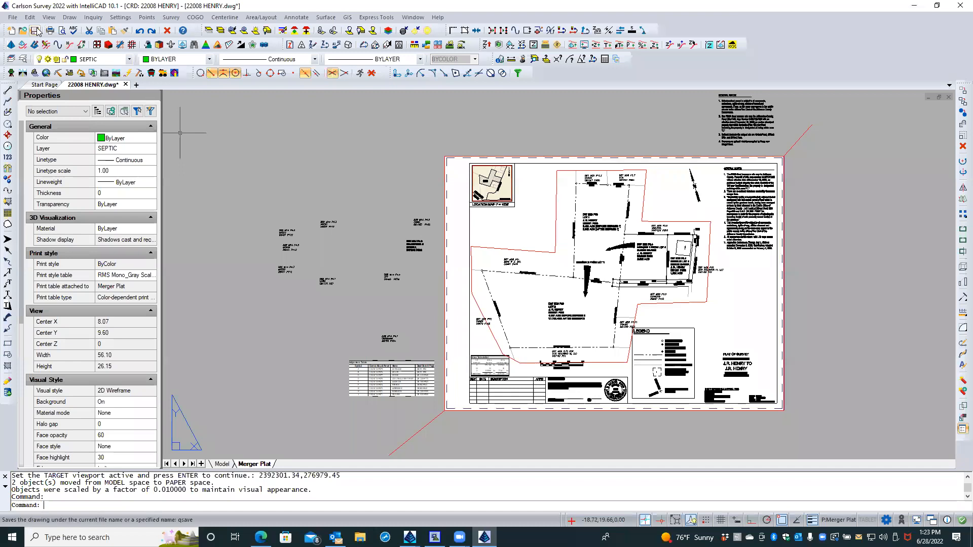
pyautogui.click(16, 17)
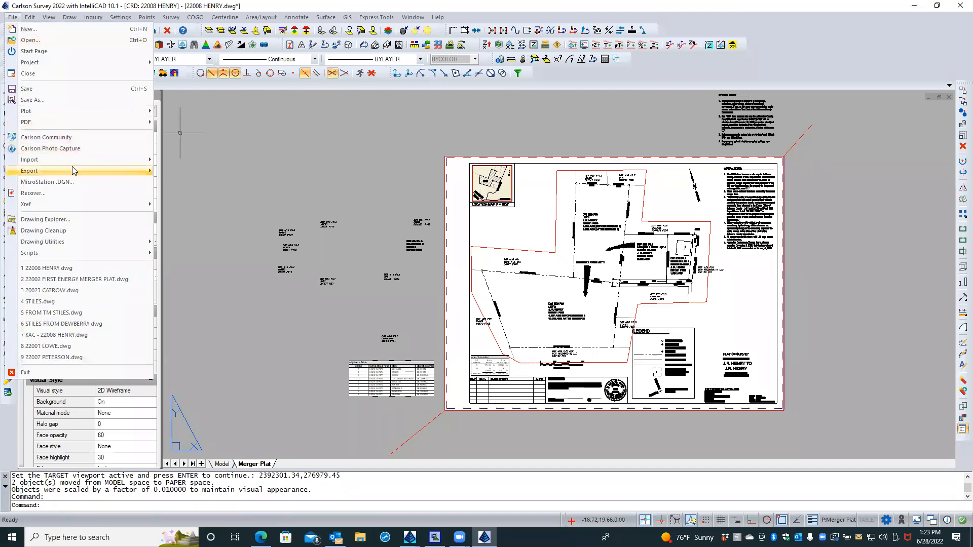
pyautogui.moveTo(73, 170)
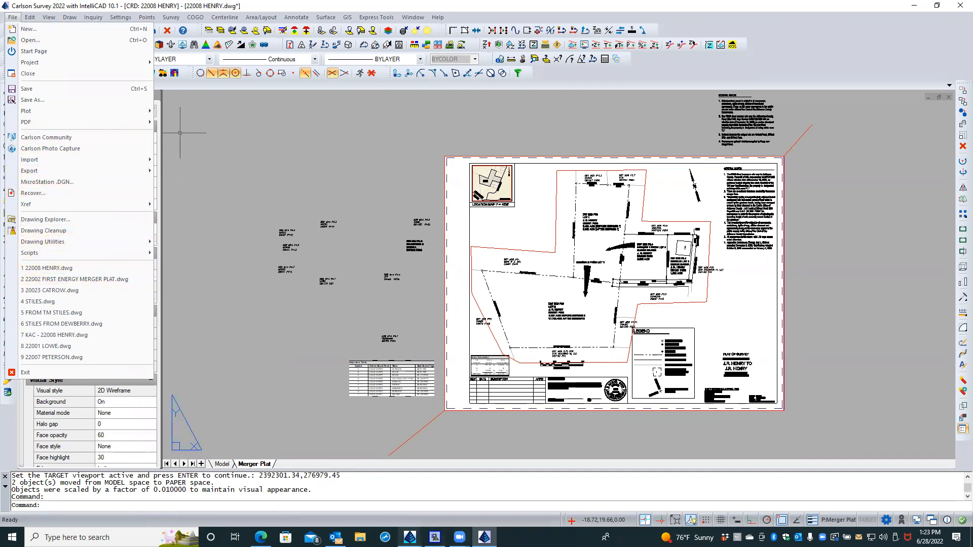
pyautogui.moveTo(410, 537)
pyautogui.click(197, 164)
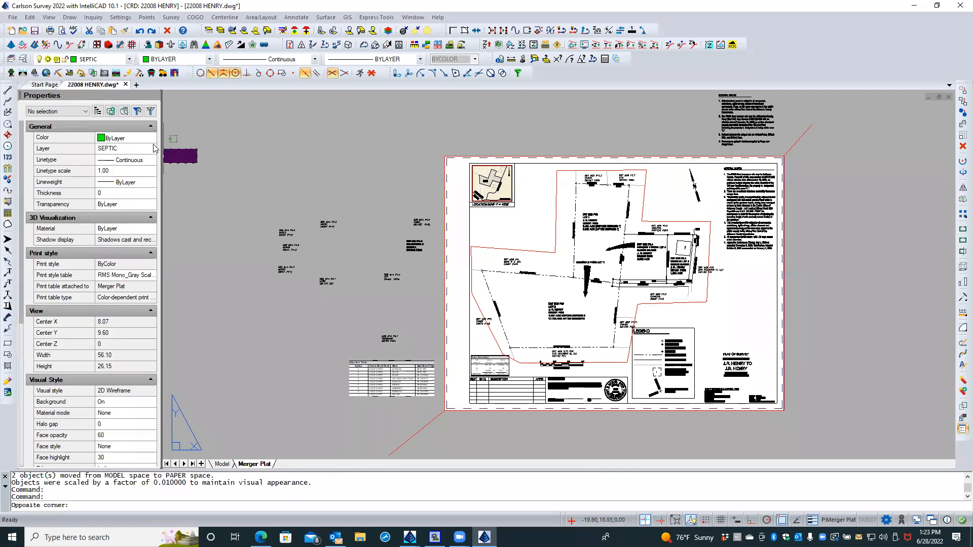
pyautogui.press('Escape')
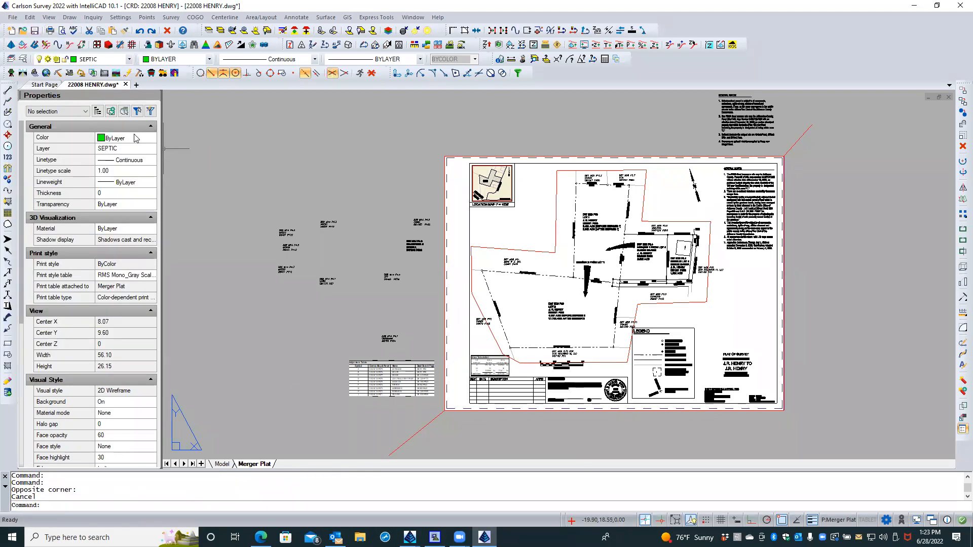
pyautogui.click(45, 85)
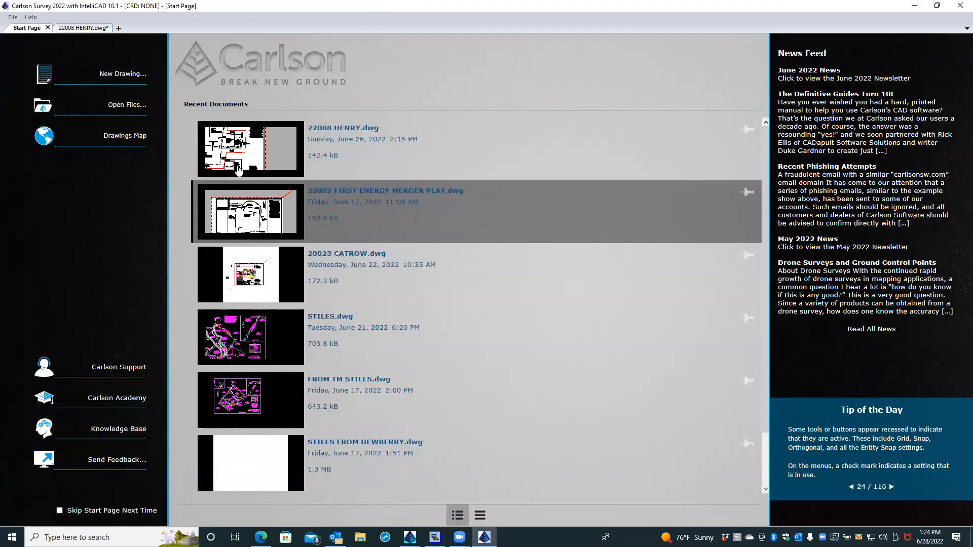
pyautogui.click(243, 143)
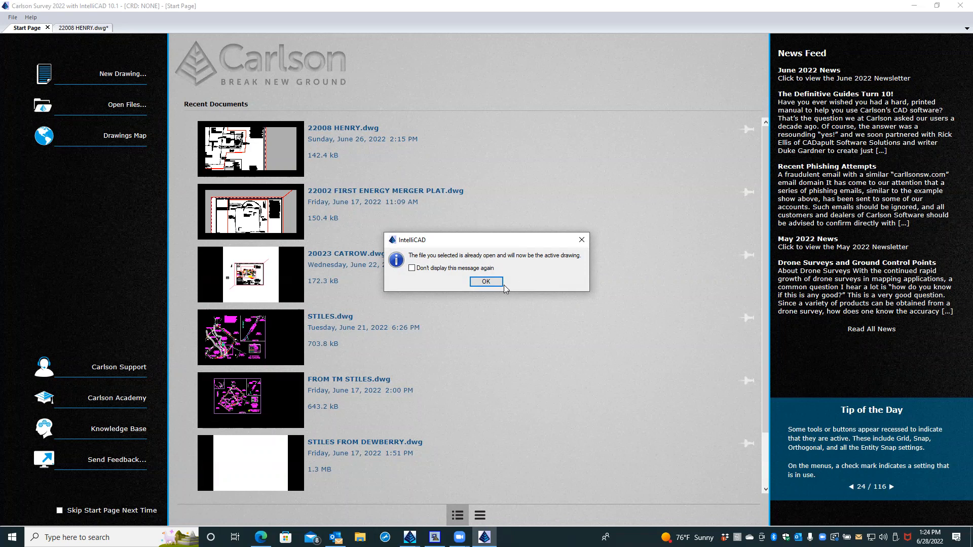
pyautogui.click(486, 281)
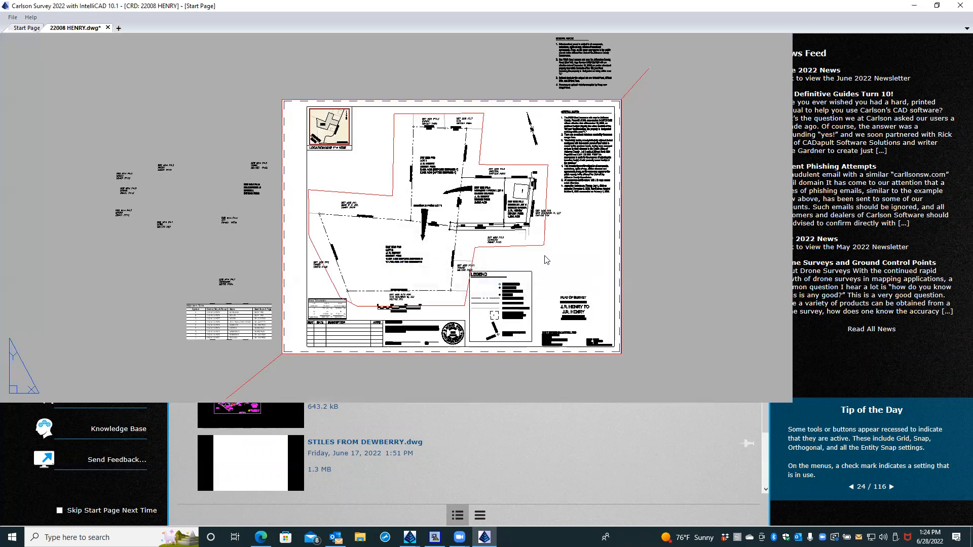
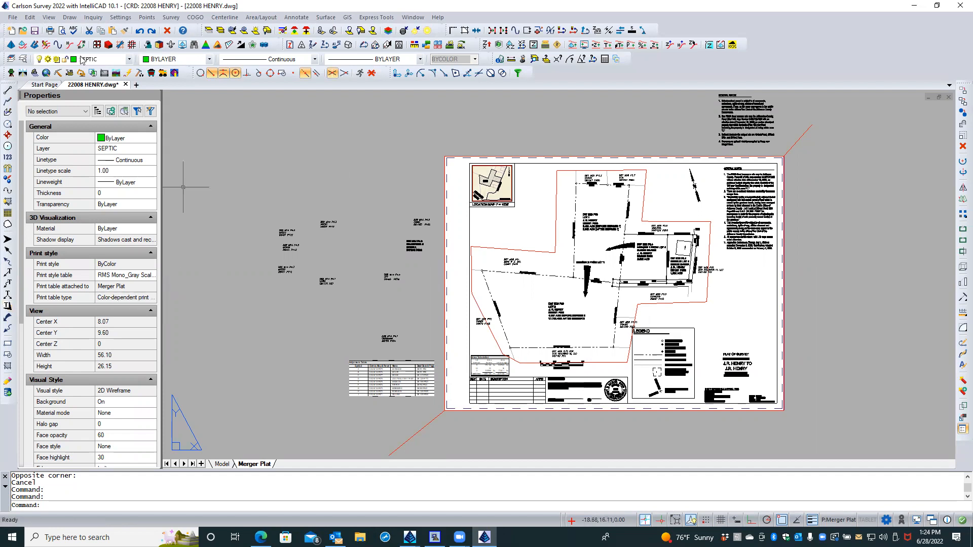
# Step: Bring up the dialog for opening another drawing
pyautogui.click(13, 18)
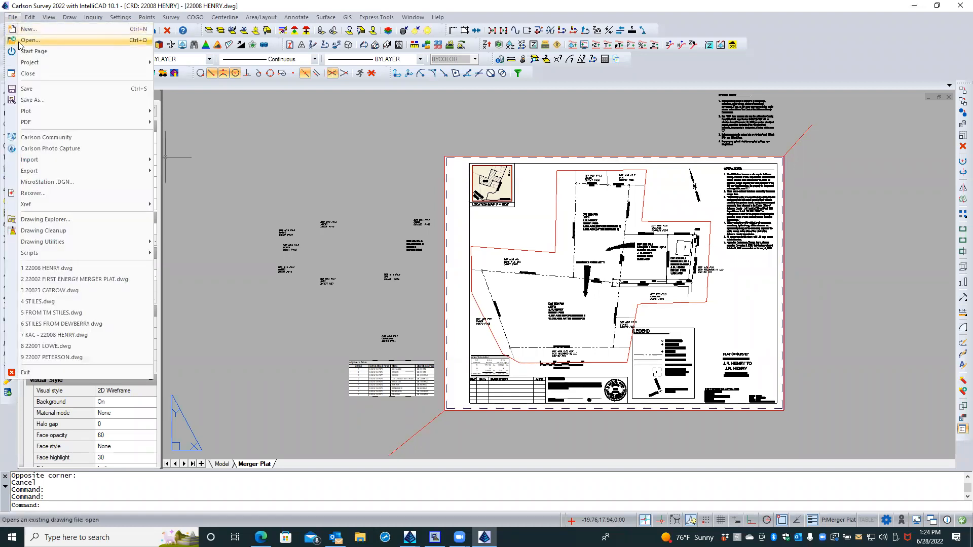
pyautogui.click(22, 41)
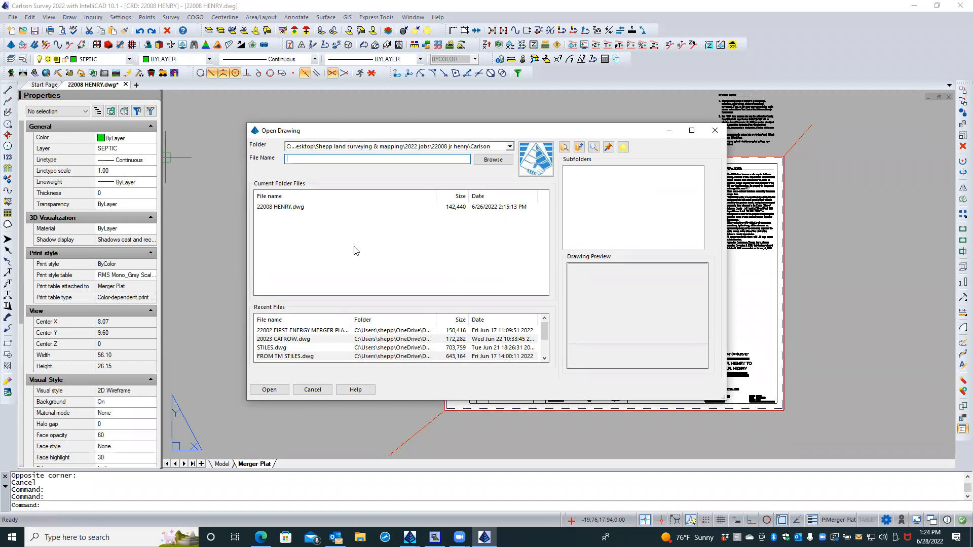
# Step: Browse the job's Carlson folder, list all file types with *.*, and try to open the backup file 22008 HENRY.bak directly
pyautogui.click(493, 160)
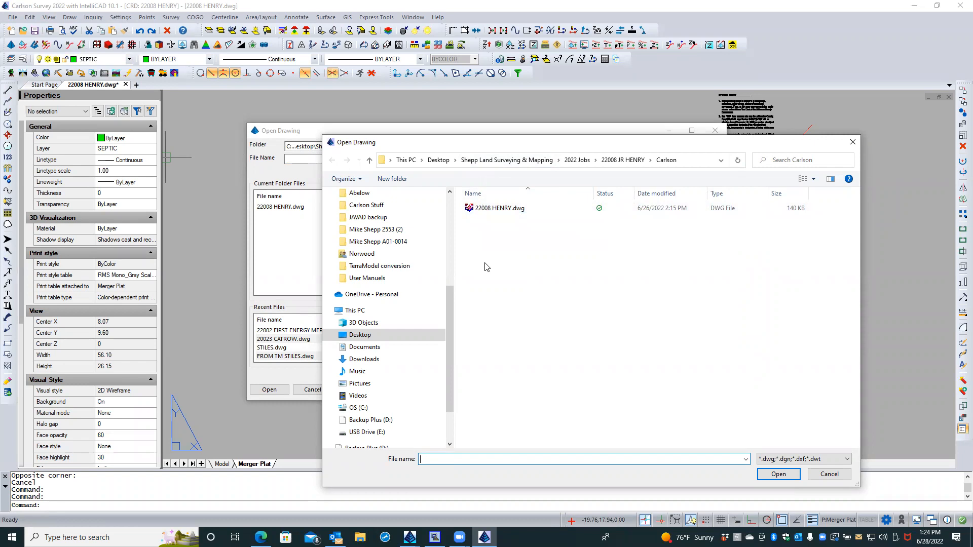
pyautogui.click(844, 459)
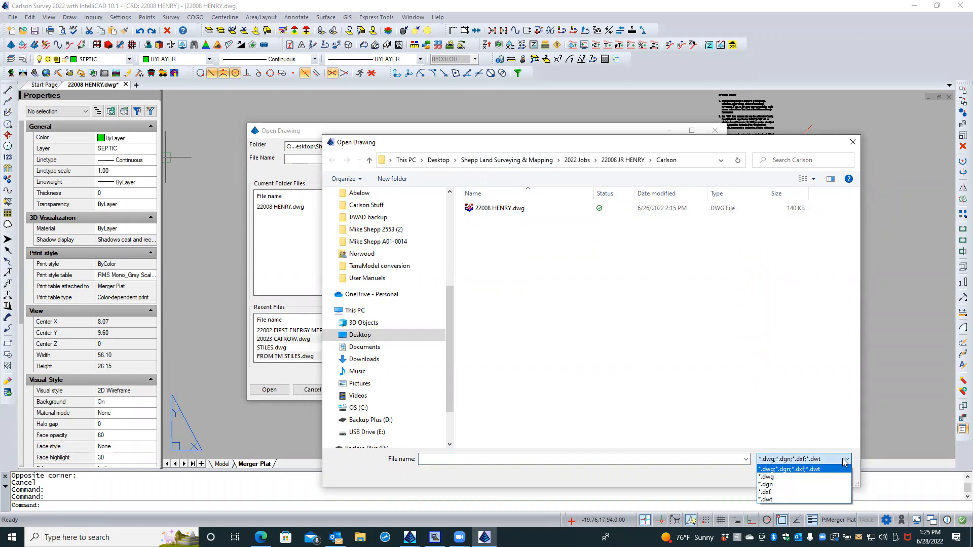
pyautogui.click(693, 462)
pyautogui.click(694, 459)
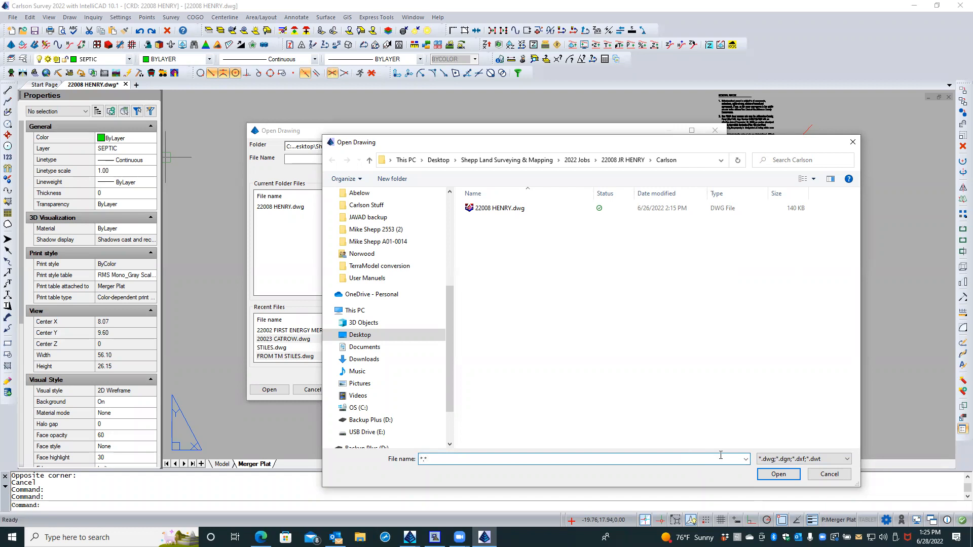
pyautogui.press('Return')
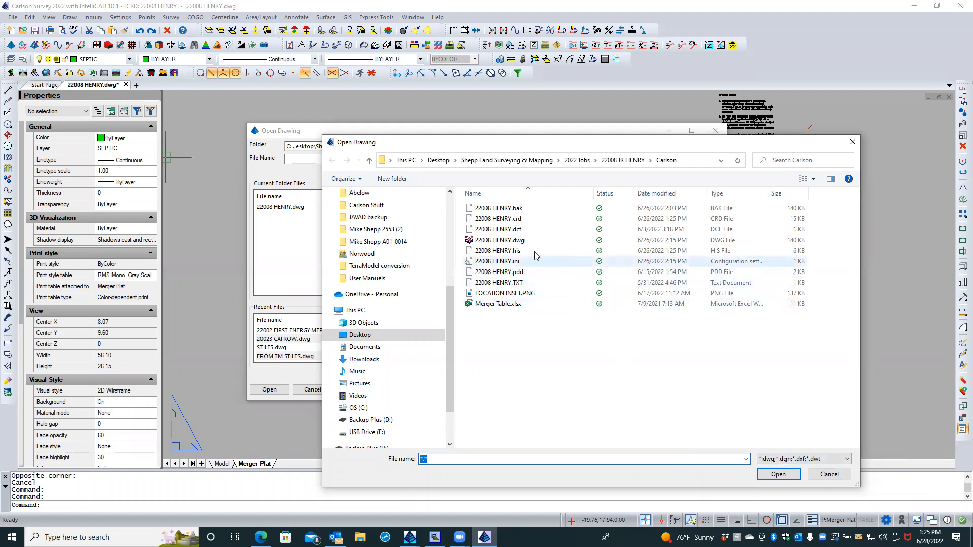
pyautogui.click(504, 210)
pyautogui.click(778, 473)
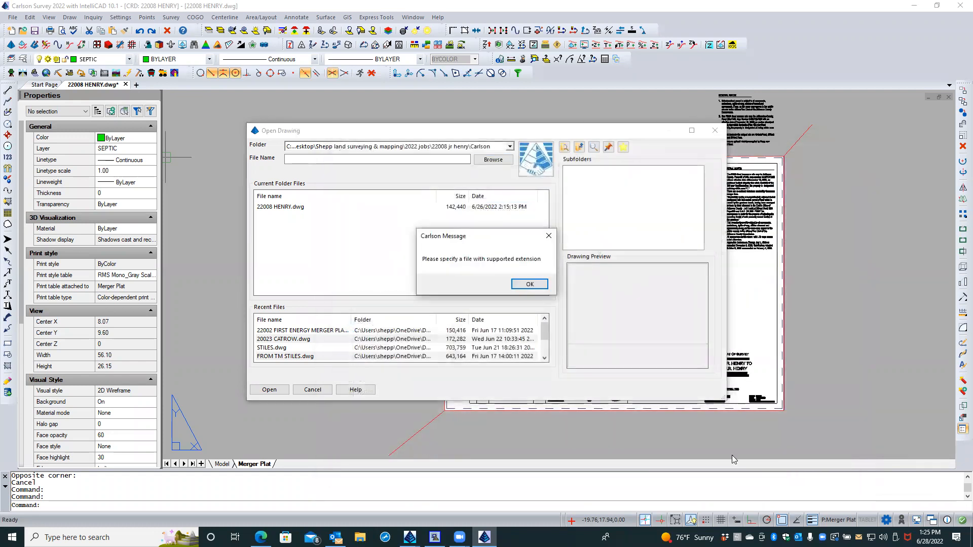
pyautogui.click(525, 286)
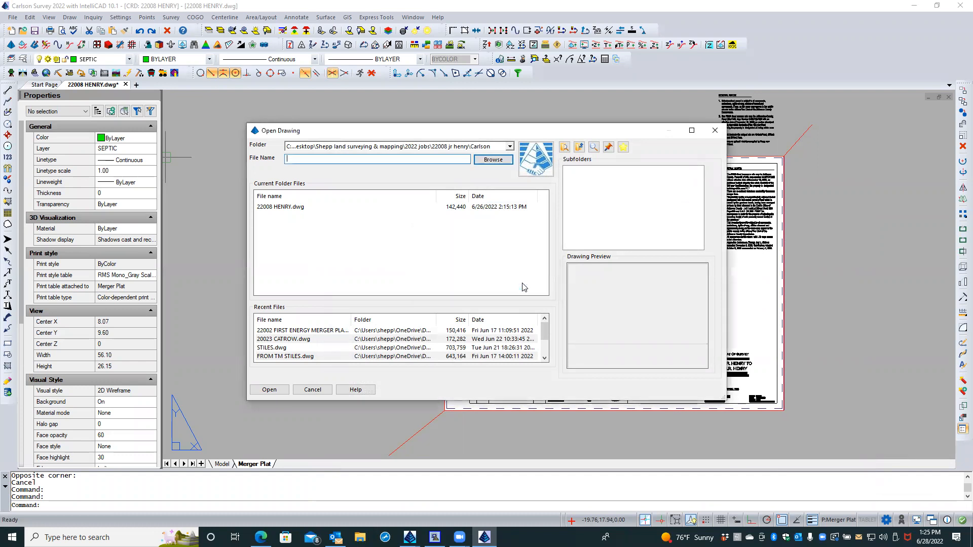
# Step: Browse the Carlson folder with the *.* filter and duplicate 22008 HENRY.bak in the same folder
pyautogui.click(500, 160)
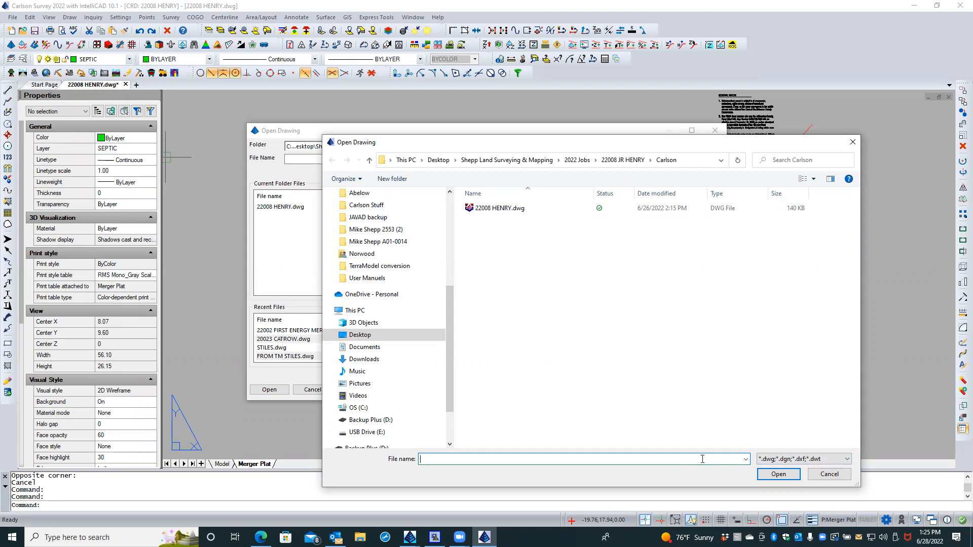
pyautogui.write('*.*')
pyautogui.press('Return')
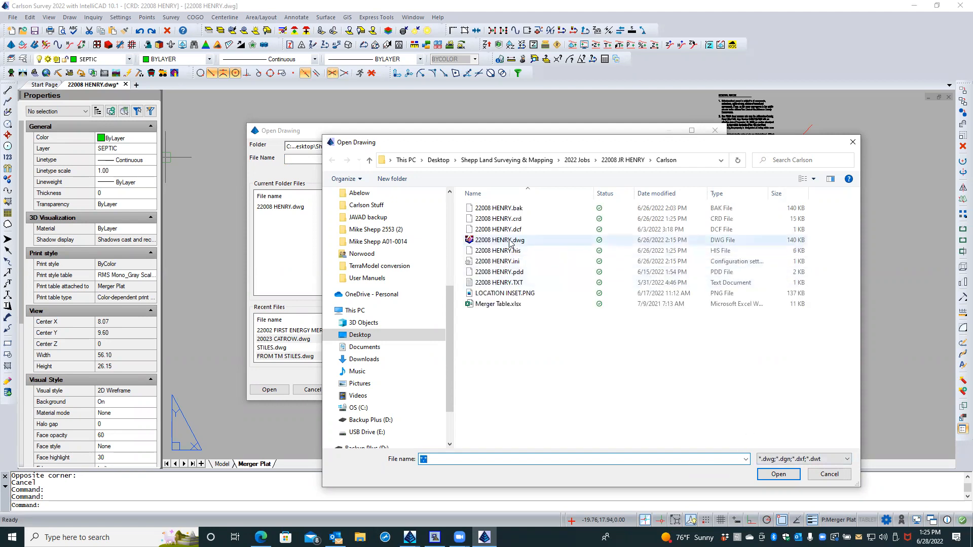
pyautogui.click(504, 212)
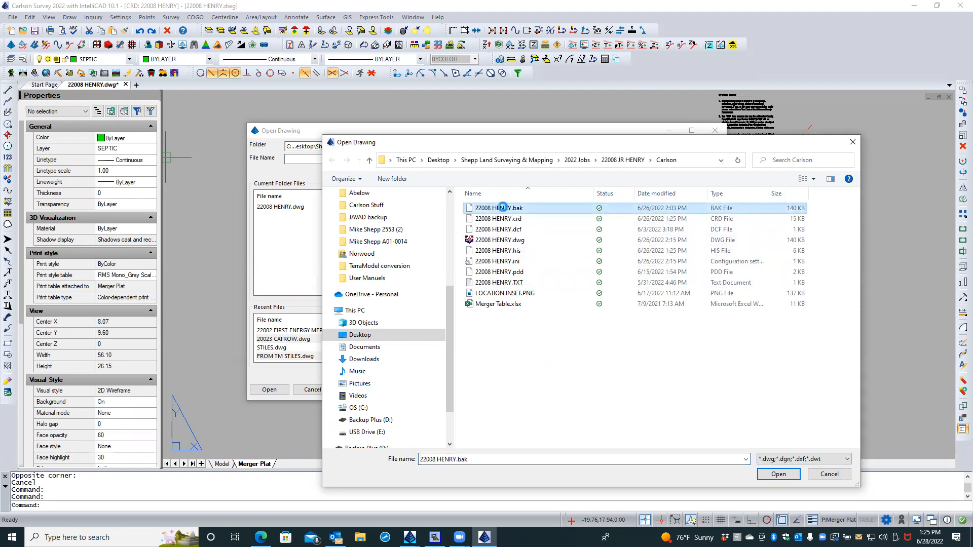
pyautogui.rightClick(504, 211)
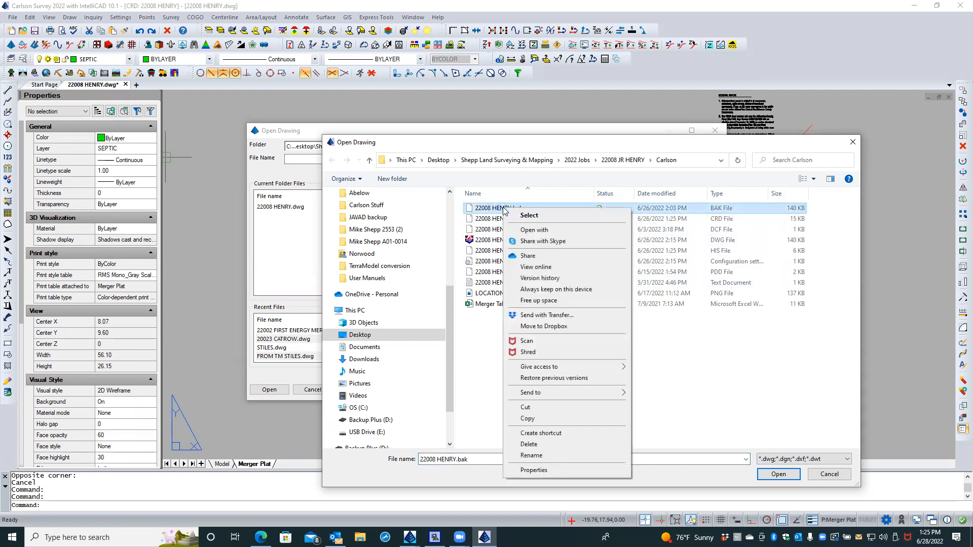
pyautogui.click(545, 419)
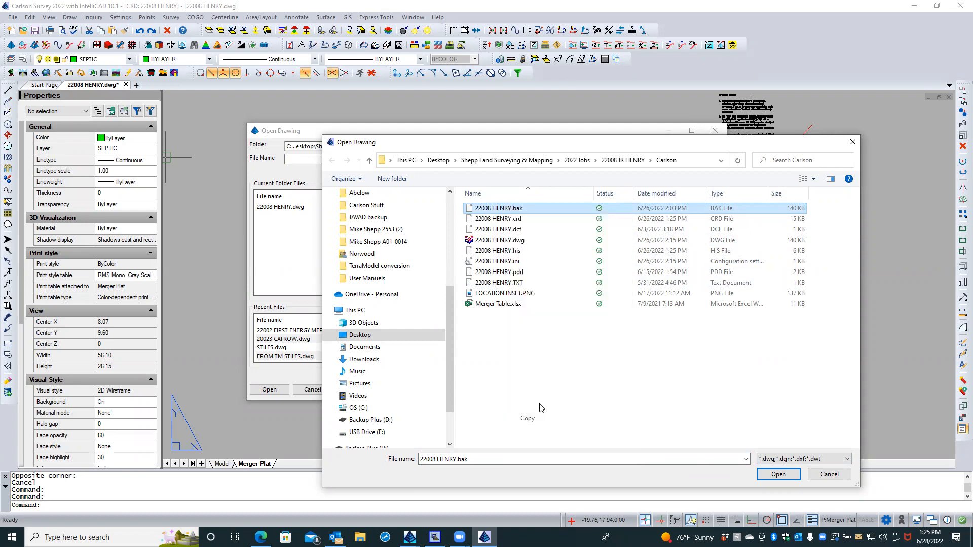
pyautogui.rightClick(512, 328)
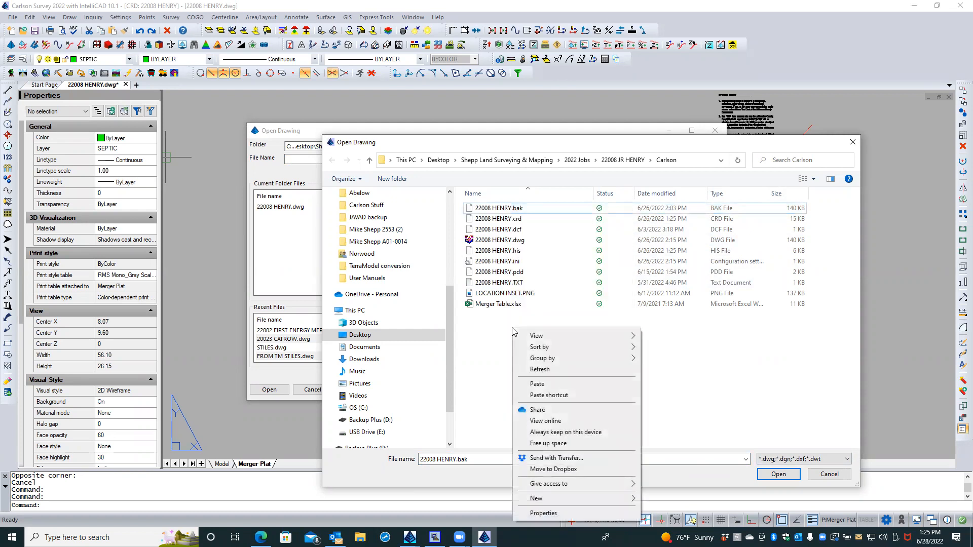
pyautogui.click(536, 384)
# Step: Rename the duplicated backup as 22008 HENRY - Copy.dwg, accepting the extension change, and open it
pyautogui.click(532, 207)
pyautogui.click(532, 207)
pyautogui.click(537, 207)
pyautogui.press('BackSpace')
pyautogui.press('BackSpace')
pyautogui.press('BackSpace')
pyautogui.write('dwg')
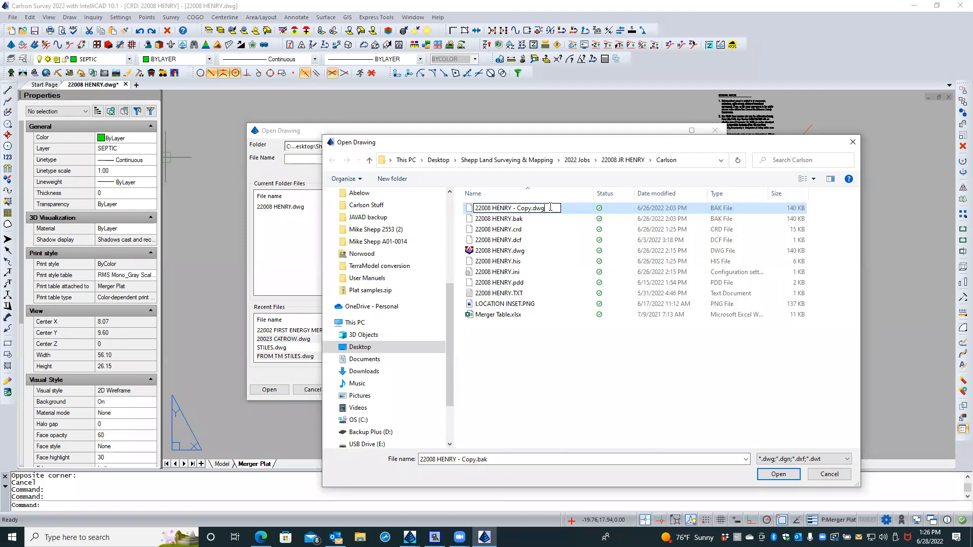
pyautogui.press('Return')
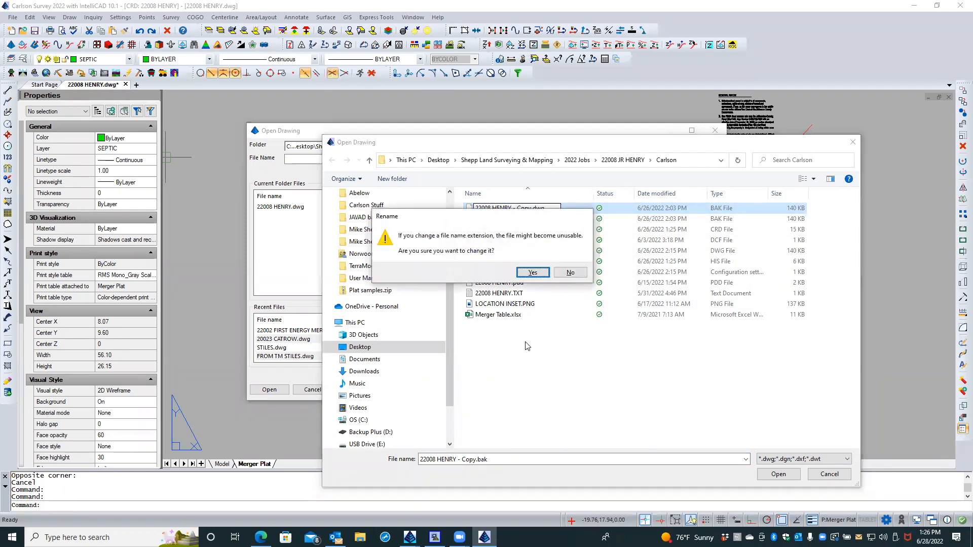
pyautogui.click(530, 274)
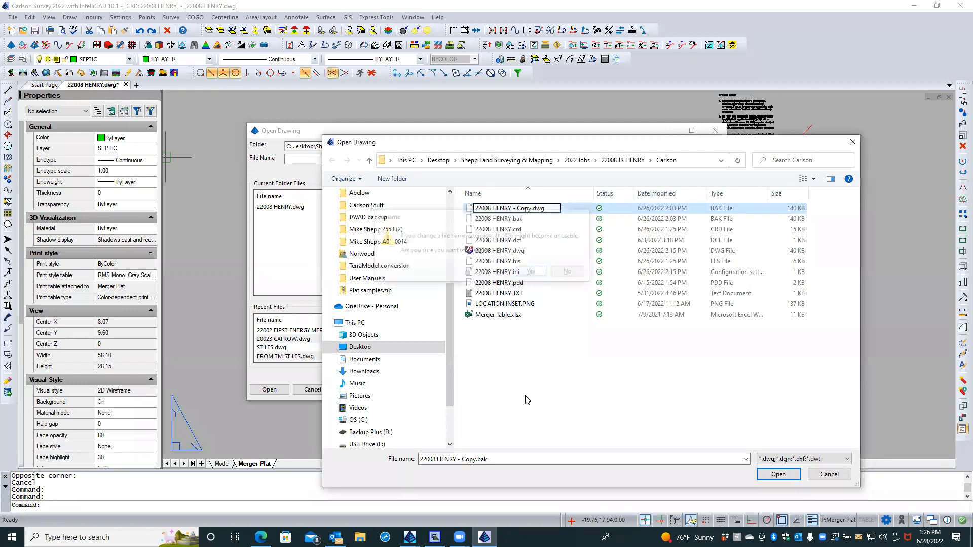
pyautogui.doubleClick(469, 208)
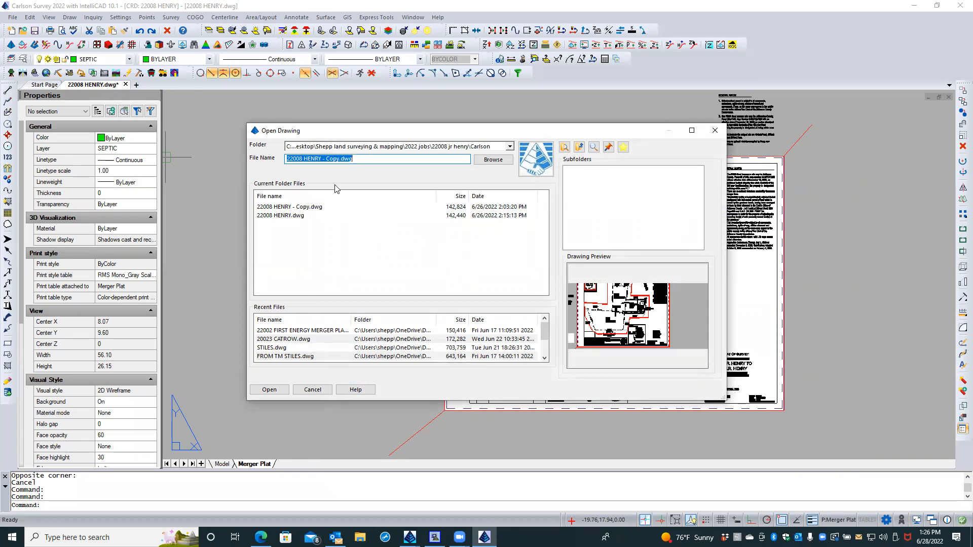
pyautogui.click(269, 389)
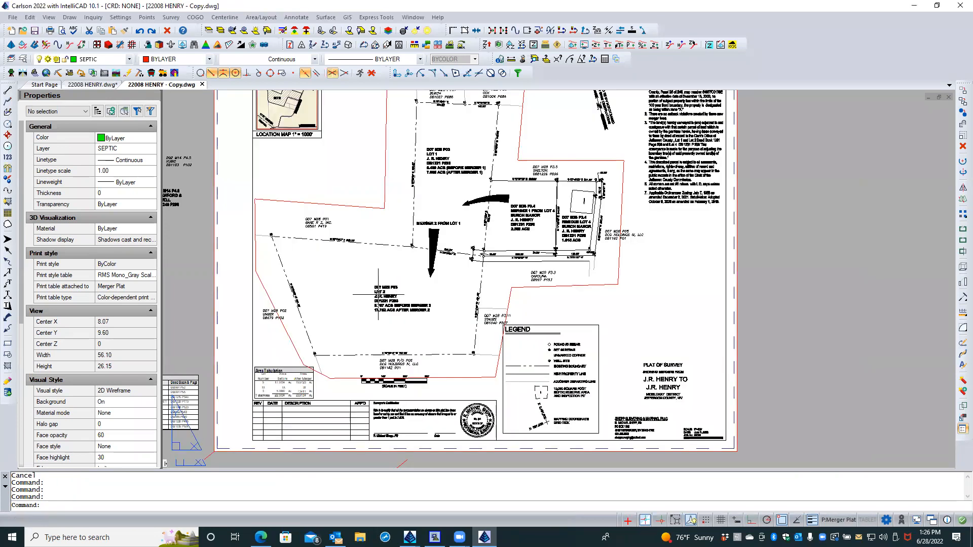
# Step: Copy the north arrow's text with its base point at the sheet border's upper right corner, and close 22008 HENRY - Copy.dwg without saving
pyautogui.click(621, 116)
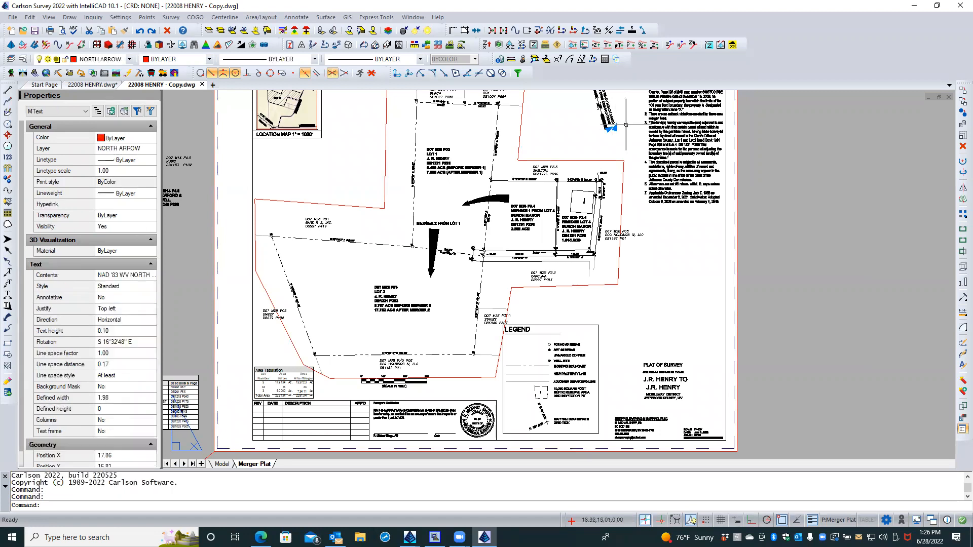
pyautogui.scroll(6, 621, 117)
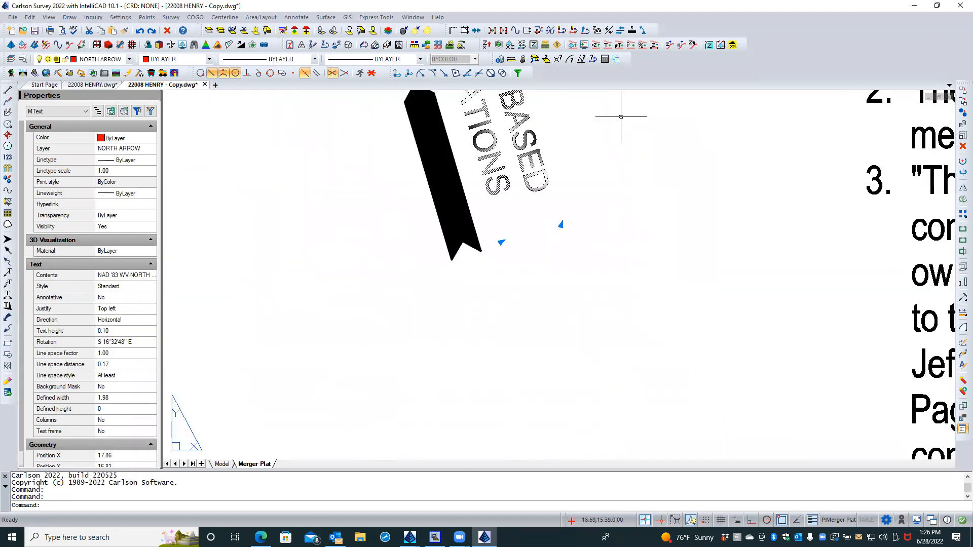
pyautogui.scroll(-5, 539, 230)
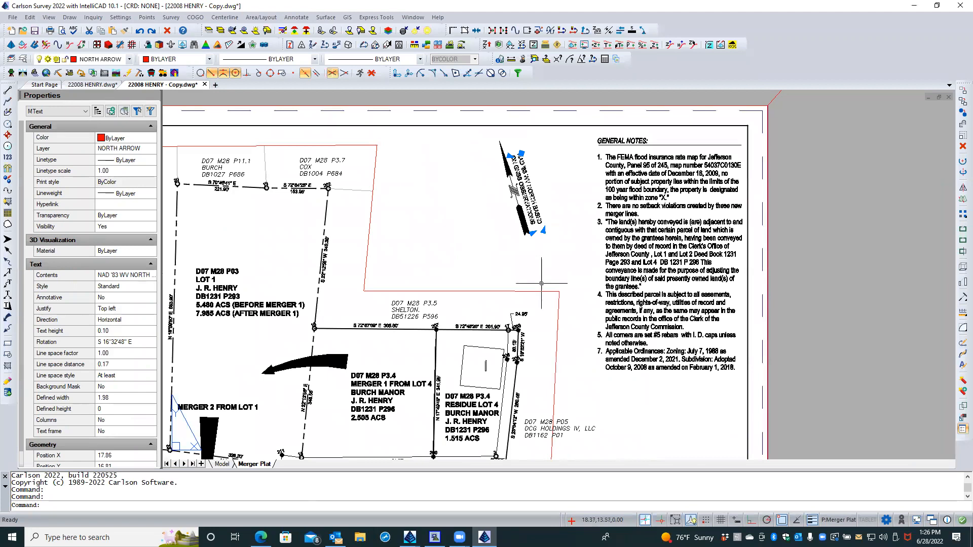
pyautogui.rightClick(462, 222)
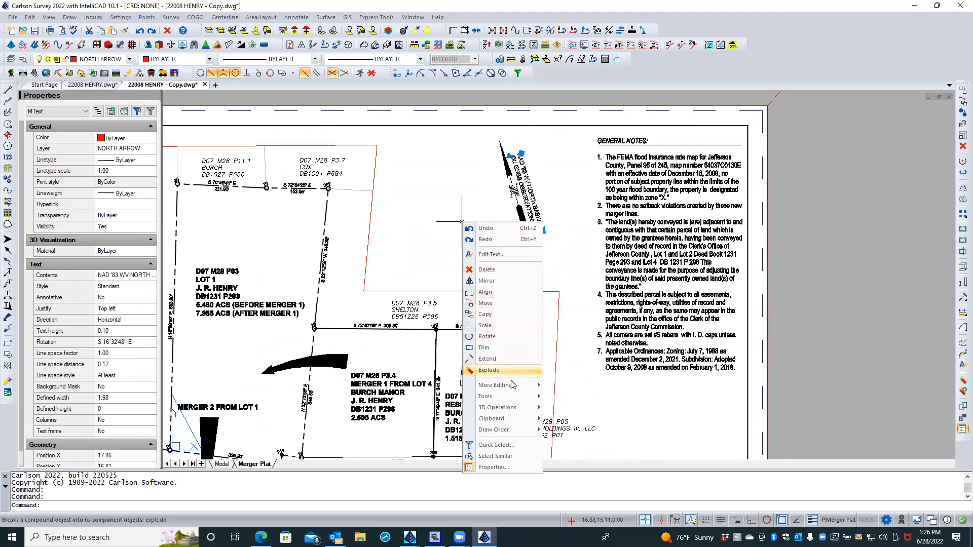
pyautogui.moveTo(511, 421)
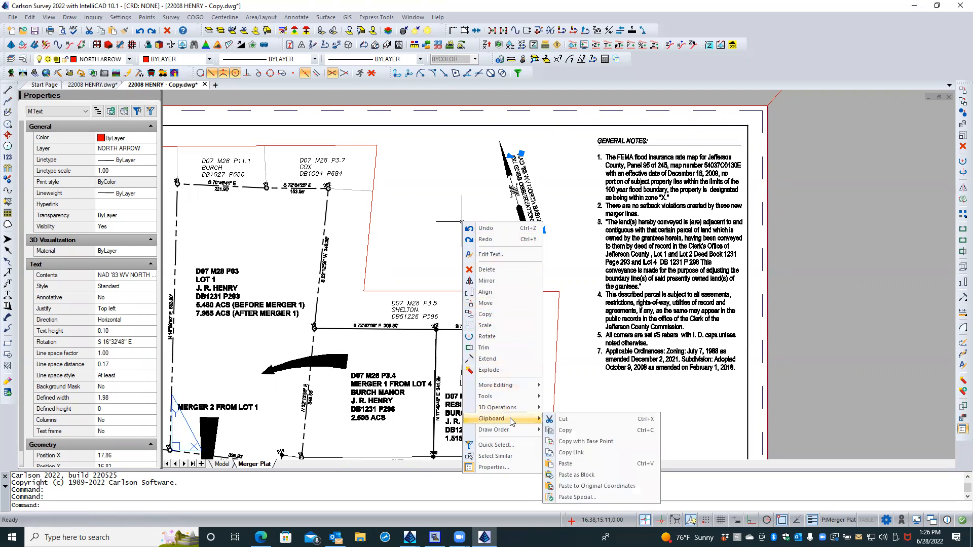
pyautogui.click(588, 441)
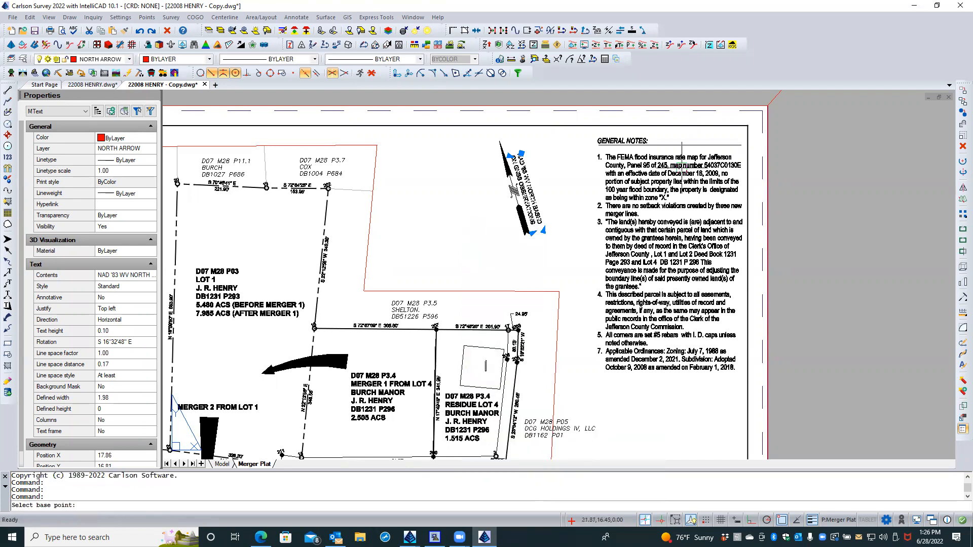
pyautogui.click(719, 124)
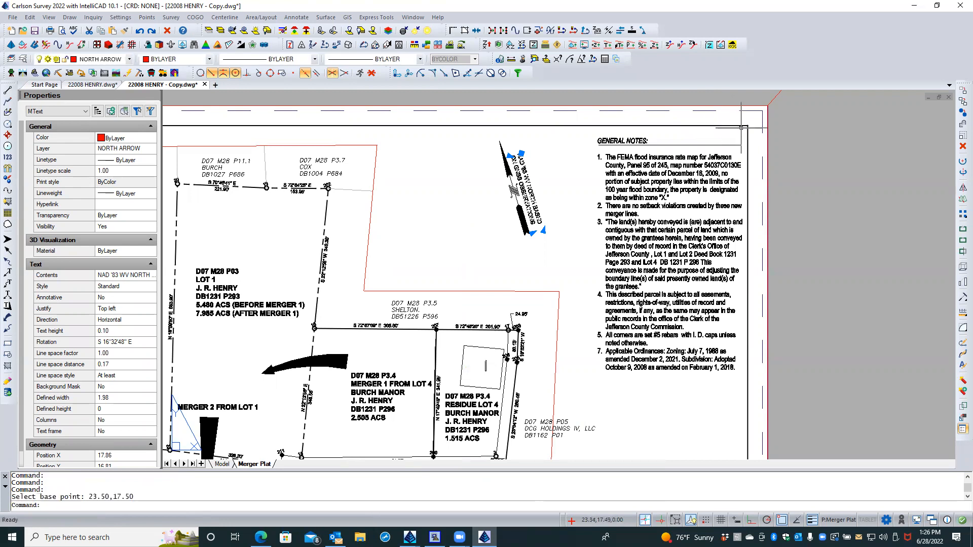
pyautogui.click(205, 84)
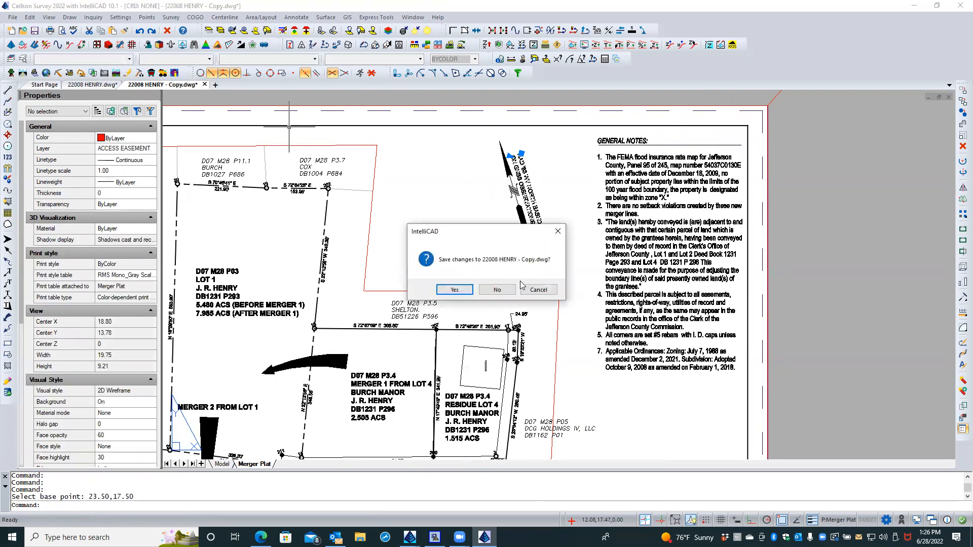
pyautogui.click(497, 289)
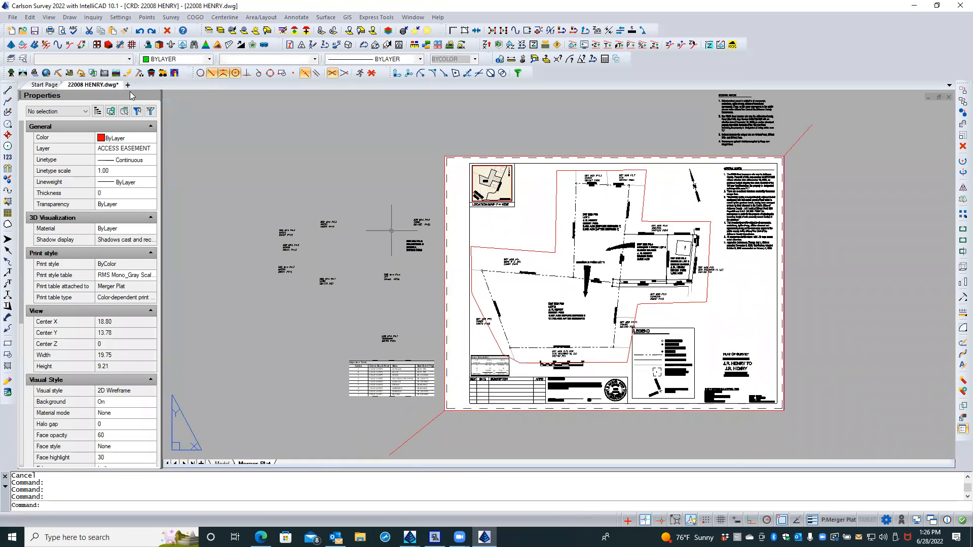
# Step: Paste the copied north arrow text into the Merger Plat layout with its insertion point at the sheet border's upper right corner
pyautogui.rightClick(697, 130)
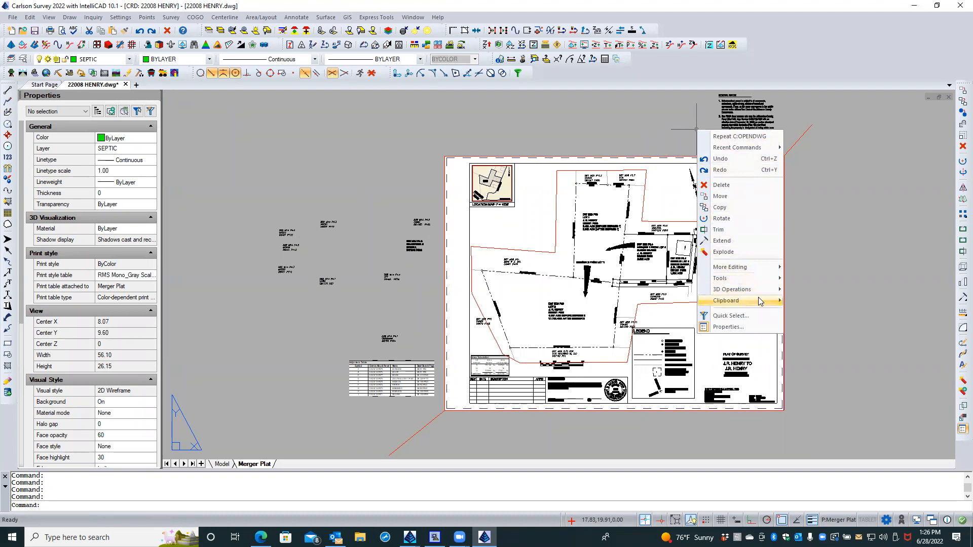
pyautogui.moveTo(758, 297)
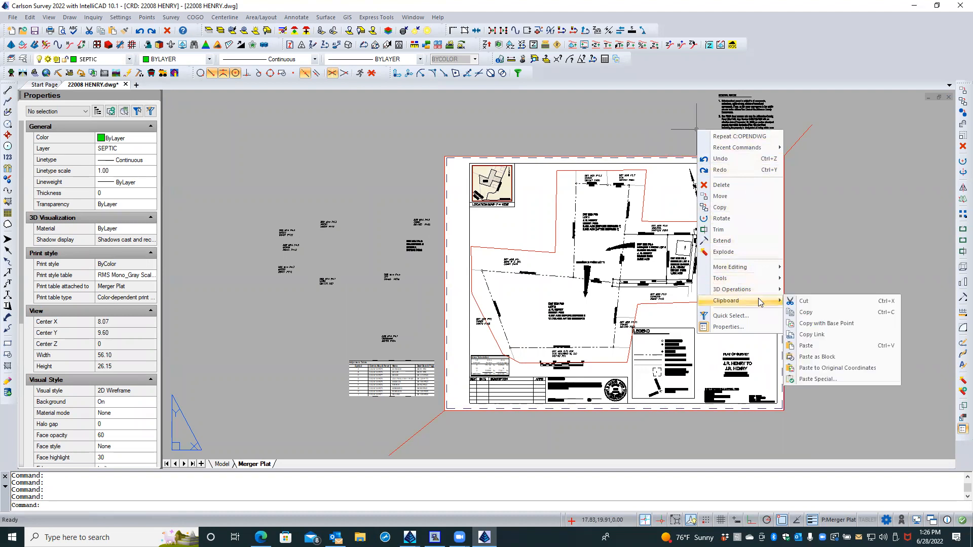
pyautogui.click(828, 345)
pyautogui.scroll(3, 774, 164)
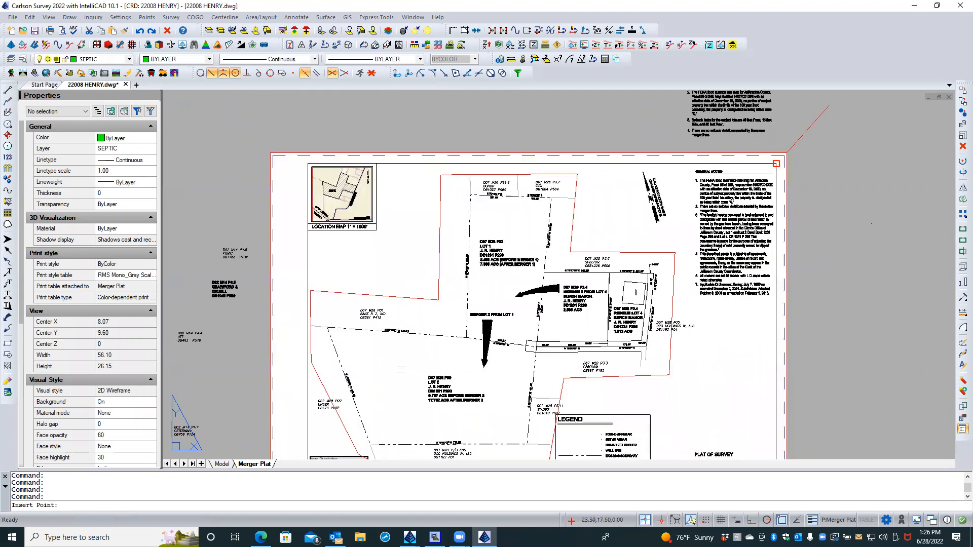
pyautogui.click(774, 164)
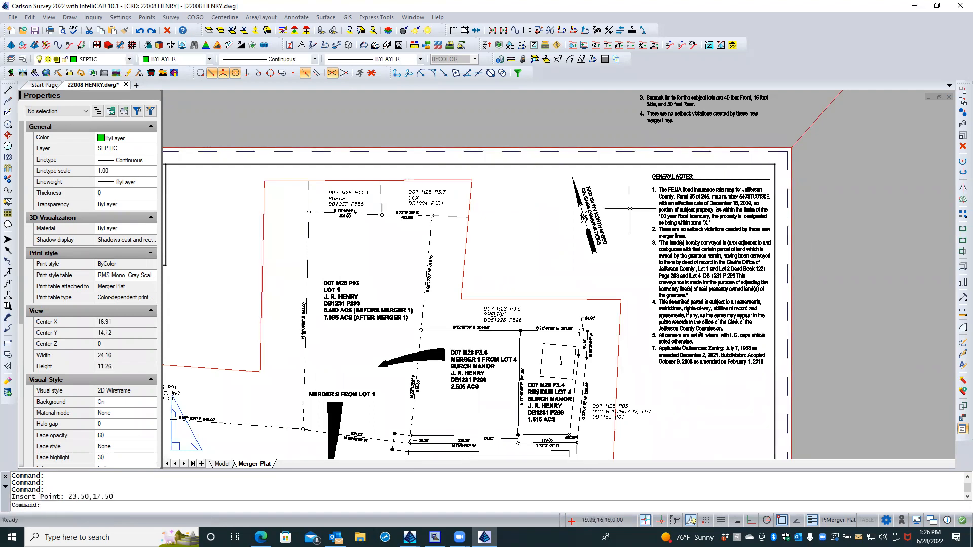
pyautogui.scroll(3, 615, 207)
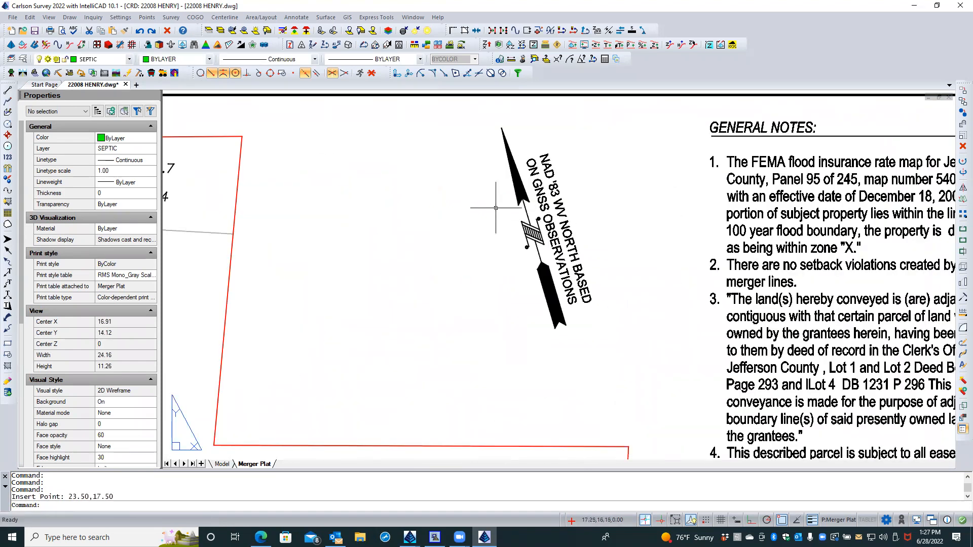
pyautogui.scroll(-5, 486, 195)
pyautogui.click(474, 165)
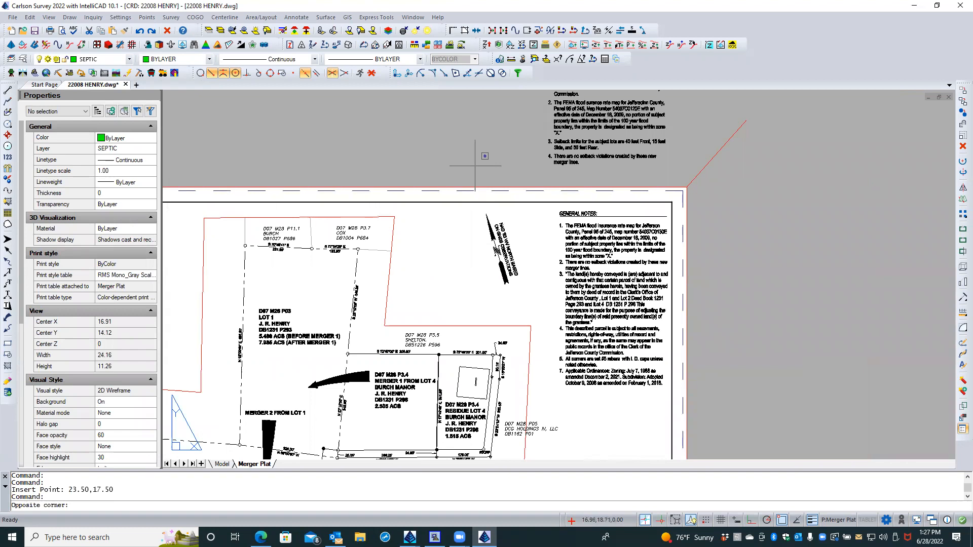
pyautogui.click(455, 170)
# Step: Check the restored north arrow text against the whole Merger Plat sheet and save the drawing 22008 HENRY.dwg
pyautogui.scroll(-2, 453, 162)
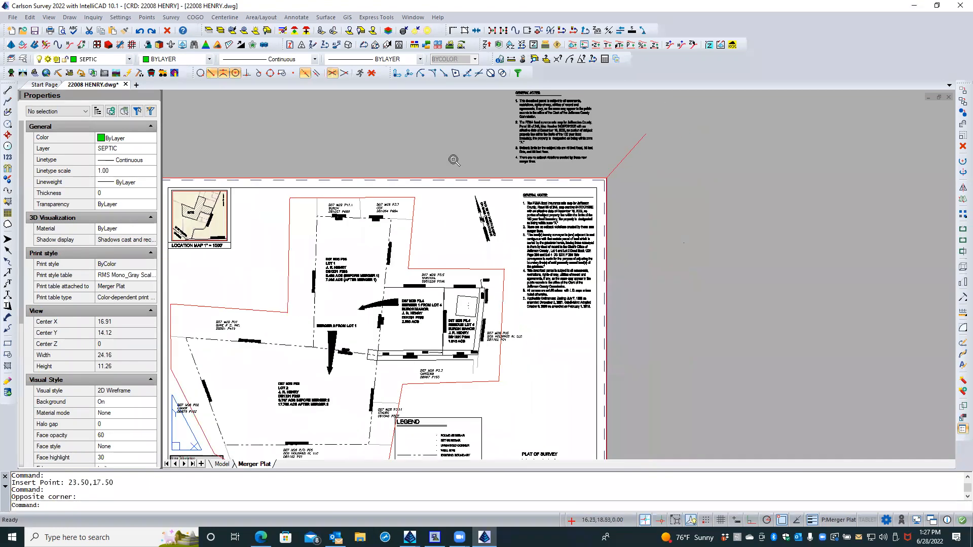
pyautogui.scroll(-2, 454, 160)
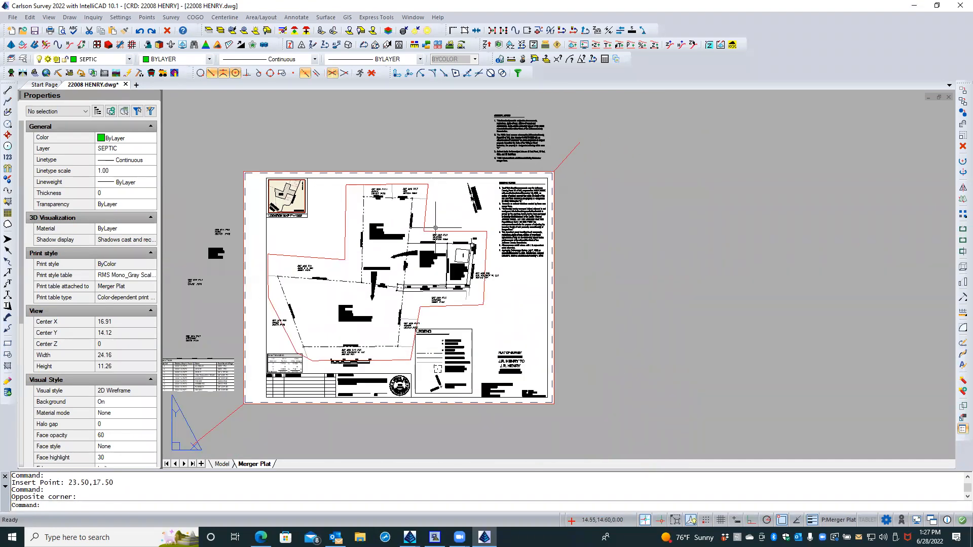
pyautogui.scroll(3, 443, 246)
pyautogui.scroll(3, 443, 246)
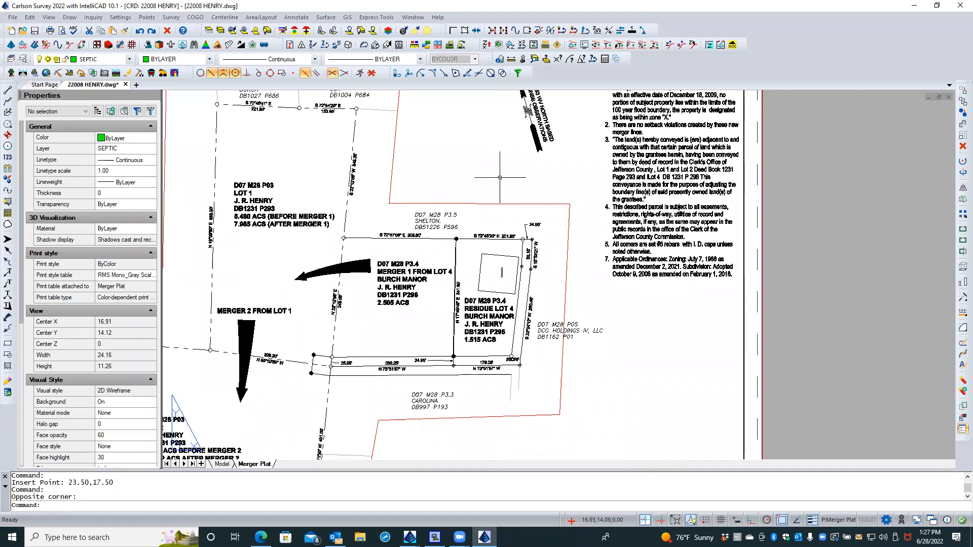
pyautogui.scroll(-2, 499, 178)
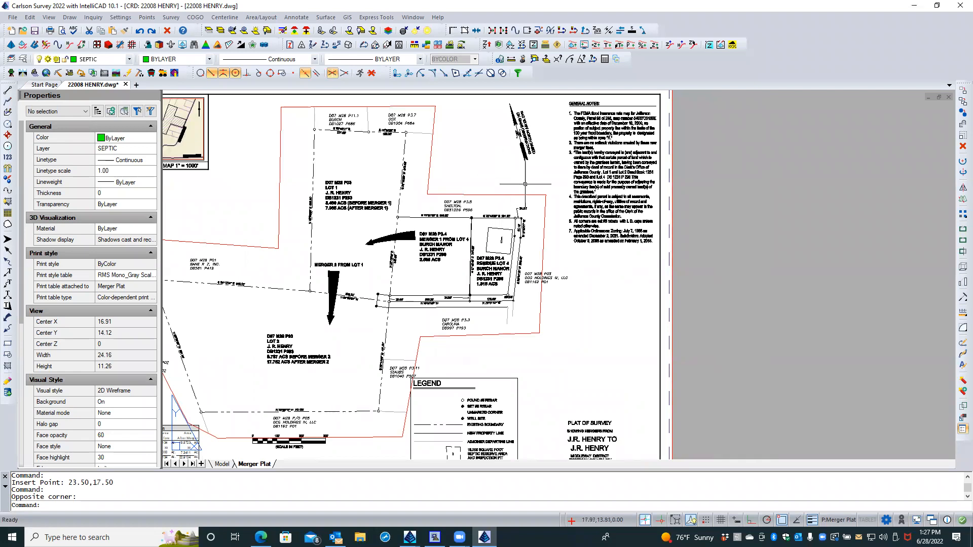
pyautogui.scroll(-2, 520, 199)
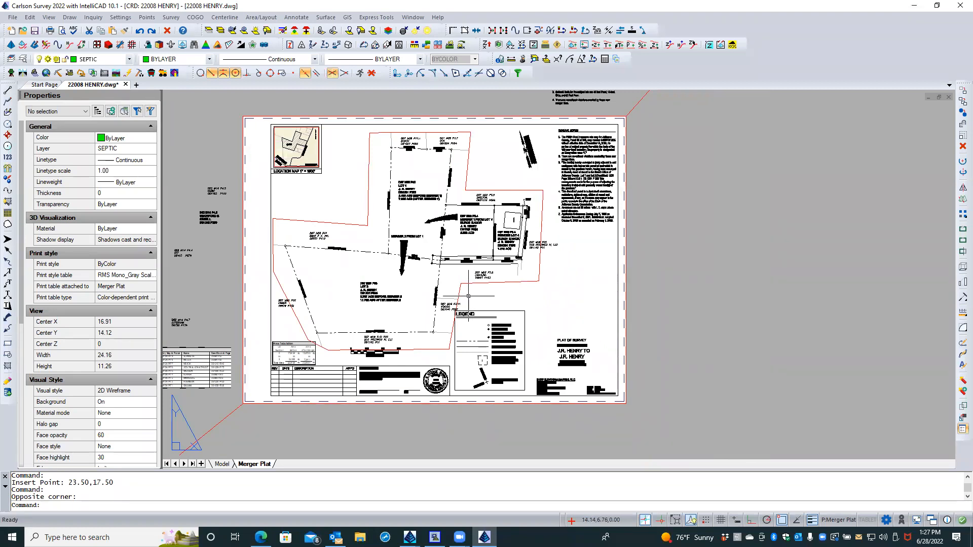
pyautogui.click(33, 31)
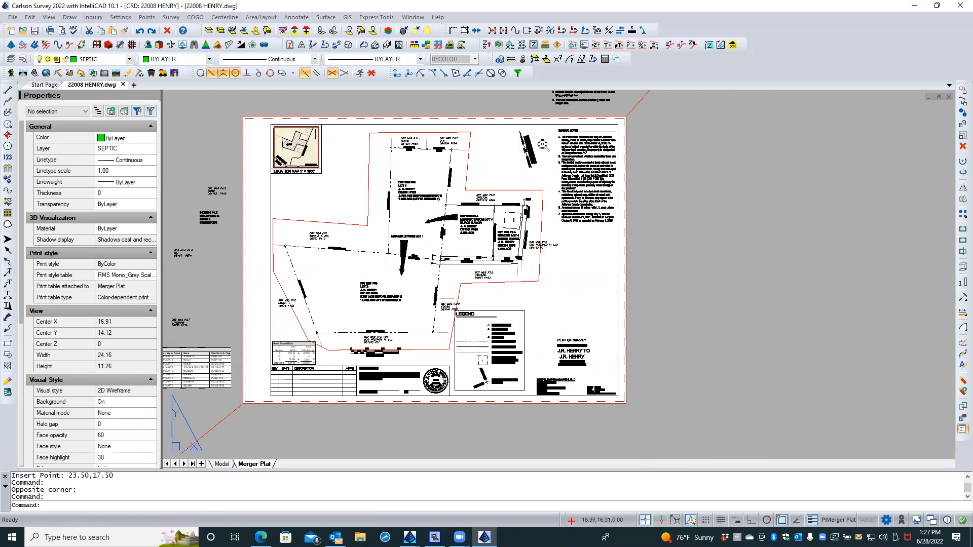
# Step: Examine the north arrow's orientation and the bearing and distance labels along the Lot 1 boundary lines
pyautogui.scroll(3, 542, 144)
pyautogui.scroll(-2, 541, 145)
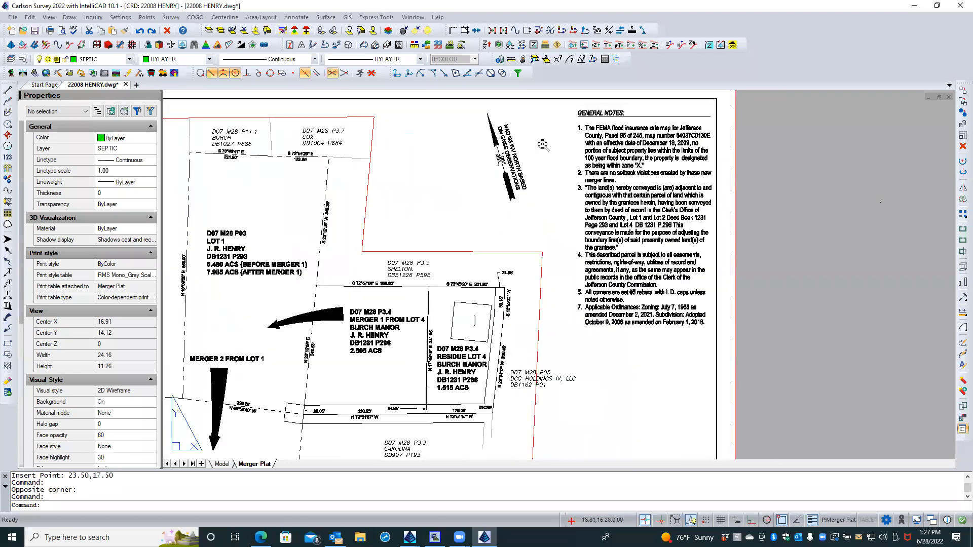
pyautogui.scroll(3, 542, 144)
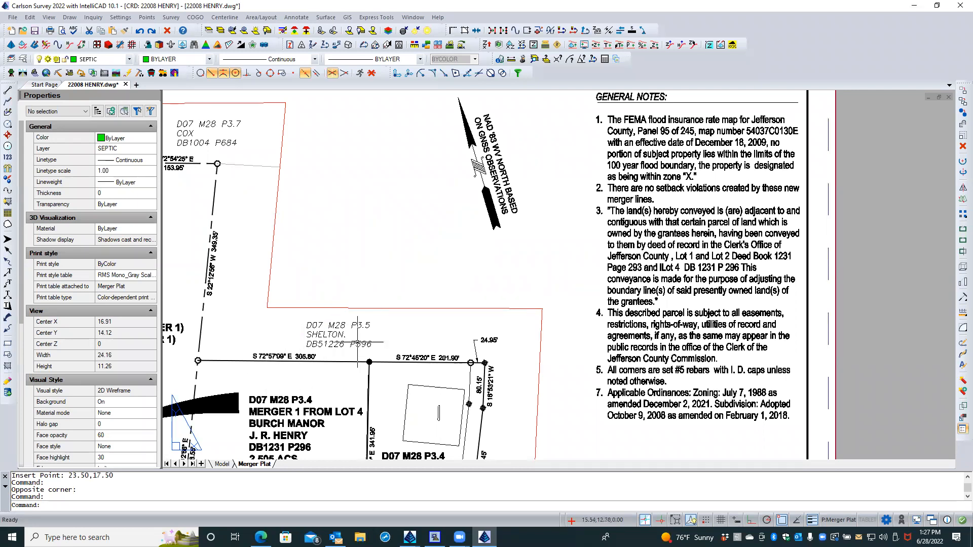
pyautogui.scroll(-2, 358, 343)
pyautogui.scroll(2, 235, 221)
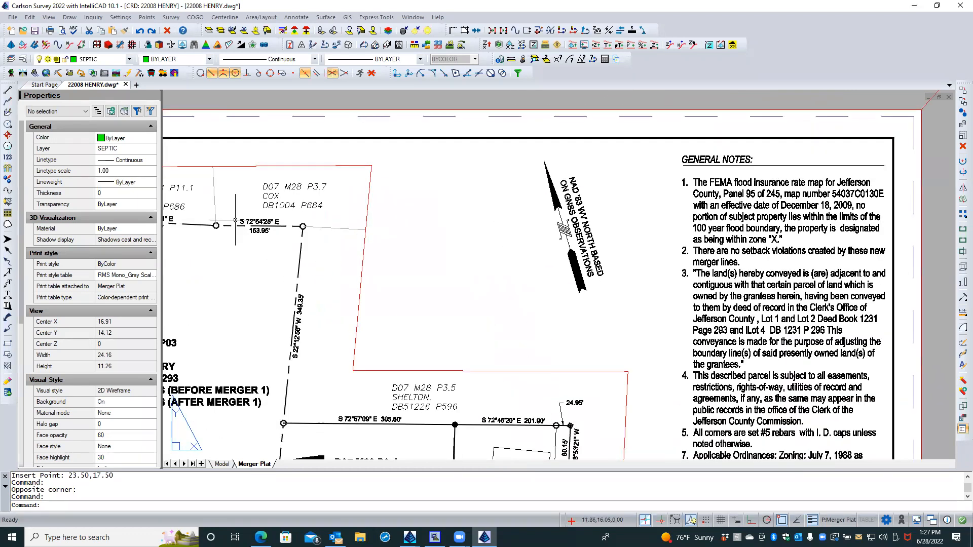
pyautogui.scroll(2, 235, 221)
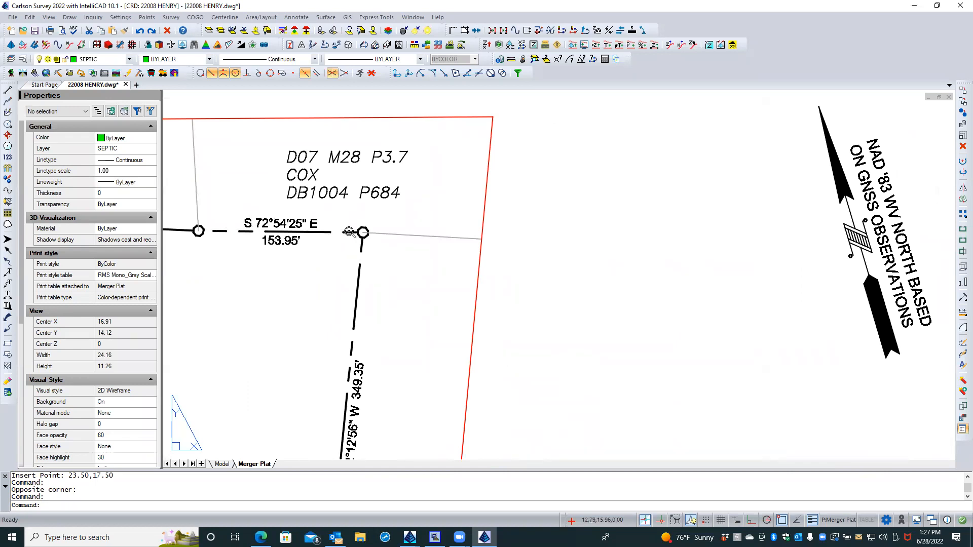
pyautogui.scroll(-3, 350, 232)
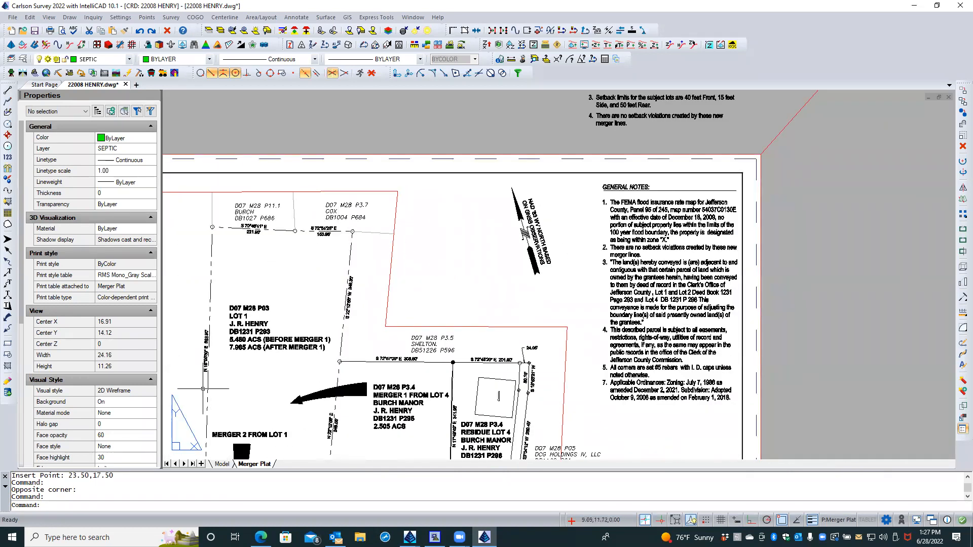
pyautogui.scroll(3, 203, 388)
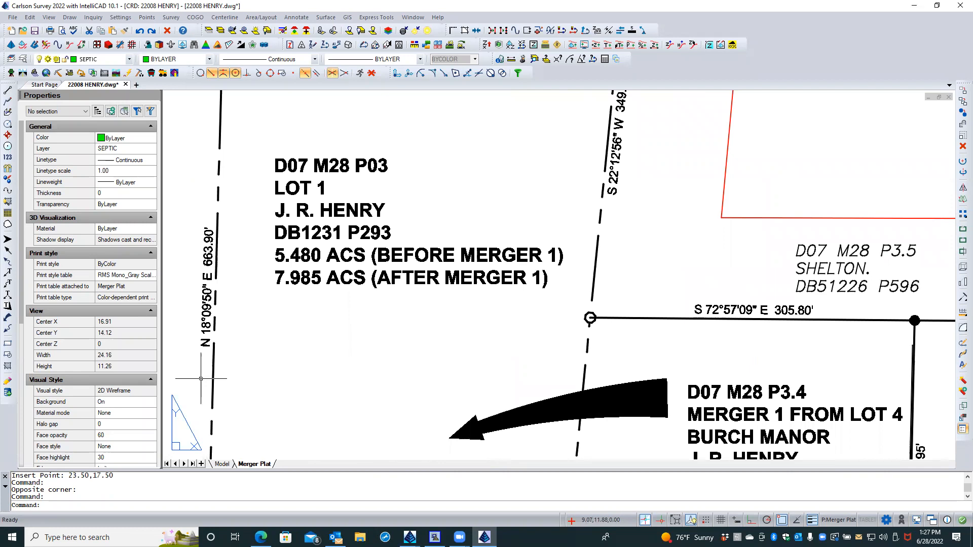
pyautogui.scroll(-3, 201, 379)
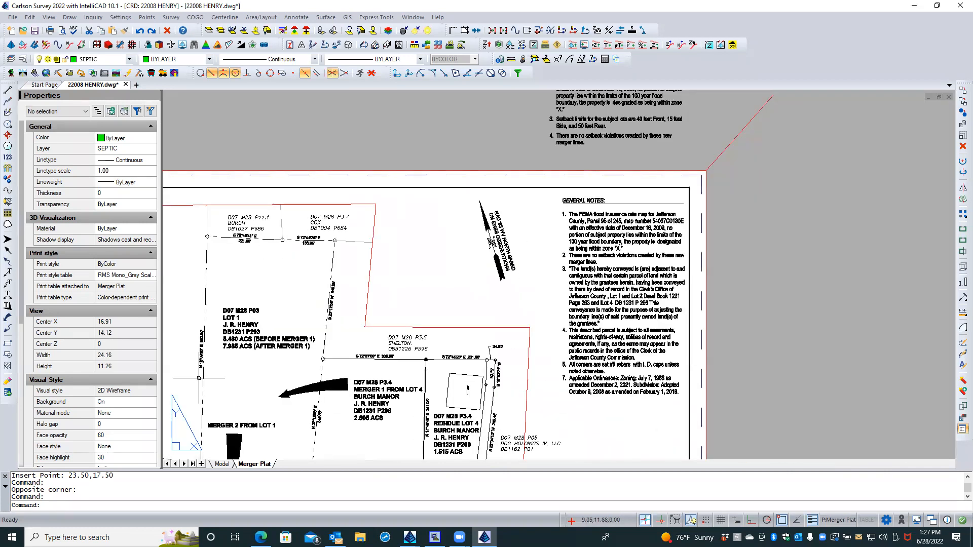
pyautogui.scroll(2, 200, 376)
pyautogui.moveTo(213, 368); pyautogui.dragTo(316, 328, button='middle')
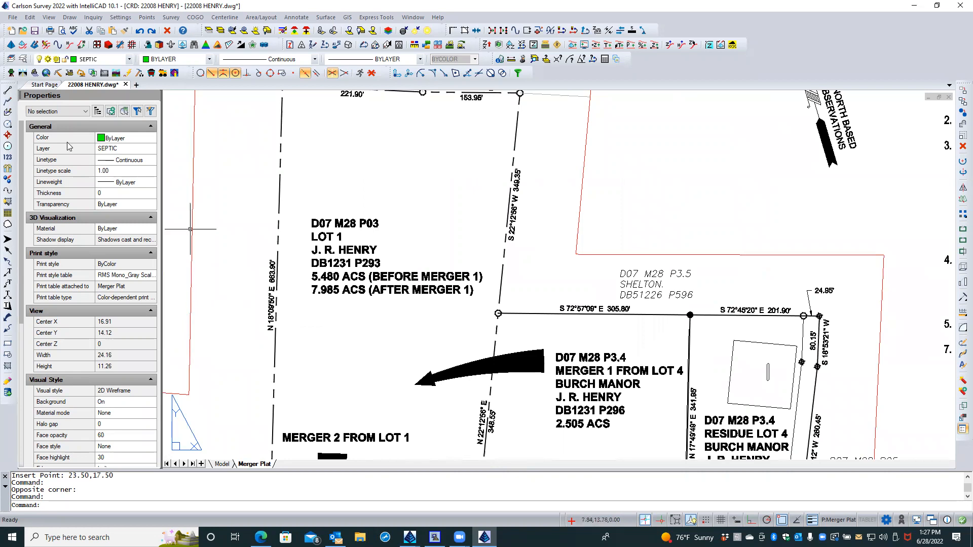
# Step: Draw a polyline over Lot 1's west boundary line in the layout, from its southwest corner to its northwest corner
pyautogui.click(7, 101)
pyautogui.click(406, 358)
pyautogui.scroll(-3, 335, 269)
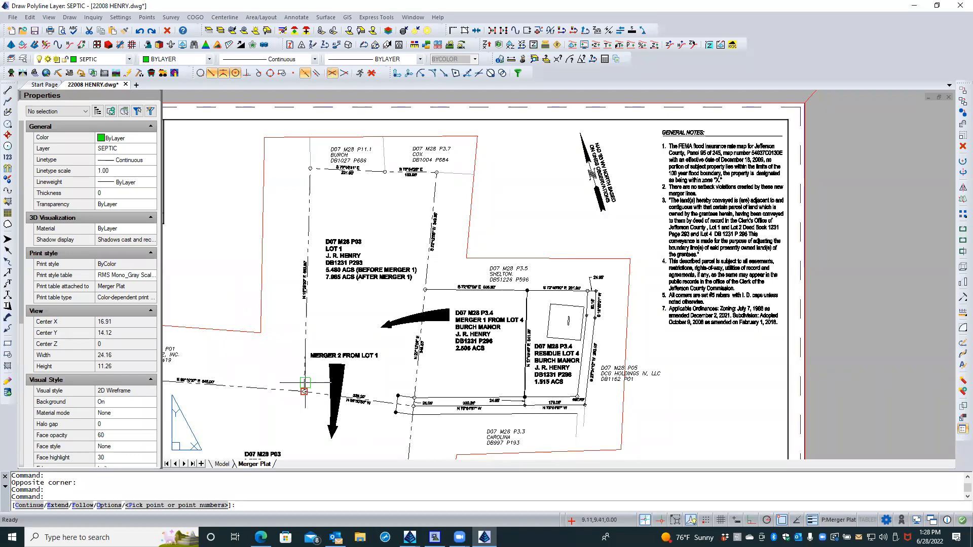
pyautogui.click(304, 390)
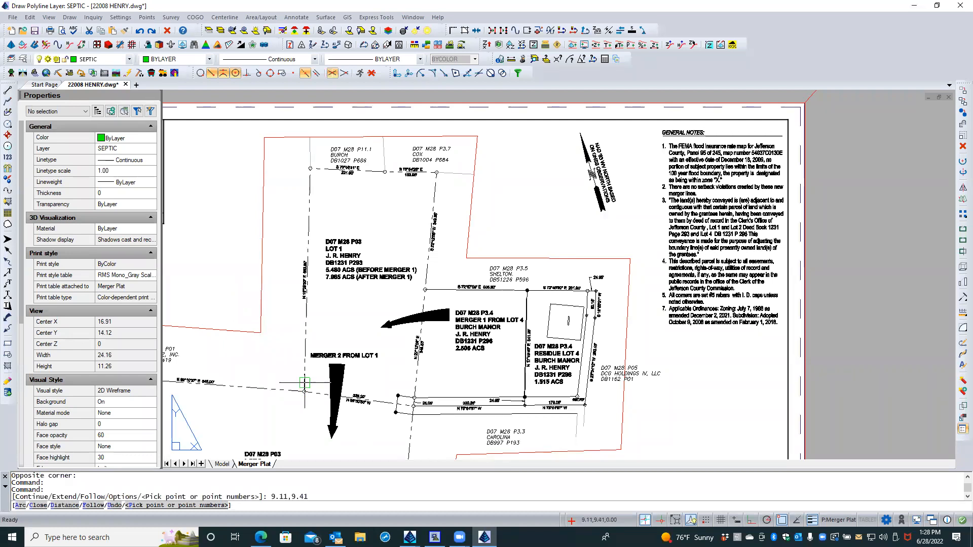
pyautogui.click(310, 170)
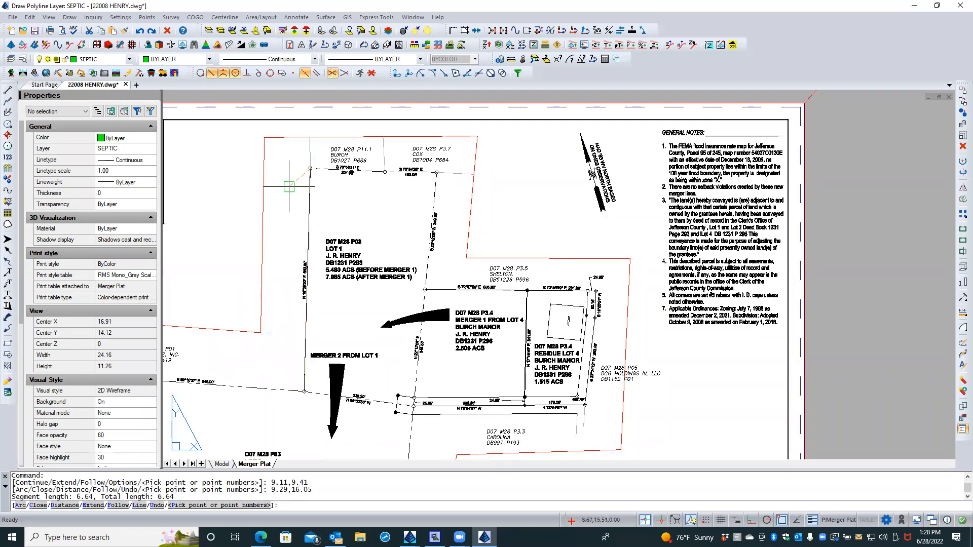
pyautogui.press('Return')
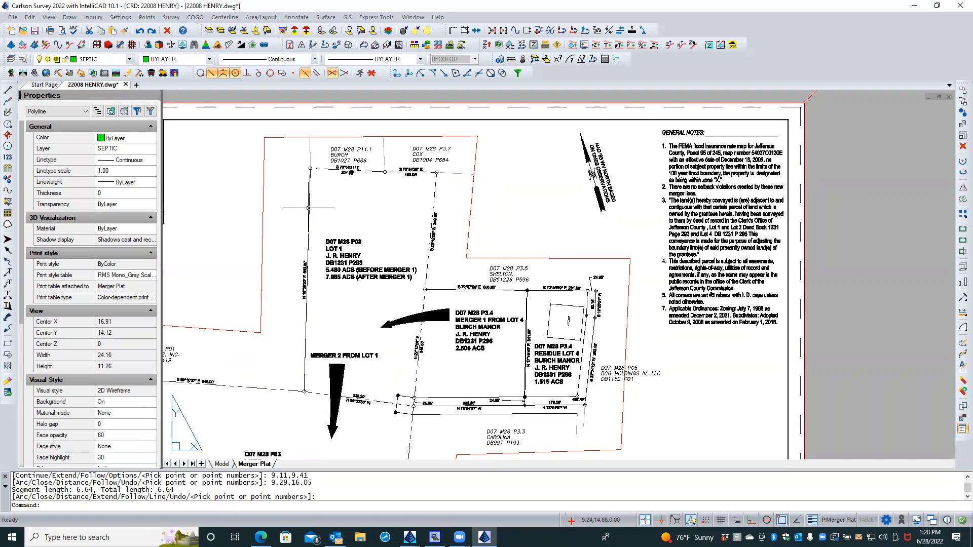
# Step: Move the new polyline by its midpoint to 7.28,13.31, west of the Lot 1 boundary
pyautogui.click(308, 207)
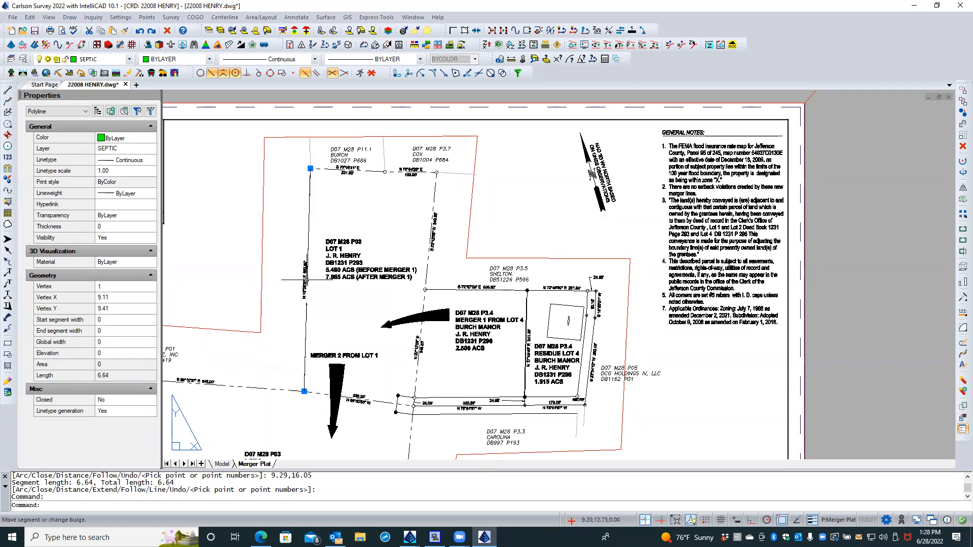
pyautogui.click(306, 279)
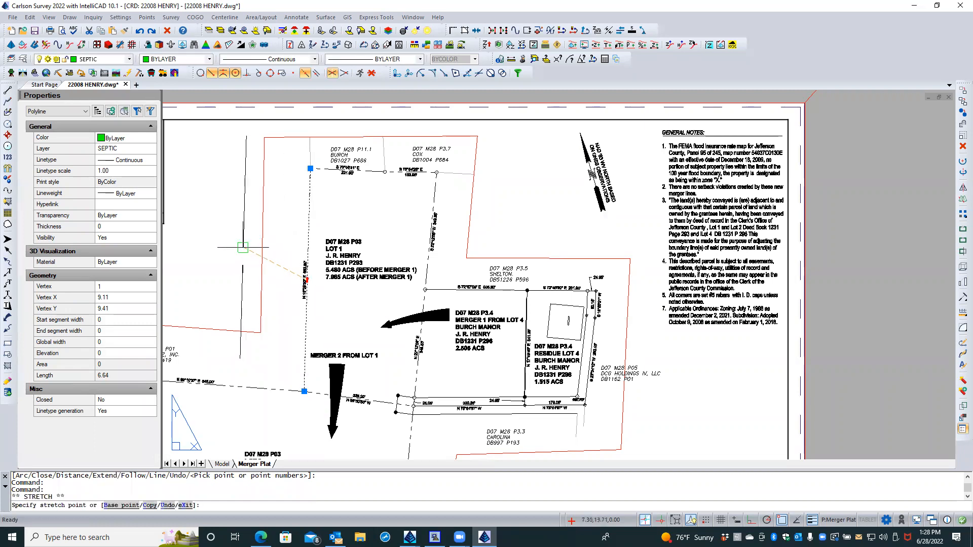
pyautogui.click(242, 261)
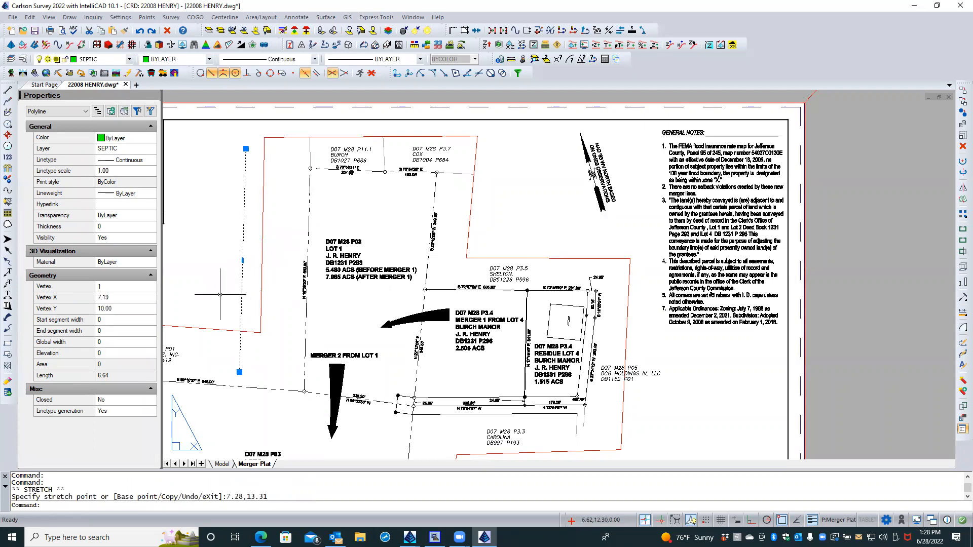
# Step: Examine the bearing and distance label on Lot 1's west boundary line and compare it with the displaced polyline
pyautogui.scroll(5, 297, 297)
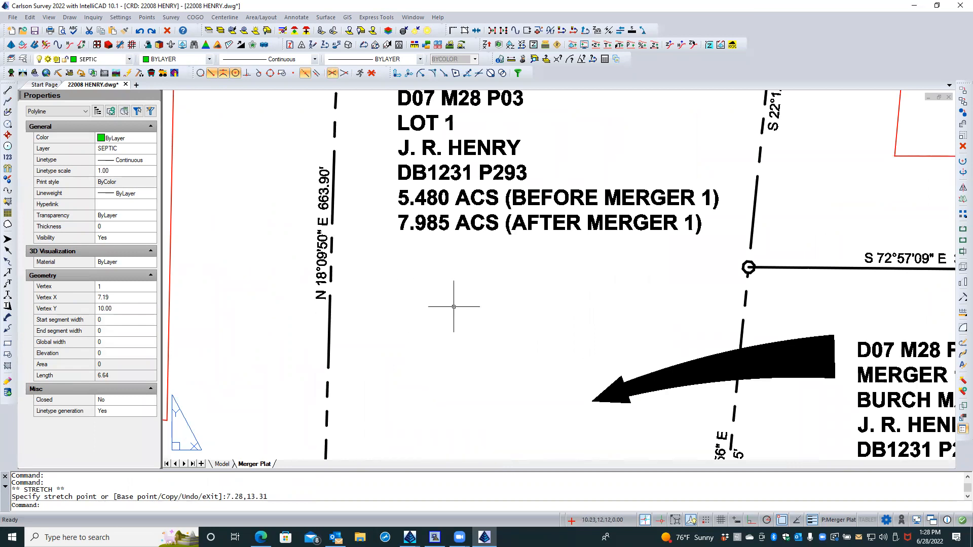
pyautogui.scroll(-2, 461, 304)
pyautogui.scroll(-2, 464, 306)
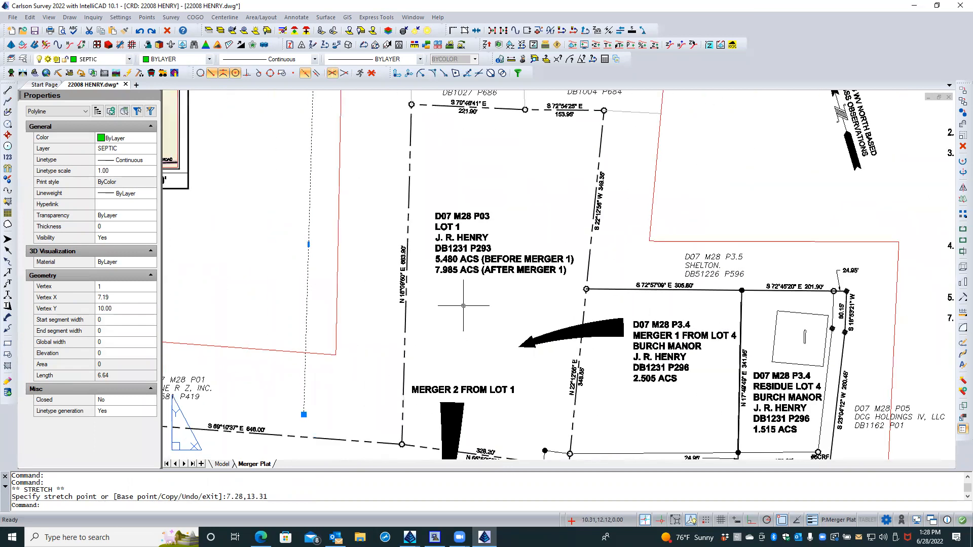
pyautogui.scroll(-1, 463, 306)
pyautogui.scroll(3, 430, 288)
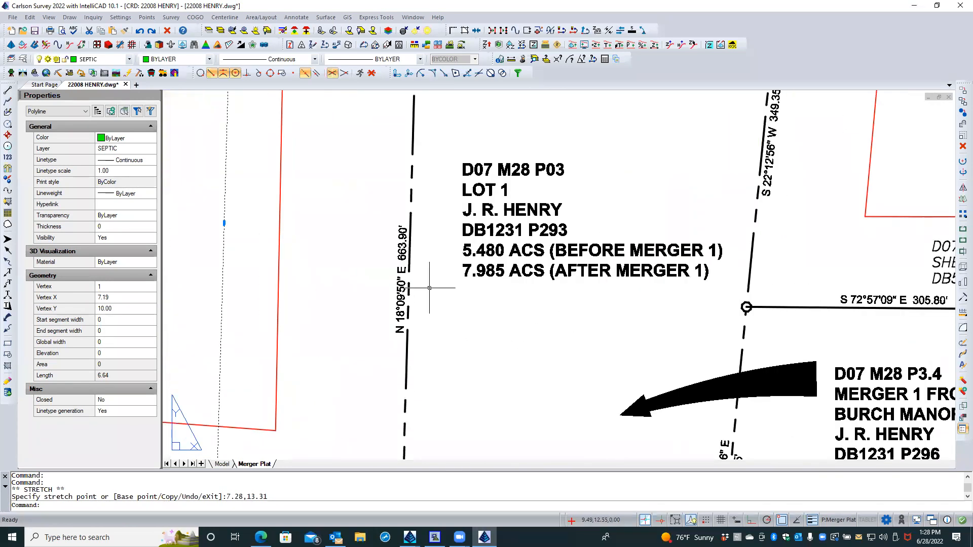
pyautogui.scroll(2, 429, 288)
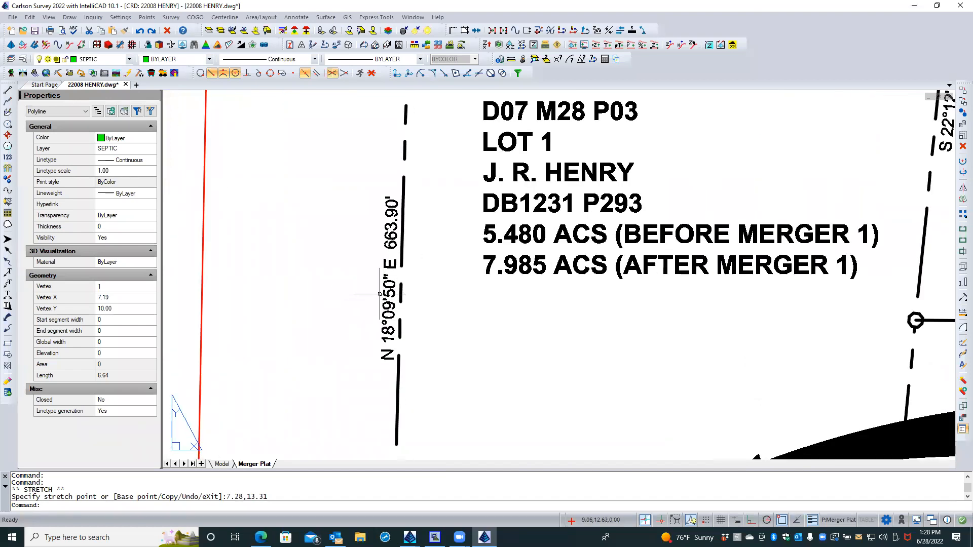
pyautogui.scroll(-2, 321, 312)
pyautogui.scroll(-4, 320, 312)
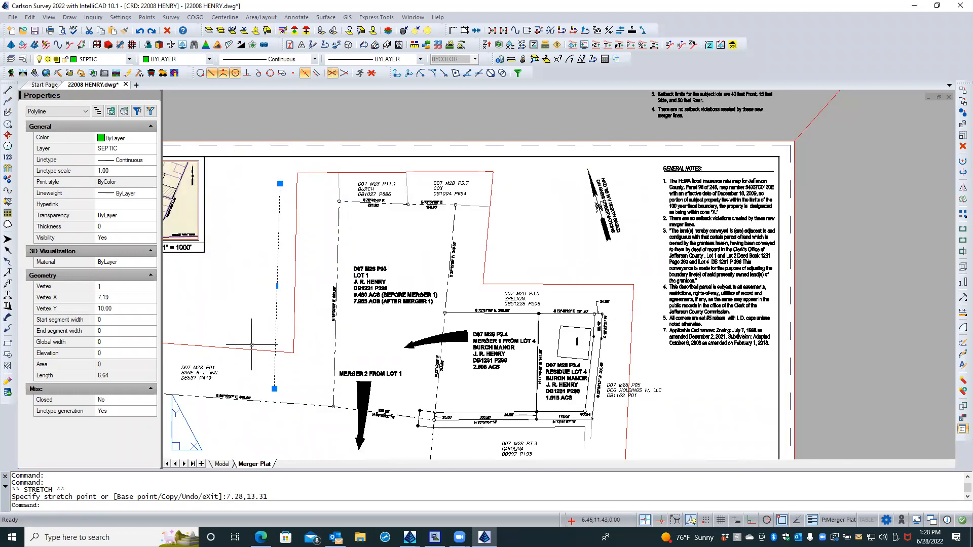
pyautogui.scroll(2, 254, 328)
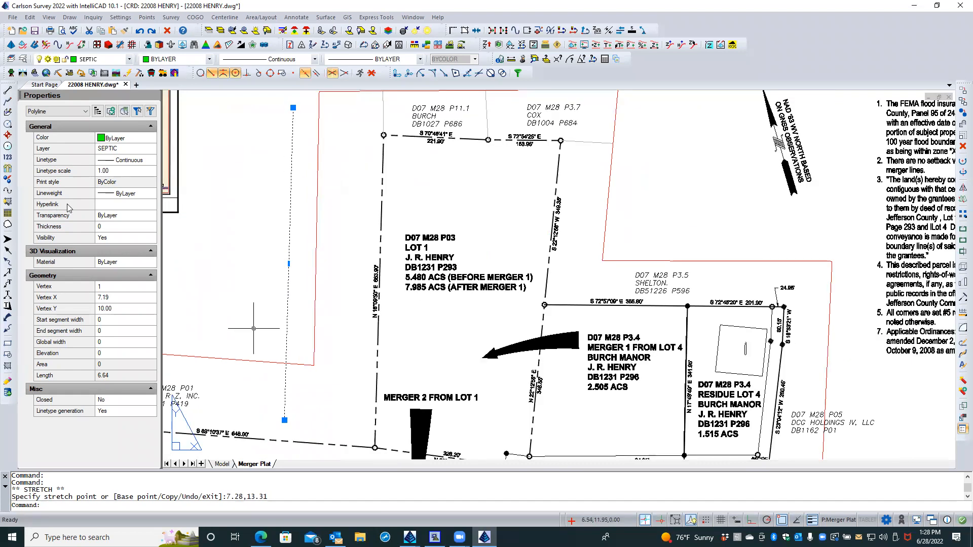
# Step: Rotate the displaced polyline about its south endpoint by 18d09'50"
pyautogui.click(961, 162)
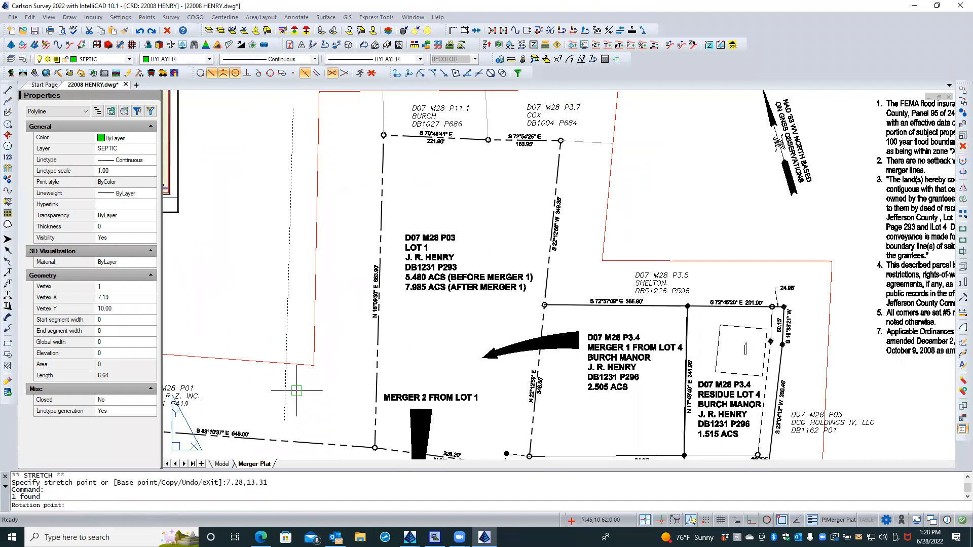
pyautogui.click(283, 406)
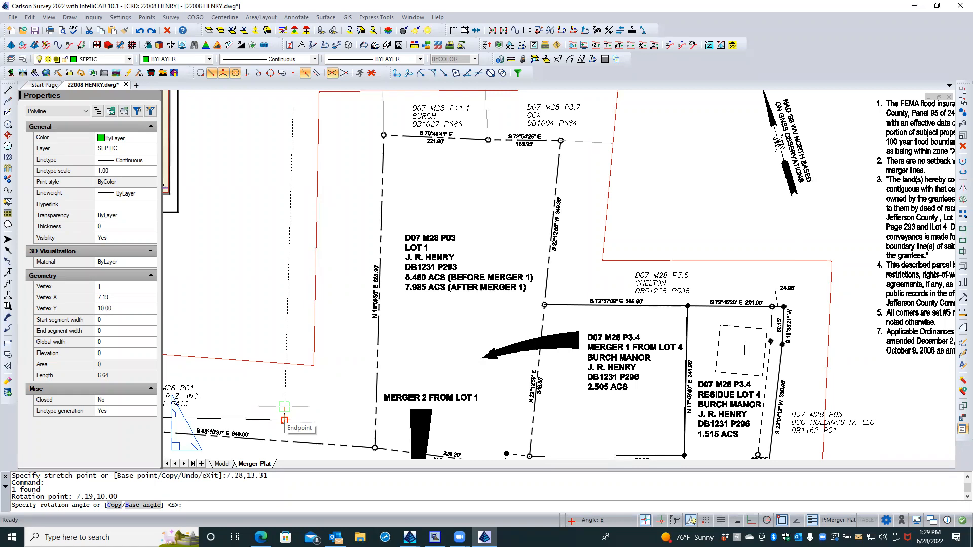
pyautogui.scroll(3, 311, 348)
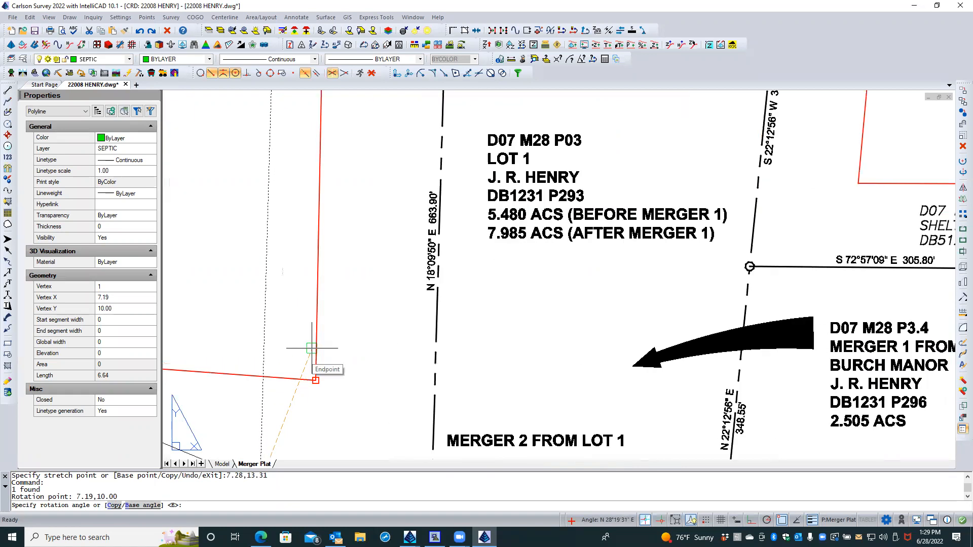
pyautogui.write("18d09'")
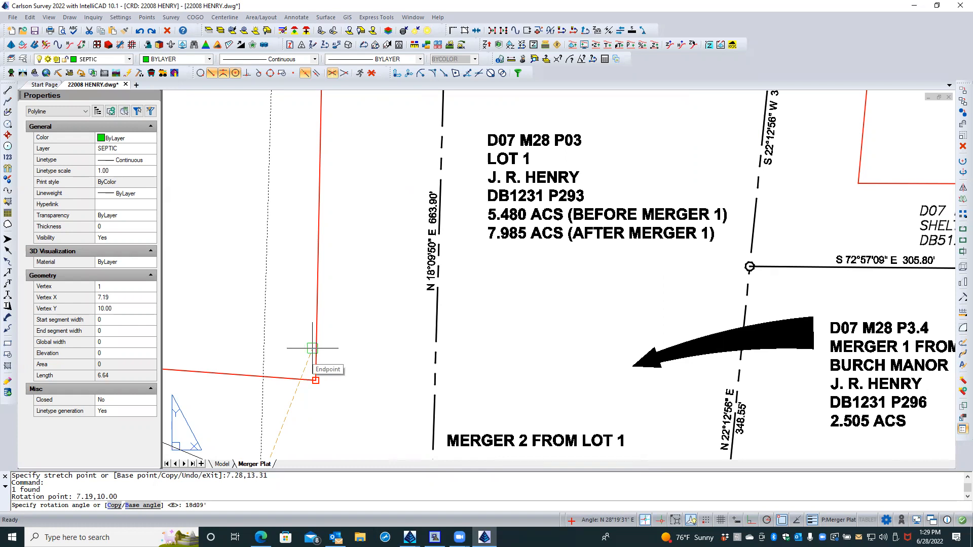
pyautogui.write('50')
pyautogui.press('F8')
pyautogui.press('F8')
pyautogui.write('0"')
pyautogui.press('Return')
pyautogui.scroll(-4, 363, 320)
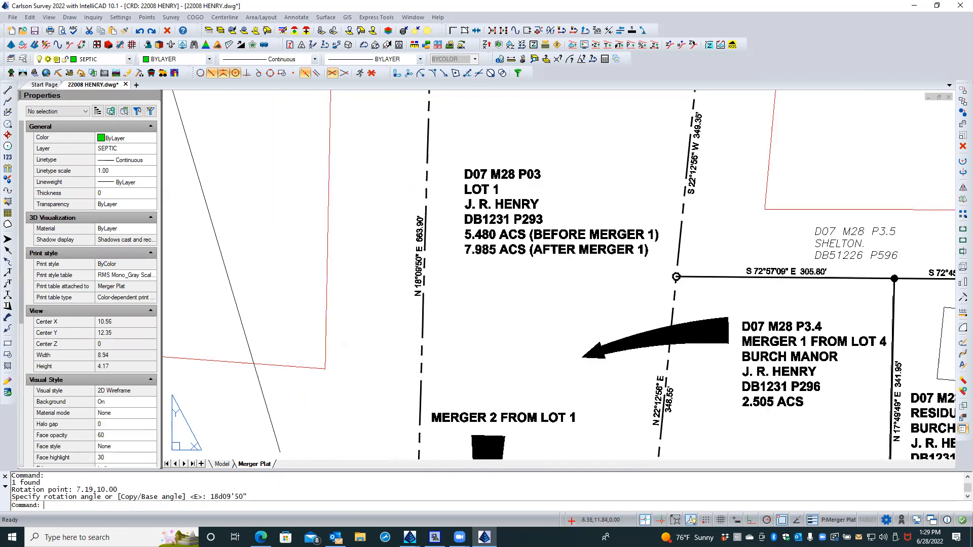
# Step: Move the rotated polyline by its midpoint to 16.23,14.87 beside the north arrow for comparison, and erase it
pyautogui.click(314, 315)
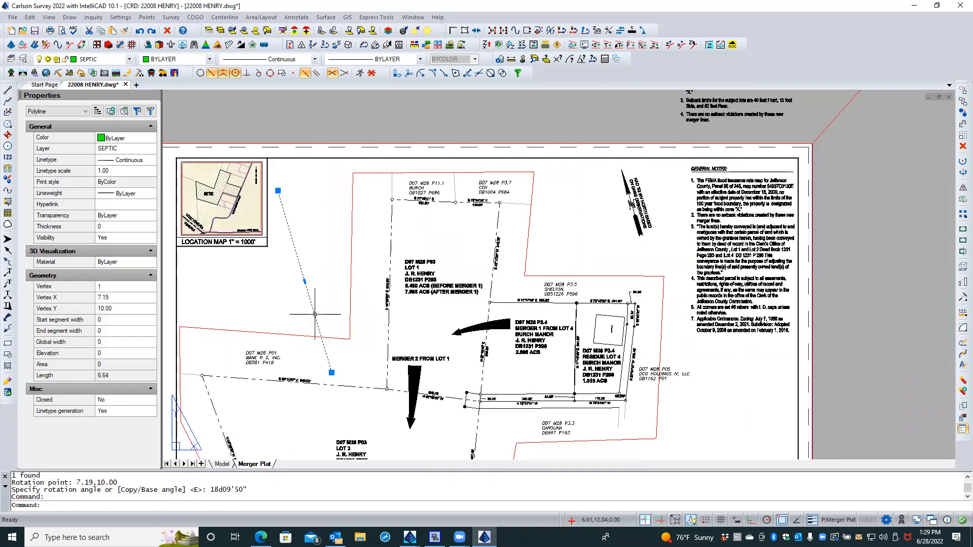
pyautogui.click(305, 281)
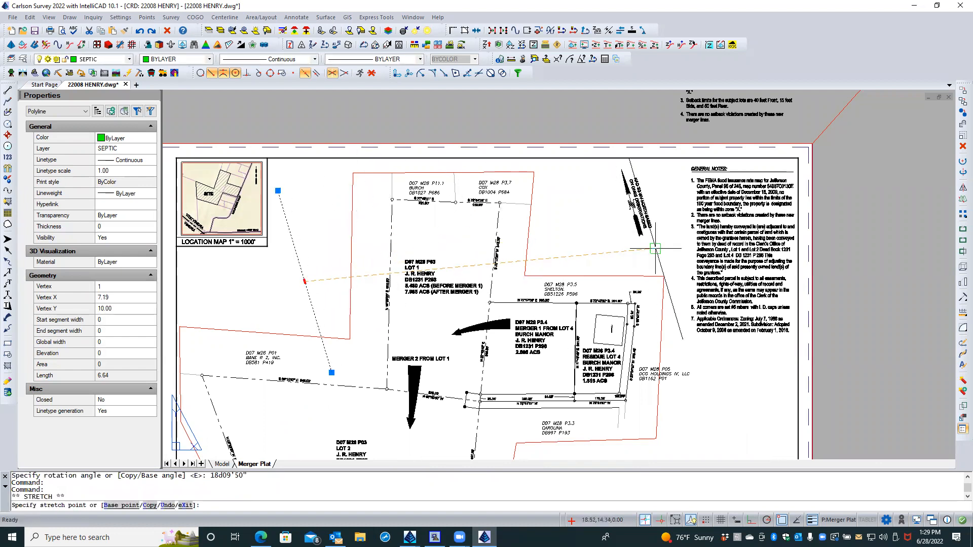
pyautogui.scroll(3, 651, 236)
pyautogui.scroll(4, 651, 236)
pyautogui.scroll(-2, 590, 309)
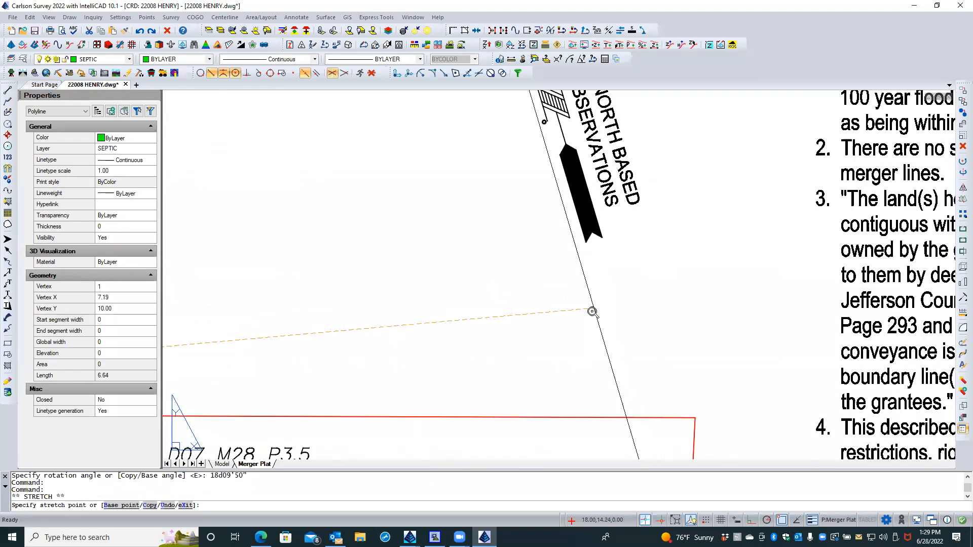
pyautogui.scroll(-1, 591, 311)
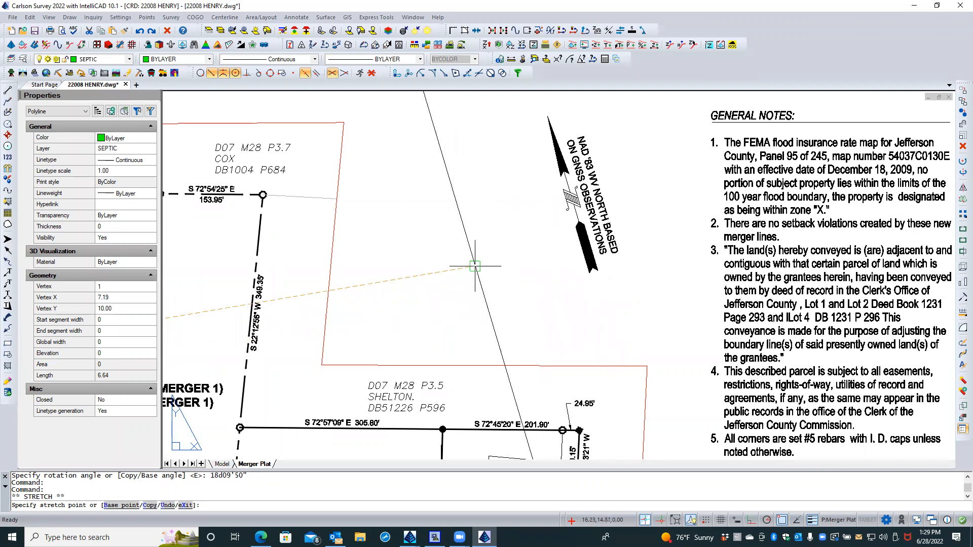
pyautogui.click(475, 266)
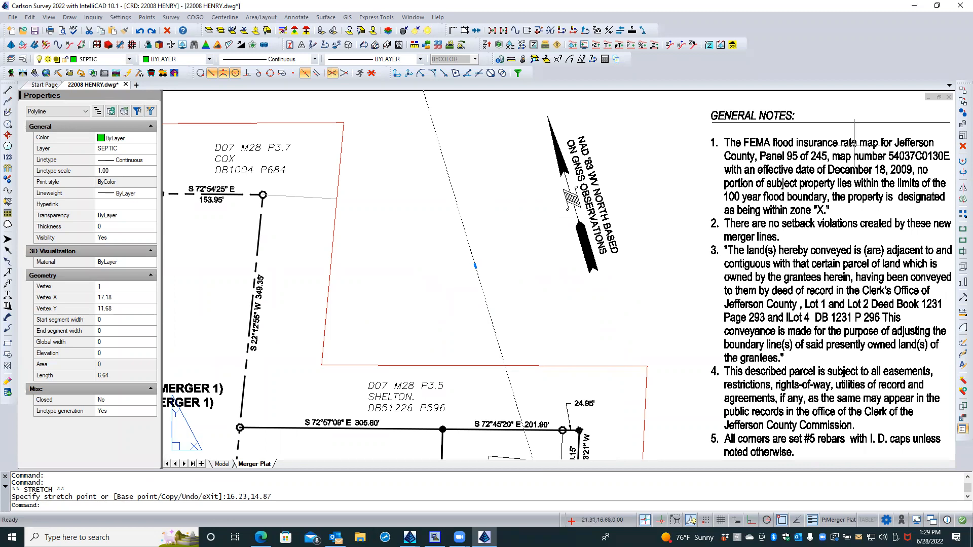
pyautogui.click(962, 147)
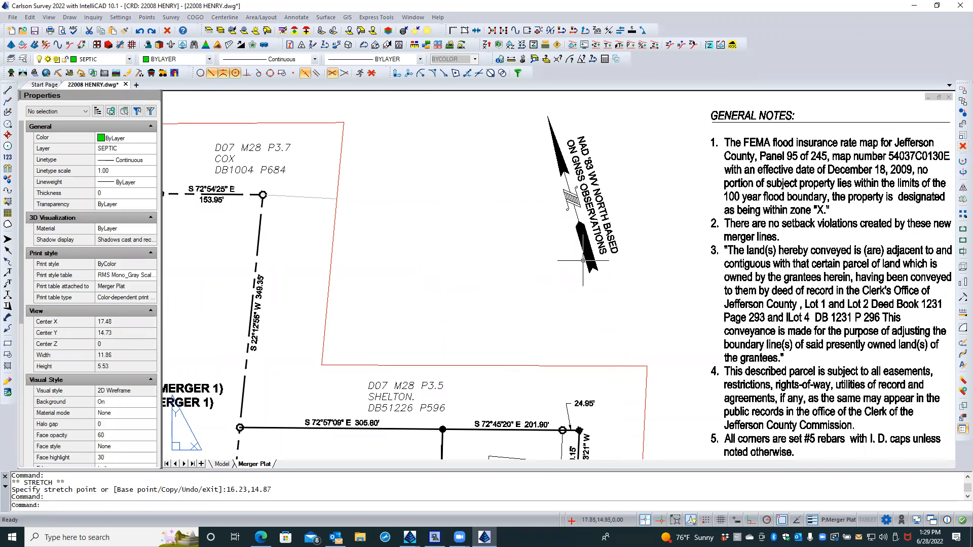
# Step: Activate the plat viewport's model space and set its UCS to World
pyautogui.scroll(-4, 642, 228)
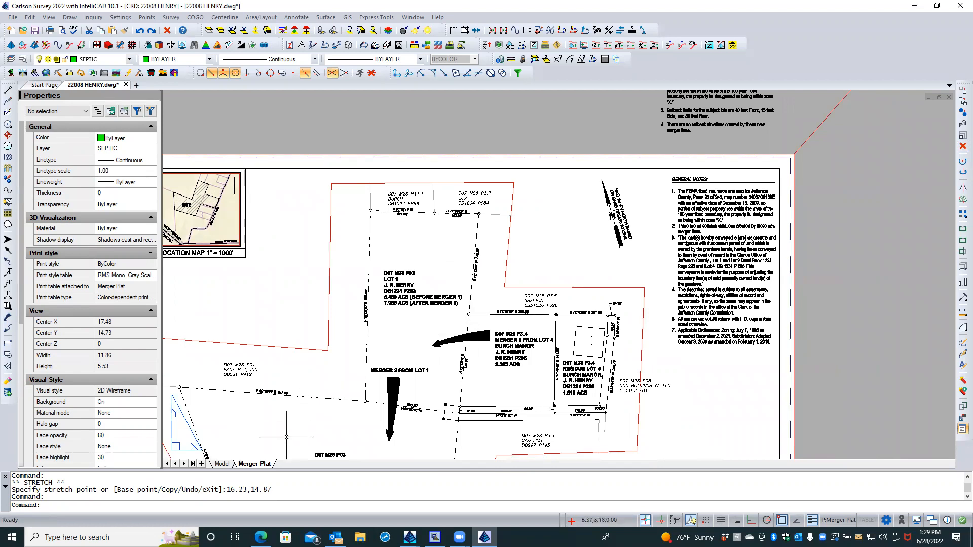
pyautogui.doubleClick(297, 435)
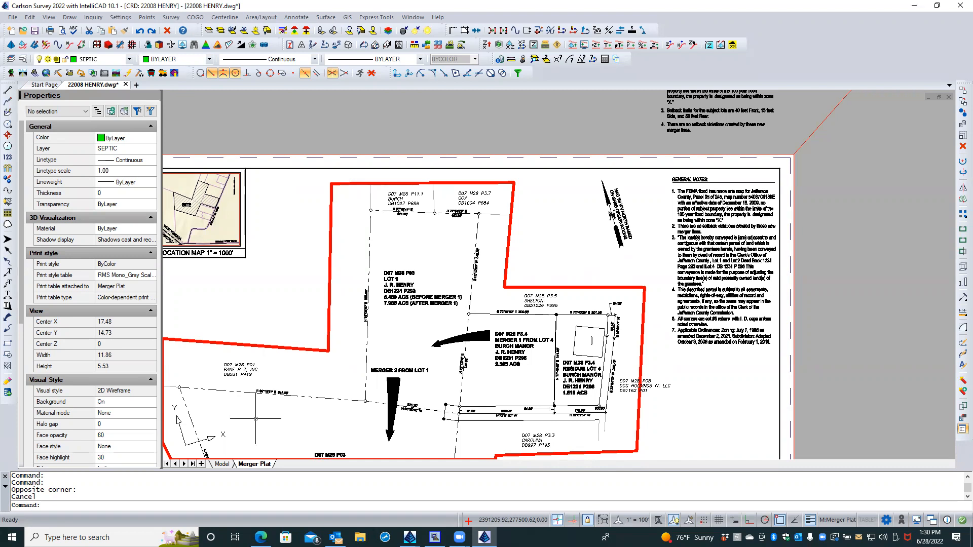
pyautogui.write('ucs')
pyautogui.press('Return')
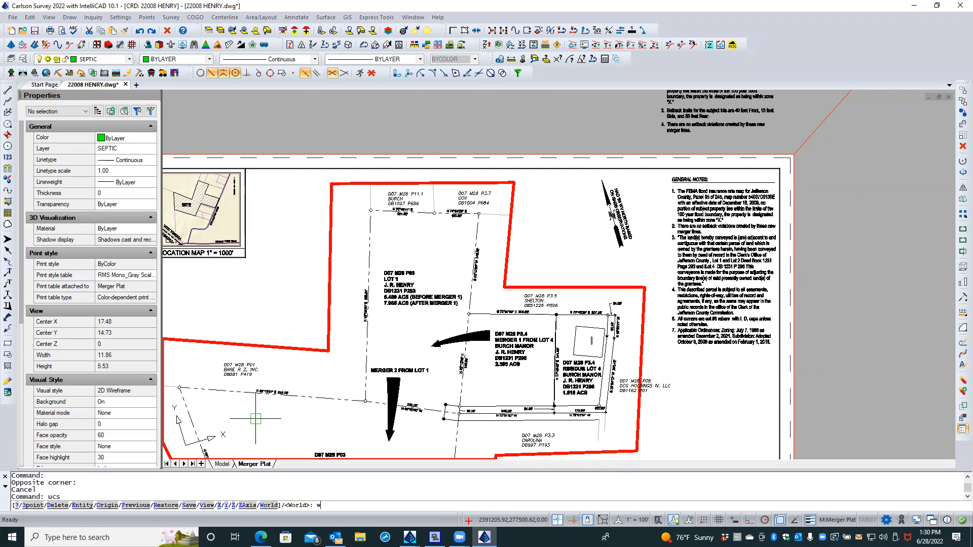
pyautogui.press('Return')
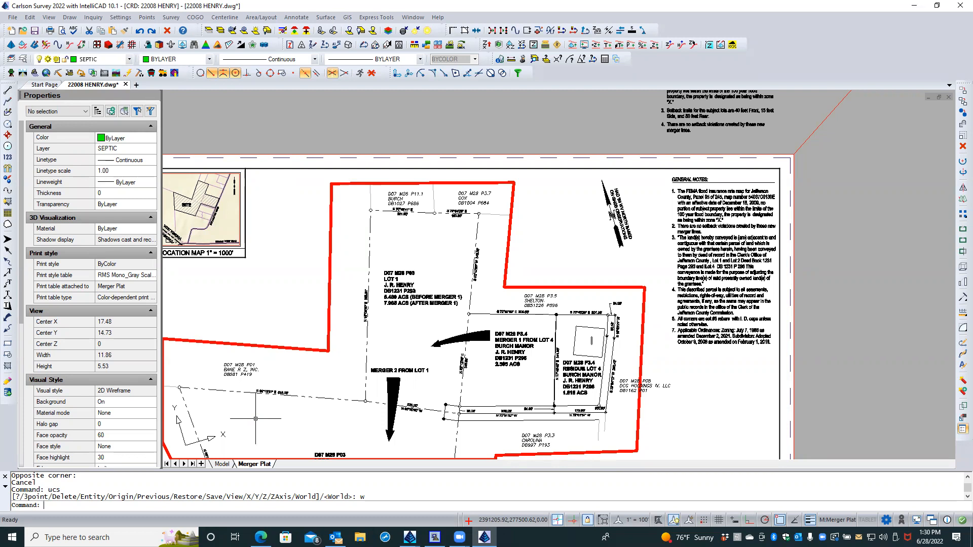
# Step: Draw a 2D polyline in model space from 2391465.61,277348.14 south of the Lot 1 boundary, 200 feet long at azimuth 0
pyautogui.click(8, 102)
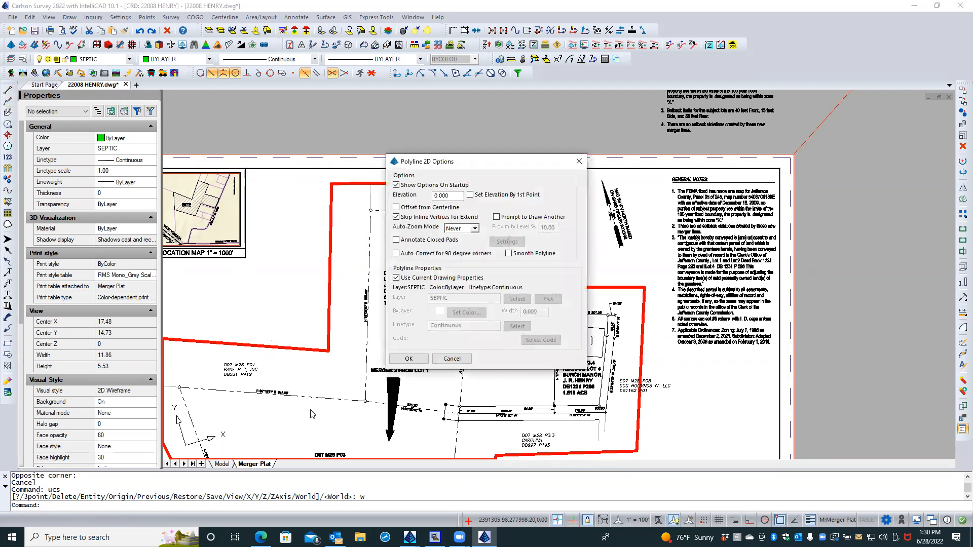
pyautogui.click(407, 360)
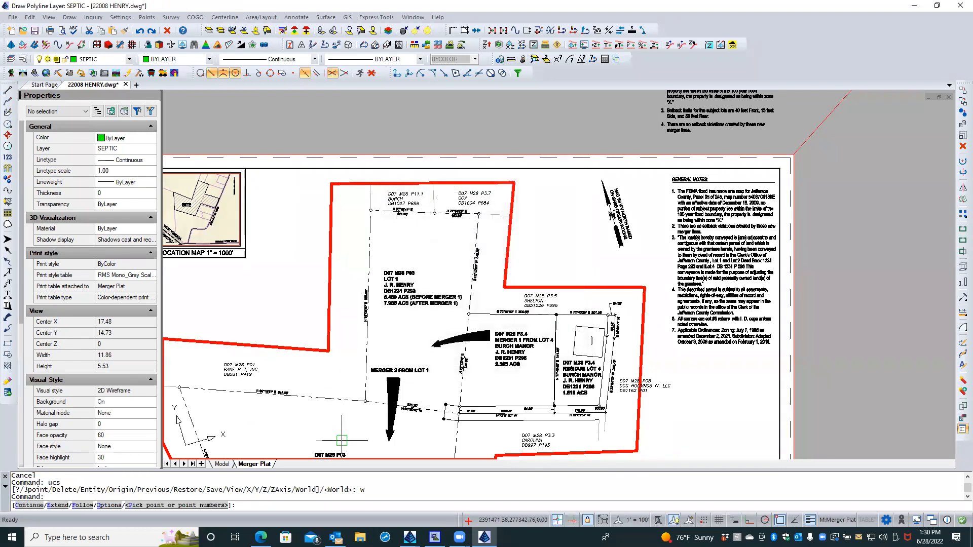
pyautogui.click(339, 439)
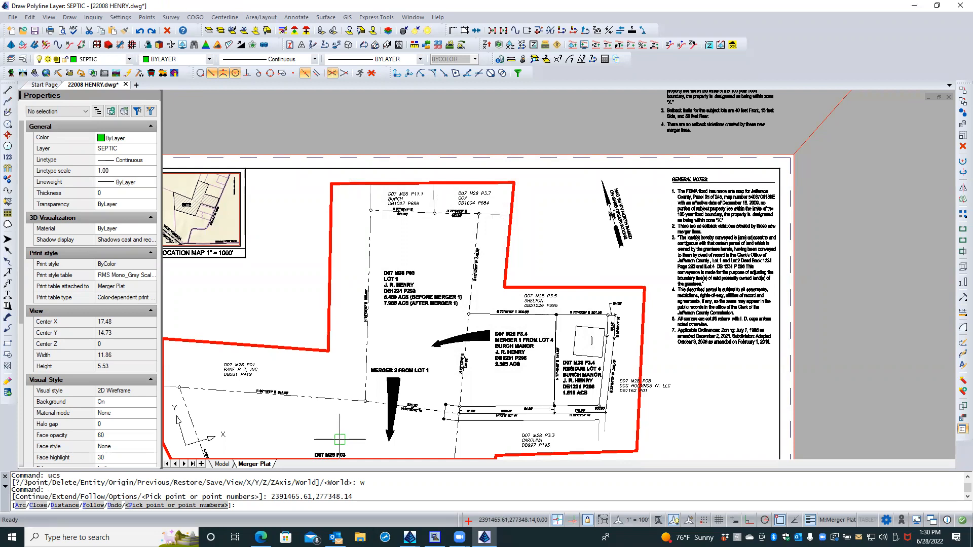
pyautogui.write('d')
pyautogui.press('Return')
pyautogui.write('200')
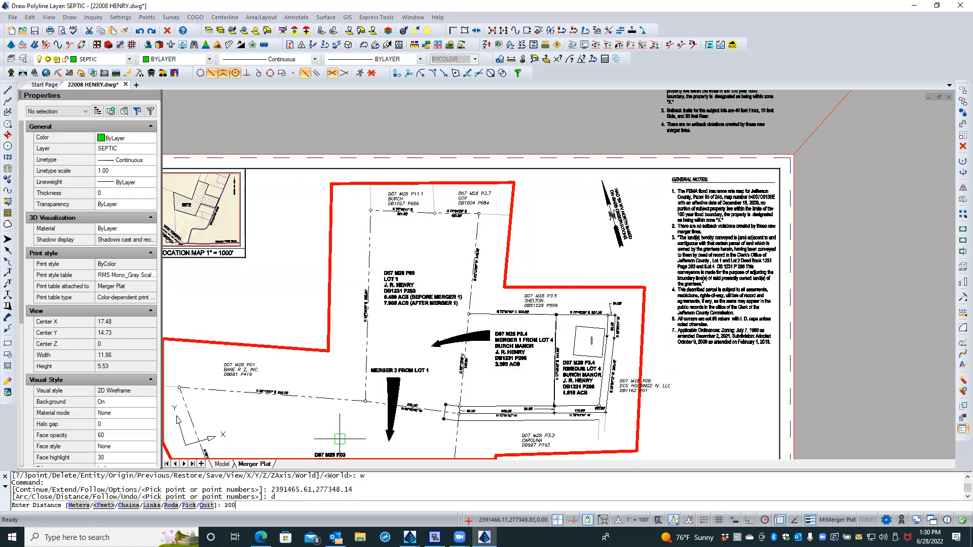
pyautogui.press('Return')
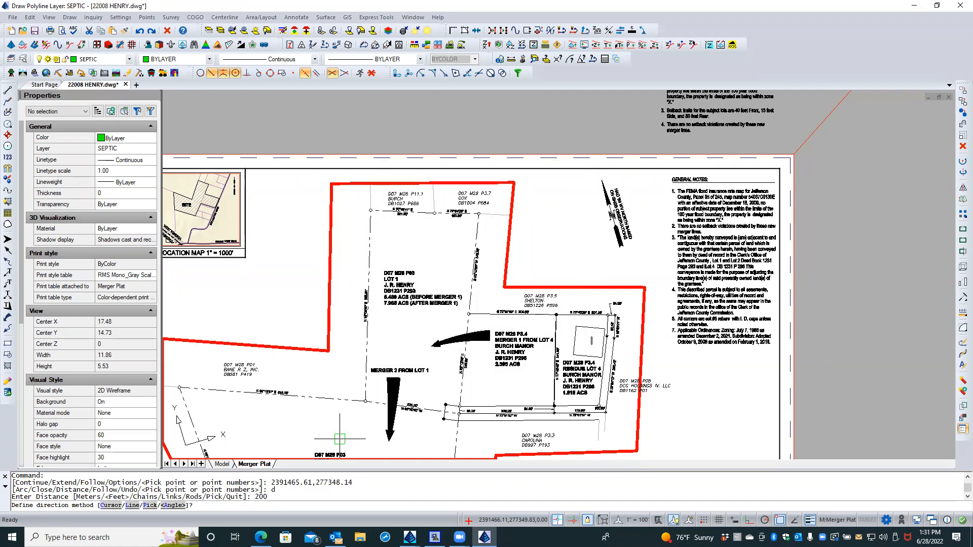
pyautogui.write('a')
pyautogui.press('Return')
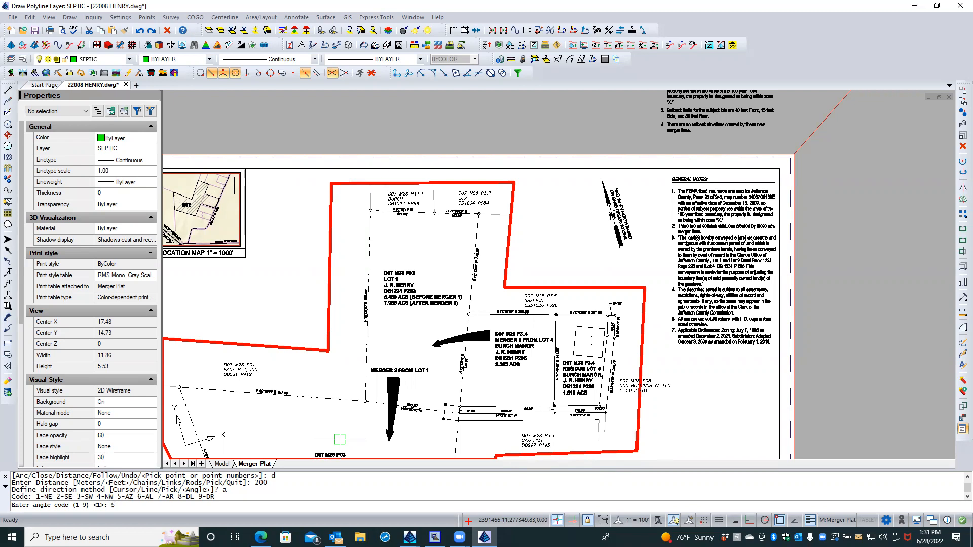
pyautogui.write('5')
pyautogui.press('Return')
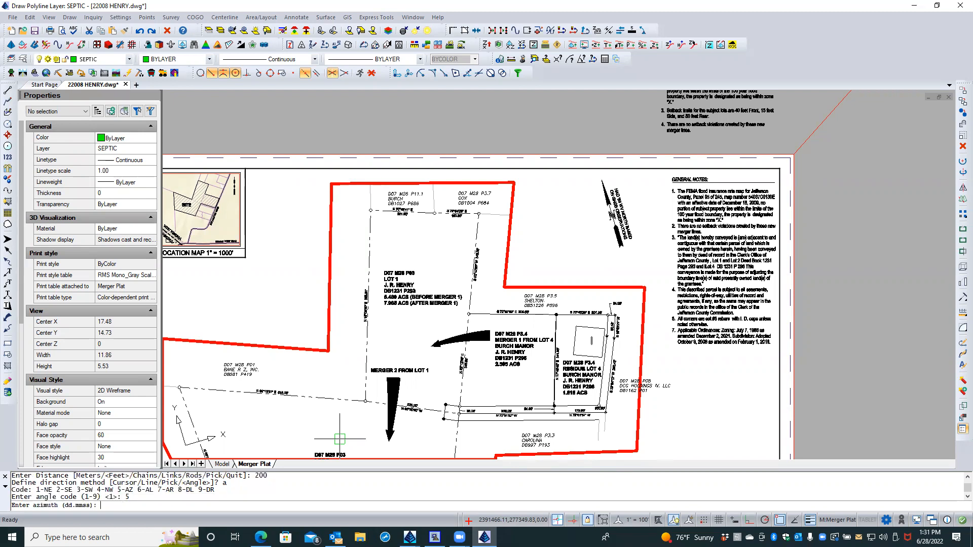
pyautogui.press('Return')
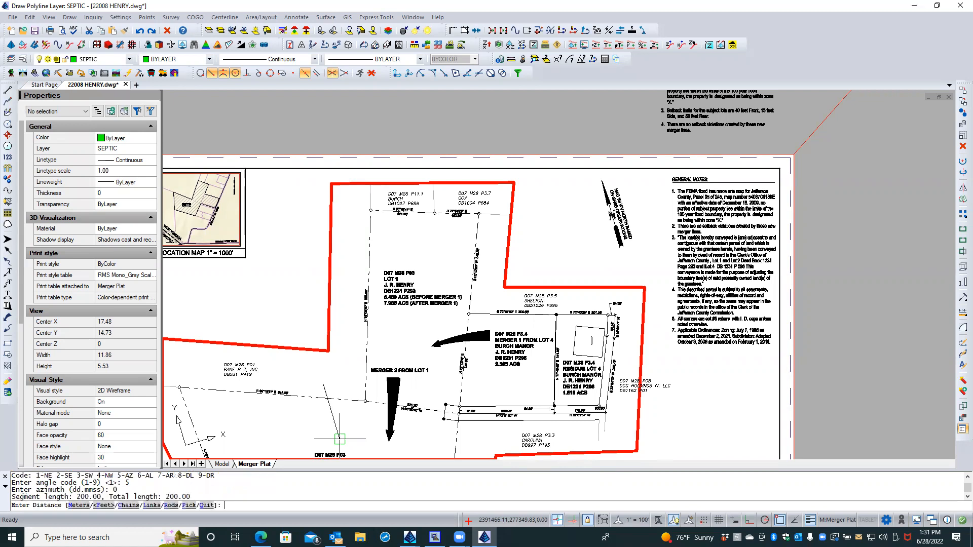
pyautogui.press('Return')
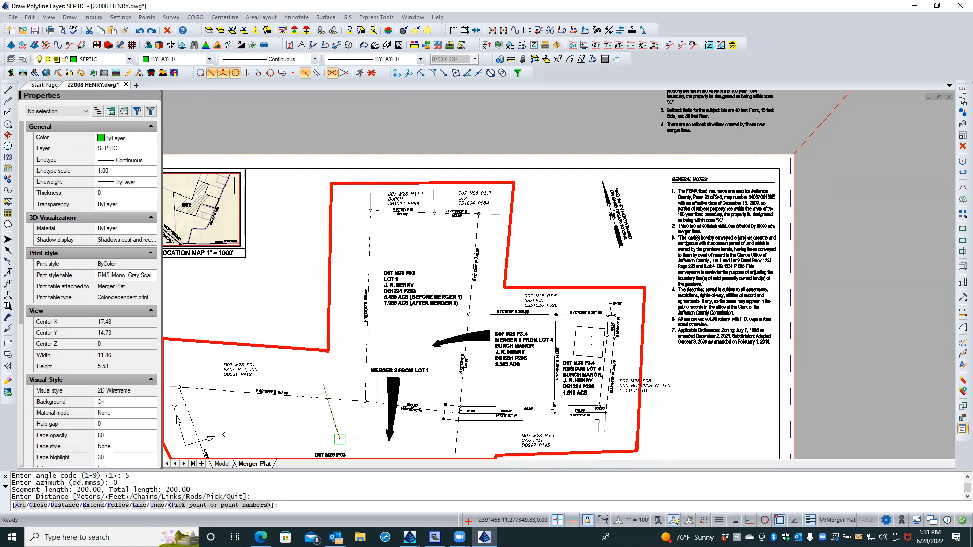
pyautogui.press('Return')
pyautogui.press('Return')
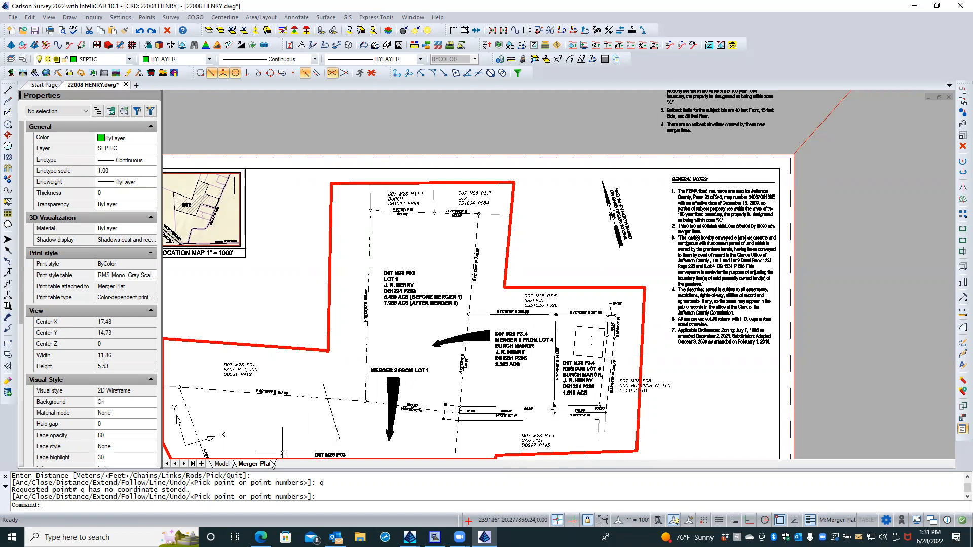
# Step: Return to paper space and try to select the new 200-foot line from there
pyautogui.doubleClick(267, 298)
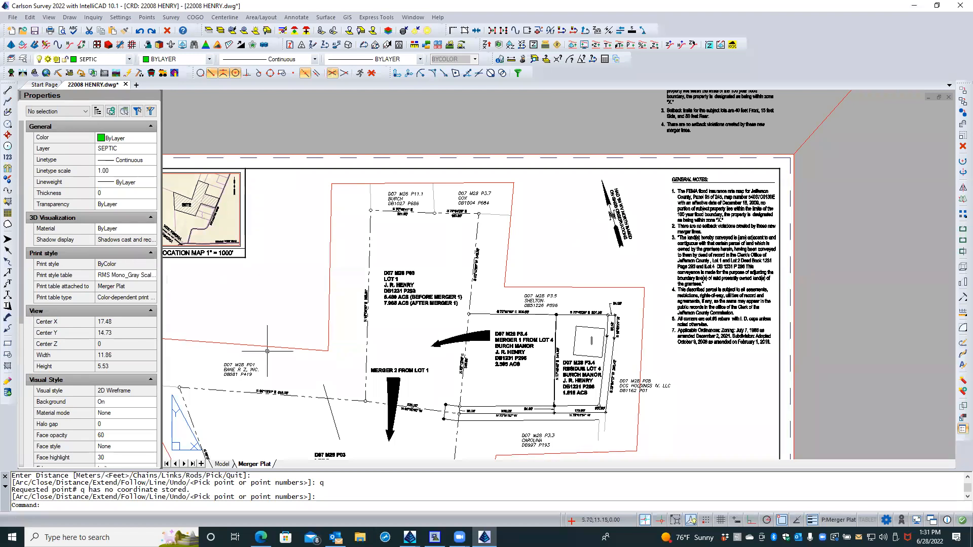
pyautogui.click(334, 420)
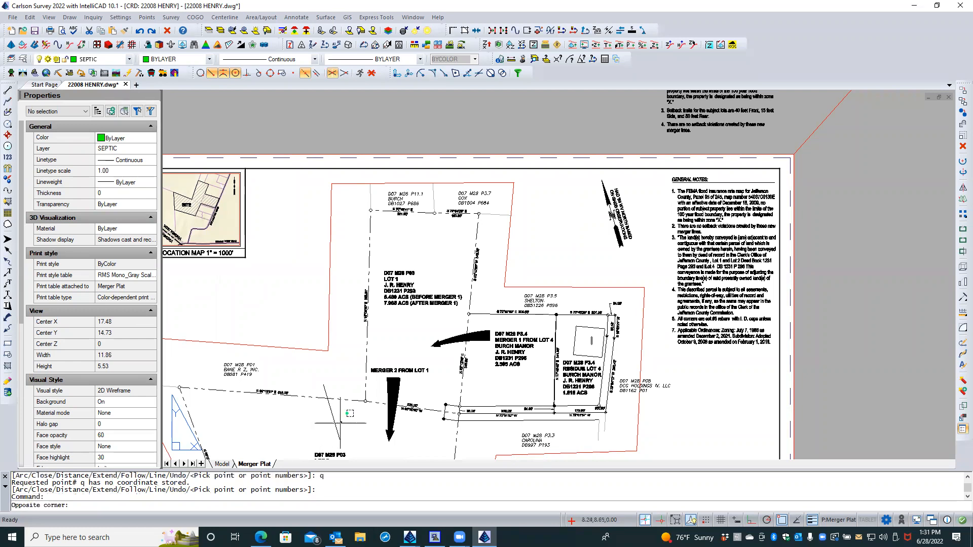
pyautogui.click(332, 423)
# Step: Reactivate the viewport, select the 200-foot line and transfer it from model space to paper space with CHSPACE
pyautogui.doubleClick(342, 419)
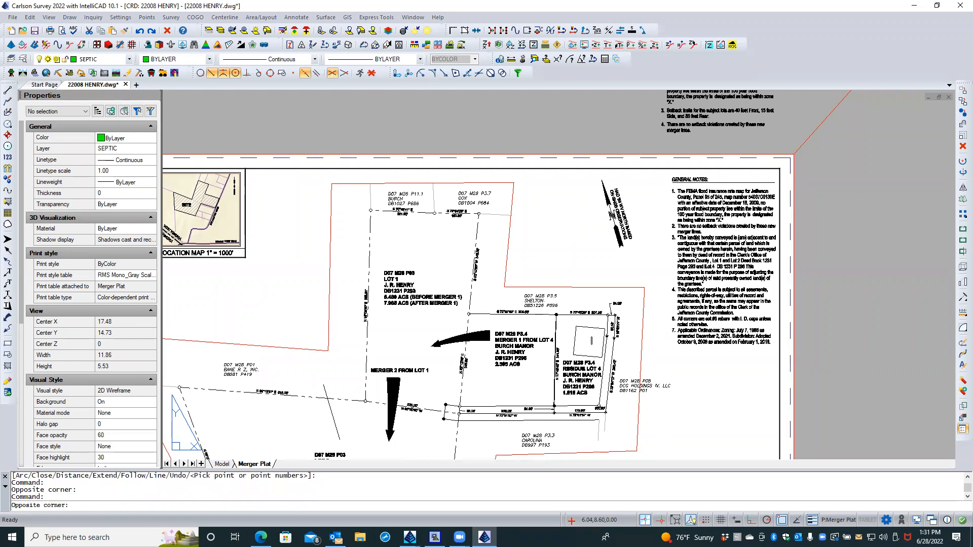
pyautogui.click(342, 419)
pyautogui.click(320, 421)
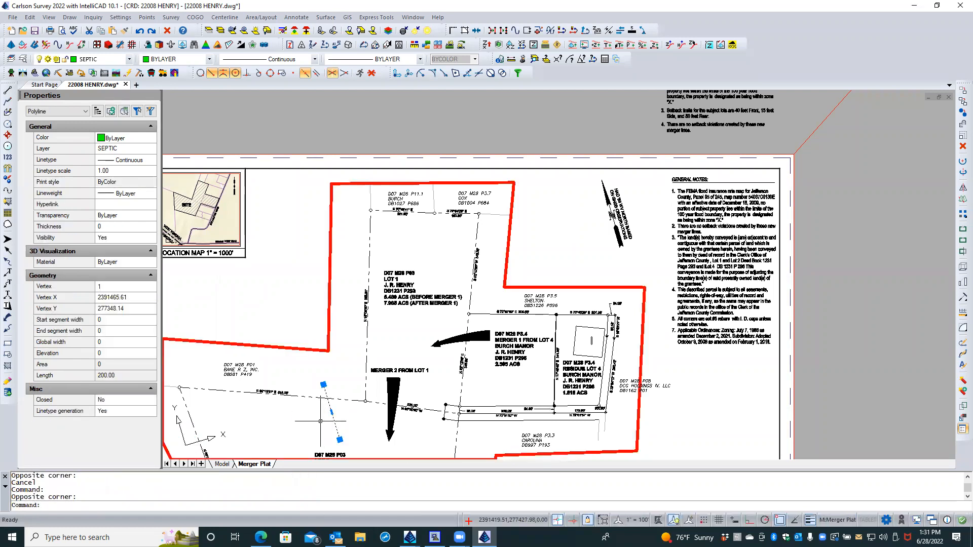
pyautogui.write('CHSPACE')
pyautogui.press('Return')
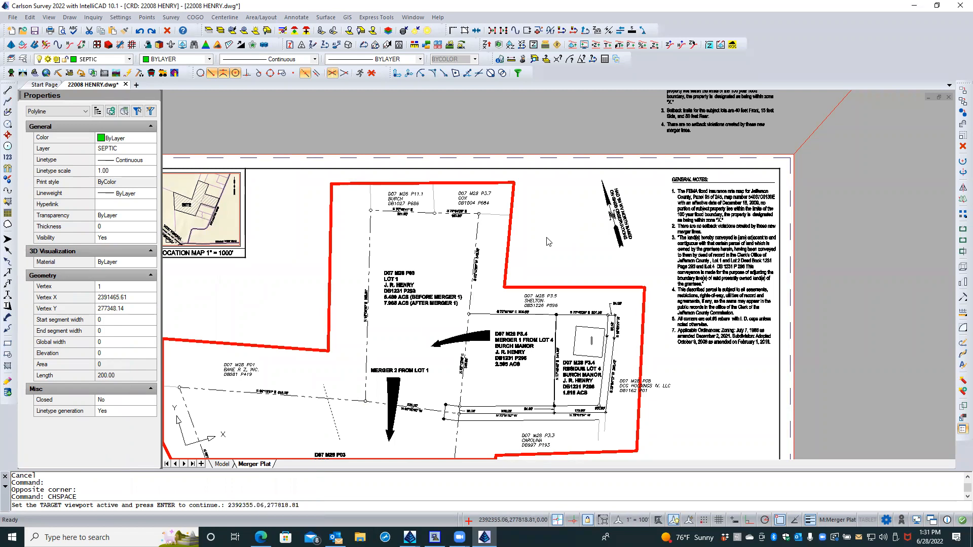
pyautogui.press('Return')
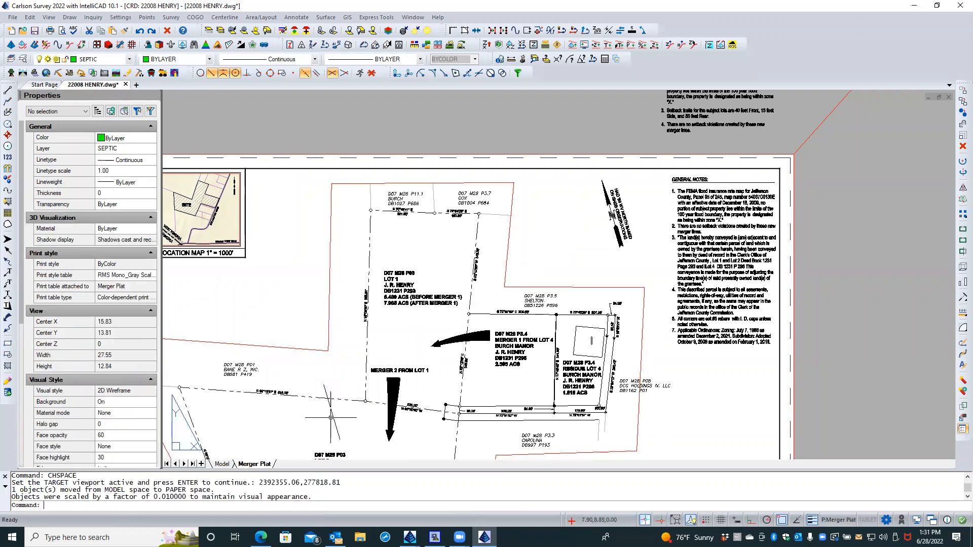
# Step: Move the transferred line by its midpoint to 16.09,15.66, just west of the north arrow, and clear the selection
pyautogui.click(331, 416)
pyautogui.moveTo(332, 413)
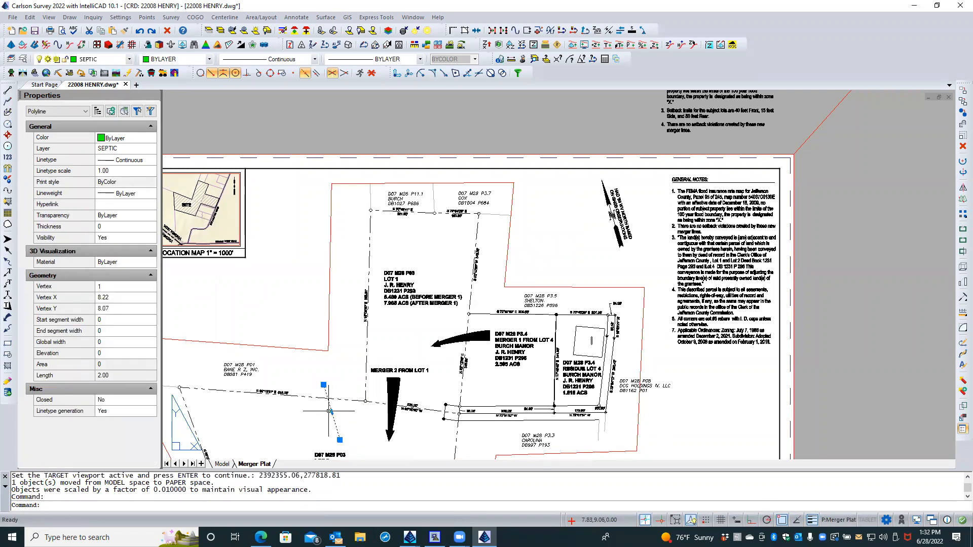
pyautogui.click(332, 412)
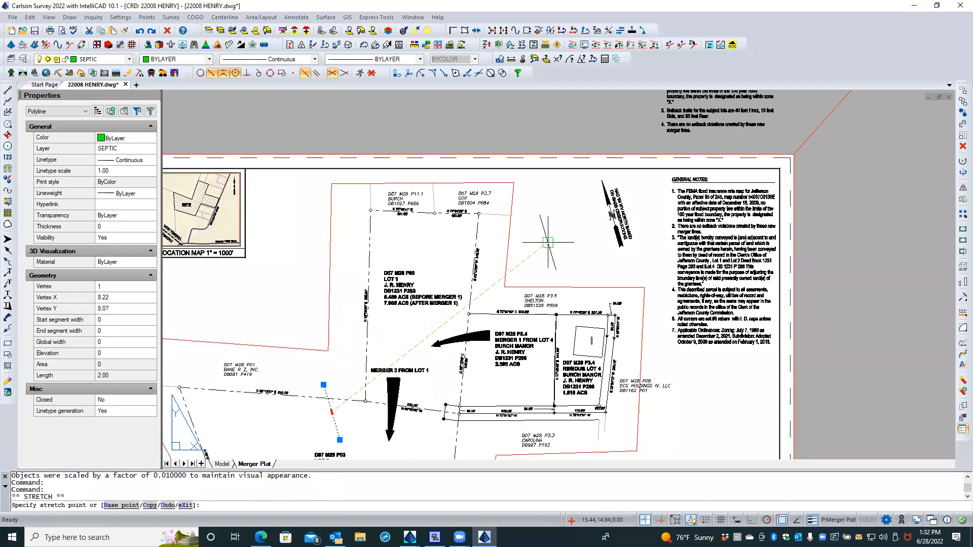
pyautogui.click(566, 221)
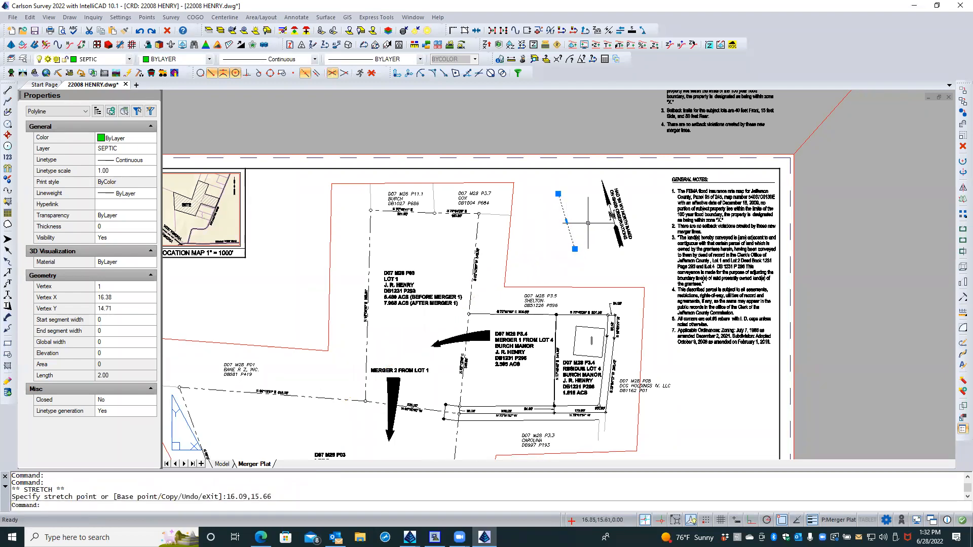
pyautogui.press('Escape')
pyautogui.press('Escape')
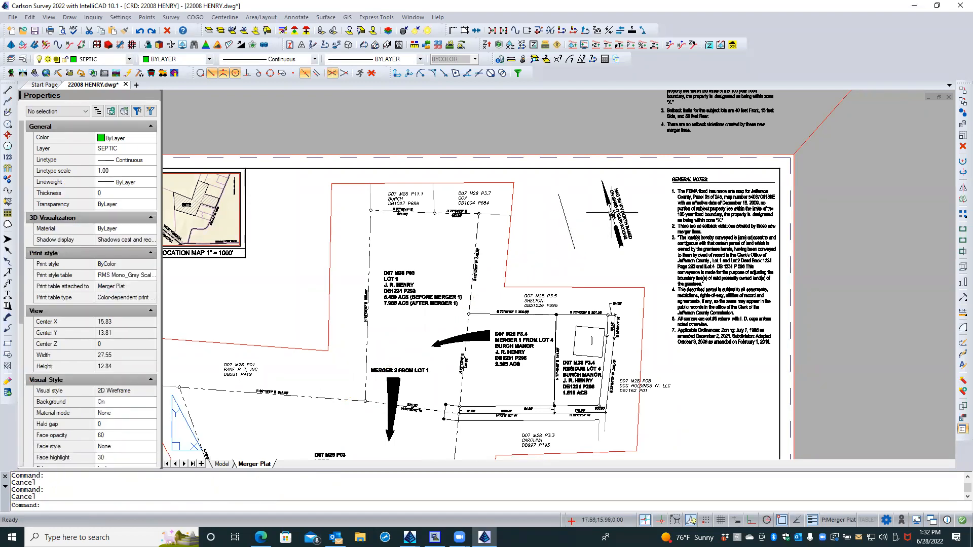
# Step: Select the transferred line beside the north arrow to compare their directions, and clear the selection
pyautogui.scroll(5, 619, 209)
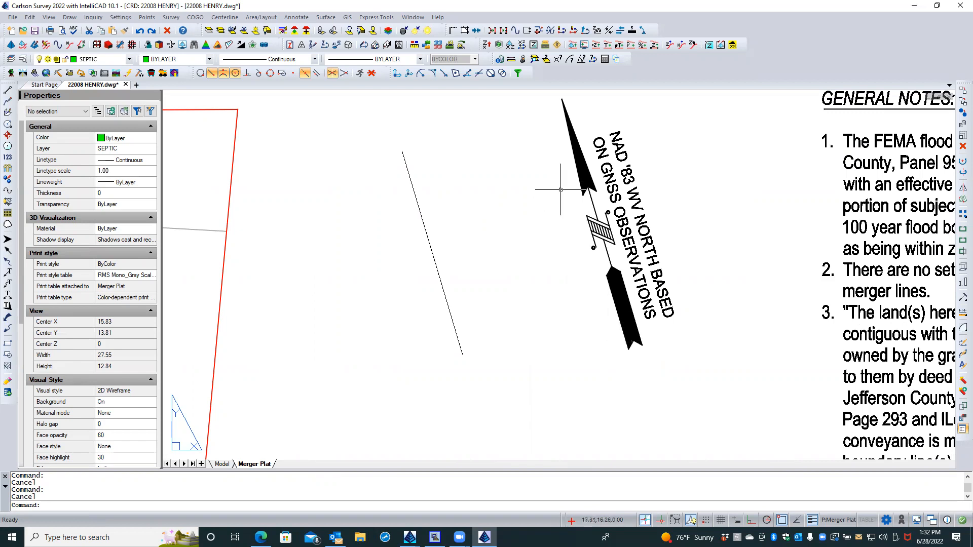
pyautogui.click(431, 242)
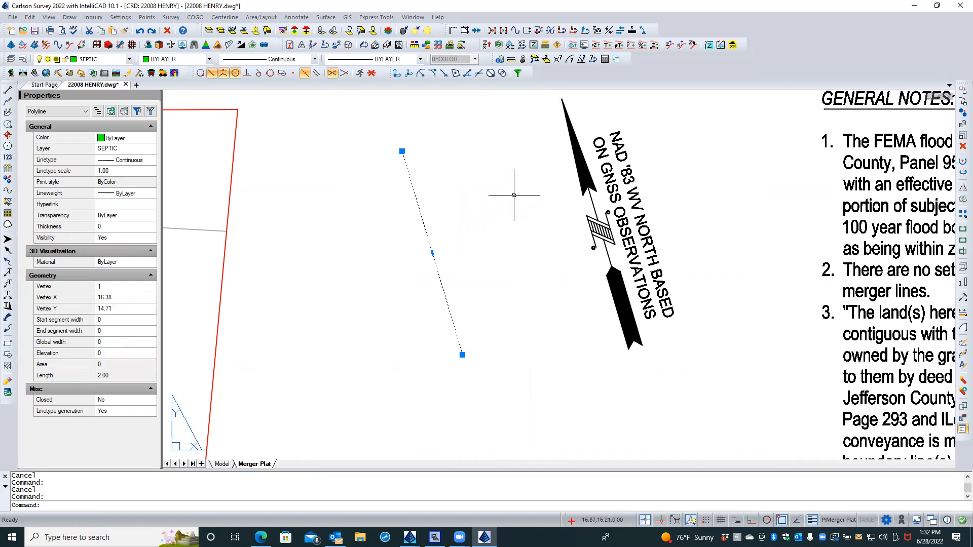
pyautogui.click(962, 147)
# Step: Activate the plat viewport over Lot 1 and open the Draw North Arrow settings
pyautogui.scroll(-5, 735, 223)
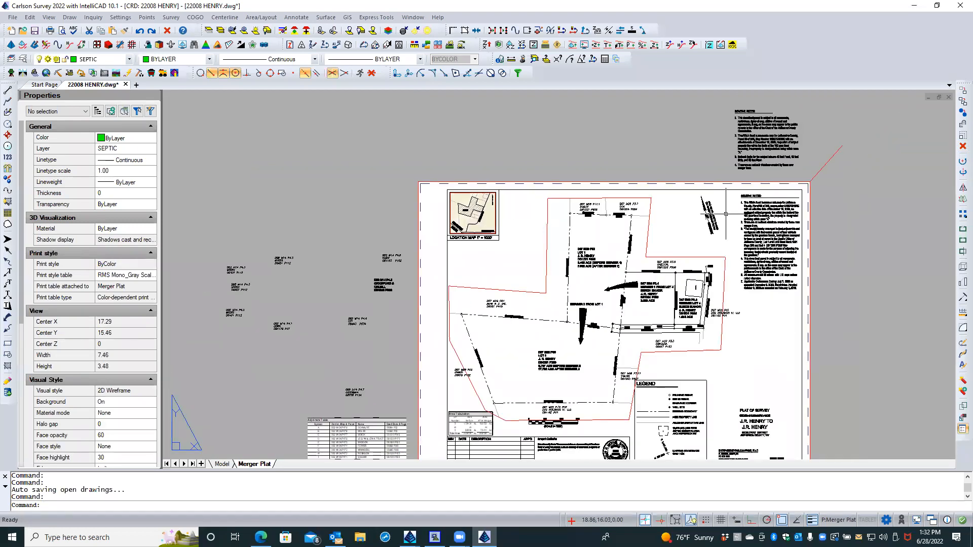
pyautogui.scroll(3, 611, 240)
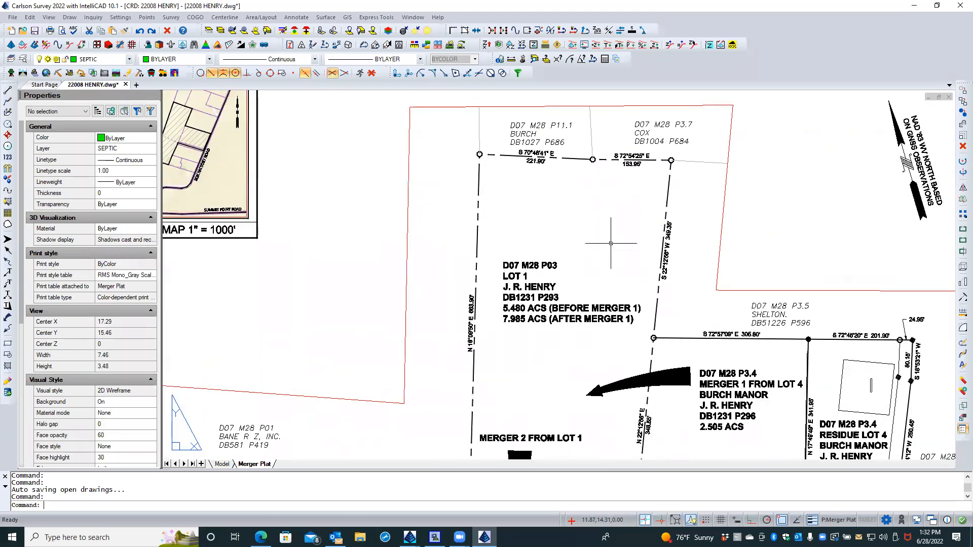
pyautogui.doubleClick(560, 234)
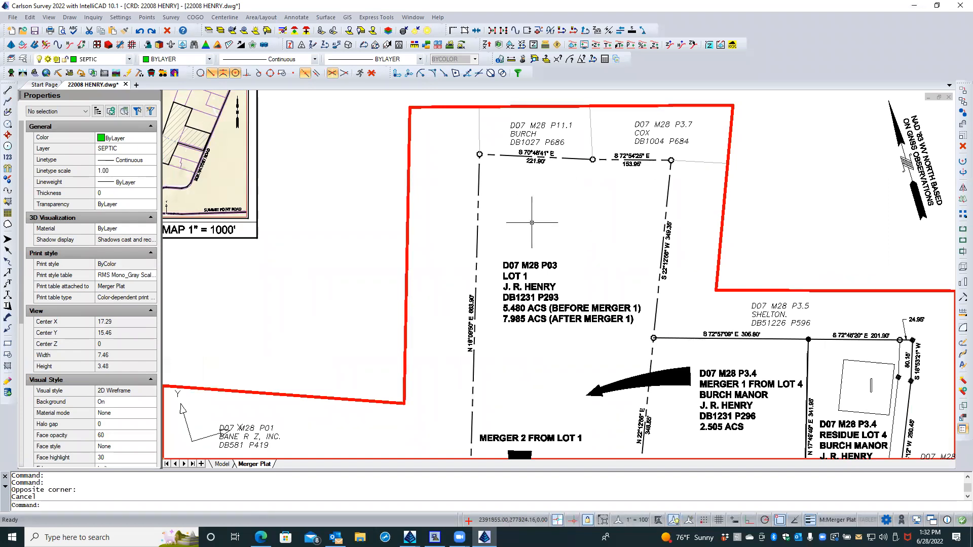
pyautogui.click(297, 17)
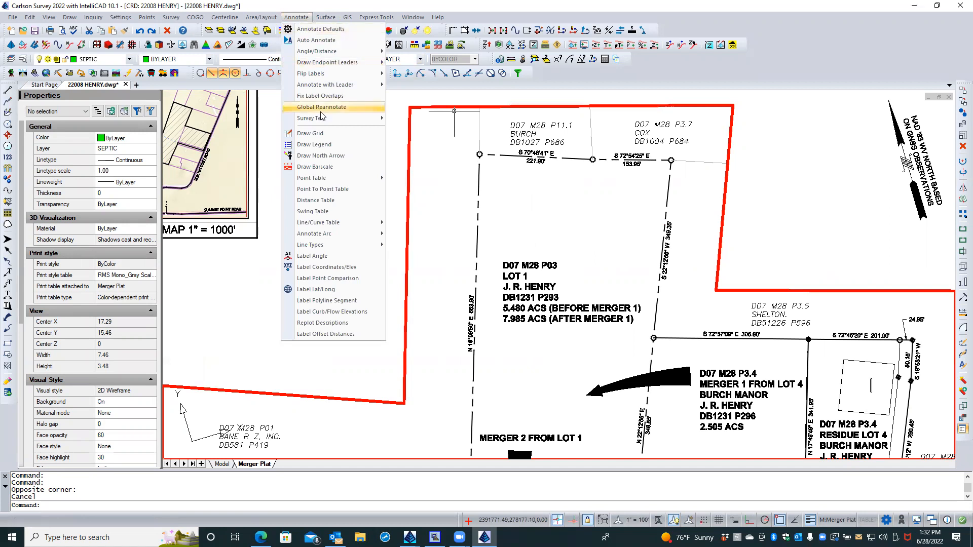
pyautogui.click(342, 154)
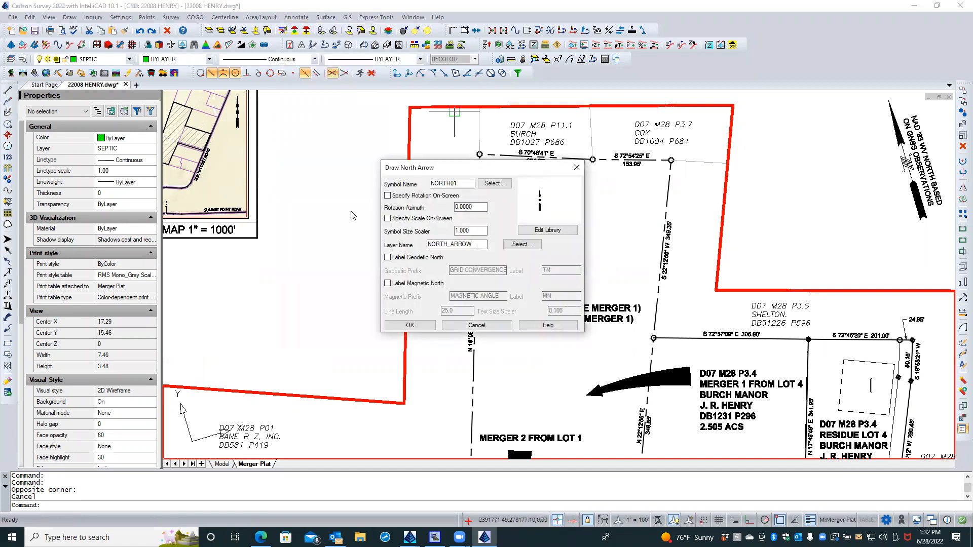
# Step: Open the north arrow library for editing, expand North Arrows and preview the symbols from NORTH01 through NORTH06
pyautogui.click(551, 232)
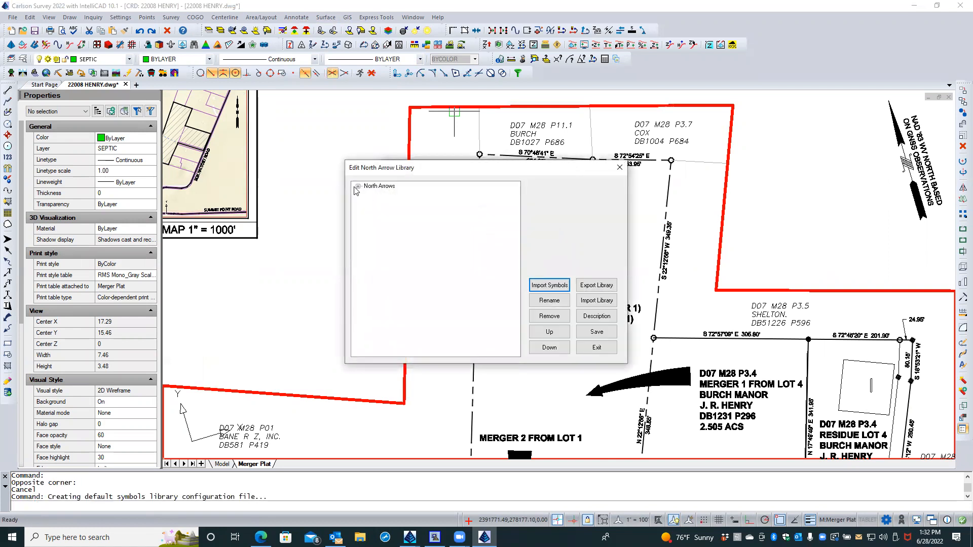
pyautogui.click(357, 186)
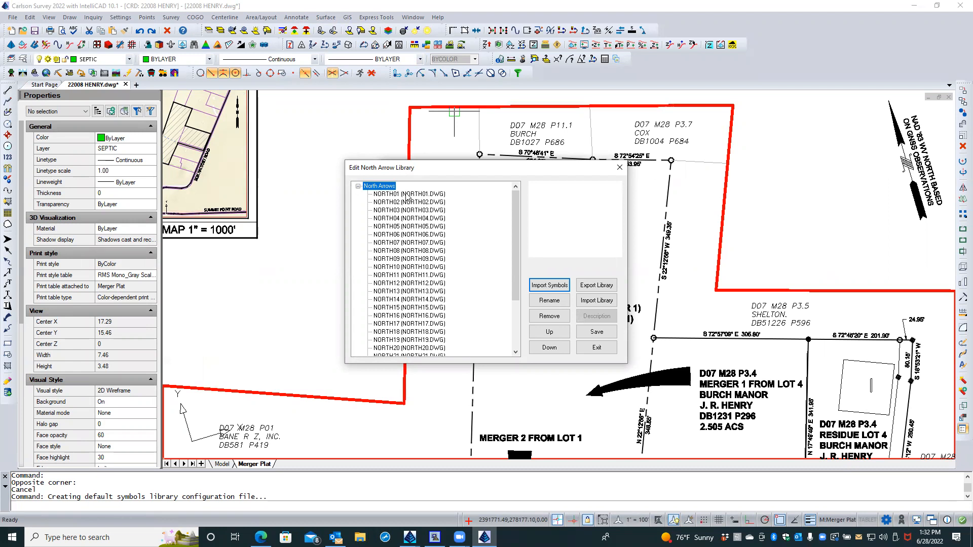
pyautogui.click(407, 194)
pyautogui.click(398, 202)
pyautogui.press('Down')
pyautogui.press('Down')
pyautogui.press('Down')
pyautogui.press('Down')
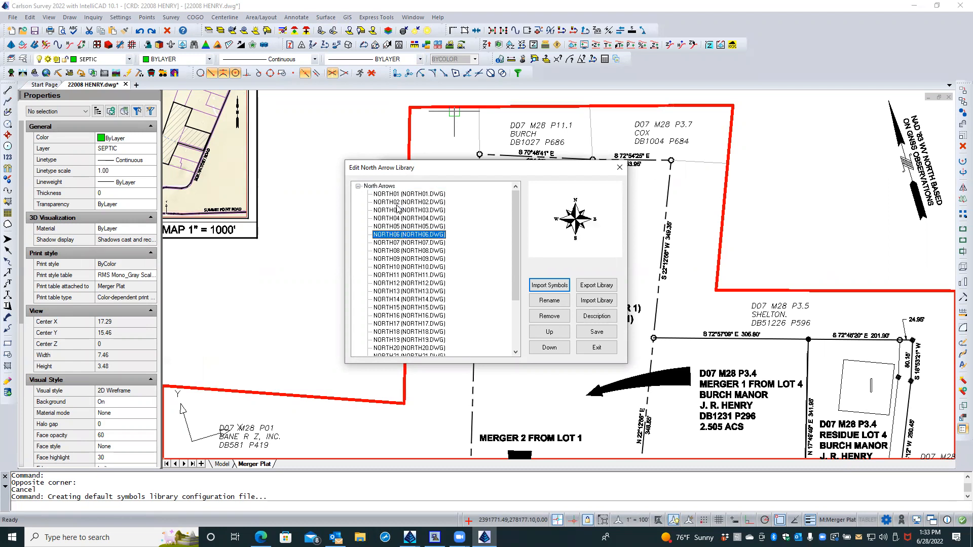
# Step: Preview the north arrow symbols in the library from NORTH06 through NORTH19, ending on NORTH18, and close the library editor
pyautogui.press('Down')
pyautogui.press('Down')
pyautogui.press('Down')
pyautogui.press('Down')
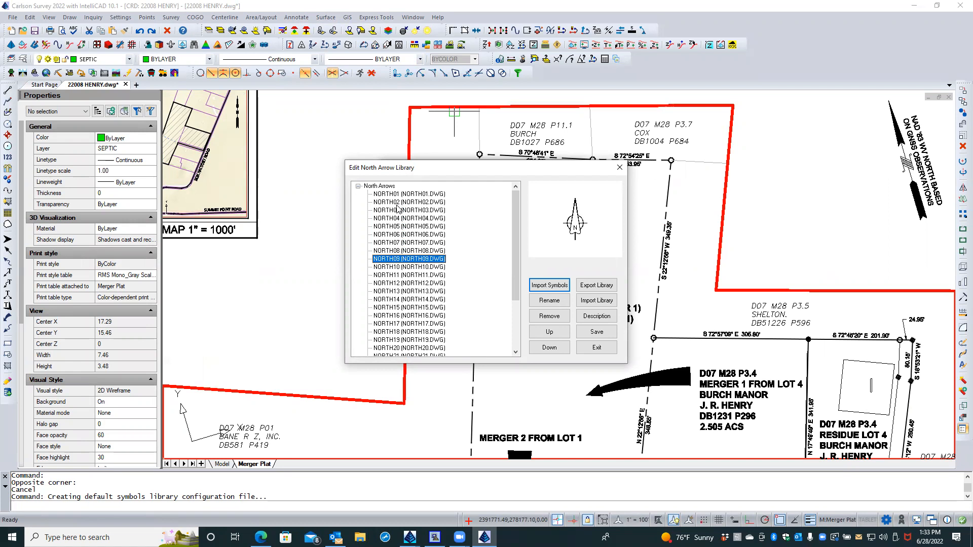
pyautogui.press('Down')
pyautogui.press('Down')
pyautogui.press('Down')
pyautogui.press('Down')
pyautogui.press('Down')
pyautogui.press('Down')
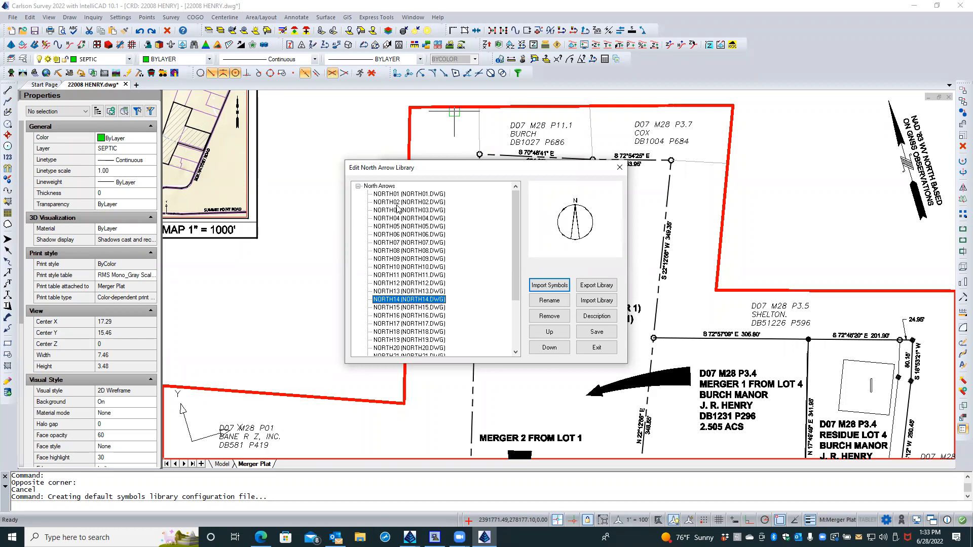
pyautogui.press('Down')
pyautogui.press('Down')
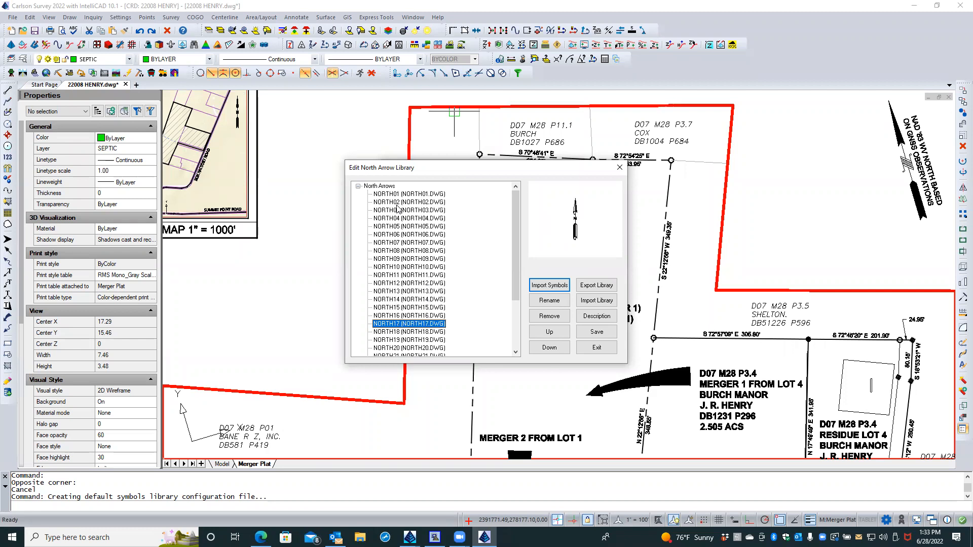
pyautogui.press('Up')
pyautogui.press('Down')
pyautogui.press('Down')
pyautogui.press('Up')
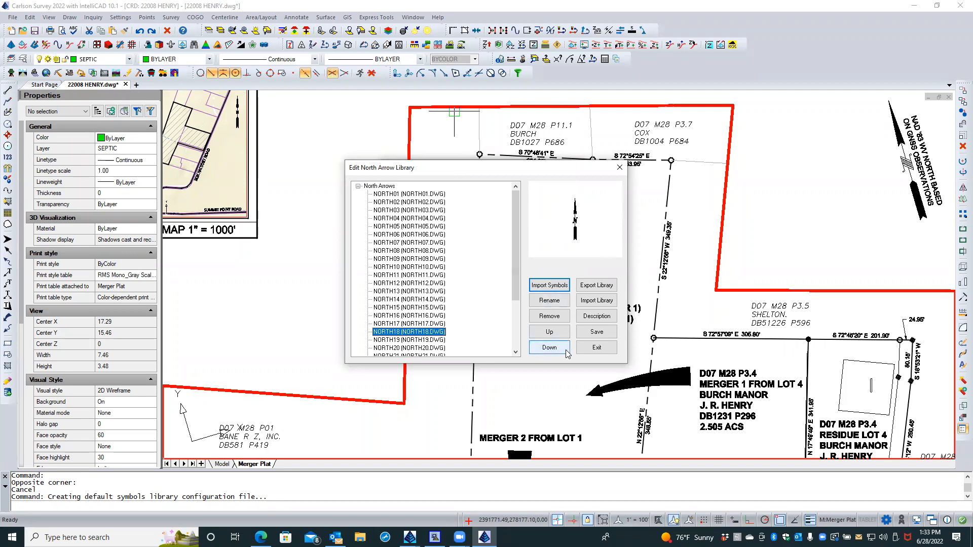
pyautogui.click(596, 348)
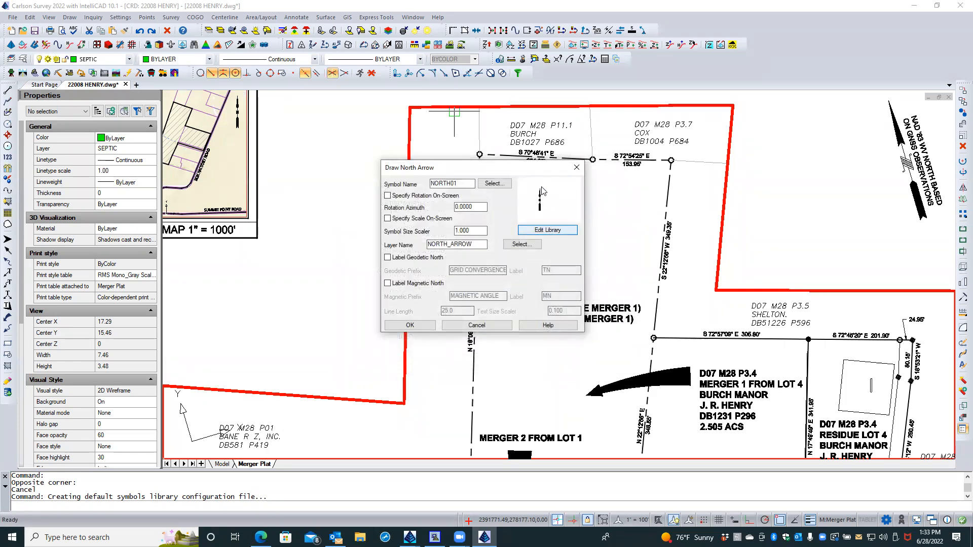
# Step: Insert the NORTH18 north arrow symbol inside Lot 1, in the open area above the parcel label
pyautogui.click(494, 183)
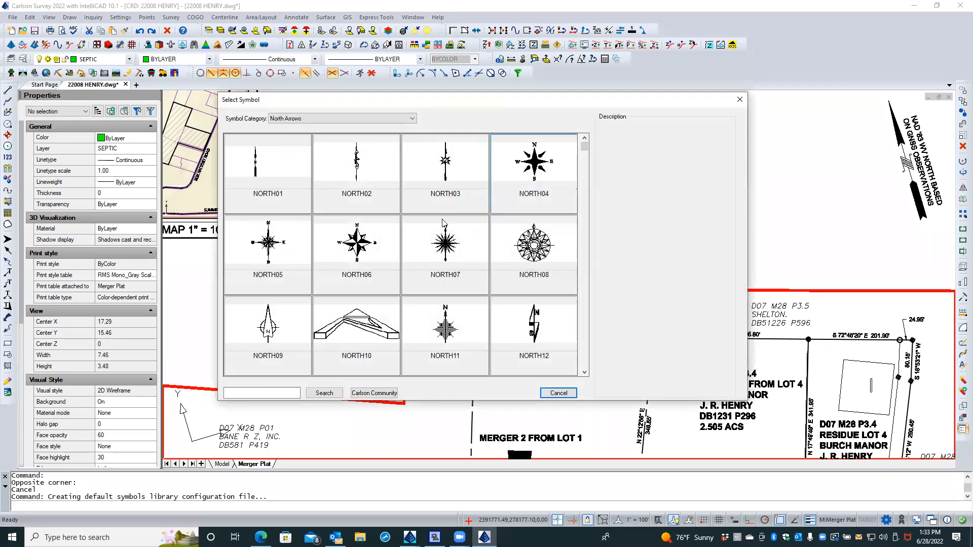
pyautogui.click(584, 214)
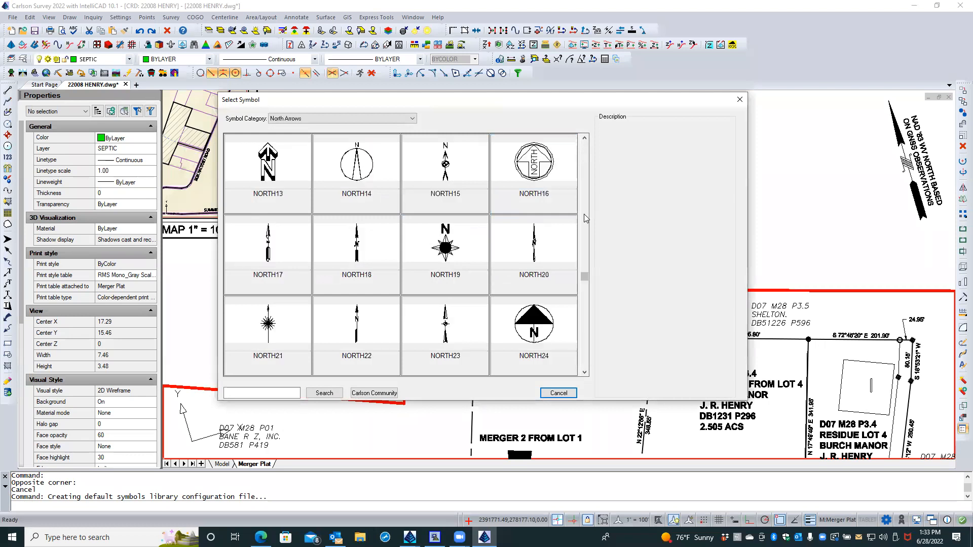
pyautogui.doubleClick(348, 250)
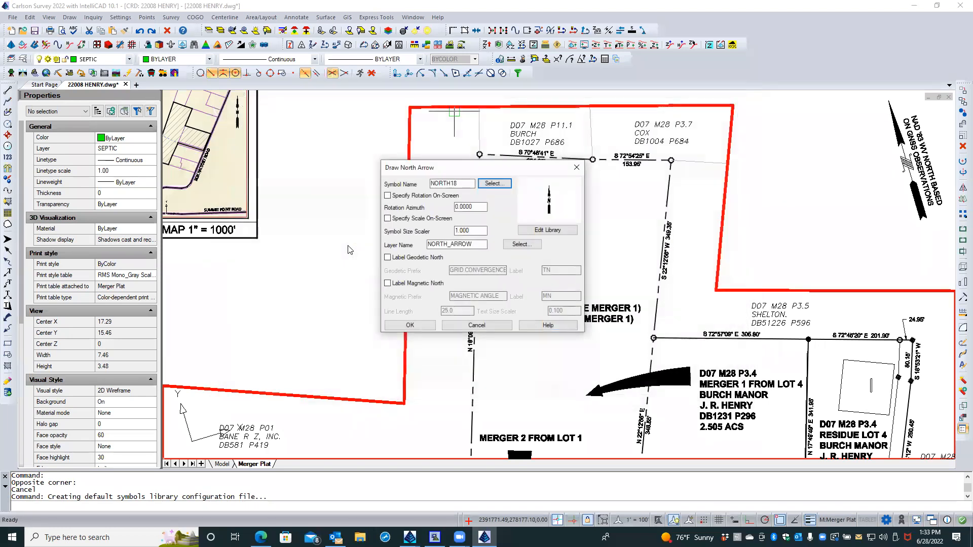
pyautogui.click(410, 324)
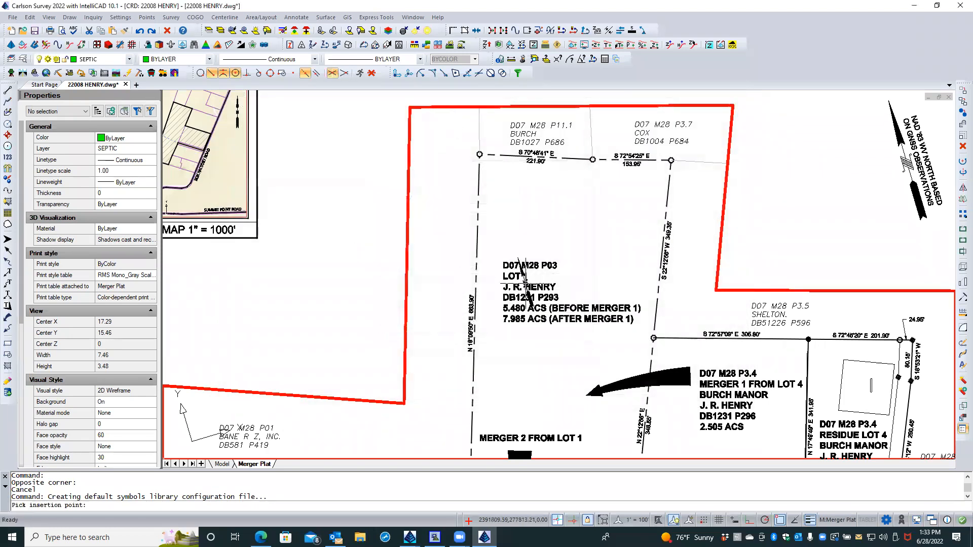
pyautogui.click(607, 208)
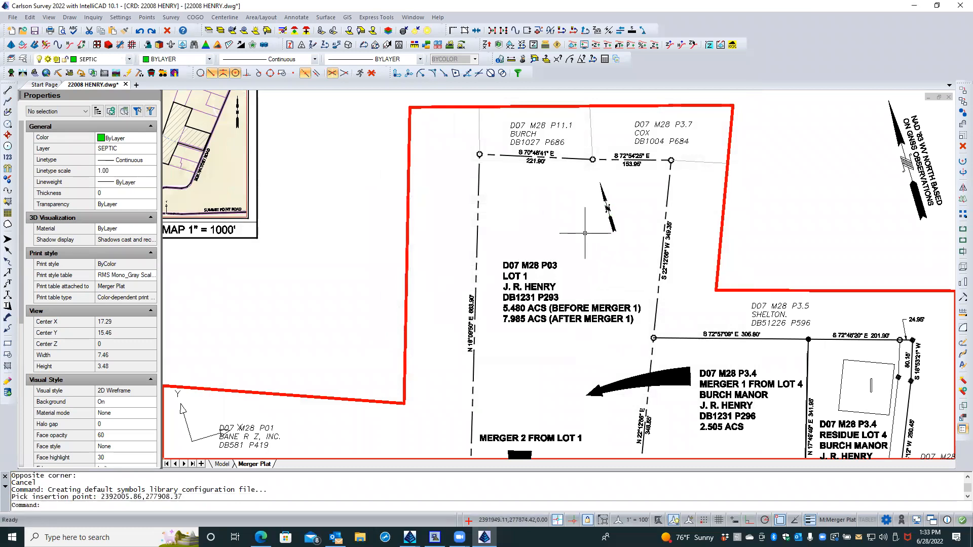
# Step: Transfer the new north arrow in Lot 1 from model space to paper space with CHSPACE
pyautogui.scroll(5, 619, 208)
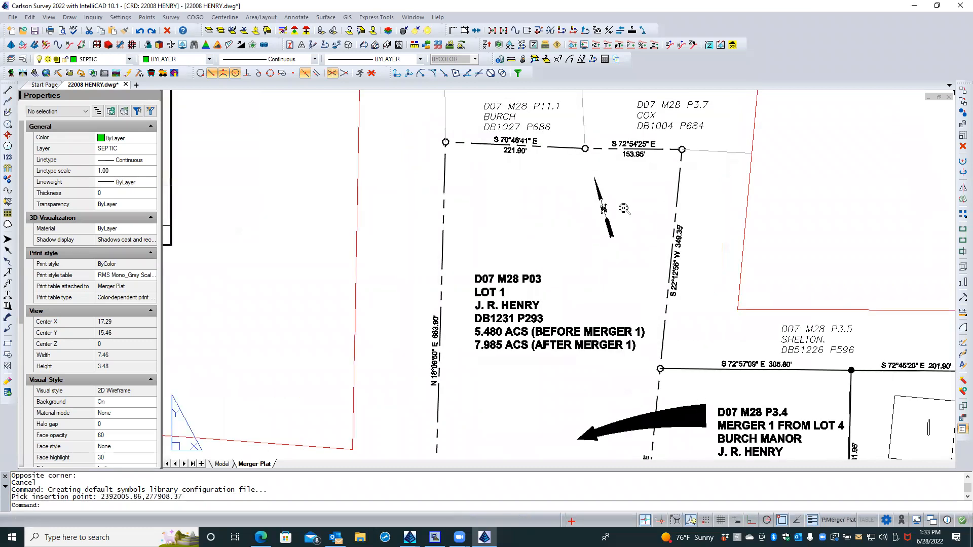
pyautogui.scroll(-6, 532, 232)
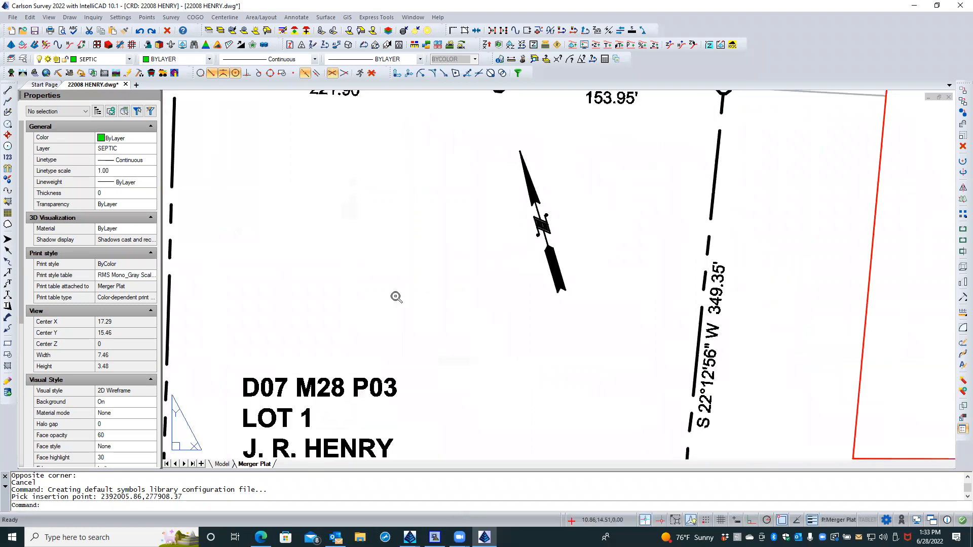
pyautogui.scroll(2, 467, 261)
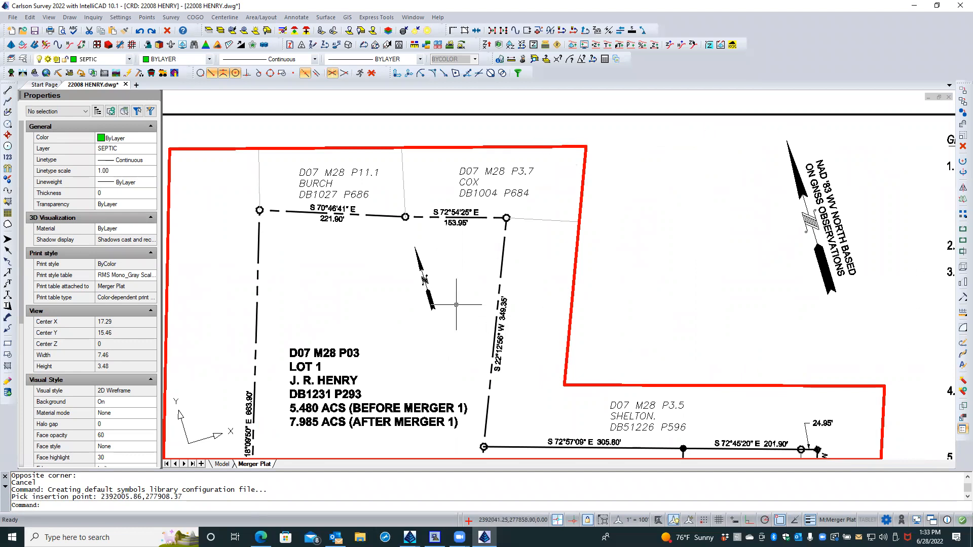
pyautogui.click(428, 297)
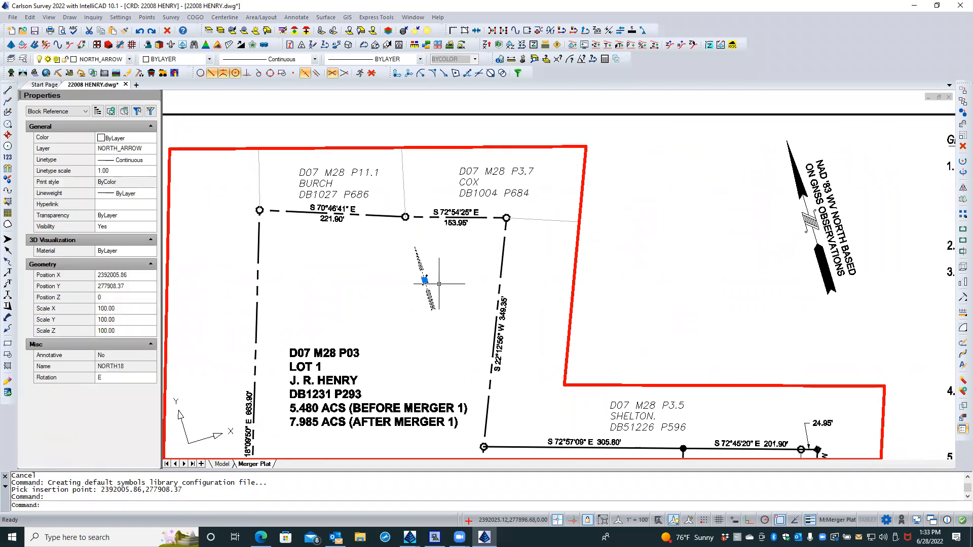
pyautogui.write('ch')
pyautogui.write('PACE')
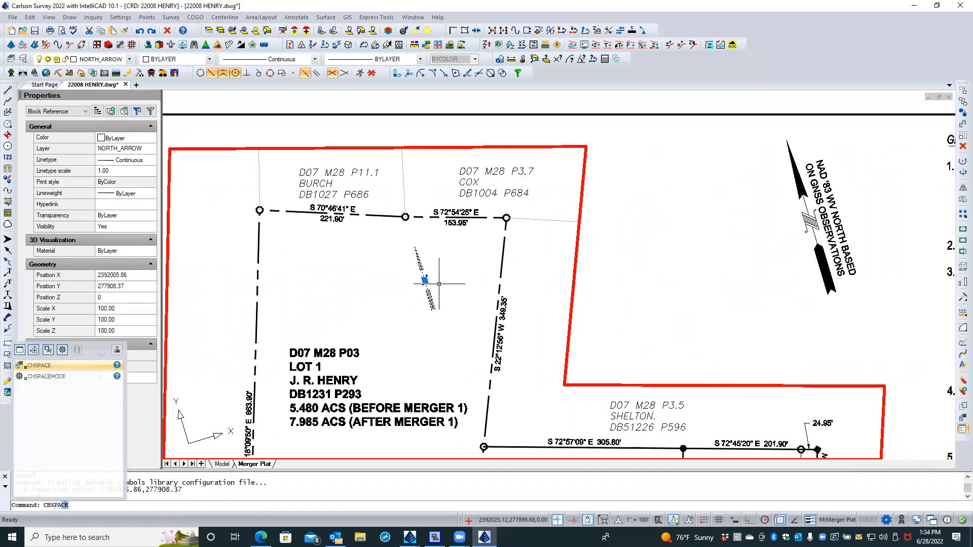
pyautogui.press('Return')
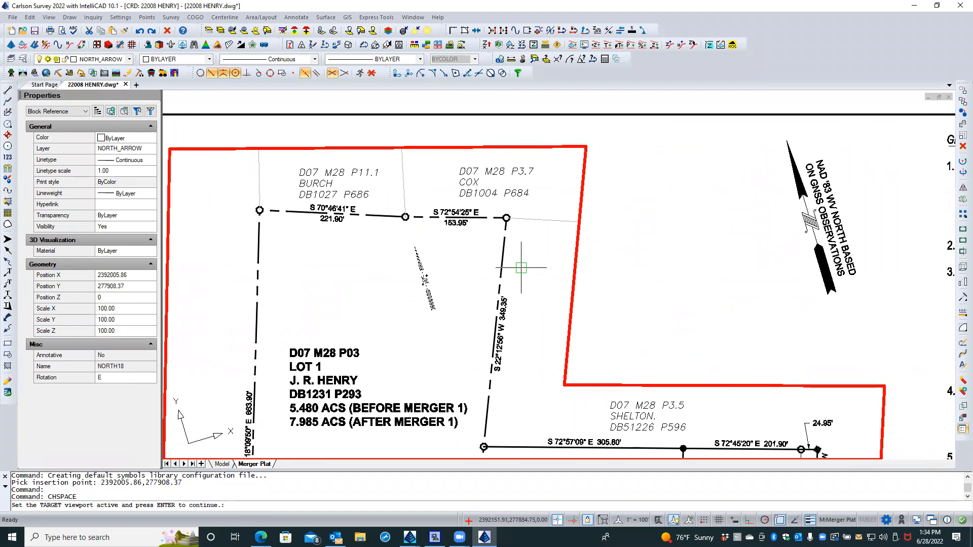
pyautogui.click(623, 259)
pyautogui.press('Return')
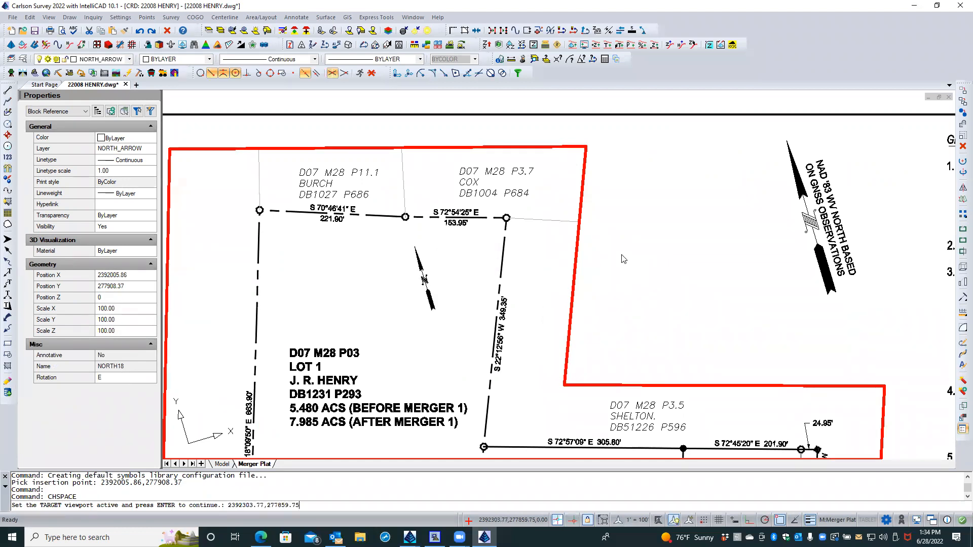
# Step: Move the new north arrow out of Lot 1 to the blank area beside the existing NAD '83 north arrow
pyautogui.click(431, 304)
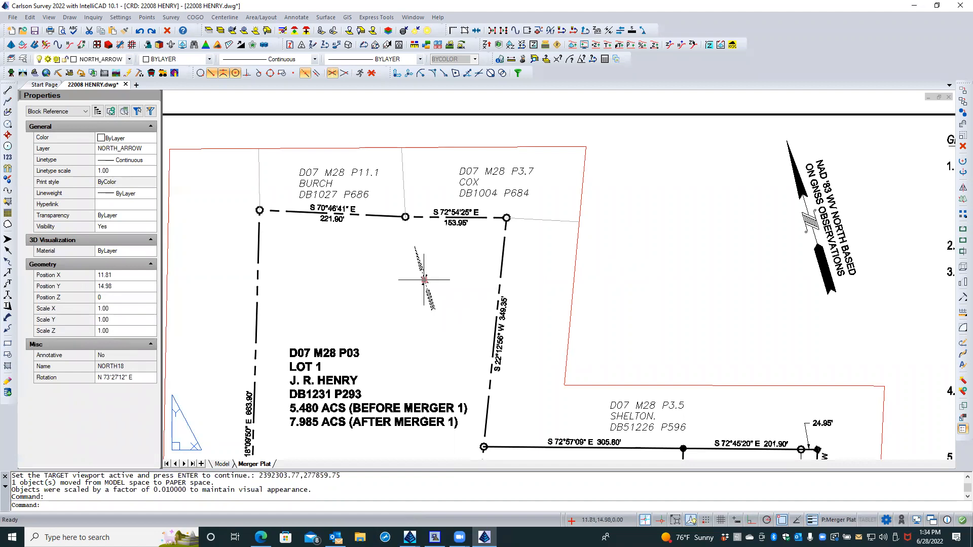
pyautogui.click(425, 279)
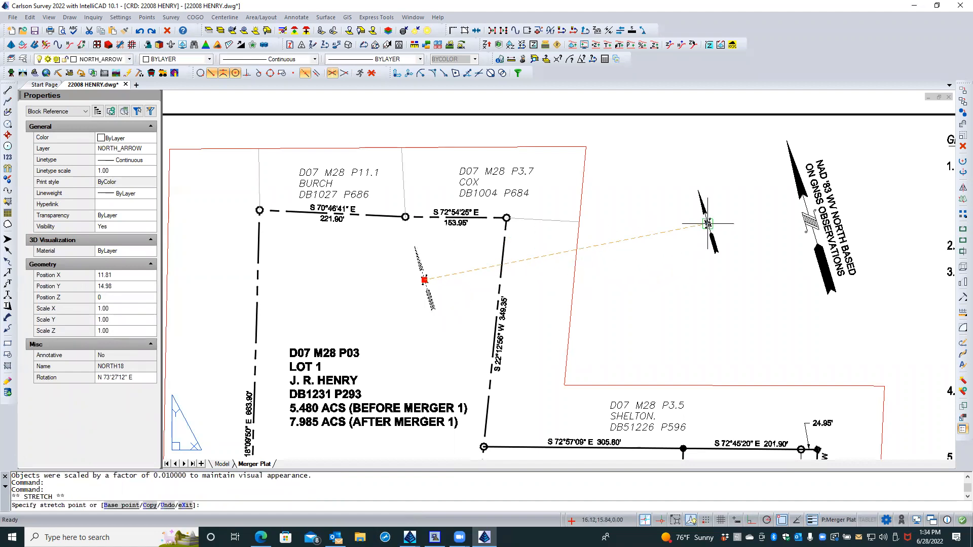
pyautogui.click(707, 223)
# Step: Scale the new north arrow by a factor of 2 about a base point at its centre
pyautogui.scroll(3, 733, 221)
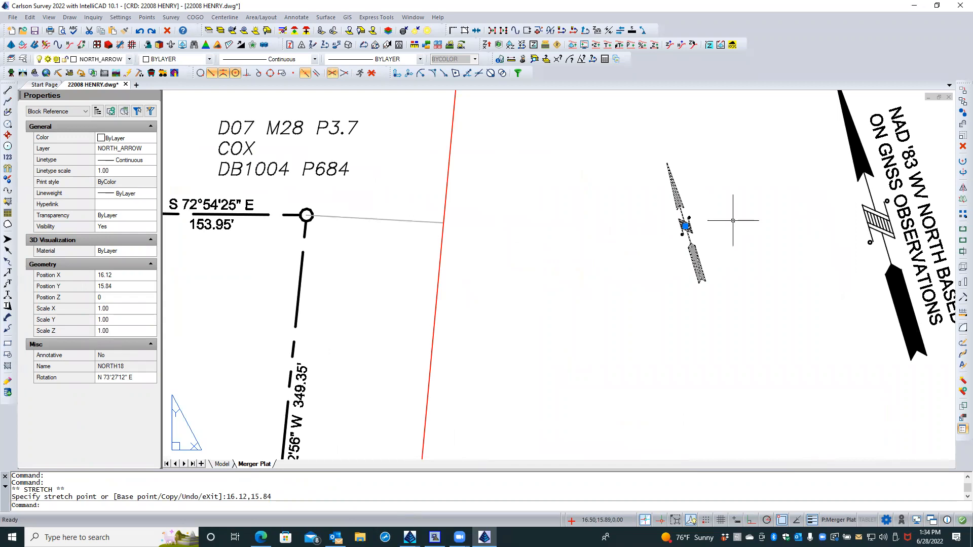
pyautogui.scroll(-2, 651, 268)
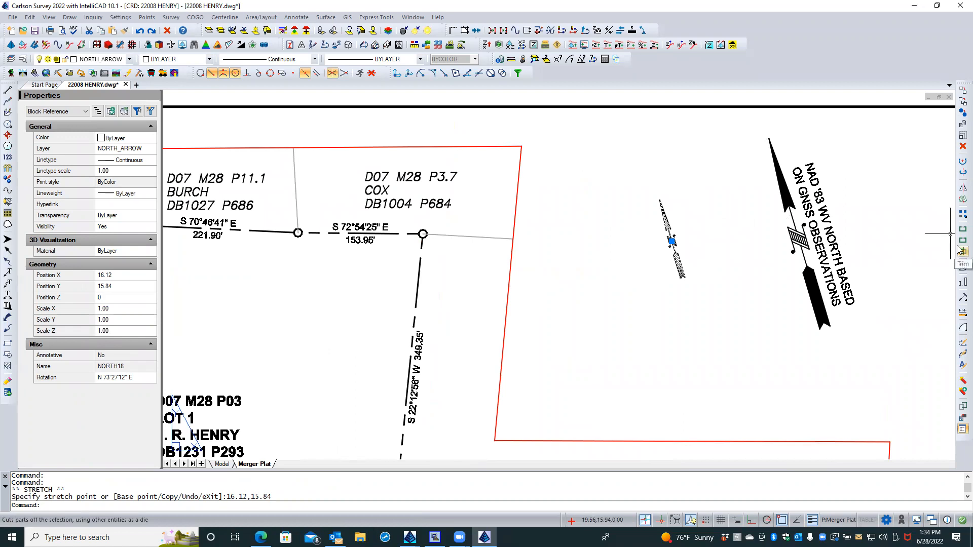
pyautogui.click(962, 136)
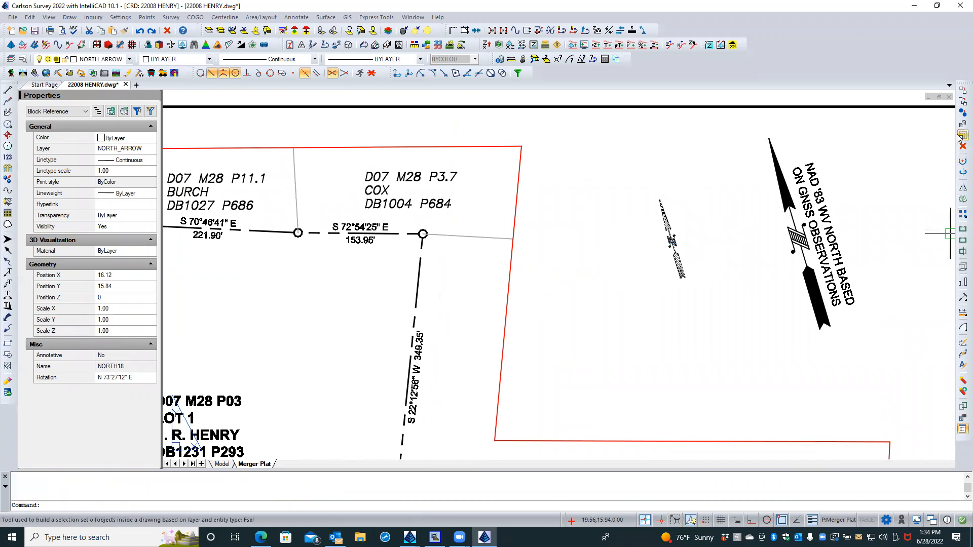
pyautogui.click(670, 241)
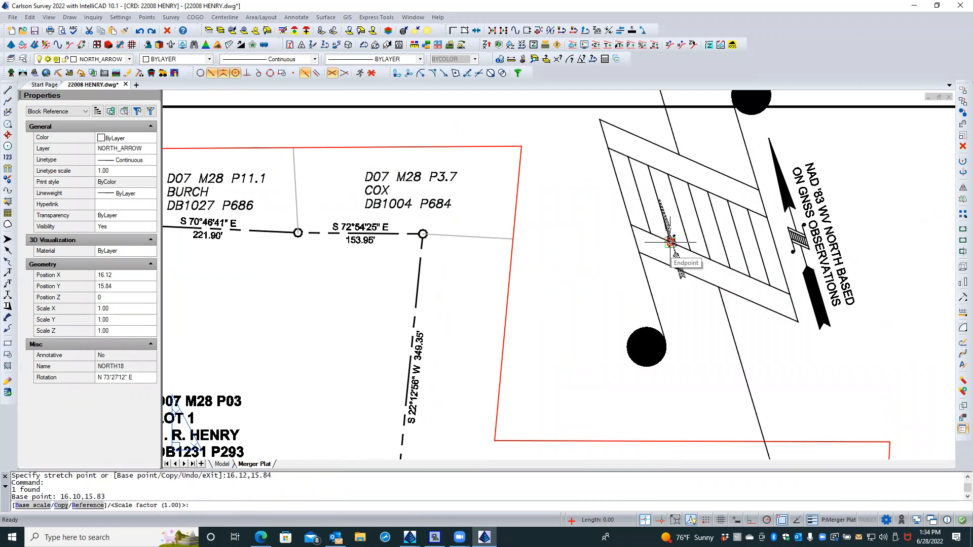
pyautogui.write('2')
pyautogui.press('Return')
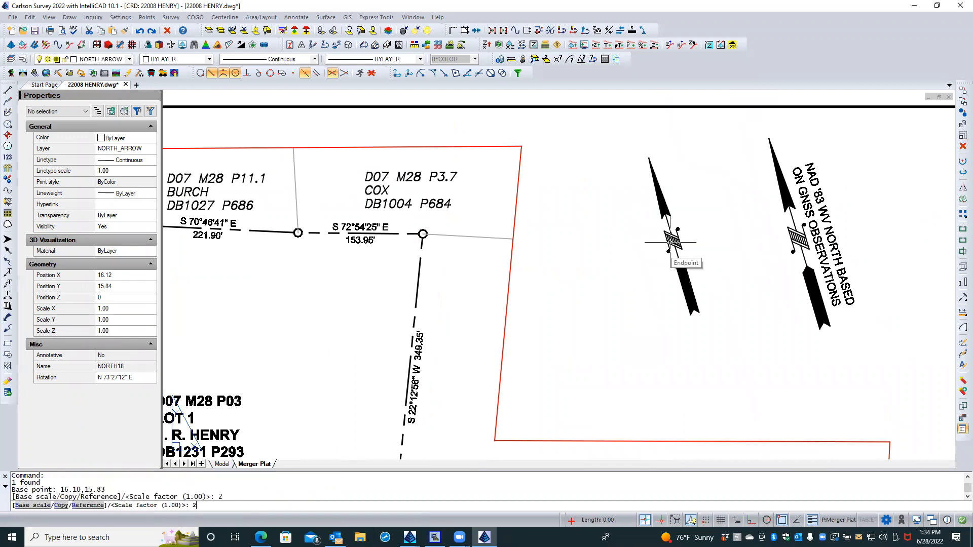
# Step: Compare the size and block properties of the existing NAD '83 north arrow with those of the new one
pyautogui.scroll(2, 697, 251)
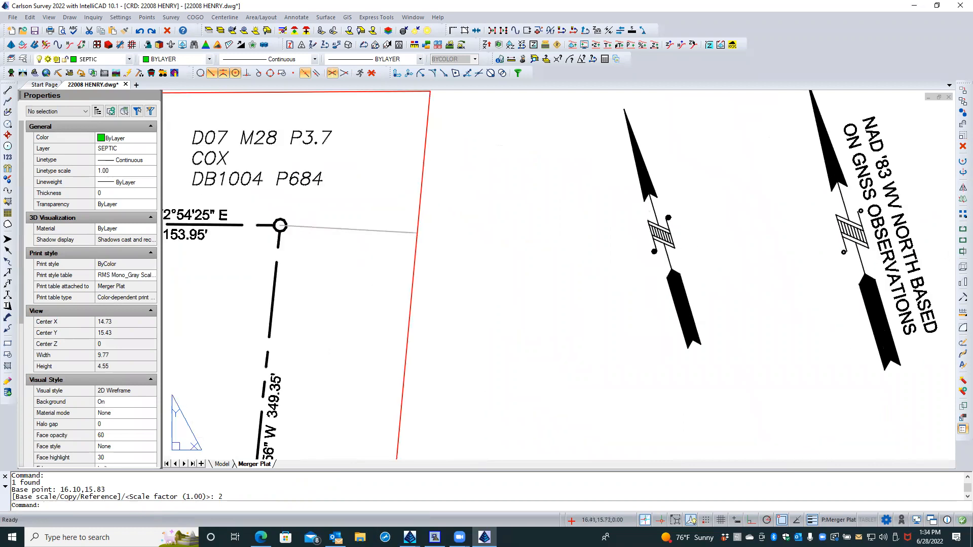
pyautogui.scroll(-3, 579, 310)
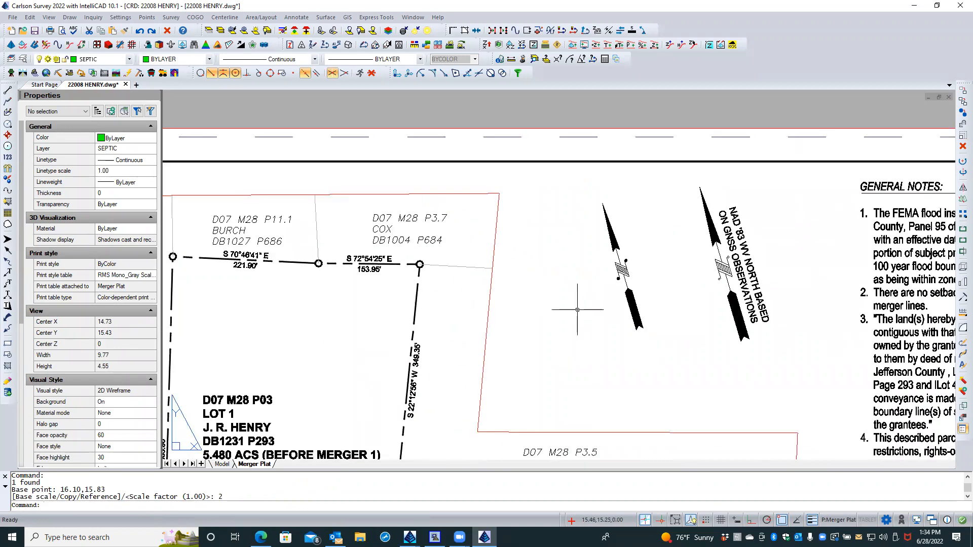
pyautogui.scroll(2, 703, 273)
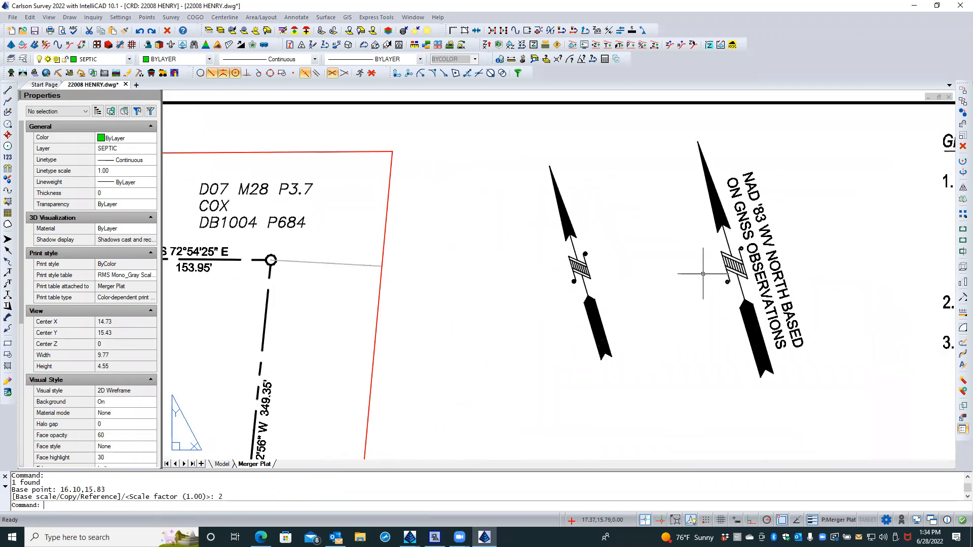
pyautogui.click(738, 276)
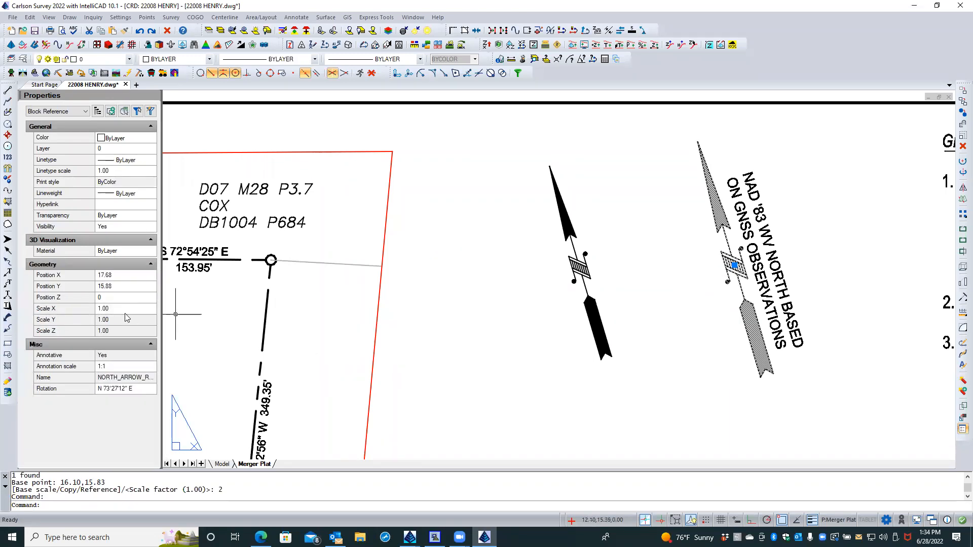
pyautogui.press('Escape')
pyautogui.press('Escape')
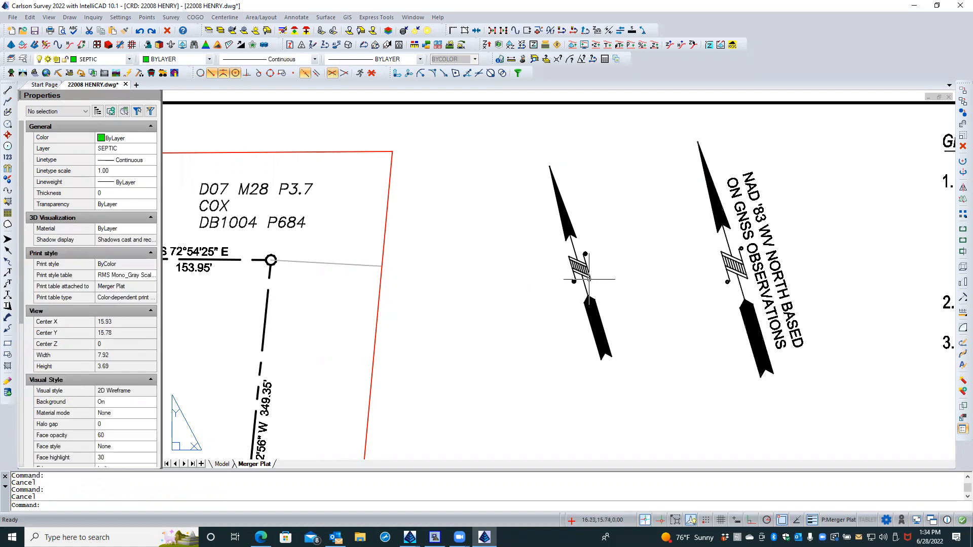
pyautogui.click(585, 282)
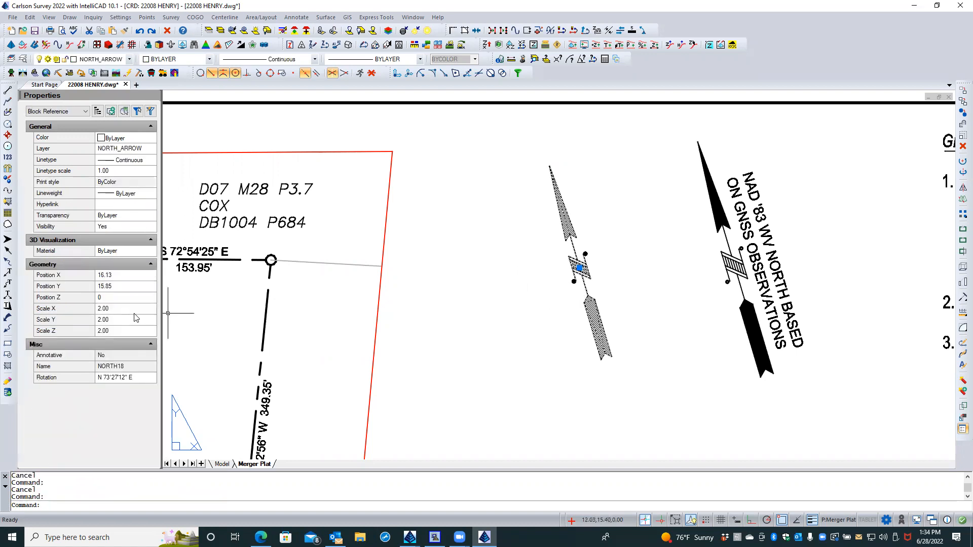
pyautogui.press('Escape')
pyautogui.press('Escape')
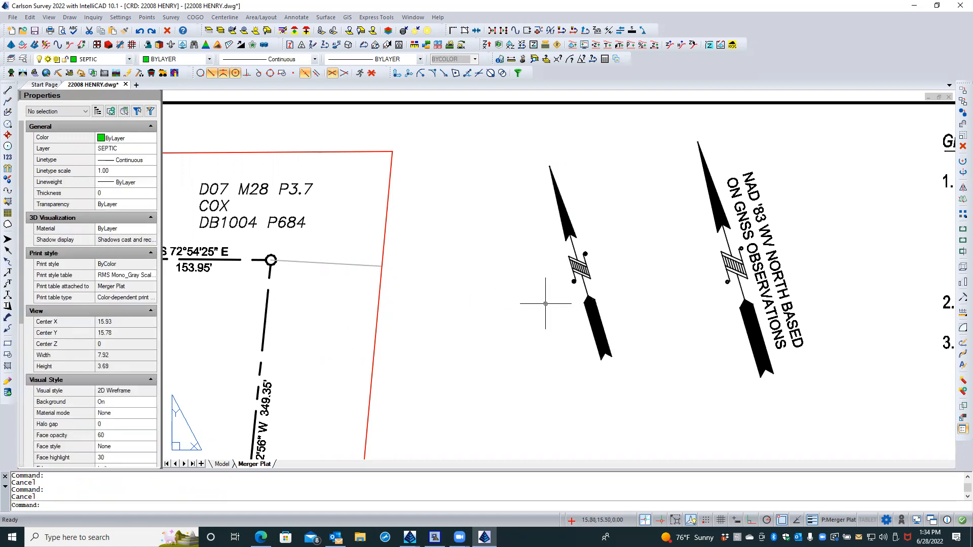
# Step: Examine the round dots at the ends of the N on both north arrows up close
pyautogui.scroll(2, 608, 272)
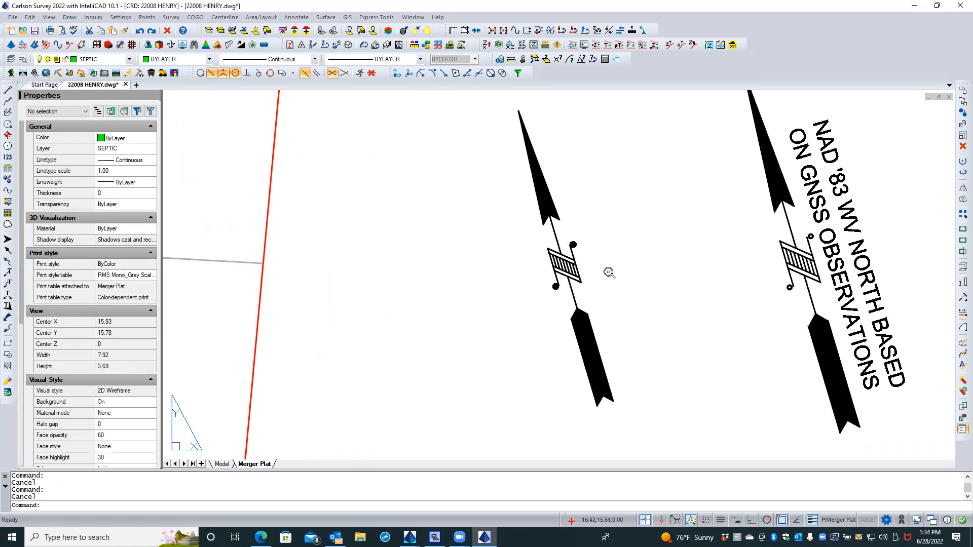
pyautogui.scroll(2, 787, 234)
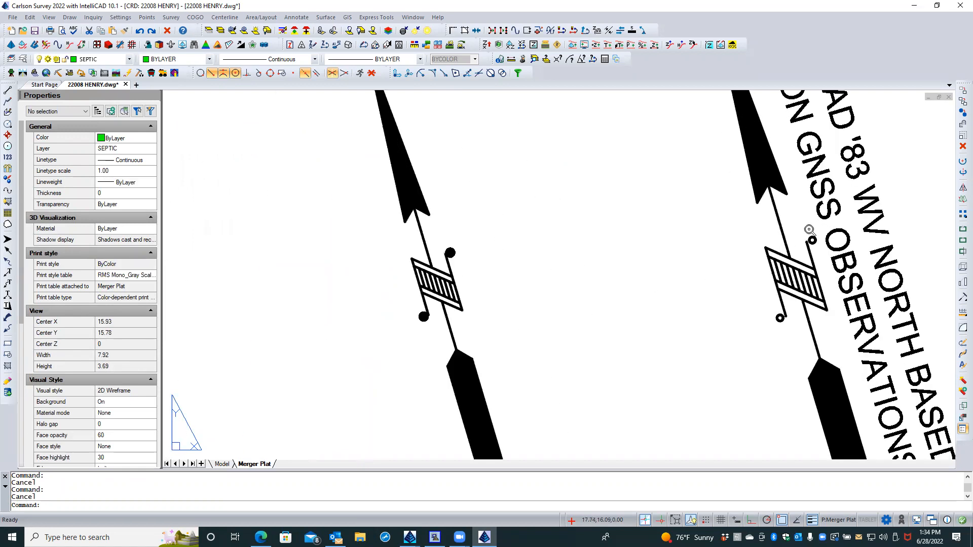
pyautogui.scroll(2, 457, 257)
pyautogui.scroll(2, 457, 257)
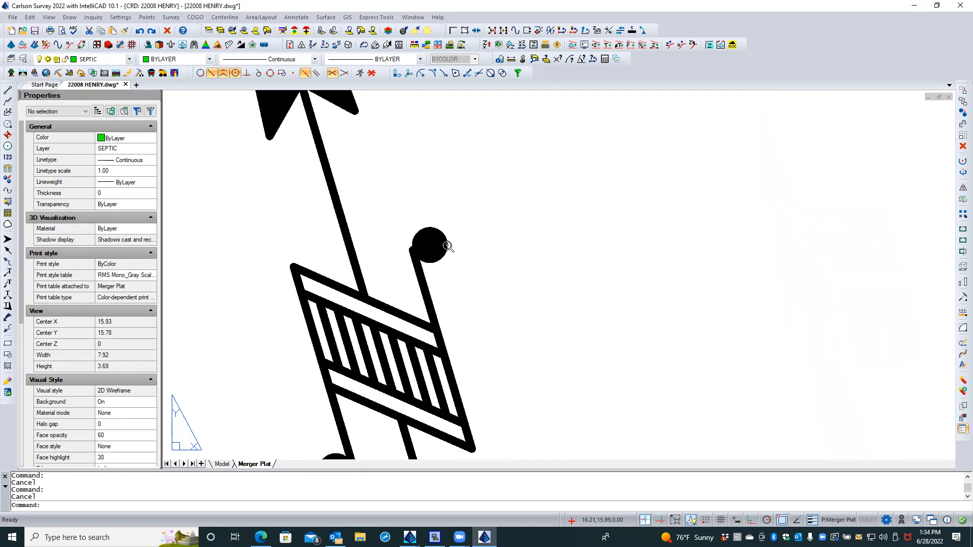
pyautogui.scroll(2, 432, 243)
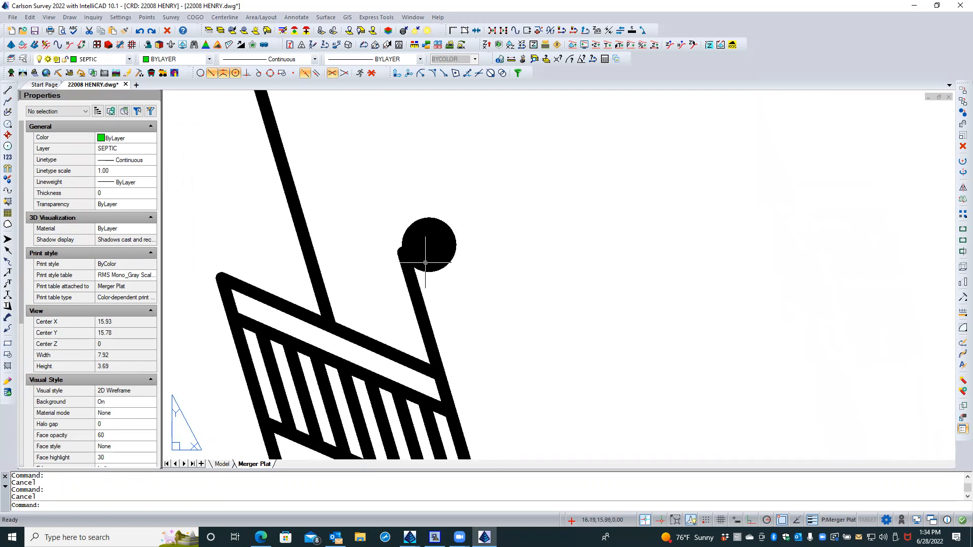
# Step: Compare the two north arrows once more, and delete the new library north arrow beside the existing NAD '83 one
pyautogui.scroll(-5, 435, 233)
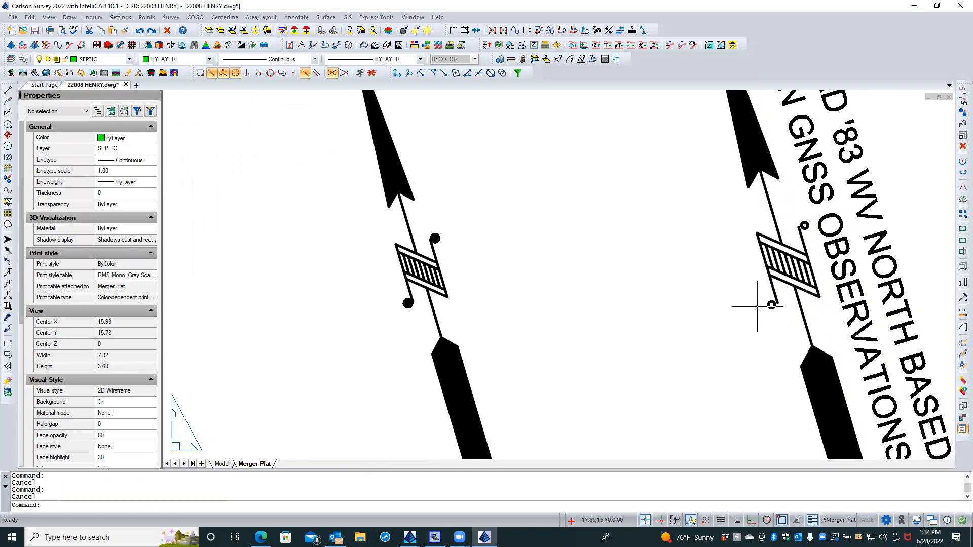
pyautogui.scroll(2, 786, 299)
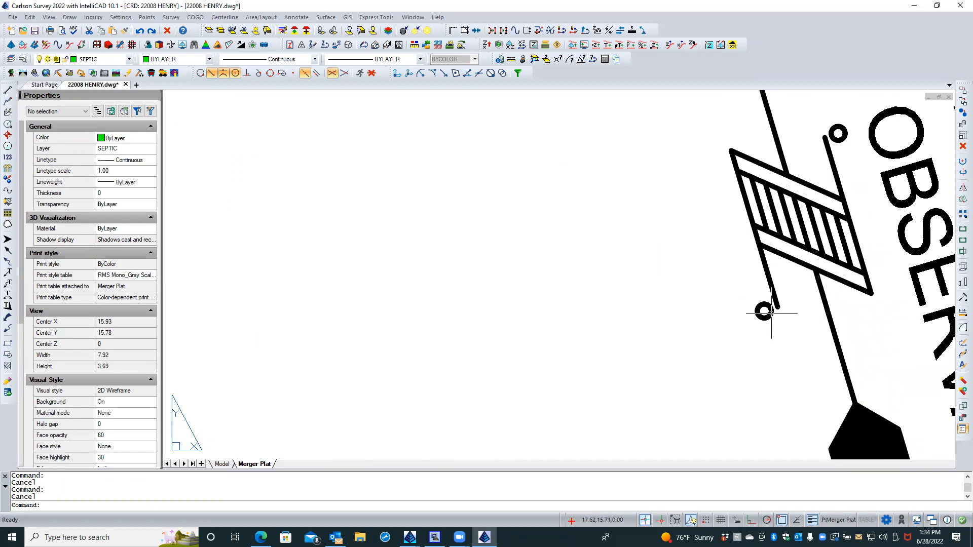
pyautogui.scroll(-3, 785, 304)
pyautogui.scroll(1, 781, 322)
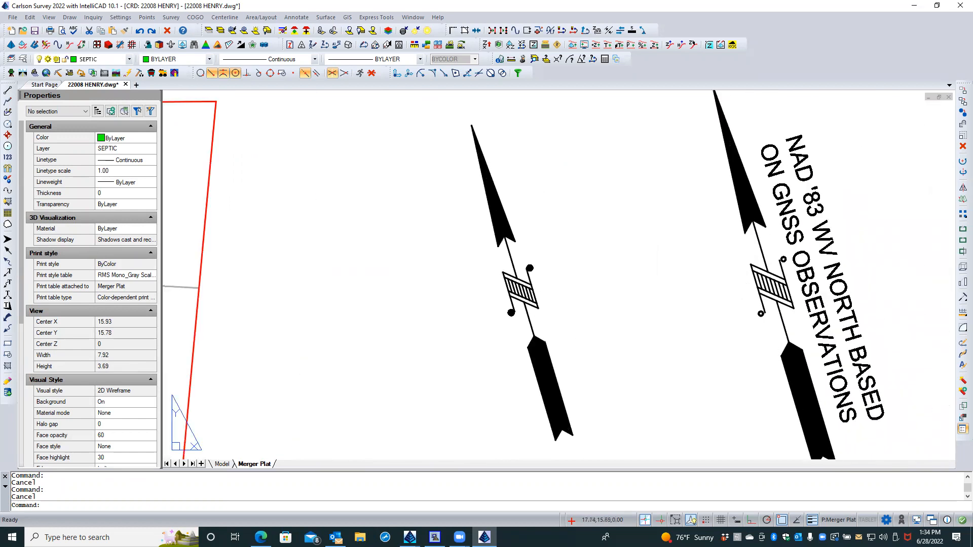
pyautogui.scroll(-5, 672, 302)
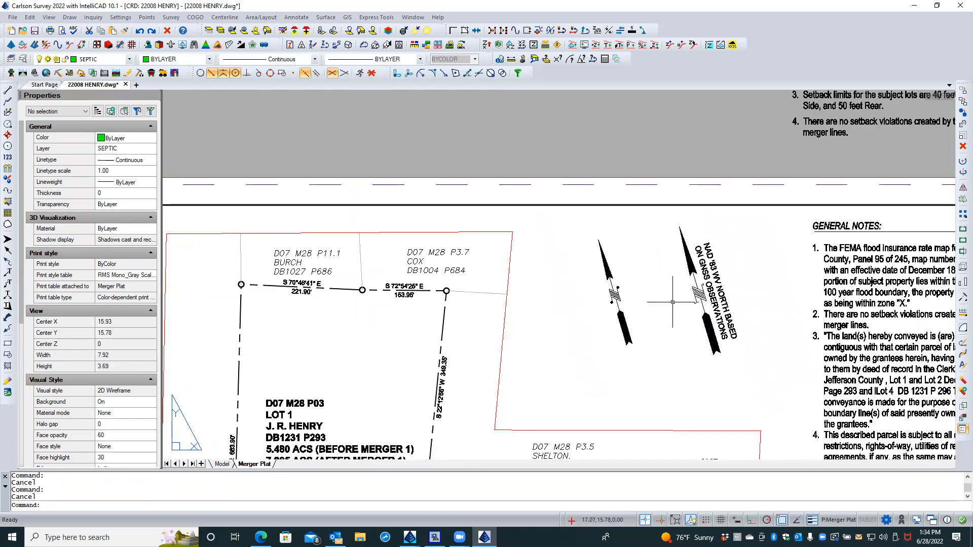
pyautogui.click(645, 268)
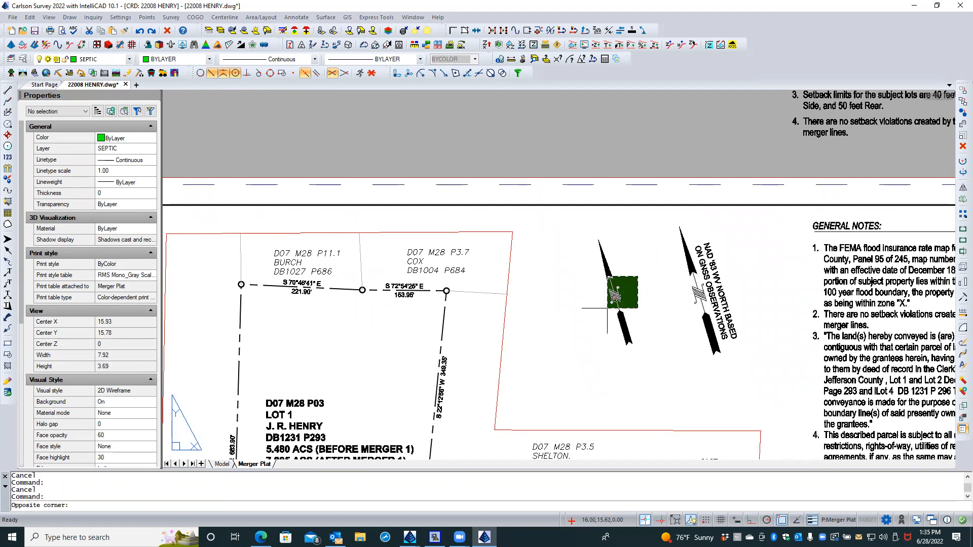
pyautogui.click(576, 330)
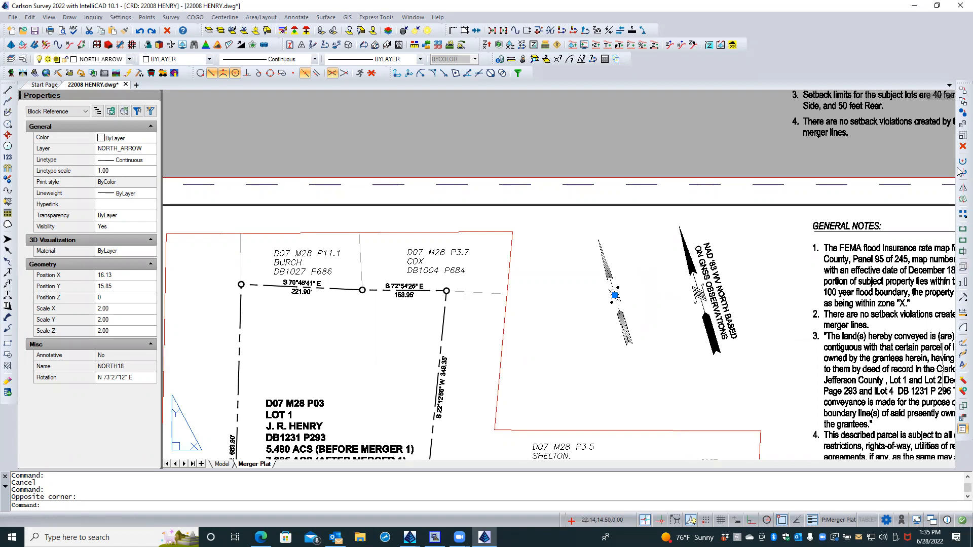
pyautogui.click(962, 146)
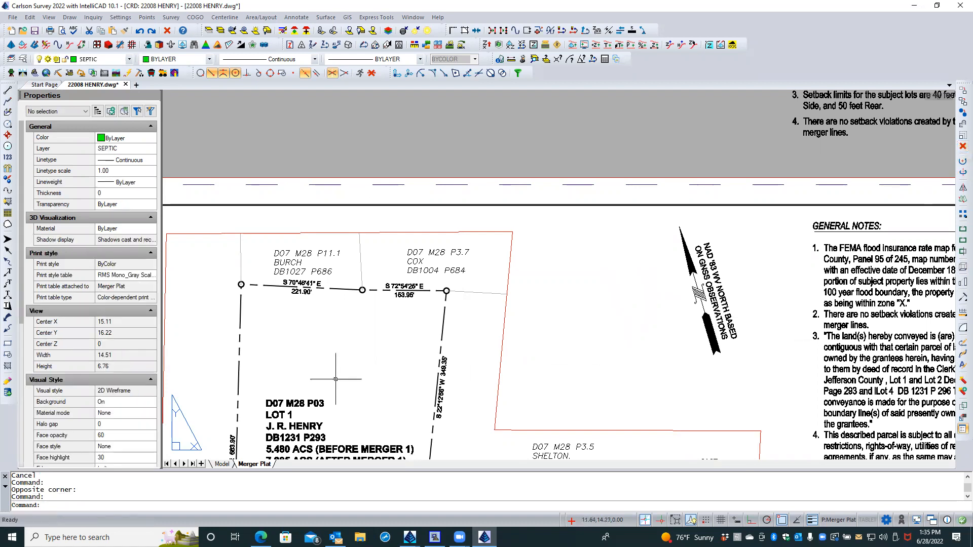
pyautogui.doubleClick(334, 337)
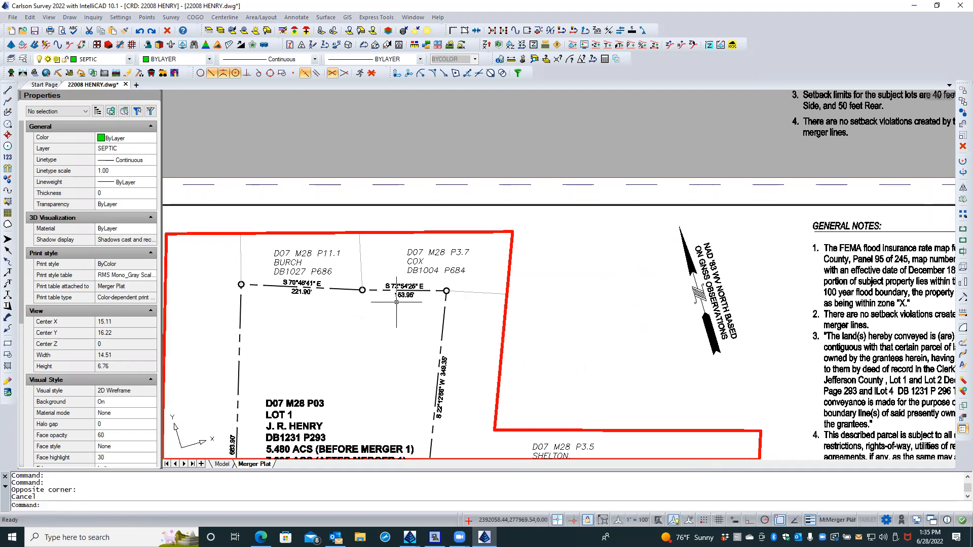
pyautogui.click(296, 18)
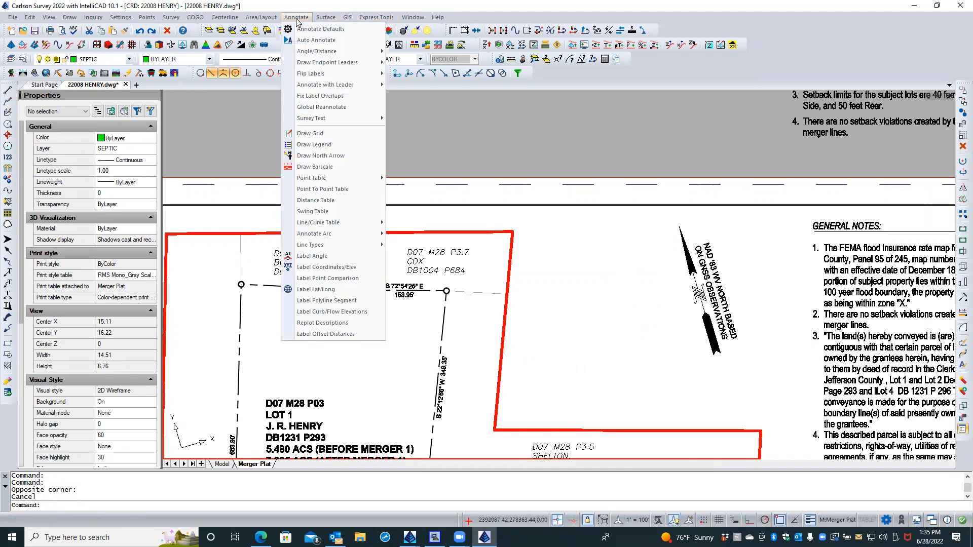
pyautogui.click(317, 157)
pyautogui.press('Escape')
pyautogui.doubleClick(523, 336)
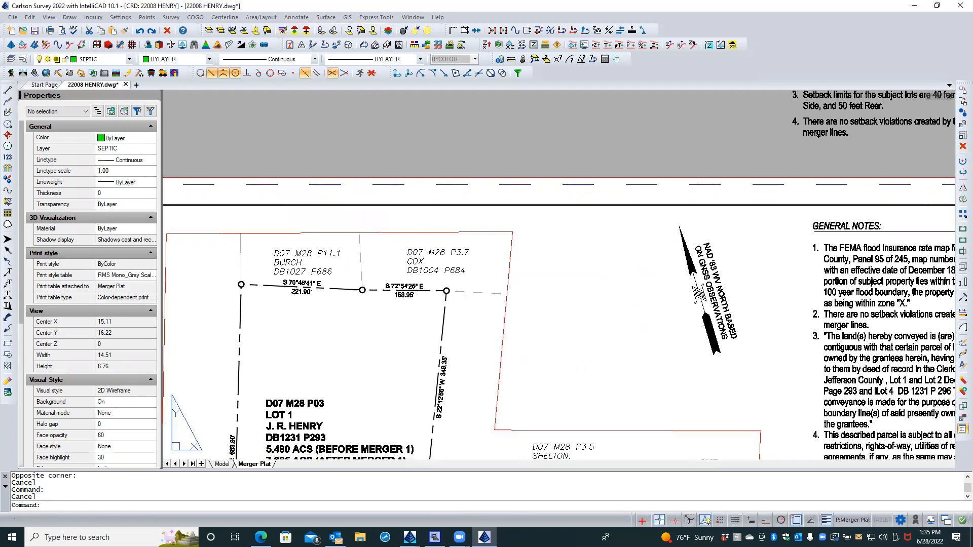
# Step: Switch from the Merger Plat layout to model space at the septic area in the residue lot
pyautogui.scroll(-3, 664, 262)
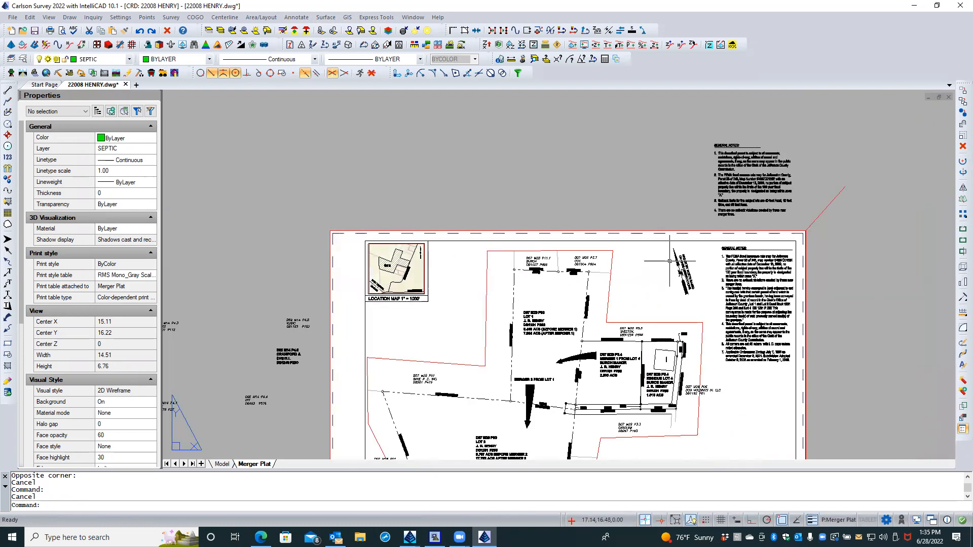
pyautogui.scroll(-1, 695, 266)
pyautogui.scroll(6, 695, 266)
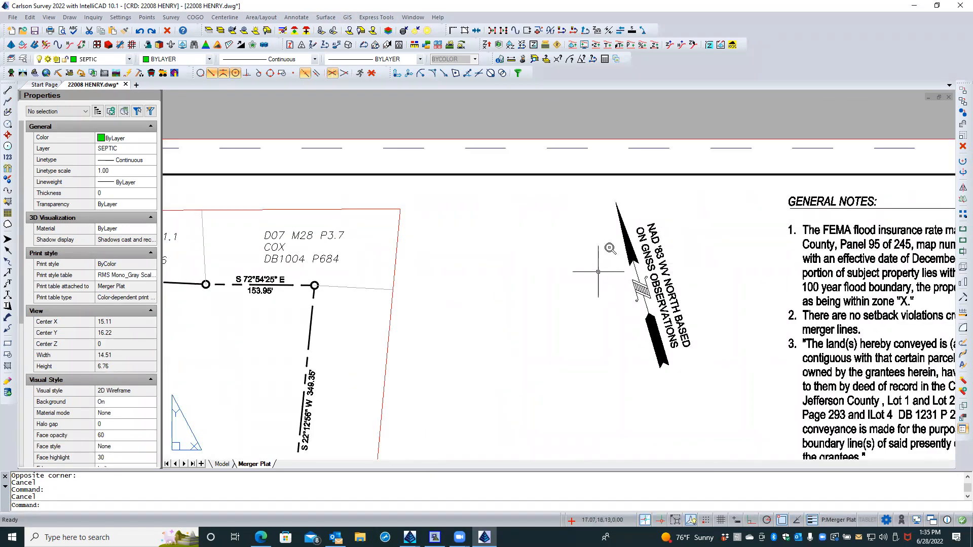
pyautogui.scroll(-4, 610, 252)
pyautogui.moveTo(591, 278); pyautogui.dragTo(599, 212, button='middle')
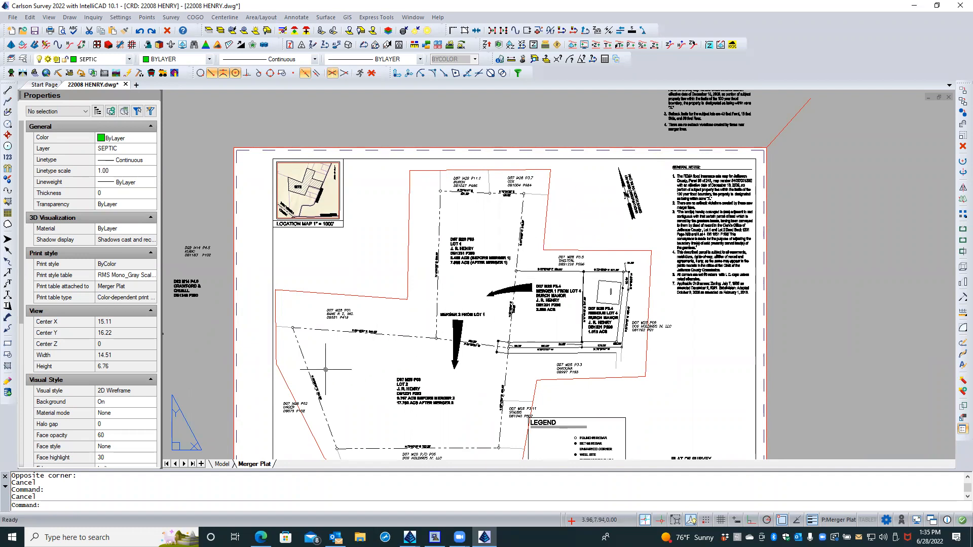
pyautogui.click(222, 463)
pyautogui.scroll(3, 550, 331)
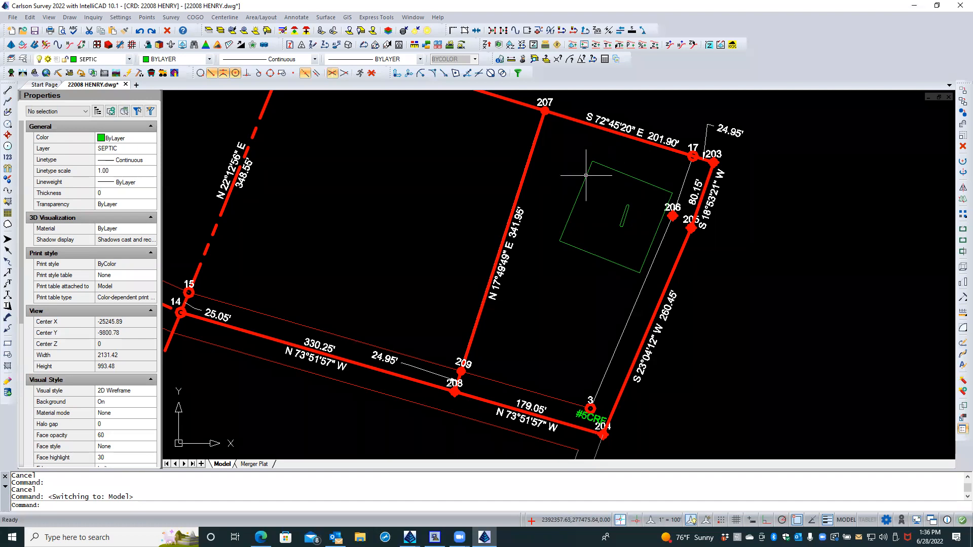
pyautogui.click(586, 175)
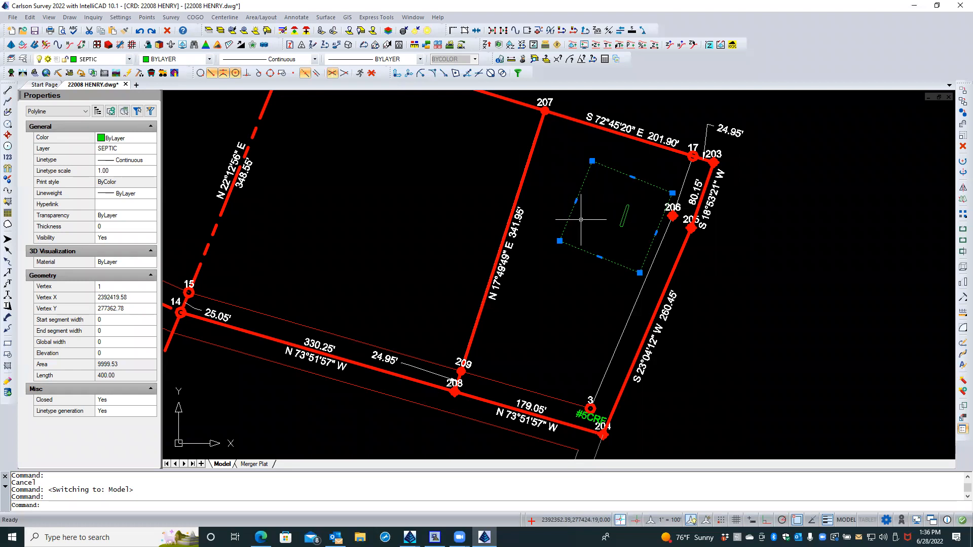
pyautogui.moveTo(575, 201)
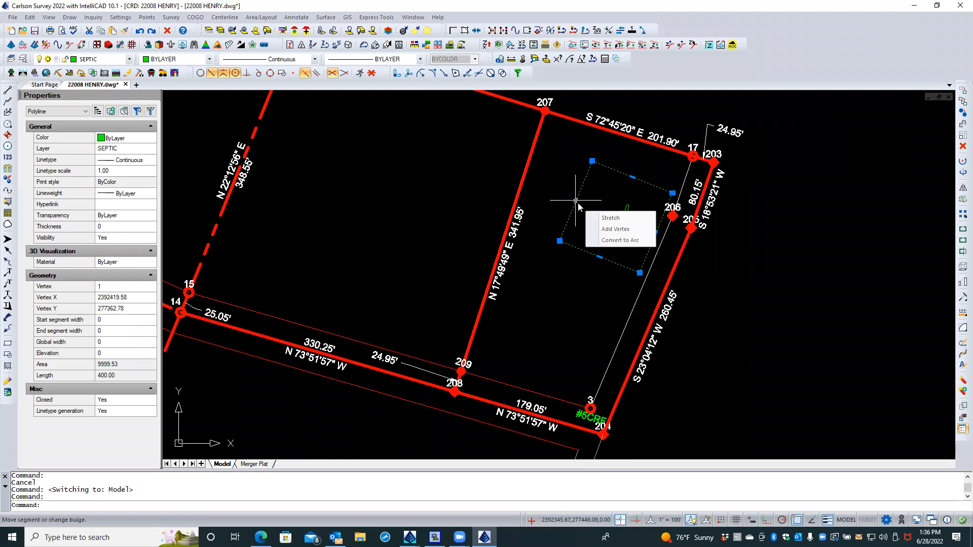
pyautogui.click(576, 201)
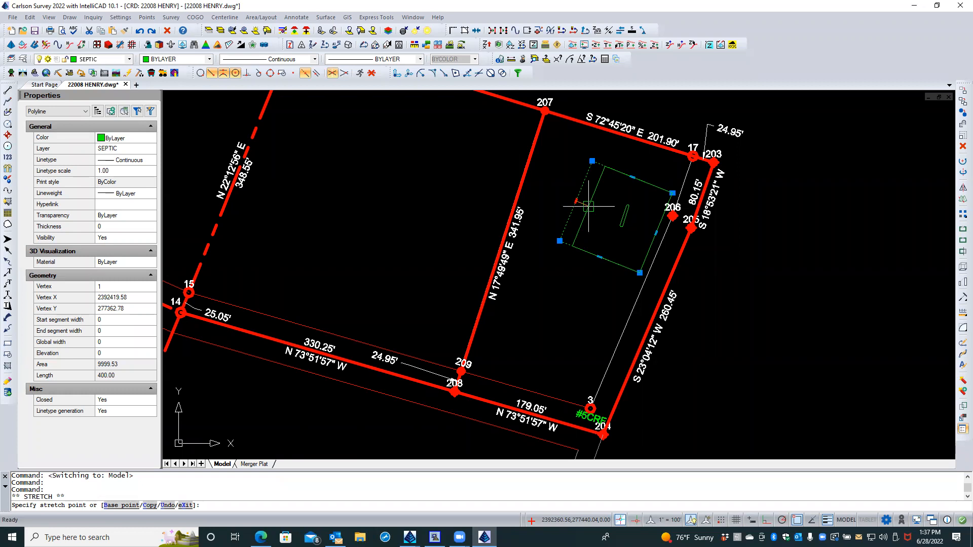
pyautogui.press('Escape')
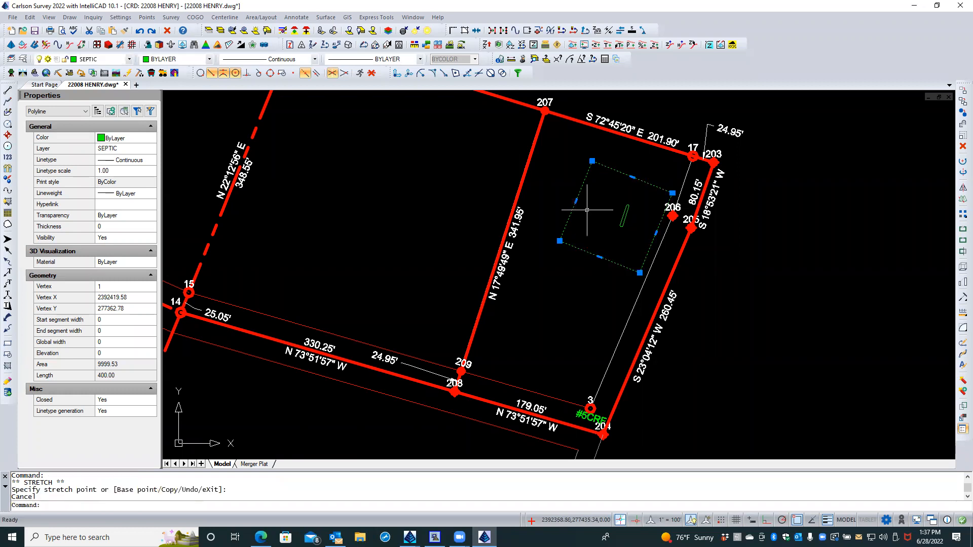
pyautogui.press('Escape')
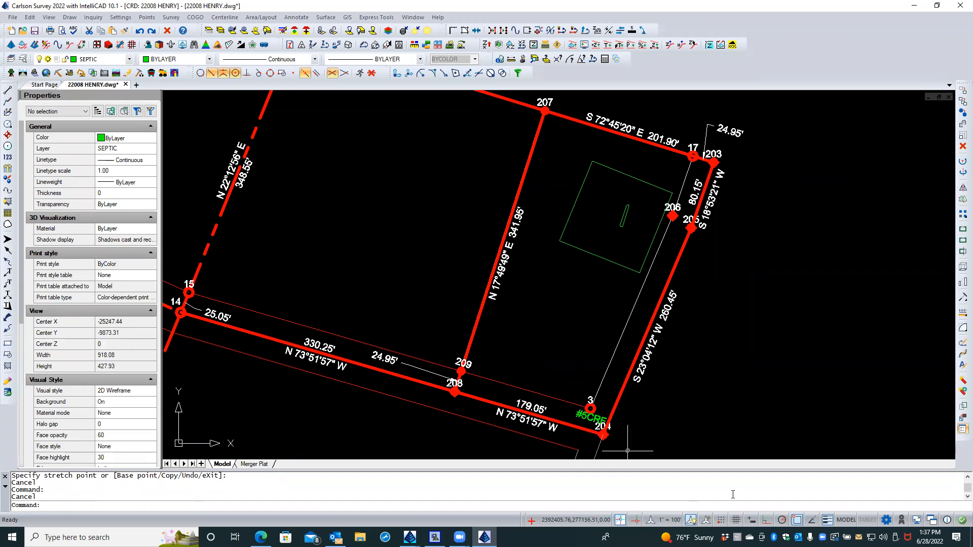
# Step: Review the enabled entity snap modes in the drawing settings
pyautogui.click(797, 520)
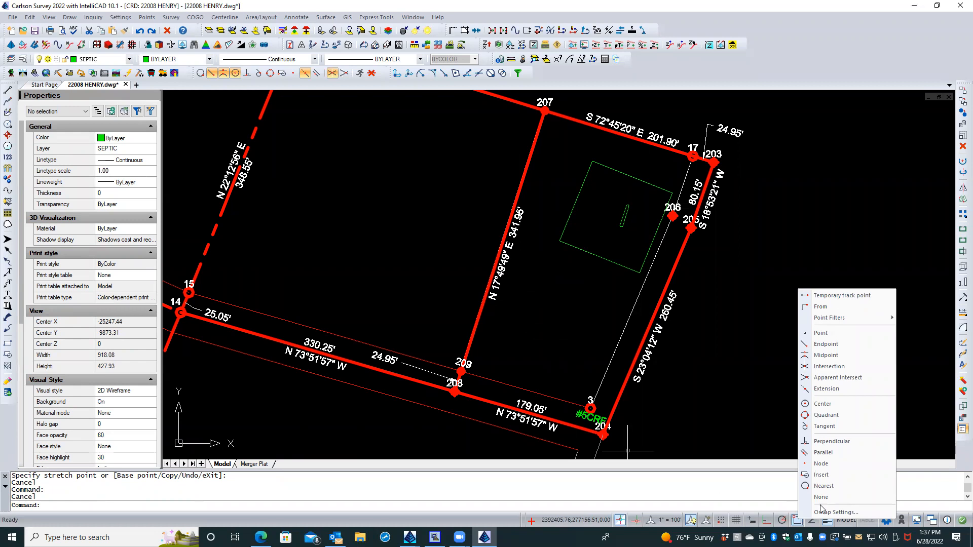
pyautogui.click(819, 512)
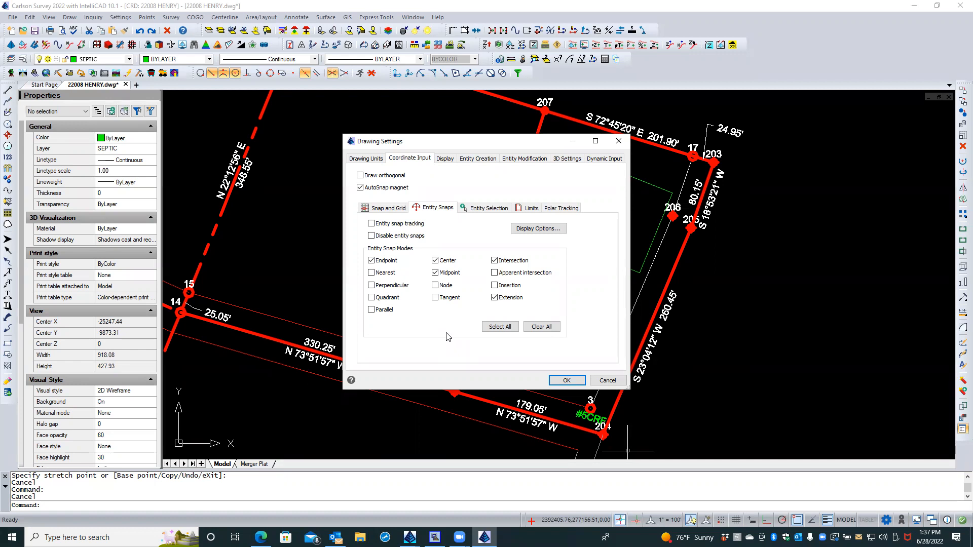
pyautogui.click(608, 380)
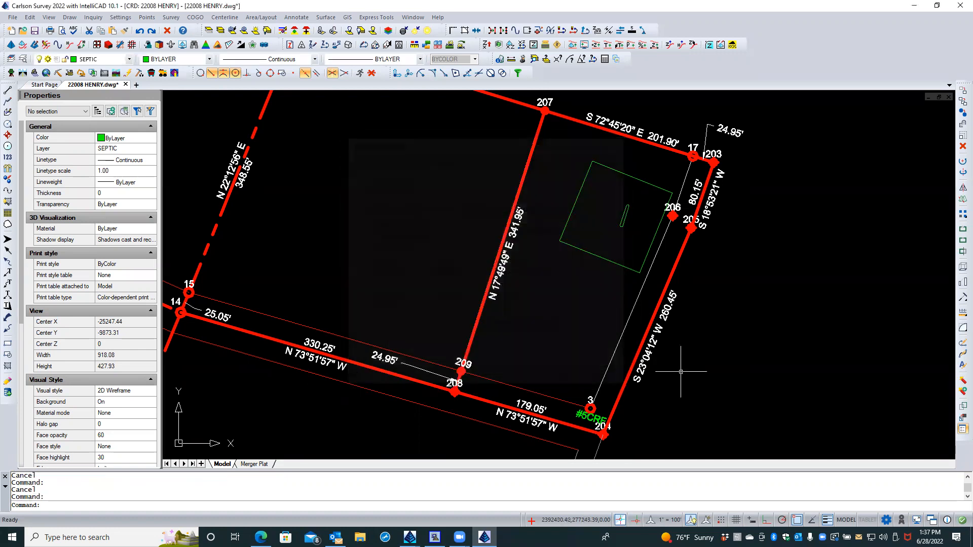
pyautogui.click(576, 248)
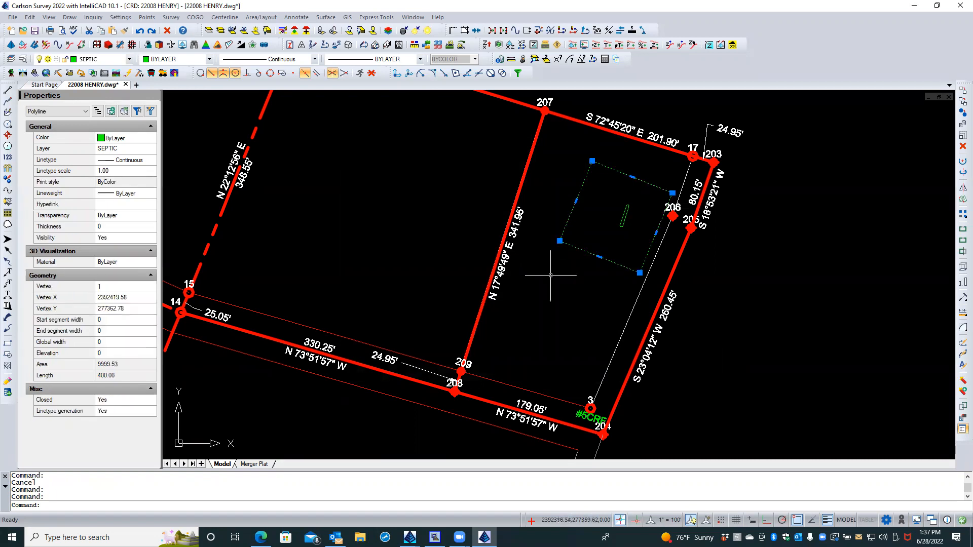
pyautogui.click(559, 241)
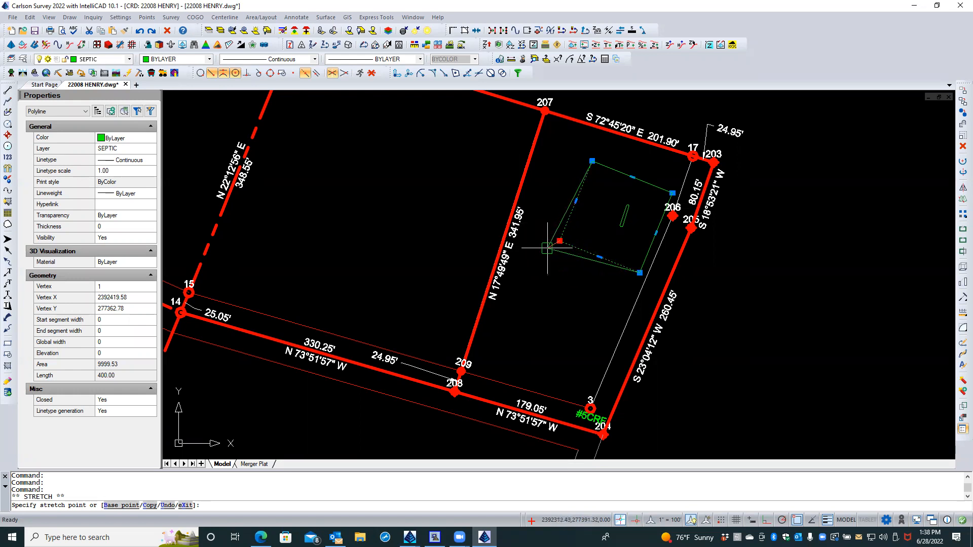
pyautogui.scroll(4, 547, 248)
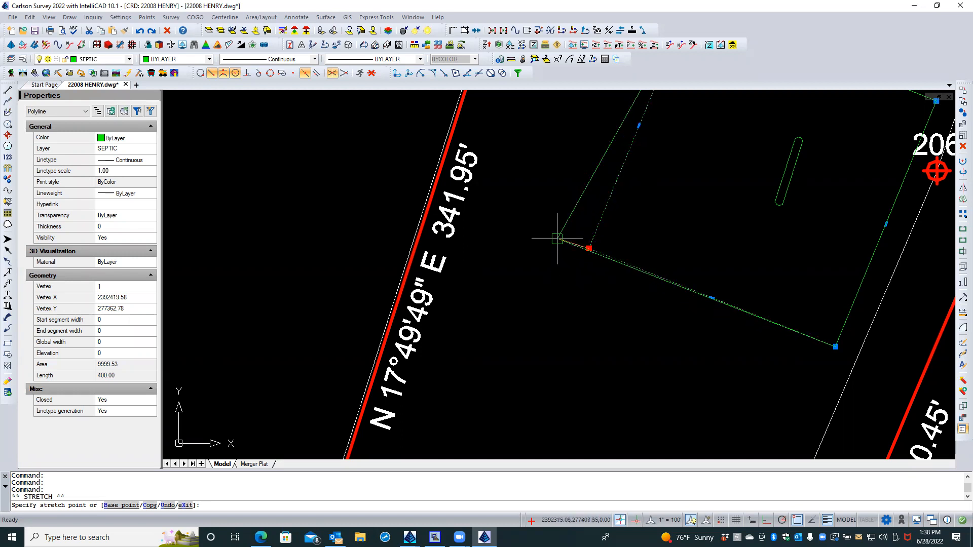
pyautogui.scroll(-3, 554, 278)
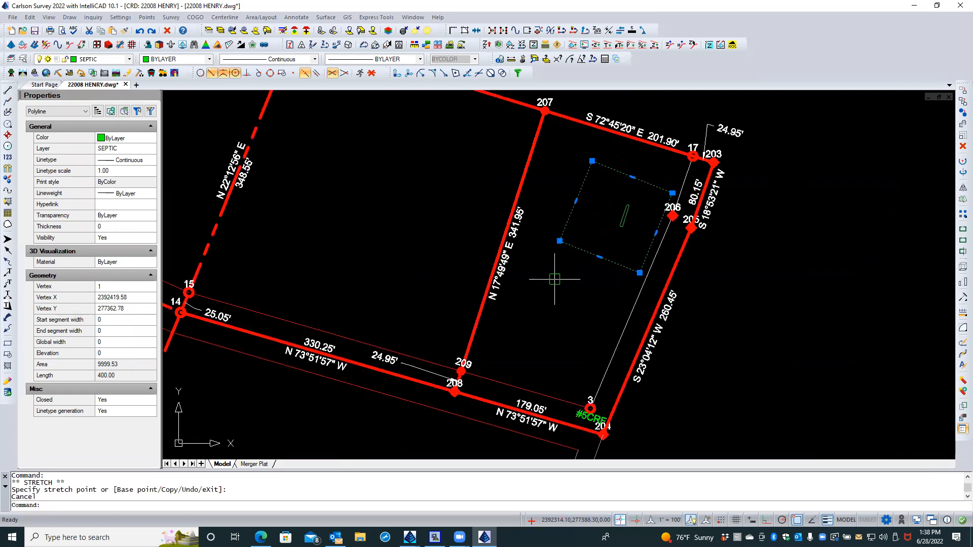
pyautogui.press('Escape')
pyautogui.press('Escape')
# Step: Inspect the properties of the thin polyline running beside the N 17°49'49" E boundary line
pyautogui.scroll(2, 502, 250)
pyautogui.scroll(3, 502, 250)
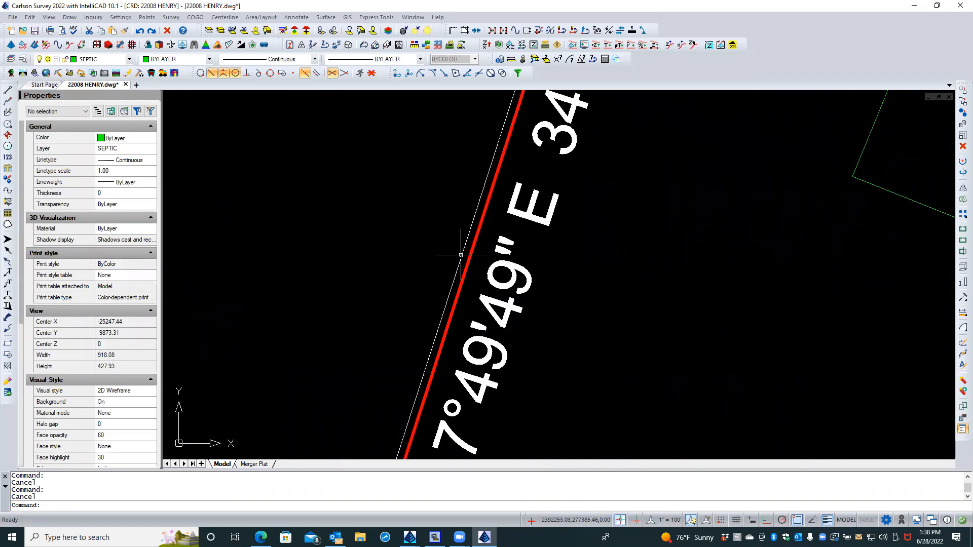
pyautogui.click(463, 253)
pyautogui.scroll(-1, 419, 256)
pyautogui.scroll(-1, 420, 256)
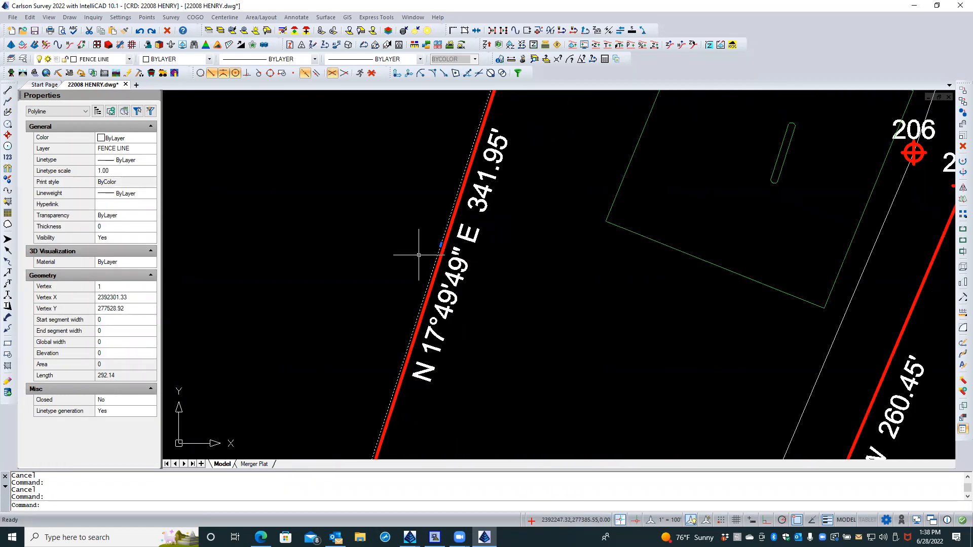
pyautogui.press('Escape')
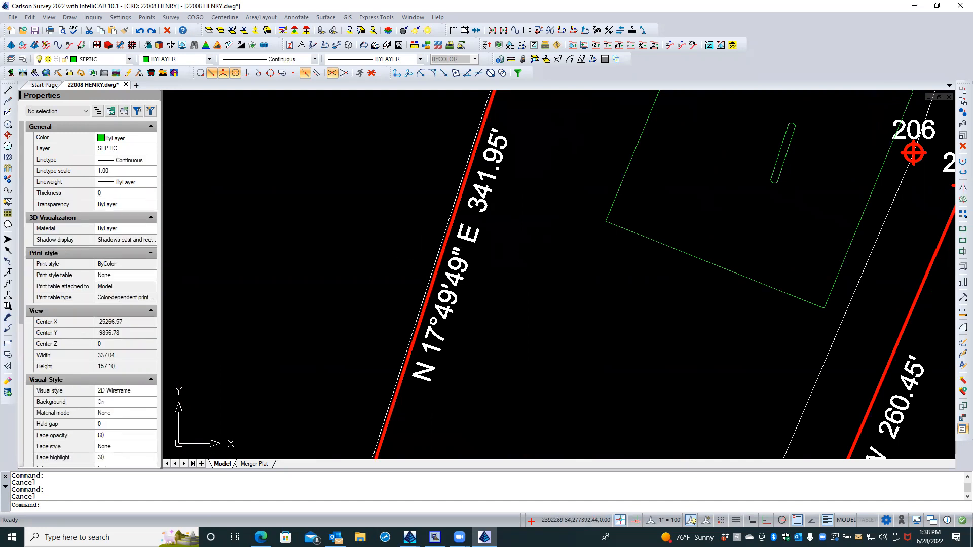
pyautogui.scroll(-2, 518, 238)
pyautogui.scroll(-1, 520, 283)
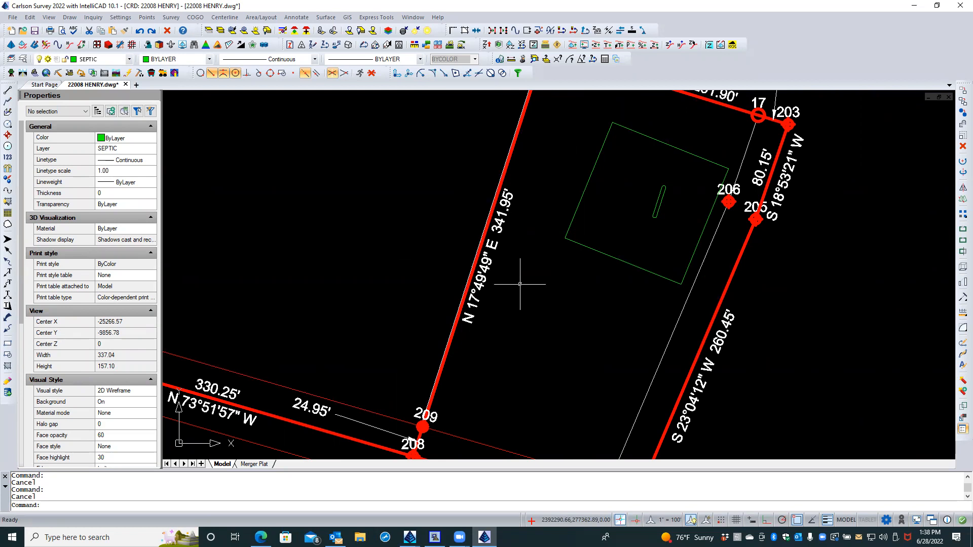
# Step: Select the green septic area square and examine its corner and midpoint grips up close
pyautogui.scroll(1, 599, 126)
pyautogui.click(605, 142)
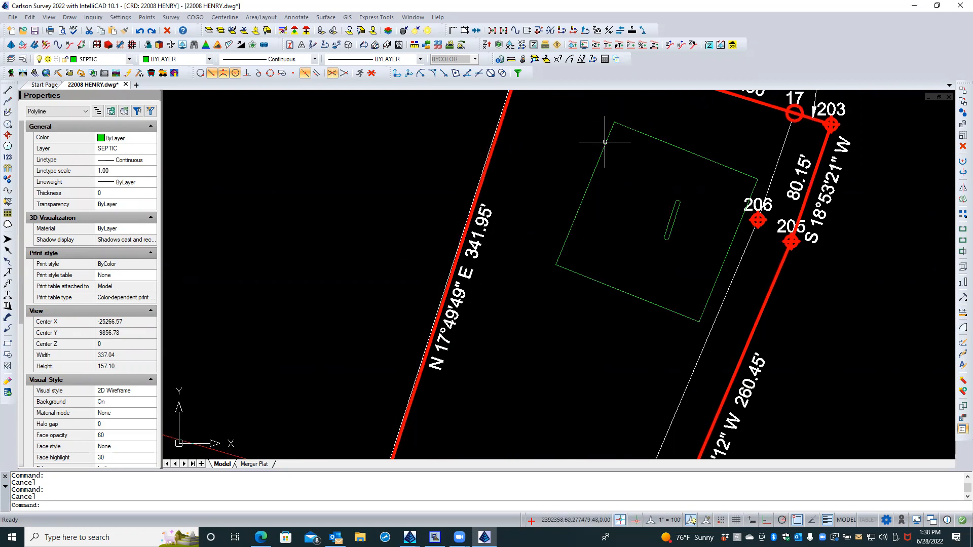
pyautogui.moveTo(614, 181); pyautogui.dragTo(586, 288, button='middle')
pyautogui.scroll(4, 590, 278)
pyautogui.scroll(-3, 588, 276)
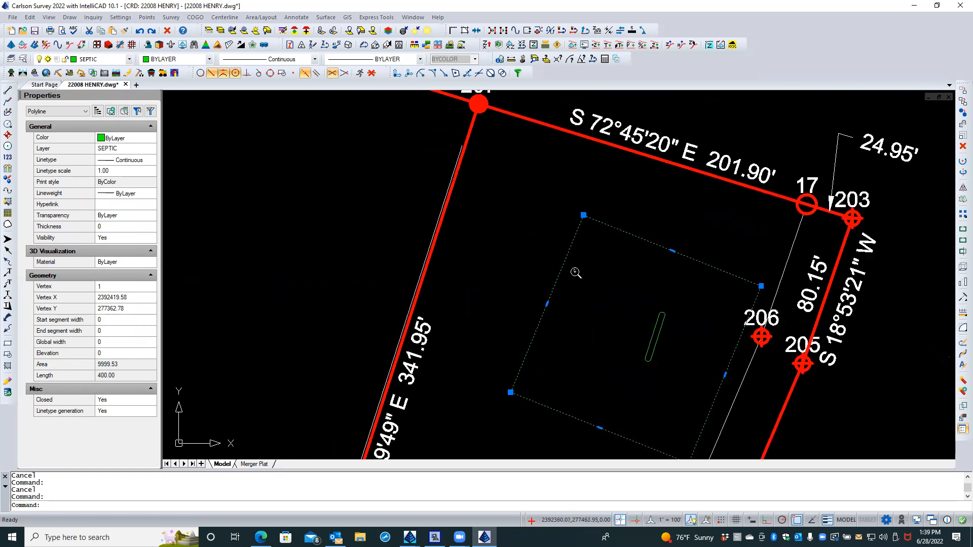
pyautogui.scroll(2, 622, 338)
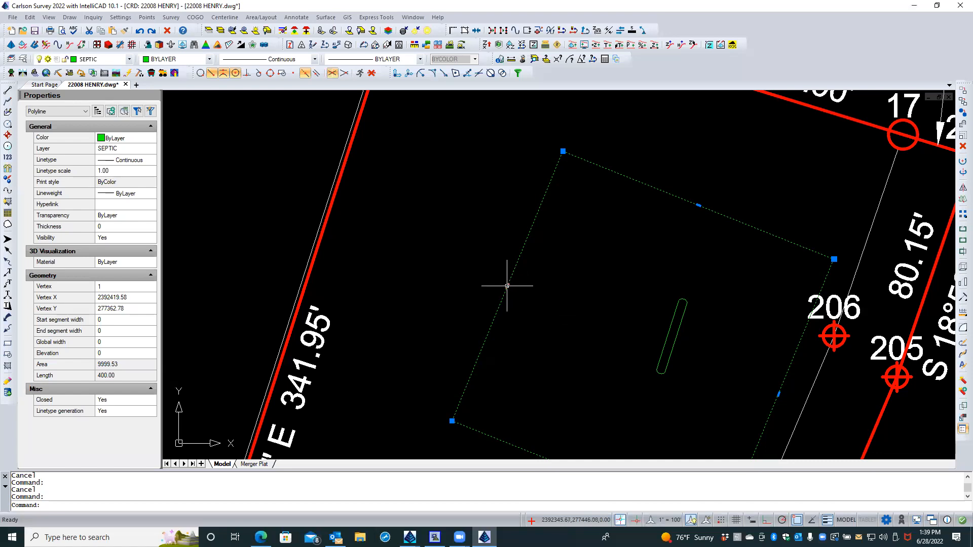
pyautogui.moveTo(507, 285)
pyautogui.scroll(-3, 420, 244)
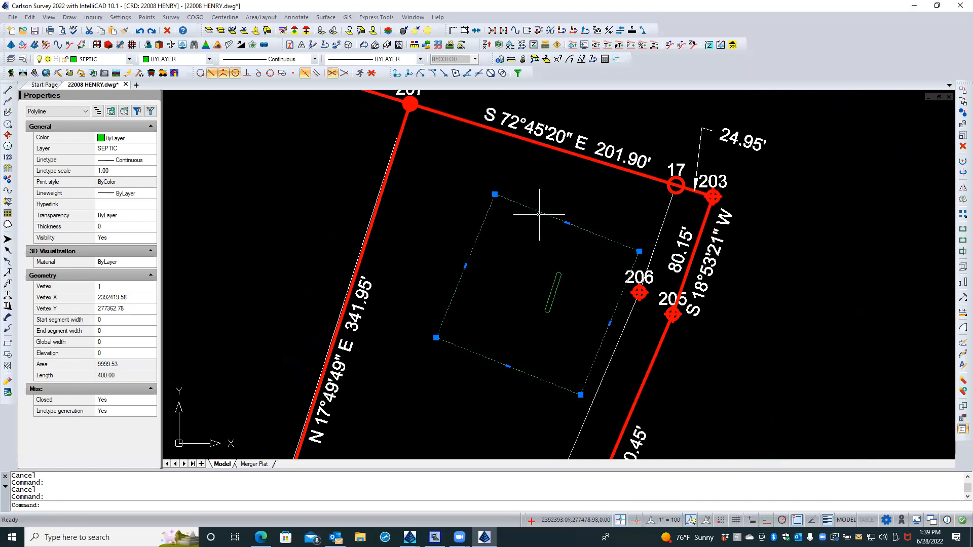
pyautogui.scroll(3, 559, 194)
pyautogui.scroll(-2, 386, 188)
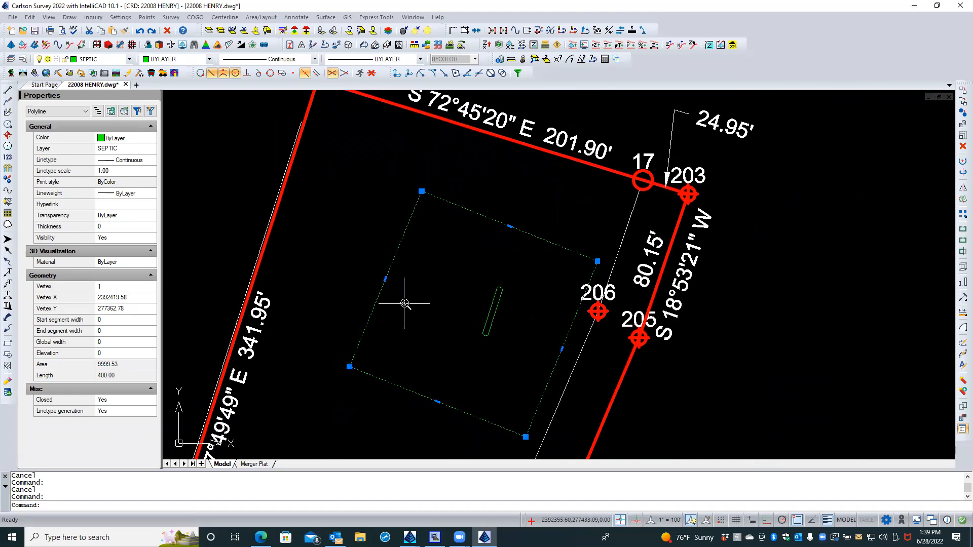
# Step: Try stretching the septic square's west side outward from its midpoint grip
pyautogui.scroll(1, 404, 303)
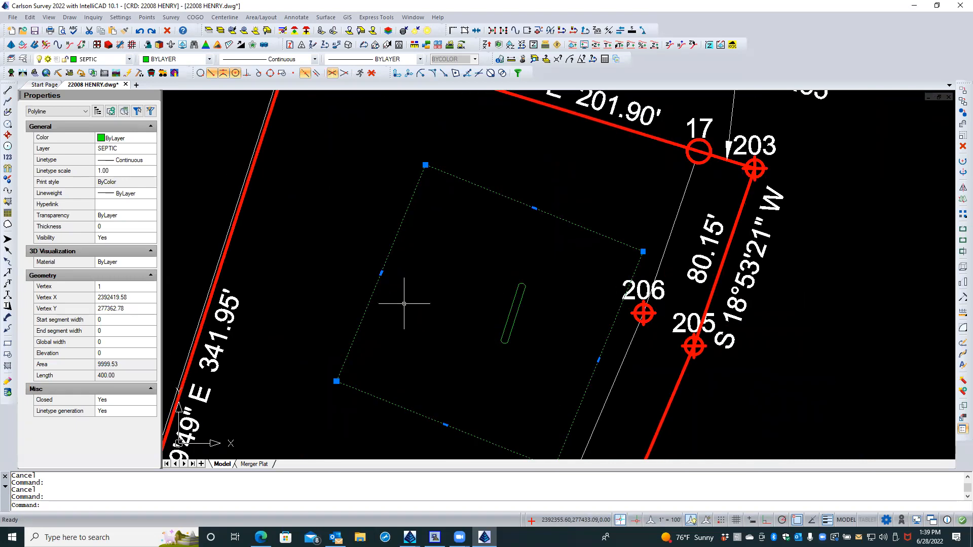
pyautogui.click(381, 273)
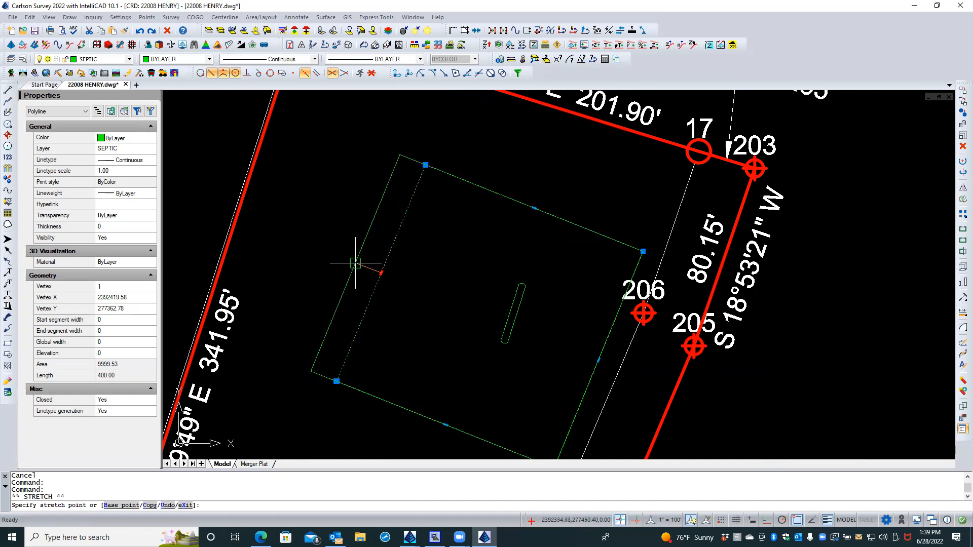
pyautogui.press('Escape')
pyautogui.press('Escape')
pyautogui.scroll(-3, 453, 263)
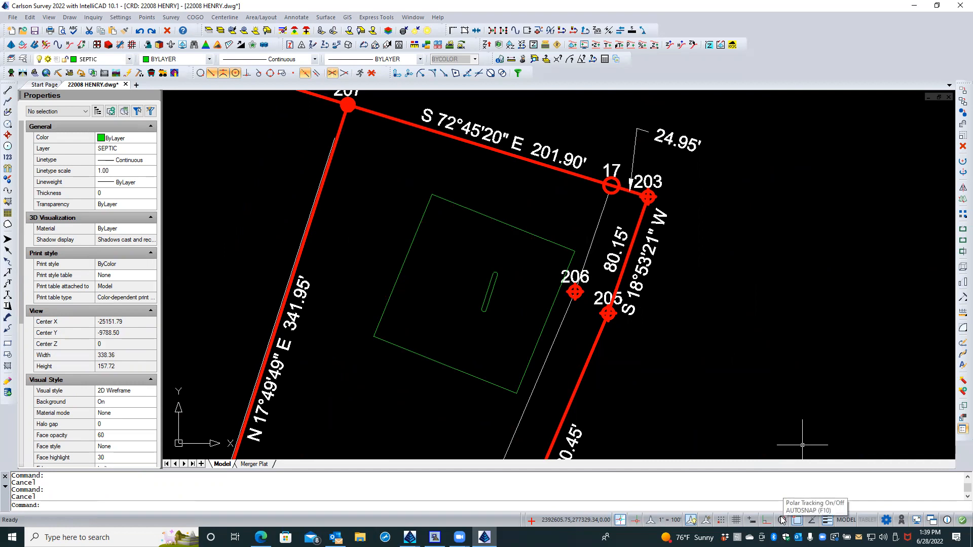
# Step: Turn on entity snap tracking and try stretching the septic square's southwest corner by its grip
pyautogui.click(809, 522)
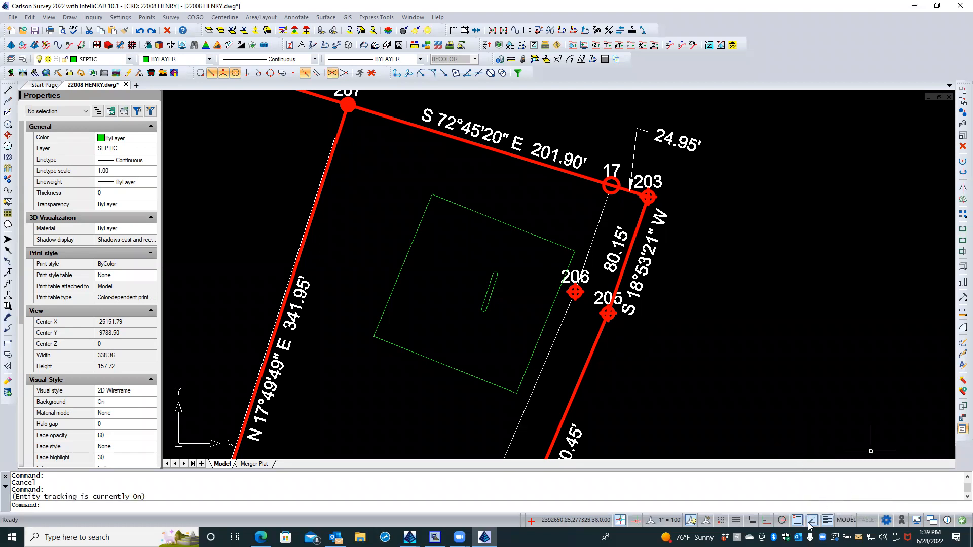
pyautogui.click(390, 342)
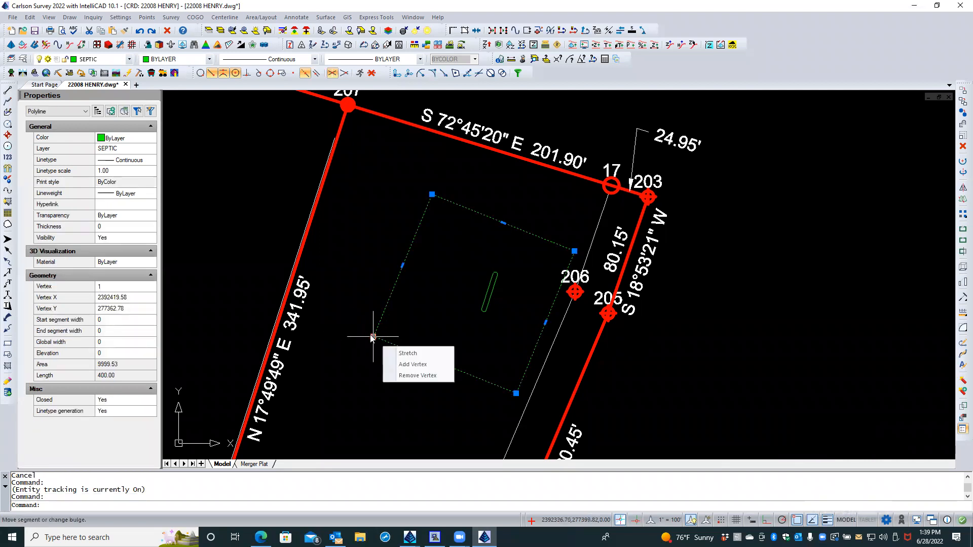
pyautogui.click(373, 337)
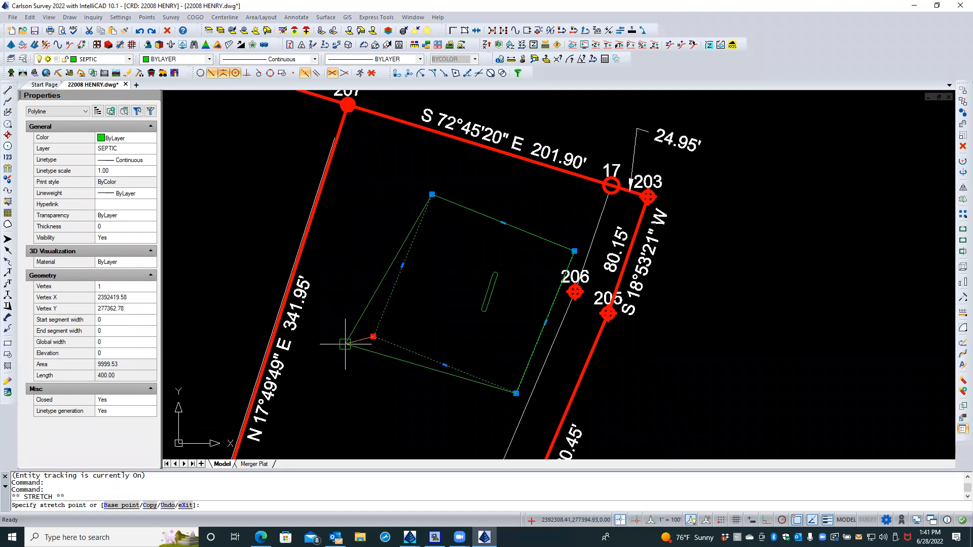
pyautogui.press('Escape')
pyautogui.press('Escape')
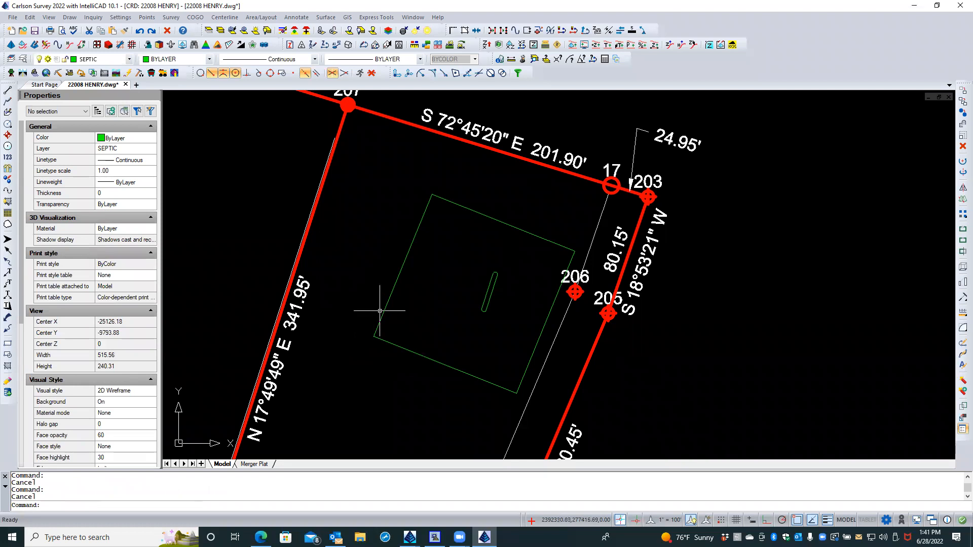
# Step: Select the septic square and review its available entity snap modes in the drawing settings, leaving them as they are
pyautogui.click(386, 304)
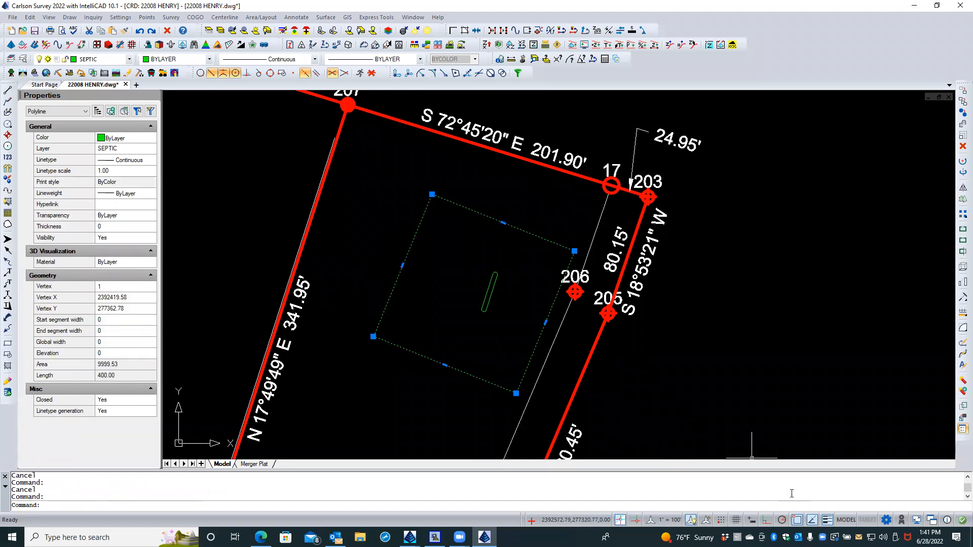
pyautogui.rightClick(797, 522)
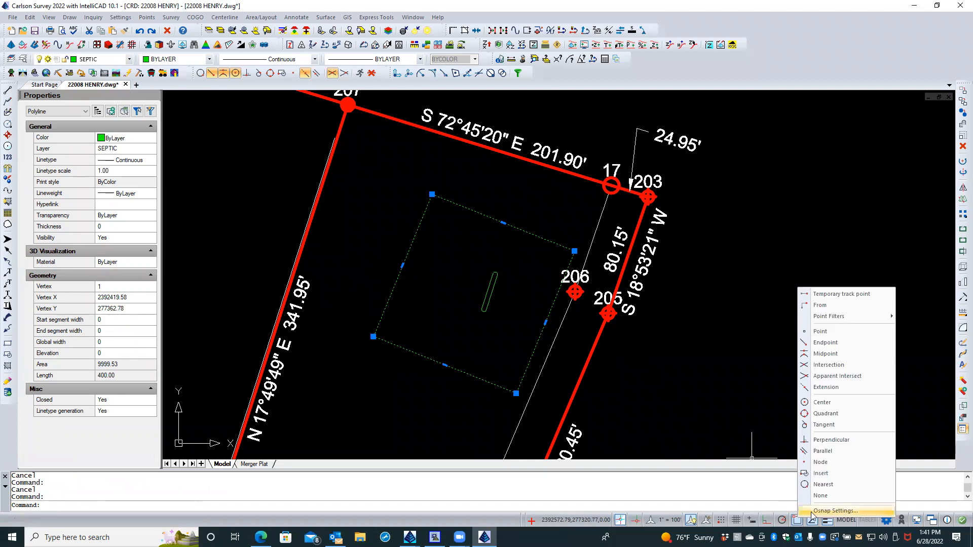
pyautogui.click(813, 513)
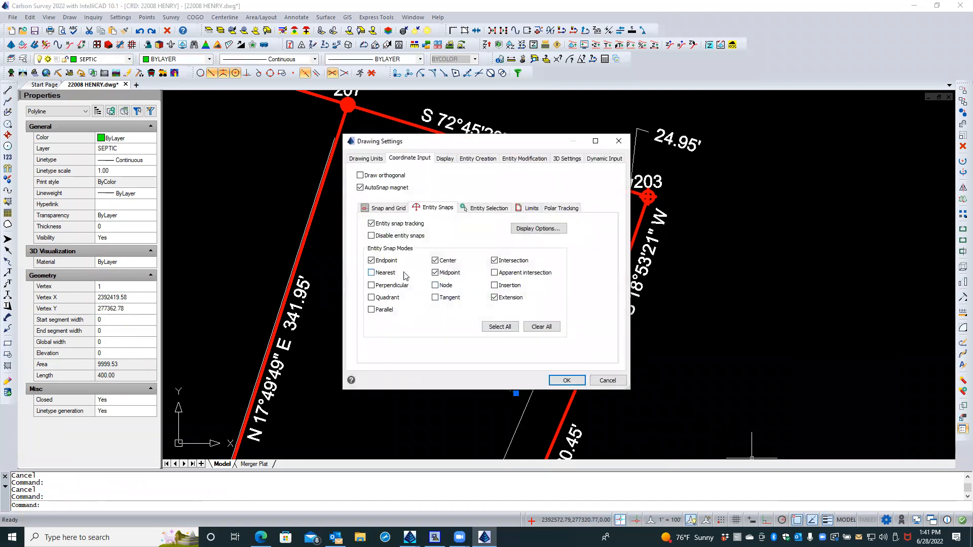
pyautogui.click(607, 380)
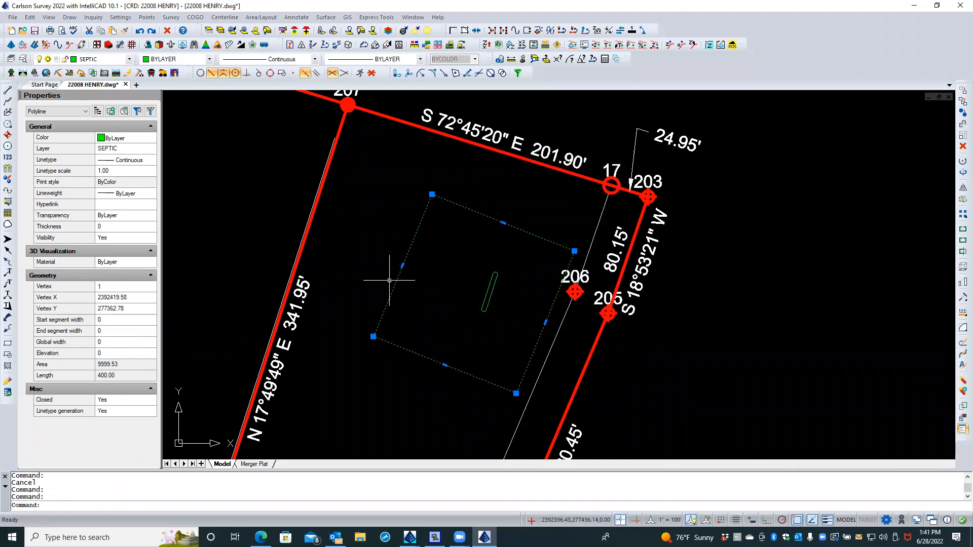
# Step: Try the Stretch and Move grip modes on the septic square from its west side's midpoint grip
pyautogui.moveTo(402, 265)
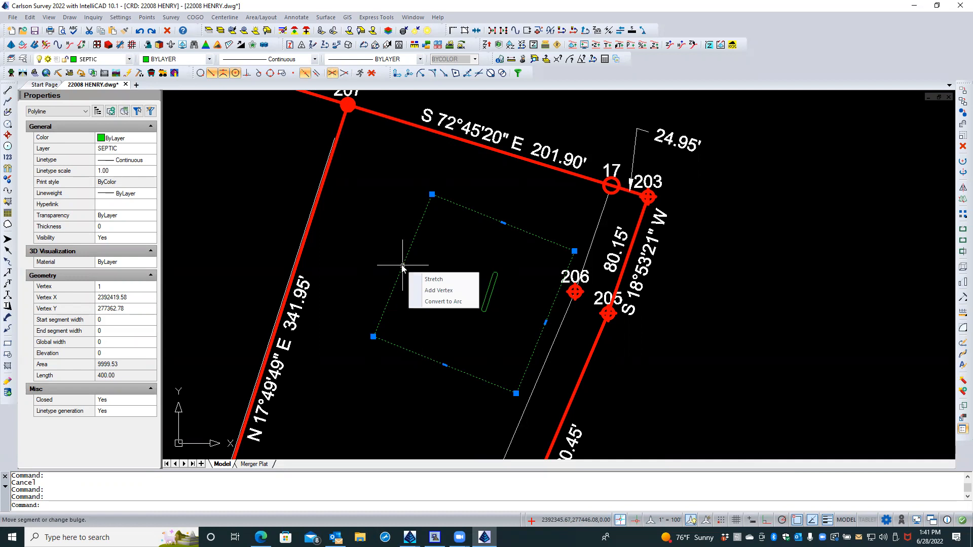
pyautogui.click(403, 265)
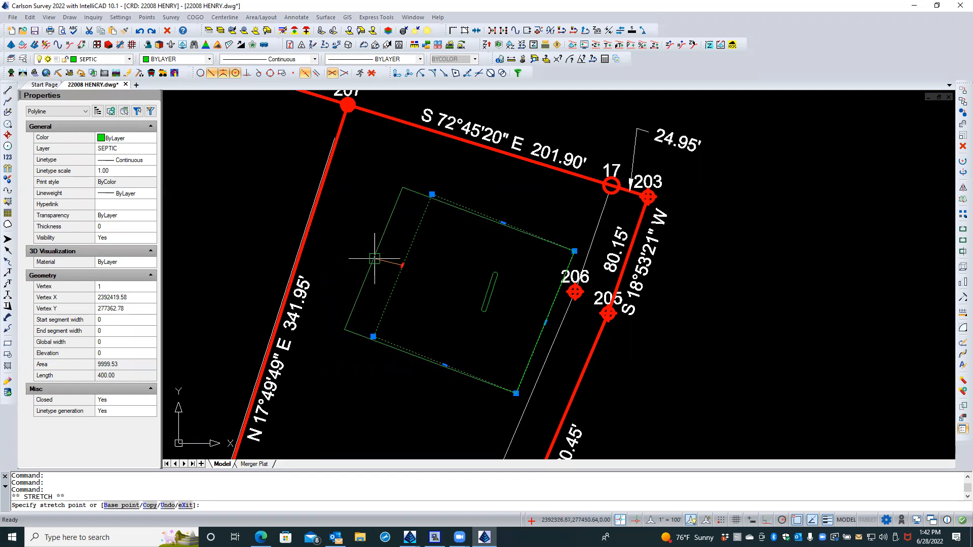
pyautogui.press('space')
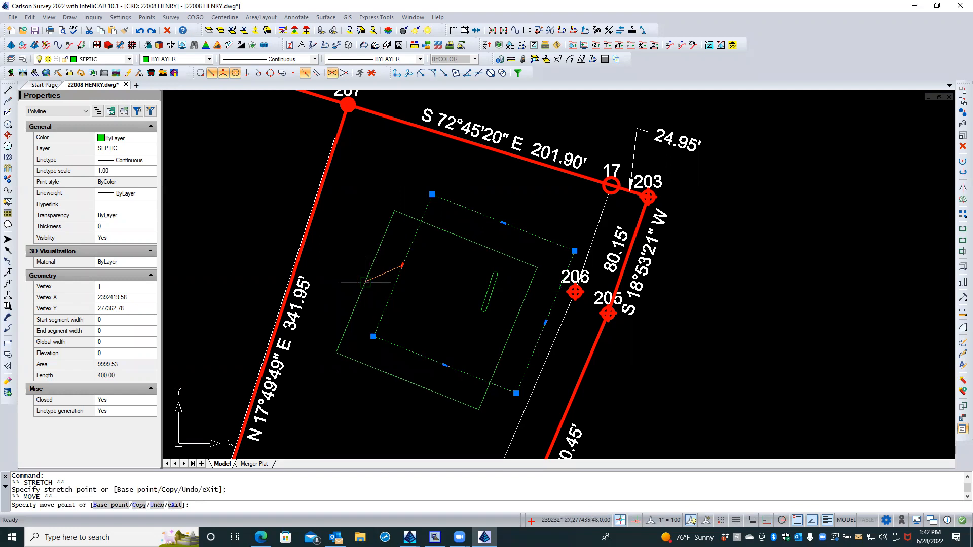
pyautogui.press('Escape')
pyautogui.press('Escape')
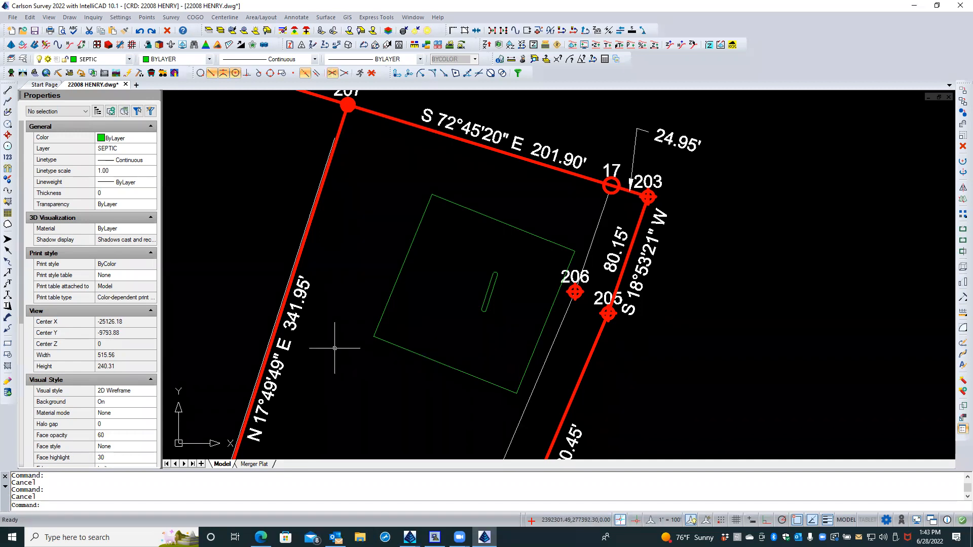
# Step: Begin a Variable Offset by line segments on the septic square, offsetting toward its outside
pyautogui.click(29, 17)
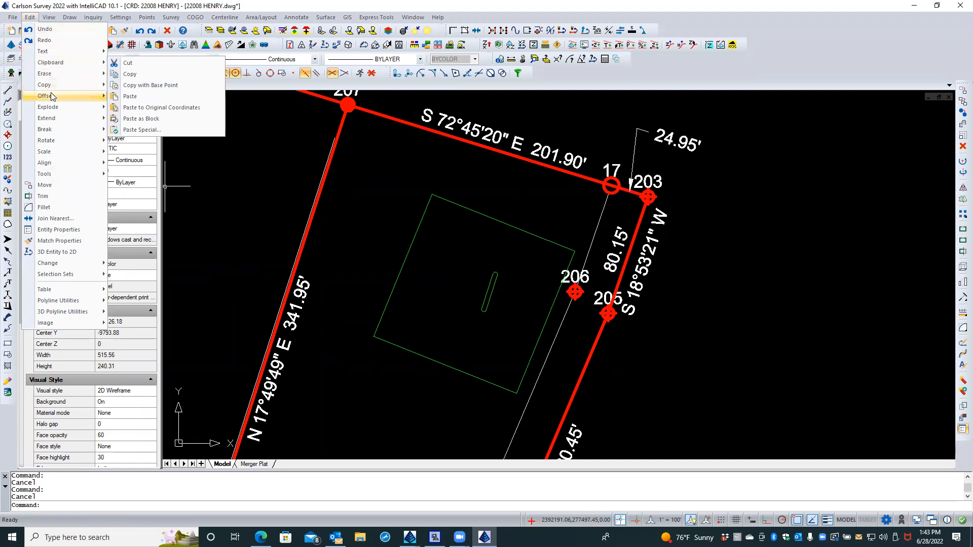
pyautogui.moveTo(51, 94)
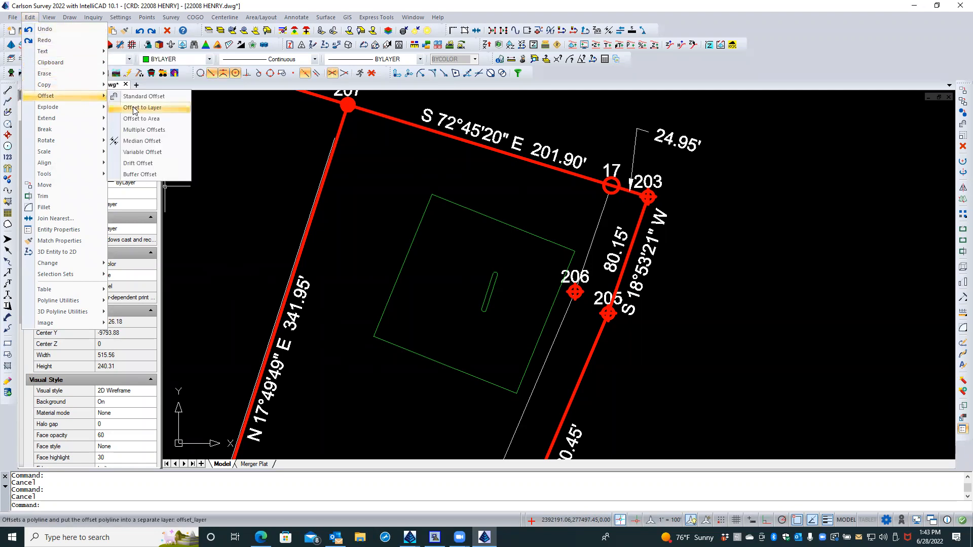
pyautogui.click(137, 152)
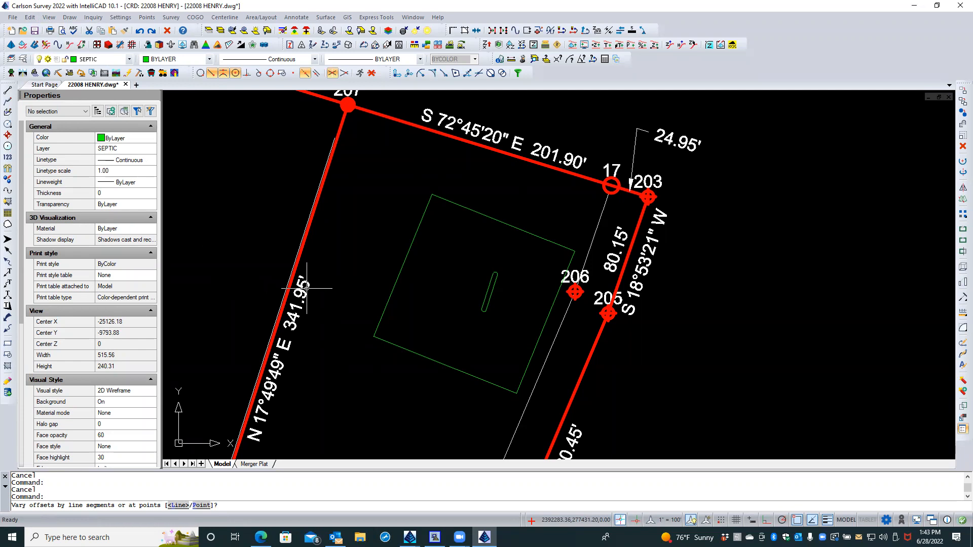
pyautogui.write('l')
pyautogui.press('Return')
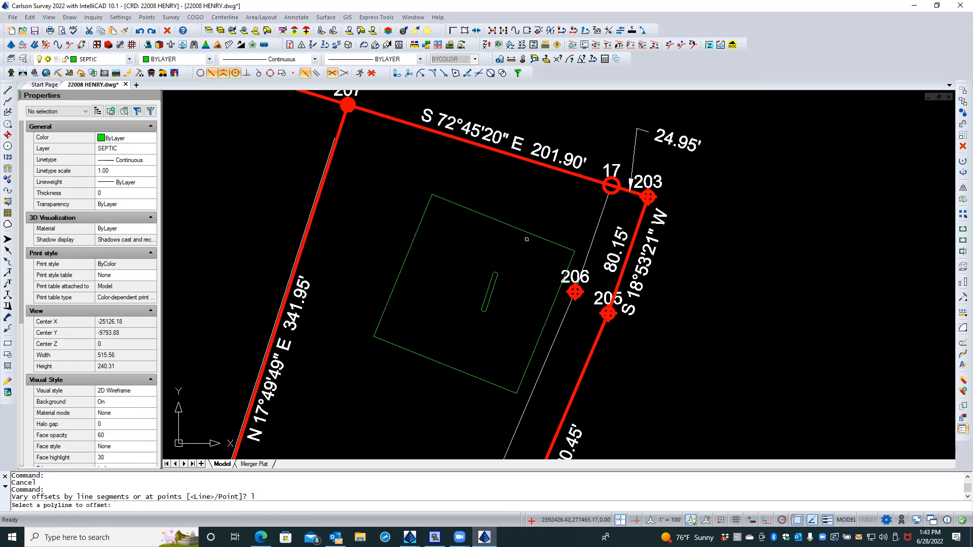
pyautogui.click(528, 232)
pyautogui.click(528, 233)
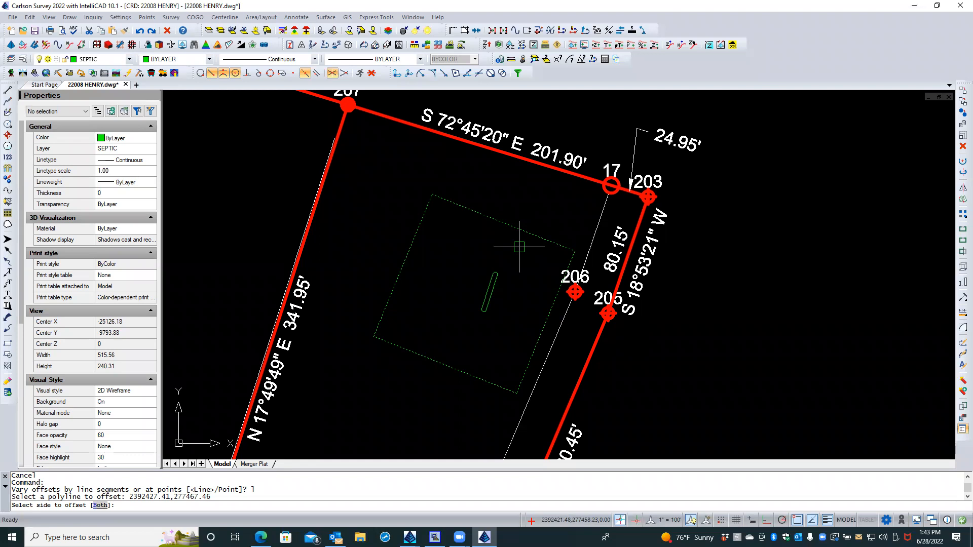
pyautogui.click(528, 213)
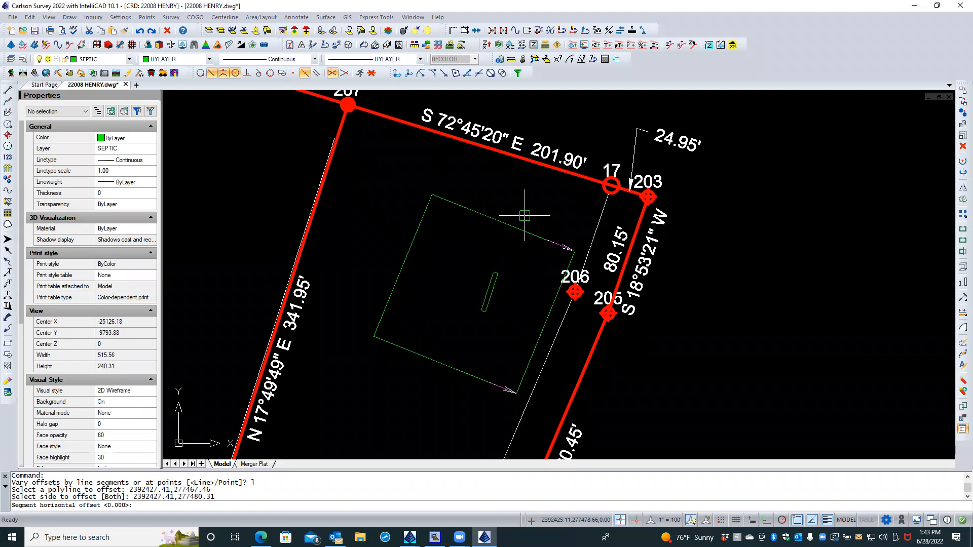
# Step: Try variable offsets of 0 for the east side, 25 for the south side and -20 for the west side
pyautogui.write('0')
pyautogui.press('Return')
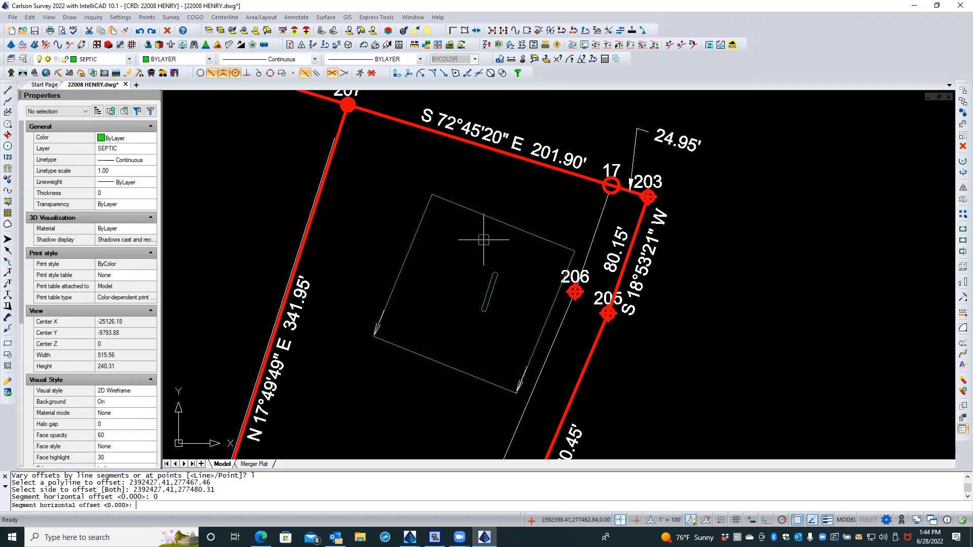
pyautogui.write('25')
pyautogui.press('Return')
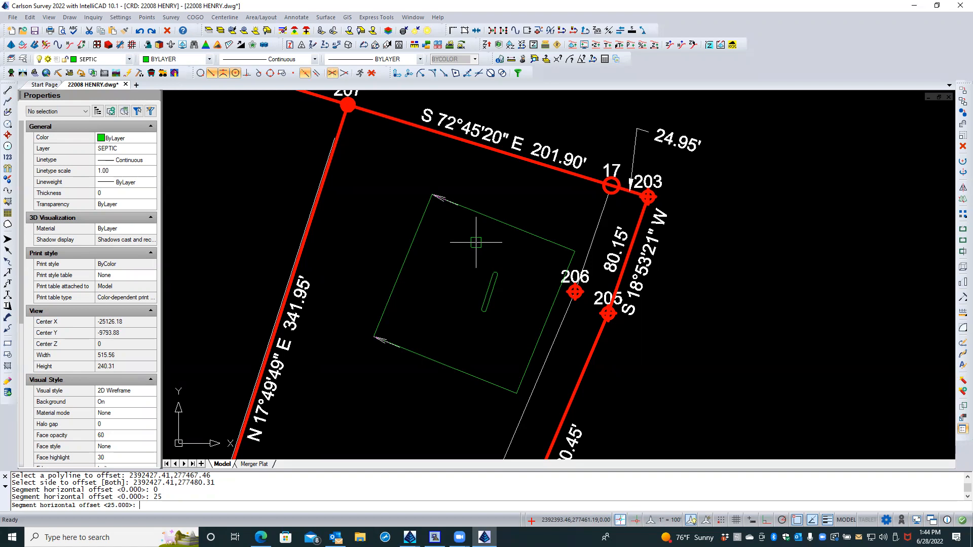
pyautogui.write('-20')
pyautogui.press('Return')
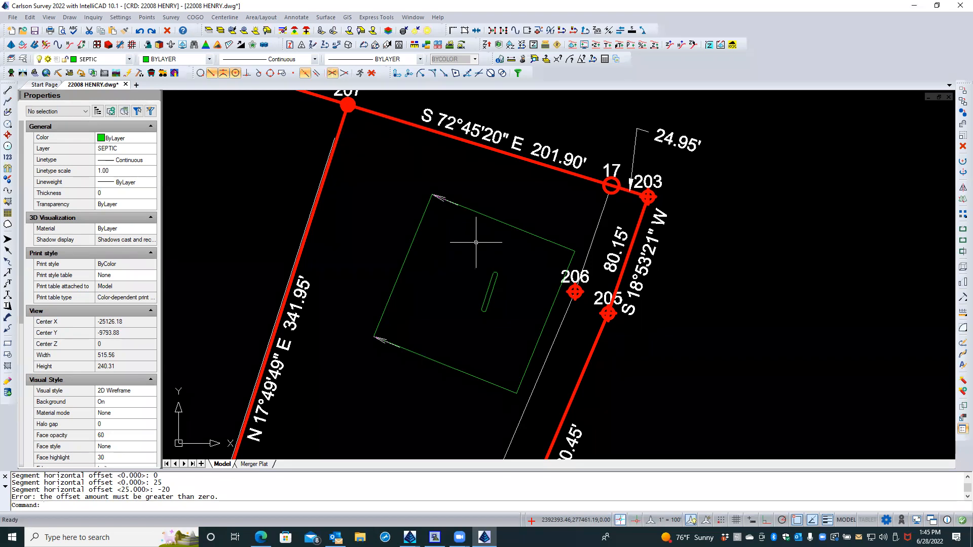
pyautogui.write('0')
pyautogui.press('Return')
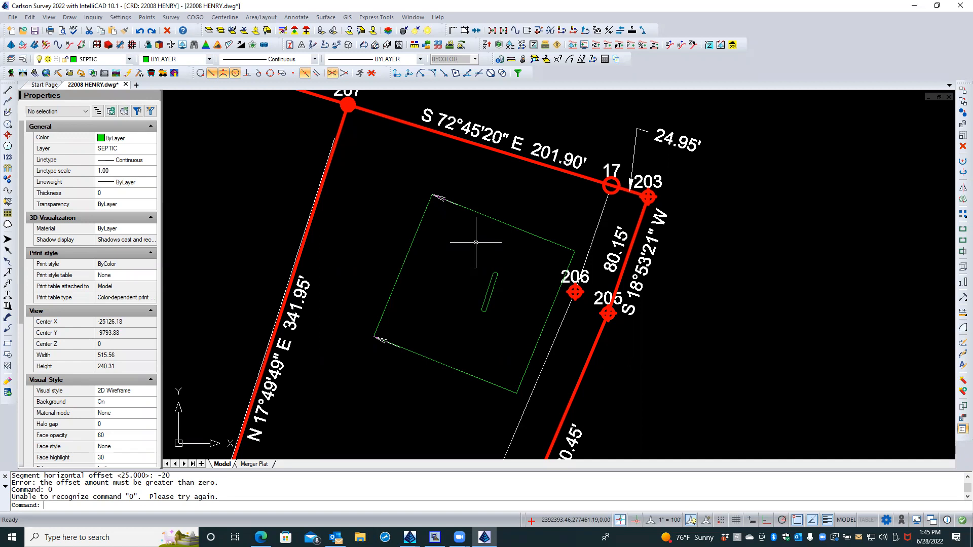
pyautogui.press('Escape')
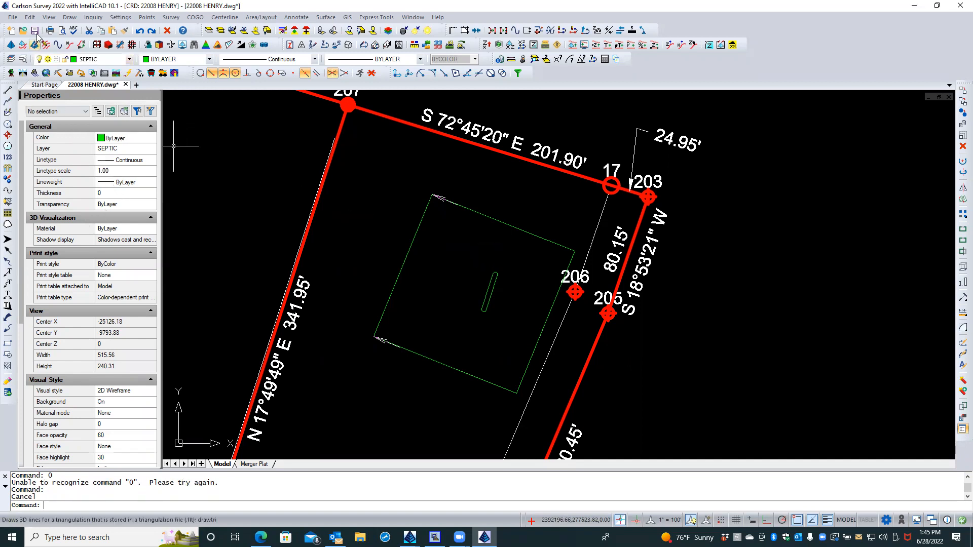
# Step: Restart Variable Offset on the septic square, varying by line segments and offsetting toward the outside
pyautogui.click(30, 17)
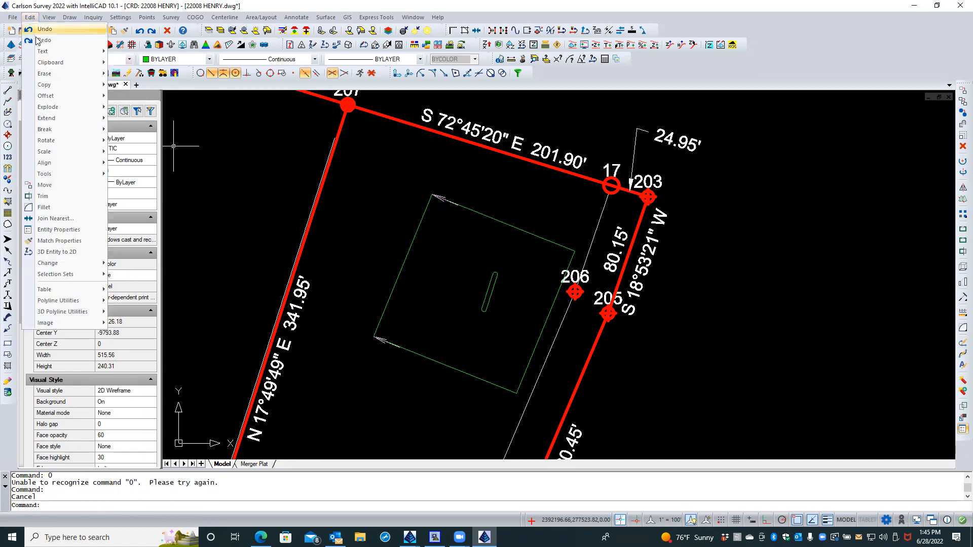
pyautogui.moveTo(62, 96)
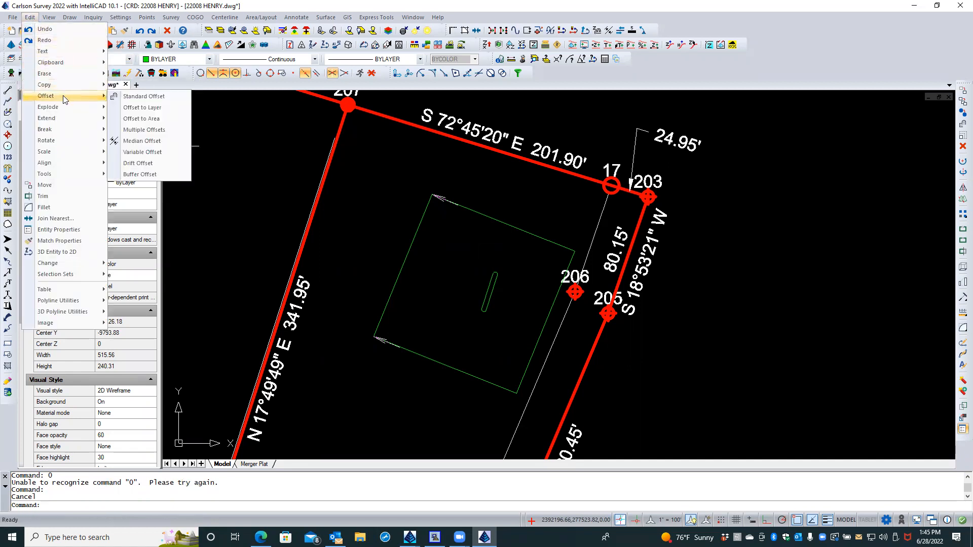
pyautogui.click(139, 151)
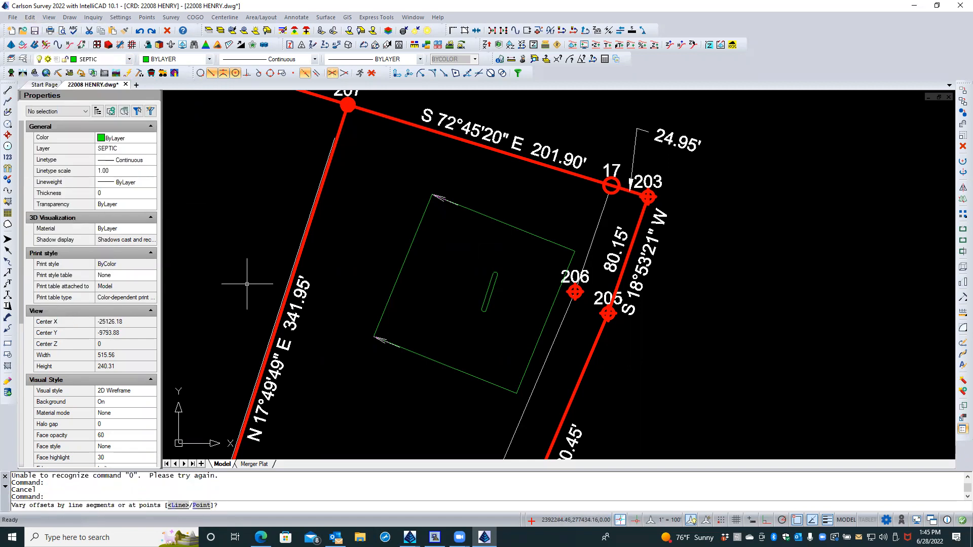
pyautogui.press('Return')
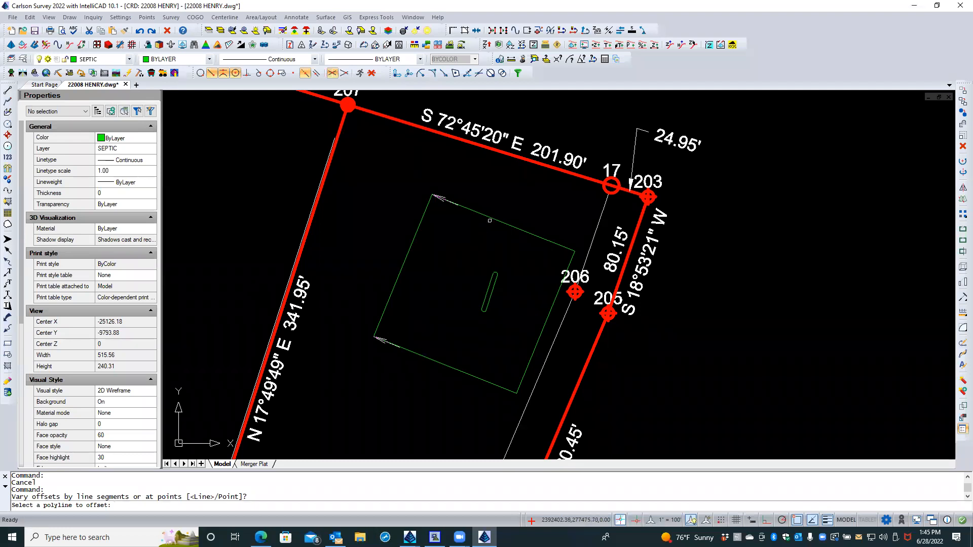
pyautogui.click(489, 217)
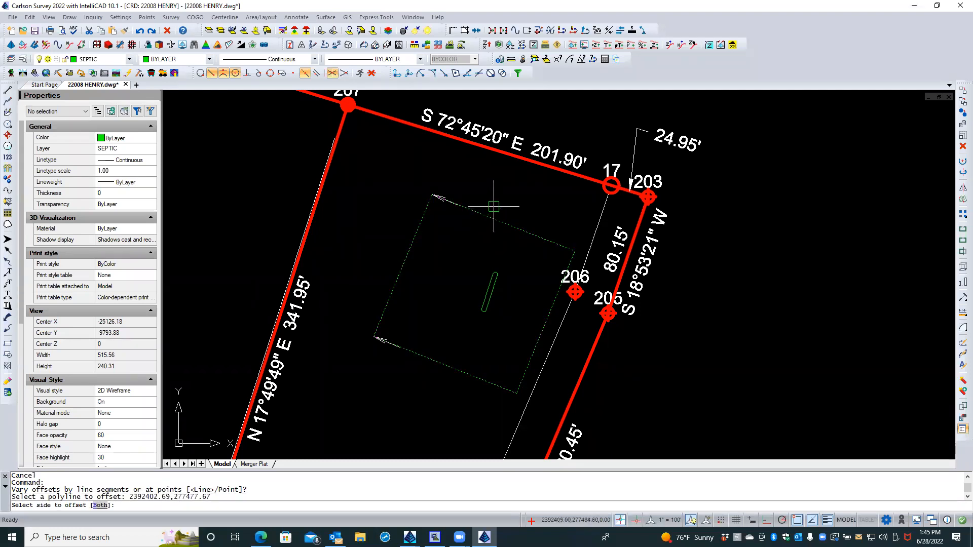
pyautogui.click(494, 205)
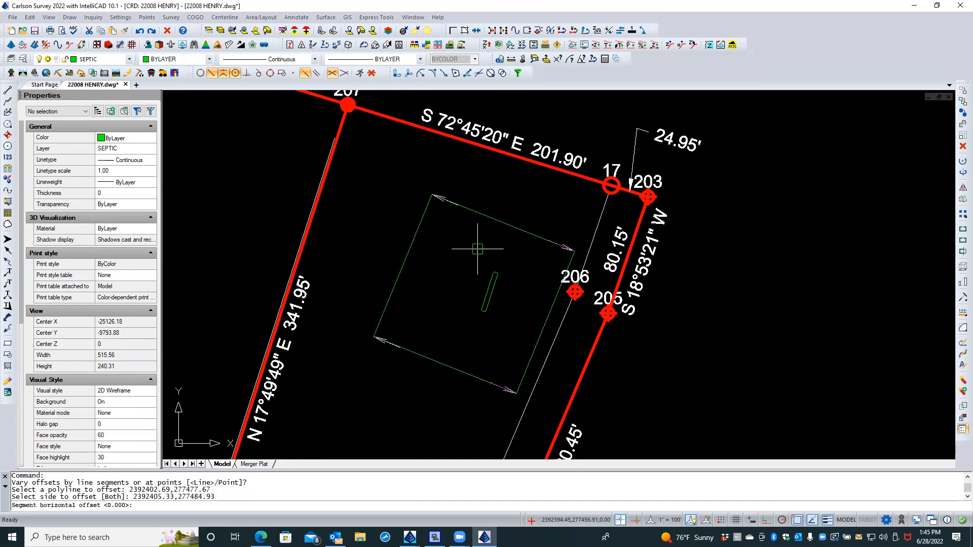
# Step: Enter segment offsets of 0 for the east side, 25 for the south side and 0 for the west and north sides
pyautogui.write('0')
pyautogui.press('Return')
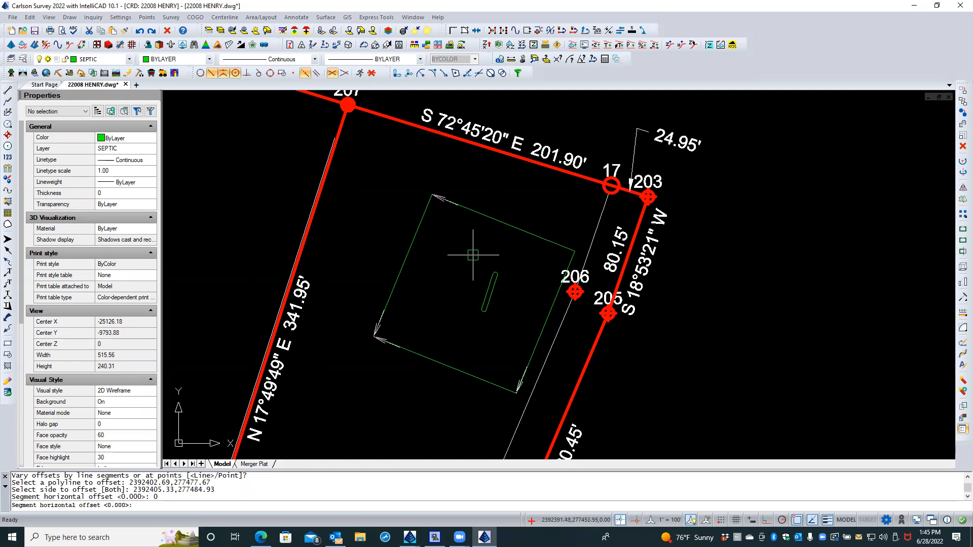
pyautogui.write('25')
pyautogui.press('Return')
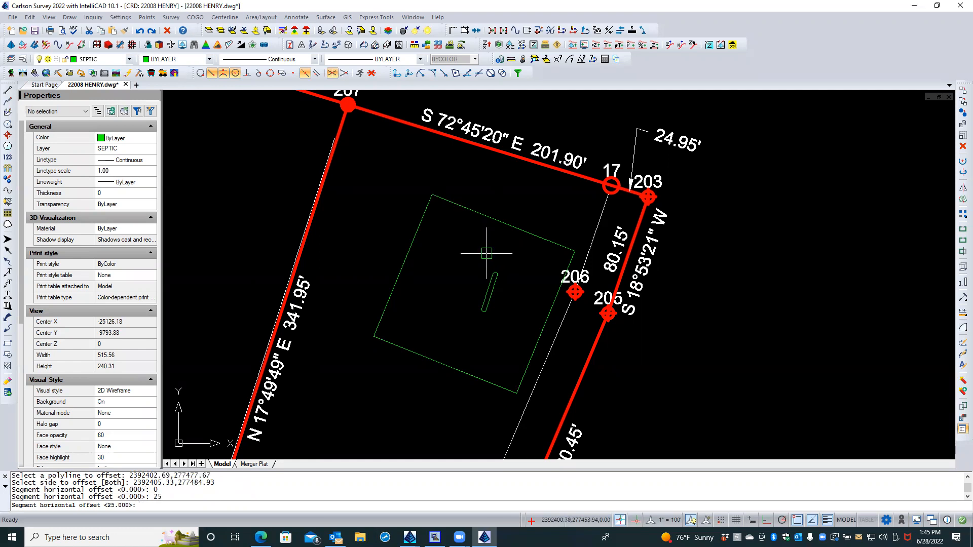
pyautogui.write('0')
pyautogui.press('Return')
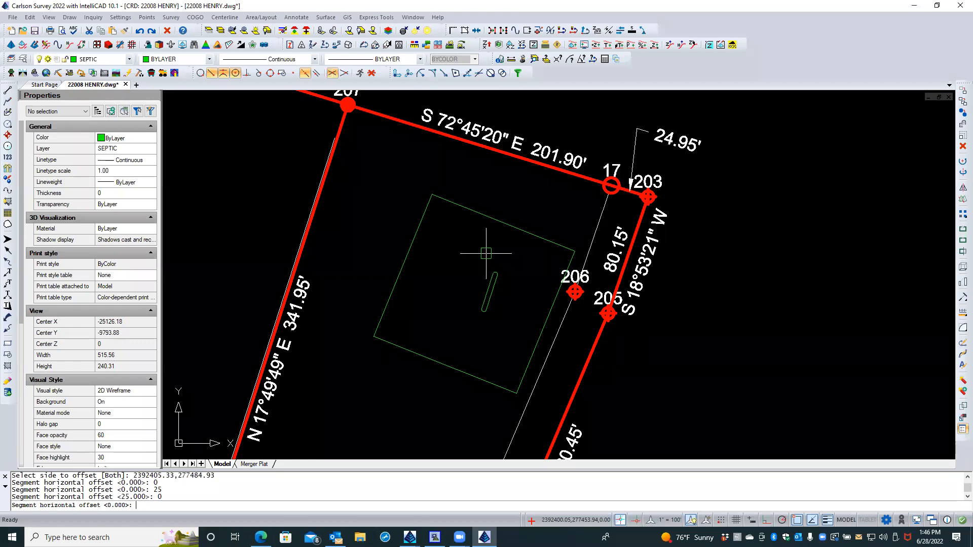
pyautogui.press('Return')
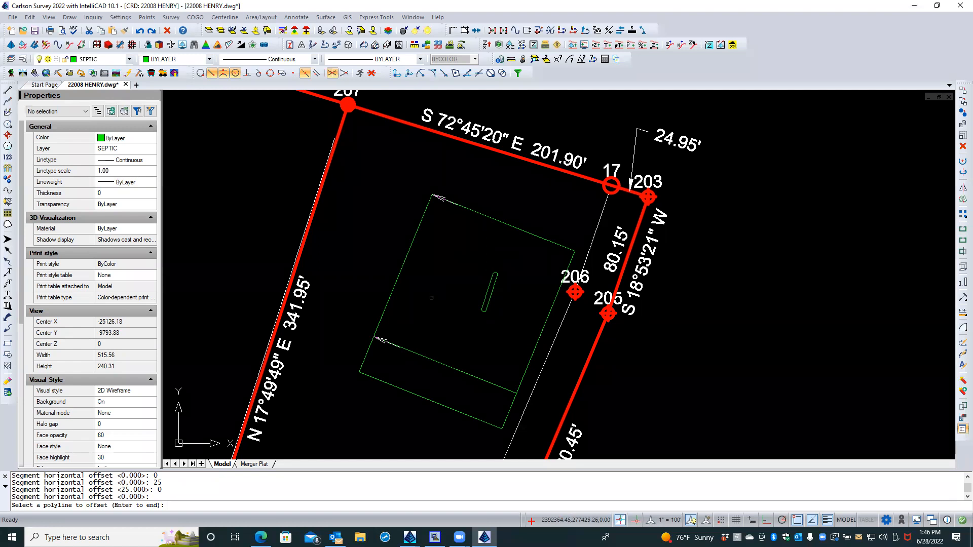
pyautogui.press('Escape')
# Step: Delete the original septic square, keeping the rectangle that extends farther south
pyautogui.scroll(-1, 431, 297)
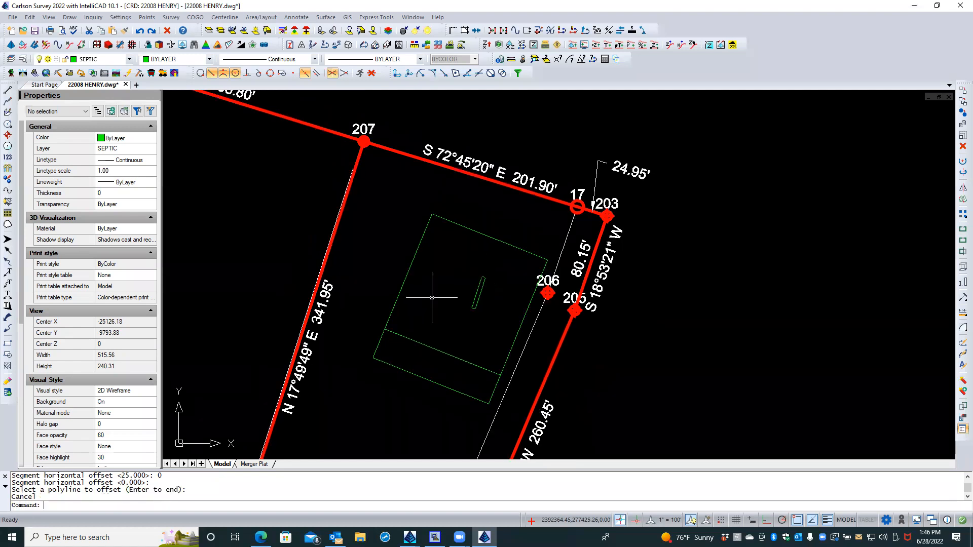
pyautogui.scroll(1, 432, 298)
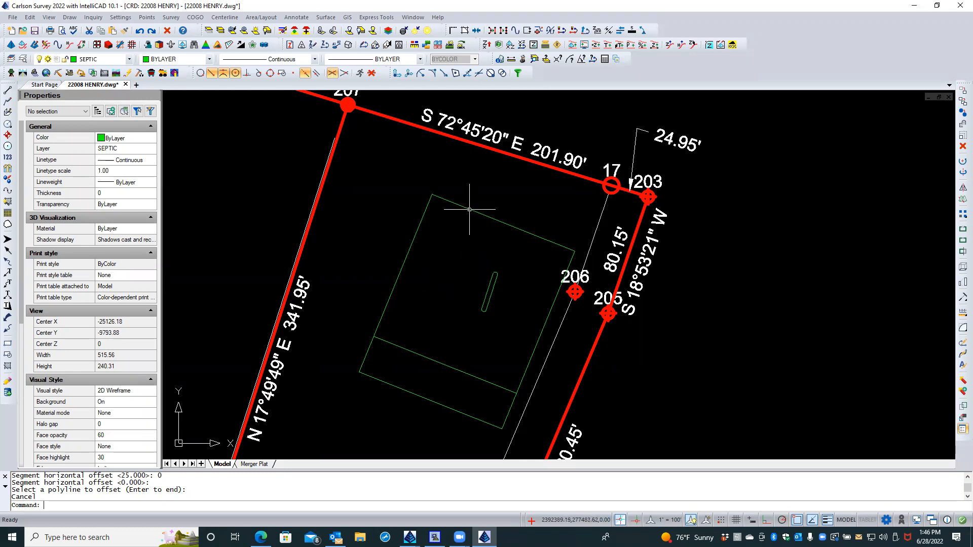
pyautogui.click(412, 352)
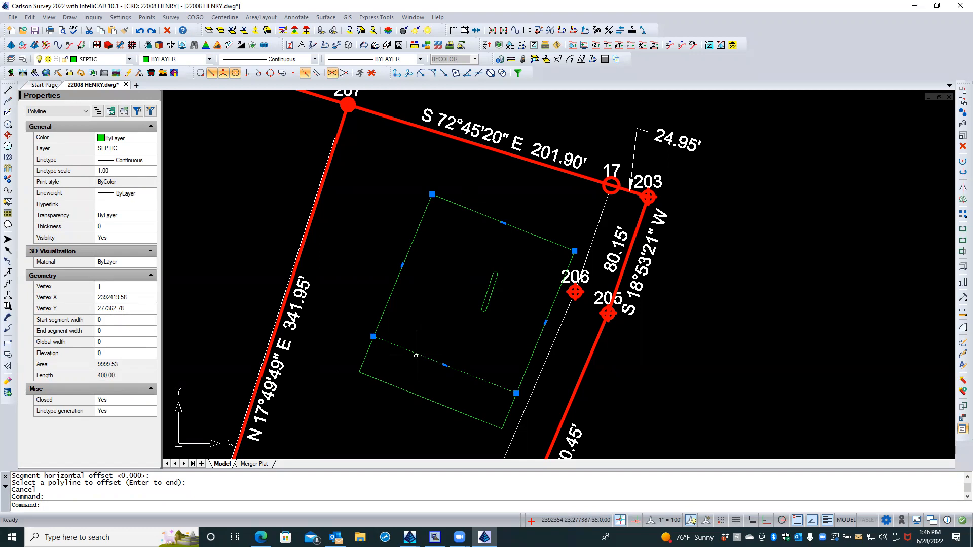
pyautogui.press('Escape')
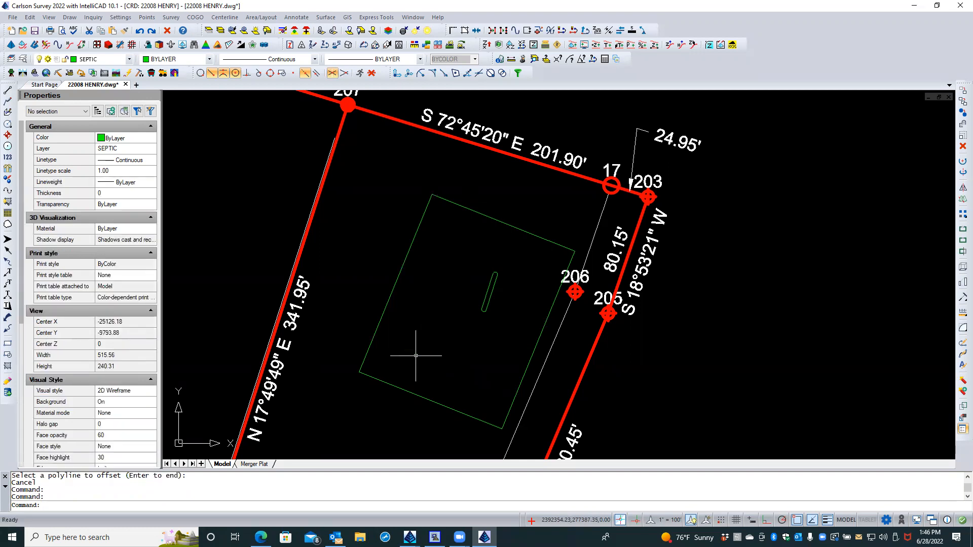
# Step: Start a Variable Offset by line segments on the lengthened septic rectangle, offsetting toward its inside
pyautogui.click(30, 17)
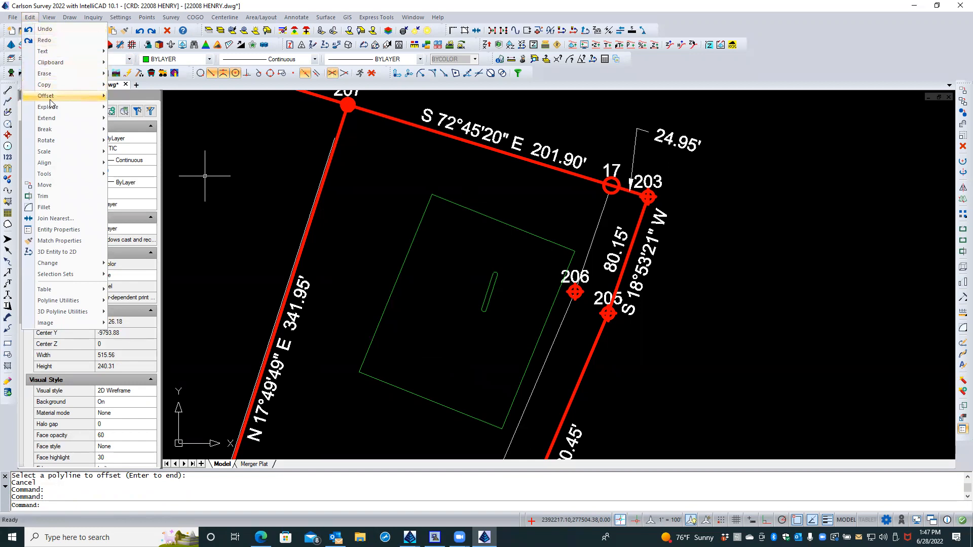
pyautogui.moveTo(50, 100)
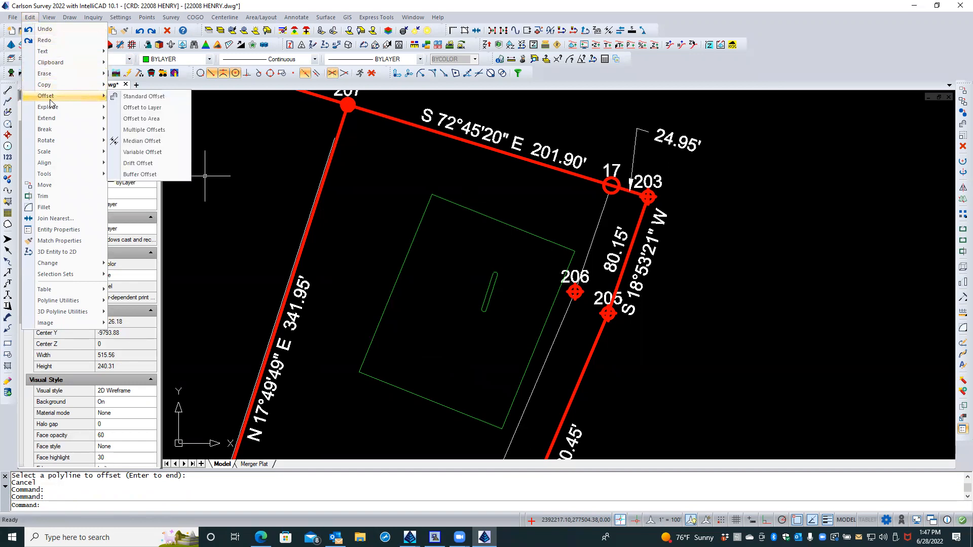
pyautogui.click(136, 152)
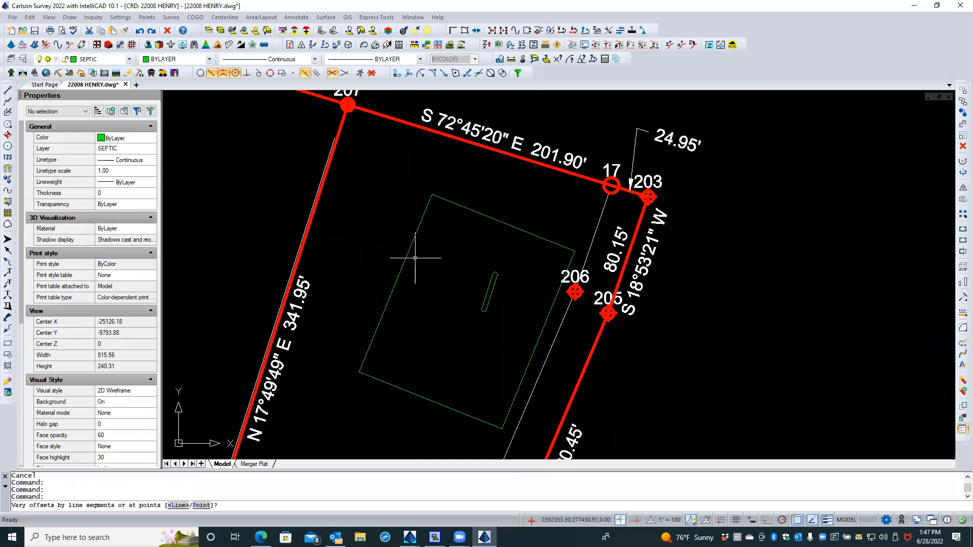
pyautogui.press('Return')
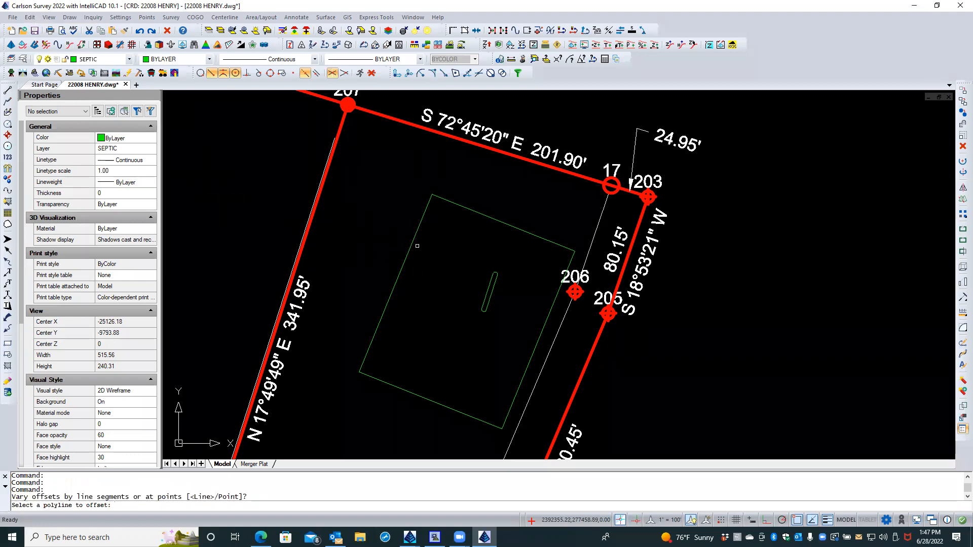
pyautogui.click(466, 208)
pyautogui.click(466, 209)
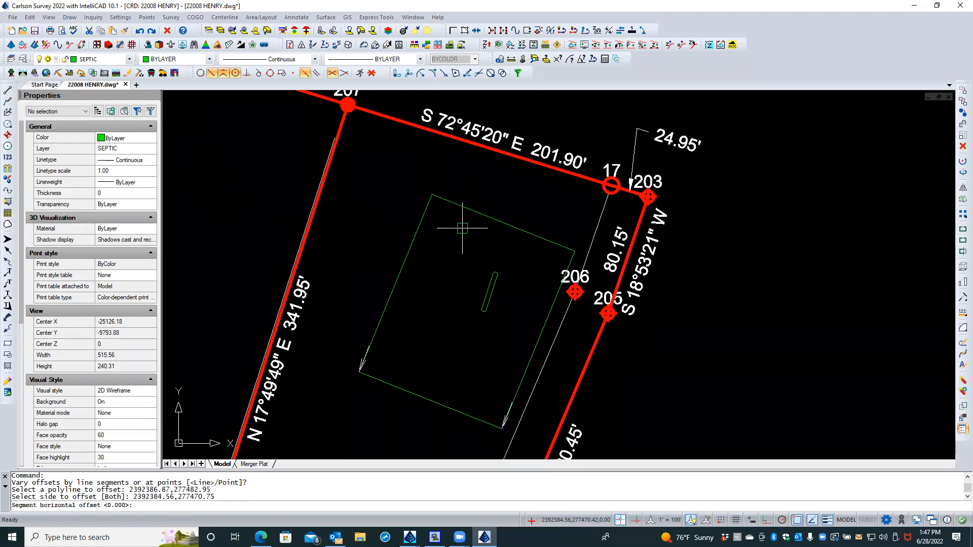
# Step: Enter segment offsets of 0 for the south side, 20 for the west side and 0 for the north and east sides
pyautogui.write('0')
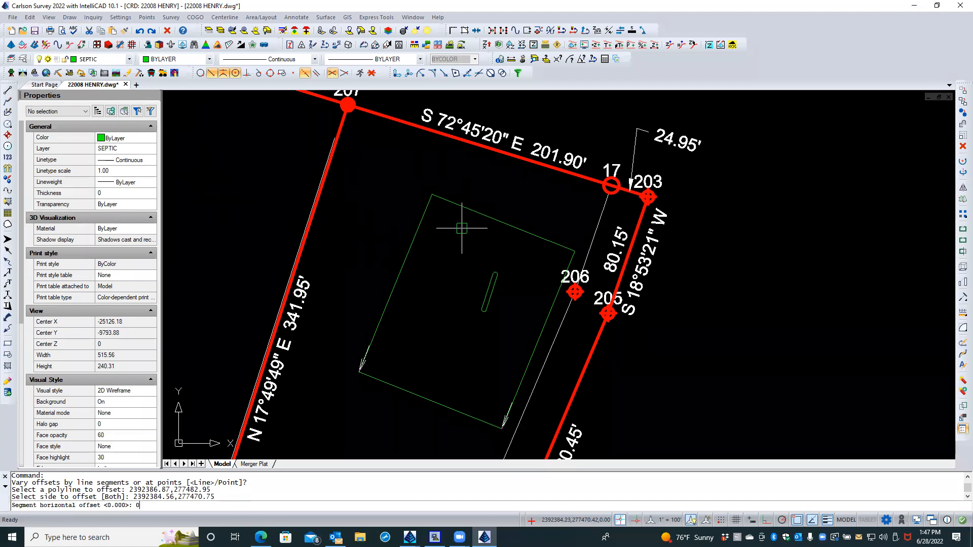
pyautogui.press('Return')
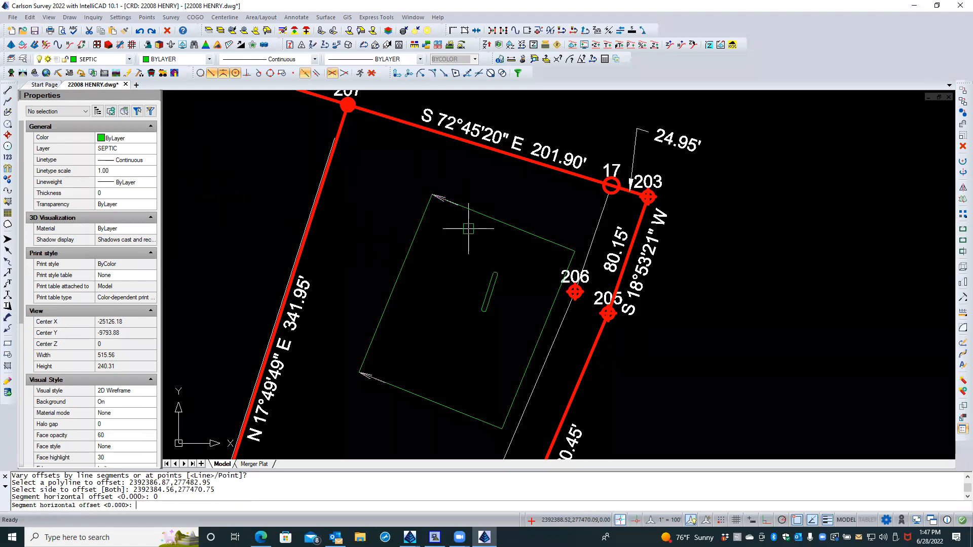
pyautogui.write('20')
pyautogui.press('Return')
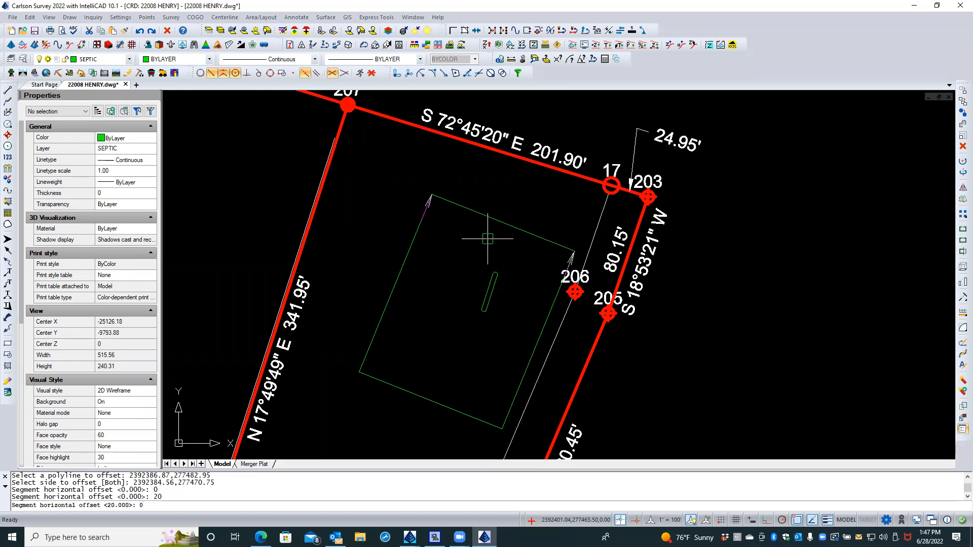
pyautogui.press('Return')
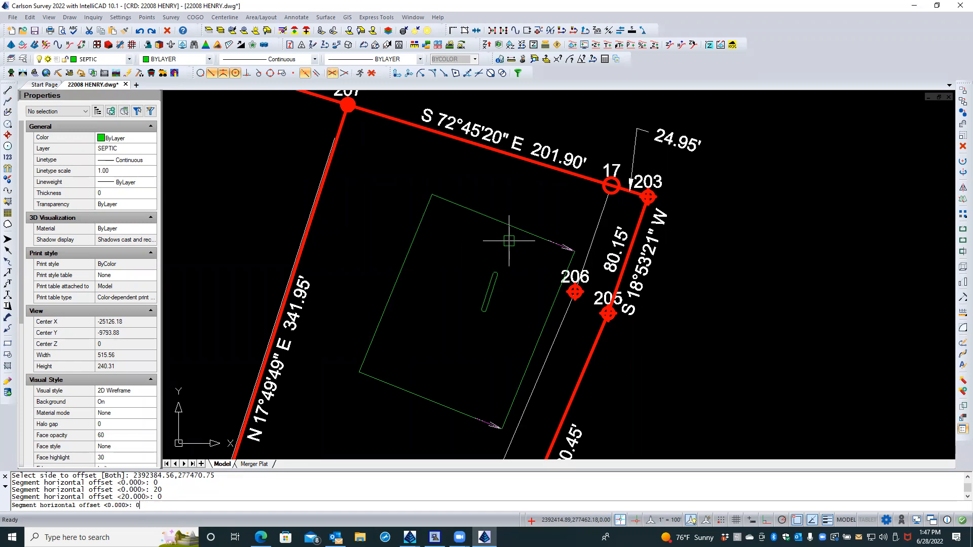
pyautogui.write('0')
pyautogui.press('Return')
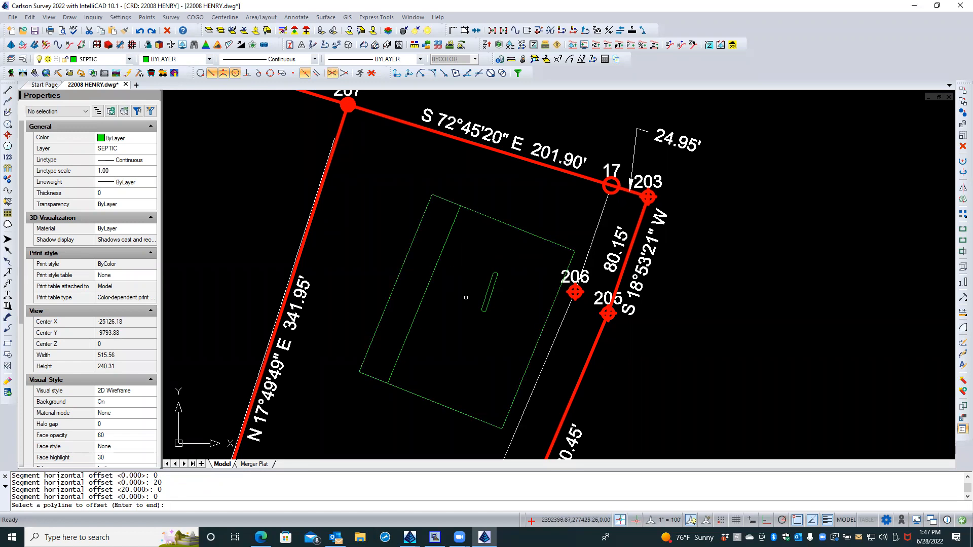
pyautogui.press('Return')
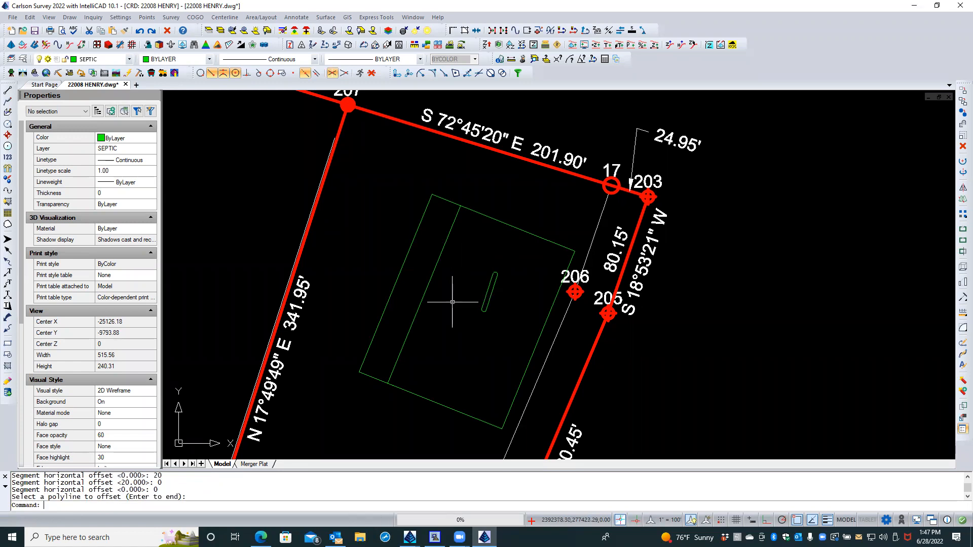
# Step: Delete the wider septic rectangle and move the remaining narrower one about 5 feet east and 8 feet north
pyautogui.click(397, 279)
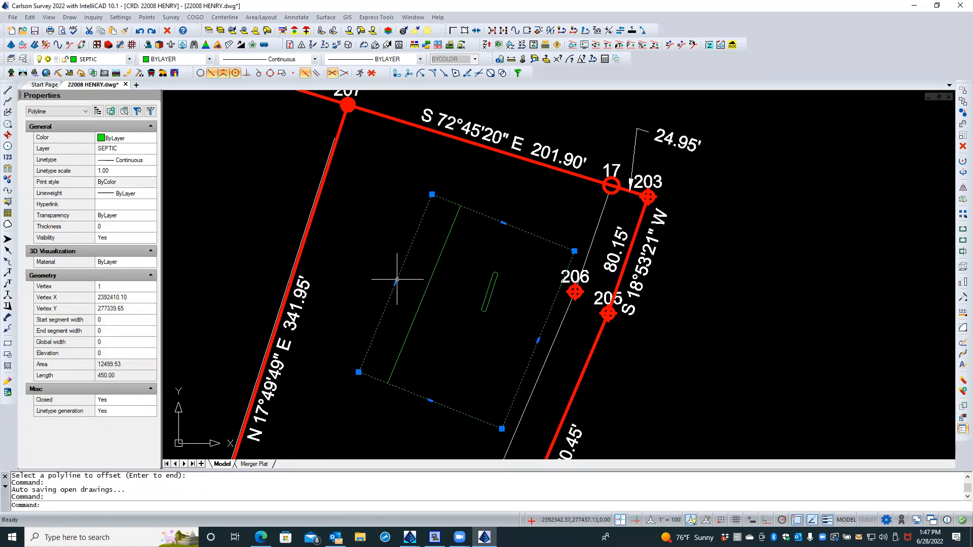
pyautogui.press('Delete')
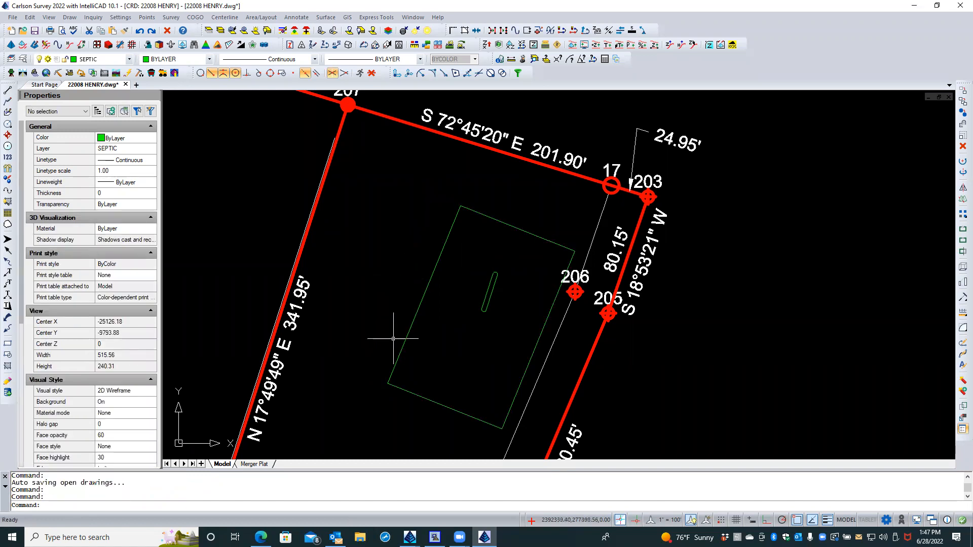
pyautogui.click(427, 399)
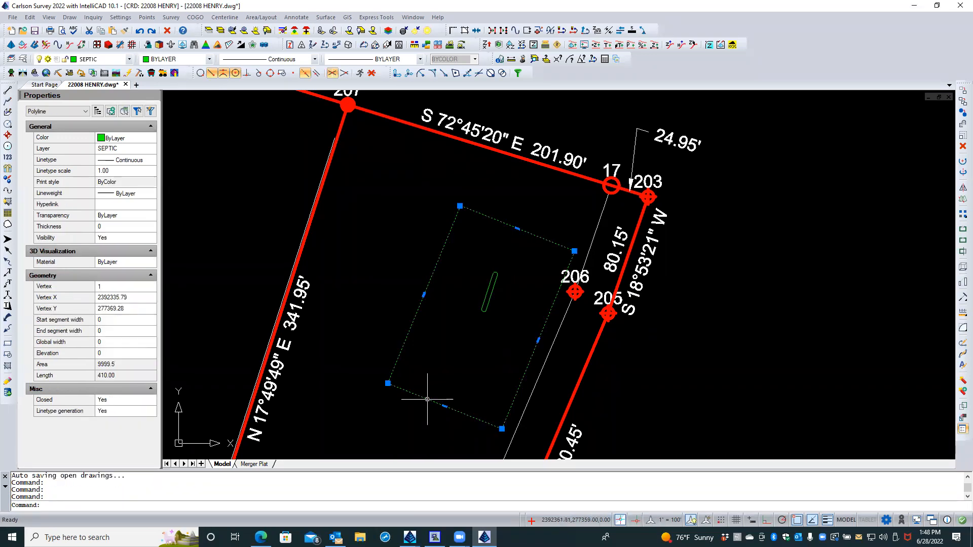
pyautogui.rightClick(437, 382)
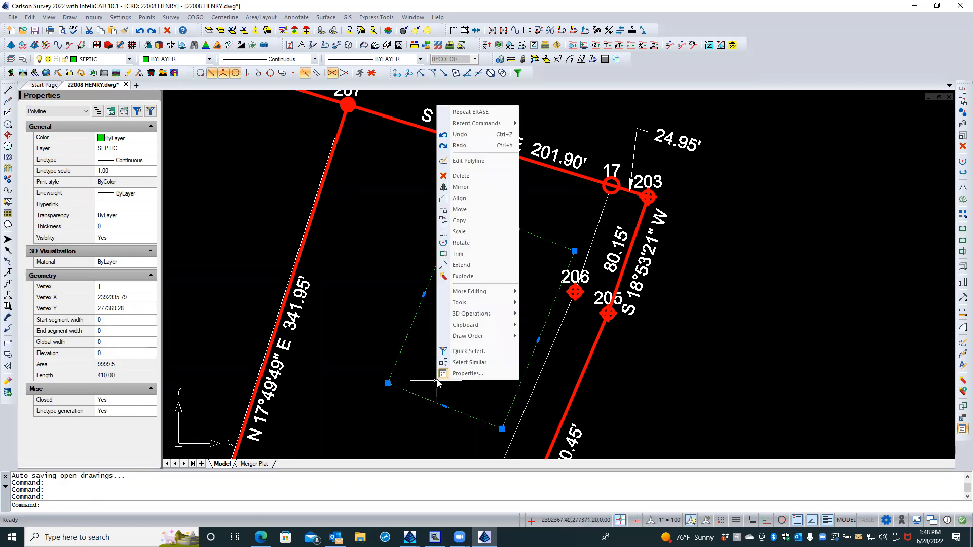
pyautogui.click(461, 208)
pyautogui.click(475, 329)
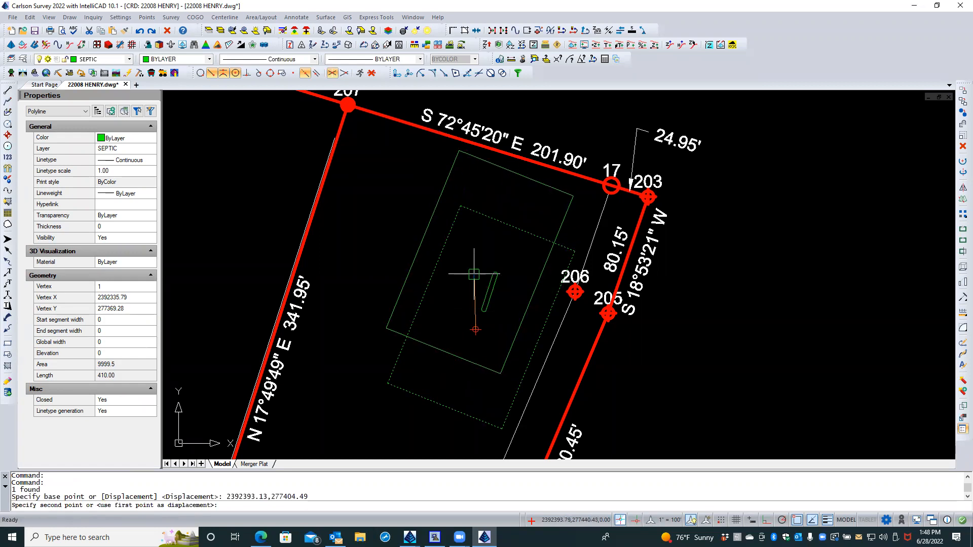
pyautogui.click(484, 317)
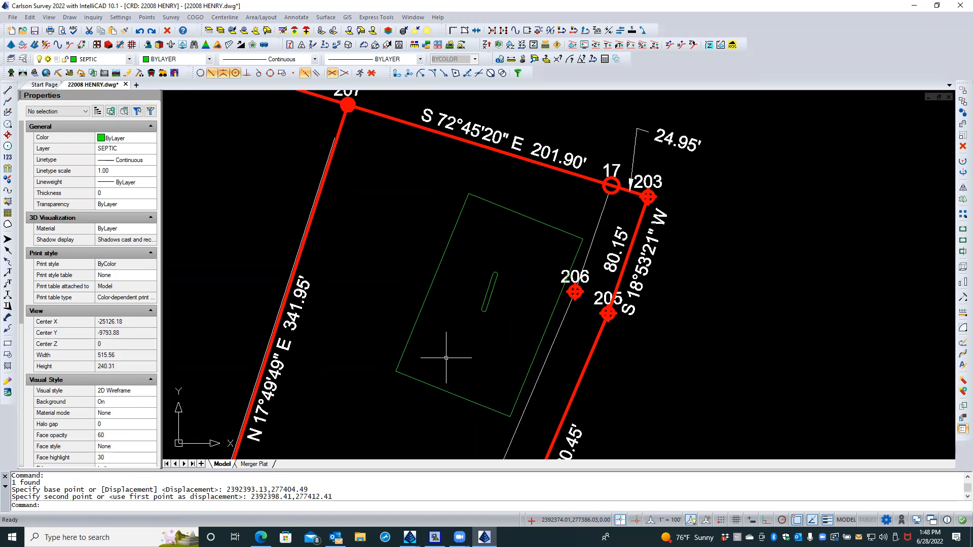
# Step: Switch from model space to the Merger Plat layout and show the whole sheet
pyautogui.scroll(-5, 403, 387)
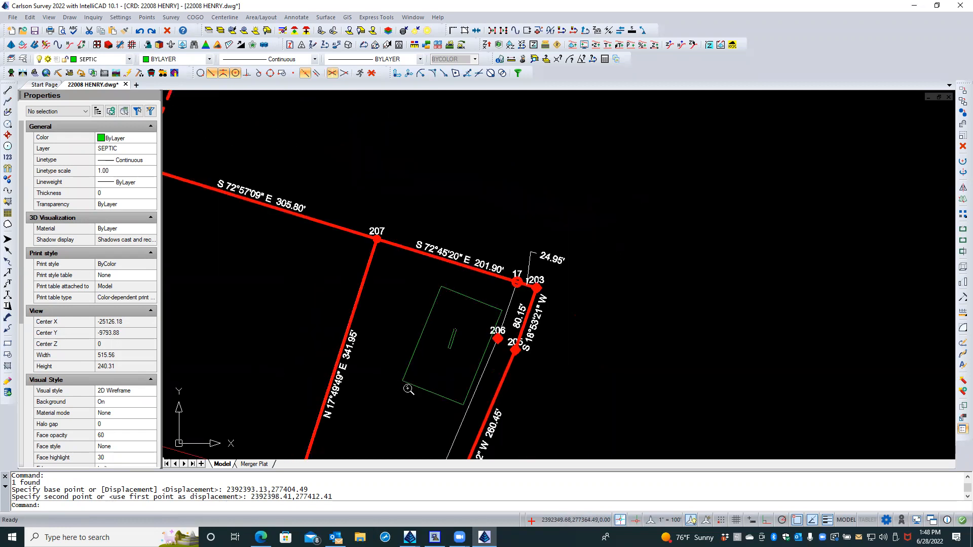
pyautogui.scroll(-1, 403, 387)
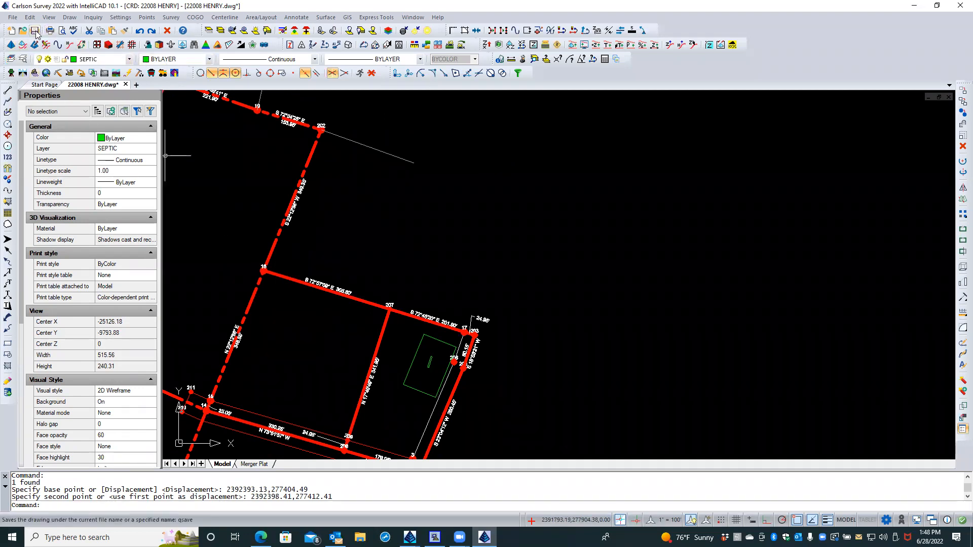
pyautogui.scroll(-2, 405, 405)
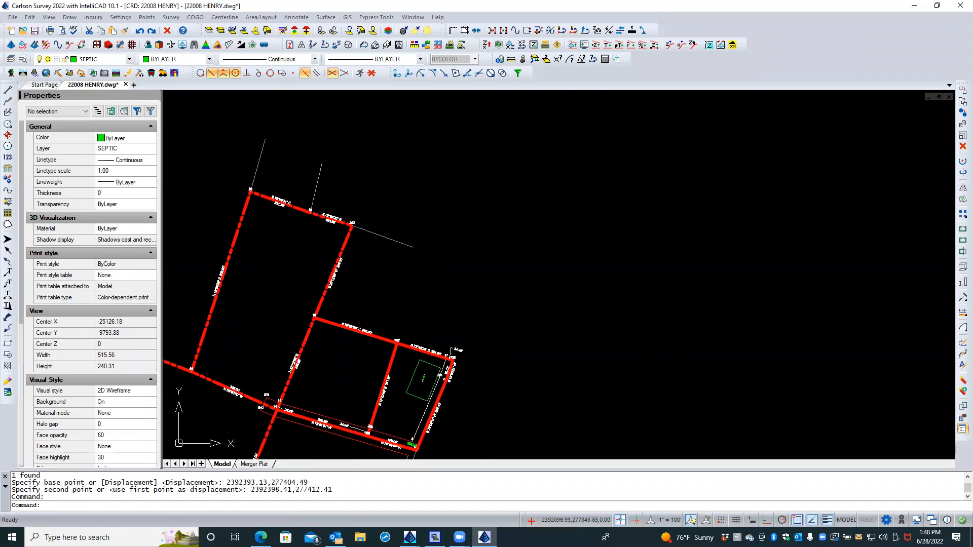
pyautogui.scroll(-2, 320, 410)
pyautogui.moveTo(258, 393); pyautogui.dragTo(546, 305, button='middle')
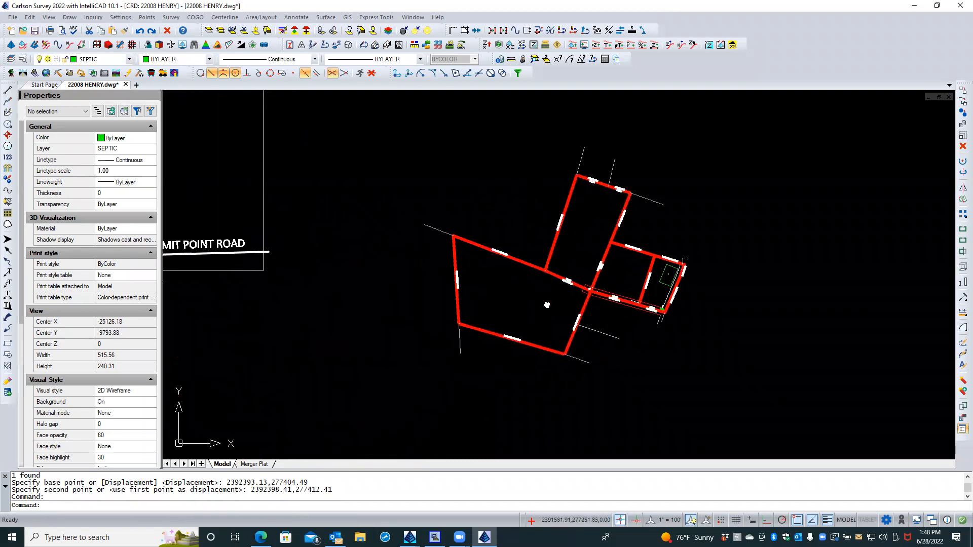
pyautogui.click(254, 464)
pyautogui.scroll(-2, 333, 426)
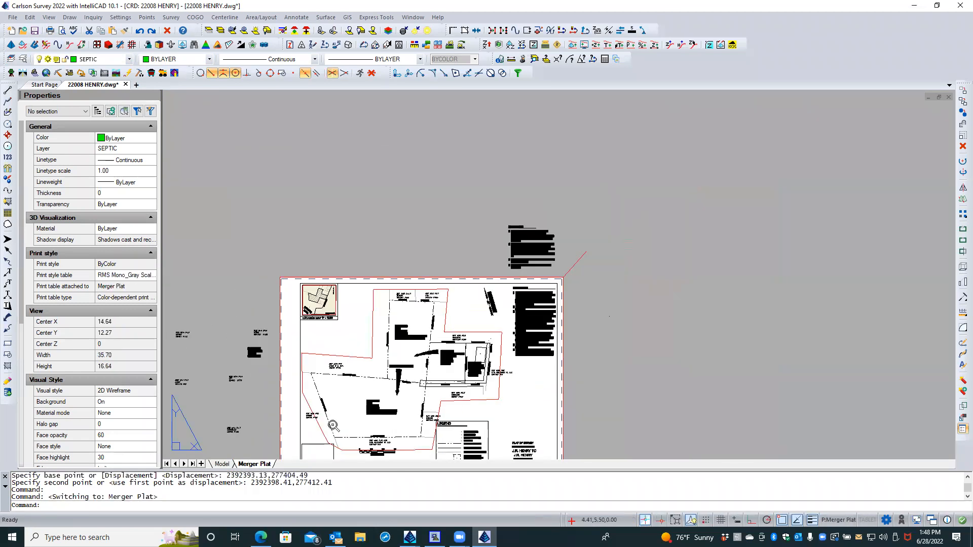
pyautogui.moveTo(333, 425); pyautogui.dragTo(347, 321, button='middle')
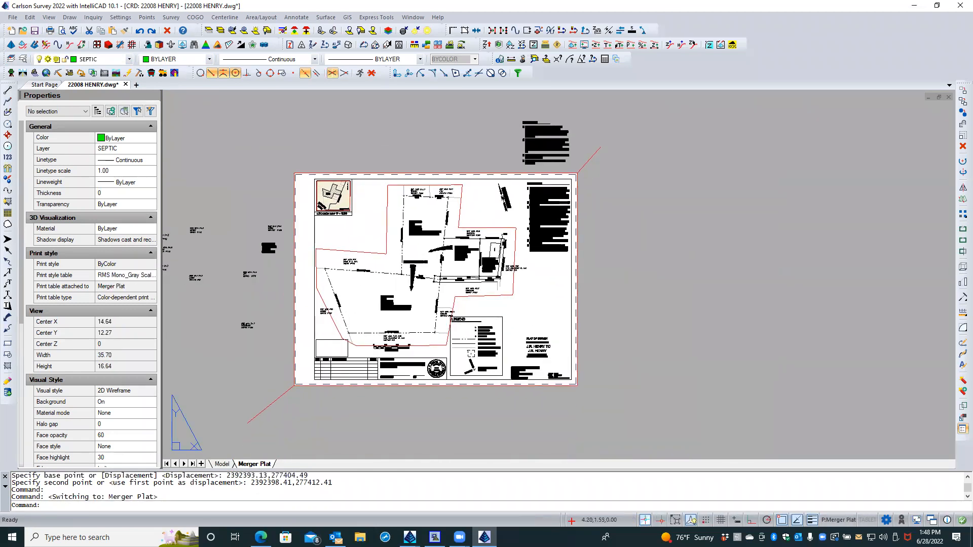
# Step: Regenerate all views with the REA command and examine the Area Tabulation table on the plat
pyautogui.scroll(2, 344, 365)
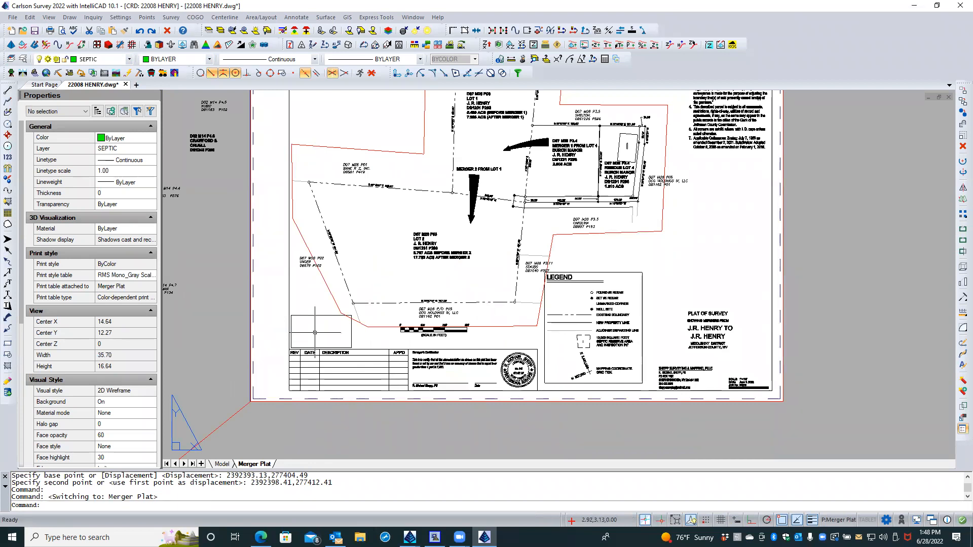
pyautogui.write('REA')
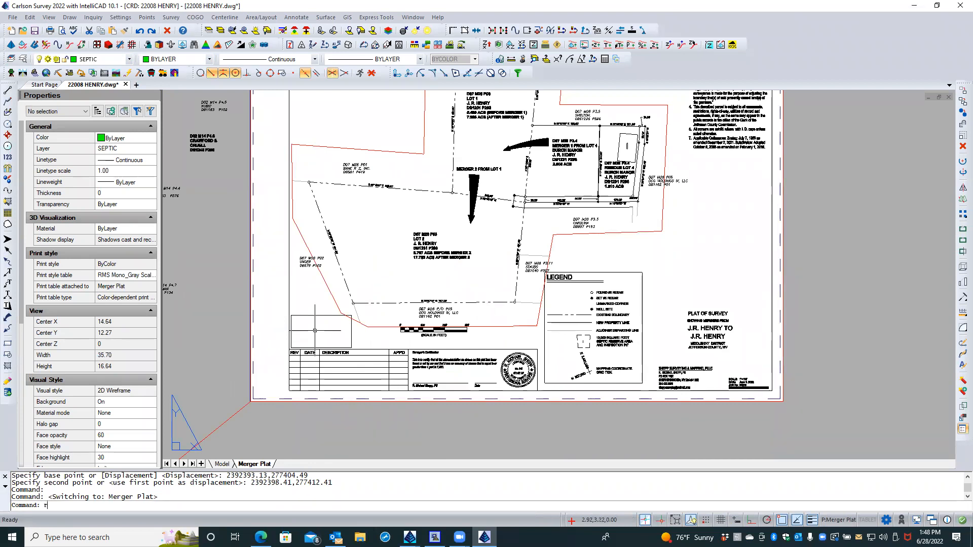
pyautogui.press('Return')
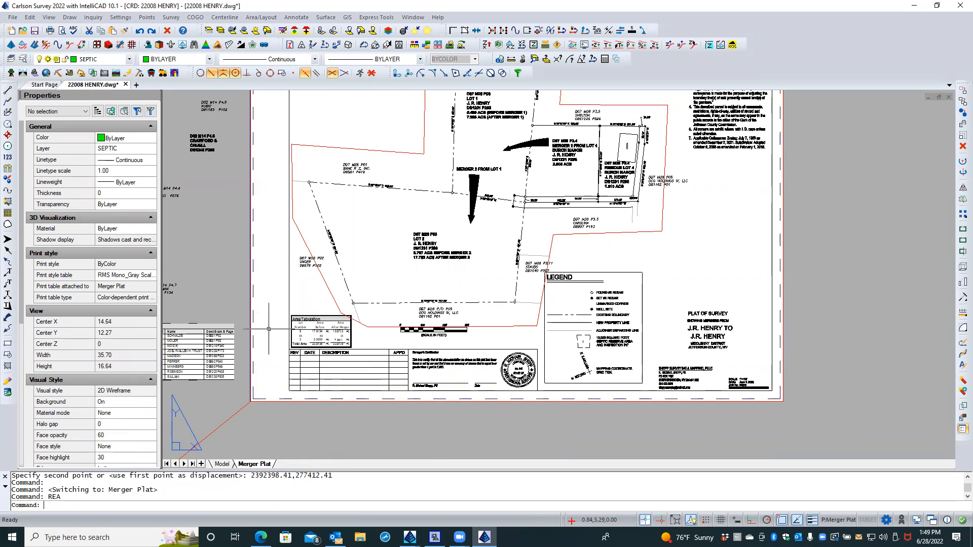
pyautogui.scroll(1, 276, 343)
pyautogui.scroll(3, 276, 344)
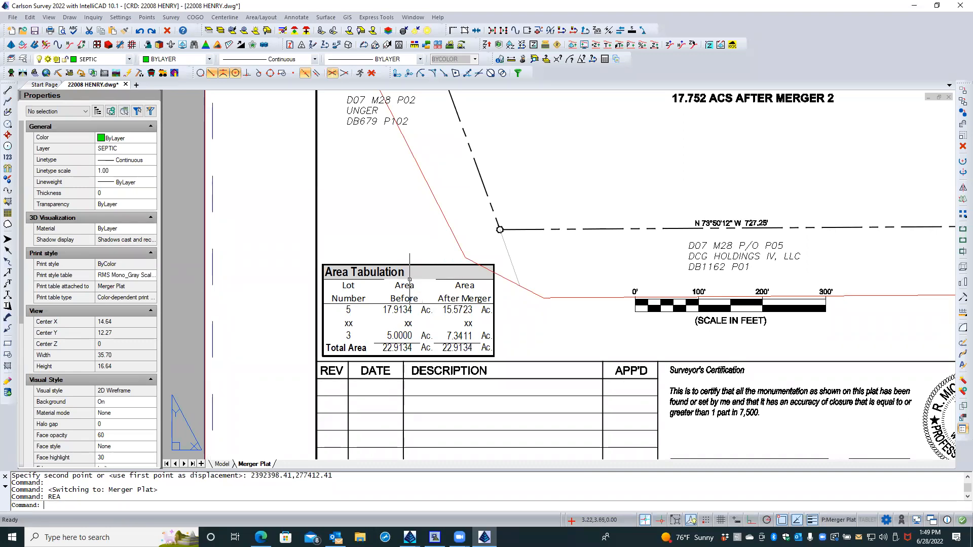
pyautogui.click(395, 273)
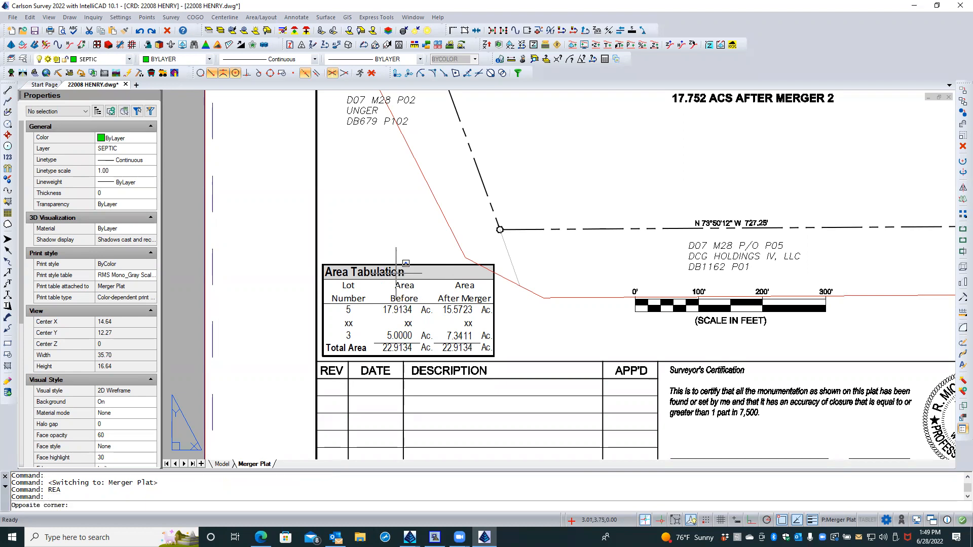
pyautogui.click(396, 272)
pyautogui.press('Escape')
pyautogui.click(396, 272)
pyautogui.press('Escape')
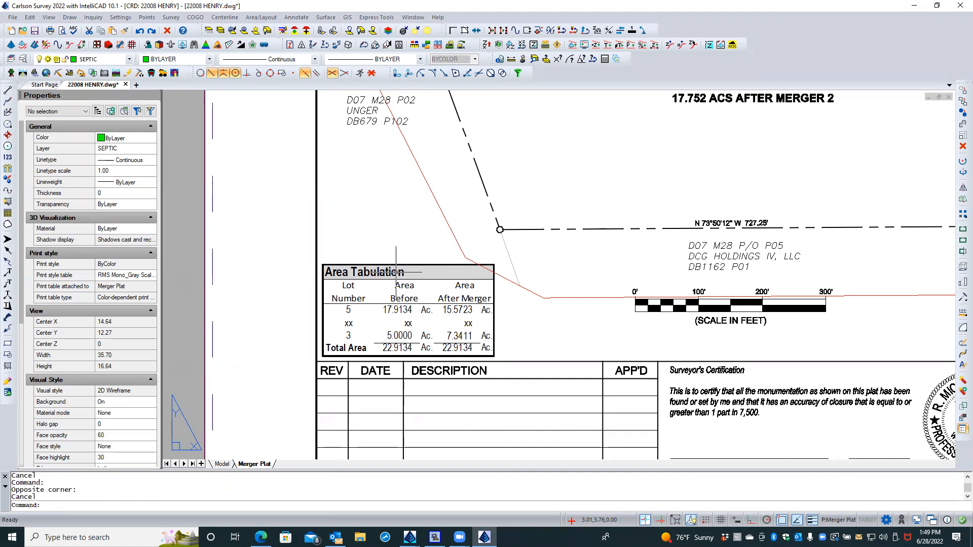
pyautogui.click(424, 256)
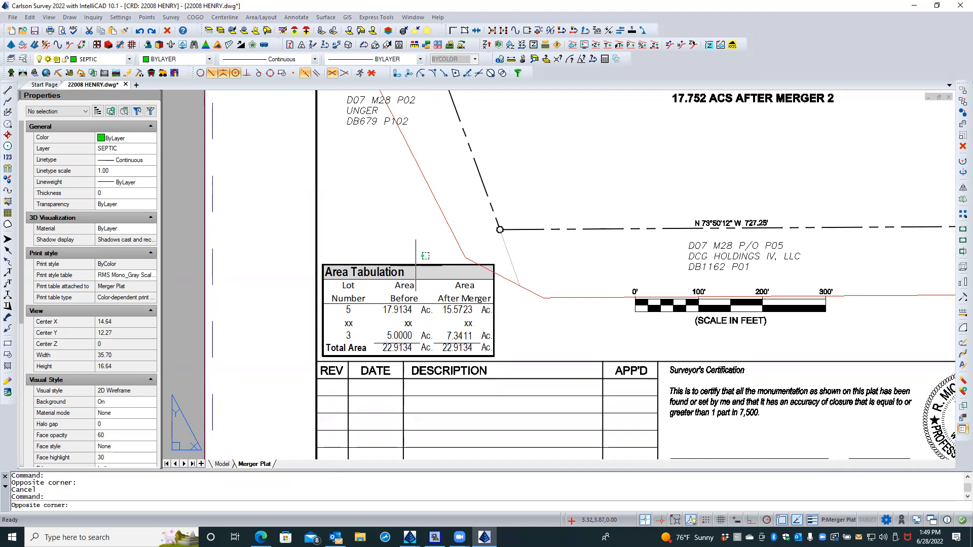
pyautogui.press('Escape')
pyautogui.click(268, 324)
pyautogui.click(348, 300)
pyautogui.click(359, 291)
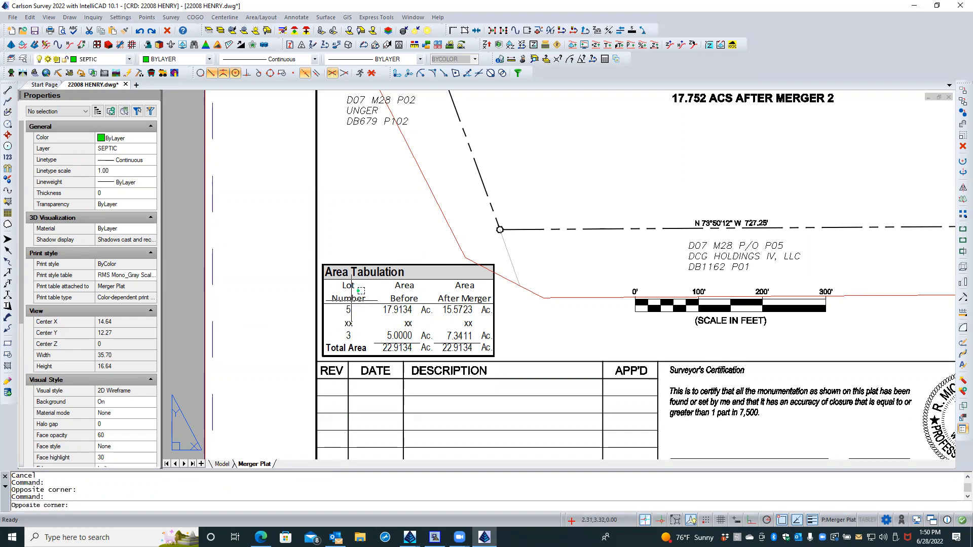
pyautogui.click(351, 299)
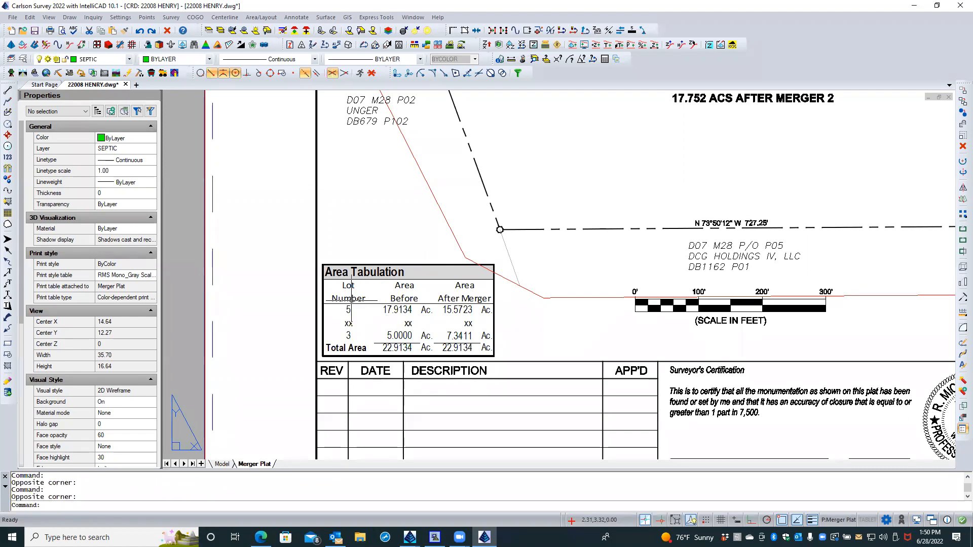
pyautogui.press('Escape')
pyautogui.press('Escape')
# Step: Select the Area Tabulation table by its border and examine its OLE object properties
pyautogui.click(377, 247)
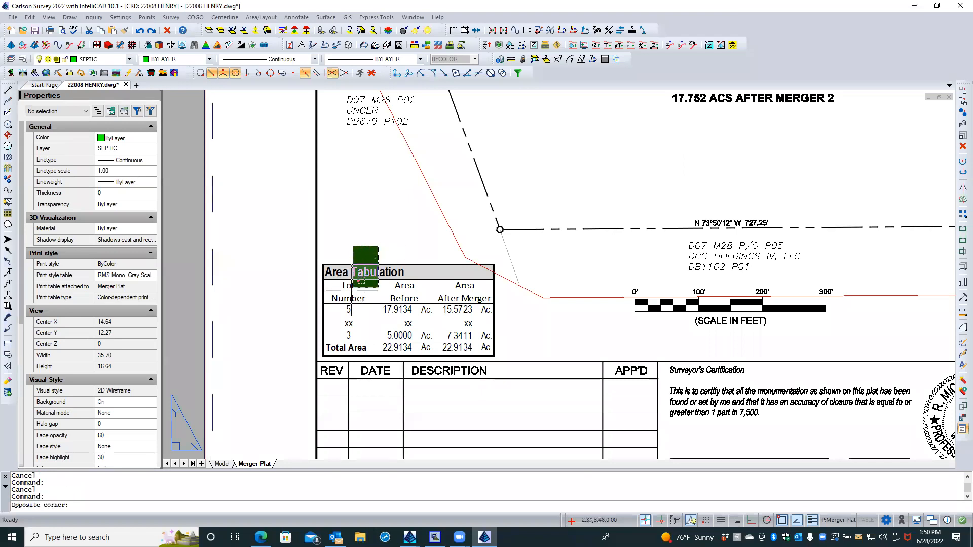
pyautogui.click(351, 290)
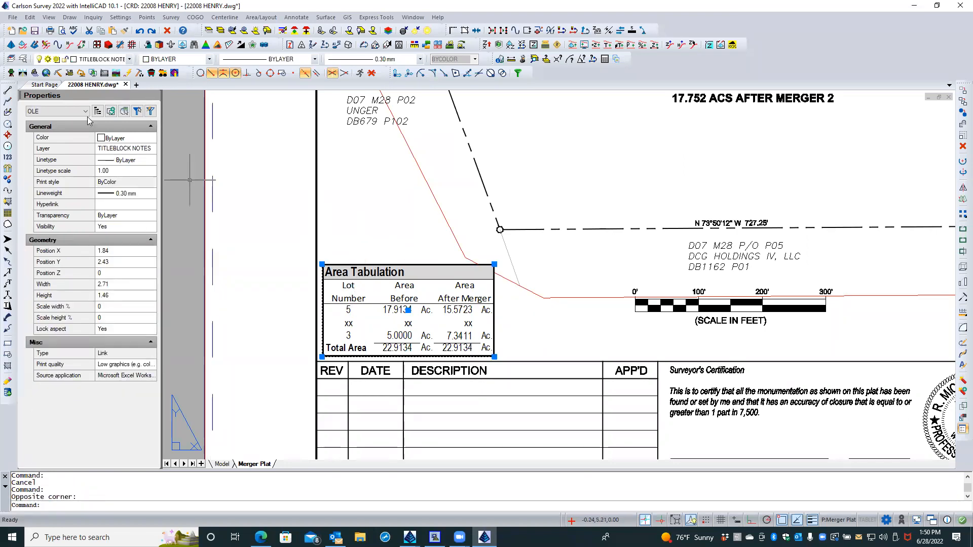
pyautogui.press('Escape')
pyautogui.press('Escape')
pyautogui.click(378, 260)
pyautogui.press('Escape')
pyautogui.press('Escape')
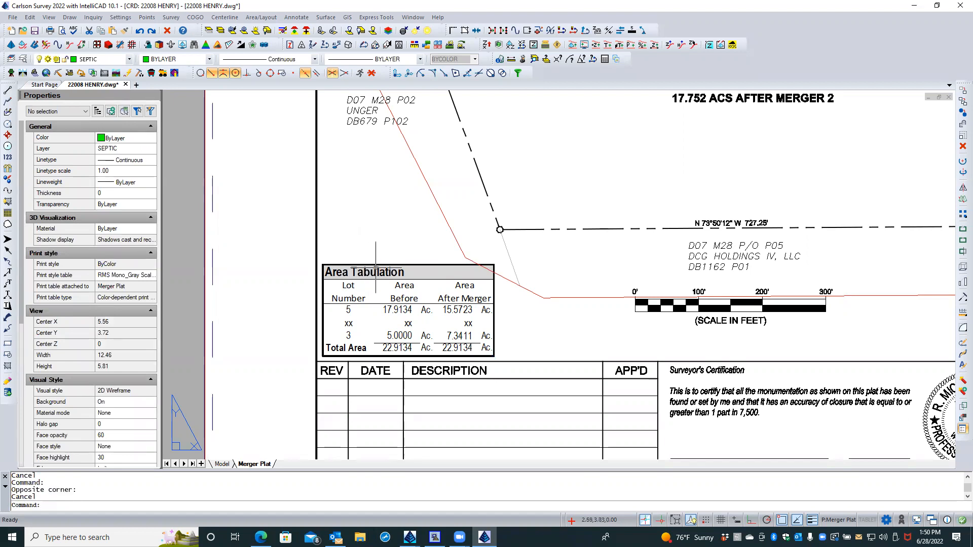
pyautogui.click(420, 264)
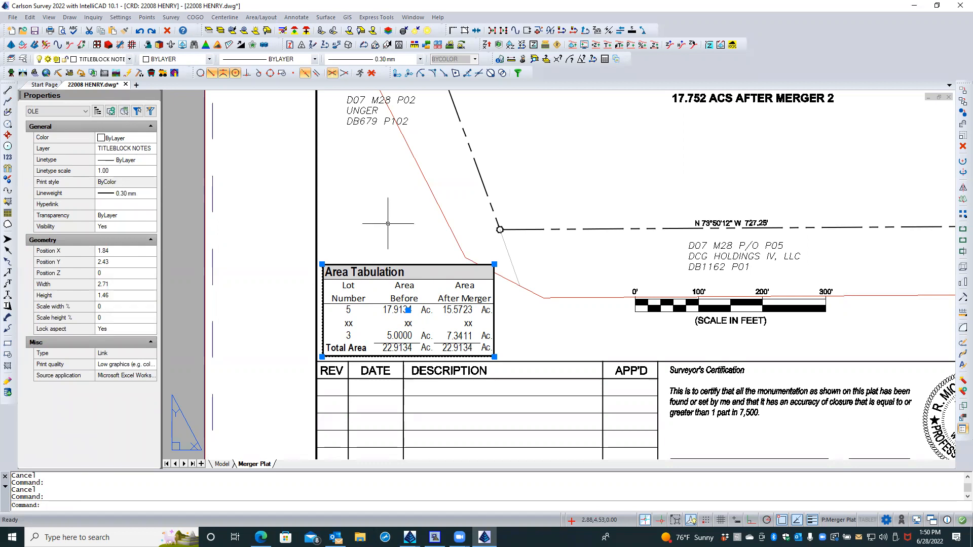
pyautogui.press('Escape')
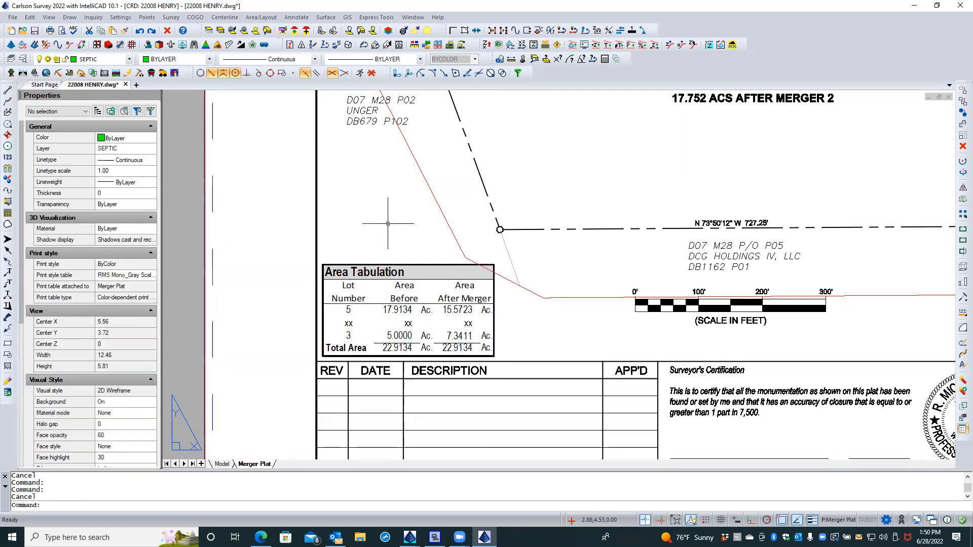
# Step: Look through the editing commands offered for the Area Tabulation object without applying any
pyautogui.click(381, 268)
pyautogui.rightClick(373, 259)
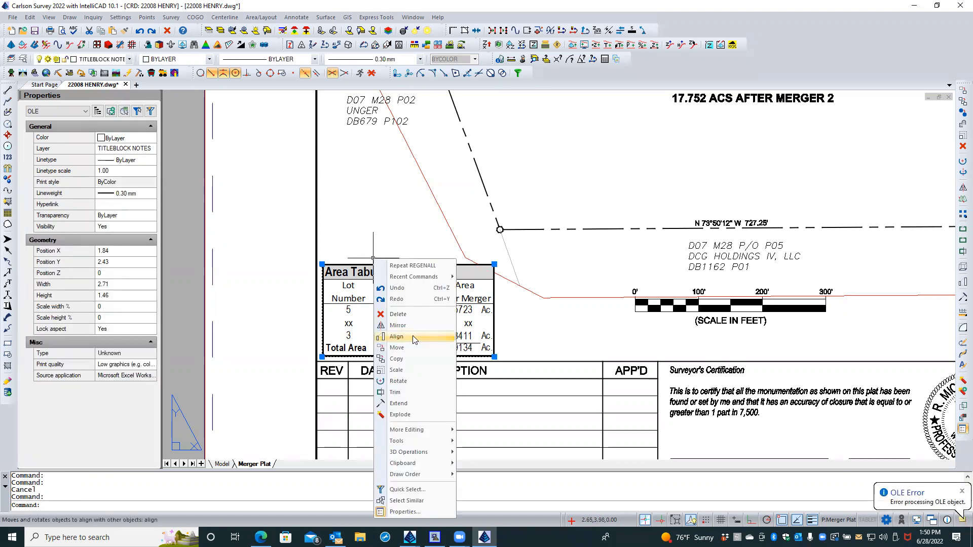
pyautogui.moveTo(426, 432)
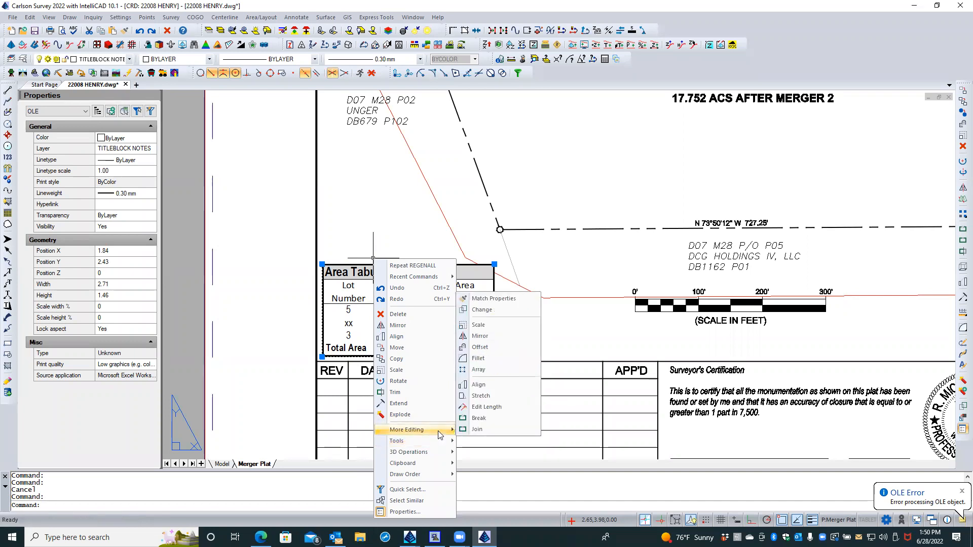
pyautogui.press('Escape')
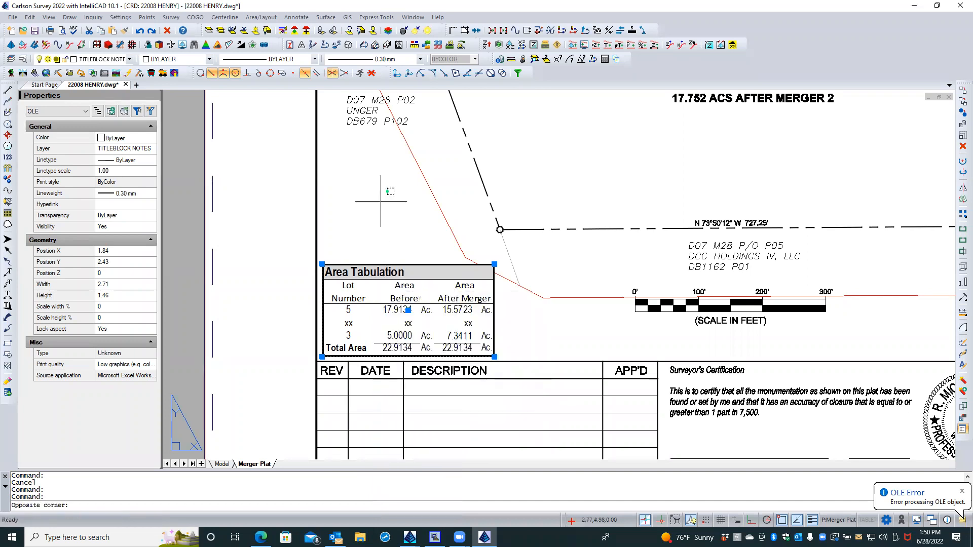
pyautogui.press('Escape')
# Step: Reselect the Area Tabulation table and review its print quality choices, keeping Low graphics
pyautogui.click(367, 264)
pyautogui.click(362, 264)
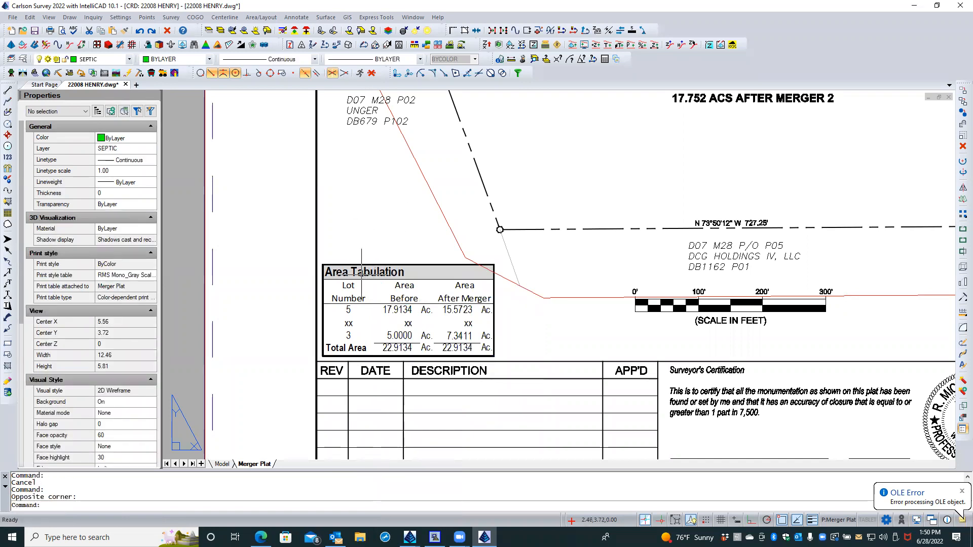
pyautogui.click(373, 265)
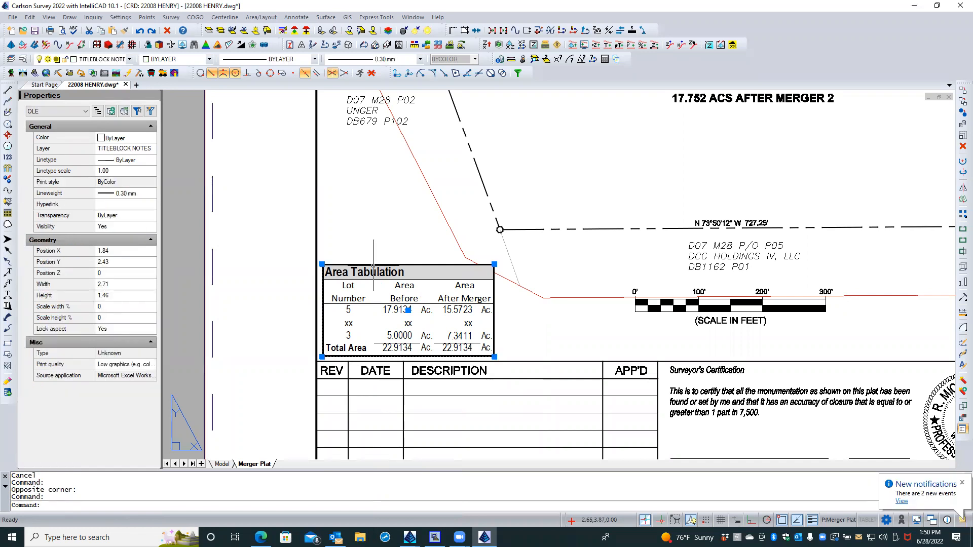
pyautogui.click(127, 365)
pyautogui.click(150, 365)
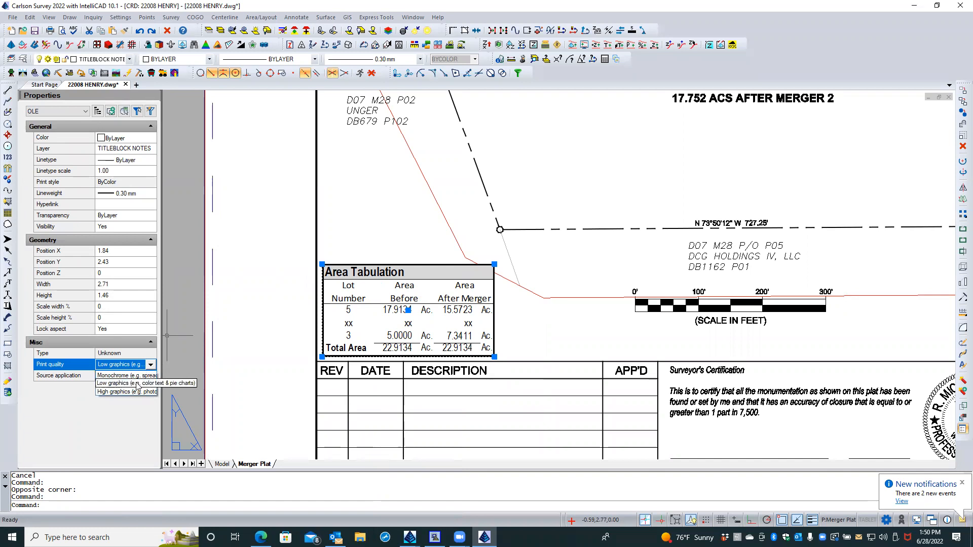
pyautogui.click(138, 386)
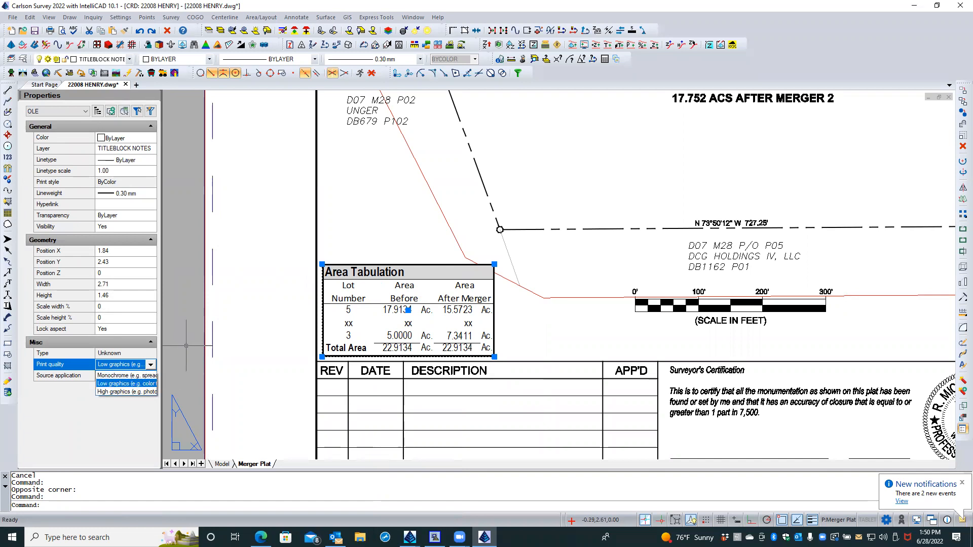
pyautogui.press('Escape')
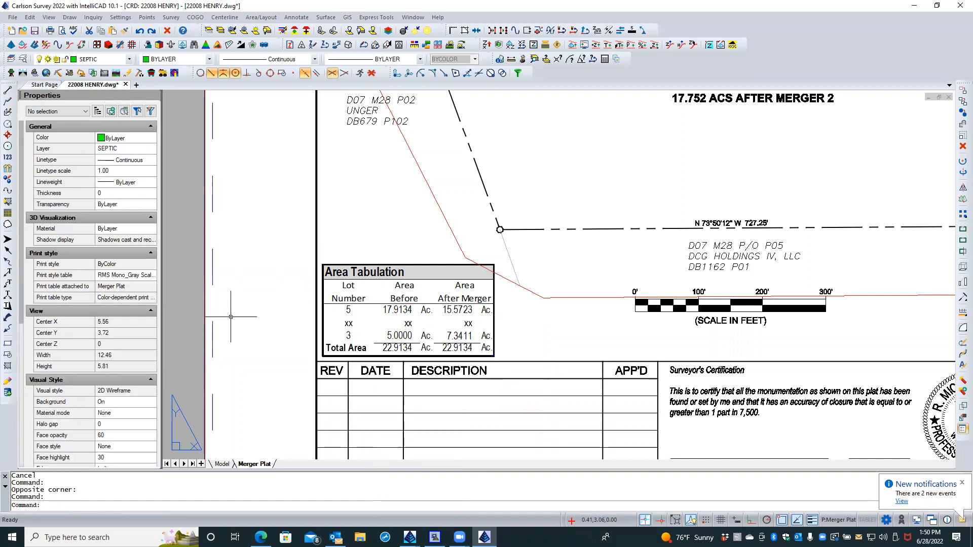
# Step: Window-select the lower-left corner of the Area Tabulation table and check which object types the selection contains
pyautogui.click(338, 349)
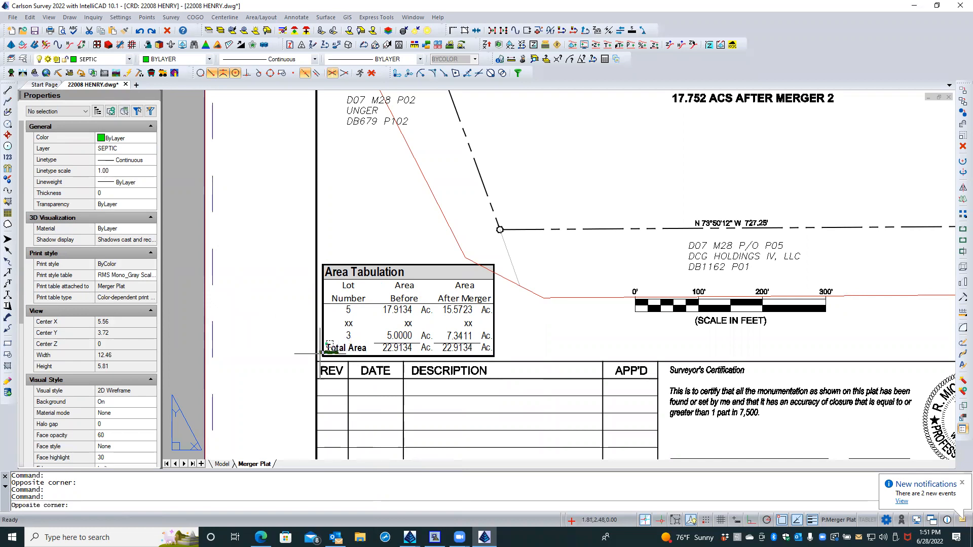
pyautogui.click(322, 354)
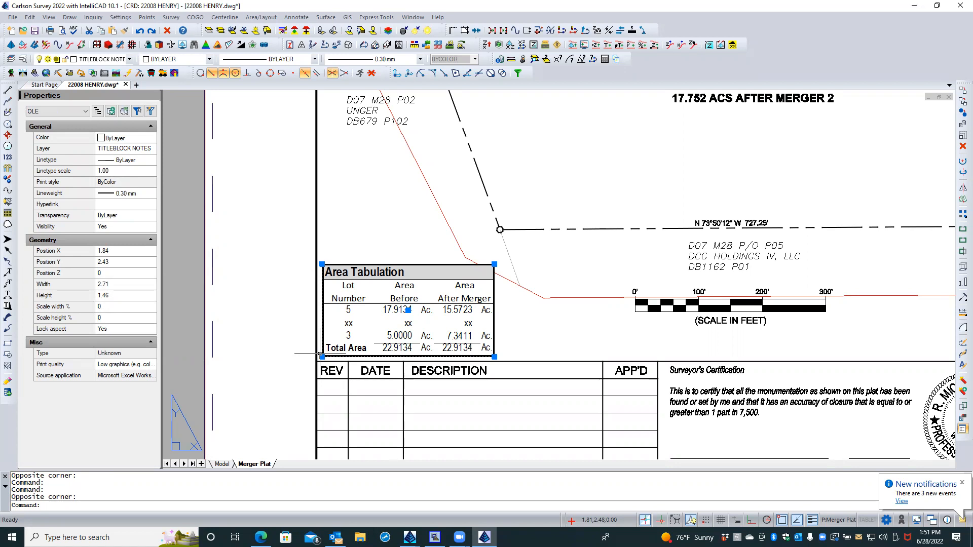
pyautogui.click(84, 112)
pyautogui.click(83, 112)
pyautogui.press('Escape')
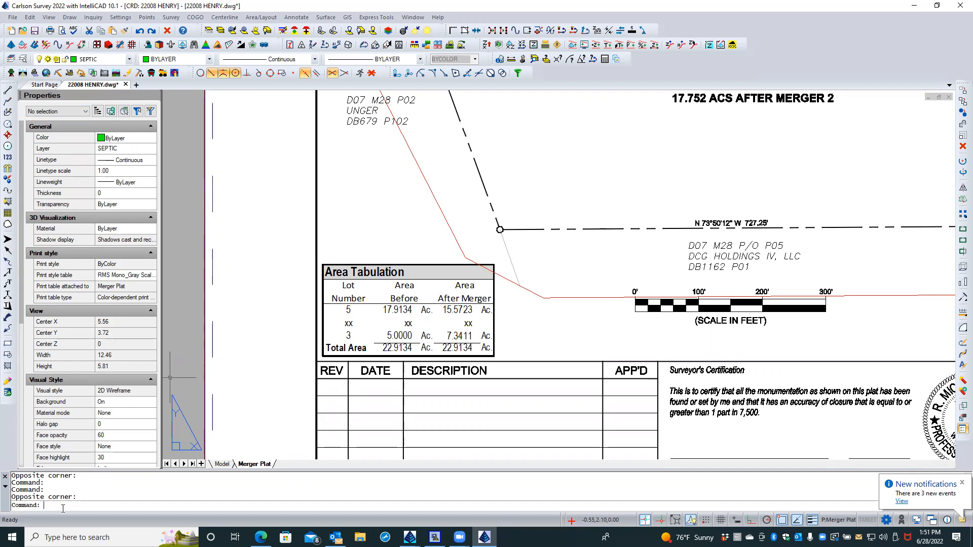
# Step: Set the FRAME system variable to 2
pyautogui.write('frame')
pyautogui.press('Return')
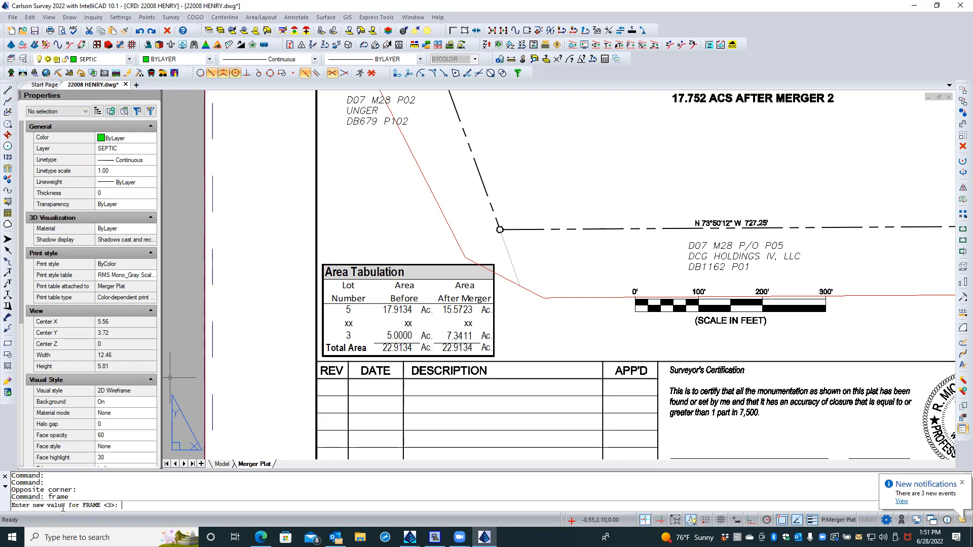
pyautogui.write('2')
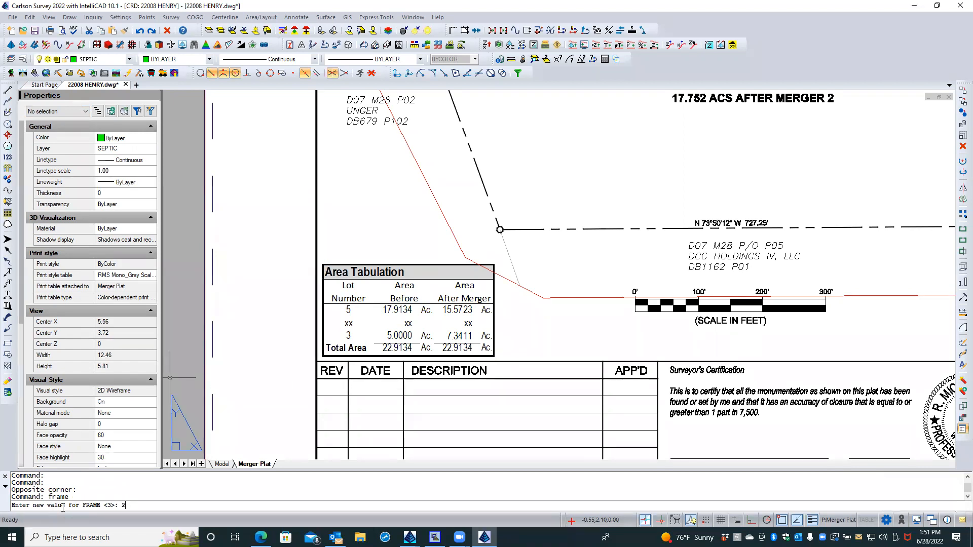
pyautogui.press('Return')
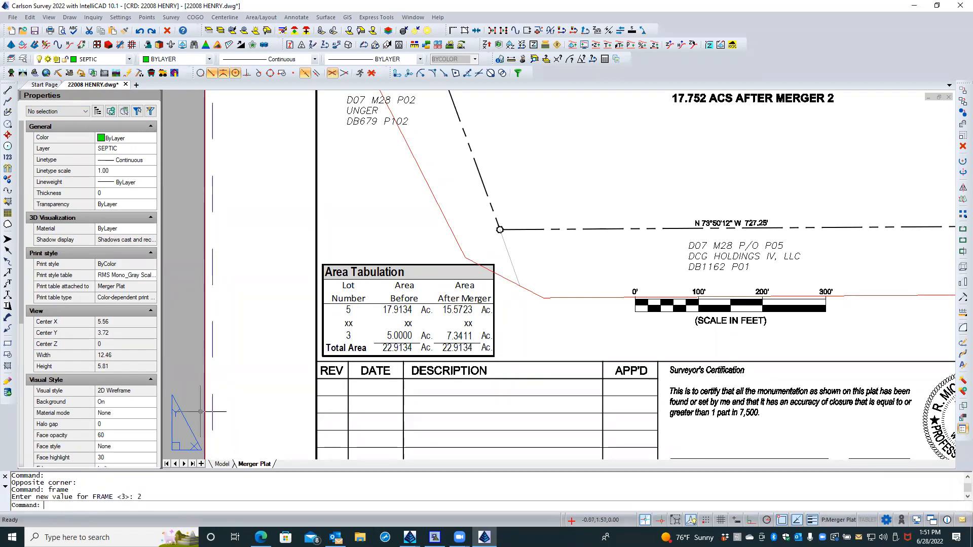
# Step: Select the Area Tabulation table, review the OLE error entries in the Events Log, and dismiss the log and its notification
pyautogui.click(413, 265)
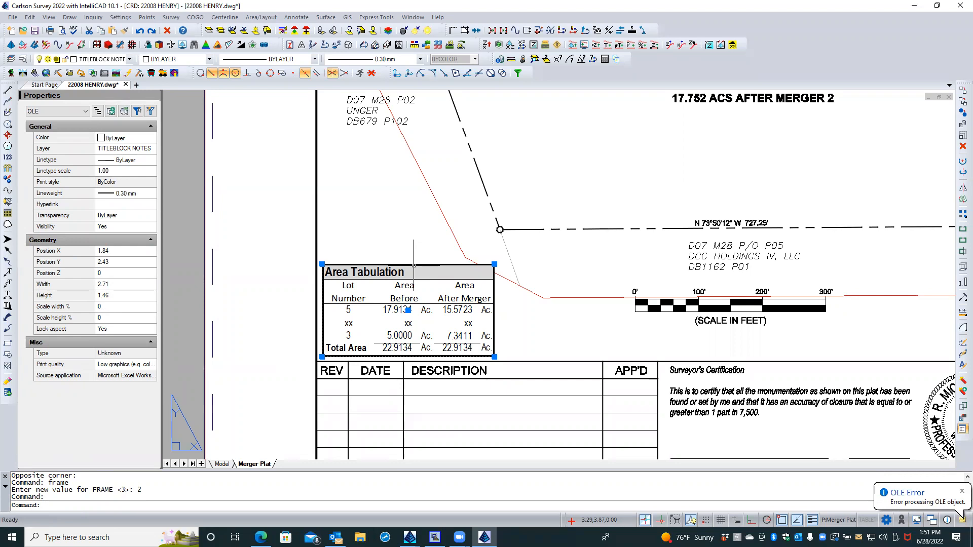
pyautogui.click(408, 310)
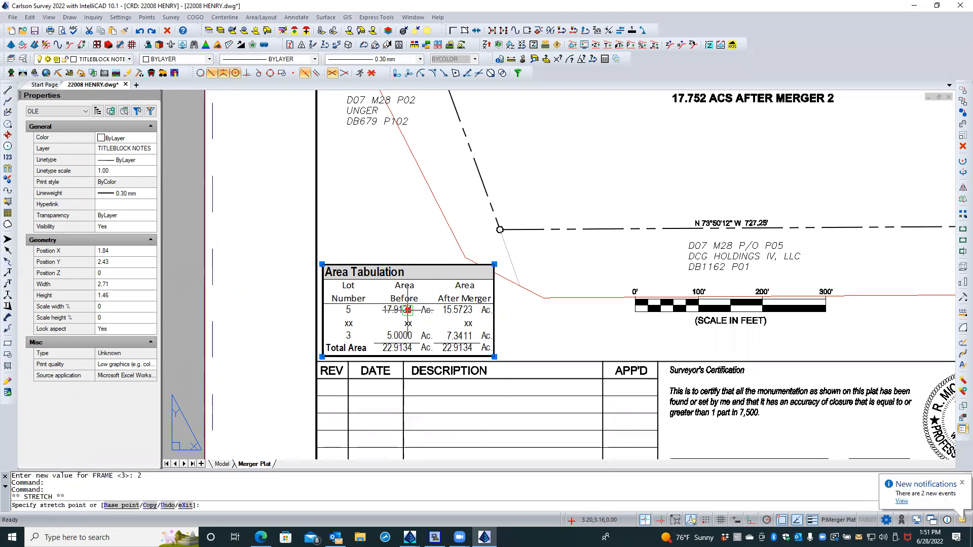
pyautogui.click(901, 501)
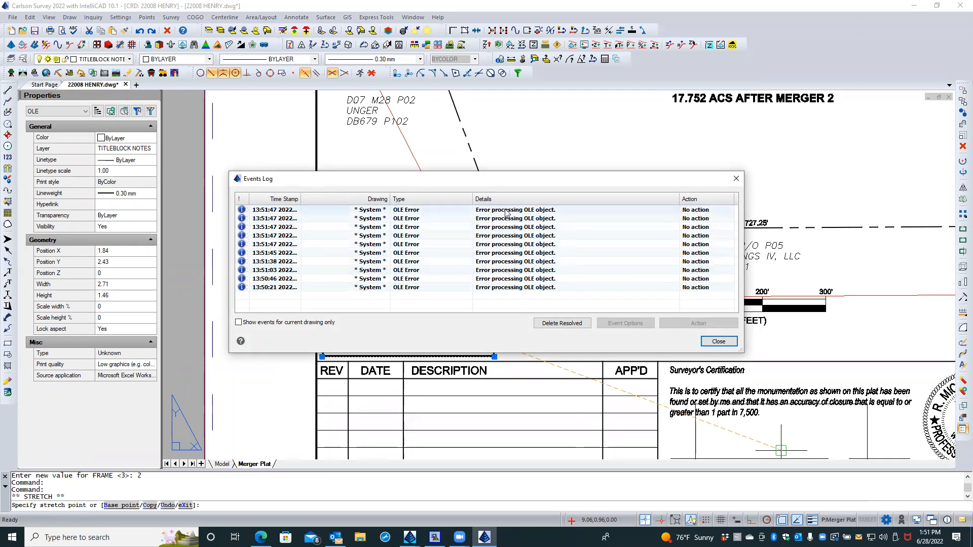
pyautogui.click(243, 211)
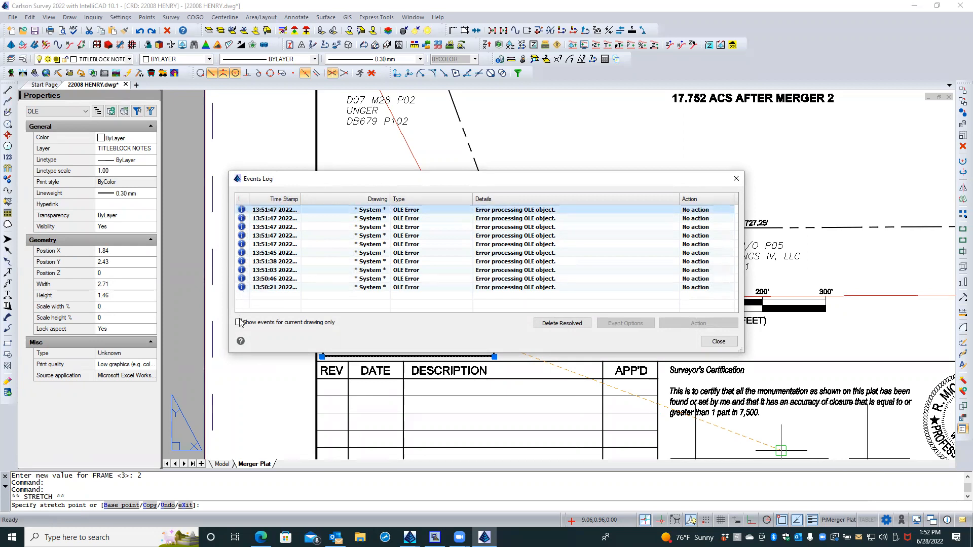
pyautogui.moveTo(249, 199); pyautogui.dragTo(287, 198)
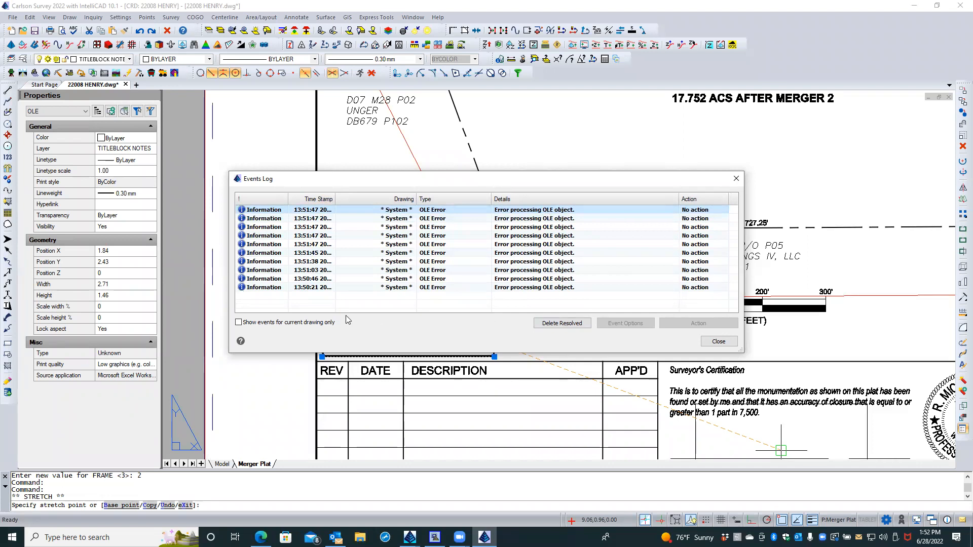
pyautogui.click(719, 343)
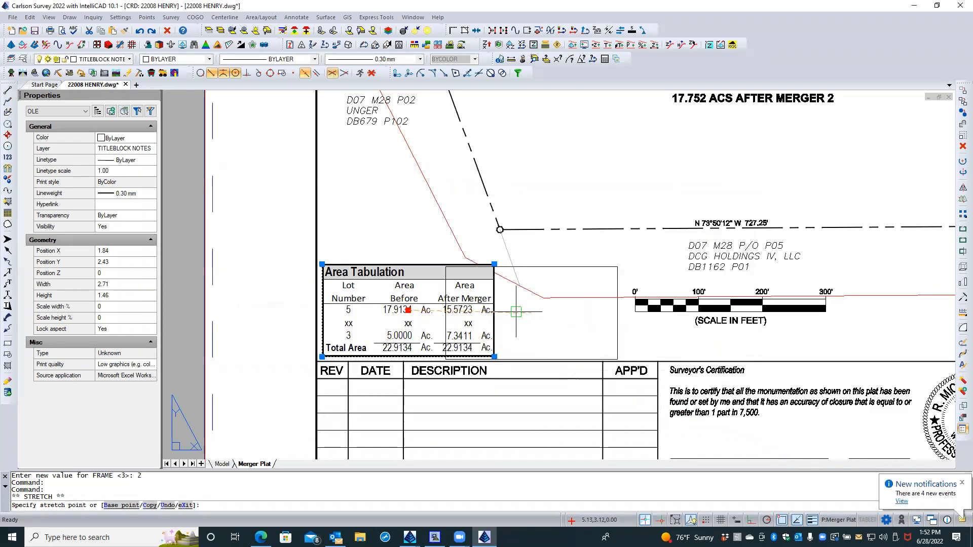
pyautogui.press('Escape')
pyautogui.press('Escape')
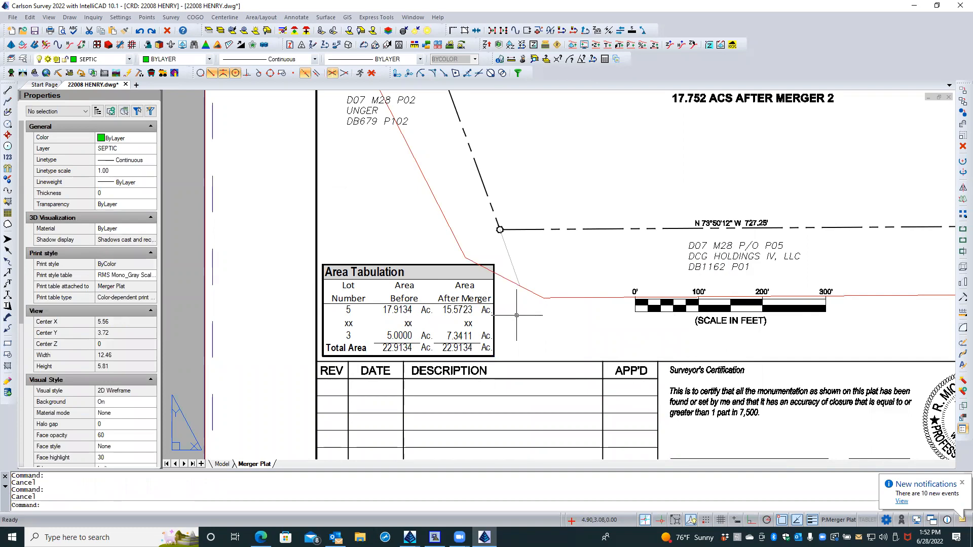
pyautogui.click(960, 483)
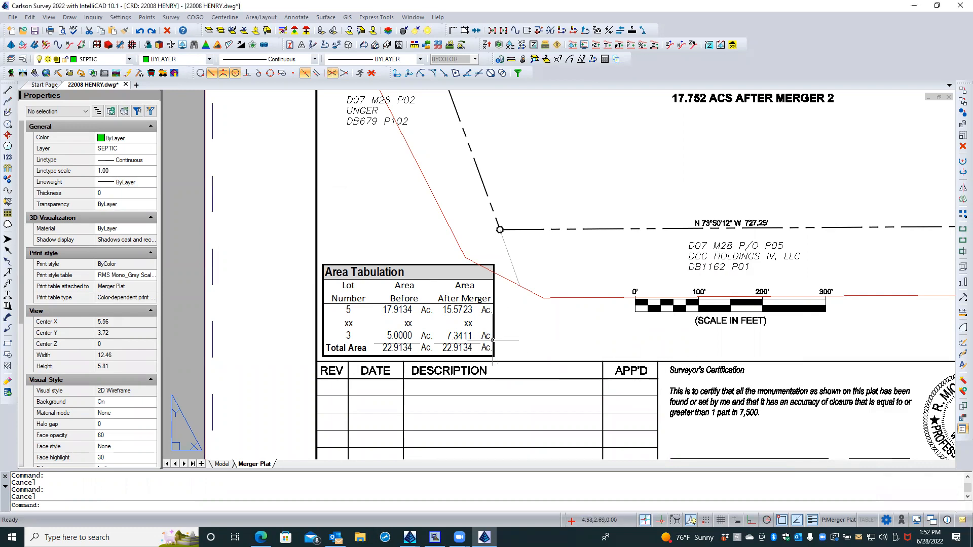
# Step: Try 3 for the FRAME system variable, set it to 0 instead, and regenerate all views with REA
pyautogui.write('FRAME')
pyautogui.press('Return')
pyautogui.press('Return')
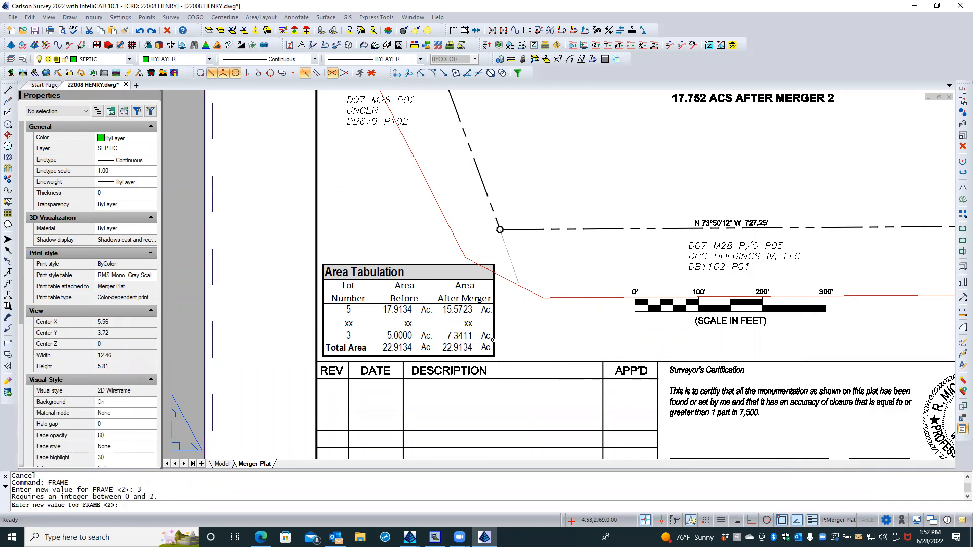
pyautogui.write('0')
pyautogui.press('Return')
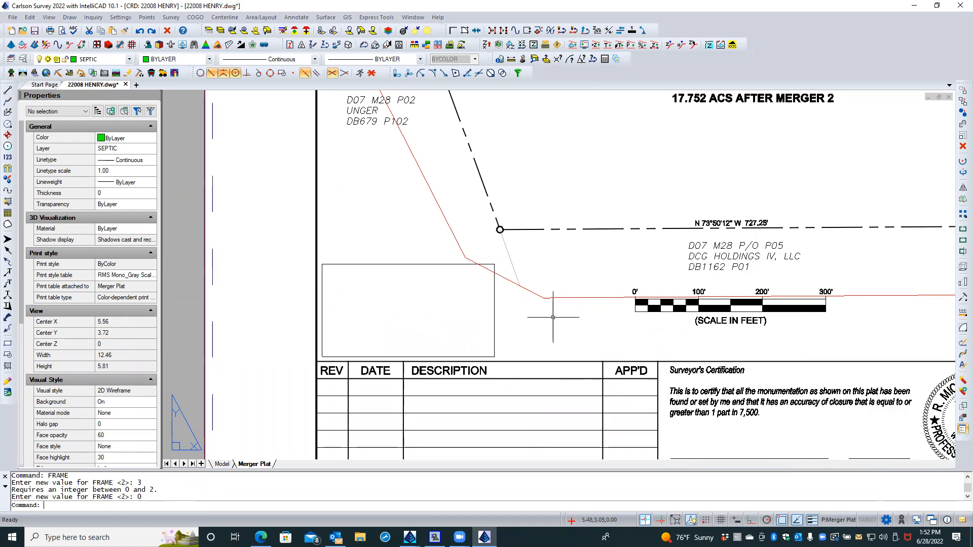
pyautogui.write('rea')
pyautogui.press('Return')
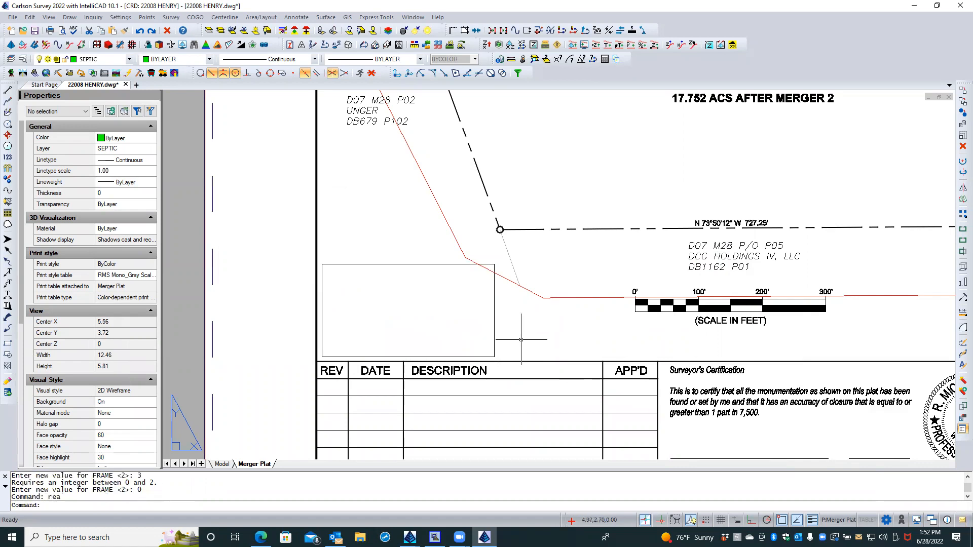
# Step: Set the FRAME system variable to 1 and regenerate all views with REA
pyautogui.write('frame')
pyautogui.press('Return')
pyautogui.write('1')
pyautogui.press('Return')
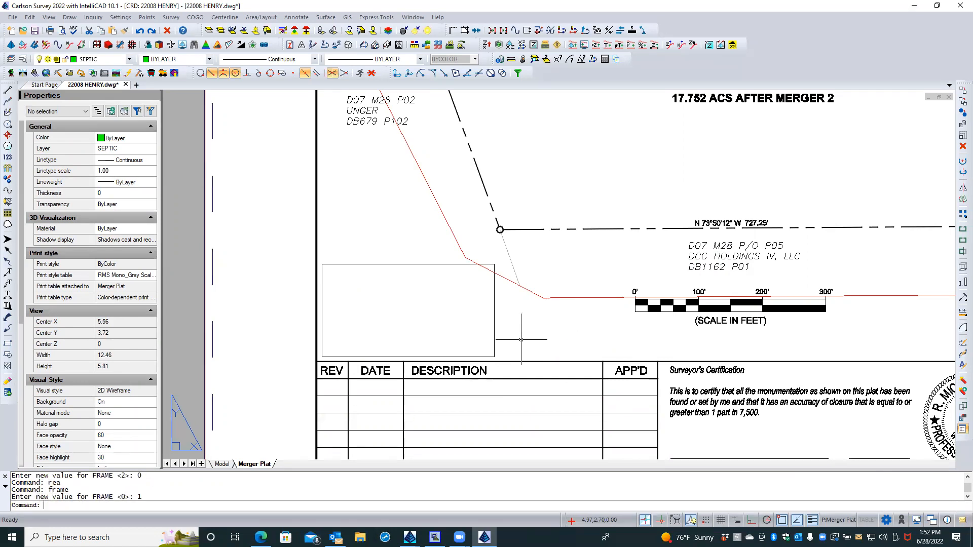
pyautogui.write('rea')
pyautogui.press('Return')
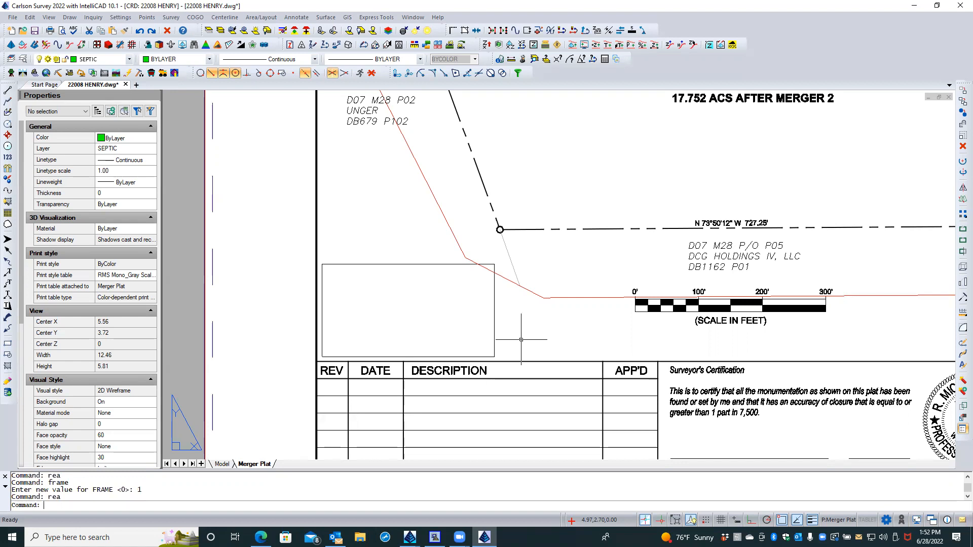
# Step: Change the FRAME system variable to 2 and regenerate all views to check the Area Tabulation table's display
pyautogui.write('frame')
pyautogui.press('Return')
pyautogui.write('2')
pyautogui.press('Return')
pyautogui.write('rea')
pyautogui.press('Return')
pyautogui.press('Escape')
pyautogui.press('Escape')
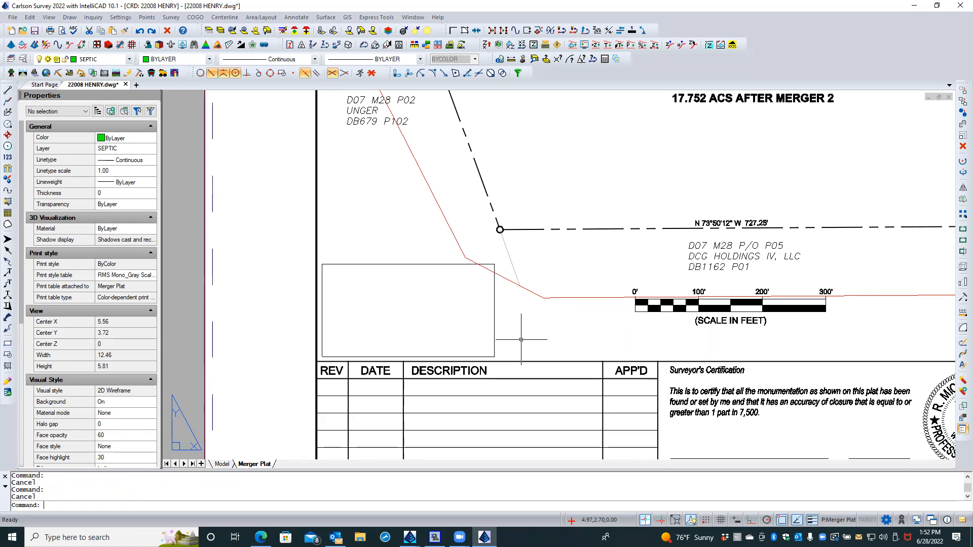
pyautogui.scroll(-2, 521, 340)
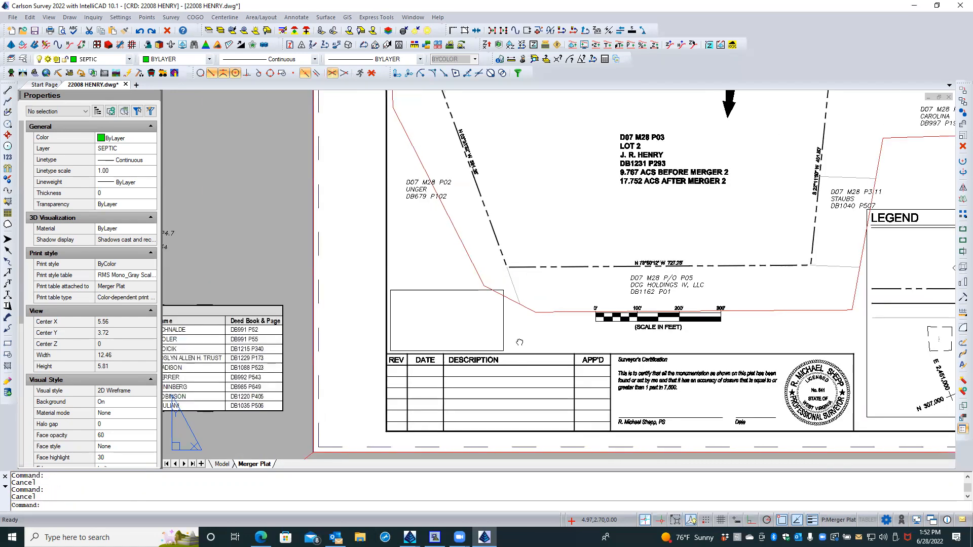
pyautogui.write('rea')
pyautogui.press('Return')
# Step: Undo the recent FRAME changes, grip edit and view changes step by step, and return to the Merger Plat layout
pyautogui.hotkey('ctrl', 'z')
pyautogui.hotkey('ctrl', 'z')
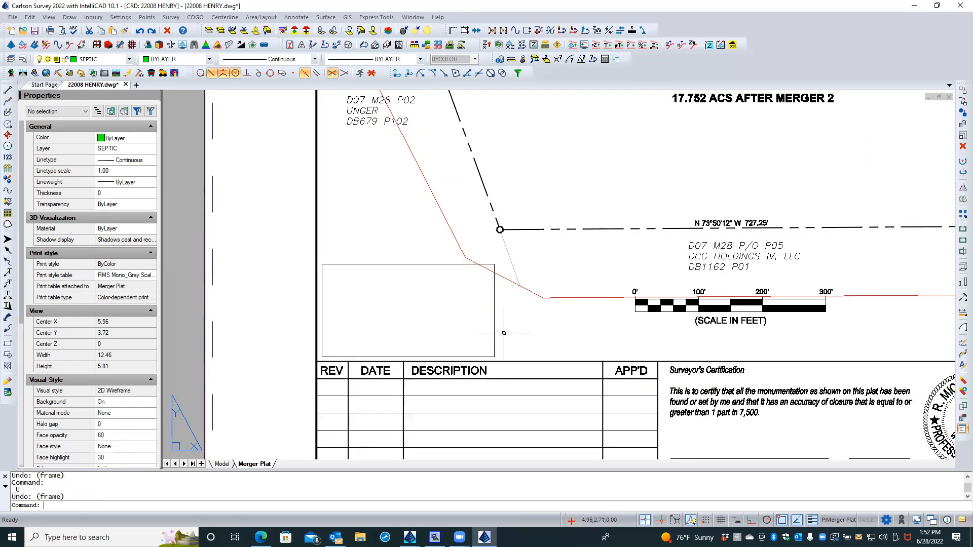
pyautogui.hotkey('ctrl', 'z')
pyautogui.write('rea')
pyautogui.press('Return')
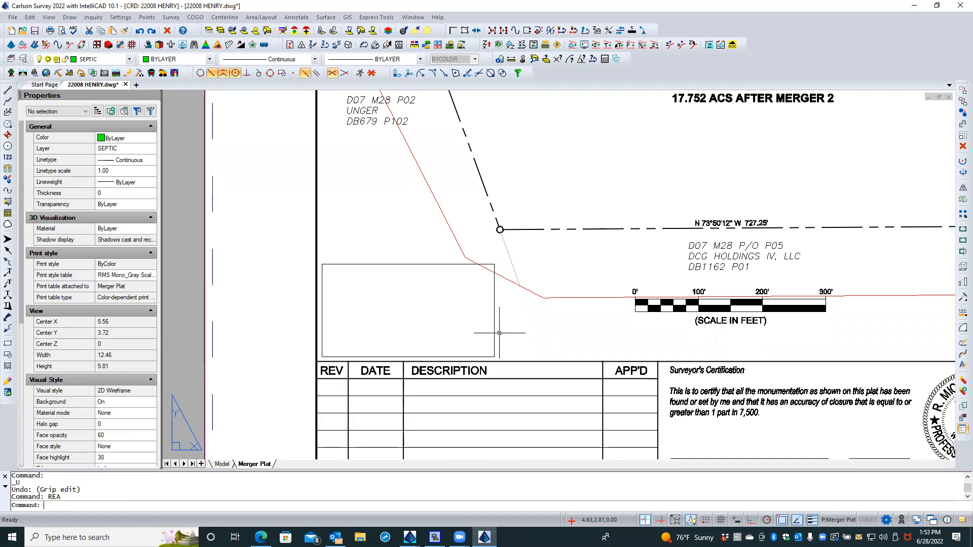
pyautogui.write('u')
pyautogui.press('Return')
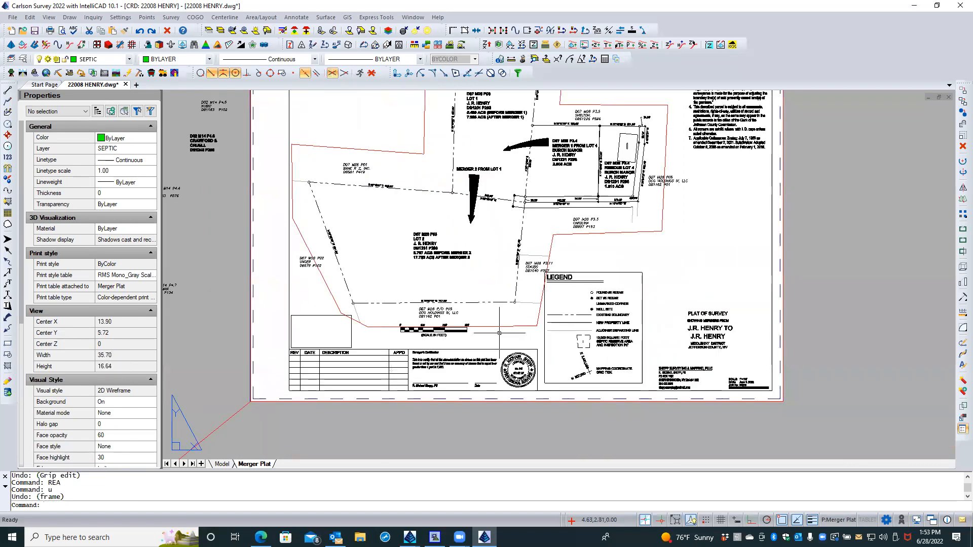
pyautogui.hotkey('ctrl', 'z')
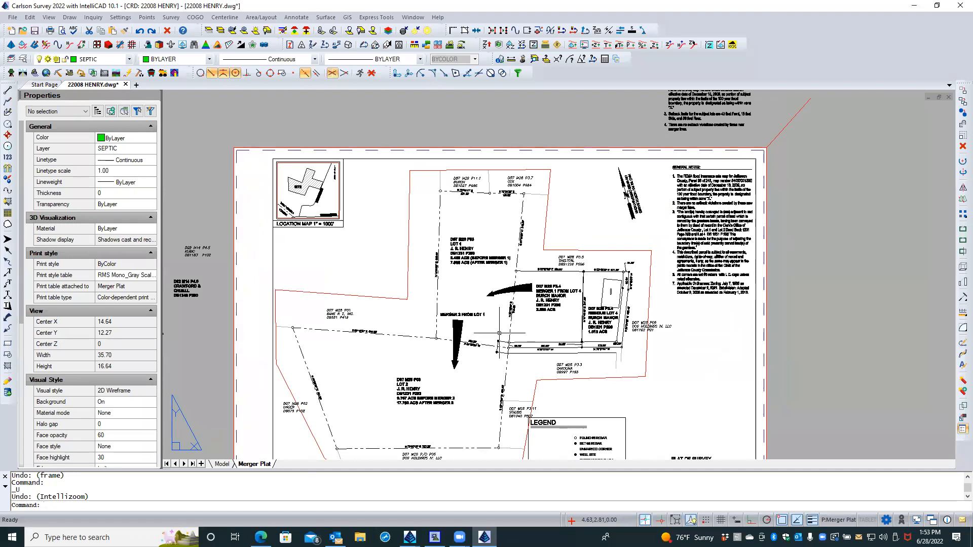
pyautogui.hotkey('ctrl', 'z')
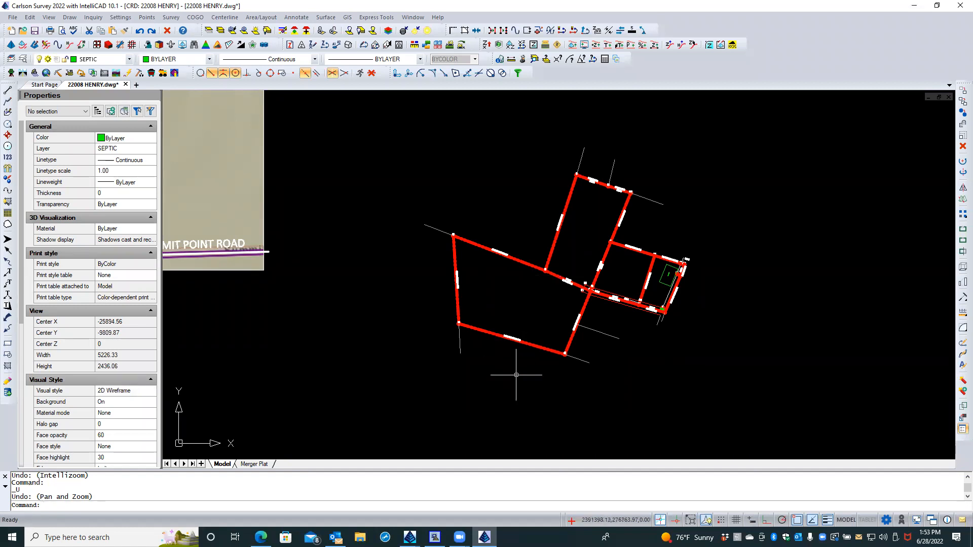
pyautogui.click(260, 464)
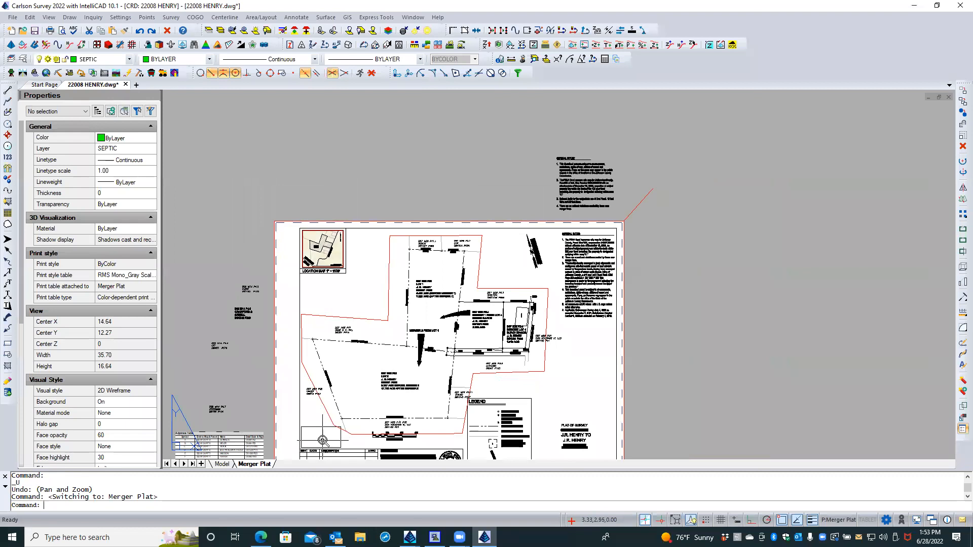
# Step: Select the Area Tabulation OLE table to check its properties, clear the selection, and regenerate all views
pyautogui.scroll(4, 325, 435)
pyautogui.moveTo(329, 432); pyautogui.dragTo(346, 393, button='middle')
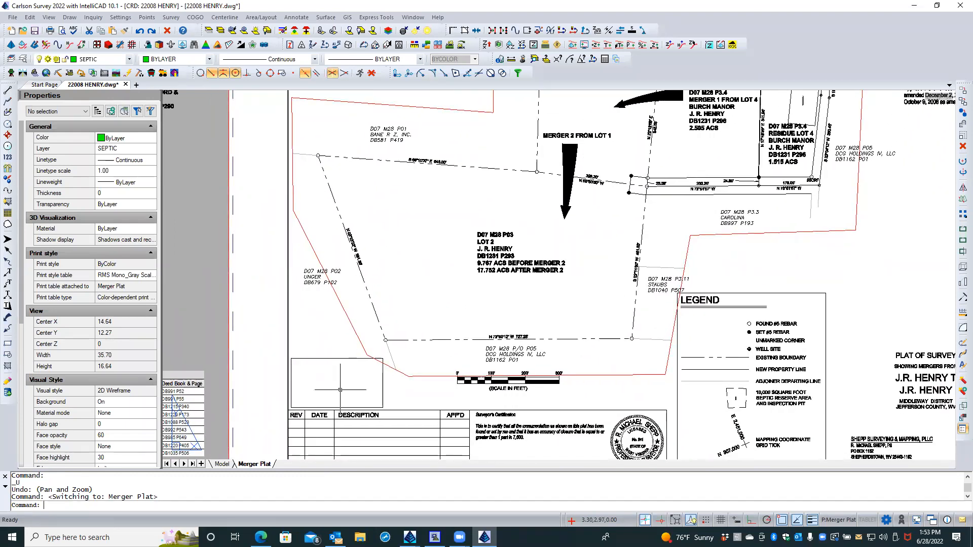
pyautogui.click(393, 388)
pyautogui.click(365, 388)
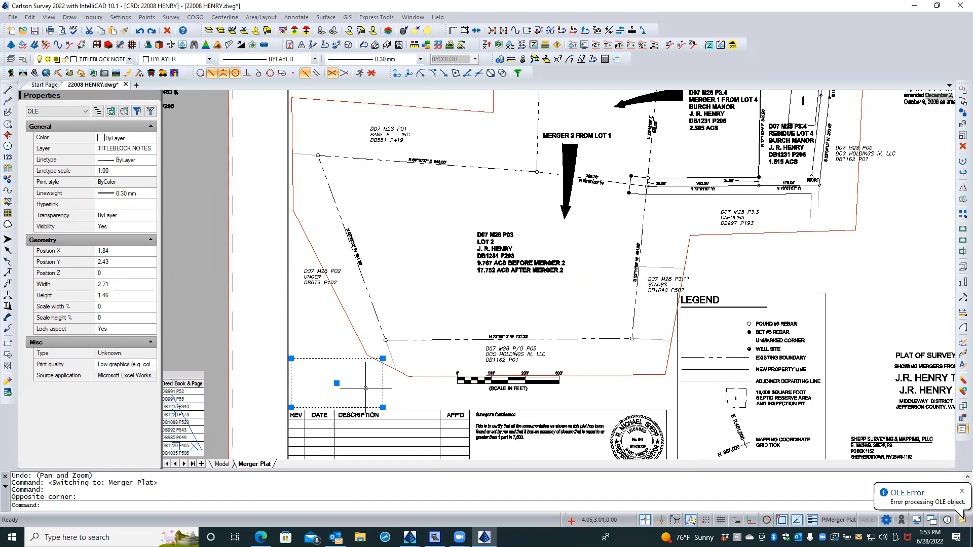
pyautogui.press('Escape')
pyautogui.press('Escape')
pyautogui.write('REA')
pyautogui.press('Return')
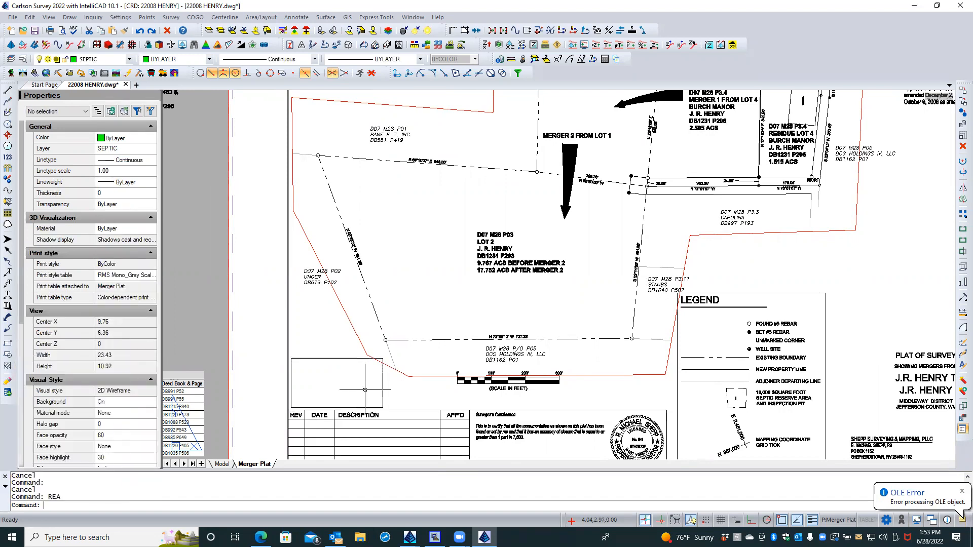
# Step: Window-select the north arrow text to check its object type, and clear the selection
pyautogui.scroll(-3, 365, 389)
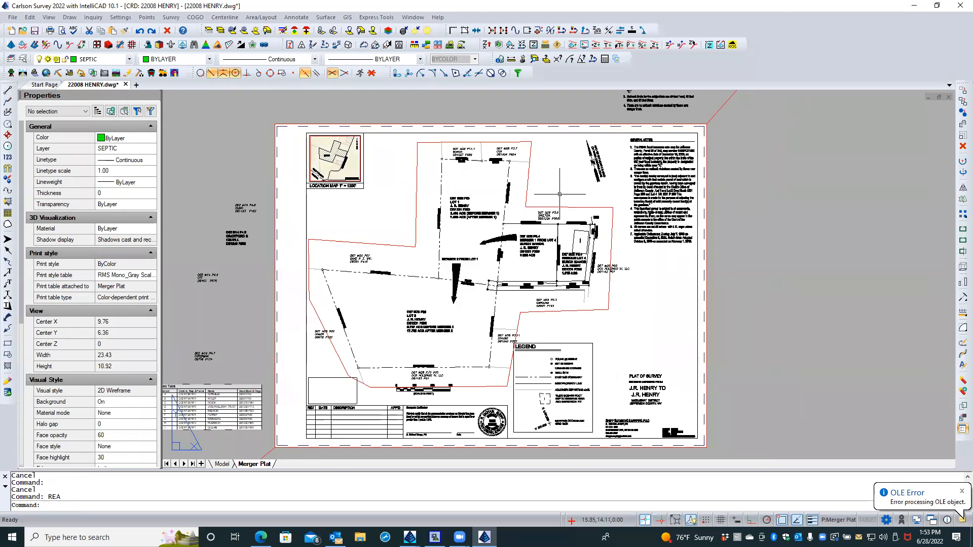
pyautogui.scroll(5, 613, 165)
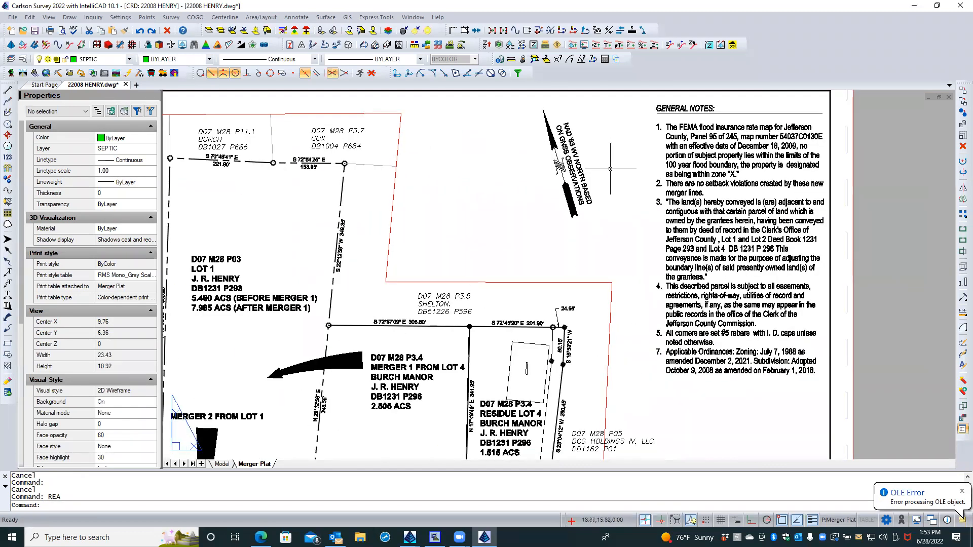
pyautogui.click(610, 169)
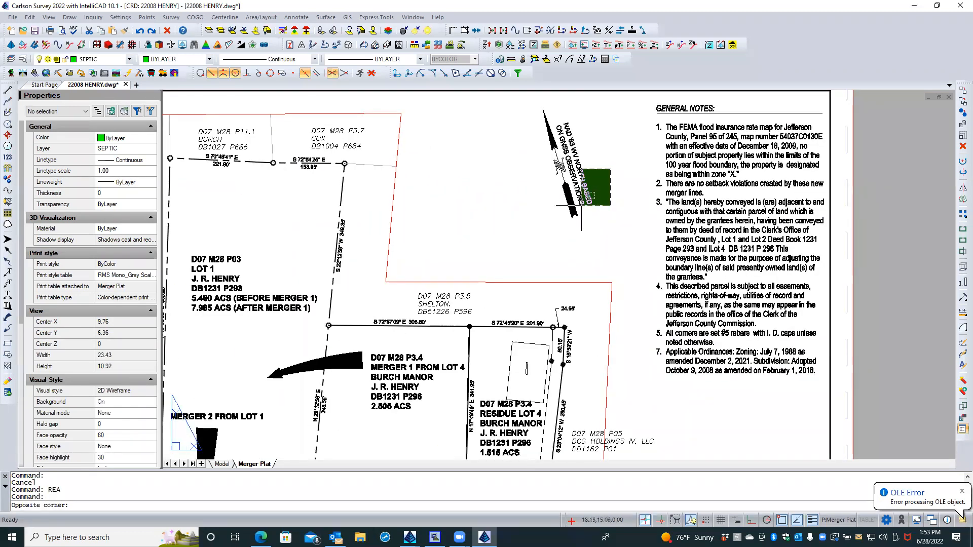
pyautogui.click(581, 205)
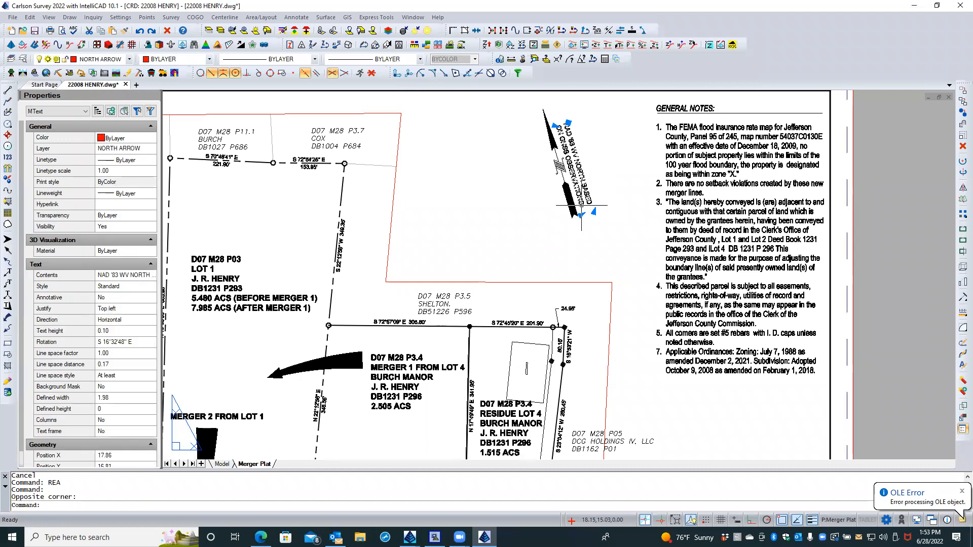
pyautogui.press('Escape')
pyautogui.press('Escape')
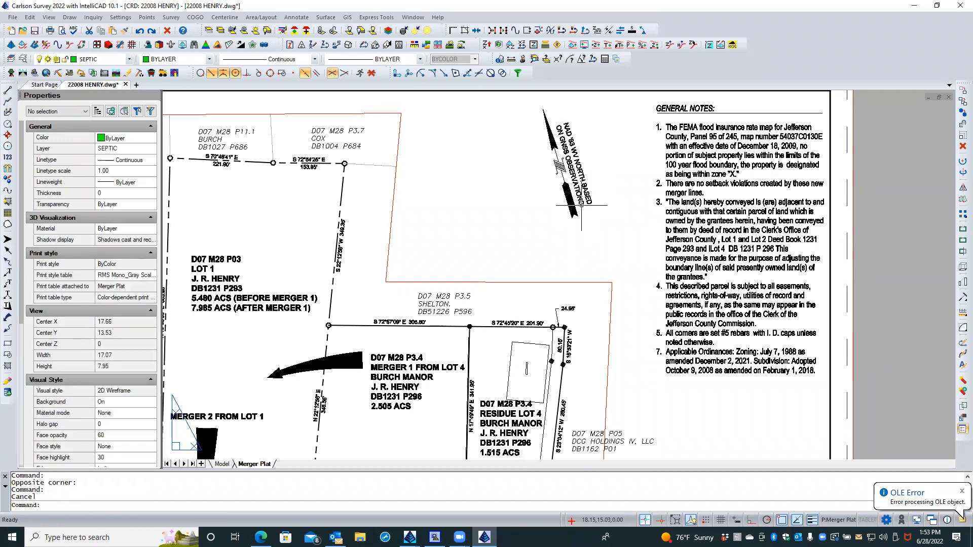
pyautogui.scroll(-2, 581, 205)
pyautogui.scroll(-2, 580, 208)
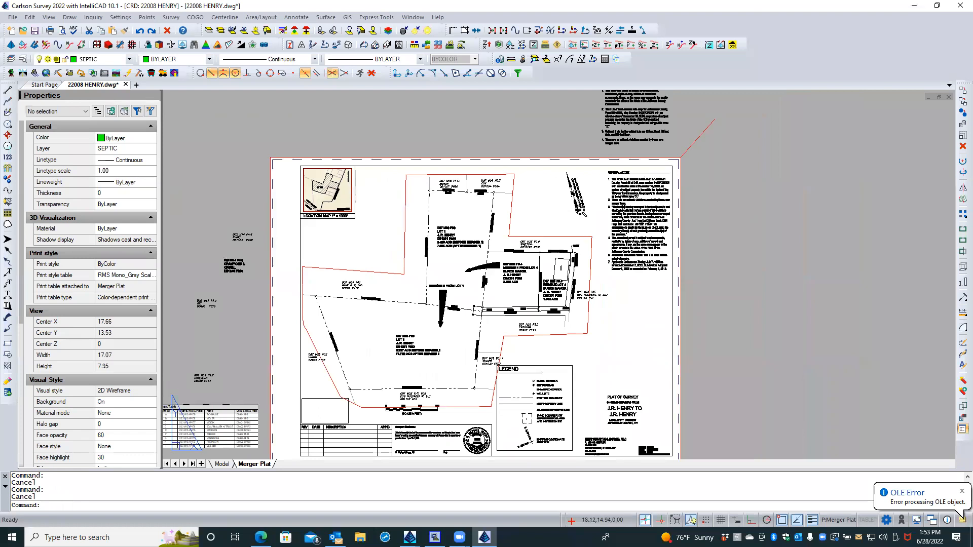
# Step: Check the current FRAME value without changing it, then select the blank OLE table and dismiss the OLE error notification
pyautogui.scroll(4, 376, 378)
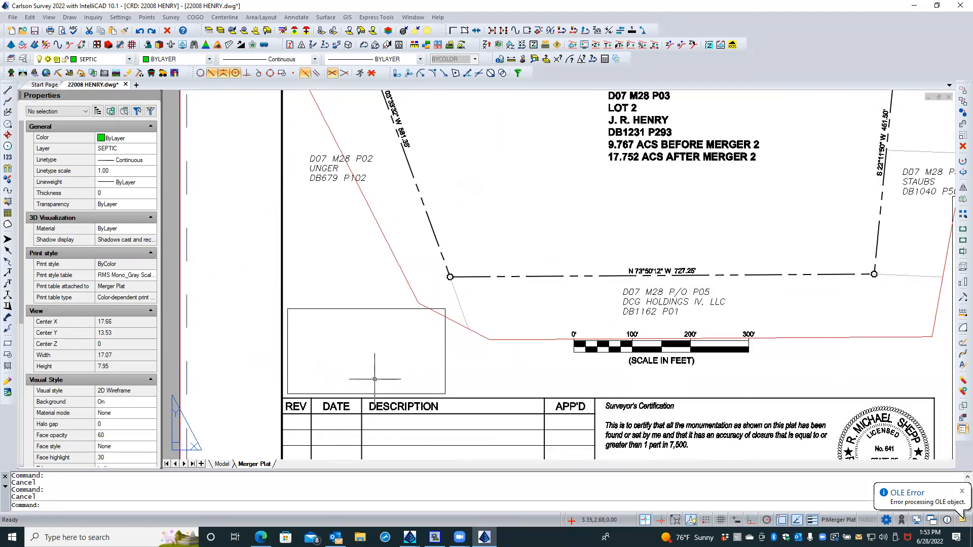
pyautogui.write('frame')
pyautogui.press('Return')
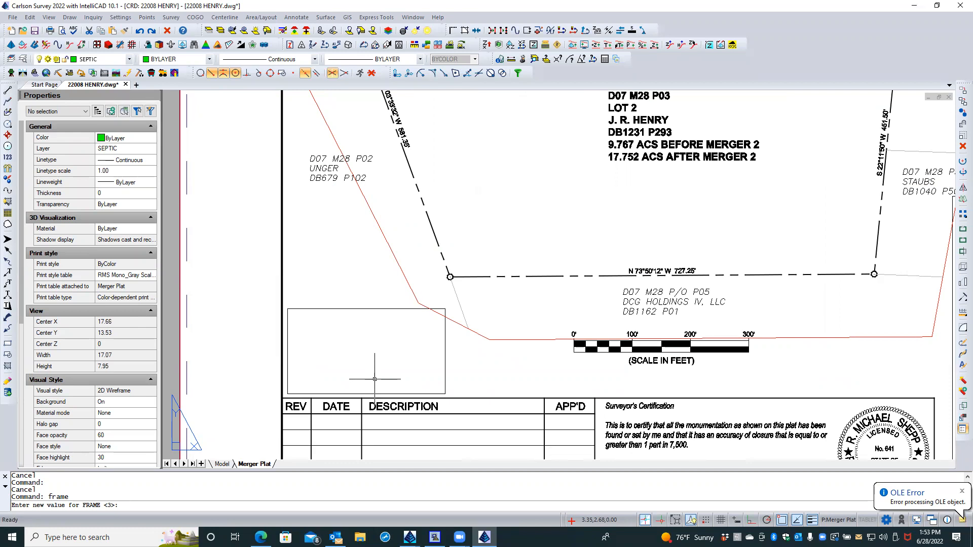
pyautogui.press('Escape')
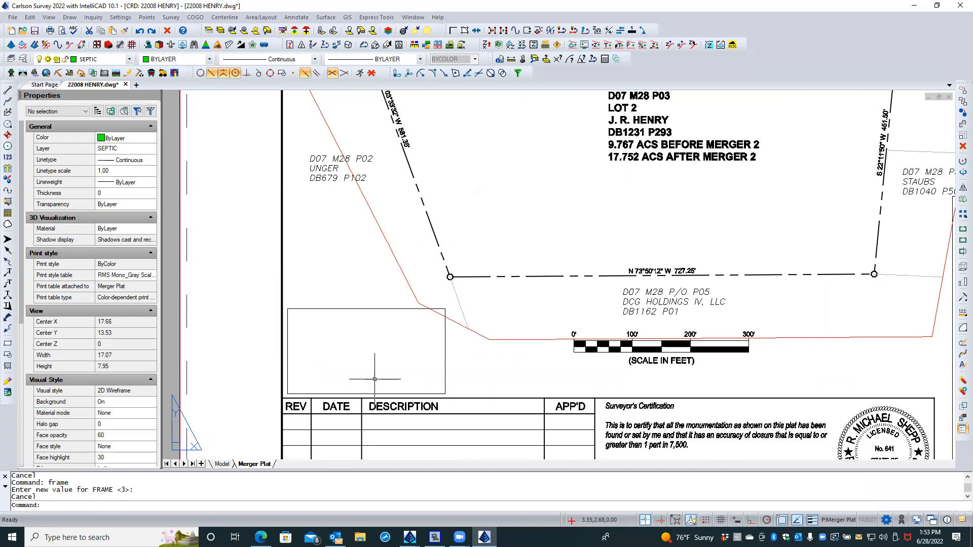
pyautogui.click(368, 309)
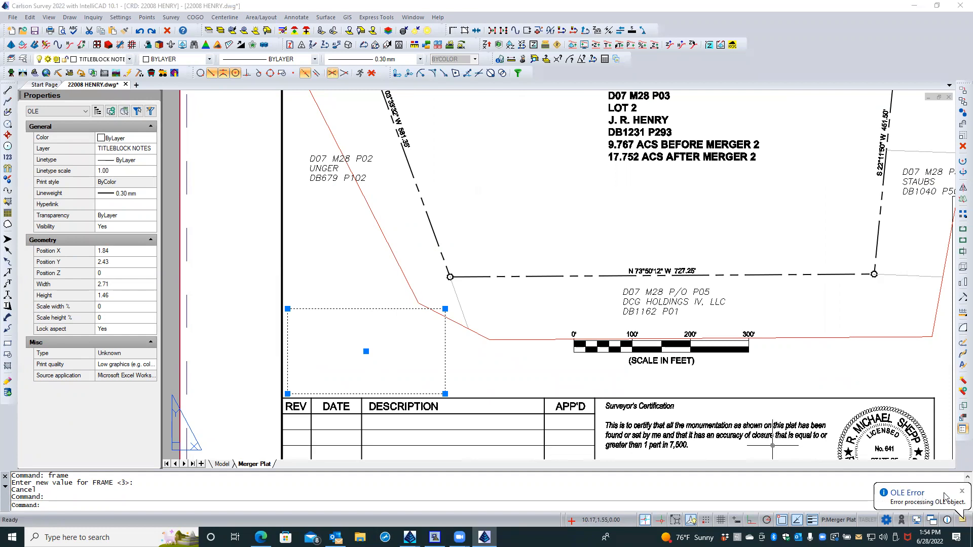
pyautogui.click(960, 491)
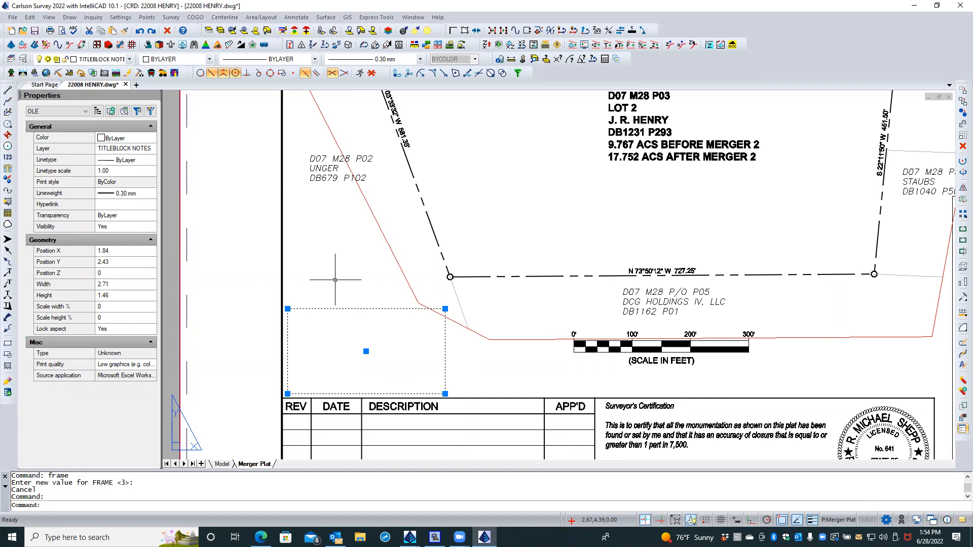
pyautogui.press('Escape')
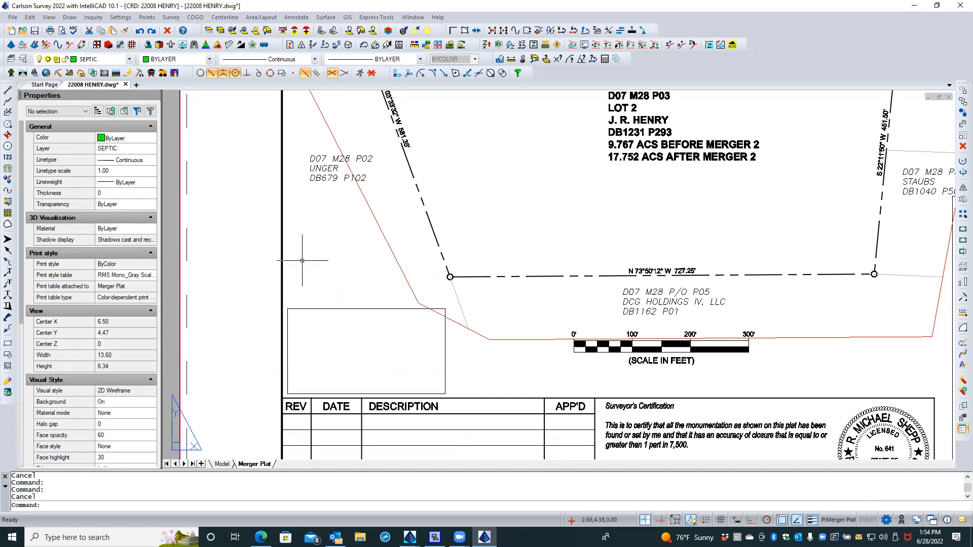
# Step: Save 22008 HENRY.dwg and exit Carlson Survey 2022, declining to send the crash report
pyautogui.click(35, 31)
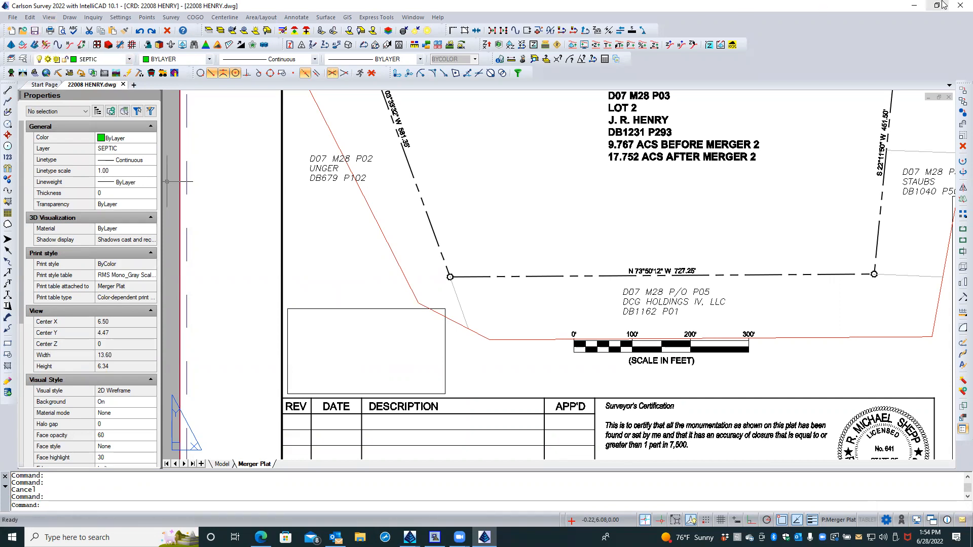
pyautogui.click(959, 6)
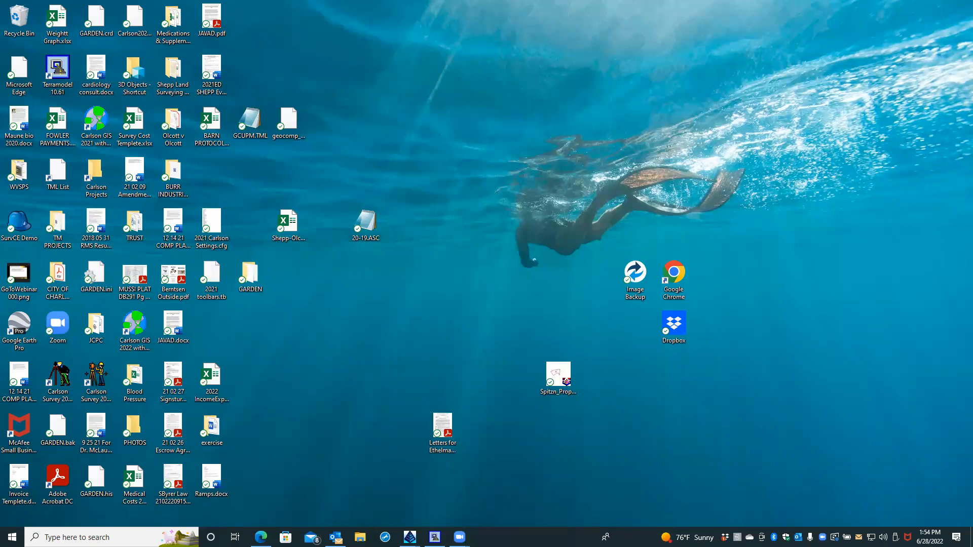
pyautogui.moveTo(434, 537)
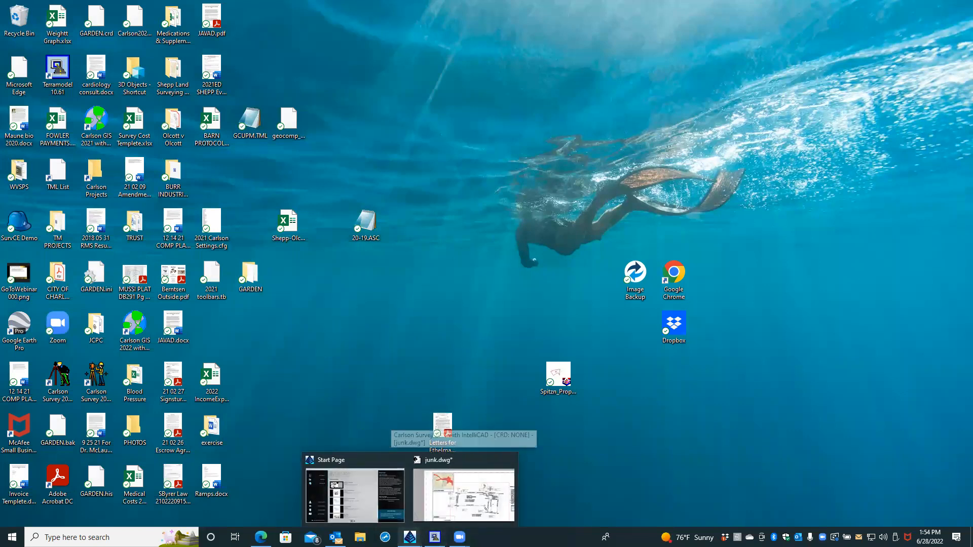
pyautogui.click(463, 496)
pyautogui.moveTo(434, 537)
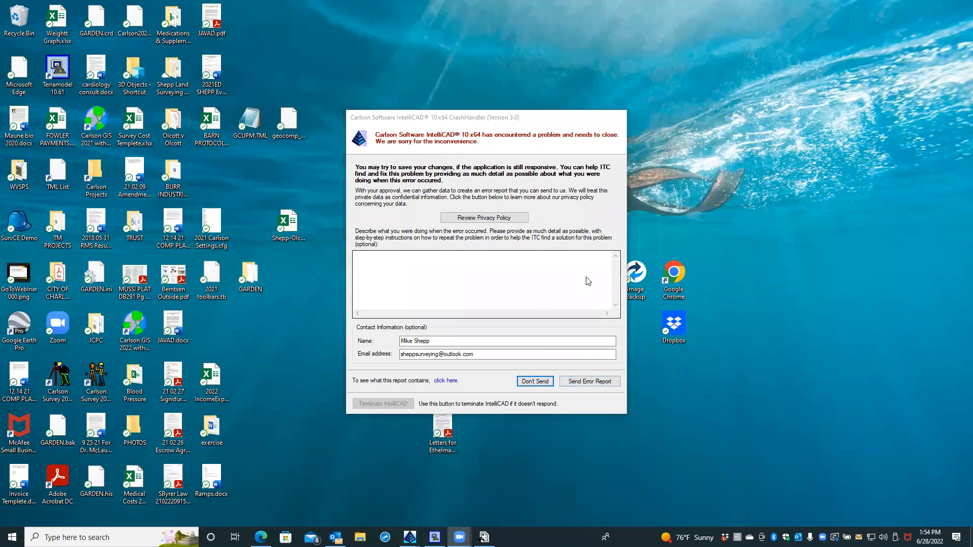
pyautogui.click(534, 381)
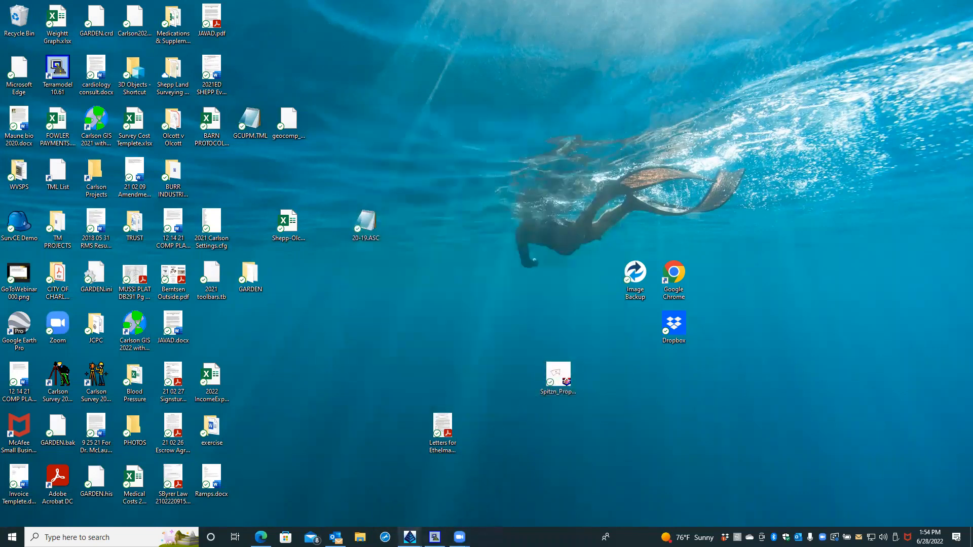
# Step: Switch to Carlson Survey 2021 and exit it without saving the changes to junk.dwg
pyautogui.click(408, 507)
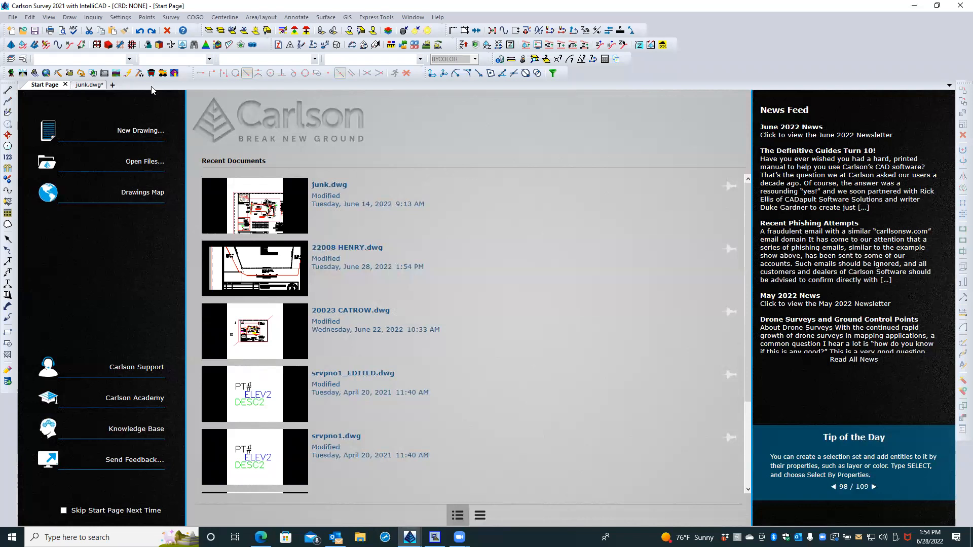
pyautogui.click(957, 7)
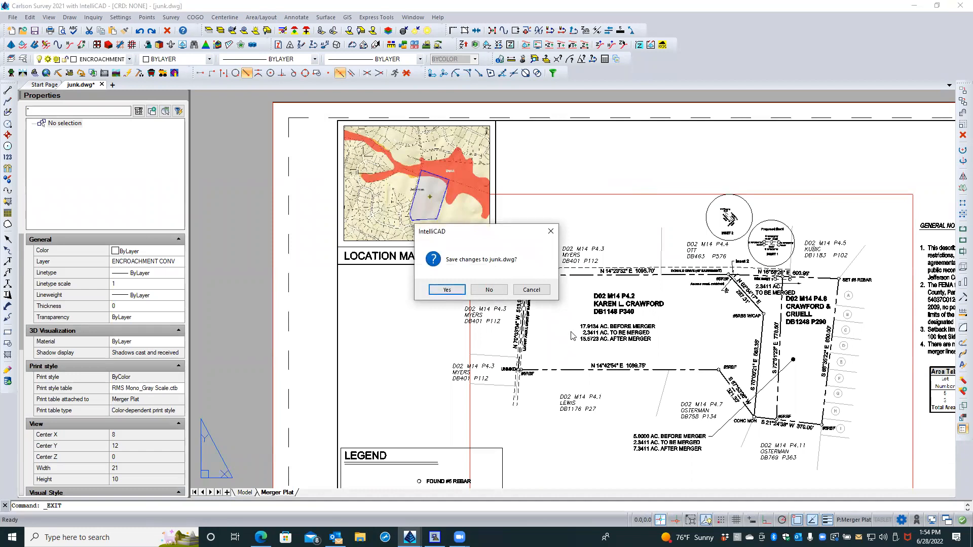
pyautogui.click(495, 289)
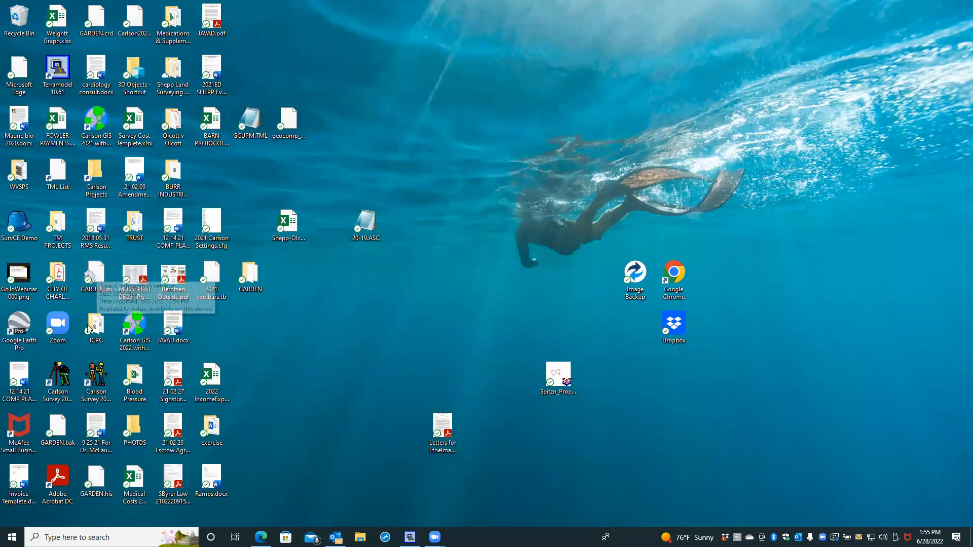
# Step: Relaunch Carlson Survey 2022 from the desktop and exit the crash recovery wizard
pyautogui.click(95, 380)
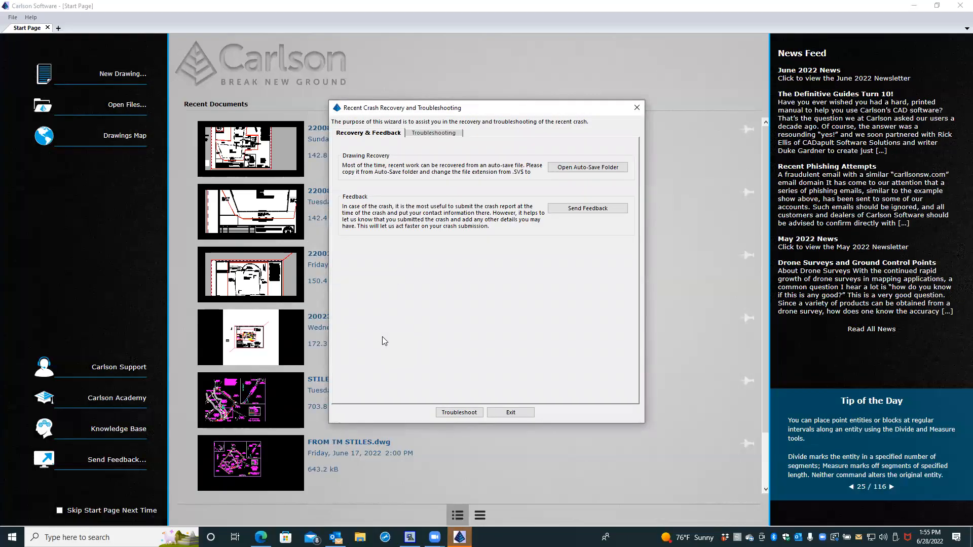
pyautogui.click(509, 412)
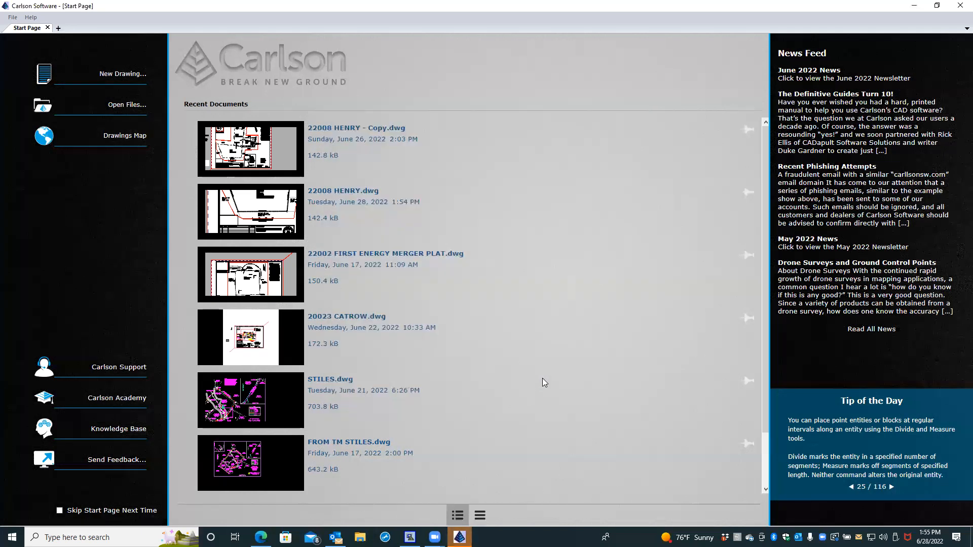
pyautogui.click(253, 153)
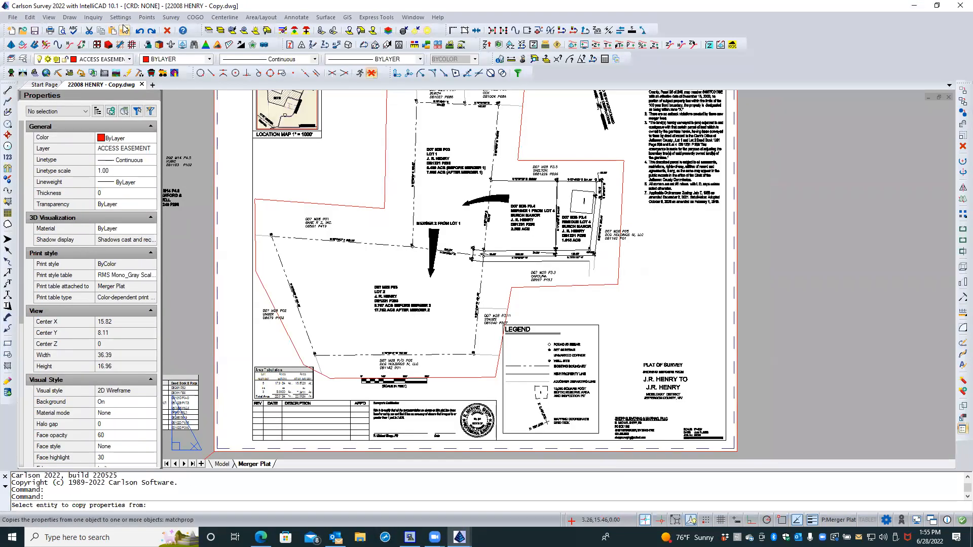
pyautogui.click(125, 31)
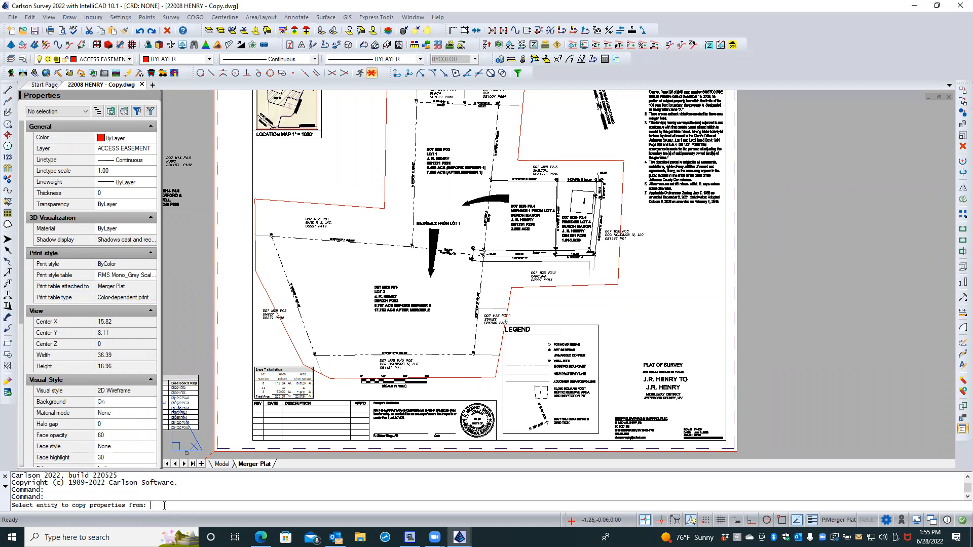
pyautogui.press('Escape')
pyautogui.press('Escape')
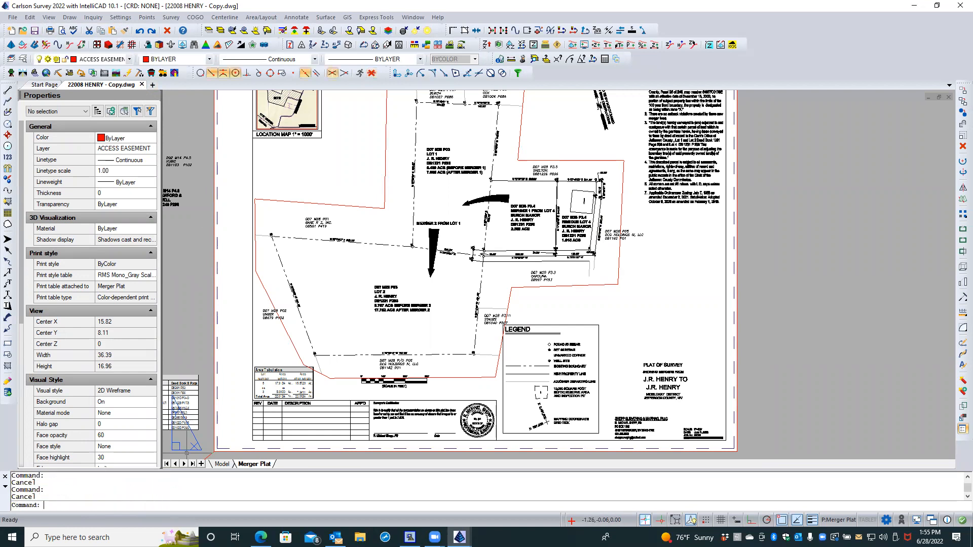
pyautogui.click(141, 85)
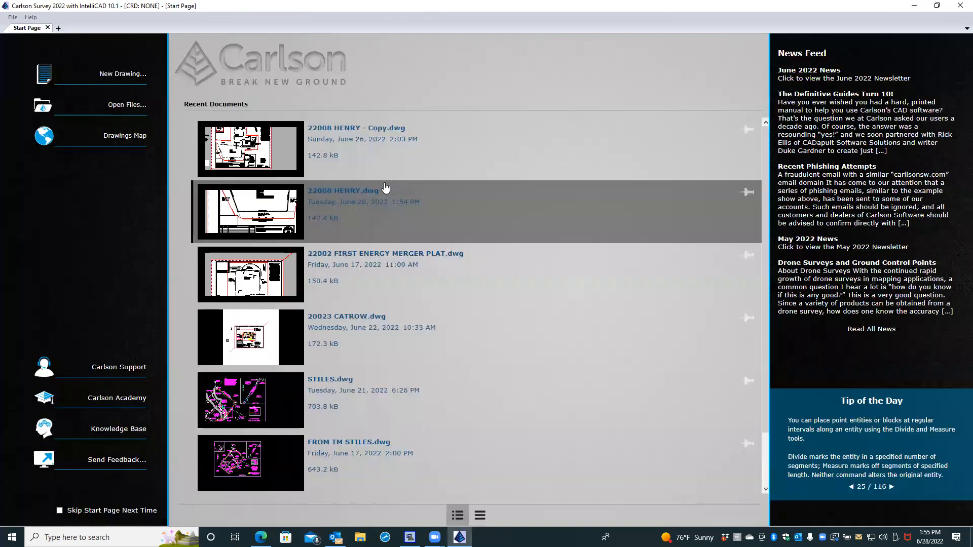
# Step: Open 22008 HENRY.dwg and select the blank OLE table above the revision block to check its properties, then deselect it
pyautogui.click(223, 215)
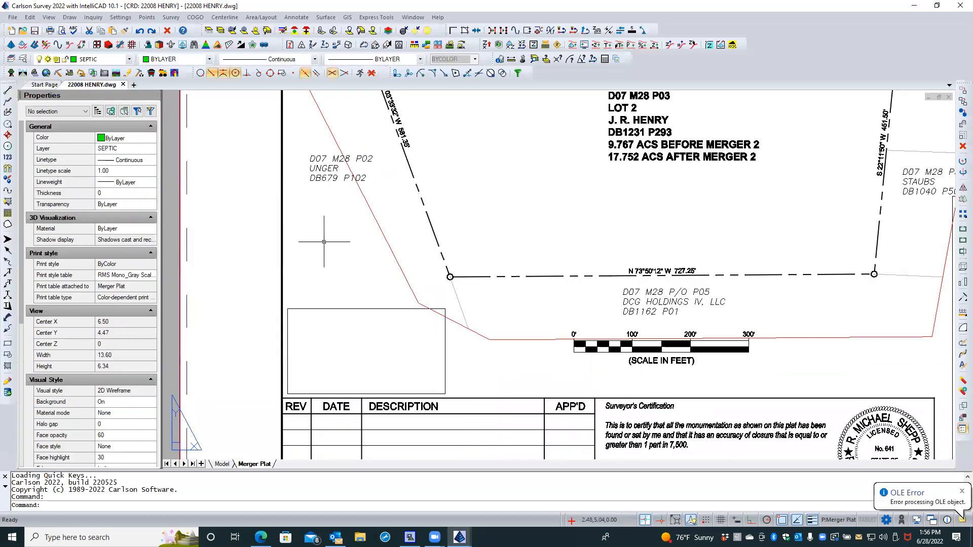
pyautogui.click(348, 274)
pyautogui.click(335, 313)
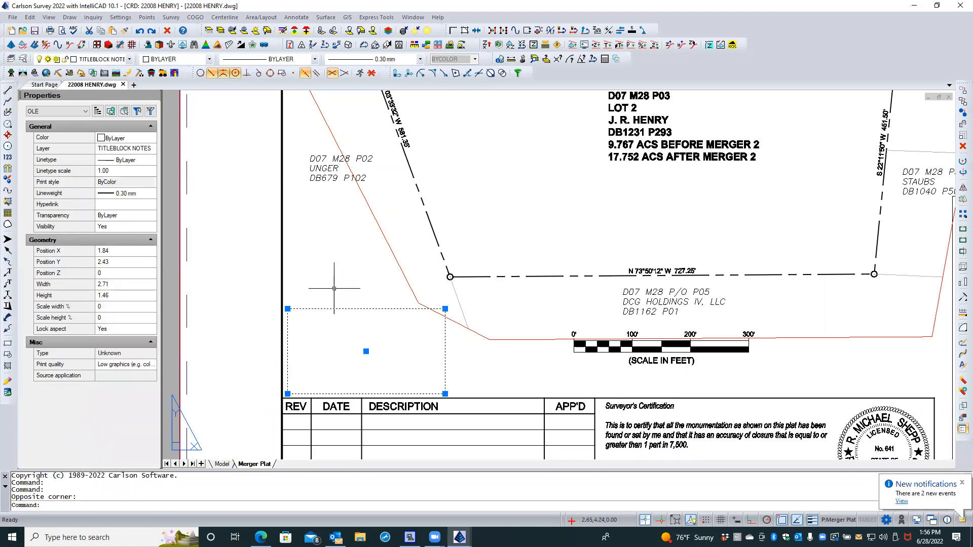
pyautogui.press('Escape')
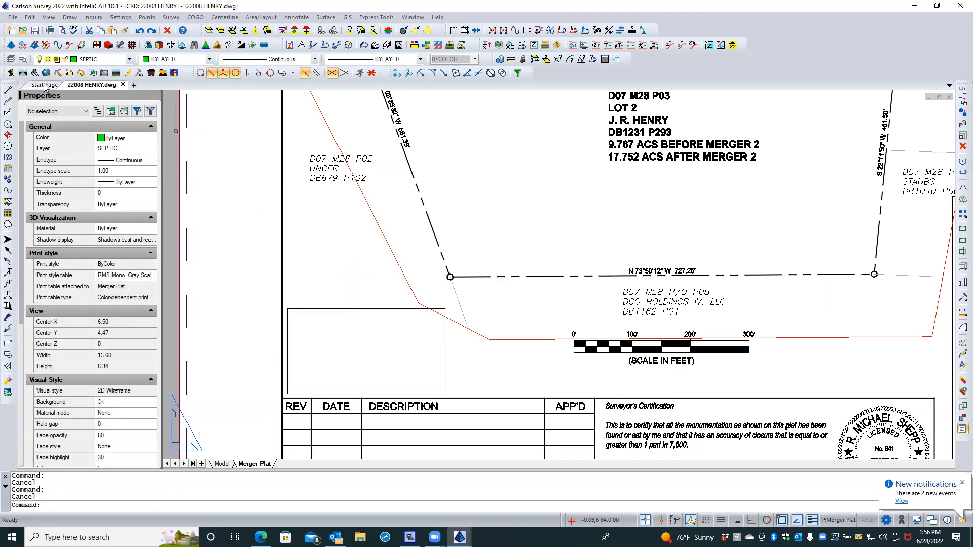
# Step: Open 22008 HENRY - Copy.dwg and copy its Area Tabulation OLE table, using the sheet border's lower-left corner as the base point
pyautogui.click(47, 85)
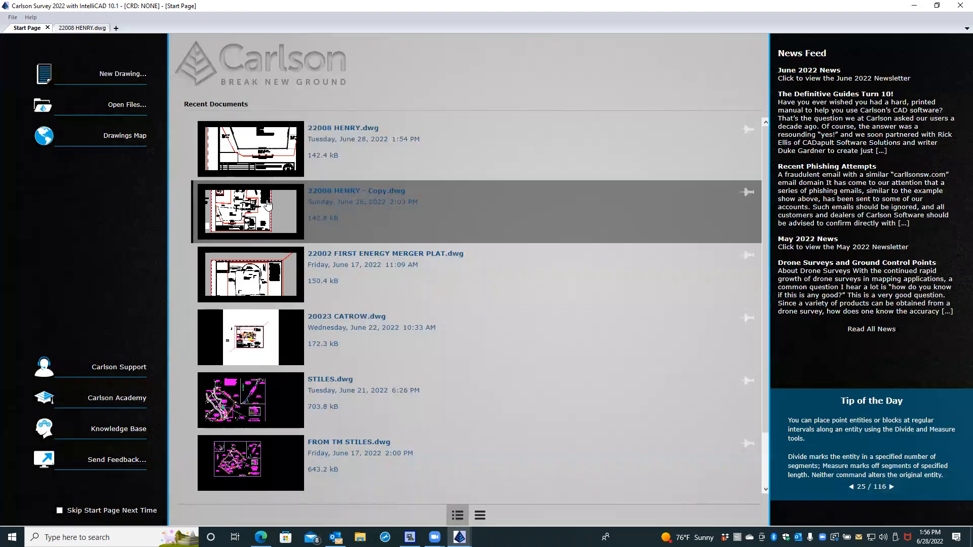
pyautogui.click(296, 213)
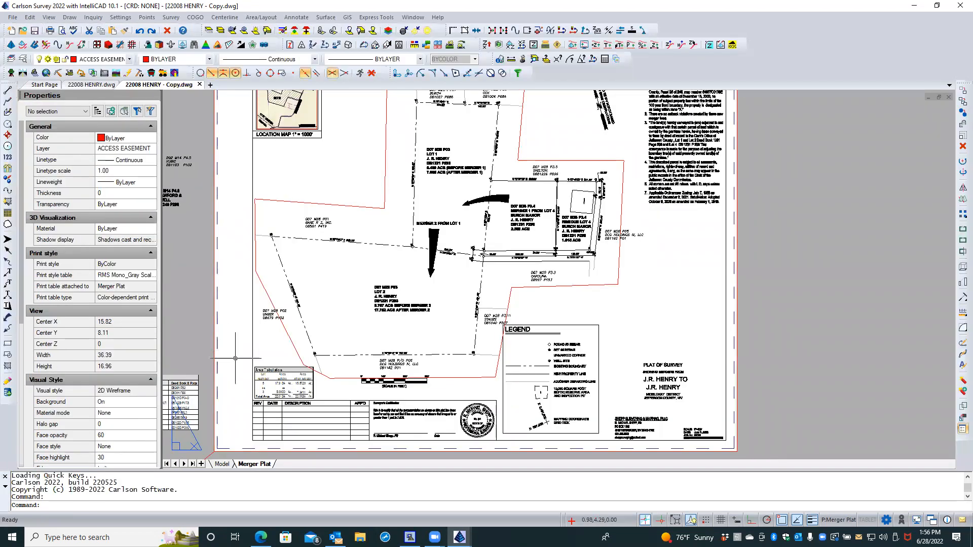
pyautogui.click(235, 358)
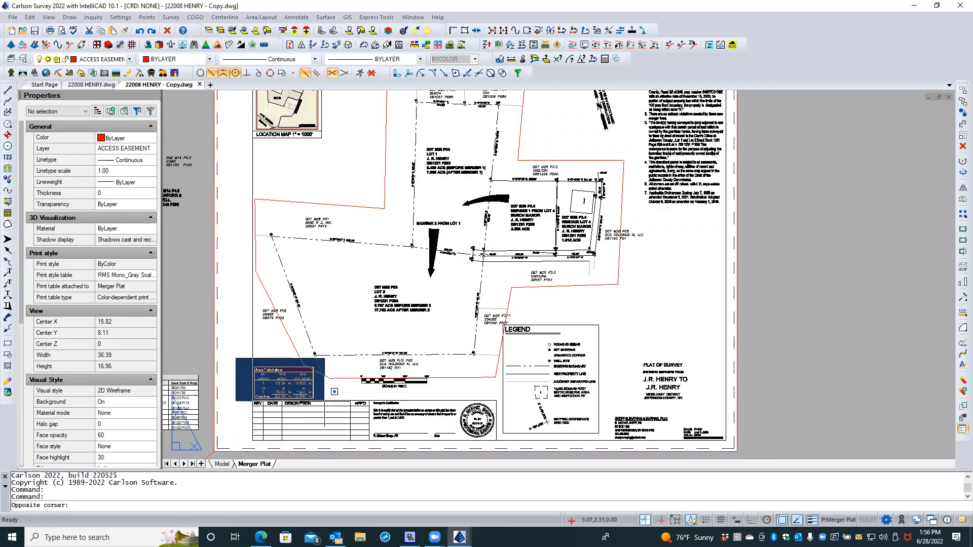
pyautogui.click(324, 403)
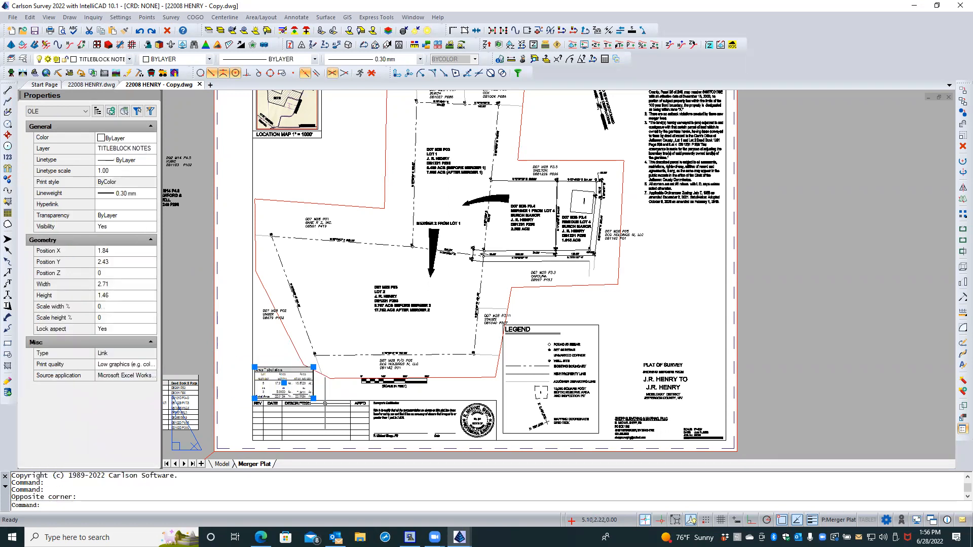
pyautogui.scroll(2, 247, 421)
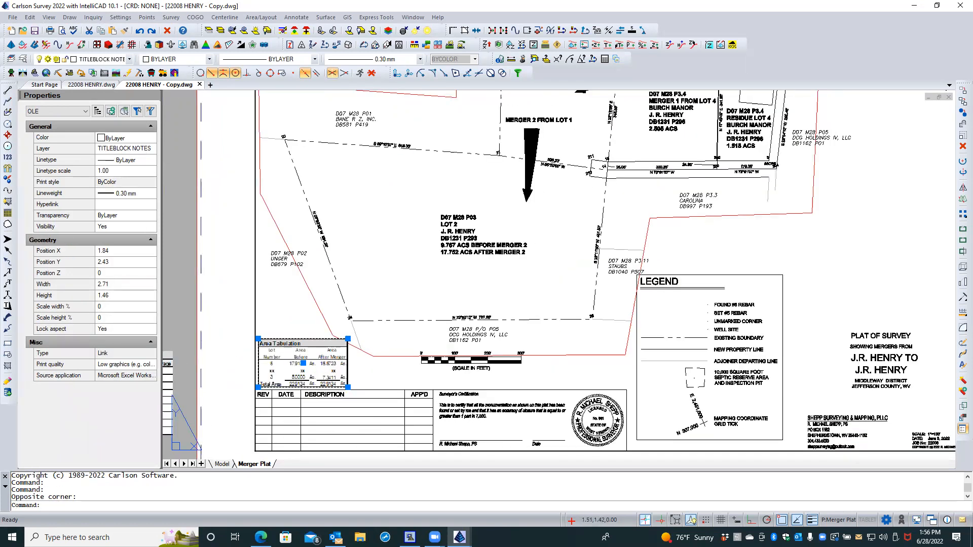
pyautogui.scroll(3, 247, 420)
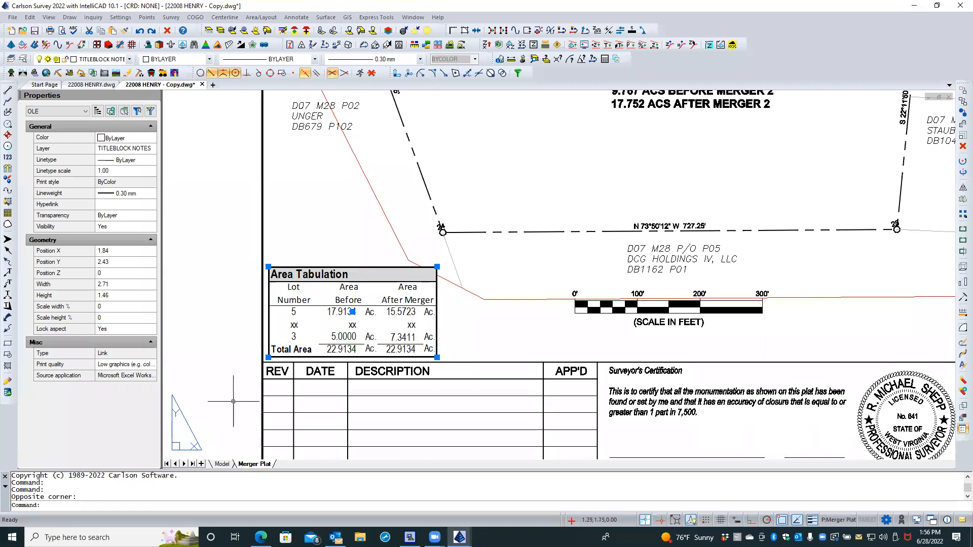
pyautogui.scroll(-1, 234, 248)
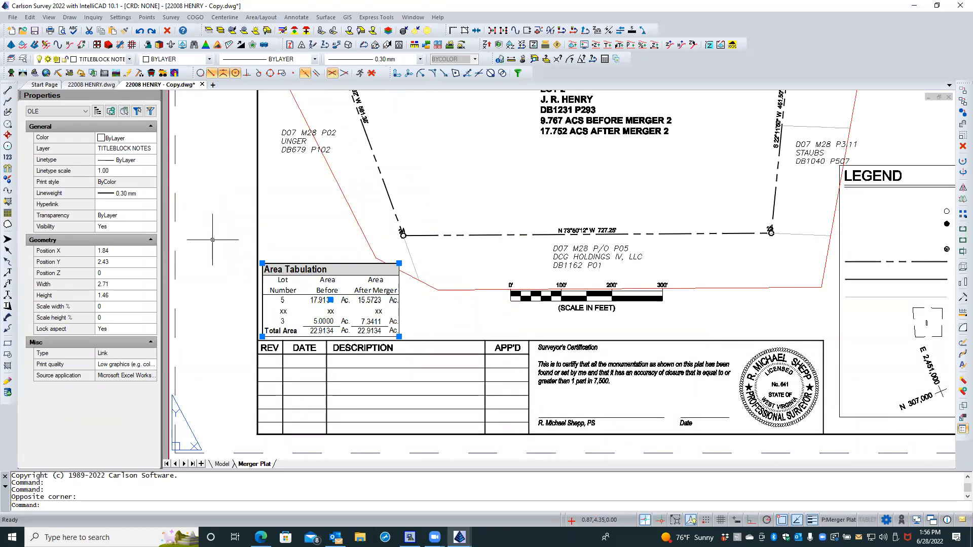
pyautogui.rightClick(212, 239)
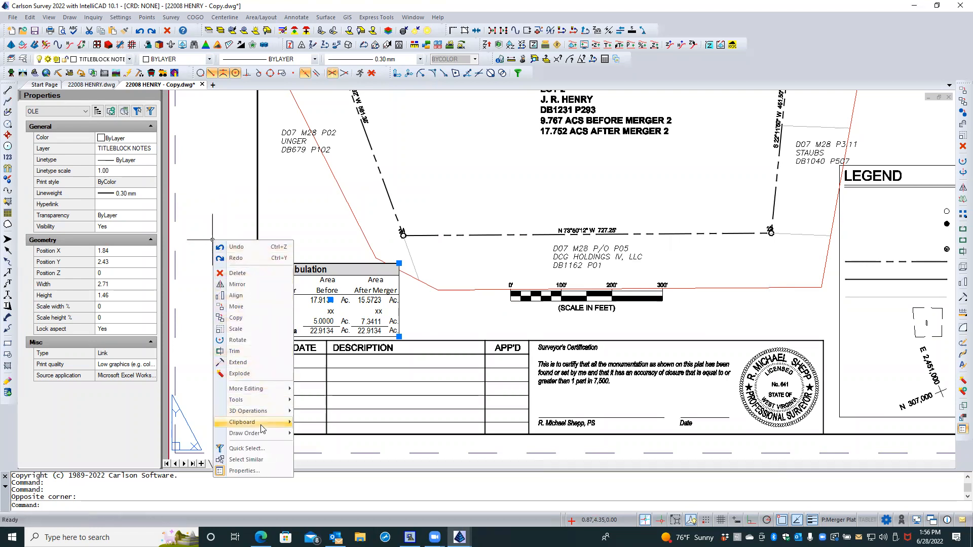
pyautogui.moveTo(265, 428)
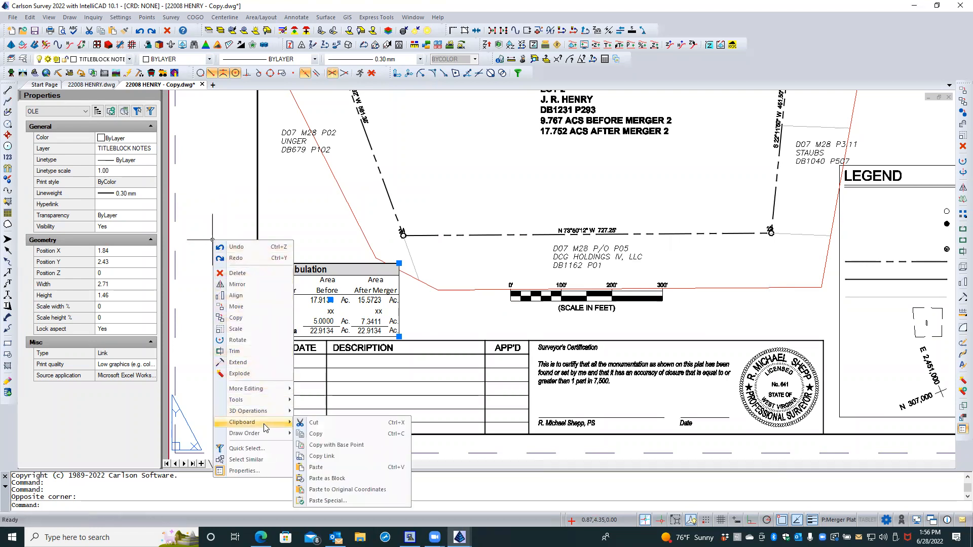
pyautogui.click(328, 445)
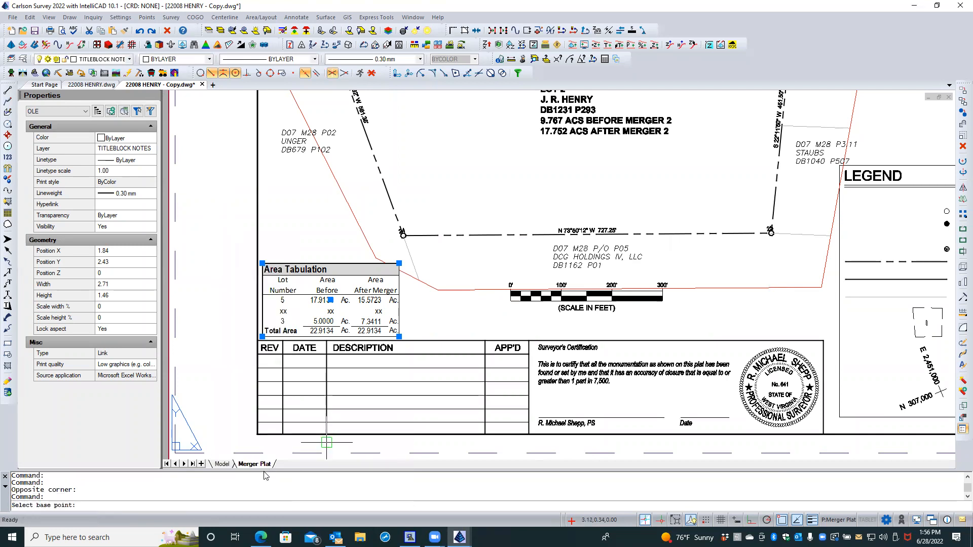
pyautogui.click(257, 435)
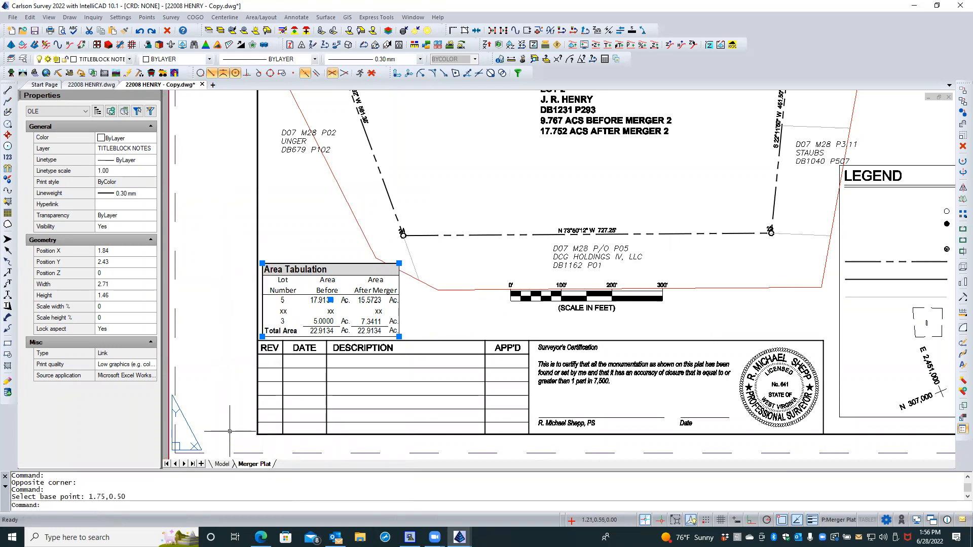
pyautogui.press('Escape')
pyautogui.press('Escape')
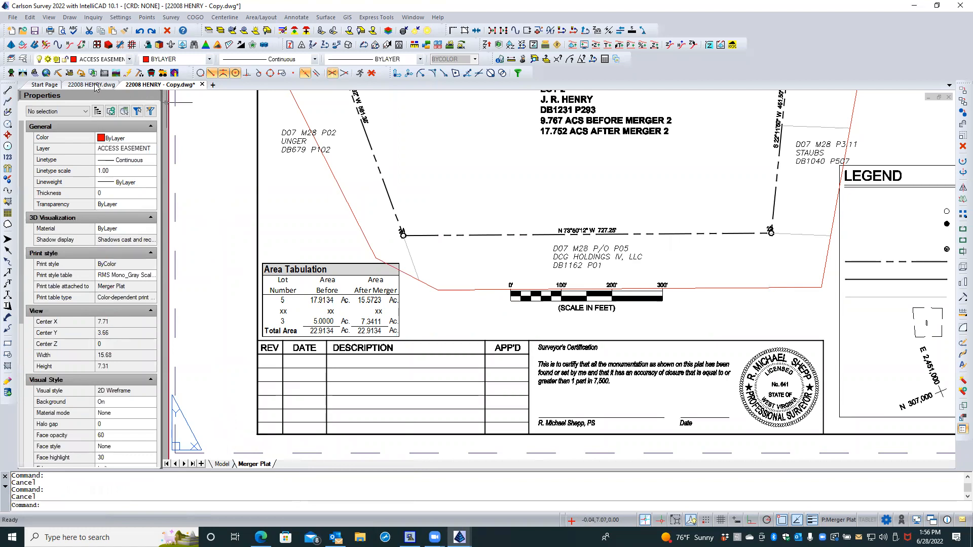
# Step: Switch back to 22008 HENRY.dwg and delete the blank OLE table above the revision block
pyautogui.click(95, 86)
pyautogui.click(332, 292)
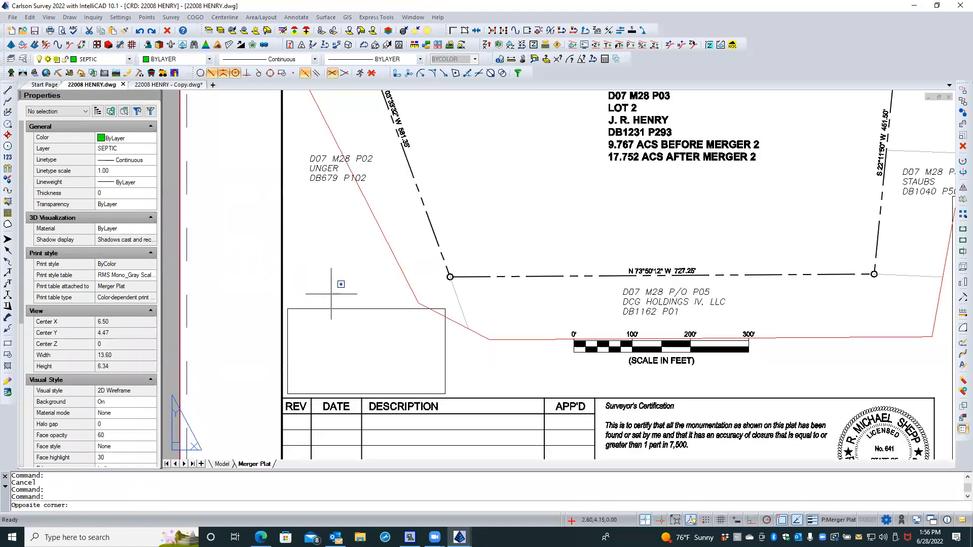
pyautogui.click(284, 352)
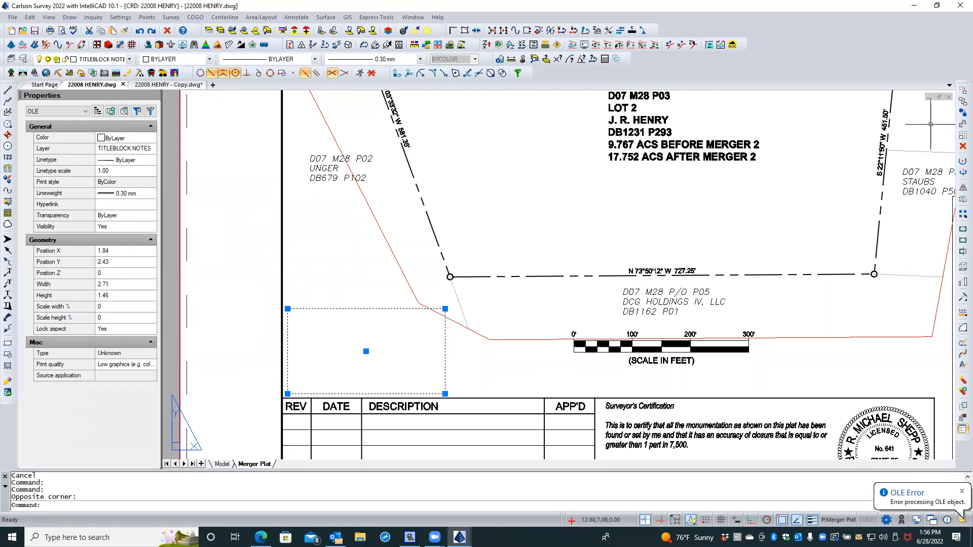
pyautogui.press('Delete')
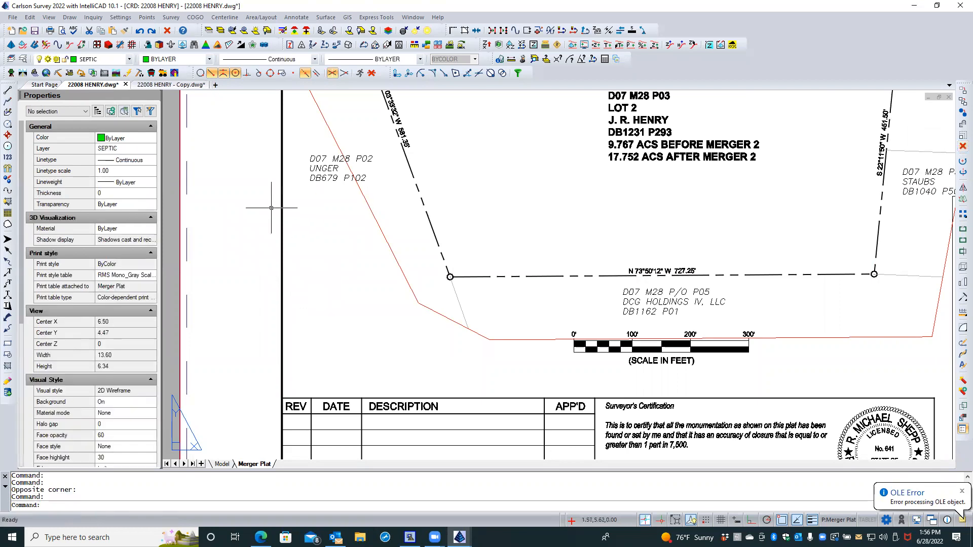
# Step: Paste the copied Area Tabulation table into the Merger Plat layout, inserting it at the sheet border's lower-left corner
pyautogui.scroll(-1, 271, 208)
pyautogui.rightClick(235, 265)
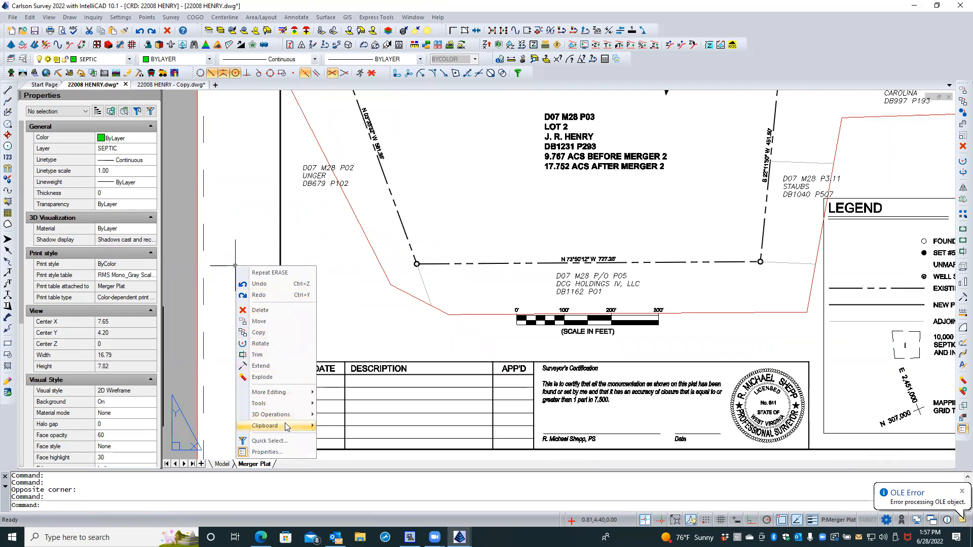
pyautogui.moveTo(286, 427)
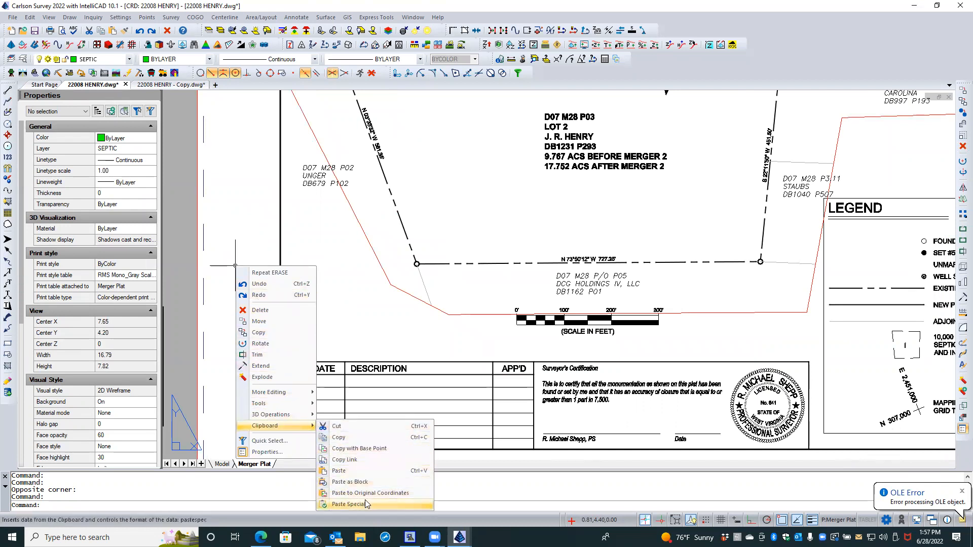
pyautogui.click(354, 470)
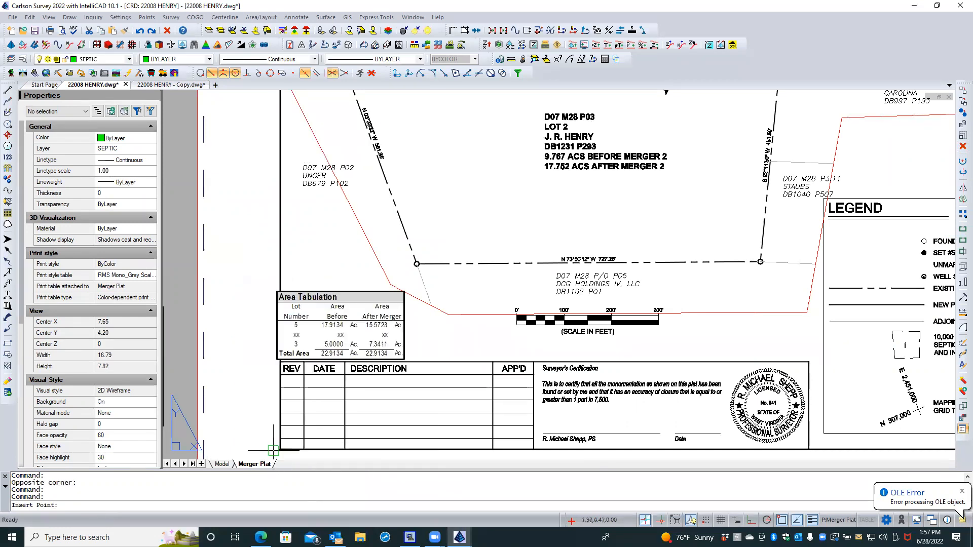
pyautogui.click(280, 448)
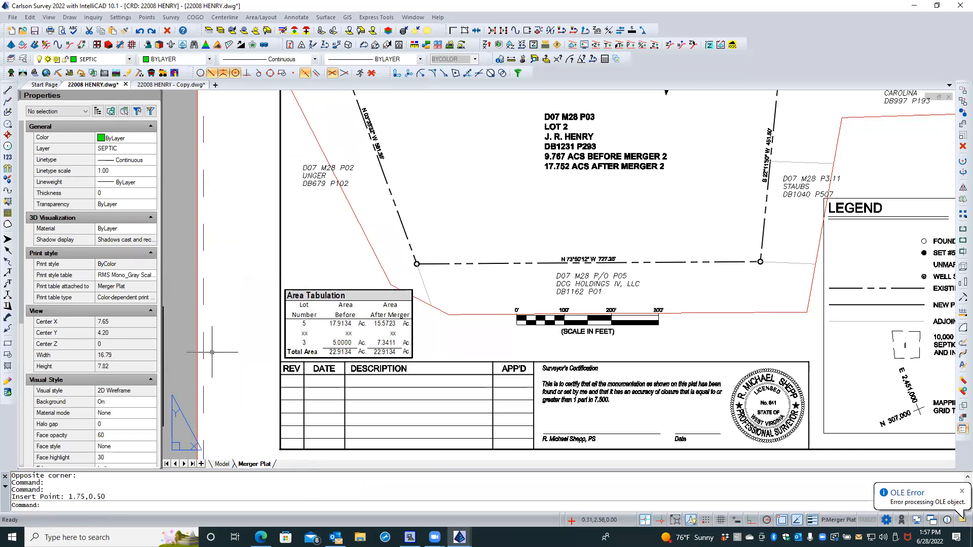
pyautogui.press('Escape')
pyautogui.press('Escape')
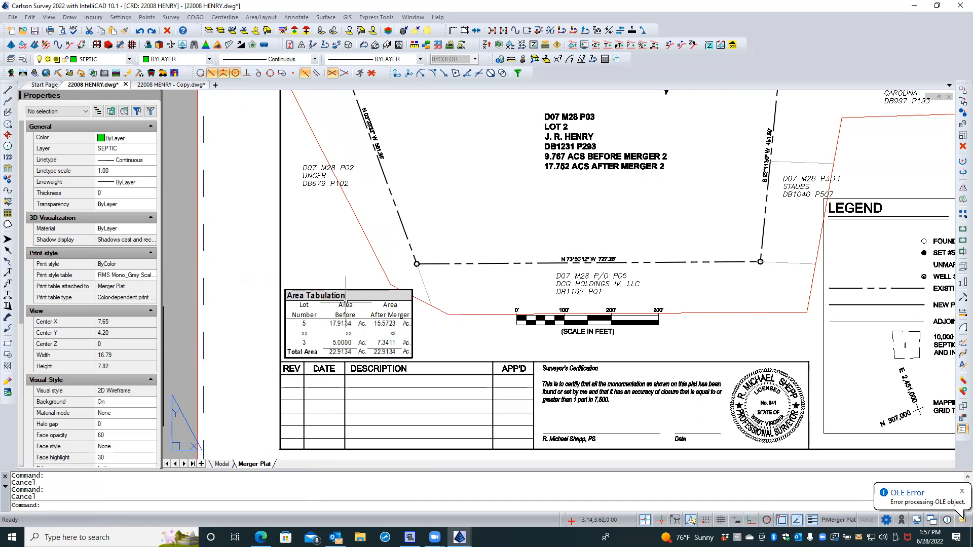
# Step: Try to select the pasted Area Tabulation table, then cancel the selection
pyautogui.click(344, 304)
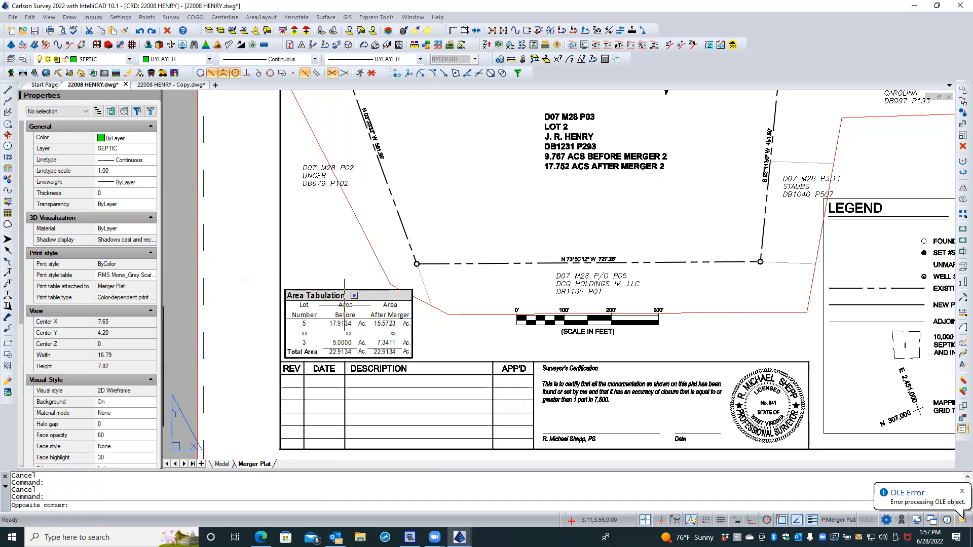
pyautogui.click(344, 304)
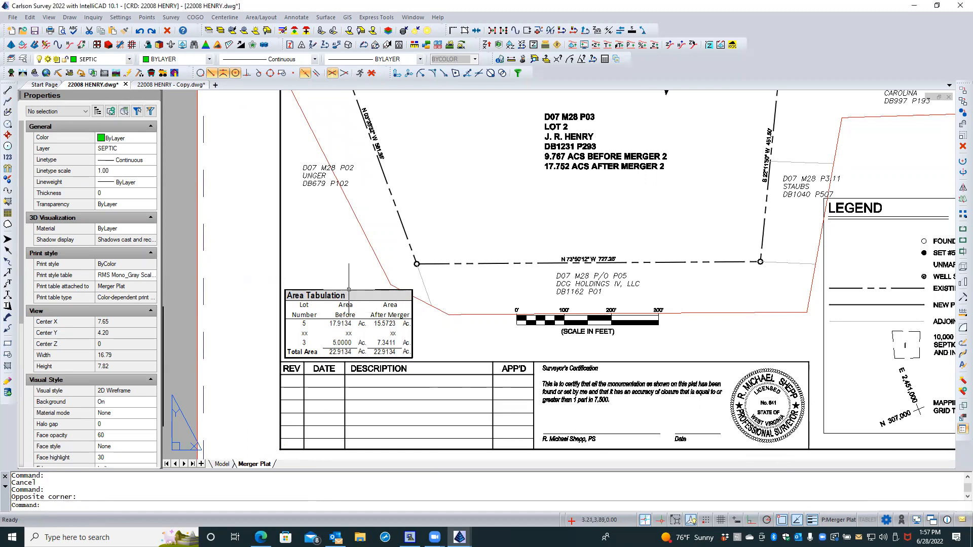
pyautogui.click(348, 324)
pyautogui.press('Escape')
pyautogui.press('Escape')
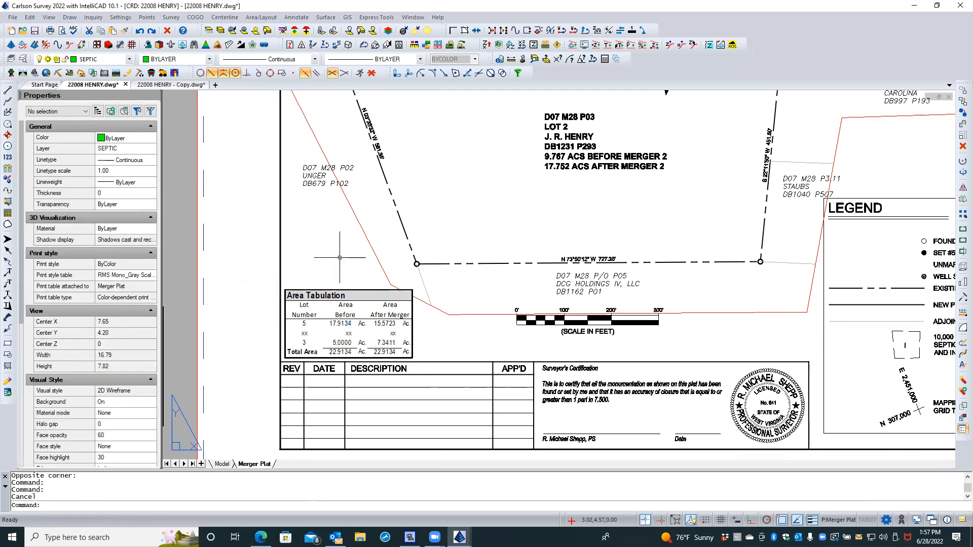
# Step: Open the embedded Adjoiners Table beside the sheet in Excel to check that it works, then close the worksheet and deselect the table
pyautogui.scroll(-1, 477, 248)
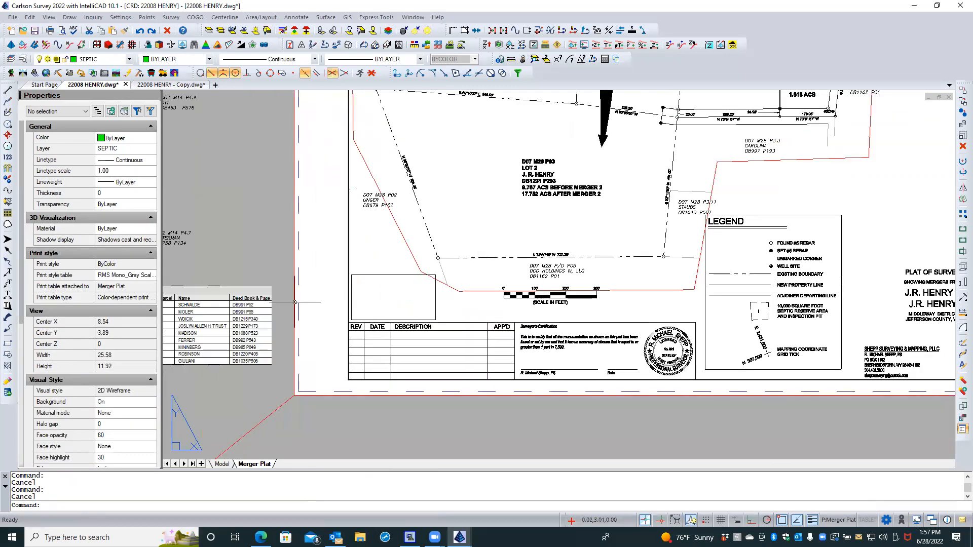
pyautogui.click(247, 319)
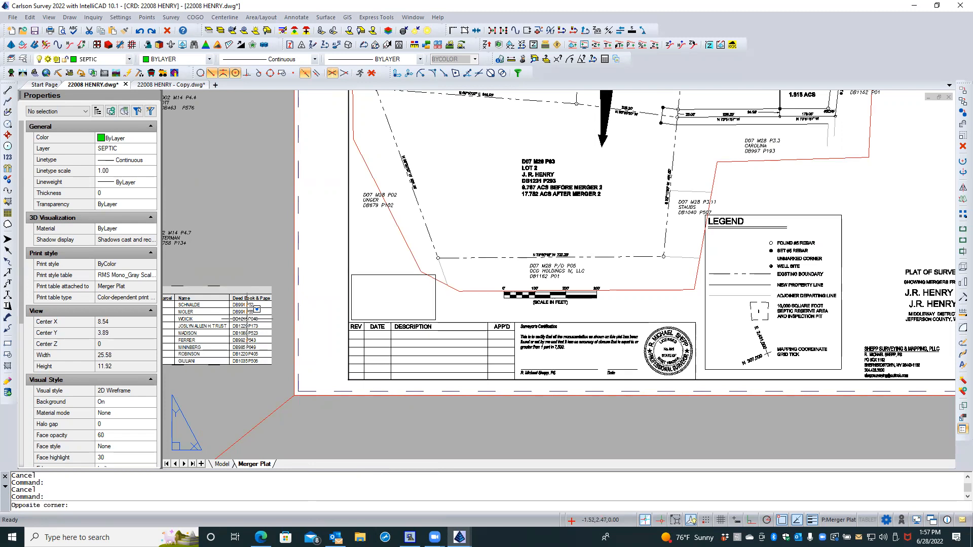
pyautogui.press('Escape')
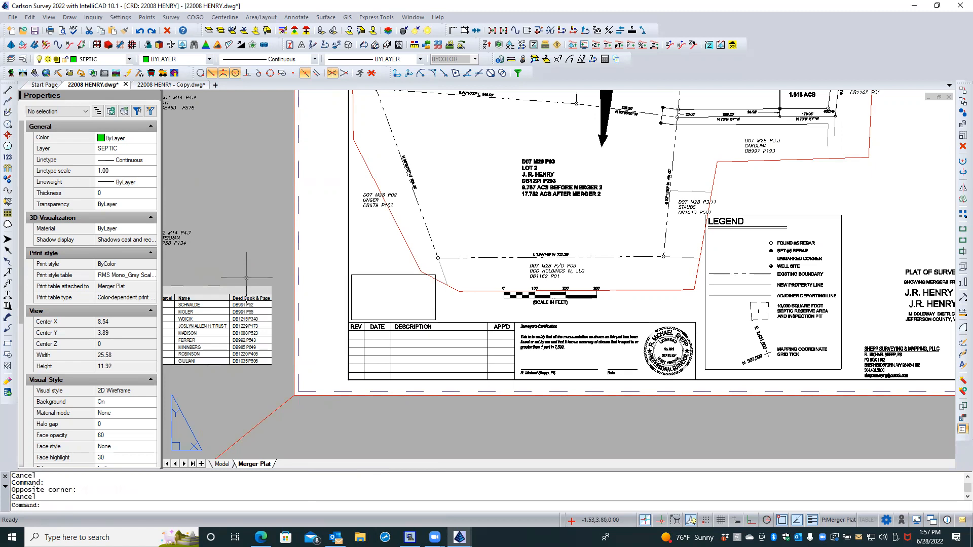
pyautogui.click(243, 286)
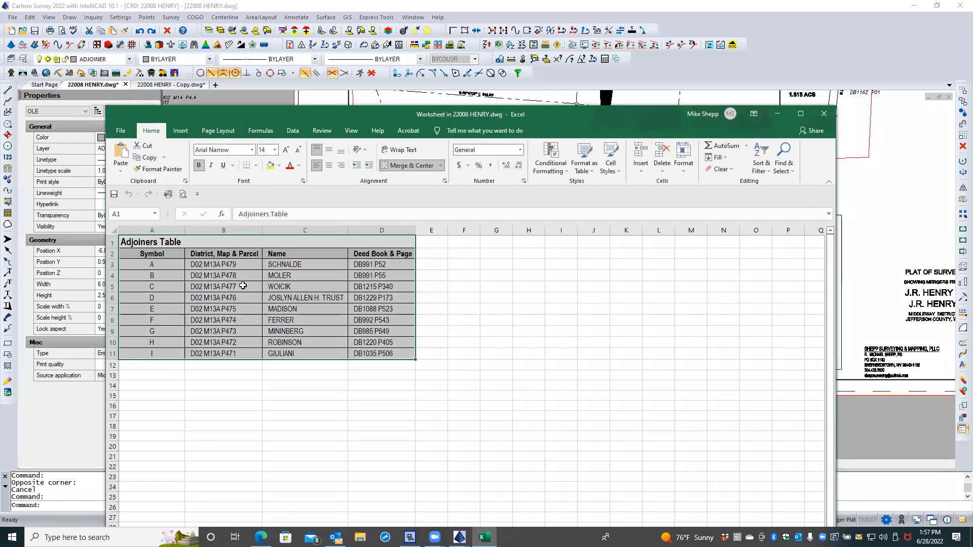
pyautogui.click(821, 115)
pyautogui.press('Escape')
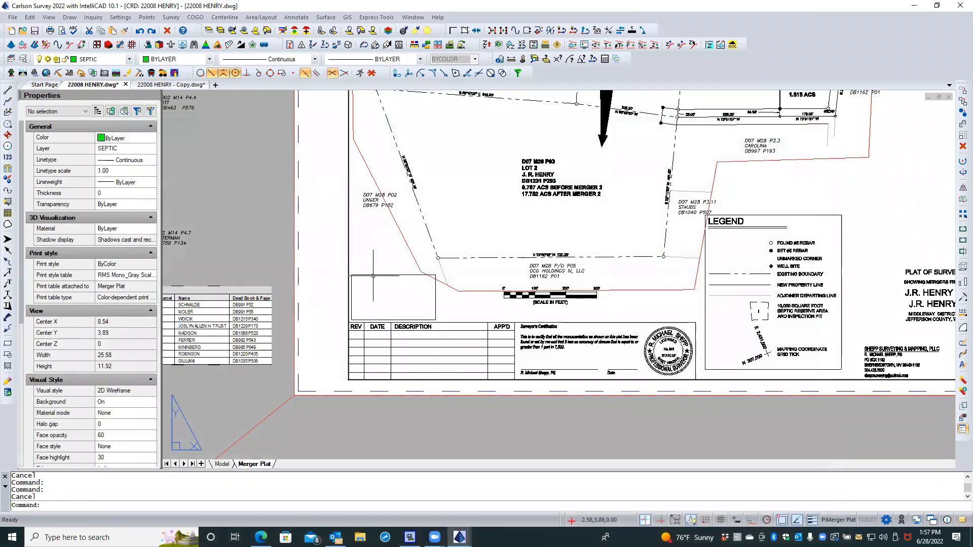
# Step: Delete the blank OLE table frame above the revision block
pyautogui.click(373, 276)
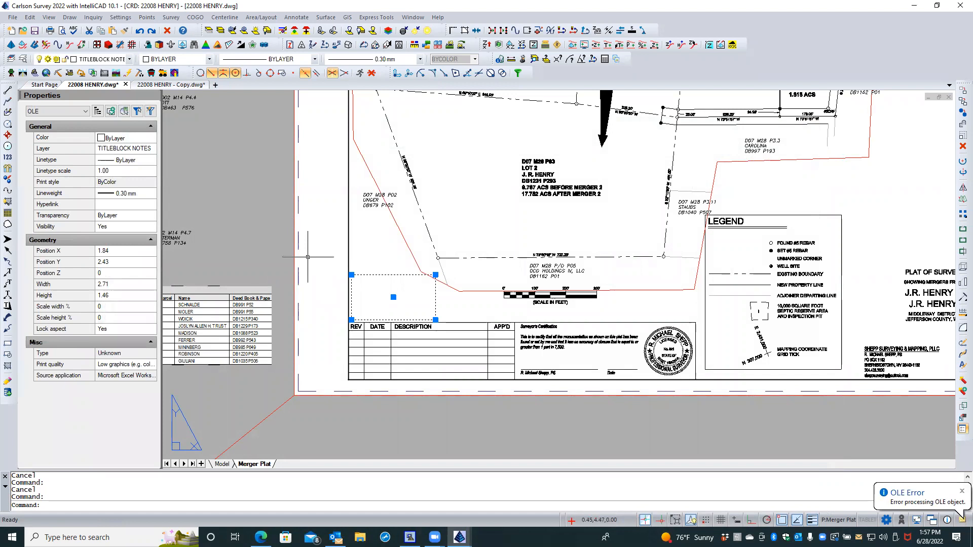
pyautogui.press('Escape')
pyautogui.scroll(-3, 395, 332)
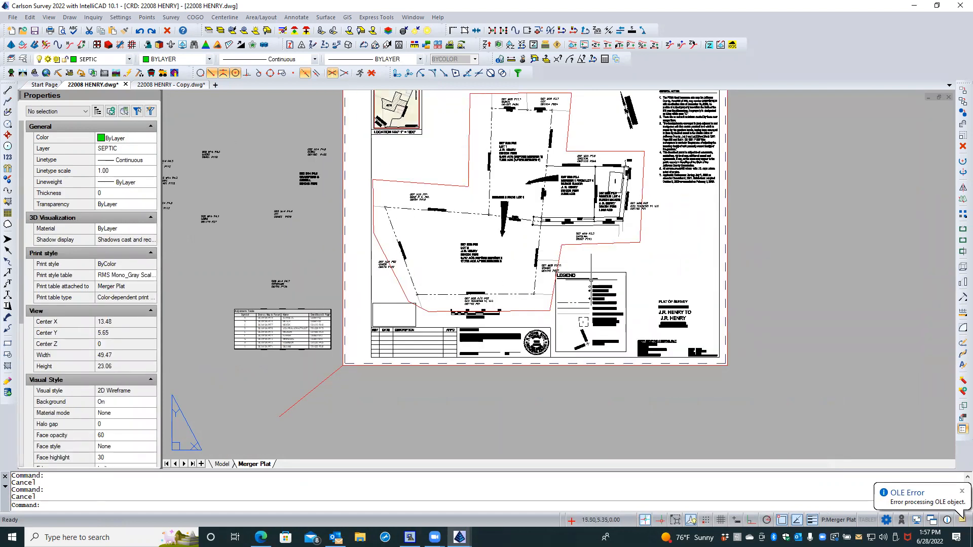
pyautogui.scroll(3, 591, 279)
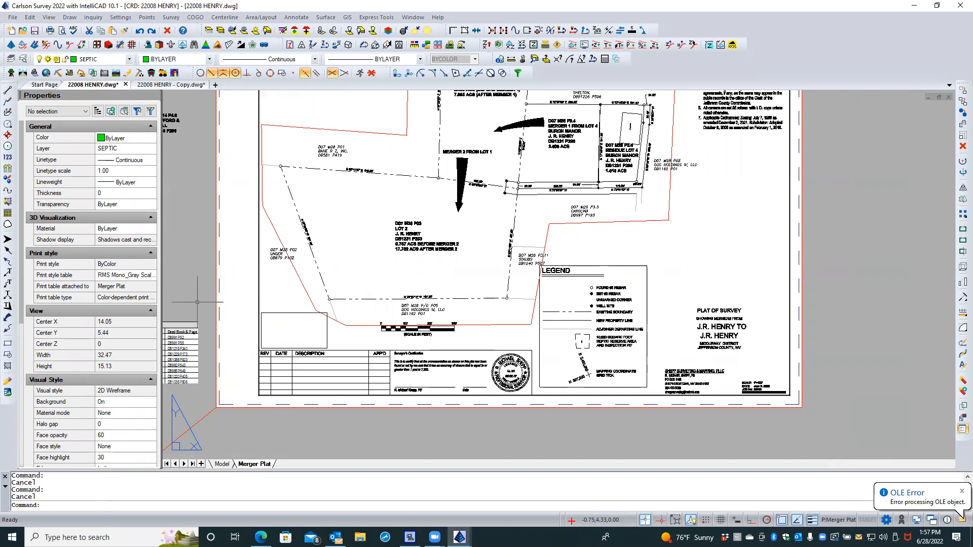
pyautogui.click(273, 313)
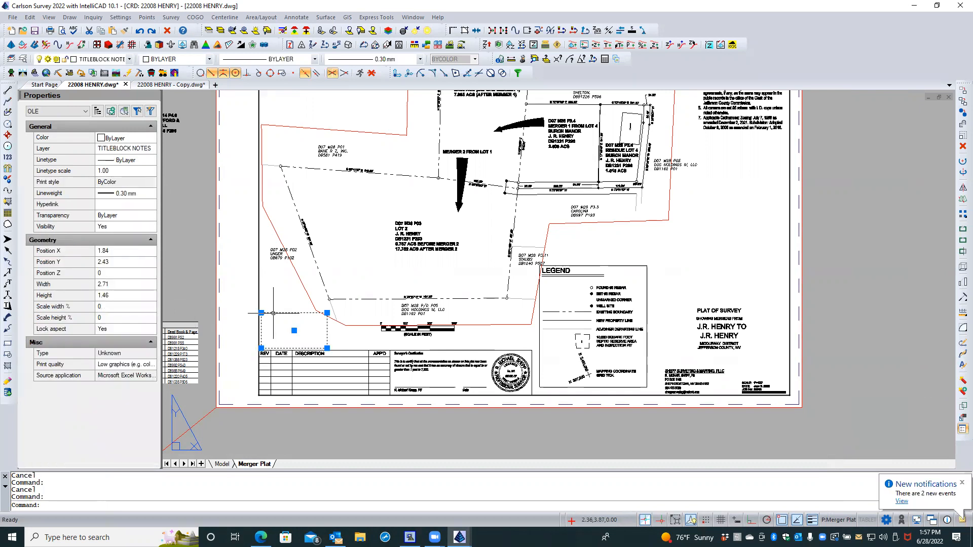
pyautogui.press('Escape')
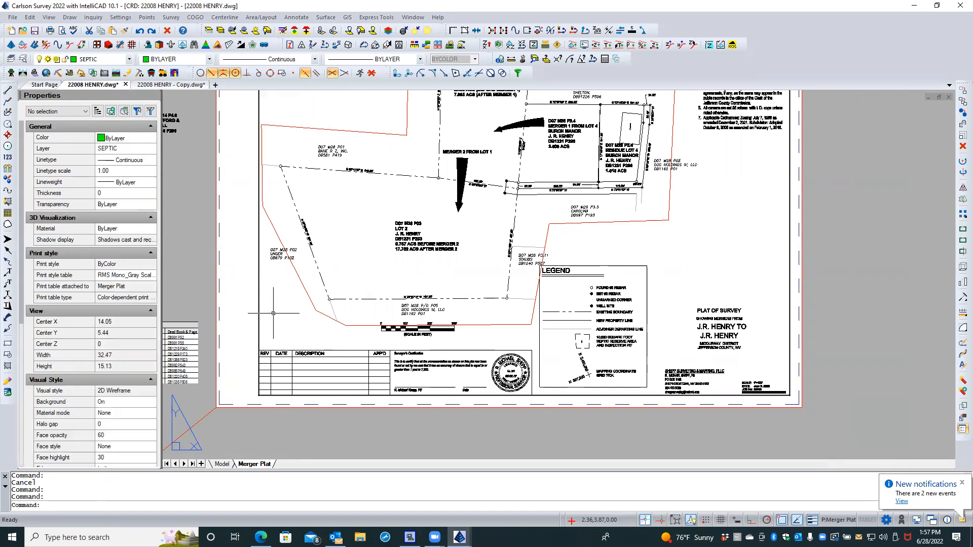
# Step: Paste the copied Area Tabulation table again, inserting it at the sheet border's lower-left corner at 1.75,0.50
pyautogui.rightClick(273, 313)
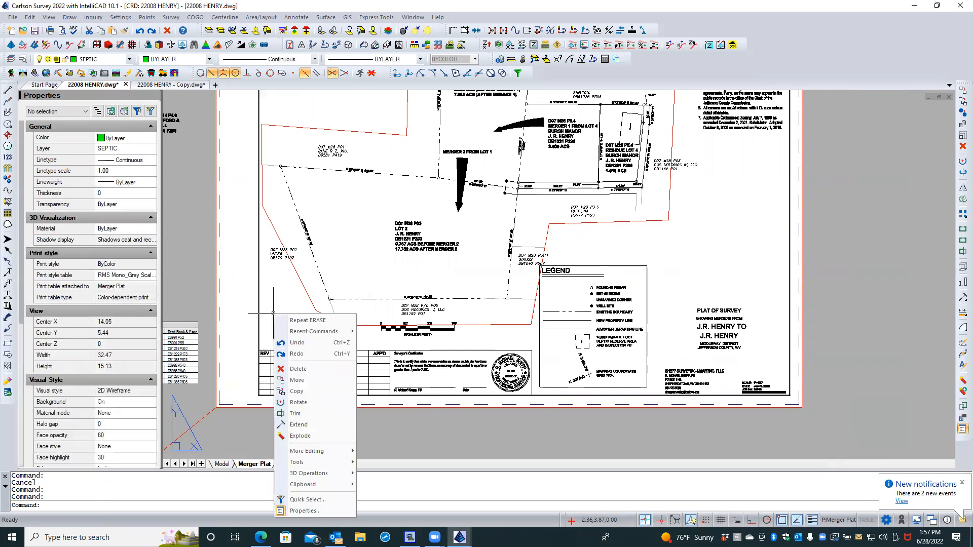
pyautogui.moveTo(321, 486)
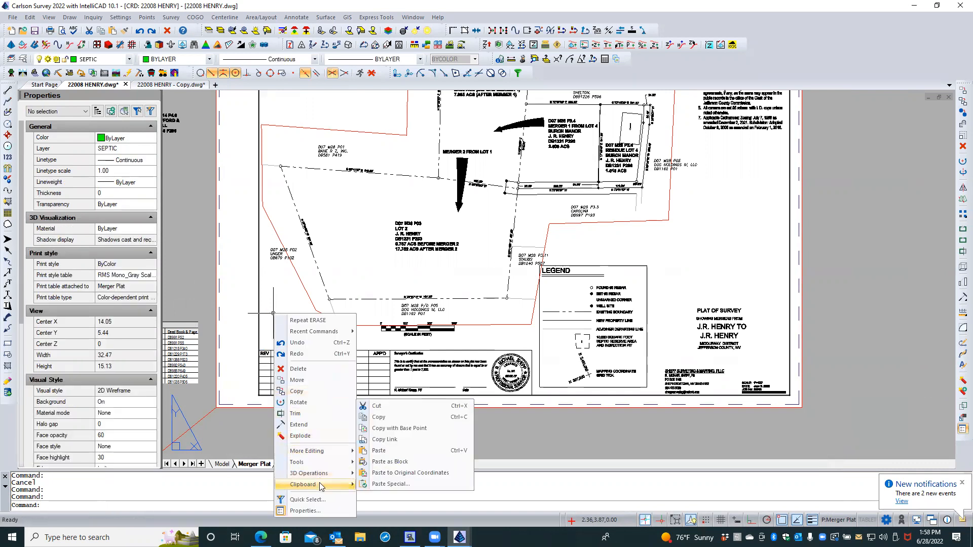
pyautogui.click(383, 451)
pyautogui.click(259, 395)
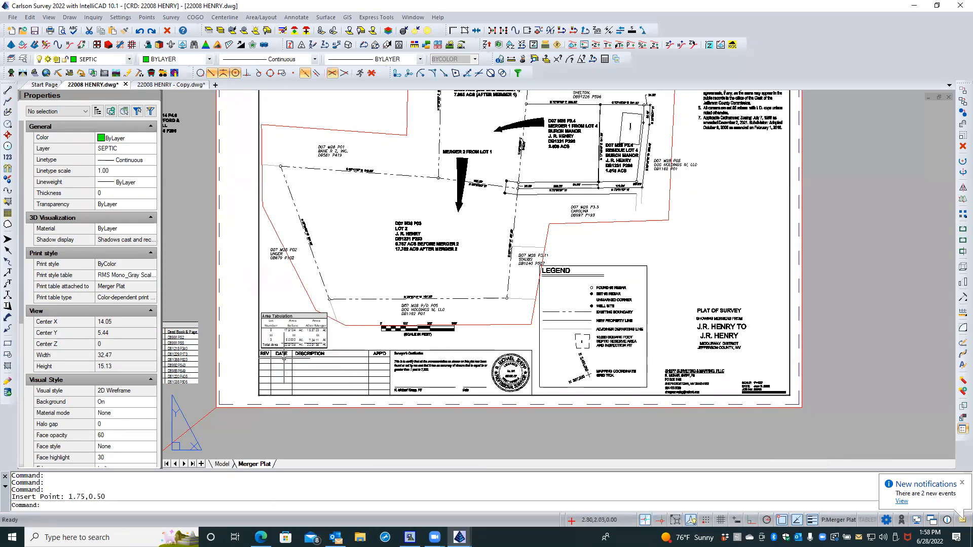
pyautogui.scroll(3, 340, 345)
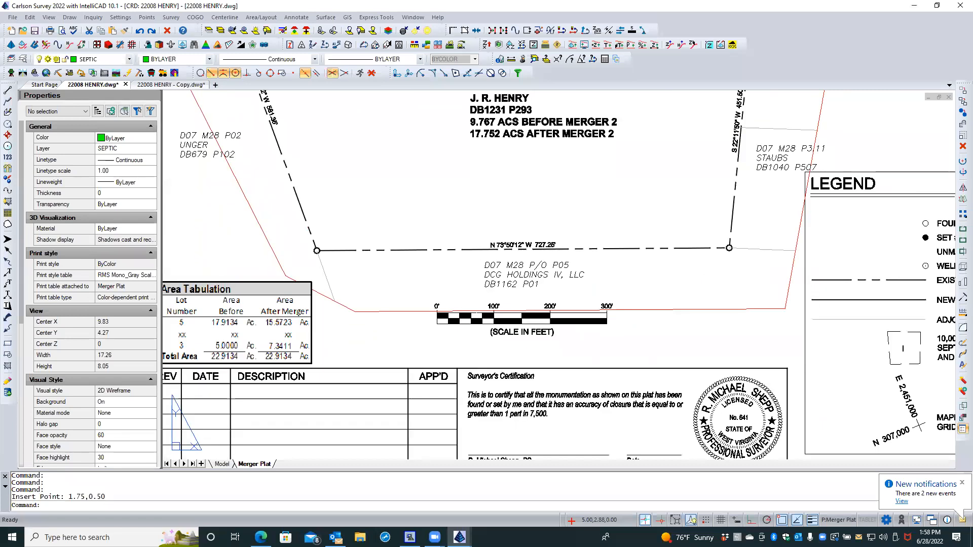
pyautogui.moveTo(337, 339); pyautogui.dragTo(419, 304, button='middle')
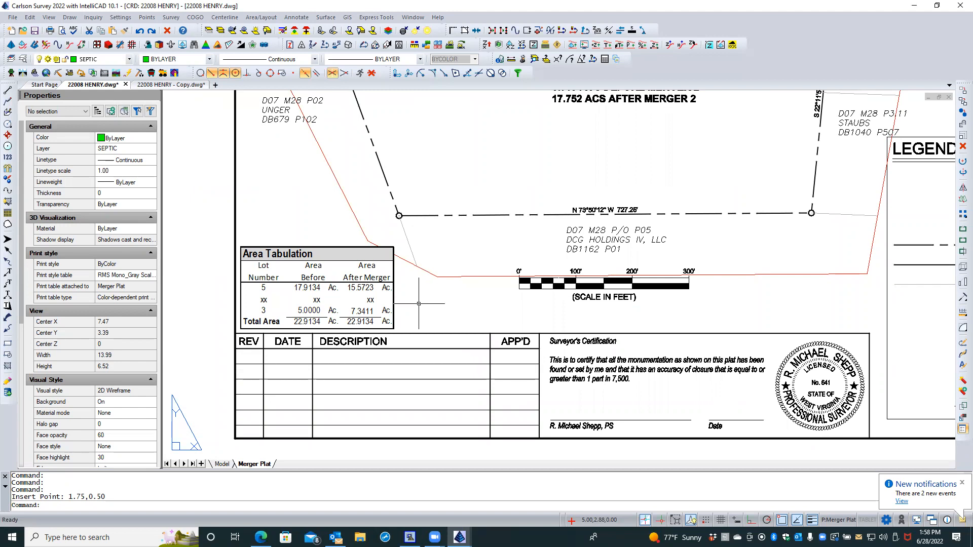
pyautogui.moveTo(419, 304); pyautogui.dragTo(591, 306, button='middle')
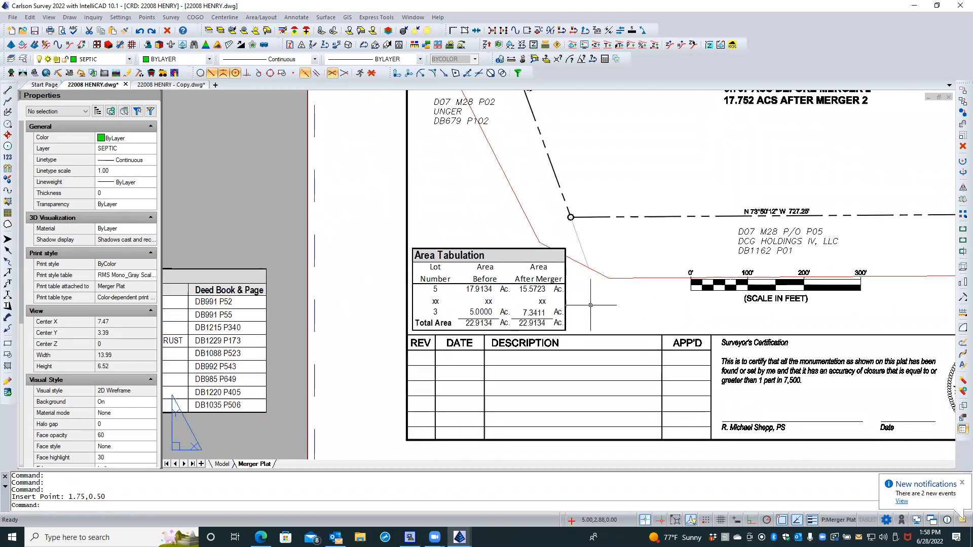
pyautogui.click(565, 310)
pyautogui.rightClick(567, 312)
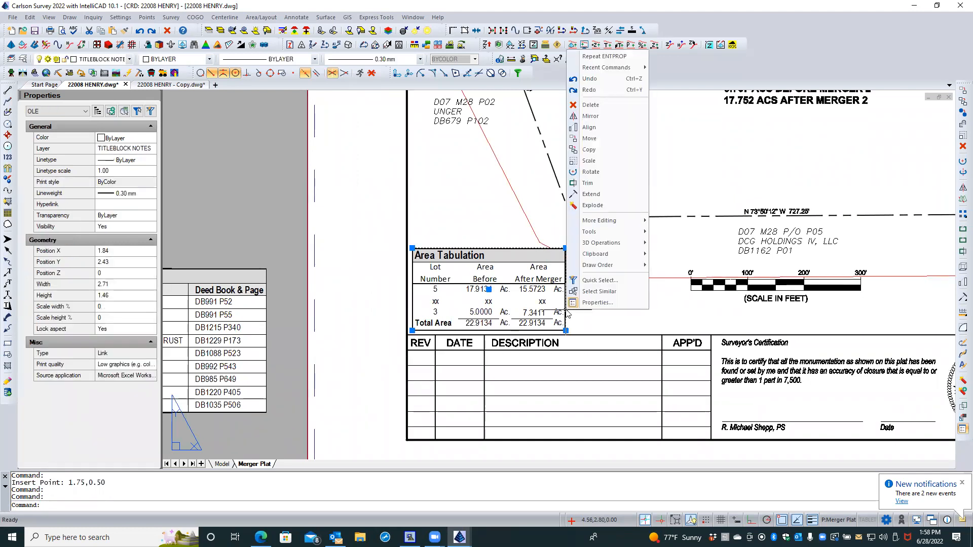
pyautogui.click(608, 155)
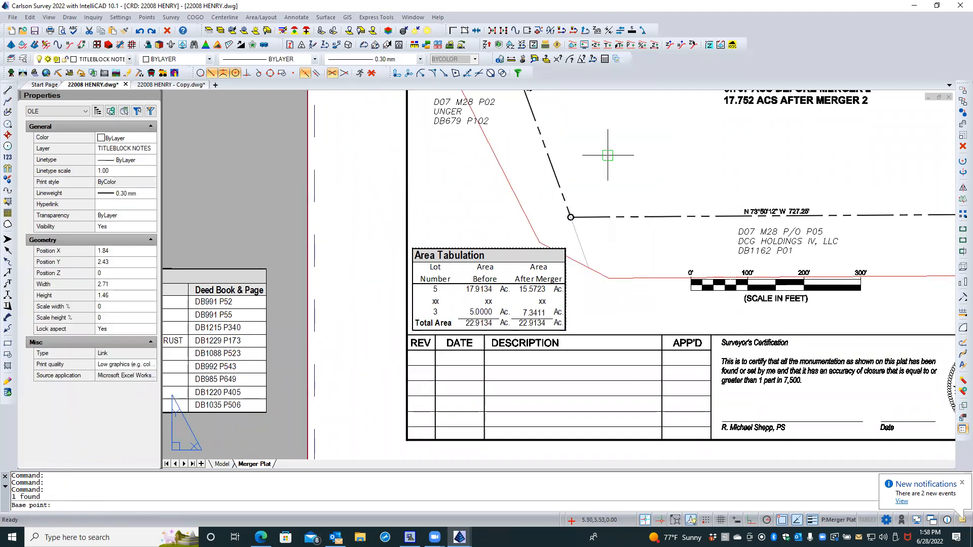
pyautogui.press('Escape')
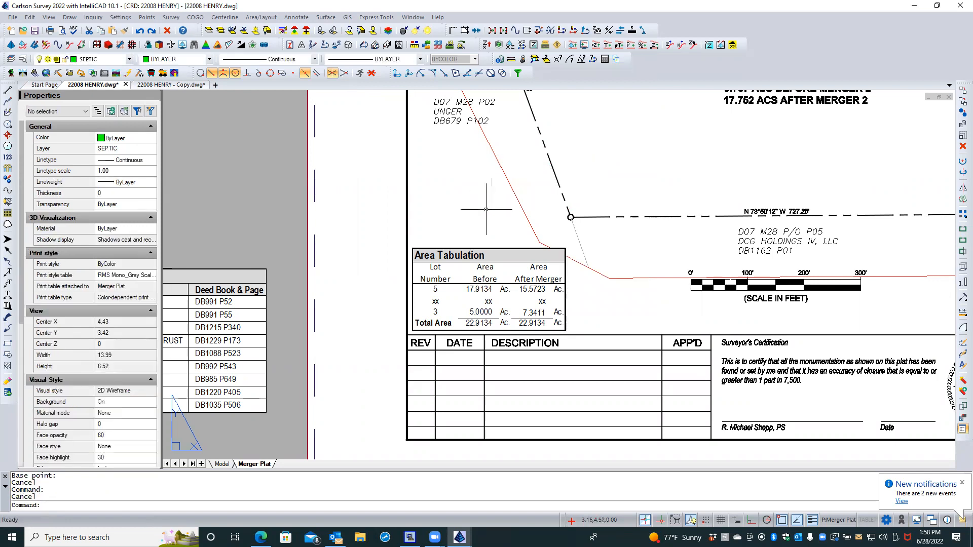
pyautogui.press('Escape')
# Step: Copy the Area Tabulation table from its lower-right corner to the empty space above the Adjoiners Table beside the sheet
pyautogui.click(481, 249)
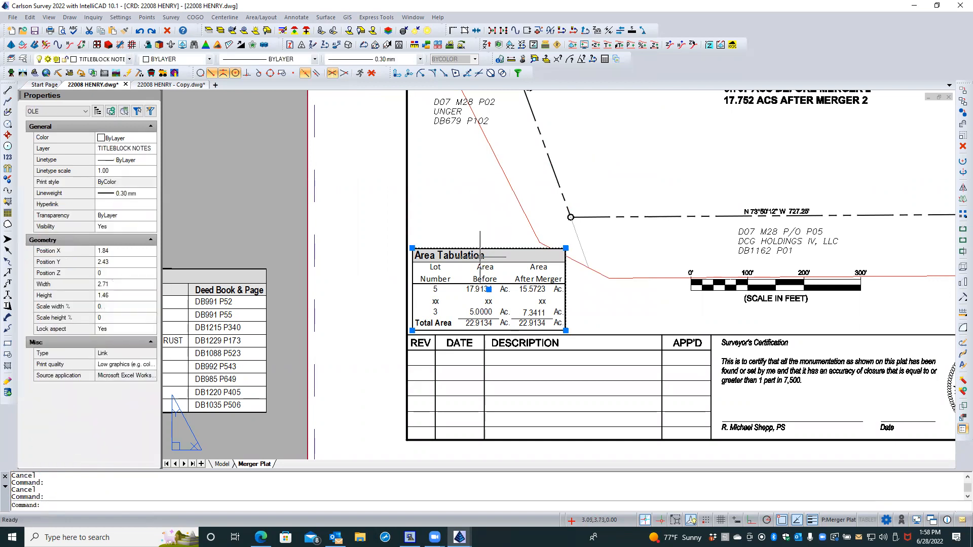
pyautogui.rightClick(488, 231)
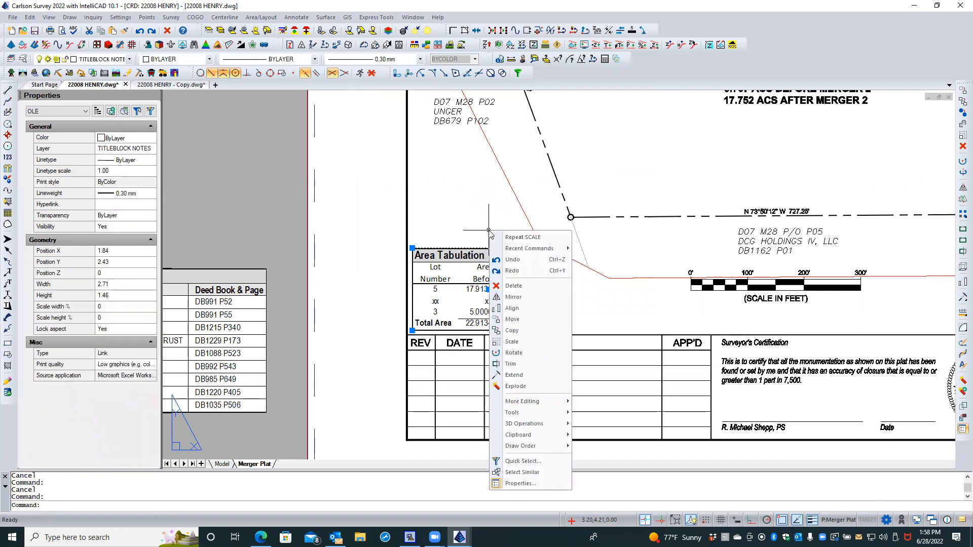
pyautogui.click(511, 330)
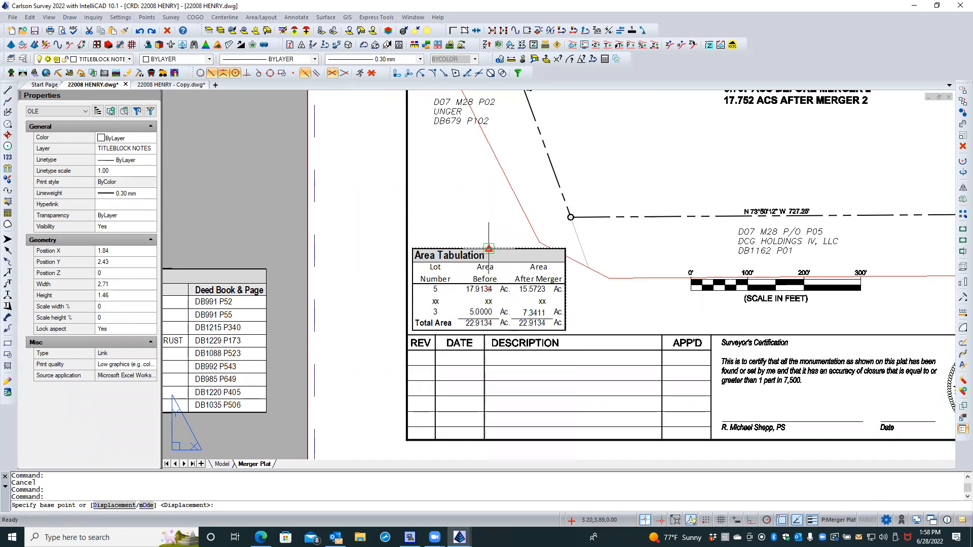
pyautogui.scroll(-1, 603, 289)
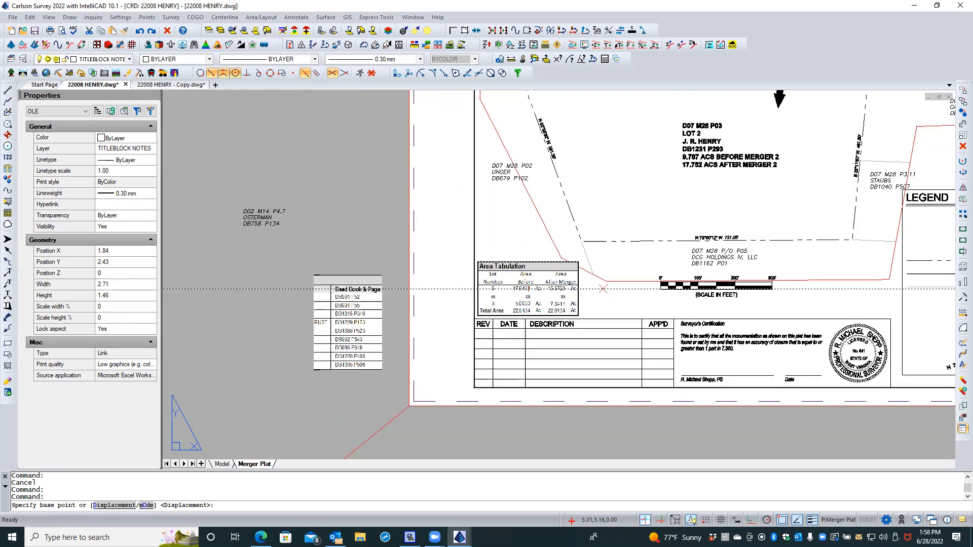
pyautogui.click(578, 315)
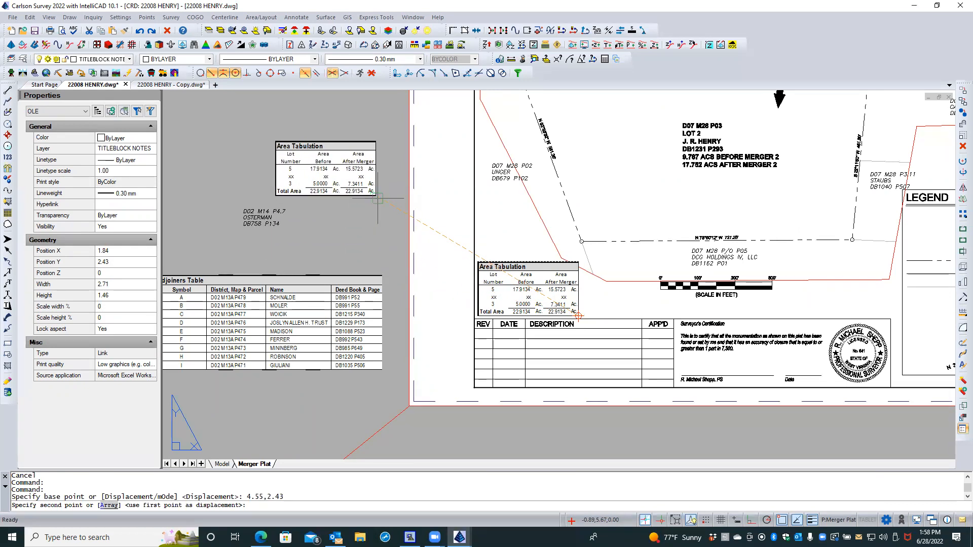
pyautogui.click(382, 202)
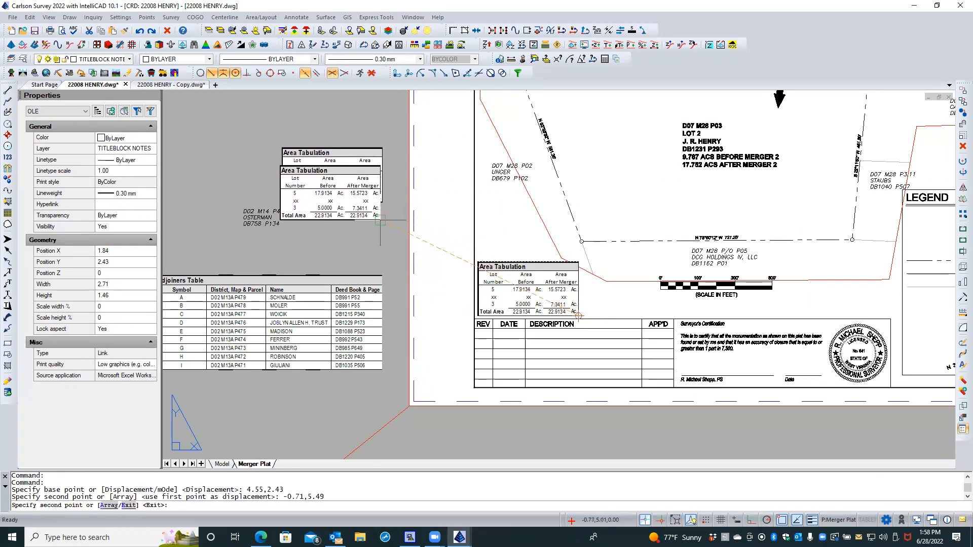
pyautogui.press('Escape')
pyautogui.press('Escape')
# Step: Select the copied Area Tabulation table and the original in turn to check their OLE properties, then clear the selection
pyautogui.click(362, 201)
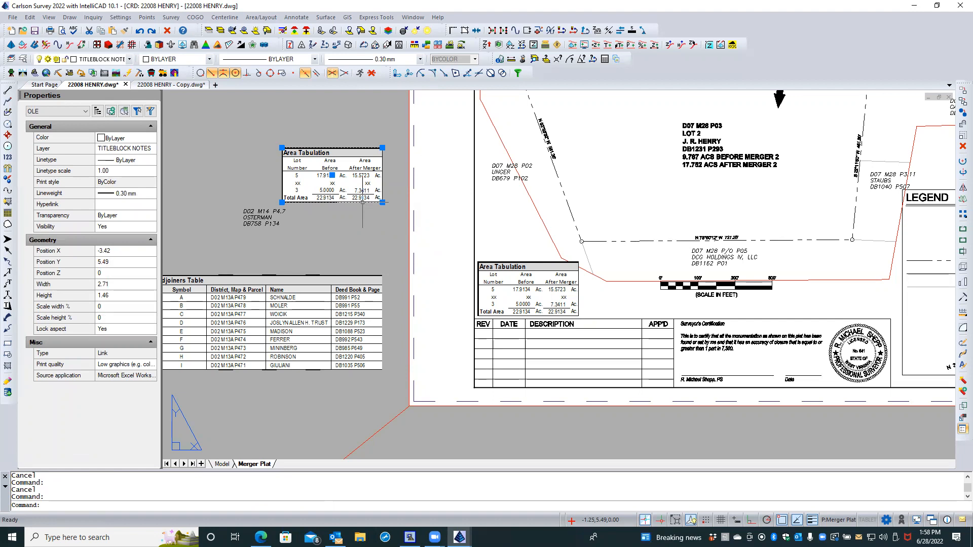
pyautogui.press('Escape')
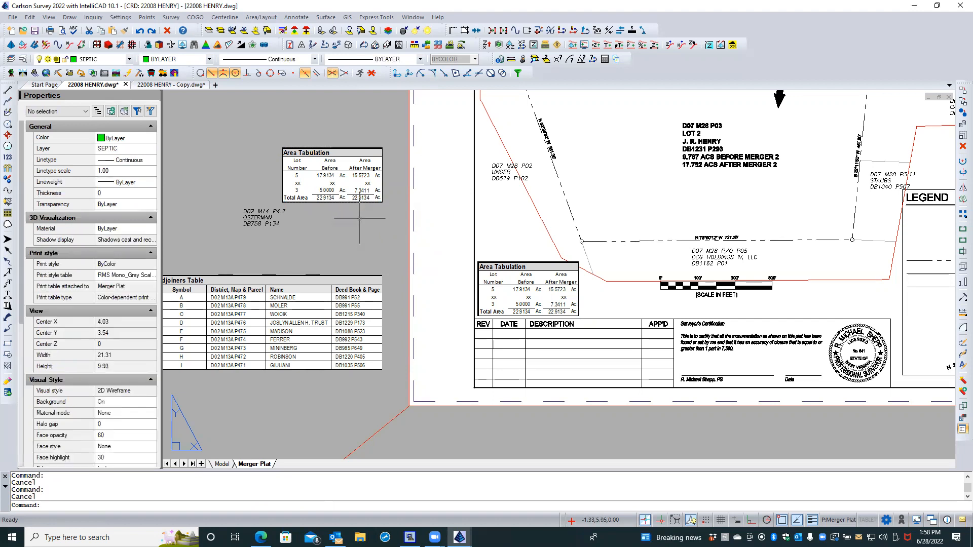
pyautogui.click(363, 200)
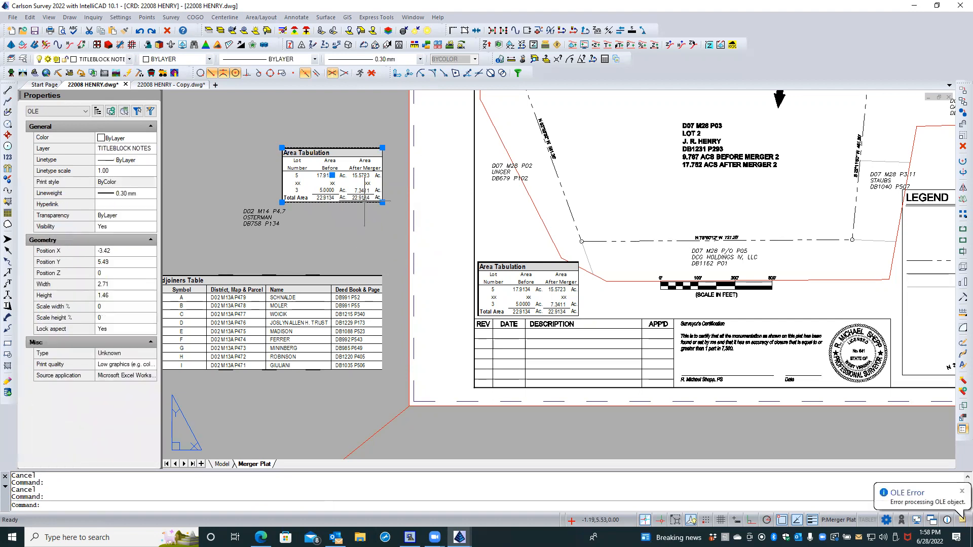
pyautogui.press('Escape')
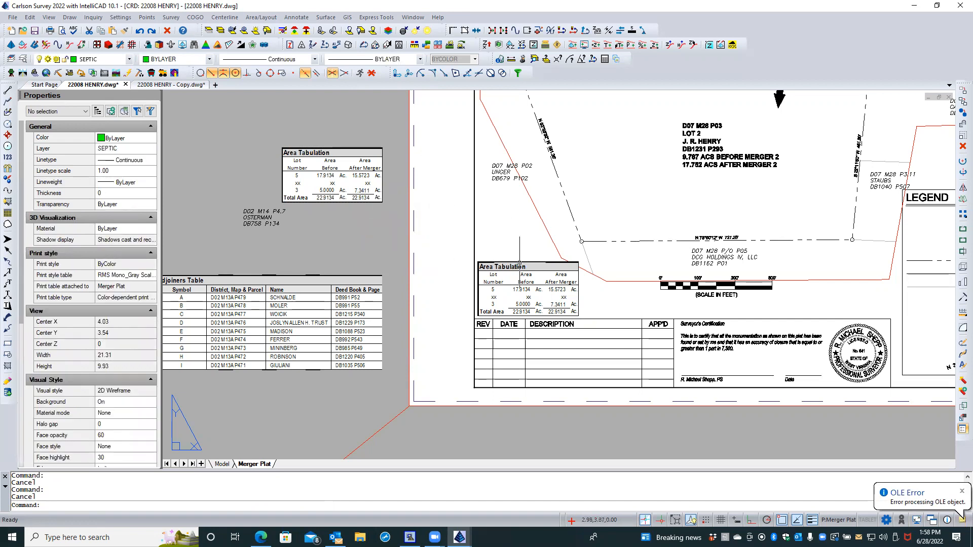
pyautogui.moveTo(519, 263); pyautogui.dragTo(511, 259)
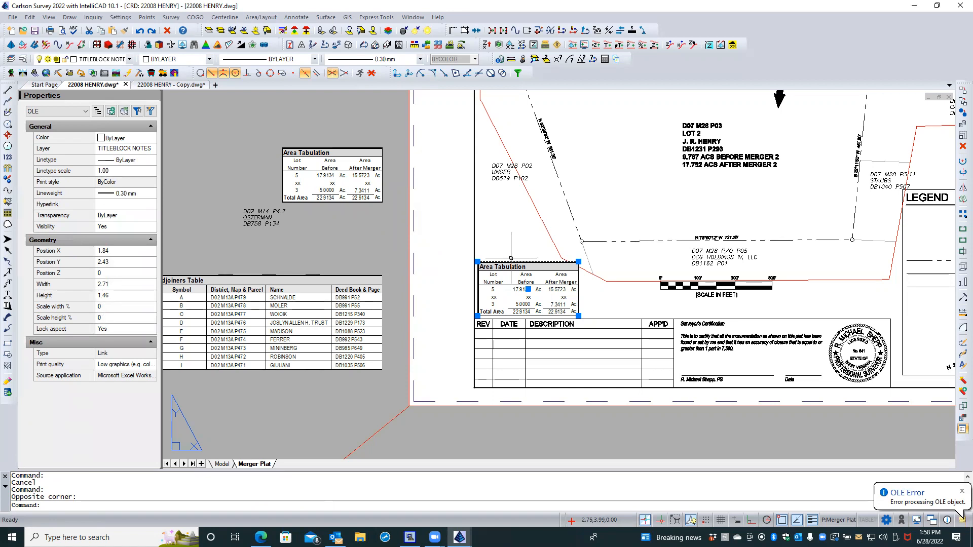
pyautogui.press('Escape')
# Step: Copy the diagonal VPORTS polyline from the sheet's lower-left corner to the Area Tabulation table's lower-left corner at 1.84,2.43
pyautogui.click(403, 414)
pyautogui.click(393, 416)
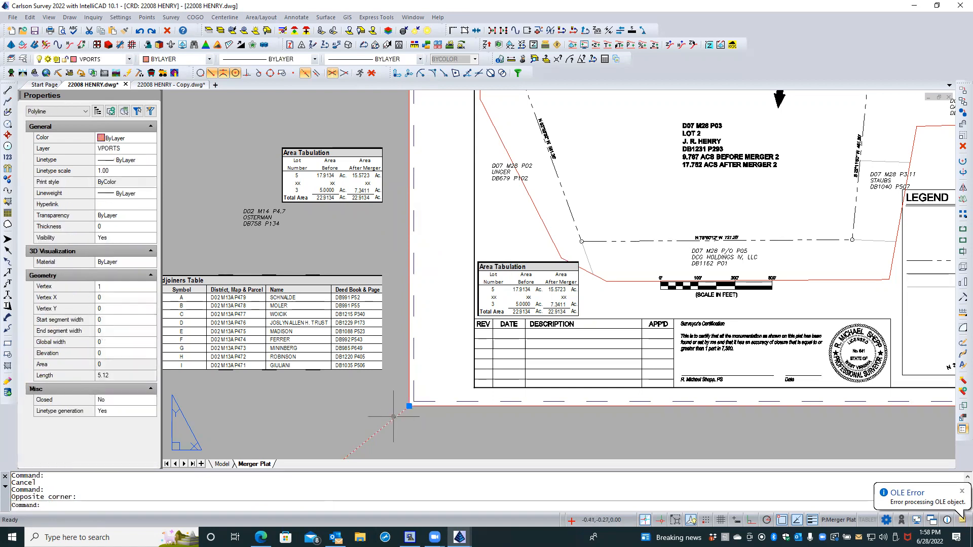
pyautogui.rightClick(397, 416)
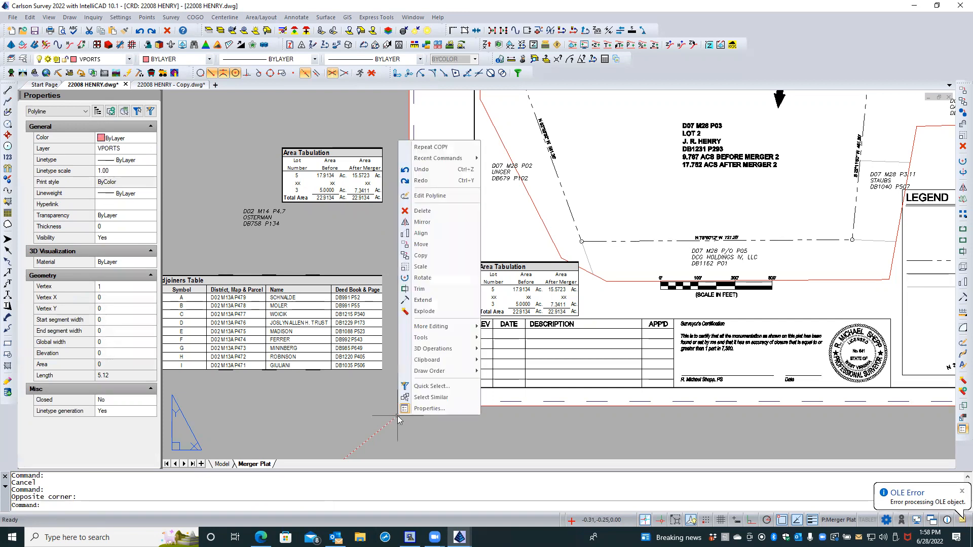
pyautogui.click(421, 255)
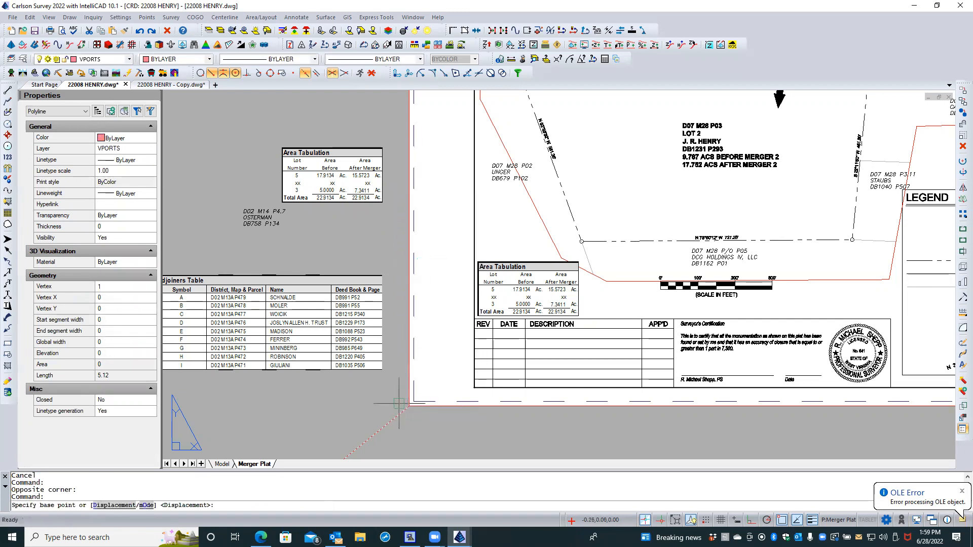
pyautogui.click(409, 405)
pyautogui.scroll(2, 474, 318)
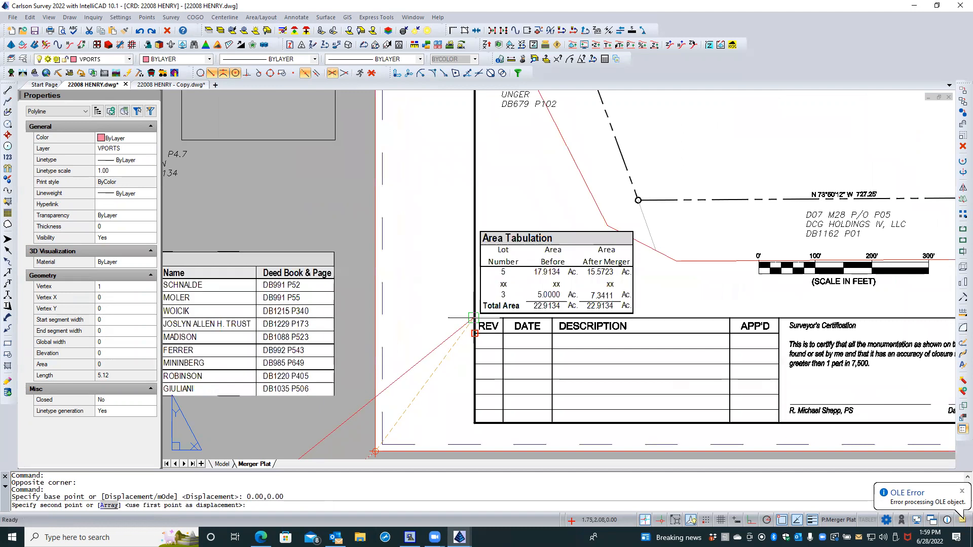
pyautogui.click(479, 314)
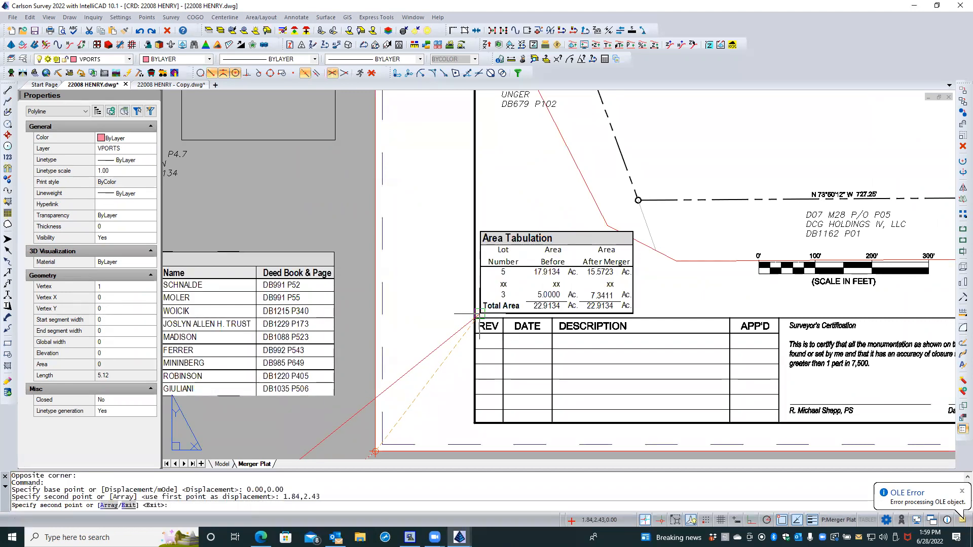
pyautogui.press('Escape')
pyautogui.press('Escape')
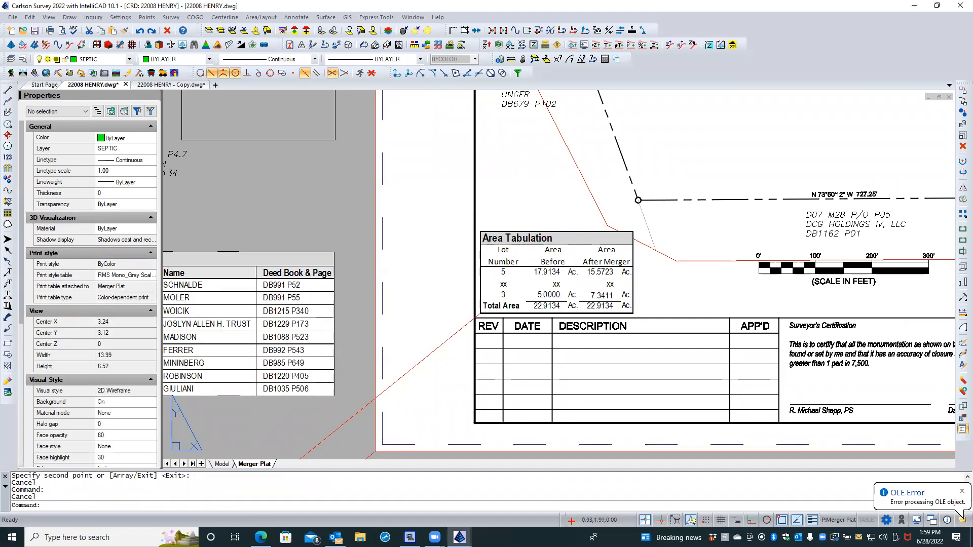
# Step: Stretch the copied polyline's outer endpoint to the Area Tabulation table's lower-left corner at 1.84,2.43
pyautogui.scroll(-2, 428, 341)
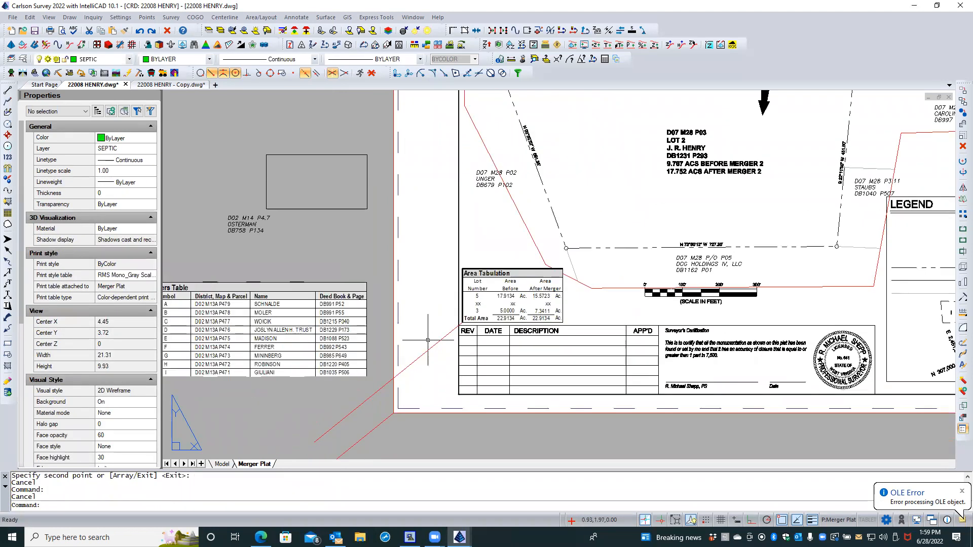
pyautogui.click(370, 396)
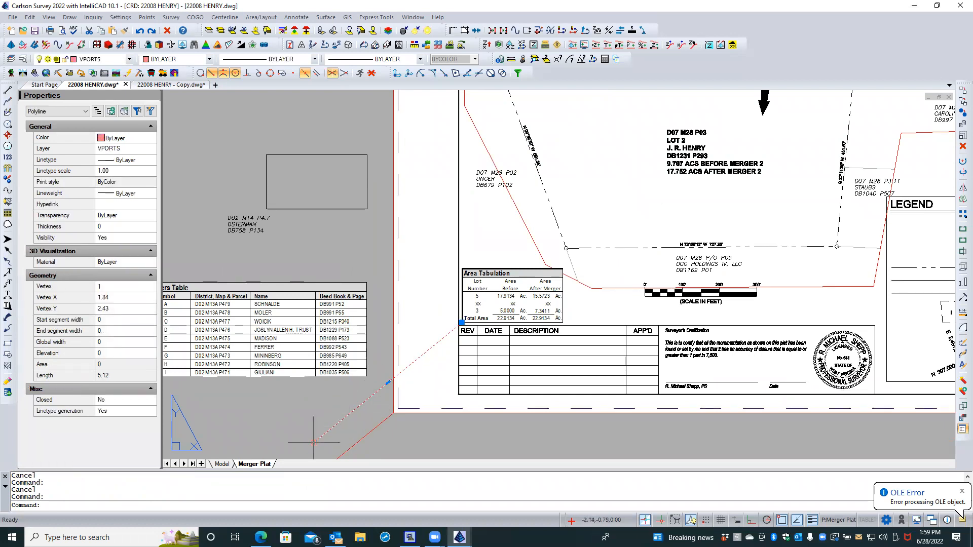
pyautogui.click(388, 382)
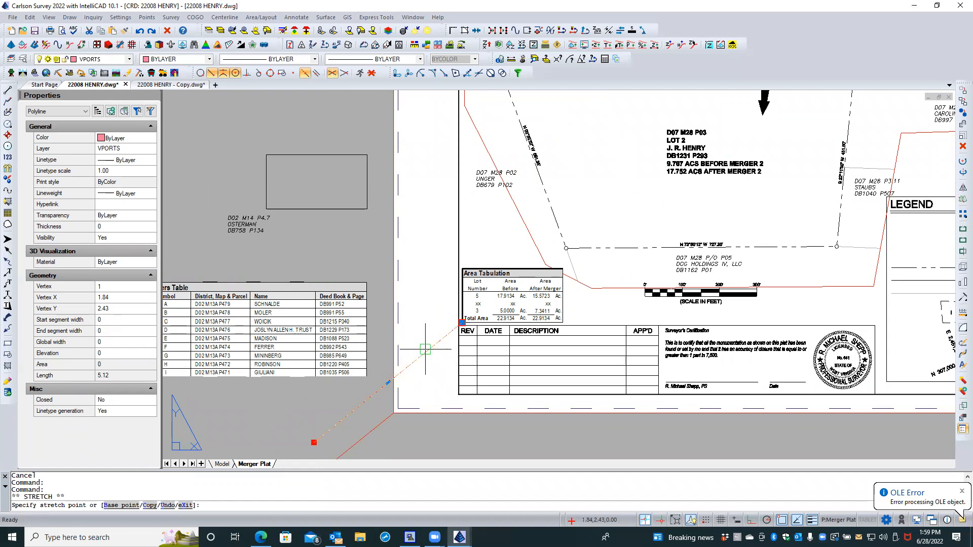
pyautogui.click(425, 348)
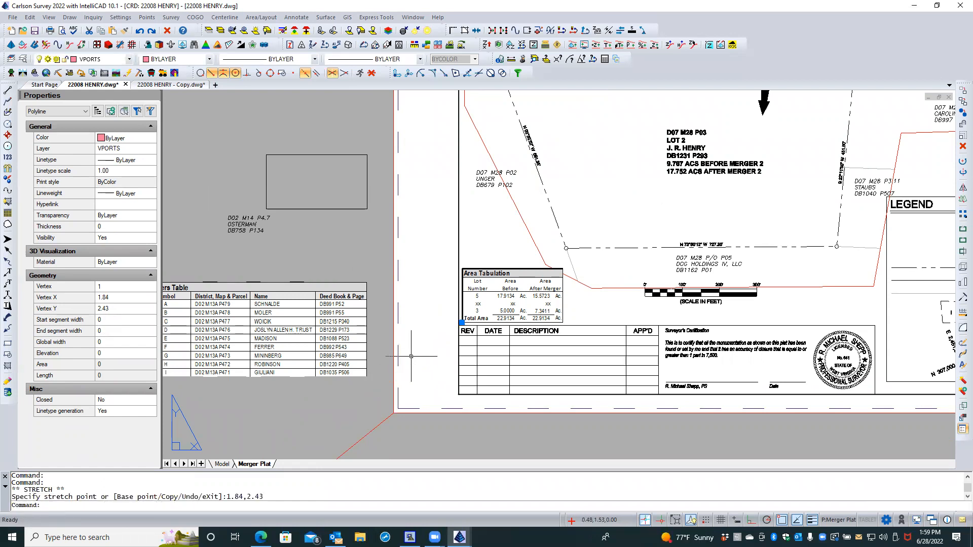
# Step: Undo the last stretch of the copied VPORTS polyline at the Area Tabulation table's lower-left corner
pyautogui.scroll(3, 467, 315)
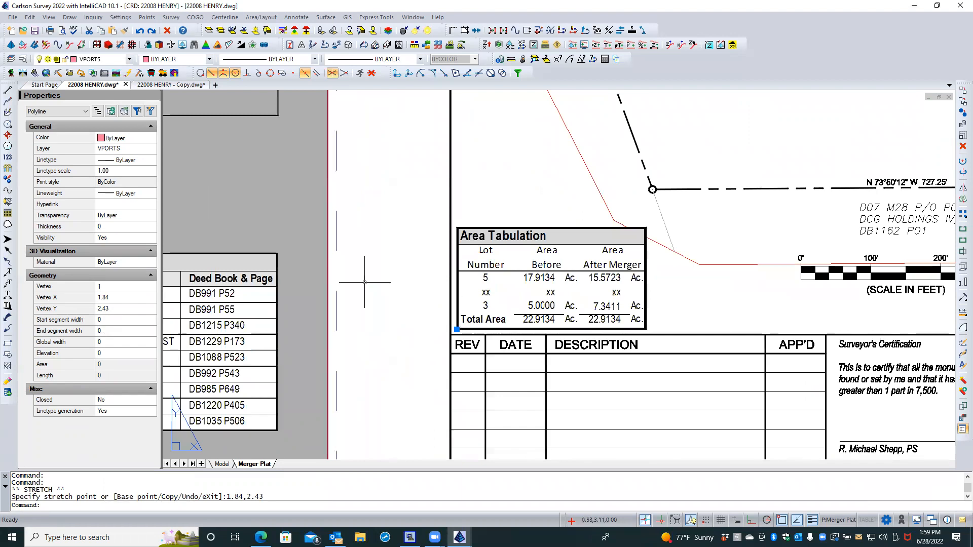
pyautogui.scroll(-3, 396, 272)
pyautogui.write('u')
pyautogui.press('Return')
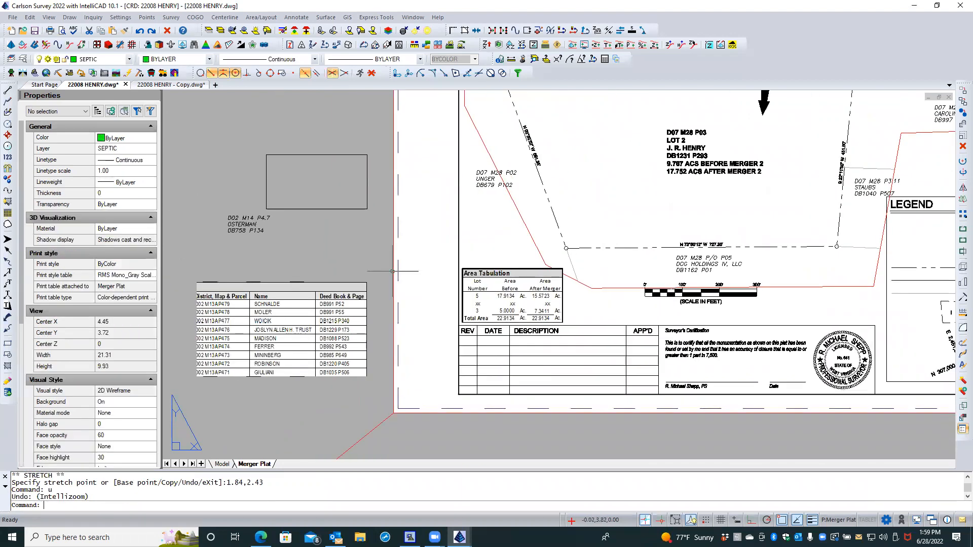
pyautogui.hotkey('ctrl', 'z')
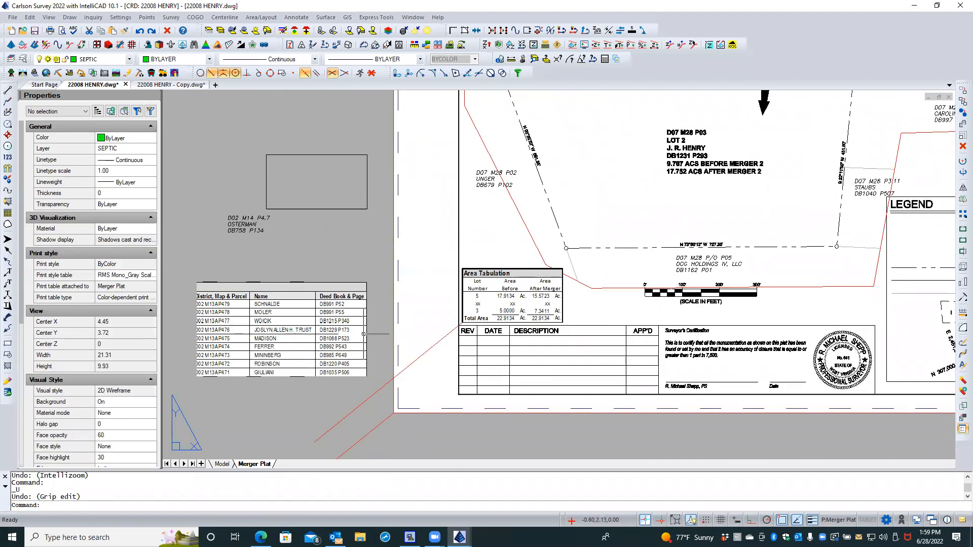
# Step: Shorten the copied polyline by stretching its outer endpoint to its midpoint twice, first to -0.15,0.82 and then to 0.85,1.62
pyautogui.click(361, 401)
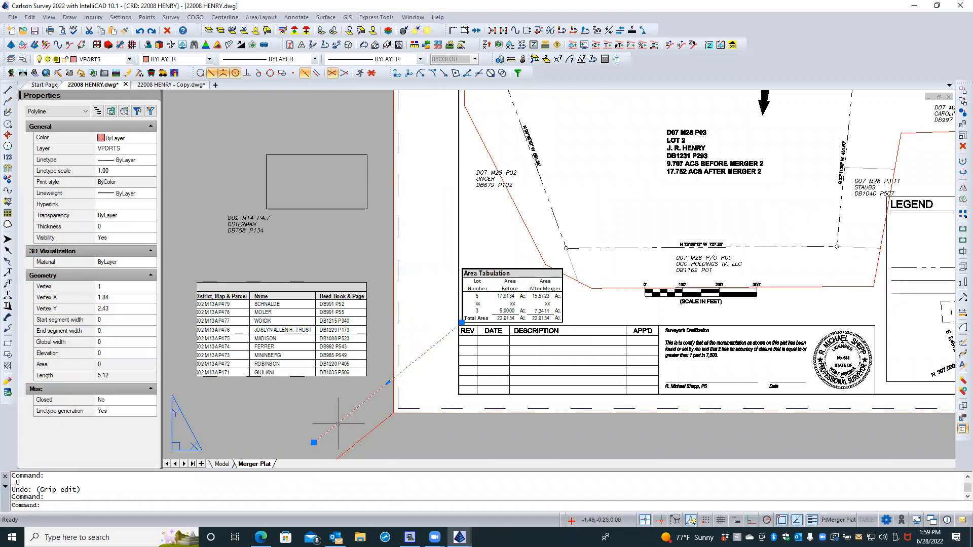
pyautogui.click(314, 442)
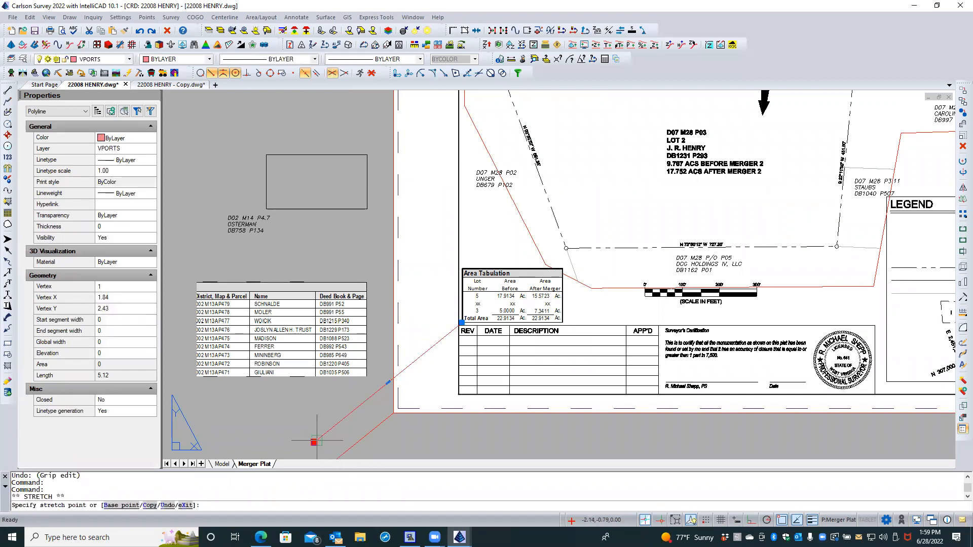
pyautogui.click(388, 382)
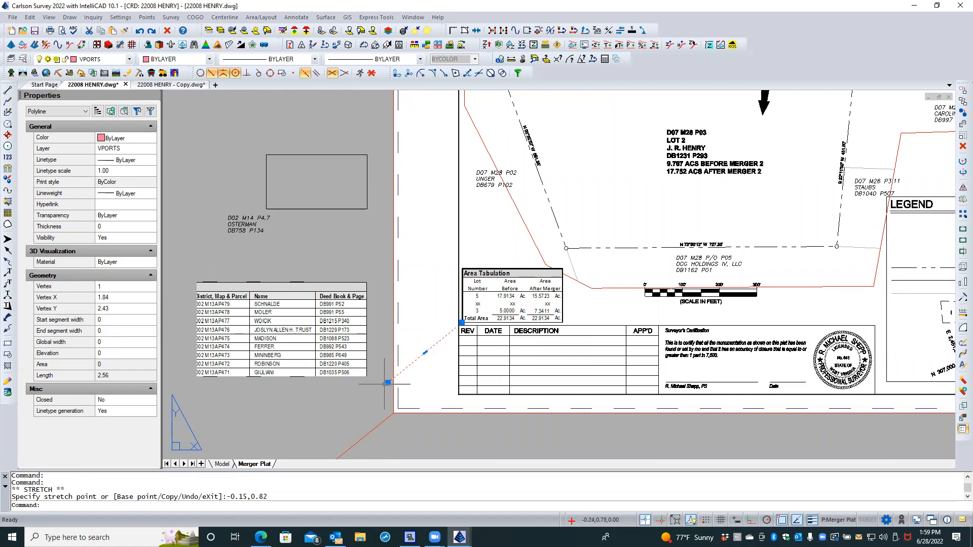
pyautogui.click(388, 383)
pyautogui.click(424, 352)
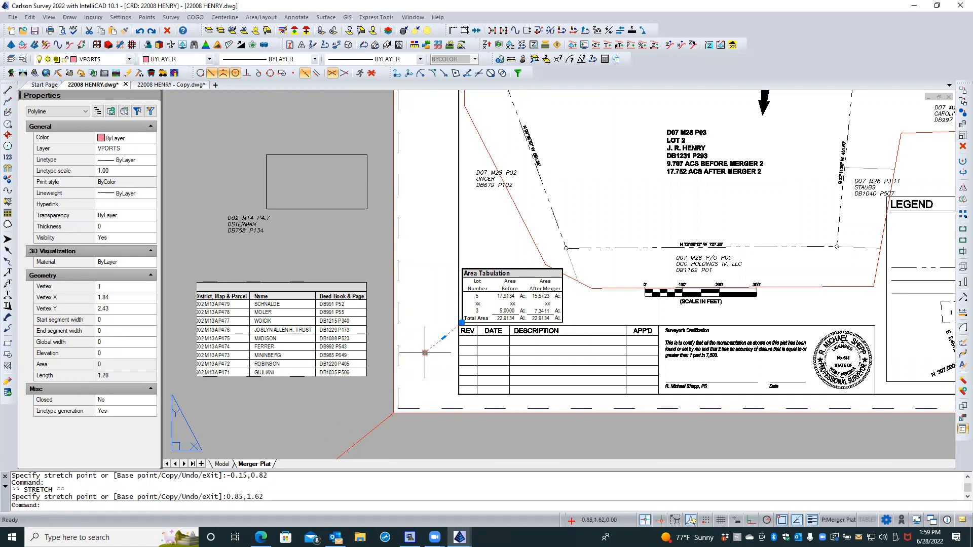
# Step: Copy the shortened polyline from its outer endpoint to the Area Tabulation table's upper-right corner at 4.55,3.89
pyautogui.rightClick(416, 362)
pyautogui.click(434, 203)
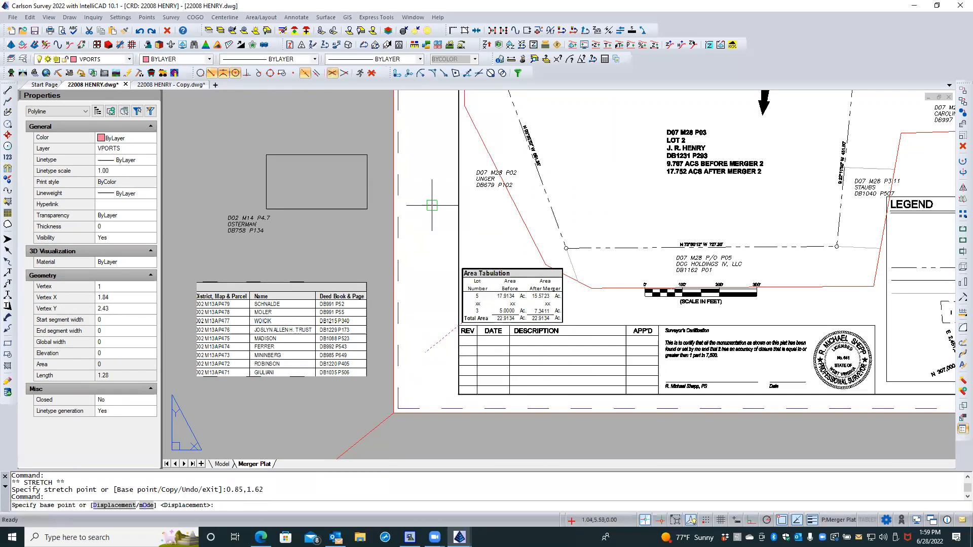
pyautogui.click(425, 353)
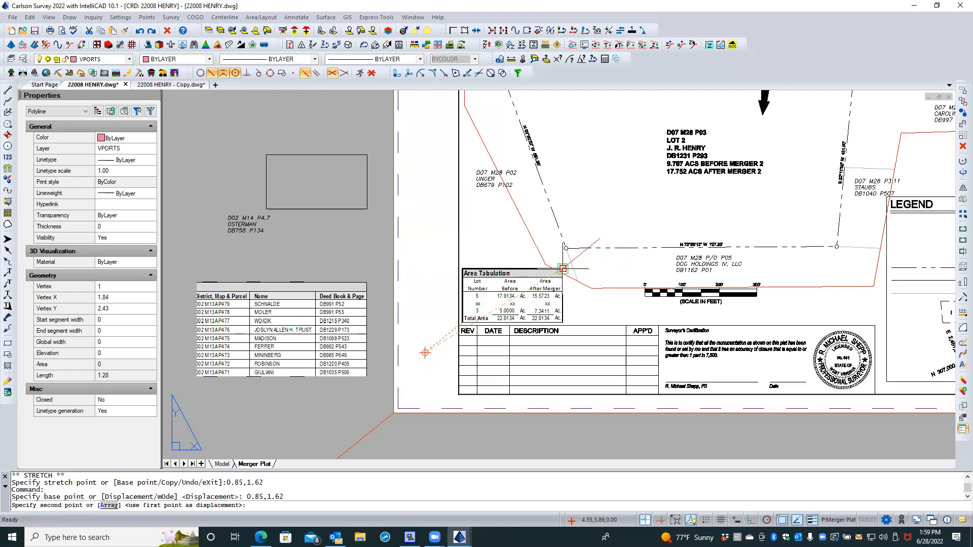
pyautogui.click(562, 269)
pyautogui.press('Return')
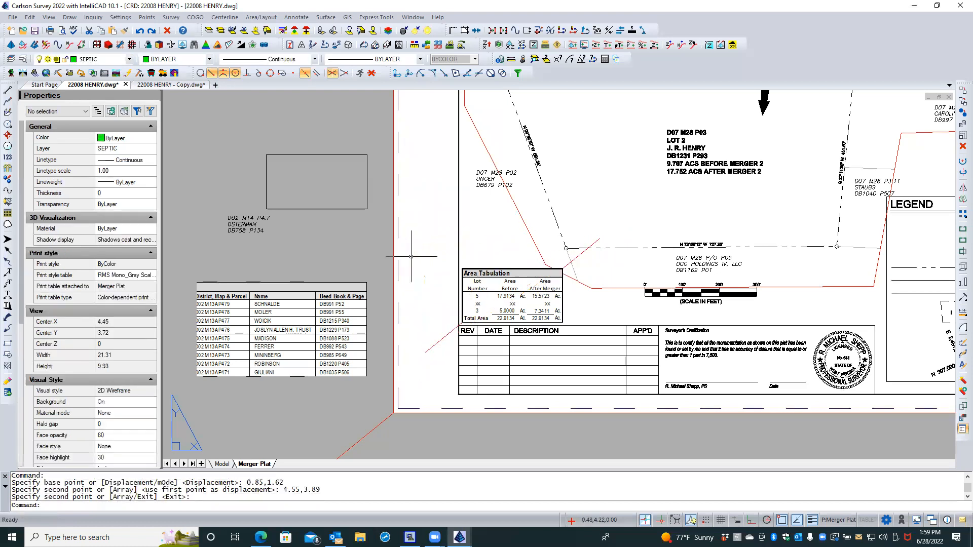
# Step: Delete the blank OLE table copy above the Adjoiners Table beside the sheet
pyautogui.scroll(-1, 418, 261)
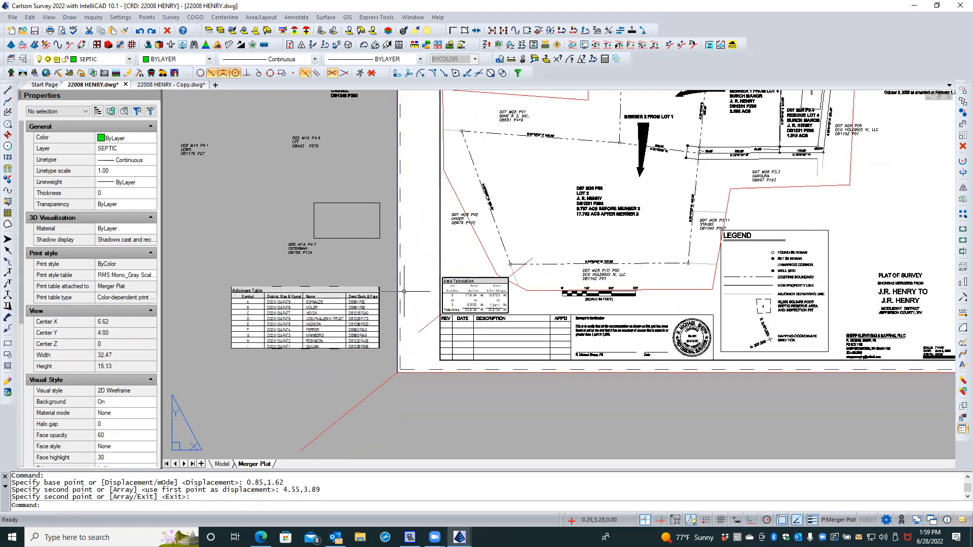
pyautogui.scroll(1, 398, 293)
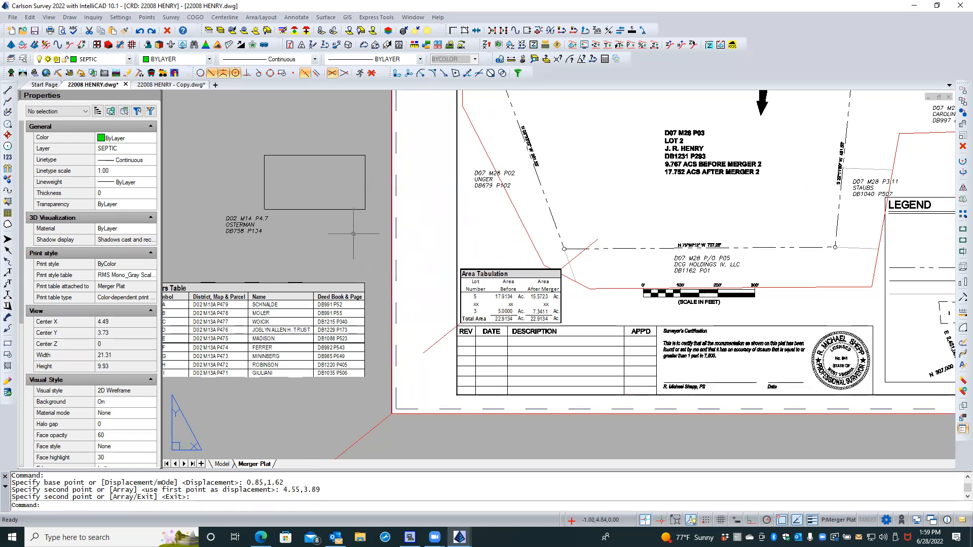
pyautogui.click(349, 208)
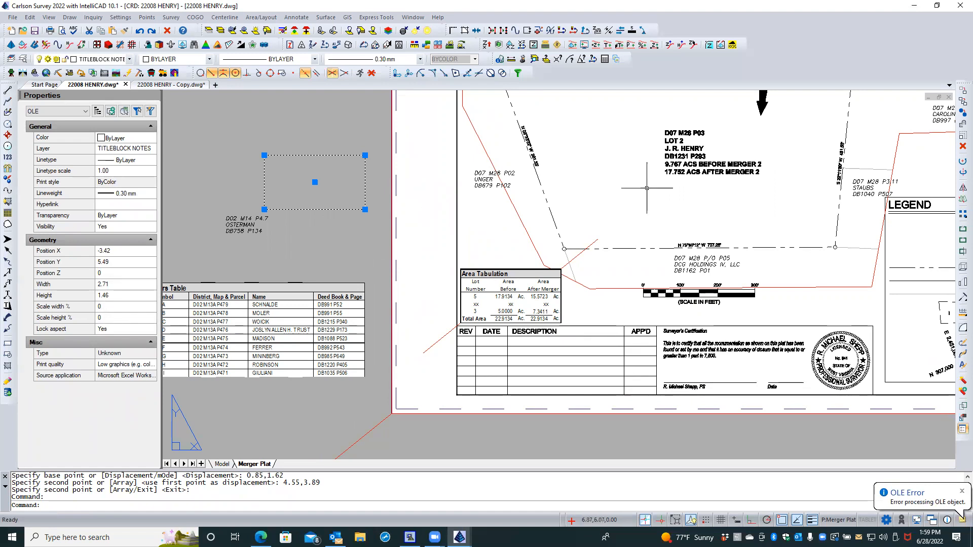
pyautogui.click(959, 146)
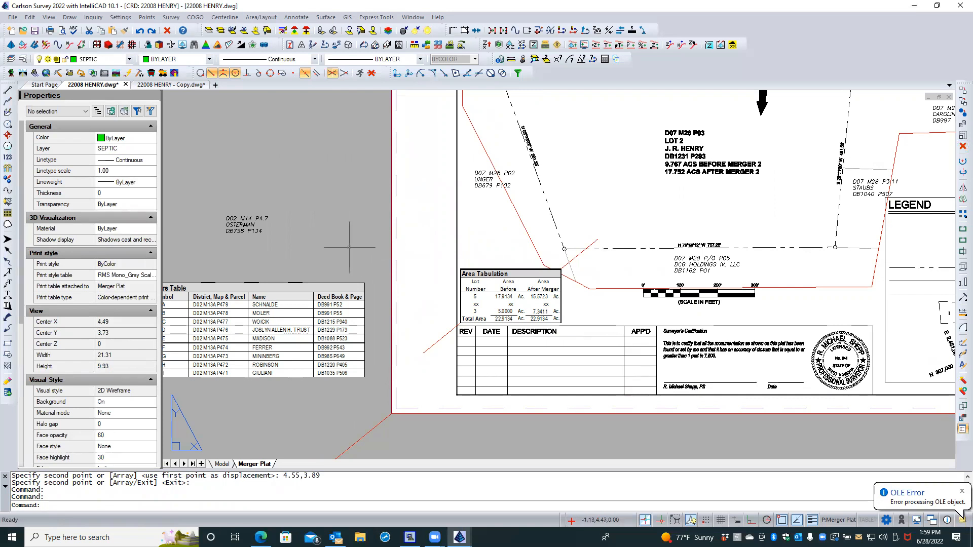
# Step: Check the Area Tabulation table's OLE properties in 22008 HENRY - Copy.dwg and close that drawing
pyautogui.click(185, 84)
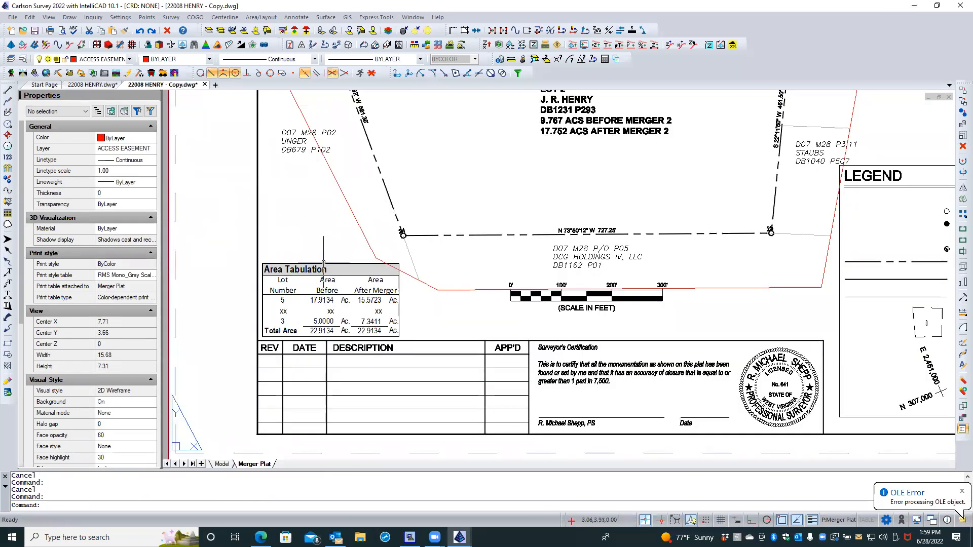
pyautogui.click(330, 263)
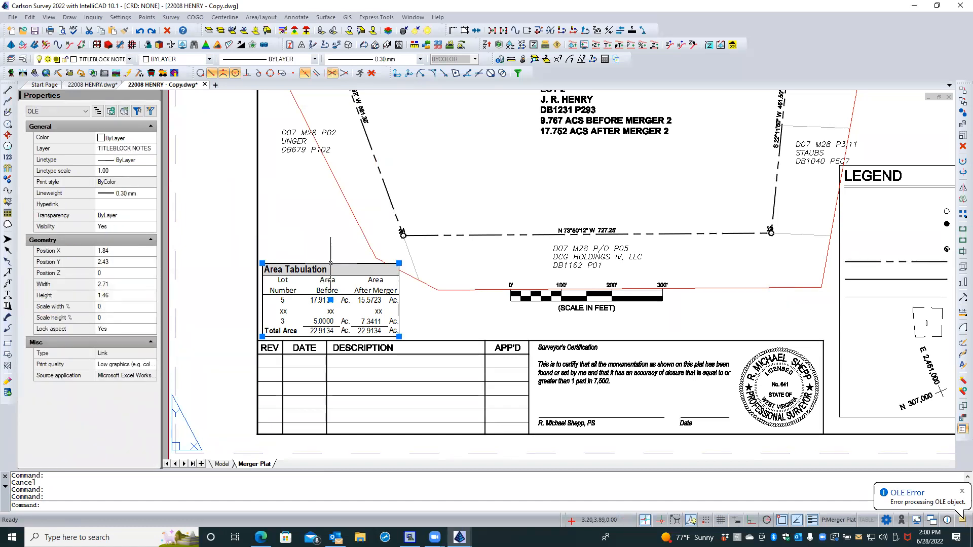
pyautogui.click(960, 492)
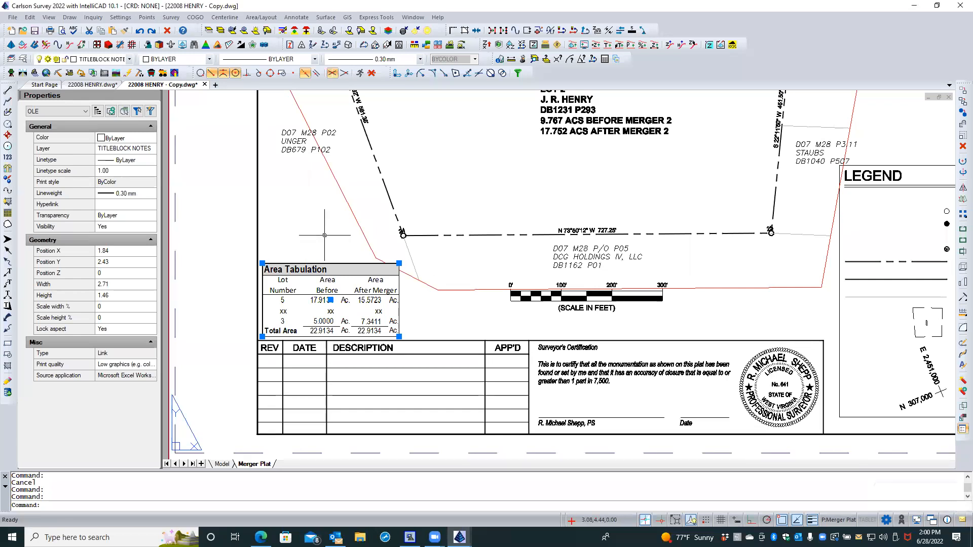
pyautogui.click(204, 84)
pyautogui.click(491, 287)
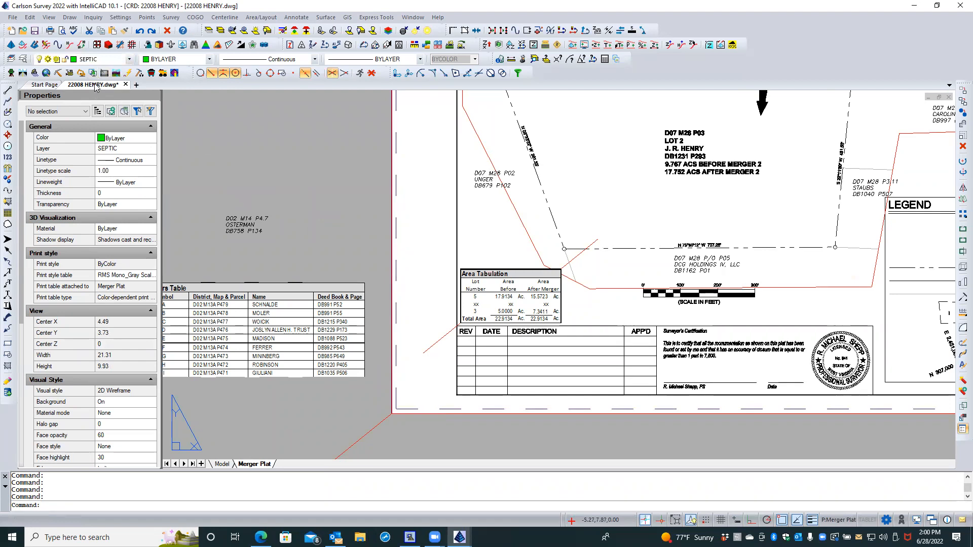
# Step: Delete the linked Area Tabulation table above the revision block on the Merger Plat layout
pyautogui.click(513, 264)
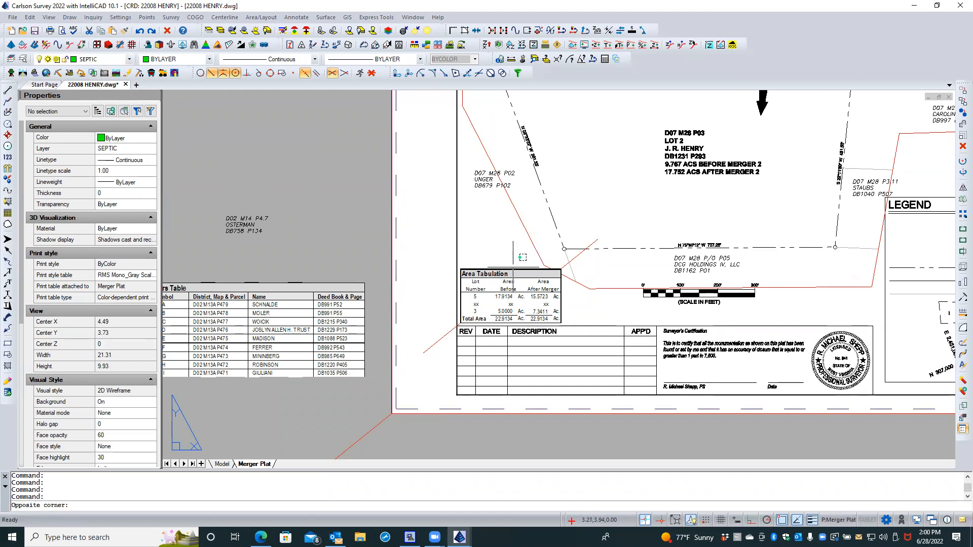
pyautogui.click(508, 267)
pyautogui.click(508, 269)
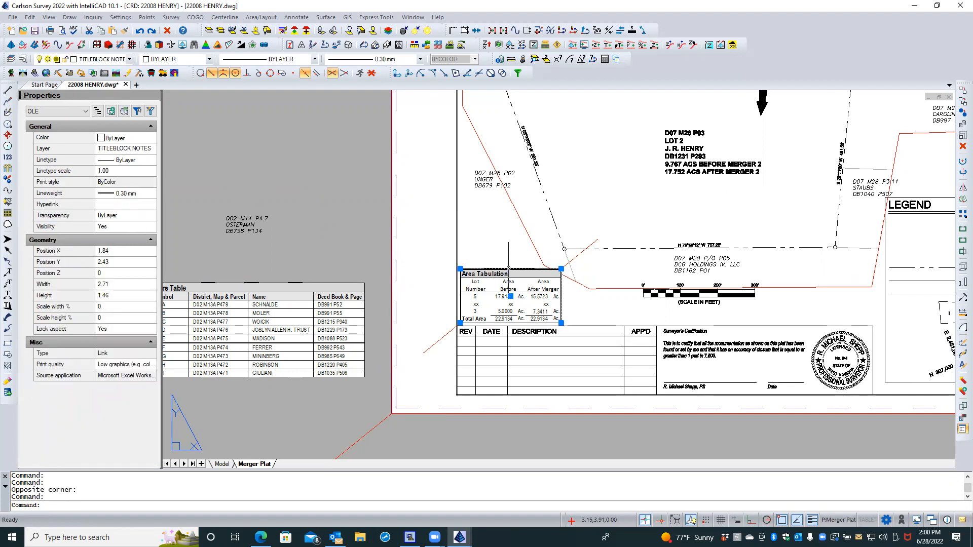
pyautogui.press('Escape')
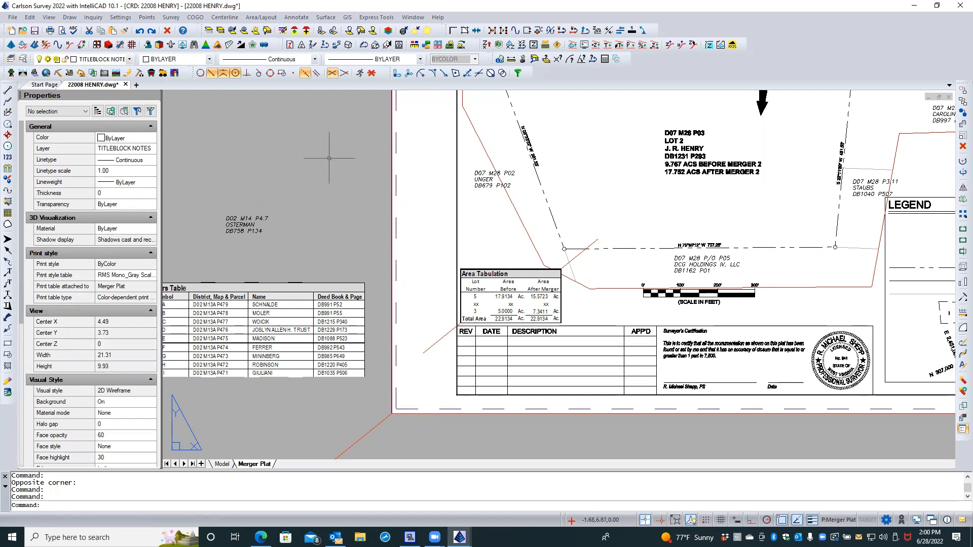
pyautogui.click(508, 269)
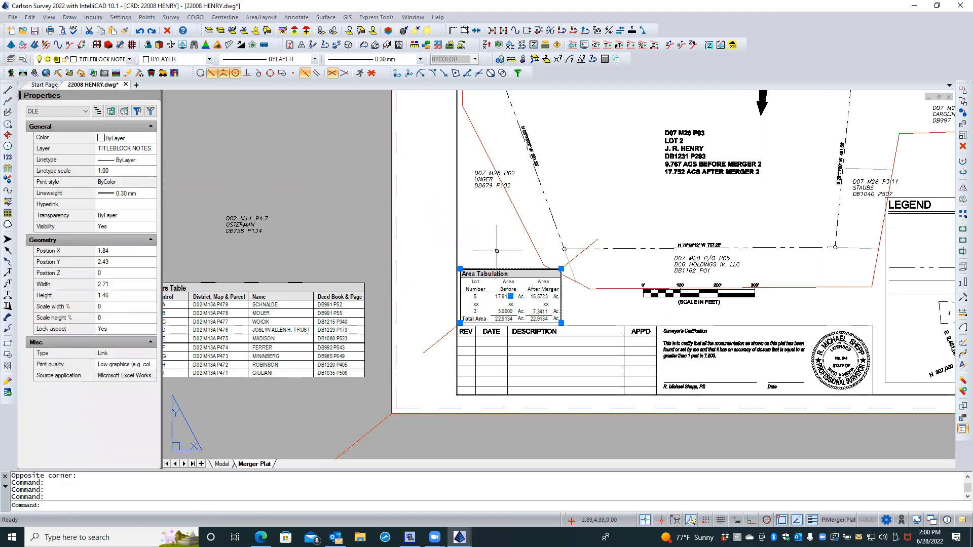
pyautogui.press('Escape')
pyautogui.press('Escape')
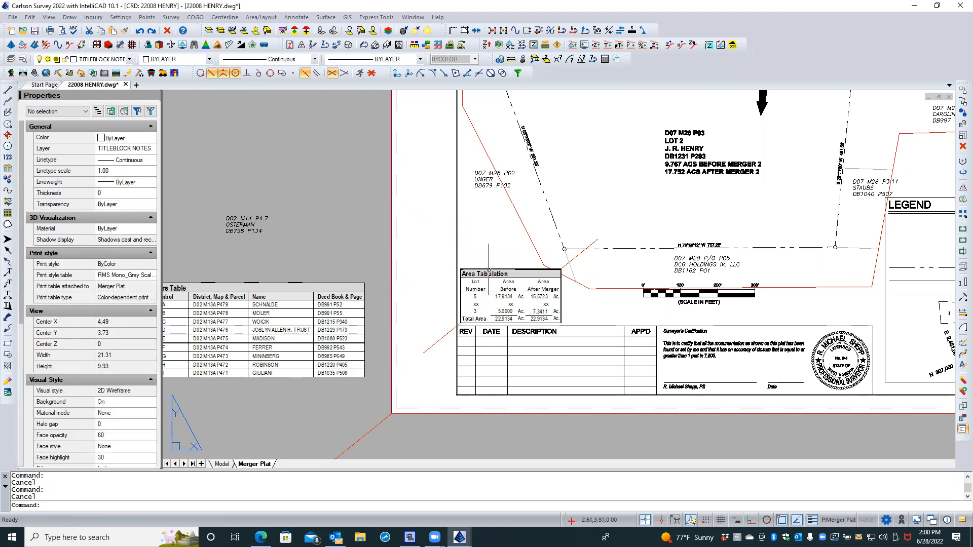
pyautogui.click(488, 269)
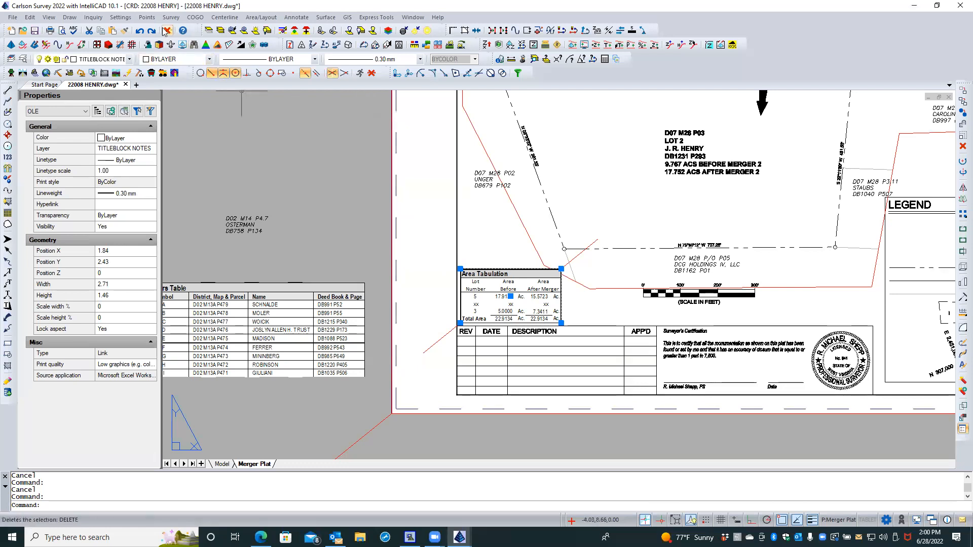
pyautogui.press('Delete')
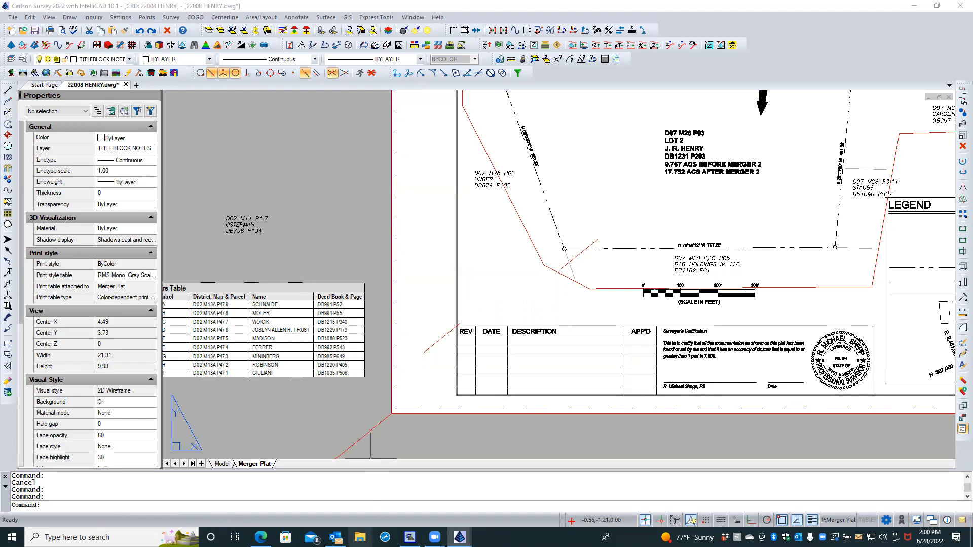
# Step: Switch to File Explorer and open the CADD resources folder under Desktop, Shepp Land Surveying & Mapping
pyautogui.click(359, 537)
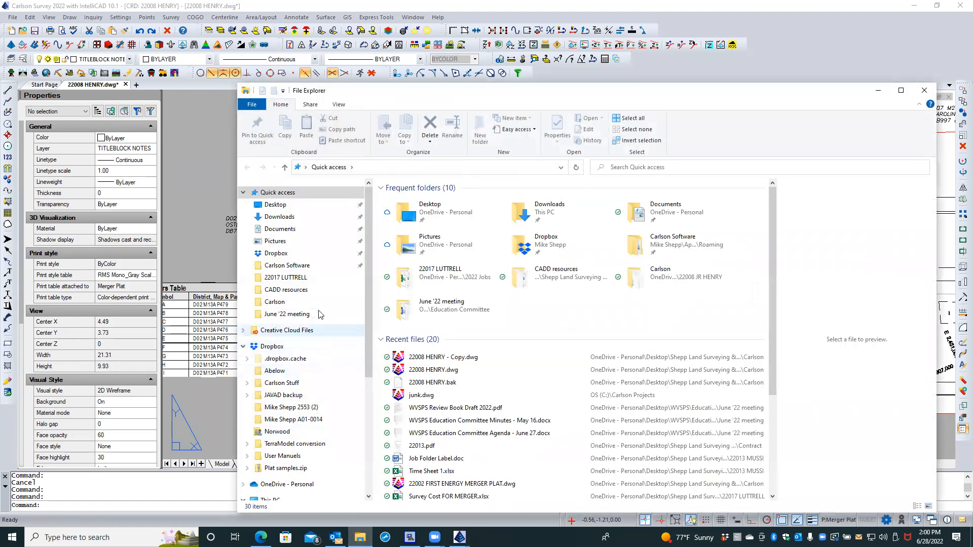
pyautogui.click(303, 205)
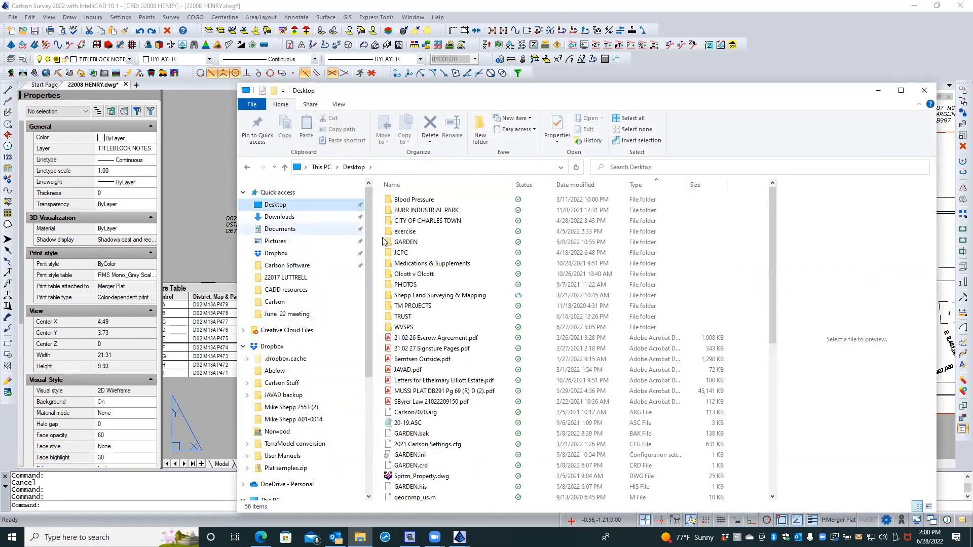
pyautogui.doubleClick(429, 298)
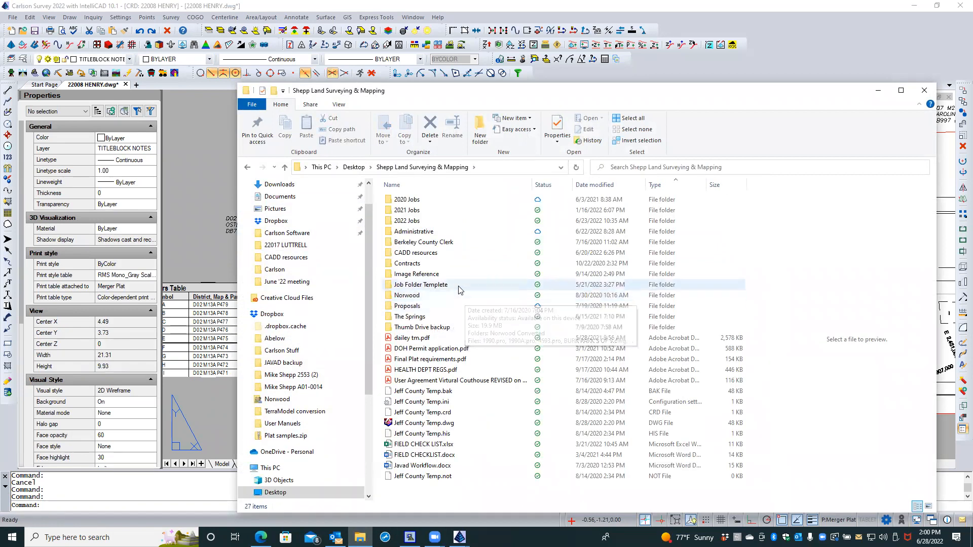
pyautogui.doubleClick(427, 253)
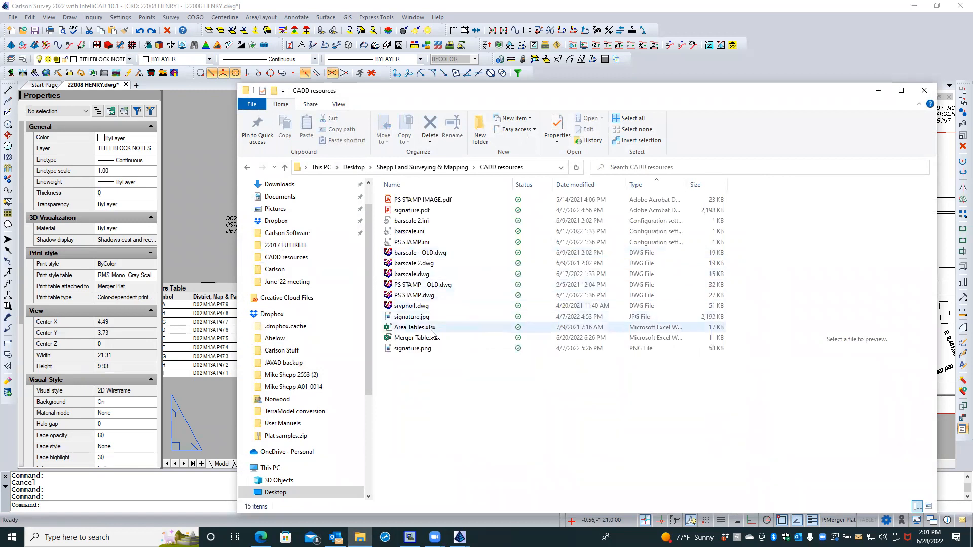
# Step: Preview Merger Table.xlsx in the CADD resources folder and open the workbook in Excel
pyautogui.click(428, 339)
pyautogui.click(429, 338)
pyautogui.click(440, 395)
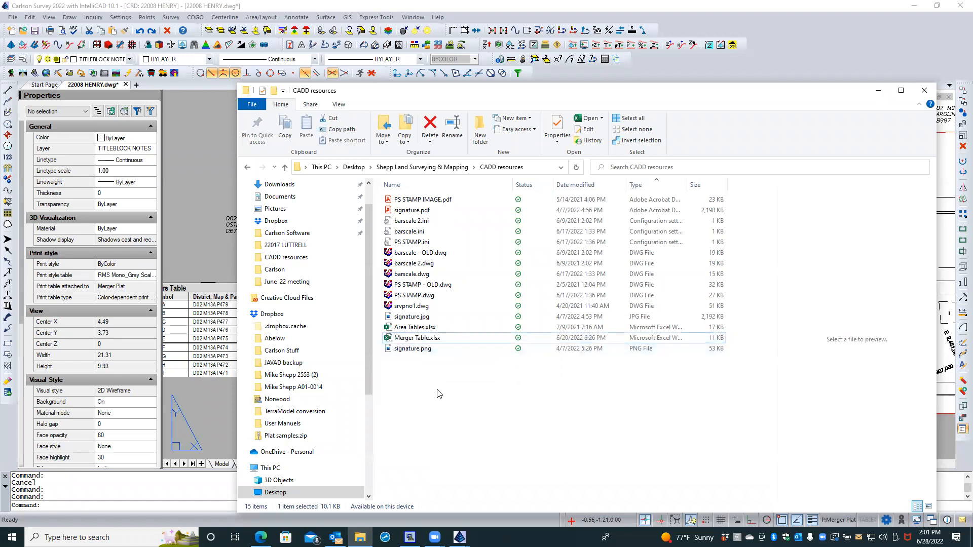
pyautogui.click(419, 339)
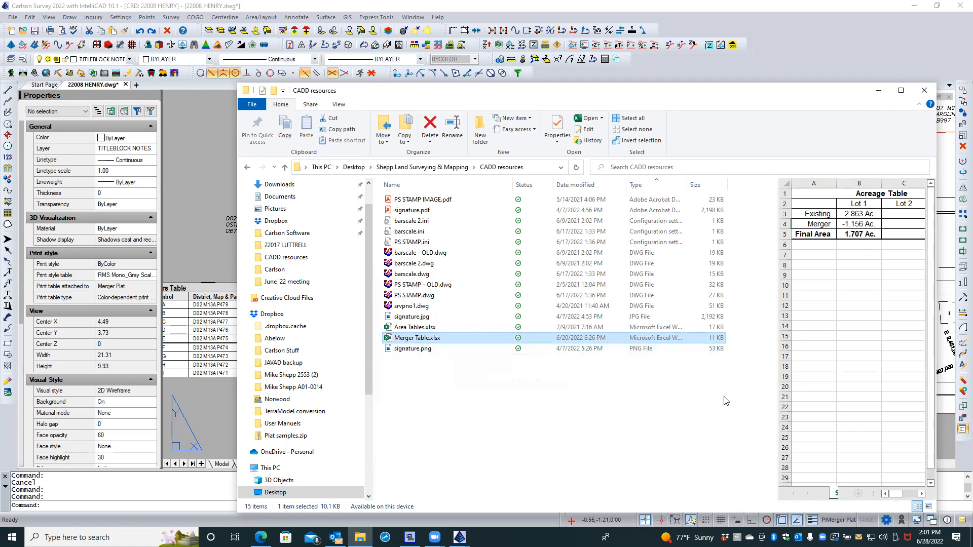
pyautogui.click(497, 436)
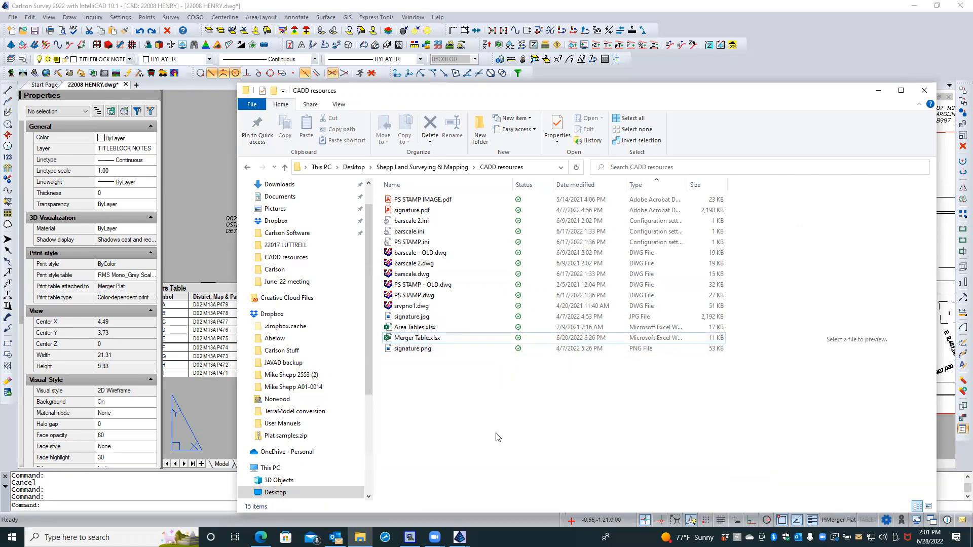
pyautogui.click(393, 342)
pyautogui.doubleClick(393, 343)
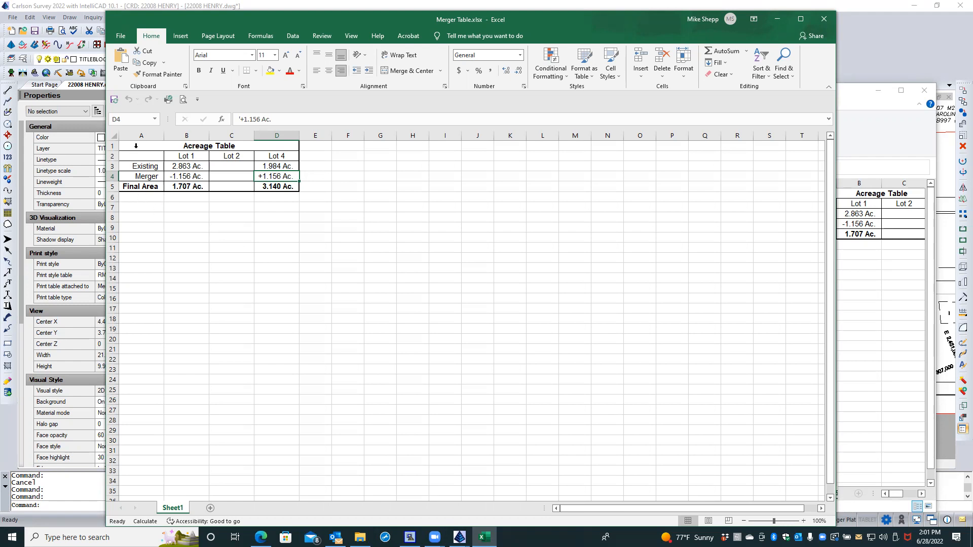
pyautogui.click(120, 36)
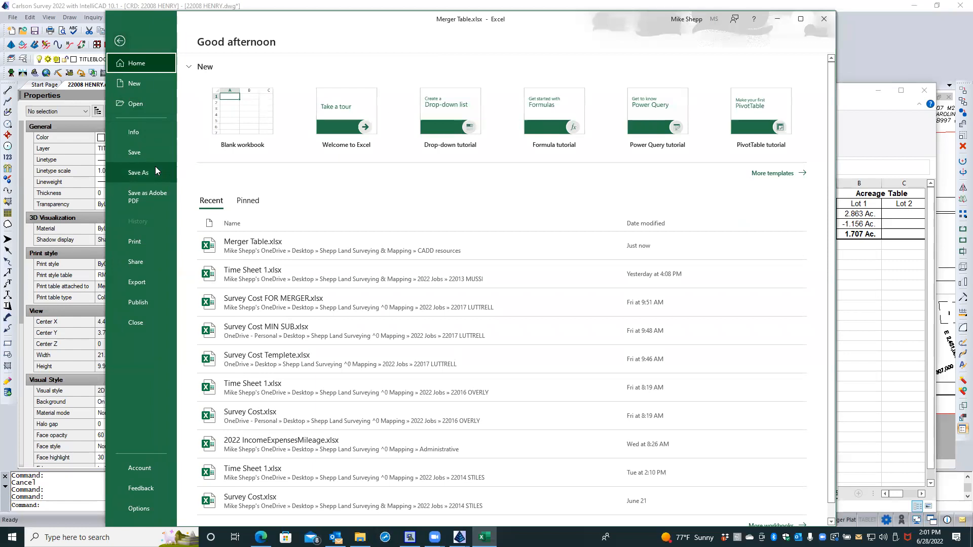
pyautogui.click(156, 170)
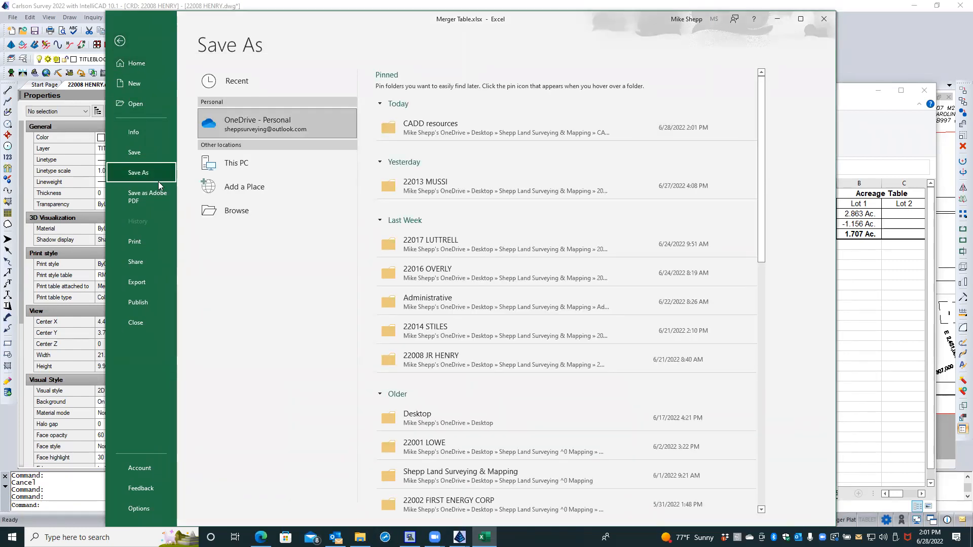
pyautogui.click(441, 360)
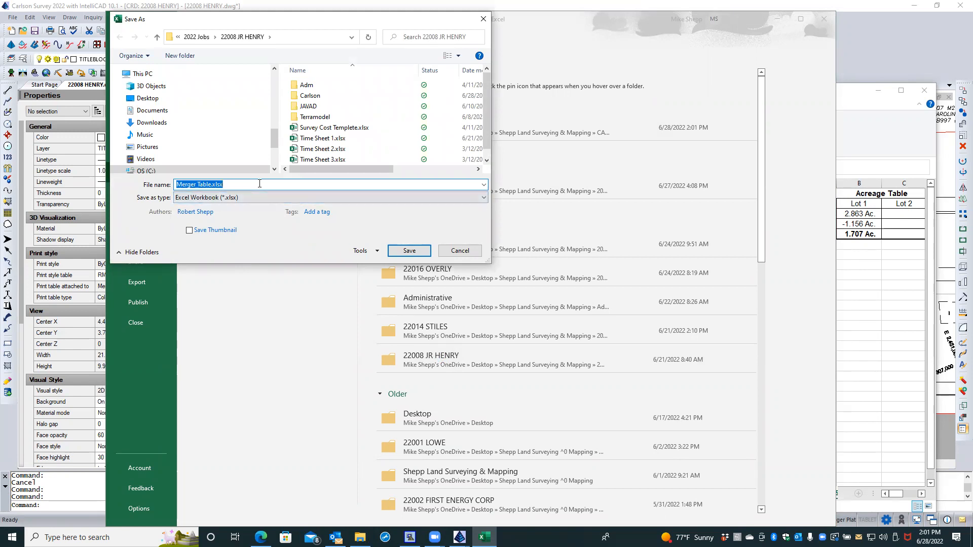
pyautogui.doubleClick(310, 96)
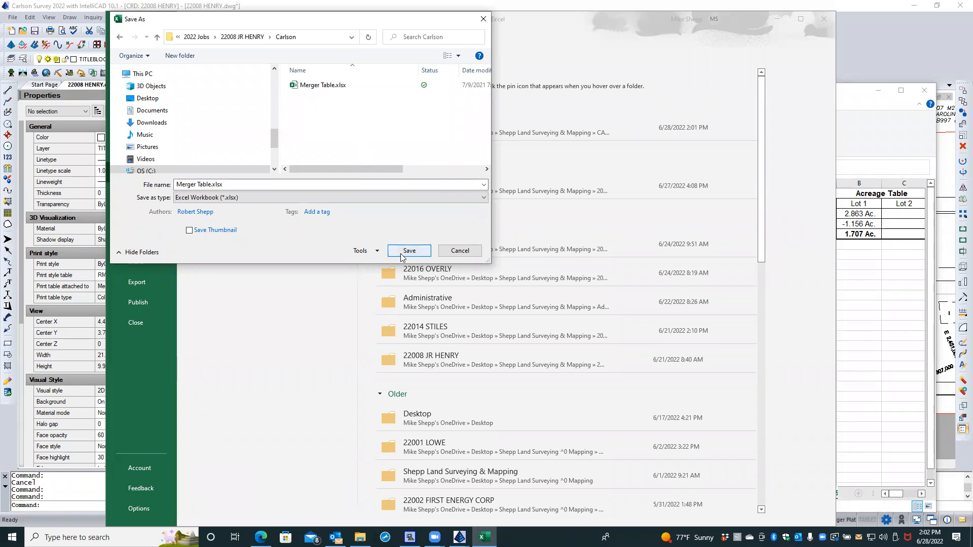
pyautogui.click(459, 251)
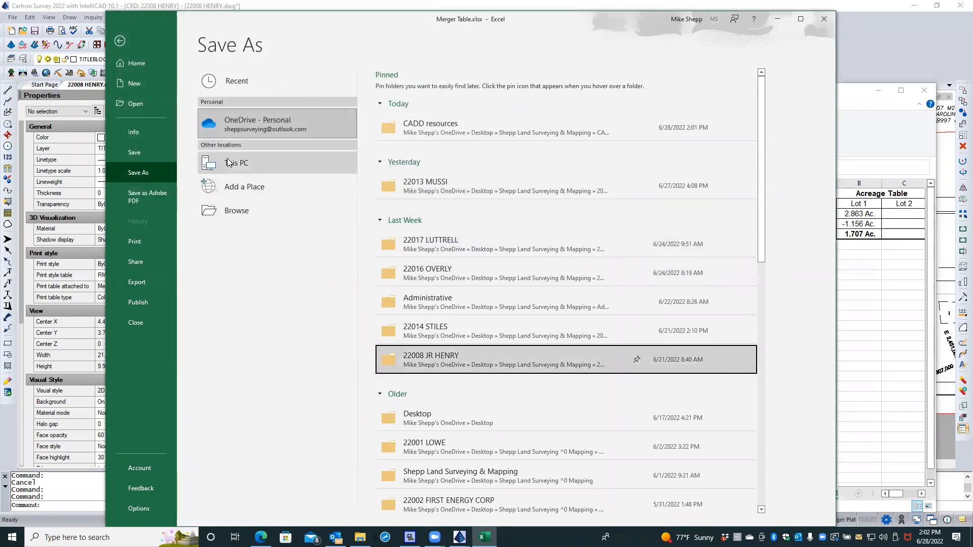
pyautogui.click(822, 20)
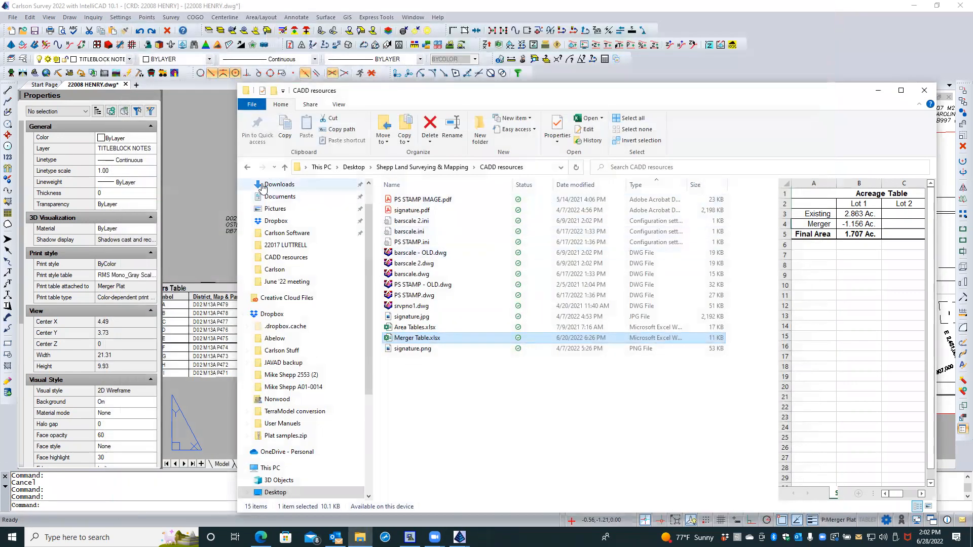
pyautogui.click(433, 168)
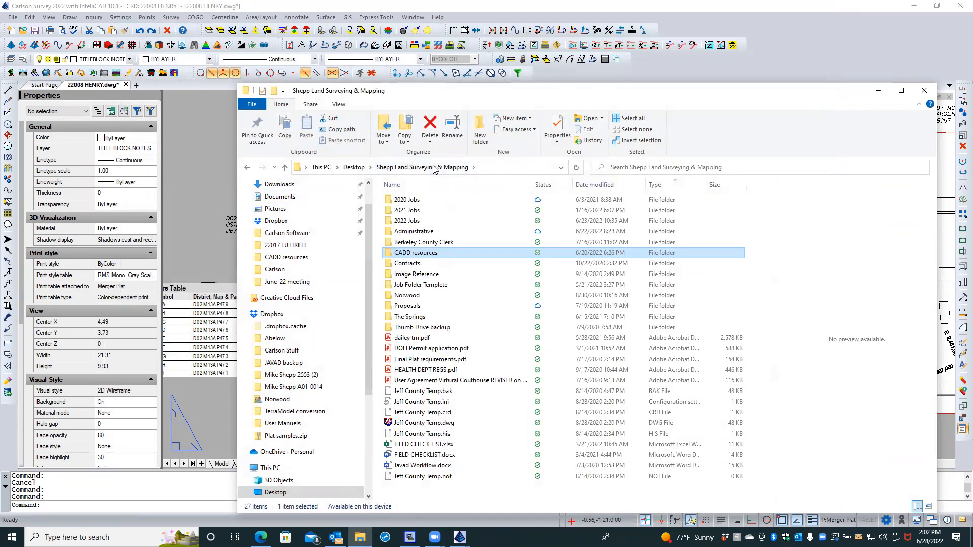
pyautogui.doubleClick(425, 221)
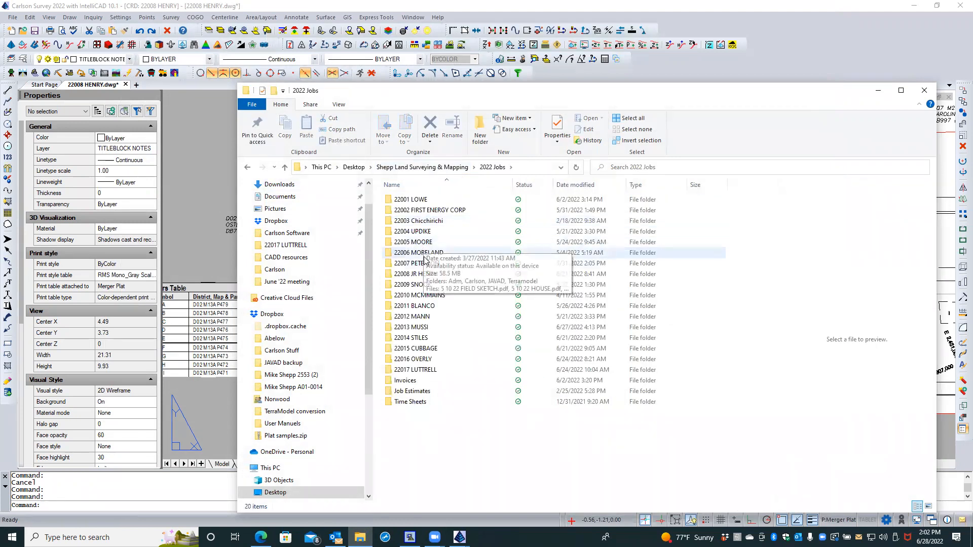
pyautogui.doubleClick(425, 273)
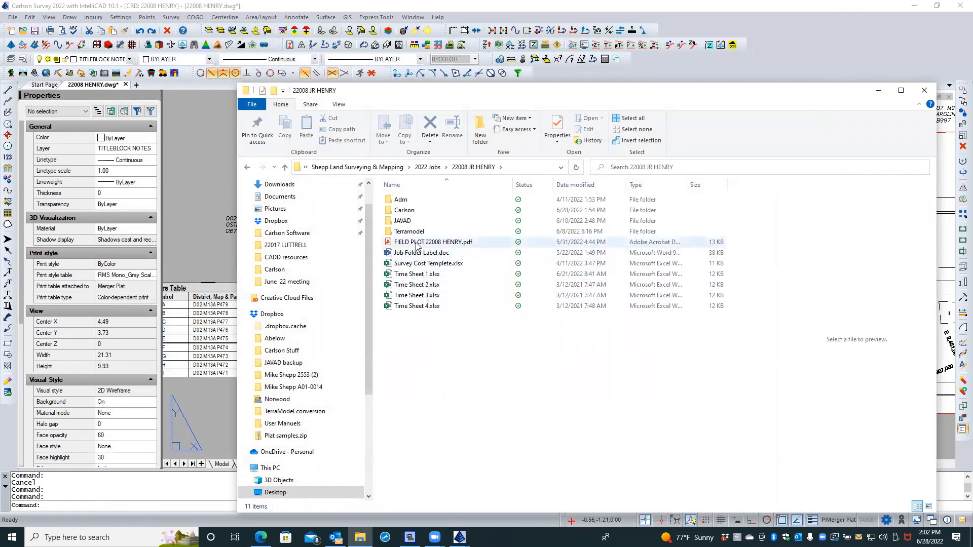
pyautogui.click(434, 214)
pyautogui.doubleClick(433, 211)
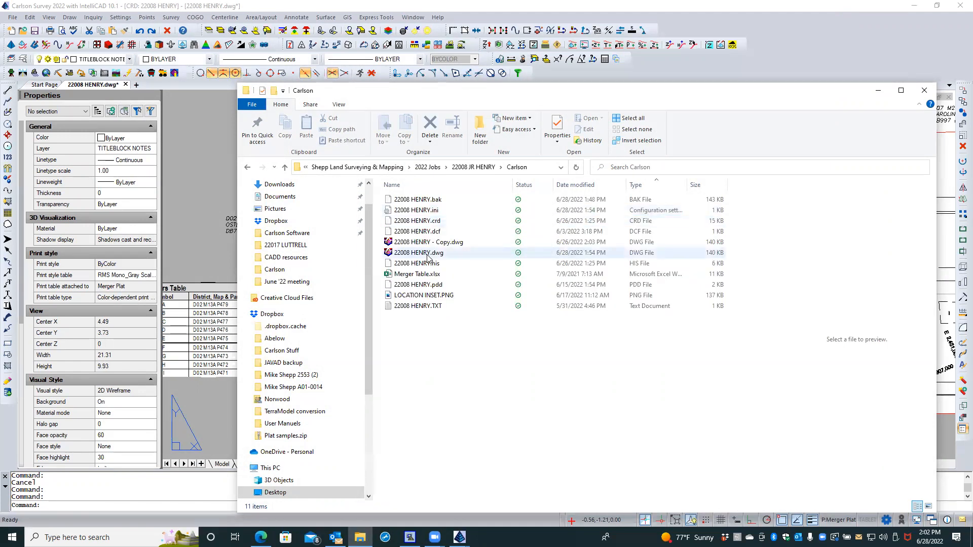
pyautogui.doubleClick(420, 274)
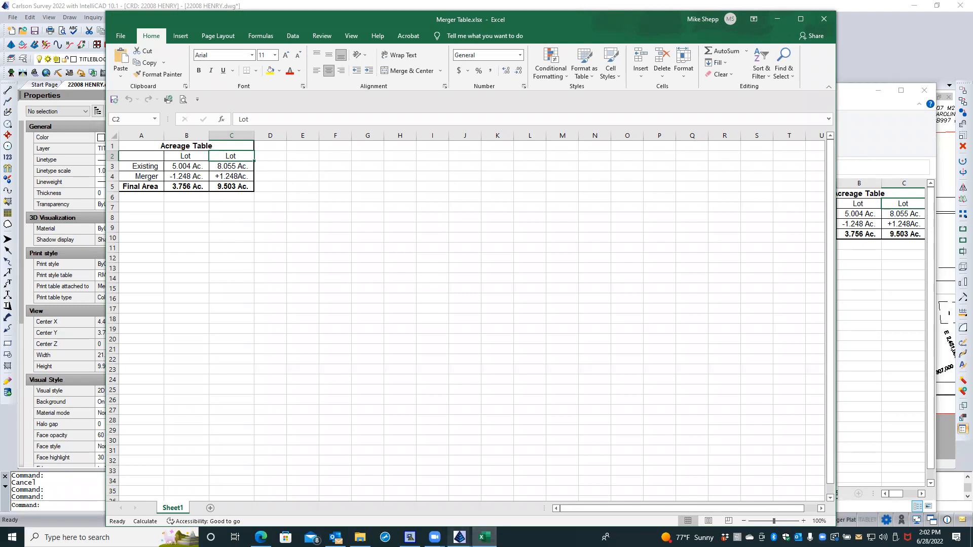
# Step: Switch to Carlson Survey, check the acreage labels of Lots 1, 2 and 4 on the Merger Plat, and return to Excel
pyautogui.moveTo(459, 537)
pyautogui.click(485, 489)
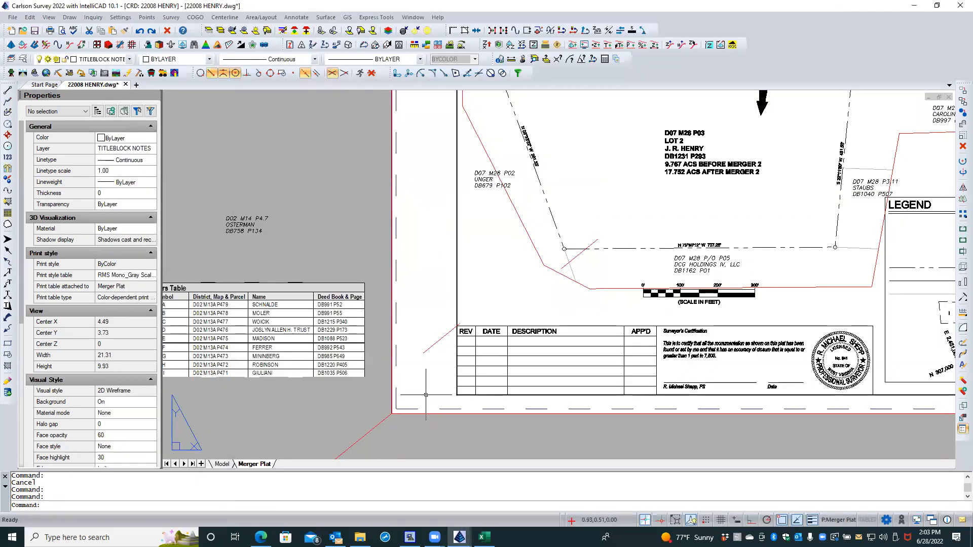
pyautogui.moveTo(560, 239)
pyautogui.mouseDown(button='middle')
pyautogui.moveTo(536, 277)
pyautogui.moveTo(398, 400)
pyautogui.moveTo(295, 436)
pyautogui.mouseUp(button='middle')
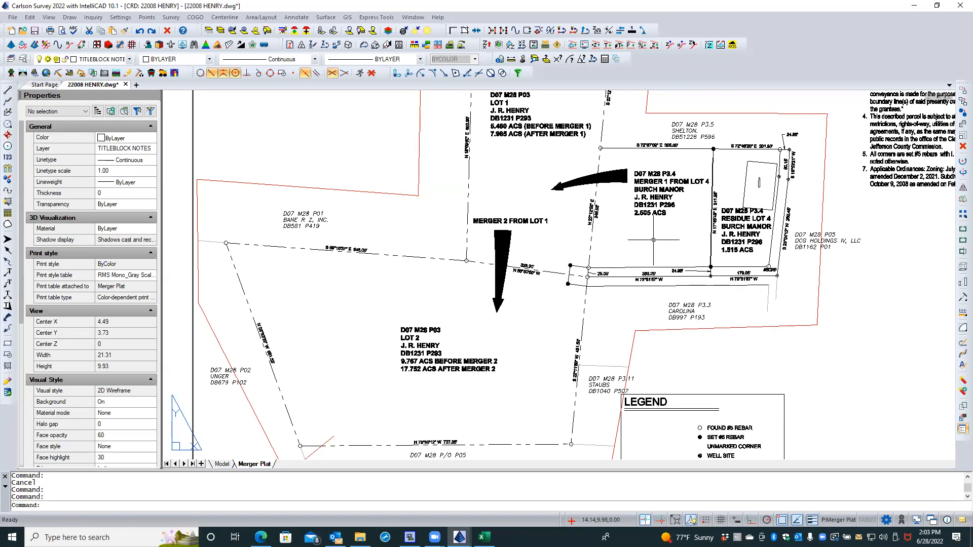
pyautogui.scroll(1, 653, 239)
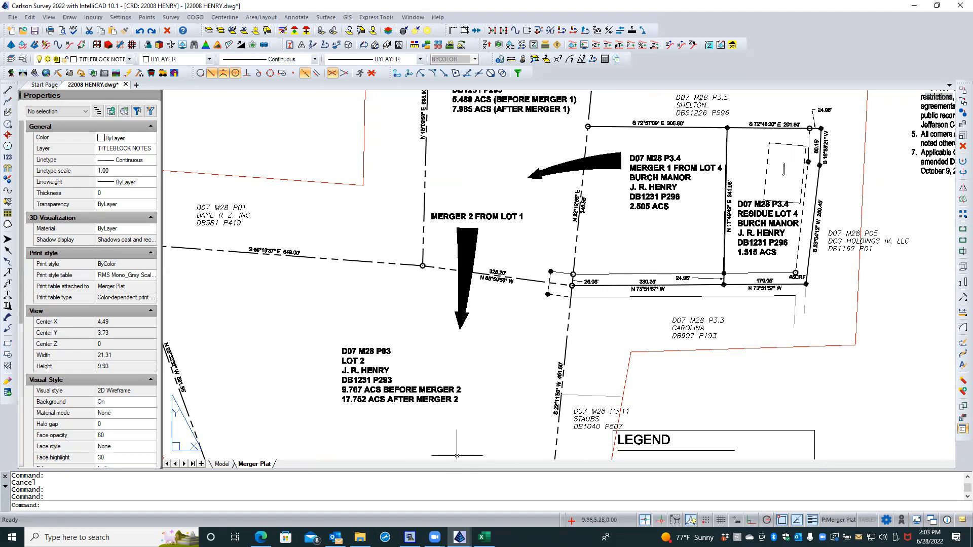
pyautogui.moveTo(485, 537)
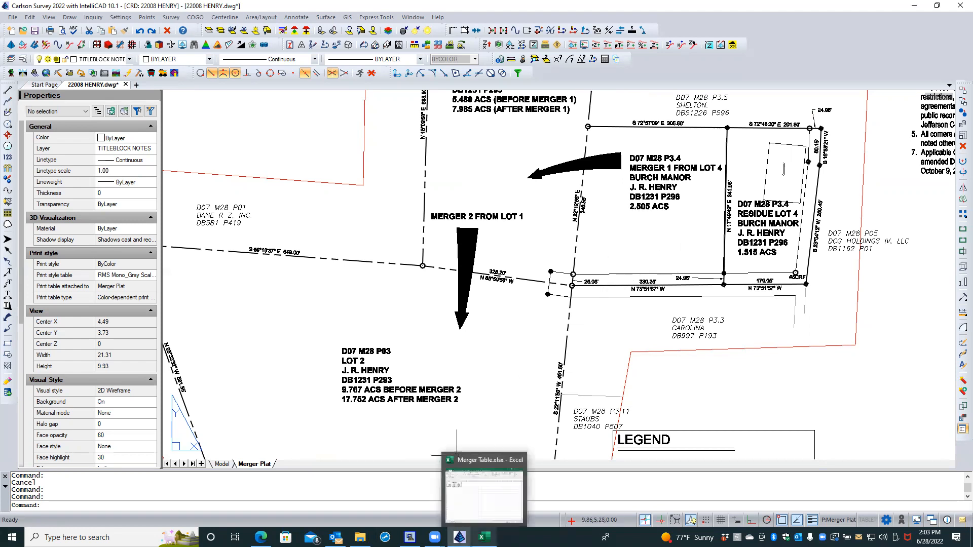
pyautogui.click(488, 494)
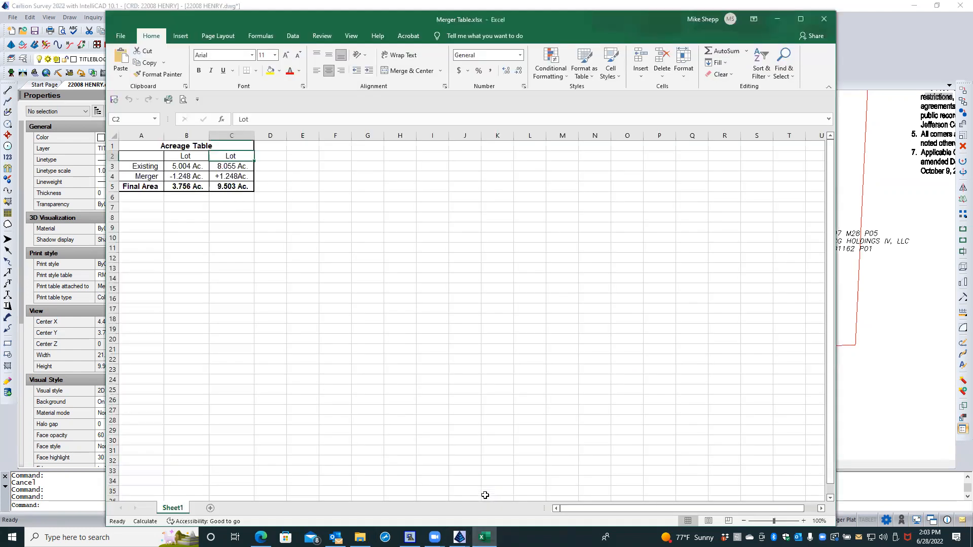
# Step: Insert an entire column at C in the Acreage Table, between the two existing lot columns
pyautogui.click(193, 158)
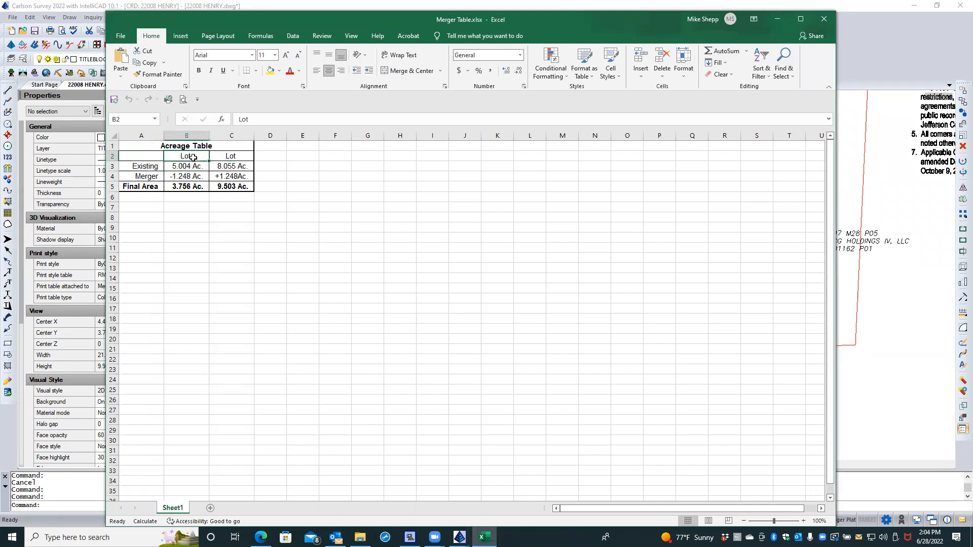
pyautogui.click(234, 158)
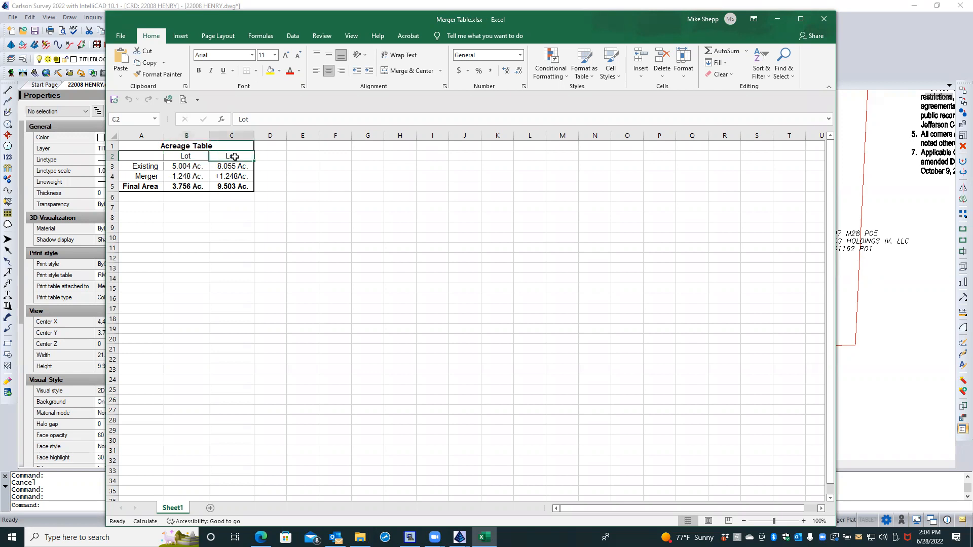
pyautogui.rightClick(234, 158)
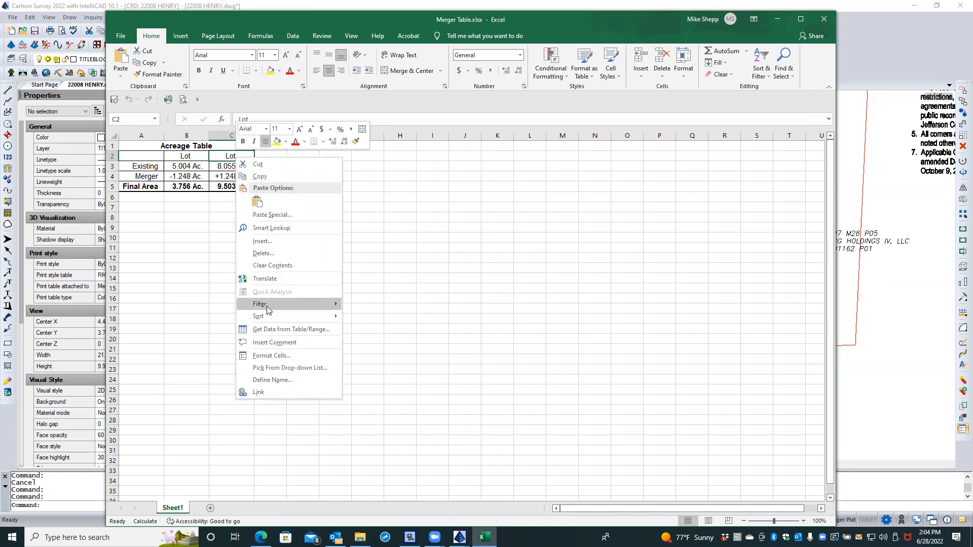
pyautogui.click(265, 242)
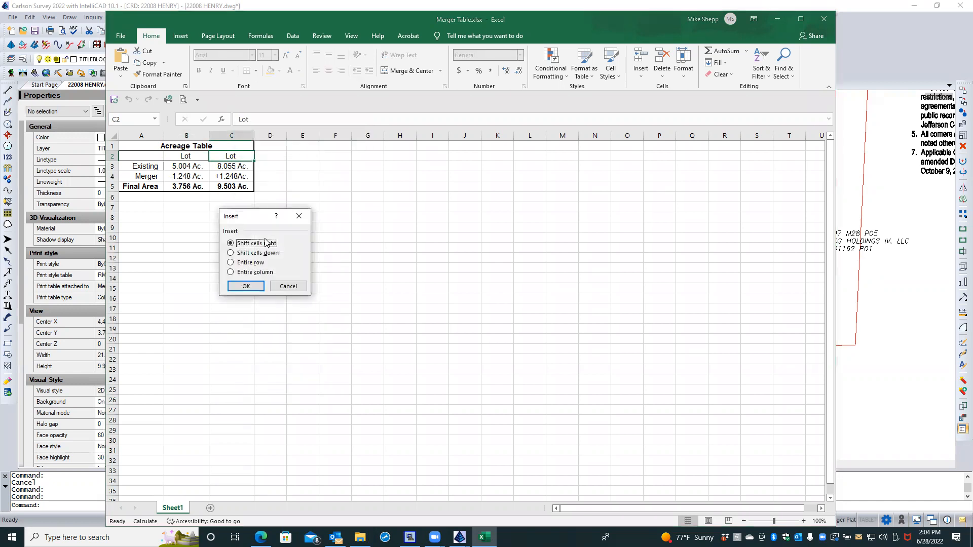
pyautogui.click(251, 272)
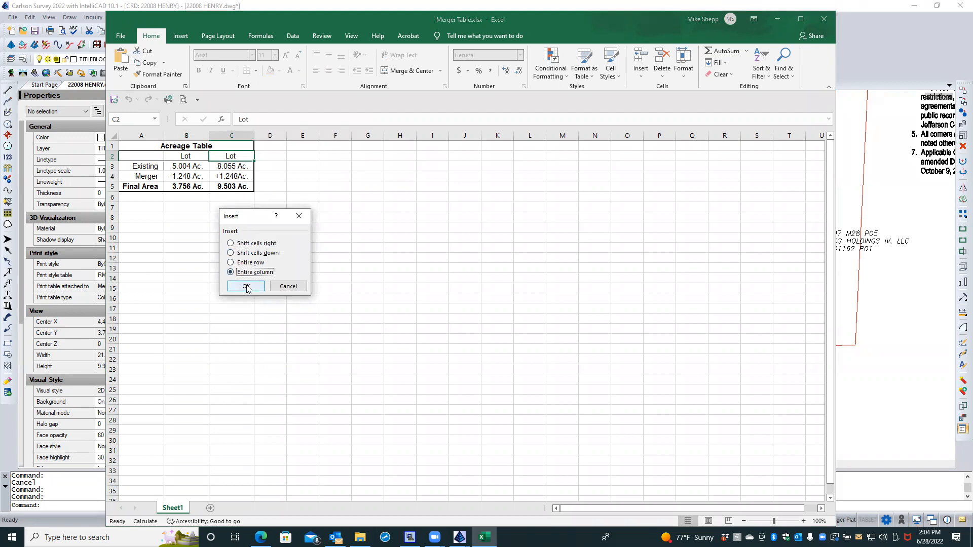
pyautogui.click(247, 286)
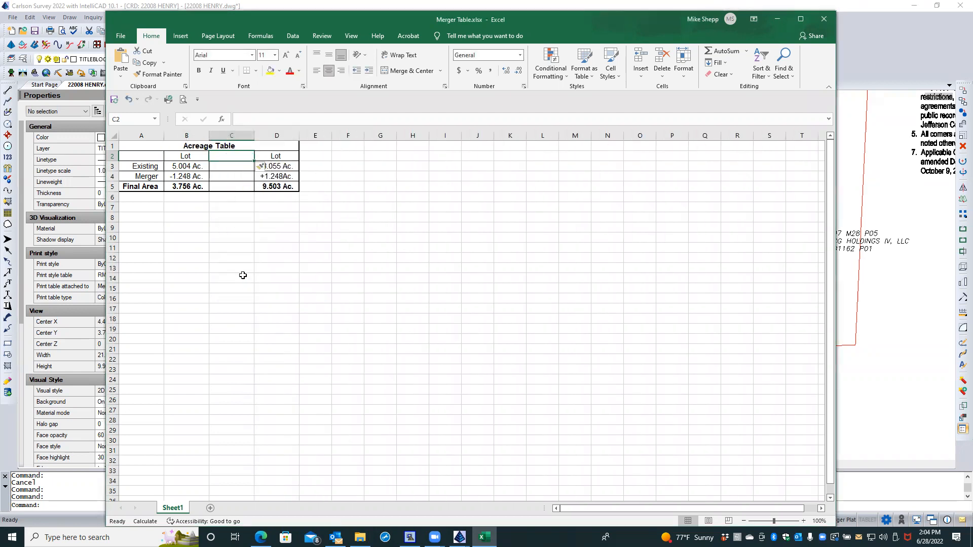
# Step: Label the three lot columns in row 2 of the Acreage Table Lot 4, Lot 1 and Lot 2
pyautogui.click(198, 155)
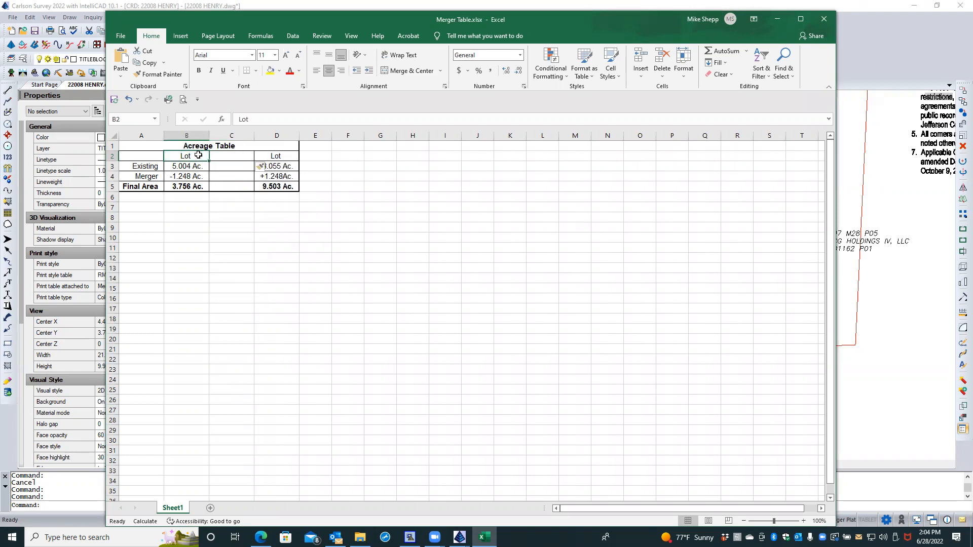
pyautogui.write('lot')
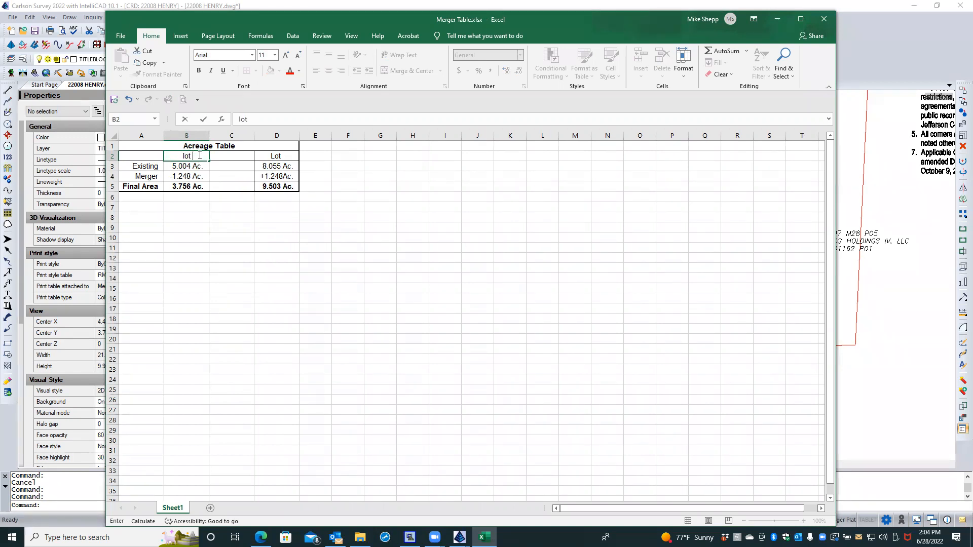
pyautogui.press('BackSpace')
pyautogui.press('BackSpace')
pyautogui.press('BackSpace')
pyautogui.write('Lot 4')
pyautogui.click(227, 158)
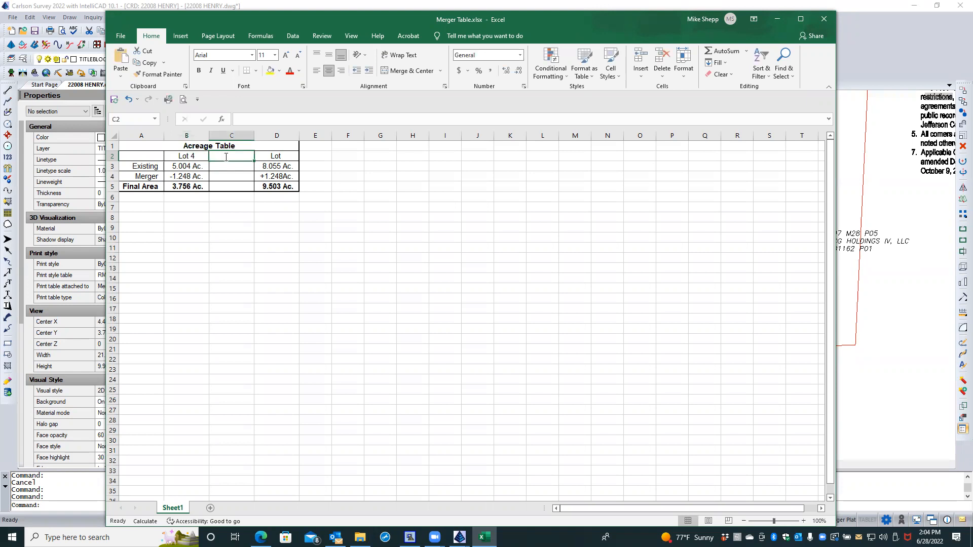
pyautogui.write('Lot')
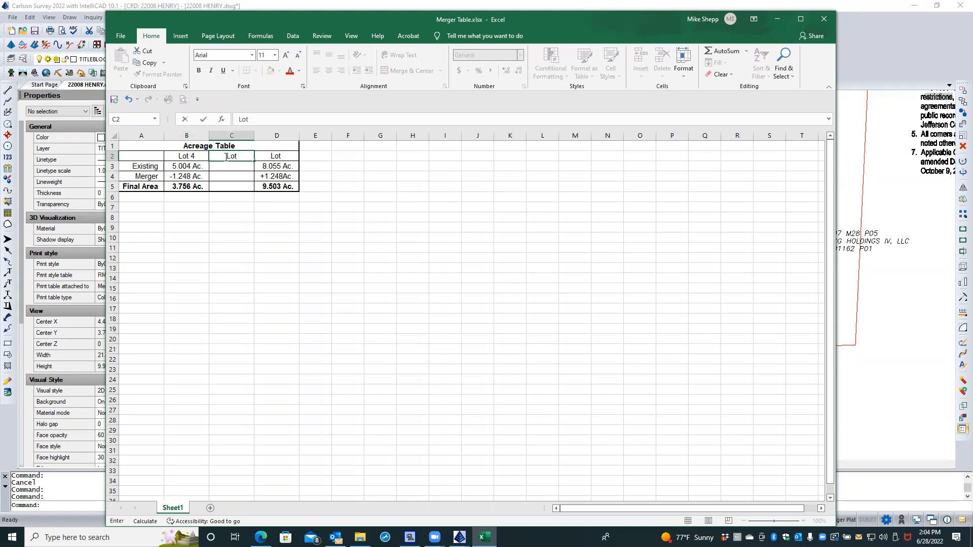
pyautogui.write(' 1')
pyautogui.click(283, 155)
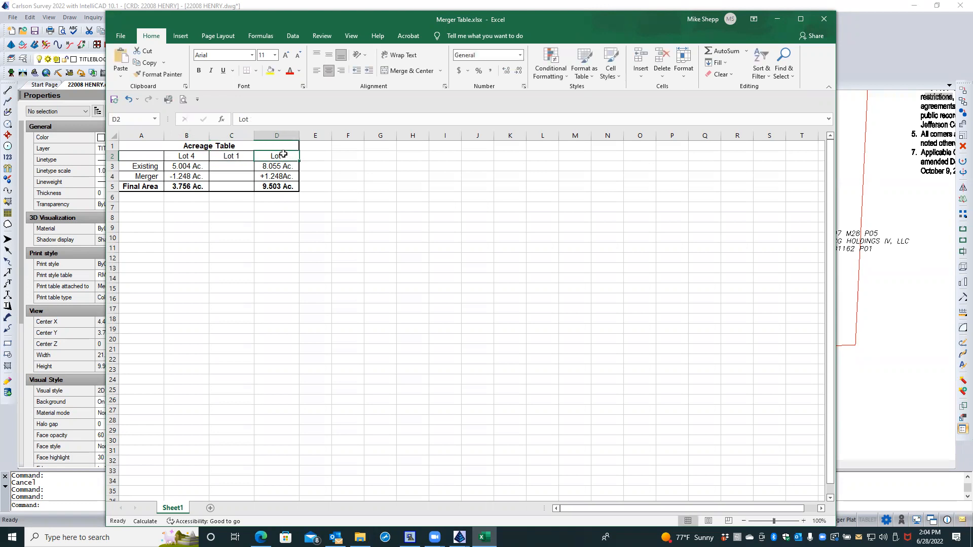
pyautogui.click(296, 119)
pyautogui.write('2')
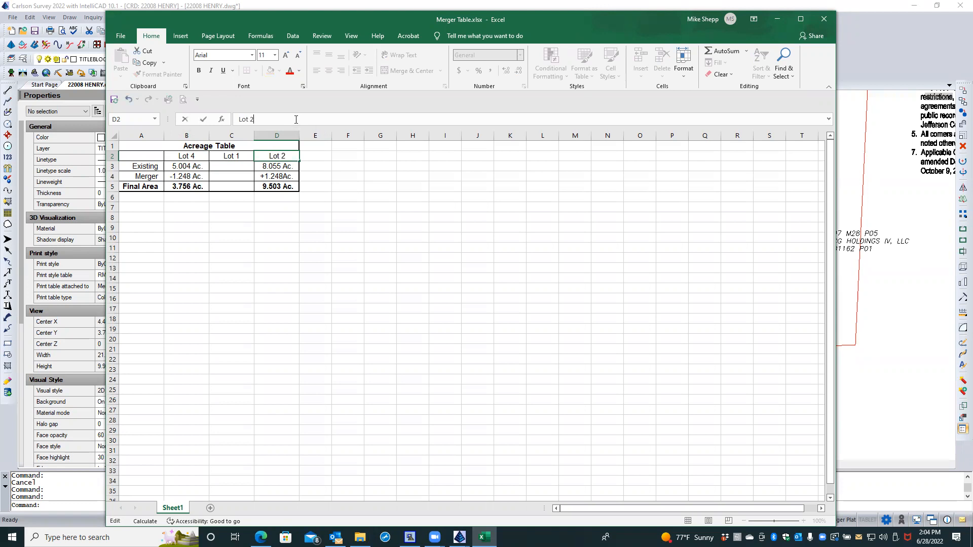
# Step: Enter 4.020 as Lot 4's existing acreage in cell B3
pyautogui.click(186, 167)
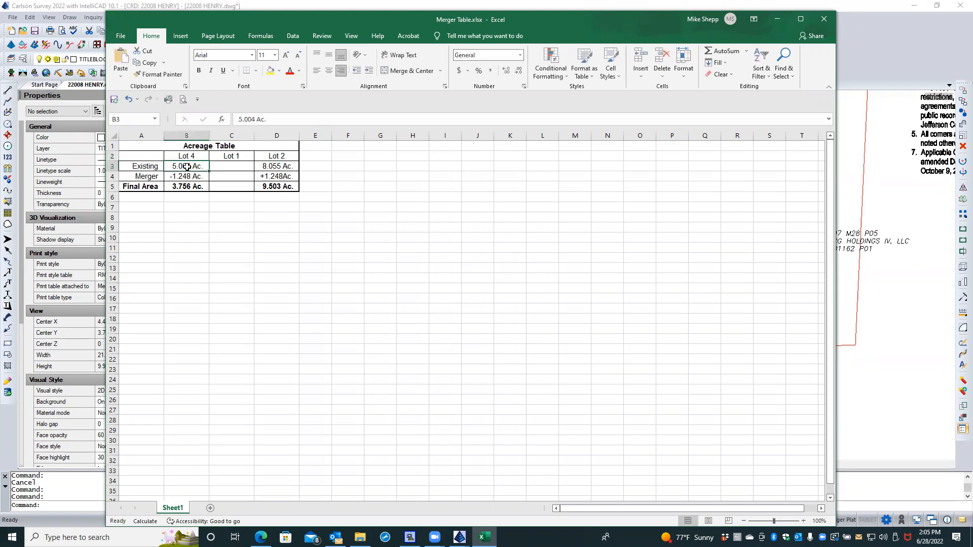
pyautogui.write('4')
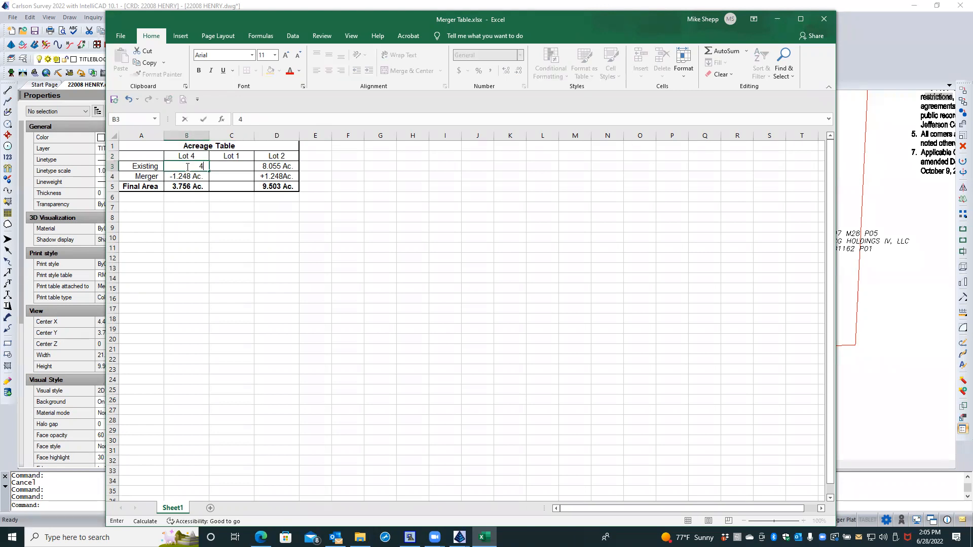
pyautogui.write('.020')
pyautogui.click(220, 165)
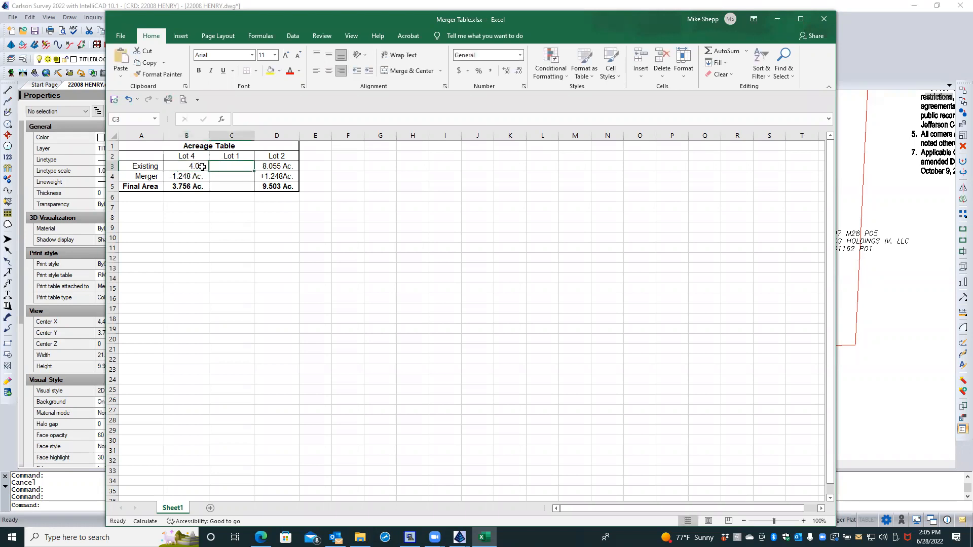
pyautogui.click(199, 166)
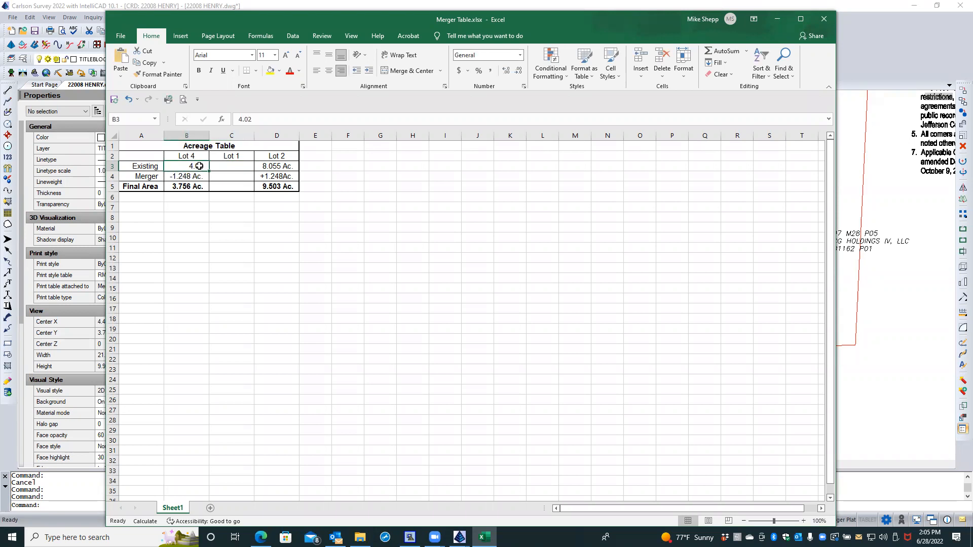
pyautogui.click(217, 169)
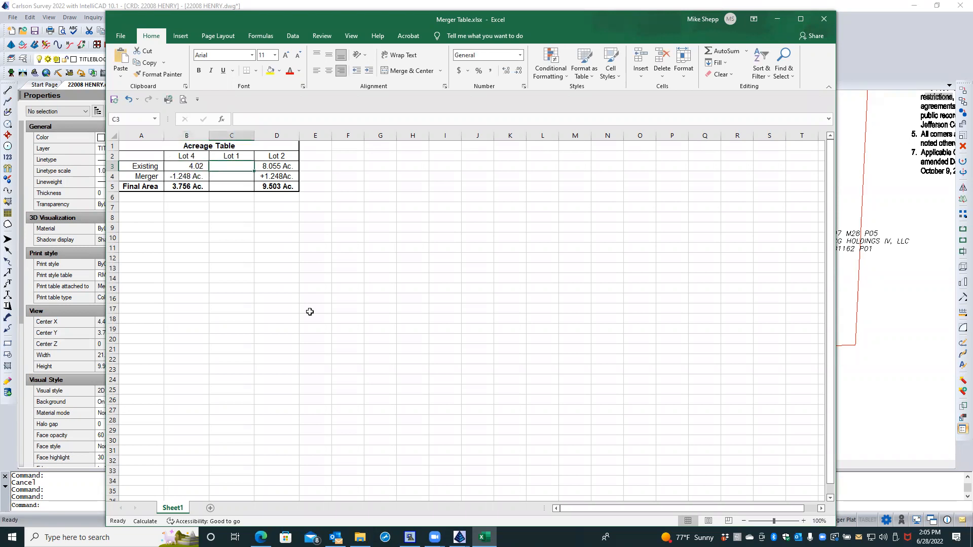
pyautogui.click(460, 536)
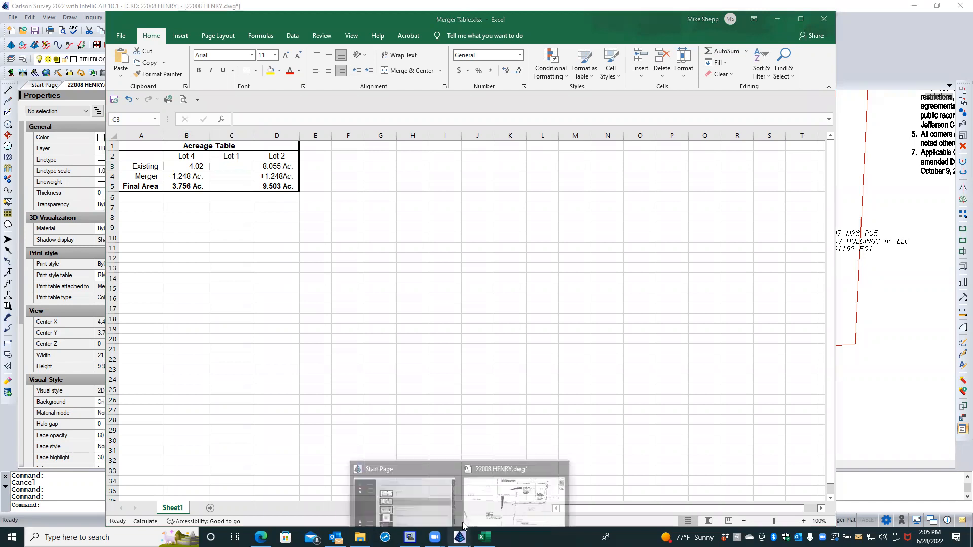
pyautogui.click(483, 536)
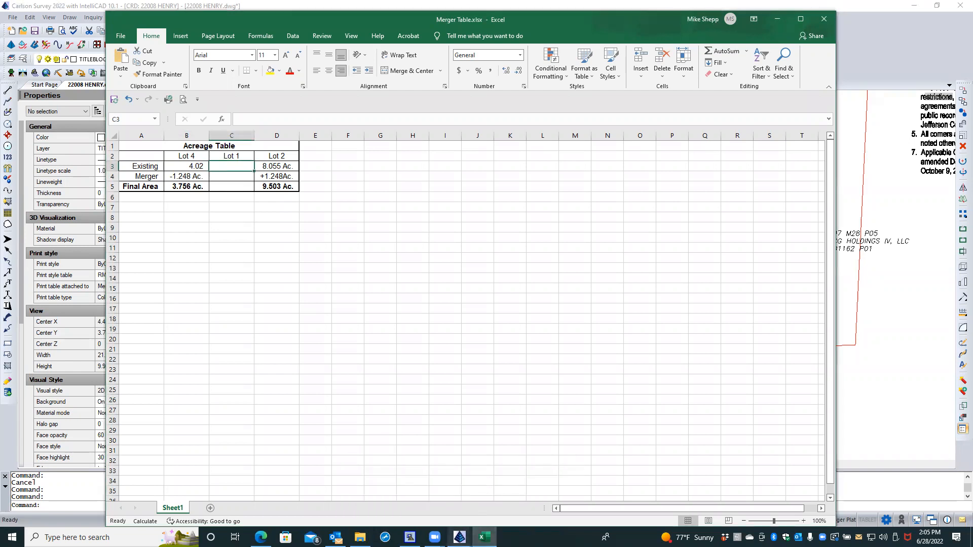
# Step: Switch to Carlson Survey and check Lot 1's acreage before Merger 1 on the Merger Plat
pyautogui.moveTo(459, 536)
pyautogui.click(506, 473)
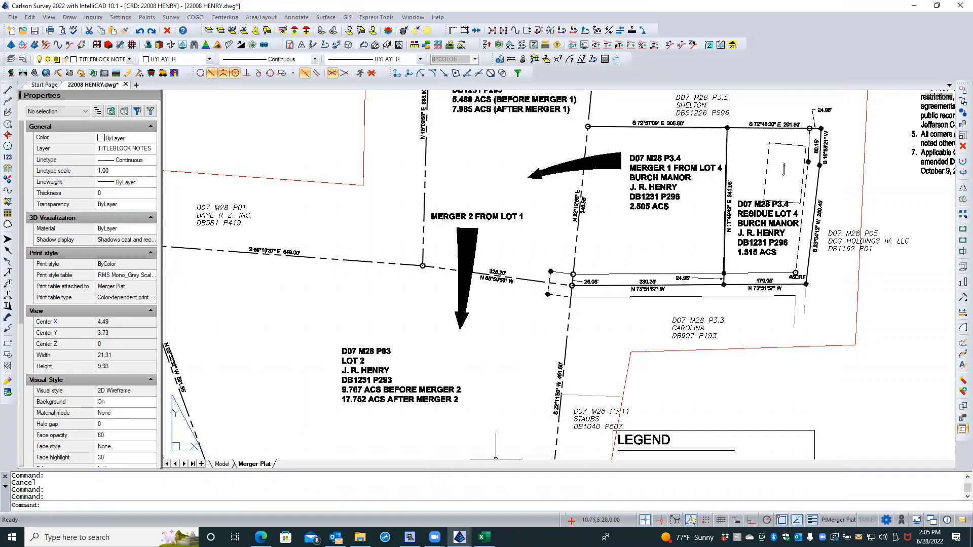
pyautogui.scroll(-3, 508, 182)
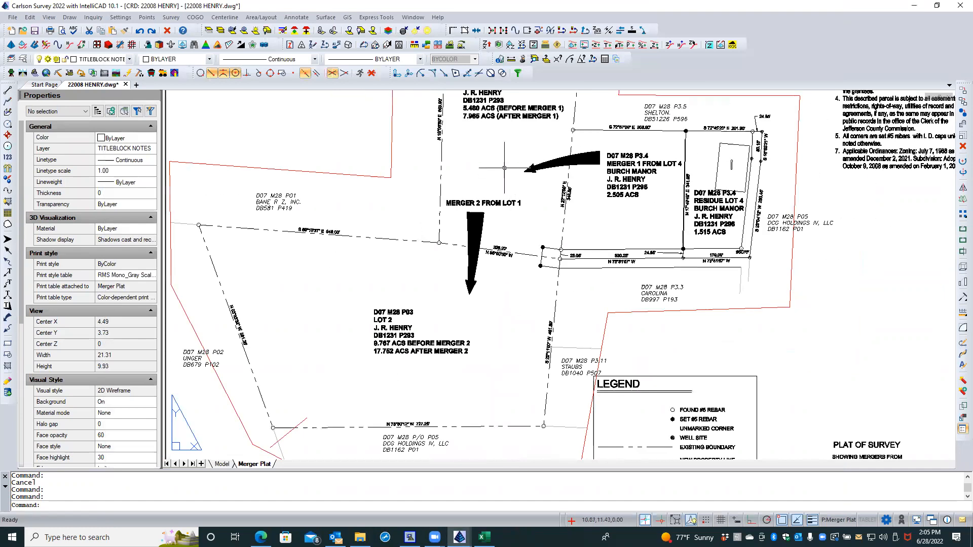
pyautogui.moveTo(504, 167); pyautogui.dragTo(511, 253, button='middle')
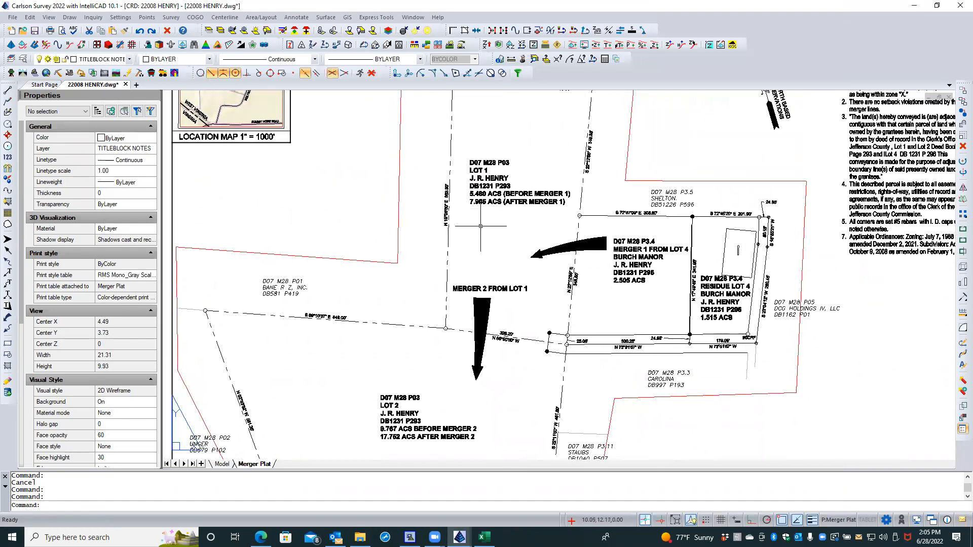
pyautogui.scroll(2, 480, 226)
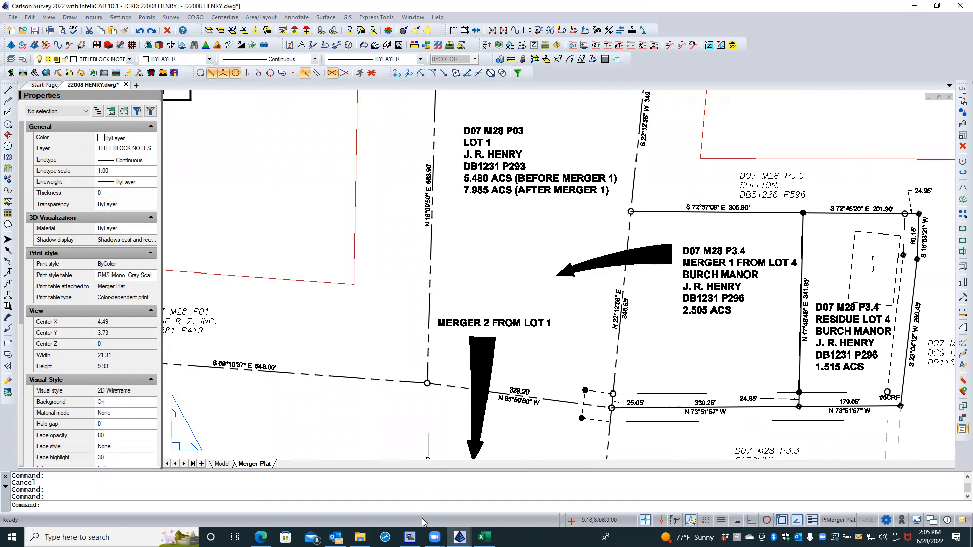
# Step: Return to Excel and enter 5.480 as Lot 1's existing acreage in cell C3
pyautogui.click(484, 537)
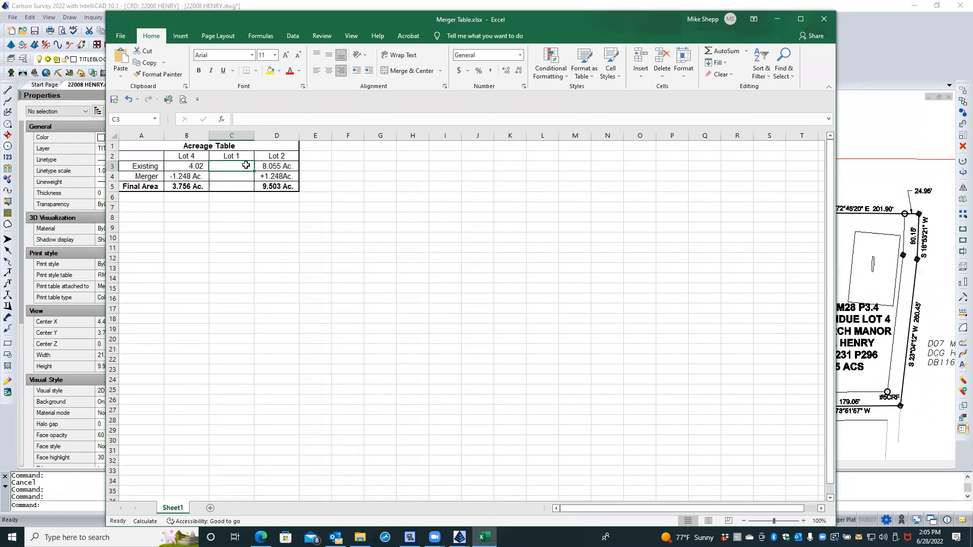
pyautogui.write('5')
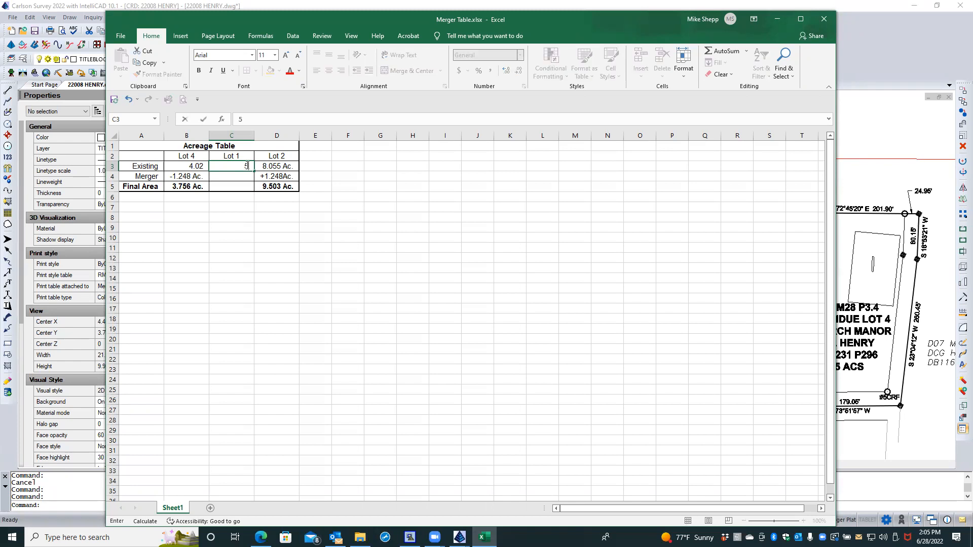
pyautogui.write('.480')
pyautogui.click(245, 178)
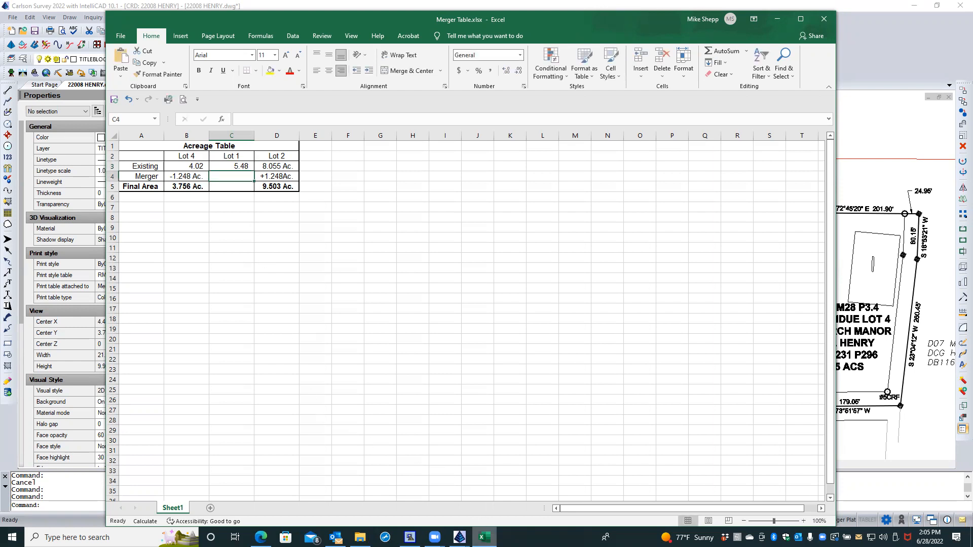
# Step: Switch to Carlson Survey and check Lot 2's acreage before Merger 2 on the Merger Plat
pyautogui.moveTo(484, 537)
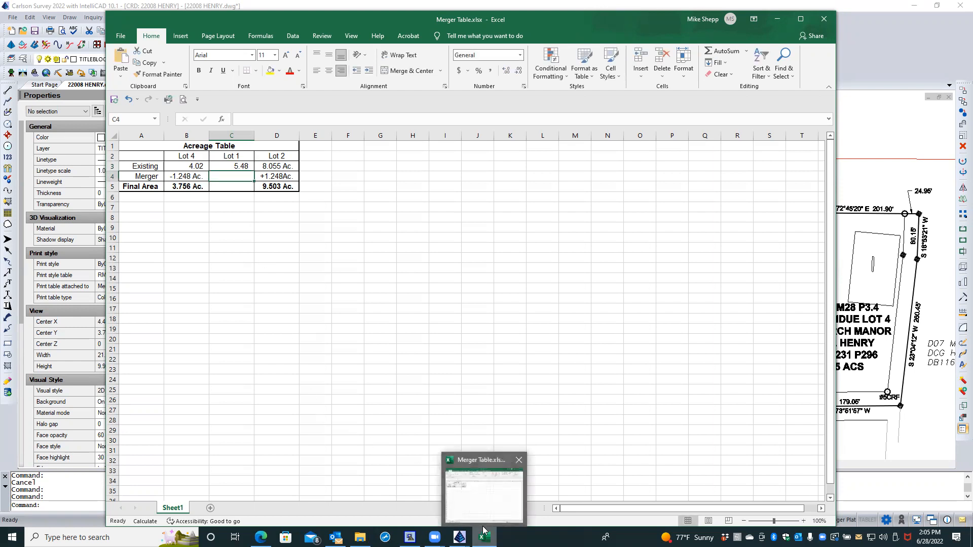
pyautogui.click(487, 505)
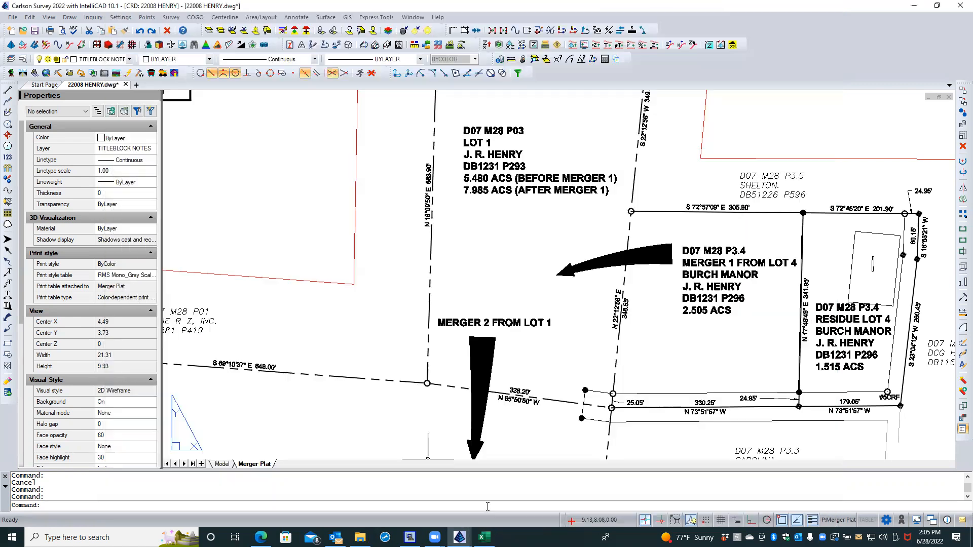
pyautogui.moveTo(447, 418); pyautogui.dragTo(470, 188, button='middle')
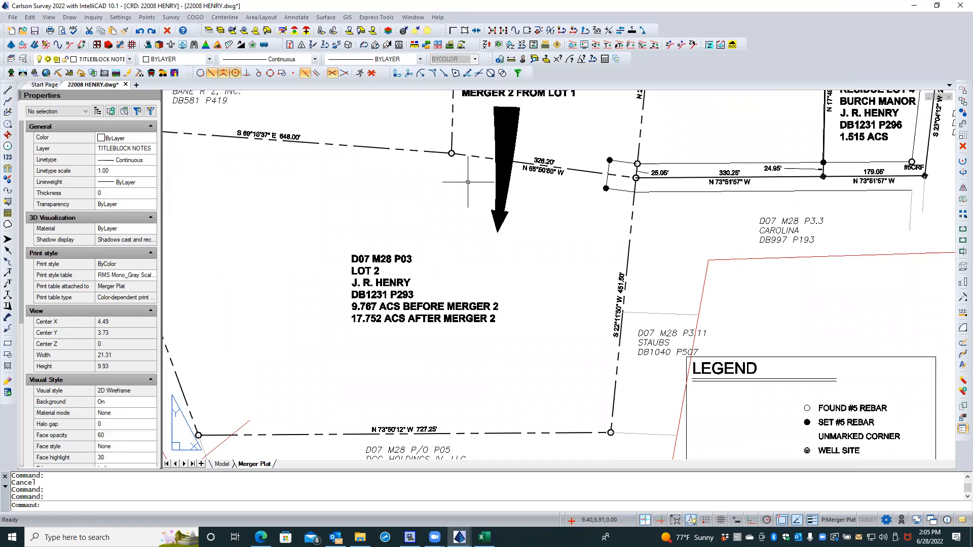
# Step: Switch to the Merger Table workbook in Excel and set Lot 2's existing acreage to 9.767
pyautogui.scroll(2, 377, 324)
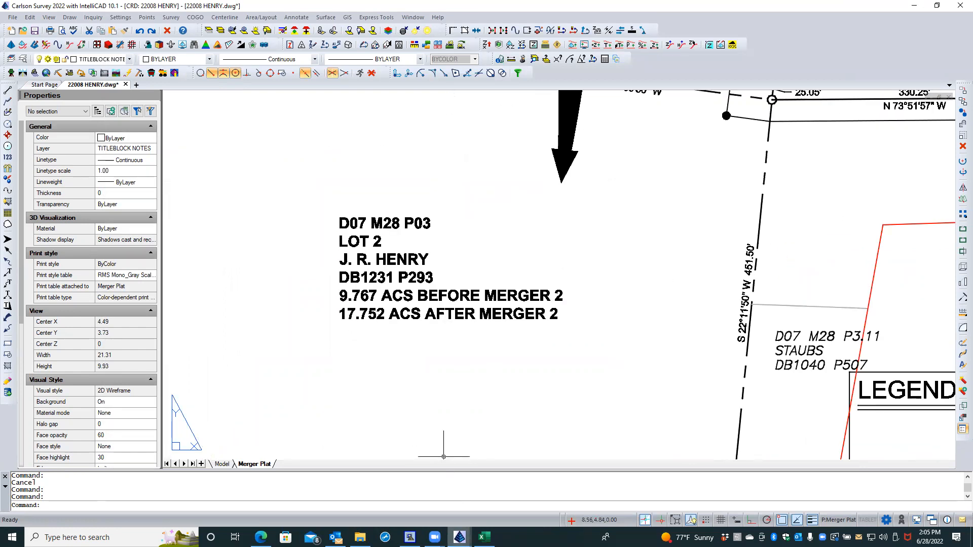
pyautogui.moveTo(484, 537)
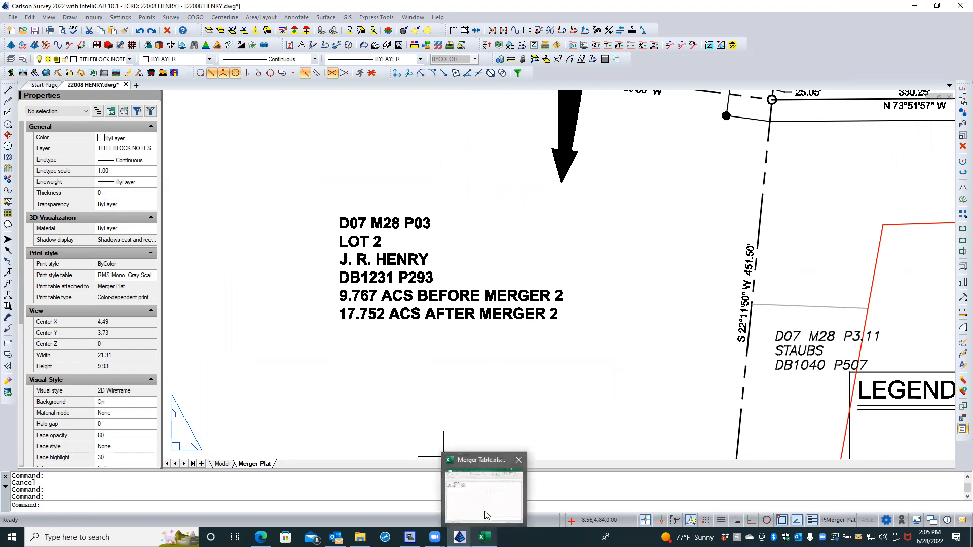
pyautogui.click(488, 484)
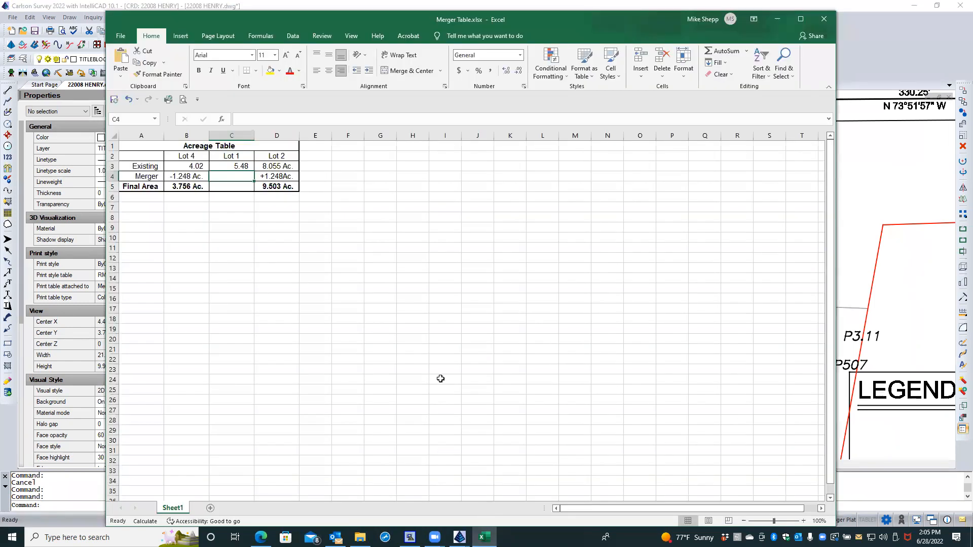
pyautogui.click(279, 166)
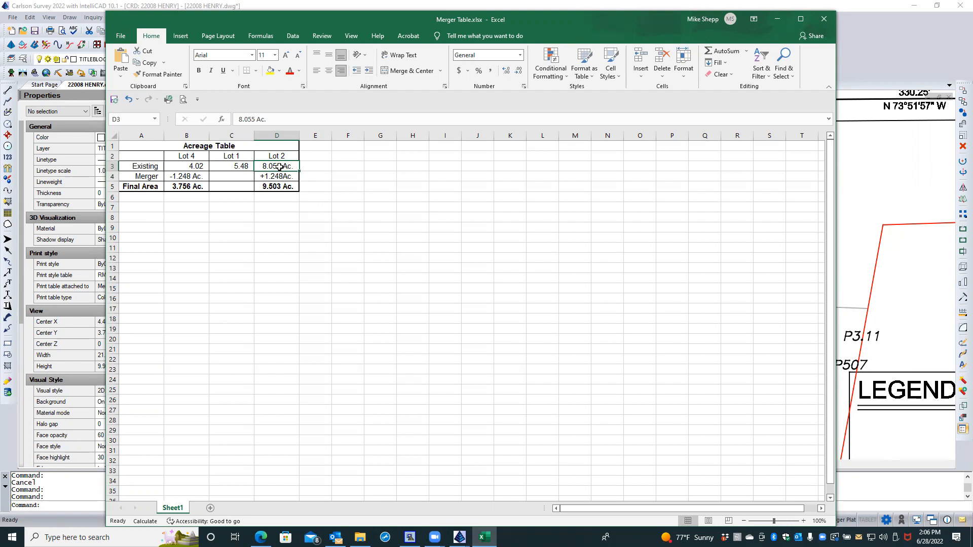
pyautogui.write('9.')
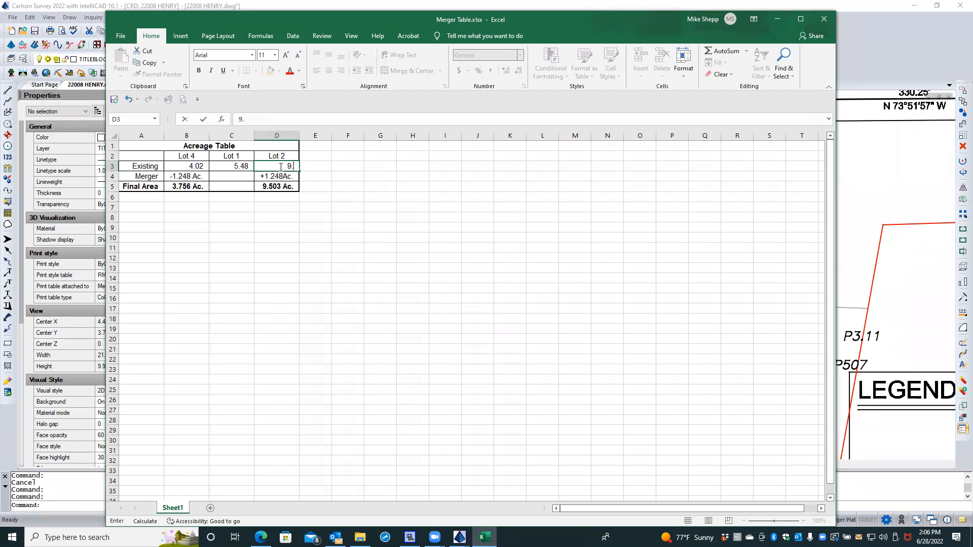
pyautogui.write('767')
pyautogui.click(239, 167)
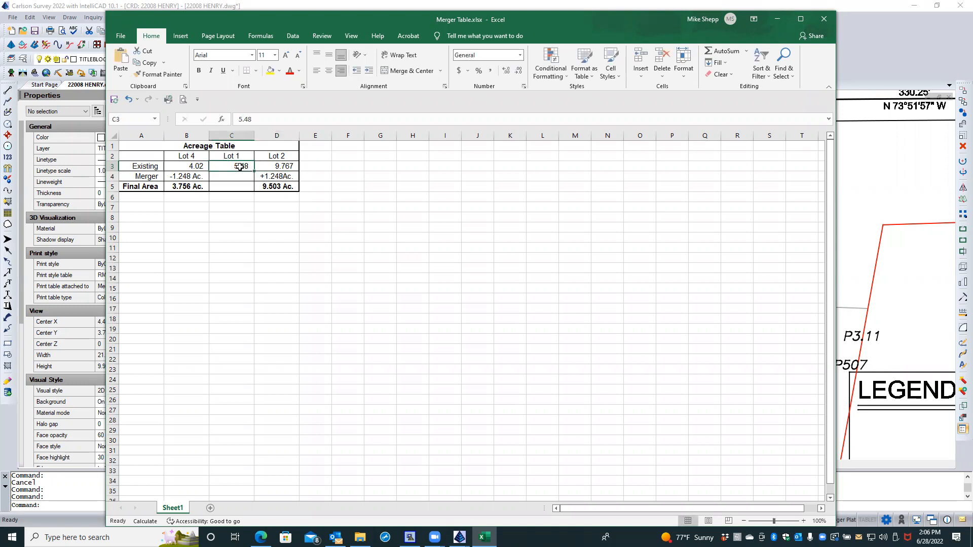
# Step: Set Lot 4's existing acreage in the Acreage Table to 4.020 Ac
pyautogui.moveTo(199, 167); pyautogui.dragTo(213, 167)
pyautogui.click(211, 166)
pyautogui.click(197, 165)
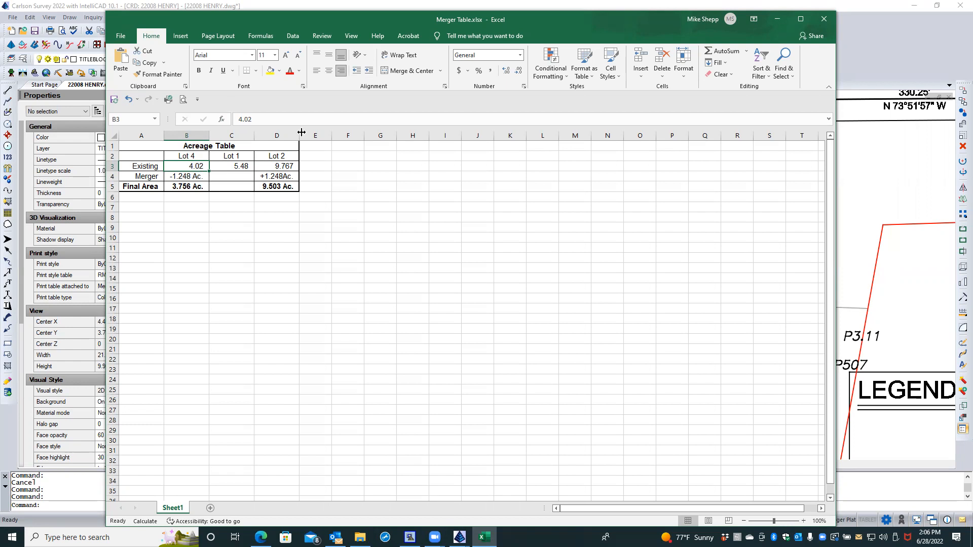
pyautogui.click(282, 116)
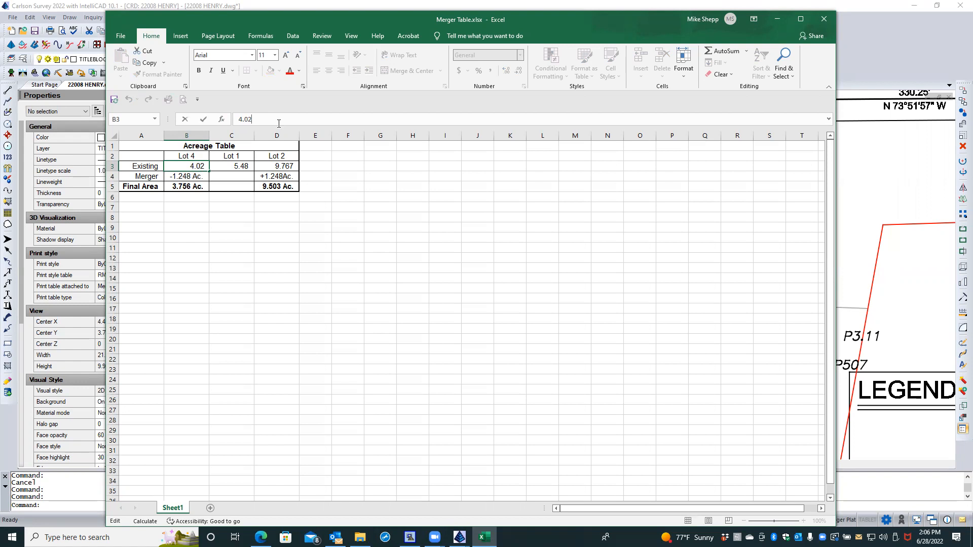
pyautogui.write('0 ac')
pyautogui.press('BackSpace')
pyautogui.press('BackSpace')
pyautogui.write('Ac.')
pyautogui.press('Return')
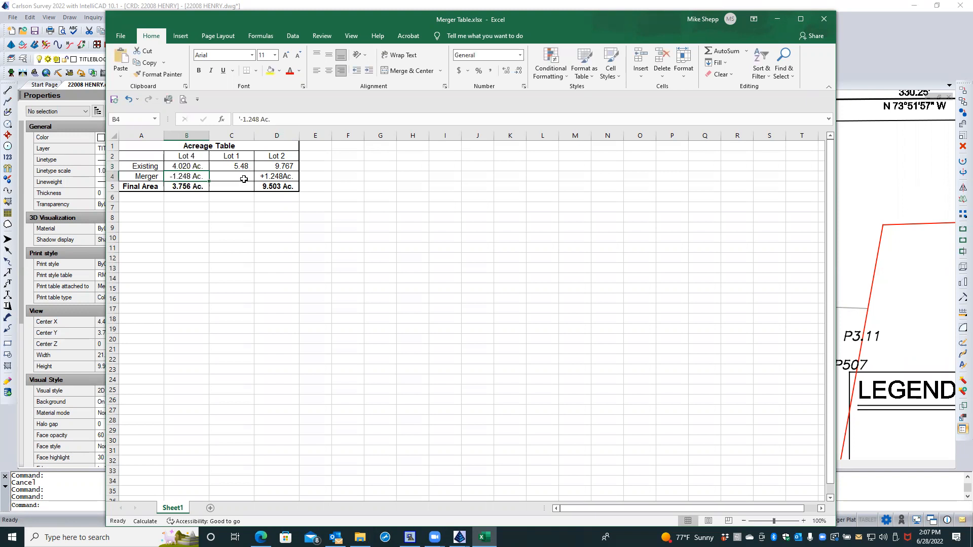
# Step: Set Lot 1's existing acreage in the Acreage Table to 5.480 Ac
pyautogui.click(235, 165)
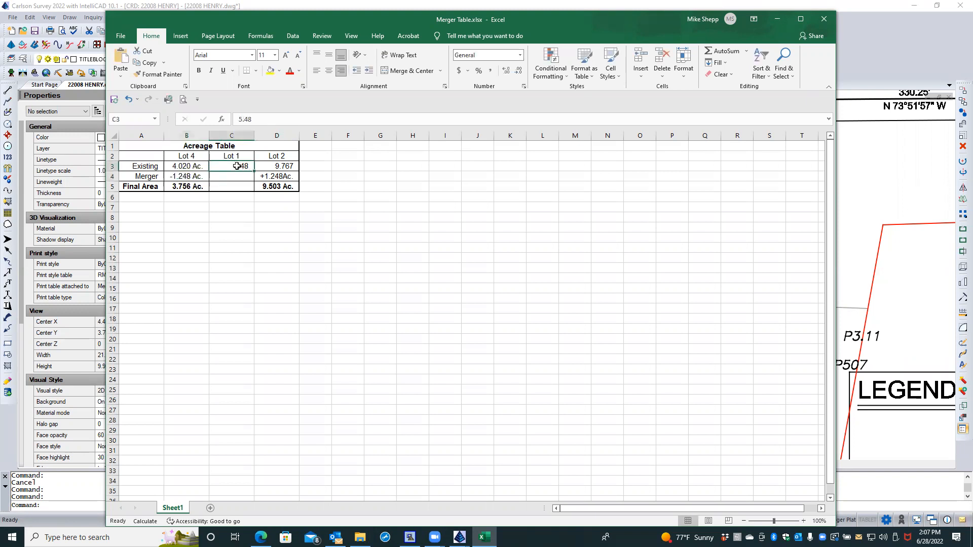
pyautogui.click(262, 120)
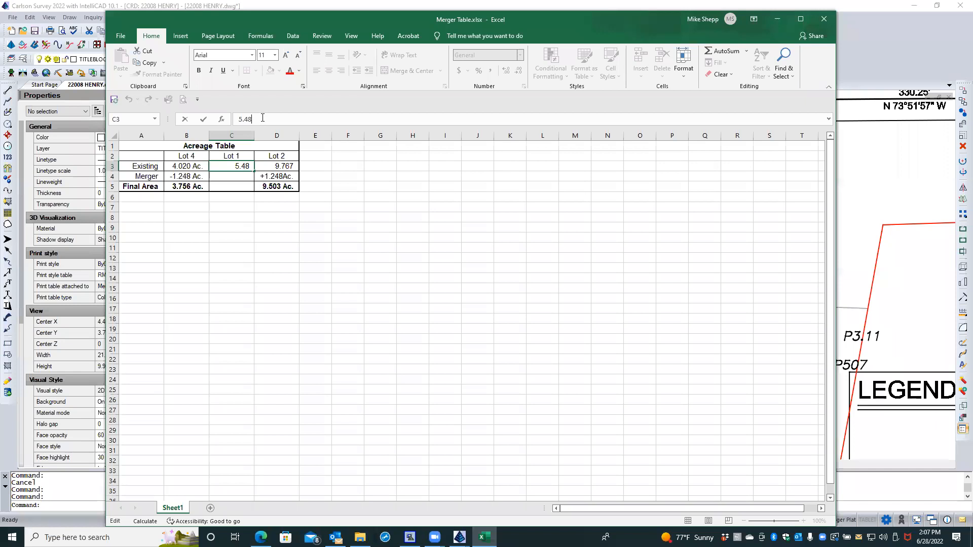
pyautogui.write('0 Ac.')
pyautogui.click(280, 163)
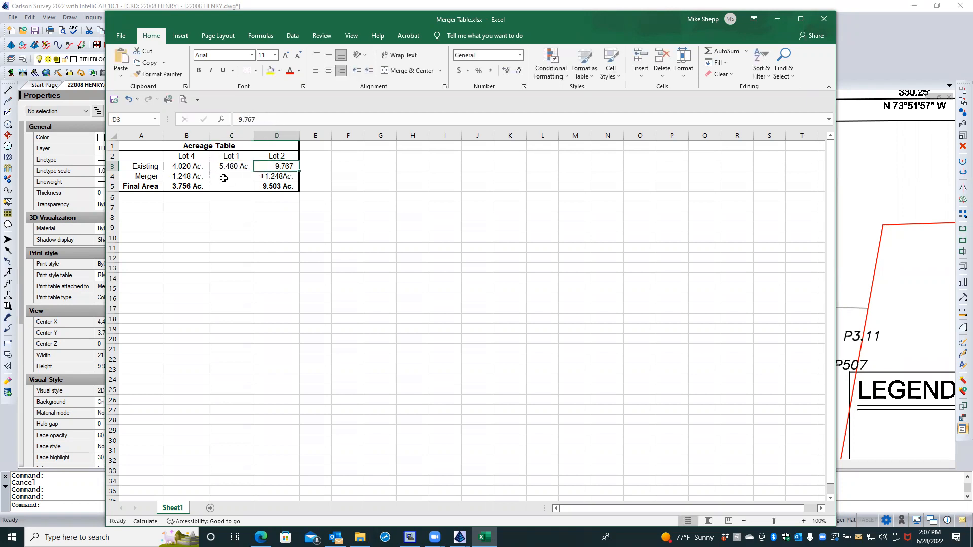
pyautogui.click(235, 166)
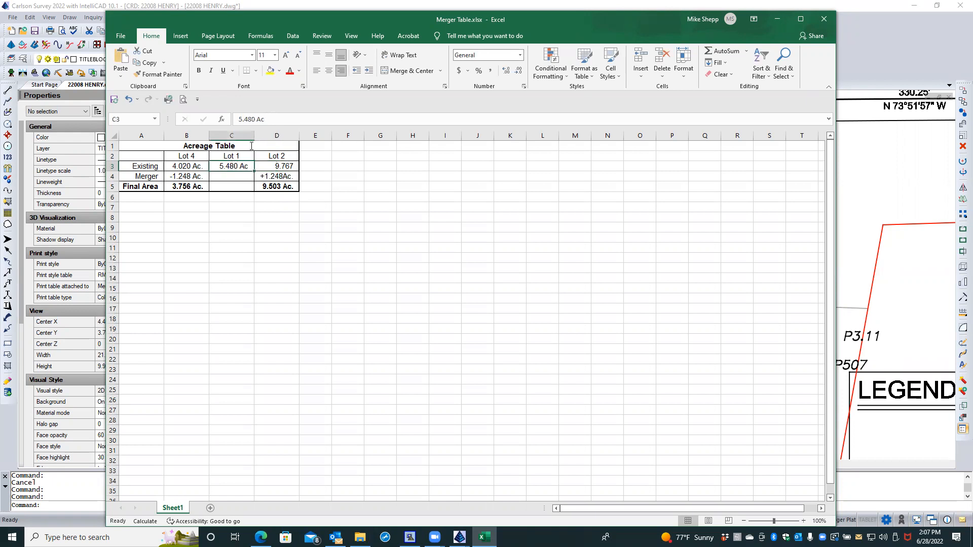
pyautogui.click(266, 118)
pyautogui.write('.')
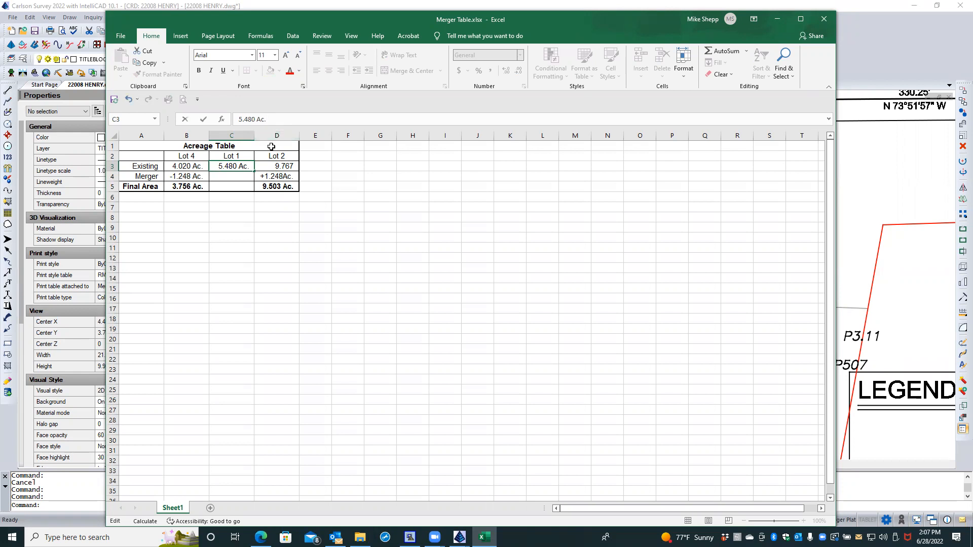
# Step: Add the Ac. unit to Lot 2's existing acreage, making the entry 9.767 Ac
pyautogui.click(270, 166)
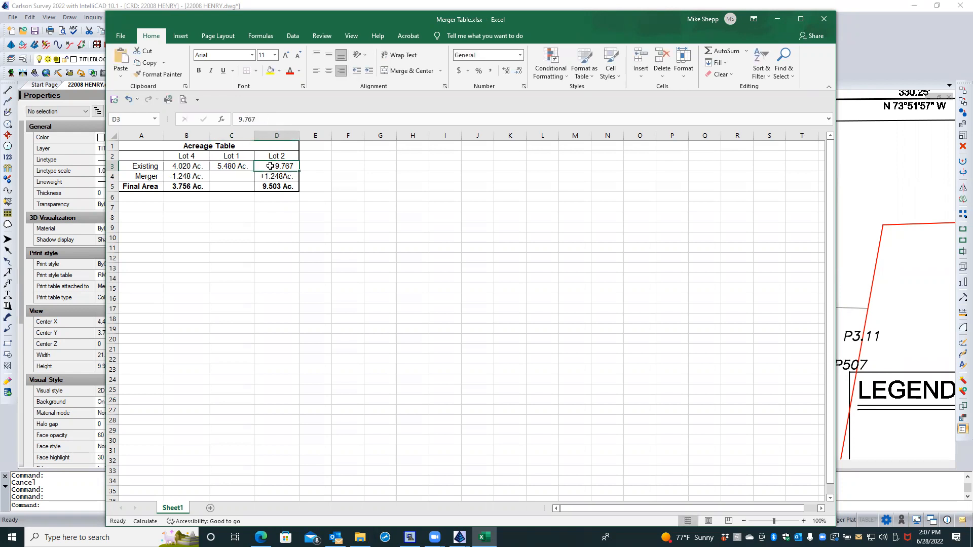
pyautogui.click(270, 118)
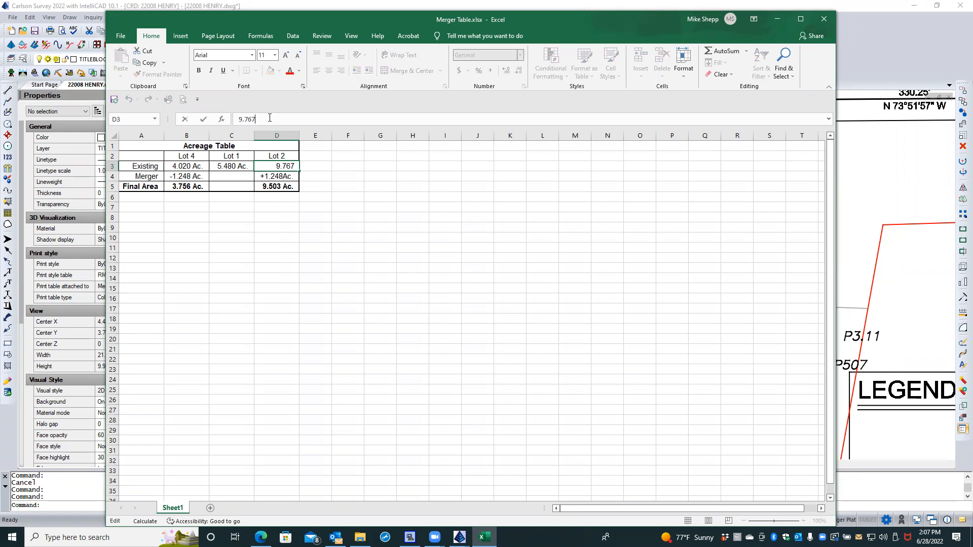
pyautogui.write('Ac.')
# Step: Switch to the merger plat in Carlson Survey and check the acreage labels of the Lot 4 merger and residue parcels
pyautogui.moveTo(460, 537)
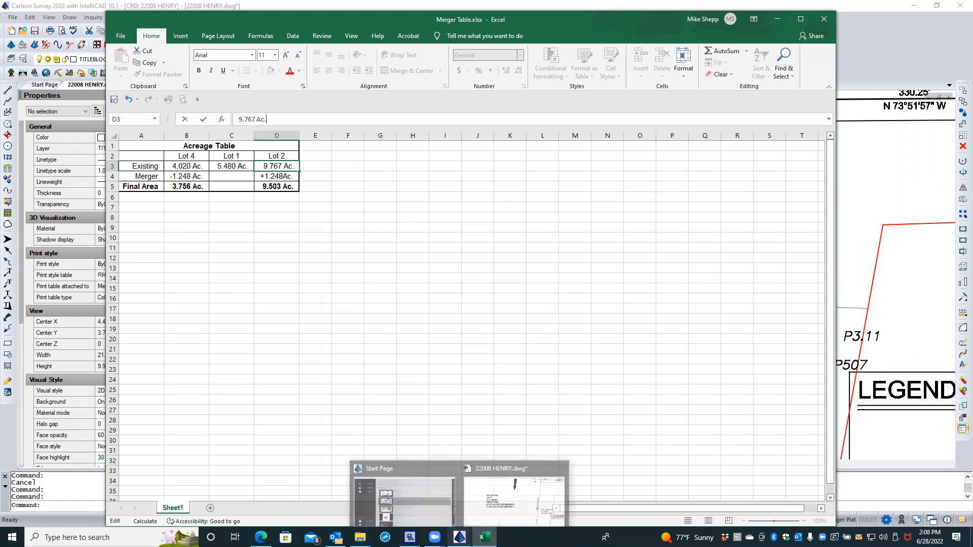
pyautogui.click(481, 512)
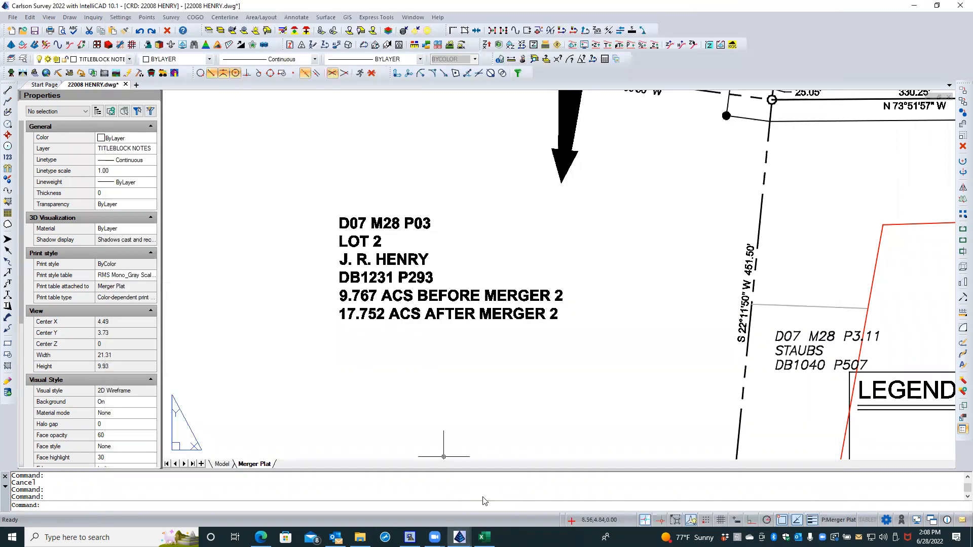
pyautogui.scroll(-2, 623, 310)
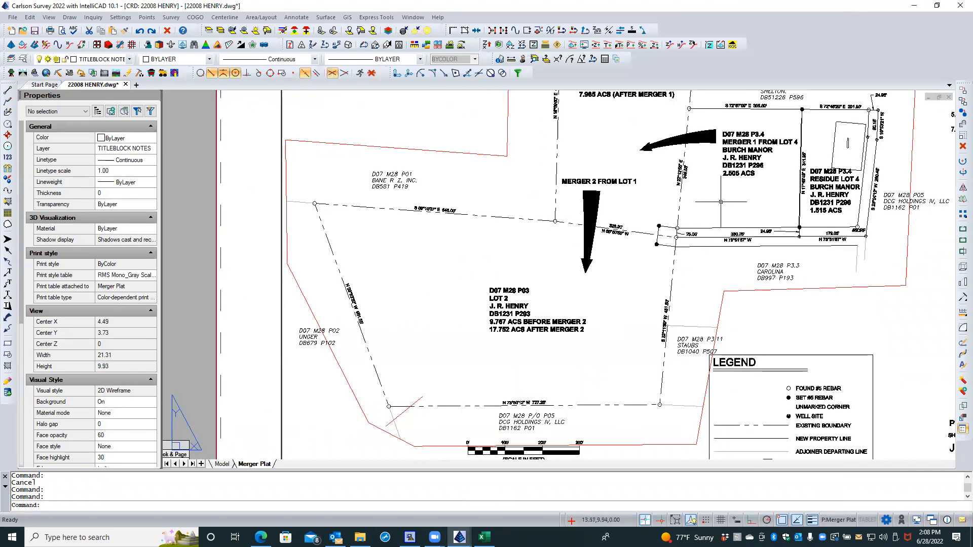
pyautogui.moveTo(720, 202); pyautogui.dragTo(564, 302, button='middle')
pyautogui.scroll(1, 564, 301)
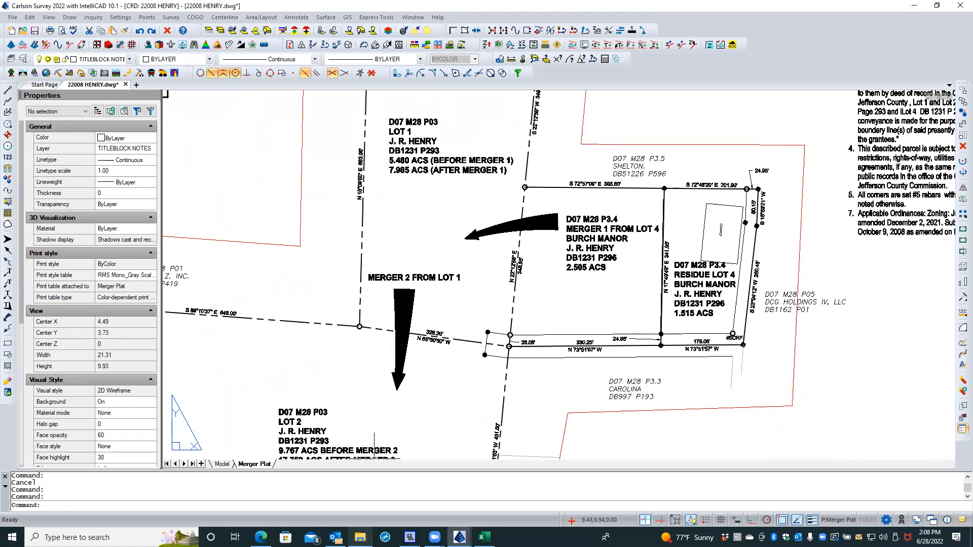
# Step: Return to the Merger Table workbook in Excel, set Lot 4's merger acreage to -2.505 Ac., and save the workbook
pyautogui.moveTo(484, 537)
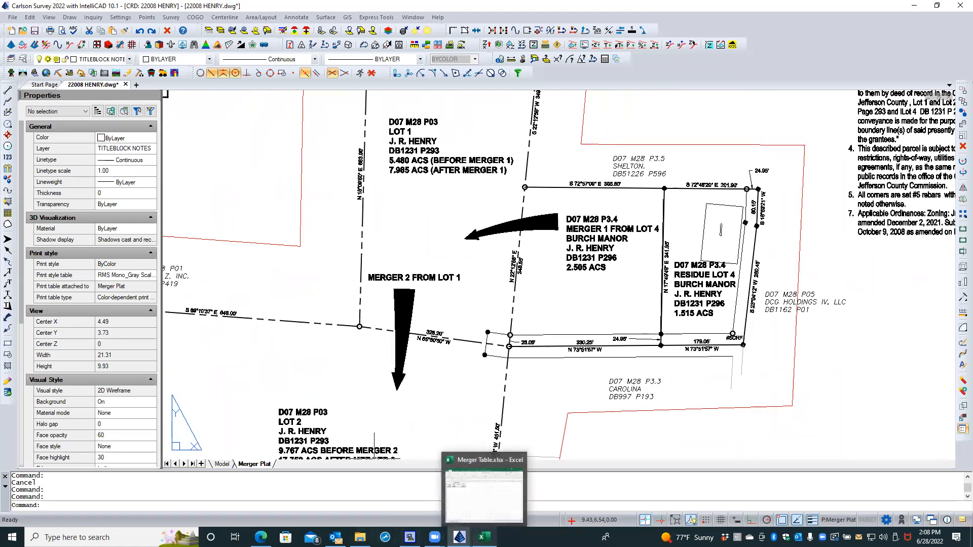
pyautogui.click(483, 498)
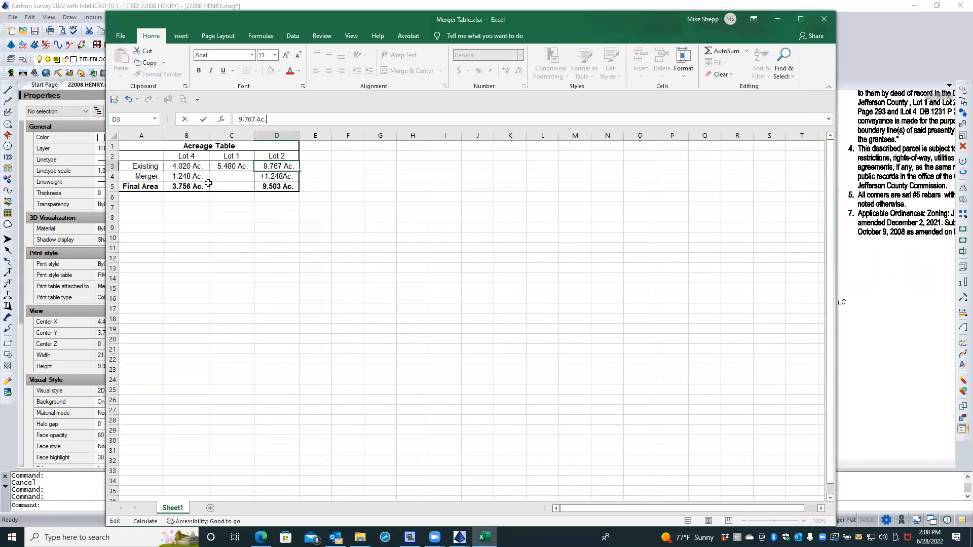
pyautogui.click(187, 176)
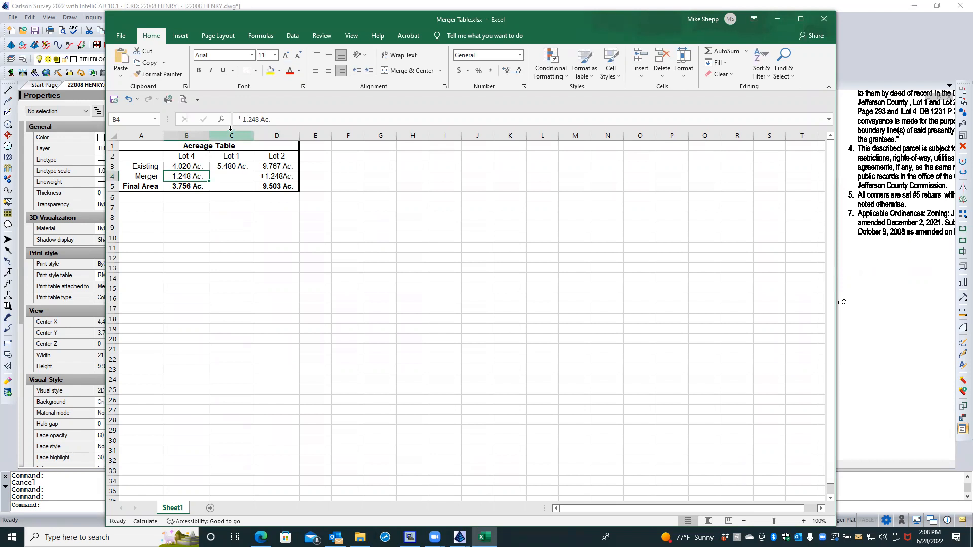
pyautogui.click(247, 119)
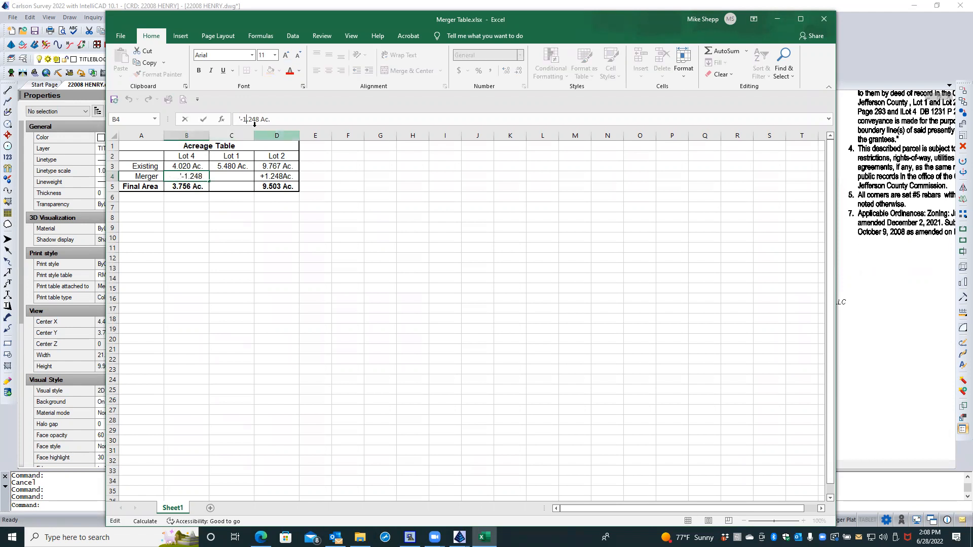
pyautogui.press('BackSpace')
pyautogui.write('2.505')
pyautogui.press('Delete')
pyautogui.press('Delete')
pyautogui.press('Delete')
pyautogui.press('Delete')
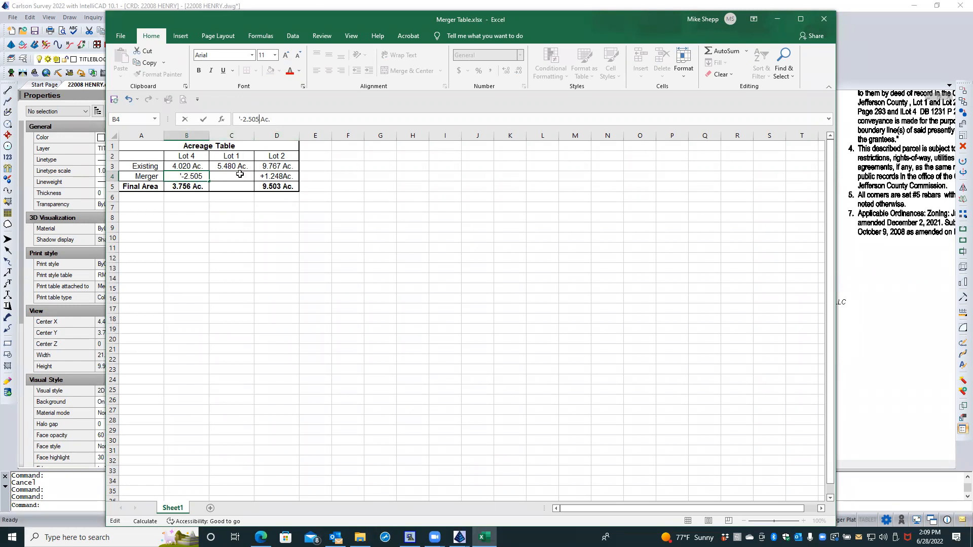
pyautogui.click(211, 175)
pyautogui.click(192, 166)
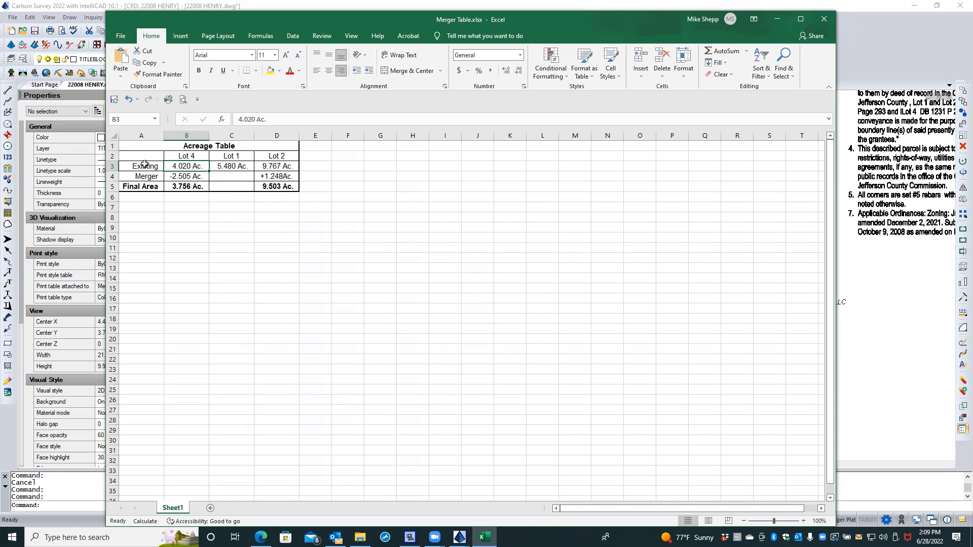
pyautogui.click(115, 100)
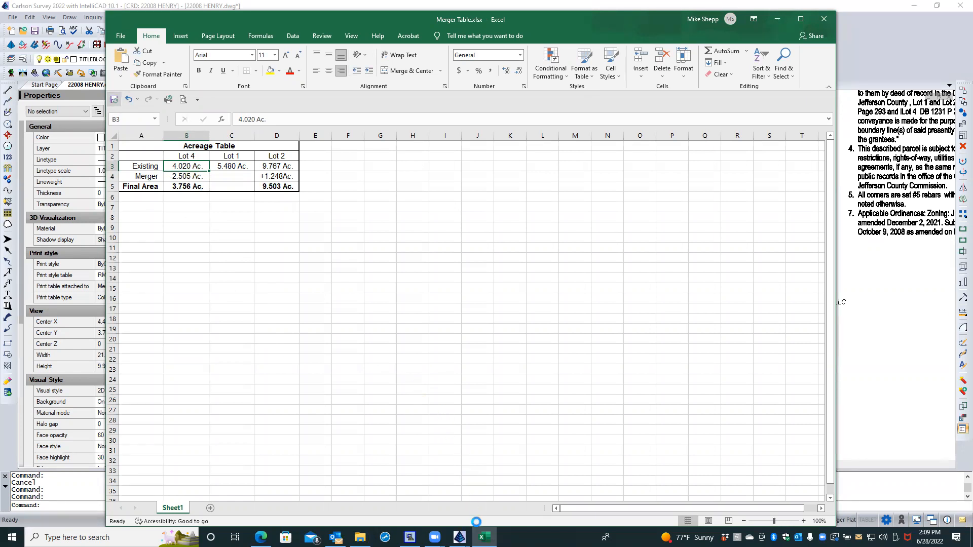
# Step: Check the Lot 4 residue label on the Carlson Survey plat, then set Lot 4's final area in Excel to 1.515 Ac
pyautogui.moveTo(460, 536)
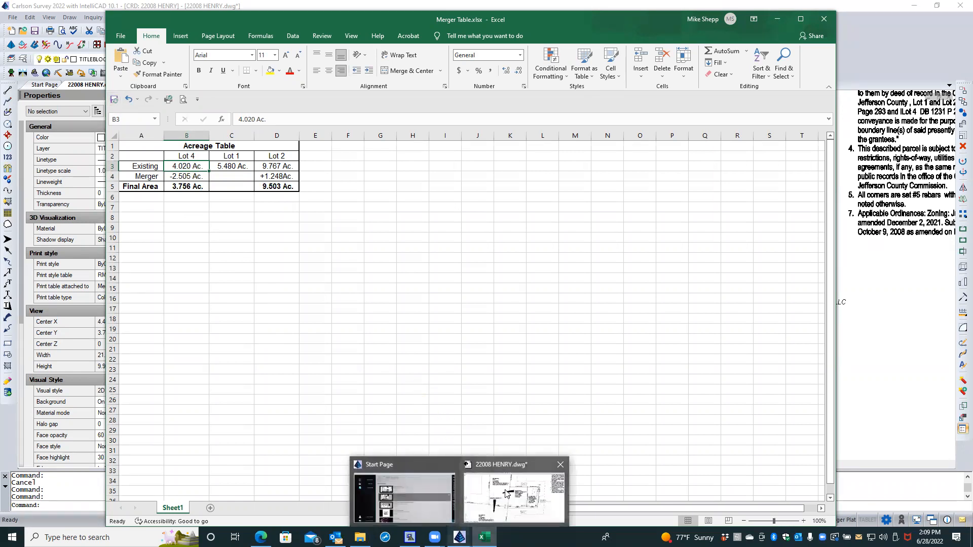
pyautogui.click(467, 464)
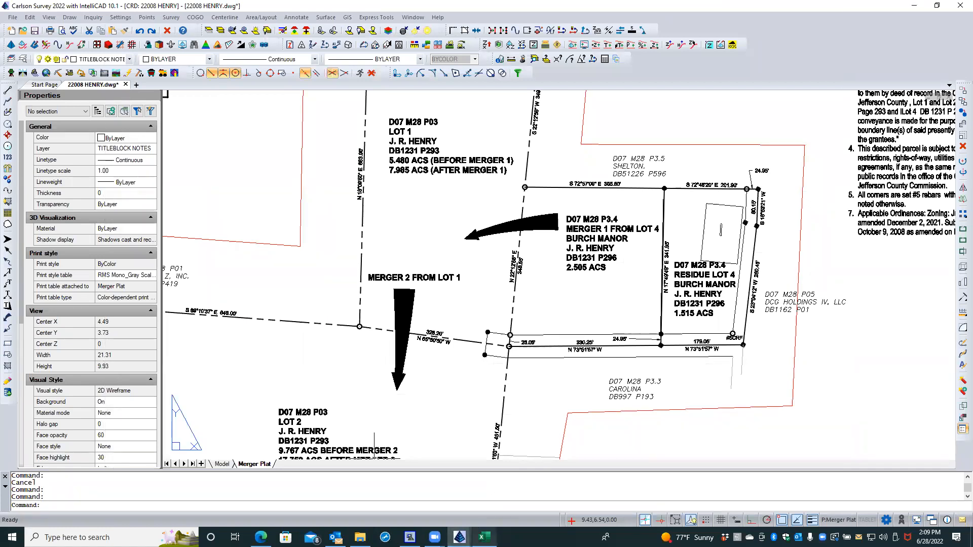
pyautogui.moveTo(459, 536)
pyautogui.click(483, 495)
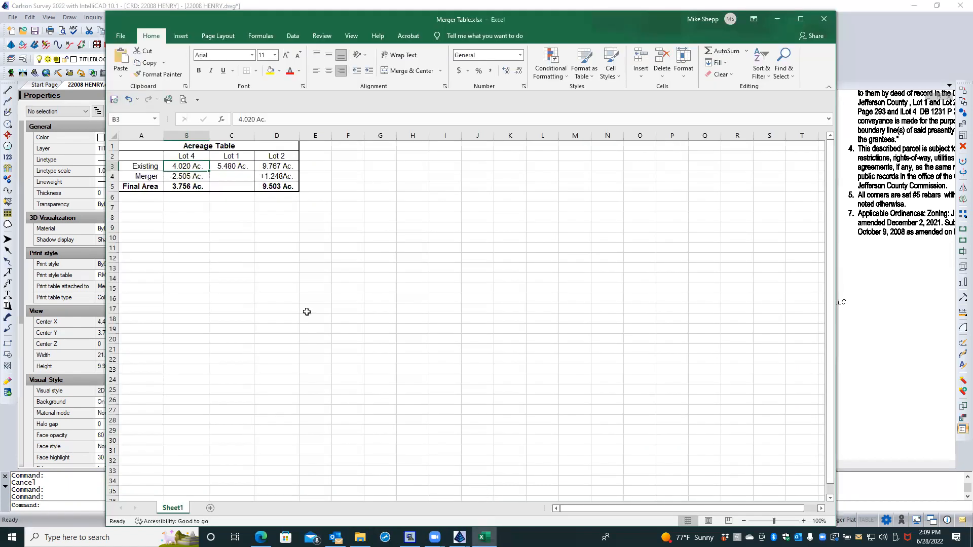
pyautogui.click(180, 185)
pyautogui.write('1.515')
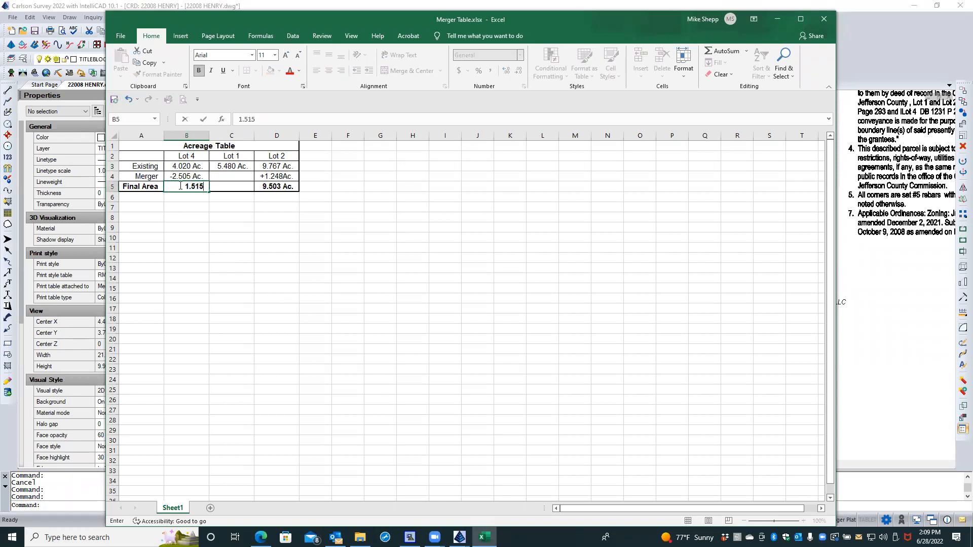
pyautogui.write(' Ac.')
pyautogui.click(178, 298)
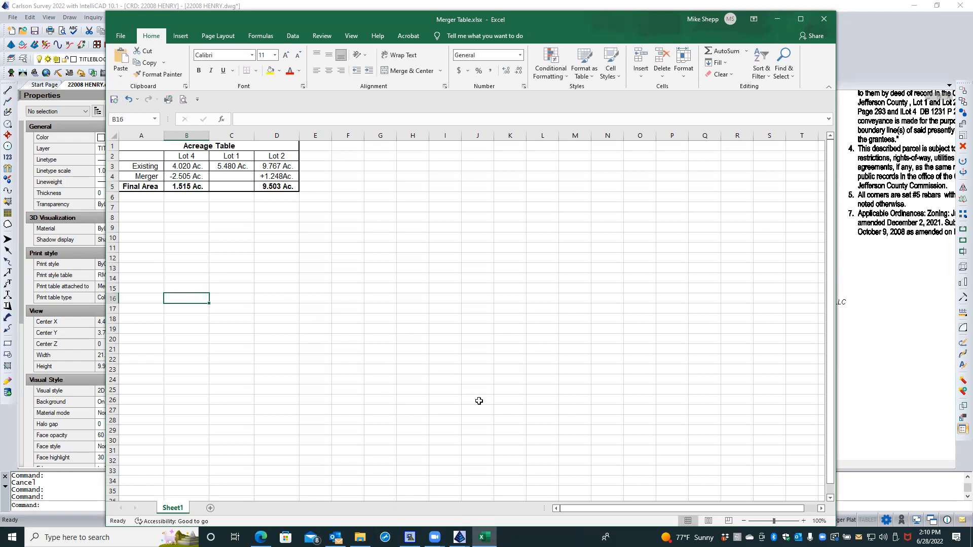
# Step: Switch to the plat in Carlson Survey and examine the Lot 1 and merger parcel acreage labels
pyautogui.moveTo(484, 537)
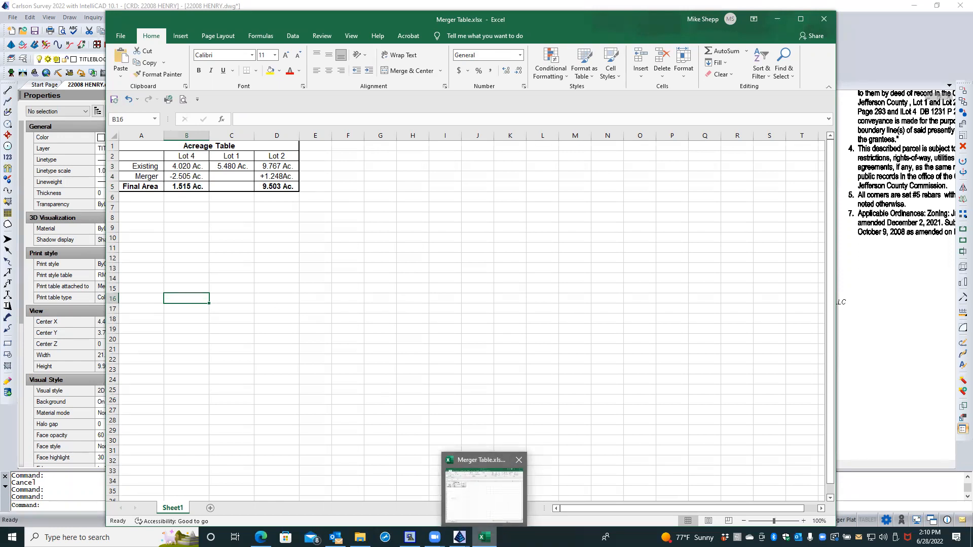
pyautogui.click(478, 505)
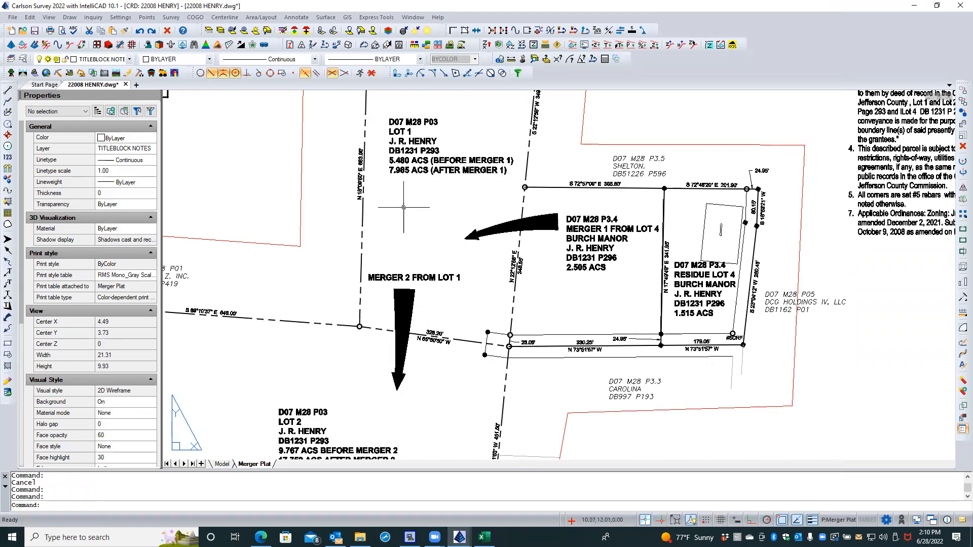
pyautogui.scroll(2, 403, 208)
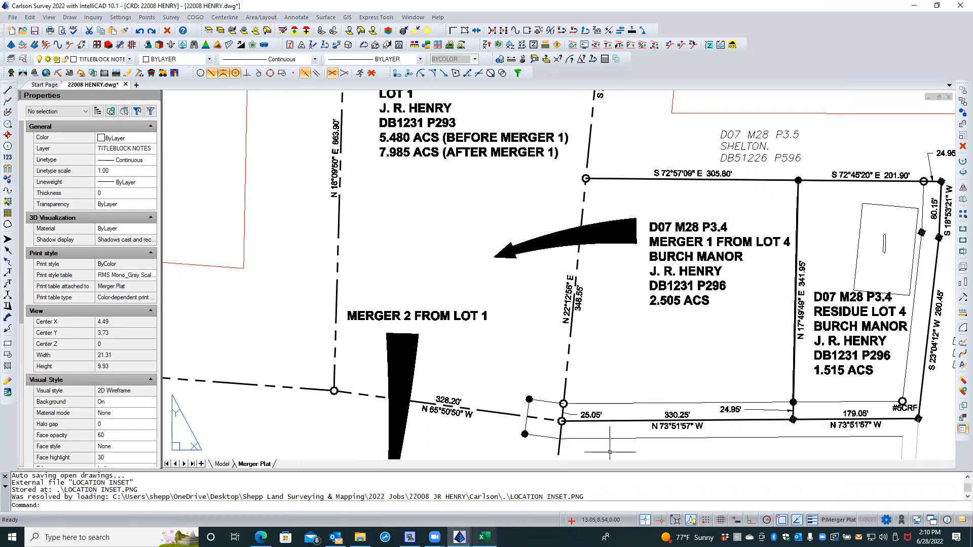
# Step: Return to the Merger Table workbook in Excel and set Lot 1's merger acreage to +2.505 Ac
pyautogui.click(484, 537)
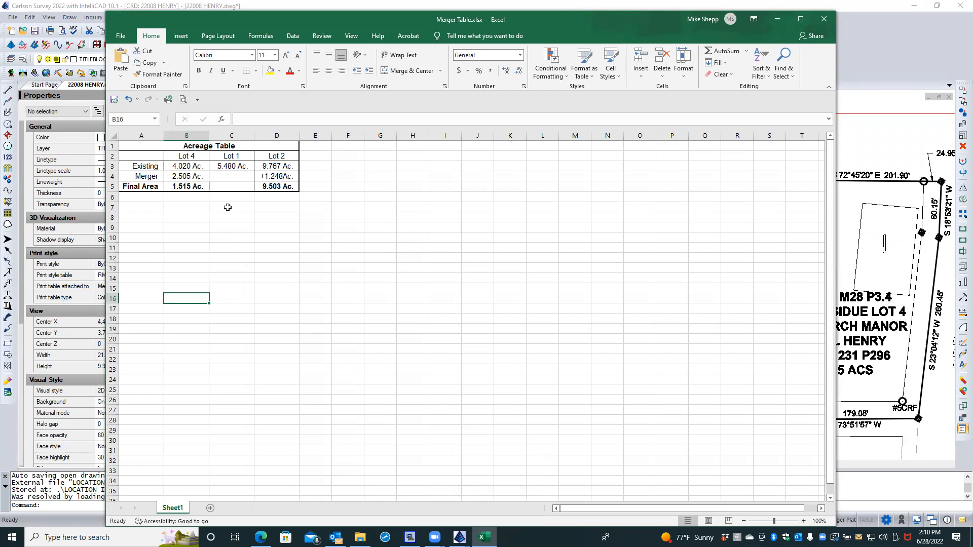
pyautogui.click(229, 175)
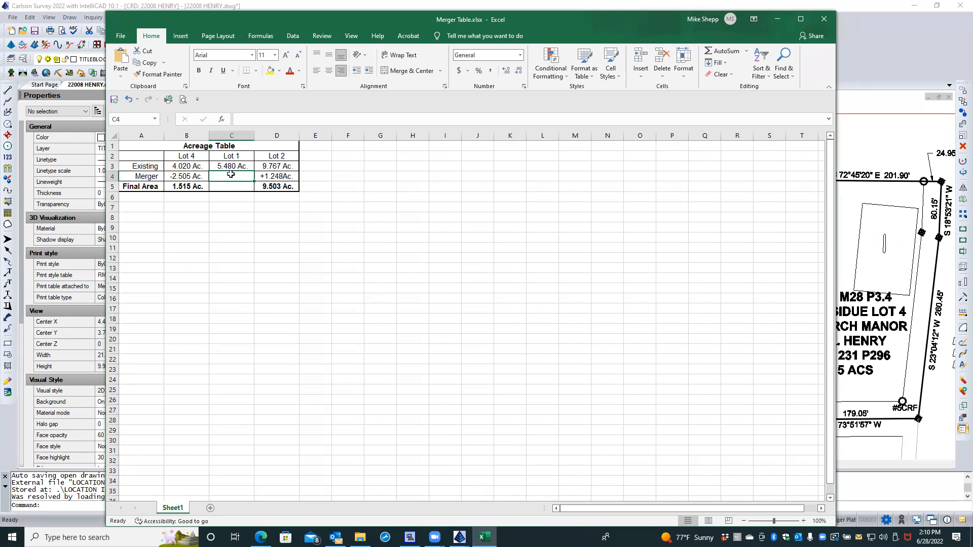
pyautogui.write('"')
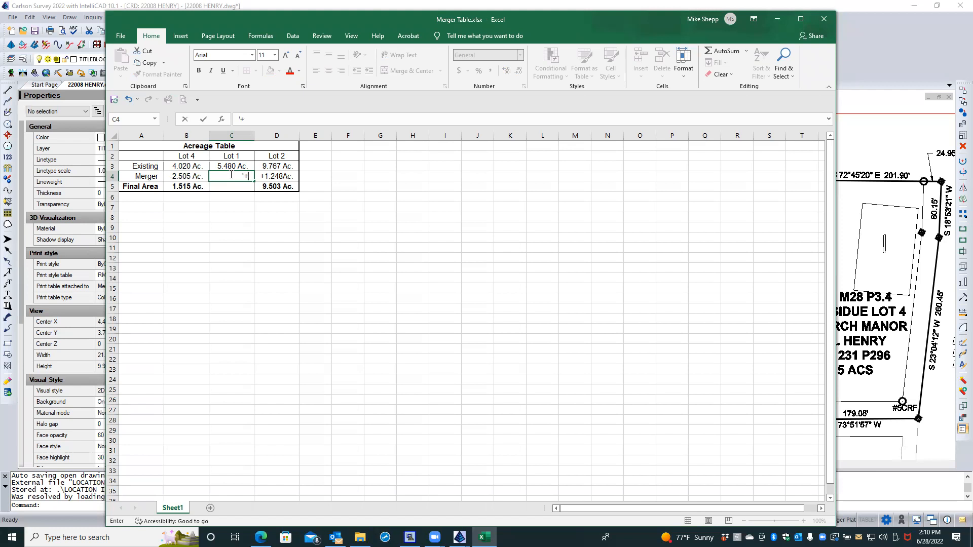
pyautogui.write('0')
pyautogui.press('BackSpace')
pyautogui.write('505 Ac')
pyautogui.write('.')
pyautogui.click(231, 187)
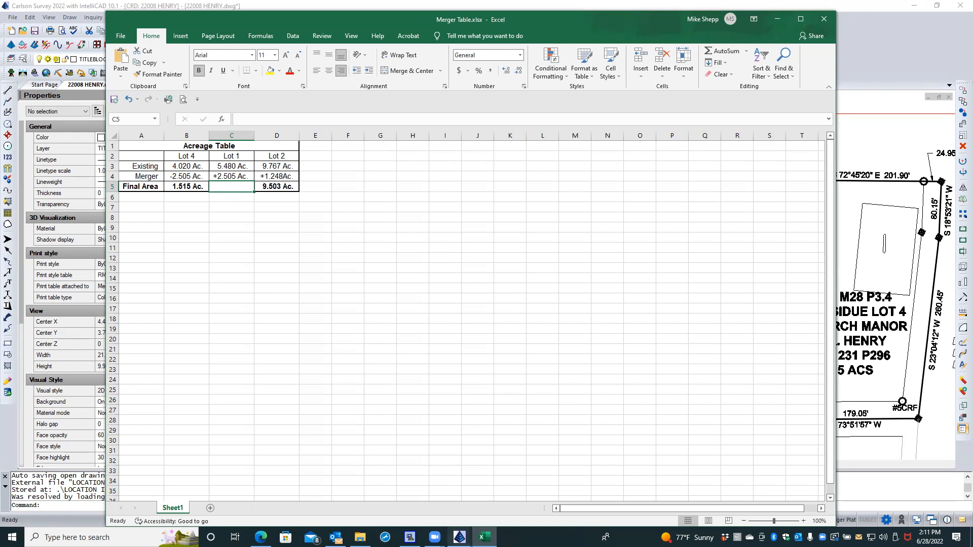
# Step: Switch to the merger plat in Carlson Survey and examine the before- and after-merger acreage labels of Lots 1 and 2
pyautogui.moveTo(460, 537)
pyautogui.click(518, 490)
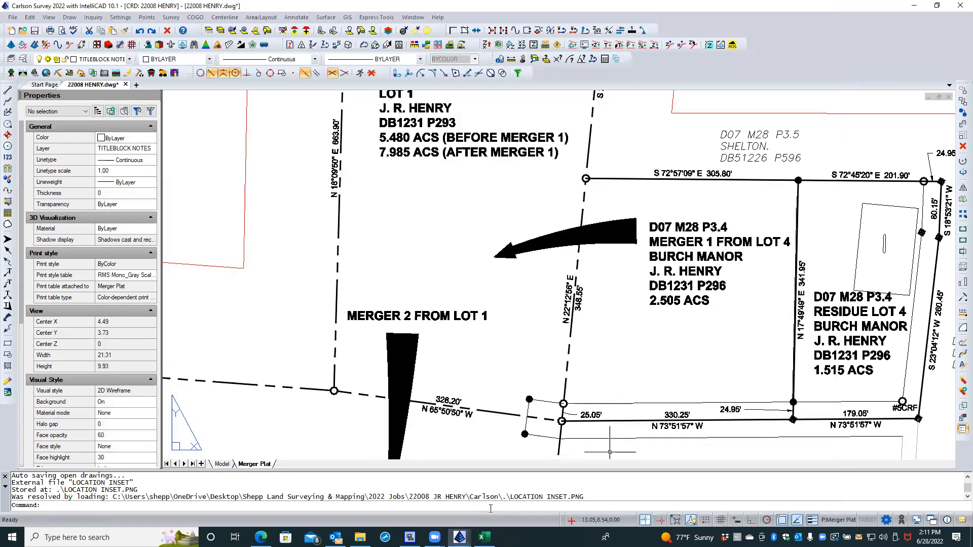
pyautogui.scroll(-2, 587, 331)
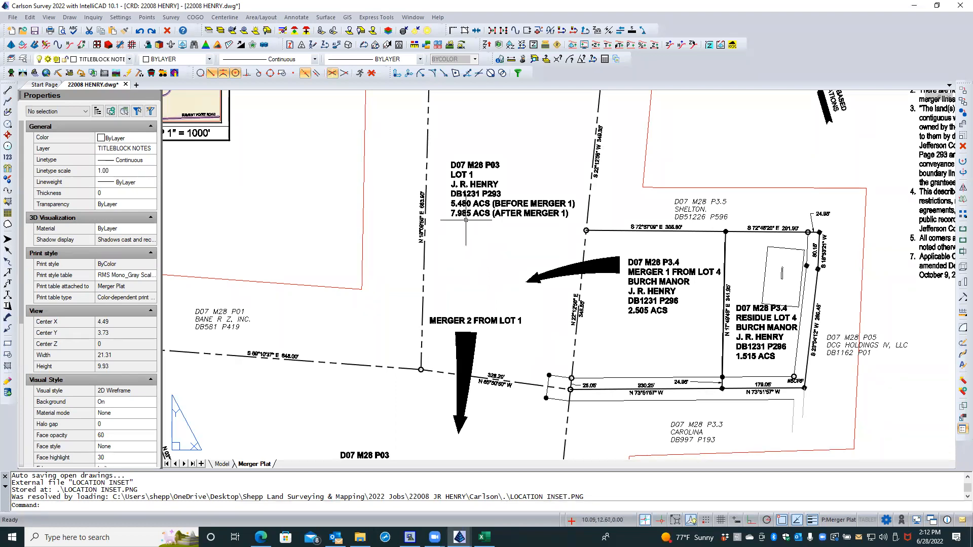
pyautogui.scroll(1, 475, 223)
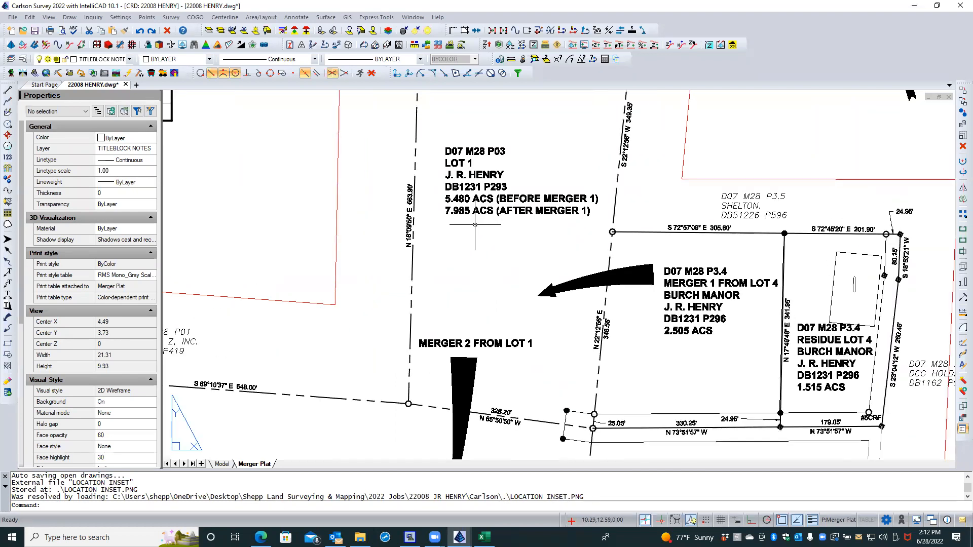
pyautogui.scroll(1, 475, 225)
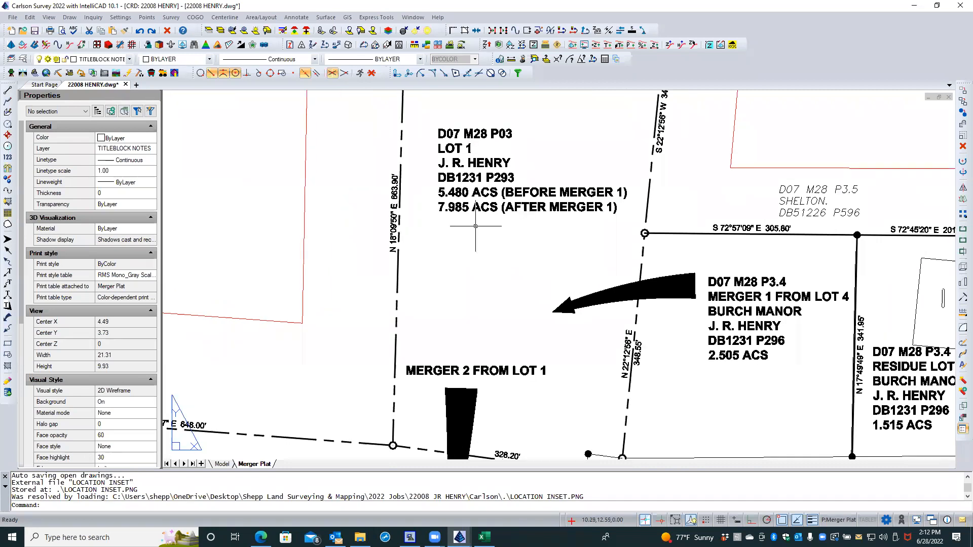
pyautogui.scroll(-1, 476, 248)
pyautogui.scroll(-1, 471, 273)
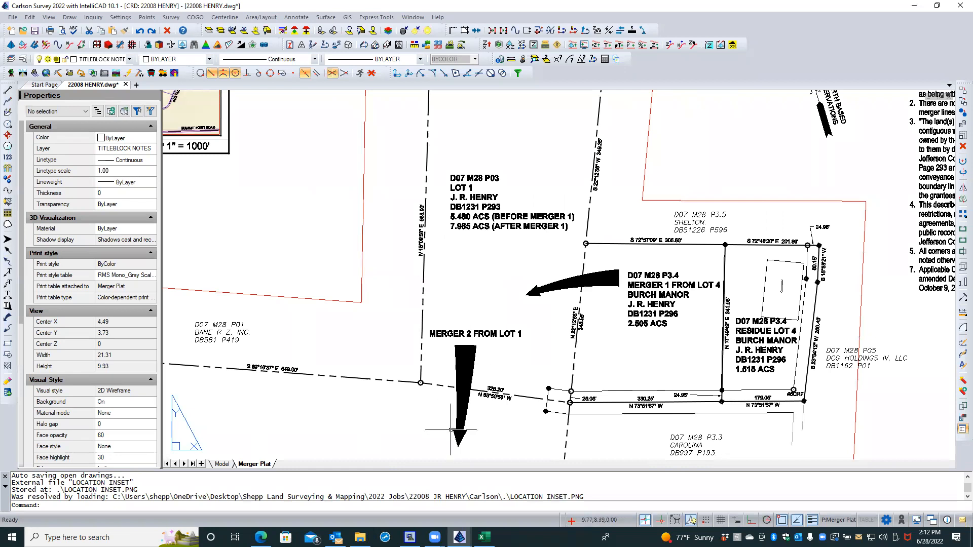
pyautogui.moveTo(429, 457); pyautogui.dragTo(435, 364, button='middle')
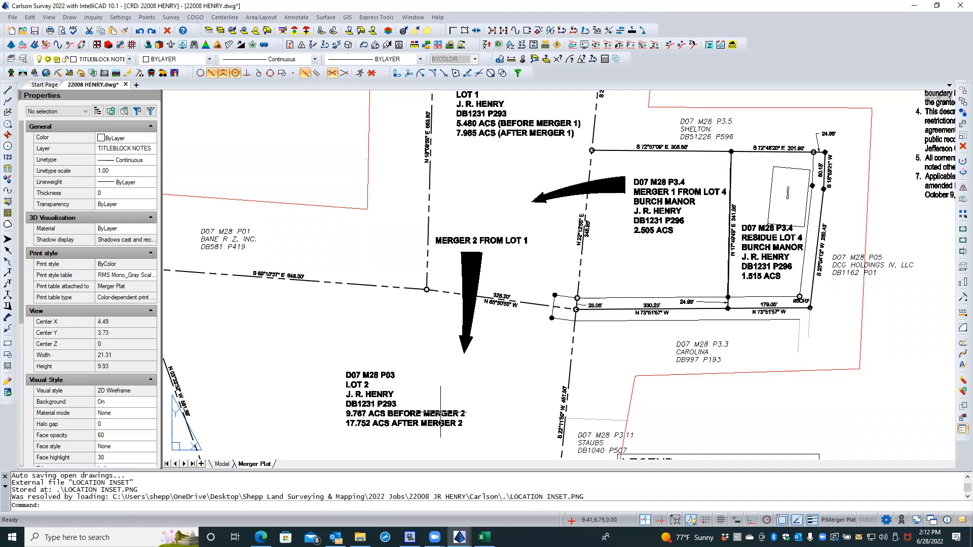
pyautogui.doubleClick(440, 411)
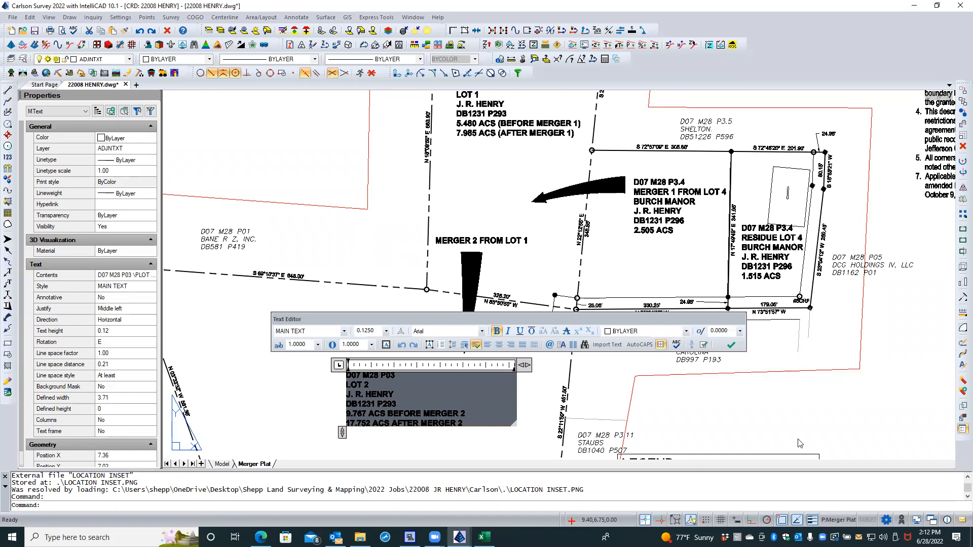
pyautogui.click(731, 345)
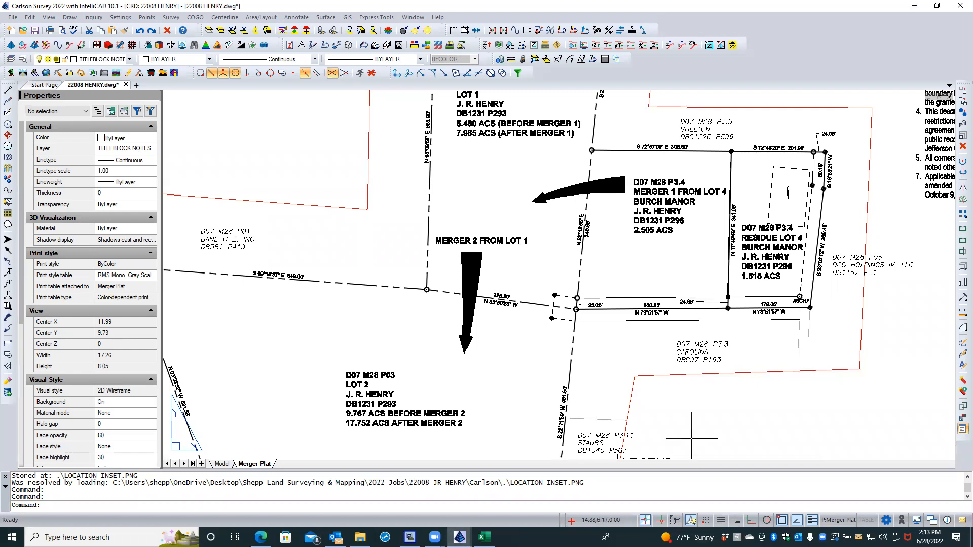
# Step: Return to the Merger Table workbook in Excel and insert a new row above the Merger row
pyautogui.moveTo(485, 537)
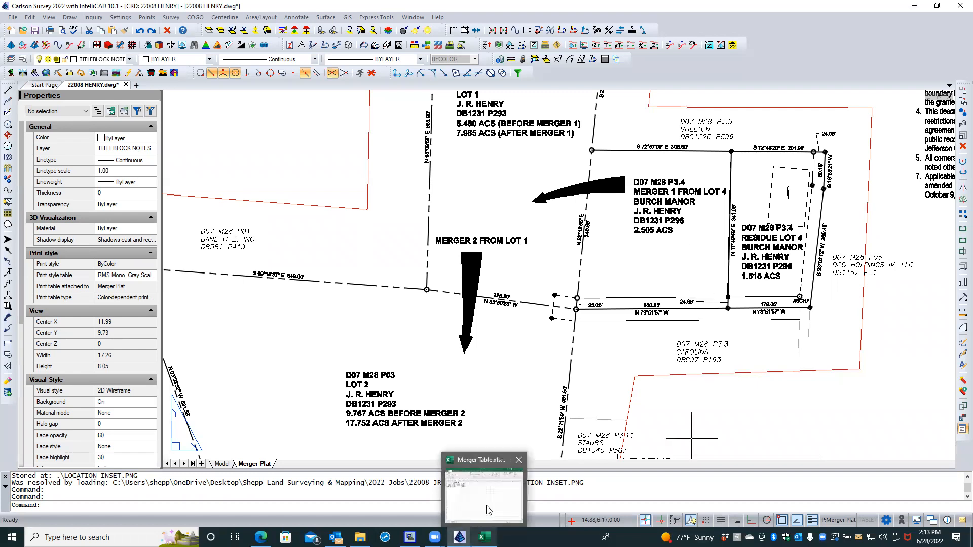
pyautogui.click(488, 507)
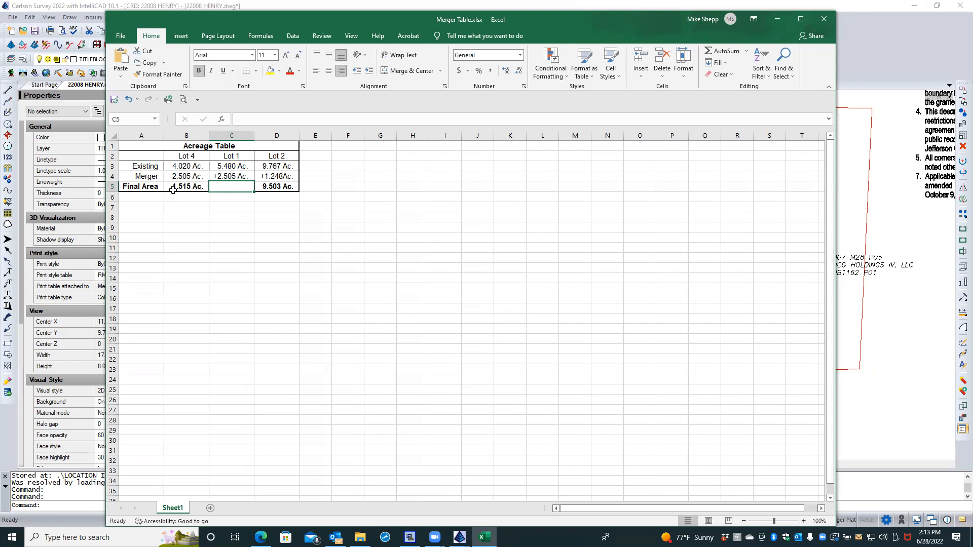
pyautogui.click(110, 177)
pyautogui.rightClick(114, 178)
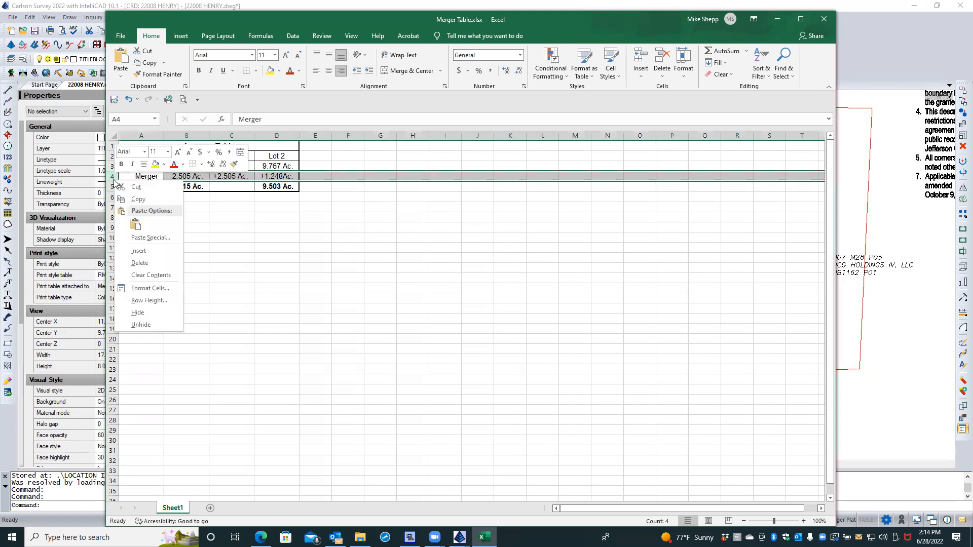
pyautogui.click(138, 251)
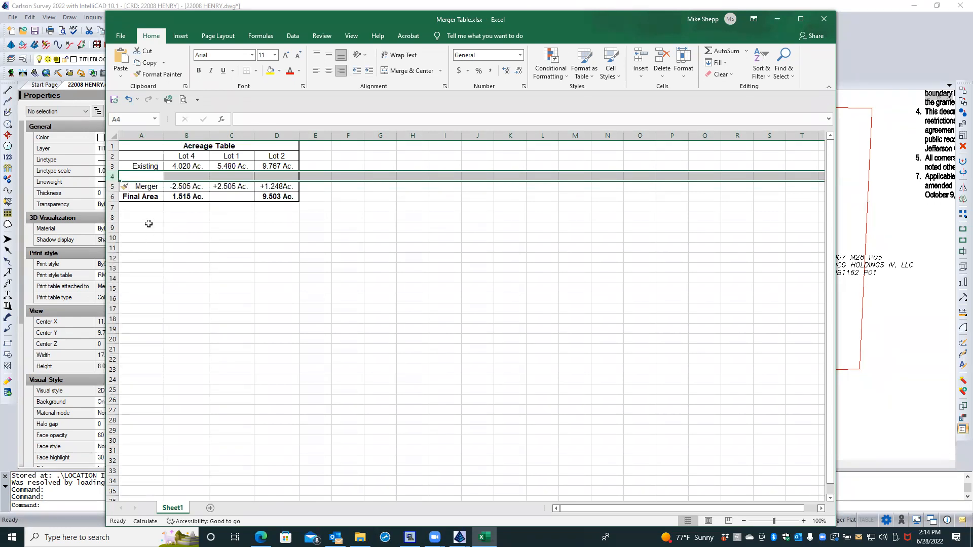
# Step: Label the new row Merger 1 and rename the existing Merger row below it as Merger 2
pyautogui.click(145, 173)
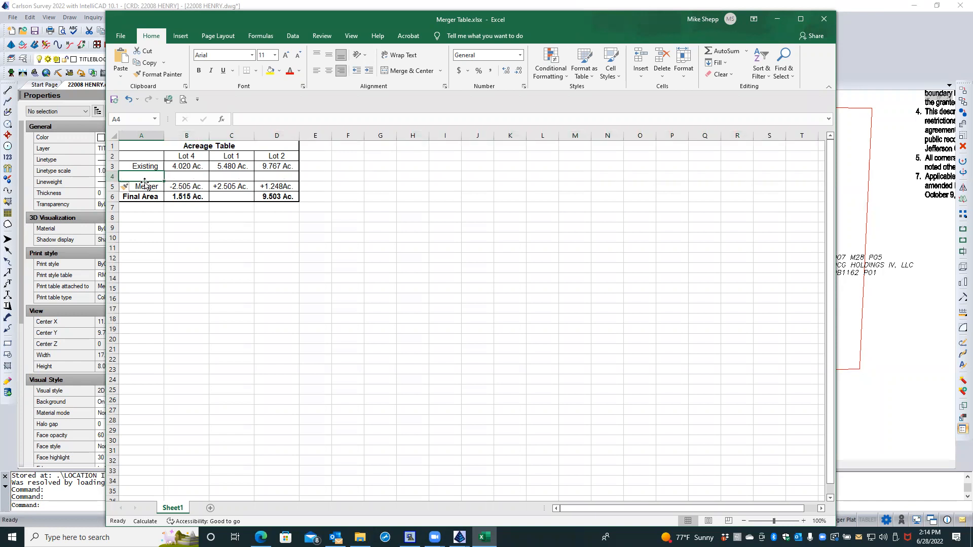
pyautogui.write('Merger')
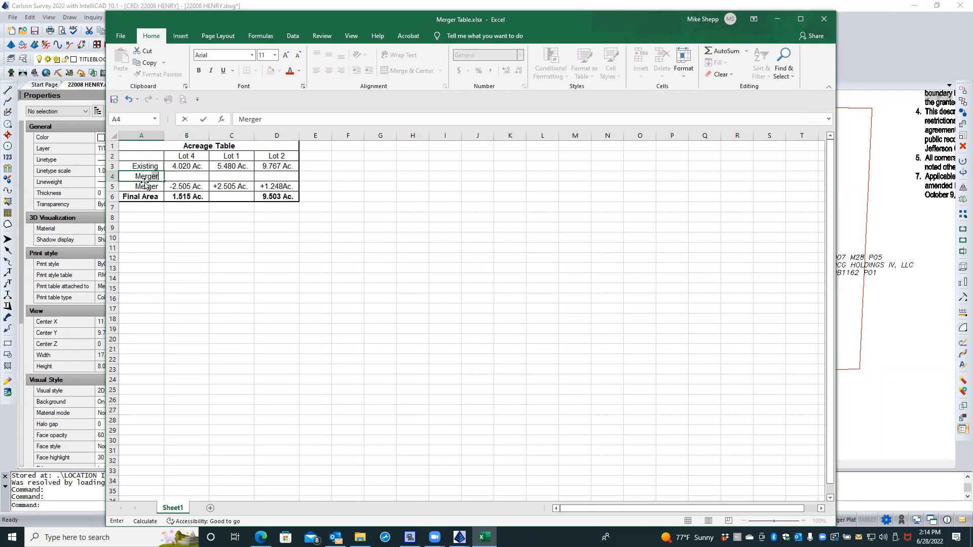
pyautogui.write(' 1')
pyautogui.click(154, 187)
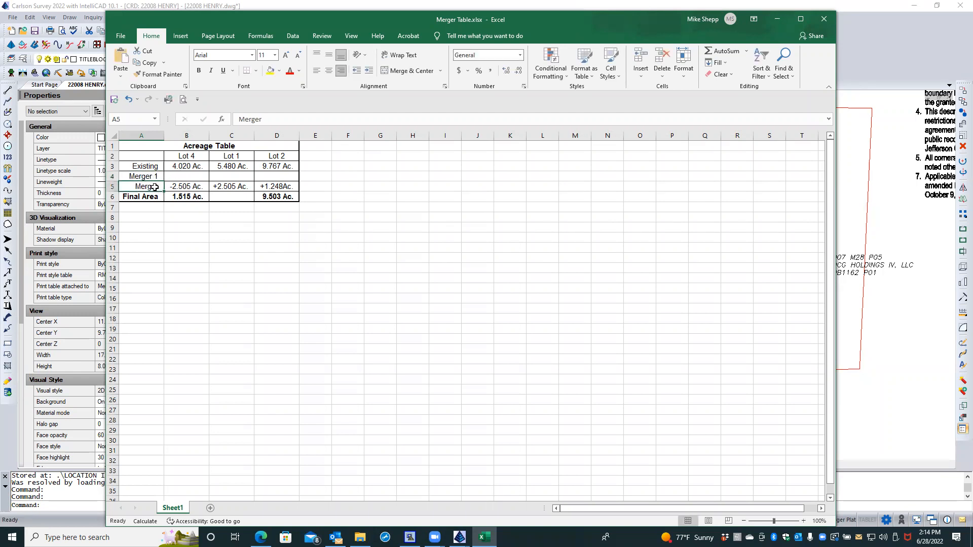
pyautogui.click(303, 120)
pyautogui.write('1')
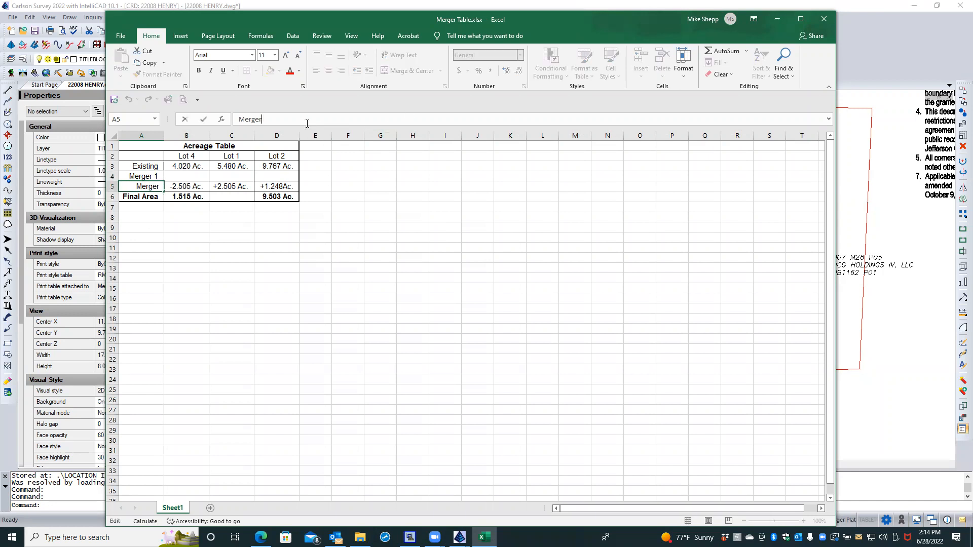
pyautogui.write('2')
pyautogui.click(184, 276)
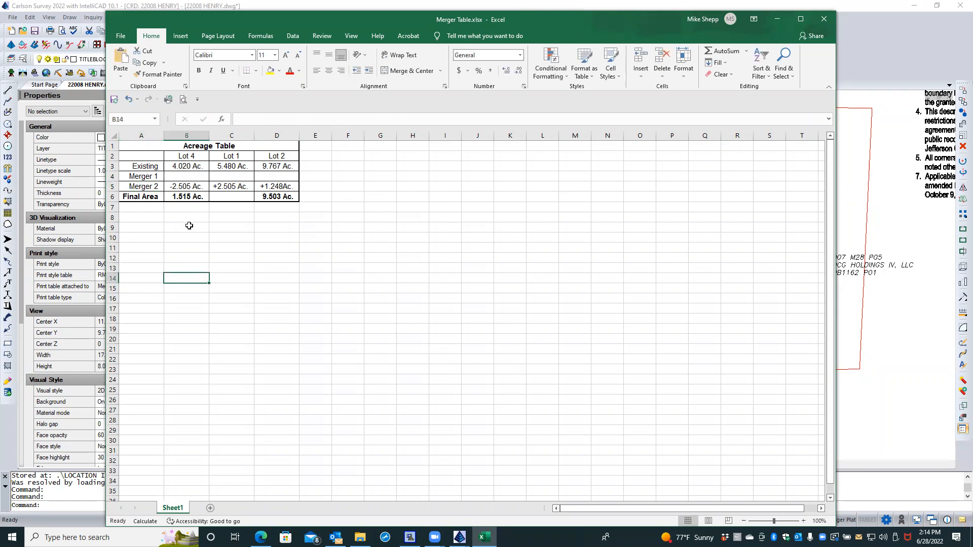
# Step: Move Lot 4's -2.505 Ac. entry from the Merger 2 row up to the Merger 1 row
pyautogui.rightClick(187, 185)
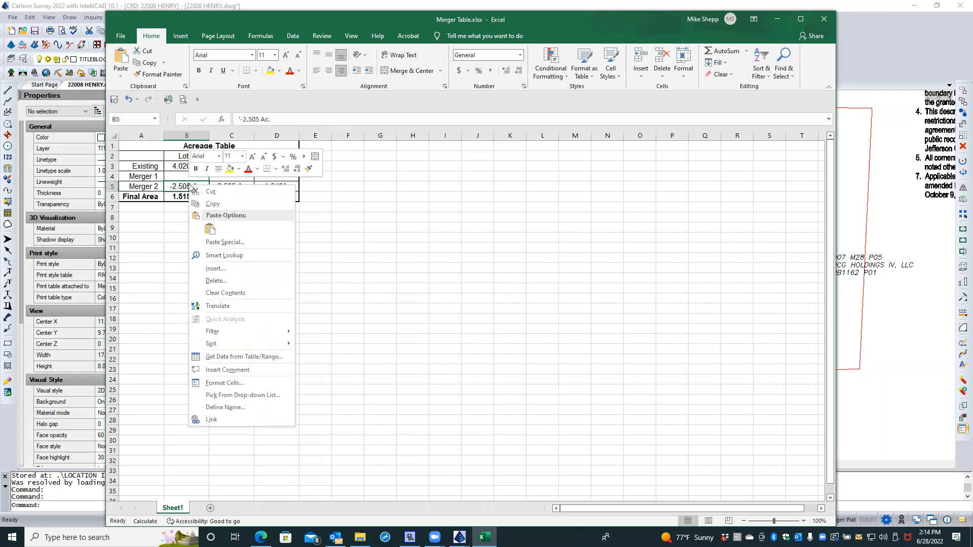
pyautogui.click(211, 203)
pyautogui.click(191, 178)
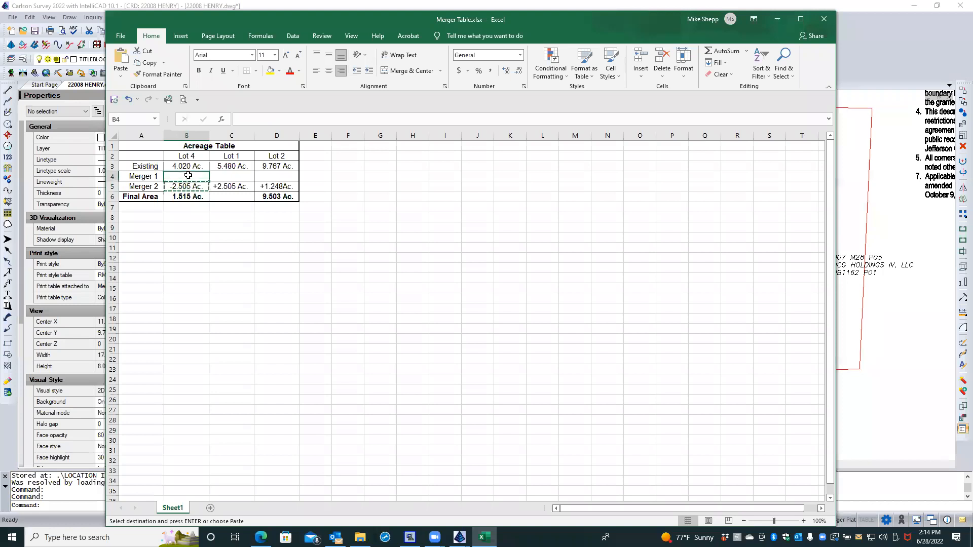
pyautogui.rightClick(189, 178)
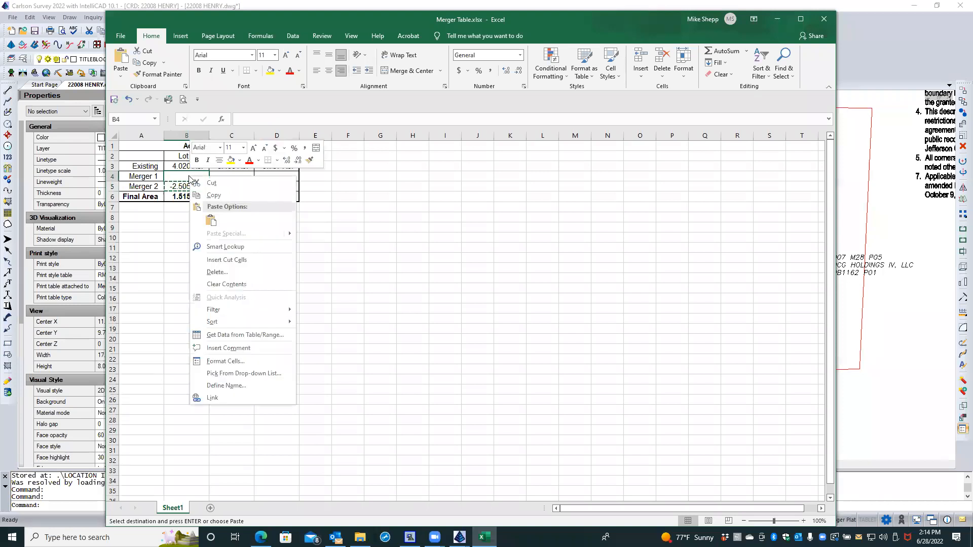
pyautogui.click(209, 220)
pyautogui.press('Escape')
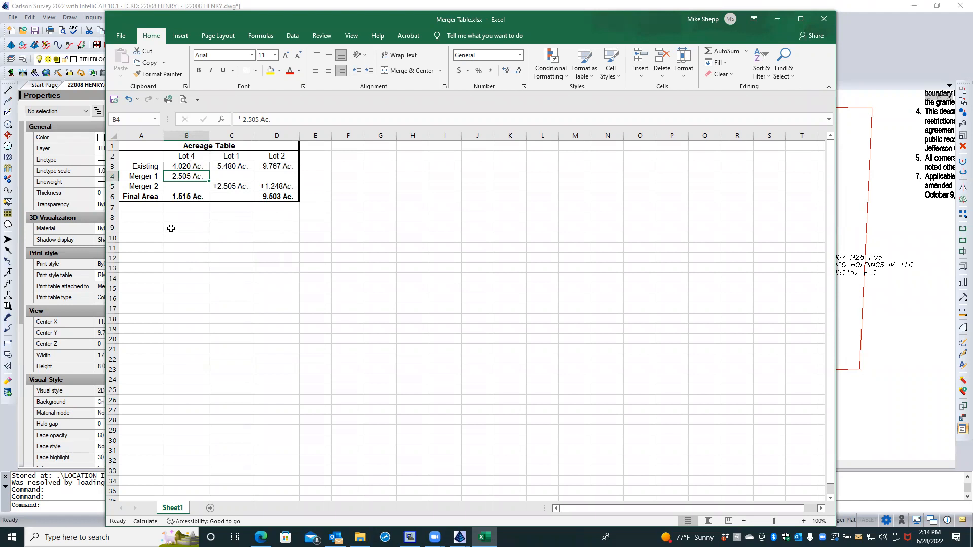
# Step: Move Lot 1's +2.505 Ac. entry from the Merger 2 row up to the Merger 1 row
pyautogui.click(187, 187)
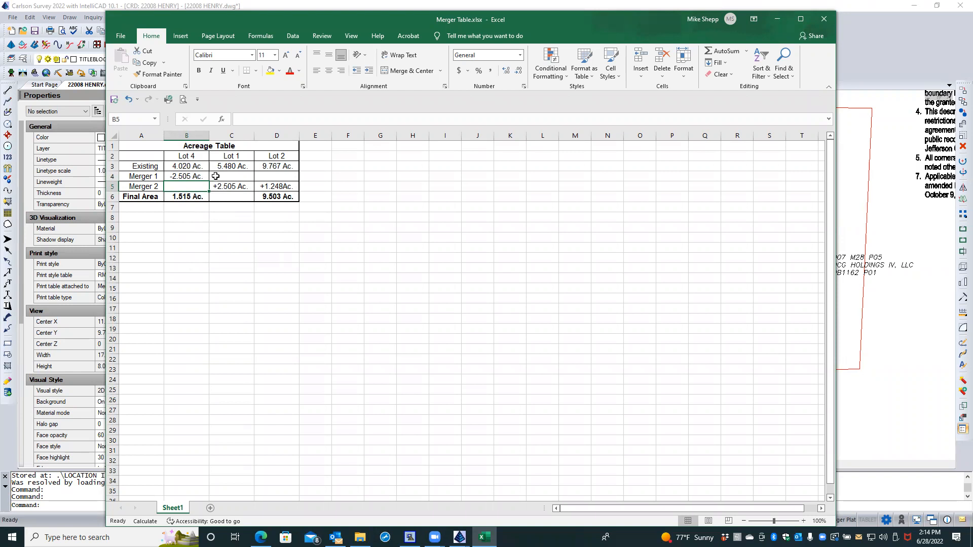
pyautogui.click(228, 188)
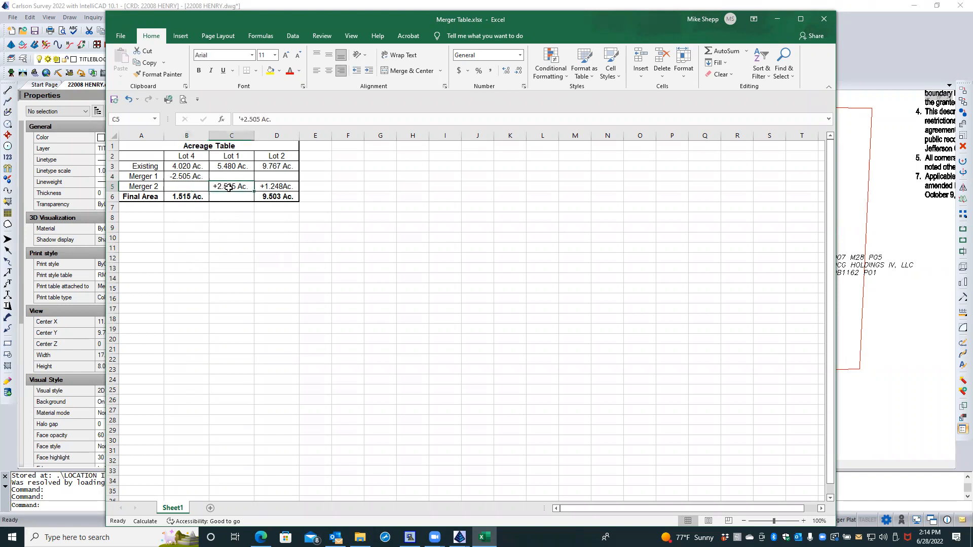
pyautogui.rightClick(230, 190)
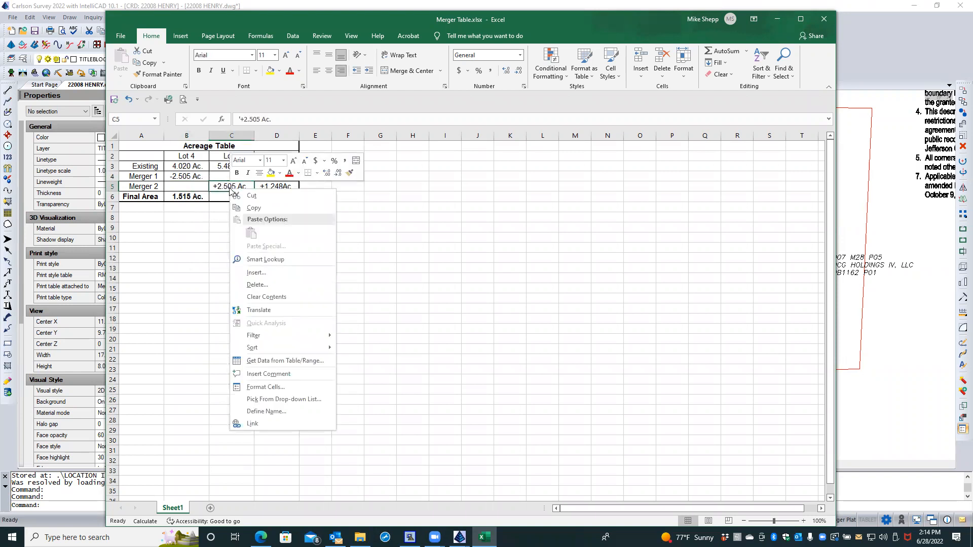
pyautogui.click(248, 207)
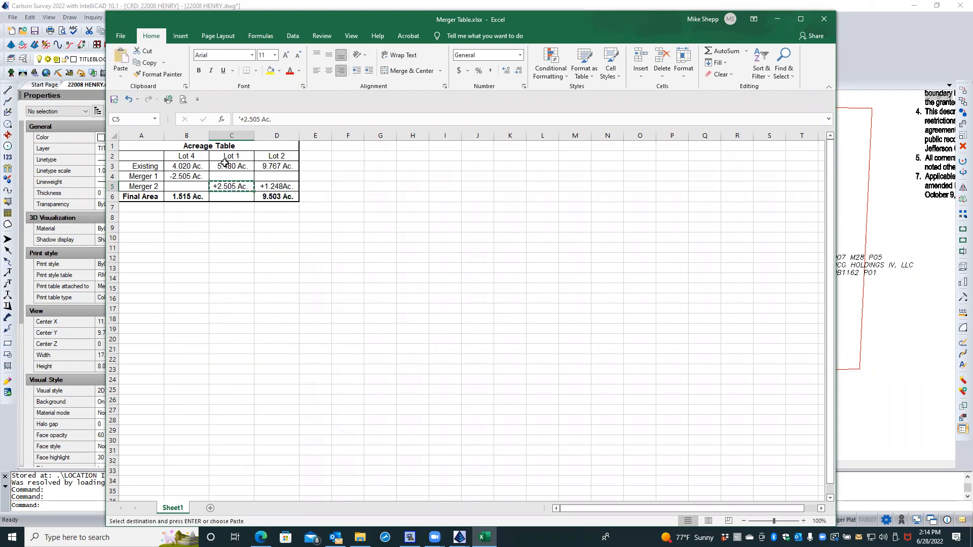
pyautogui.click(229, 174)
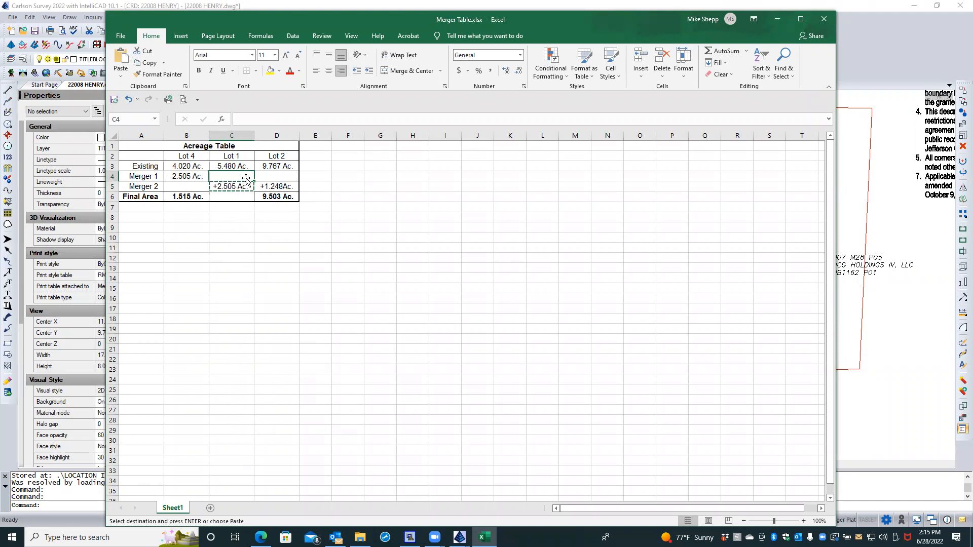
pyautogui.rightClick(250, 177)
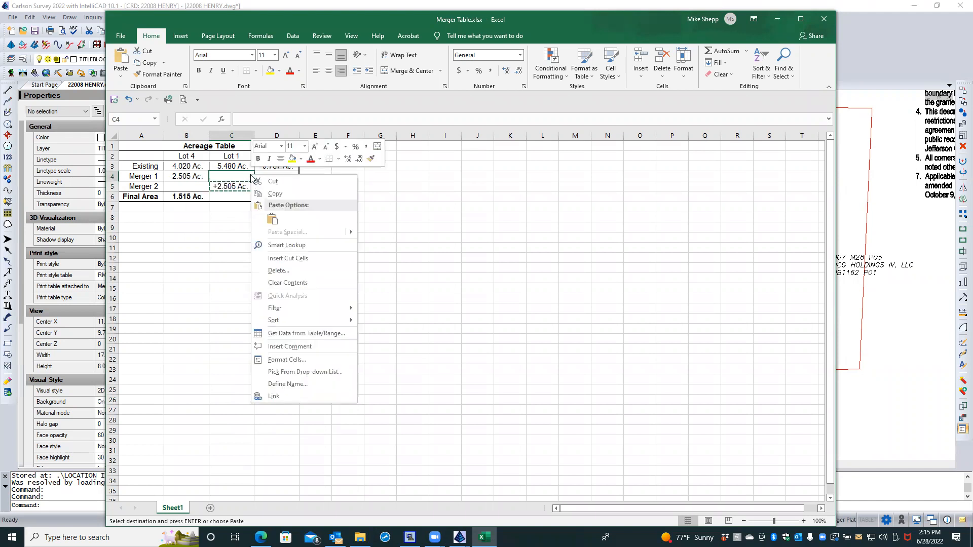
pyautogui.click(272, 219)
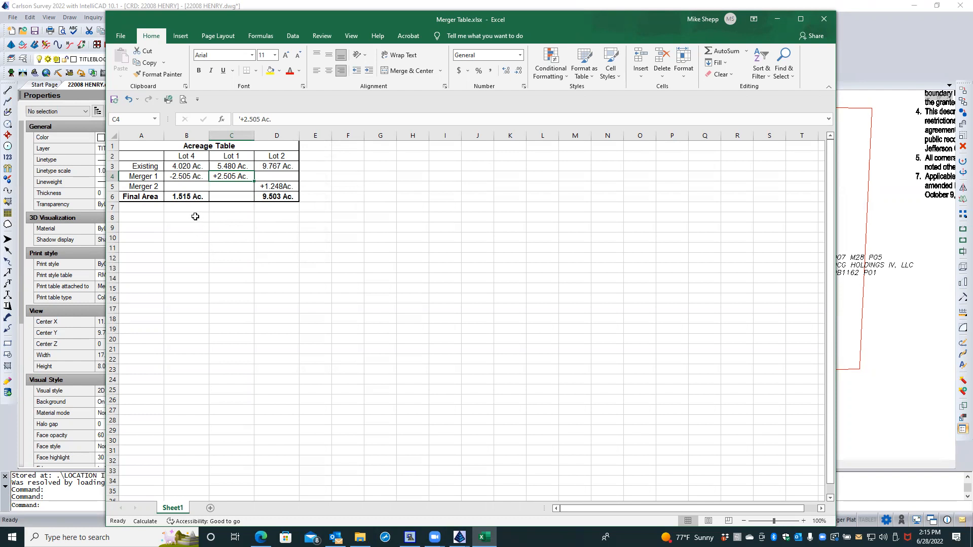
# Step: Enter -7.985 as text for Lot 1 in the Merger 2 row of the acreage table
pyautogui.click(233, 185)
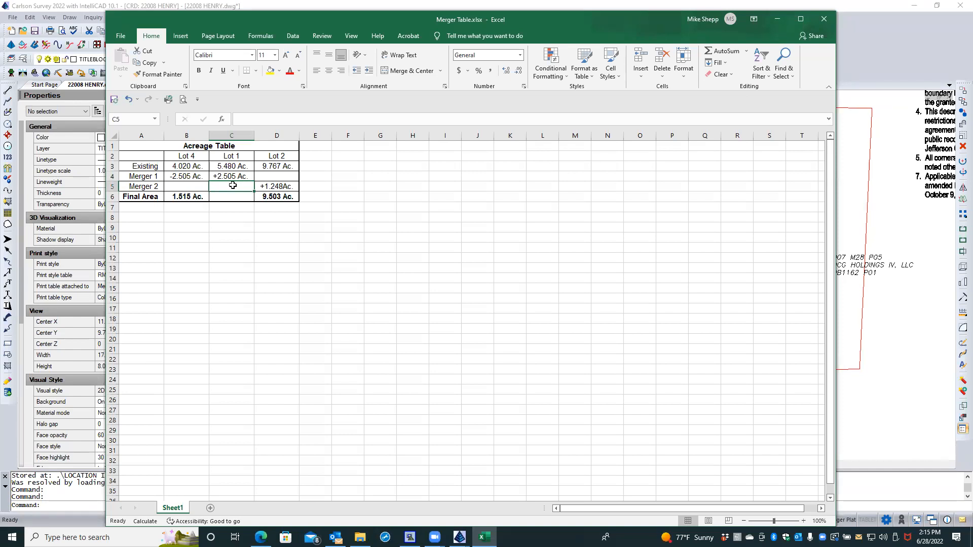
pyautogui.write("'")
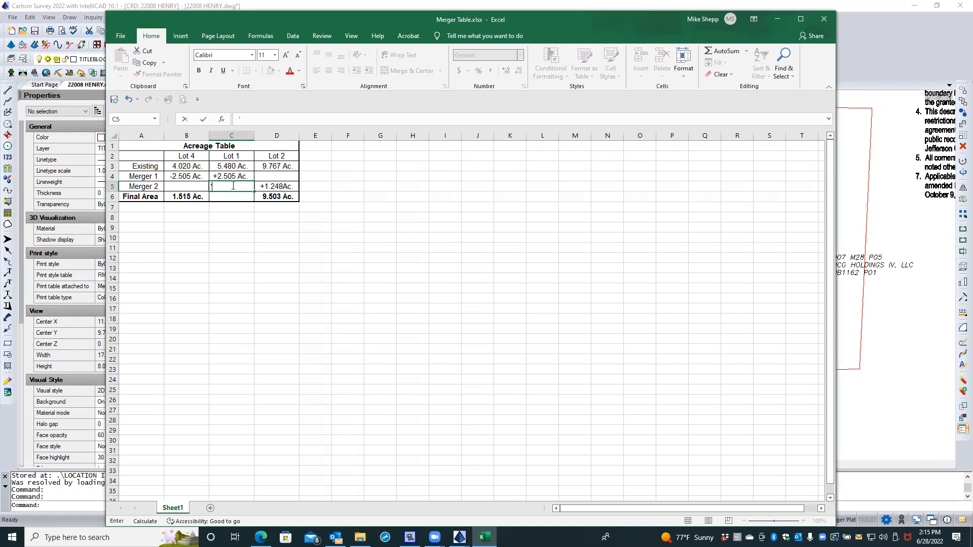
pyautogui.write('-7.85')
pyautogui.click(221, 186)
pyautogui.write('9')
pyautogui.click(237, 198)
pyautogui.doubleClick(241, 185)
pyautogui.hotkey('alt', 'space')
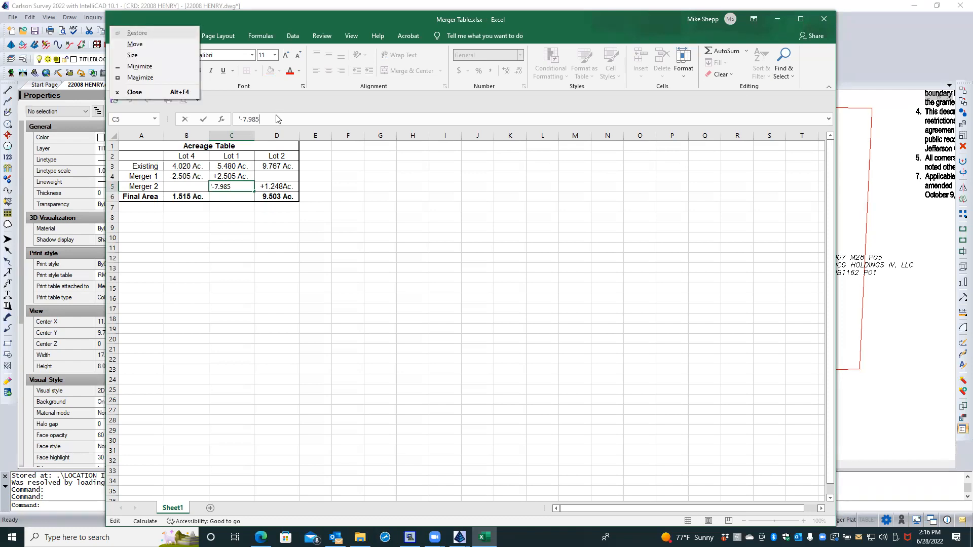
pyautogui.click(405, 208)
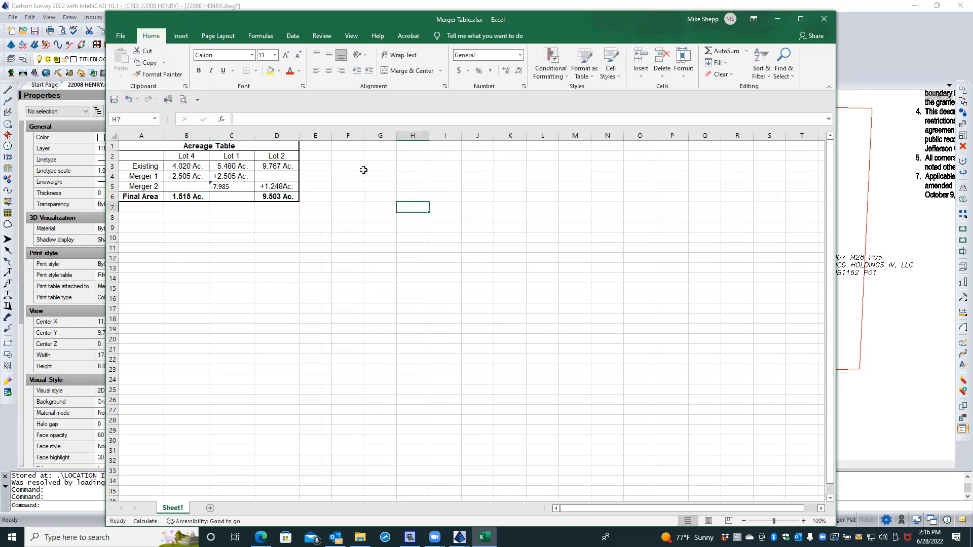
# Step: Append the unit Ac. to Lot 1's Merger 2 entry so that it reads -7.985 Ac
pyautogui.click(229, 188)
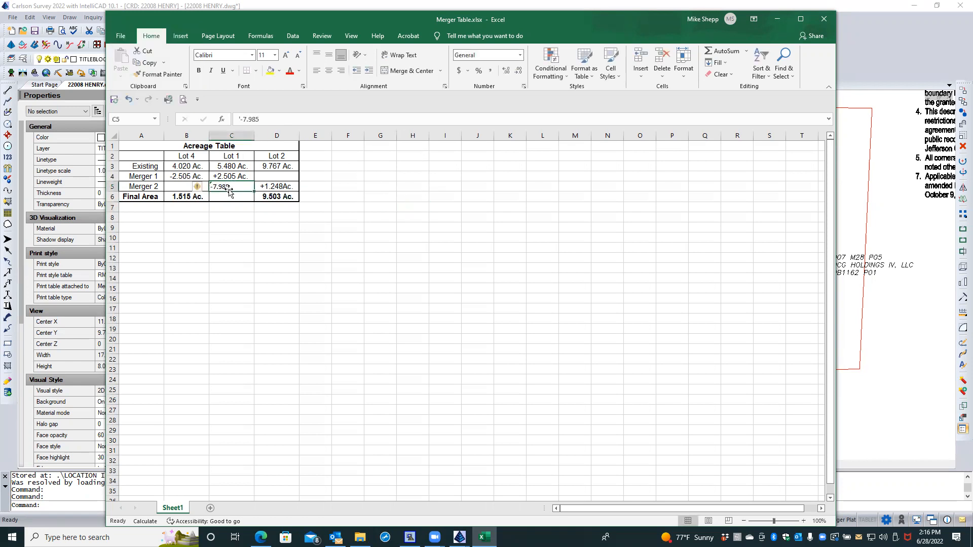
pyautogui.click(277, 124)
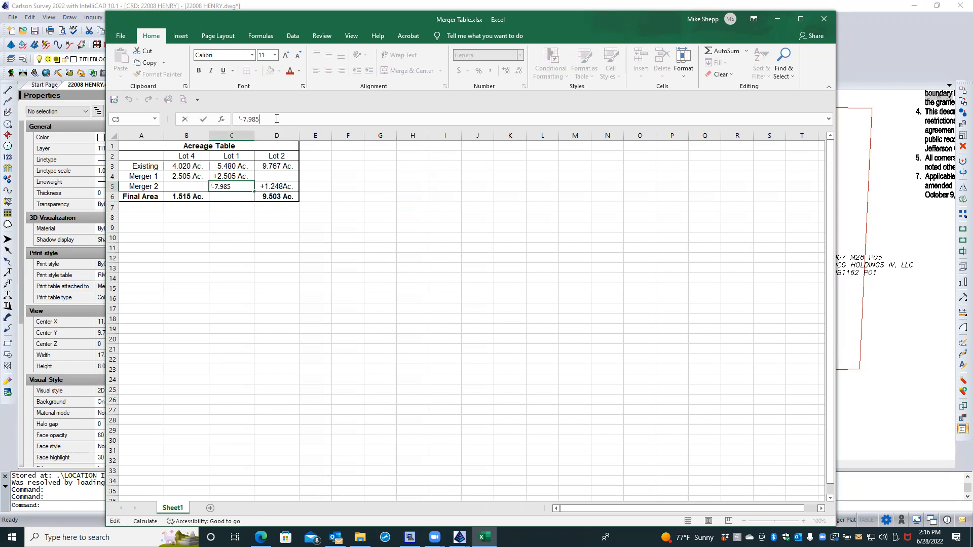
pyautogui.write('Ac.')
pyautogui.click(245, 210)
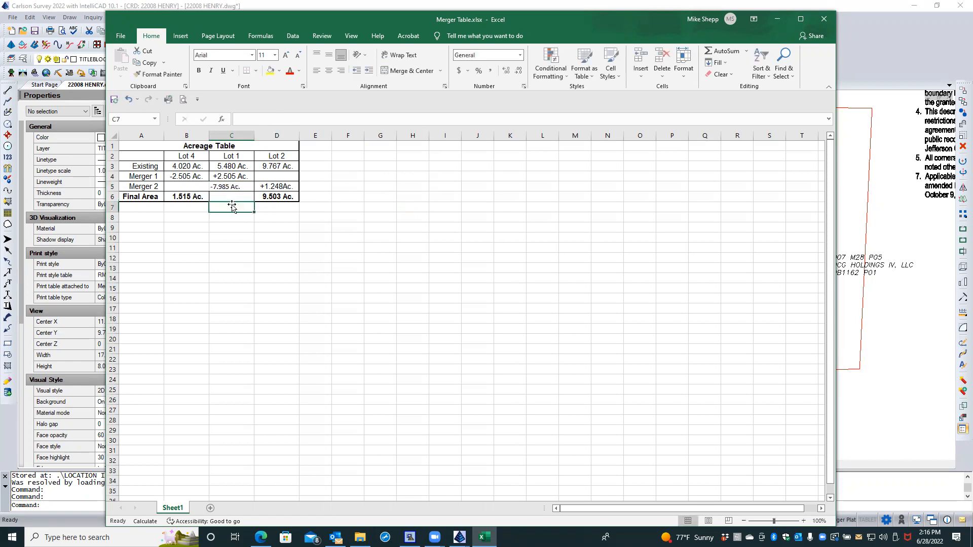
pyautogui.click(232, 176)
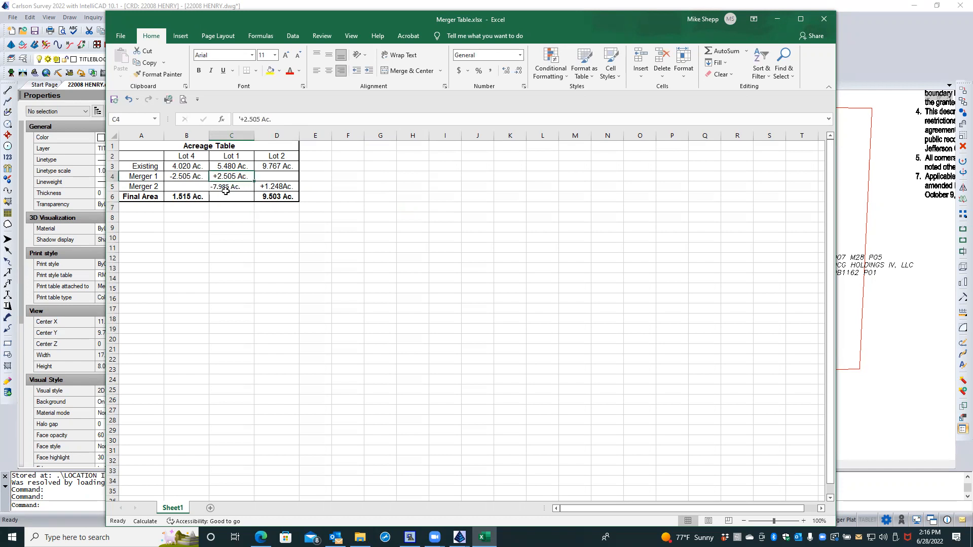
pyautogui.click(227, 191)
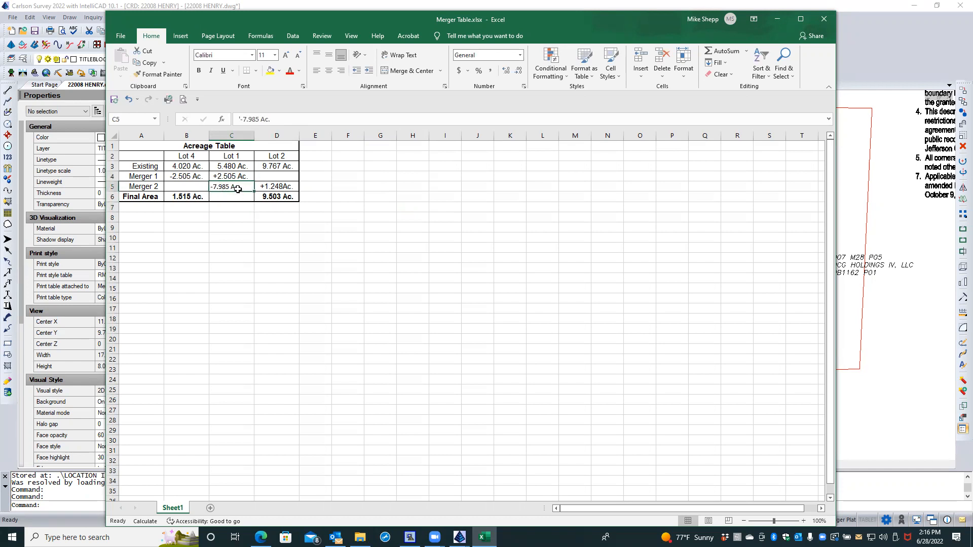
# Step: Enter 0.000 Acs. as Lot 1's final area
pyautogui.click(237, 192)
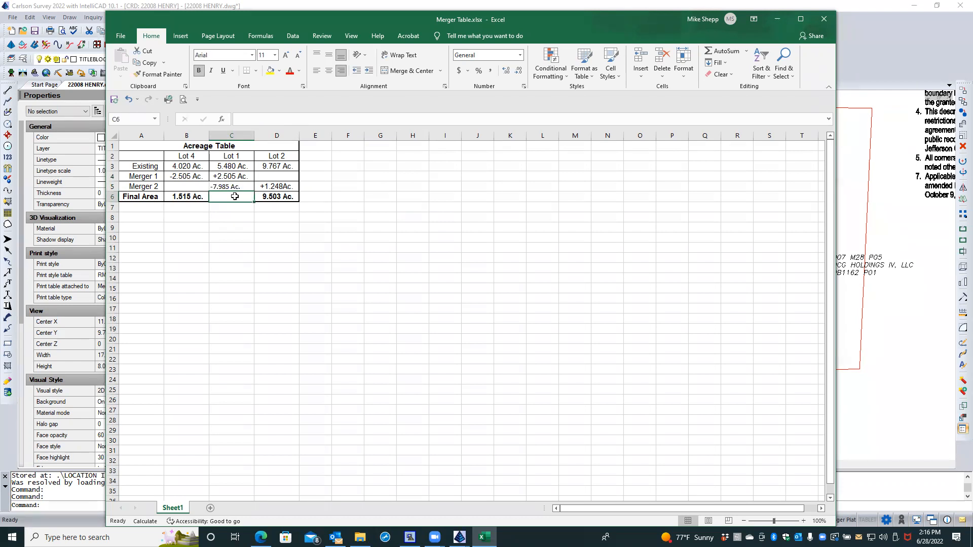
pyautogui.write('0.000')
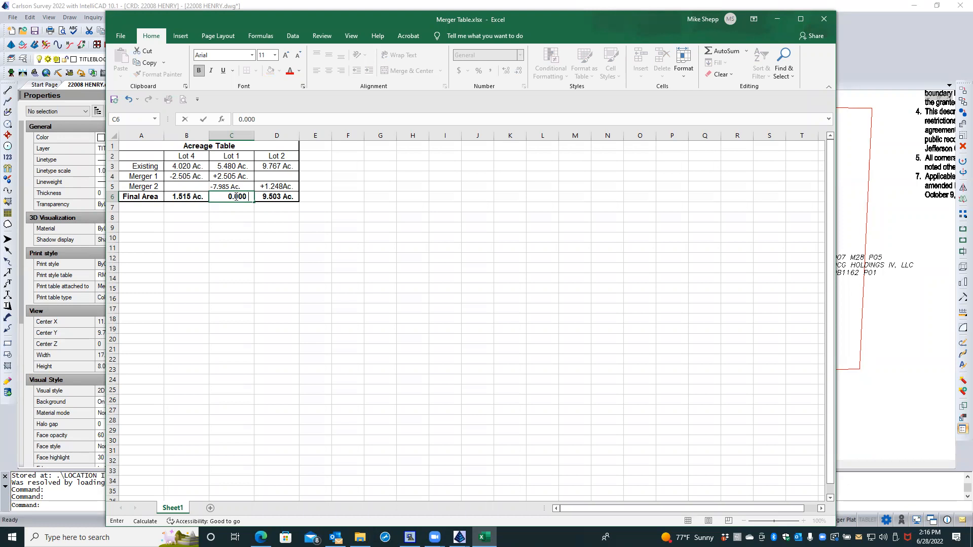
pyautogui.write(' Acs.')
pyautogui.click(249, 246)
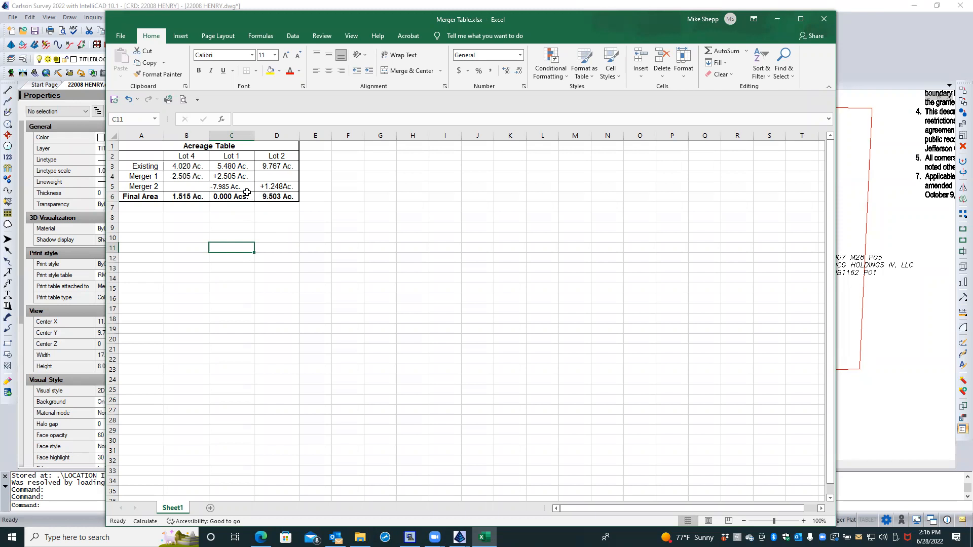
# Step: Insert a space between the number and the unit Ac. in Lot 2's Merger 2 entry
pyautogui.click(275, 184)
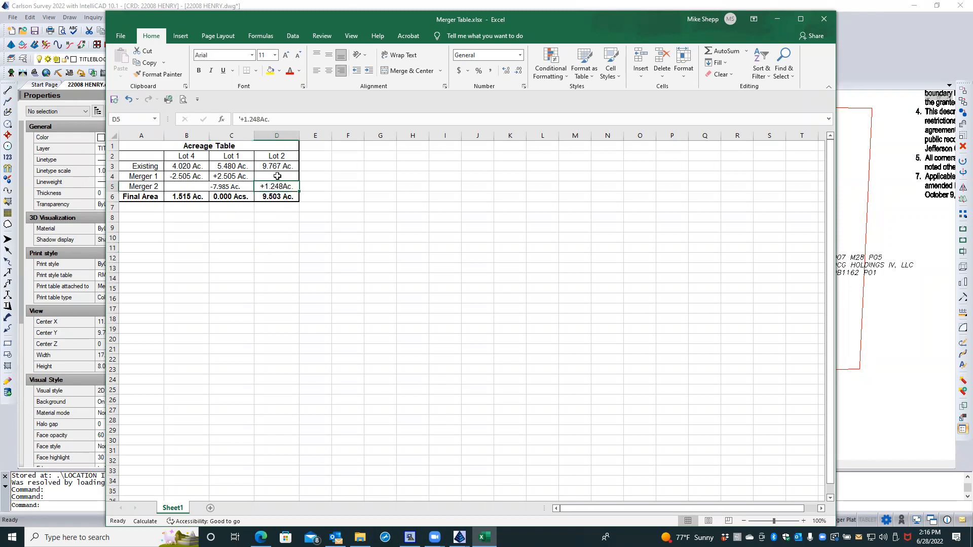
pyautogui.click(260, 121)
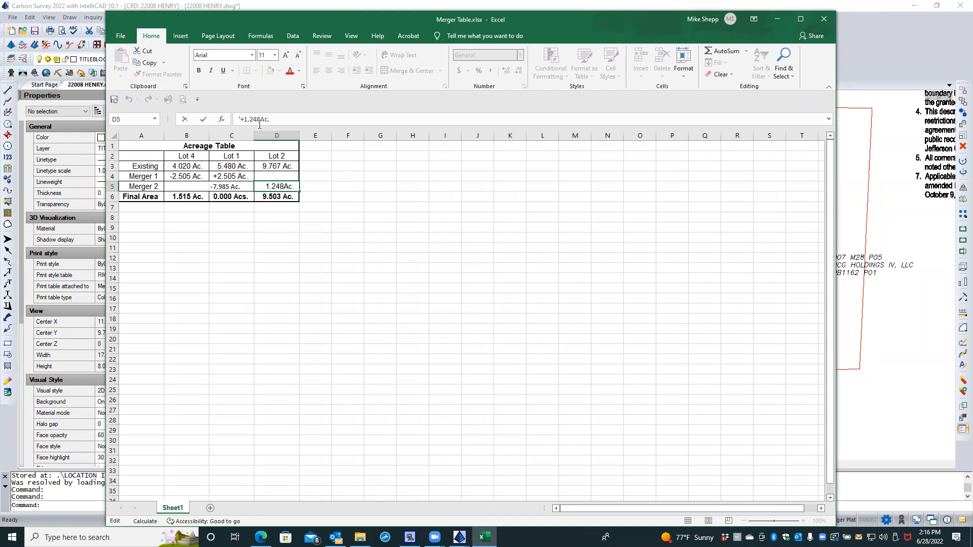
pyautogui.click(291, 270)
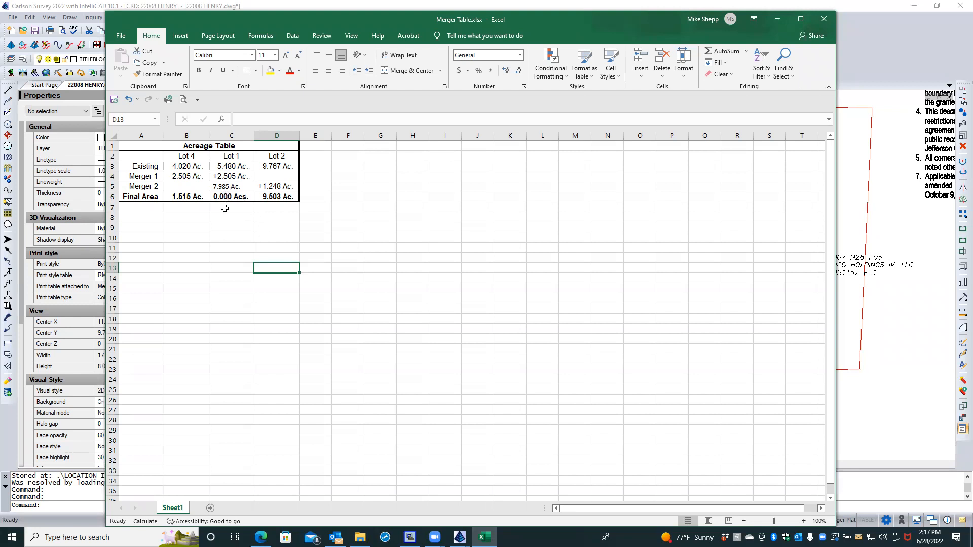
# Step: Copy the formatting of Lot 1's Merger 1 cell onto its Merger 2 cell without changing the cell's value
pyautogui.click(227, 177)
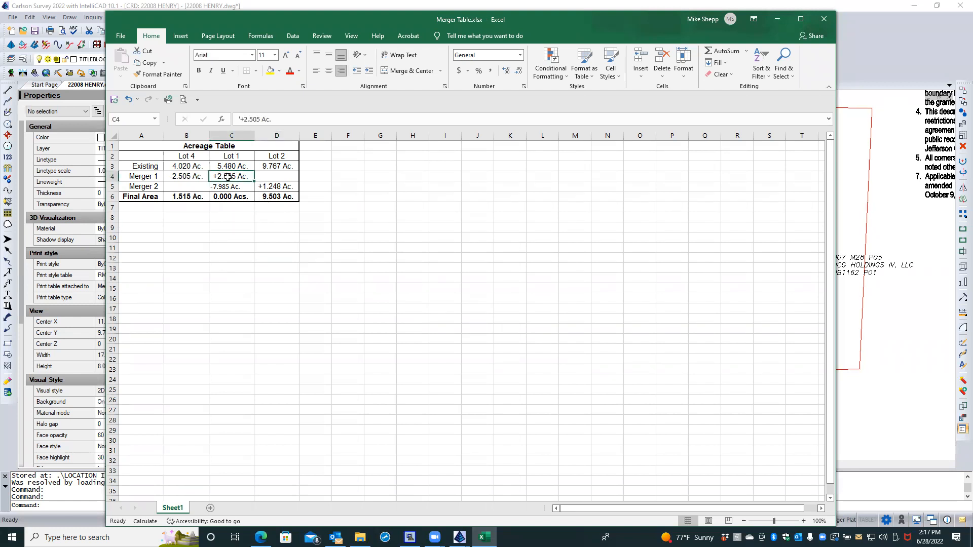
pyautogui.rightClick(228, 176)
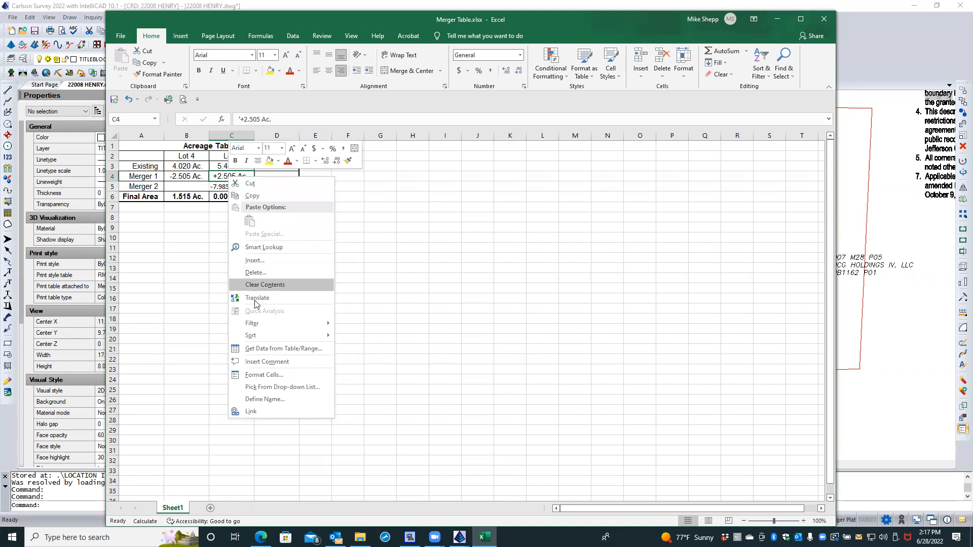
pyautogui.click(252, 197)
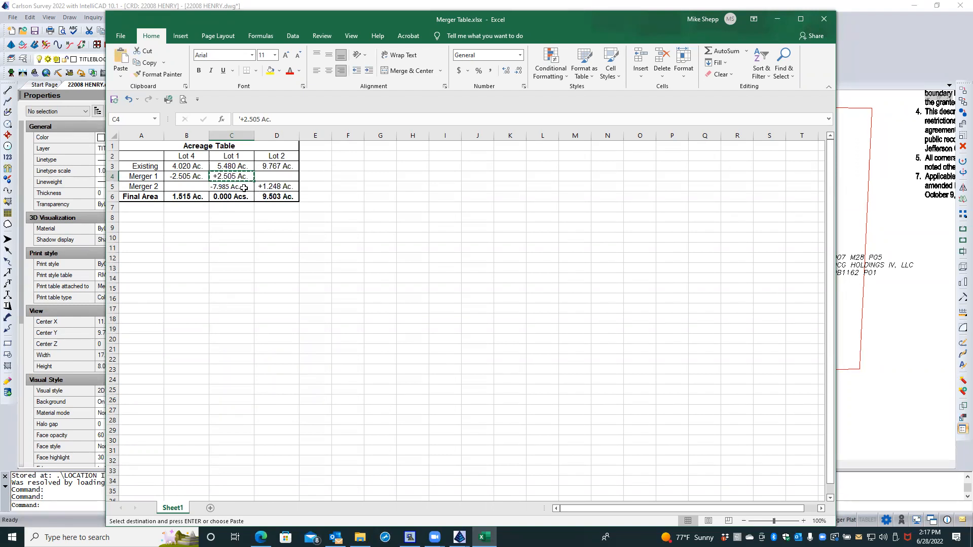
pyautogui.click(243, 188)
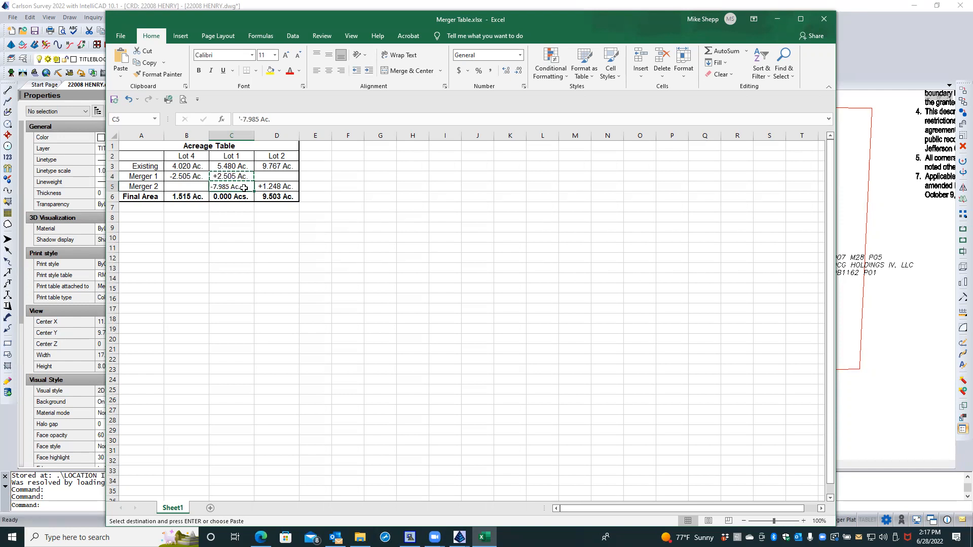
pyautogui.rightClick(244, 189)
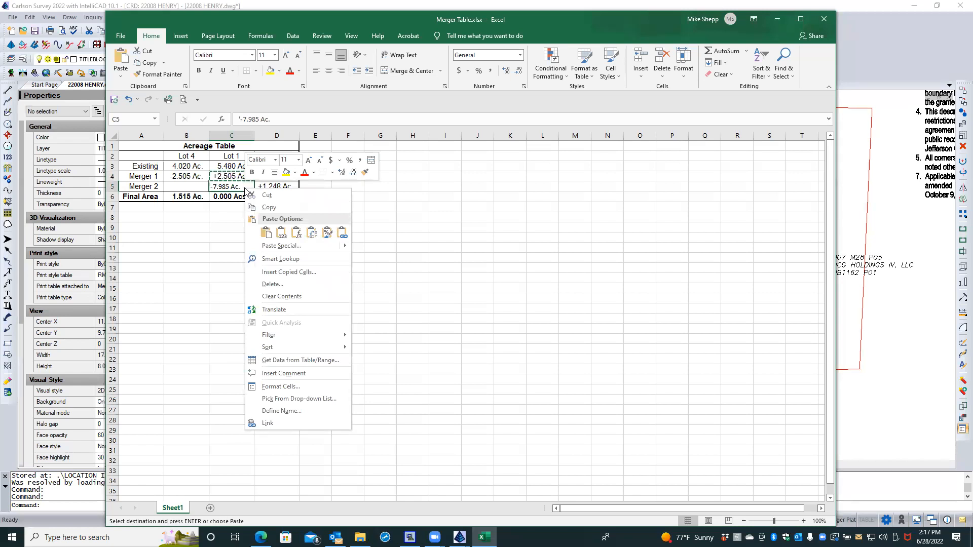
pyautogui.click(266, 232)
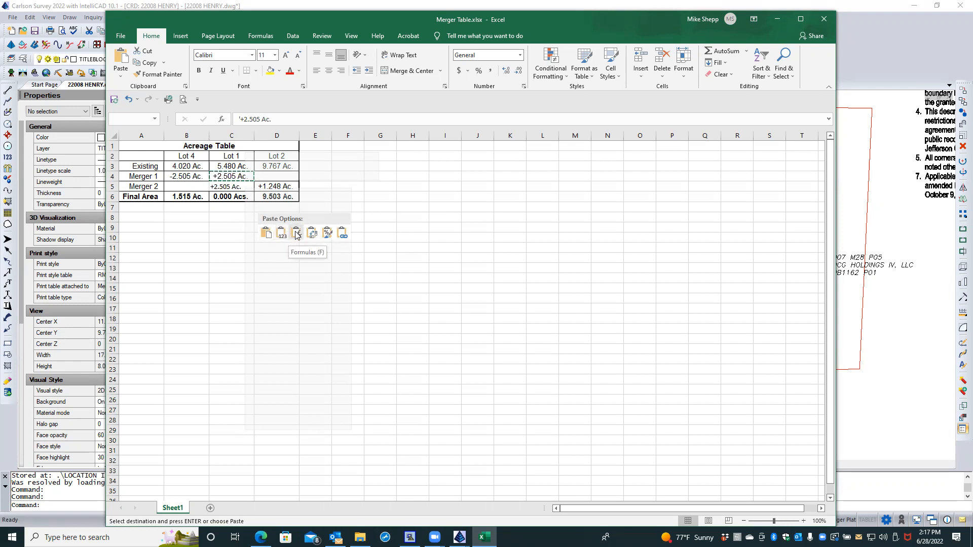
pyautogui.click(325, 235)
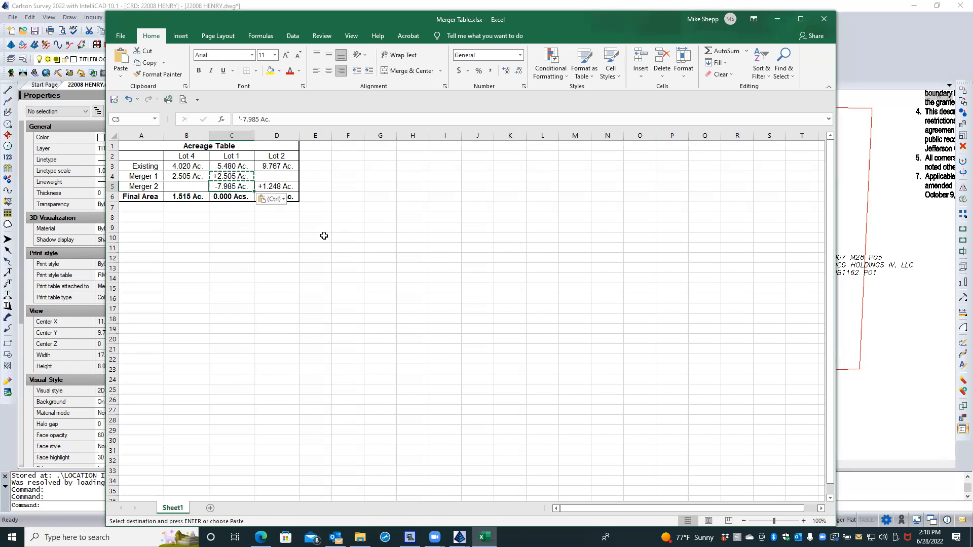
pyautogui.press('Escape')
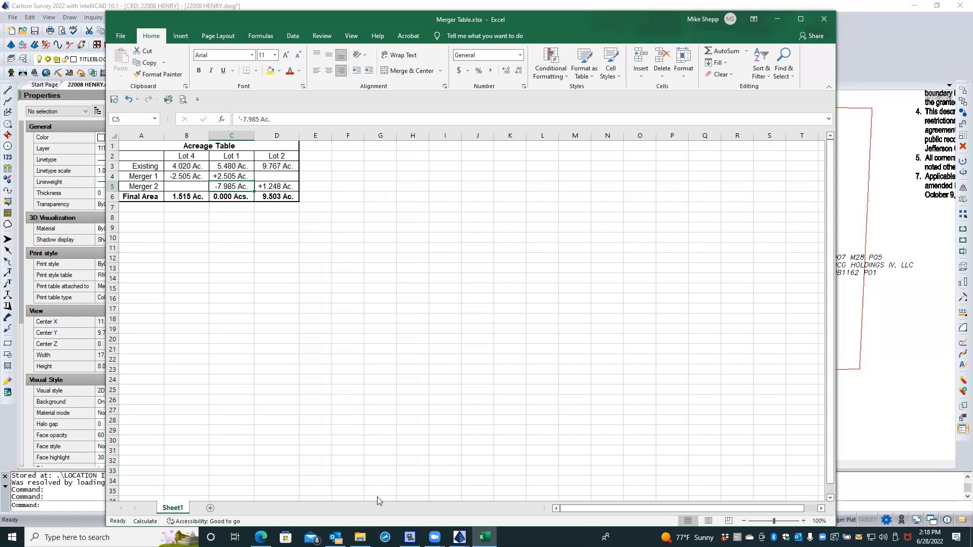
# Step: Check the lot acreages in the Carlson Survey merger plat, return to Excel, and set Lot 2's Merger 2 entry to +7.985 Ac
pyautogui.moveTo(459, 536)
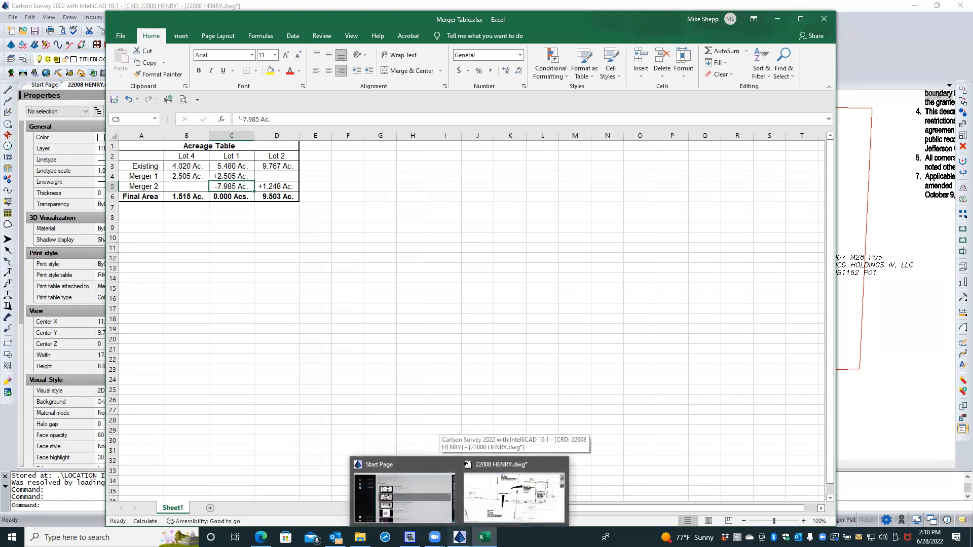
pyautogui.click(472, 512)
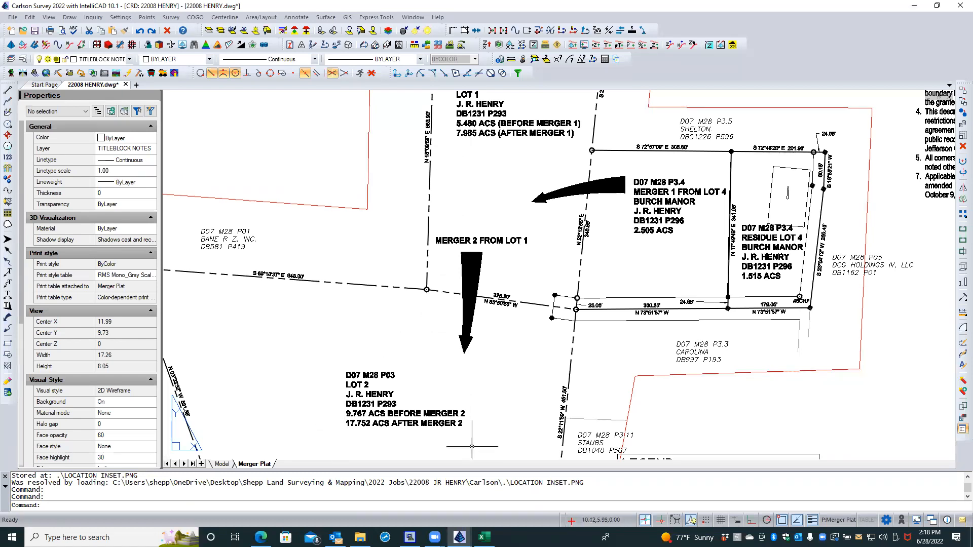
pyautogui.moveTo(484, 536)
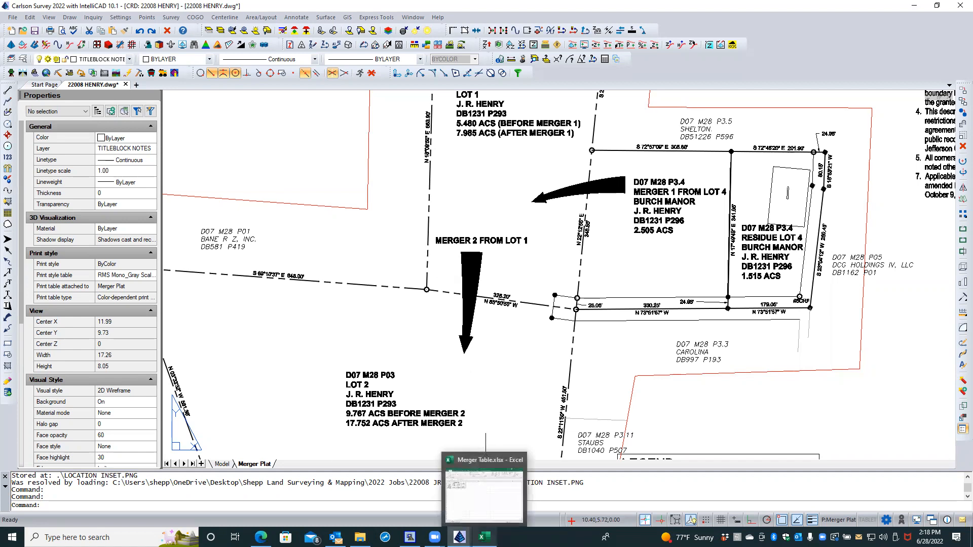
pyautogui.click(489, 512)
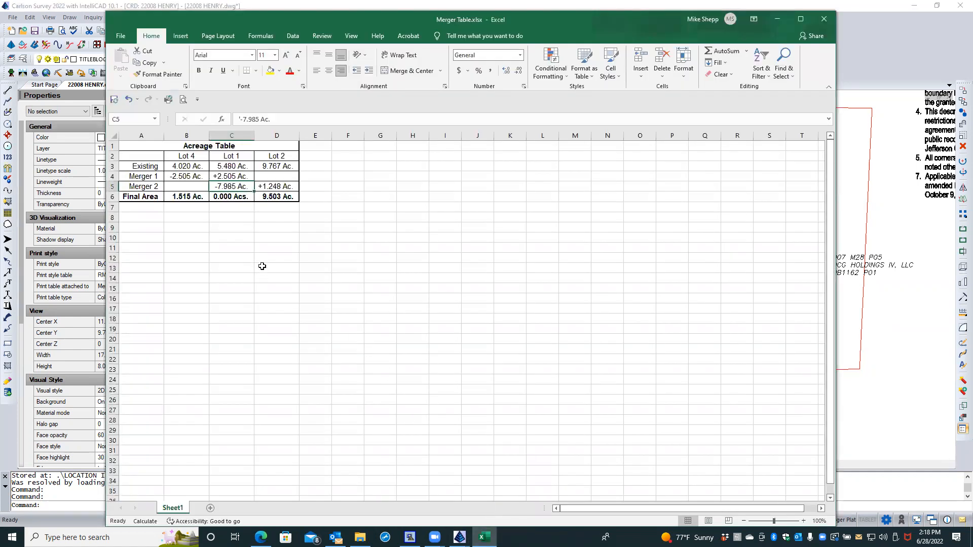
pyautogui.click(269, 187)
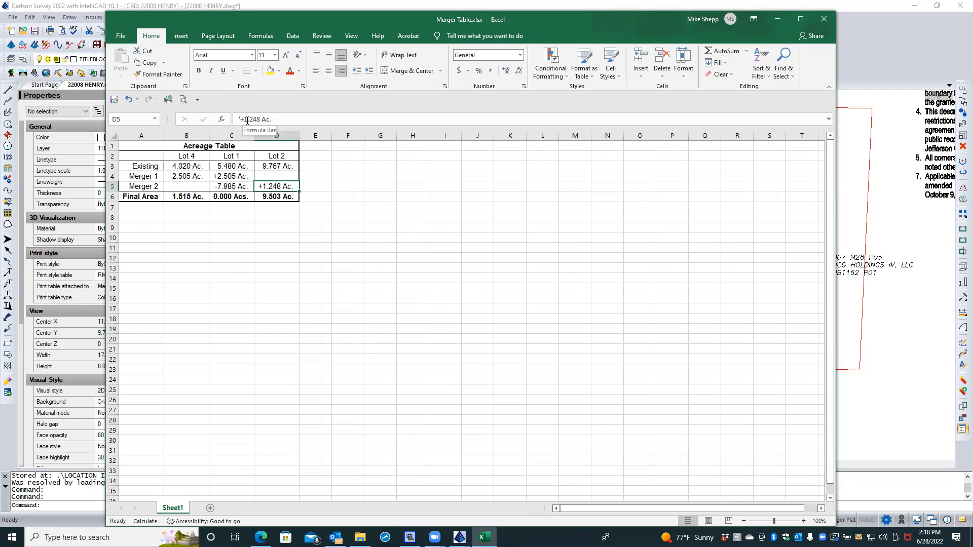
pyautogui.doubleClick(277, 186)
pyautogui.press('BackSpace')
pyautogui.write('7.985')
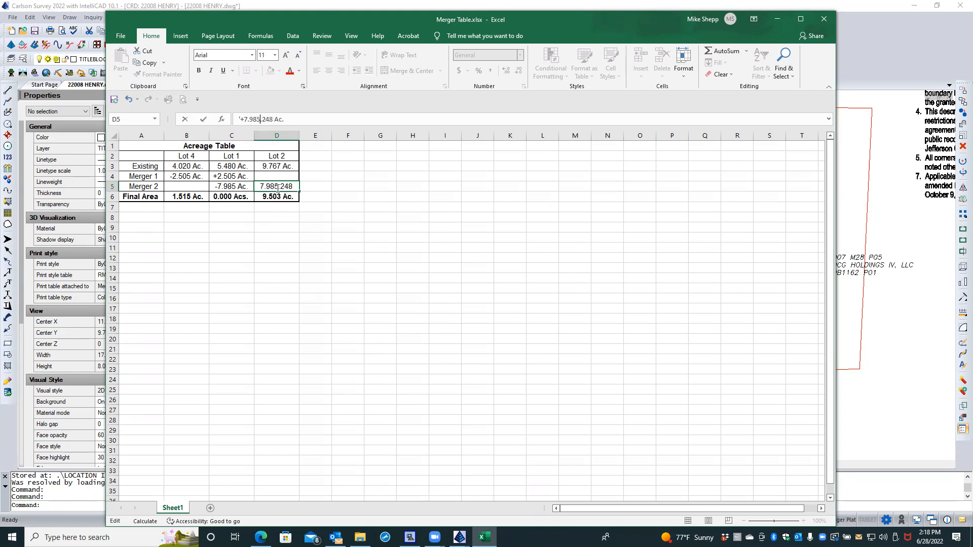
pyautogui.press('Delete')
pyautogui.press('Delete')
pyautogui.press('Delete')
pyautogui.press('Delete')
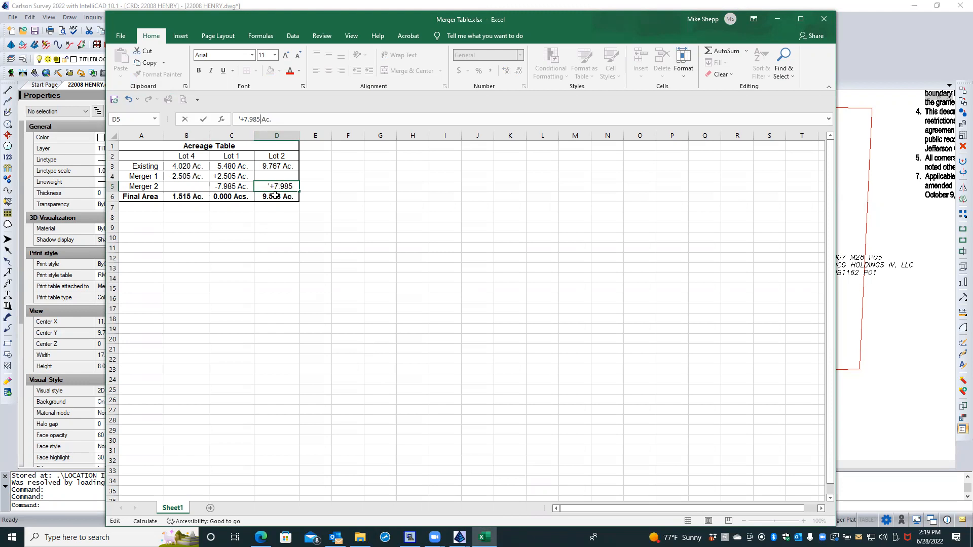
# Step: Set Lot 2's final area to 17.749 Ac
pyautogui.click(276, 196)
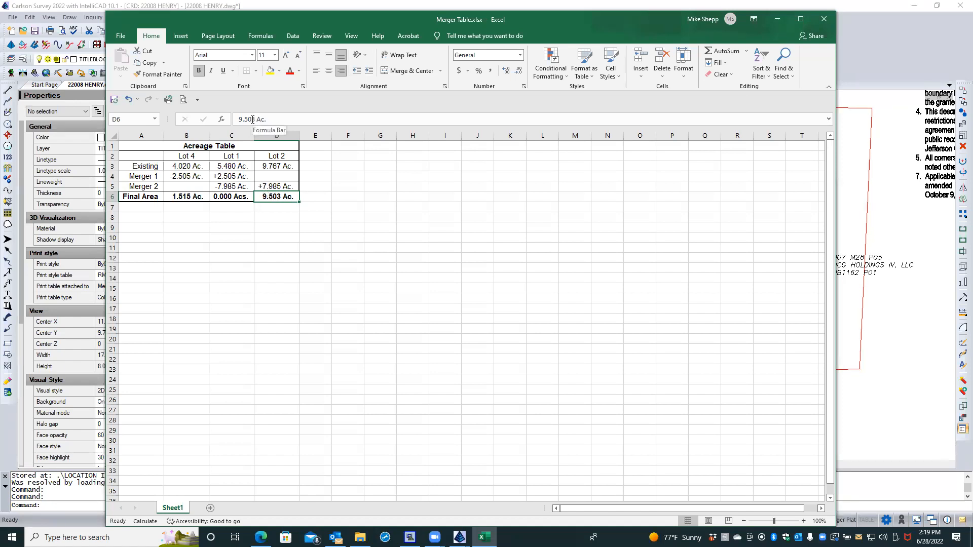
pyautogui.moveTo(255, 119); pyautogui.dragTo(239, 119)
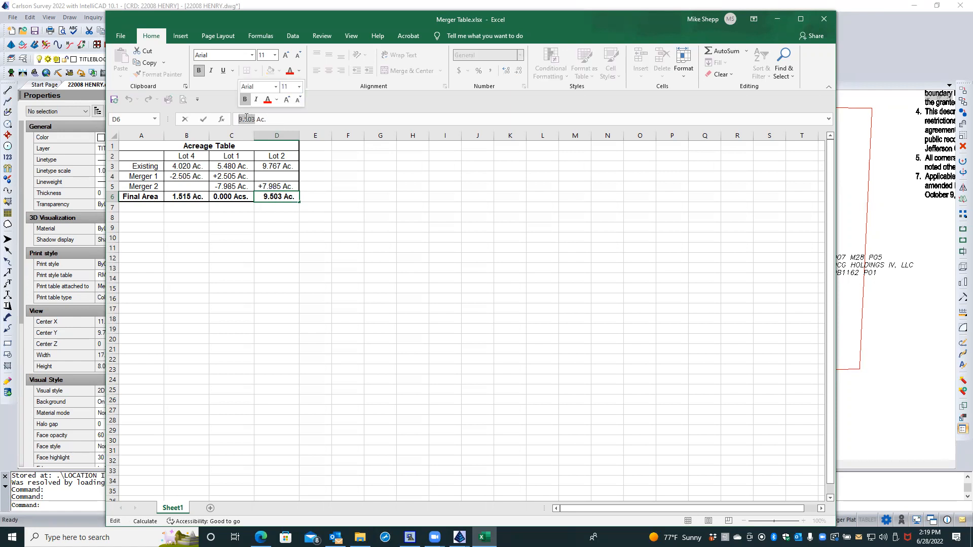
pyautogui.write('17')
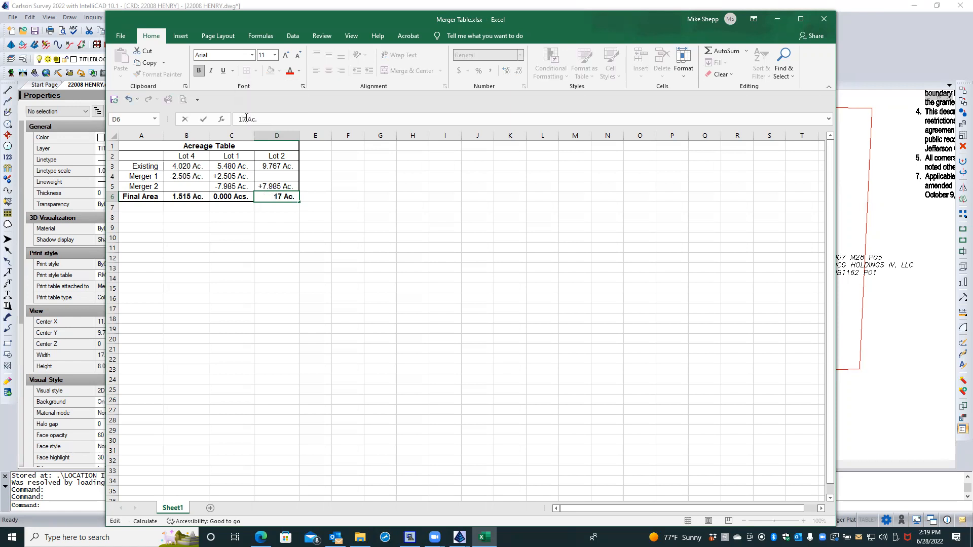
pyautogui.write('.749 Ac.')
pyautogui.press('BackSpace')
pyautogui.click(286, 228)
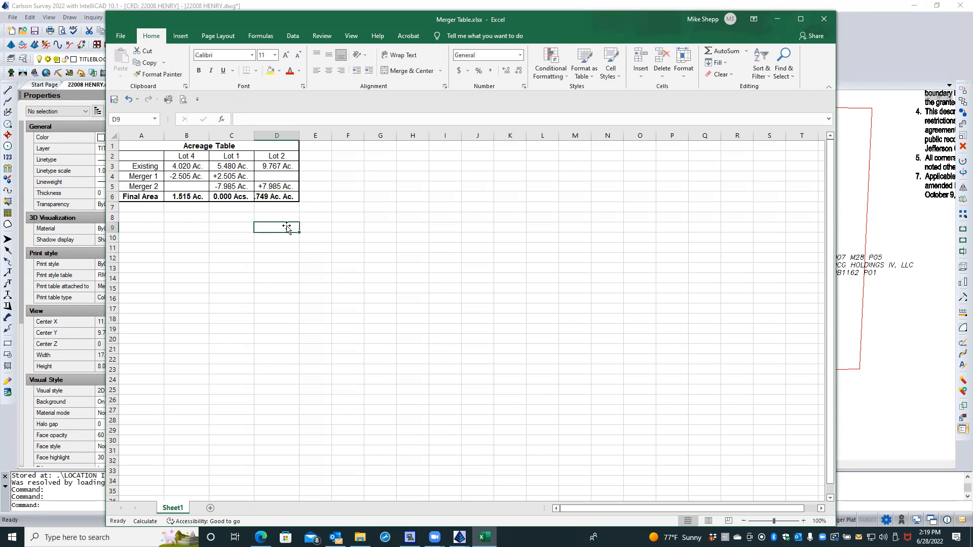
# Step: Clear the contents of Lot 2's Final Area cell
pyautogui.click(288, 198)
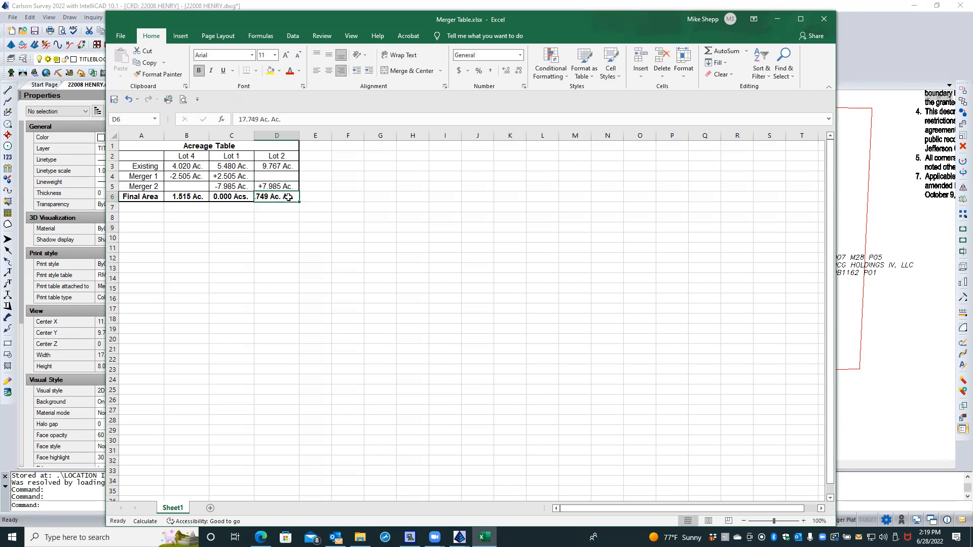
pyautogui.press('BackSpace')
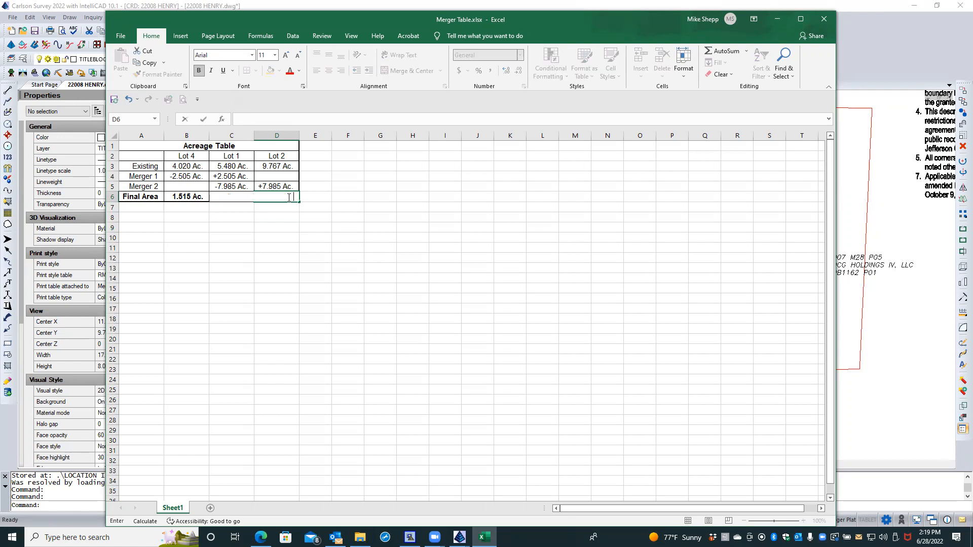
pyautogui.click(264, 215)
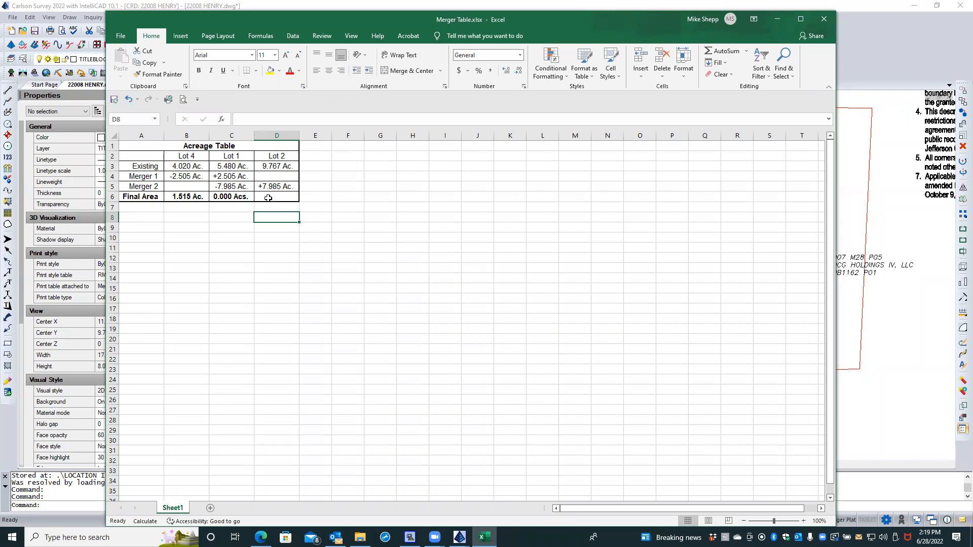
# Step: Check Lot 2's acreage after Merger 2 in the Carlson Survey plat, enter 17.752 Ac. as its final area in Excel, and save the workbook
pyautogui.click(269, 198)
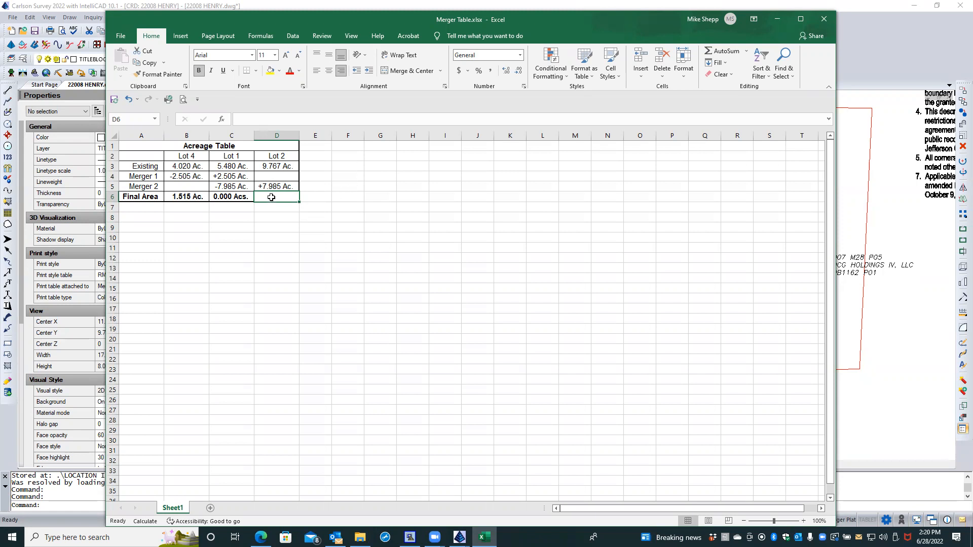
pyautogui.click(255, 118)
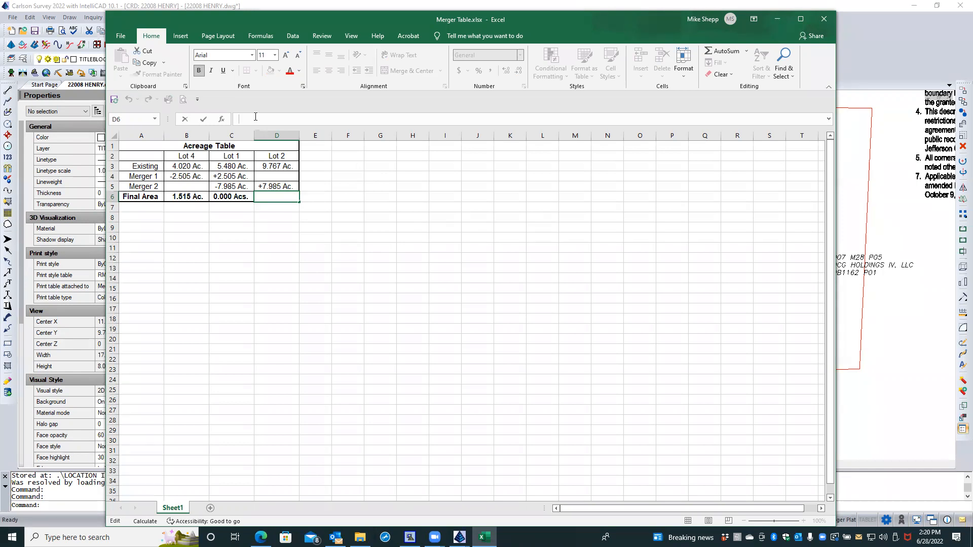
pyautogui.moveTo(459, 537)
pyautogui.click(483, 508)
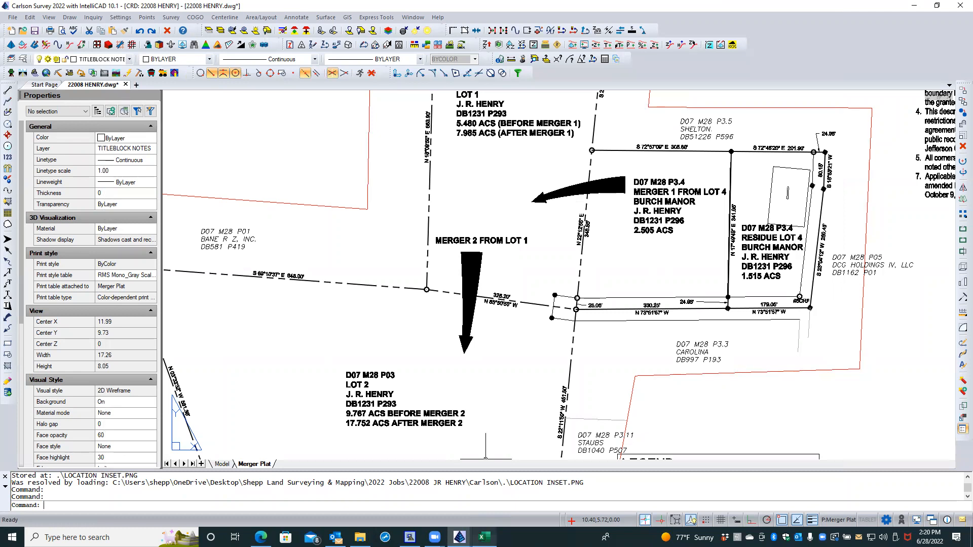
pyautogui.moveTo(483, 537)
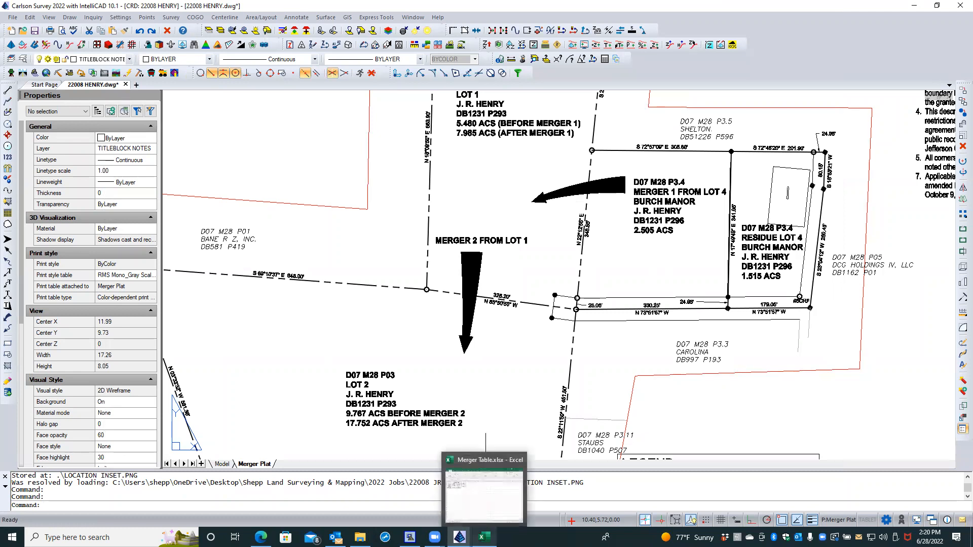
pyautogui.click(489, 499)
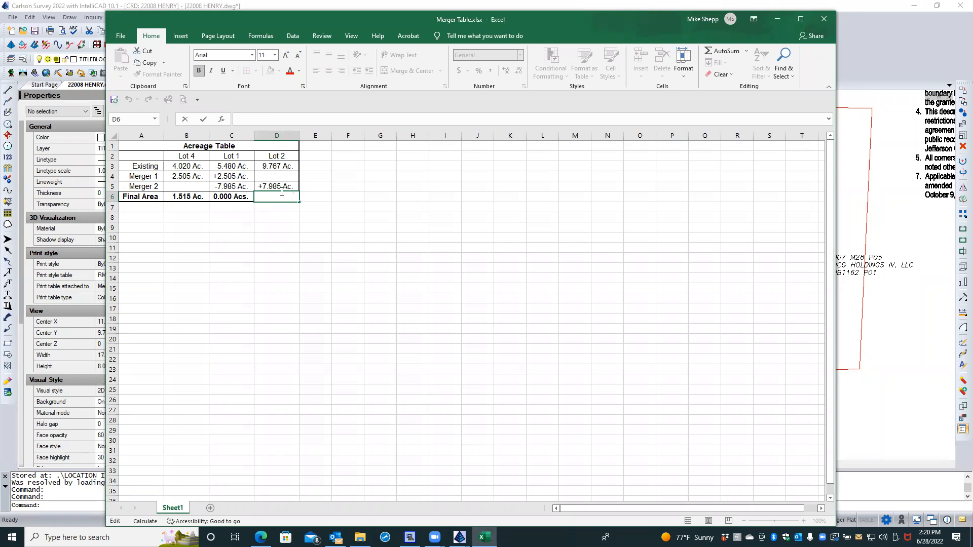
pyautogui.write('17.752 Ac.')
pyautogui.click(279, 206)
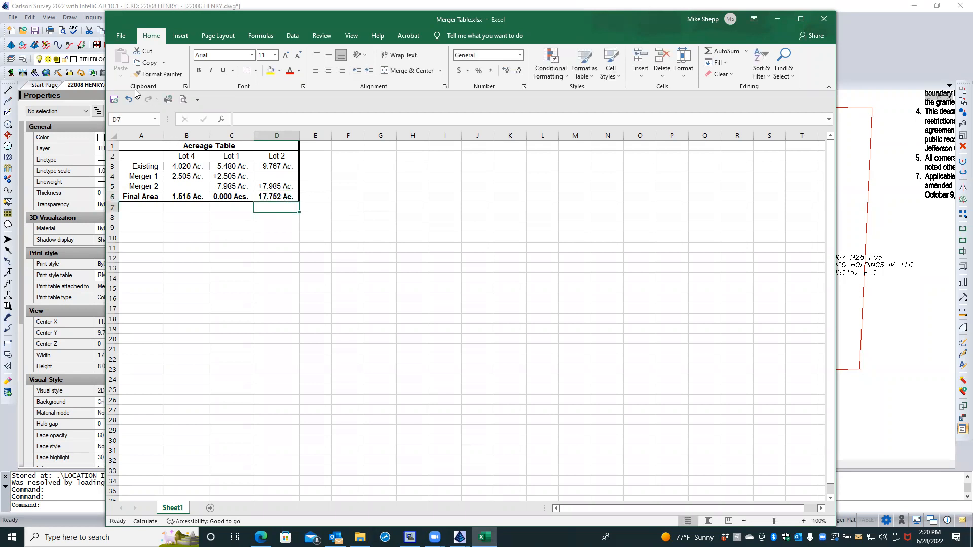
pyautogui.click(114, 99)
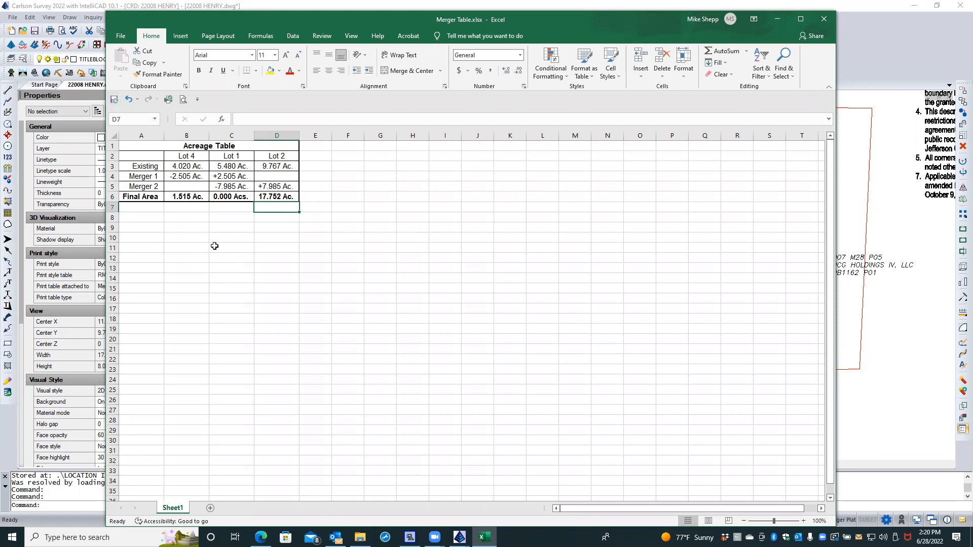
# Step: Shade Lot 4's empty Merger 2 cell with a light gray background fill
pyautogui.click(198, 185)
pyautogui.rightClick(199, 187)
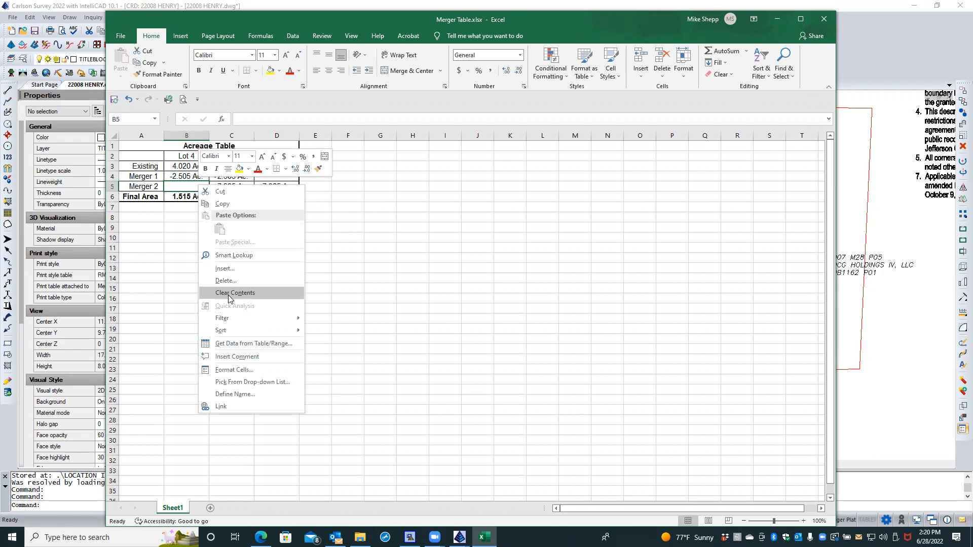
pyautogui.click(261, 372)
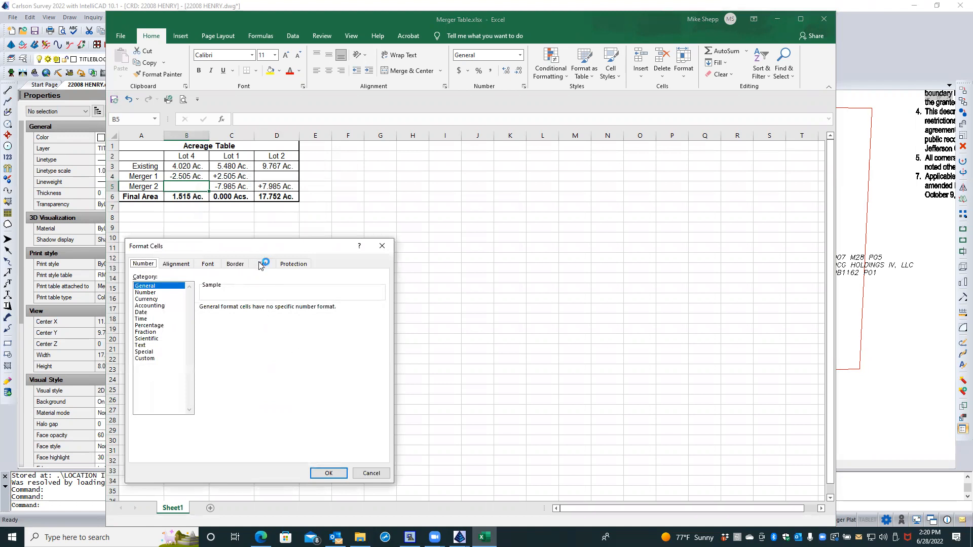
pyautogui.click(262, 264)
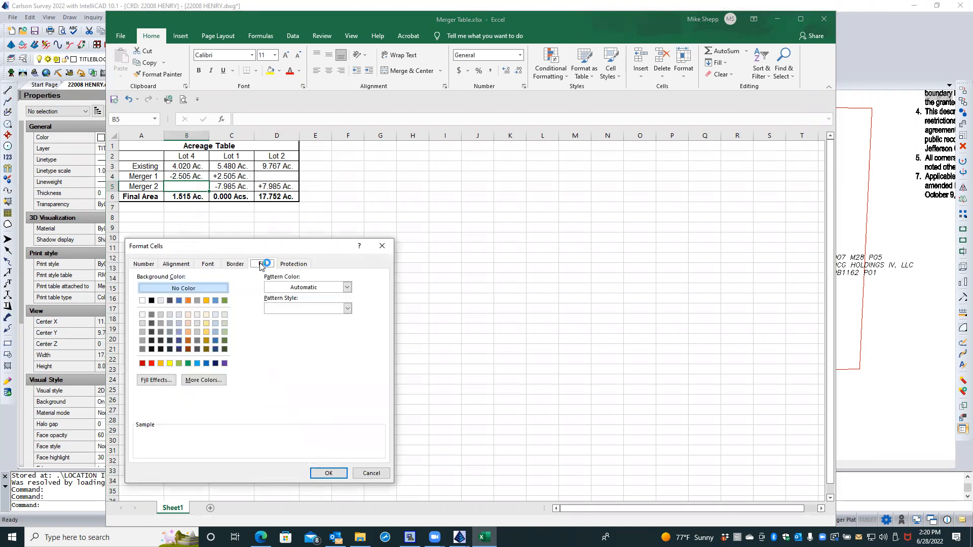
pyautogui.click(141, 323)
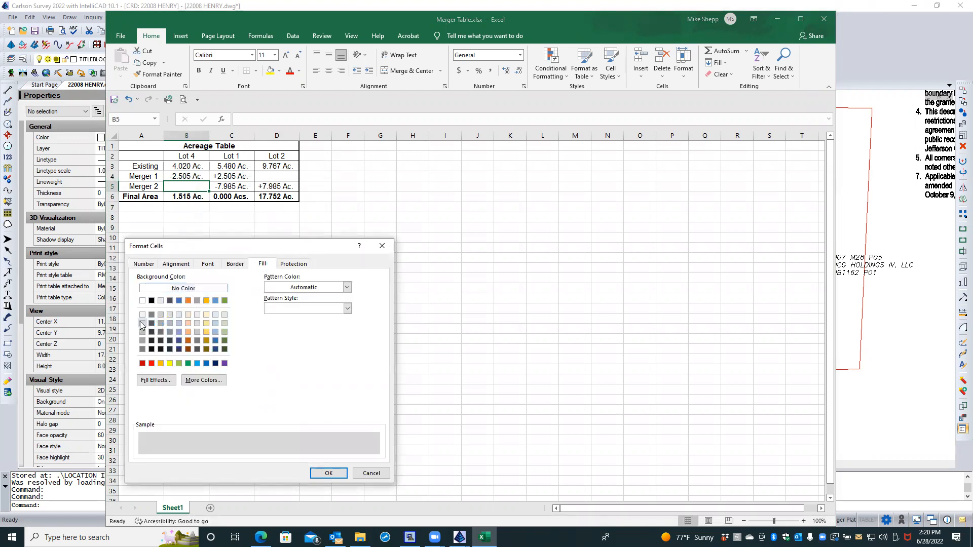
pyautogui.click(328, 473)
# Step: Shade Lot 2's empty Merger 1 cell with the same light gray fill as Lot 4's Merger 2 cell
pyautogui.click(284, 174)
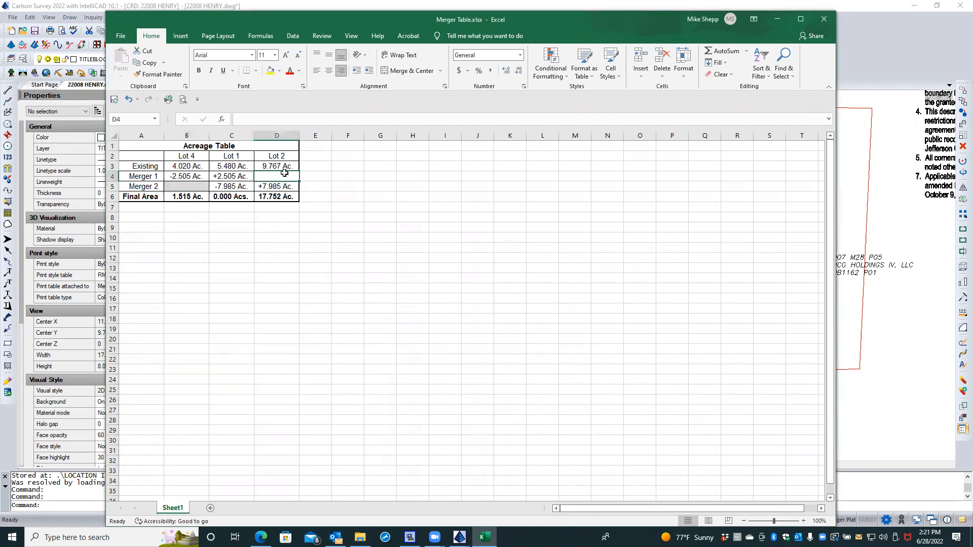
pyautogui.rightClick(285, 174)
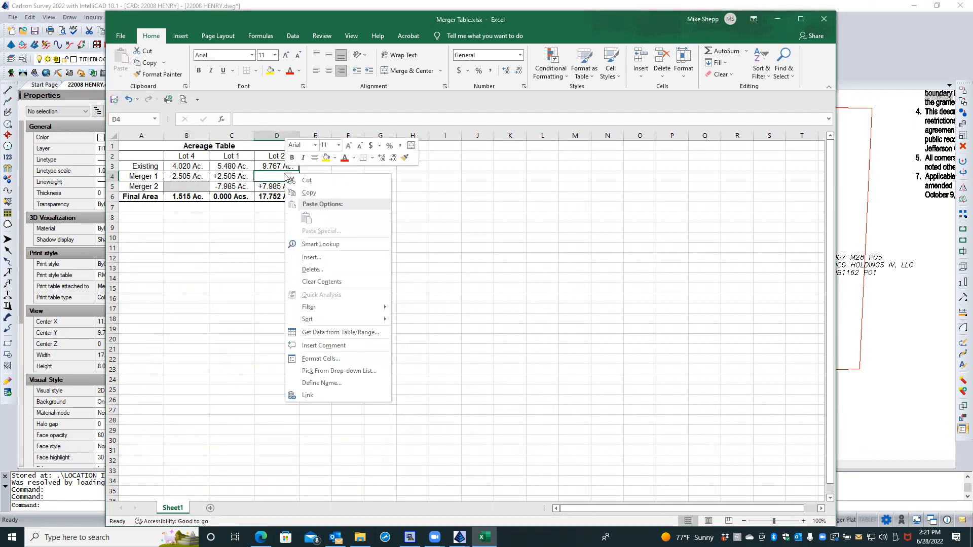
pyautogui.click(321, 359)
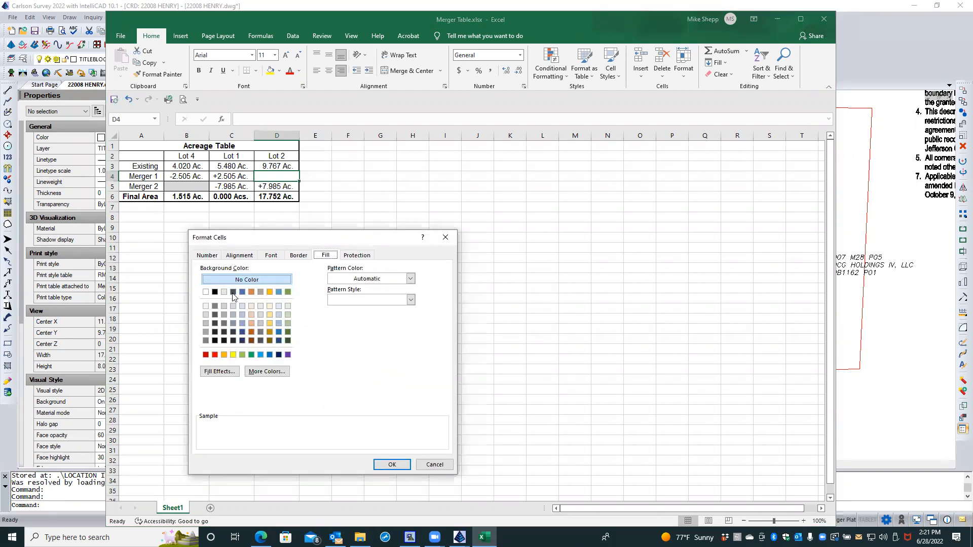
pyautogui.click(205, 314)
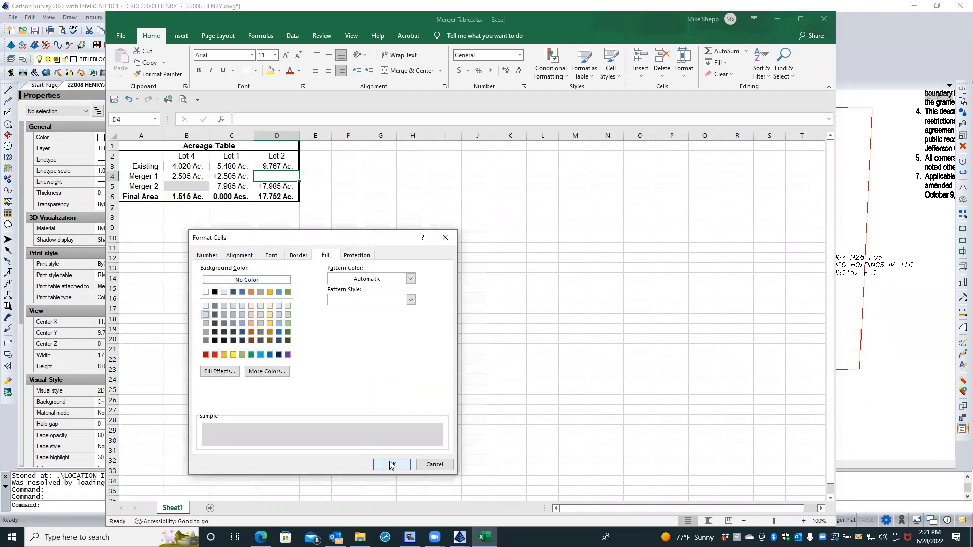
pyautogui.click(392, 465)
pyautogui.click(335, 359)
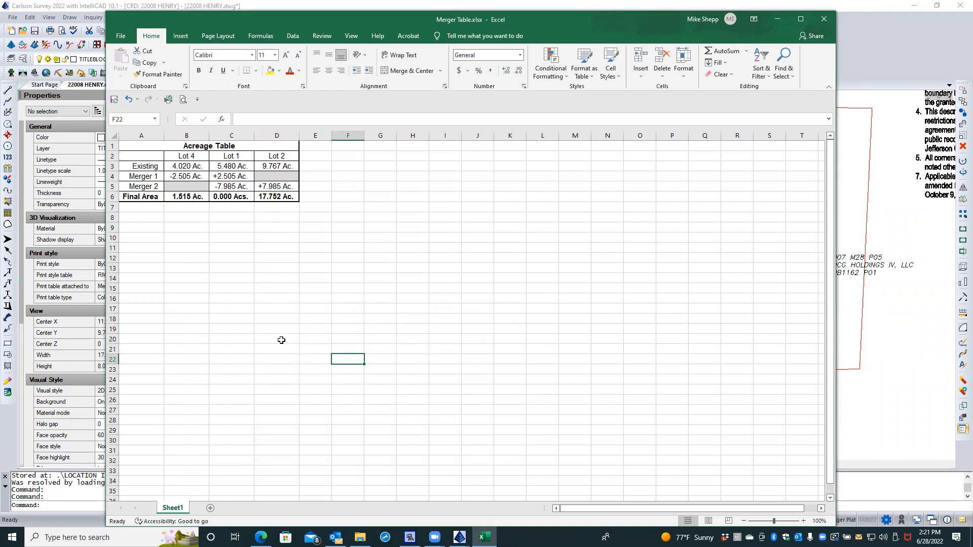
# Step: Fill the merged Acreage Table title cell with the lightest gray background color
pyautogui.click(140, 144)
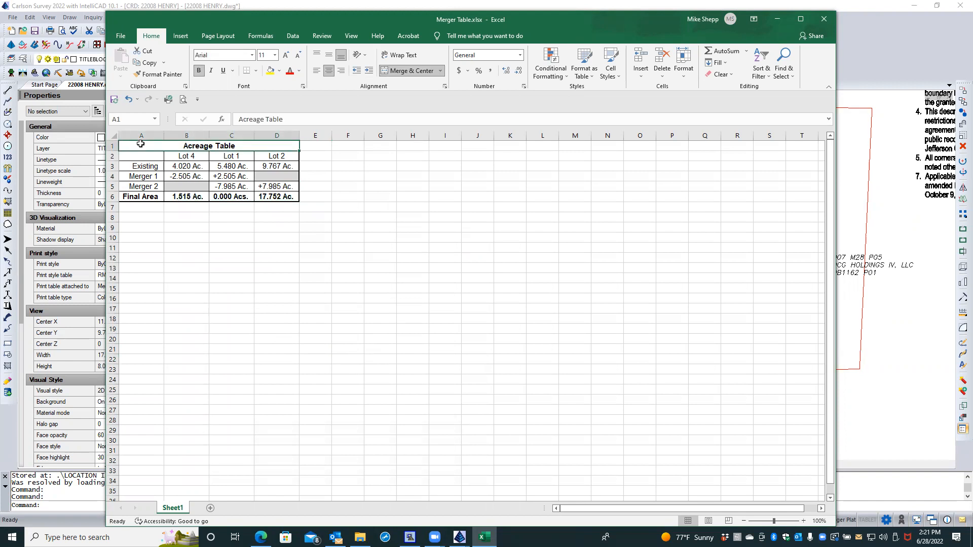
pyautogui.rightClick(140, 144)
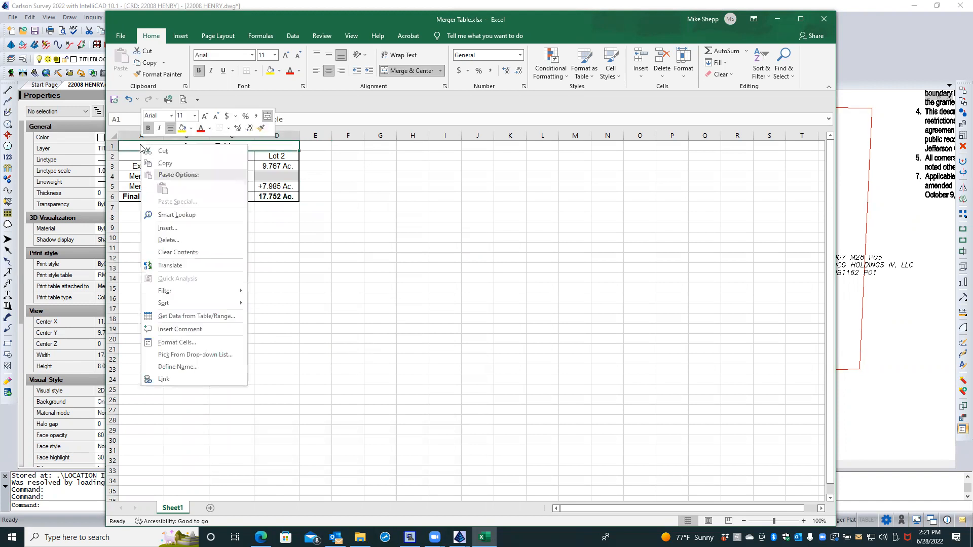
pyautogui.click(203, 344)
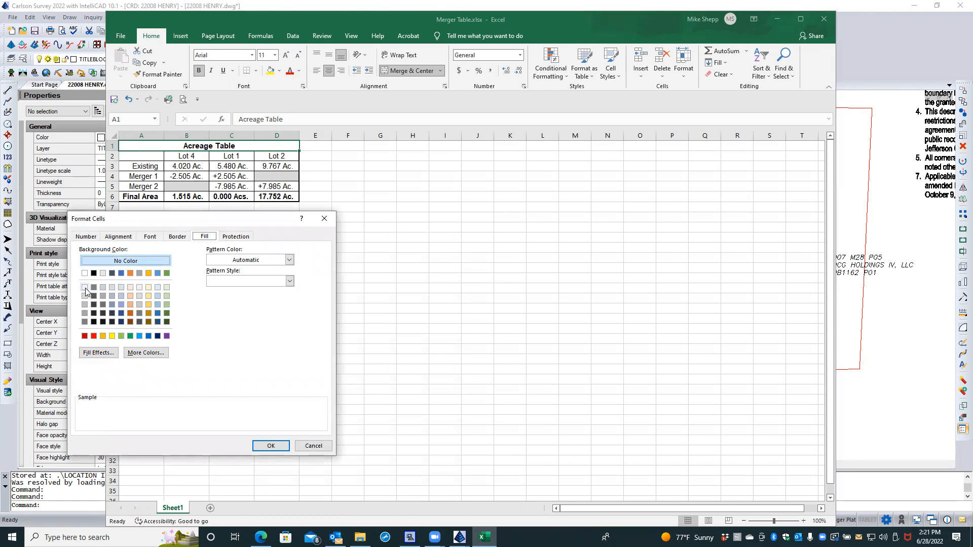
pyautogui.click(85, 288)
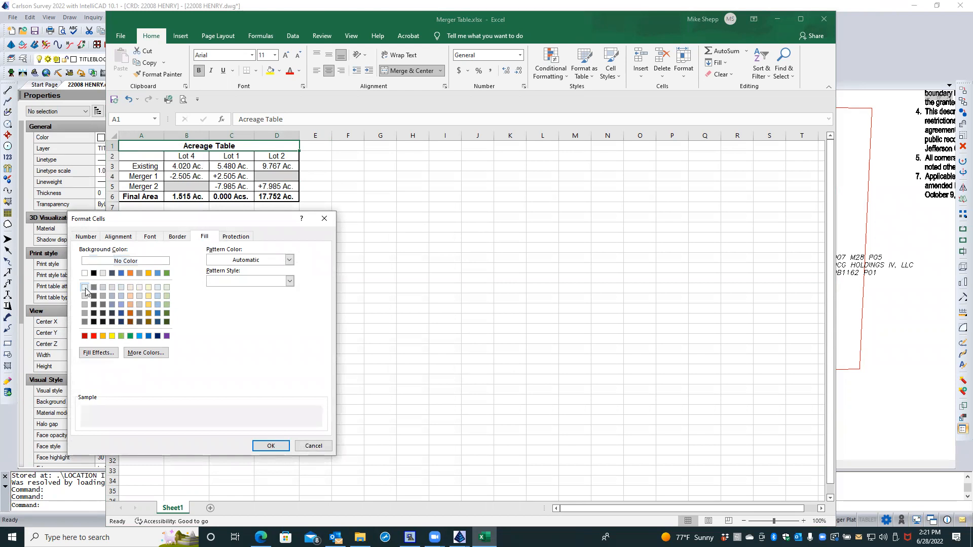
pyautogui.click(271, 445)
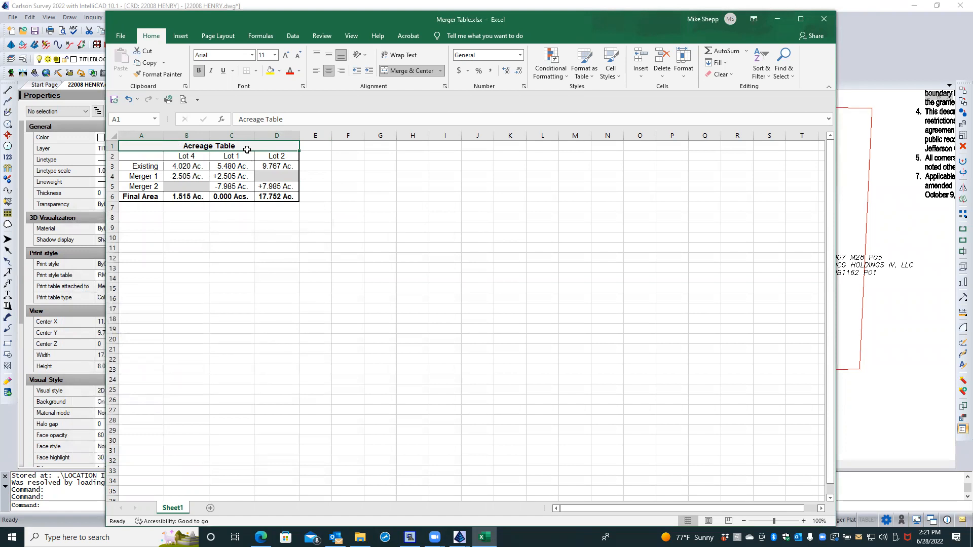
# Step: Try left alignment on the Acreage Table title, then center the title again
pyautogui.click(316, 72)
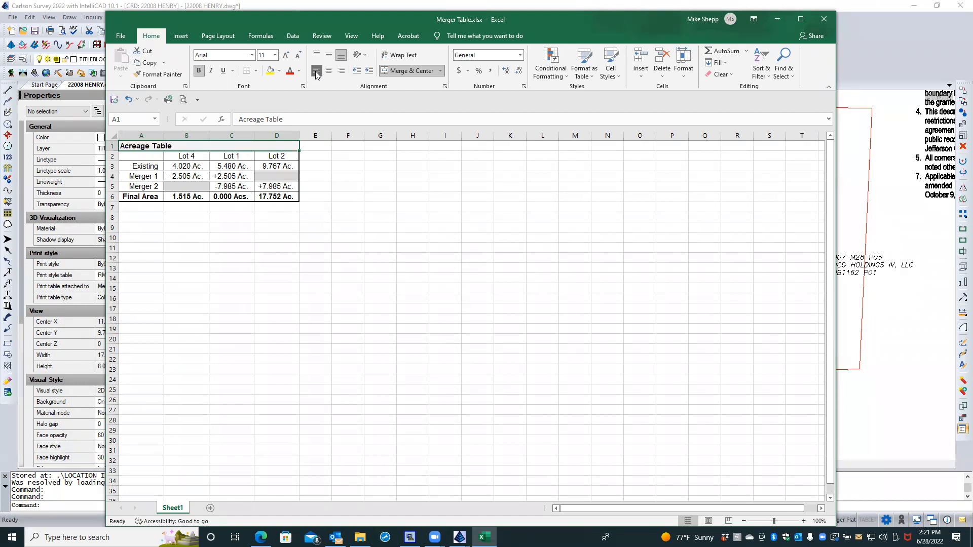
pyautogui.click(329, 70)
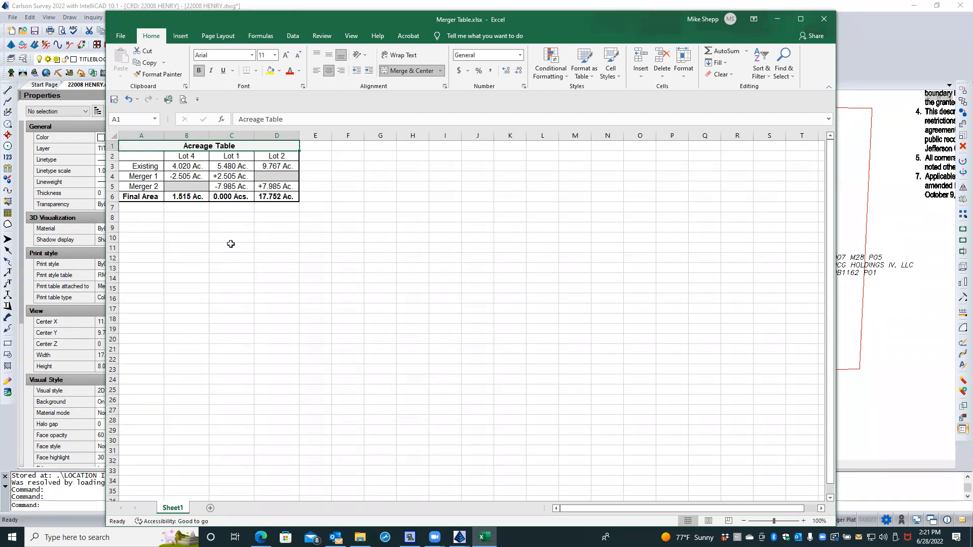
pyautogui.click(232, 248)
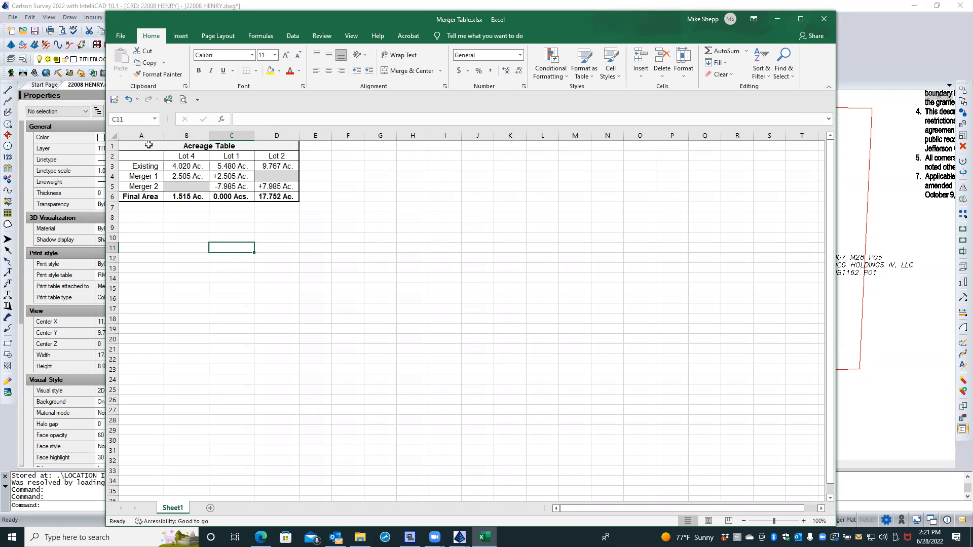
pyautogui.moveTo(149, 145); pyautogui.dragTo(284, 194)
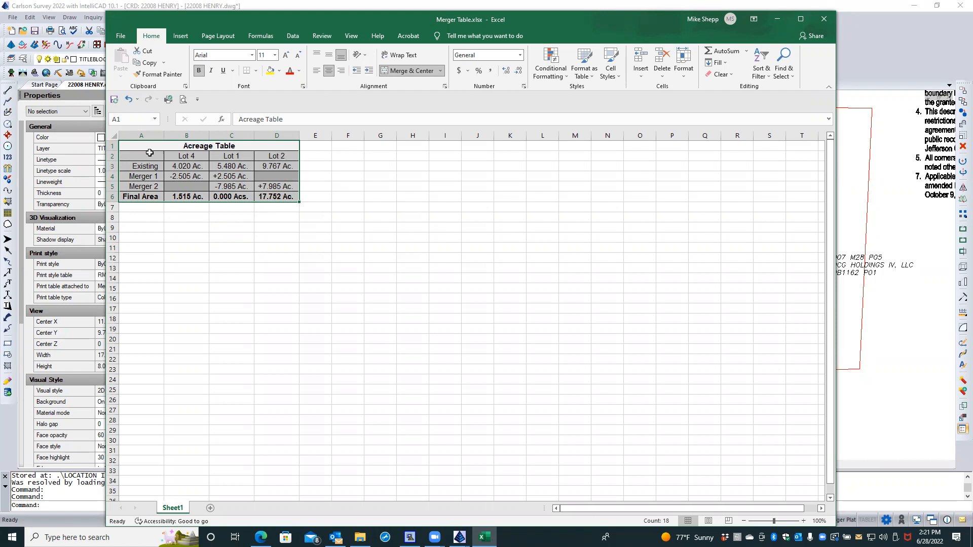
pyautogui.rightClick(236, 210)
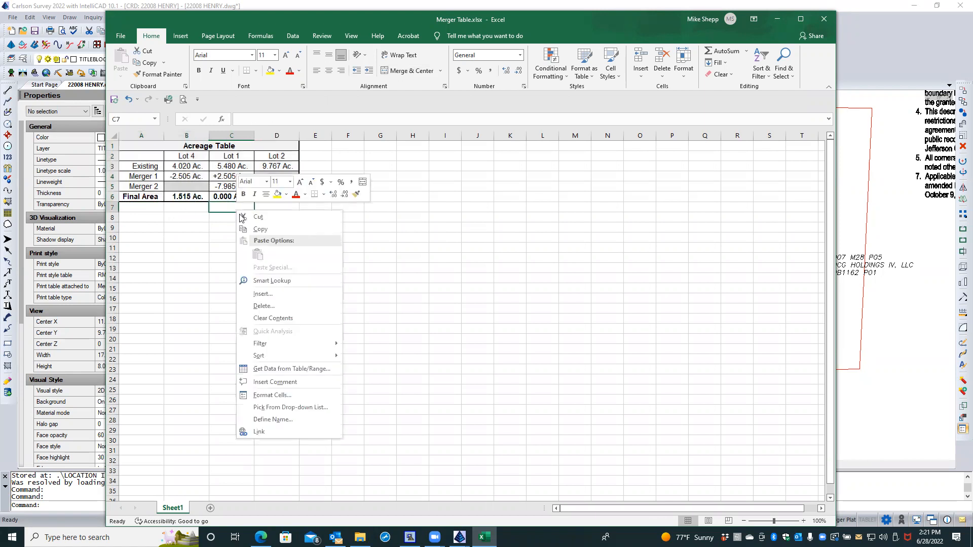
pyautogui.click(138, 146)
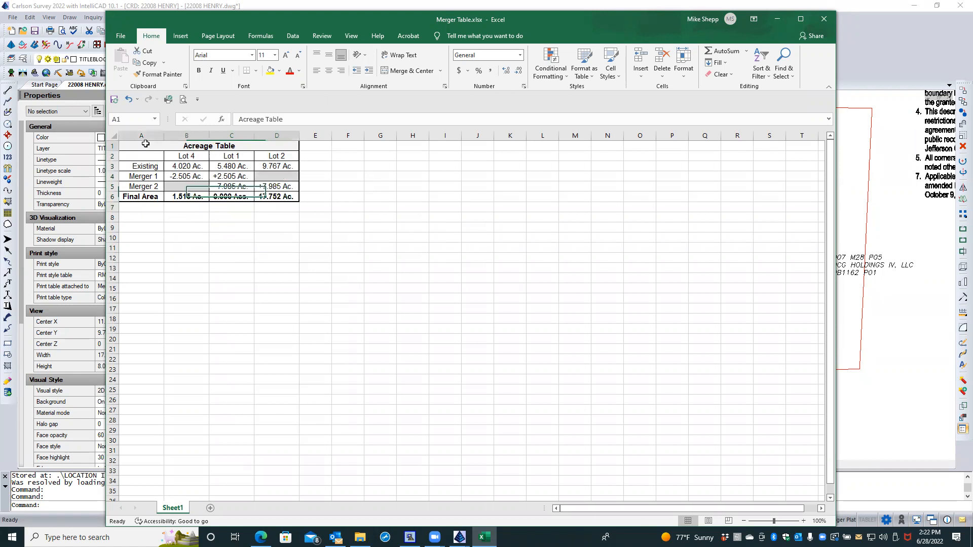
pyautogui.click(142, 145)
# Step: Apply an outline border around the whole Acreage Table, cells A1 to D6, through the cell formatting settings
pyautogui.moveTo(138, 146); pyautogui.dragTo(272, 196)
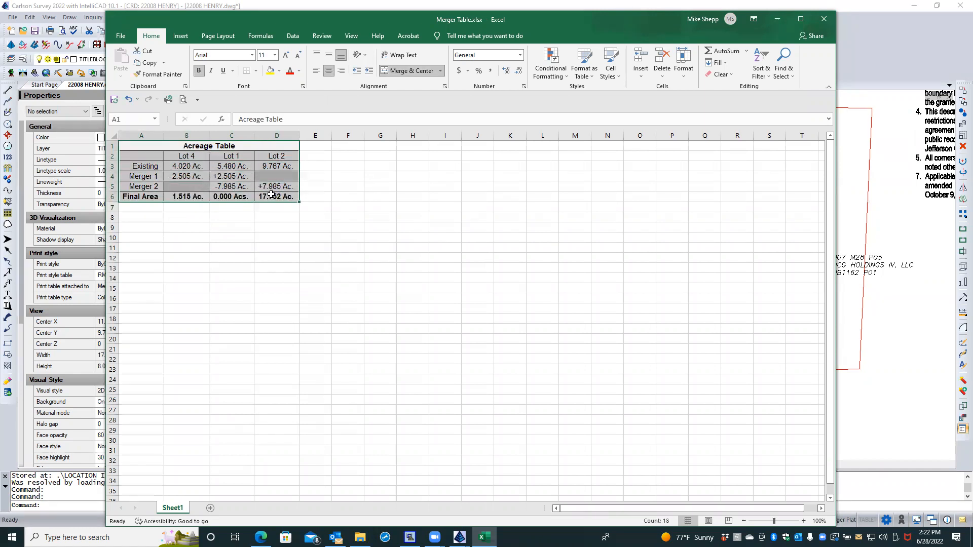
pyautogui.rightClick(271, 195)
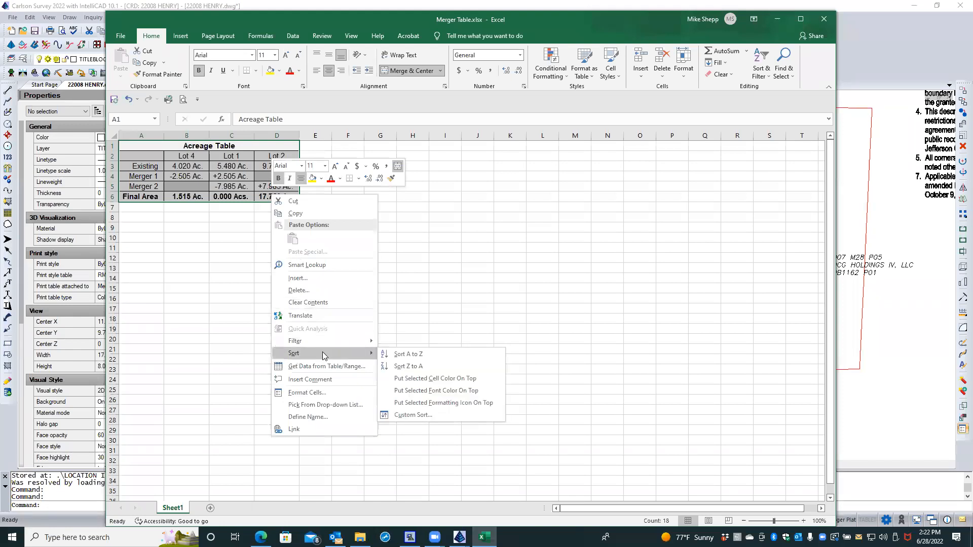
pyautogui.click(319, 393)
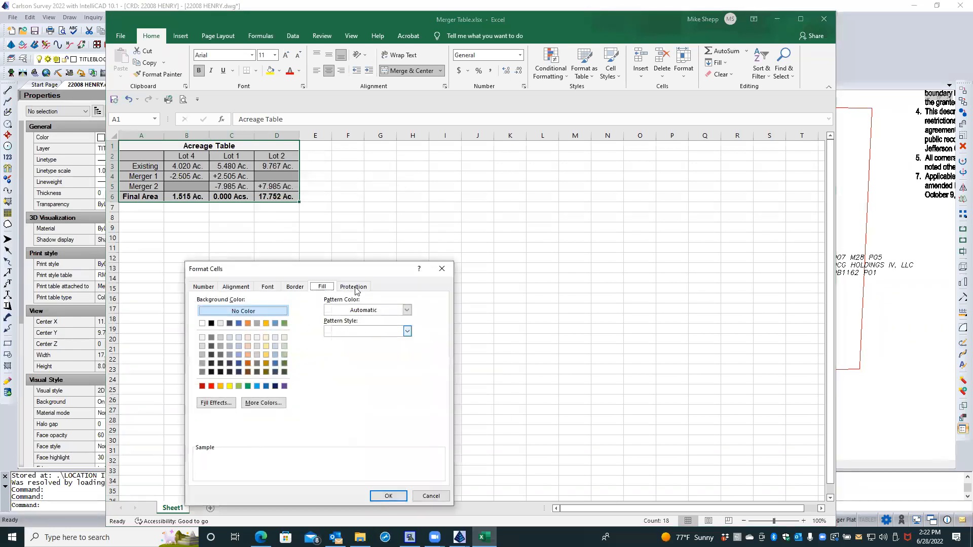
pyautogui.click(298, 287)
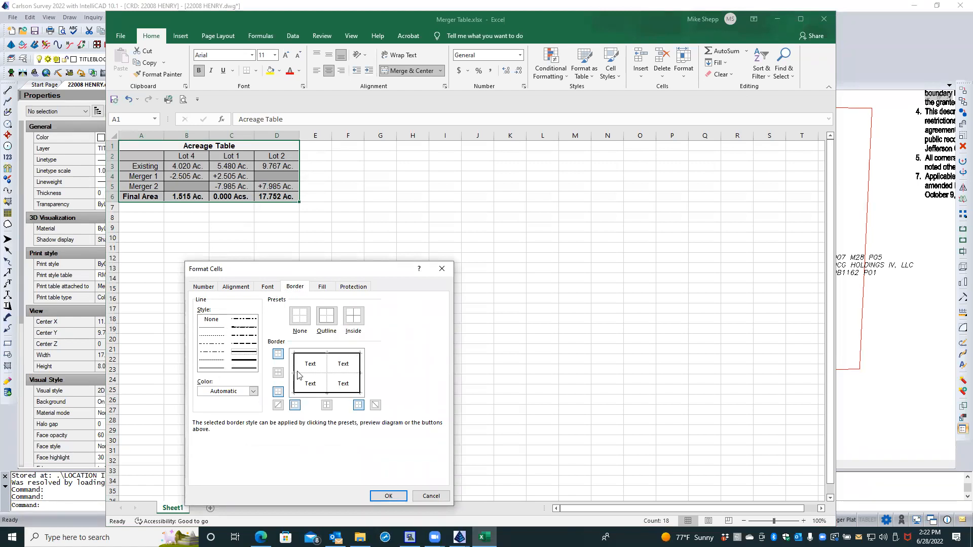
pyautogui.click(326, 320)
pyautogui.click(386, 496)
pyautogui.click(255, 239)
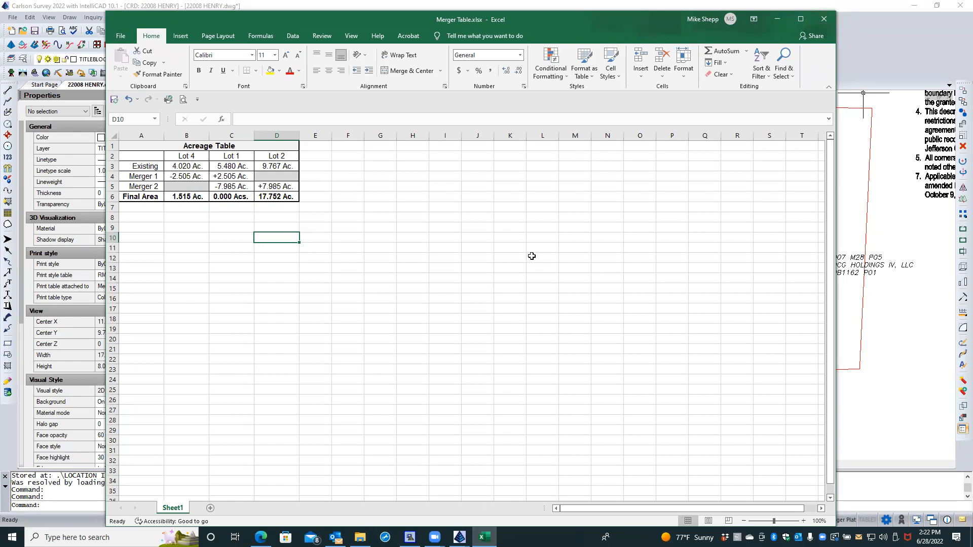
# Step: Copy the whole Acreage Table, cells A1 to D6, and switch to the merger plat drawing in Carlson Survey
pyautogui.moveTo(140, 145); pyautogui.dragTo(269, 200)
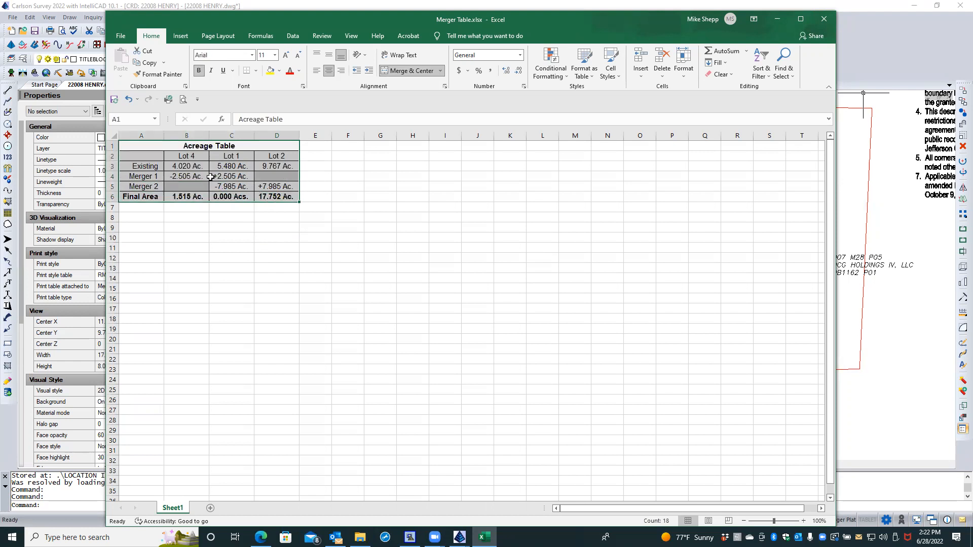
pyautogui.rightClick(140, 144)
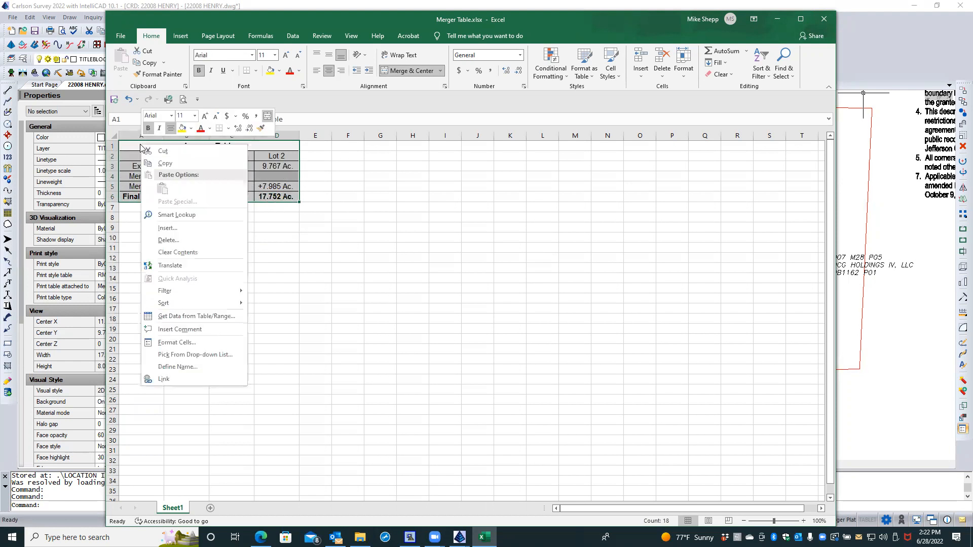
pyautogui.click(165, 163)
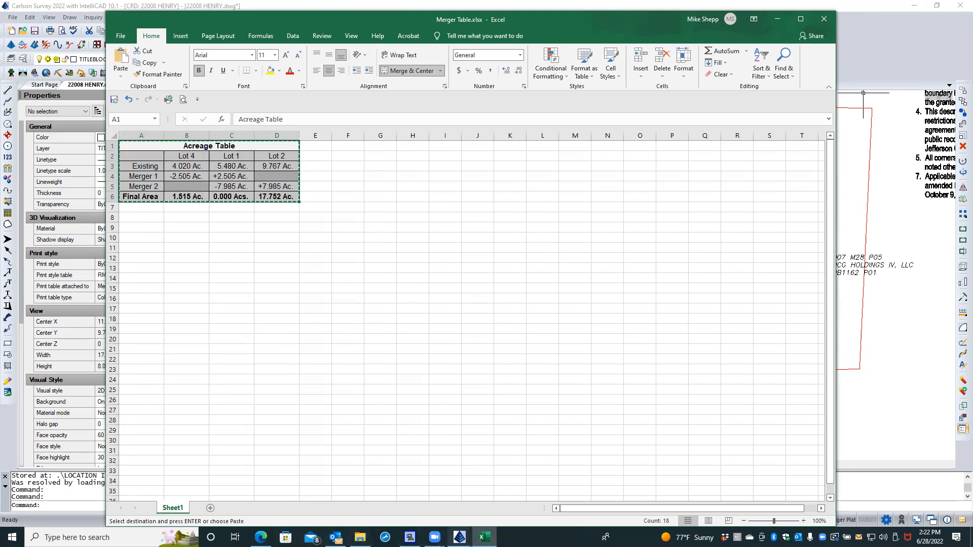
pyautogui.moveTo(459, 536)
pyautogui.click(478, 495)
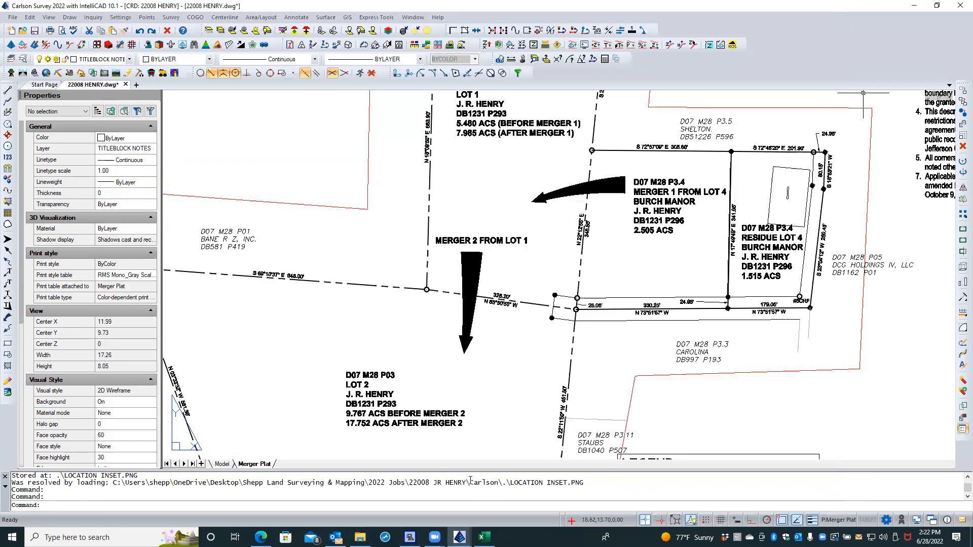
# Step: Paste the copied table into the Merger Plat layout as a Microsoft Excel Worksheet at 1.84,2.43, just above the revision block
pyautogui.scroll(-5, 380, 390)
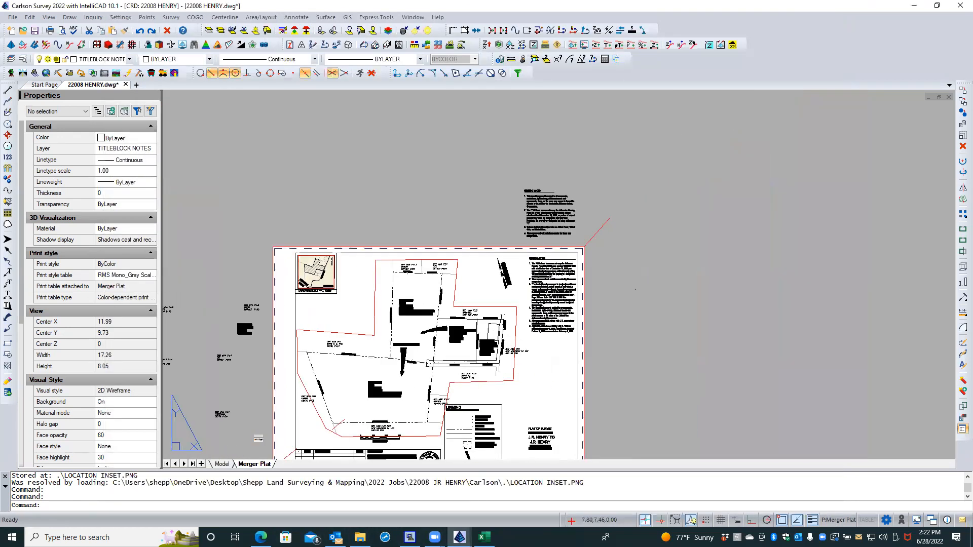
pyautogui.moveTo(370, 385); pyautogui.dragTo(395, 280, button='middle')
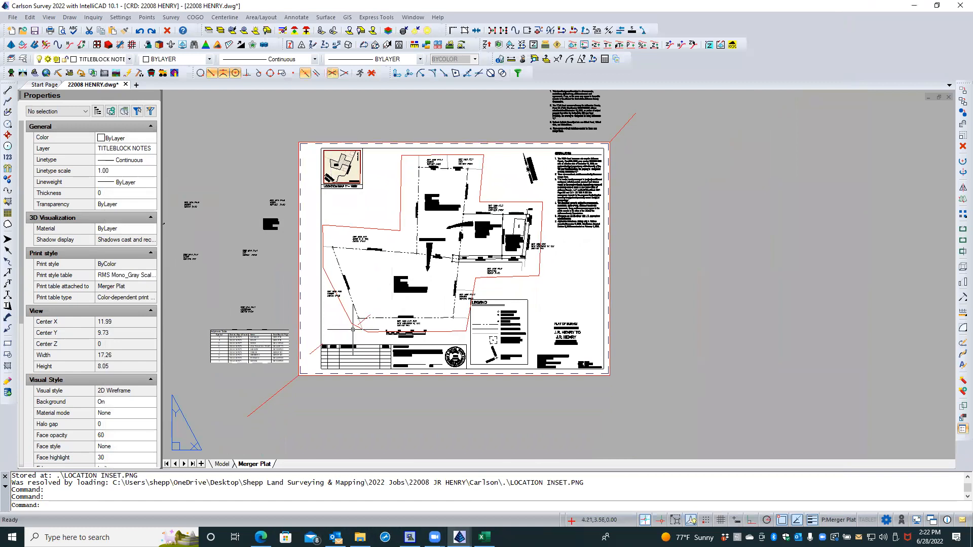
pyautogui.scroll(4, 353, 329)
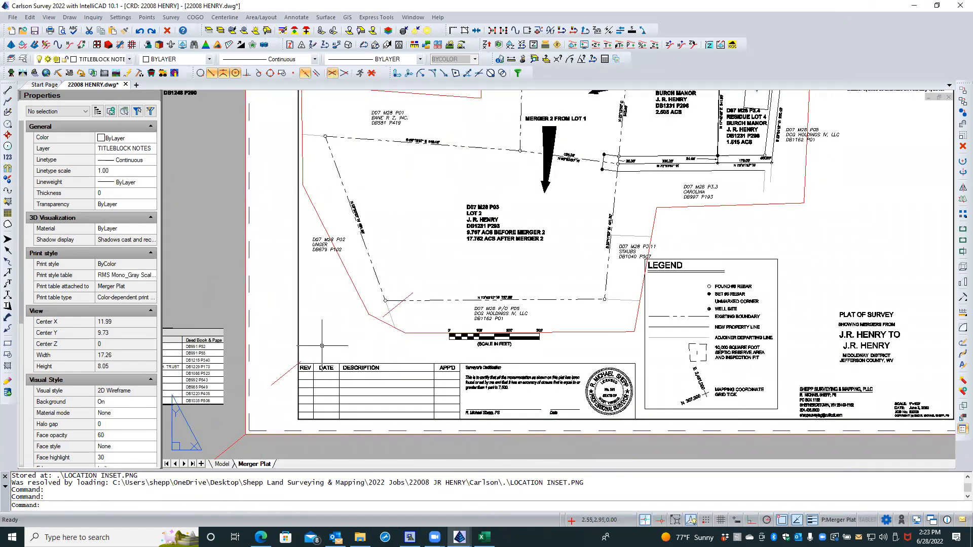
pyautogui.rightClick(321, 346)
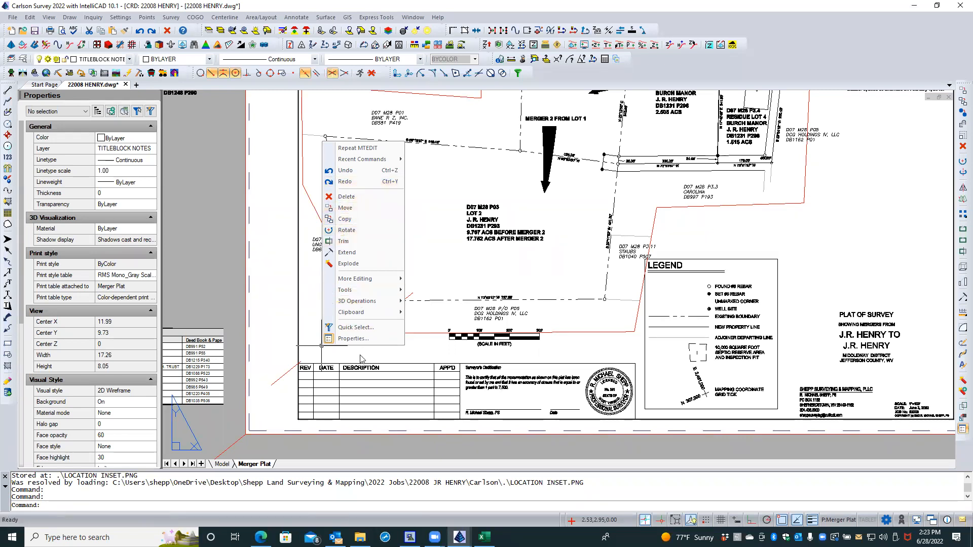
pyautogui.moveTo(359, 313)
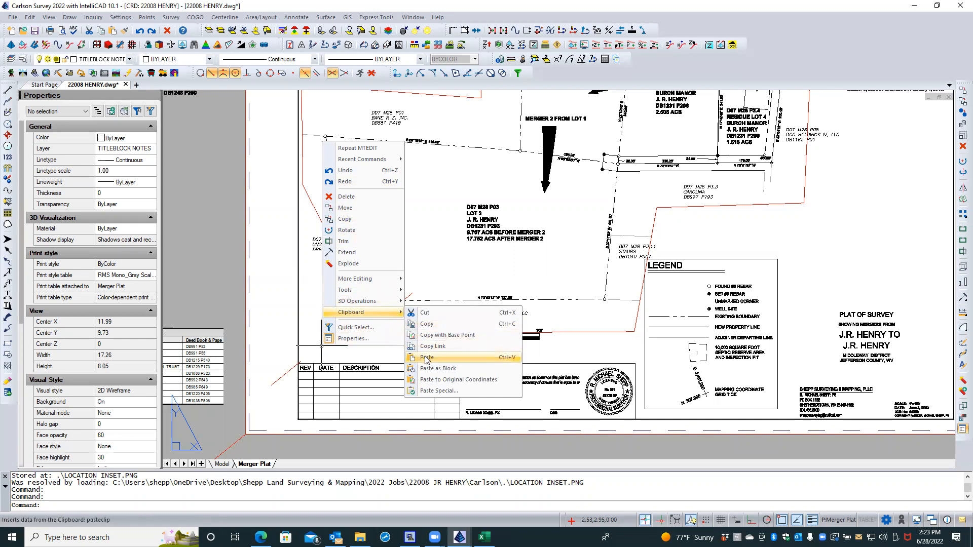
pyautogui.click(433, 391)
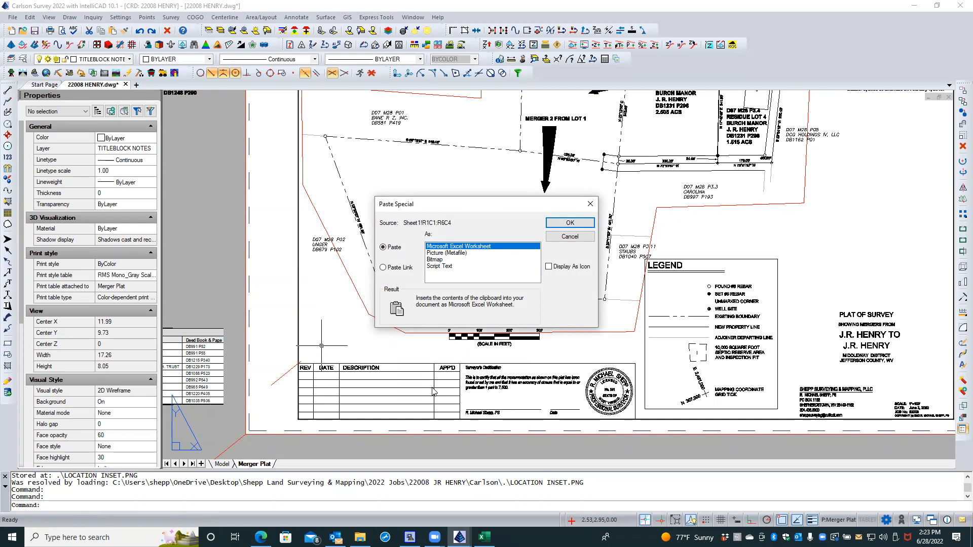
pyautogui.click(561, 221)
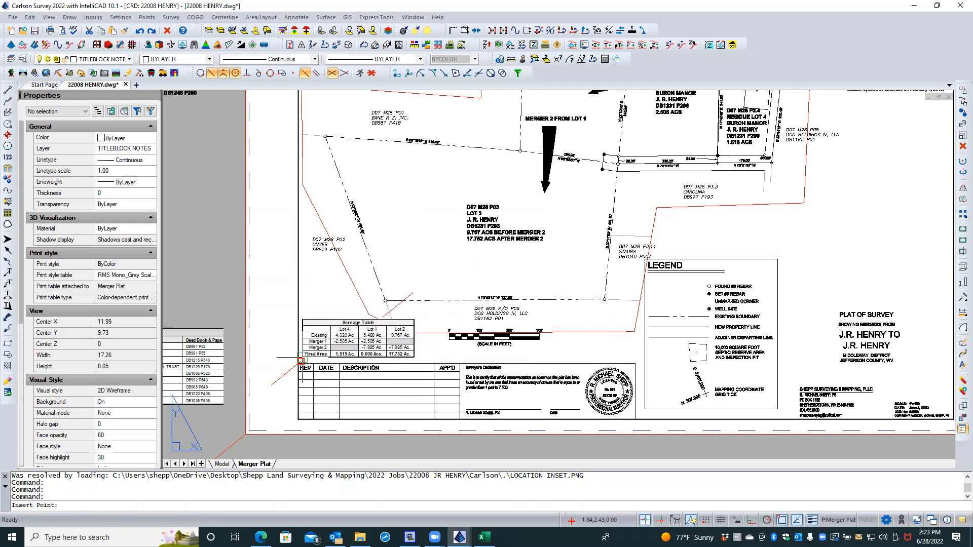
pyautogui.click(300, 360)
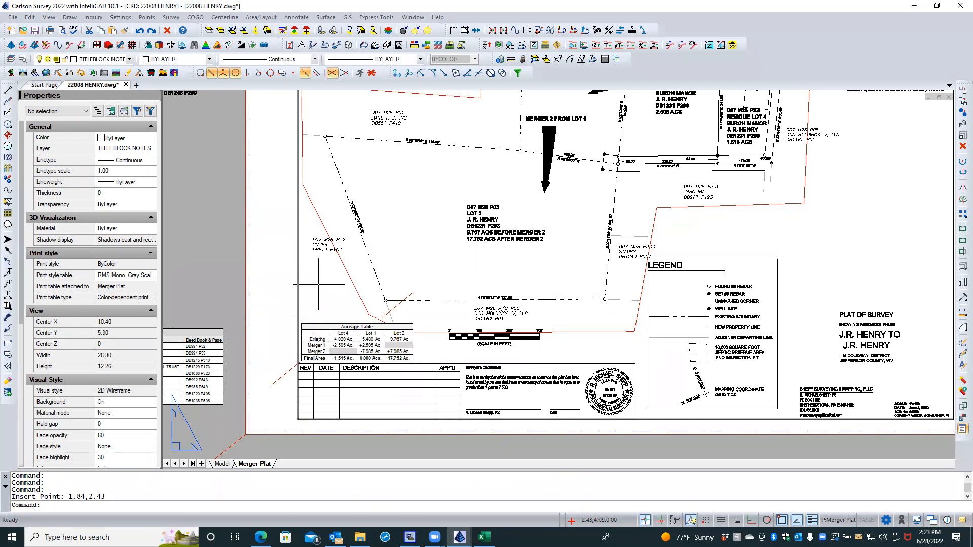
# Step: Delete the two short red diagonal polylines beside the pasted Acreage Table
pyautogui.click(284, 372)
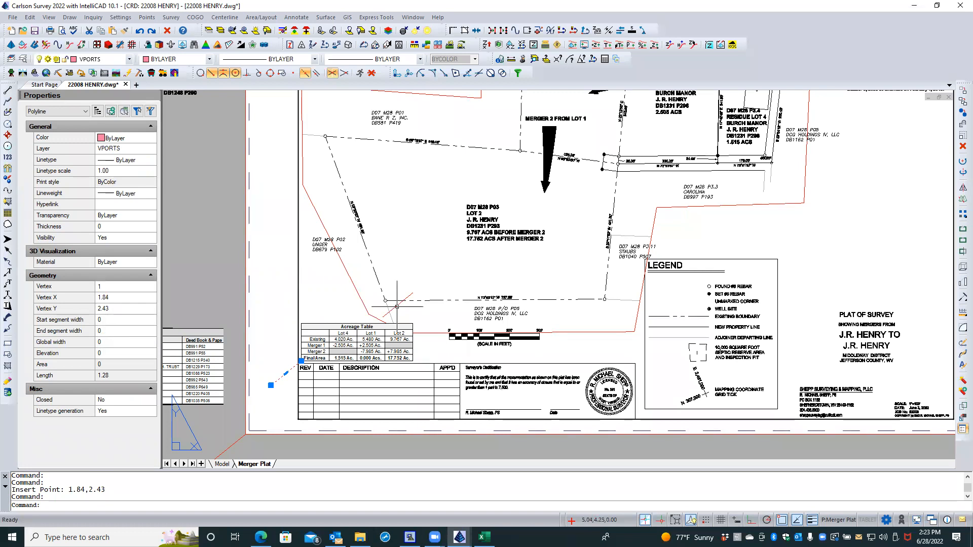
pyautogui.click(397, 306)
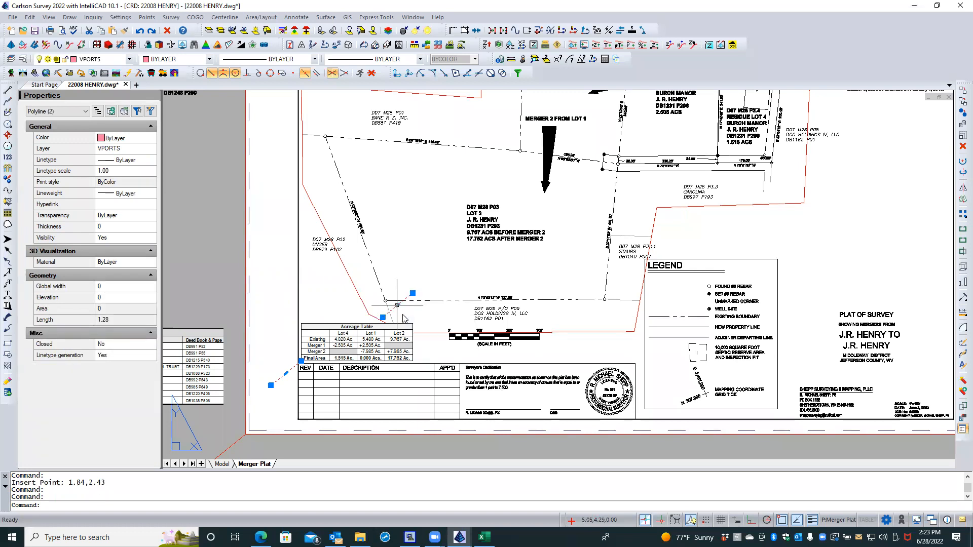
pyautogui.press('Escape')
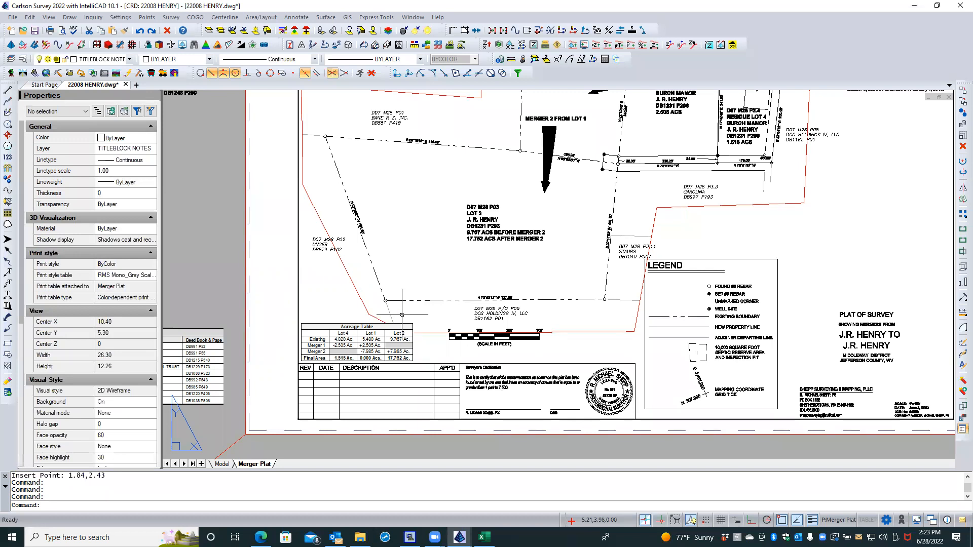
# Step: Switch back to the Merger Table workbook in Excel, clear the copied-range marker and close the workbook
pyautogui.scroll(2, 425, 333)
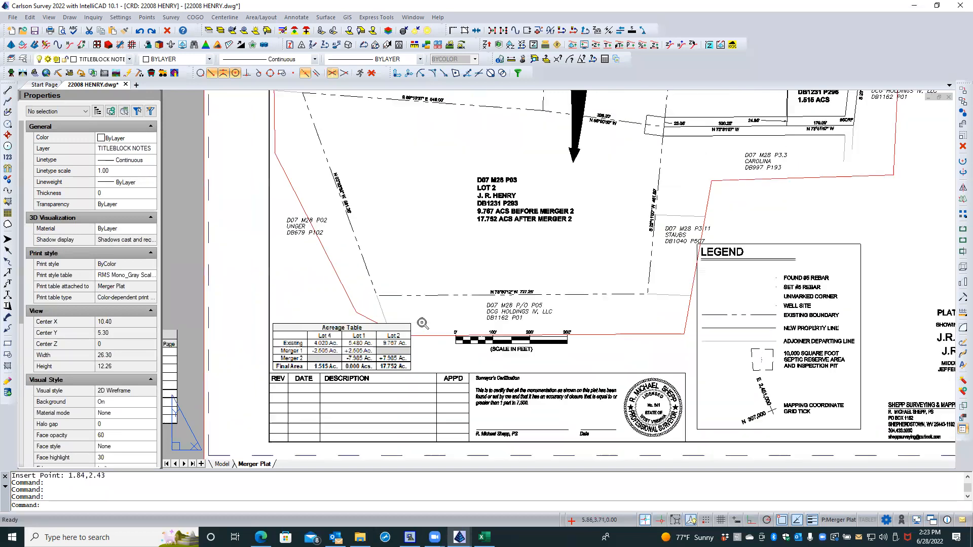
pyautogui.scroll(1, 425, 333)
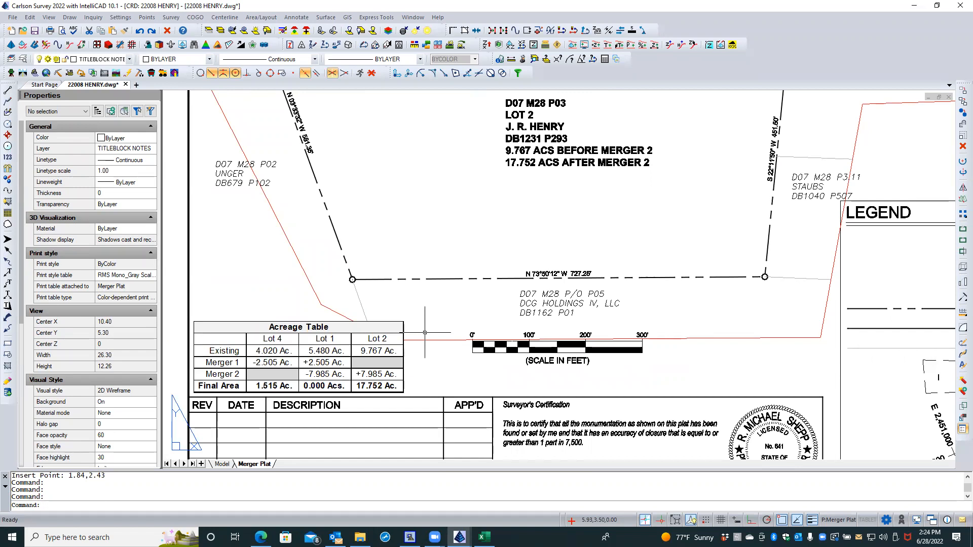
pyautogui.scroll(-2, 424, 333)
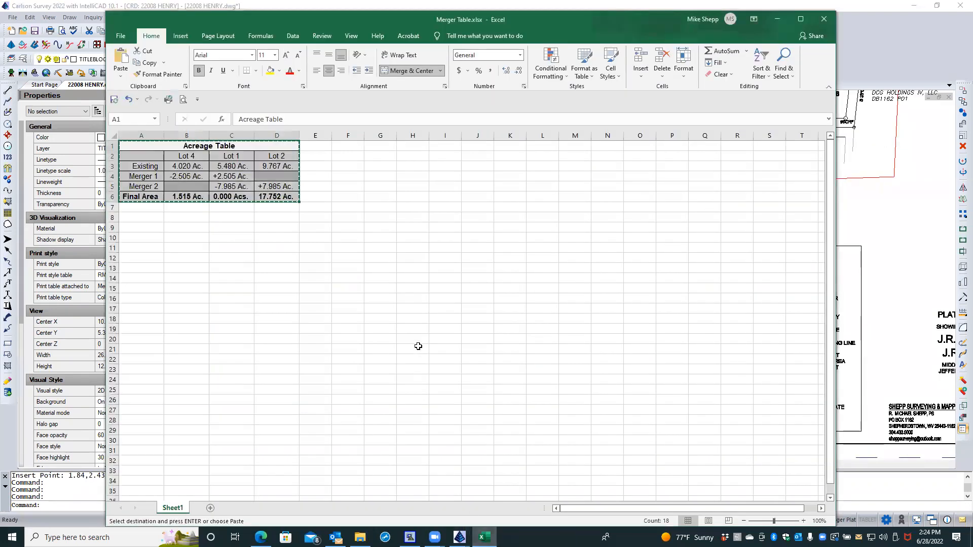
pyautogui.click(414, 299)
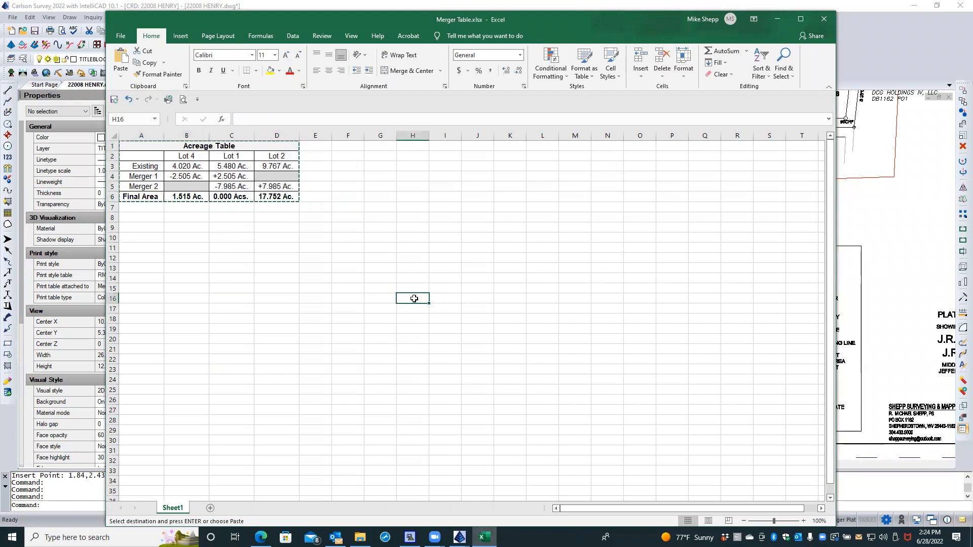
pyautogui.press('Escape')
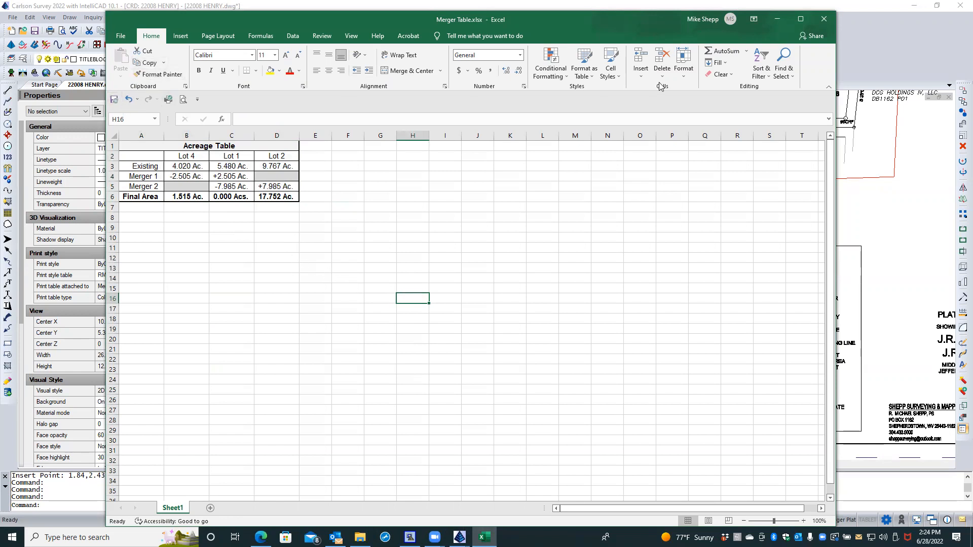
pyautogui.click(822, 23)
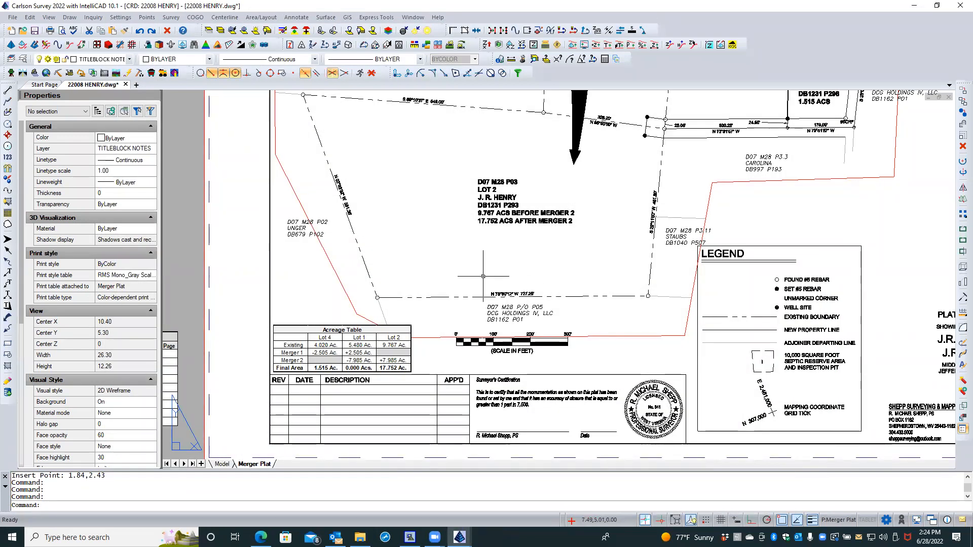
# Step: Open the plat's embedded Acreage Table worksheet in Excel, then close it and deselect the table on the plat
pyautogui.click(386, 341)
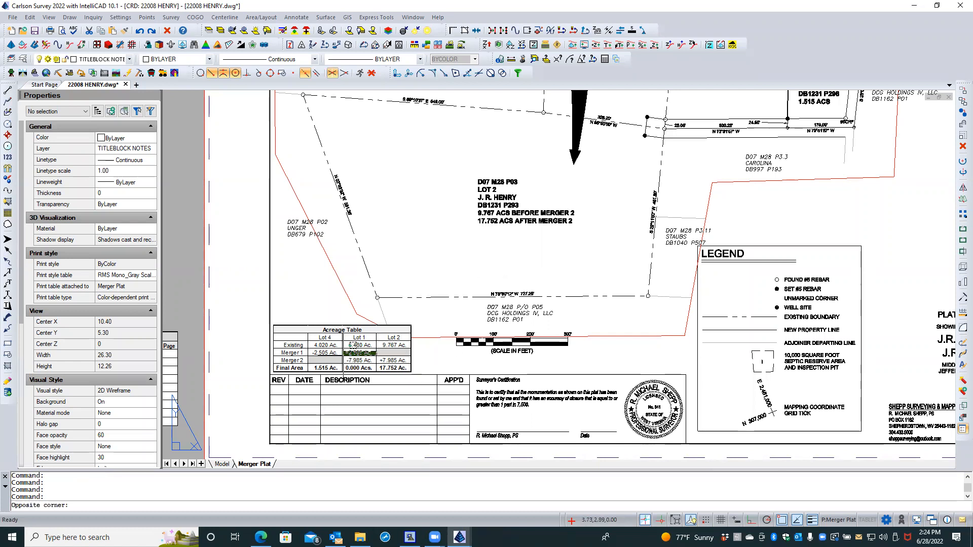
pyautogui.press('Escape')
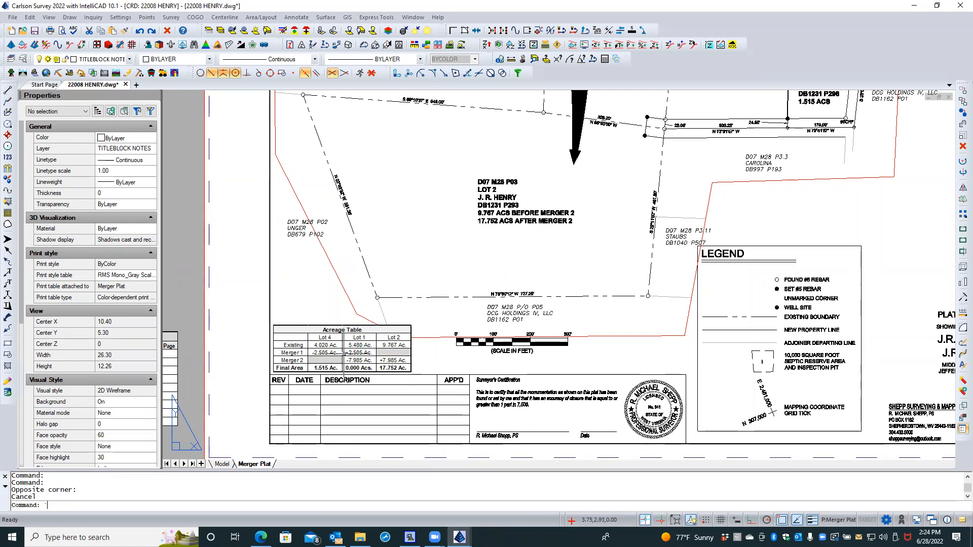
pyautogui.doubleClick(339, 327)
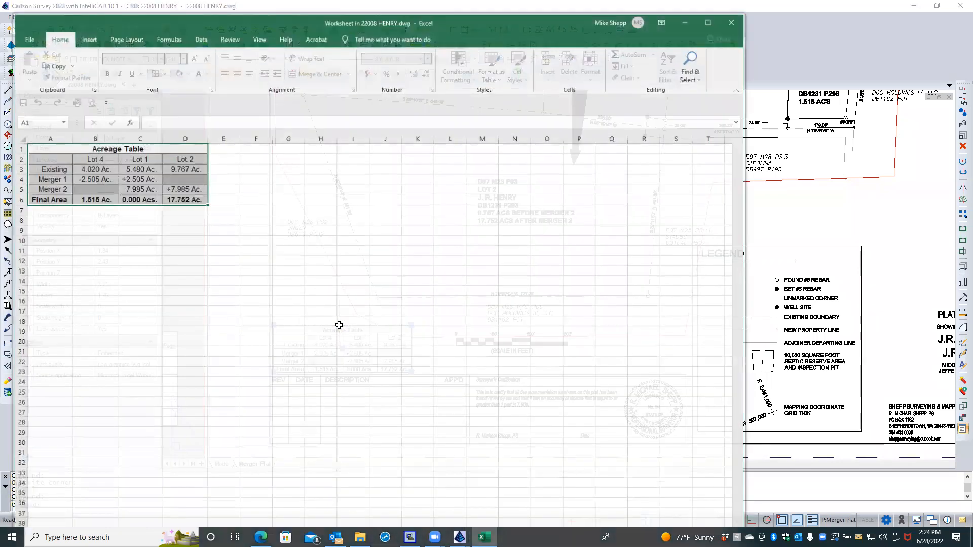
pyautogui.click(732, 23)
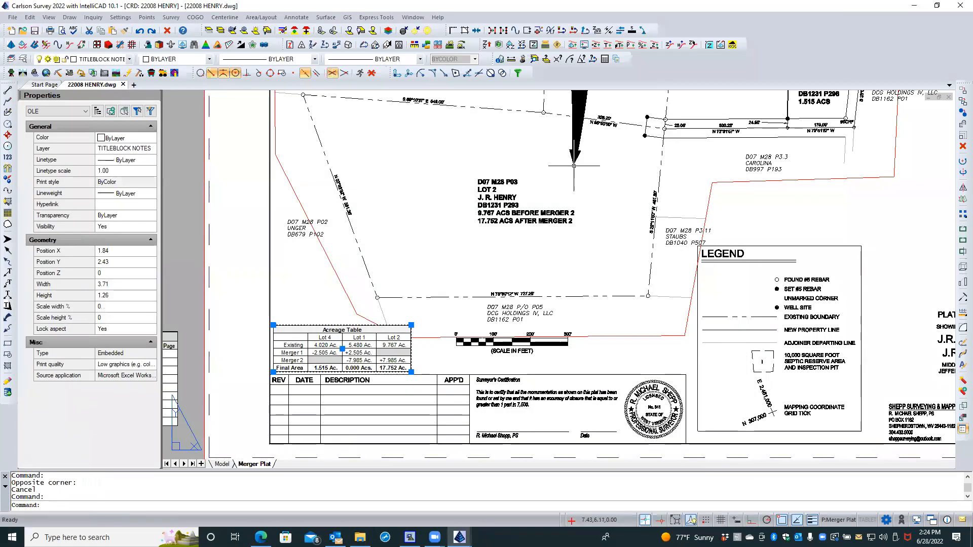
pyautogui.click(299, 284)
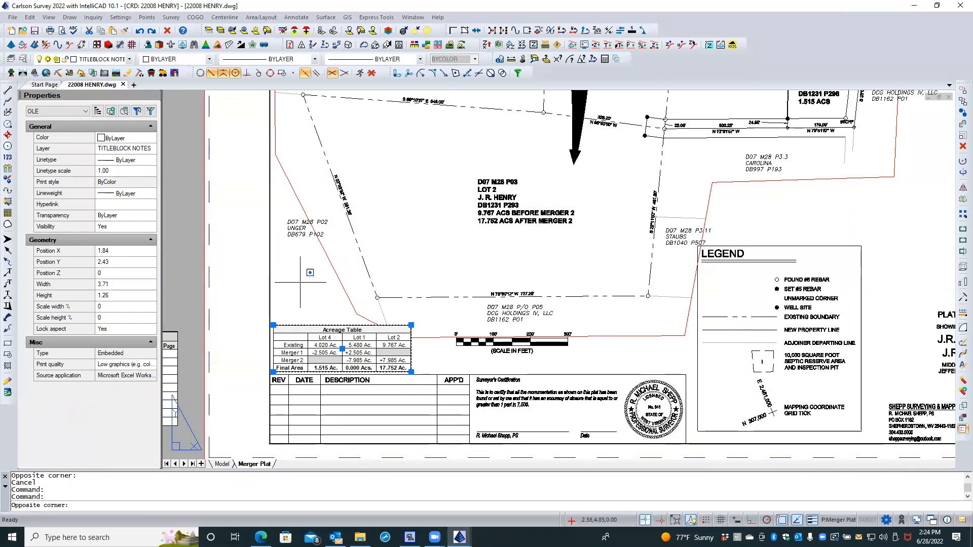
pyautogui.press('Escape')
pyautogui.press('Escape')
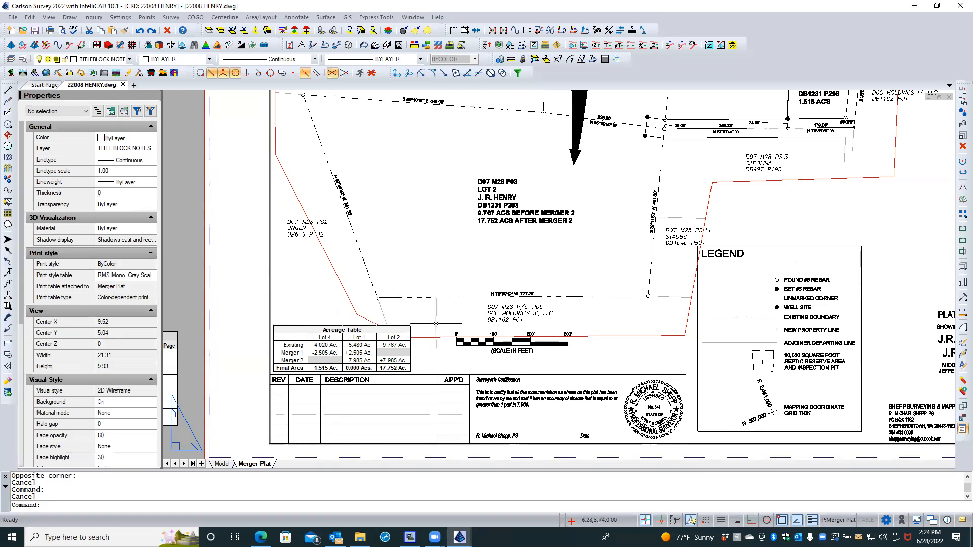
# Step: Save the drawing and examine the residue Lot 4 area on the Merger Plat layout
pyautogui.click(34, 31)
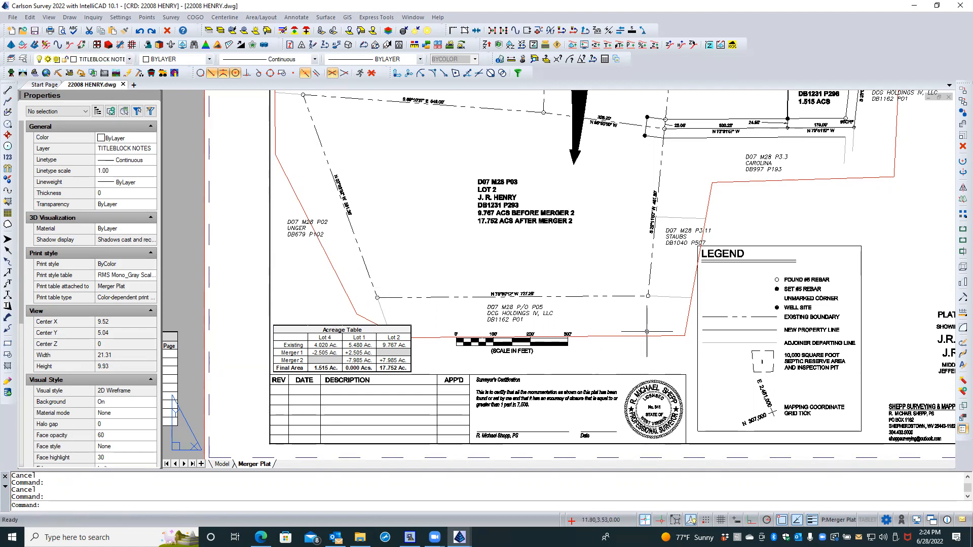
pyautogui.scroll(-1, 385, 181)
pyautogui.scroll(-1, 384, 182)
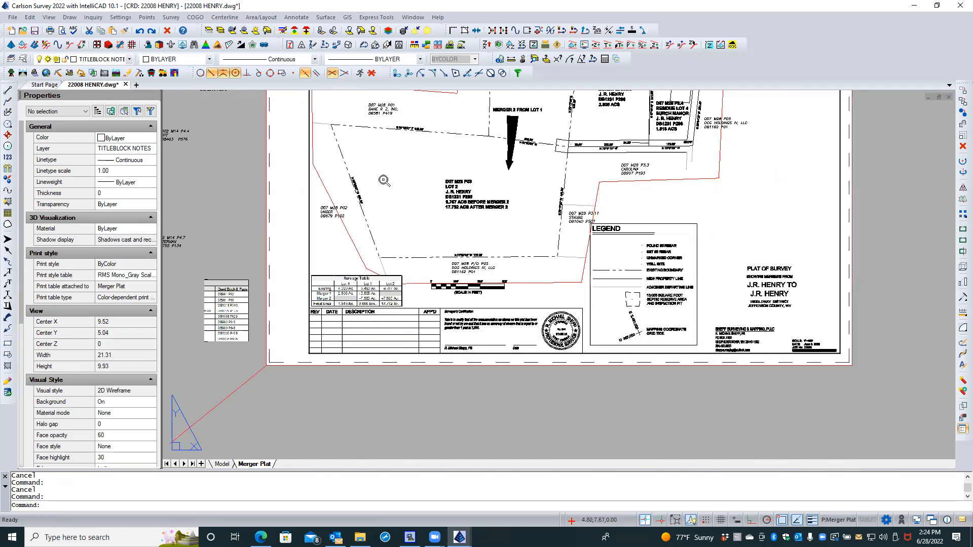
pyautogui.moveTo(384, 181); pyautogui.dragTo(326, 304, button='middle')
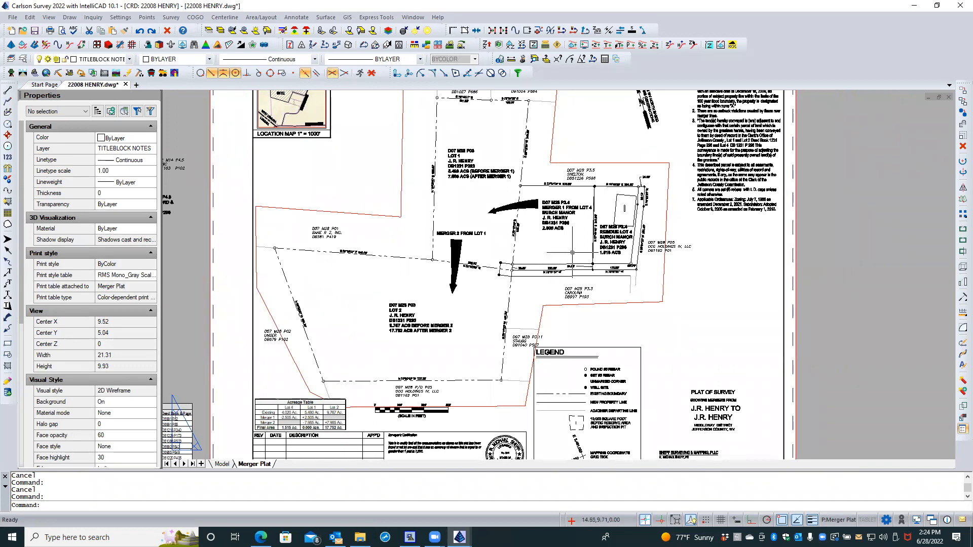
pyautogui.scroll(2, 582, 242)
pyautogui.scroll(2, 582, 242)
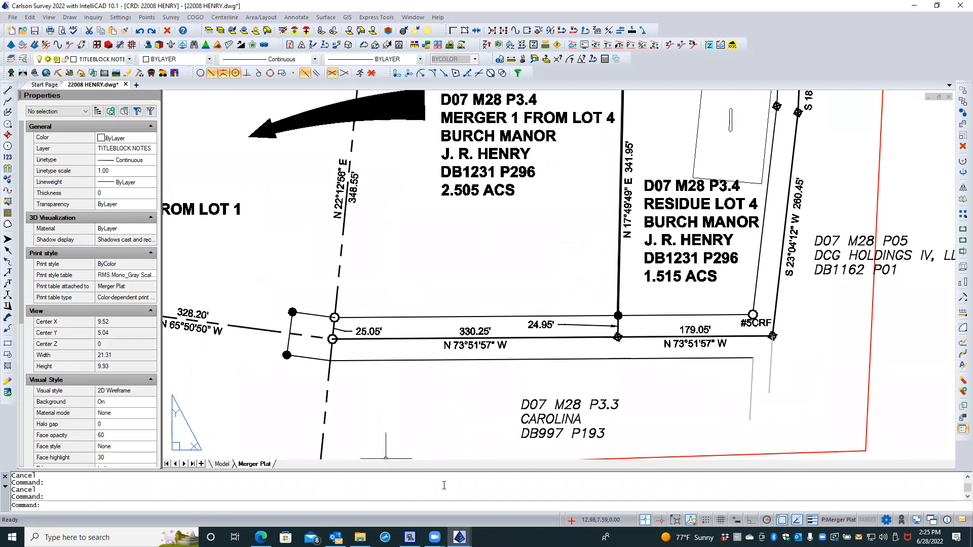
# Step: Switch to model space around Lot 4's N 17°49'49" E line and make FENCE LINE the current layer
pyautogui.click(222, 464)
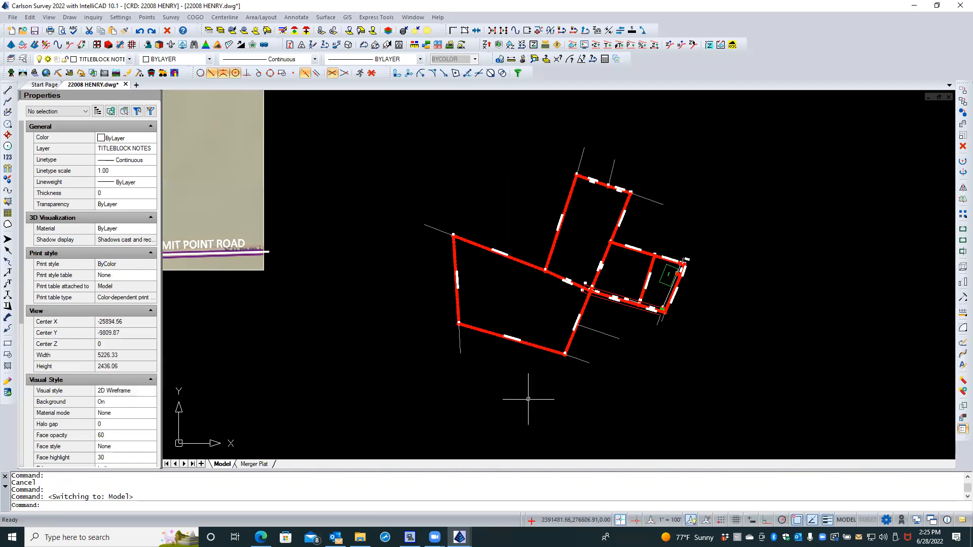
pyautogui.scroll(2, 618, 271)
pyautogui.scroll(2, 611, 277)
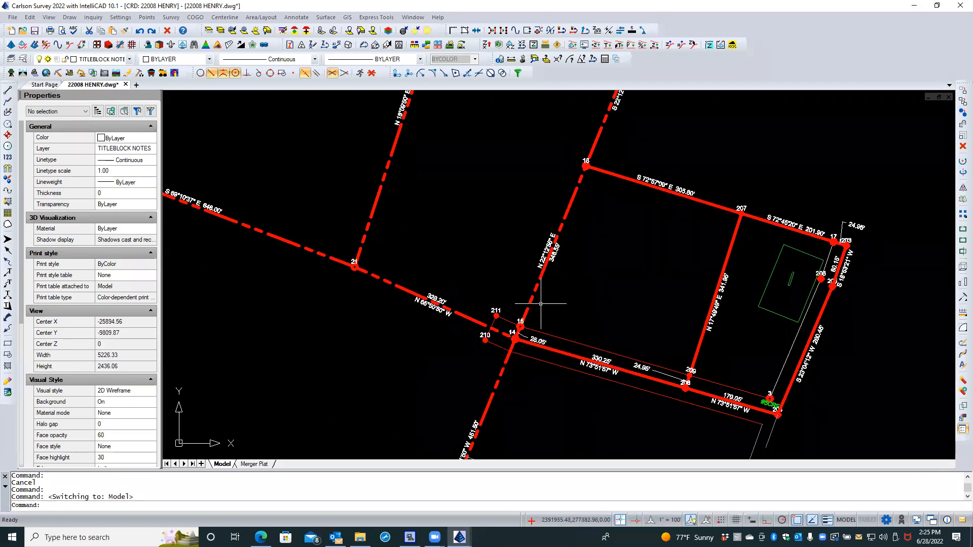
pyautogui.scroll(2, 660, 309)
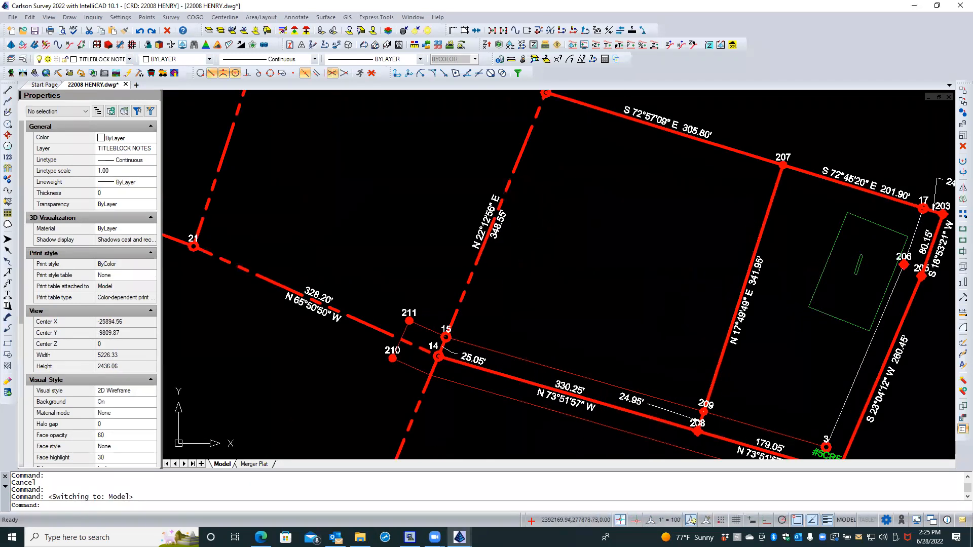
pyautogui.moveTo(657, 308); pyautogui.dragTo(441, 281, button='middle')
pyautogui.scroll(1, 527, 278)
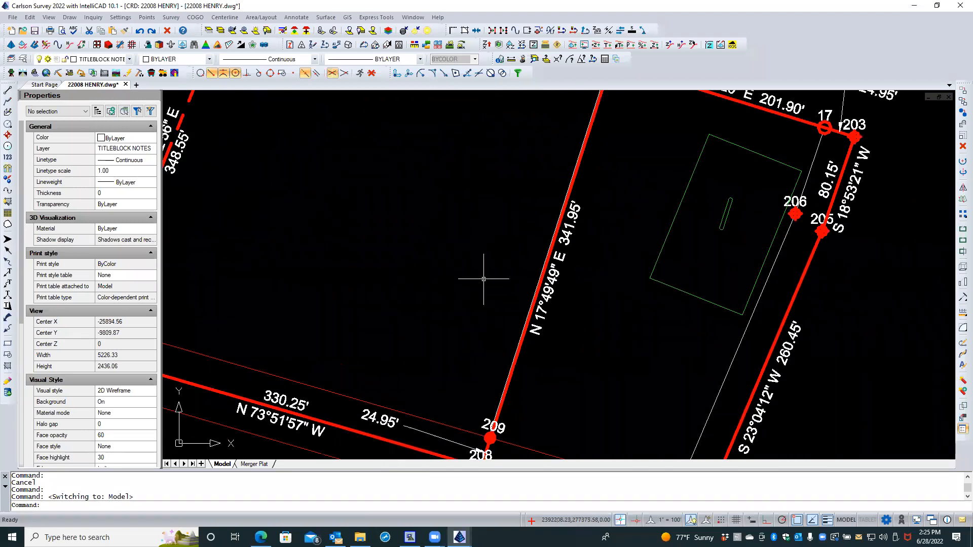
pyautogui.scroll(2, 503, 297)
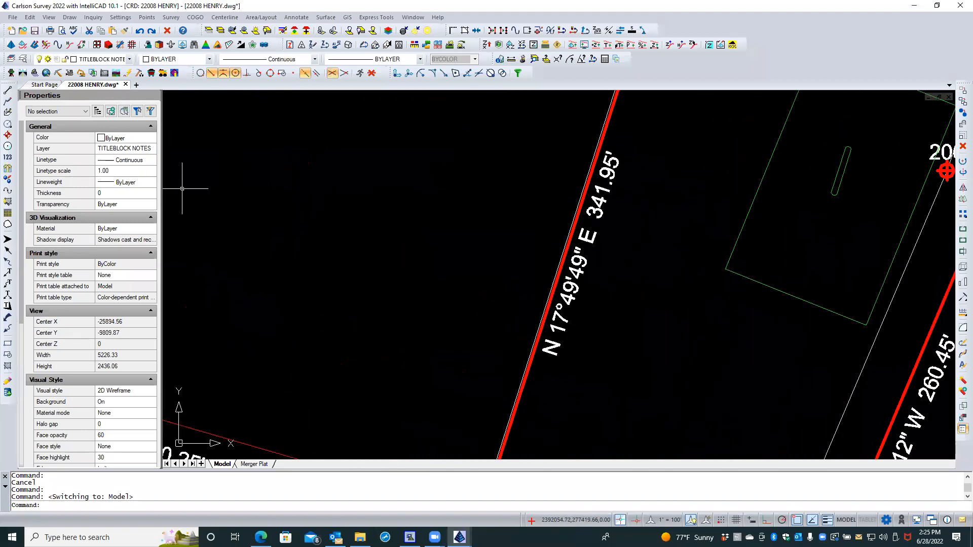
pyautogui.click(22, 59)
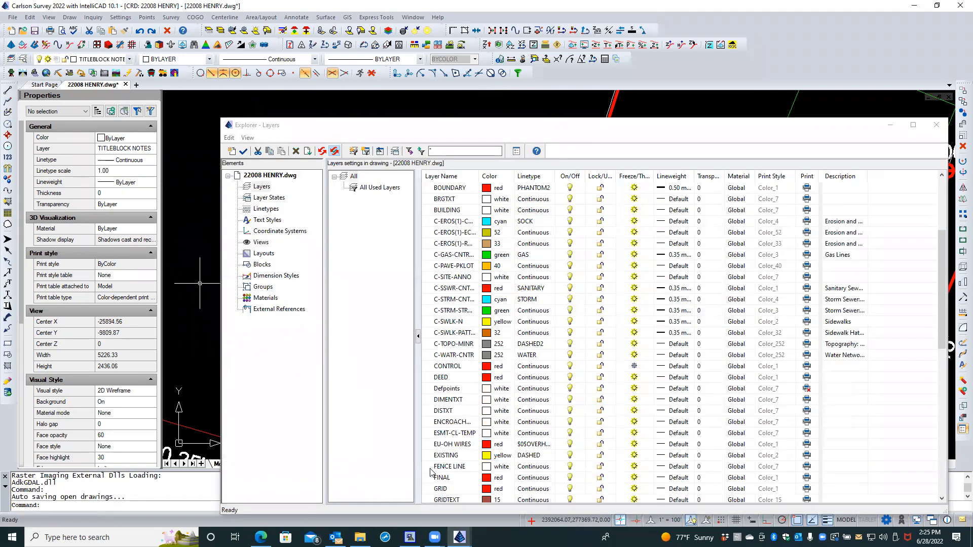
pyautogui.click(430, 469)
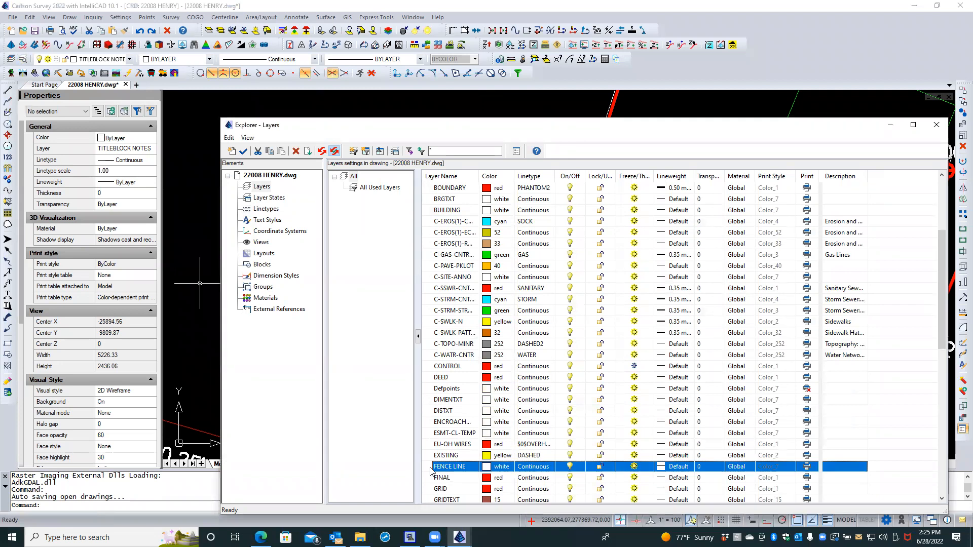
pyautogui.doubleClick(430, 469)
# Step: Look through the linetypes already loaded in the drawing for one suited to the FENCE LINE layer
pyautogui.click(544, 469)
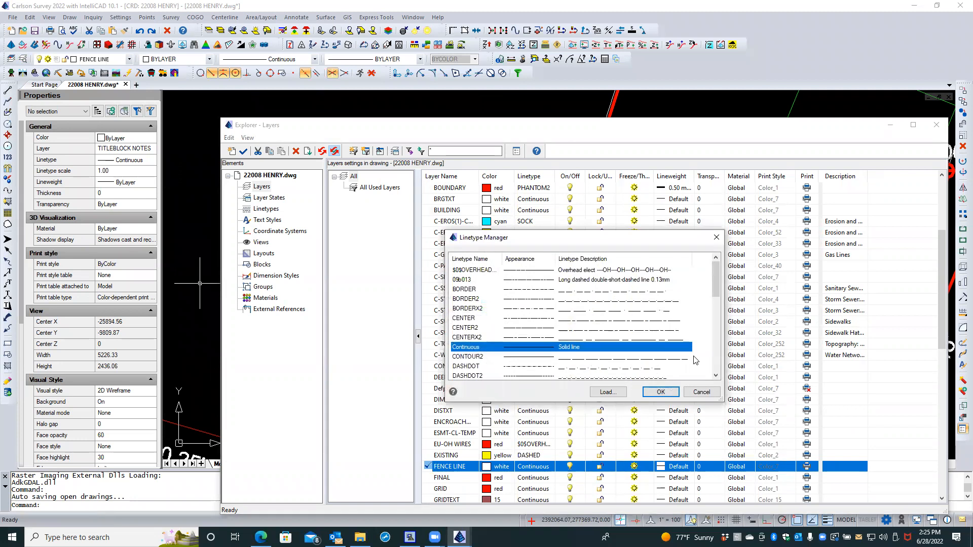
pyautogui.click(715, 378)
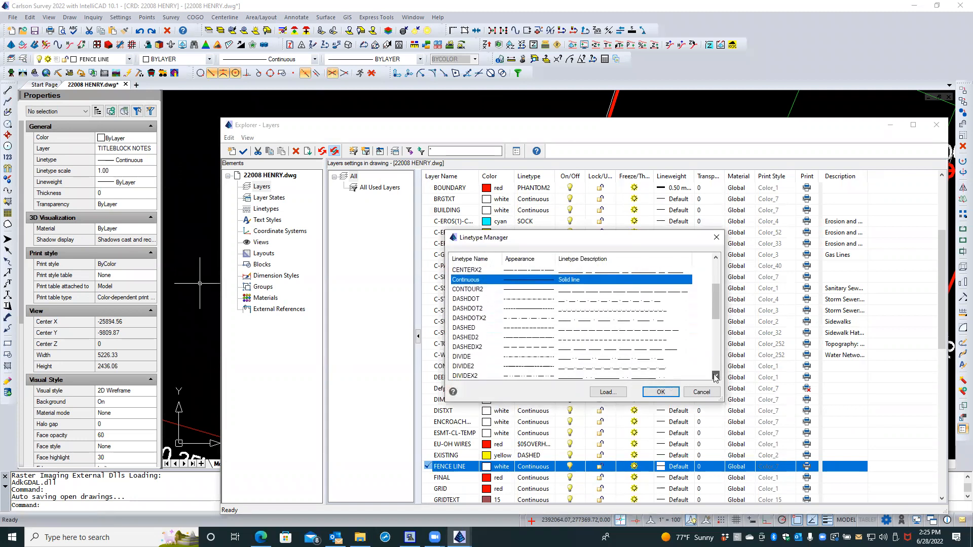
pyautogui.click(716, 377)
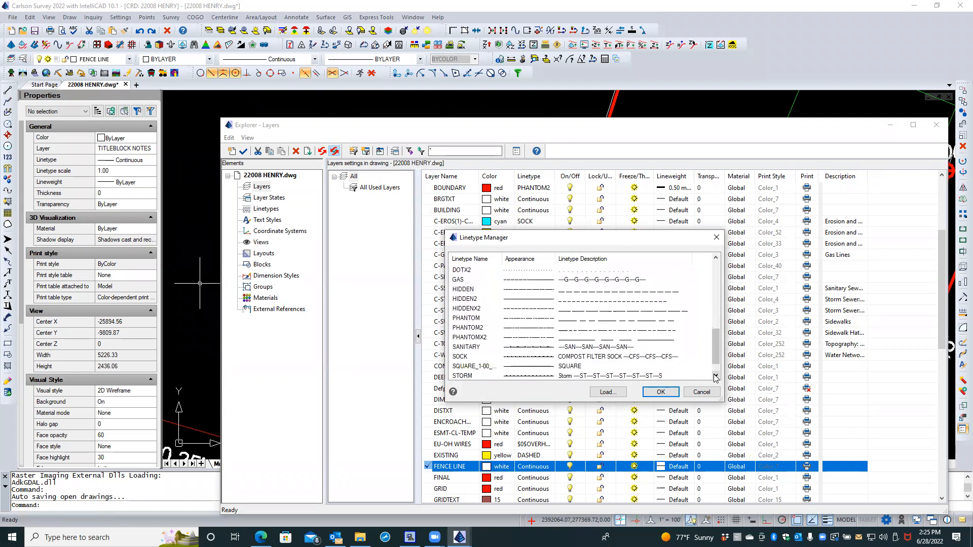
pyautogui.moveTo(720, 340); pyautogui.dragTo(723, 272)
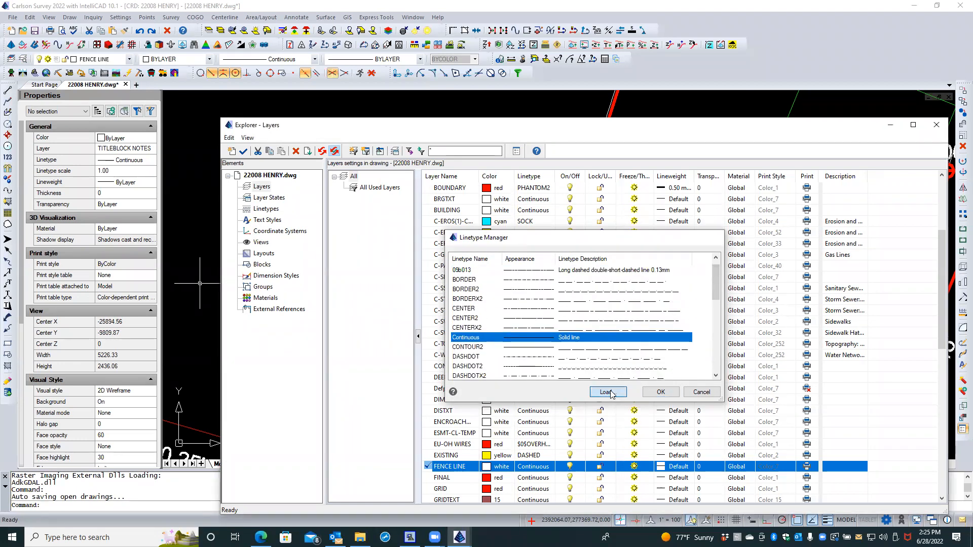
# Step: Browse the linetype file's loadable linetypes down to the FENCELINE1 and FENCELINE2 fence patterns
pyautogui.click(608, 392)
pyautogui.scroll(-1, 512, 357)
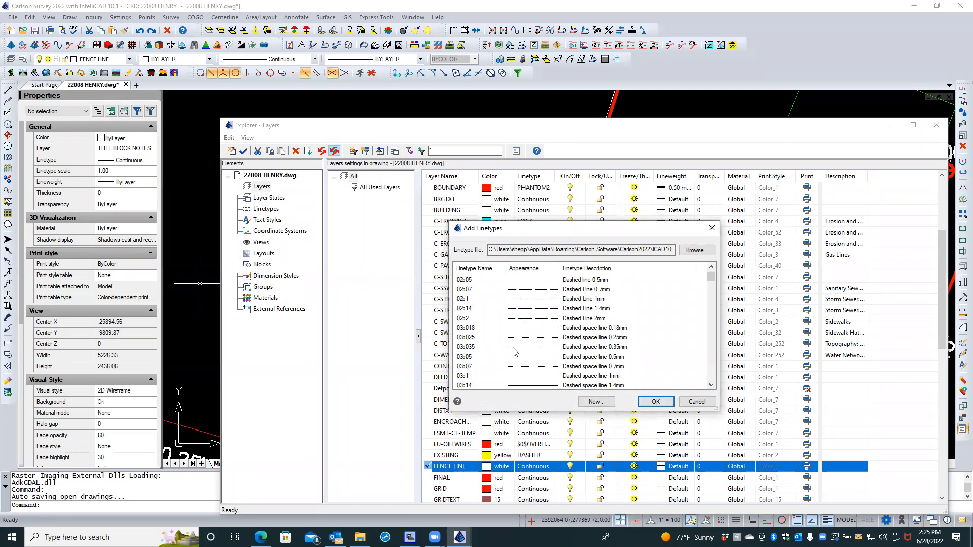
pyautogui.scroll(-4, 615, 331)
pyautogui.scroll(-5, 613, 332)
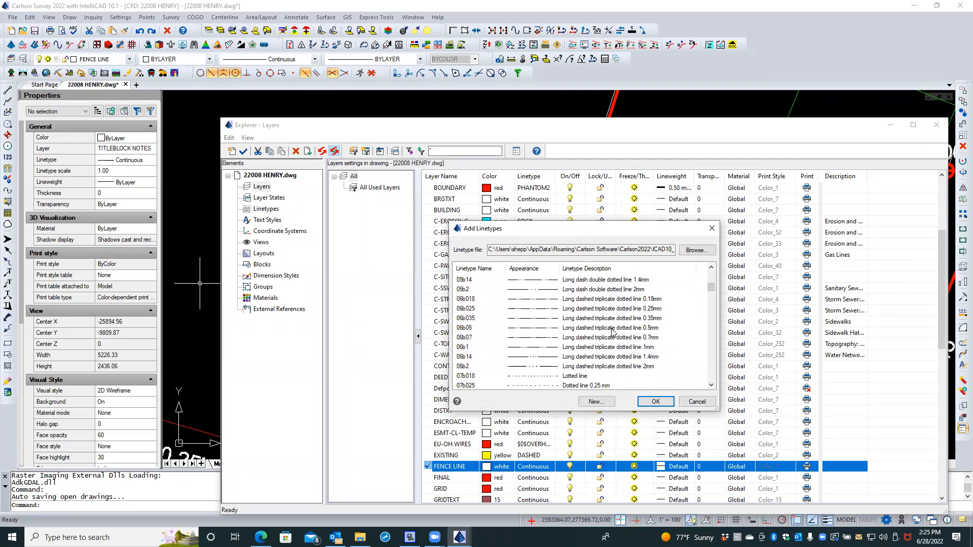
pyautogui.scroll(-8, 613, 332)
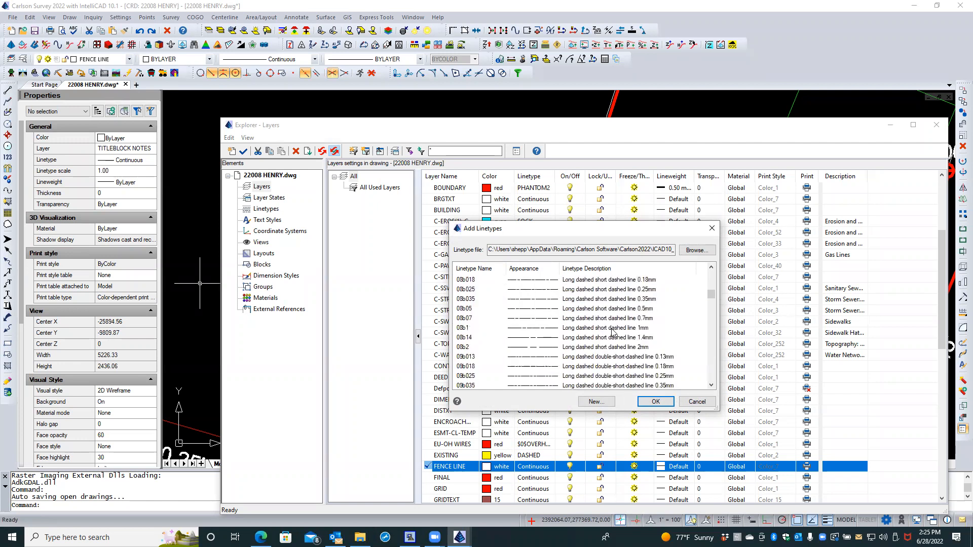
pyautogui.scroll(-15, 613, 332)
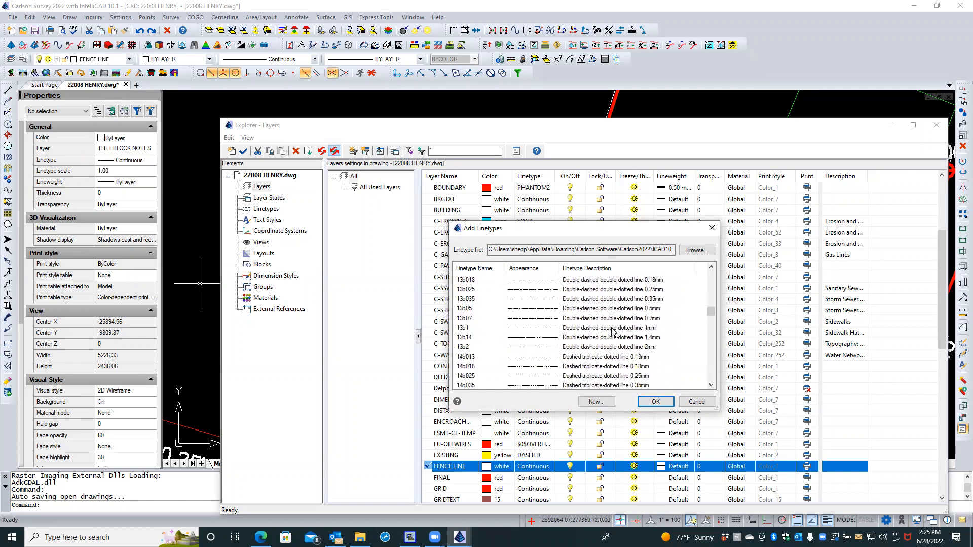
pyautogui.scroll(-12, 613, 332)
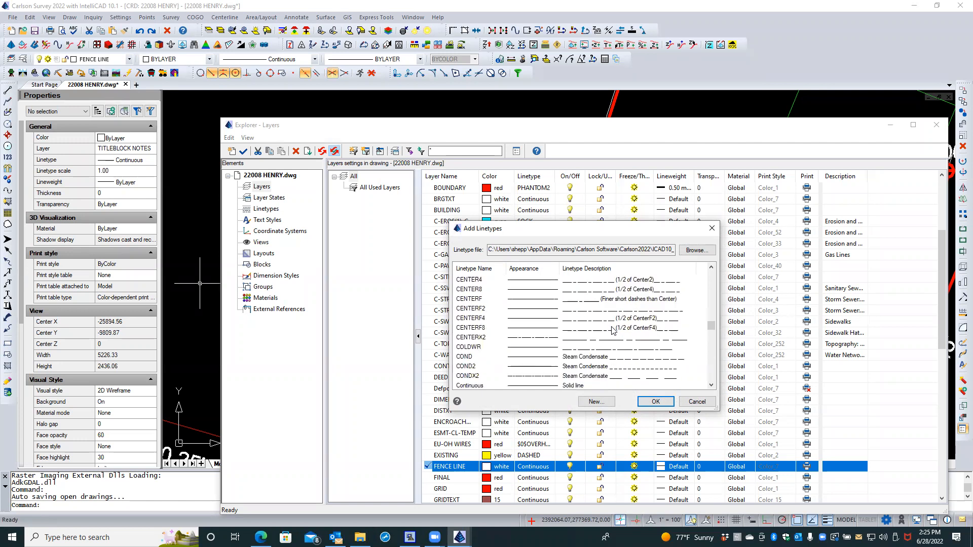
pyautogui.scroll(-7, 613, 332)
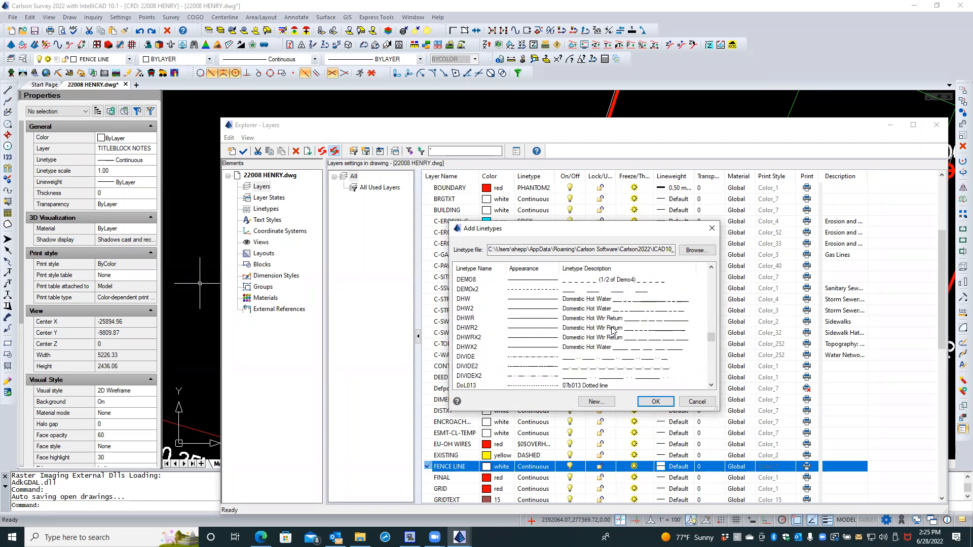
pyautogui.scroll(-15, 613, 330)
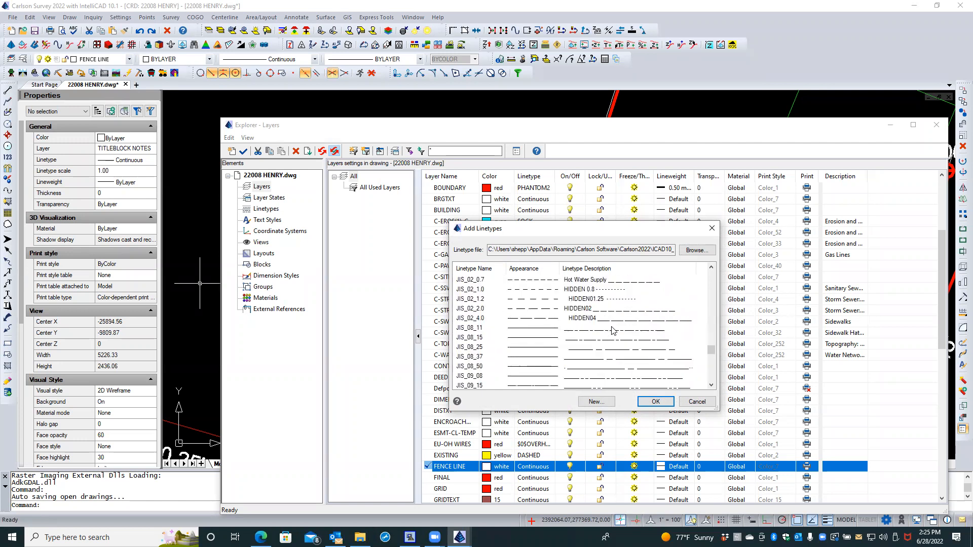
pyautogui.scroll(2, 613, 330)
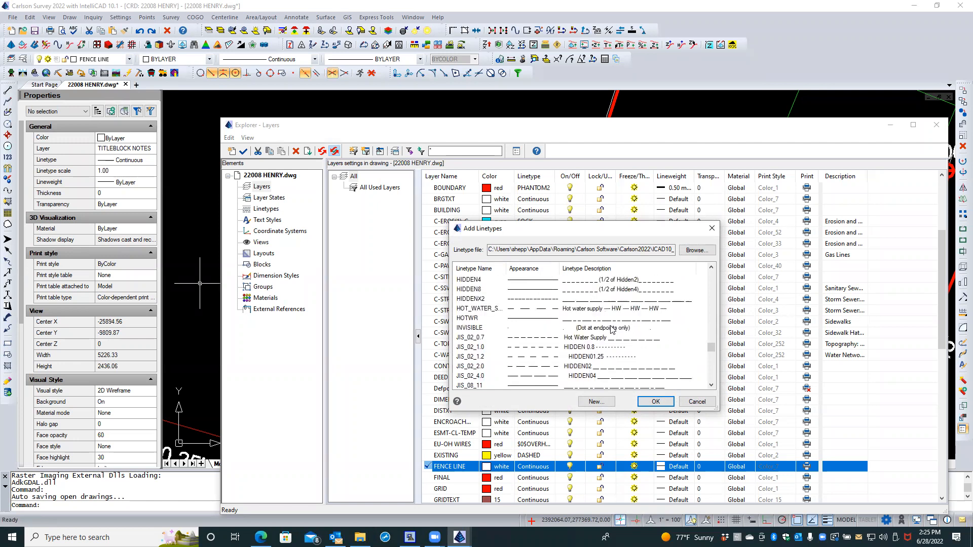
pyautogui.scroll(1, 612, 330)
pyautogui.scroll(1, 612, 330)
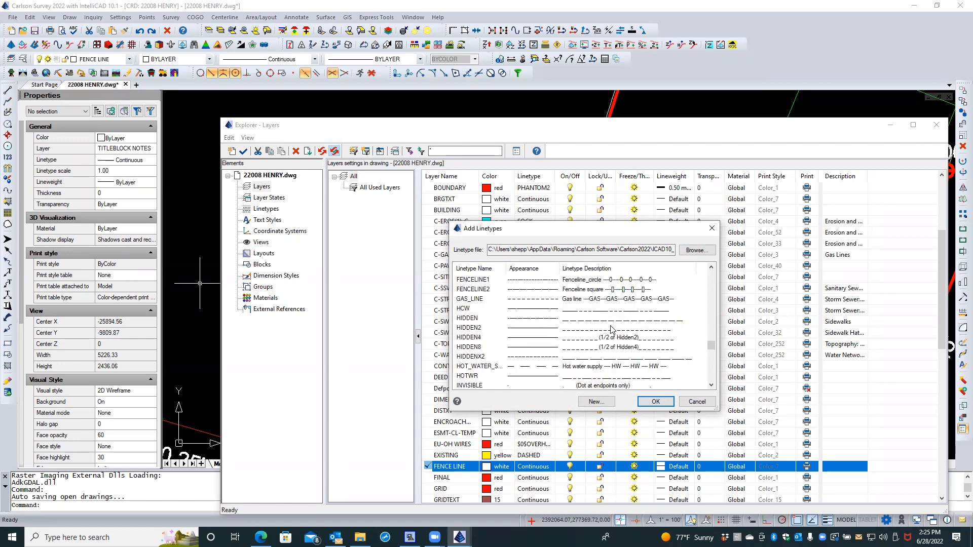
pyautogui.scroll(1, 612, 329)
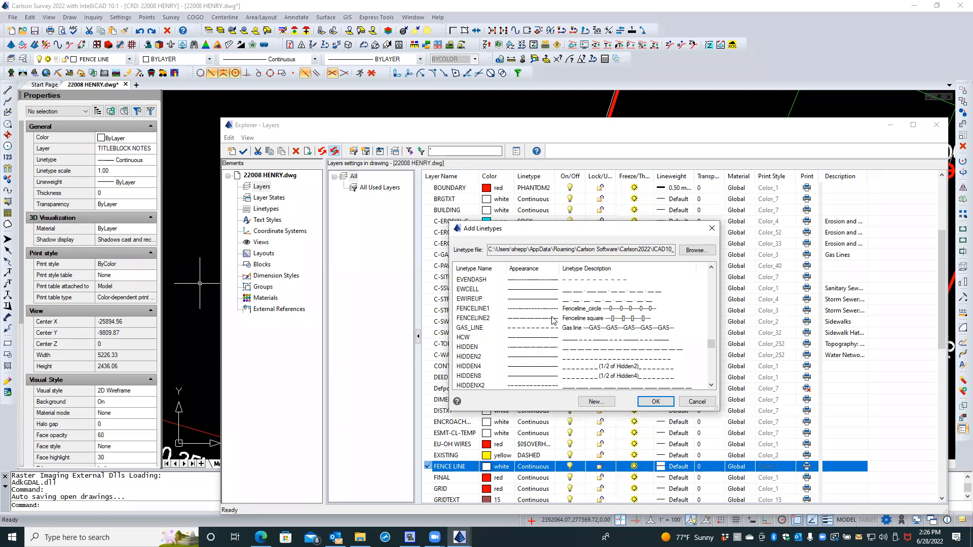
# Step: Find the Letter X linetype in the loadable list, then close the linetype and layer dialogs without loading anything
pyautogui.moveTo(712, 344); pyautogui.dragTo(712, 365)
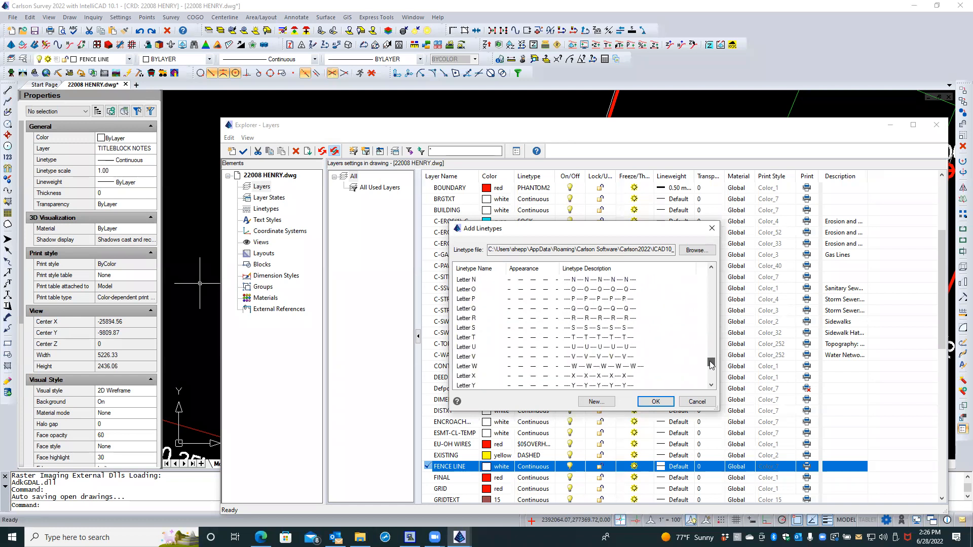
pyautogui.click(612, 378)
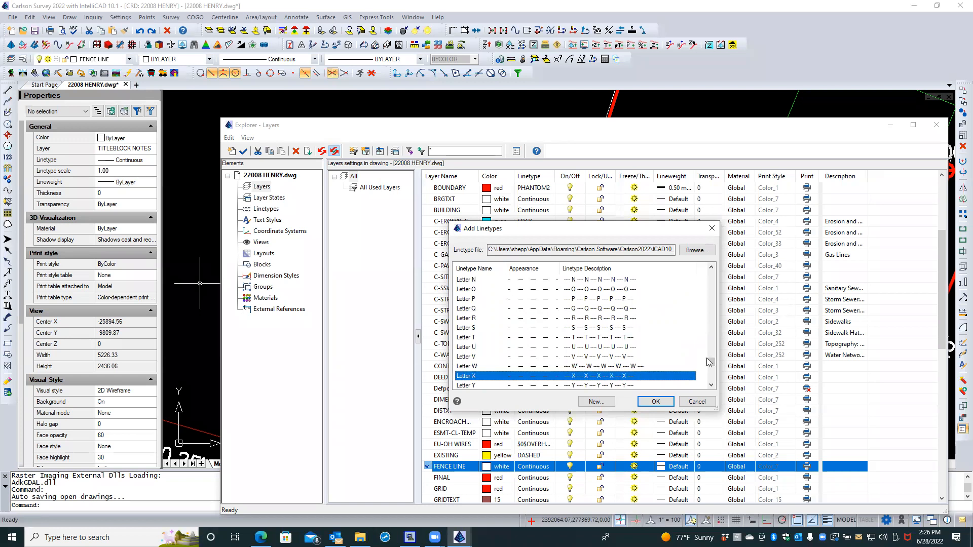
pyautogui.moveTo(711, 362); pyautogui.dragTo(708, 322)
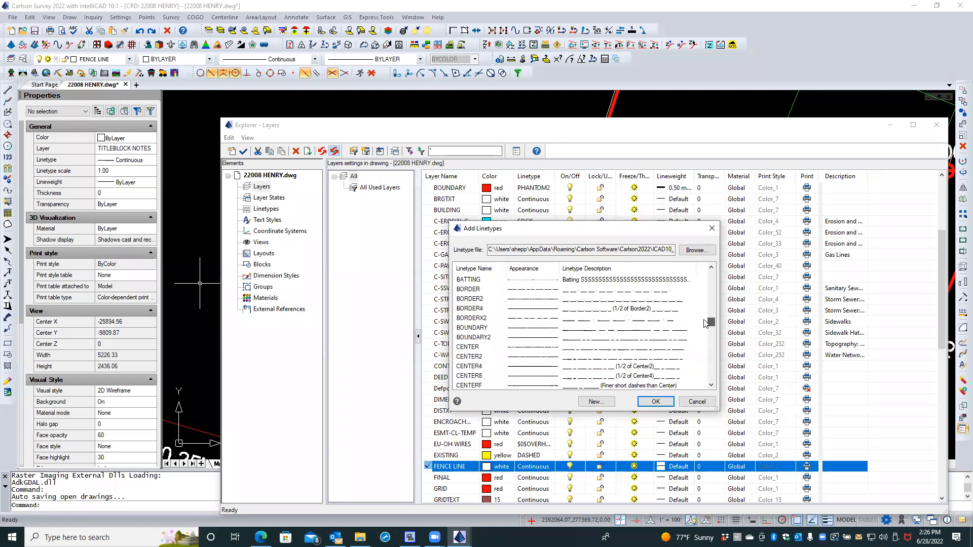
pyautogui.click(702, 401)
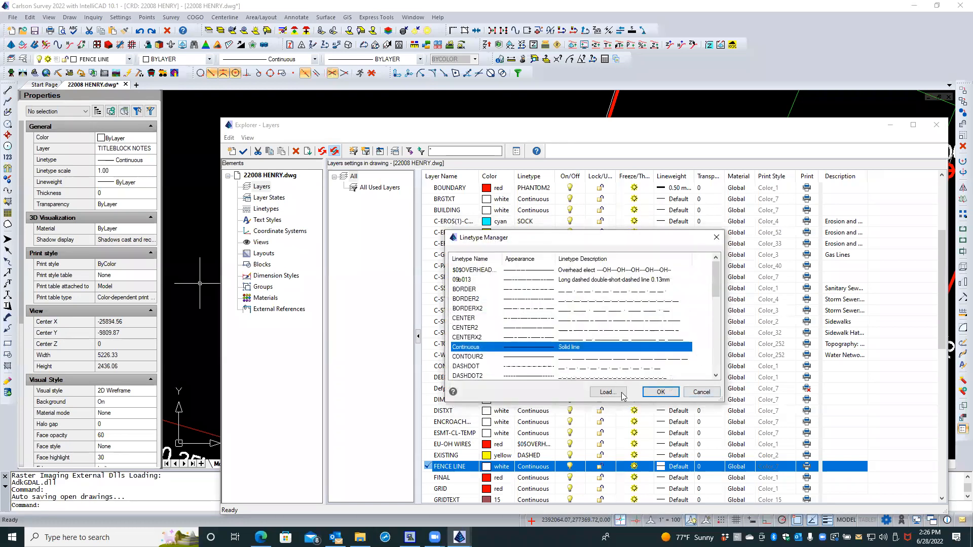
pyautogui.click(699, 390)
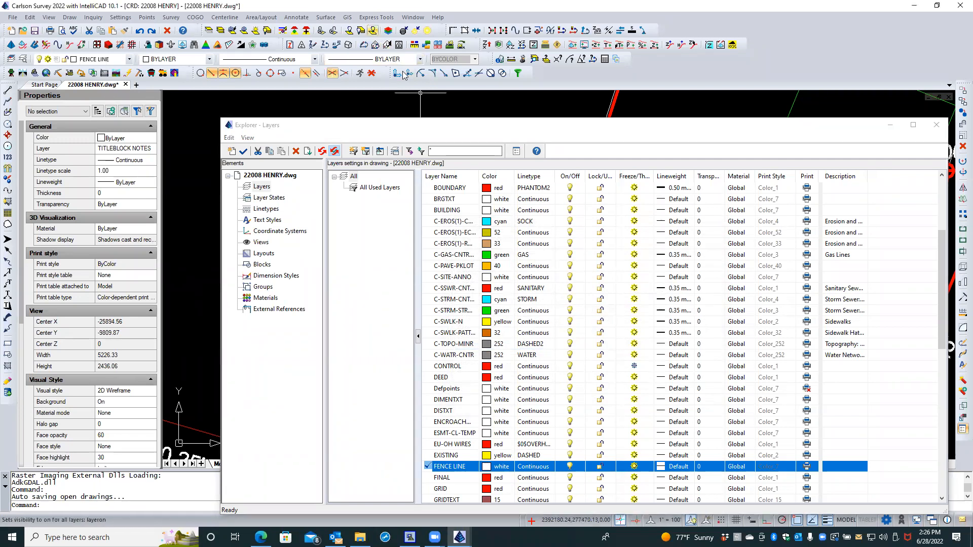
pyautogui.click(935, 125)
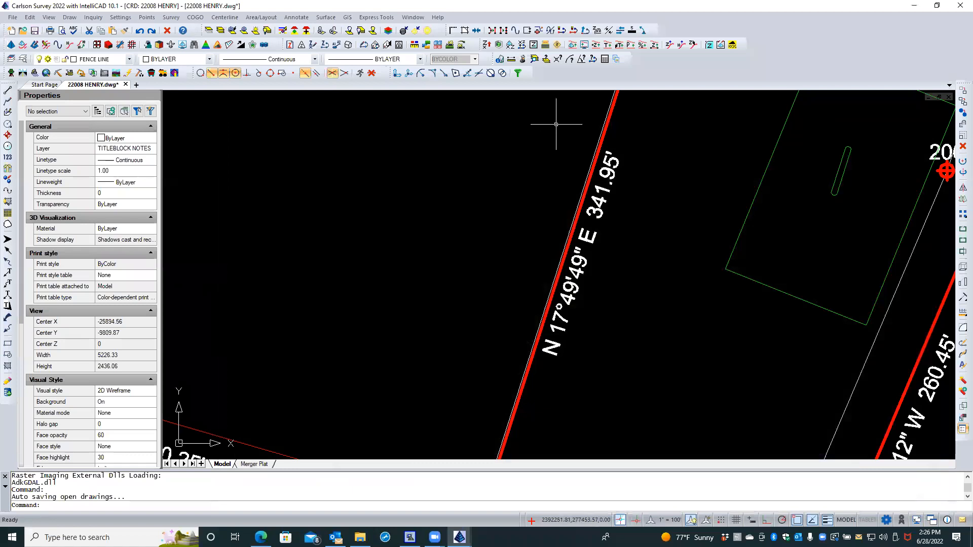
pyautogui.click(296, 17)
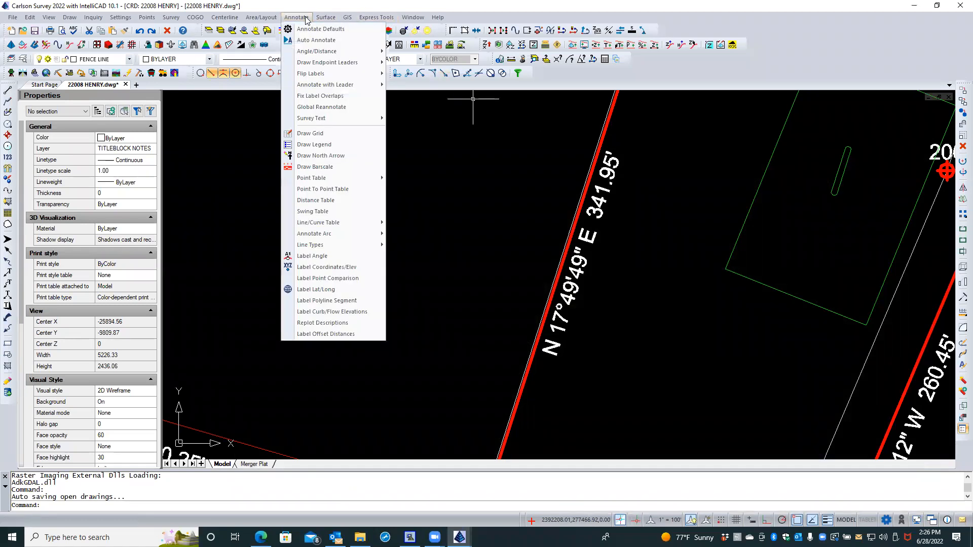
pyautogui.moveTo(376, 223)
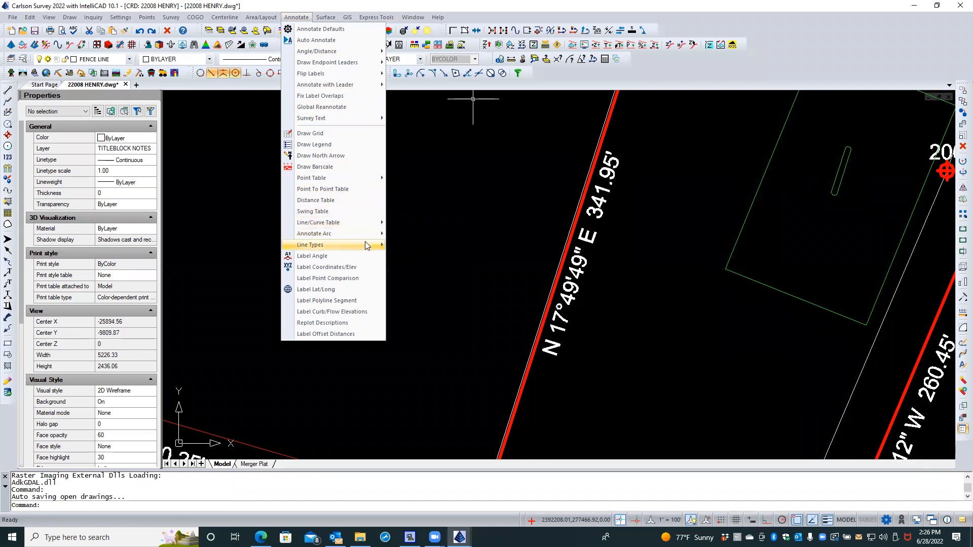
pyautogui.moveTo(369, 245)
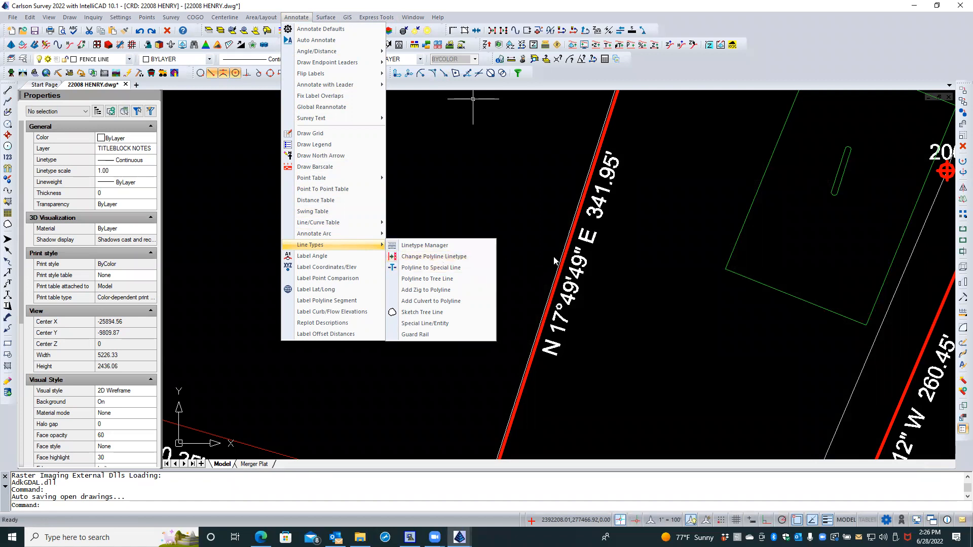
pyautogui.click(473, 98)
pyautogui.click(557, 259)
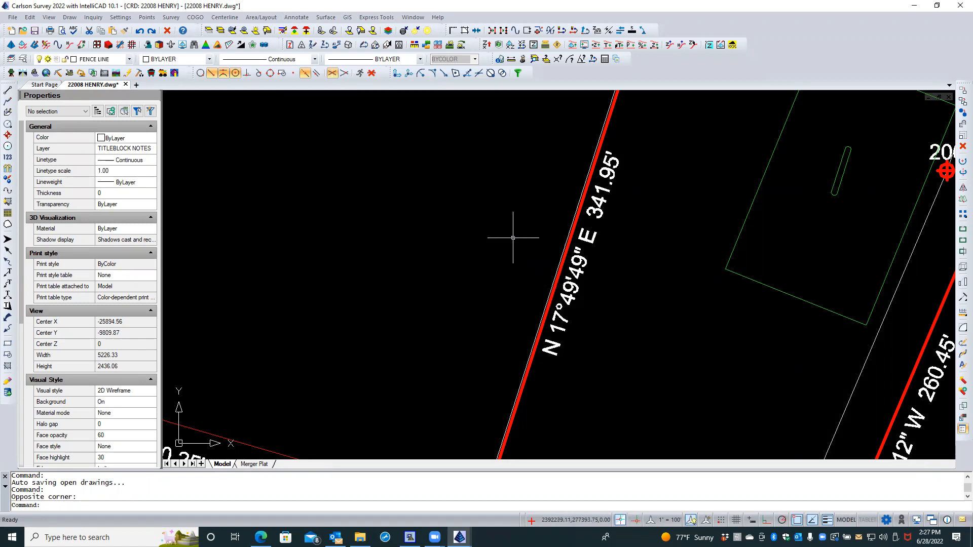
# Step: Open the 22007 job's survey drawing from its Carlson folder under 2022 Jobs
pyautogui.scroll(-2, 446, 213)
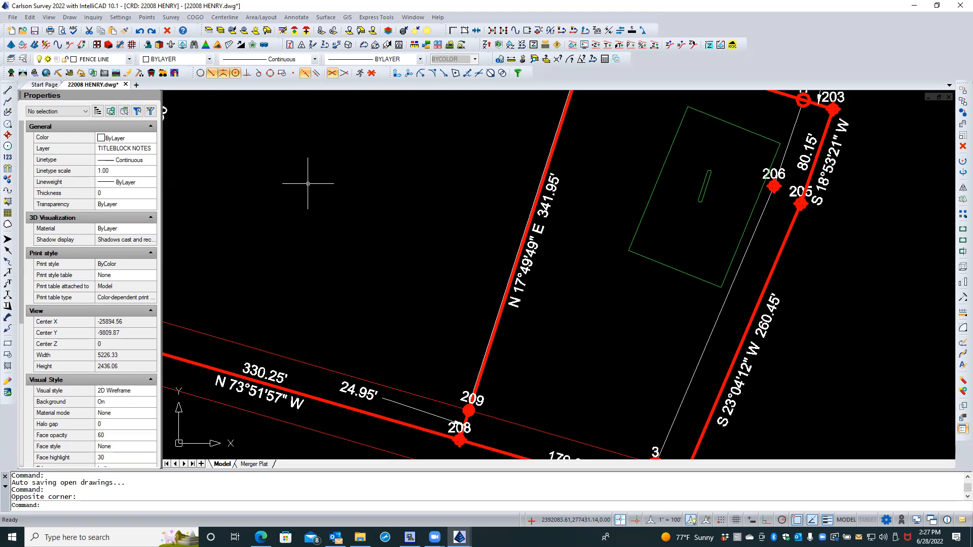
pyautogui.click(47, 85)
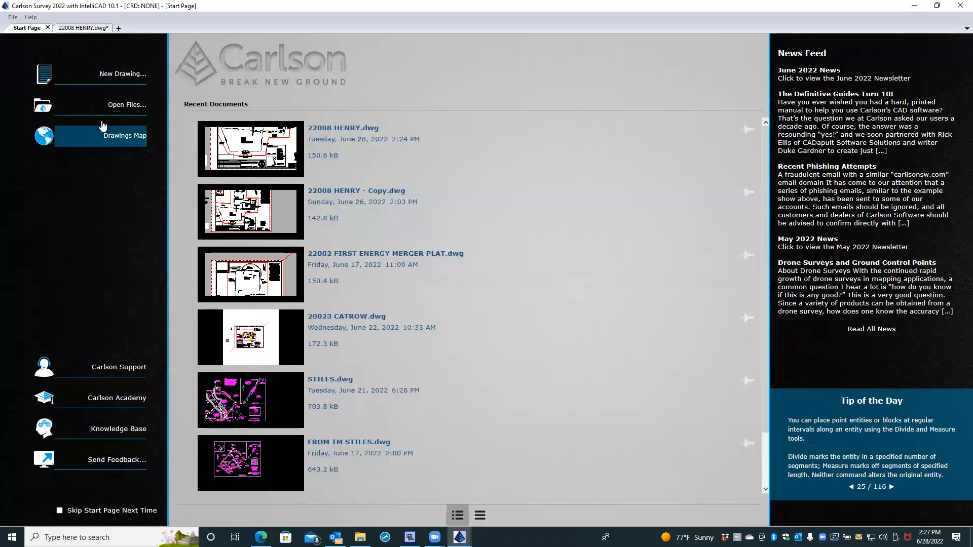
pyautogui.click(104, 110)
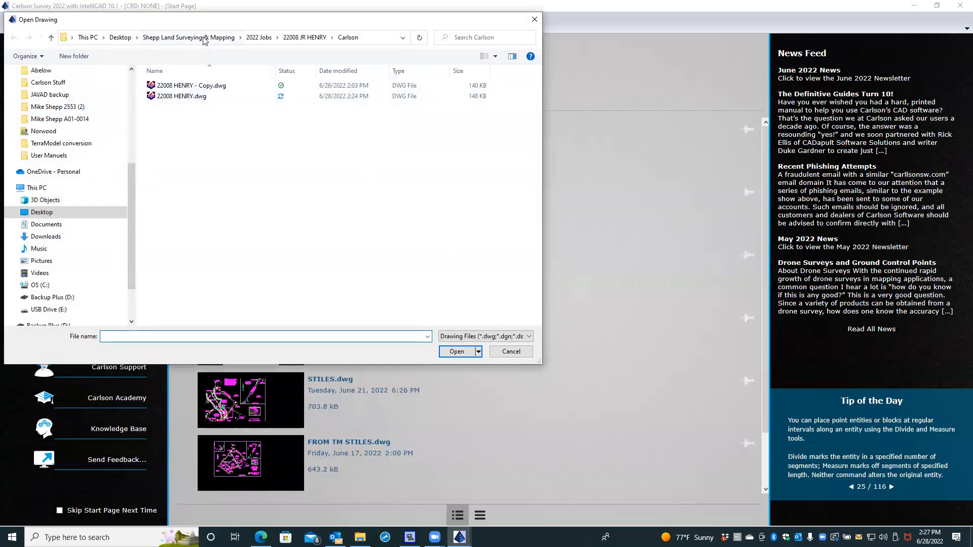
pyautogui.click(259, 38)
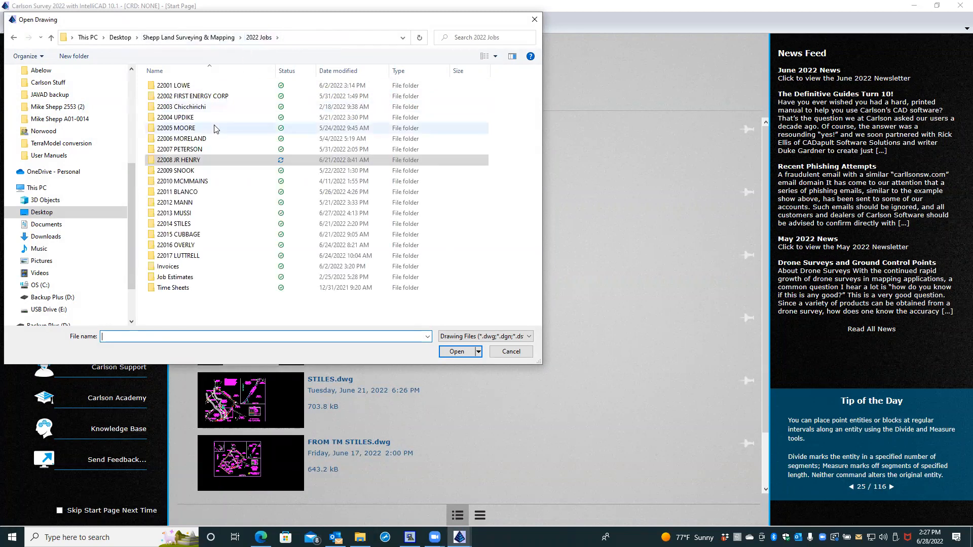
pyautogui.doubleClick(180, 150)
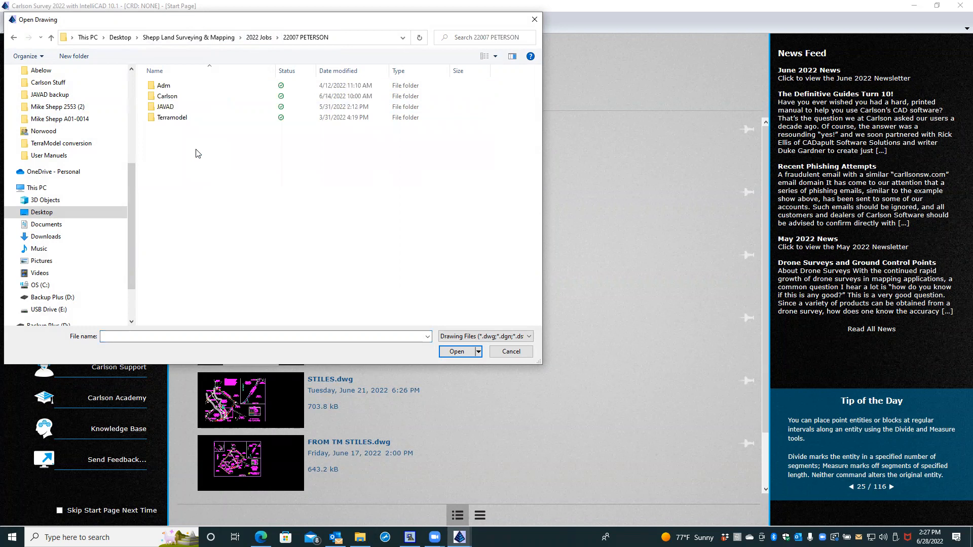
pyautogui.doubleClick(191, 98)
pyautogui.click(192, 86)
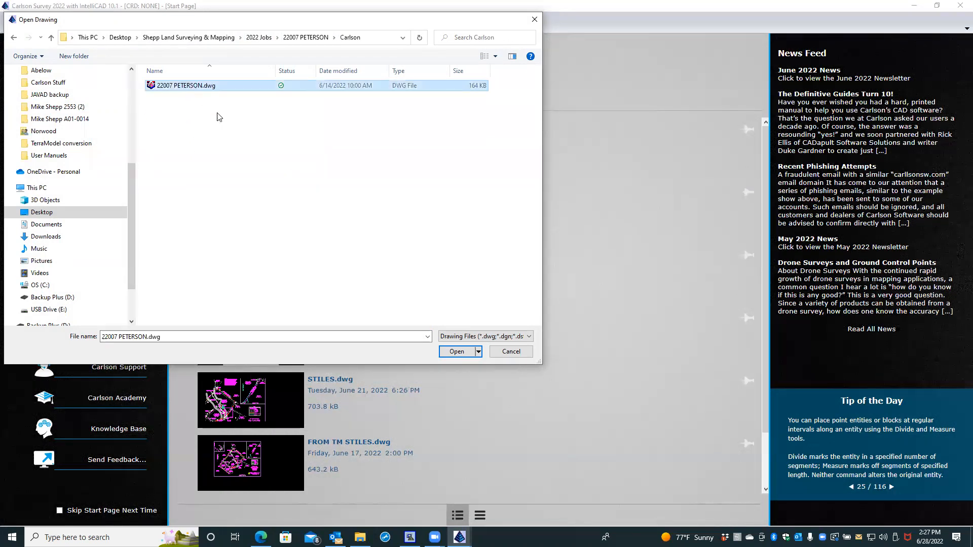
pyautogui.click(456, 351)
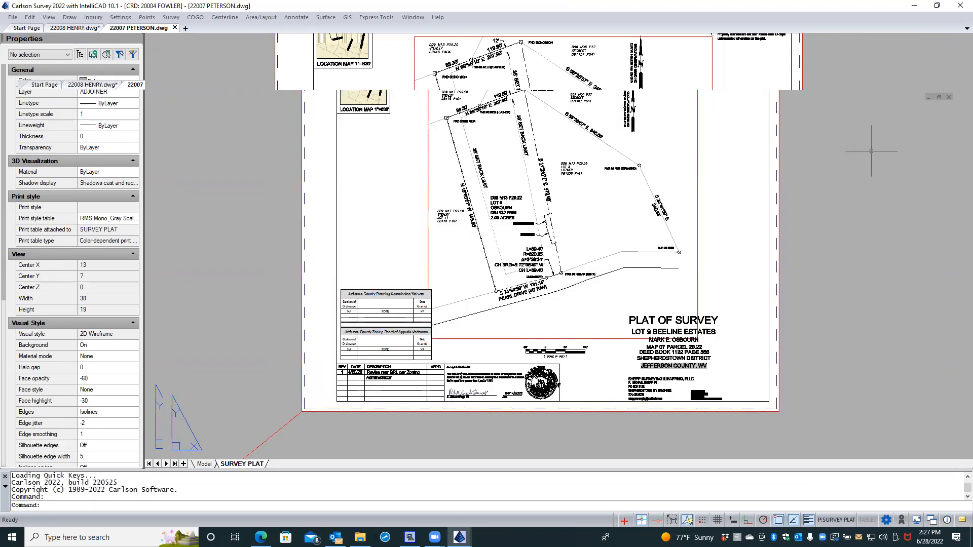
# Step: Examine the fence symbols along the N 15°53'51" W boundary of Lot 9 on the survey plat
pyautogui.scroll(8, 476, 179)
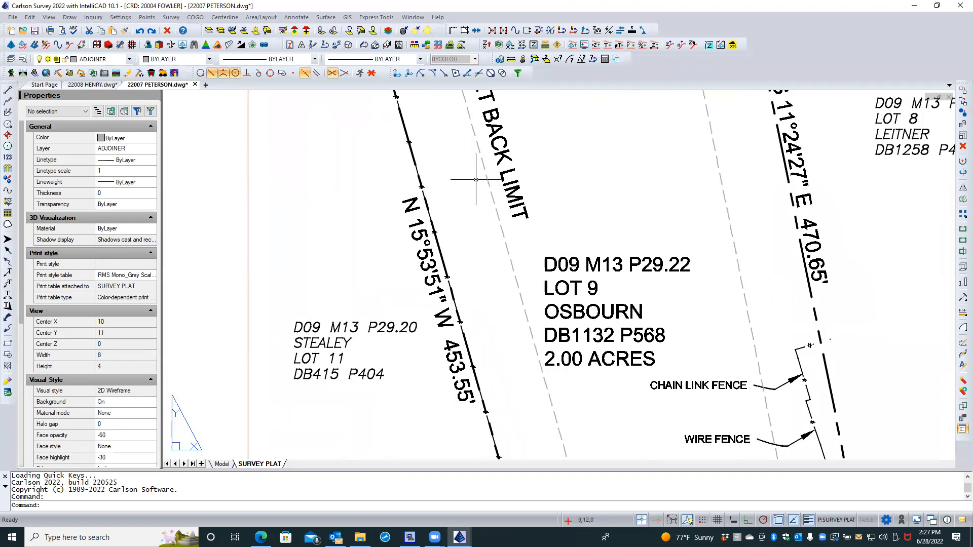
pyautogui.scroll(1, 475, 180)
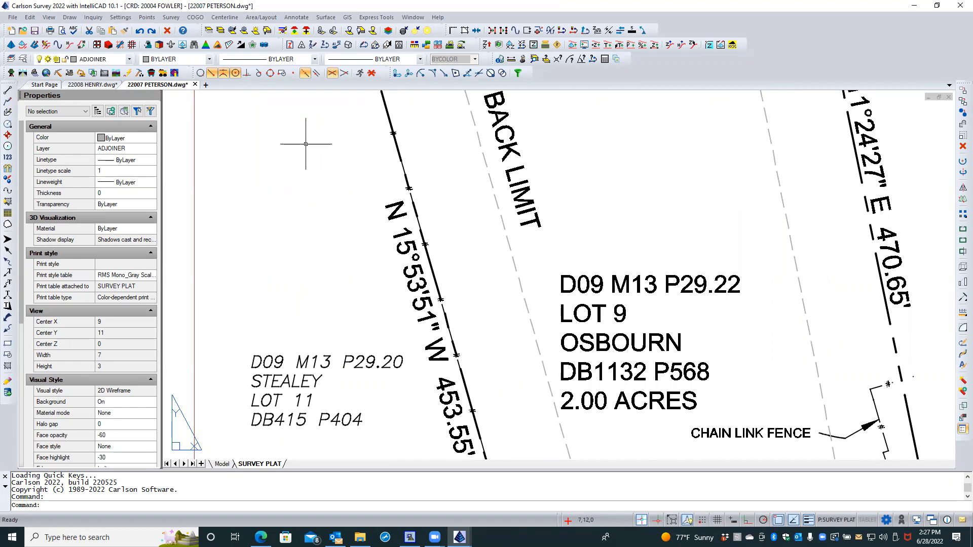
pyautogui.click(450, 232)
pyautogui.click(416, 190)
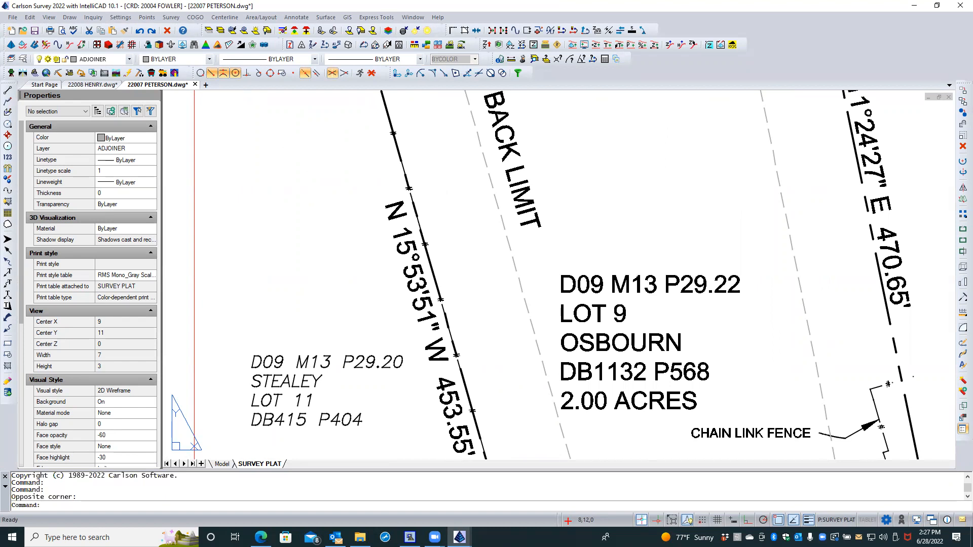
pyautogui.scroll(5, 417, 189)
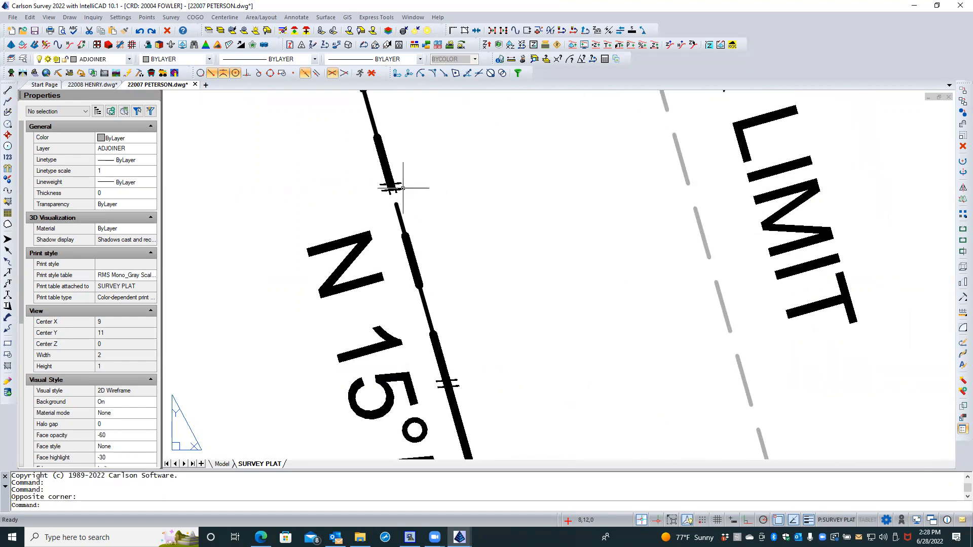
pyautogui.click(403, 188)
pyautogui.press('Escape')
# Step: Activate the plat viewport and copy the fence polyline on the N 15°53'51" W boundary about 9 ft into Lot 9
pyautogui.doubleClick(391, 185)
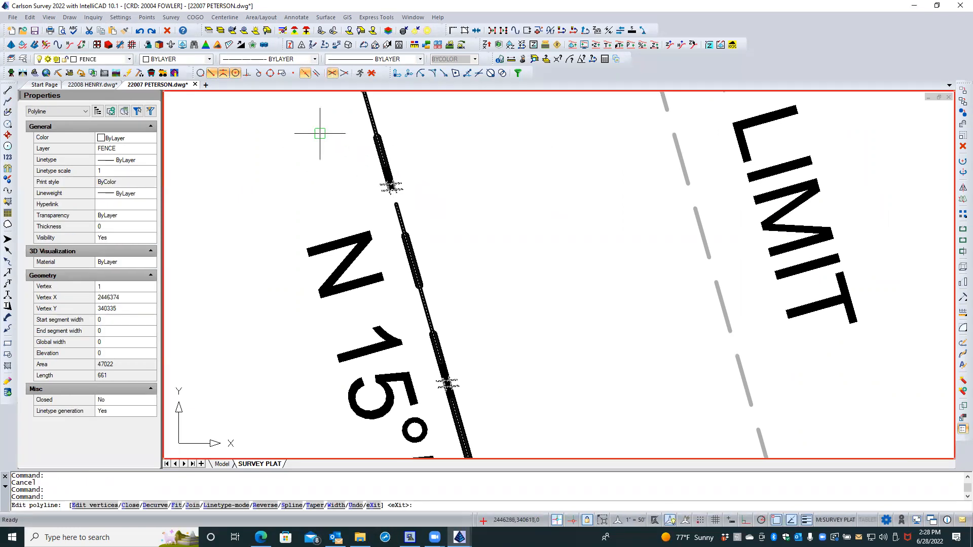
pyautogui.rightClick(298, 157)
pyautogui.click(366, 194)
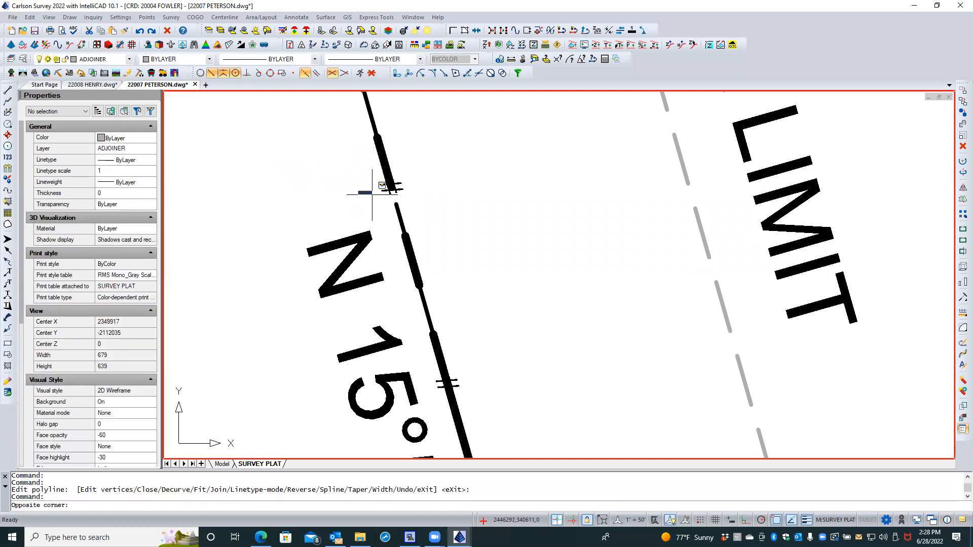
pyautogui.click(382, 192)
pyautogui.click(389, 187)
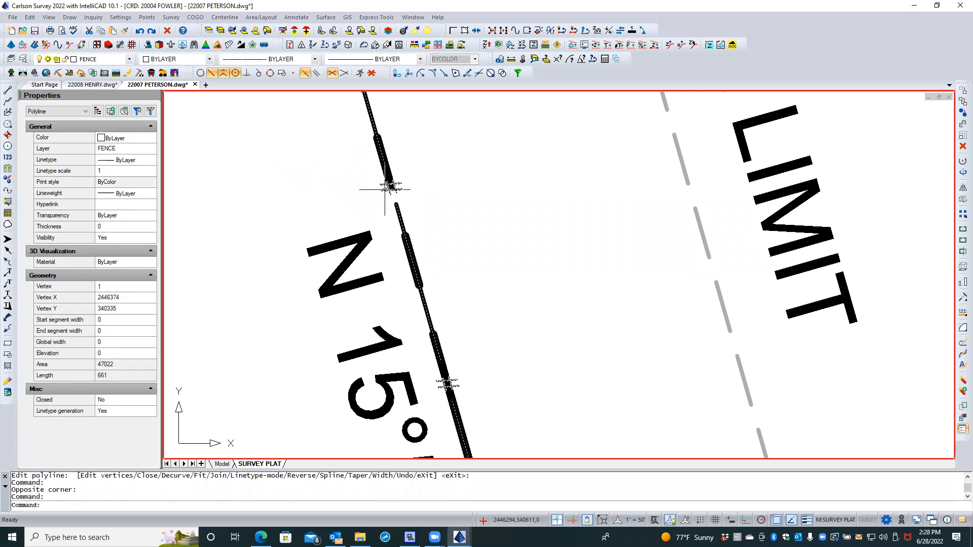
pyautogui.rightClick(387, 189)
pyautogui.click(441, 305)
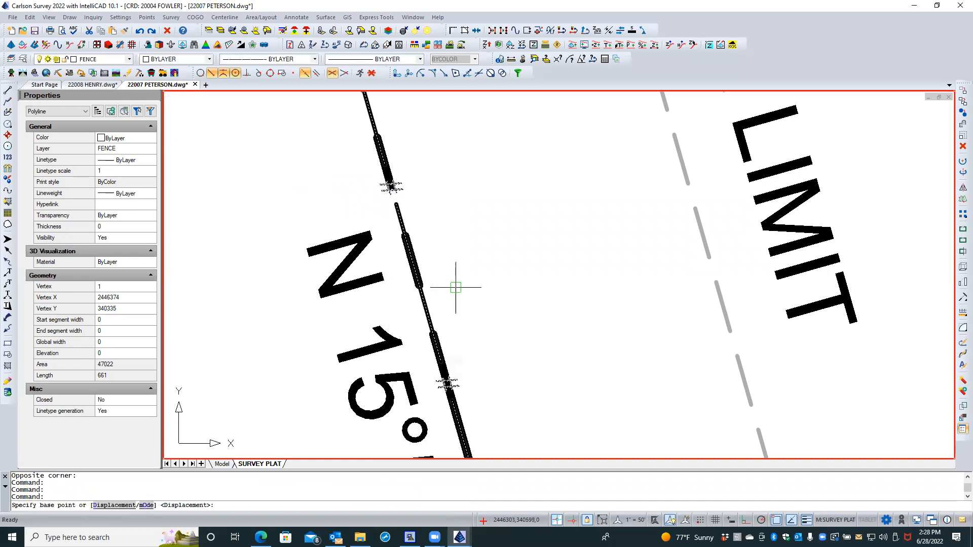
pyautogui.click(483, 238)
pyautogui.click(558, 223)
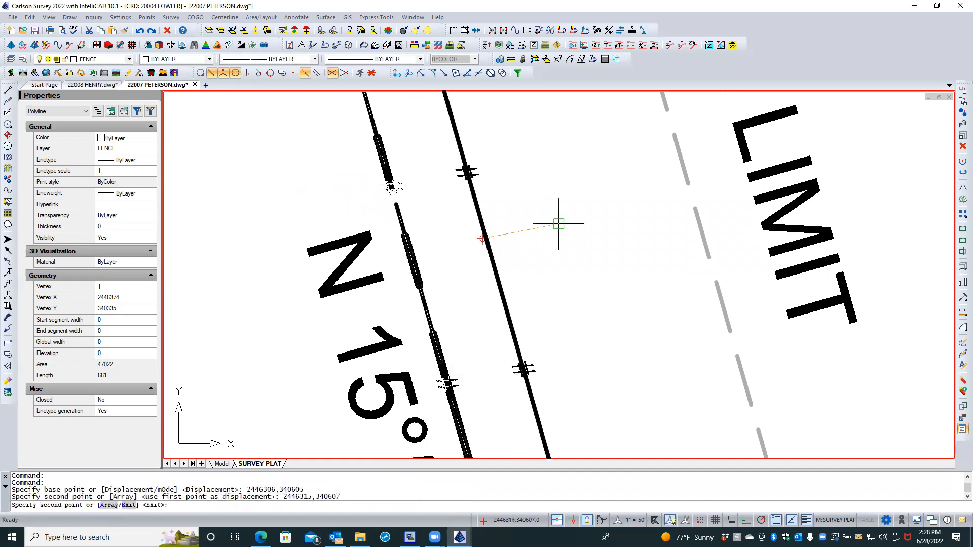
pyautogui.press('Return')
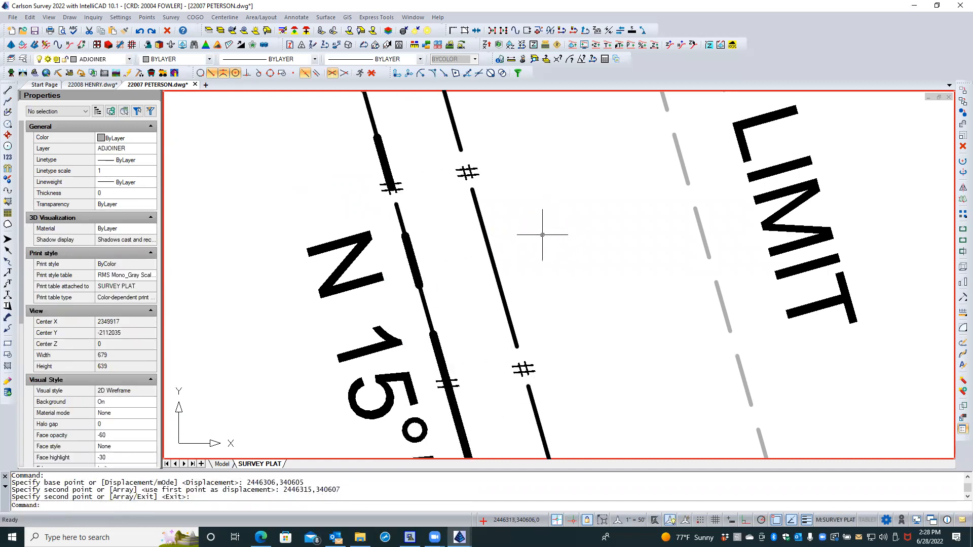
pyautogui.press('Escape')
pyautogui.press('Escape')
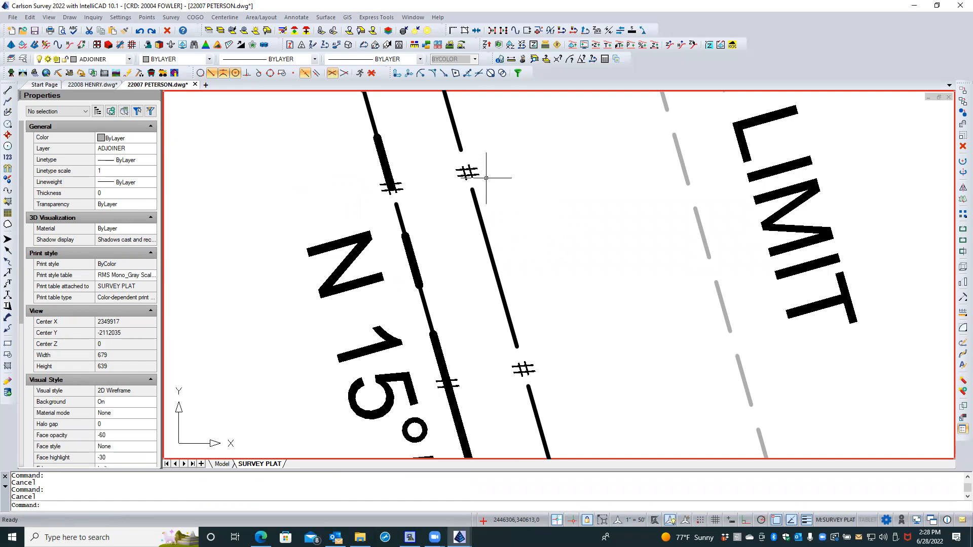
# Step: Compare the copied fence line with the original on the boundary and the chain link fence at plat scale
pyautogui.scroll(-3, 441, 274)
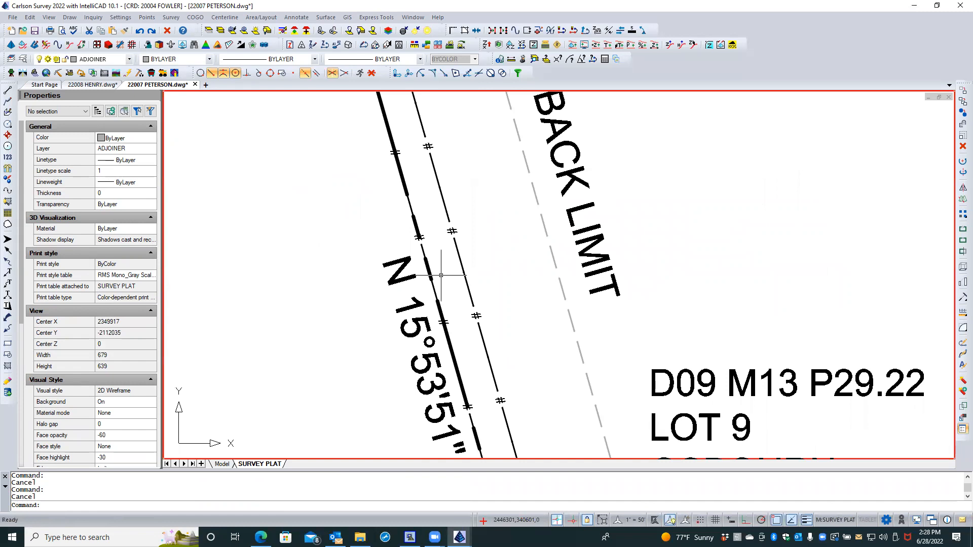
pyautogui.scroll(-3, 441, 275)
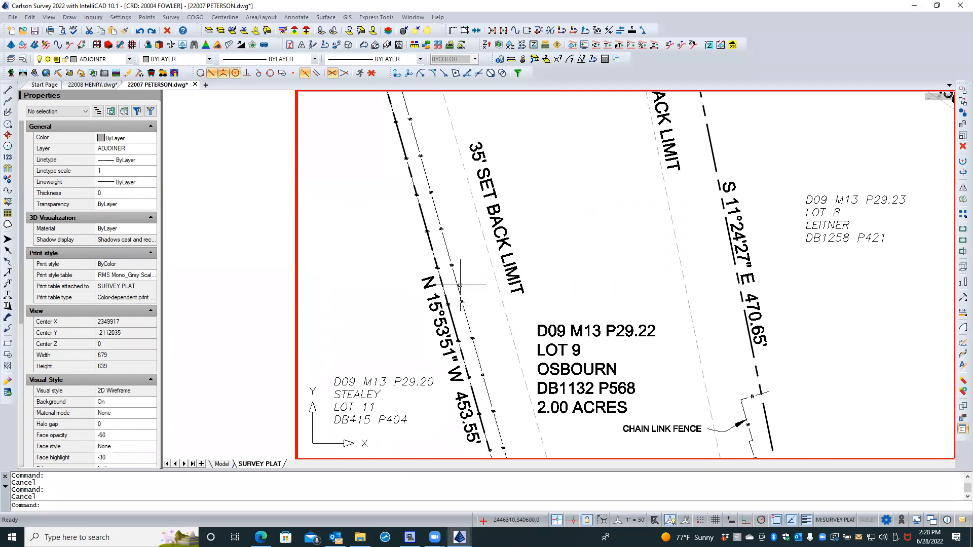
pyautogui.scroll(2, 753, 402)
pyautogui.scroll(-2, 753, 402)
pyautogui.doubleClick(753, 397)
pyautogui.scroll(-2, 707, 376)
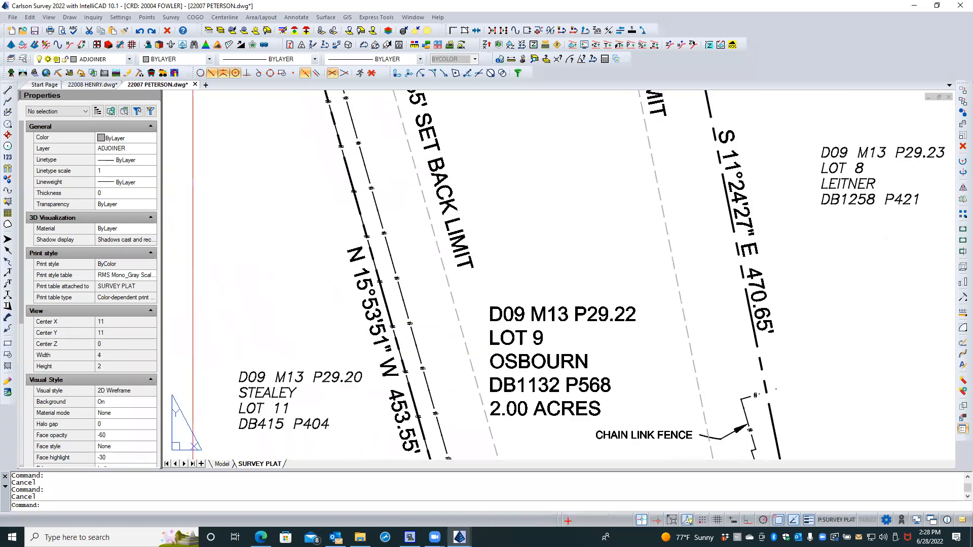
pyautogui.scroll(2, 380, 226)
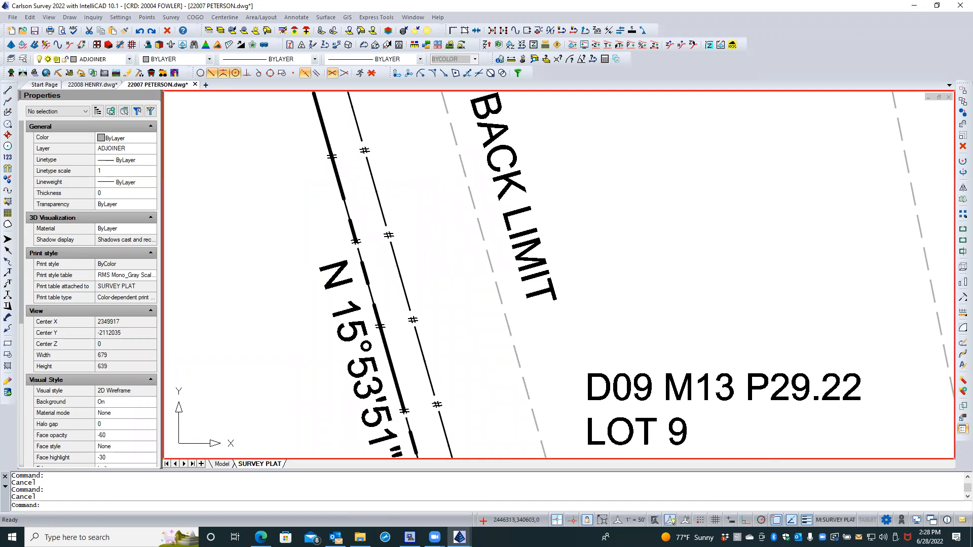
pyautogui.scroll(-2, 419, 263)
pyautogui.doubleClick(230, 443)
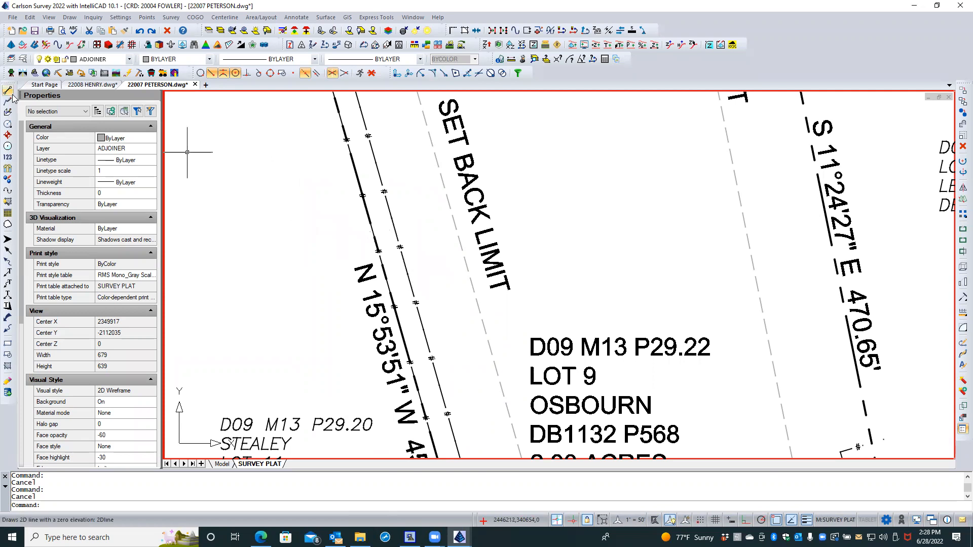
# Step: Find the FENCE layer in the layer list and make it the current layer
pyautogui.click(23, 60)
pyautogui.scroll(-6, 445, 290)
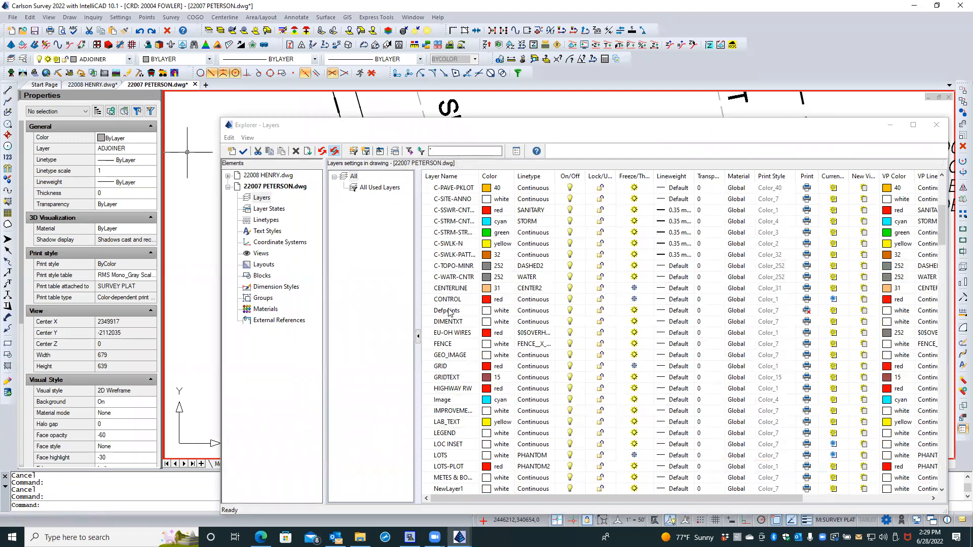
pyautogui.scroll(-1, 448, 311)
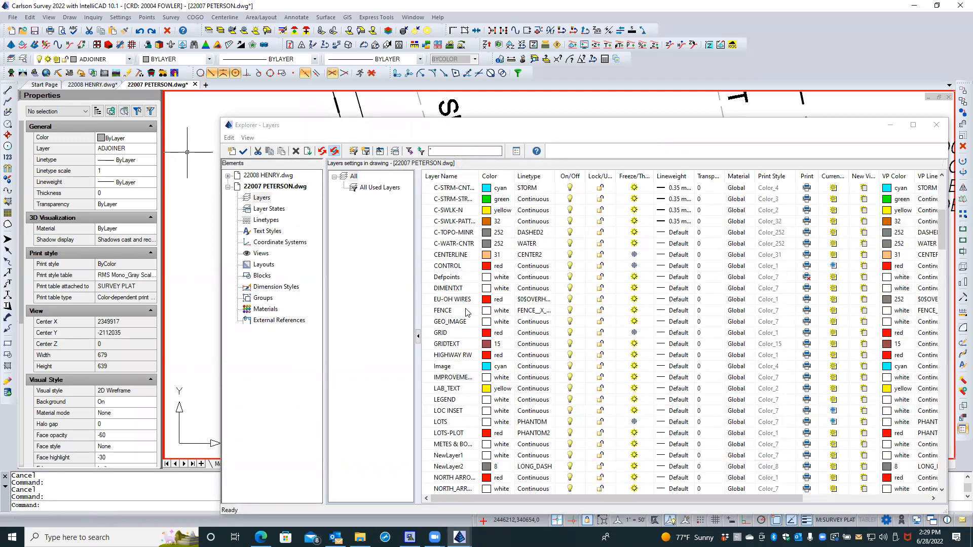
pyautogui.click(466, 312)
pyautogui.click(466, 312)
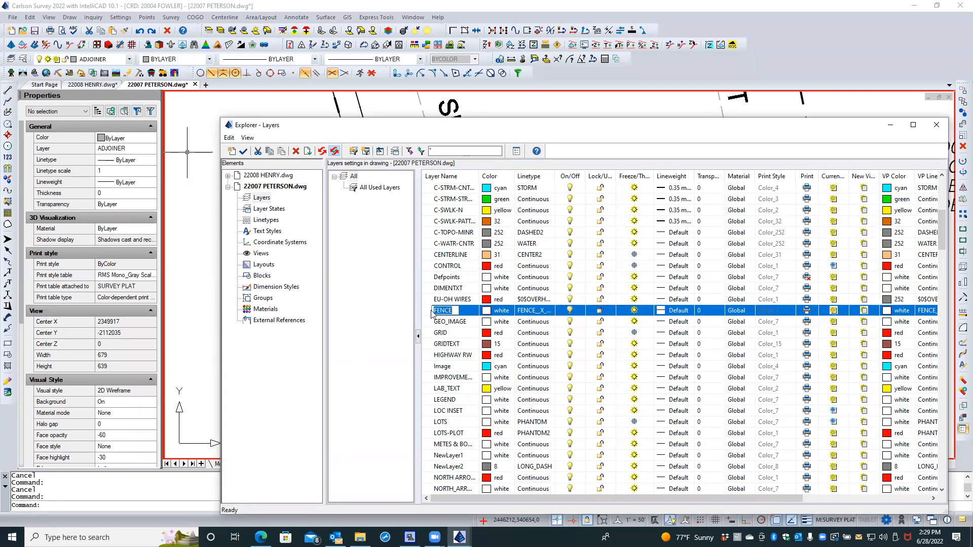
pyautogui.click(511, 313)
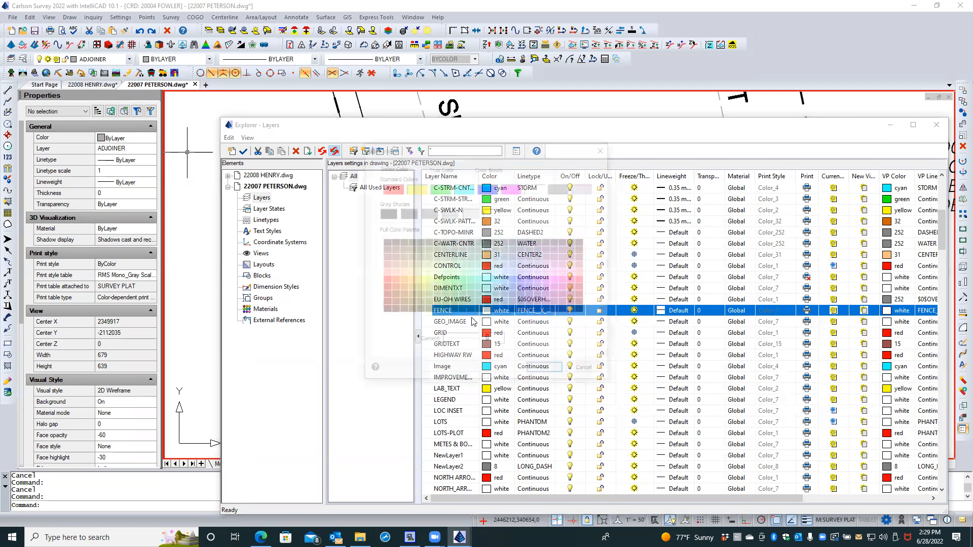
pyautogui.click(546, 371)
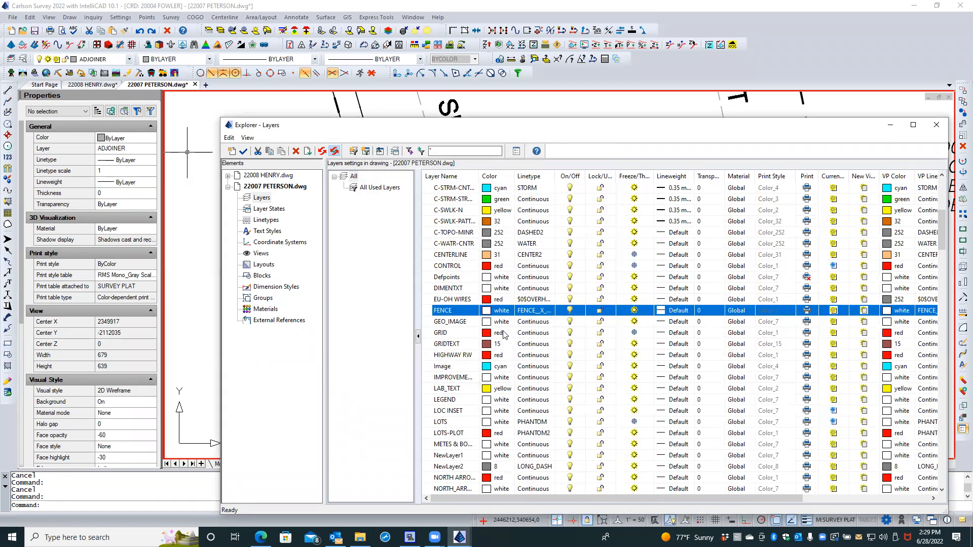
pyautogui.doubleClick(424, 311)
pyautogui.click(936, 125)
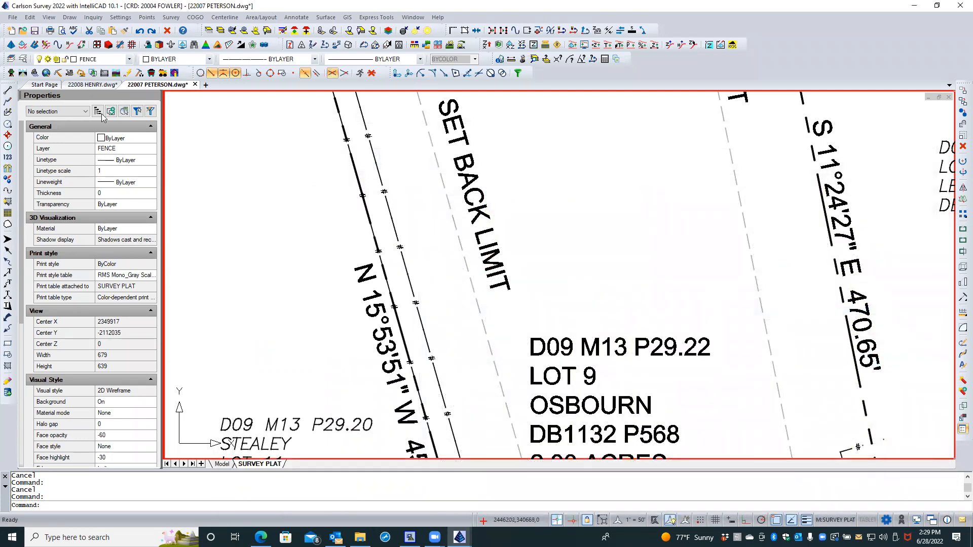
# Step: Draw a straight 2D polyline about 83 ft long on the FENCE layer, outside Lot 9's N 15°53'51" W boundary
pyautogui.click(8, 102)
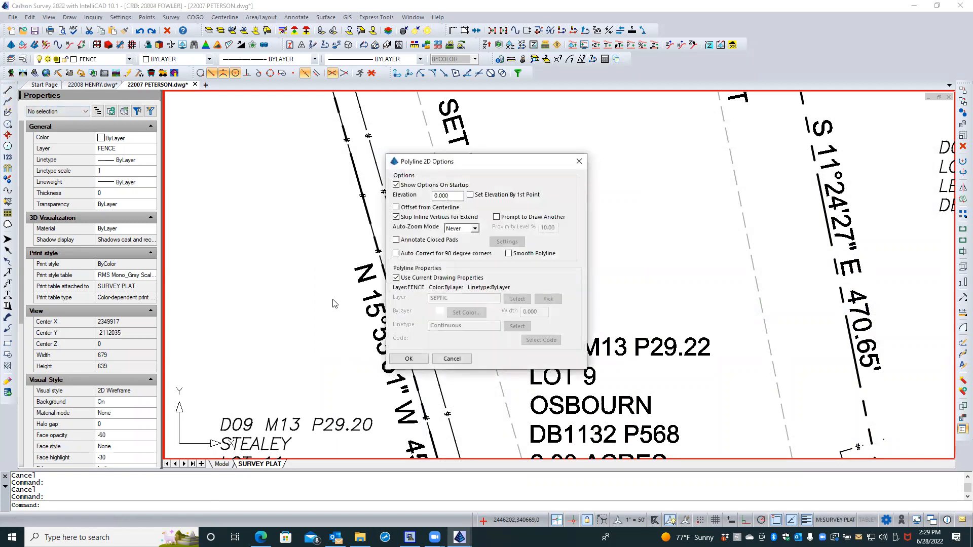
pyautogui.click(409, 358)
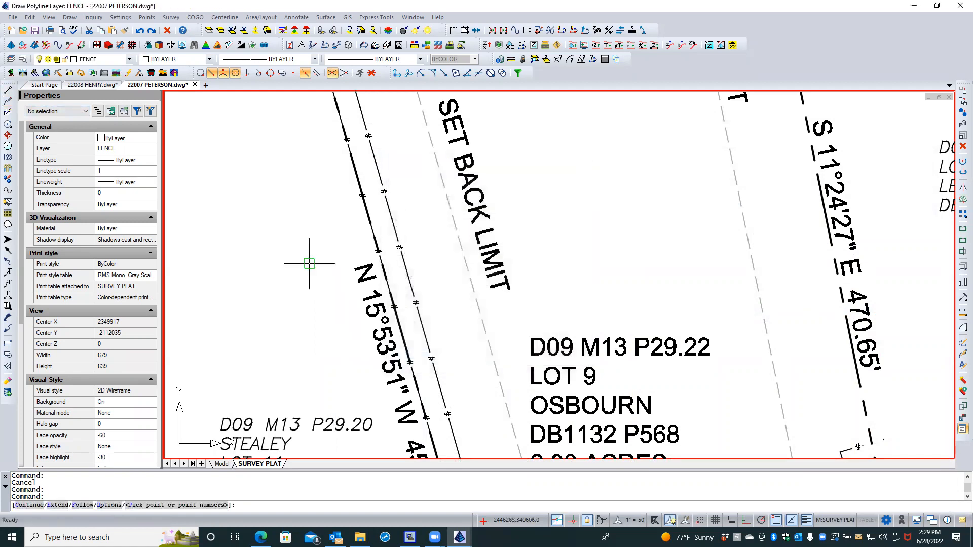
pyautogui.click(258, 179)
pyautogui.click(310, 335)
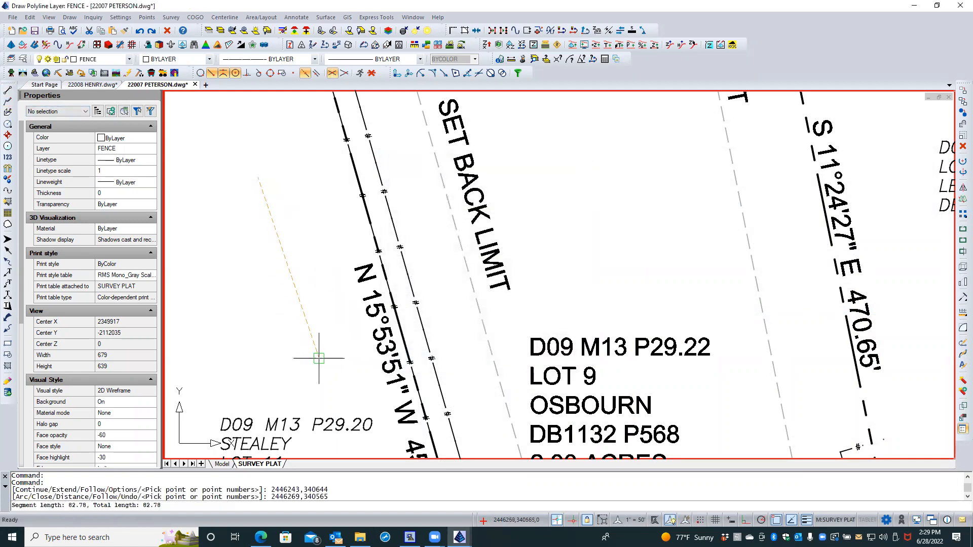
pyautogui.press('Return')
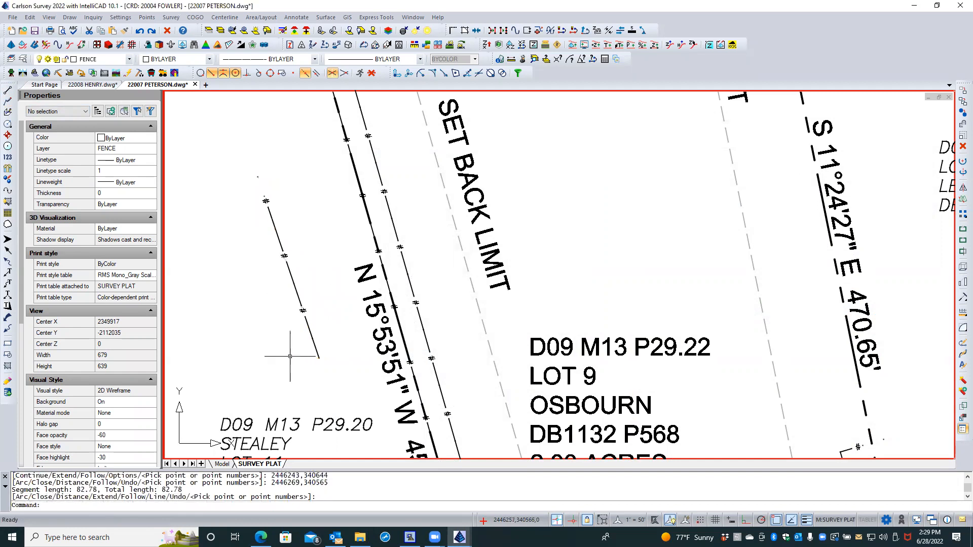
# Step: Erase the straight test fence polyline and the offset fence copy beside the N 15°53'51" W boundary
pyautogui.click(311, 332)
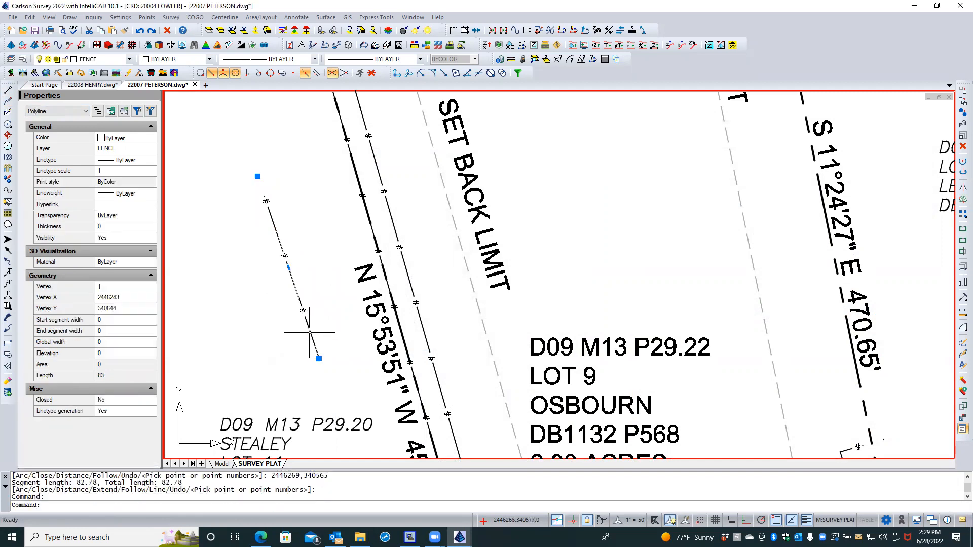
pyautogui.click(405, 264)
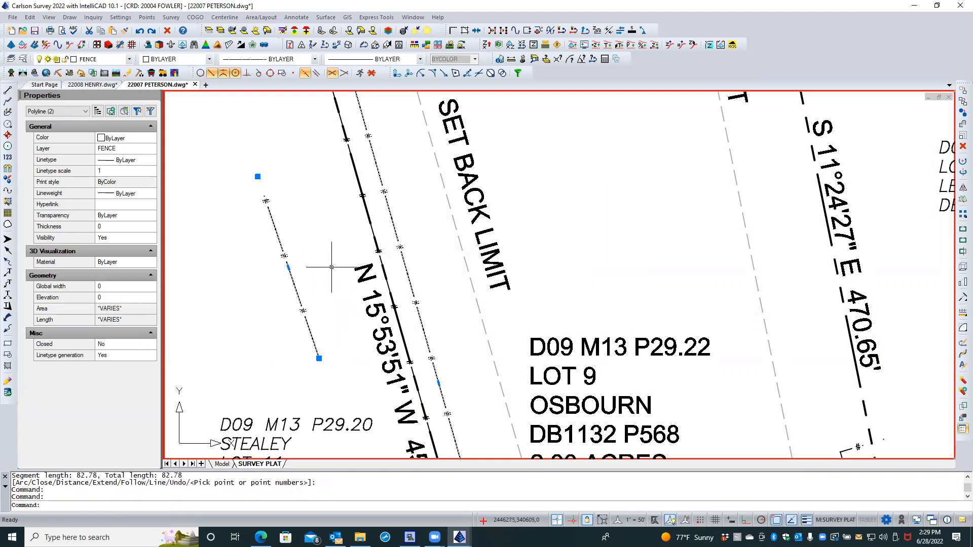
pyautogui.click(961, 147)
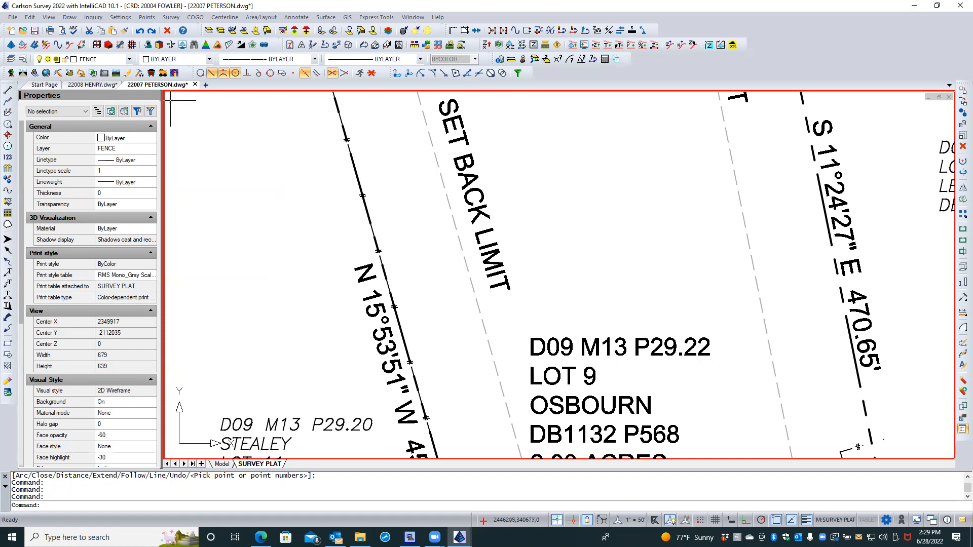
# Step: Make symbol the current text style of the 22007 survey drawing
pyautogui.click(22, 60)
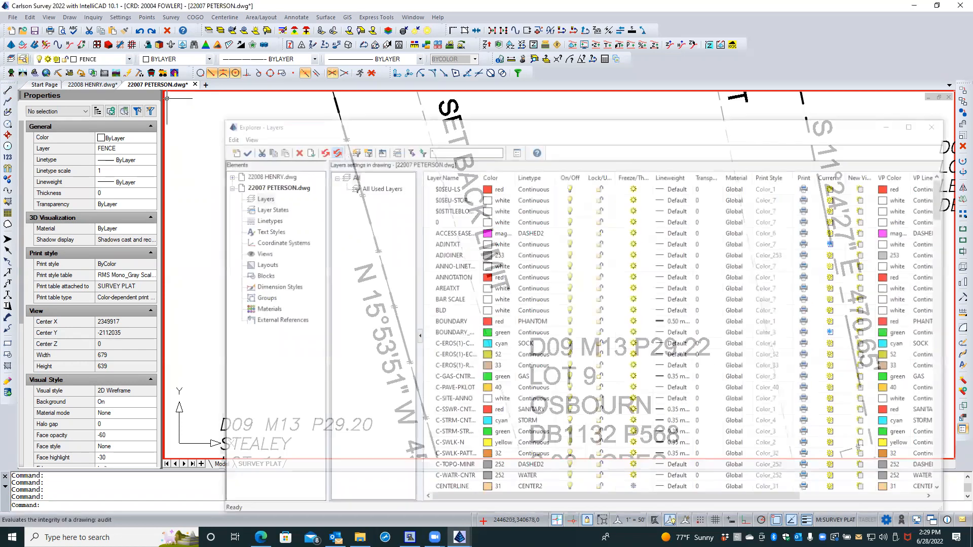
pyautogui.click(267, 231)
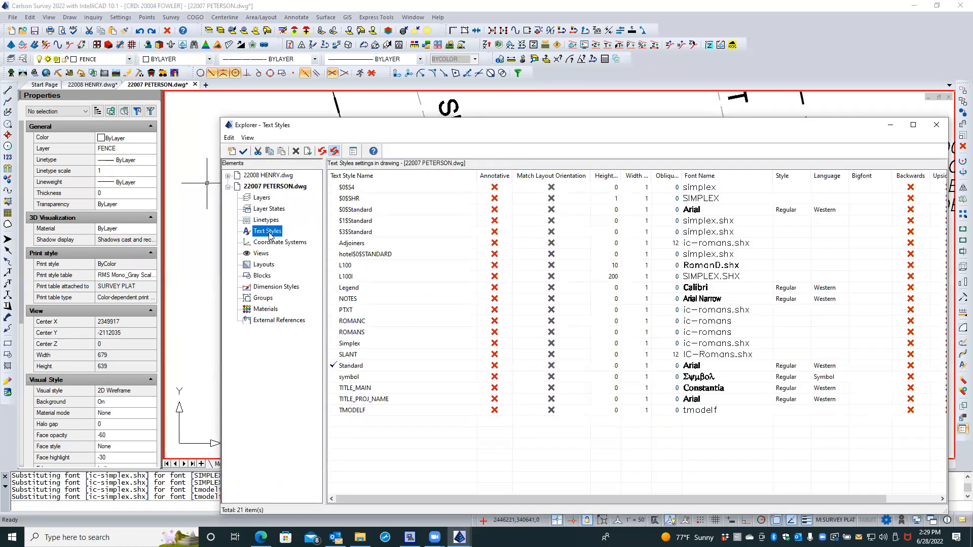
pyautogui.click(387, 378)
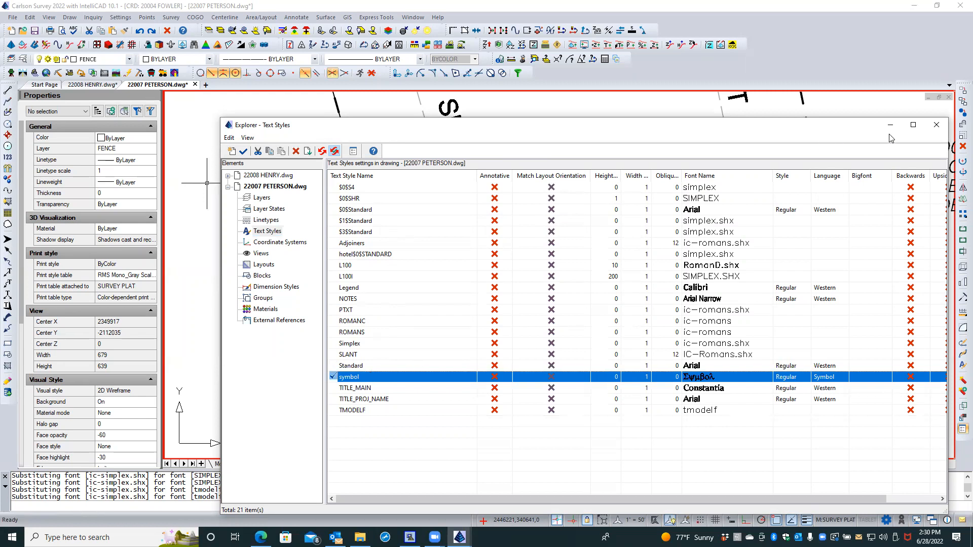
pyautogui.click(936, 125)
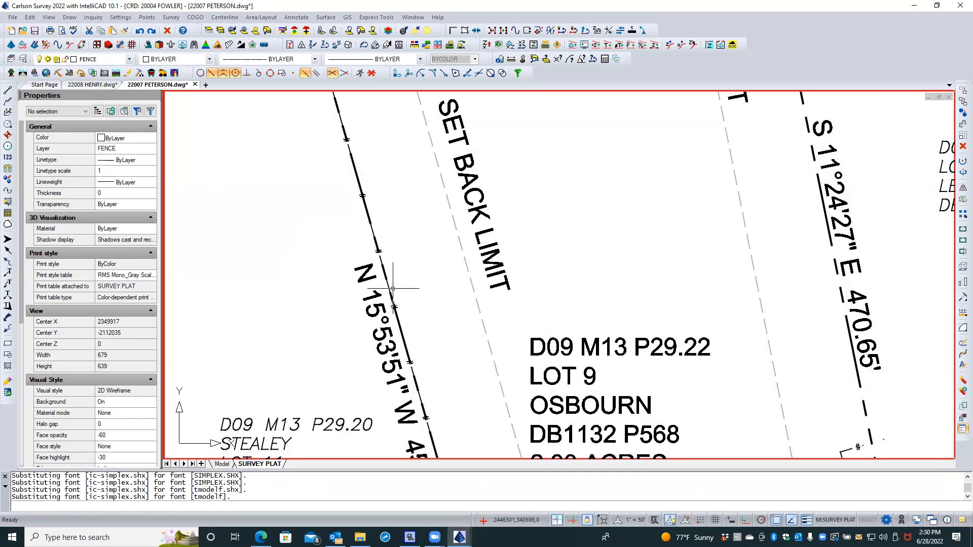
# Step: Draw a straight 2D test polyline about 71 ft long on the FENCE layer outside Lot 9's N 15°53'51" W boundary, and erase it
pyautogui.click(7, 101)
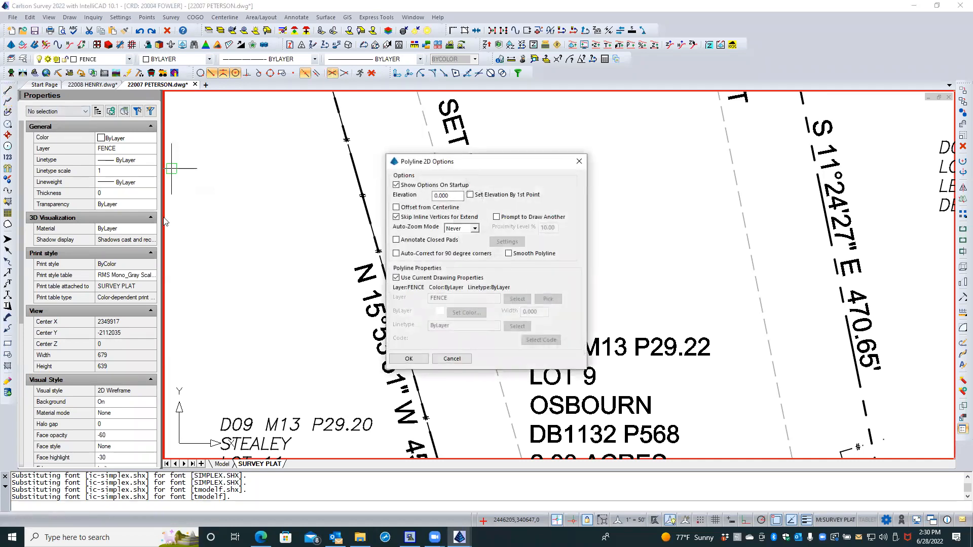
pyautogui.click(409, 358)
pyautogui.click(205, 164)
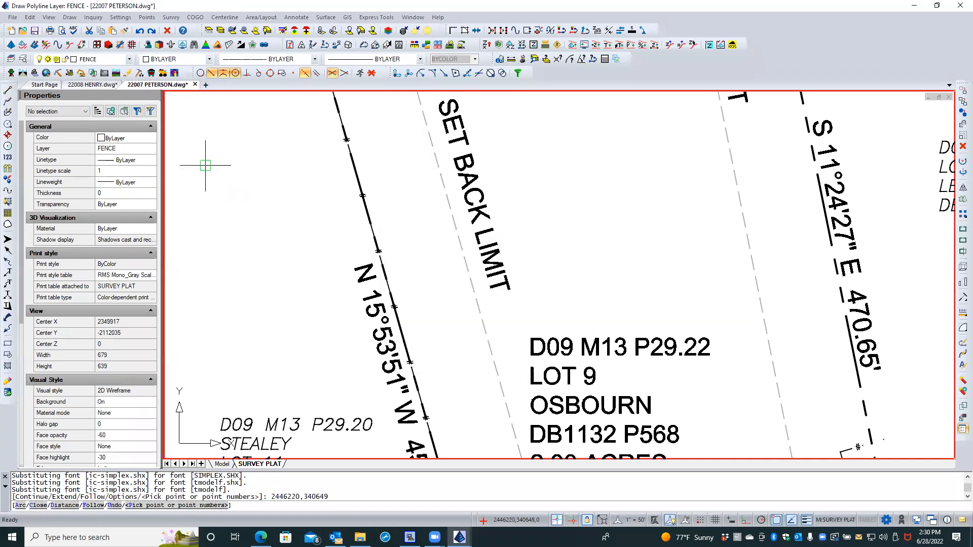
pyautogui.click(249, 281)
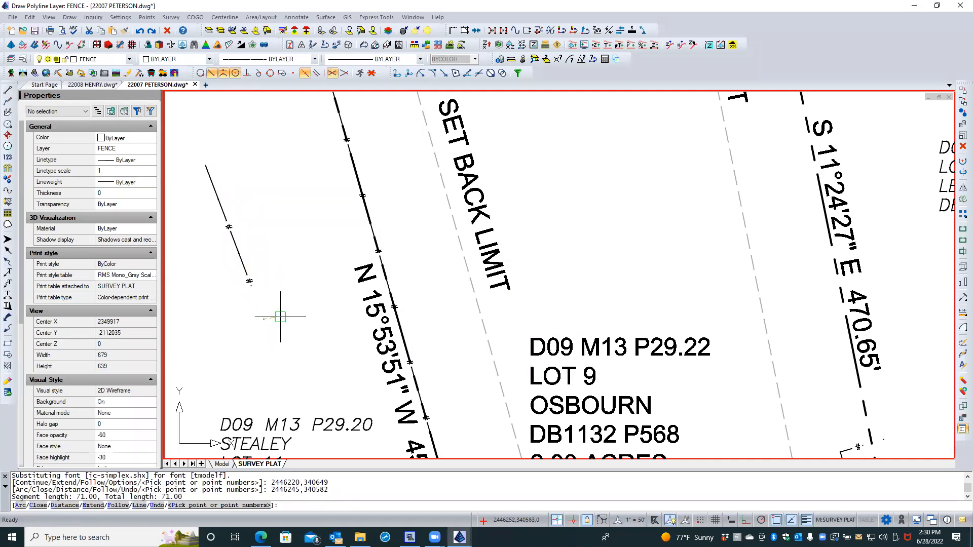
pyautogui.press('Return')
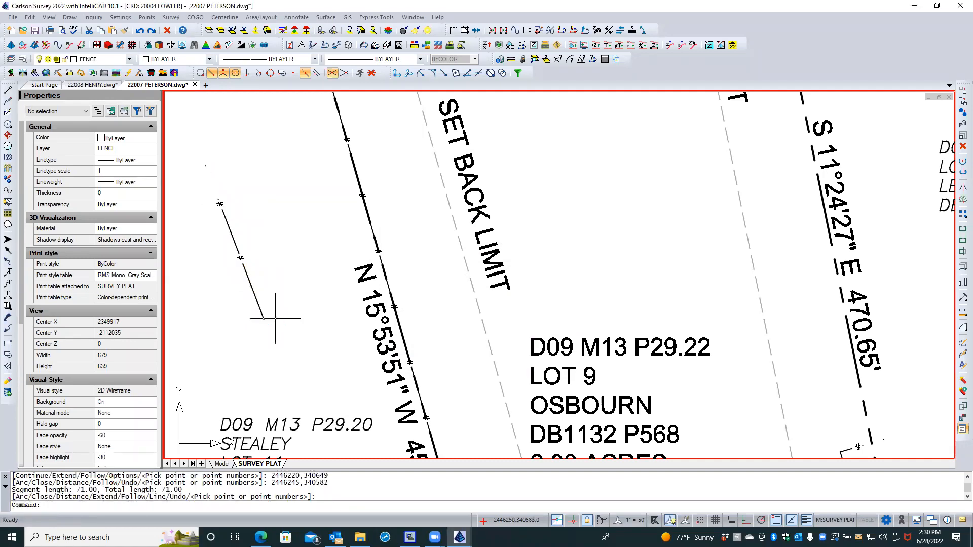
pyautogui.click(249, 284)
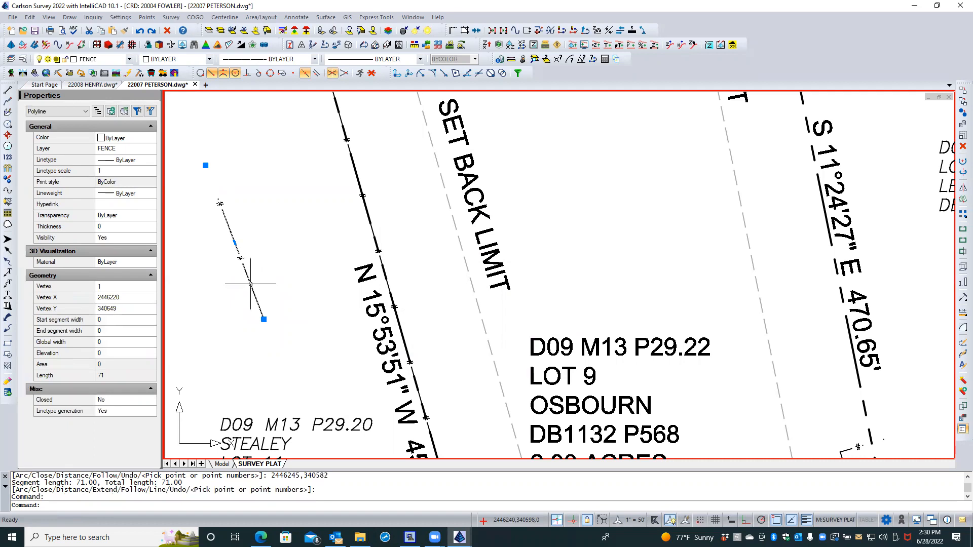
pyautogui.click(957, 147)
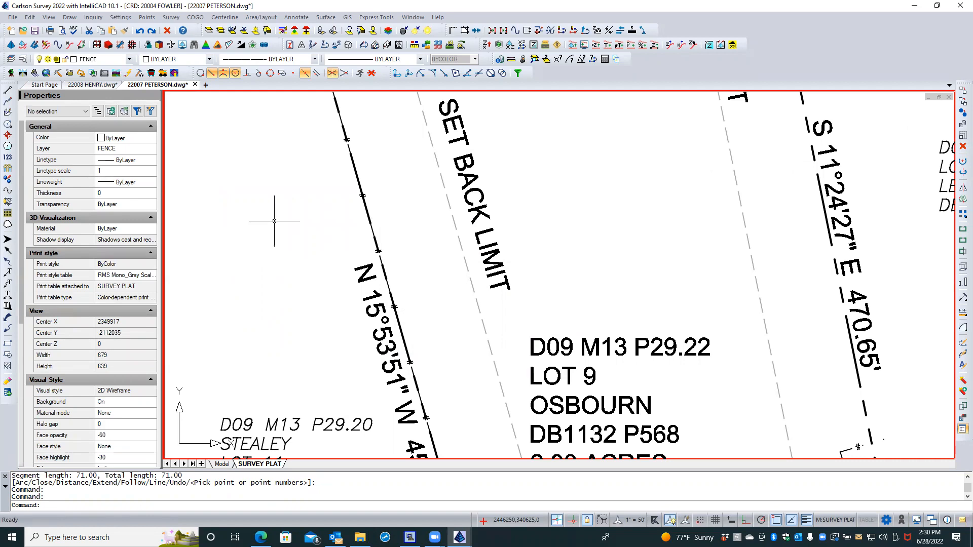
# Step: Change the Standard text style's font from Arial to Symbol and try to regenerate the drawing
pyautogui.click(21, 60)
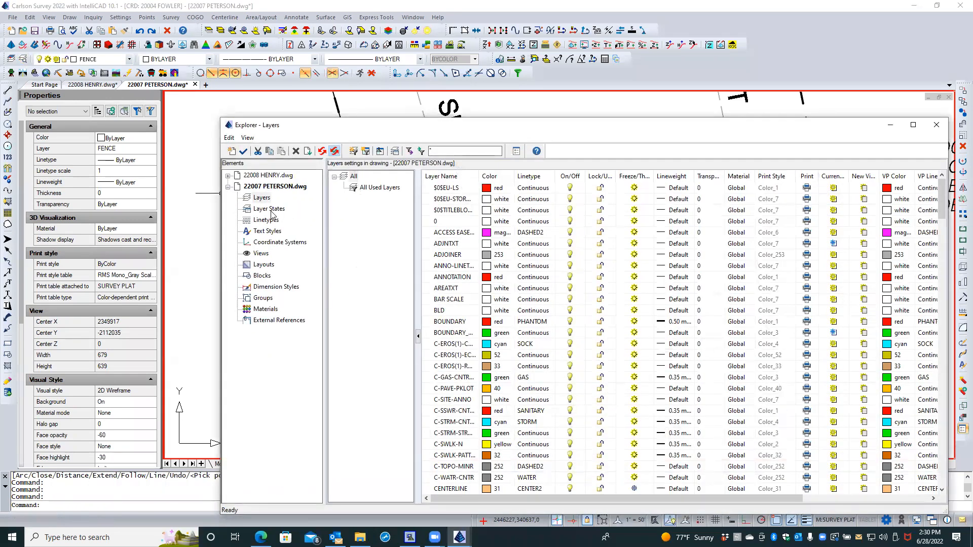
pyautogui.click(268, 231)
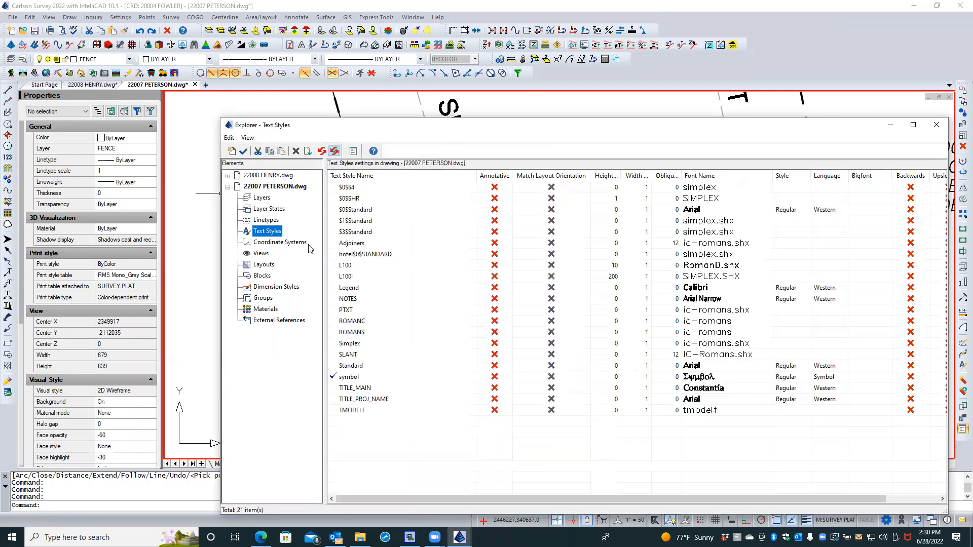
pyautogui.click(367, 366)
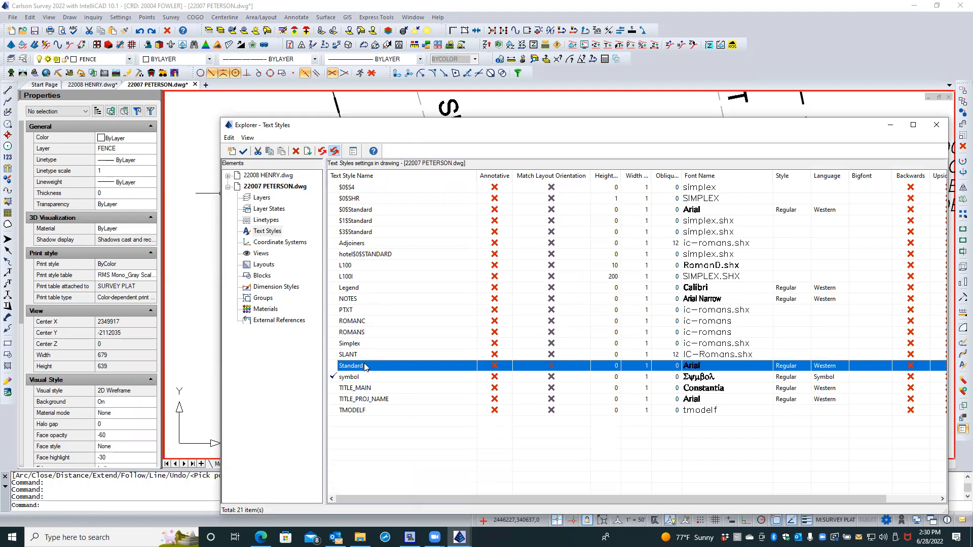
pyautogui.click(695, 365)
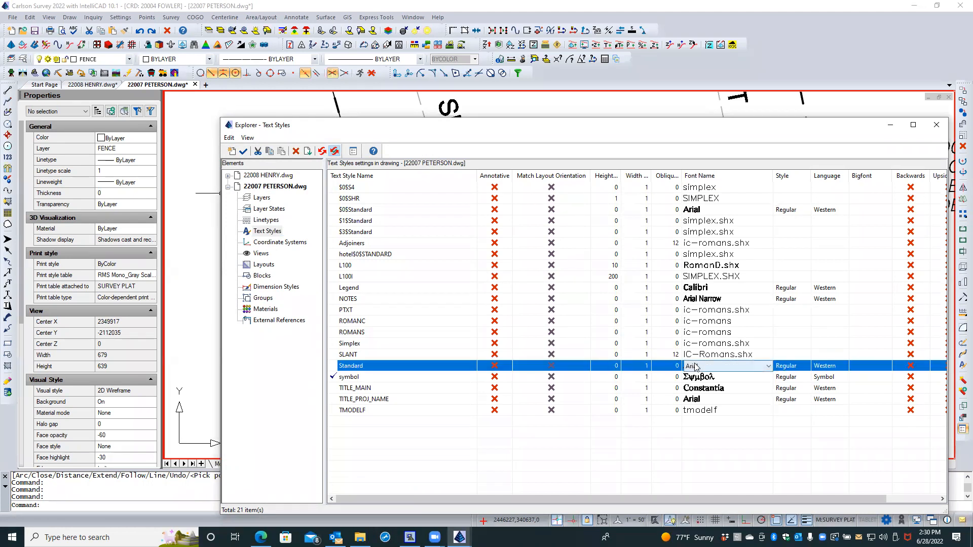
pyautogui.click(709, 368)
pyautogui.moveTo(804, 174); pyautogui.dragTo(818, 281)
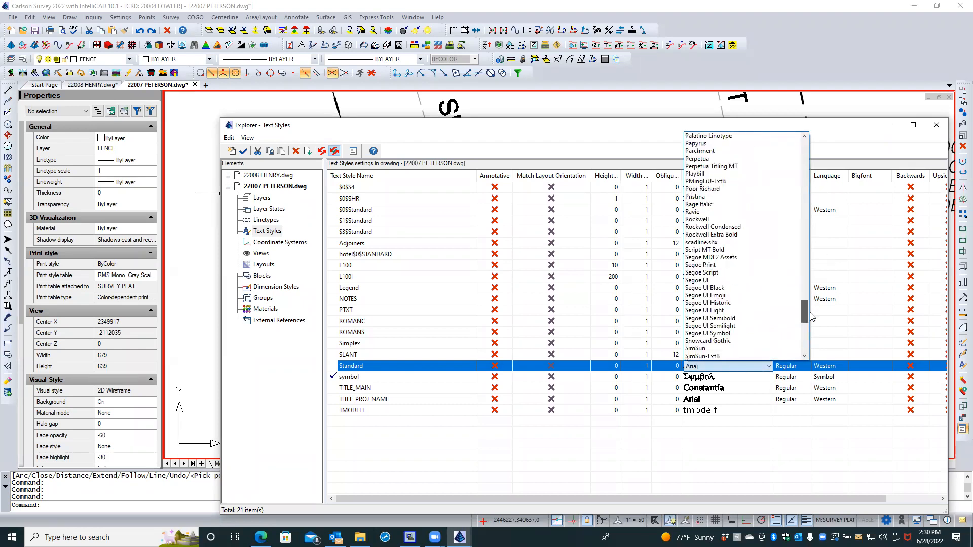
pyautogui.moveTo(811, 317); pyautogui.dragTo(807, 326)
pyautogui.click(708, 296)
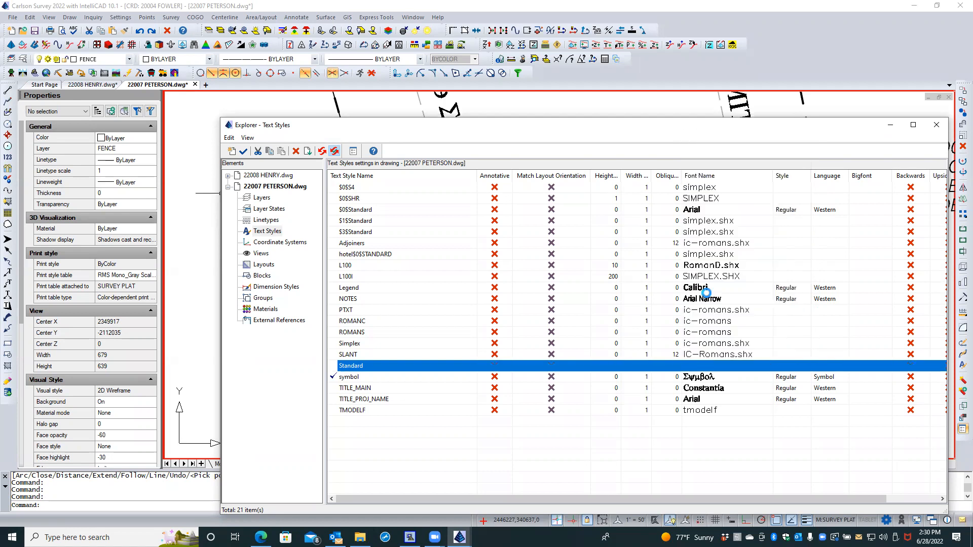
pyautogui.click(935, 125)
pyautogui.write('rea')
pyautogui.press('Return')
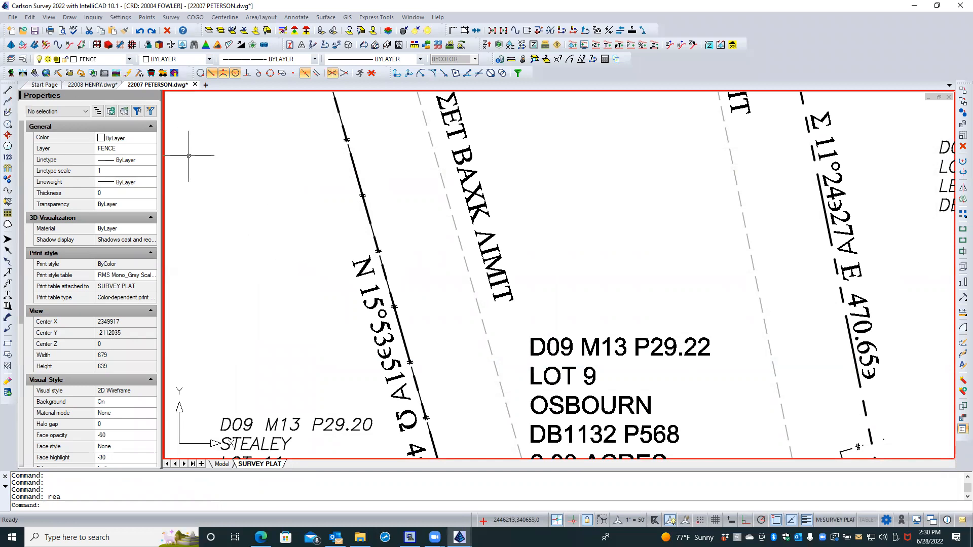
# Step: Undo the Standard text style's font change and the last erase, and delete the restored test fence polyline
pyautogui.write('u')
pyautogui.press('Return')
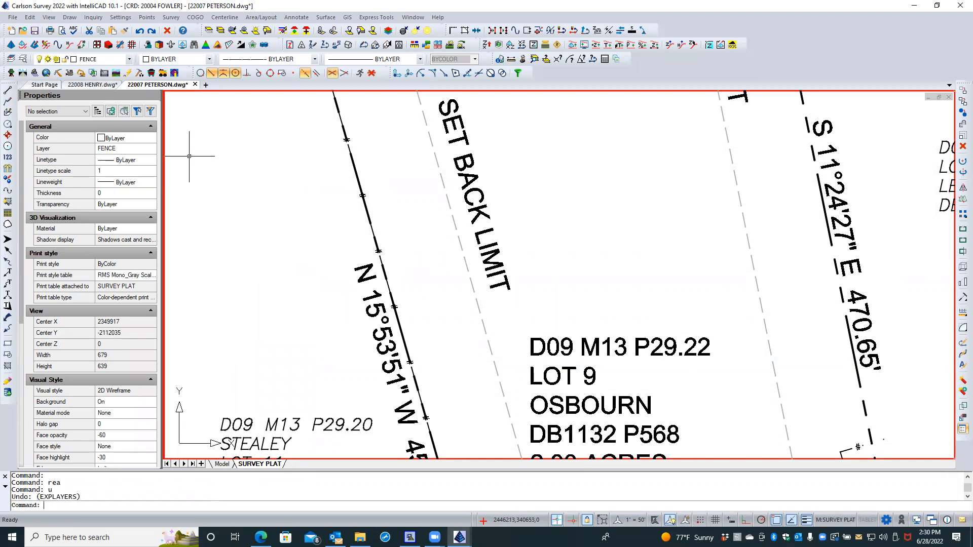
pyautogui.hotkey('ctrl', 'z')
pyautogui.click(221, 210)
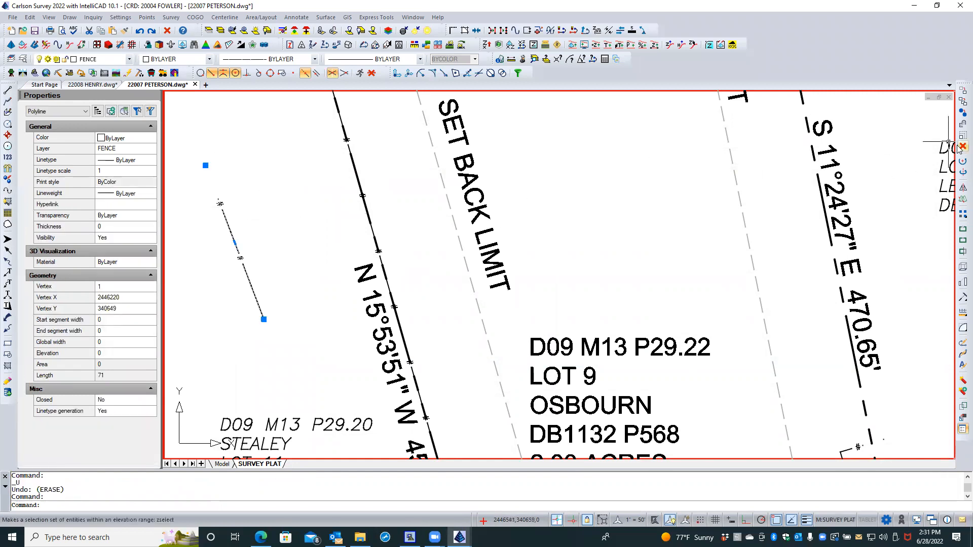
pyautogui.press('Delete')
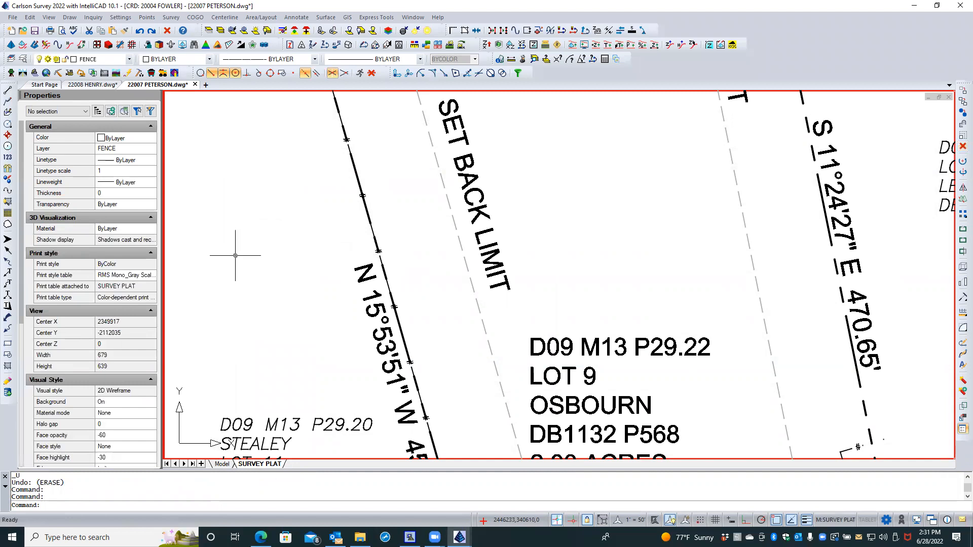
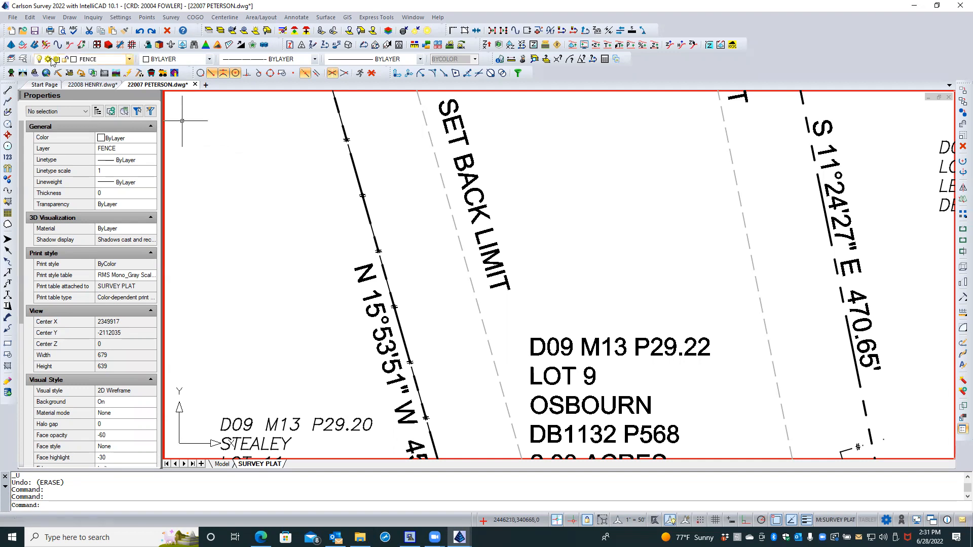
# Step: Look through the drawing's linetypes and make FENCE__X__LINE the current linetype
pyautogui.click(23, 59)
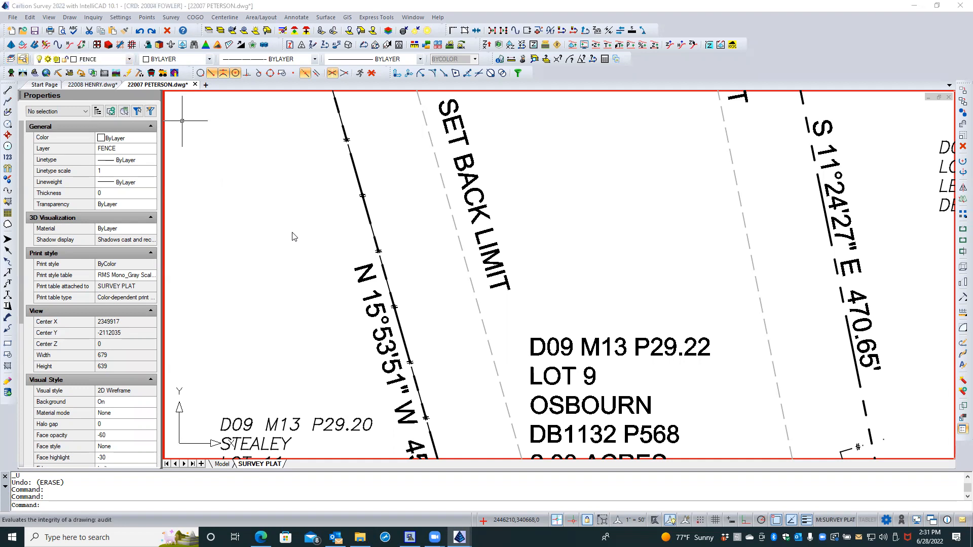
pyautogui.click(275, 223)
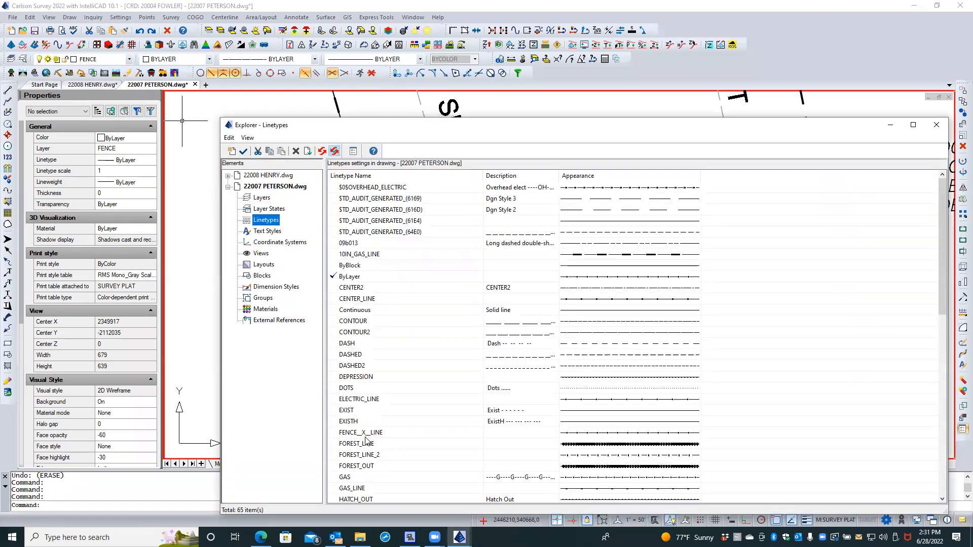
pyautogui.click(392, 437)
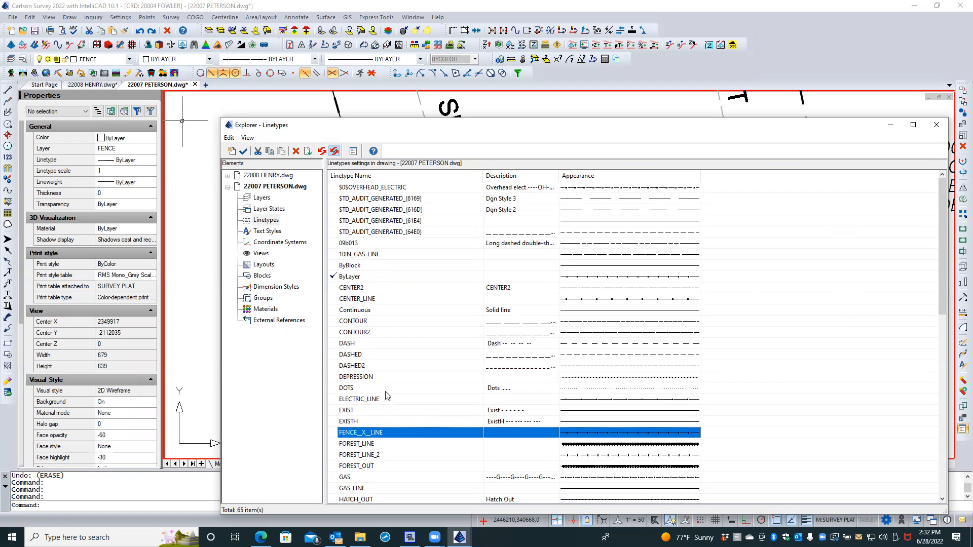
pyautogui.scroll(-8, 387, 391)
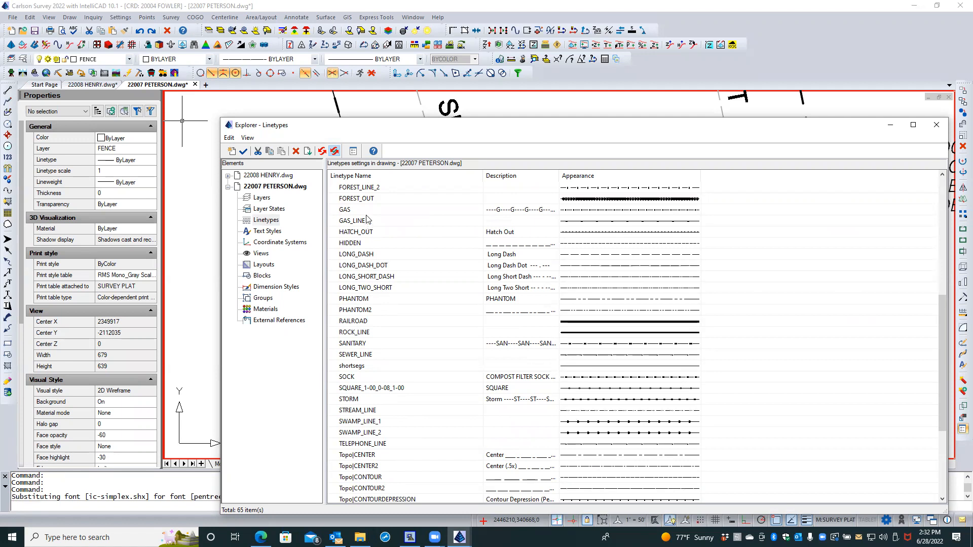
pyautogui.scroll(1, 371, 210)
pyautogui.click(382, 176)
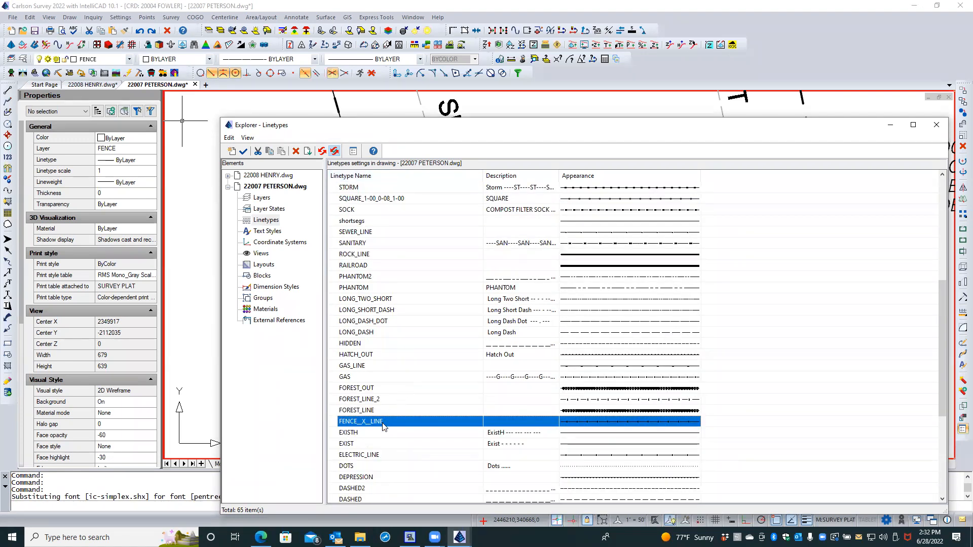
pyautogui.click(377, 176)
pyautogui.scroll(5, 383, 247)
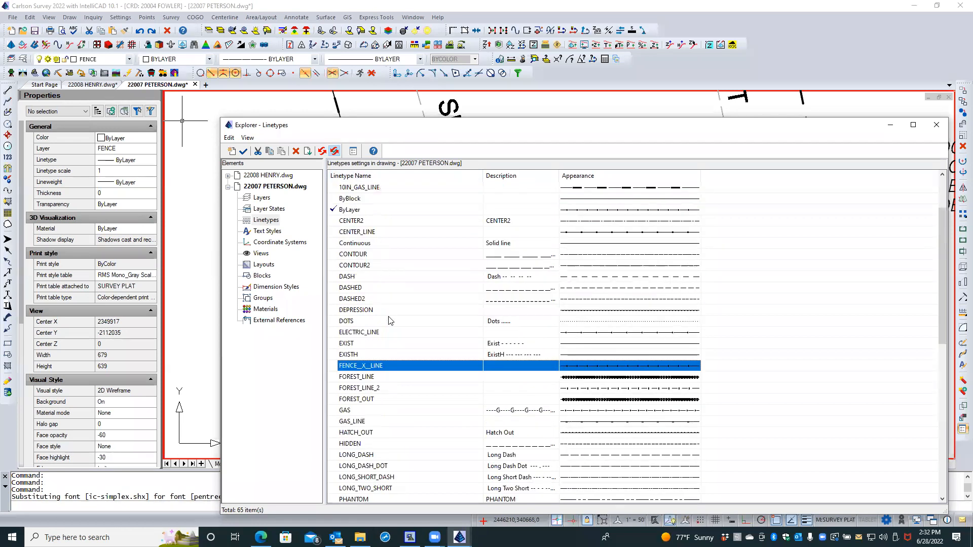
pyautogui.doubleClick(390, 366)
pyautogui.click(936, 126)
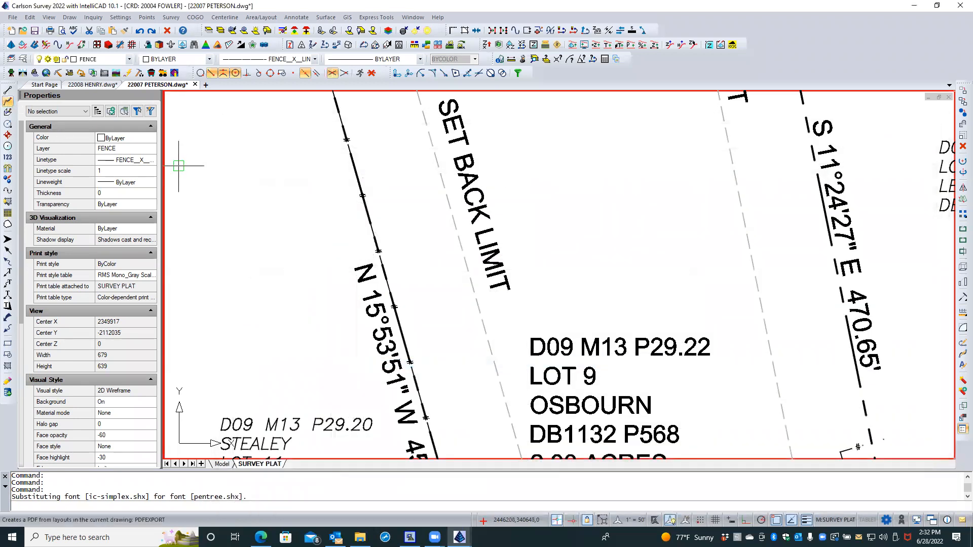
# Step: Draw a straight 2D test polyline about 61 ft long with the FENCE__X__LINE linetype outside the N 15°53'51" W boundary, and erase it
pyautogui.click(409, 357)
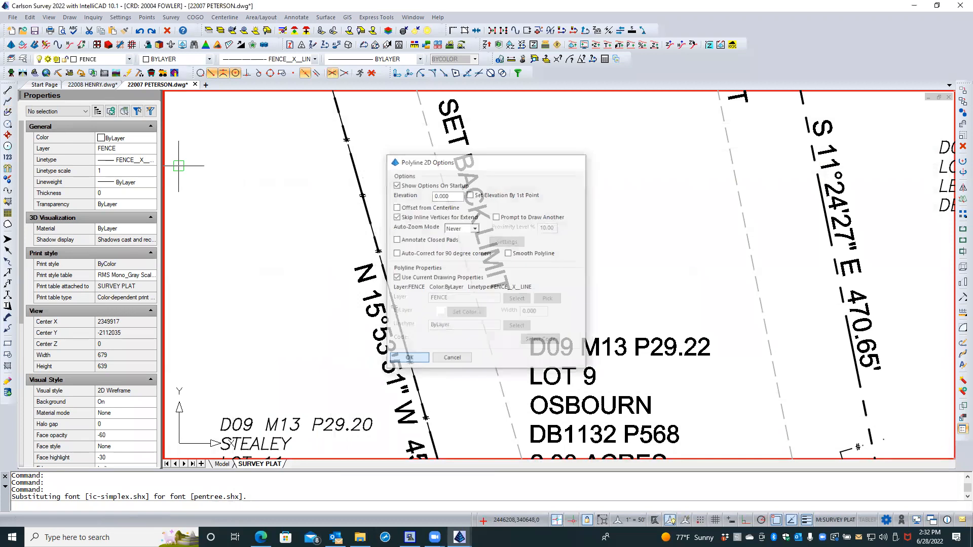
pyautogui.click(208, 197)
pyautogui.click(282, 318)
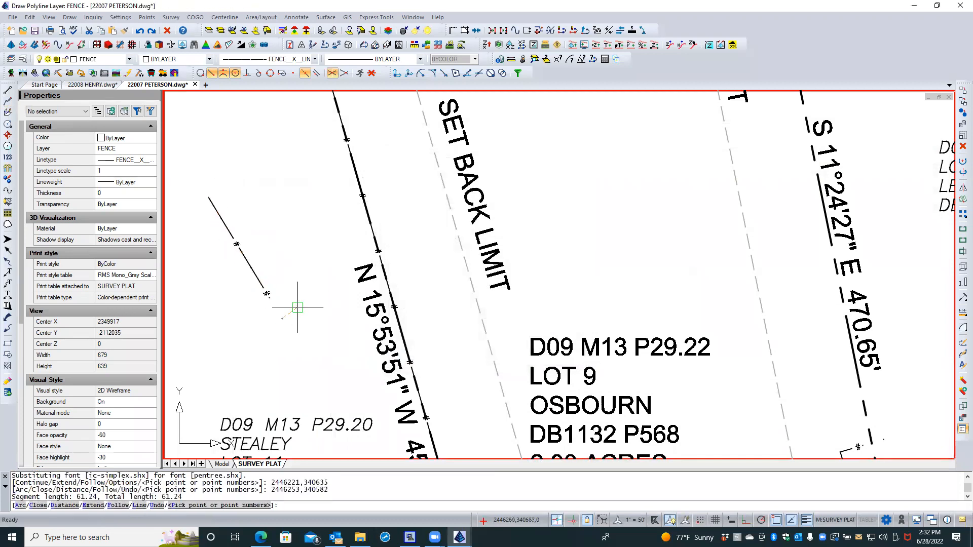
pyautogui.press('Return')
pyautogui.click(255, 272)
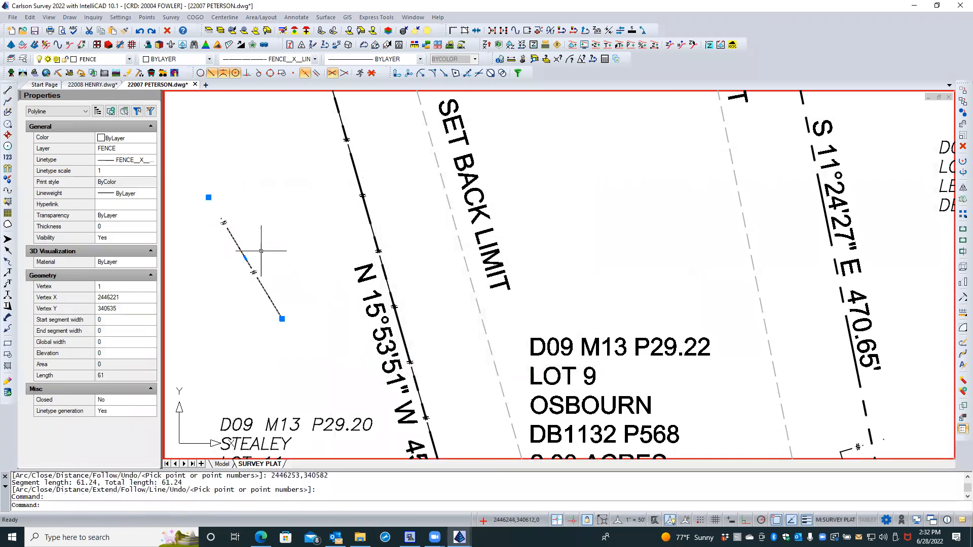
pyautogui.click(963, 146)
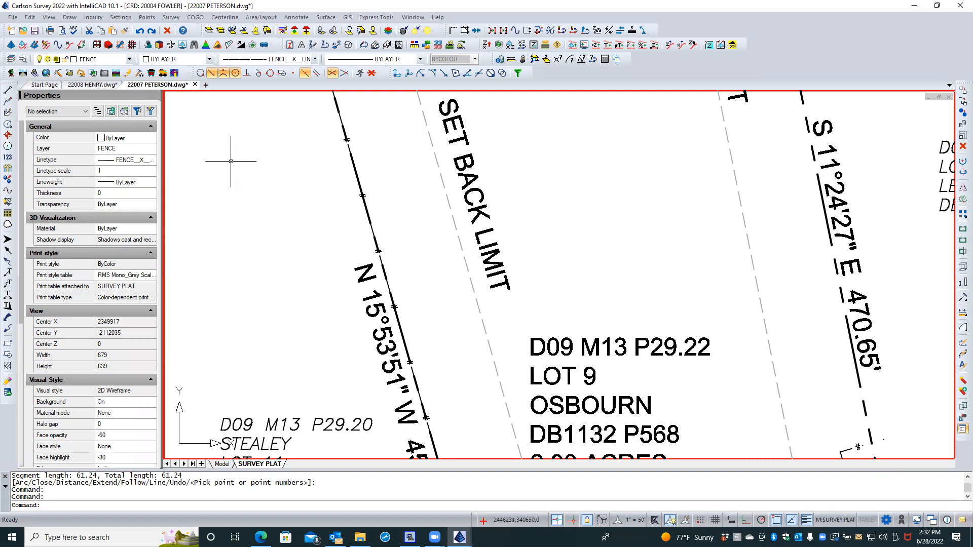
# Step: Look through the list of linetypes defined in the 22007 drawing for other fence linetypes
pyautogui.click(21, 60)
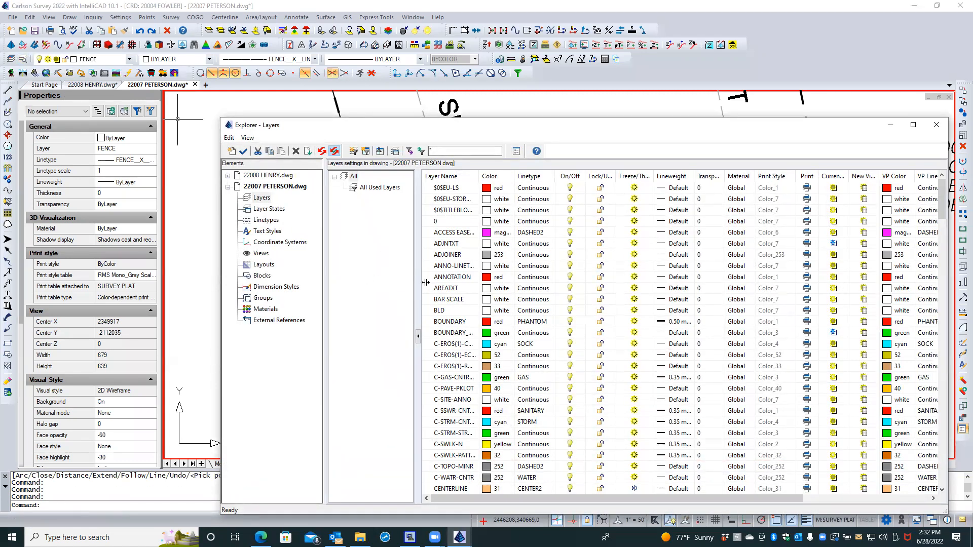
pyautogui.click(277, 221)
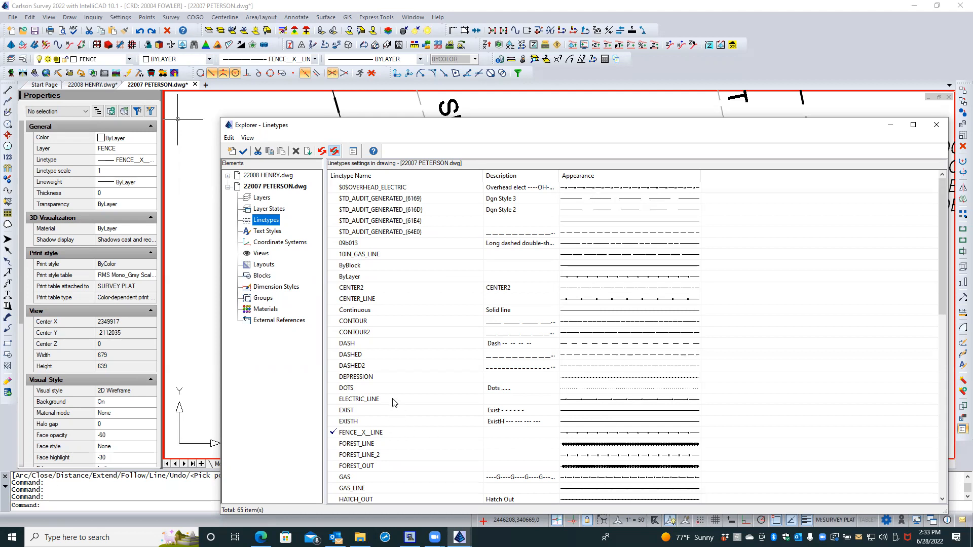
pyautogui.scroll(-12, 393, 400)
pyautogui.scroll(12, 390, 396)
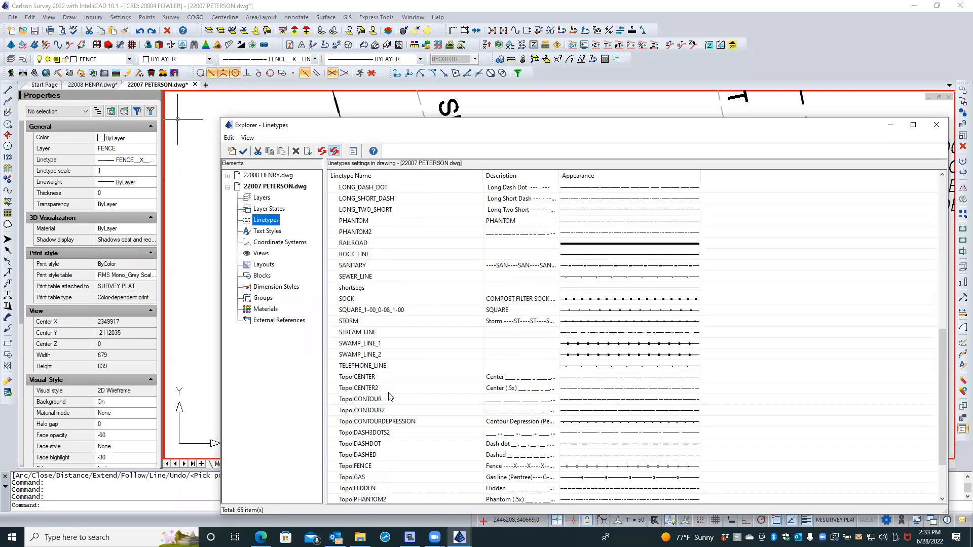
pyautogui.scroll(2, 390, 397)
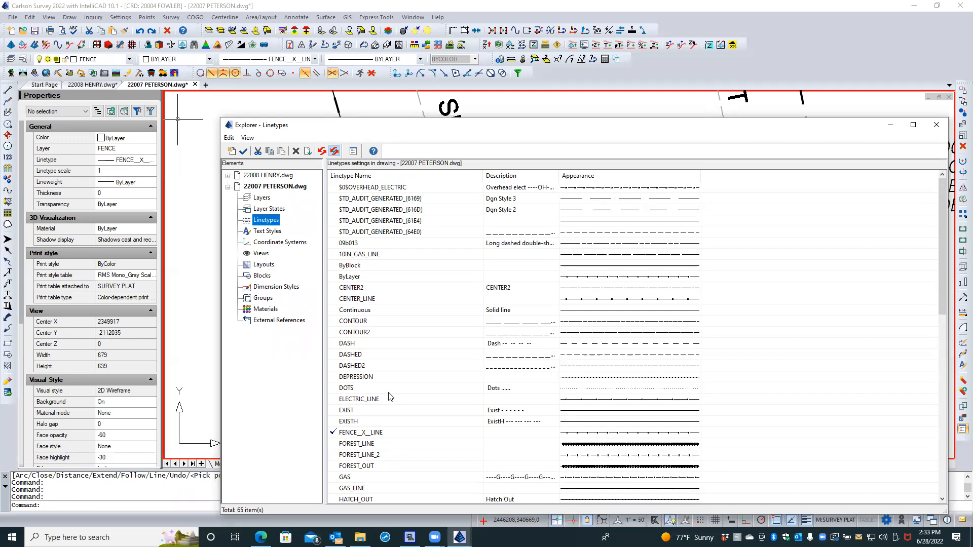
pyautogui.click(935, 126)
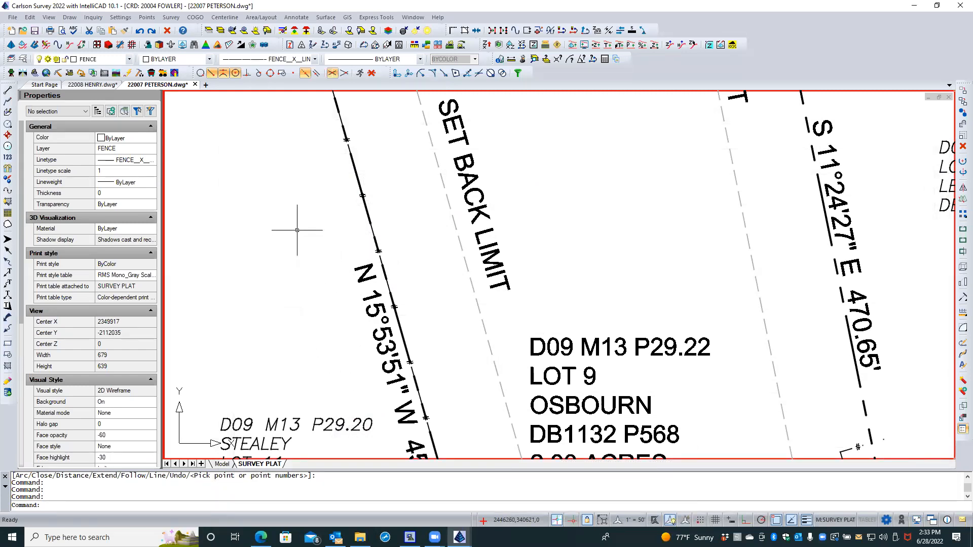
# Step: Examine the fence symbols along the N 15°53'51" W boundary and at the chain link and wire fence callouts on the plat
pyautogui.scroll(-5, 297, 230)
pyautogui.doubleClick(233, 250)
pyautogui.scroll(-5, 440, 242)
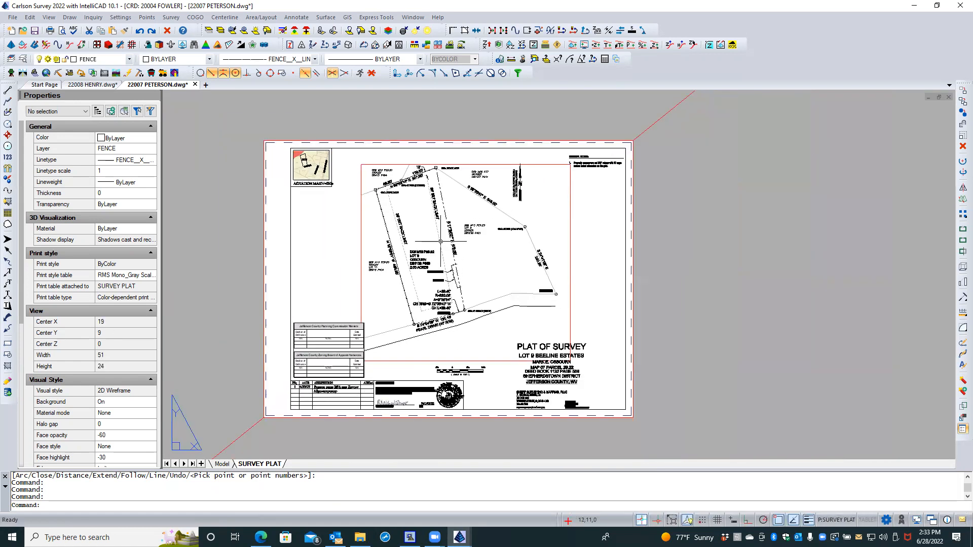
pyautogui.scroll(4, 411, 293)
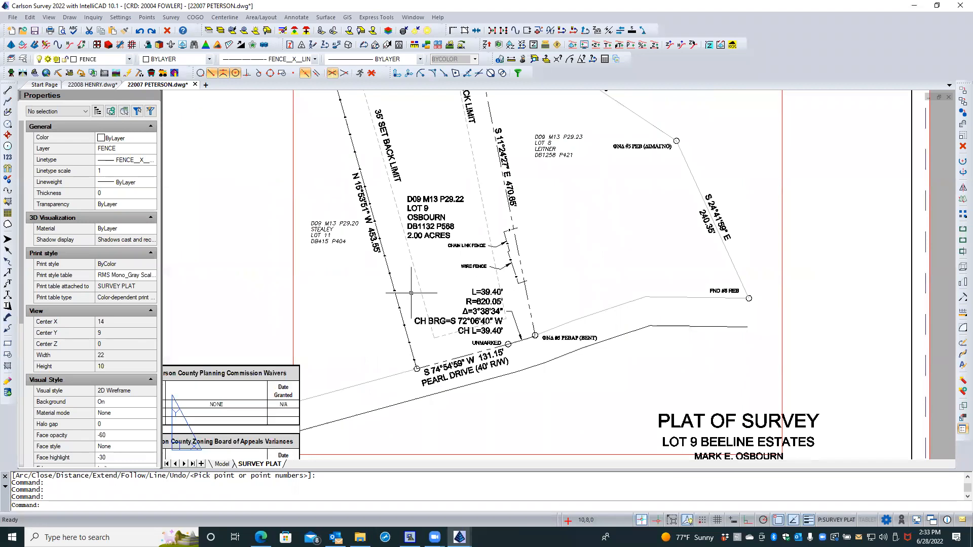
pyautogui.scroll(1, 410, 293)
pyautogui.scroll(3, 540, 257)
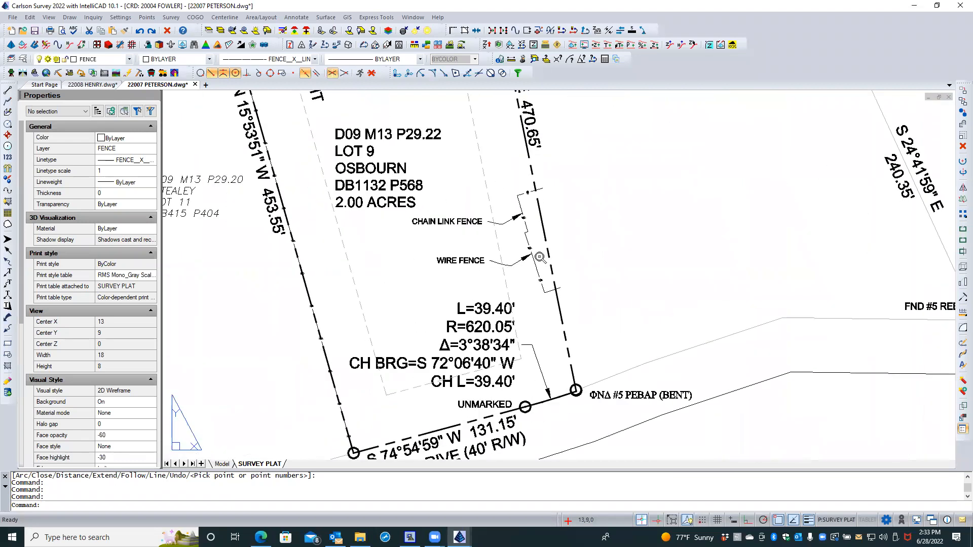
pyautogui.scroll(3, 539, 257)
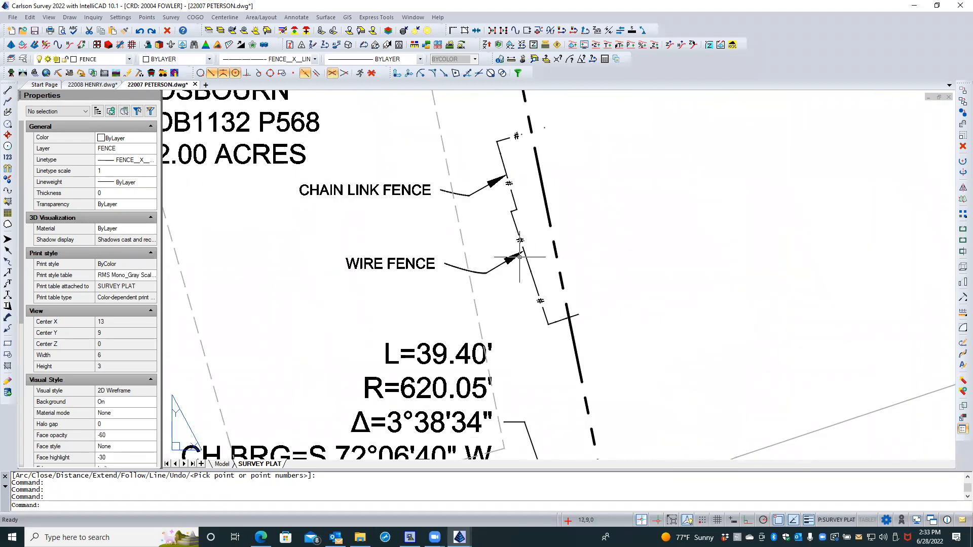
pyautogui.scroll(-3, 530, 253)
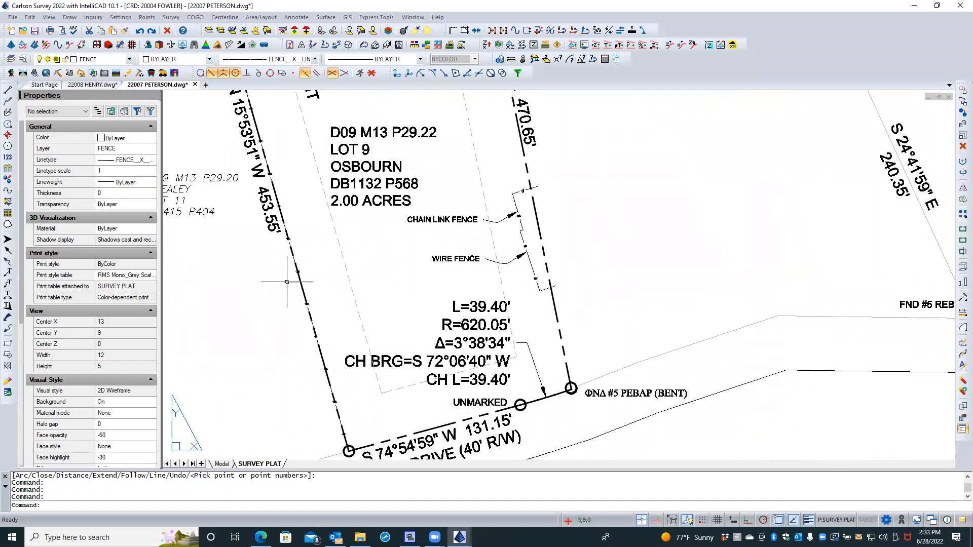
pyautogui.scroll(3, 282, 274)
pyautogui.scroll(1, 282, 274)
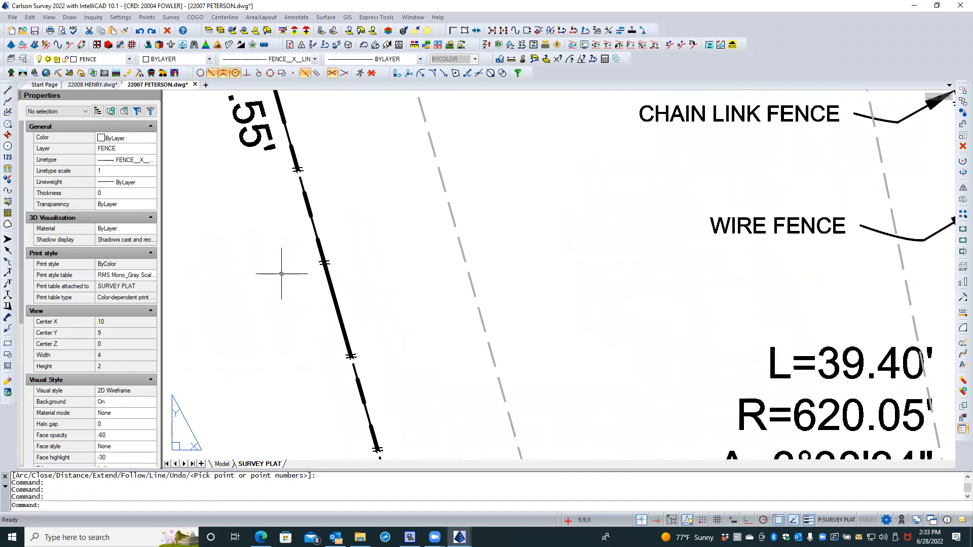
pyautogui.scroll(-2, 331, 262)
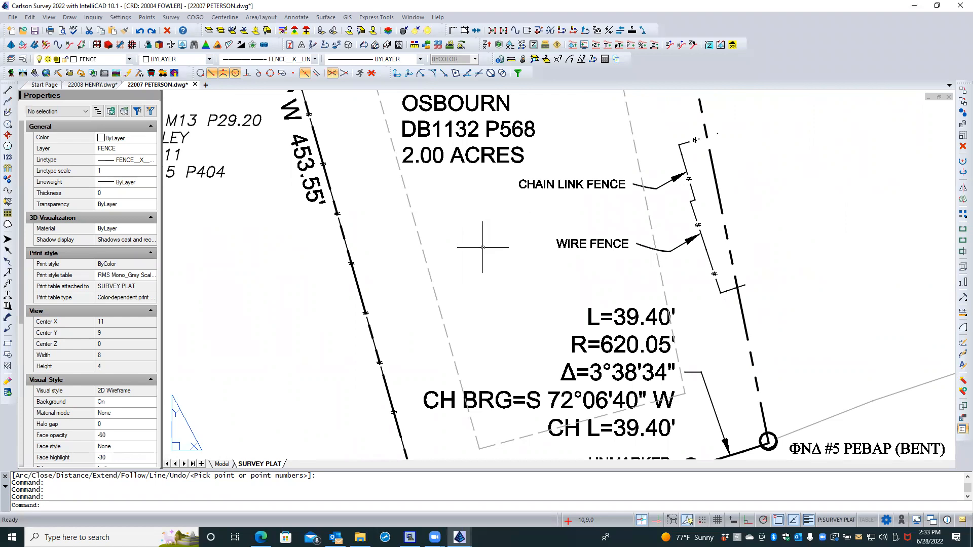
pyautogui.scroll(-2, 482, 247)
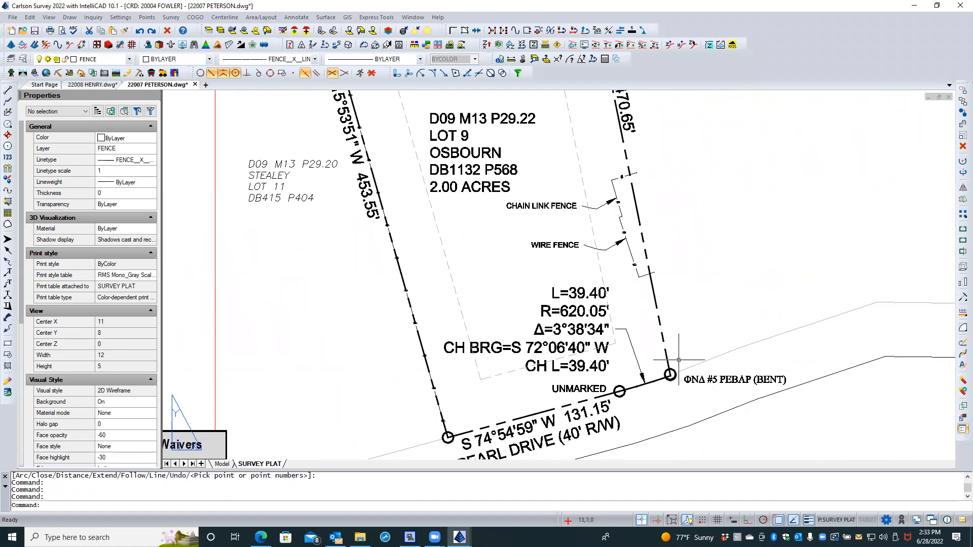
# Step: Inspect the properties of the #5 rebar (bent) label that displays in Symbol characters, and clear the selection
pyautogui.click(714, 379)
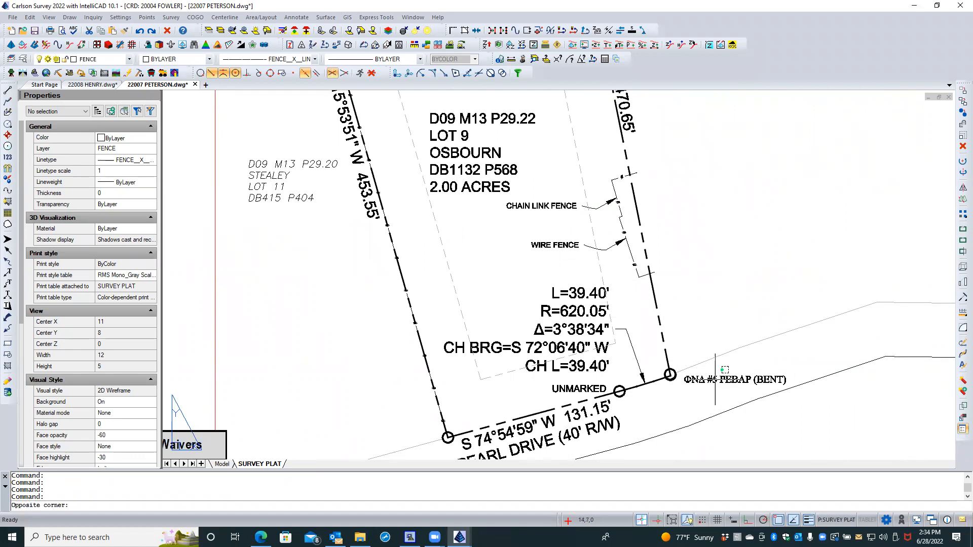
pyautogui.doubleClick(715, 380)
pyautogui.click(714, 379)
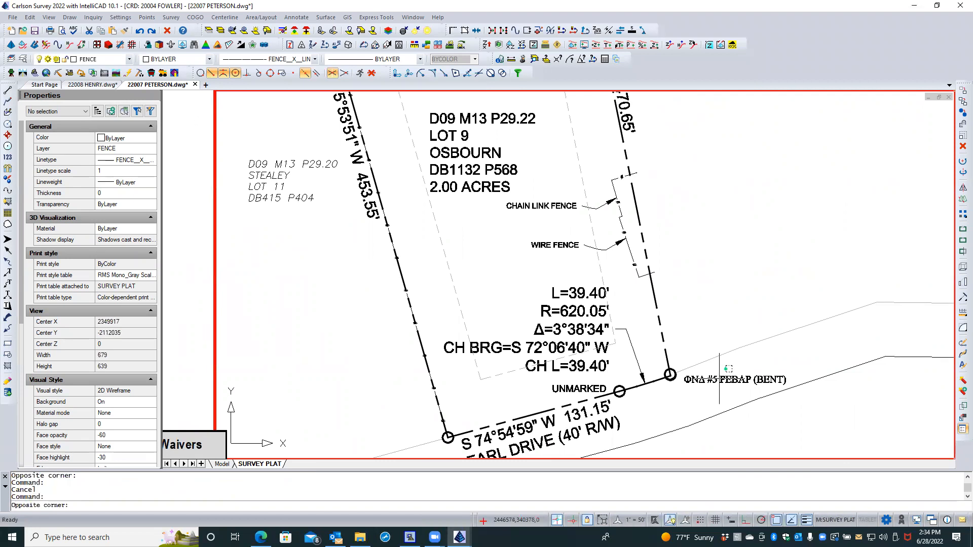
pyautogui.click(707, 386)
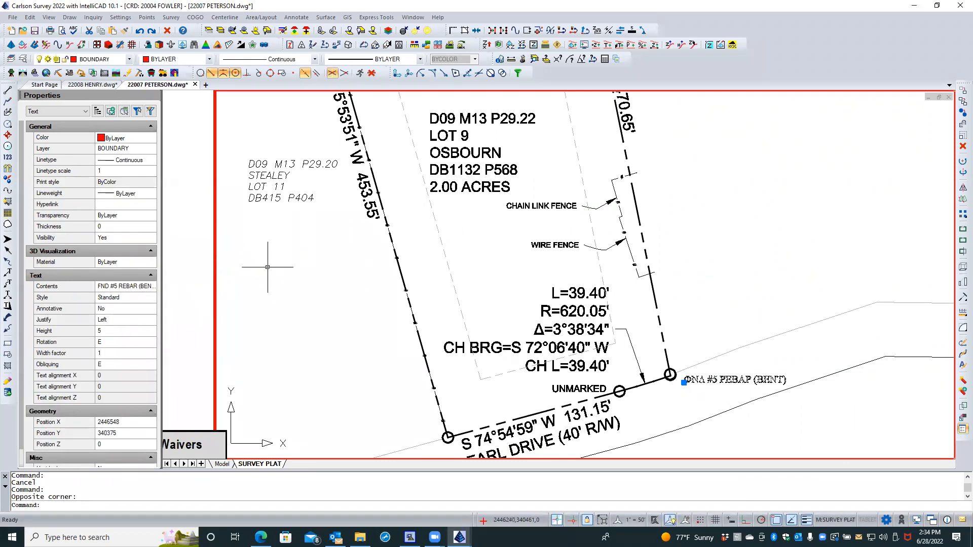
pyautogui.press('Escape')
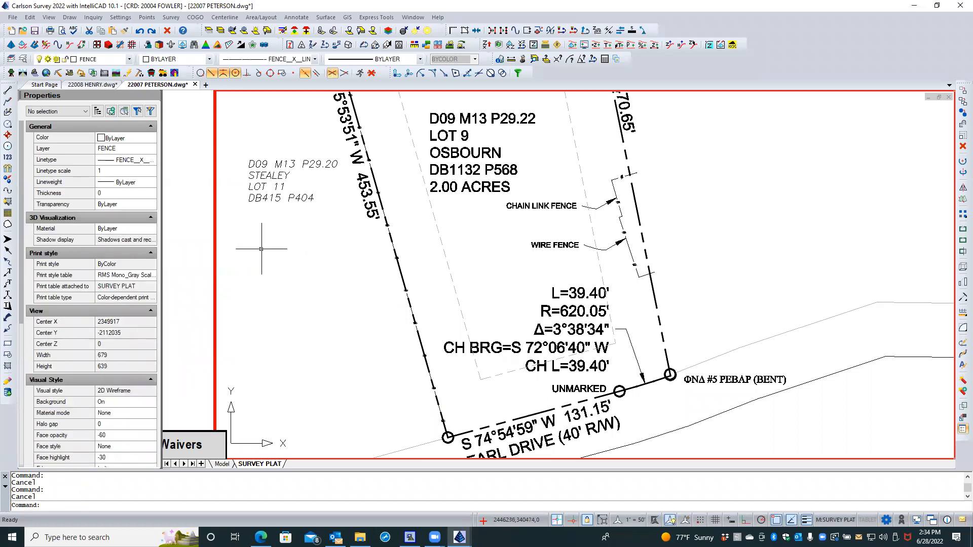
# Step: Make Standard the current text style and regenerate the whole drawing
pyautogui.click(24, 58)
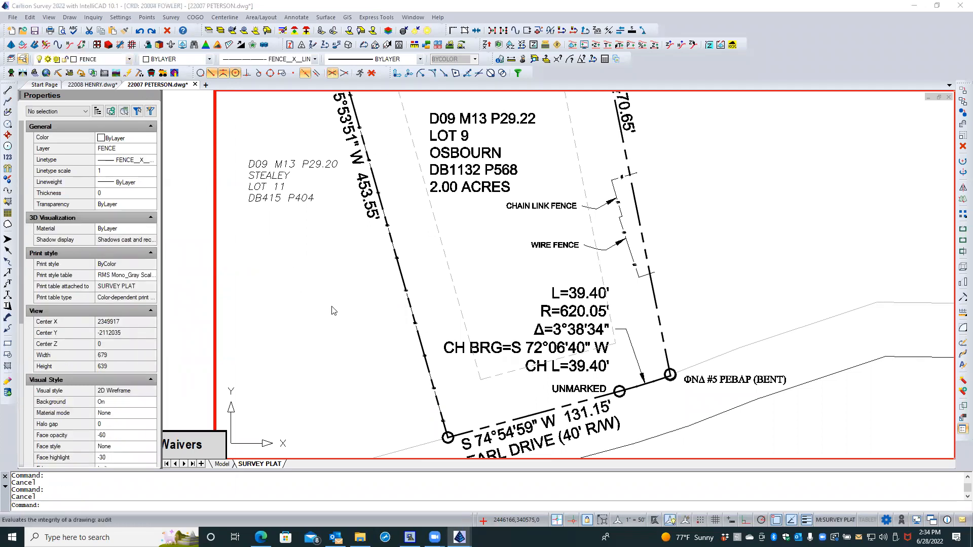
pyautogui.click(272, 231)
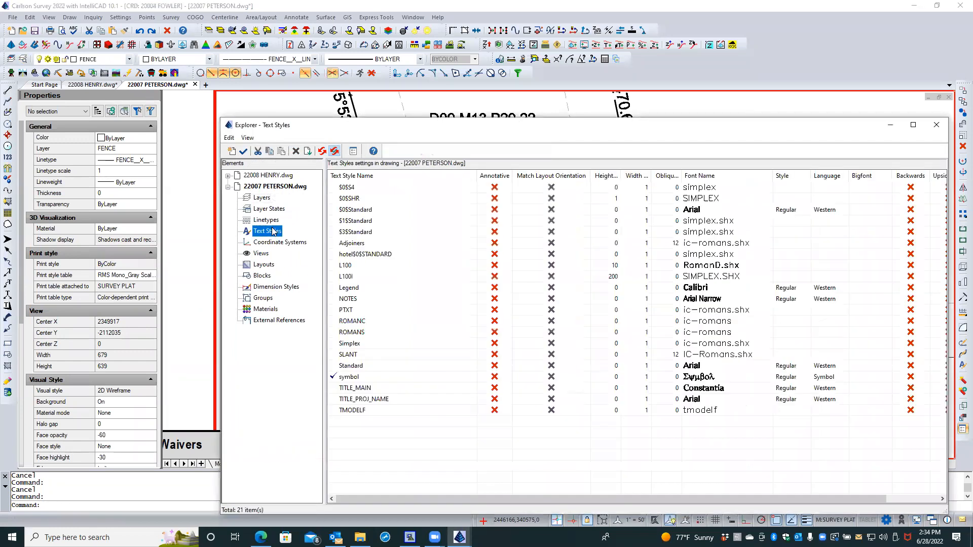
pyautogui.click(364, 367)
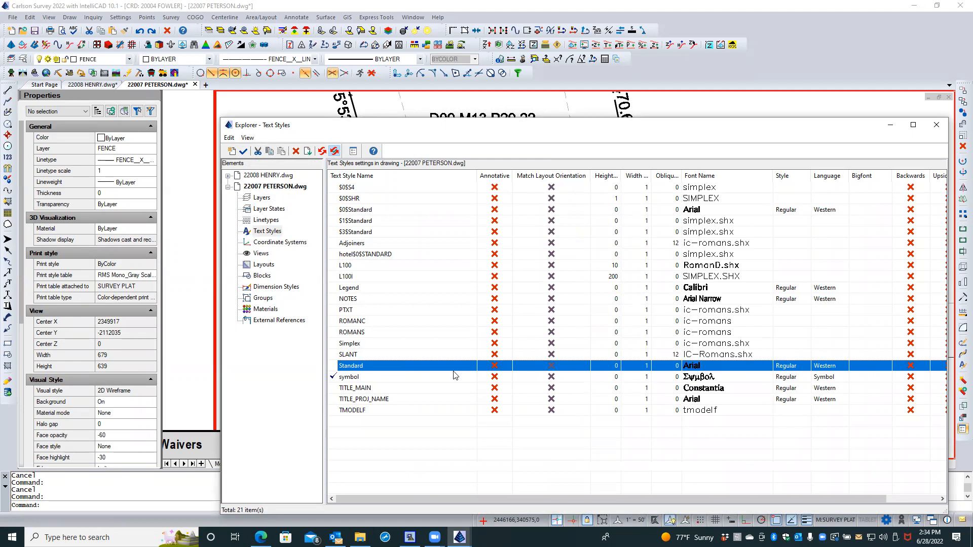
pyautogui.doubleClick(348, 367)
pyautogui.click(936, 131)
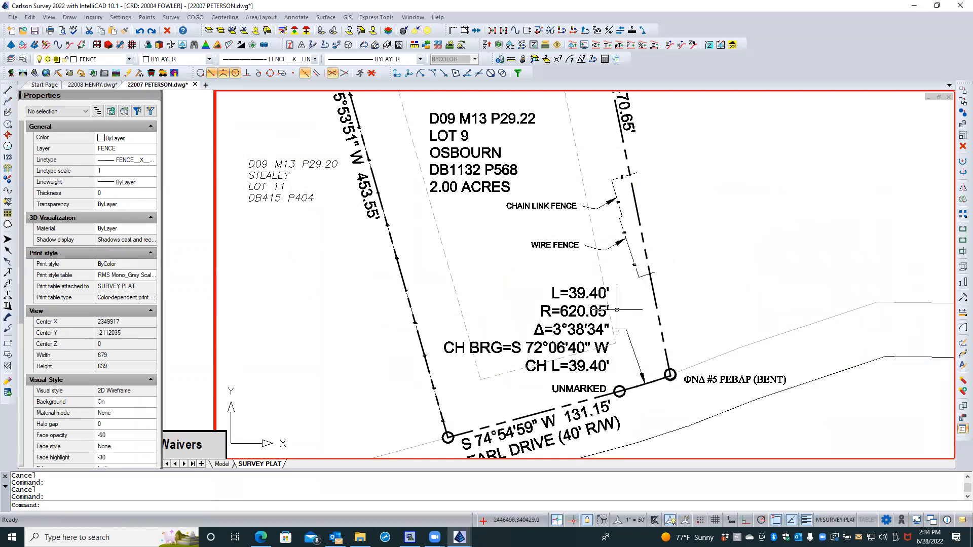
pyautogui.write('rea')
pyautogui.press('Return')
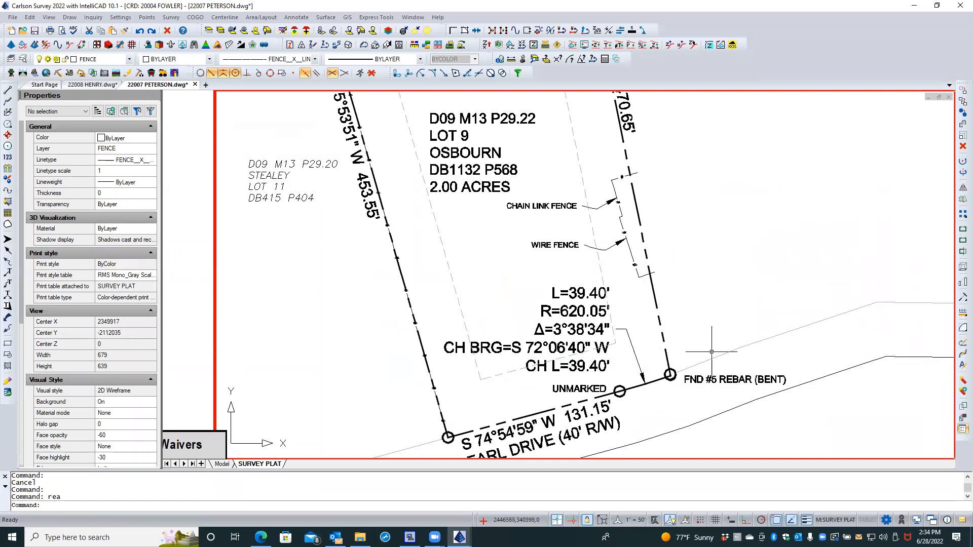
# Step: Select the fence polyline along the N 15°53'51" W boundary and check its layer and linetype properties
pyautogui.scroll(-2, 538, 350)
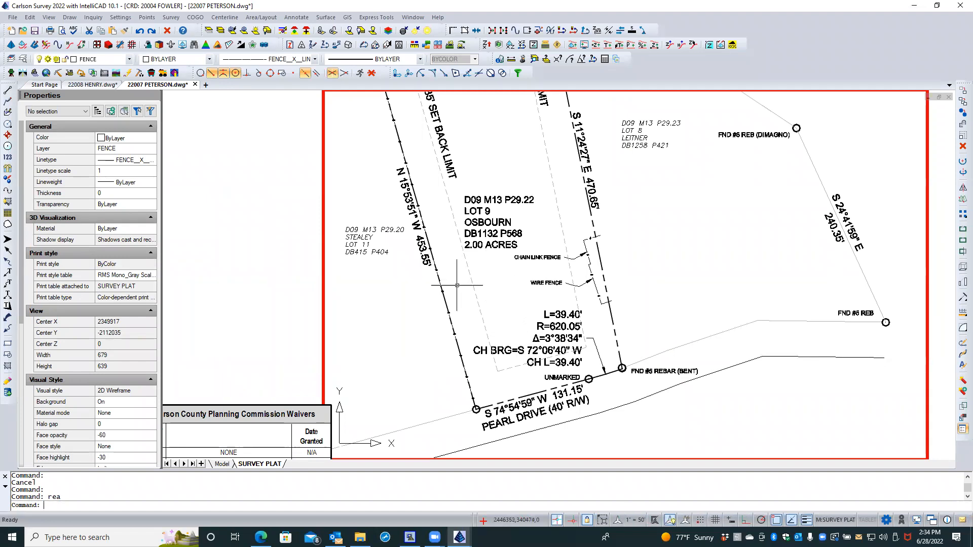
pyautogui.scroll(2, 456, 285)
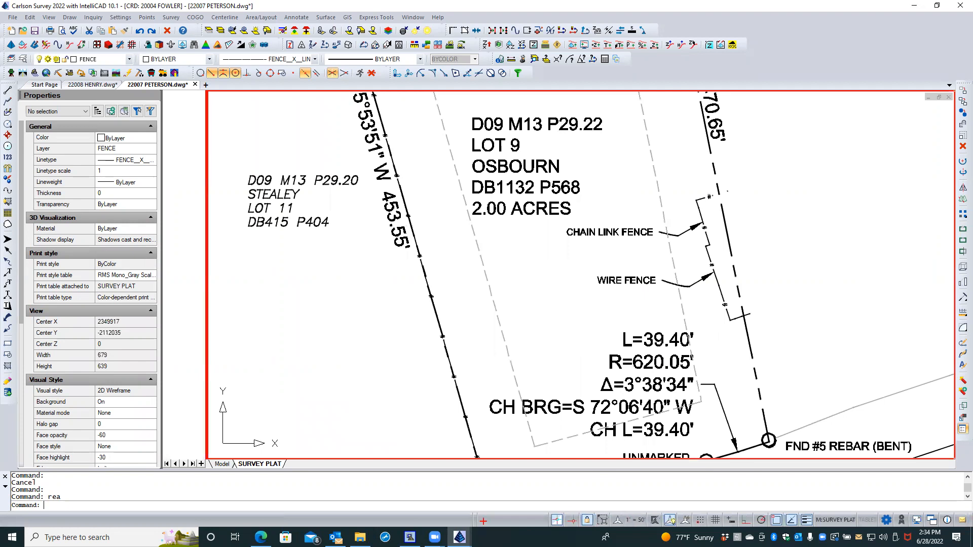
pyautogui.scroll(2, 438, 279)
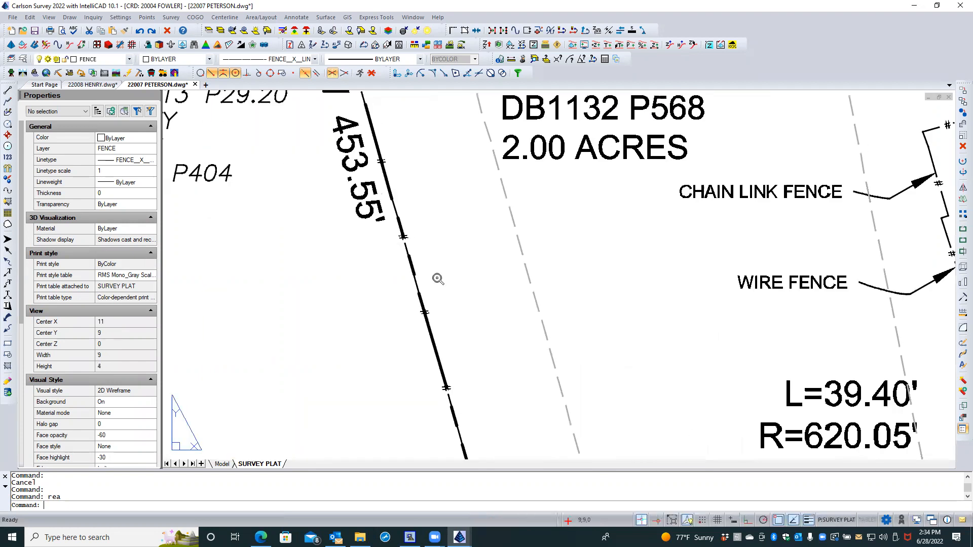
pyautogui.scroll(1, 406, 238)
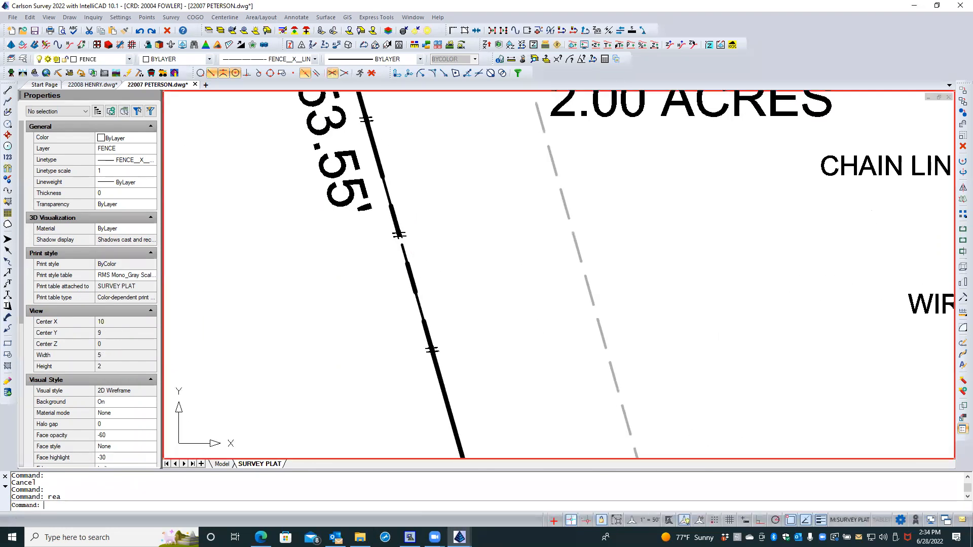
pyautogui.click(406, 234)
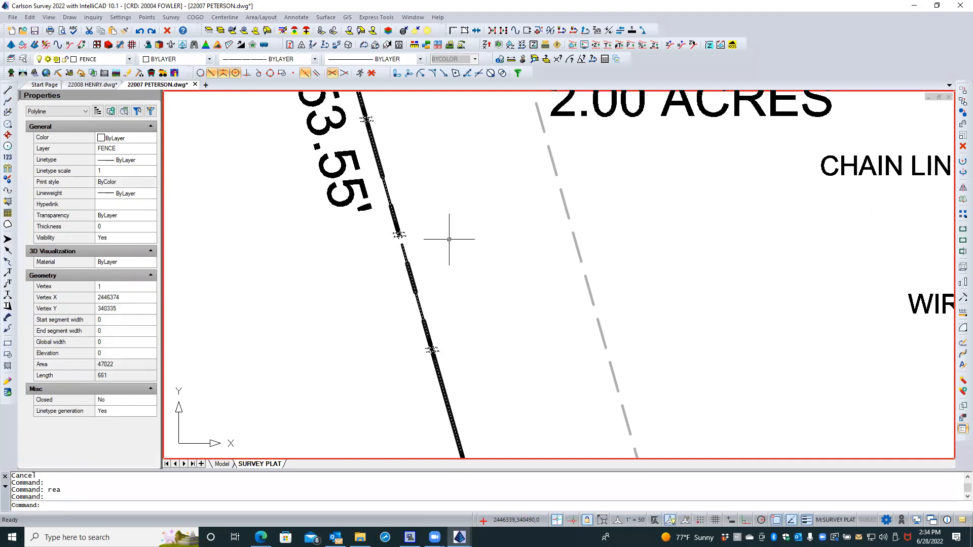
# Step: Apply the FenceB linetype to the fence polyline along the N 15°53'51" W boundary with Change Polyline Linetype
pyautogui.click(310, 19)
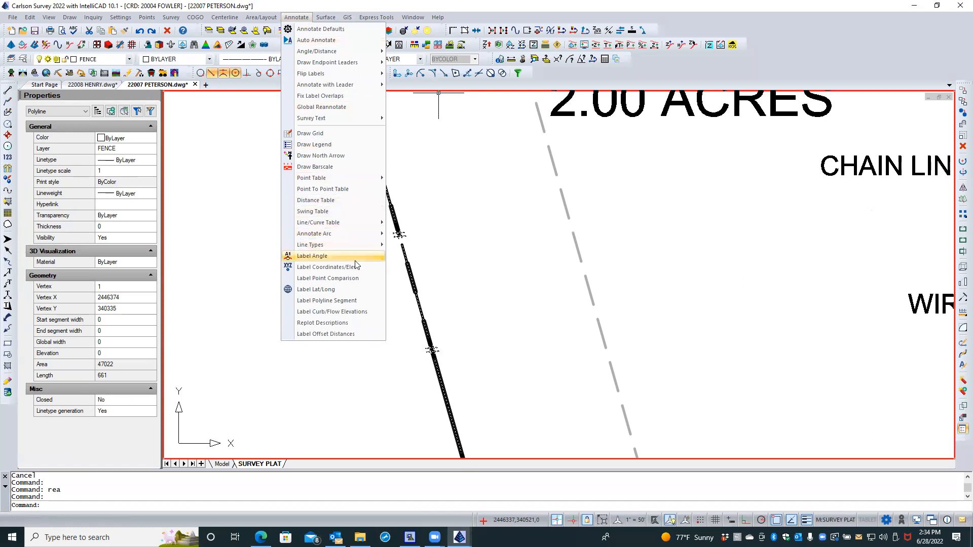
pyautogui.moveTo(362, 245)
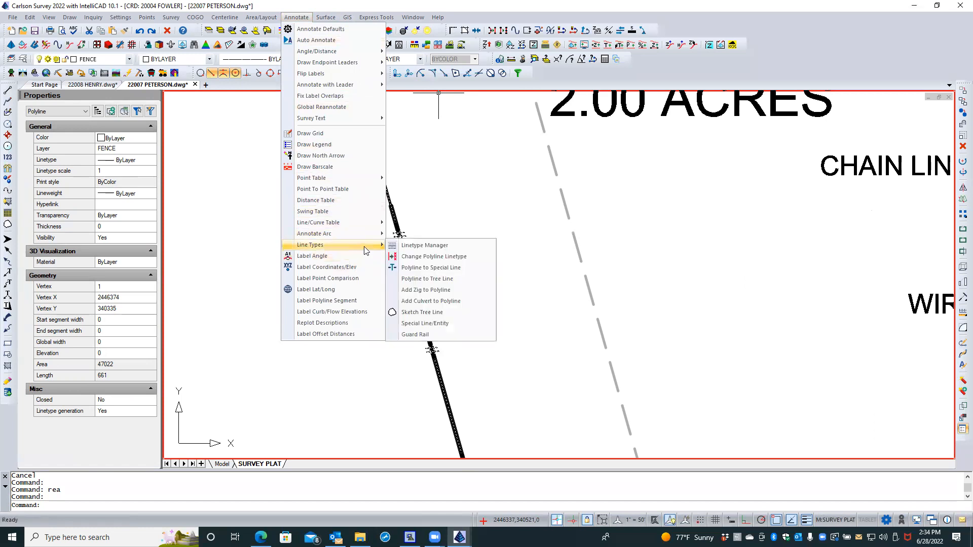
pyautogui.click(439, 257)
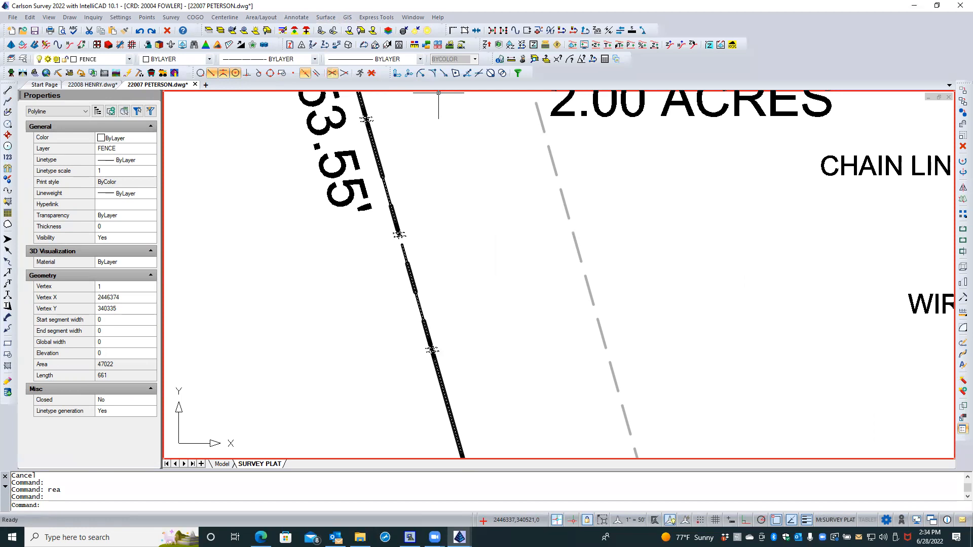
pyautogui.press('Return')
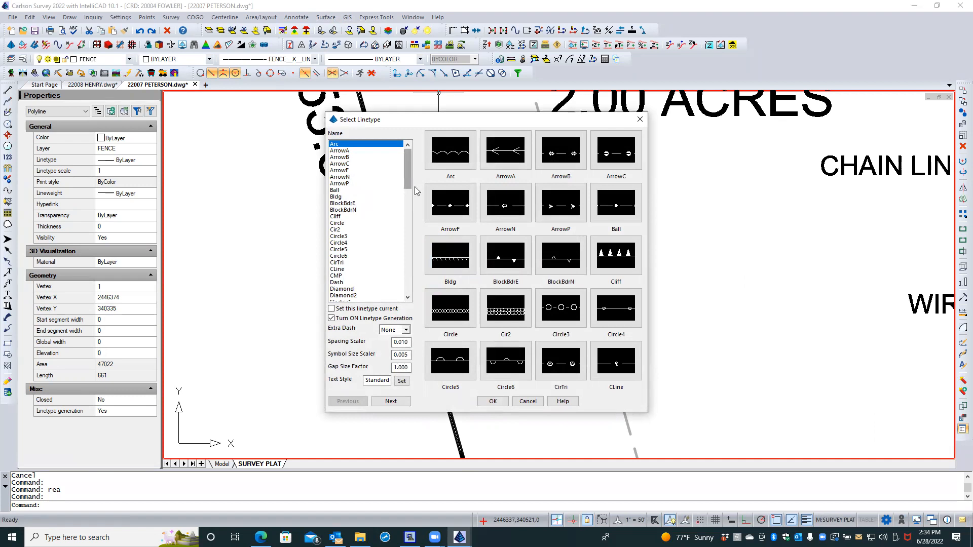
pyautogui.click(388, 402)
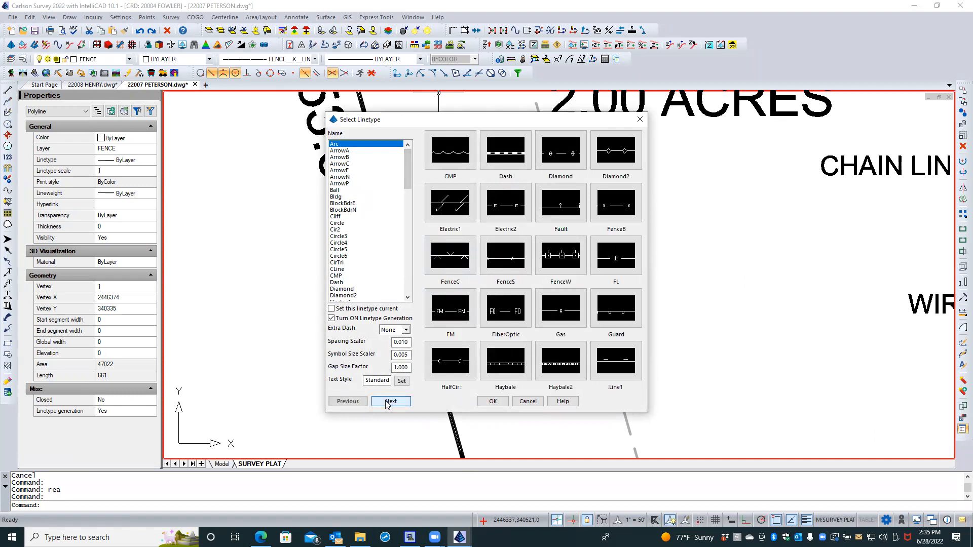
pyautogui.click(388, 402)
pyautogui.click(347, 402)
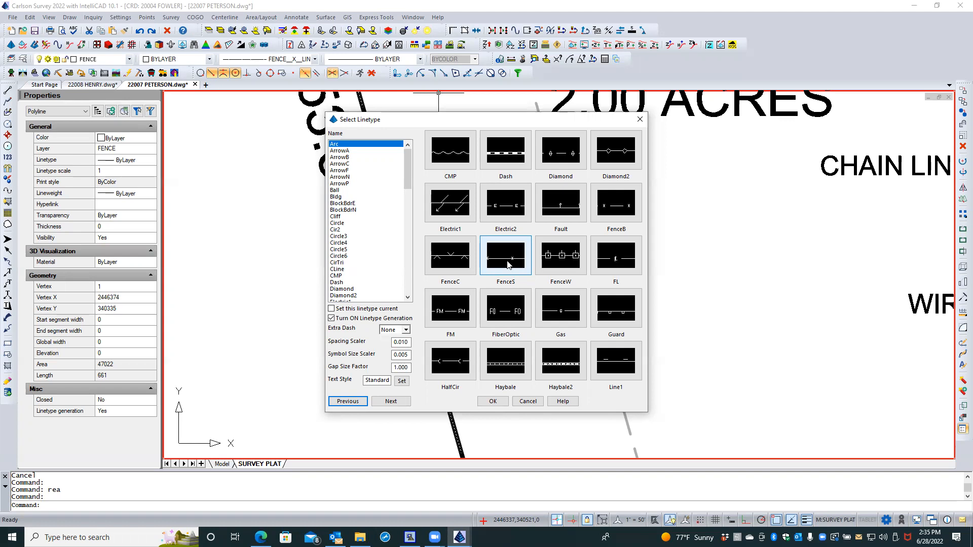
pyautogui.doubleClick(608, 207)
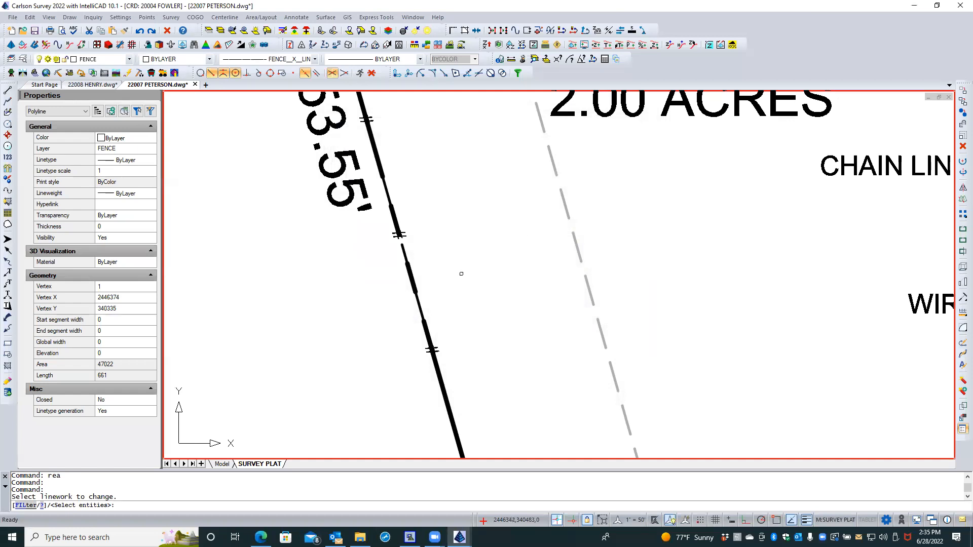
pyautogui.click(404, 234)
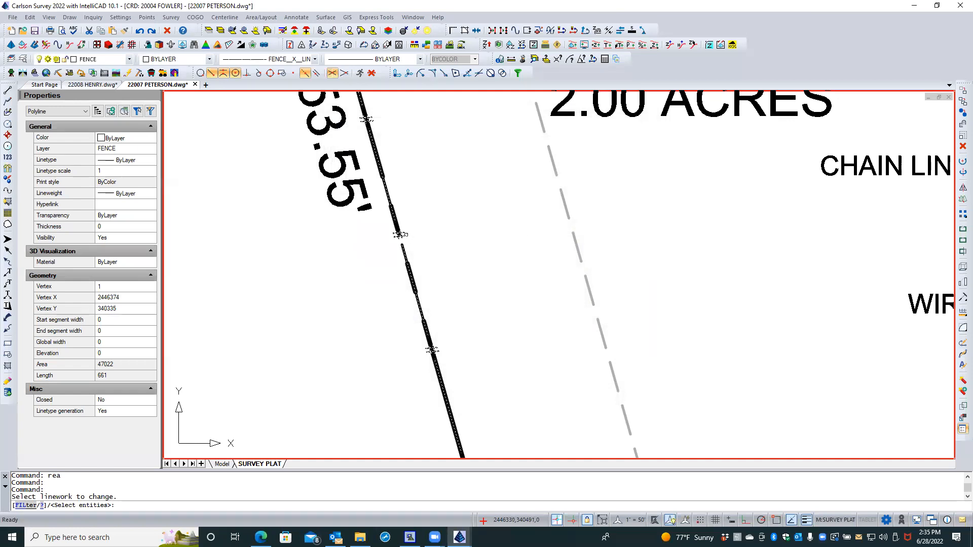
pyautogui.press('Return')
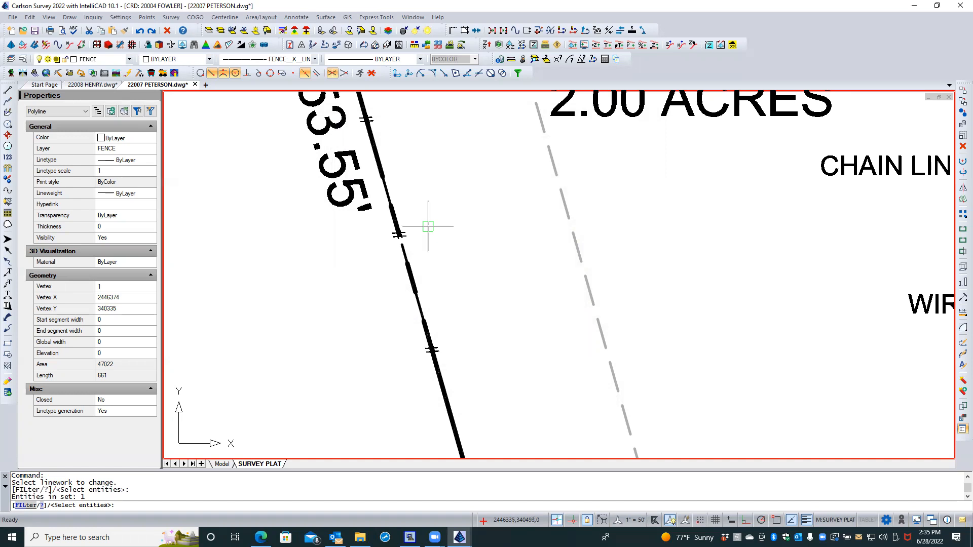
# Step: Select the fence polyline instead of the overlapping boundary, inspect its linetype properties and appearance, and clear the selection
pyautogui.click(419, 305)
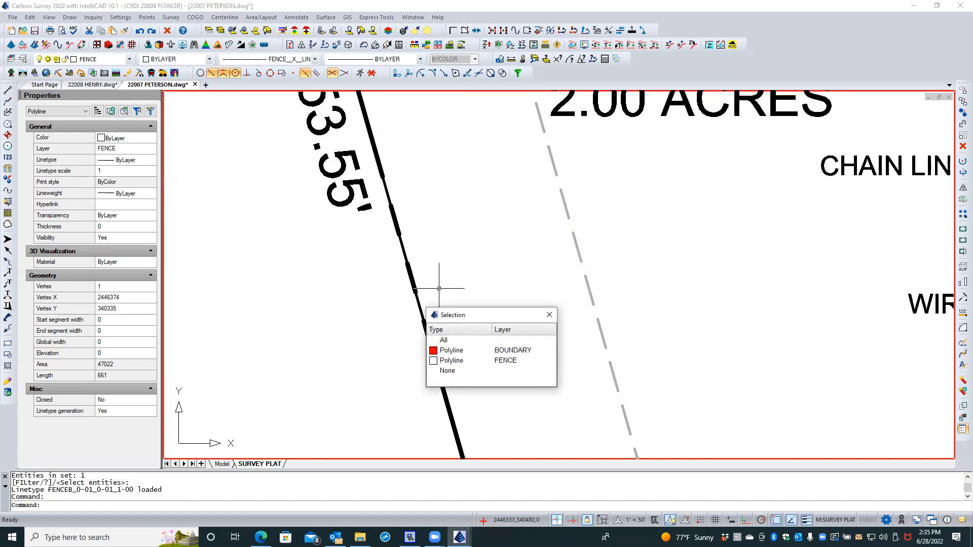
pyautogui.click(461, 361)
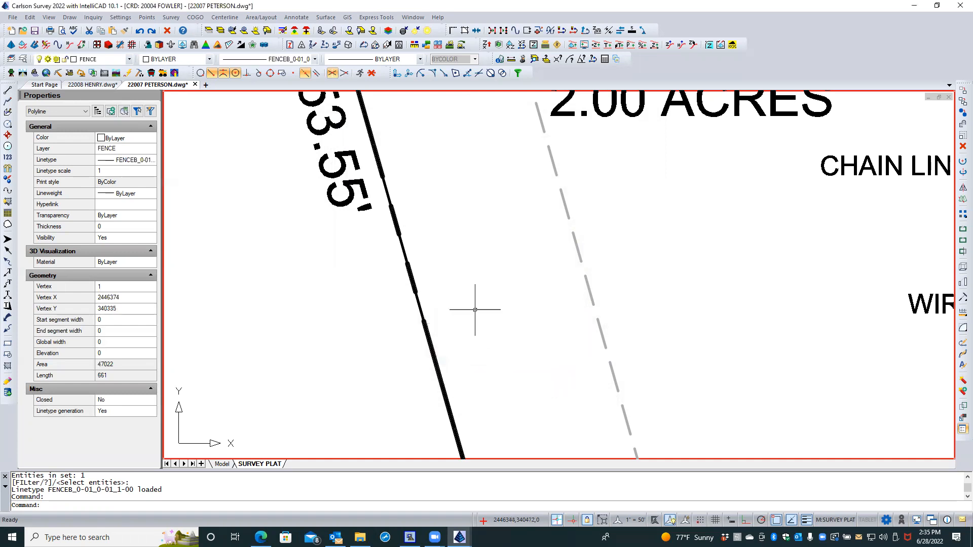
pyautogui.scroll(-5, 453, 274)
pyautogui.doubleClick(453, 273)
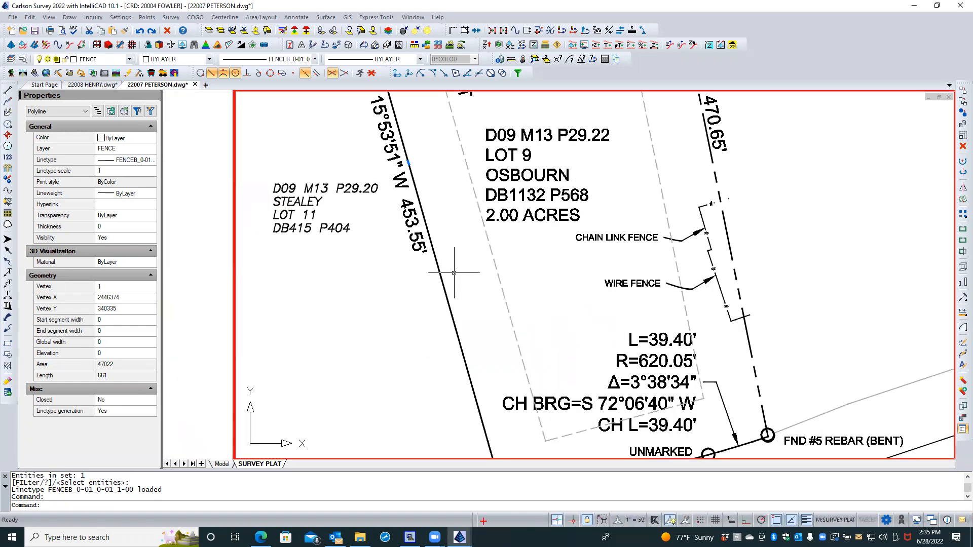
pyautogui.scroll(-1, 454, 273)
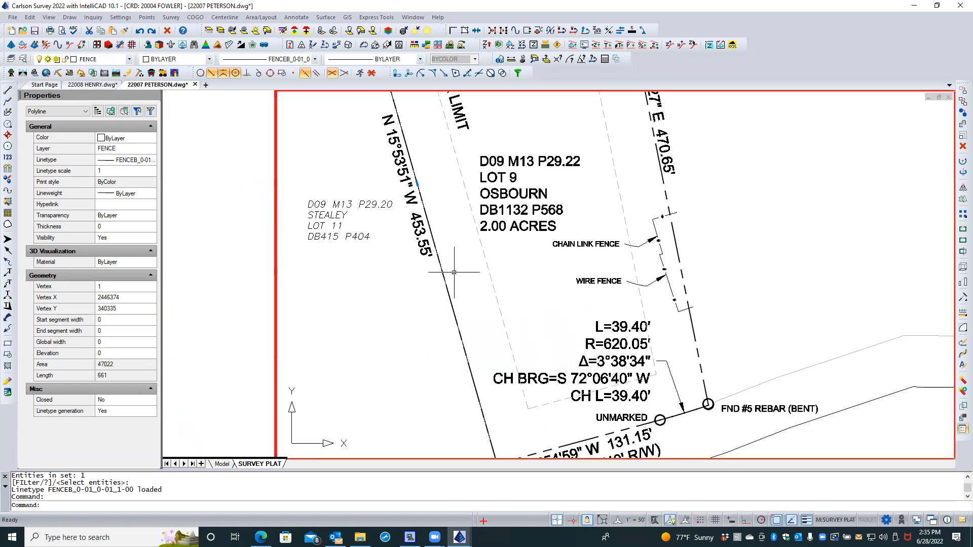
pyautogui.scroll(1, 454, 272)
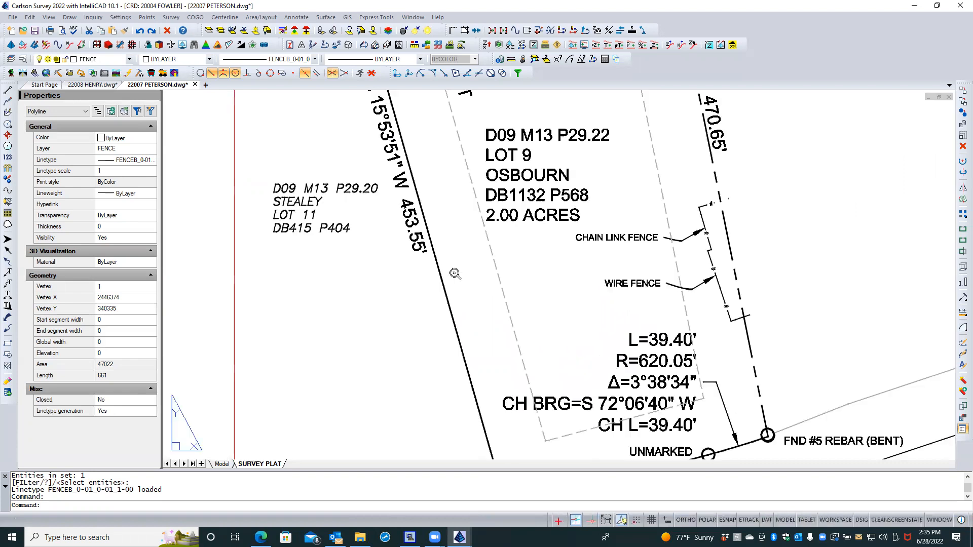
pyautogui.scroll(1, 455, 273)
pyautogui.press('Escape')
pyautogui.press('Escape')
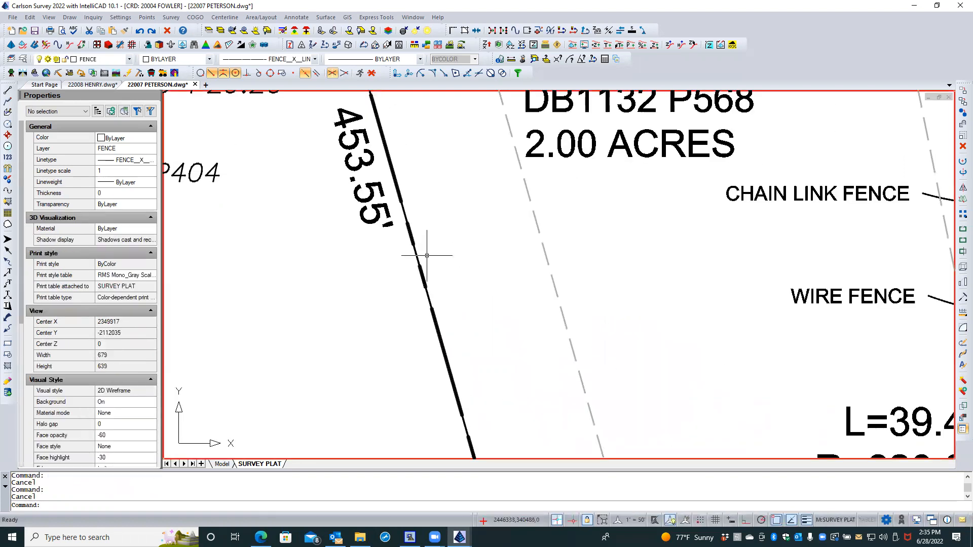
# Step: Copy the FENCE layer polyline from the boundary to the clear area about 29 ft west and 12 ft south
pyautogui.click(433, 254)
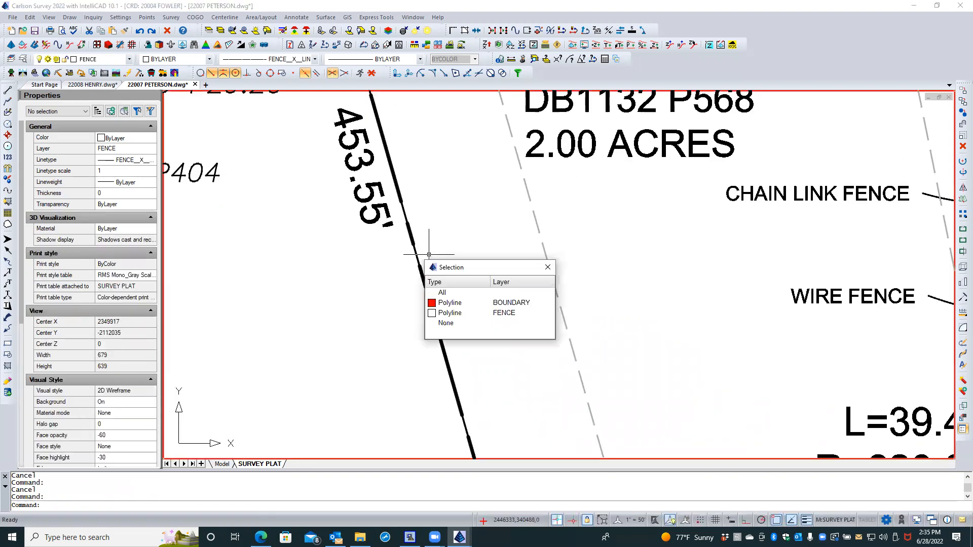
pyautogui.click(460, 312)
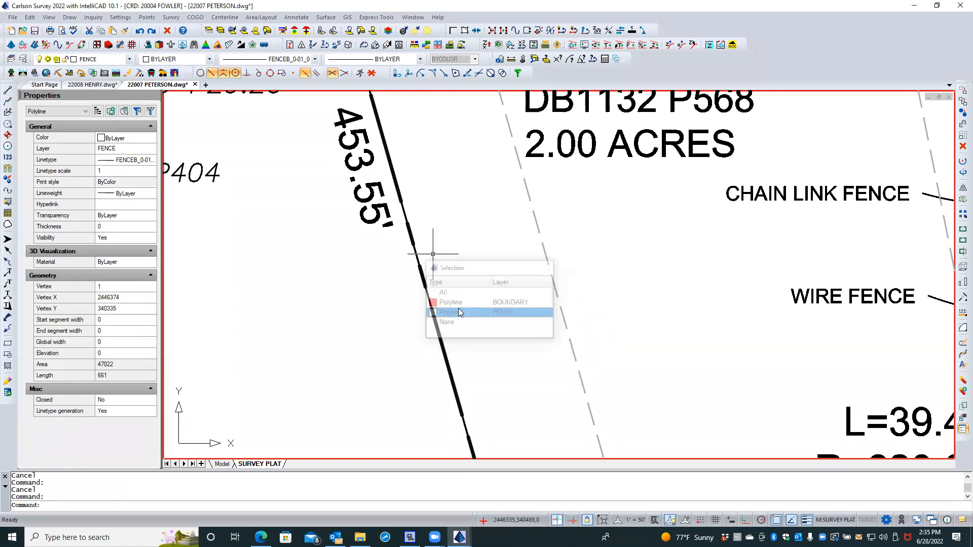
pyautogui.rightClick(416, 255)
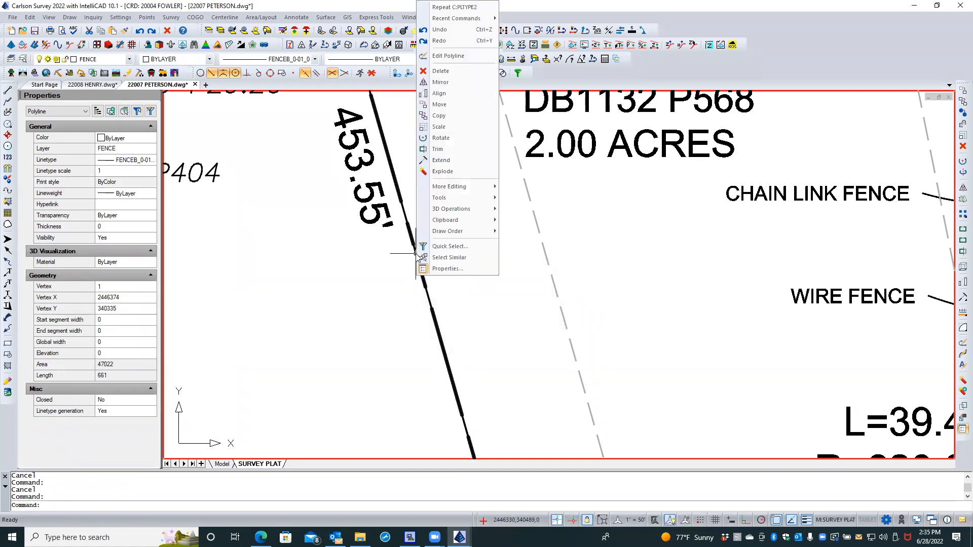
pyautogui.click(439, 115)
pyautogui.click(445, 190)
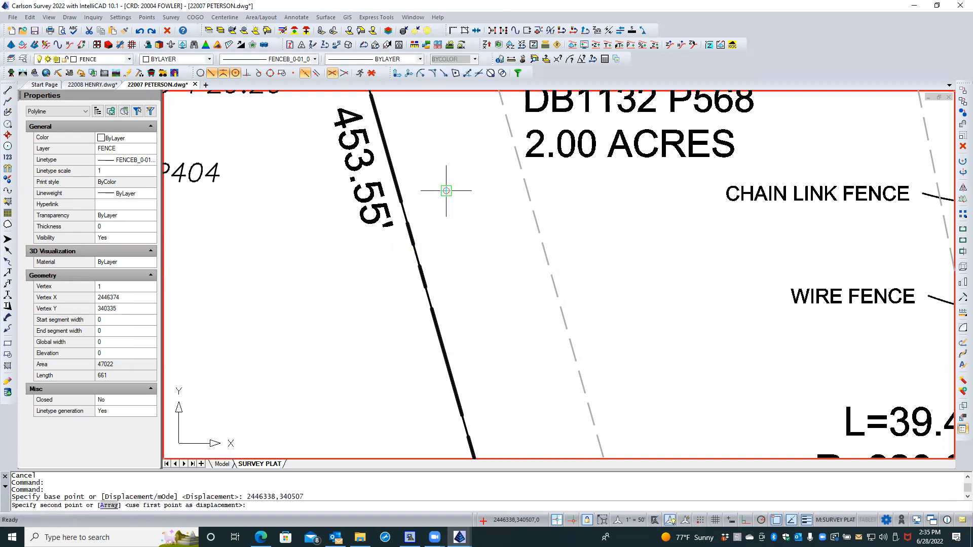
pyautogui.click(343, 233)
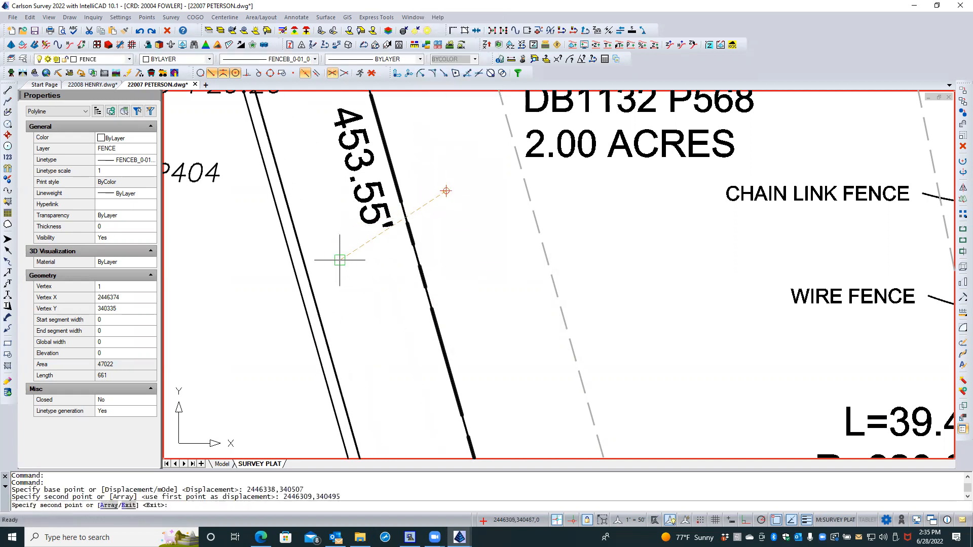
pyautogui.press('Escape')
pyautogui.press('Escape')
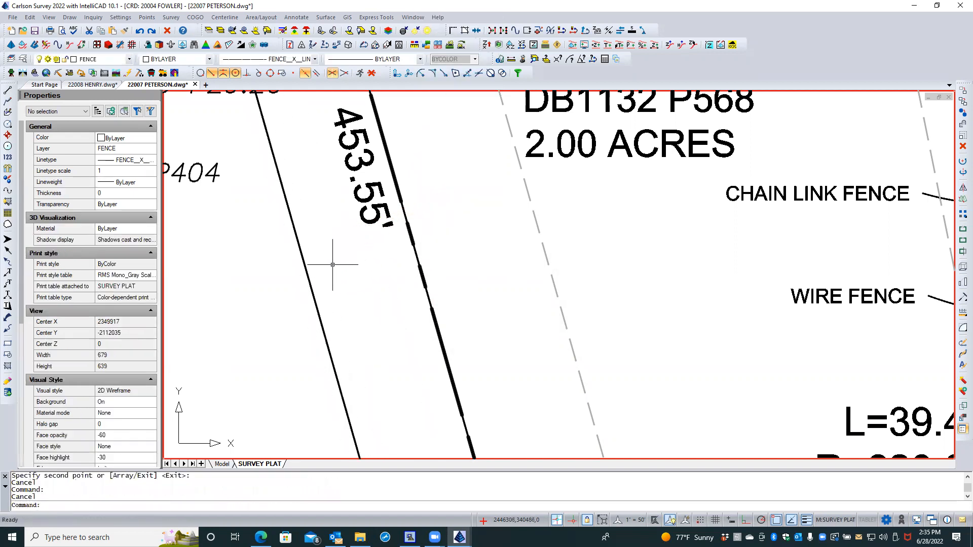
# Step: Try different linetype scales on the copied fence polyline, including 10, and finish with a scale of 100
pyautogui.click(311, 282)
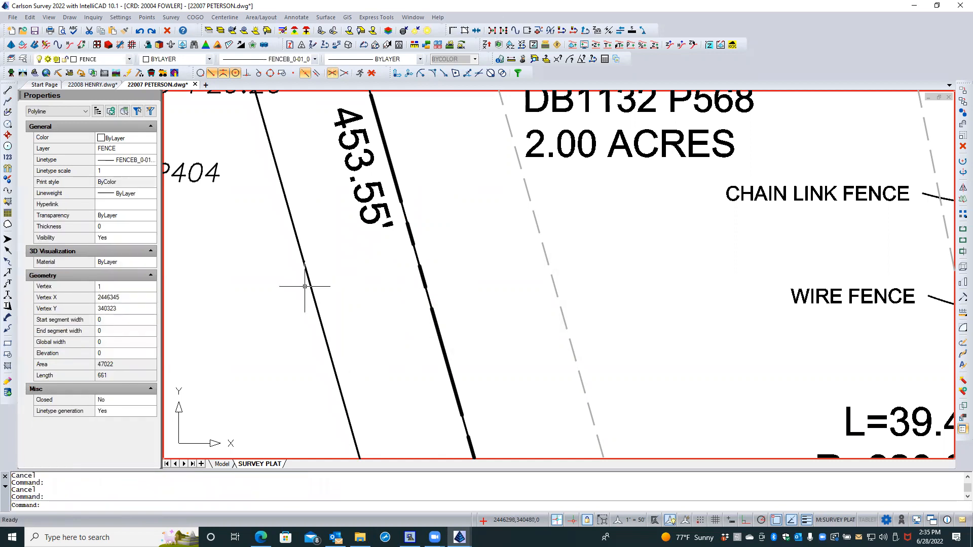
pyautogui.click(121, 170)
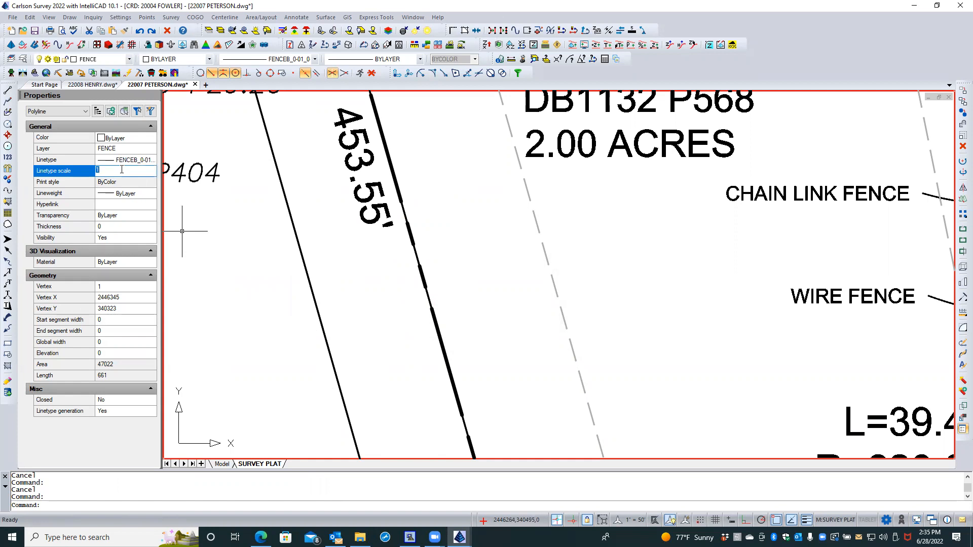
pyautogui.press('Return')
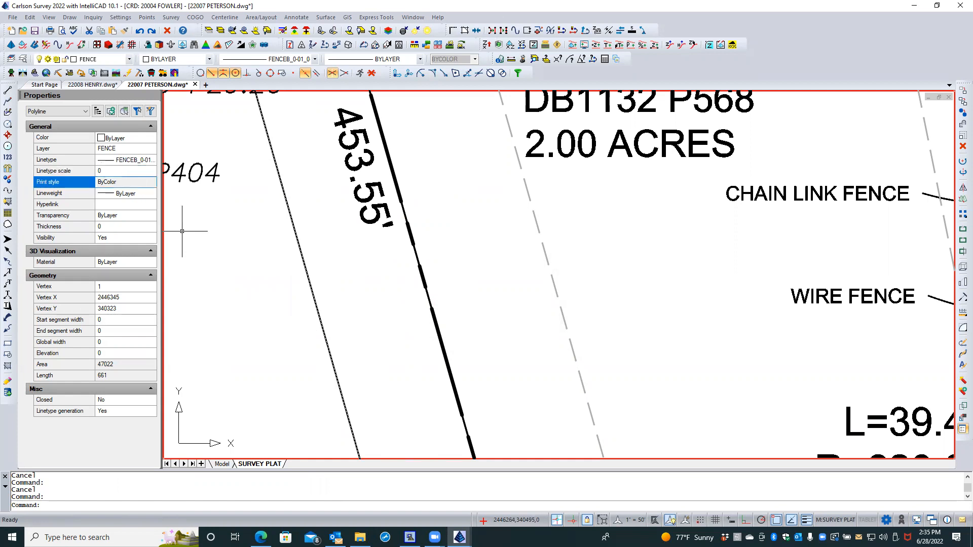
pyautogui.click(122, 170)
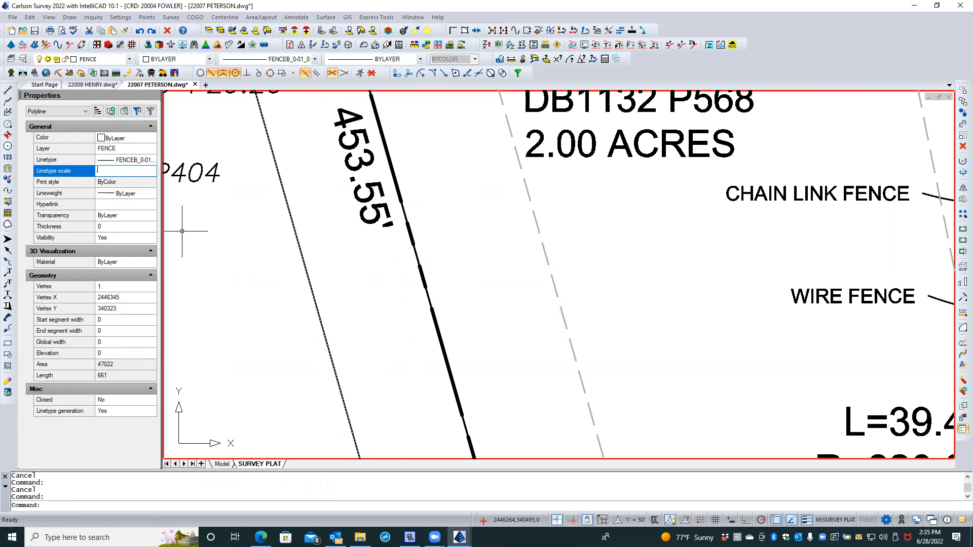
pyautogui.press('Return')
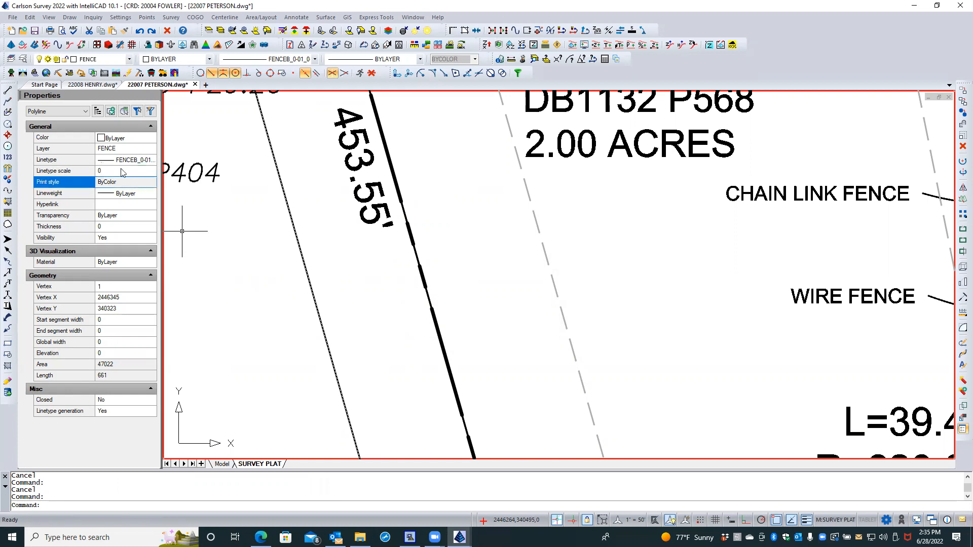
pyautogui.click(122, 170)
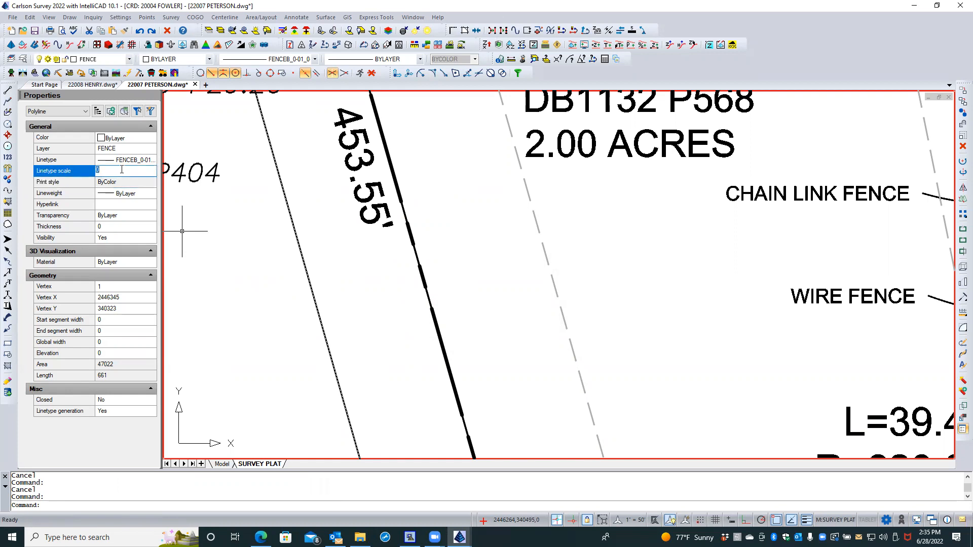
pyautogui.press('Return')
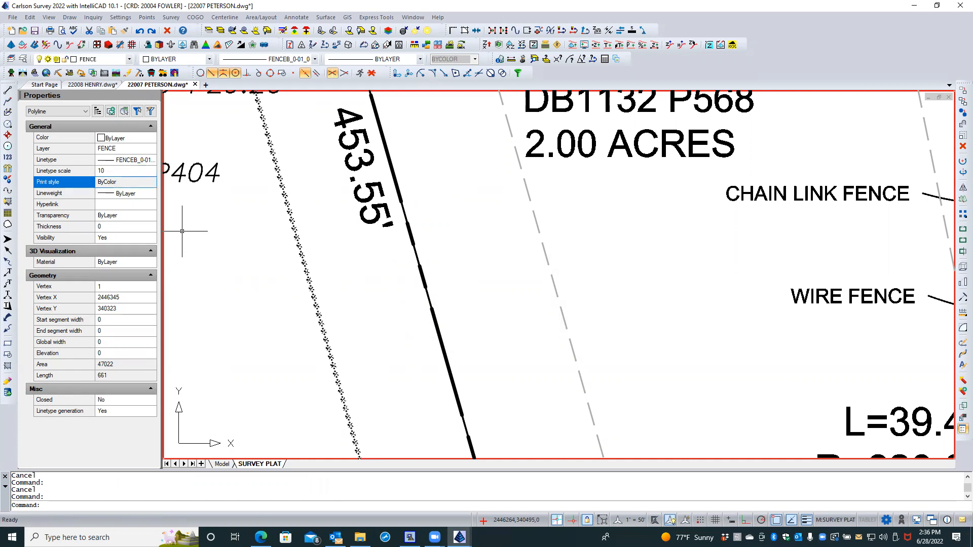
pyautogui.click(121, 171)
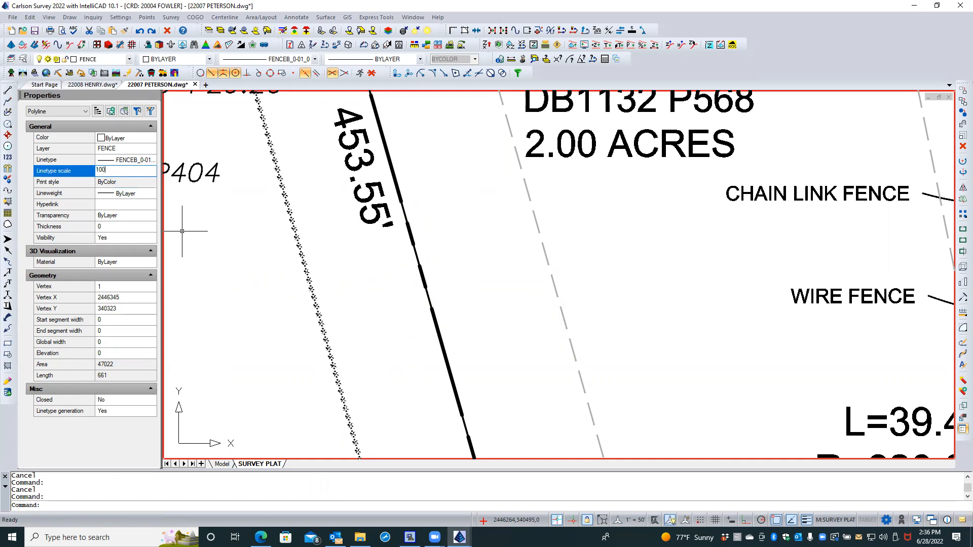
pyautogui.press('Return')
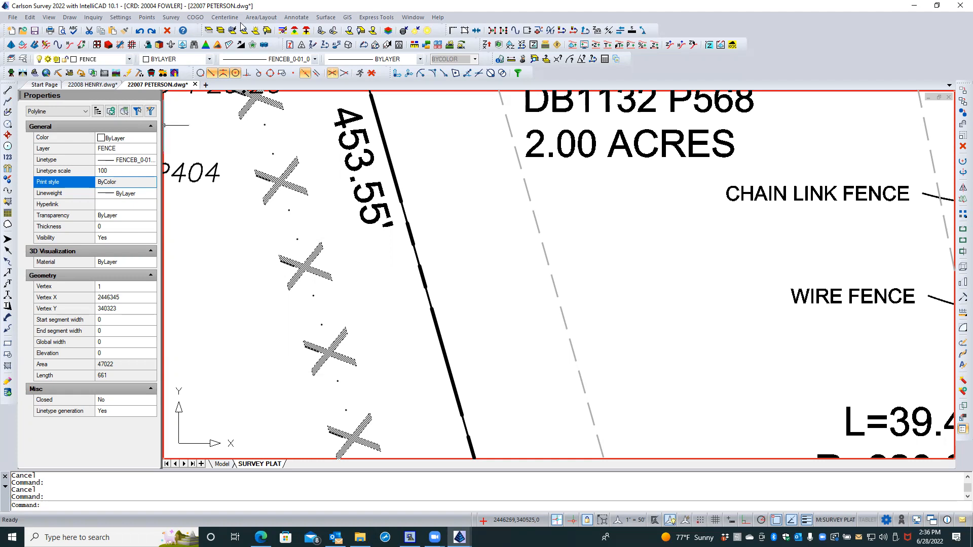
# Step: Check the horizontal scale, line type scaler and LTSCALE values in Drawing Setup, leaving the settings as they are
pyautogui.click(120, 17)
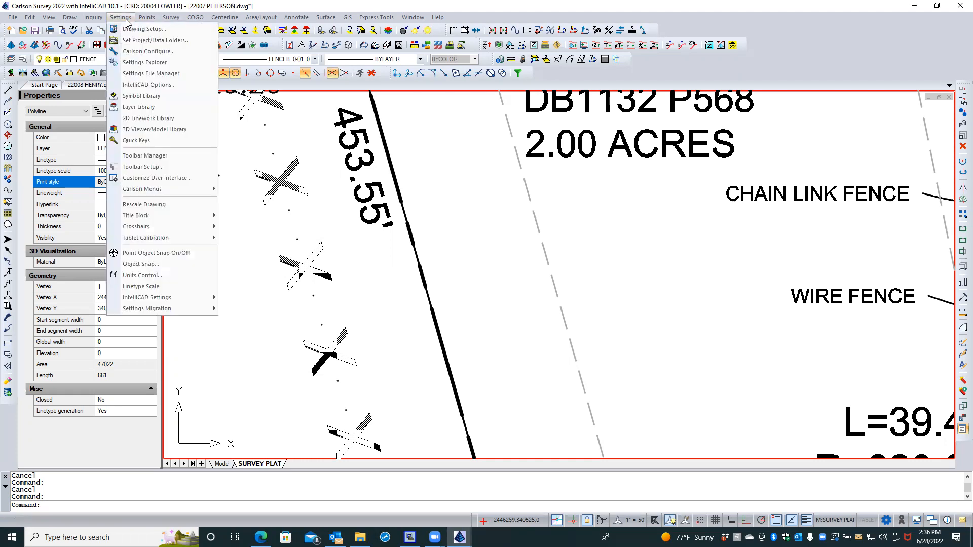
pyautogui.click(147, 27)
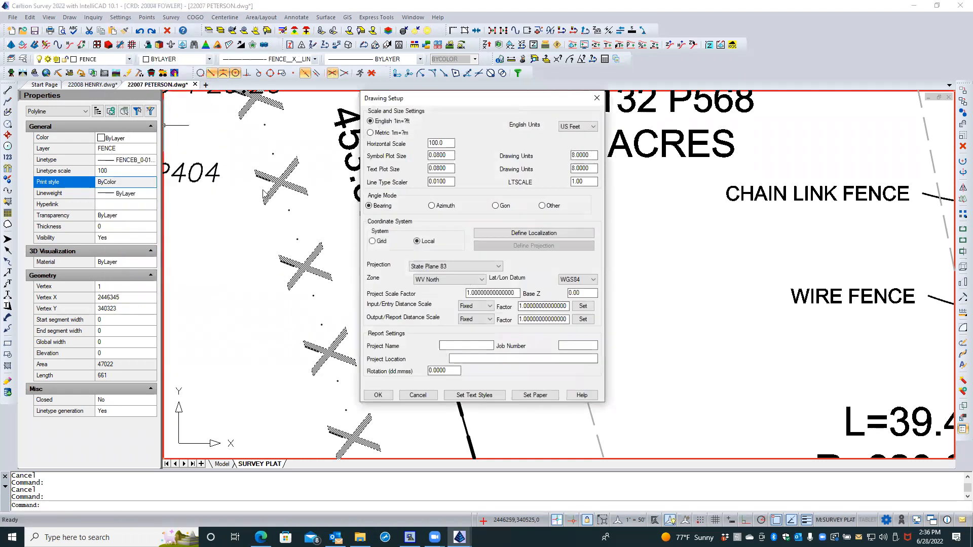
pyautogui.click(429, 397)
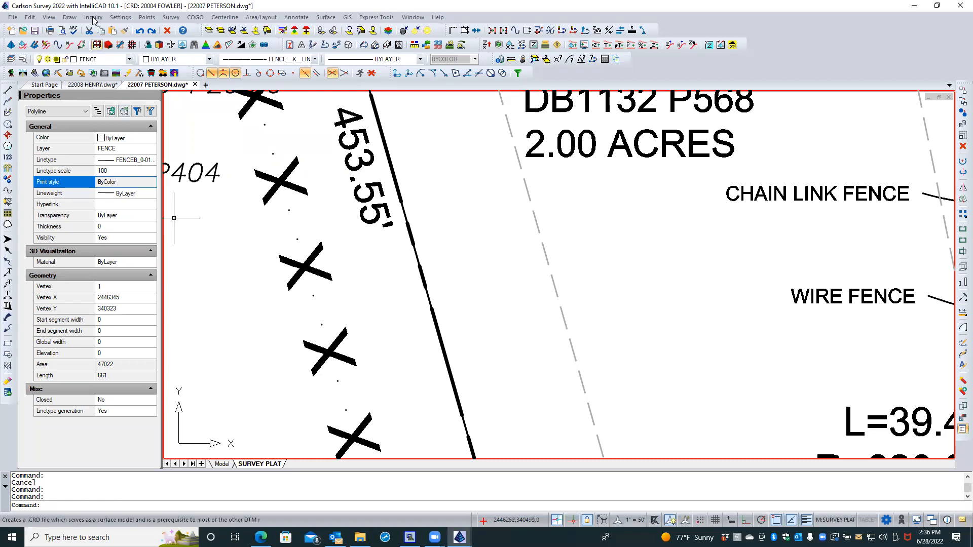
pyautogui.click(119, 20)
pyautogui.click(125, 28)
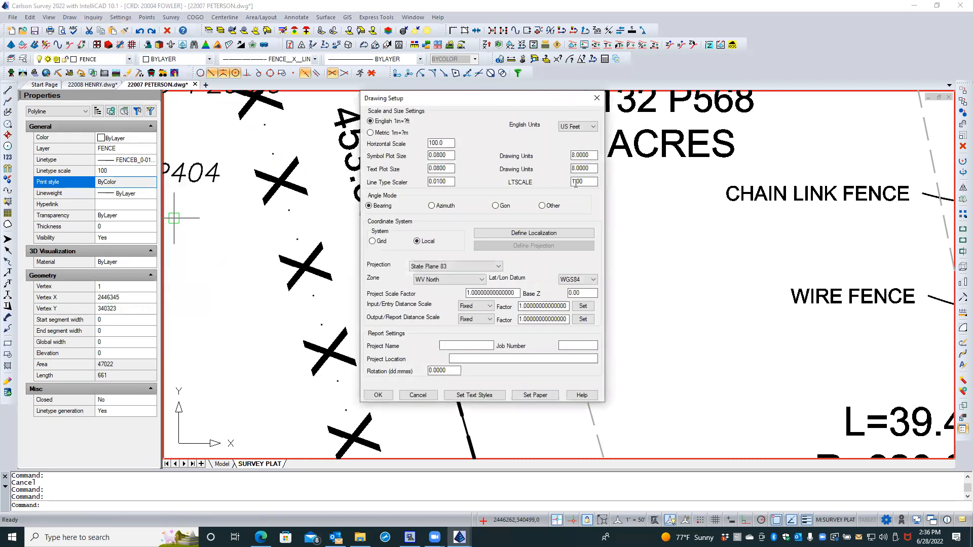
pyautogui.click(425, 395)
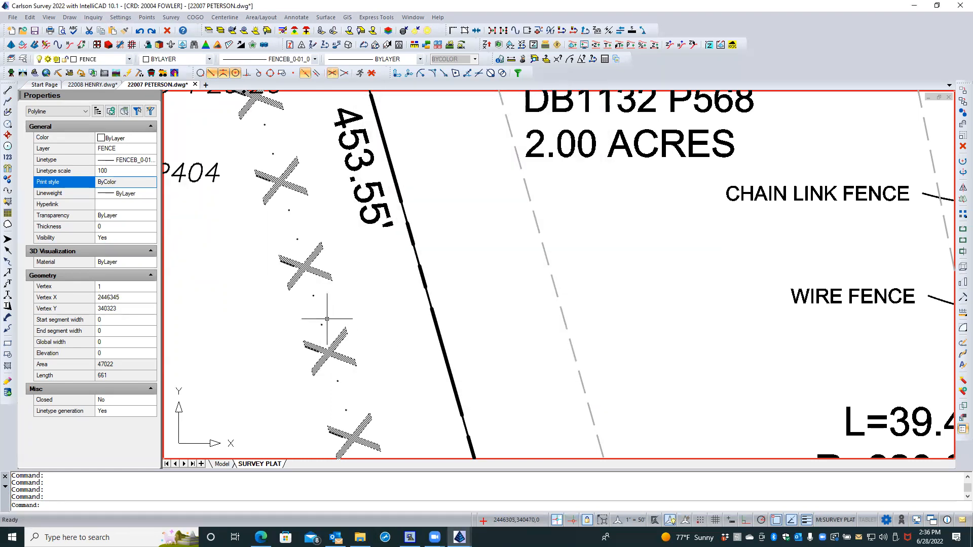
# Step: Apply the FenceB linetype to the copied fence polyline using Change Polyline Linetype
pyautogui.click(299, 18)
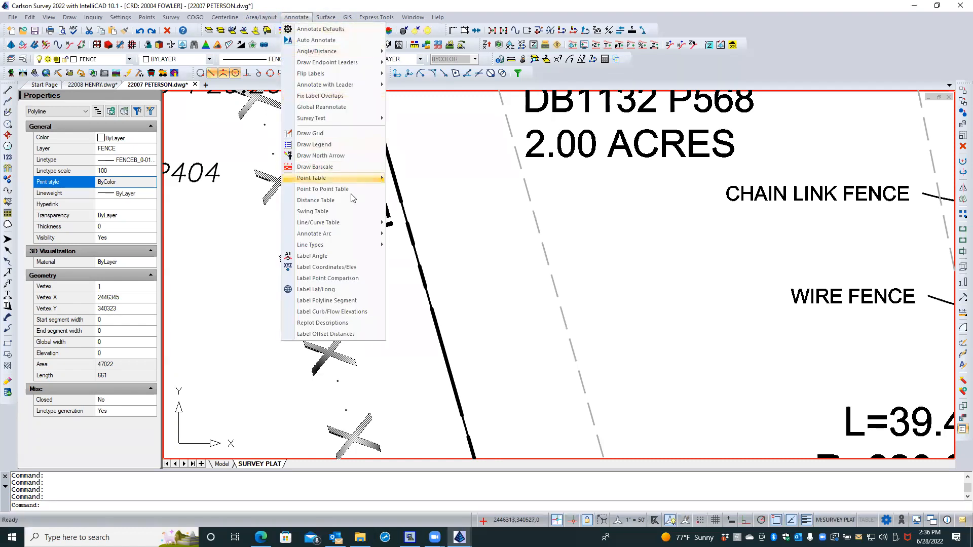
pyautogui.moveTo(358, 246)
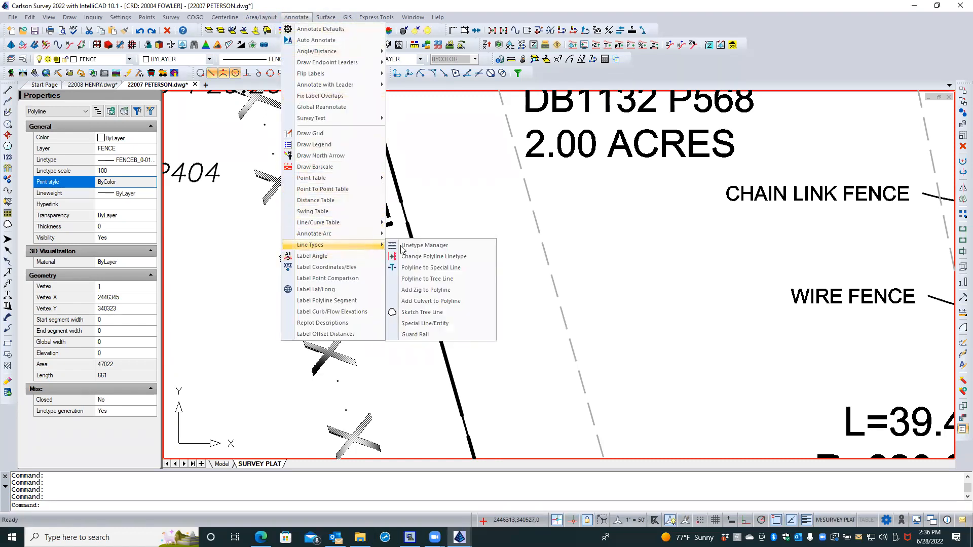
pyautogui.click(410, 245)
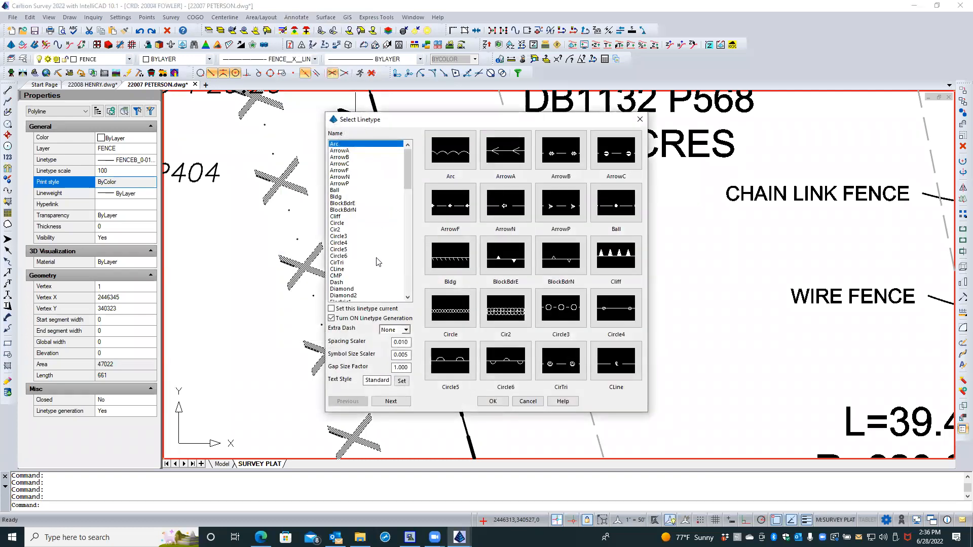
pyautogui.click(390, 402)
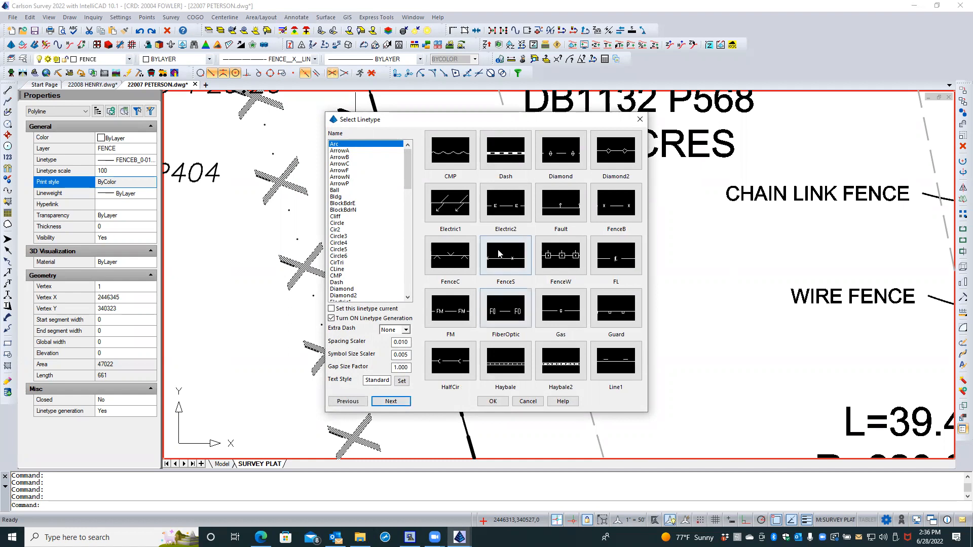
pyautogui.doubleClick(614, 207)
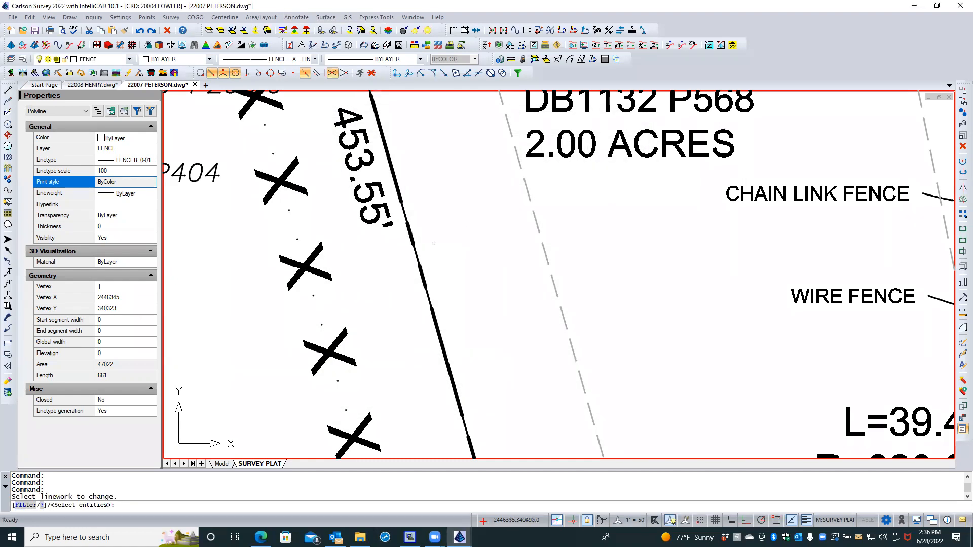
pyautogui.click(319, 276)
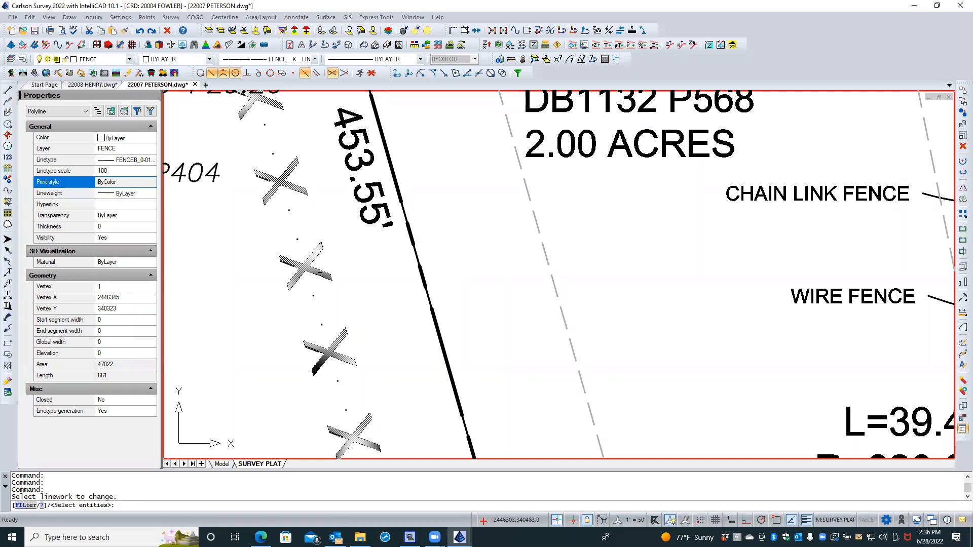
pyautogui.press('Return')
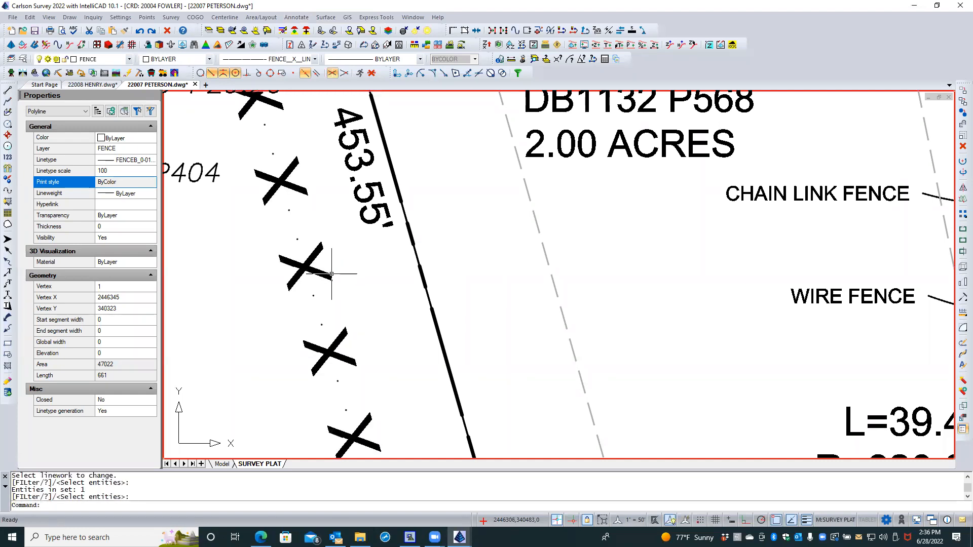
# Step: Configure the special linetype settings with a spacing scaler of 1.25, symbol size scaler of 0.065 and gap size factor of 0.1
pyautogui.rightClick(344, 264)
pyautogui.click(371, 278)
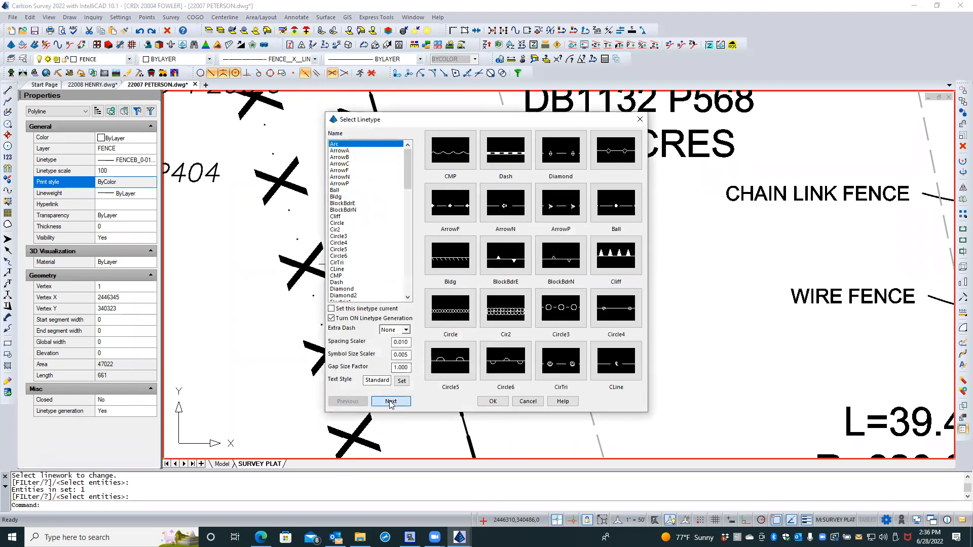
pyautogui.click(390, 401)
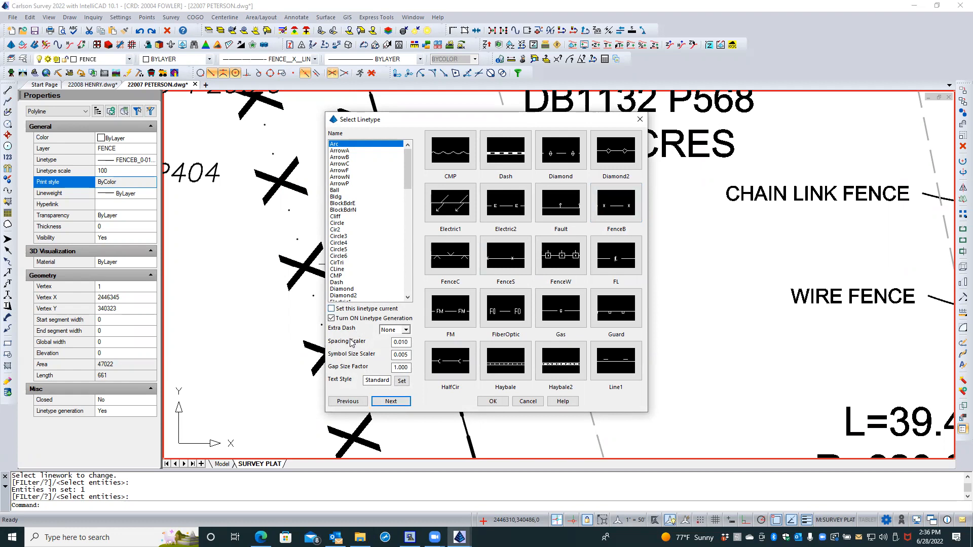
pyautogui.click(405, 342)
pyautogui.moveTo(408, 342); pyautogui.dragTo(375, 343)
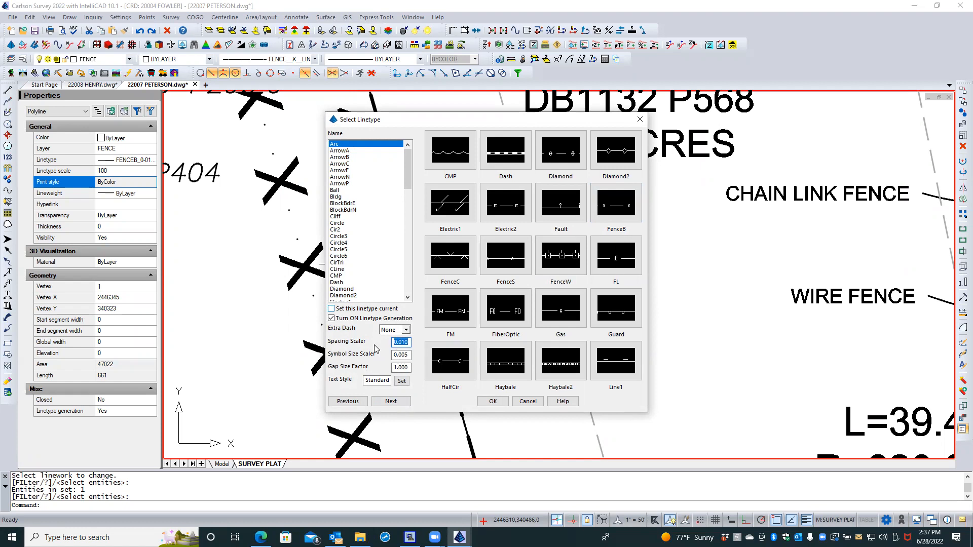
pyautogui.write('1.25')
pyautogui.click(408, 353)
pyautogui.moveTo(382, 354); pyautogui.dragTo(383, 357)
pyautogui.write('.0')
pyautogui.doubleClick(406, 366)
pyautogui.write('.')
pyautogui.click(388, 379)
# Step: Try the Arc linetype with the new scalers on the copied fence polyline and check the polyline's properties
pyautogui.click(484, 402)
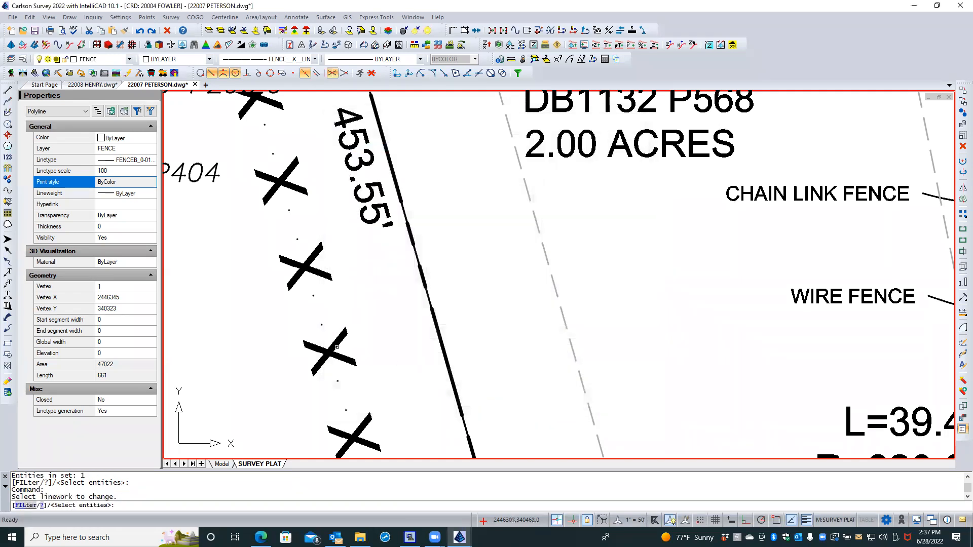
pyautogui.click(336, 348)
pyautogui.press('Return')
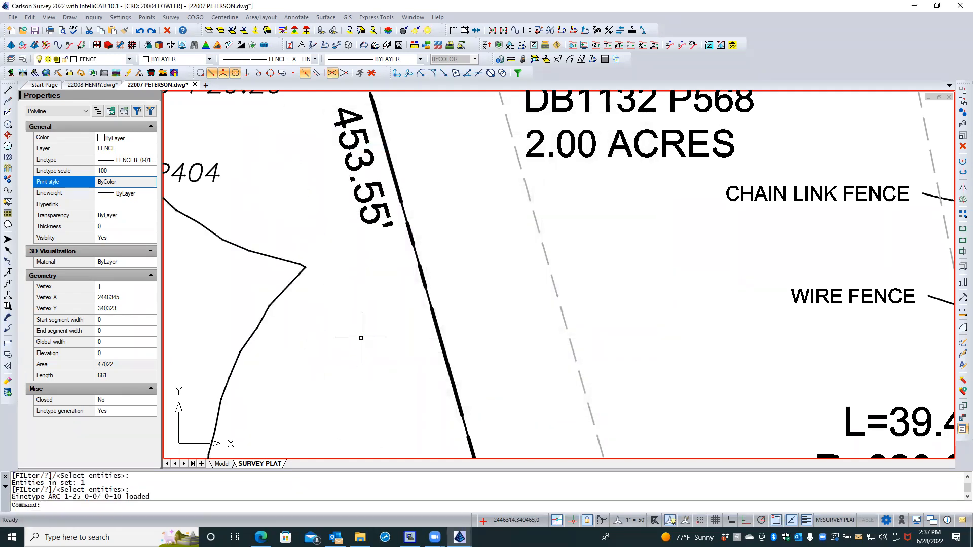
pyautogui.scroll(-5, 361, 335)
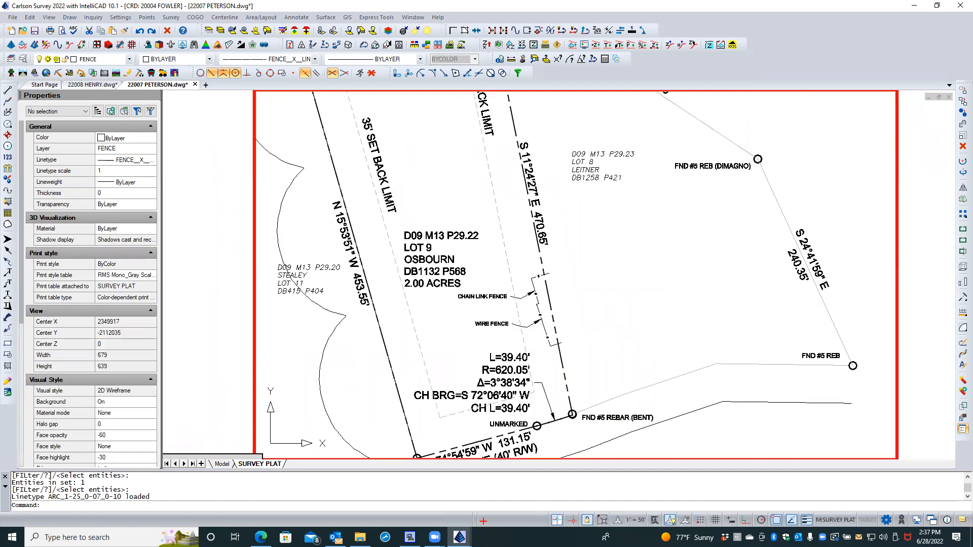
pyautogui.click(331, 337)
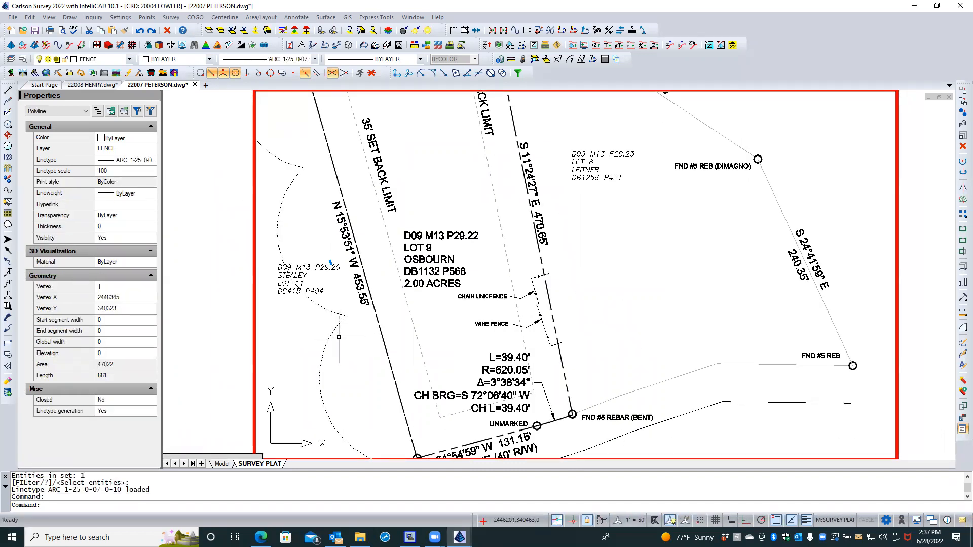
pyautogui.press('Escape')
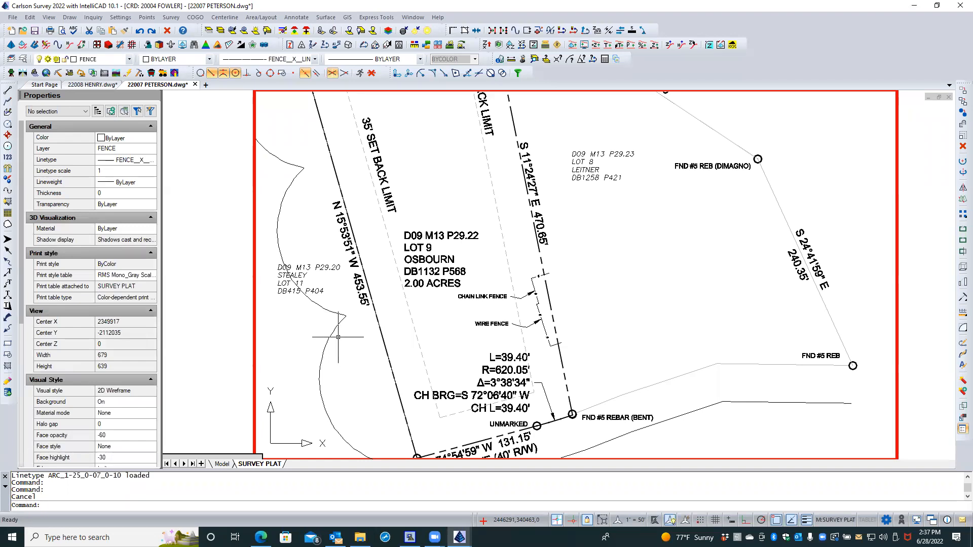
# Step: Change the copied fence polyline to the FenceB linetype, using the 1.25 spacing, 0.065 symbol size and 0.1 gap settings
pyautogui.rightClick(338, 337)
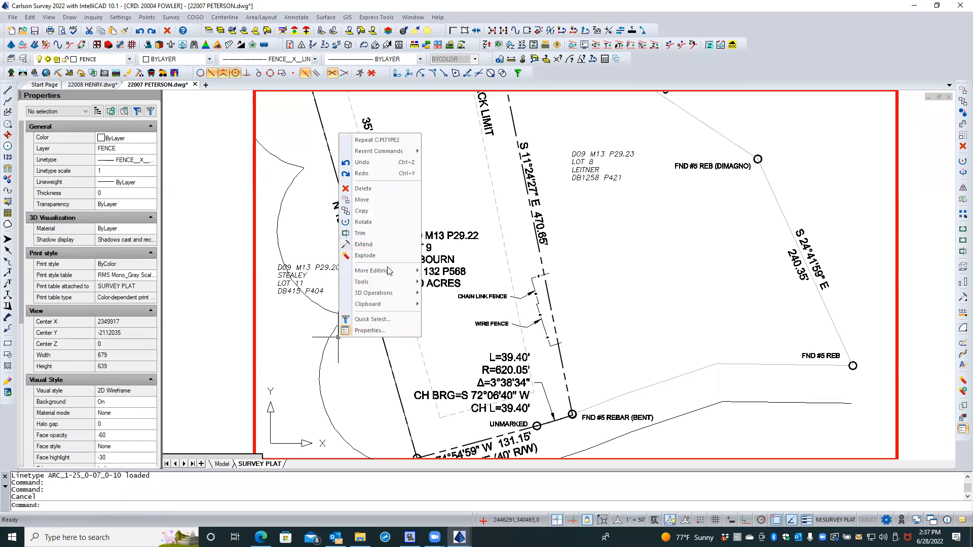
pyautogui.click(407, 140)
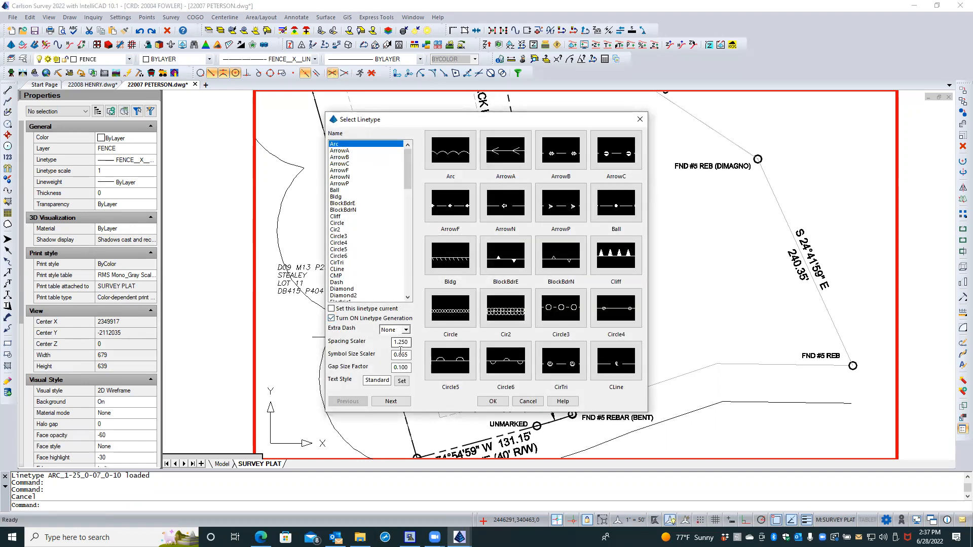
pyautogui.click(388, 402)
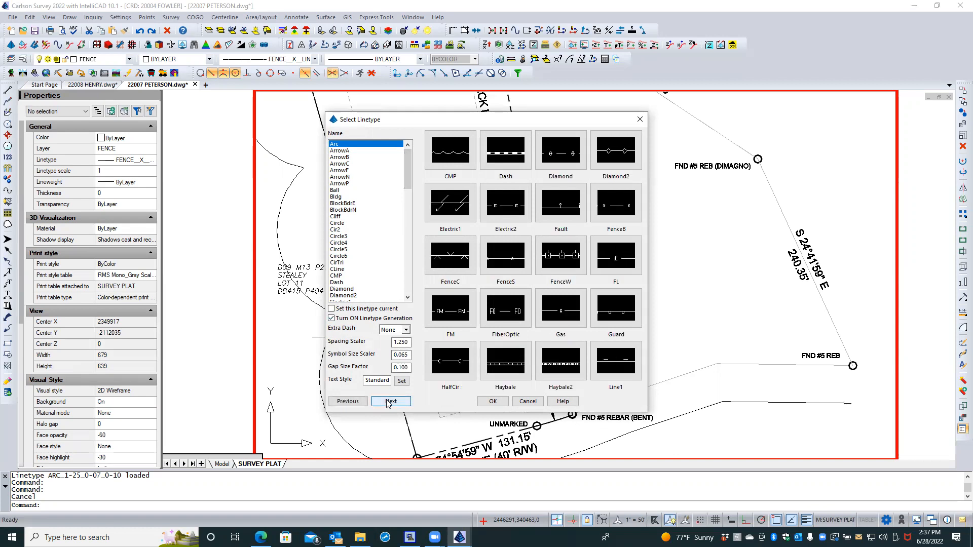
pyautogui.click(614, 210)
pyautogui.click(490, 402)
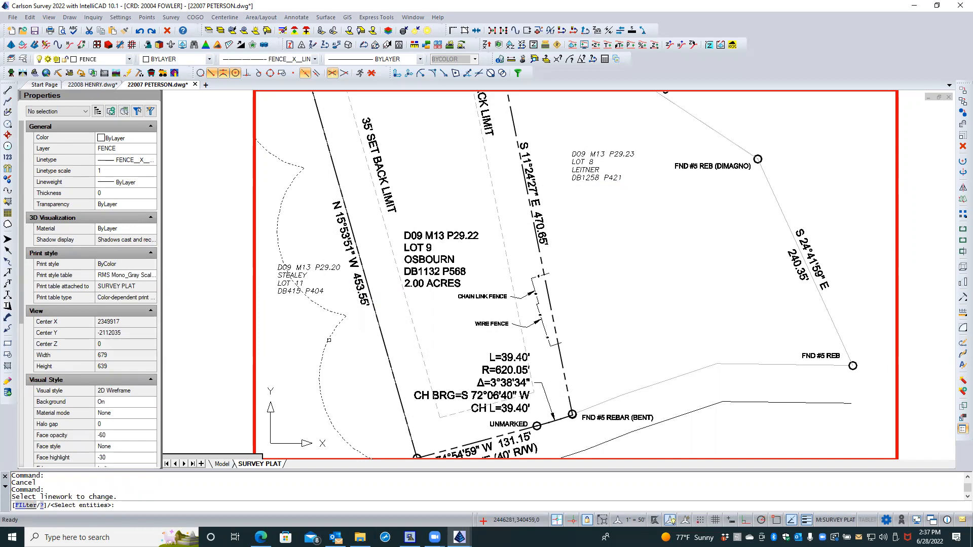
pyautogui.click(302, 291)
pyautogui.press('Return')
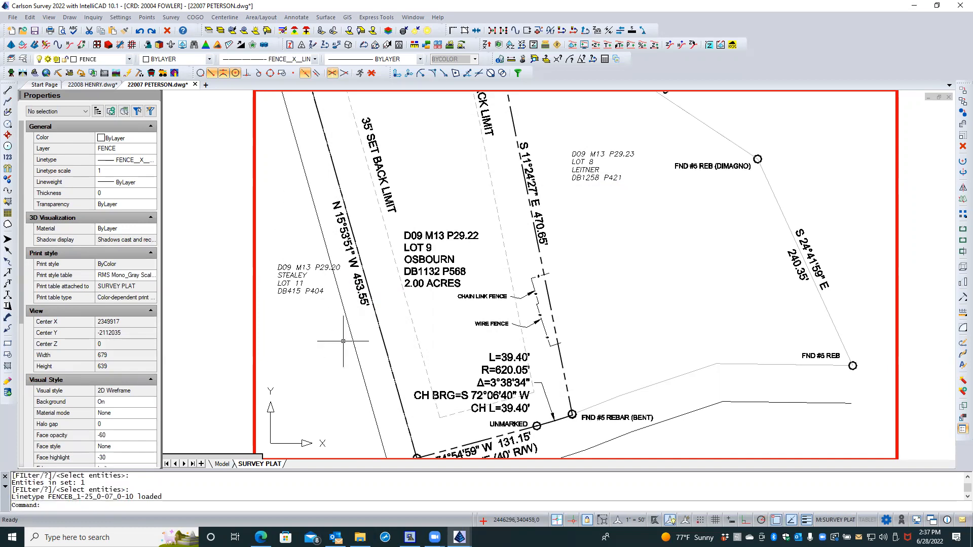
# Step: Set the copied fence polyline's linetype scale to 1, clear the selection and inspect the fence symbols
pyautogui.scroll(5, 346, 323)
pyautogui.scroll(4, 346, 322)
pyautogui.scroll(-3, 347, 322)
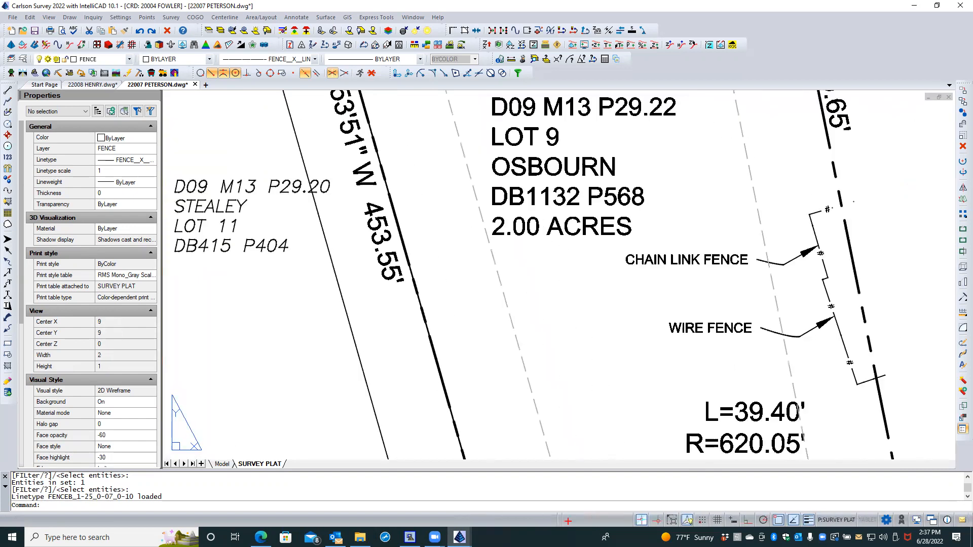
pyautogui.scroll(-2, 346, 321)
pyautogui.doubleClick(347, 322)
pyautogui.click(347, 320)
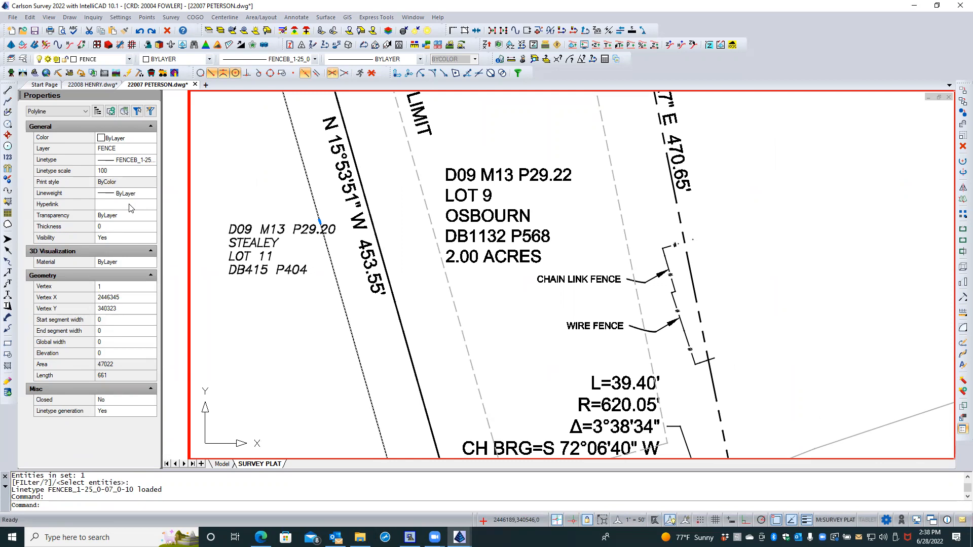
pyautogui.click(138, 171)
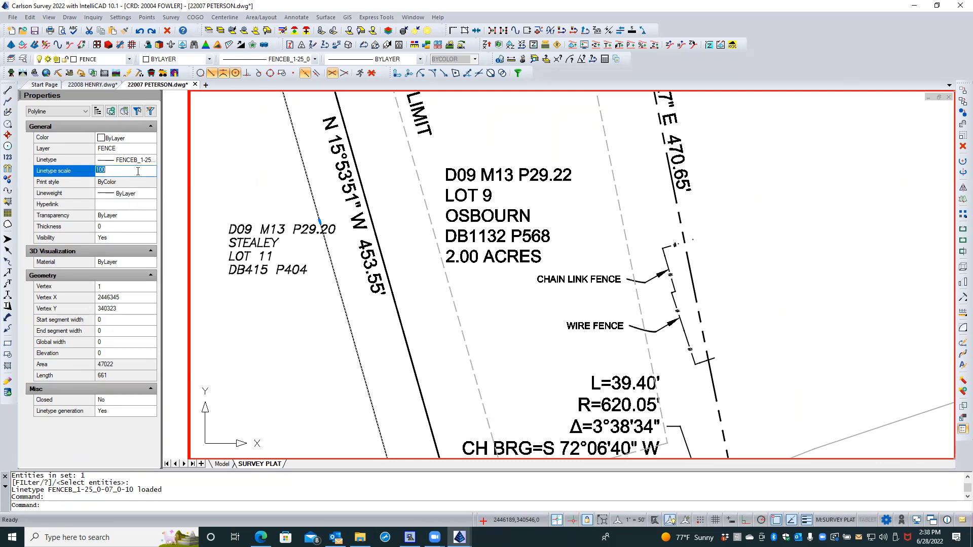
pyautogui.write('1')
pyautogui.press('Return')
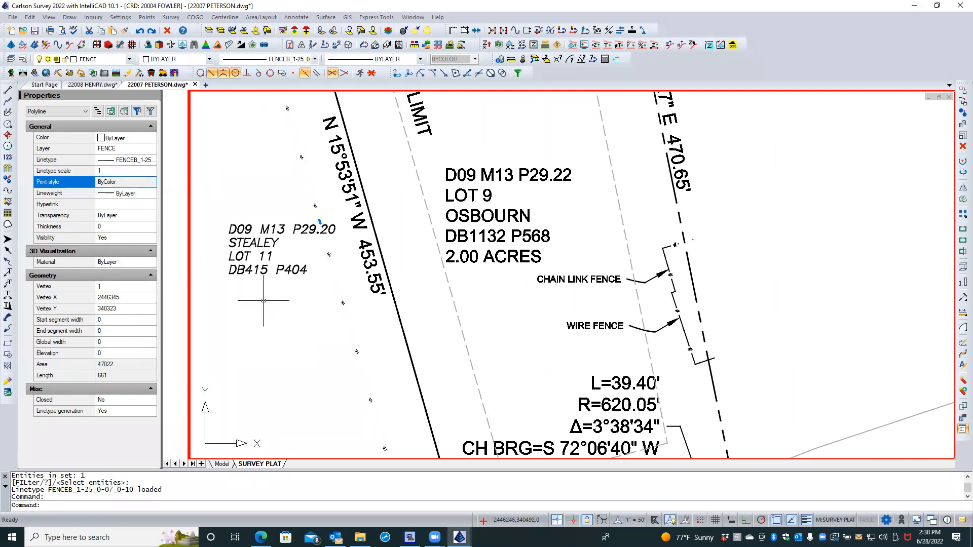
pyautogui.press('Escape')
pyautogui.scroll(5, 339, 306)
pyautogui.doubleClick(343, 307)
pyautogui.scroll(-3, 344, 306)
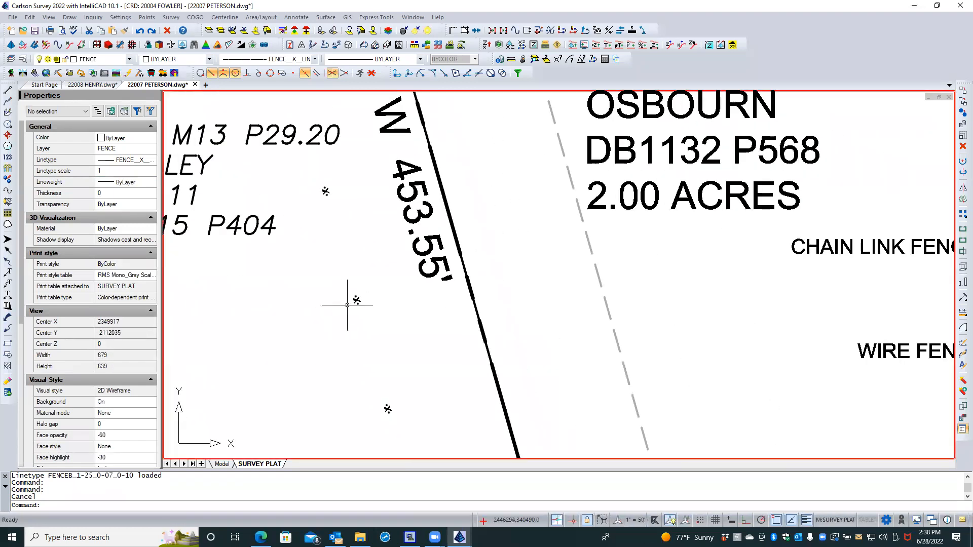
# Step: Restart the Change Polyline Linetype command to reopen the linetype choices and scaler settings
pyautogui.rightClick(341, 306)
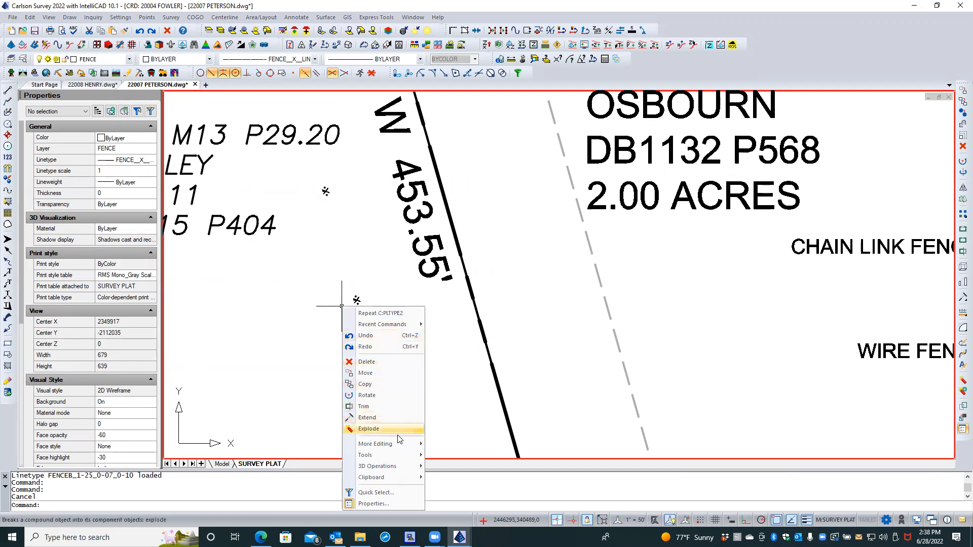
pyautogui.moveTo(401, 444)
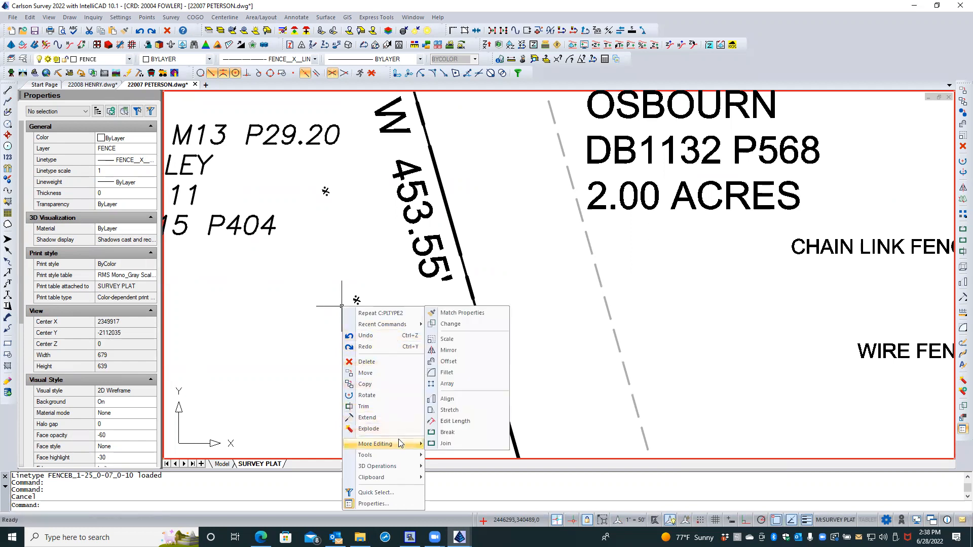
pyautogui.click(393, 313)
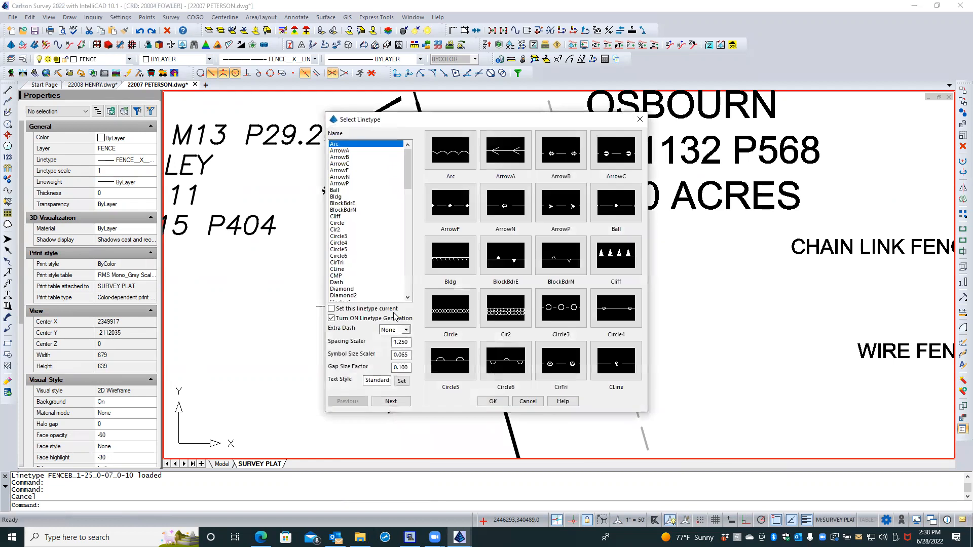
# Step: Apply the FenceS linetype to the fence line beside the 453.55' boundary, with no extra dash
pyautogui.click(406, 330)
pyautogui.click(405, 329)
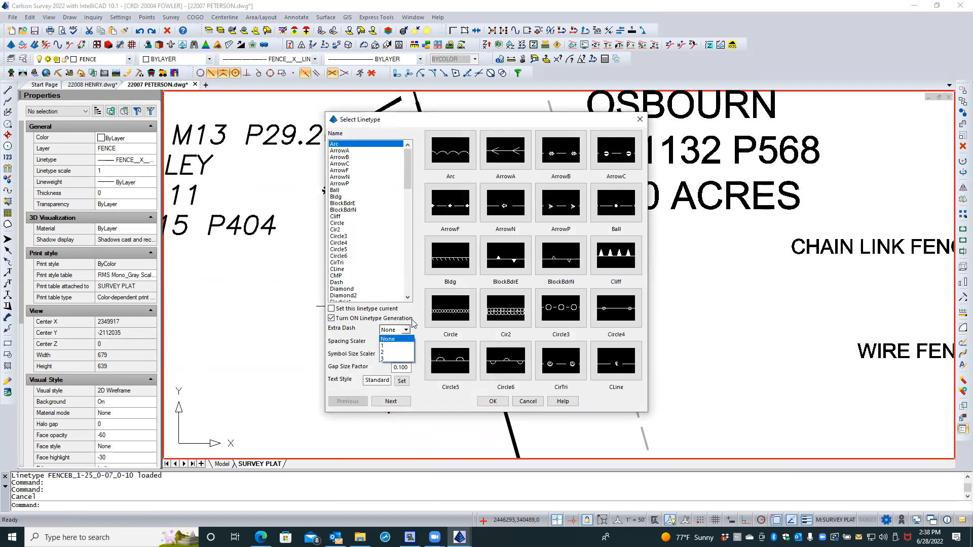
pyautogui.click(413, 323)
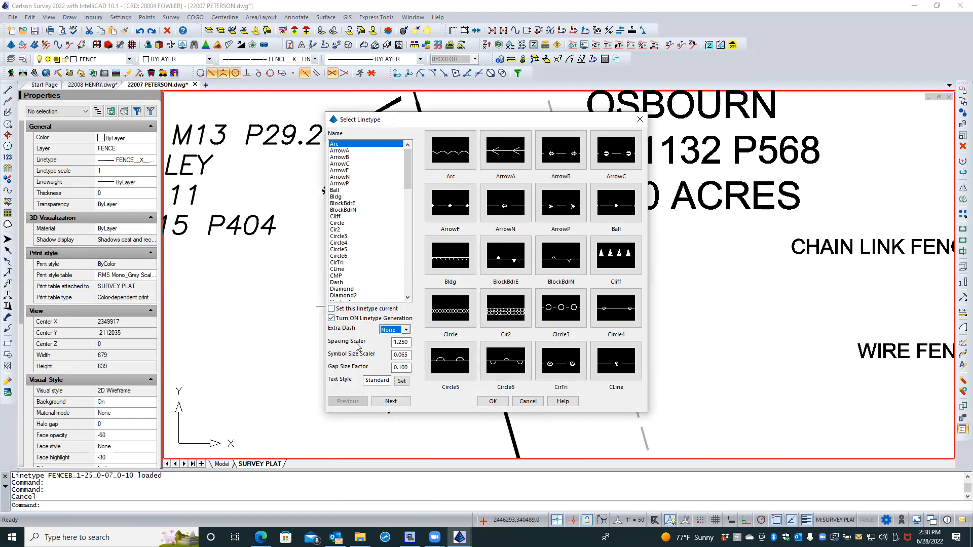
pyautogui.click(407, 342)
pyautogui.click(390, 401)
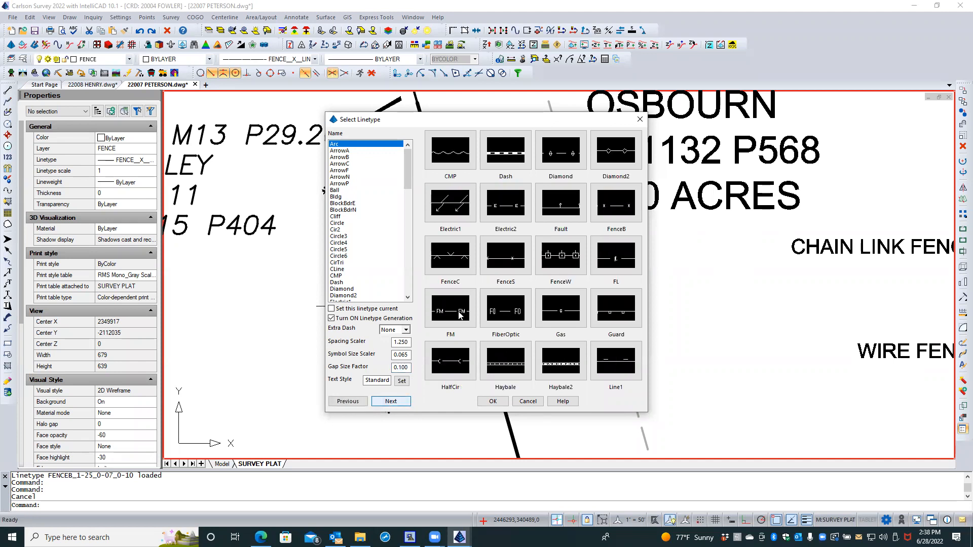
pyautogui.click(504, 256)
pyautogui.click(490, 402)
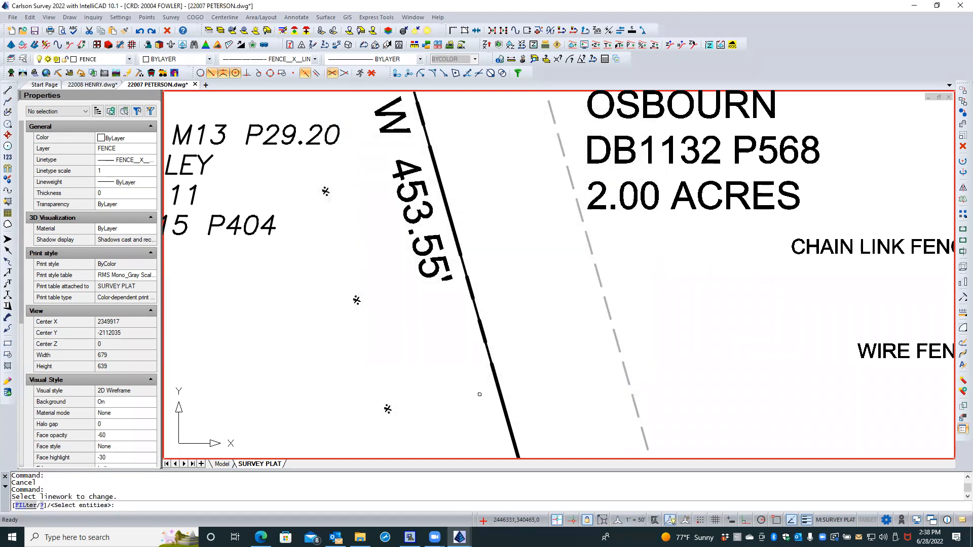
pyautogui.click(399, 400)
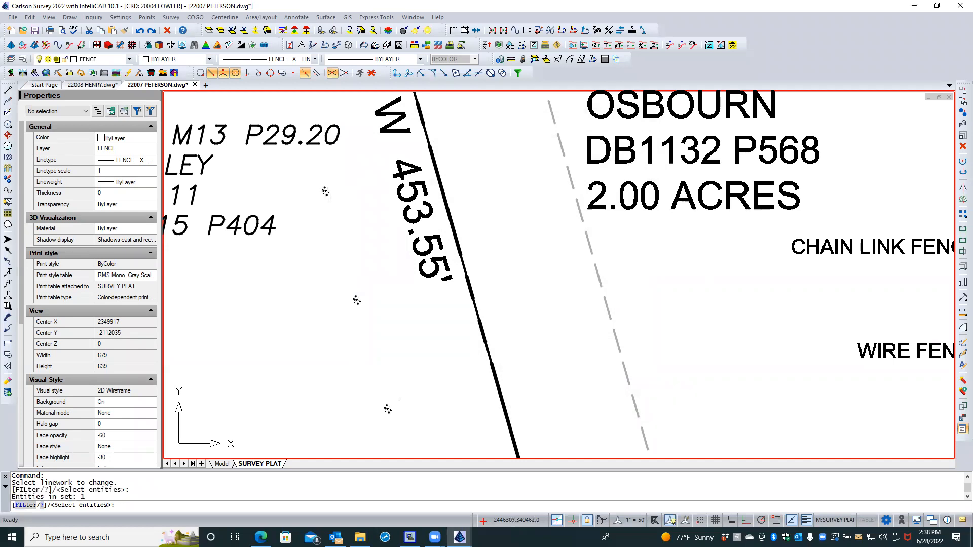
pyautogui.press('Return')
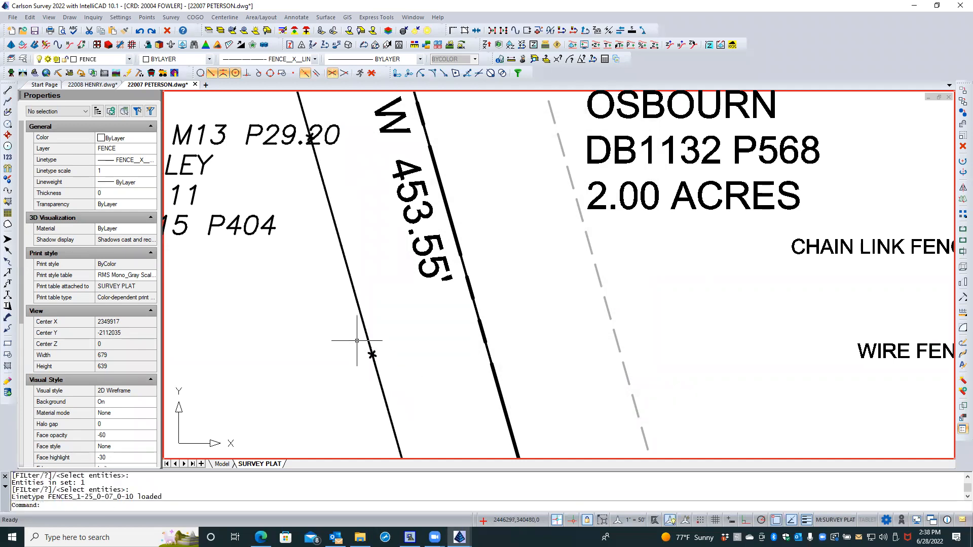
# Step: Set the spacing scaler to .75 and apply the FenceB linetype to the fence line beside the 453.55' boundary
pyautogui.scroll(-3, 343, 327)
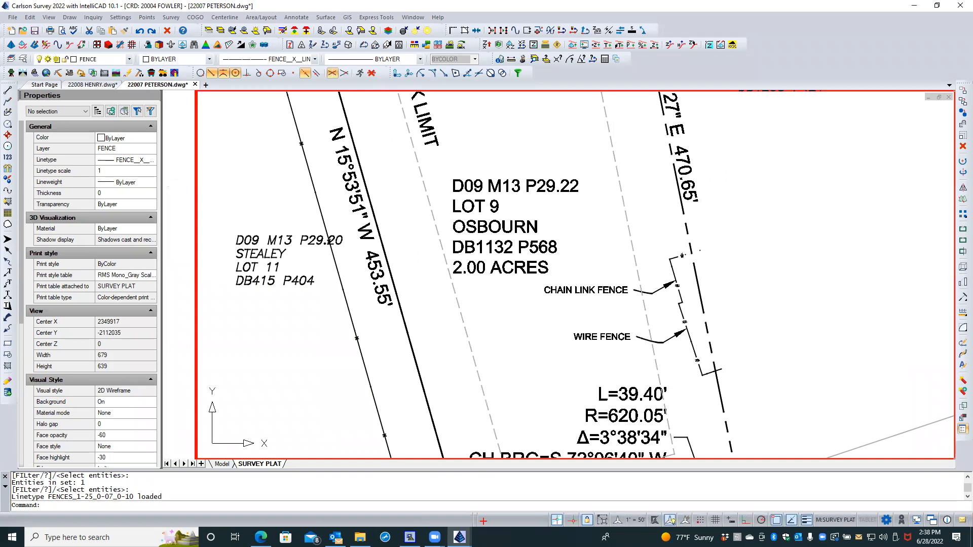
pyautogui.rightClick(337, 319)
pyautogui.click(384, 330)
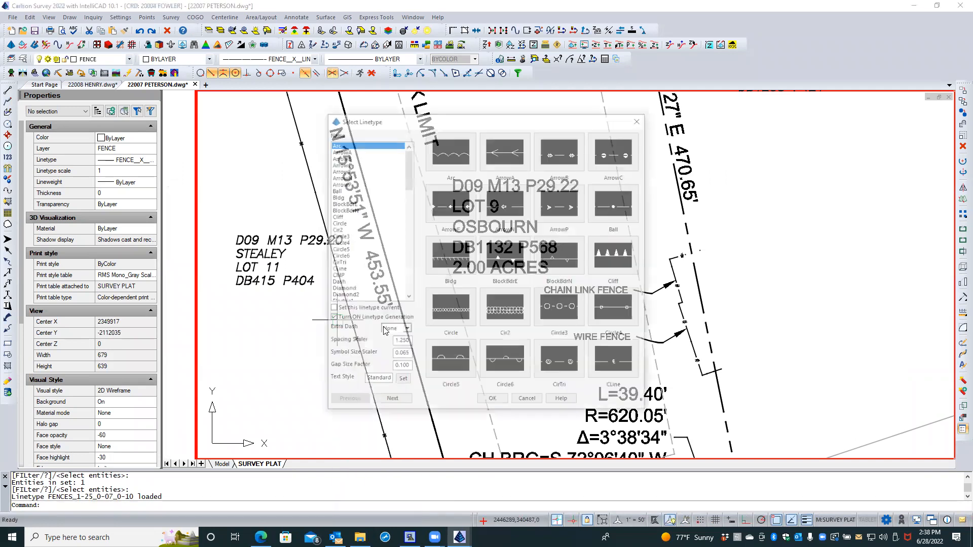
pyautogui.doubleClick(403, 343)
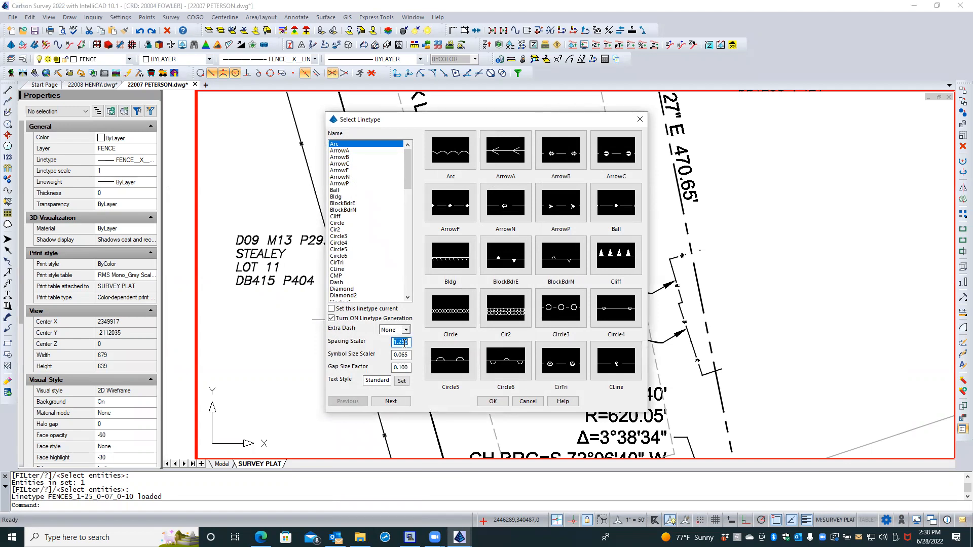
pyautogui.write('.75')
pyautogui.click(408, 353)
pyautogui.click(391, 400)
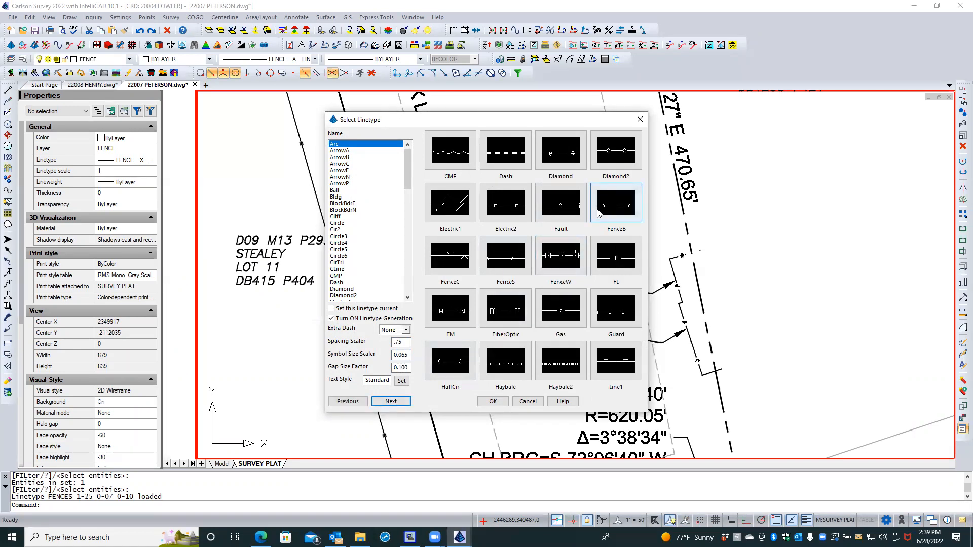
pyautogui.doubleClick(597, 213)
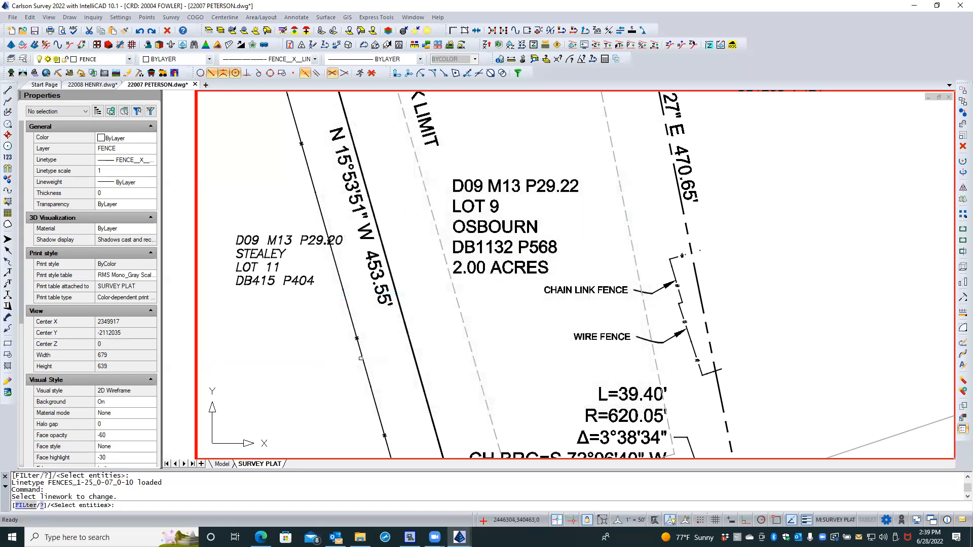
pyautogui.click(361, 358)
pyautogui.press('Return')
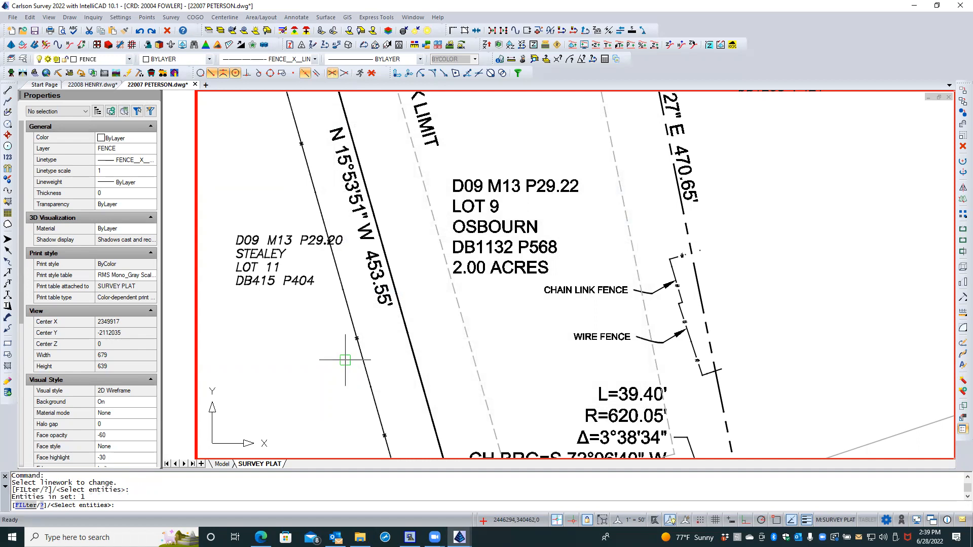
# Step: Set the gap size factor to 1 and apply FenceB again to the fence line beside the 453.55' boundary
pyautogui.scroll(5, 357, 334)
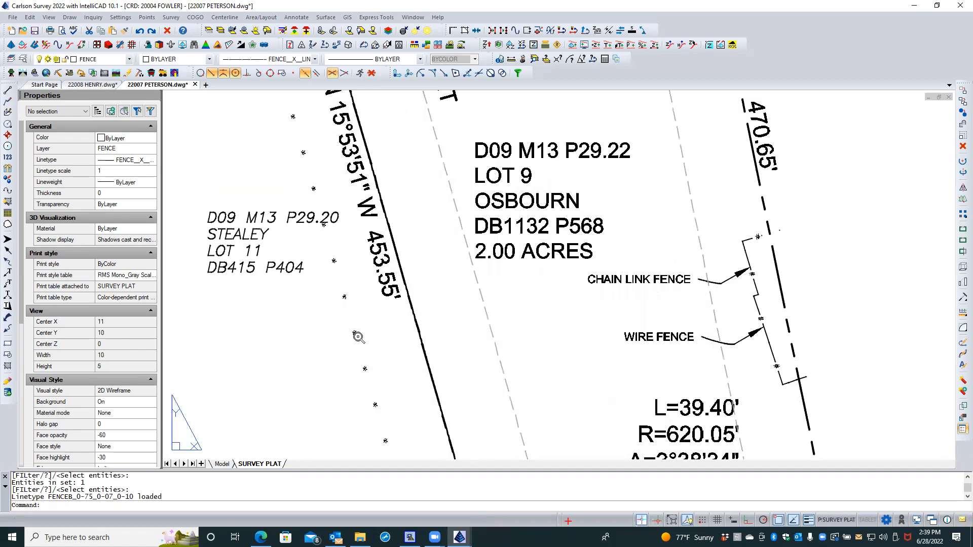
pyautogui.rightClick(364, 332)
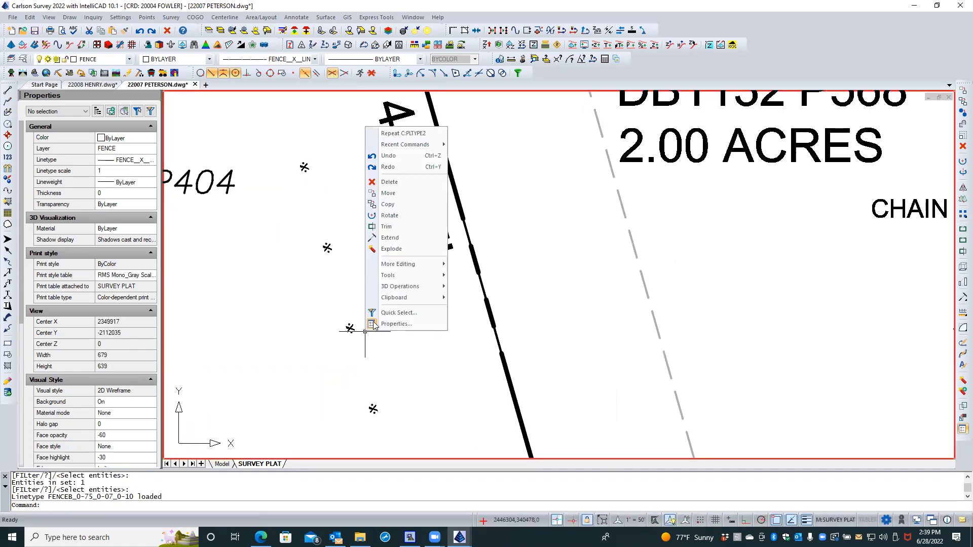
pyautogui.click(420, 134)
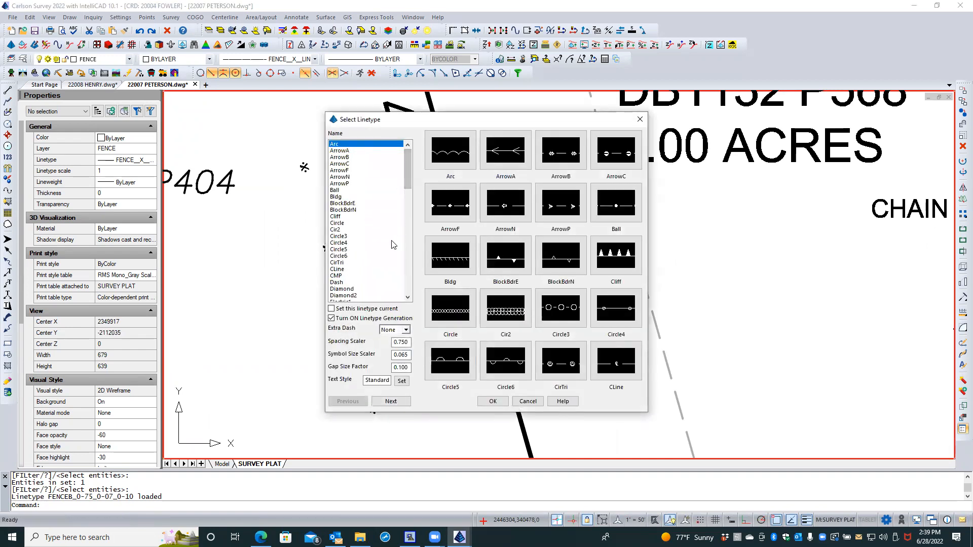
pyautogui.doubleClick(408, 368)
pyautogui.write('1')
pyautogui.click(389, 401)
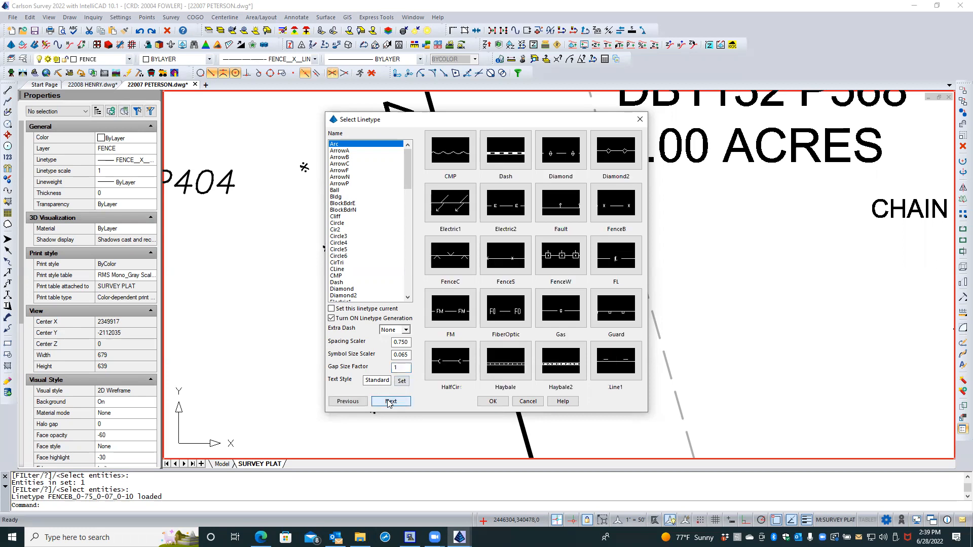
pyautogui.doubleClick(616, 205)
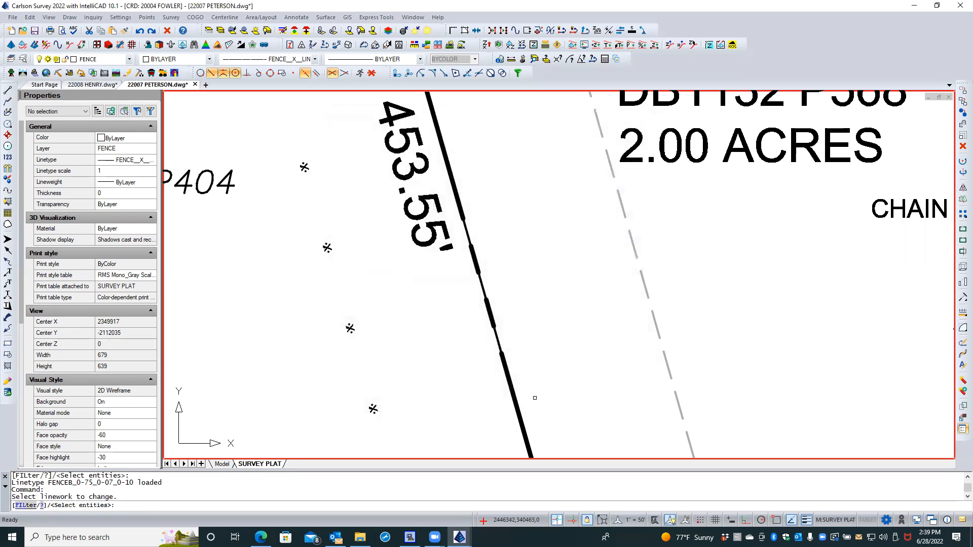
pyautogui.click(378, 405)
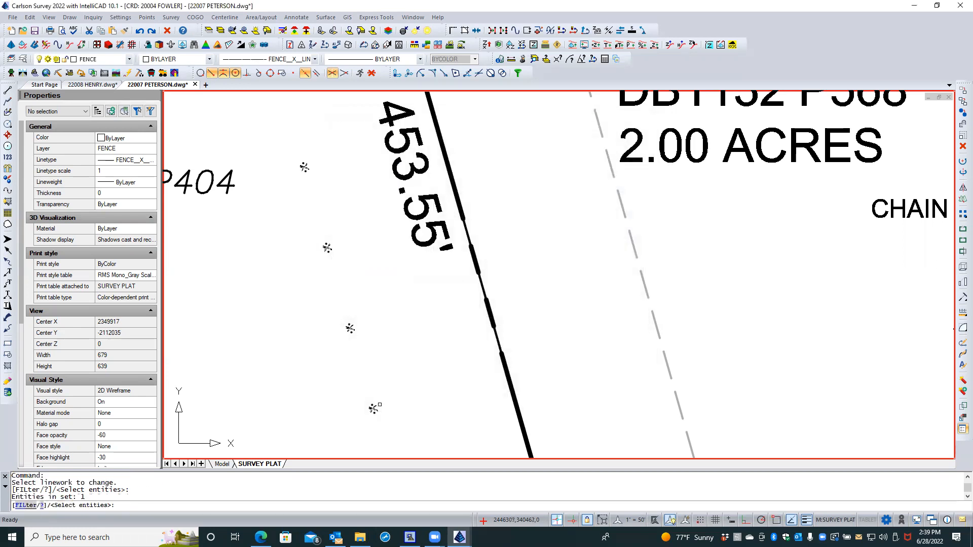
pyautogui.press('Return')
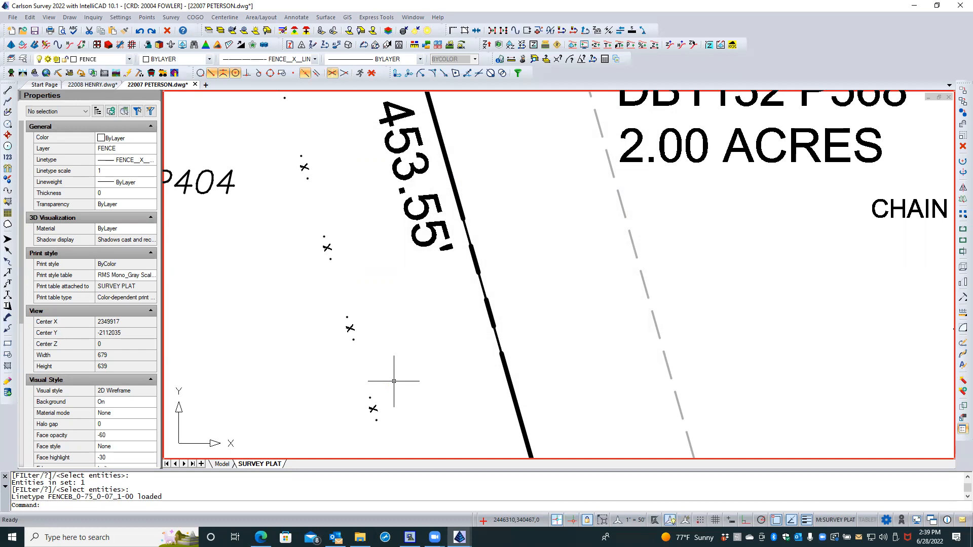
# Step: Set the drawing's current linetype to Continuous with nothing selected
pyautogui.click(144, 161)
pyautogui.click(150, 160)
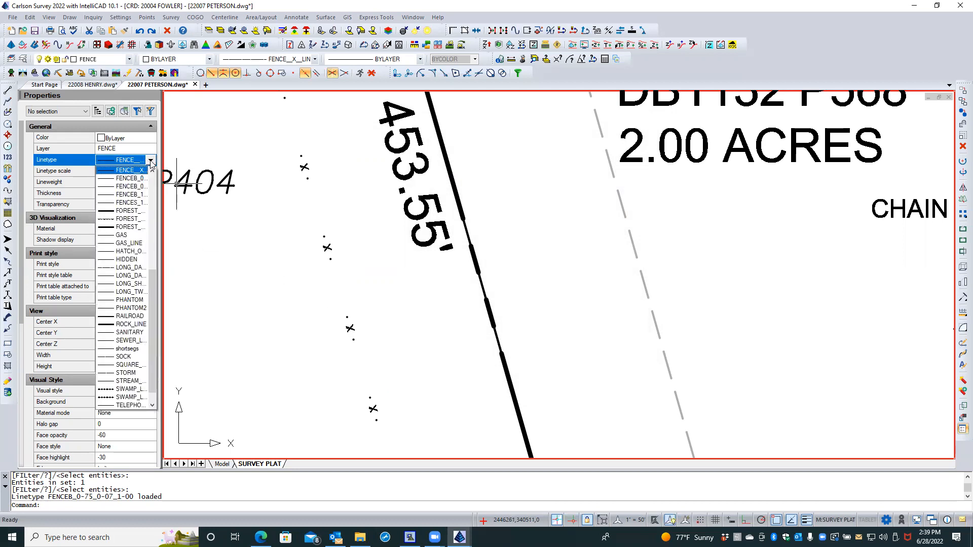
pyautogui.scroll(8, 152, 330)
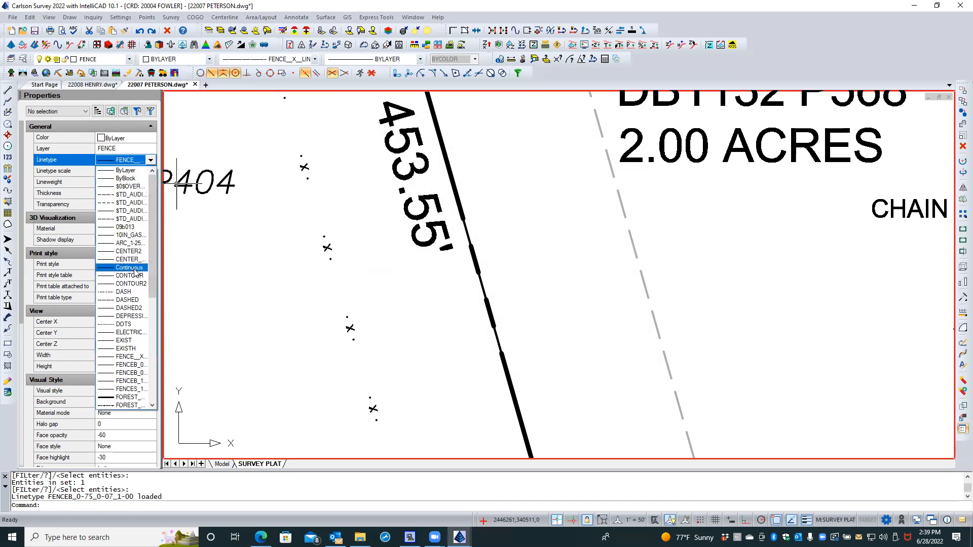
pyautogui.click(135, 268)
# Step: Repeat the linetype change with FenceB on the same fence line, keeping the spacing and gap settings
pyautogui.rightClick(232, 264)
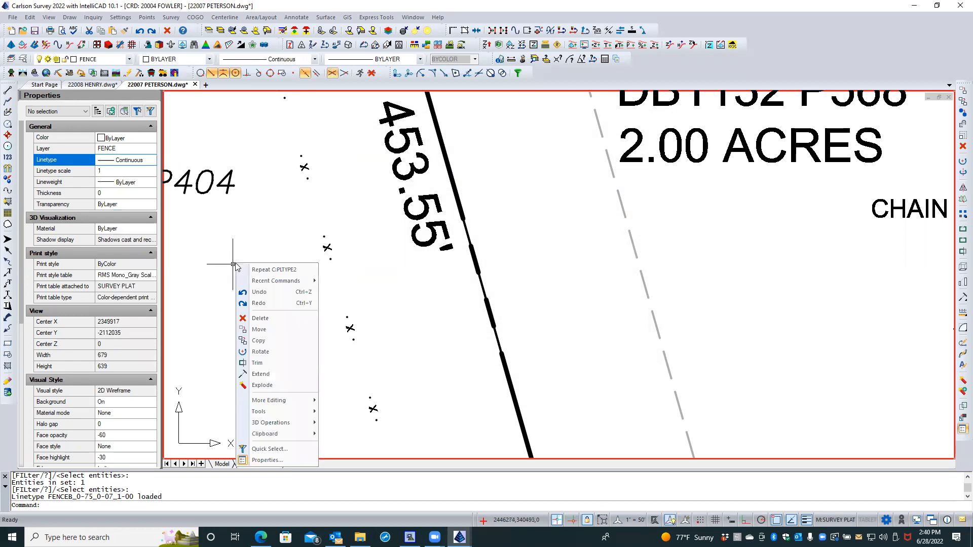
pyautogui.click(294, 270)
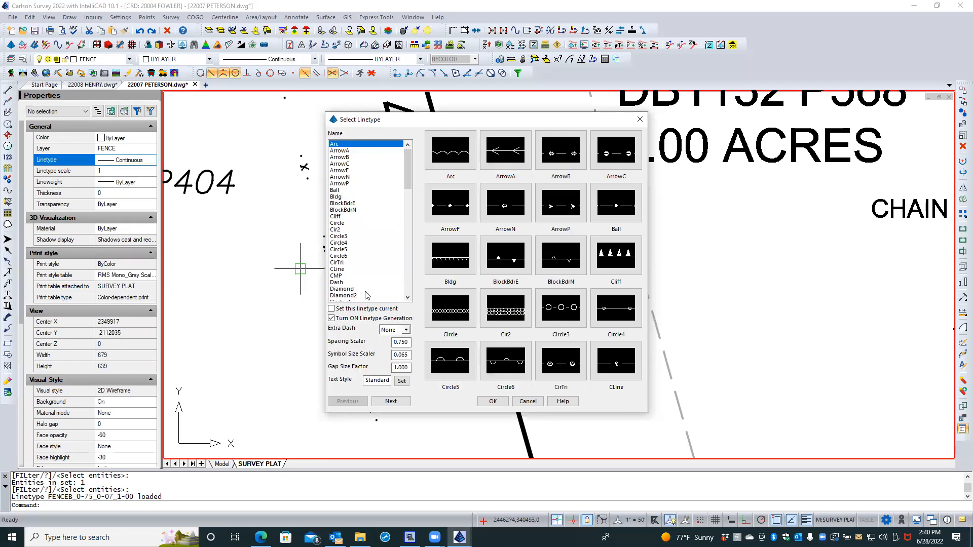
pyautogui.click(388, 401)
pyautogui.click(615, 203)
pyautogui.click(492, 401)
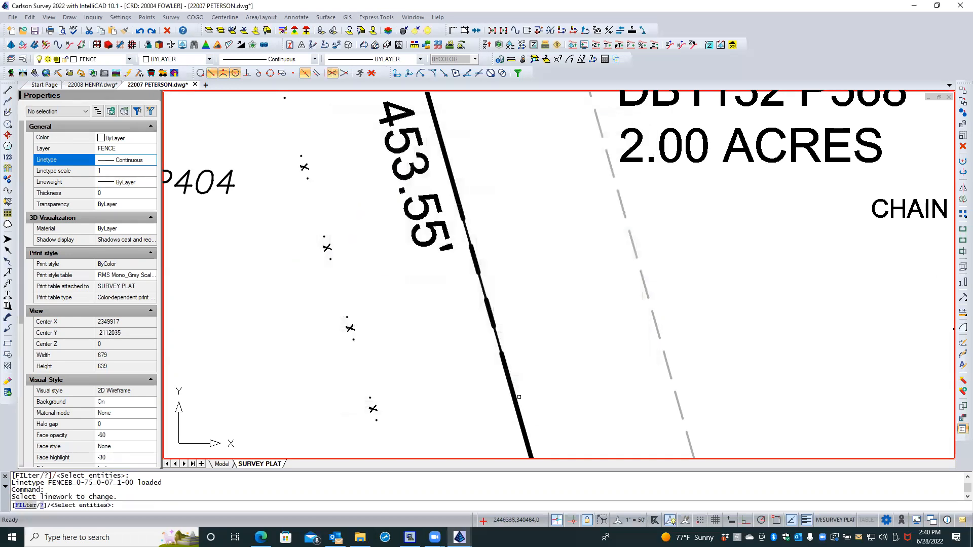
pyautogui.click(373, 408)
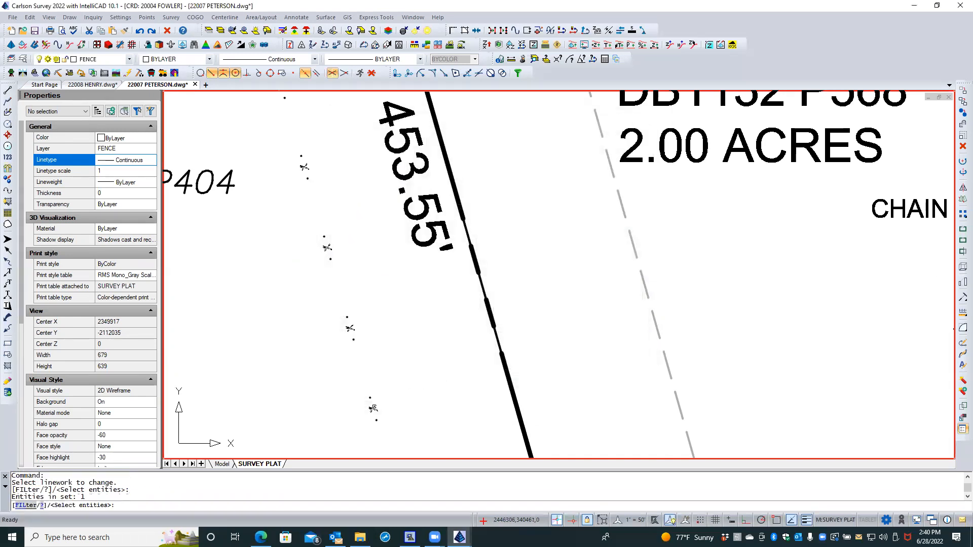
pyautogui.press('Return')
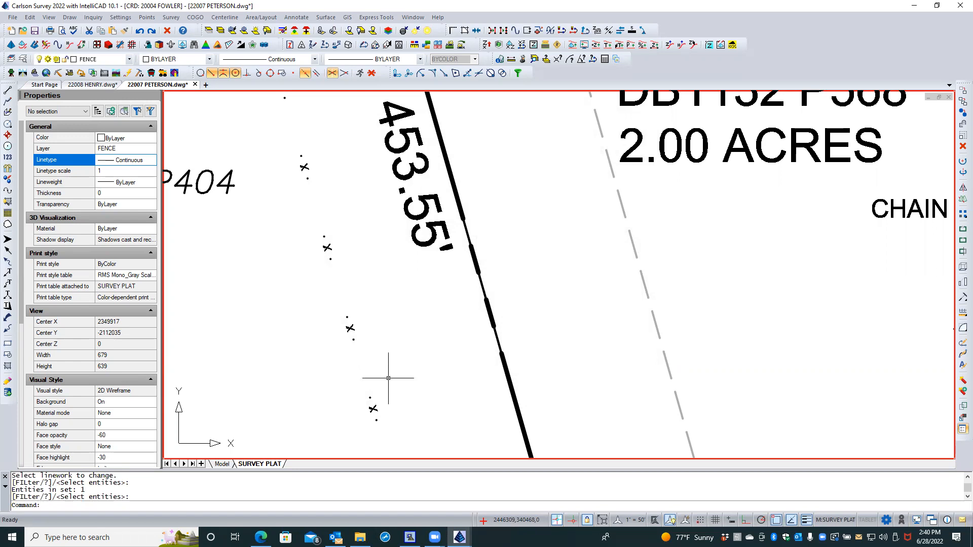
# Step: Change the fence line beside the 453.55' boundary to the Electric2 linetype
pyautogui.rightClick(387, 373)
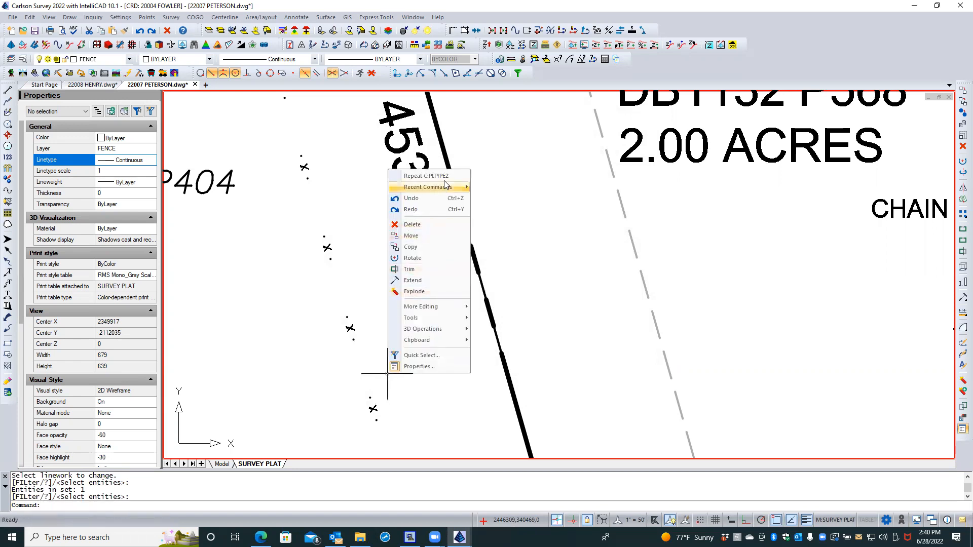
pyautogui.click(428, 176)
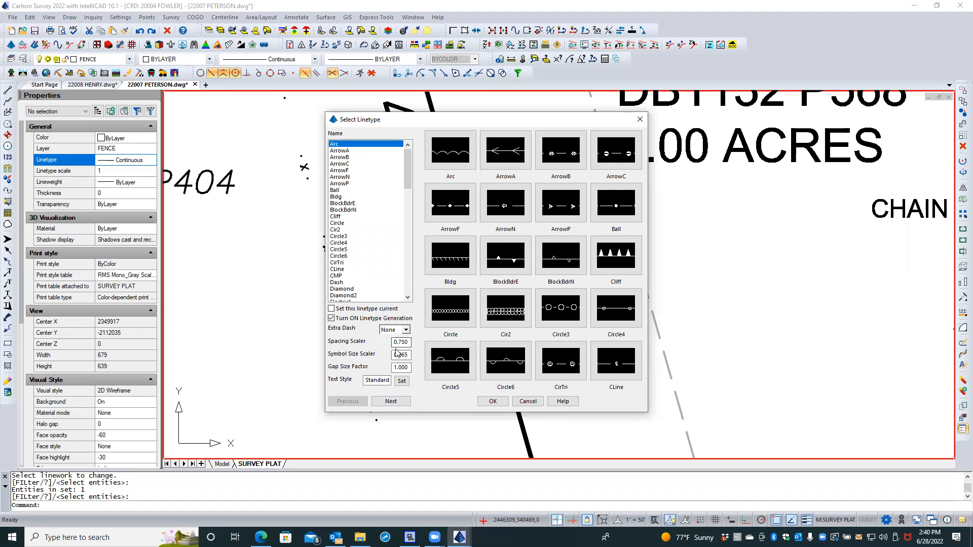
pyautogui.click(391, 402)
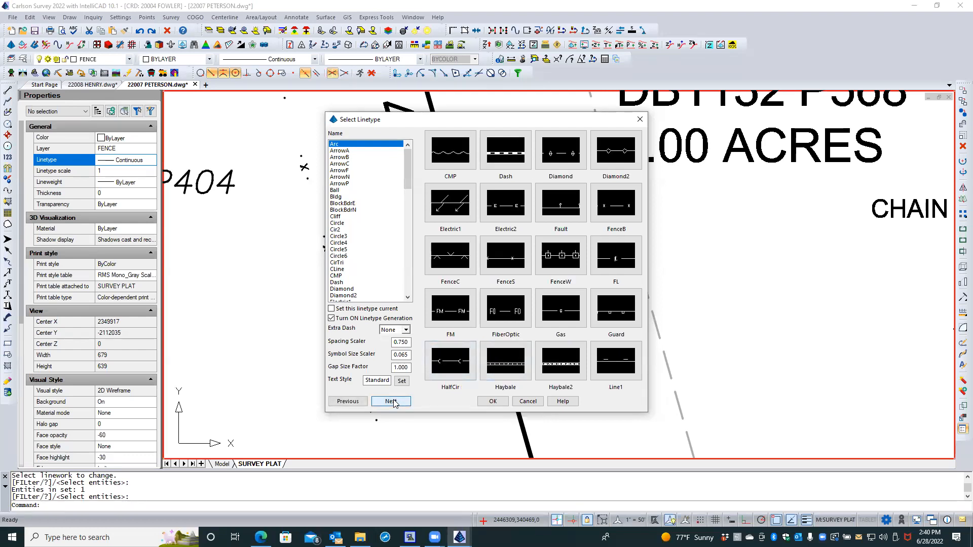
pyautogui.click(500, 210)
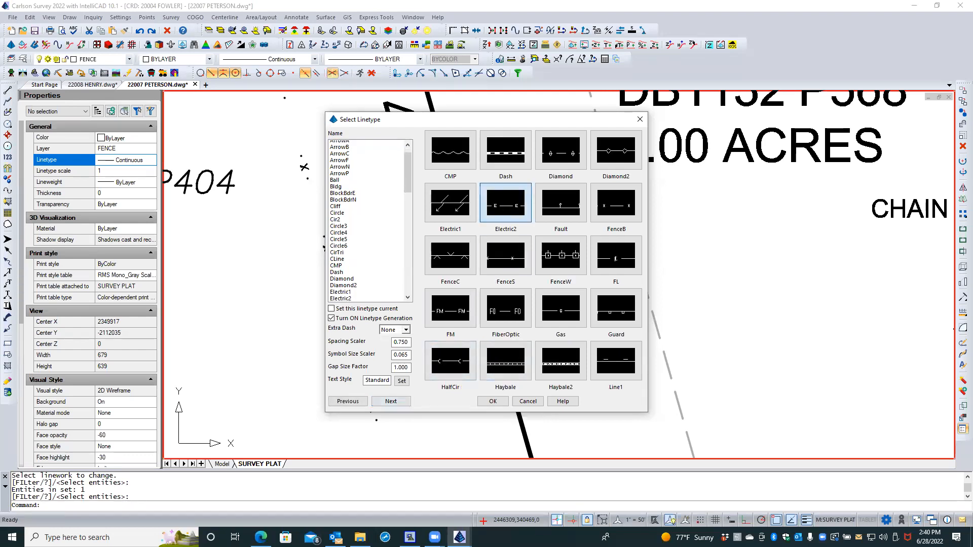
pyautogui.click(497, 402)
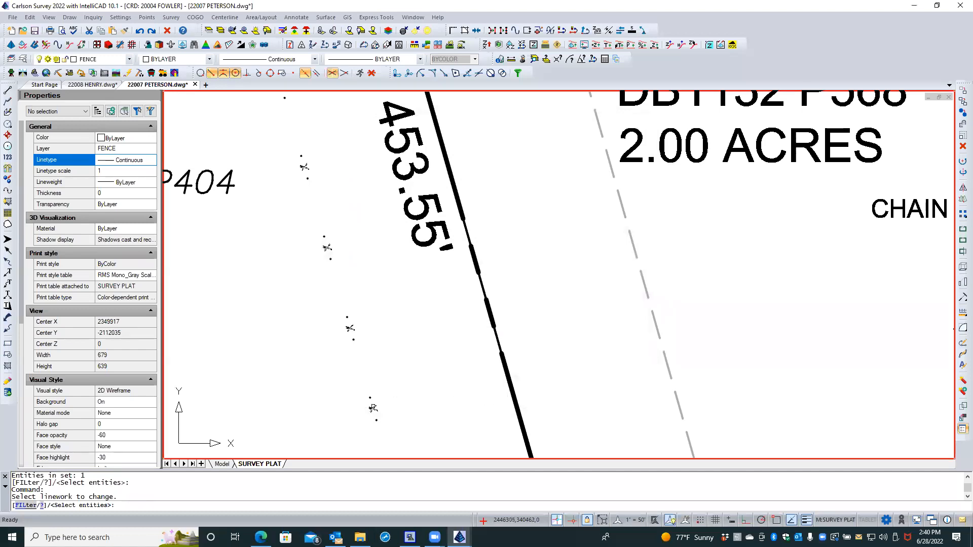
pyautogui.click(374, 407)
pyautogui.press('Return')
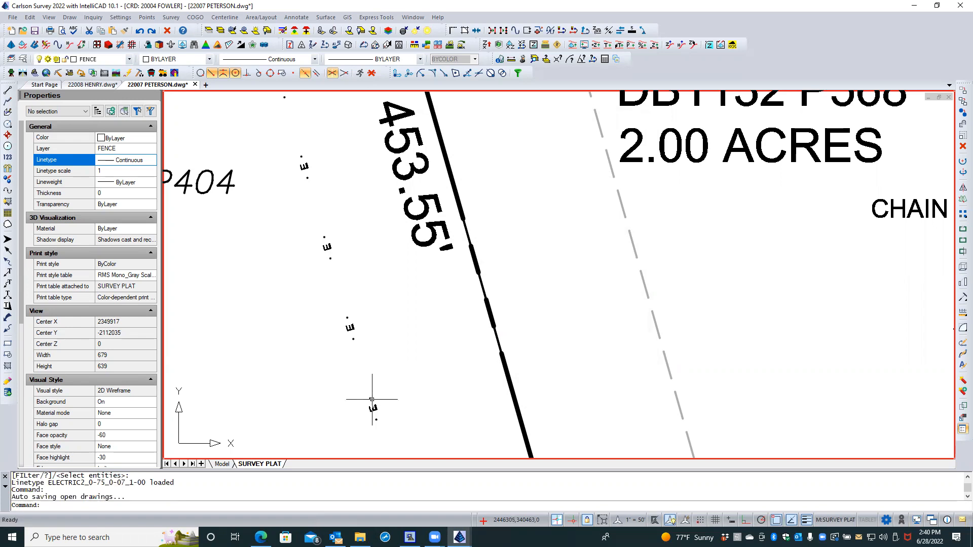
# Step: Change the fence line beside the 453.55' boundary to the X linetype, keeping the current spacing, symbol size and gap settings
pyautogui.rightClick(342, 393)
pyautogui.click(398, 197)
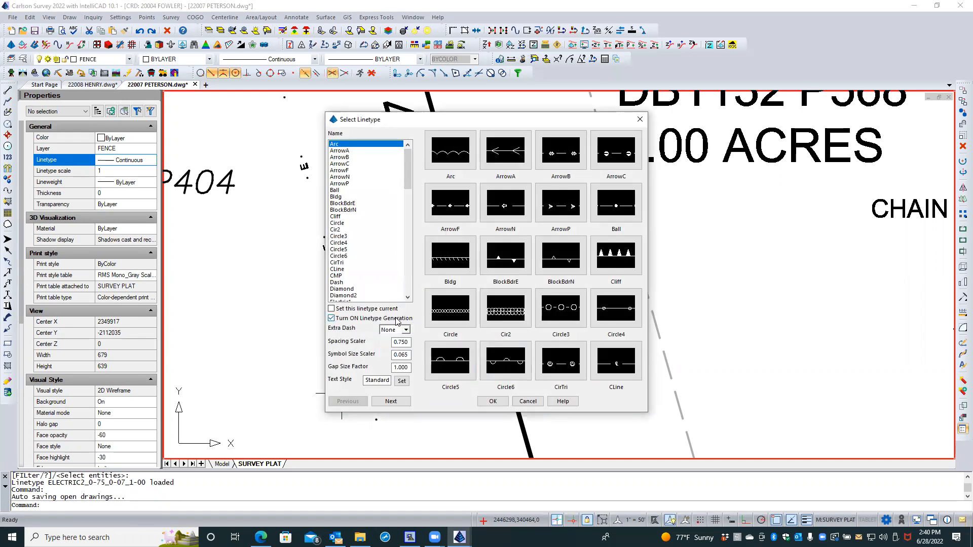
pyautogui.click(390, 402)
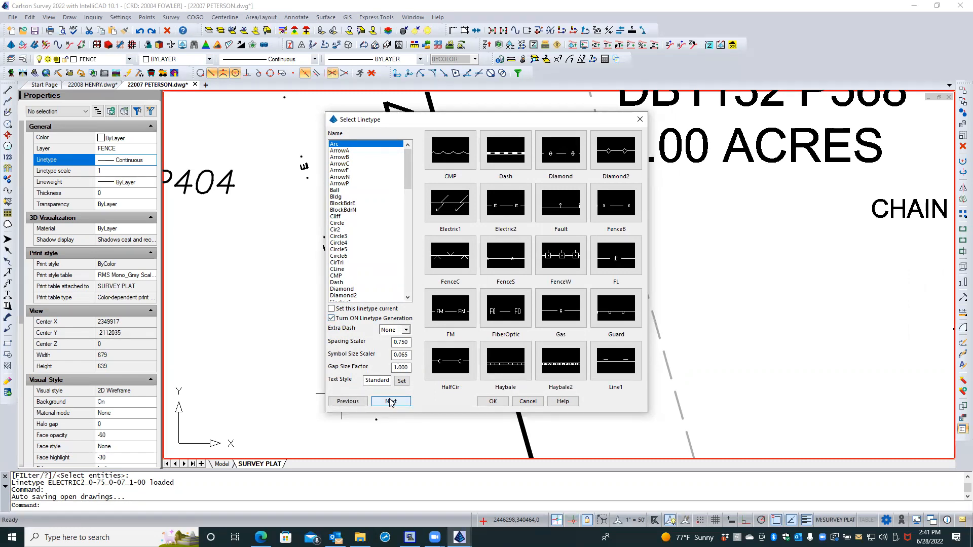
pyautogui.click(390, 401)
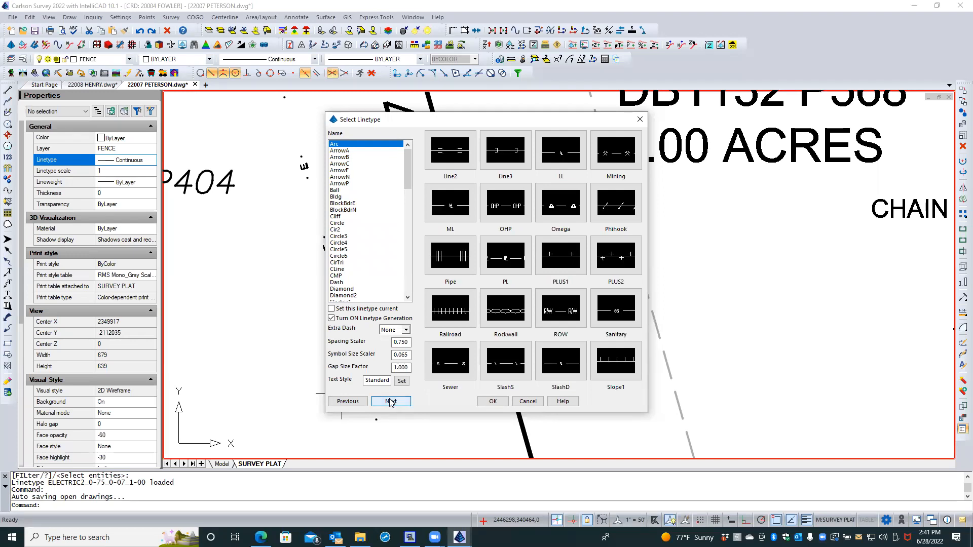
pyautogui.click(390, 401)
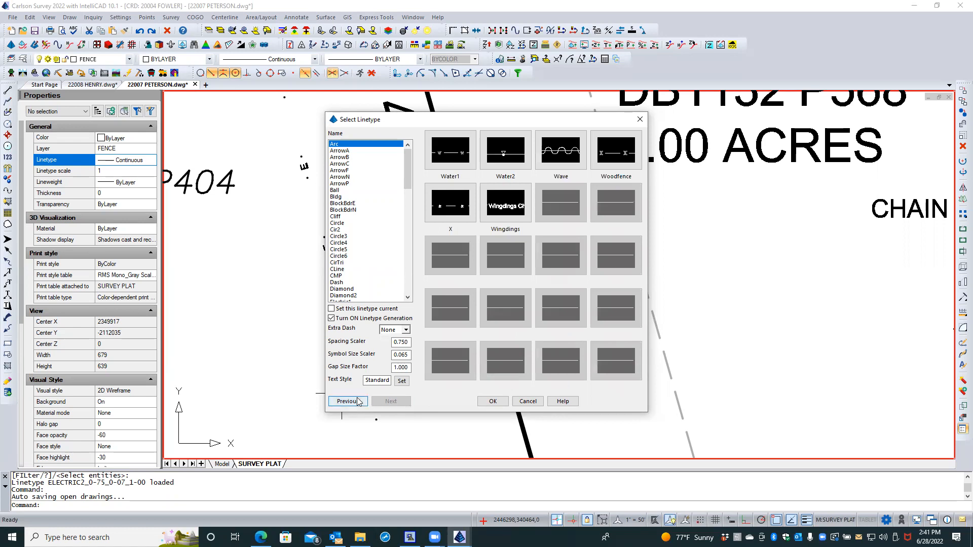
pyautogui.doubleClick(457, 212)
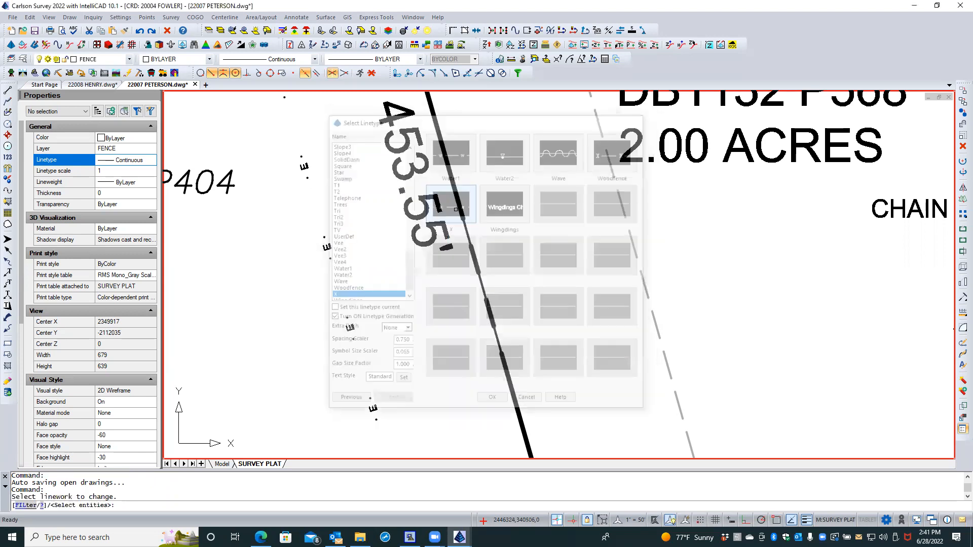
pyautogui.click(349, 327)
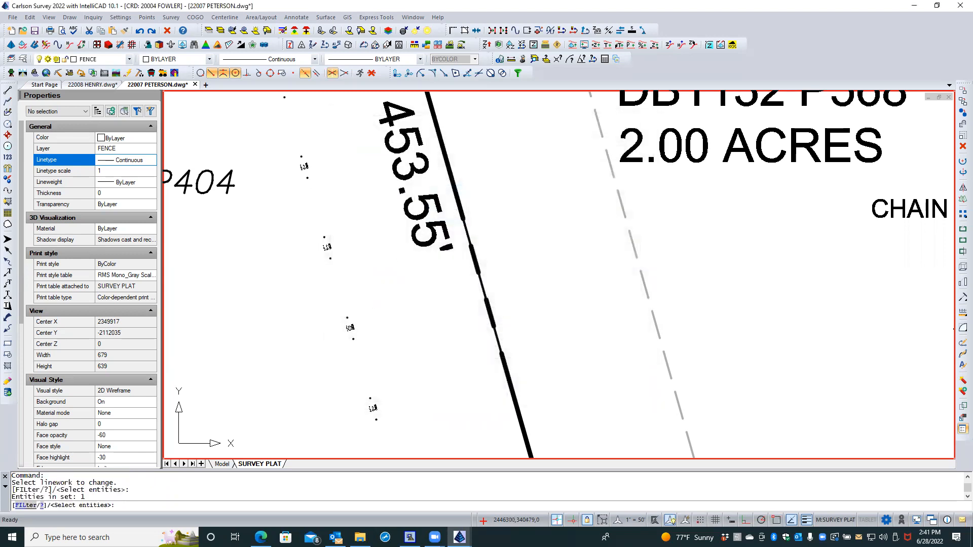
pyautogui.press('Return')
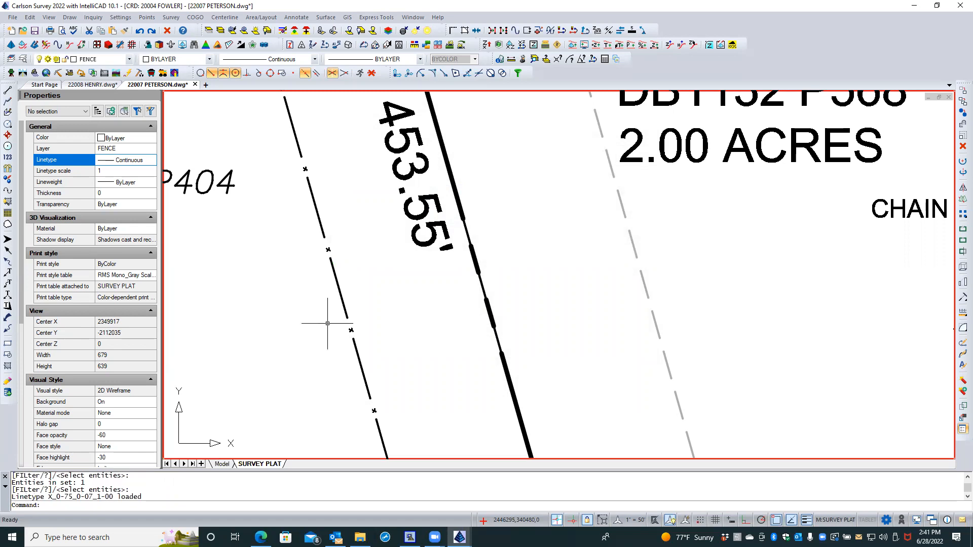
# Step: Set the symbol size scaler to 0.08 and apply the X linetype again to the fence line beside the 453.55' boundary
pyautogui.rightClick(327, 323)
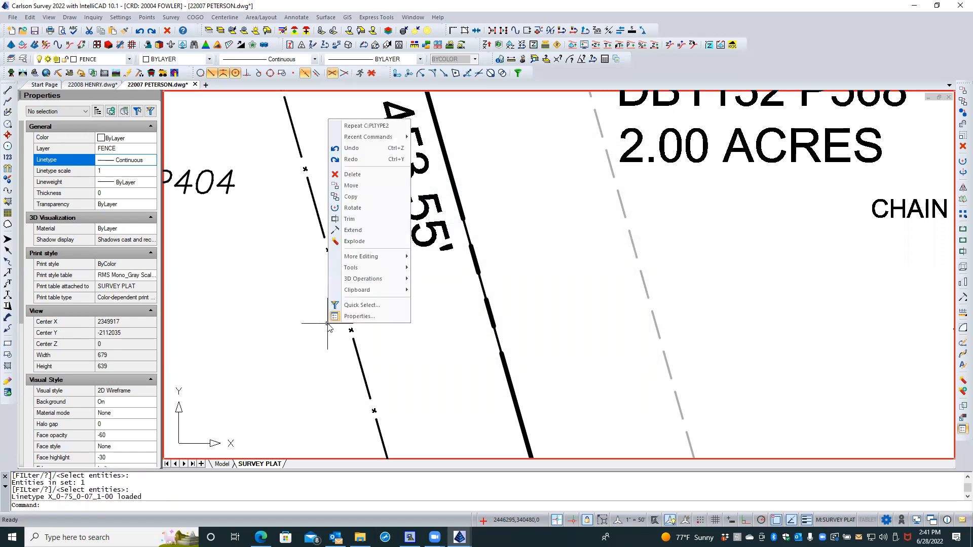
pyautogui.click(391, 126)
pyautogui.doubleClick(402, 355)
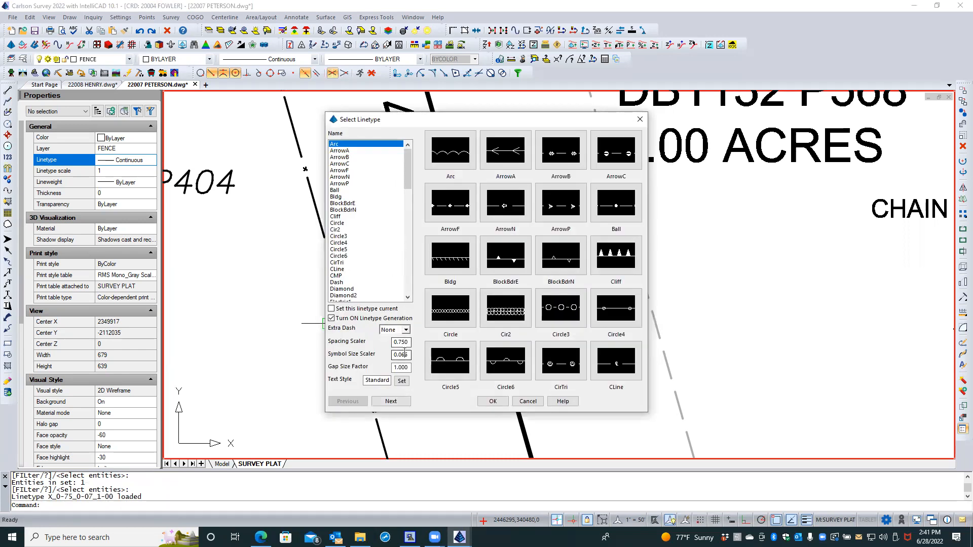
pyautogui.write('.08')
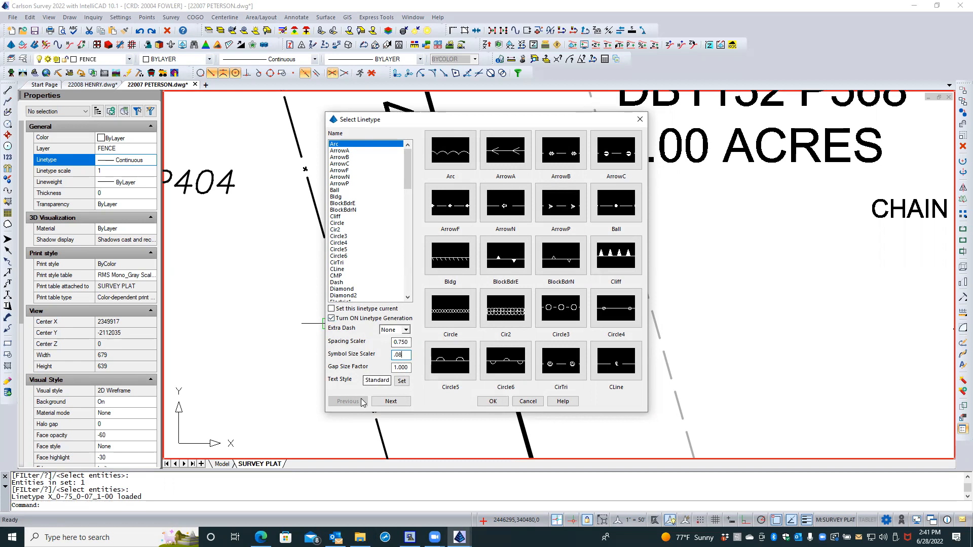
pyautogui.click(389, 401)
pyautogui.click(389, 401)
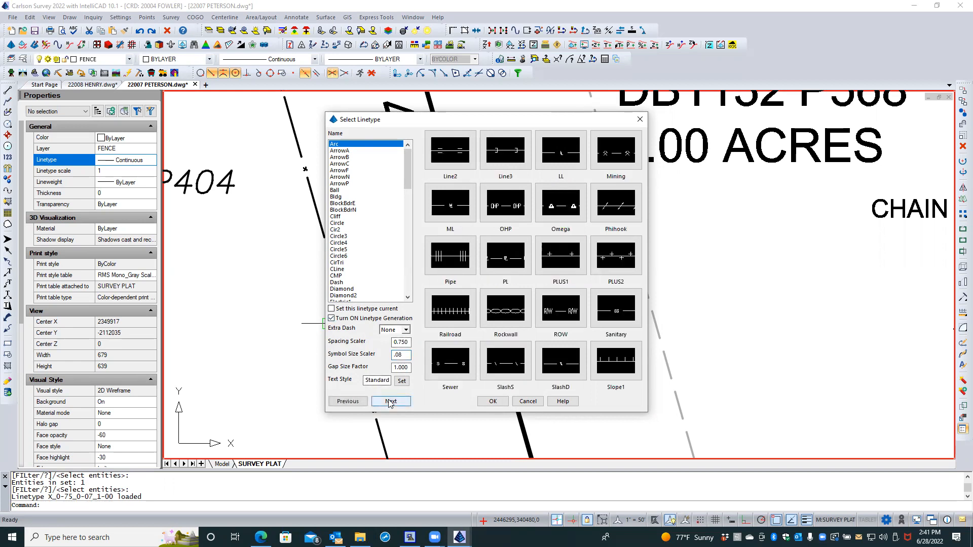
pyautogui.click(389, 402)
pyautogui.doubleClick(450, 204)
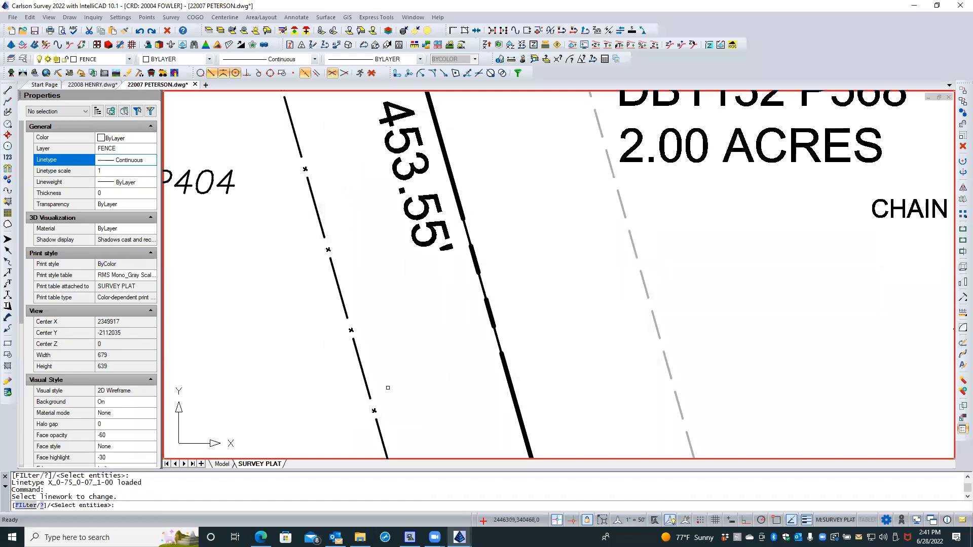
pyautogui.click(369, 395)
pyautogui.press('Return')
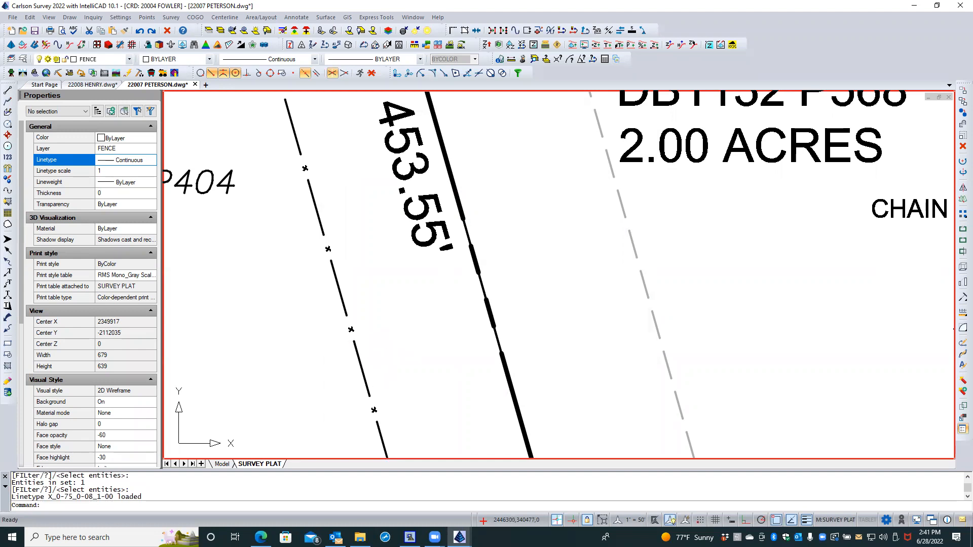
# Step: Change the fence line beside the 453.55' boundary to the FenceS linetype with the current scaler settings
pyautogui.scroll(3, 354, 334)
pyautogui.scroll(-3, 353, 327)
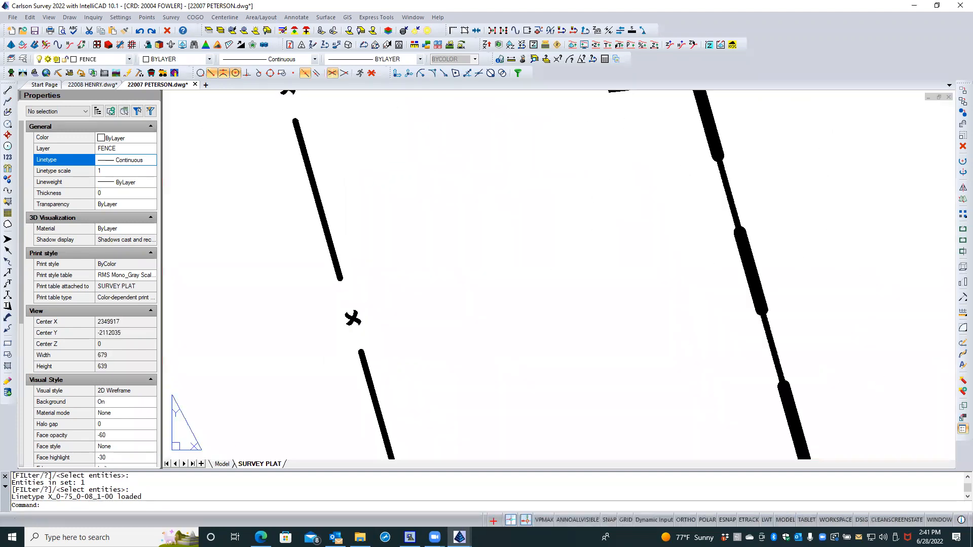
pyautogui.scroll(-2, 338, 331)
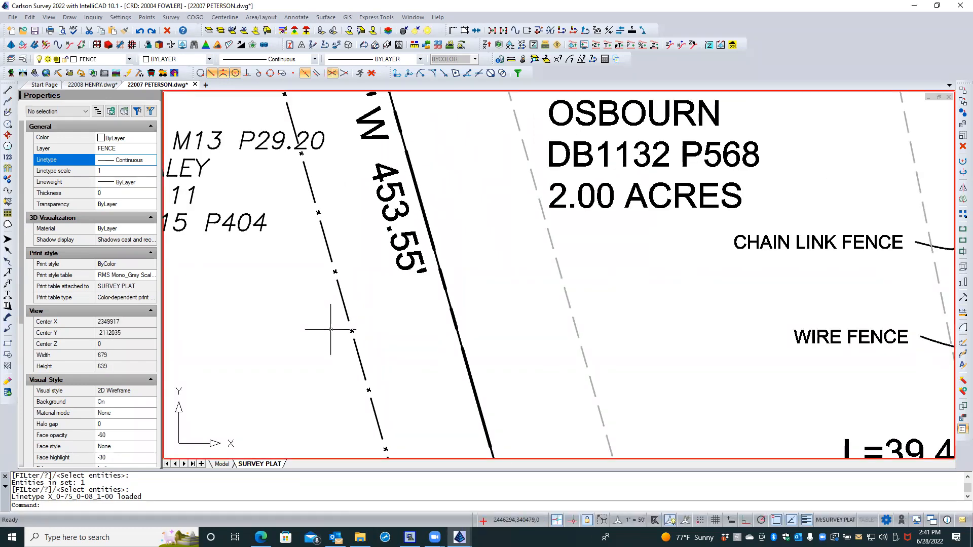
pyautogui.rightClick(331, 330)
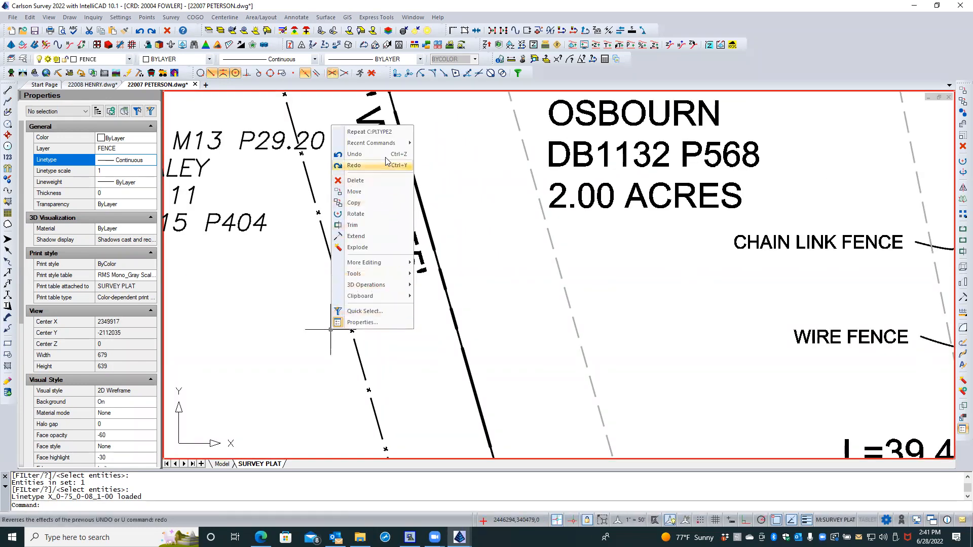
pyautogui.click(389, 132)
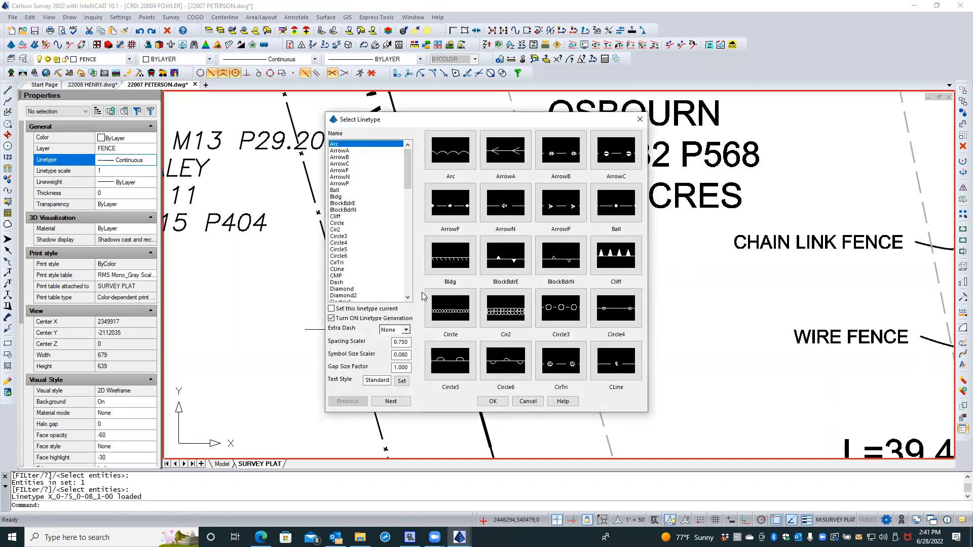
pyautogui.click(401, 402)
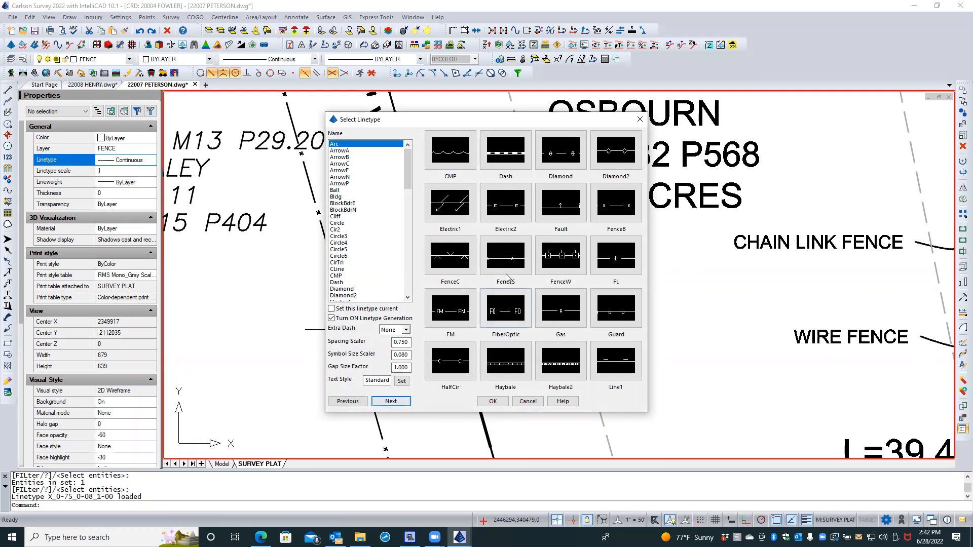
pyautogui.doubleClick(518, 253)
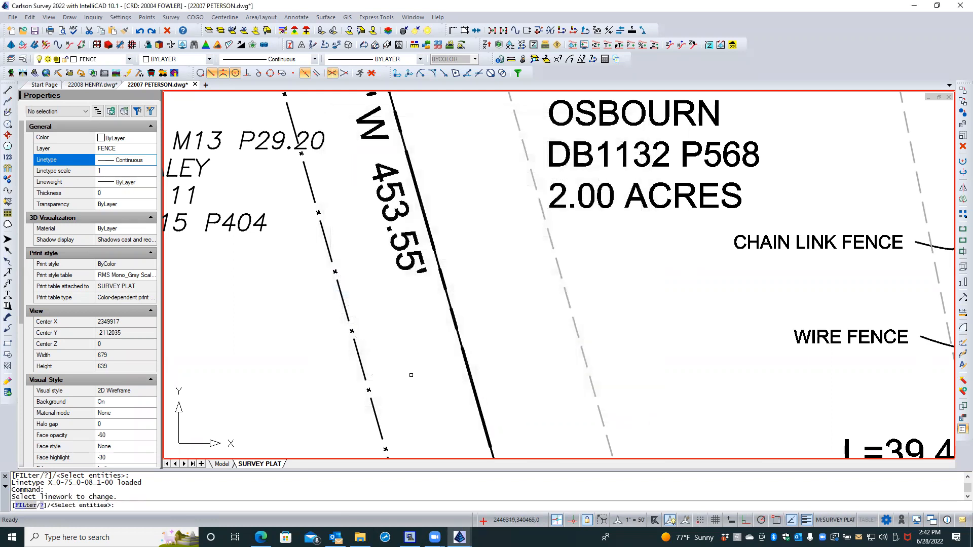
pyautogui.click(366, 383)
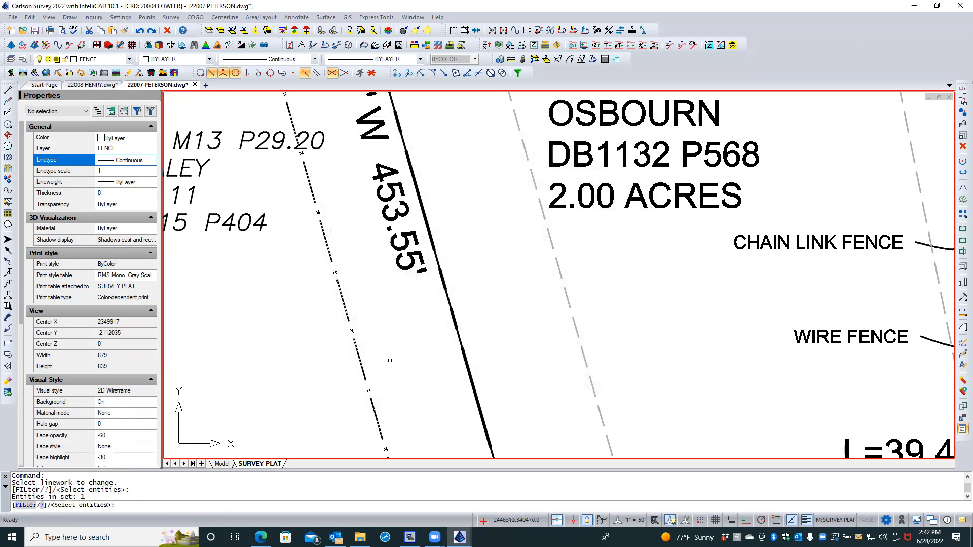
pyautogui.press('Return')
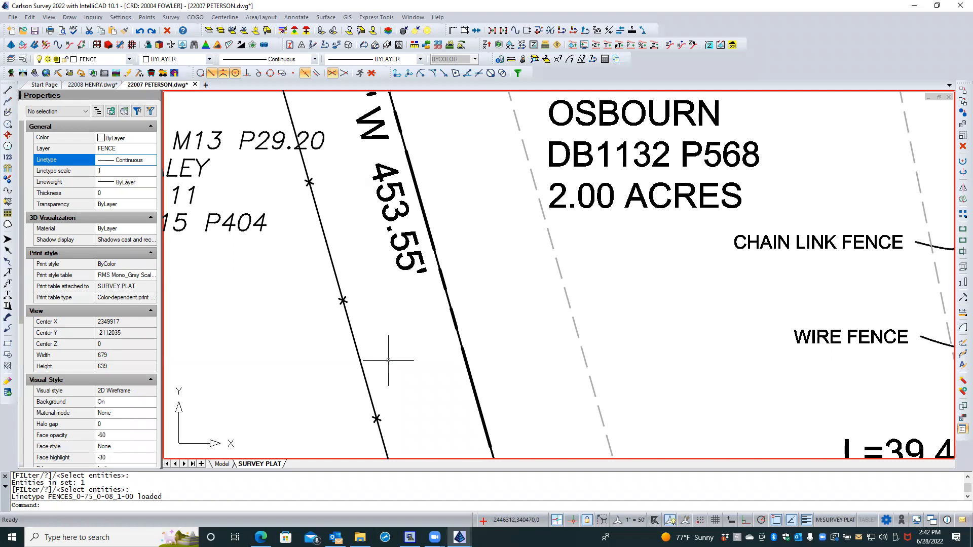
# Step: Set the gap size factor to 0.5 and extra dash to 3, and apply the Arc linetype to the same fence line
pyautogui.rightClick(385, 361)
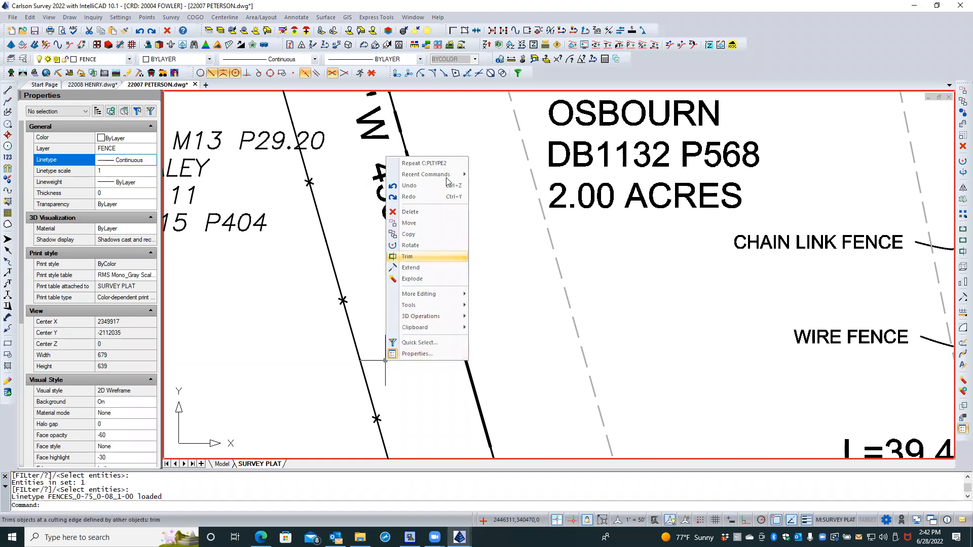
pyautogui.click(426, 163)
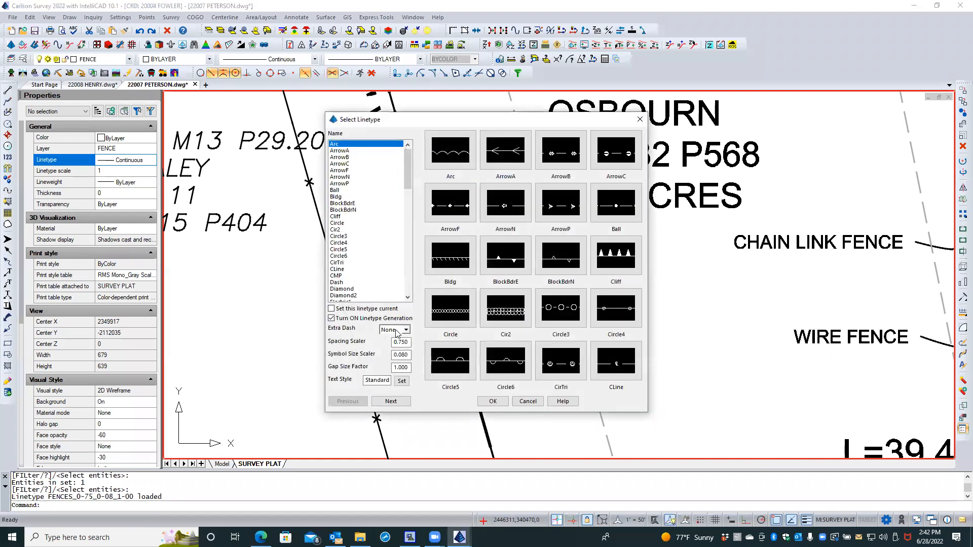
pyautogui.doubleClick(408, 368)
pyautogui.write('.5')
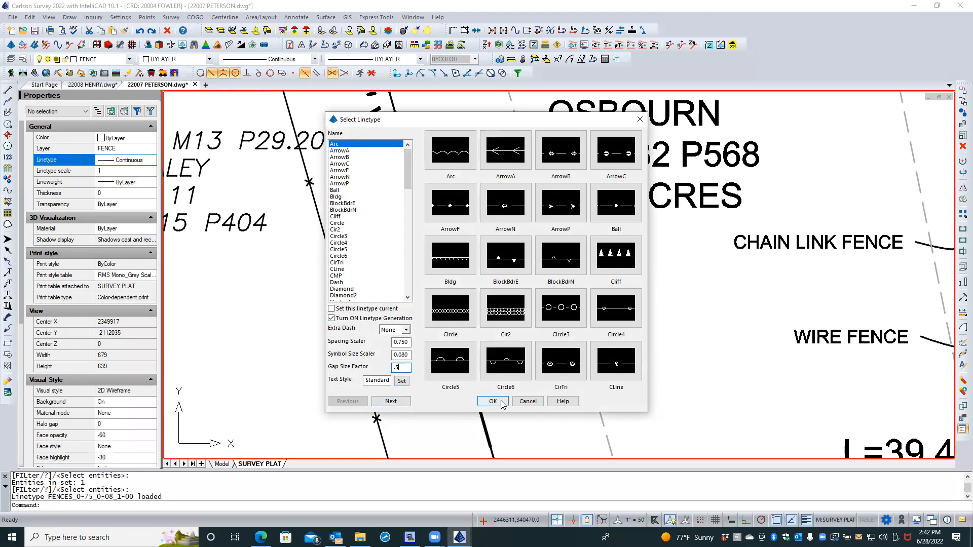
pyautogui.click(405, 330)
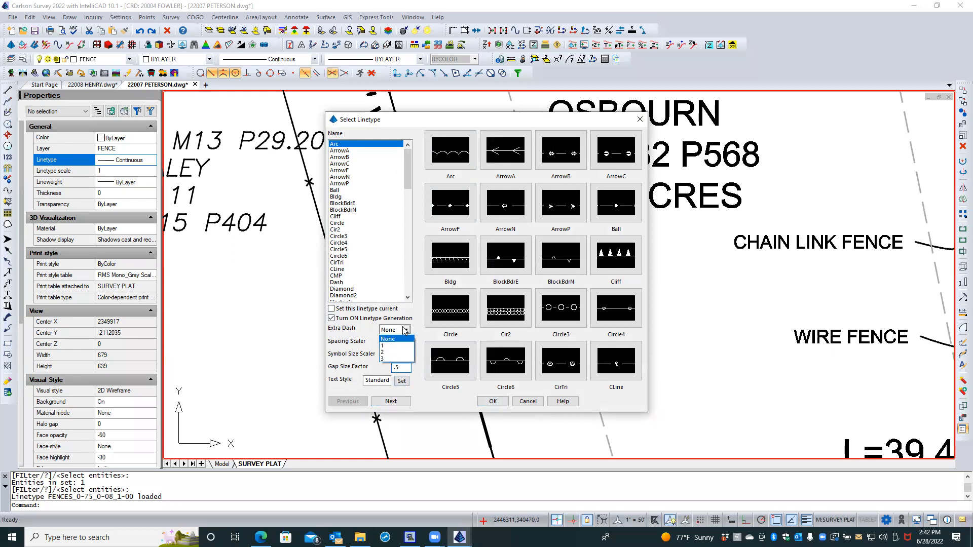
pyautogui.click(389, 359)
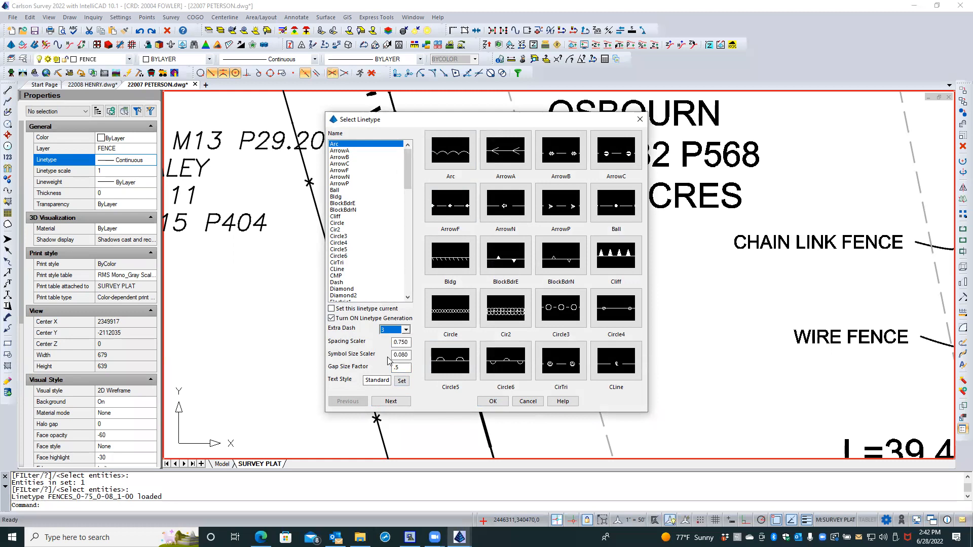
pyautogui.click(492, 401)
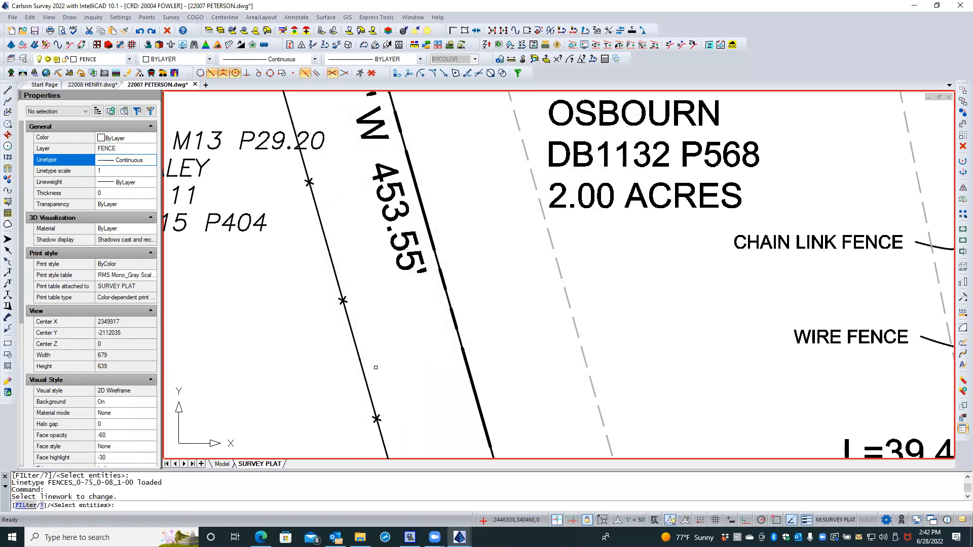
pyautogui.click(364, 368)
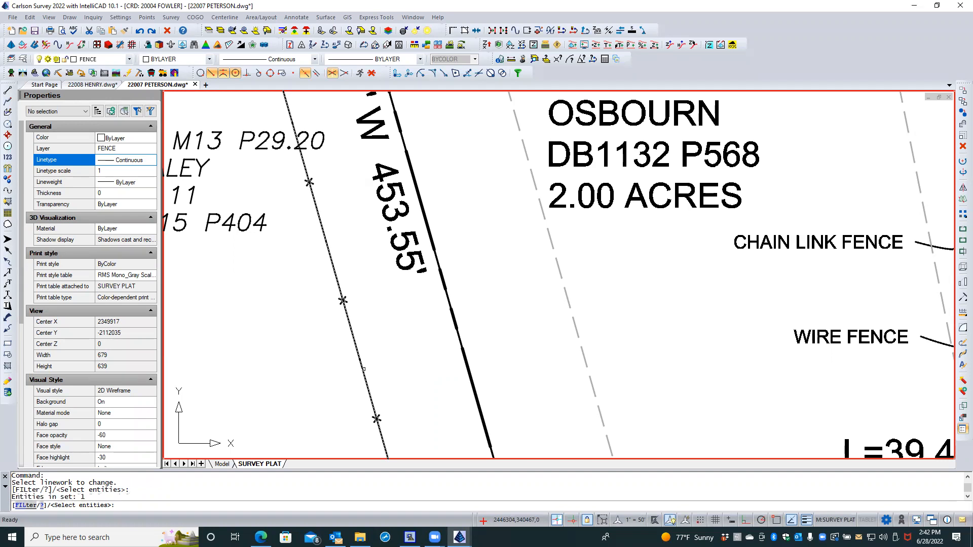
pyautogui.press('Return')
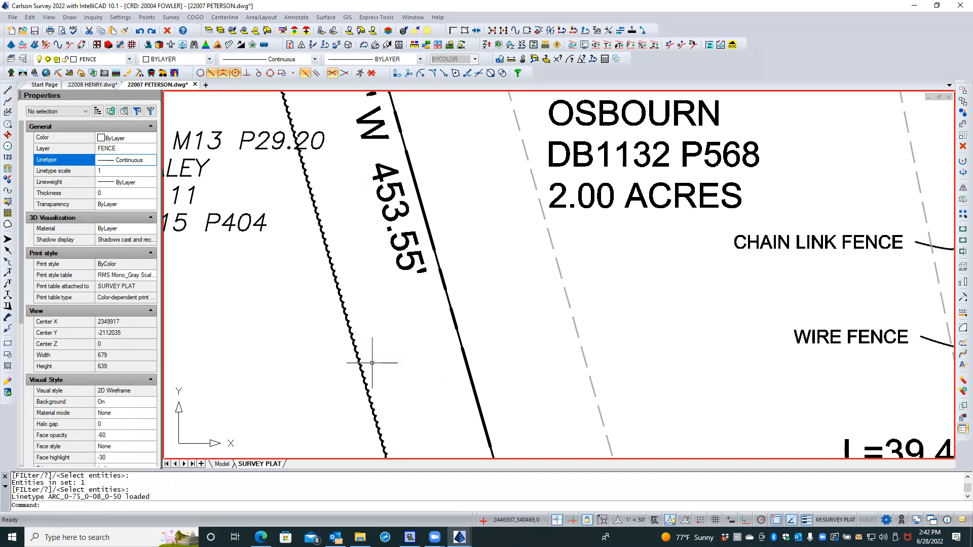
# Step: Change the fence line from Arc to the FenceS linetype, keeping the 0.5 gap size factor and extra dash of 3
pyautogui.press('Return')
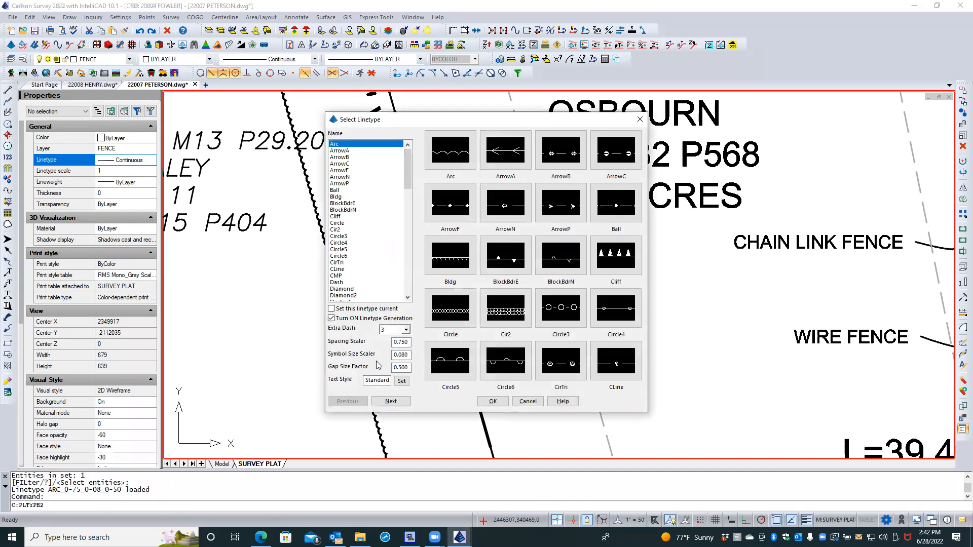
pyautogui.click(397, 401)
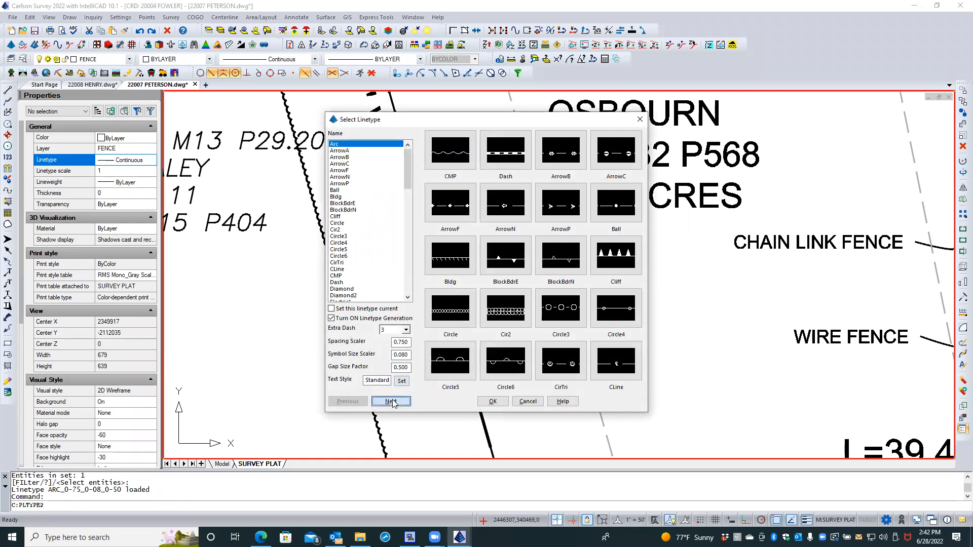
pyautogui.click(510, 262)
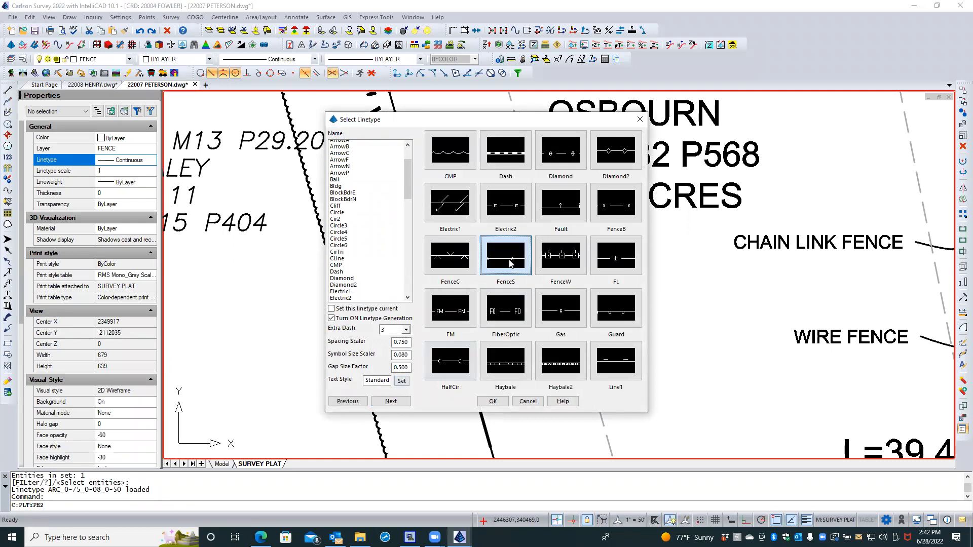
pyautogui.doubleClick(511, 262)
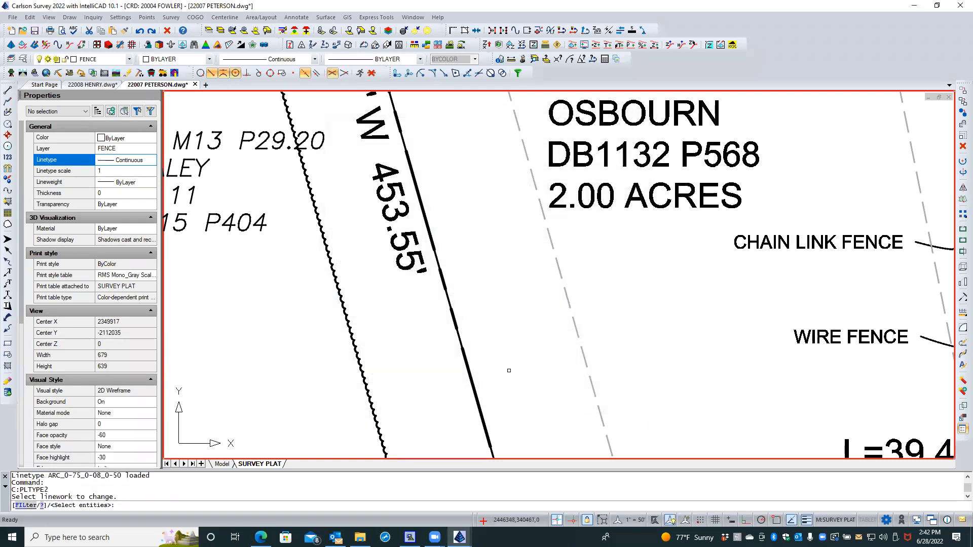
pyautogui.click(371, 402)
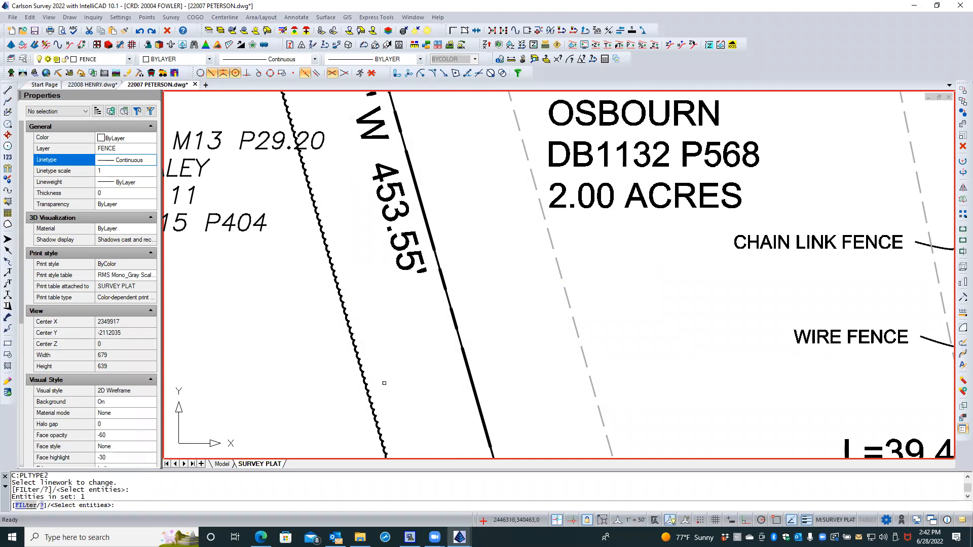
pyautogui.press('Return')
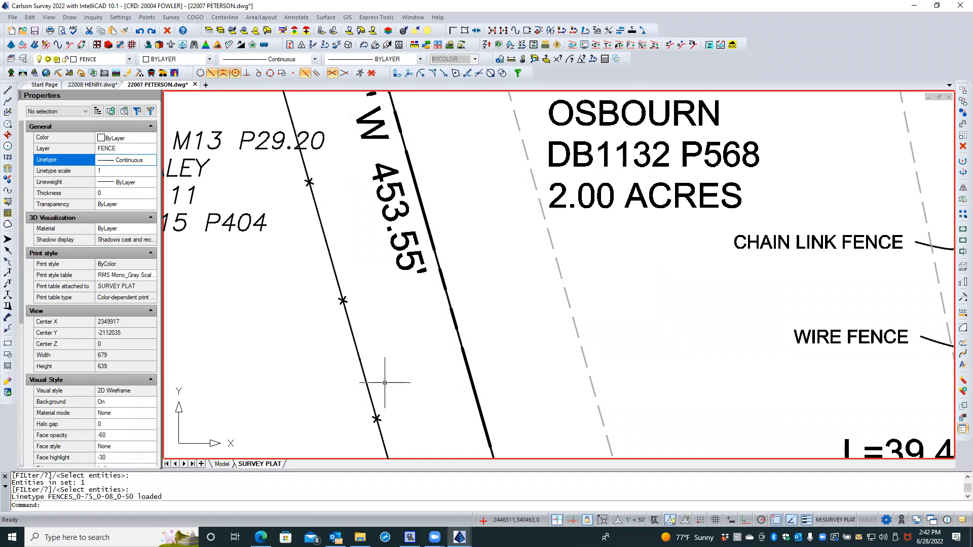
# Step: Set extra dash to None and apply the FenceB linetype to the fence line beside the 453.55' boundary with a 0.5 gap size factor
pyautogui.press('Return')
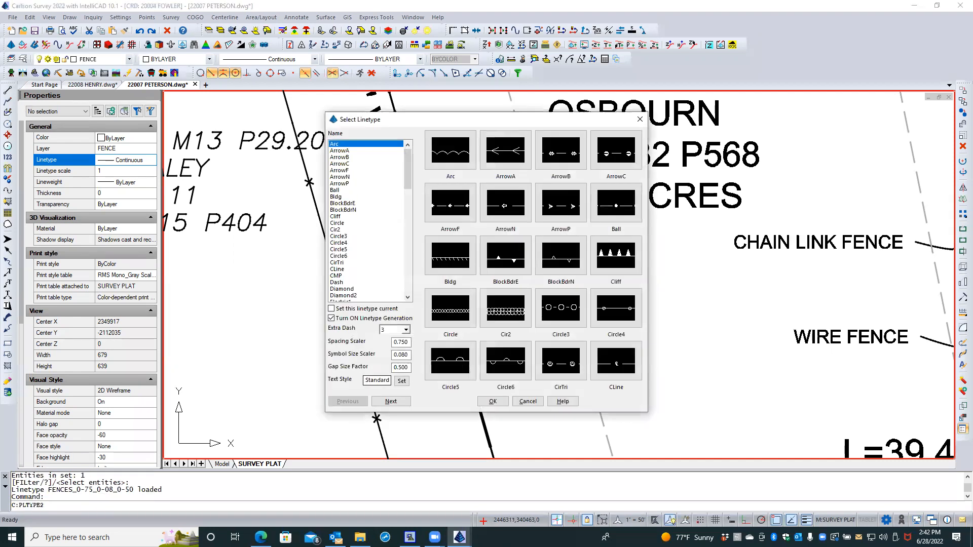
pyautogui.click(406, 330)
pyautogui.click(390, 339)
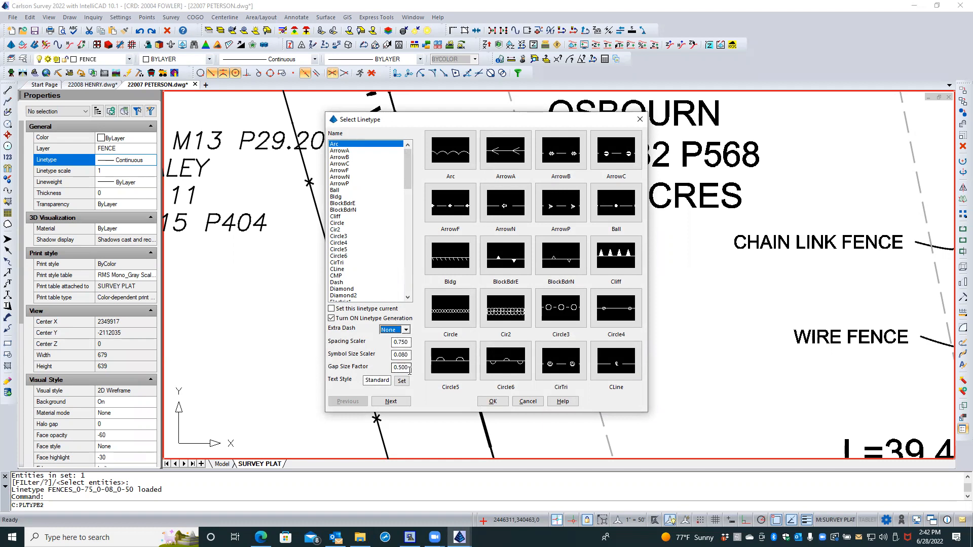
pyautogui.click(390, 401)
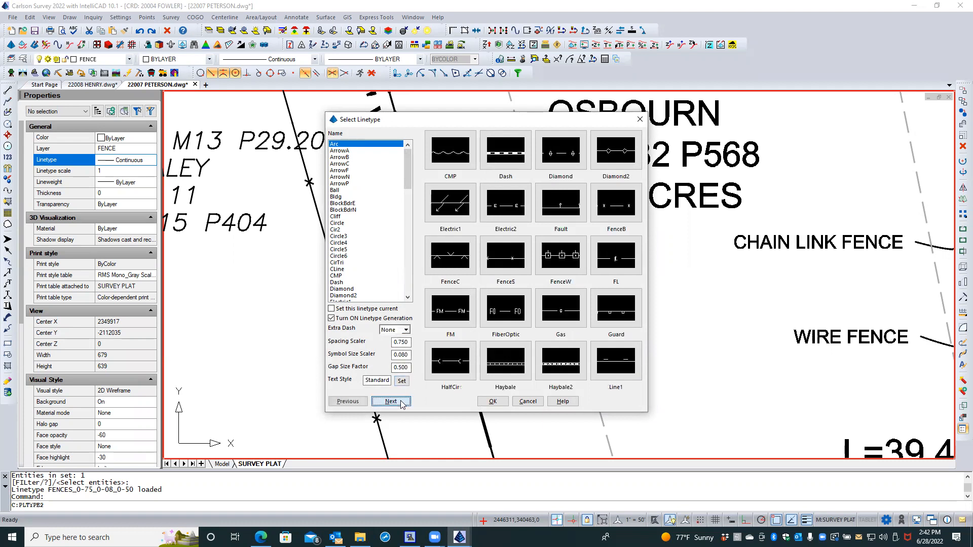
pyautogui.doubleClick(616, 215)
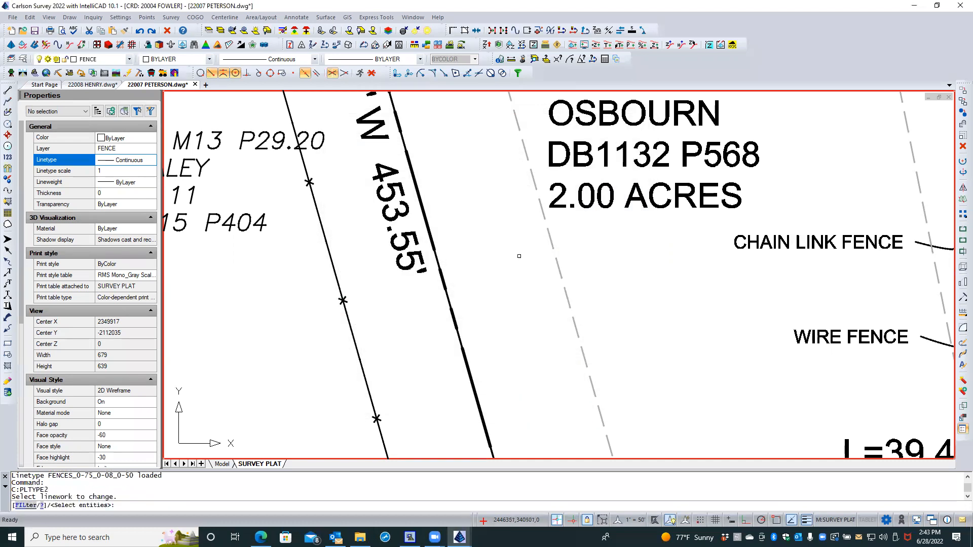
pyautogui.click(358, 347)
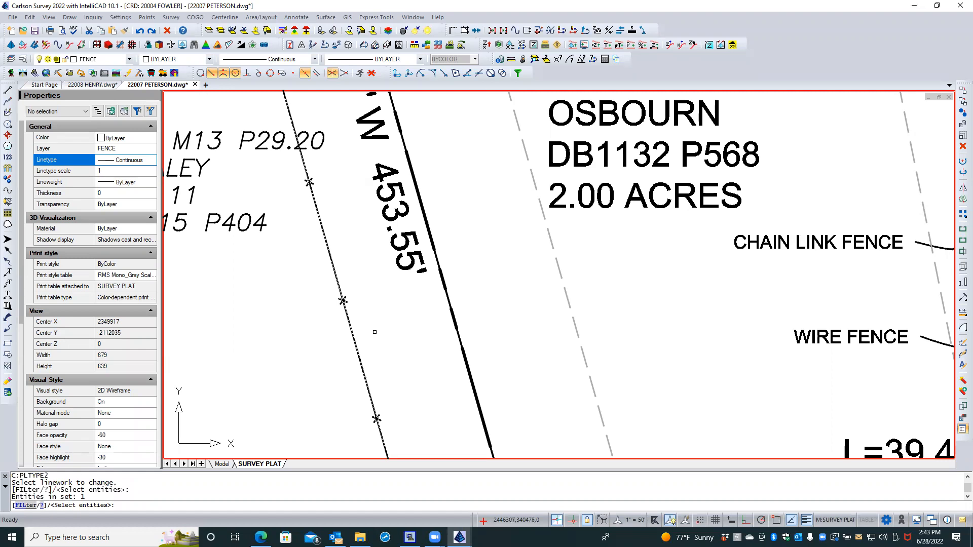
pyautogui.press('Return')
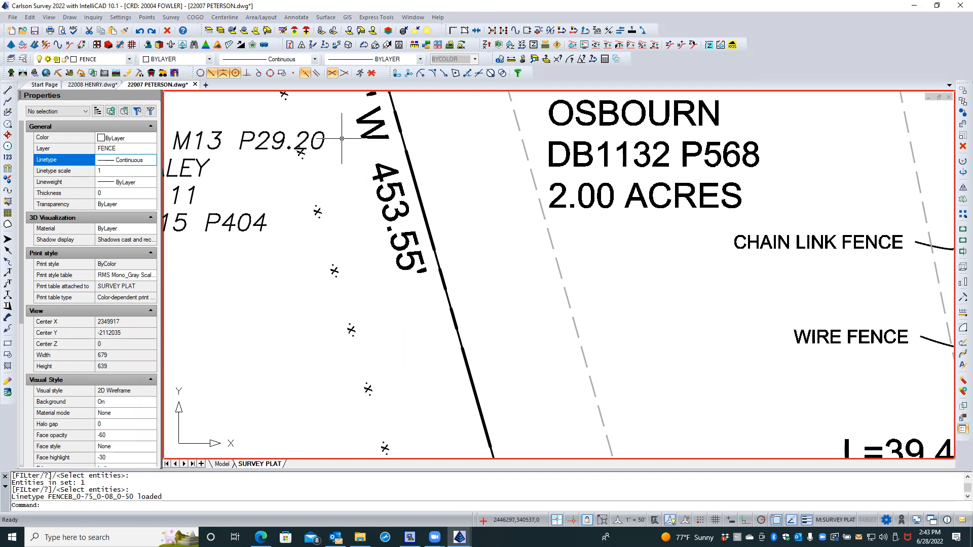
pyautogui.click(378, 19)
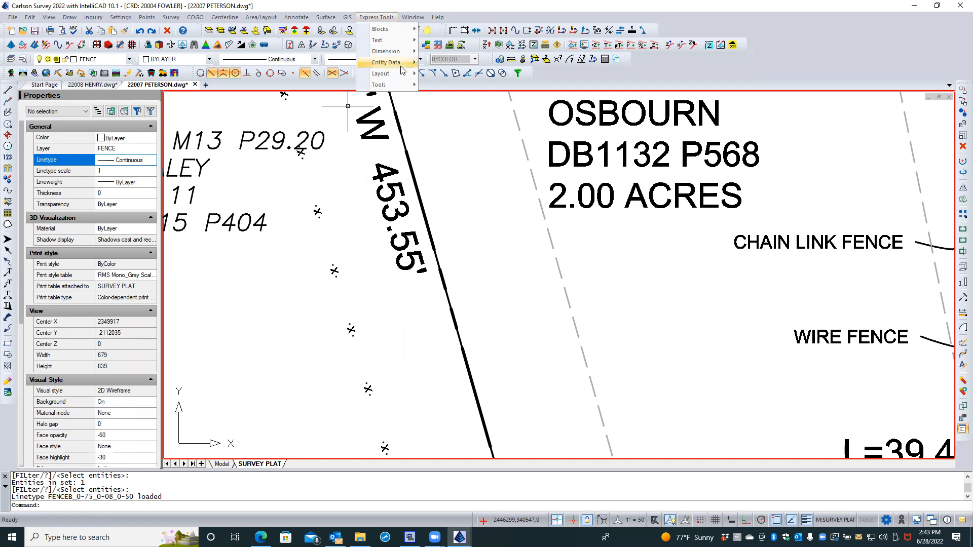
pyautogui.moveTo(401, 88)
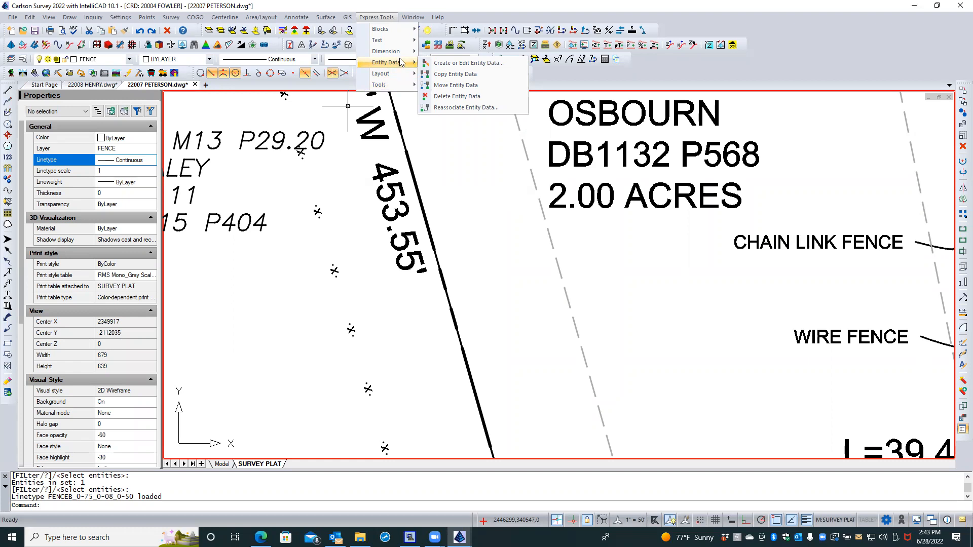
pyautogui.moveTo(394, 36)
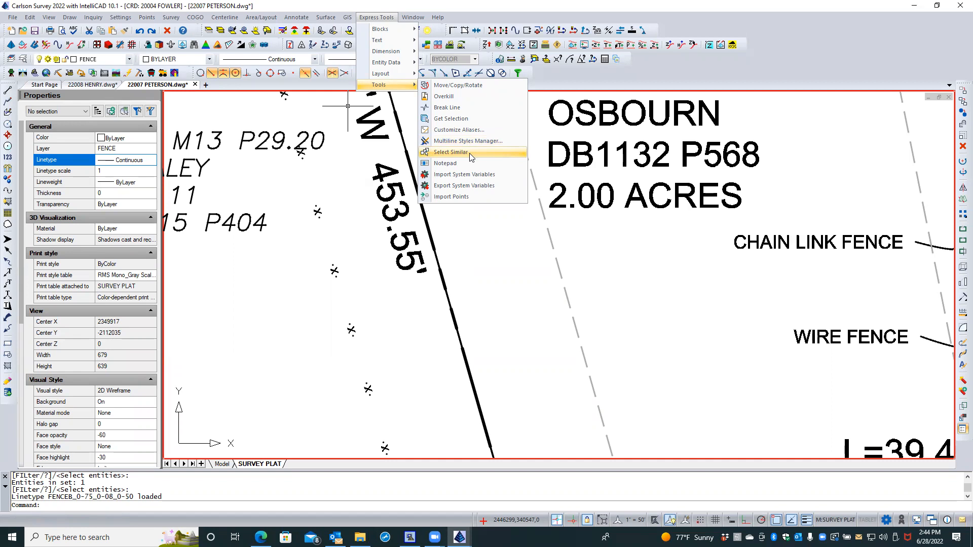
pyautogui.click(321, 186)
pyautogui.click(319, 186)
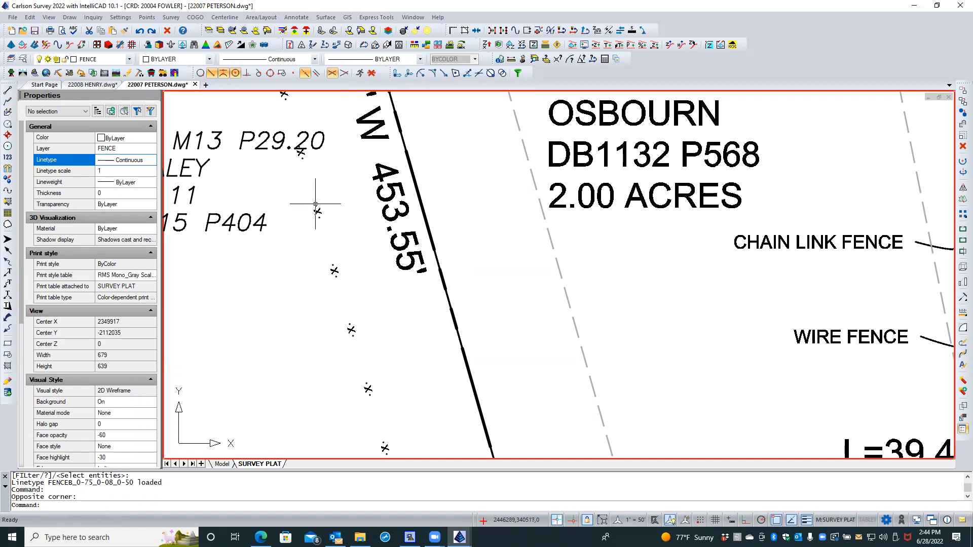
# Step: Set the linetype of the fence line beside the 453.55' boundary to Continuous in its properties
pyautogui.click(316, 207)
pyautogui.click(124, 160)
pyautogui.click(151, 160)
pyautogui.moveTo(152, 281); pyautogui.dragTo(163, 169)
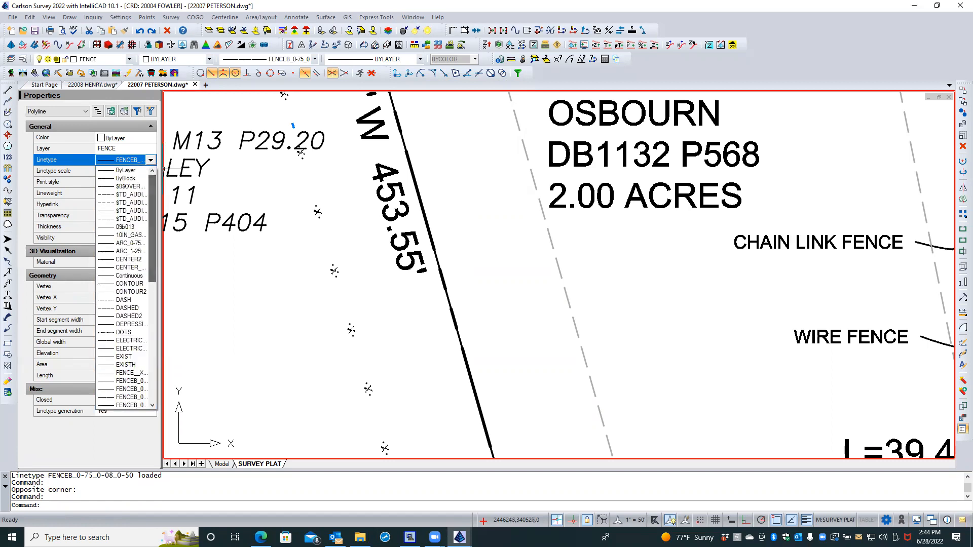
pyautogui.click(131, 278)
pyautogui.press('Escape')
pyautogui.press('Escape')
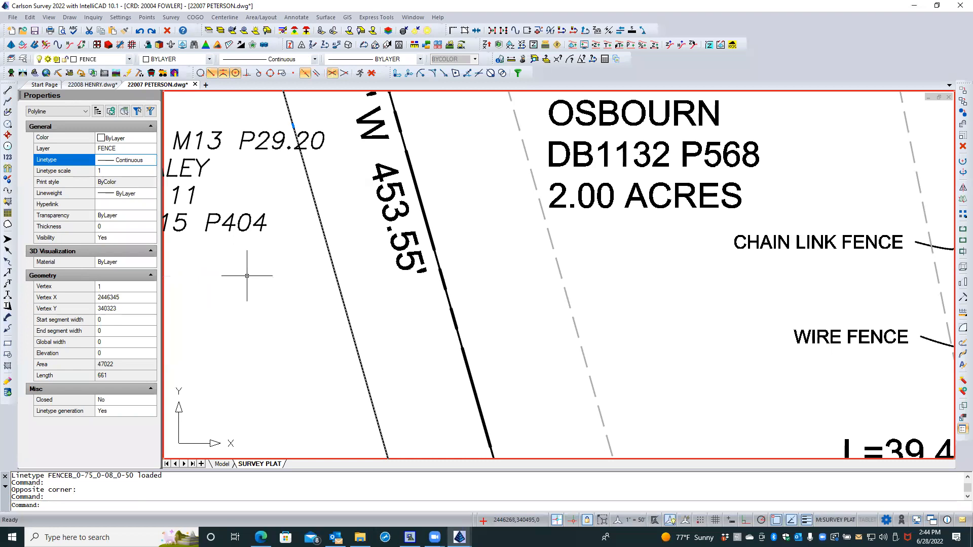
# Step: Set the gap size factor to 1 and apply the FenceB linetype to the fence line beside the 453.55' boundary
pyautogui.rightClick(297, 259)
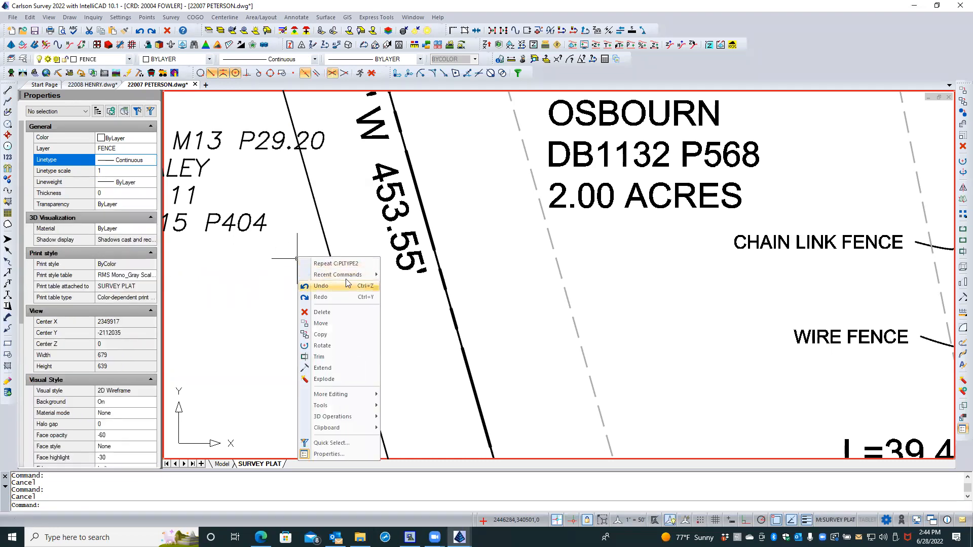
pyautogui.click(356, 264)
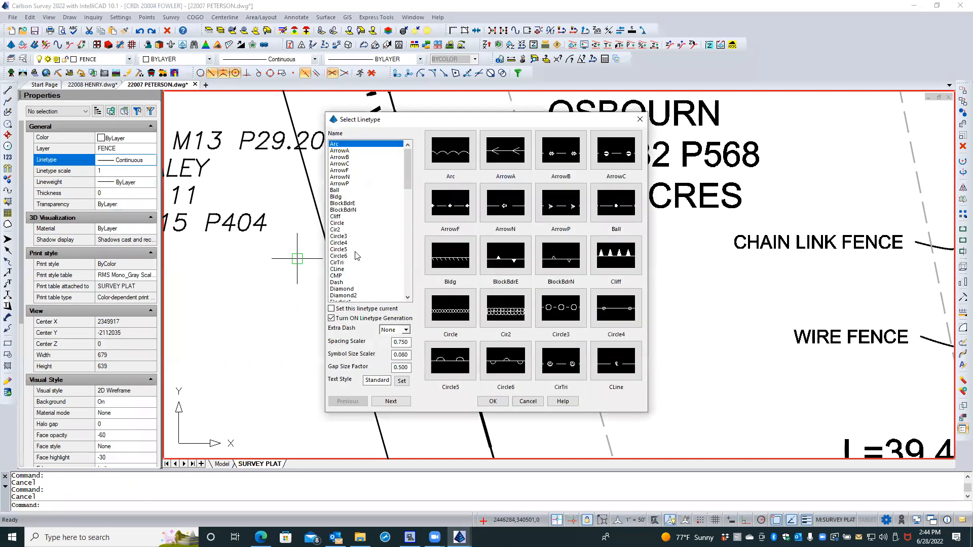
pyautogui.doubleClick(397, 368)
pyautogui.write('1')
pyautogui.press('Tab')
pyautogui.click(399, 401)
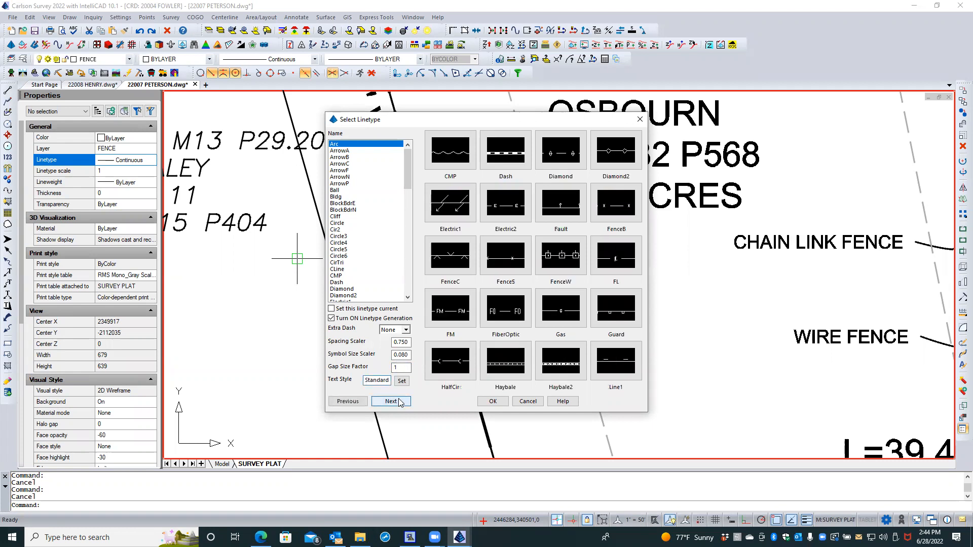
pyautogui.click(399, 401)
pyautogui.click(362, 401)
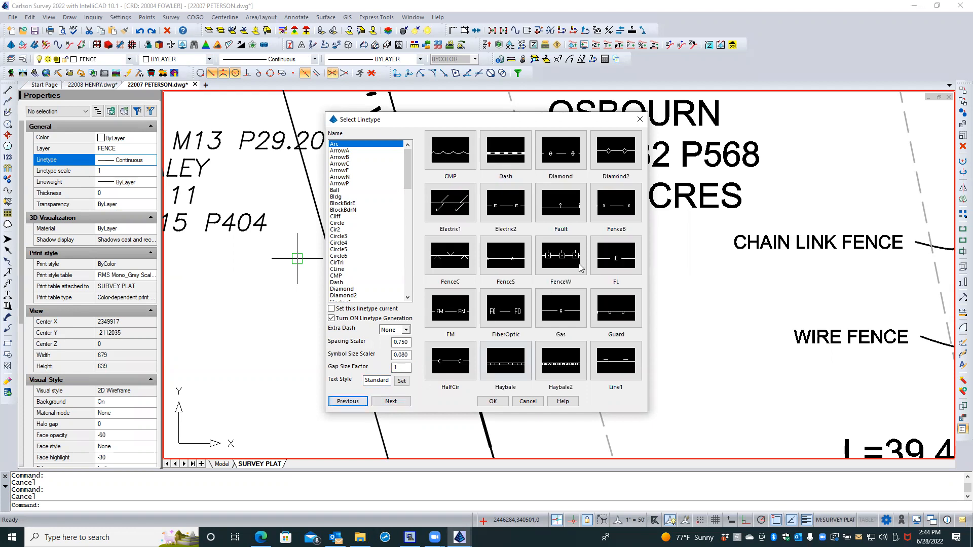
pyautogui.doubleClick(619, 217)
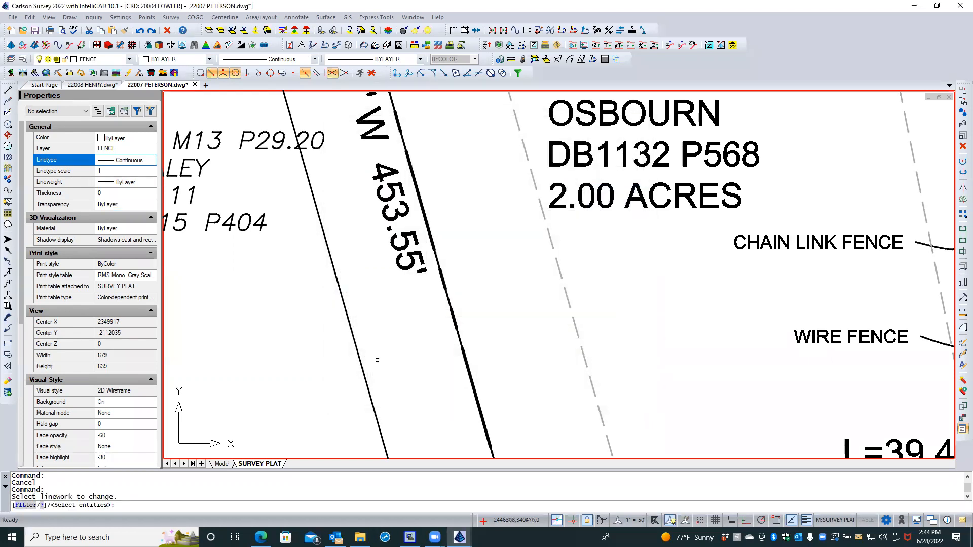
pyautogui.click(363, 367)
pyautogui.press('Return')
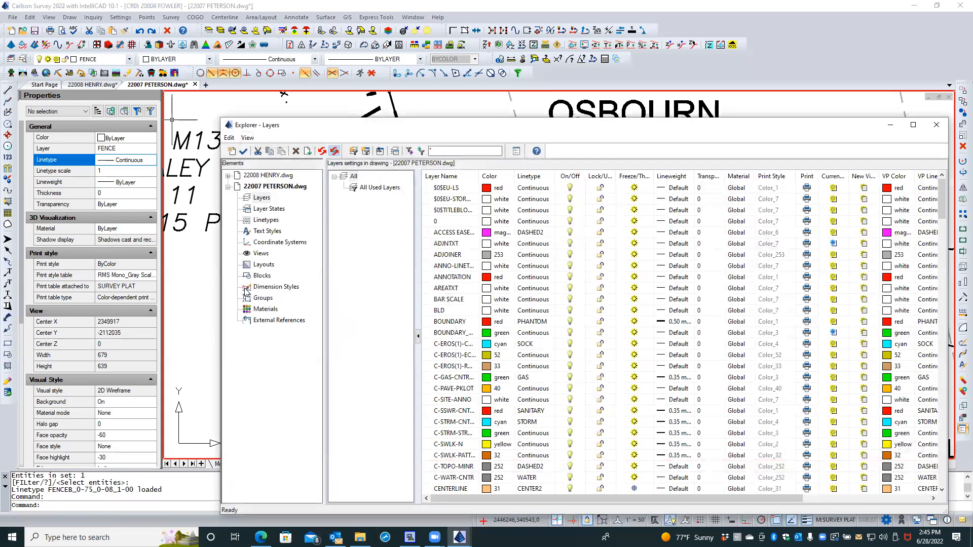
# Step: List the linetypes loaded in the 22007 PETERSON drawing, sort them by name, and look through the FENCEB and FENCES variants
pyautogui.click(271, 219)
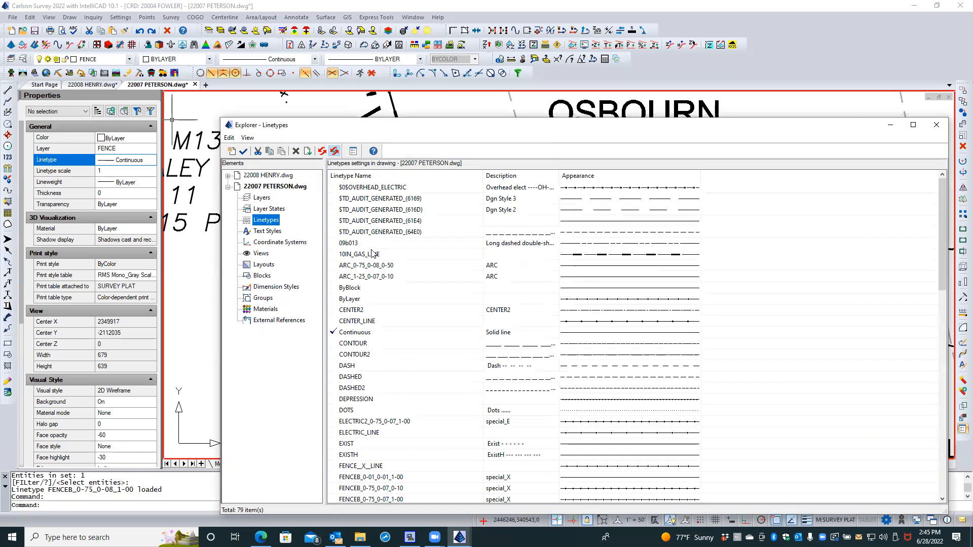
pyautogui.click(393, 176)
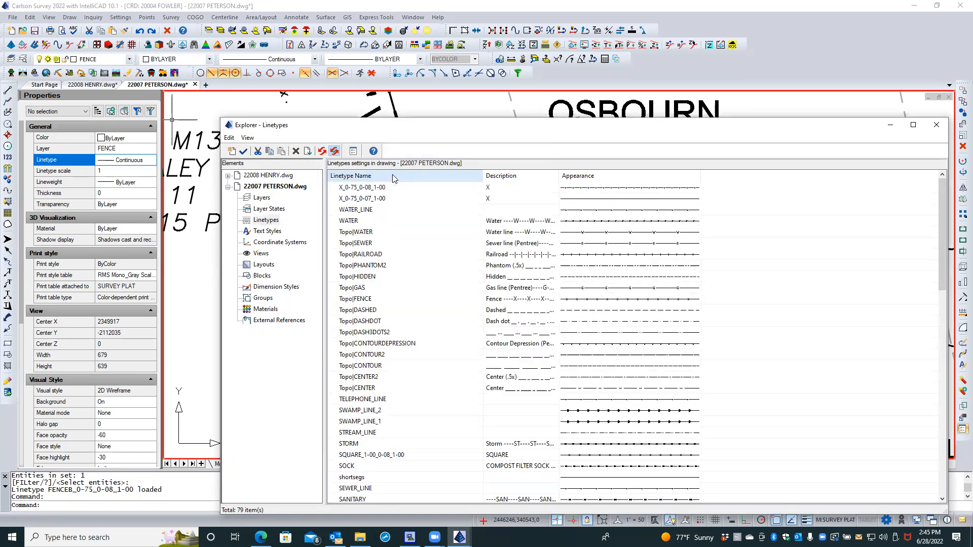
pyautogui.click(392, 175)
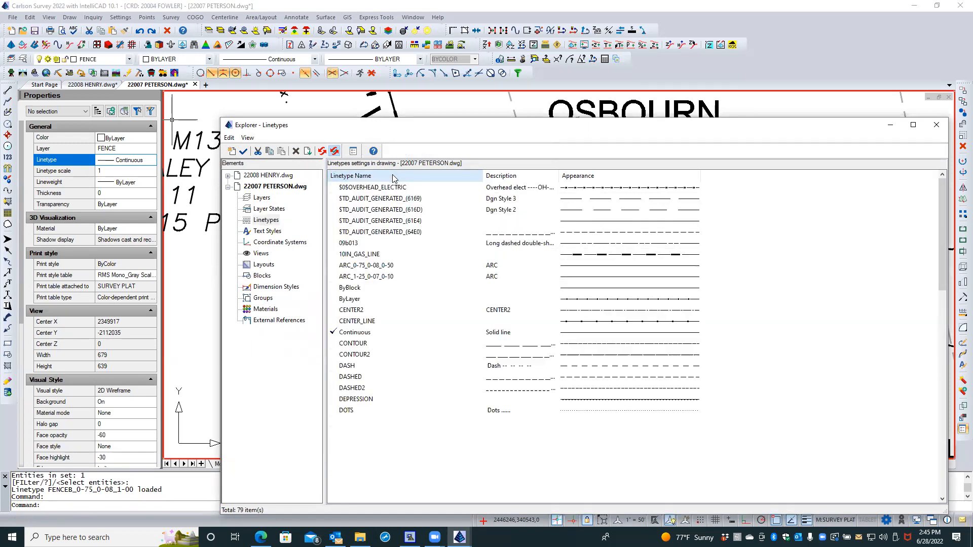
pyautogui.scroll(-2, 399, 274)
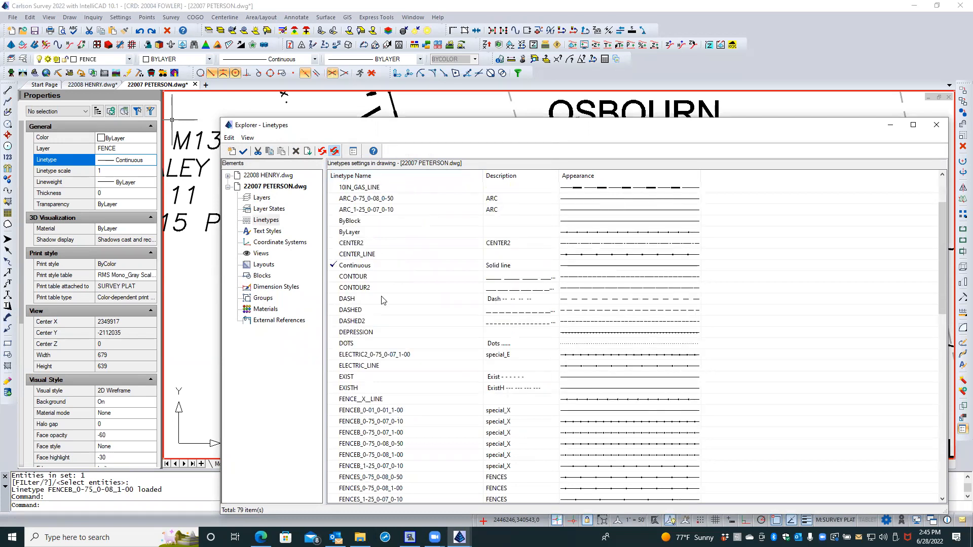
pyautogui.click(404, 411)
pyautogui.click(403, 421)
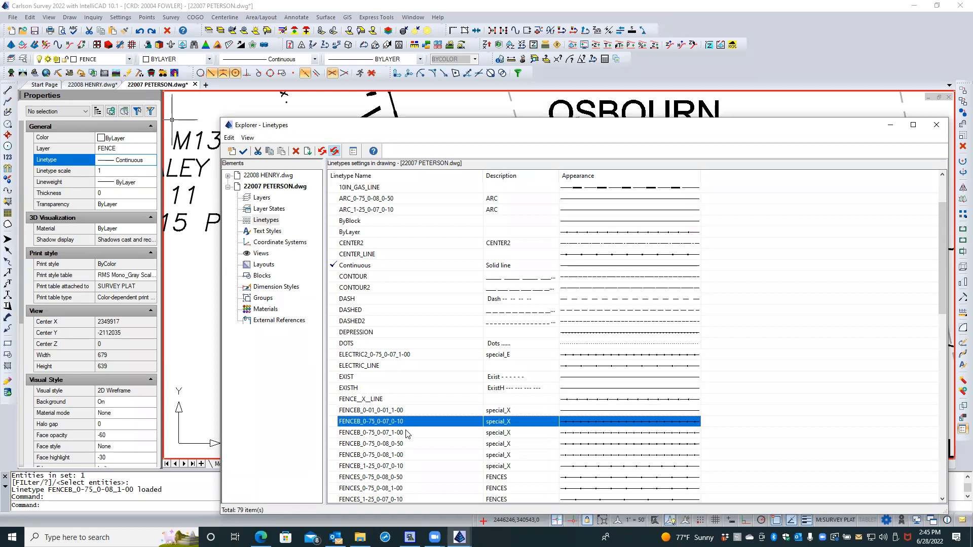
pyautogui.click(404, 434)
pyautogui.click(403, 444)
pyautogui.click(403, 455)
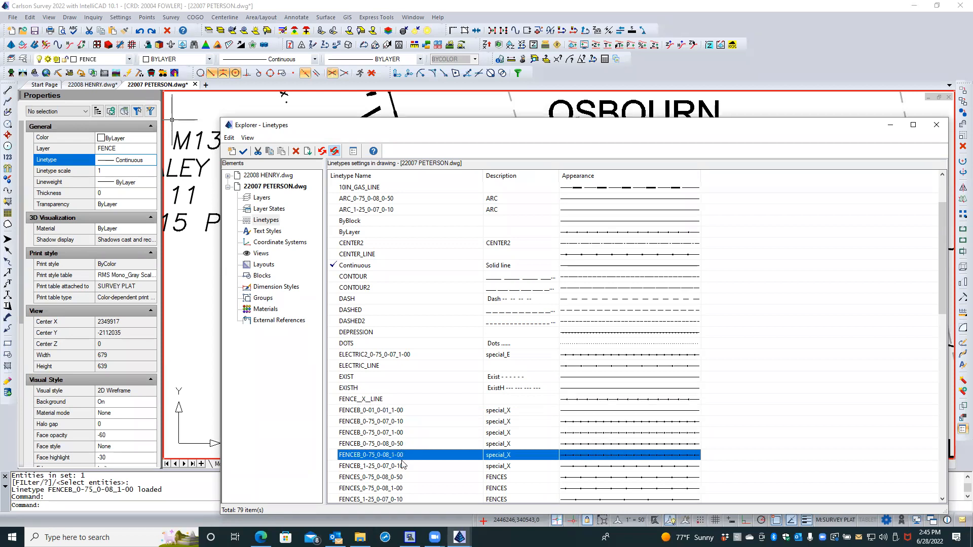
pyautogui.click(402, 466)
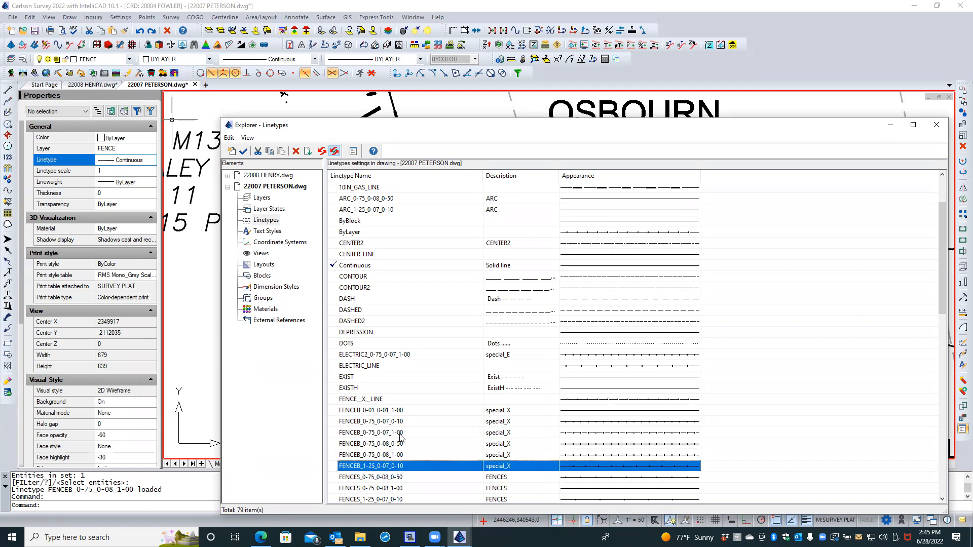
pyautogui.scroll(-1, 395, 397)
pyautogui.scroll(-3, 394, 397)
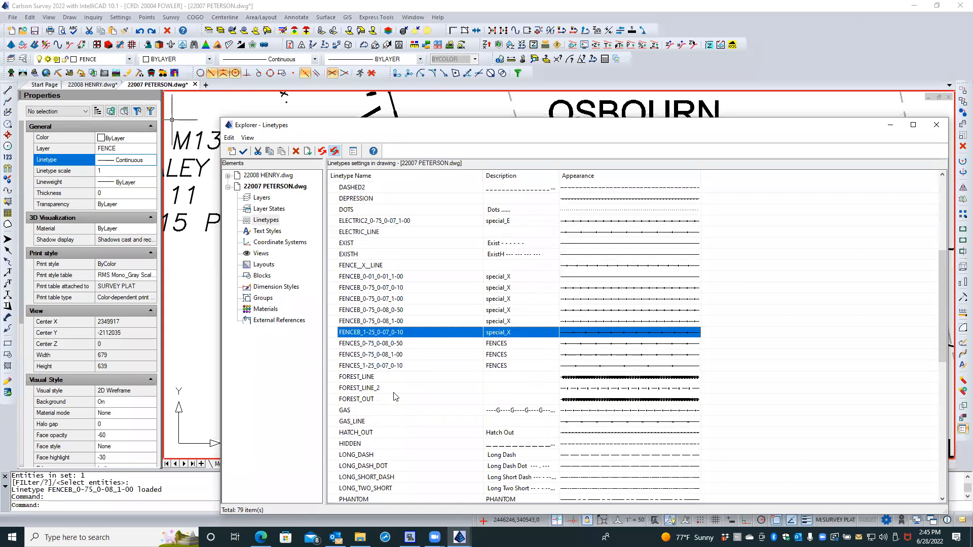
# Step: Delete all linetypes from FENCEB_0-01_0-01_1-00 to FENCES_1-25_0-07_0-10, skipping those in use, and check which FENCEB entries remain
pyautogui.click(404, 366)
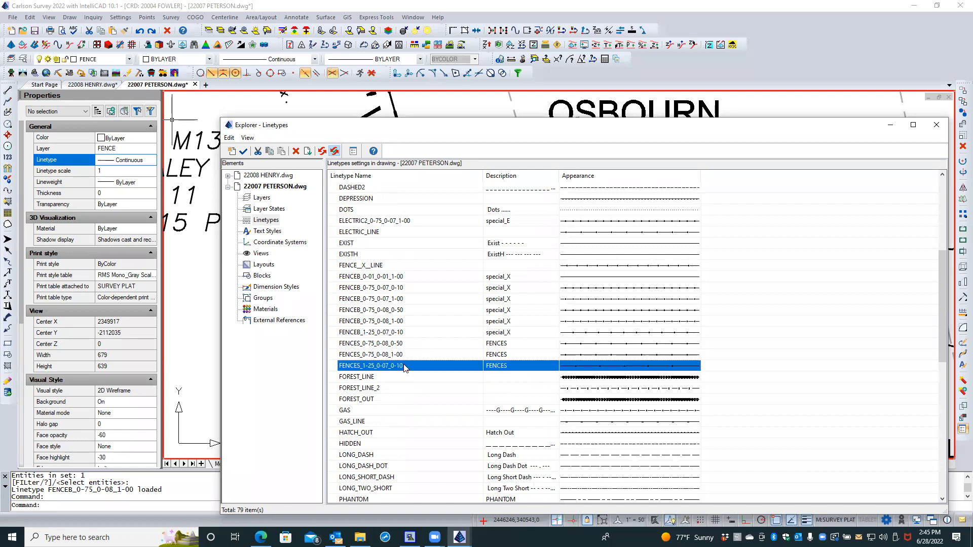
pyautogui.keyDown('shift'); pyautogui.click(371, 276); pyautogui.keyUp('shift')
pyautogui.rightClick(370, 276)
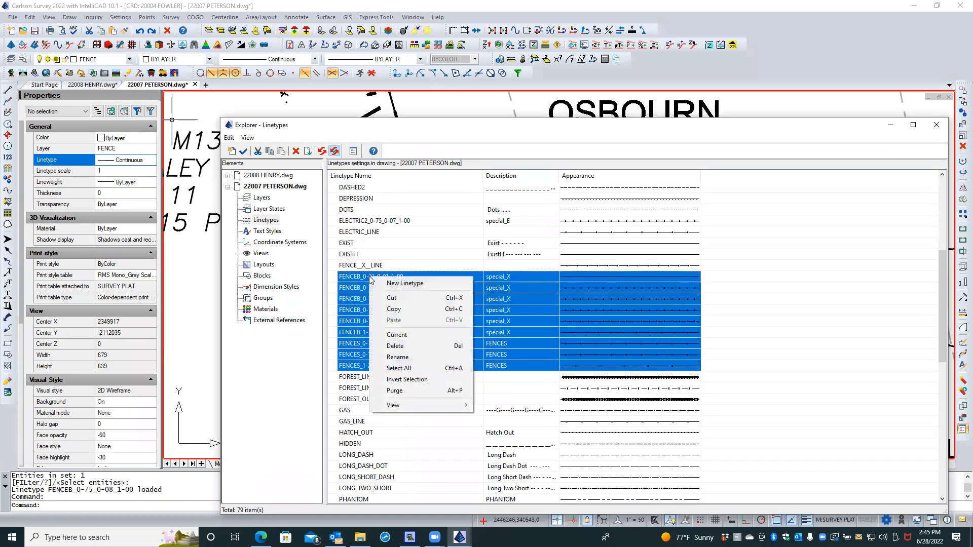
pyautogui.click(391, 347)
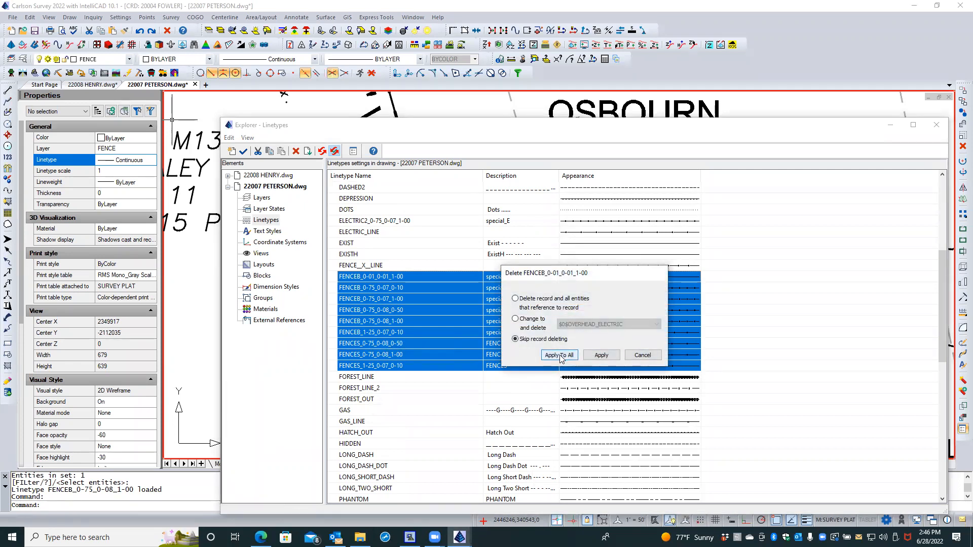
pyautogui.click(560, 355)
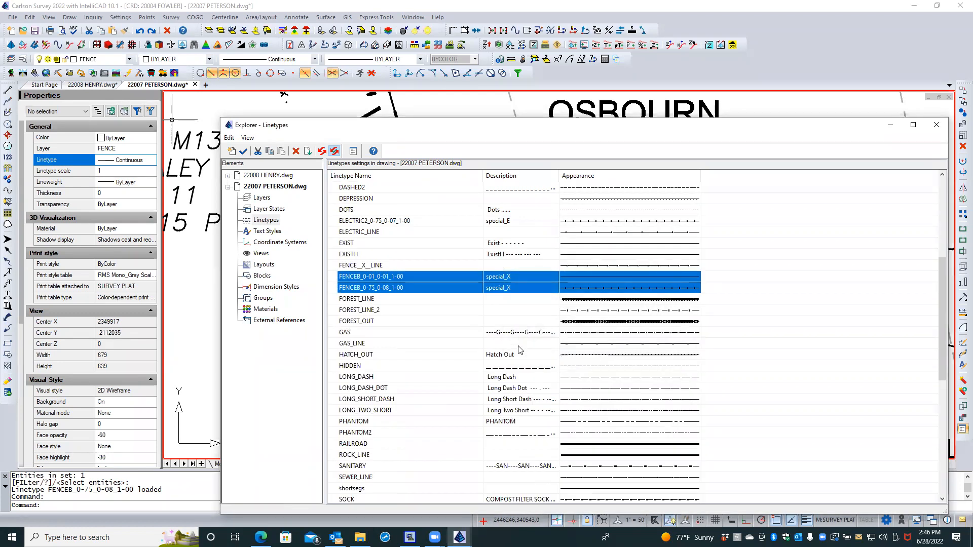
pyautogui.click(414, 322)
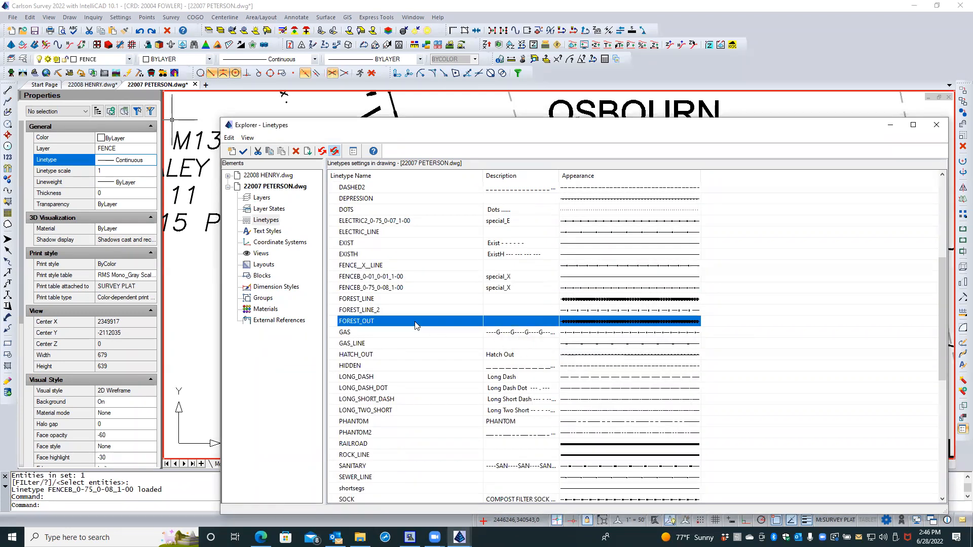
pyautogui.click(383, 287)
pyautogui.click(384, 277)
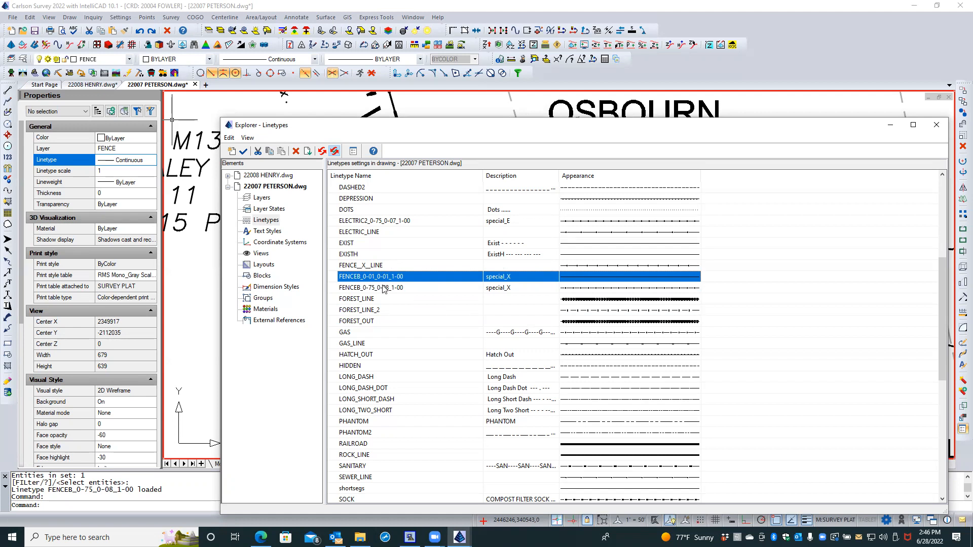
# Step: Start adding a new linetype to the drawing and look through the definitions available in the default linetype file, icad.lin
pyautogui.click(381, 265)
pyautogui.rightClick(381, 265)
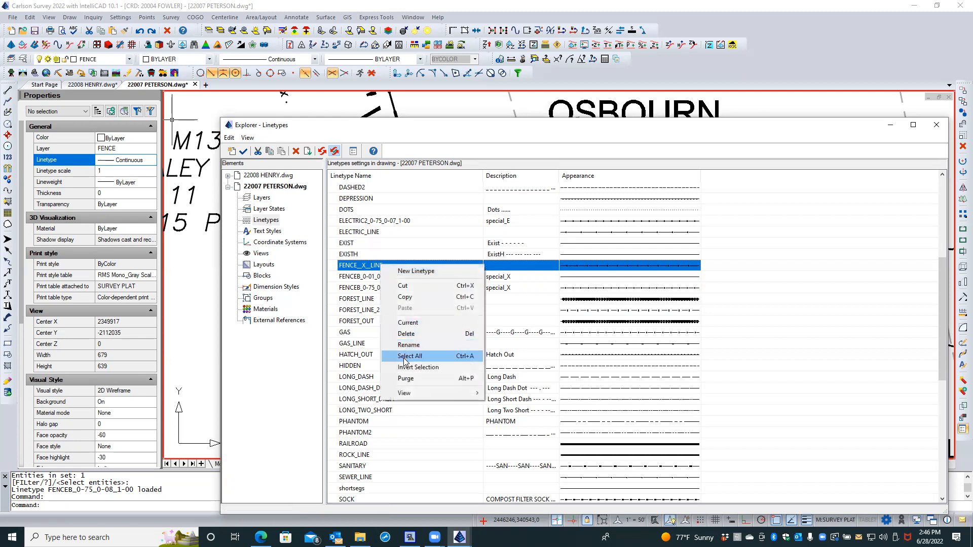
pyautogui.click(425, 271)
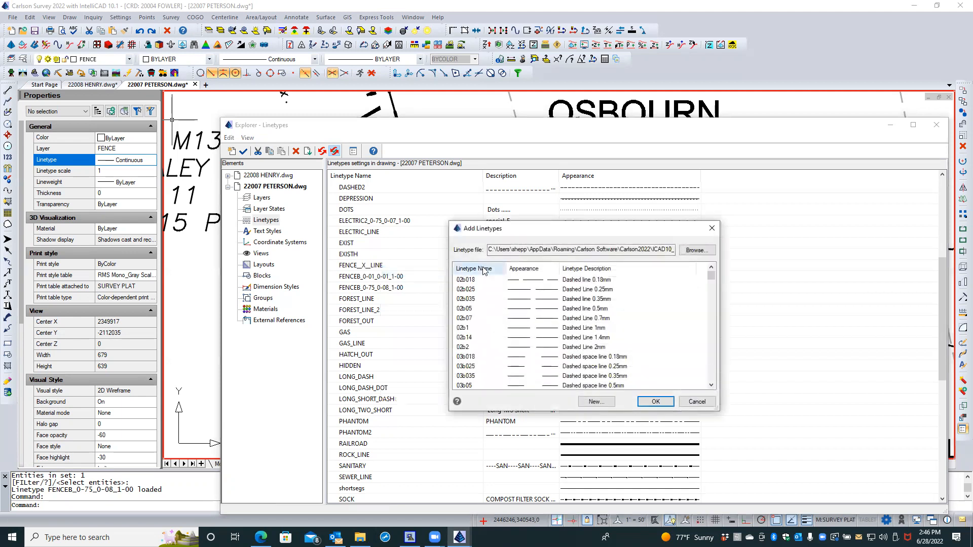
pyautogui.click(481, 269)
pyautogui.click(481, 269)
pyautogui.scroll(-10, 710, 338)
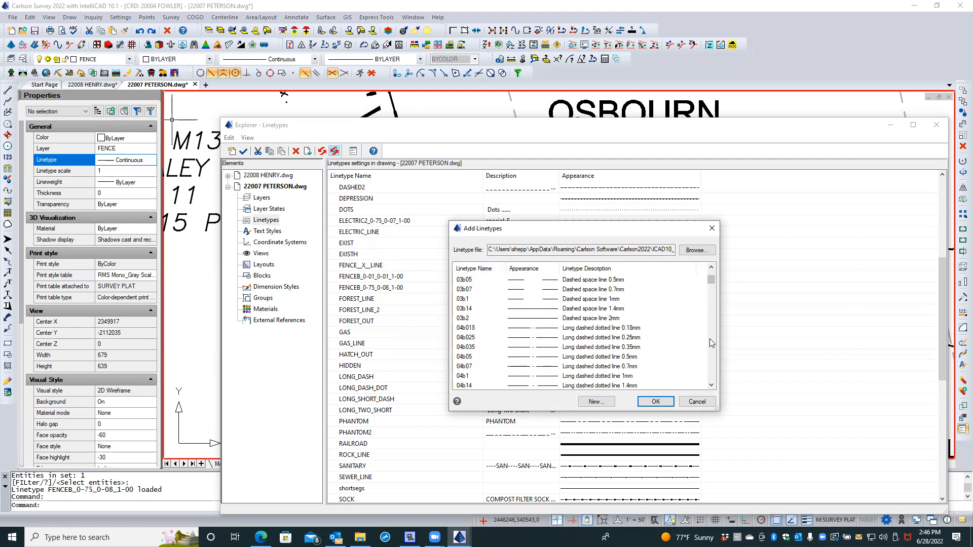
pyautogui.scroll(-15, 711, 334)
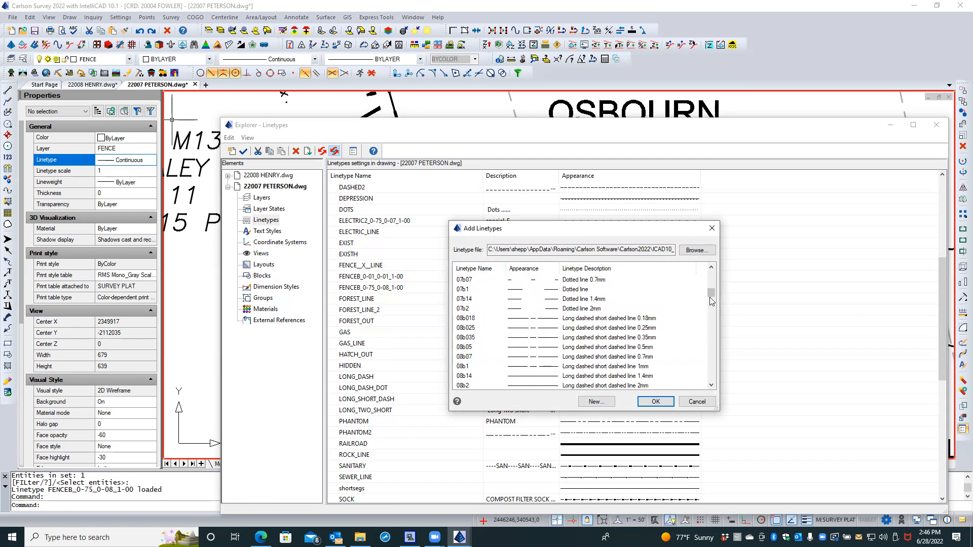
pyautogui.moveTo(710, 318); pyautogui.dragTo(713, 344)
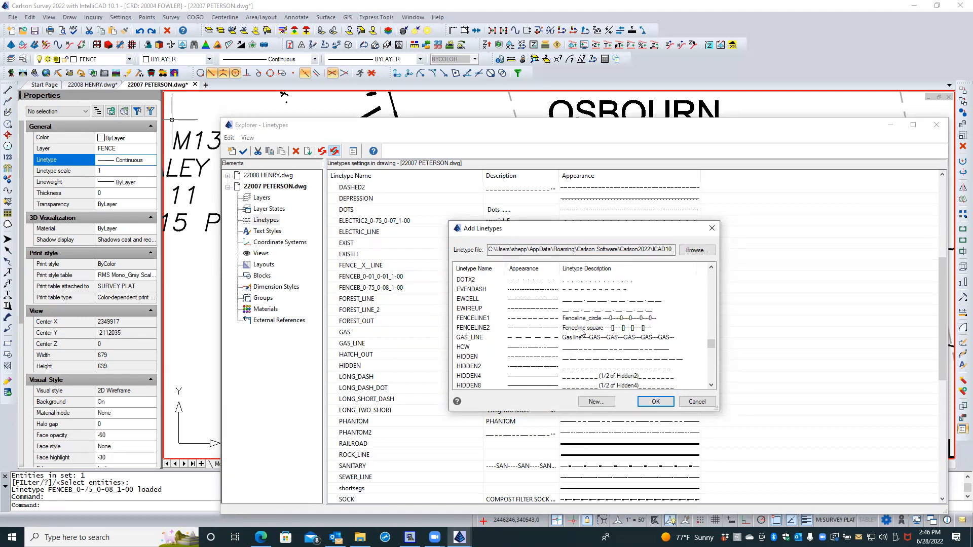
pyautogui.scroll(-5, 560, 343)
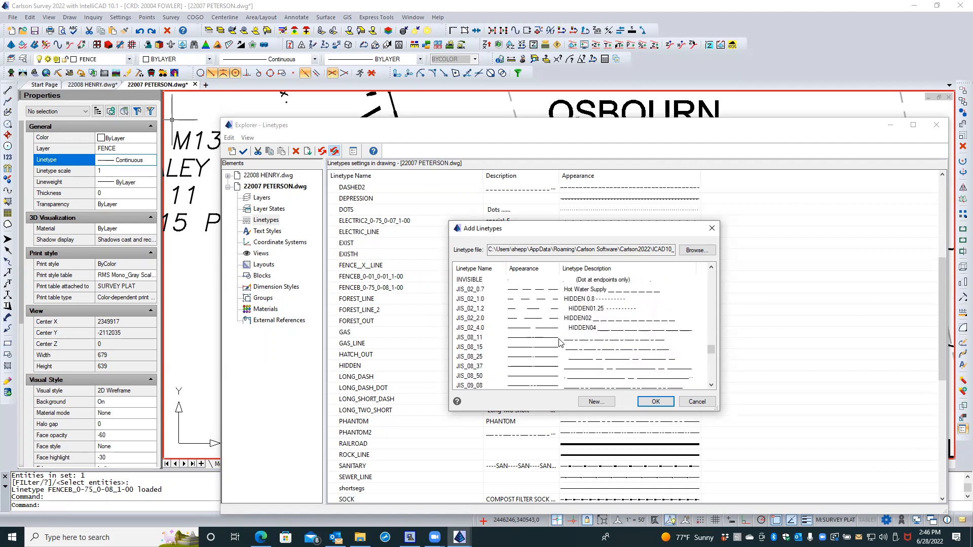
pyautogui.scroll(-5, 560, 343)
pyautogui.scroll(-10, 560, 343)
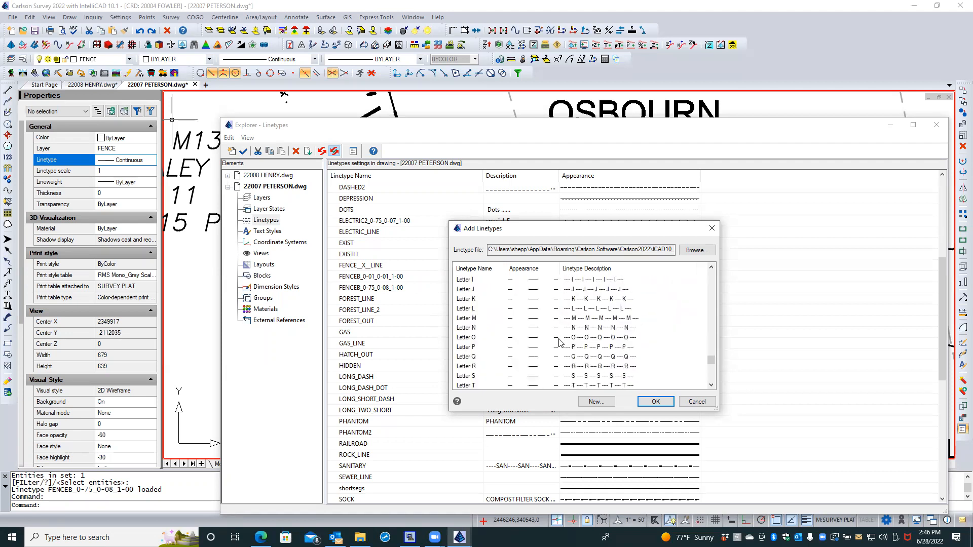
pyautogui.scroll(-3, 560, 343)
pyautogui.scroll(-2, 560, 343)
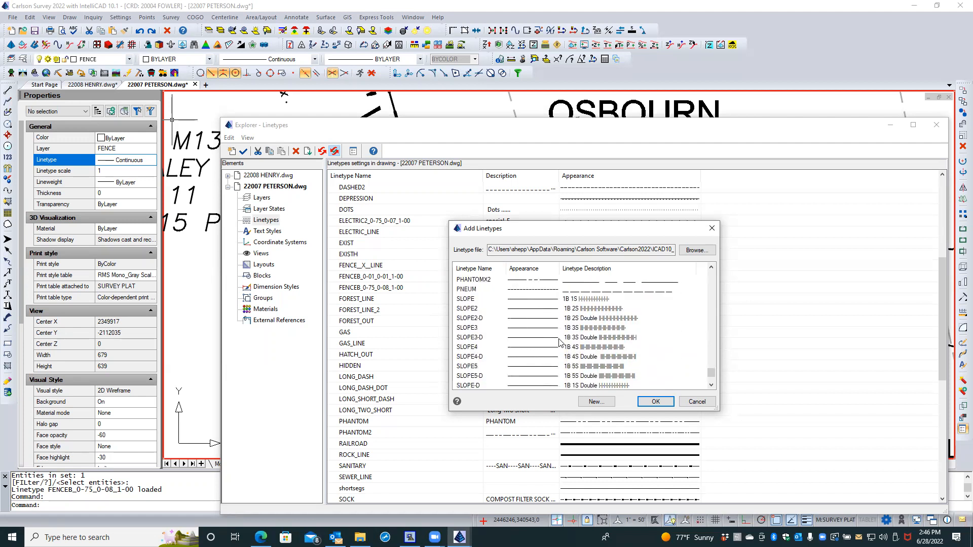
pyautogui.scroll(-3, 560, 343)
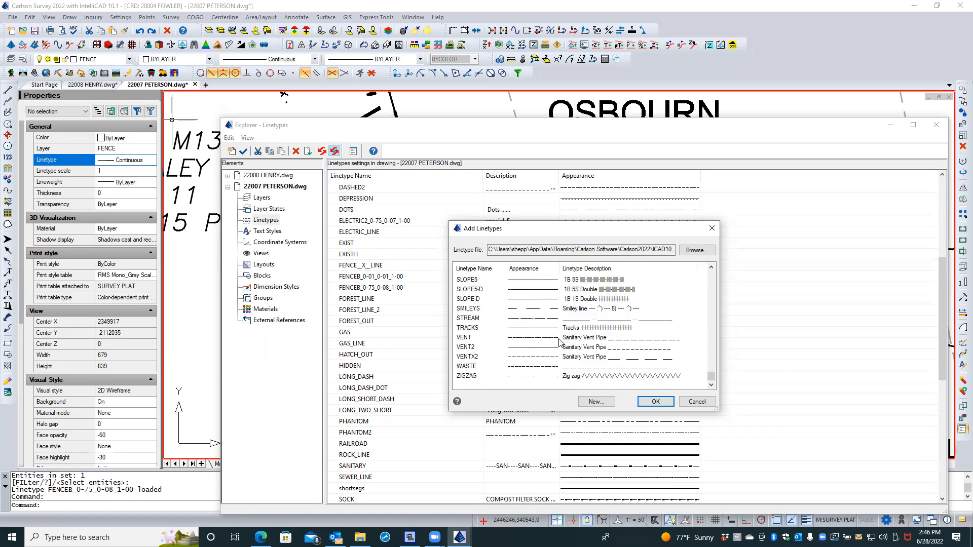
pyautogui.scroll(10, 560, 343)
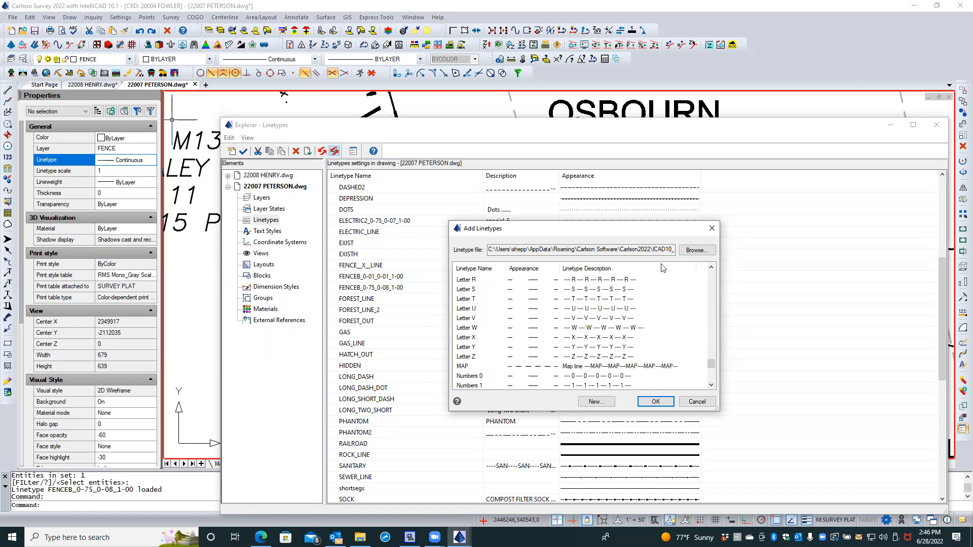
# Step: Reload Icad.lin as the linetype file, sort its linetypes by name, and examine the definitions down to the fence line entries
pyautogui.click(684, 251)
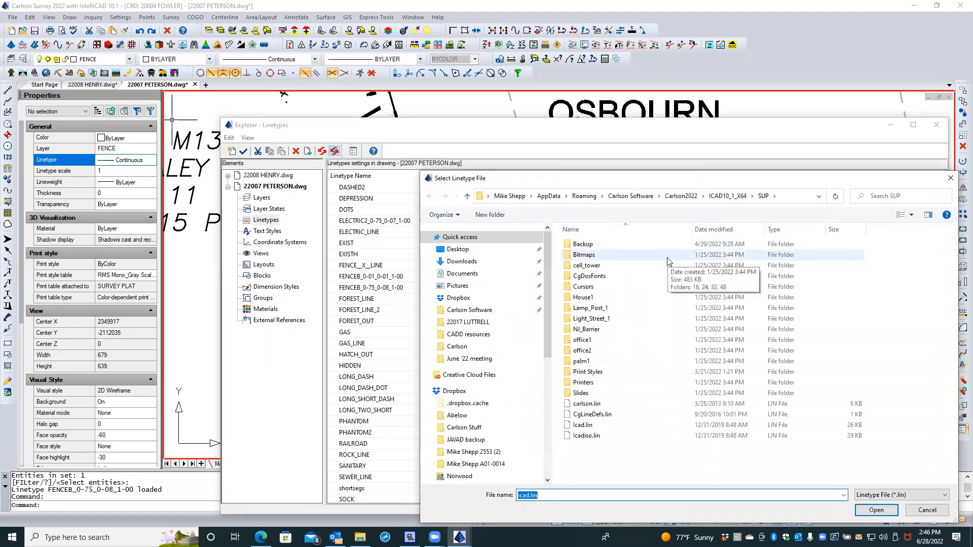
pyautogui.doubleClick(583, 426)
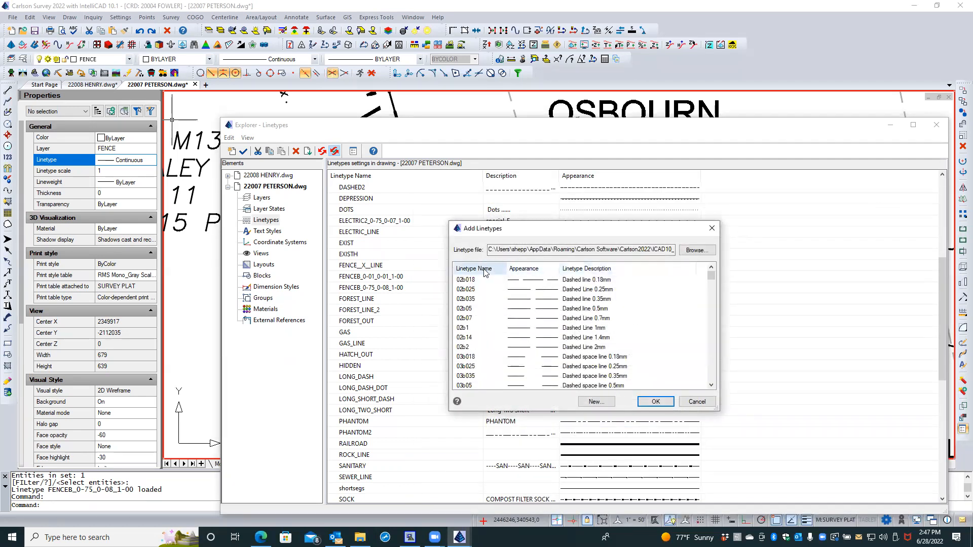
pyautogui.click(485, 269)
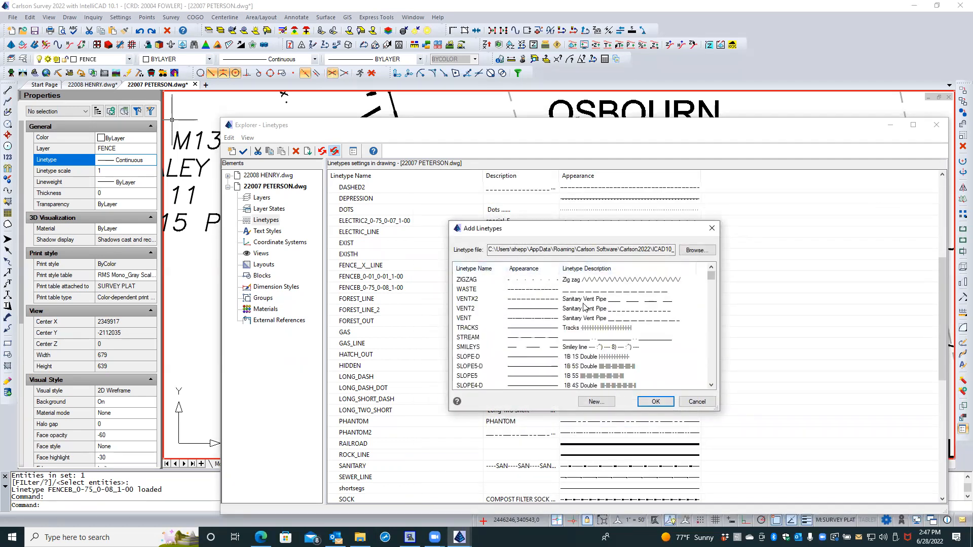
pyautogui.click(490, 269)
pyautogui.click(712, 344)
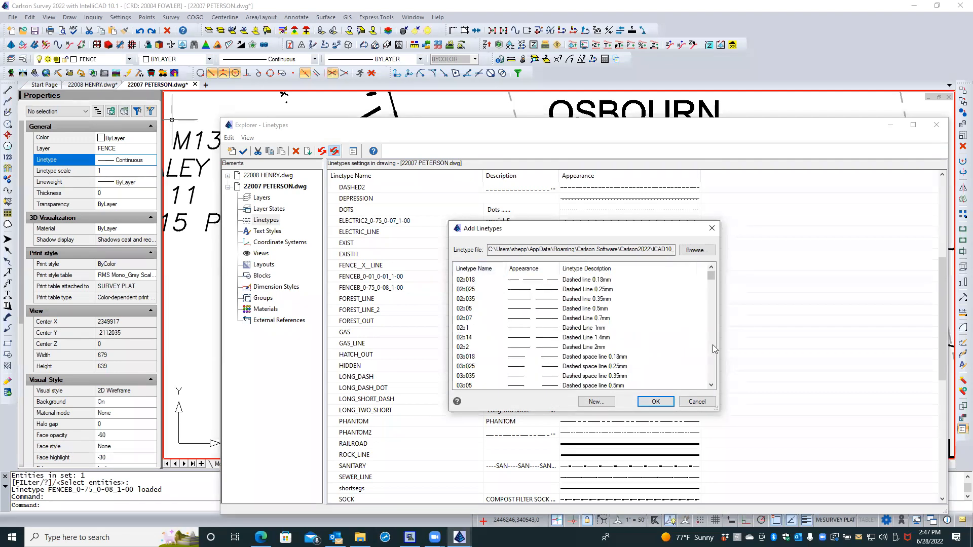
pyautogui.click(712, 345)
pyautogui.click(712, 345)
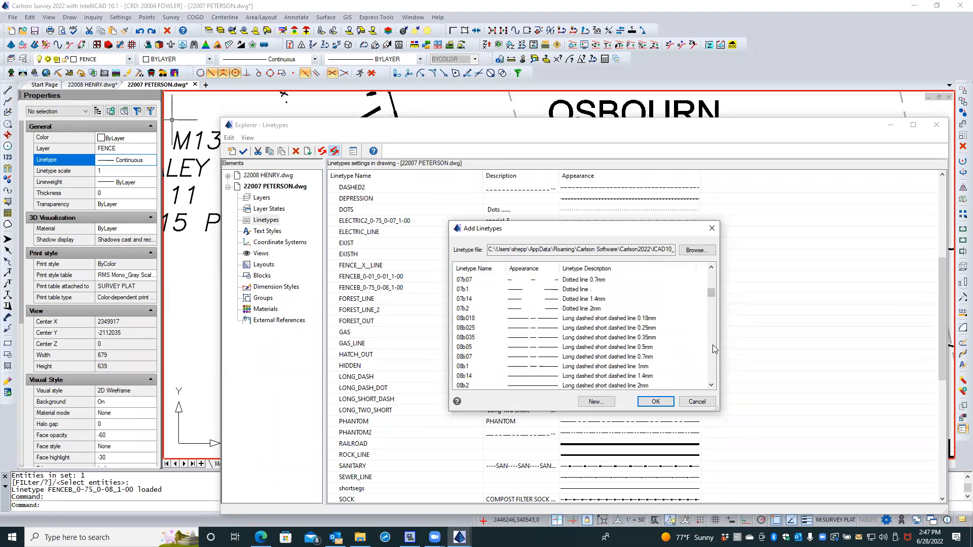
pyautogui.click(713, 344)
pyautogui.click(712, 346)
pyautogui.click(713, 346)
pyautogui.click(712, 349)
pyautogui.click(712, 350)
pyautogui.click(712, 349)
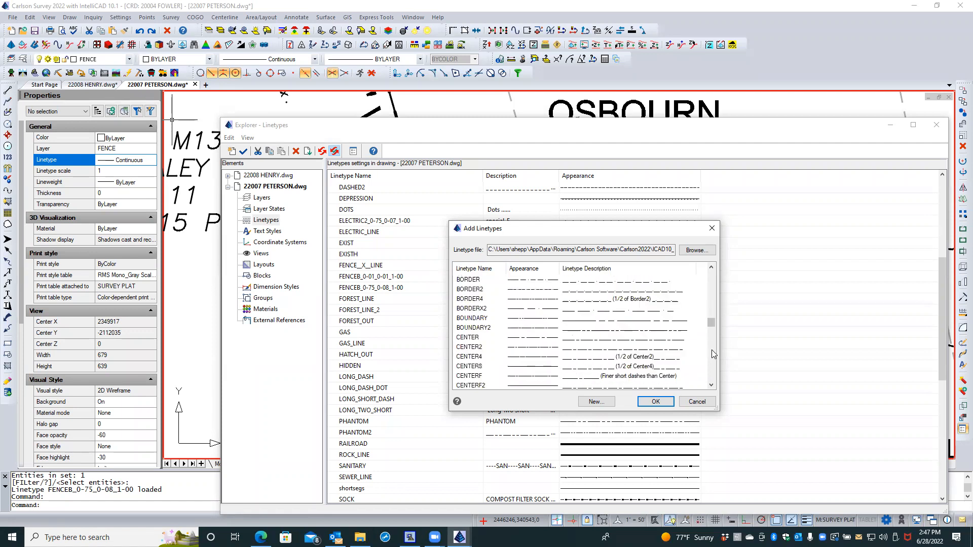
pyautogui.click(712, 351)
pyautogui.click(714, 357)
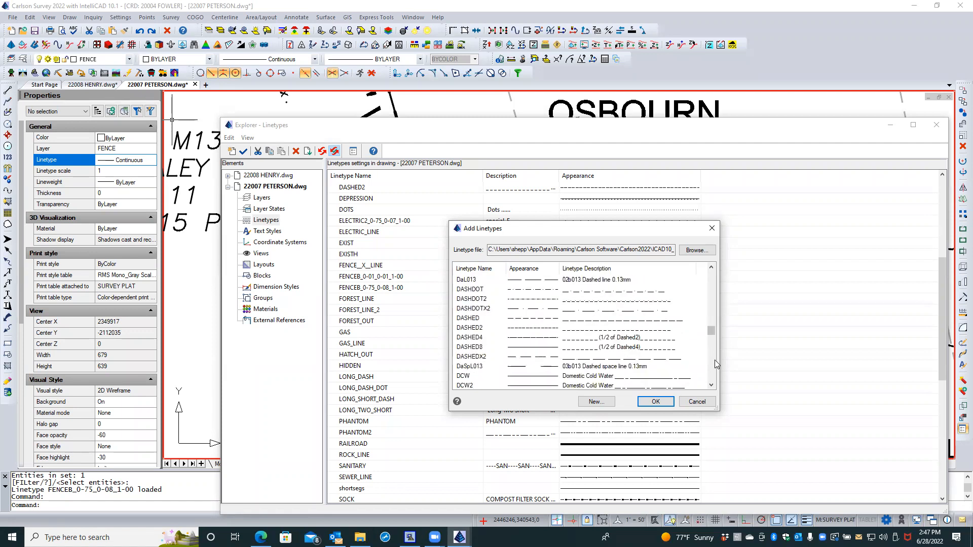
pyautogui.click(714, 363)
pyautogui.click(714, 362)
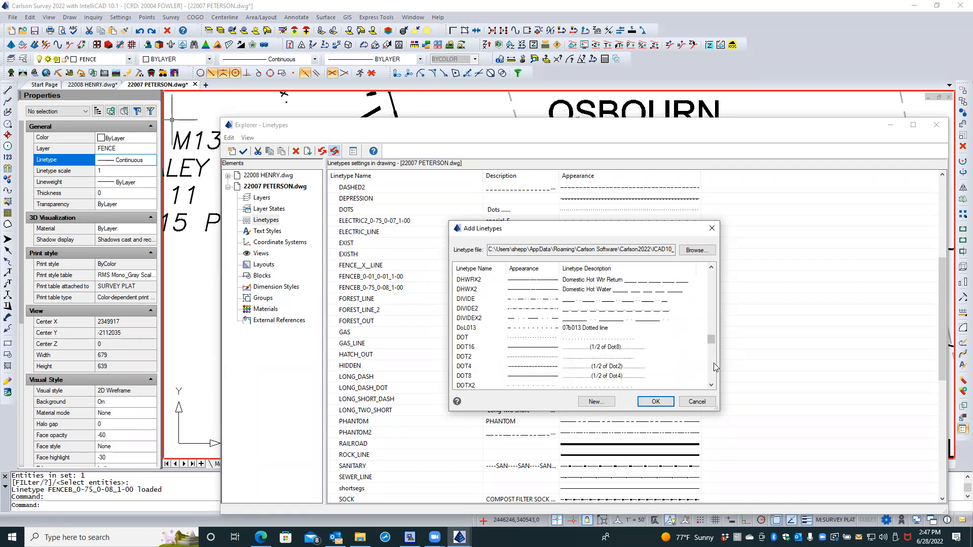
pyautogui.click(713, 363)
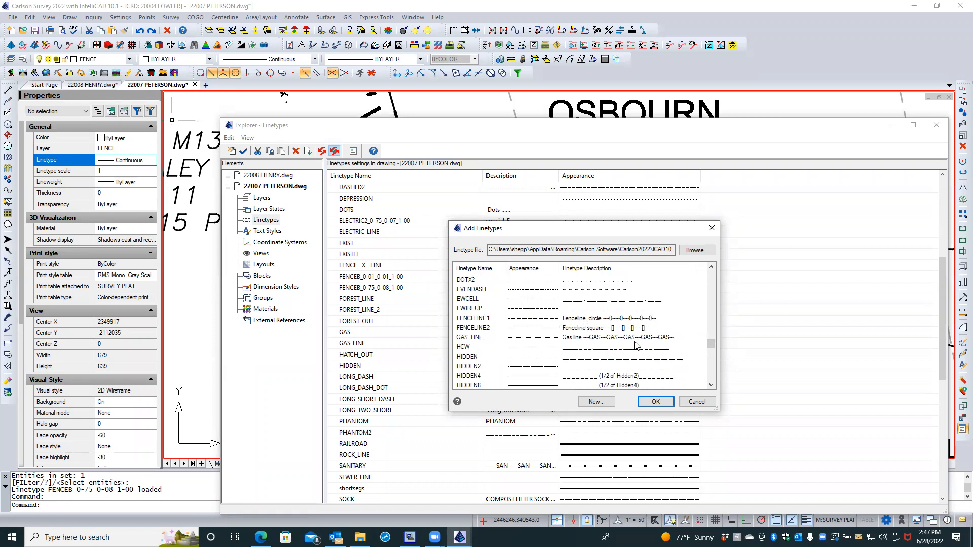
# Step: Switch the linetype file to carlson.lin, sort it by name, and add its FENCE linetype with the Fenceline "X" description to the drawing
pyautogui.click(694, 250)
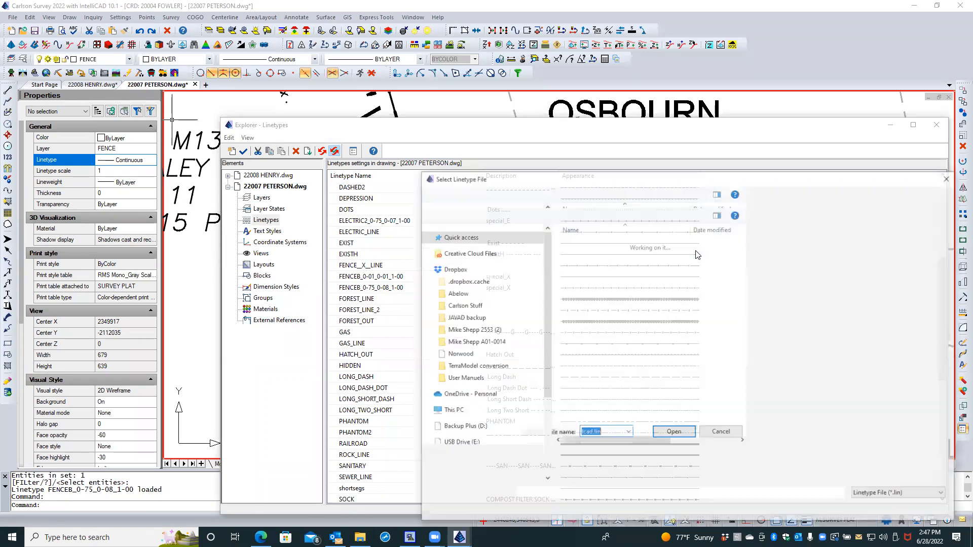
pyautogui.doubleClick(592, 403)
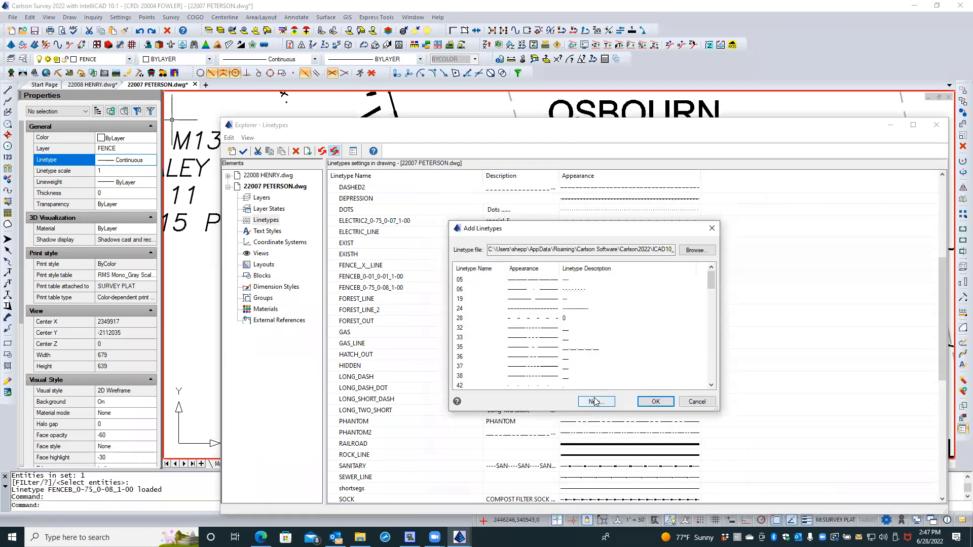
pyautogui.click(482, 269)
pyautogui.click(482, 270)
pyautogui.click(712, 361)
pyautogui.click(712, 359)
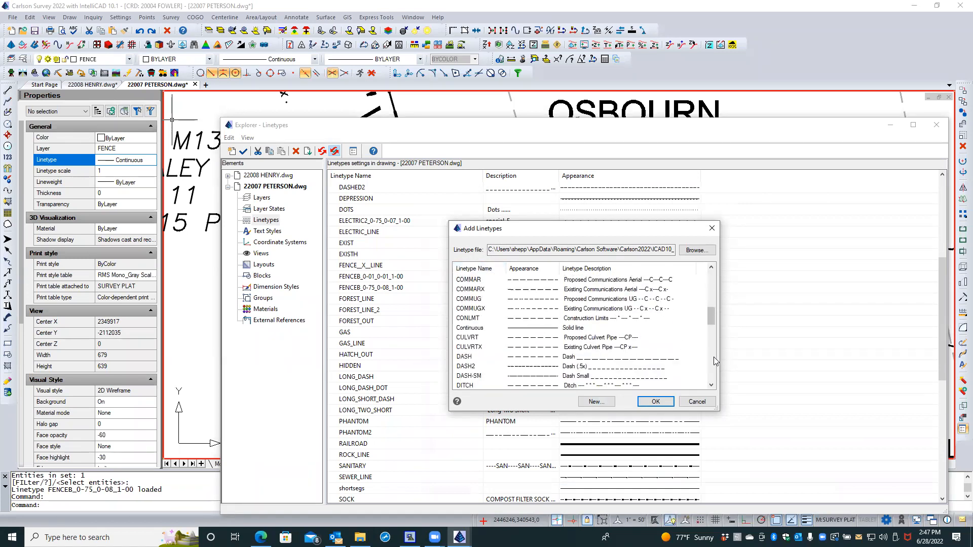
pyautogui.click(713, 362)
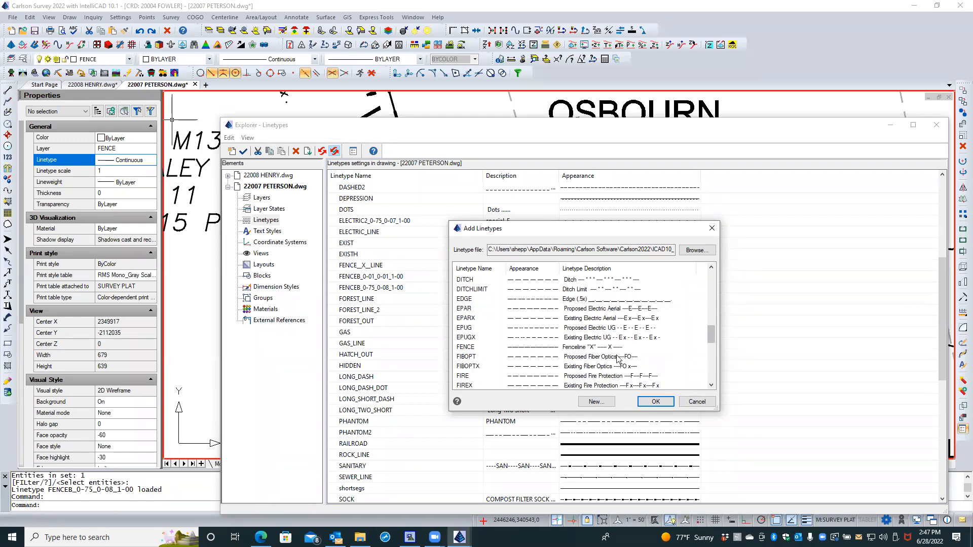
pyautogui.click(568, 349)
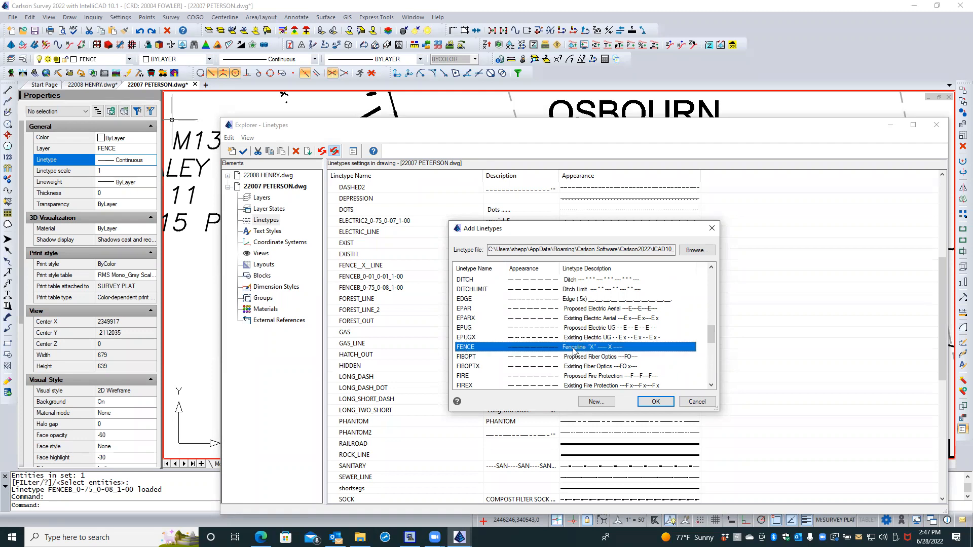
pyautogui.click(655, 401)
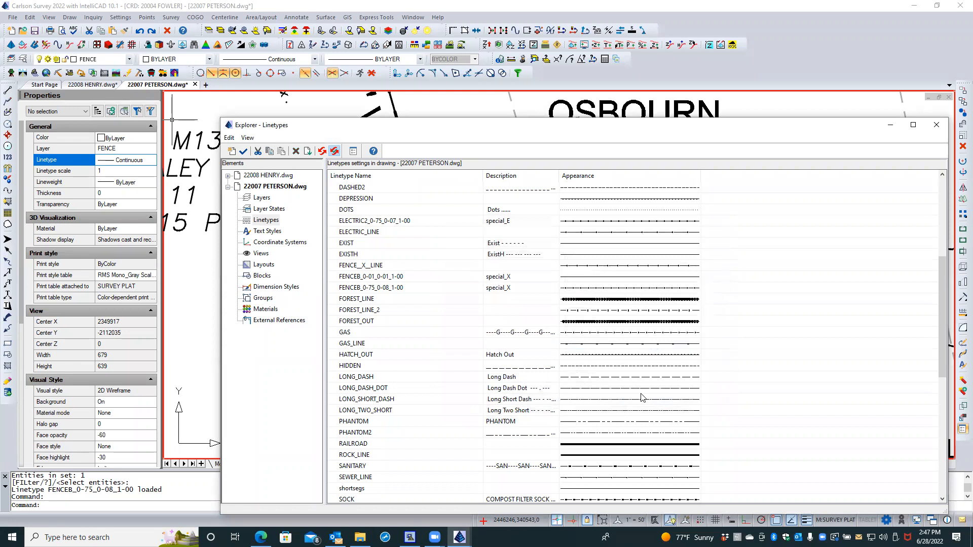
# Step: Locate the added FENCE linetype in the drawing's linetype list and close the explorer
pyautogui.click(396, 267)
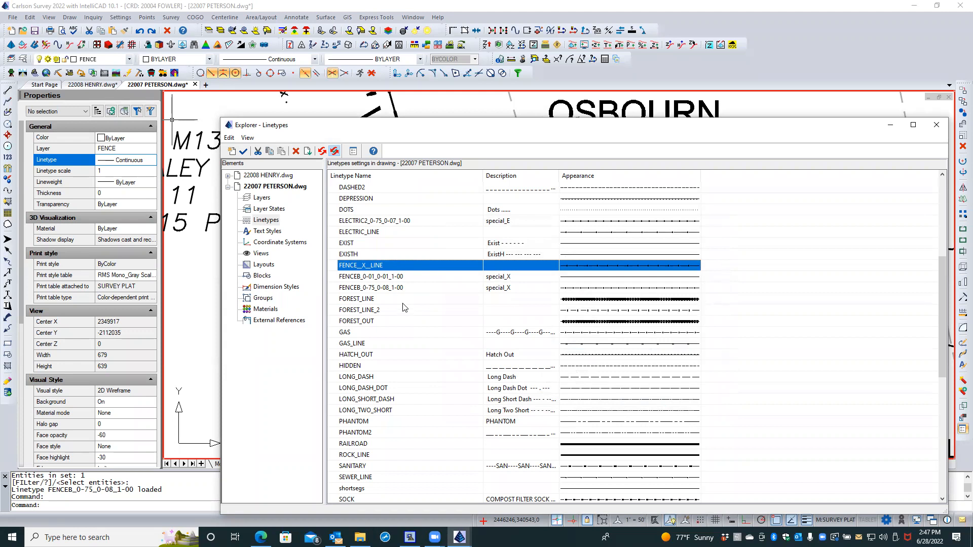
pyautogui.scroll(-9, 404, 307)
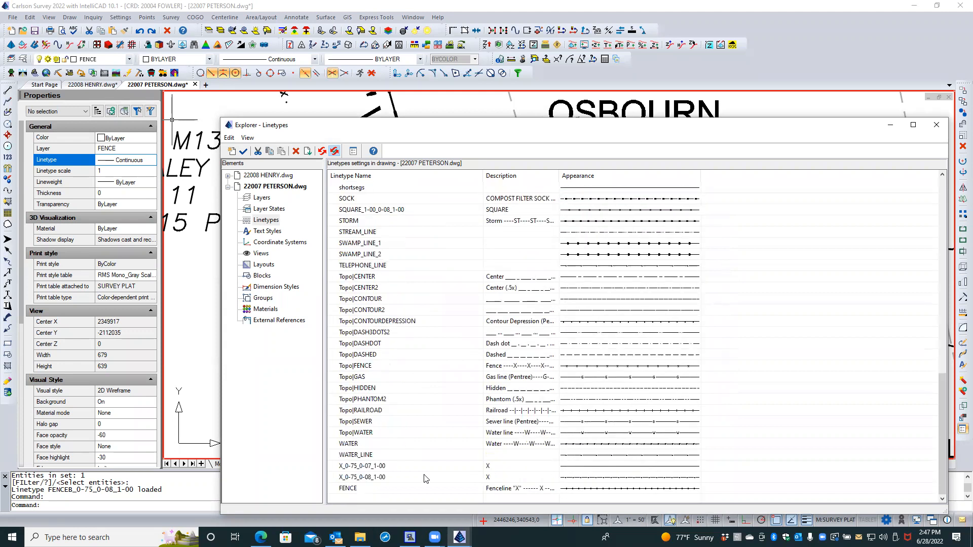
pyautogui.click(425, 489)
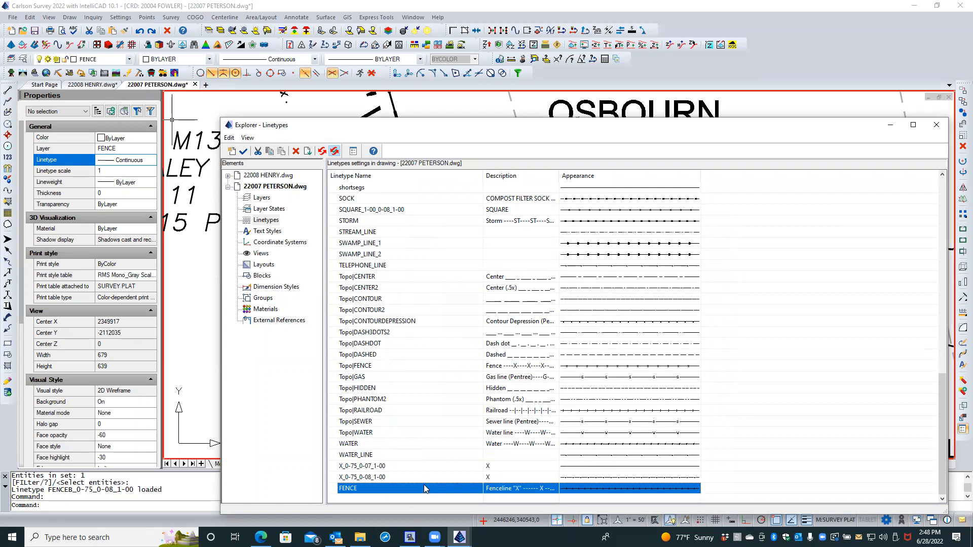
pyautogui.click(936, 125)
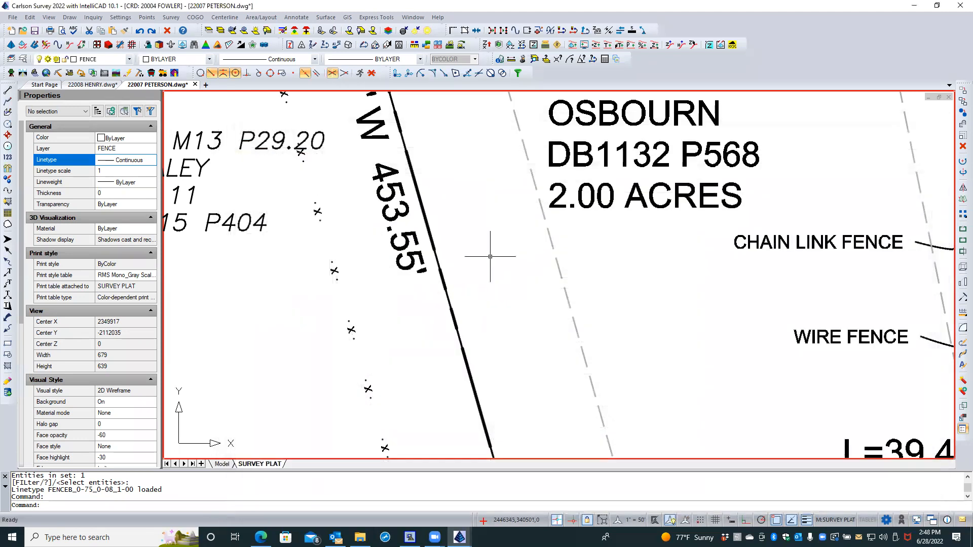
# Step: Set the linetype of the fence line beside the 453.55' boundary to ByLayer
pyautogui.click(350, 329)
pyautogui.click(137, 160)
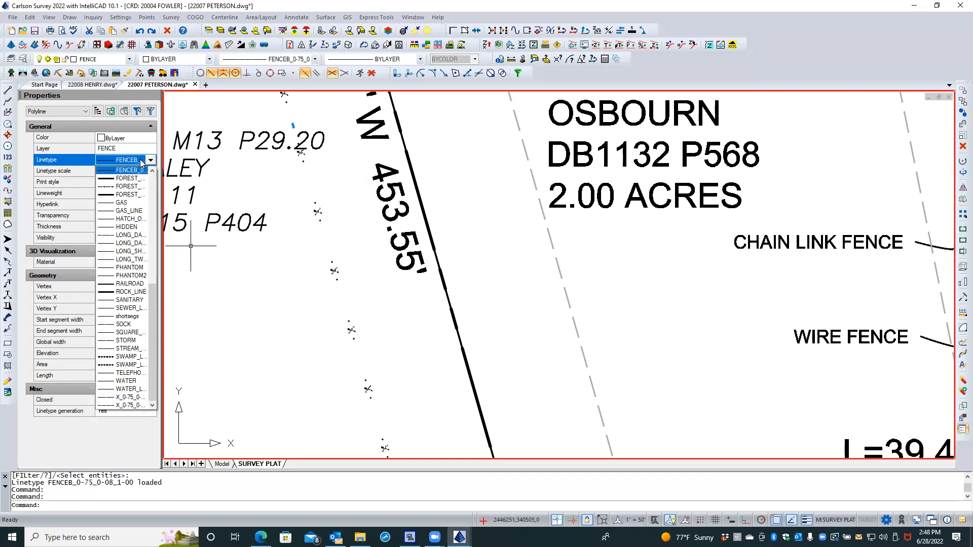
pyautogui.scroll(5, 126, 228)
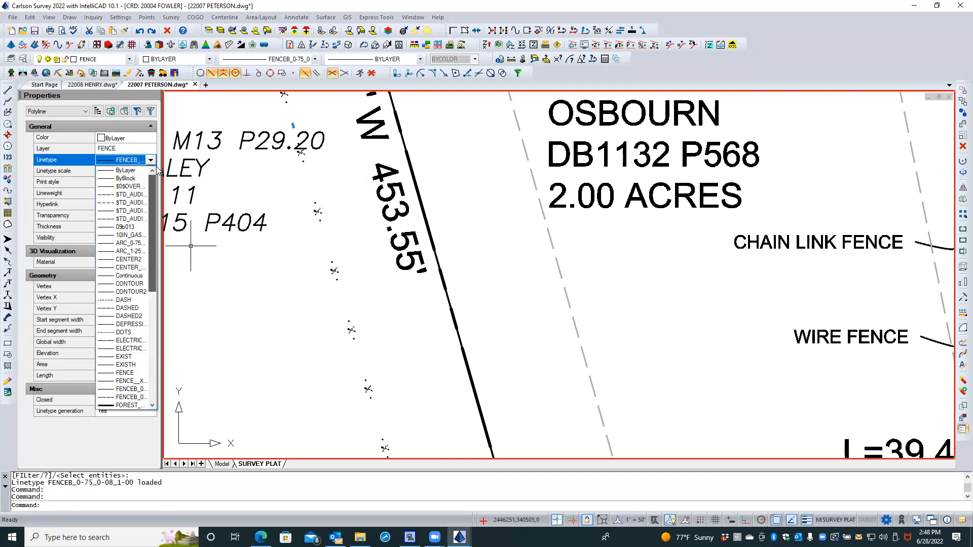
pyautogui.click(127, 174)
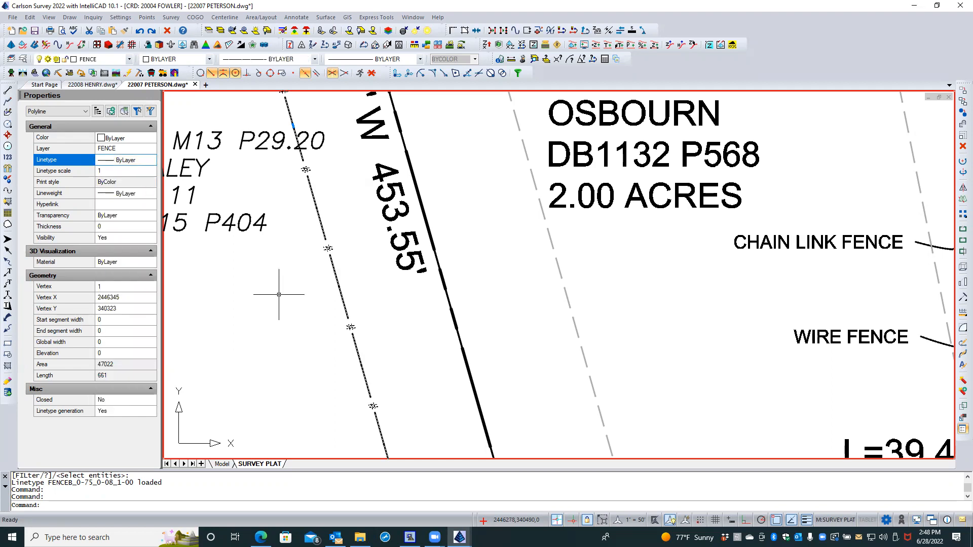
# Step: Assign the FENCE linetype with the Fenceline "X" description to the EU-OH WIRES layer and close the layer explorer
pyautogui.click(23, 58)
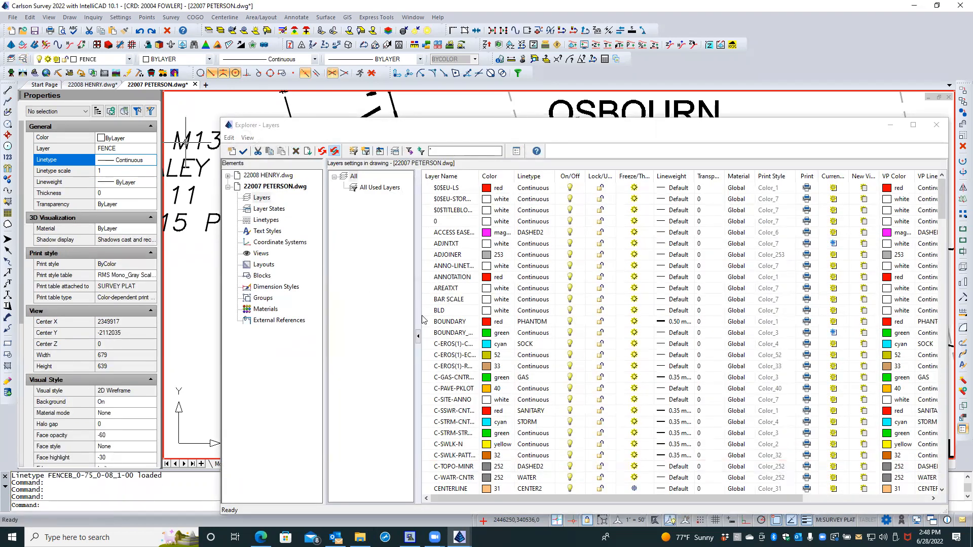
pyautogui.scroll(-12, 442, 343)
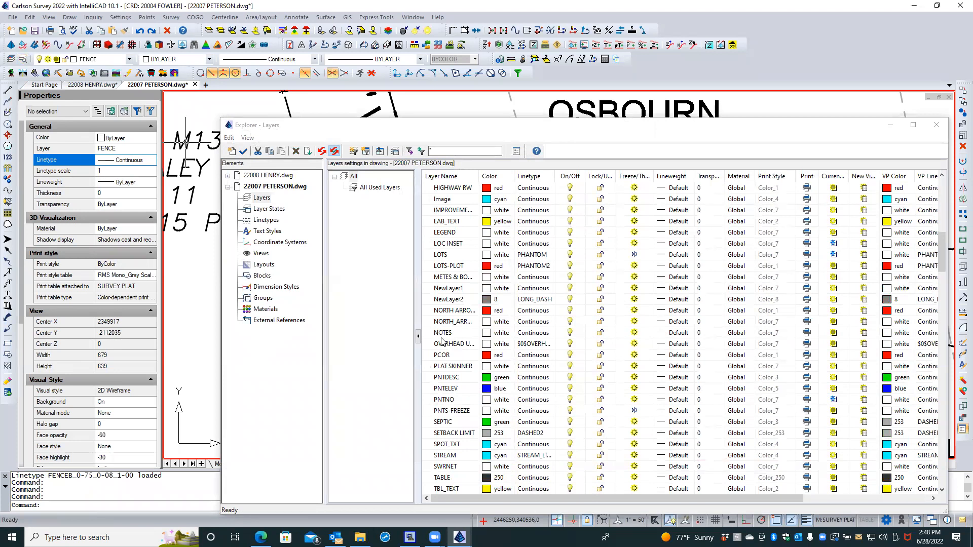
pyautogui.scroll(2, 452, 279)
pyautogui.click(530, 208)
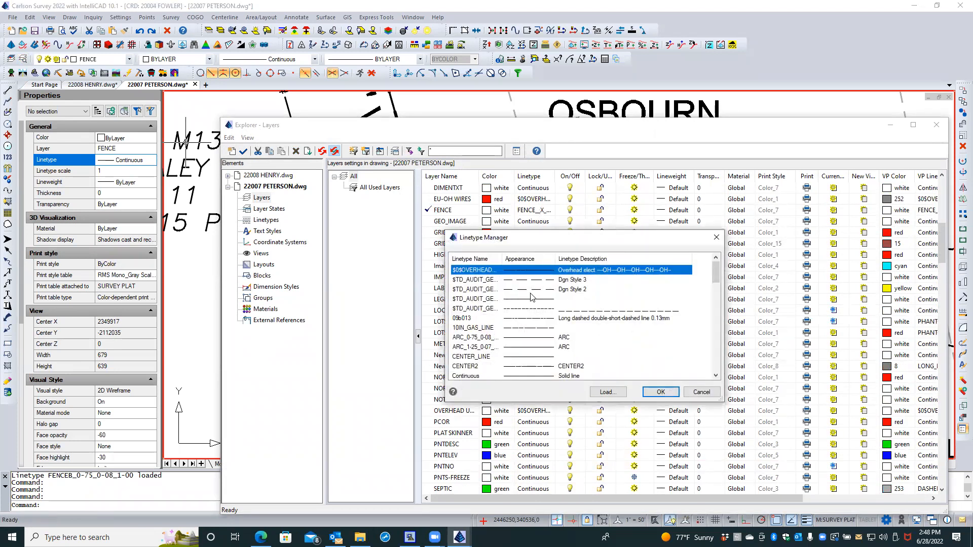
pyautogui.scroll(-8, 507, 314)
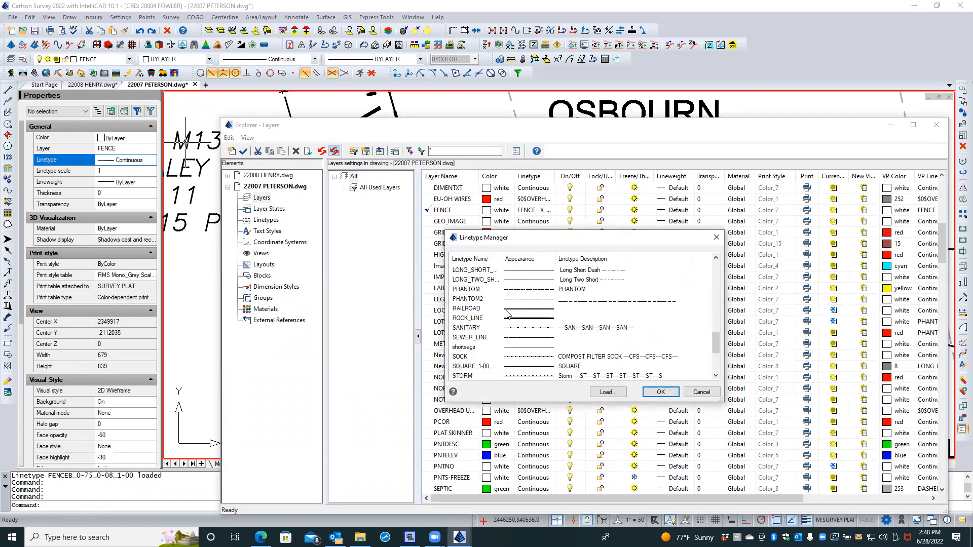
pyautogui.scroll(5, 495, 318)
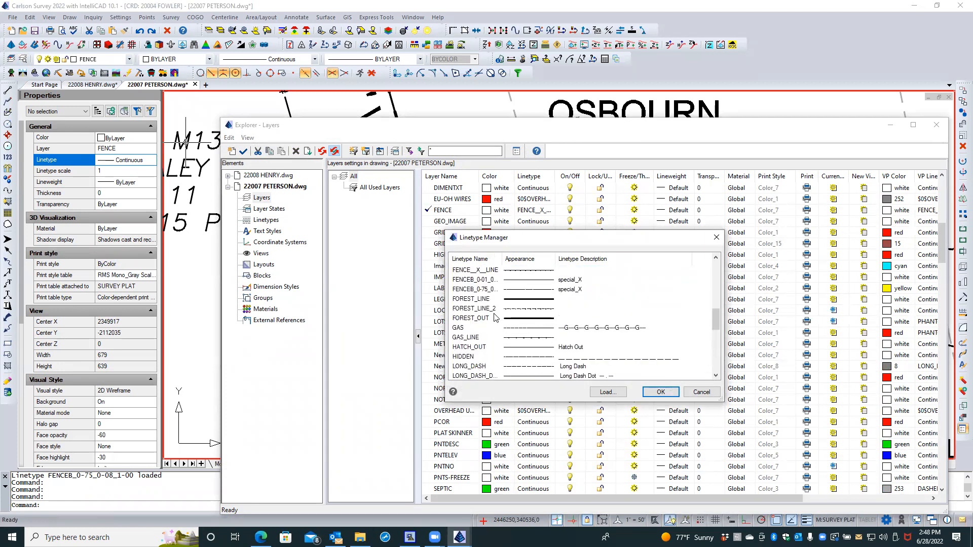
pyautogui.scroll(2, 495, 318)
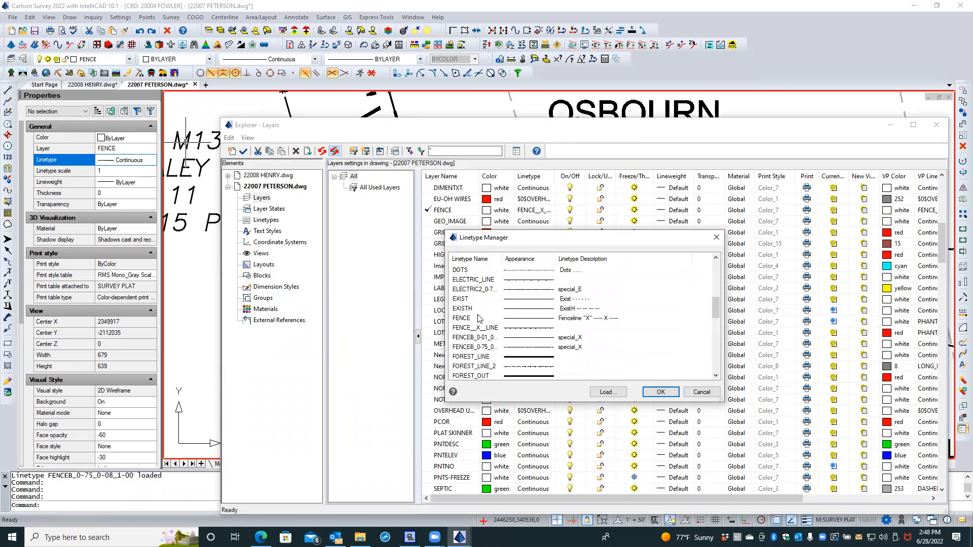
pyautogui.click(480, 318)
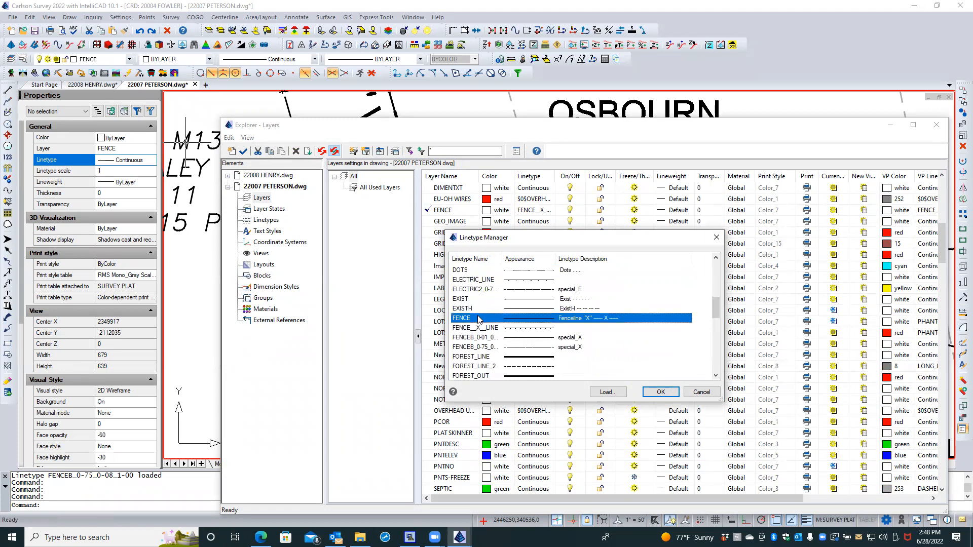
pyautogui.click(658, 392)
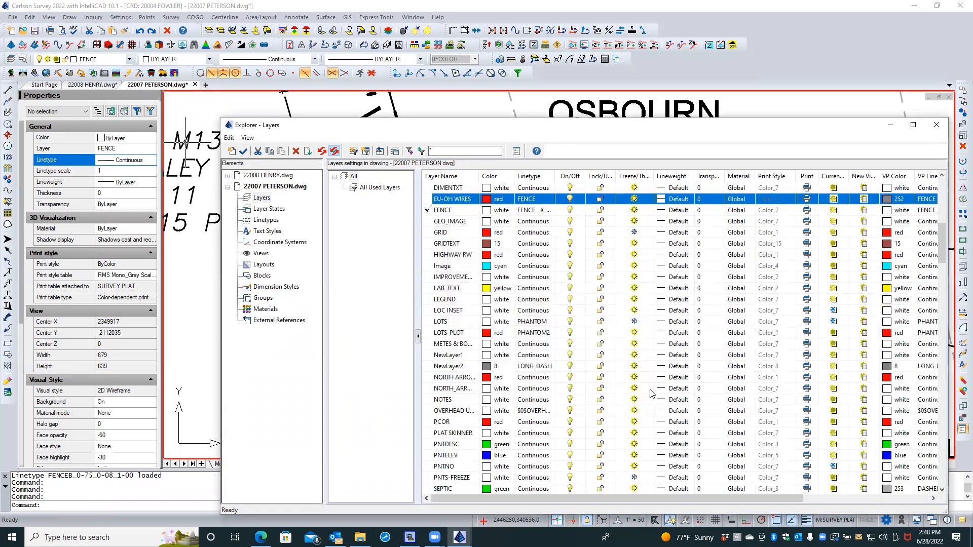
pyautogui.click(936, 124)
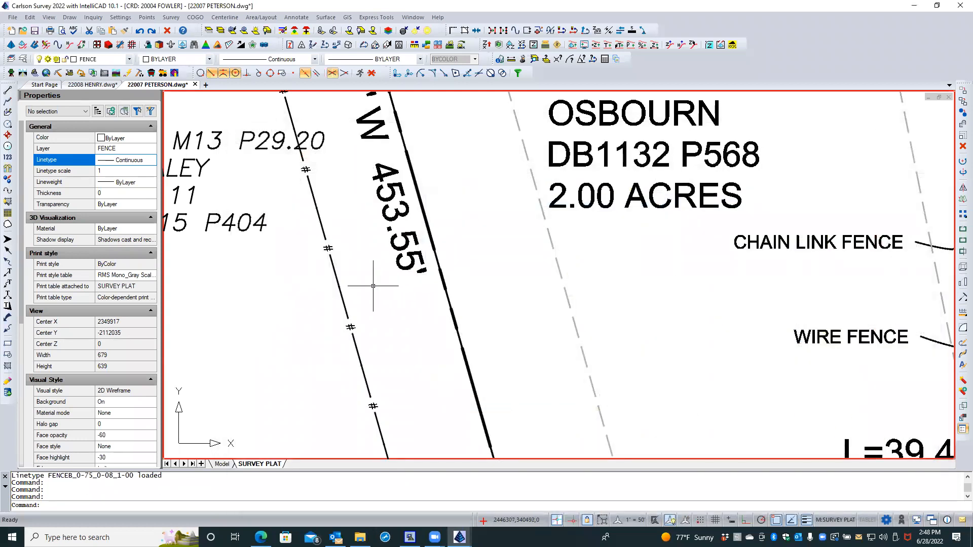
# Step: Regenerate the whole drawing and check the properties of the fence line beside the 453.55' boundary
pyautogui.write('rea')
pyautogui.press('Return')
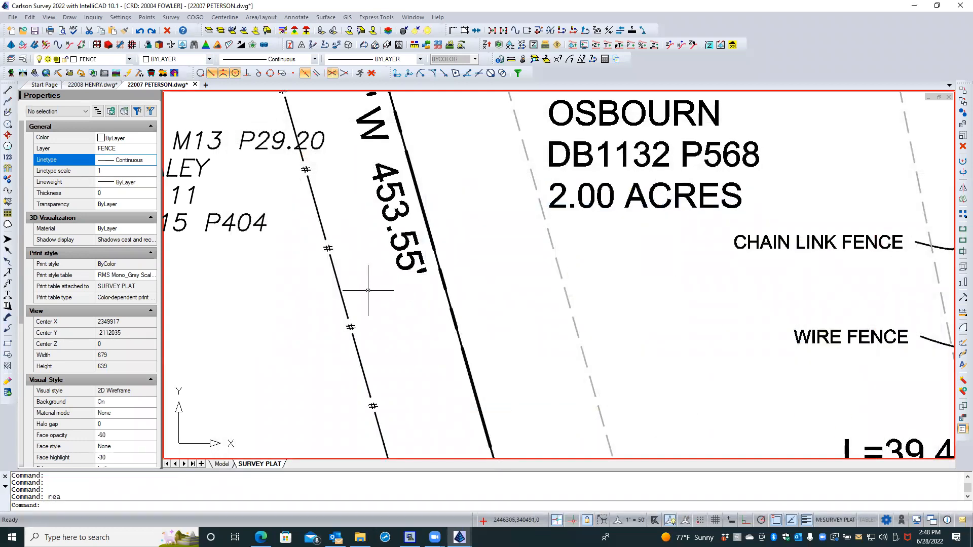
pyautogui.click(345, 304)
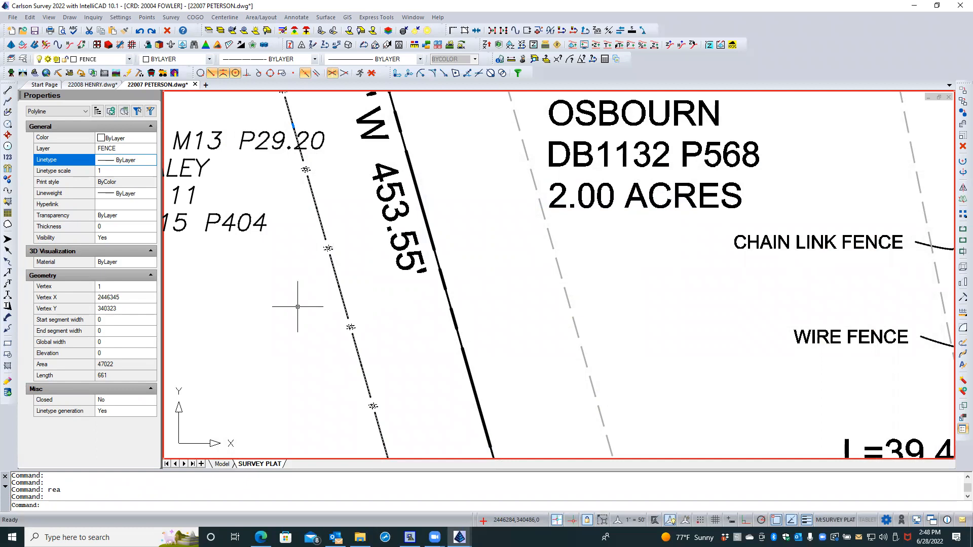
pyautogui.press('Escape')
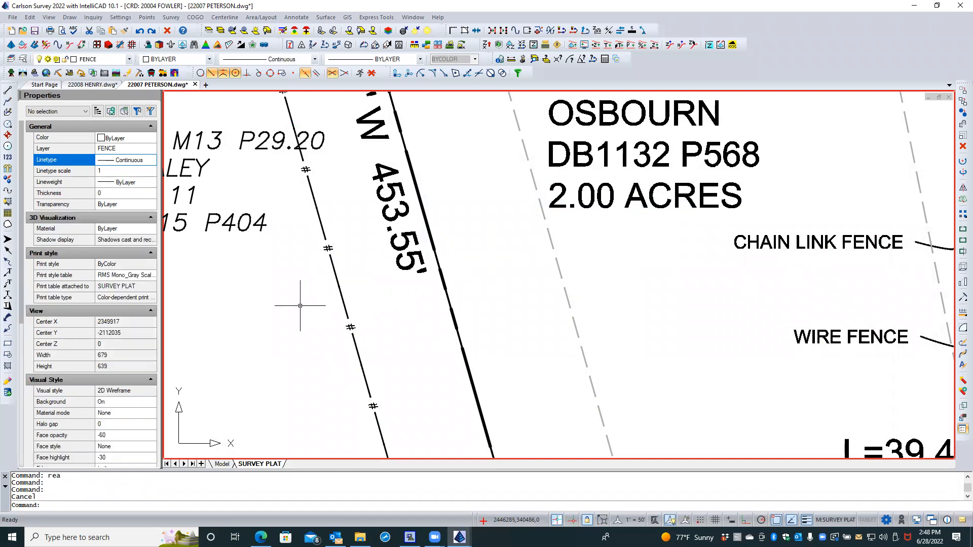
# Step: Apply the FL special linetype to the fence line beside the 453.55' boundary
pyautogui.rightClick(300, 306)
pyautogui.moveTo(355, 324)
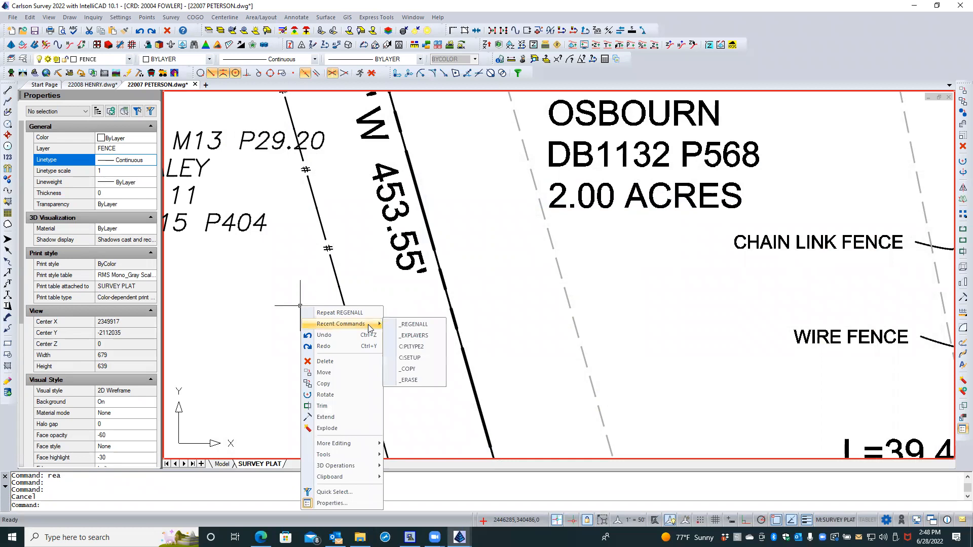
pyautogui.click(433, 346)
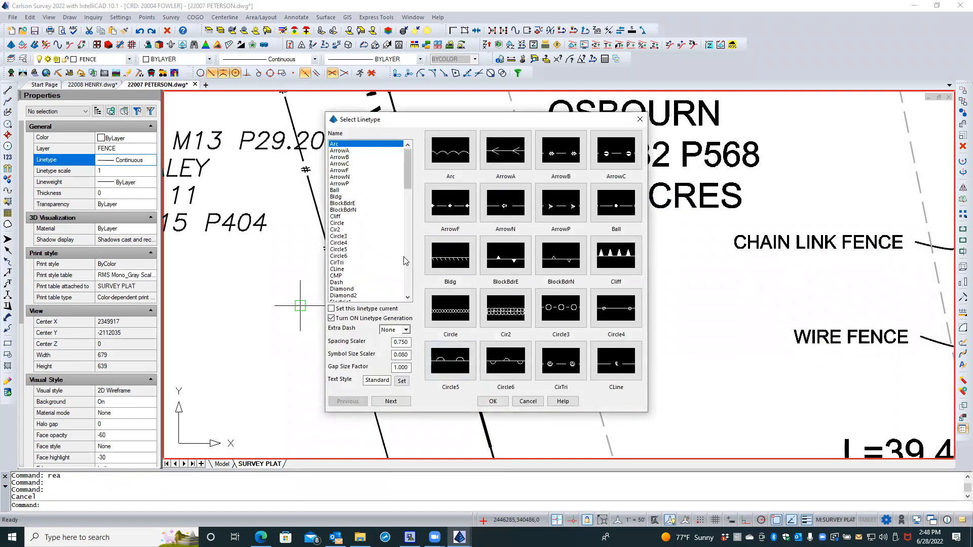
pyautogui.click(395, 402)
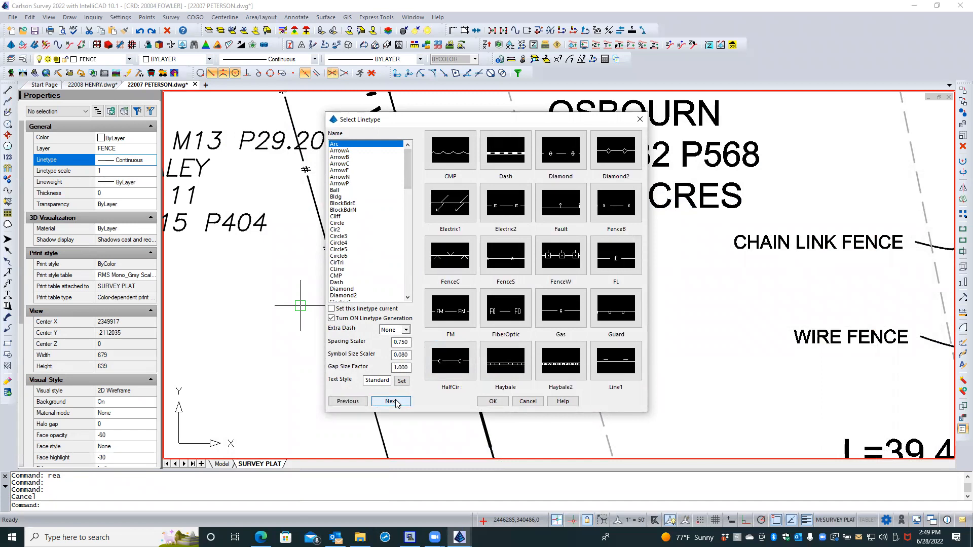
pyautogui.click(612, 256)
pyautogui.click(495, 400)
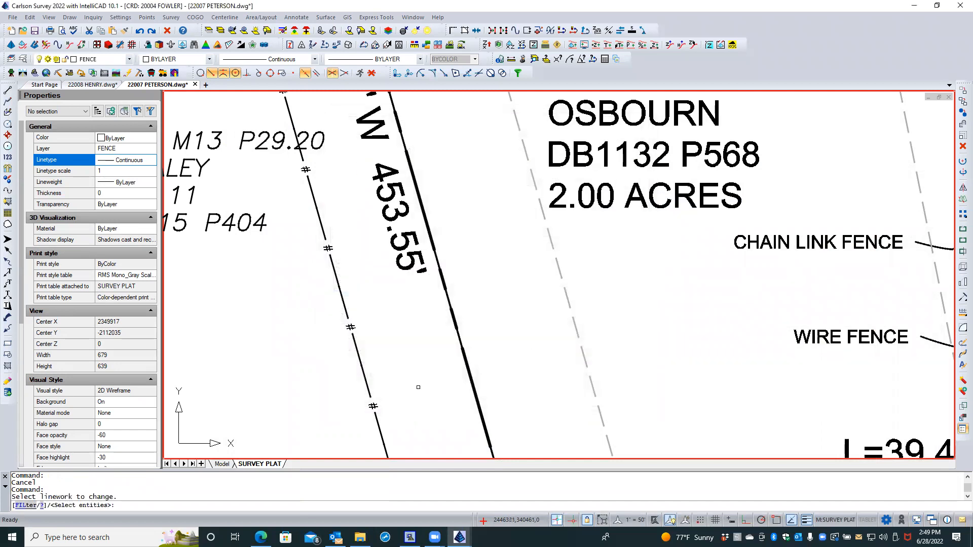
pyautogui.click(369, 382)
pyautogui.click(367, 385)
pyautogui.press('Return')
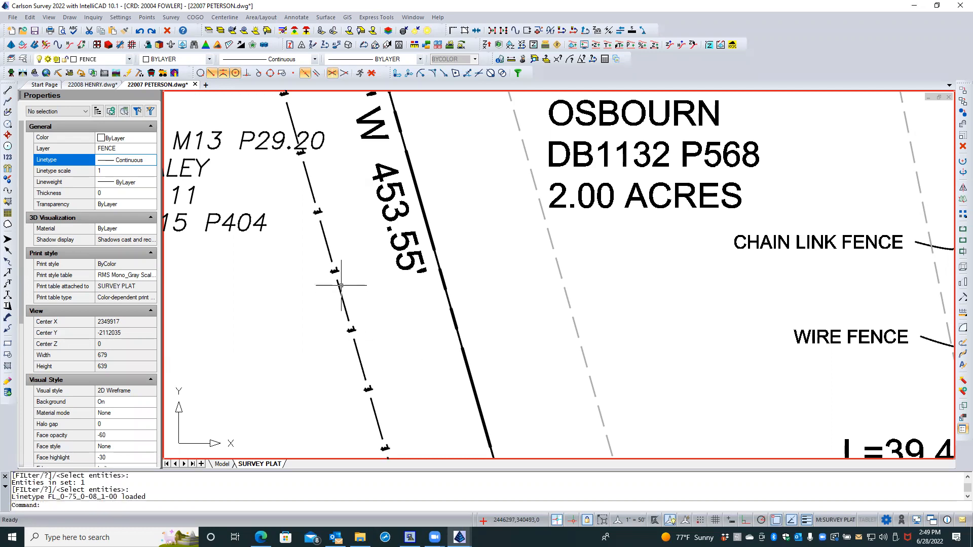
# Step: Change the fence line beside the 453.55' boundary to the FenceB special linetype
pyautogui.rightClick(380, 306)
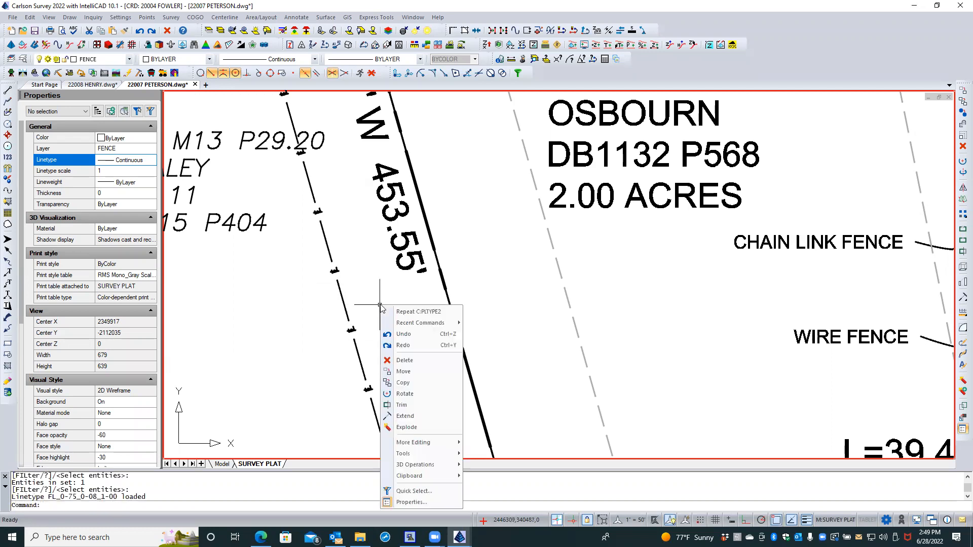
pyautogui.click(423, 311)
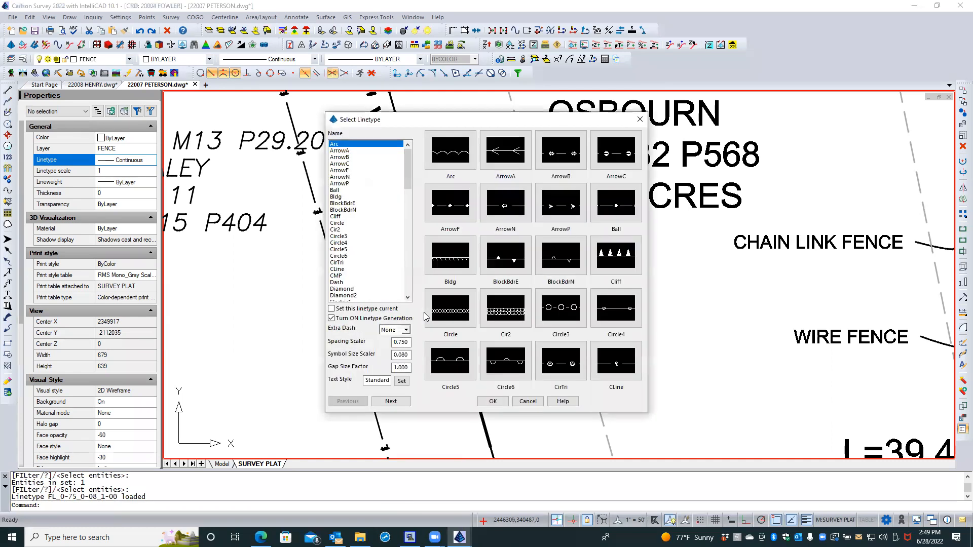
pyautogui.click(390, 401)
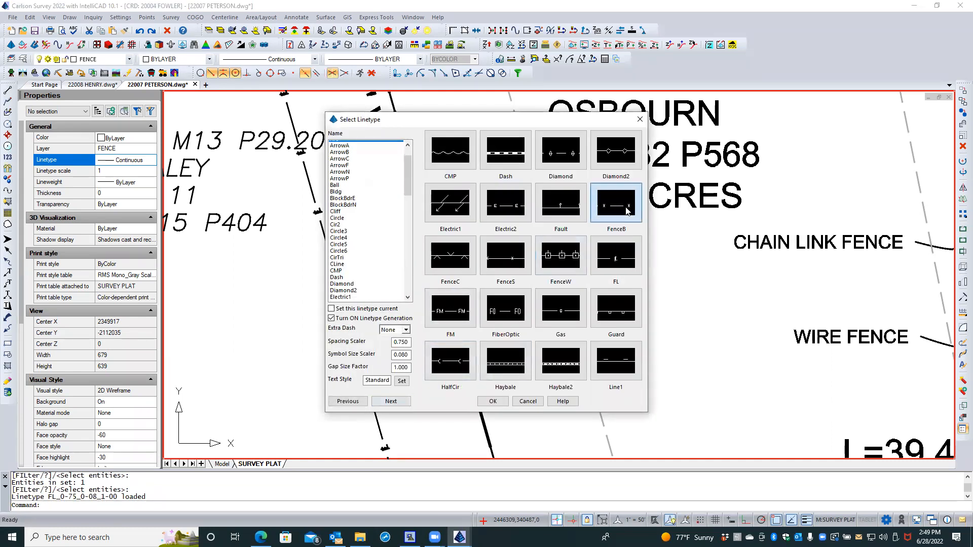
pyautogui.doubleClick(564, 259)
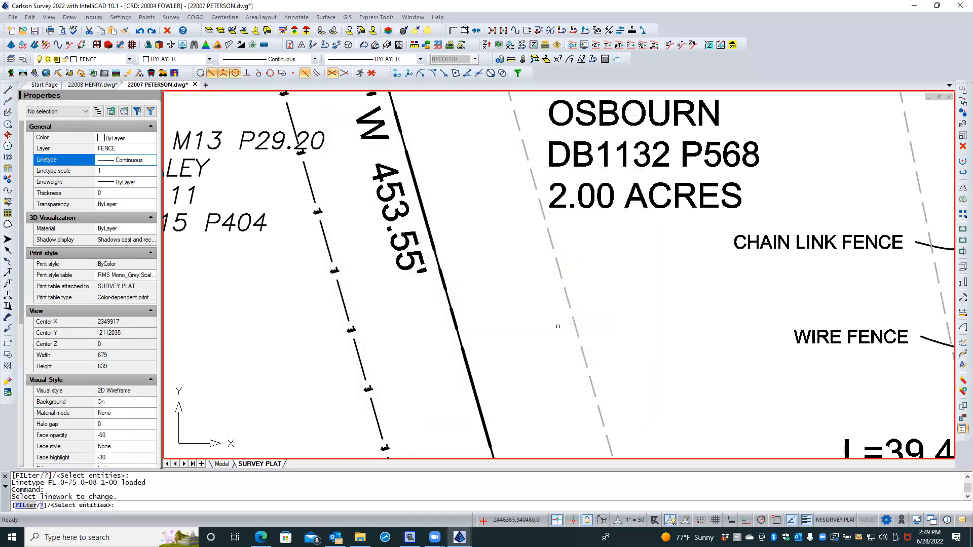
pyautogui.click(370, 404)
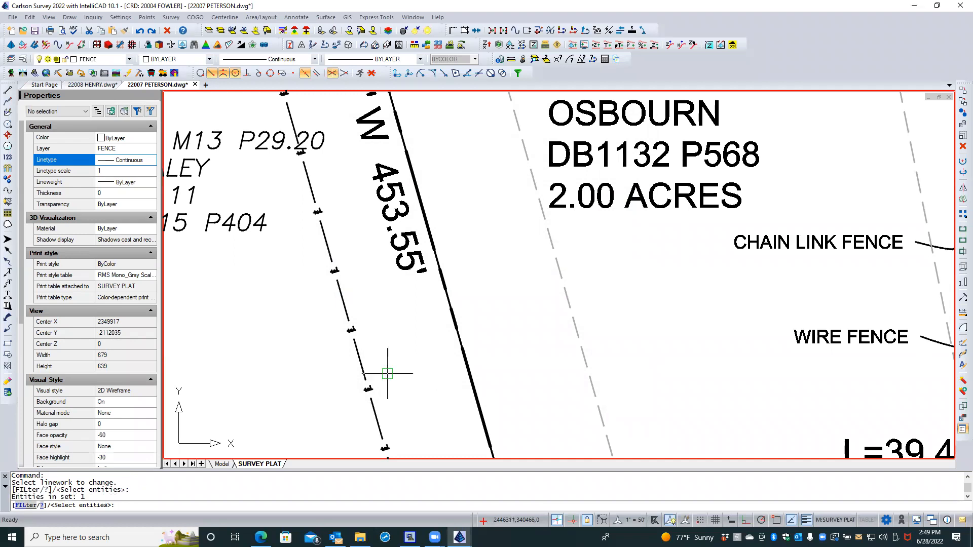
pyautogui.press('Return')
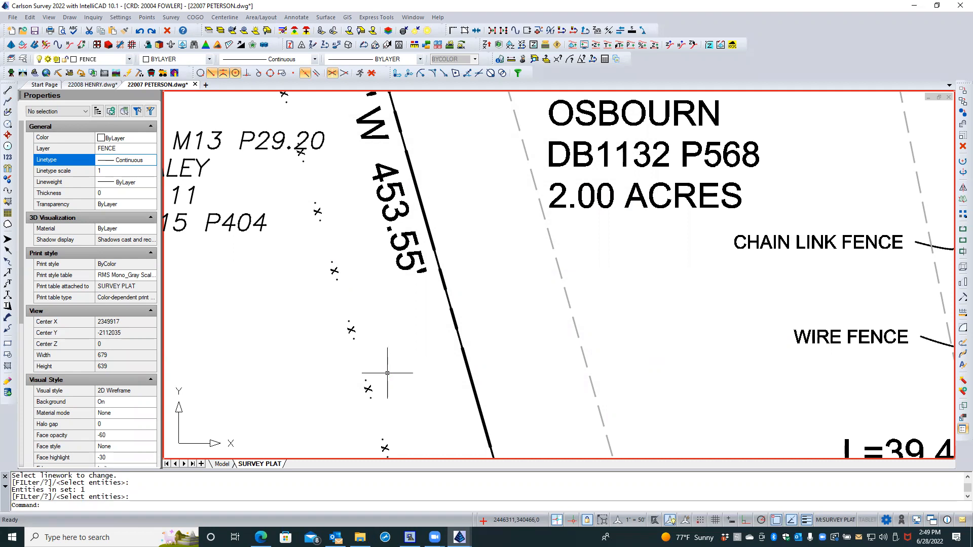
pyautogui.press('Escape')
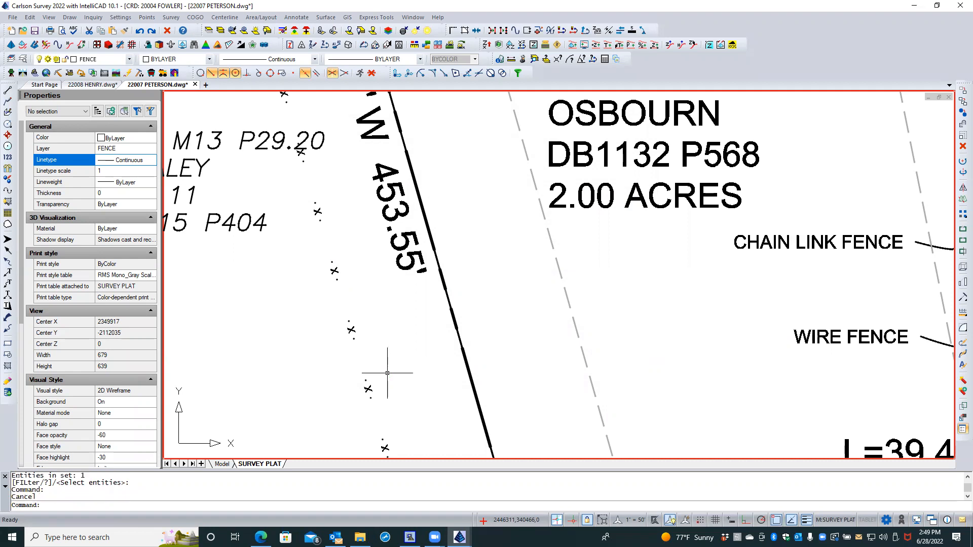
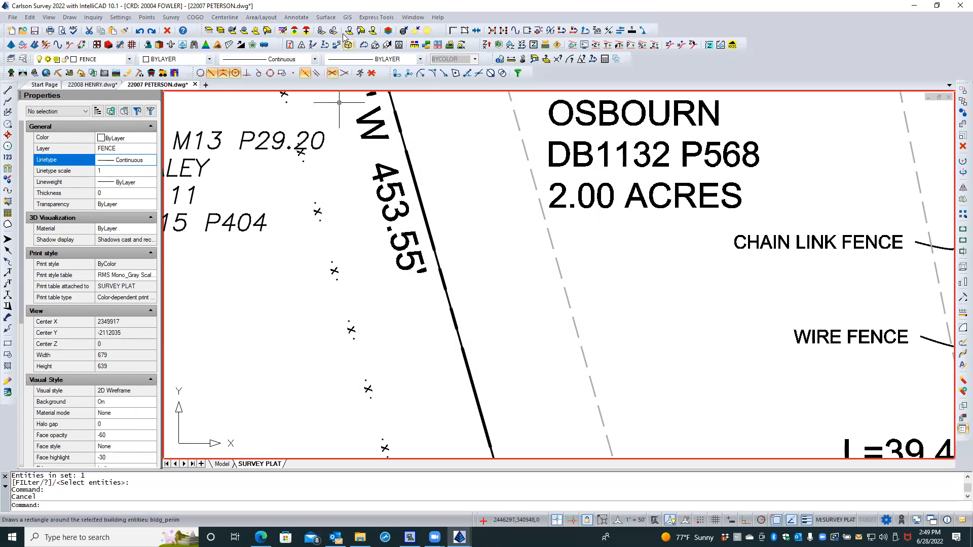
# Step: Turn on and thaw all layers, and undo that change
pyautogui.click(265, 31)
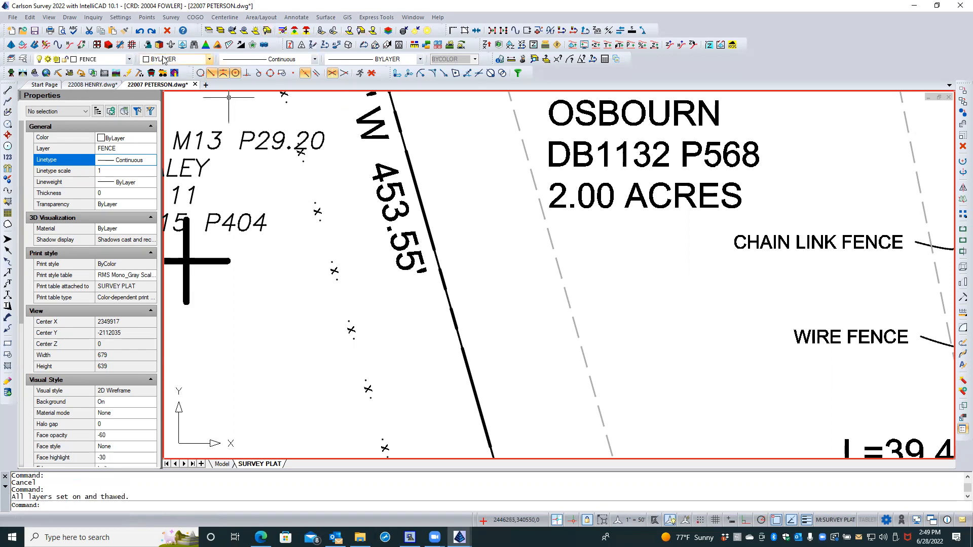
pyautogui.click(139, 30)
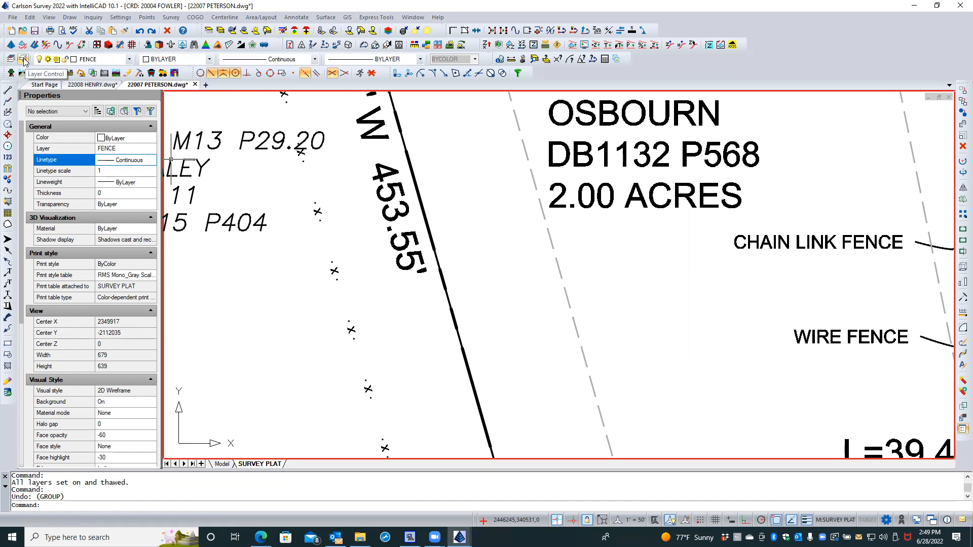
# Step: Set the linetype property of the fence line beside the 453.55' boundary to FENCE and clear the selection
pyautogui.click(327, 273)
pyautogui.click(124, 159)
pyautogui.click(150, 160)
pyautogui.moveTo(152, 289); pyautogui.dragTo(155, 266)
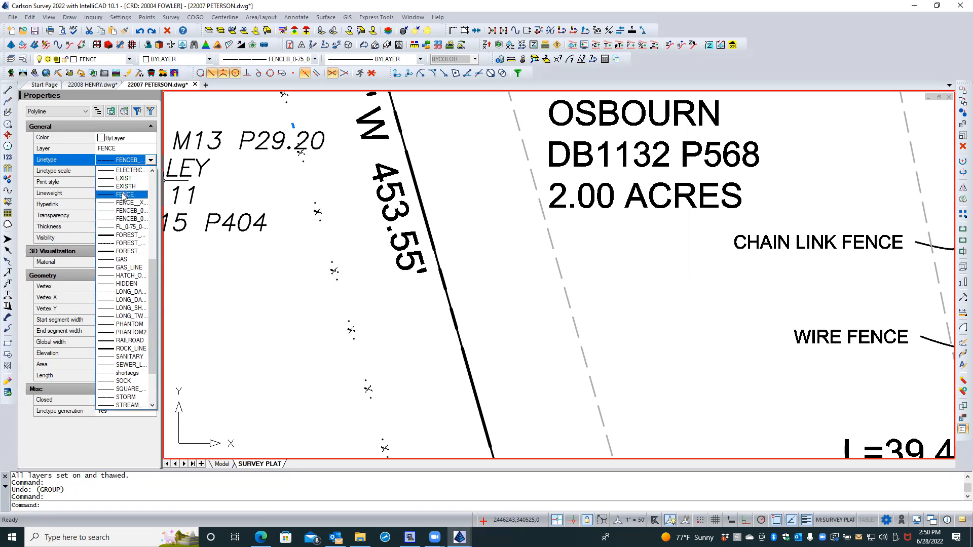
pyautogui.click(122, 195)
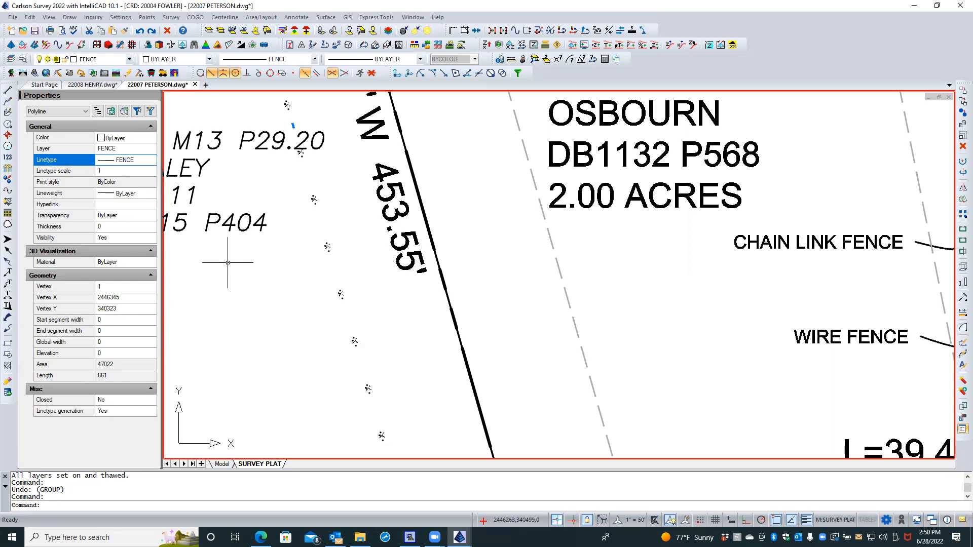
pyautogui.press('Escape')
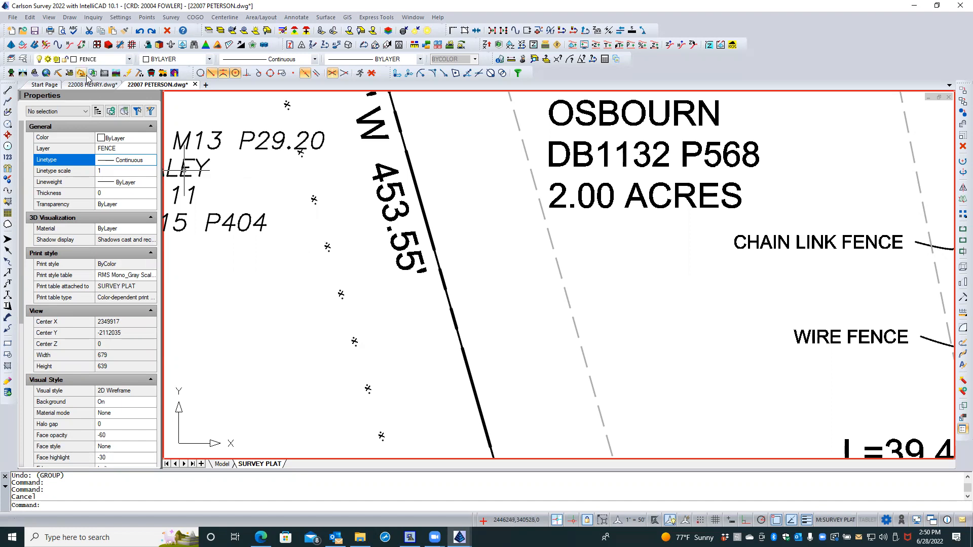
# Step: Filter the drawing's layers by fen* and set the FENCE layer's linetype to FENCE
pyautogui.click(23, 60)
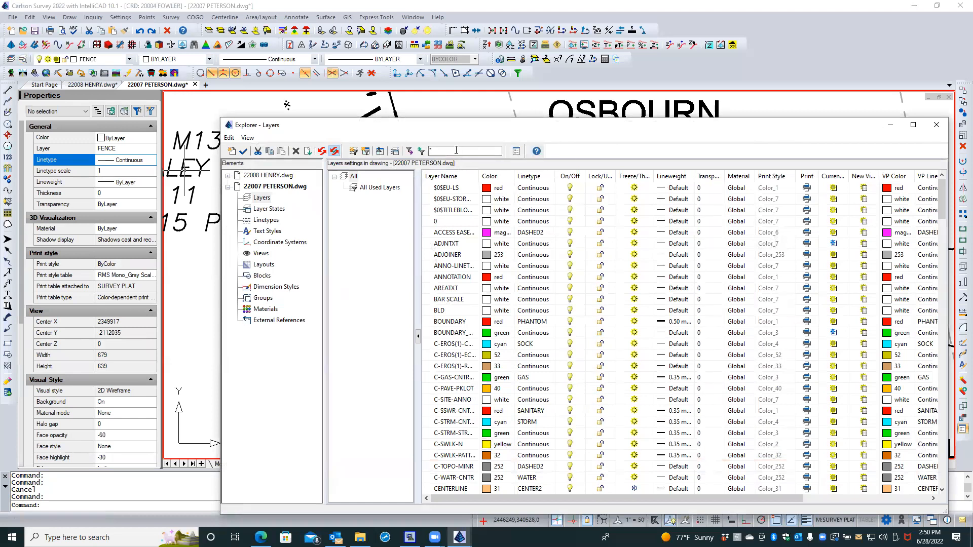
pyautogui.write('fen*')
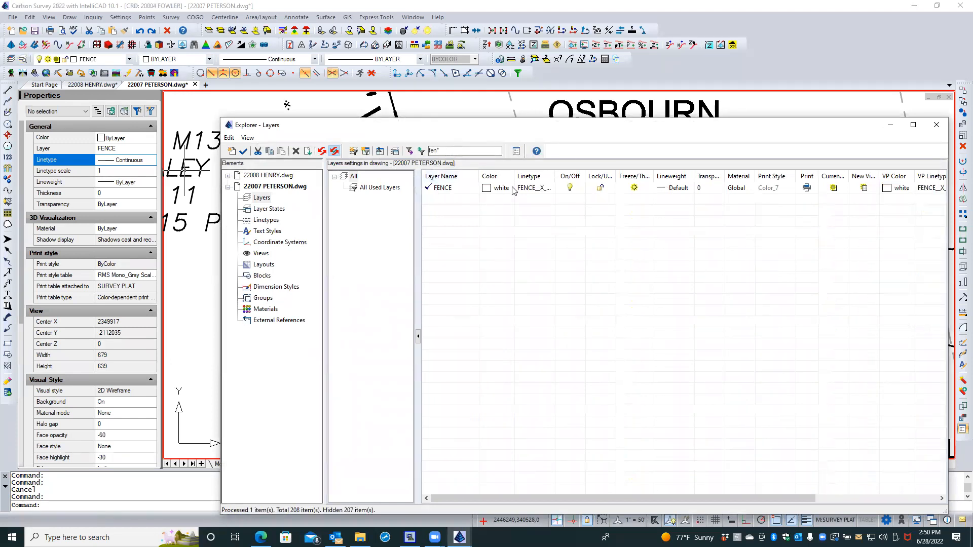
pyautogui.click(539, 191)
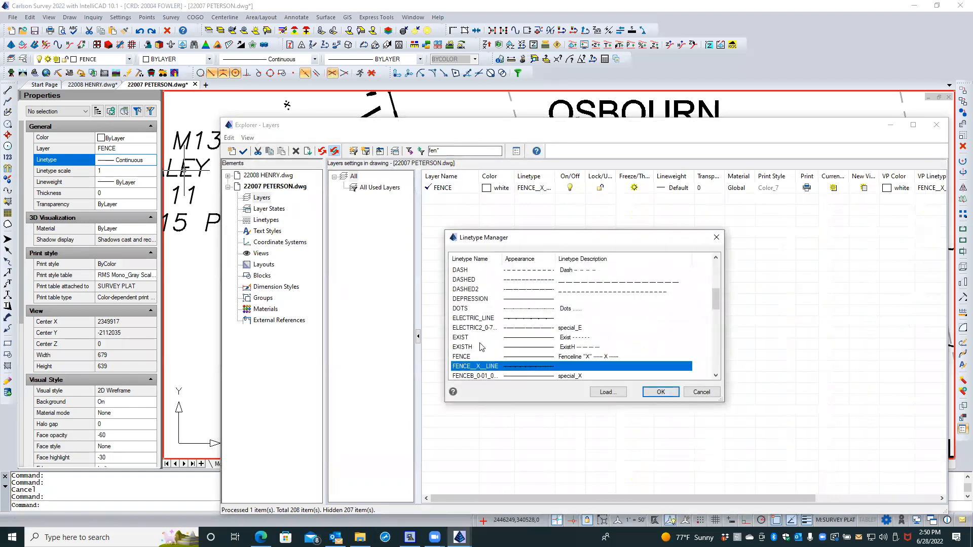
pyautogui.click(466, 357)
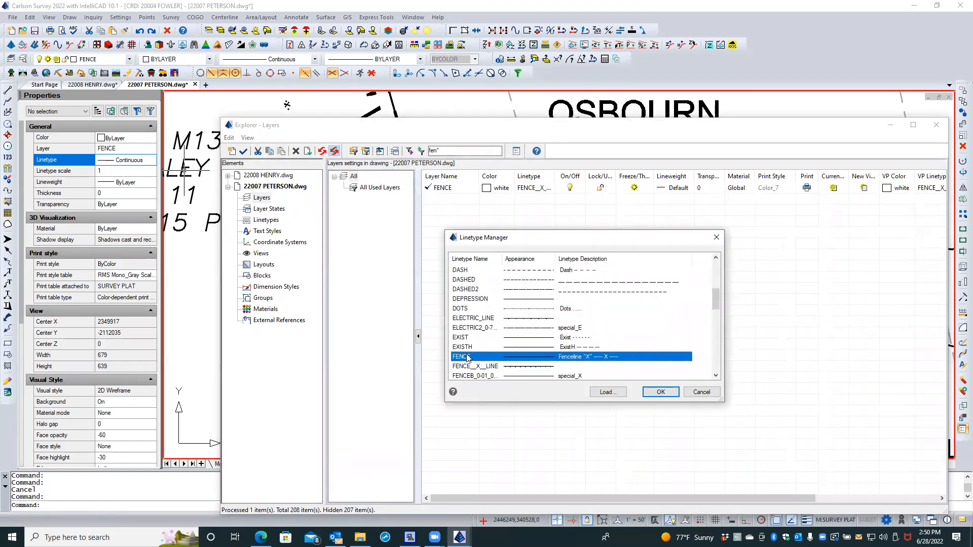
pyautogui.click(661, 392)
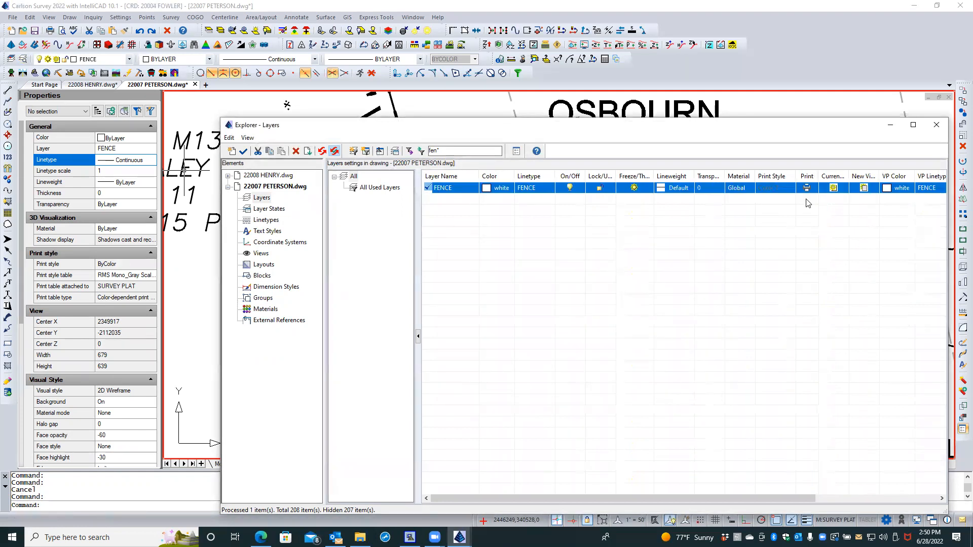
# Step: Set the linetype of the fence line beside the 453.55' boundary to ByLayer and regenerate all viewports
pyautogui.click(936, 124)
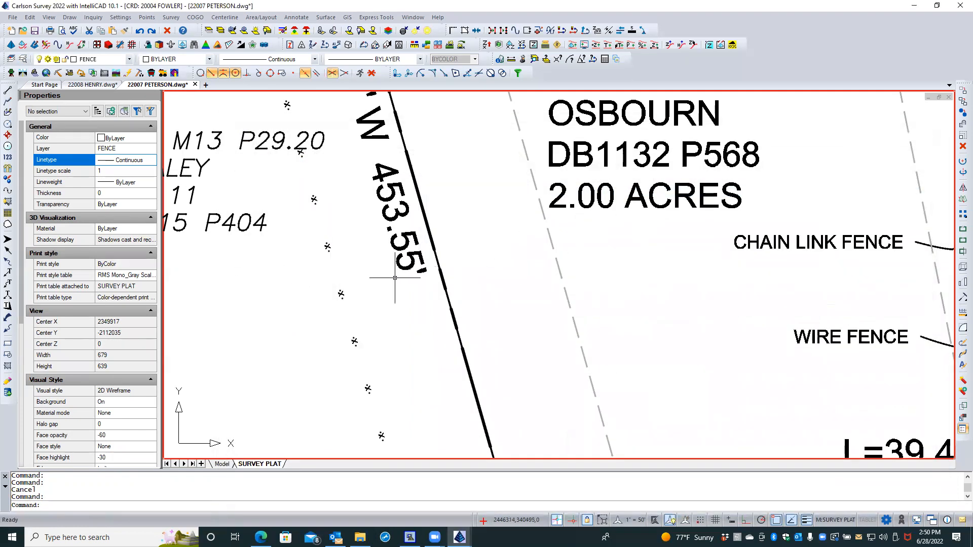
pyautogui.click(341, 294)
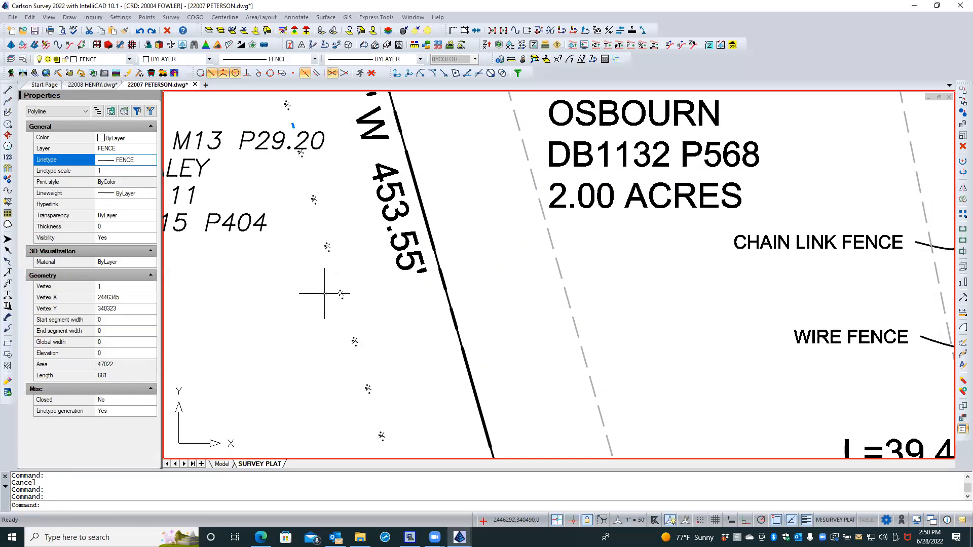
pyautogui.click(141, 160)
pyautogui.click(153, 200)
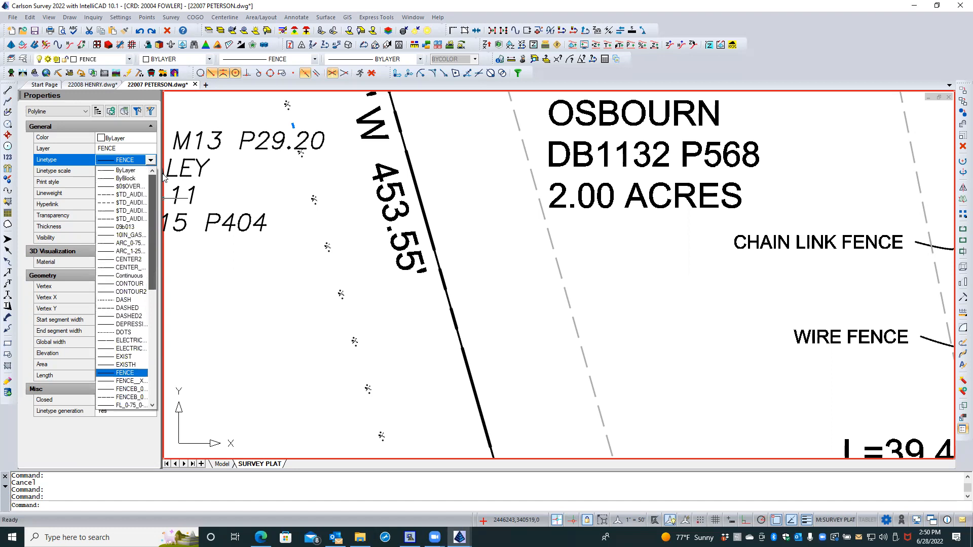
pyautogui.click(126, 170)
pyautogui.press('Escape')
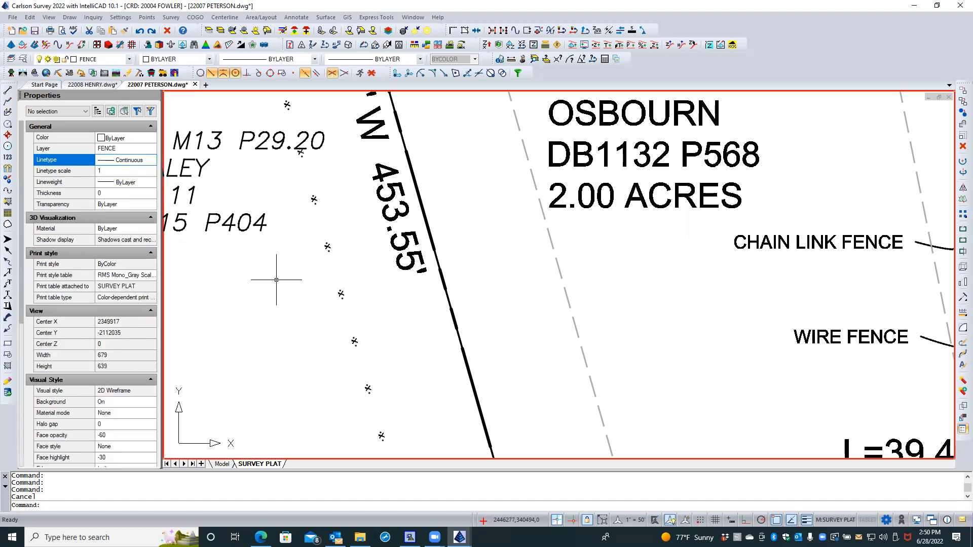
pyautogui.write('rea')
pyautogui.press('Return')
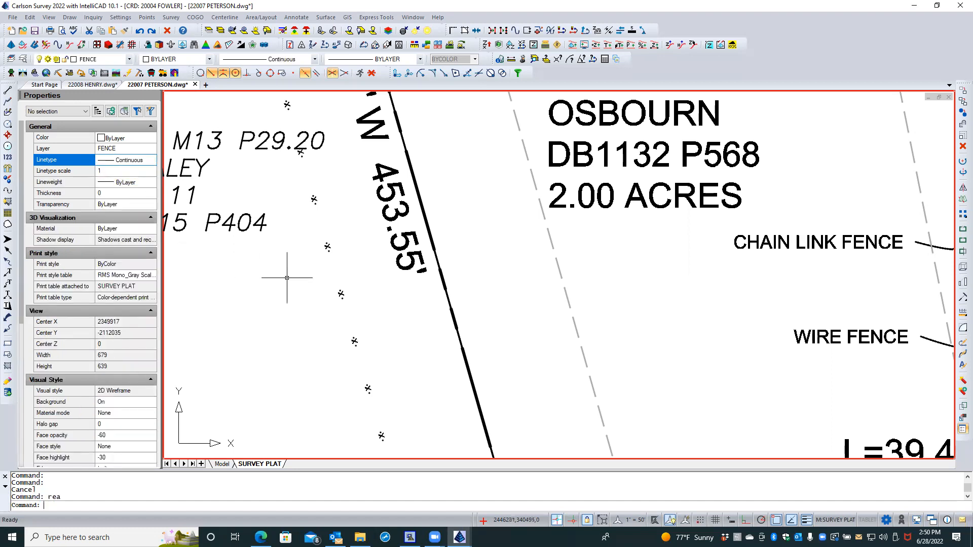
# Step: Filter the layers by fen* and set the FENCE layer's linetype to FENCEB_0-75_0-08_1-00
pyautogui.click(324, 247)
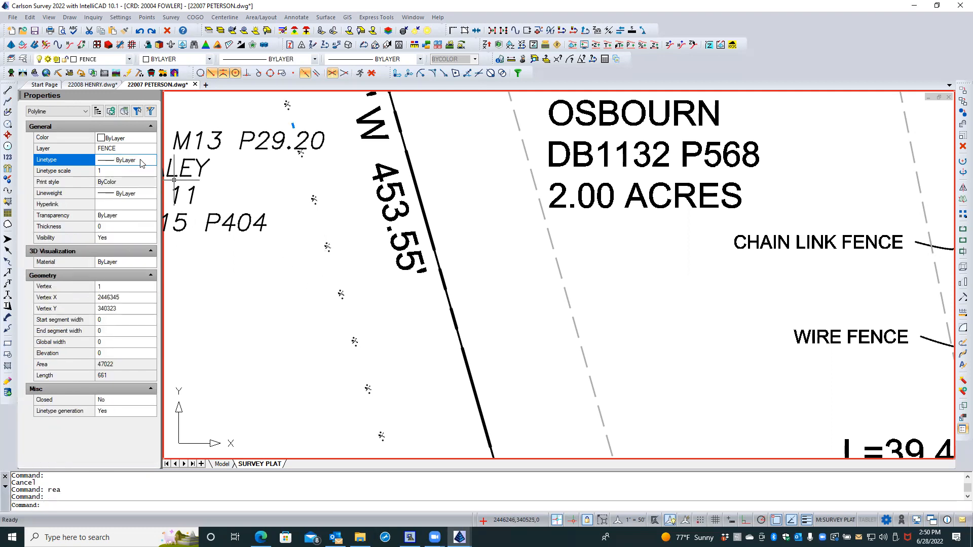
pyautogui.click(23, 60)
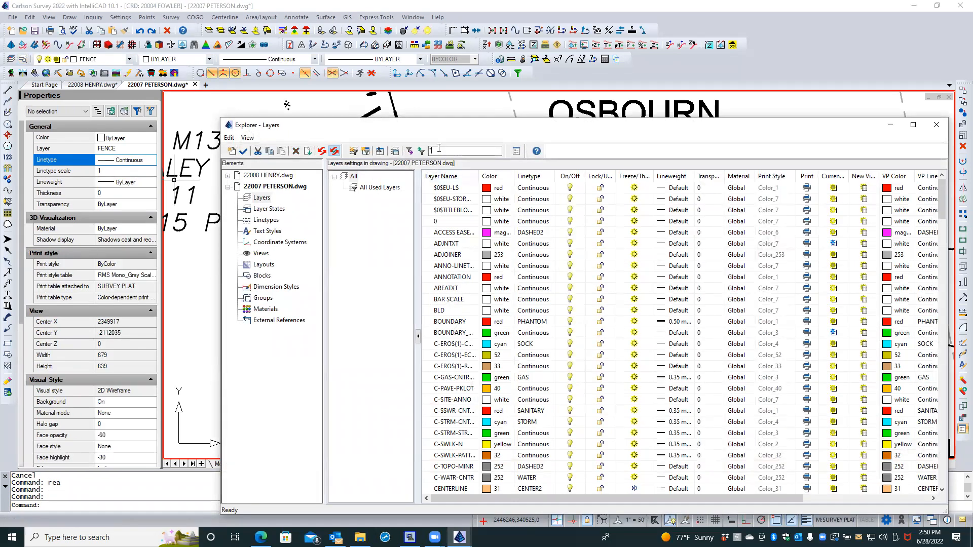
pyautogui.write('fen')
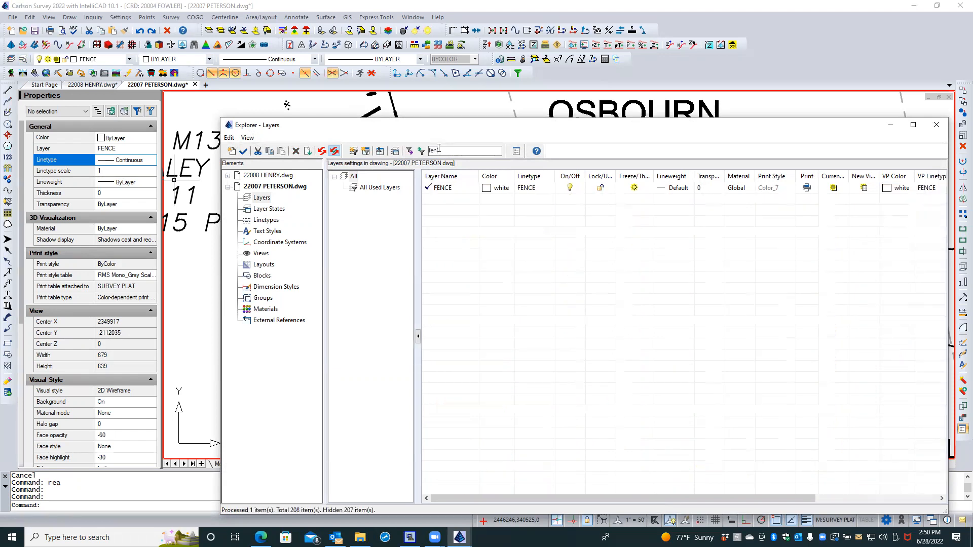
pyautogui.click(531, 188)
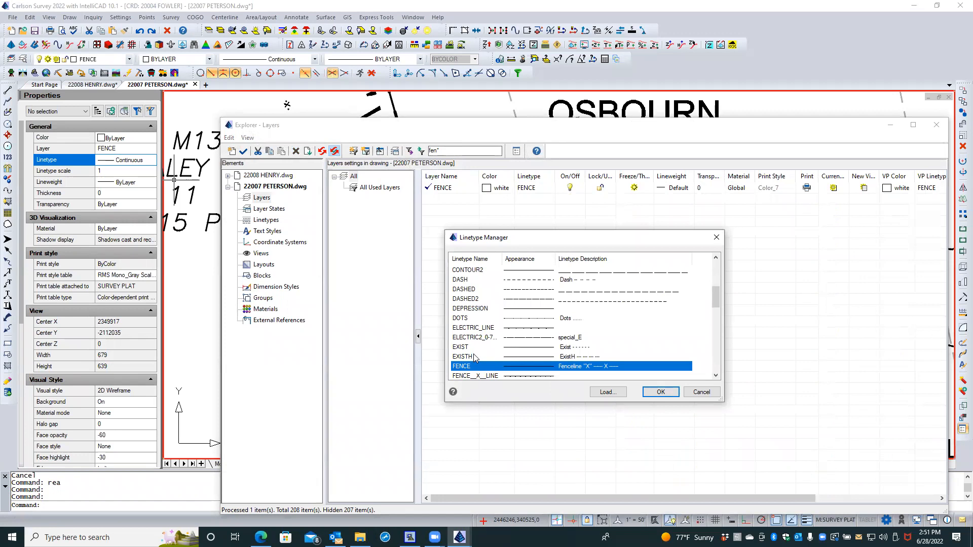
pyautogui.scroll(-2, 475, 357)
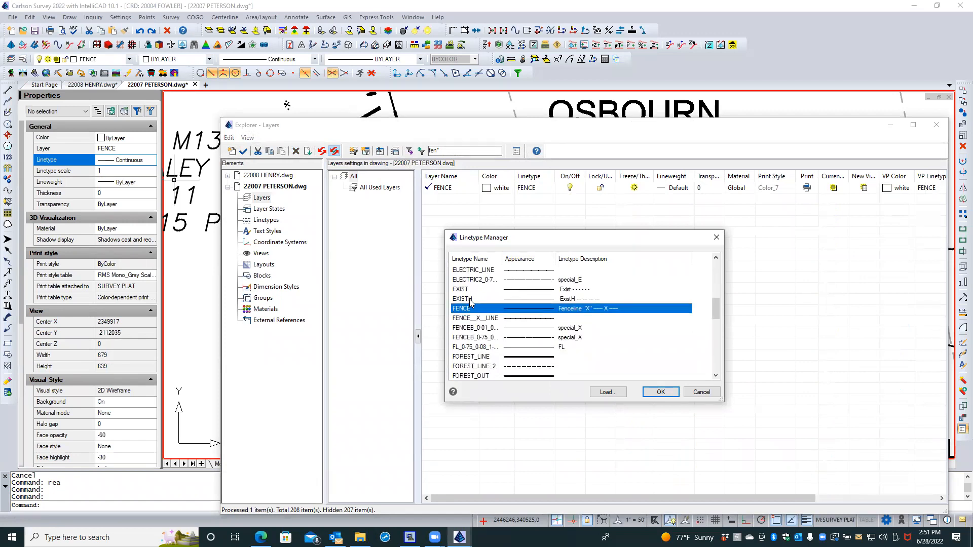
pyautogui.click(470, 338)
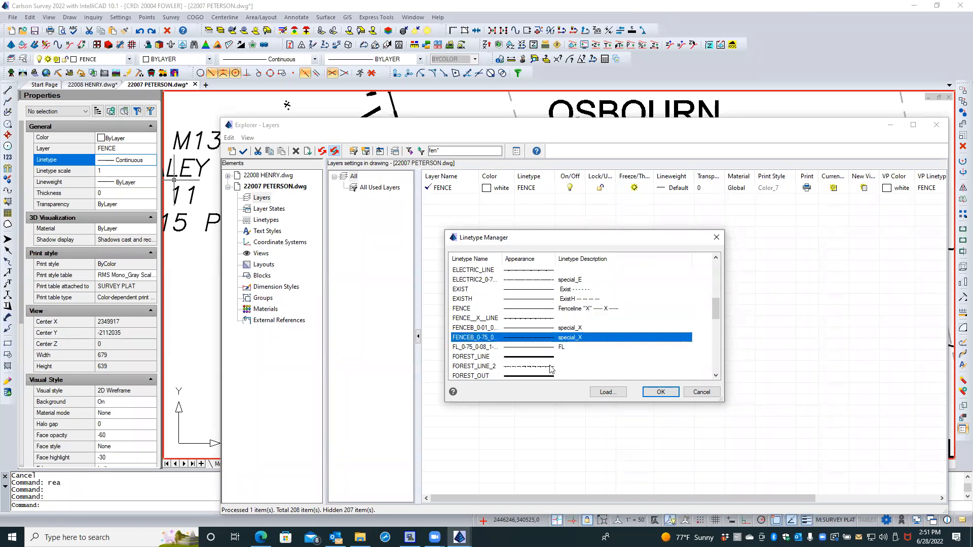
pyautogui.click(652, 395)
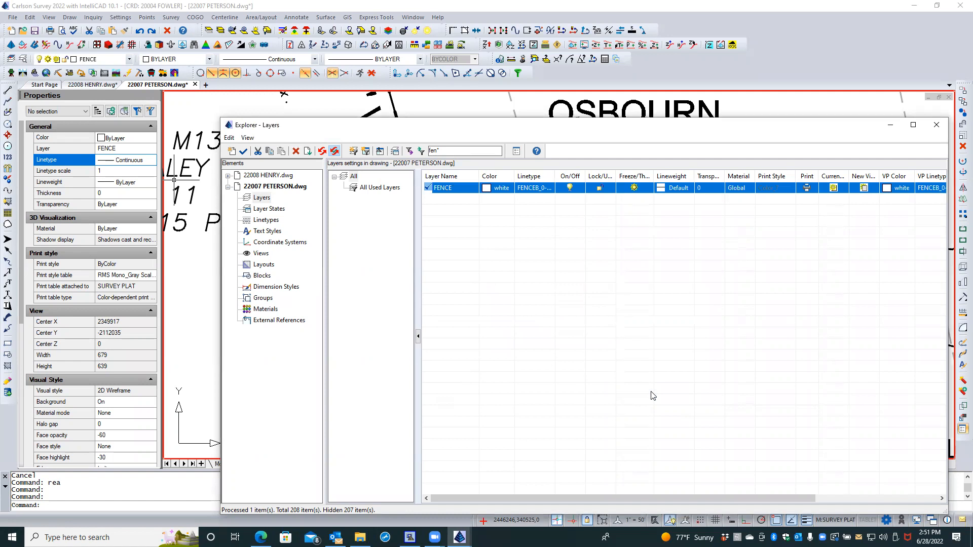
pyautogui.click(936, 125)
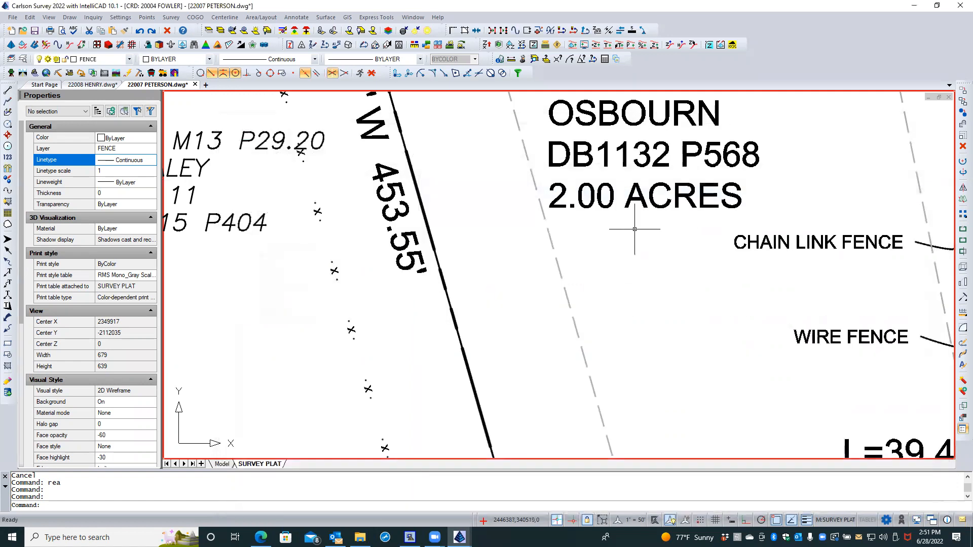
# Step: Try a different linetype scale on the fence line beside the 453.55' boundary, and set it back to 1
pyautogui.click(334, 272)
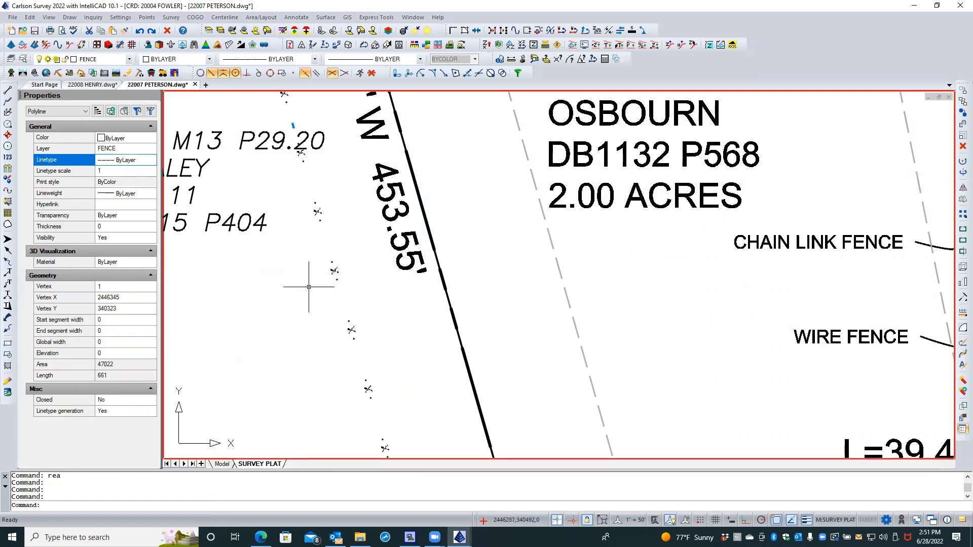
pyautogui.click(126, 173)
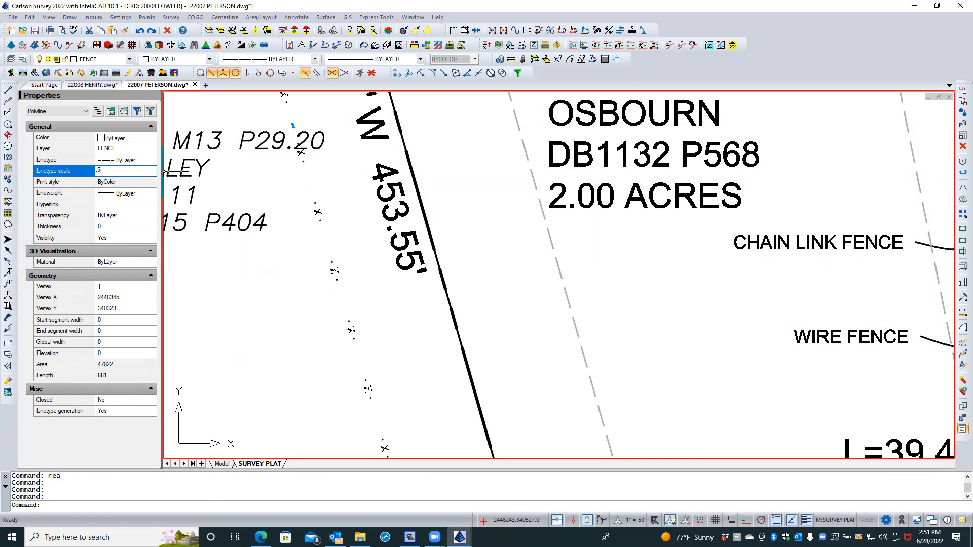
pyautogui.press('Return')
pyautogui.click(127, 173)
pyautogui.write('1')
pyautogui.press('Return')
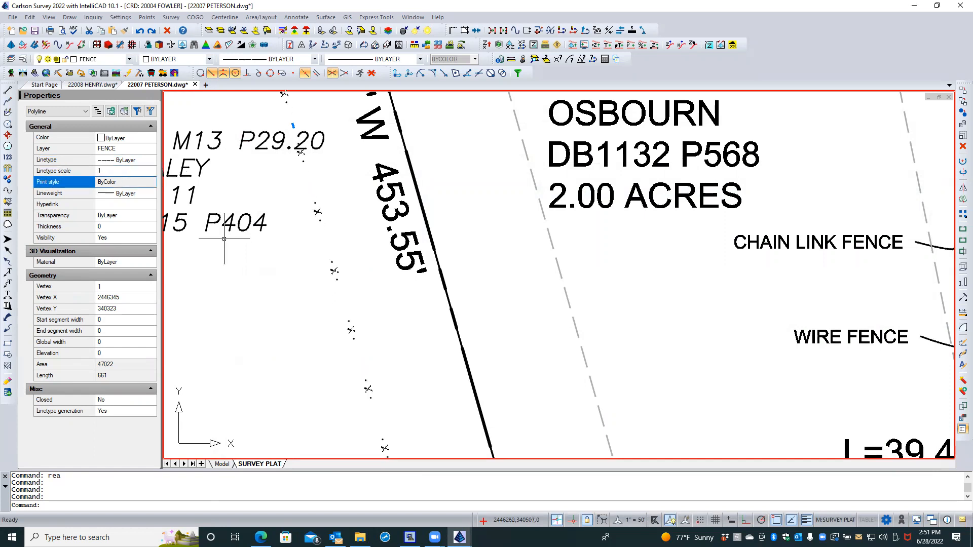
# Step: Set the drawing's linear unit precision to two decimal places and regenerate all viewports
pyautogui.press('Escape')
pyautogui.press('Escape')
pyautogui.write('UNITS')
pyautogui.press('Return')
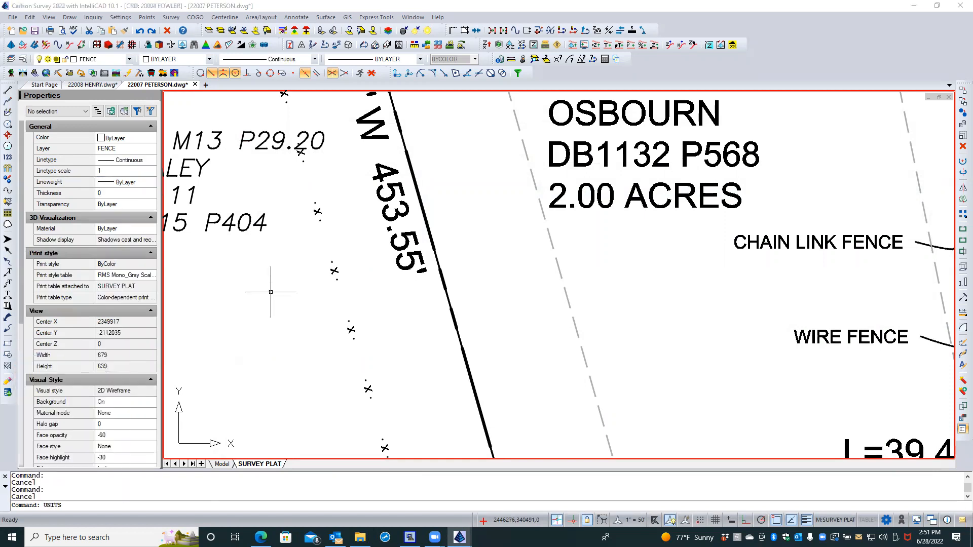
pyautogui.click(442, 282)
pyautogui.click(566, 380)
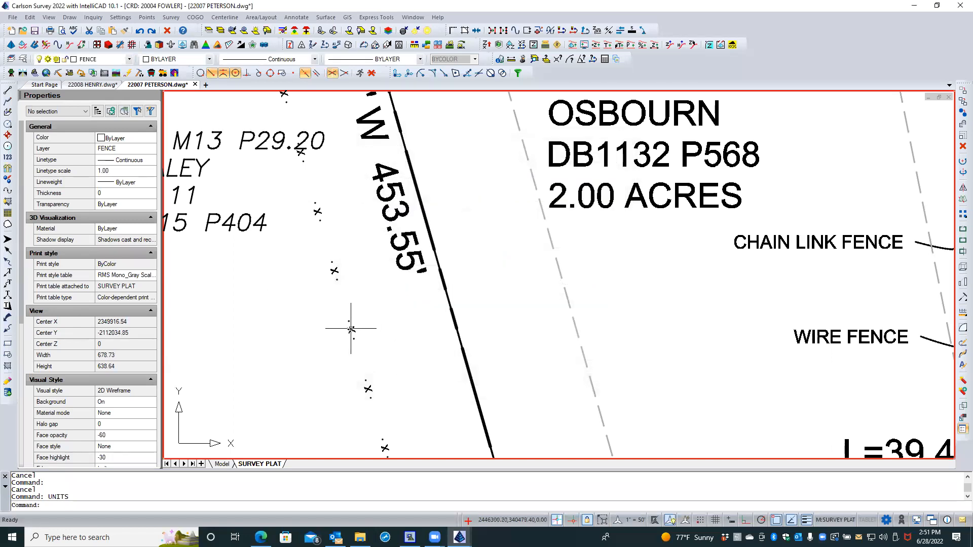
pyautogui.write('rea')
pyautogui.press('Return')
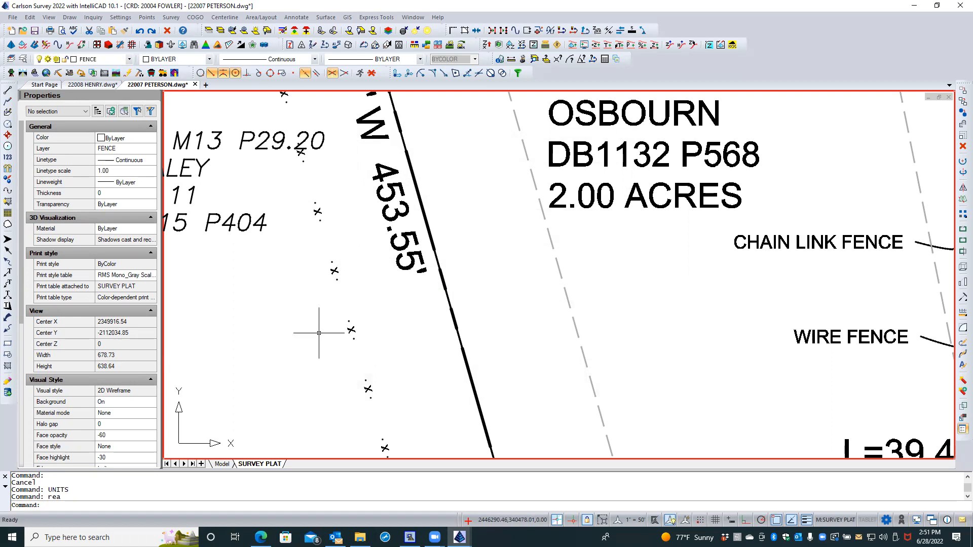
# Step: Load the CG_FENCELINE linetype from the CgLineDefs.lin file into the drawing
pyautogui.click(22, 60)
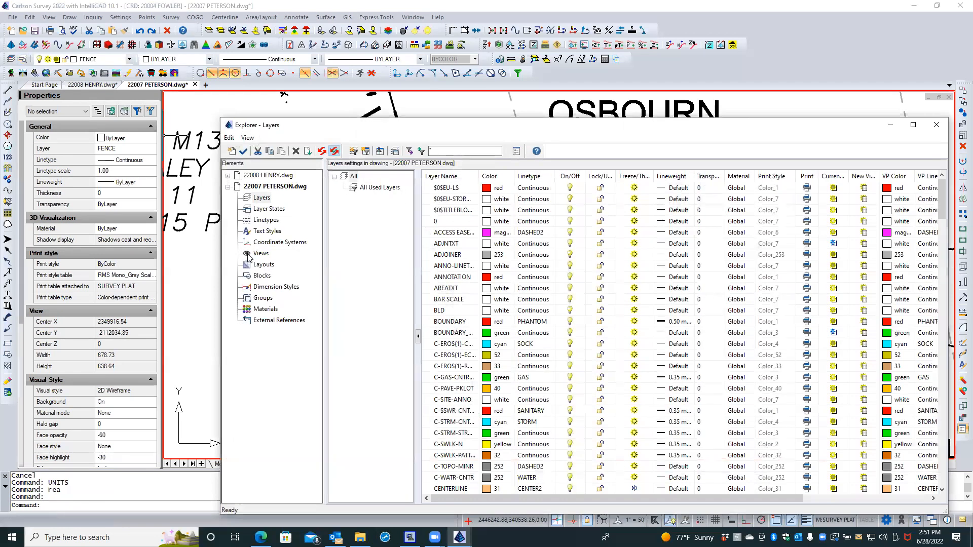
pyautogui.click(260, 223)
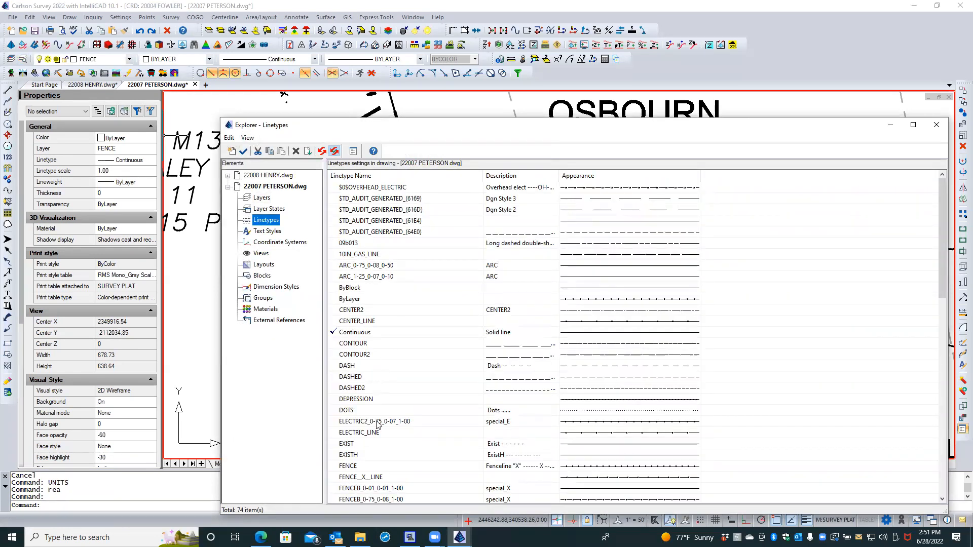
pyautogui.click(370, 468)
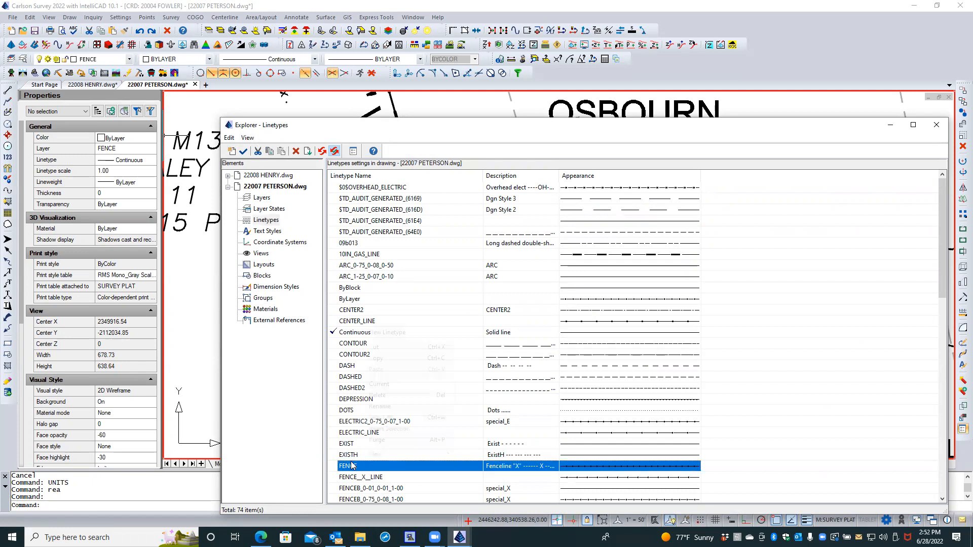
pyautogui.rightClick(351, 464)
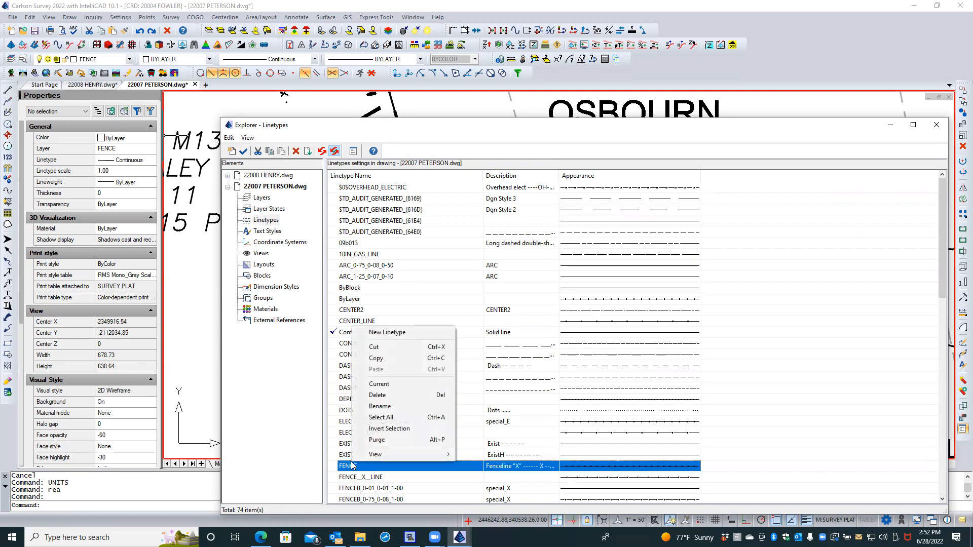
pyautogui.click(387, 332)
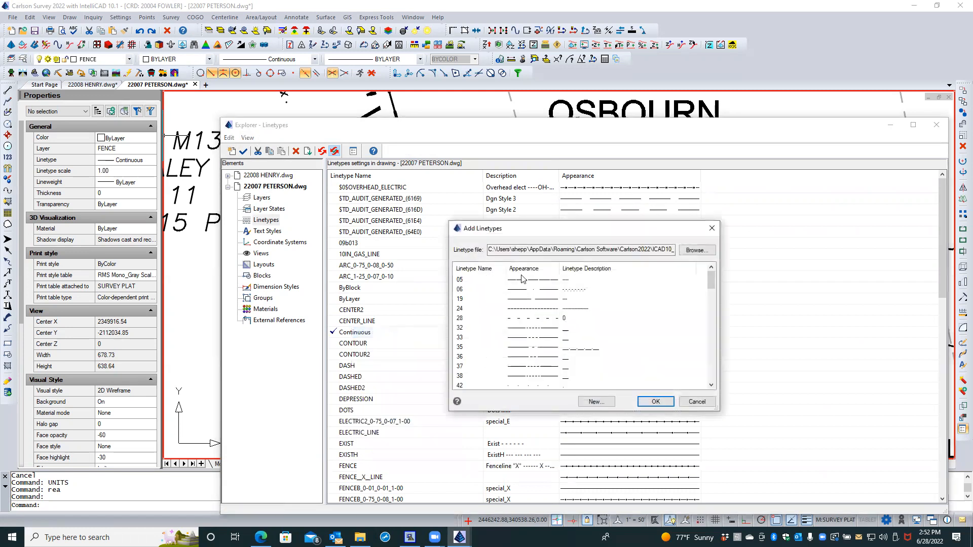
pyautogui.click(694, 250)
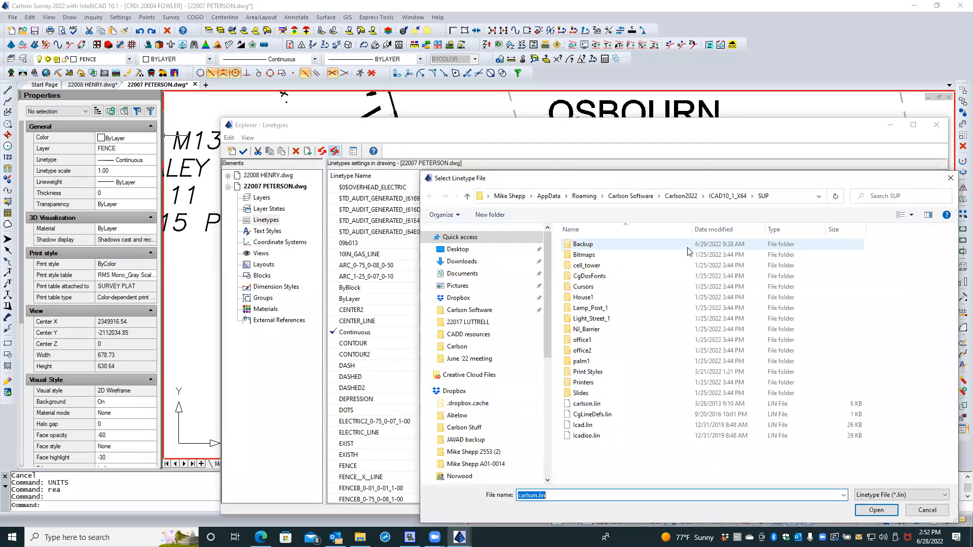
pyautogui.doubleClick(569, 414)
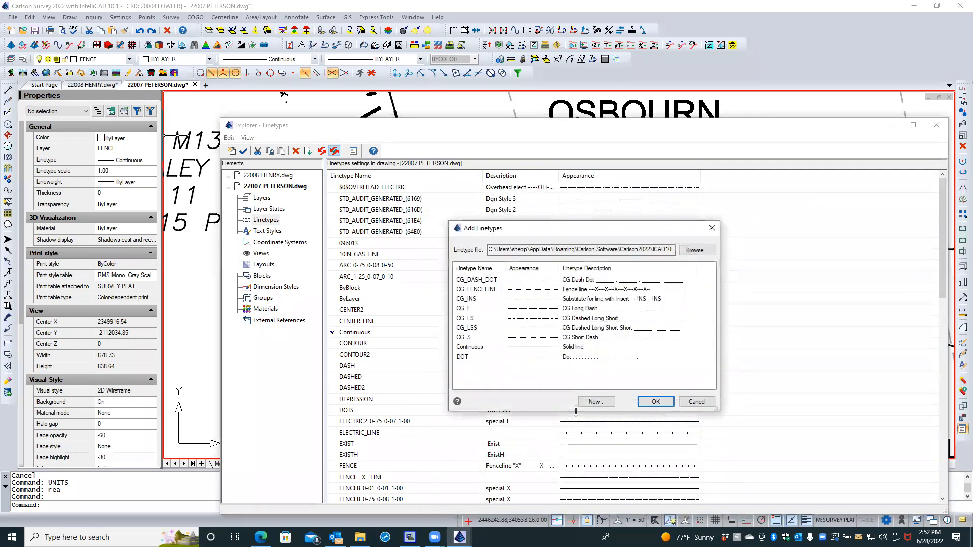
pyautogui.click(482, 290)
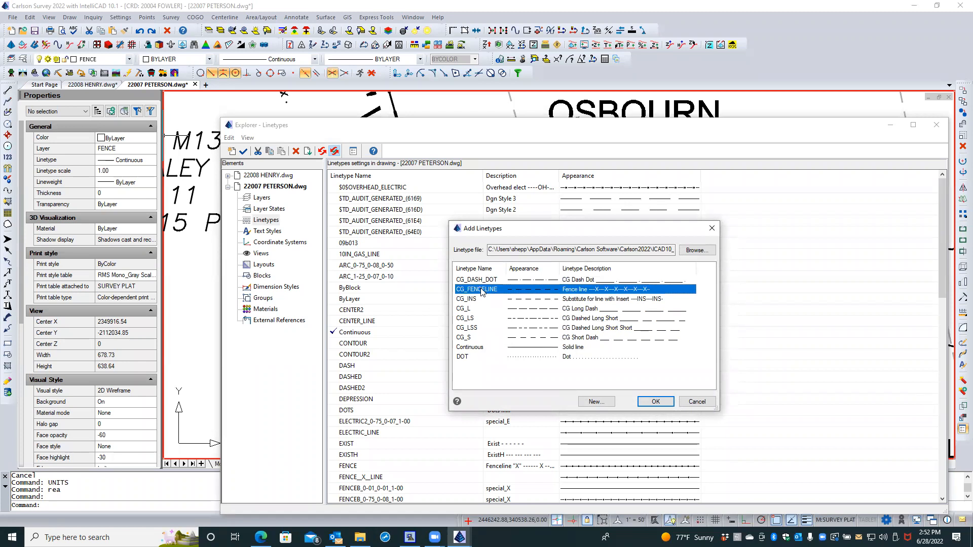
pyautogui.click(657, 402)
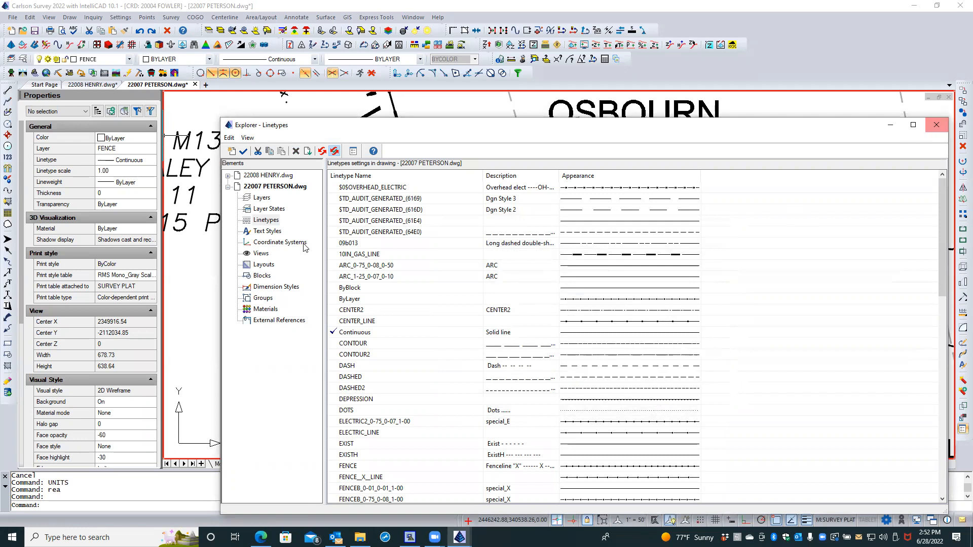
# Step: Filter the layers by fen* and assign the CG_FENCELINE linetype to the FENCE layer
pyautogui.click(268, 198)
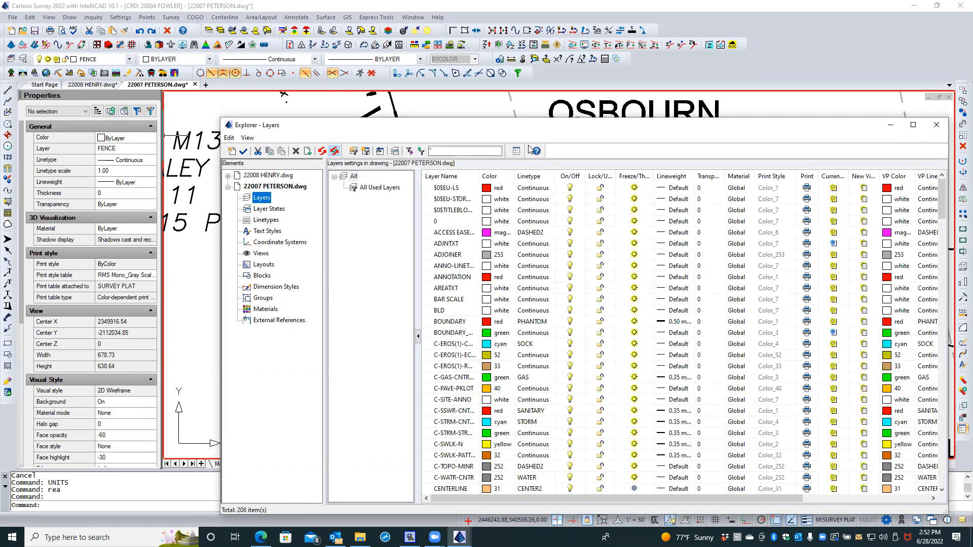
pyautogui.click(445, 147)
pyautogui.write('fen*')
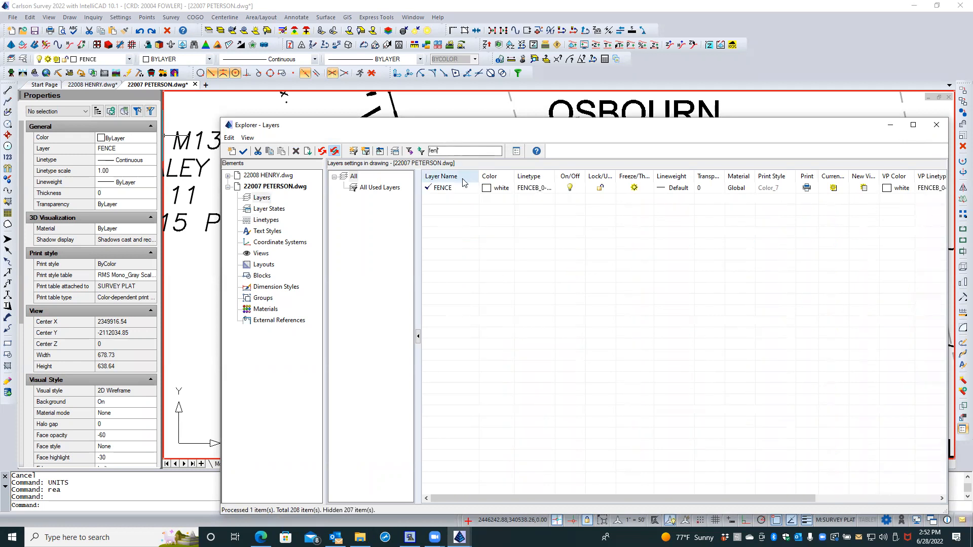
pyautogui.press('BackSpace')
pyautogui.click(534, 189)
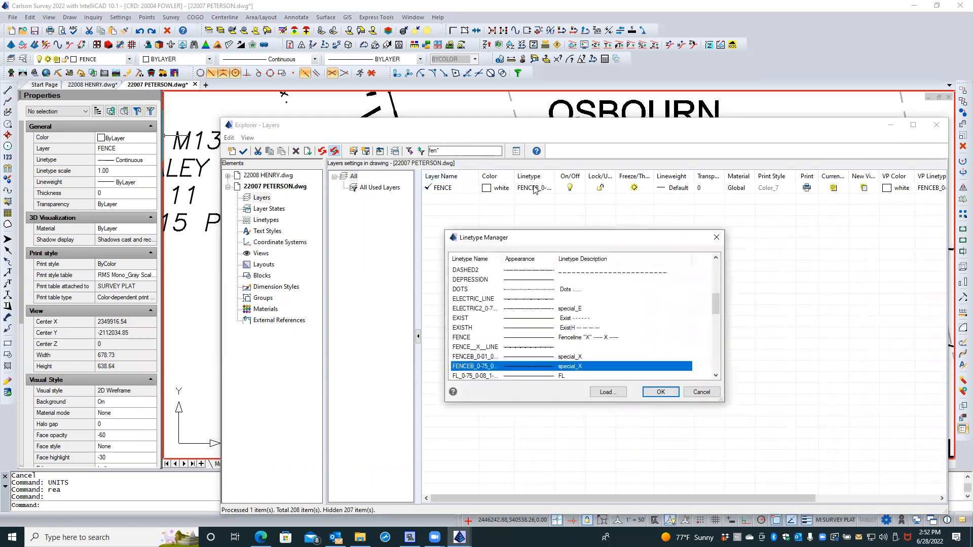
pyautogui.scroll(3, 490, 299)
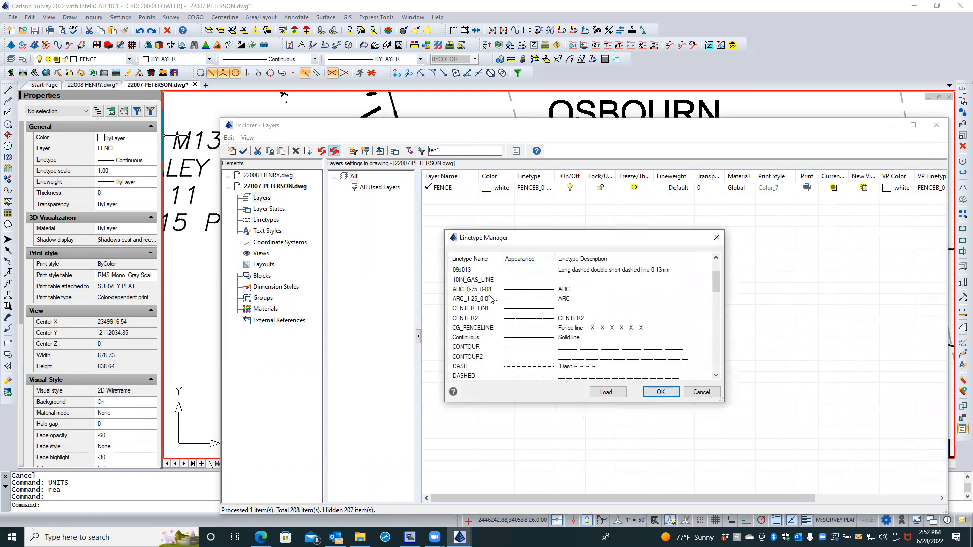
pyautogui.click(476, 328)
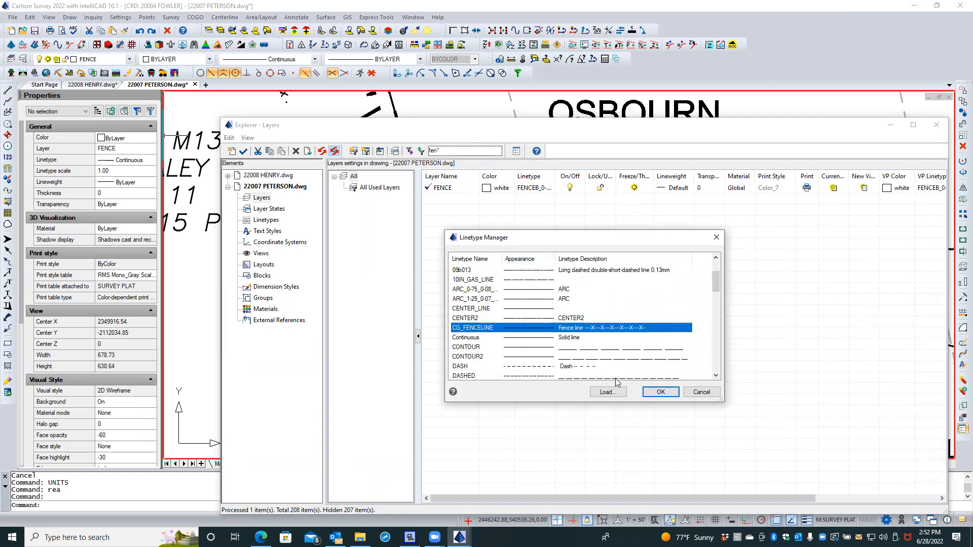
pyautogui.click(660, 391)
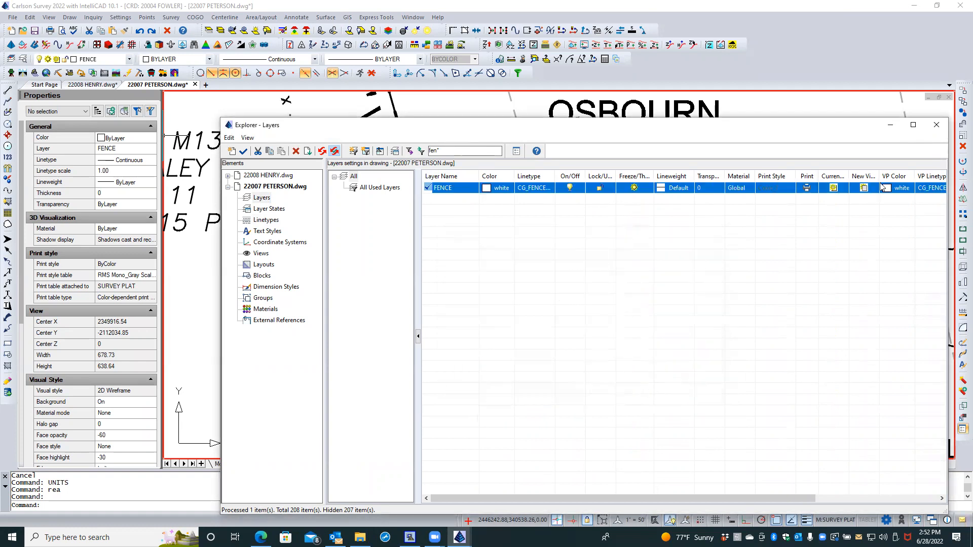
pyautogui.click(935, 124)
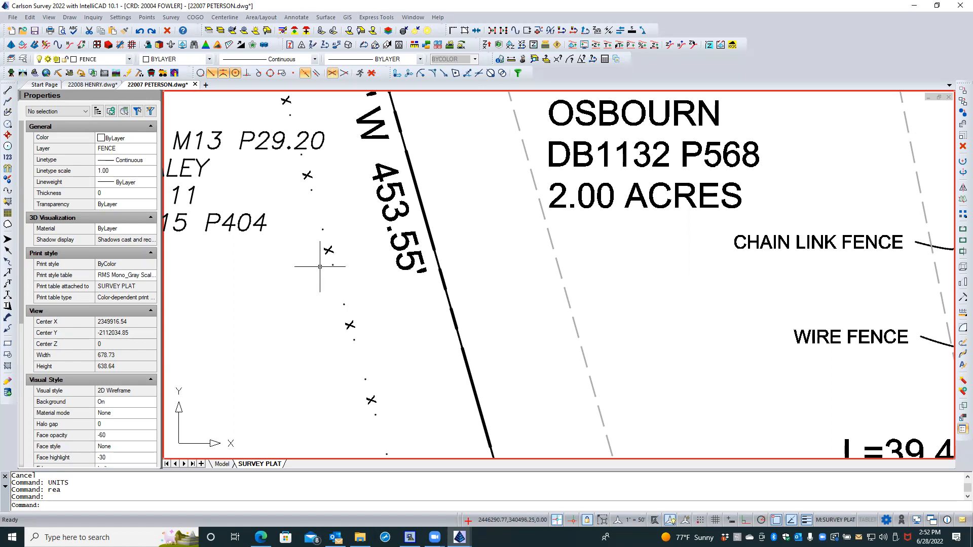
# Step: Try turning linetype generation off for the fence line beside the 453.55' boundary, and set it back to Yes
pyautogui.click(327, 250)
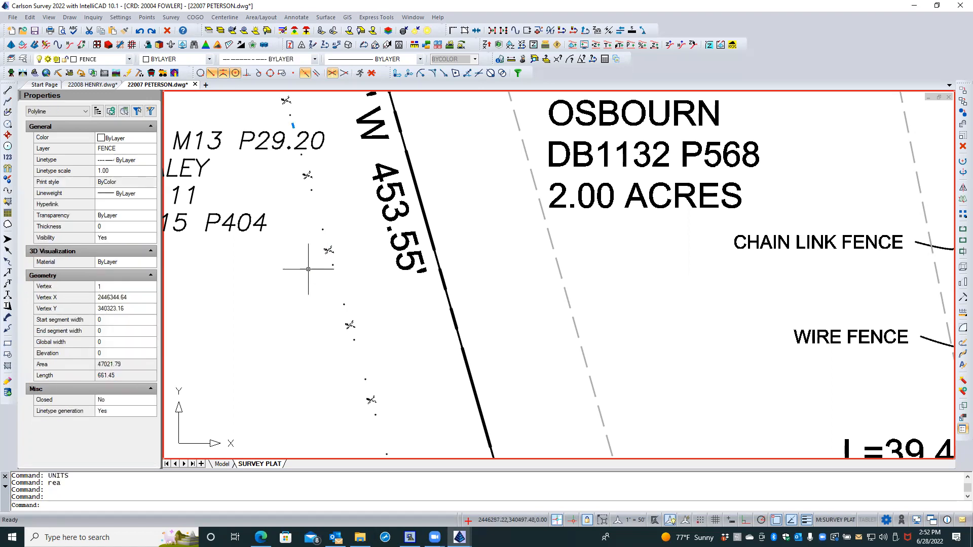
pyautogui.click(121, 412)
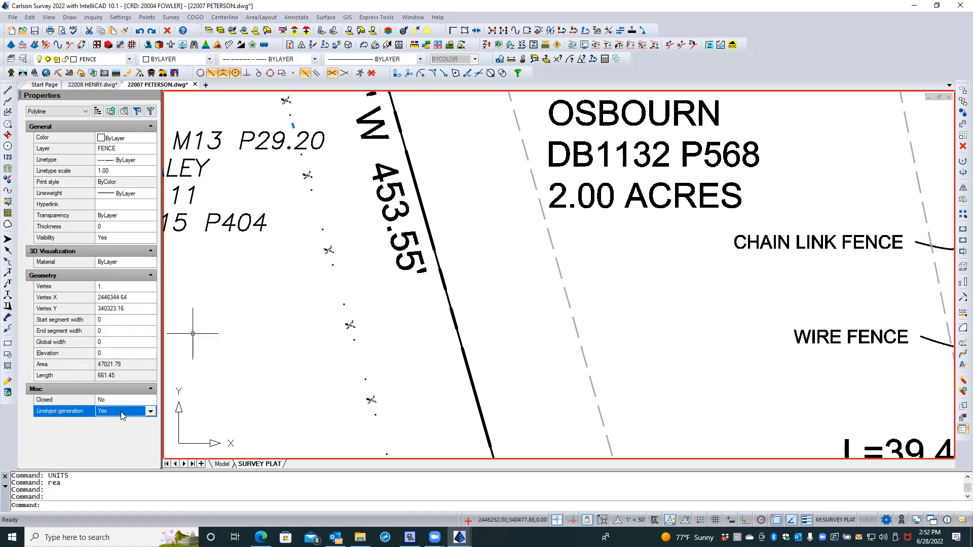
pyautogui.click(118, 422)
pyautogui.click(122, 412)
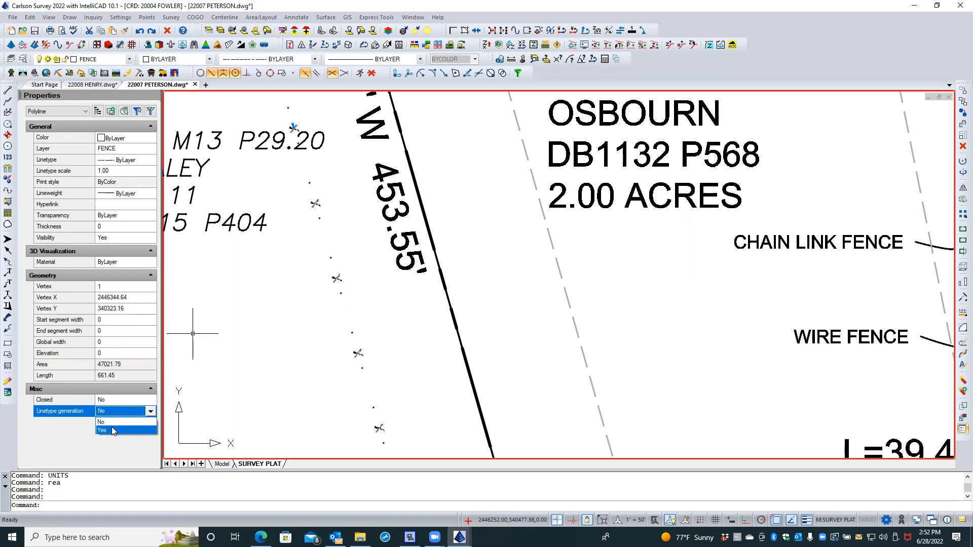
pyautogui.click(113, 431)
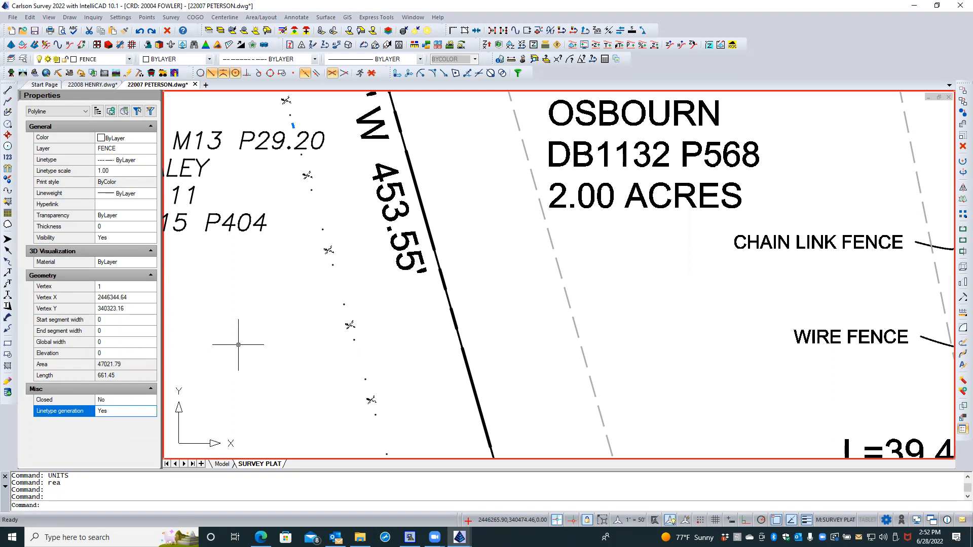
# Step: Delete the separate fence line running alongside the 453.55' boundary
pyautogui.click(962, 146)
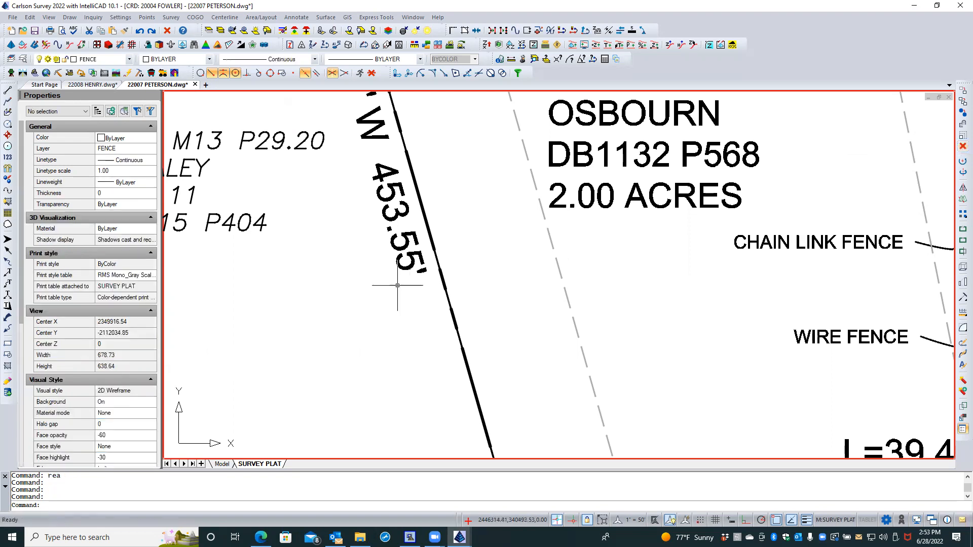
pyautogui.click(436, 260)
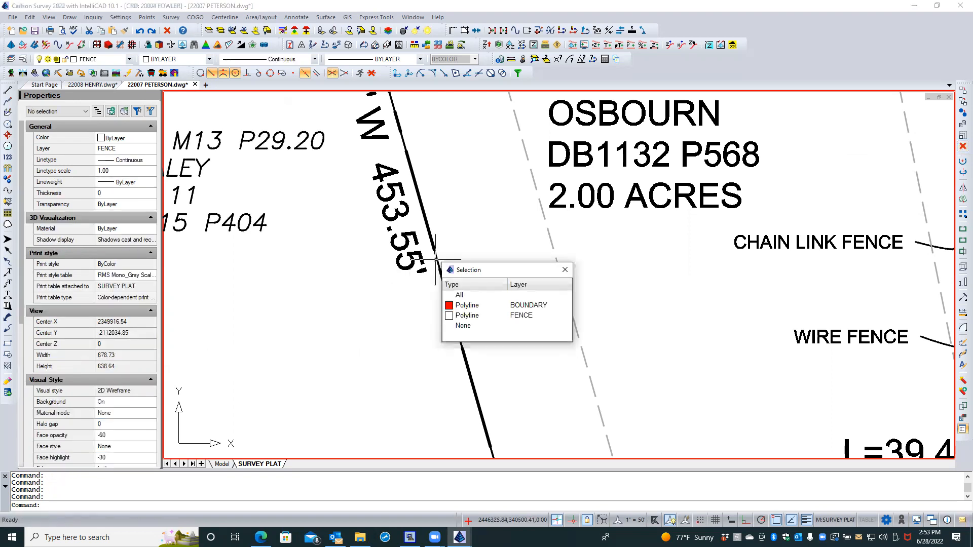
pyautogui.press('Escape')
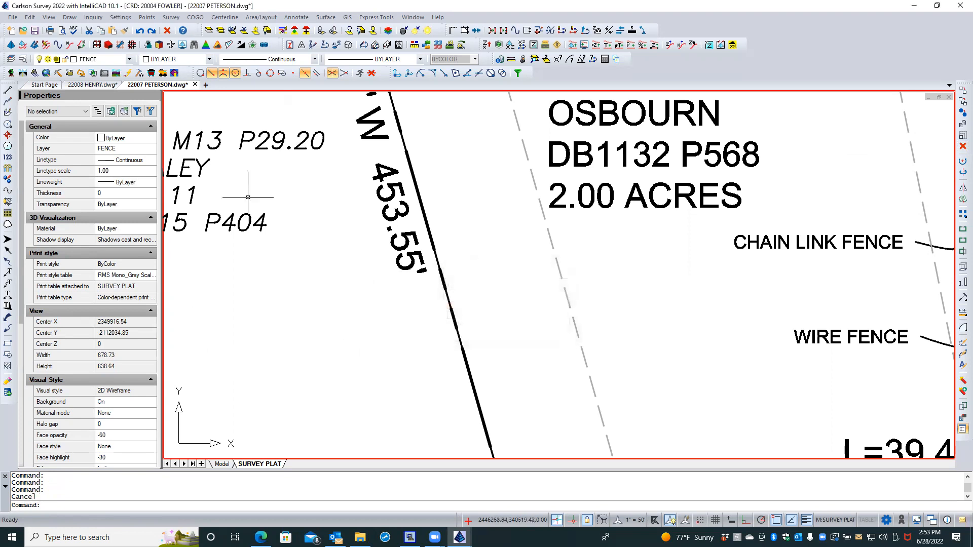
# Step: Close 22007 PETERSON.dwg without saving its changes, and save 22008 HENRY.dwg
pyautogui.click(195, 85)
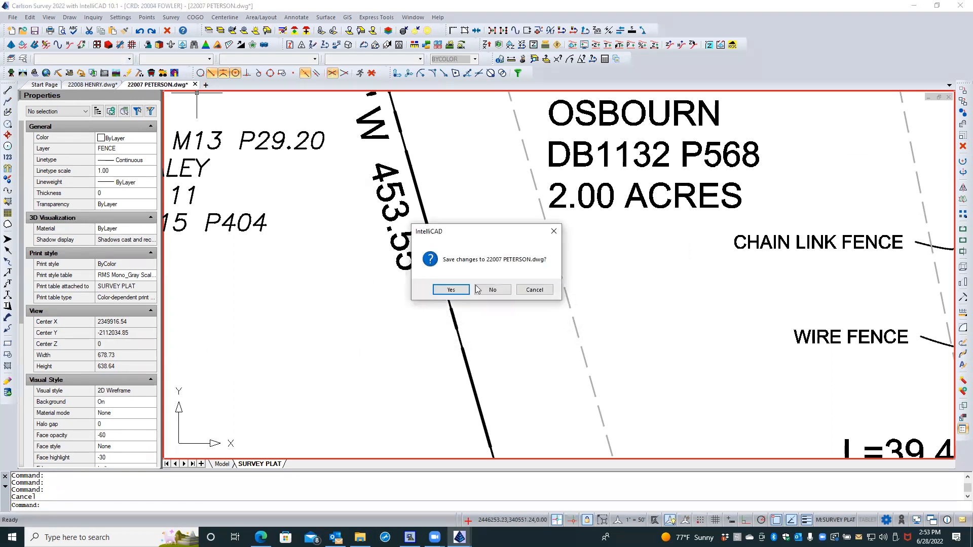
pyautogui.click(492, 289)
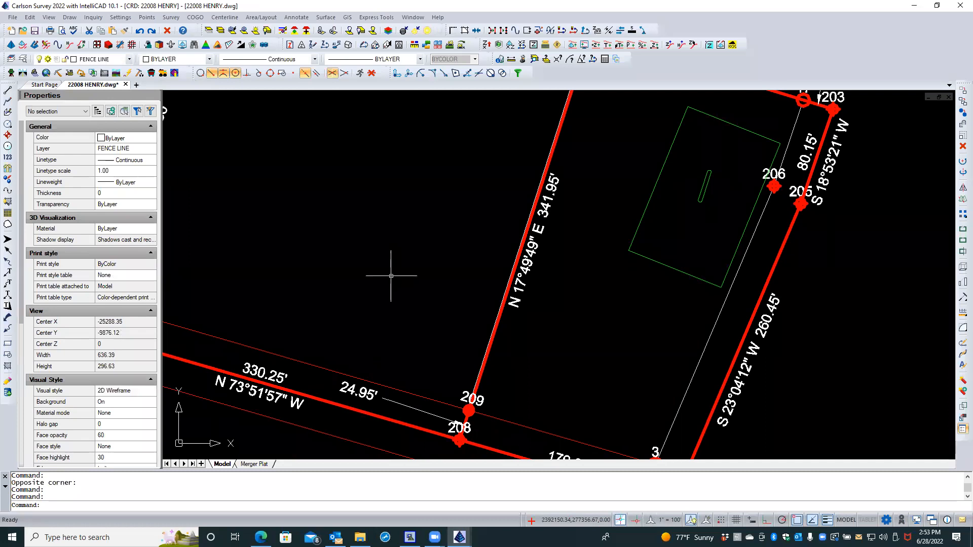
pyautogui.click(35, 34)
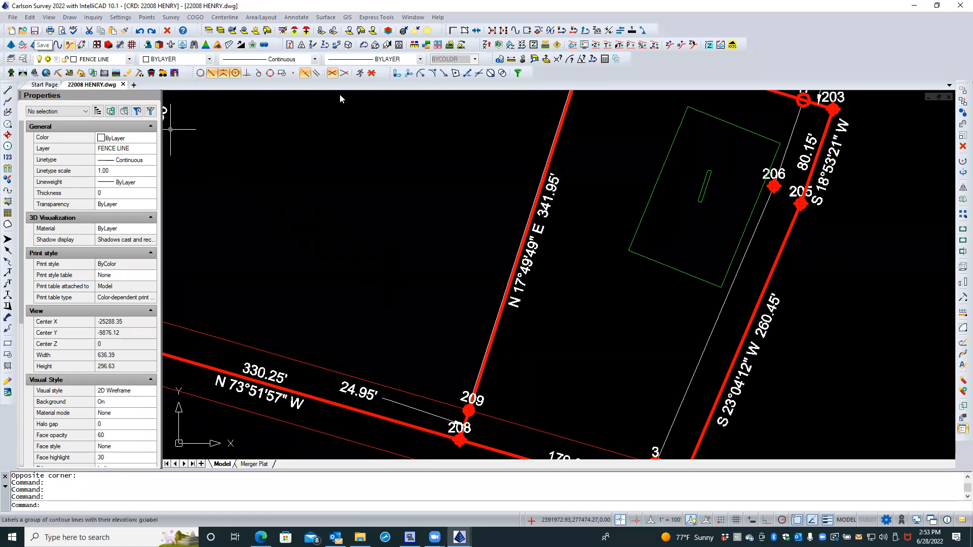
# Step: Launch Carlson Survey 2021 and open 22007 PETERSON.dwg from the Carlson folder of the 22007 PETERSON job under 2022 Jobs
pyautogui.click(914, 6)
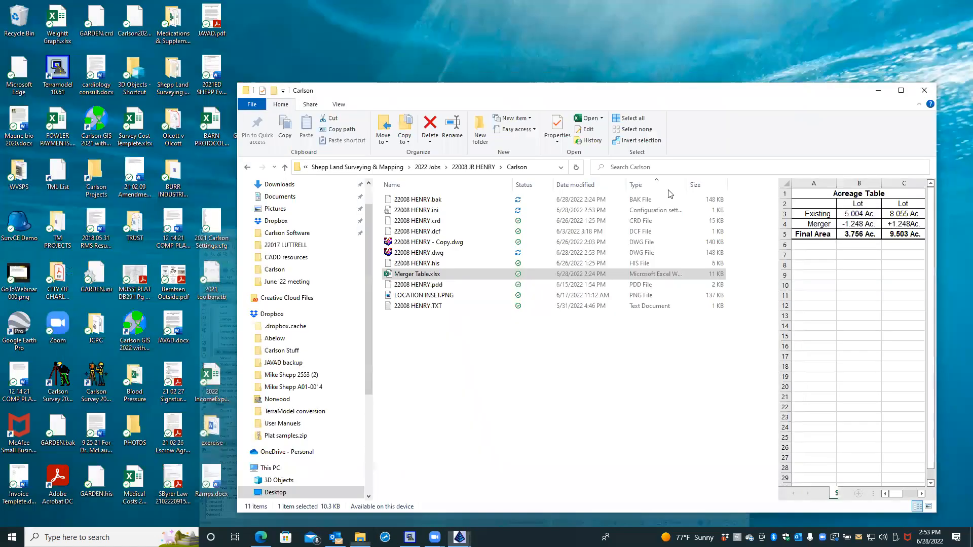
pyautogui.doubleClick(61, 384)
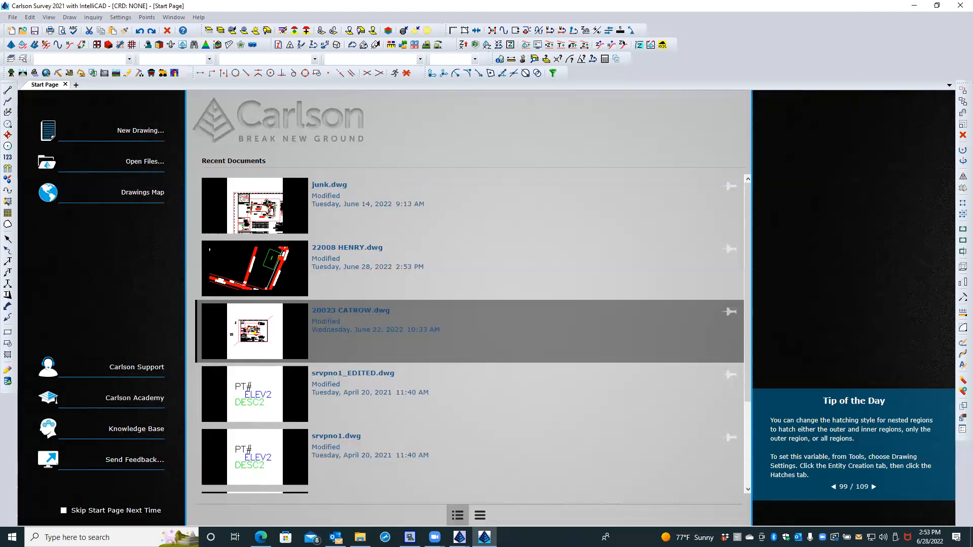
pyautogui.click(142, 162)
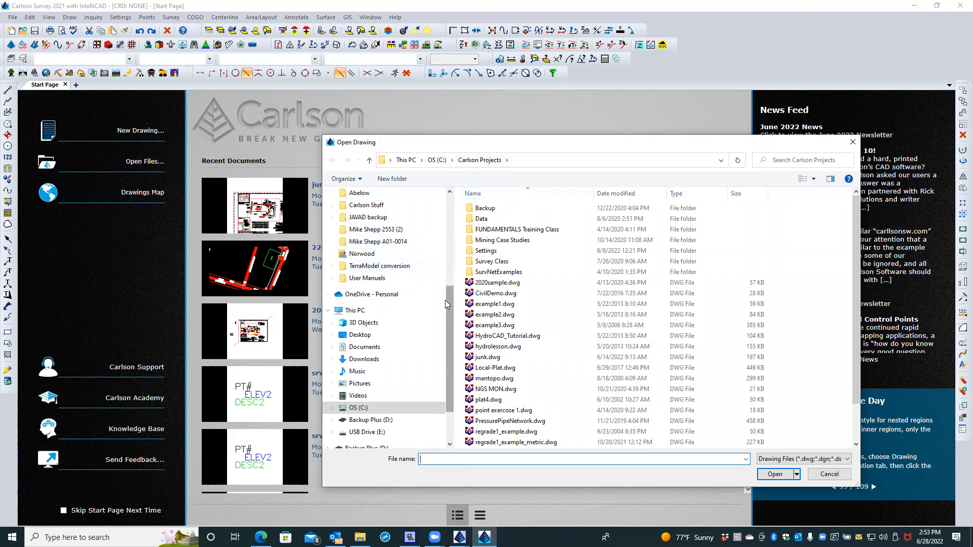
pyautogui.click(332, 335)
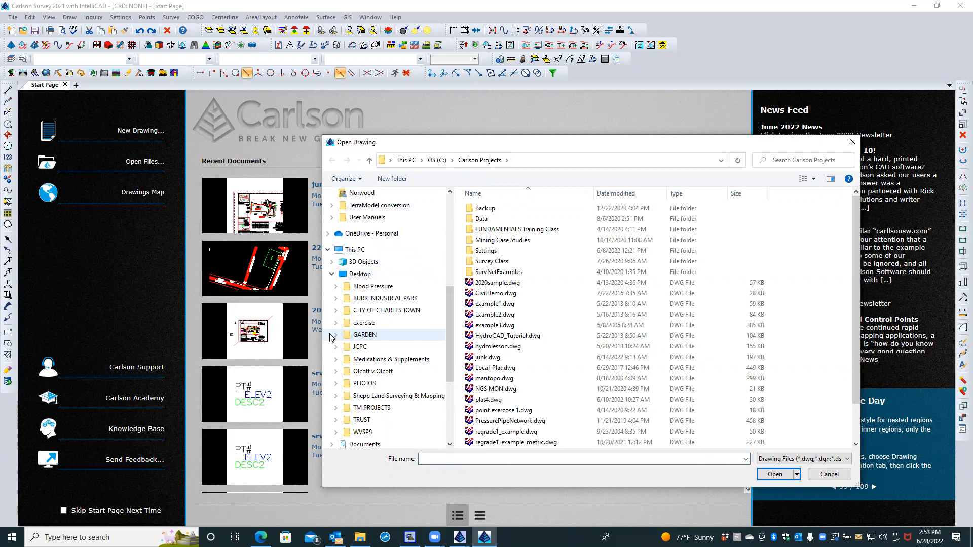
pyautogui.click(335, 396)
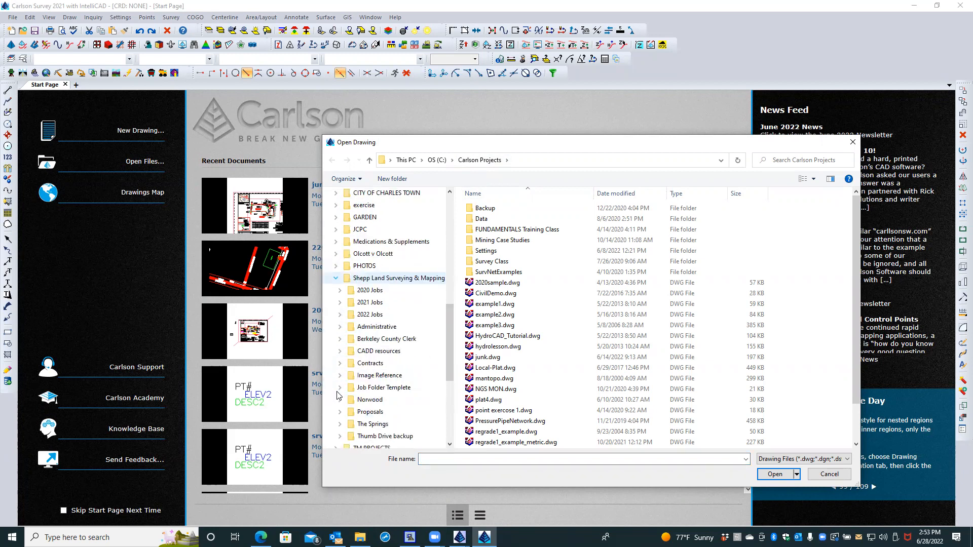
pyautogui.click(340, 315)
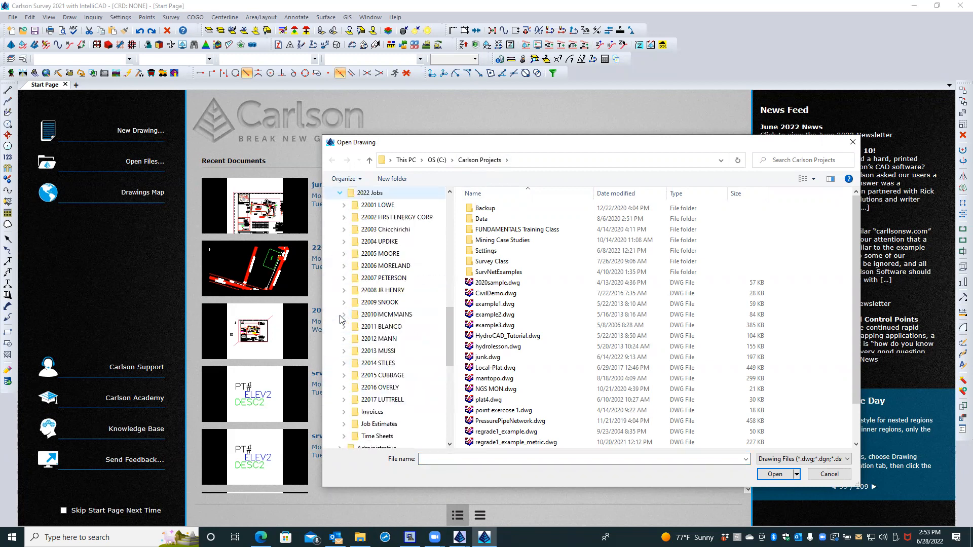
pyautogui.click(381, 277)
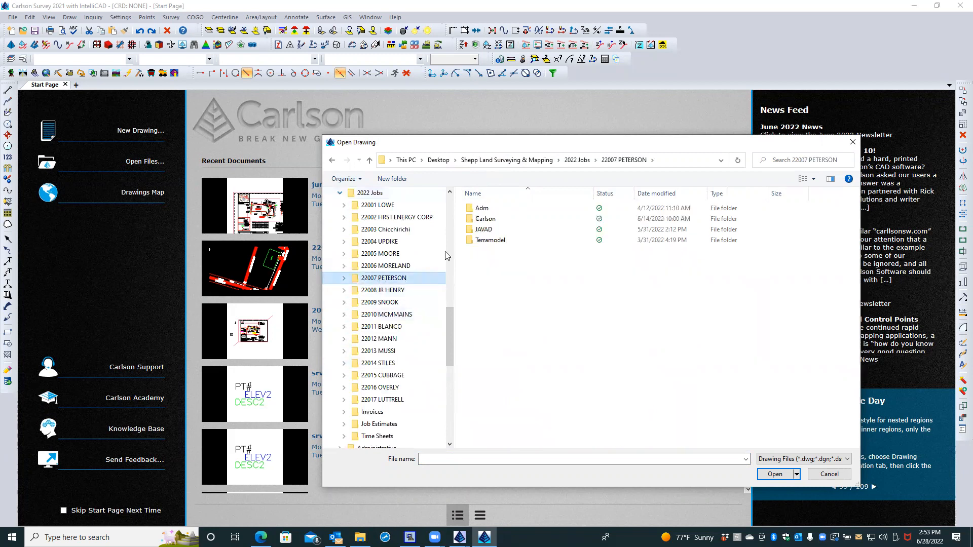
pyautogui.doubleClick(492, 217)
pyautogui.click(499, 208)
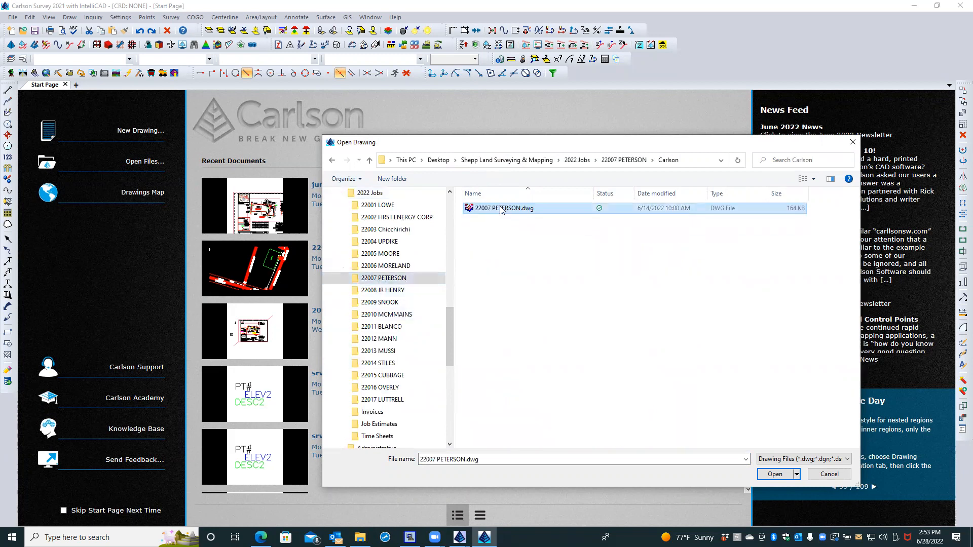
pyautogui.doubleClick(499, 209)
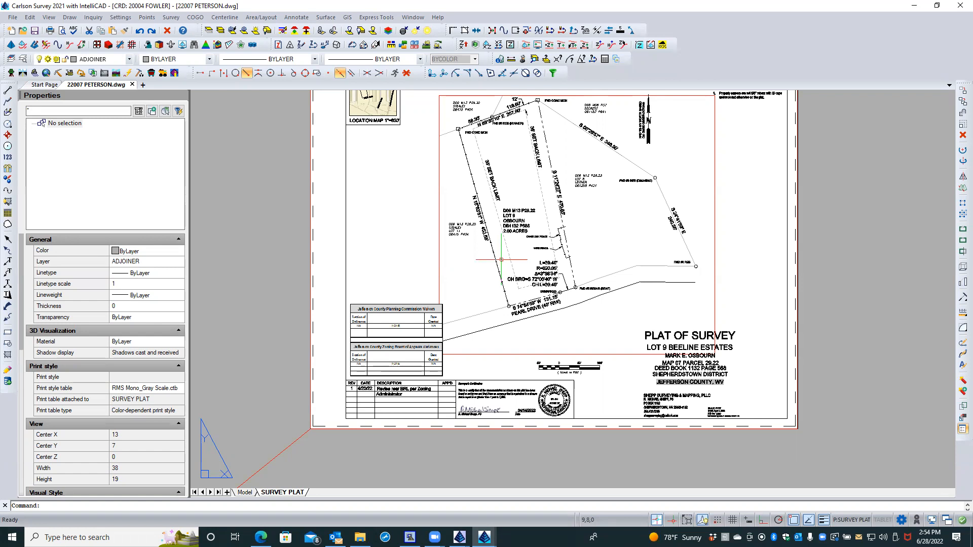
# Step: Activate the plat's viewport and copy the fence polyline about 17 ft outside the 453.55' boundary, toward Lot 11
pyautogui.scroll(6, 501, 259)
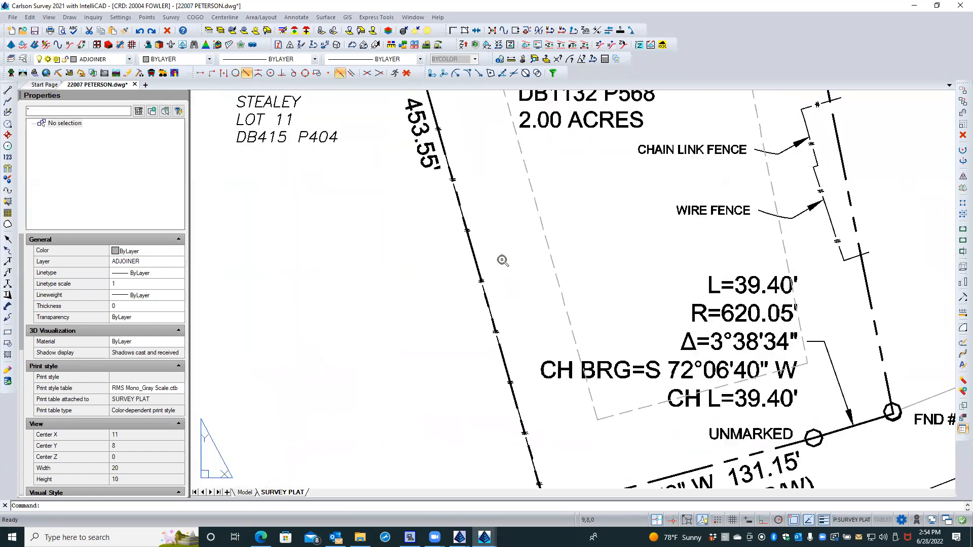
pyautogui.doubleClick(500, 260)
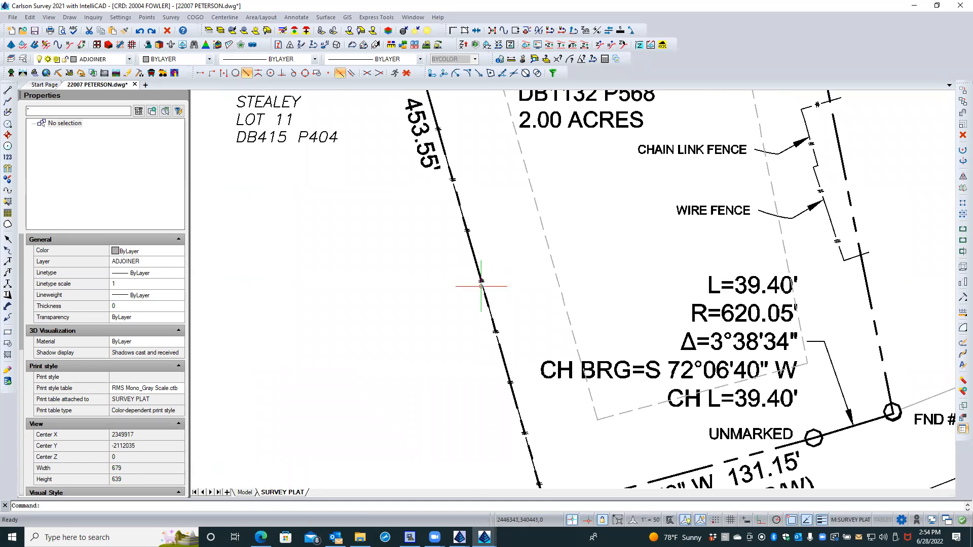
pyautogui.scroll(1, 483, 286)
pyautogui.scroll(2, 482, 286)
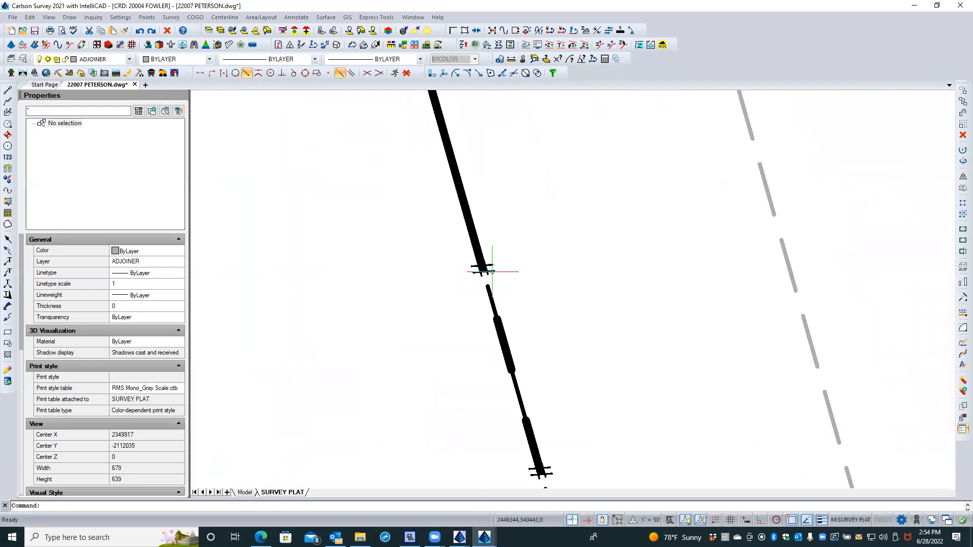
pyautogui.click(492, 272)
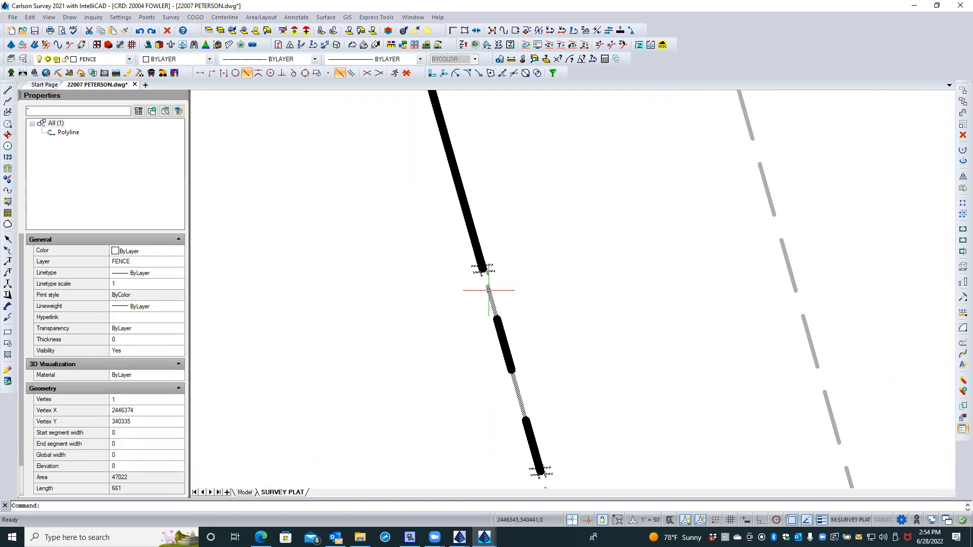
pyautogui.rightClick(489, 290)
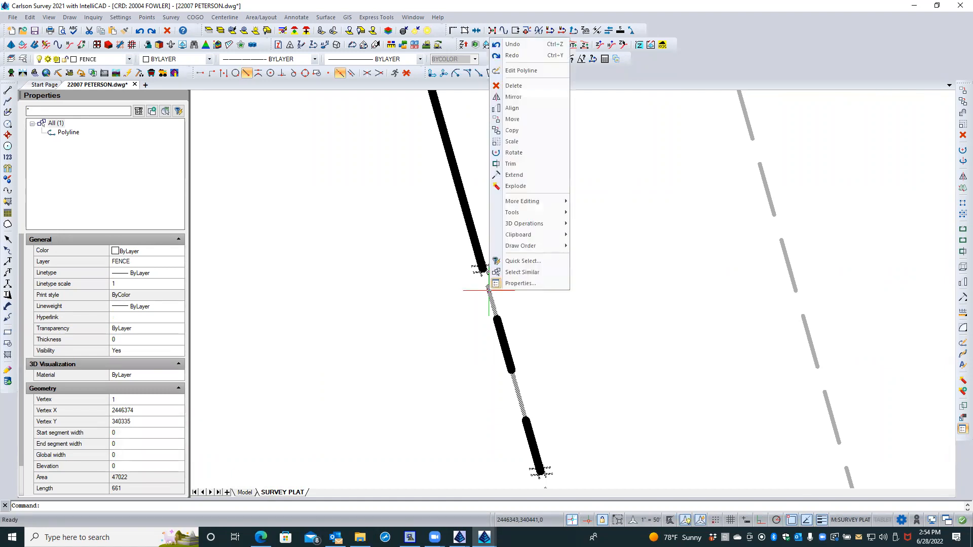
pyautogui.click(525, 132)
pyautogui.click(541, 161)
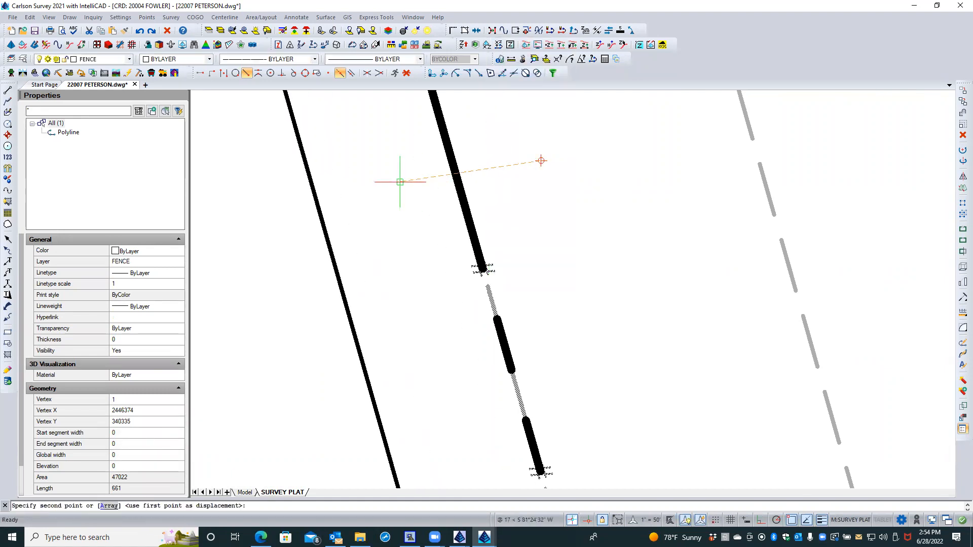
pyautogui.click(404, 196)
pyautogui.press('Return')
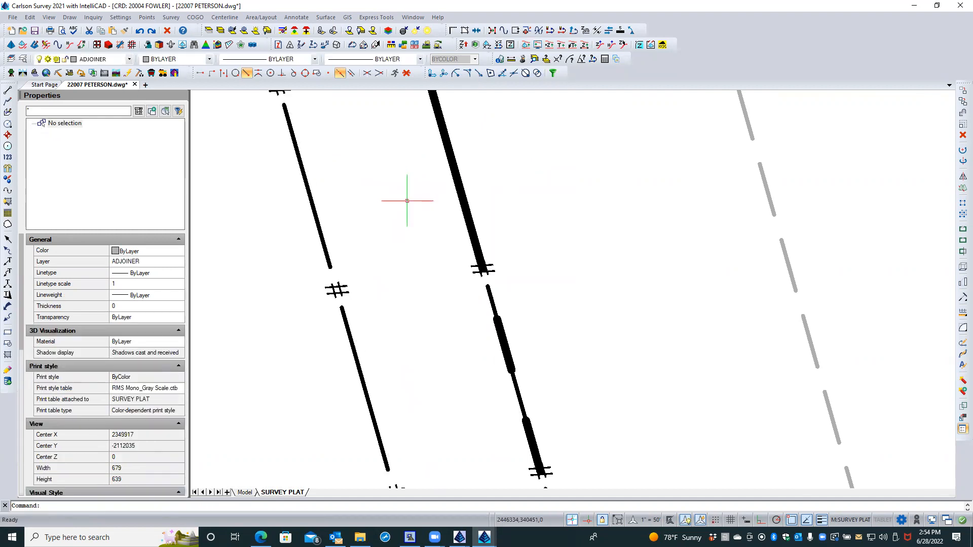
pyautogui.rightClick(358, 251)
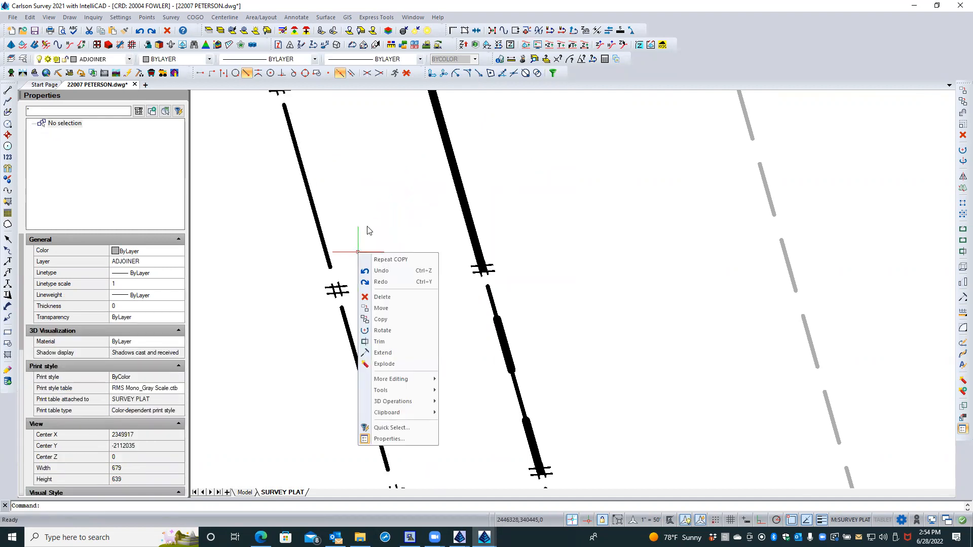
pyautogui.click(368, 225)
pyautogui.click(369, 187)
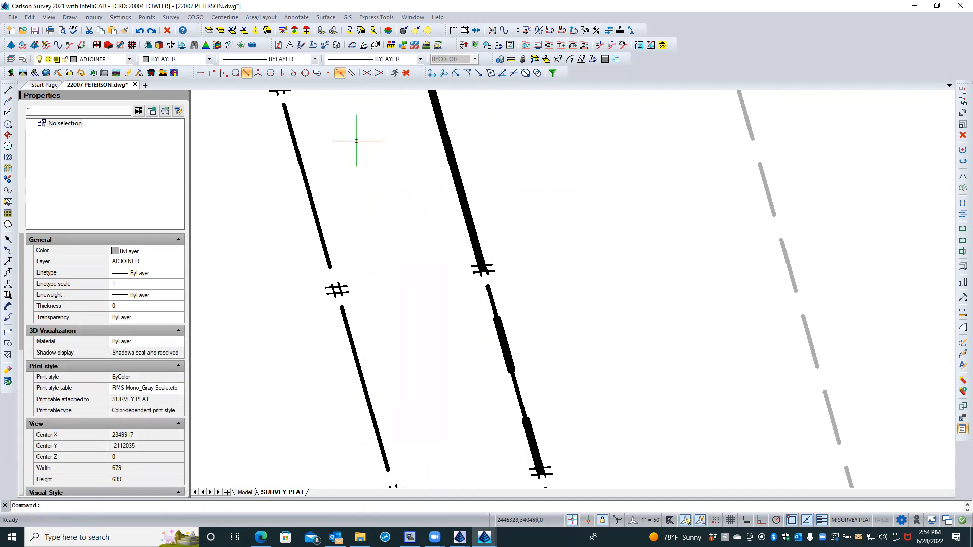
# Step: Start Change Polyline Linetype with the FenceB linetype, setting the spacing scaler to 1 and the symbol size scaler to .08
pyautogui.click(294, 17)
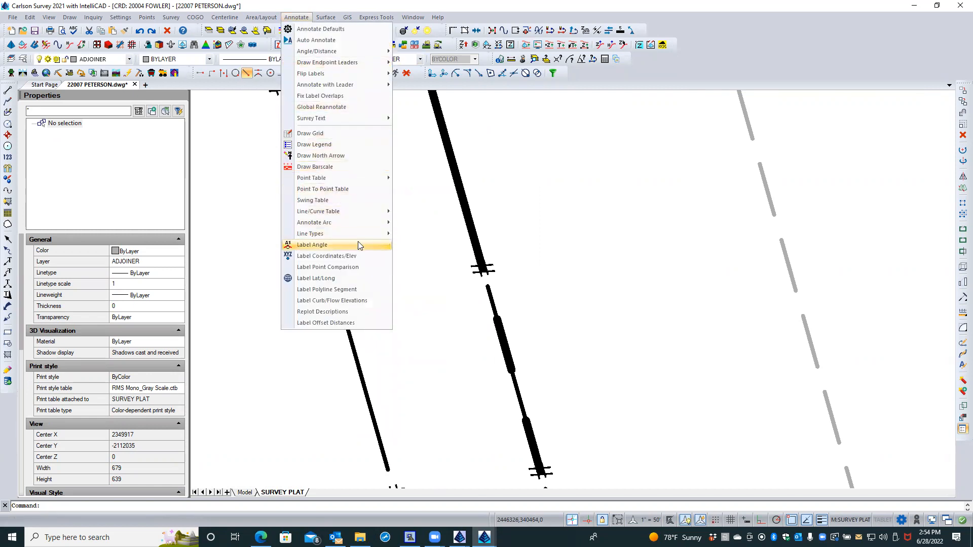
pyautogui.moveTo(365, 235)
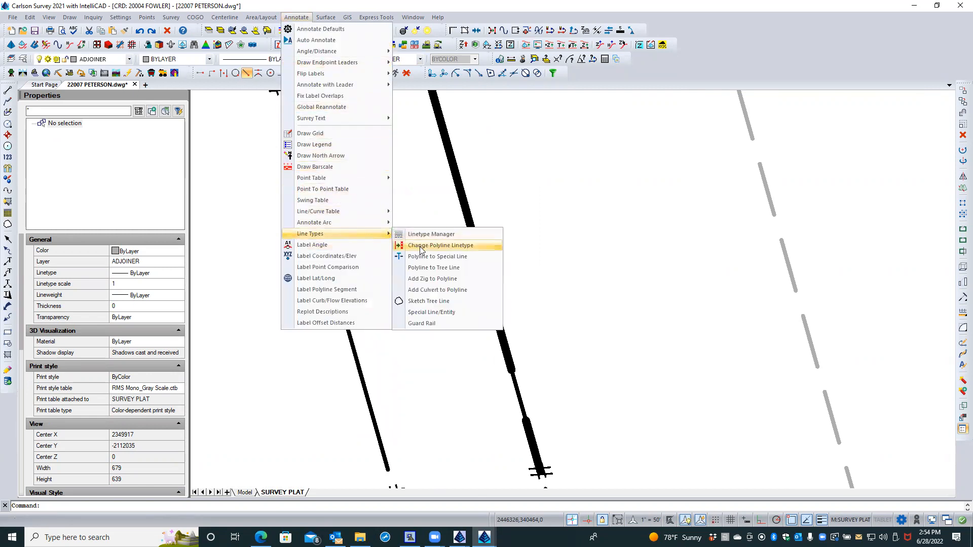
pyautogui.click(420, 246)
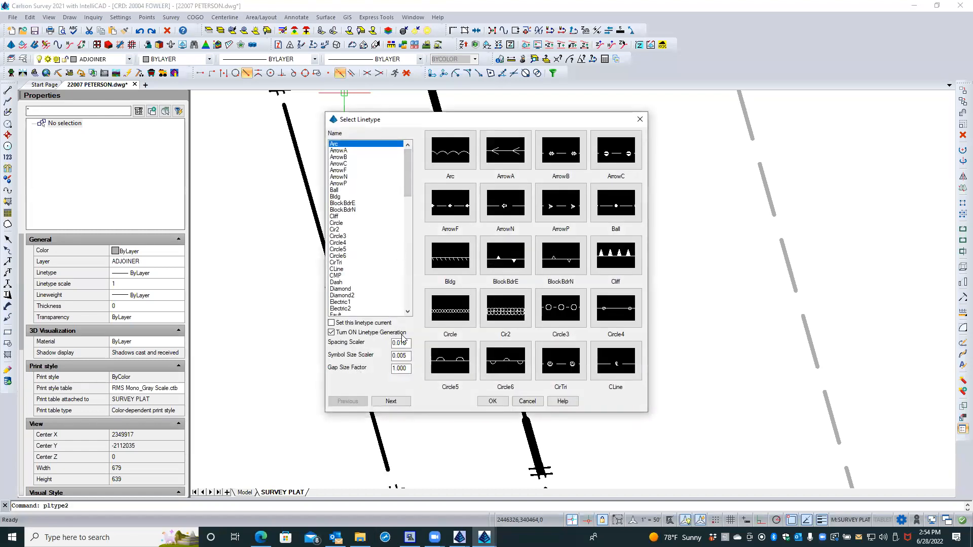
pyautogui.doubleClick(403, 343)
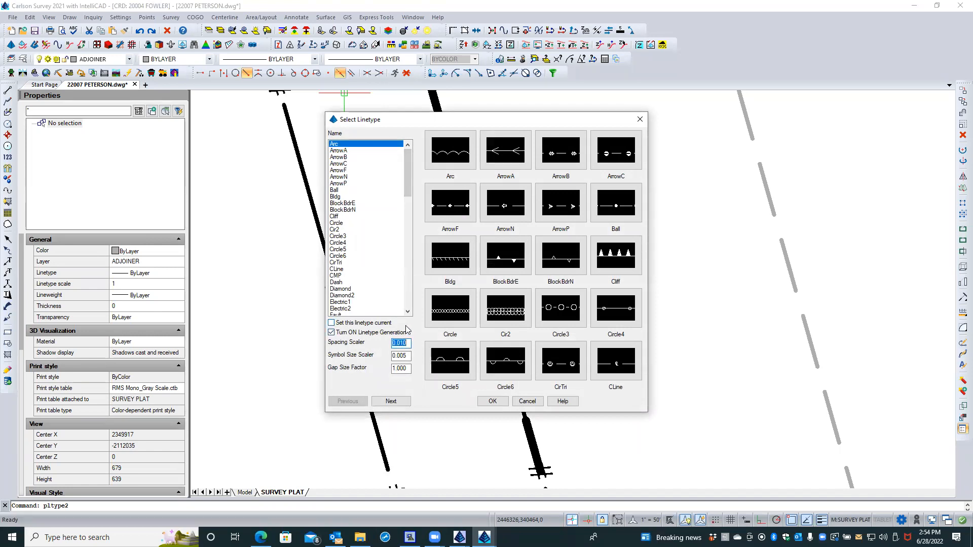
pyautogui.press('BackSpace')
pyautogui.press('BackSpace')
pyautogui.click(389, 402)
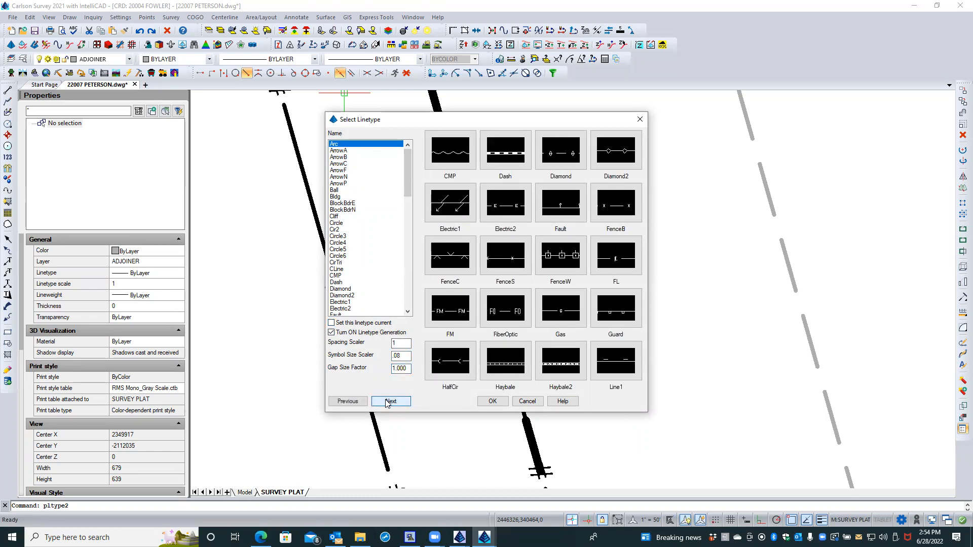
pyautogui.click(608, 210)
pyautogui.click(489, 402)
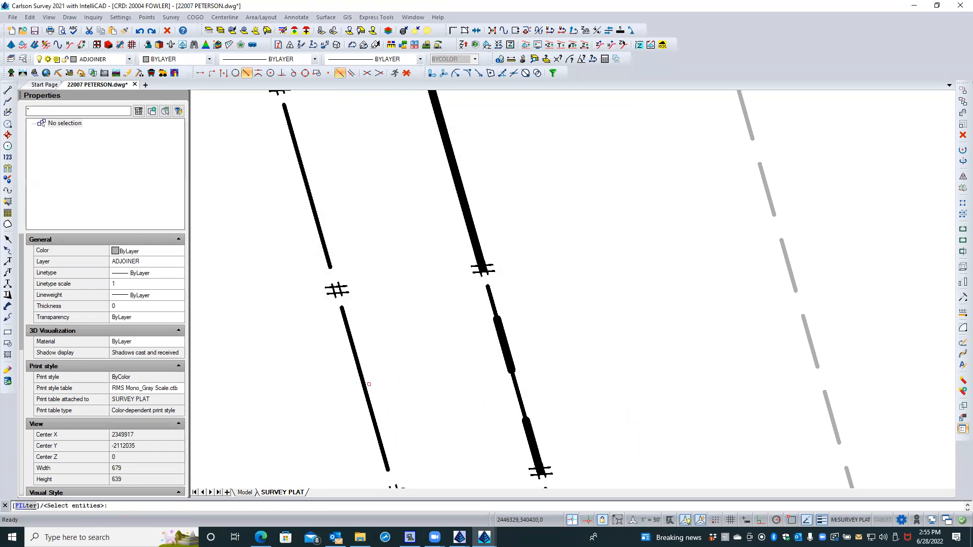
# Step: Apply the linetype to the copied fence polyline outside the 453.55' boundary, using the text style rea
pyautogui.click(363, 386)
pyautogui.press('Return')
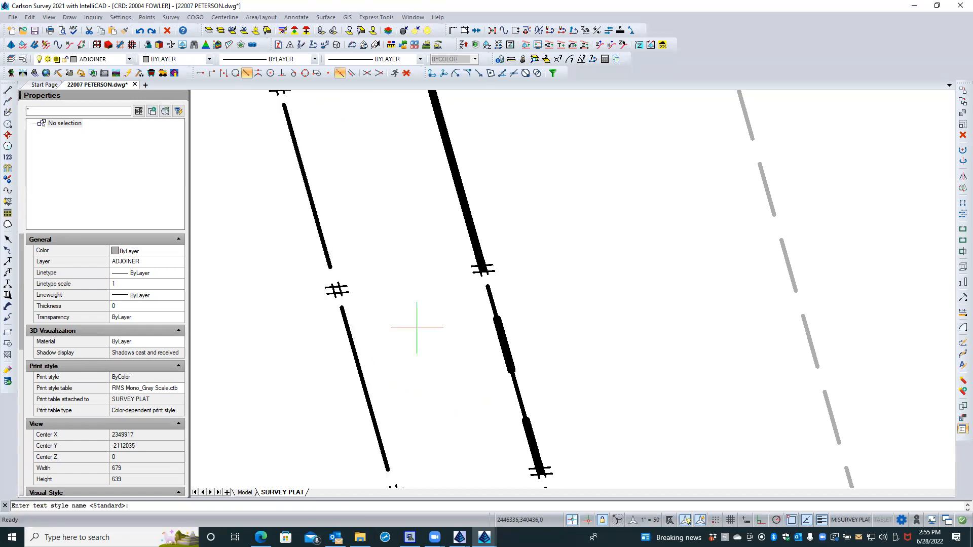
pyautogui.write('rea')
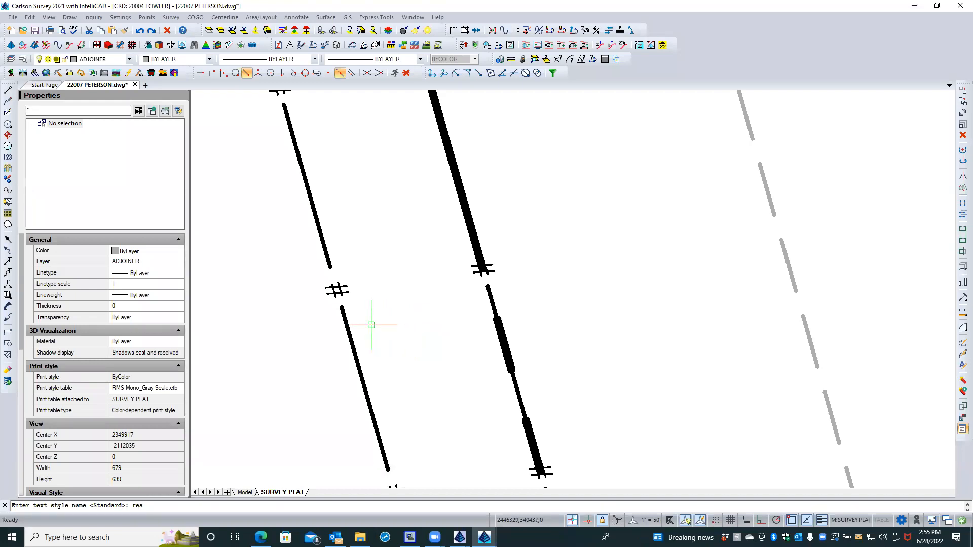
pyautogui.press('Return')
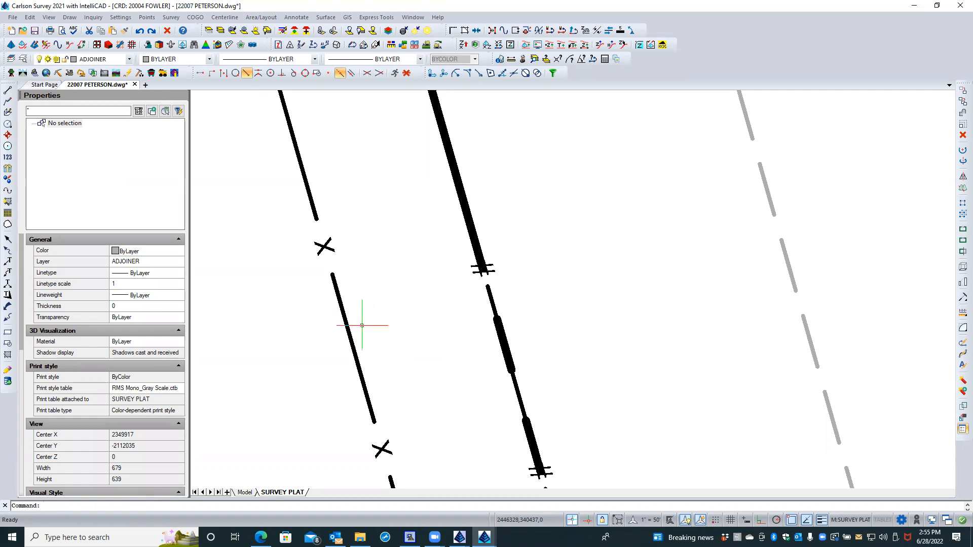
# Step: Check the copied polyline's linetype, and assign FENCEB_1-00_0-08_1-00 as the FENCE layer's linetype
pyautogui.scroll(-3, 371, 324)
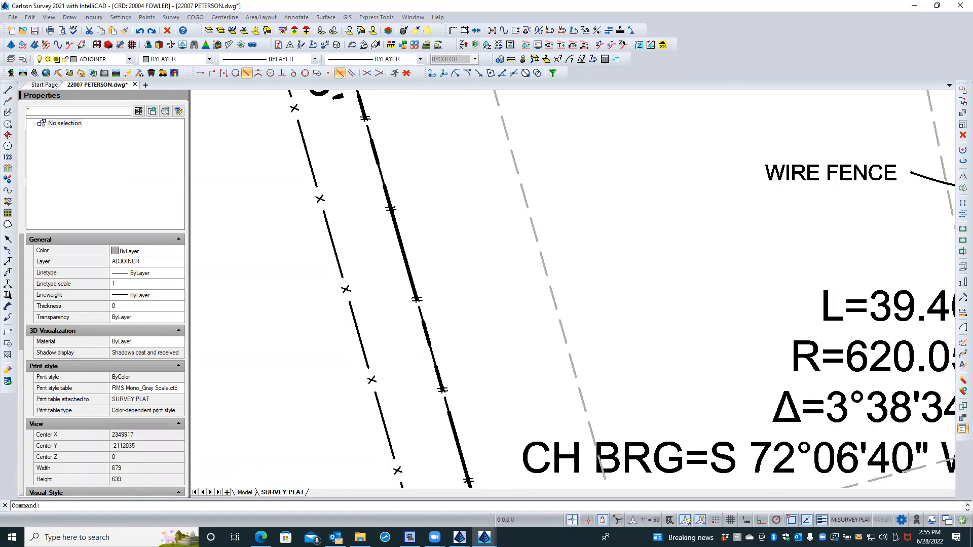
pyautogui.click(346, 333)
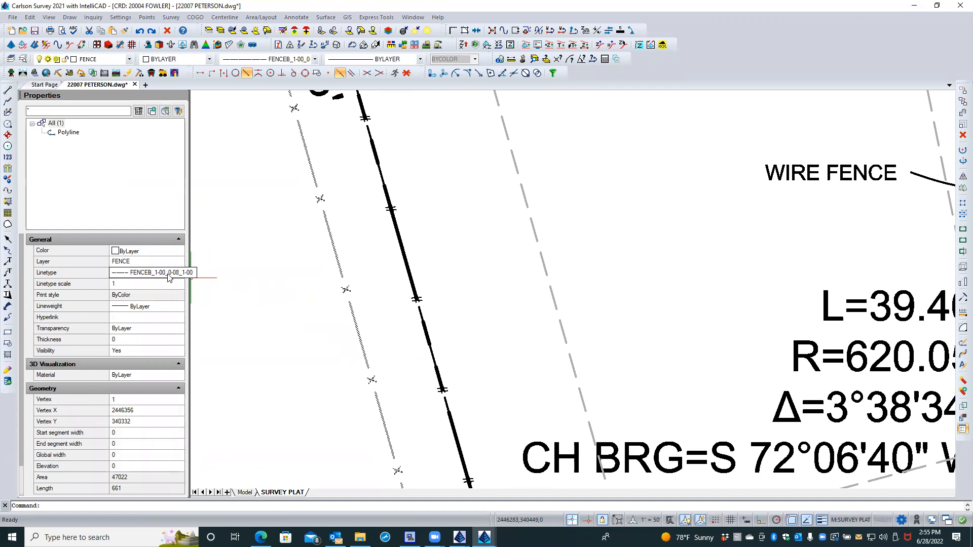
pyautogui.press('Escape')
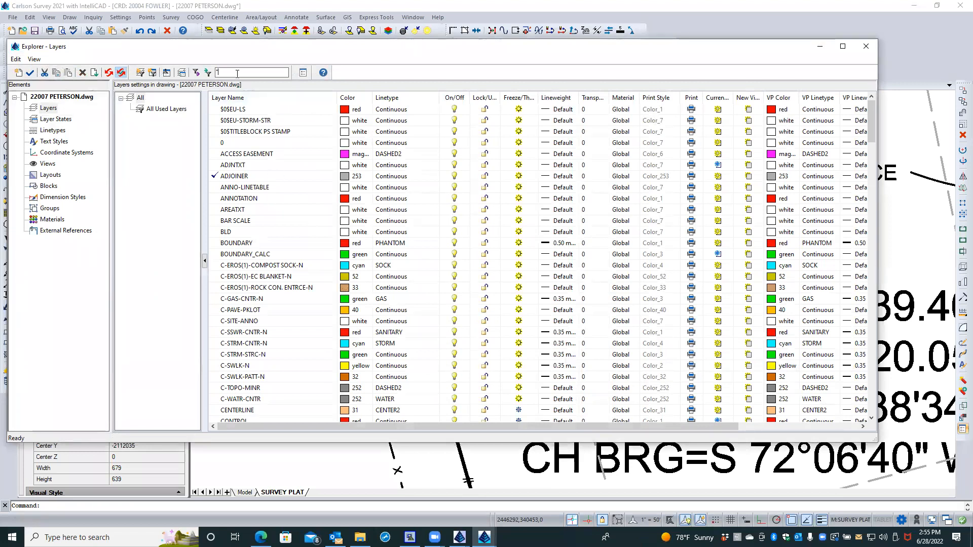
pyautogui.write('fen*')
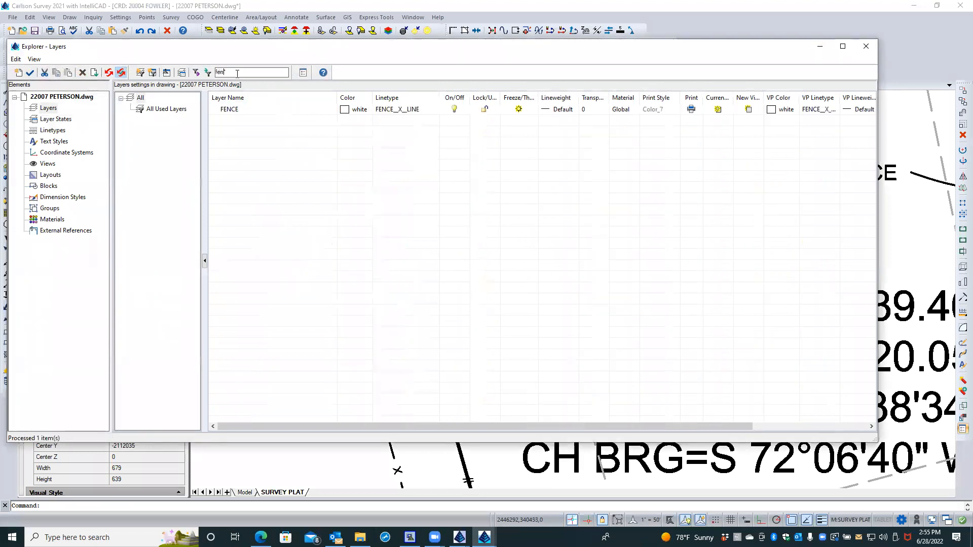
pyautogui.click(407, 111)
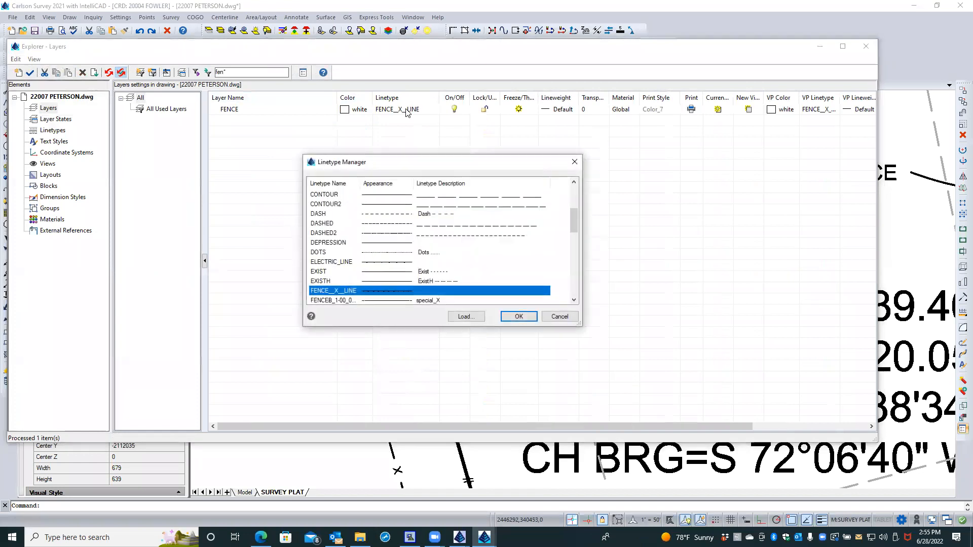
pyautogui.click(338, 300)
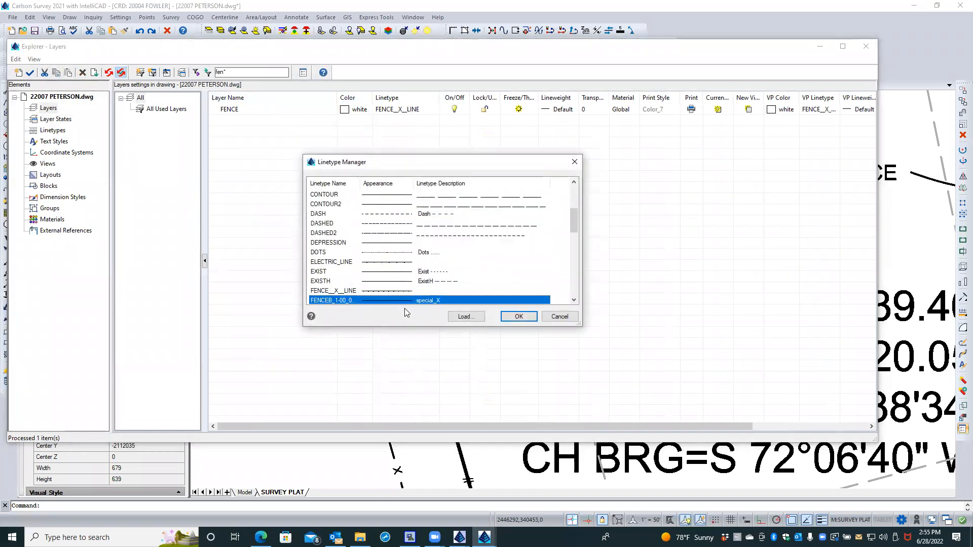
pyautogui.click(516, 317)
pyautogui.click(866, 46)
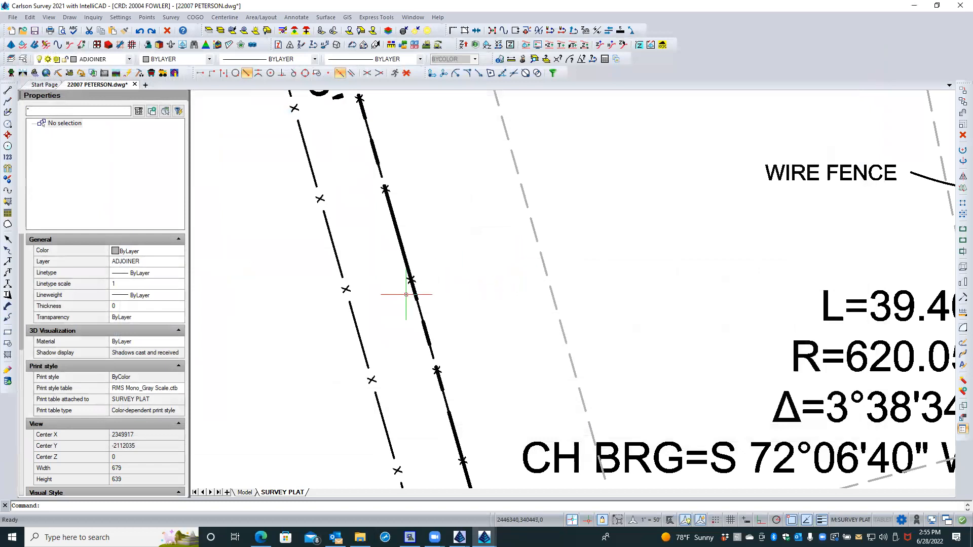
# Step: Delete the copied fence polyline outside the 453.55' boundary
pyautogui.click(353, 314)
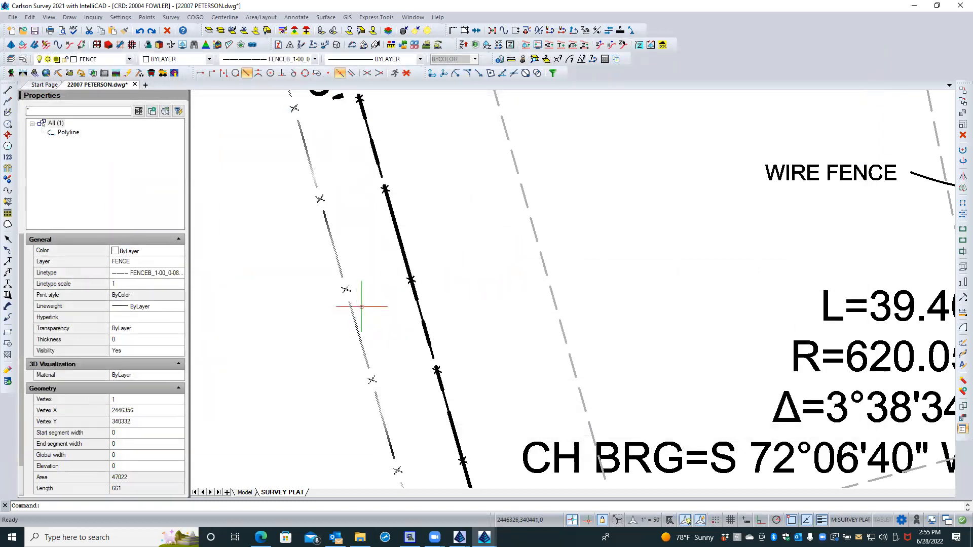
pyautogui.click(962, 135)
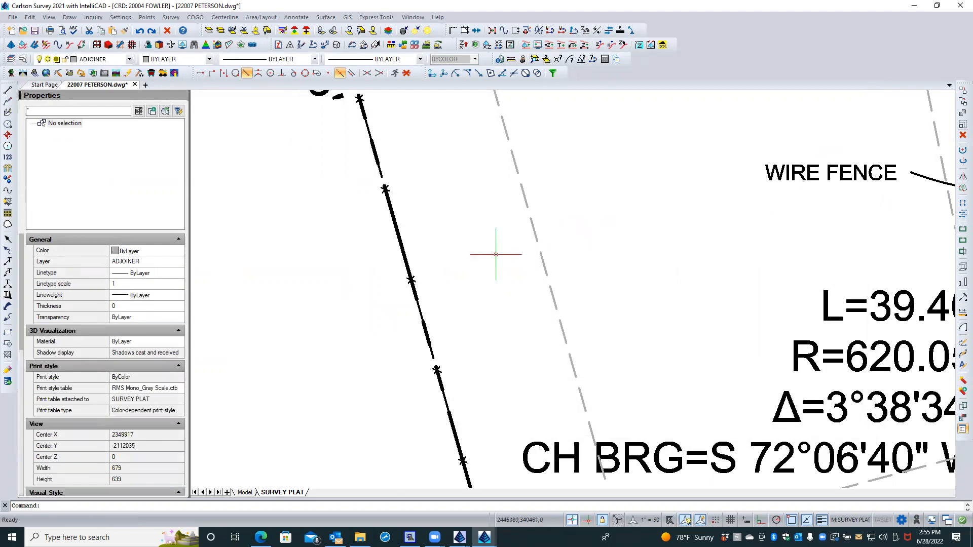
# Step: Set linetype generation to No for the chain link and wire fence polyline beside the 470.65' boundary
pyautogui.scroll(-5, 385, 294)
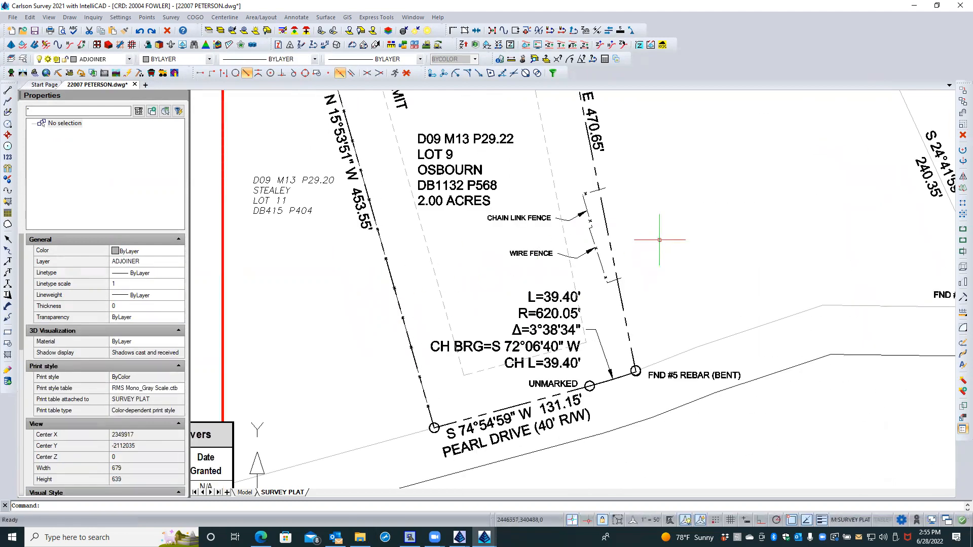
pyautogui.scroll(3, 624, 228)
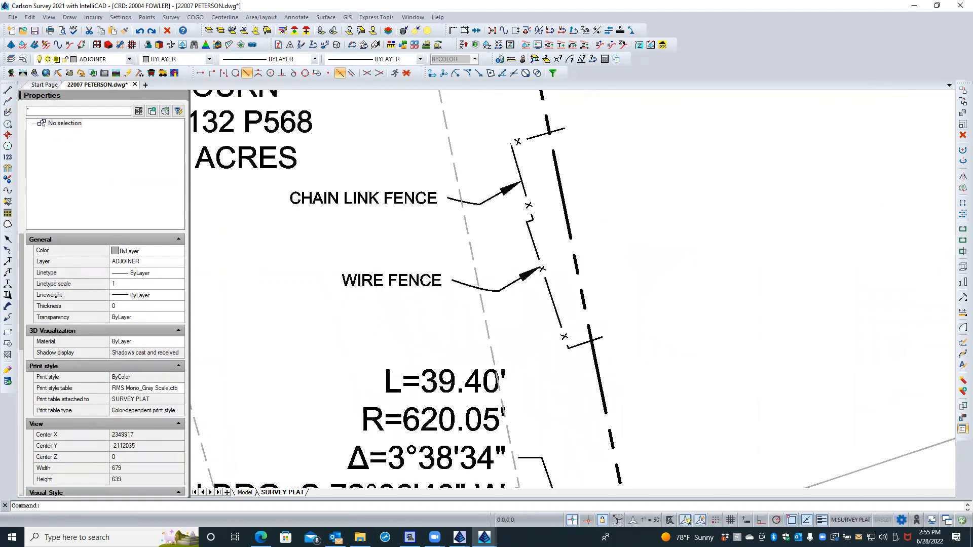
pyautogui.scroll(-2, 652, 253)
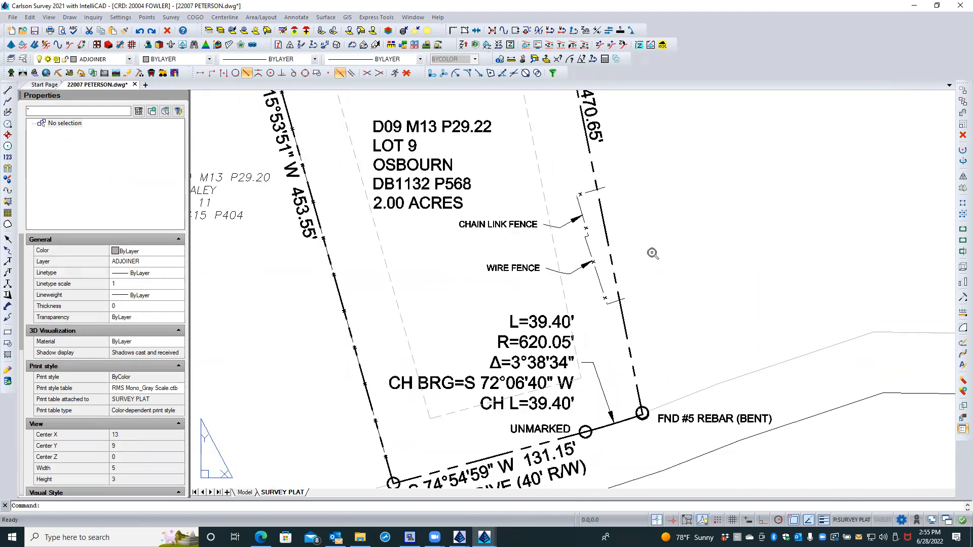
pyautogui.scroll(-1, 651, 253)
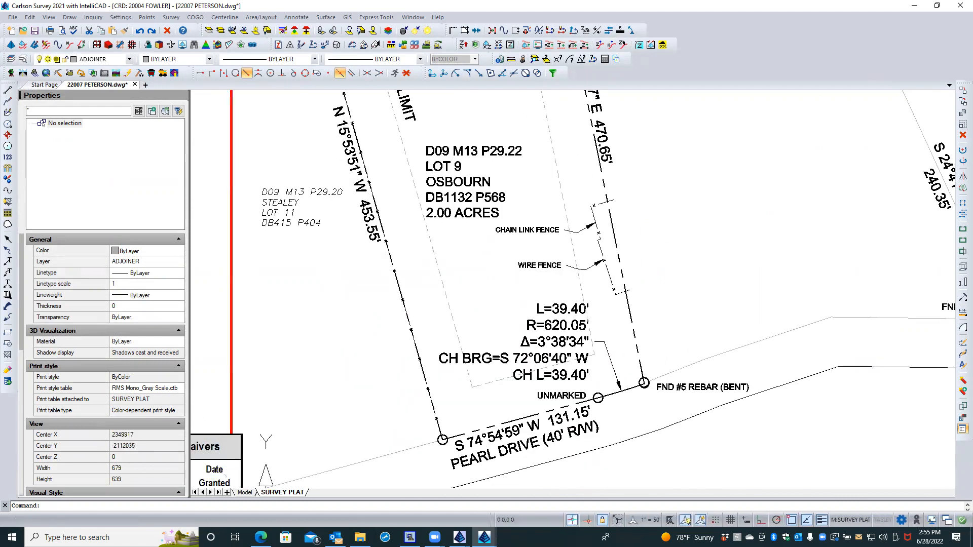
pyautogui.scroll(1, 652, 253)
pyautogui.scroll(2, 652, 254)
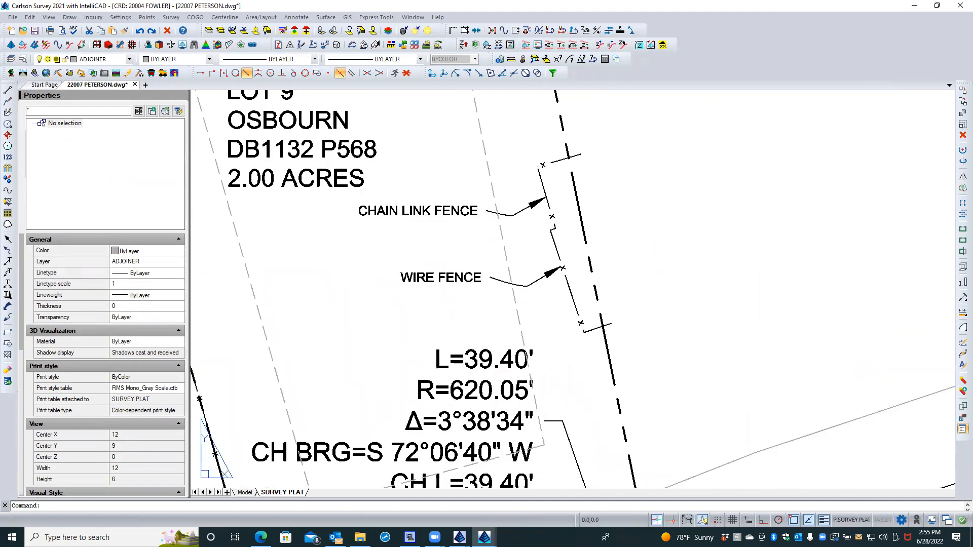
pyautogui.click(569, 290)
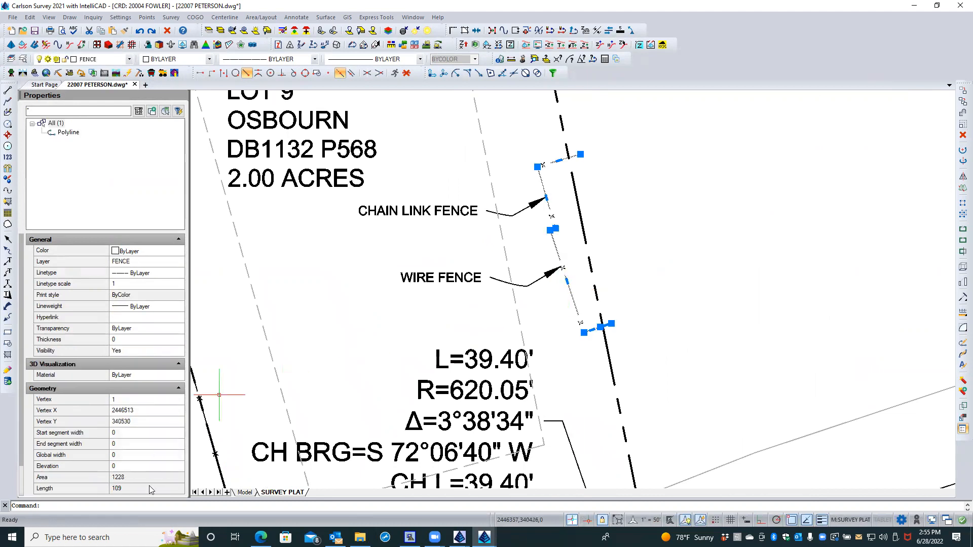
pyautogui.scroll(-1, 133, 425)
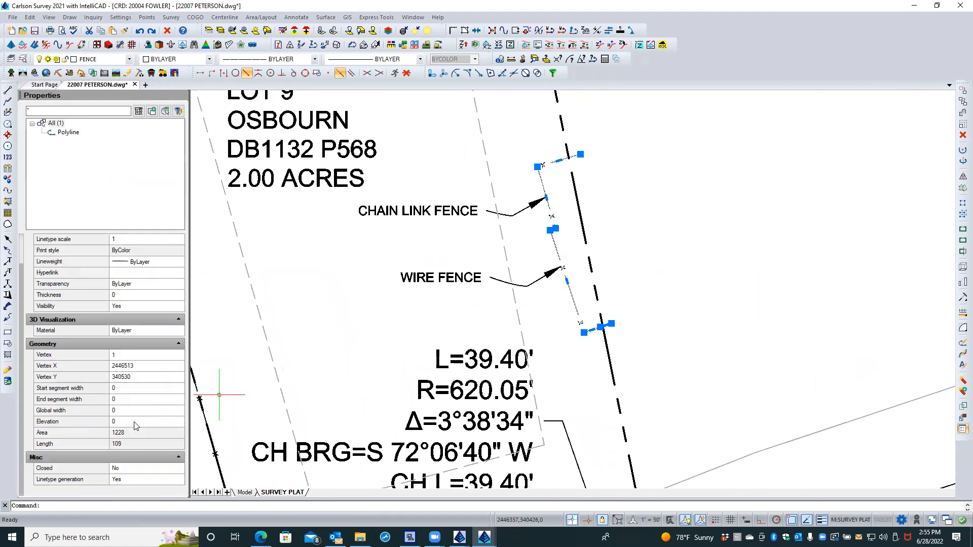
pyautogui.click(141, 480)
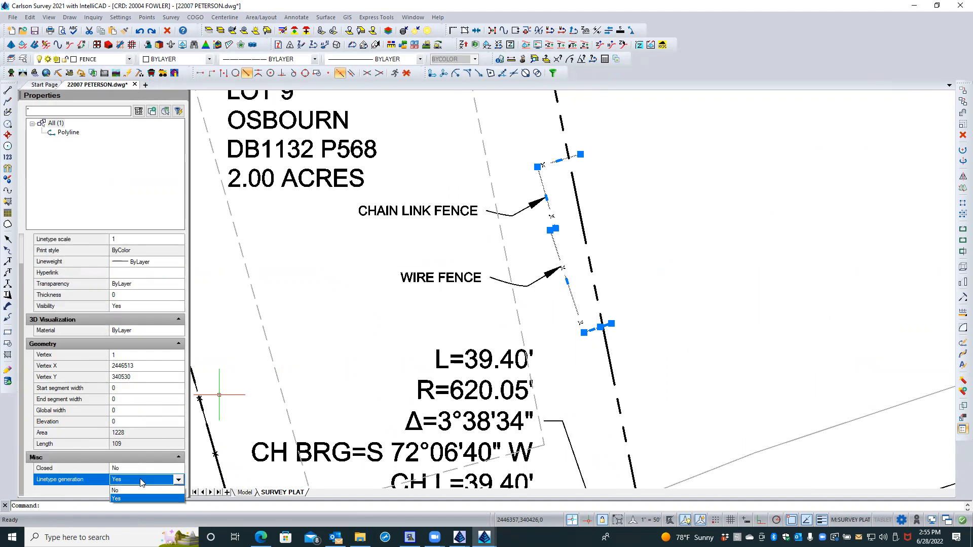
pyautogui.click(134, 491)
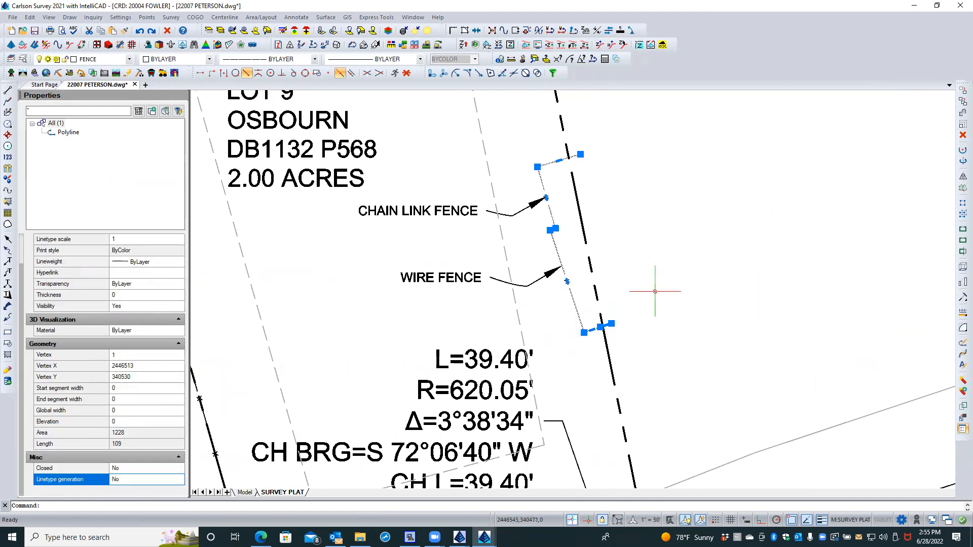
pyautogui.press('Escape')
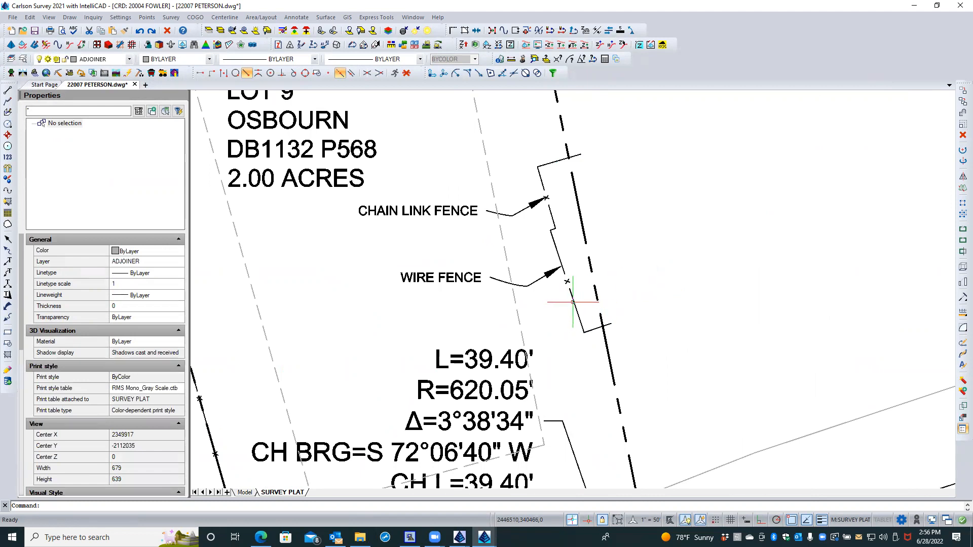
# Step: Set linetype generation back to Yes for the chain link and wire fence polyline
pyautogui.click(572, 302)
pyautogui.press('Escape')
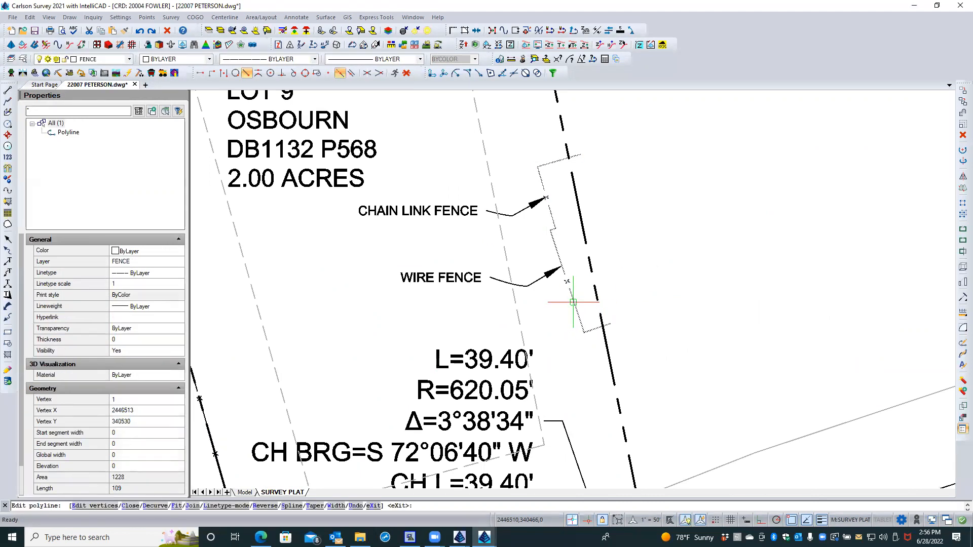
pyautogui.click(573, 303)
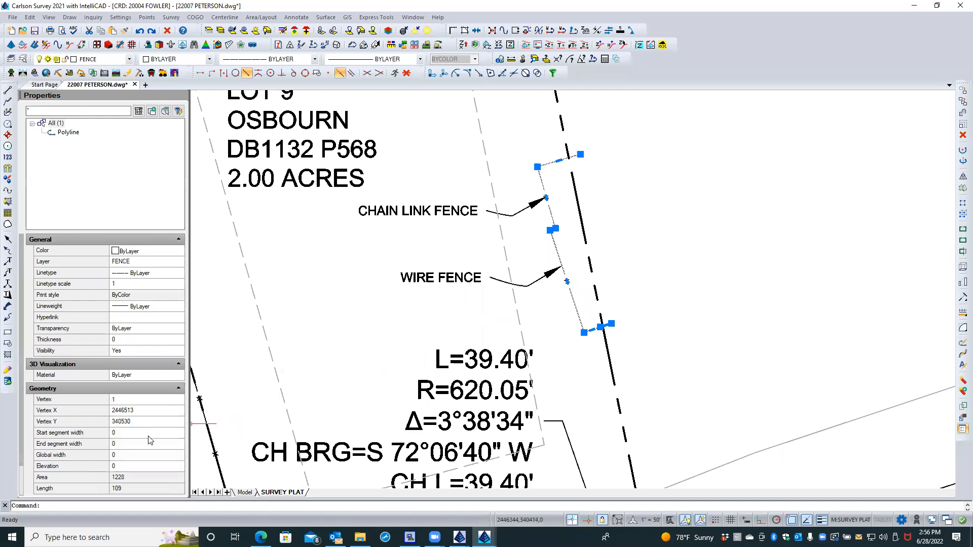
pyautogui.scroll(-2, 139, 459)
pyautogui.click(133, 487)
pyautogui.click(133, 486)
pyautogui.click(130, 499)
pyautogui.press('Escape')
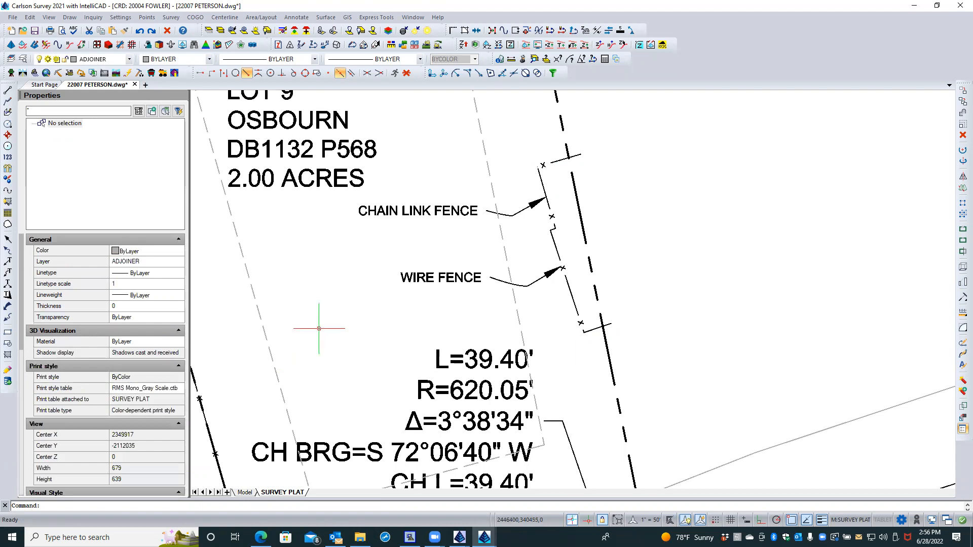
# Step: Leave the viewport for paper space, show the whole plat sheet and save 22007 PETERSON.dwg
pyautogui.scroll(-4, 722, 279)
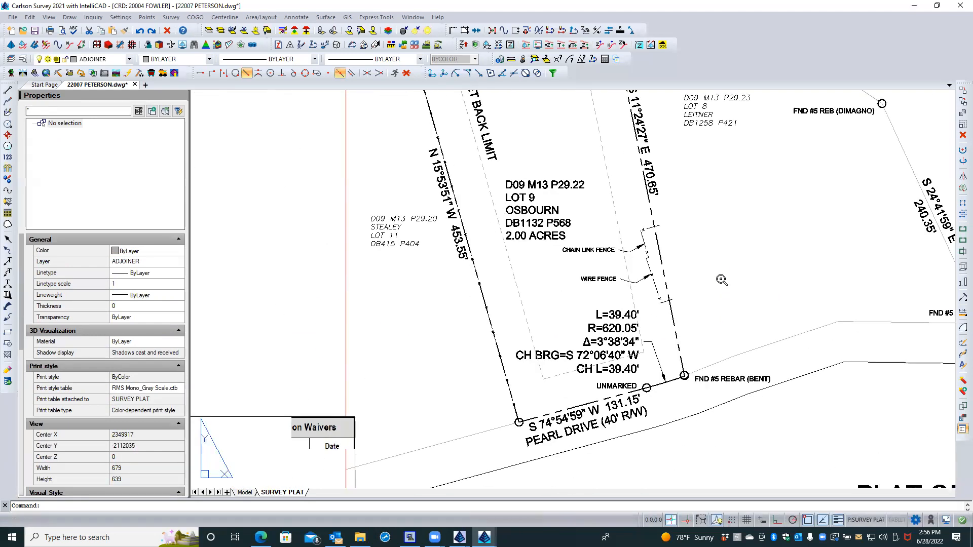
pyautogui.scroll(-1, 721, 279)
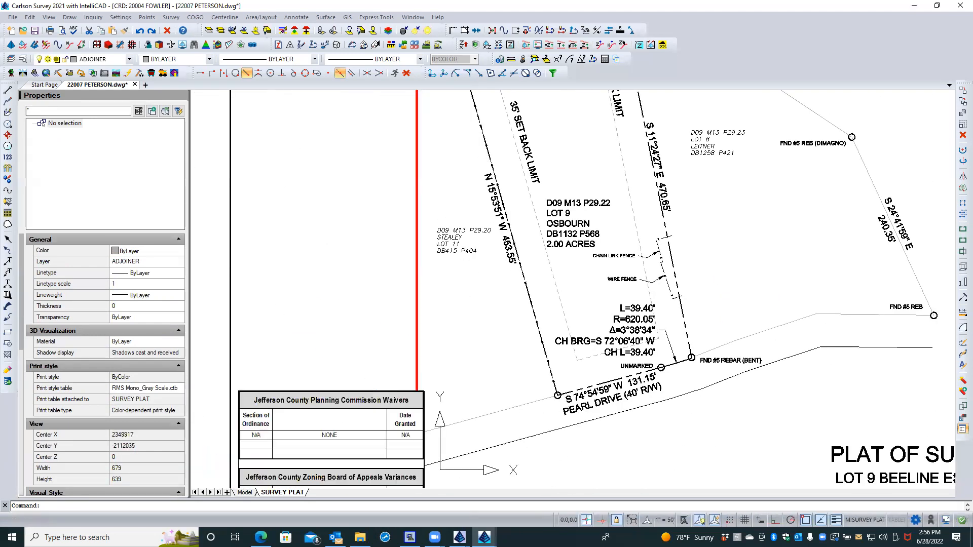
pyautogui.doubleClick(323, 255)
pyautogui.middleClick(304, 281)
pyautogui.middleClick(305, 280)
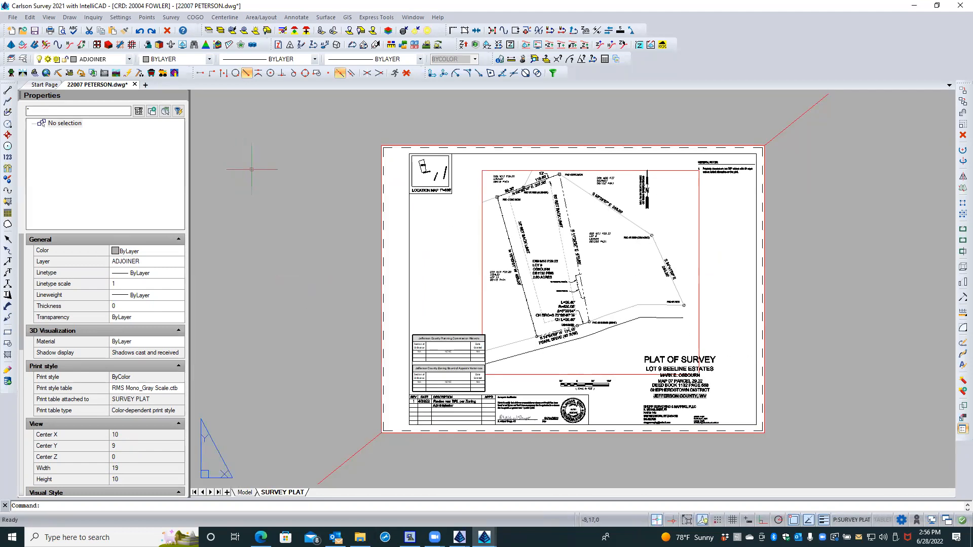
pyautogui.click(35, 32)
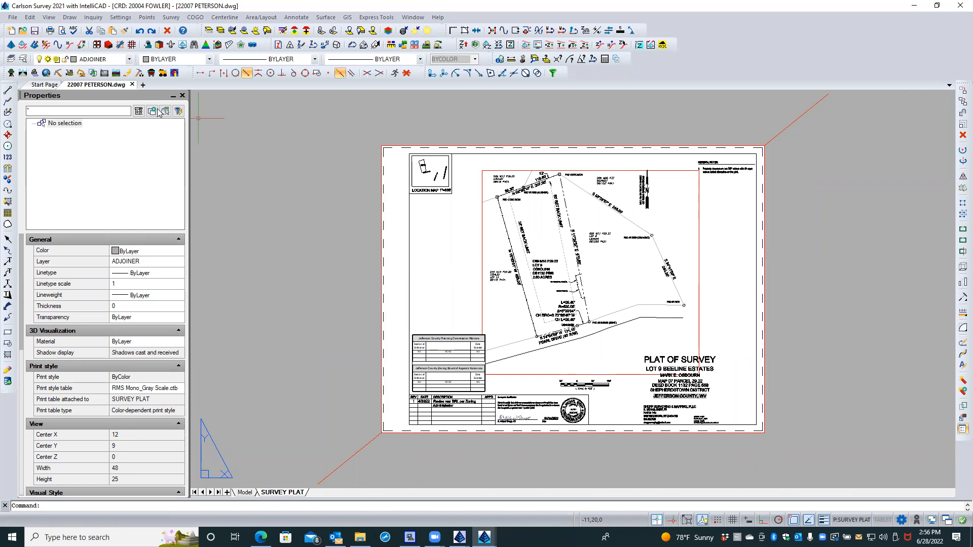
# Step: Inspect the fence polyline along the 453.55' boundary and close Carlson Survey 2021 without saving 22007 PETERSON.dwg
pyautogui.scroll(3, 508, 223)
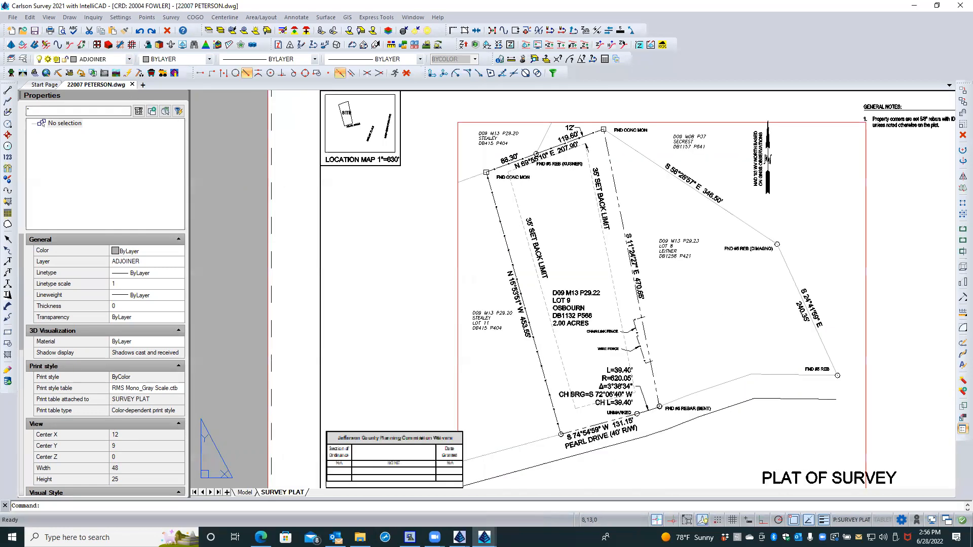
pyautogui.scroll(10, 511, 228)
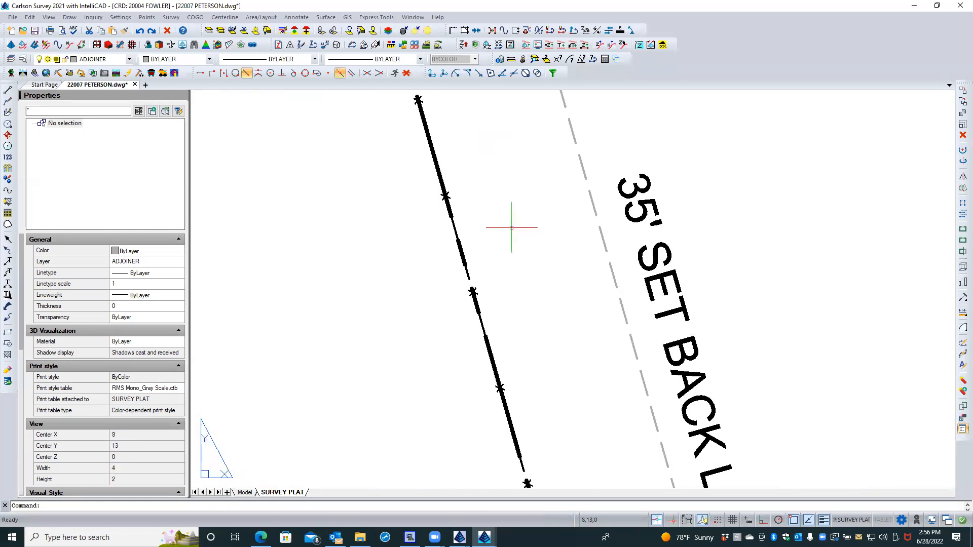
pyautogui.click(445, 283)
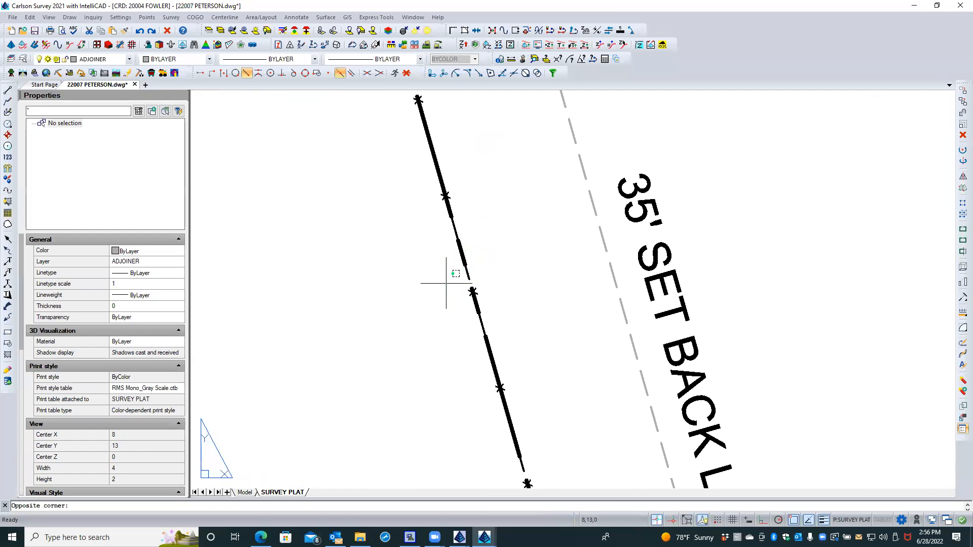
pyautogui.click(464, 276)
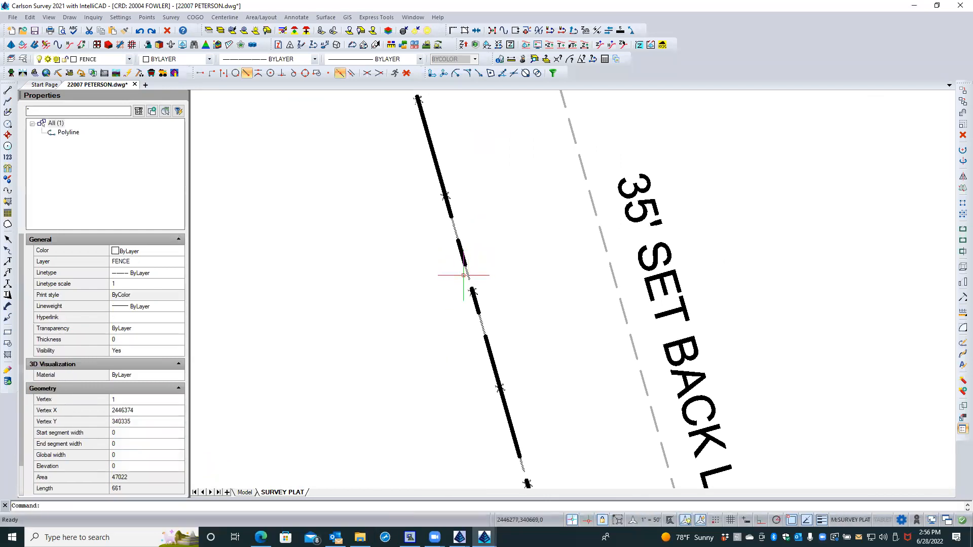
pyautogui.press('Escape')
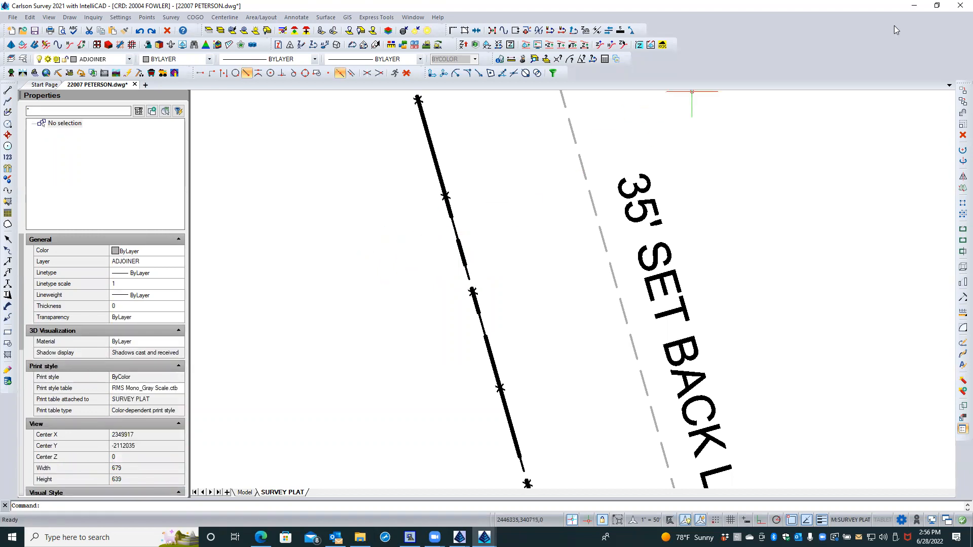
pyautogui.click(959, 7)
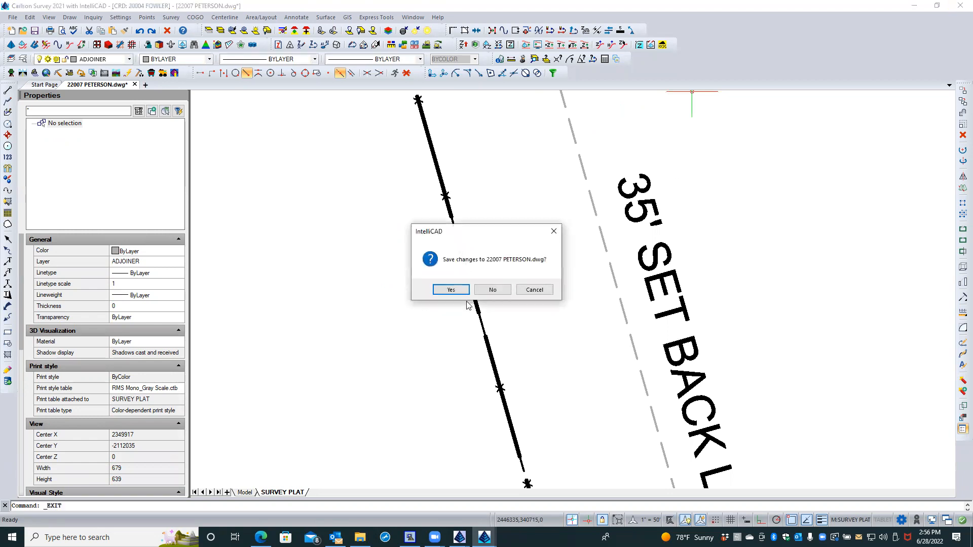
pyautogui.click(479, 293)
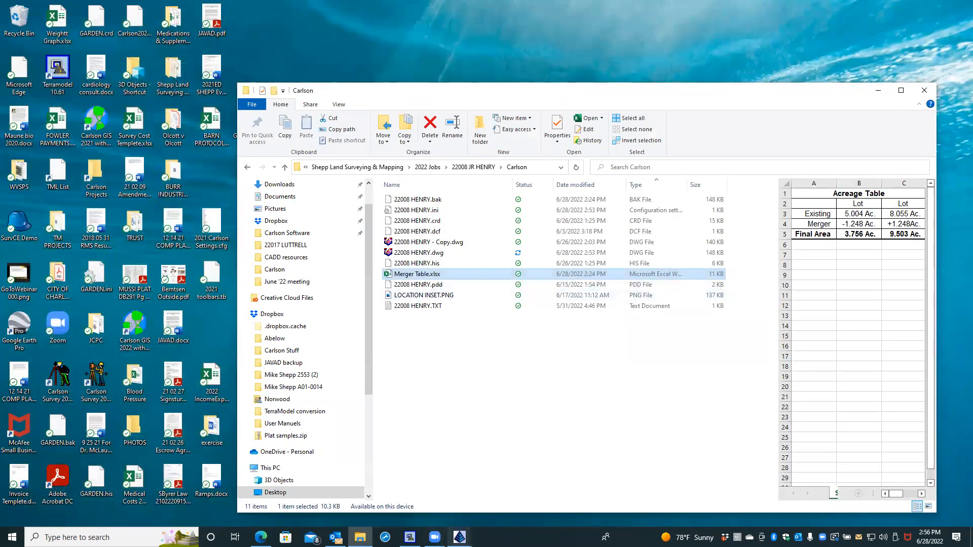
# Step: Switch to Carlson Survey 2022, show the Merger Plat layout of 22008 HENRY.dwg and open the recent drawing 22007 PETERSON.dwg
pyautogui.moveTo(459, 537)
pyautogui.click(475, 493)
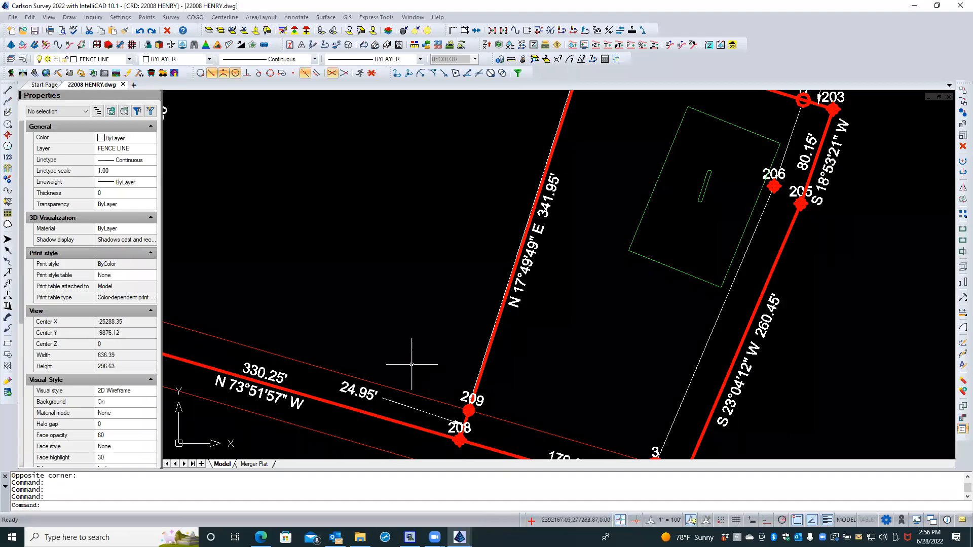
pyautogui.click(254, 464)
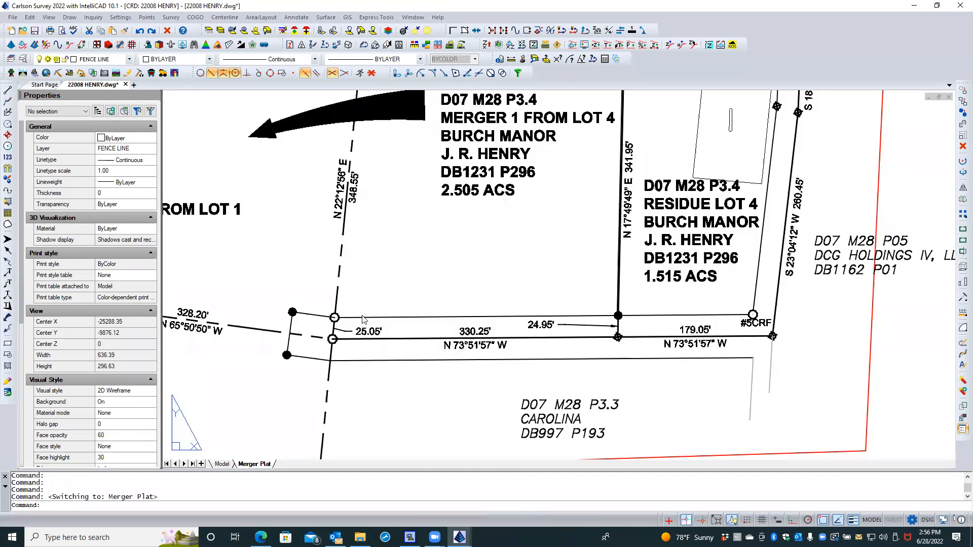
pyautogui.doubleClick(380, 276)
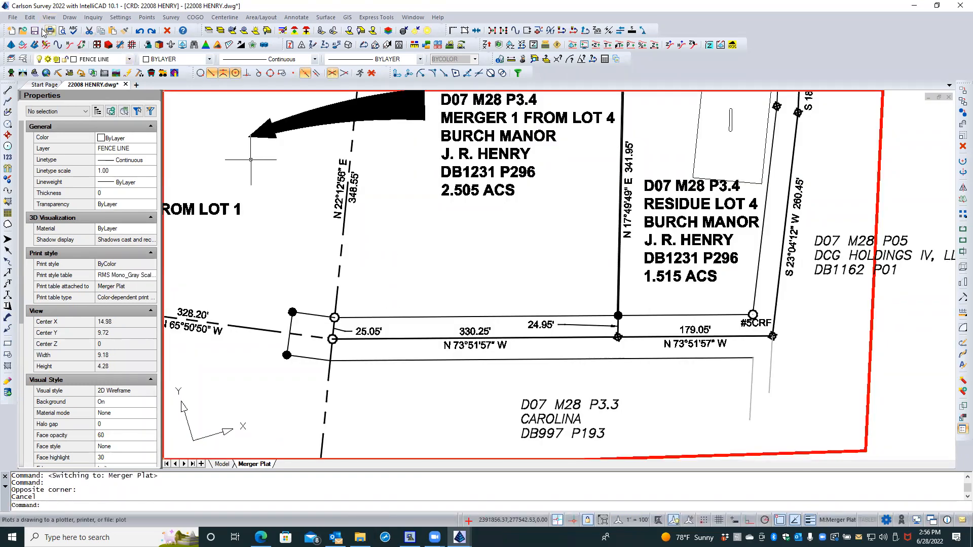
pyautogui.click(23, 30)
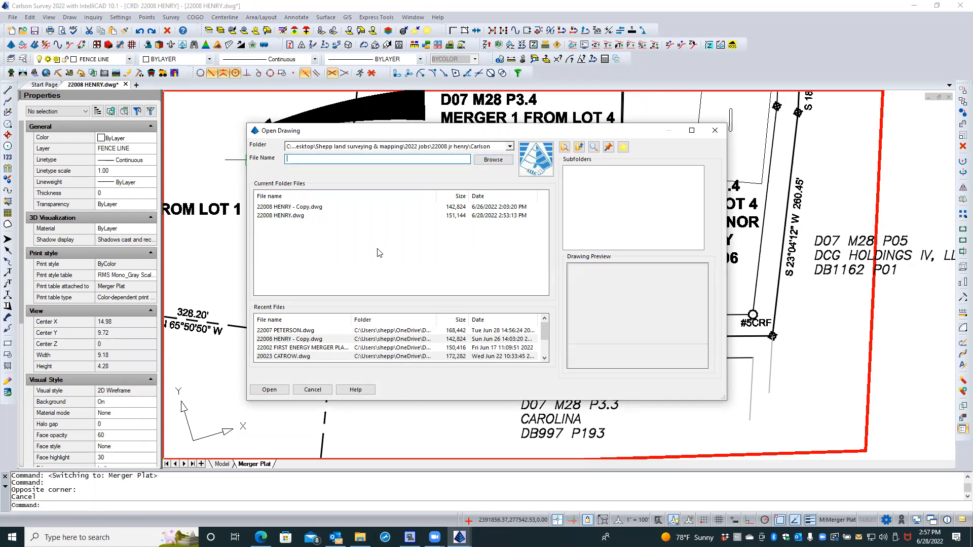
pyautogui.doubleClick(296, 330)
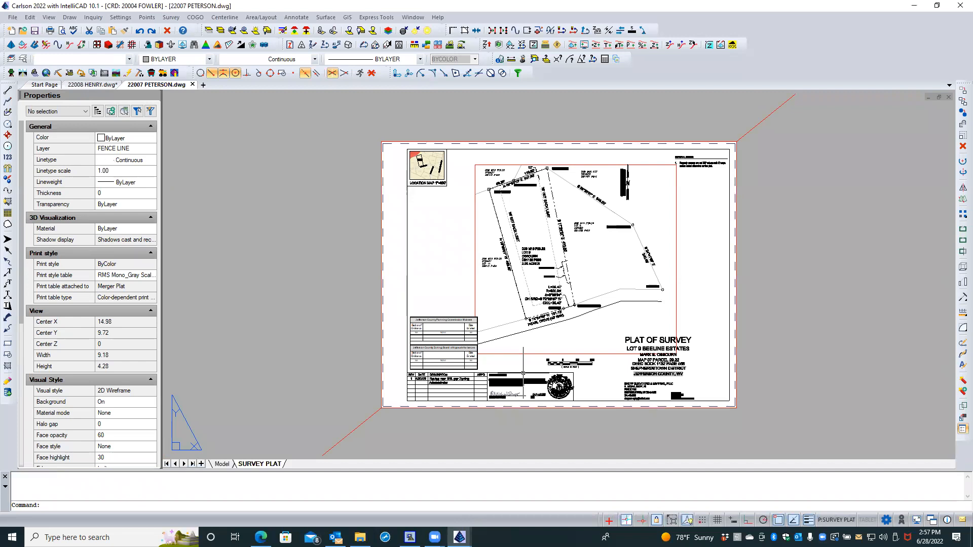
# Step: Examine the fence symbols along the 453.55' boundary and activate the SURVEY PLAT viewport there
pyautogui.scroll(2, 521, 287)
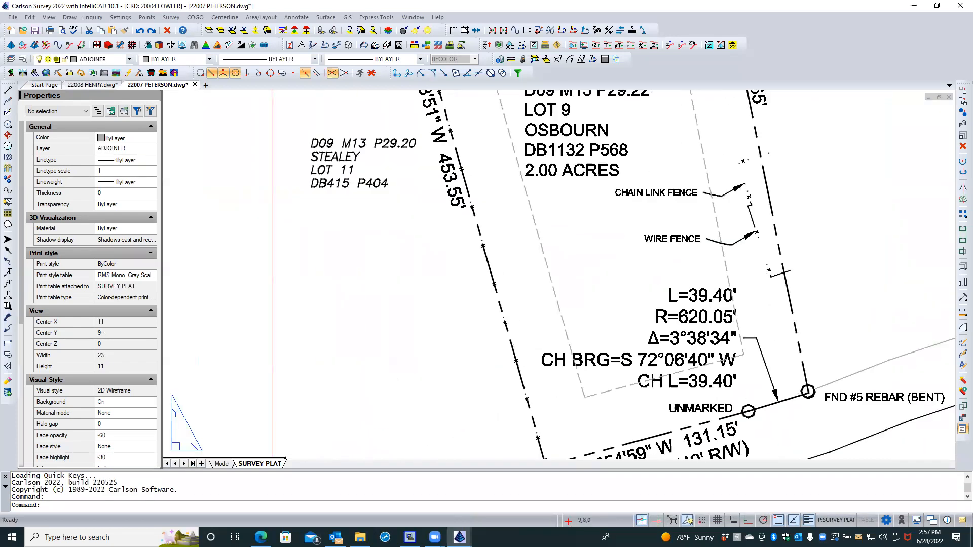
pyautogui.scroll(2, 520, 287)
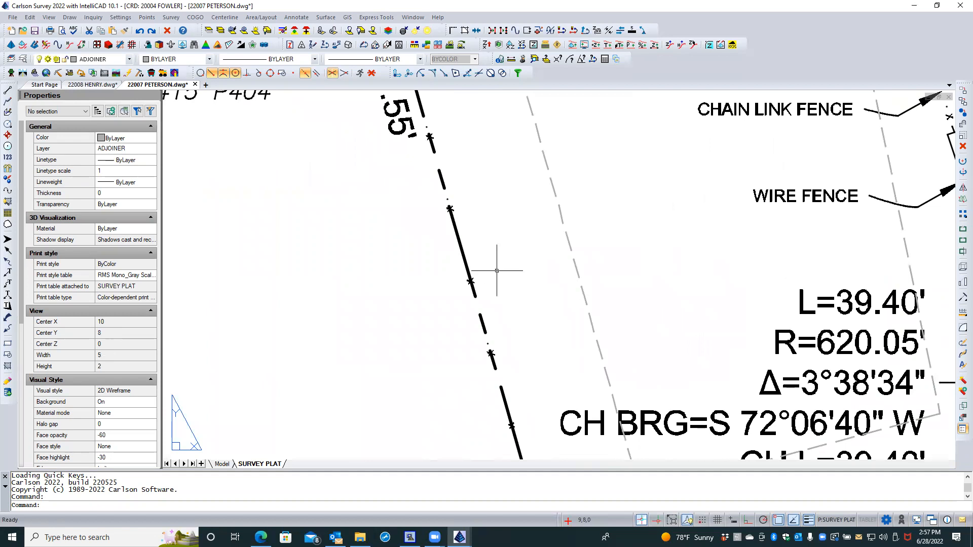
pyautogui.scroll(1, 491, 316)
pyautogui.scroll(1, 493, 325)
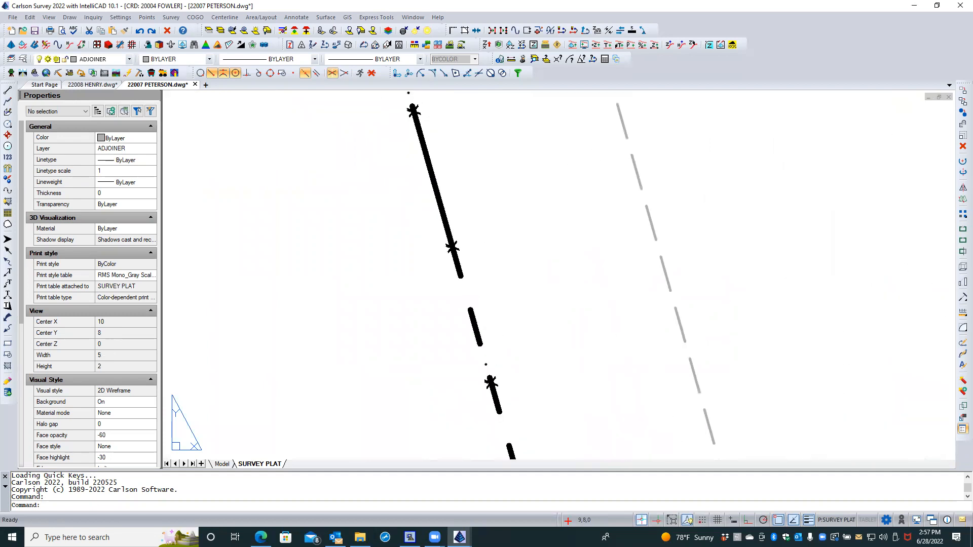
pyautogui.click(486, 363)
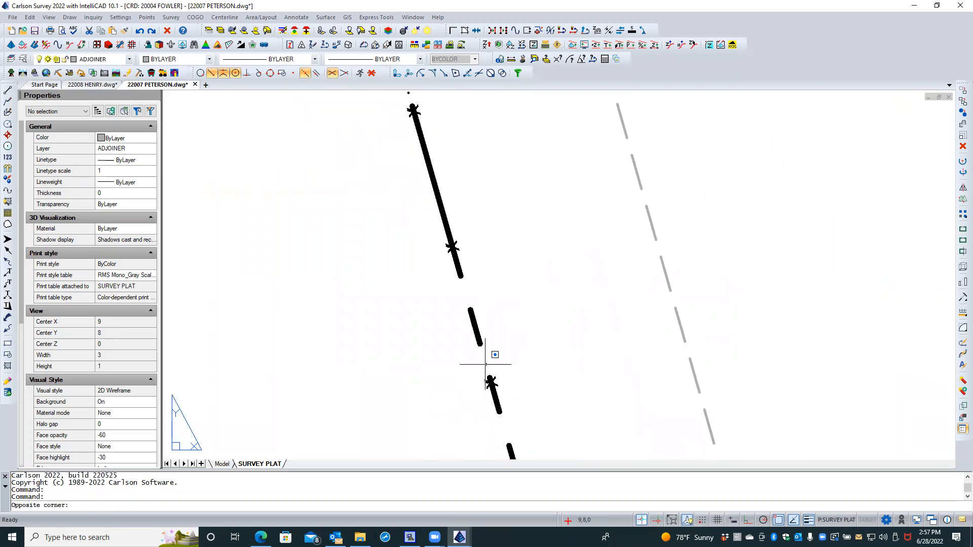
pyautogui.click(510, 346)
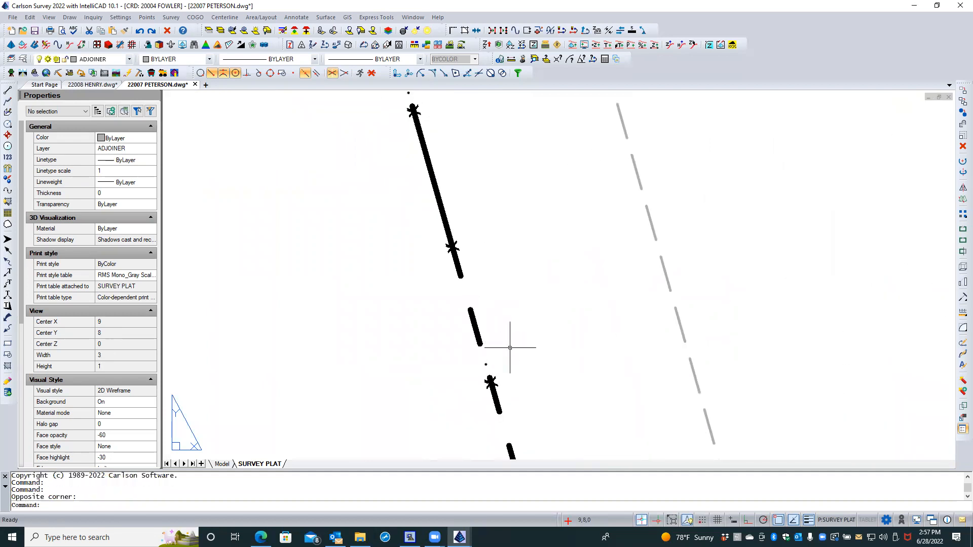
pyautogui.doubleClick(485, 366)
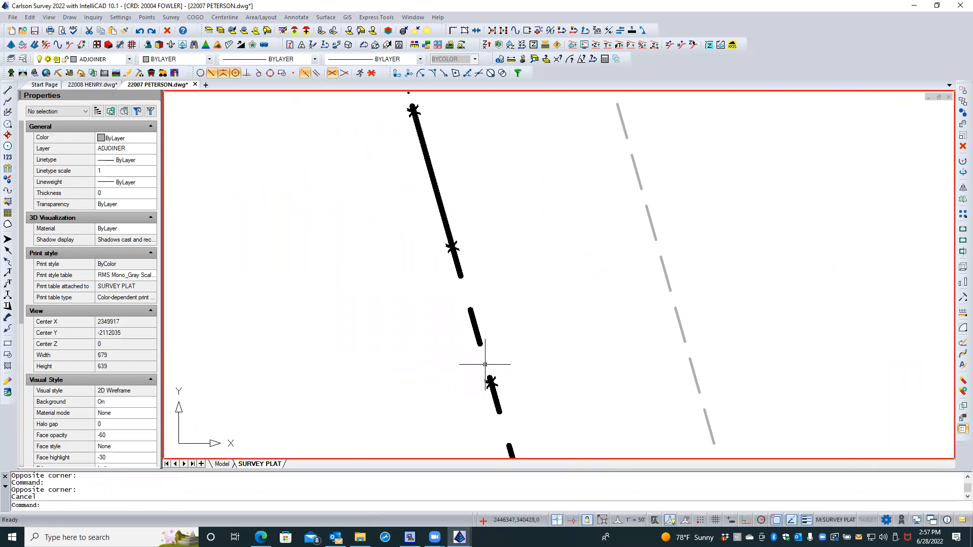
# Step: Copy the FENCE layer polyline that overlaps the 453.55' boundary to about 24 feet outside that boundary
pyautogui.click(484, 364)
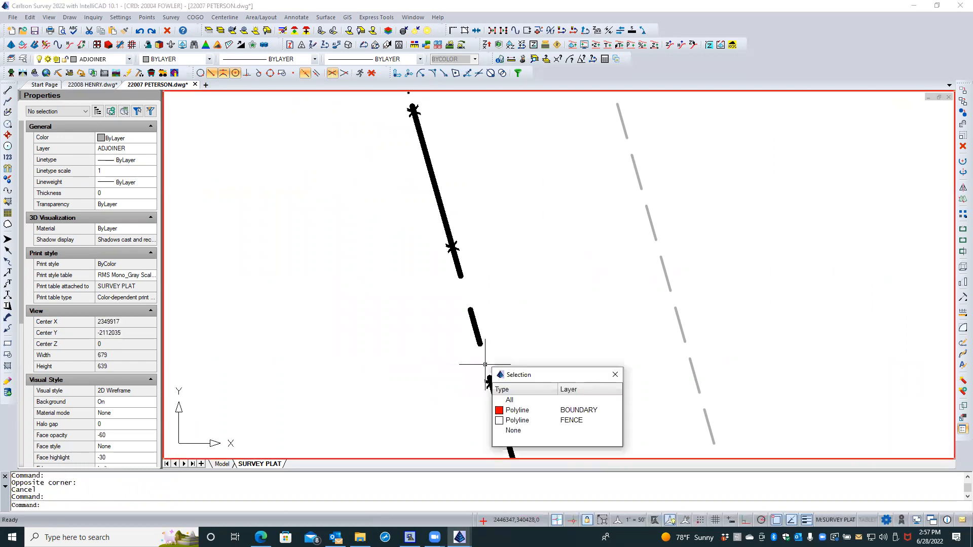
pyautogui.click(517, 420)
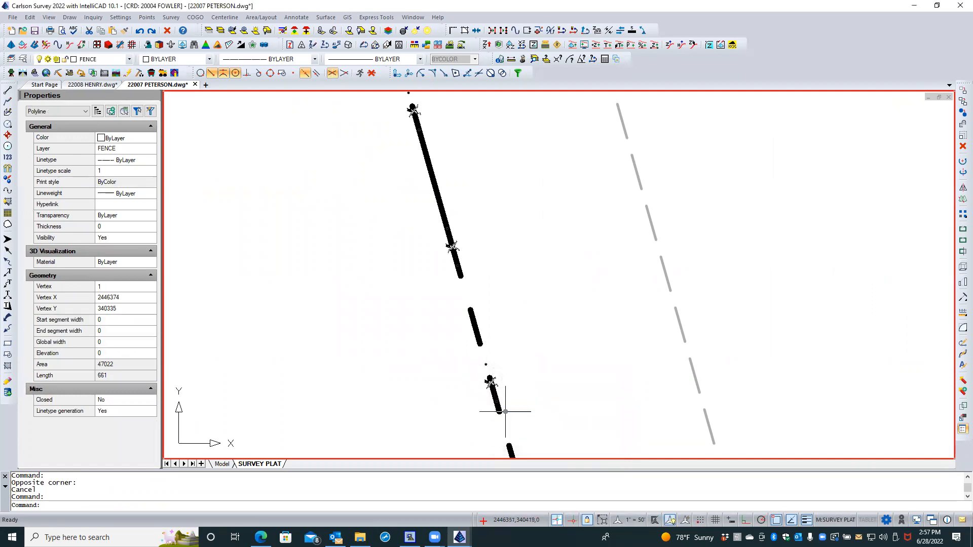
pyautogui.rightClick(484, 364)
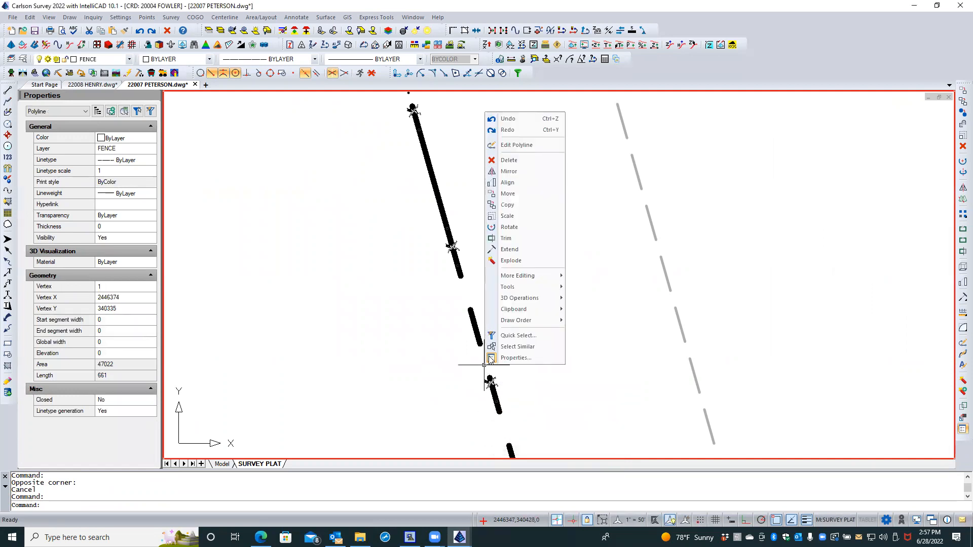
pyautogui.click(509, 196)
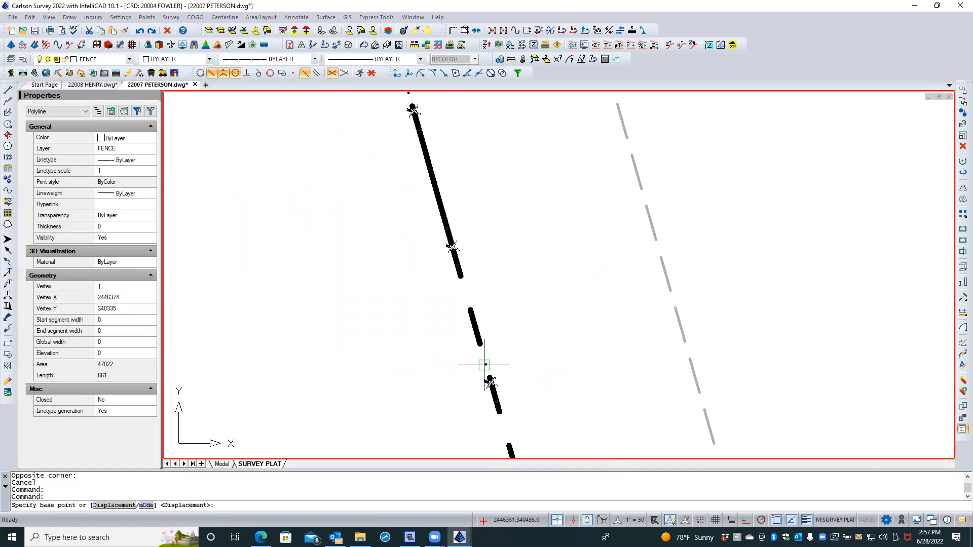
pyautogui.click(514, 197)
pyautogui.click(384, 229)
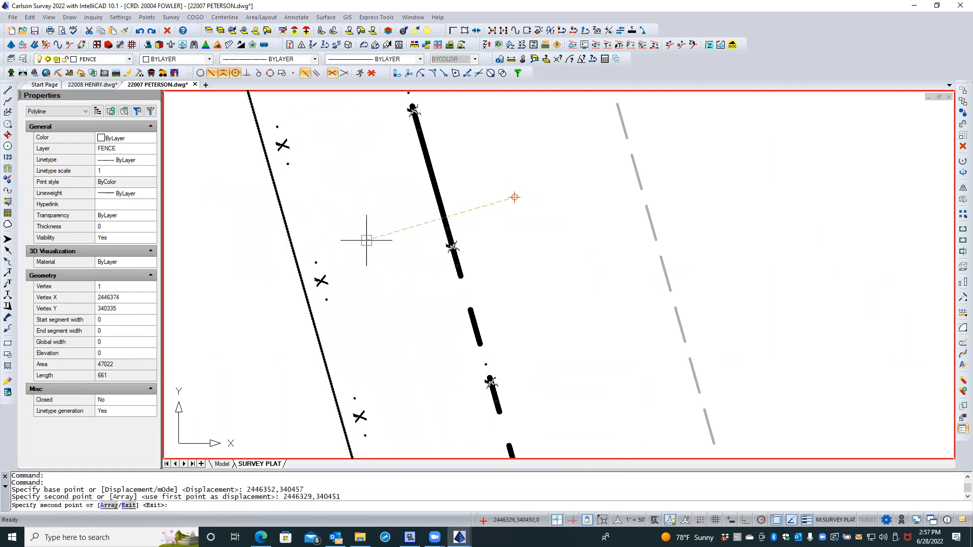
pyautogui.press('Return')
pyautogui.press('Escape')
pyautogui.press('Escape')
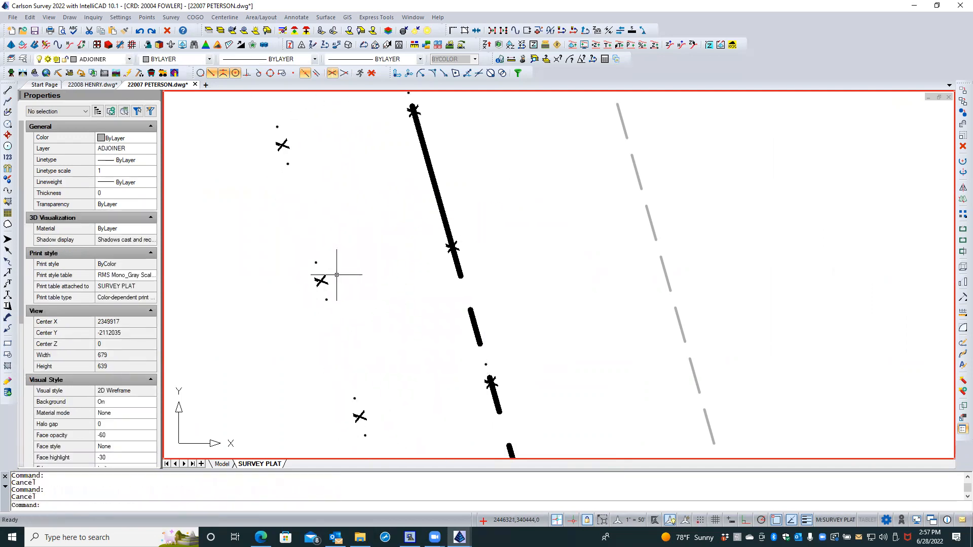
# Step: Set the drawing's linear display precision to 2 decimal places, keeping decimal units
pyautogui.scroll(-2, 358, 264)
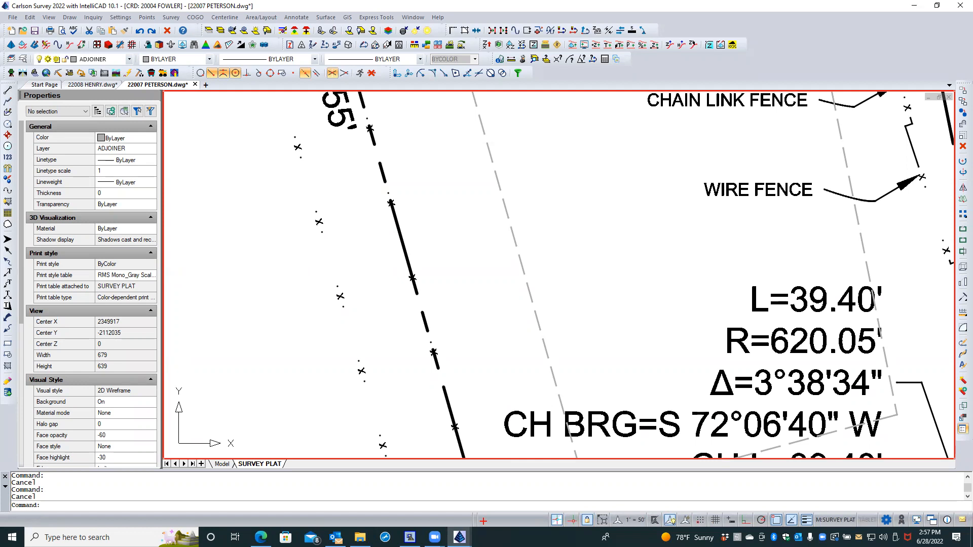
pyautogui.write('units')
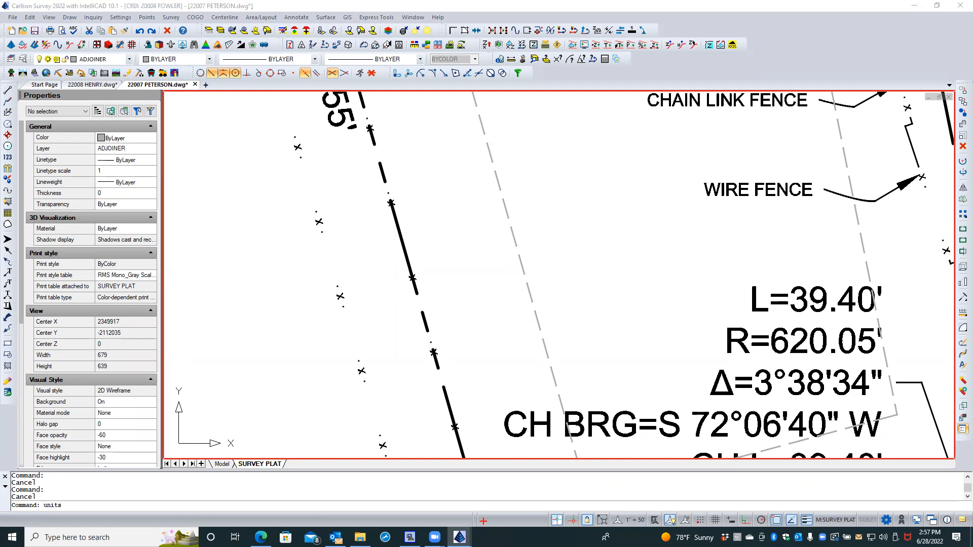
pyautogui.press('Return')
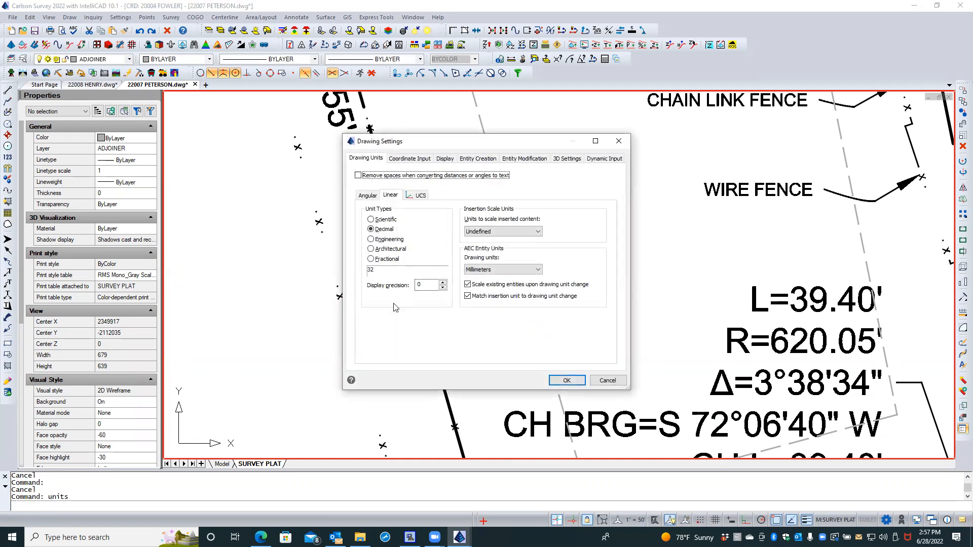
pyautogui.click(442, 282)
pyautogui.click(443, 282)
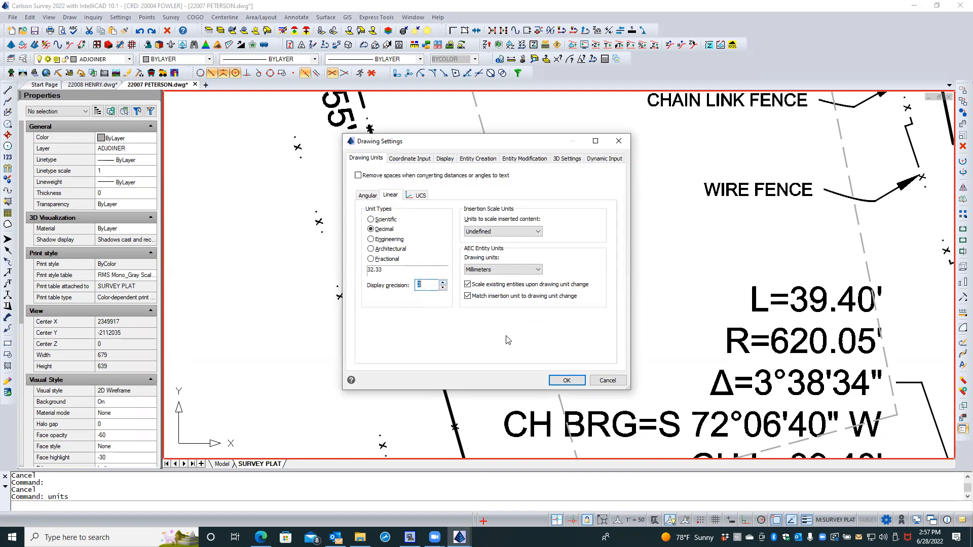
pyautogui.click(564, 381)
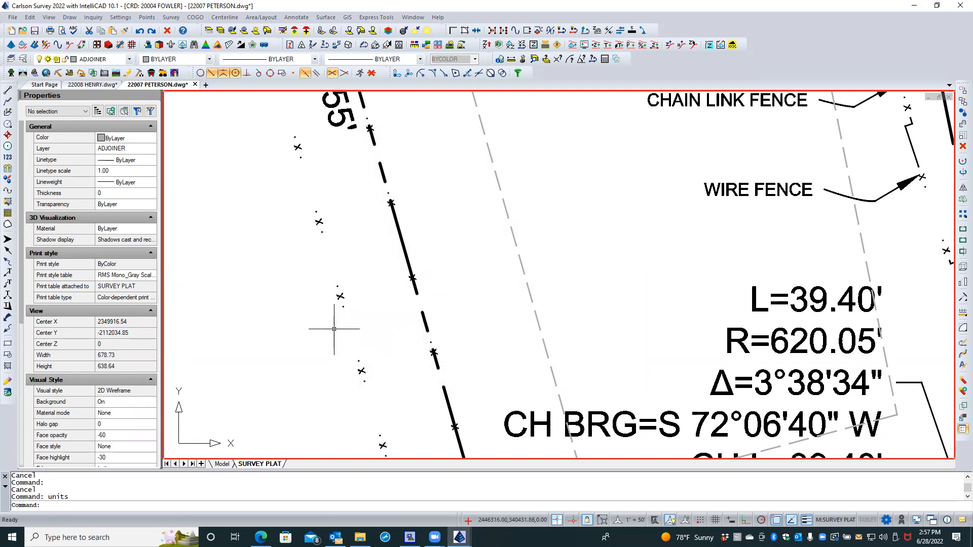
# Step: Set linetype generation to No for the chain link and wire fence polyline and compare it with the copied fence line
pyautogui.scroll(-2, 333, 329)
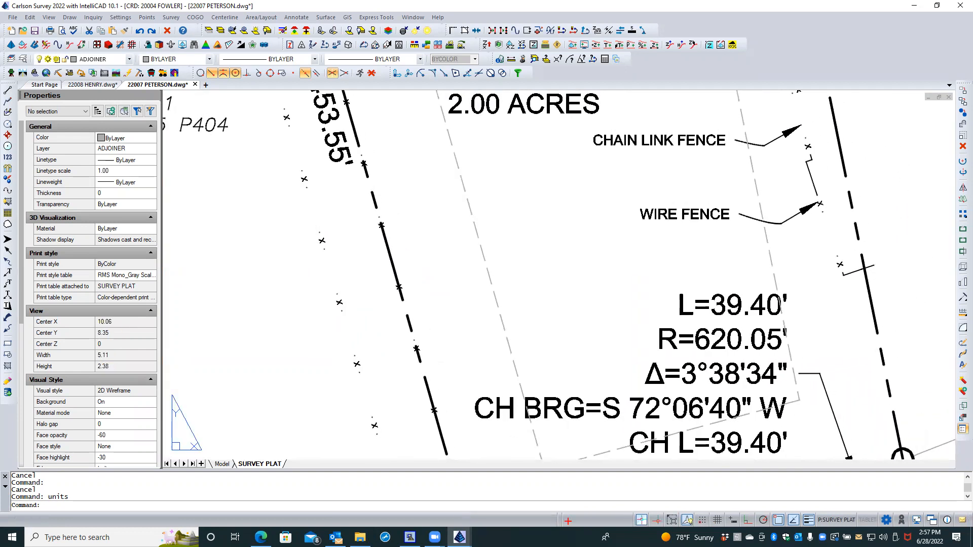
pyautogui.click(825, 229)
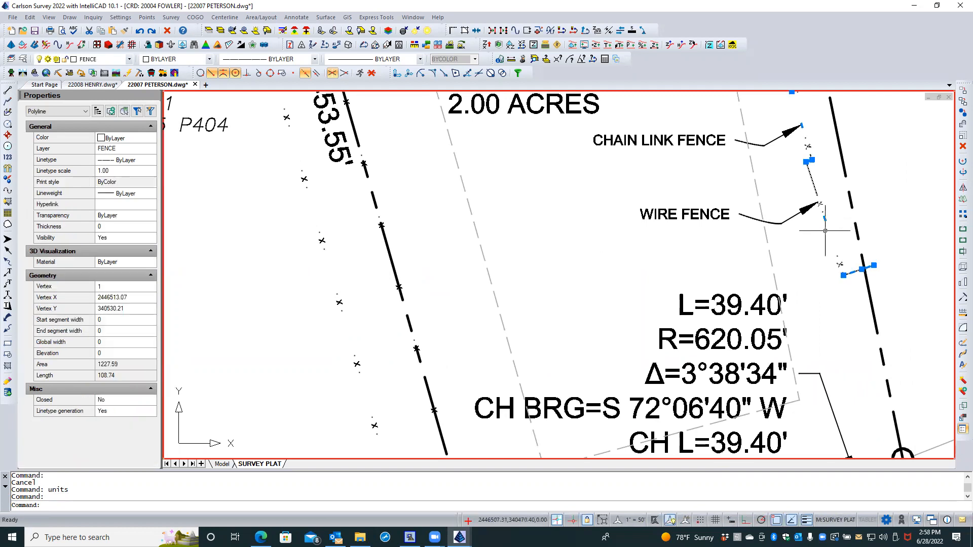
pyautogui.click(115, 414)
pyautogui.click(115, 413)
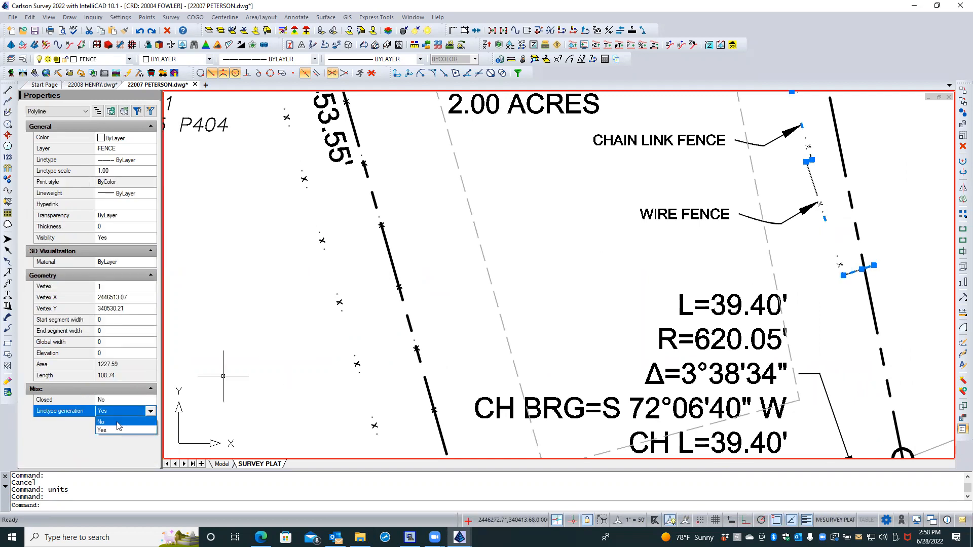
pyautogui.click(114, 422)
pyautogui.press('Escape')
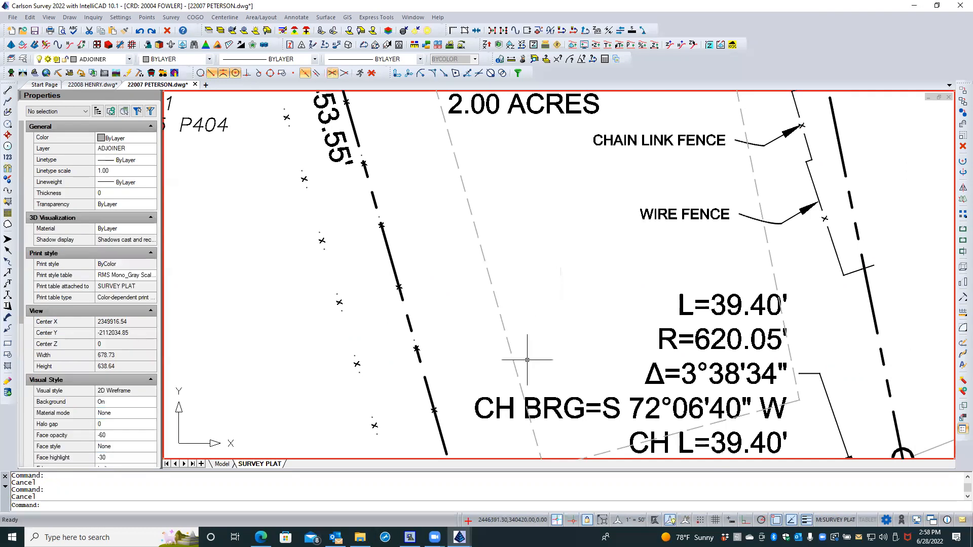
pyautogui.scroll(-2, 522, 348)
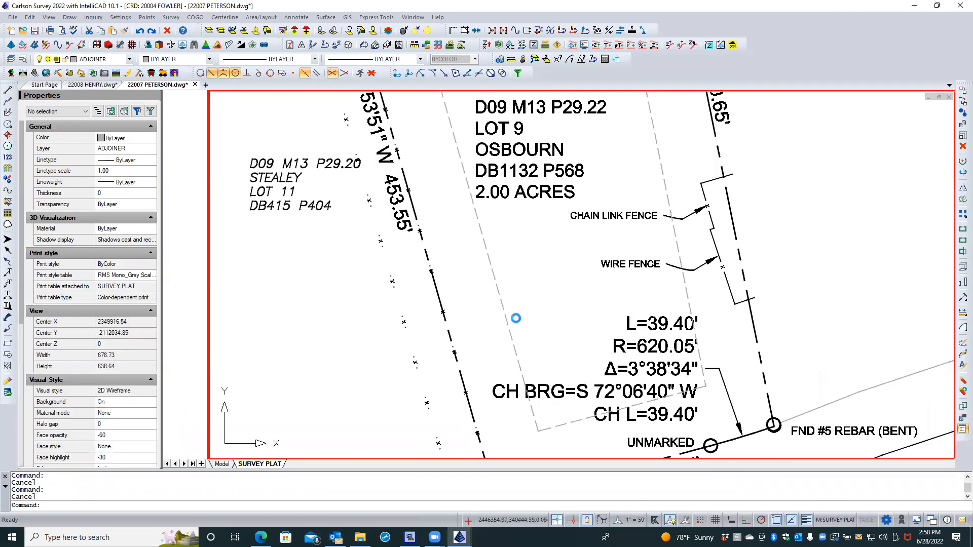
pyautogui.scroll(2, 512, 320)
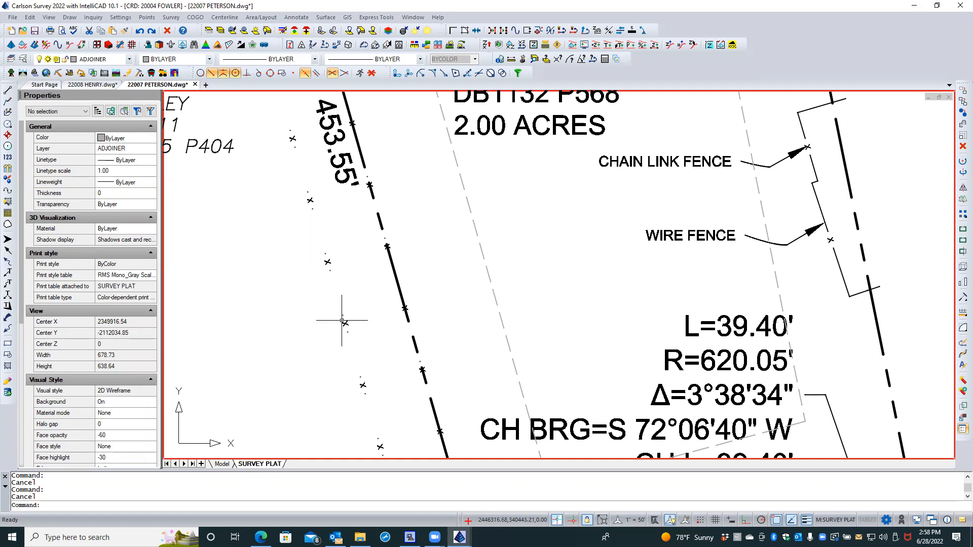
# Step: Set linetype generation to No for the copied fence polyline outside the 453.55' boundary
pyautogui.click(344, 323)
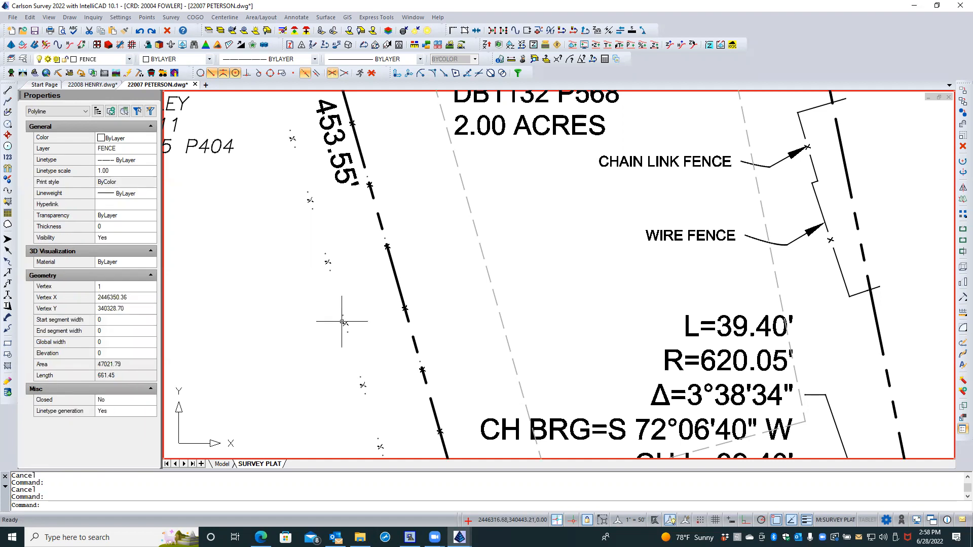
pyautogui.click(124, 416)
pyautogui.click(122, 422)
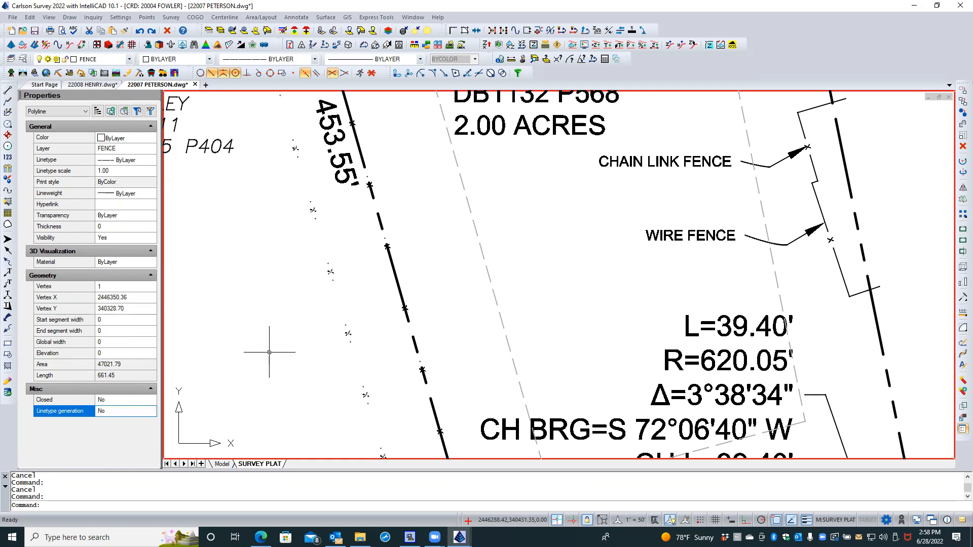
pyautogui.press('Escape')
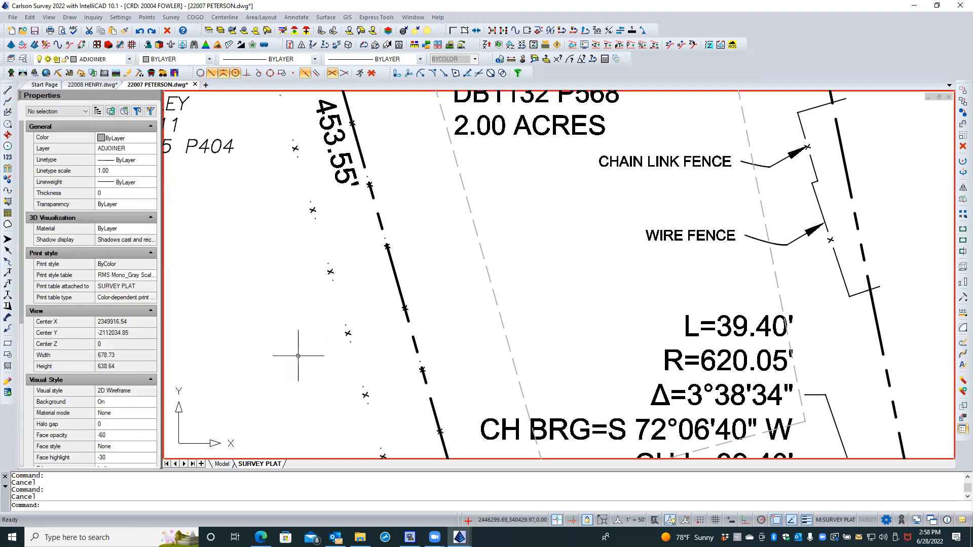
# Step: Set linetype generation to Yes for both the copied fence polyline and the chain link and wire fence polyline
pyautogui.click(346, 335)
pyautogui.click(836, 251)
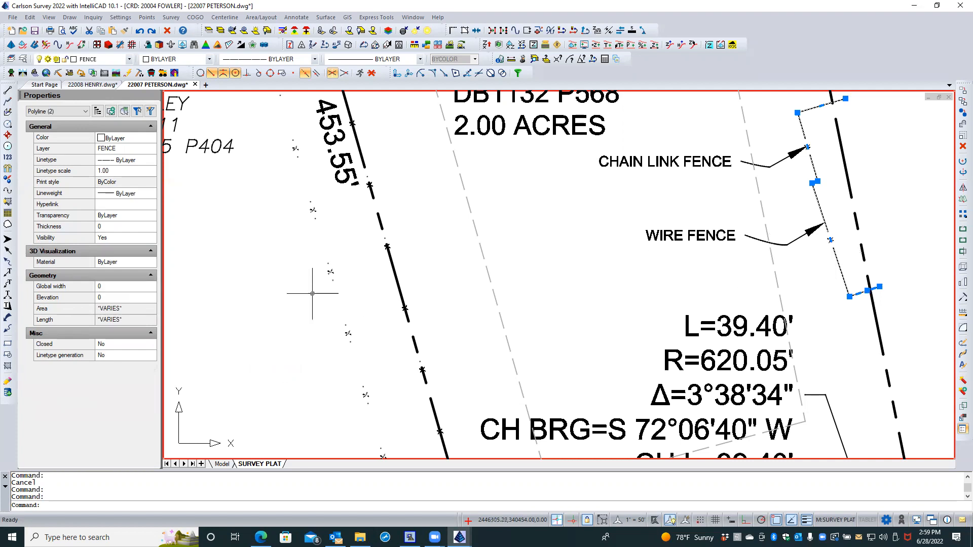
pyautogui.rightClick(286, 289)
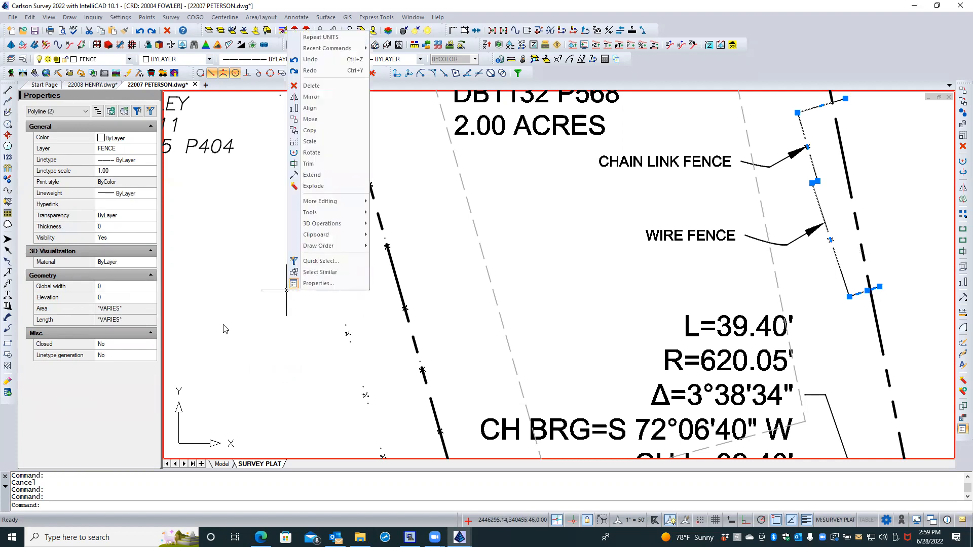
pyautogui.click(119, 355)
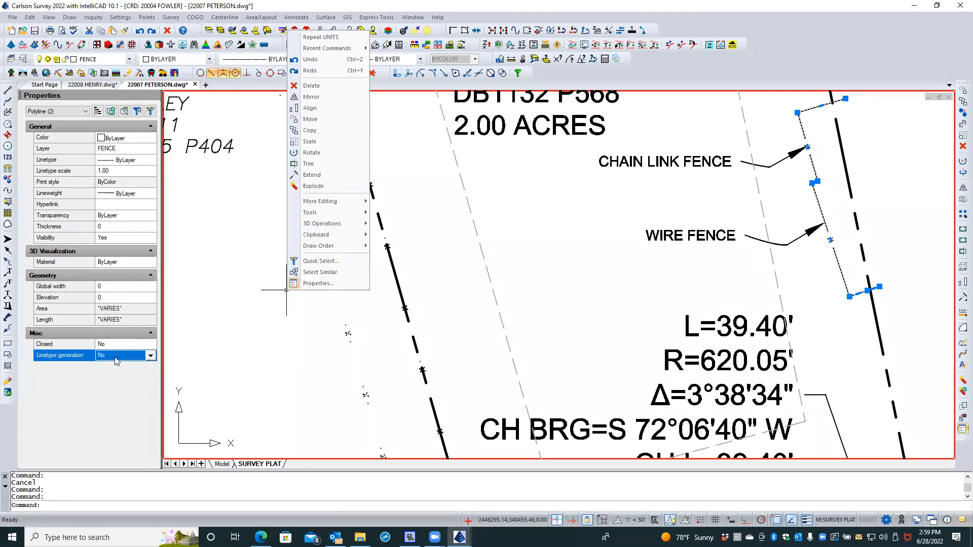
pyautogui.click(118, 357)
pyautogui.click(112, 374)
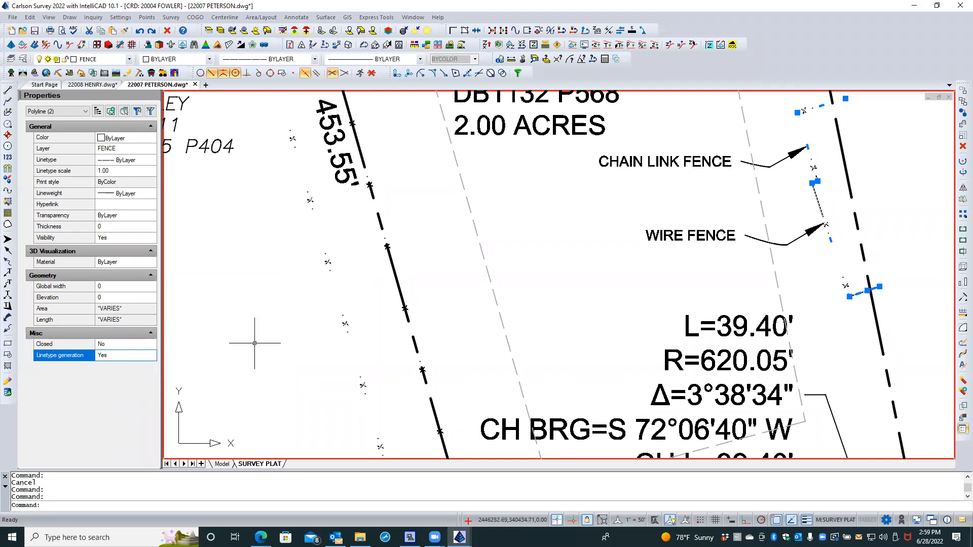
pyautogui.press('Return')
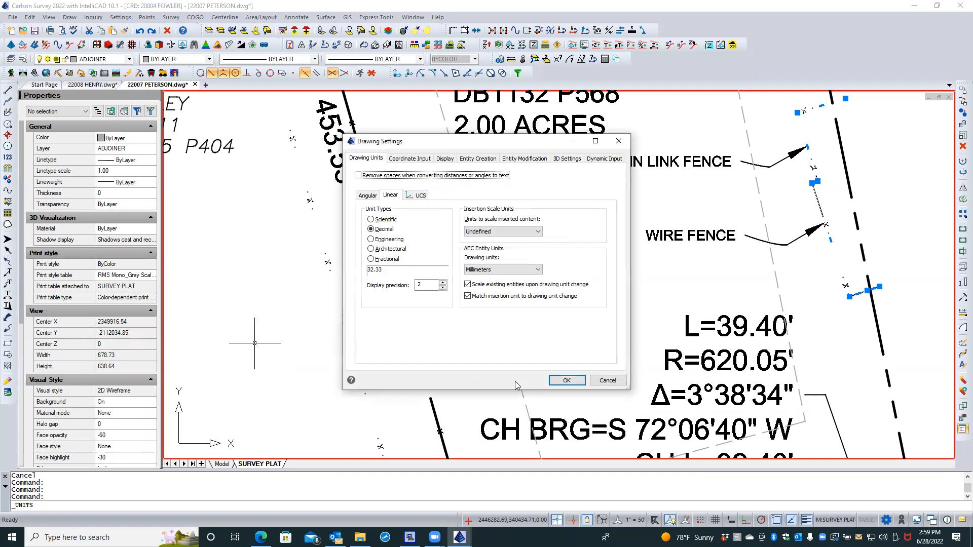
pyautogui.click(607, 381)
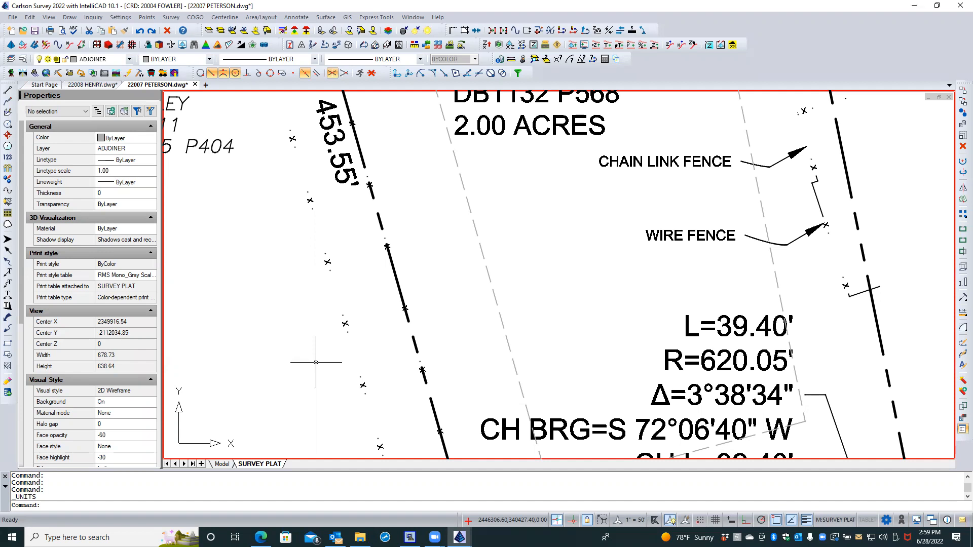
# Step: Search the command suggestions for a linetype command, trying LINES, LT, LST and LINE
pyautogui.write('LINES')
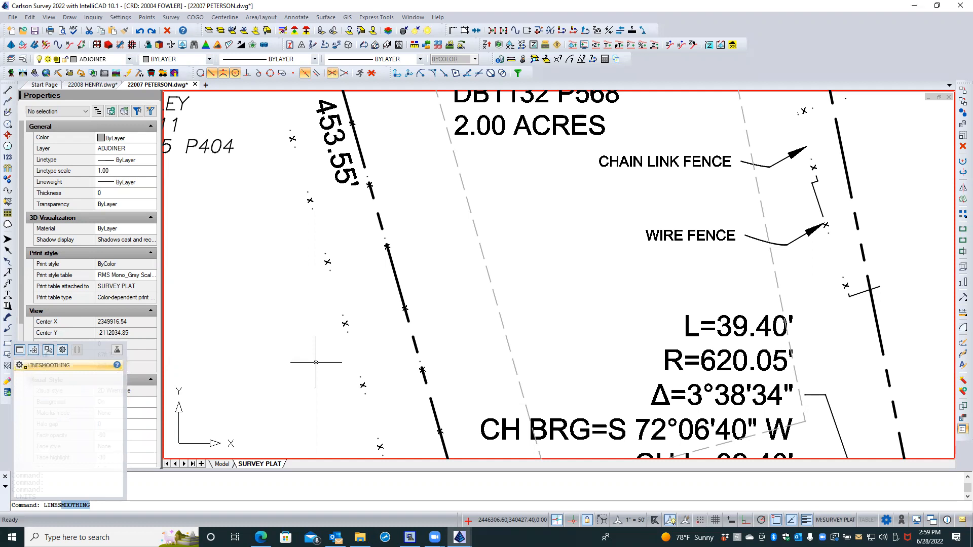
pyautogui.write('t')
pyautogui.press('BackSpace')
pyautogui.press('BackSpace')
pyautogui.press('BackSpace')
pyautogui.press('BackSpace')
pyautogui.press('BackSpace')
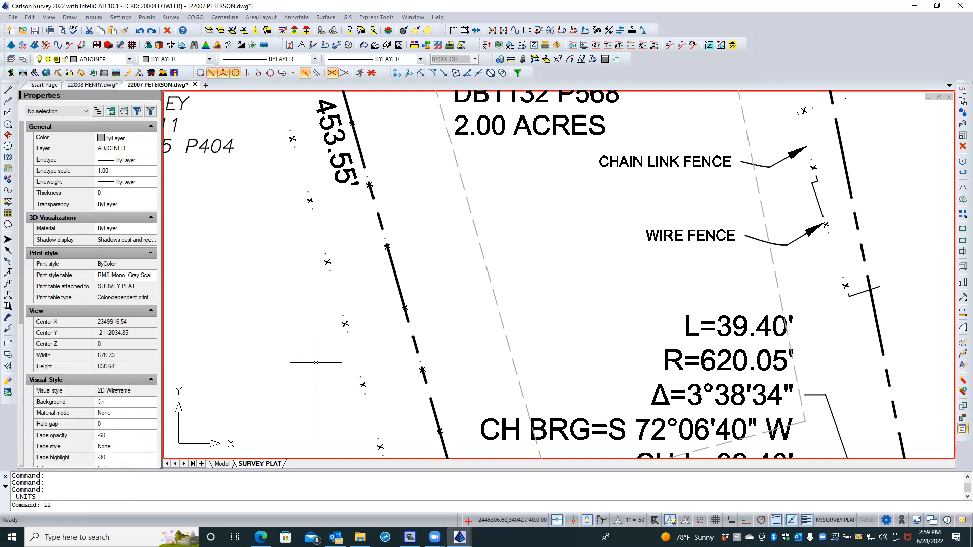
pyautogui.write('T')
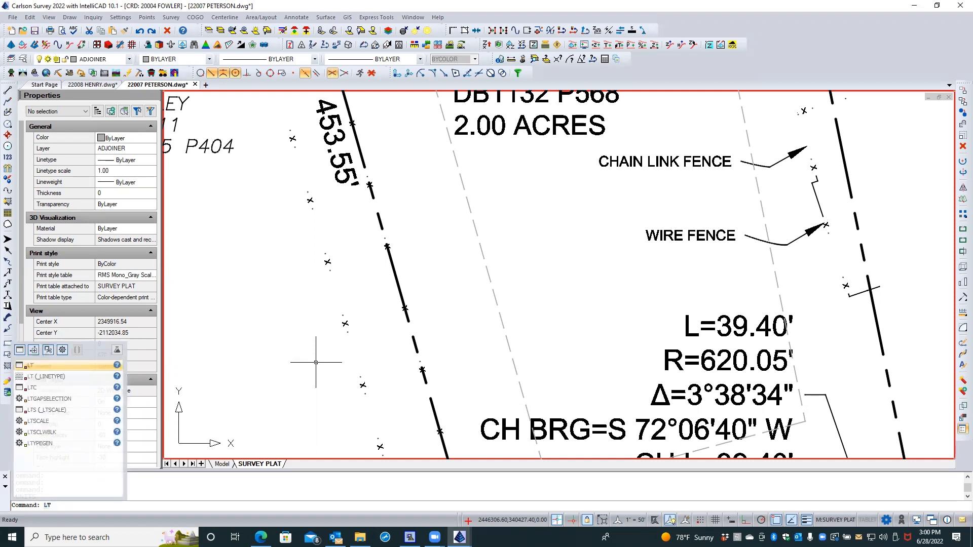
pyautogui.press('BackSpace')
pyautogui.press('BackSpace')
pyautogui.write('LST')
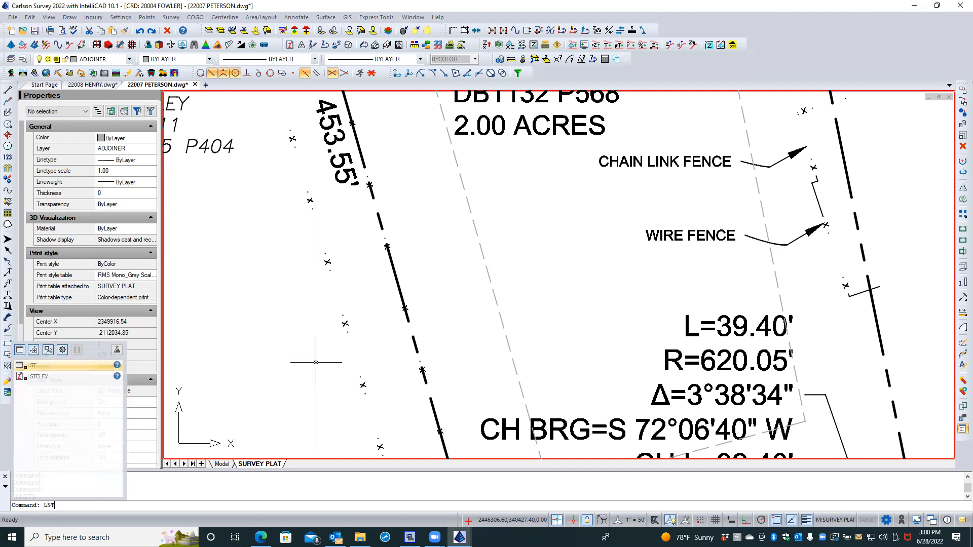
pyautogui.press('BackSpace')
pyautogui.press('BackSpace')
pyautogui.press('BackSpace')
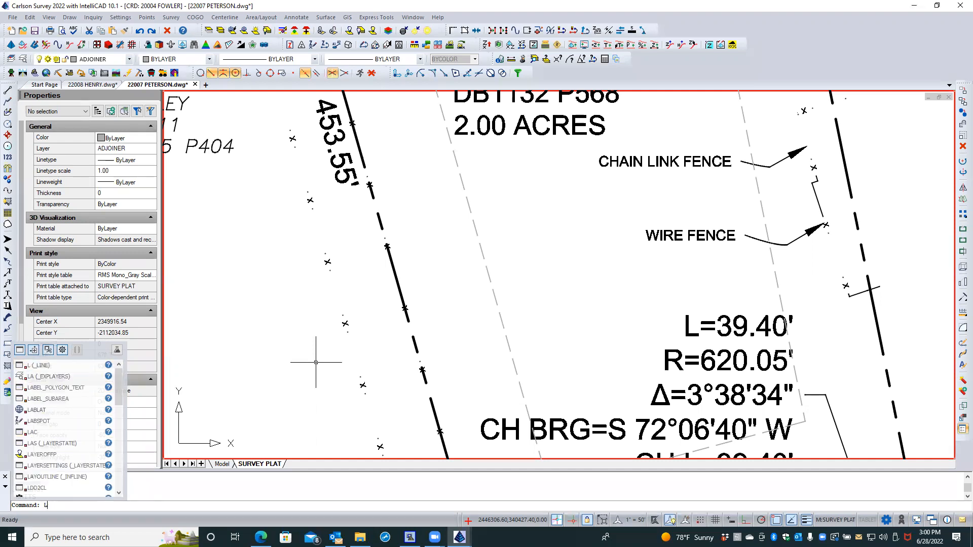
pyautogui.write('LSTy')
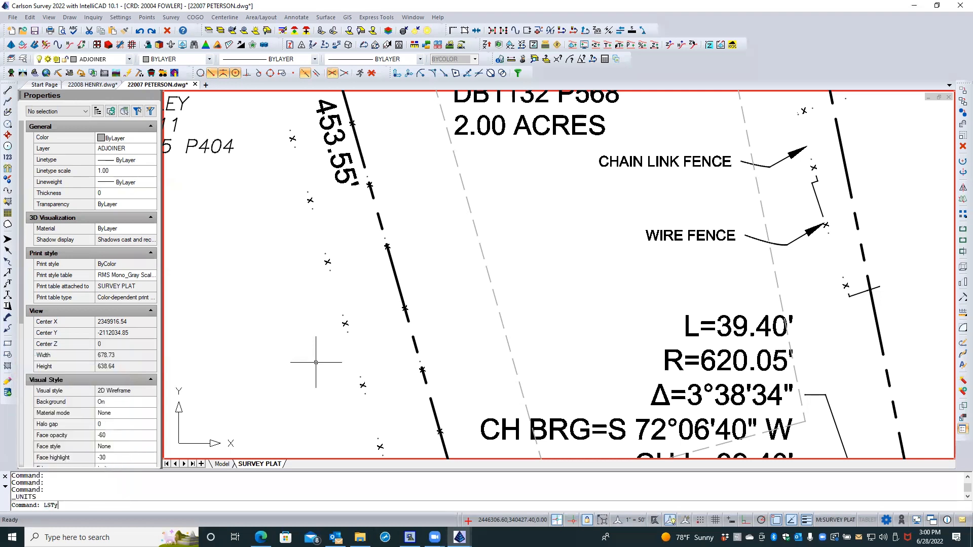
pyautogui.press('BackSpace')
pyautogui.press('BackSpace')
pyautogui.press('BackSpace')
pyautogui.press('BackSpace')
pyautogui.write('L')
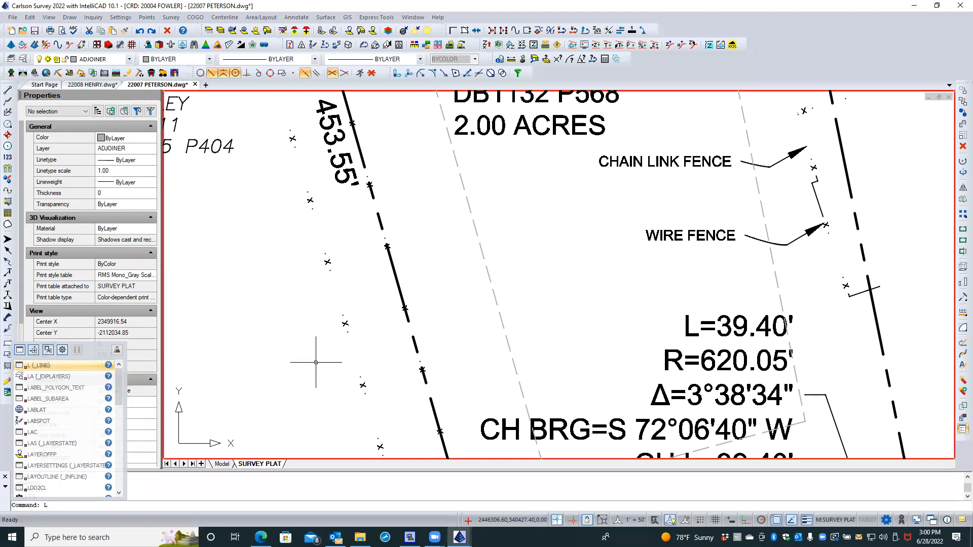
pyautogui.write('ns')
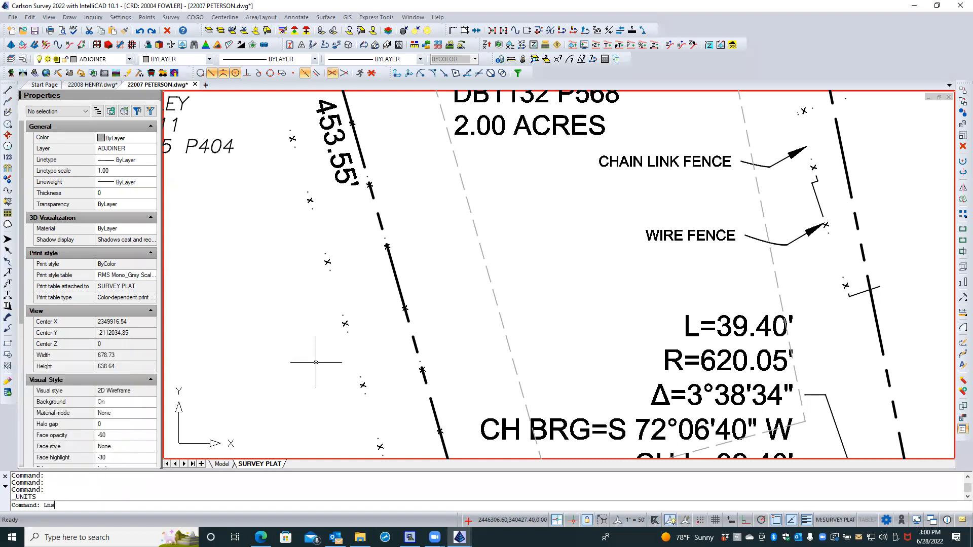
pyautogui.press('BackSpace')
pyautogui.press('BackSpace')
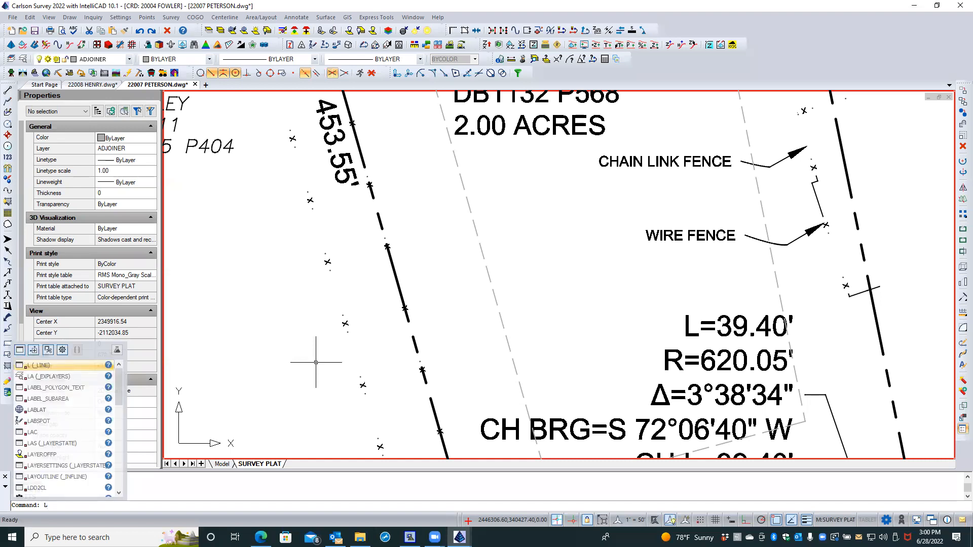
pyautogui.write('INE')
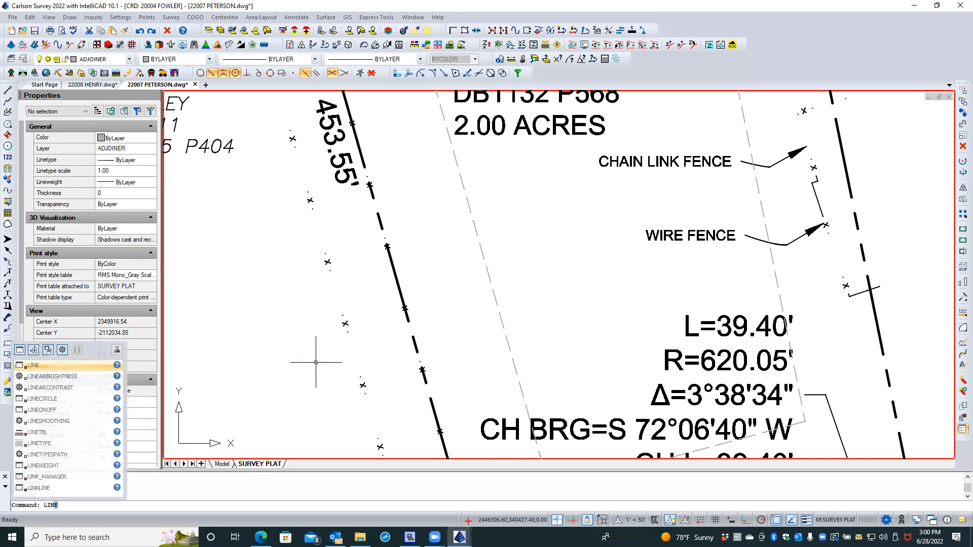
pyautogui.press('BackSpace')
pyautogui.write('s')
pyautogui.press('BackSpace')
pyautogui.press('BackSpace')
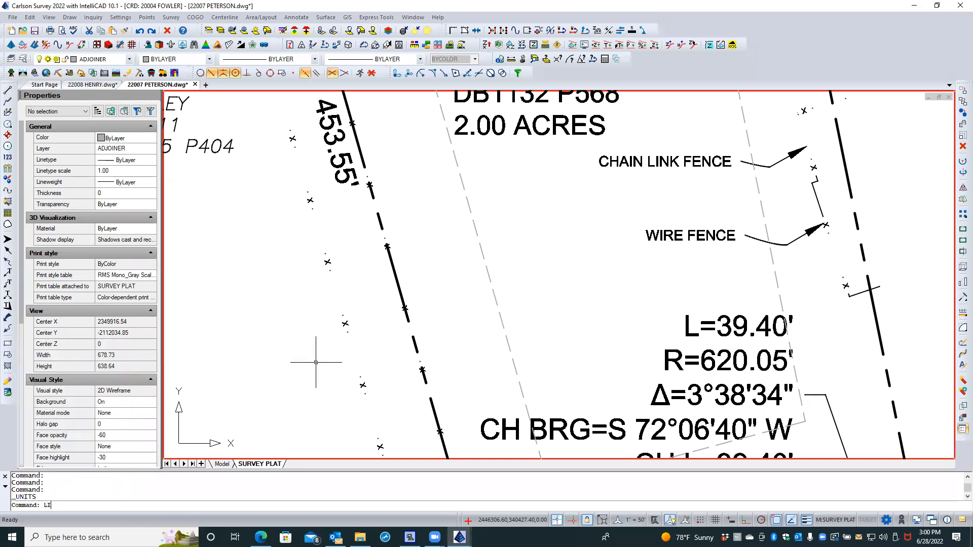
pyautogui.write('NESt')
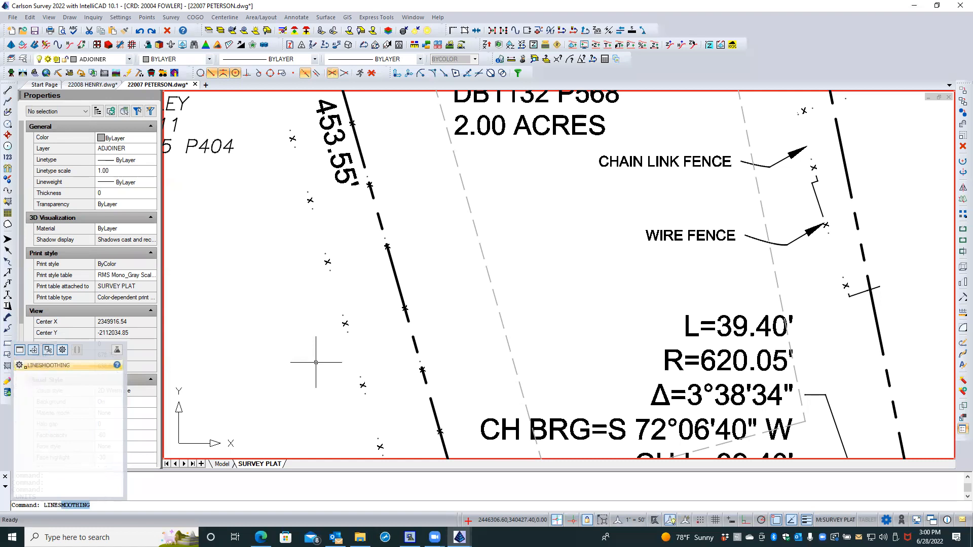
pyautogui.press('BackSpace')
pyautogui.press('BackSpace')
pyautogui.press('BackSpace')
pyautogui.press('BackSpace')
pyautogui.press('BackSpace')
pyautogui.press('BackSpace')
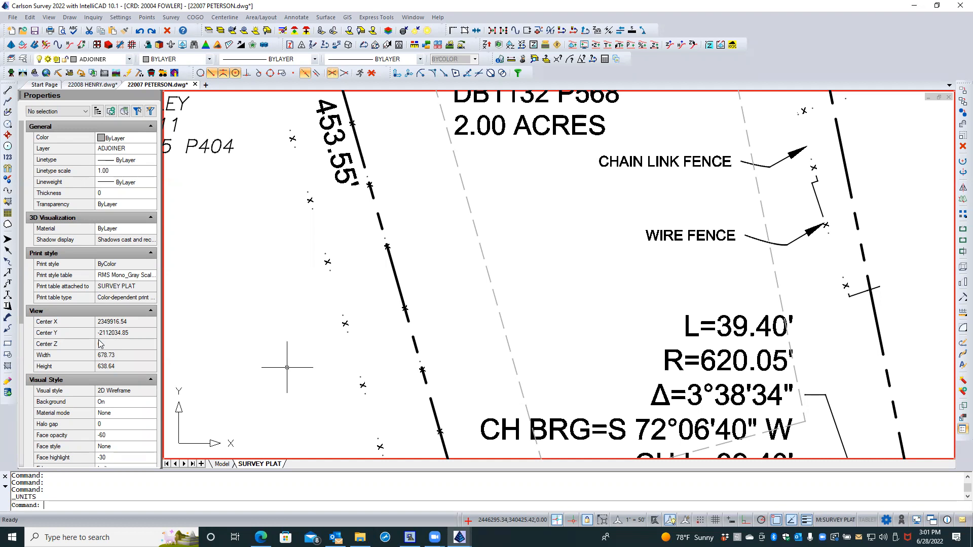
# Step: Open the Linetype Manager with the LINETYPE command, review the drawing's linetypes and close it without changes
pyautogui.write('LINETYPE')
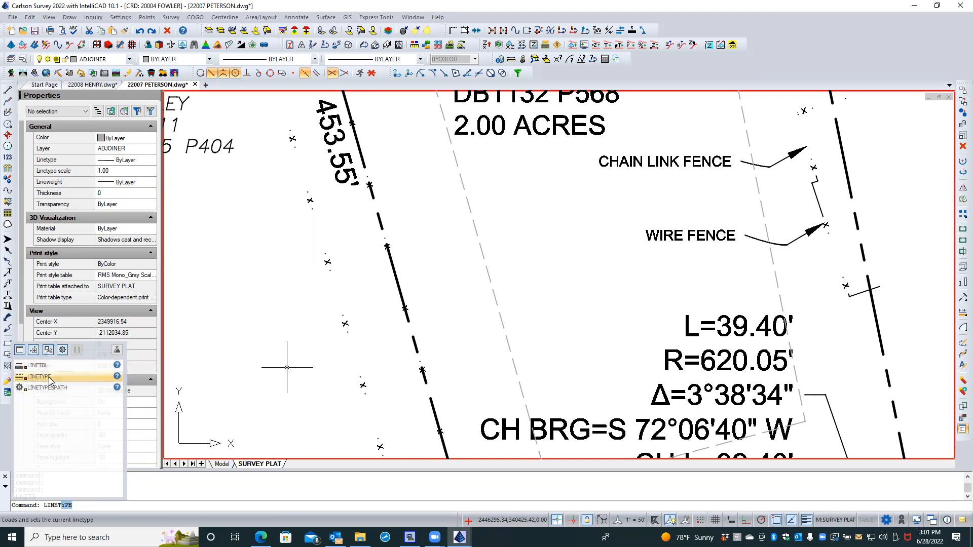
pyautogui.click(50, 379)
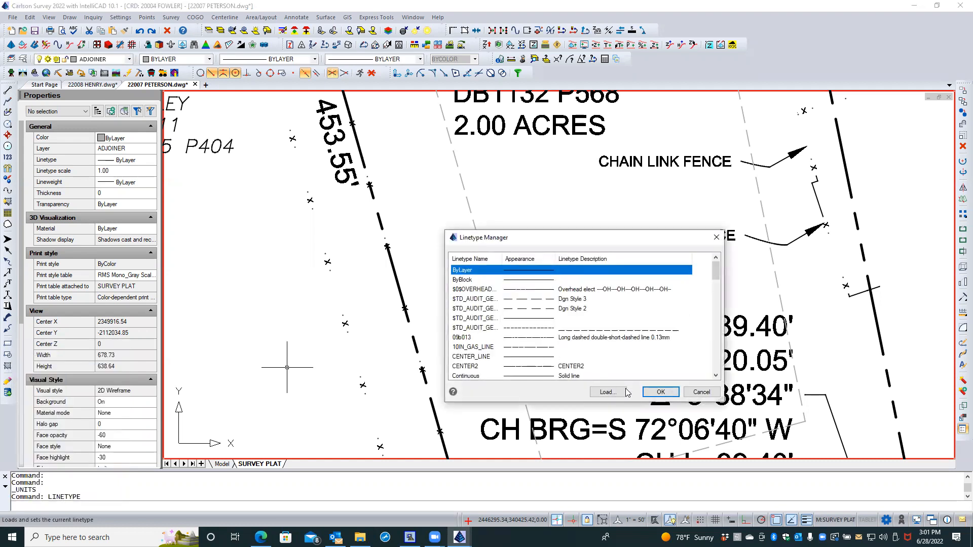
pyautogui.click(701, 392)
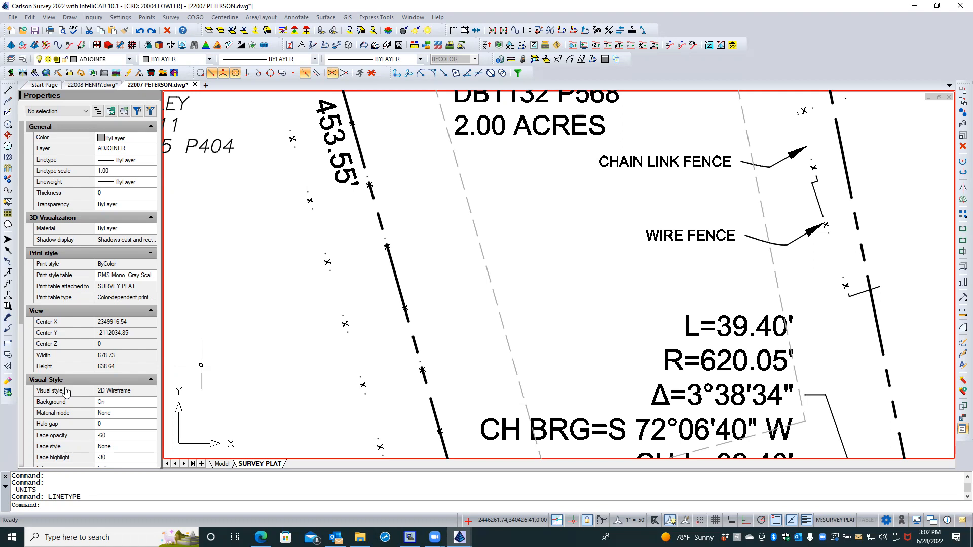
# Step: Try to run the MKLtype command, and check the command suggestions for names starting with MK
pyautogui.write('MKLtype')
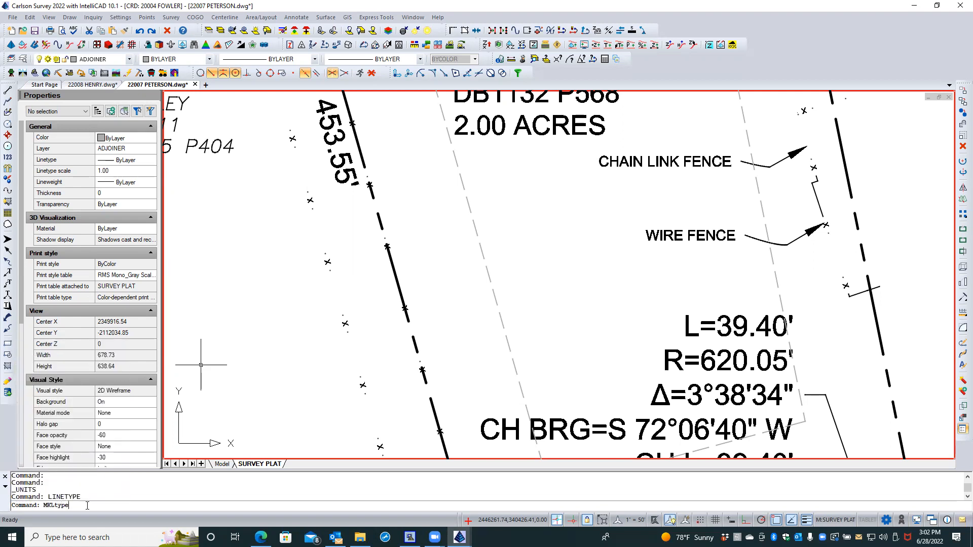
pyautogui.press('Return')
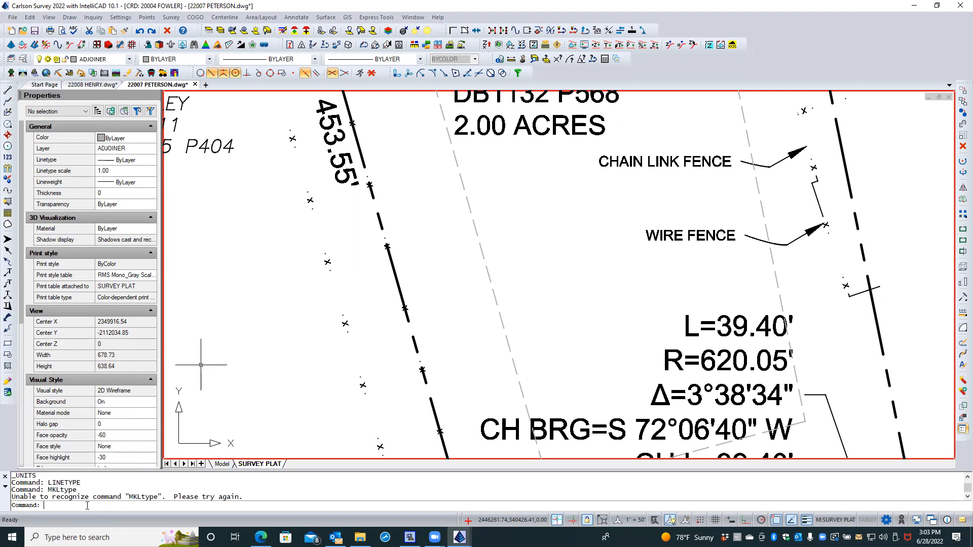
pyautogui.write('MK')
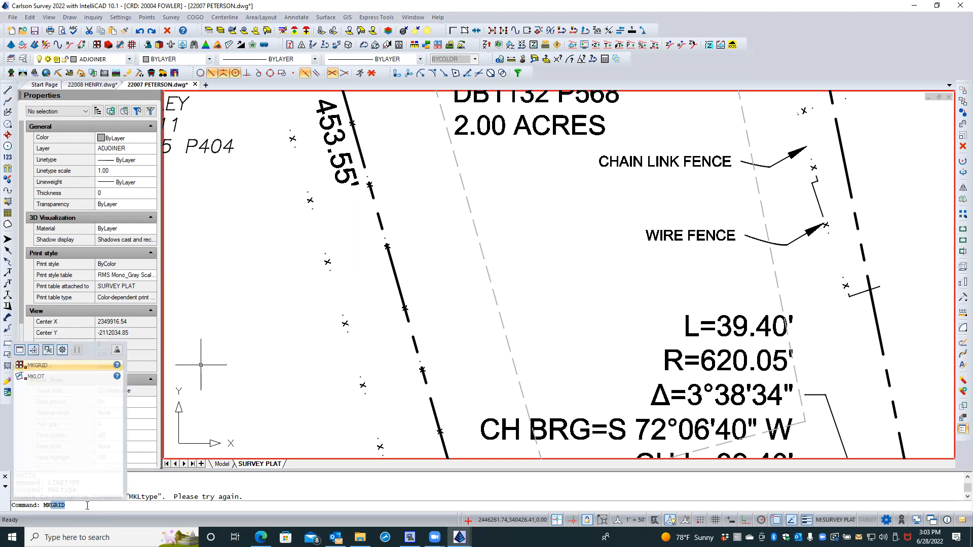
pyautogui.press('Escape')
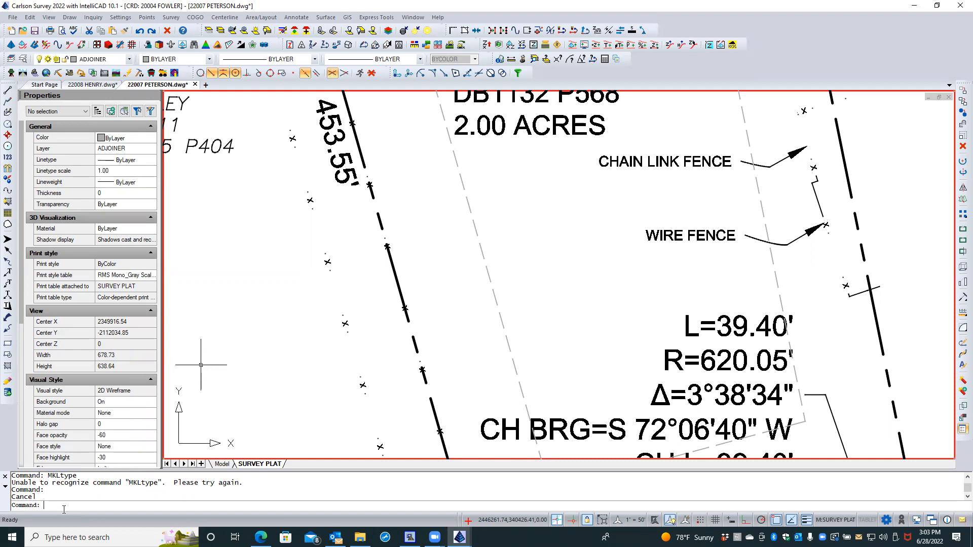
# Step: Check the command suggestions starting with LO and LT for a linetype command, leaving without running one
pyautogui.write('LO')
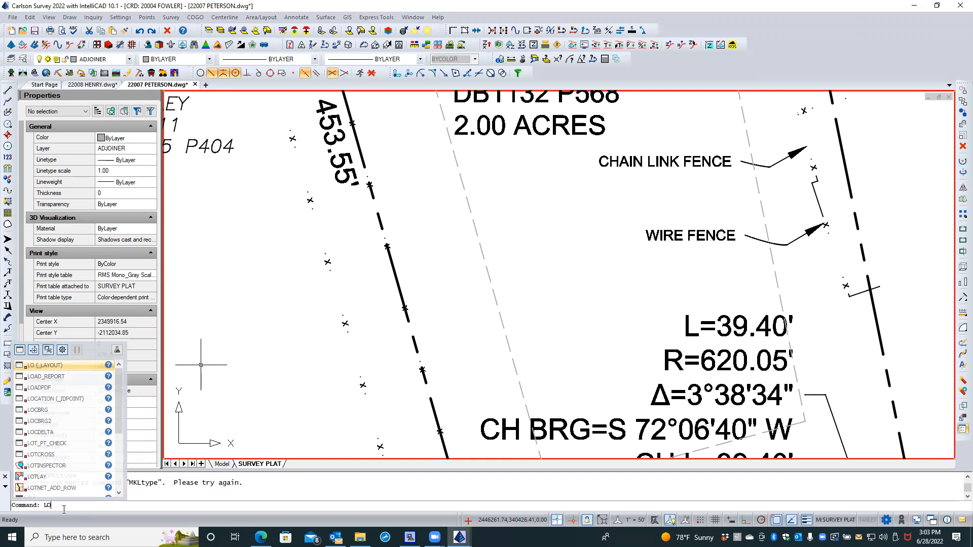
pyautogui.write('u')
pyautogui.press('BackSpace')
pyautogui.press('BackSpace')
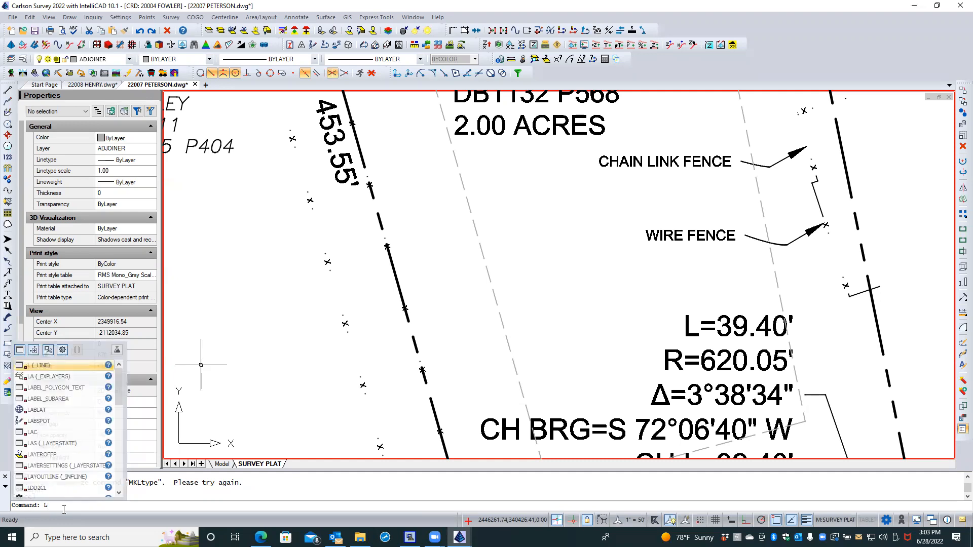
pyautogui.write('T')
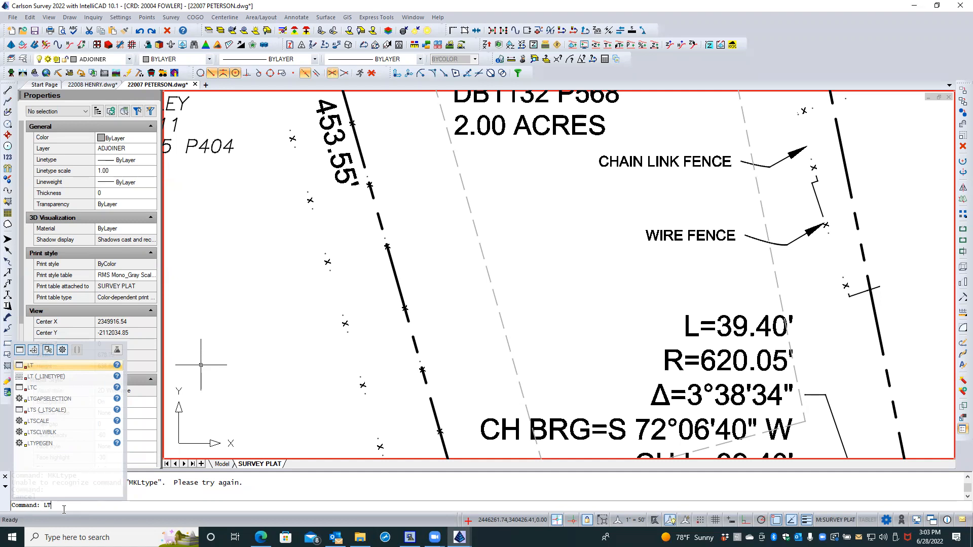
pyautogui.press('BackSpace')
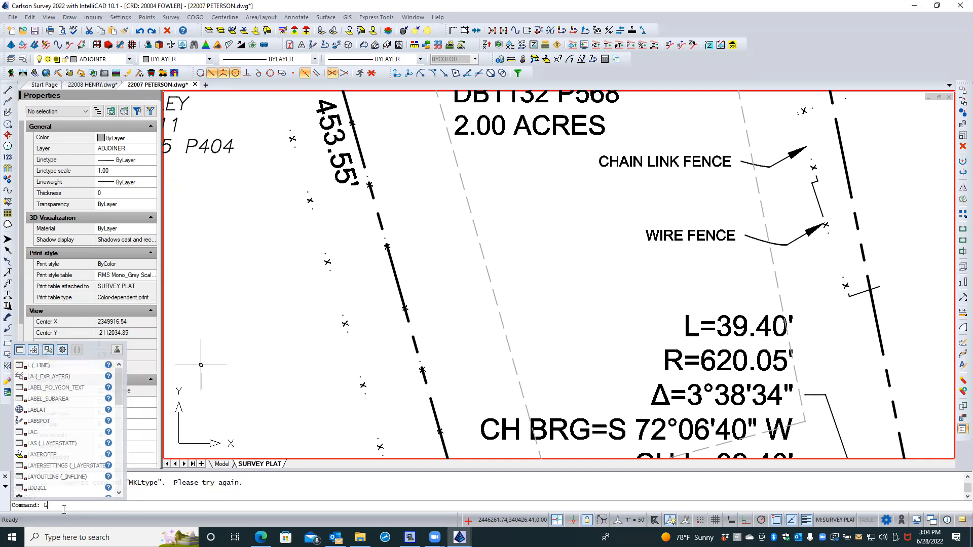
pyautogui.press('BackSpace')
pyautogui.press('Escape')
pyautogui.press('Escape')
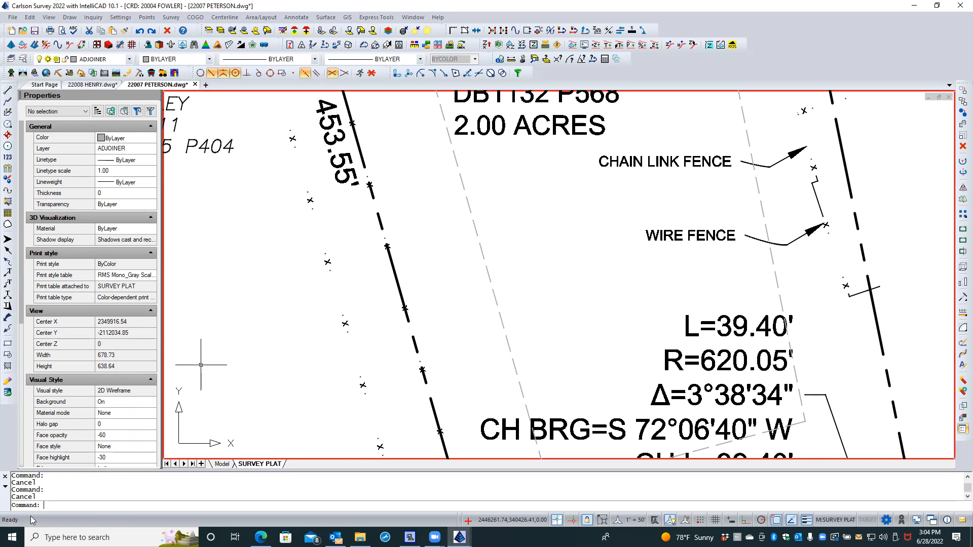
pyautogui.click(256, 275)
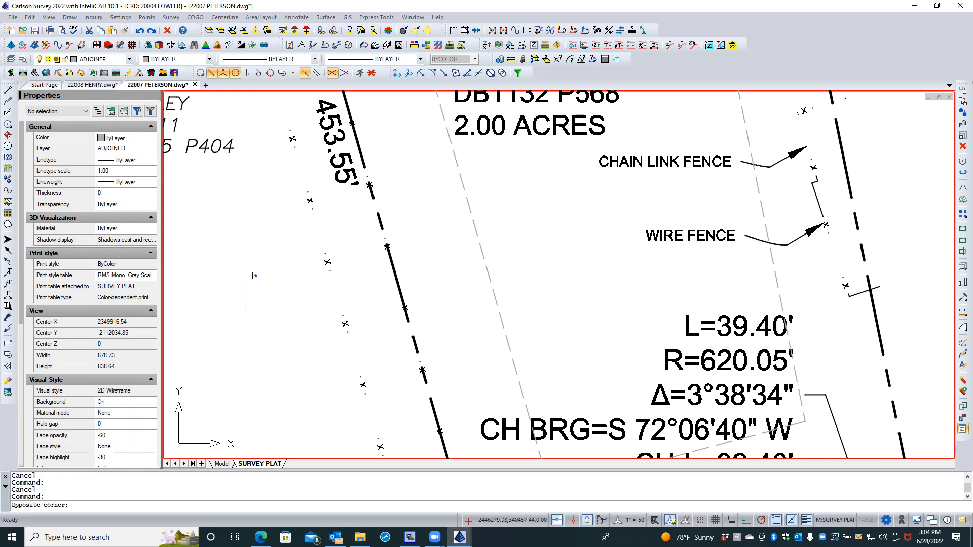
# Step: Switch to File Explorer and open a new window alongside the existing job folder window
pyautogui.click(245, 280)
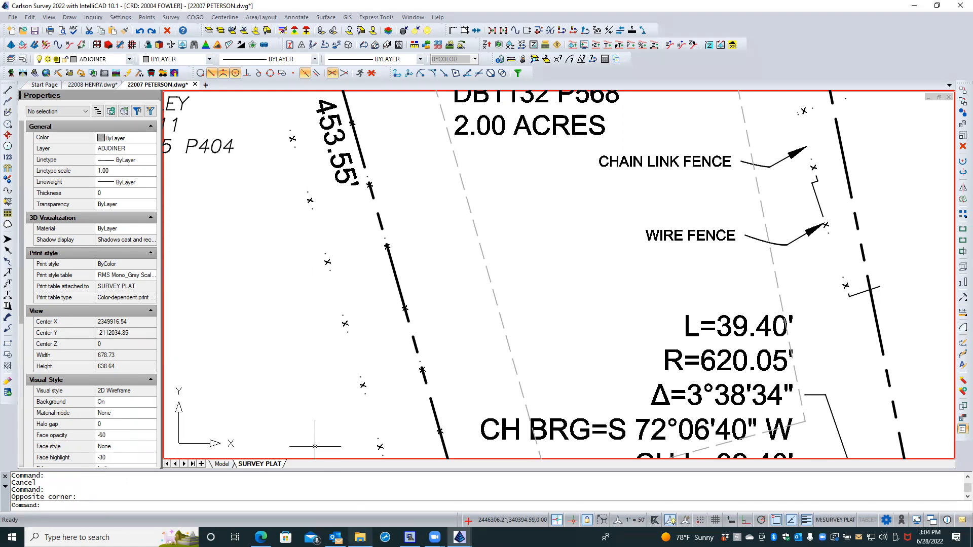
pyautogui.click(359, 537)
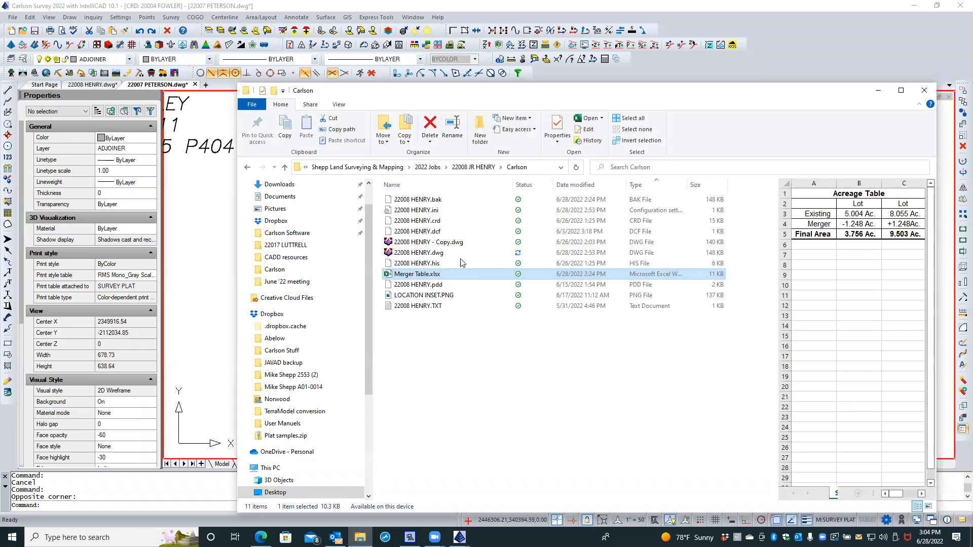
pyautogui.click(361, 537)
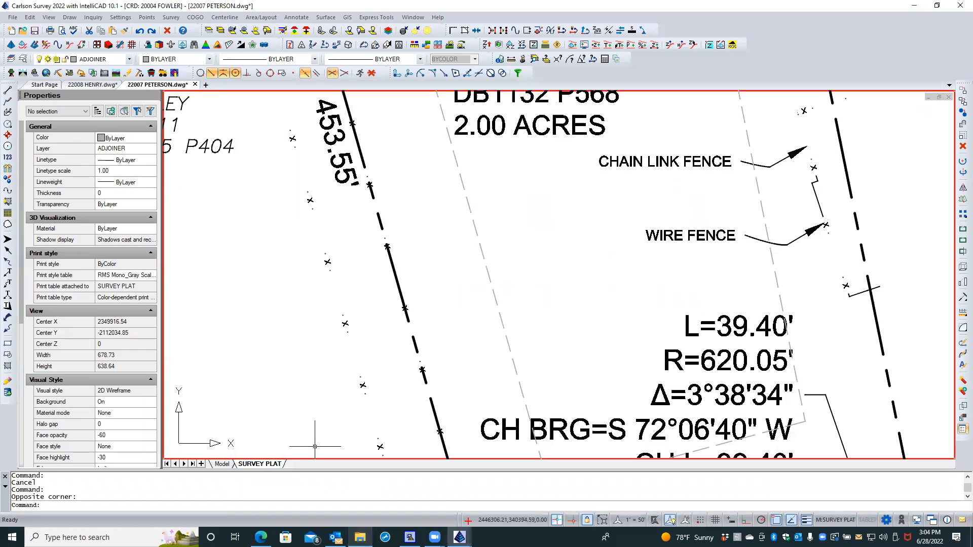
pyautogui.rightClick(360, 537)
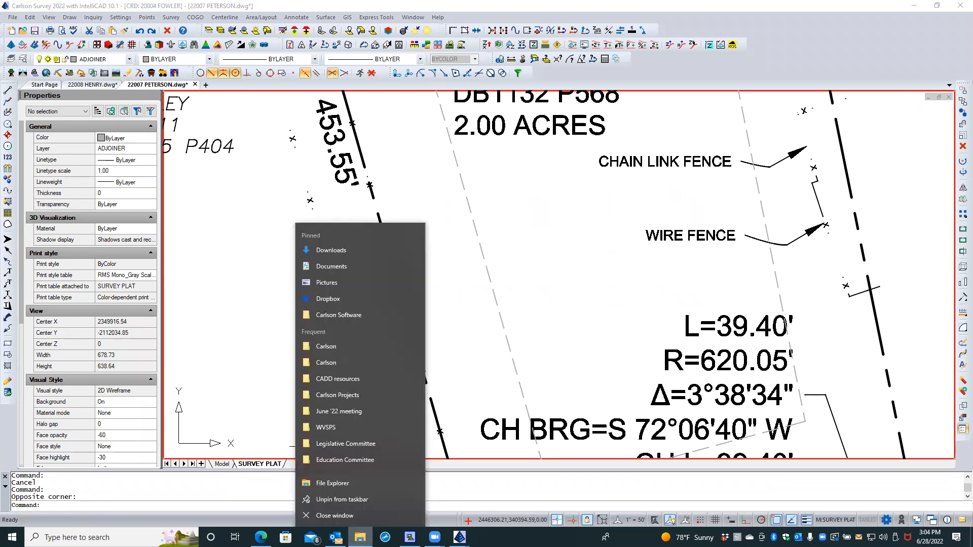
pyautogui.click(340, 484)
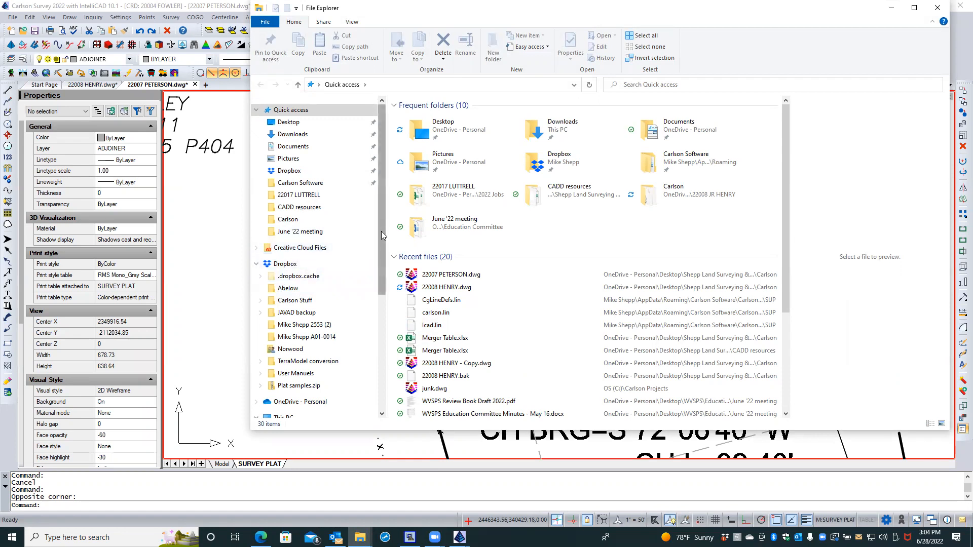
# Step: Browse the C: drive through Users, the user's profile, AppData, Roaming, Carlson Software, Carlson2022 and ICAD10_1_X64 to open the SUP folder
pyautogui.scroll(-1, 381, 231)
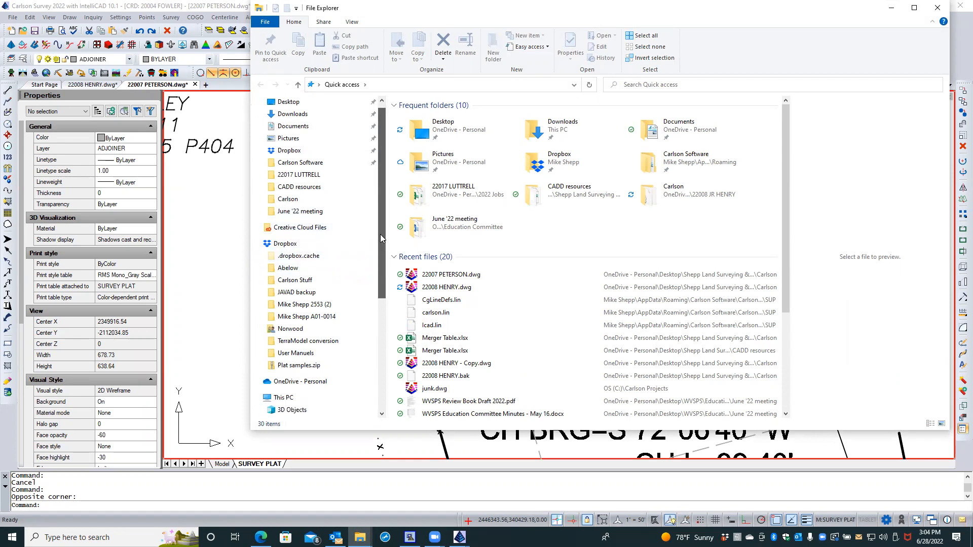
pyautogui.moveTo(379, 234); pyautogui.dragTo(372, 332)
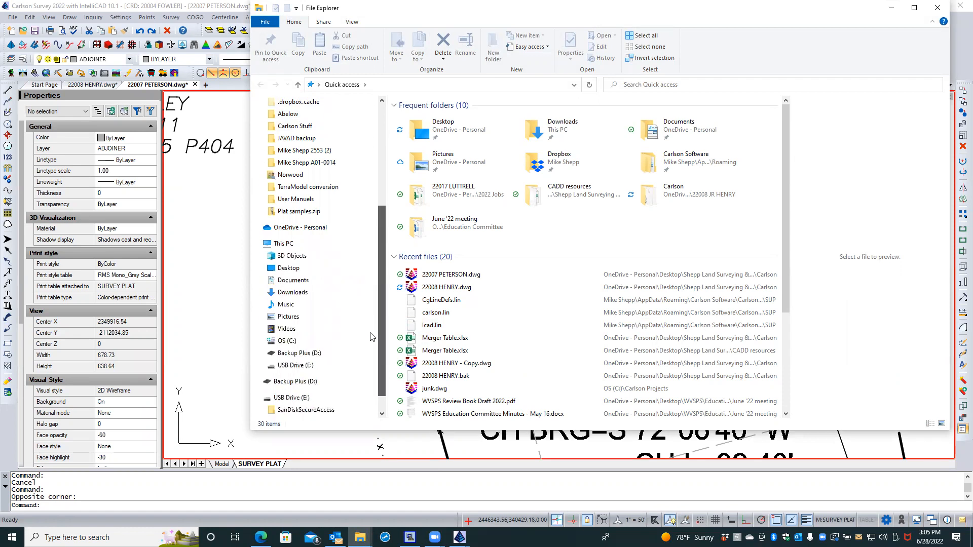
pyautogui.click(261, 341)
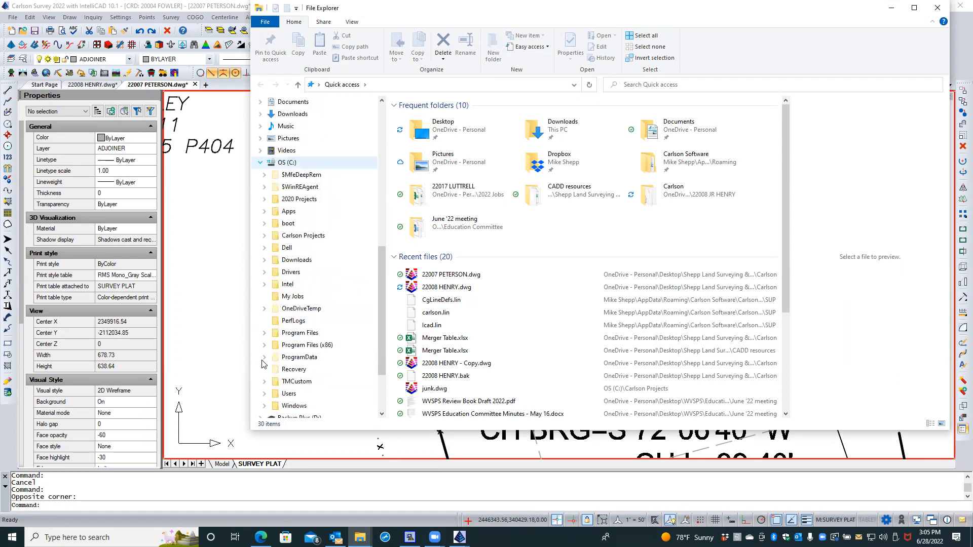
pyautogui.click(264, 394)
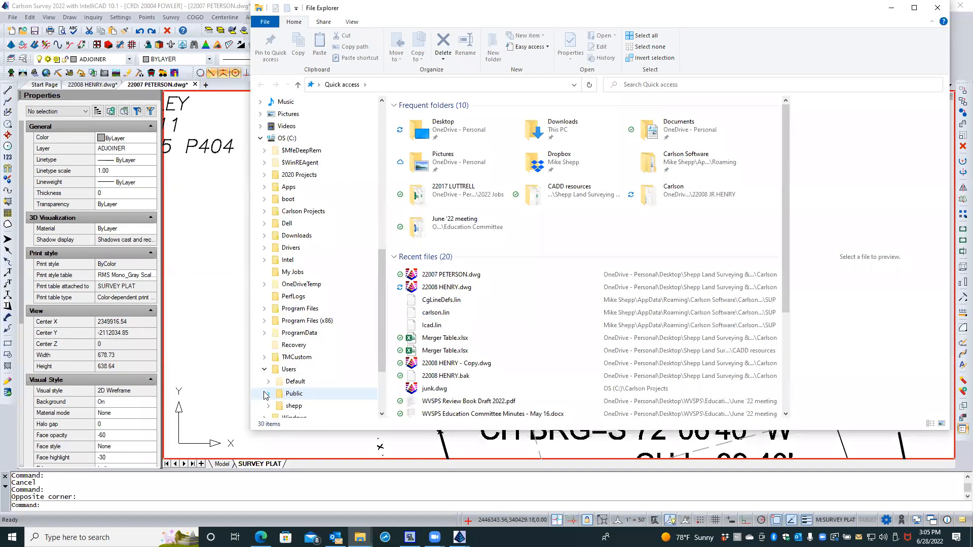
pyautogui.click(268, 406)
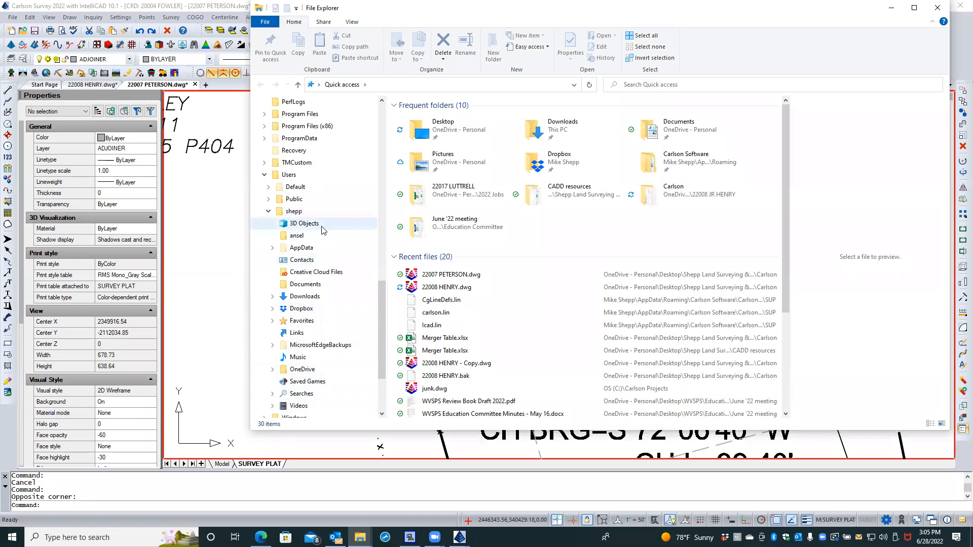
pyautogui.click(272, 249)
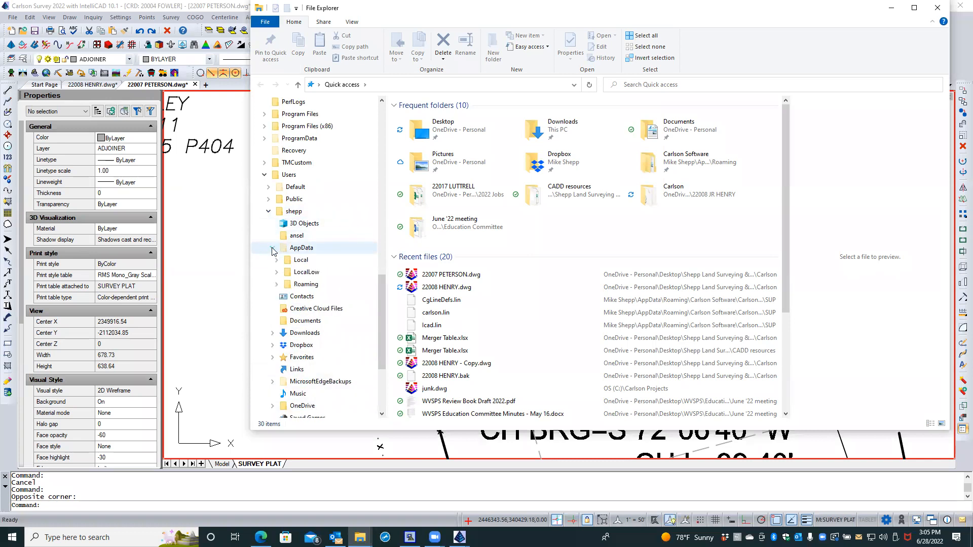
pyautogui.click(276, 285)
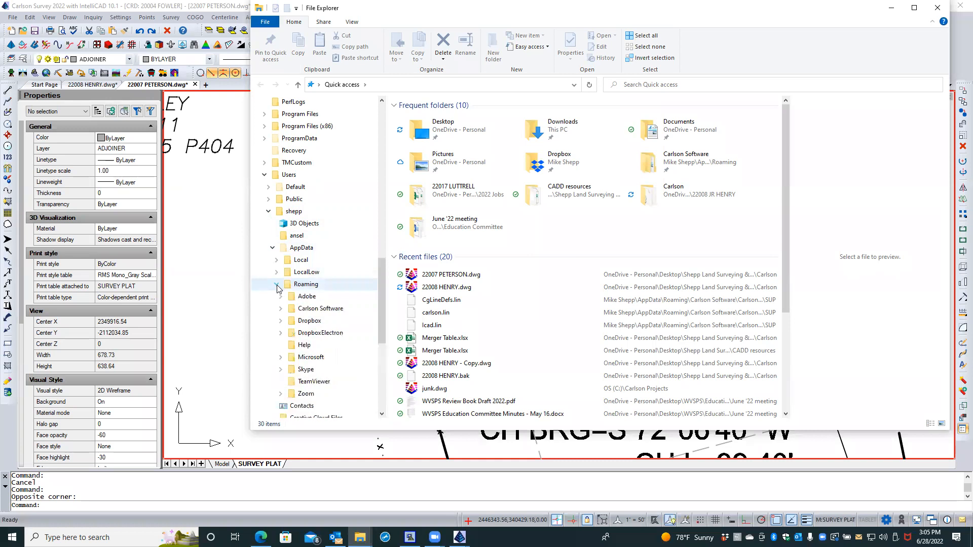
pyautogui.click(281, 309)
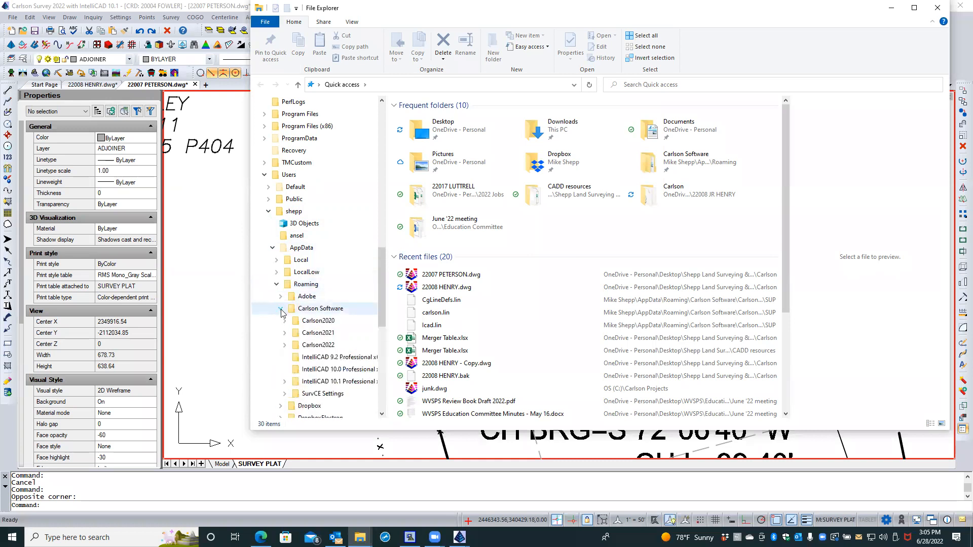
pyautogui.click(284, 345)
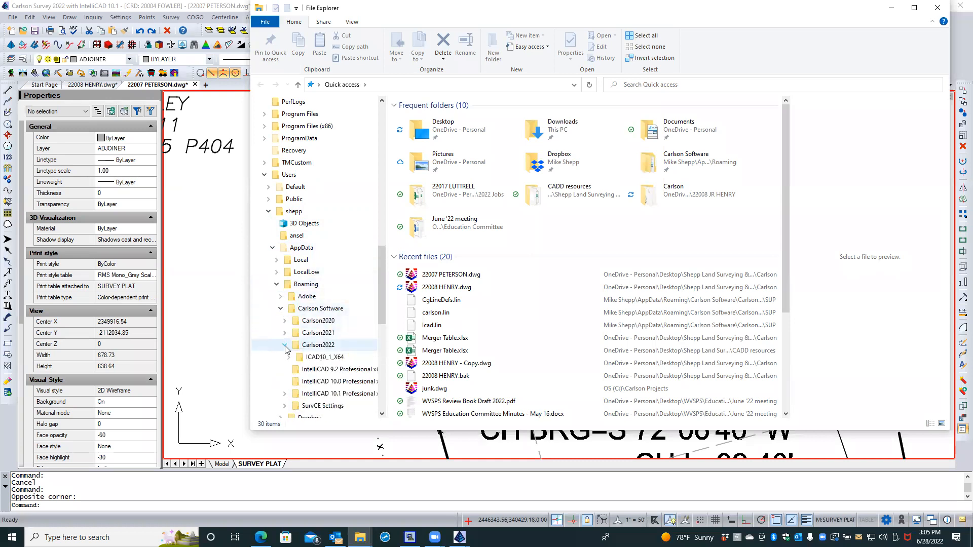
pyautogui.click(289, 357)
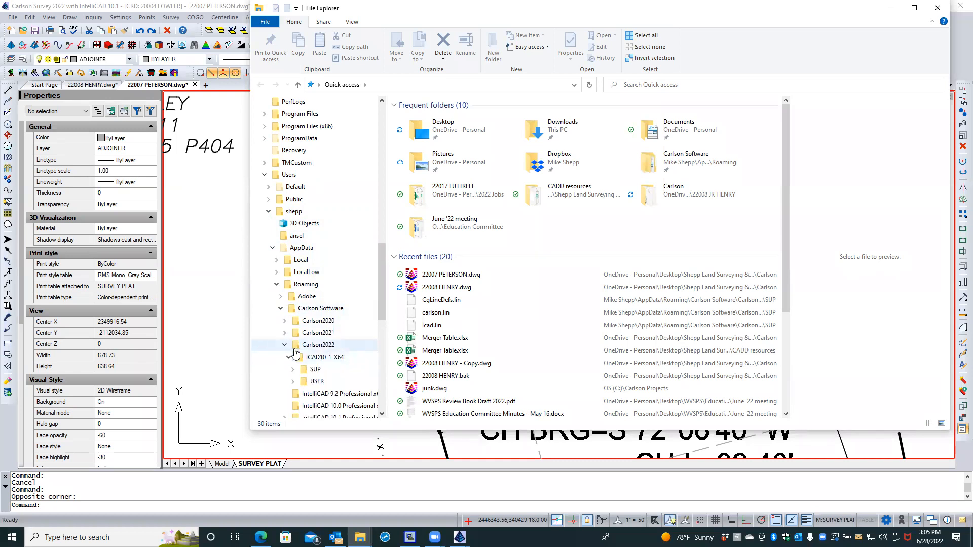
pyautogui.click(307, 369)
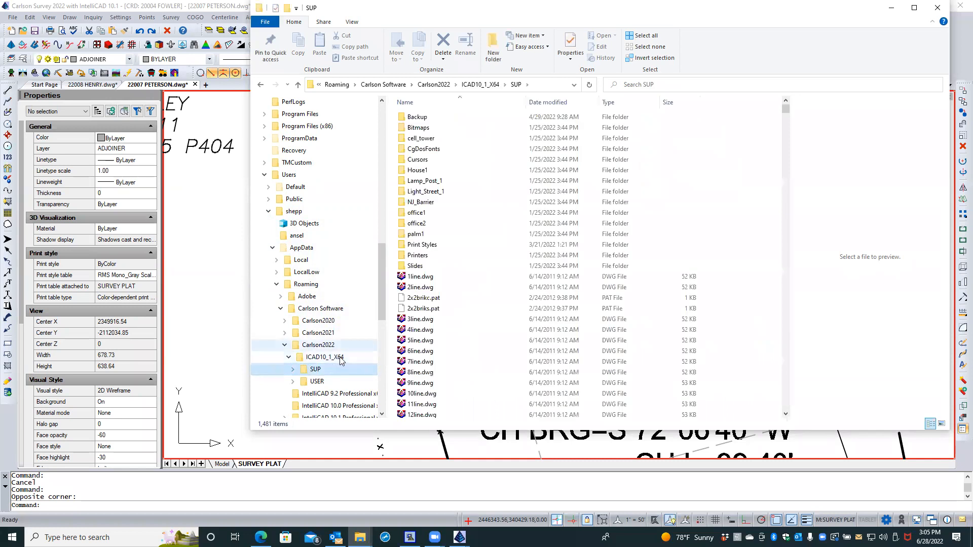
# Step: Sort the SUP folder's files by type, find the LIN linetype files and open carlson.lin
pyautogui.click(629, 103)
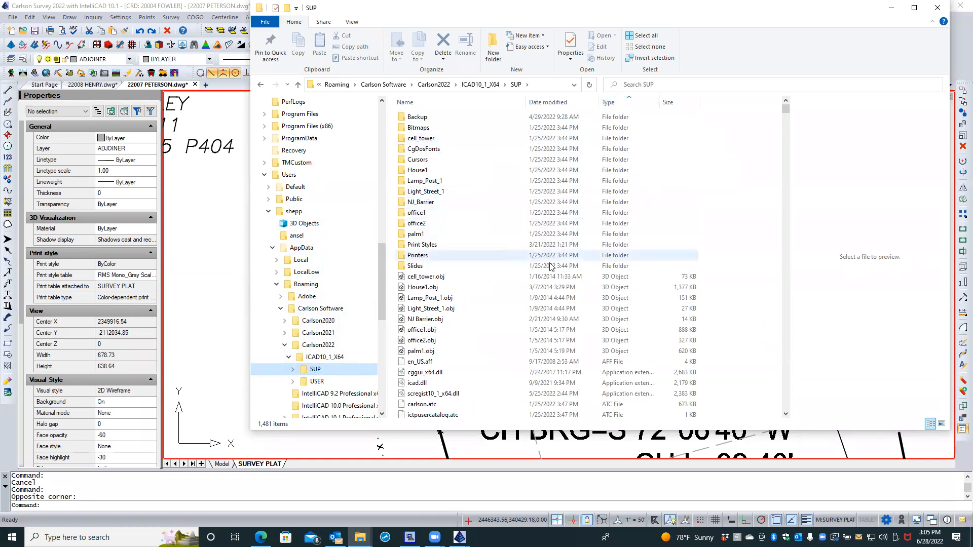
pyautogui.scroll(-10, 552, 266)
pyautogui.scroll(-15, 552, 266)
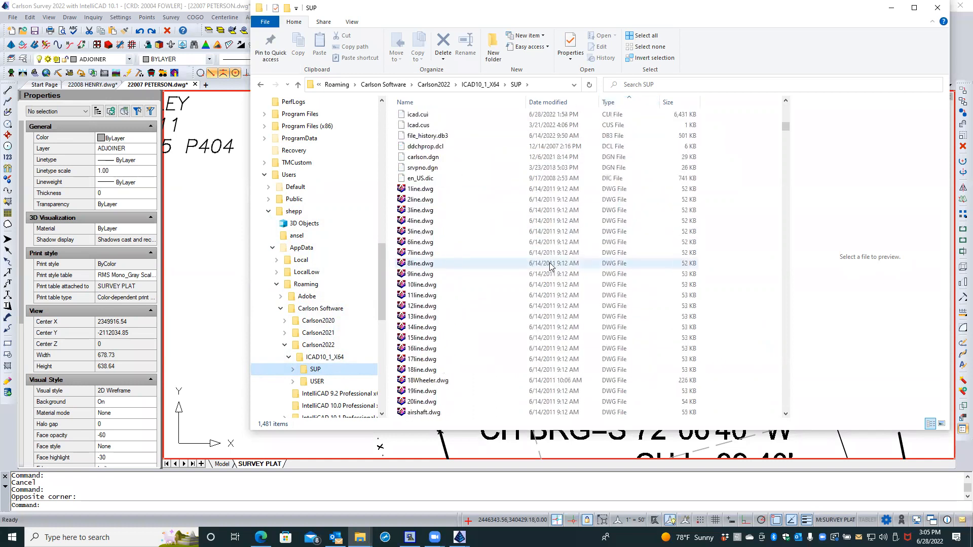
pyautogui.scroll(-10, 551, 266)
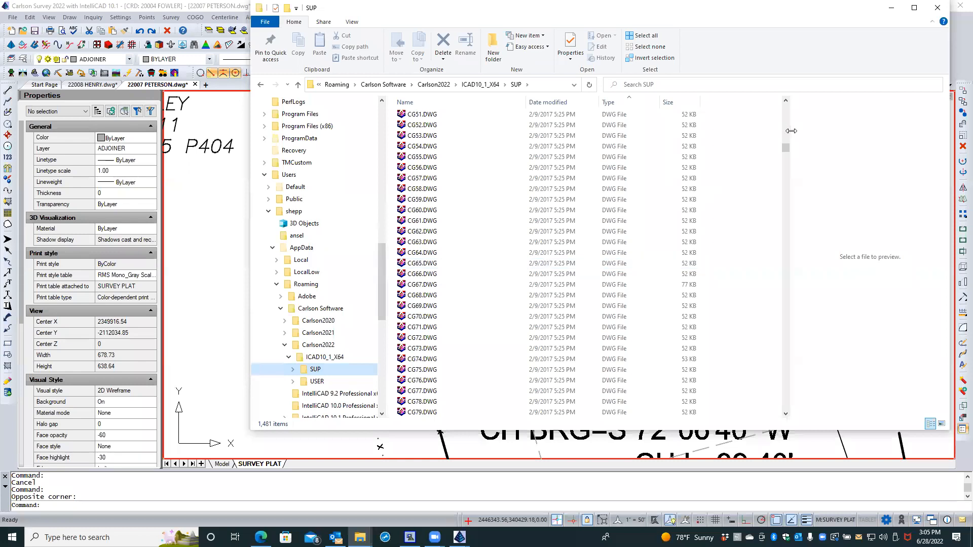
pyautogui.moveTo(783, 166); pyautogui.dragTo(782, 339)
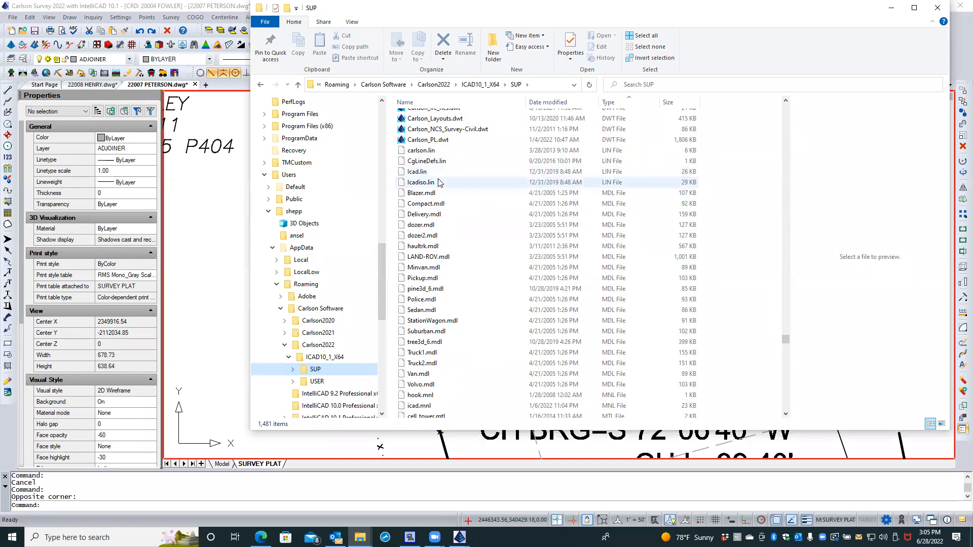
pyautogui.doubleClick(429, 152)
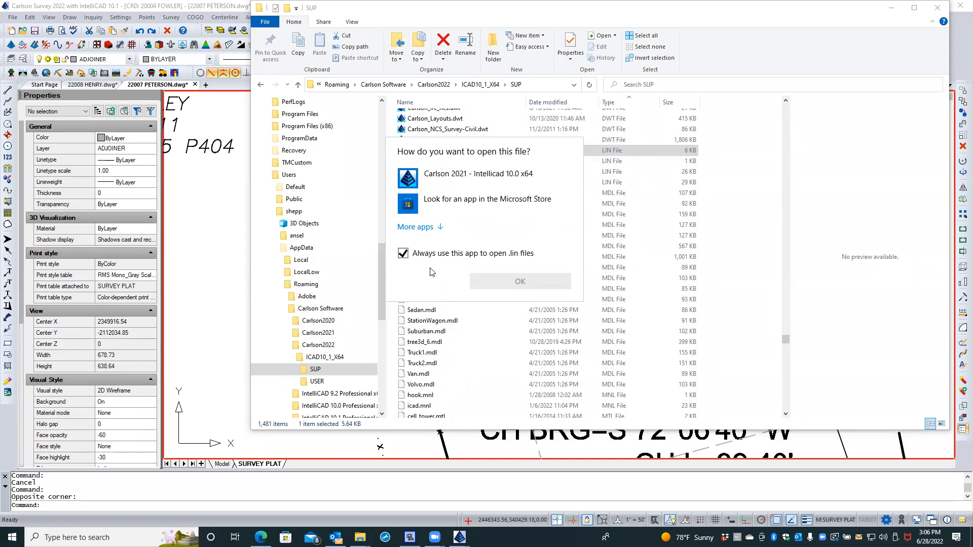
# Step: Open carlson.lin in Notepad, making it the default app for .lin files
pyautogui.click(430, 227)
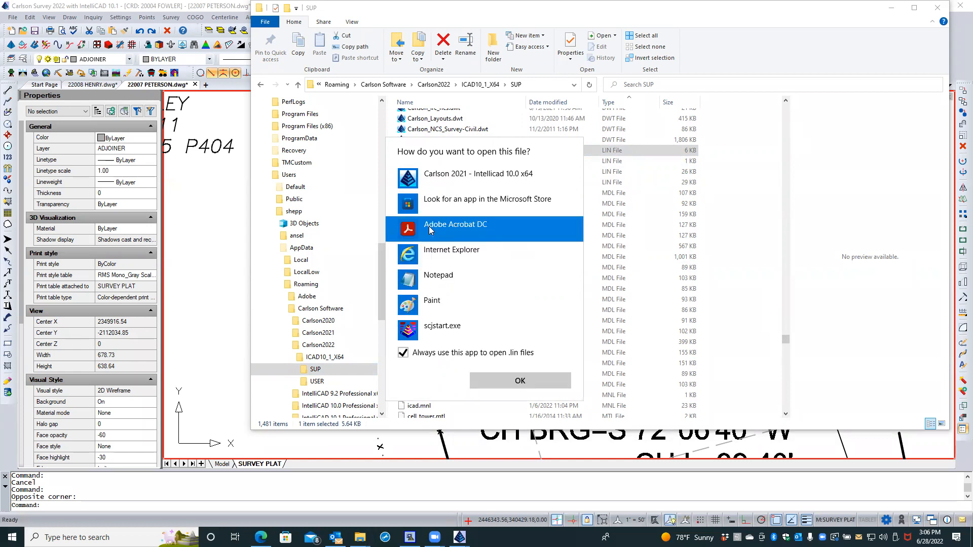
pyautogui.click(420, 280)
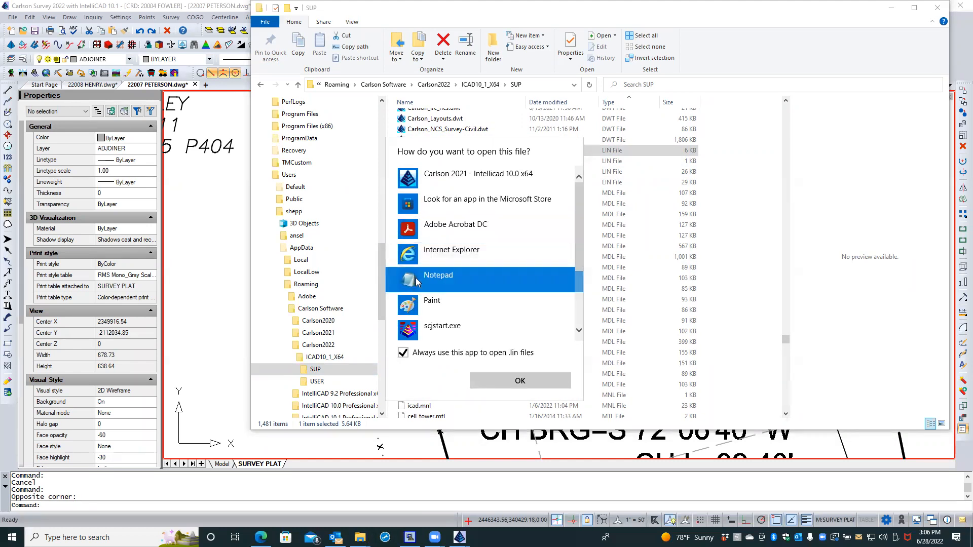
pyautogui.click(517, 380)
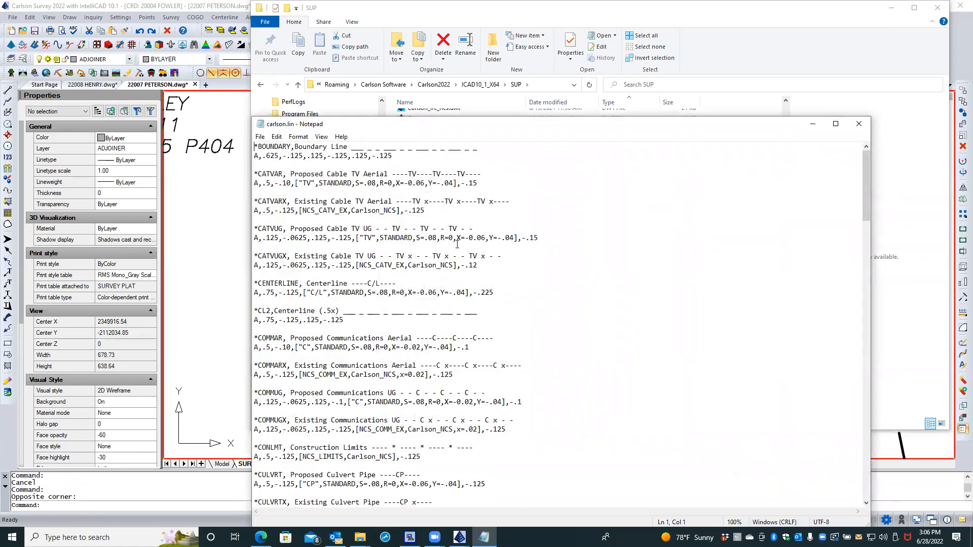
# Step: Find the FENCE linetype definition in carlson.lin, save the file and return to the Carlson Survey drawing
pyautogui.scroll(-11, 442, 247)
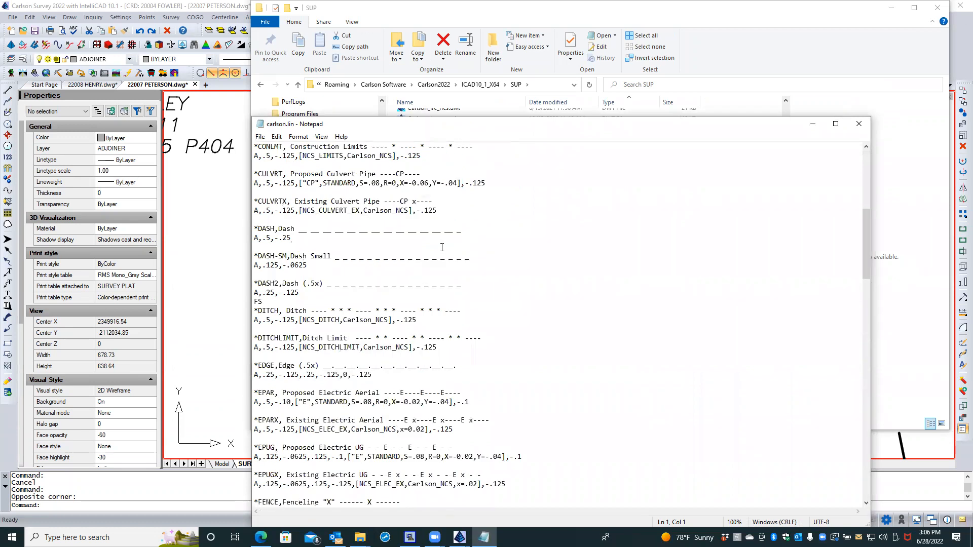
pyautogui.scroll(-5, 441, 248)
pyautogui.scroll(-2, 442, 247)
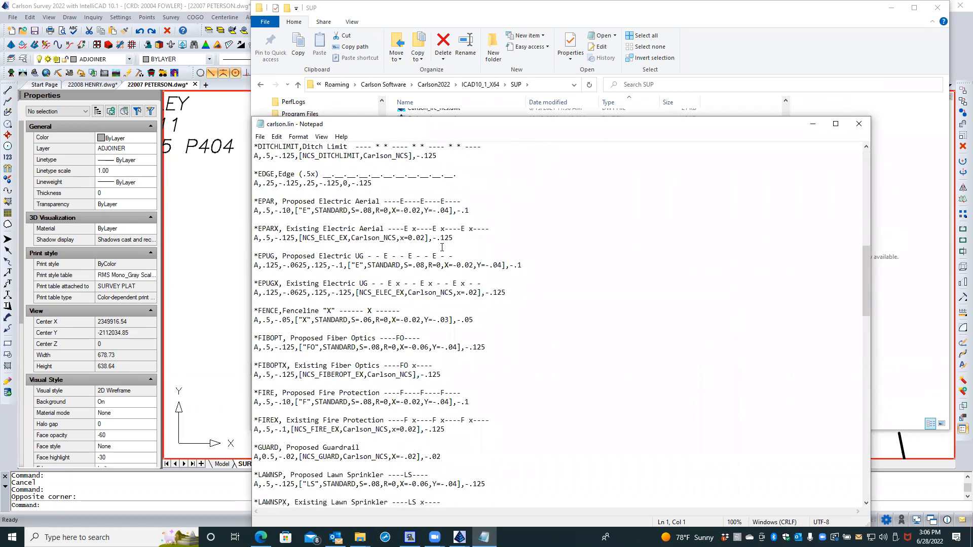
pyautogui.scroll(-2, 442, 247)
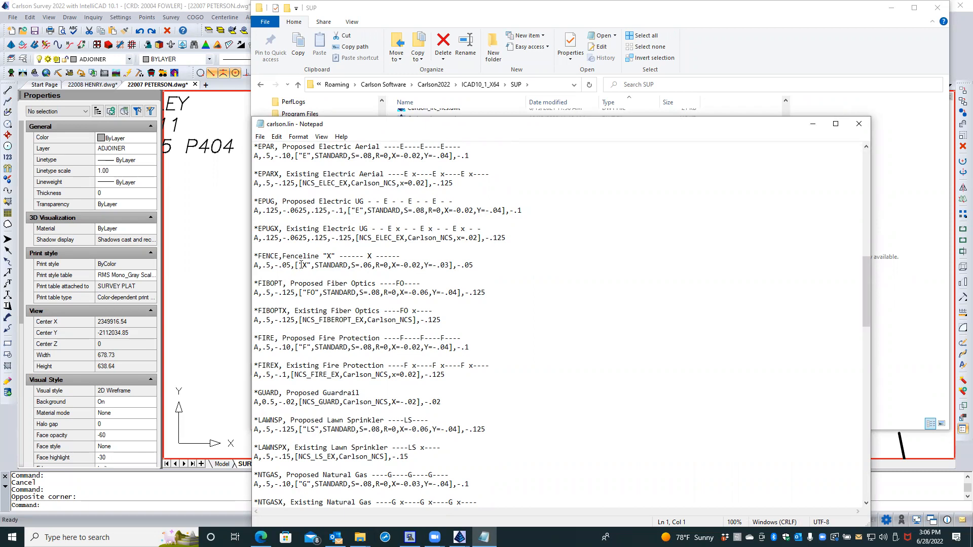
pyautogui.click(367, 264)
pyautogui.hotkey('shift', 'Right')
pyautogui.write('8')
pyautogui.click(263, 138)
pyautogui.click(280, 181)
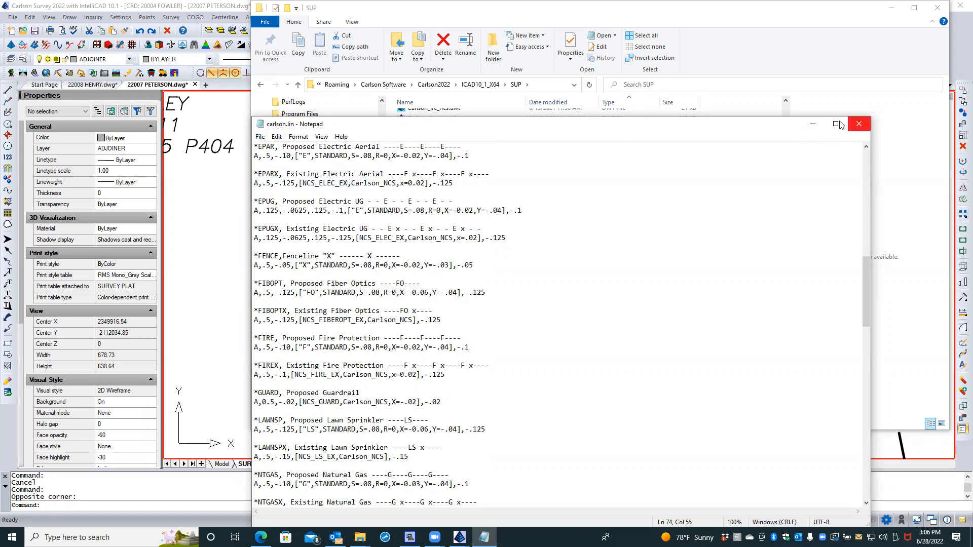
pyautogui.click(812, 124)
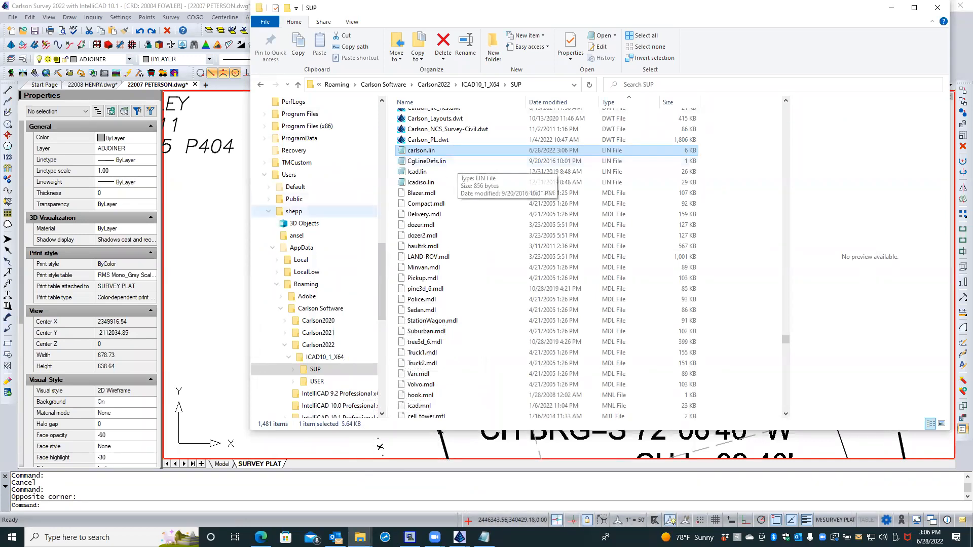
pyautogui.click(233, 222)
pyautogui.click(232, 222)
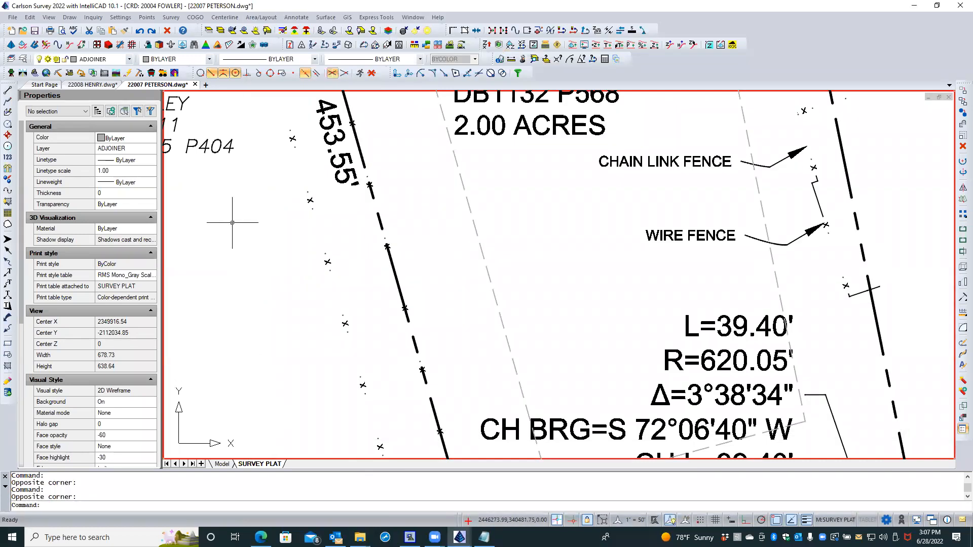
pyautogui.write('LTupe')
pyautogui.press('Return')
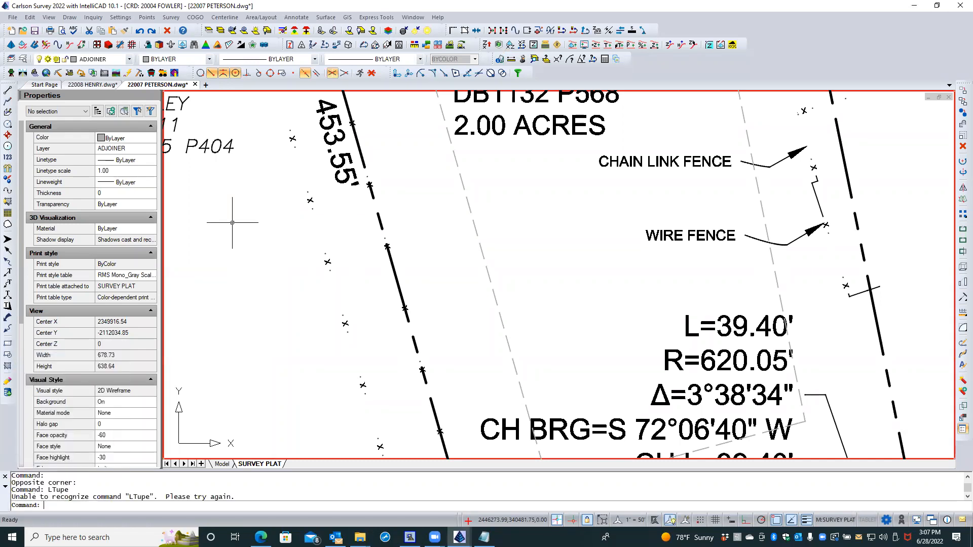
pyautogui.write('LTYPE\\')
pyautogui.press('Return')
pyautogui.write('LTYPEGEN')
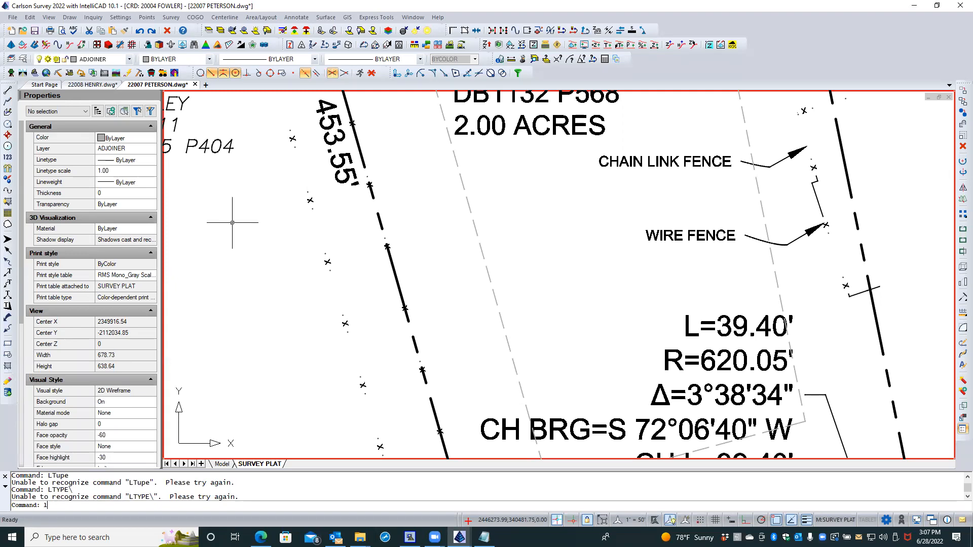
pyautogui.press('Return')
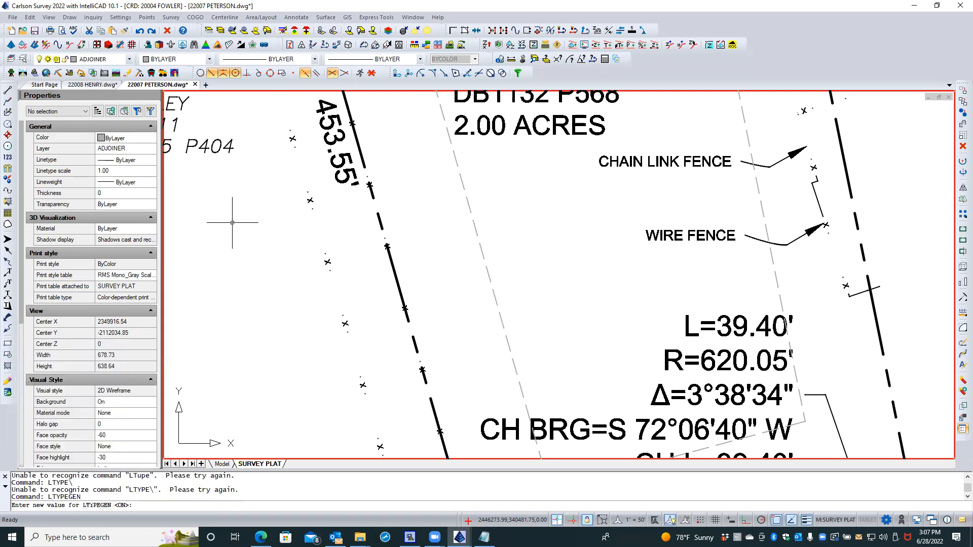
pyautogui.press('Escape')
pyautogui.press('Escape')
pyautogui.write('LTYPEGEN')
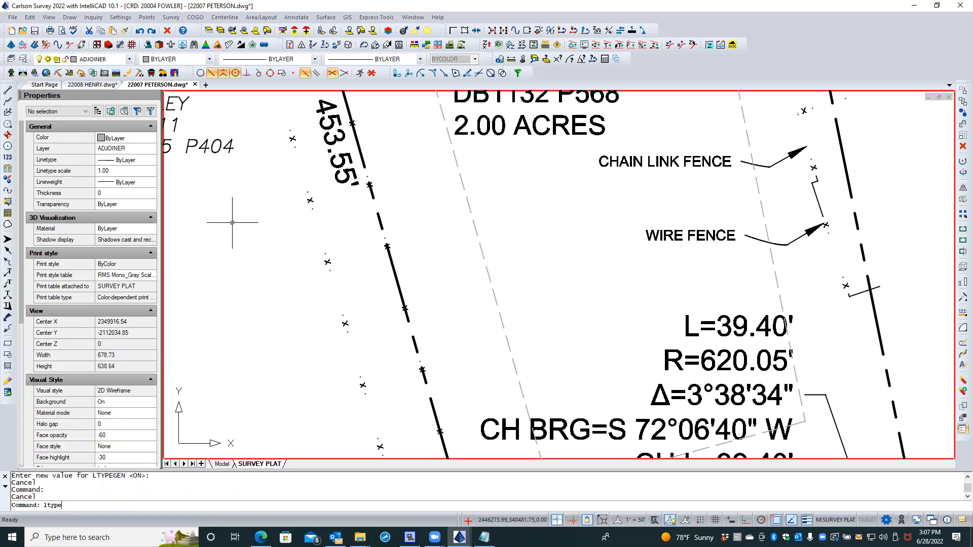
pyautogui.press('Return')
pyautogui.press('Escape')
pyautogui.write('LTYPE')
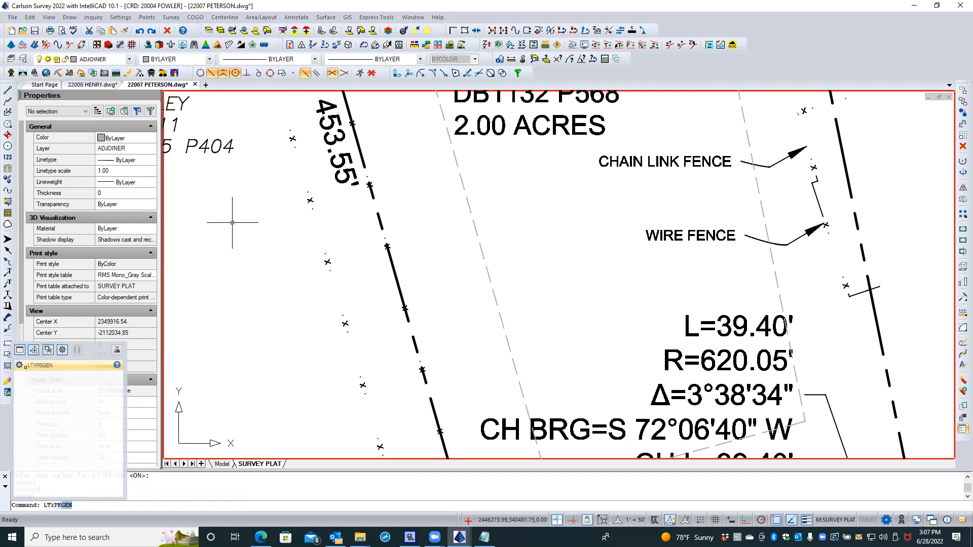
pyautogui.press('BackSpace')
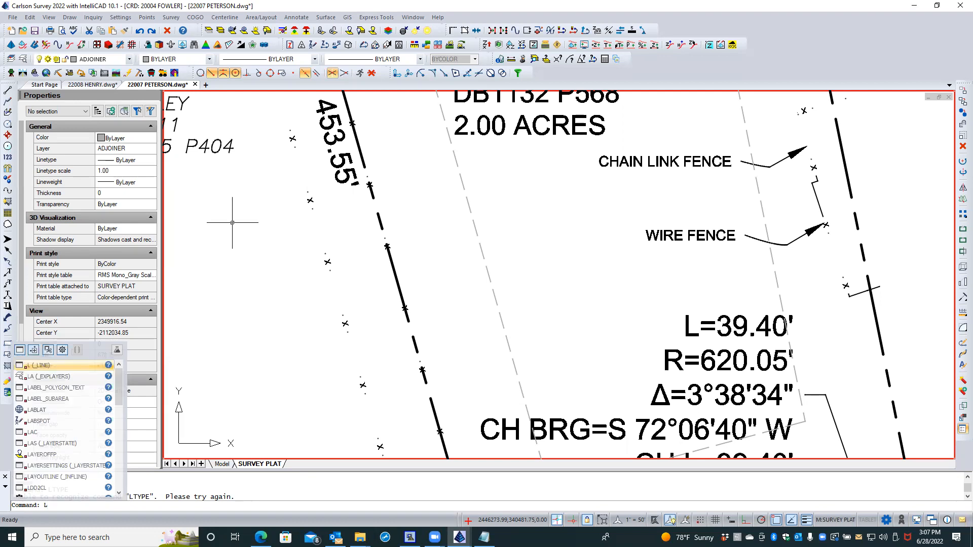
# Step: Open the Linetype Manager with the LT command and choose carlson.lin from the SUP folder as the file to load from
pyautogui.write('t')
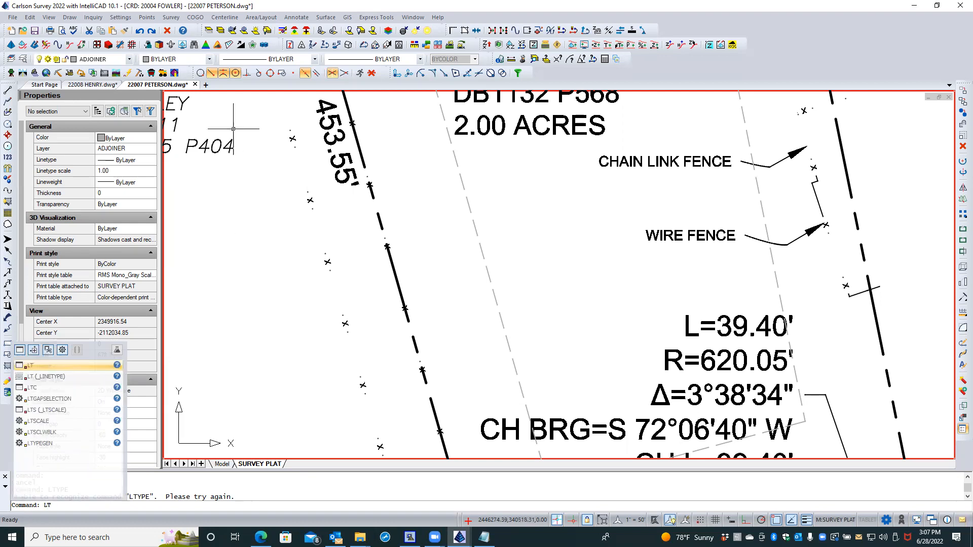
pyautogui.press('Return')
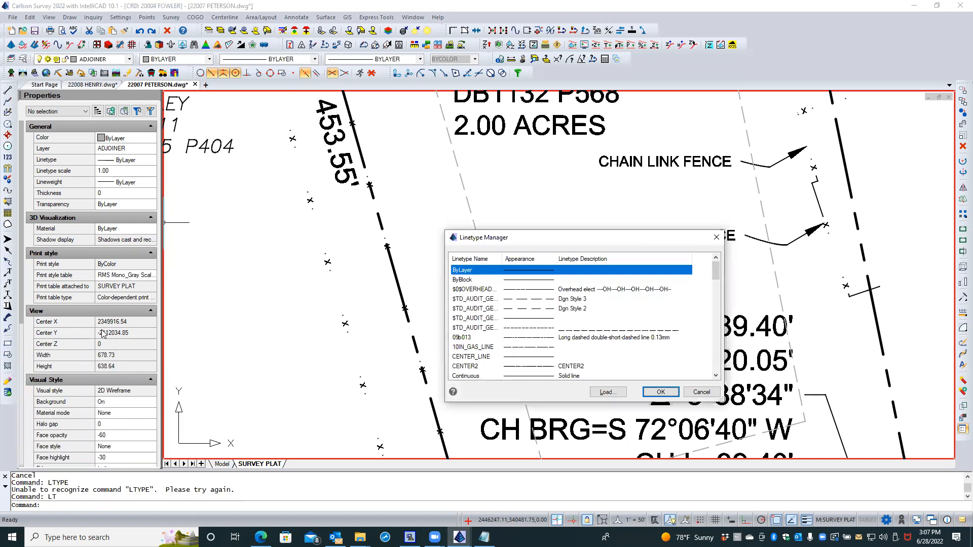
pyautogui.click(600, 392)
pyautogui.click(694, 250)
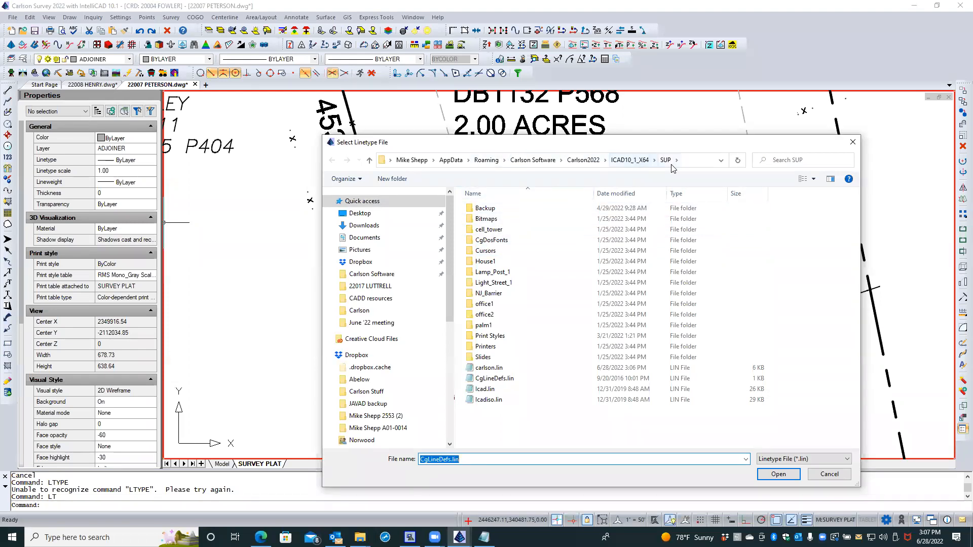
pyautogui.doubleClick(476, 367)
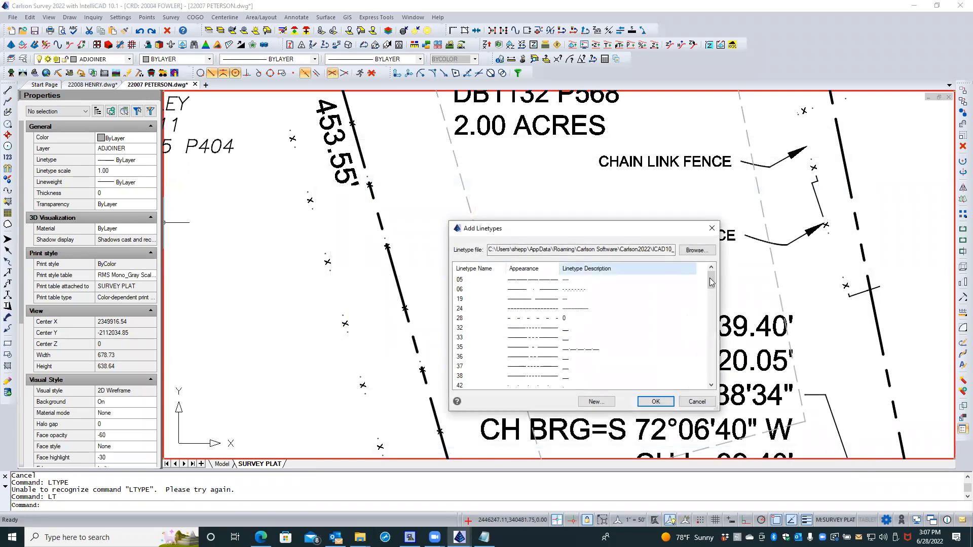
# Step: Load the FENCE linetype from the Add Linetypes list and accept it in the Linetype Manager
pyautogui.moveTo(712, 282); pyautogui.dragTo(711, 328)
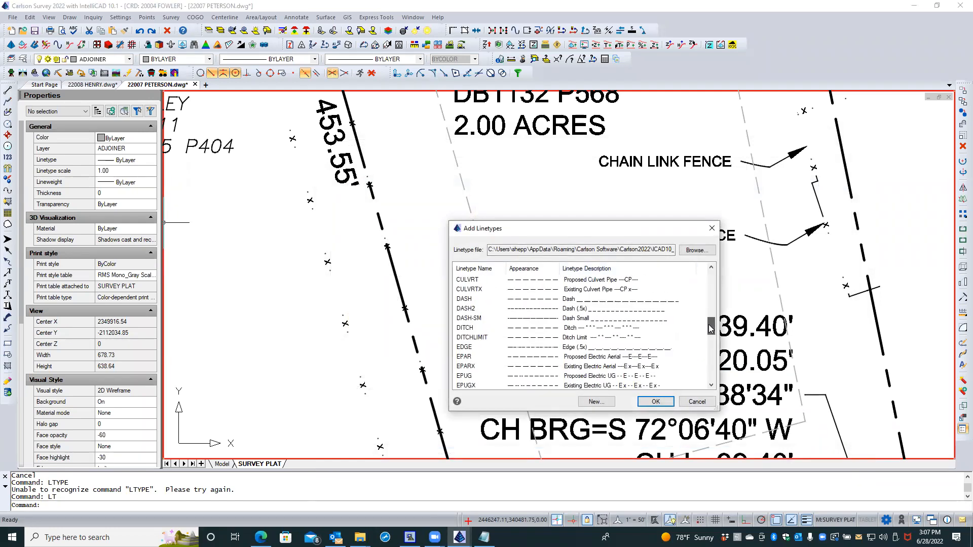
pyautogui.scroll(-2, 566, 341)
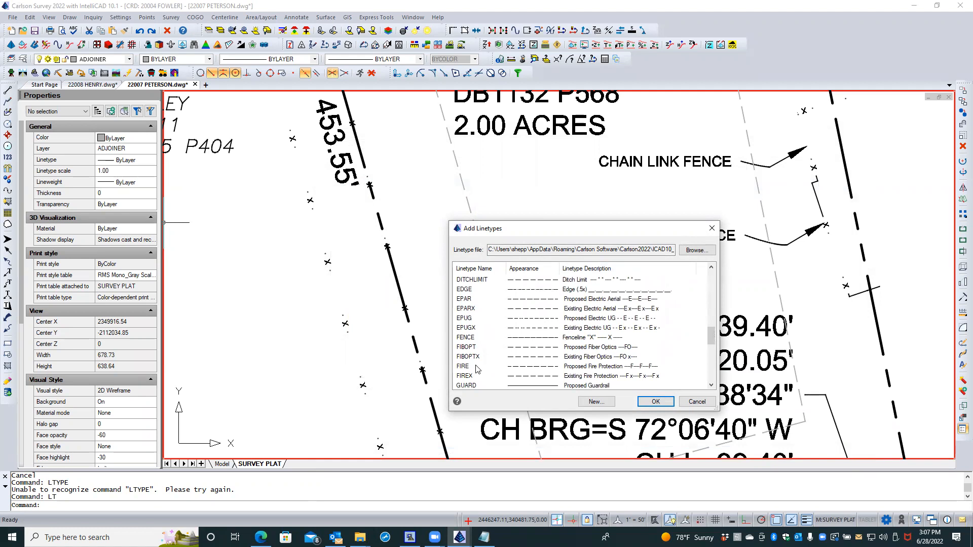
pyautogui.scroll(-2, 476, 368)
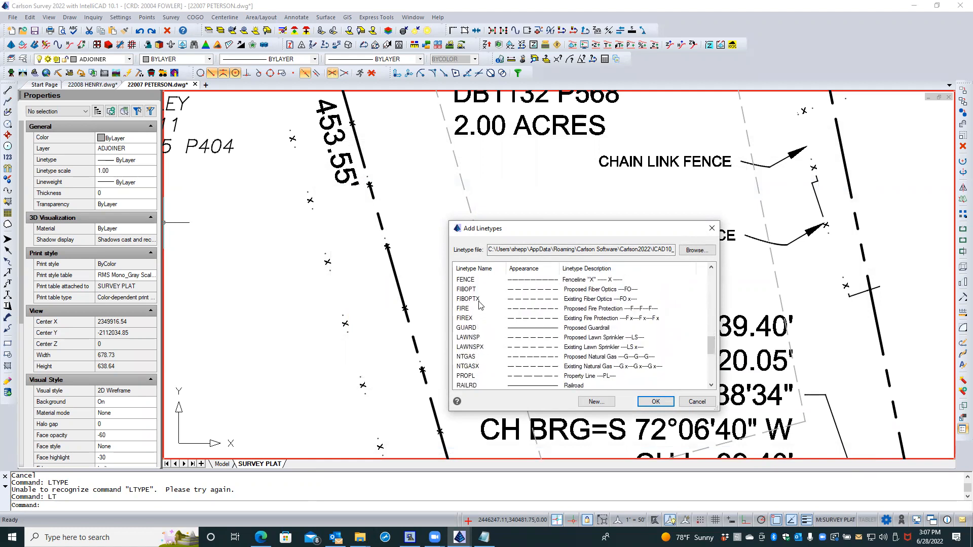
pyautogui.click(475, 281)
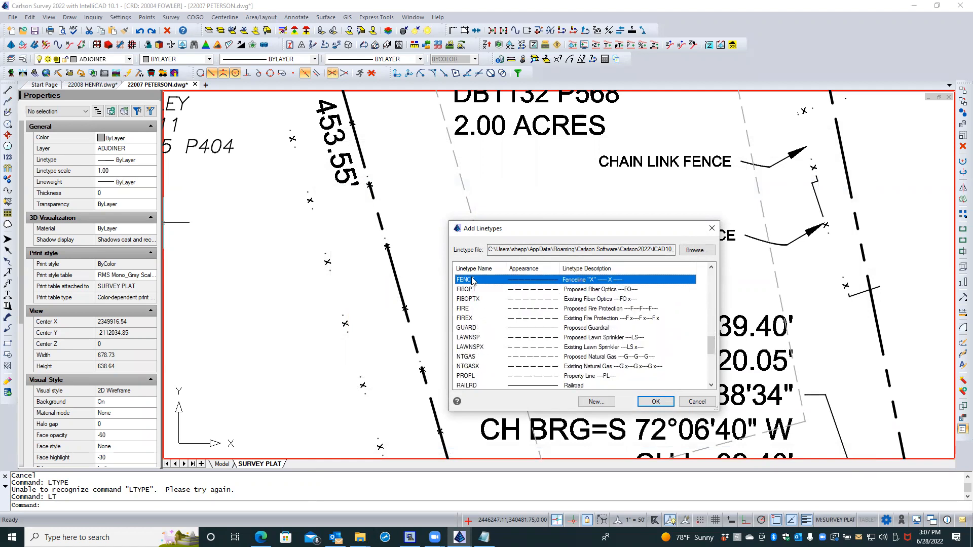
pyautogui.click(643, 401)
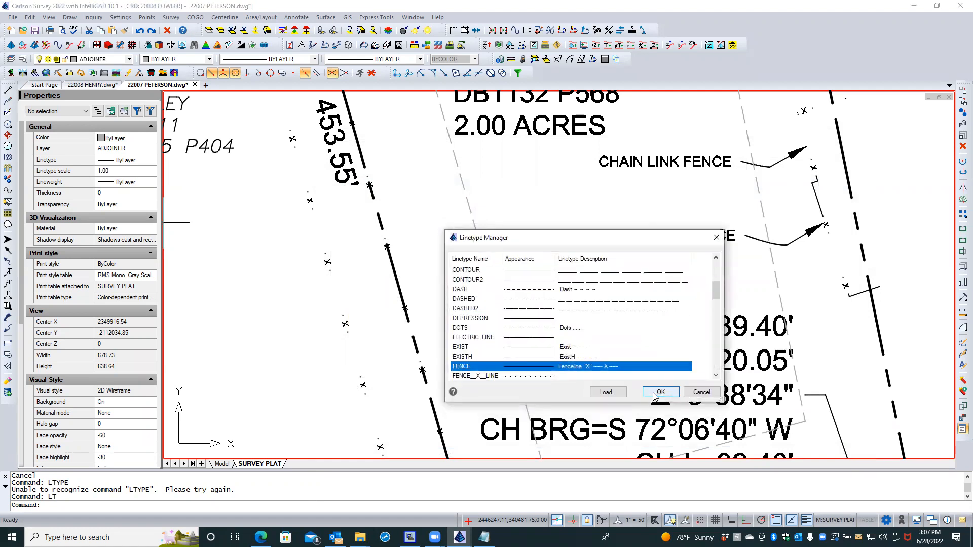
pyautogui.click(660, 392)
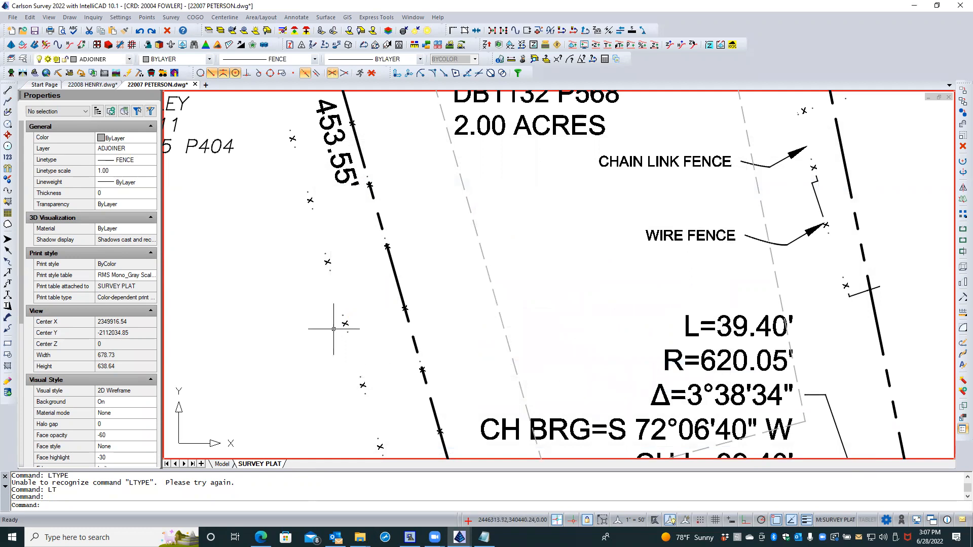
# Step: Set the drawing's current linetype back to ByLayer with nothing selected
pyautogui.click(134, 162)
pyautogui.click(151, 160)
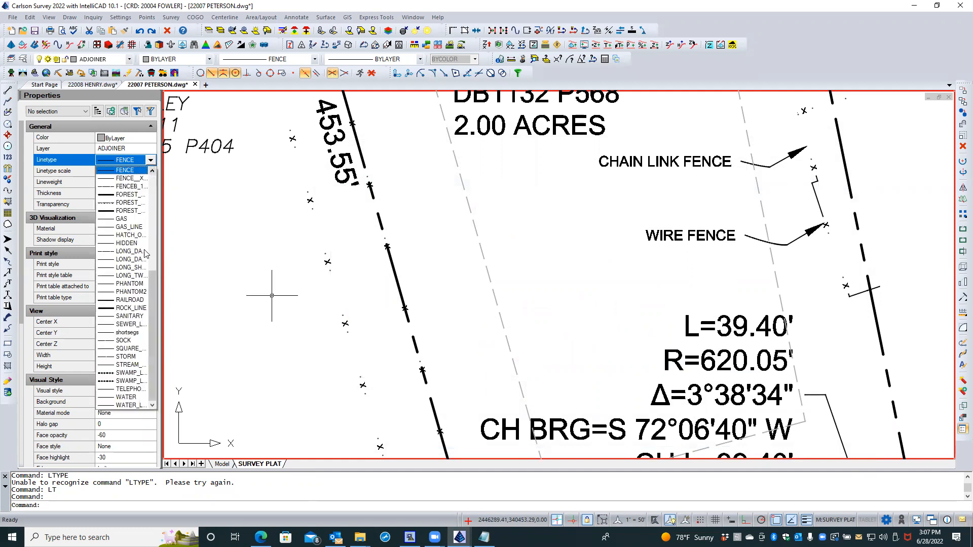
pyautogui.moveTo(152, 274); pyautogui.dragTo(154, 160)
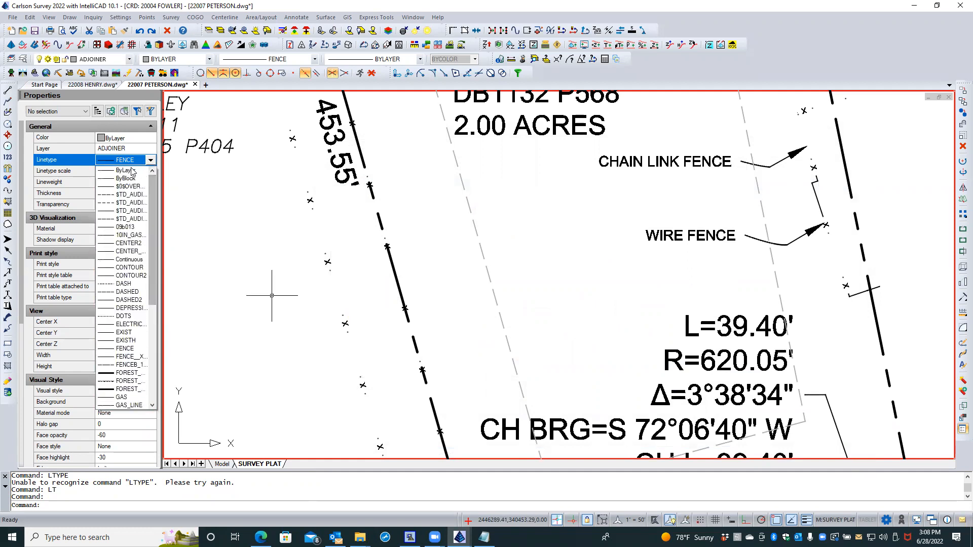
pyautogui.click(133, 170)
pyautogui.click(224, 197)
pyautogui.click(213, 203)
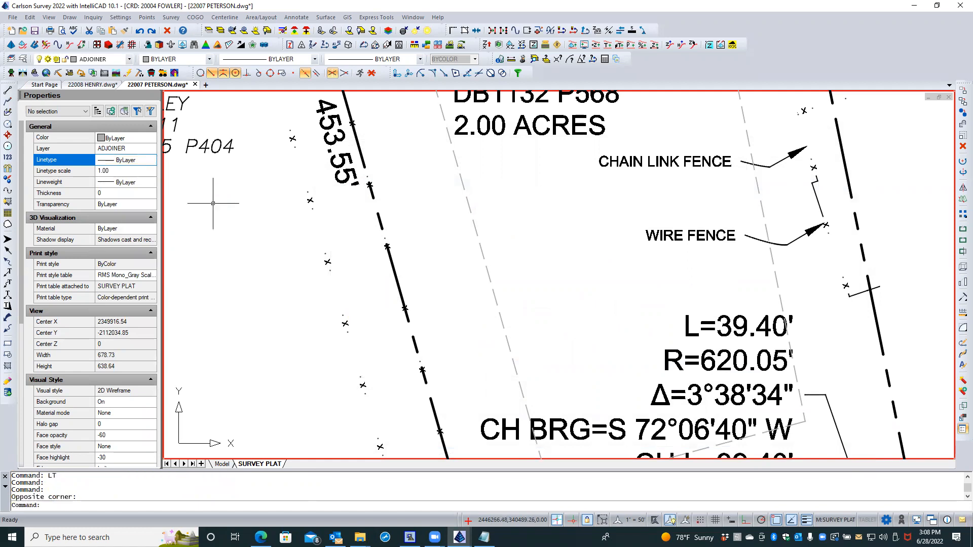
# Step: Check the fence polyline's layer, filter the layer list by fen* and set the FENCE layer's linetype to FENCE
pyautogui.click(308, 199)
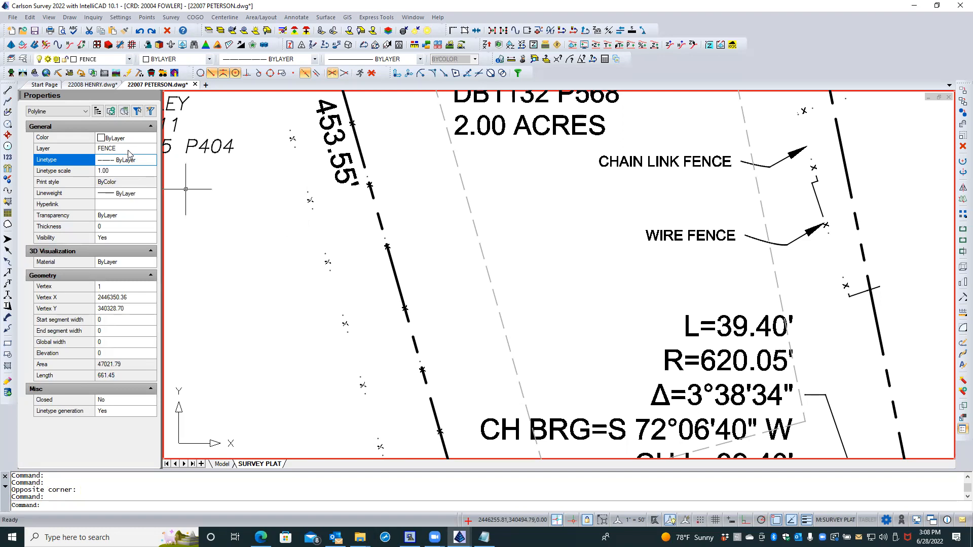
pyautogui.click(23, 59)
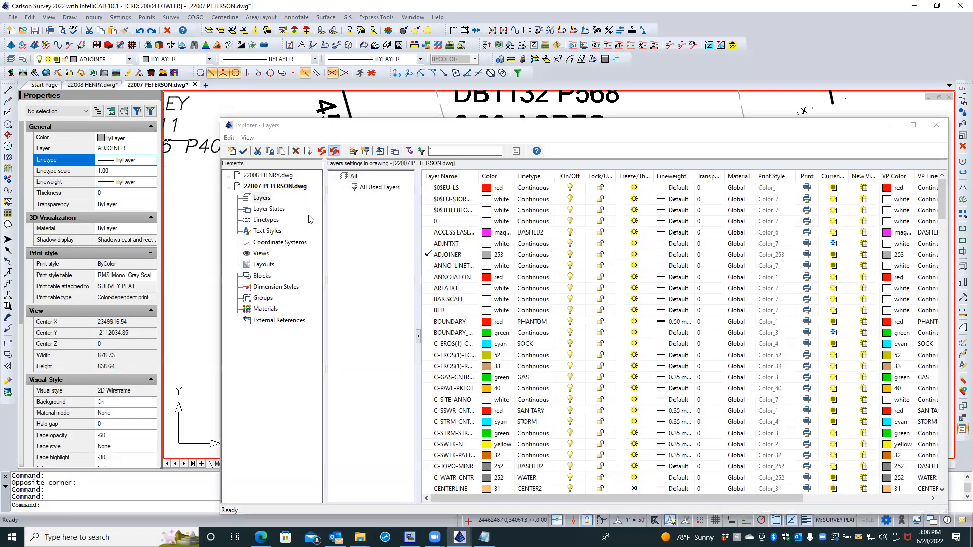
pyautogui.click(442, 150)
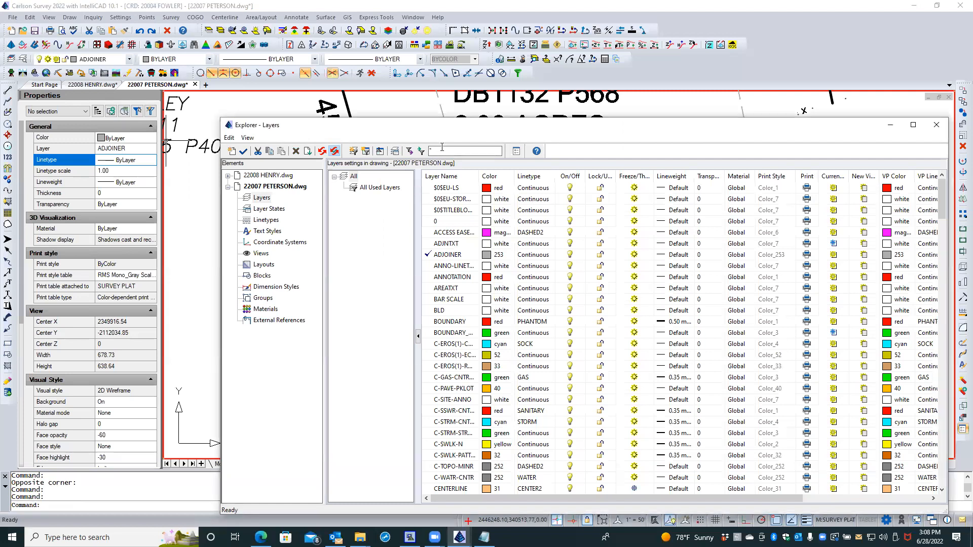
pyautogui.write('fen*')
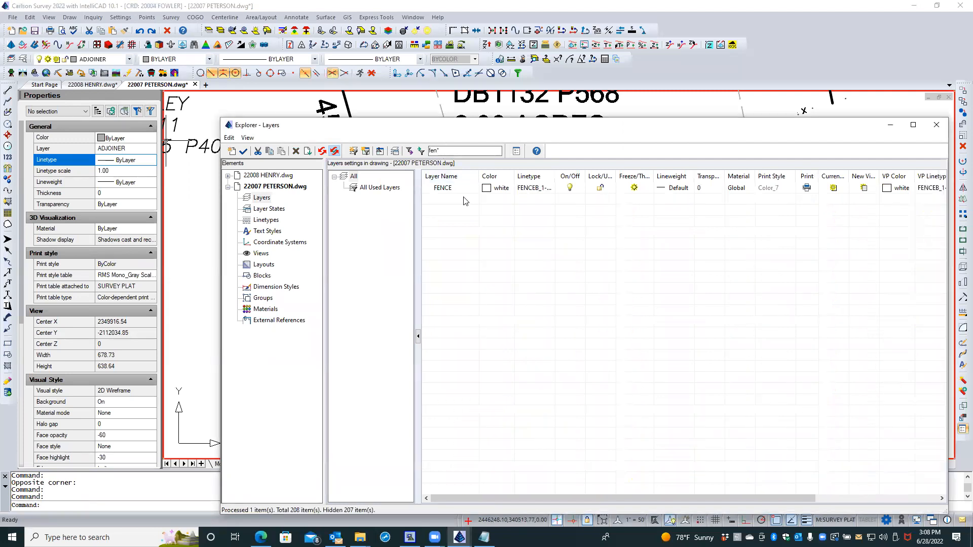
pyautogui.click(536, 189)
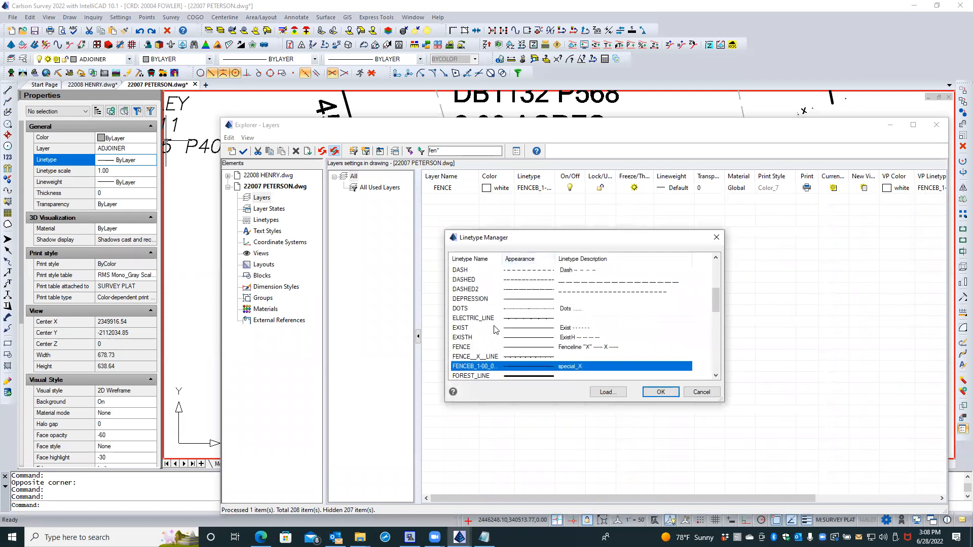
pyautogui.click(467, 347)
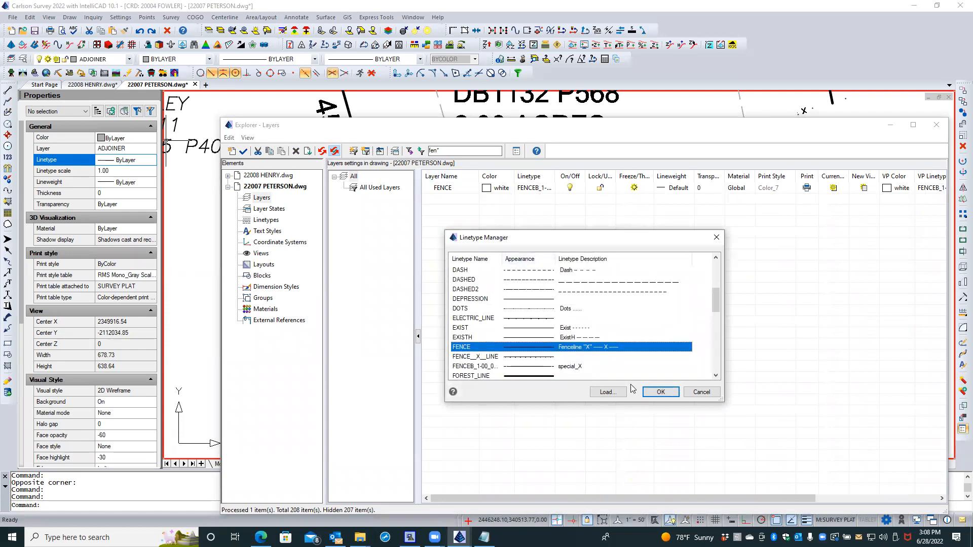
pyautogui.click(658, 392)
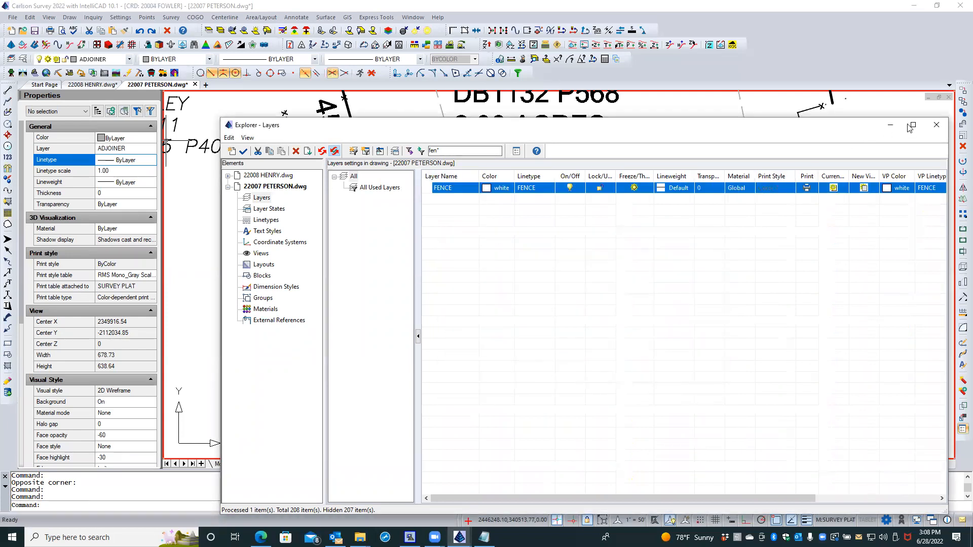
# Step: Close the layer explorer and set the 2D polyline options to layer FENCE with the continuous linetype instead of current drawing properties
pyautogui.click(937, 125)
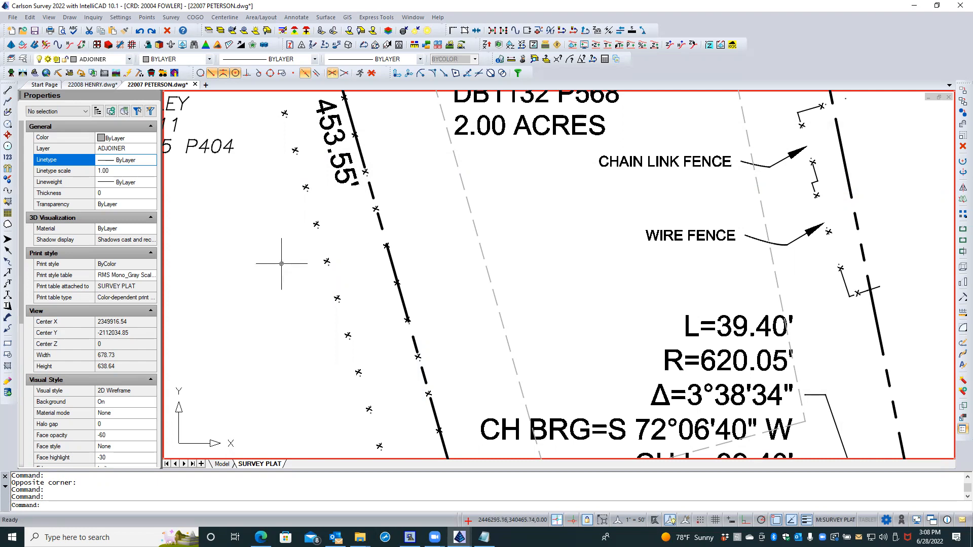
pyautogui.click(9, 103)
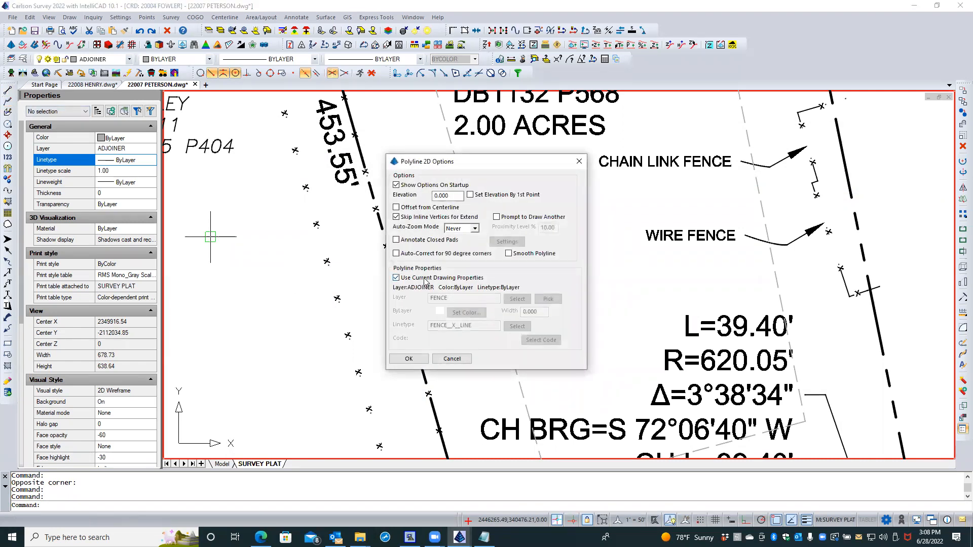
pyautogui.click(425, 280)
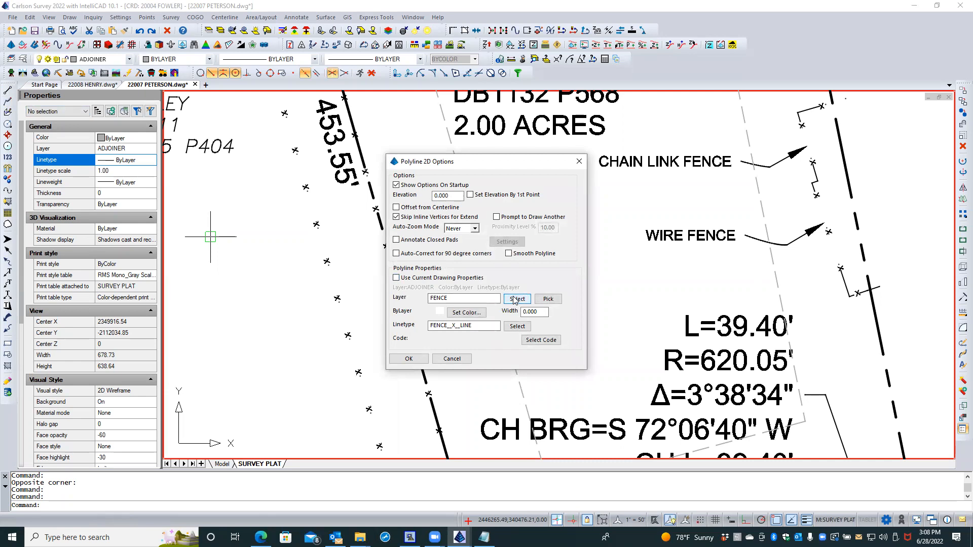
pyautogui.click(512, 327)
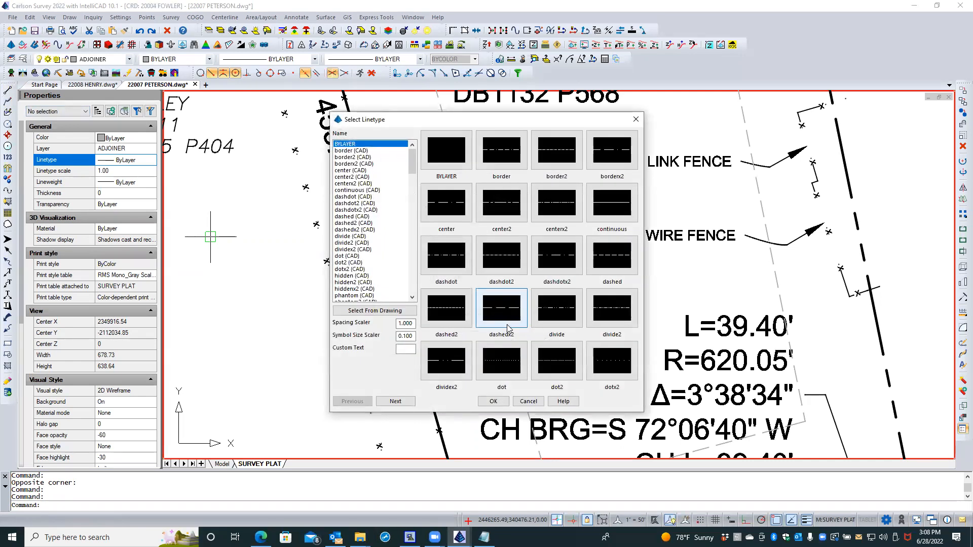
pyautogui.doubleClick(602, 211)
pyautogui.click(409, 359)
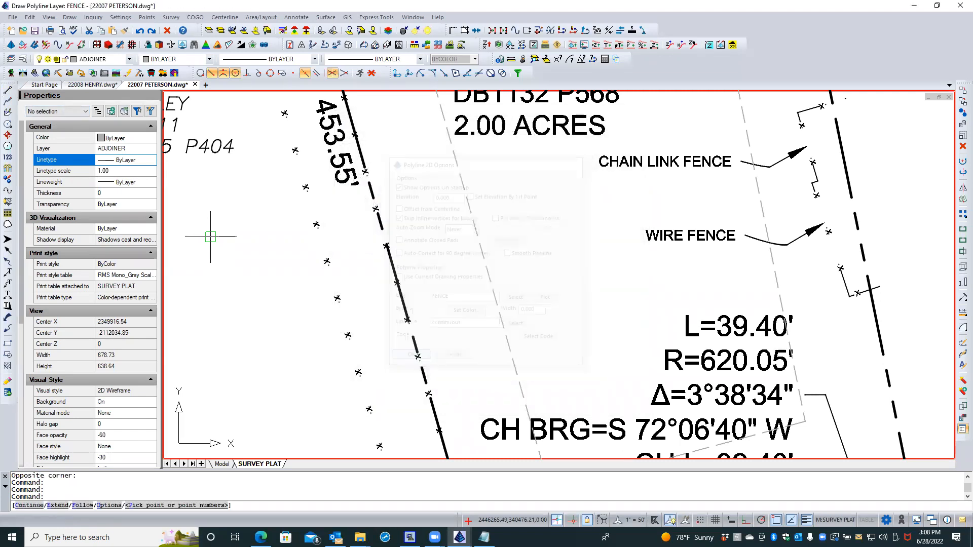
# Step: Draw a single-segment 2D polyline about 73 ft long in the blank area west of the existing fence
pyautogui.click(237, 231)
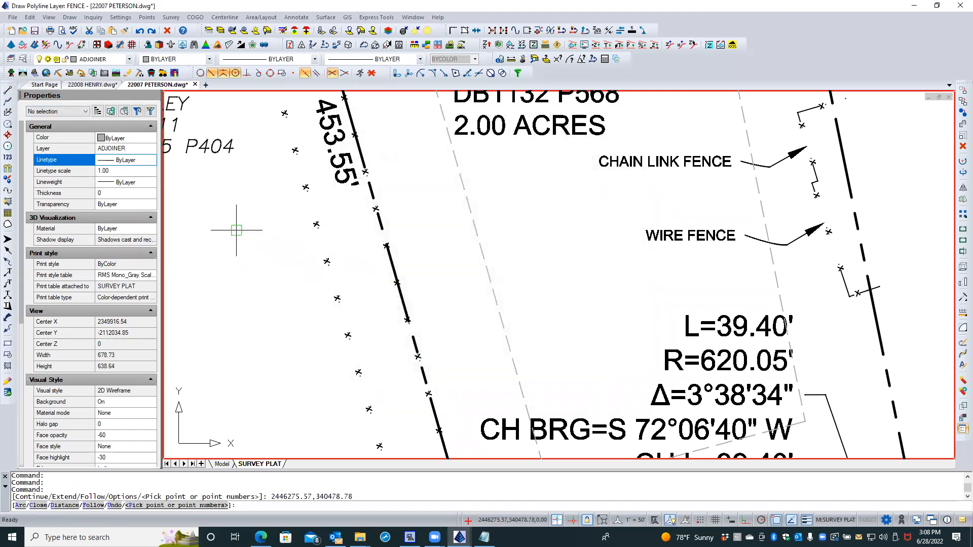
pyautogui.click(297, 406)
pyautogui.press('Return')
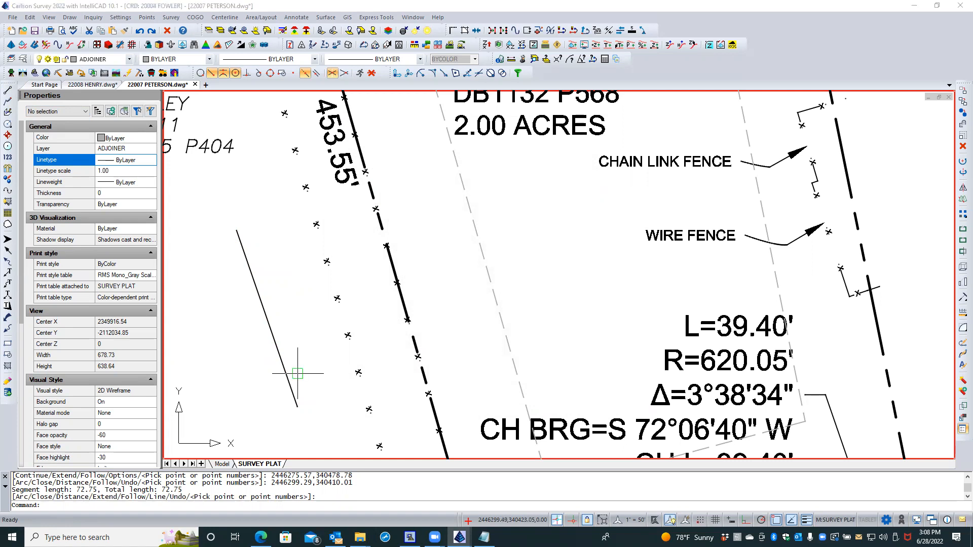
# Step: Restart the 2D polyline command and set its linetype to FenceB_C from the Carlson linetype previews
pyautogui.press('Return')
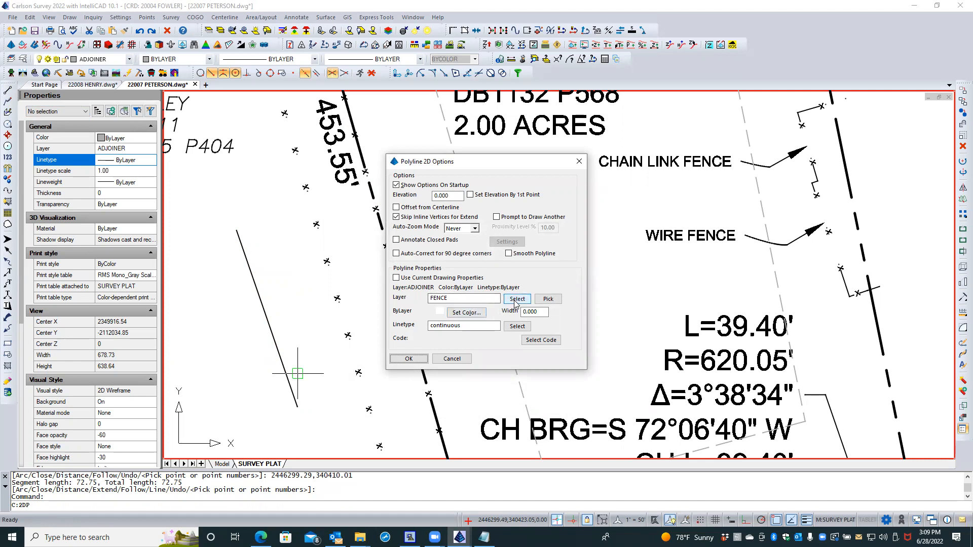
pyautogui.click(517, 326)
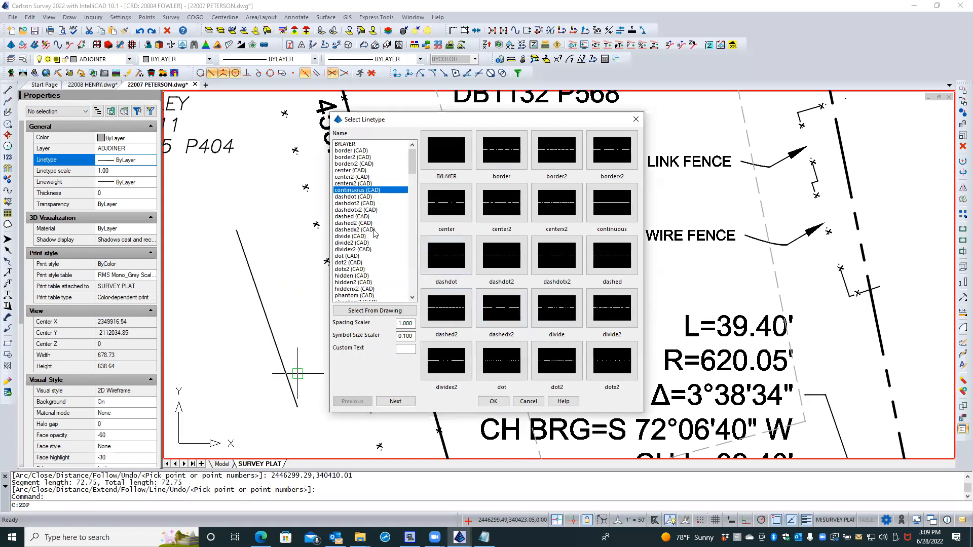
pyautogui.scroll(-4, 375, 256)
pyautogui.scroll(3, 374, 256)
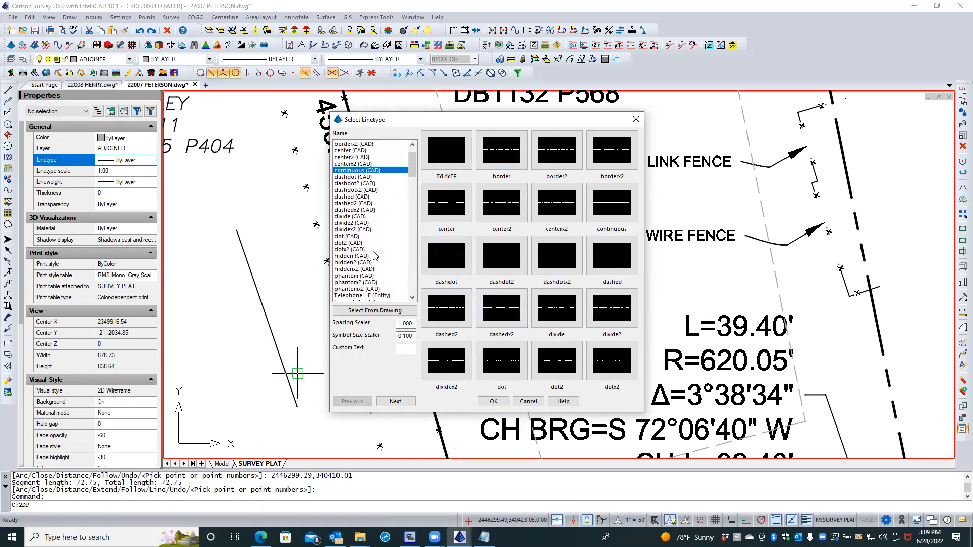
pyautogui.scroll(-4, 375, 256)
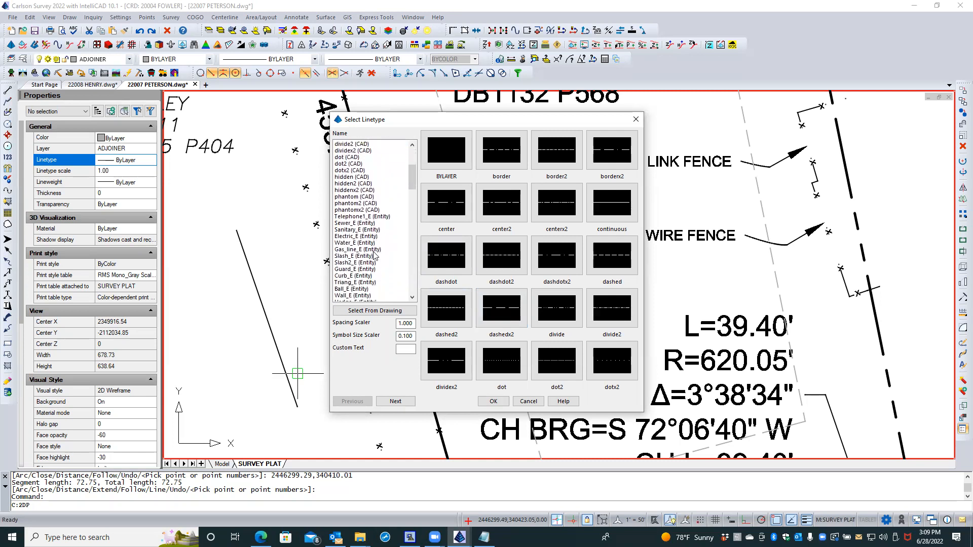
pyautogui.click(403, 400)
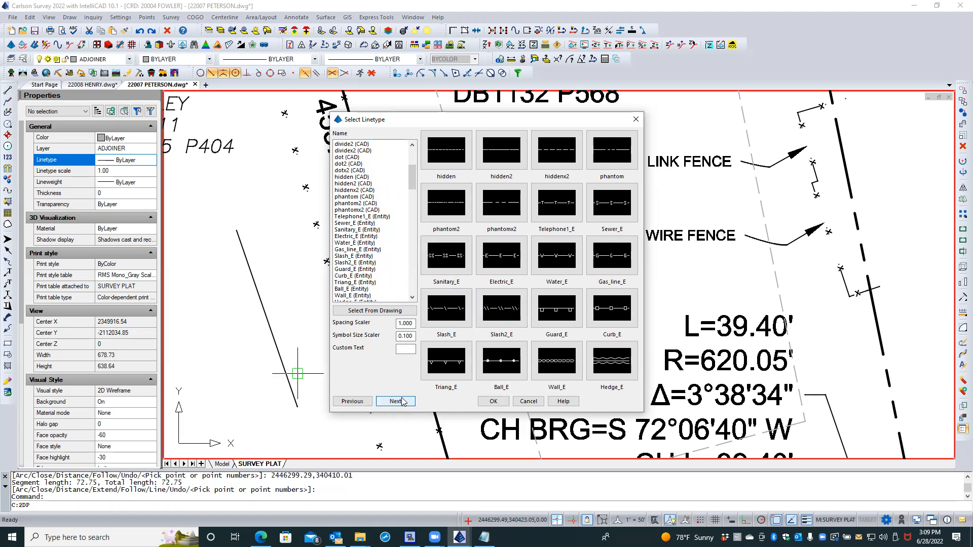
pyautogui.click(396, 400)
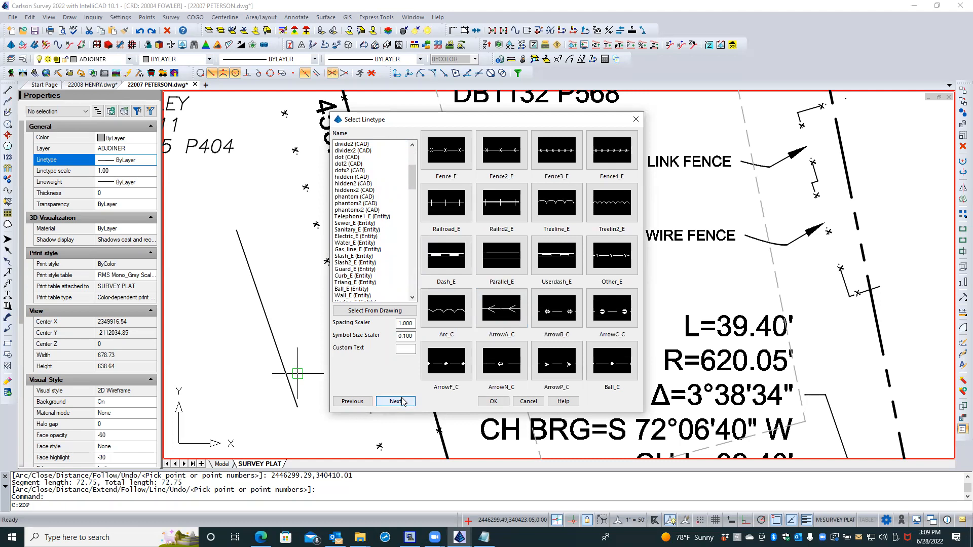
pyautogui.click(403, 402)
pyautogui.click(404, 402)
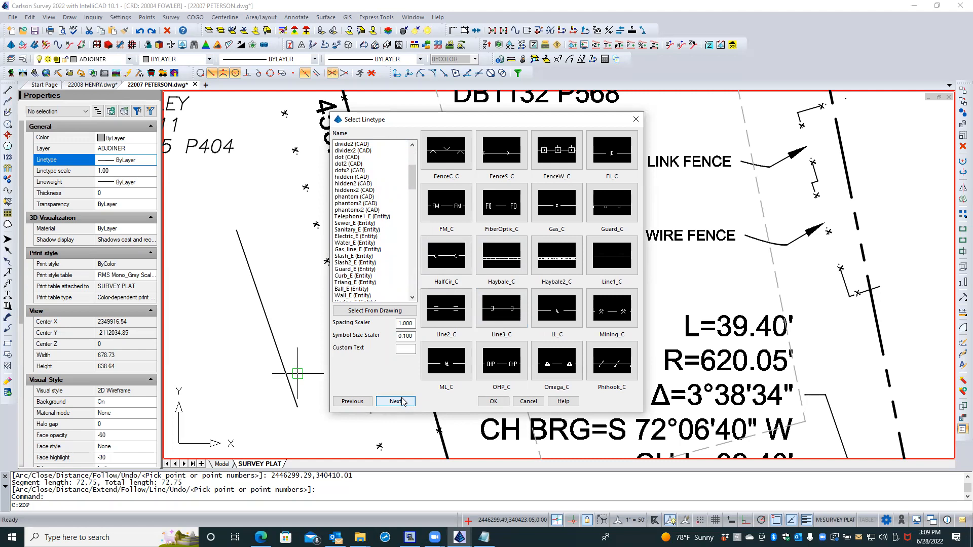
pyautogui.click(354, 401)
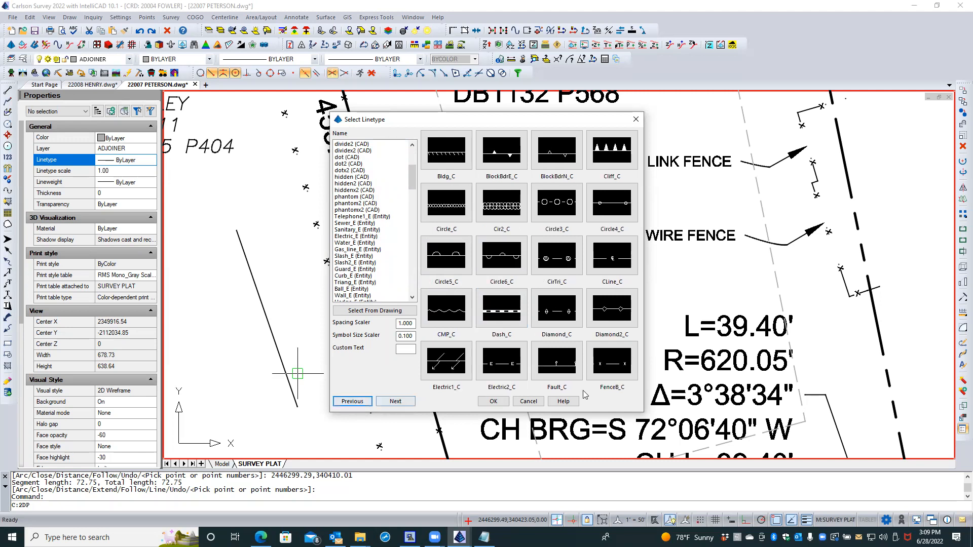
pyautogui.doubleClick(609, 364)
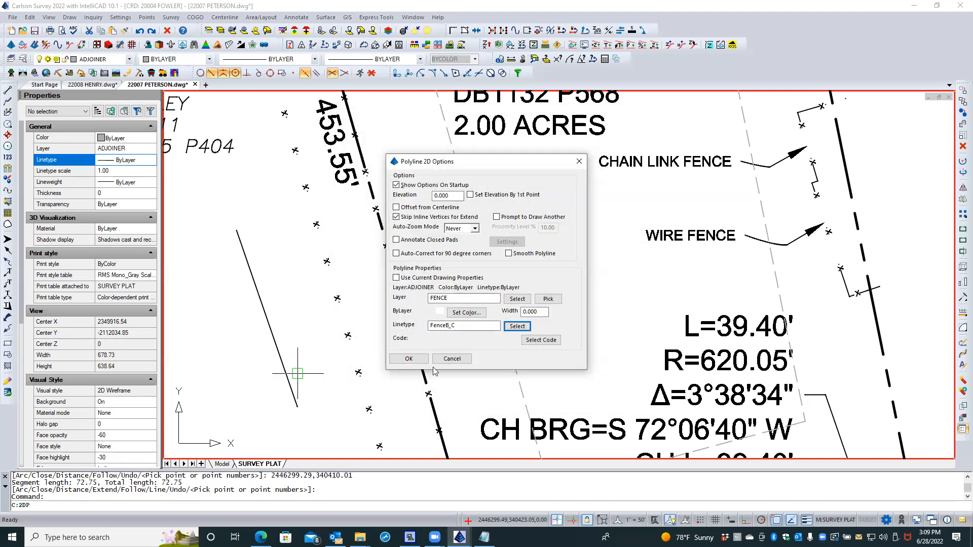
pyautogui.click(410, 359)
# Step: Draw a two-segment polyline with legs about 76 ft and 134 ft, running down beside the straight line and east across the boundary
pyautogui.click(207, 234)
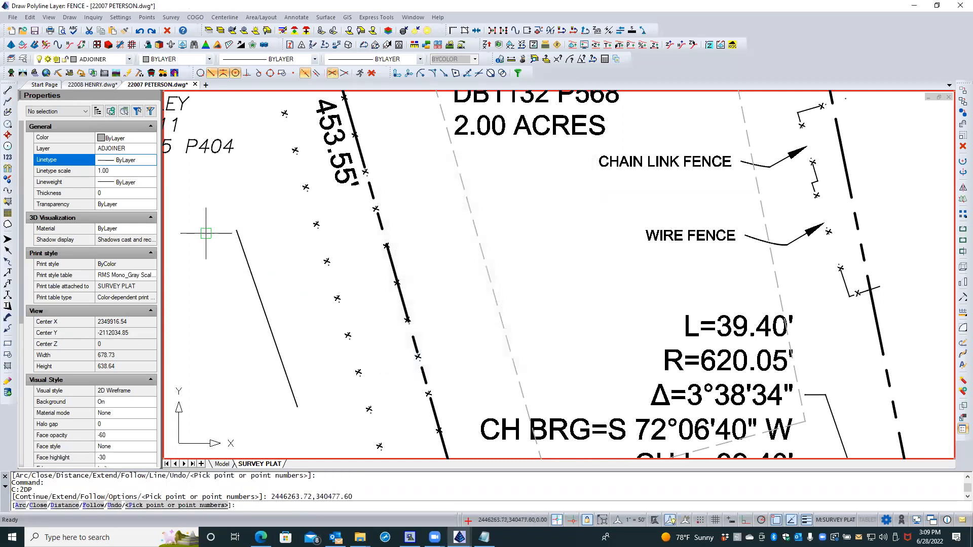
pyautogui.click(269, 416)
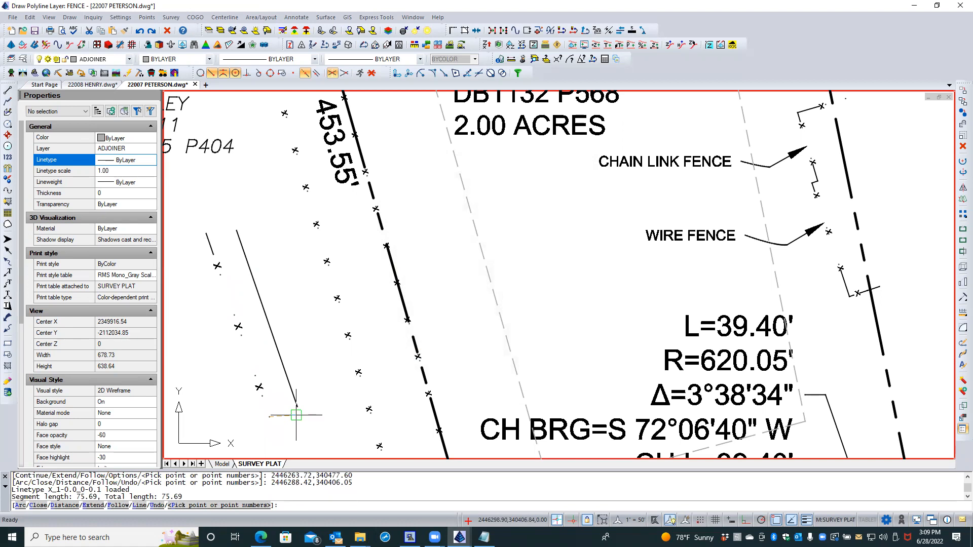
pyautogui.click(604, 337)
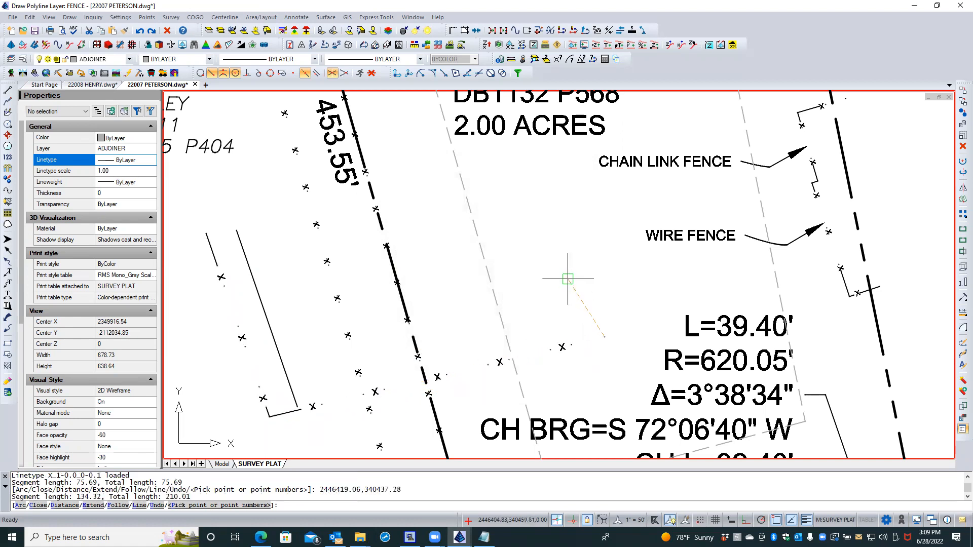
pyautogui.press('Return')
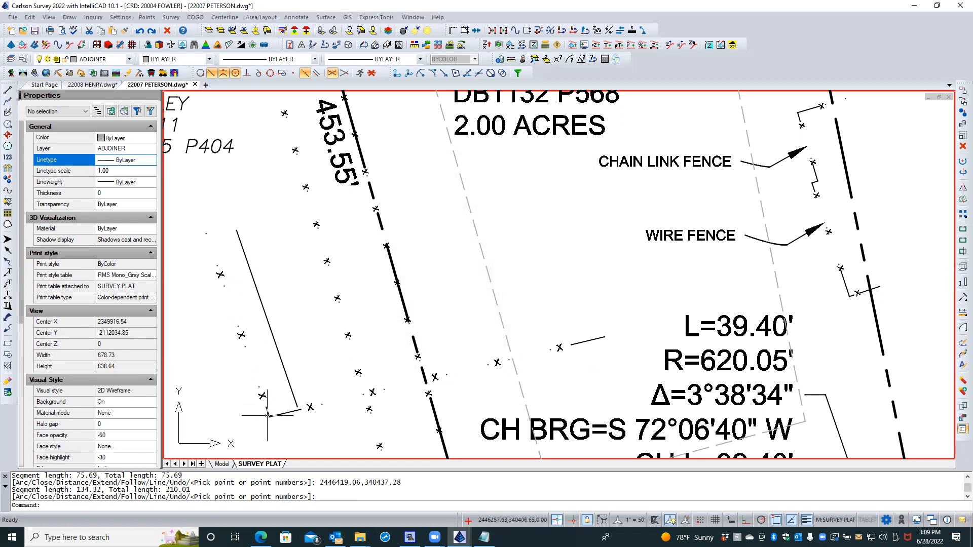
# Step: Erase the straight polyline with the continuous linetype
pyautogui.click(292, 388)
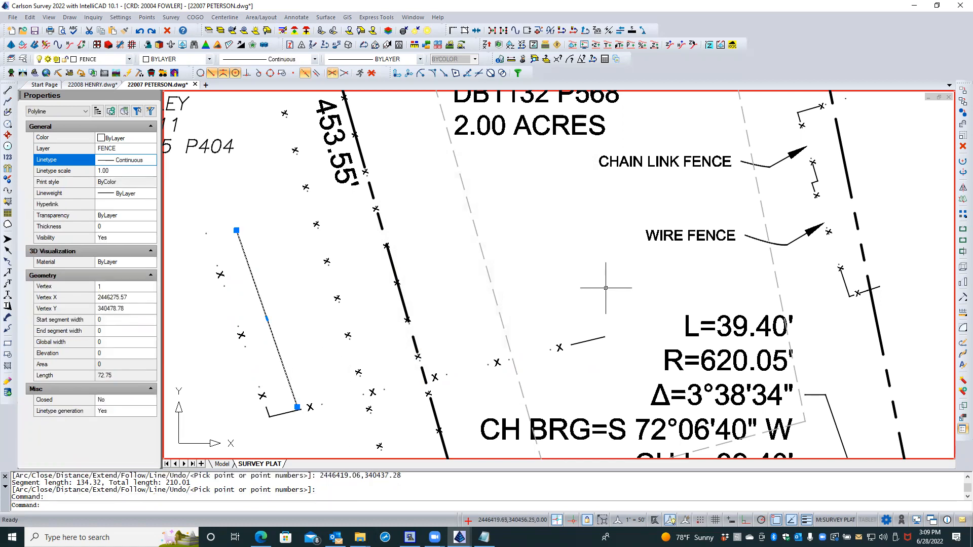
pyautogui.click(962, 147)
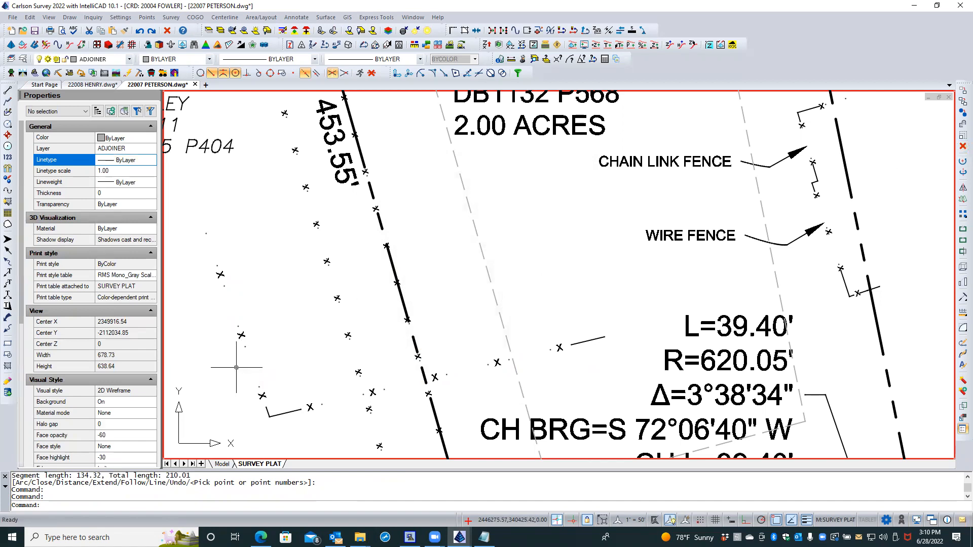
# Step: Change the linetype of the two-segment fence polyline to FENCE
pyautogui.click(242, 335)
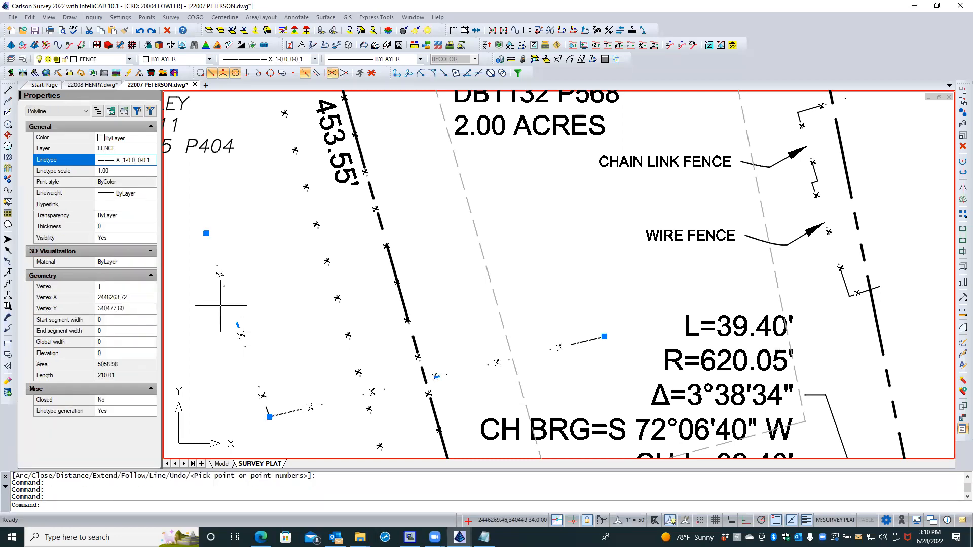
pyautogui.click(141, 160)
pyautogui.click(151, 160)
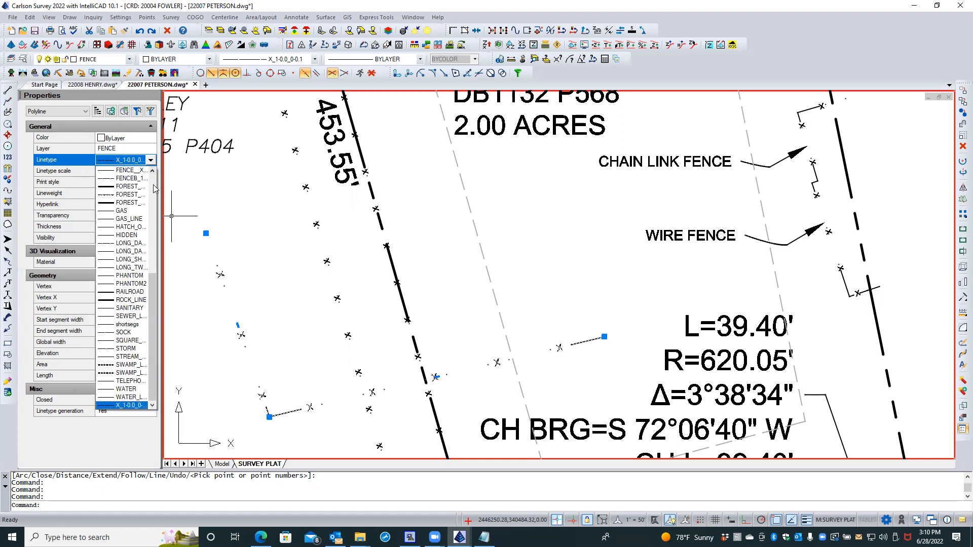
pyautogui.click(152, 170)
pyautogui.click(153, 171)
pyautogui.click(153, 172)
pyautogui.click(153, 171)
pyautogui.click(122, 195)
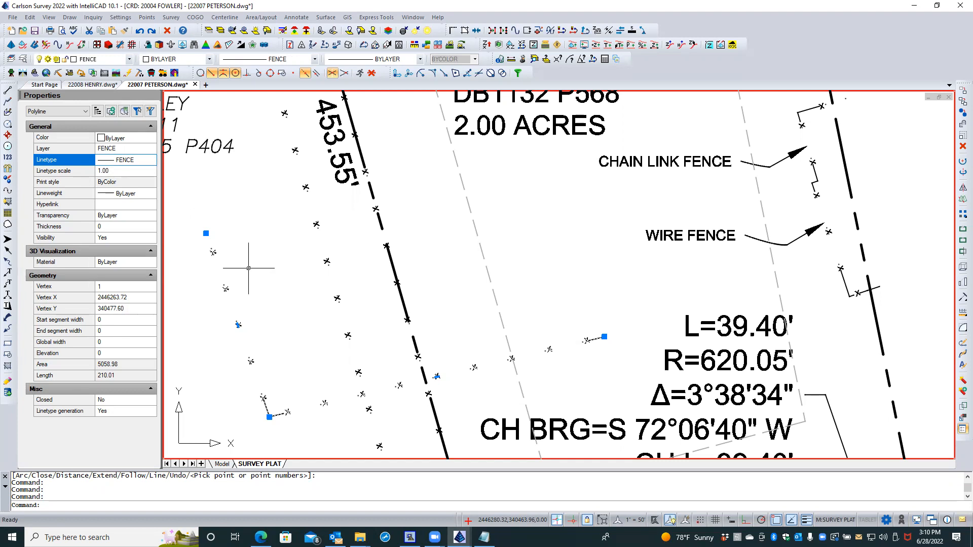
# Step: Set the polyline's linetype generation to No, switch it back to Yes and clear the selection
pyautogui.click(121, 412)
pyautogui.click(122, 413)
pyautogui.click(104, 421)
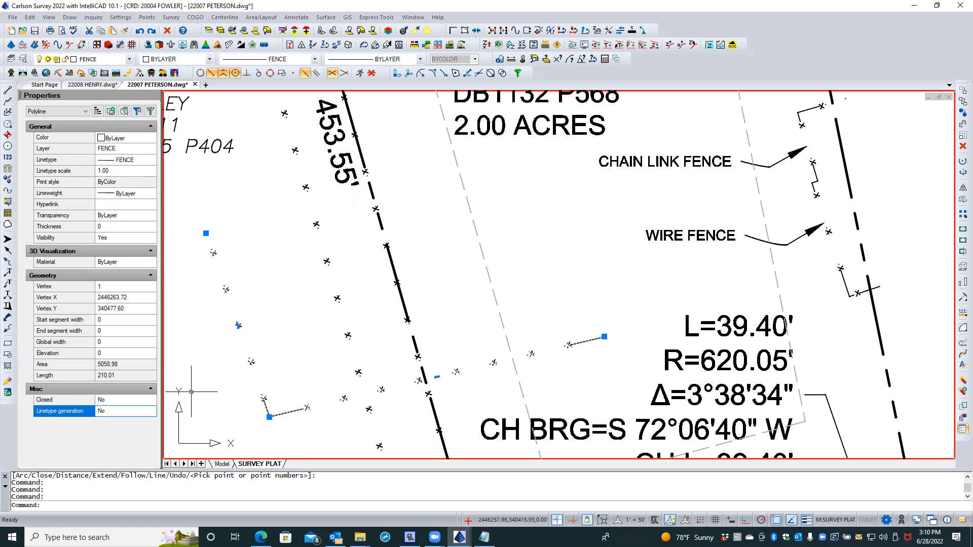
pyautogui.click(114, 412)
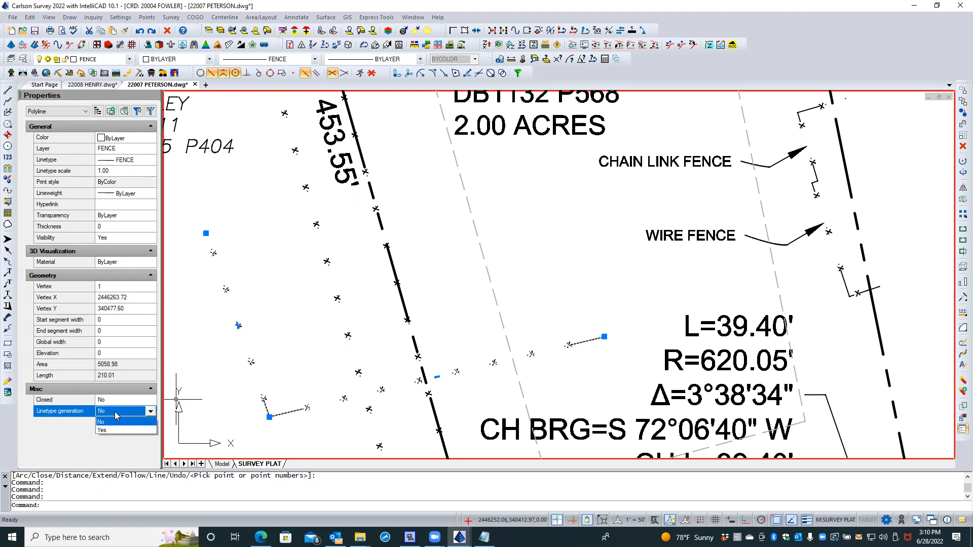
pyautogui.click(114, 430)
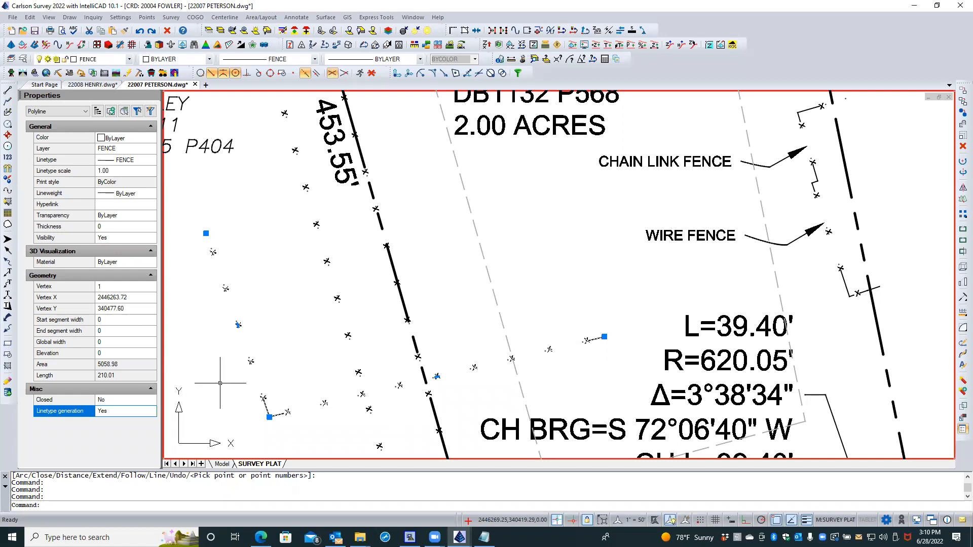
pyautogui.press('Escape')
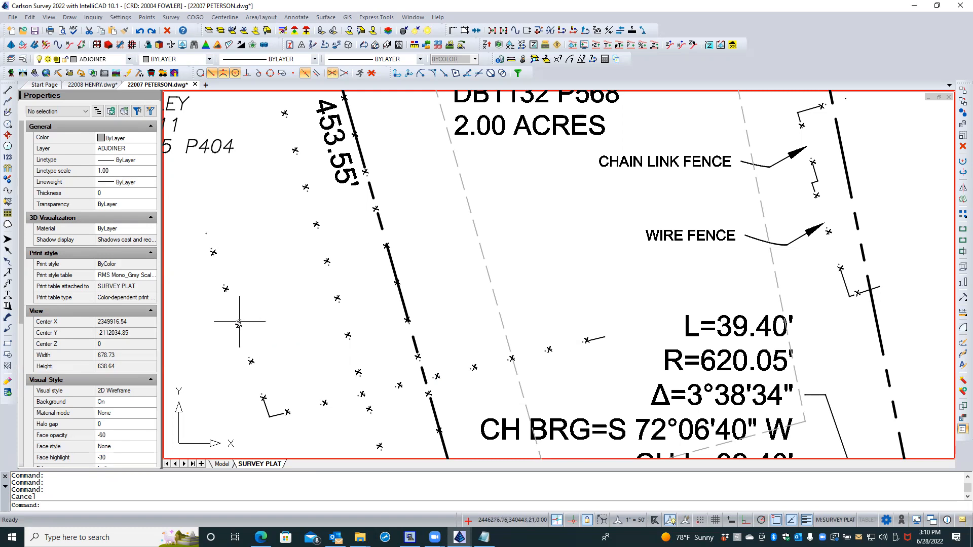
pyautogui.rightClick(247, 305)
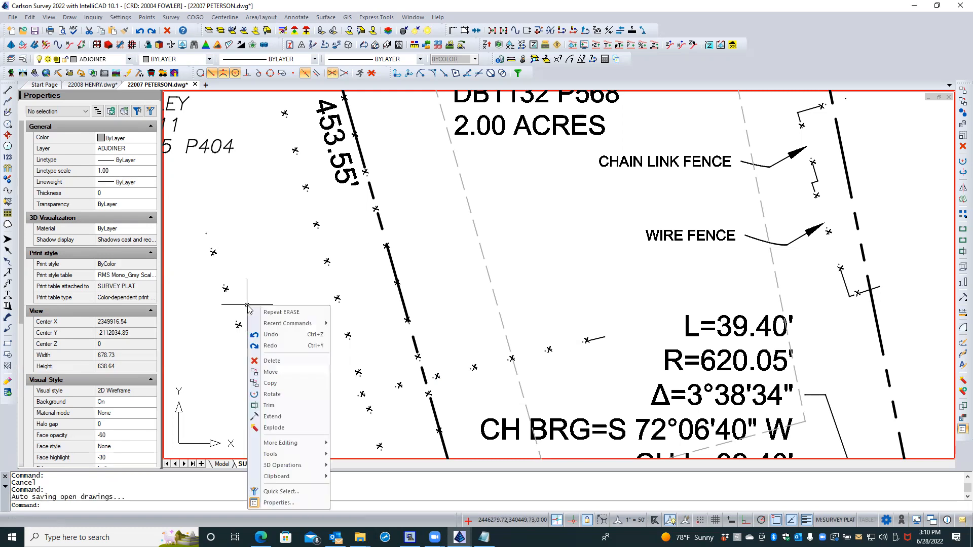
pyautogui.click(297, 20)
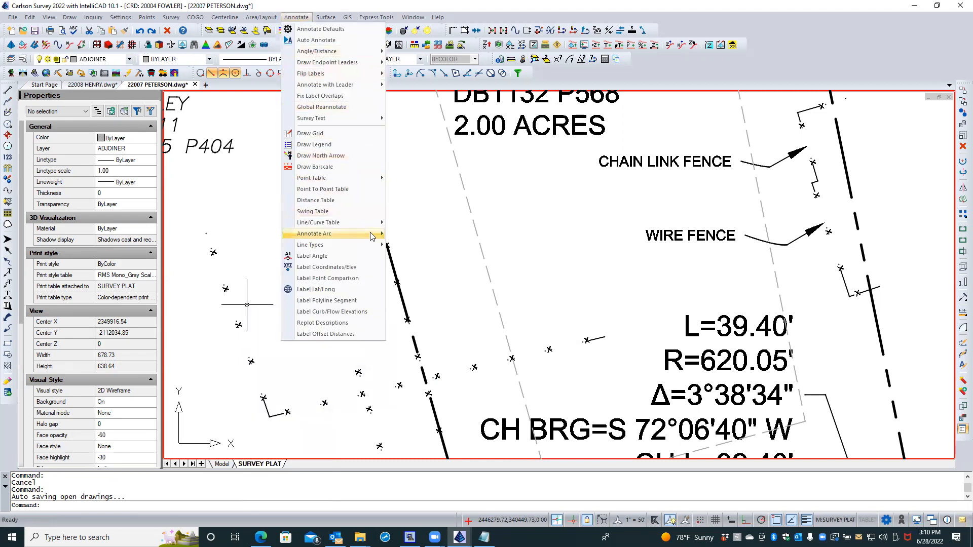
pyautogui.moveTo(367, 237)
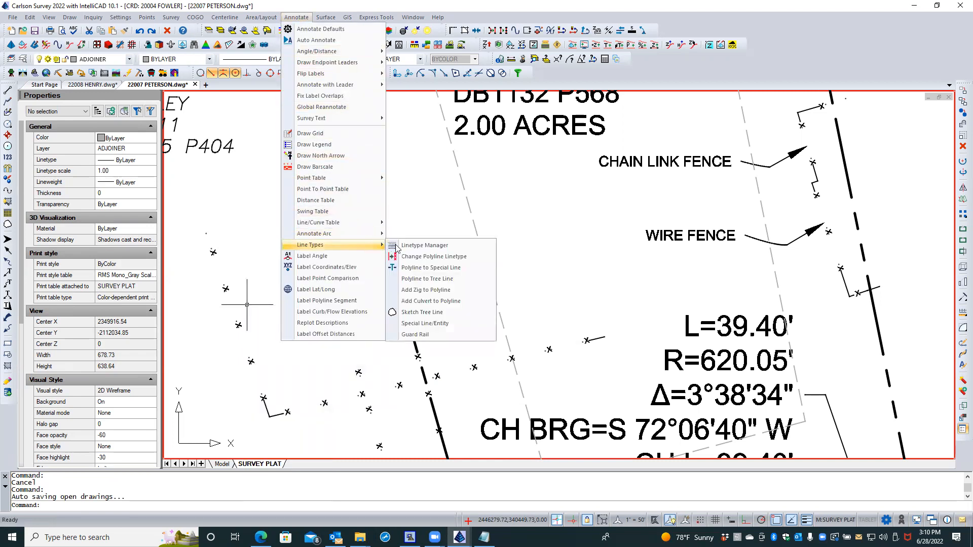
pyautogui.click(427, 272)
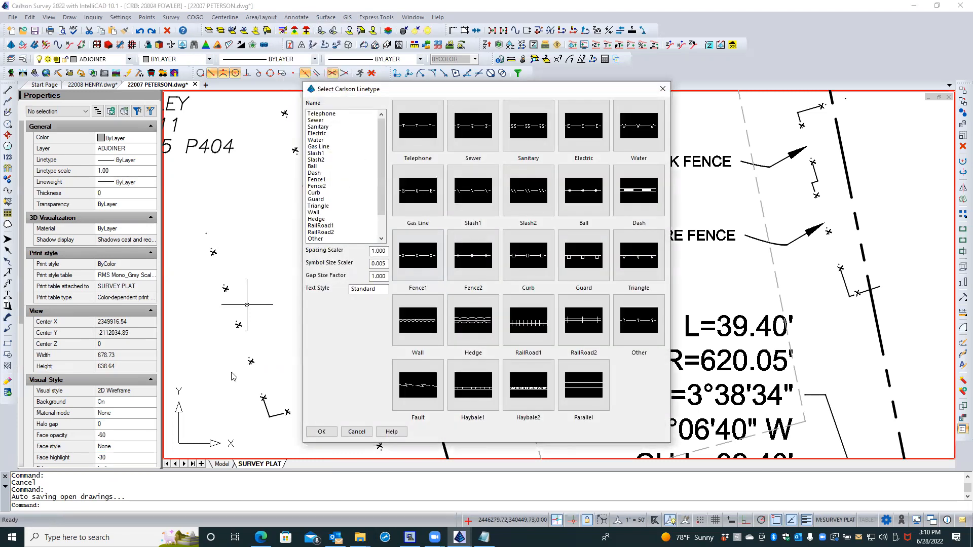
pyautogui.doubleClick(418, 256)
pyautogui.press('Escape')
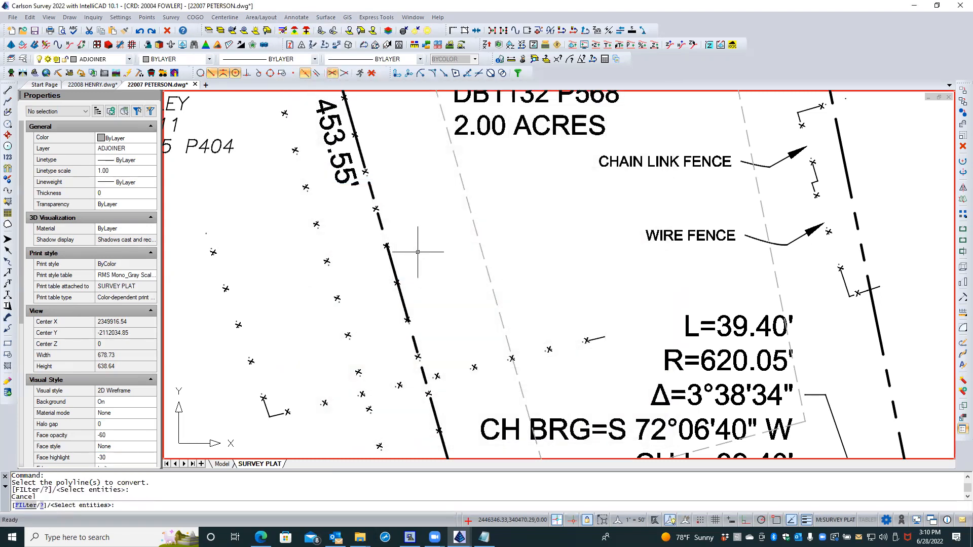
# Step: Convert the two-segment fence polyline to a Carlson special line with a symbol size scaler of 0.08
pyautogui.press('Return')
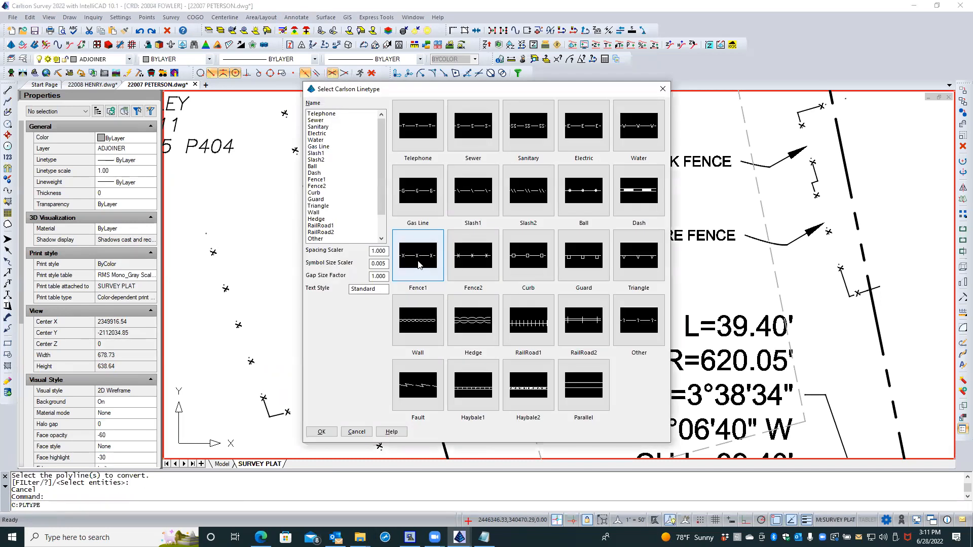
pyautogui.click(374, 250)
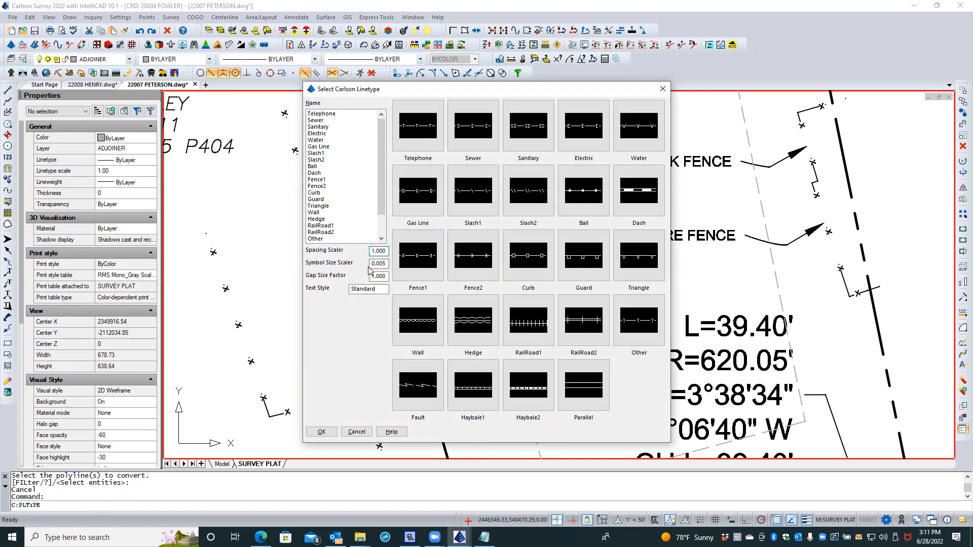
pyautogui.doubleClick(381, 263)
pyautogui.write('.08')
pyautogui.click(327, 432)
pyautogui.click(282, 414)
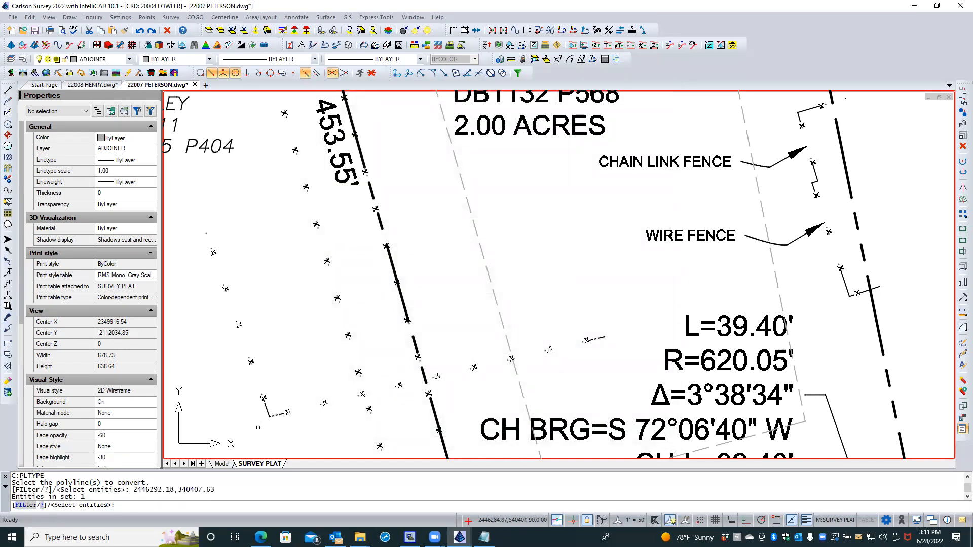
pyautogui.press('Return')
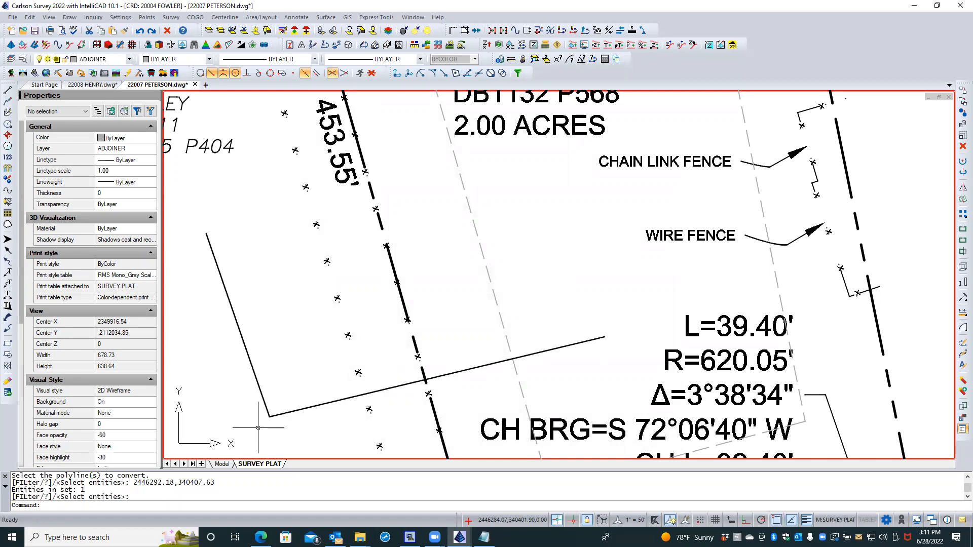
# Step: Check one small polyline piece of the converted fence, clear the selection and undo the special line conversion
pyautogui.click(267, 403)
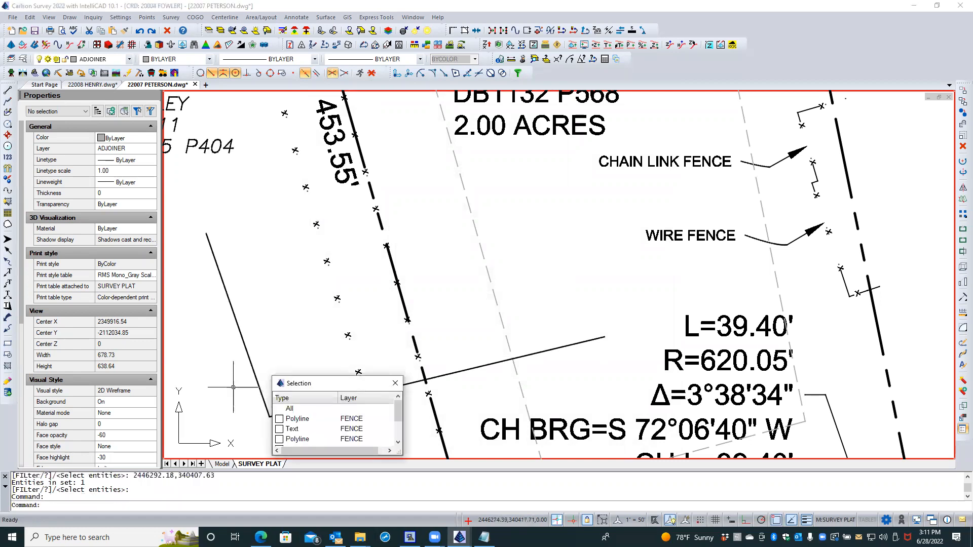
pyautogui.click(297, 418)
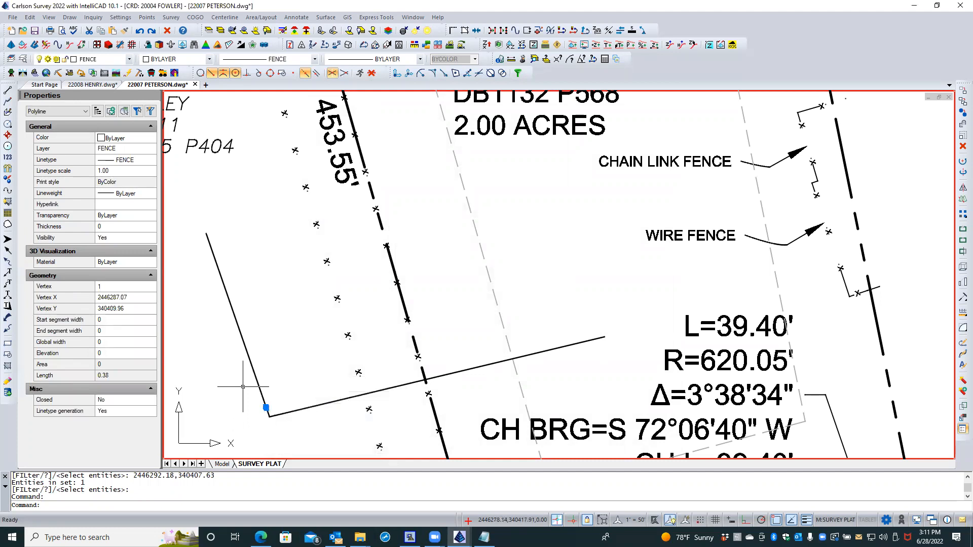
pyautogui.press('Escape')
pyautogui.press('Escape')
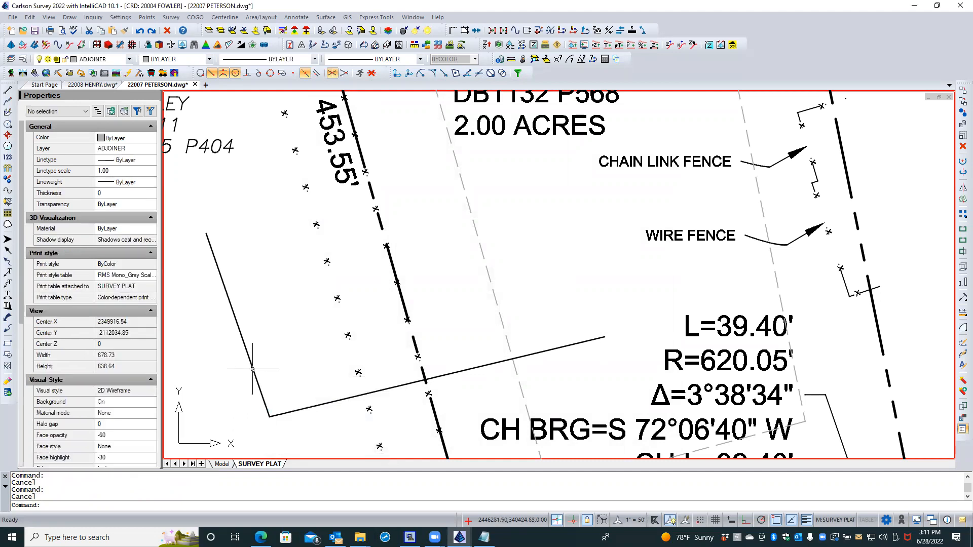
pyautogui.write('u')
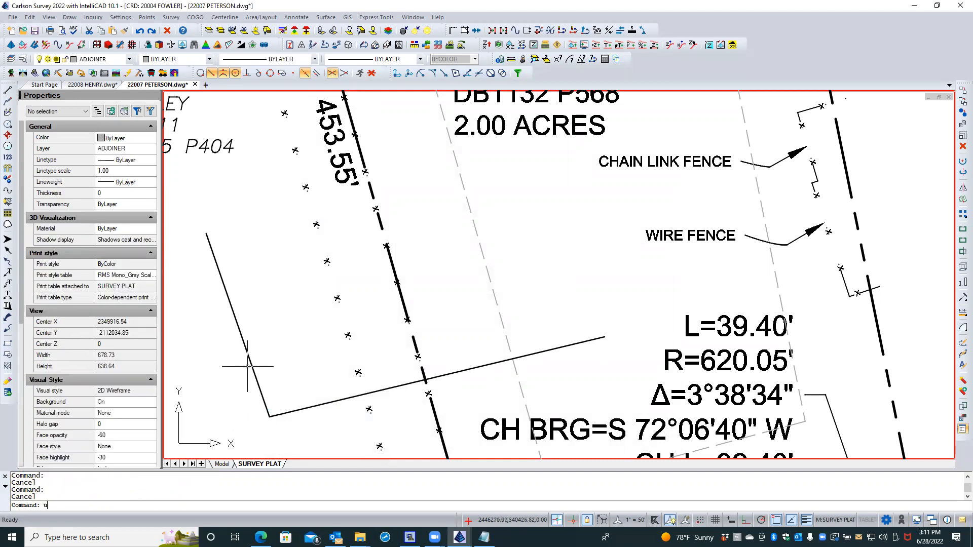
pyautogui.press('Return')
# Step: Look through the list of Carlson special linetypes for polylines and close it without choosing one
pyautogui.rightClick(244, 370)
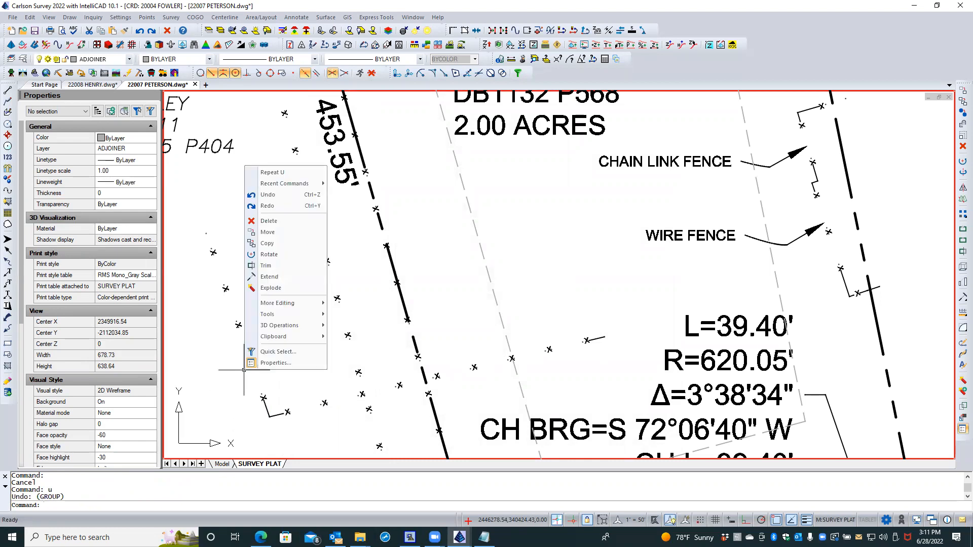
pyautogui.moveTo(310, 185)
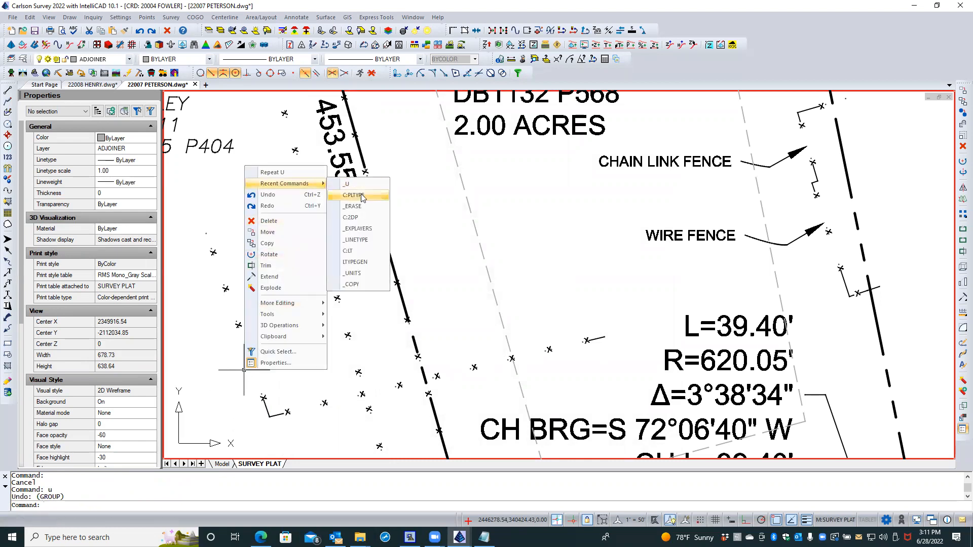
pyautogui.click(361, 196)
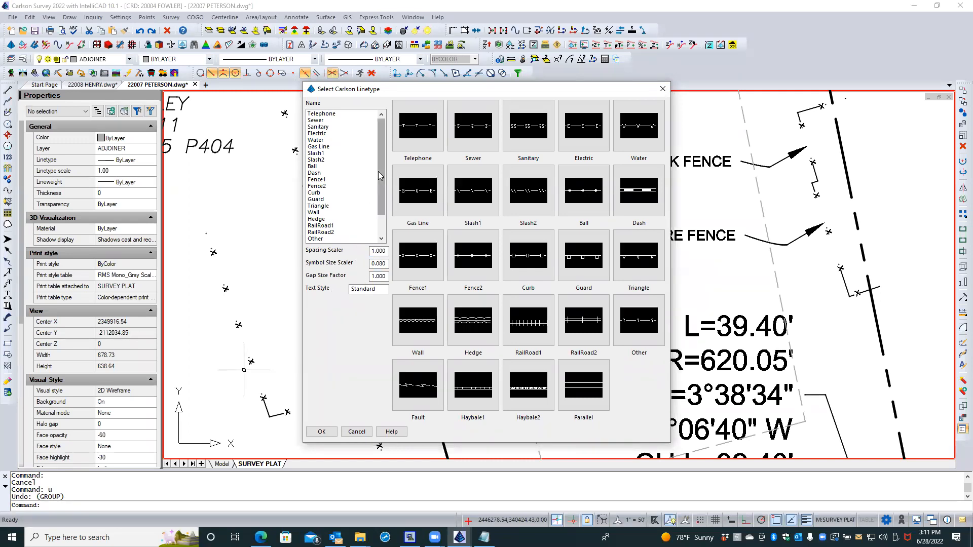
pyautogui.moveTo(380, 155); pyautogui.dragTo(381, 202)
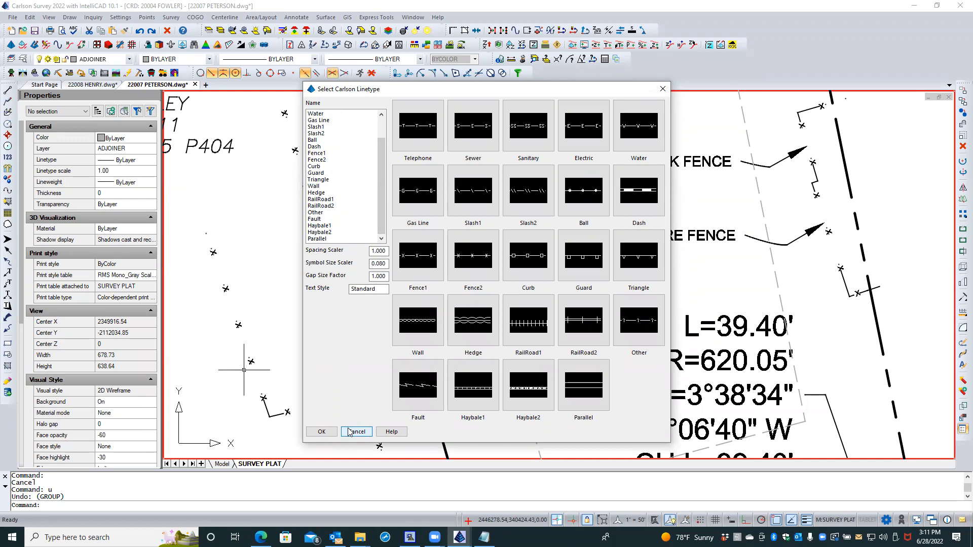
pyautogui.click(356, 432)
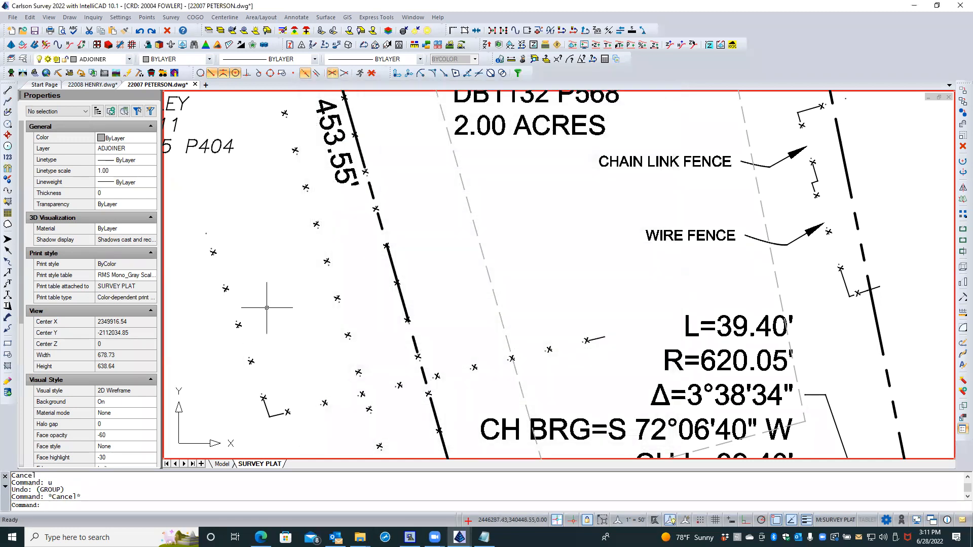
# Step: Try to change the polyline linetype to FenceB with a gap size factor of 0.01
pyautogui.rightClick(267, 308)
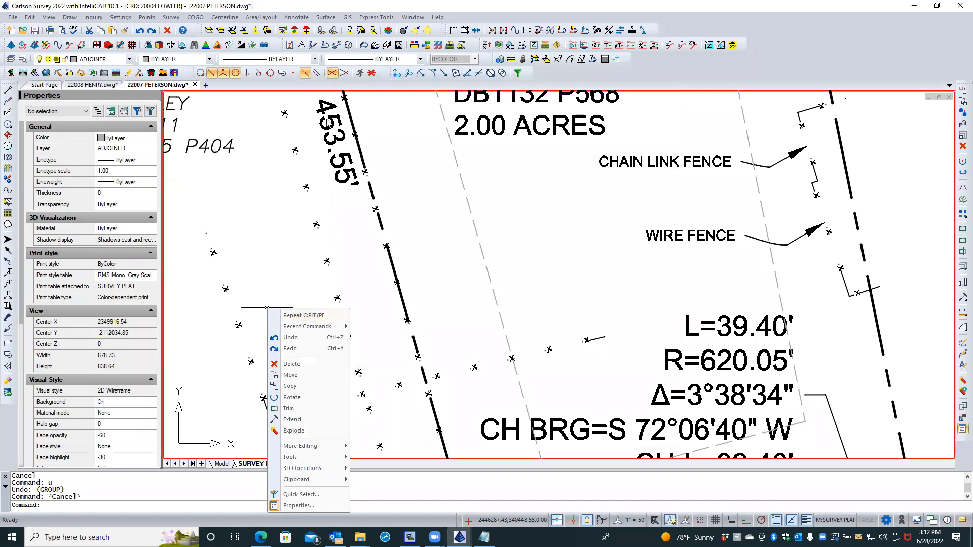
pyautogui.click(296, 17)
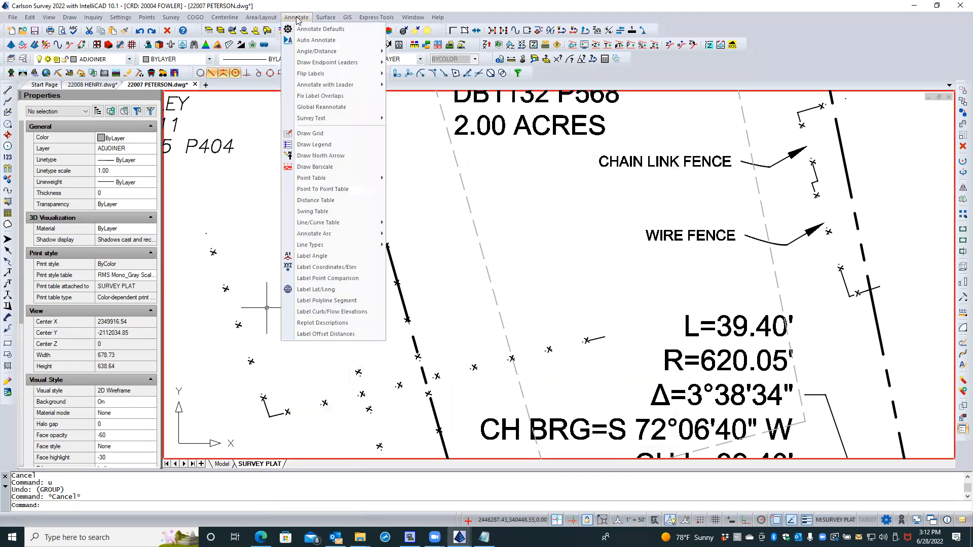
pyautogui.moveTo(367, 245)
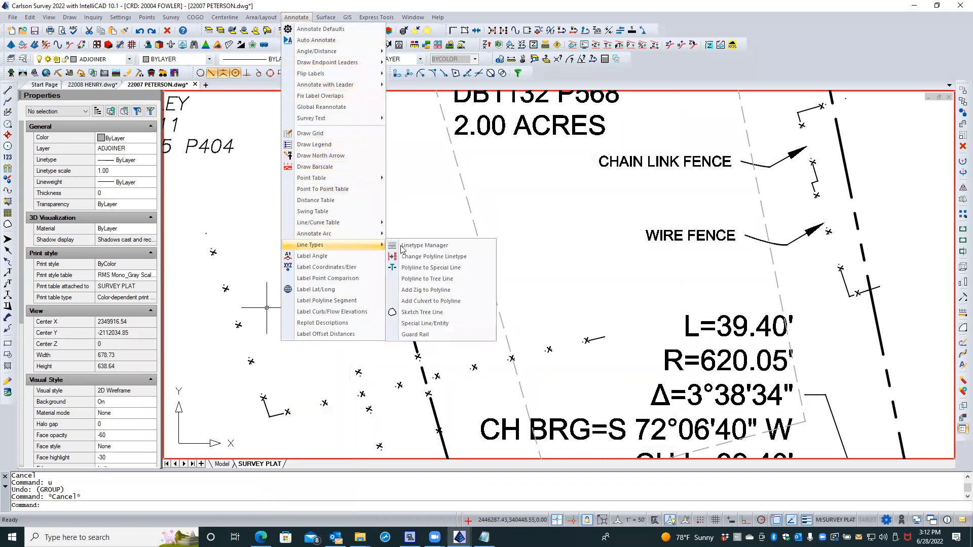
pyautogui.click(430, 257)
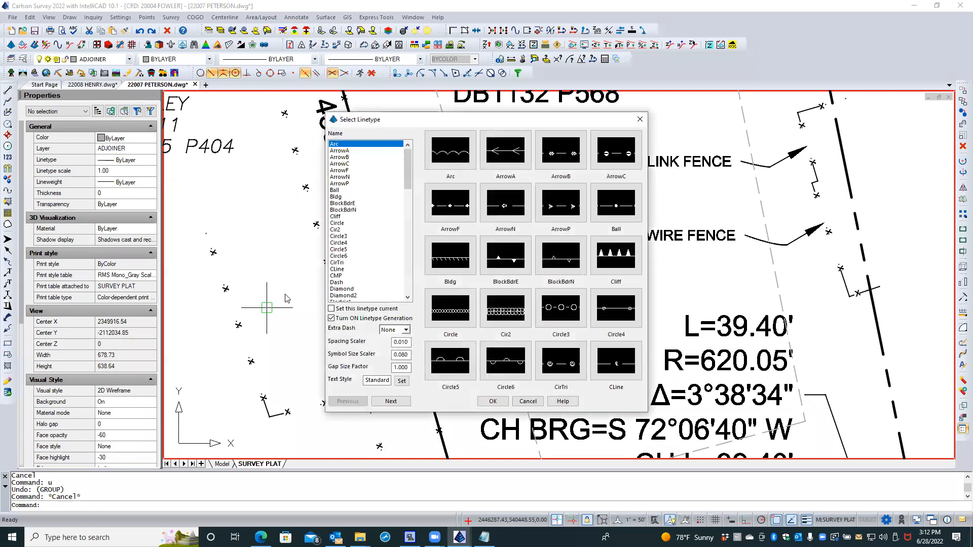
pyautogui.click(407, 368)
pyautogui.doubleClick(407, 368)
pyautogui.write('.01')
pyautogui.click(390, 401)
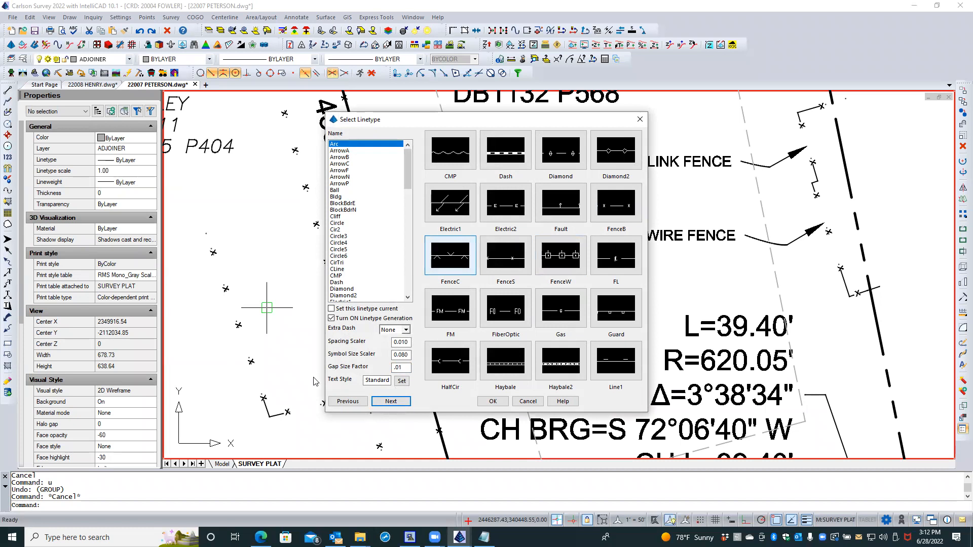
pyautogui.doubleClick(609, 205)
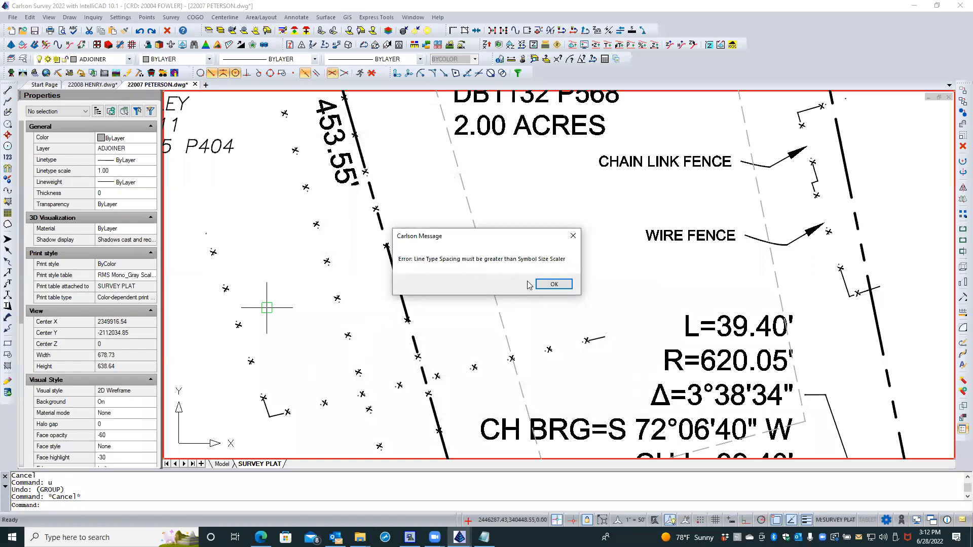
pyautogui.click(553, 285)
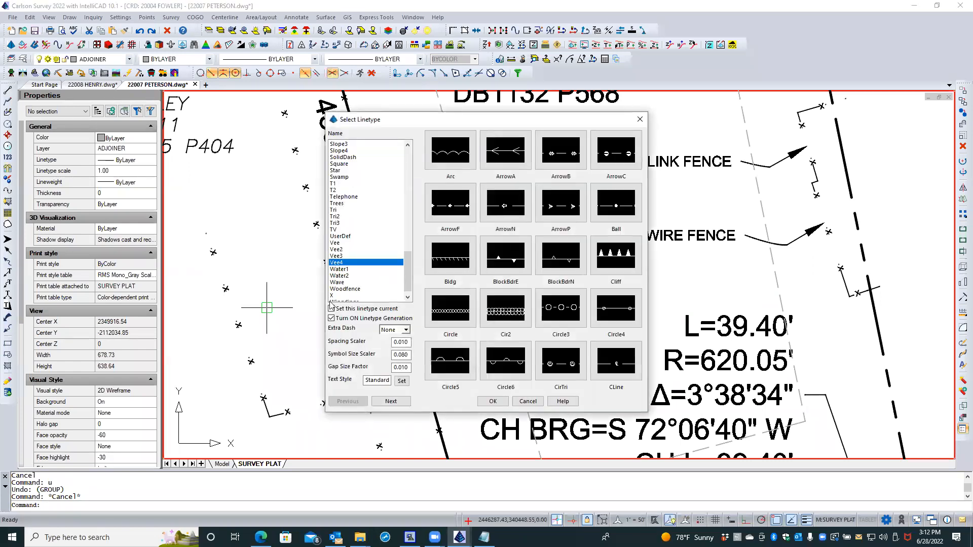
# Step: Try the FenceB linetype again with the gap size factor set to 0.08
pyautogui.click(402, 368)
pyautogui.write('8')
pyautogui.click(390, 401)
pyautogui.click(613, 203)
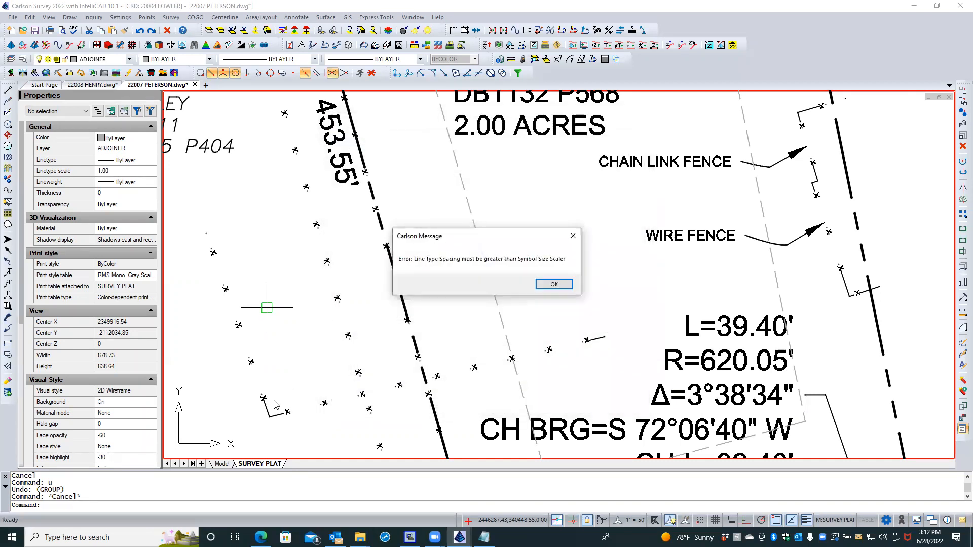
pyautogui.click(554, 283)
# Step: Change the two-segment fence polyline's linetype to FenceB with a spacing scaler of 1 and a gap size factor of 0.01
pyautogui.doubleClick(401, 343)
pyautogui.write('1')
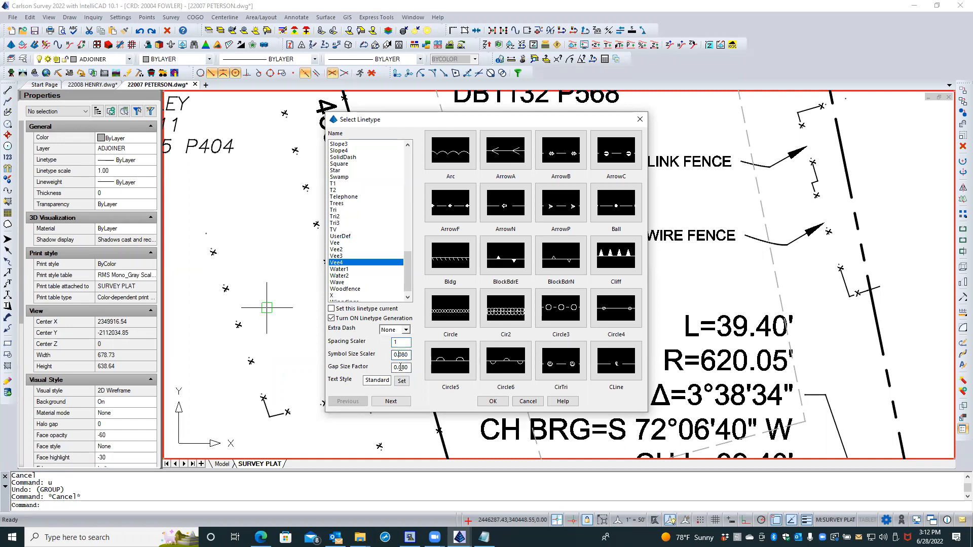
pyautogui.write('1')
pyautogui.click(390, 401)
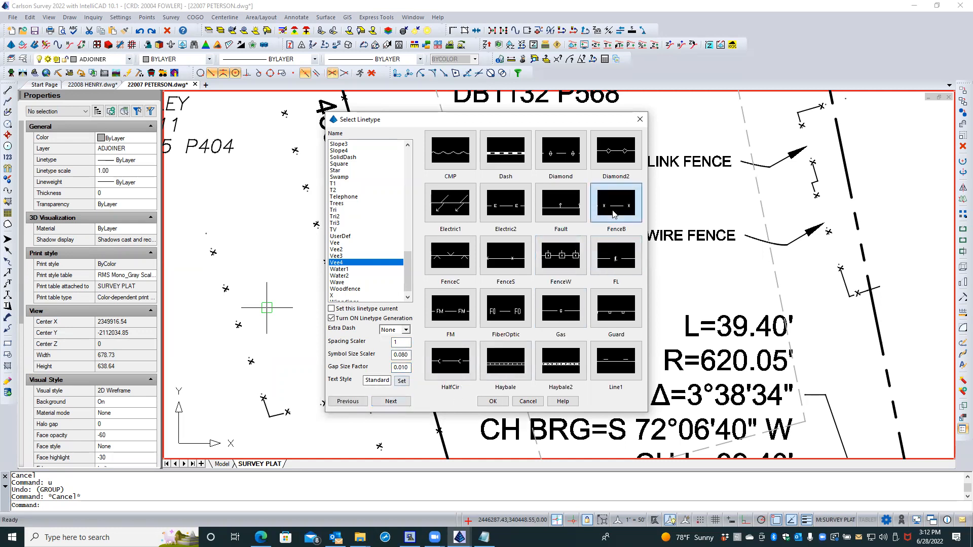
pyautogui.doubleClick(613, 213)
pyautogui.click(265, 405)
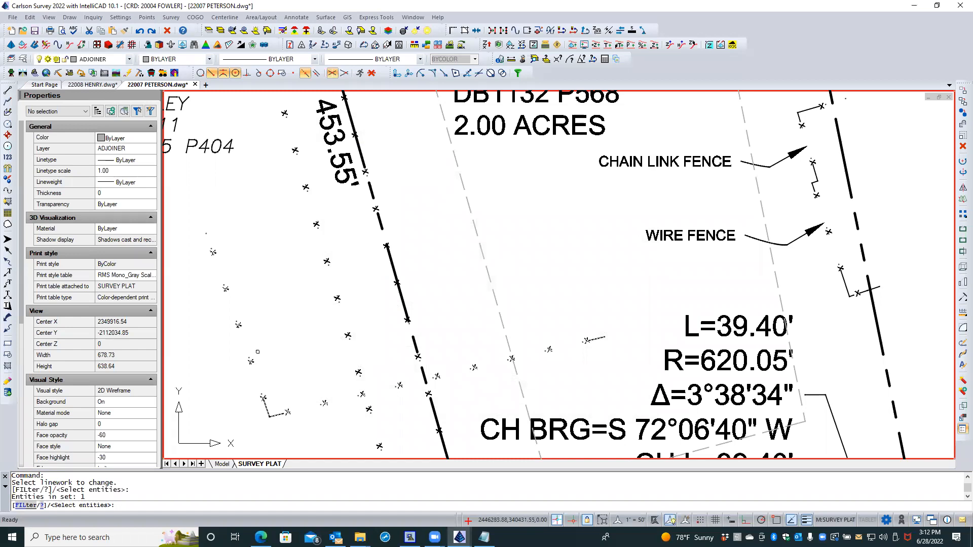
pyautogui.press('Return')
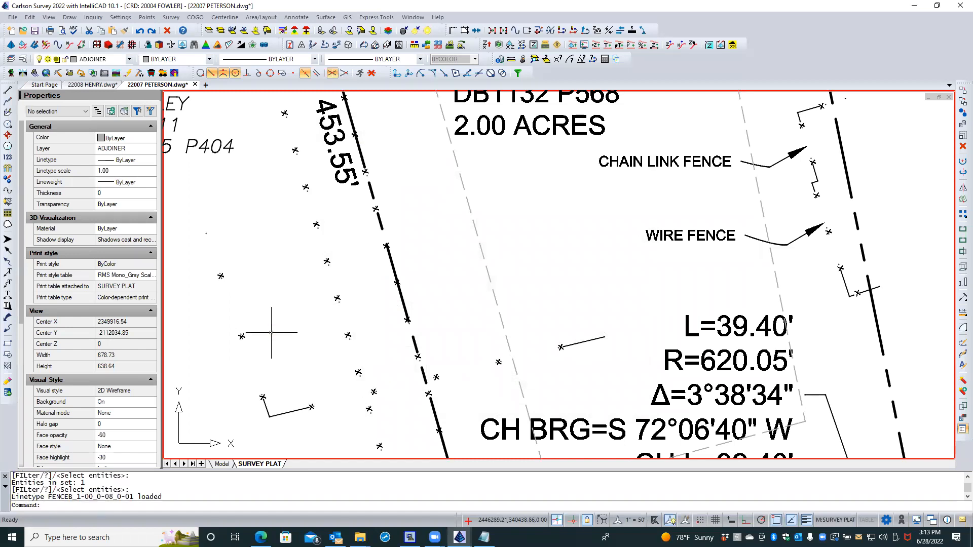
# Step: Reapply the FenceB linetype to the two-segment fence polyline with a gap size factor of 0
pyautogui.press('Return')
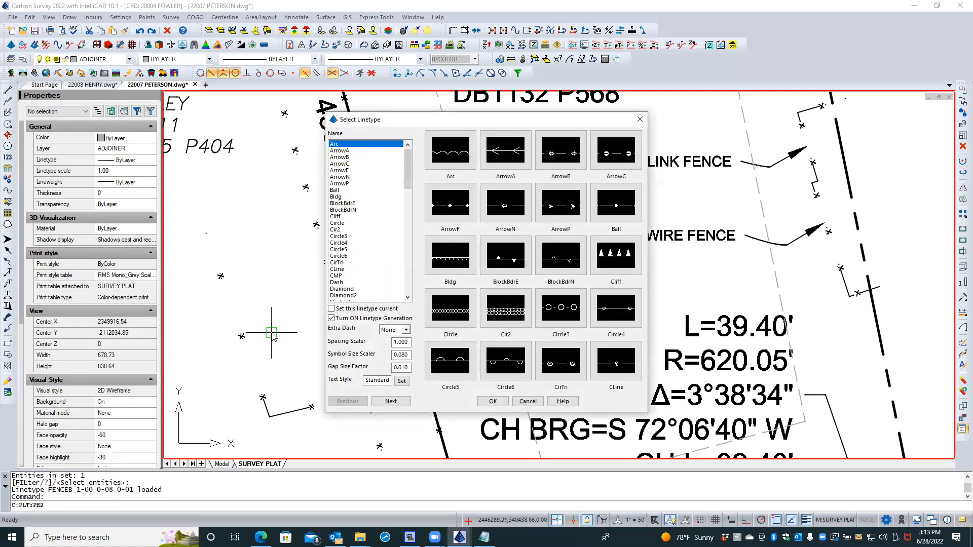
pyautogui.doubleClick(391, 366)
pyautogui.write('0')
pyautogui.press('Tab')
pyautogui.click(389, 404)
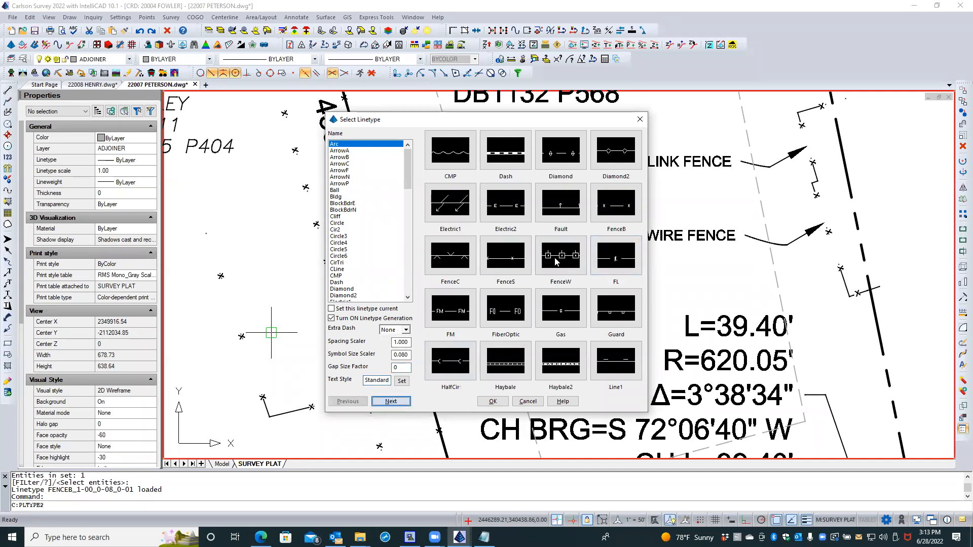
pyautogui.doubleClick(616, 207)
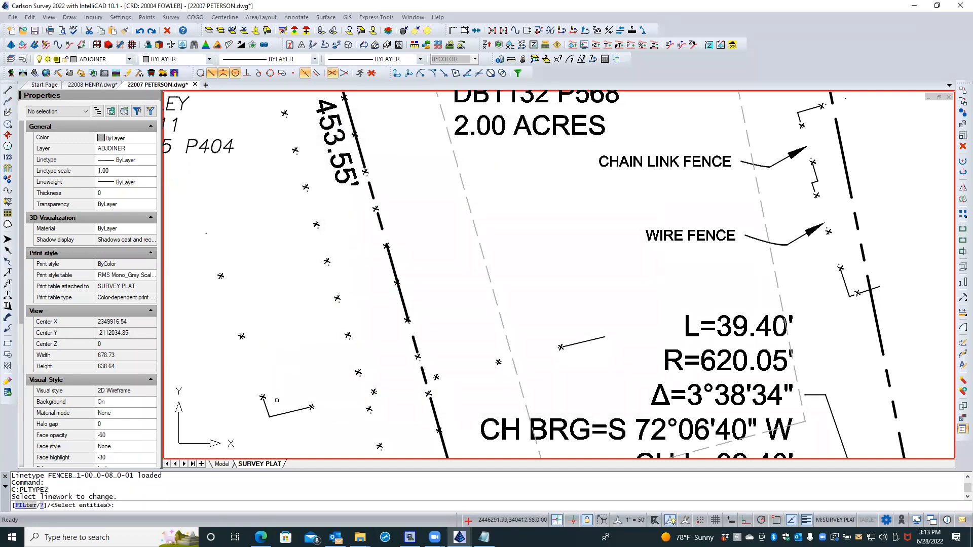
pyautogui.click(266, 410)
pyautogui.press('Return')
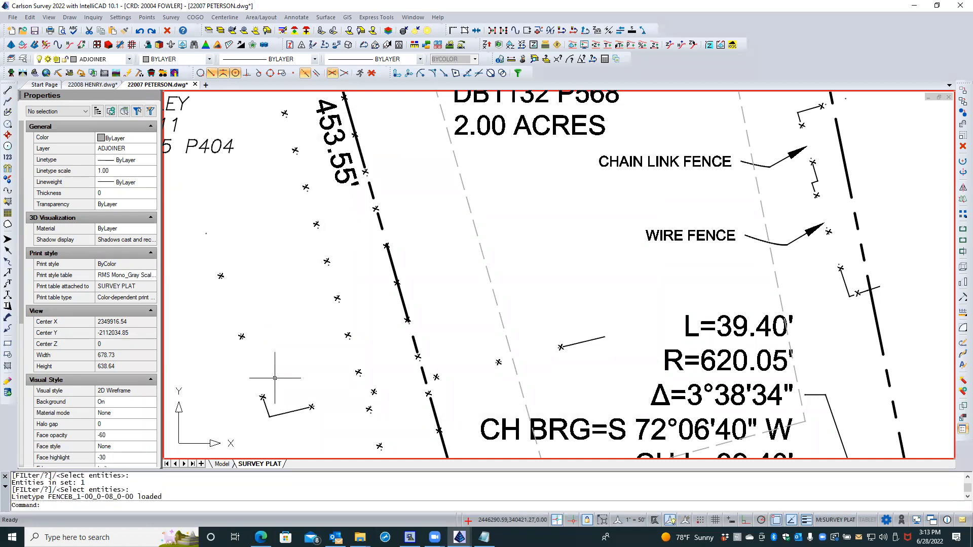
# Step: Reapply the FenceB linetype to the two-segment fence polyline with a gap size factor of 1
pyautogui.press('Return')
pyautogui.doubleClick(391, 366)
pyautogui.write('1')
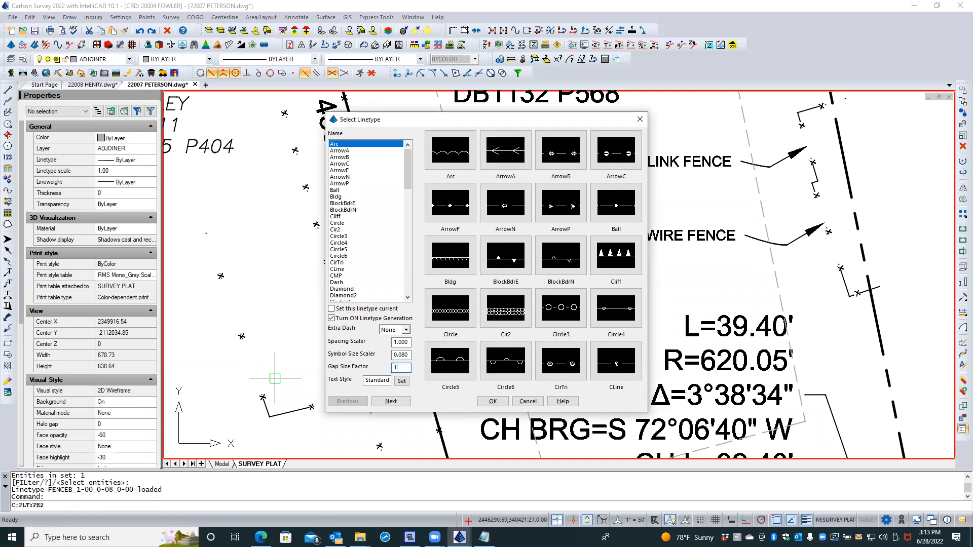
pyautogui.click(397, 403)
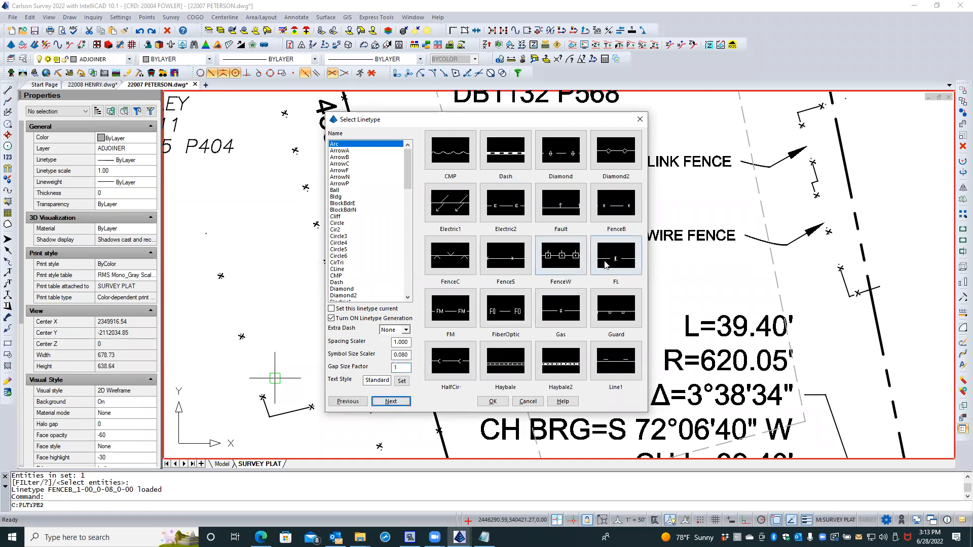
pyautogui.doubleClick(613, 207)
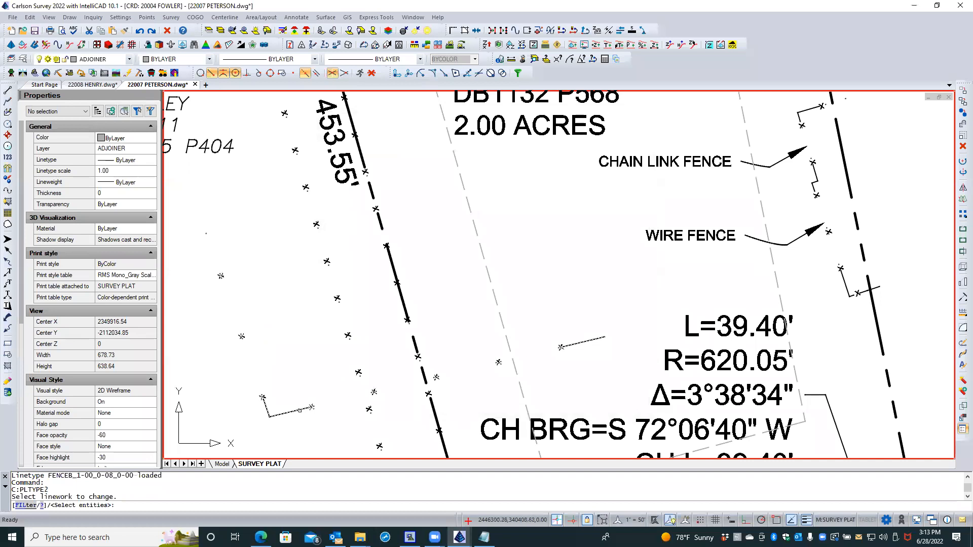
pyautogui.click(300, 409)
pyautogui.press('Return')
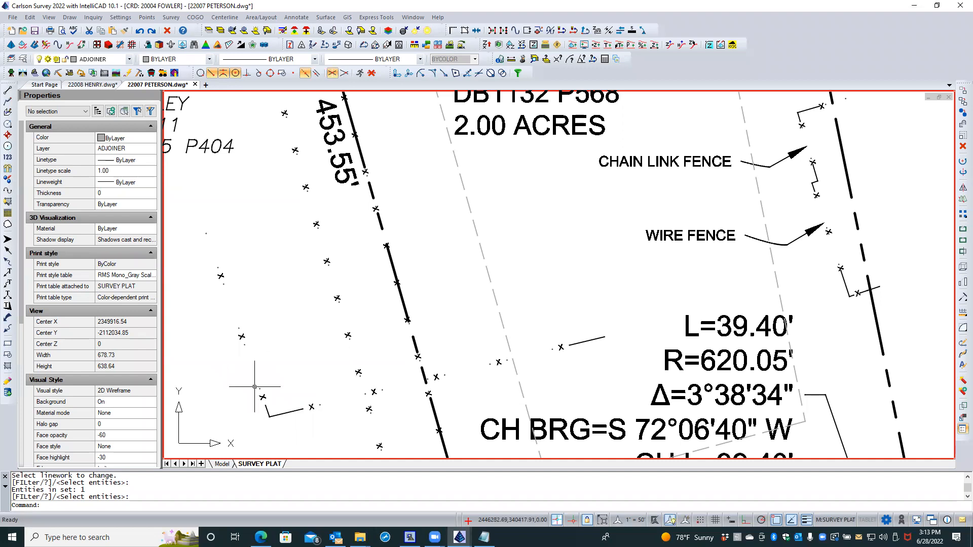
# Step: Reapply the FenceB linetype to the two-segment fence polyline using the L100 text style
pyautogui.rightClick(270, 337)
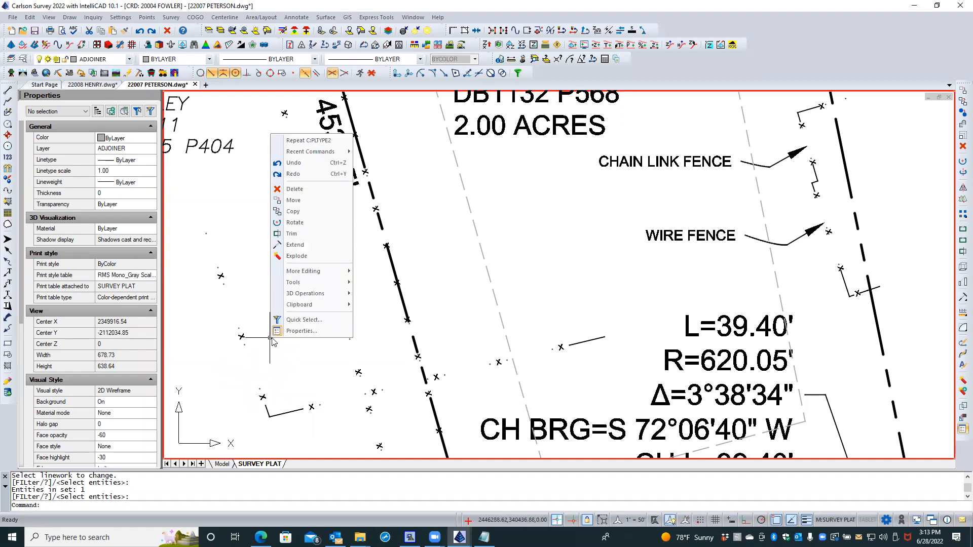
pyautogui.click(331, 141)
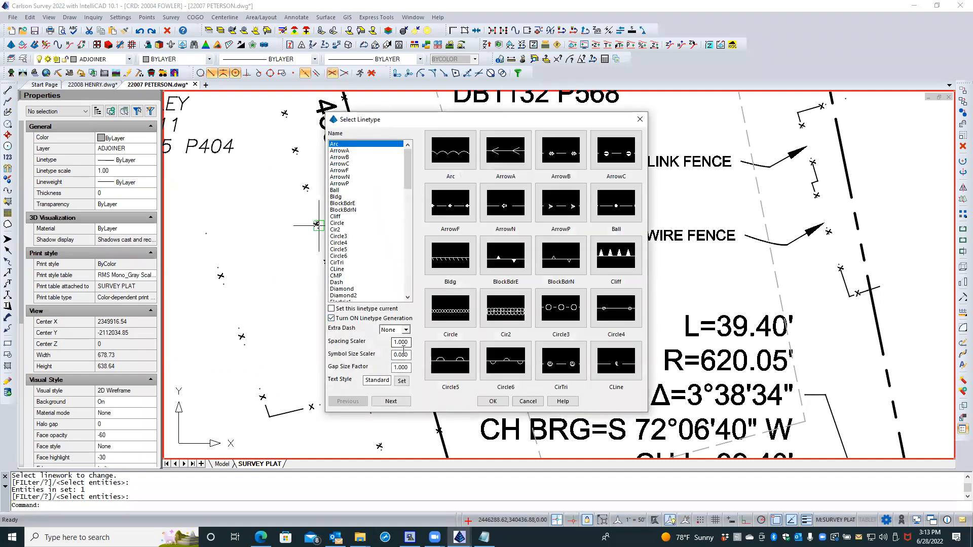
pyautogui.click(402, 381)
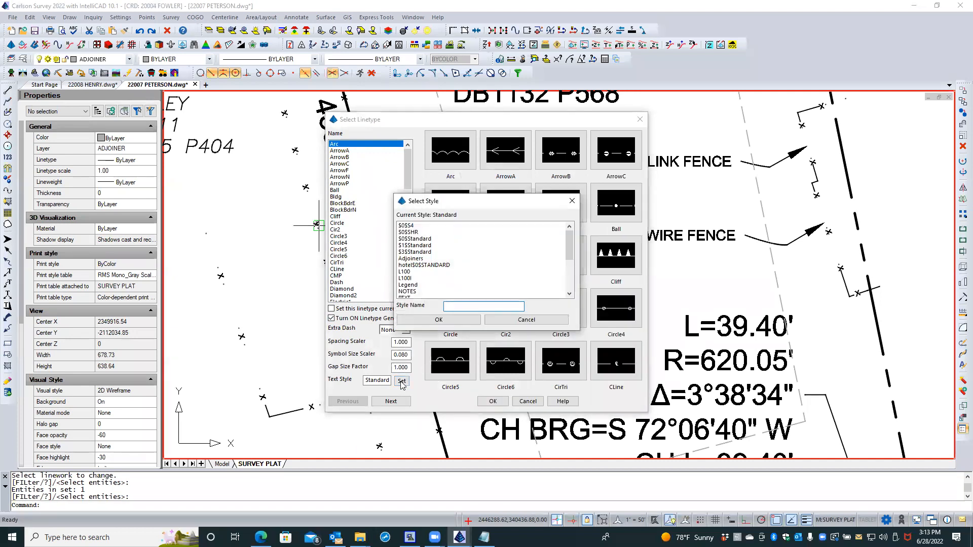
pyautogui.click(405, 272)
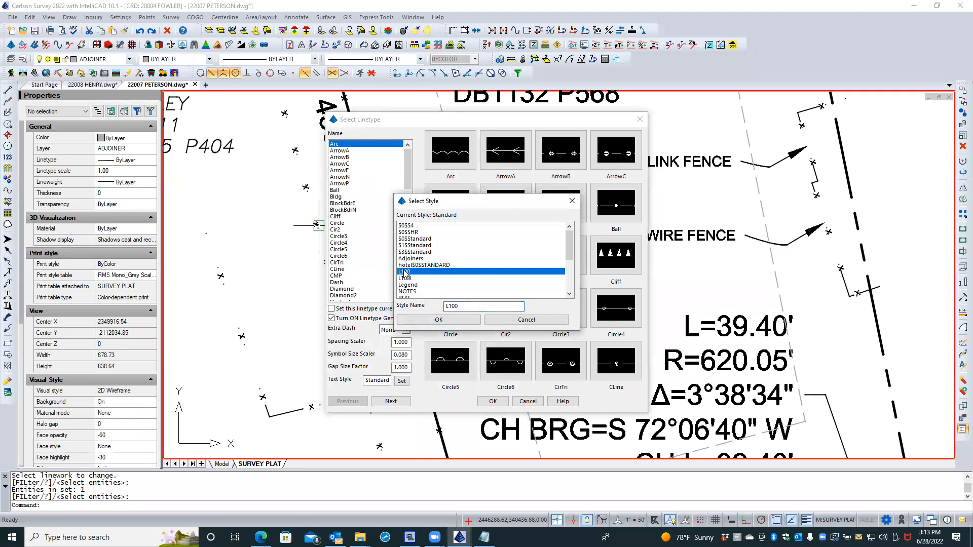
pyautogui.click(420, 320)
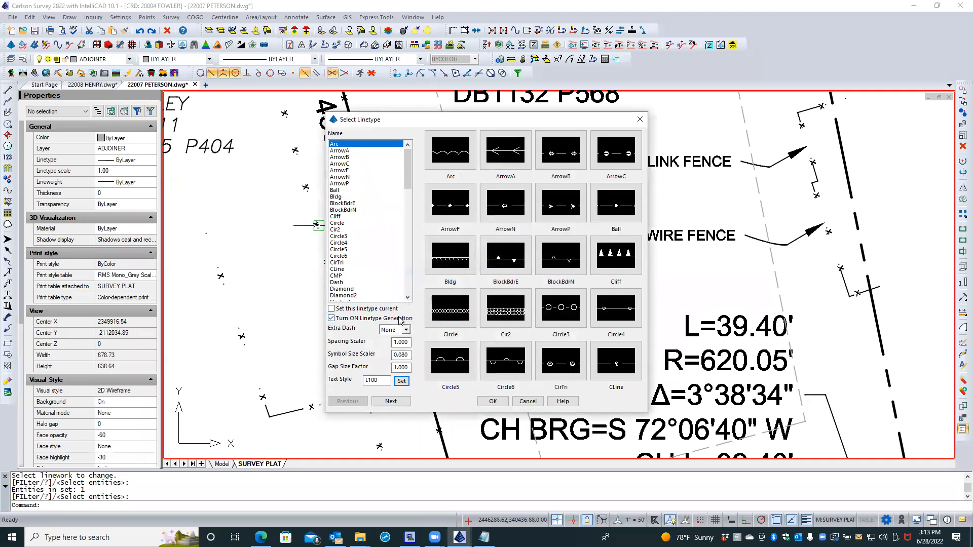
pyautogui.click(400, 401)
pyautogui.doubleClick(611, 204)
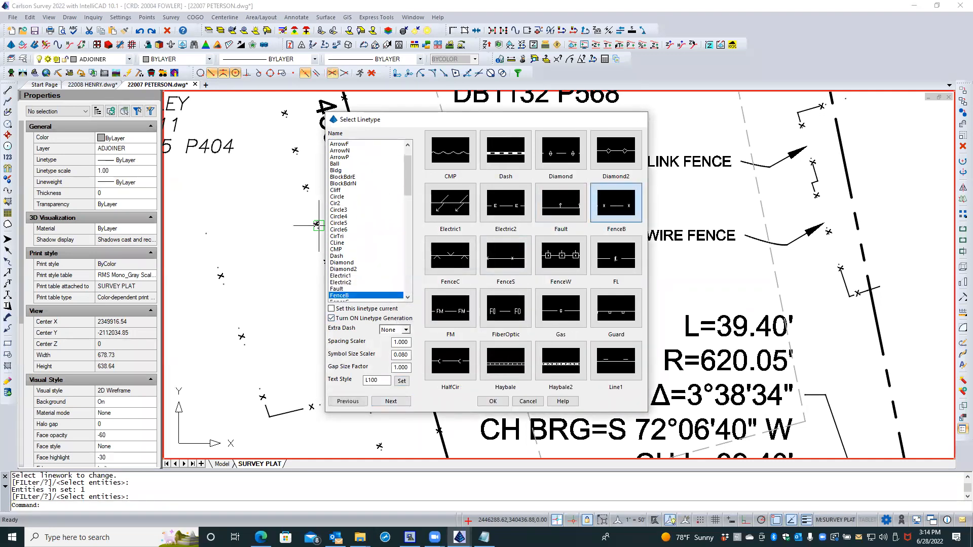
pyautogui.click(245, 341)
pyautogui.rightClick(255, 328)
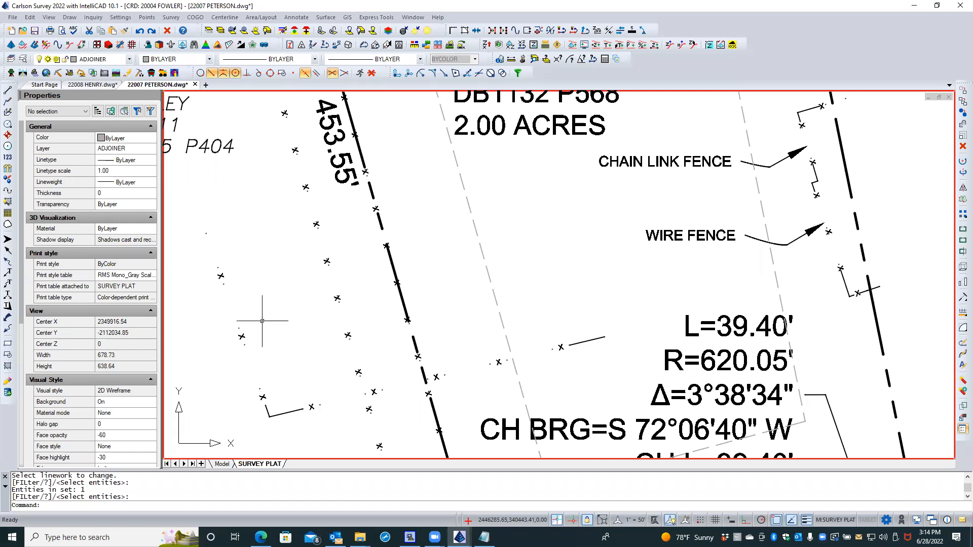
# Step: Regenerate the drawing and examine the gaps around the fence symbols on the survey plat layout
pyautogui.write('REA')
pyautogui.press('Return')
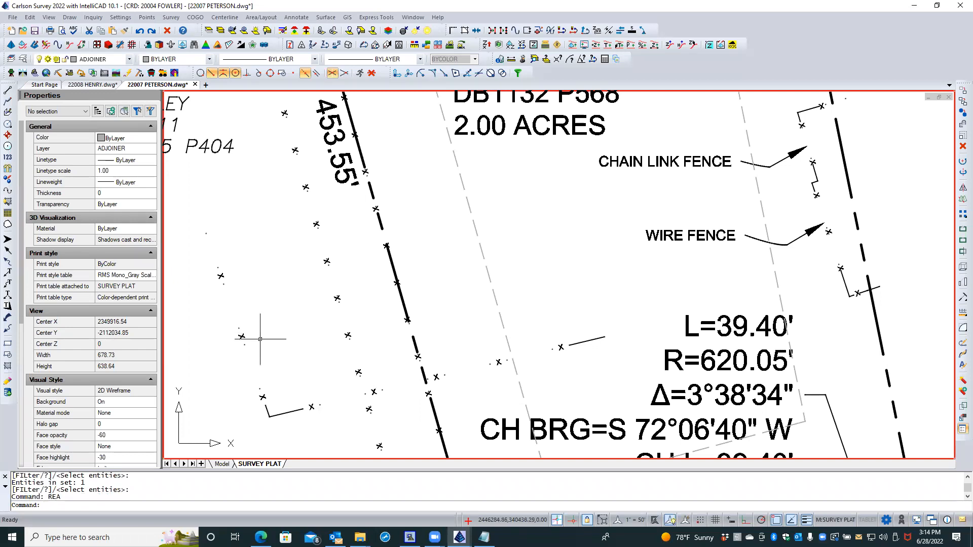
pyautogui.scroll(2, 262, 319)
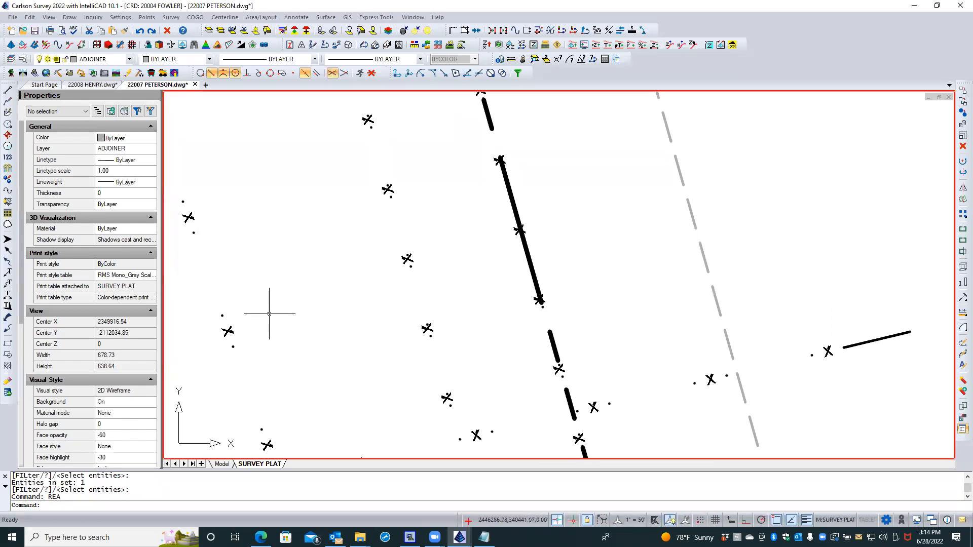
pyautogui.scroll(3, 224, 336)
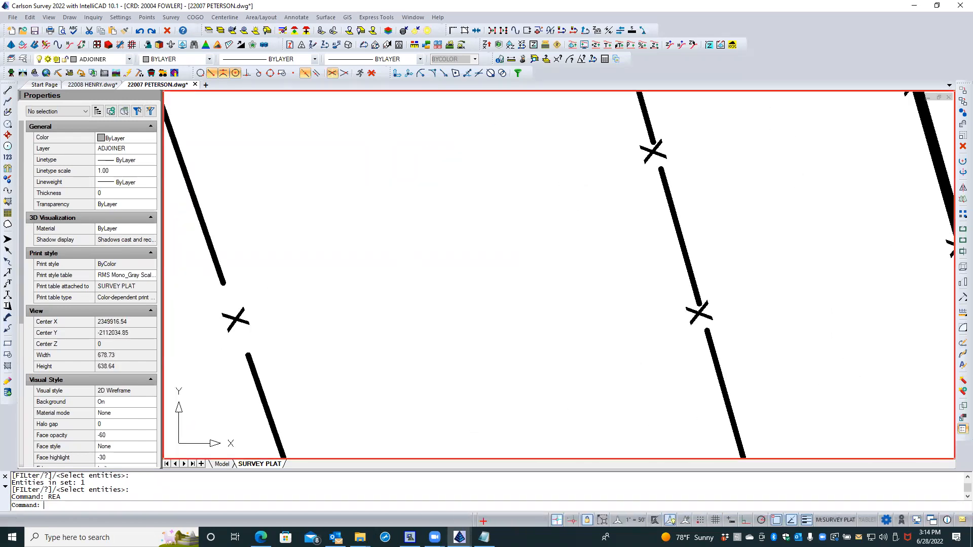
pyautogui.scroll(-4, 267, 304)
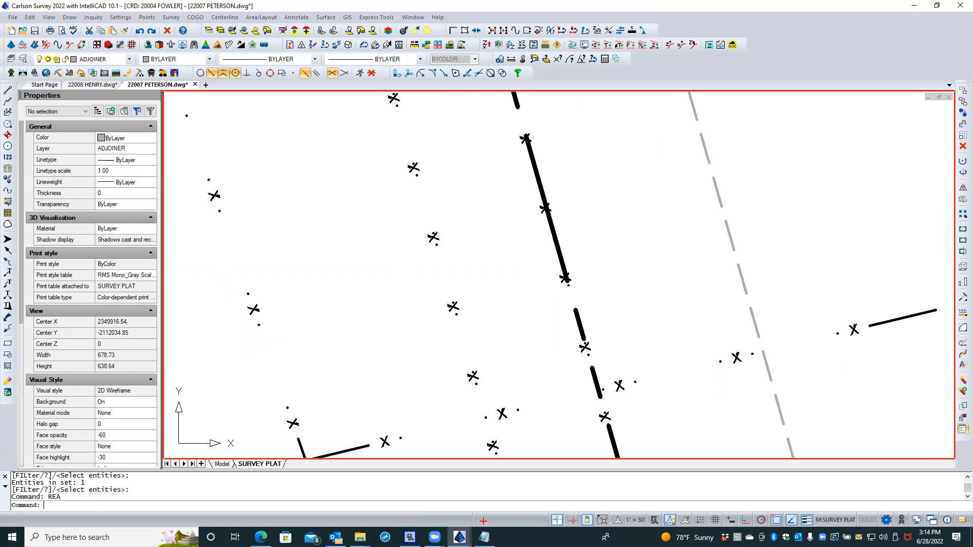
pyautogui.scroll(3, 260, 310)
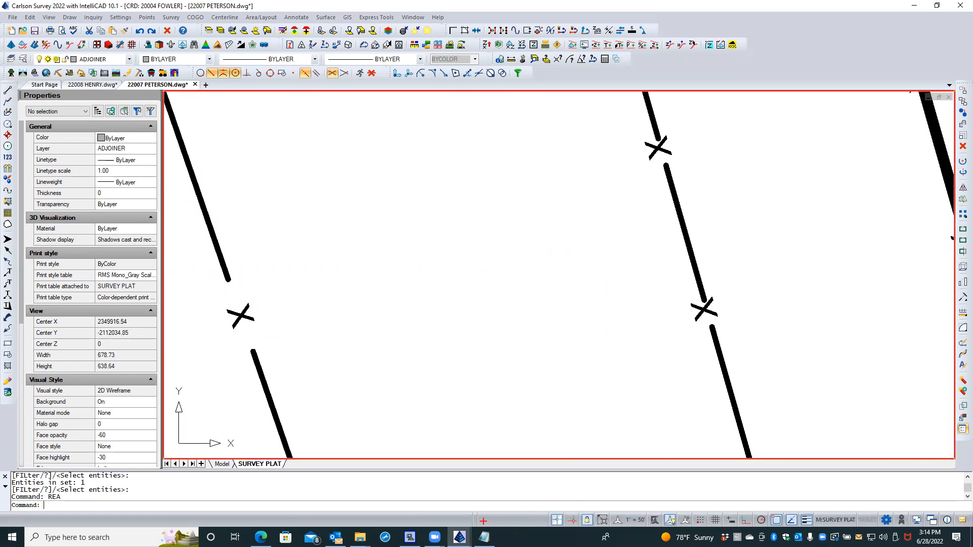
pyautogui.scroll(-5, 258, 309)
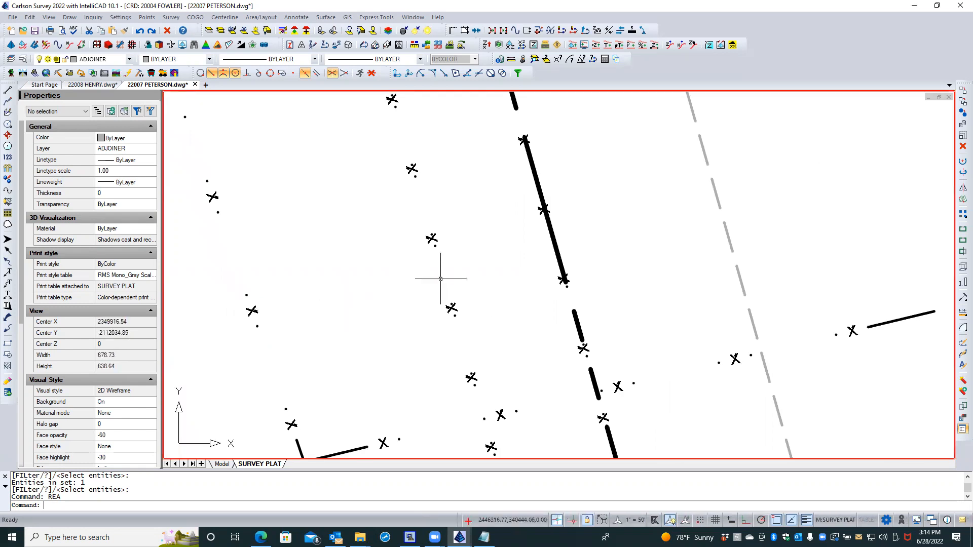
pyautogui.scroll(5, 440, 279)
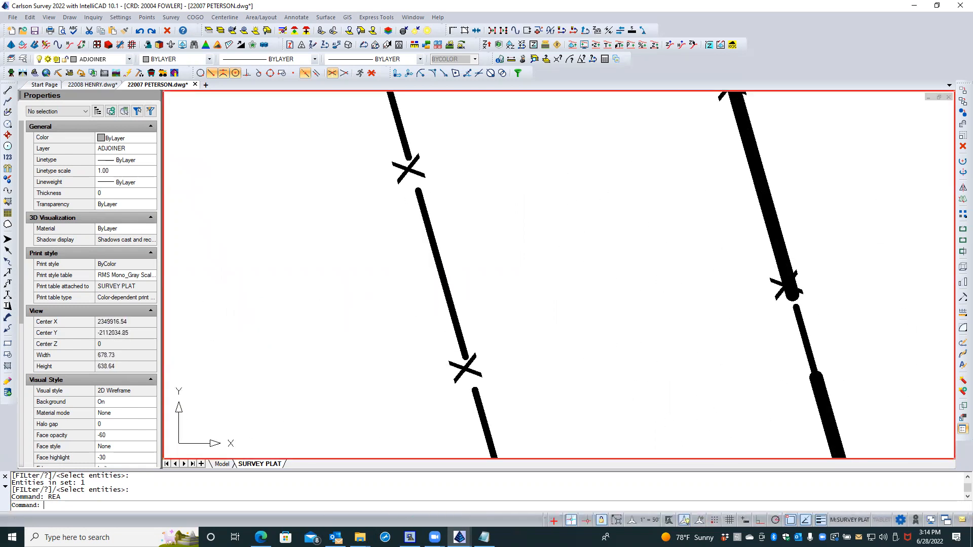
pyautogui.scroll(-5, 445, 276)
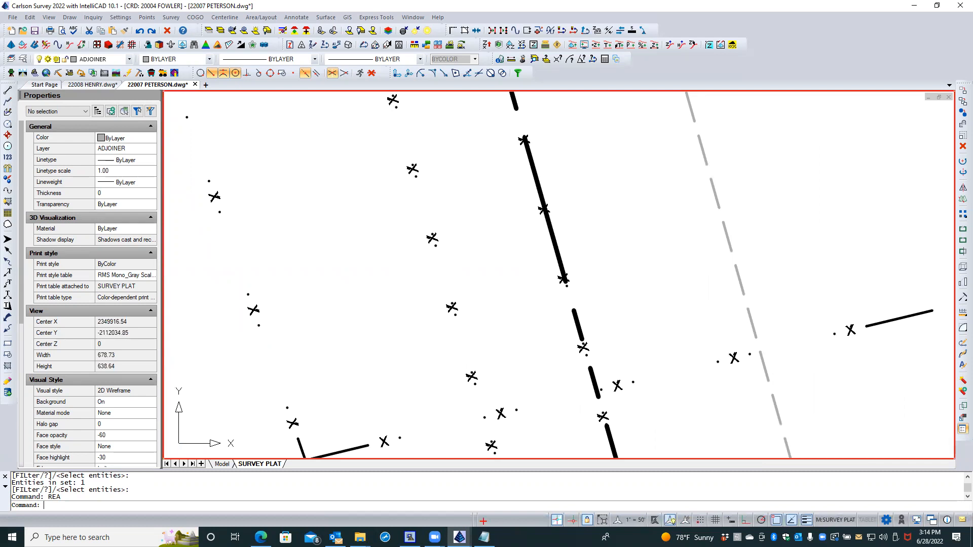
pyautogui.scroll(-1, 445, 276)
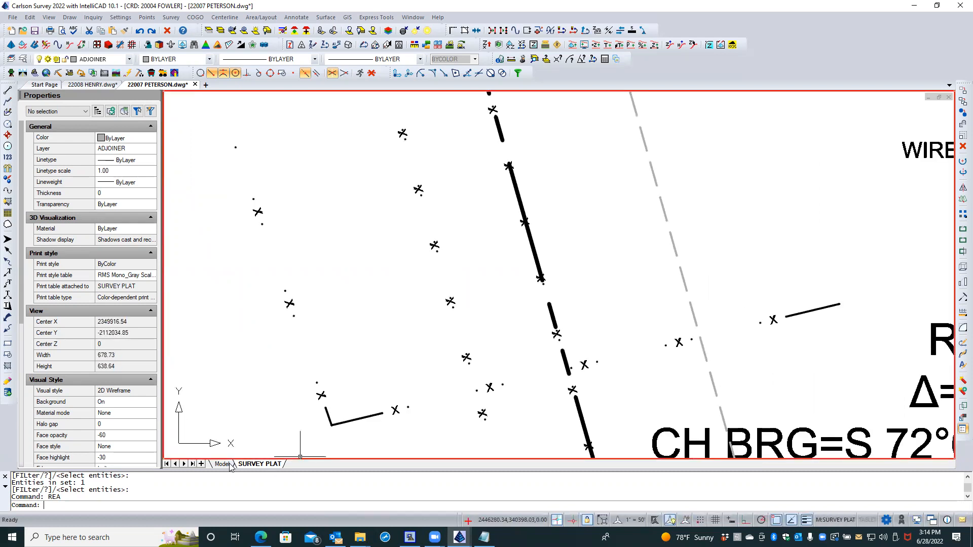
# Step: Switch to model space and examine the fence lines beside the 453.55' boundary
pyautogui.click(228, 464)
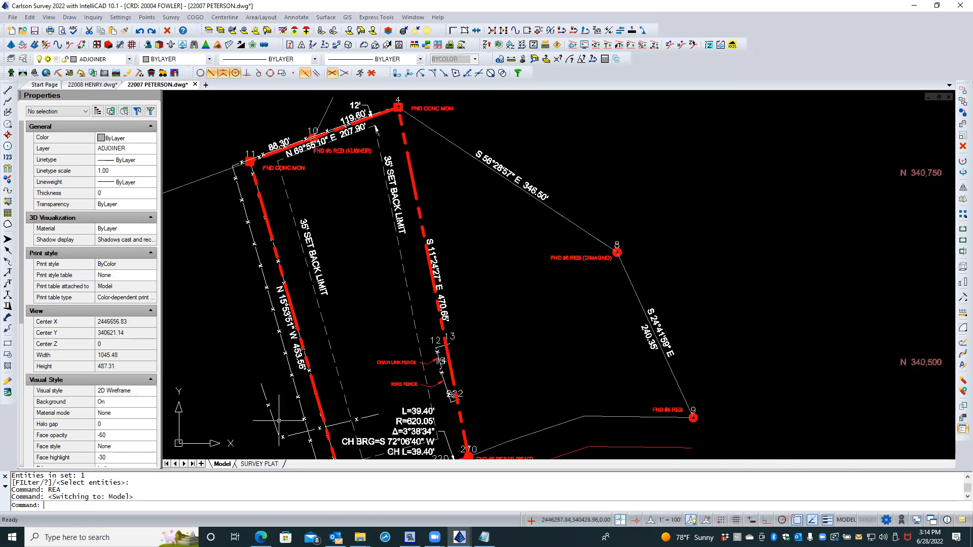
pyautogui.scroll(5, 278, 421)
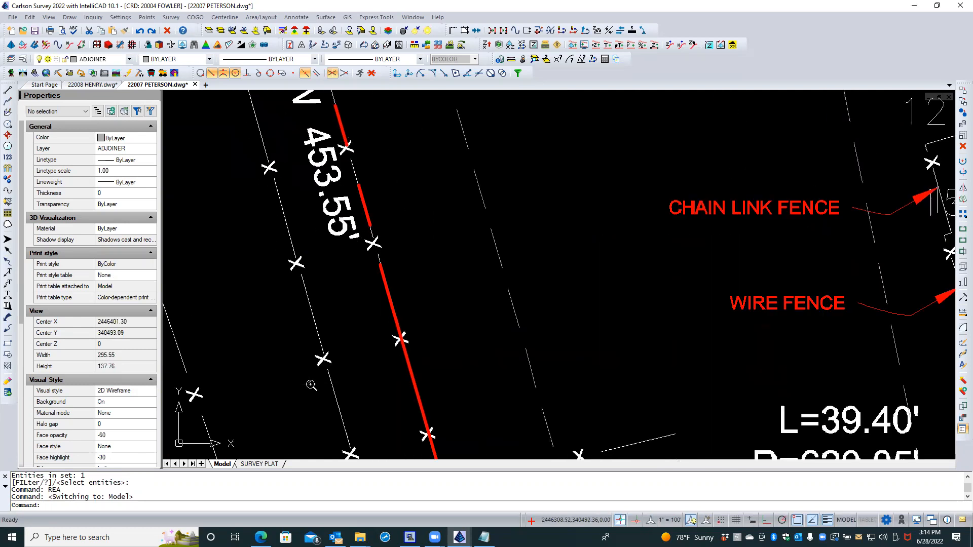
pyautogui.scroll(2, 311, 385)
pyautogui.scroll(-4, 311, 350)
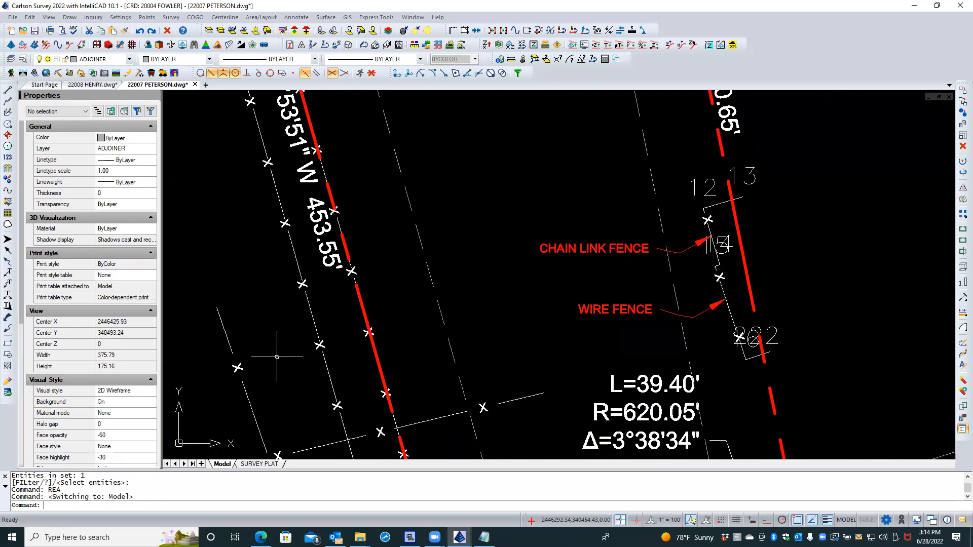
pyautogui.scroll(-1, 277, 357)
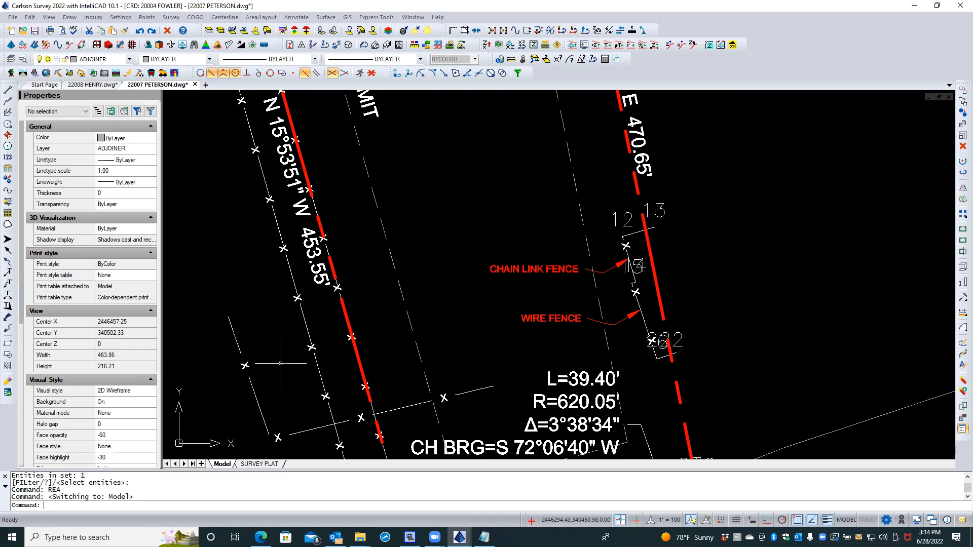
# Step: Start changing polyline linetypes to FenceB with a spacing scaler of 1.25 and a symbol size scaler of 0.065
pyautogui.rightClick(274, 343)
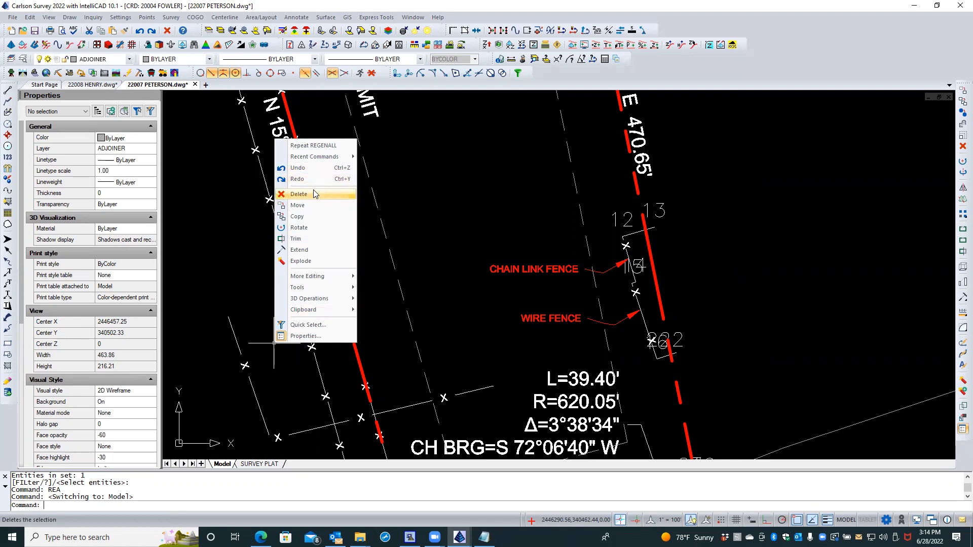
pyautogui.moveTo(316, 157)
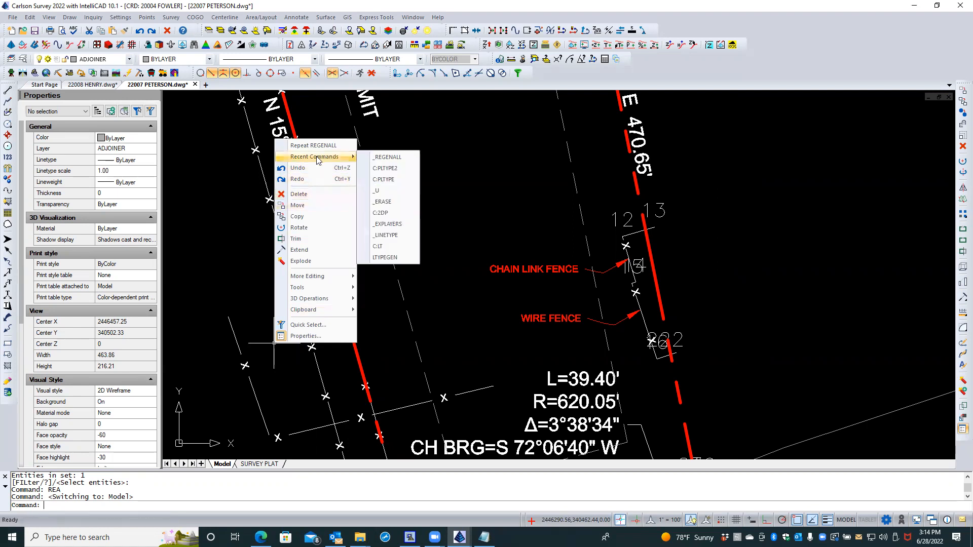
pyautogui.click(385, 168)
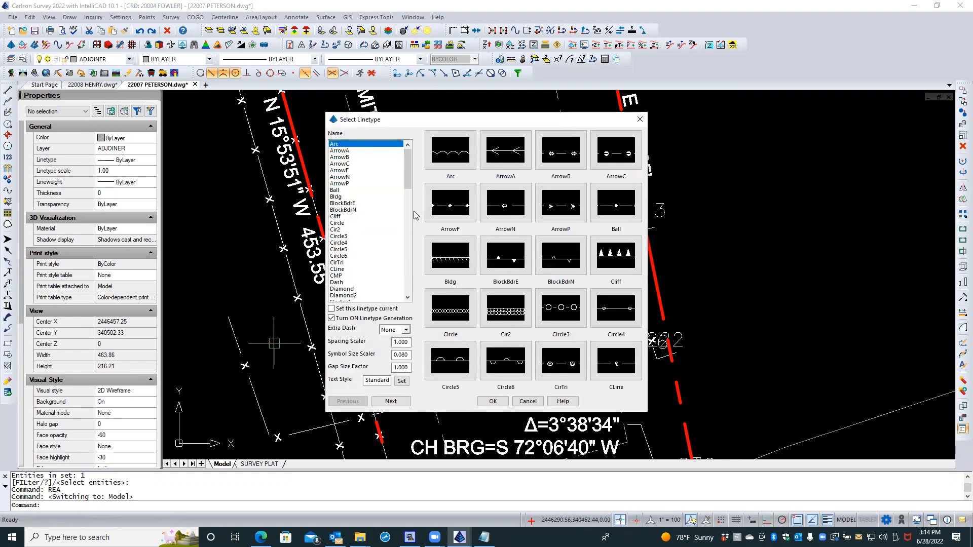
pyautogui.doubleClick(399, 342)
pyautogui.write('1.25')
pyautogui.click(401, 354)
pyautogui.moveTo(399, 355); pyautogui.dragTo(418, 356)
pyautogui.write('65')
pyautogui.click(390, 401)
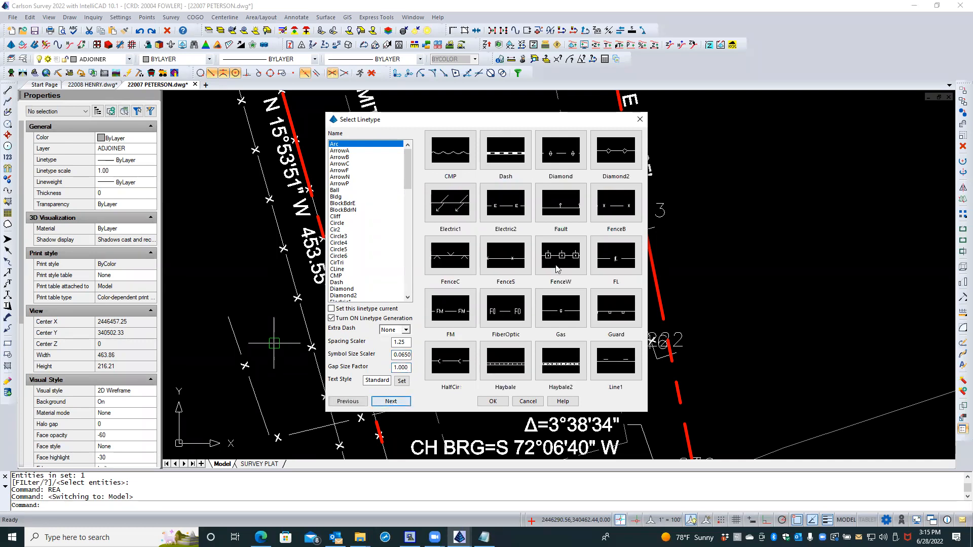
pyautogui.doubleClick(610, 204)
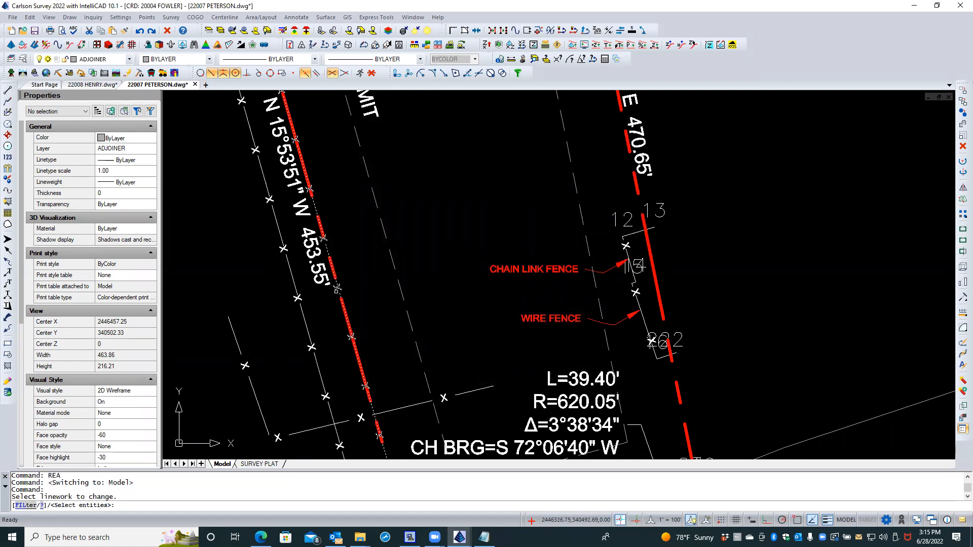
# Step: Apply the FenceB linetype to the two long western fence lines, the two-segment polyline and the chain link and wire fence polyline
pyautogui.click(337, 288)
pyautogui.click(303, 316)
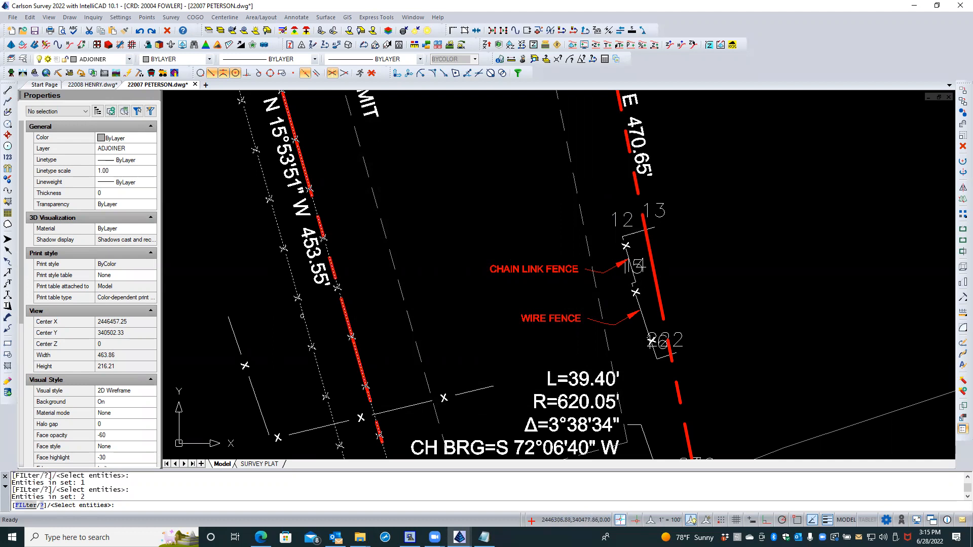
pyautogui.click(237, 343)
pyautogui.click(633, 290)
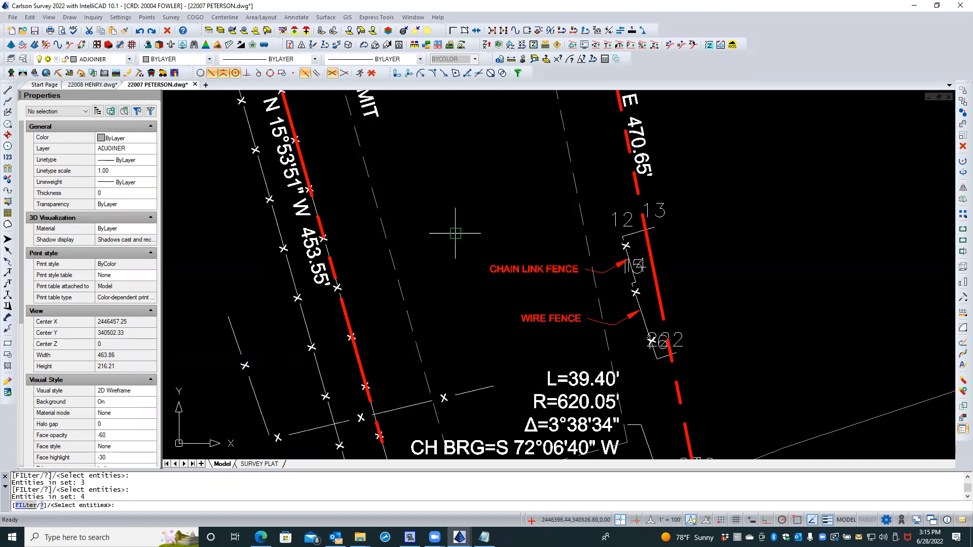
pyautogui.press('Return')
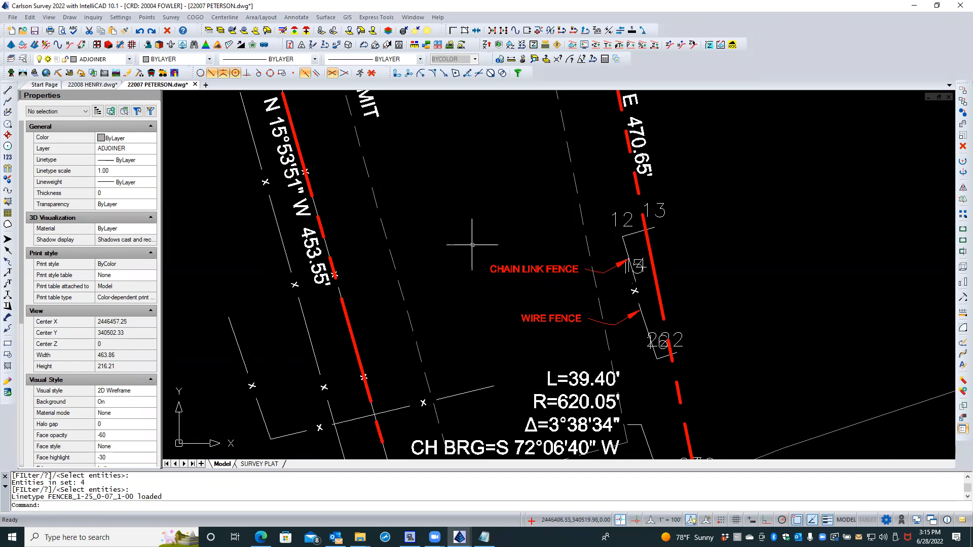
# Step: Turn off linetype generation for the chain link and wire fence polyline
pyautogui.click(623, 244)
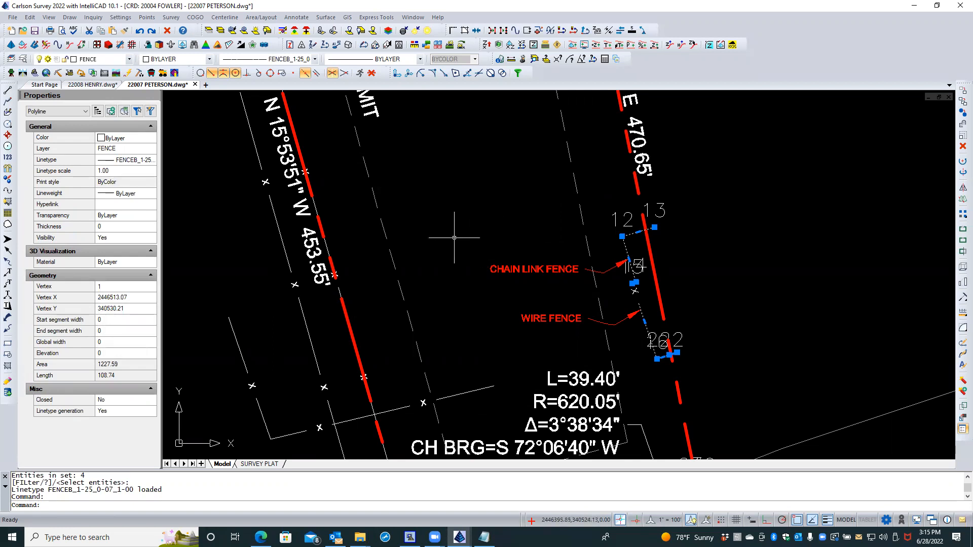
pyautogui.click(112, 413)
pyautogui.click(114, 431)
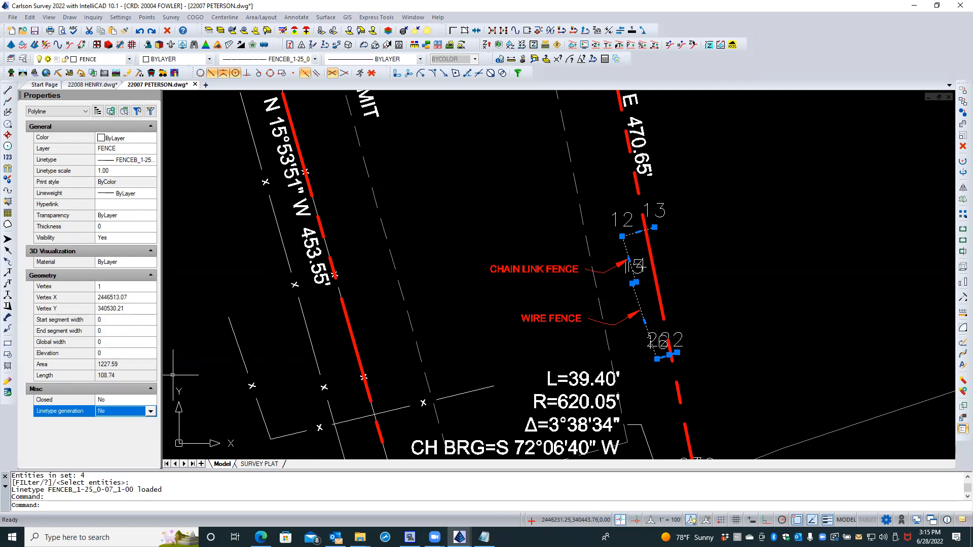
pyautogui.press('Escape')
pyautogui.press('Escape')
# Step: Start changing polyline linetypes with a spacing scaler of 0.75 and a gap size factor of 0.5
pyautogui.rightClick(441, 201)
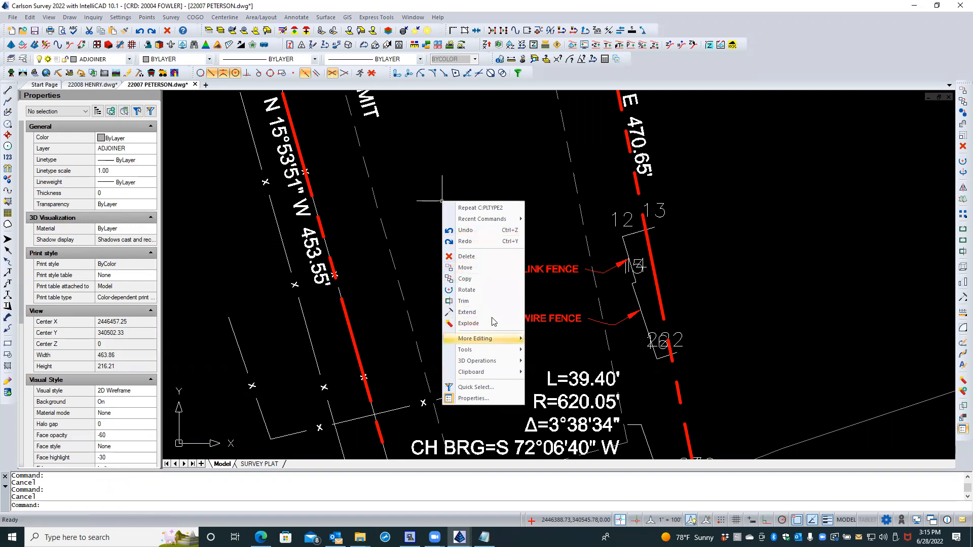
pyautogui.click(503, 208)
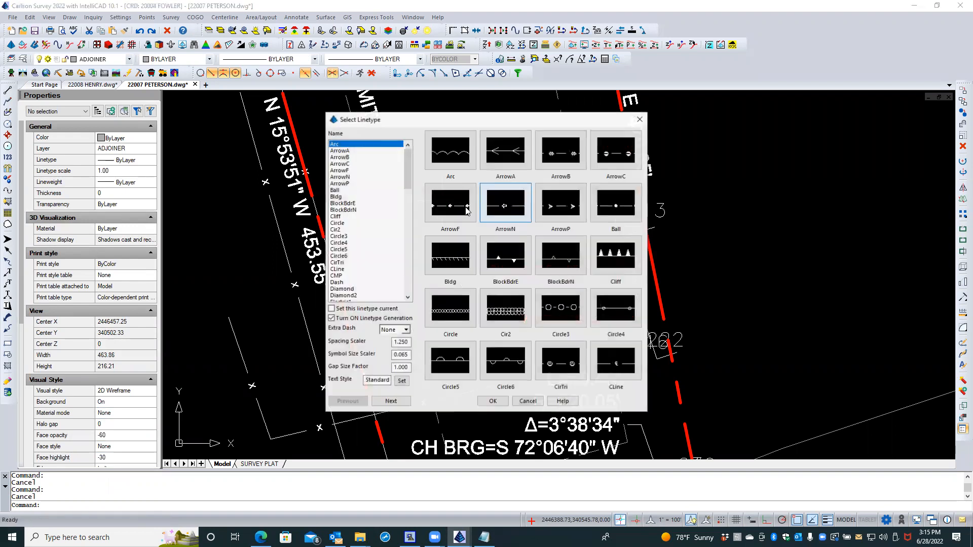
pyautogui.doubleClick(408, 342)
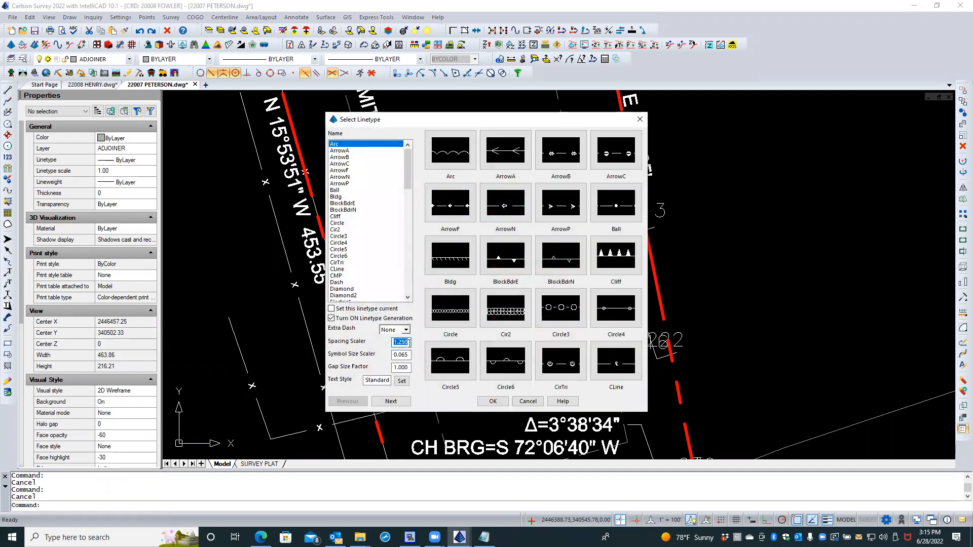
pyautogui.write('.75')
pyautogui.press('Tab')
pyautogui.doubleClick(395, 367)
pyautogui.press('BackSpace')
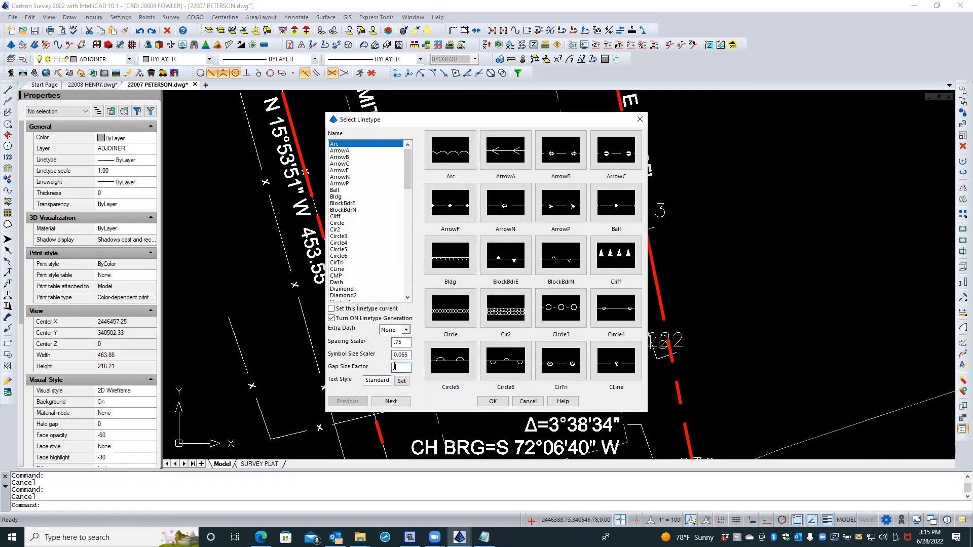
pyautogui.press('Tab')
# Step: Apply the FenceB linetype to the chain link and wire fence polyline
pyautogui.click(391, 401)
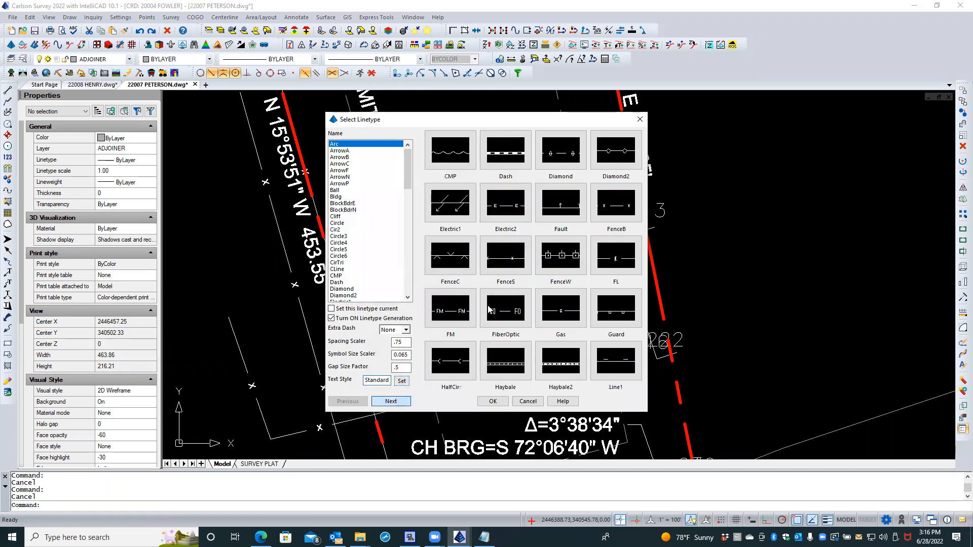
pyautogui.click(605, 213)
pyautogui.doubleClick(605, 213)
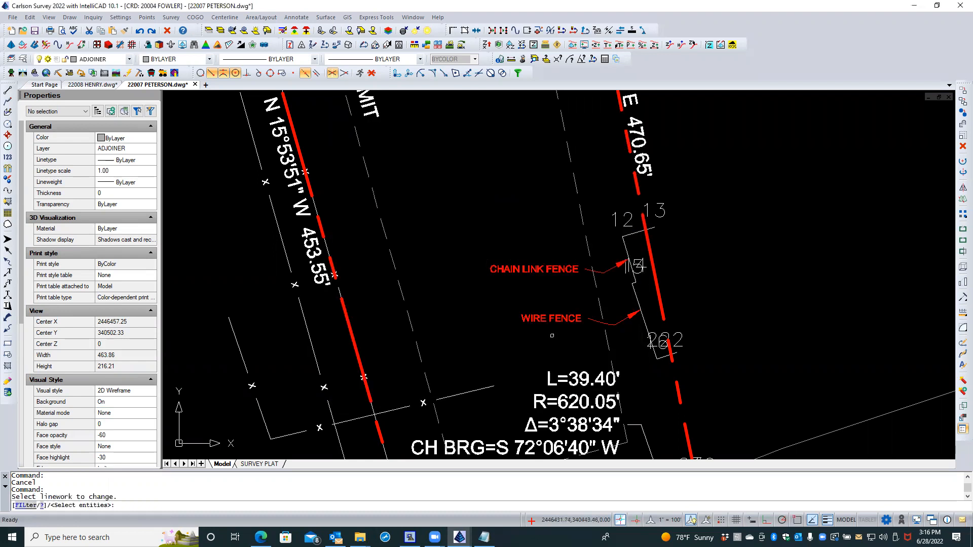
pyautogui.click(633, 290)
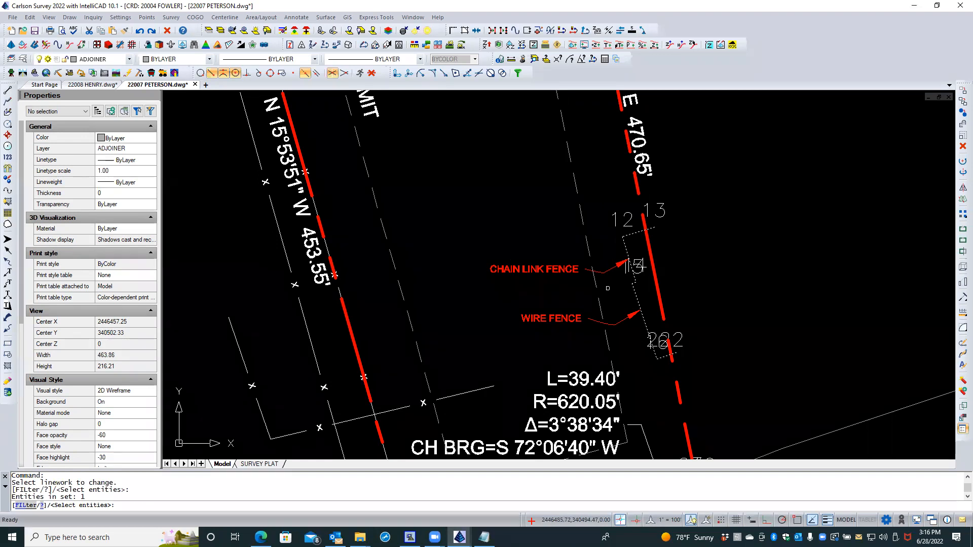
pyautogui.press('Return')
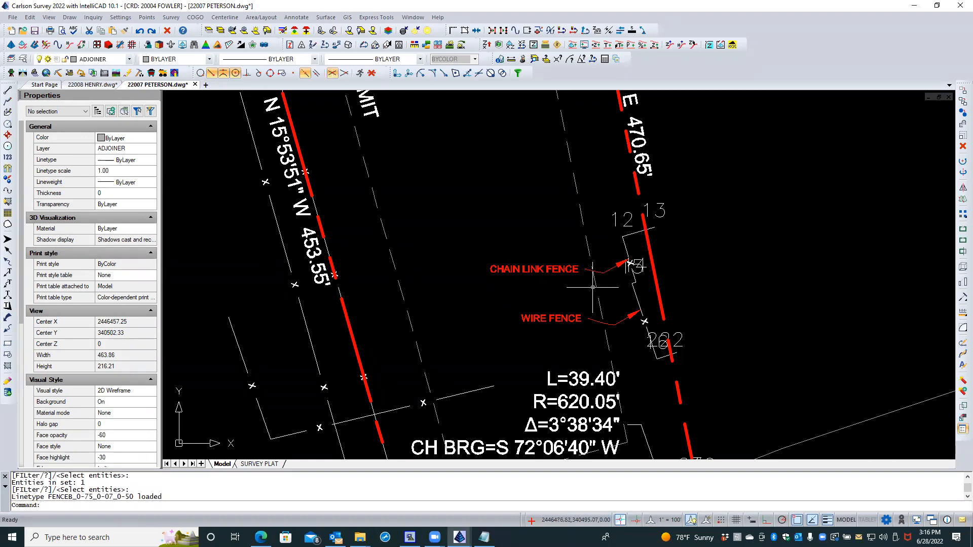
# Step: Turn off linetype generation for the chain link and wire fence polyline and clear the selection
pyautogui.click(635, 287)
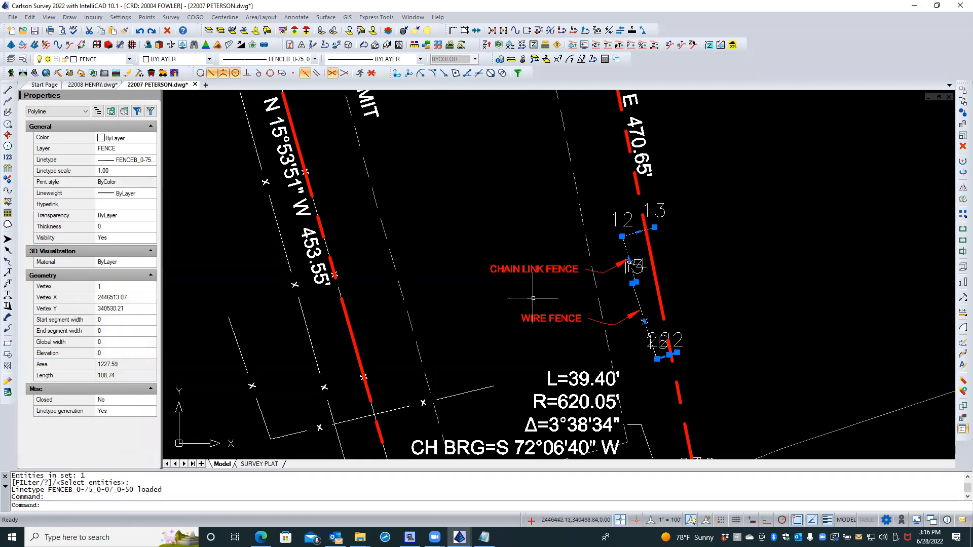
pyautogui.click(101, 413)
pyautogui.click(102, 413)
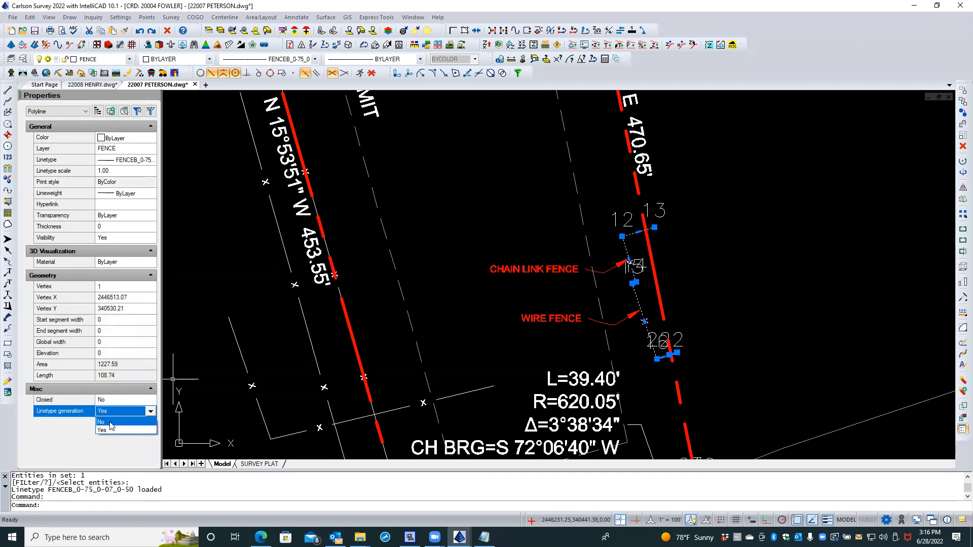
pyautogui.click(106, 430)
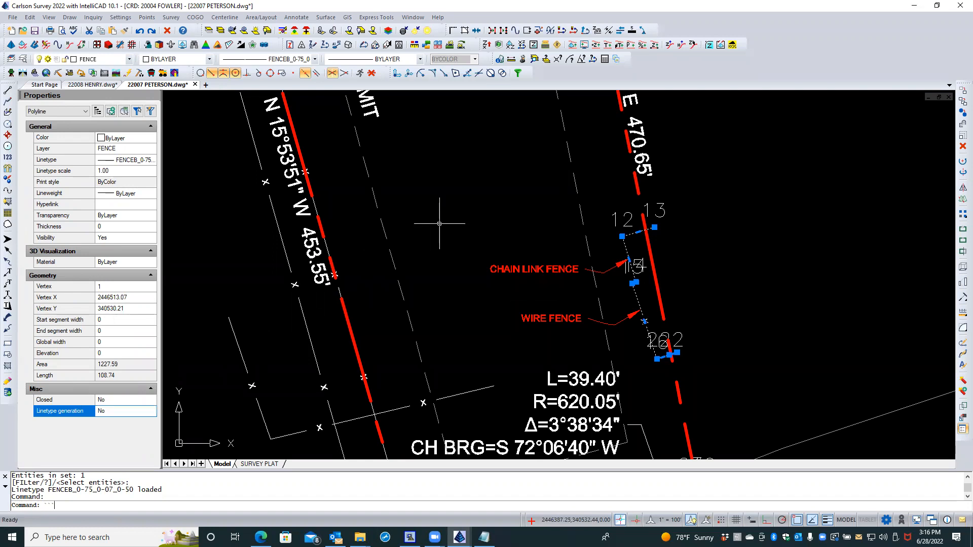
pyautogui.click(439, 223)
pyautogui.click(435, 230)
pyautogui.write('``')
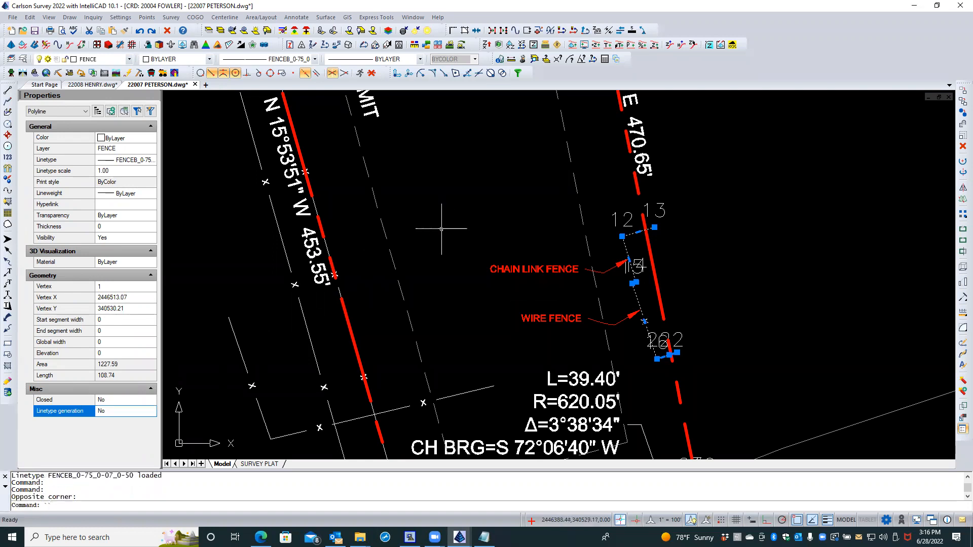
pyautogui.scroll(-1, 444, 223)
pyautogui.scroll(1, 463, 219)
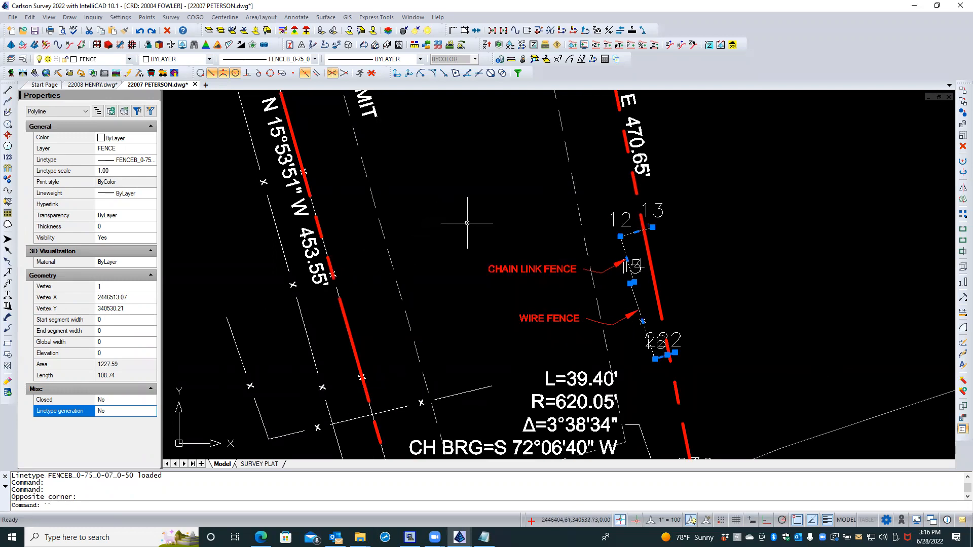
pyautogui.press('Escape')
pyautogui.press('Escape')
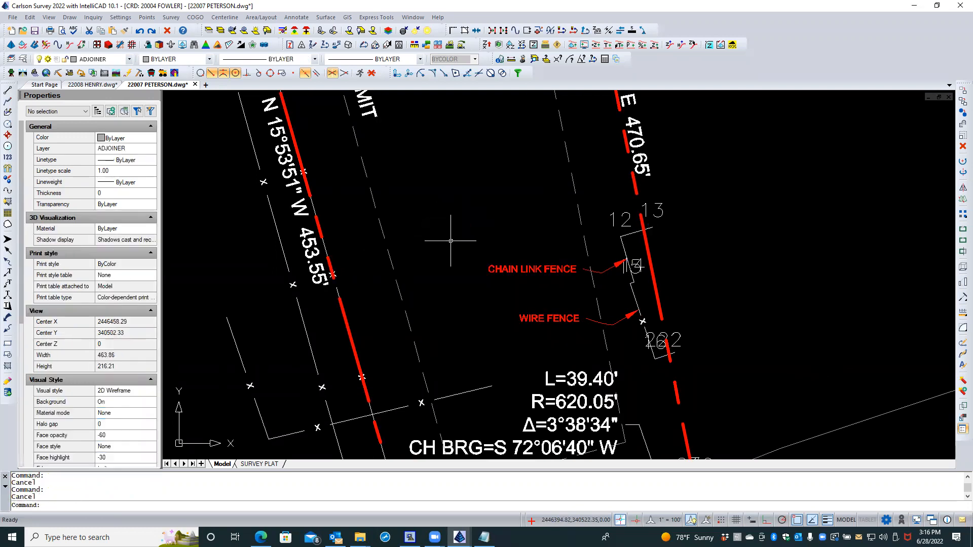
# Step: Turn linetype generation back on for the chain link and wire fence polyline
pyautogui.click(637, 302)
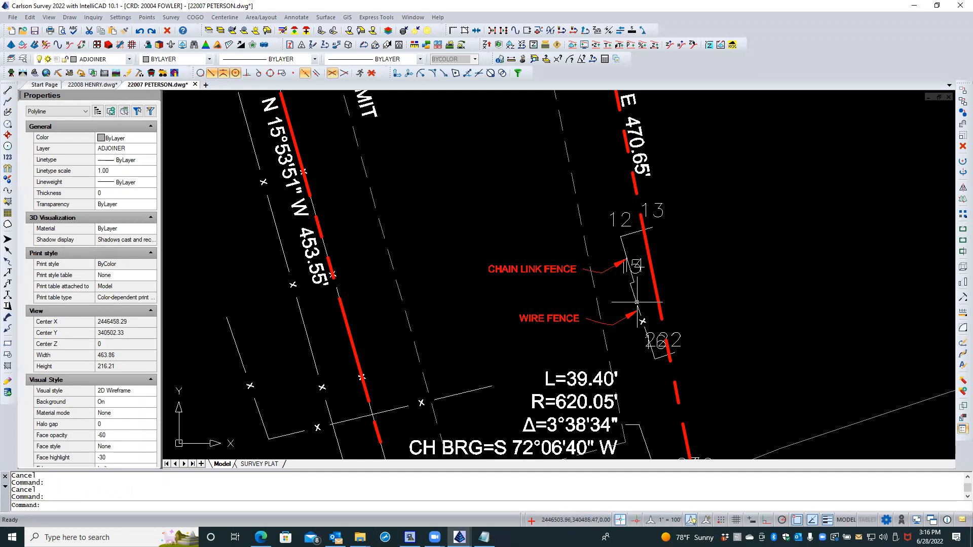
pyautogui.click(130, 412)
pyautogui.click(129, 412)
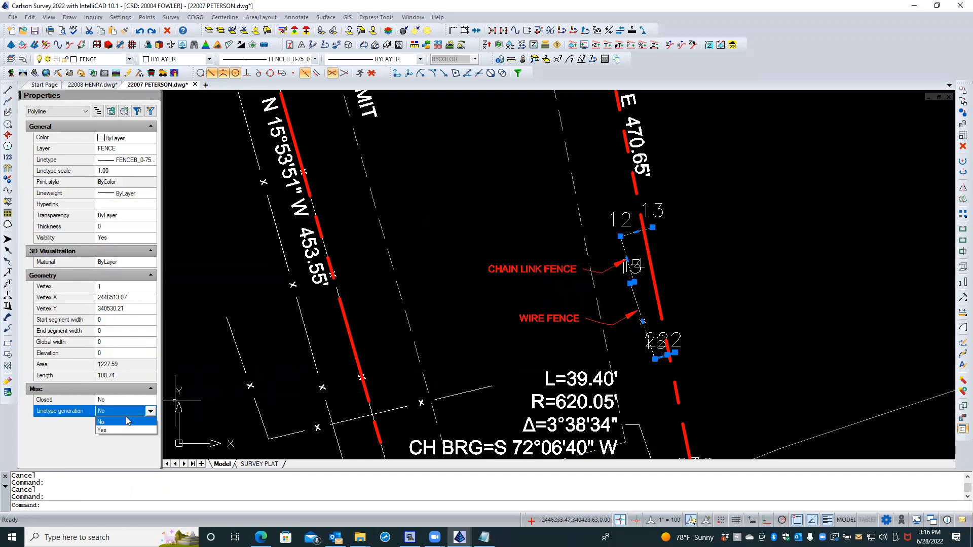
pyautogui.click(122, 429)
pyautogui.press('Escape')
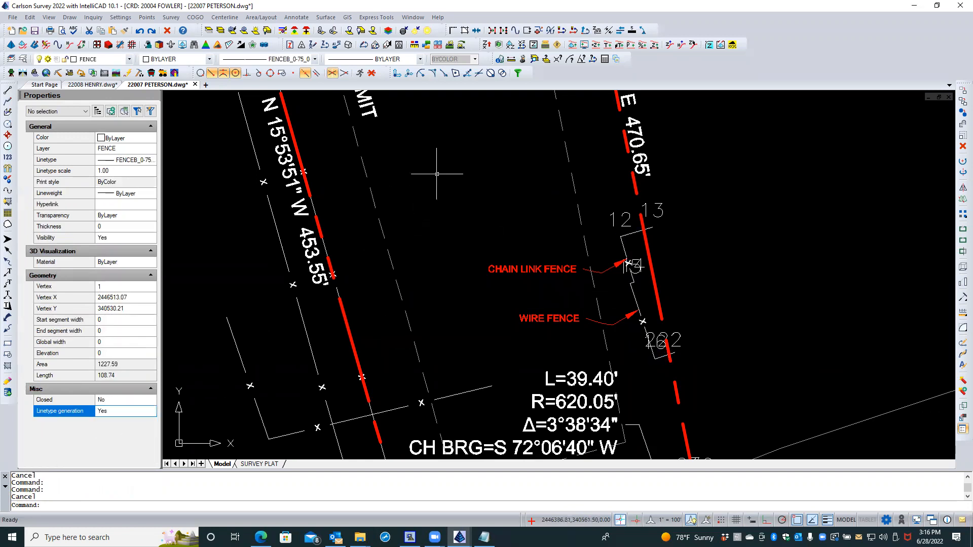
# Step: Start changing polyline linetypes again with a spacing scaler of 1.25 and a gap size factor of 0.35
pyautogui.scroll(2, 641, 289)
pyautogui.scroll(-3, 642, 289)
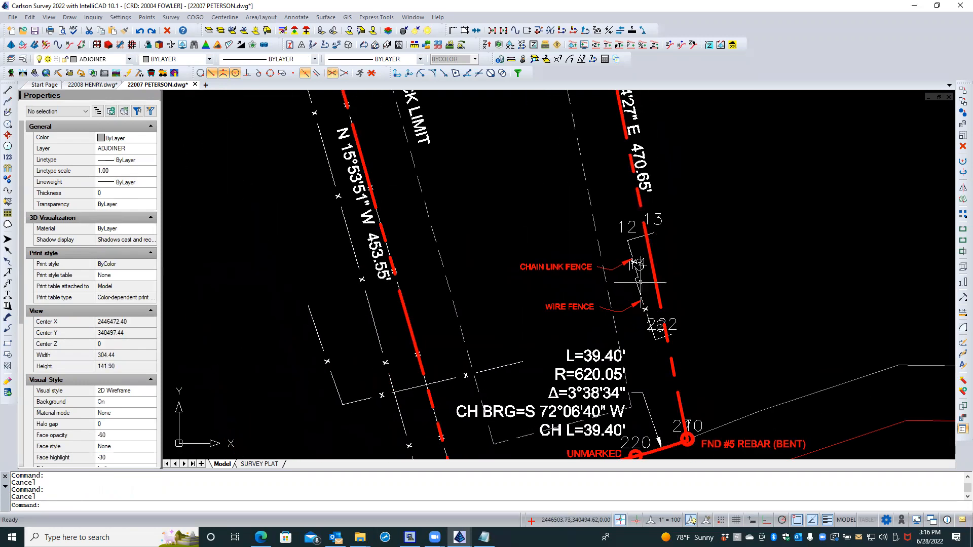
pyautogui.rightClick(320, 293)
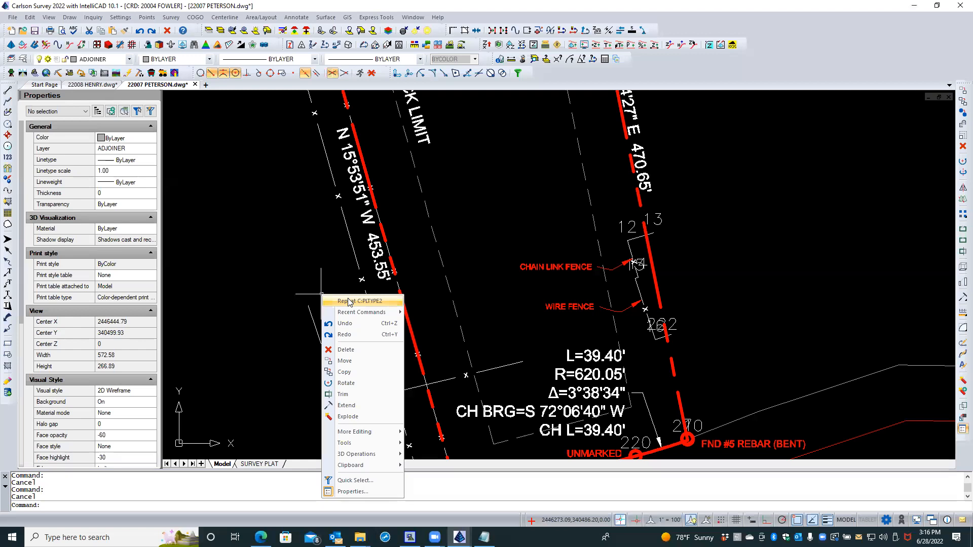
pyautogui.click(348, 302)
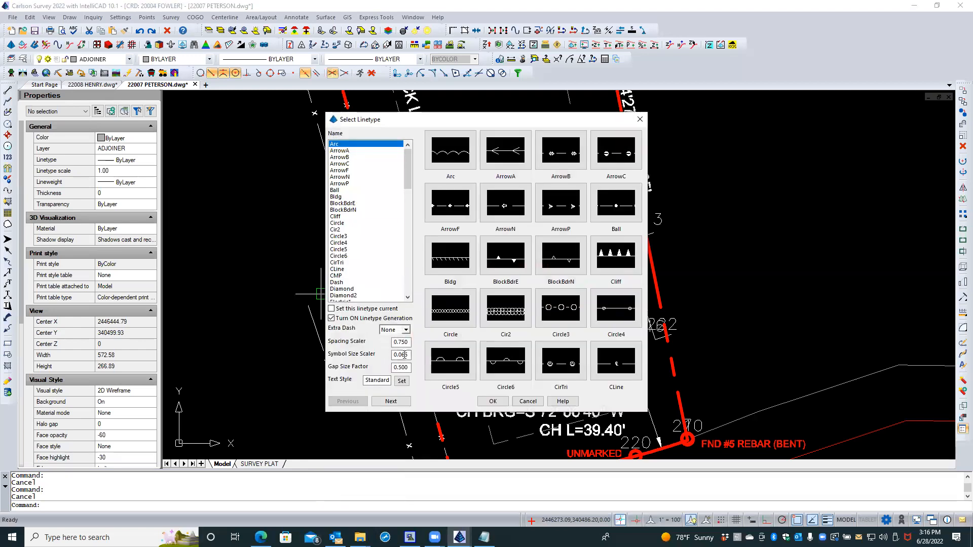
pyautogui.doubleClick(408, 342)
pyautogui.write('1.25')
pyautogui.click(389, 400)
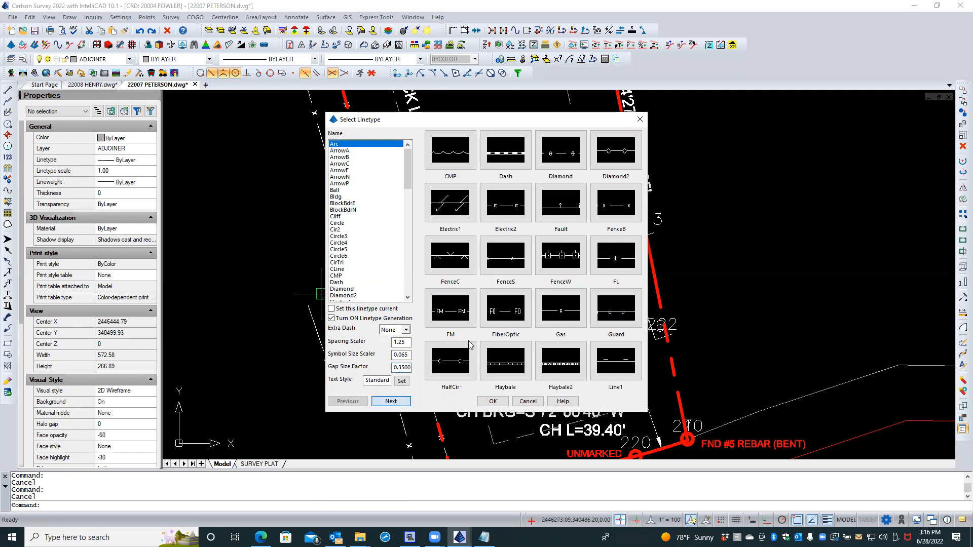
# Step: Apply the FenceB linetype to the two-segment polyline, the long western fence line and the FENCE polyline along the 453.55' boundary
pyautogui.doubleClick(616, 203)
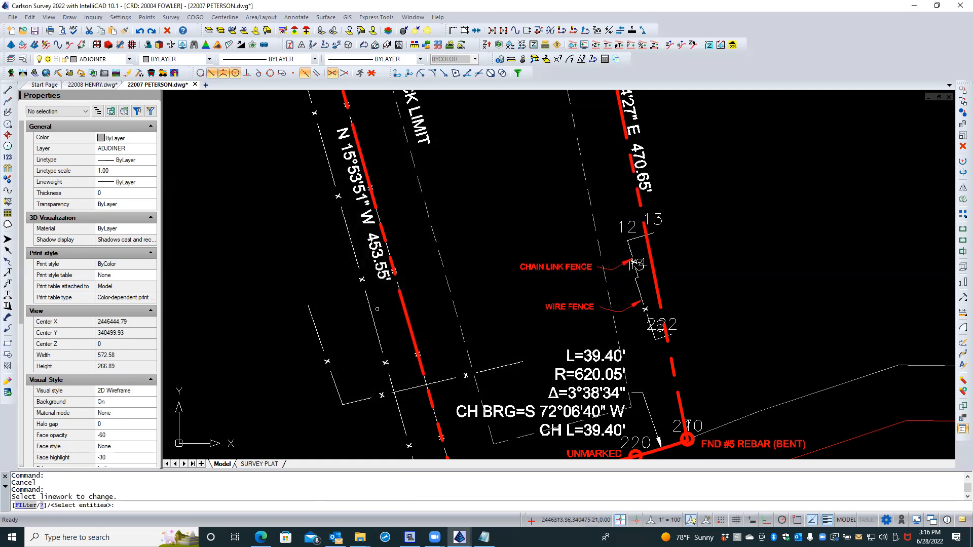
pyautogui.click(318, 343)
pyautogui.click(369, 304)
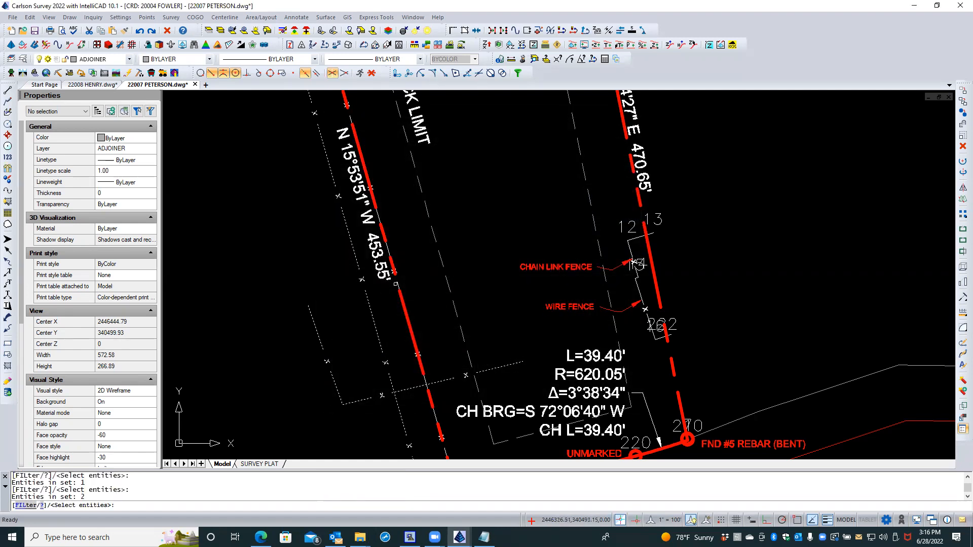
pyautogui.click(396, 284)
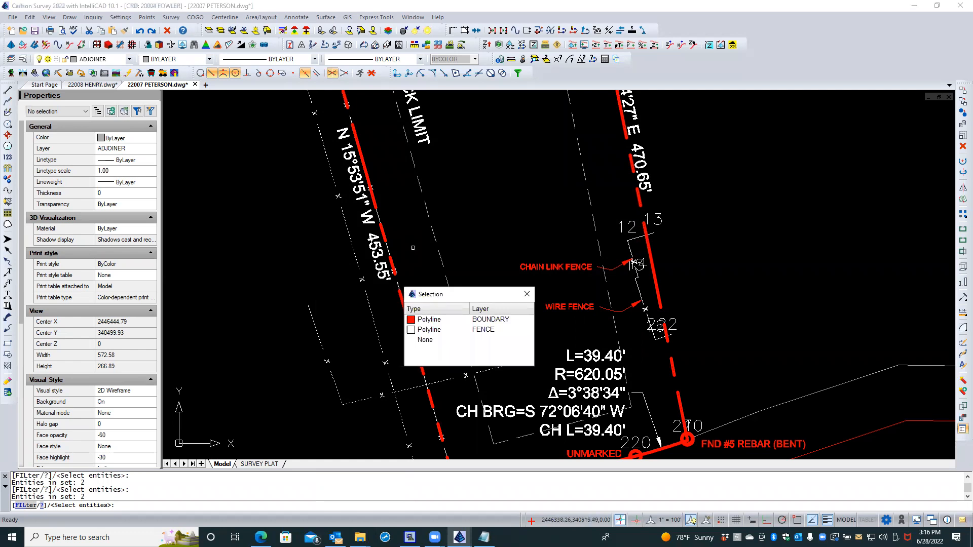
pyautogui.click(428, 331)
pyautogui.press('Return')
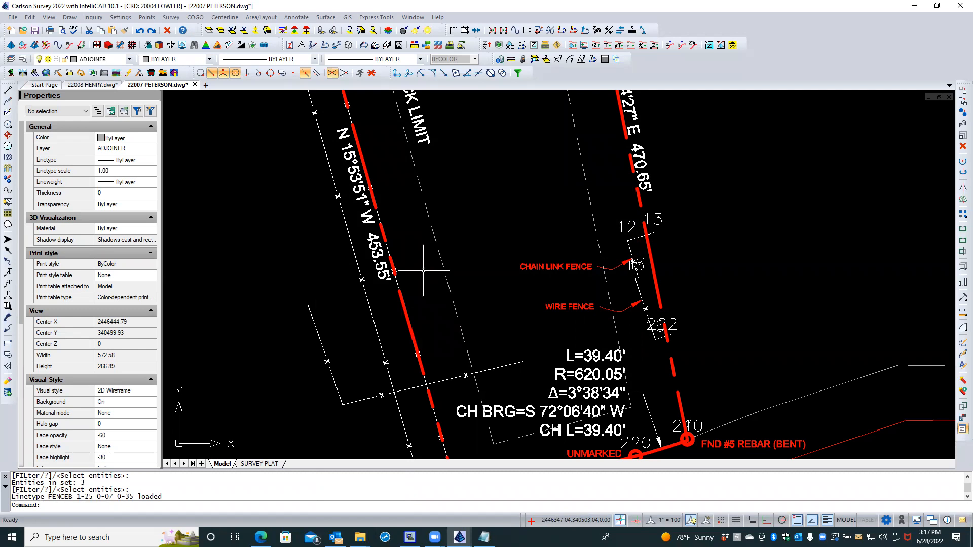
# Step: Apply FenceB with the same scaler and gap settings to the chain link and wire fence polyline
pyautogui.press('Return')
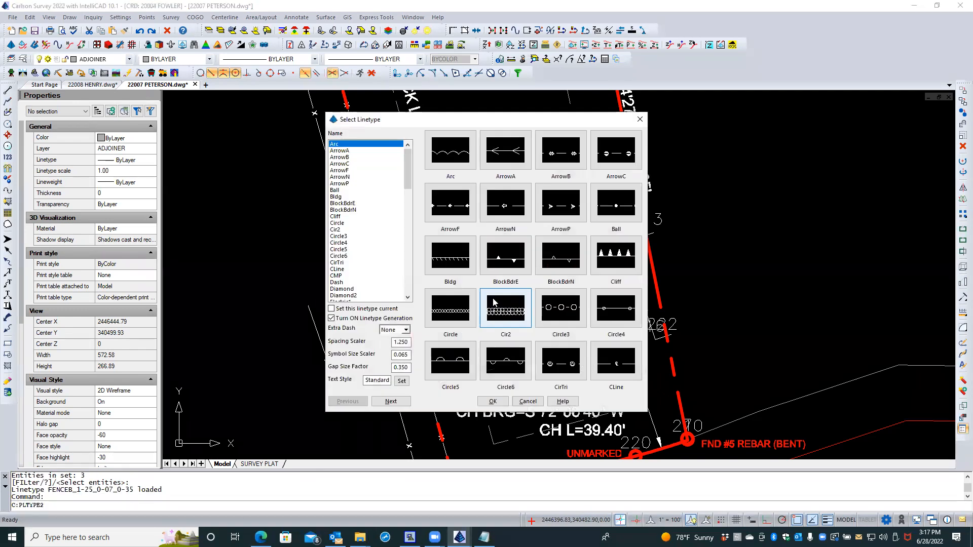
pyautogui.click(391, 401)
pyautogui.doubleClick(606, 208)
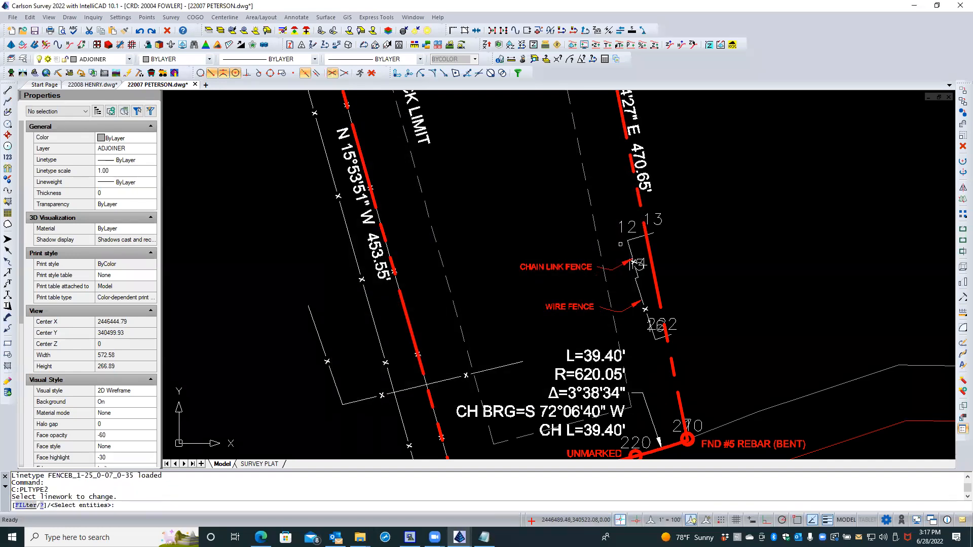
pyautogui.click(637, 264)
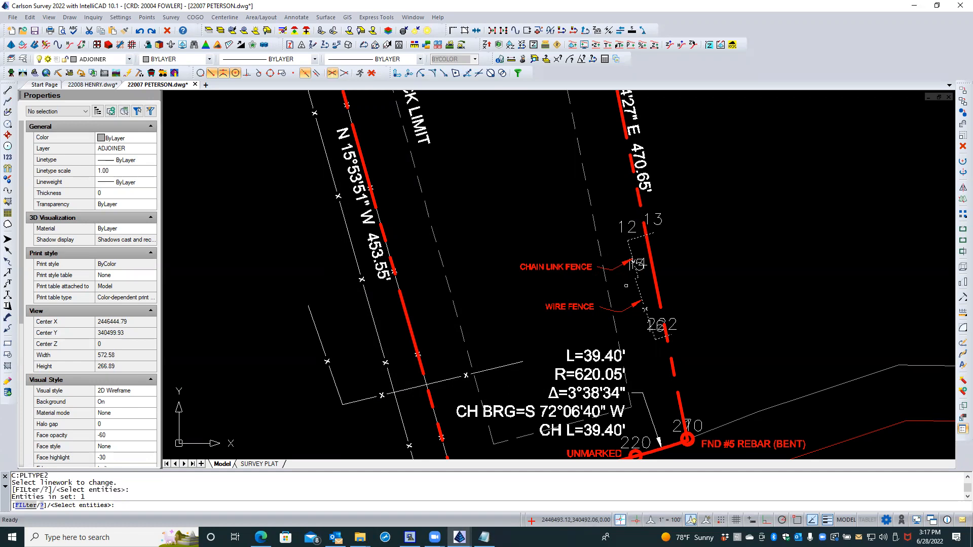
pyautogui.press('Return')
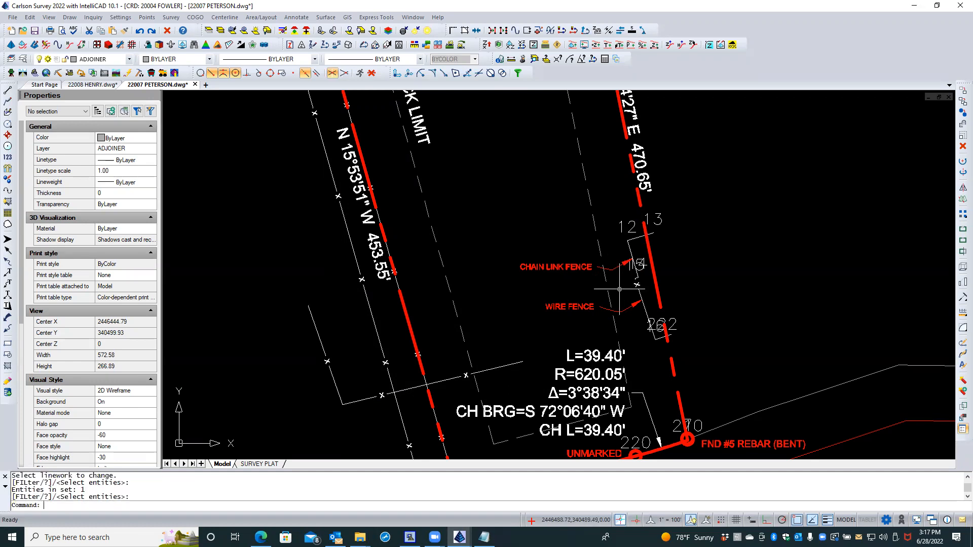
# Step: Set linetype generation to No for the chain link and wire fence polyline and check its fence symbols
pyautogui.click(639, 289)
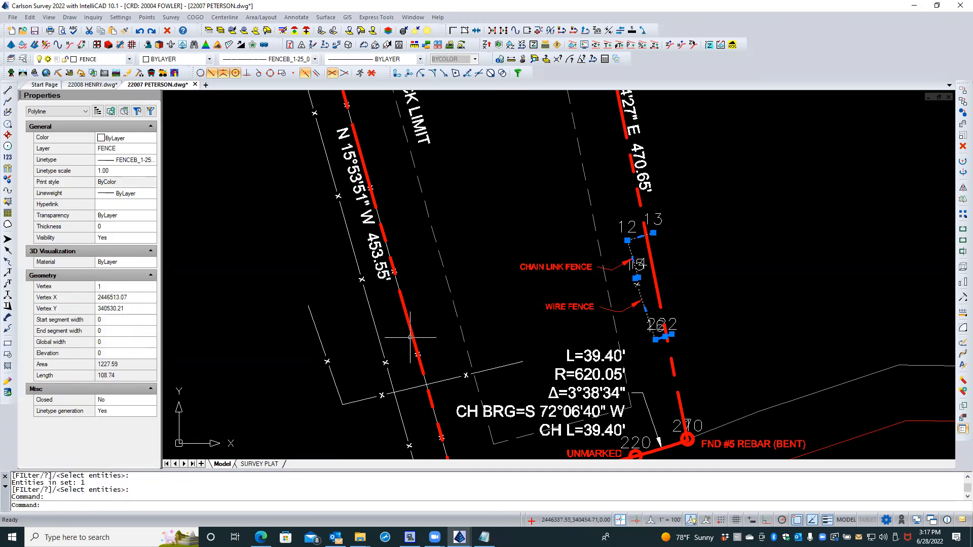
pyautogui.click(121, 411)
pyautogui.click(122, 411)
pyautogui.click(120, 424)
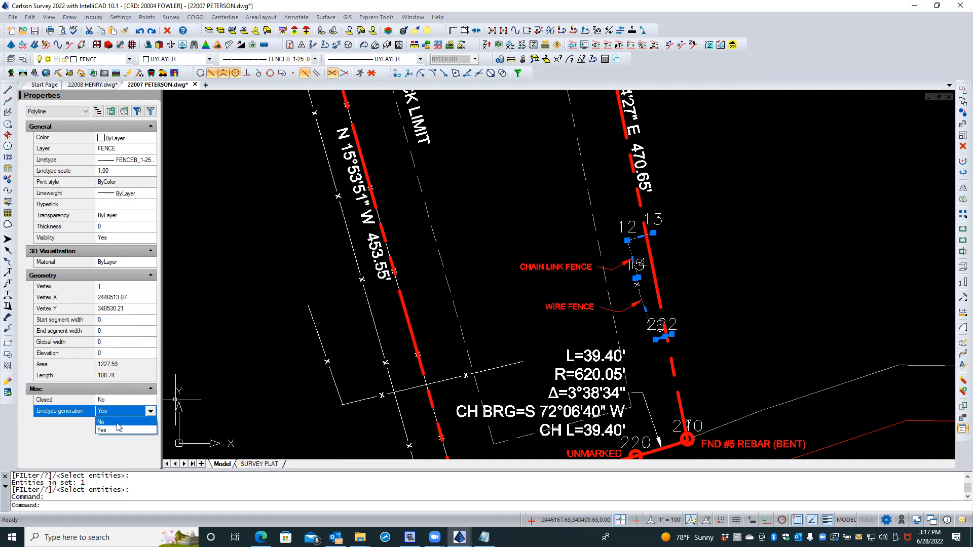
pyautogui.press('Return')
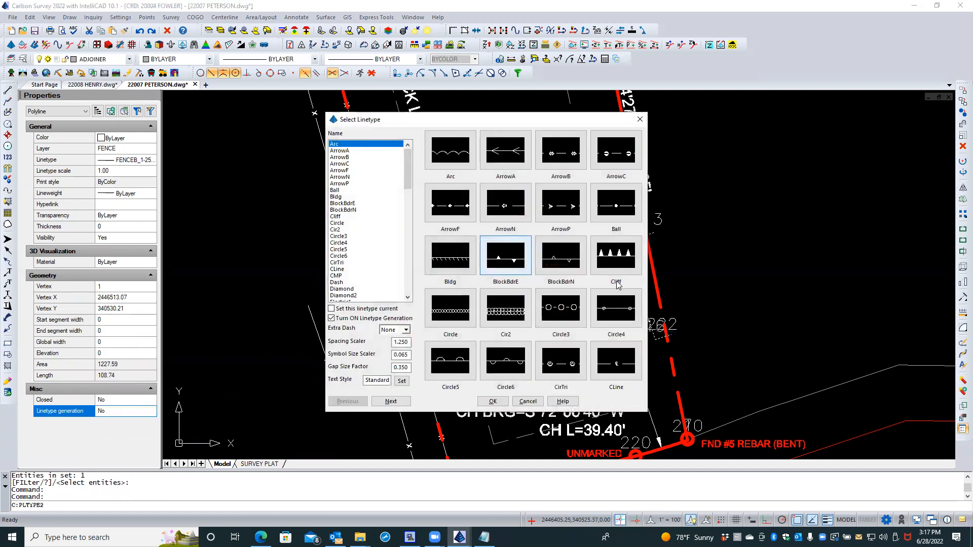
pyautogui.click(527, 401)
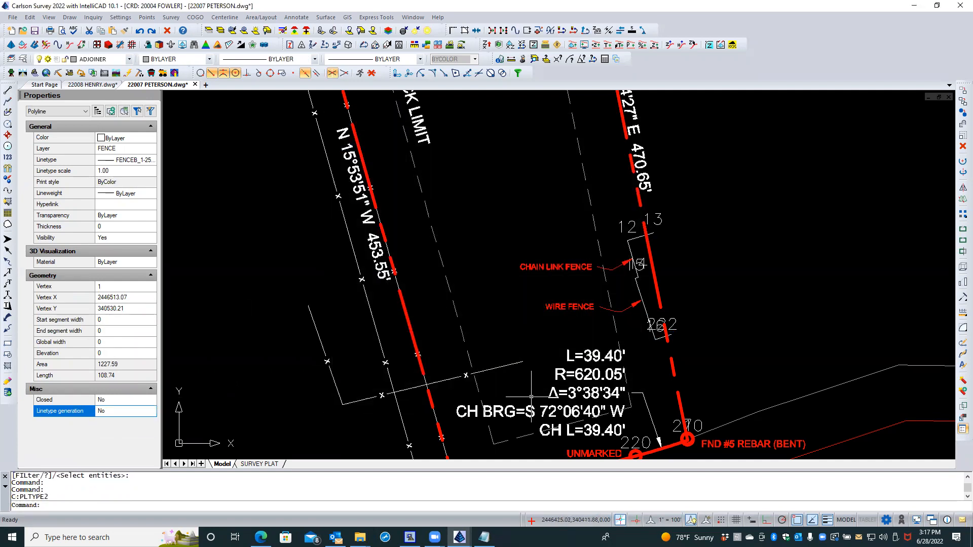
pyautogui.scroll(2, 558, 273)
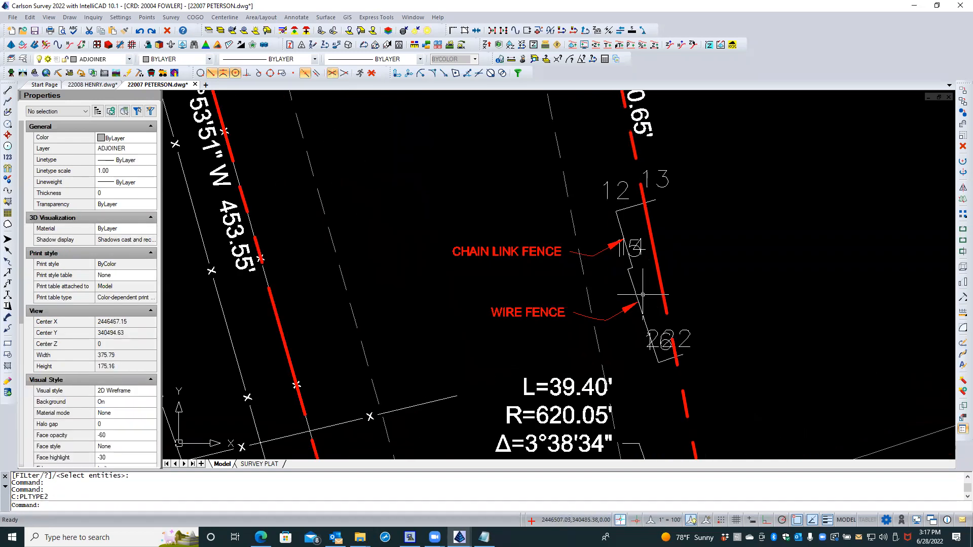
pyautogui.scroll(-2, 411, 226)
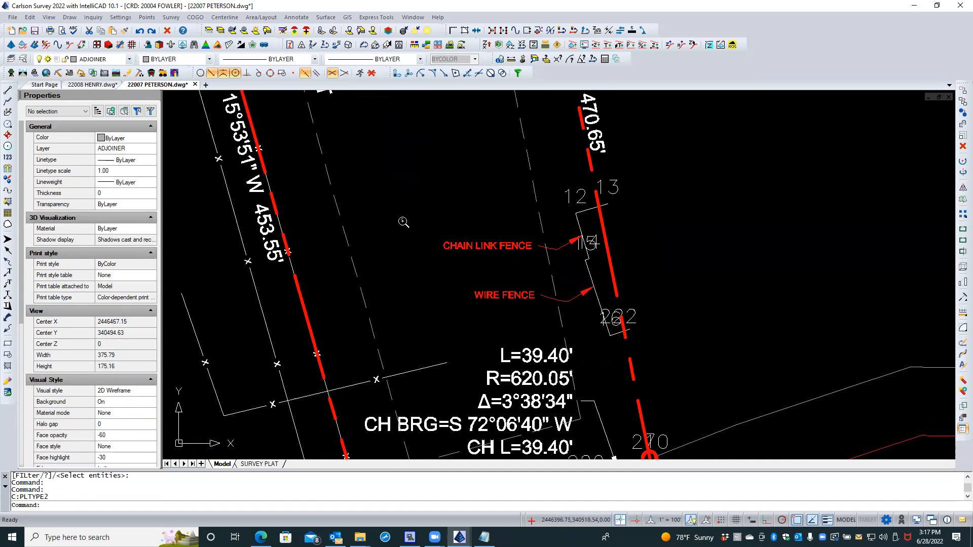
# Step: Apply the FenceB linetype with a spacing scaler of 0.5 to the chain link and wire fence polyline
pyautogui.scroll(2, 509, 275)
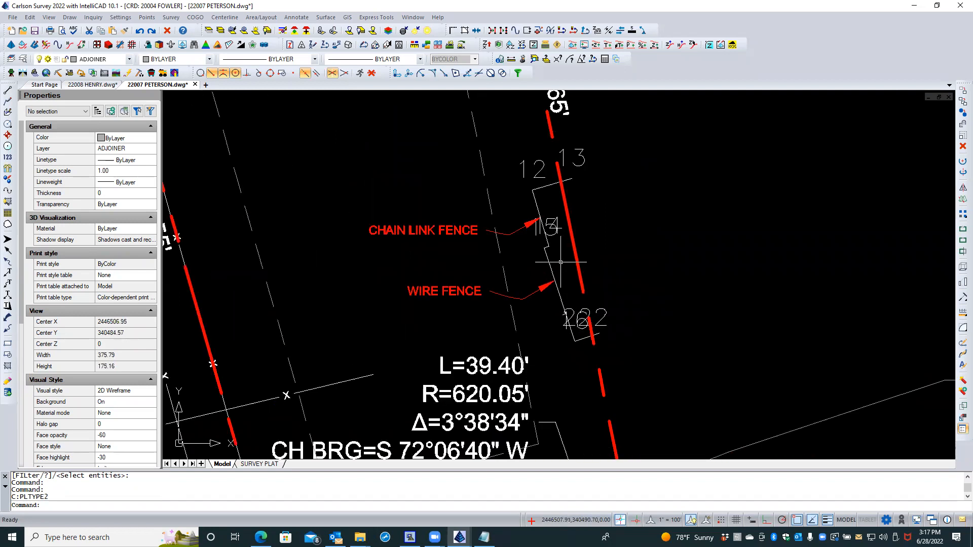
pyautogui.rightClick(522, 269)
pyautogui.click(558, 276)
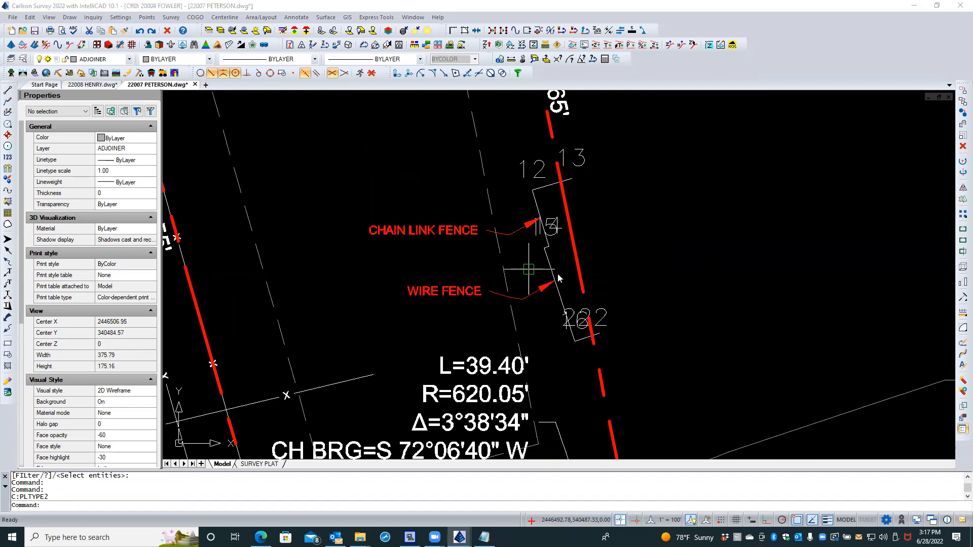
pyautogui.doubleClick(398, 343)
pyautogui.write('.5')
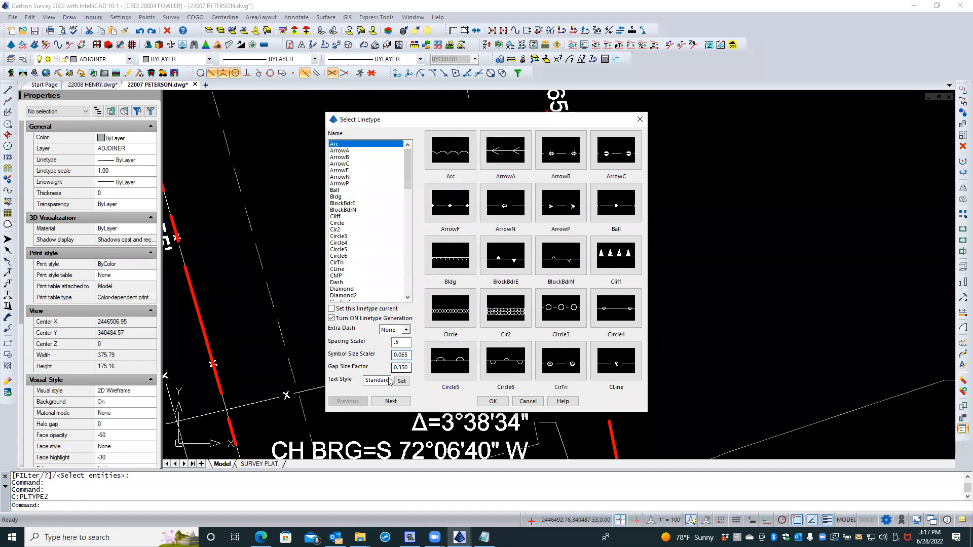
pyautogui.click(388, 401)
pyautogui.click(615, 205)
pyautogui.click(556, 293)
pyautogui.press('Return')
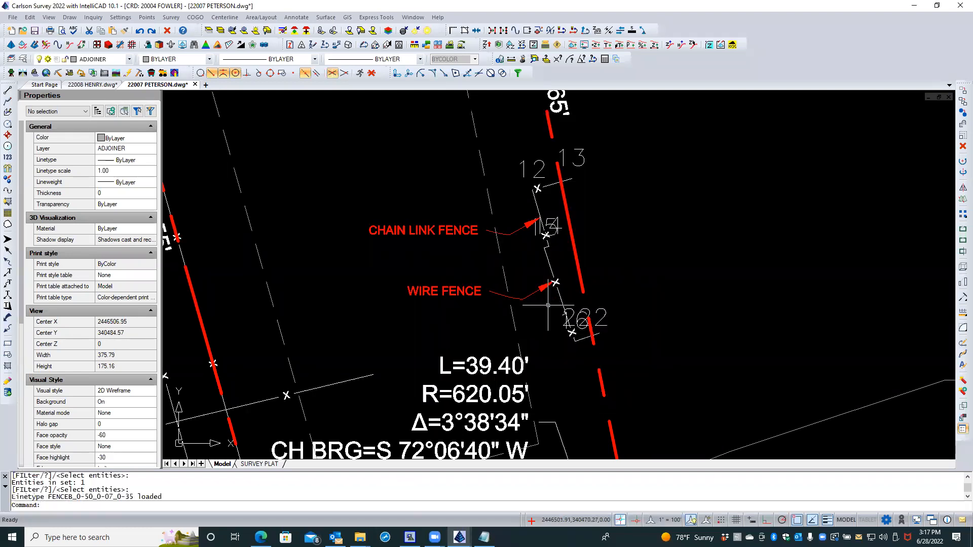
pyautogui.press('Escape')
pyautogui.press('Escape')
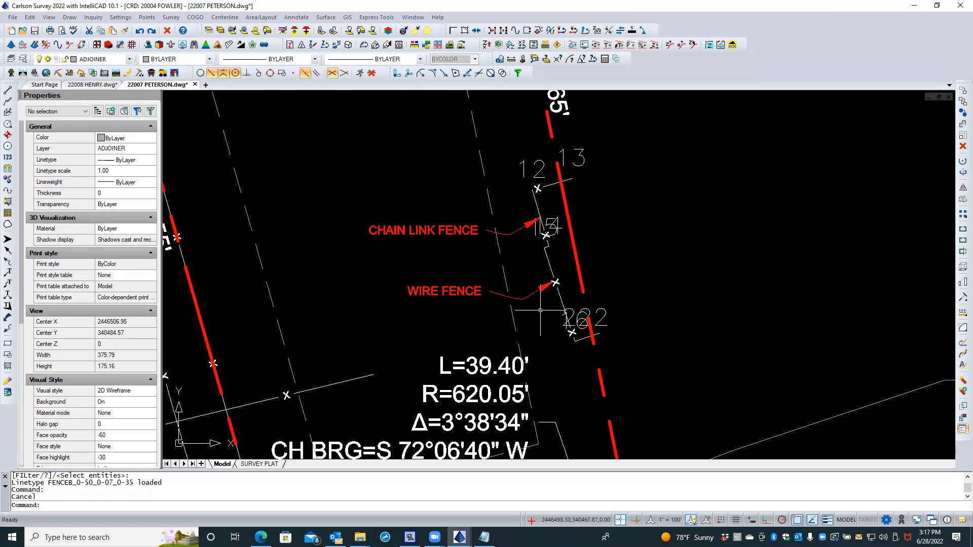
# Step: Set linetype generation to No for the chain link and wire fence polyline and check its symbol placement
pyautogui.click(556, 292)
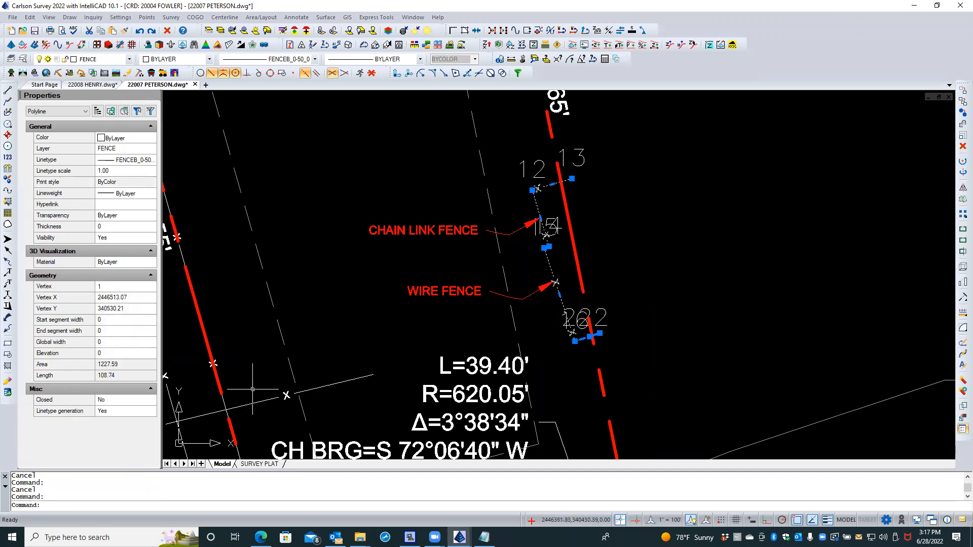
pyautogui.click(125, 412)
pyautogui.click(126, 412)
pyautogui.click(121, 429)
pyautogui.press('Escape')
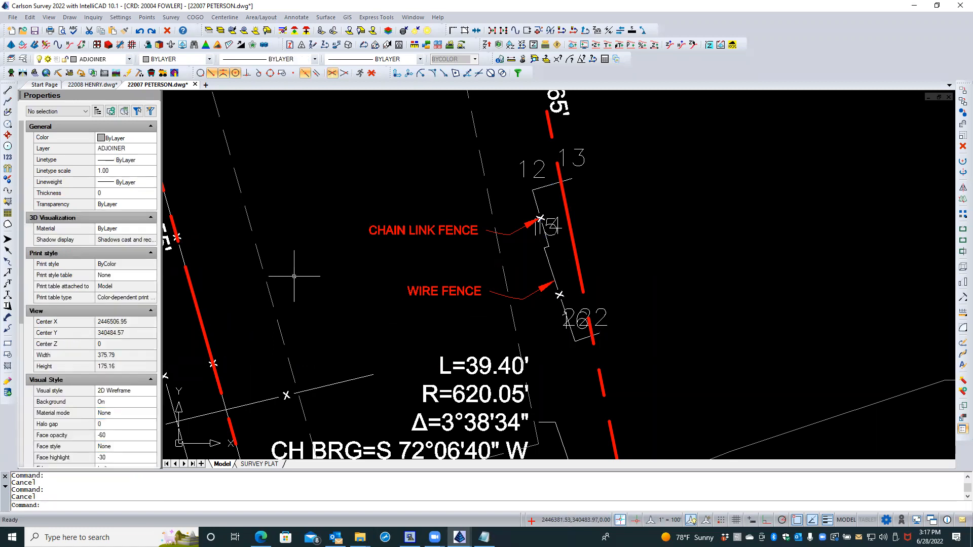
pyautogui.scroll(-4, 623, 252)
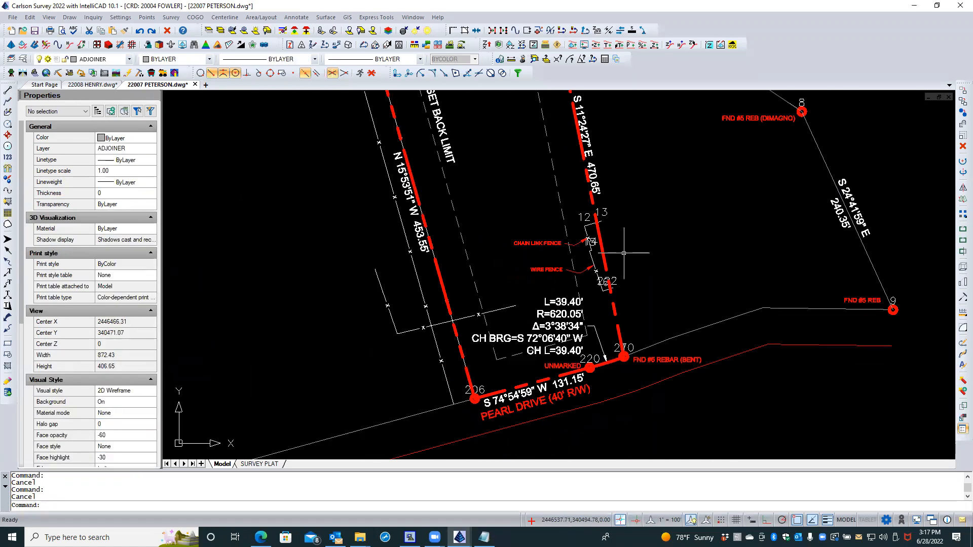
pyautogui.scroll(2, 624, 253)
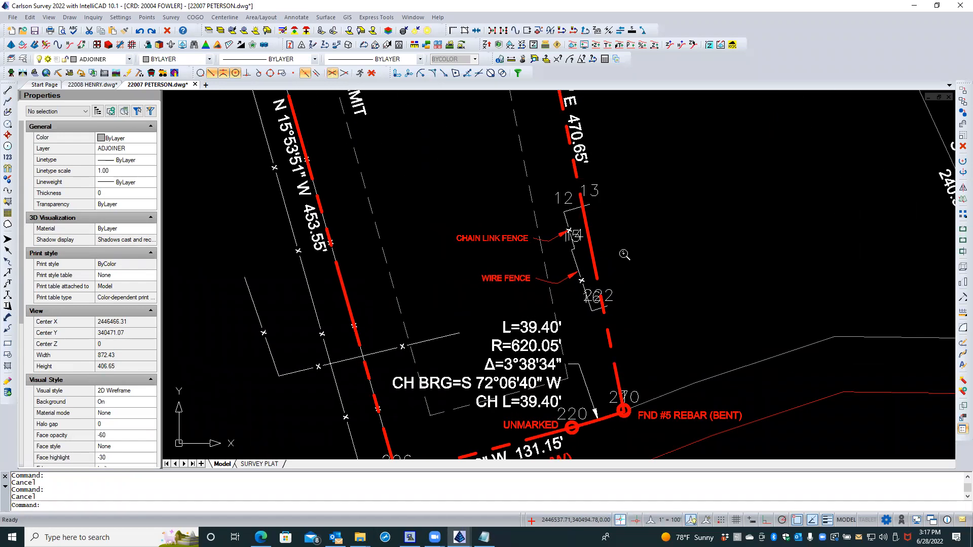
# Step: Set linetype generation to Yes for the chain link and wire fence polyline and inspect its fence symbols
pyautogui.click(577, 263)
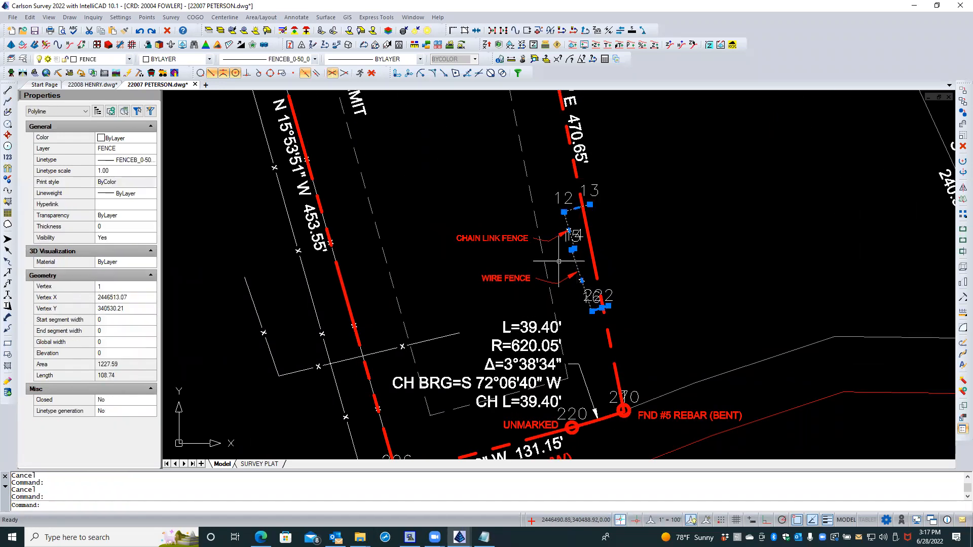
pyautogui.click(118, 416)
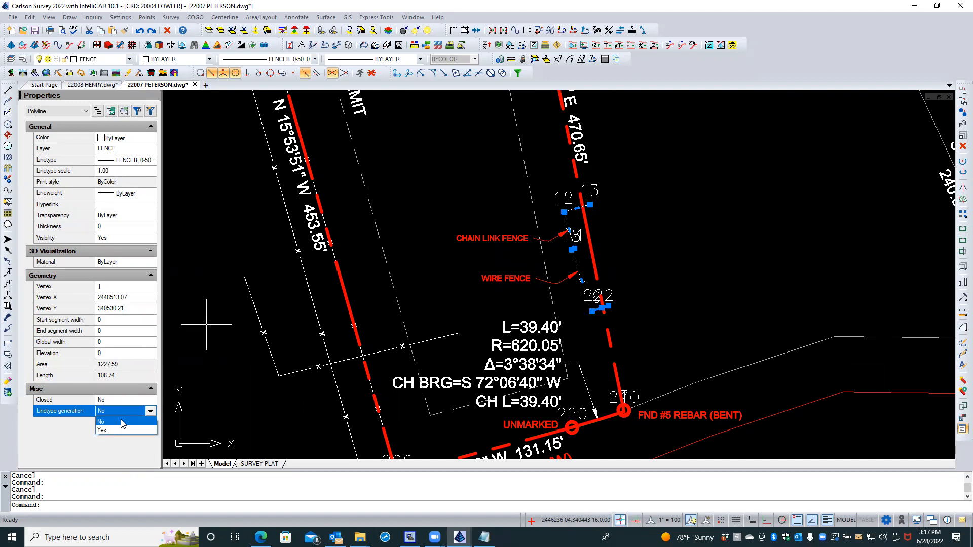
pyautogui.click(120, 429)
pyautogui.press('Escape')
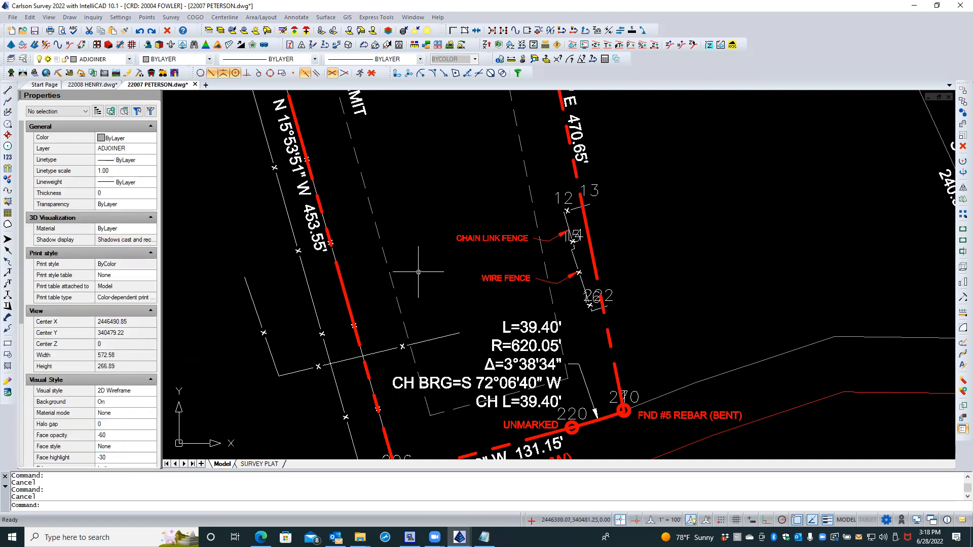
pyautogui.scroll(1, 578, 247)
pyautogui.scroll(1, 570, 236)
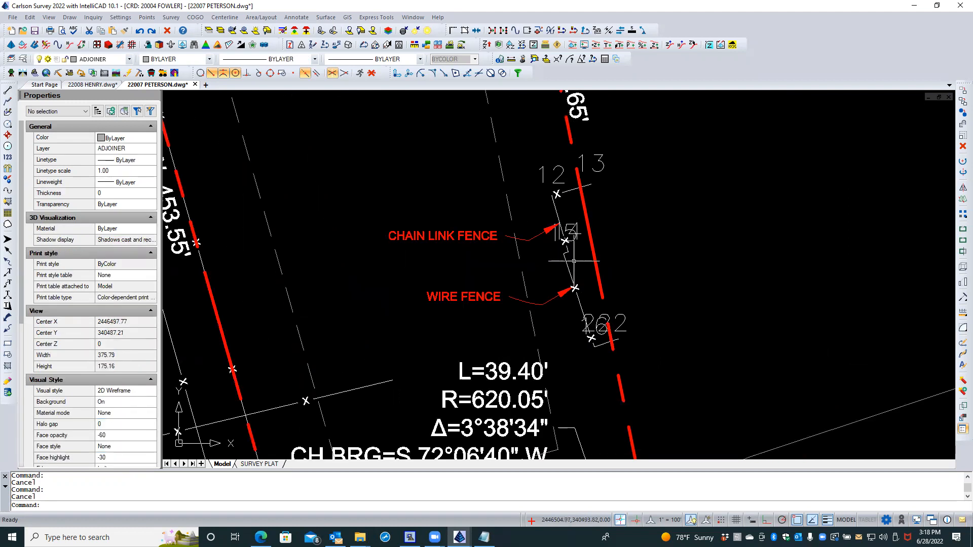
pyautogui.scroll(-2, 574, 261)
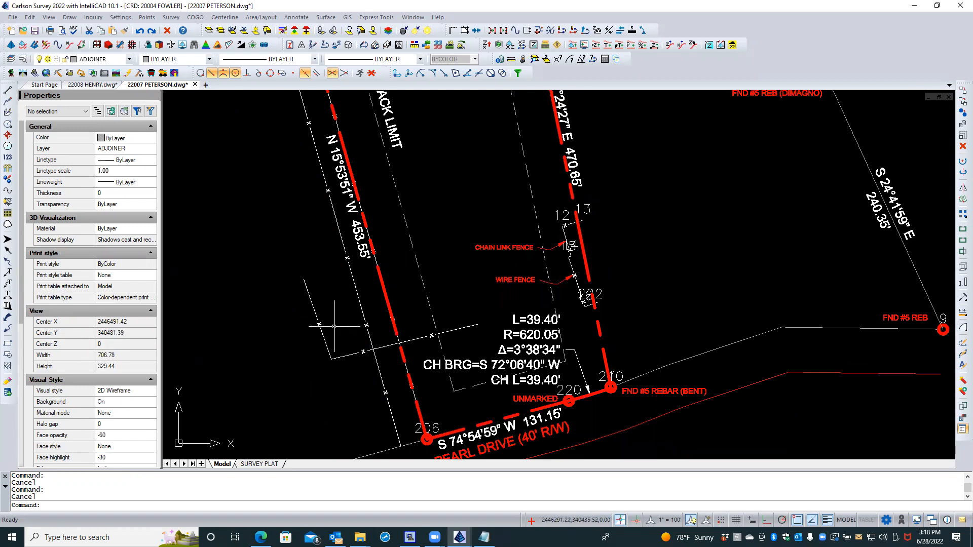
# Step: Erase the two-segment fence polyline and the long western fence line beside the 453.55' boundary
pyautogui.click(359, 290)
pyautogui.click(311, 307)
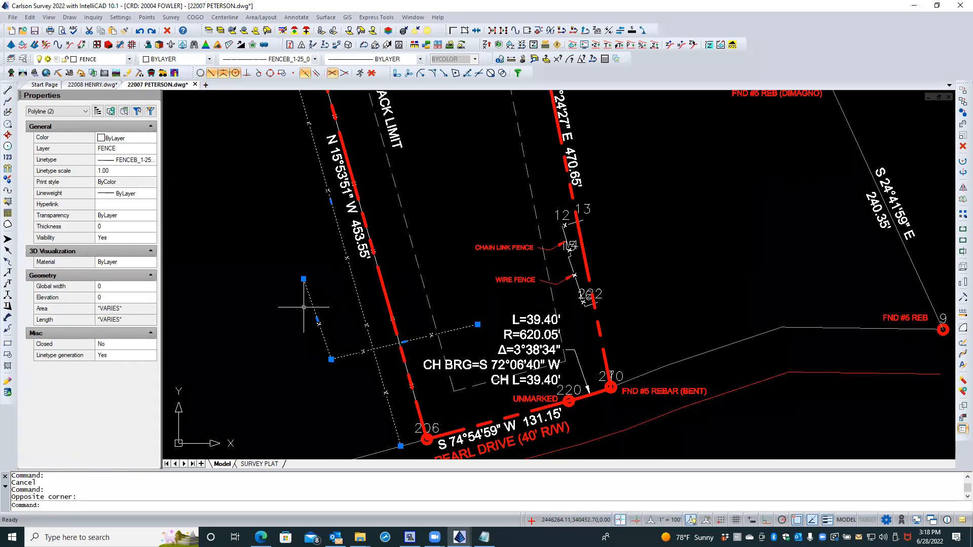
pyautogui.click(962, 147)
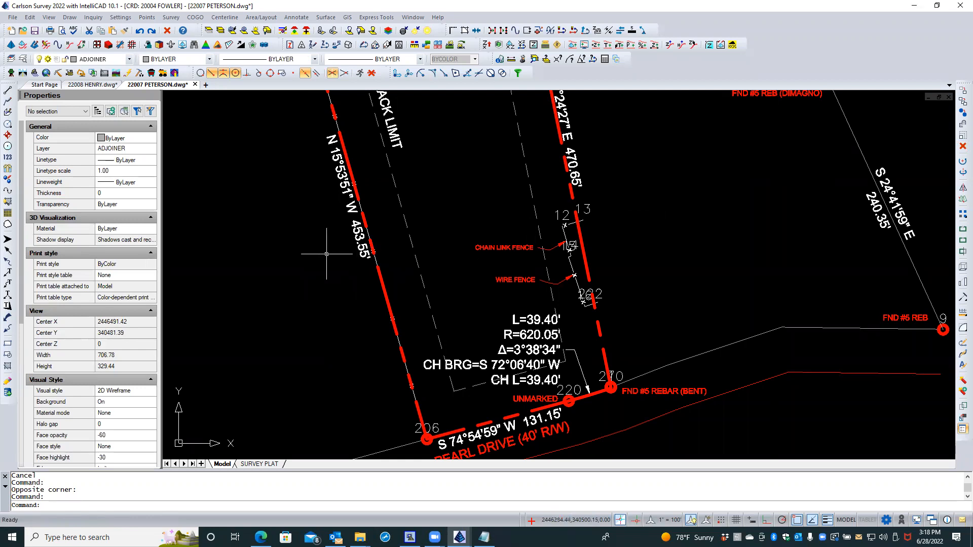
# Step: Switch to the SURVEY PLAT layout, regenerate all viewports and show the whole sheet in paper space
pyautogui.click(259, 463)
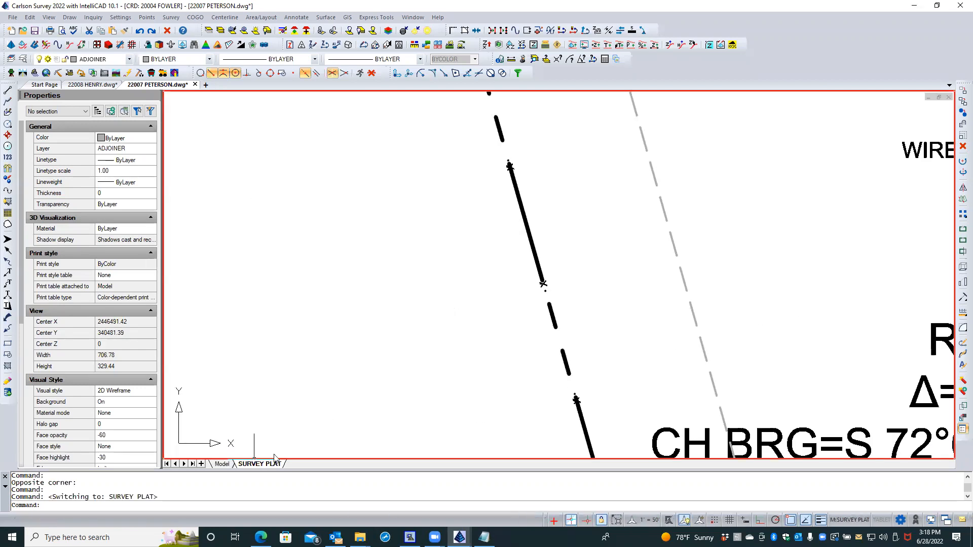
pyautogui.write('REA')
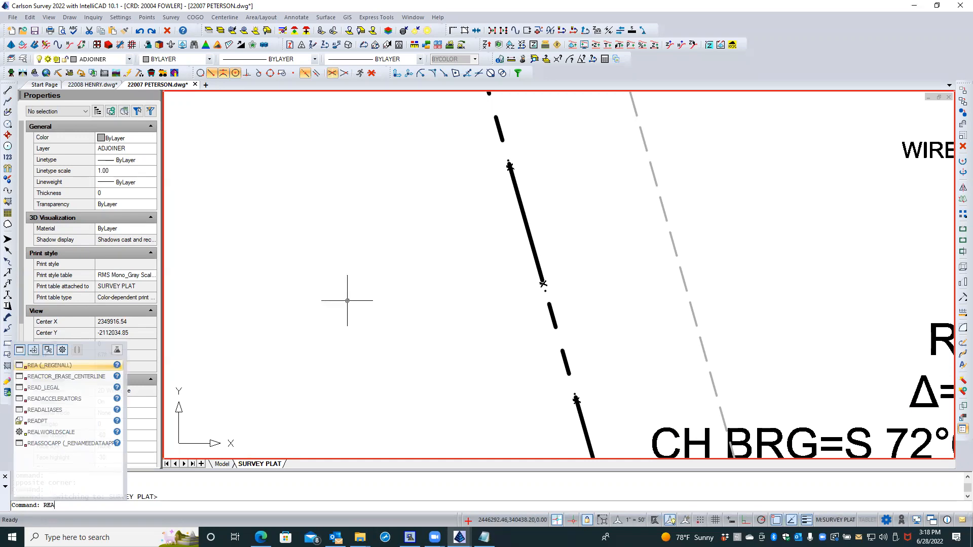
pyautogui.press('Escape')
pyautogui.press('Escape')
pyautogui.press('Return')
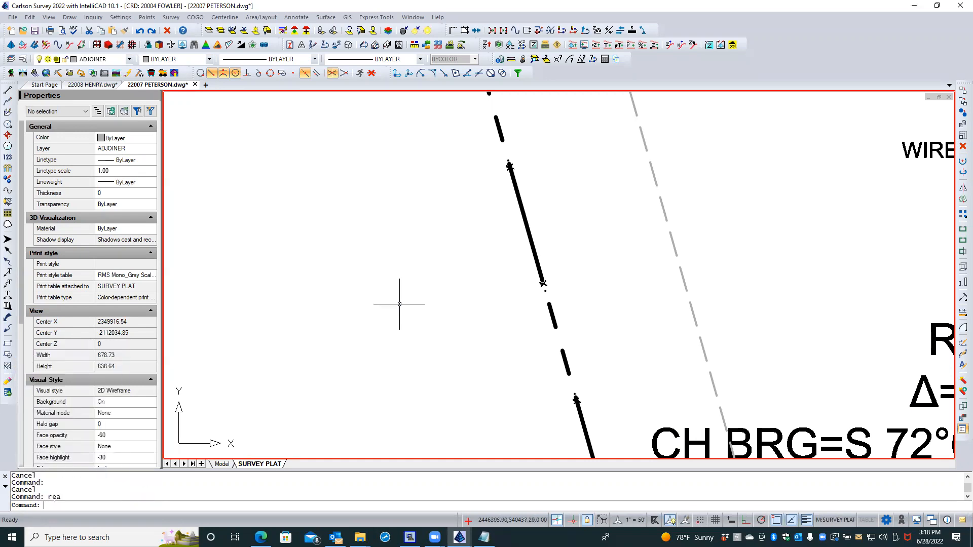
pyautogui.scroll(-3, 405, 307)
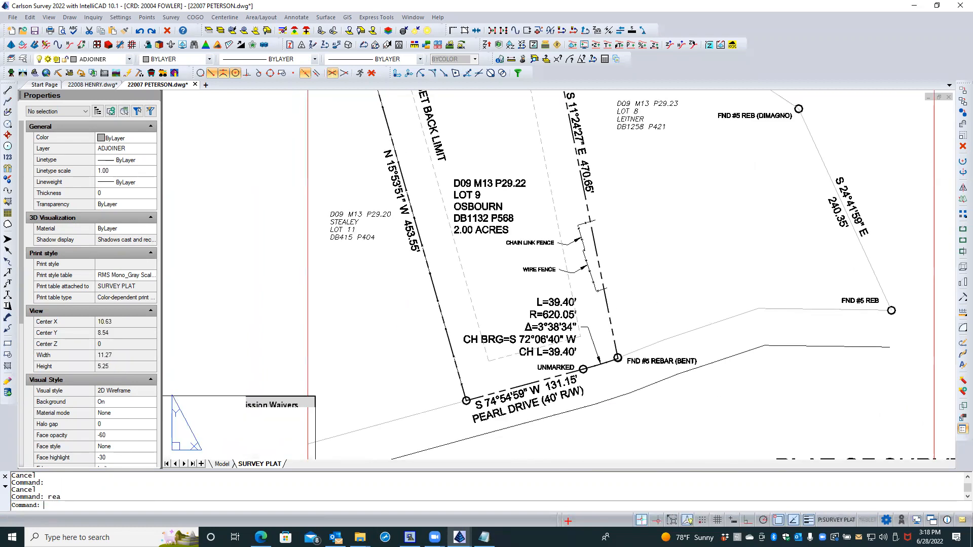
pyautogui.middleClick(289, 267)
pyautogui.middleClick(289, 267)
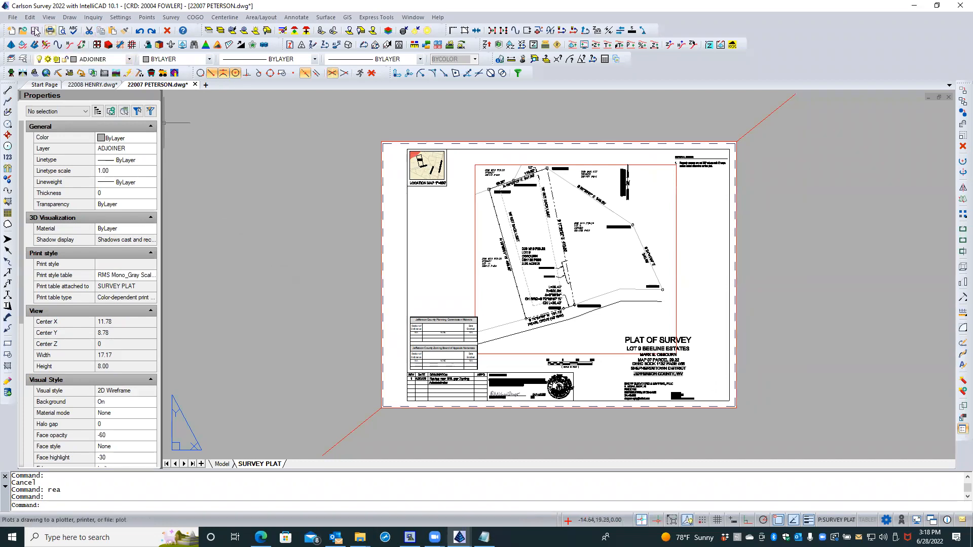
# Step: Start printing the SURVEY PLAT layout and choose Adobe PDF as the printer
pyautogui.click(49, 30)
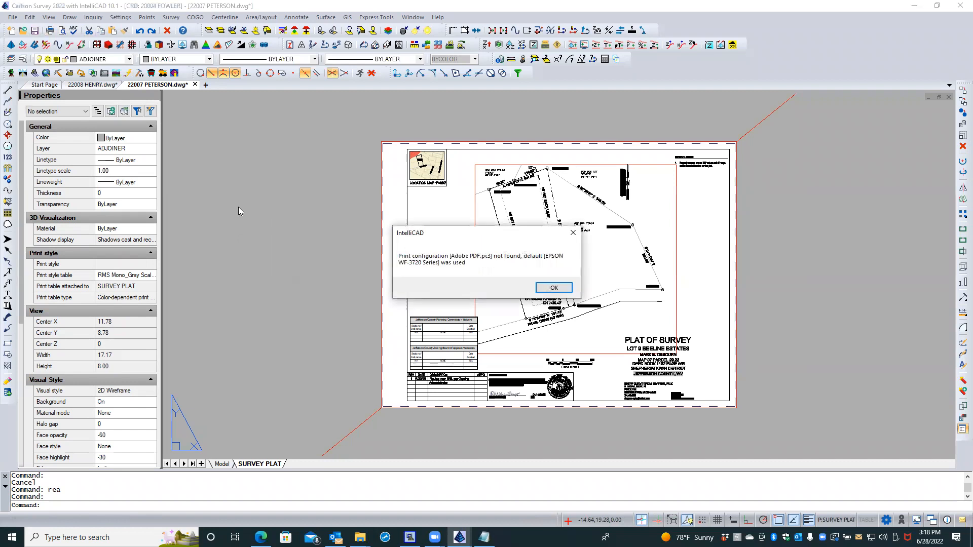
pyautogui.click(553, 289)
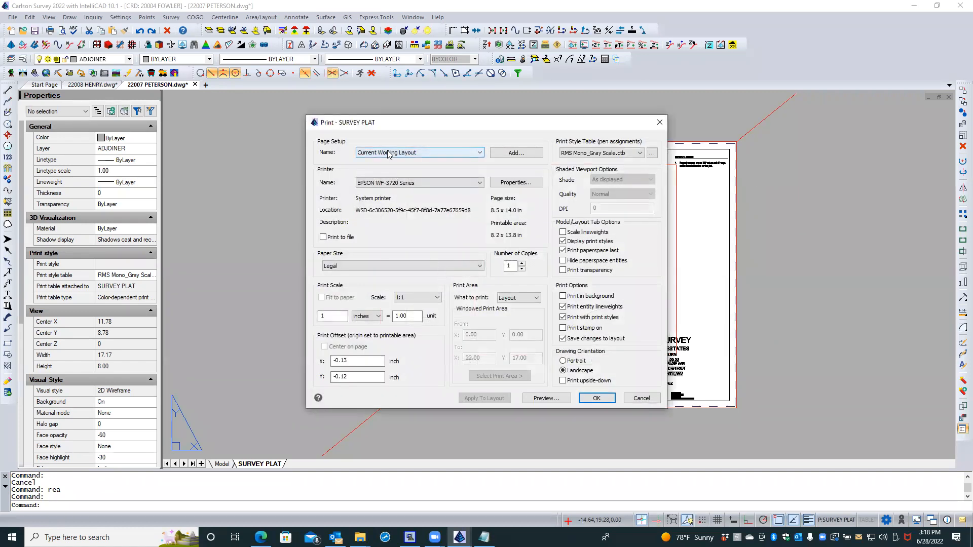
pyautogui.click(388, 154)
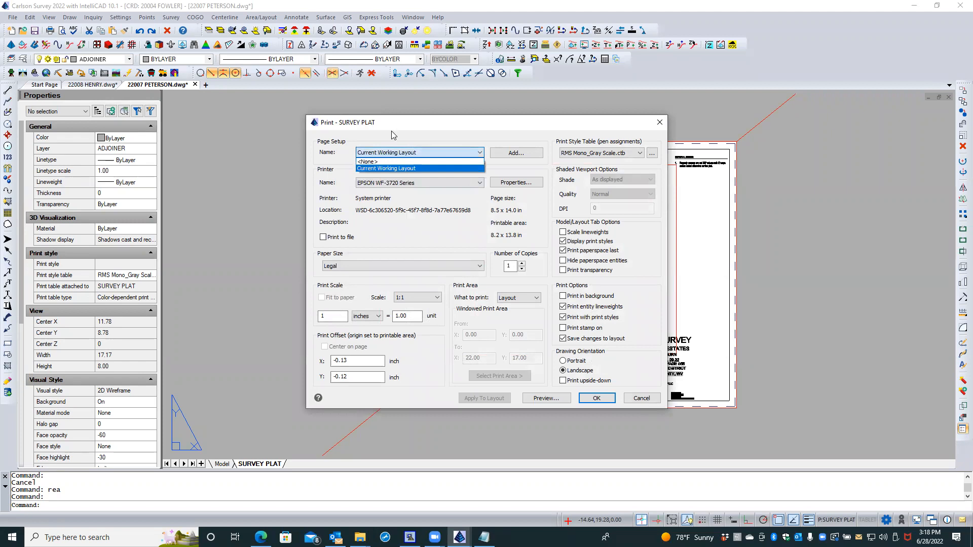
pyautogui.click(387, 149)
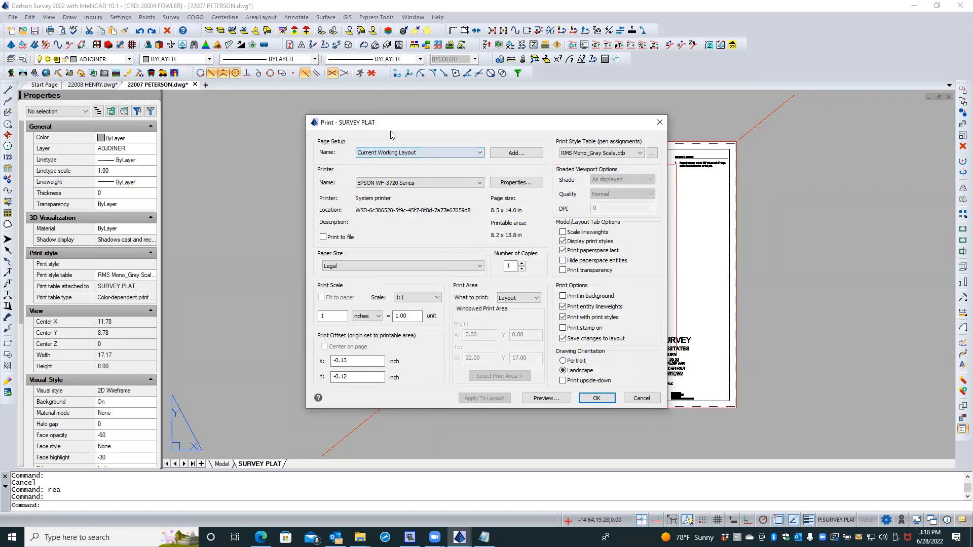
pyautogui.click(389, 184)
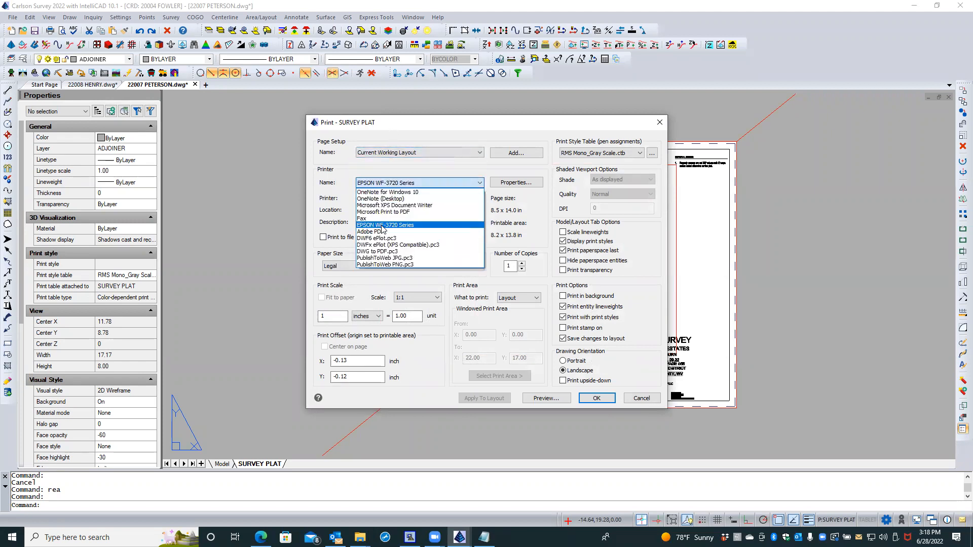
pyautogui.click(381, 231)
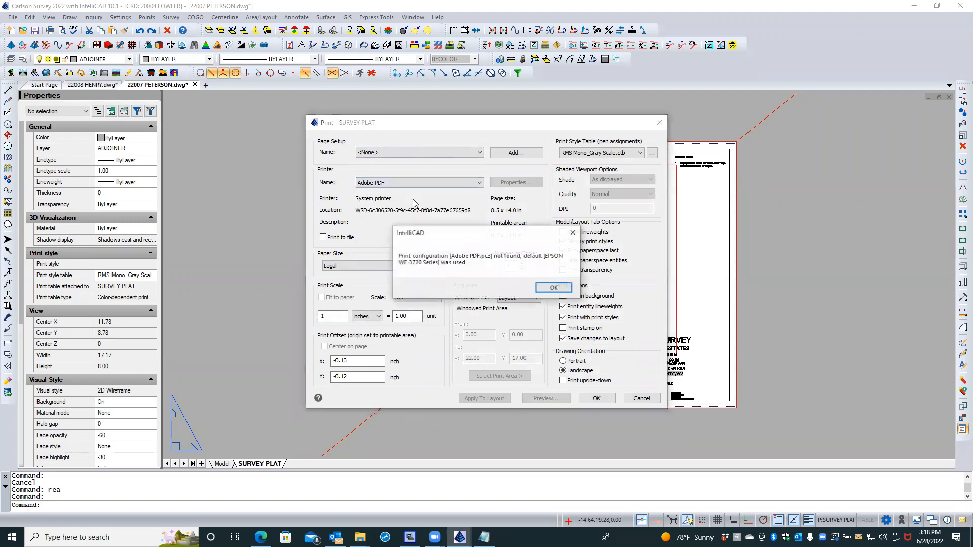
pyautogui.click(553, 288)
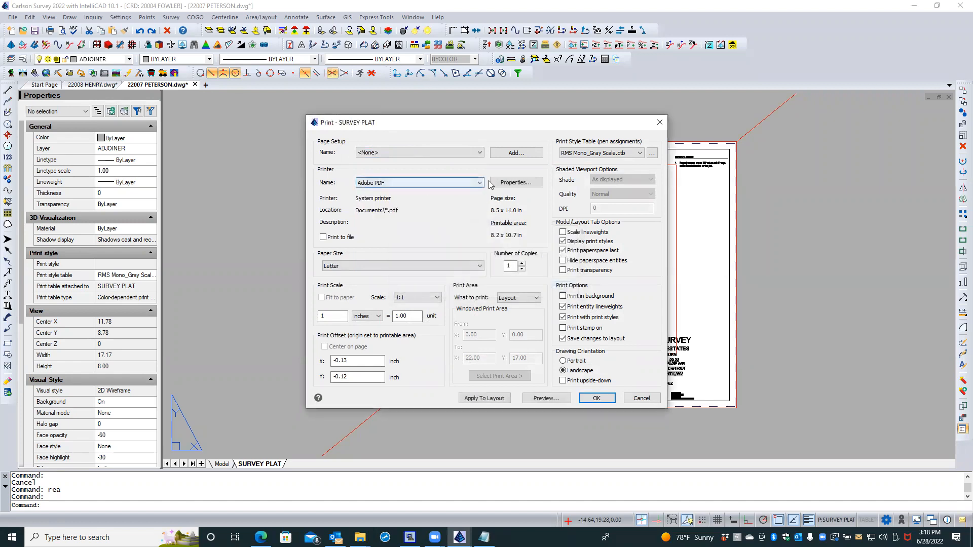
# Step: Examine the Adobe PDF printer configuration settings, including its custom properties
pyautogui.click(505, 184)
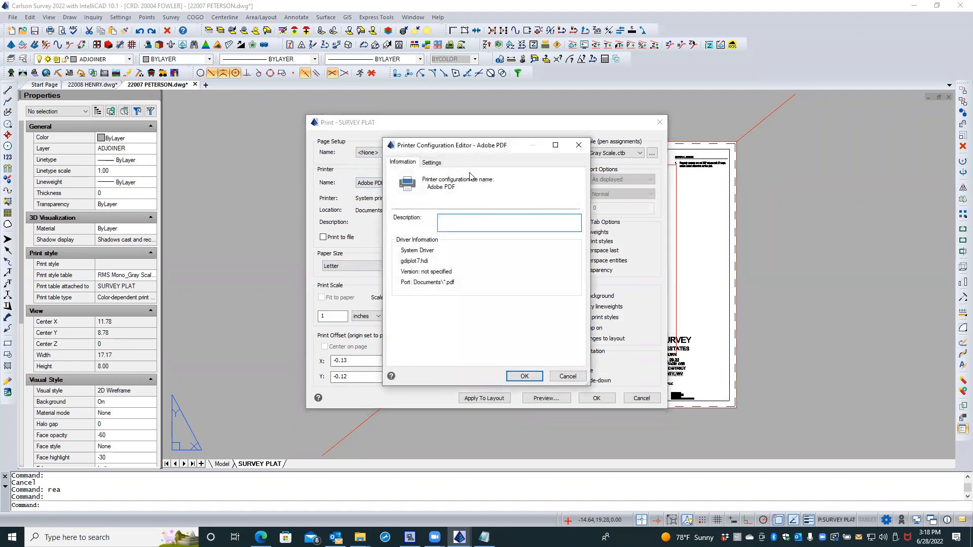
pyautogui.click(432, 163)
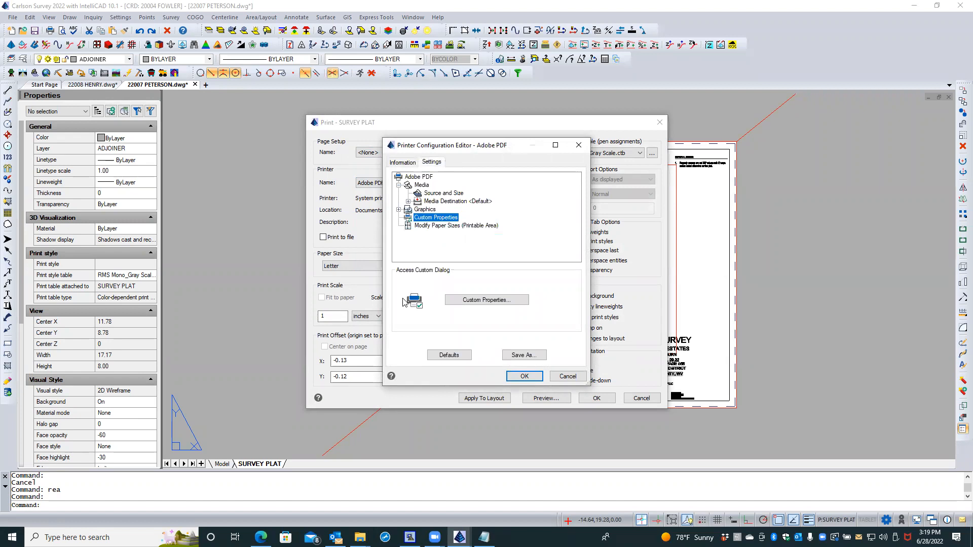
pyautogui.click(519, 375)
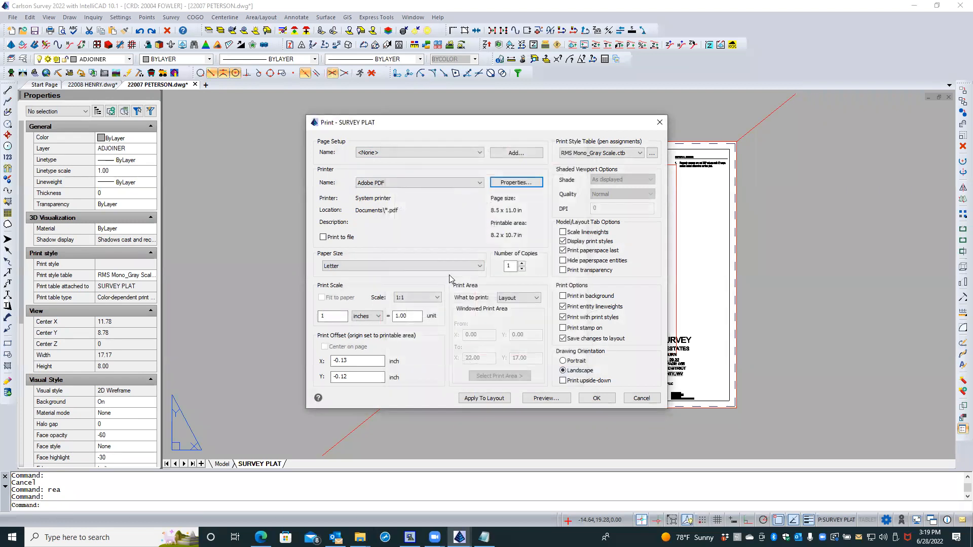
# Step: Try ANSI C as the paper size and change it to ARCH C for the SURVEY PLAT print
pyautogui.click(352, 266)
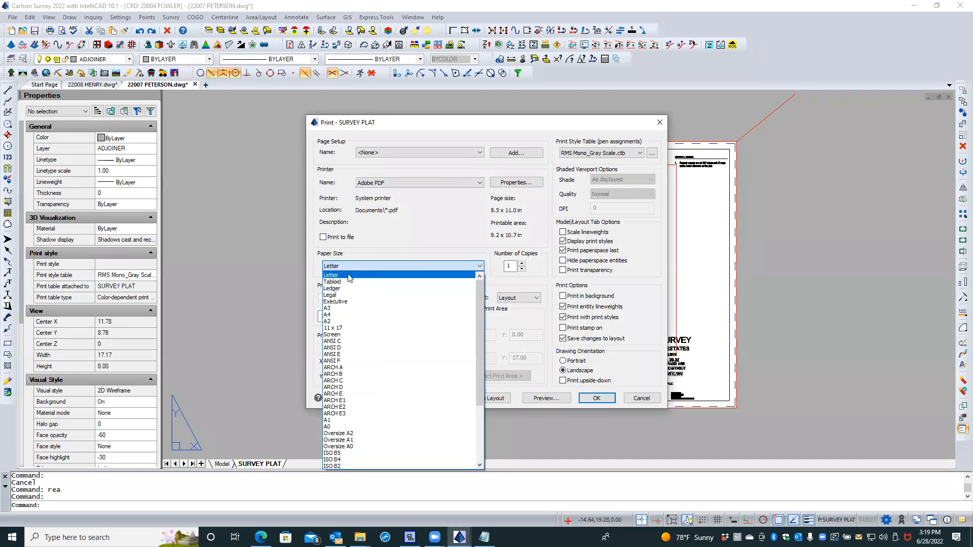
pyautogui.click(340, 341)
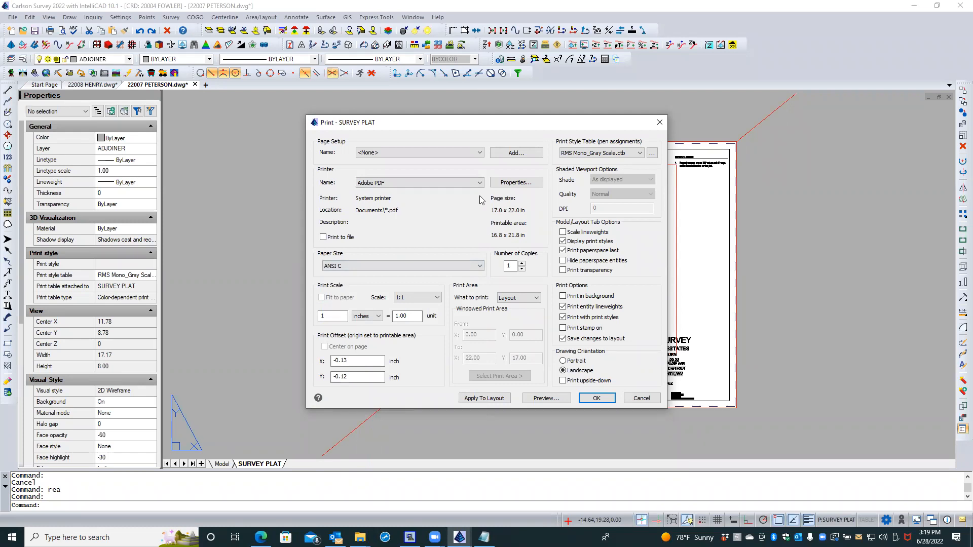
pyautogui.click(354, 266)
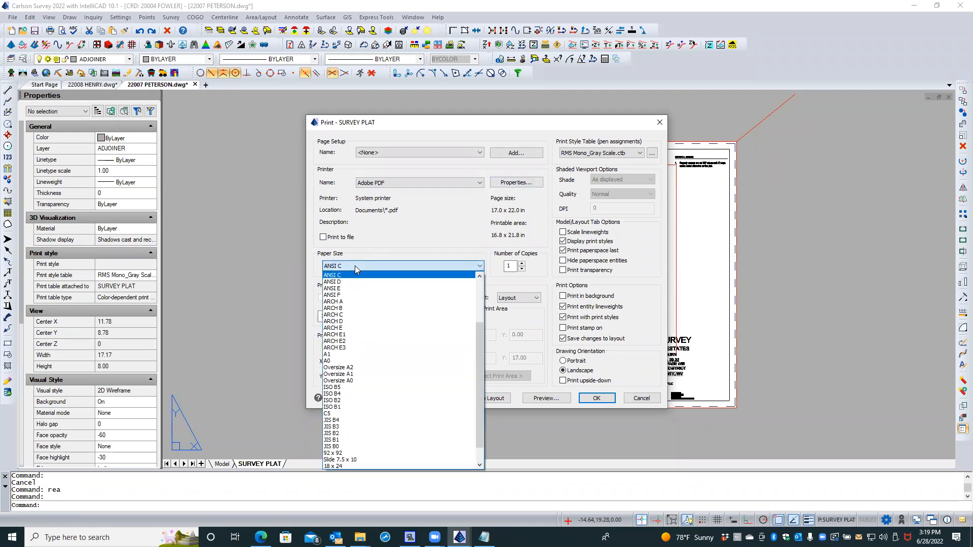
pyautogui.click(339, 314)
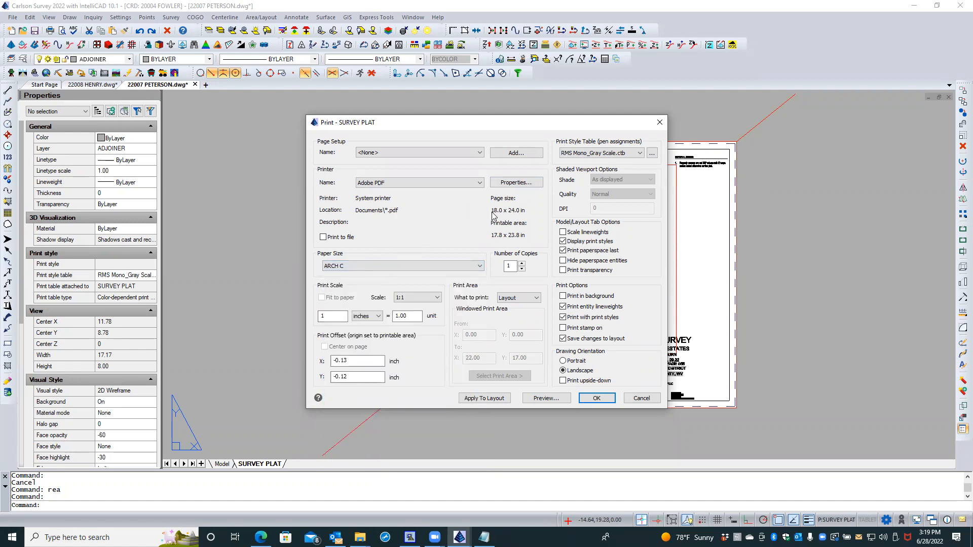
# Step: Apply the print settings to the SURVEY PLAT layout, start the print and choose the drawing's own job folder under 2022 Jobs as destination
pyautogui.click(495, 398)
pyautogui.click(586, 401)
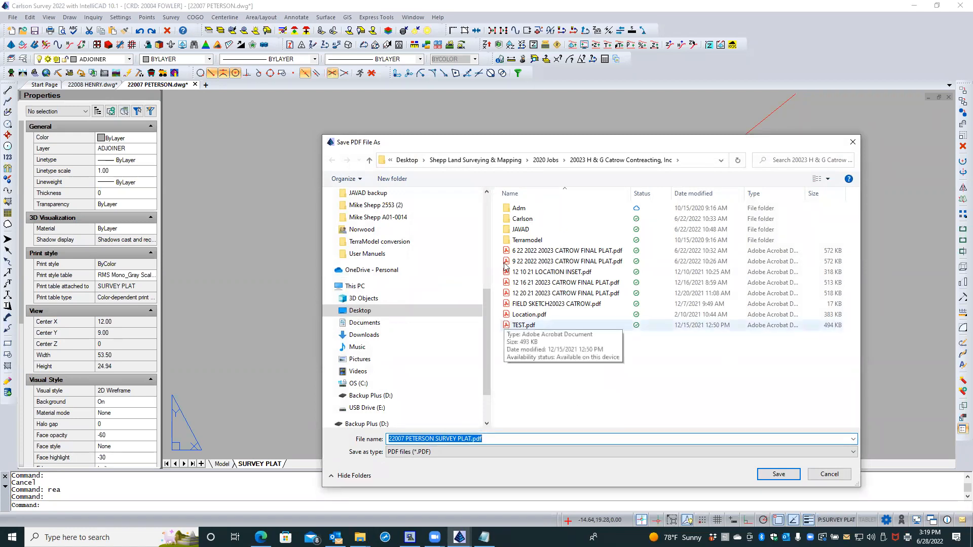
pyautogui.click(545, 160)
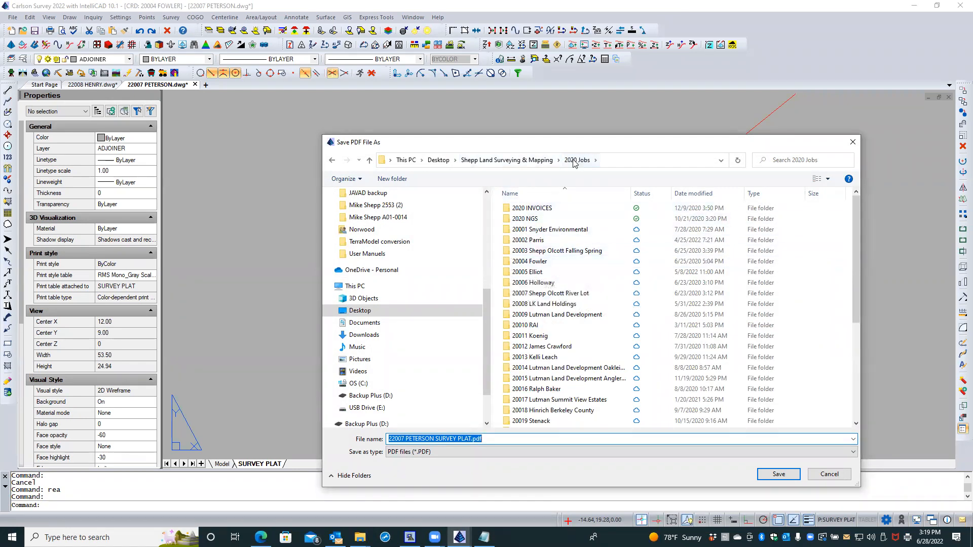
pyautogui.click(539, 160)
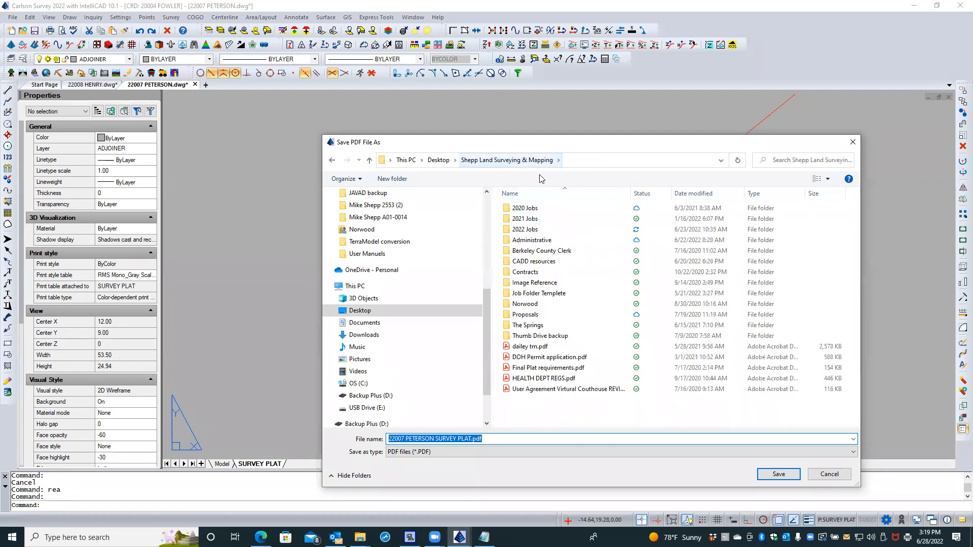
pyautogui.doubleClick(524, 228)
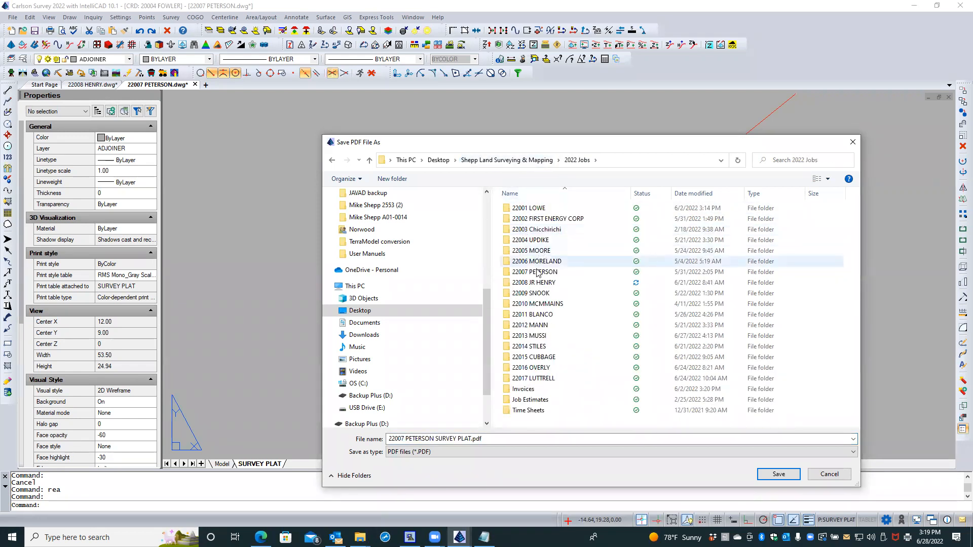
pyautogui.doubleClick(537, 271)
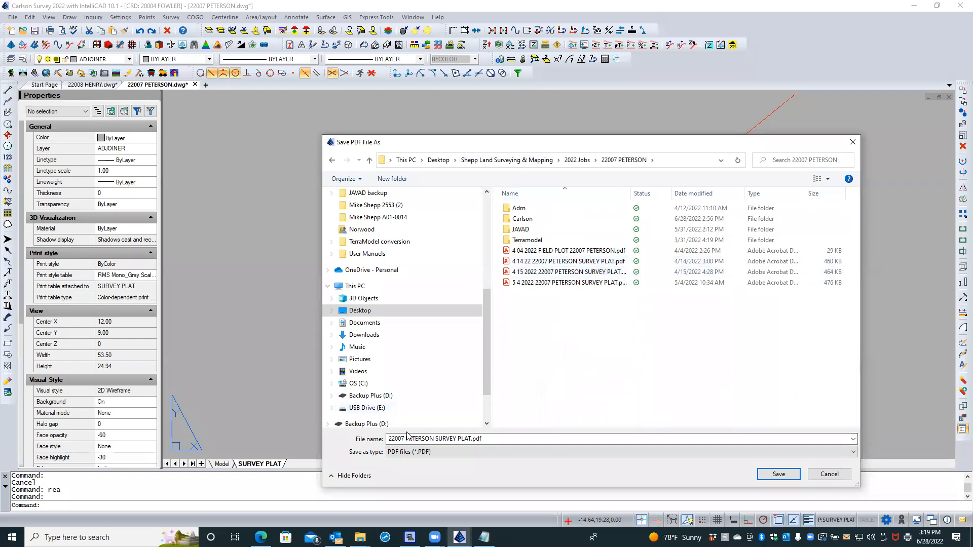
# Step: Name the PDF output test and save it in the chosen job folder
pyautogui.tripleClick(406, 438)
pyautogui.write('test')
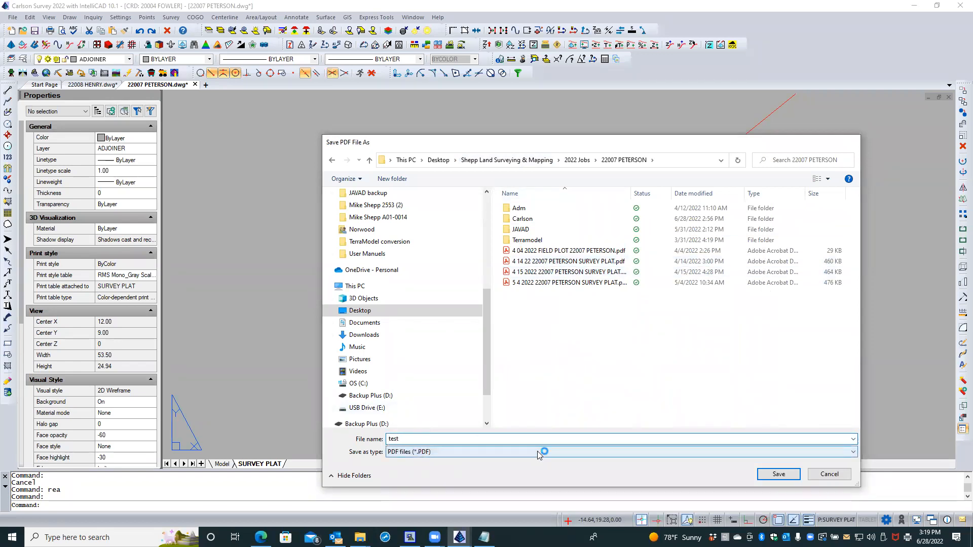
pyautogui.press('Return')
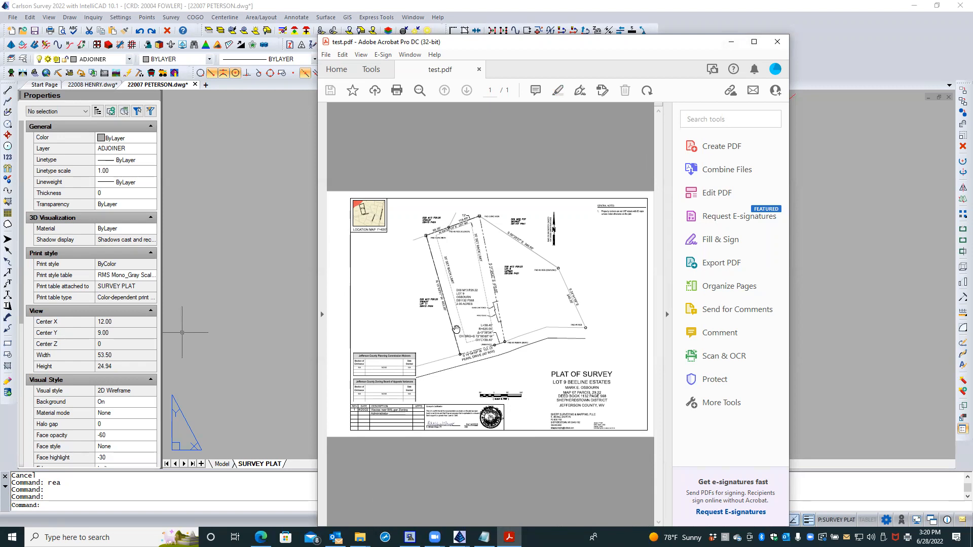
# Step: Examine the fence symbols and boundary lines in the printed test.pdf in Acrobat, and close the file
pyautogui.moveTo(592, 48); pyautogui.dragTo(560, 44)
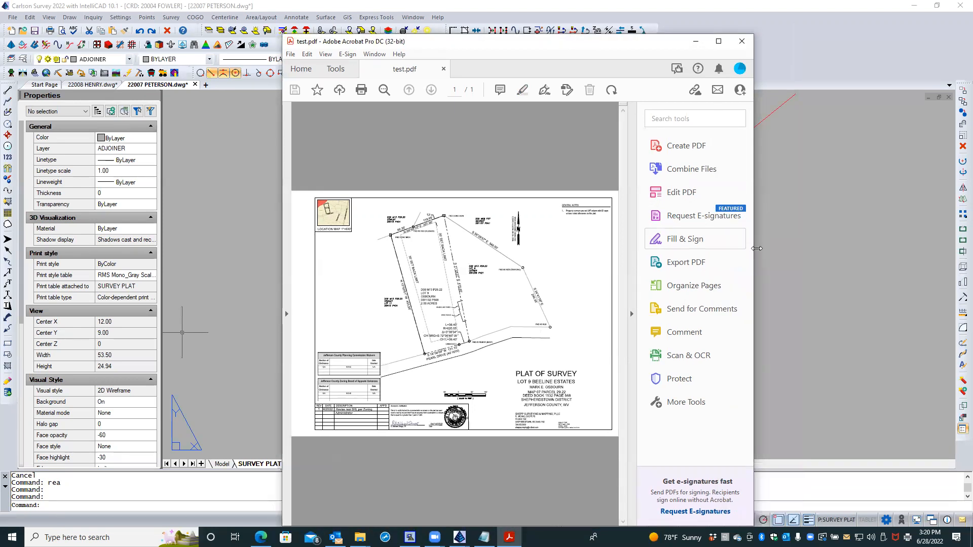
pyautogui.moveTo(755, 249); pyautogui.dragTo(906, 249)
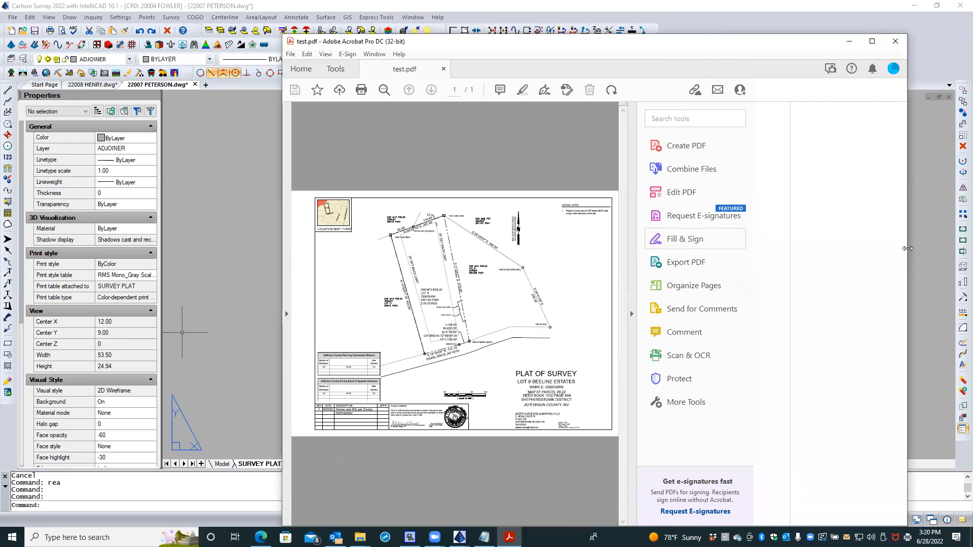
pyautogui.keyDown('ctrl'); pyautogui.scroll(8, 538, 318); pyautogui.keyUp('ctrl')
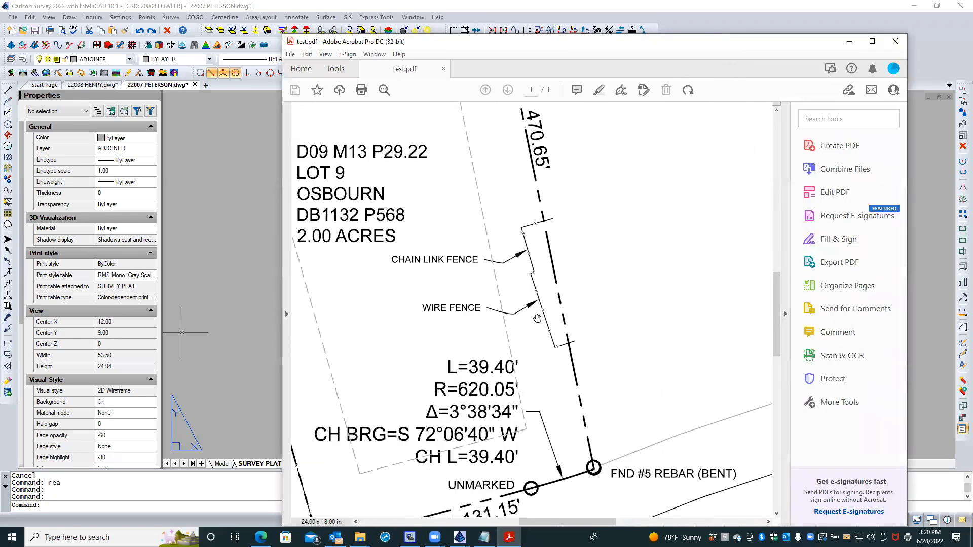
pyautogui.keyDown('ctrl'); pyautogui.scroll(-4, 638, 295); pyautogui.keyUp('ctrl')
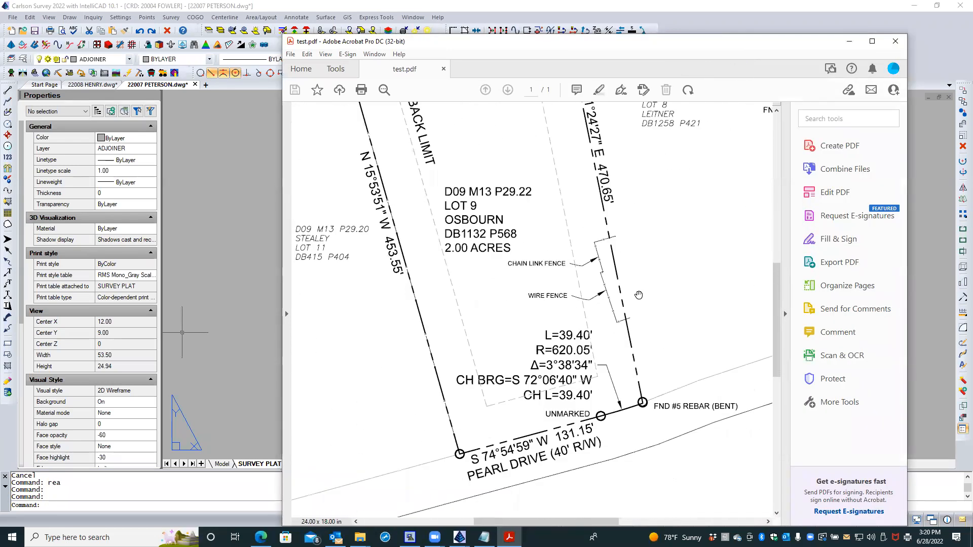
pyautogui.keyDown('ctrl'); pyautogui.scroll(5, 406, 317); pyautogui.keyUp('ctrl')
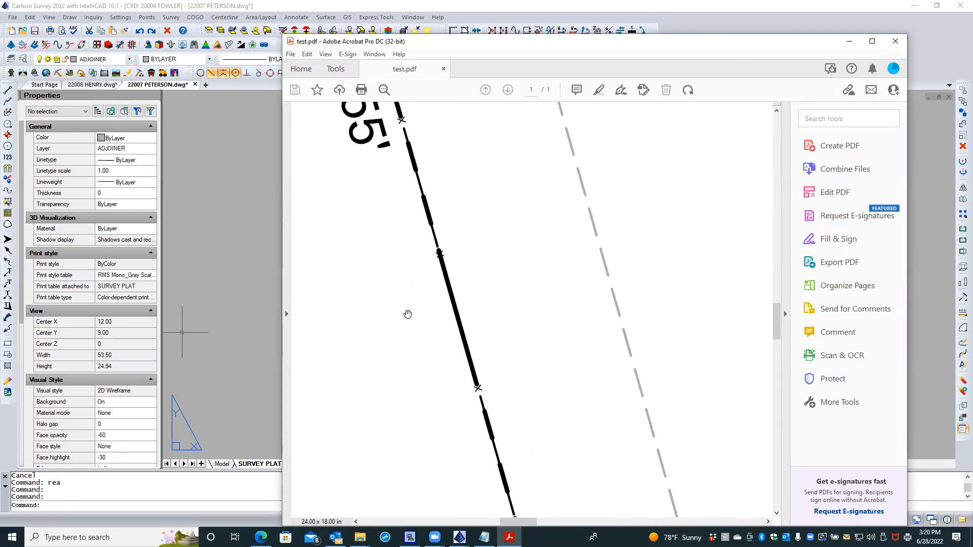
pyautogui.keyDown('ctrl'); pyautogui.scroll(-5, 425, 319); pyautogui.keyUp('ctrl')
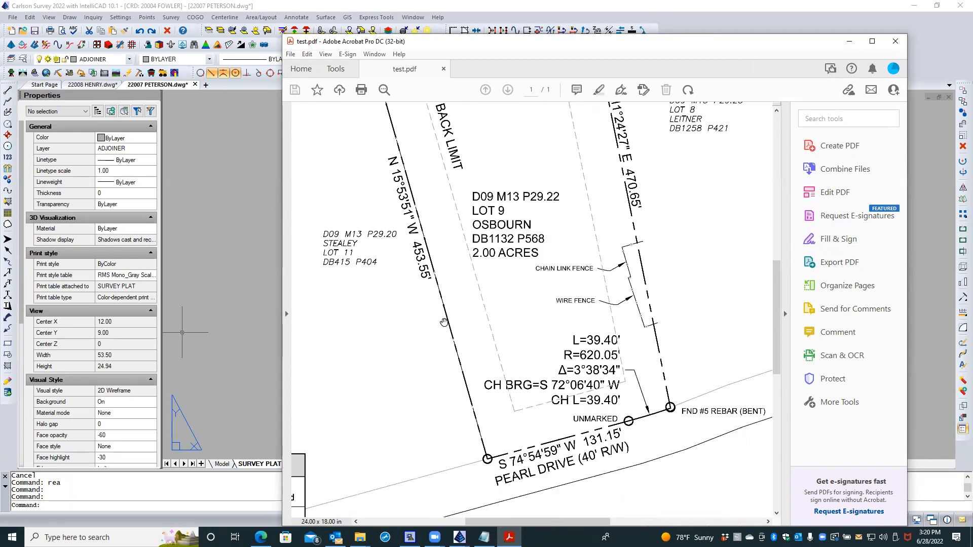
pyautogui.keyDown('ctrl'); pyautogui.scroll(-2, 444, 322); pyautogui.keyUp('ctrl')
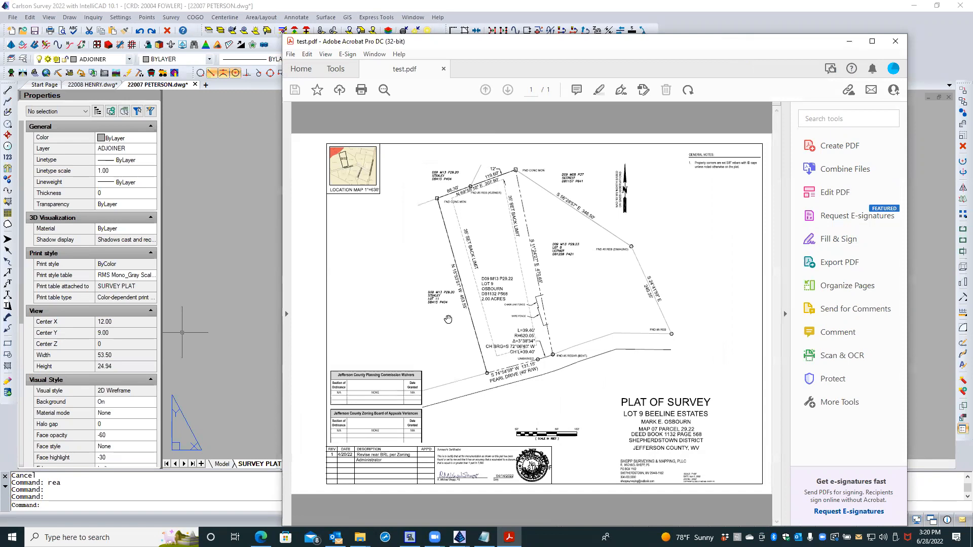
pyautogui.click(897, 44)
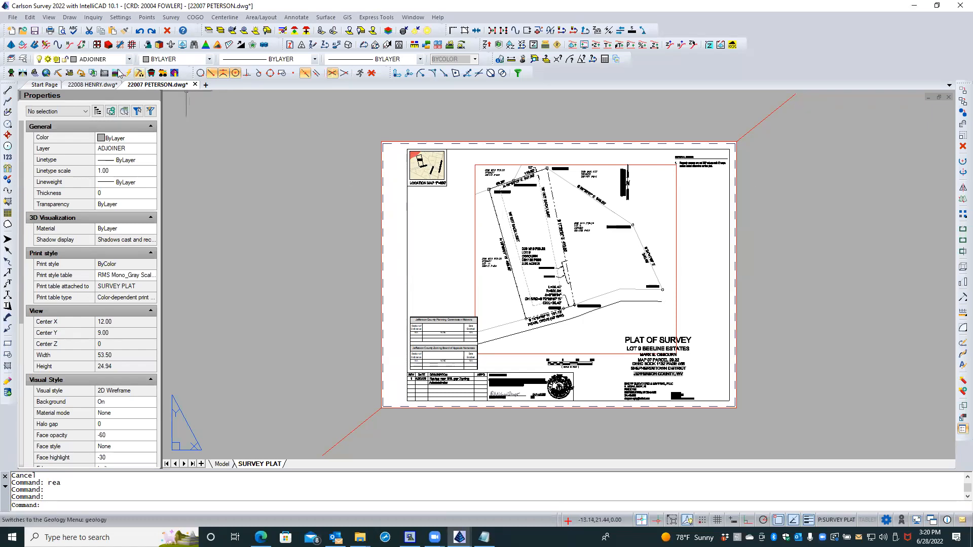
# Step: Save the drawing, activate the layout viewport and inspect the properties of the FENCE polyline along the 453.55' boundary line
pyautogui.click(34, 32)
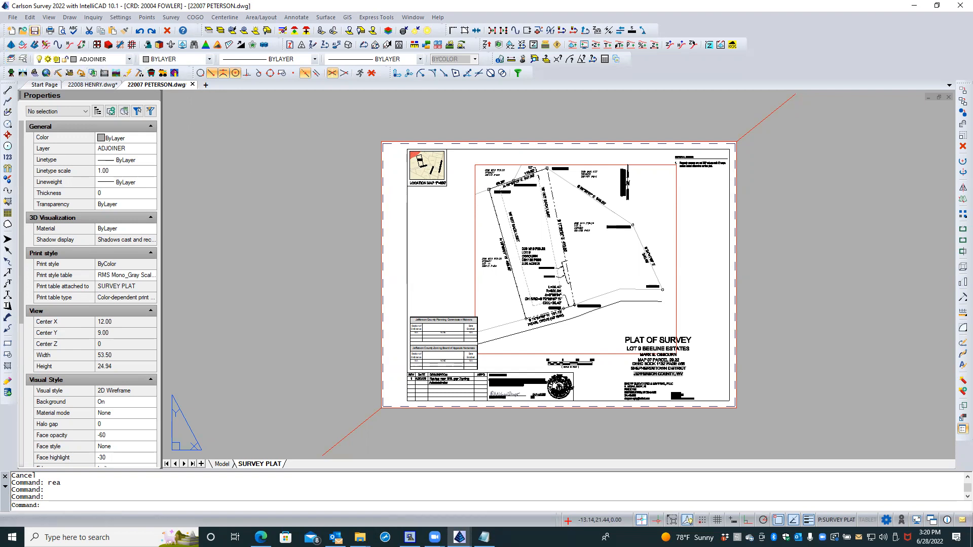
pyautogui.scroll(10, 509, 274)
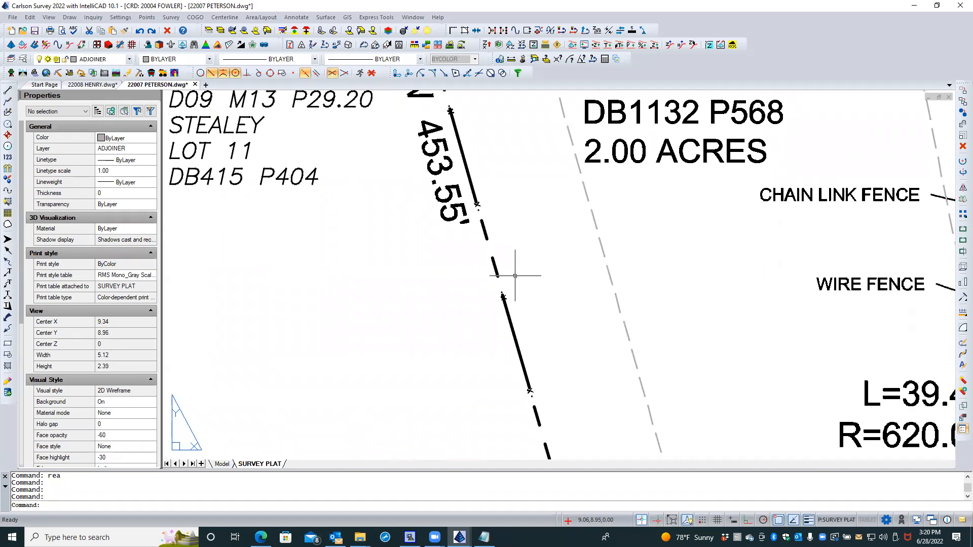
pyautogui.scroll(-2, 515, 276)
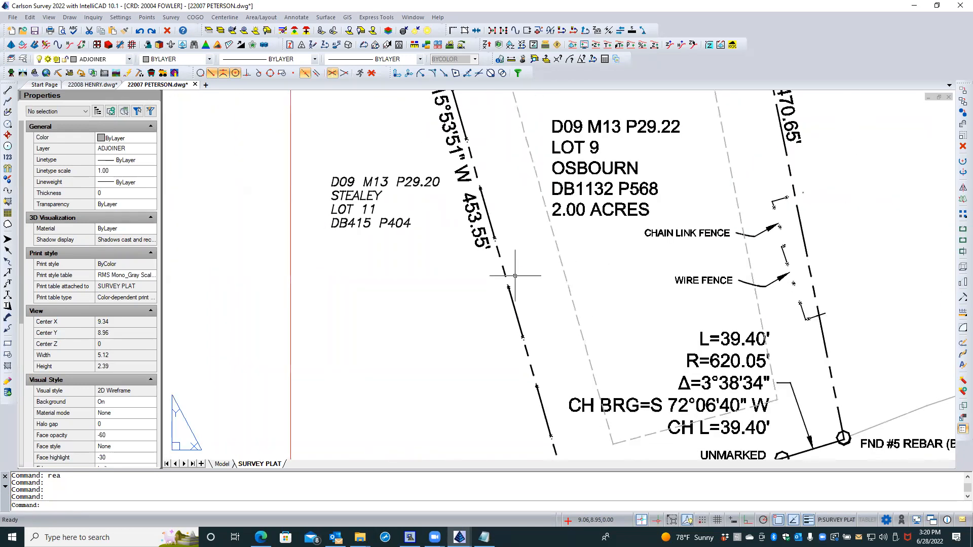
pyautogui.scroll(3, 499, 240)
pyautogui.click(478, 218)
pyautogui.click(454, 249)
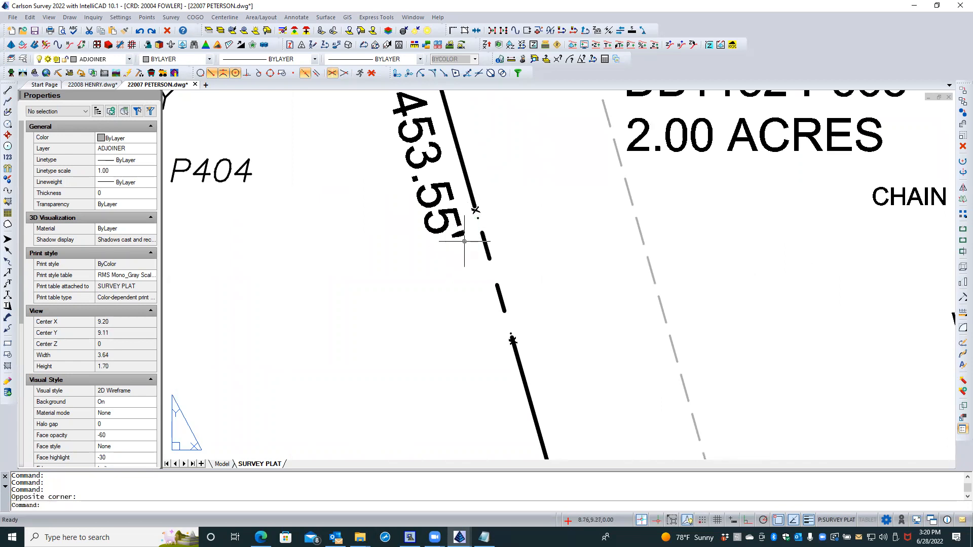
pyautogui.doubleClick(478, 217)
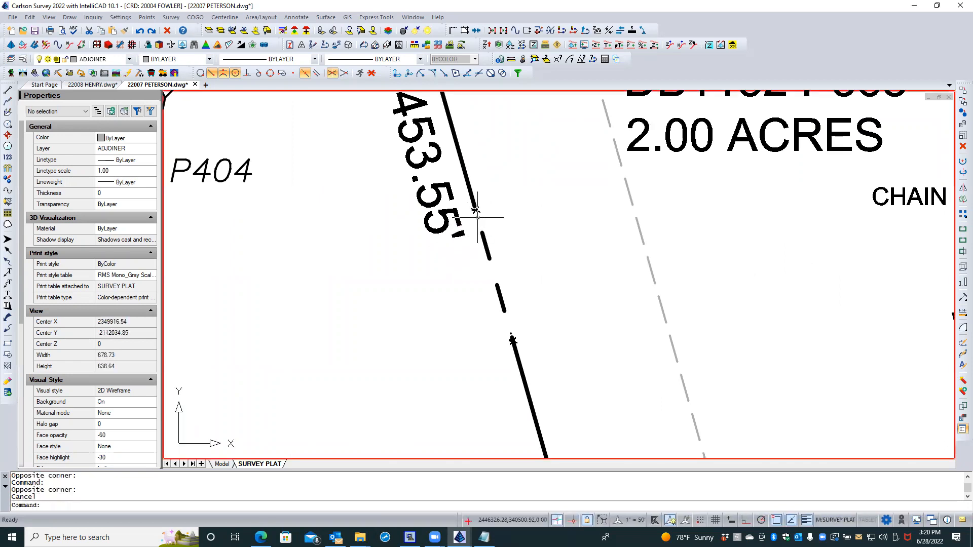
pyautogui.click(478, 218)
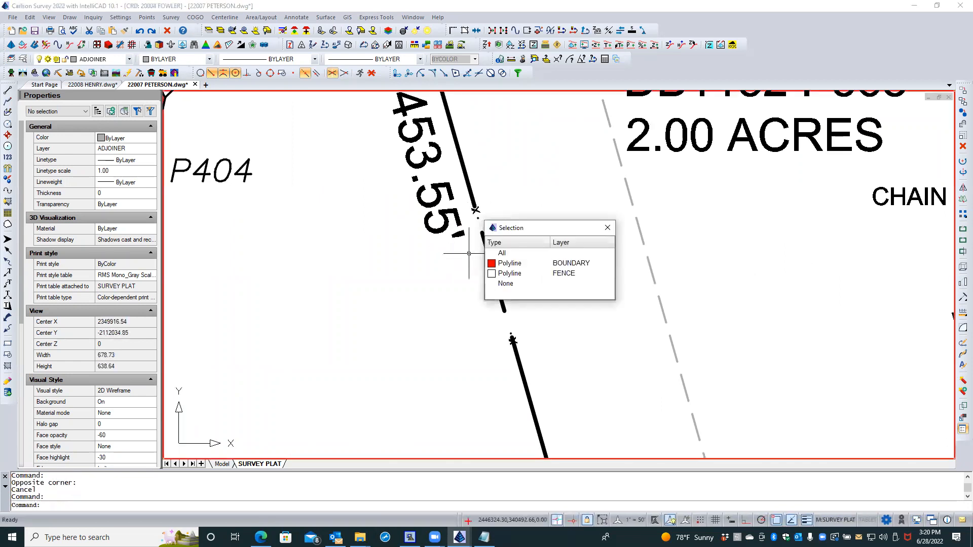
pyautogui.click(509, 273)
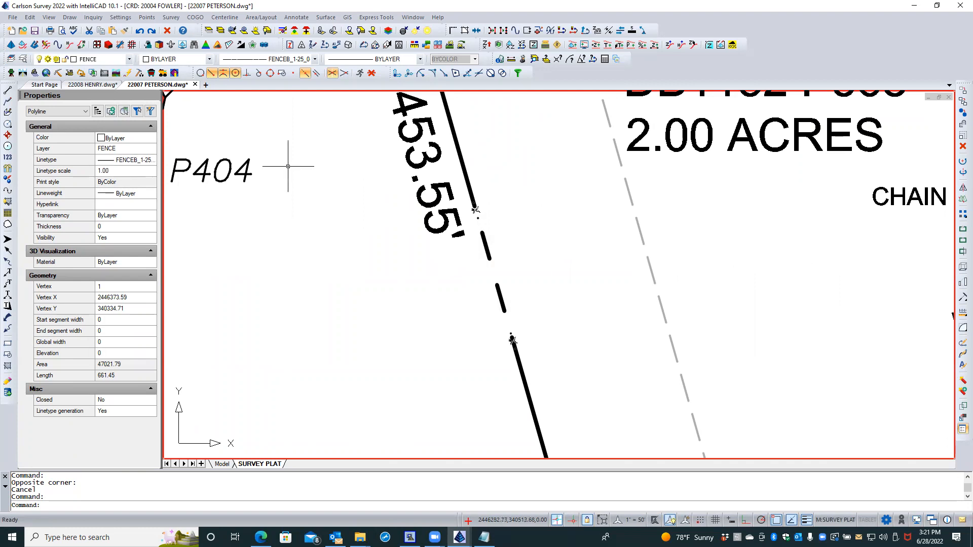
pyautogui.click(332, 223)
pyautogui.press('Escape')
pyautogui.press('Escape')
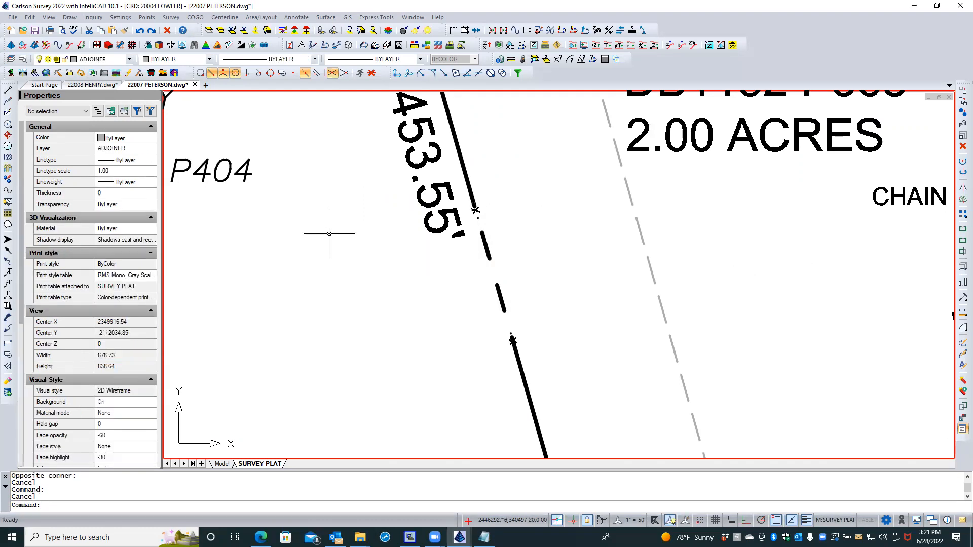
# Step: Set the linetype of the FENCE polyline along the 453.55' boundary line to ByLayer and clear the selection
pyautogui.click(476, 216)
pyautogui.click(496, 274)
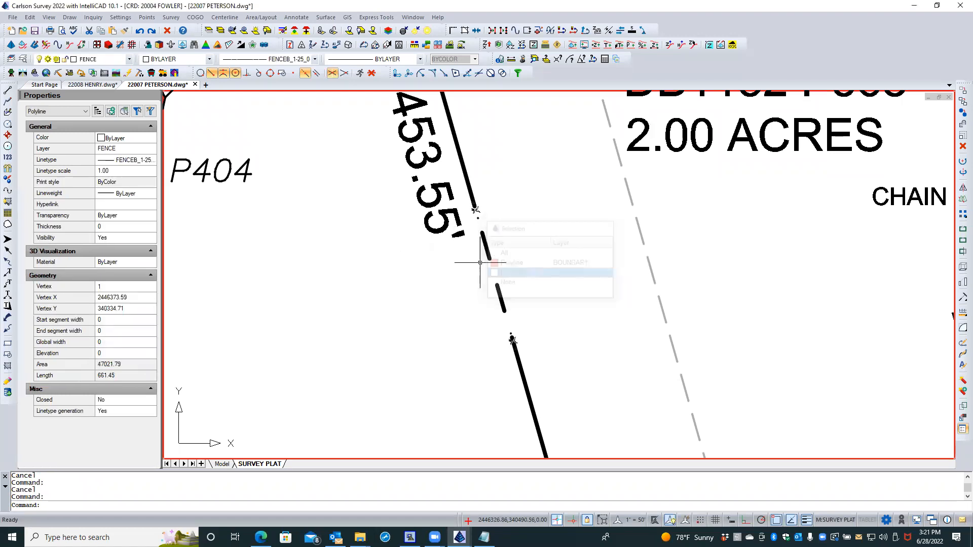
pyautogui.click(137, 162)
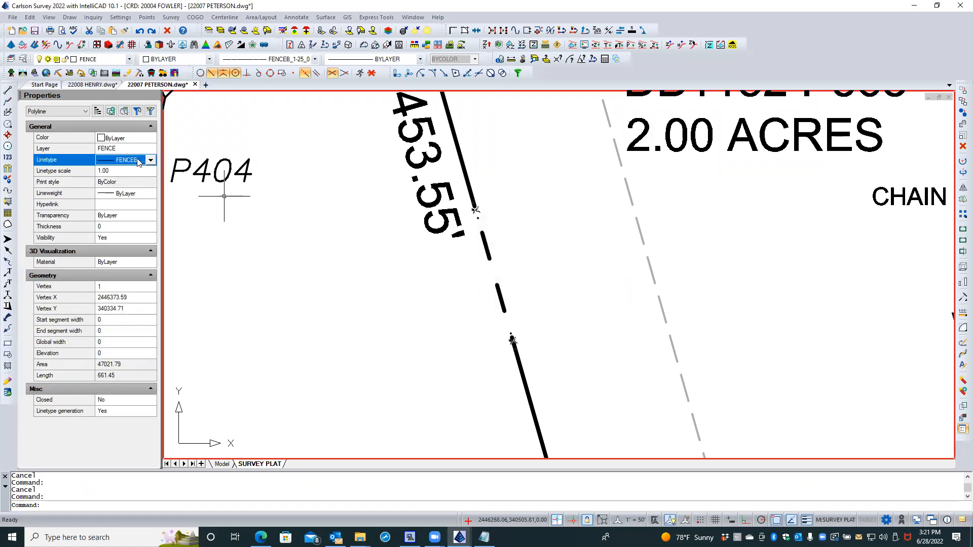
pyautogui.click(150, 160)
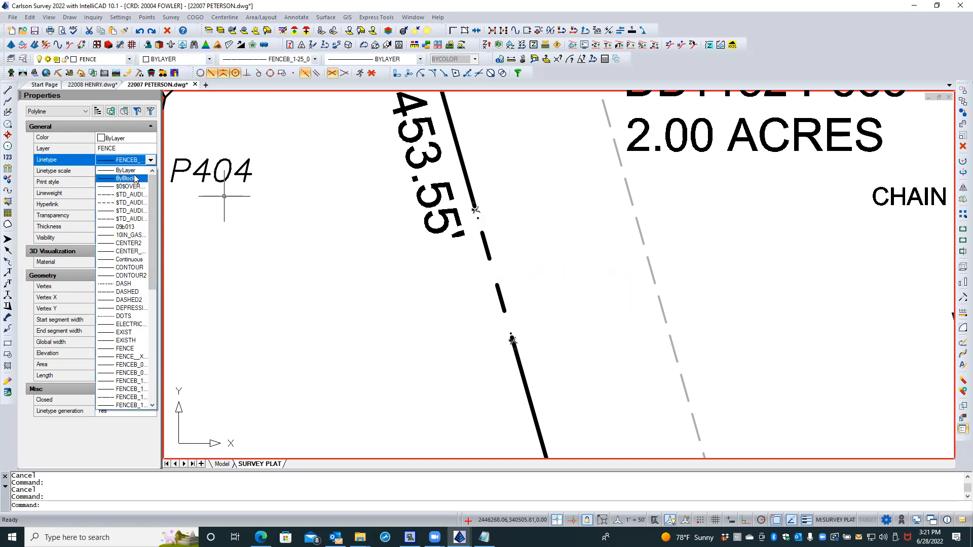
pyautogui.click(125, 171)
pyautogui.press('Escape')
pyautogui.press('Escape')
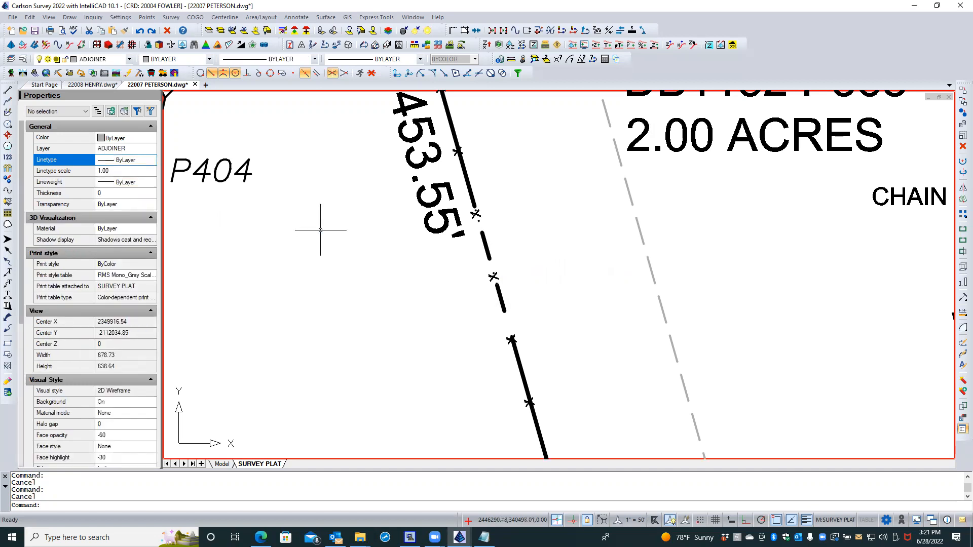
# Step: Filter the layer list by "fen" and set the FENCE layer's linetype to FENCEB_1-25_0-07_0-35
pyautogui.click(24, 59)
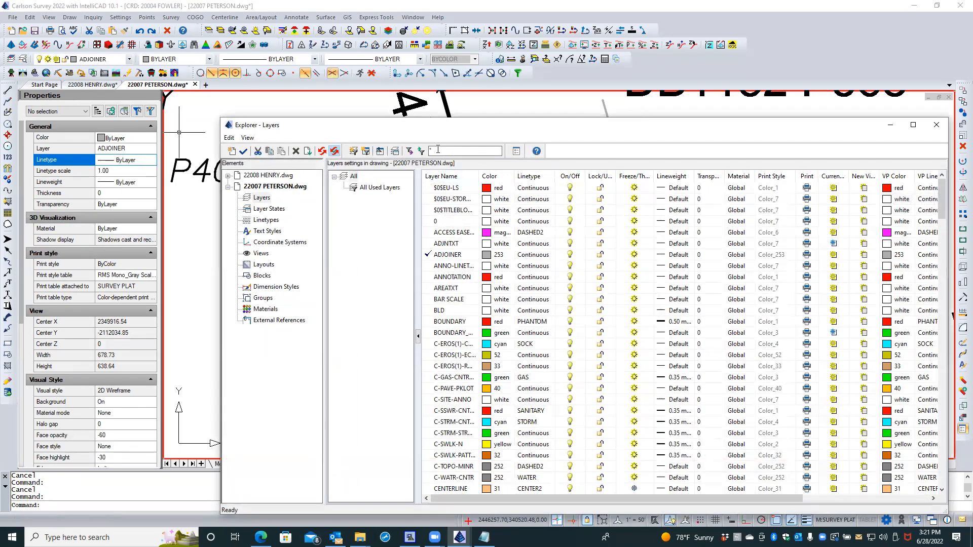
pyautogui.write('fen')
pyautogui.click(540, 188)
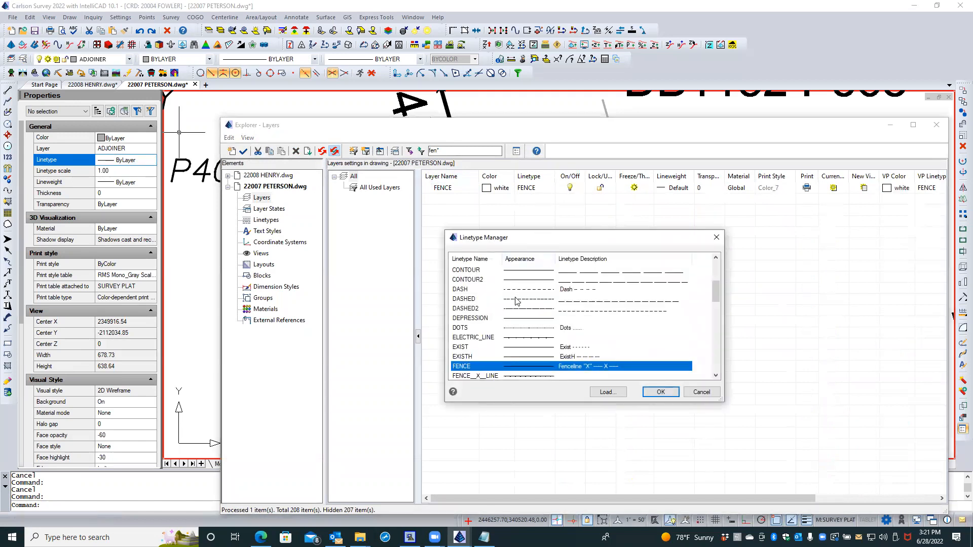
pyautogui.scroll(-2, 508, 313)
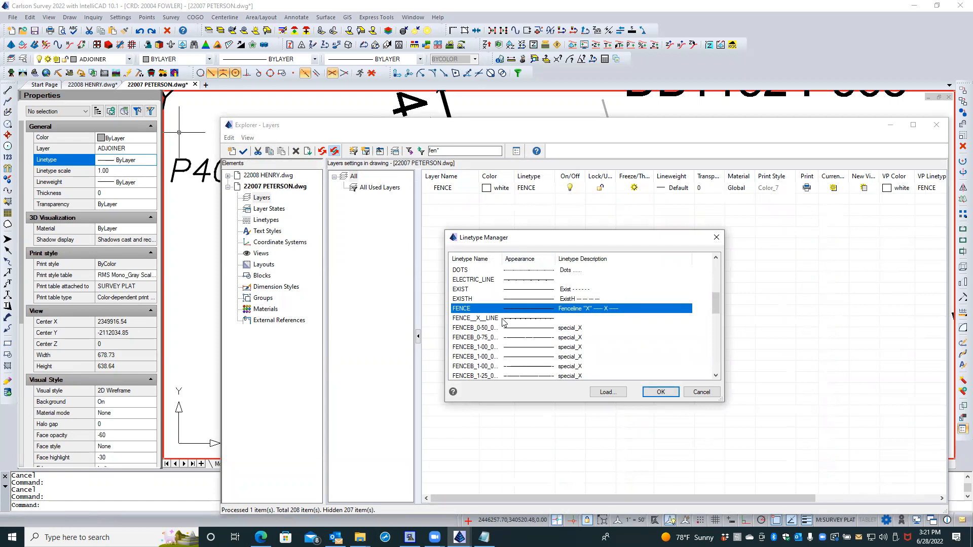
pyautogui.scroll(-2, 502, 354)
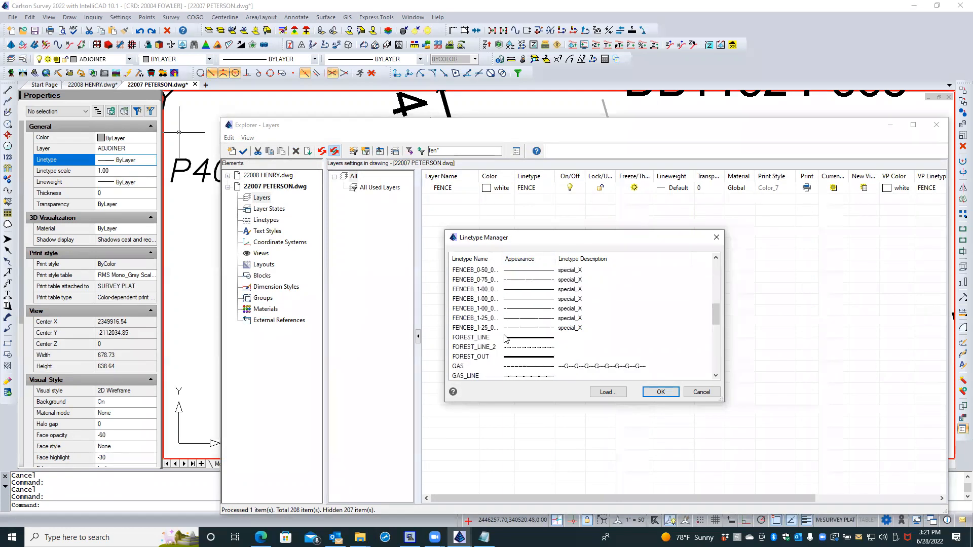
pyautogui.moveTo(502, 258); pyautogui.dragTo(547, 259)
pyautogui.click(500, 319)
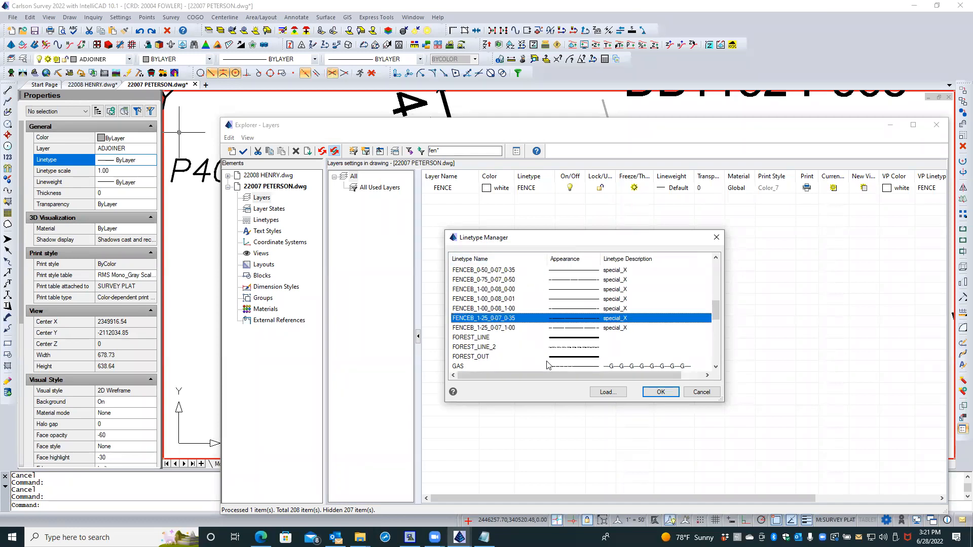
pyautogui.click(661, 393)
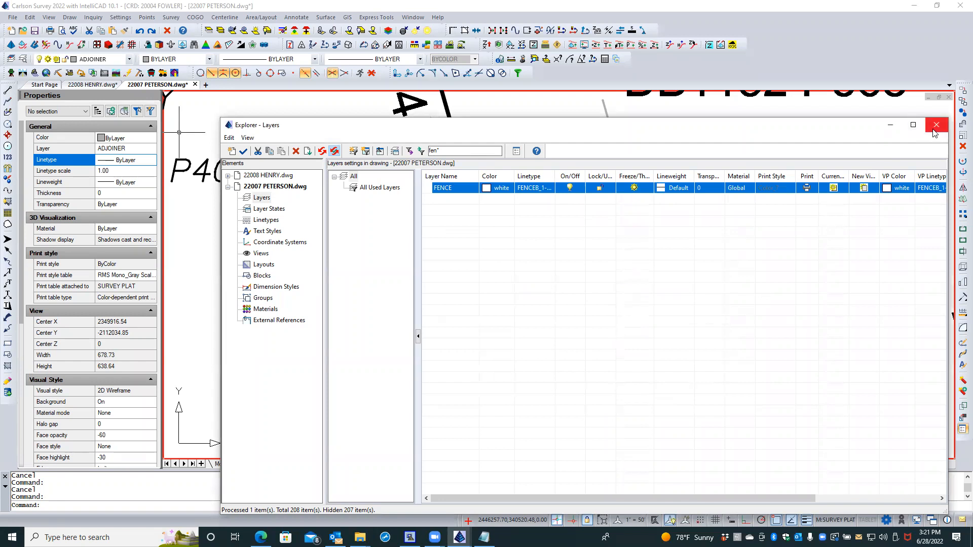
# Step: Close the layer explorer and regenerate all viewports with the REA command
pyautogui.click(936, 125)
pyautogui.write('REA')
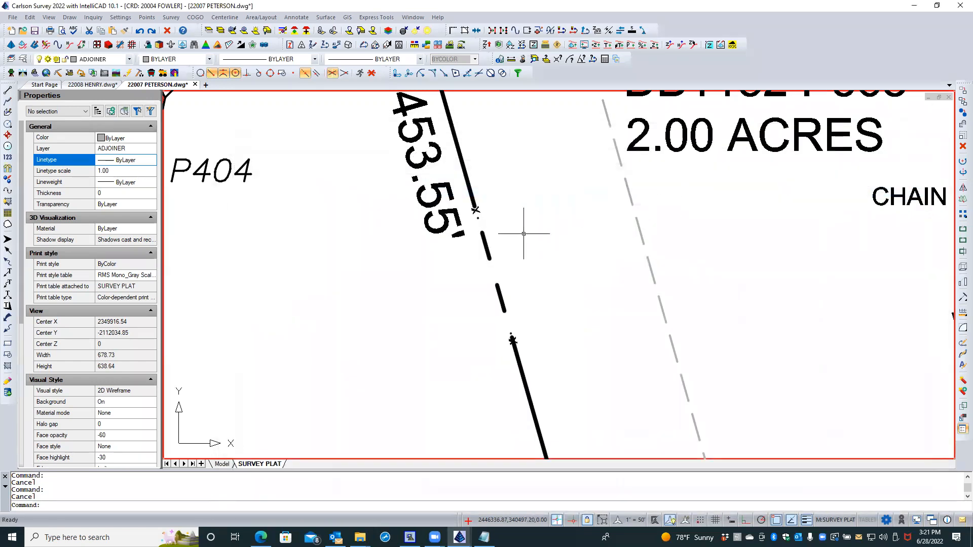
pyautogui.press('Return')
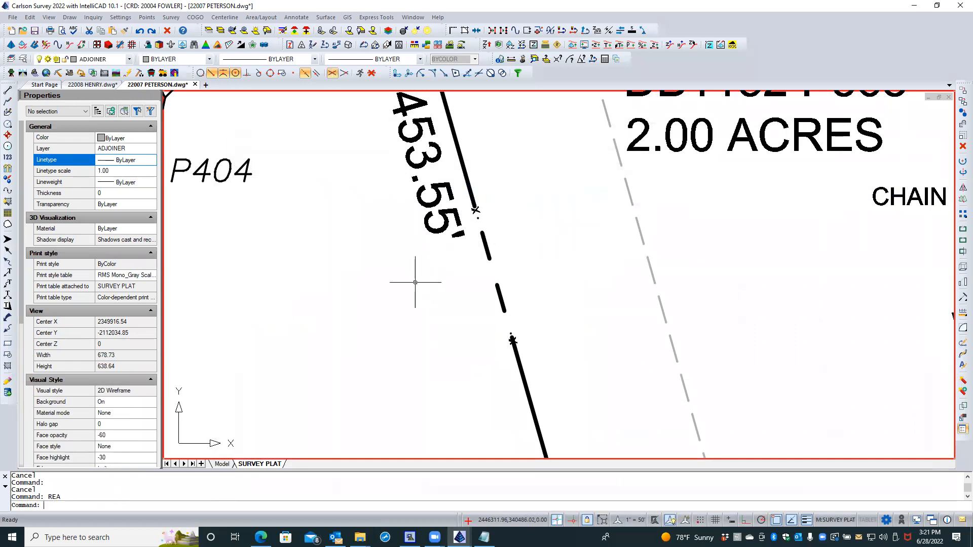
# Step: Leave the viewport for paper space and examine the fence linetype along the 453.55' boundary line on the sheet
pyautogui.scroll(-6, 412, 282)
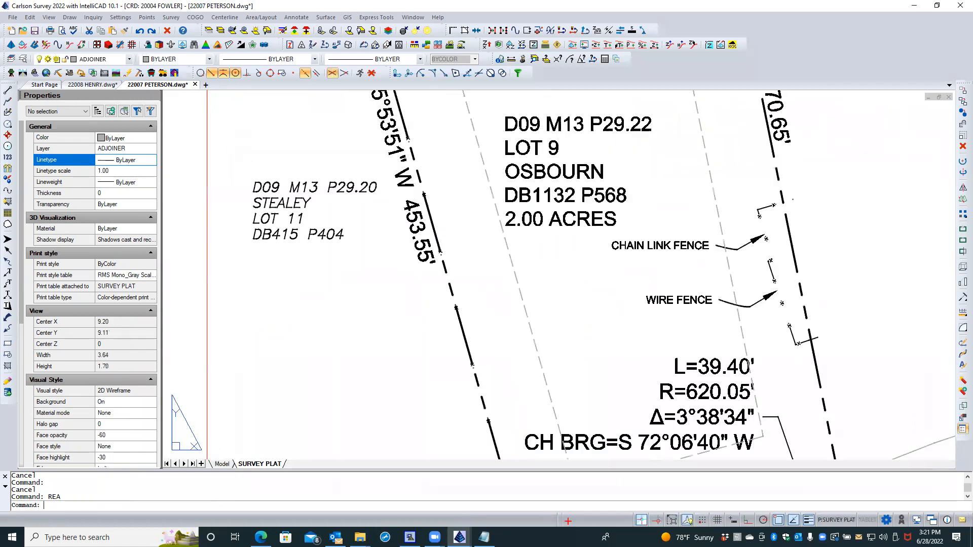
pyautogui.doubleClick(290, 275)
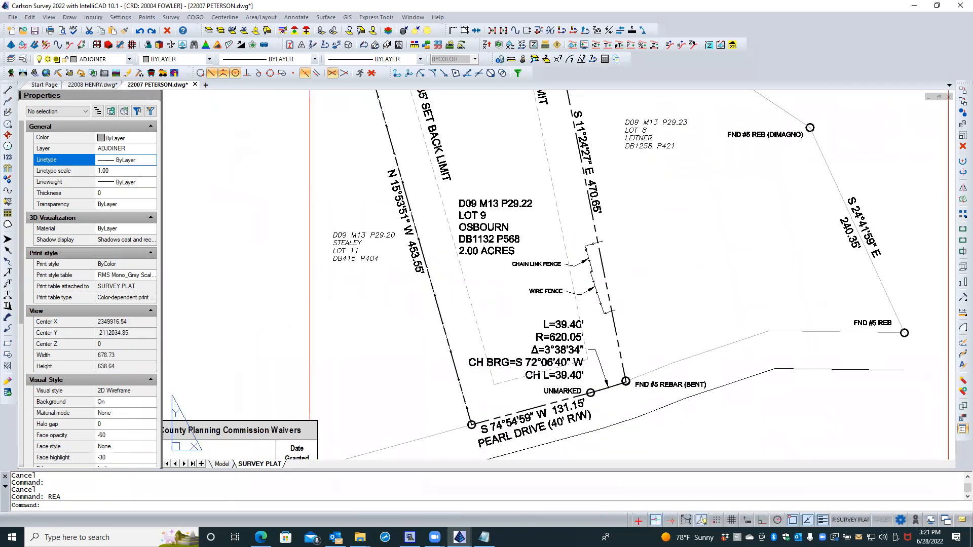
pyautogui.scroll(-4, 354, 248)
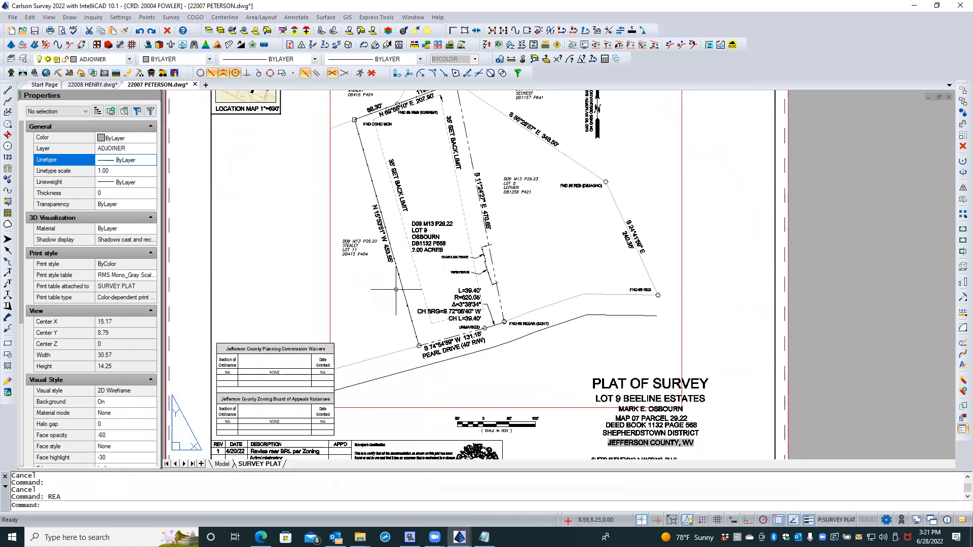
pyautogui.scroll(10, 402, 291)
pyautogui.scroll(4, 429, 271)
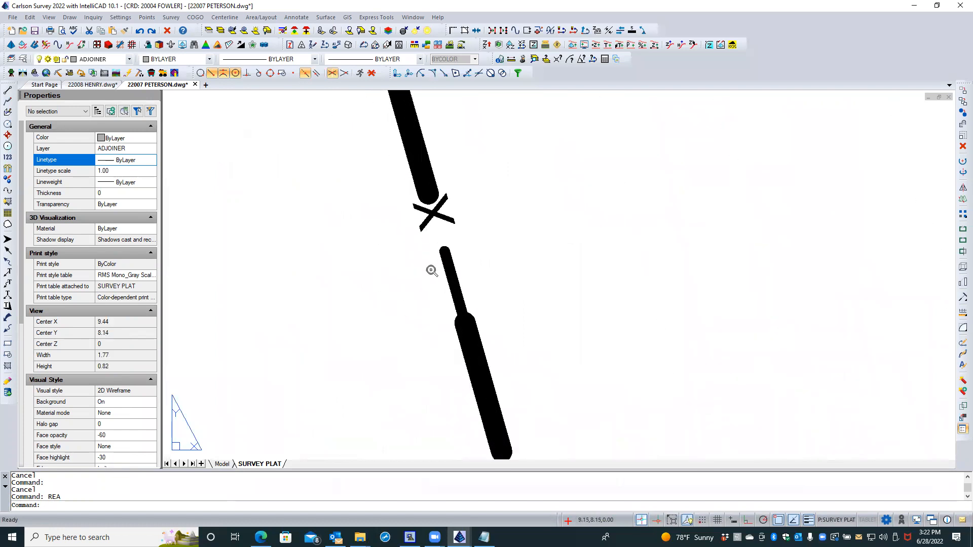
pyautogui.scroll(-15, 449, 281)
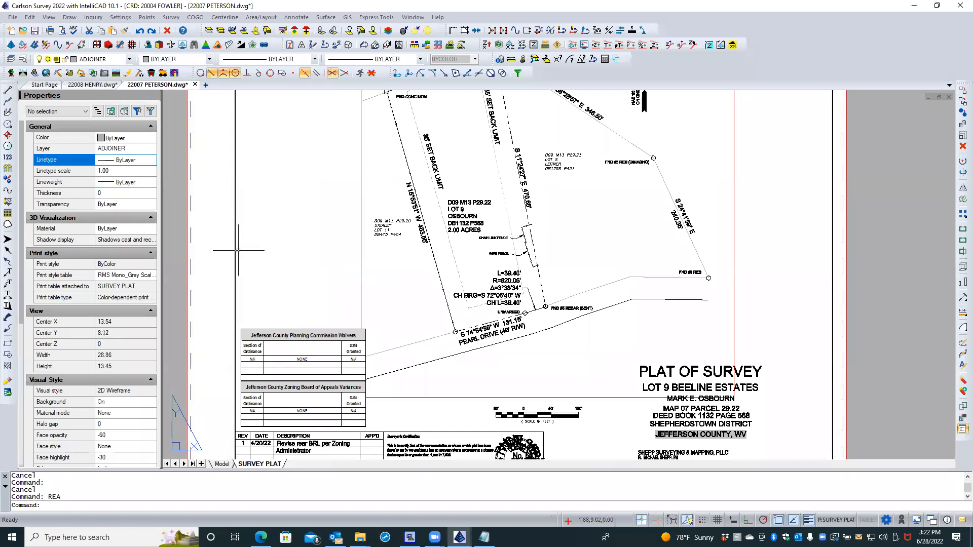
# Step: Bring the whole survey plat sheet into view and save the drawing
pyautogui.click(181, 230)
pyautogui.scroll(-2, 191, 239)
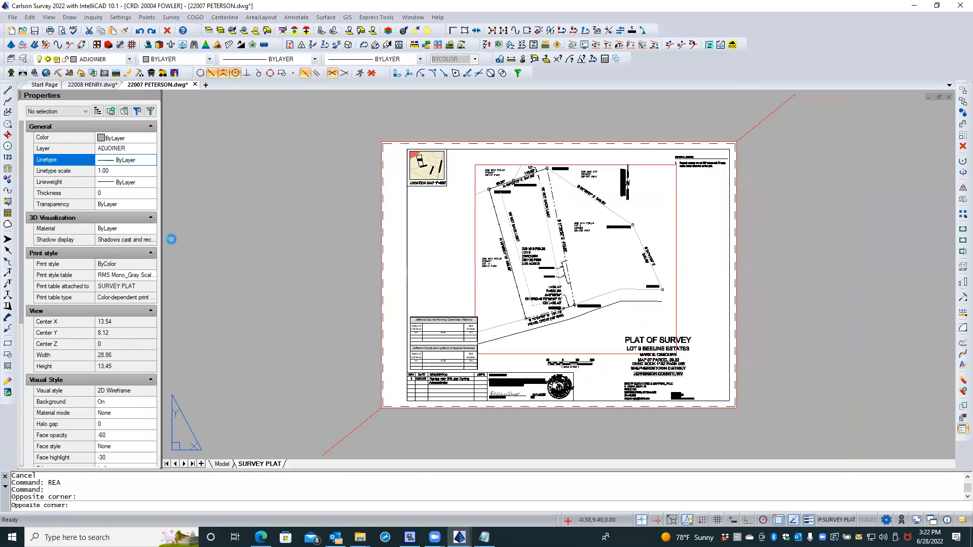
pyautogui.click(289, 216)
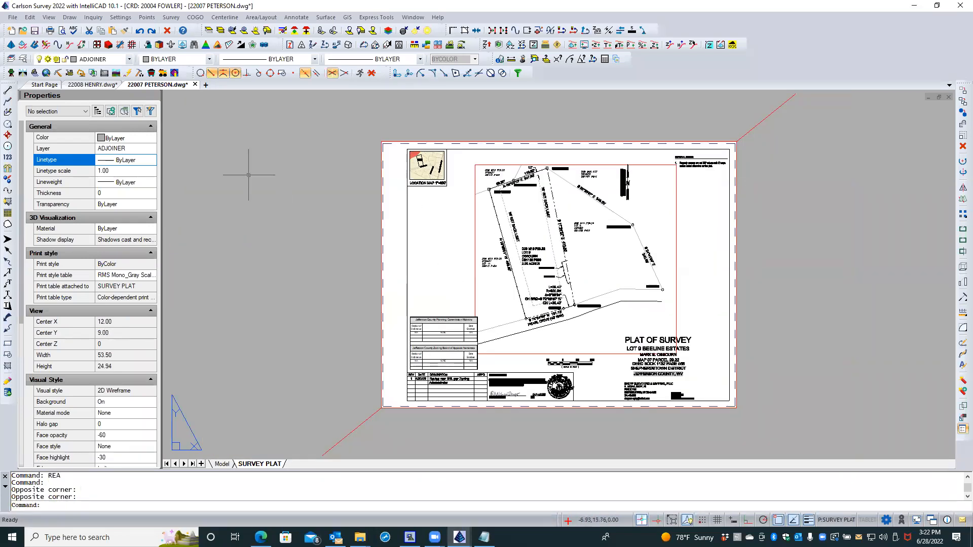
pyautogui.click(35, 32)
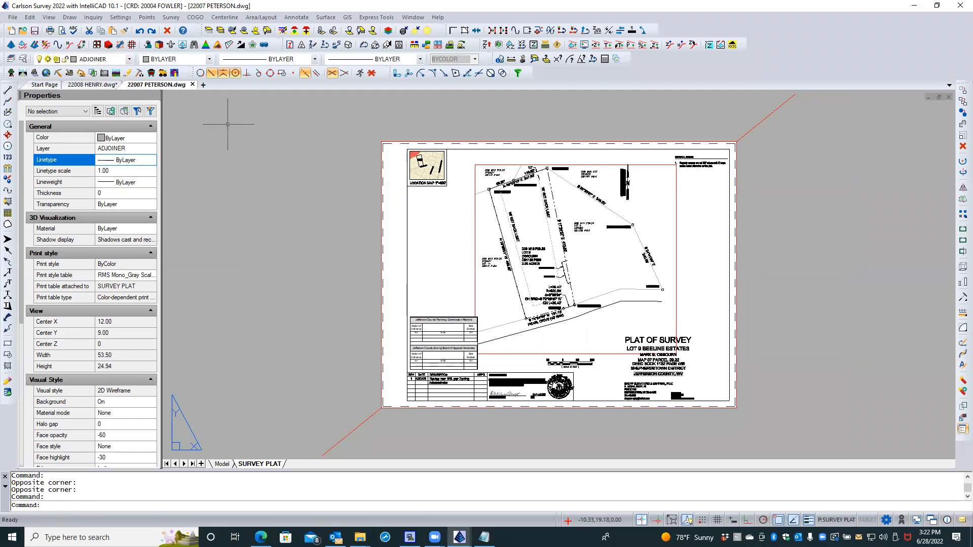
# Step: Switch to the open 22008 drawing and return its Merger Plat layout to paper space
pyautogui.click(105, 84)
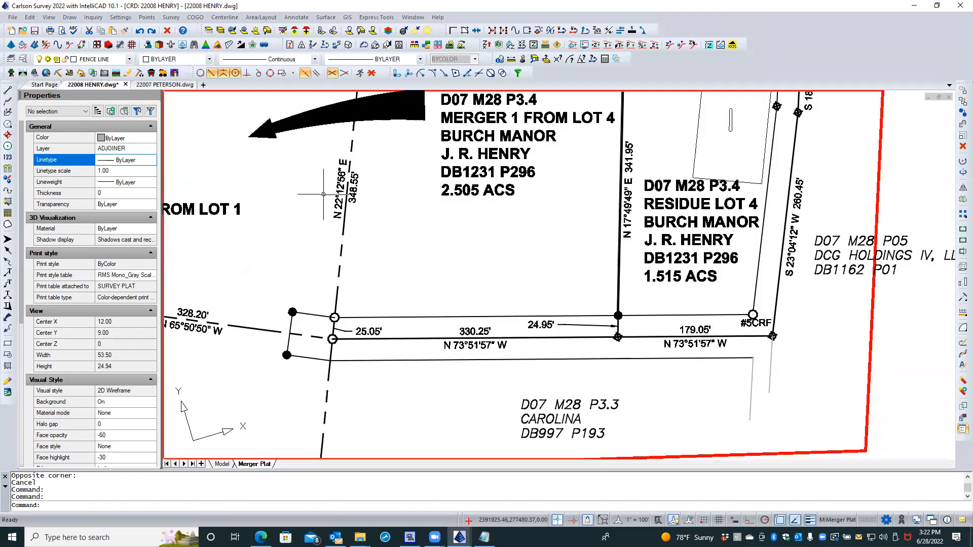
pyautogui.scroll(-3, 434, 222)
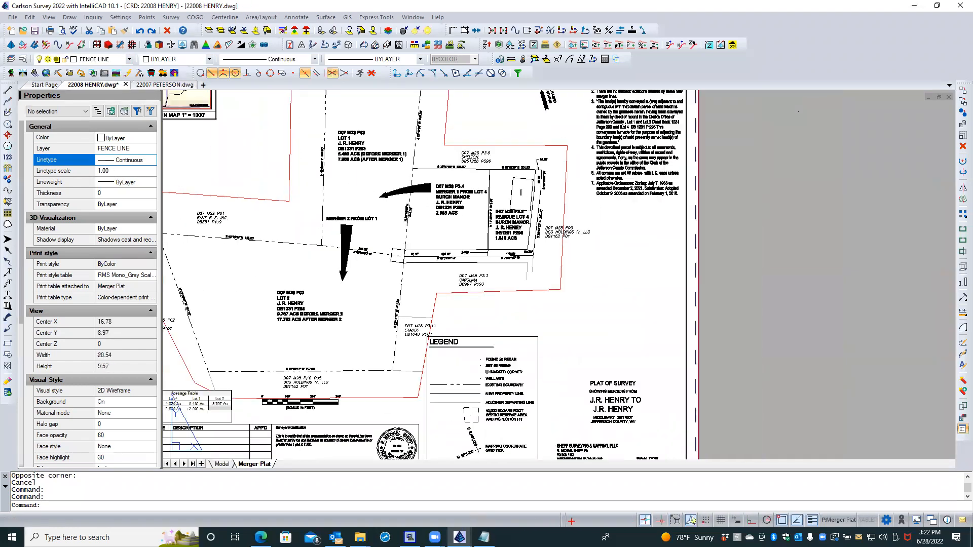
pyautogui.doubleClick(793, 291)
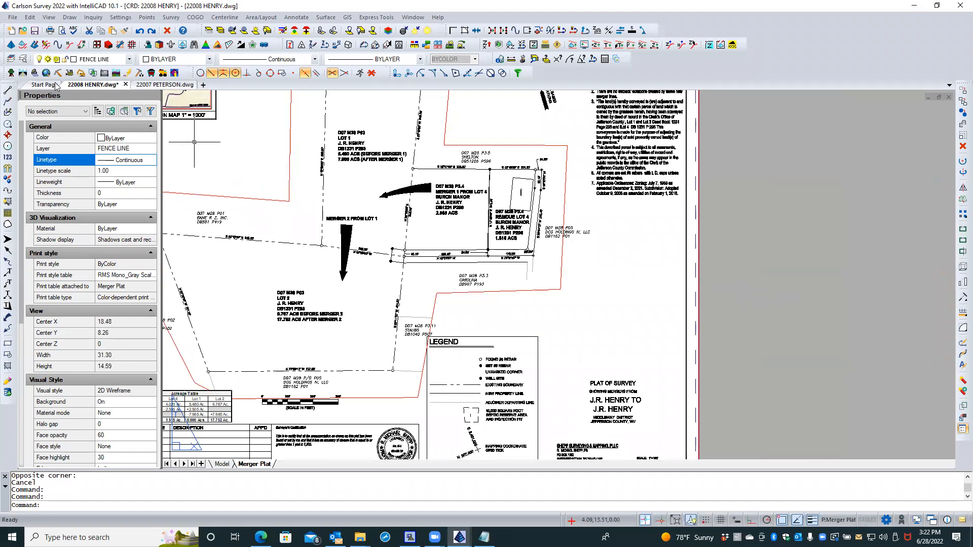
# Step: Open the layer explorer for the 22008 drawing and filter the layer list by "fen*"
pyautogui.click(27, 62)
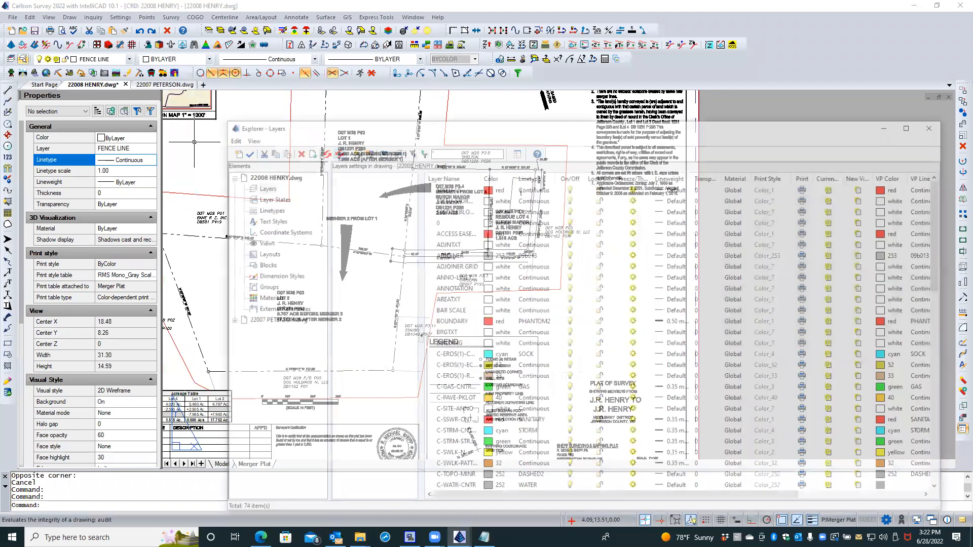
pyautogui.click(444, 147)
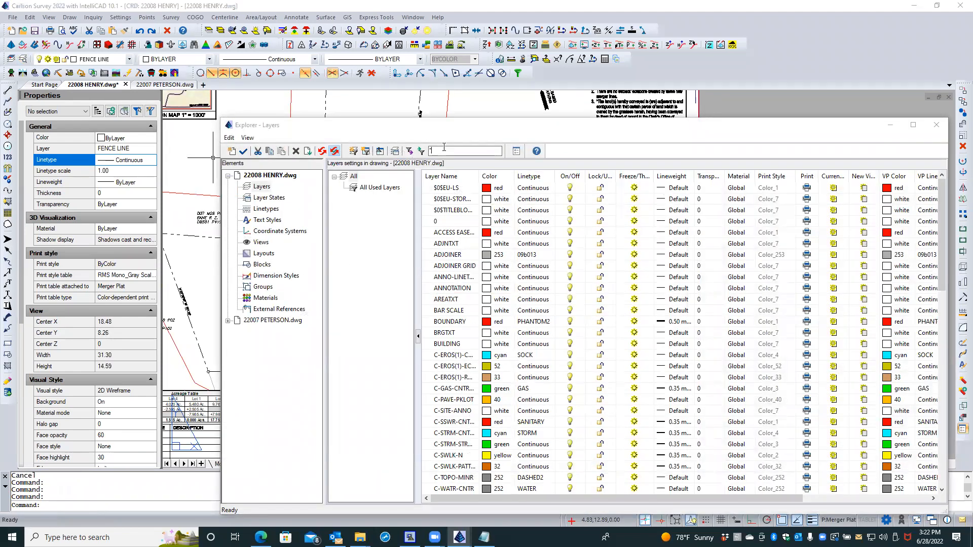
pyautogui.write('fen*')
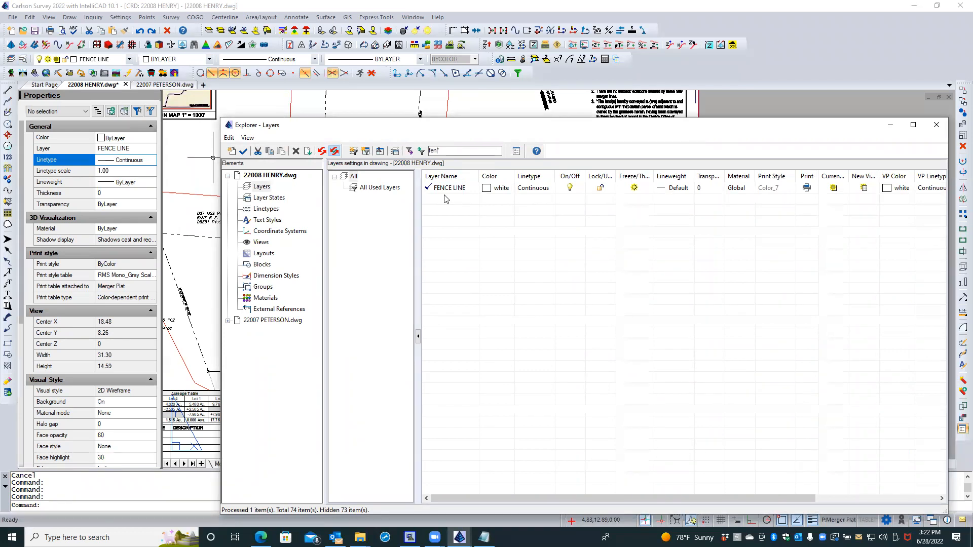
# Step: Locate linetype FENCEB_1-25_0-07_0-35 in the 22007 drawing's linetypes and check the 22008 drawing's linetype list
pyautogui.click(227, 320)
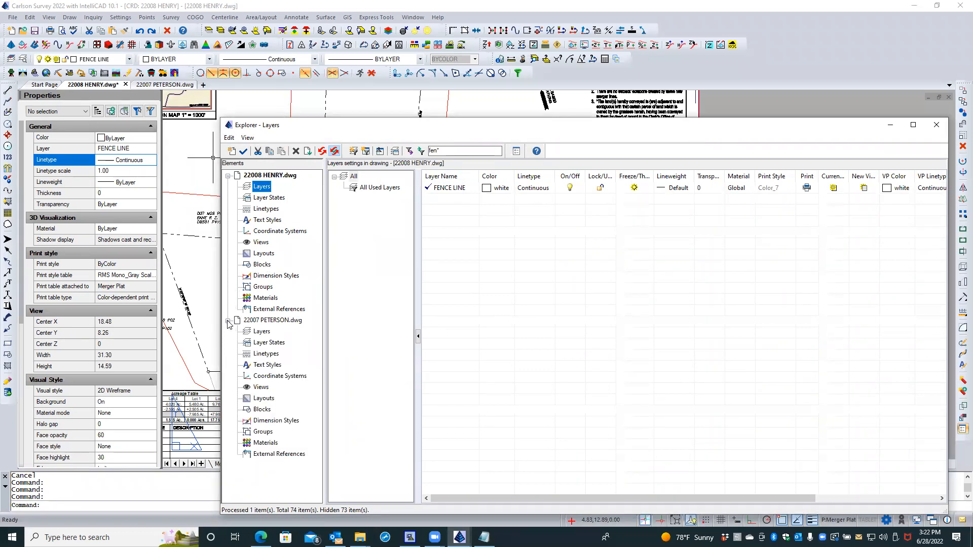
pyautogui.click(264, 355)
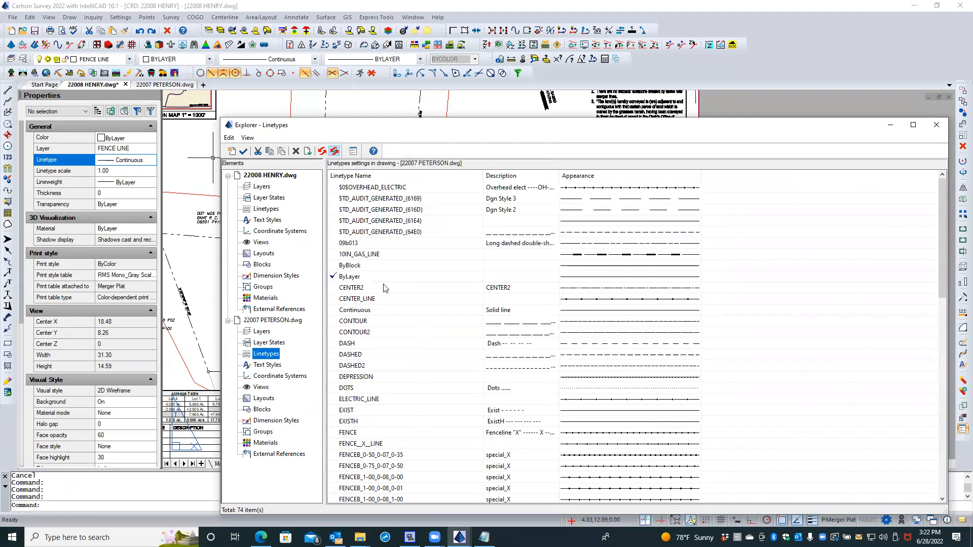
pyautogui.scroll(-7, 384, 288)
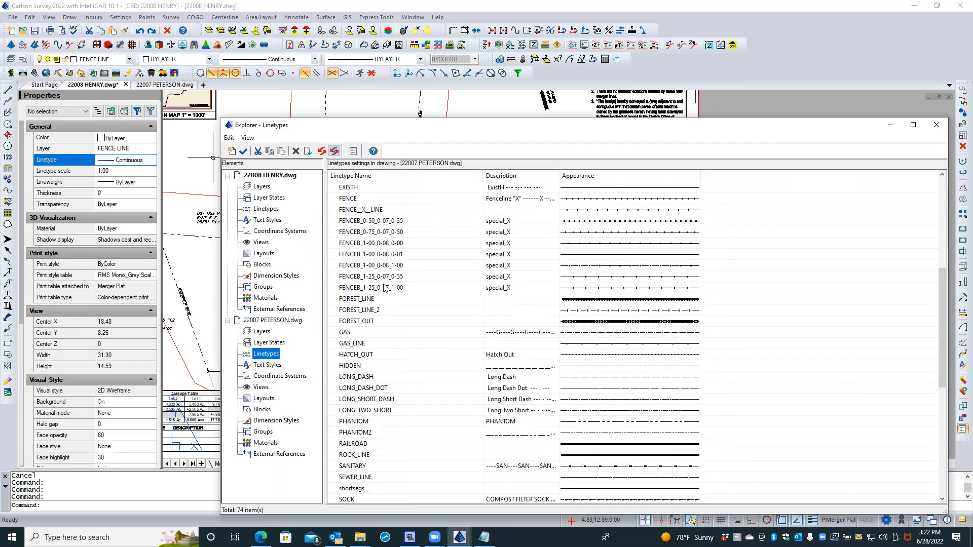
pyautogui.click(344, 277)
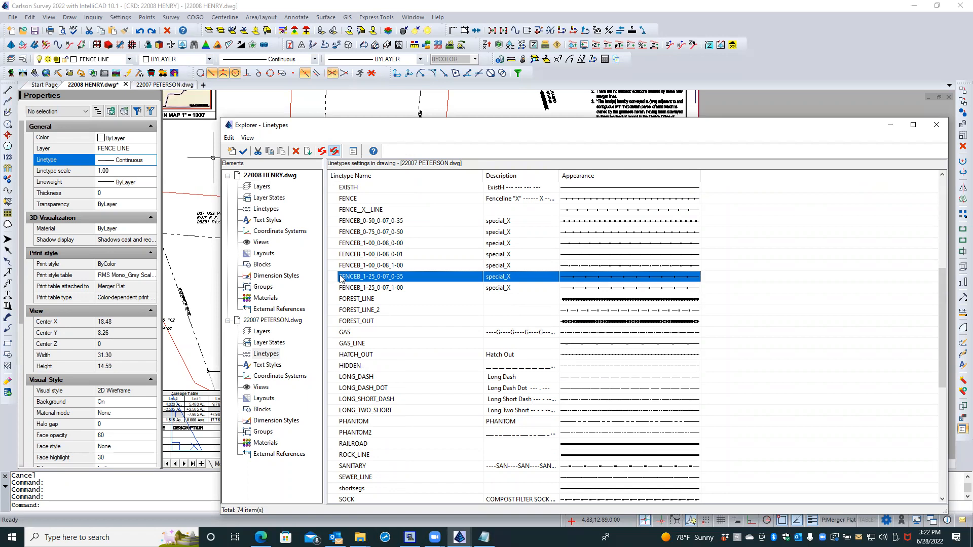
pyautogui.click(265, 209)
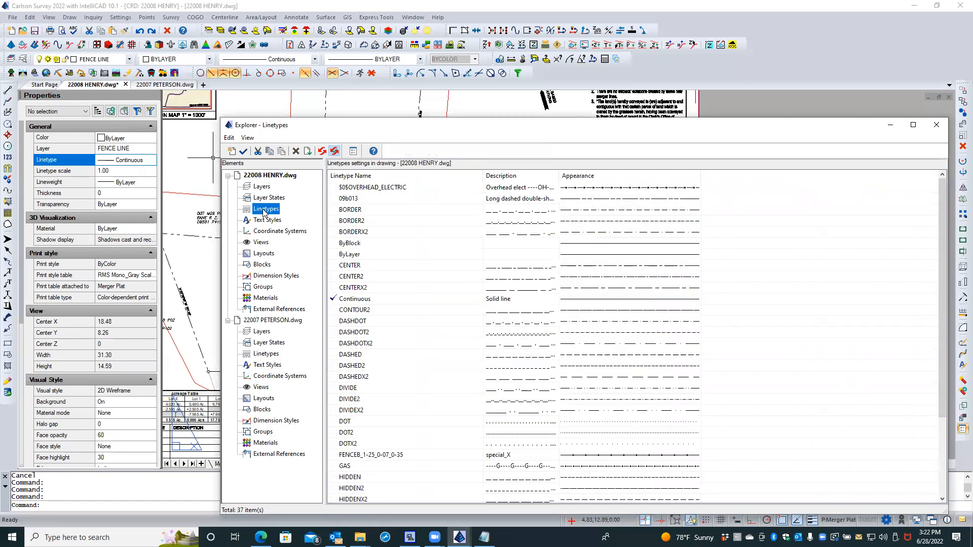
# Step: Set the FENCE LINE layer's linetype to FENCEB_1-25_0-07_0-35 in the 22008 drawing and close the layer explorer
pyautogui.click(261, 186)
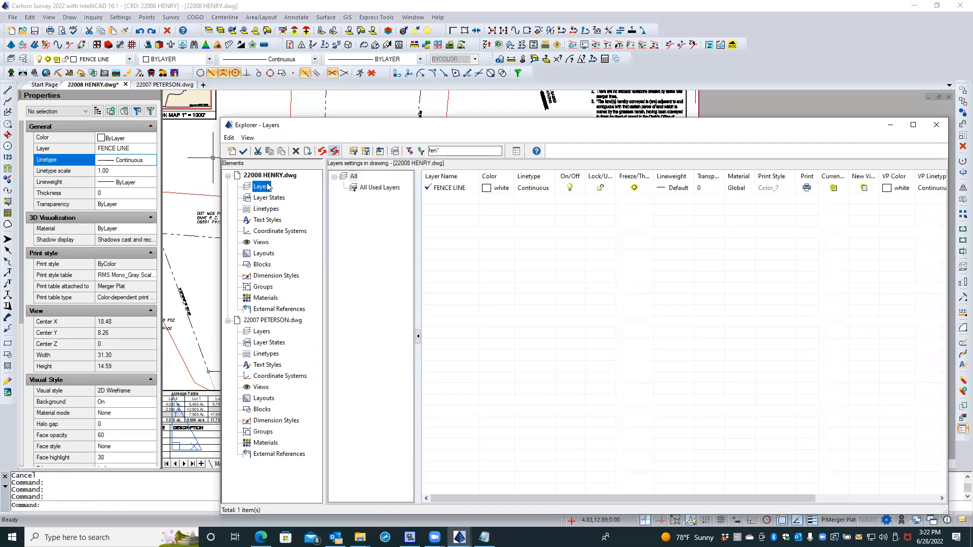
pyautogui.click(531, 189)
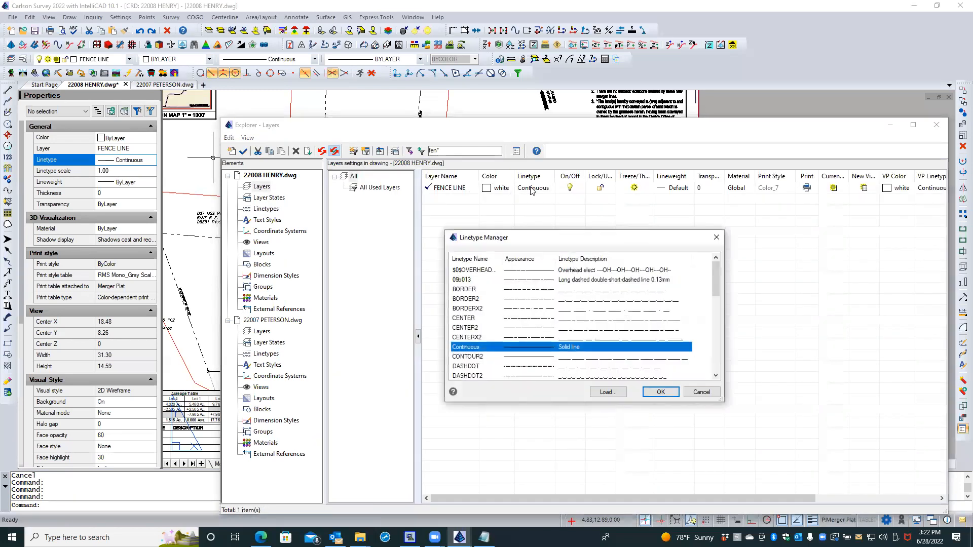
pyautogui.scroll(-3, 492, 308)
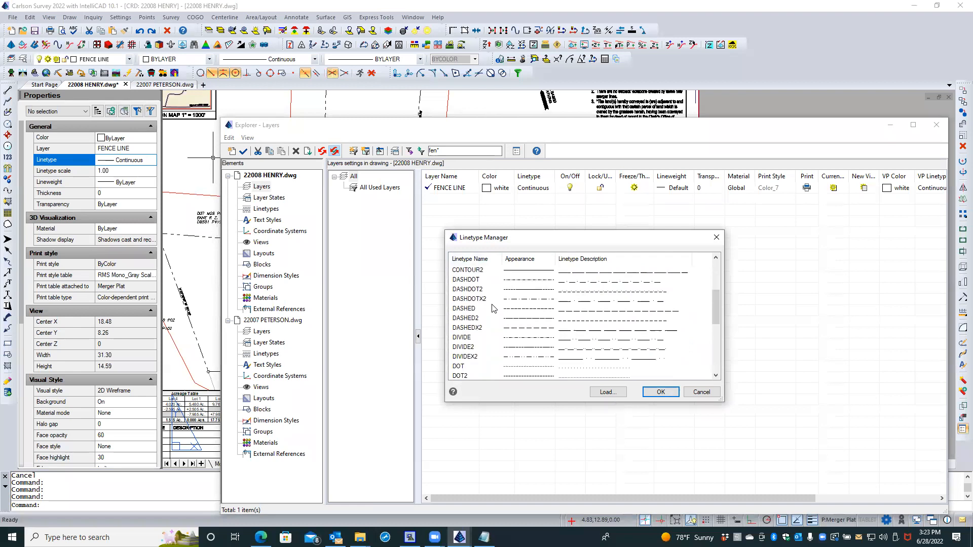
pyautogui.scroll(-4, 491, 308)
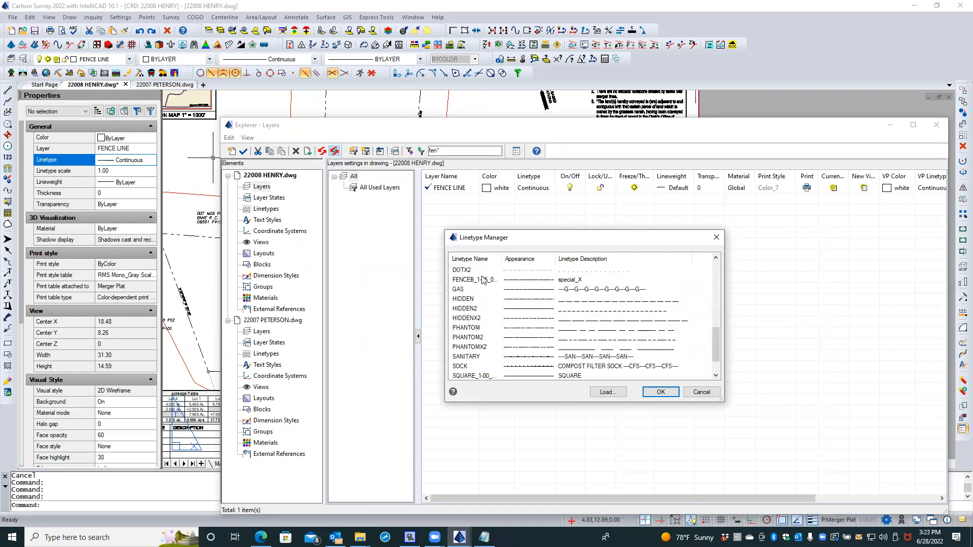
pyautogui.click(483, 280)
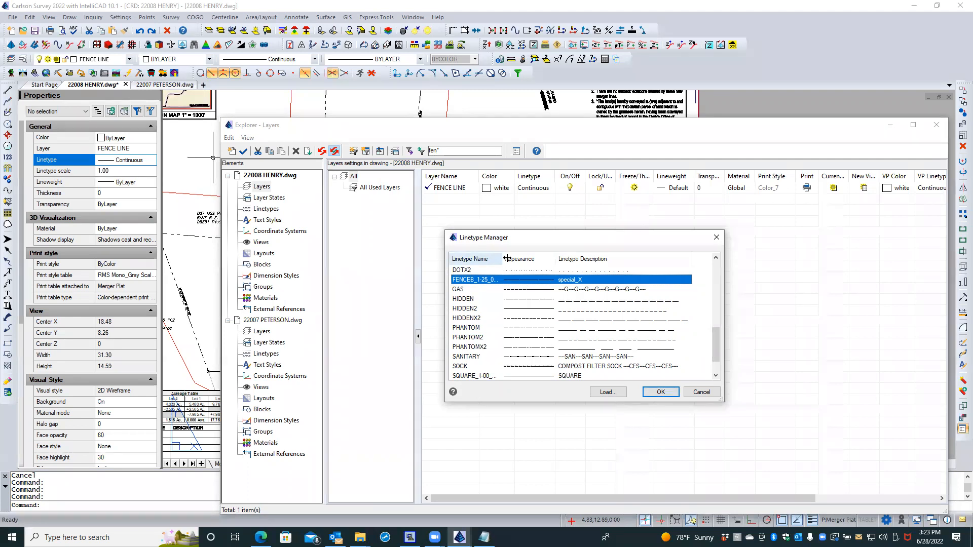
pyautogui.moveTo(507, 258); pyautogui.dragTo(533, 256)
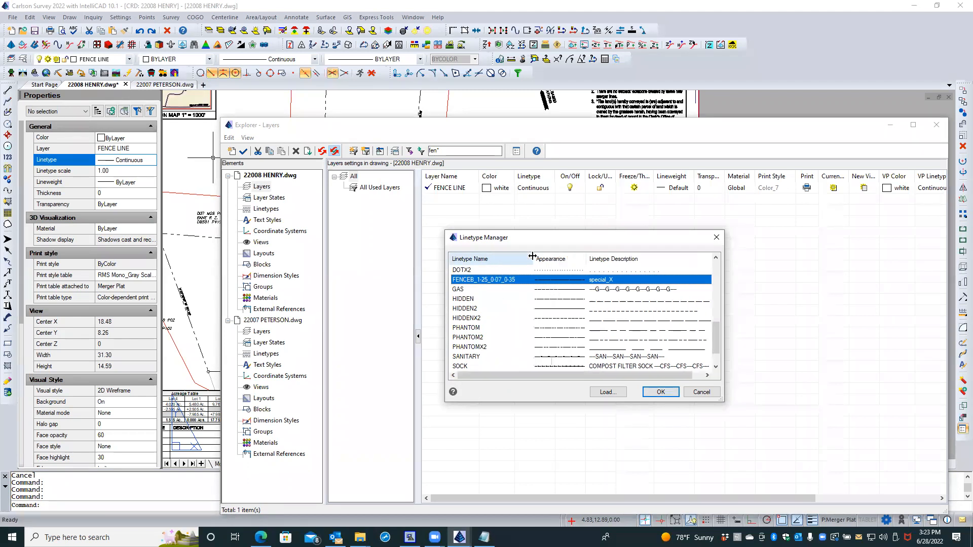
pyautogui.click(661, 392)
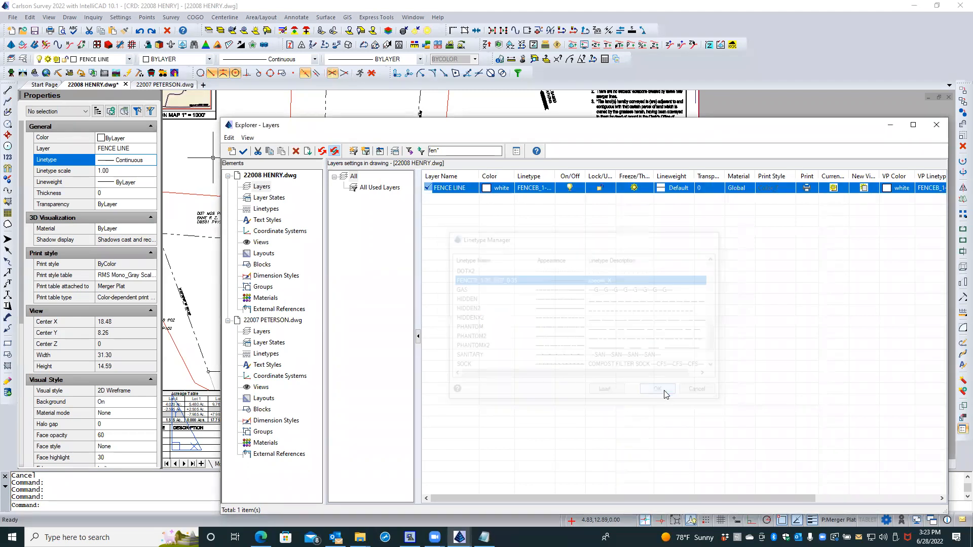
pyautogui.click(935, 125)
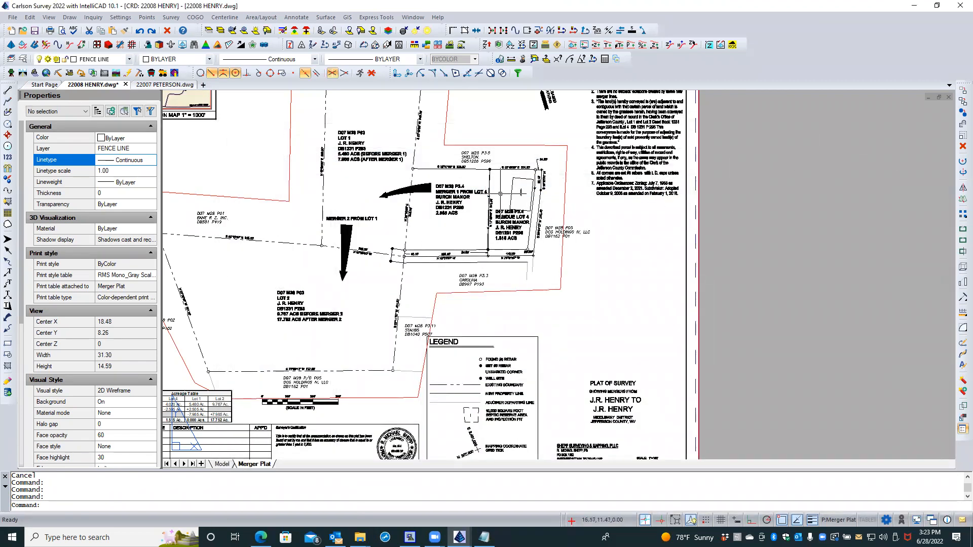
# Step: Examine the X fence symbols along the 341.95' line in the Merger Plat layout
pyautogui.scroll(5, 499, 193)
pyautogui.scroll(4, 492, 195)
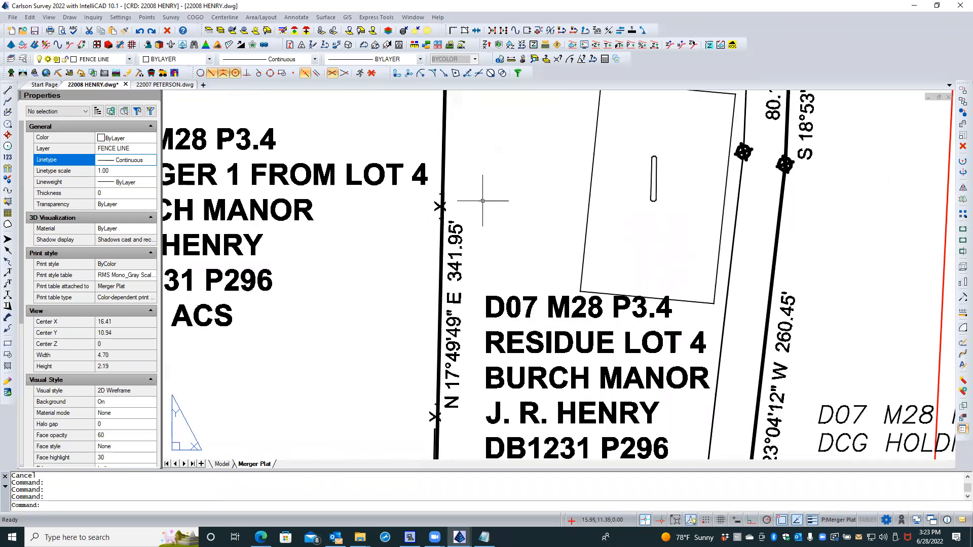
pyautogui.scroll(8, 436, 213)
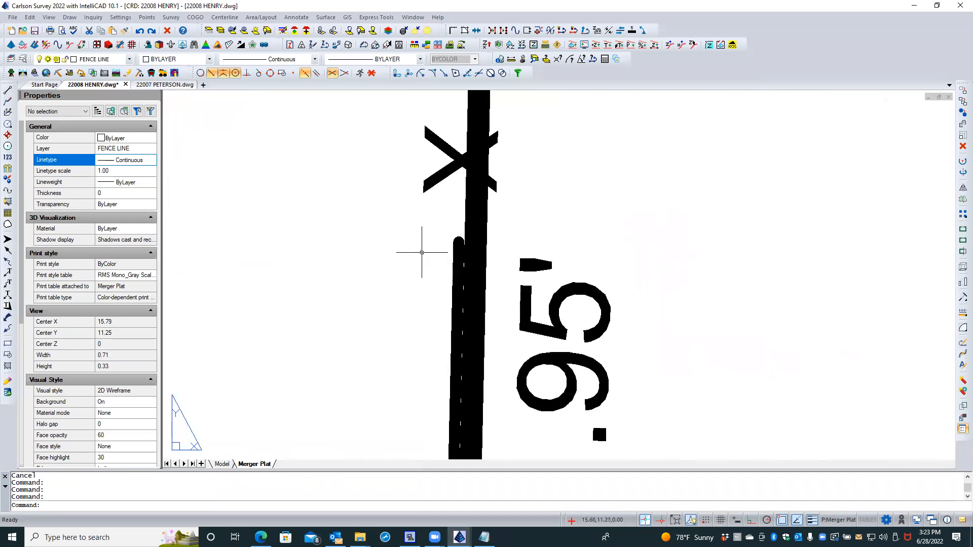
pyautogui.scroll(-8, 434, 244)
pyautogui.scroll(-10, 454, 217)
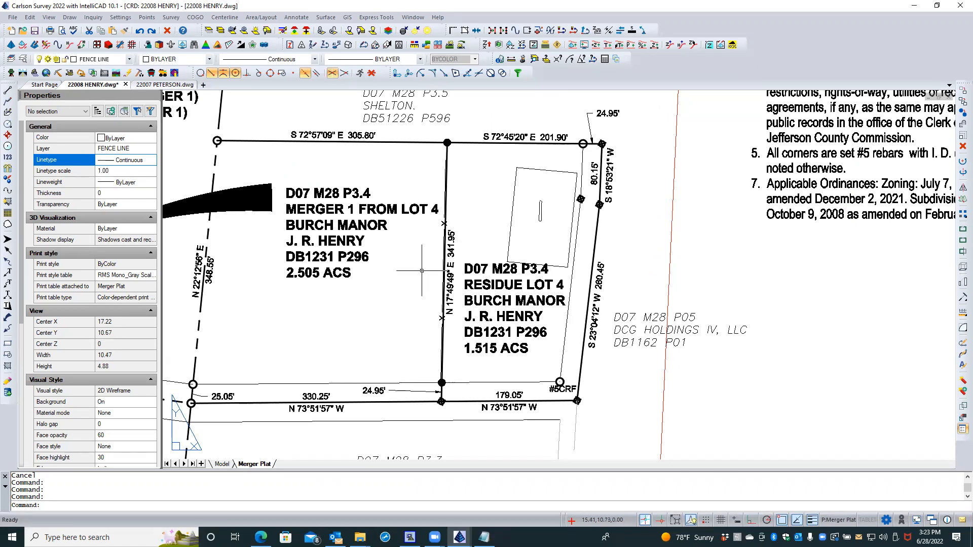
# Step: Try to pick the fence along the 341.95' line from paper space and activate the layout viewport there
pyautogui.click(441, 224)
pyautogui.click(428, 235)
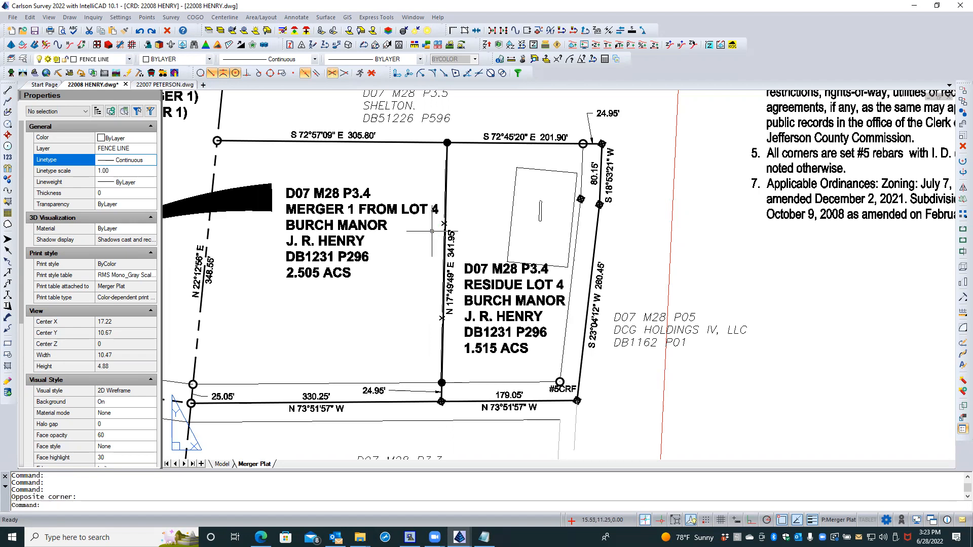
pyautogui.scroll(2, 435, 227)
pyautogui.doubleClick(437, 226)
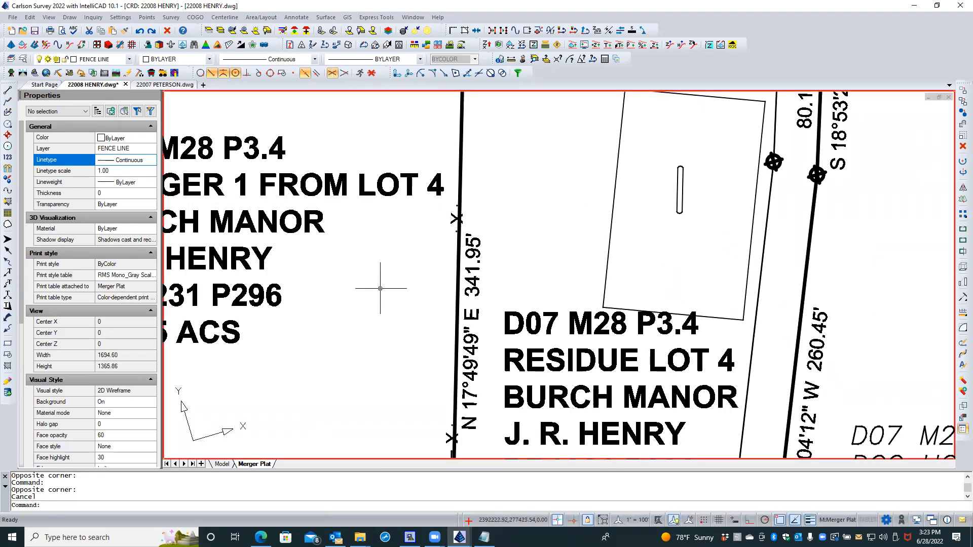
# Step: Switch to model space and select the fence polyline along the 341.95' line to inspect its properties
pyautogui.click(221, 464)
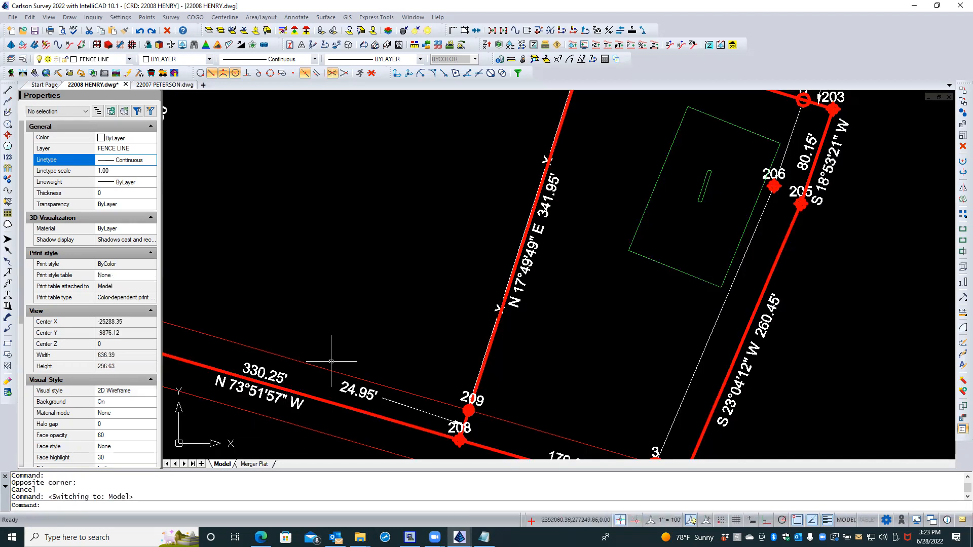
pyautogui.scroll(2, 517, 301)
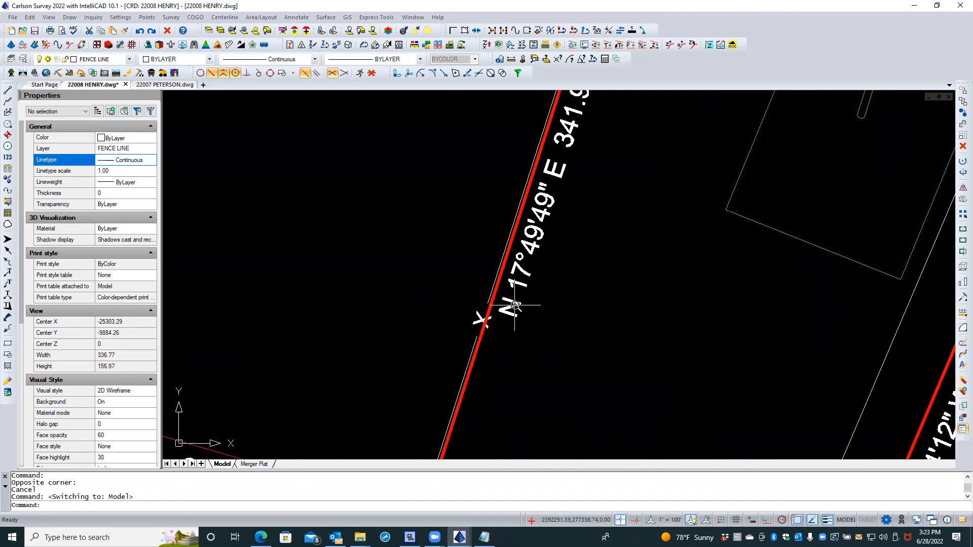
pyautogui.scroll(2, 485, 317)
pyautogui.click(458, 320)
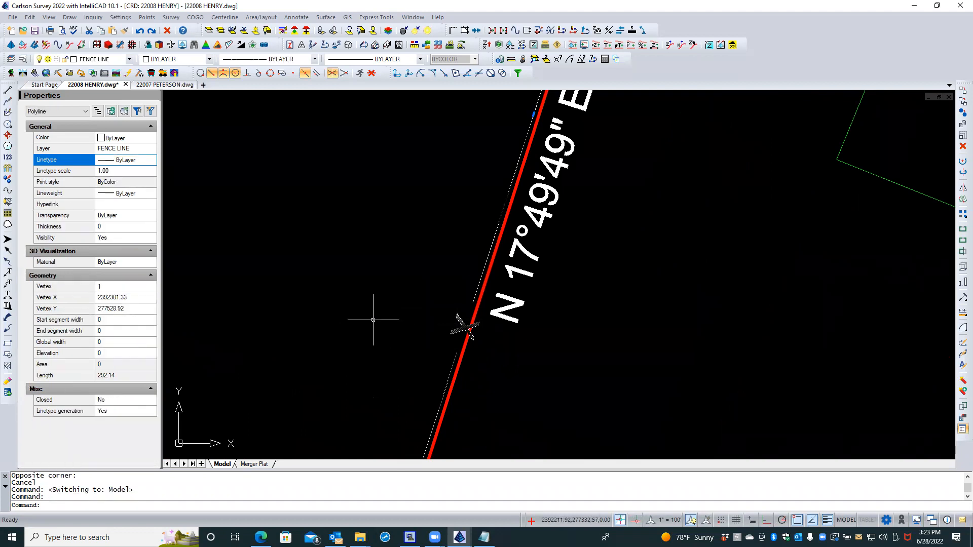
# Step: Set the linetype scale of the selected fence polyline along the 341.95' line to 0.5
pyautogui.click(127, 169)
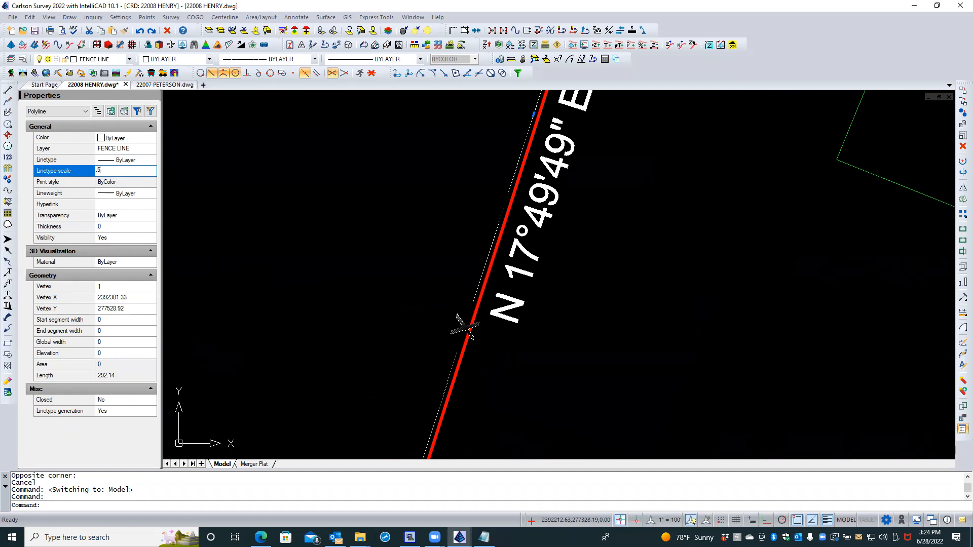
pyautogui.scroll(-1, 376, 335)
pyautogui.moveTo(408, 269)
pyautogui.mouseDown(button='middle')
pyautogui.moveTo(445, 191)
pyautogui.moveTo(374, 397)
pyautogui.mouseUp(button='middle')
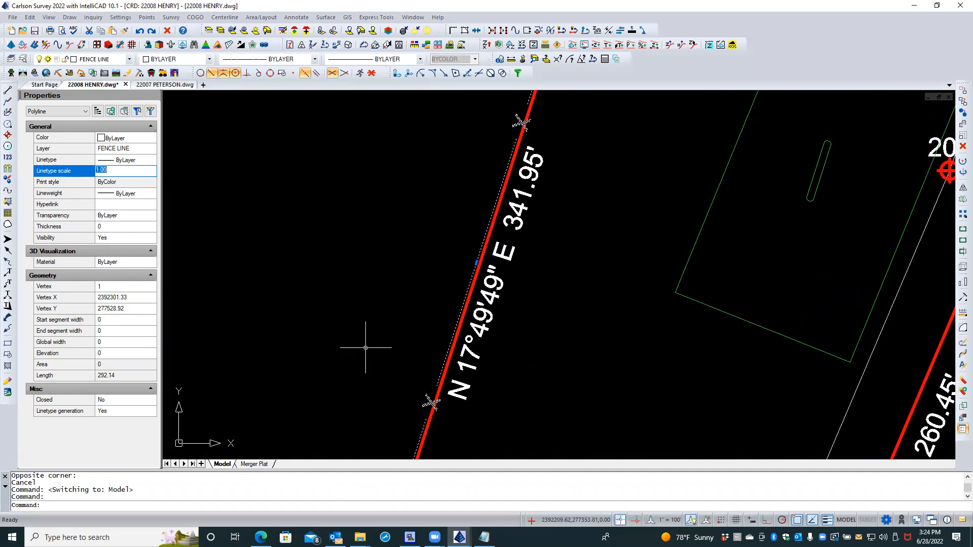
pyautogui.press('Return')
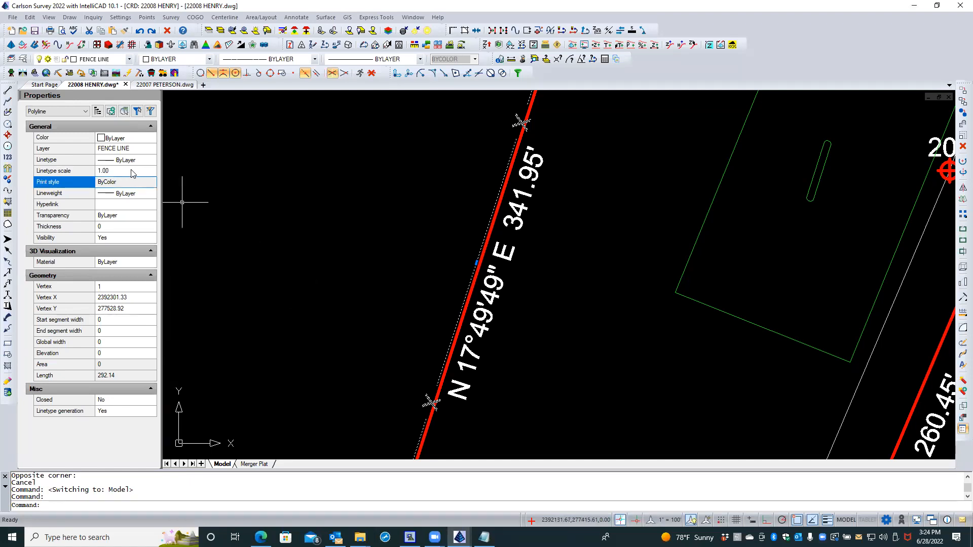
pyautogui.click(149, 176)
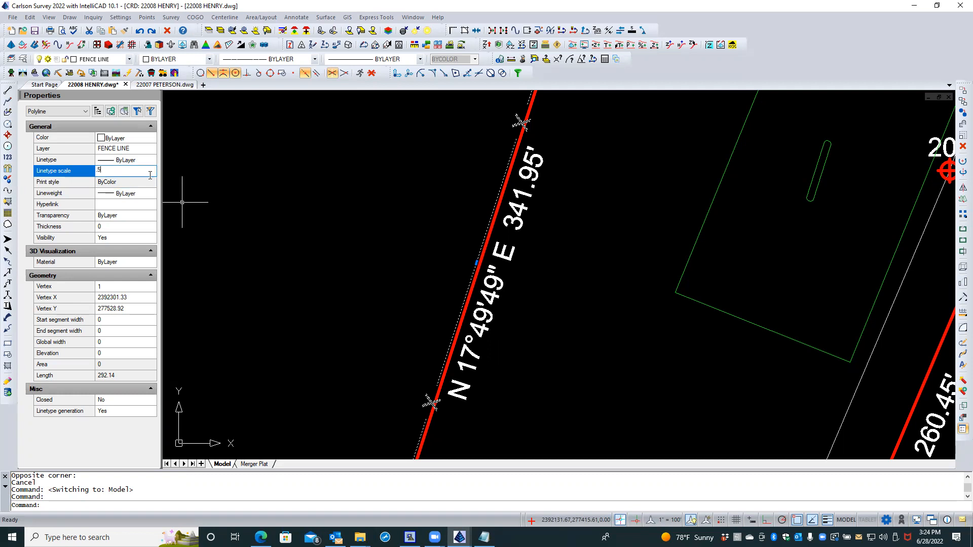
pyautogui.press('Return')
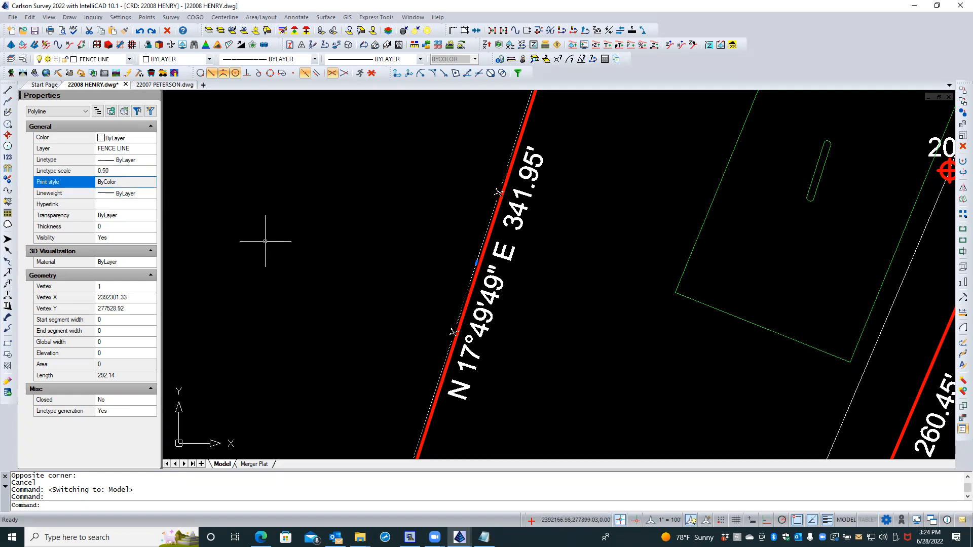
# Step: Examine the size and spacing of the X symbols along the rescaled fence and clear the selection
pyautogui.scroll(3, 448, 334)
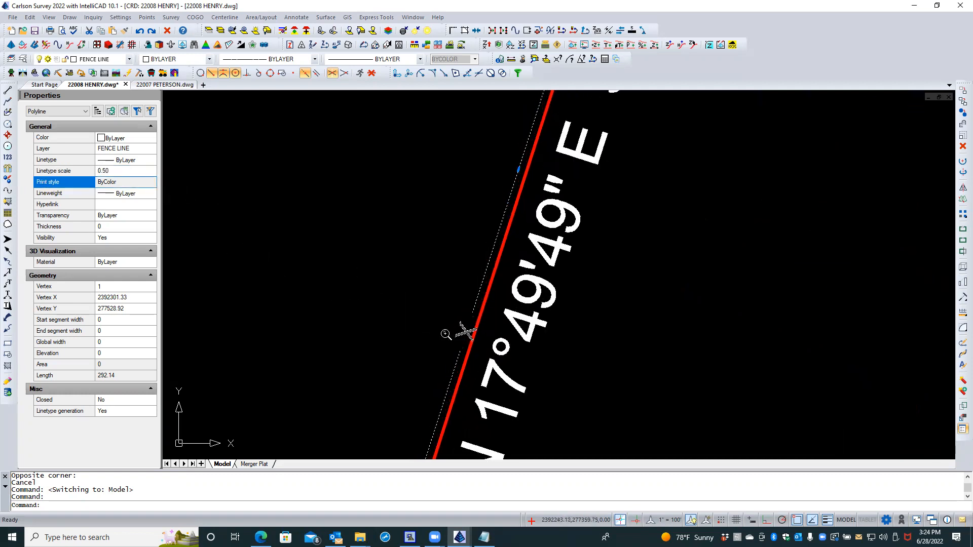
pyautogui.scroll(-1, 461, 337)
pyautogui.scroll(1, 464, 332)
pyautogui.scroll(-2, 463, 331)
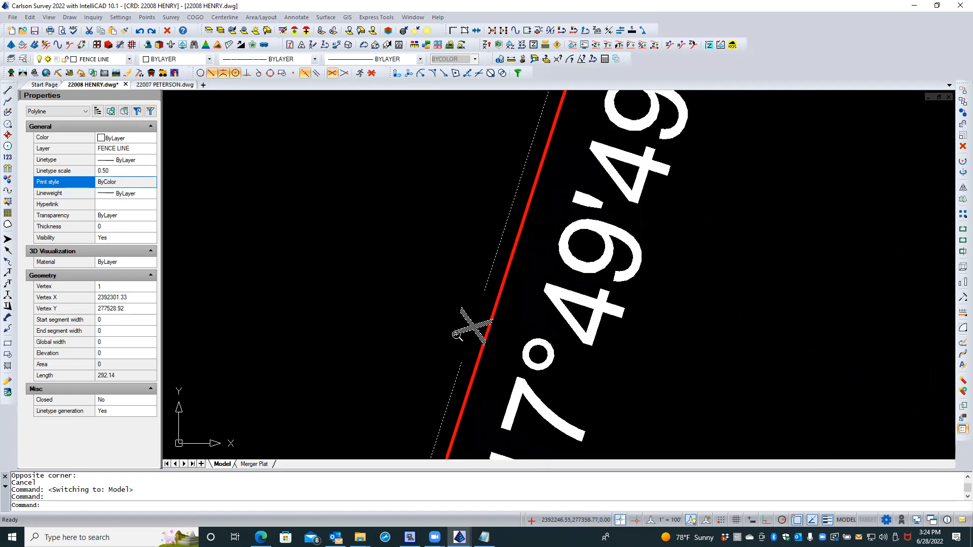
pyautogui.scroll(-3, 461, 331)
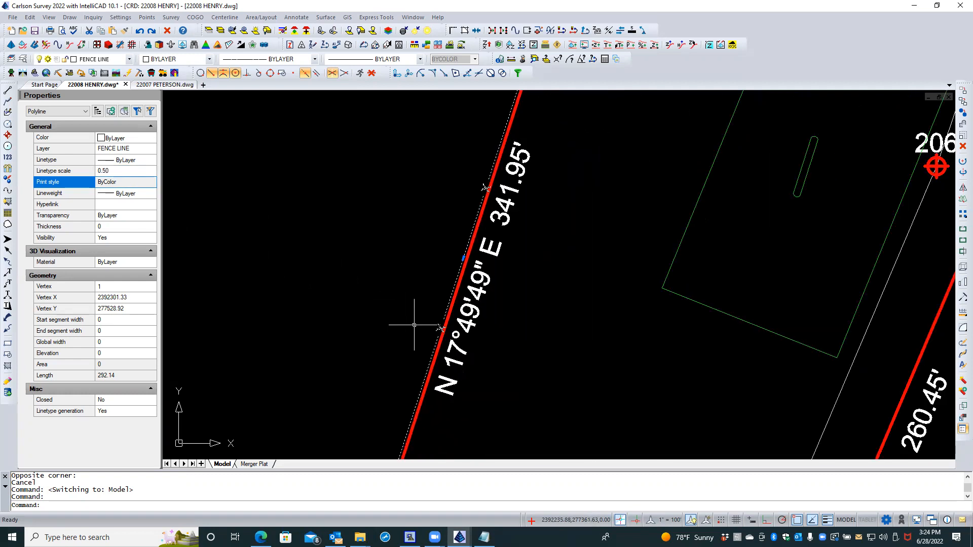
pyautogui.scroll(-1, 391, 281)
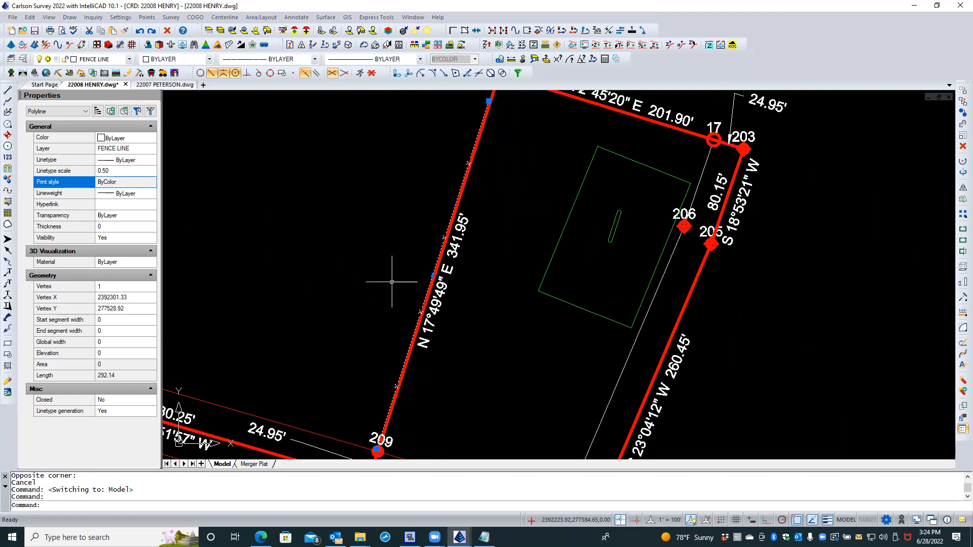
pyautogui.scroll(-1, 431, 204)
pyautogui.scroll(1, 431, 205)
pyautogui.press('Escape')
pyautogui.press('Escape')
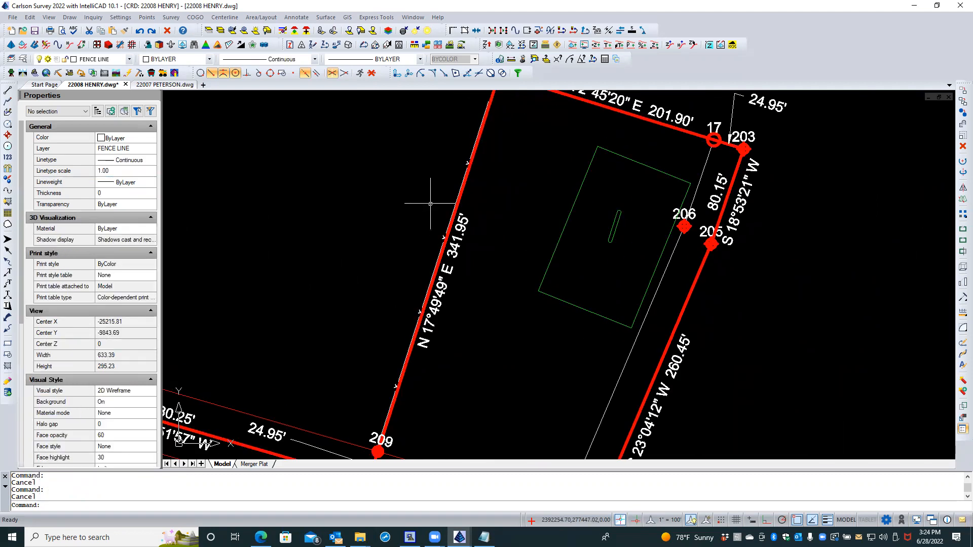
# Step: Undo the last linetype scale change on the fence polyline
pyautogui.write('u')
pyautogui.press('Return')
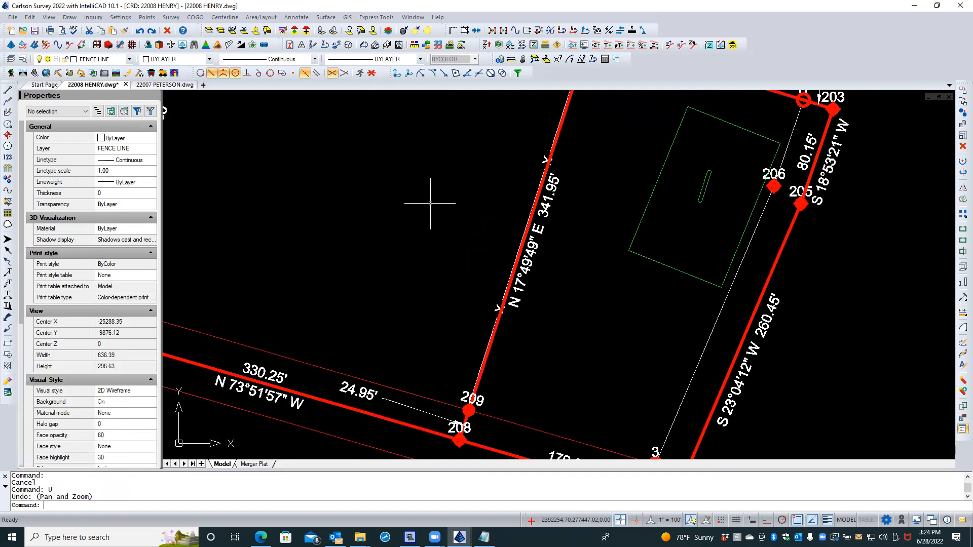
pyautogui.scroll(2, 527, 307)
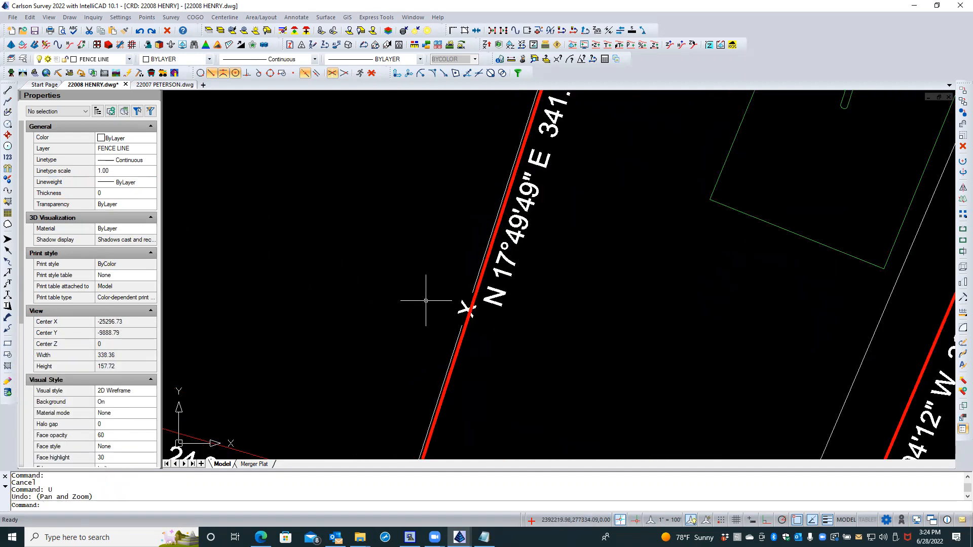
# Step: Start Change Polyline Linetype with a spacing scaler of .75, symbol size scaler of .08 and gap size factor of .35
pyautogui.click(306, 18)
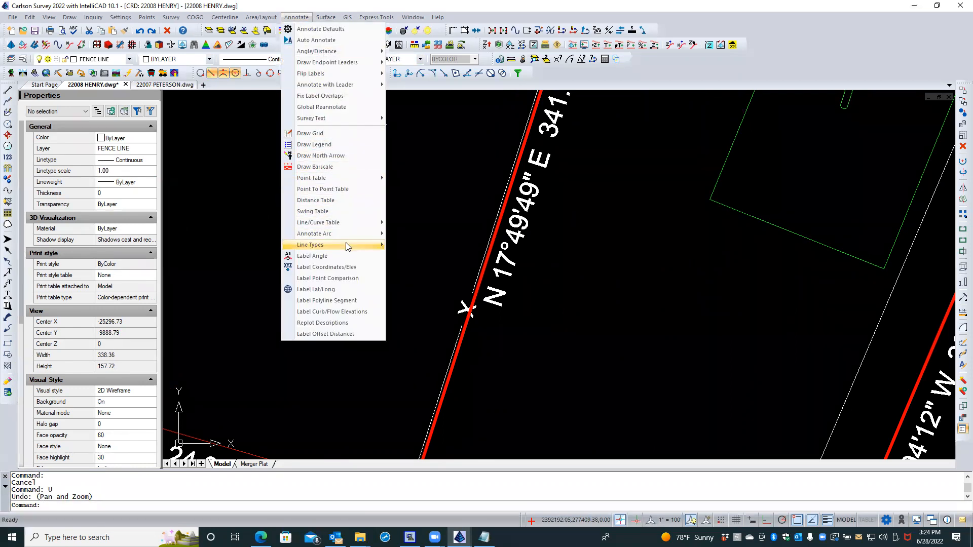
pyautogui.moveTo(350, 244)
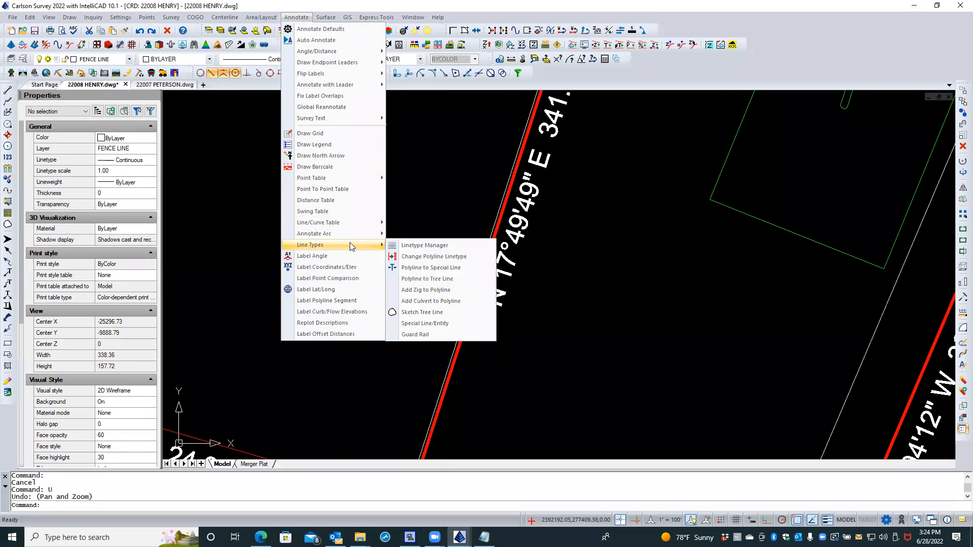
pyautogui.click(441, 257)
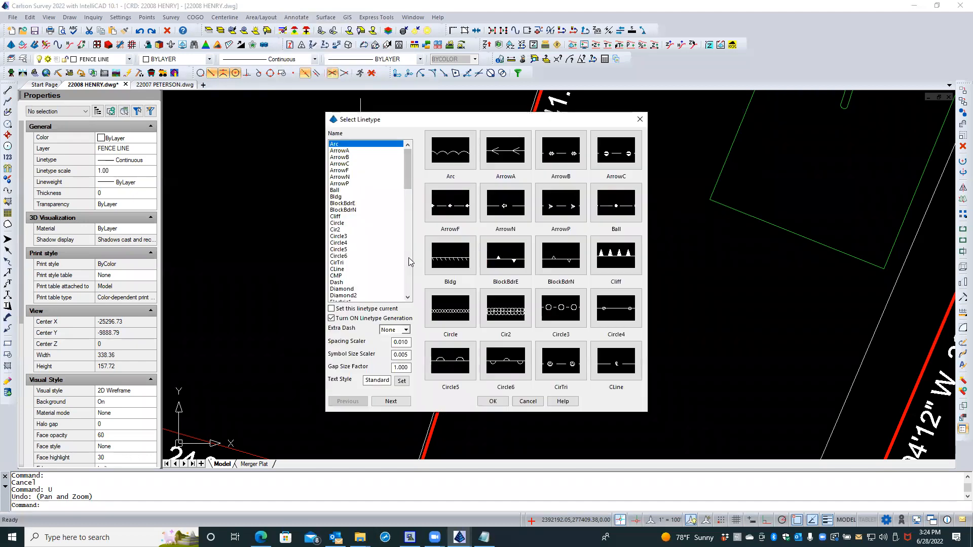
pyautogui.doubleClick(402, 342)
pyautogui.write('.75')
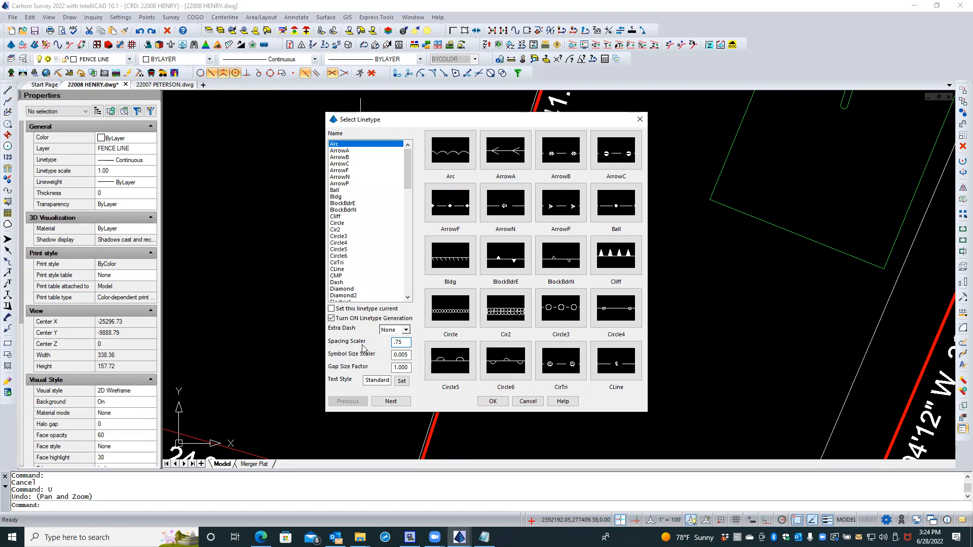
pyautogui.doubleClick(400, 354)
pyautogui.write('.08')
pyautogui.click(402, 368)
pyautogui.write('.')
# Step: Set the linetype's text style to ROMANS and apply FenceB to the fence polyline along the 341.95' line
pyautogui.click(400, 381)
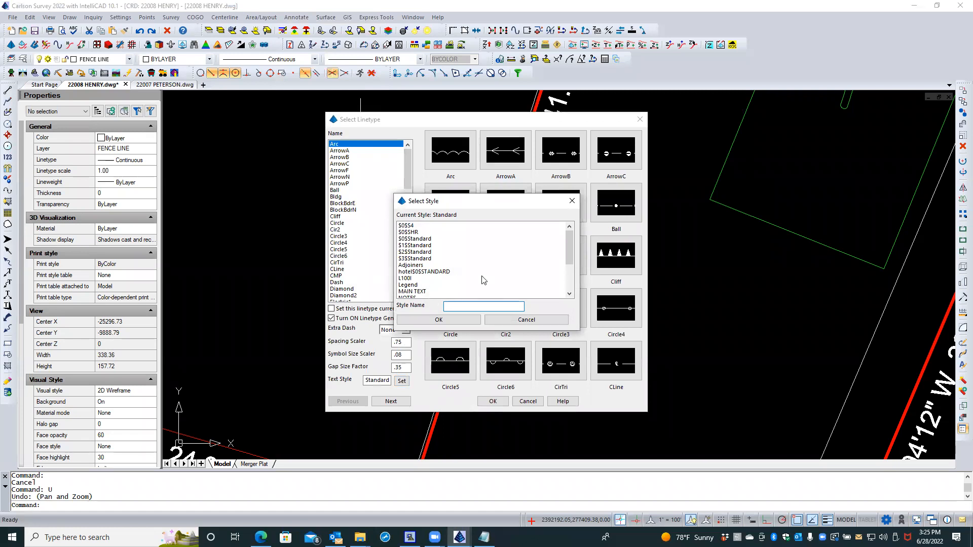
pyautogui.moveTo(568, 247); pyautogui.dragTo(564, 271)
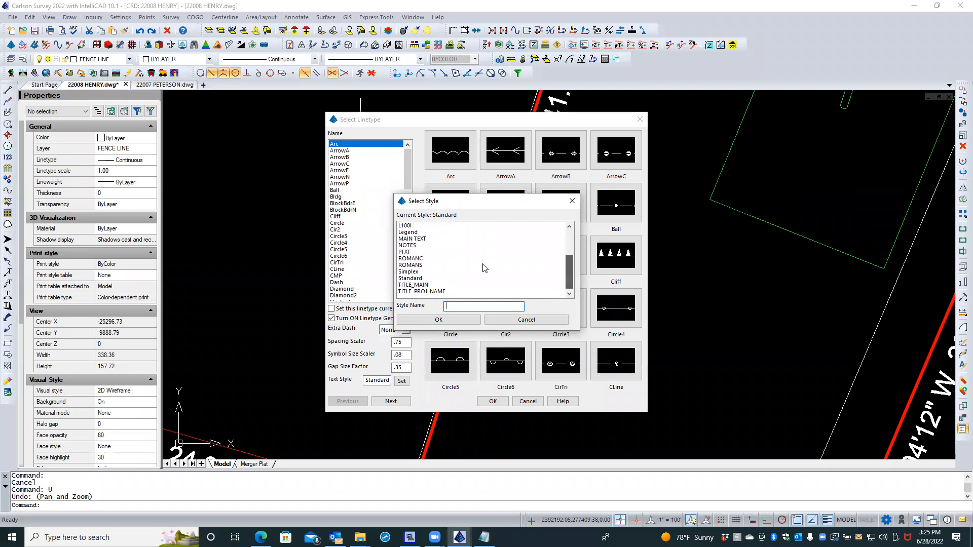
pyautogui.click(426, 265)
pyautogui.click(439, 318)
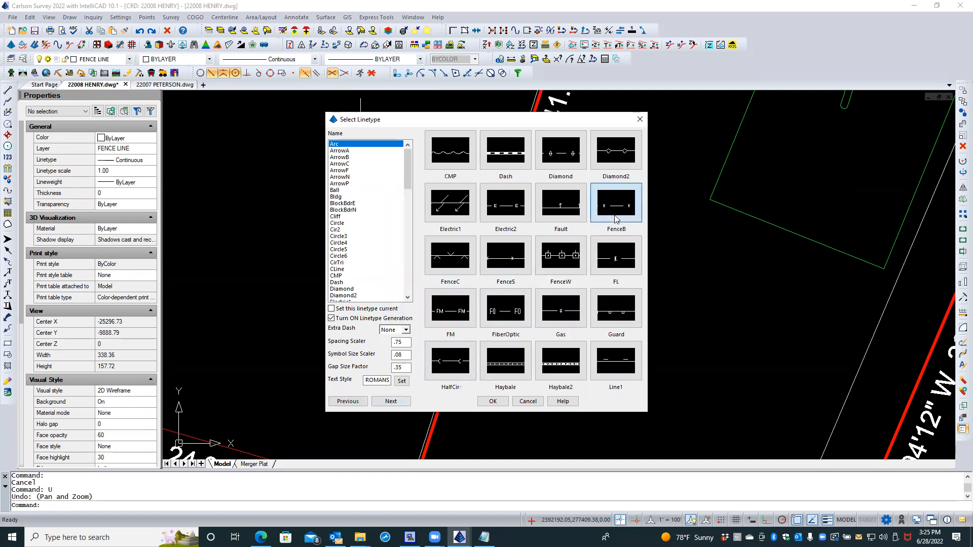
pyautogui.doubleClick(616, 203)
pyautogui.click(462, 315)
pyautogui.press('Return')
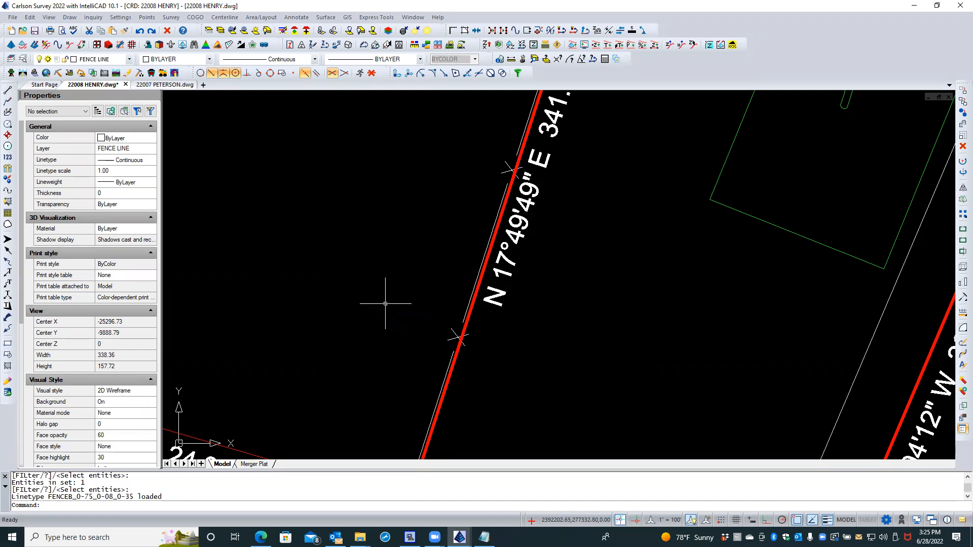
pyautogui.scroll(-3, 385, 304)
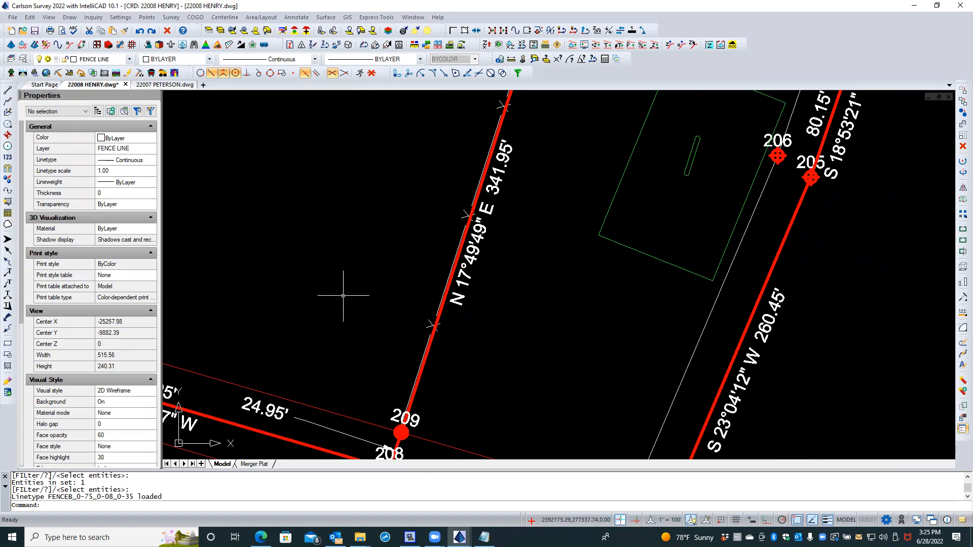
pyautogui.click(432, 322)
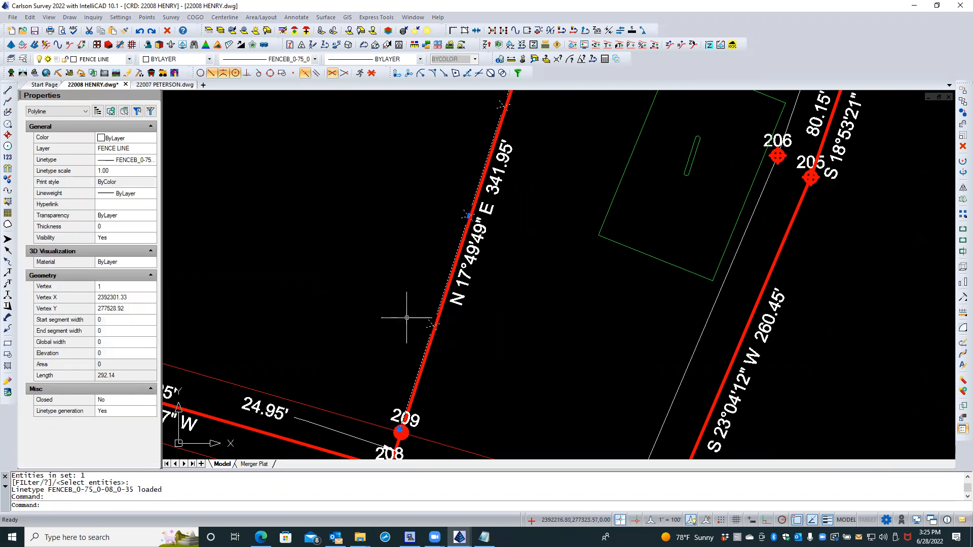
pyautogui.click(150, 149)
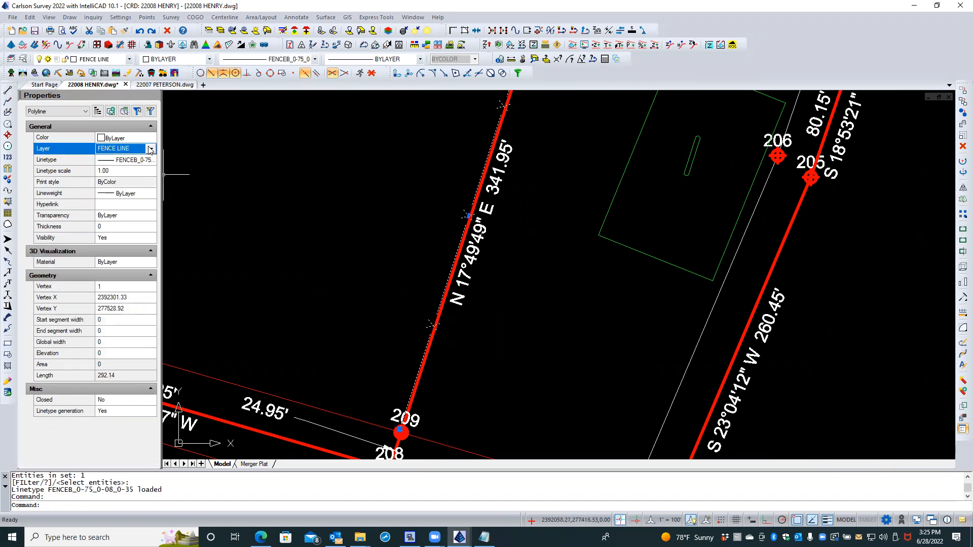
pyautogui.click(151, 148)
pyautogui.scroll(10, 151, 169)
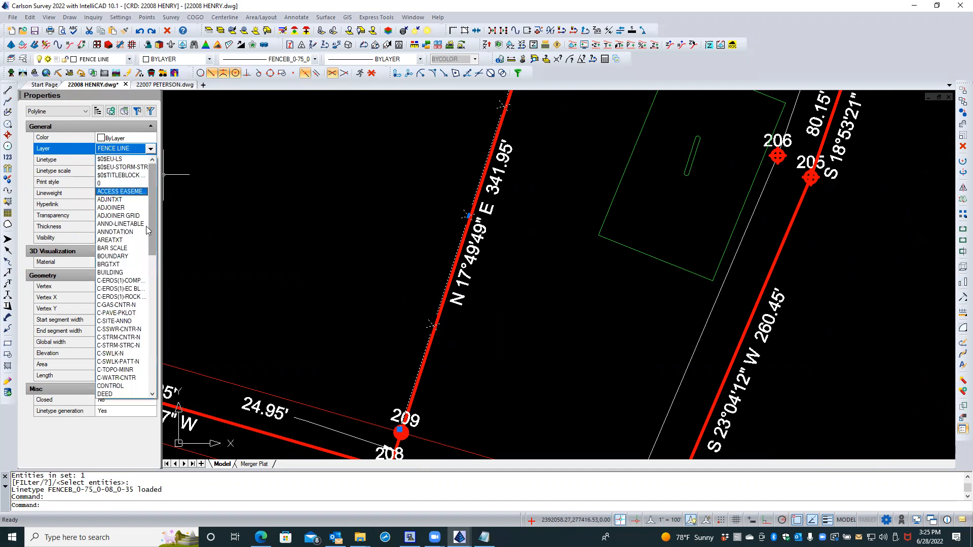
pyautogui.press('Down')
pyautogui.press('Down')
pyautogui.press('Down')
pyautogui.press('Down')
pyautogui.press('Down')
pyautogui.press('Down')
pyautogui.press('Down')
pyautogui.press('Down')
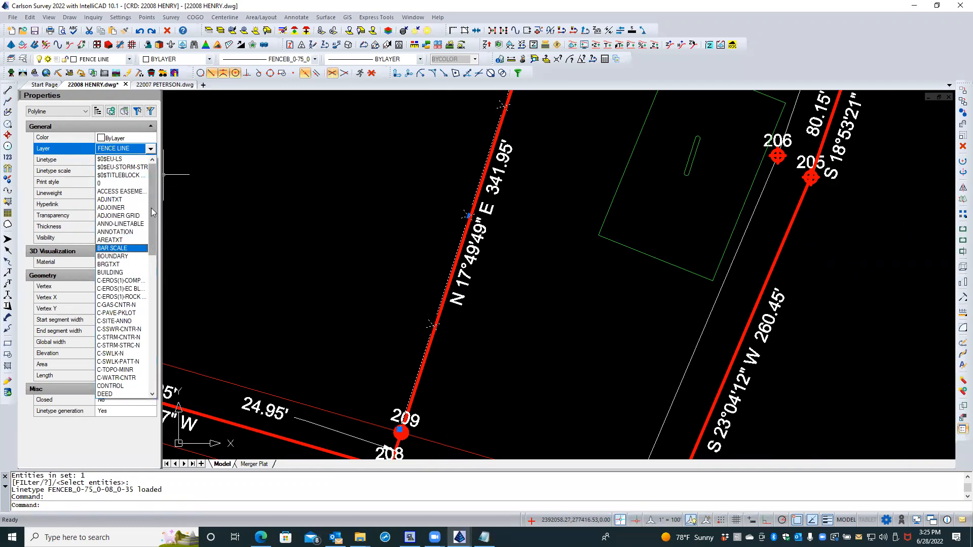
pyautogui.moveTo(152, 212); pyautogui.dragTo(152, 224)
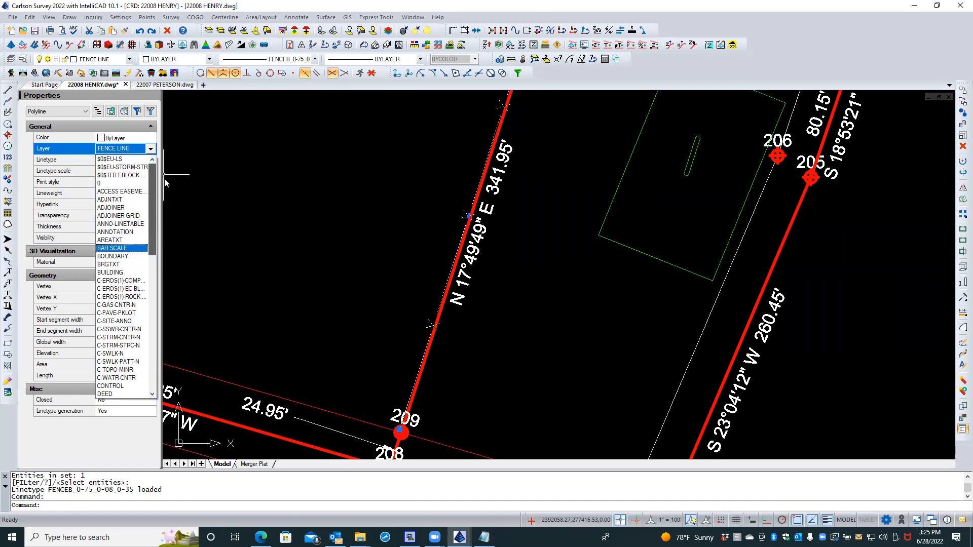
pyautogui.press('Escape')
pyautogui.press('Escape')
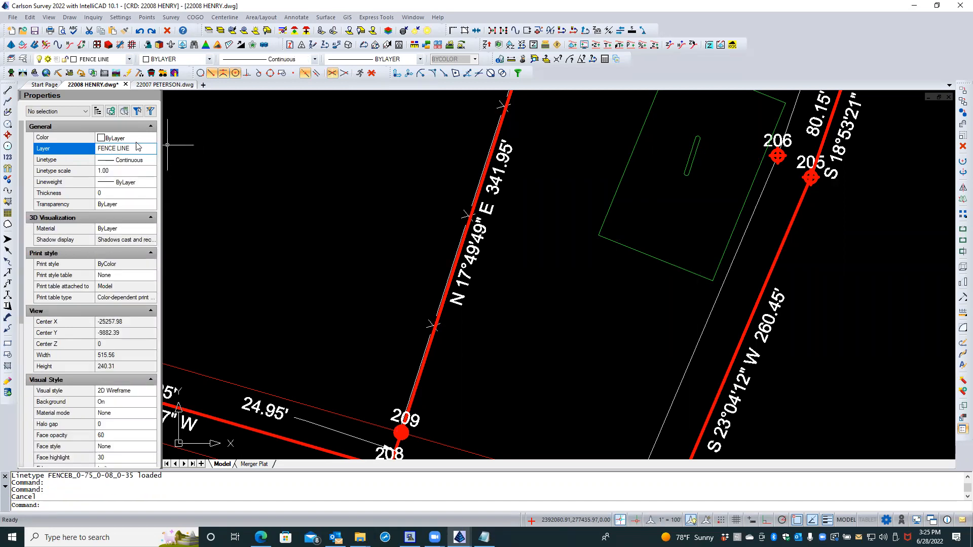
# Step: Set the linetype of the fence polyline along the 341.95' line to ByLayer and deselect it
pyautogui.click(433, 324)
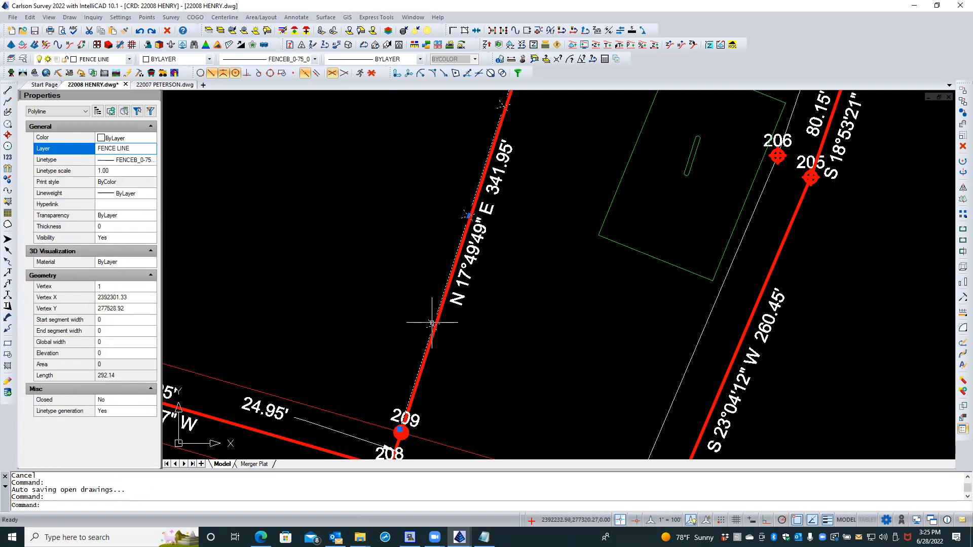
pyautogui.click(126, 159)
pyautogui.click(151, 160)
pyautogui.scroll(3, 141, 178)
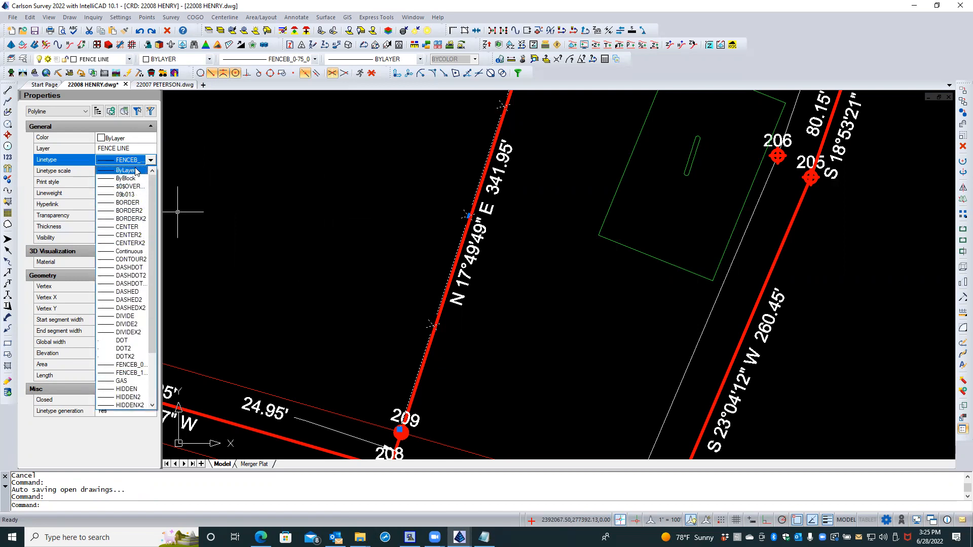
pyautogui.click(136, 171)
pyautogui.press('Escape')
# Step: Filter the layers by fen*, set the FENCE LINE layer's linetype to FENCEB_0-75_0-08_0-35 and close the layer explorer
pyautogui.click(22, 59)
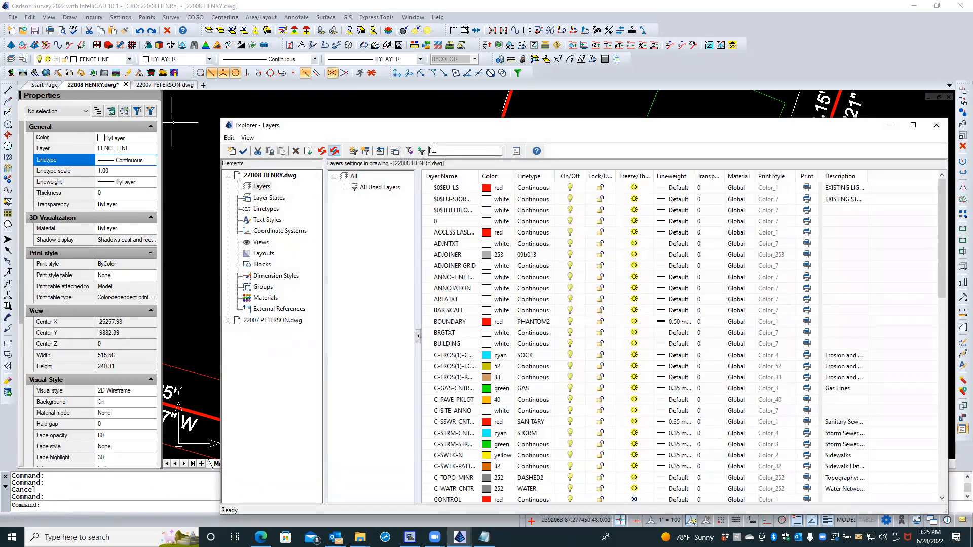
pyautogui.write('fen*')
pyautogui.click(537, 188)
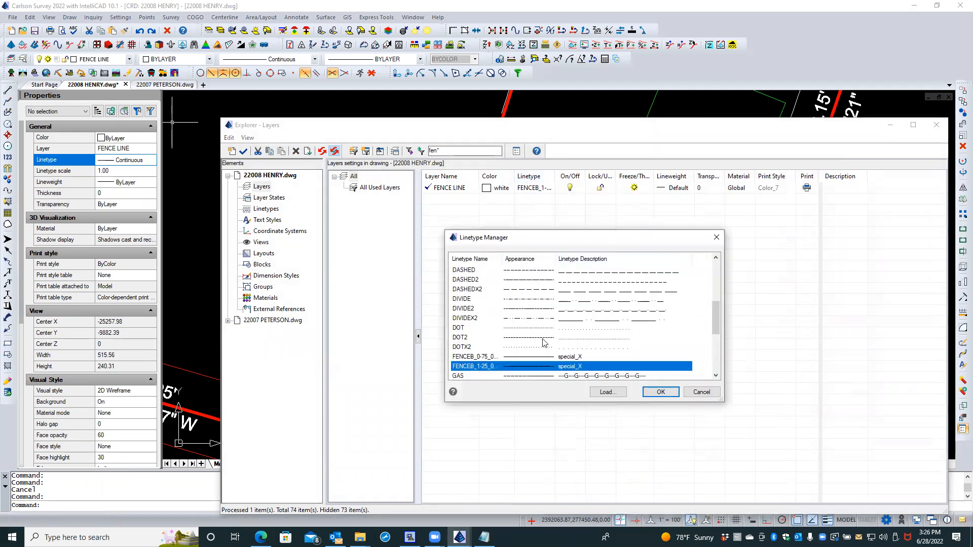
pyautogui.moveTo(502, 258); pyautogui.dragTo(529, 259)
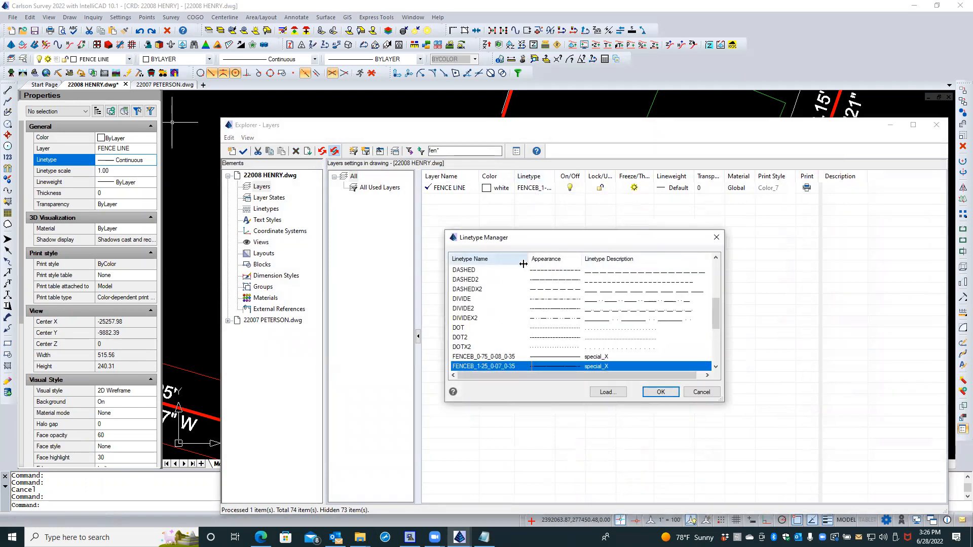
pyautogui.click(505, 357)
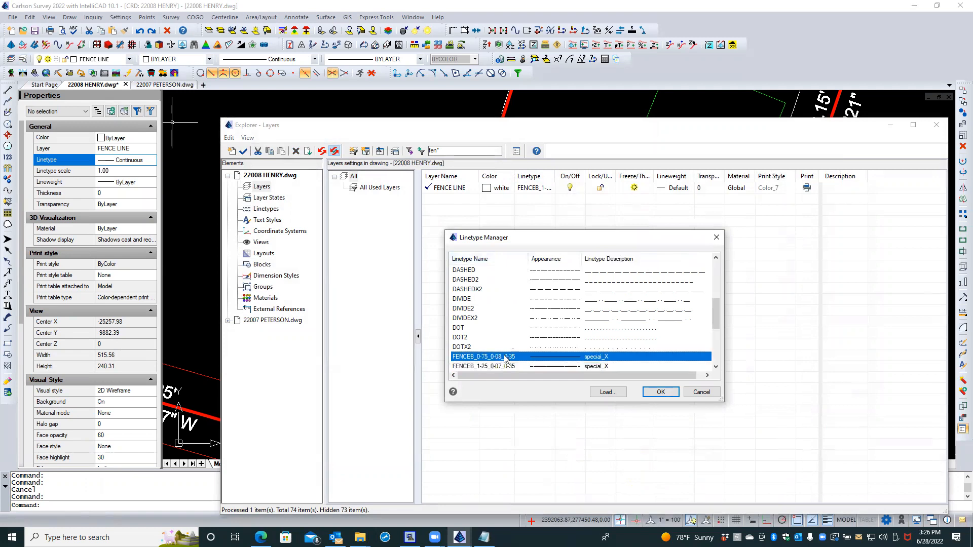
pyautogui.scroll(-3, 576, 357)
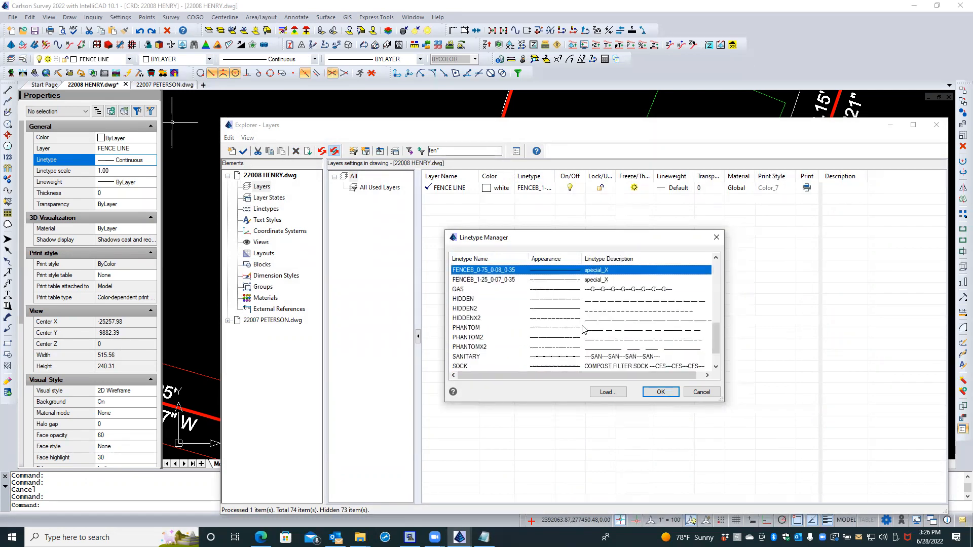
pyautogui.click(661, 391)
pyautogui.click(936, 125)
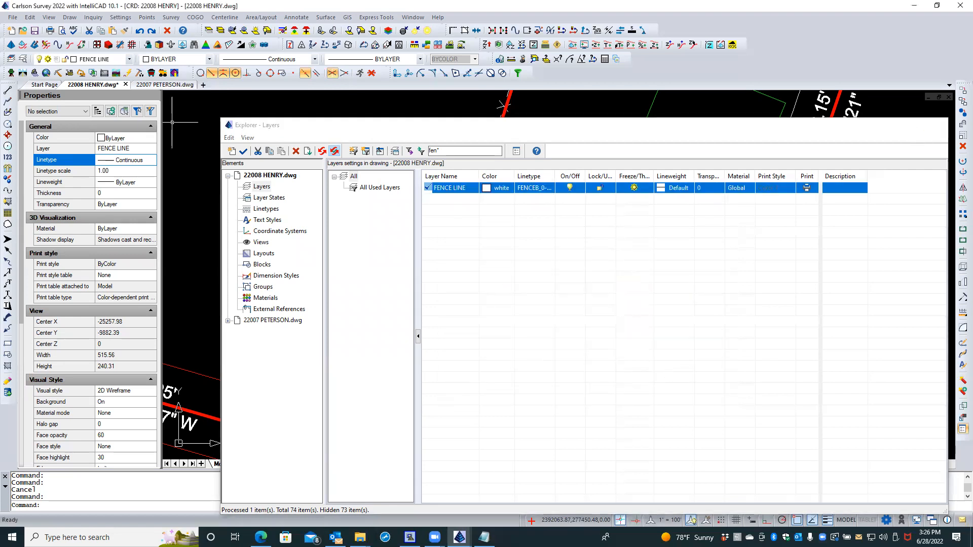
# Step: Examine the fence symbols along the 341.95' line in model space and on the Merger Plat layout
pyautogui.scroll(-4, 406, 271)
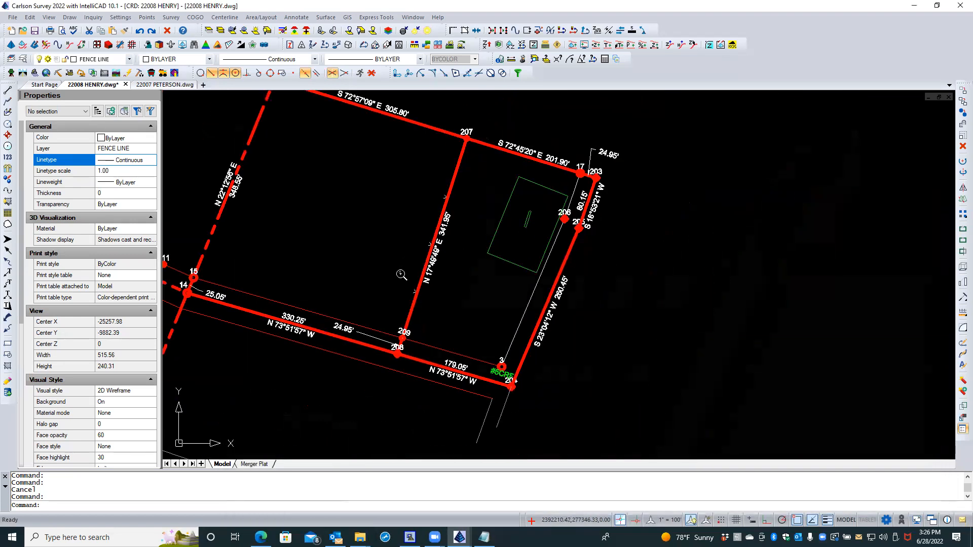
pyautogui.scroll(1, 421, 202)
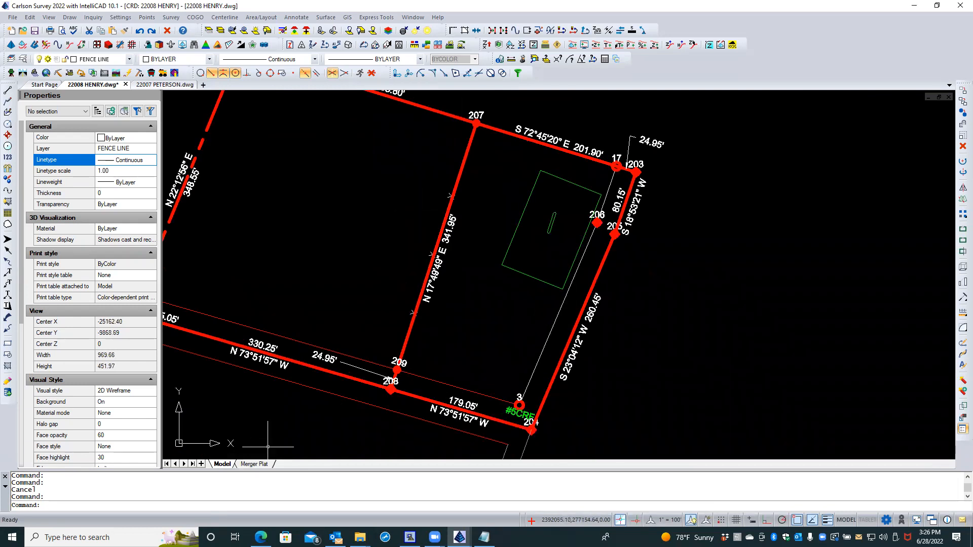
pyautogui.click(254, 465)
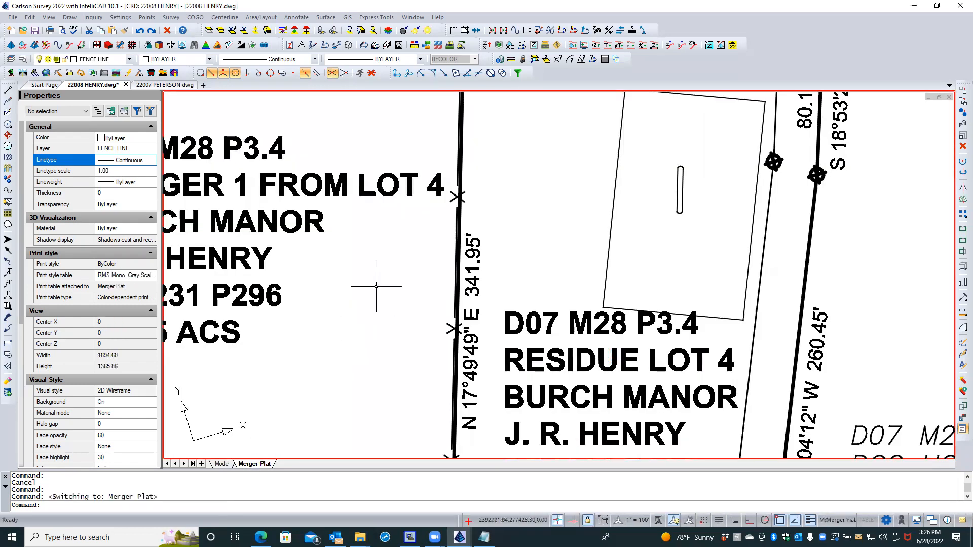
pyautogui.scroll(-2, 376, 286)
pyautogui.scroll(-2, 396, 261)
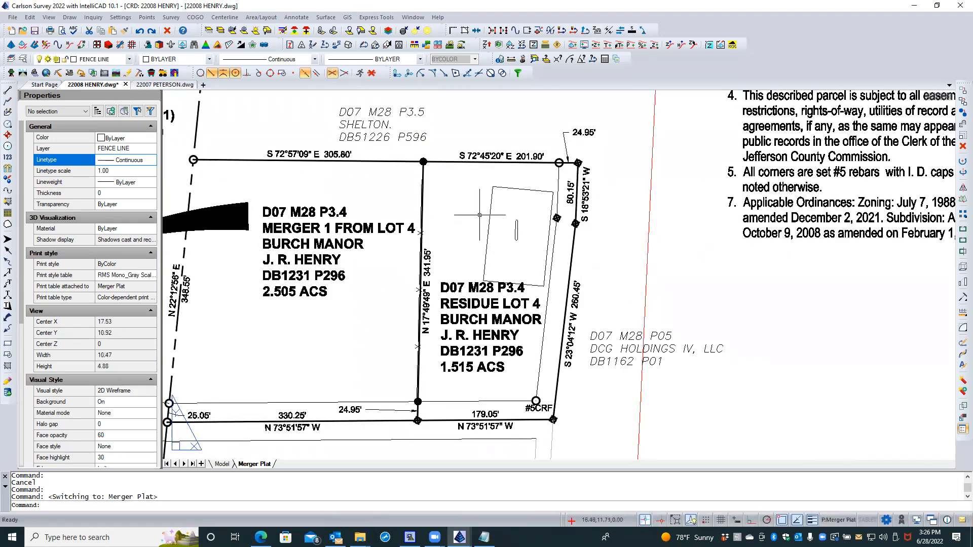
pyautogui.scroll(-1, 478, 201)
pyautogui.scroll(3, 417, 311)
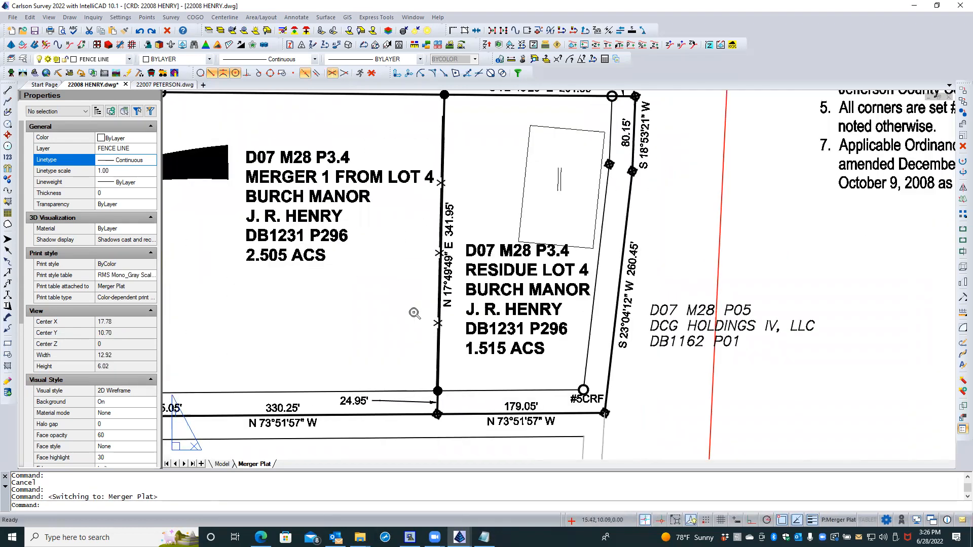
pyautogui.scroll(-1, 420, 320)
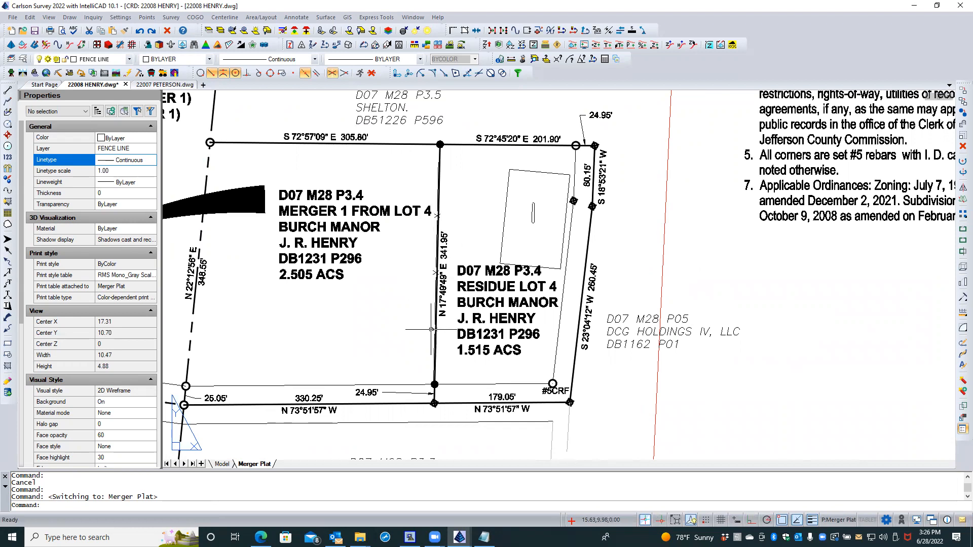
pyautogui.scroll(1, 426, 229)
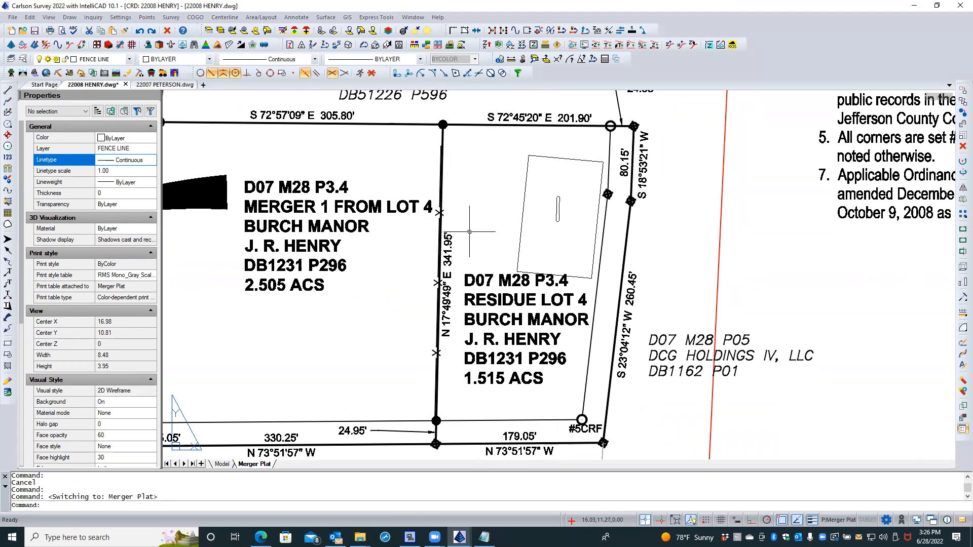
pyautogui.scroll(-1, 469, 232)
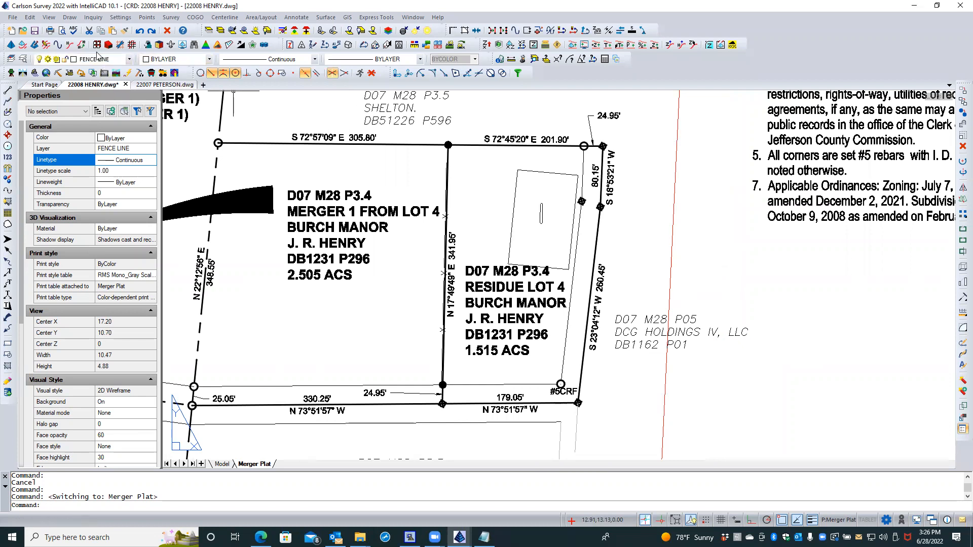
# Step: Print the Merger Plat layout with Adobe PDF on ARCH C and choose the drawing's own job folder in 2022 Jobs as destination
pyautogui.click(50, 31)
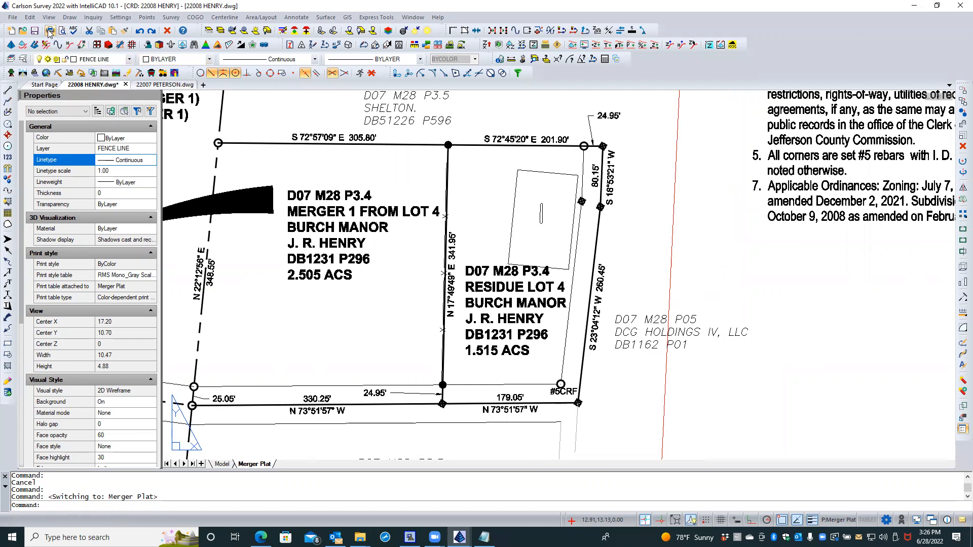
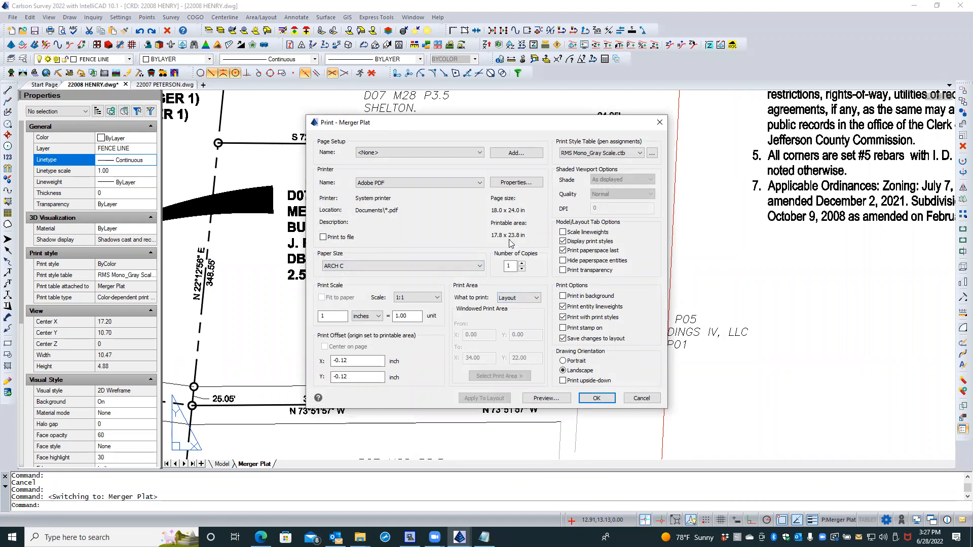
pyautogui.click(598, 399)
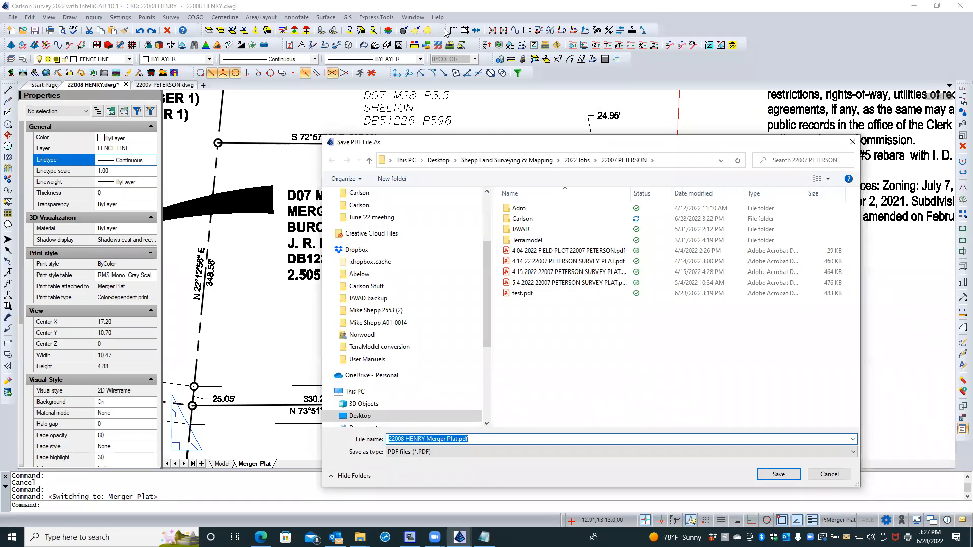
pyautogui.click(571, 160)
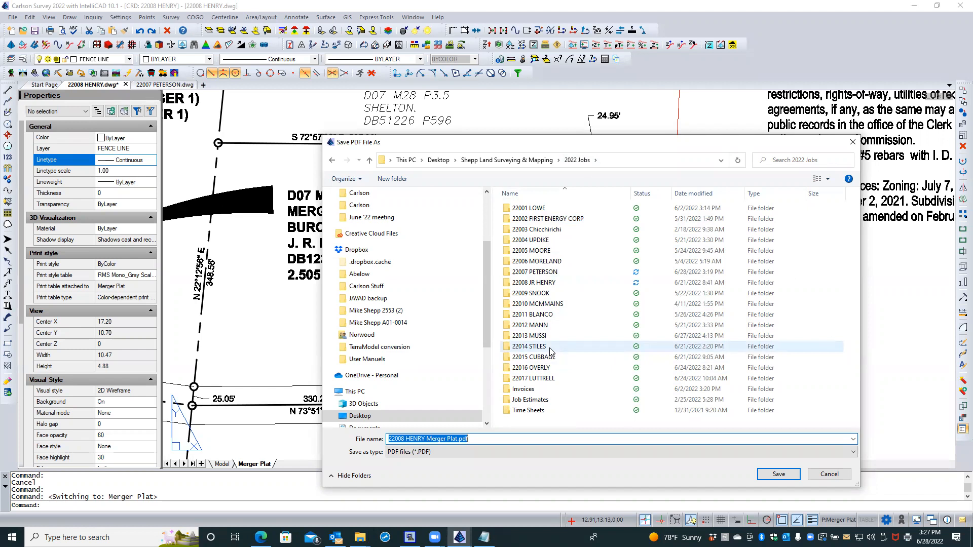
pyautogui.click(551, 285)
pyautogui.doubleClick(552, 285)
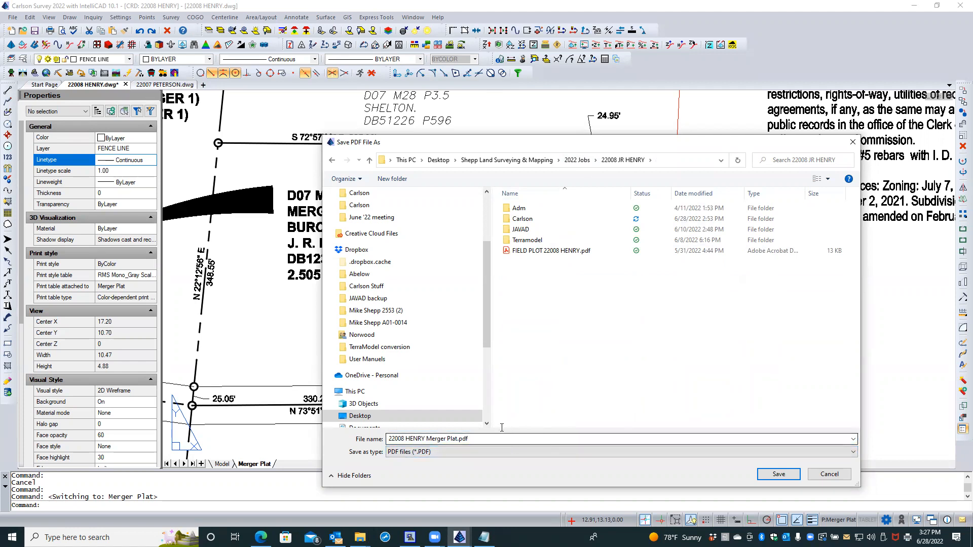
# Step: Save the plotted PDF as test, view it maximized in Acrobat and close it
pyautogui.click(462, 438)
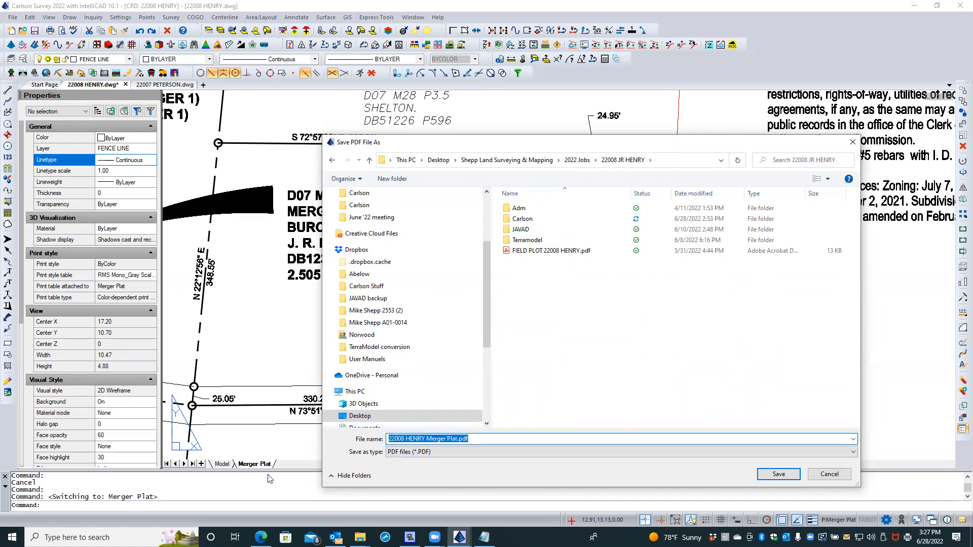
pyautogui.write('te')
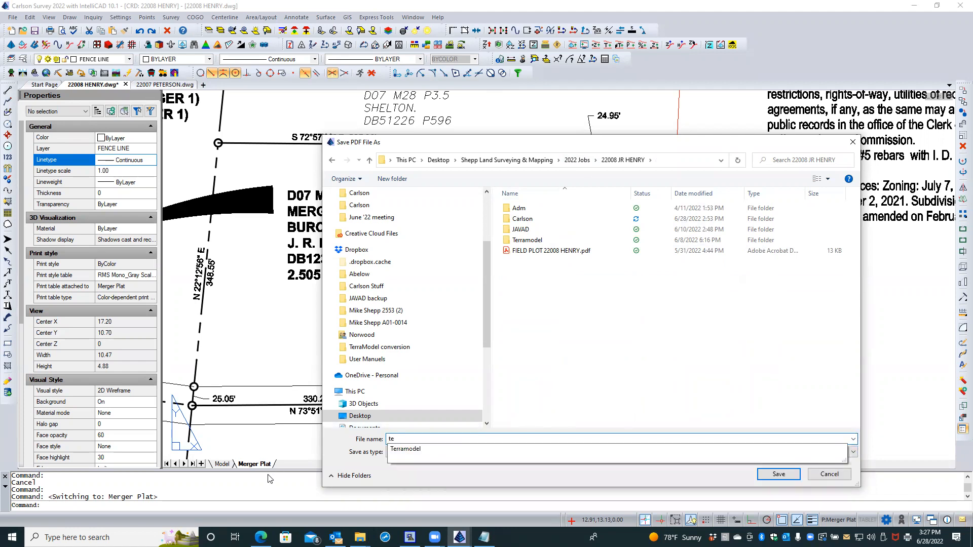
pyautogui.write('st')
pyautogui.press('Return')
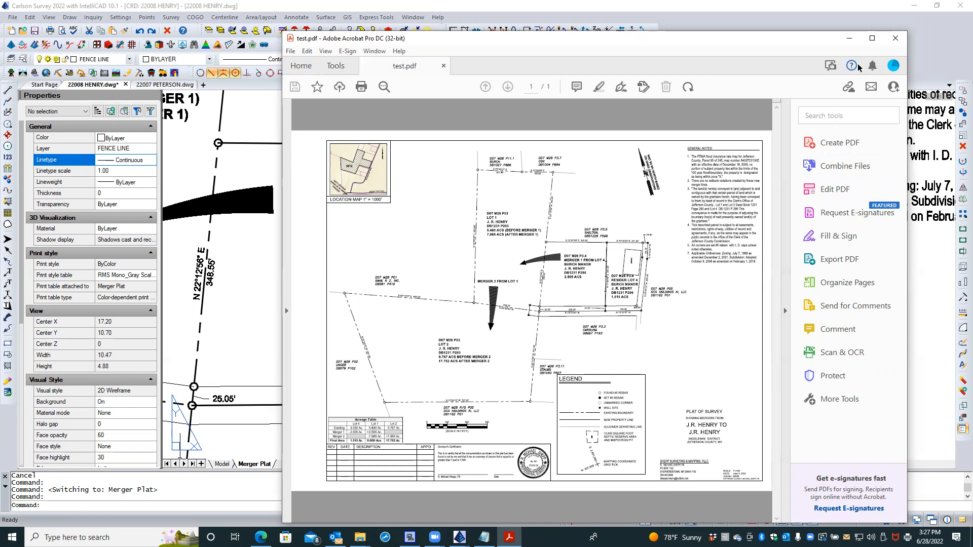
pyautogui.click(872, 39)
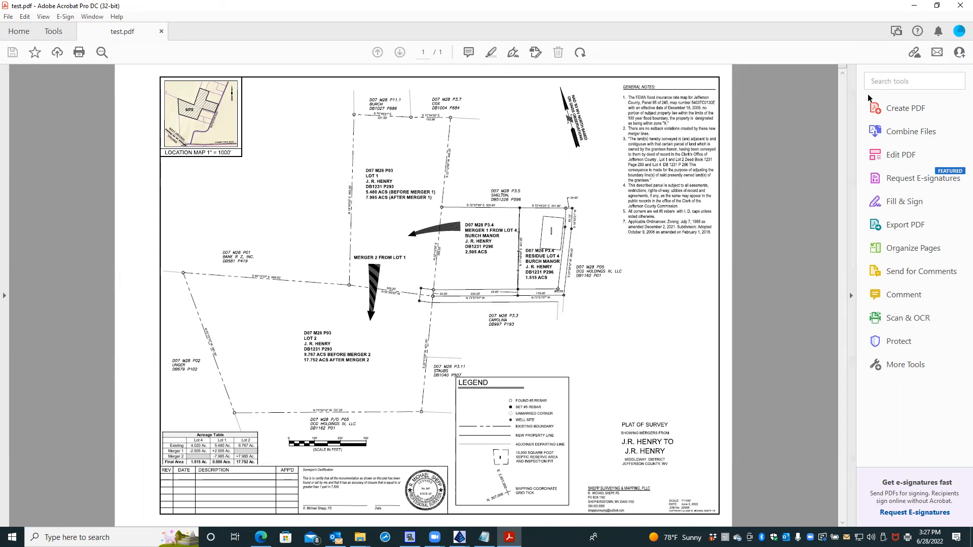
pyautogui.click(959, 6)
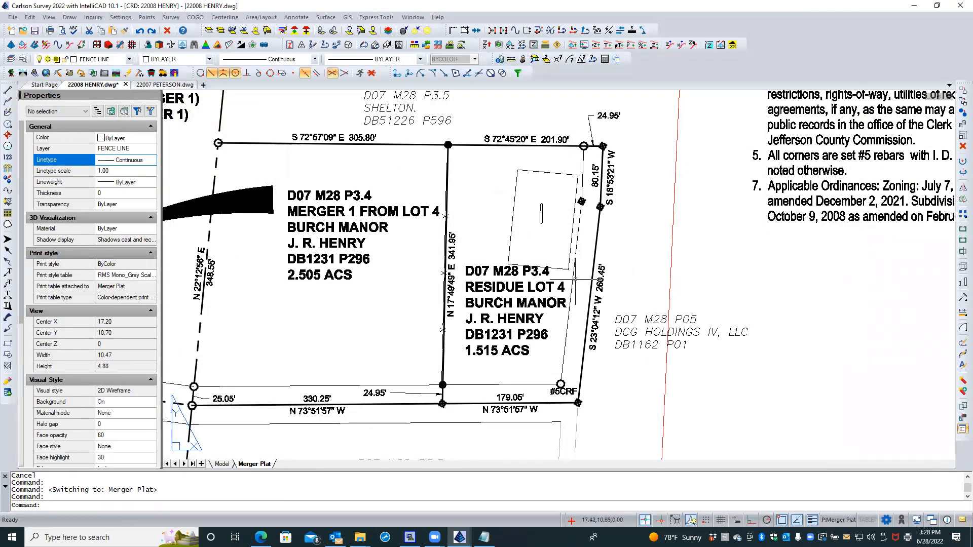
# Step: Inspect the properties of the dashed septic reserve area symbol in the plat's legend and deselect it
pyautogui.scroll(-3, 608, 380)
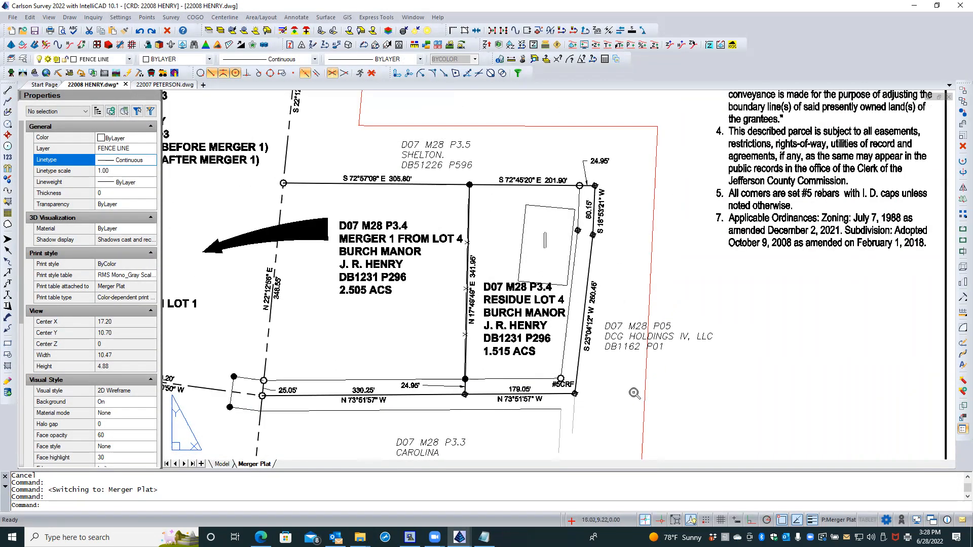
pyautogui.scroll(-5, 637, 394)
pyautogui.scroll(3, 692, 312)
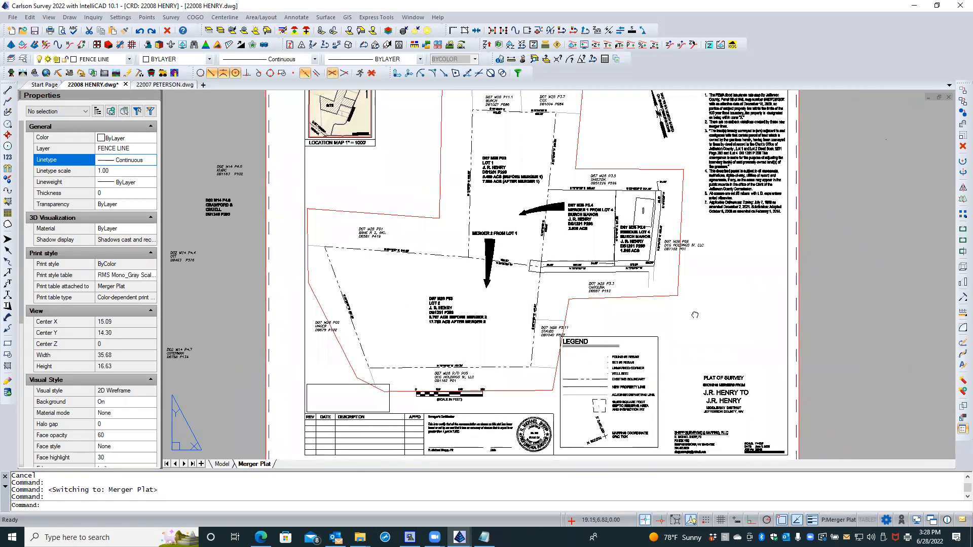
pyautogui.scroll(4, 632, 402)
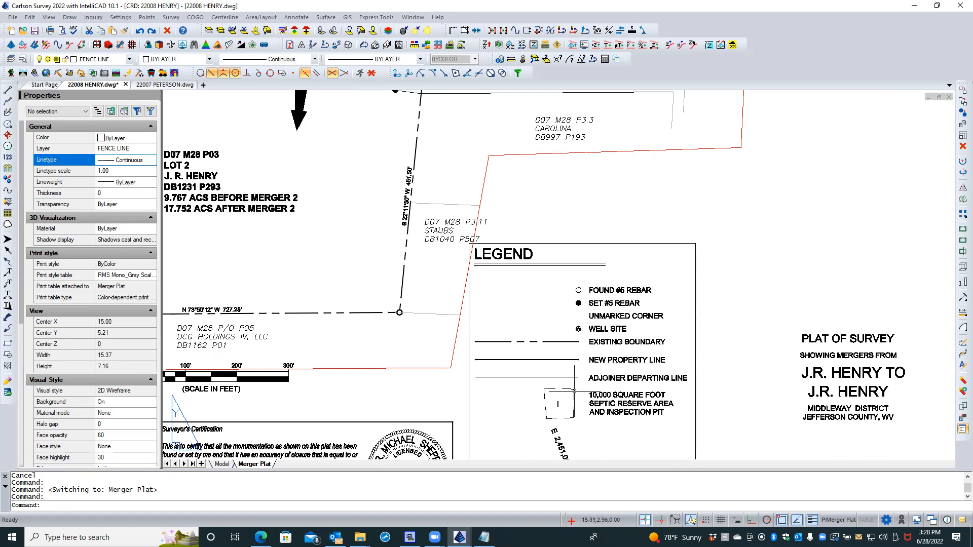
pyautogui.click(574, 391)
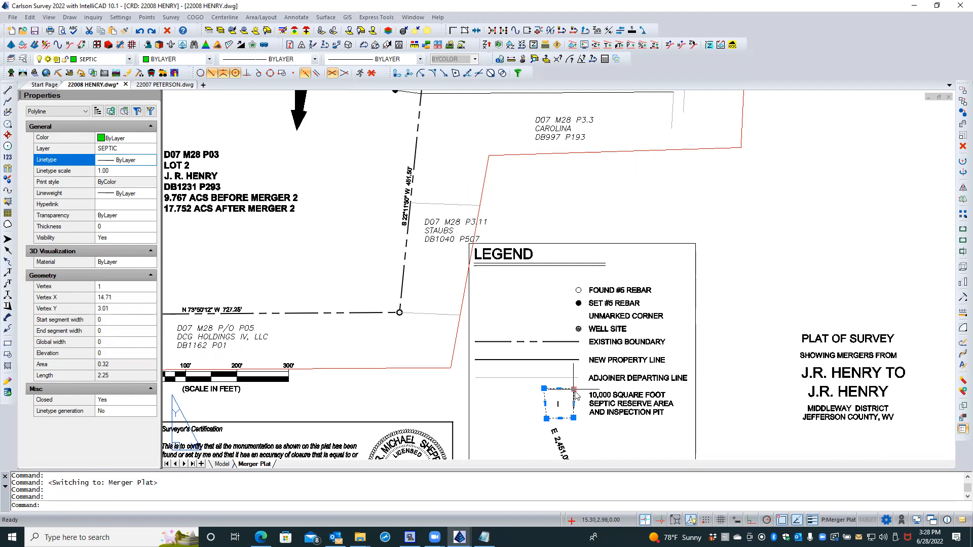
pyautogui.scroll(-2, 648, 304)
pyautogui.scroll(-2, 718, 208)
pyautogui.press('Escape')
pyautogui.press('Escape')
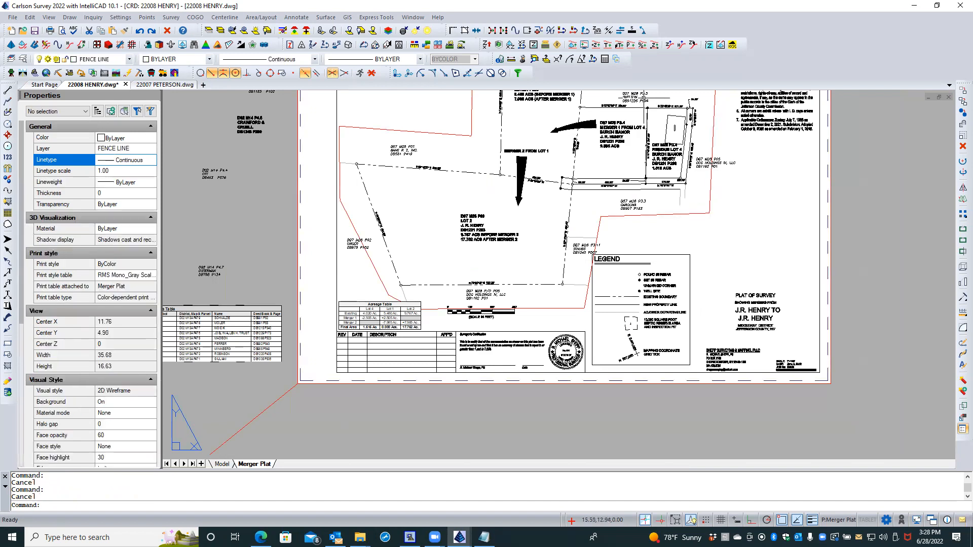
# Step: Activate the plat's viewport and set the linetype of the septic reserve polyline on Residue Lot 4 to ByLayer
pyautogui.scroll(2, 663, 133)
pyautogui.doubleClick(725, 149)
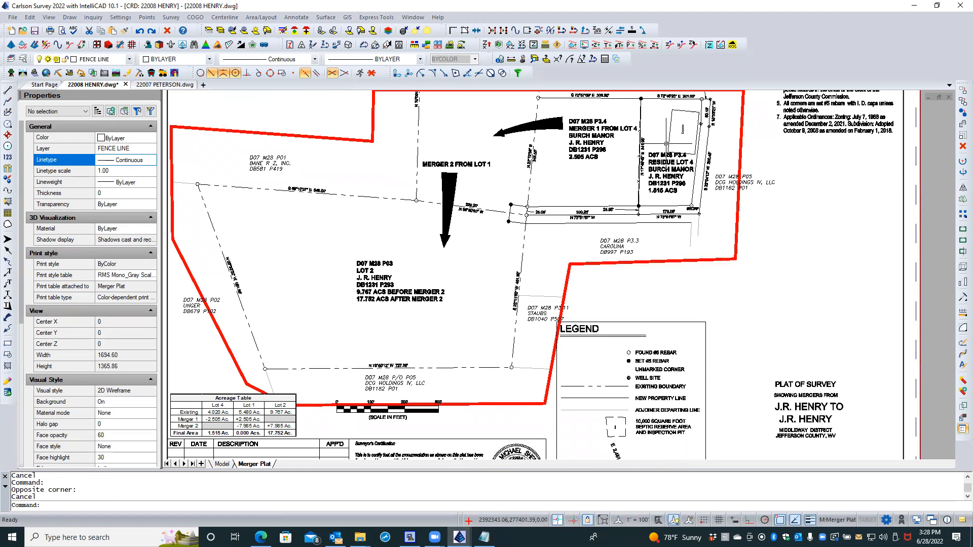
pyautogui.click(669, 134)
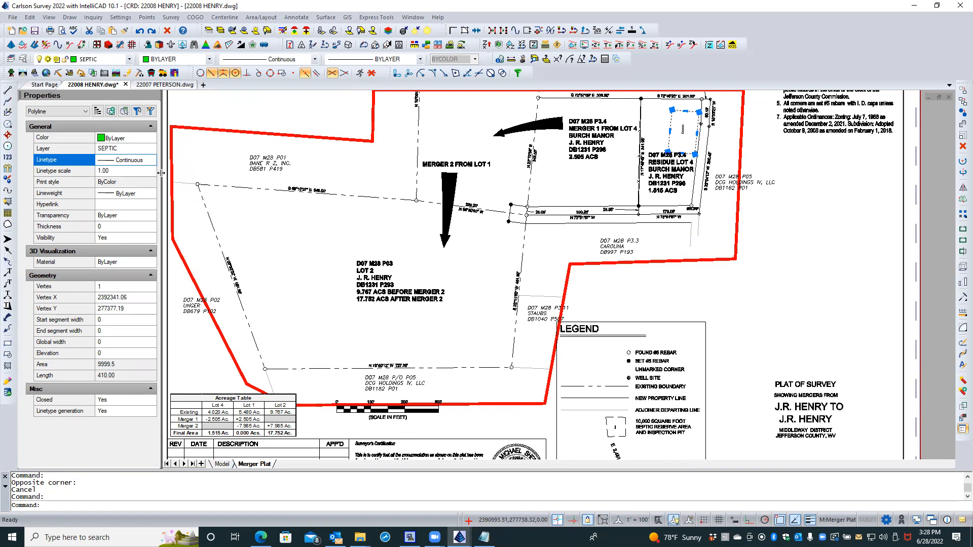
pyautogui.click(150, 161)
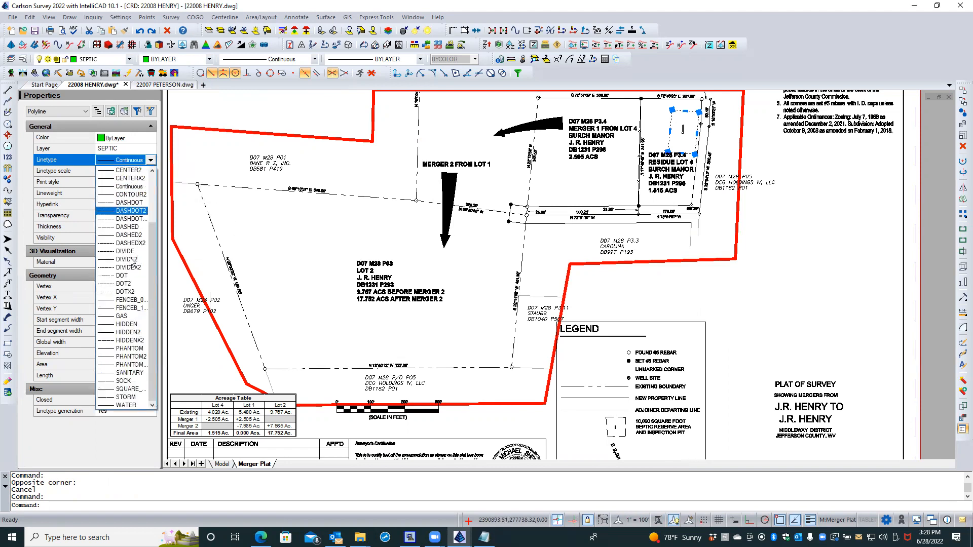
pyautogui.scroll(3, 142, 197)
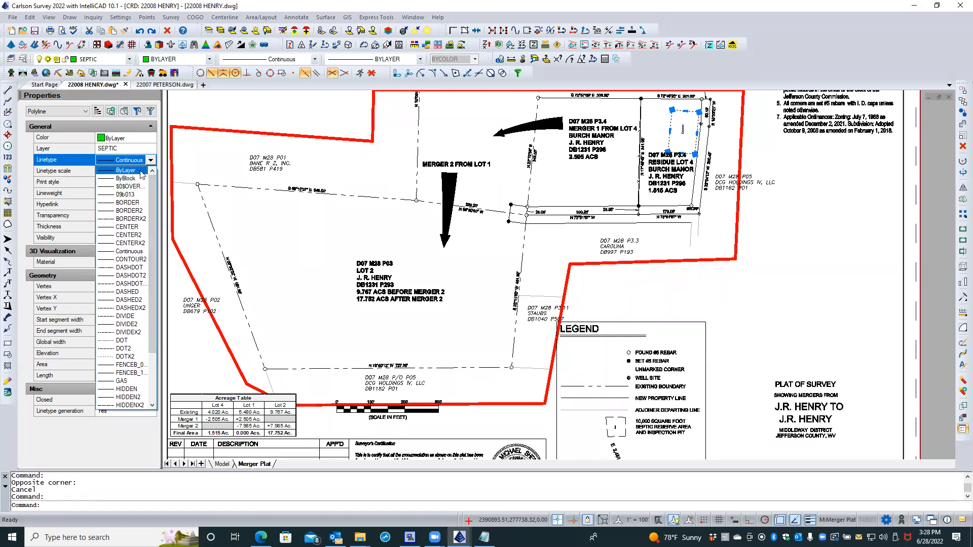
pyautogui.click(141, 172)
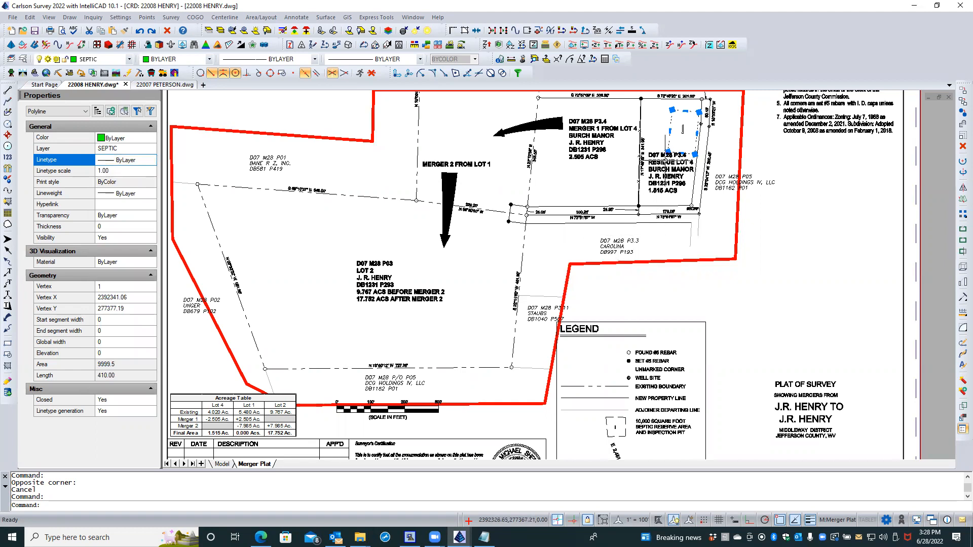
pyautogui.press('Escape')
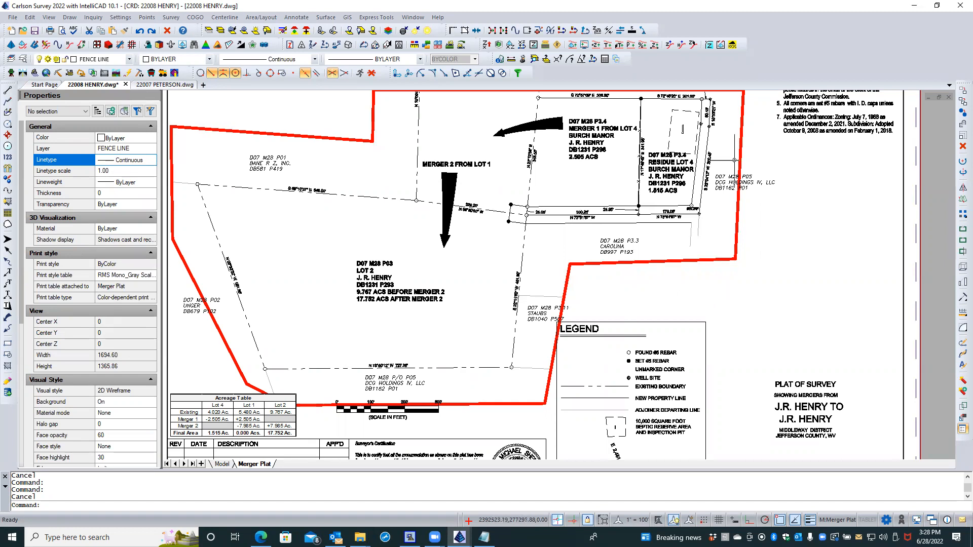
# Step: Set linetype generation to No for the septic reserve polyline on Residue Lot 4 and deselect it
pyautogui.scroll(4, 691, 151)
pyautogui.moveTo(684, 141); pyautogui.dragTo(675, 254, button='middle')
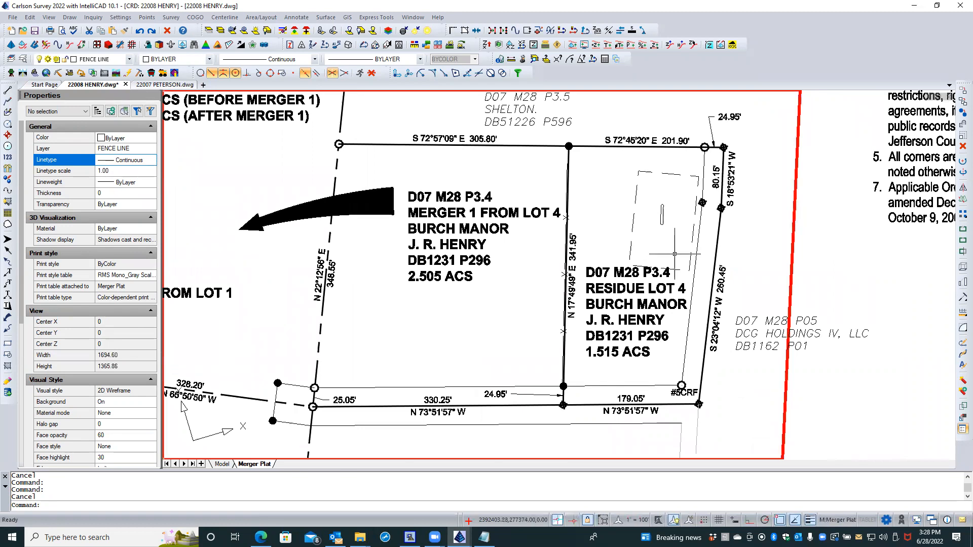
pyautogui.scroll(-2, 122, 442)
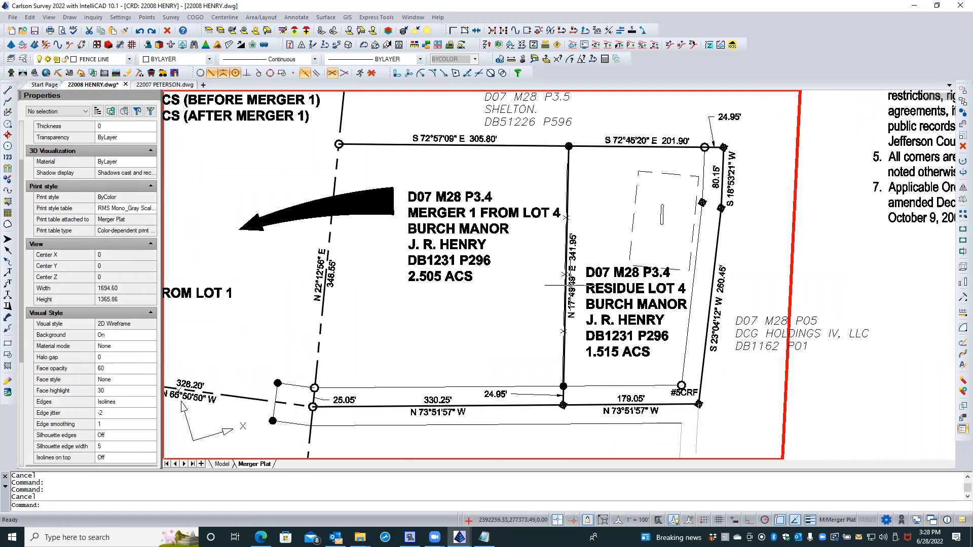
pyautogui.click(631, 248)
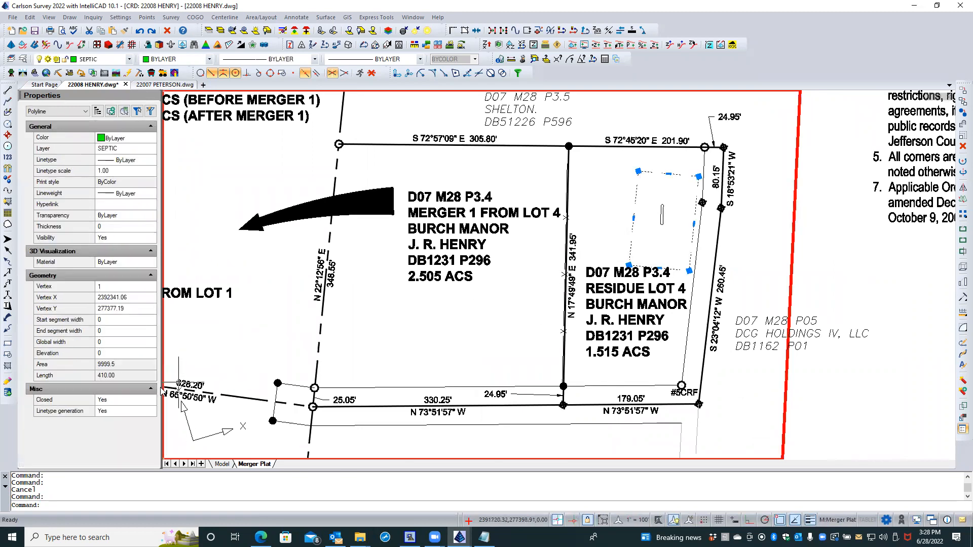
pyautogui.click(124, 415)
pyautogui.click(151, 414)
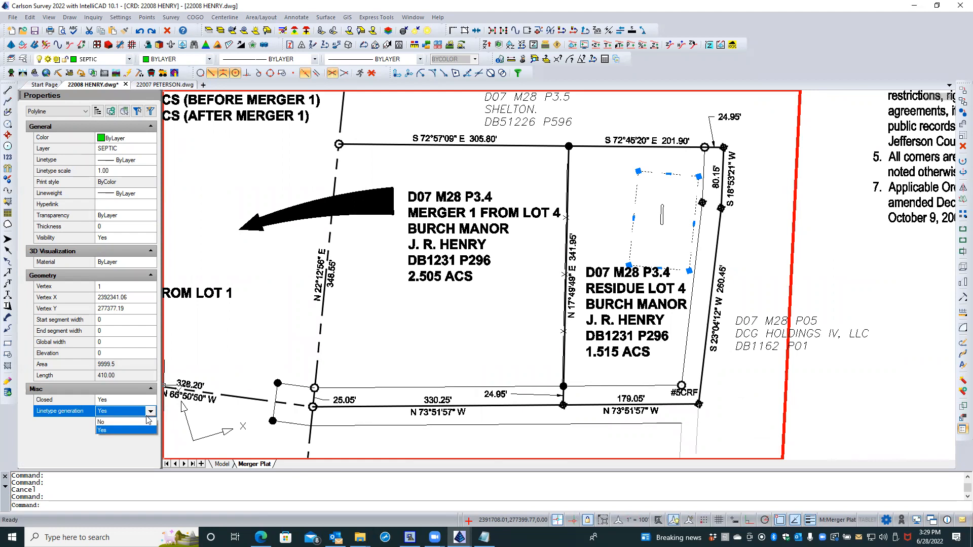
pyautogui.click(146, 422)
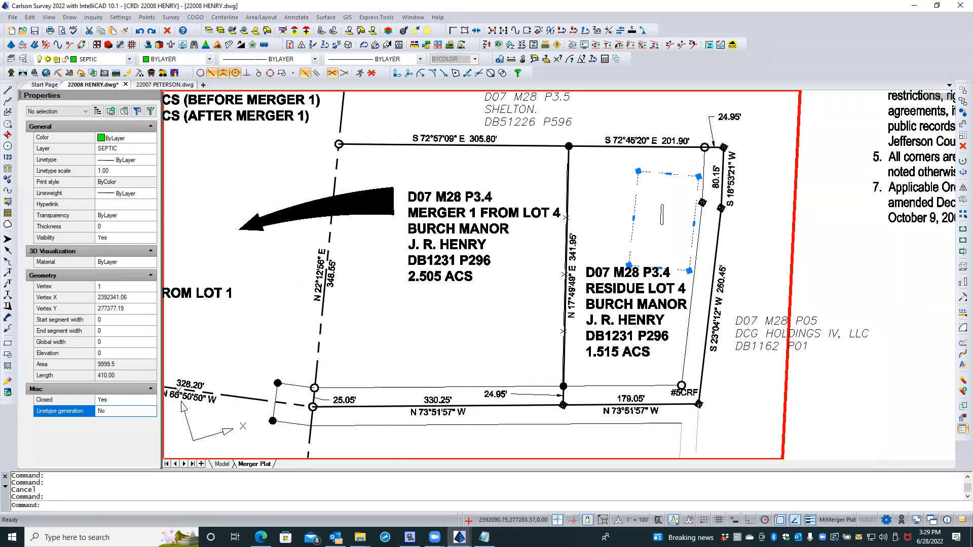
pyautogui.press('Escape')
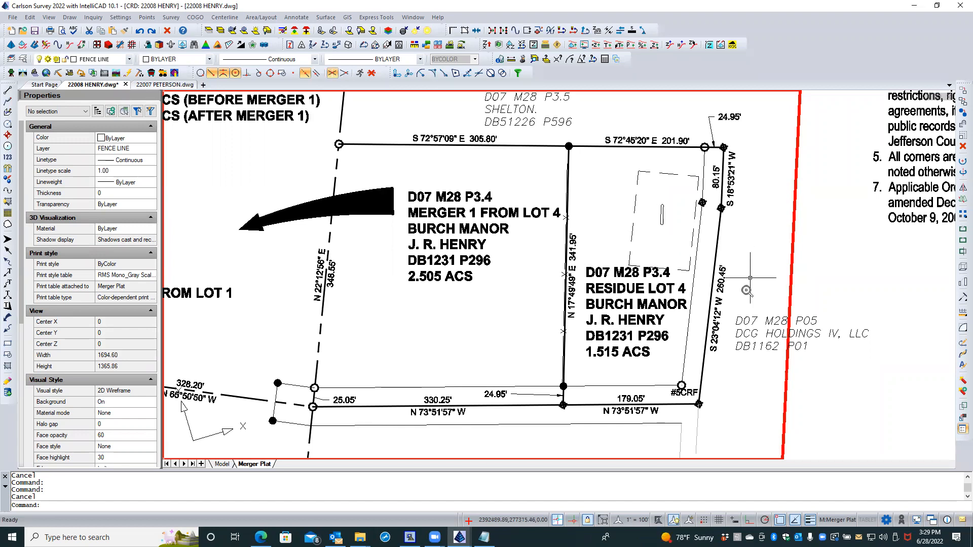
# Step: Set the current linetype for new objects to ByLayer inside the plat's viewport and return to paper space
pyautogui.scroll(-2, 755, 267)
pyautogui.scroll(4, 752, 253)
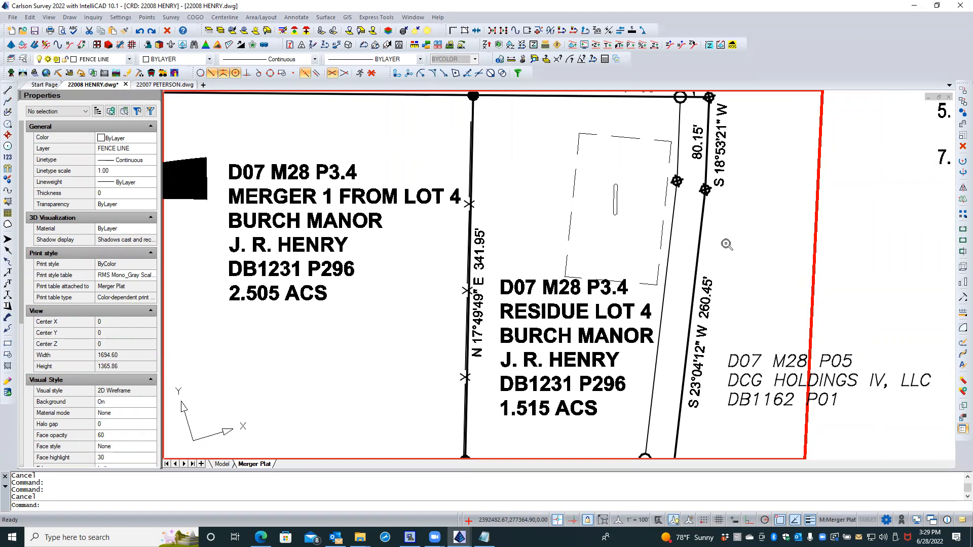
pyautogui.scroll(-2, 726, 245)
pyautogui.moveTo(724, 400); pyautogui.dragTo(734, 241, button='middle')
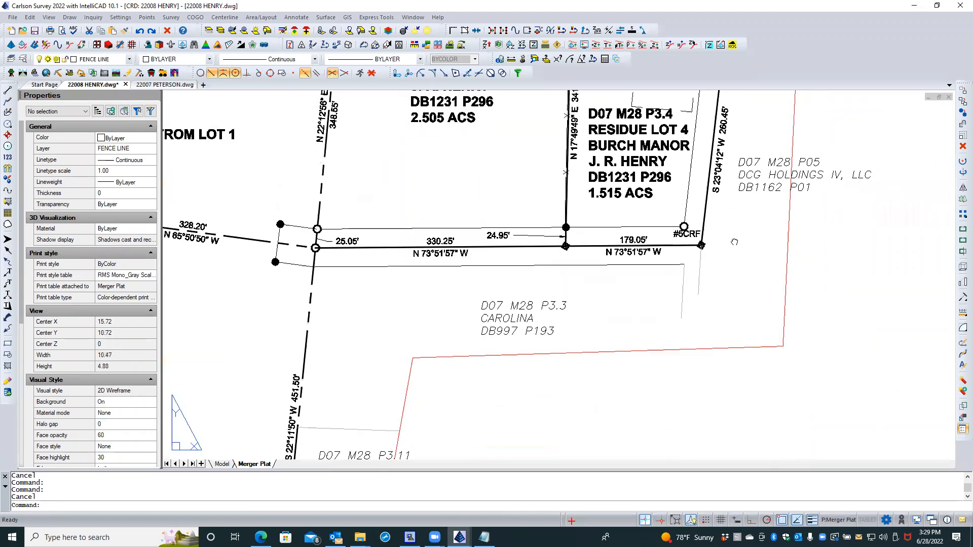
pyautogui.moveTo(666, 367); pyautogui.dragTo(668, 269, button='middle')
pyautogui.moveTo(659, 383); pyautogui.dragTo(683, 274, button='middle')
pyautogui.doubleClick(636, 407)
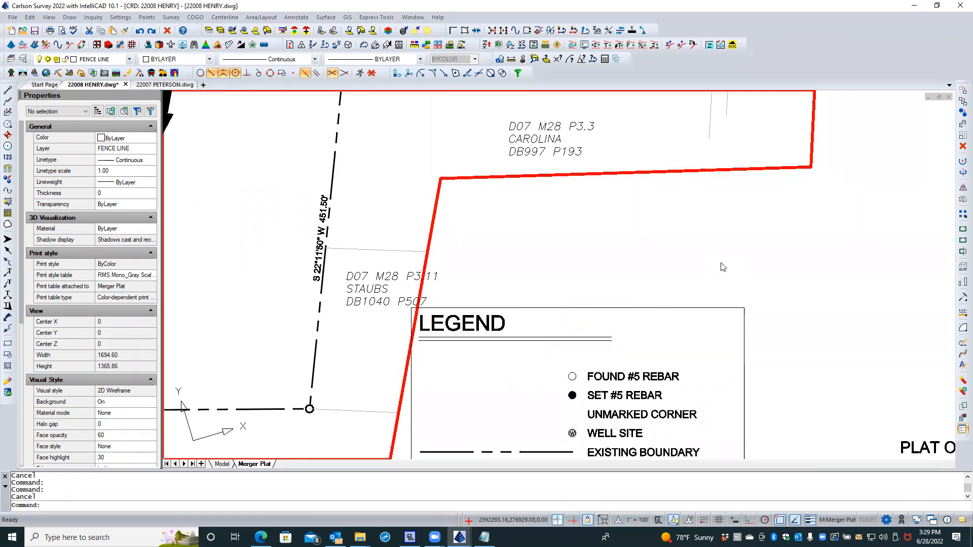
pyautogui.click(138, 163)
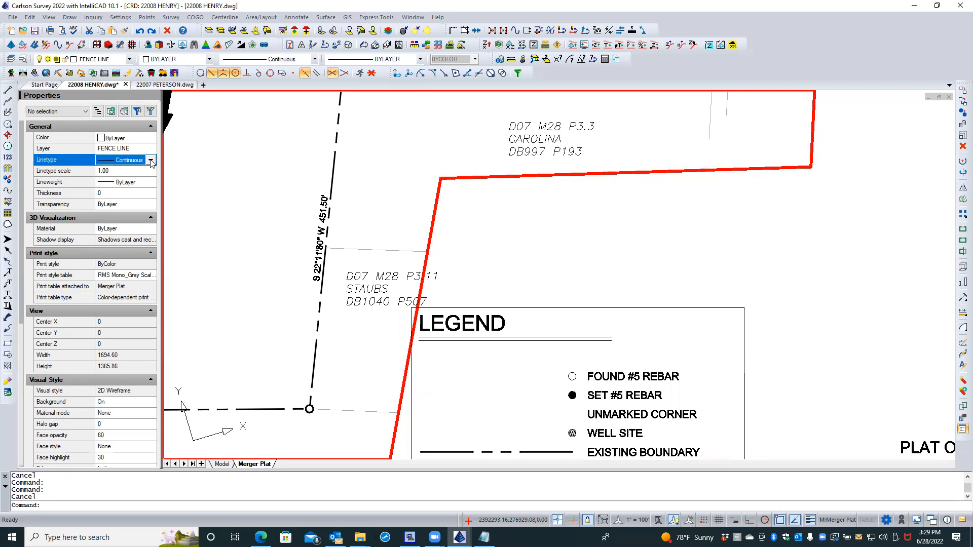
pyautogui.click(150, 160)
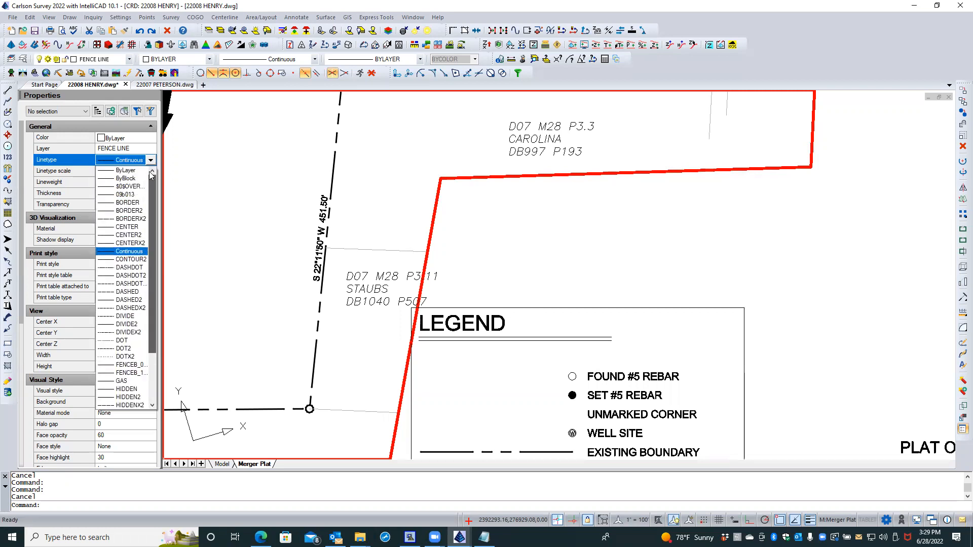
pyautogui.click(126, 170)
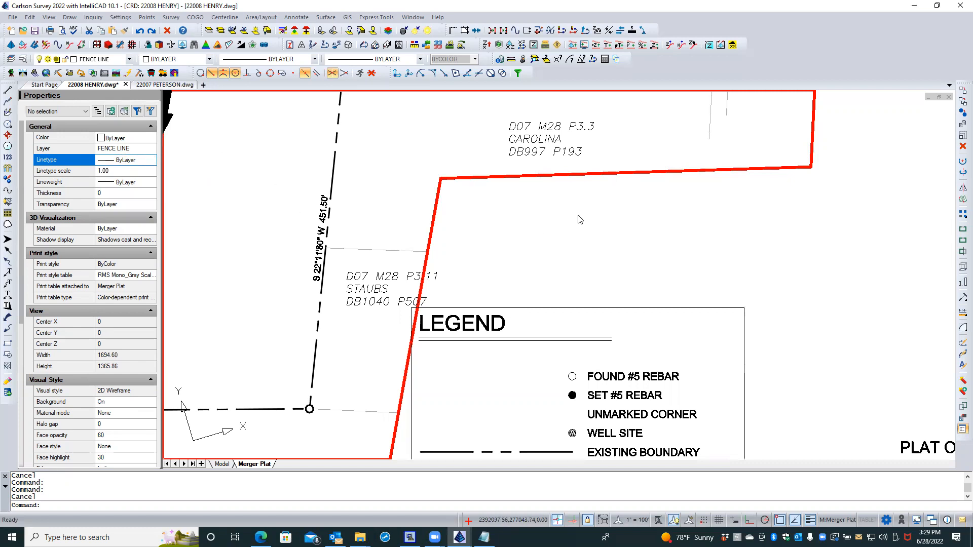
pyautogui.doubleClick(522, 238)
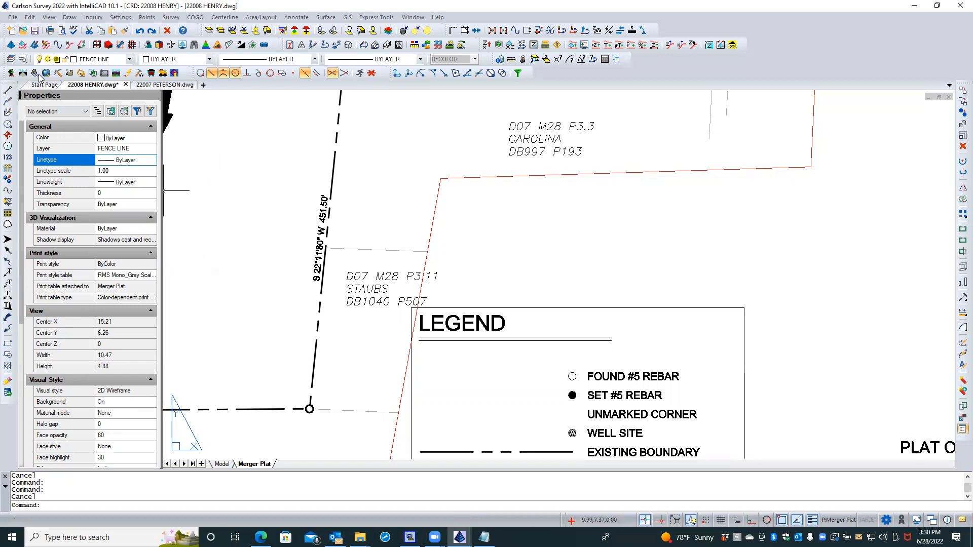
# Step: Make BOUNDARY the current layer in the drawing's layer list and close the list
pyautogui.click(23, 59)
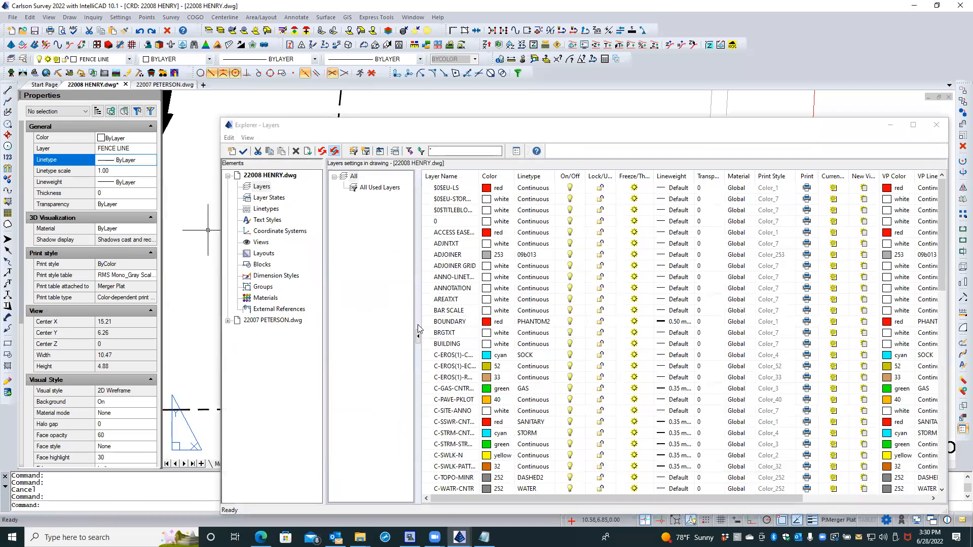
pyautogui.doubleClick(440, 322)
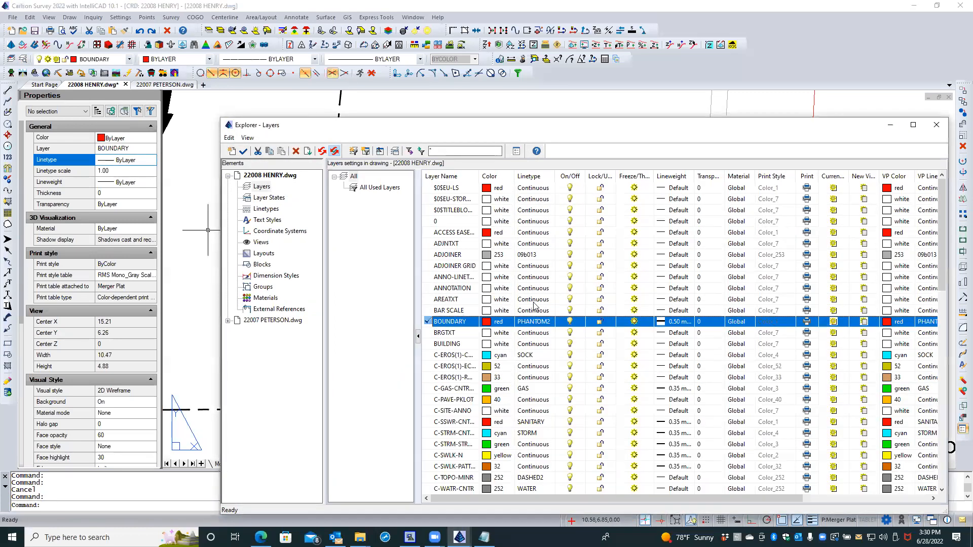
pyautogui.click(936, 124)
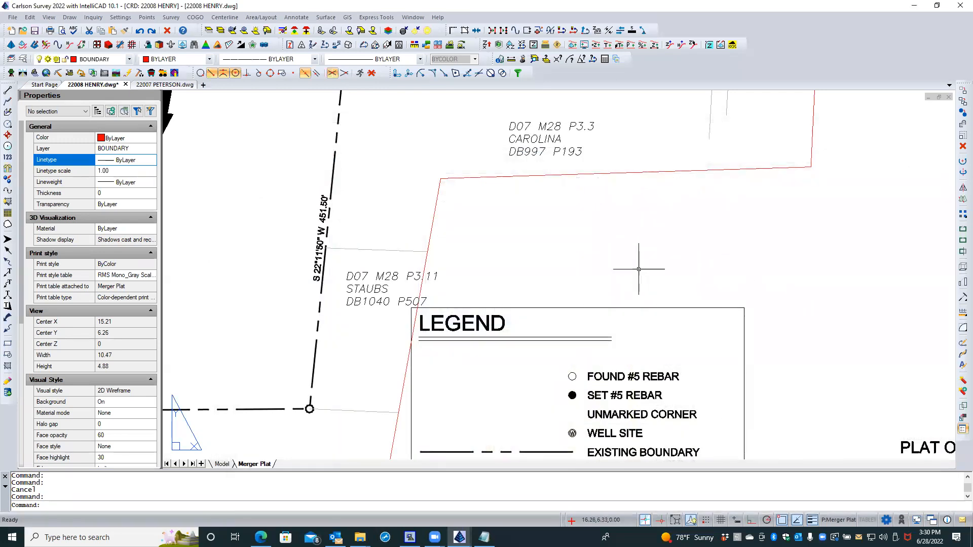
# Step: Select the thin gray adjoiner line running from the boundary corner marker toward the plat's legend
pyautogui.scroll(-2, 638, 269)
pyautogui.scroll(3, 393, 406)
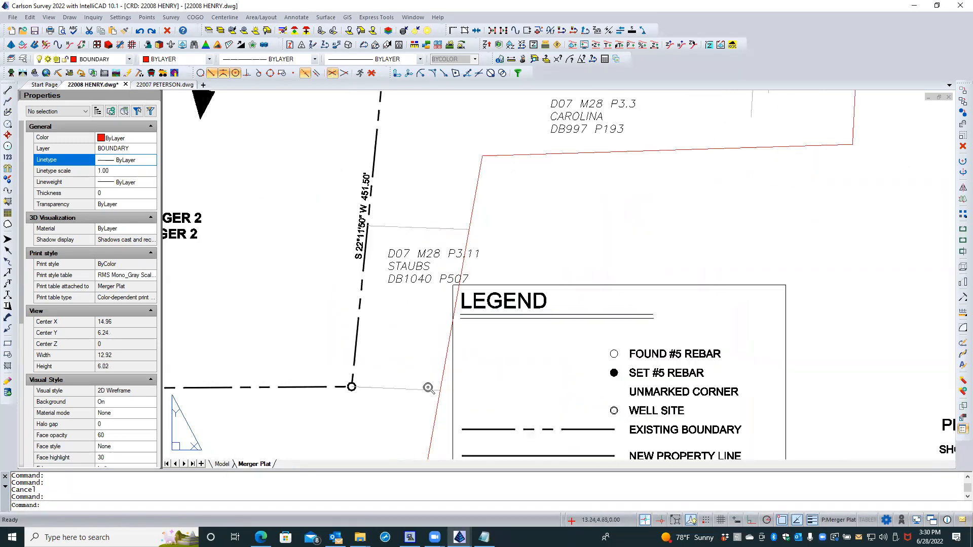
pyautogui.scroll(3, 359, 400)
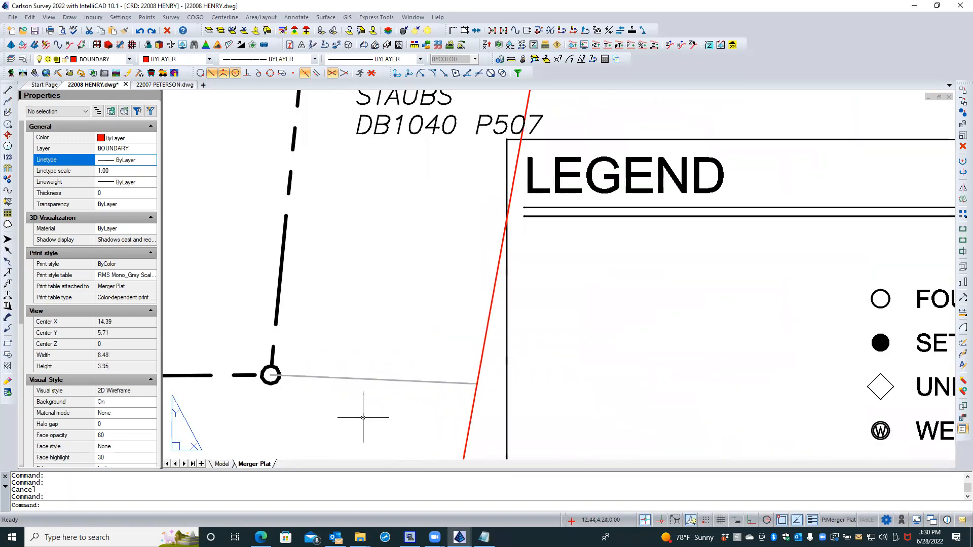
pyautogui.click(324, 376)
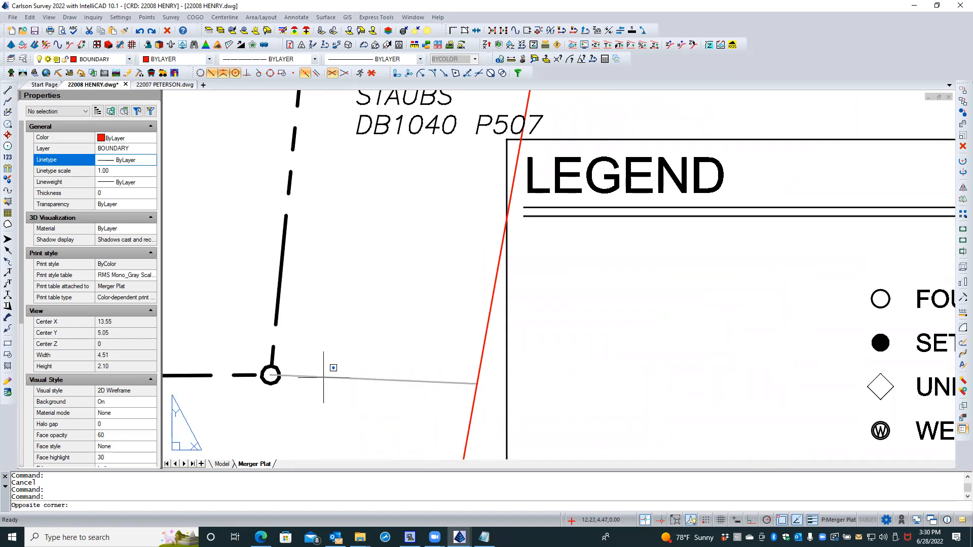
# Step: Send the adjoiner line at the corner beside the legend, together with all similar ADJOINER polylines, to the back of the draw order
pyautogui.press('Escape')
pyautogui.doubleClick(329, 321)
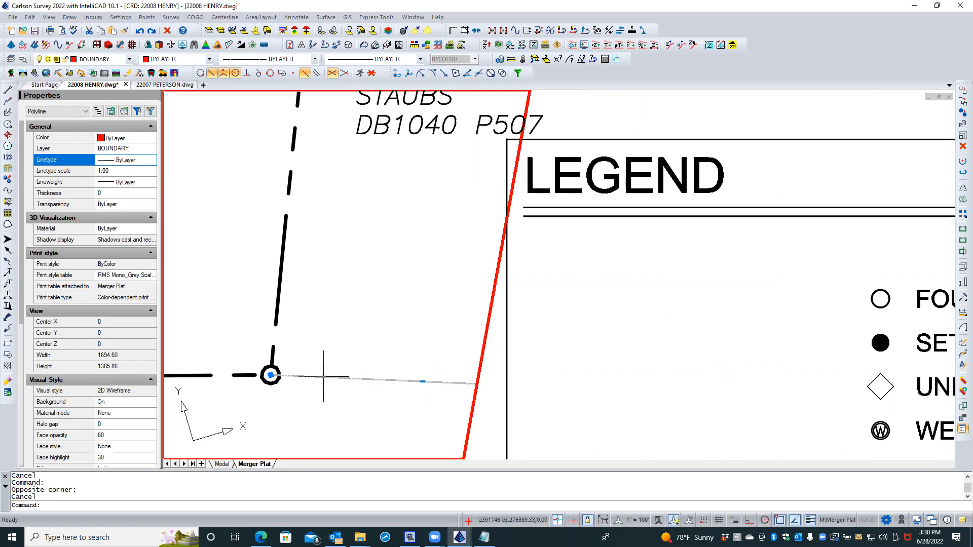
pyautogui.click(324, 376)
pyautogui.rightClick(328, 369)
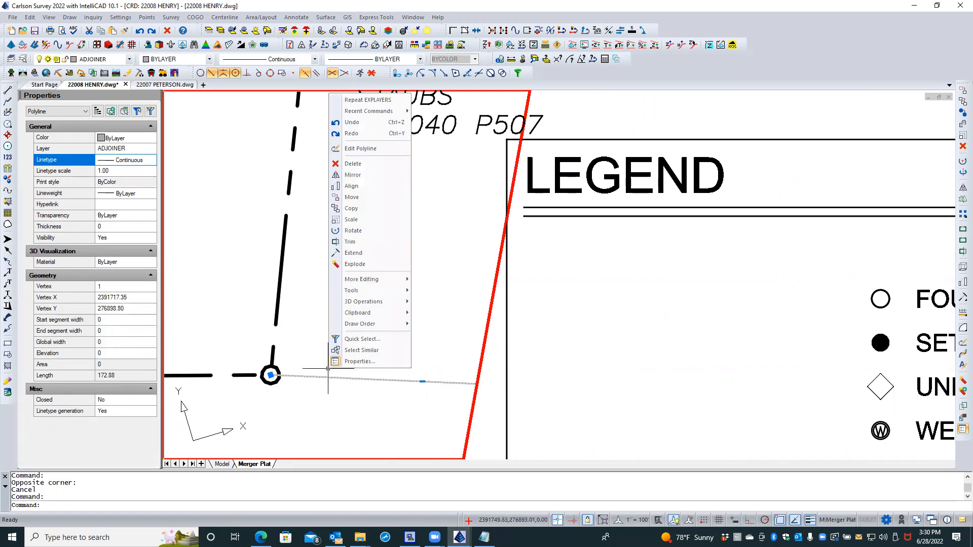
pyautogui.moveTo(358, 325)
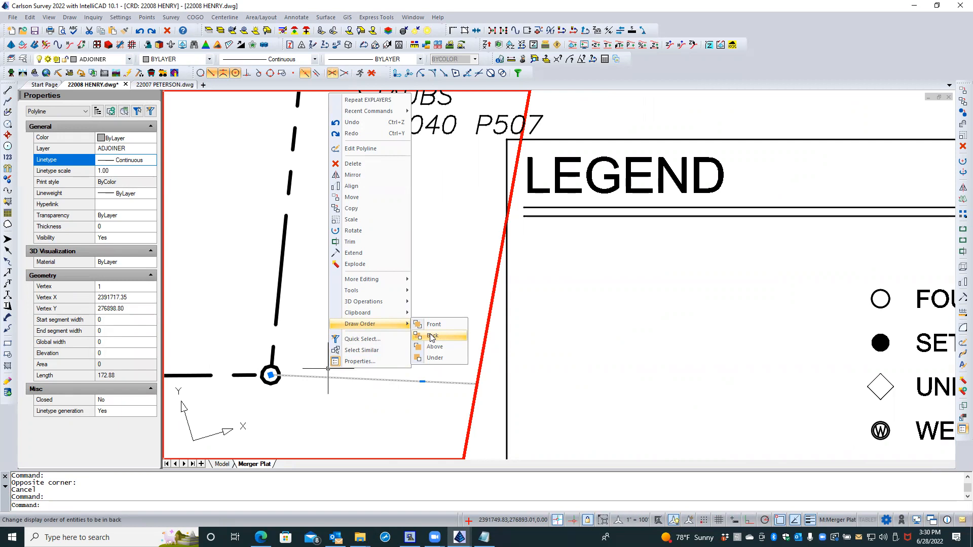
pyautogui.click(372, 351)
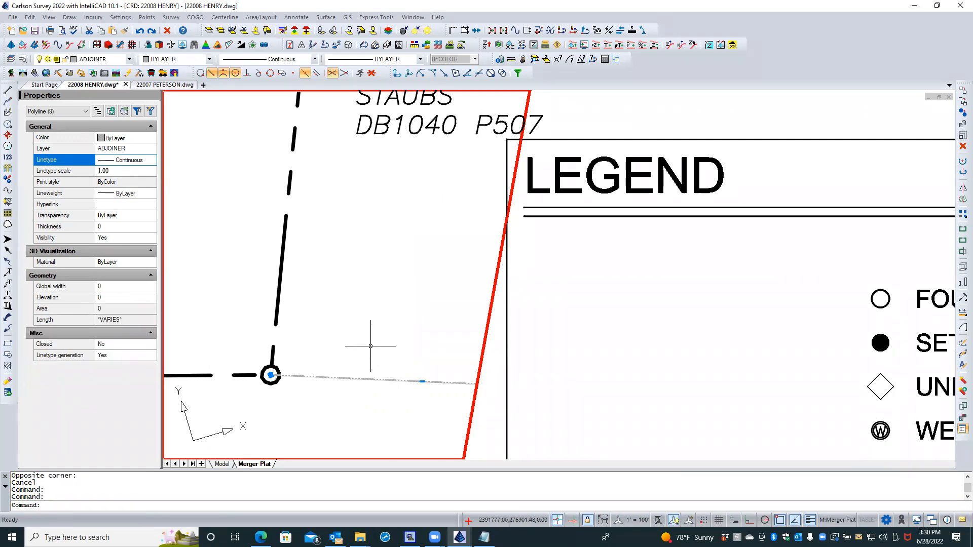
pyautogui.rightClick(368, 328)
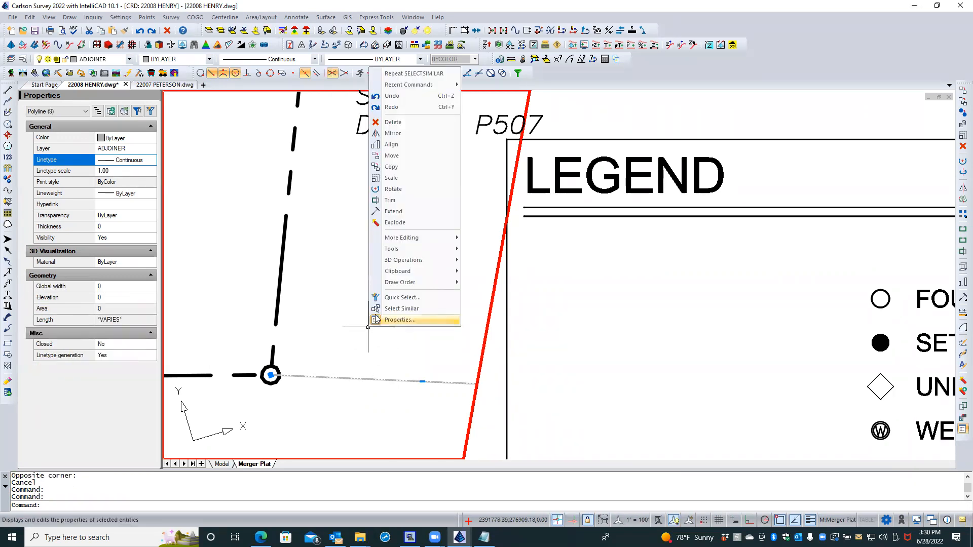
pyautogui.moveTo(435, 282)
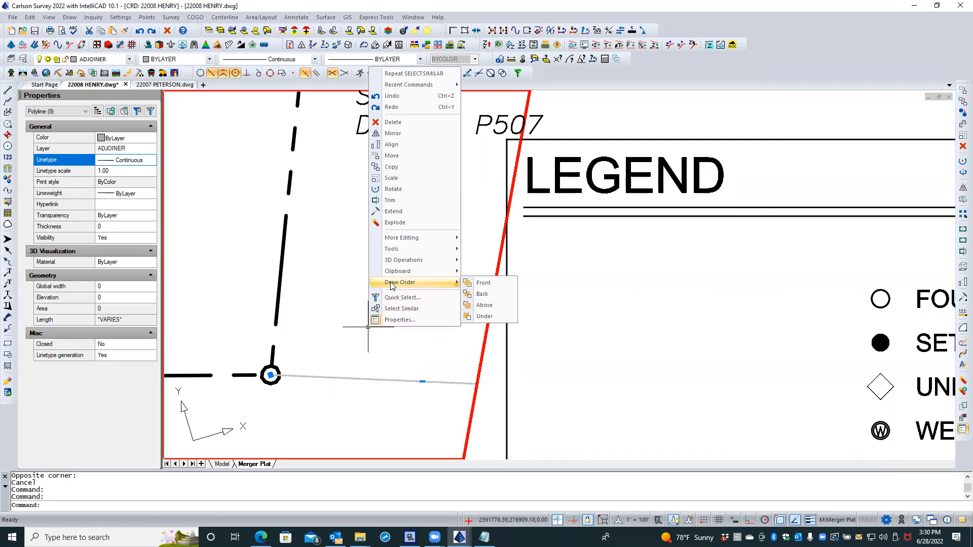
pyautogui.click(481, 295)
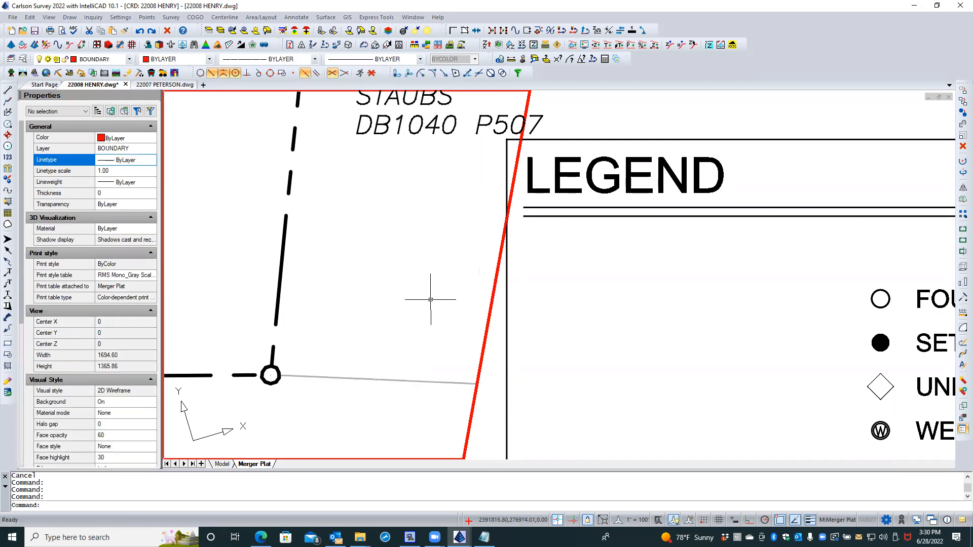
pyautogui.press('Escape')
# Step: Examine the adjoiner lines along the S 22°11'50" W boundary and the corner symbols in the neighbouring legend
pyautogui.scroll(-2, 605, 342)
pyautogui.doubleClick(617, 346)
pyautogui.scroll(-1, 712, 354)
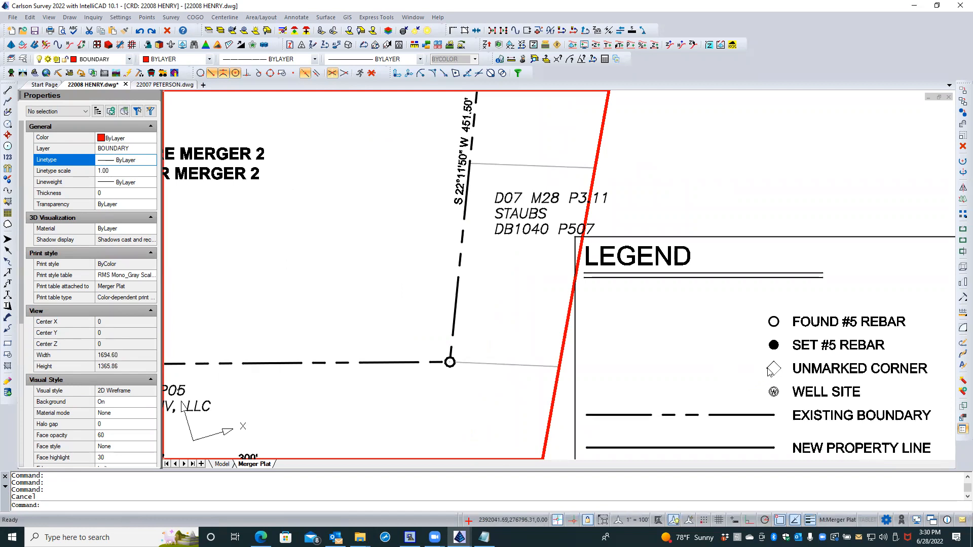
pyautogui.scroll(-1, 744, 380)
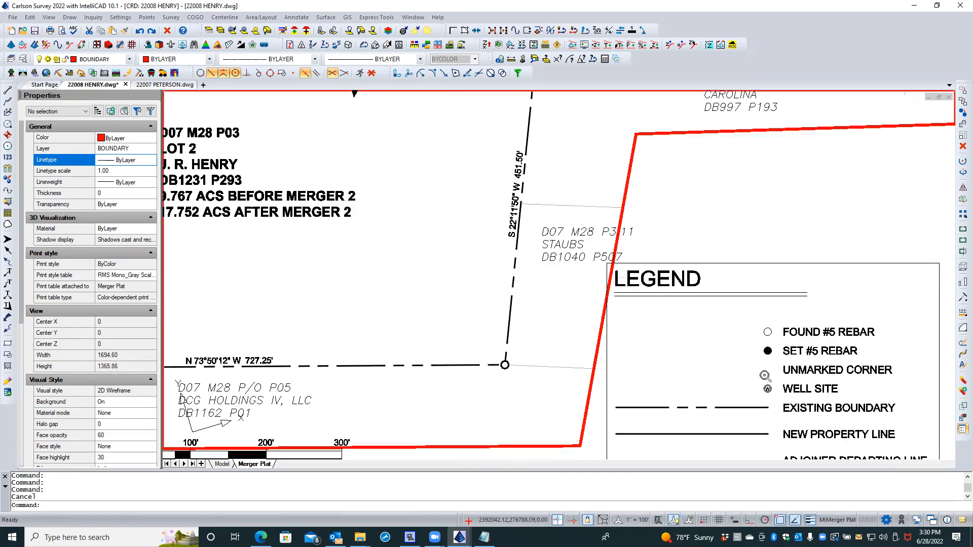
pyautogui.scroll(1, 765, 377)
pyautogui.scroll(3, 764, 375)
pyautogui.scroll(-3, 764, 375)
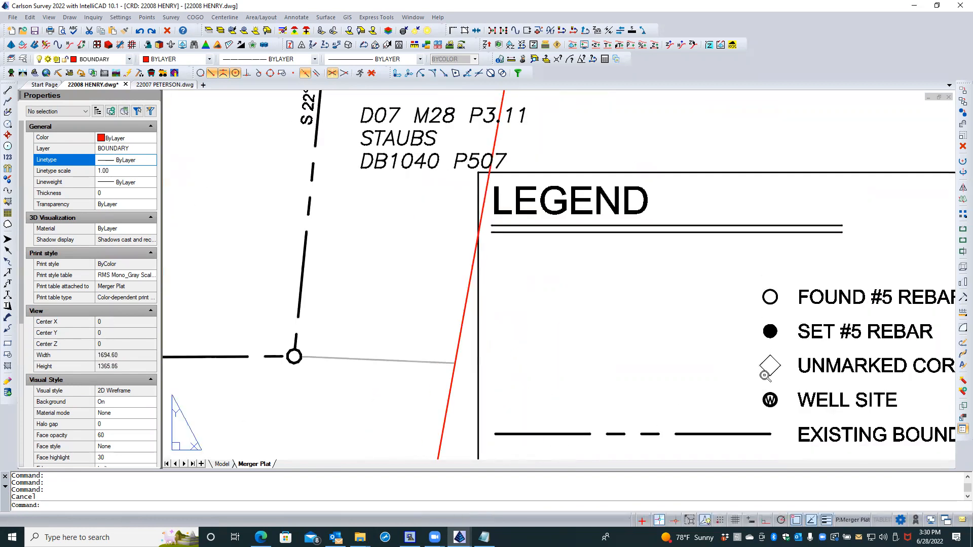
pyautogui.scroll(-1, 764, 375)
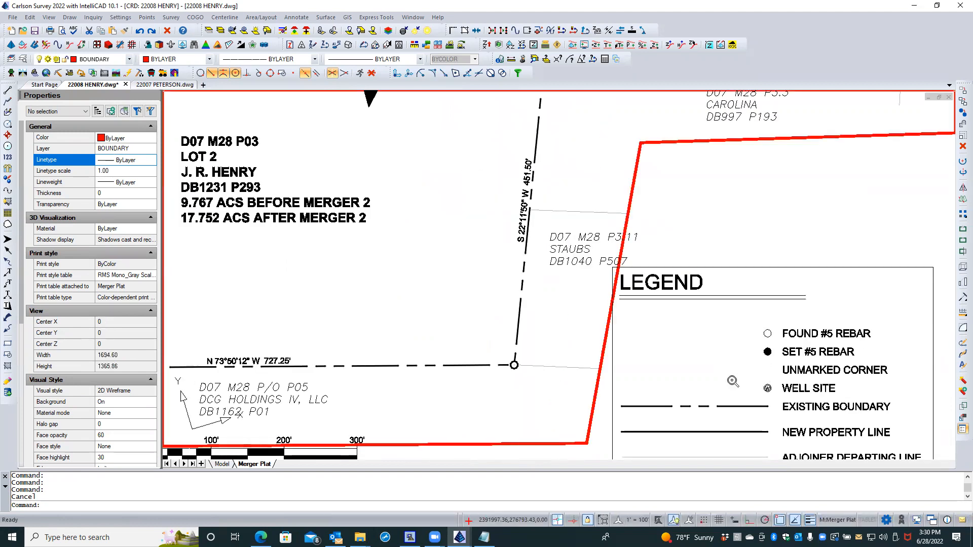
pyautogui.scroll(2, 732, 381)
pyautogui.doubleClick(182, 403)
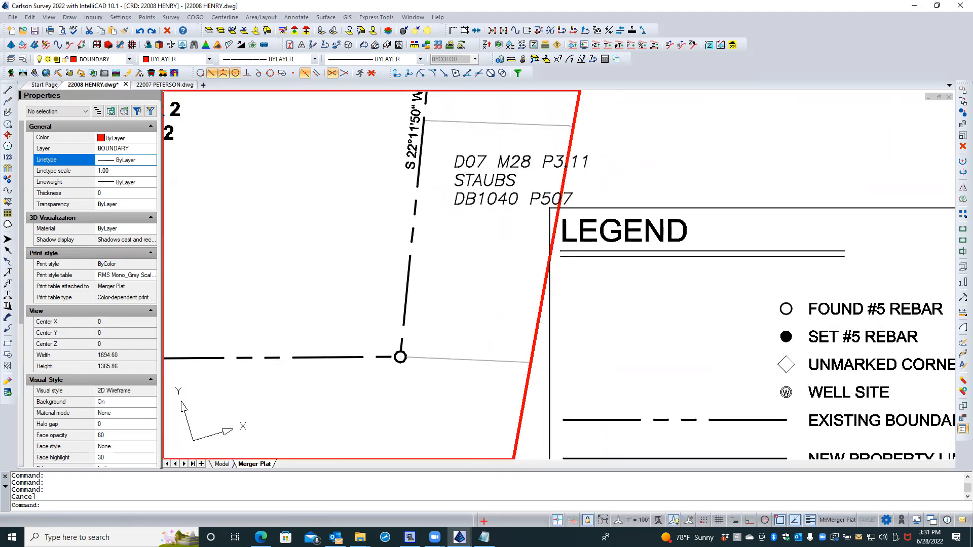
pyautogui.scroll(1, 735, 372)
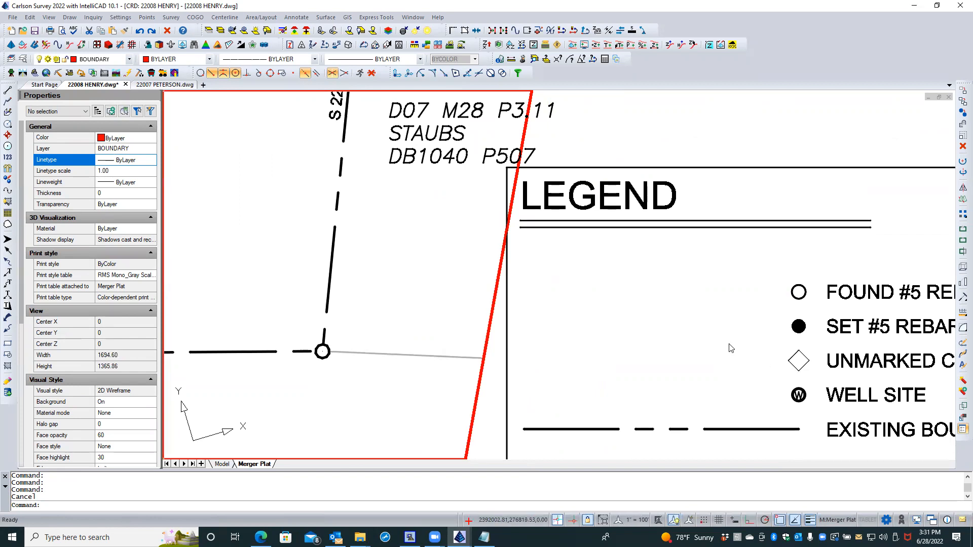
pyautogui.scroll(-1, 690, 302)
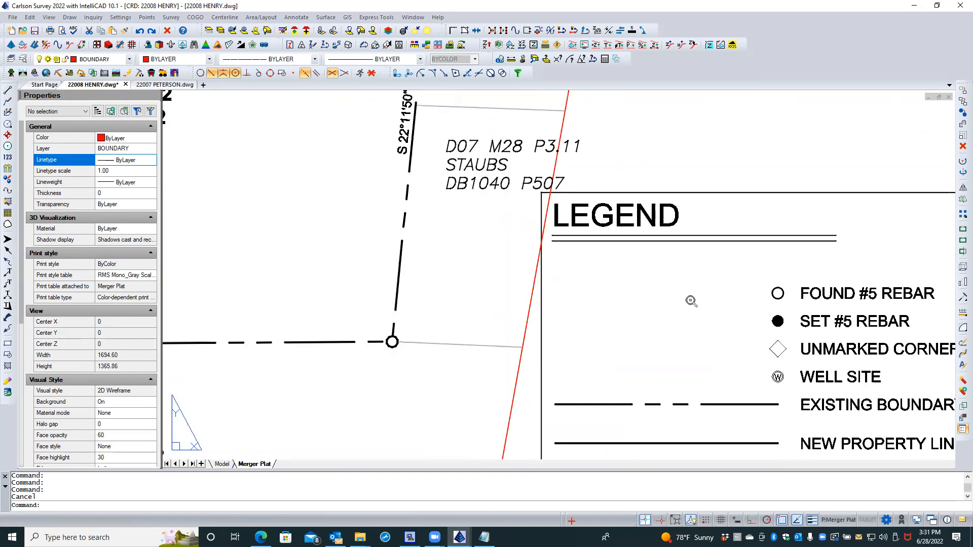
pyautogui.moveTo(720, 199)
pyautogui.mouseDown(button='middle')
pyautogui.moveTo(720, 373)
pyautogui.moveTo(706, 226)
pyautogui.mouseUp(button='middle')
pyautogui.doubleClick(729, 378)
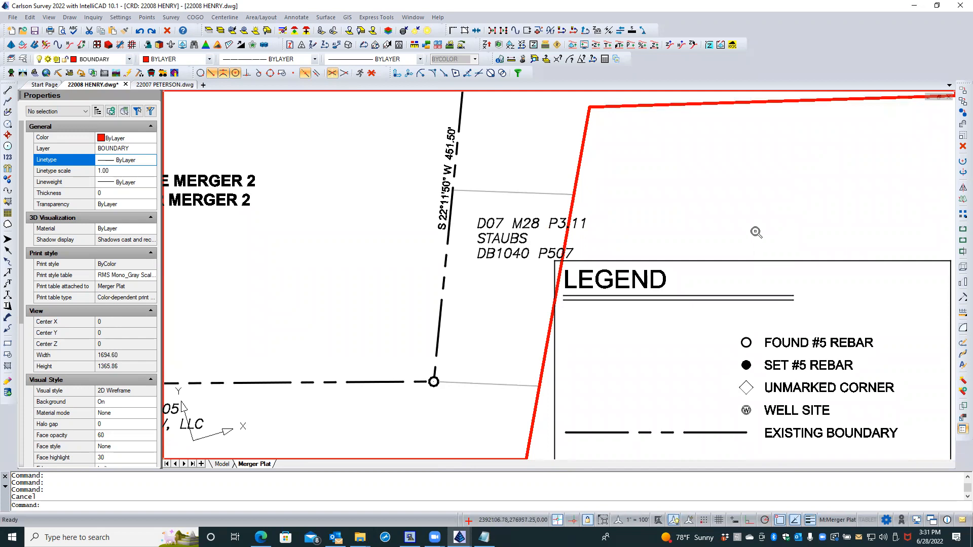
# Step: Change the symbol of point 204, at the east end of the 179.05' line, to the SPT7_W diamond from Points+Wipeout
pyautogui.scroll(-4, 757, 235)
pyautogui.moveTo(850, 97); pyautogui.dragTo(810, 323, button='middle')
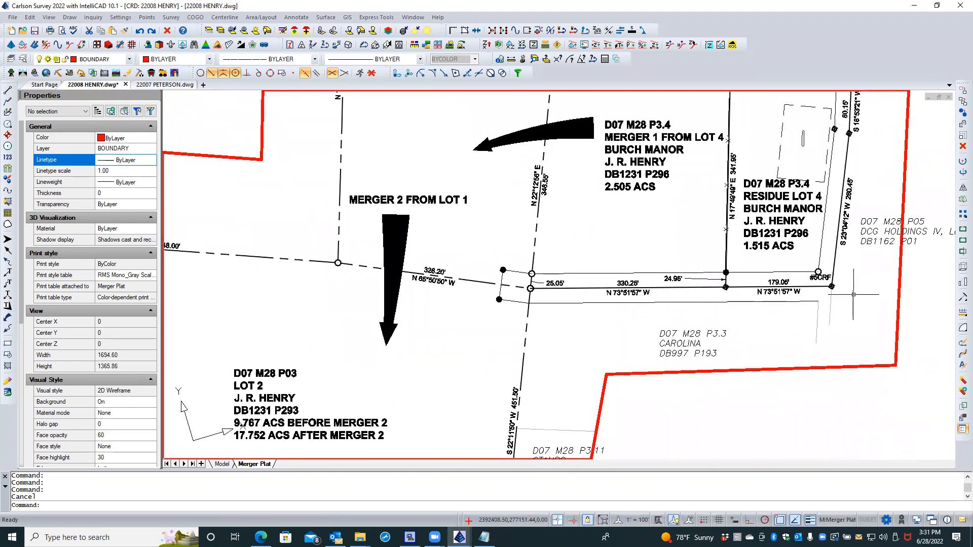
pyautogui.scroll(6, 850, 295)
pyautogui.scroll(1, 834, 297)
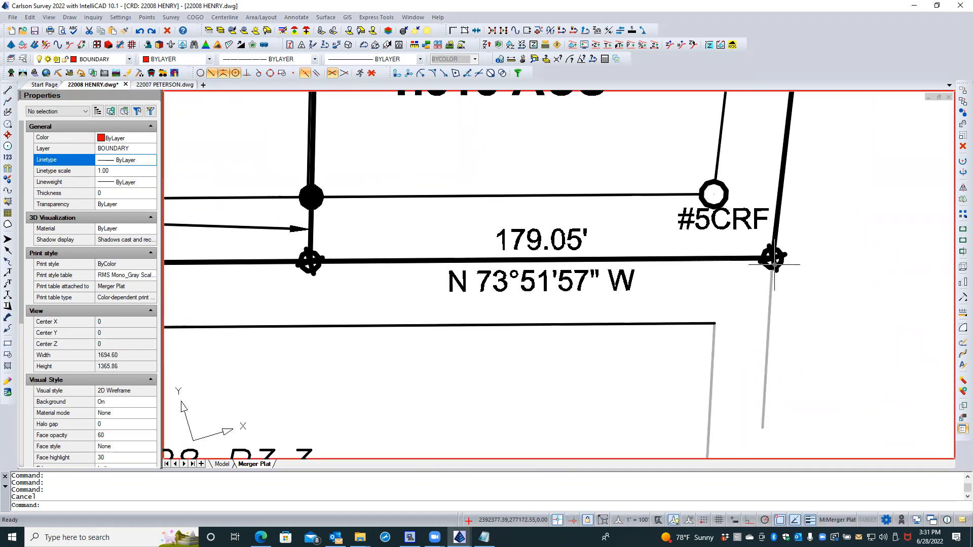
pyautogui.click(774, 265)
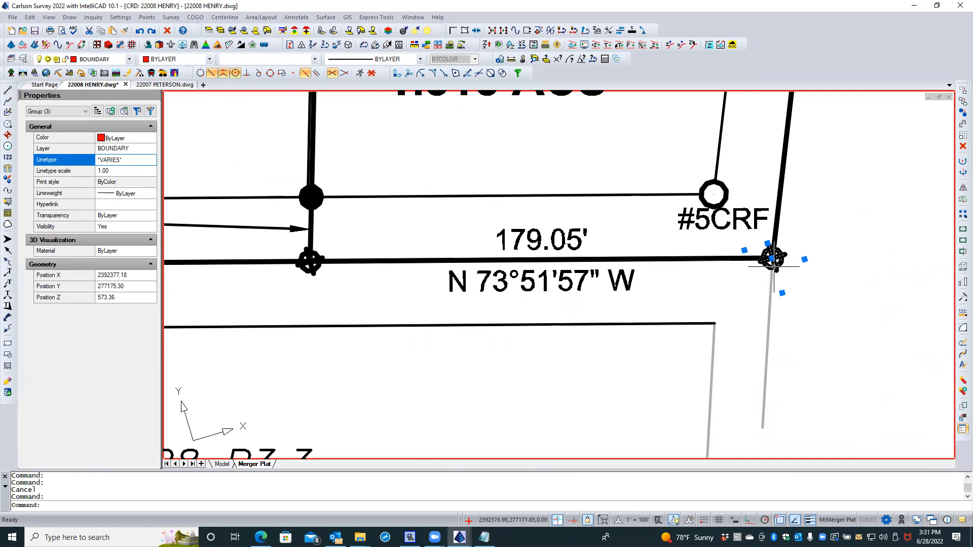
pyautogui.doubleClick(774, 264)
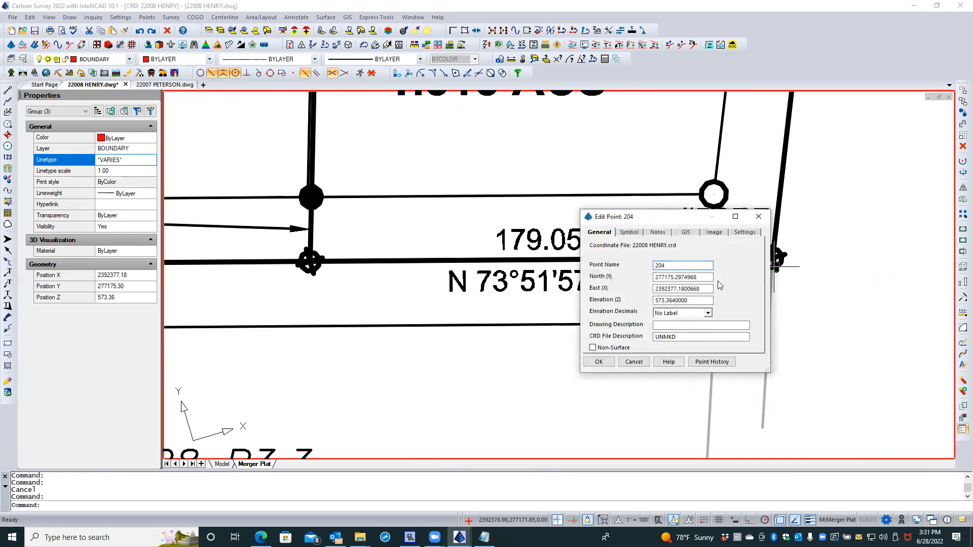
pyautogui.click(629, 232)
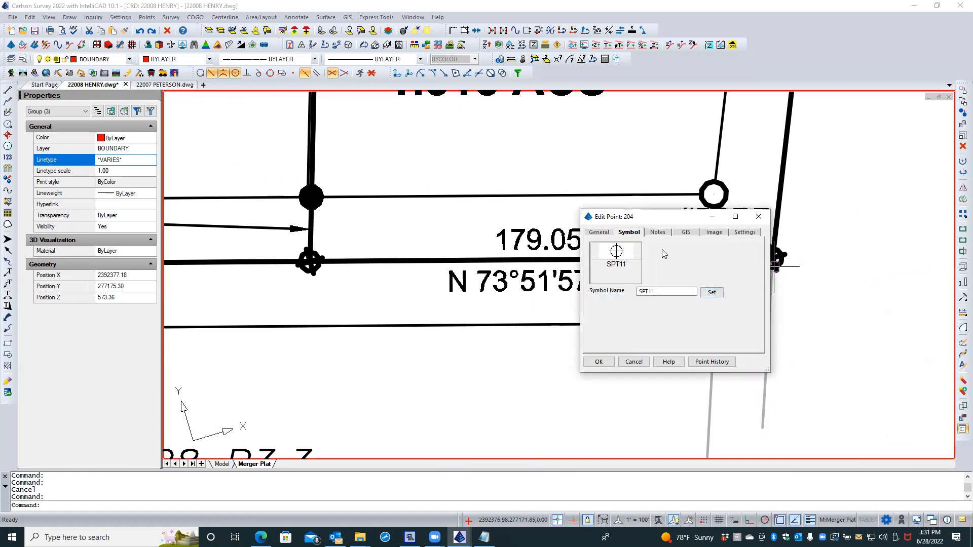
pyautogui.click(712, 293)
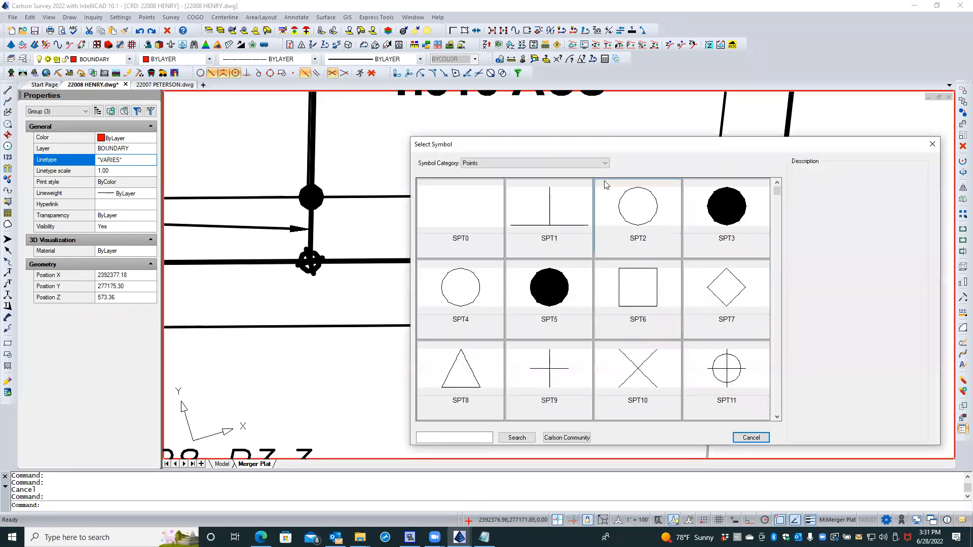
pyautogui.click(604, 164)
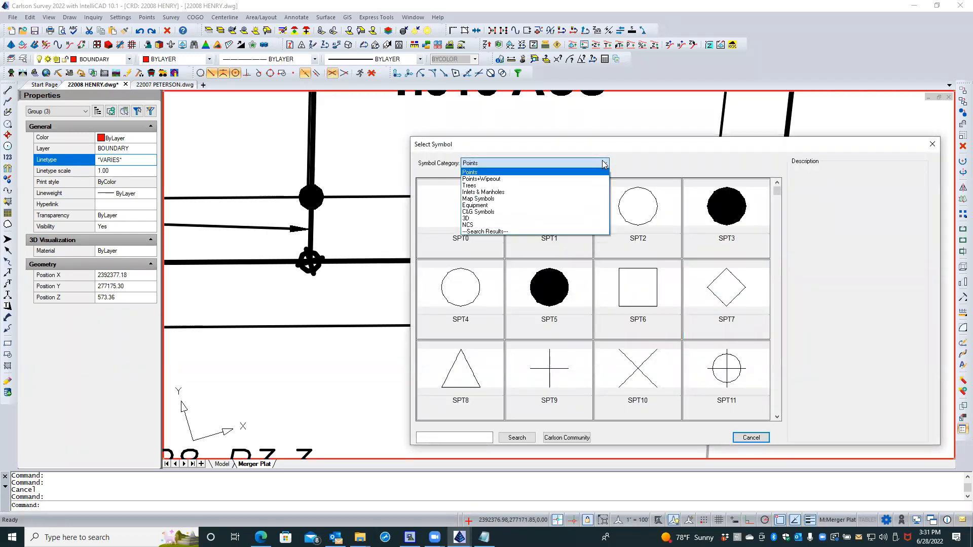
pyautogui.click(587, 179)
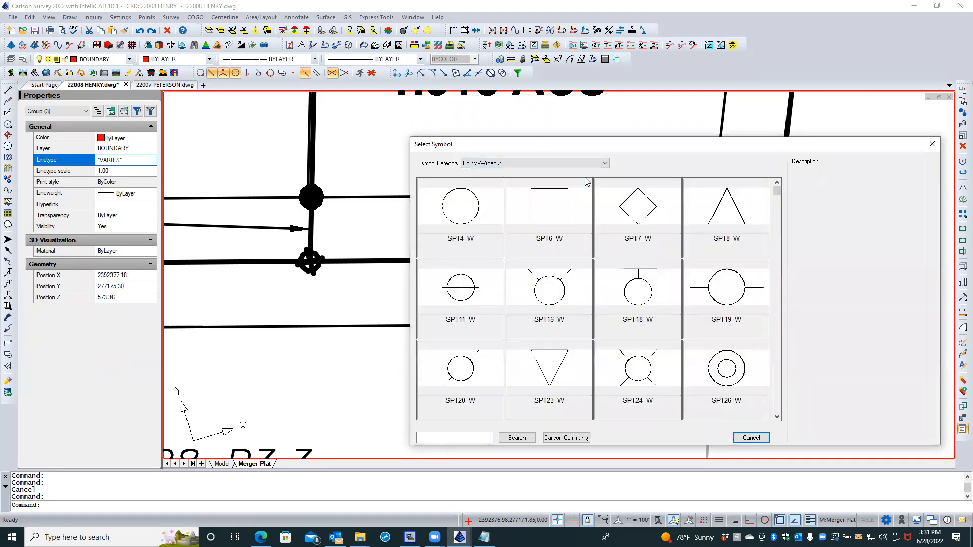
pyautogui.click(637, 220)
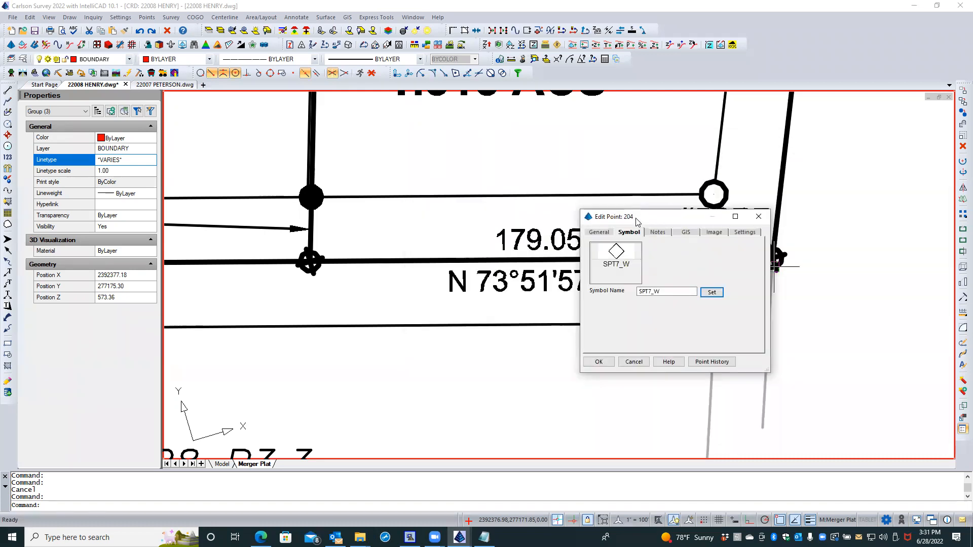
pyautogui.click(598, 361)
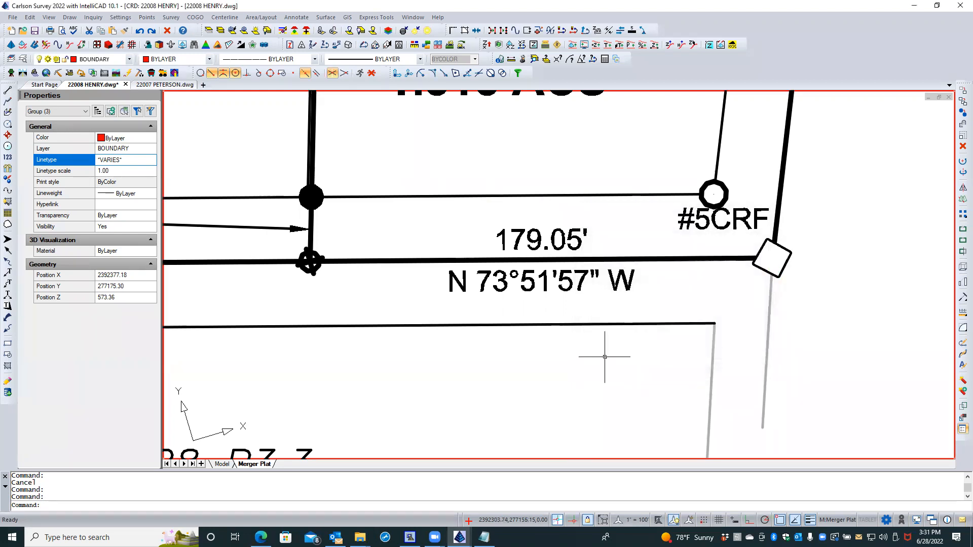
pyautogui.click(780, 273)
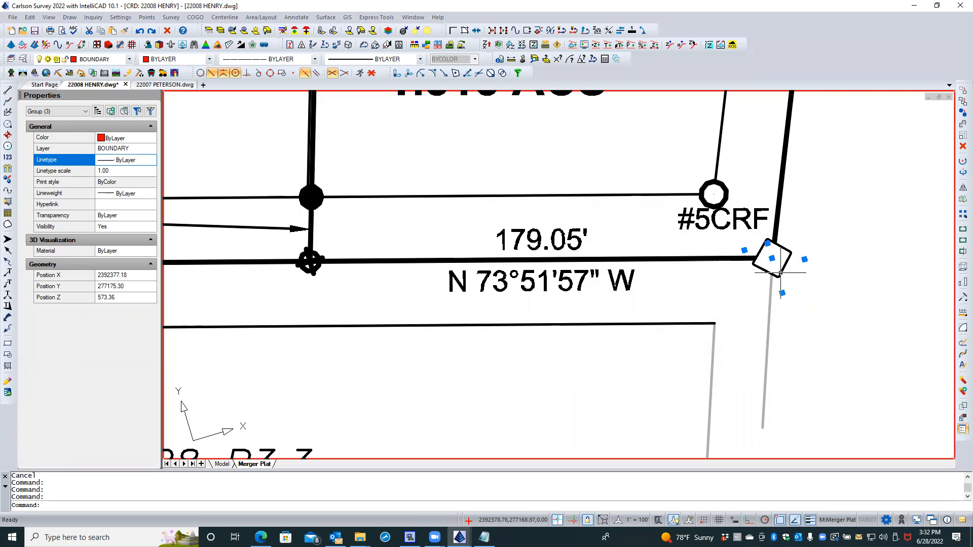
pyautogui.rightClick(780, 273)
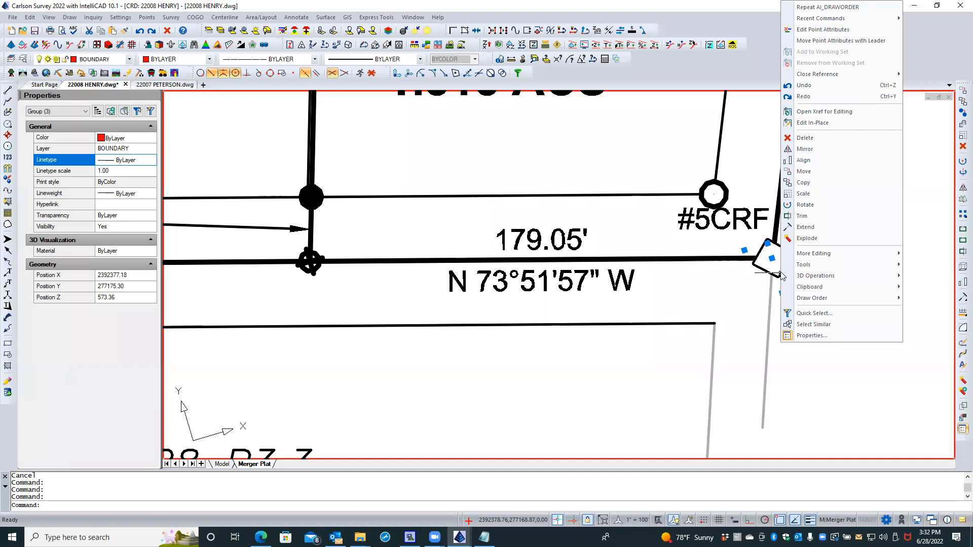
pyautogui.press('Escape')
# Step: Change the symbol of point 208, at the west end of the 179.05' line, to the SPT7_W diamond
pyautogui.scroll(-3, 821, 211)
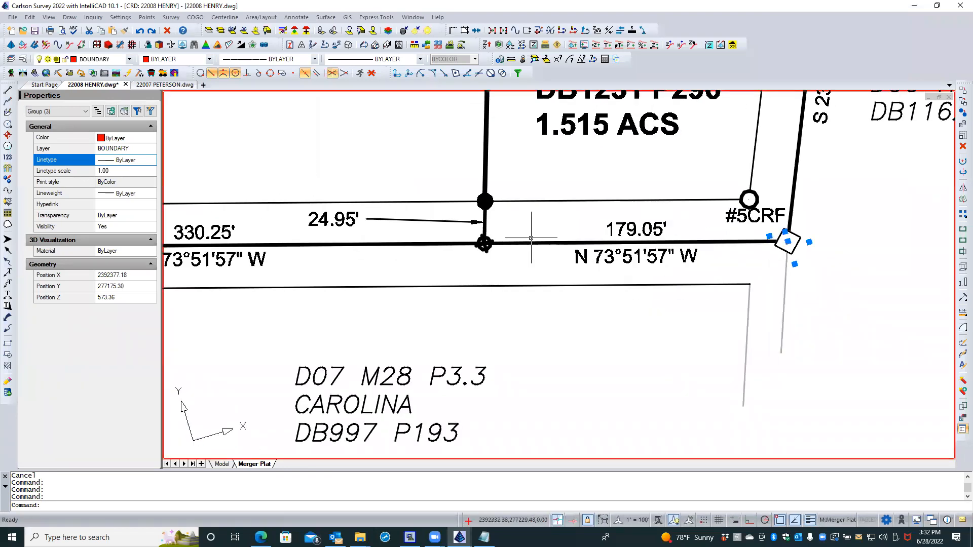
pyautogui.click(485, 248)
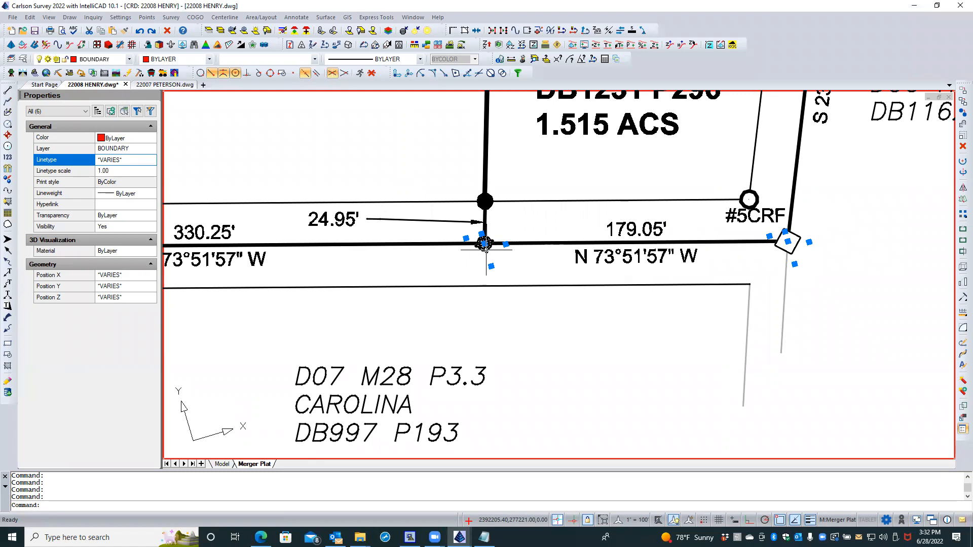
pyautogui.doubleClick(485, 245)
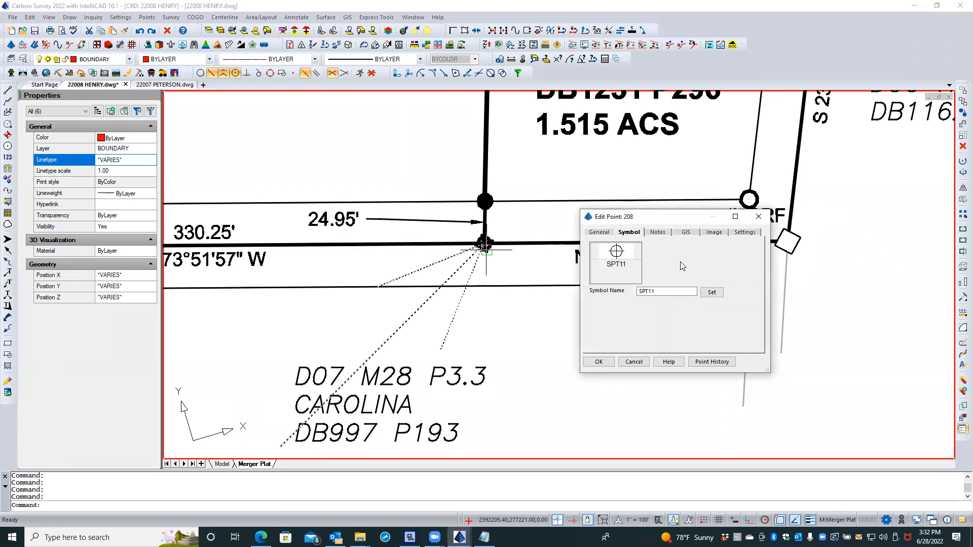
pyautogui.click(711, 293)
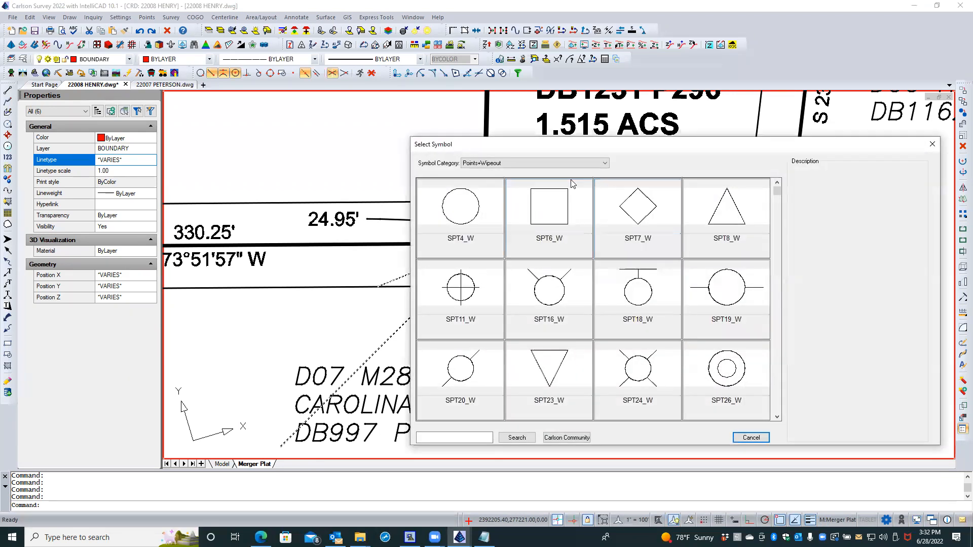
pyautogui.click(648, 232)
pyautogui.click(605, 359)
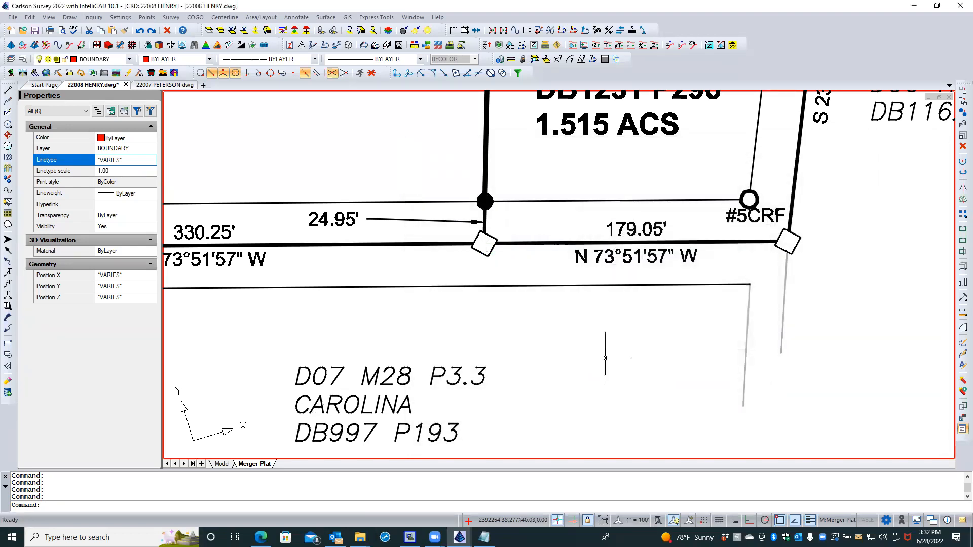
pyautogui.press('Escape')
# Step: Change the symbol of point 205, between the 80.15' and 260.45' lines, to the SPT7_W diamond
pyautogui.scroll(-3, 811, 288)
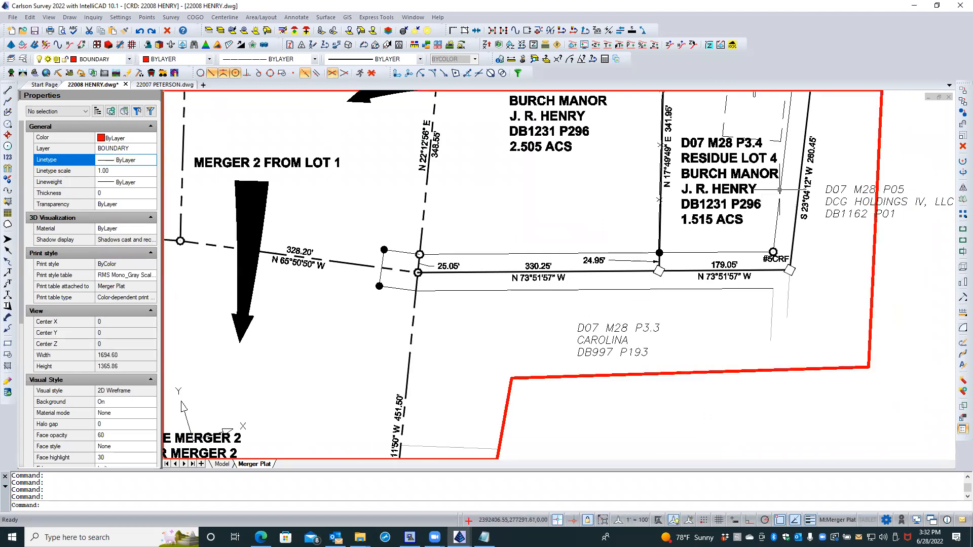
pyautogui.moveTo(839, 172); pyautogui.dragTo(808, 346, button='middle')
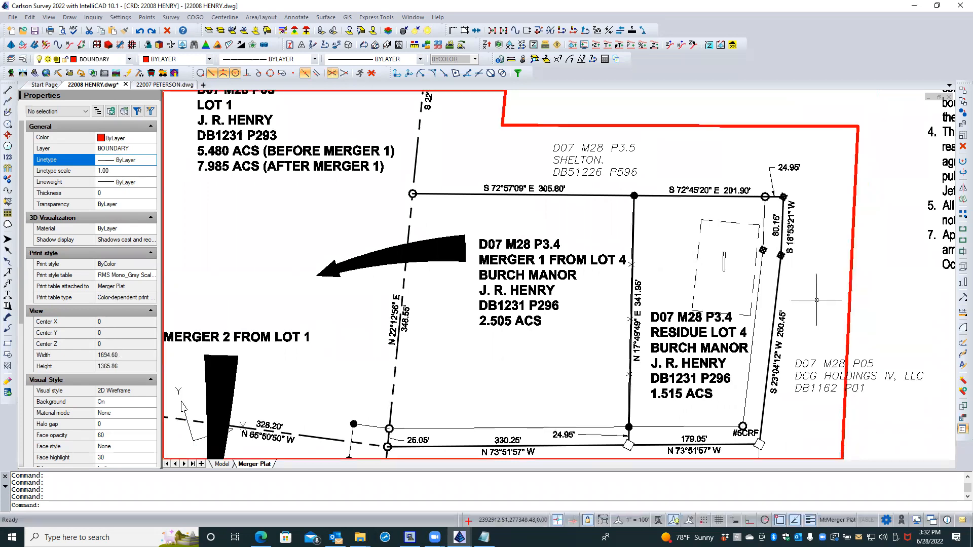
pyautogui.scroll(2, 816, 300)
pyautogui.click(760, 242)
pyautogui.doubleClick(760, 243)
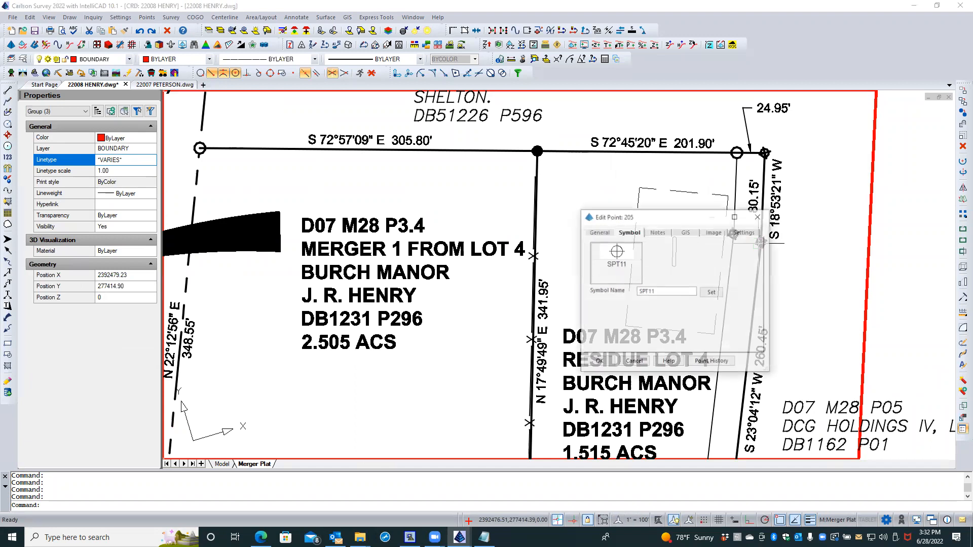
pyautogui.click(711, 294)
pyautogui.doubleClick(653, 228)
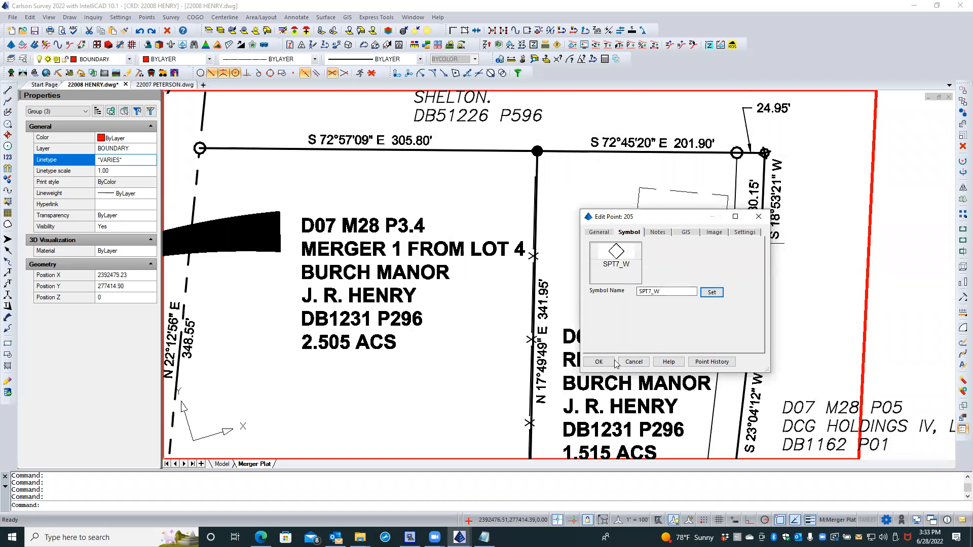
pyautogui.click(598, 362)
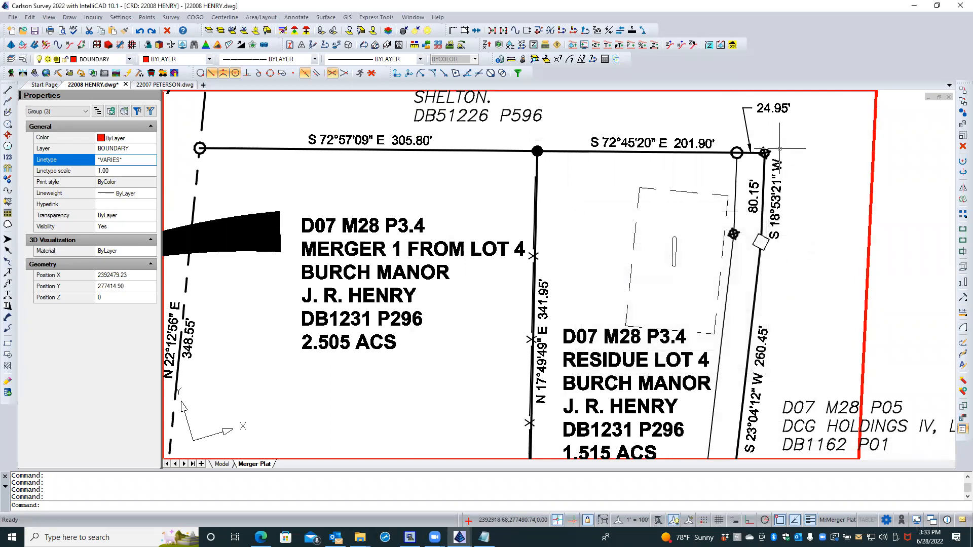
# Step: Change the symbol of point 203, at the north end of the 80.15' line, to the SPT7_W diamond from Points+Wipeout
pyautogui.click(764, 152)
pyautogui.doubleClick(764, 152)
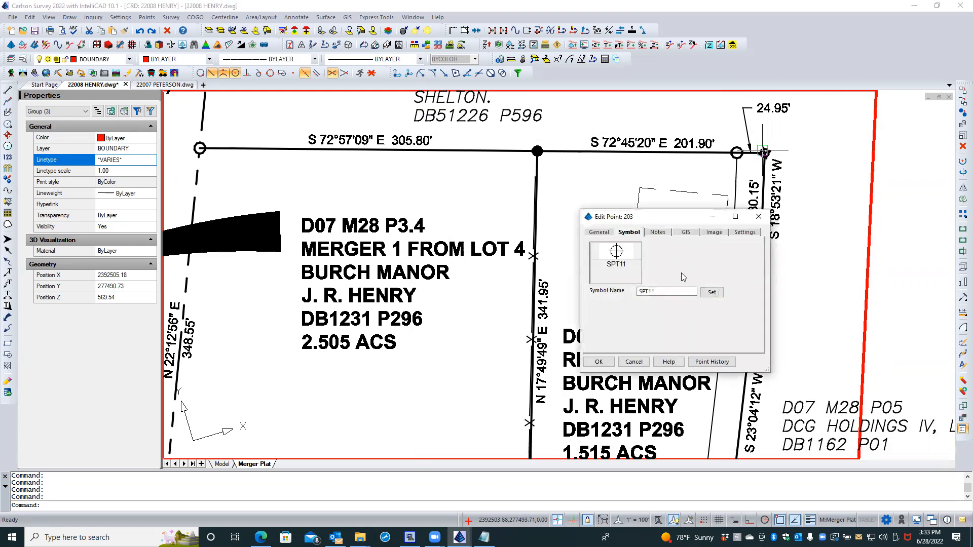
pyautogui.click(711, 292)
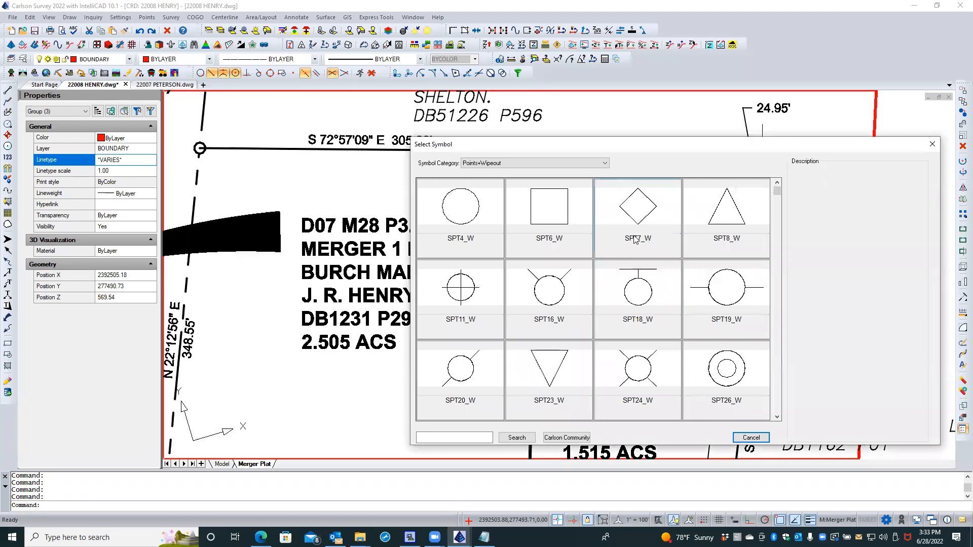
pyautogui.click(636, 237)
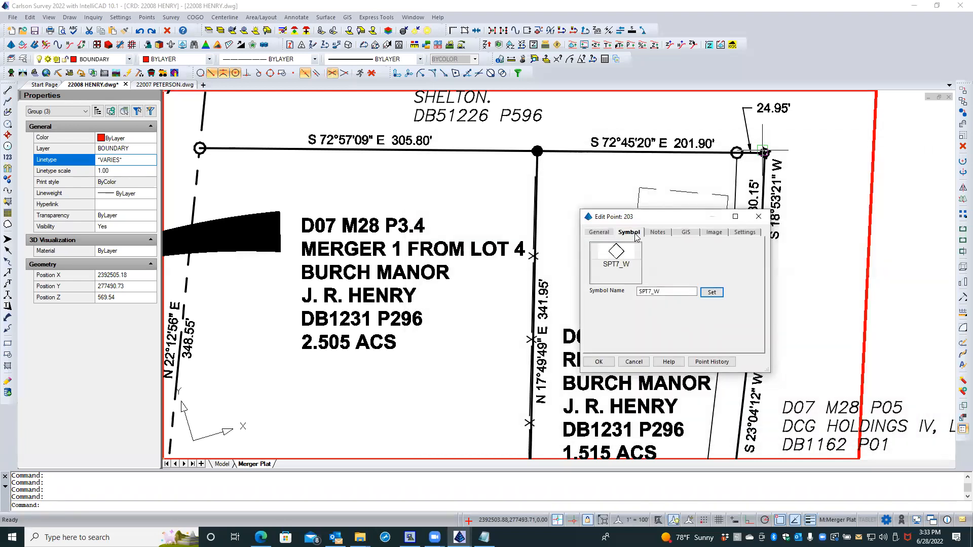
pyautogui.click(598, 362)
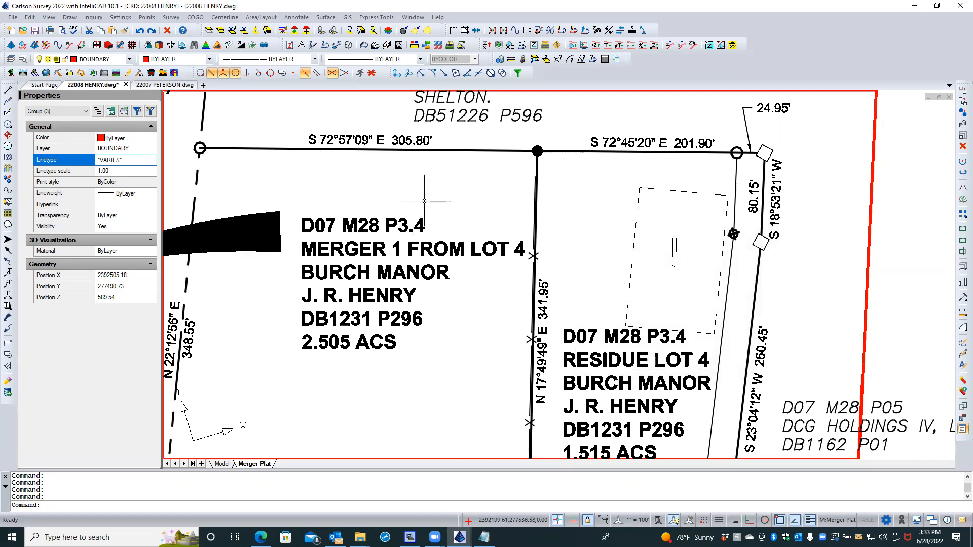
# Step: Change the symbol of point 206, just west of the corner between the 80.15' and 260.45' lines, to the SPT7_W diamond
pyautogui.click(734, 234)
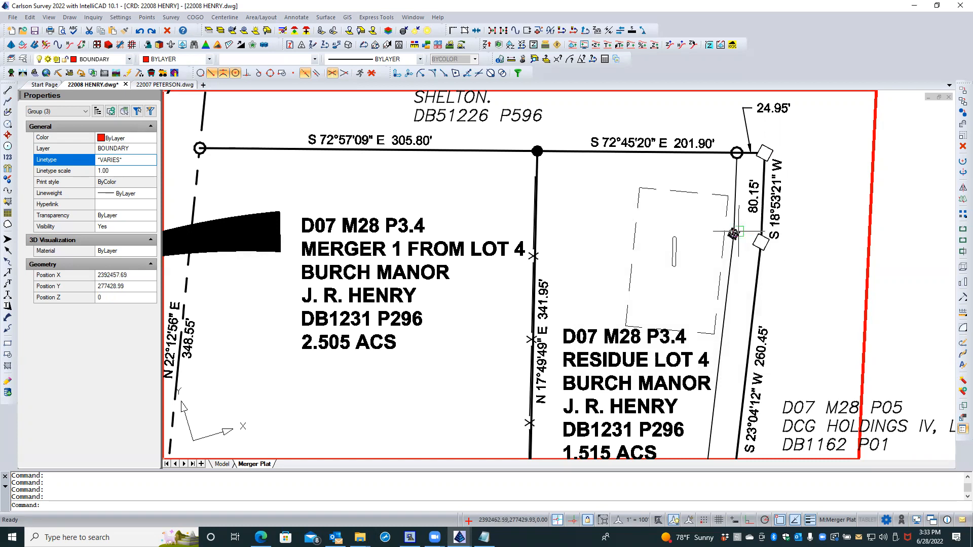
pyautogui.doubleClick(733, 234)
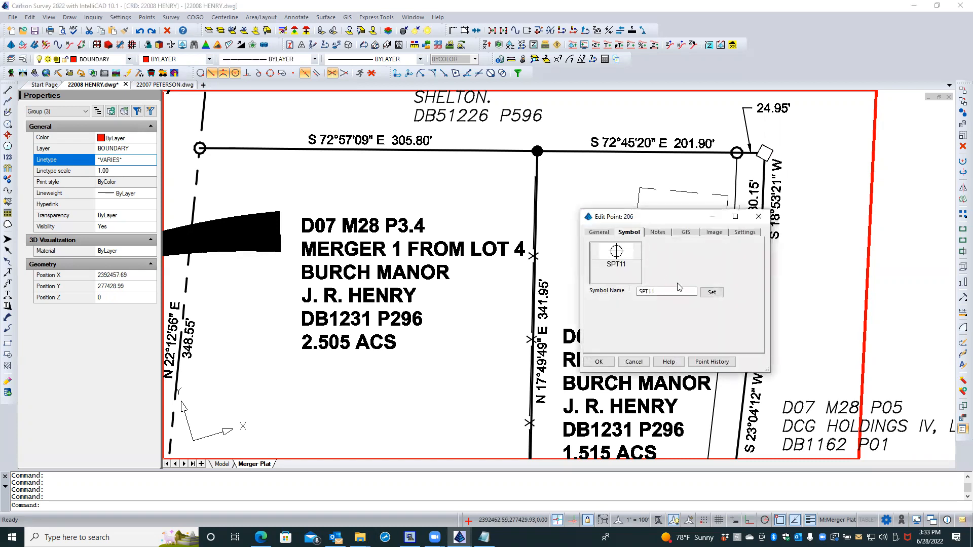
pyautogui.click(710, 293)
pyautogui.doubleClick(653, 224)
pyautogui.click(710, 292)
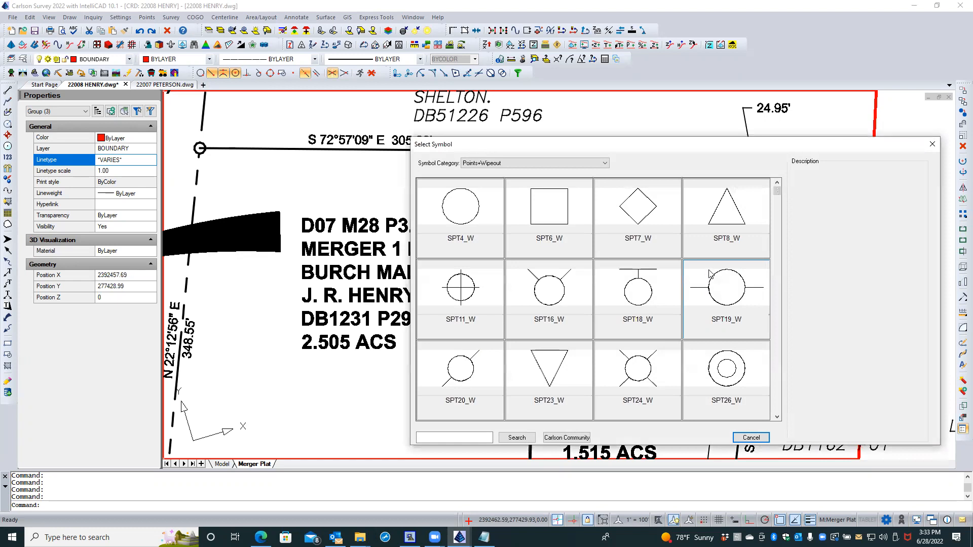
pyautogui.doubleClick(628, 223)
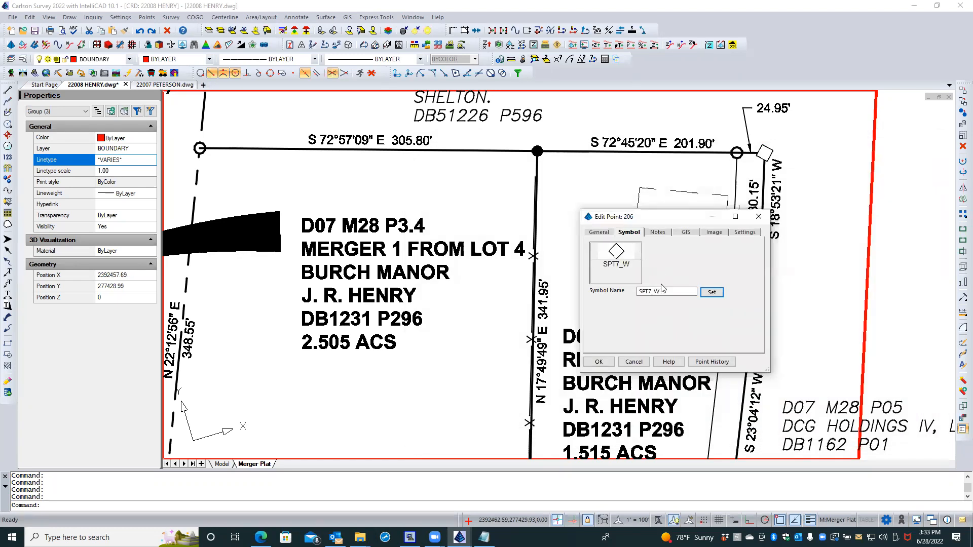
pyautogui.click(599, 361)
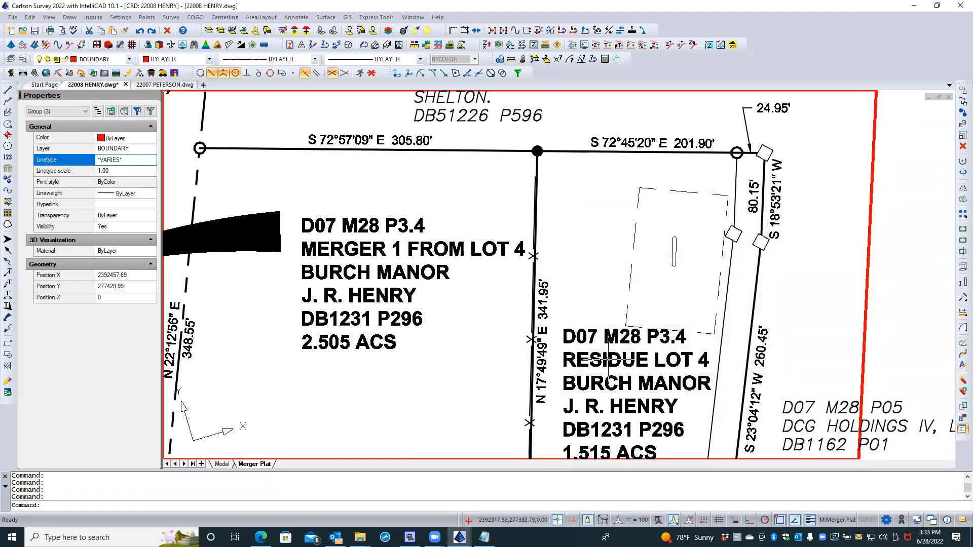
# Step: Bring the corner symbol at the west end of the 305.80' line and all similar BOUNDARY symbols to the front of the draw order
pyautogui.click(200, 149)
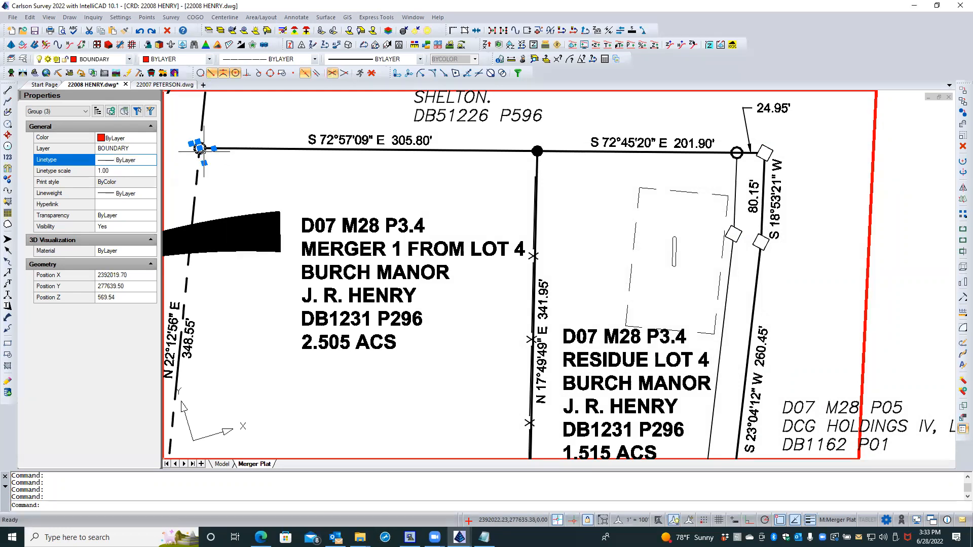
pyautogui.rightClick(200, 149)
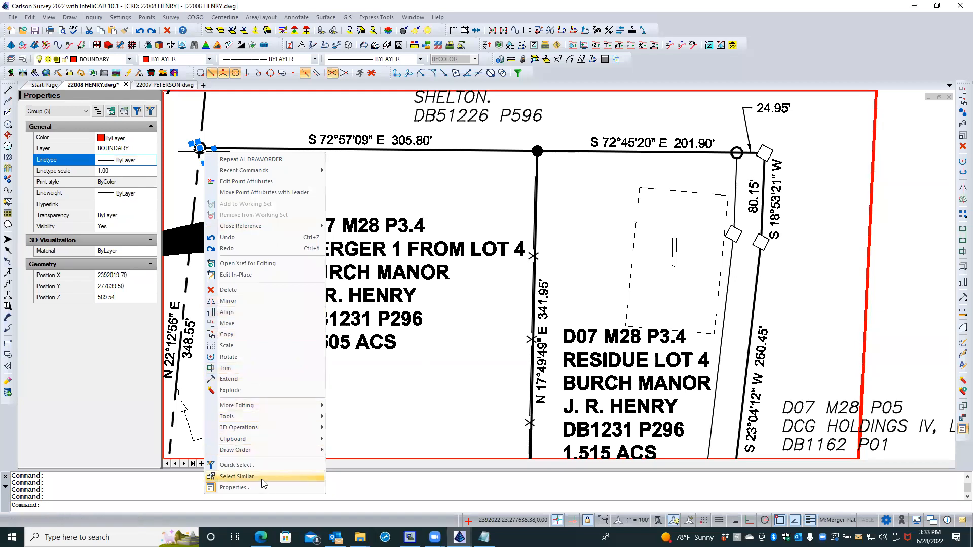
pyautogui.click(237, 476)
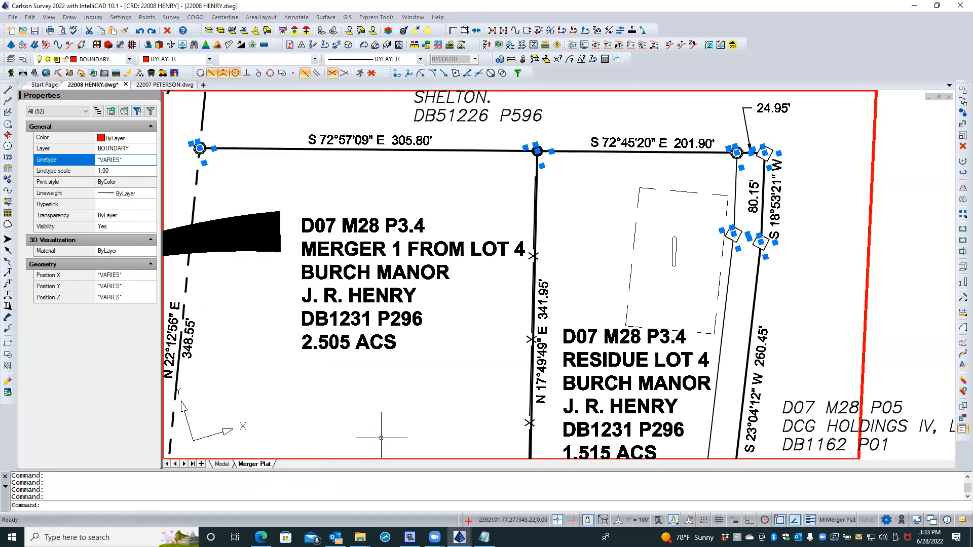
pyautogui.rightClick(245, 373)
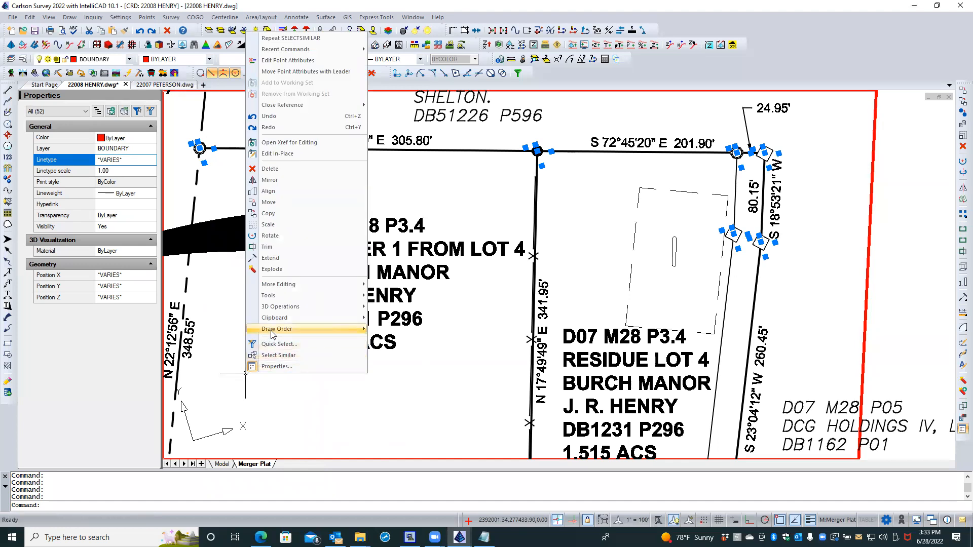
pyautogui.moveTo(325, 330)
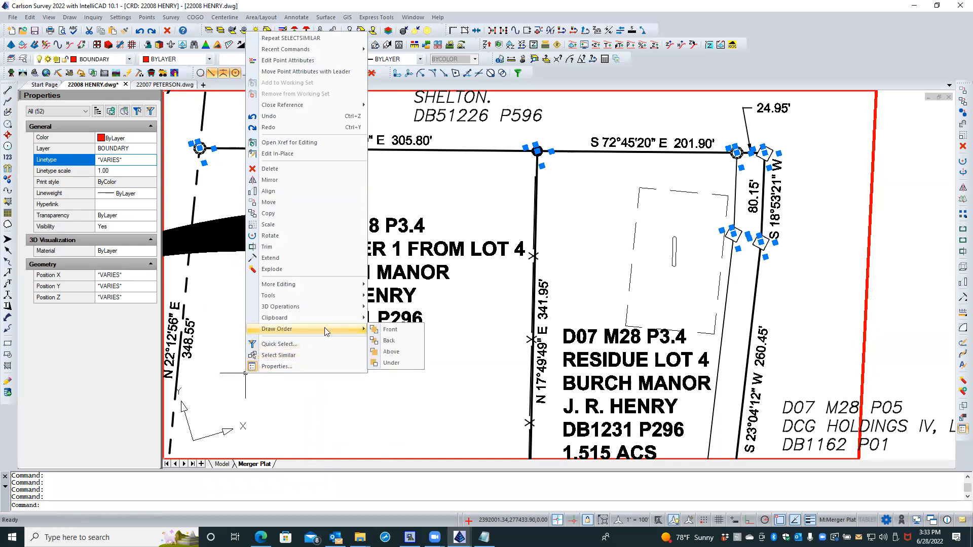
pyautogui.click(396, 332)
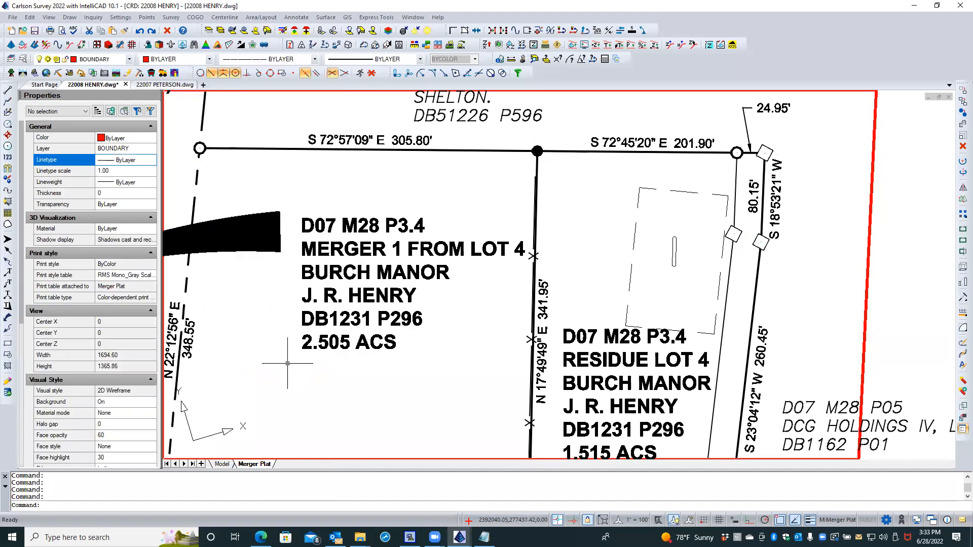
# Step: Change the symbol of point 211, the northwest corner of the access easement near the 328.20' line, to the SPT7_W diamond
pyautogui.scroll(-3, 287, 363)
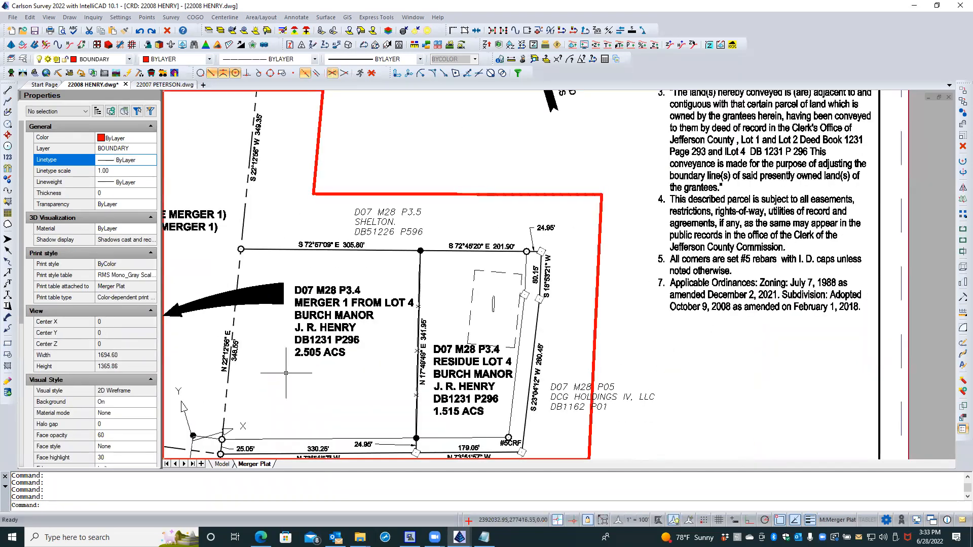
pyautogui.scroll(-1, 292, 242)
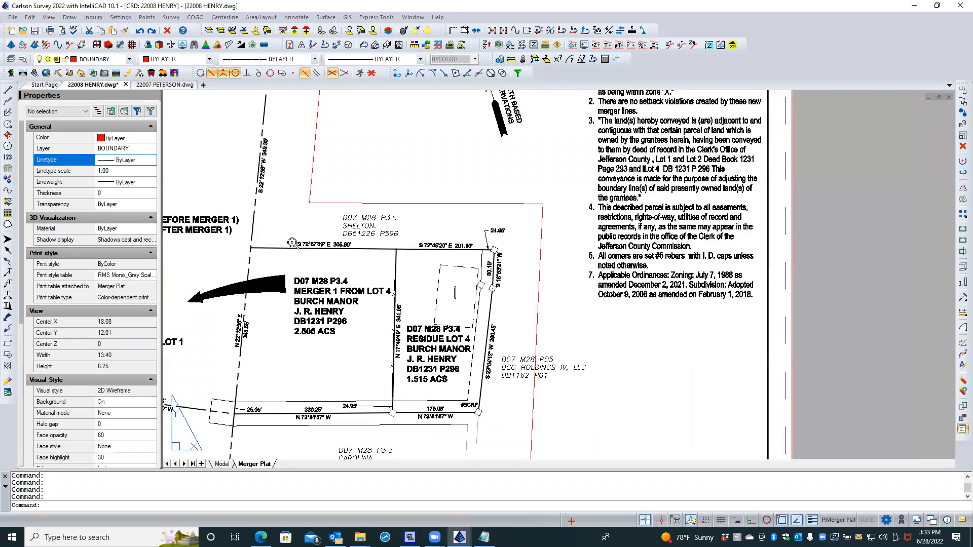
pyautogui.moveTo(293, 243); pyautogui.dragTo(367, 367, button='middle')
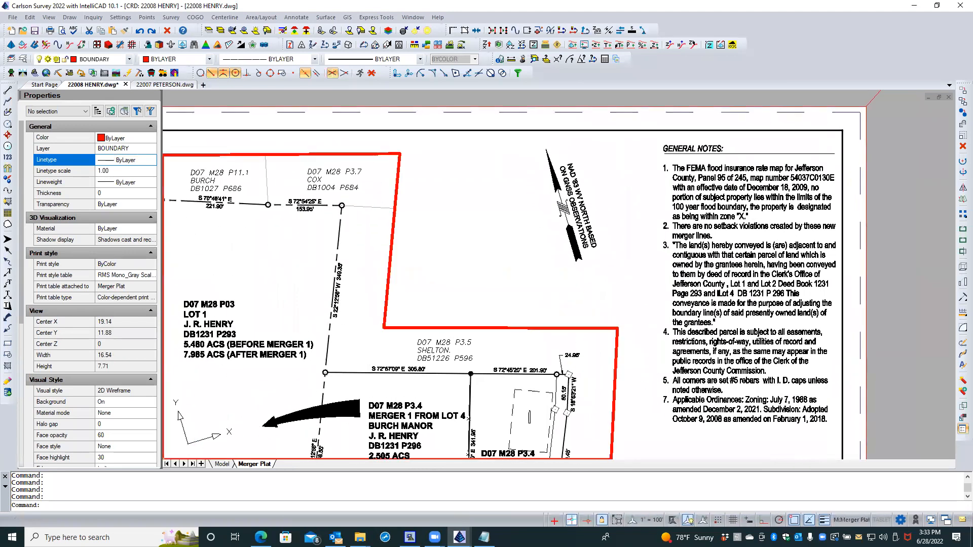
pyautogui.moveTo(293, 304); pyautogui.dragTo(293, 304, button='middle')
pyautogui.moveTo(560, 302); pyautogui.dragTo(765, 306, button='middle')
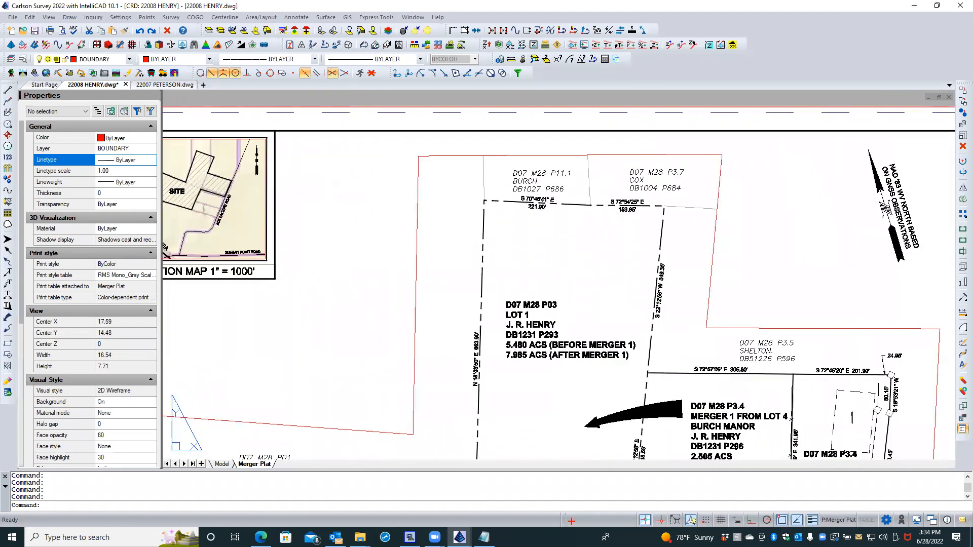
pyautogui.moveTo(574, 375); pyautogui.dragTo(577, 199, button='middle')
pyautogui.doubleClick(576, 214)
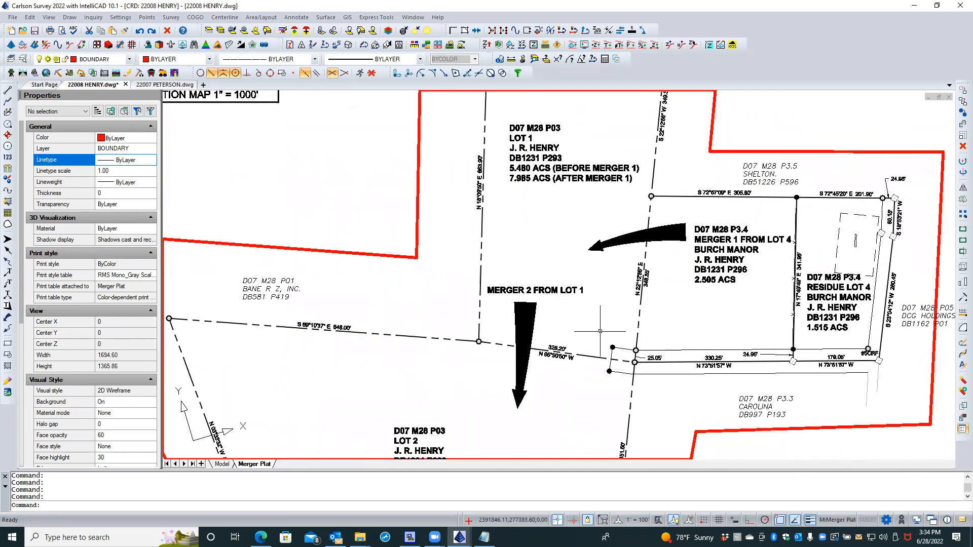
pyautogui.scroll(4, 611, 340)
pyautogui.doubleClick(615, 356)
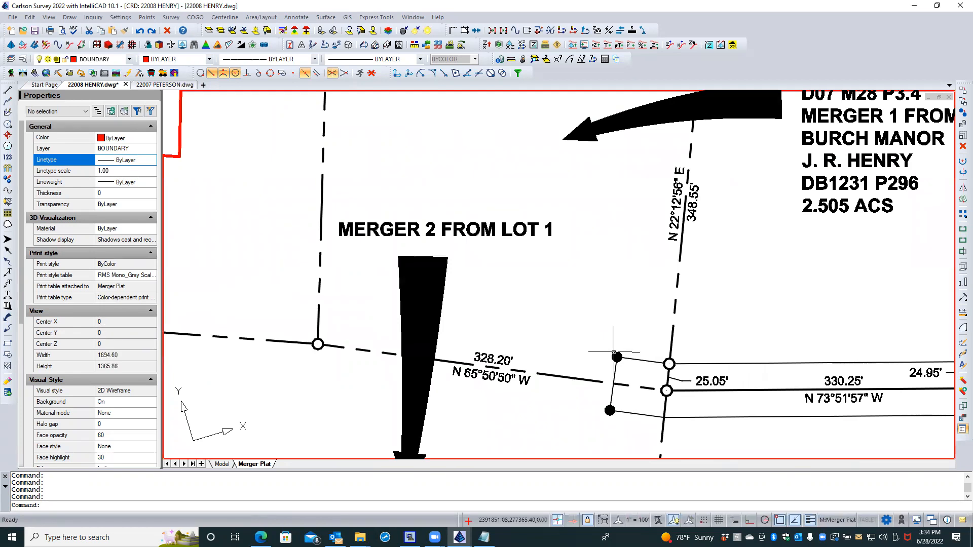
pyautogui.click(614, 356)
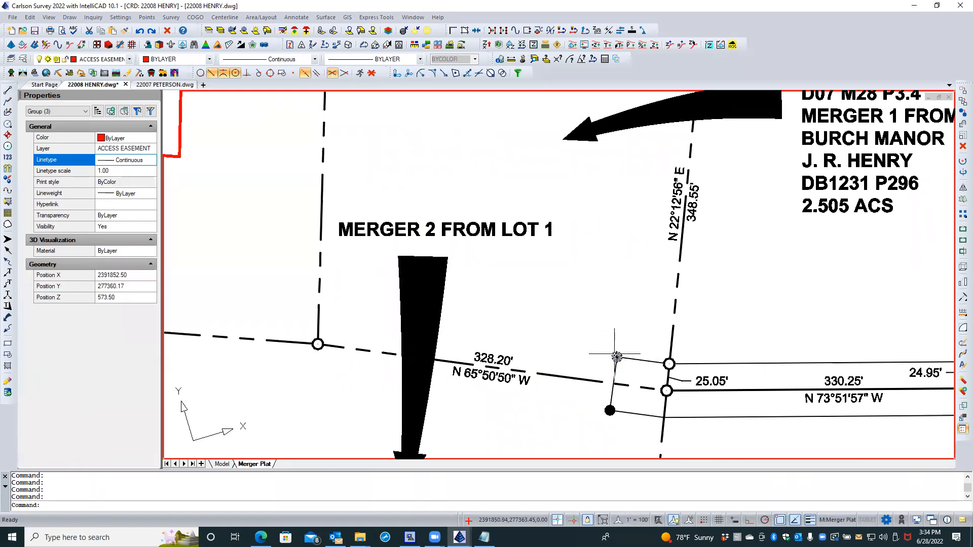
pyautogui.doubleClick(616, 357)
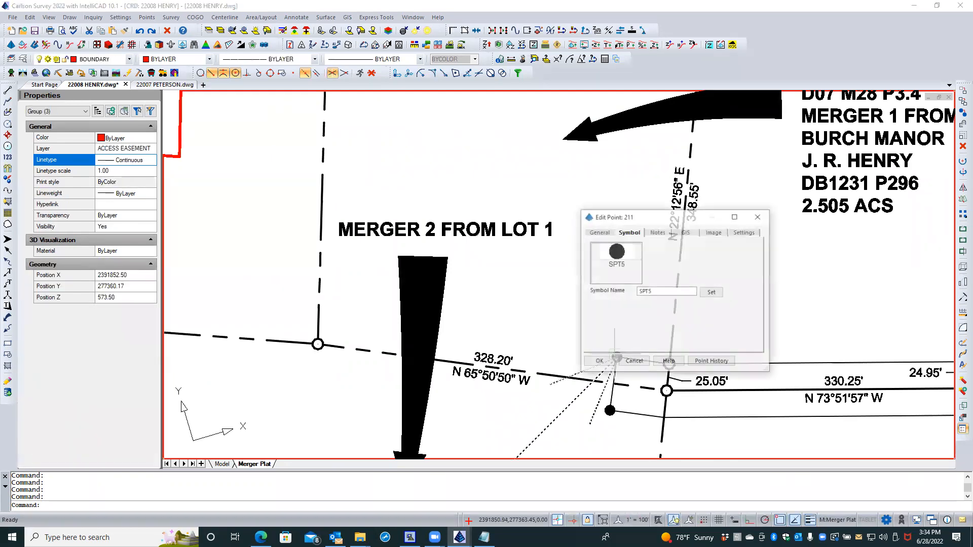
pyautogui.click(704, 293)
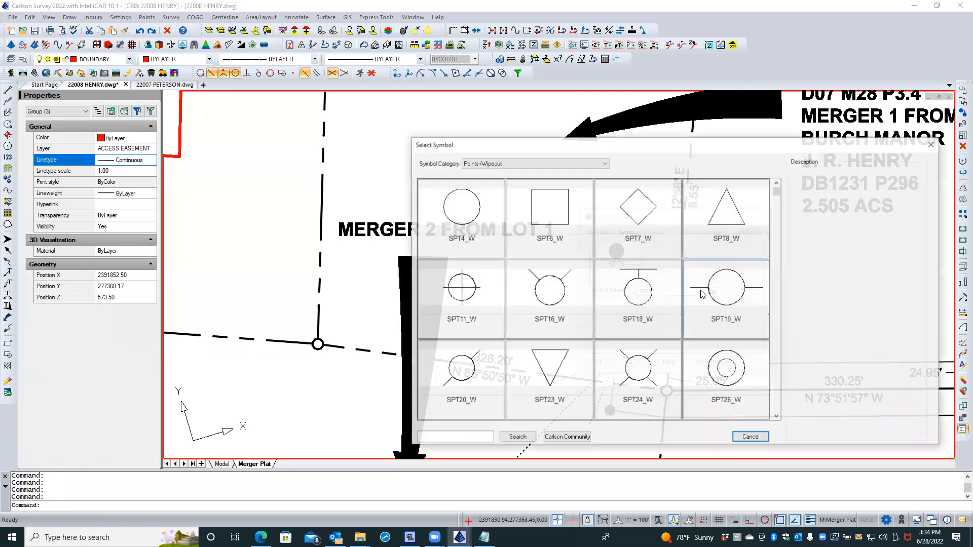
pyautogui.click(645, 242)
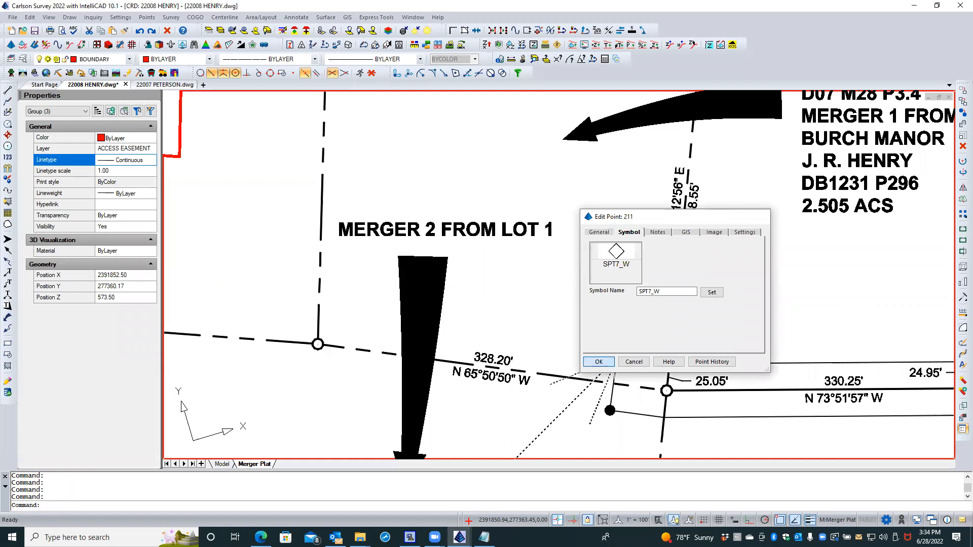
pyautogui.click(598, 362)
# Step: Change the symbol of point 210, the southwest corner of the access easement, to the SPT7_W diamond
pyautogui.doubleClick(609, 410)
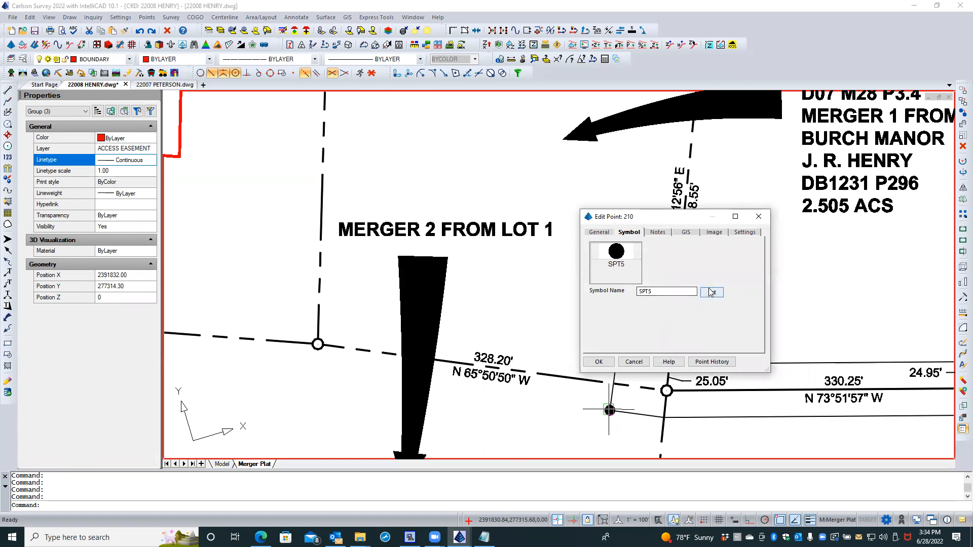
pyautogui.click(711, 292)
pyautogui.doubleClick(613, 247)
pyautogui.click(598, 363)
# Step: Return from the viewport to paper space on the Merger Plat sheet and make the title block linework layer current
pyautogui.scroll(-3, 574, 339)
pyautogui.scroll(-5, 573, 339)
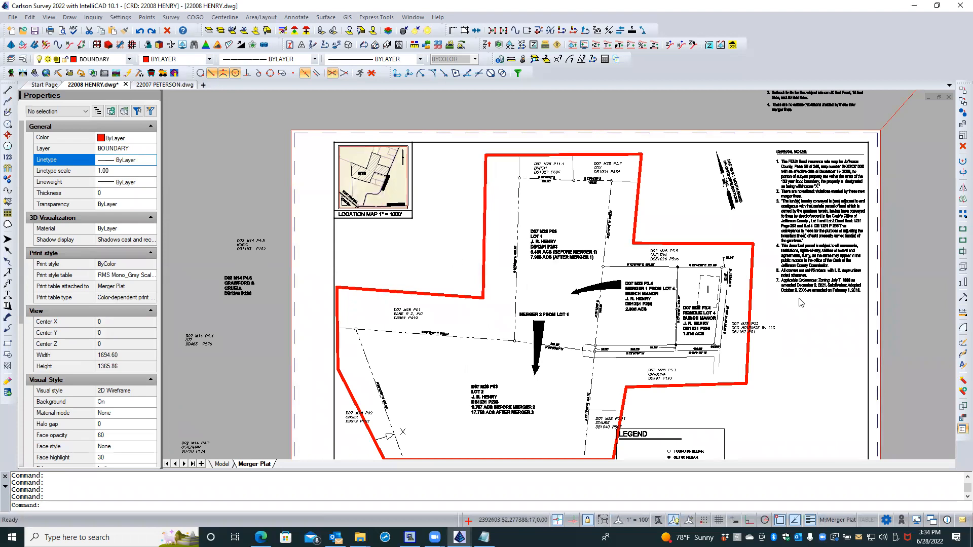
pyautogui.moveTo(806, 345); pyautogui.dragTo(804, 223, button='middle')
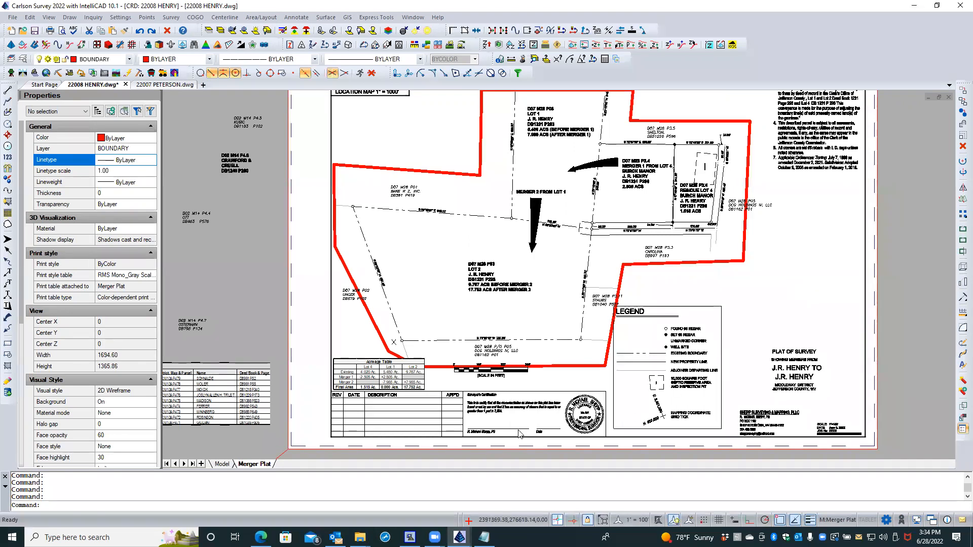
pyautogui.scroll(2, 521, 429)
pyautogui.scroll(2, 518, 430)
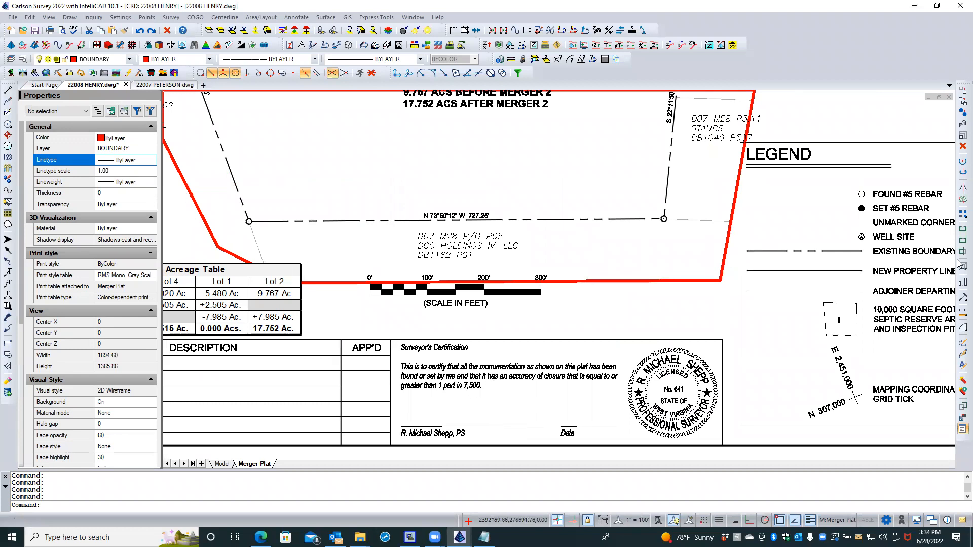
pyautogui.doubleClick(604, 309)
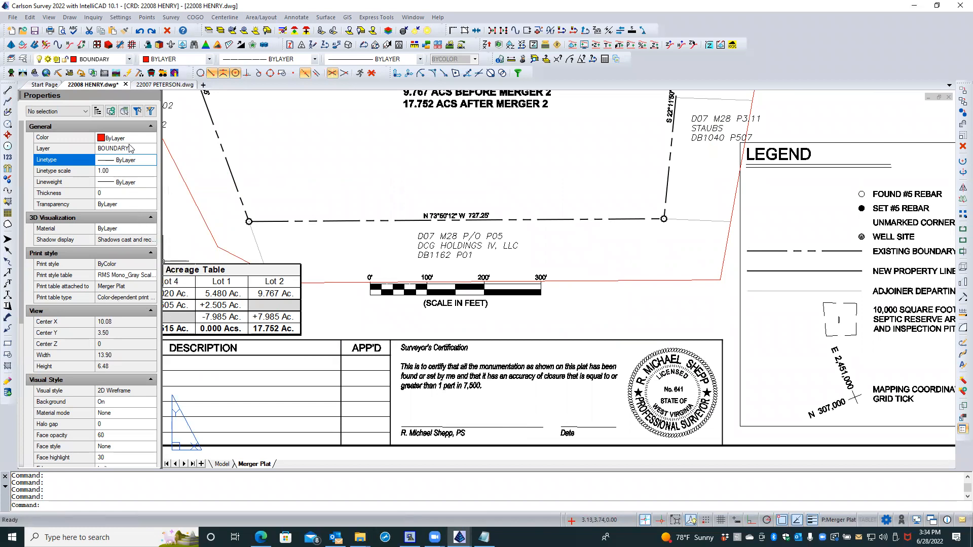
pyautogui.click(22, 60)
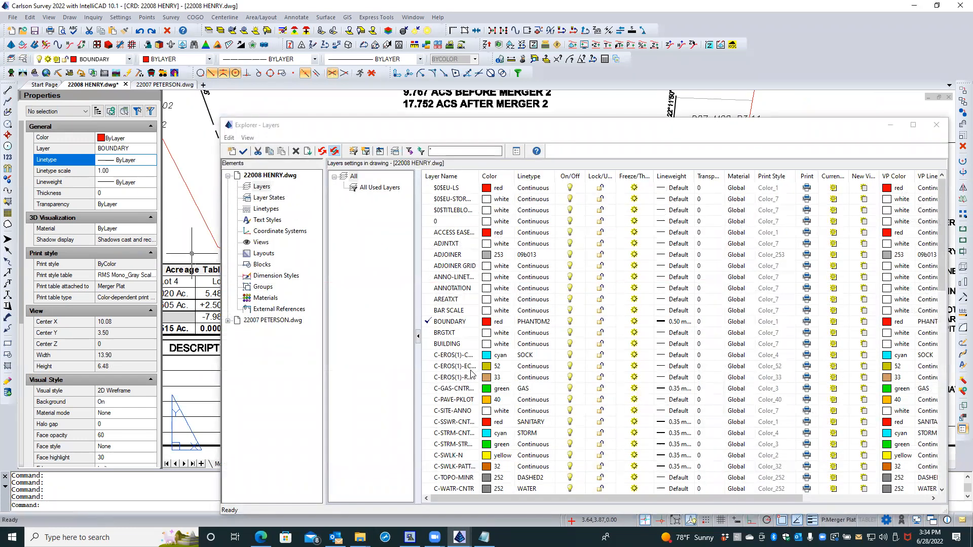
pyautogui.scroll(-15, 471, 373)
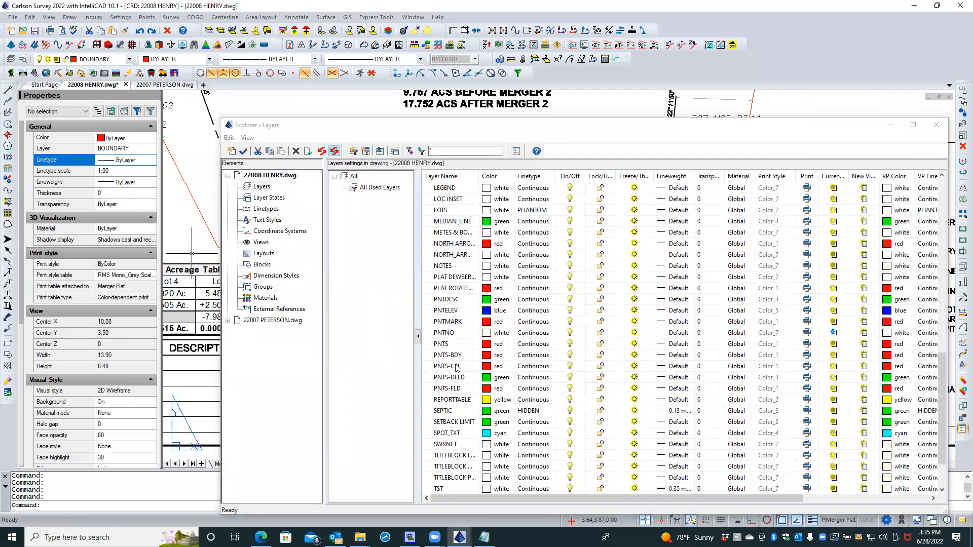
pyautogui.scroll(-1, 458, 368)
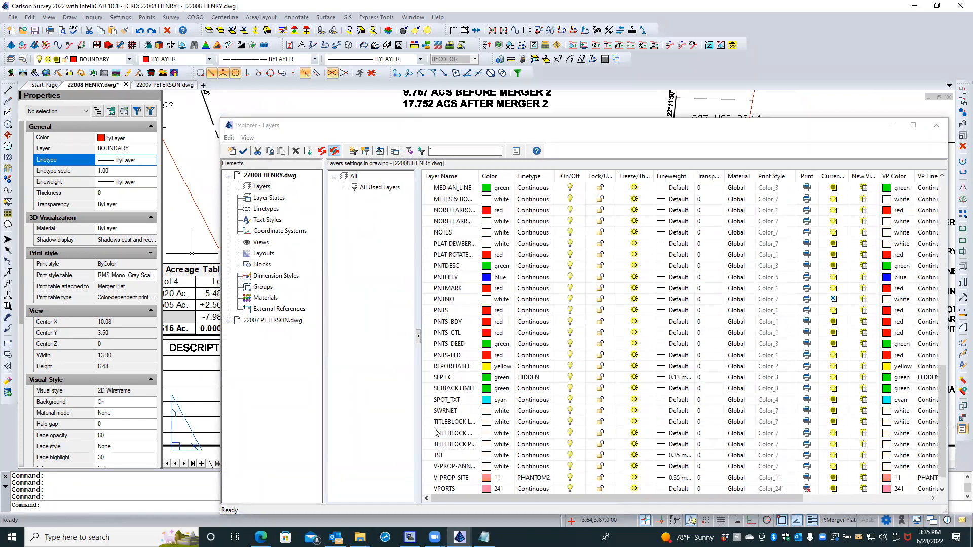
pyautogui.doubleClick(429, 425)
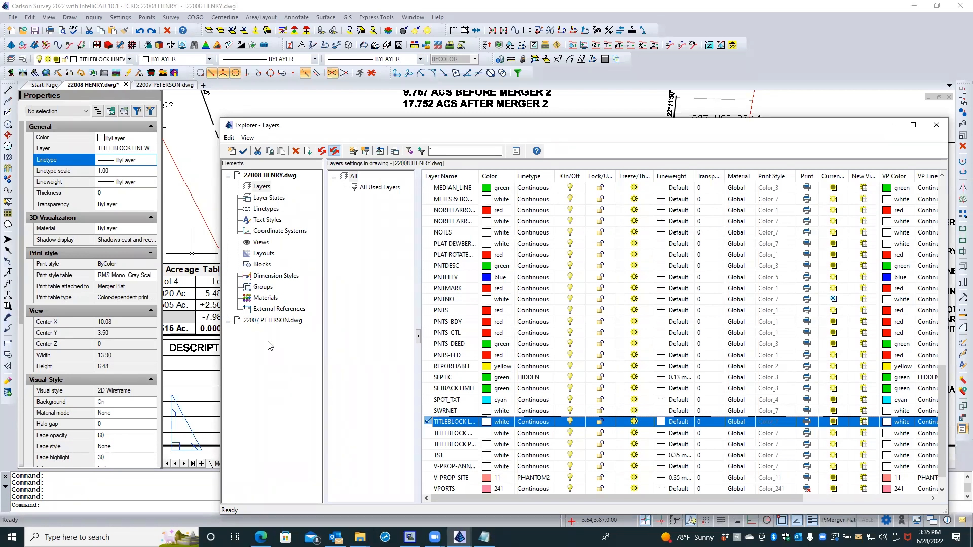
# Step: Attach the image signature.png from the CADD resources folder as a new external reference
pyautogui.click(261, 309)
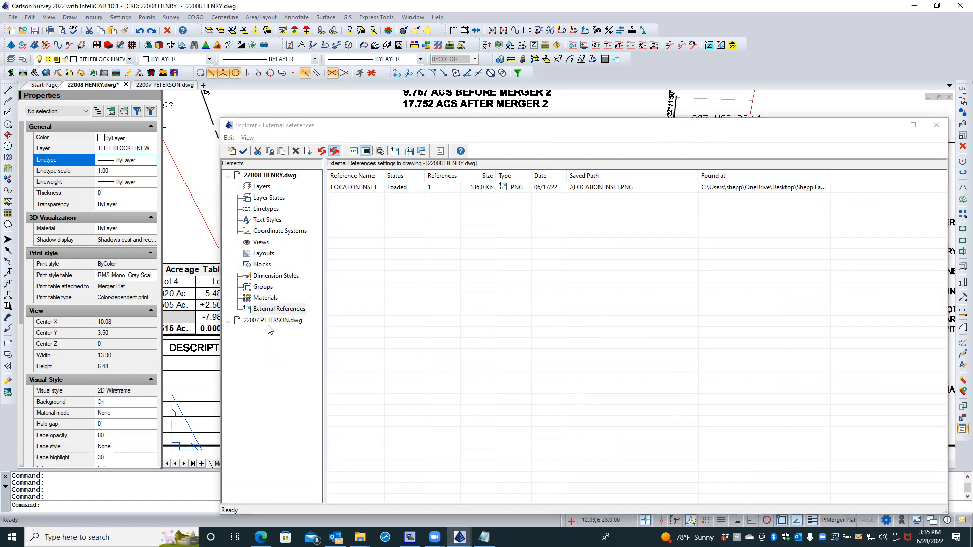
pyautogui.click(272, 310)
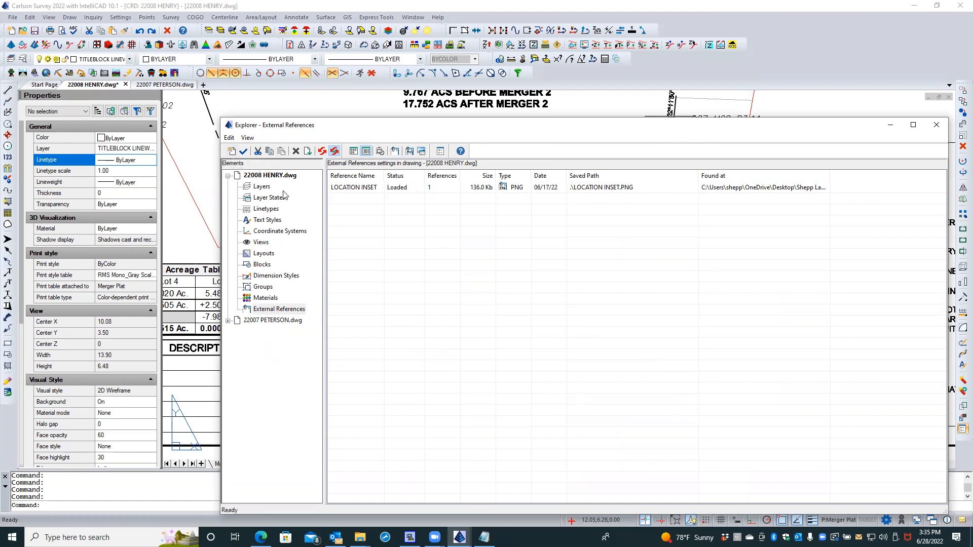
pyautogui.click(232, 152)
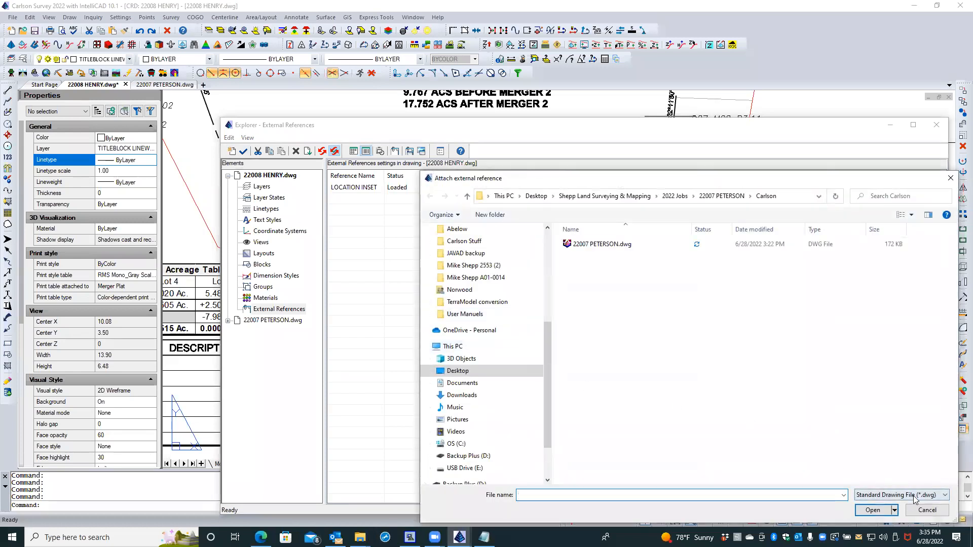
pyautogui.click(914, 497)
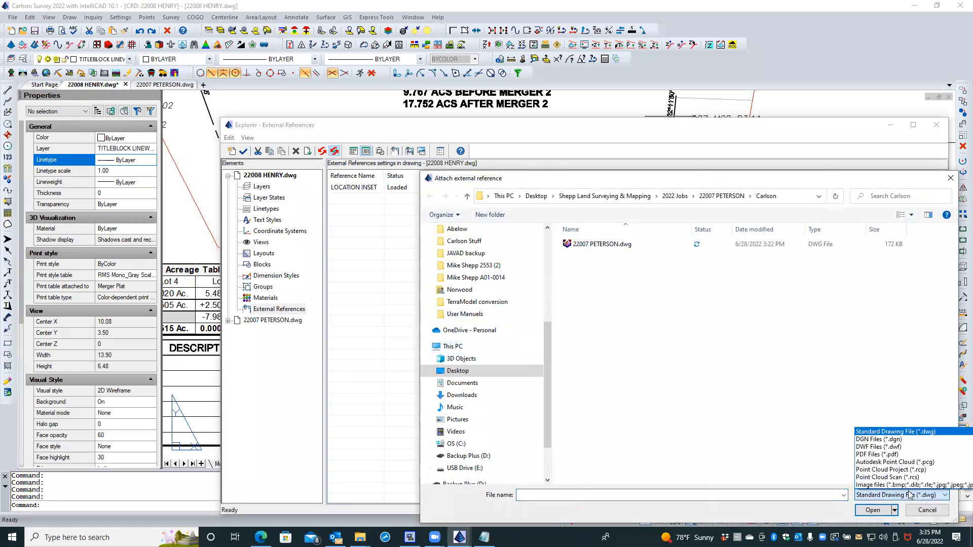
pyautogui.click(906, 485)
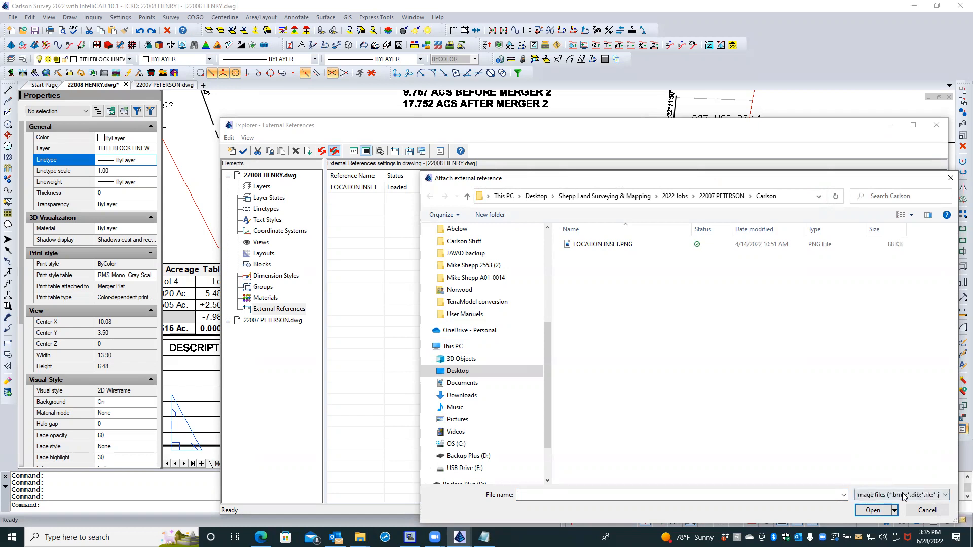
pyautogui.click(606, 194)
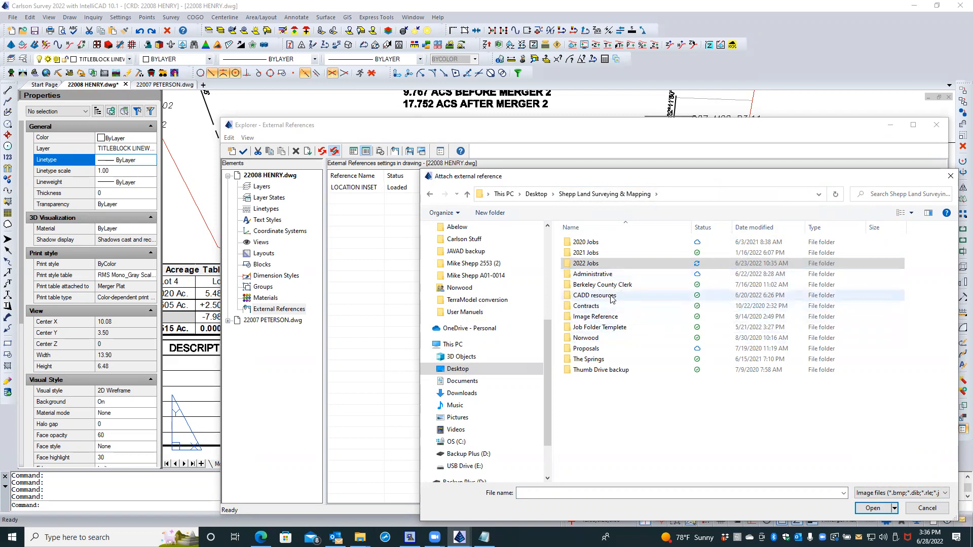
pyautogui.doubleClick(610, 296)
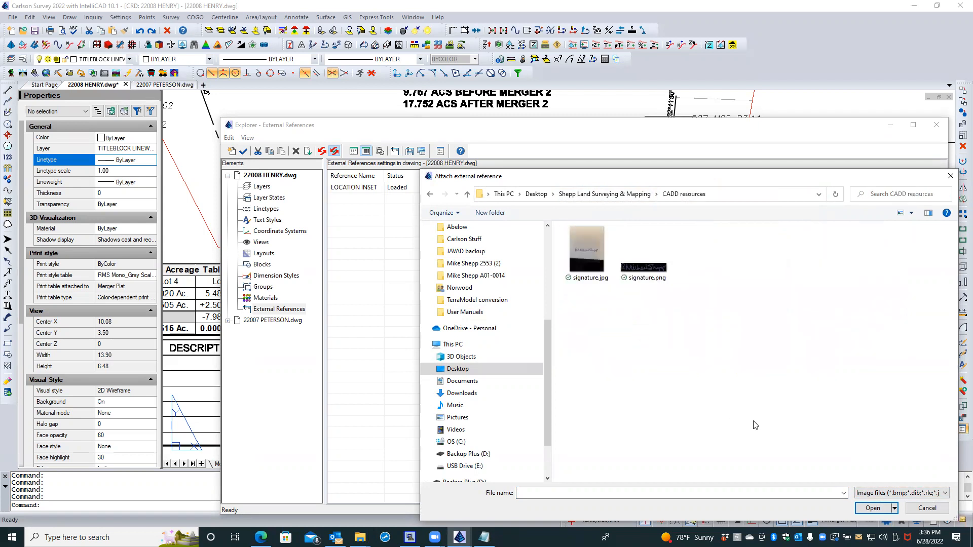
pyautogui.click(640, 274)
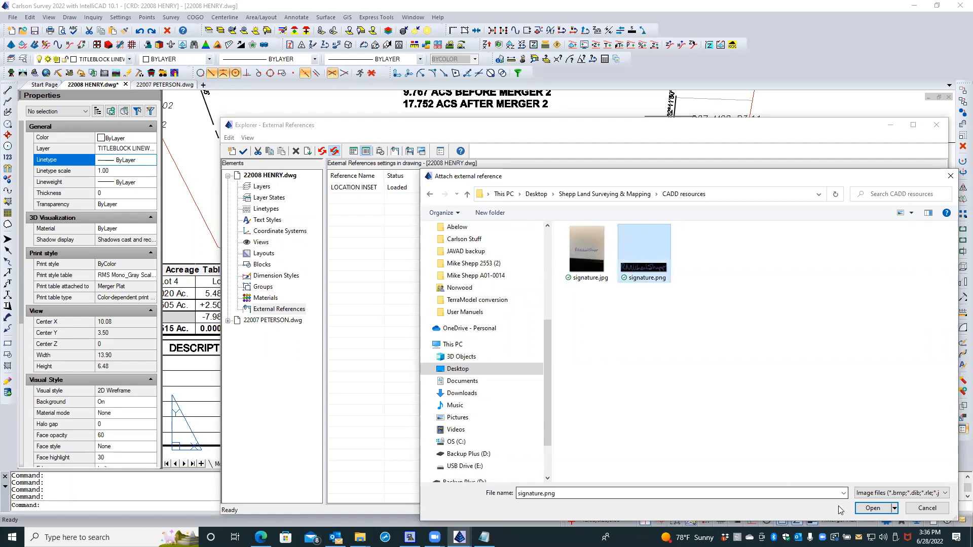
pyautogui.click(871, 509)
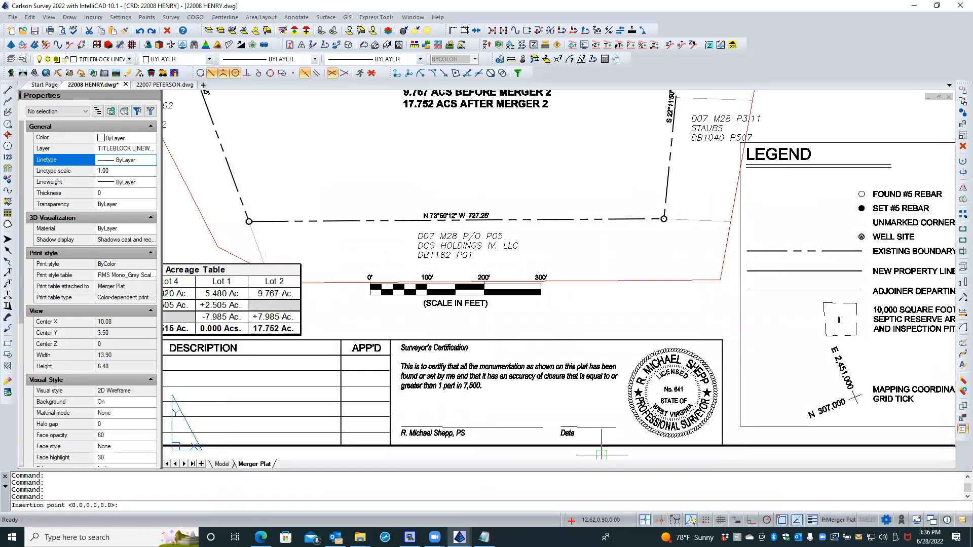
# Step: Place the signature image above the signature line in the Surveyor's Certification block, at a scale of about 1.18 and rotated due east
pyautogui.click(405, 416)
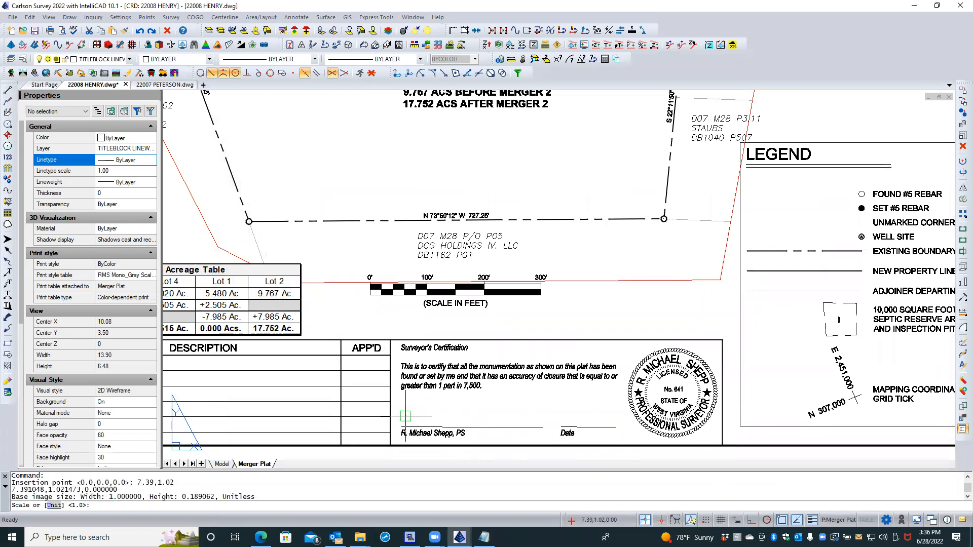
pyautogui.write('0.00')
pyautogui.press('Return')
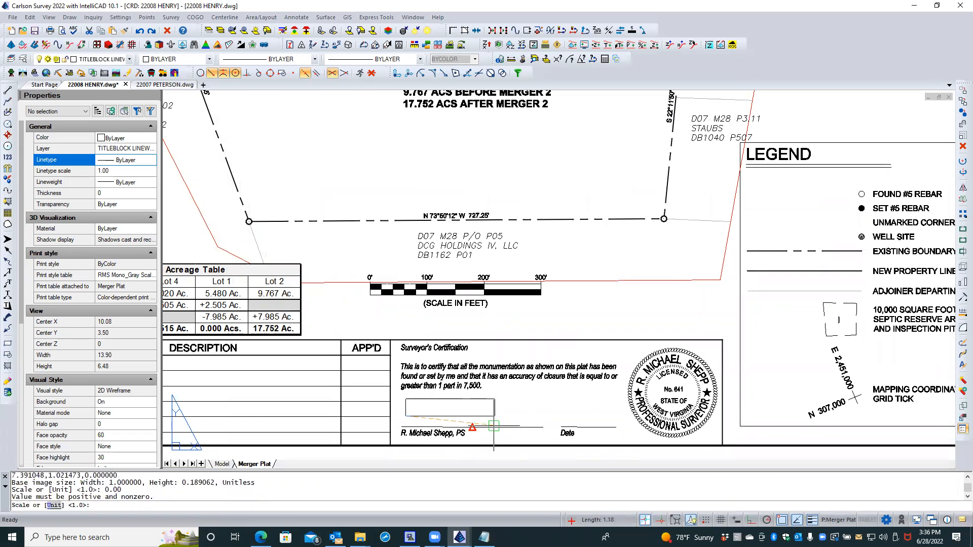
pyautogui.click(493, 426)
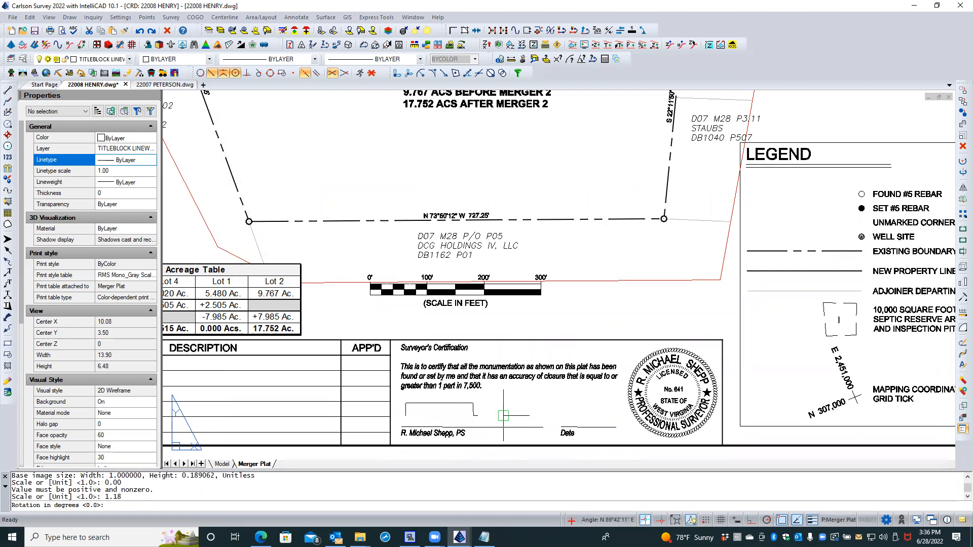
pyautogui.click(525, 416)
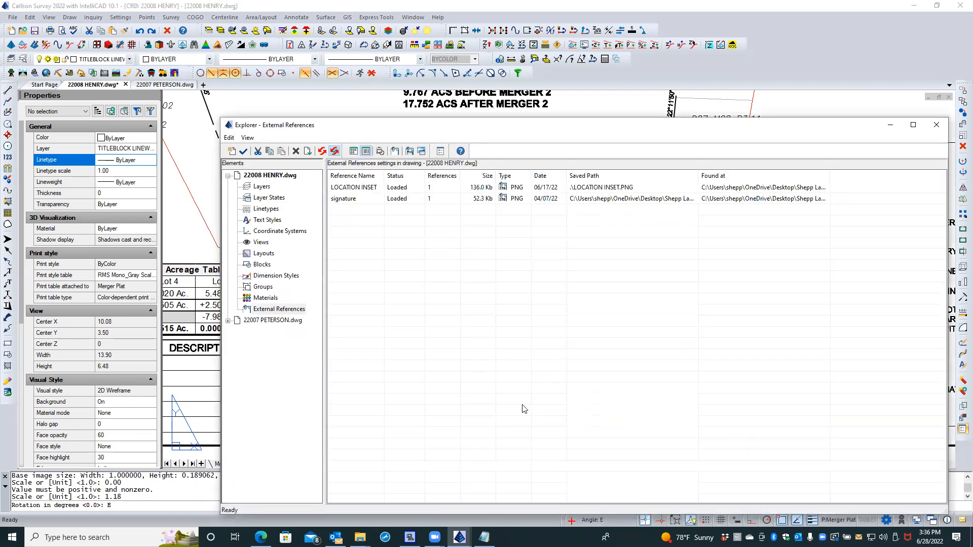
pyautogui.click(936, 125)
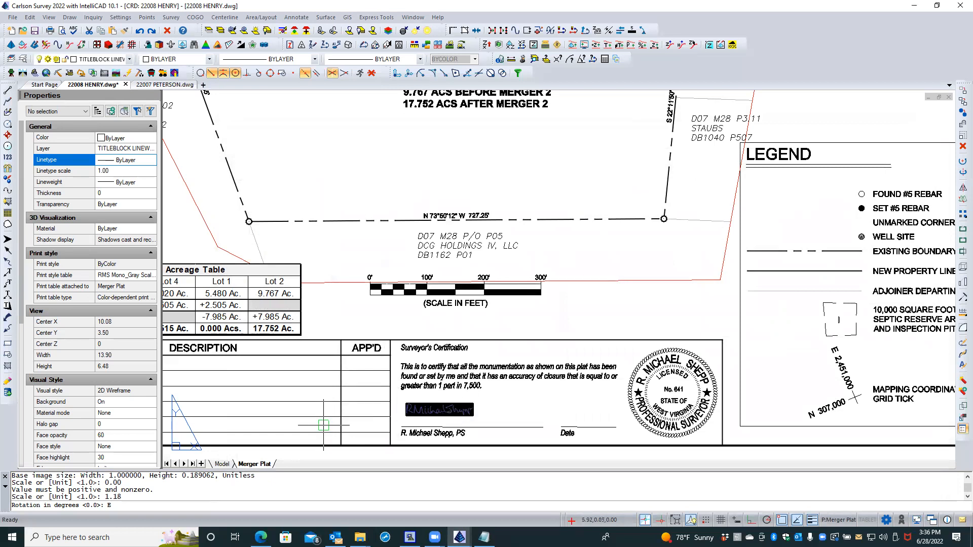
# Step: Set the Transparency property of the signature image to Yes
pyautogui.click(409, 408)
pyautogui.click(410, 405)
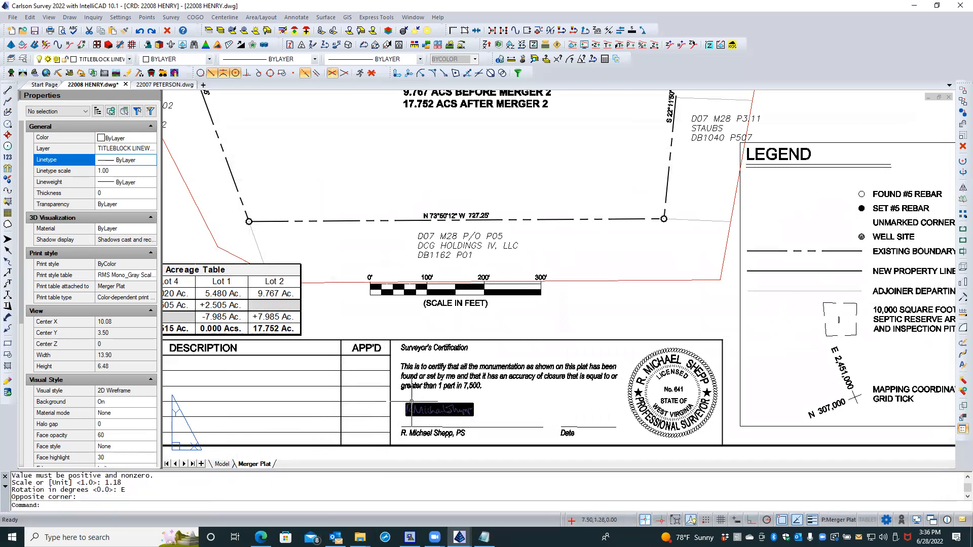
pyautogui.click(413, 401)
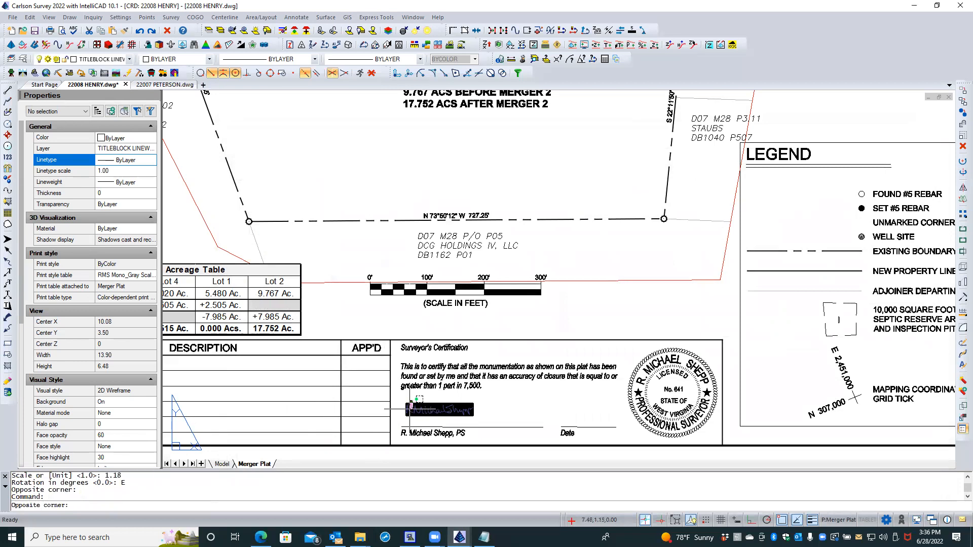
pyautogui.click(410, 409)
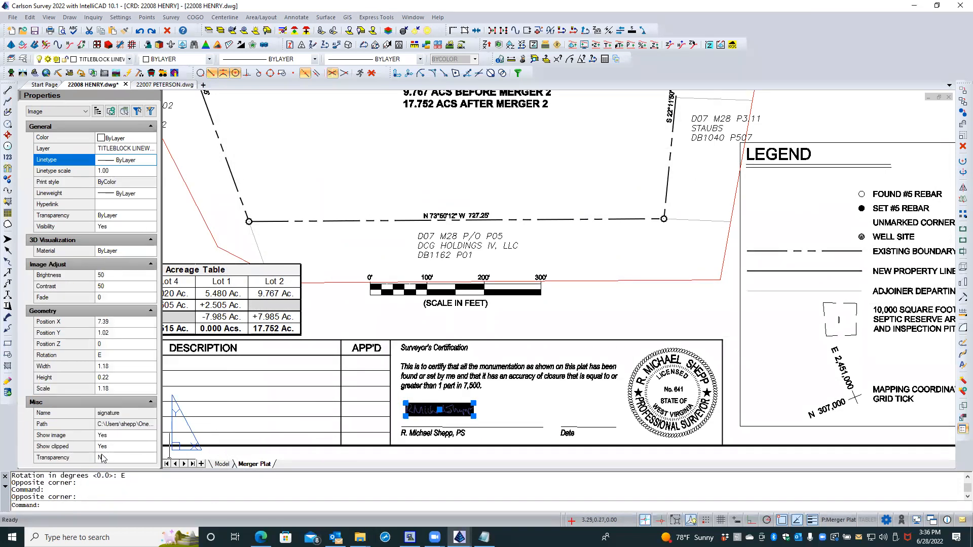
pyautogui.click(132, 461)
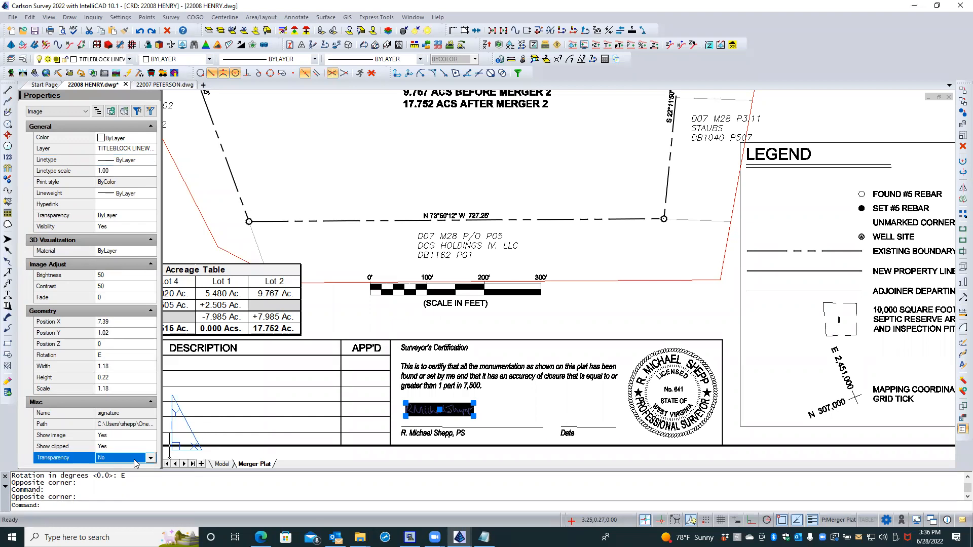
pyautogui.click(150, 458)
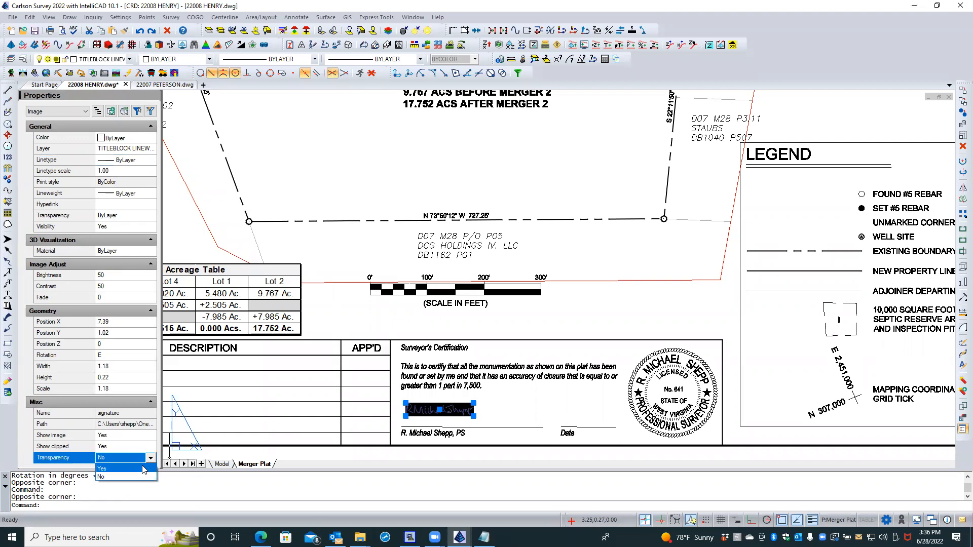
pyautogui.click(144, 469)
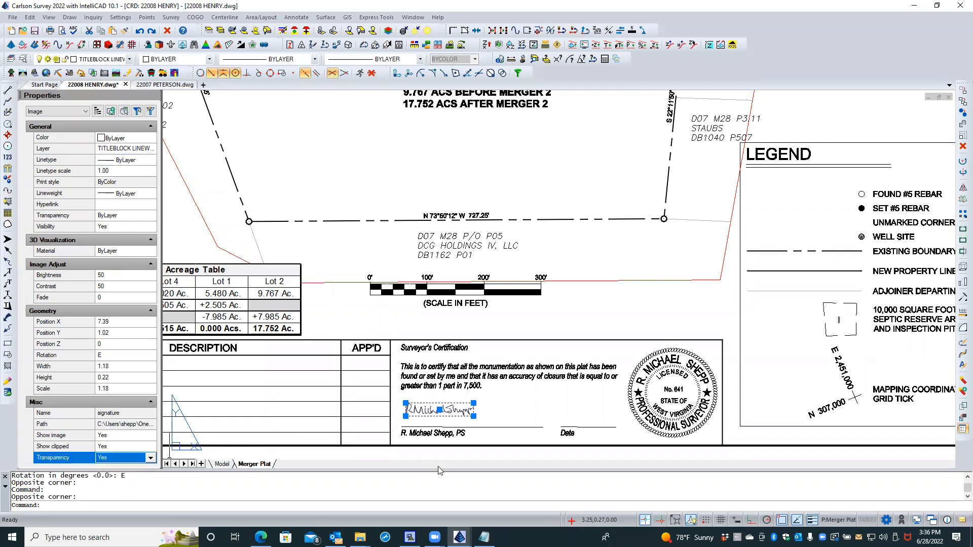
# Step: Stretch the signature image from its lower right corner to about 2.11 wide, with object snaps off
pyautogui.click(473, 416)
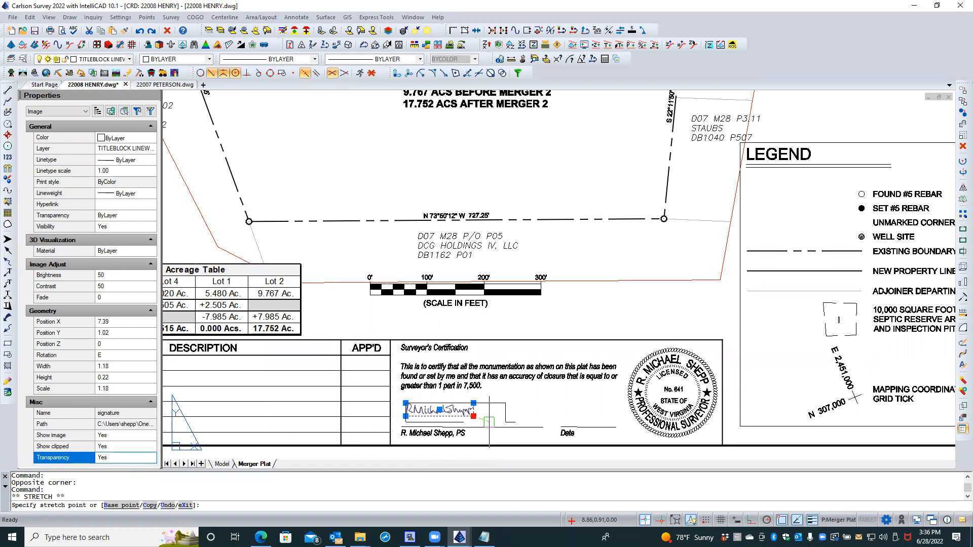
pyautogui.click(372, 75)
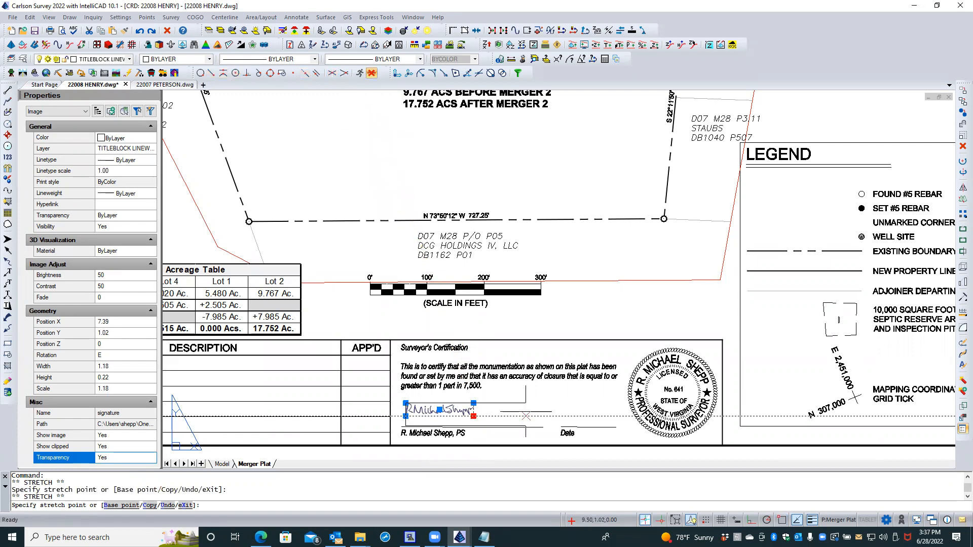
pyautogui.click(525, 416)
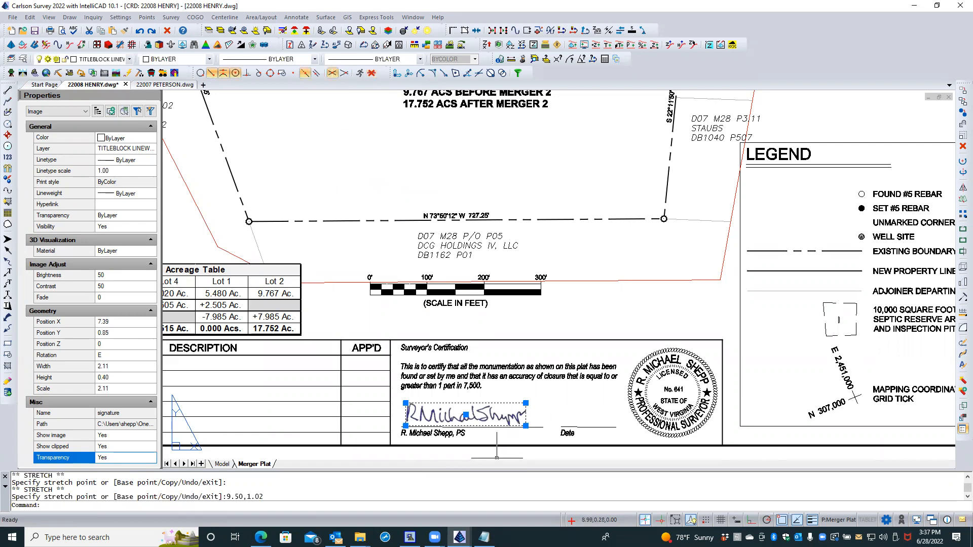
pyautogui.press('Escape')
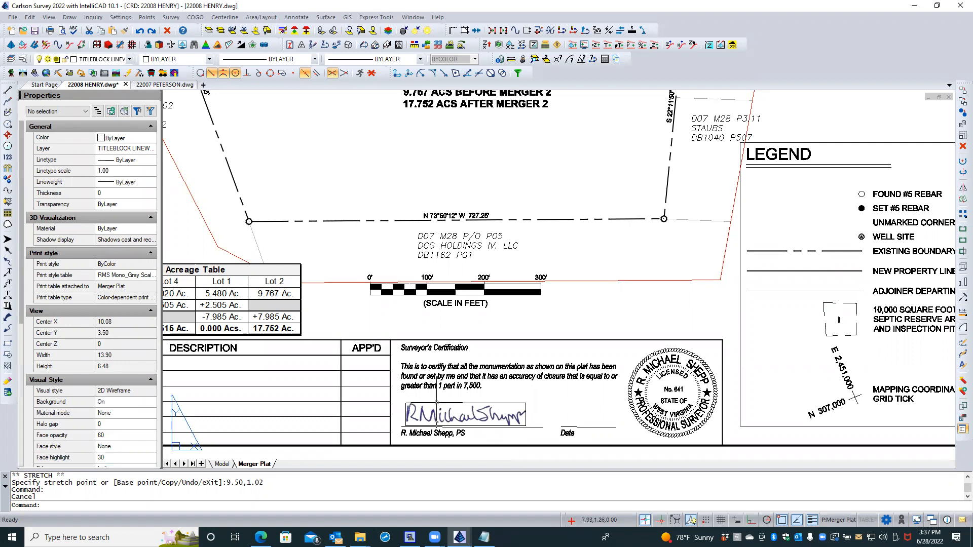
# Step: Set the FRAME variable to 0 to hide the signature image's border, and check that the image can still be selected
pyautogui.click(333, 505)
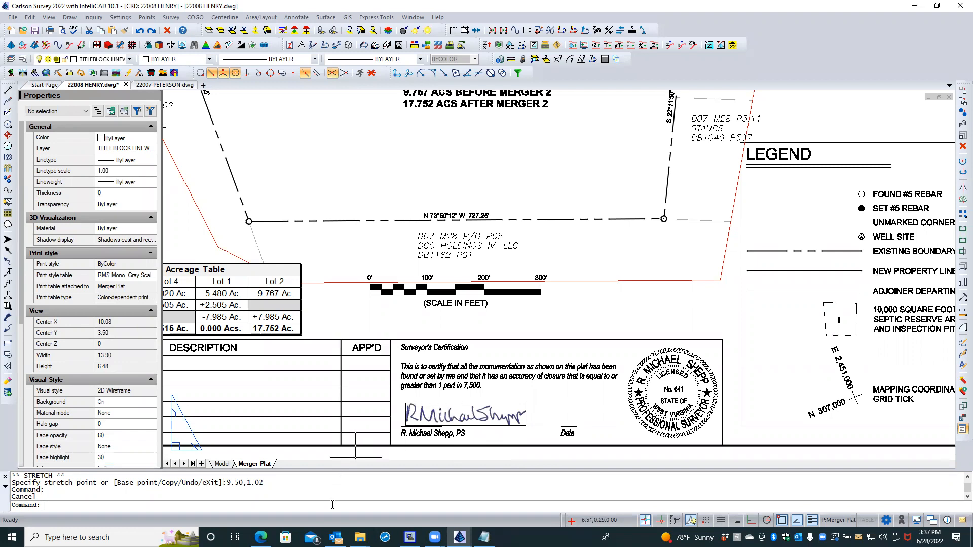
pyautogui.write('fra')
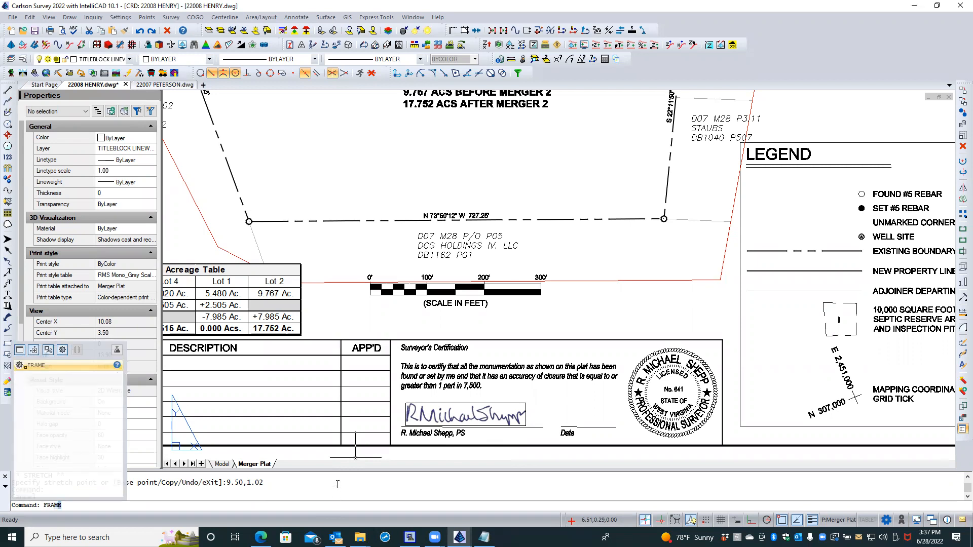
pyautogui.press('Return')
pyautogui.write('0')
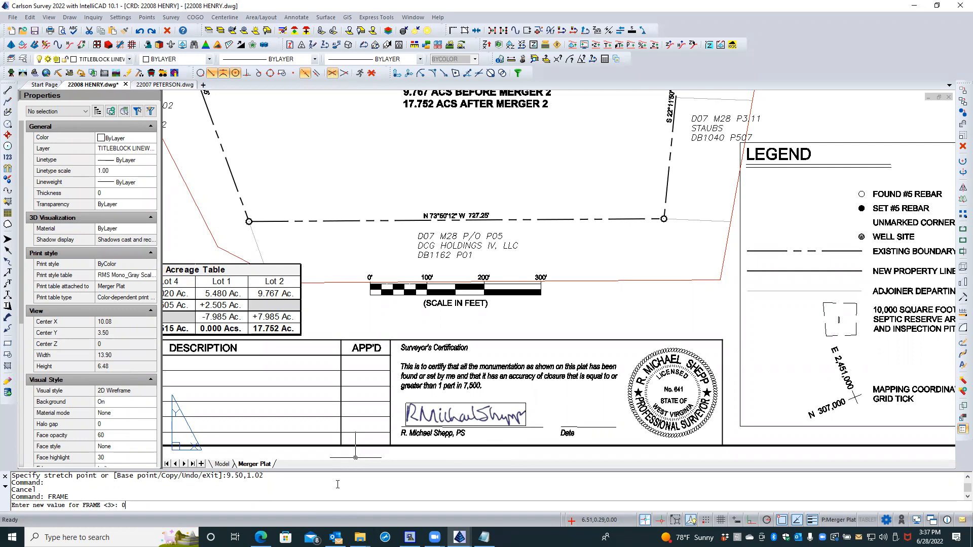
pyautogui.press('Return')
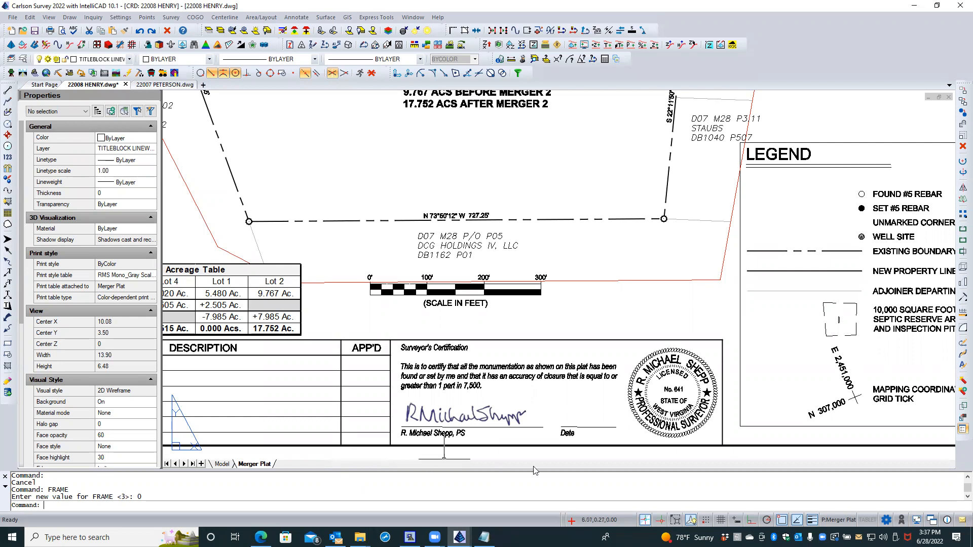
pyautogui.click(514, 395)
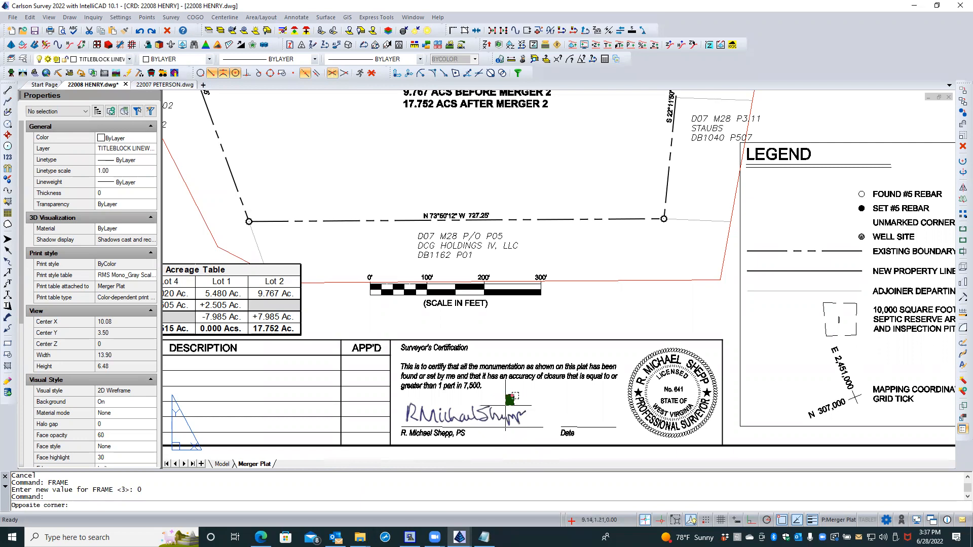
pyautogui.click(504, 407)
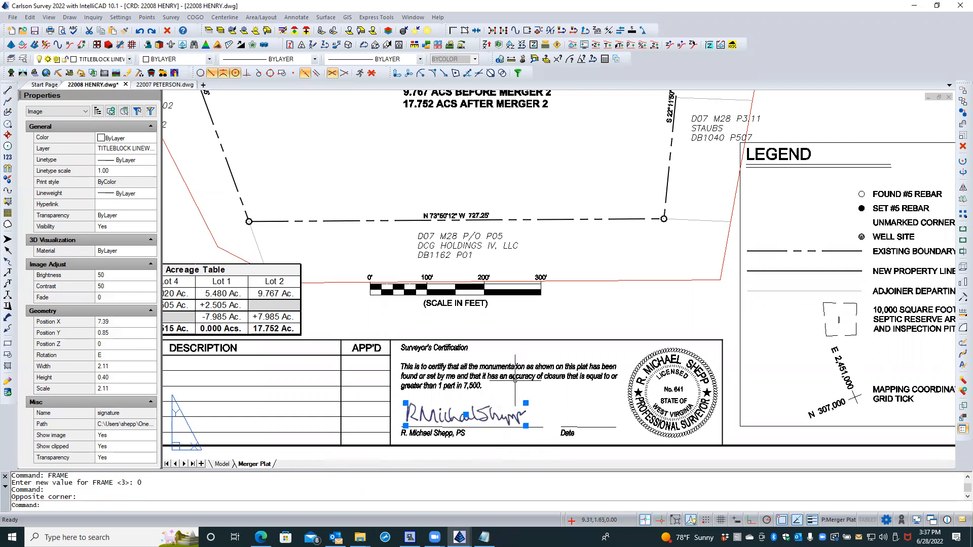
pyautogui.press('Escape')
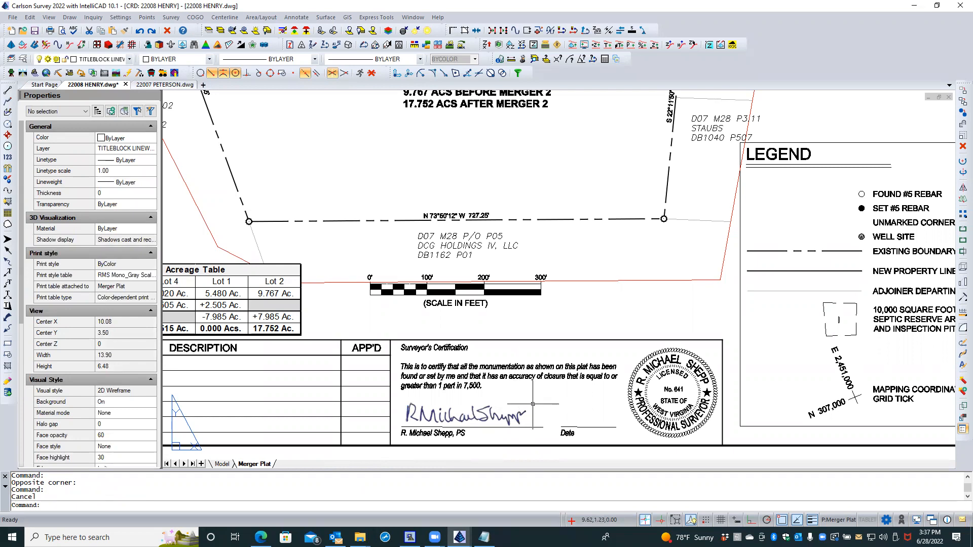
# Step: Compare the unmarked corner symbol in the legend with the diamond symbols at the northeast corners of Lot 4
pyautogui.scroll(-4, 532, 404)
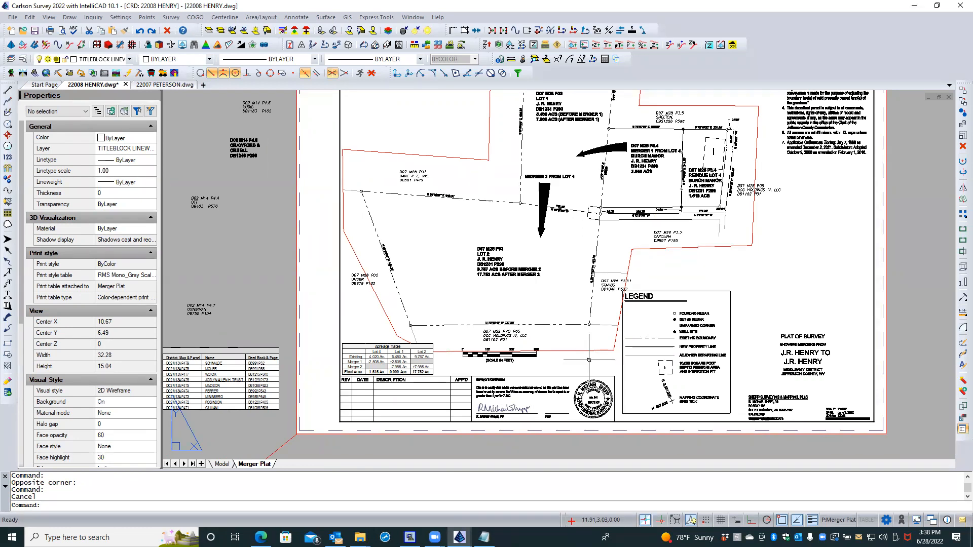
pyautogui.click(757, 292)
pyautogui.click(728, 321)
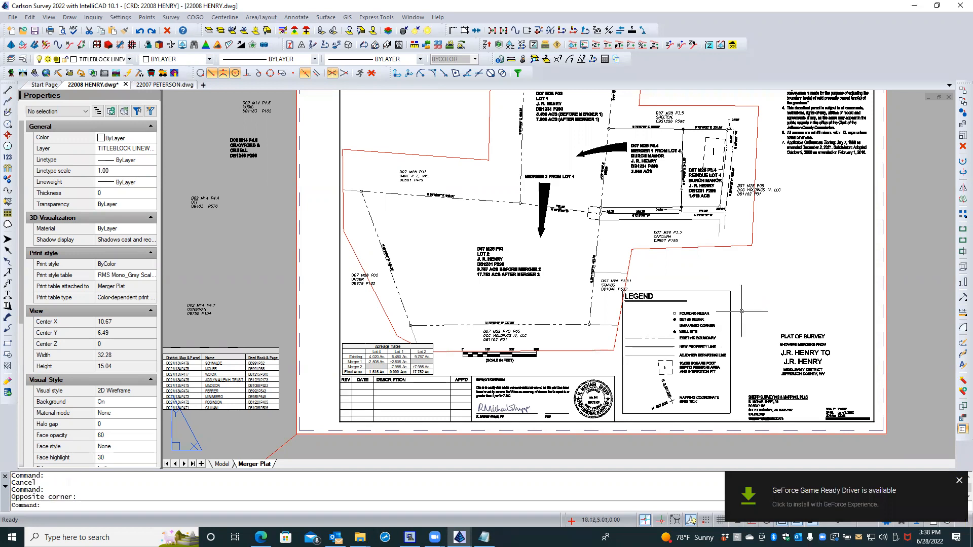
pyautogui.scroll(7, 681, 329)
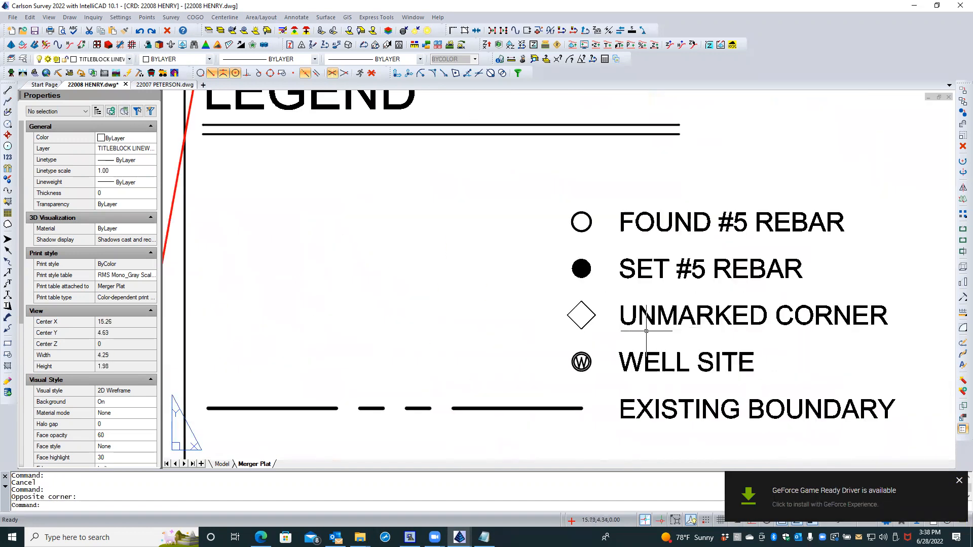
pyautogui.scroll(2, 597, 334)
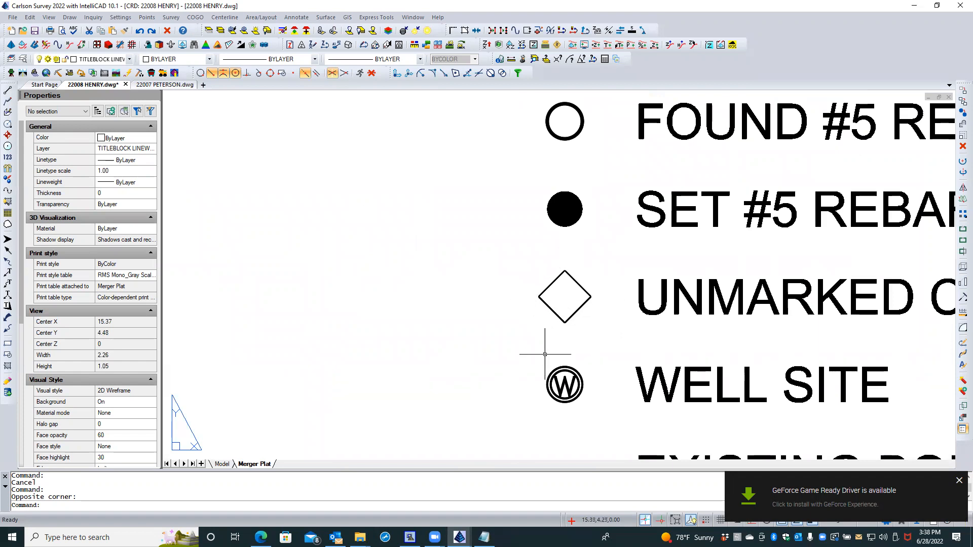
pyautogui.scroll(-3, 543, 348)
pyautogui.scroll(-1, 545, 354)
pyautogui.scroll(-6, 544, 354)
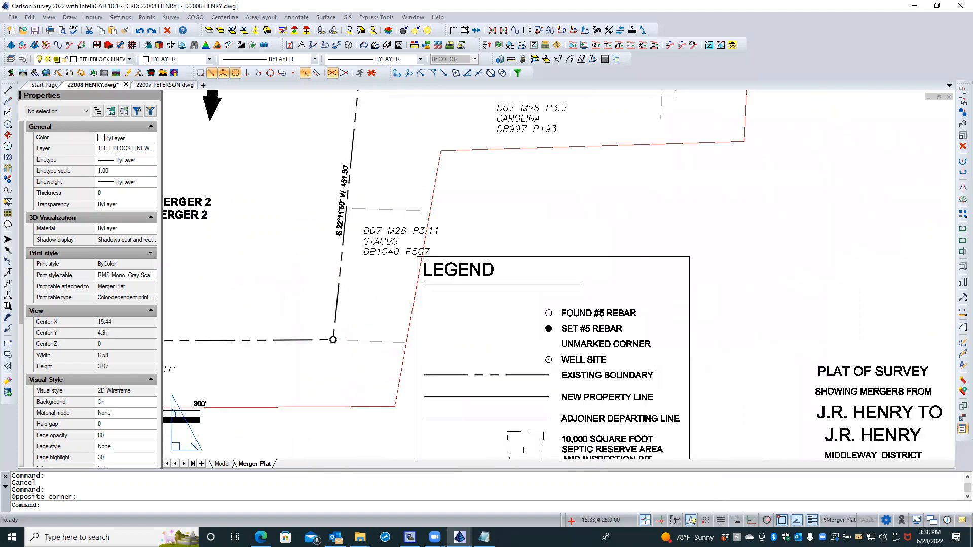
pyautogui.scroll(7, 571, 233)
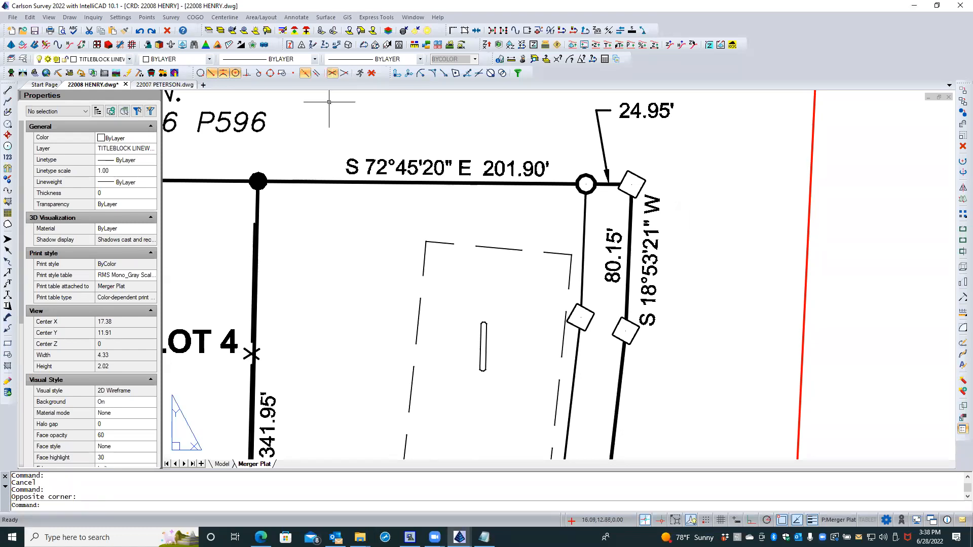
# Step: Try to twist the unmarked corner symbol at the east end of the 24.95' line to angle 0 relative to the twist screen
pyautogui.click(147, 17)
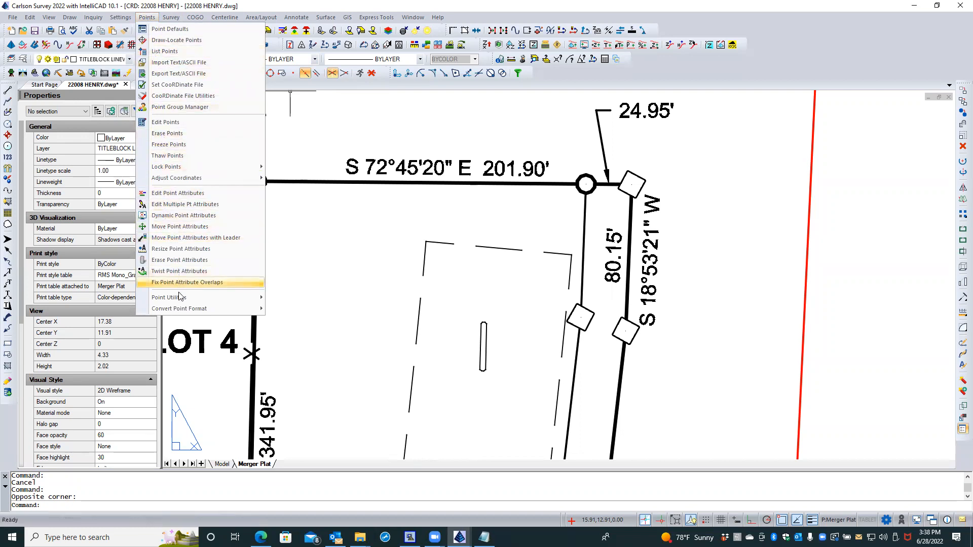
pyautogui.moveTo(180, 297)
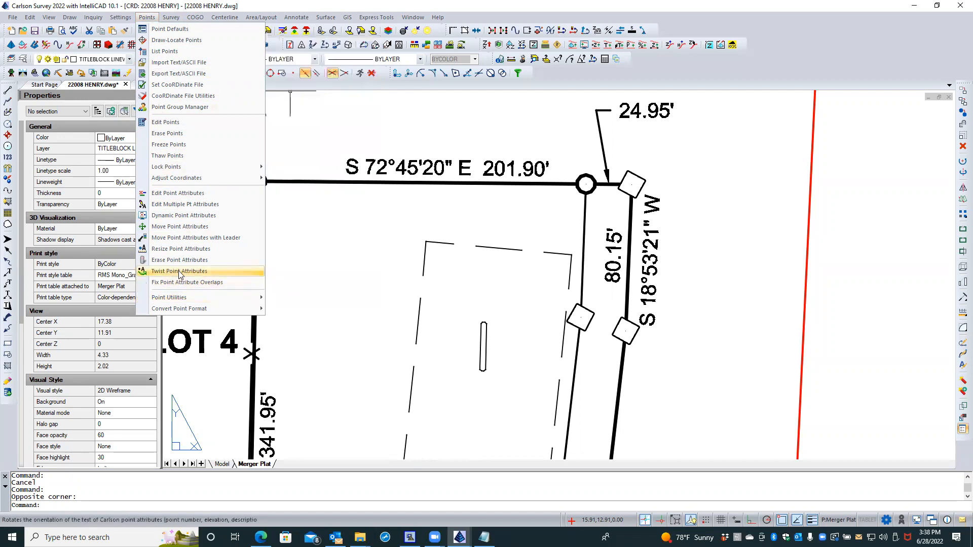
pyautogui.click(180, 272)
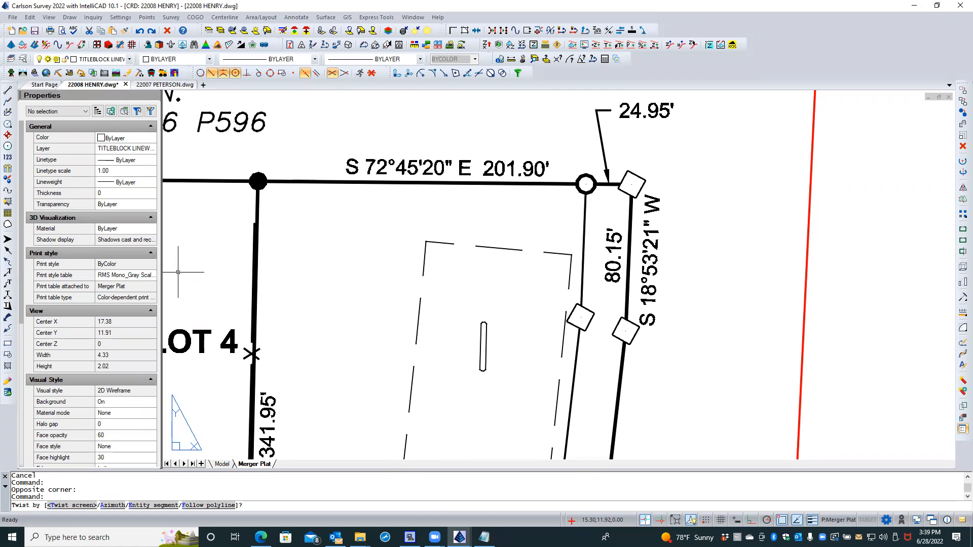
pyautogui.press('Return')
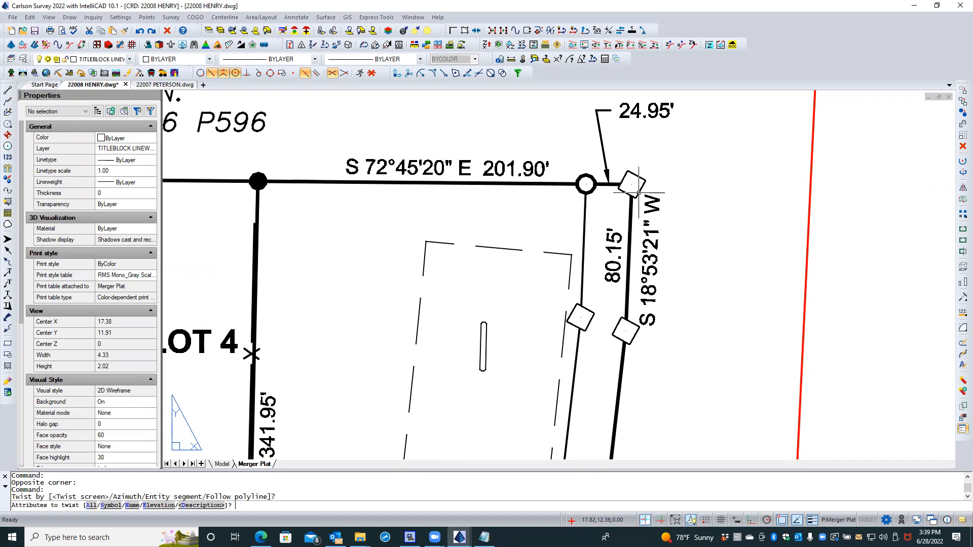
pyautogui.write('s')
pyautogui.press('Return')
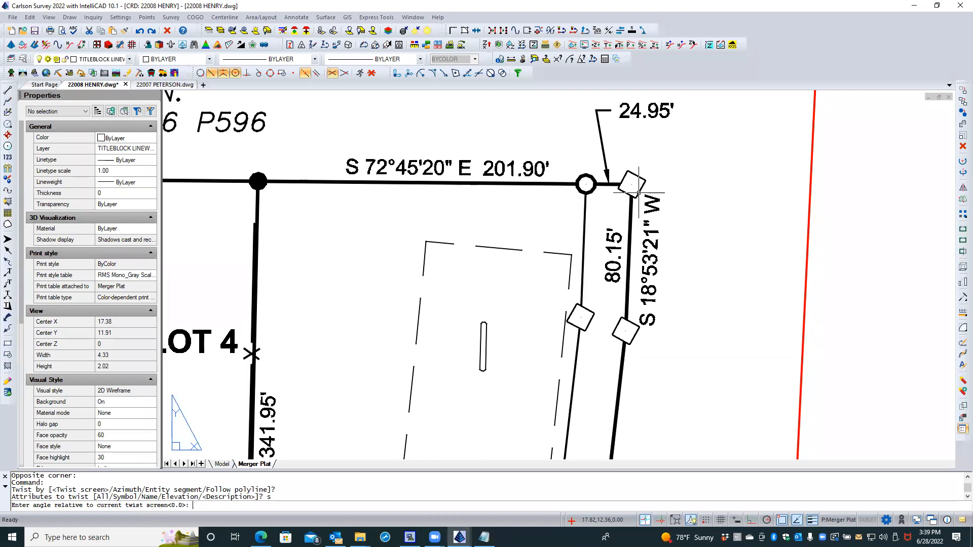
pyautogui.write('0')
pyautogui.press('Return')
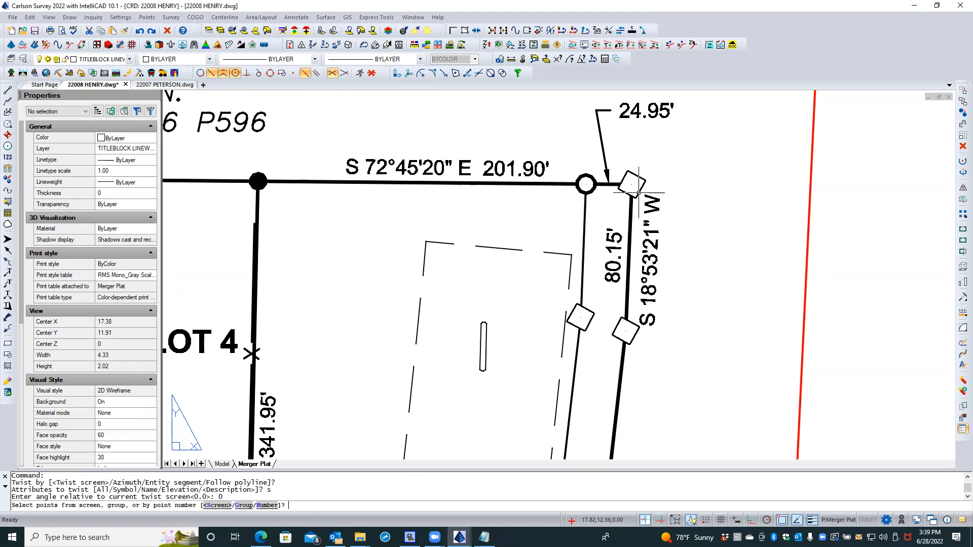
pyautogui.press('Return')
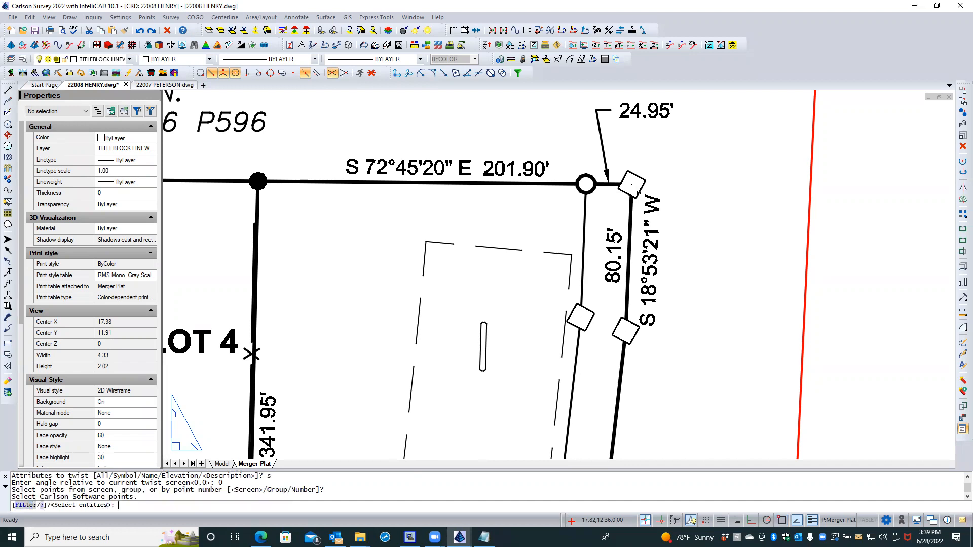
pyautogui.click(638, 193)
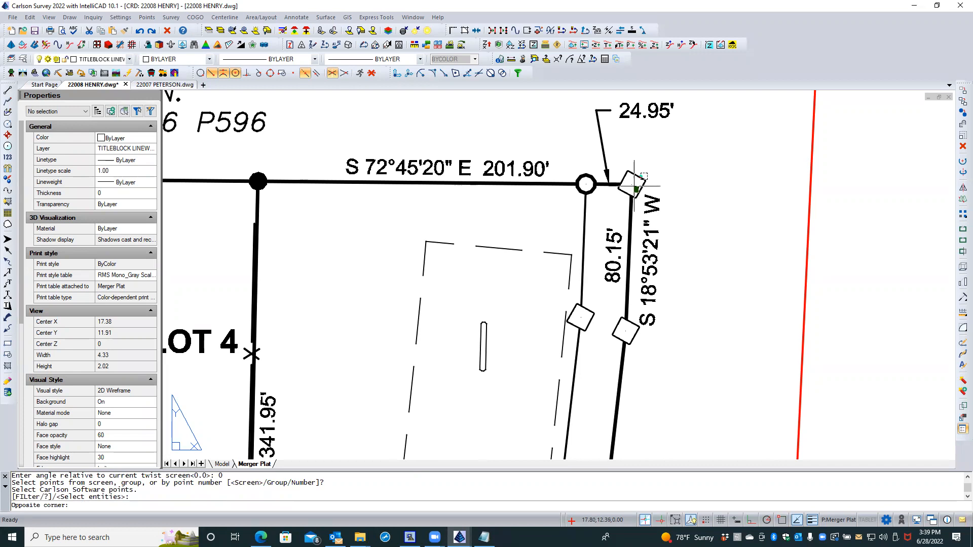
pyautogui.click(634, 186)
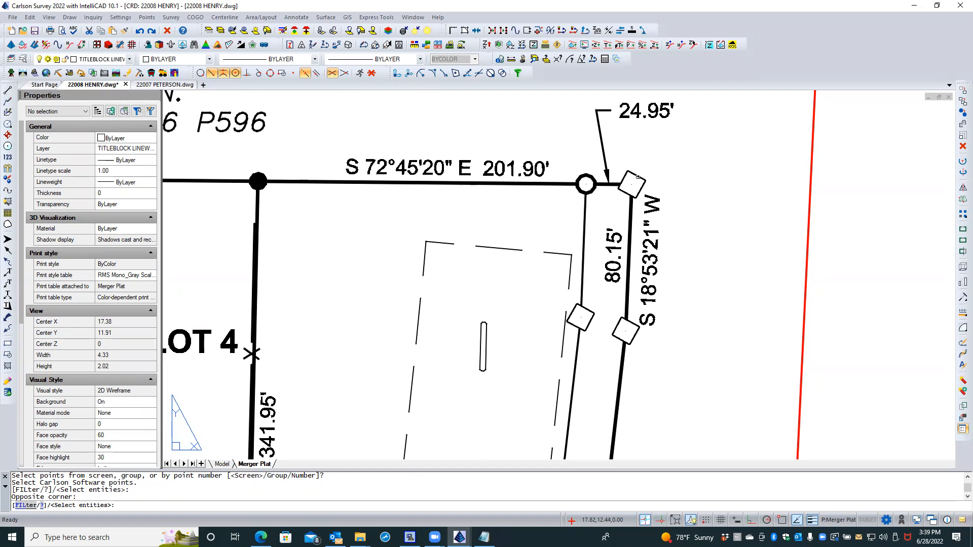
pyautogui.click(638, 177)
pyautogui.click(635, 199)
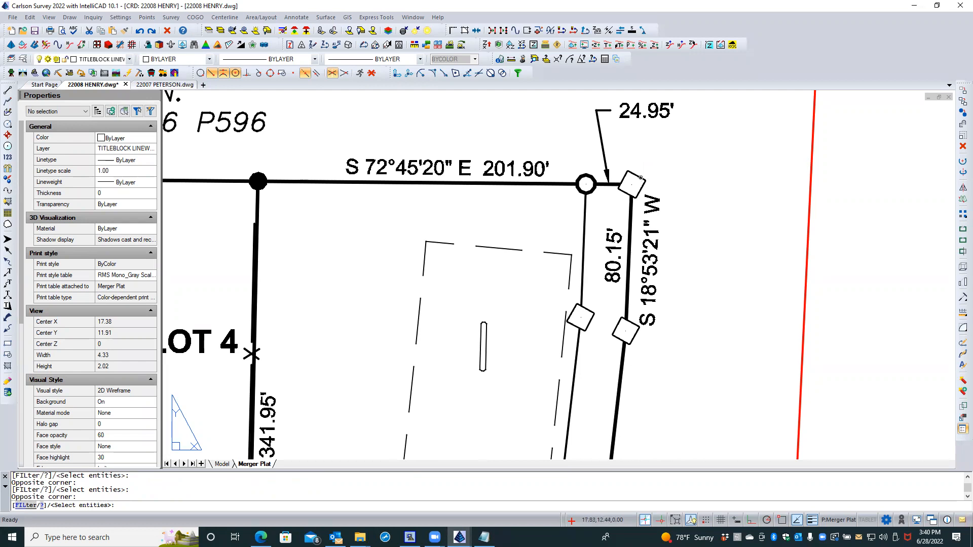
pyautogui.click(641, 177)
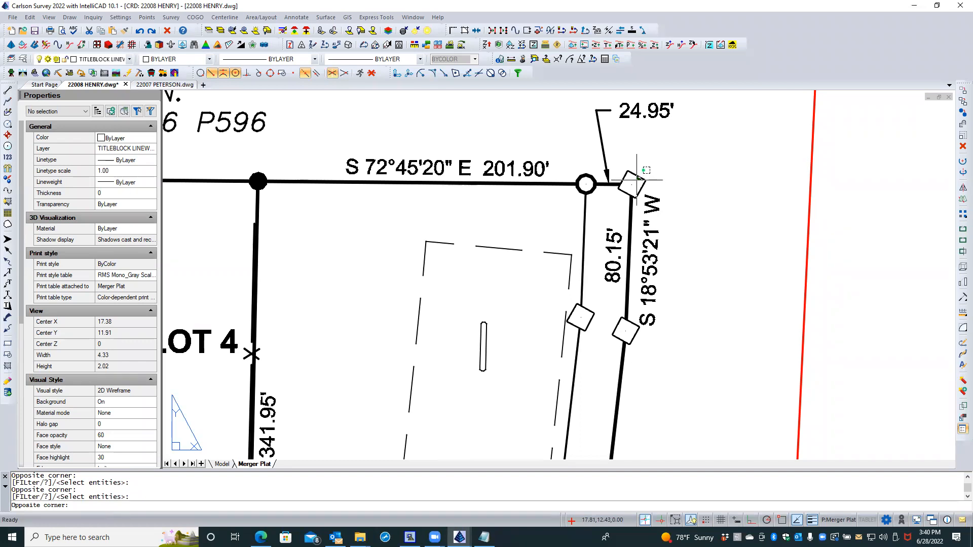
pyautogui.press('Escape')
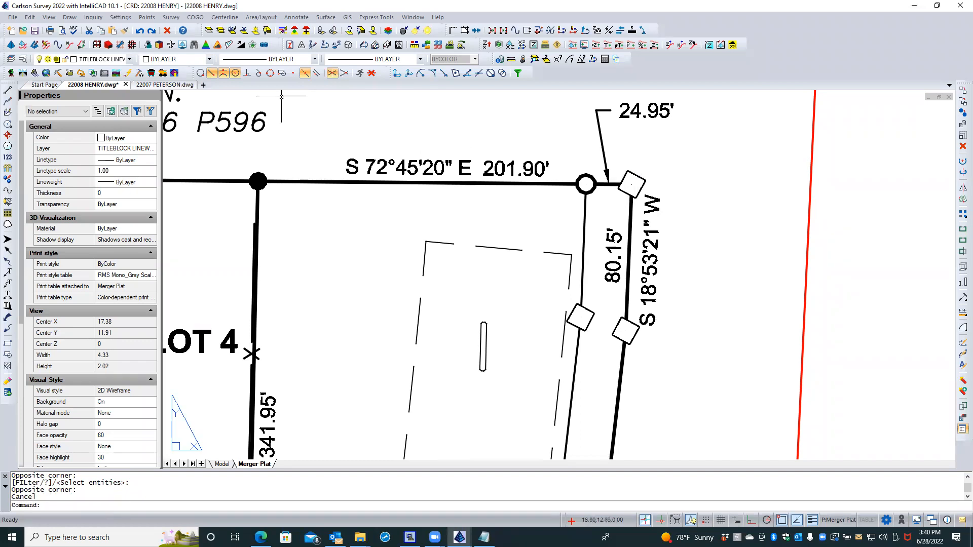
# Step: Try to twist the three unmarked corner symbols beside the 80.15' line to angle 0 relative to the twist screen, working from paper space
pyautogui.click(147, 17)
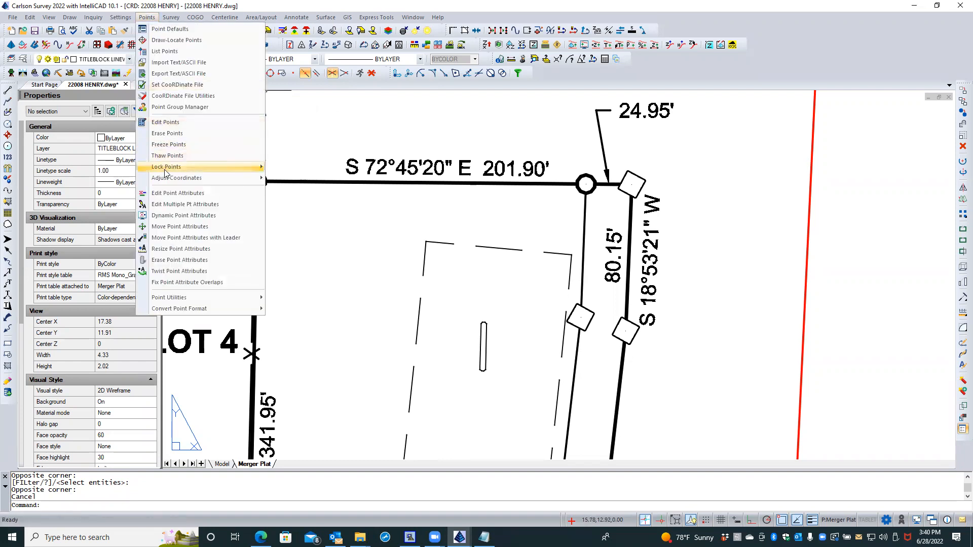
pyautogui.click(176, 272)
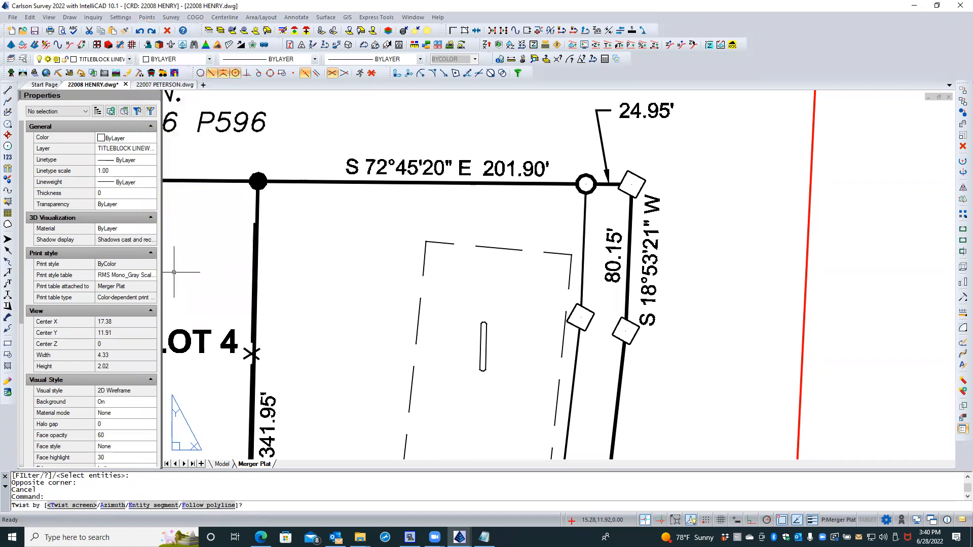
pyautogui.press('Return')
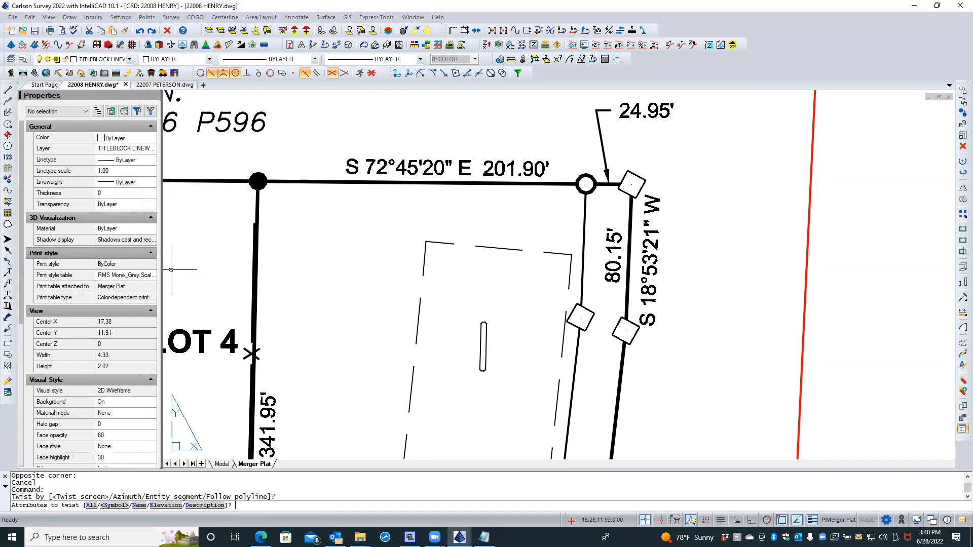
pyautogui.press('Return')
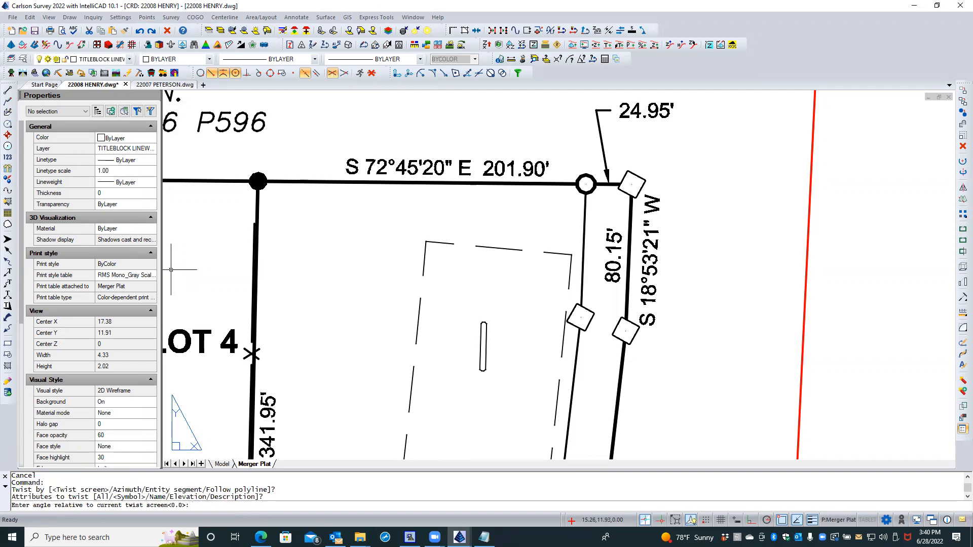
pyautogui.press('Return')
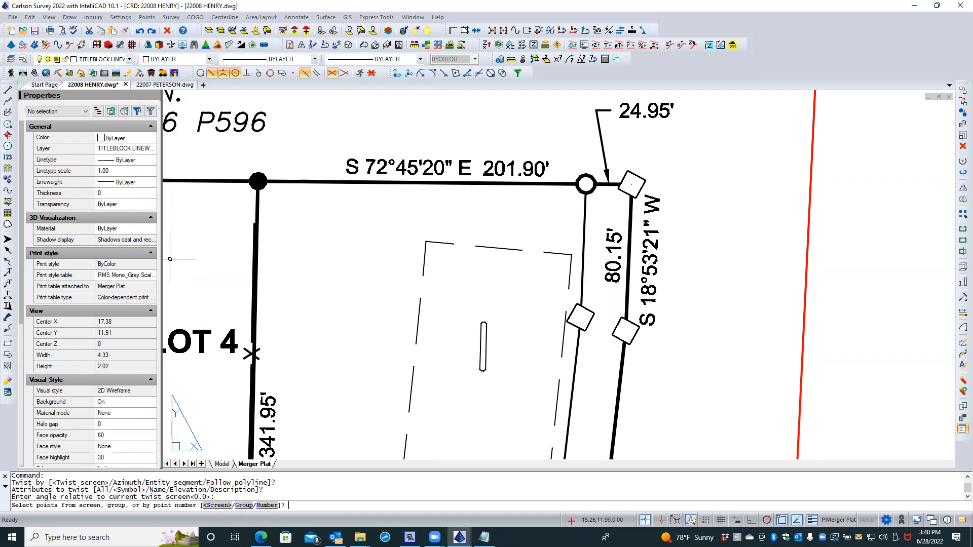
pyautogui.press('Return')
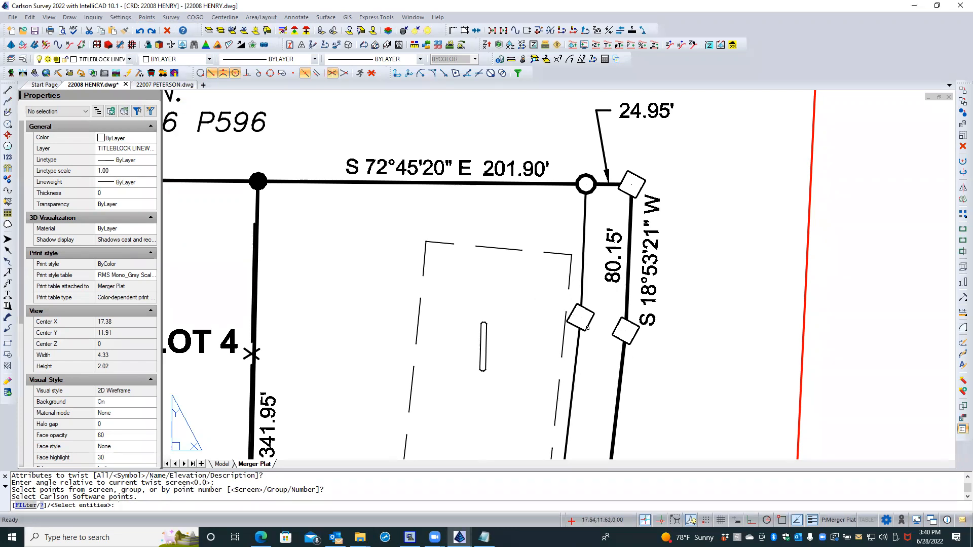
pyautogui.click(586, 327)
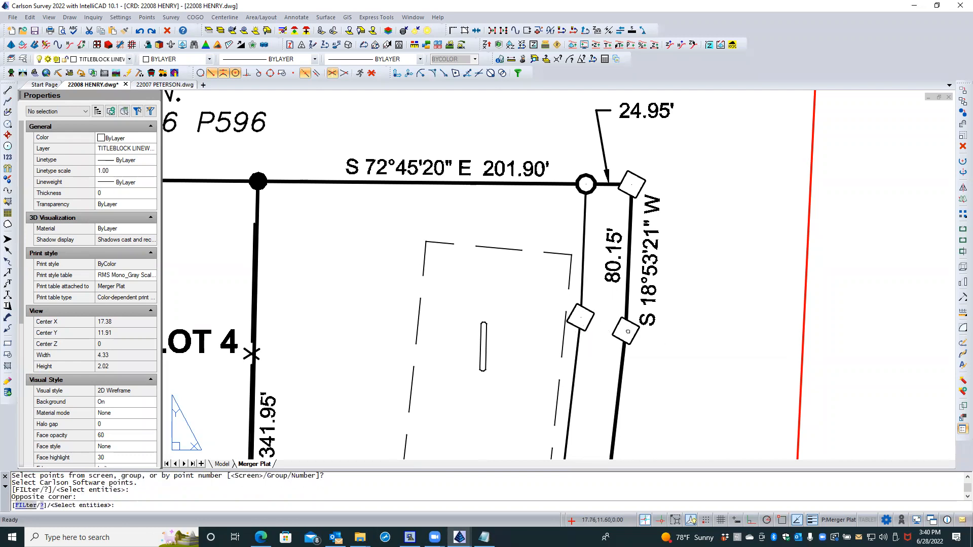
pyautogui.click(625, 331)
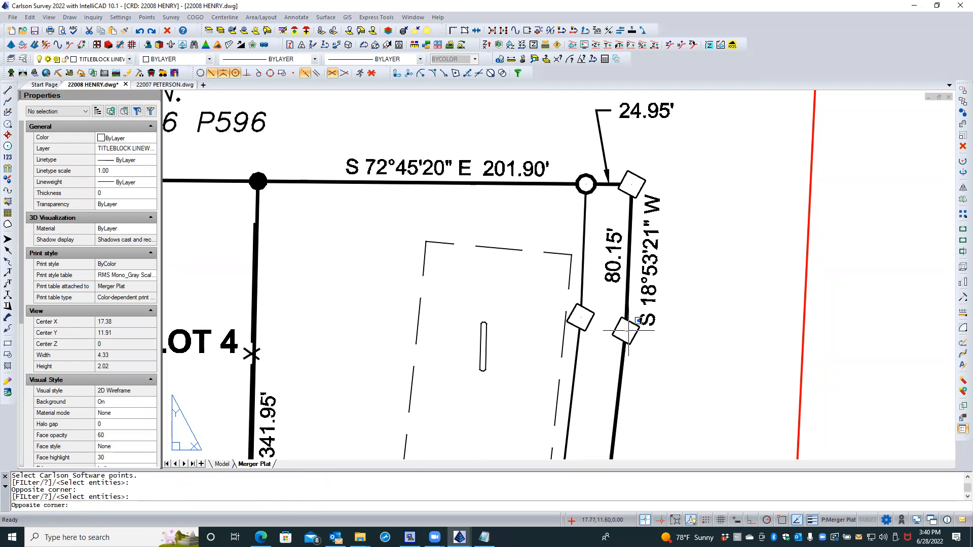
pyautogui.click(612, 338)
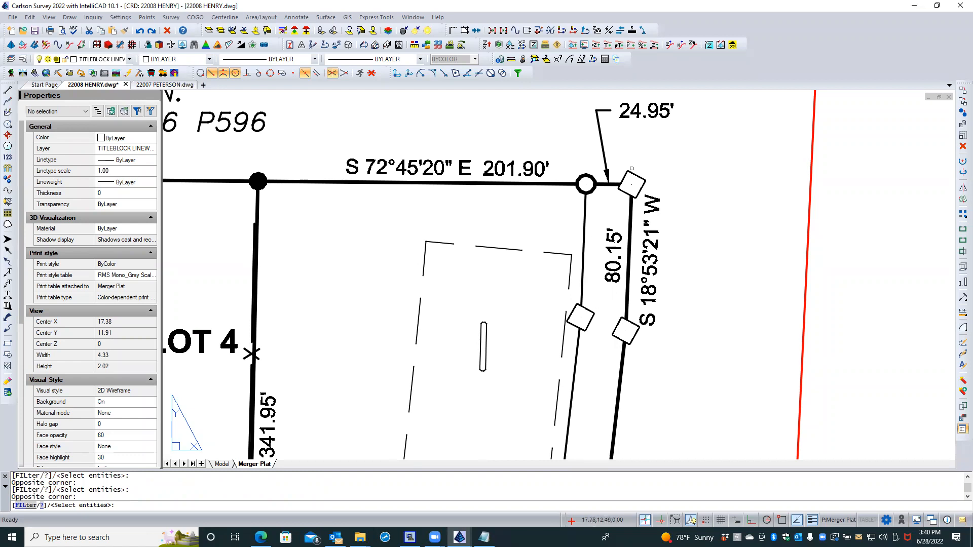
pyautogui.click(615, 205)
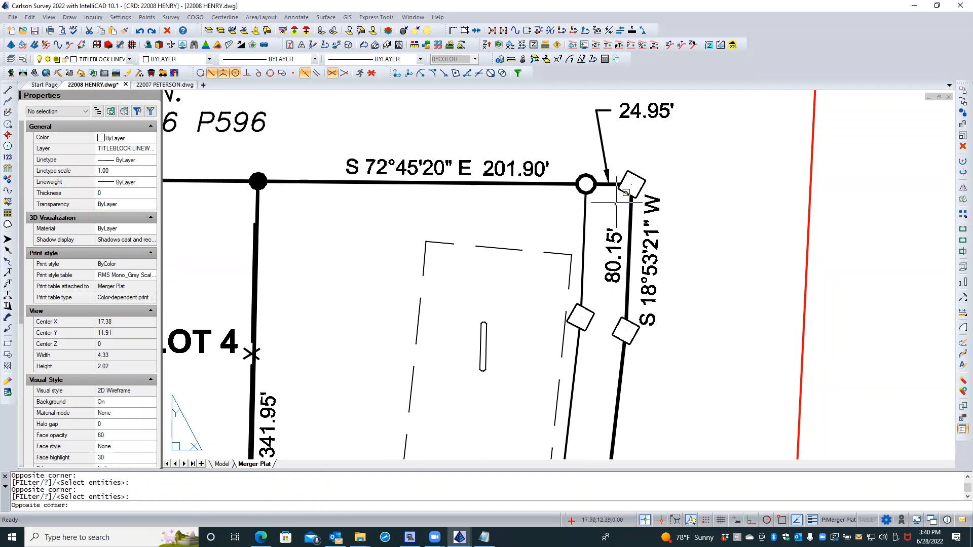
pyautogui.click(646, 165)
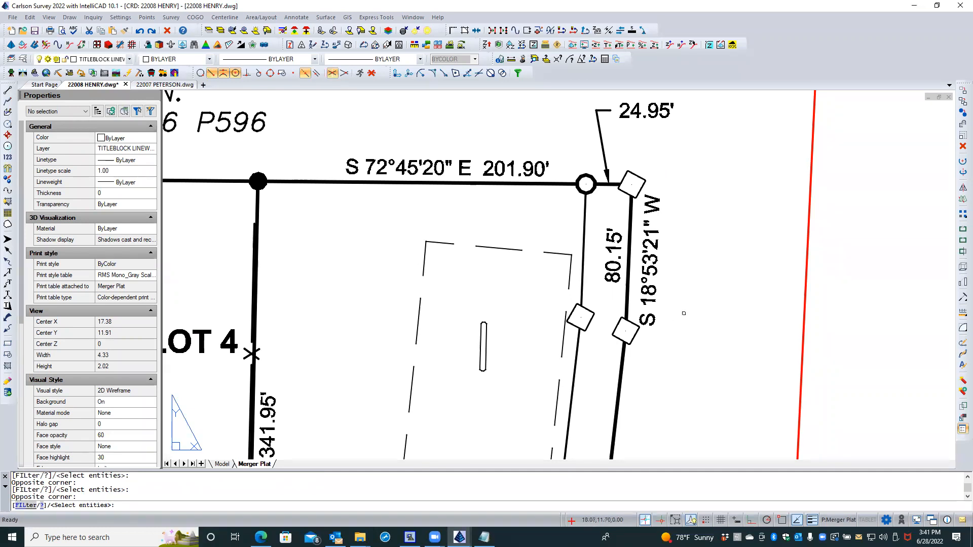
pyautogui.click(598, 300)
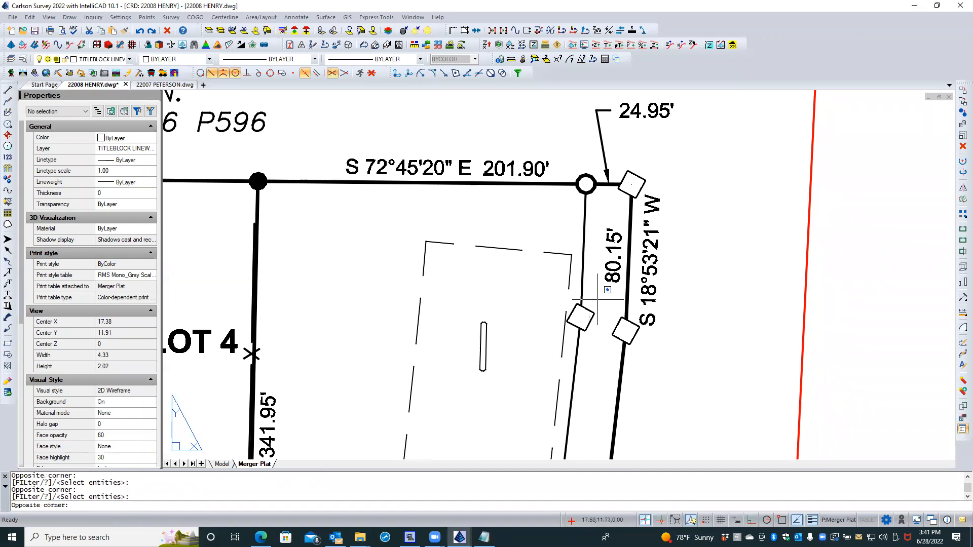
pyautogui.click(588, 328)
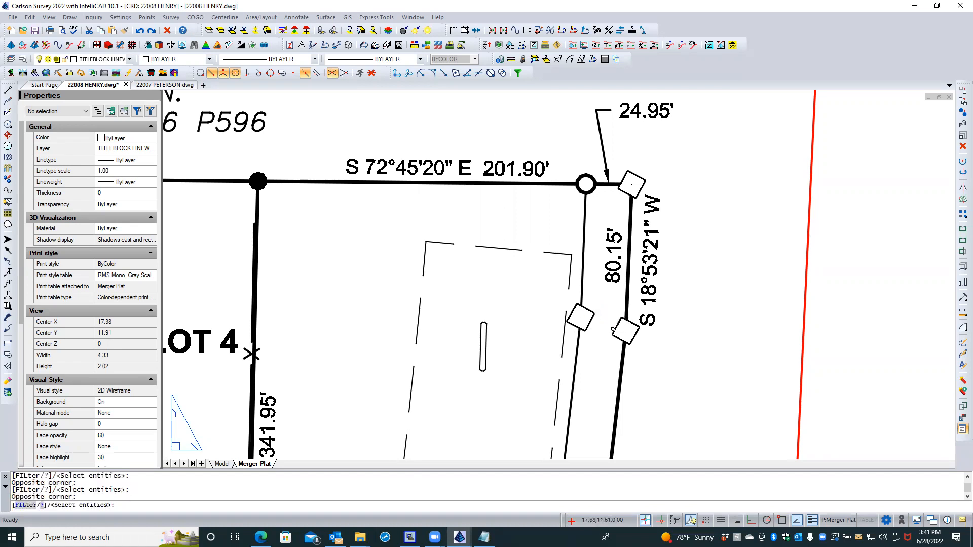
pyautogui.click(604, 309)
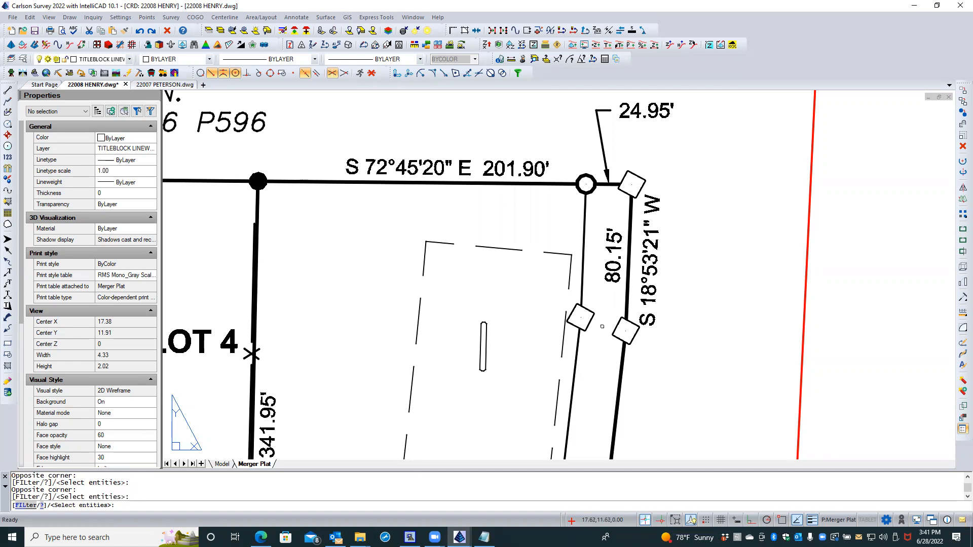
pyautogui.click(858, 336)
pyautogui.click(840, 360)
pyautogui.click(844, 347)
pyautogui.click(842, 348)
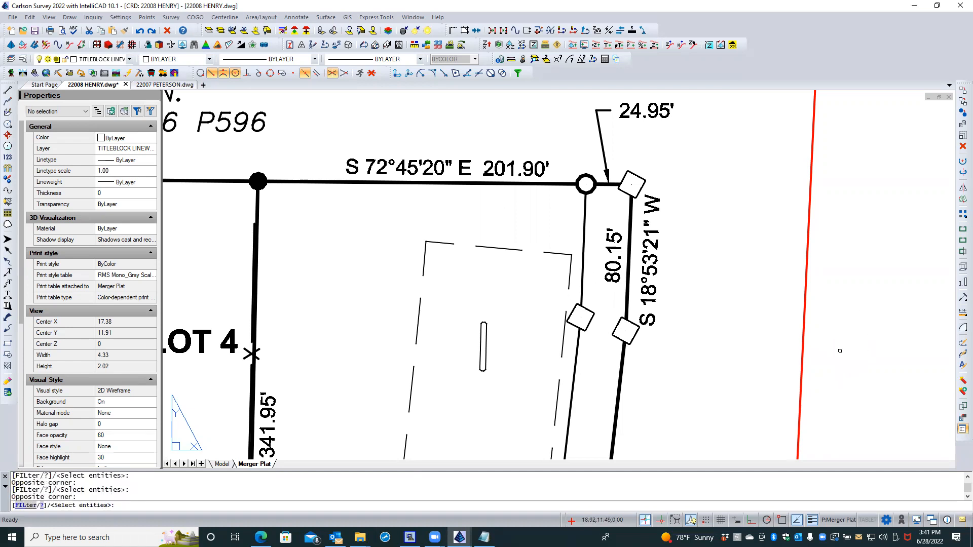
pyautogui.click(839, 351)
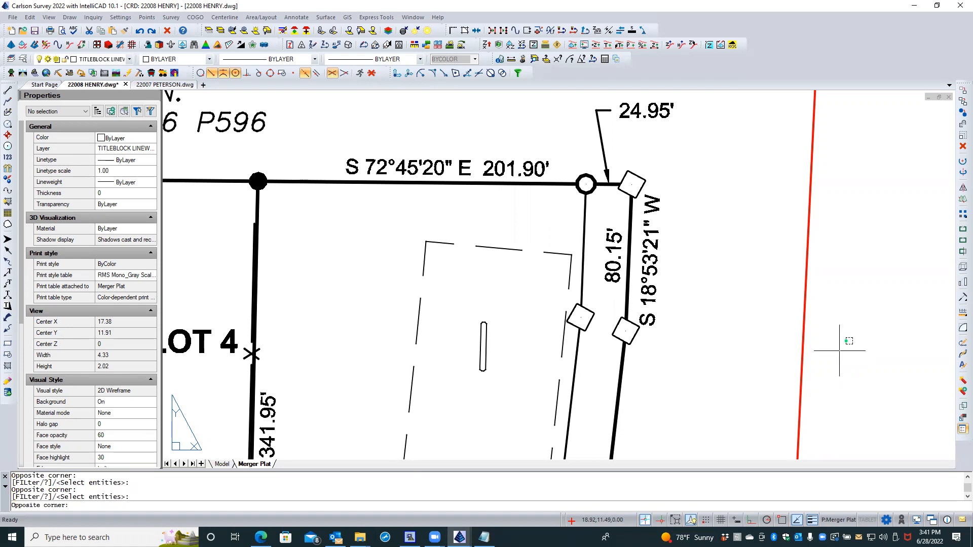
pyautogui.press('Escape')
pyautogui.press('Escape')
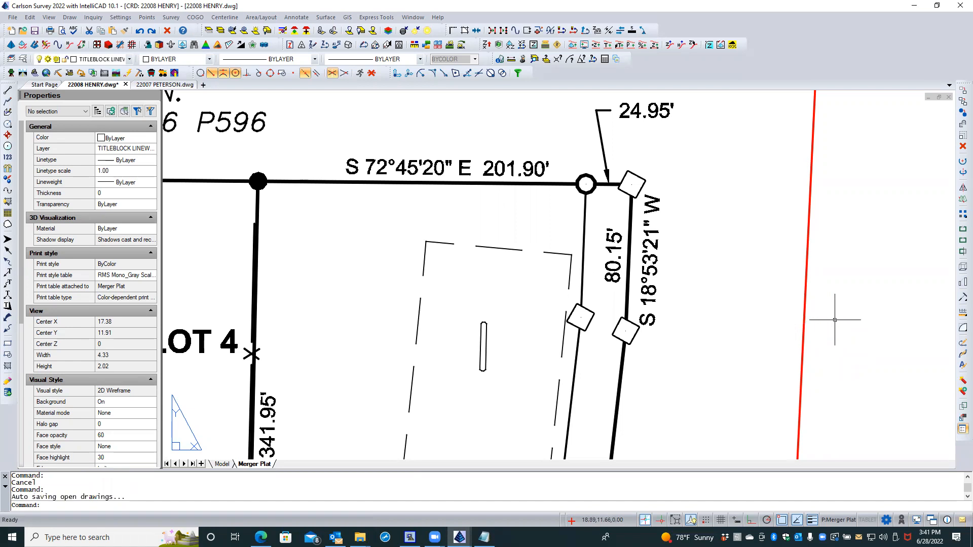
# Step: Activate the plat viewport and twist the three unmarked corner symbols beside the 80.15' line to angle 0 relative to the twist screen
pyautogui.click(709, 385)
pyautogui.doubleClick(709, 383)
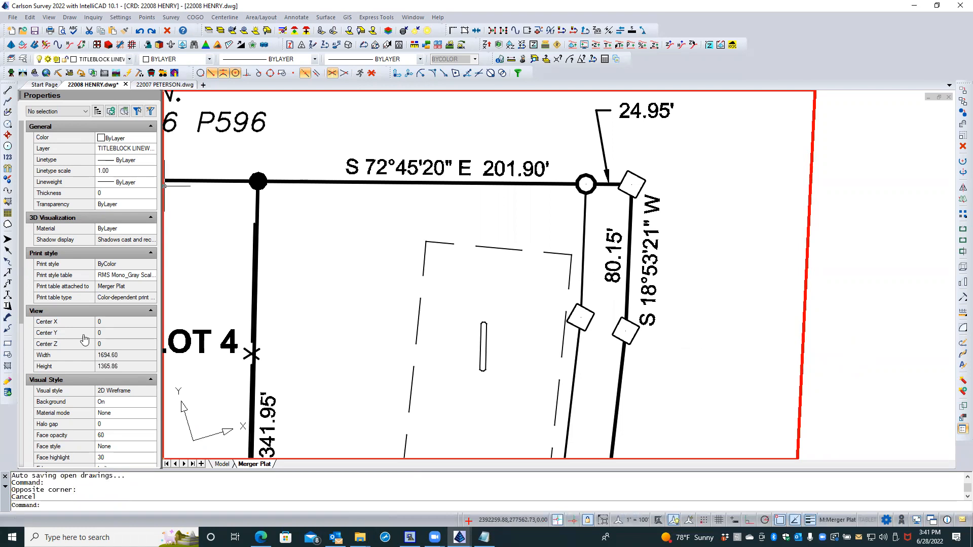
pyautogui.click(145, 18)
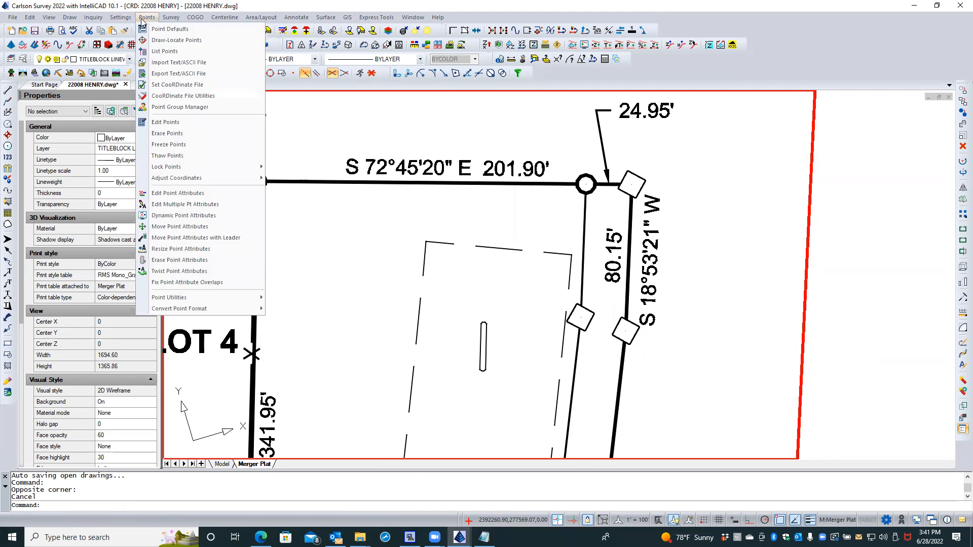
pyautogui.click(193, 272)
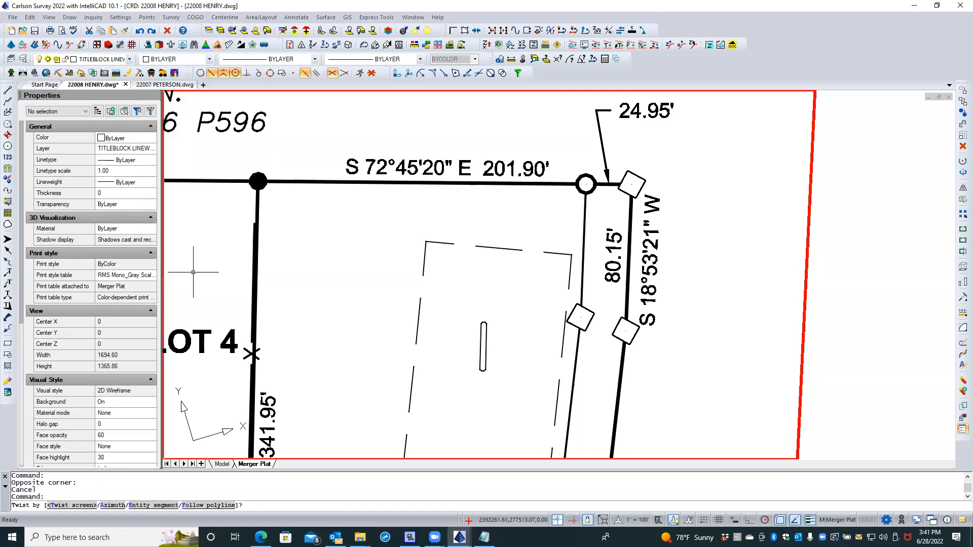
pyautogui.press('Return')
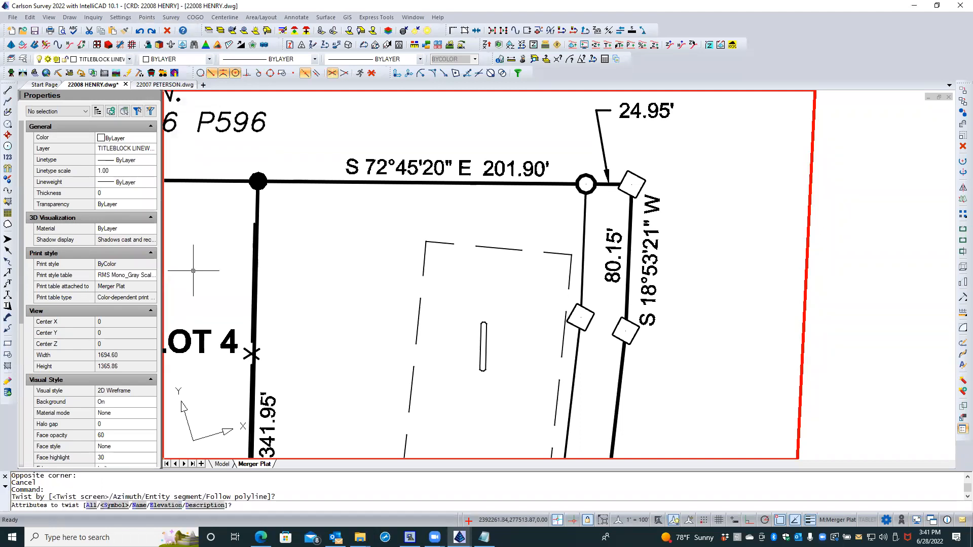
pyautogui.press('Return')
pyautogui.press('Return')
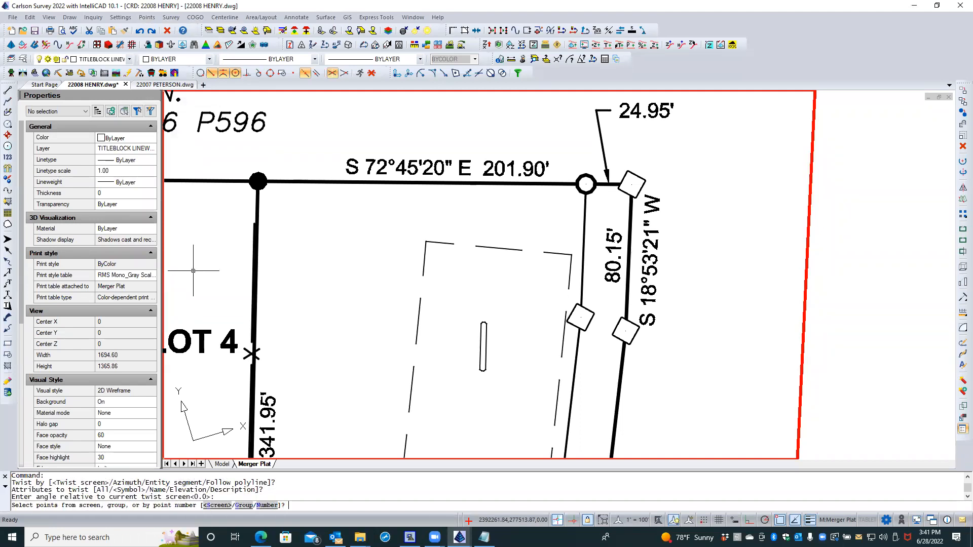
pyautogui.press('Return')
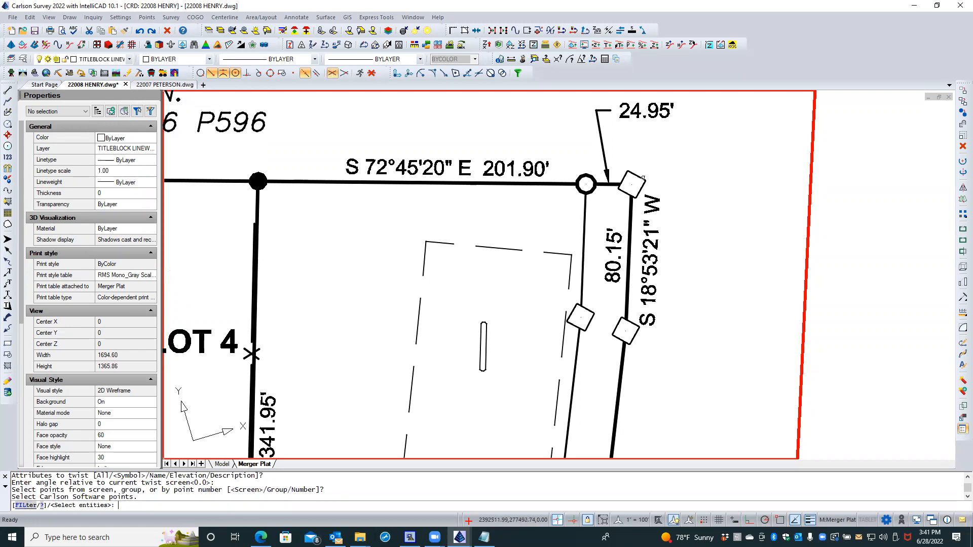
pyautogui.click(651, 168)
pyautogui.click(638, 179)
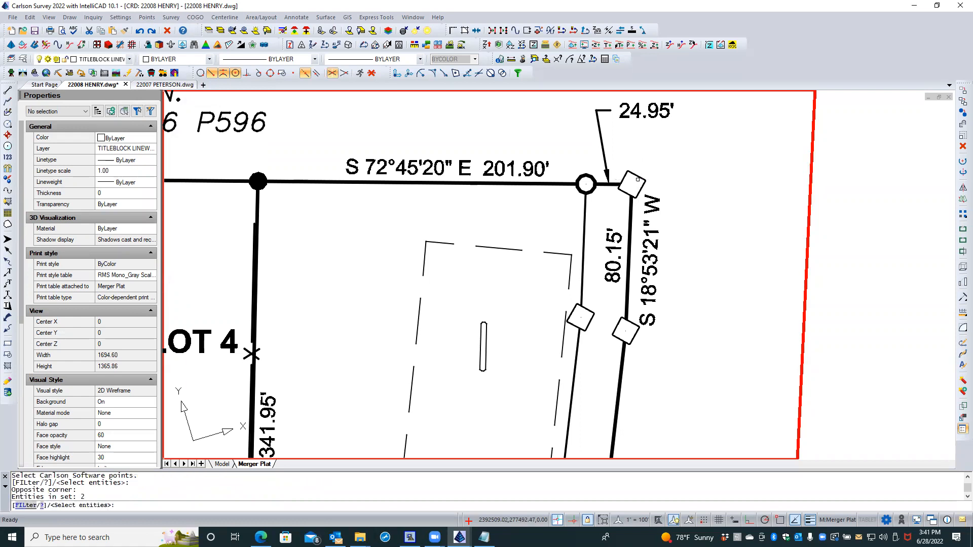
pyautogui.click(638, 176)
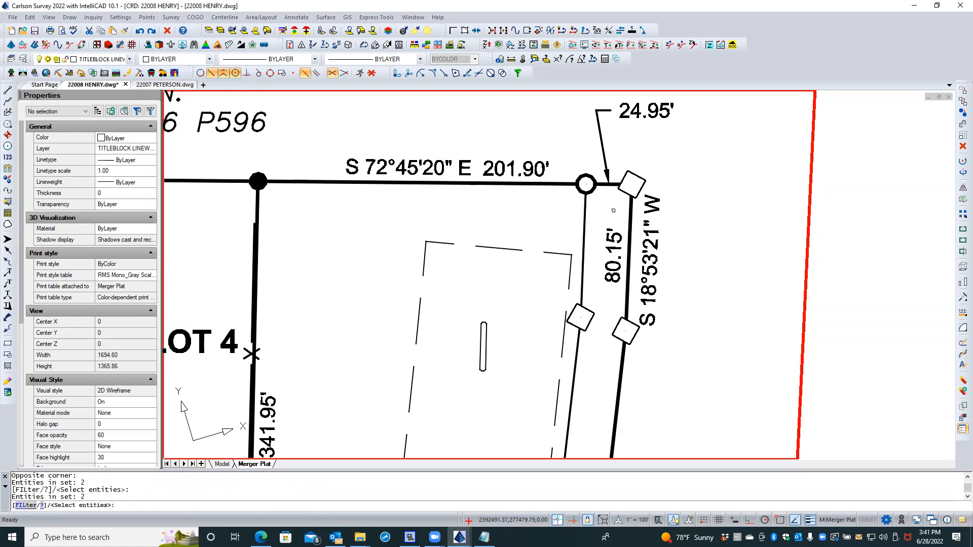
pyautogui.click(614, 211)
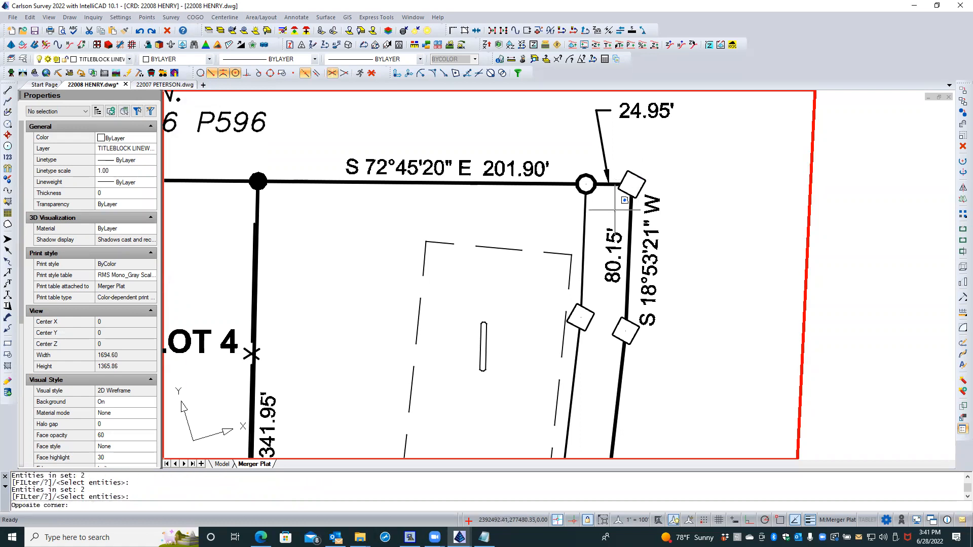
pyautogui.click(646, 167)
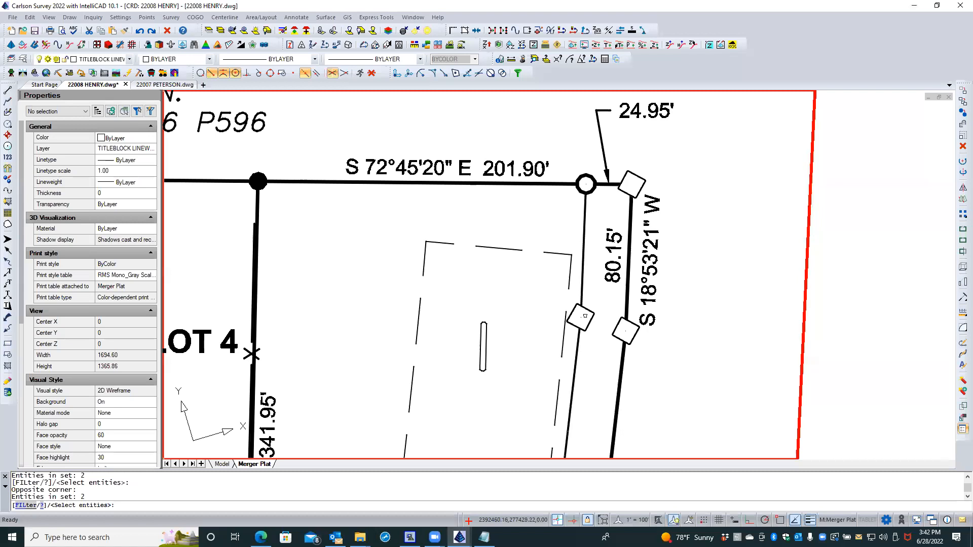
pyautogui.click(588, 312)
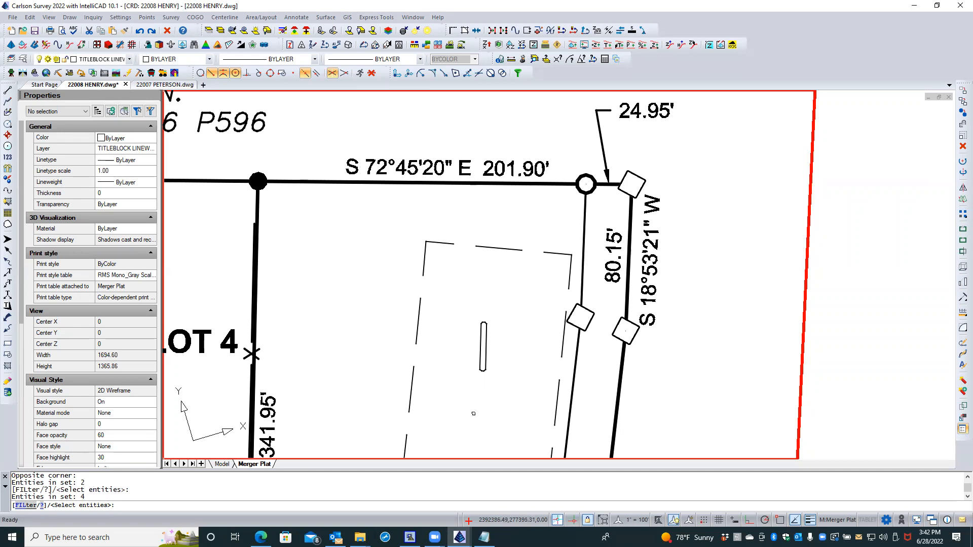
pyautogui.click(618, 323)
pyautogui.press('Return')
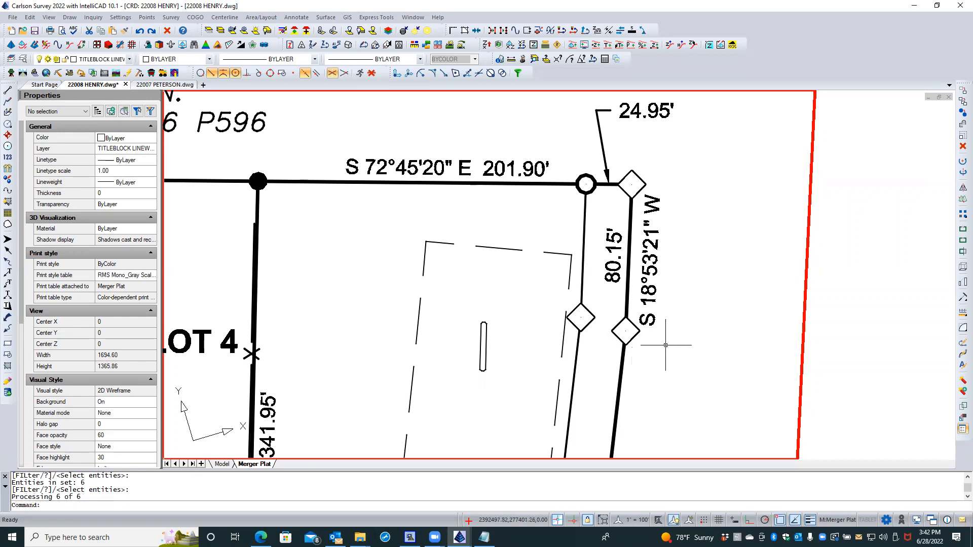
# Step: Twist the four unmarked corner symbols along the south line and at its west end to angle 0 relative to the twist screen
pyautogui.scroll(-3, 702, 258)
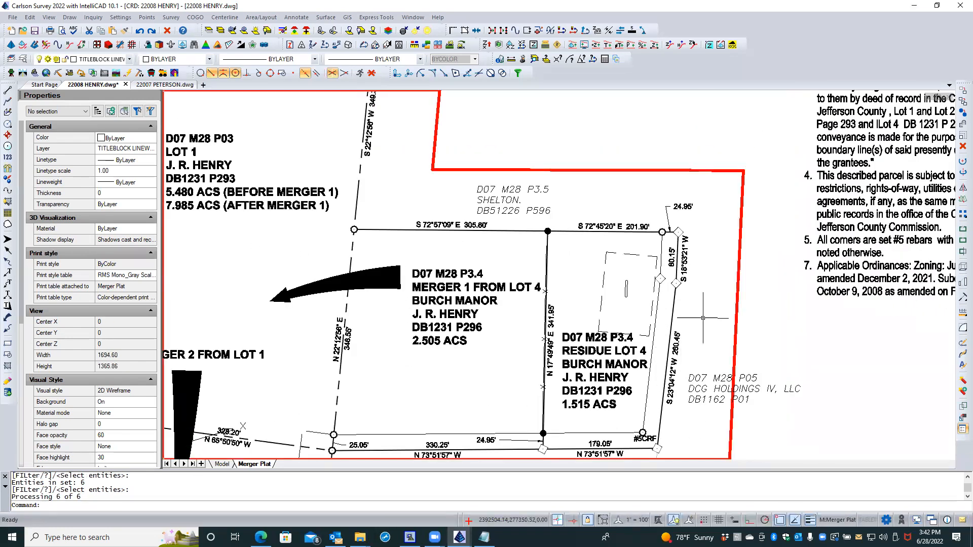
pyautogui.moveTo(702, 306); pyautogui.dragTo(676, 201, button='middle')
pyautogui.doubleClick(659, 323)
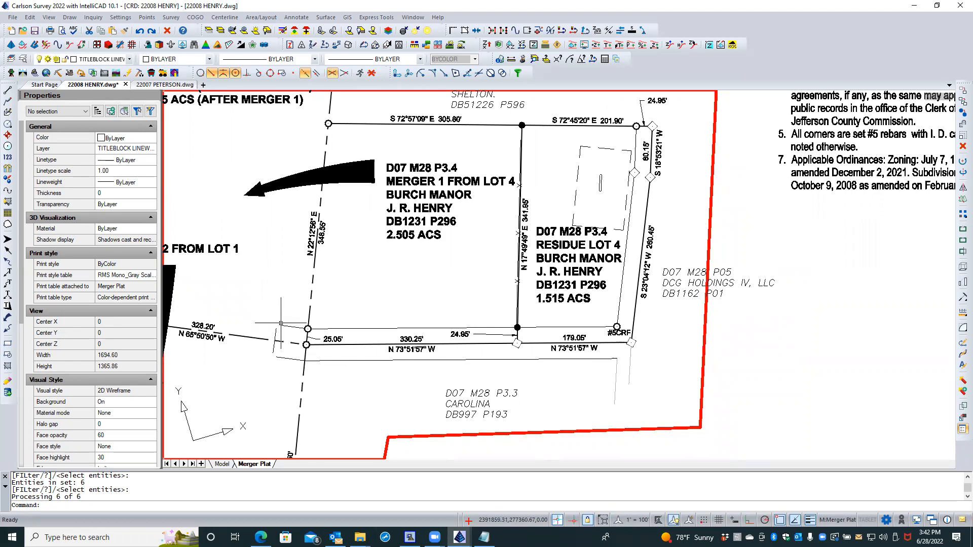
pyautogui.scroll(2, 280, 324)
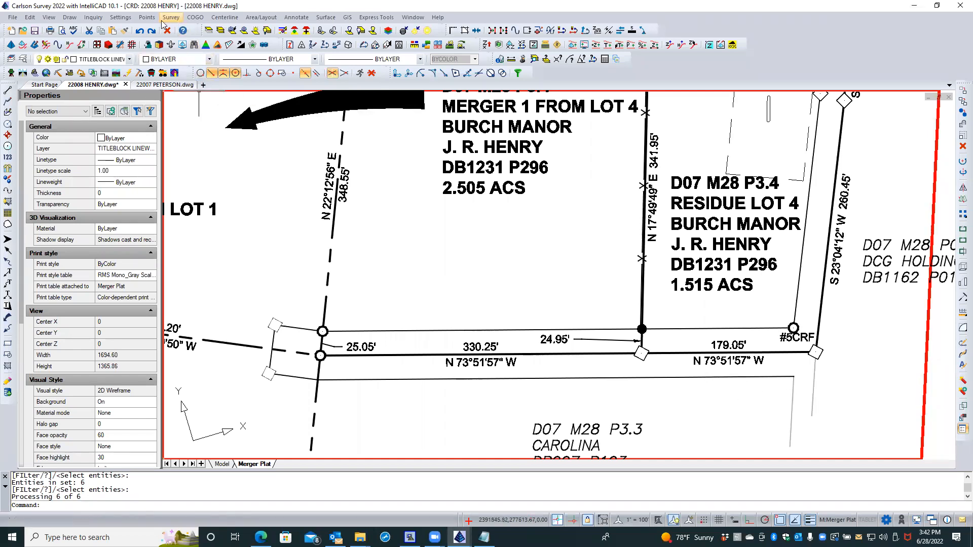
pyautogui.click(148, 17)
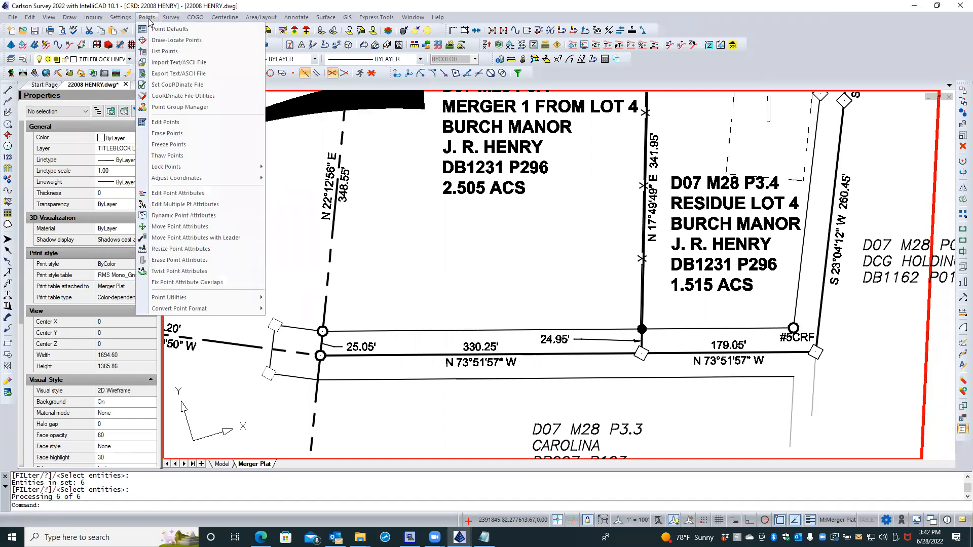
pyautogui.click(173, 272)
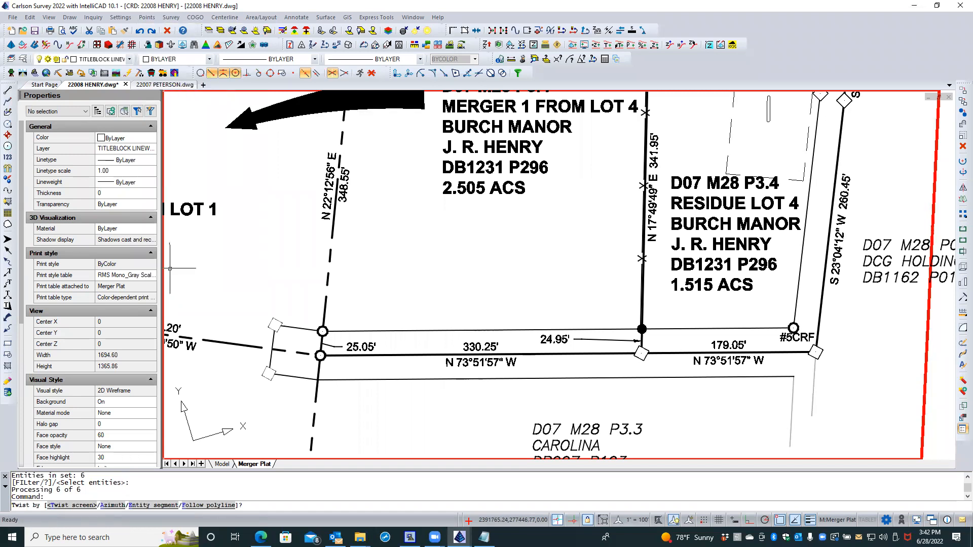
pyautogui.press('Return')
pyautogui.press('Return')
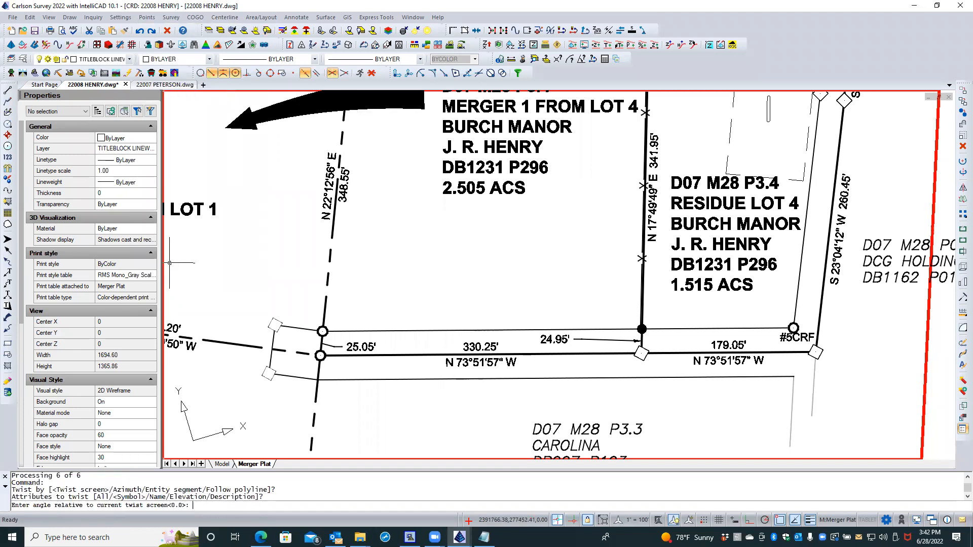
pyautogui.press('Return')
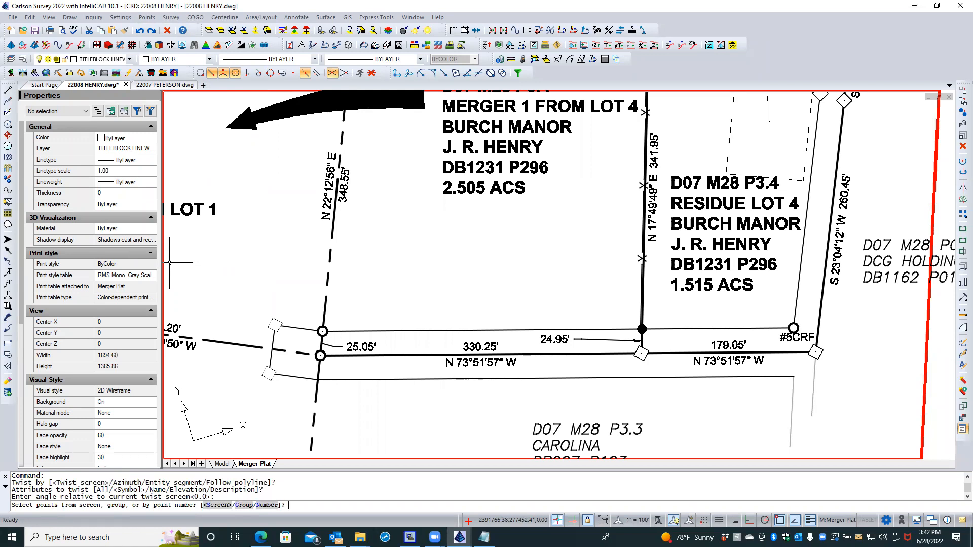
pyautogui.press('Return')
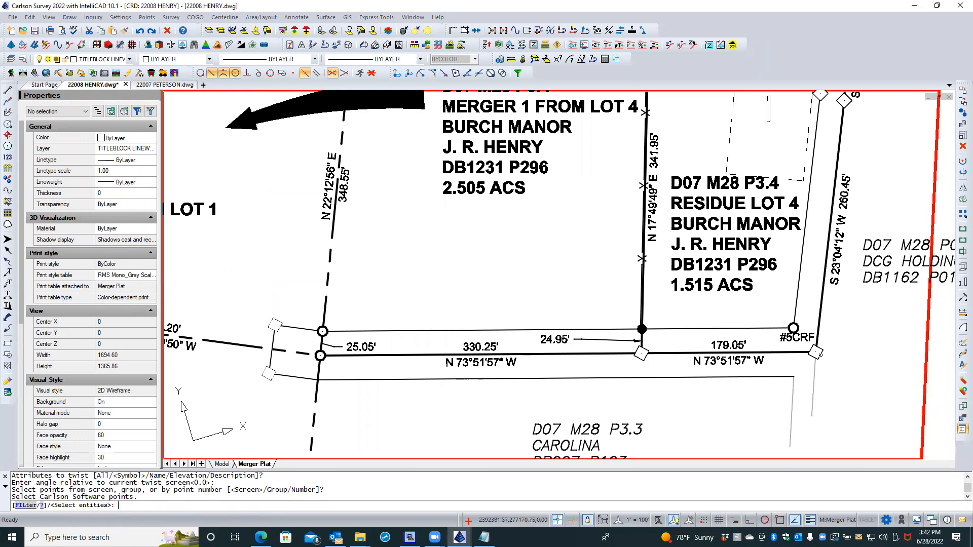
pyautogui.click(816, 352)
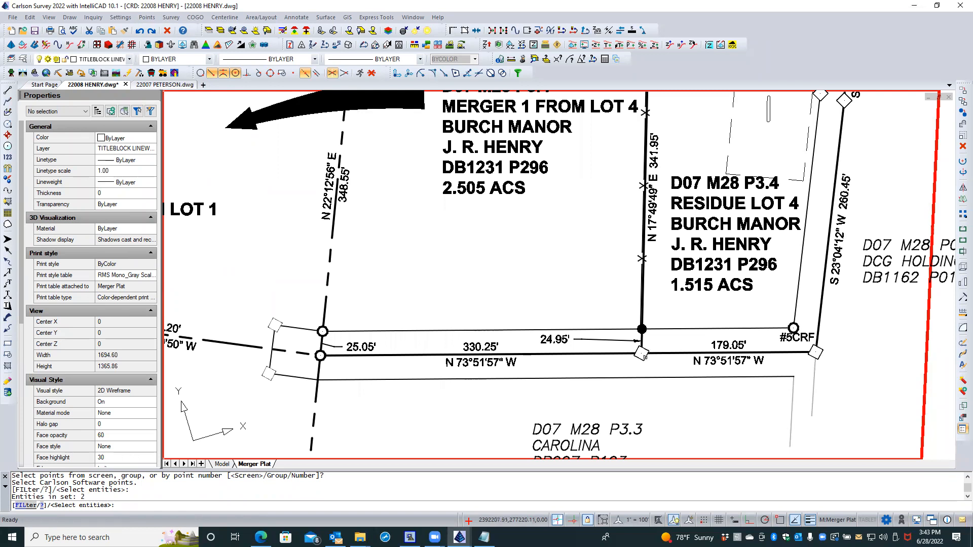
pyautogui.click(643, 353)
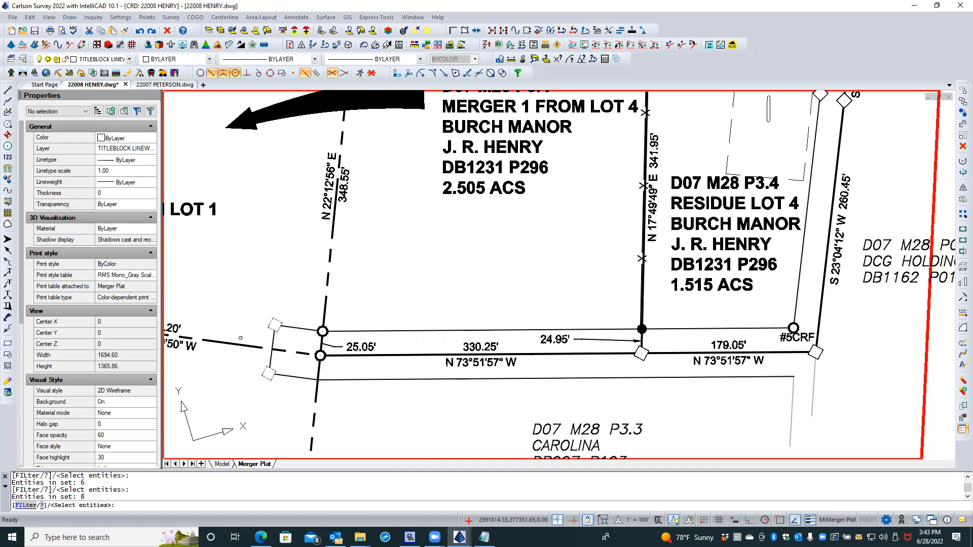
pyautogui.press('Return')
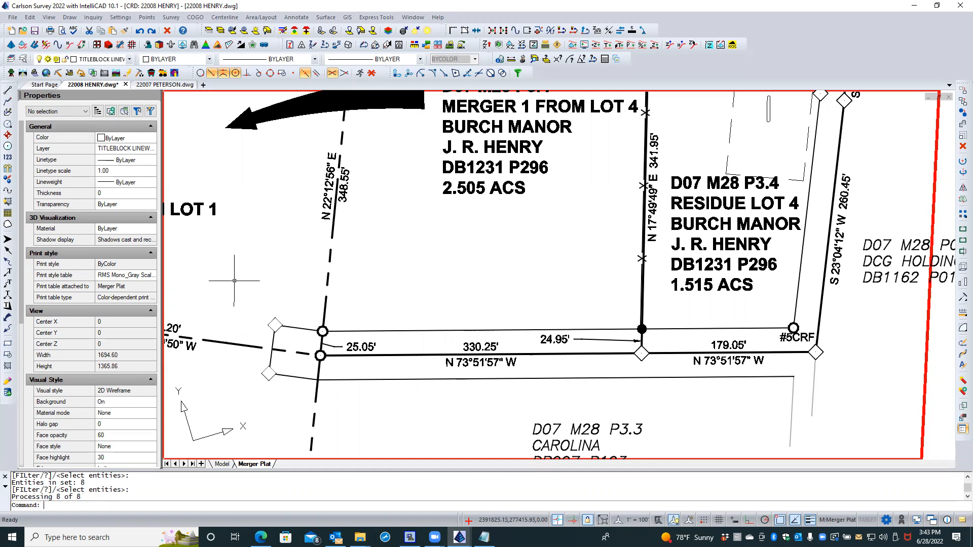
# Step: Check the orientation of the twisted corner symbols along the south line and around the 25.05' label
pyautogui.scroll(4, 249, 354)
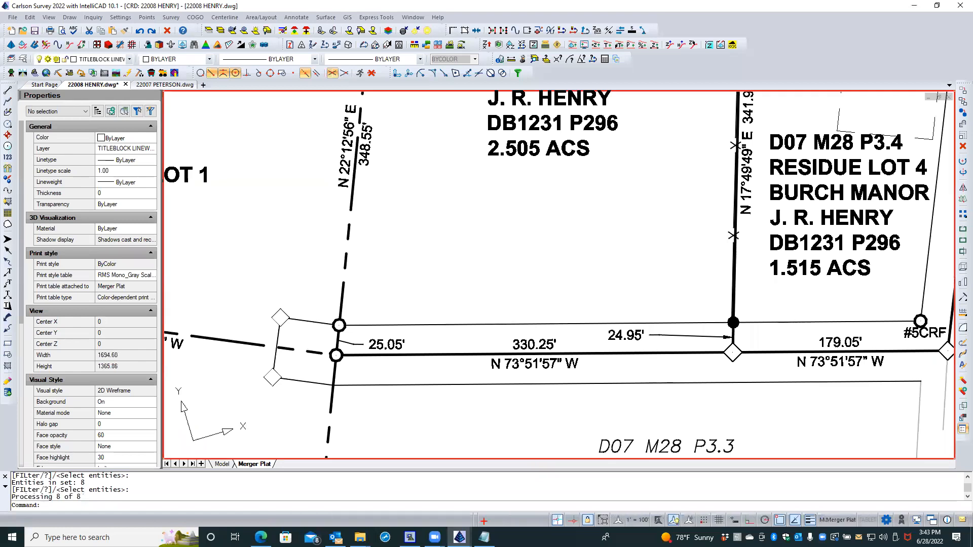
pyautogui.scroll(-4, 251, 358)
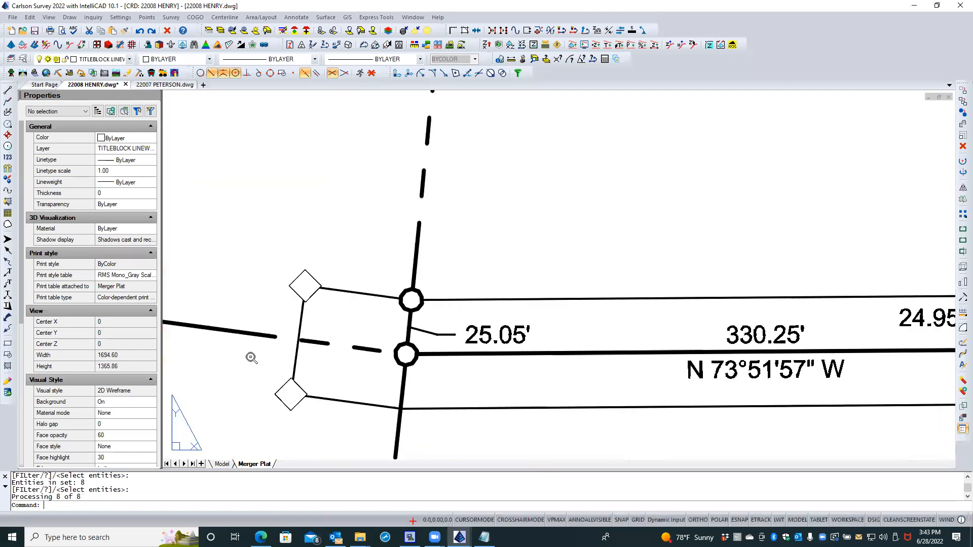
pyautogui.scroll(-1, 251, 358)
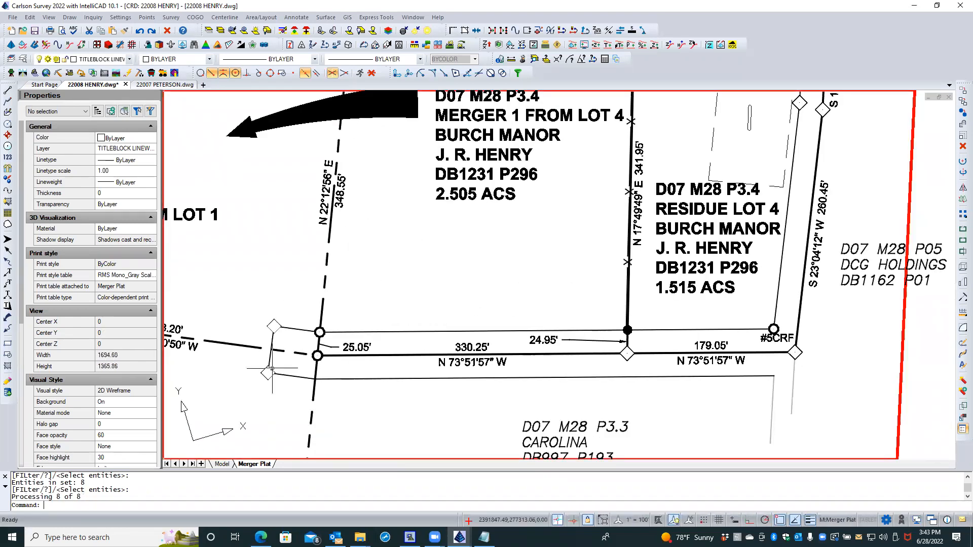
pyautogui.scroll(-2, 336, 382)
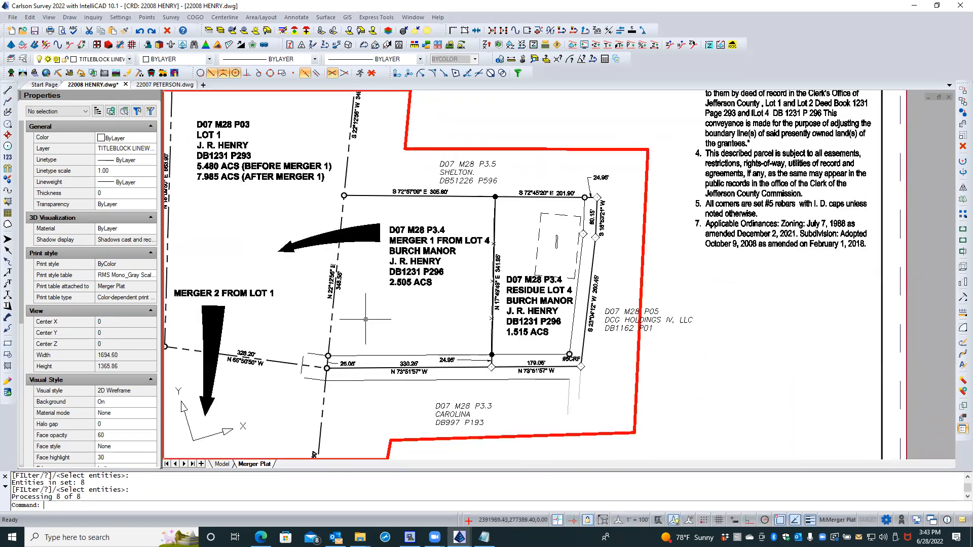
pyautogui.moveTo(405, 322); pyautogui.dragTo(453, 300, button='middle')
pyautogui.doubleClick(453, 300)
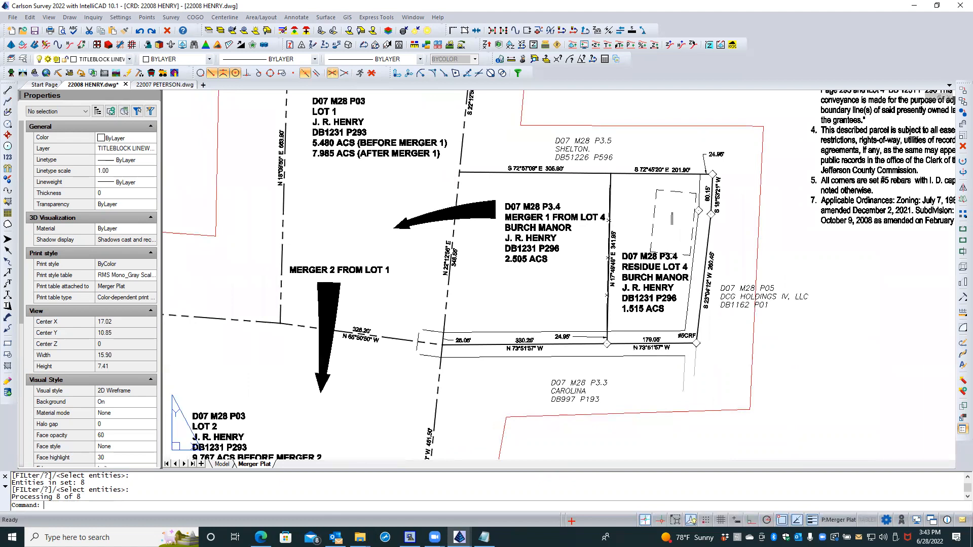
pyautogui.scroll(-3, 422, 358)
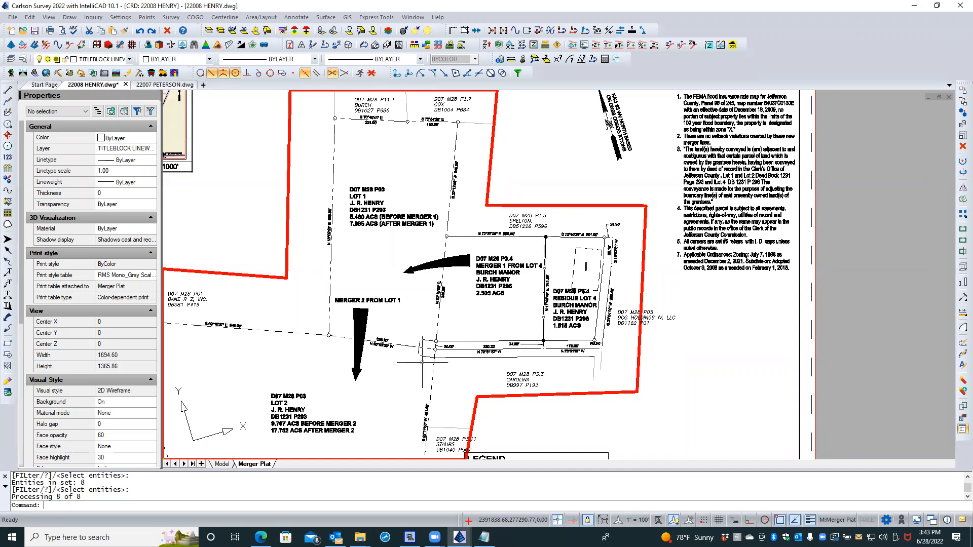
# Step: Select the leader of the 25.05' label at the west end of the 330.25' line to inspect its properties
pyautogui.click(447, 369)
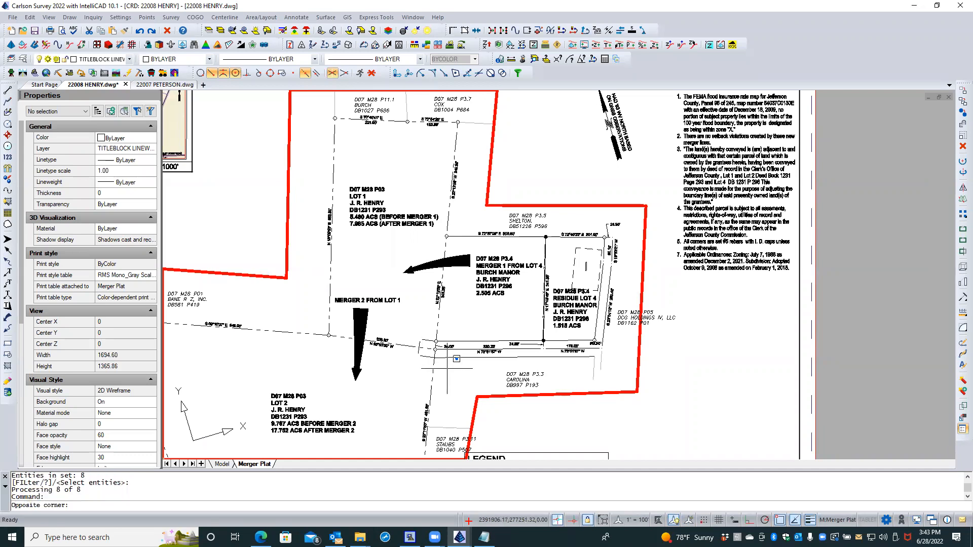
pyautogui.scroll(5, 442, 353)
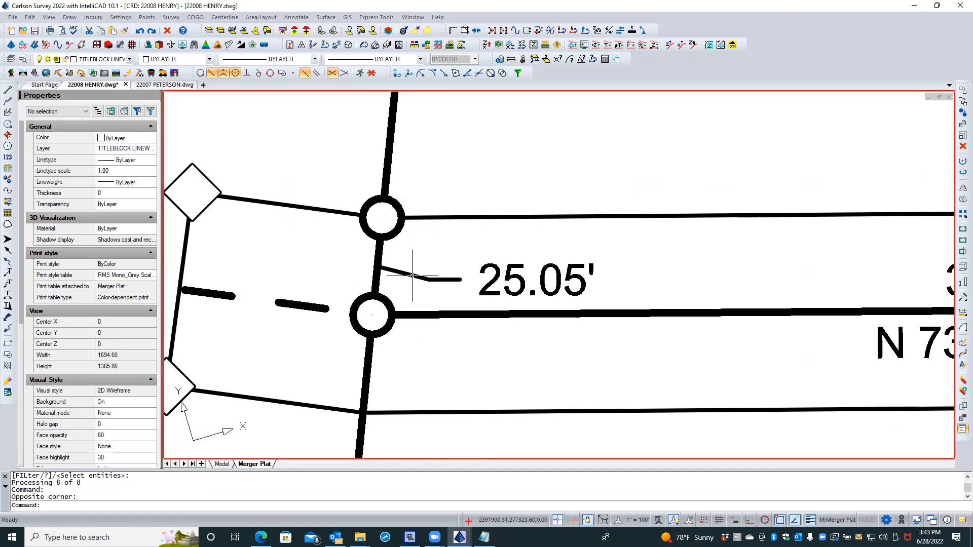
pyautogui.click(415, 278)
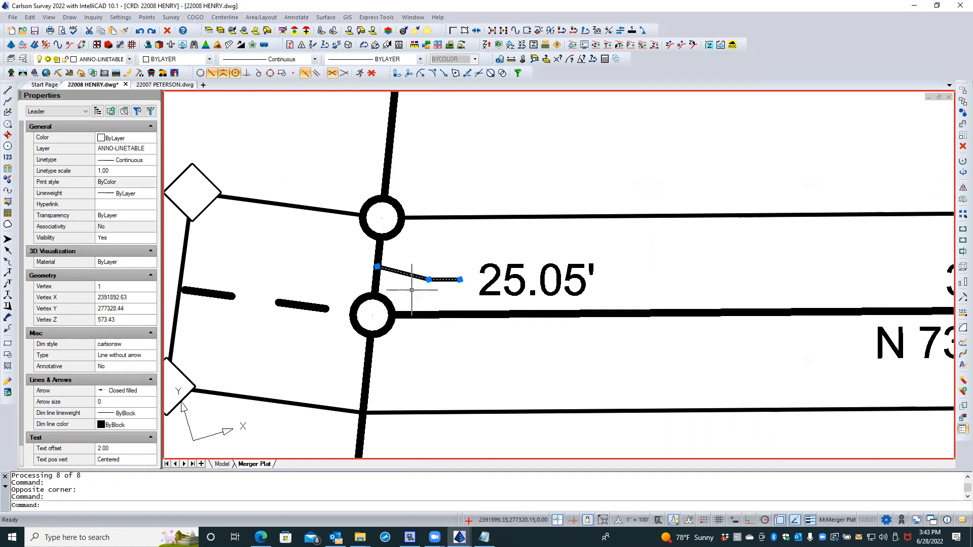
pyautogui.scroll(-3, 414, 262)
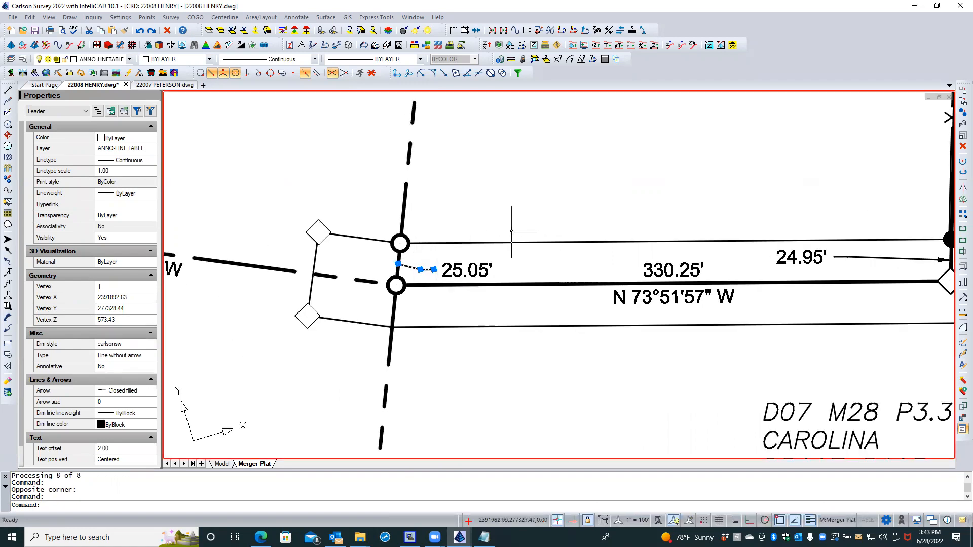
pyautogui.scroll(-4, 511, 231)
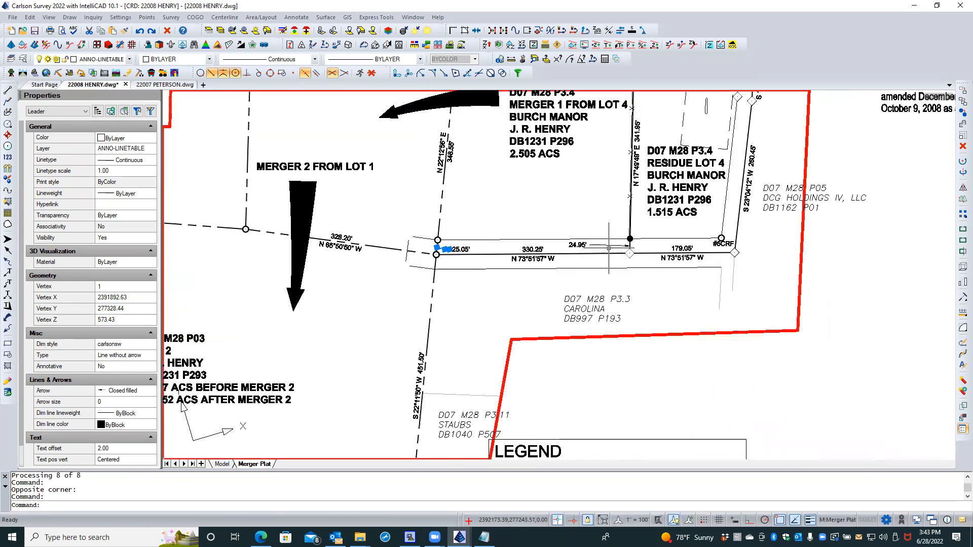
# Step: Try to move the 24.95' label at the northeast corner of Lot 4 about 12 ft down without its leader, and undo the move
pyautogui.moveTo(594, 186); pyautogui.dragTo(592, 203, button='middle')
pyautogui.doubleClick(507, 220)
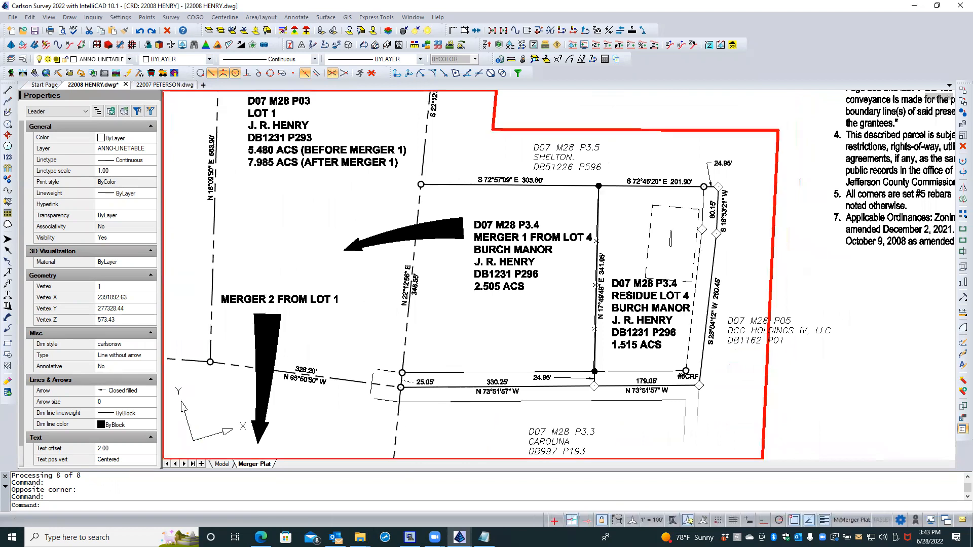
pyautogui.scroll(6, 720, 165)
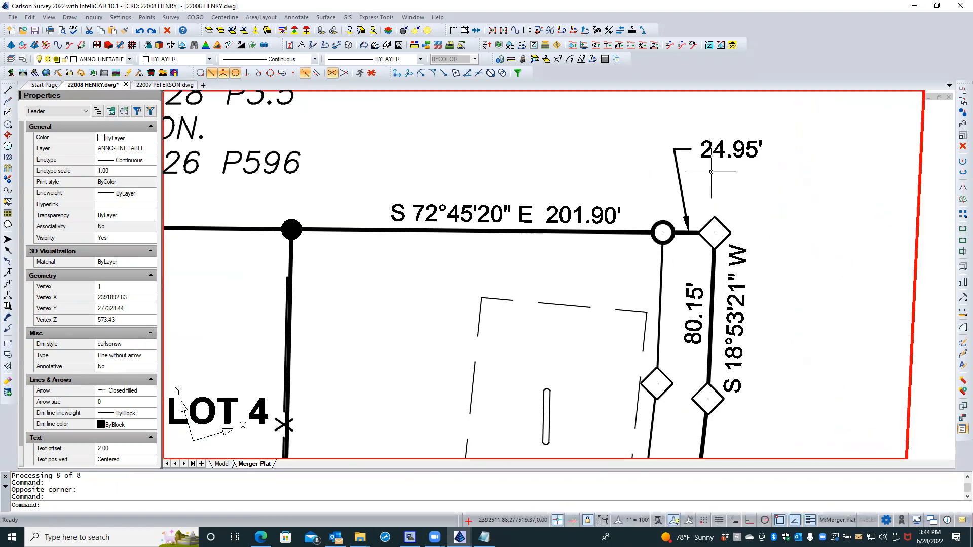
pyautogui.click(722, 147)
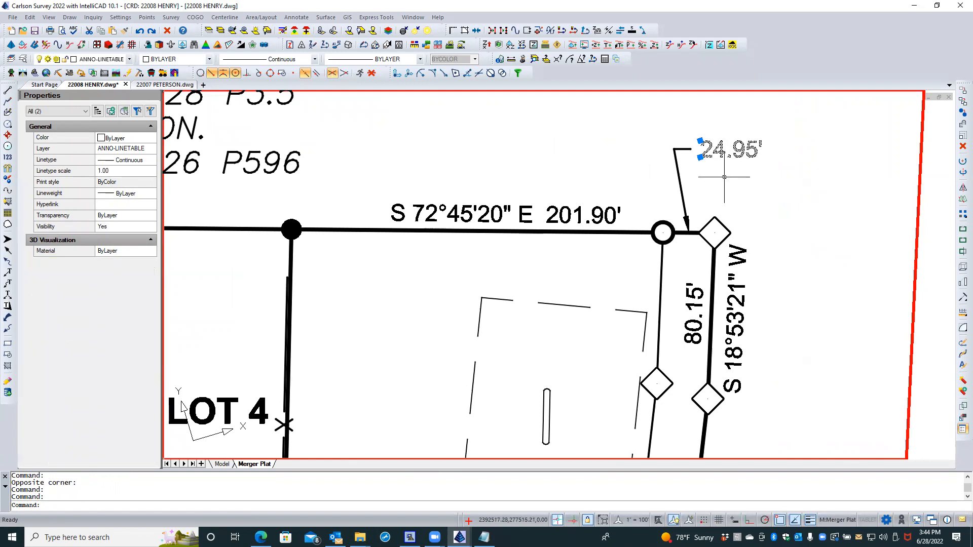
pyautogui.rightClick(721, 152)
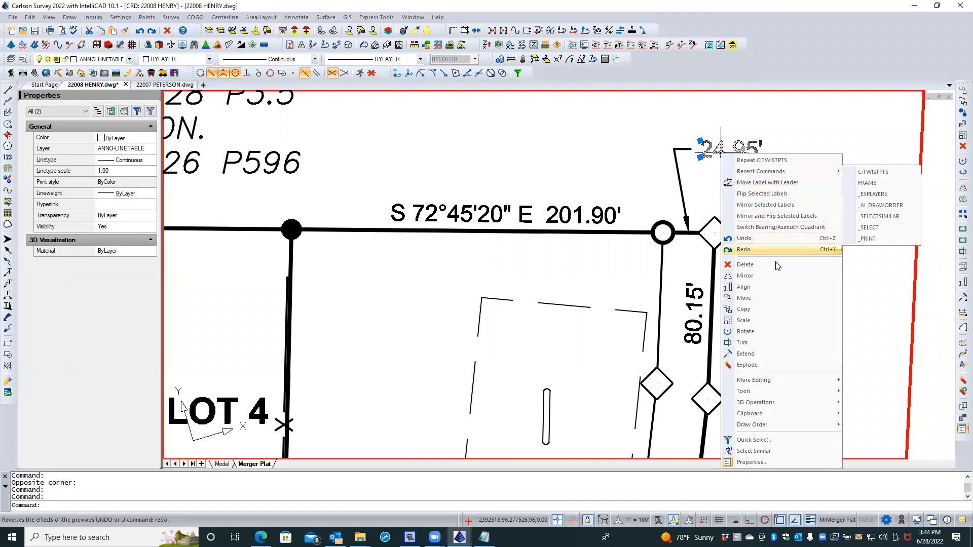
pyautogui.click(766, 299)
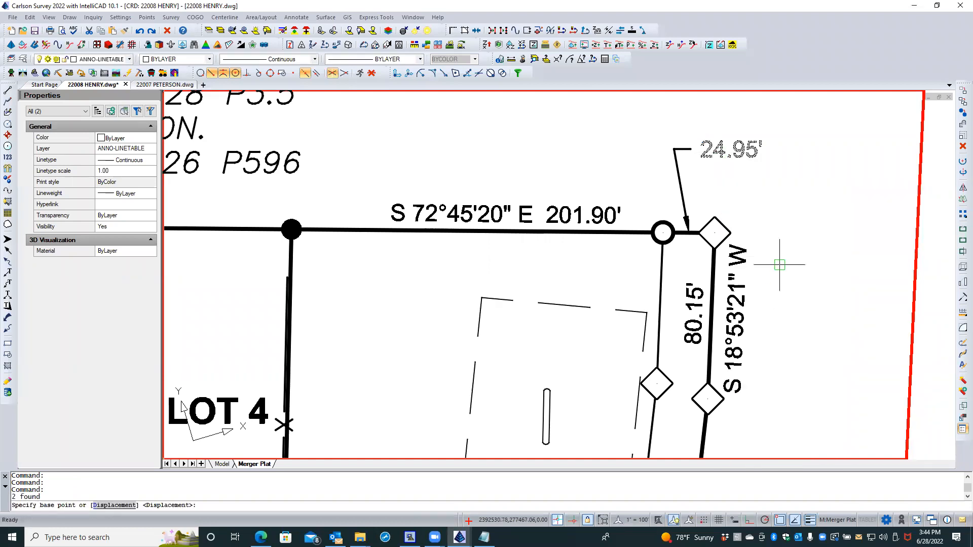
pyautogui.click(775, 170)
pyautogui.click(779, 192)
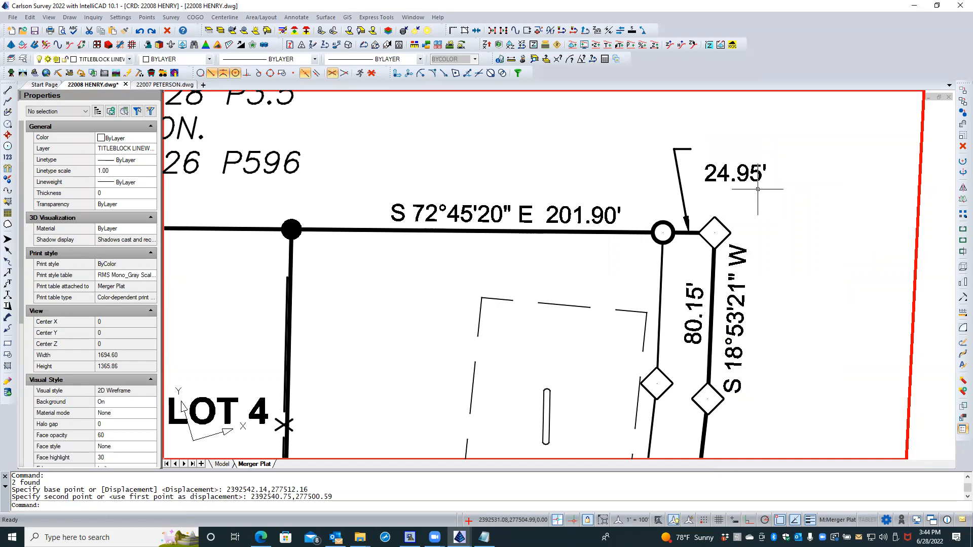
pyautogui.write('u')
pyautogui.press('Return')
pyautogui.write('u')
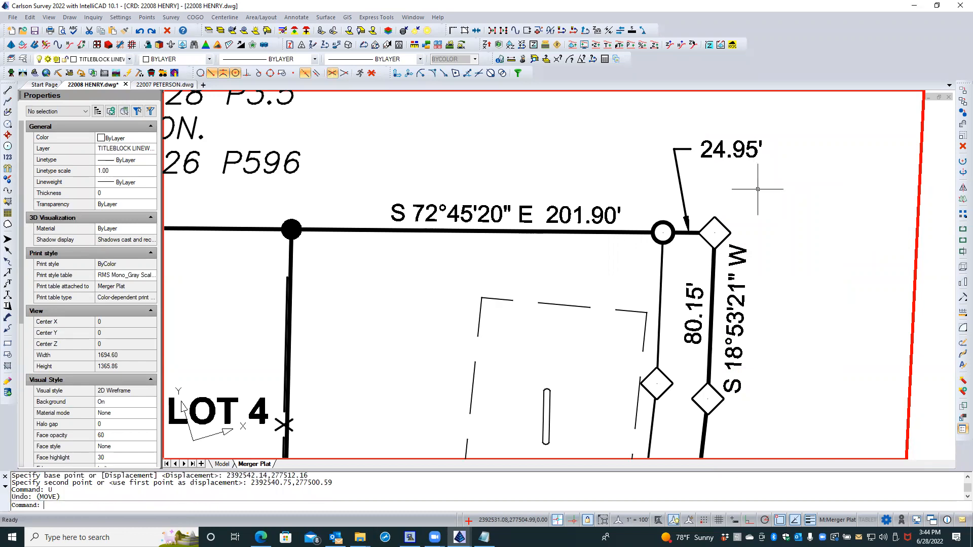
# Step: Try to stretch the 24.95' label closer to the corner symbol with its leader also selected, and undo the change
pyautogui.click(718, 132)
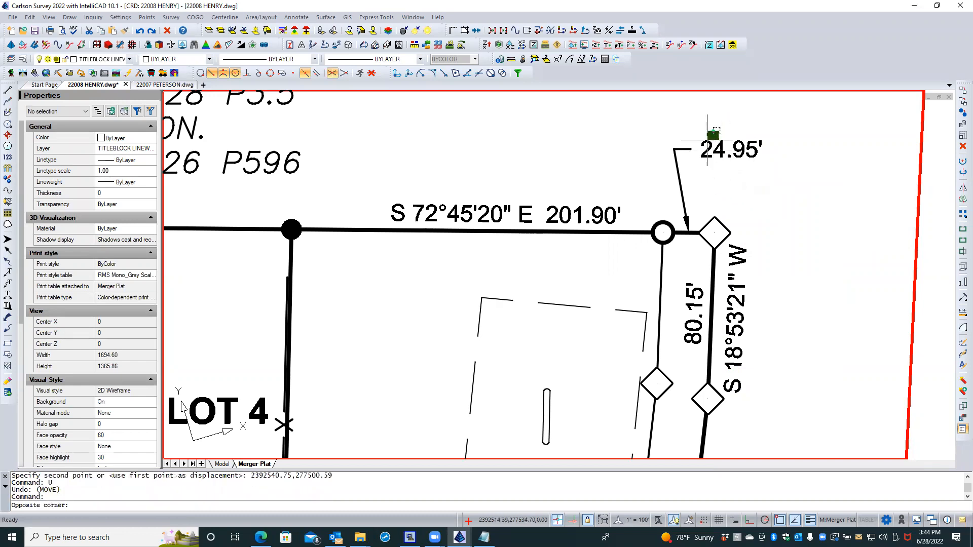
pyautogui.click(697, 166)
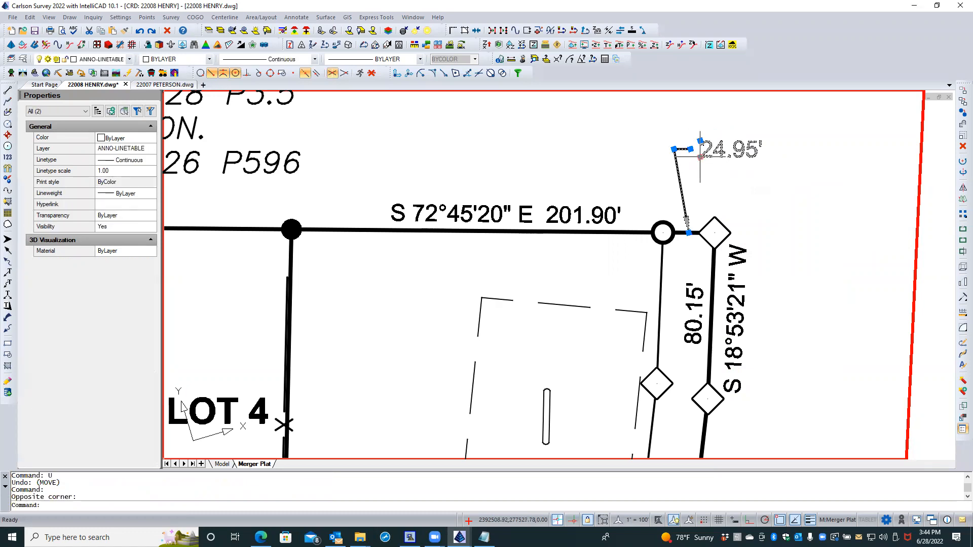
pyautogui.click(700, 157)
pyautogui.click(719, 175)
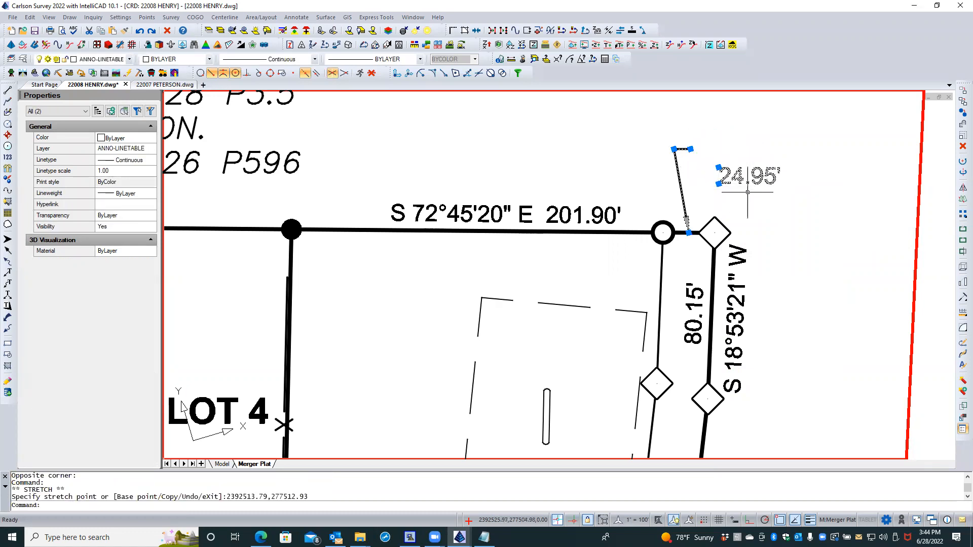
pyautogui.press('Escape')
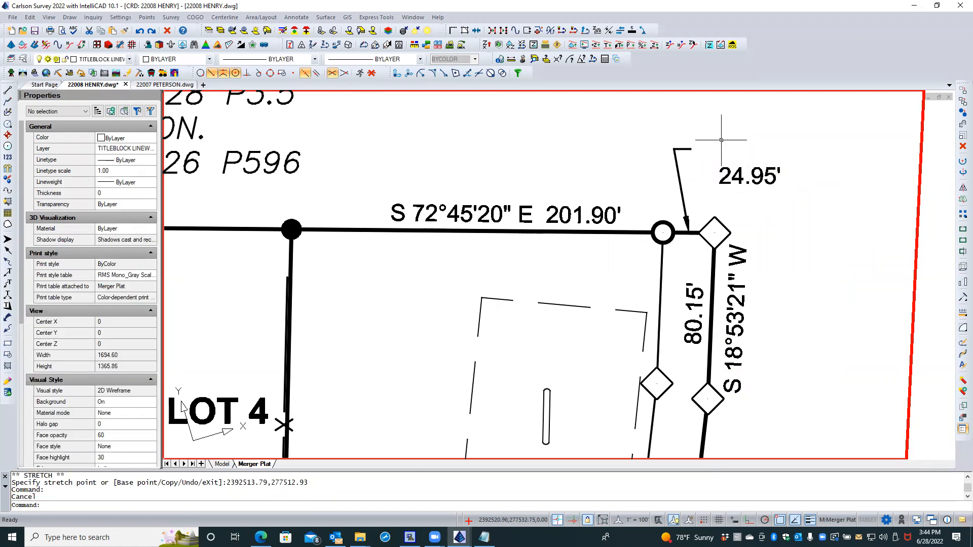
pyautogui.write('u')
pyautogui.press('Return')
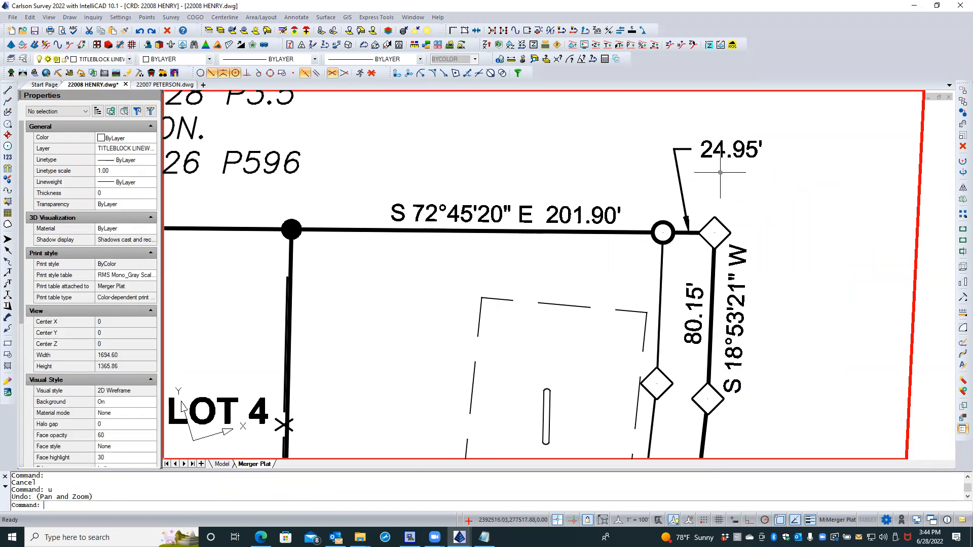
# Step: Select the leader and the 24.95' text at Lot 4's northeast corner one at a time to inspect each object
pyautogui.click(685, 149)
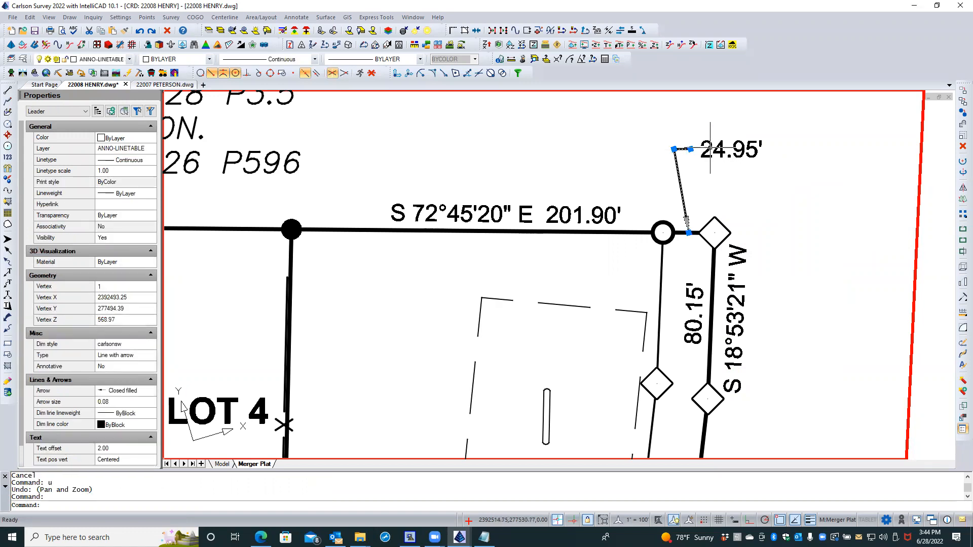
pyautogui.press('Escape')
pyautogui.press('Escape')
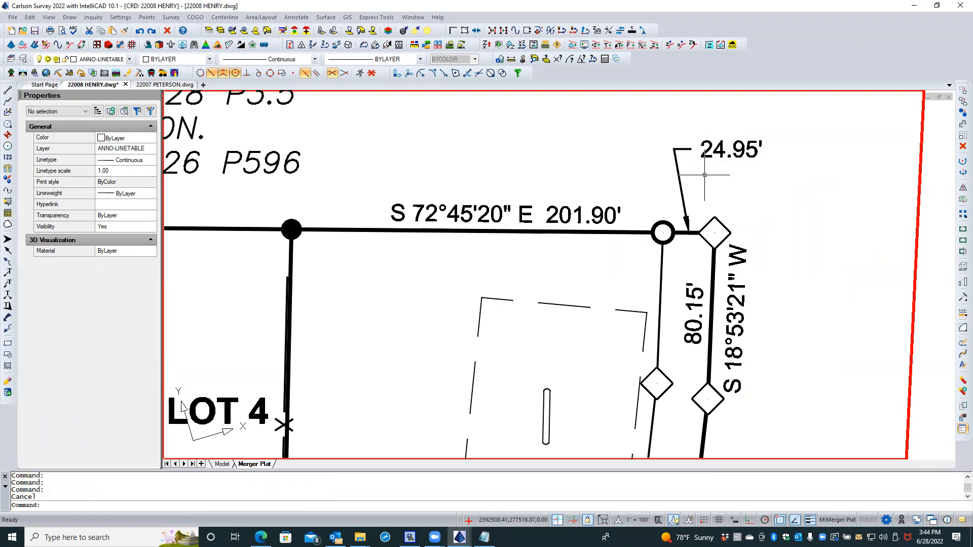
pyautogui.click(708, 149)
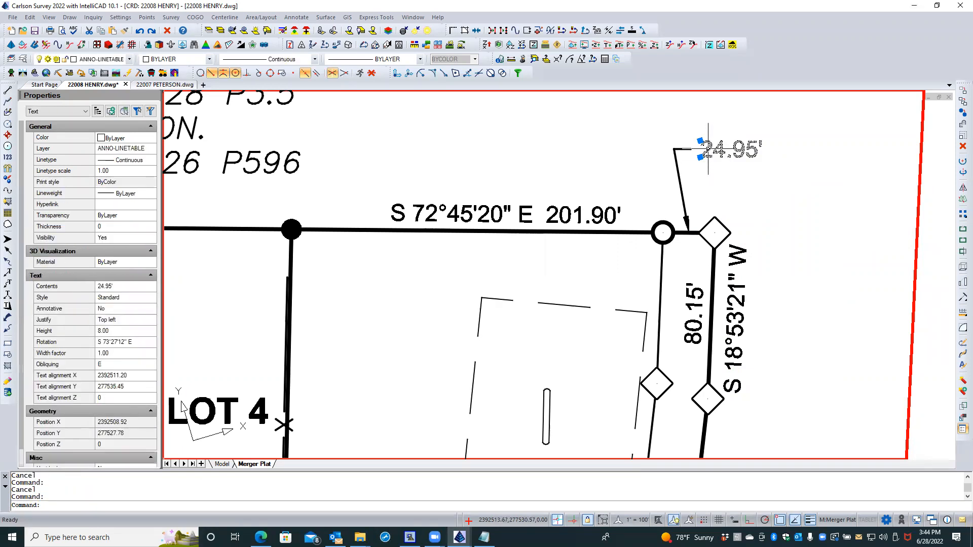
pyautogui.press('Escape')
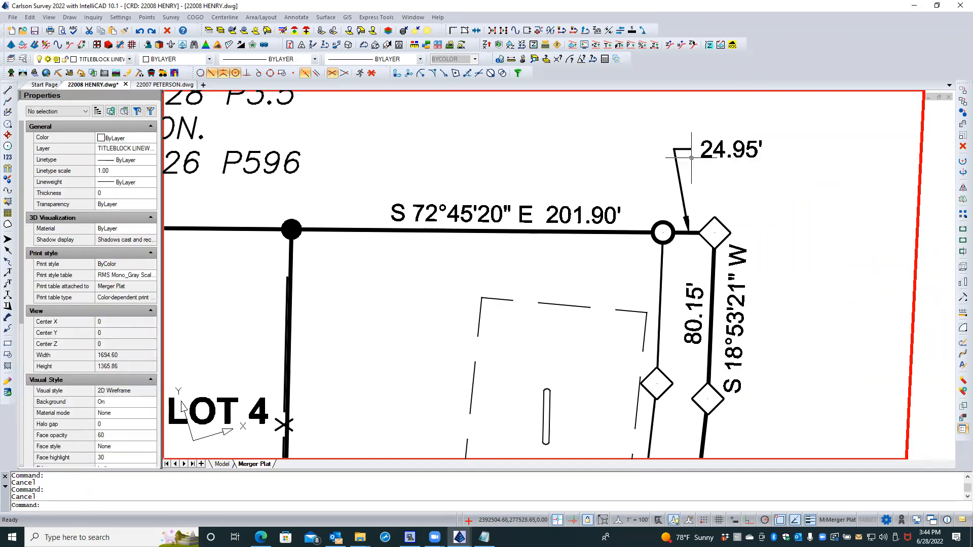
# Step: Stretch the bend of the 24.95' leader on the south line close to its arrowhead, beside the lot division line
pyautogui.scroll(-6, 657, 145)
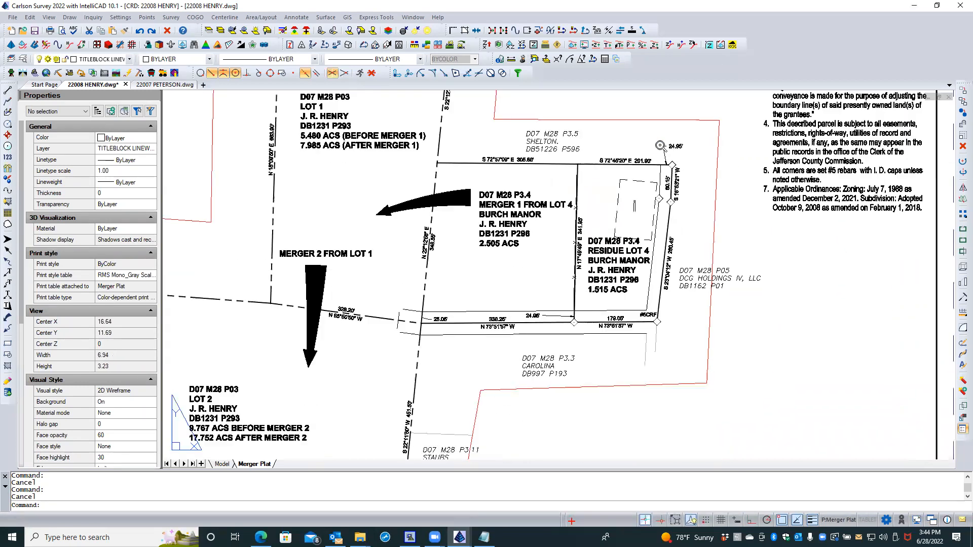
pyautogui.scroll(6, 564, 315)
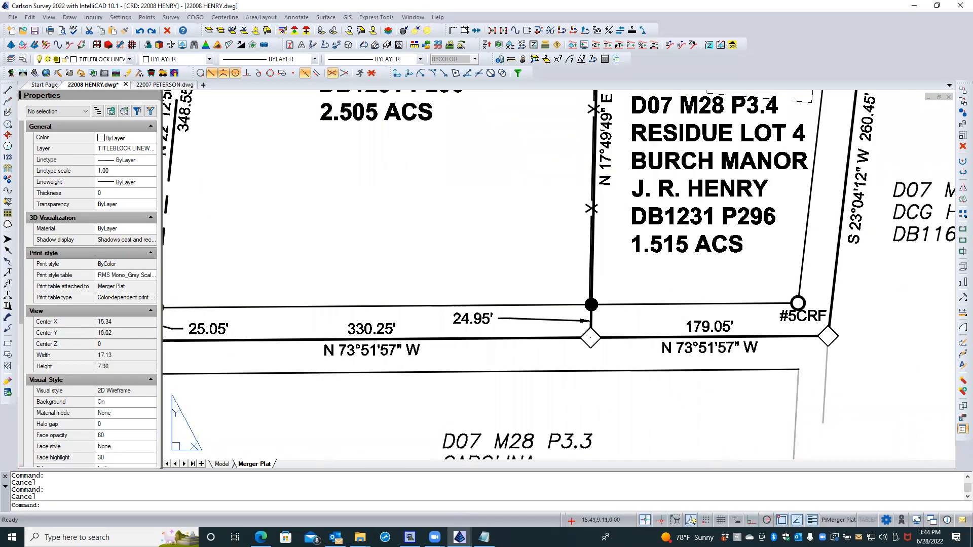
pyautogui.click(500, 317)
pyautogui.scroll(2, 499, 324)
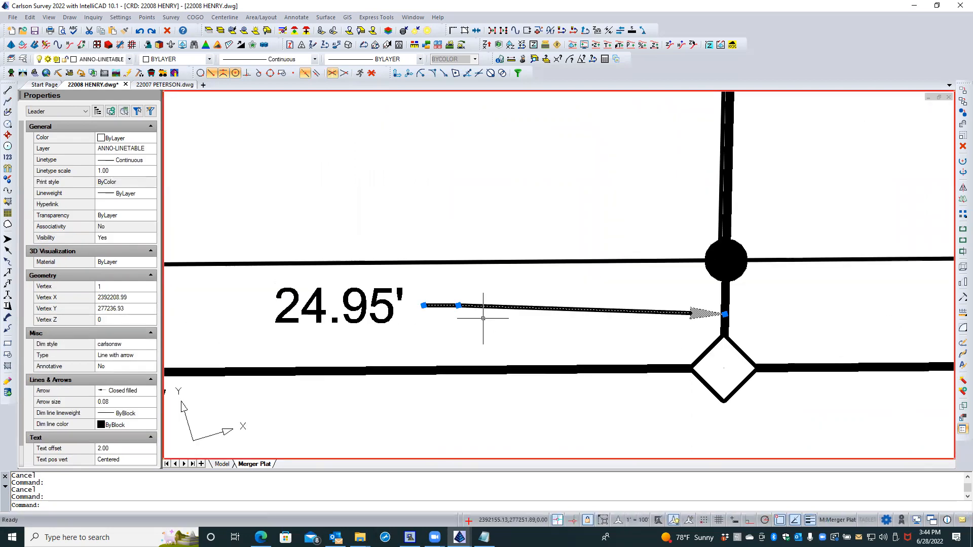
pyautogui.click(458, 306)
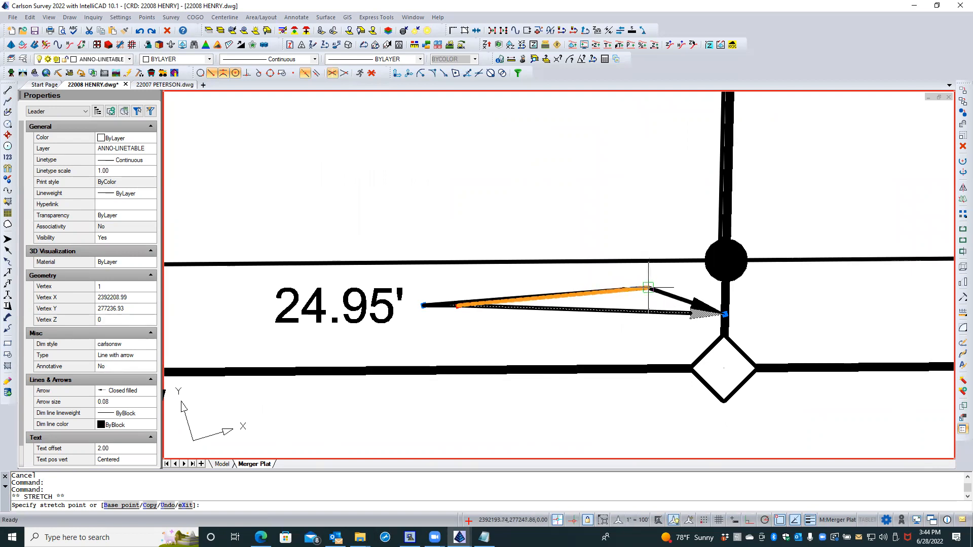
pyautogui.click(649, 291)
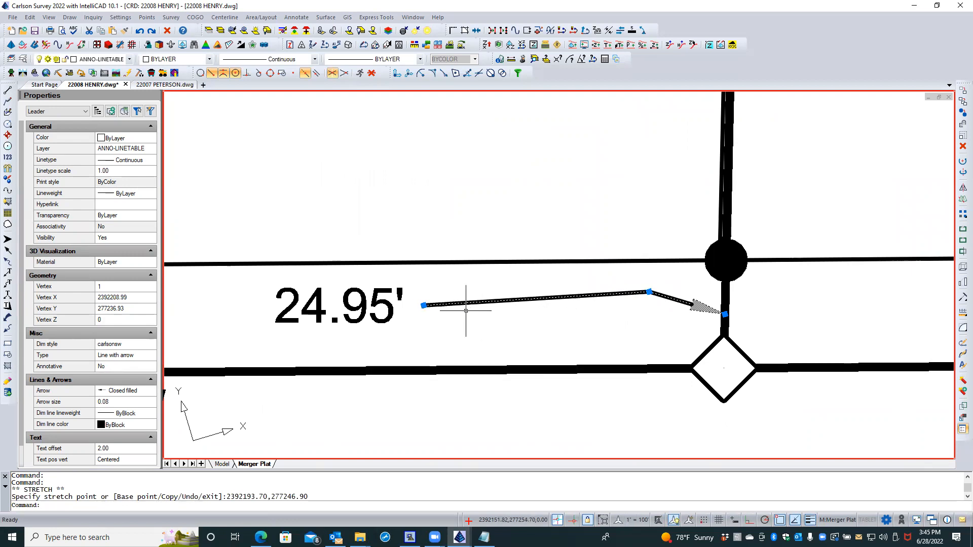
# Step: Shorten the tail of the south line's 24.95' leader to a short horizontal landing just west of its bend
pyautogui.click(424, 305)
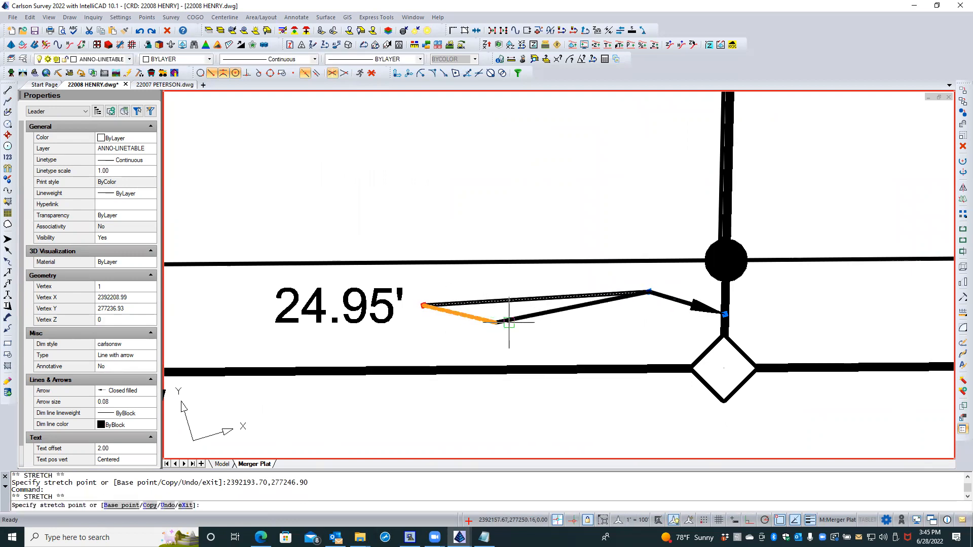
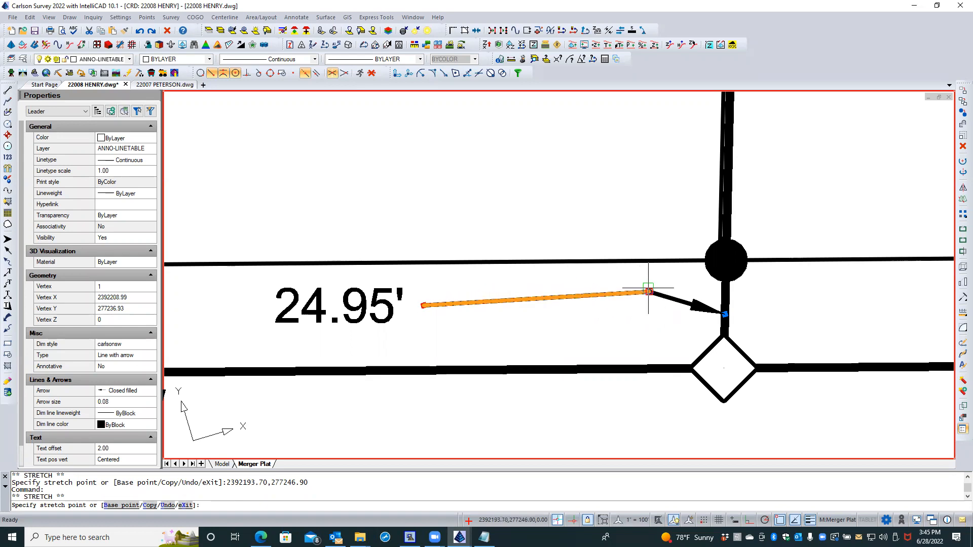
pyautogui.scroll(3, 674, 294)
pyautogui.scroll(2, 655, 283)
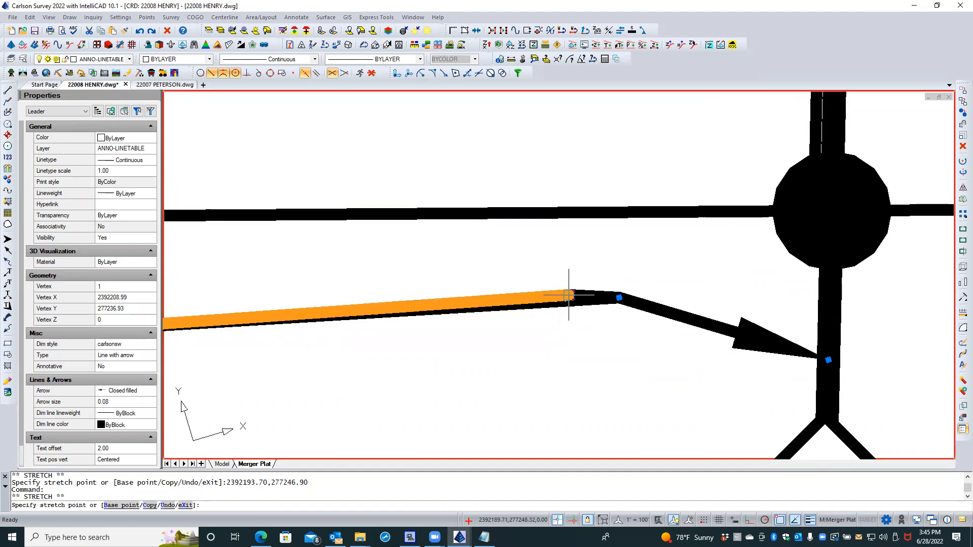
pyautogui.scroll(3, 568, 295)
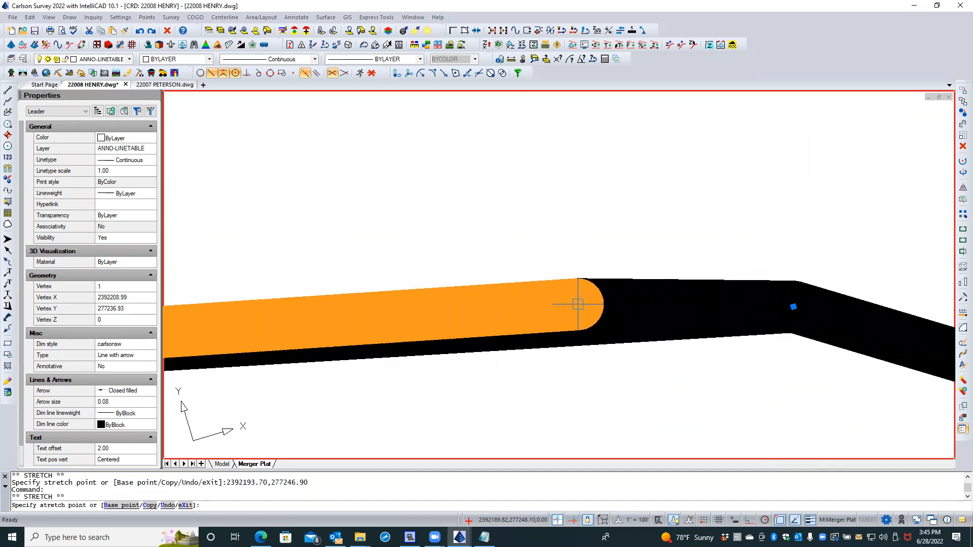
pyautogui.click(577, 307)
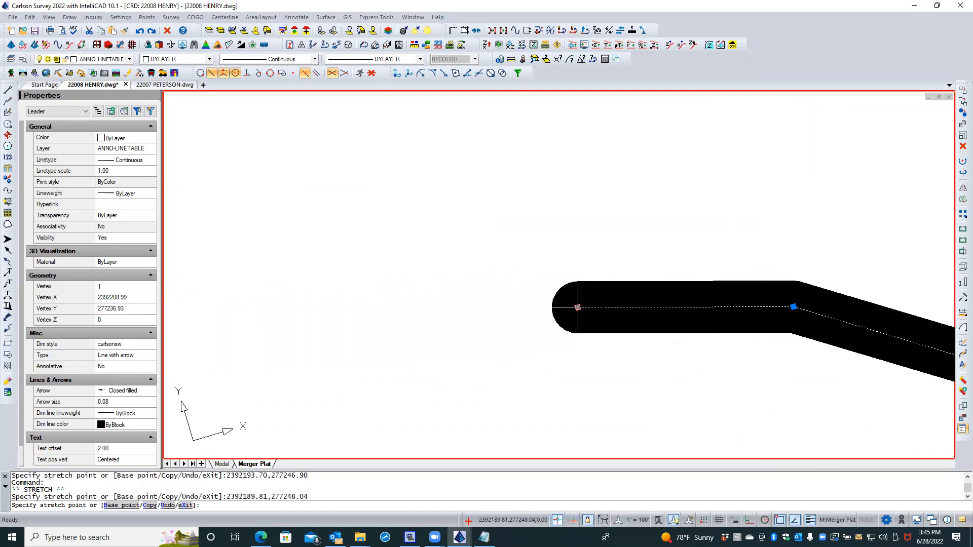
pyautogui.scroll(-5, 558, 260)
pyautogui.scroll(-4, 560, 311)
pyautogui.press('Escape')
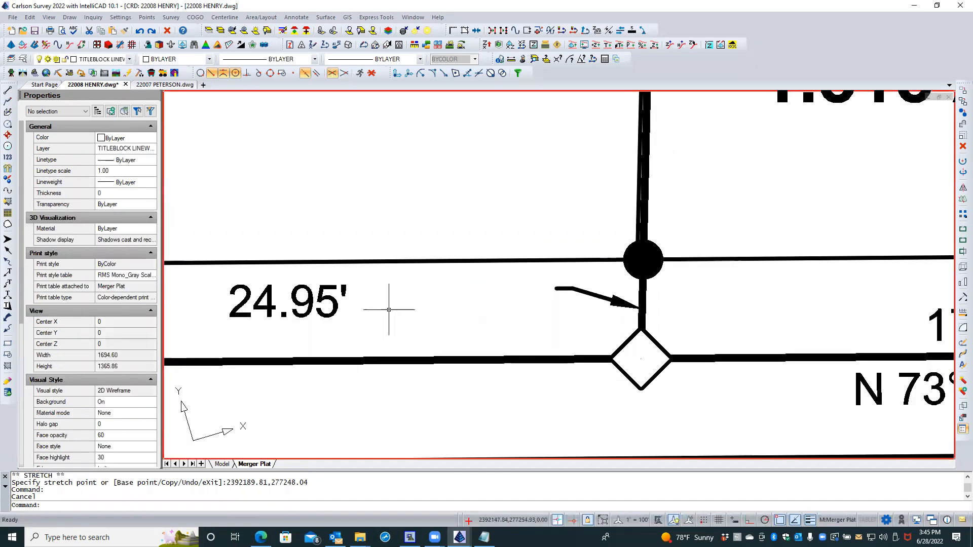
# Step: Move the 24.95' text on the south line up against the tail of its shortened leader
pyautogui.click(335, 300)
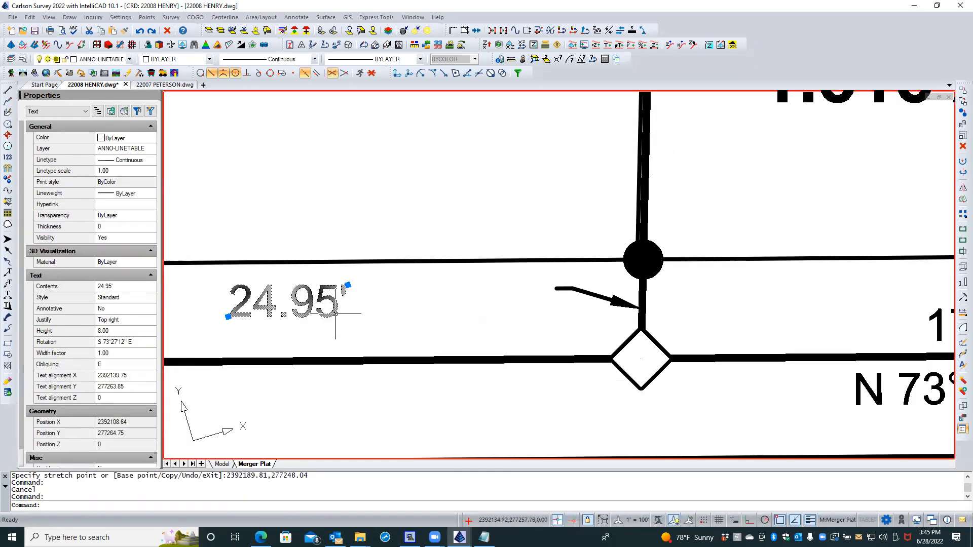
pyautogui.click(346, 286)
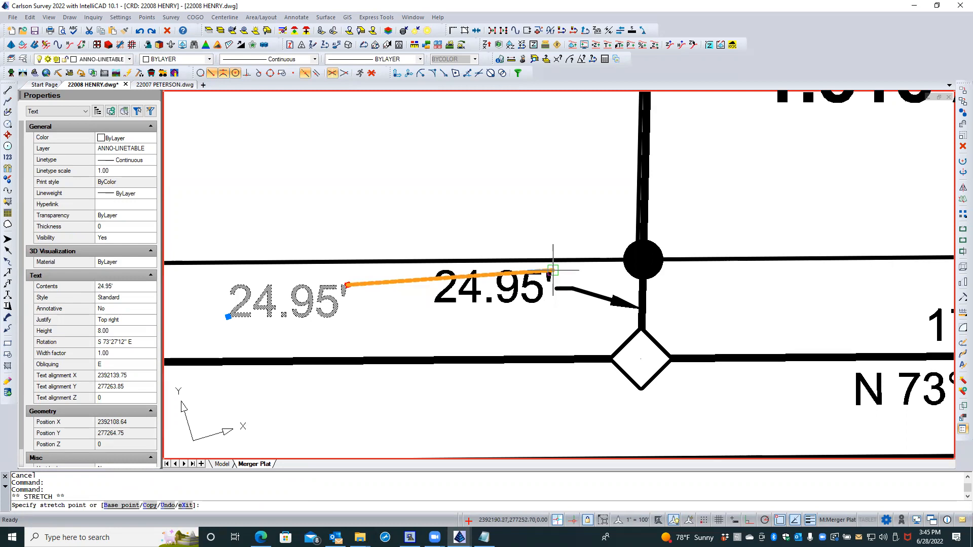
pyautogui.click(547, 272)
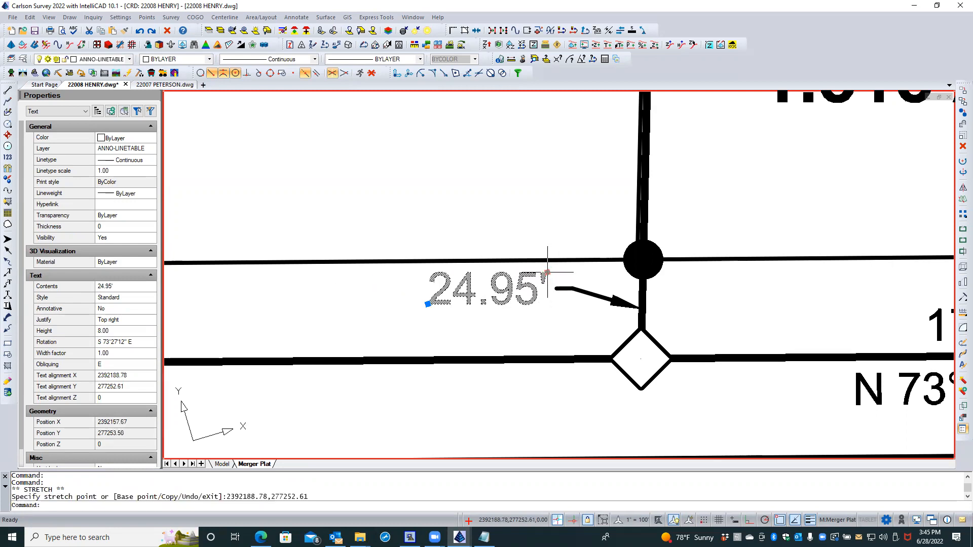
pyautogui.press('Escape')
pyautogui.press('Escape')
pyautogui.scroll(-3, 632, 289)
pyautogui.scroll(-2, 632, 288)
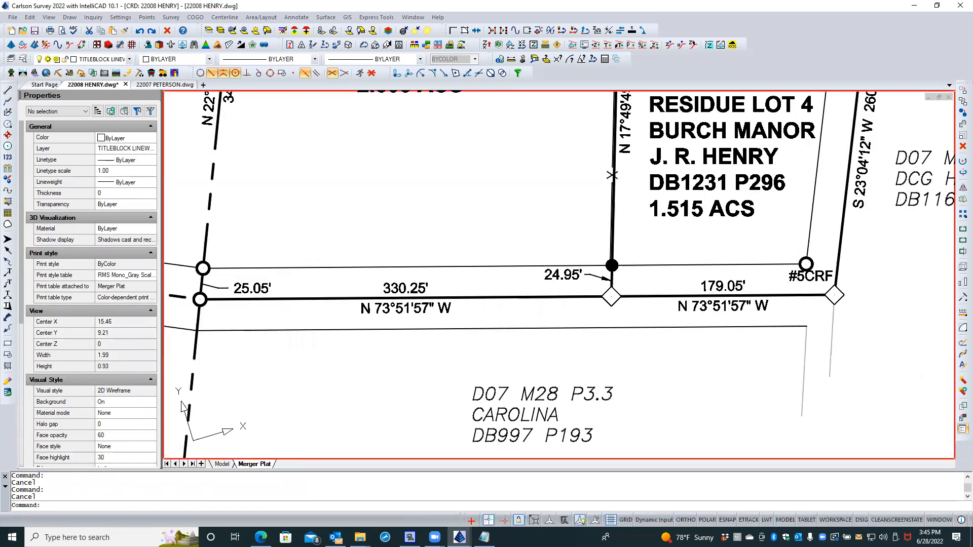
# Step: Extend the landing of the 25.05' leader at the west end of the south line horizontally to just before its text
pyautogui.scroll(-2, 669, 287)
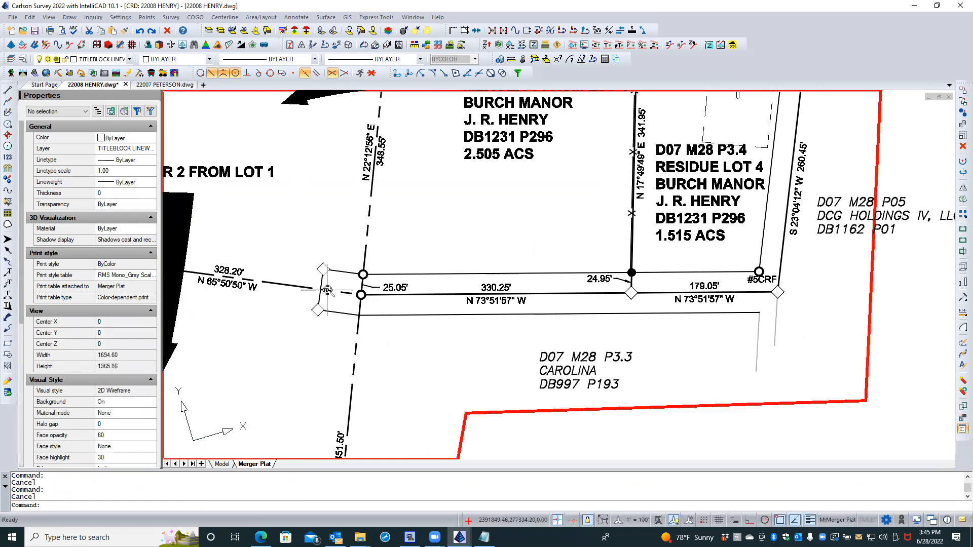
pyautogui.scroll(6, 367, 284)
pyautogui.doubleClick(499, 304)
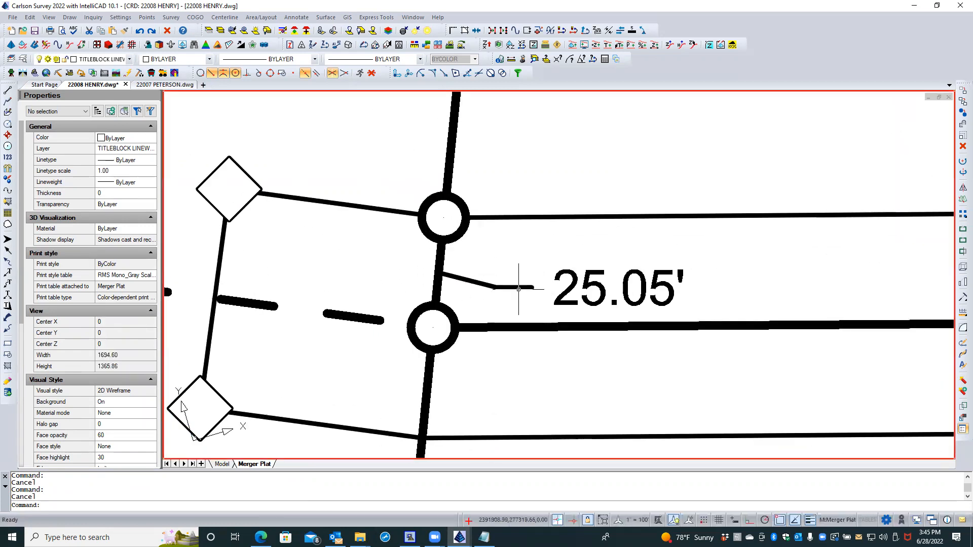
pyautogui.click(517, 287)
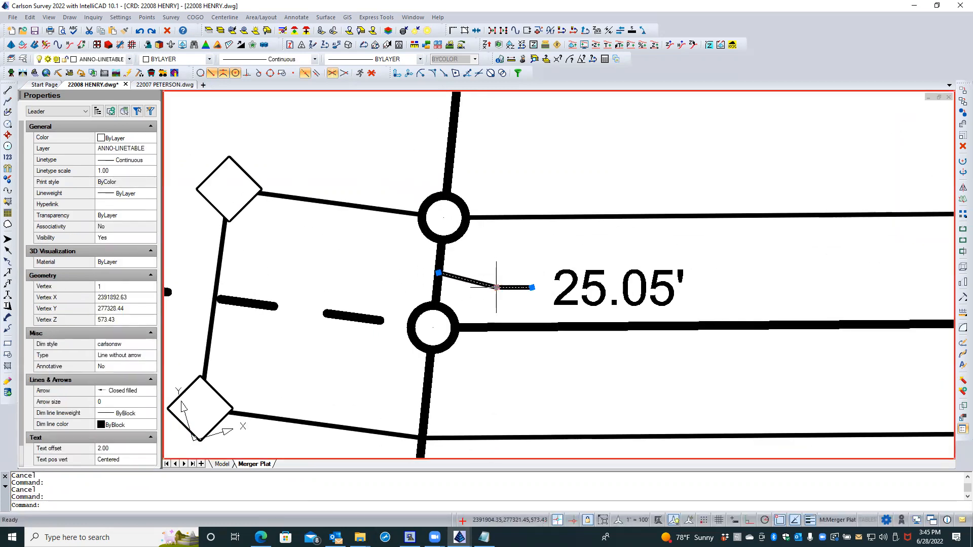
pyautogui.click(531, 288)
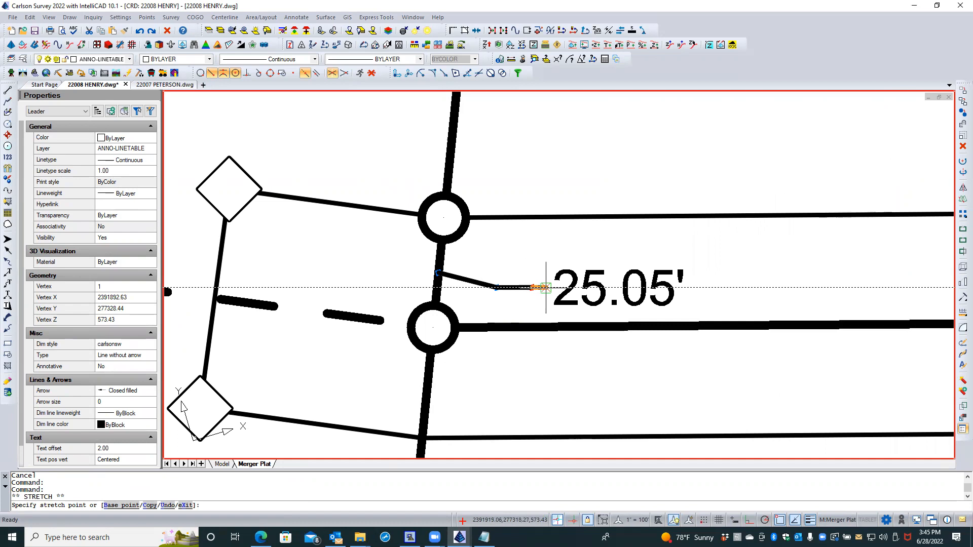
pyautogui.click(543, 288)
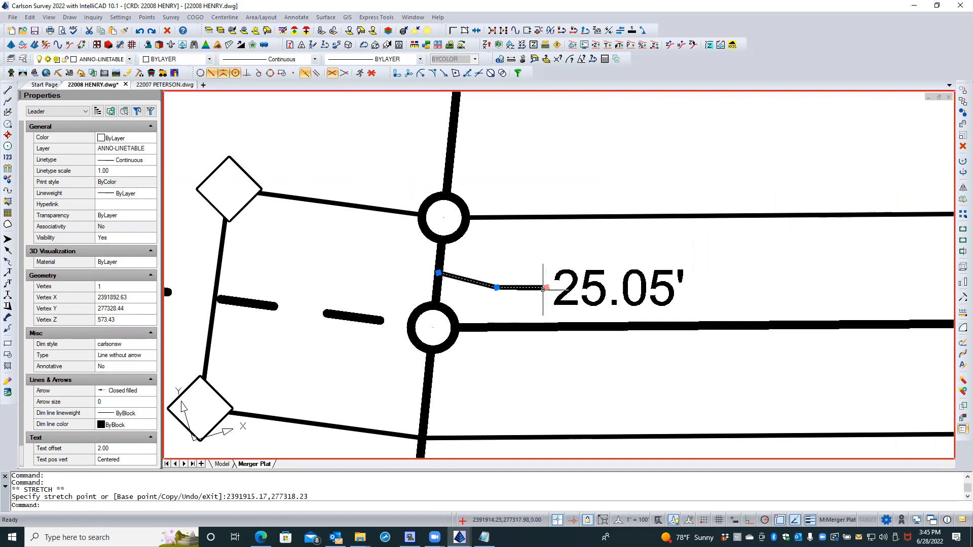
pyautogui.click(496, 287)
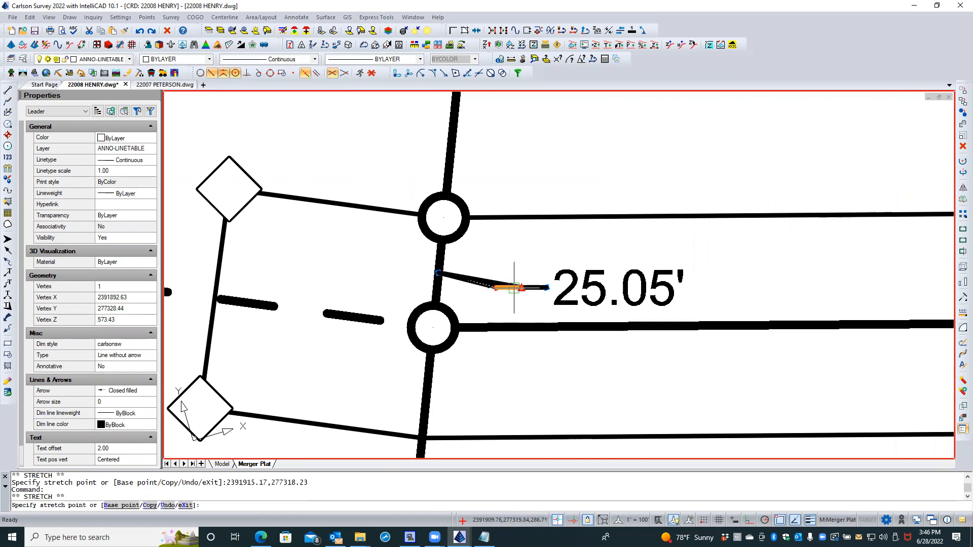
pyautogui.scroll(4, 515, 287)
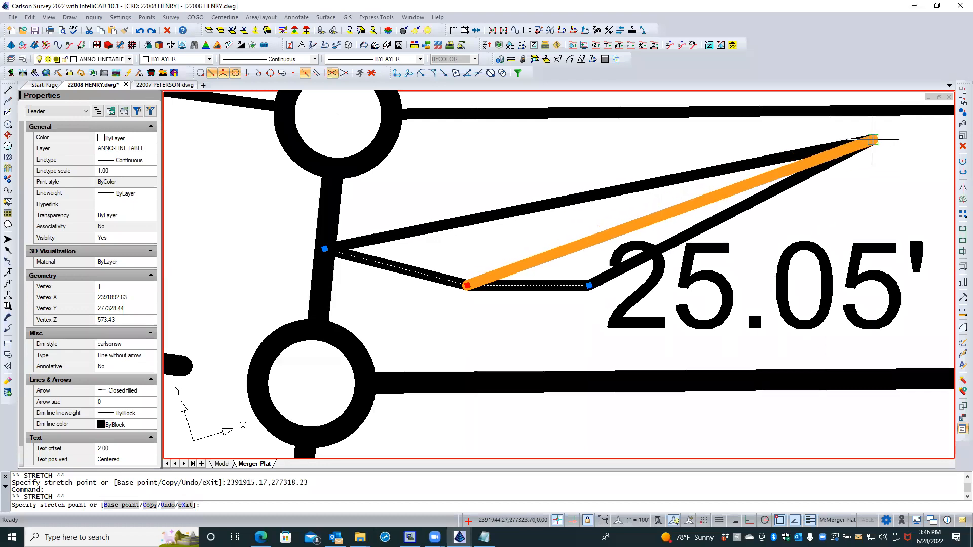
pyautogui.scroll(-4, 512, 288)
pyautogui.press('Escape')
pyautogui.press('Escape')
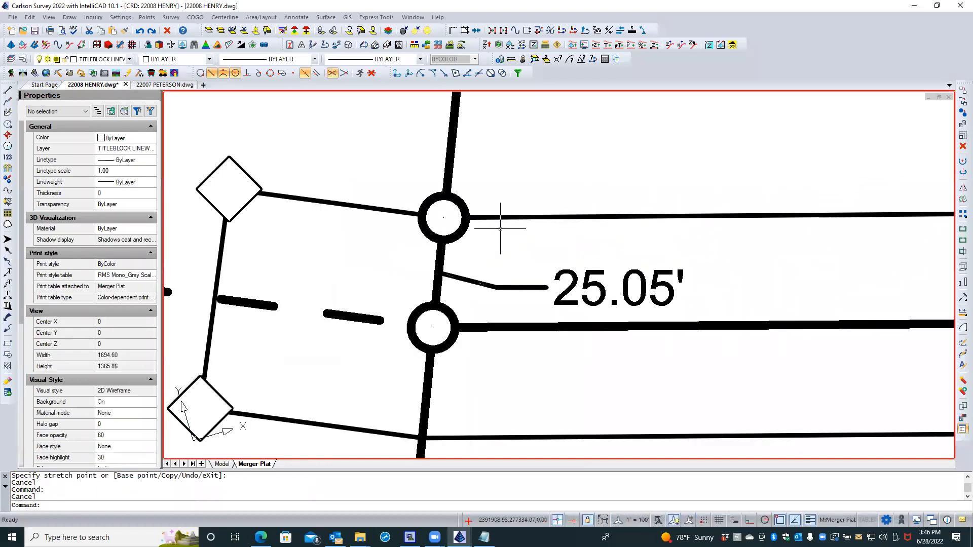
pyautogui.click(485, 284)
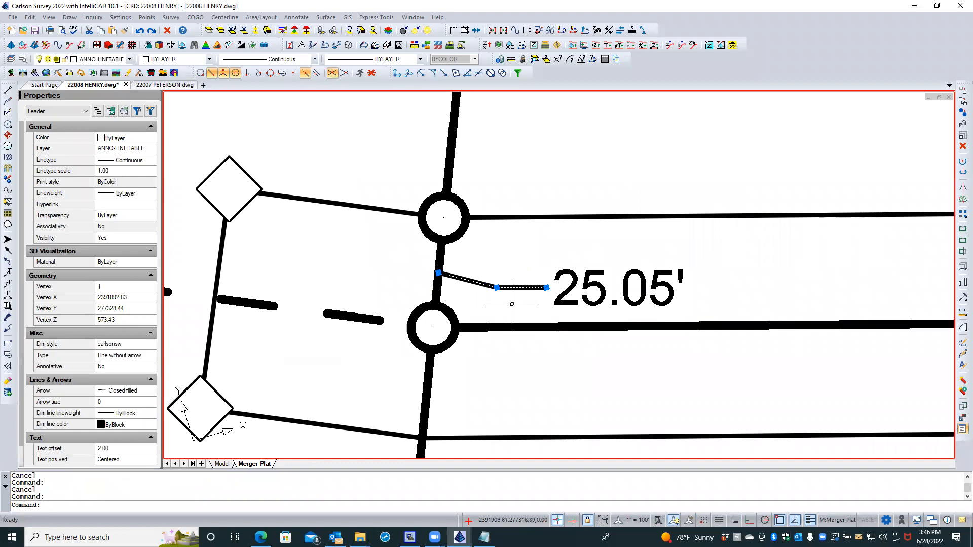
pyautogui.scroll(-2, 512, 304)
pyautogui.press('Escape')
pyautogui.scroll(4, 525, 308)
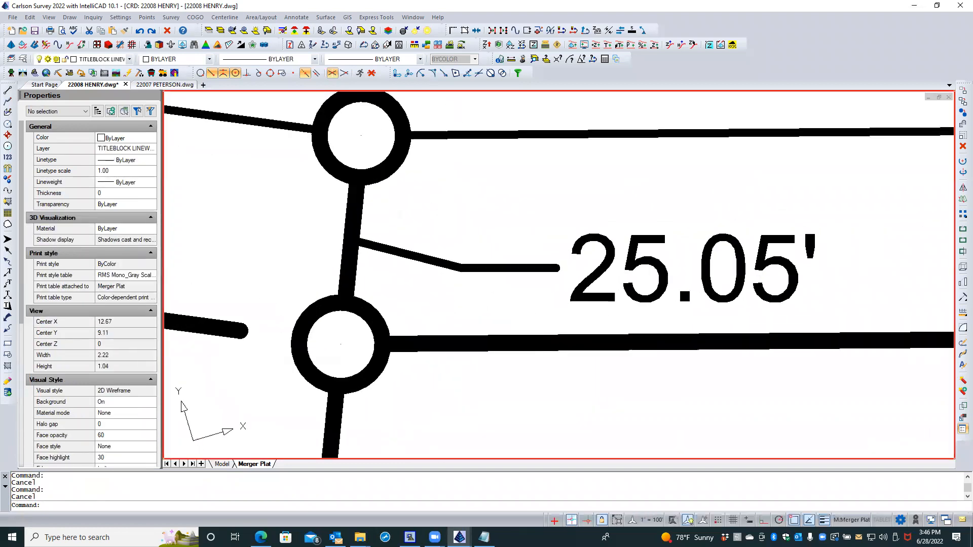
# Step: Stretch the 25.05' leader's tail horizontally beyond its text and move its bend to the midpoint of the extended landing
pyautogui.click(506, 269)
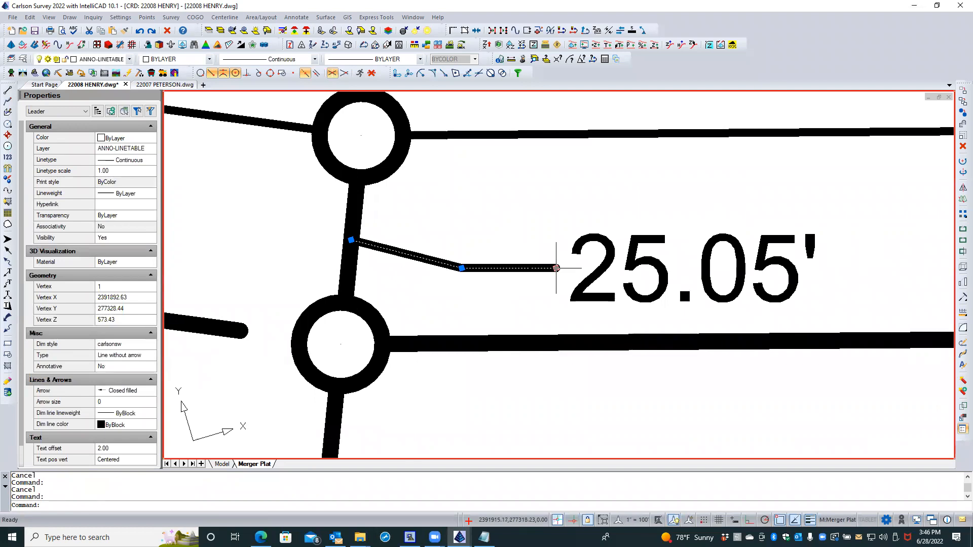
pyautogui.click(557, 268)
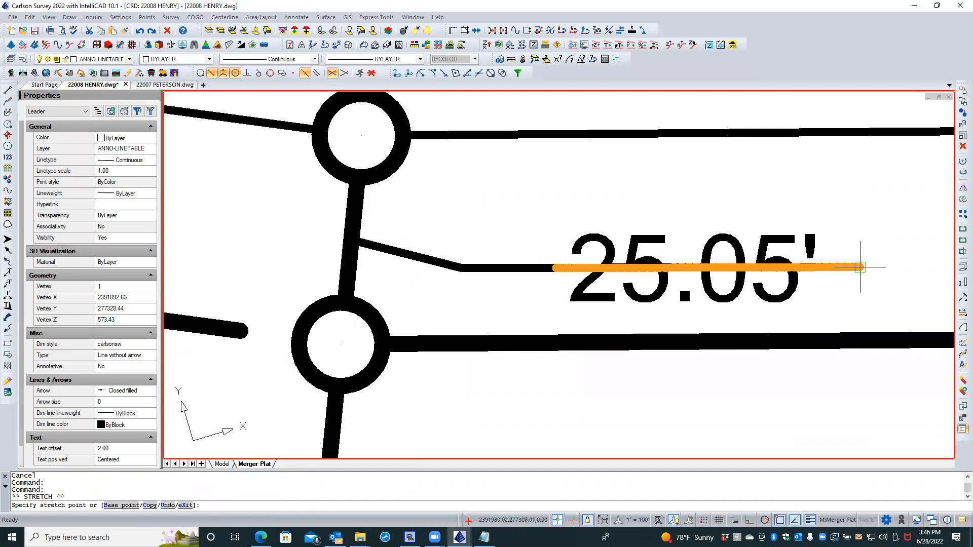
pyautogui.click(860, 267)
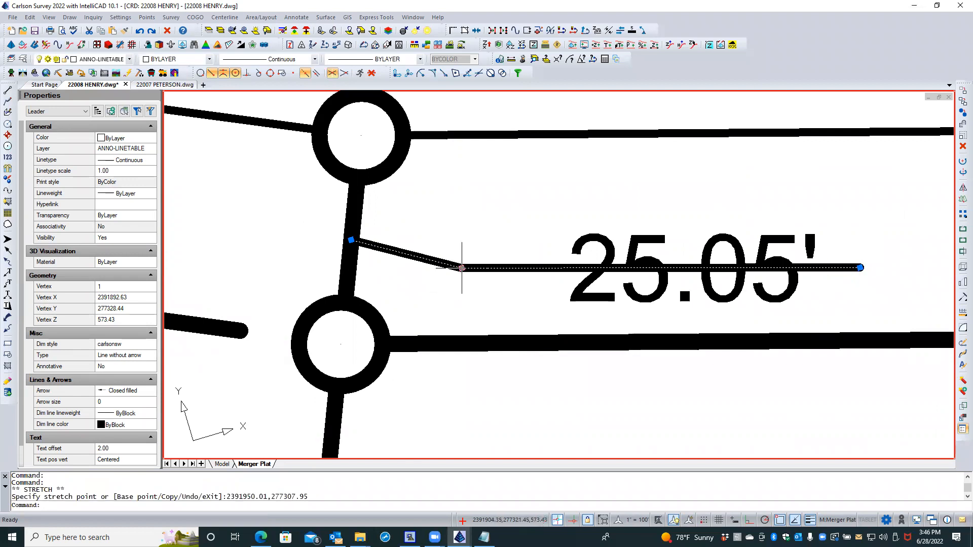
pyautogui.click(460, 267)
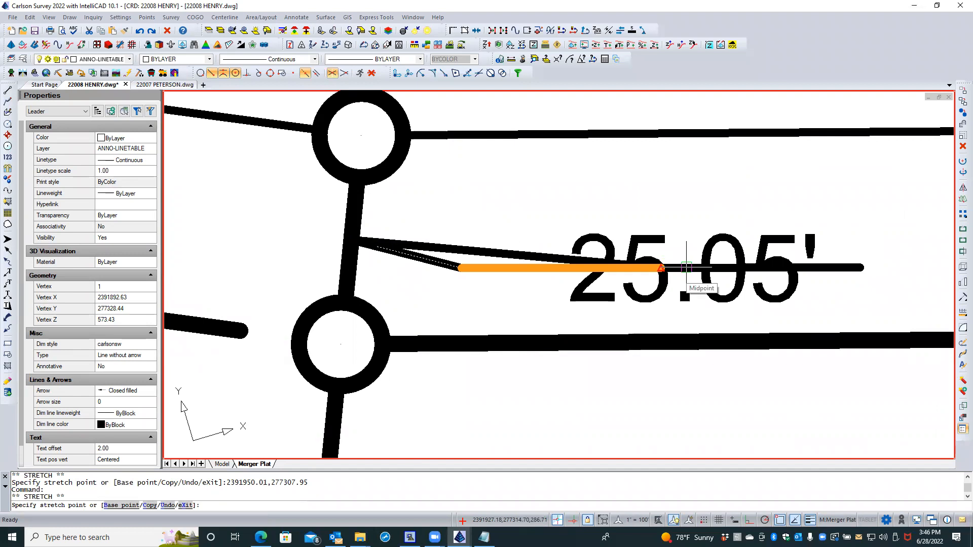
pyautogui.click(686, 267)
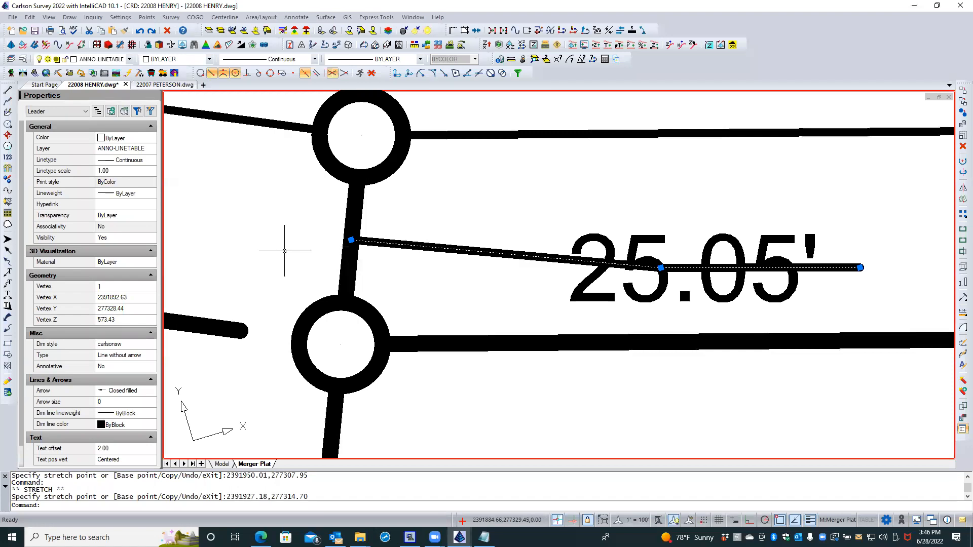
pyautogui.press('Escape')
pyautogui.press('Escape')
pyautogui.scroll(-1, 266, 270)
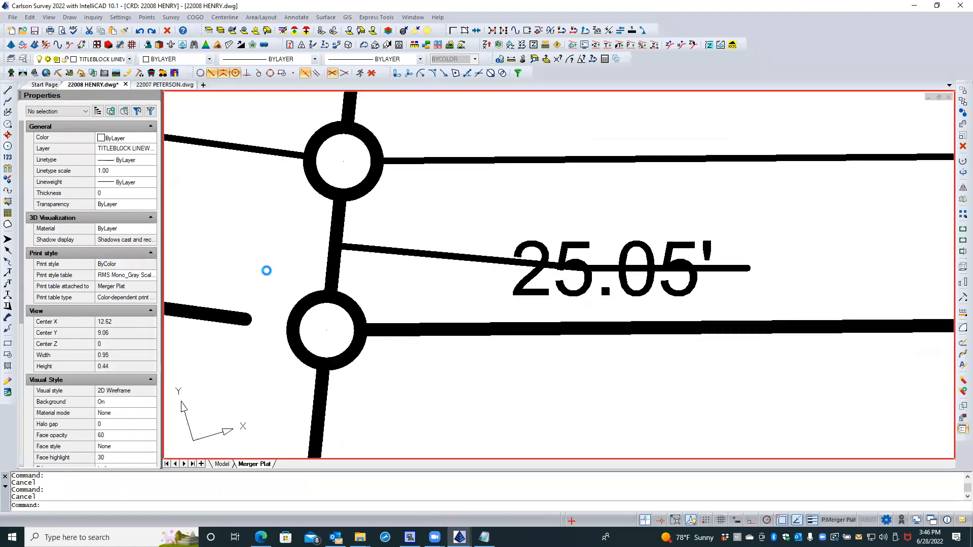
# Step: Undo the last two grip edits on the 25.05' leader at the west end of the south line
pyautogui.click(139, 31)
pyautogui.click(140, 31)
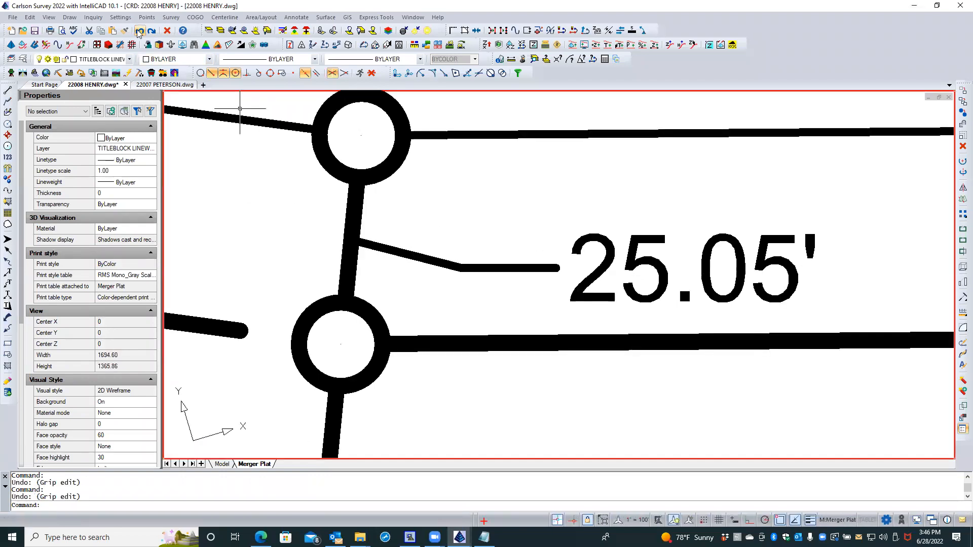
pyautogui.scroll(-5, 301, 300)
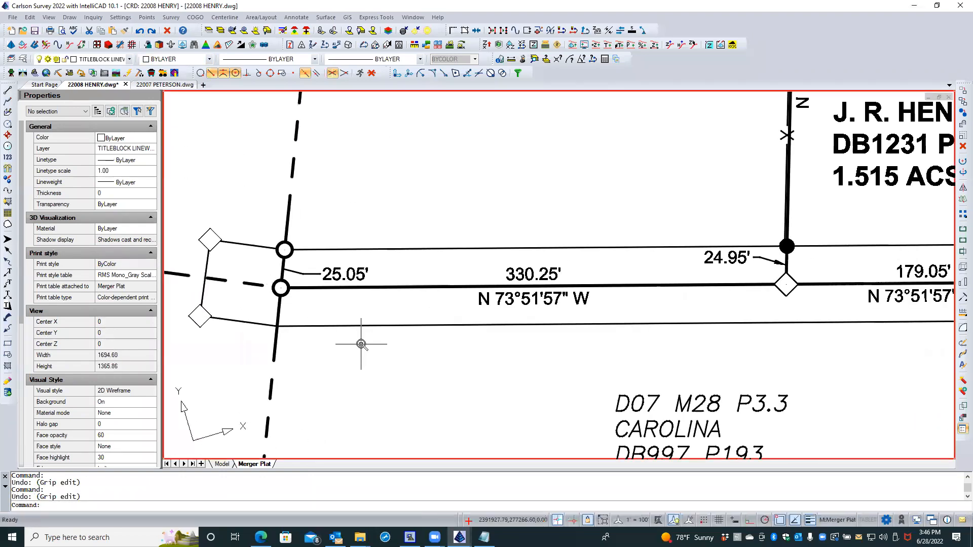
# Step: Match the properties of the 25.05' leader at the southwest corner to those of the northeast corner's 24.95' leader
pyautogui.scroll(4, 651, 285)
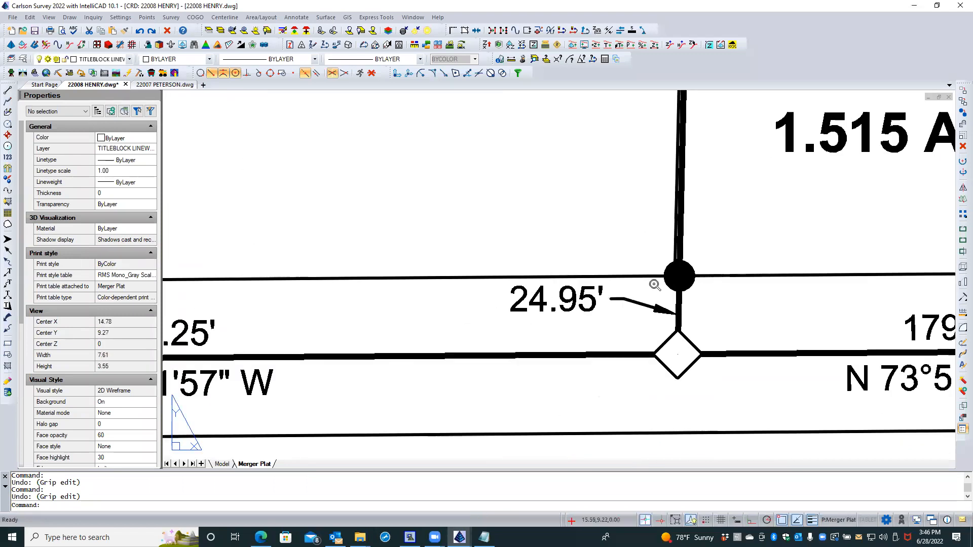
pyautogui.scroll(-3, 653, 284)
pyautogui.scroll(3, 682, 302)
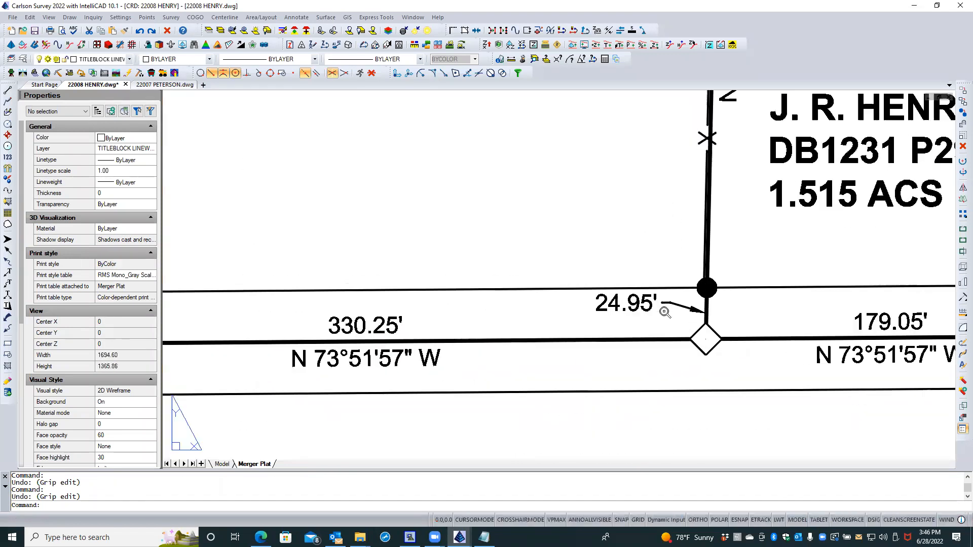
pyautogui.scroll(-5, 622, 345)
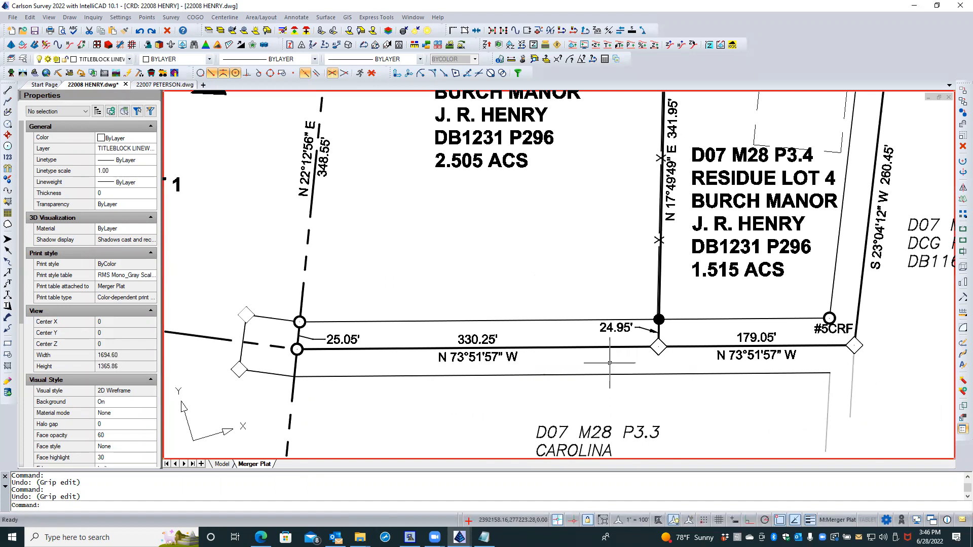
pyautogui.scroll(-2, 609, 363)
pyautogui.scroll(-1, 615, 347)
pyautogui.scroll(1, 729, 129)
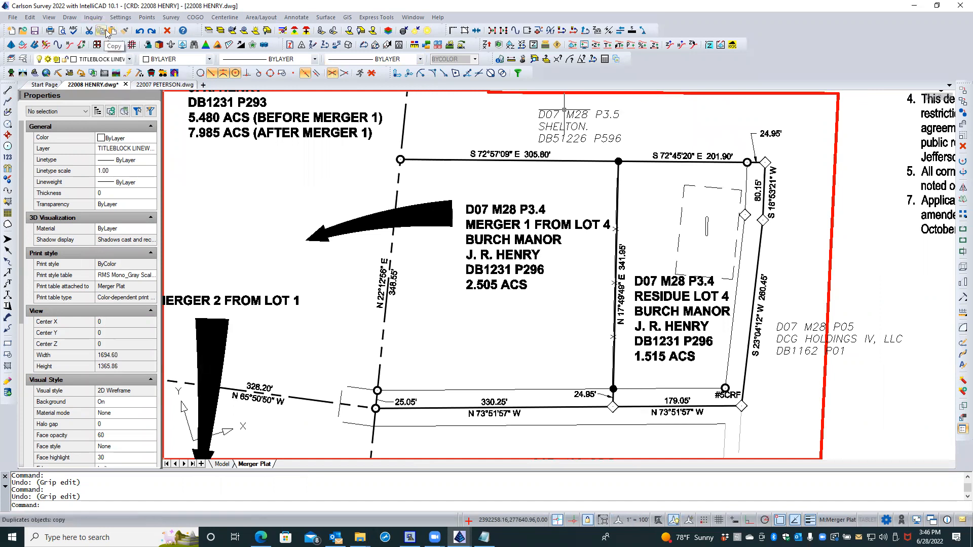
pyautogui.click(124, 30)
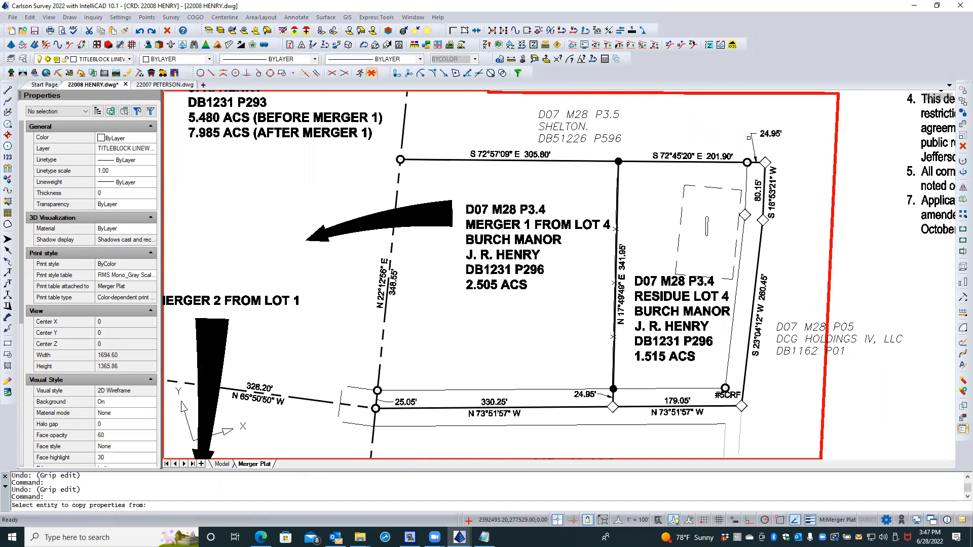
pyautogui.click(753, 144)
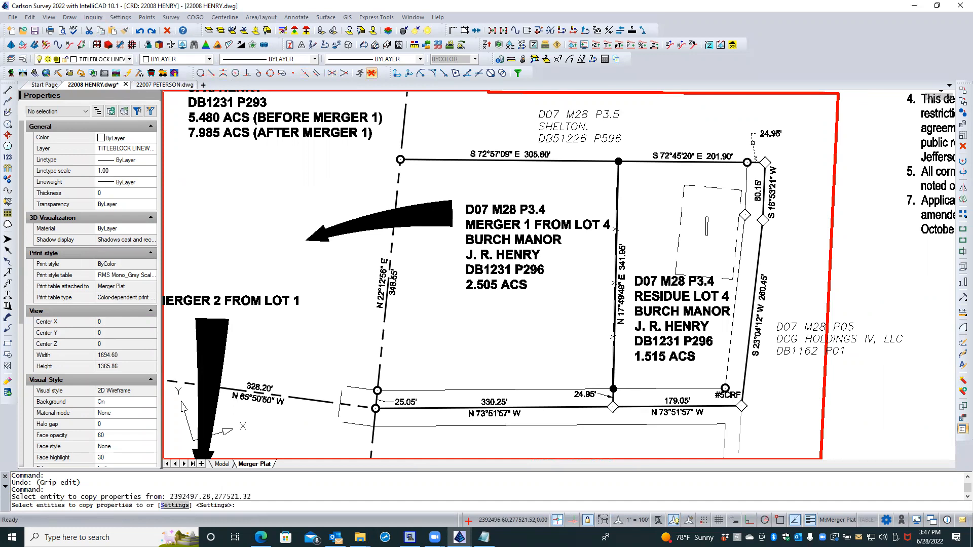
pyautogui.scroll(5, 383, 403)
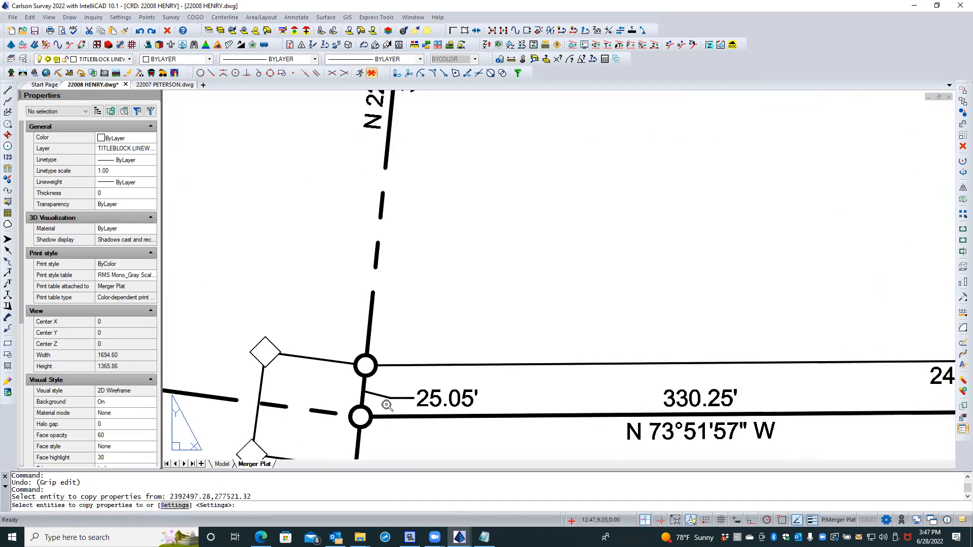
pyautogui.click(399, 398)
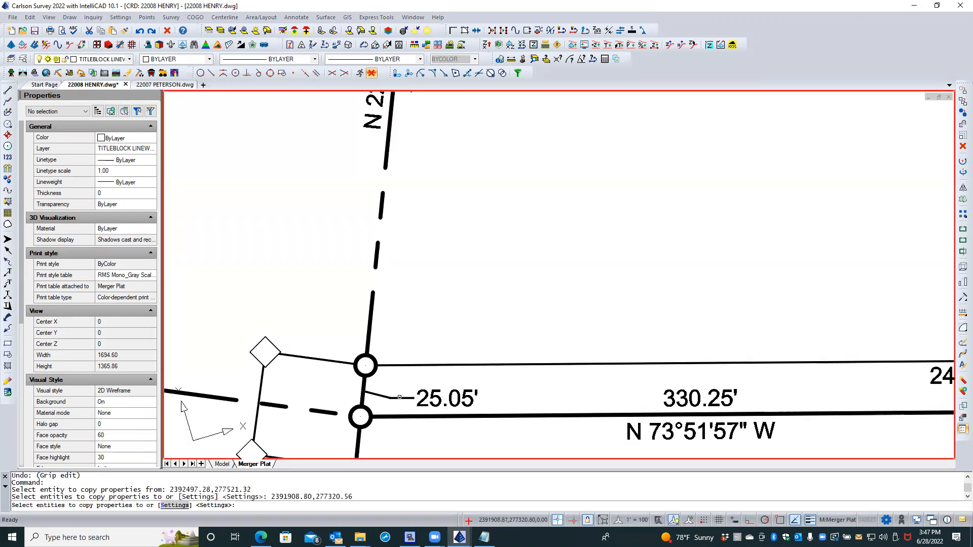
pyautogui.press('Return')
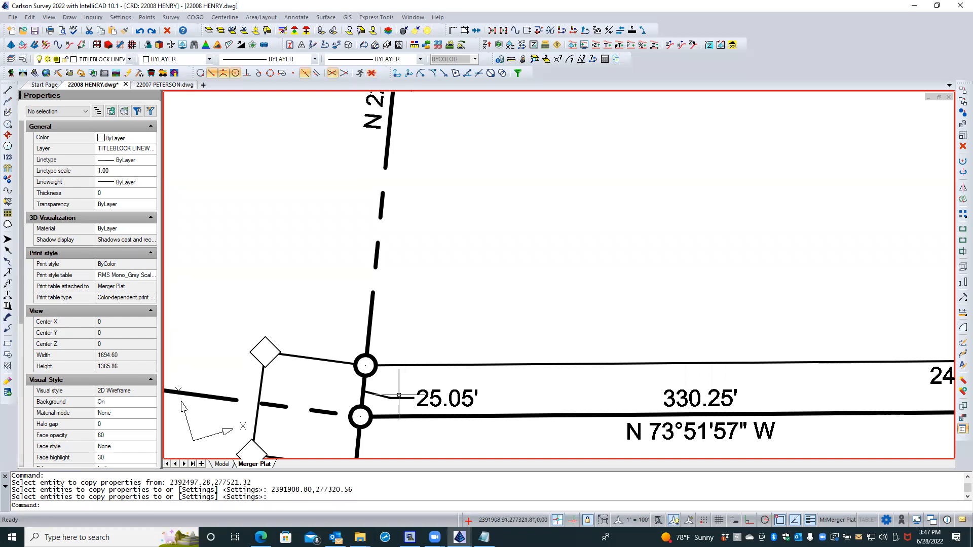
# Step: Stretch the 25.05' leader's tail horizontally past its text and move its bend to the midpoint of the lengthened landing
pyautogui.click(399, 397)
pyautogui.click(413, 398)
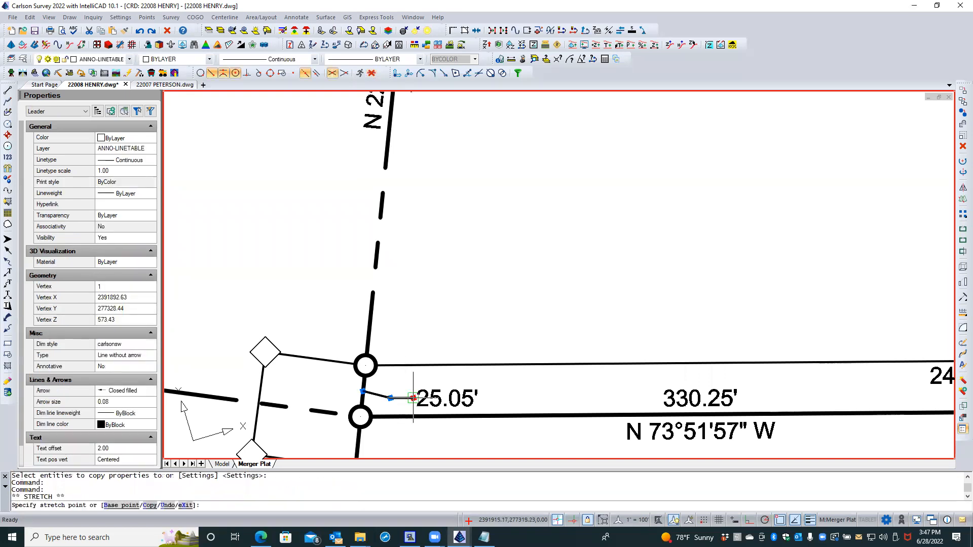
pyautogui.click(495, 397)
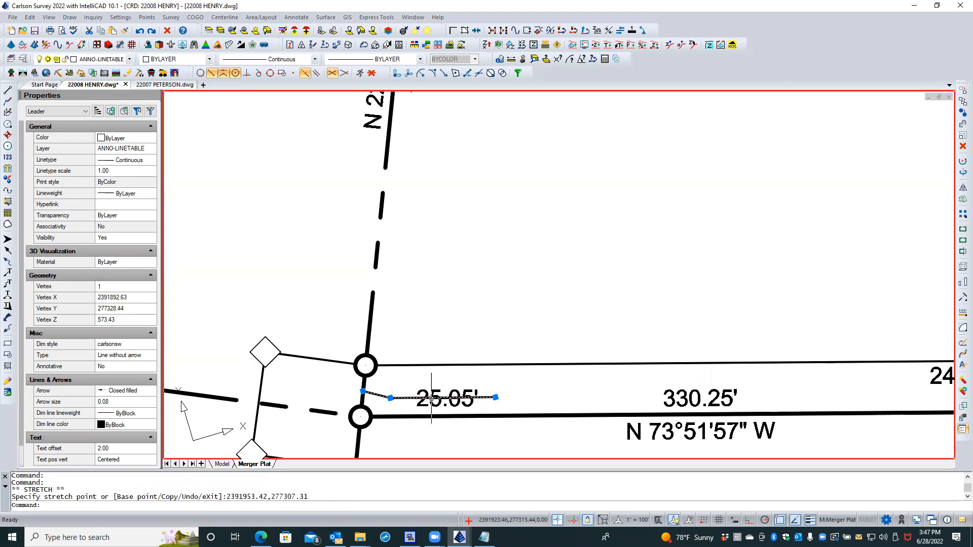
pyautogui.click(390, 397)
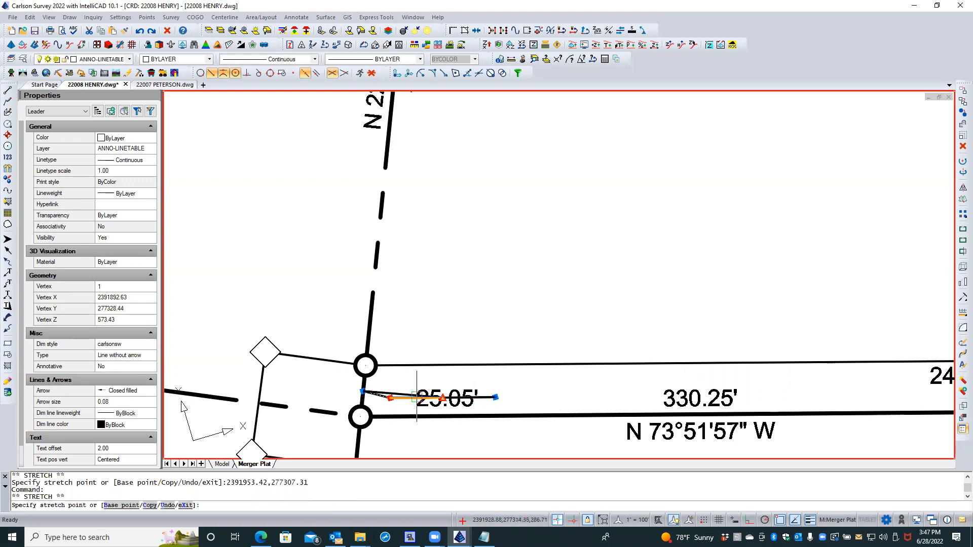
pyautogui.click(462, 398)
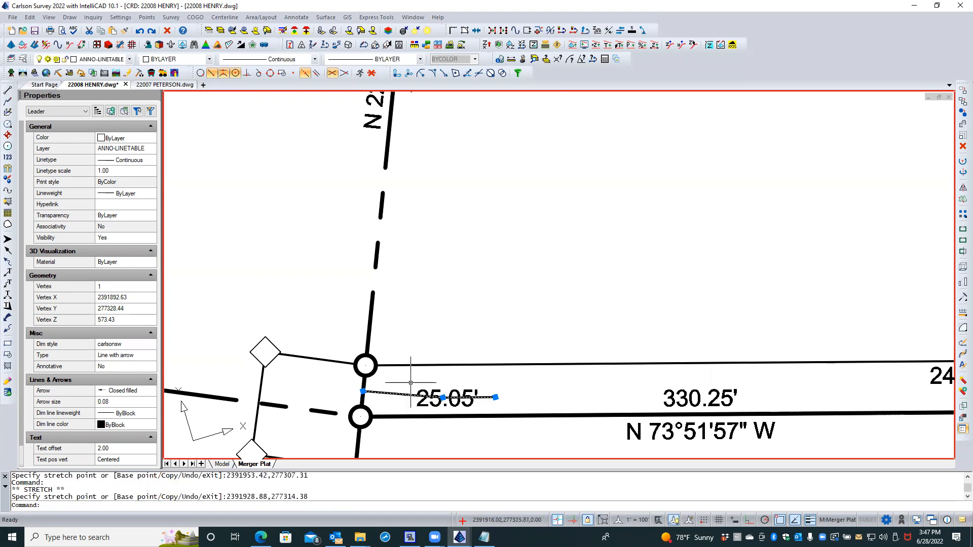
pyautogui.click(133, 401)
pyautogui.press('Escape')
pyautogui.press('Escape')
# Step: Regenerate the drawing in all viewports
pyautogui.write('re')
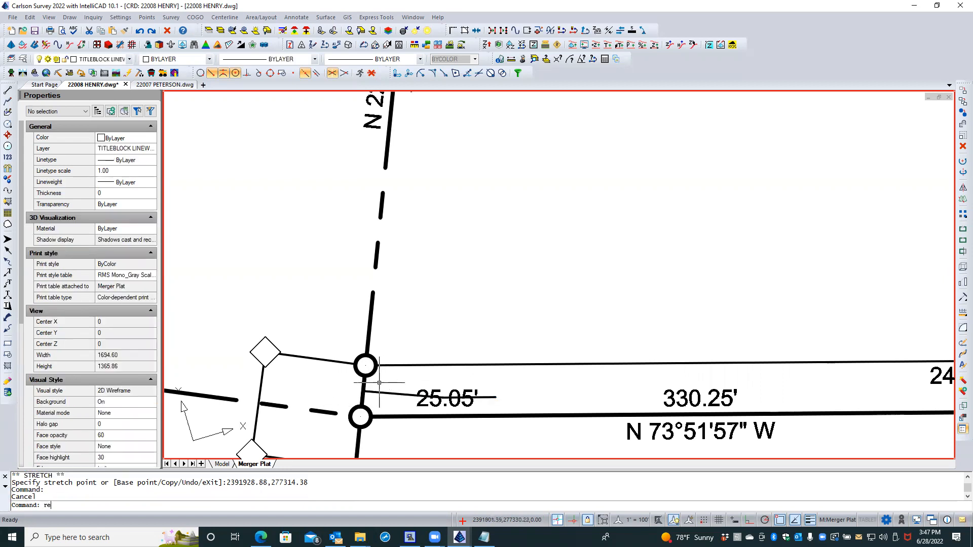
pyautogui.write('a')
pyautogui.press('Return')
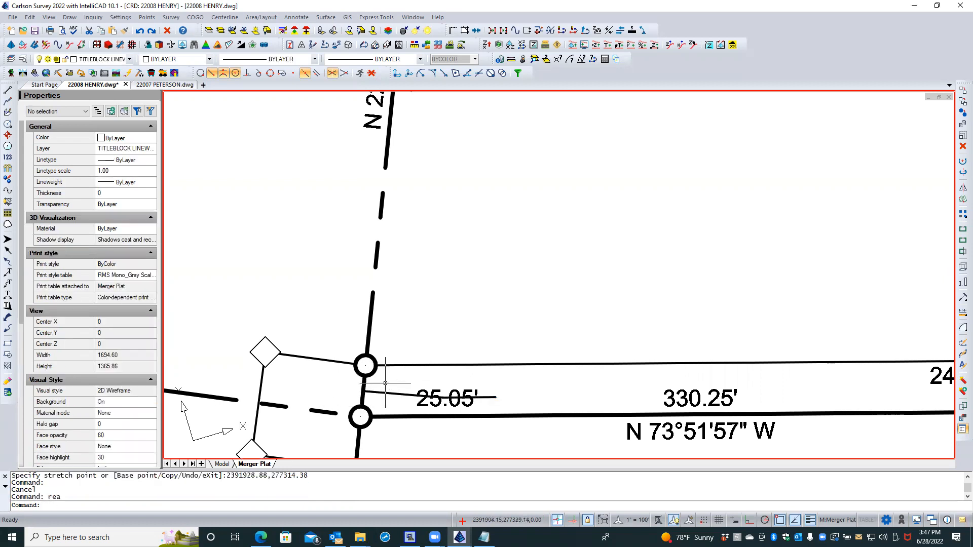
# Step: Switch to model space and examine the 25.05' leader's properties and its arrowhead near points 14 and 15
pyautogui.click(221, 464)
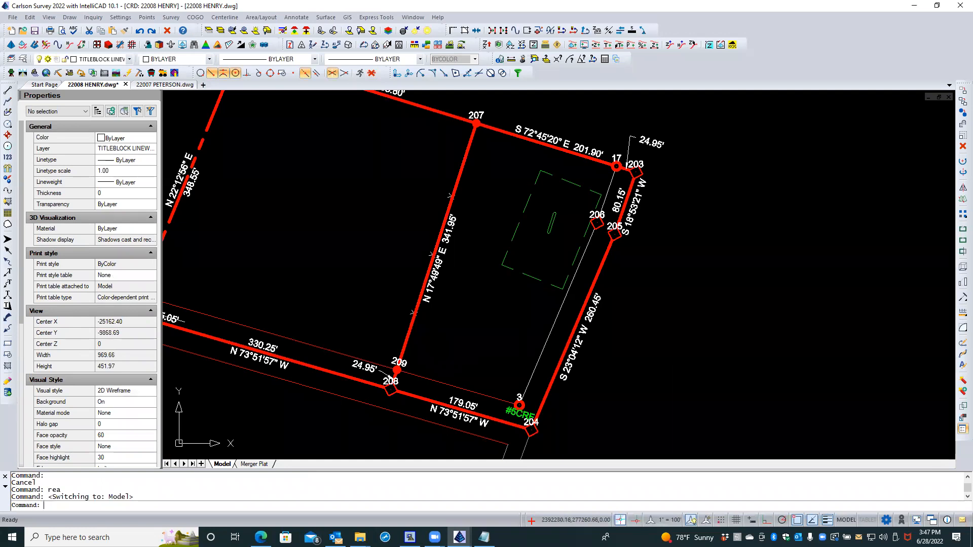
pyautogui.scroll(-2, 451, 357)
pyautogui.scroll(8, 239, 332)
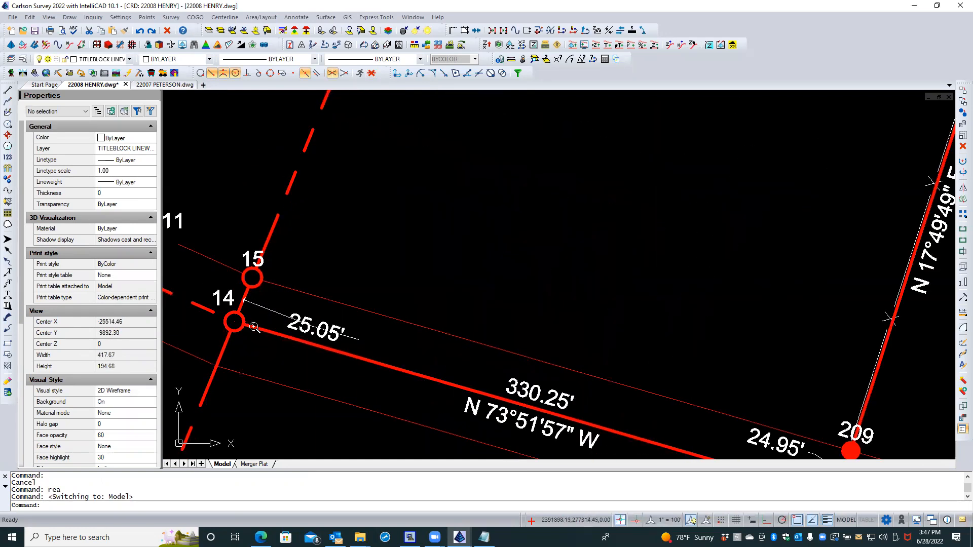
pyautogui.scroll(3, 240, 289)
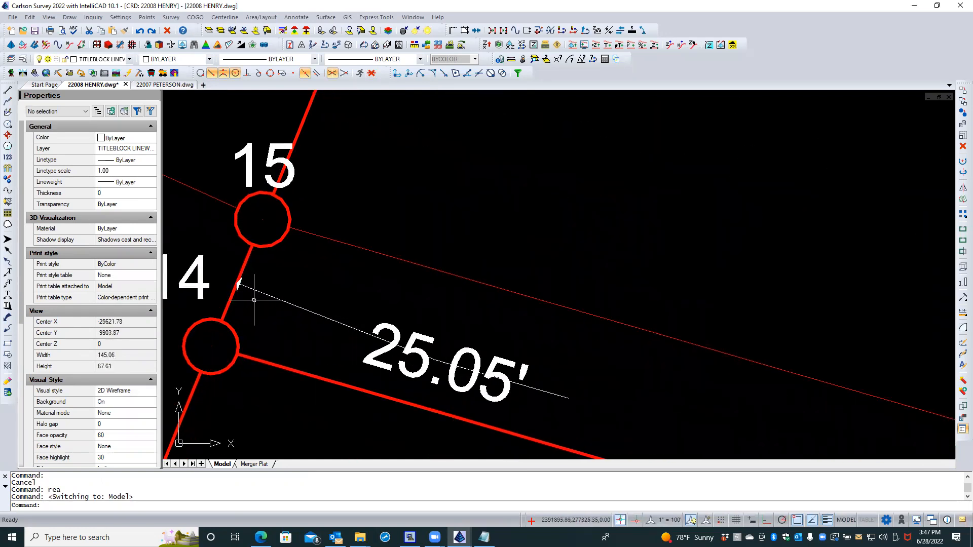
pyautogui.click(258, 291)
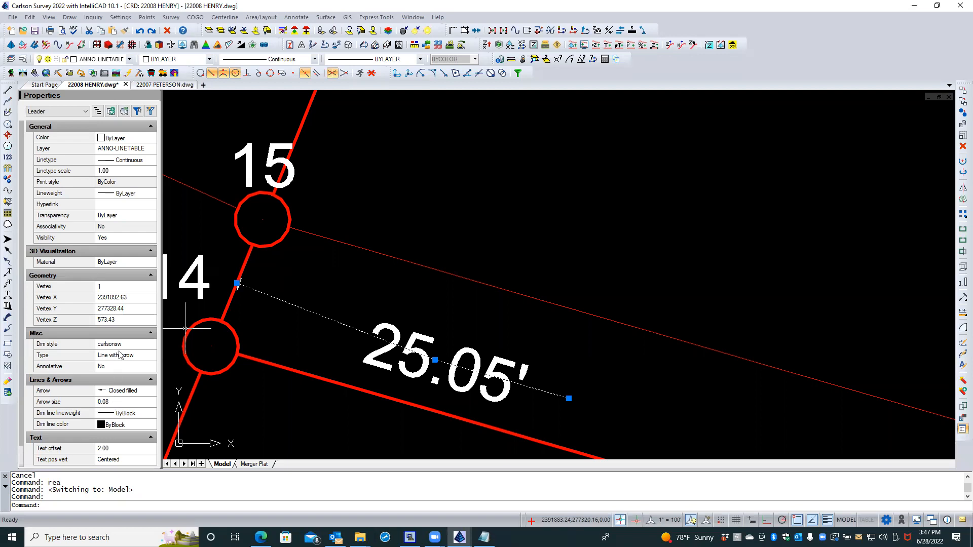
pyautogui.scroll(-1, 120, 355)
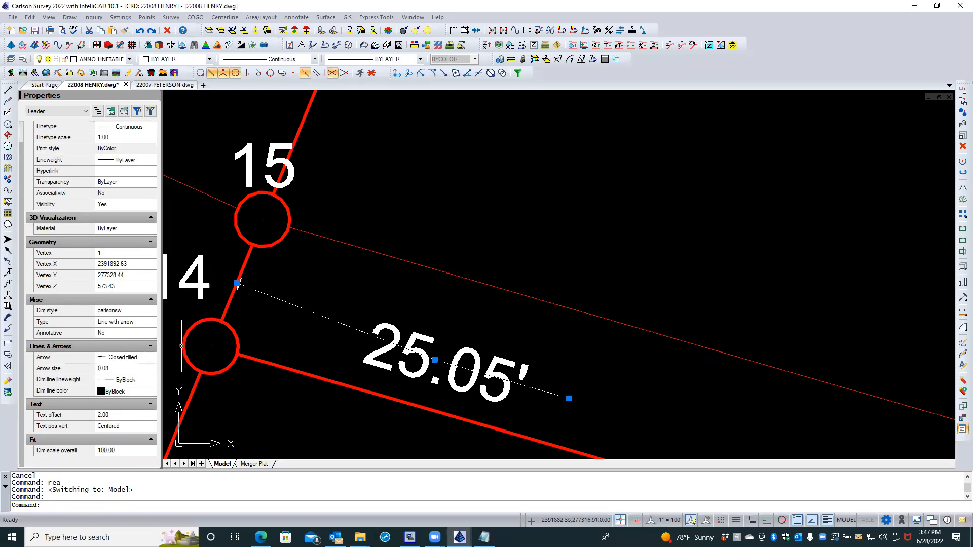
pyautogui.press('Escape')
pyautogui.press('Escape')
pyautogui.scroll(2, 253, 302)
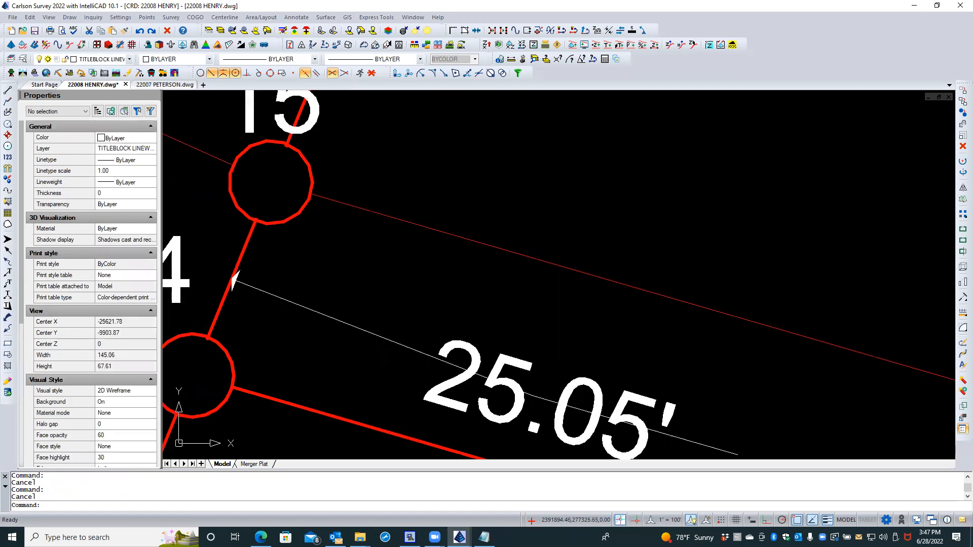
# Step: In model space, copy the properties of the 24.95' leader near point 203 onto the 25.05' leader
pyautogui.scroll(-4, 245, 282)
pyautogui.scroll(-2, 231, 329)
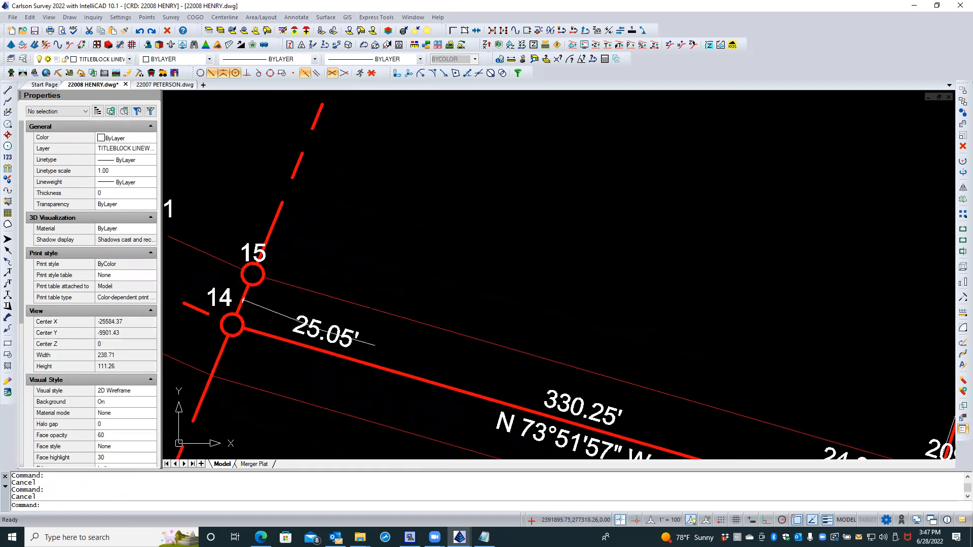
pyautogui.scroll(-2, 362, 397)
pyautogui.scroll(-3, 362, 397)
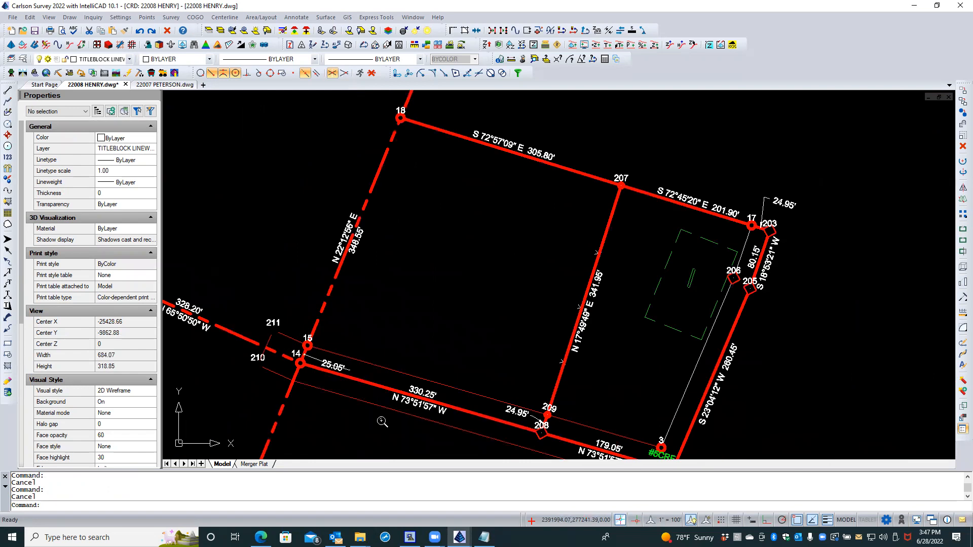
pyautogui.scroll(2, 695, 252)
pyautogui.scroll(1, 694, 252)
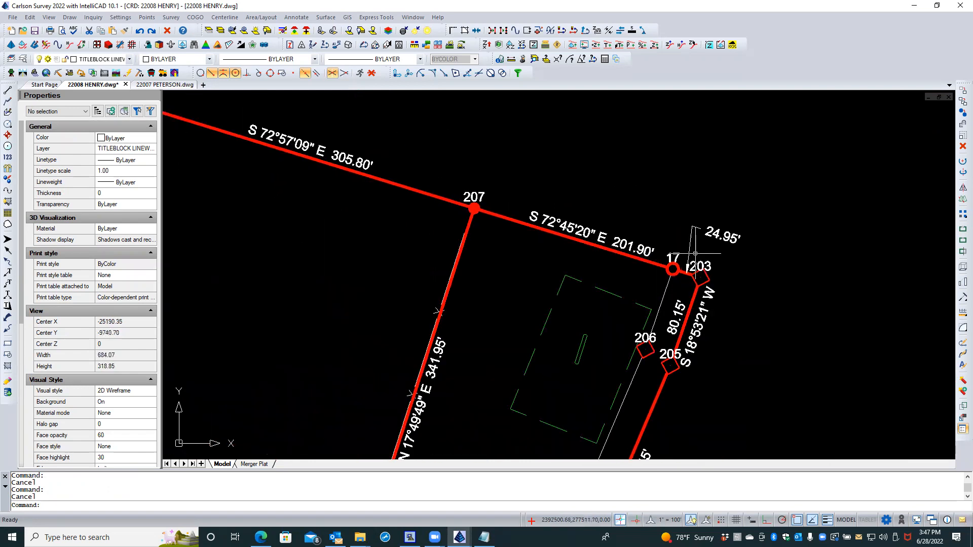
pyautogui.scroll(-2, 694, 252)
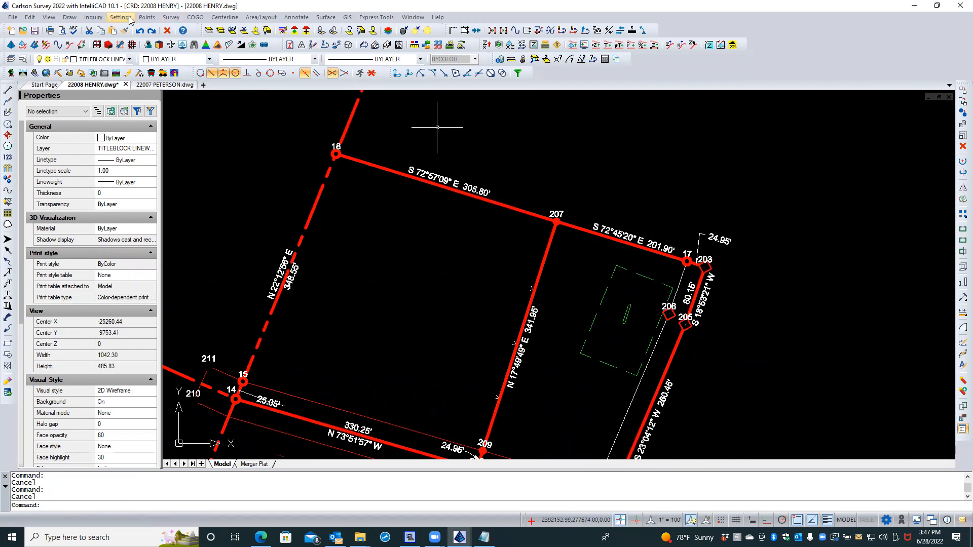
pyautogui.click(124, 30)
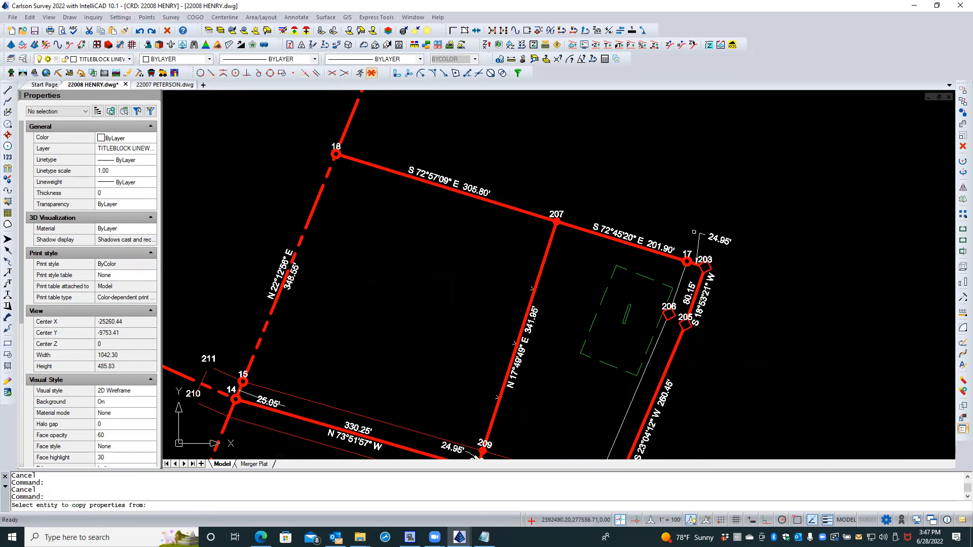
pyautogui.click(701, 237)
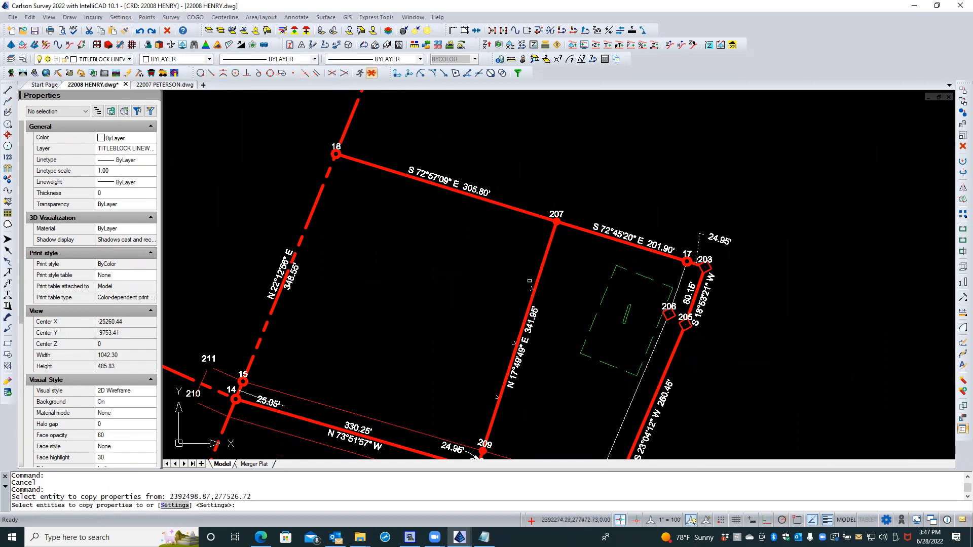
pyautogui.scroll(3, 248, 401)
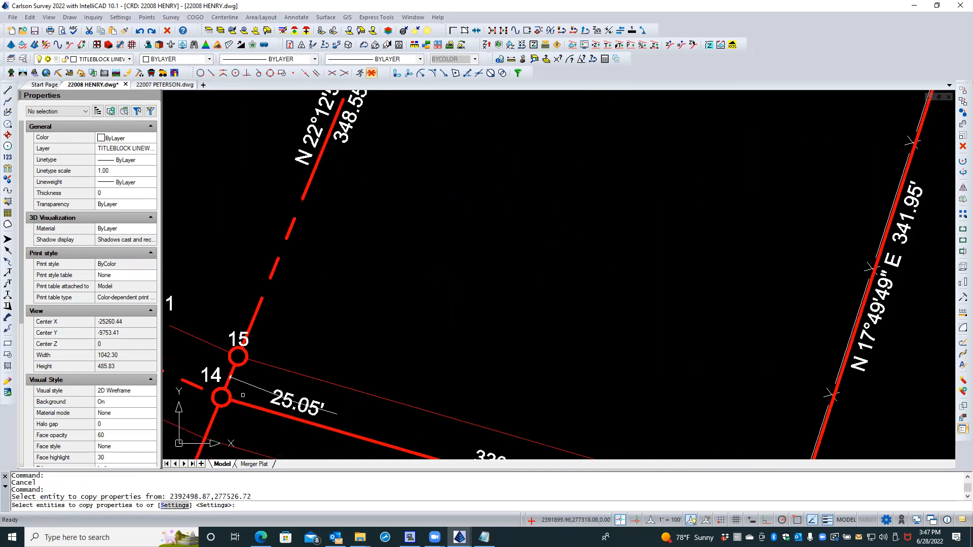
pyautogui.click(254, 386)
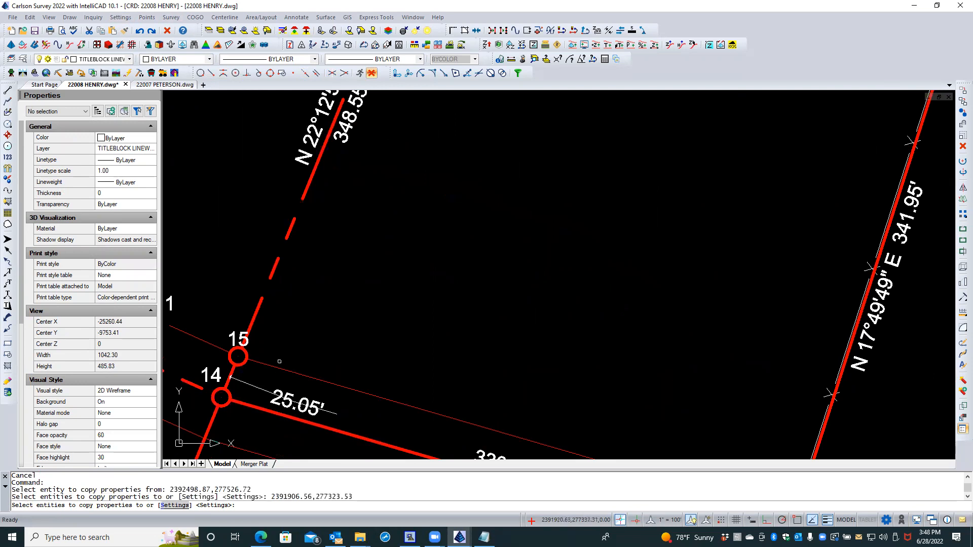
pyautogui.press('Return')
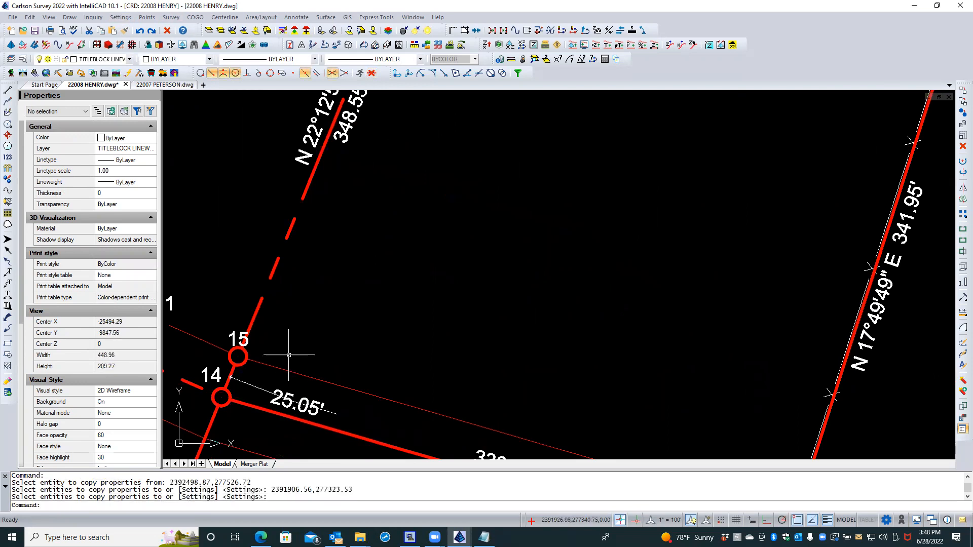
# Step: Examine the arrow type, arrow size and scale properties of the 24.95' leader near point 203
pyautogui.scroll(-5, 255, 382)
pyautogui.scroll(3, 327, 346)
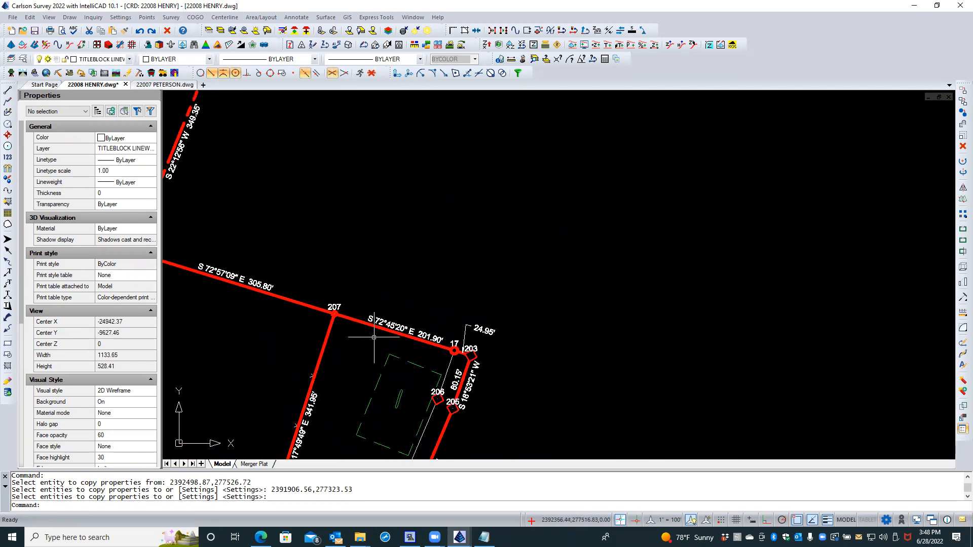
pyautogui.scroll(3, 451, 330)
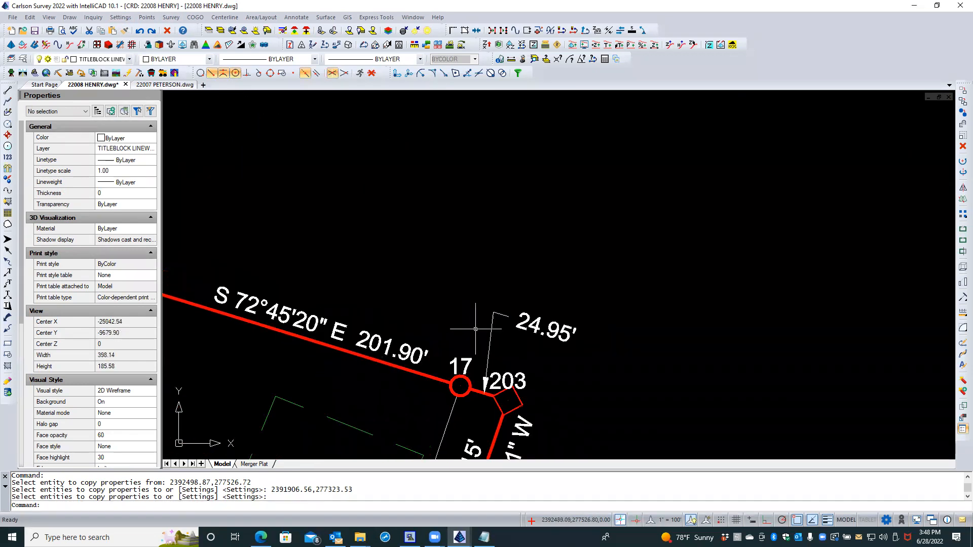
pyautogui.click(487, 327)
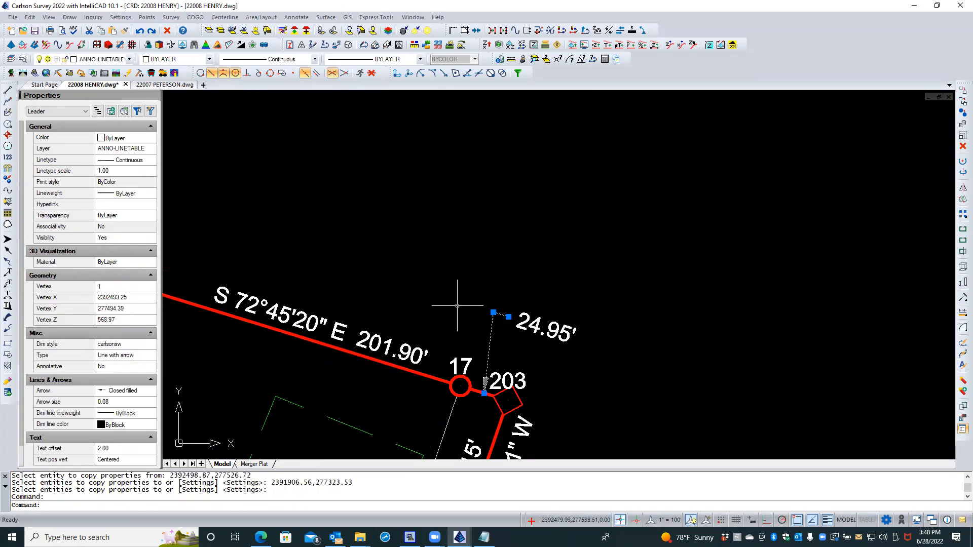
pyautogui.scroll(-2, 467, 248)
pyautogui.scroll(-1, 465, 247)
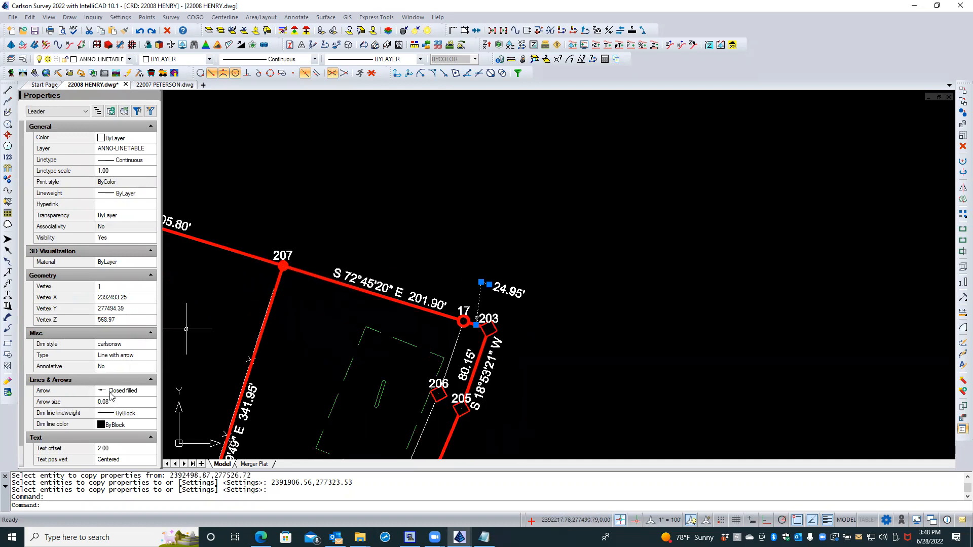
pyautogui.scroll(-1, 115, 386)
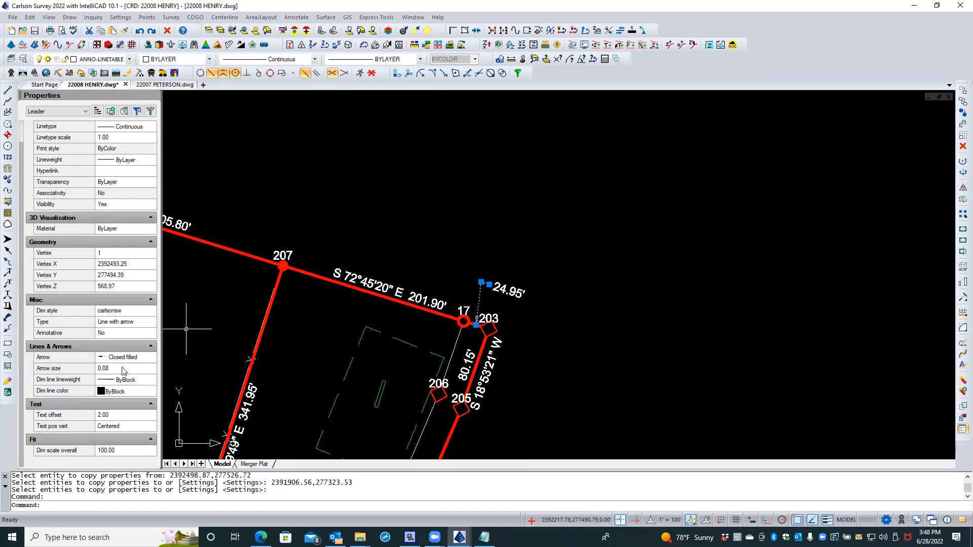
pyautogui.click(282, 325)
pyautogui.press('Escape')
pyautogui.press('Escape')
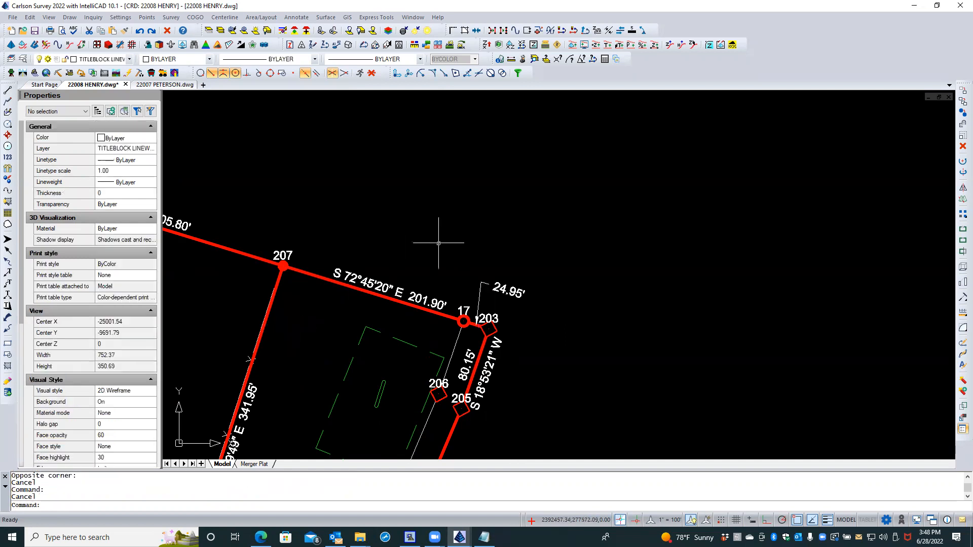
# Step: Change the 25.05' leader's arrow type to Dot and set it back to Closed filled
pyautogui.scroll(-3, 448, 241)
pyautogui.scroll(5, 306, 290)
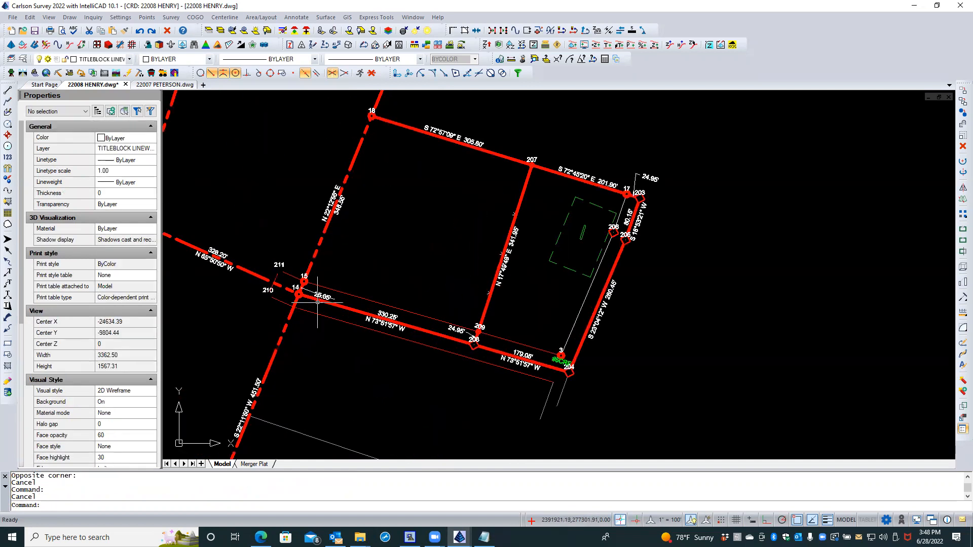
pyautogui.scroll(1, 306, 290)
pyautogui.click(324, 276)
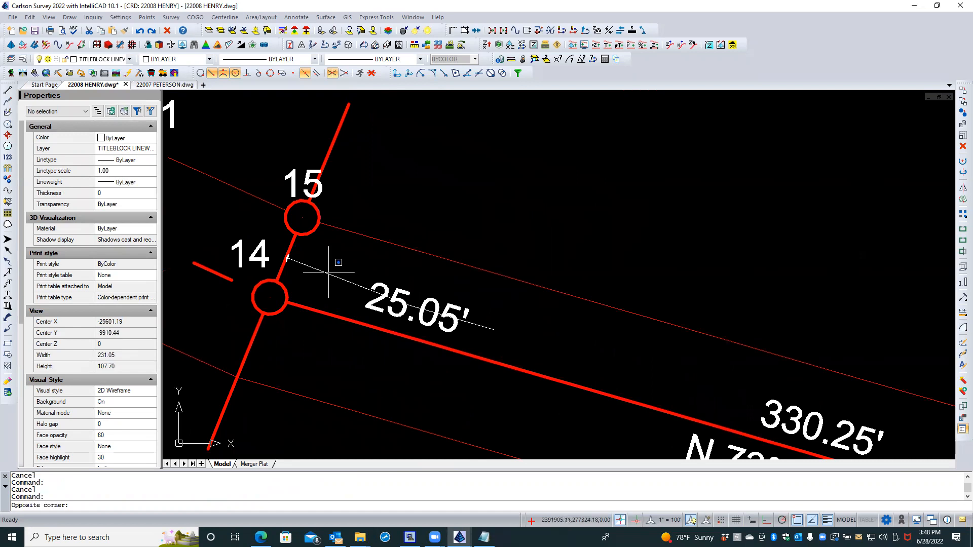
pyautogui.click(321, 275)
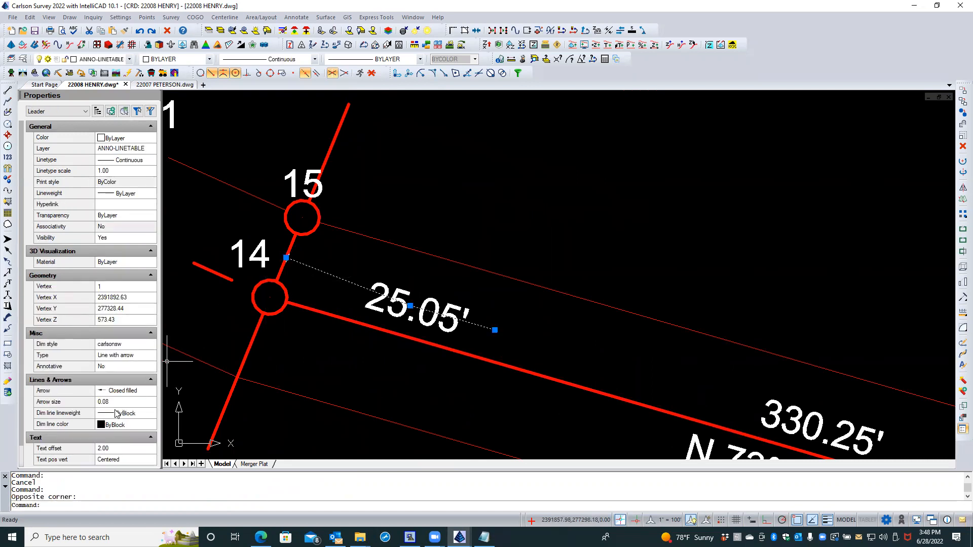
pyautogui.scroll(-1, 118, 414)
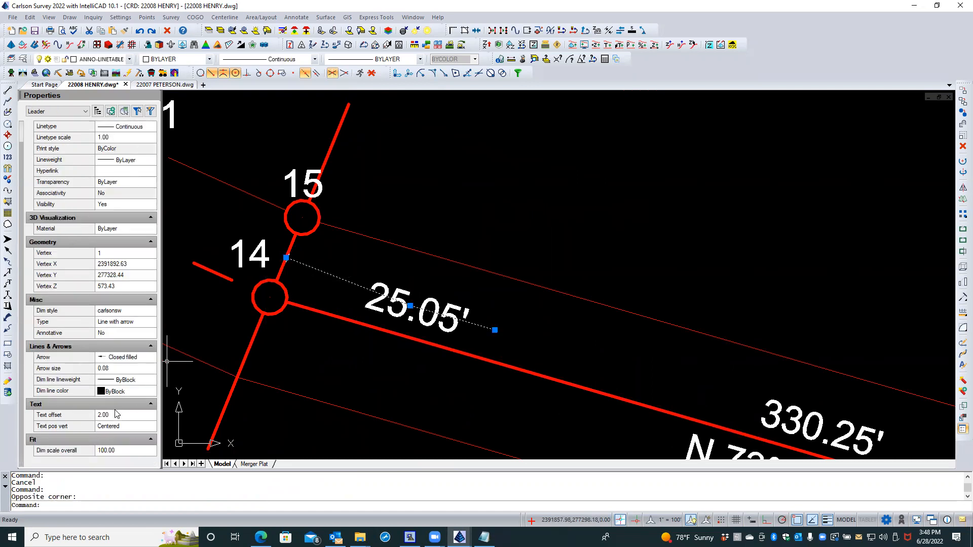
pyautogui.click(142, 359)
pyautogui.click(151, 359)
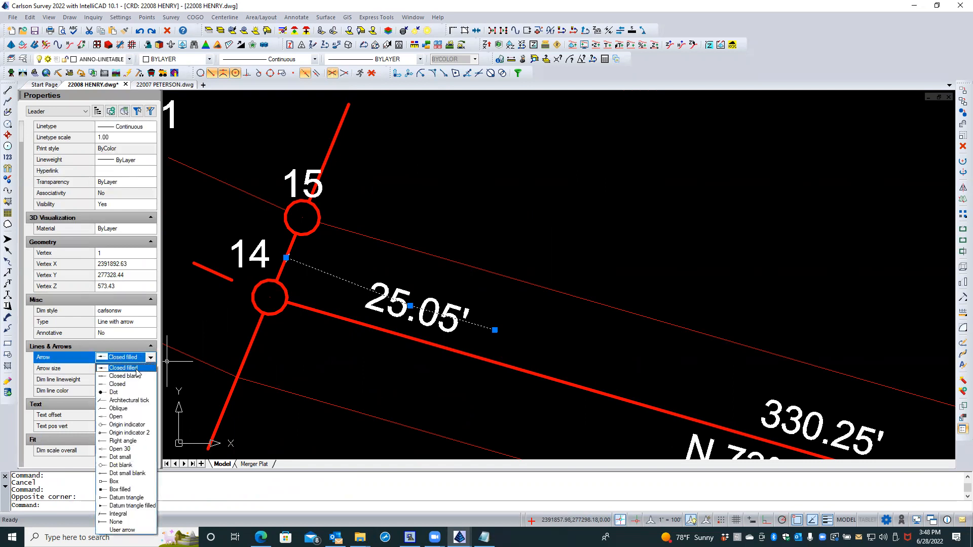
pyautogui.click(117, 392)
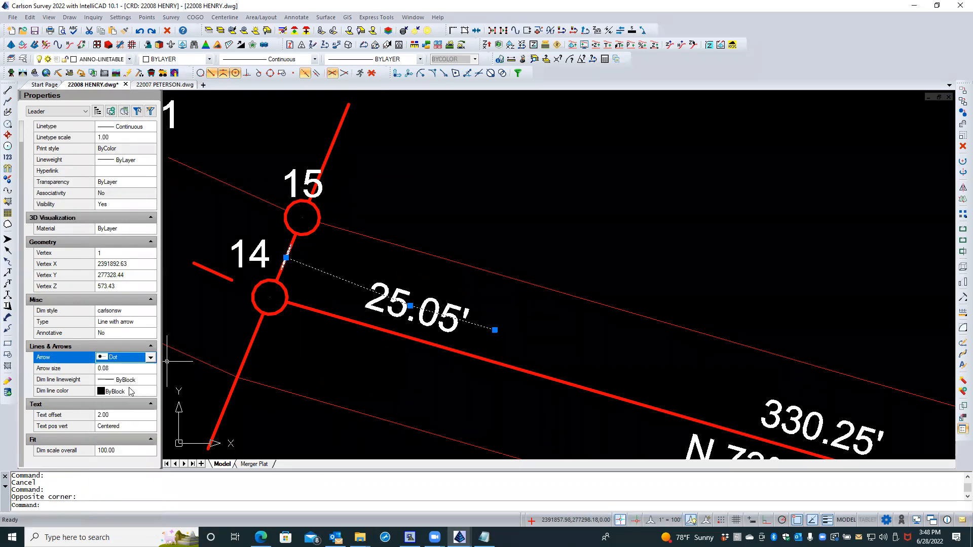
pyautogui.click(150, 358)
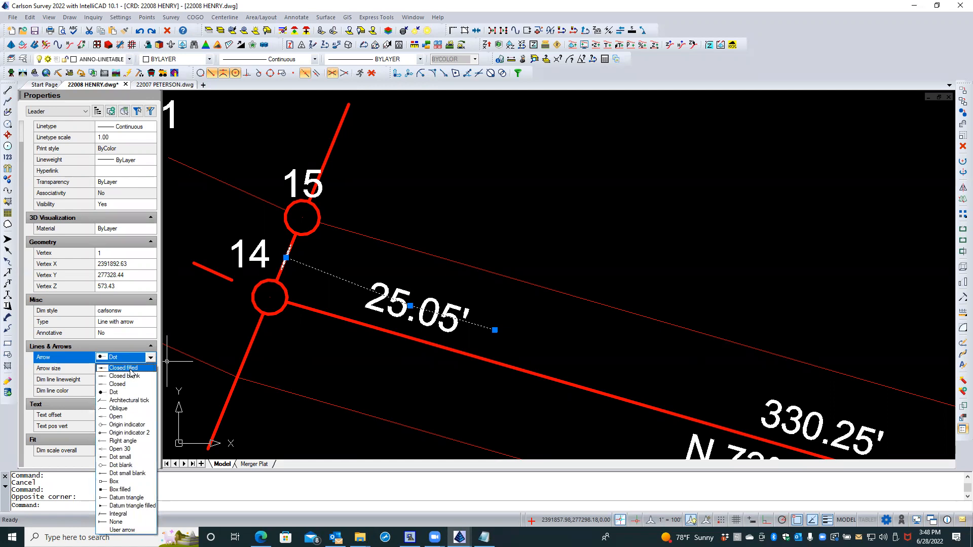
pyautogui.click(127, 368)
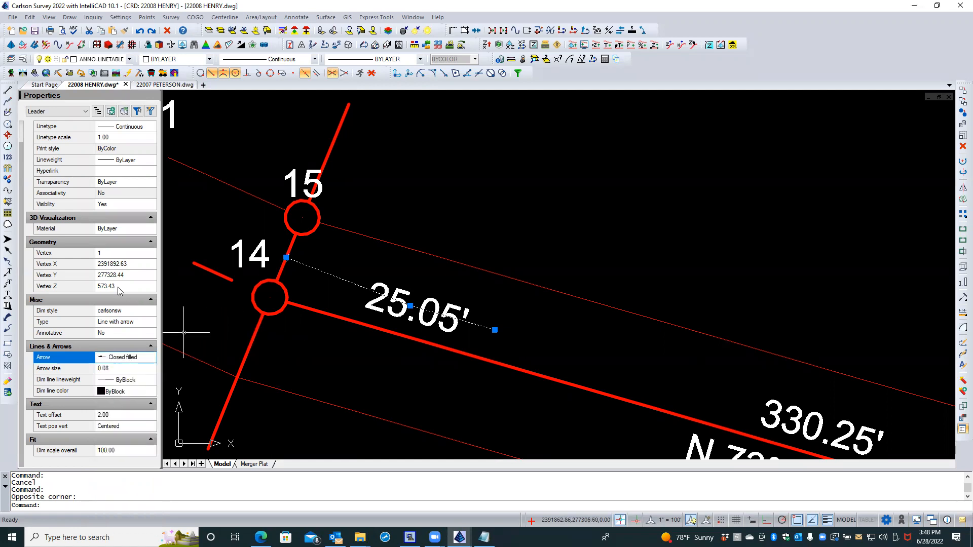
pyautogui.scroll(1, 120, 292)
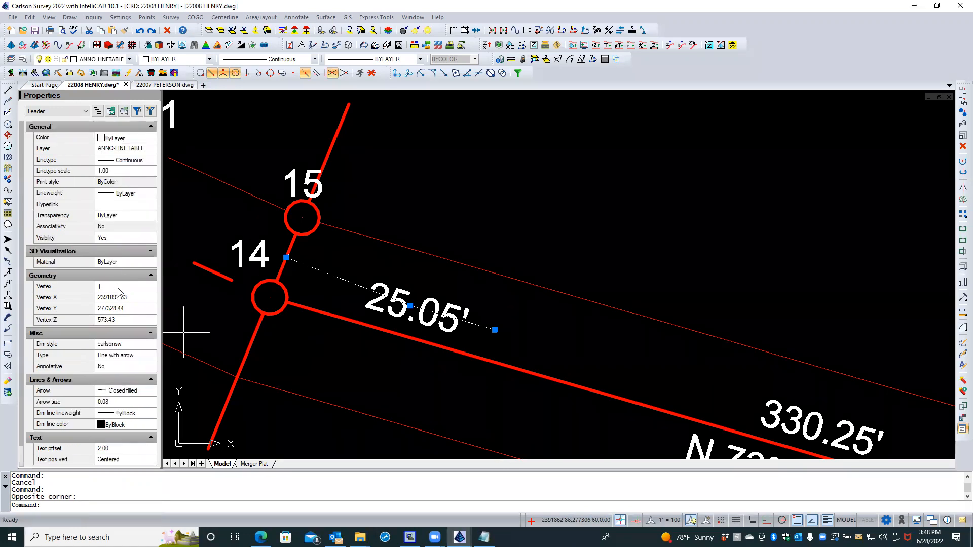
pyautogui.scroll(-1, 118, 290)
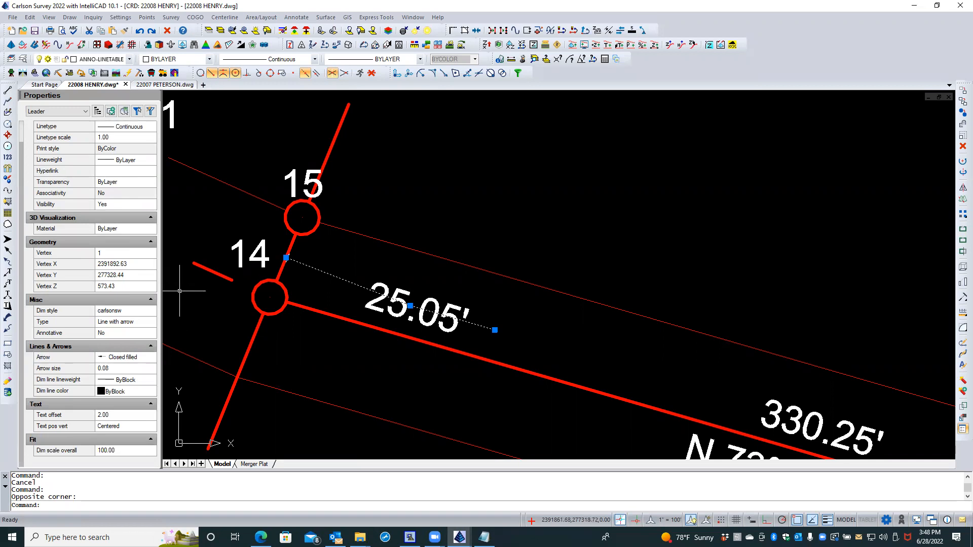
pyautogui.scroll(-2, 179, 291)
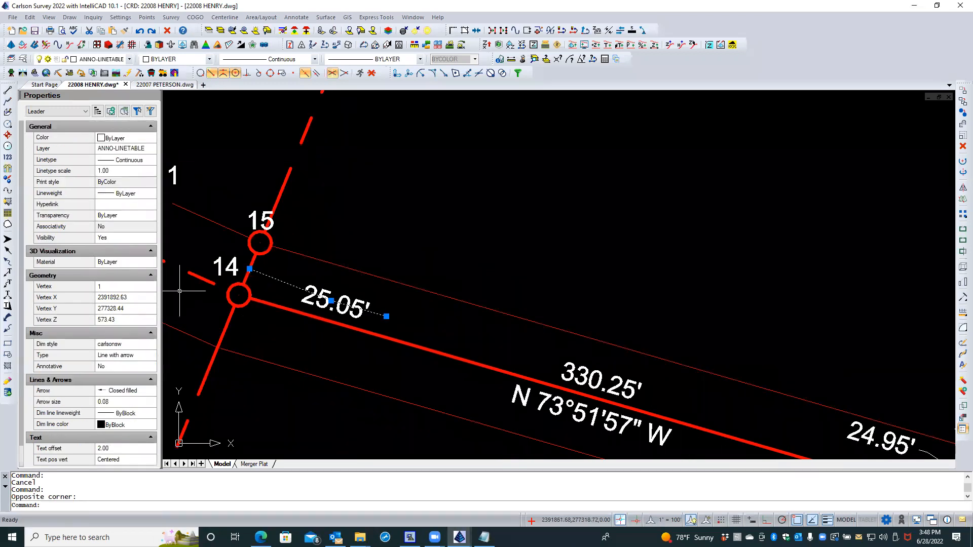
pyautogui.press('Escape')
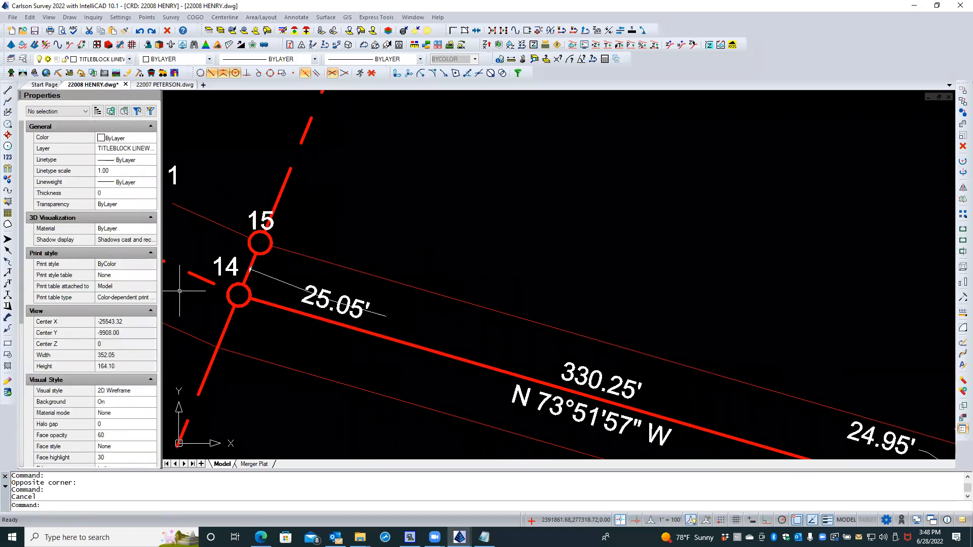
# Step: Compare the properties of the 25.05' leader with those of the 24.95' leader near point 203
pyautogui.click(265, 275)
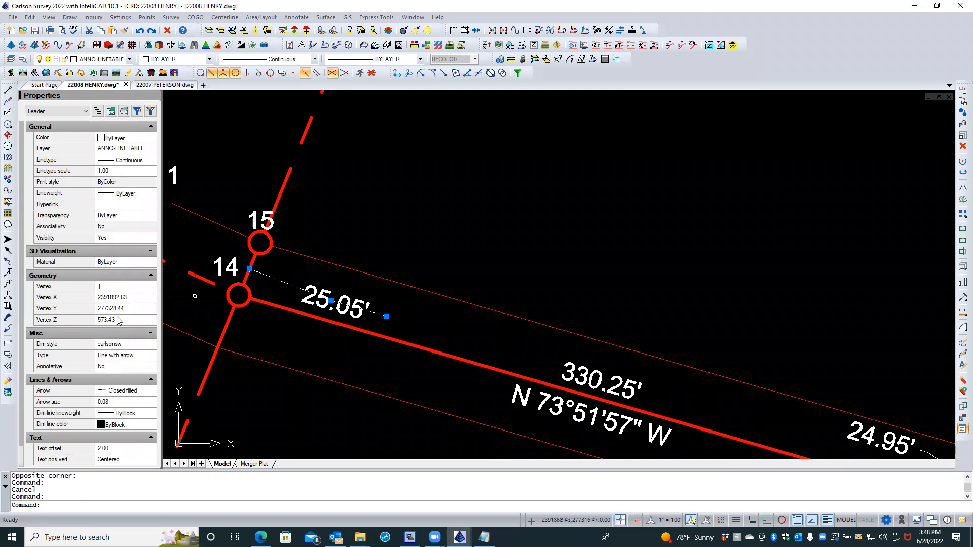
pyautogui.scroll(-2, 115, 318)
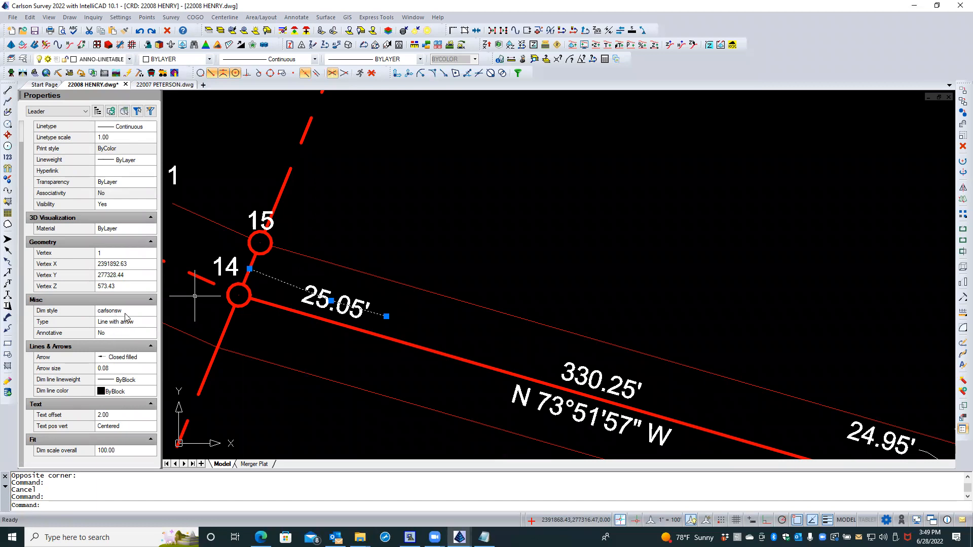
pyautogui.scroll(-5, 253, 370)
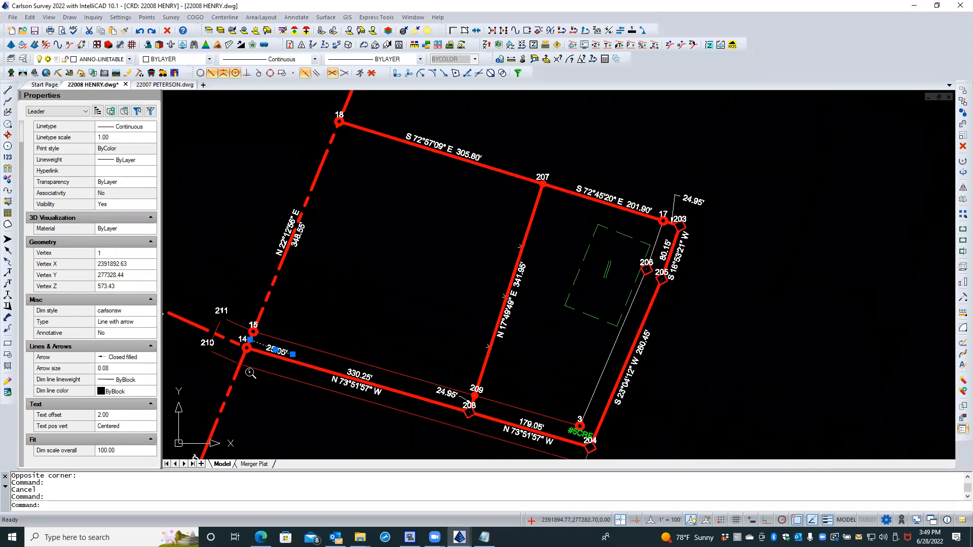
pyautogui.scroll(5, 550, 258)
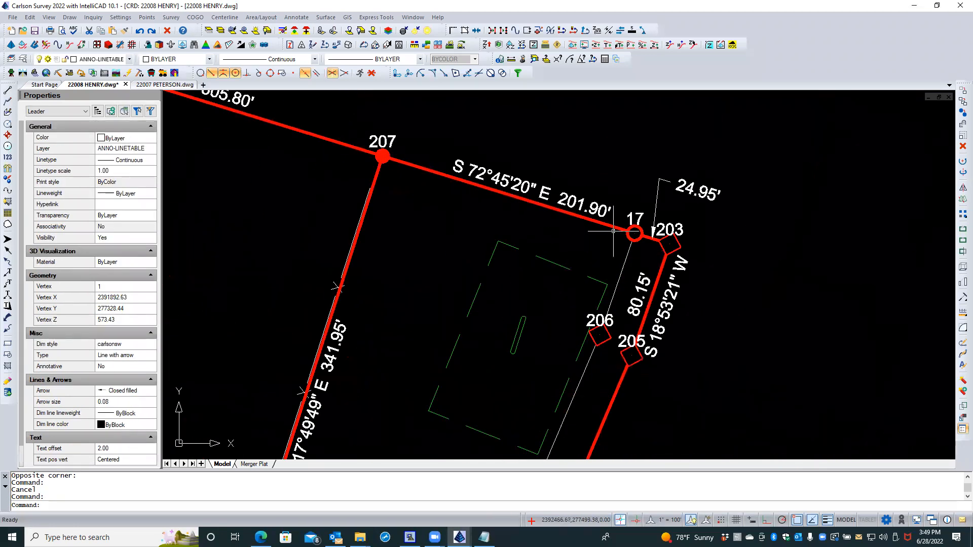
pyautogui.click(656, 202)
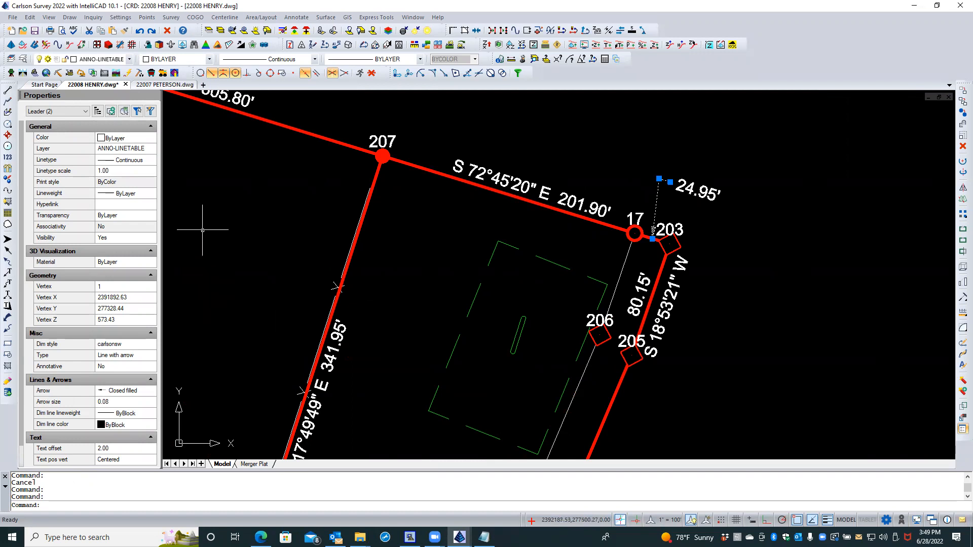
pyautogui.scroll(-1, 131, 273)
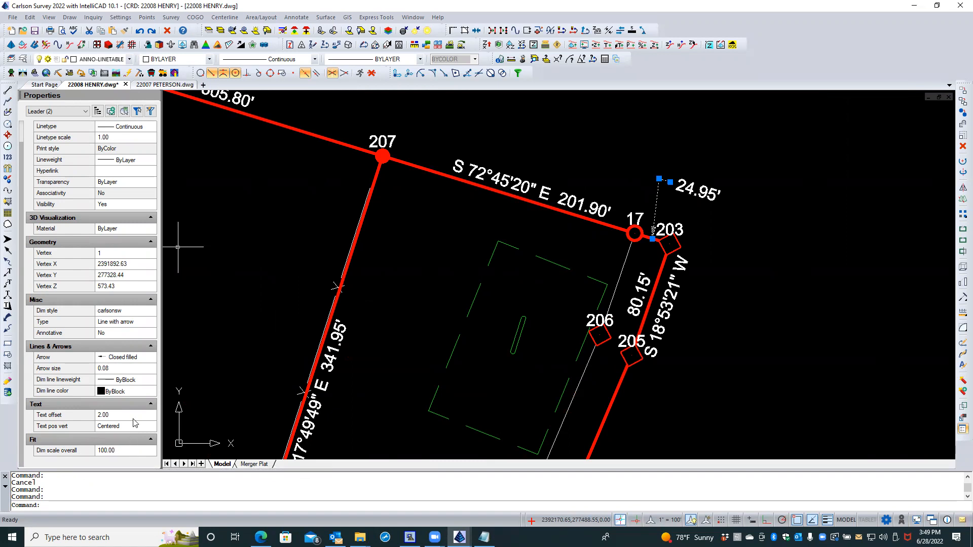
pyautogui.press('Escape')
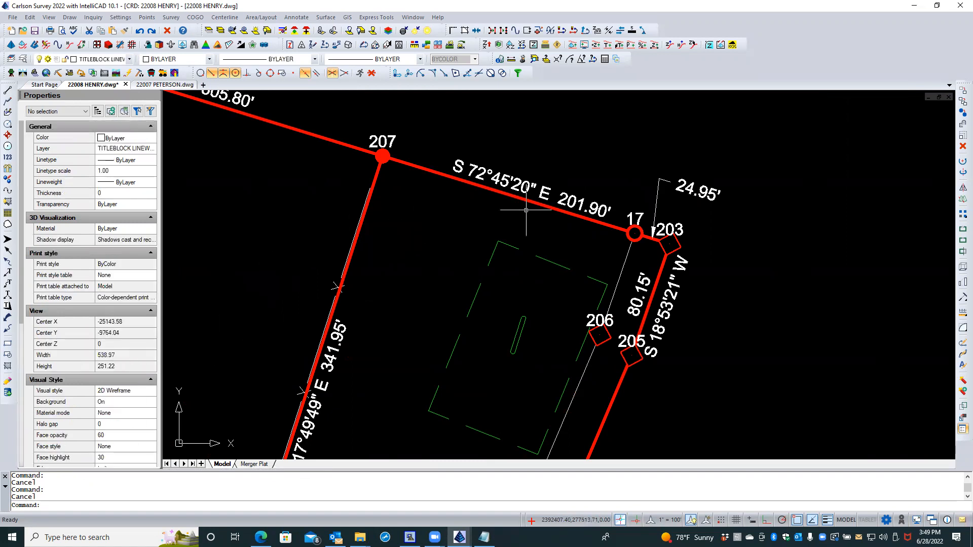
# Step: Delete the 25.05' leader between points 14 and 15, keeping its distance text
pyautogui.scroll(-3, 602, 186)
pyautogui.scroll(-2, 619, 173)
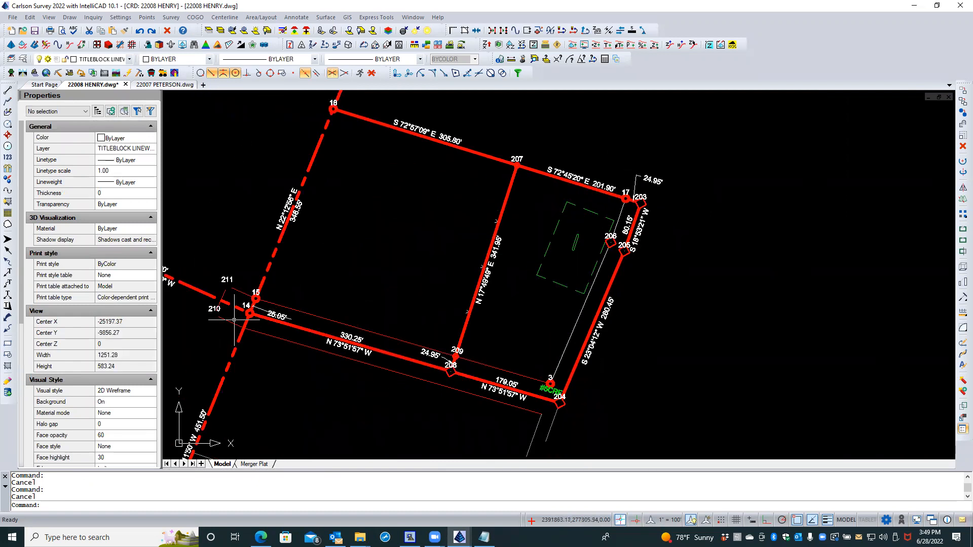
pyautogui.scroll(10, 234, 320)
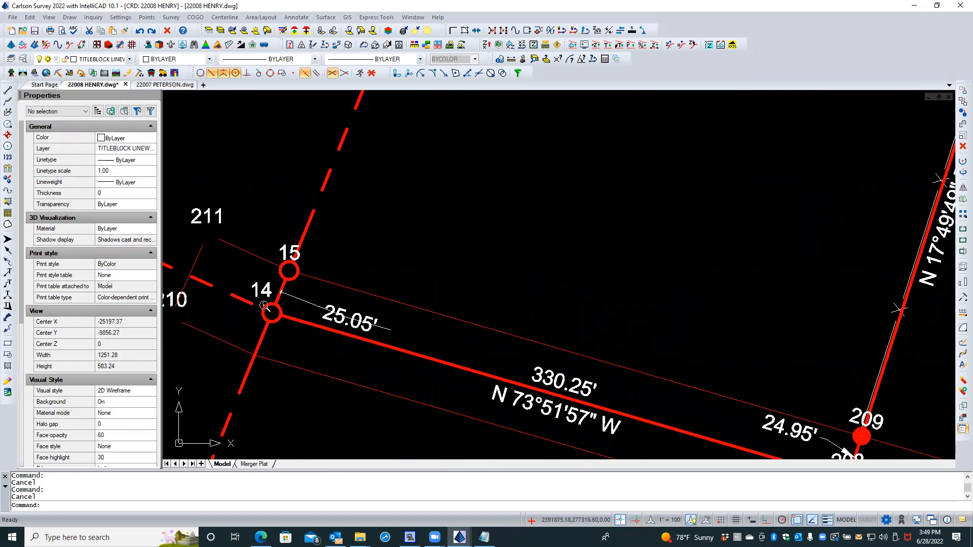
pyautogui.click(319, 291)
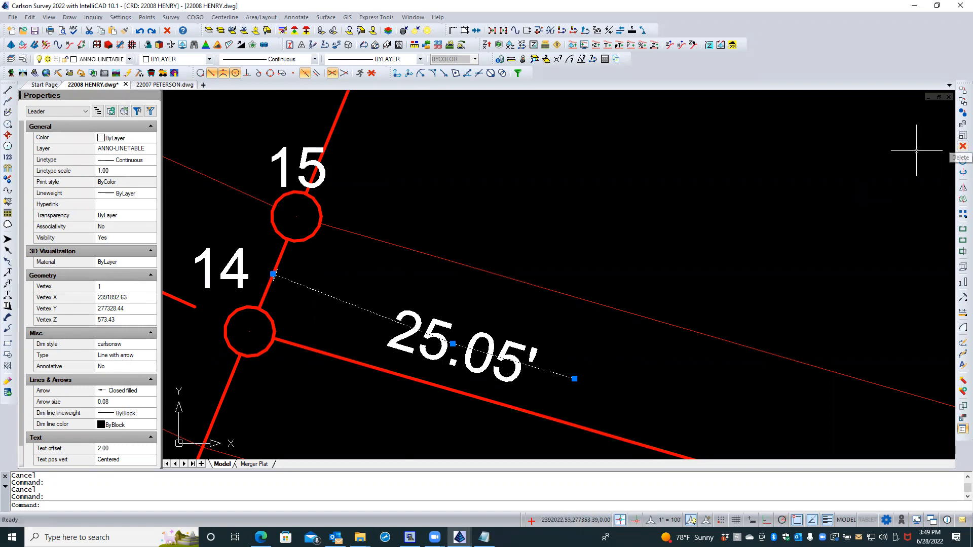
pyautogui.click(962, 147)
pyautogui.scroll(-5, 311, 374)
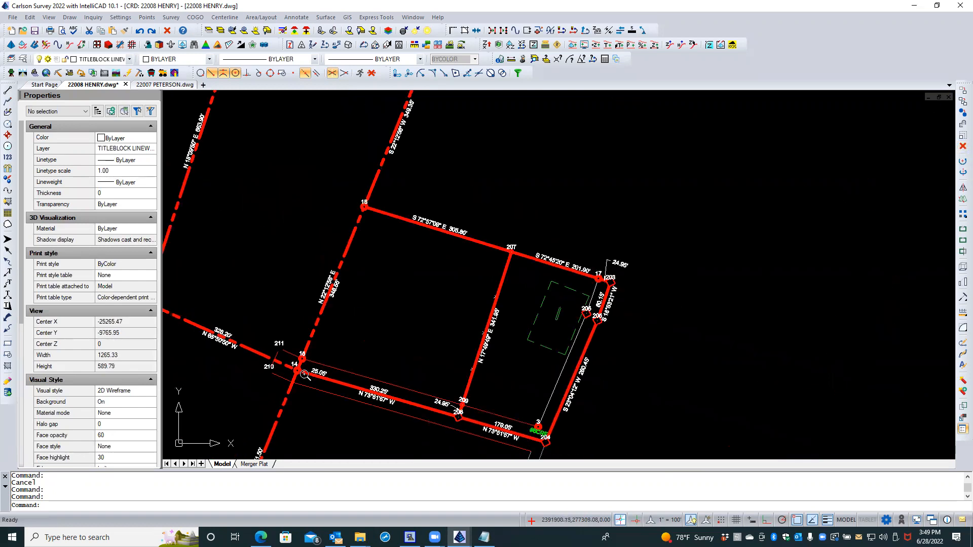
pyautogui.scroll(2, 589, 278)
pyautogui.click(589, 279)
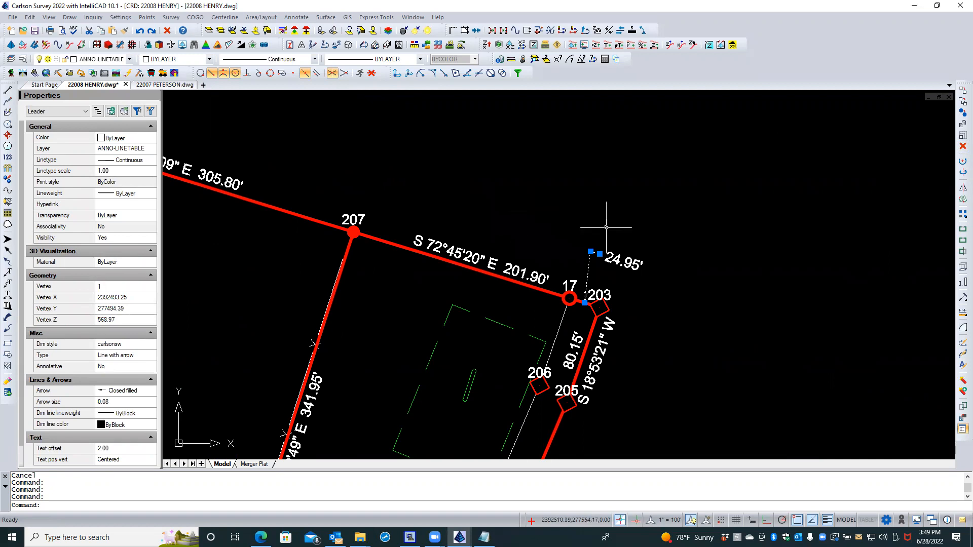
pyautogui.click(618, 262)
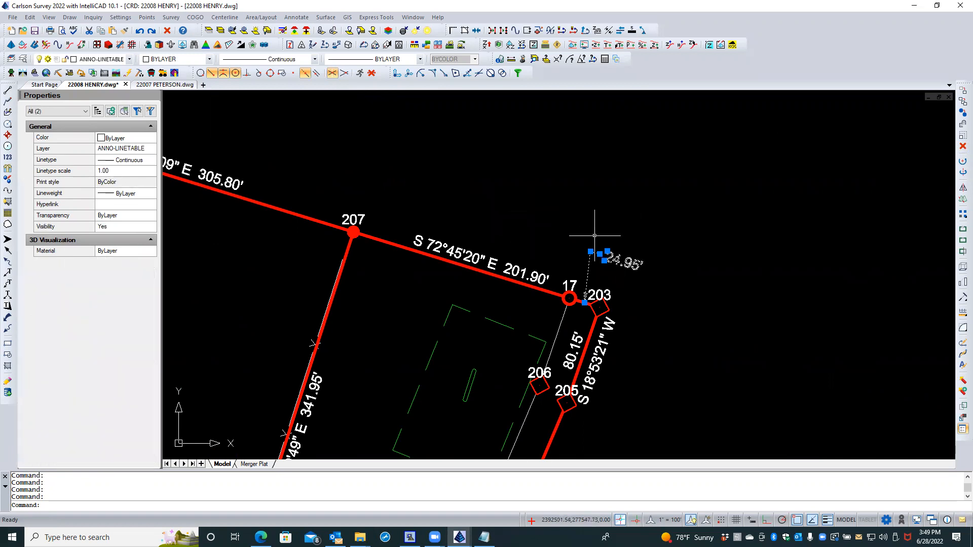
pyautogui.rightClick(477, 163)
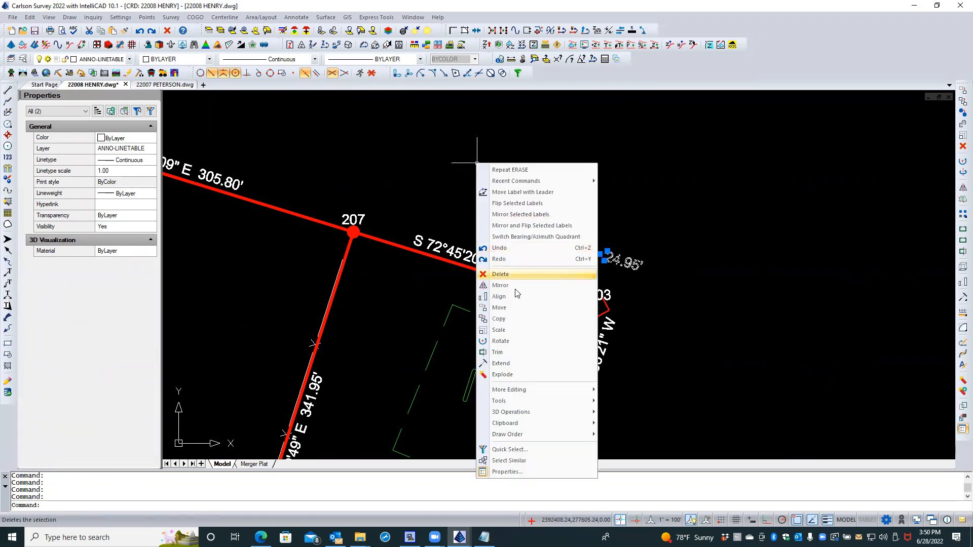
pyautogui.click(509, 460)
pyautogui.scroll(-3, 612, 162)
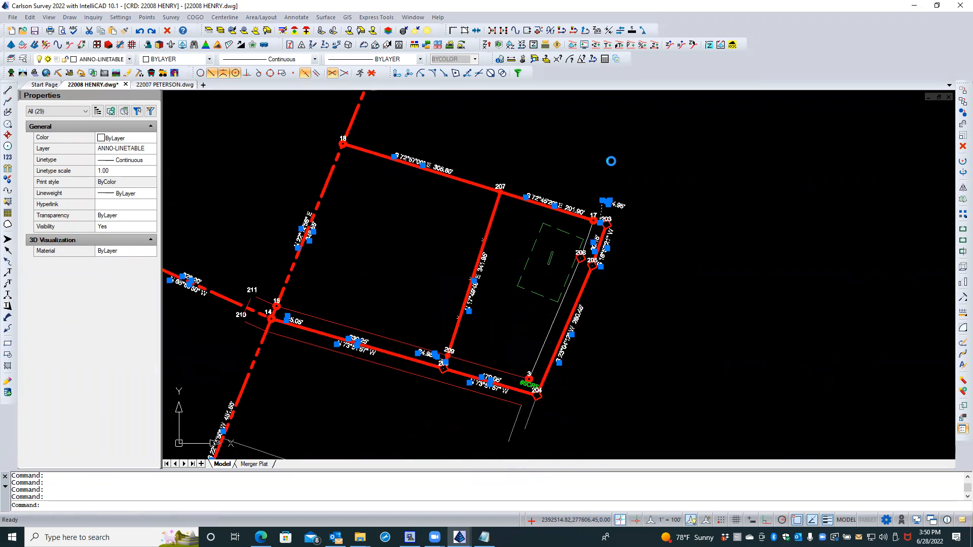
pyautogui.press('Escape')
pyautogui.press('Escape')
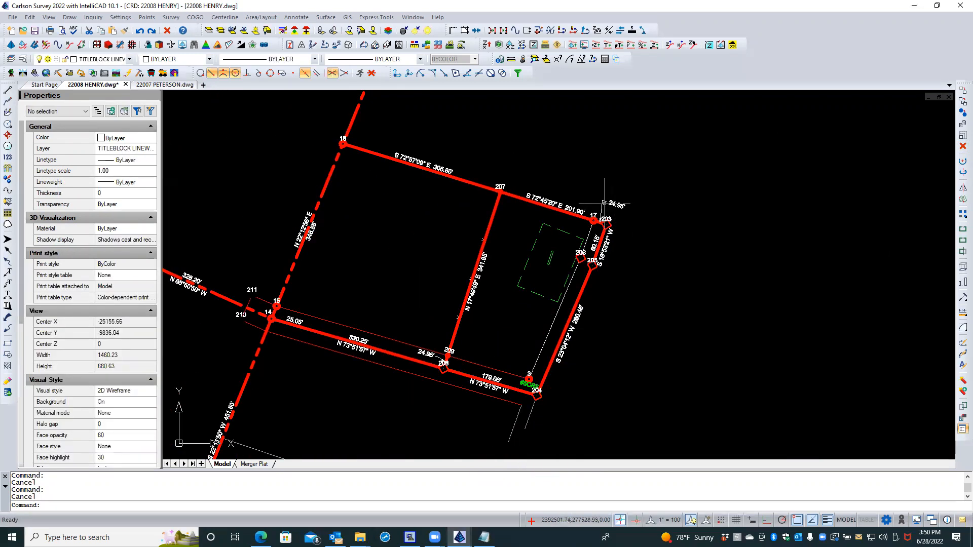
# Step: Change the layer of the 24.95' leader near point 203 to ANNOTATION
pyautogui.click(602, 203)
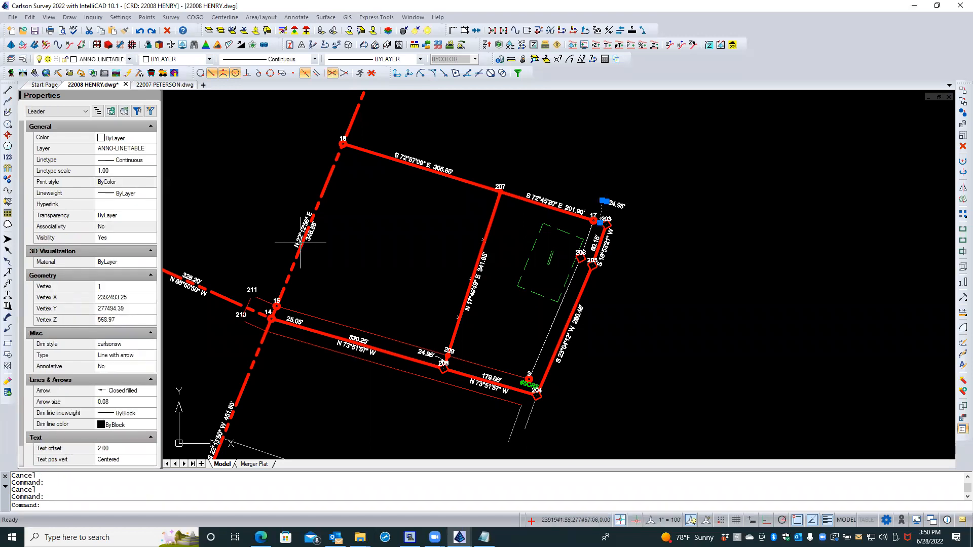
pyautogui.click(139, 149)
pyautogui.click(152, 148)
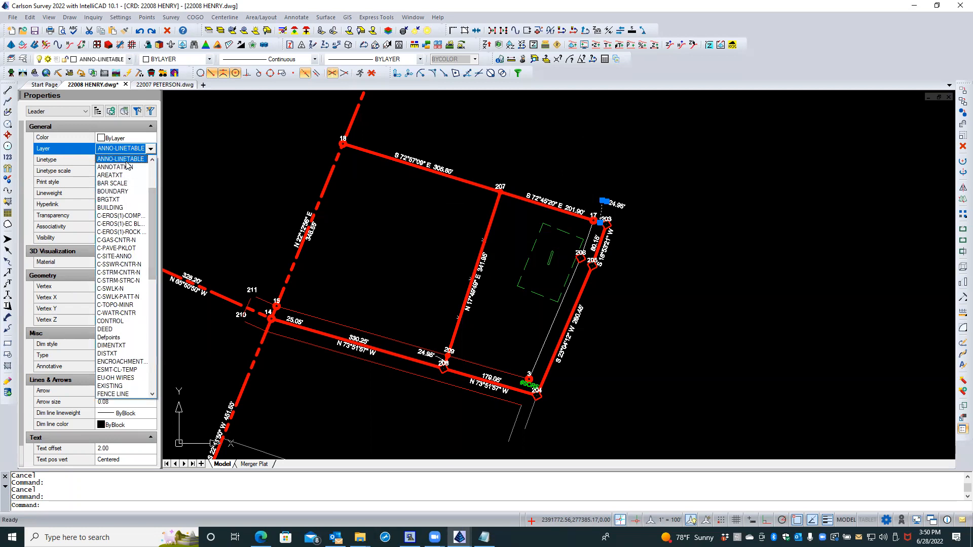
pyautogui.click(122, 167)
pyautogui.press('Escape')
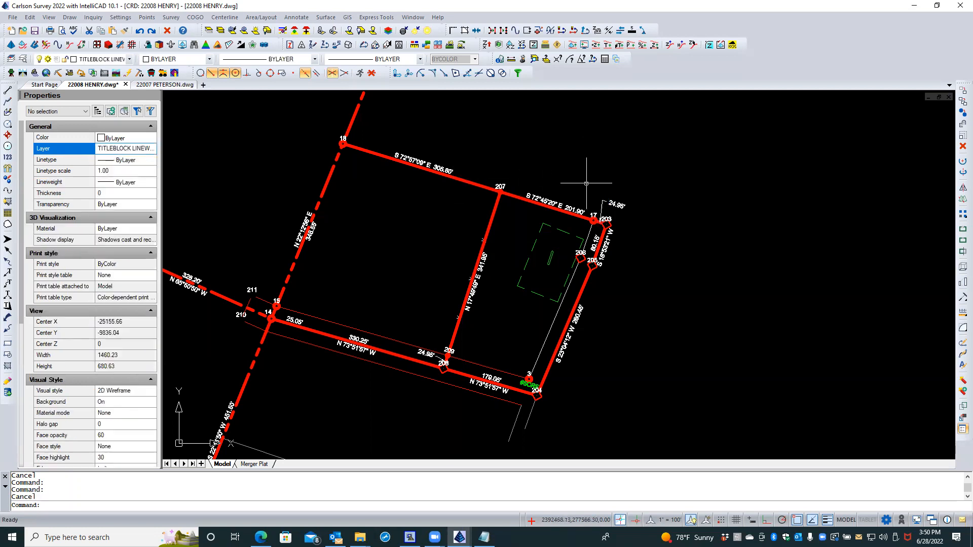
# Step: Start copying the 24.95' leader near point 203, using its arrow tip on the boundary line as base point
pyautogui.scroll(2, 603, 213)
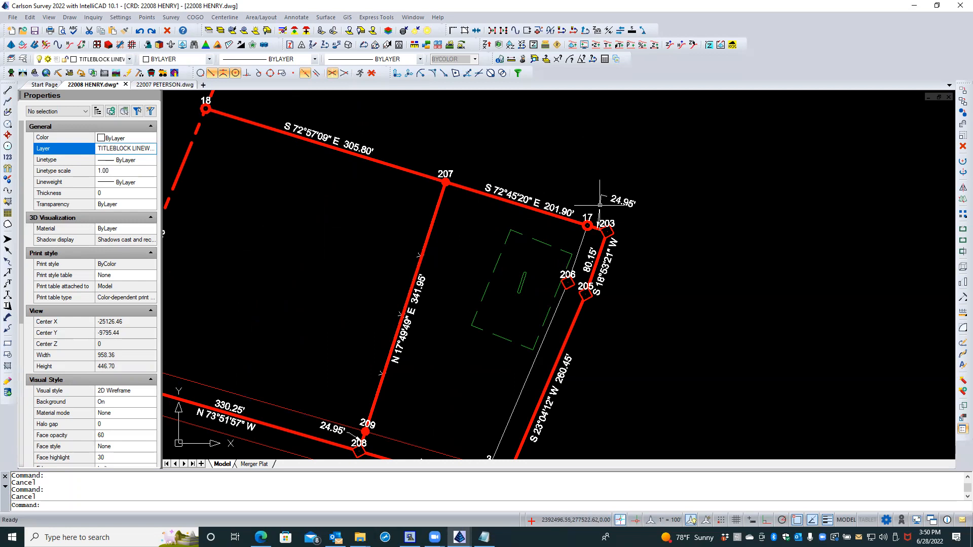
pyautogui.click(600, 205)
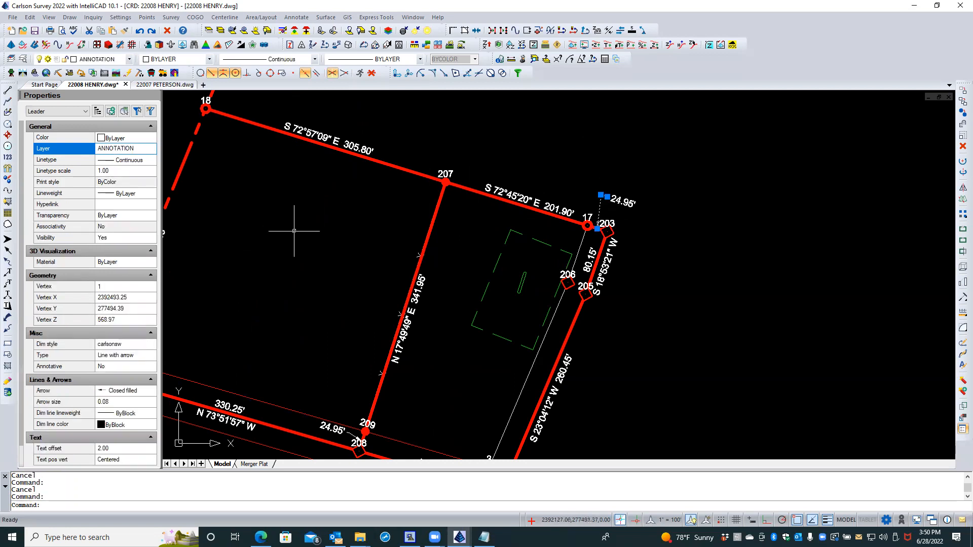
pyautogui.rightClick(276, 223)
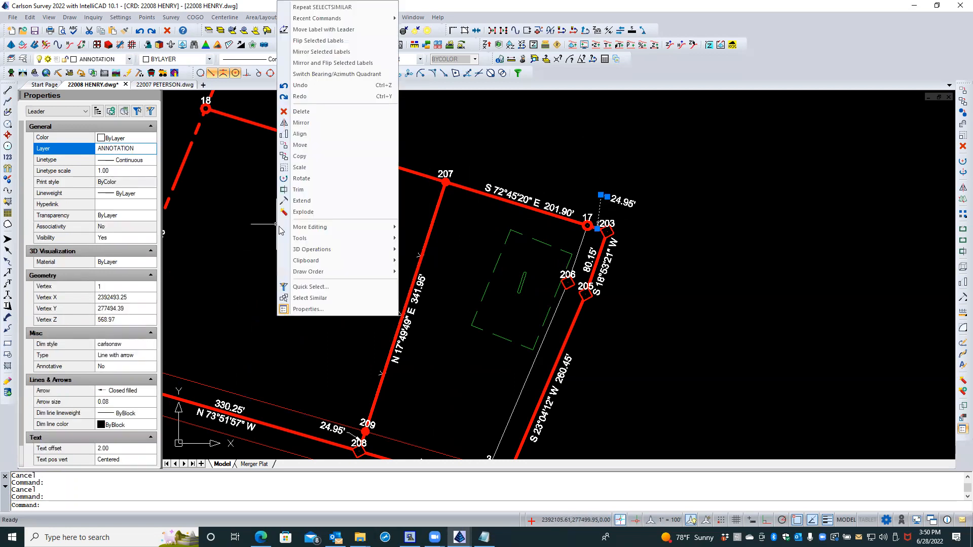
pyautogui.click(321, 157)
pyautogui.scroll(6, 585, 220)
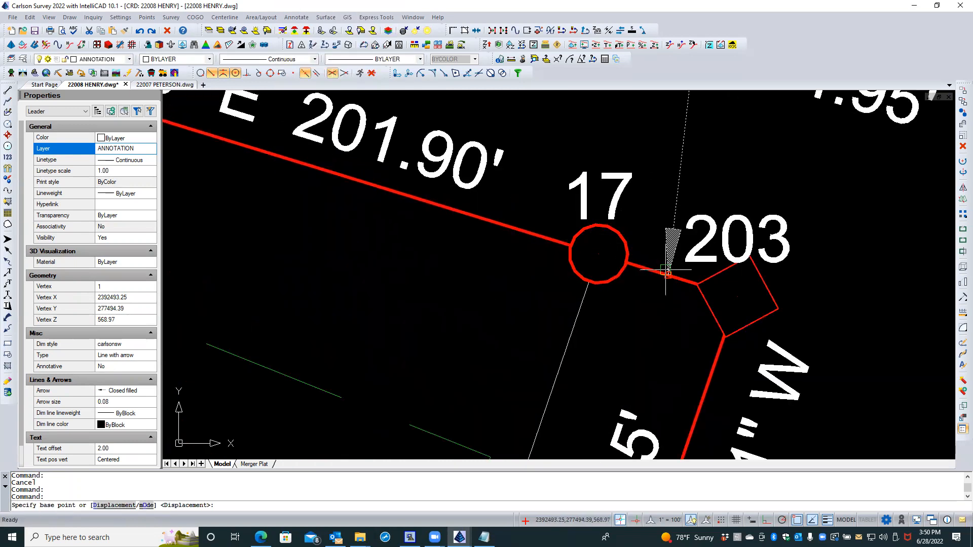
pyautogui.click(667, 272)
pyautogui.scroll(-6, 659, 244)
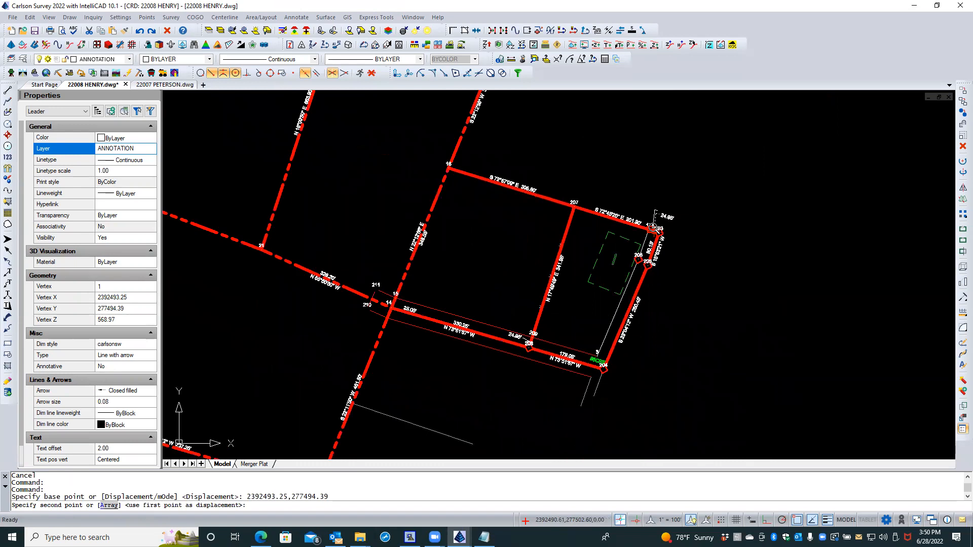
# Step: Check the entity snap modes and try to place the leader copy at the midpoint between points 14 and 15
pyautogui.scroll(3, 324, 319)
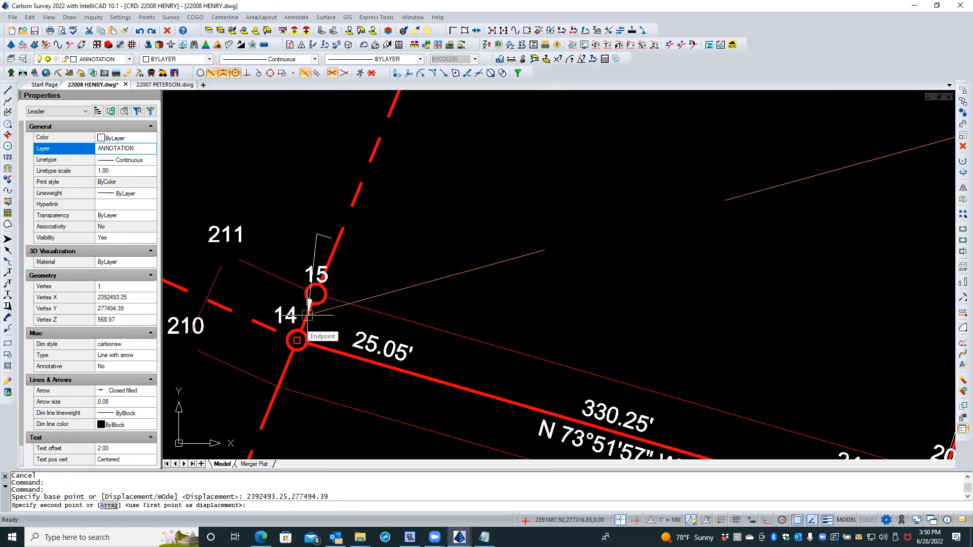
pyautogui.scroll(2, 308, 317)
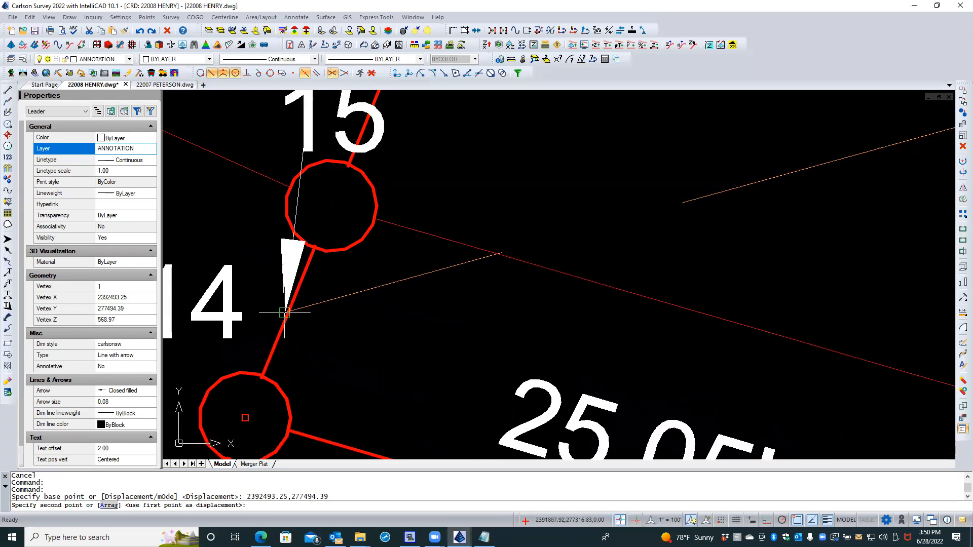
pyautogui.rightClick(796, 521)
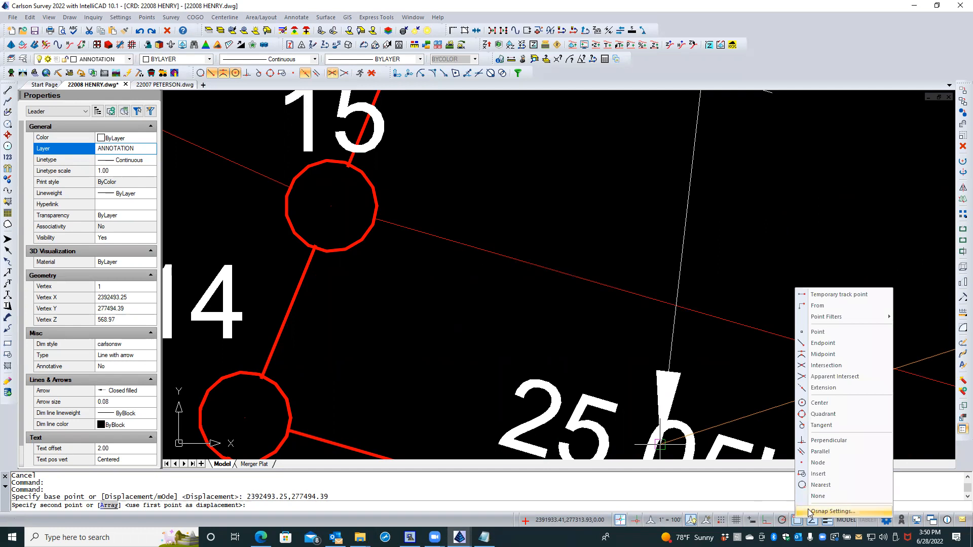
pyautogui.click(831, 511)
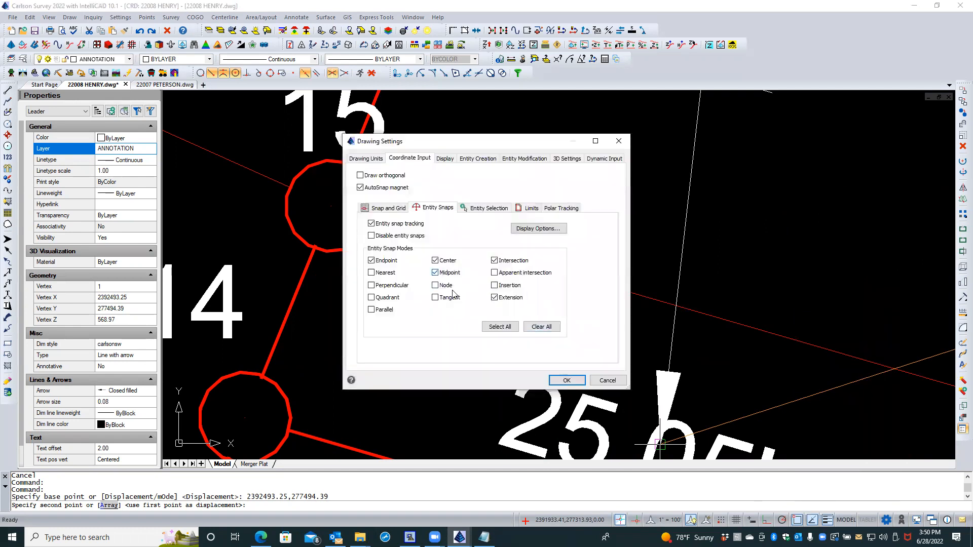
pyautogui.click(563, 381)
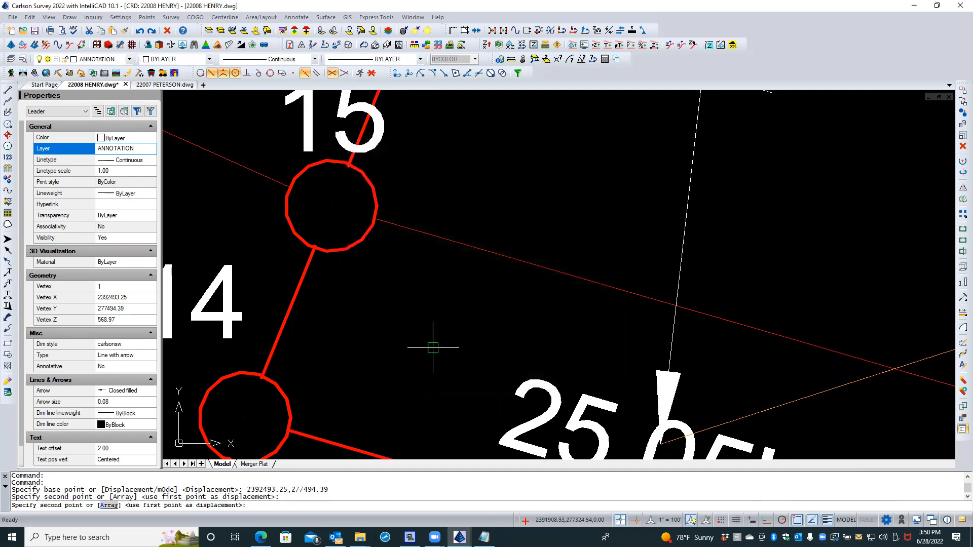
pyautogui.keyDown('shift'); pyautogui.rightClick(288, 308); pyautogui.keyUp('shift')
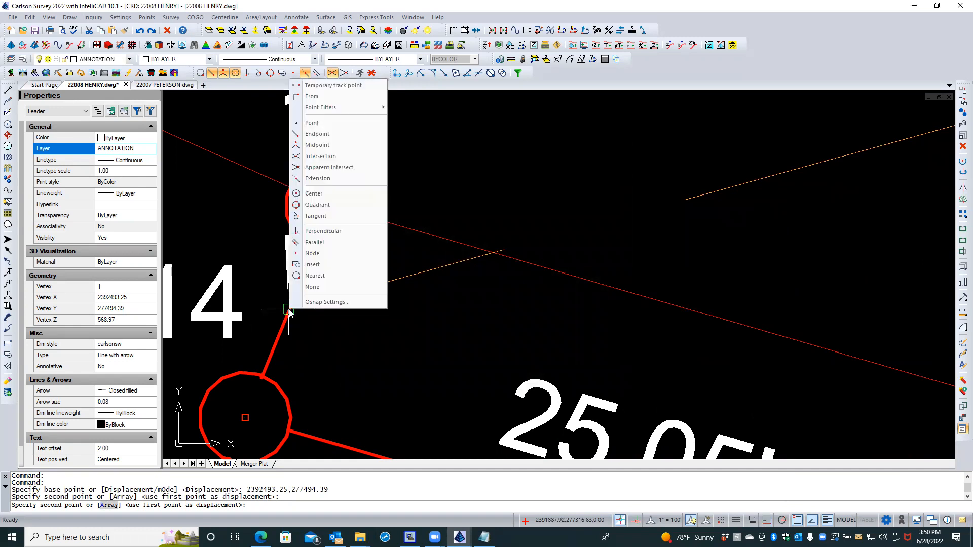
pyautogui.click(319, 146)
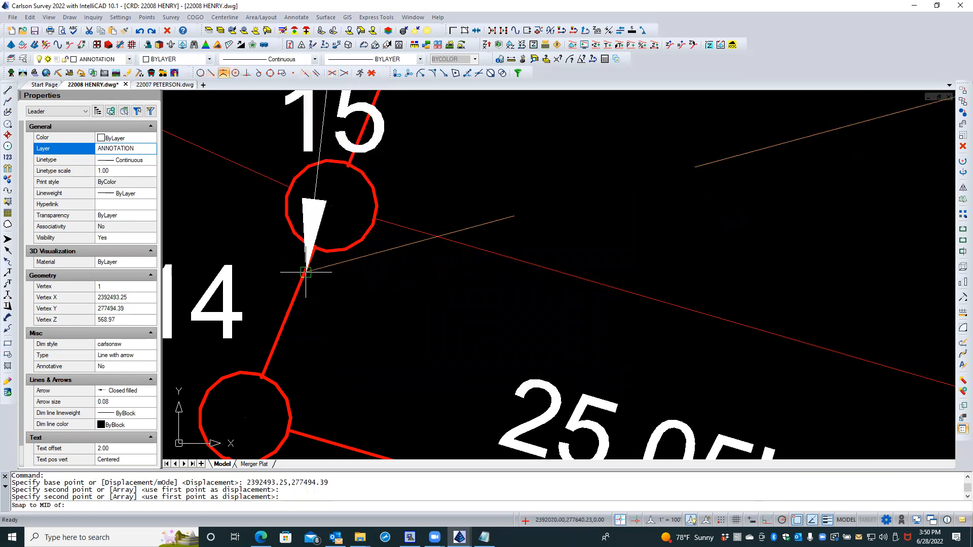
pyautogui.click(291, 298)
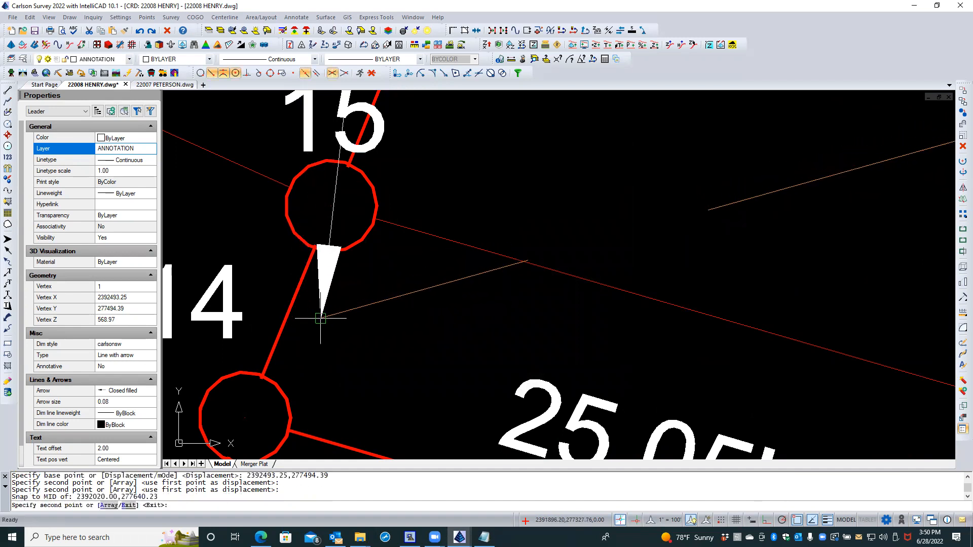
# Step: Place a leader copy on the boundary line between points 14 and 15 with the Nearest snap and finish copying
pyautogui.scroll(-6, 320, 318)
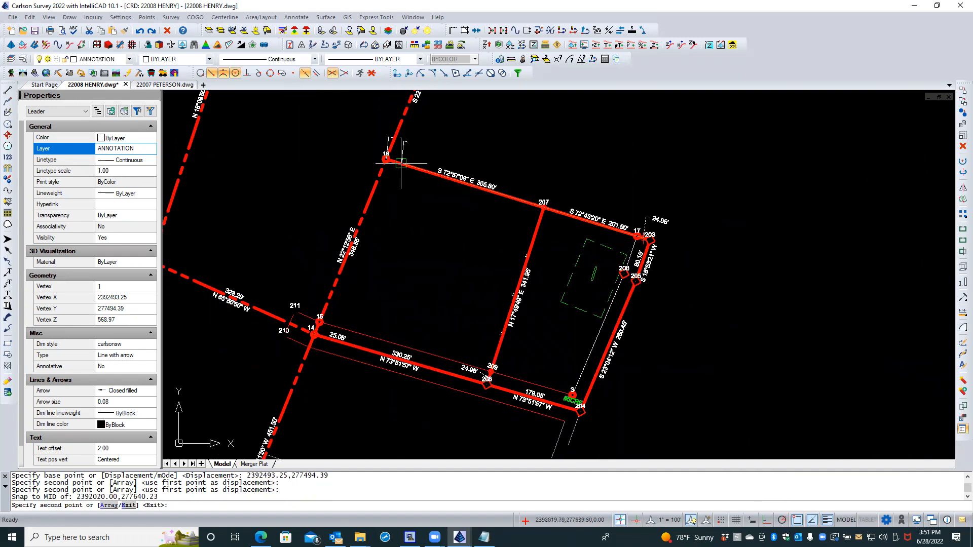
pyautogui.scroll(4, 396, 155)
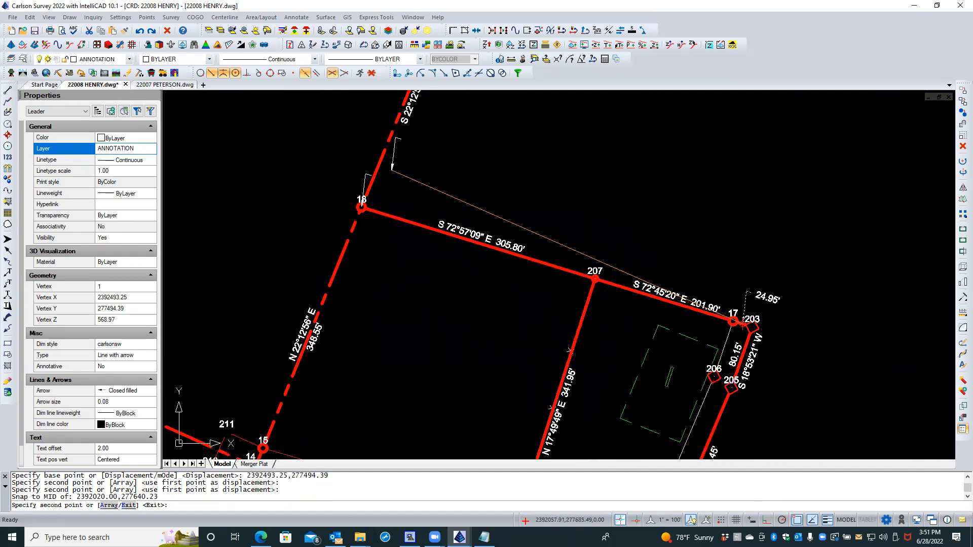
pyautogui.scroll(-4, 397, 157)
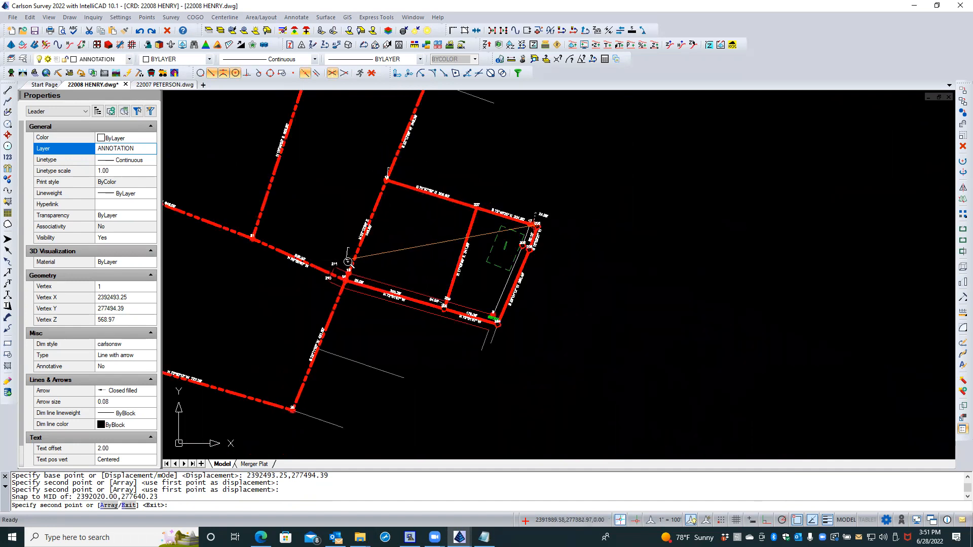
pyautogui.scroll(4, 350, 277)
pyautogui.scroll(3, 354, 290)
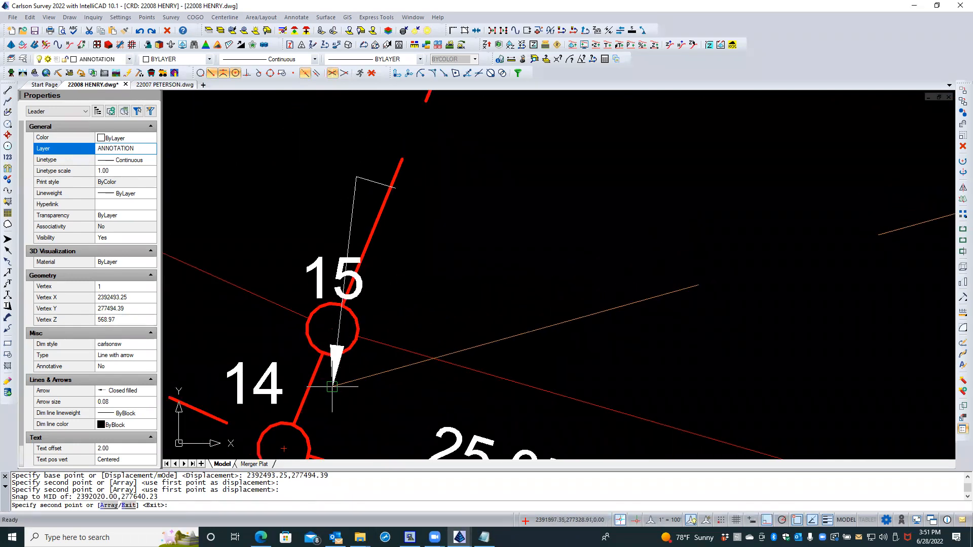
pyautogui.keyDown('shift'); pyautogui.rightClick(345, 384); pyautogui.keyUp('shift')
pyautogui.click(357, 352)
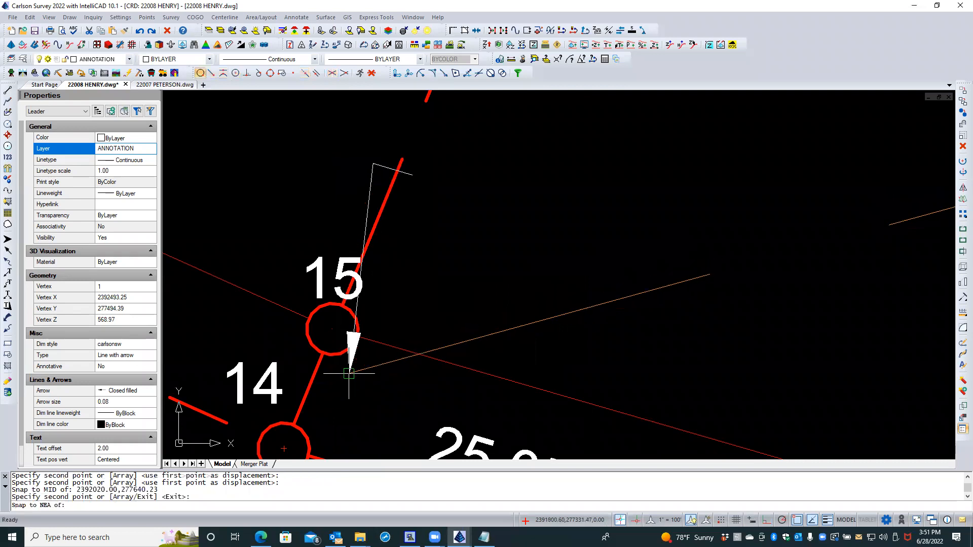
pyautogui.click(306, 393)
pyautogui.press('Return')
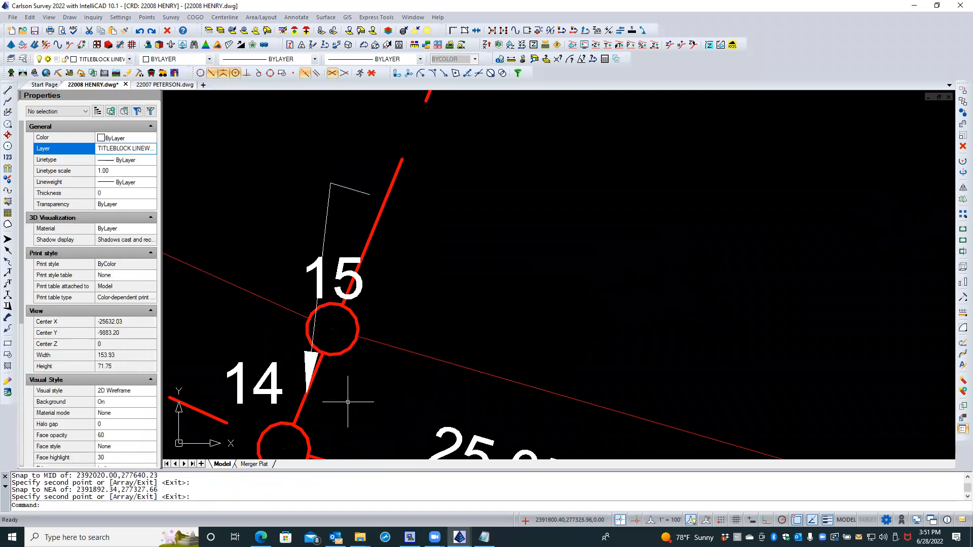
# Step: Delete the stray leader copy at point 18
pyautogui.scroll(-6, 348, 402)
pyautogui.scroll(2, 375, 269)
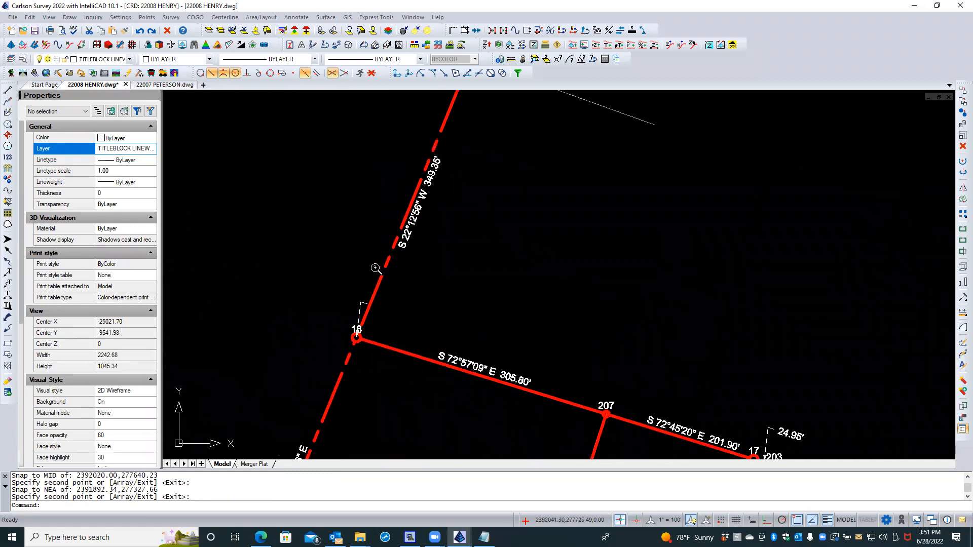
pyautogui.click(359, 317)
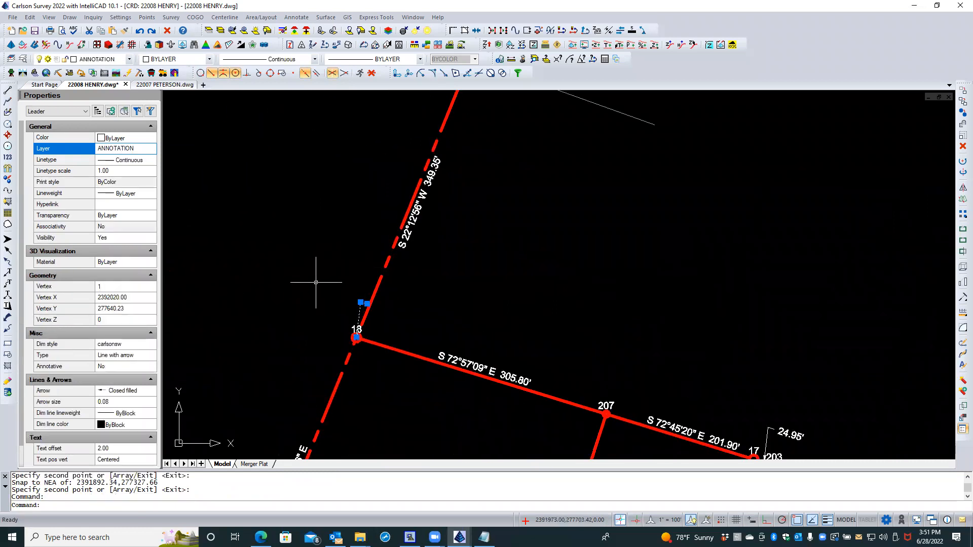
pyautogui.click(962, 146)
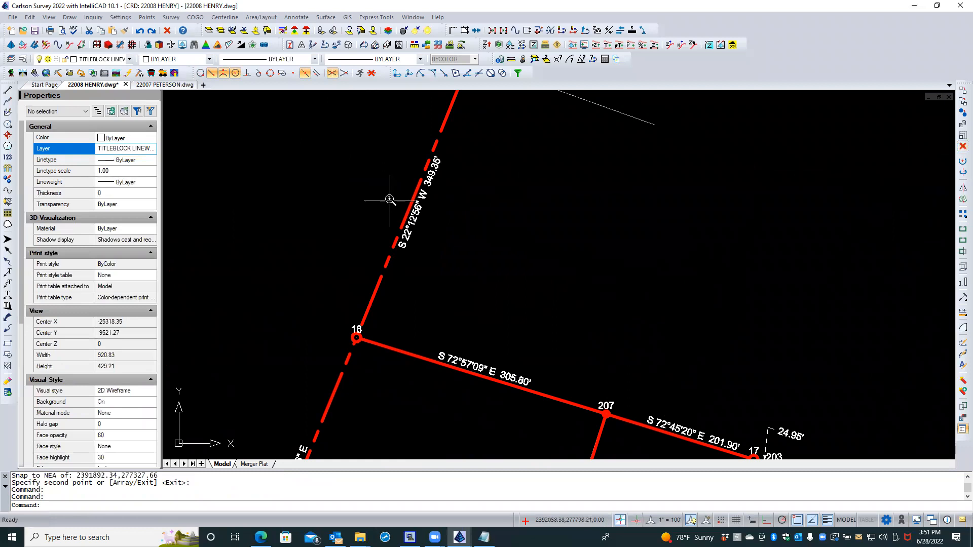
# Step: Stretch the tail end of the new leader between points 14 and 15 to the start of the 25.05' text
pyautogui.scroll(-5, 390, 199)
pyautogui.scroll(3, 383, 215)
pyautogui.scroll(6, 384, 215)
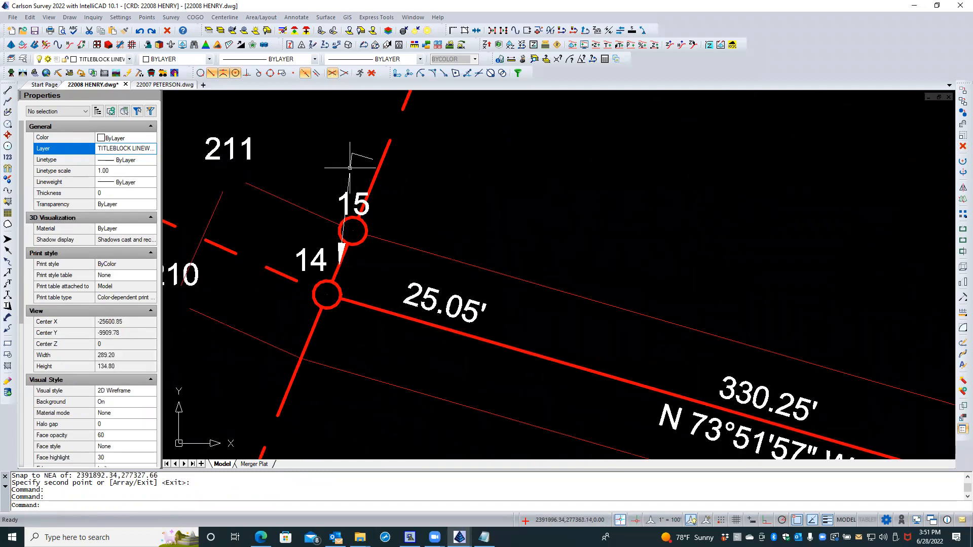
pyautogui.click(349, 167)
pyautogui.click(372, 158)
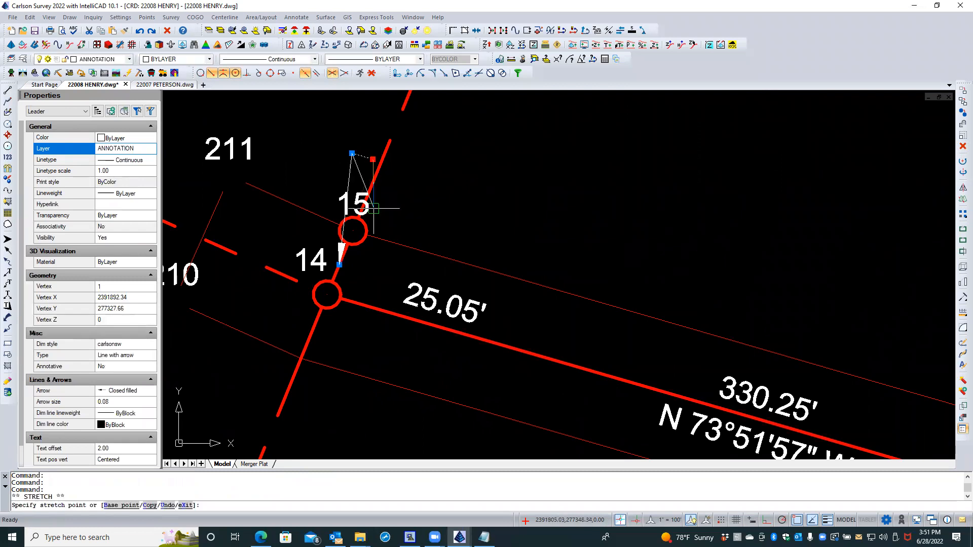
pyautogui.scroll(2, 386, 275)
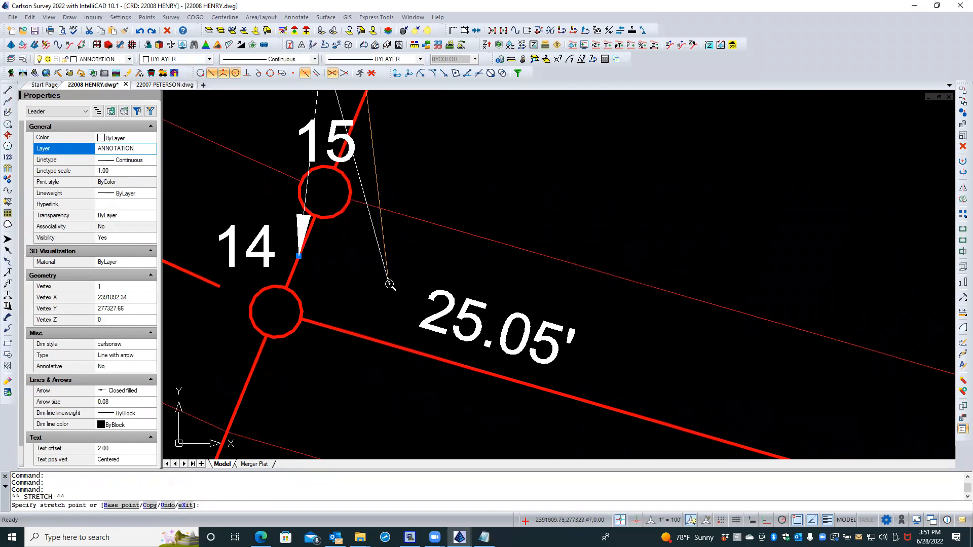
pyautogui.click(422, 307)
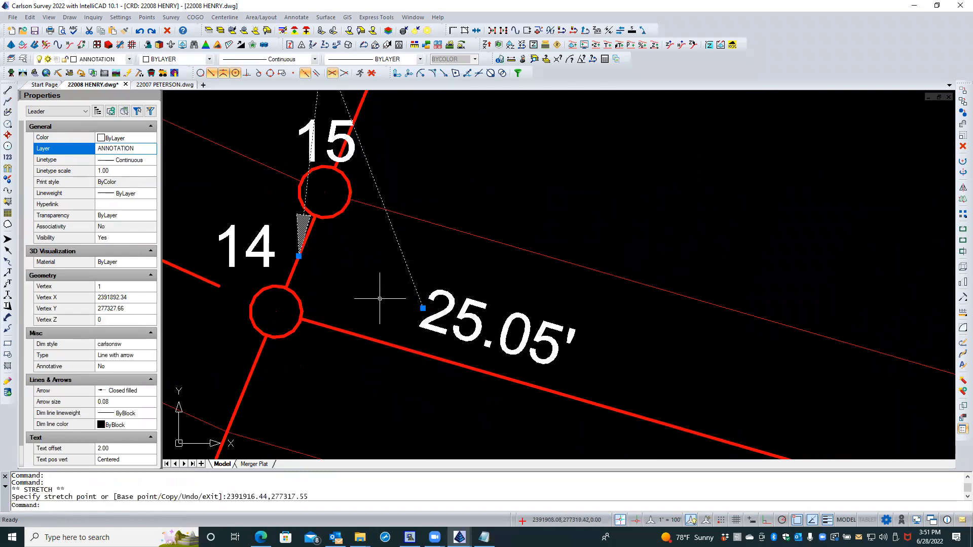
pyautogui.scroll(-2, 382, 289)
pyautogui.click(358, 198)
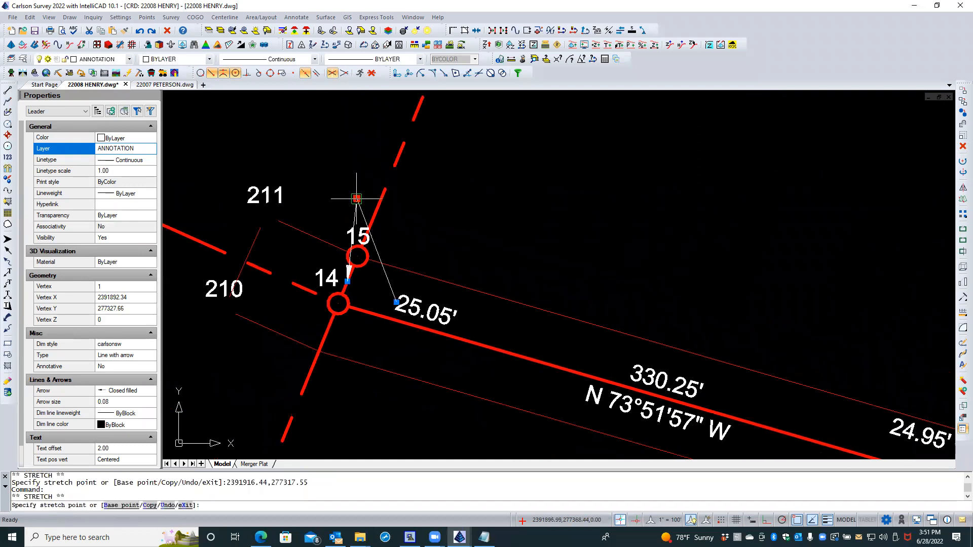
pyautogui.scroll(2, 374, 292)
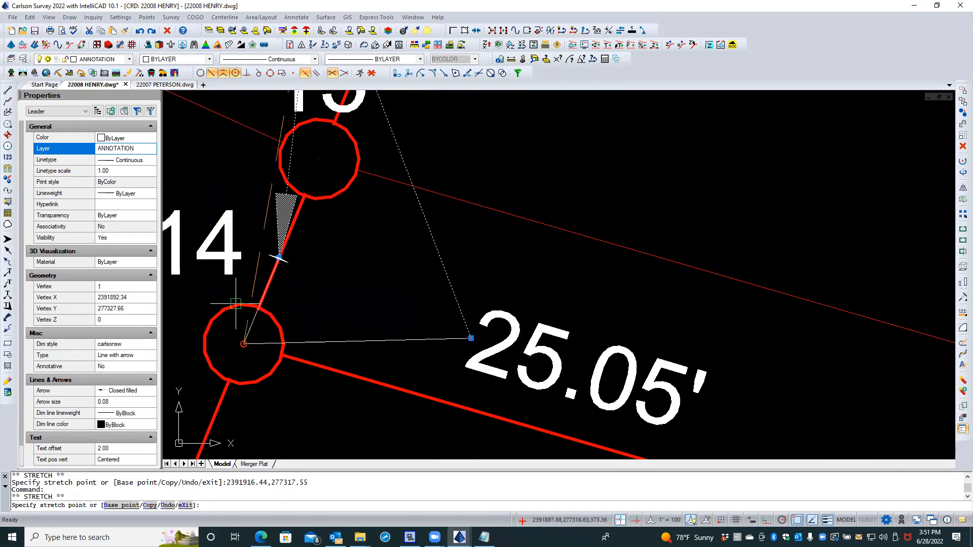
pyautogui.scroll(-4, 352, 277)
pyautogui.press('Escape')
pyautogui.press('Escape')
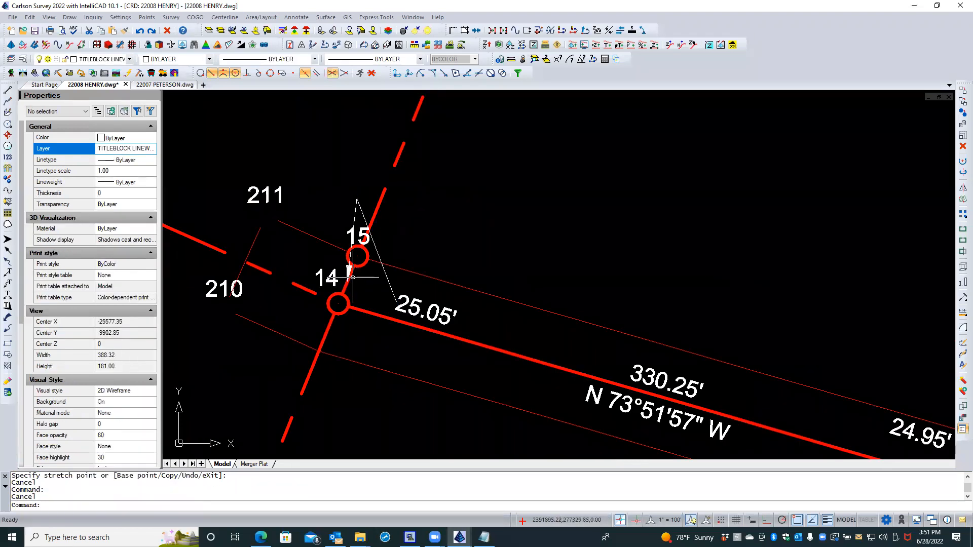
# Step: Try to set the Z value of vertex 3 to 0 on the leader between points 14 and 15
pyautogui.click(384, 272)
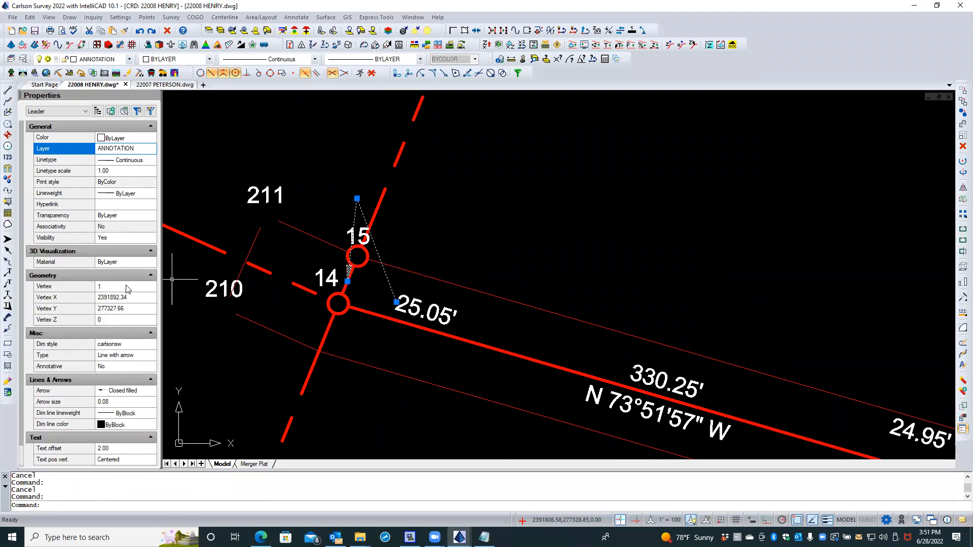
pyautogui.click(152, 288)
pyautogui.click(152, 287)
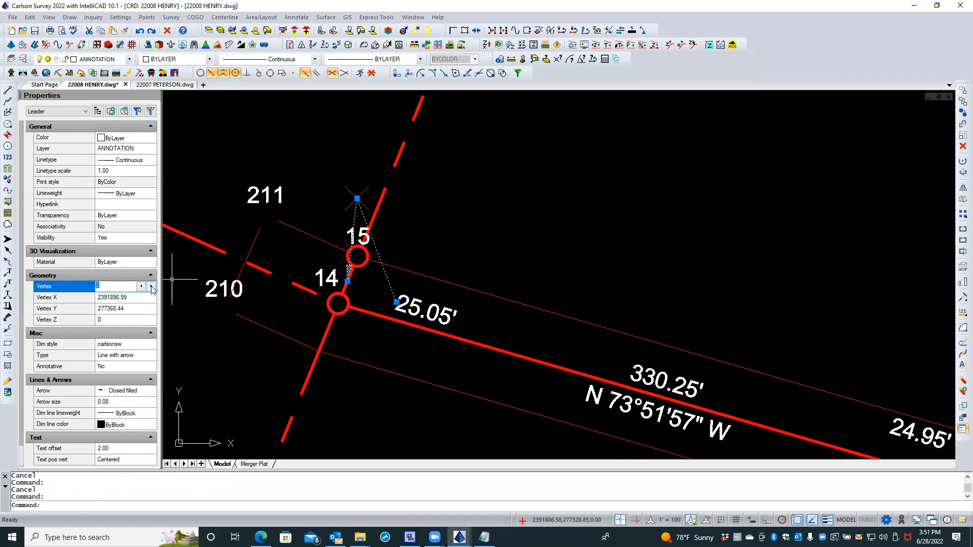
pyautogui.click(152, 288)
pyautogui.click(152, 288)
pyautogui.click(138, 319)
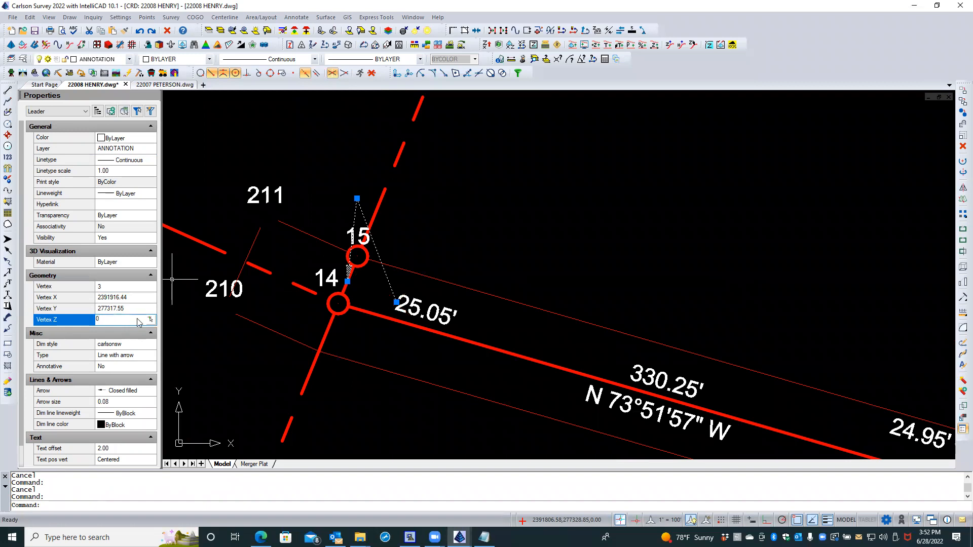
pyautogui.press('Escape')
pyautogui.click(131, 319)
pyautogui.press('Escape')
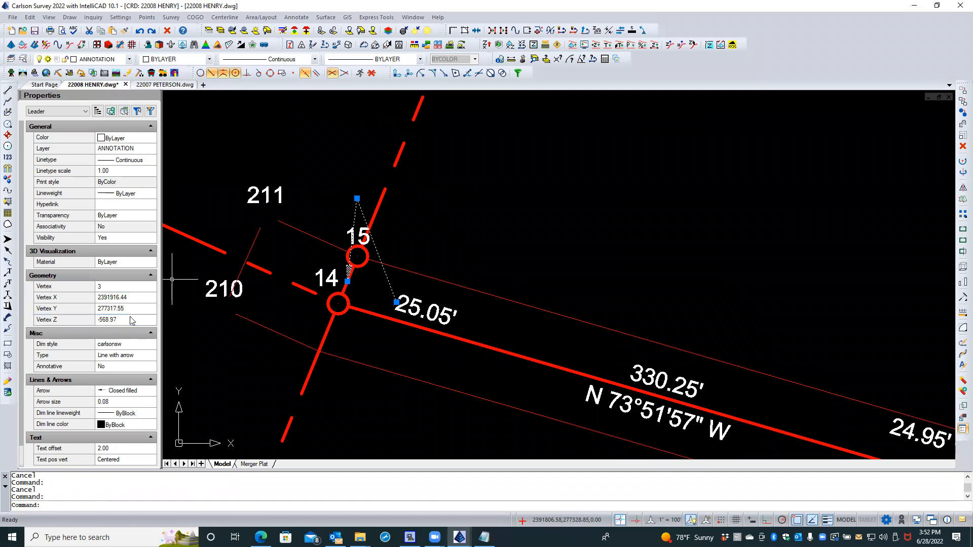
pyautogui.click(133, 287)
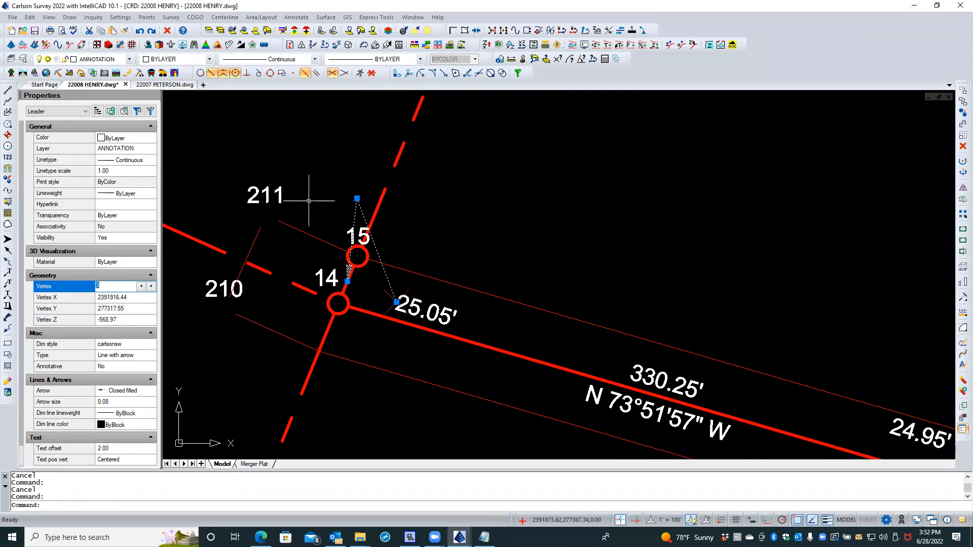
pyautogui.press('Escape')
pyautogui.press('Escape')
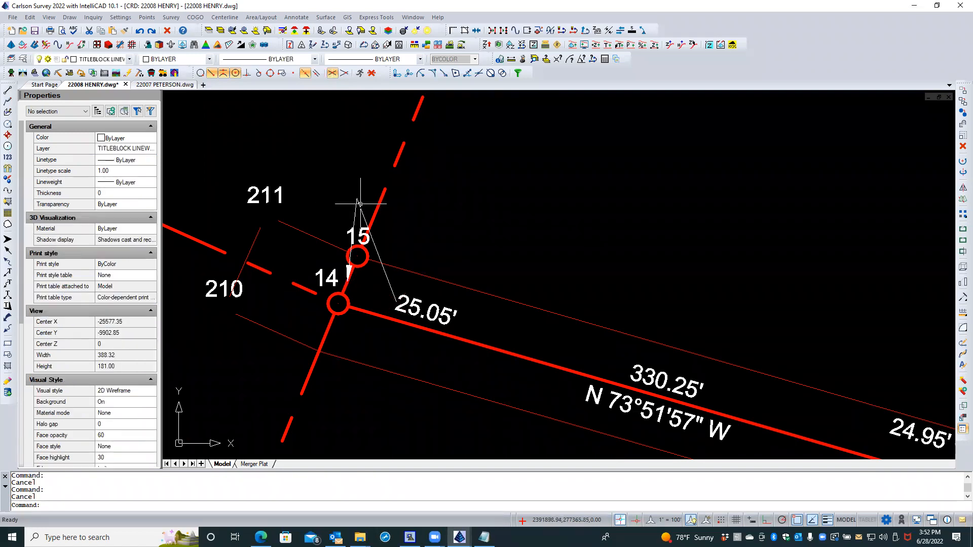
# Step: Recheck the Z value of vertex 3 on the leader between points 14 and 15, and delete that leader
pyautogui.click(359, 203)
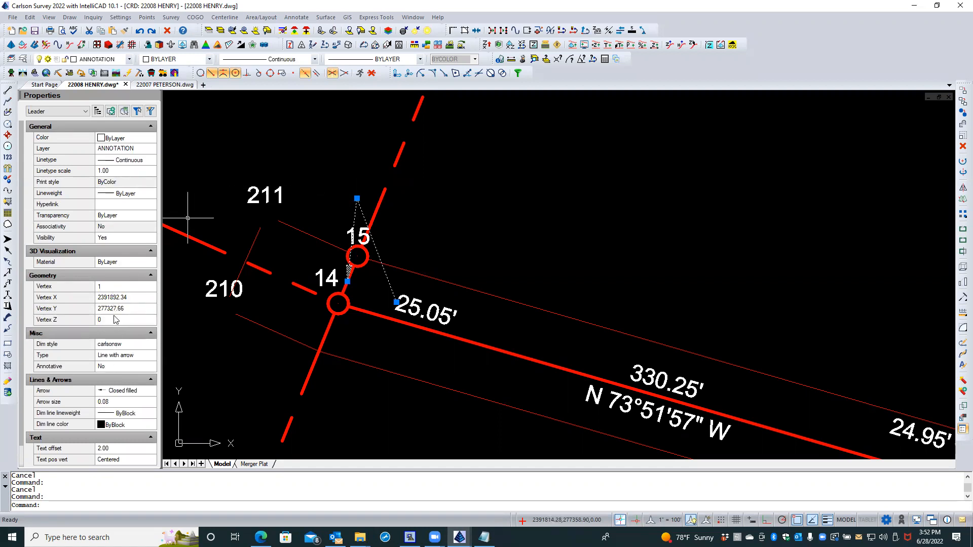
pyautogui.click(149, 287)
pyautogui.click(151, 287)
pyautogui.click(151, 287)
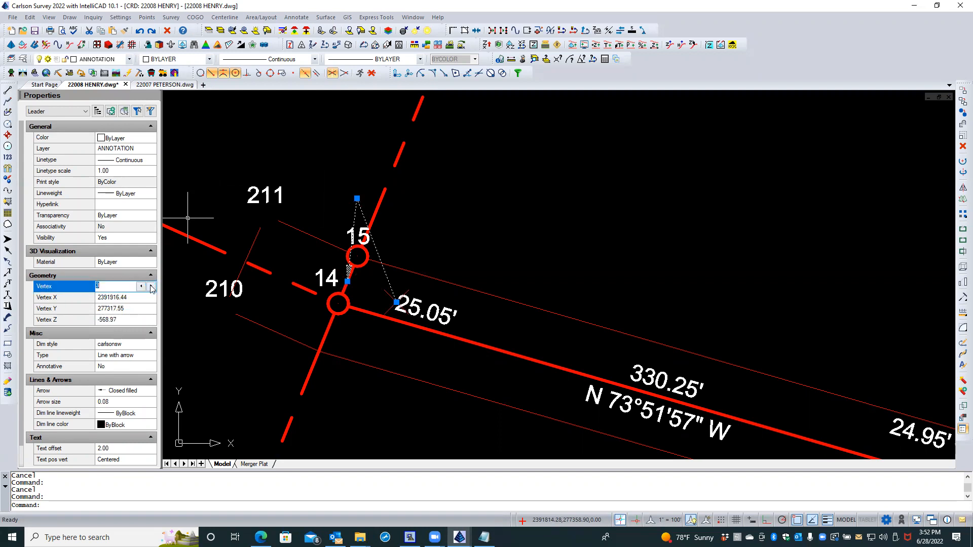
pyautogui.click(122, 320)
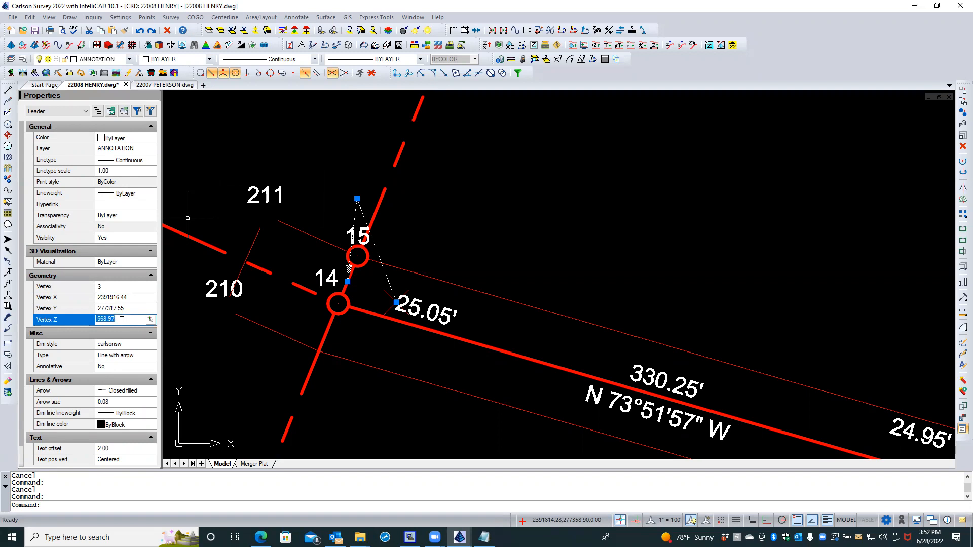
pyautogui.press('Escape')
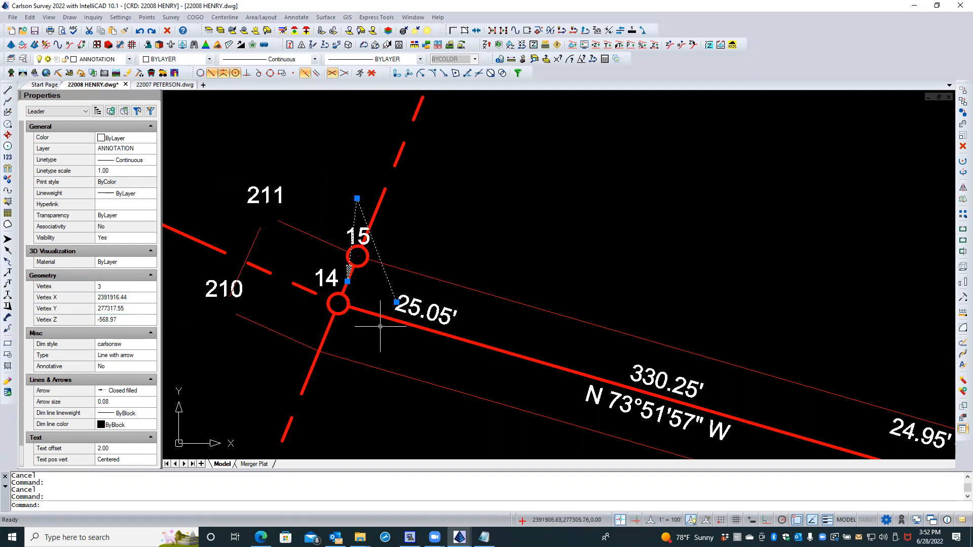
pyautogui.press('Escape')
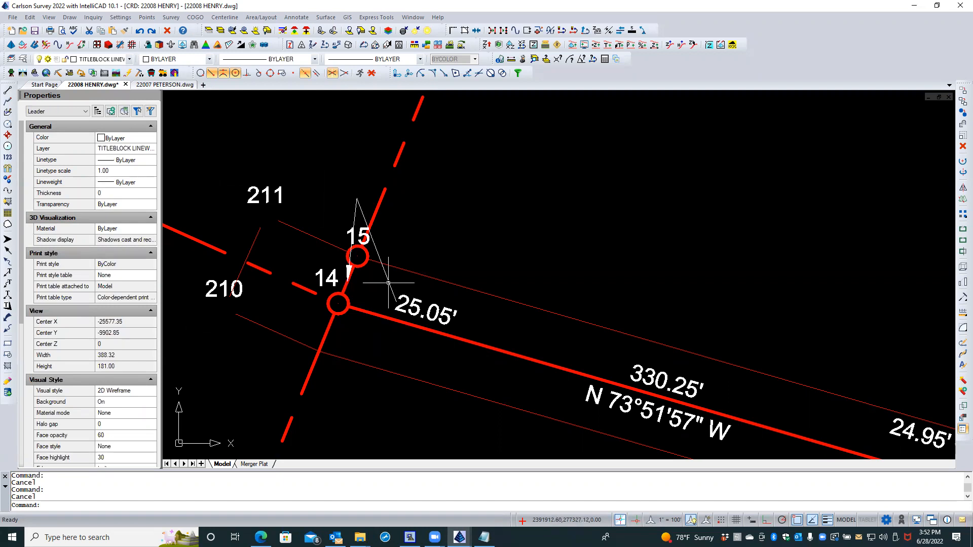
pyautogui.click(388, 282)
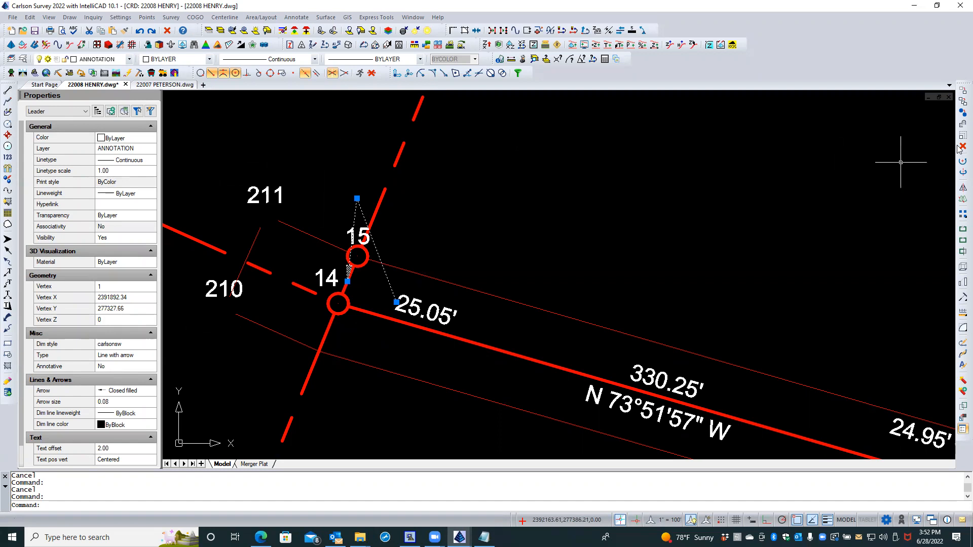
pyautogui.press('Escape')
# Step: Examine the Z values of the first two vertices of the 24.95' leader near point 203
pyautogui.scroll(-4, 316, 361)
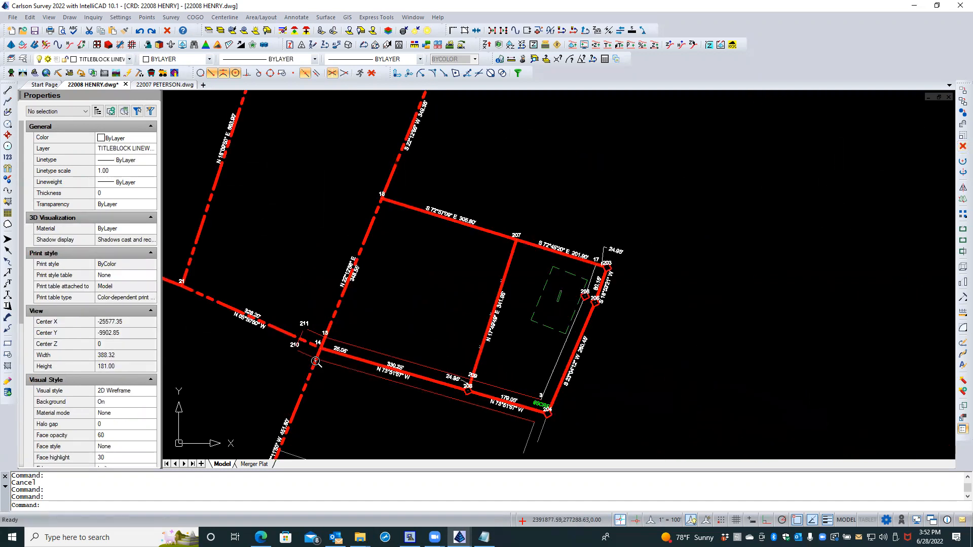
pyautogui.scroll(6, 477, 304)
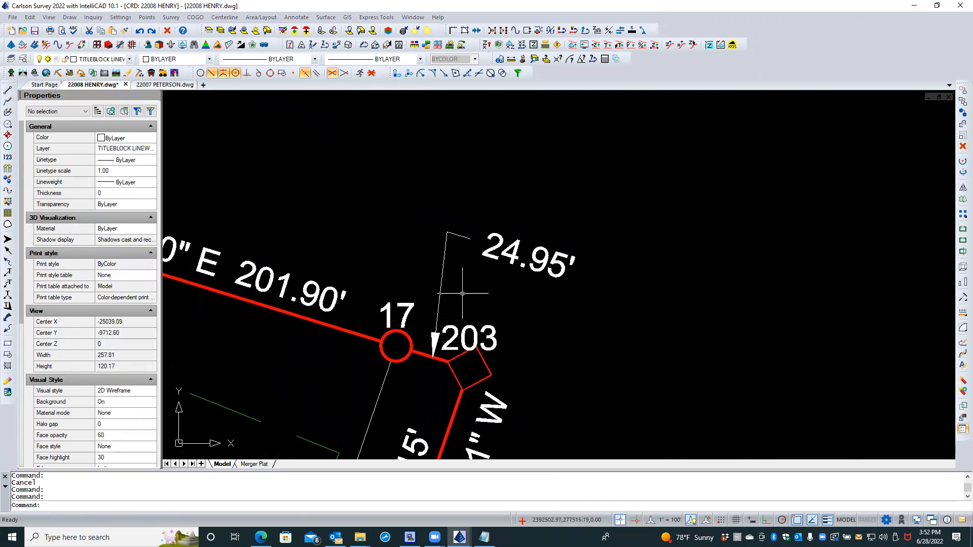
pyautogui.click(436, 300)
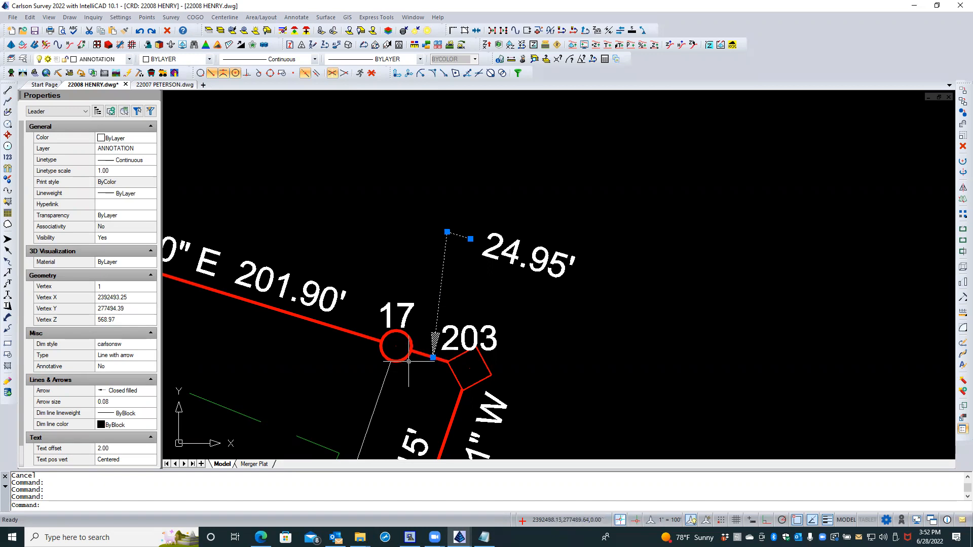
pyautogui.click(123, 287)
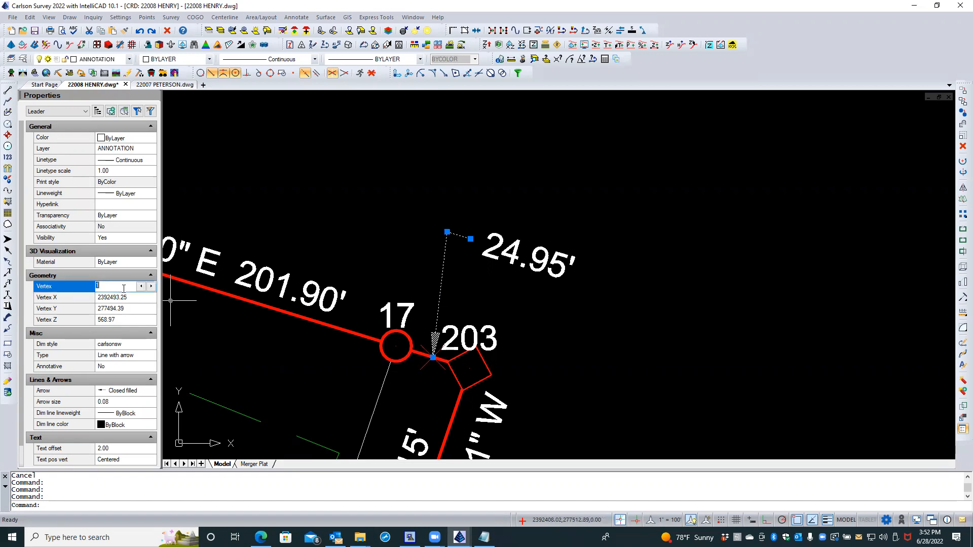
pyautogui.click(152, 286)
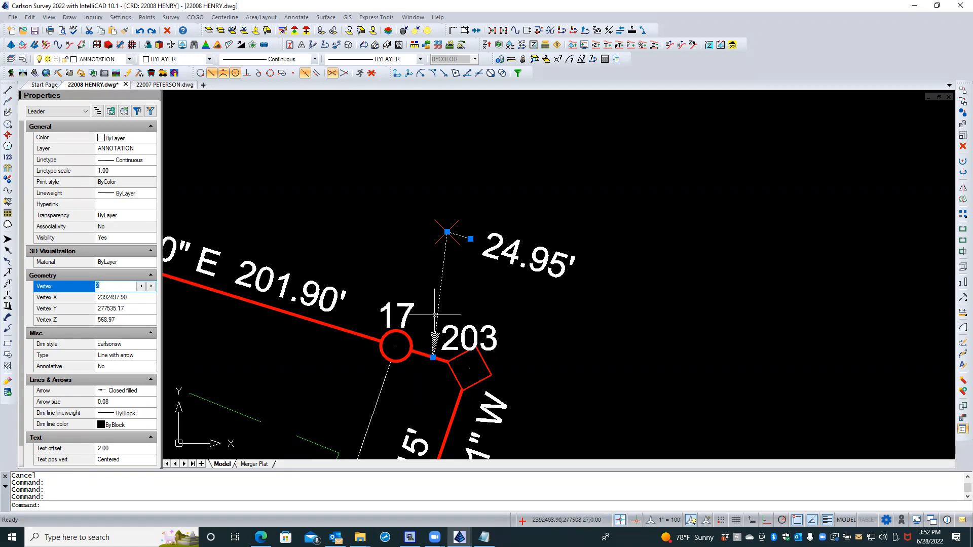
pyautogui.press('Escape')
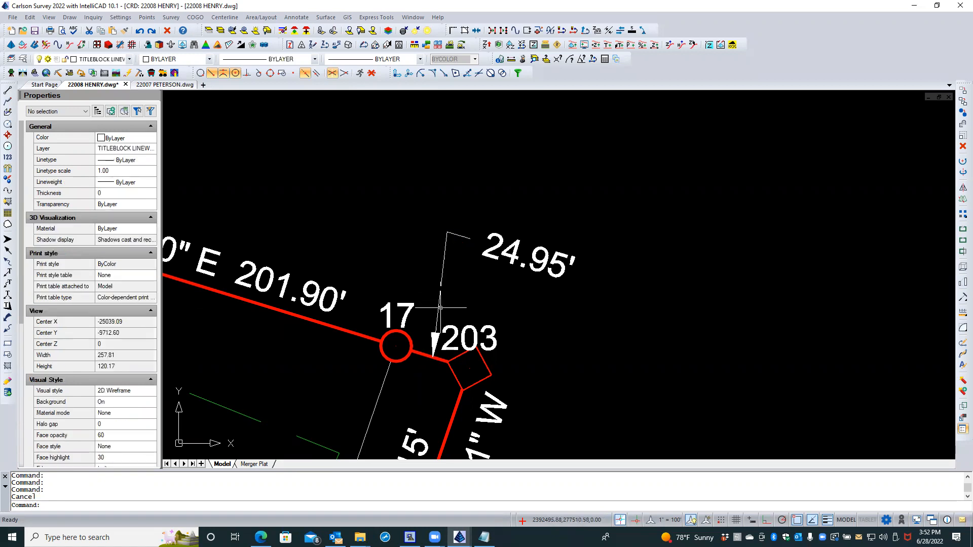
# Step: Copy the 24.95' leader from its arrow tip to the line between points 14 and 15, using the .xy filter, Nearest snap and Z 0
pyautogui.click(439, 308)
pyautogui.rightClick(454, 286)
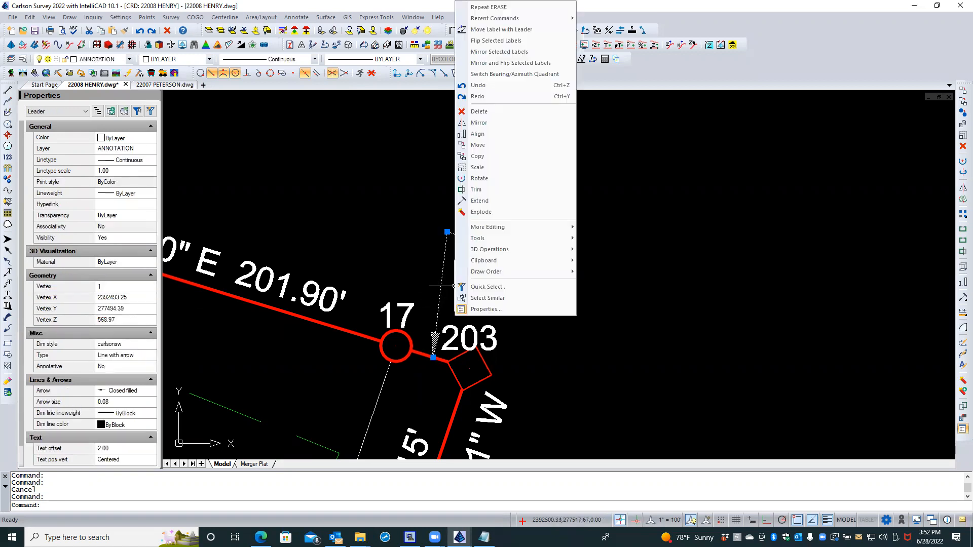
pyautogui.click(497, 156)
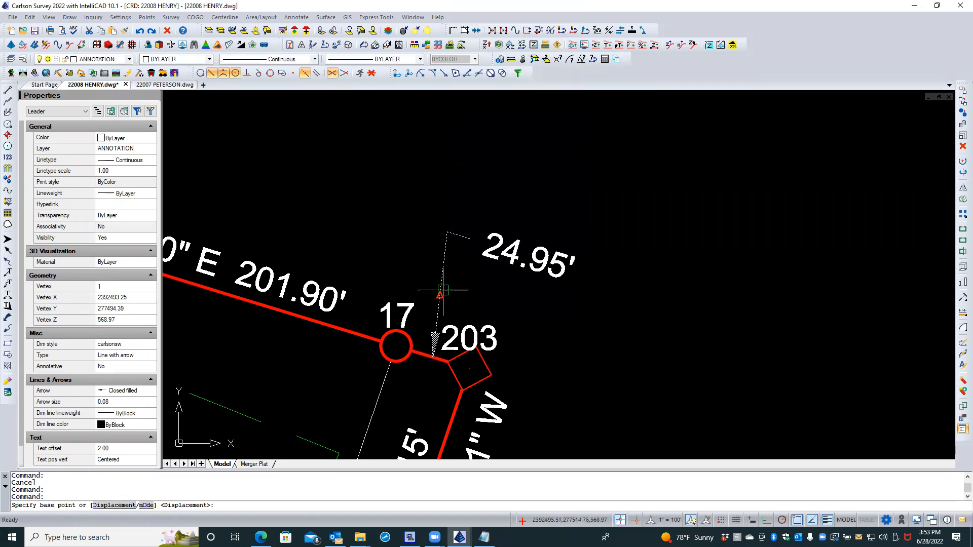
pyautogui.click(432, 352)
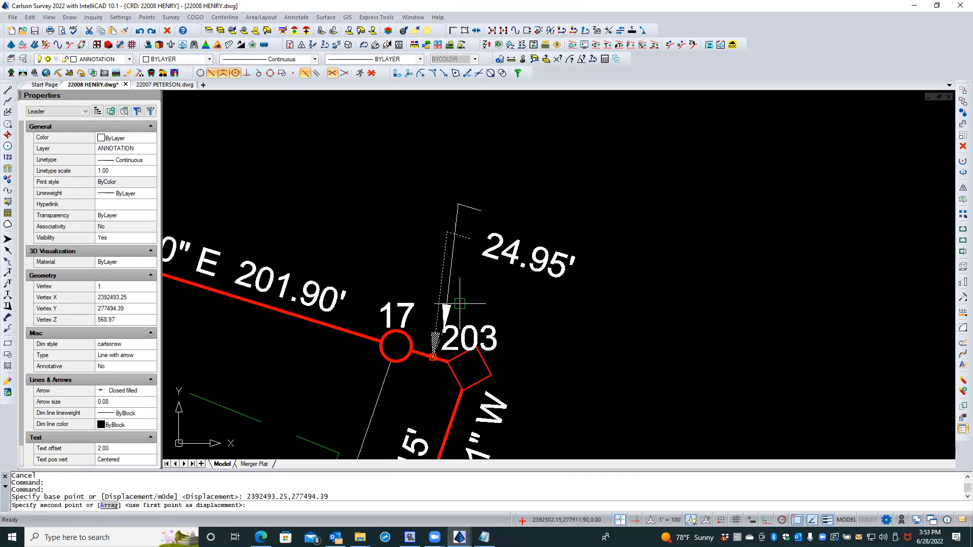
pyautogui.scroll(-5, 499, 258)
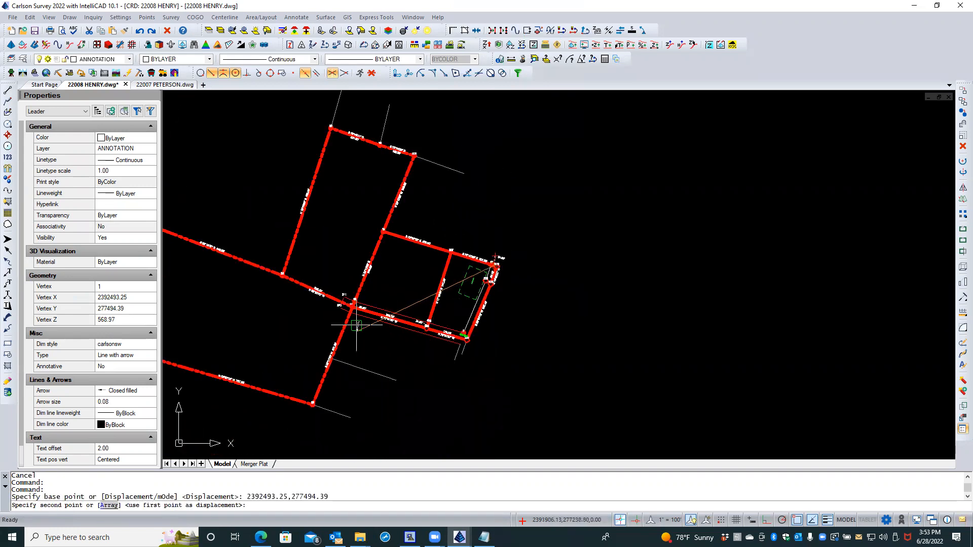
pyautogui.scroll(2, 352, 303)
pyautogui.scroll(5, 352, 303)
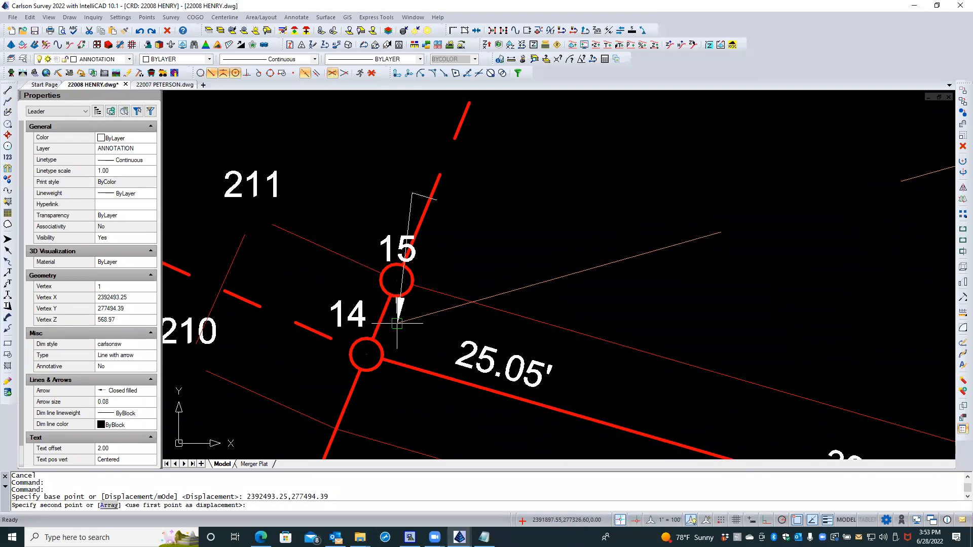
pyautogui.write('.xy')
pyautogui.press('Return')
pyautogui.keyDown('shift'); pyautogui.rightClick(397, 323); pyautogui.keyUp('shift')
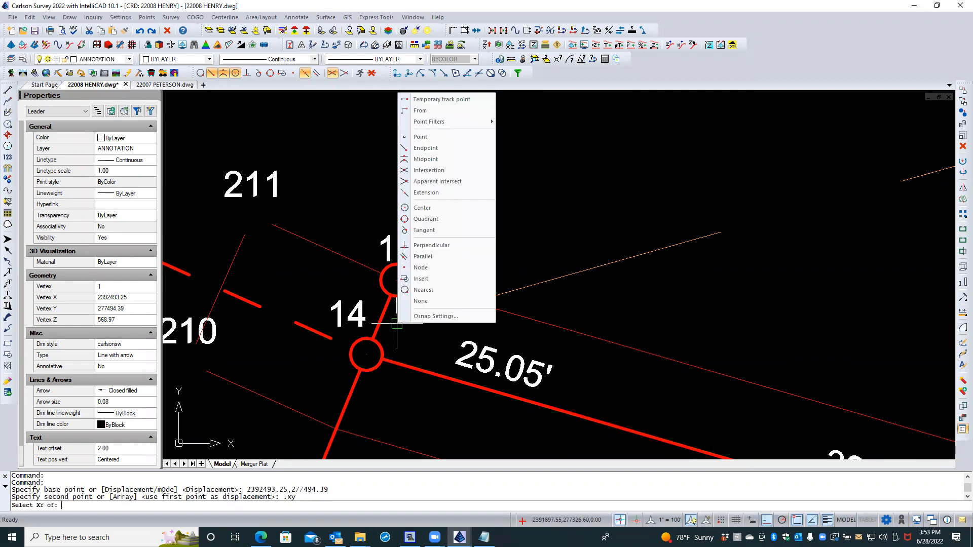
pyautogui.click(423, 289)
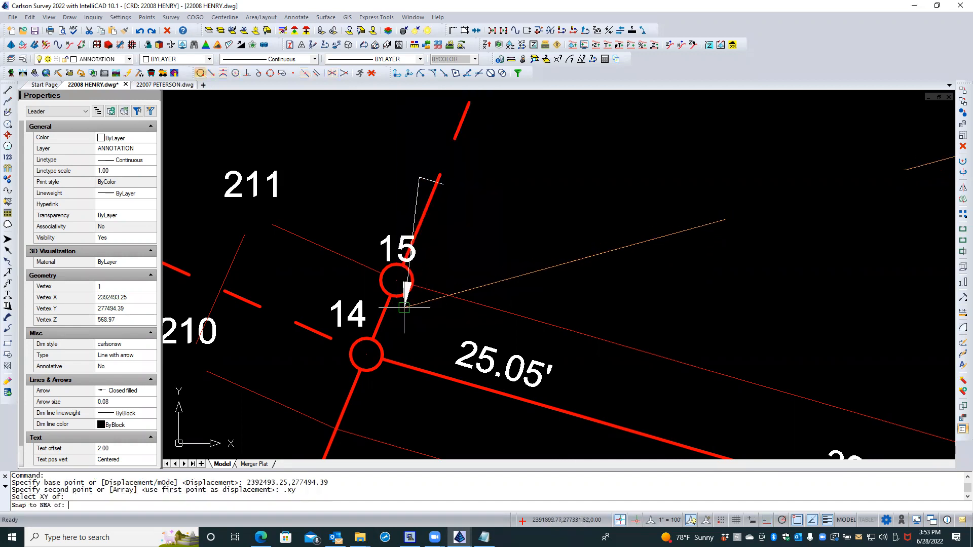
pyautogui.click(381, 318)
pyautogui.write('0')
pyautogui.press('Return')
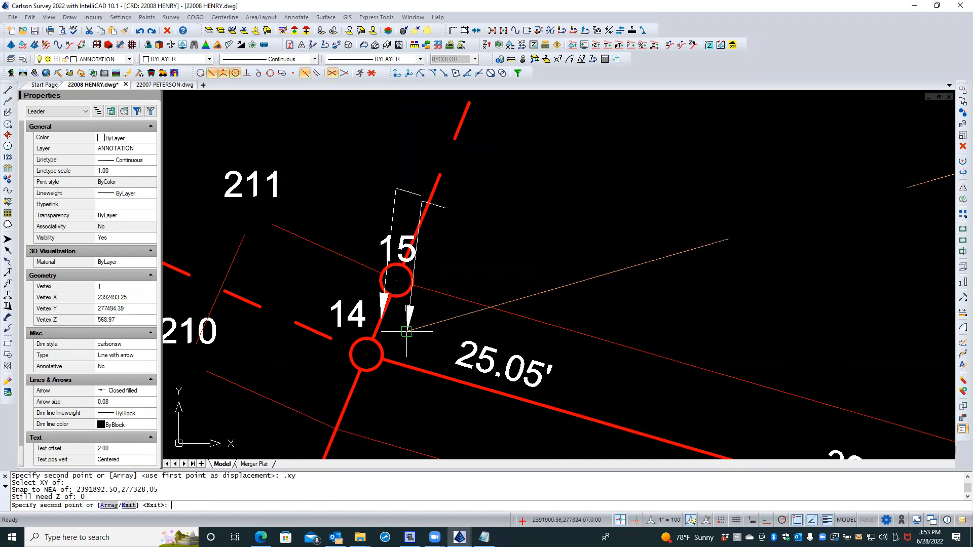
pyautogui.press('Return')
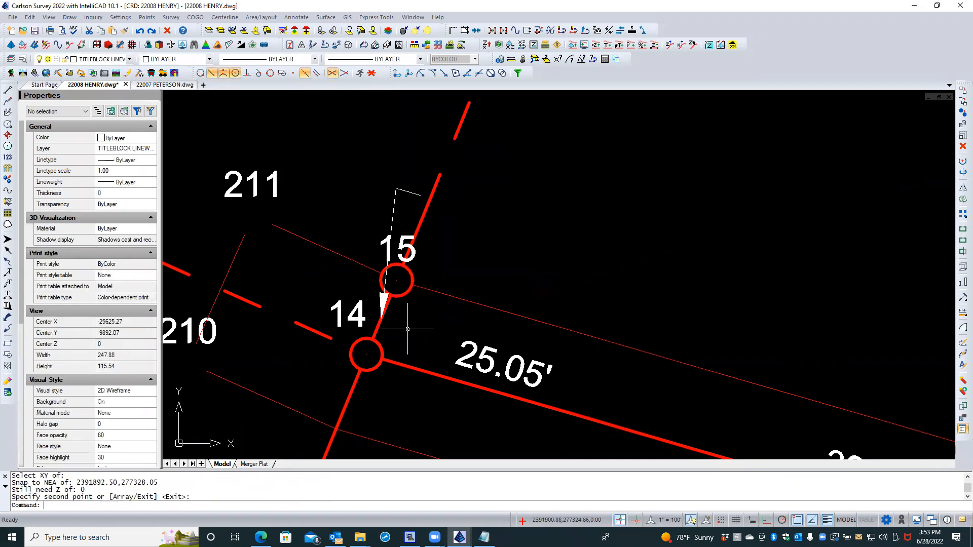
# Step: Stretch the tail end of the copied leader to the start of the 25.05' text
pyautogui.click(392, 220)
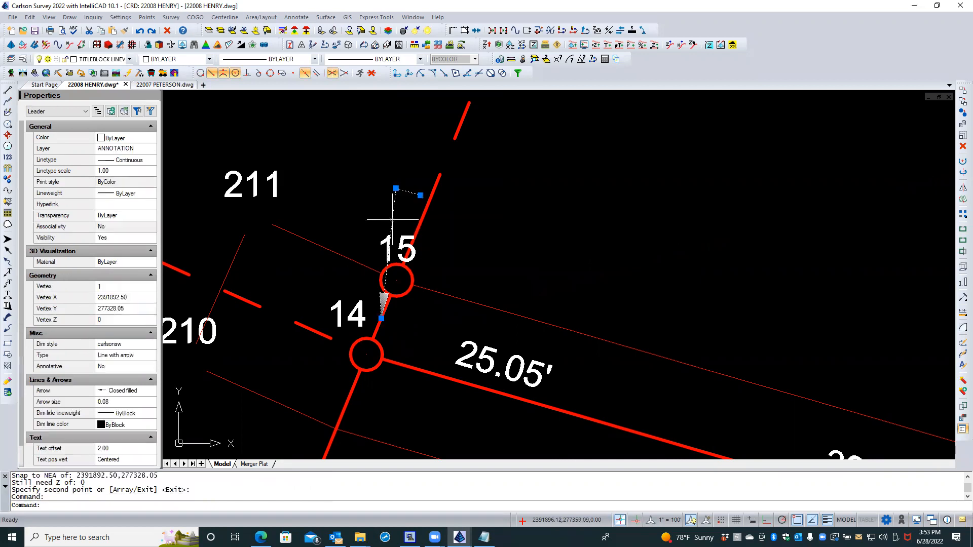
pyautogui.click(420, 195)
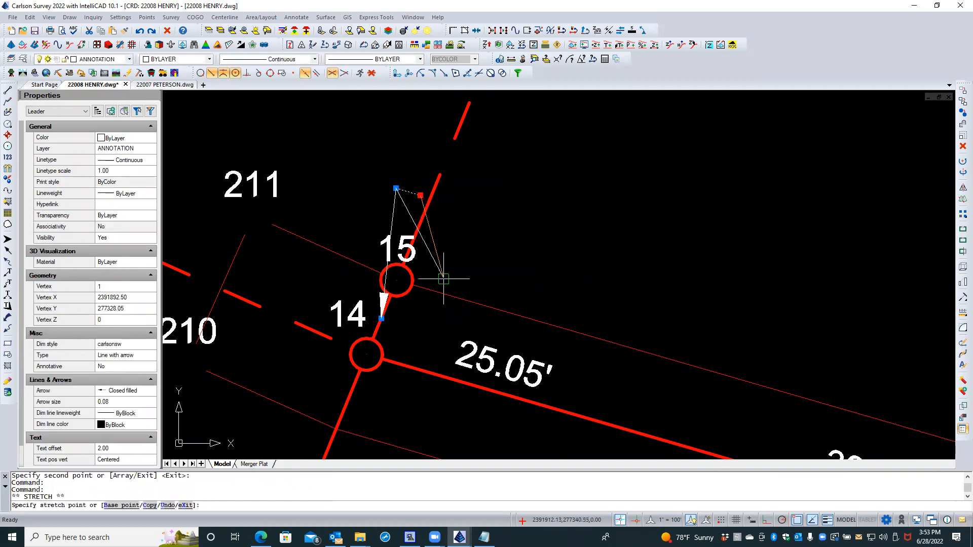
pyautogui.click(450, 349)
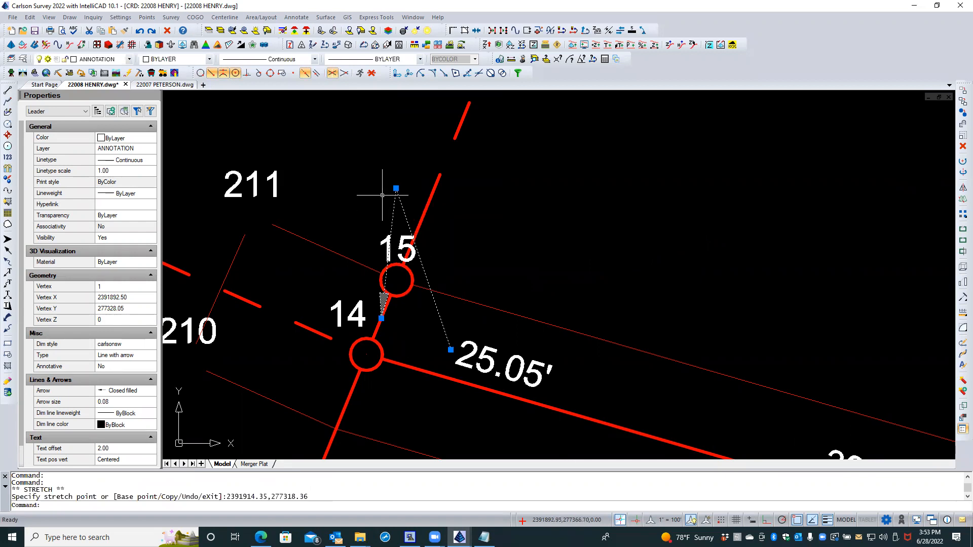
pyautogui.click(396, 188)
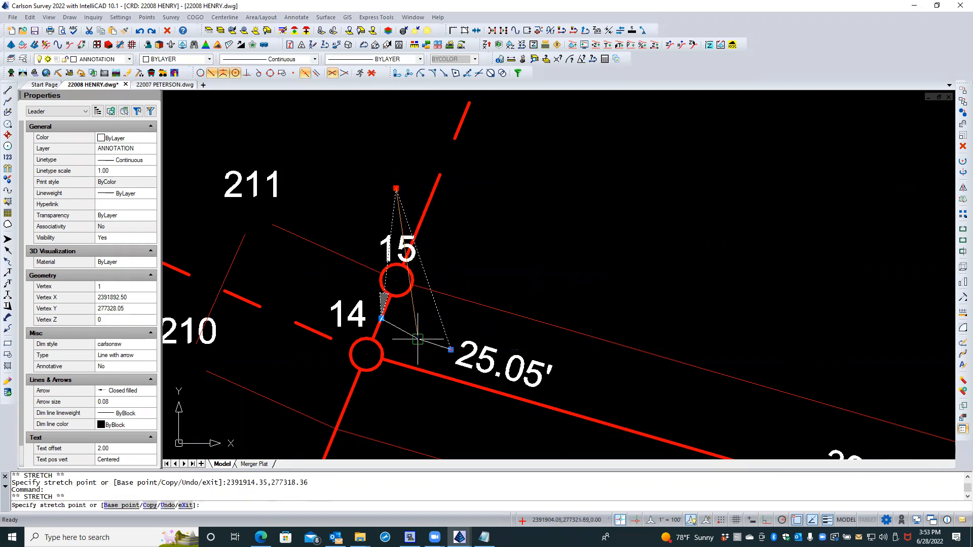
pyautogui.scroll(5, 408, 322)
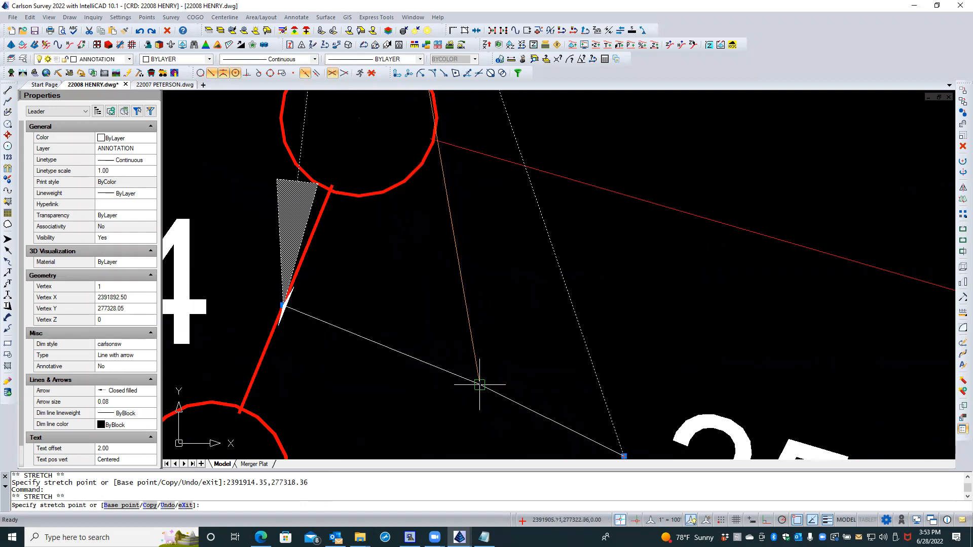
pyautogui.scroll(-5, 471, 388)
pyautogui.press('Escape')
pyautogui.press('Escape')
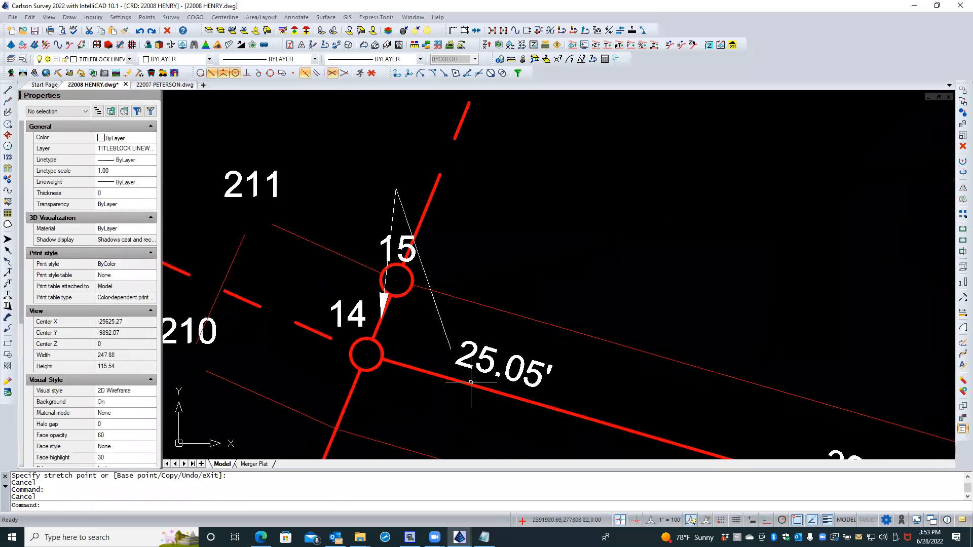
# Step: Move vertex 3 of the copied leader to a picked point just beside its arrow tip, starting from its Z property
pyautogui.click(438, 314)
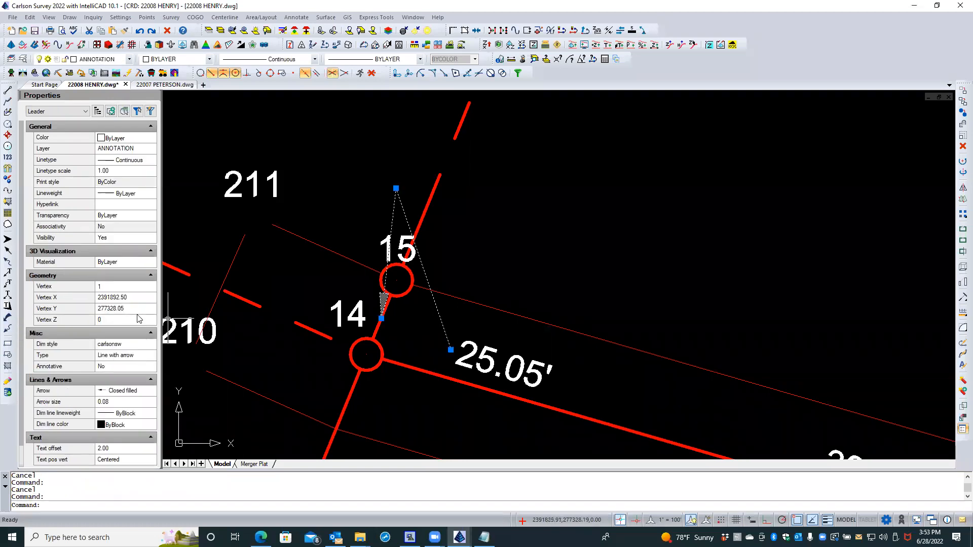
pyautogui.click(136, 288)
pyautogui.click(150, 287)
pyautogui.click(150, 287)
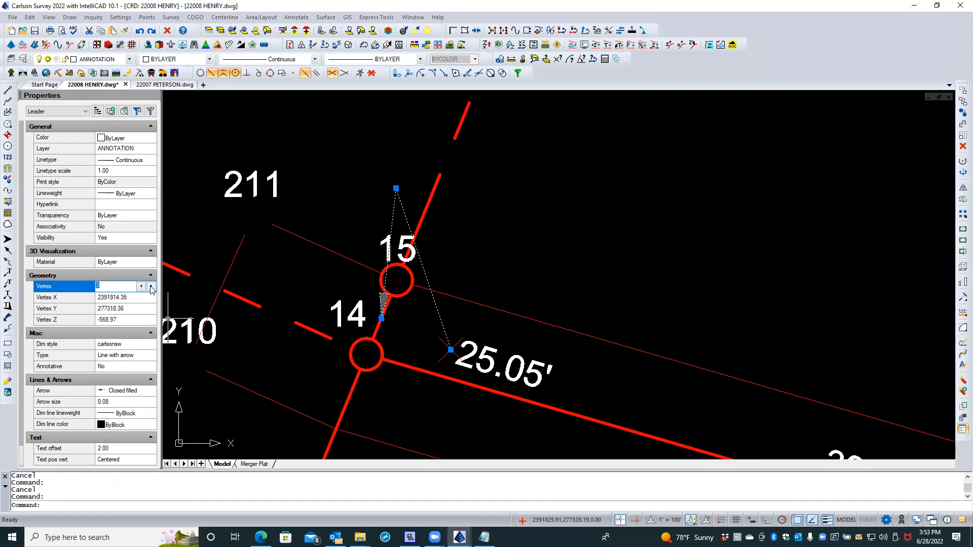
pyautogui.click(121, 320)
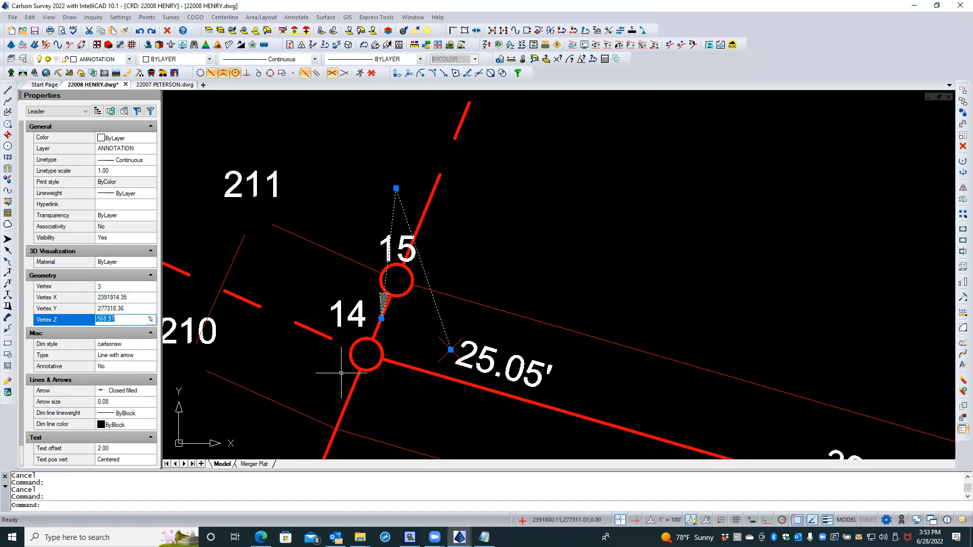
pyautogui.click(151, 320)
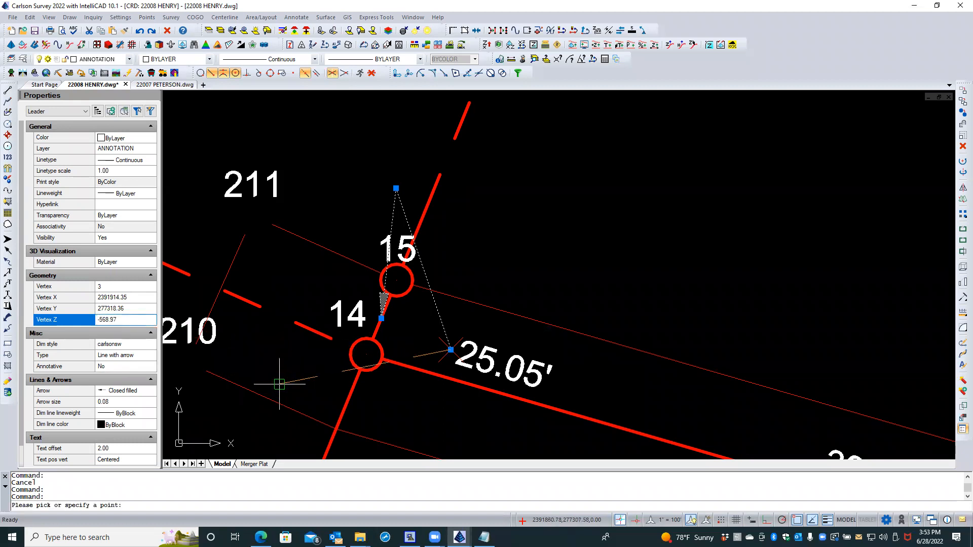
pyautogui.scroll(5, 389, 321)
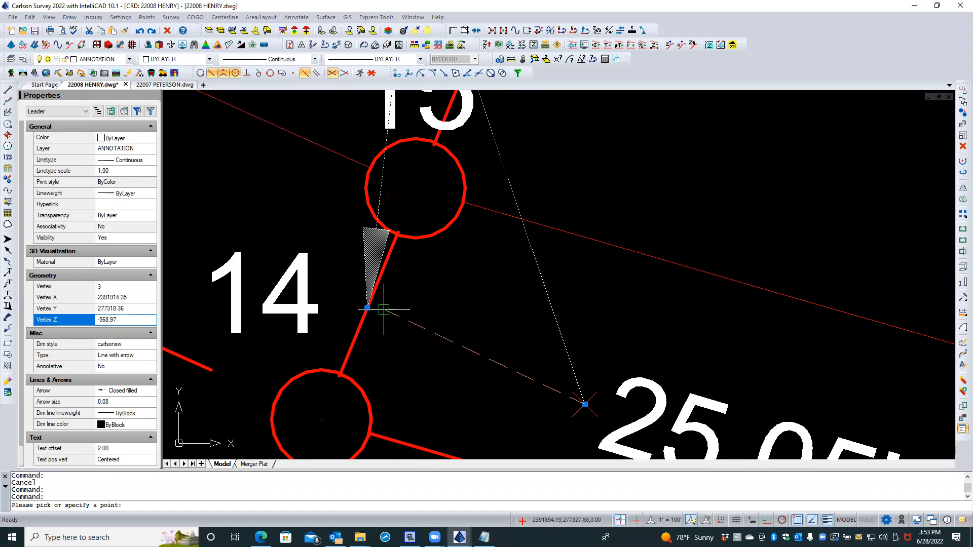
pyautogui.click(383, 310)
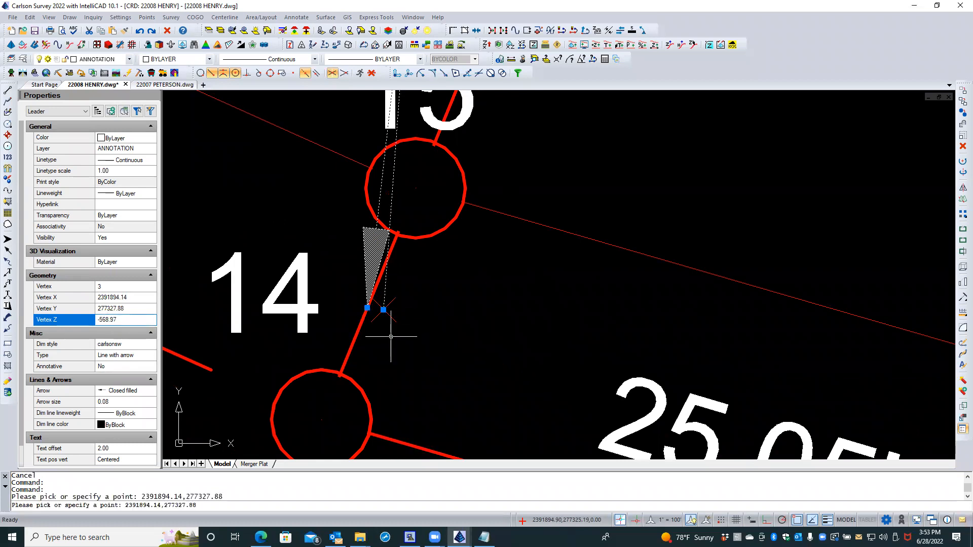
pyautogui.scroll(-3, 382, 373)
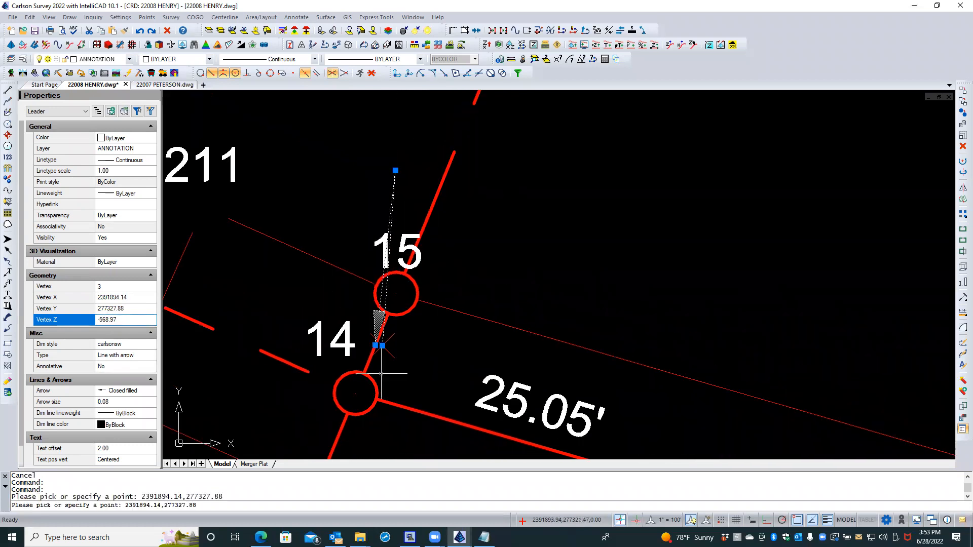
# Step: Try to set the Z coordinate of the selected leader's third vertex to 0
pyautogui.scroll(3, 381, 372)
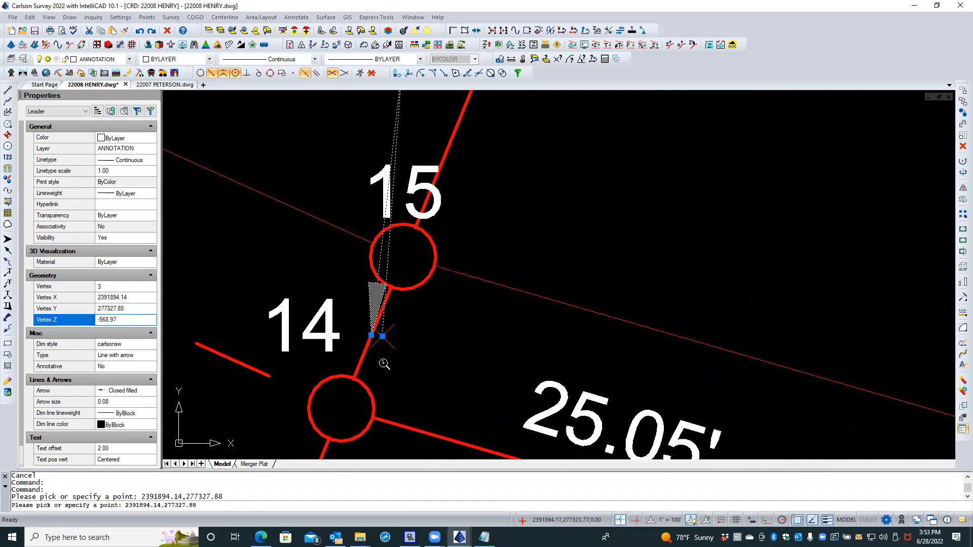
pyautogui.click(123, 318)
pyautogui.write('0')
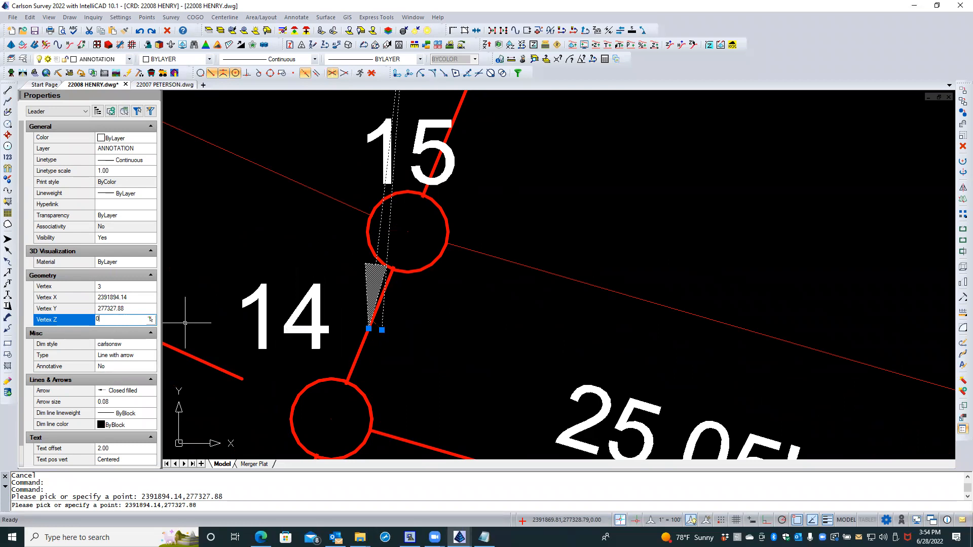
pyautogui.press('Return')
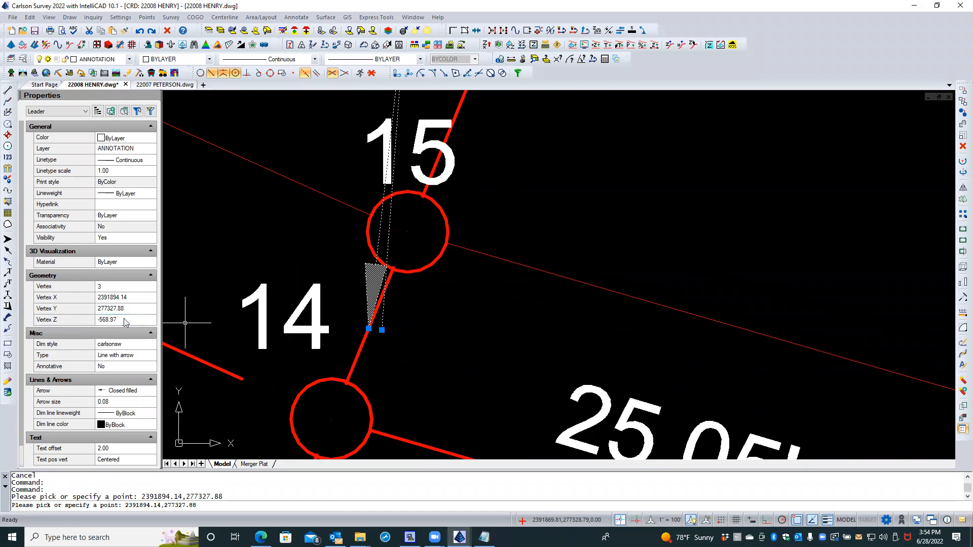
pyautogui.press('Escape')
pyautogui.press('Escape')
# Step: Delete the leader whose arrow touches the line between points 14 and 15
pyautogui.click(383, 332)
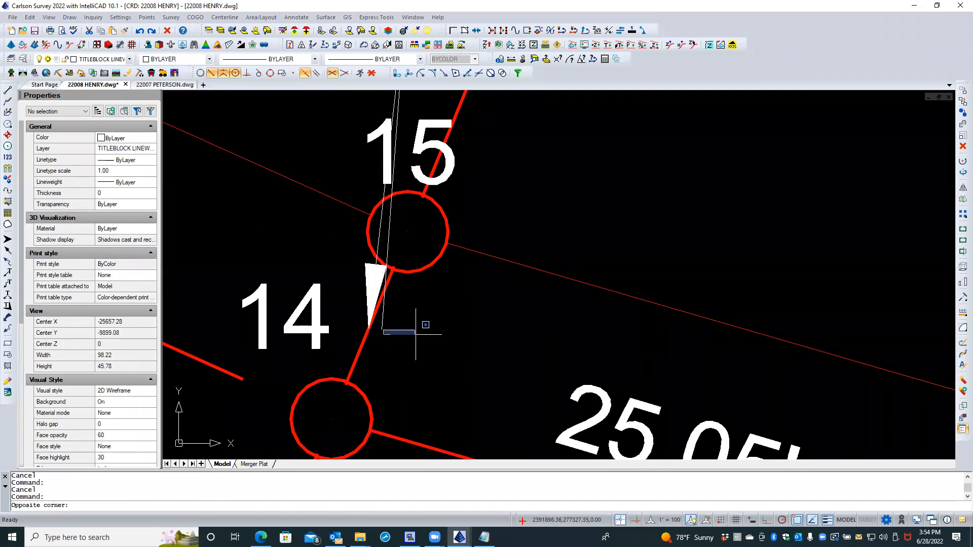
pyautogui.press('Escape')
pyautogui.press('Escape')
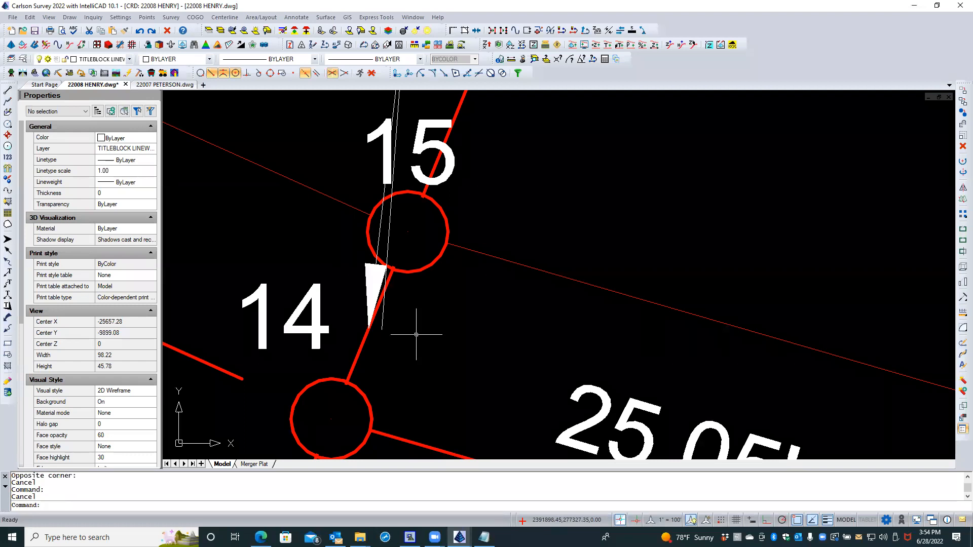
pyautogui.click(382, 322)
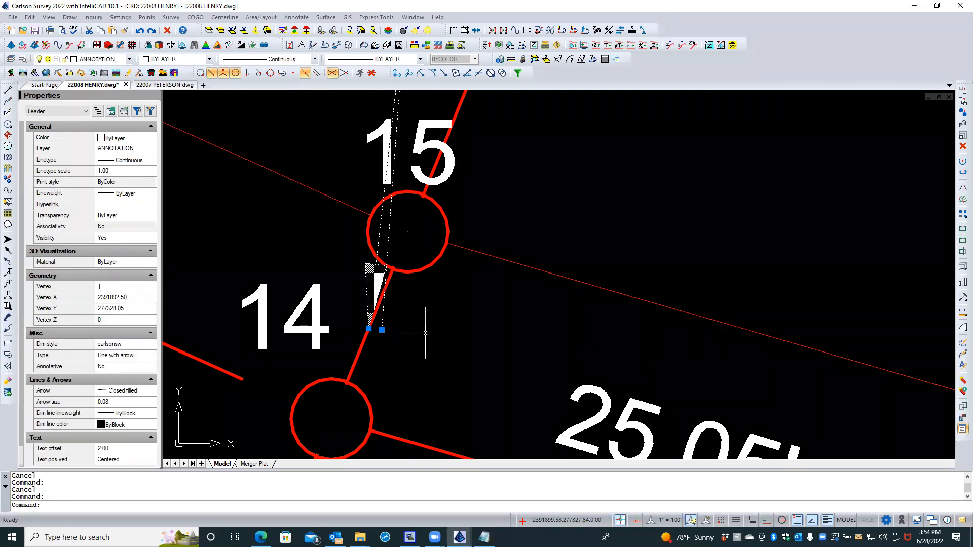
pyautogui.click(962, 146)
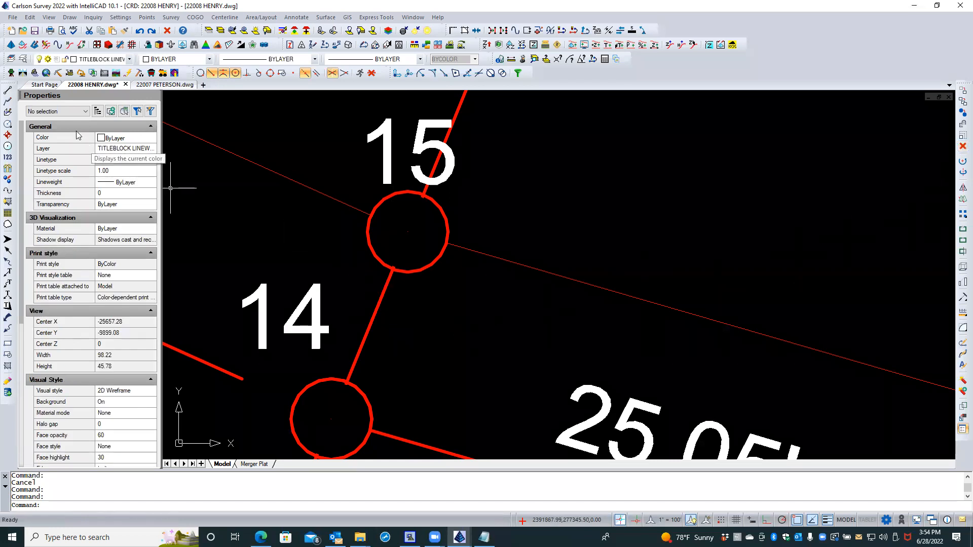
pyautogui.click(8, 103)
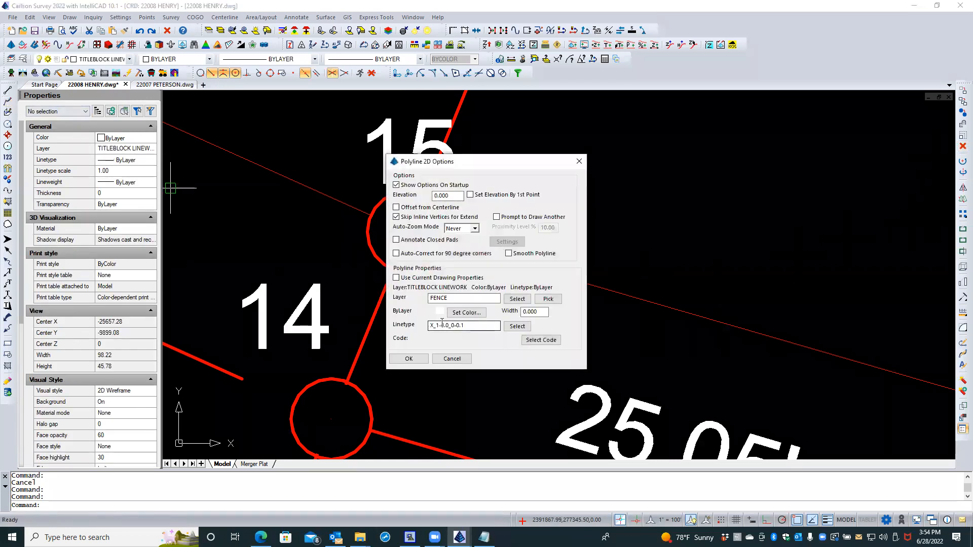
pyautogui.click(444, 358)
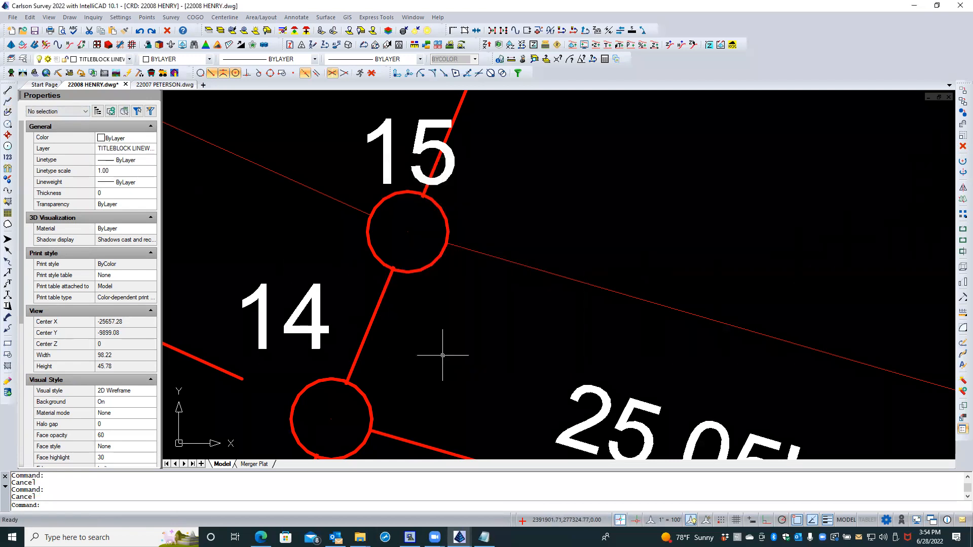
pyautogui.write('CUR')
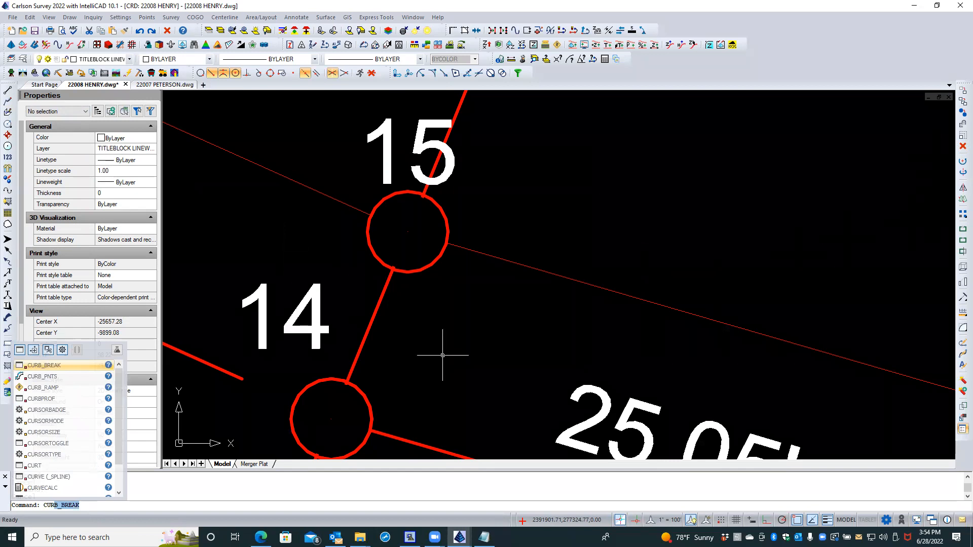
pyautogui.write('e')
pyautogui.write('ren')
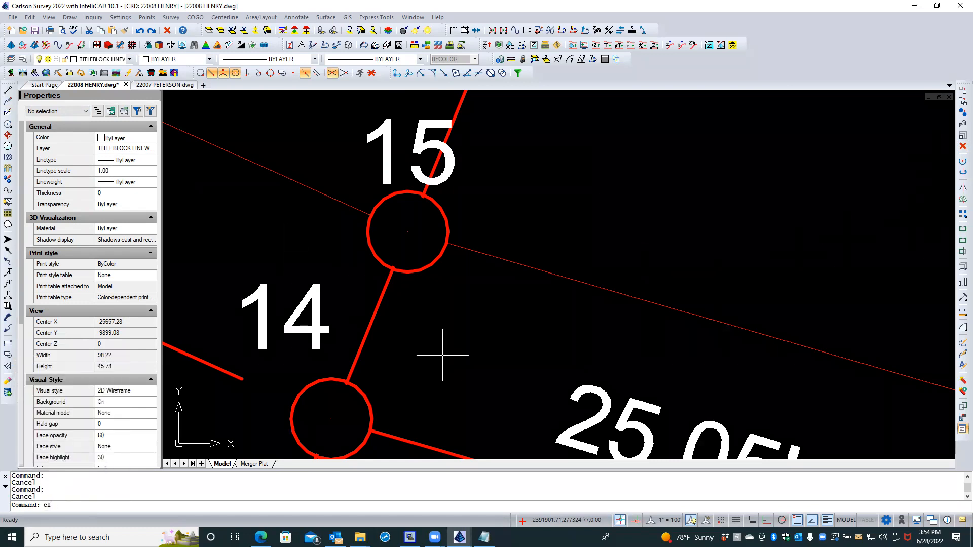
# Step: Set the drawing's current ELEVATION to 0
pyautogui.write('eva')
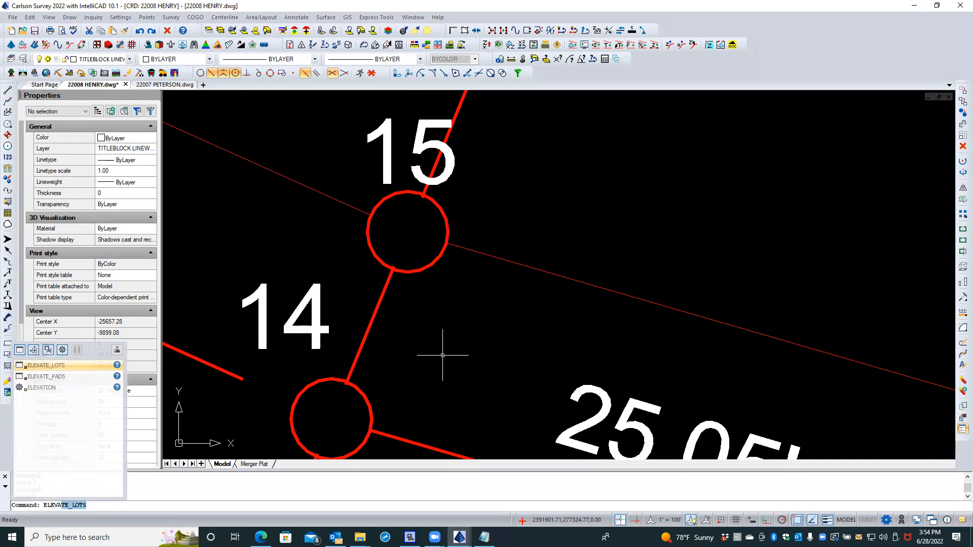
pyautogui.write('ti')
pyautogui.press('Return')
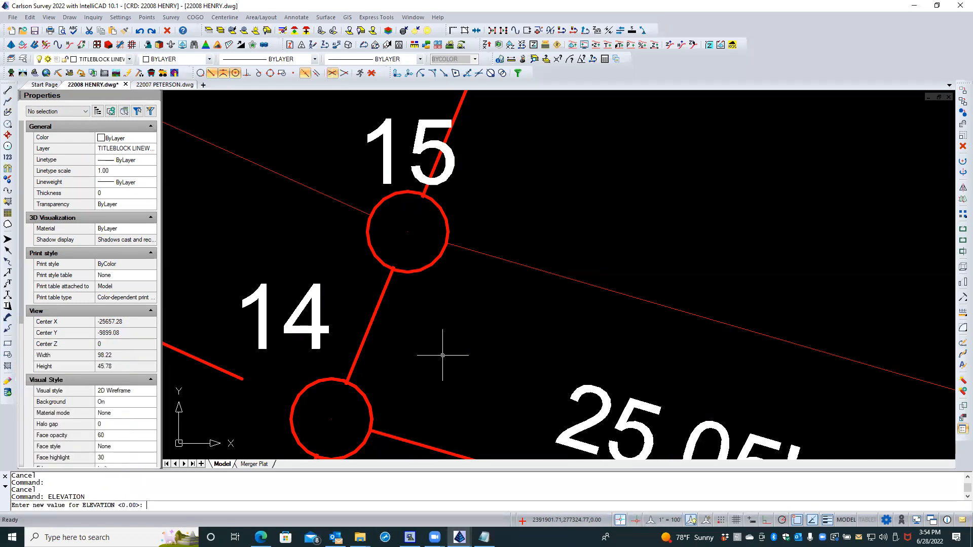
pyautogui.write('0')
pyautogui.press('Return')
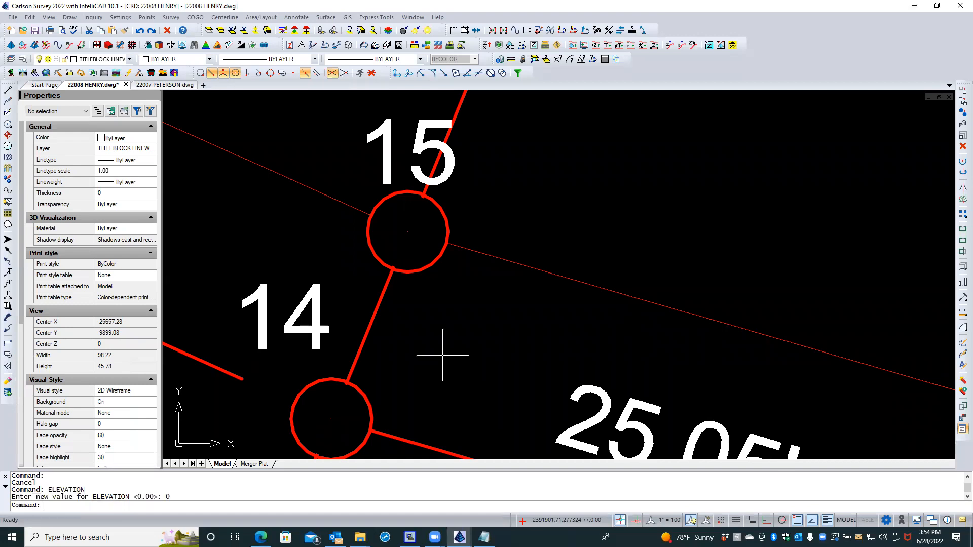
# Step: Make ANNOTATION the current layer
pyautogui.scroll(-1, 442, 355)
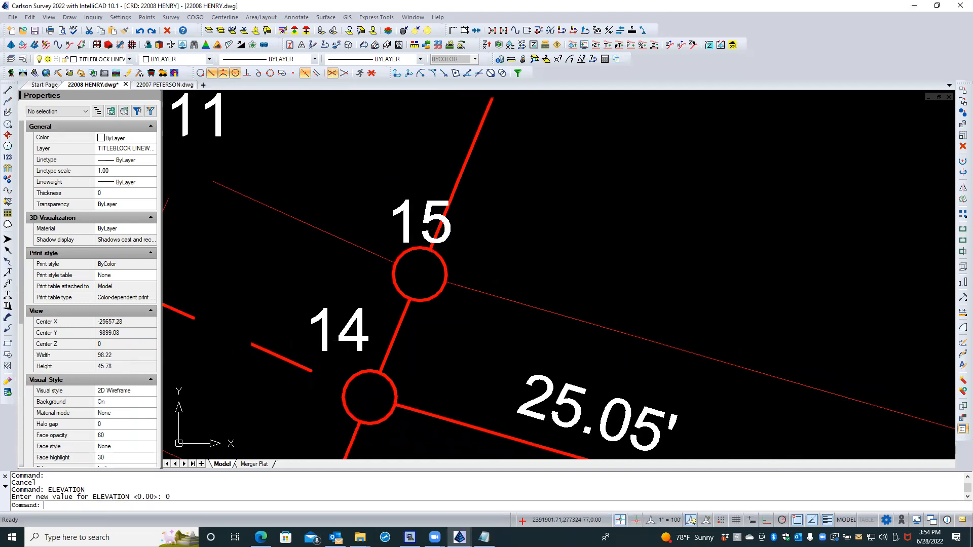
pyautogui.scroll(-2, 443, 355)
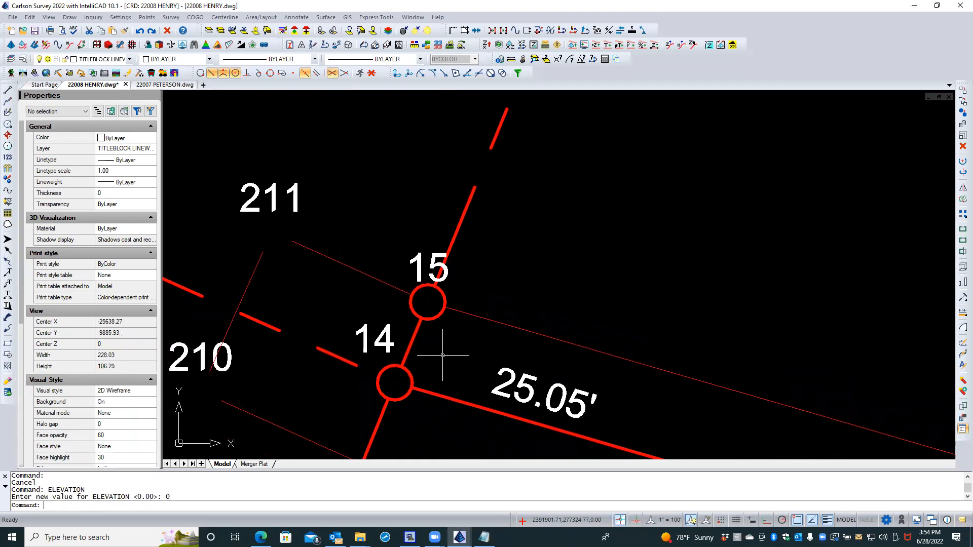
pyautogui.click(142, 150)
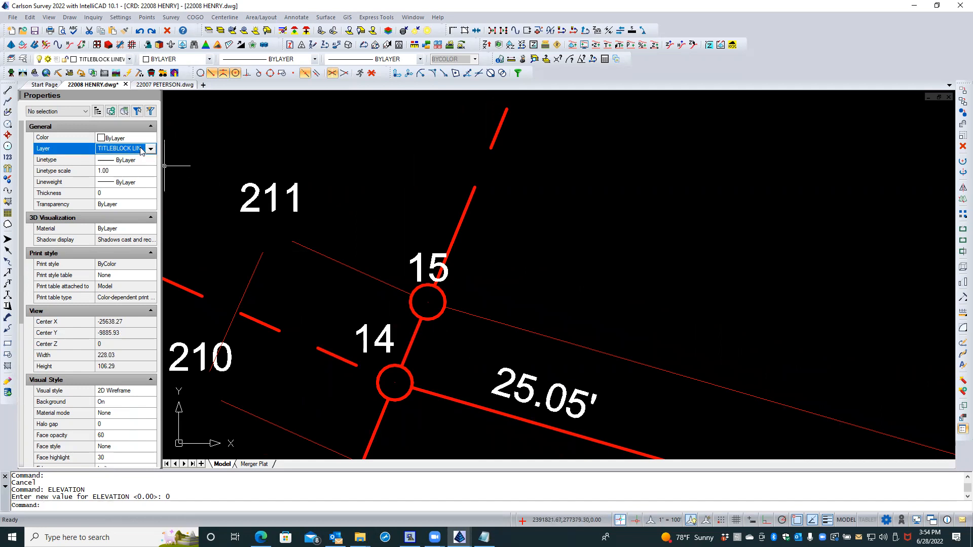
pyautogui.click(150, 150)
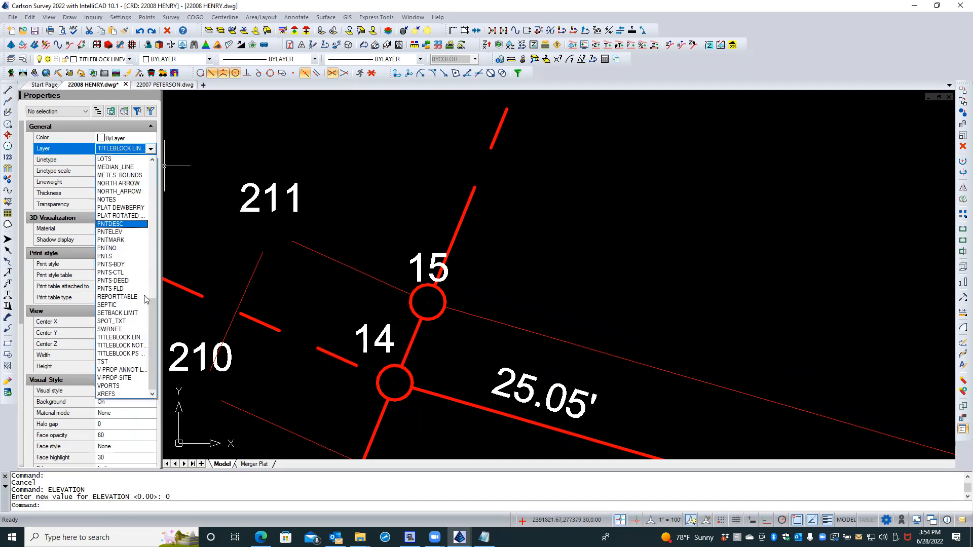
pyautogui.moveTo(156, 320); pyautogui.dragTo(154, 198)
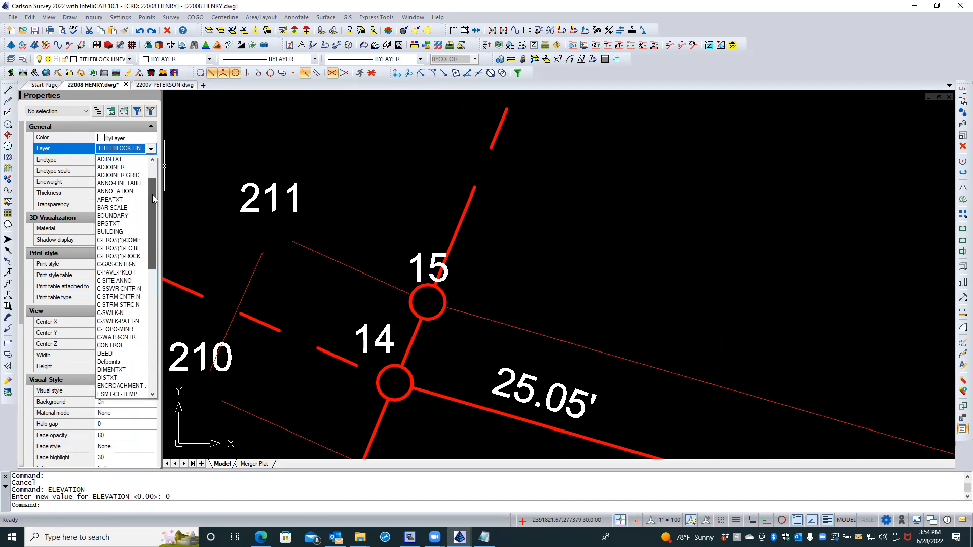
pyautogui.click(141, 192)
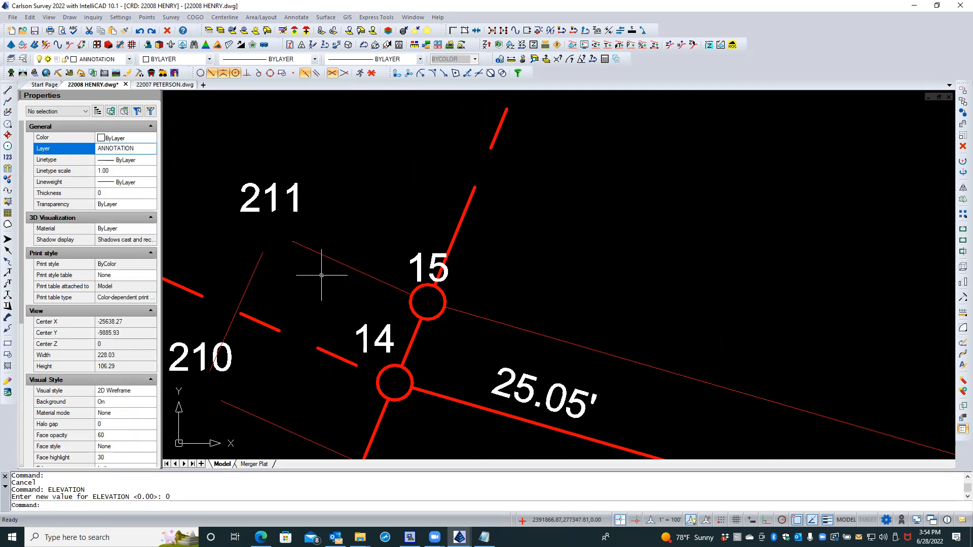
pyautogui.click(287, 259)
pyautogui.click(275, 234)
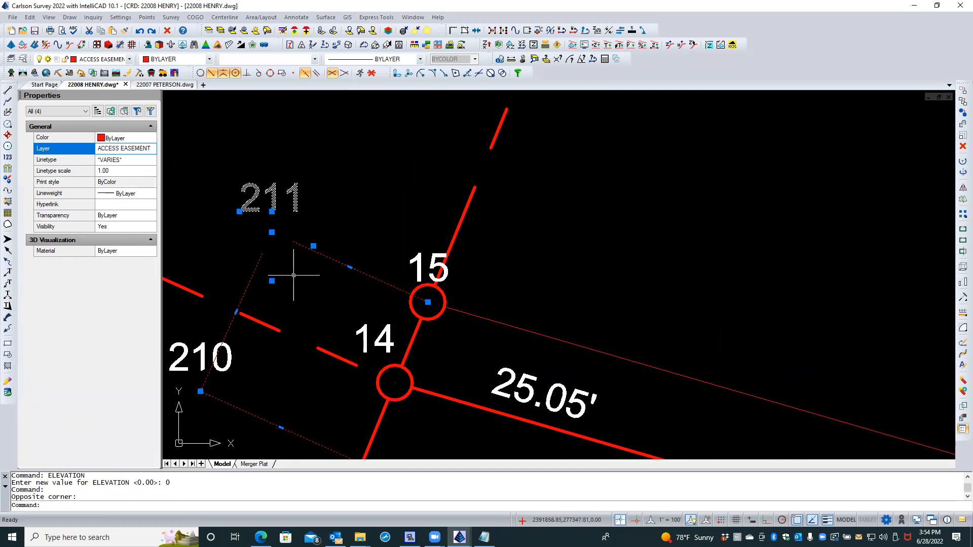
pyautogui.press('Escape')
pyautogui.press('Escape')
# Step: Match the properties of survey point 208 onto points 211 and 210
pyautogui.scroll(-5, 273, 279)
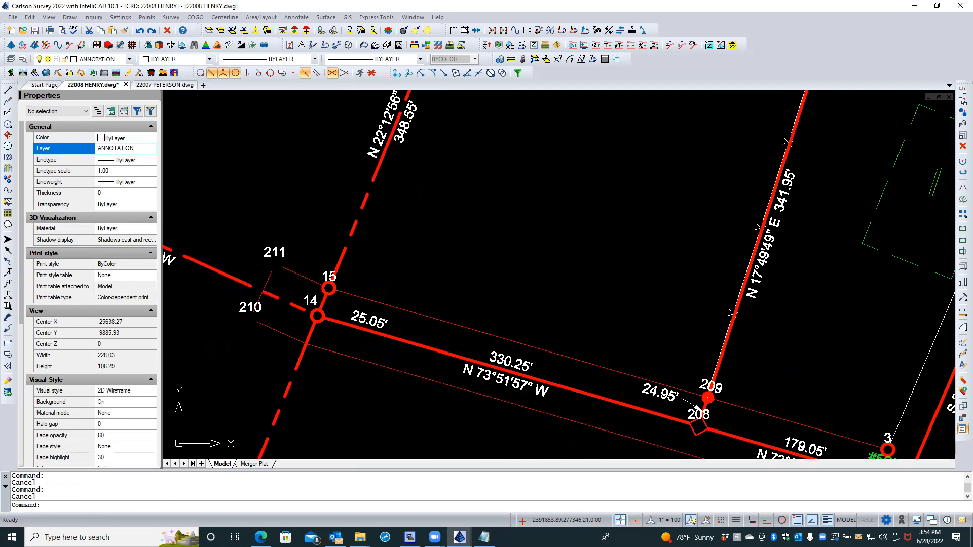
pyautogui.scroll(-5, 277, 279)
pyautogui.scroll(2, 277, 280)
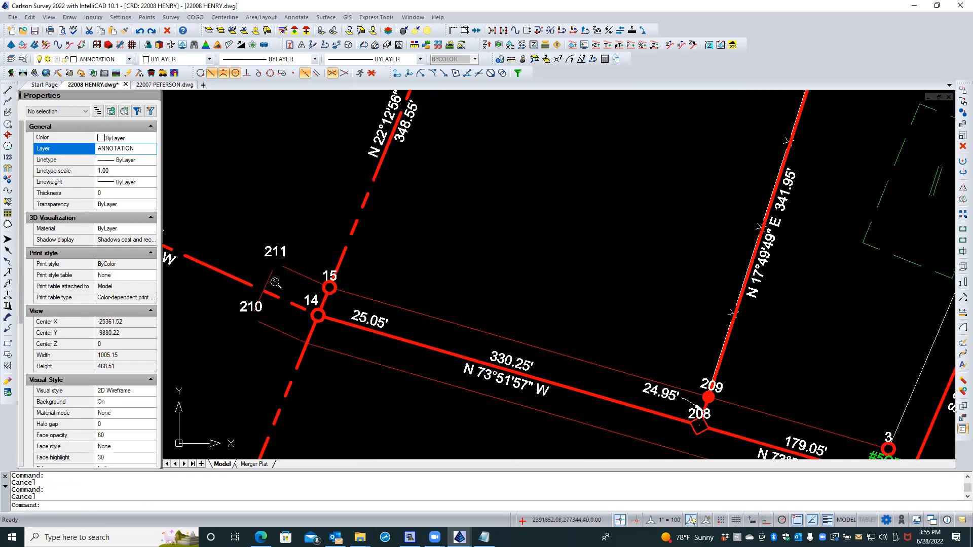
pyautogui.click(128, 31)
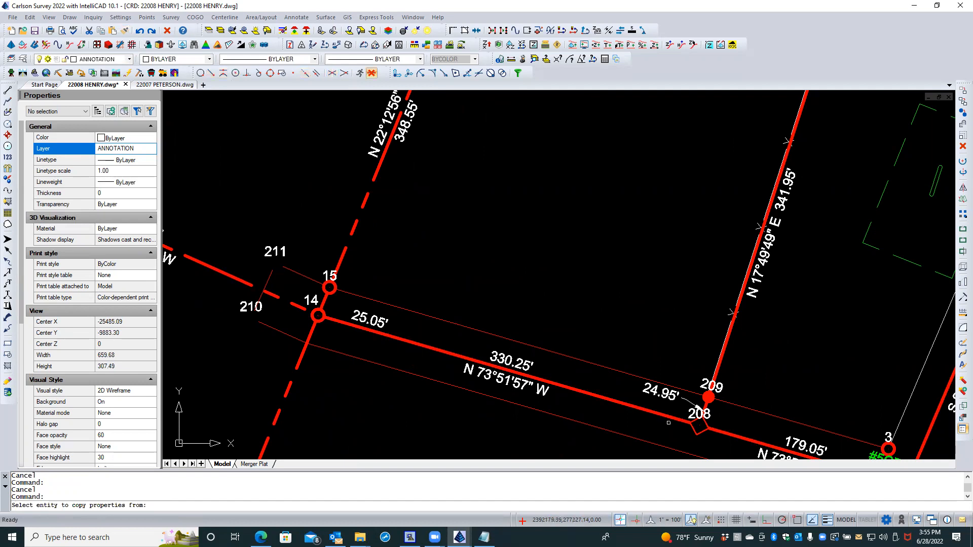
pyautogui.click(698, 432)
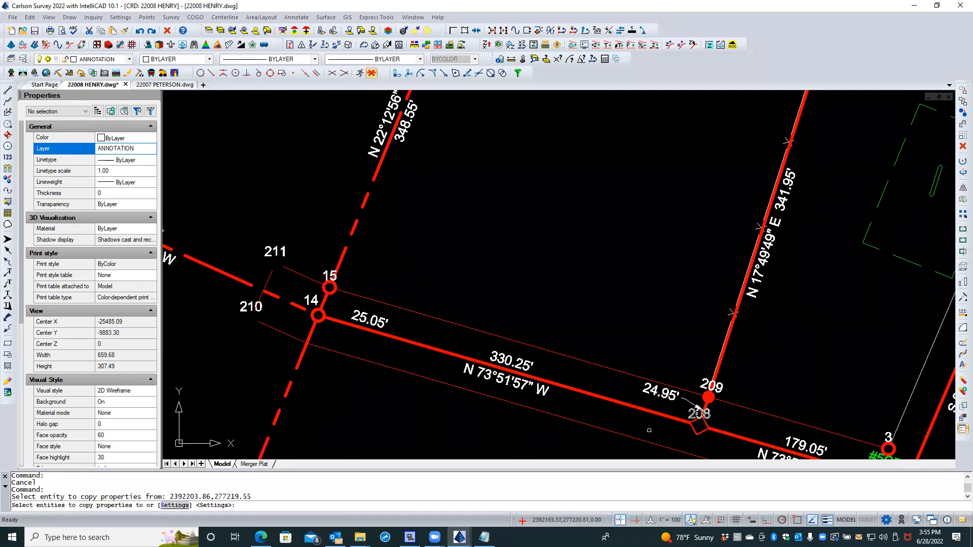
pyautogui.click(282, 252)
pyautogui.click(279, 259)
pyautogui.click(246, 305)
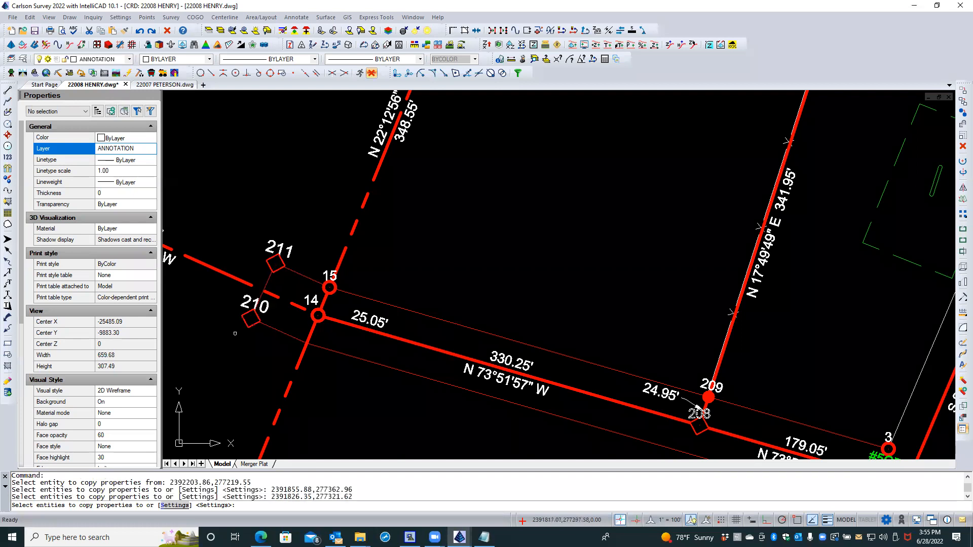
pyautogui.press('Return')
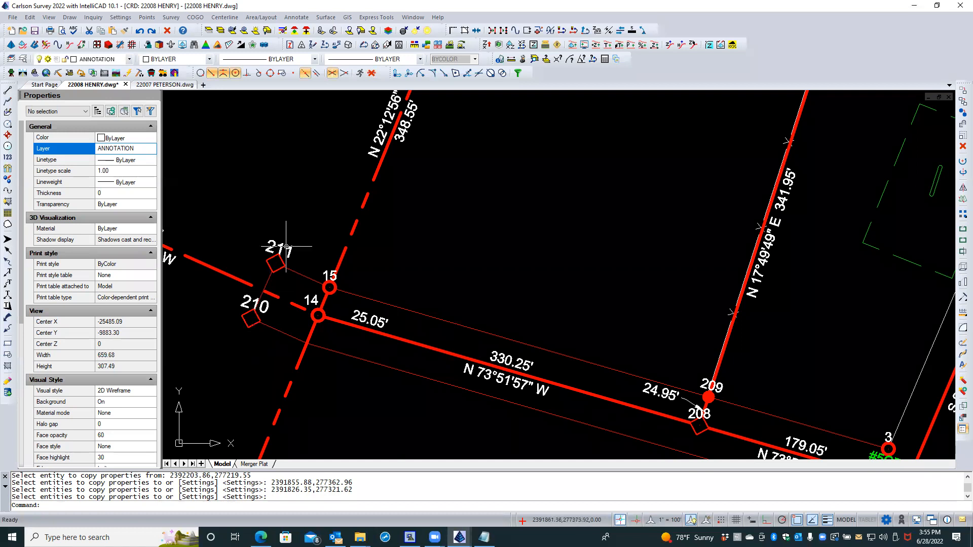
# Step: Draw a bent leader without text from the nearest point on the line between points 14 and 15, ending below the 25.05' label
pyautogui.scroll(2, 306, 240)
pyautogui.write('dim')
pyautogui.press('Return')
pyautogui.write('le')
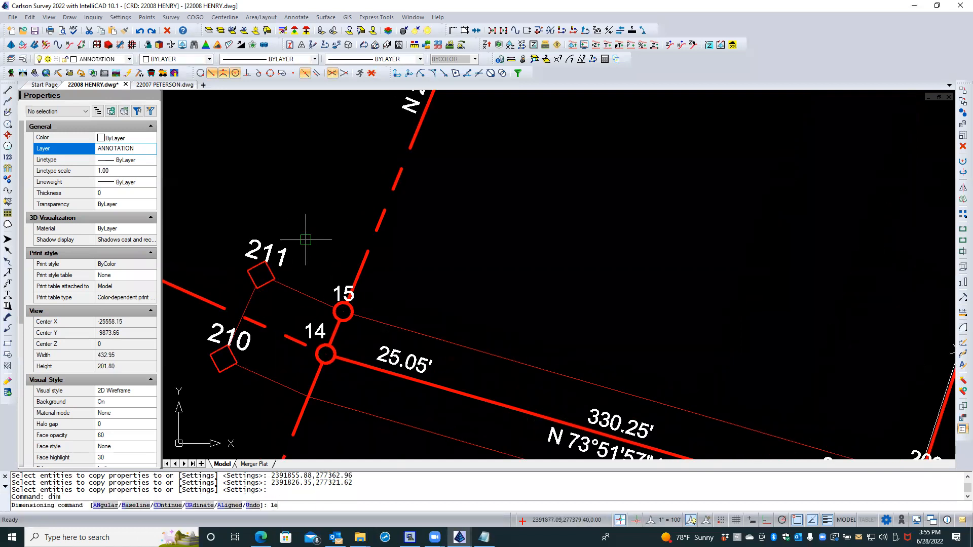
pyautogui.write('a')
pyautogui.press('Return')
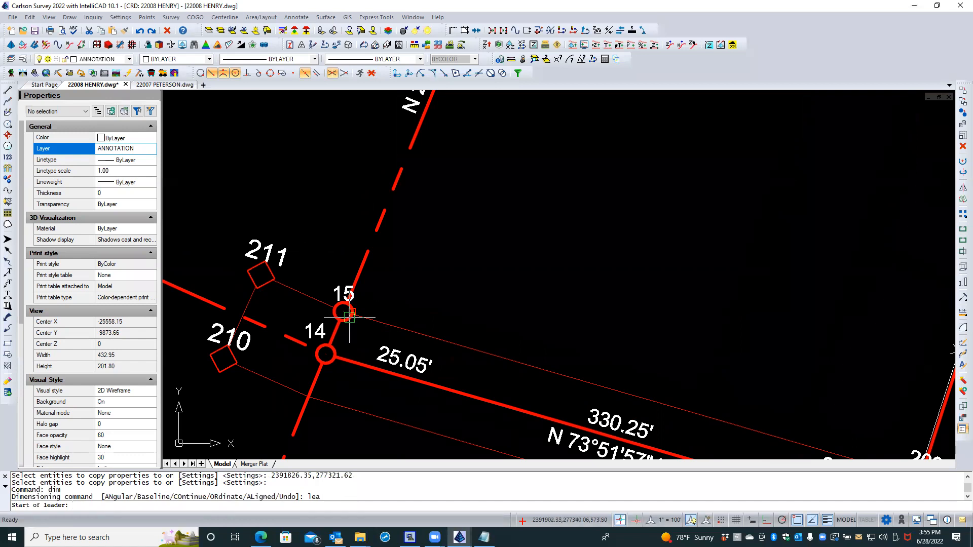
pyautogui.keyDown('shift'); pyautogui.rightClick(353, 333); pyautogui.keyUp('shift')
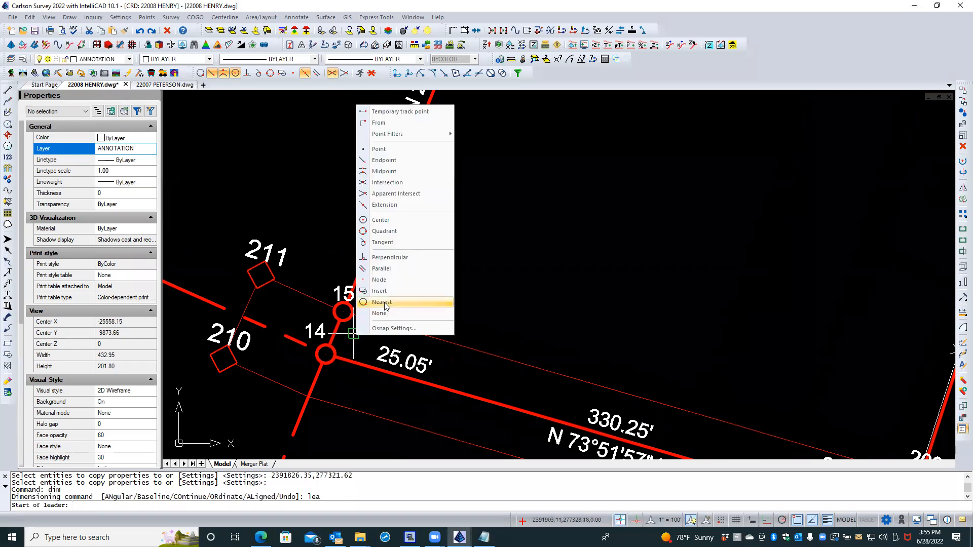
pyautogui.click(381, 302)
pyautogui.click(330, 330)
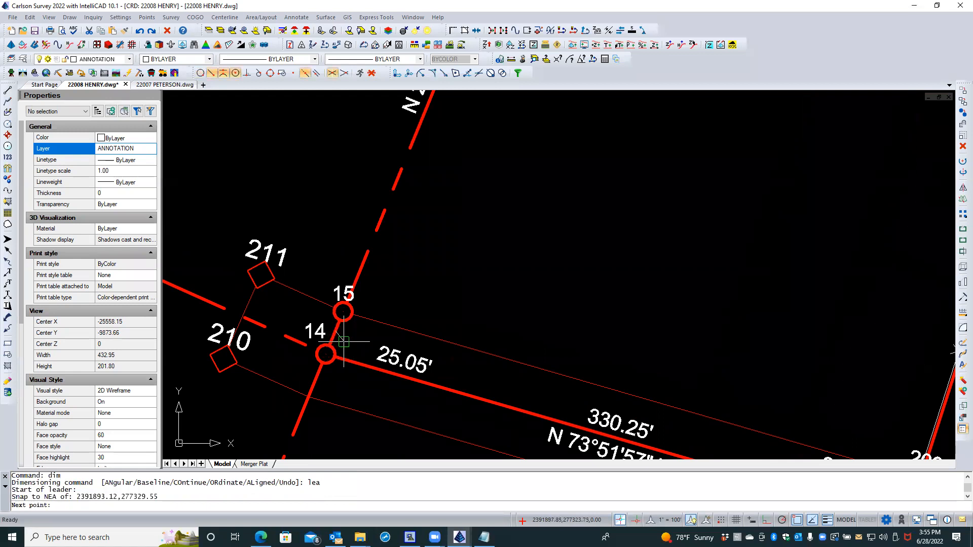
pyautogui.click(405, 399)
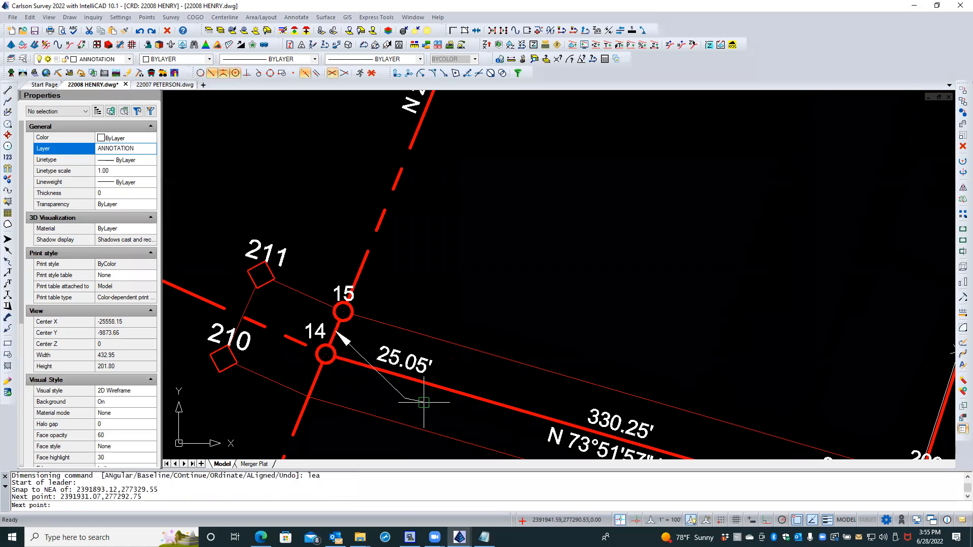
pyautogui.click(423, 401)
pyautogui.press('Return')
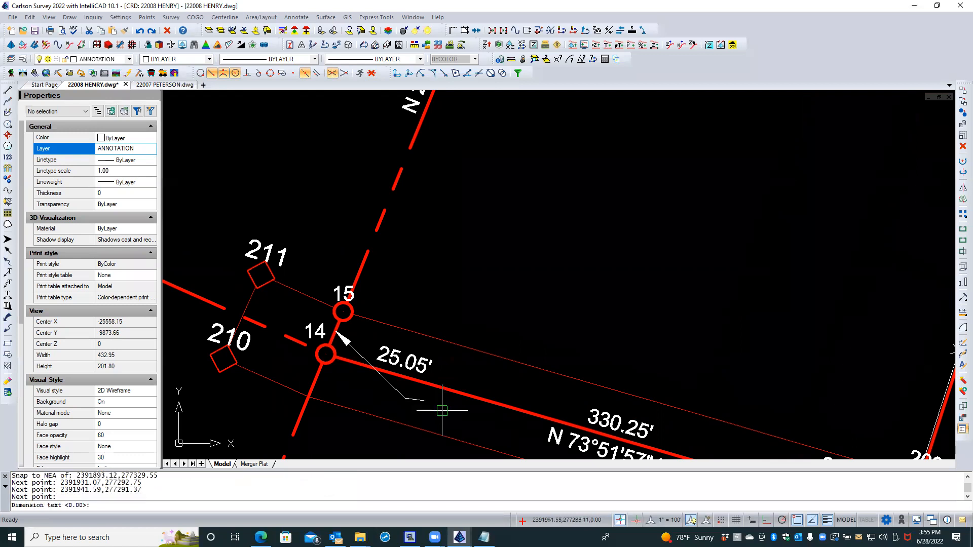
pyautogui.scroll(3, 372, 389)
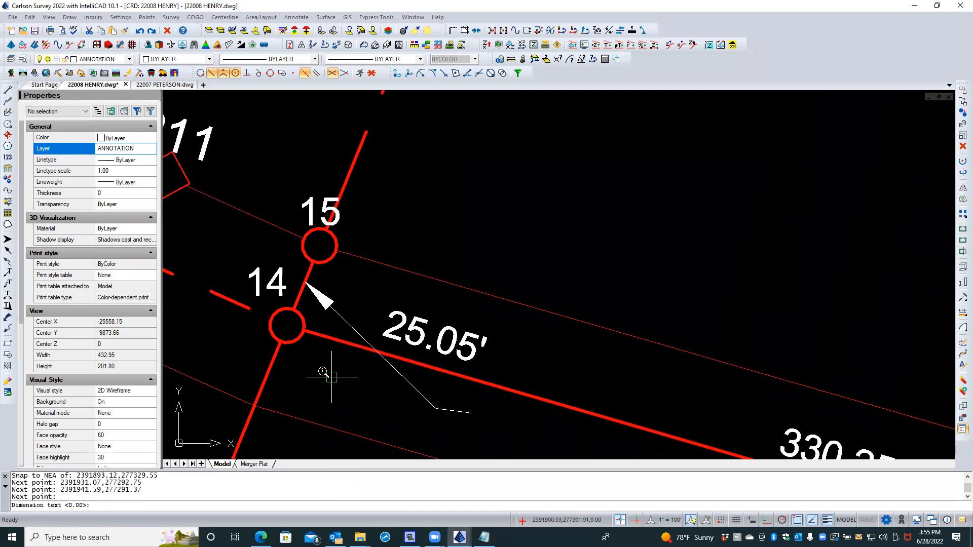
pyautogui.scroll(-8, 321, 373)
pyautogui.scroll(1, 377, 371)
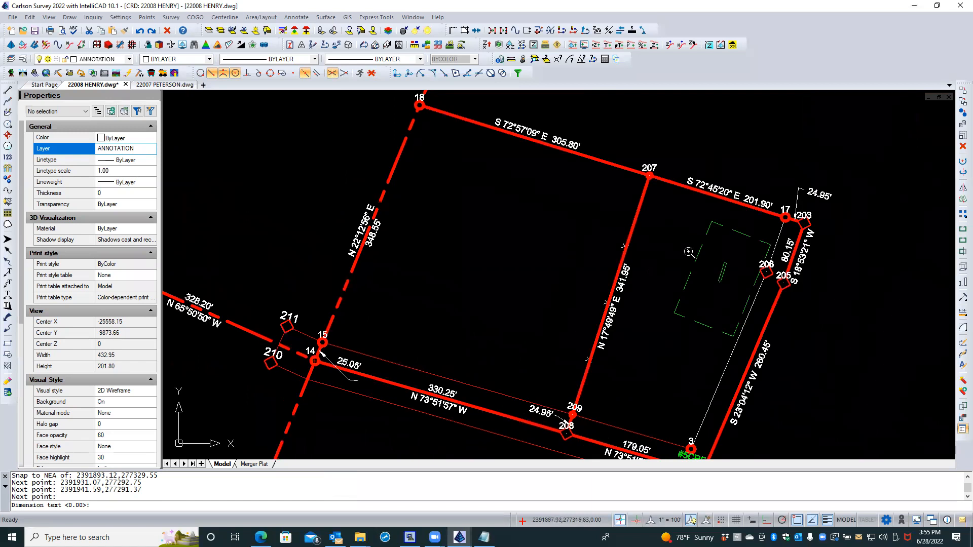
pyautogui.scroll(1, 802, 206)
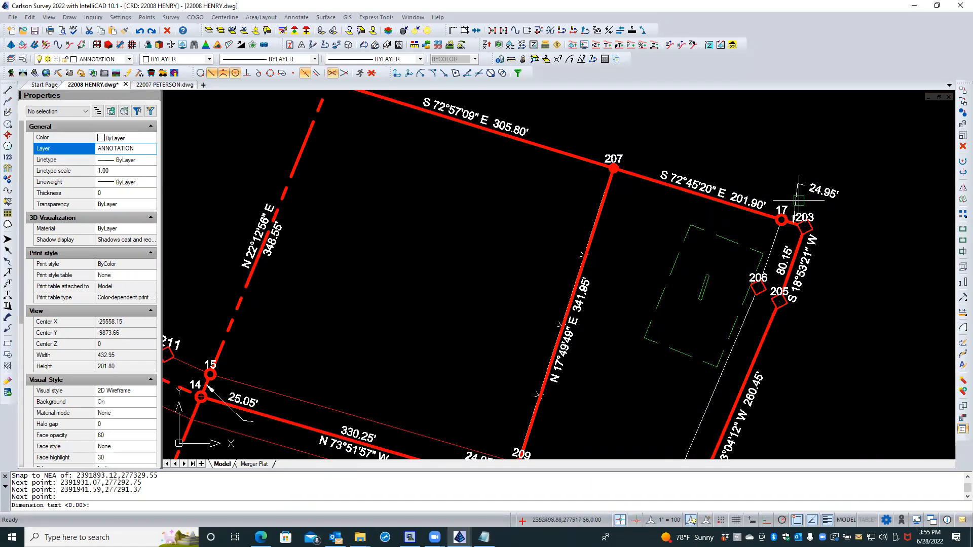
pyautogui.press('Escape')
pyautogui.press('Escape')
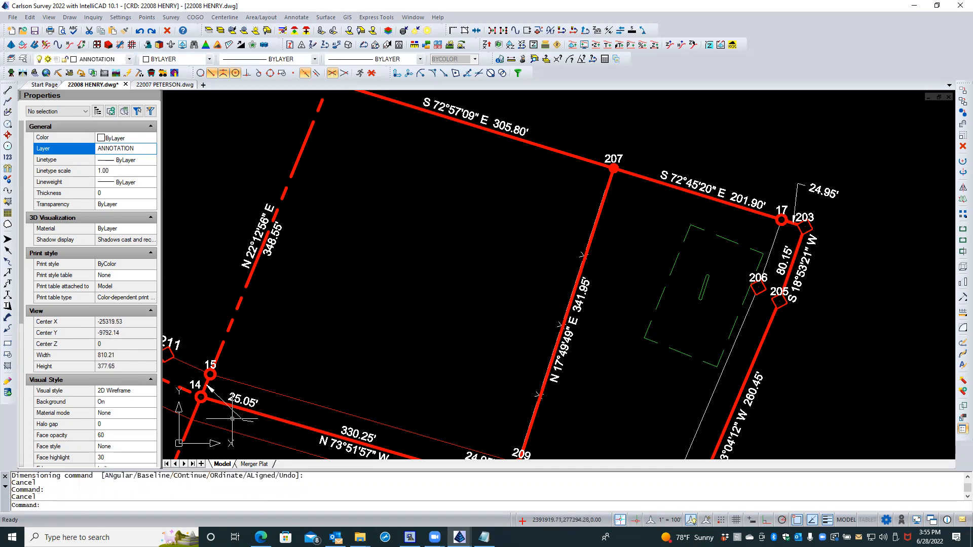
# Step: Set the arrow size of the leader beside points 14 and 15 to 0.08
pyautogui.click(235, 416)
pyautogui.click(227, 417)
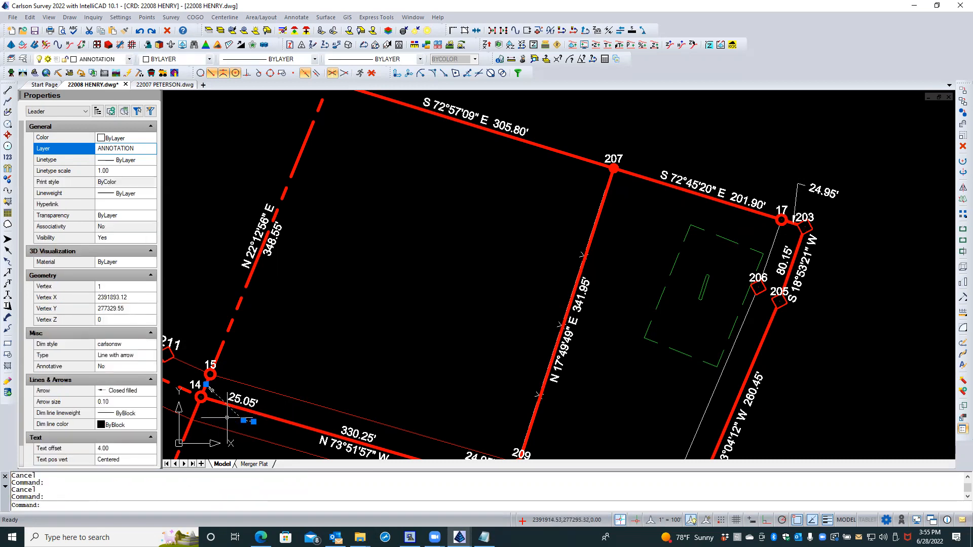
pyautogui.click(134, 402)
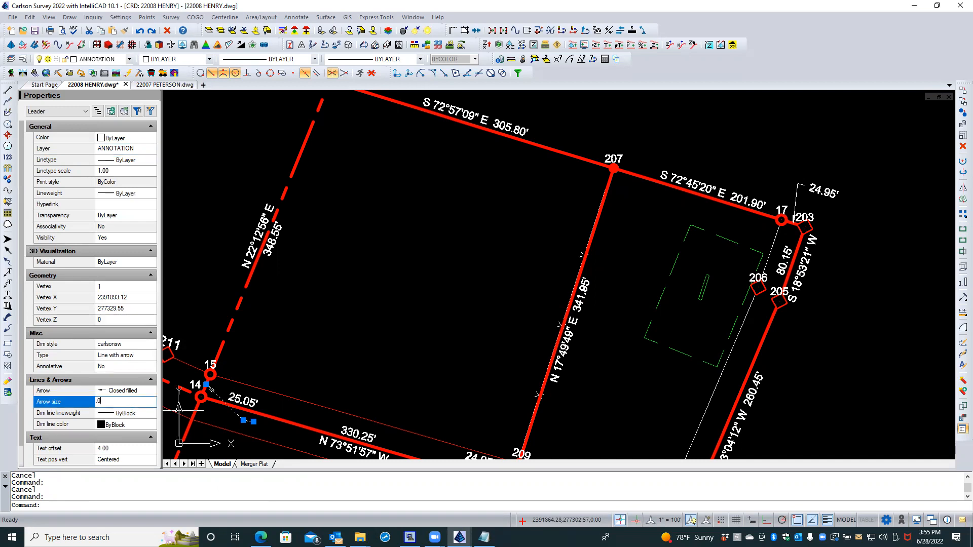
pyautogui.write('.08')
pyautogui.press('Return')
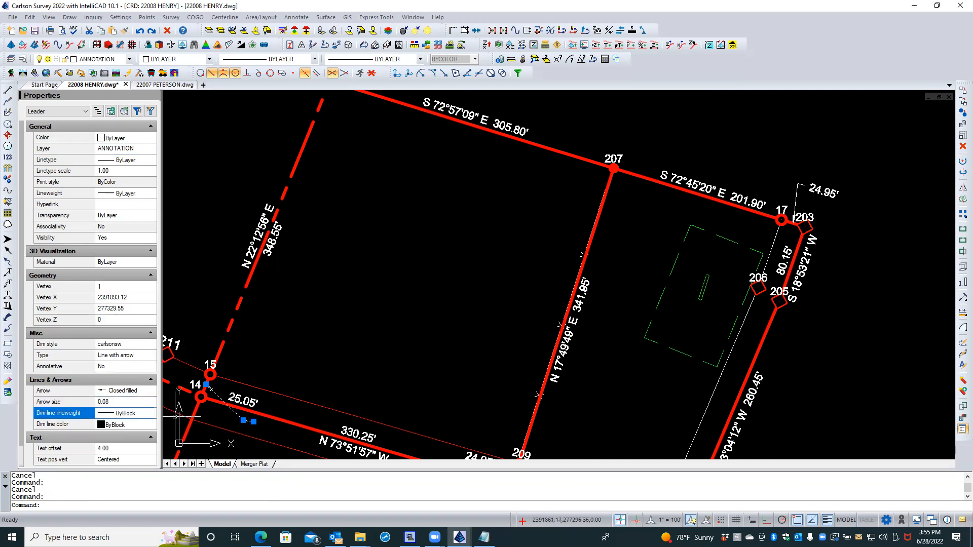
pyautogui.press('Escape')
pyautogui.press('Escape')
# Step: Stretch the leader's tail end up to the start of the 25.05' label
pyautogui.scroll(5, 220, 412)
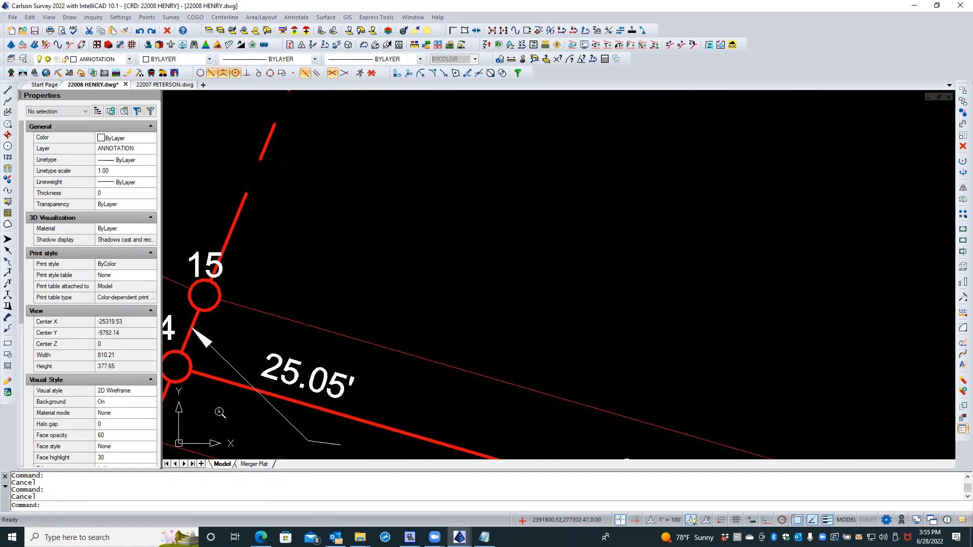
pyautogui.click(290, 423)
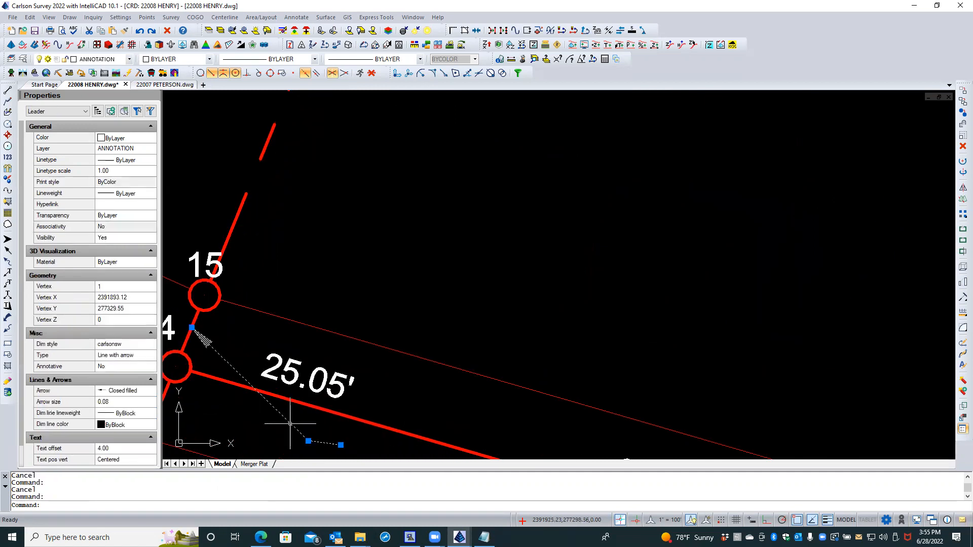
pyautogui.click(340, 444)
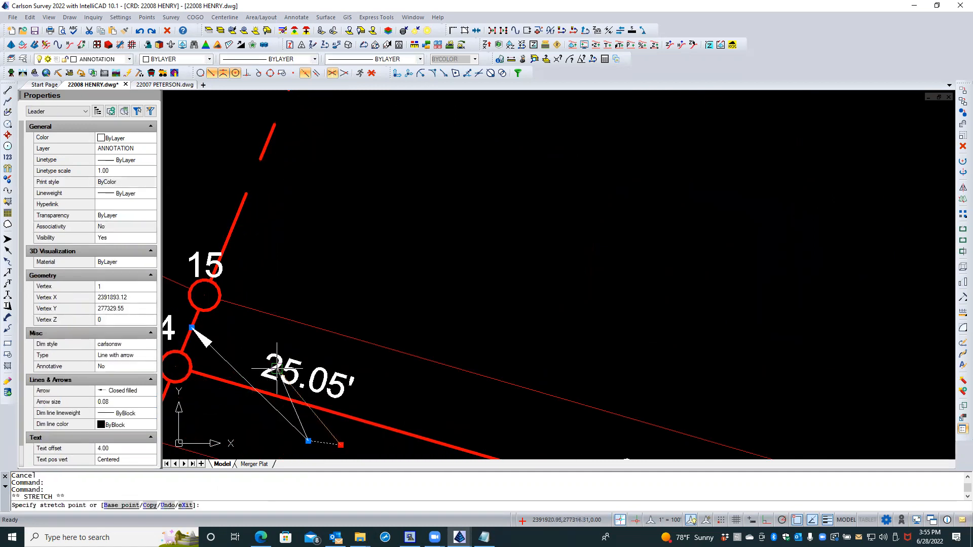
pyautogui.scroll(3, 264, 365)
pyautogui.moveTo(329, 393); pyautogui.dragTo(374, 402, button='middle')
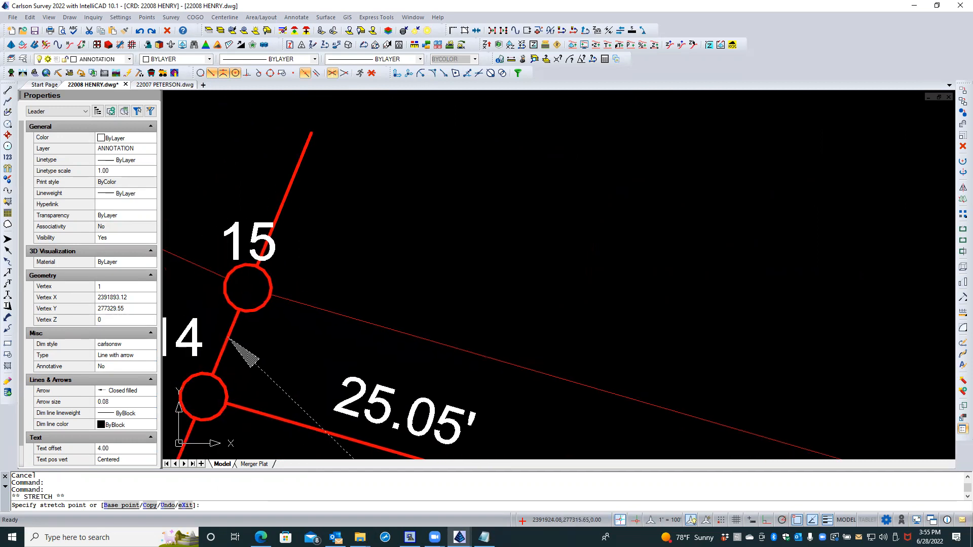
pyautogui.click(334, 393)
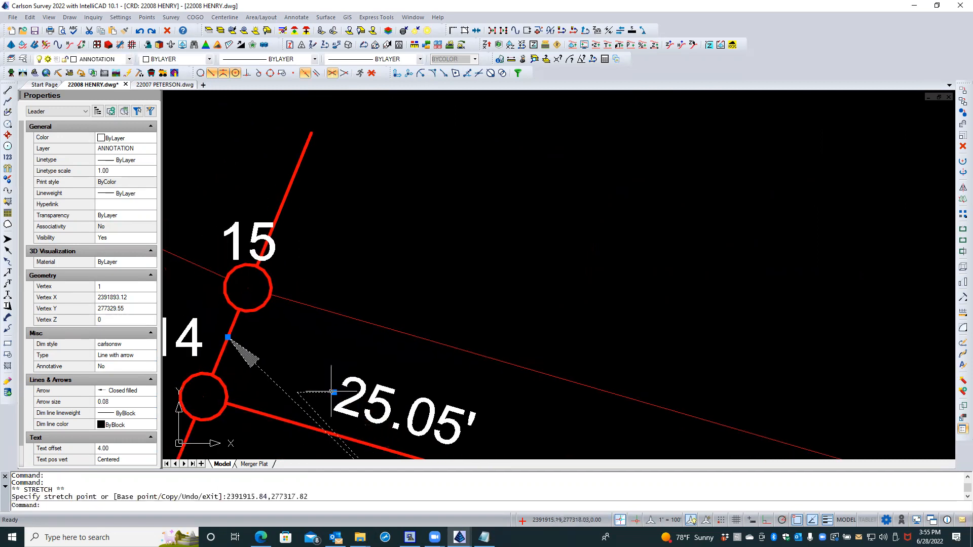
# Step: Move the leader's middle vertex onto the start of the short horizontal landing beside the 25.05' label
pyautogui.scroll(-3, 333, 369)
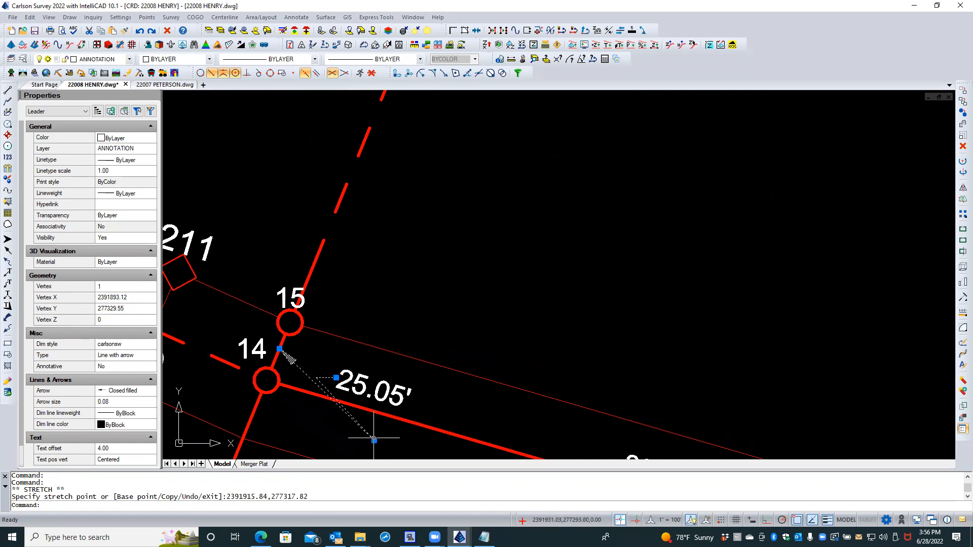
pyautogui.click(373, 440)
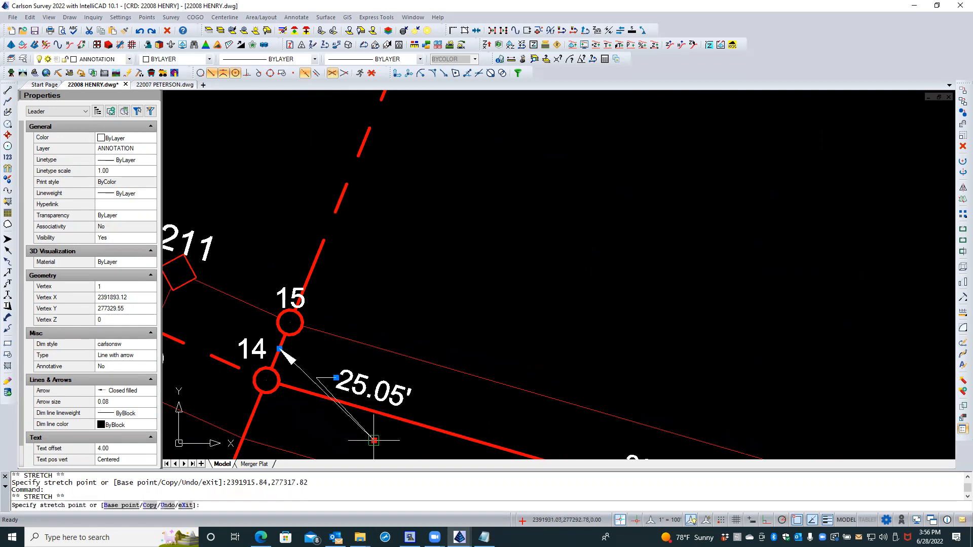
pyautogui.click(316, 377)
pyautogui.press('Escape')
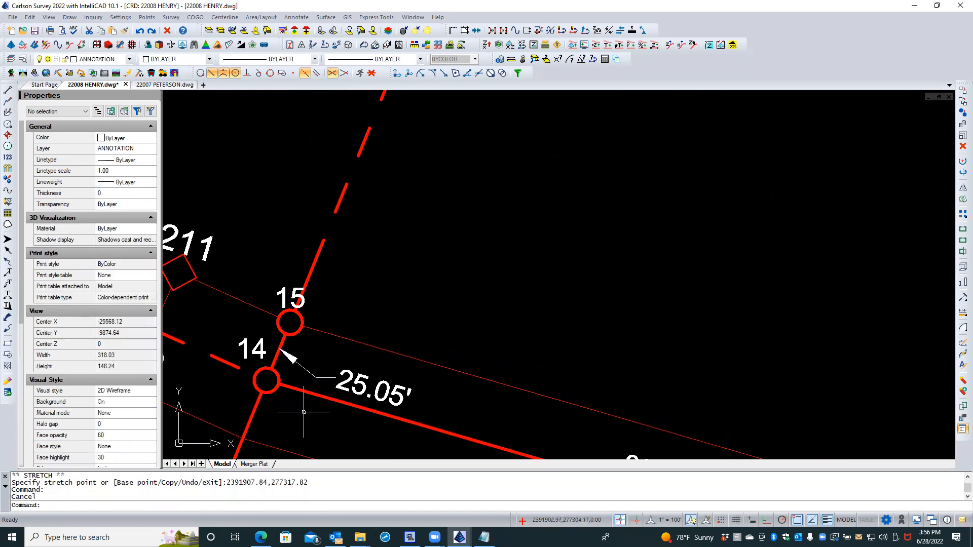
# Step: Stretch the leader's middle vertex slightly above its horizontal landing, toward the 25.05' label
pyautogui.scroll(5, 303, 412)
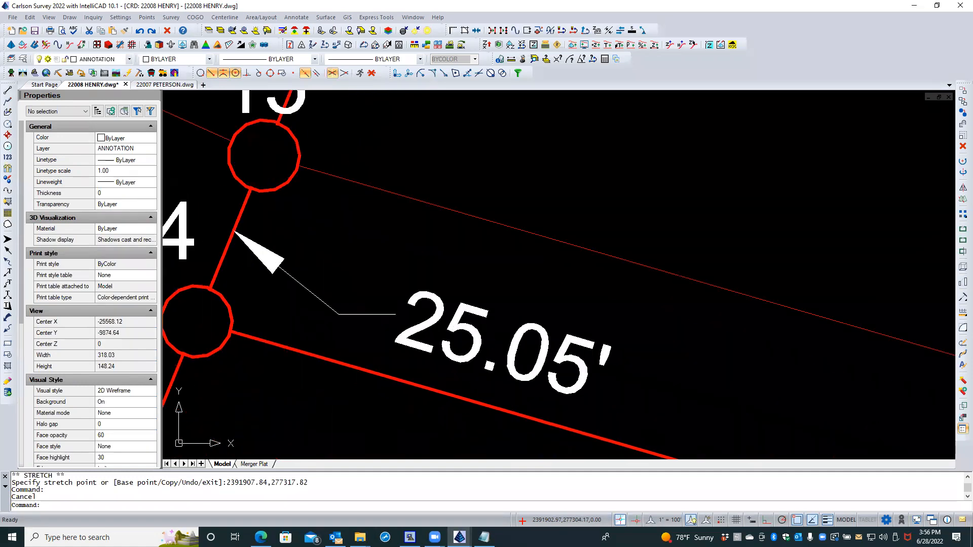
pyautogui.click(340, 314)
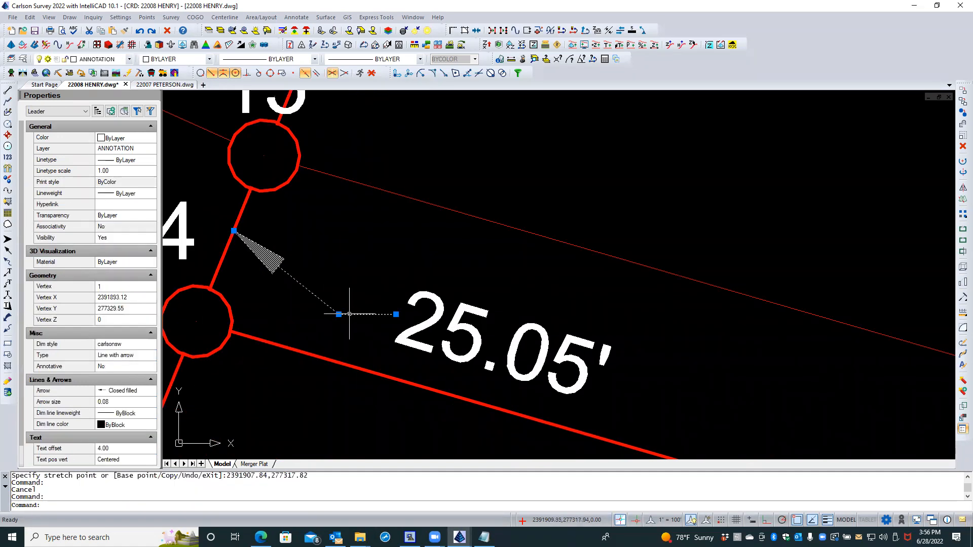
pyautogui.click(338, 314)
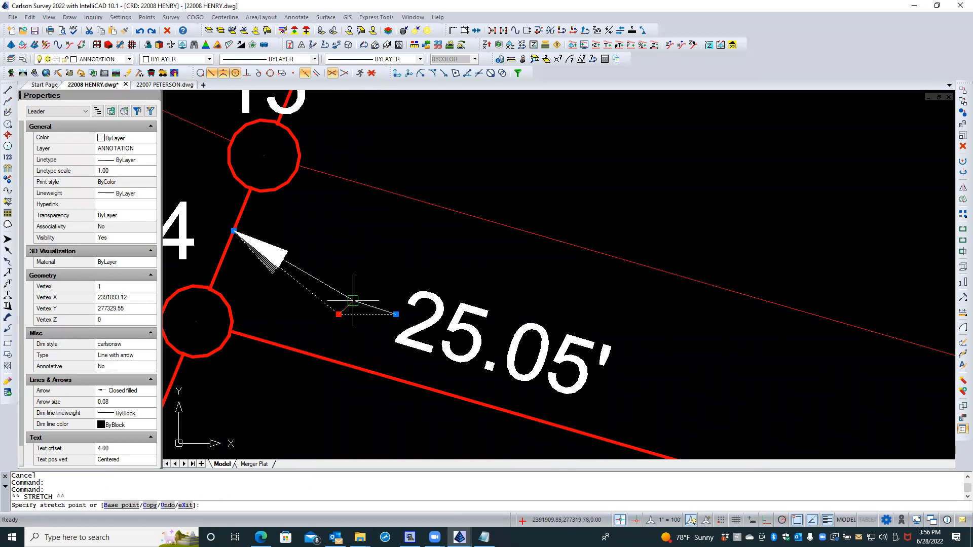
pyautogui.click(353, 300)
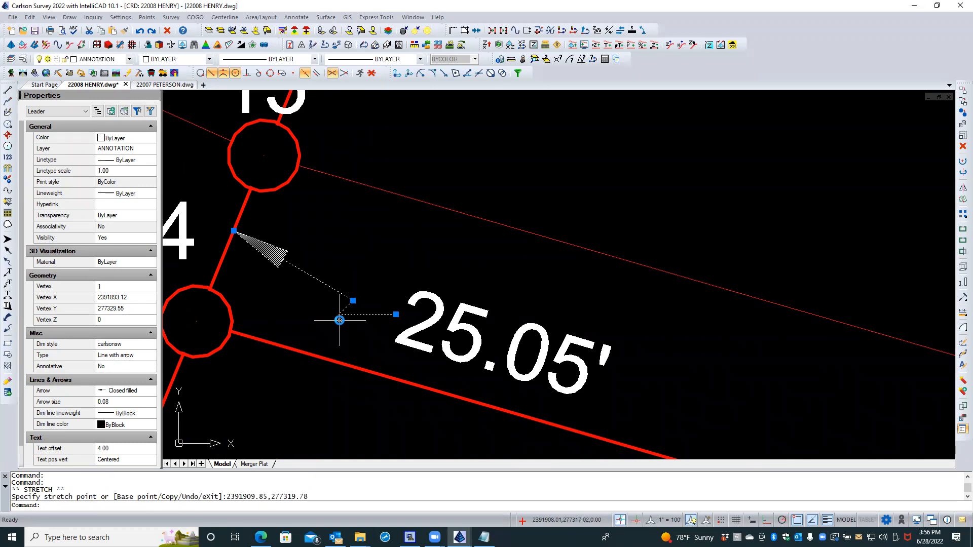
pyautogui.press('Escape')
# Step: Examine the leader's type, arrow, text and fit properties for a setting that controls its horizontal landing
pyautogui.click(349, 312)
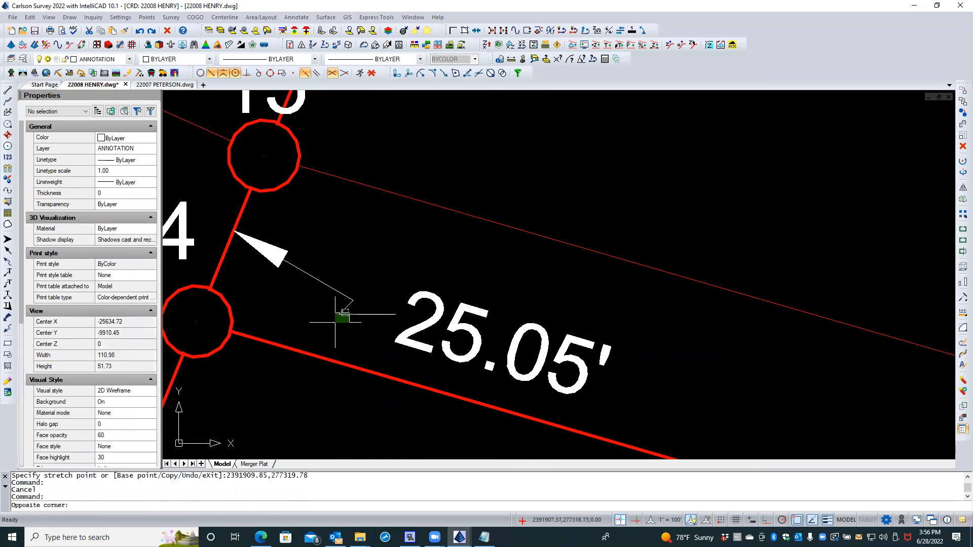
pyautogui.click(332, 322)
pyautogui.scroll(-1, 127, 404)
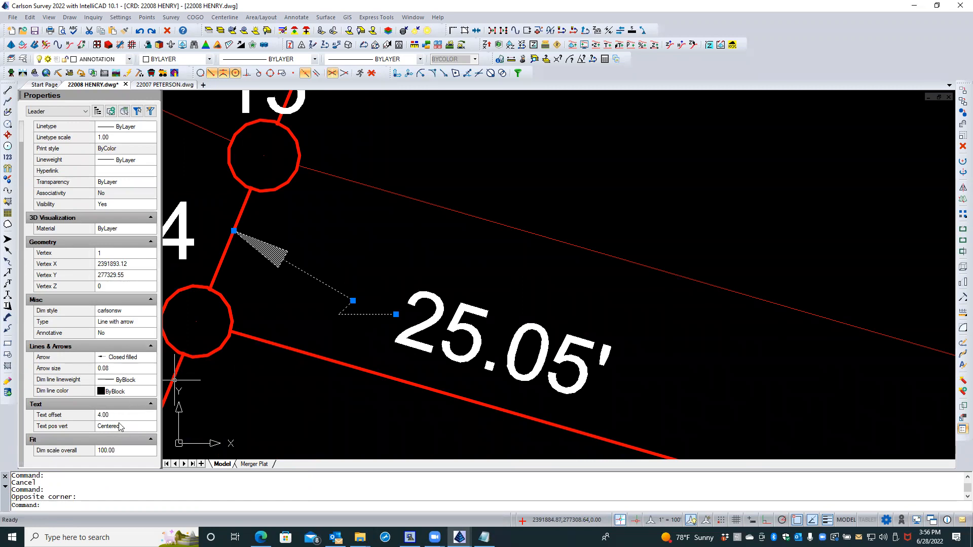
pyautogui.scroll(1, 115, 447)
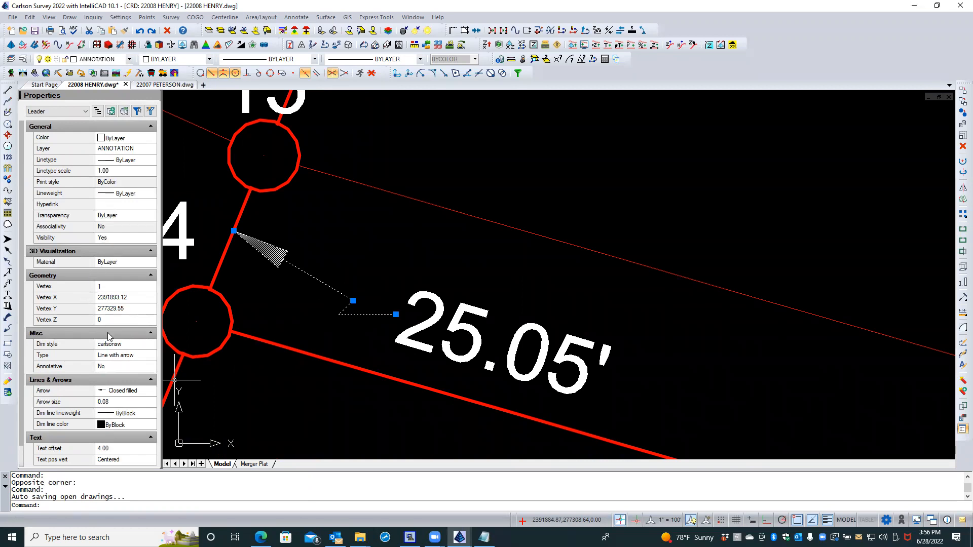
pyautogui.click(131, 360)
pyautogui.click(151, 357)
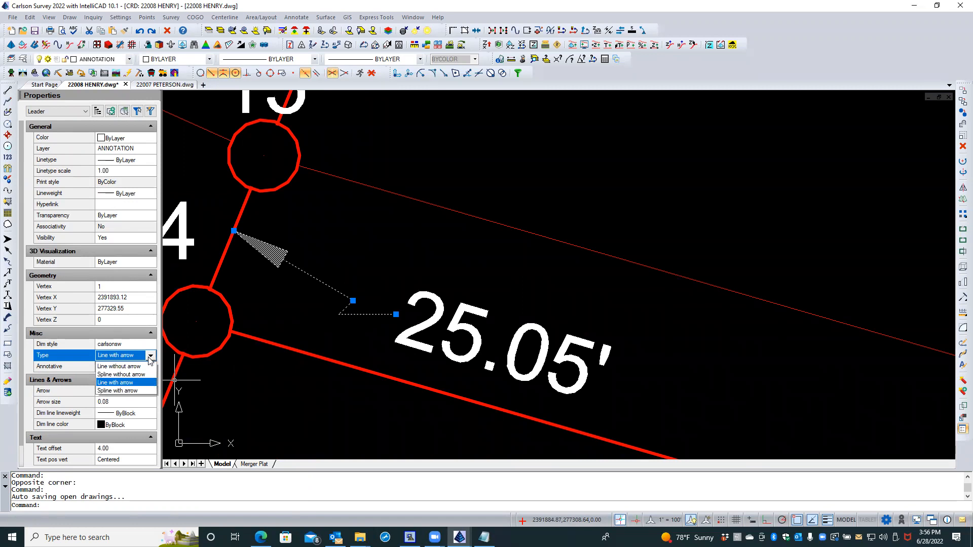
pyautogui.press('Escape')
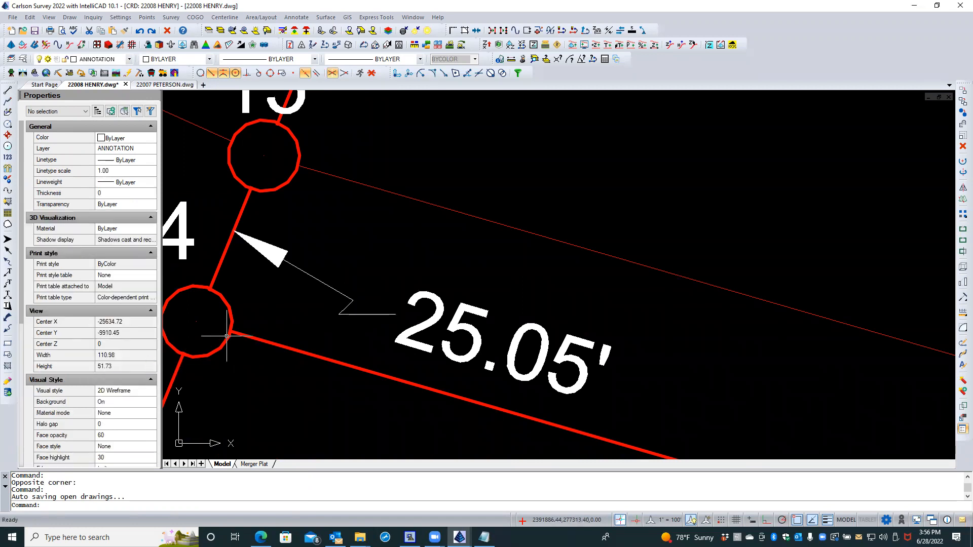
pyautogui.click(304, 272)
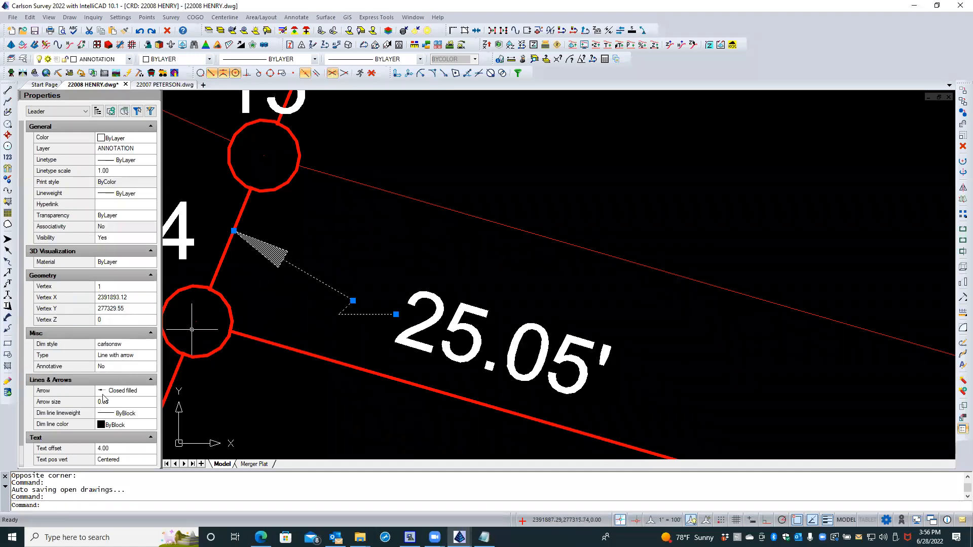
pyautogui.scroll(-1, 82, 405)
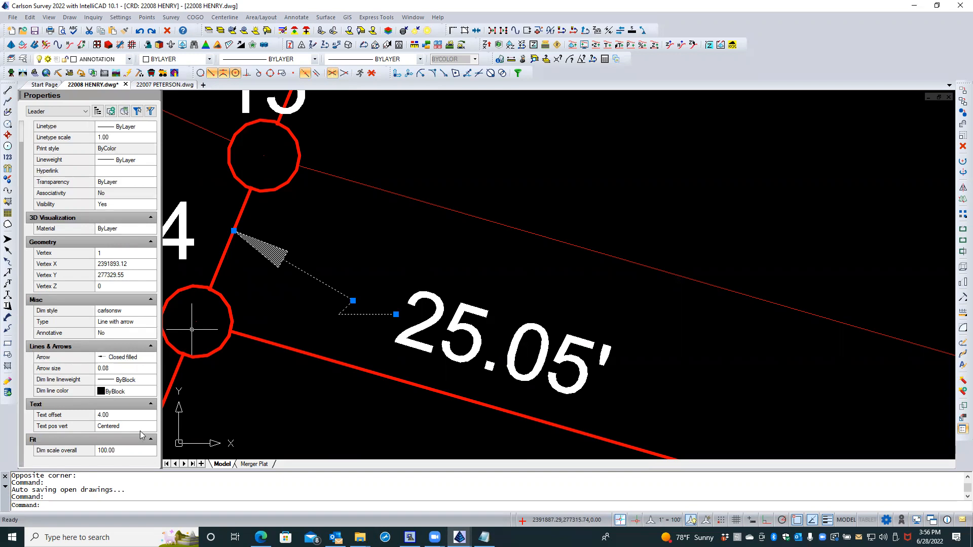
pyautogui.press('Escape')
pyautogui.press('Escape')
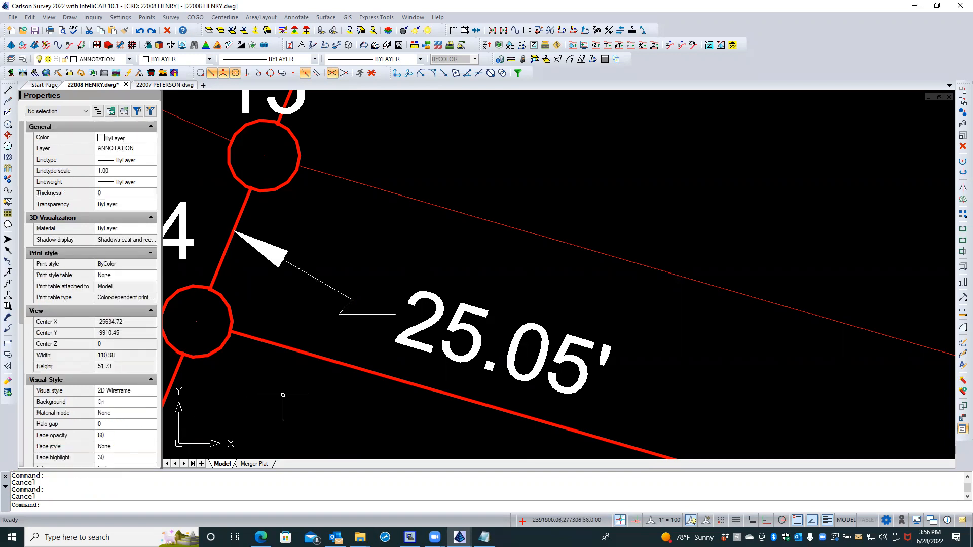
# Step: Try the Standard dimension style on the 25.05' leader and return it to carlsonsw
pyautogui.click(358, 313)
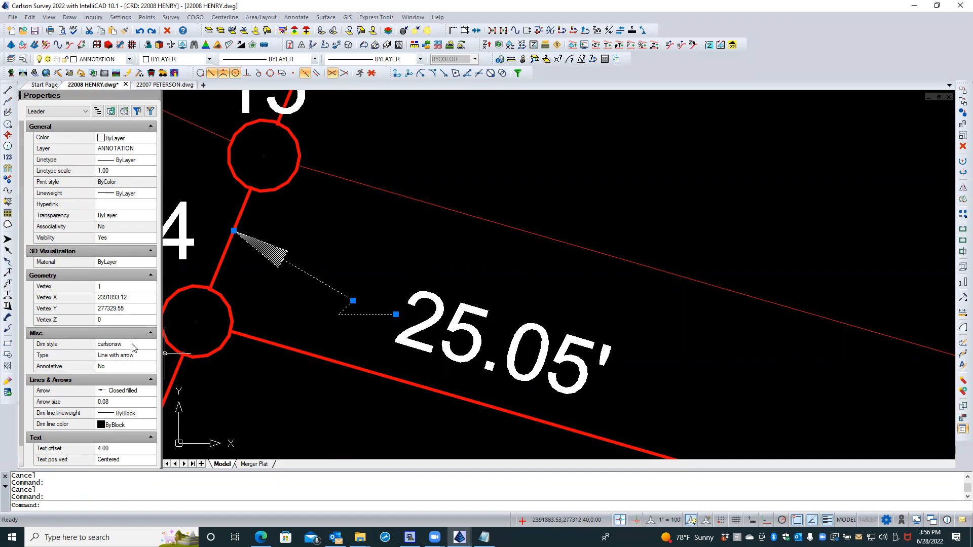
pyautogui.click(133, 347)
pyautogui.click(149, 345)
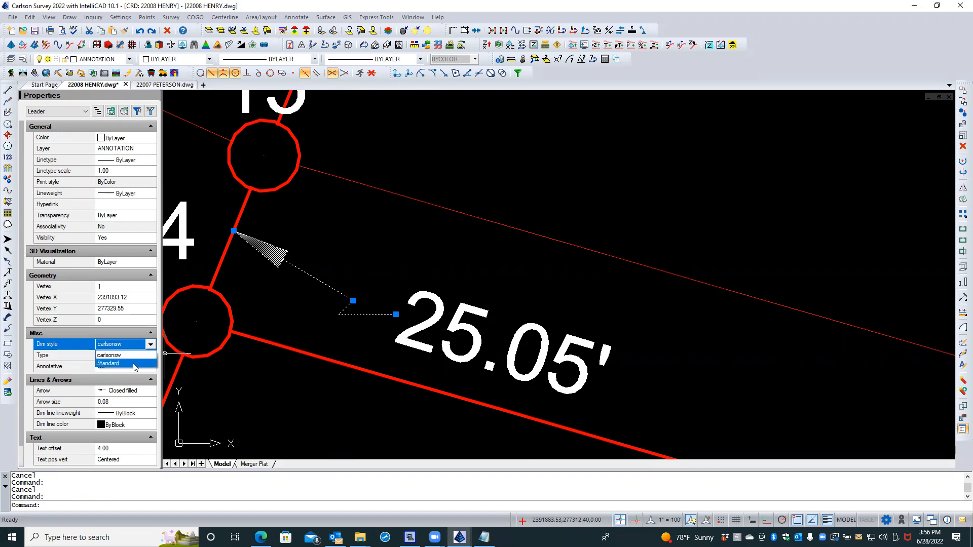
pyautogui.click(135, 364)
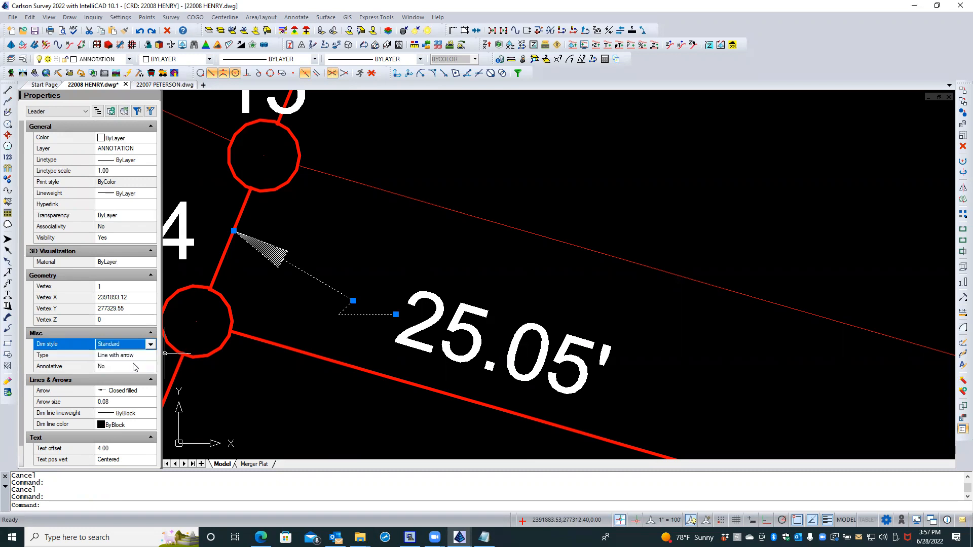
pyautogui.click(149, 346)
pyautogui.click(127, 356)
# Step: Stretch the 25.05' leader's middle vertex back onto the start of its horizontal landing
pyautogui.click(352, 301)
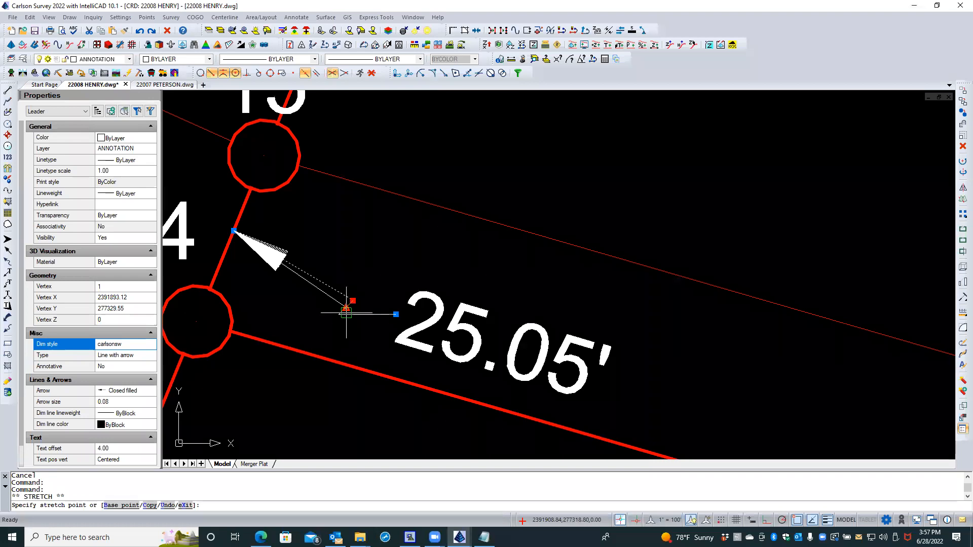
pyautogui.click(339, 314)
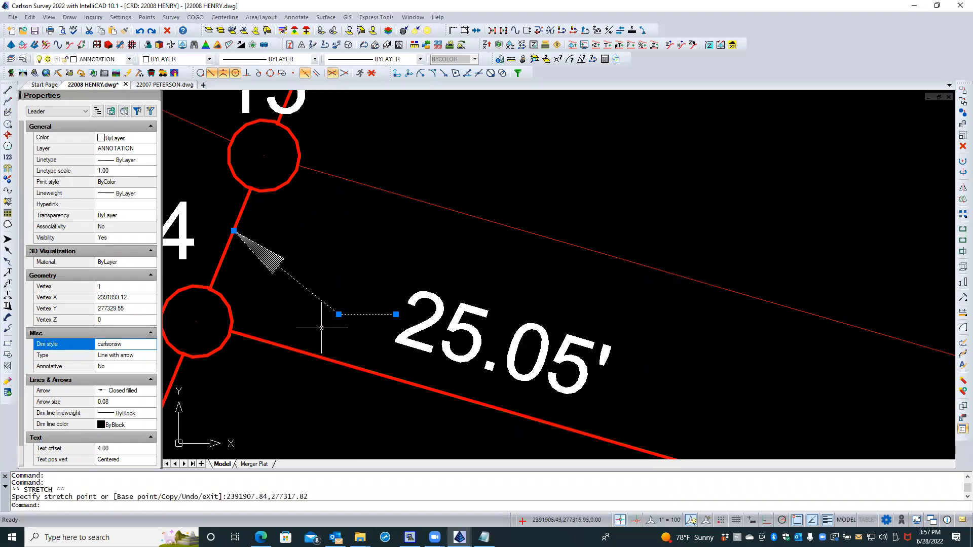
pyautogui.press('Escape')
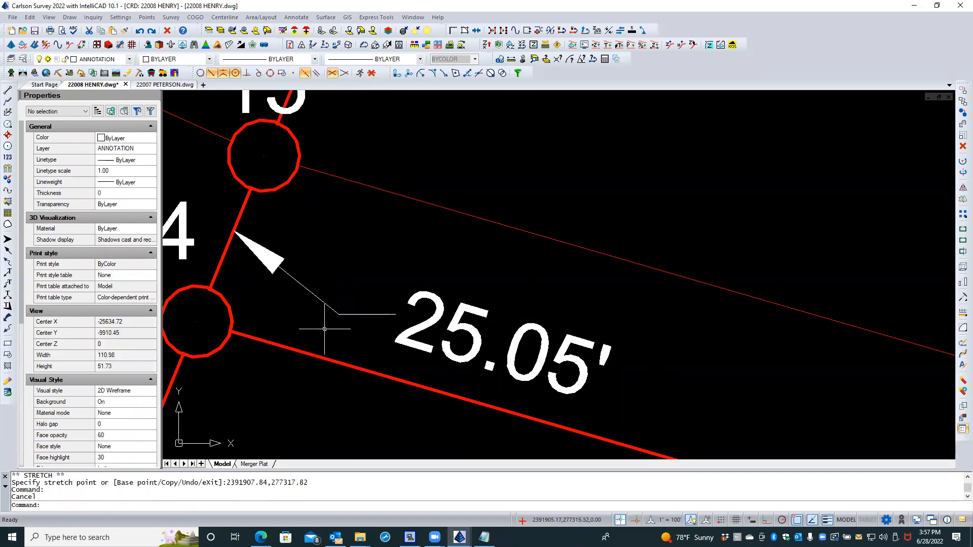
# Step: Rotate the leader about its tail end, using the landing as base angle, to about N 74°45' W so the landing follows the 25.05' text
pyautogui.click(365, 315)
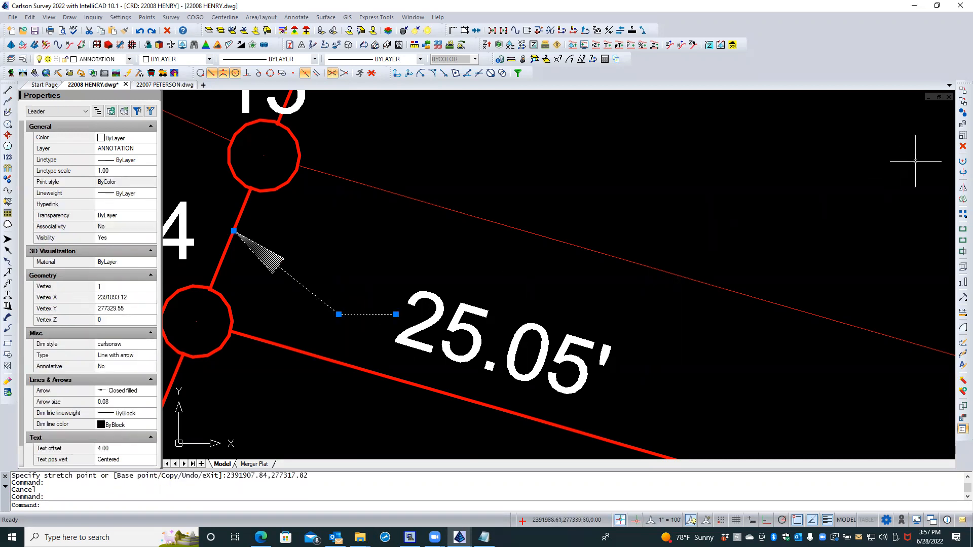
pyautogui.click(962, 161)
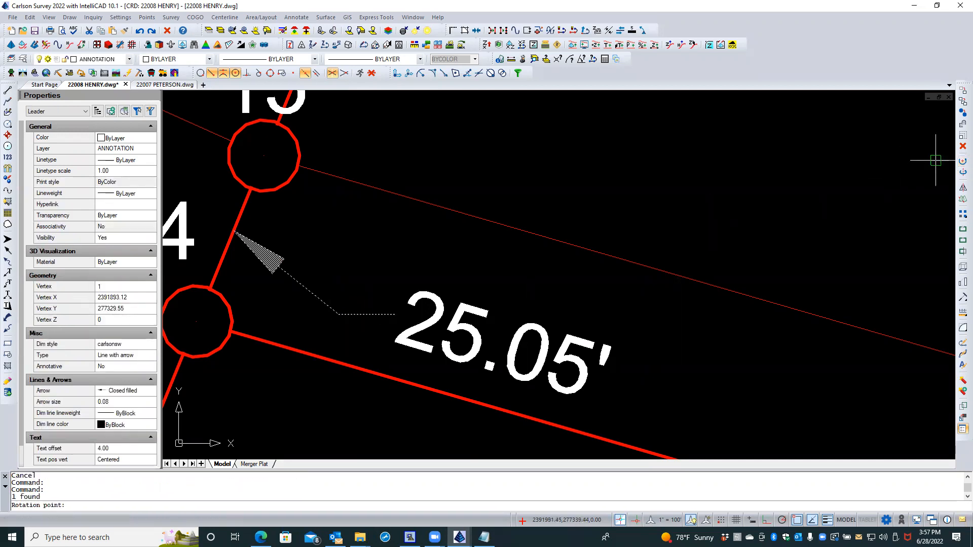
pyautogui.click(395, 315)
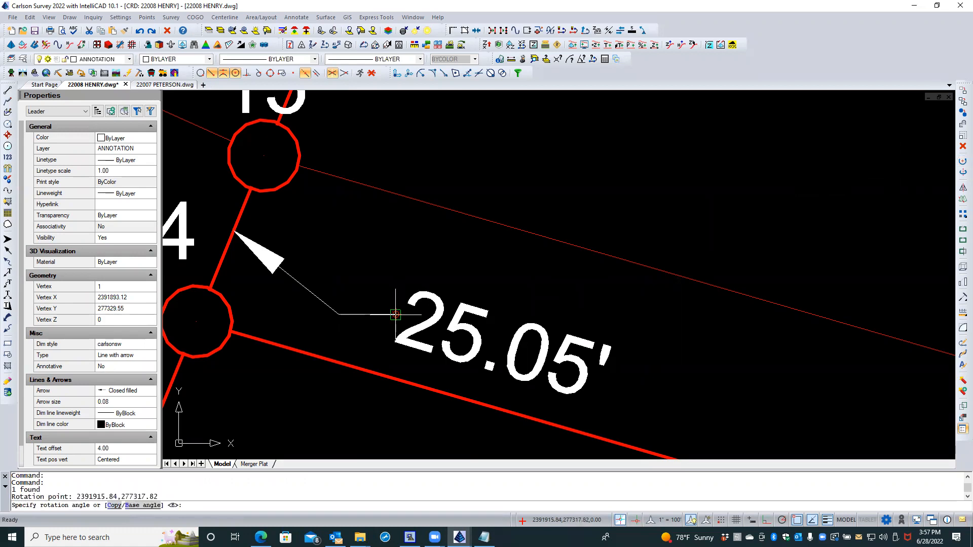
pyautogui.write('r')
pyautogui.press('Return')
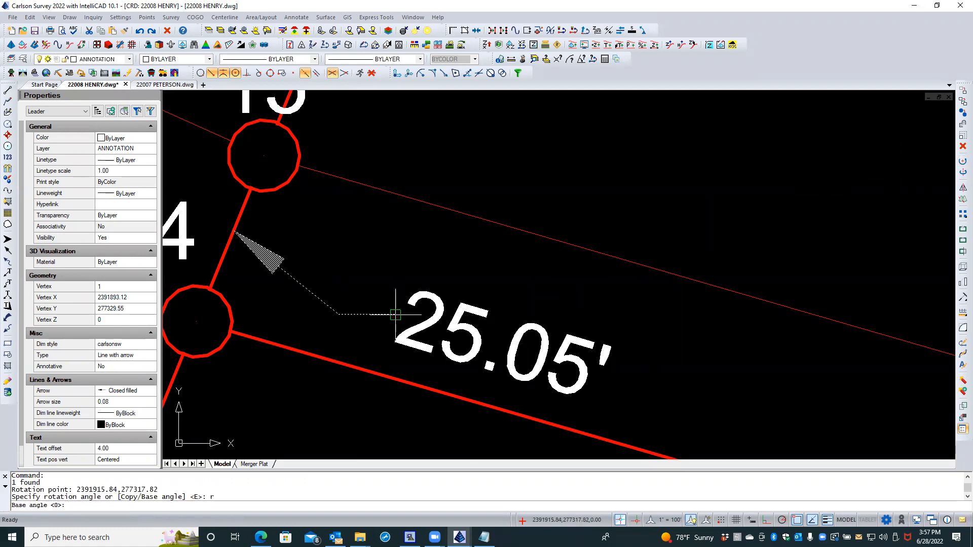
pyautogui.click(395, 314)
pyautogui.click(339, 315)
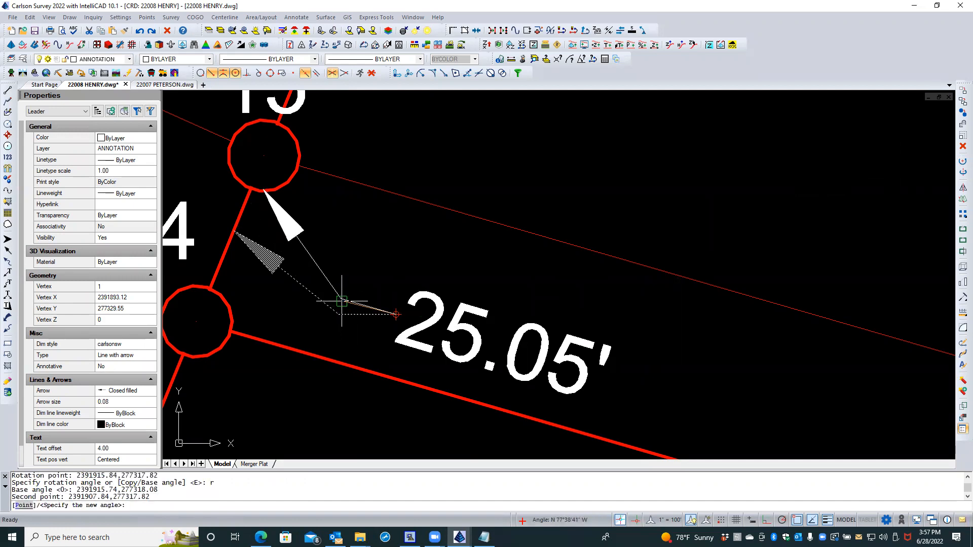
pyautogui.click(342, 301)
pyautogui.click(321, 264)
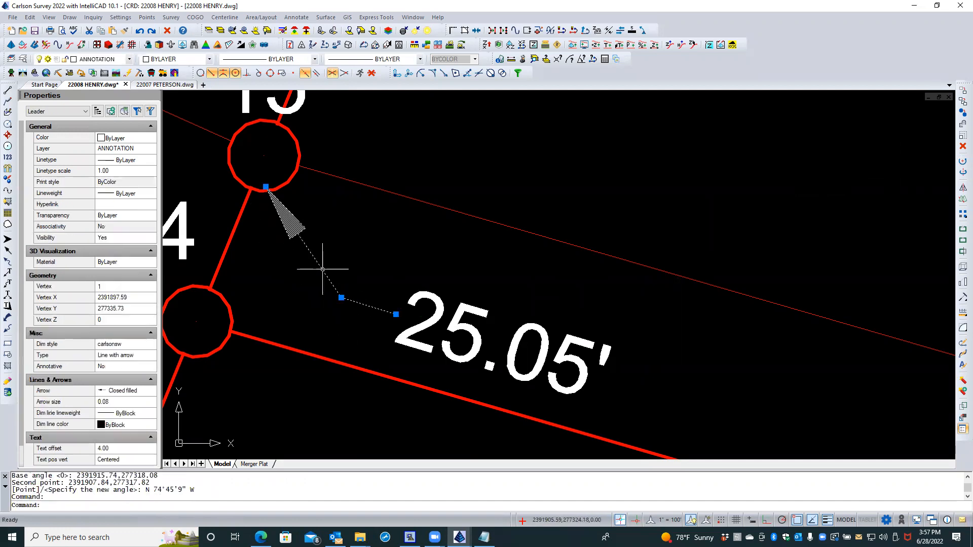
# Step: Stretch the leader's arrow tip to the nearest point on the line between points 14 and 15
pyautogui.click(266, 187)
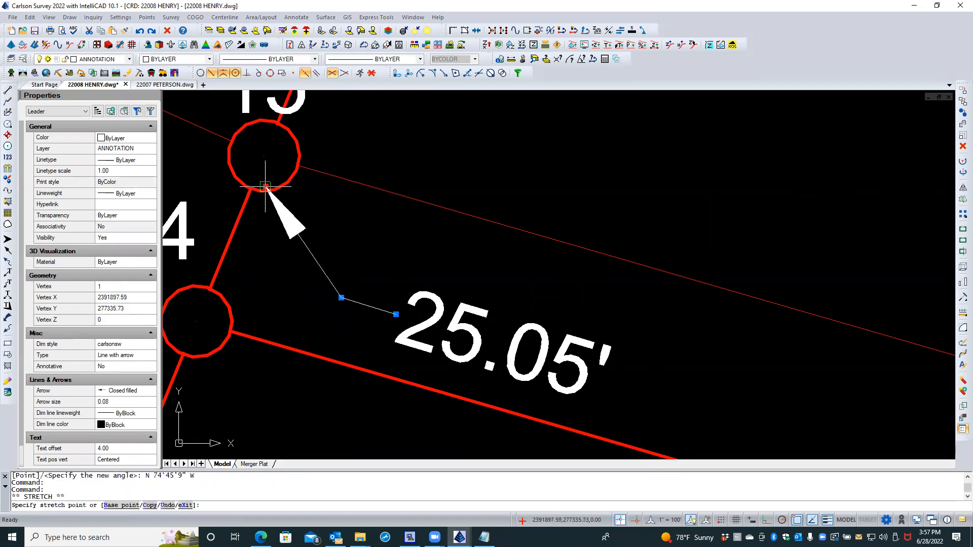
pyautogui.keyDown('shift'); pyautogui.rightClick(251, 237); pyautogui.keyUp('shift')
pyautogui.click(281, 436)
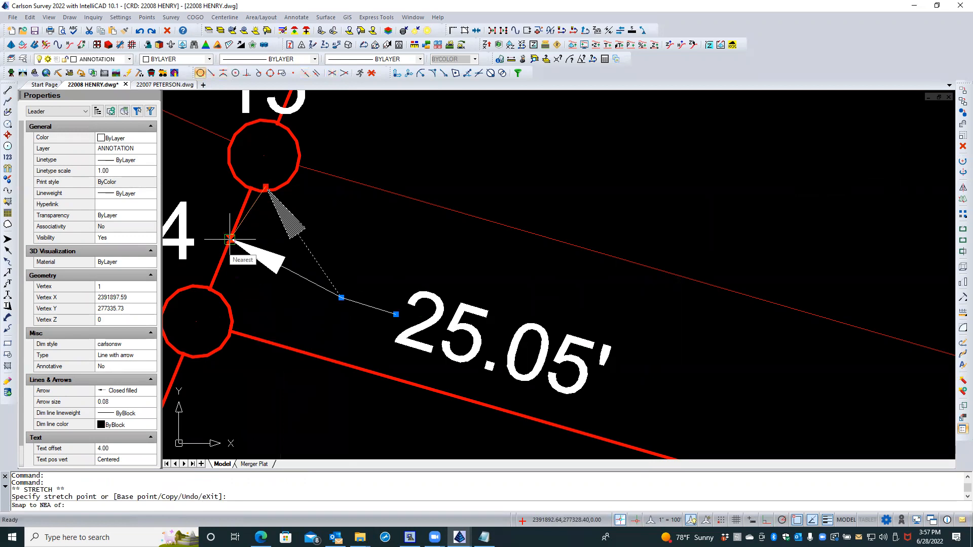
pyautogui.click(230, 240)
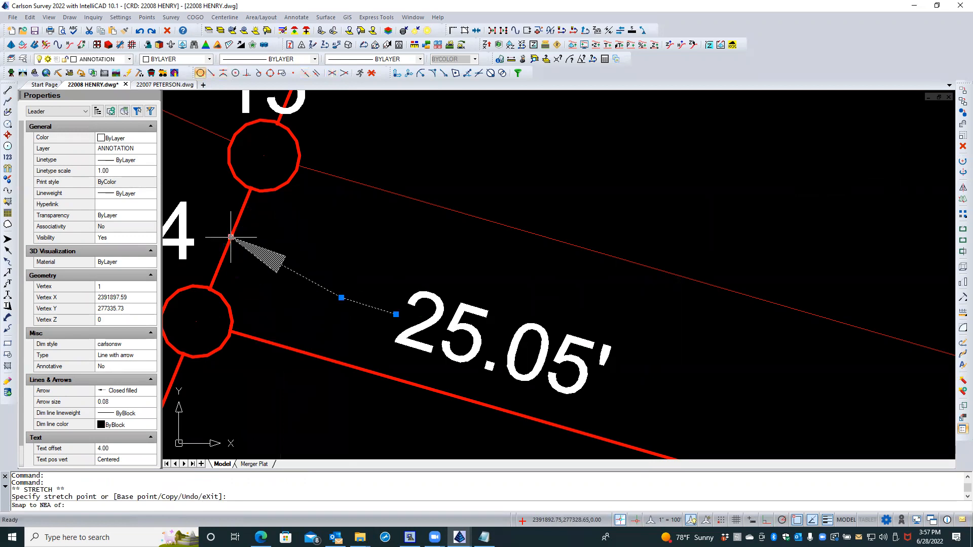
pyautogui.press('Escape')
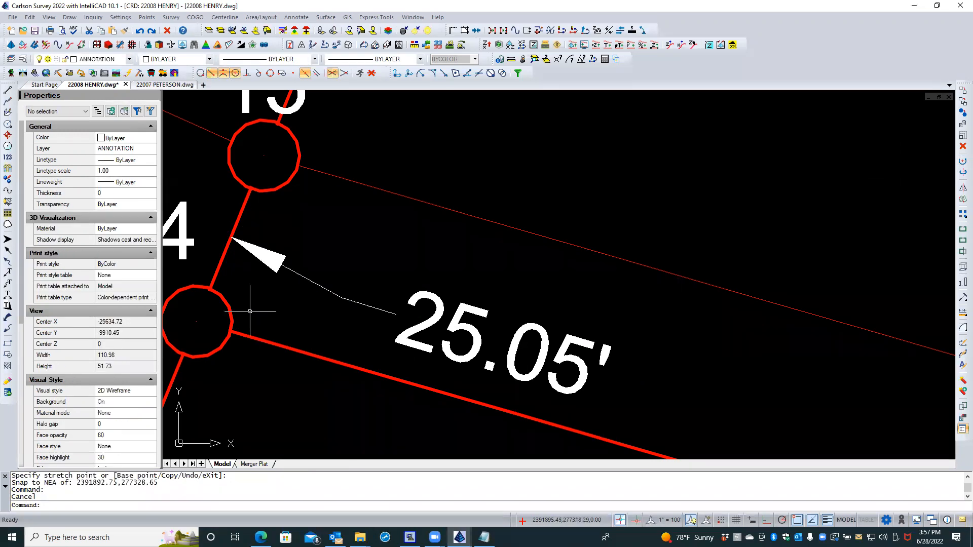
# Step: Switch to the Merger Plat layout, activate its viewport, and compare the 25.05' and 24.95' leaders along the N 73°51'57" W line
pyautogui.click(259, 465)
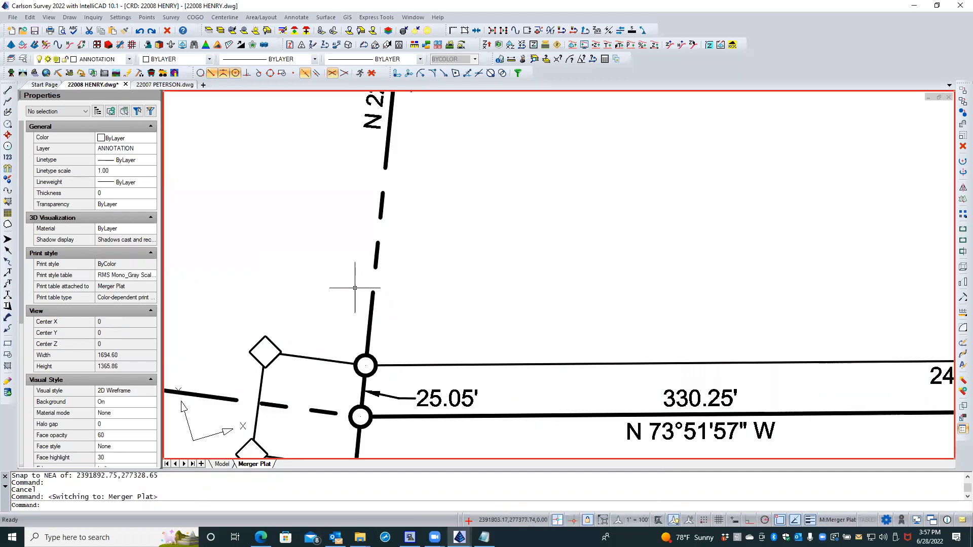
pyautogui.doubleClick(288, 299)
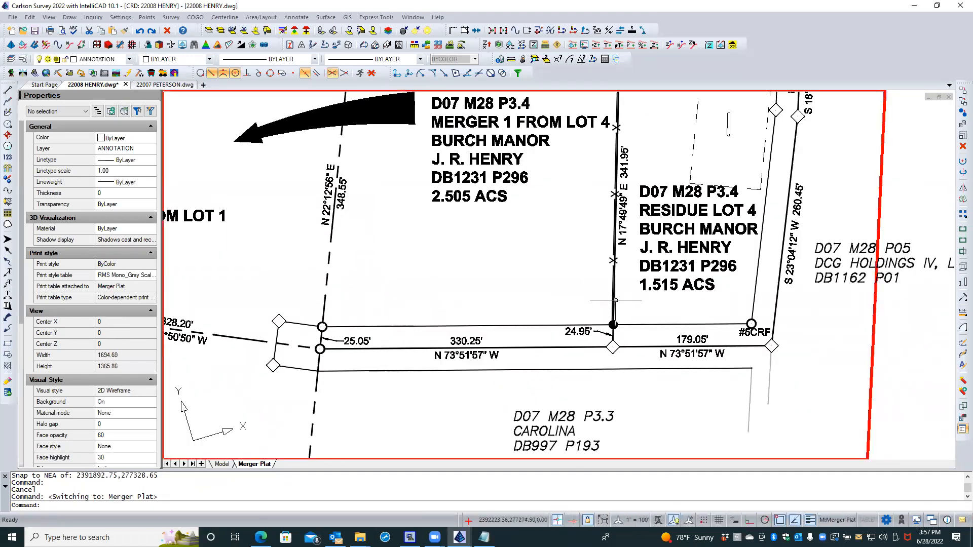
pyautogui.scroll(5, 600, 309)
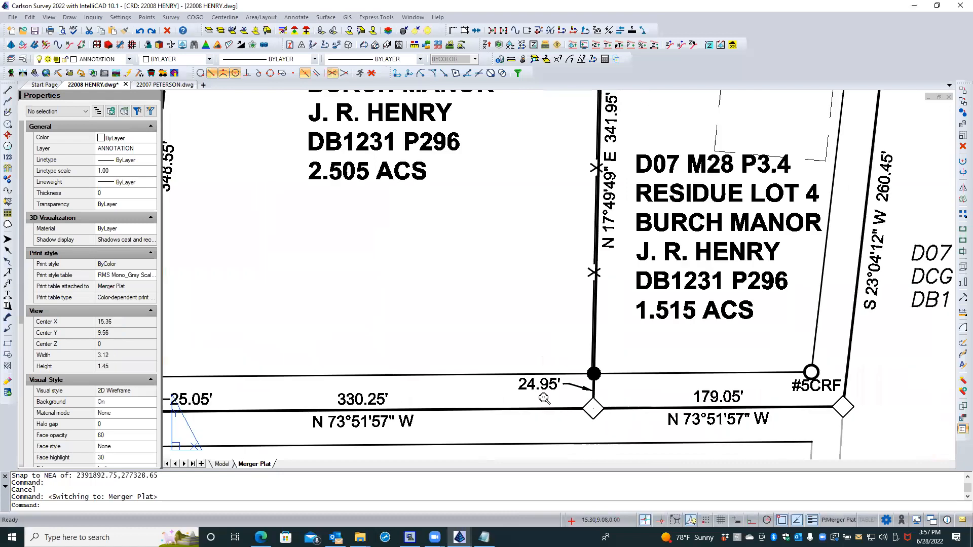
pyautogui.scroll(-5, 574, 400)
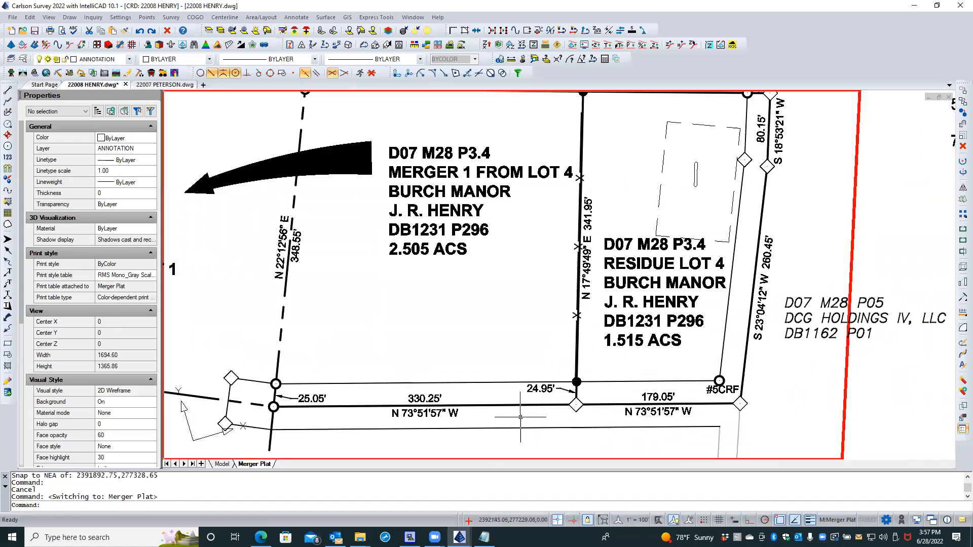
# Step: Move the 25.05' label slightly away from its leader's tail to leave a small gap
pyautogui.scroll(3, 330, 400)
pyautogui.scroll(3, 322, 396)
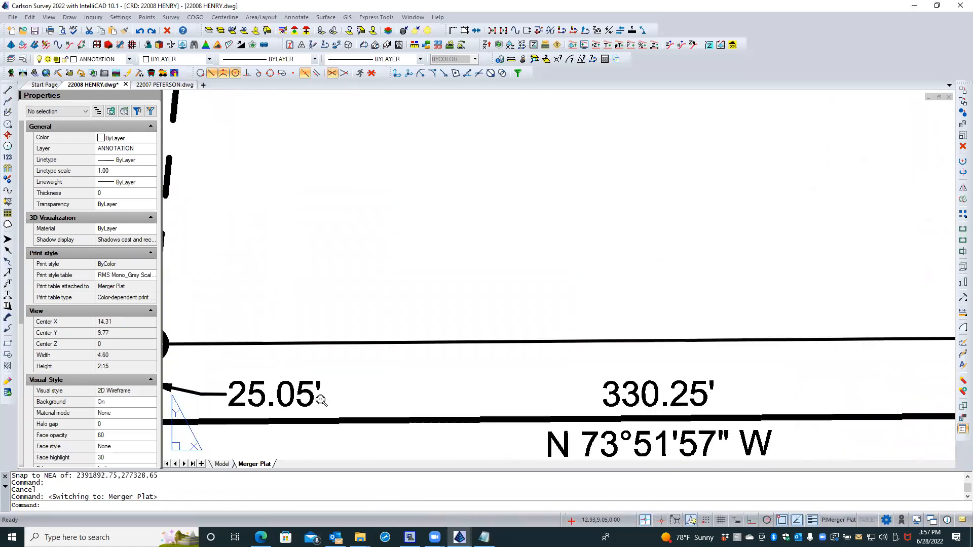
pyautogui.click(333, 393)
pyautogui.click(319, 396)
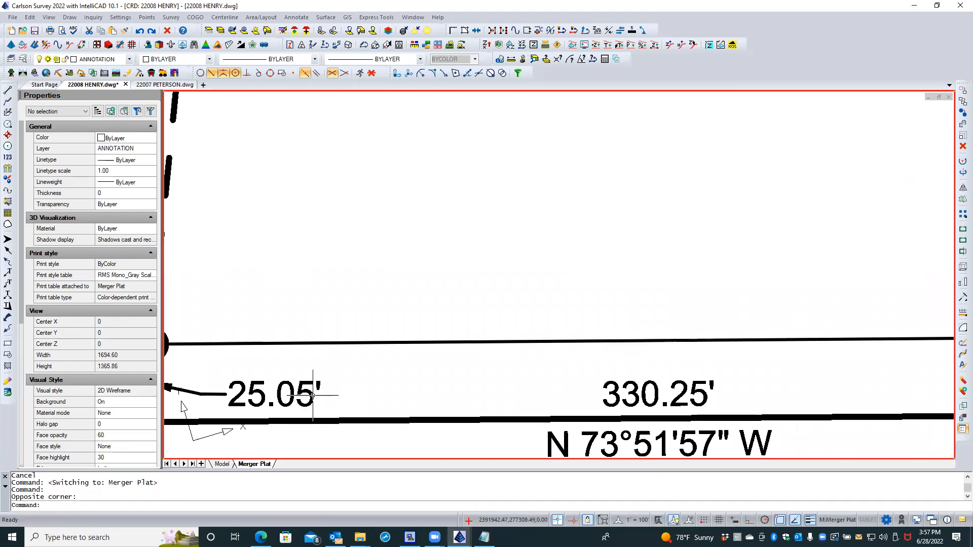
pyautogui.click(313, 395)
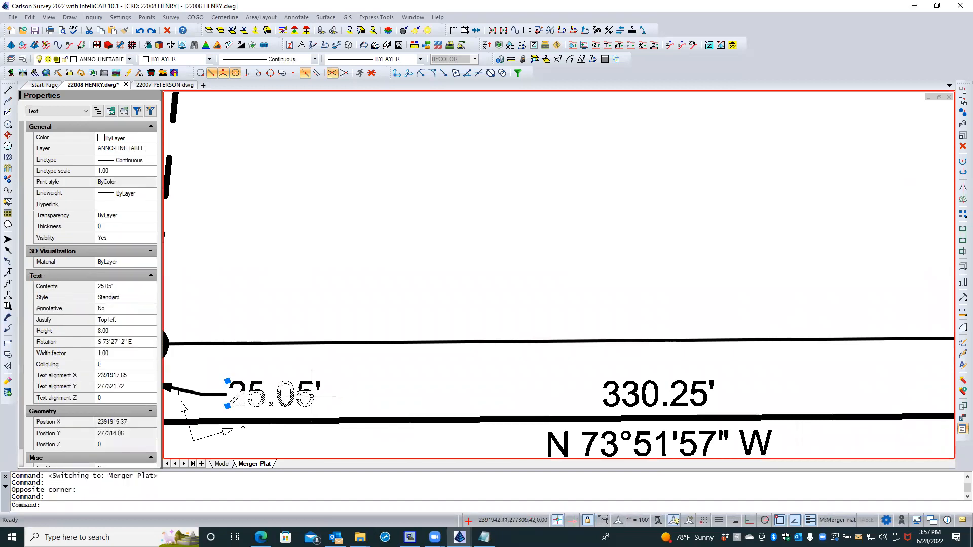
pyautogui.click(228, 381)
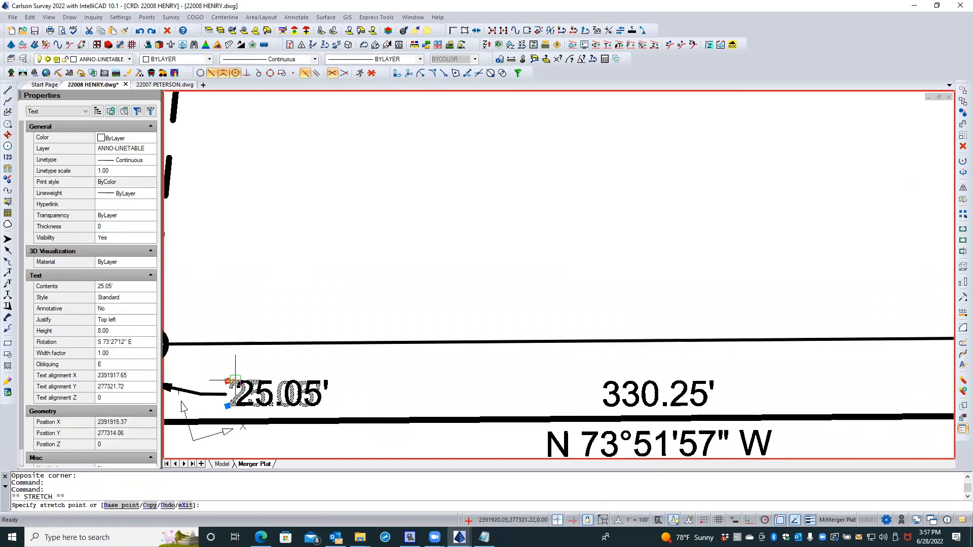
pyautogui.press('Escape')
pyautogui.press('Escape')
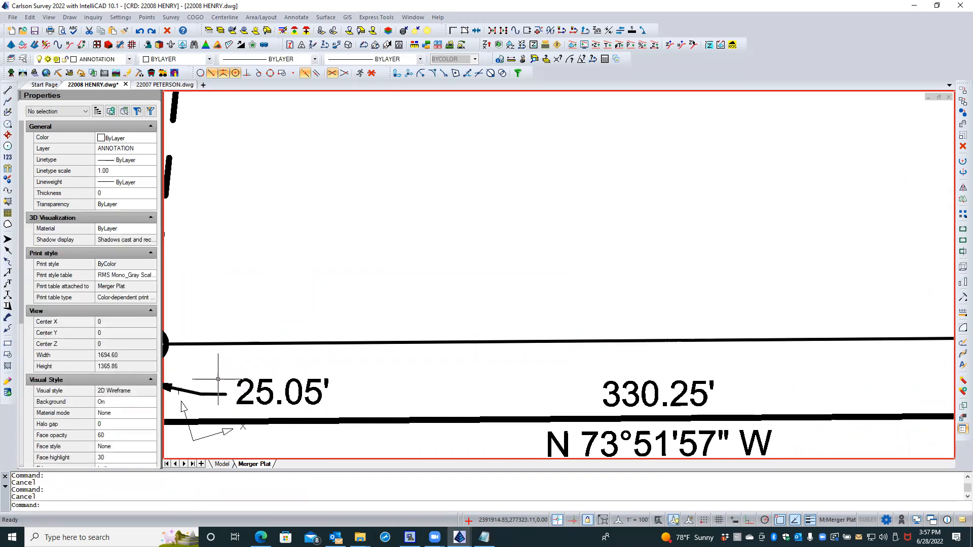
# Step: Move the 24.95' label beside the N 73°51'57" W line slightly away from its leader's tail
pyautogui.scroll(-5, 218, 379)
pyautogui.scroll(1, 584, 364)
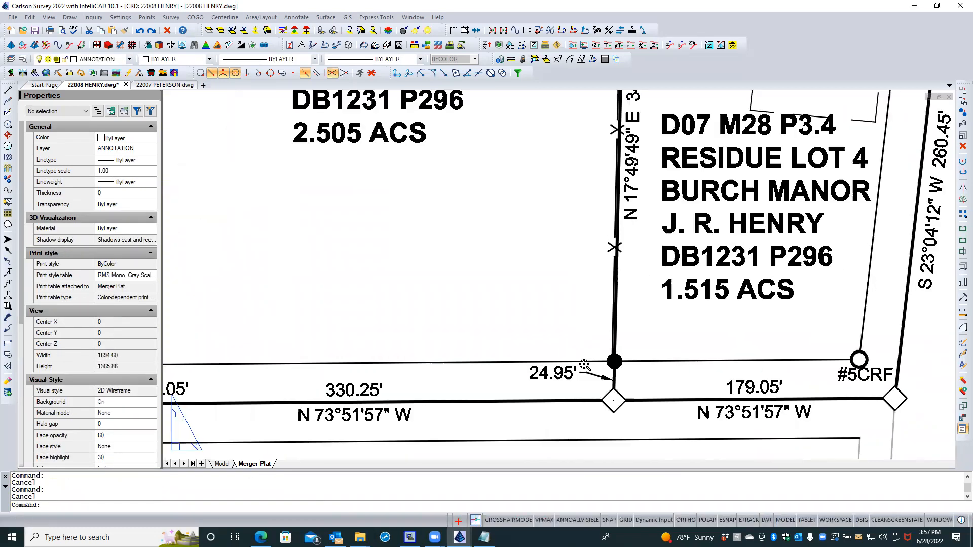
pyautogui.scroll(2, 584, 364)
pyautogui.click(555, 378)
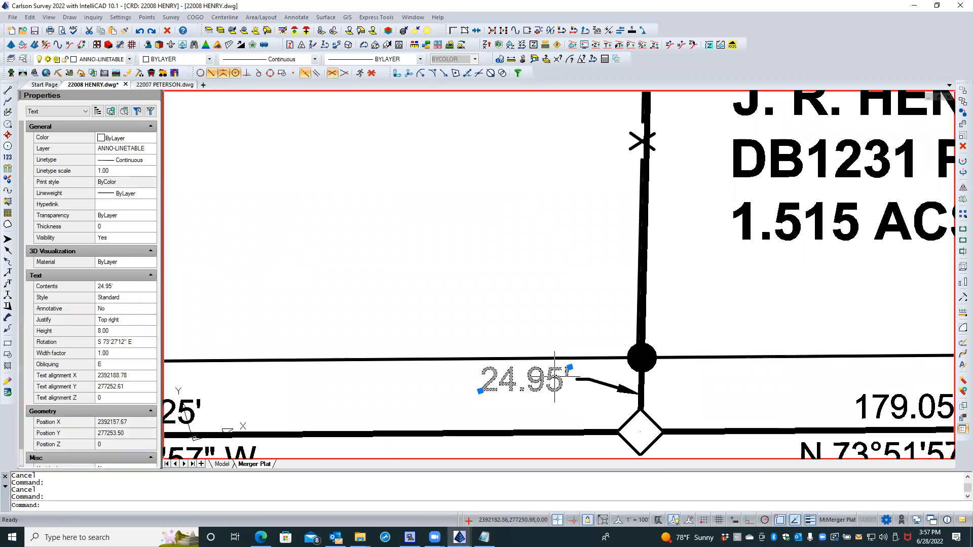
pyautogui.click(570, 367)
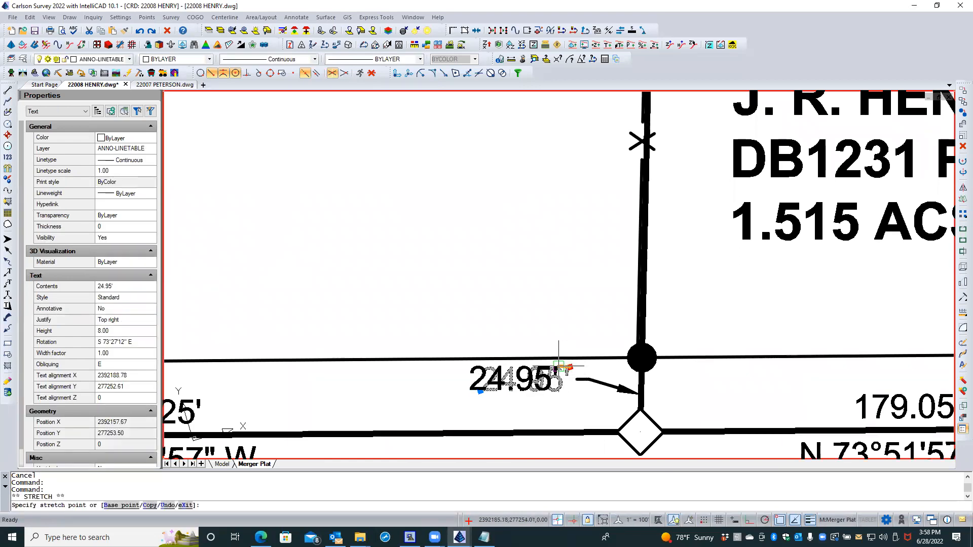
pyautogui.click(559, 368)
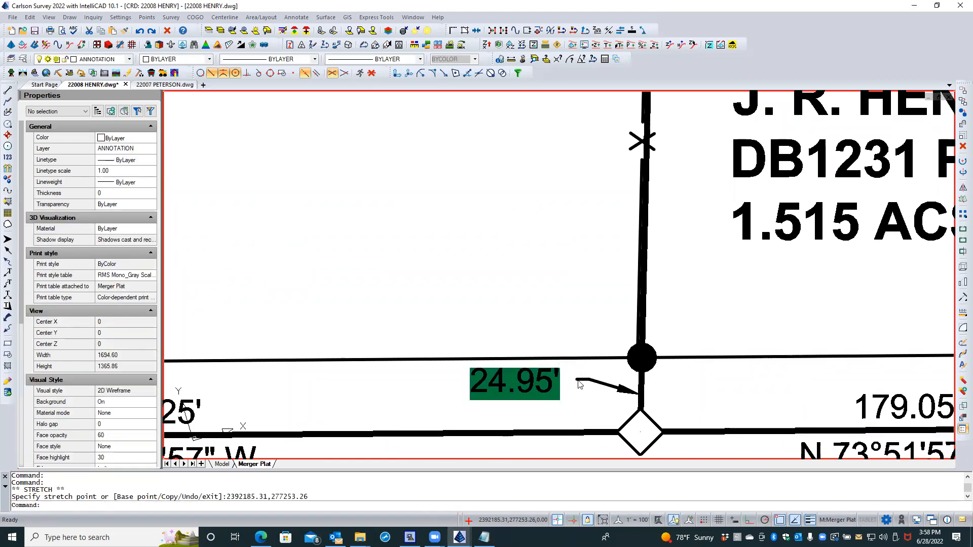
pyautogui.press('Escape')
pyautogui.press('Escape')
# Step: Stretch the tail of the 24.95' leader near the N 73°51'57" W line closer to its label
pyautogui.scroll(4, 577, 387)
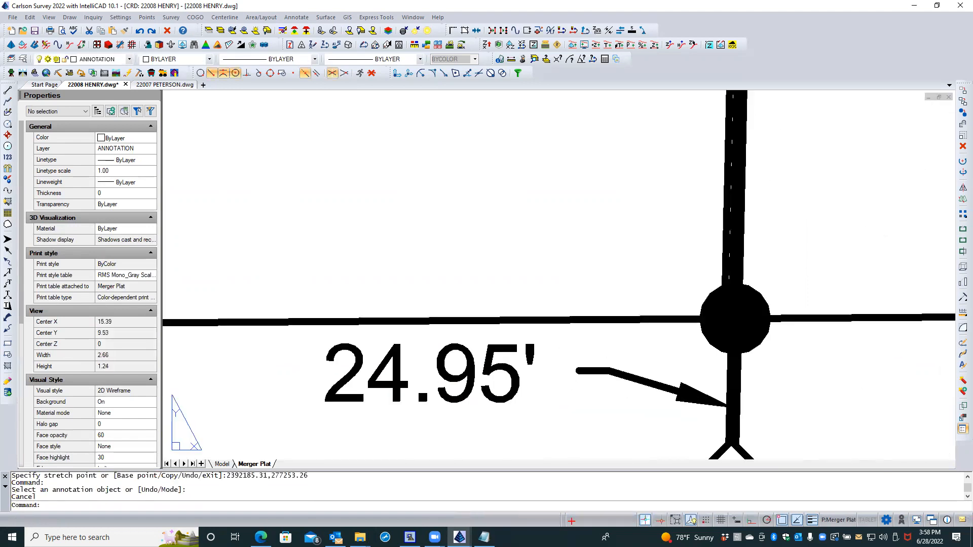
pyautogui.click(582, 371)
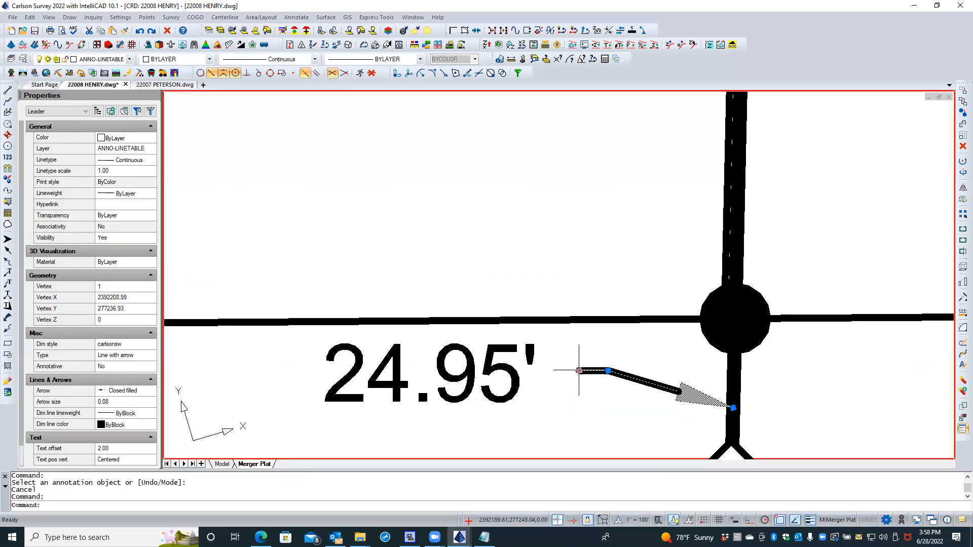
pyautogui.click(578, 370)
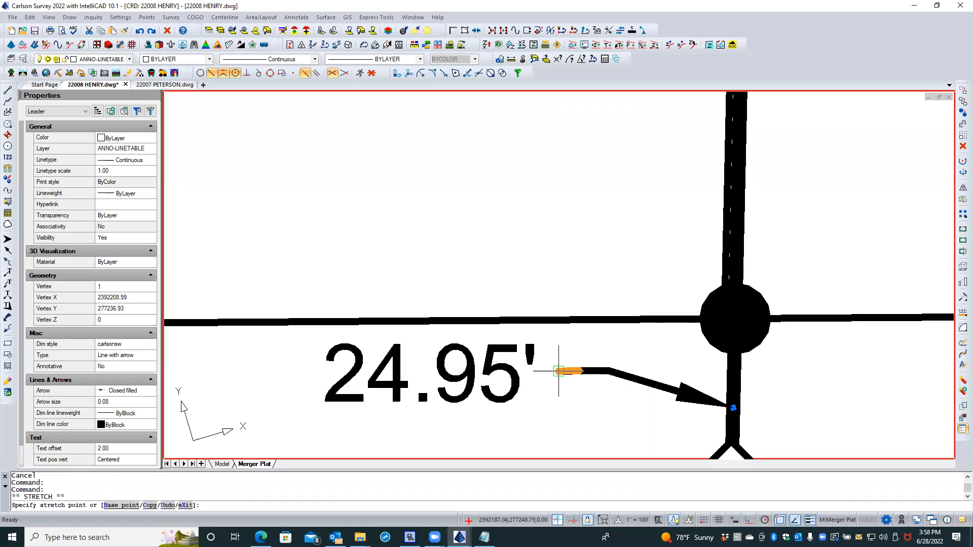
pyautogui.click(556, 371)
pyautogui.press('Escape')
pyautogui.scroll(-6, 542, 409)
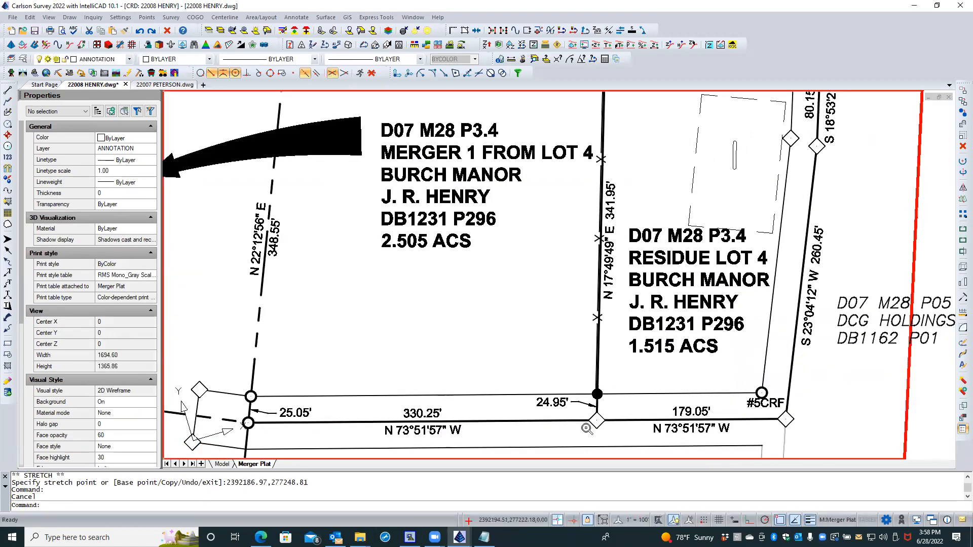
# Step: Try to move the 24.95' label near the S 72°45'20" E line down closer to the boundary line
pyautogui.scroll(-3, 585, 427)
pyautogui.scroll(5, 707, 210)
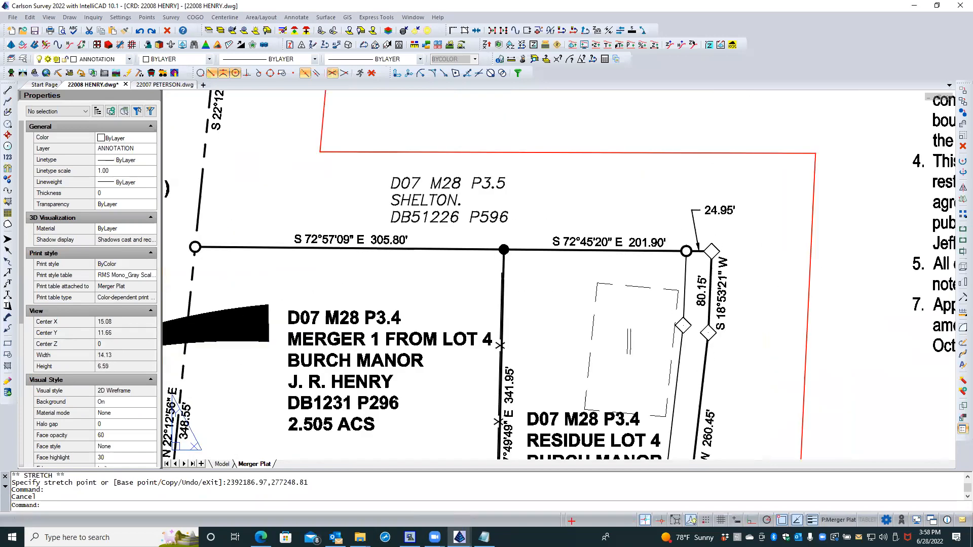
pyautogui.click(701, 211)
pyautogui.click(696, 201)
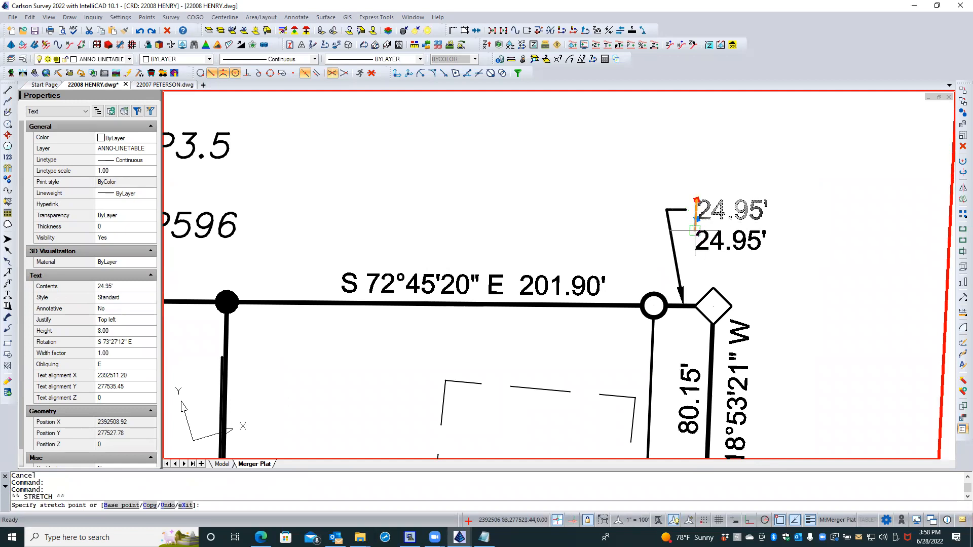
pyautogui.click(695, 230)
# Step: Try to shorten the upper 24.95' leader by stretching its tail down to the label and its elbow to the nearest point on the leader
pyautogui.click(675, 209)
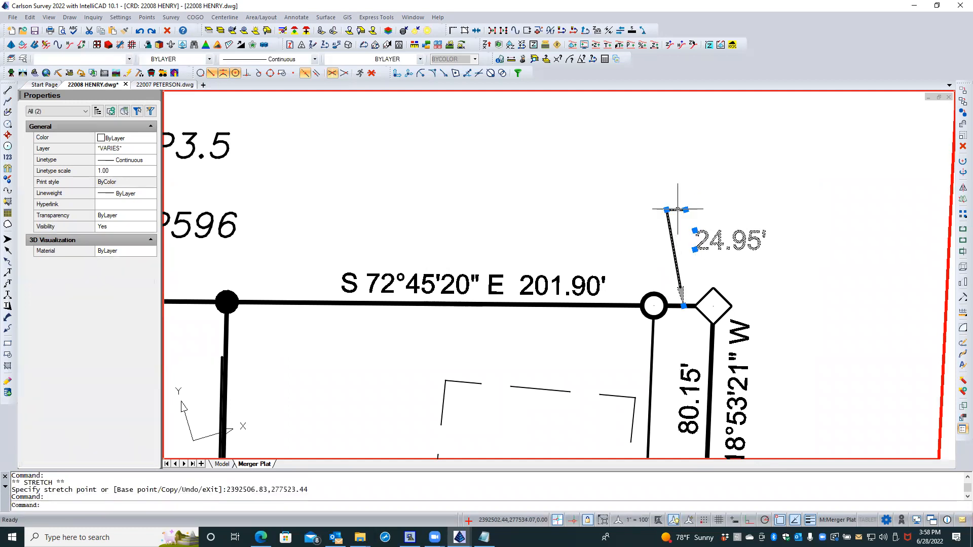
pyautogui.click(685, 209)
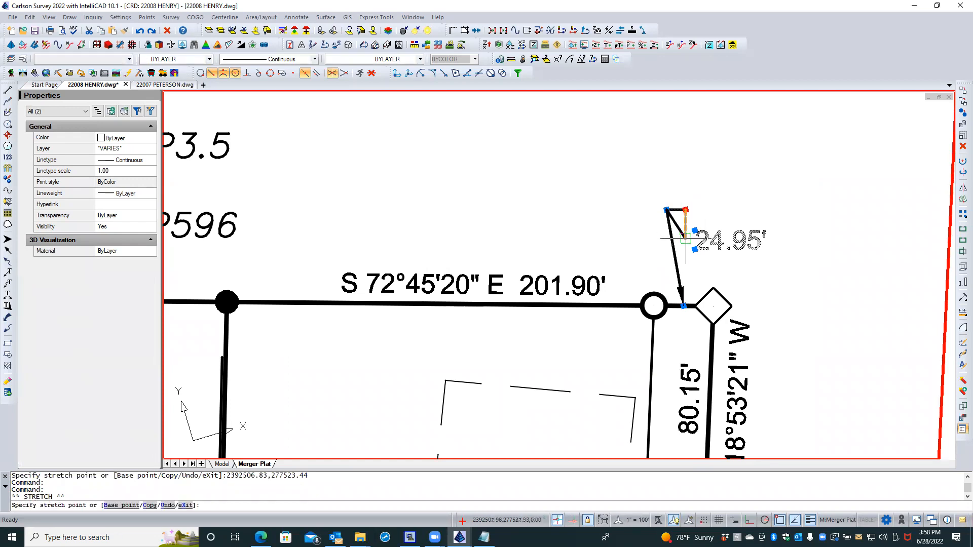
pyautogui.click(685, 238)
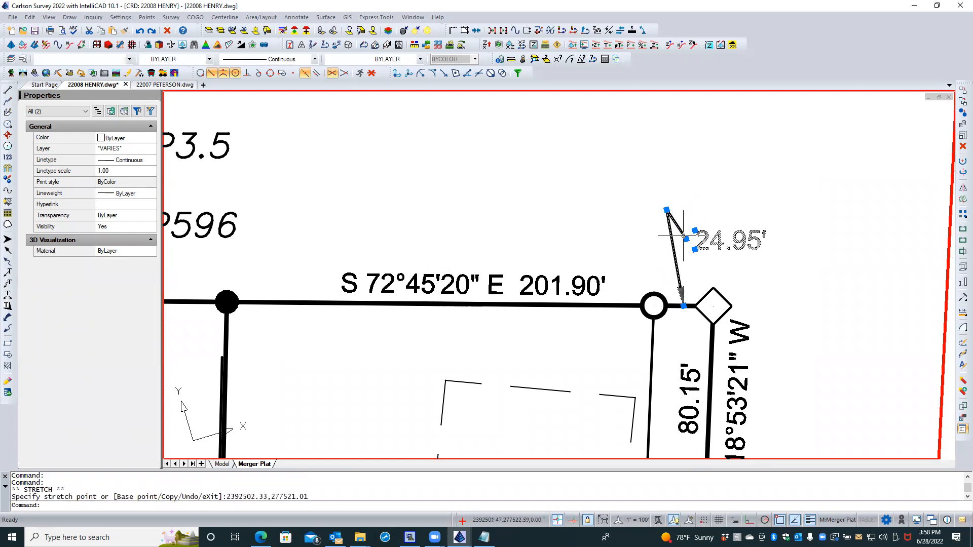
pyautogui.click(666, 209)
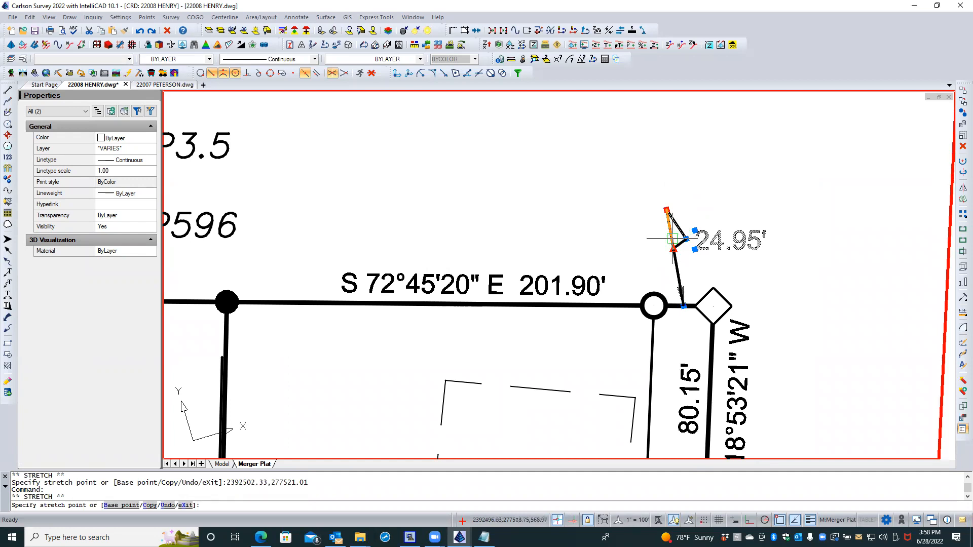
pyautogui.keyDown('shift'); pyautogui.rightClick(671, 238); pyautogui.keyUp('shift')
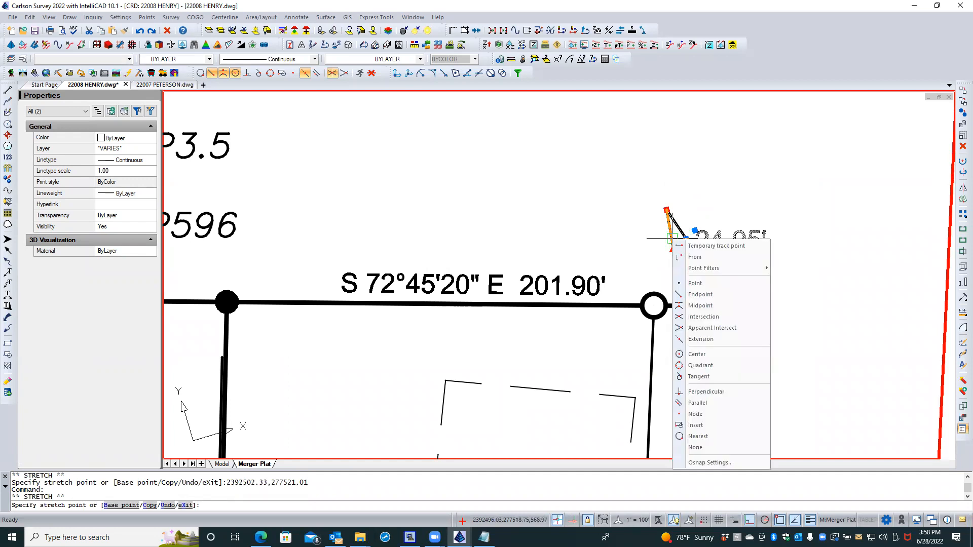
pyautogui.click(697, 437)
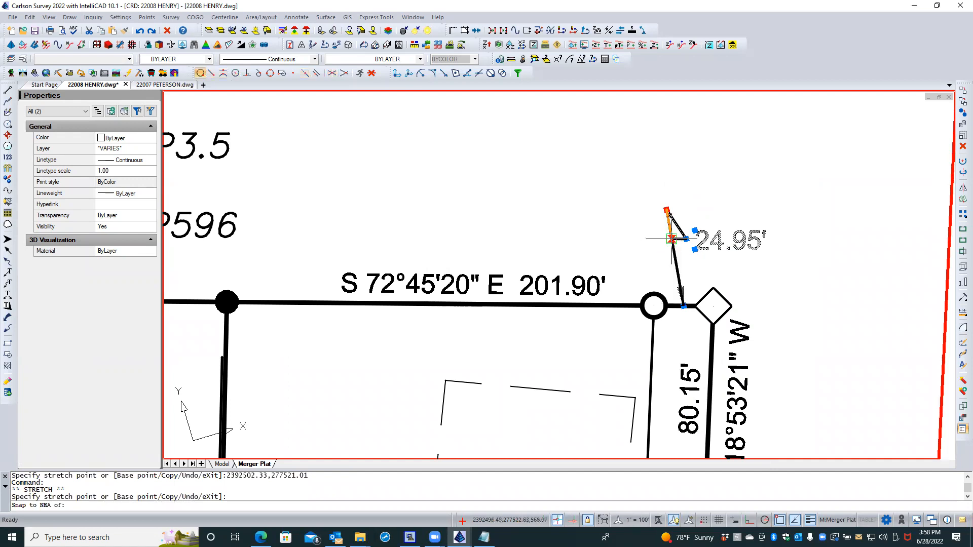
pyautogui.click(671, 237)
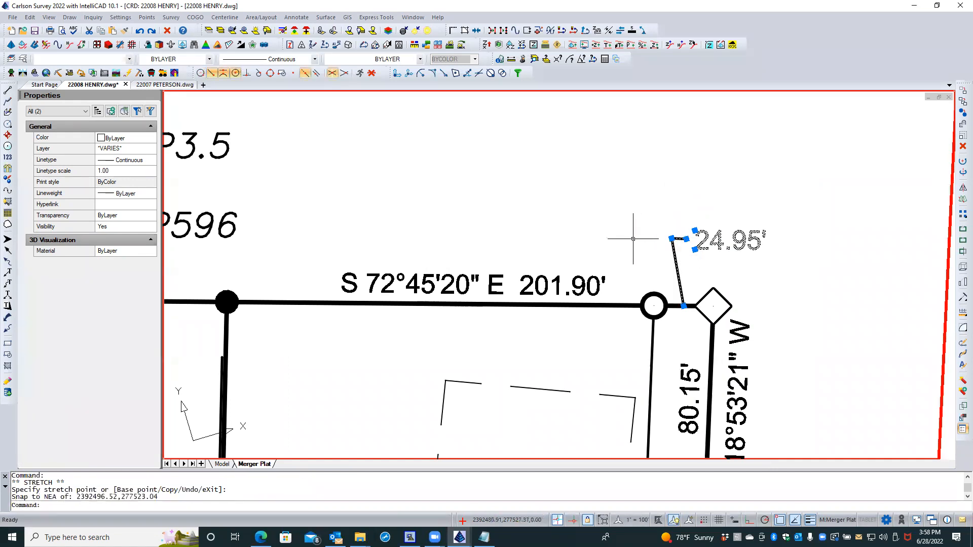
pyautogui.press('Escape')
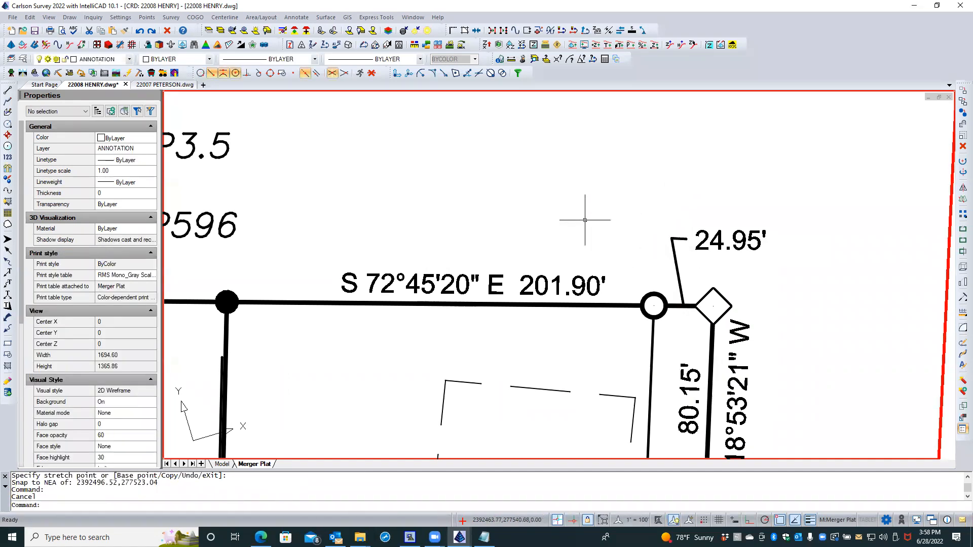
# Step: Undo the grip edits to the upper 24.95' leader and its label
pyautogui.write('u')
pyautogui.press('Return')
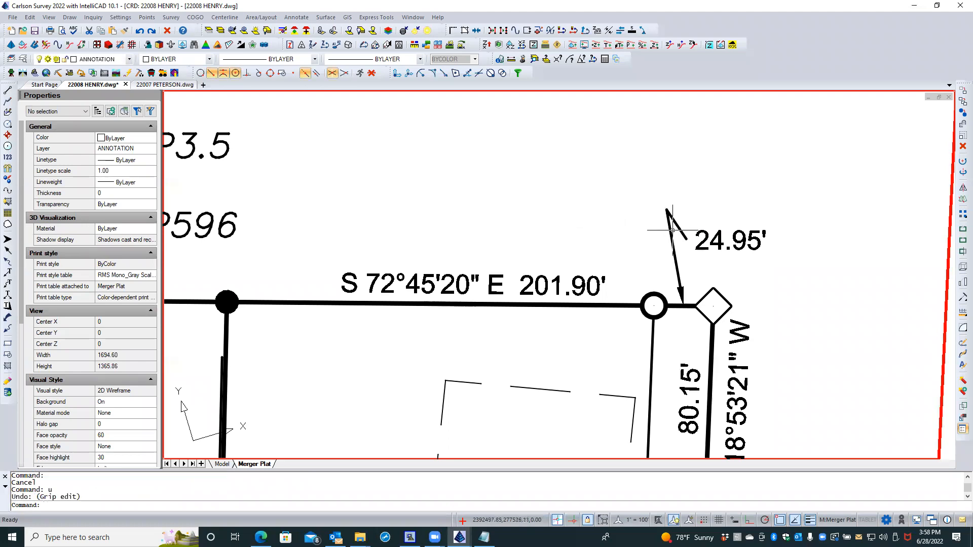
pyautogui.hotkey('ctrl', 'z')
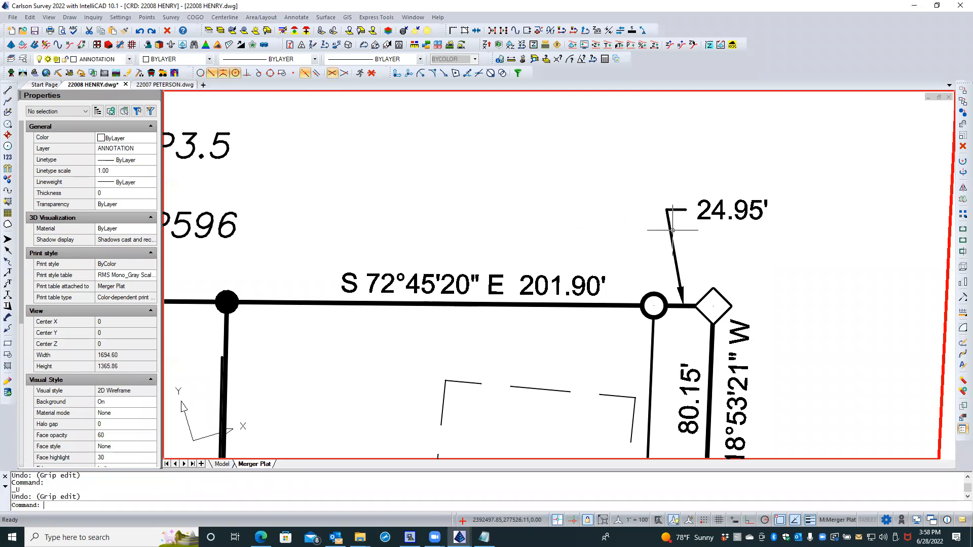
pyautogui.scroll(-6, 725, 249)
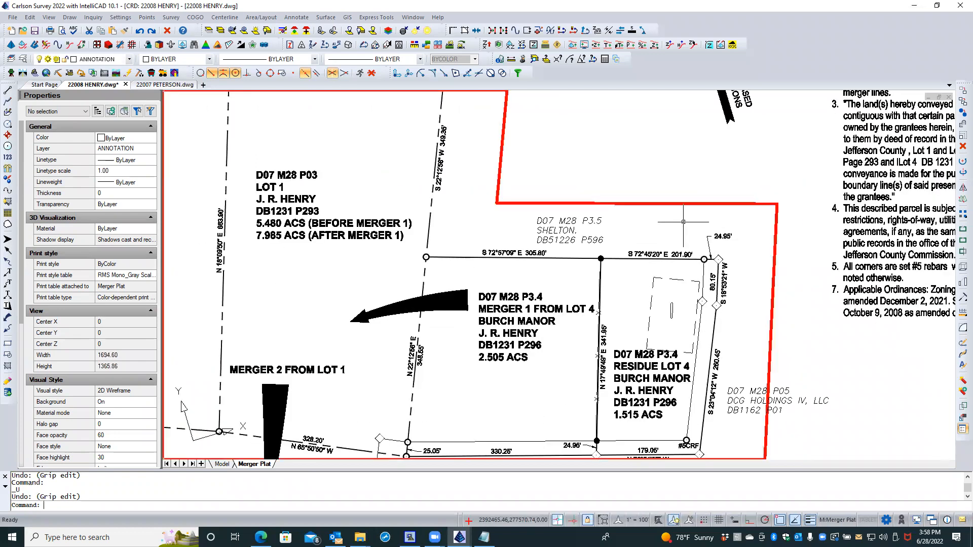
pyautogui.scroll(5, 714, 250)
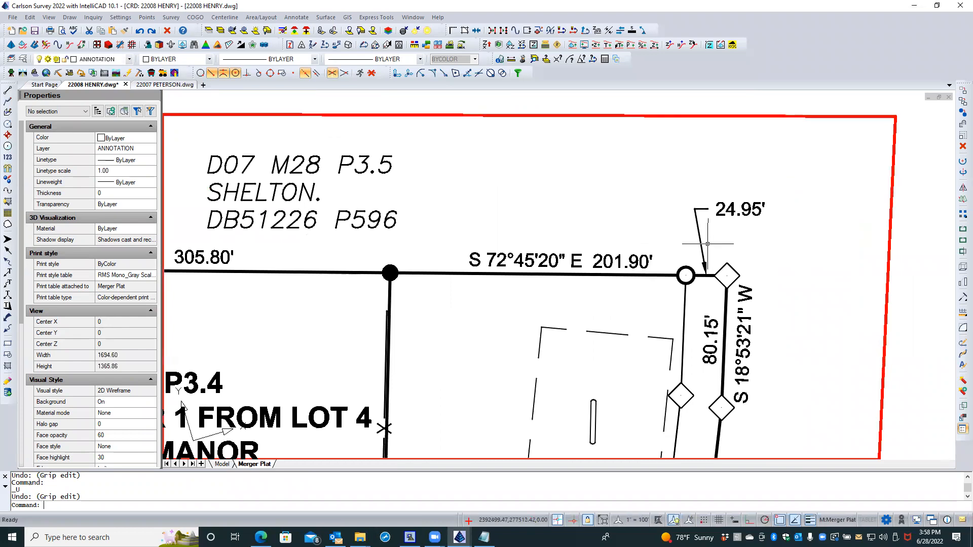
pyautogui.scroll(3, 701, 231)
pyautogui.click(695, 223)
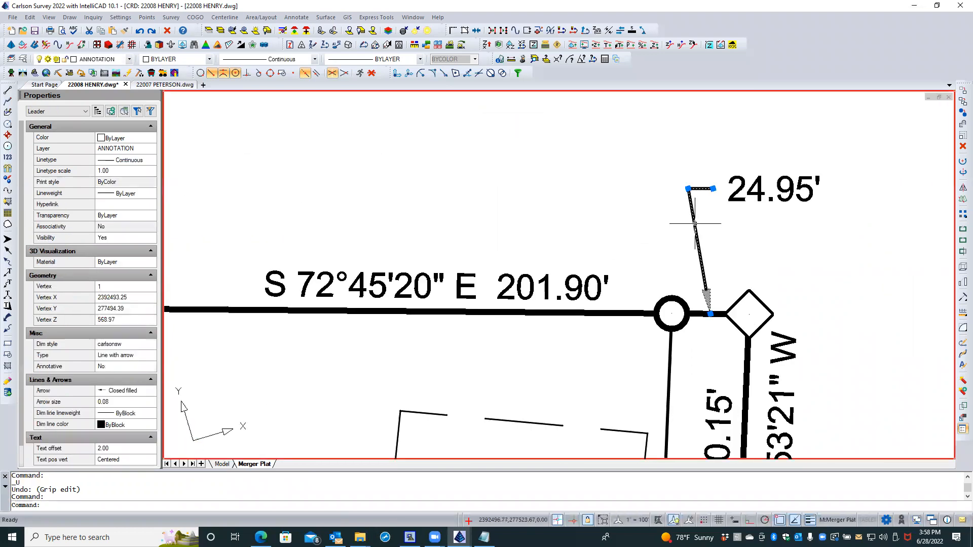
pyautogui.click(688, 189)
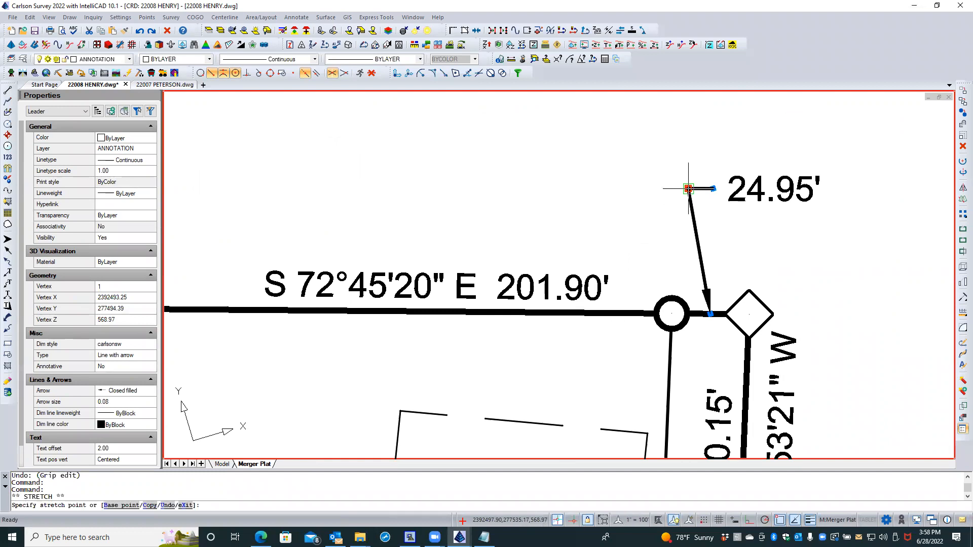
pyautogui.keyDown('shift'); pyautogui.rightClick(694, 223); pyautogui.keyUp('shift')
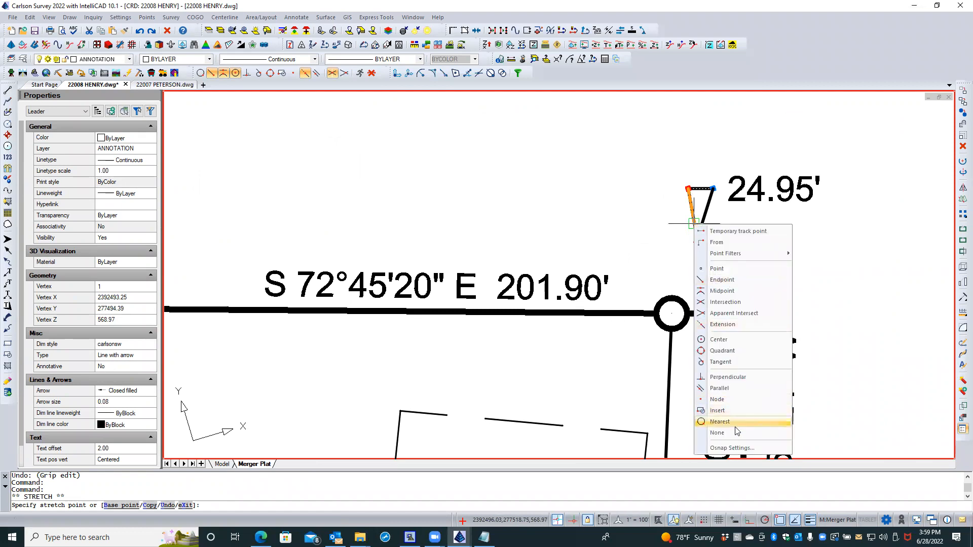
pyautogui.click(716, 433)
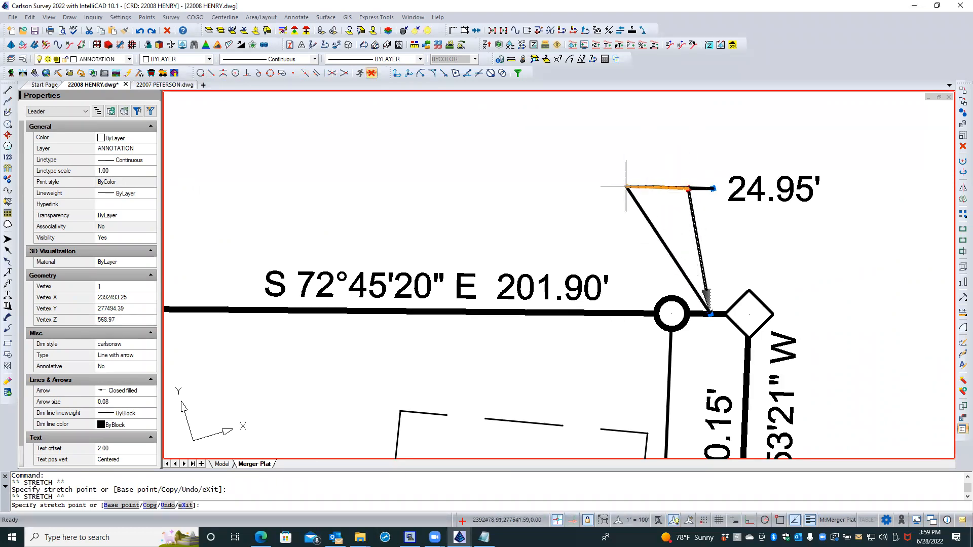
pyautogui.press('Escape')
pyautogui.press('Escape')
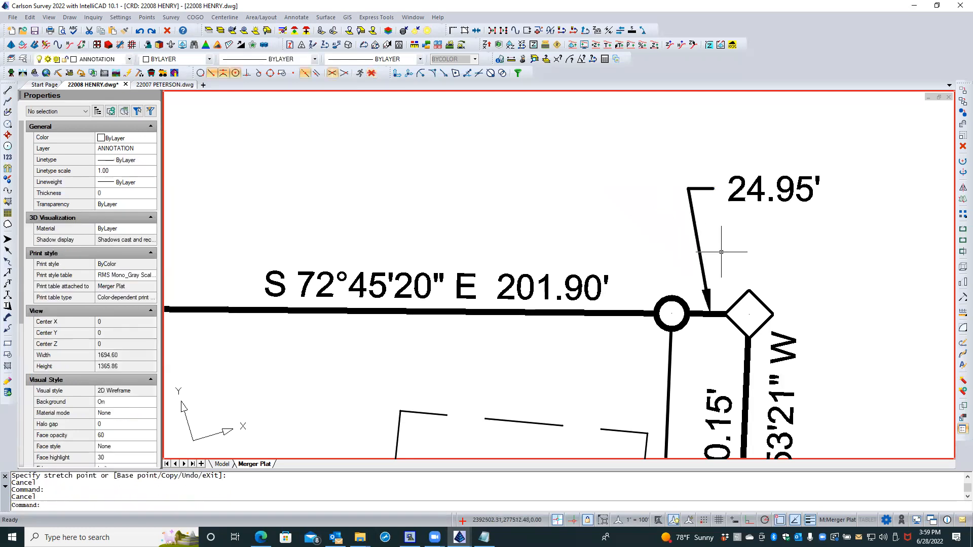
# Step: Return to paper space on the Merger Plat layout and save the drawing
pyautogui.scroll(-2, 699, 243)
pyautogui.scroll(-3, 700, 242)
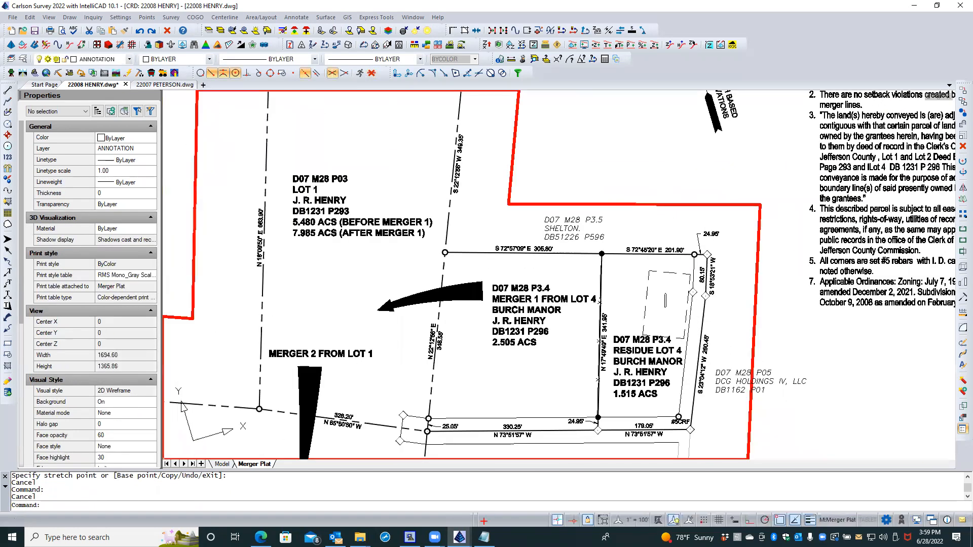
pyautogui.doubleClick(582, 181)
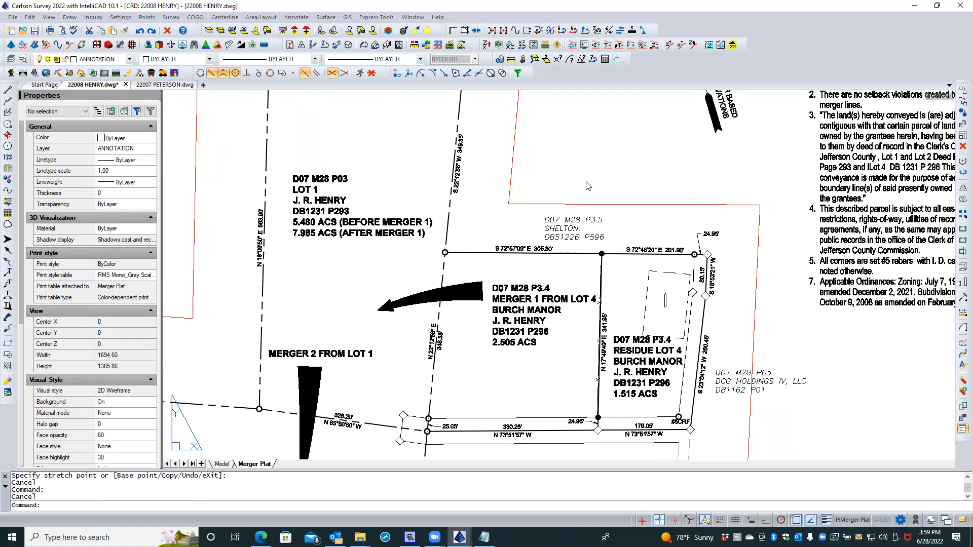
pyautogui.scroll(-3, 582, 181)
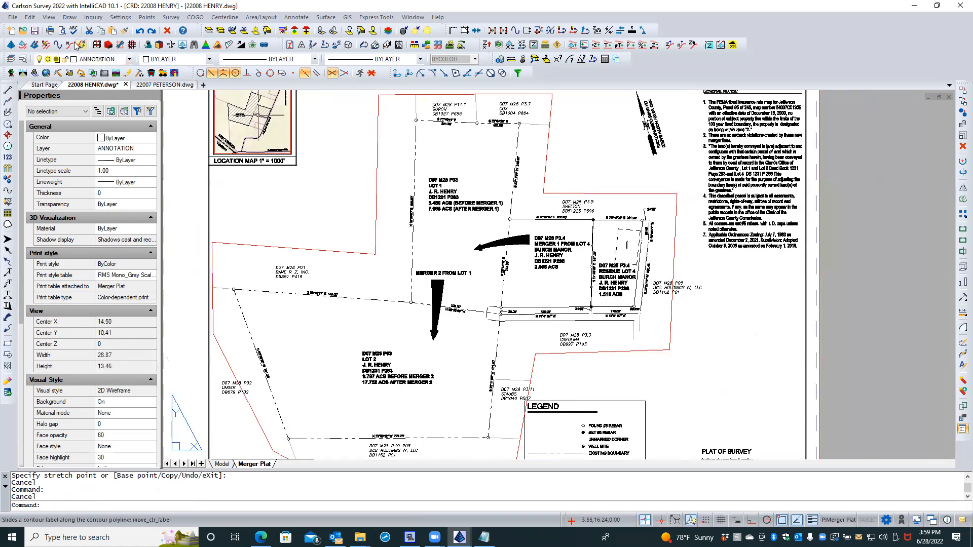
pyautogui.click(35, 32)
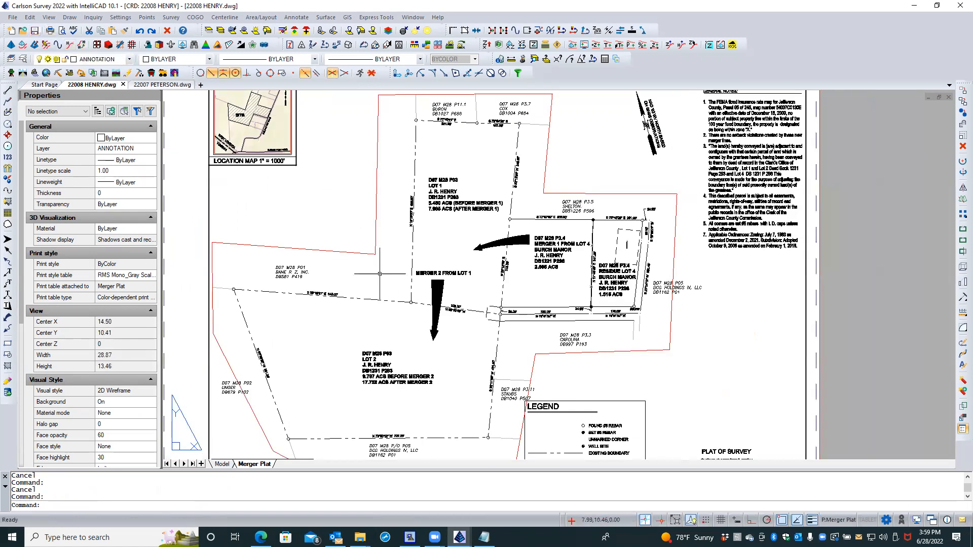
# Step: Regenerate all viewports and inspect the diamond corner symbols near the 25.05' leader
pyautogui.write('rea')
pyautogui.press('Return')
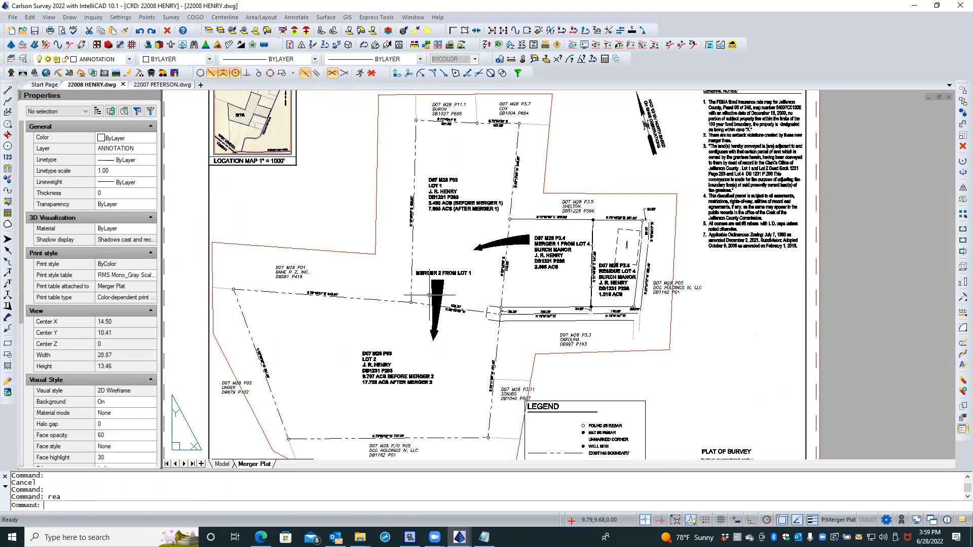
pyautogui.scroll(4, 477, 344)
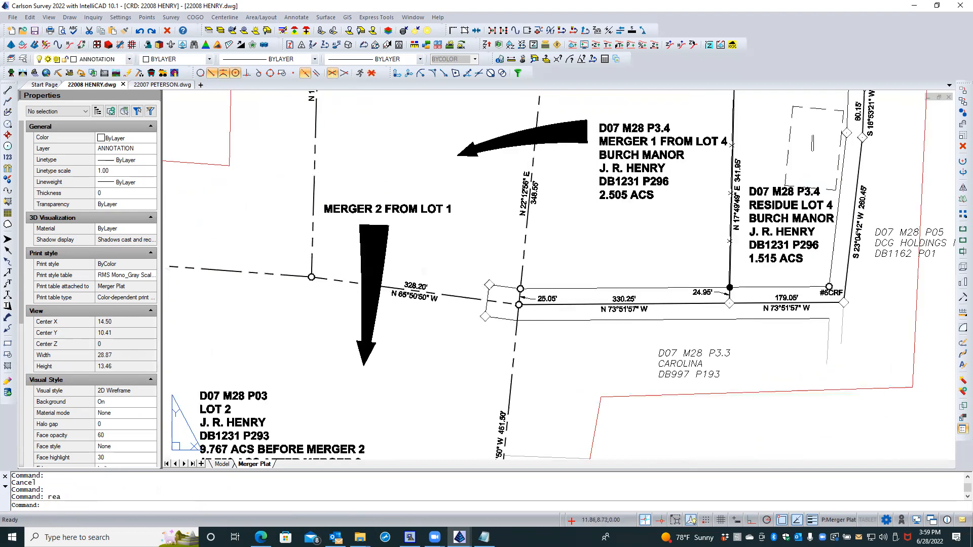
pyautogui.scroll(4, 486, 325)
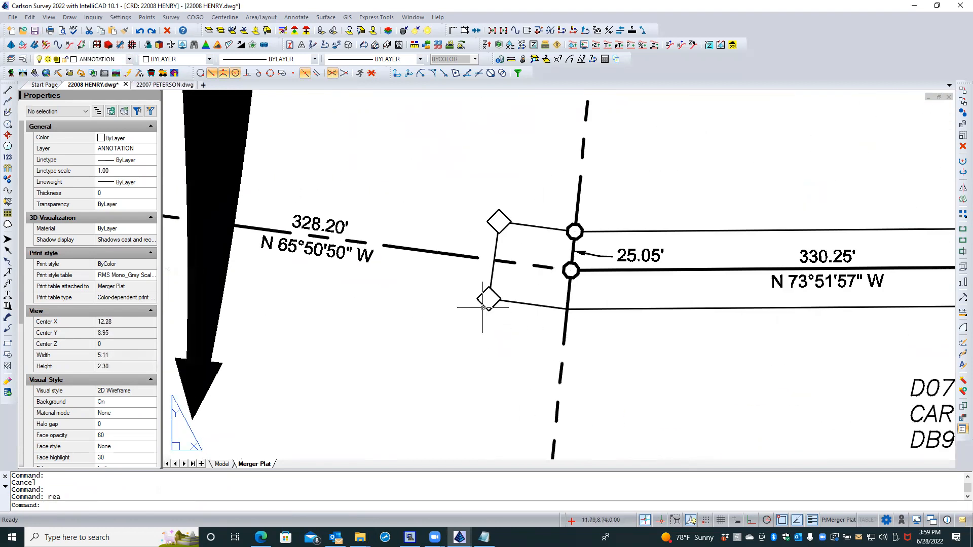
# Step: Activate the viewport and bring the two diamond corner symbols near the 25.05' leader to the front of the draw order
pyautogui.click(483, 306)
pyautogui.press('Escape')
pyautogui.doubleClick(490, 217)
pyautogui.click(489, 217)
pyautogui.click(491, 213)
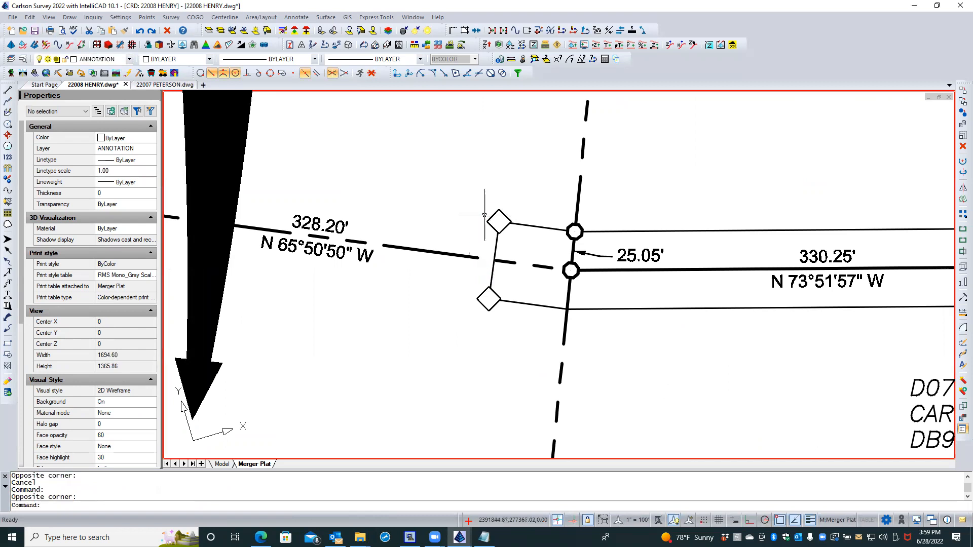
pyautogui.click(491, 214)
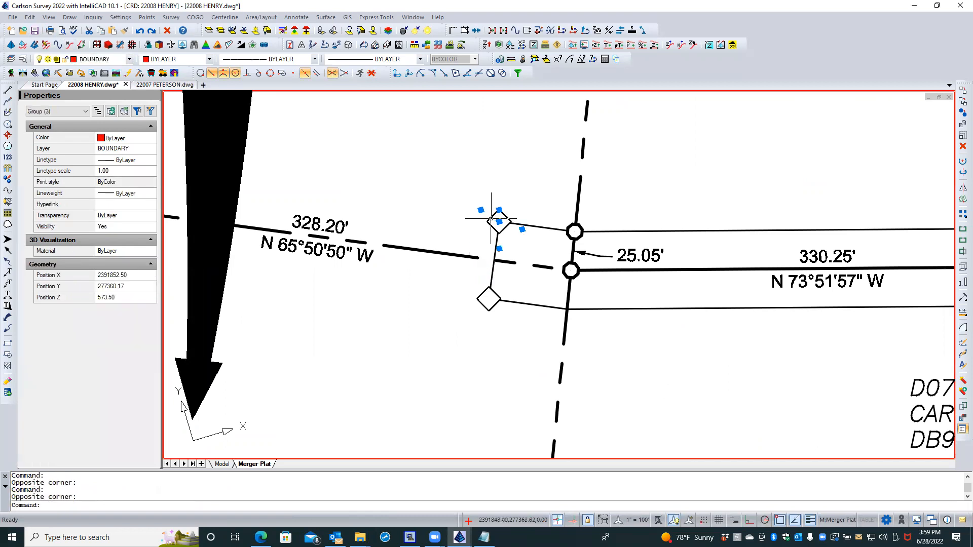
pyautogui.click(481, 289)
pyautogui.rightClick(446, 292)
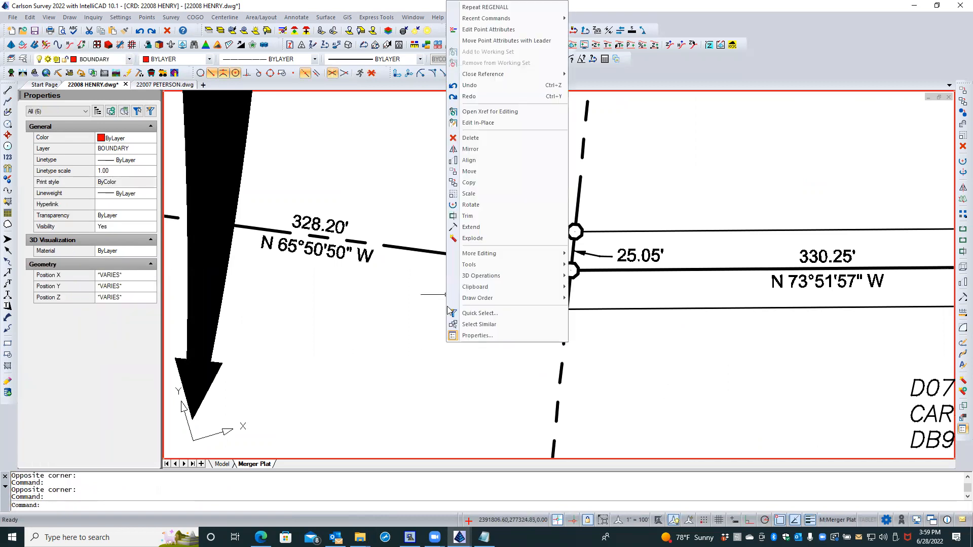
pyautogui.moveTo(515, 297)
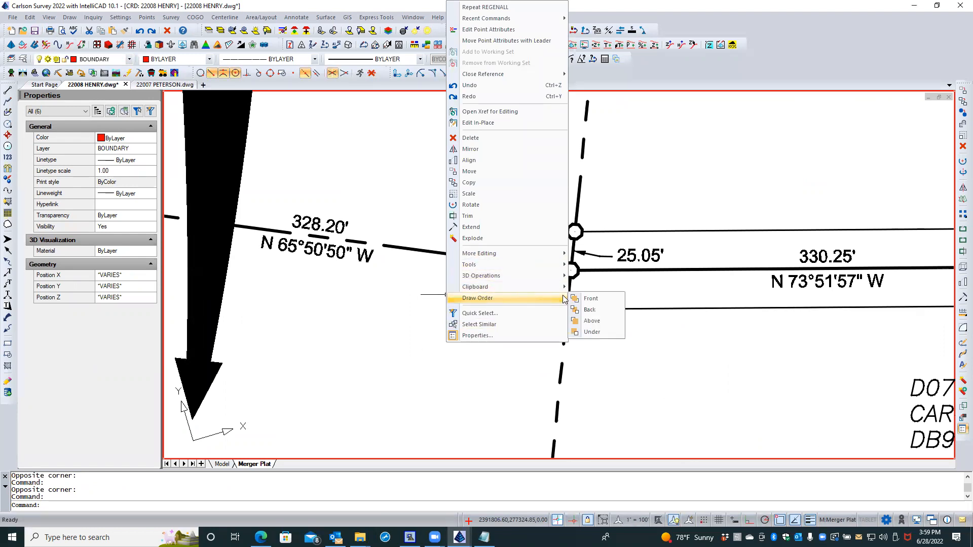
pyautogui.click(590, 299)
pyautogui.press('Escape')
pyautogui.press('Escape')
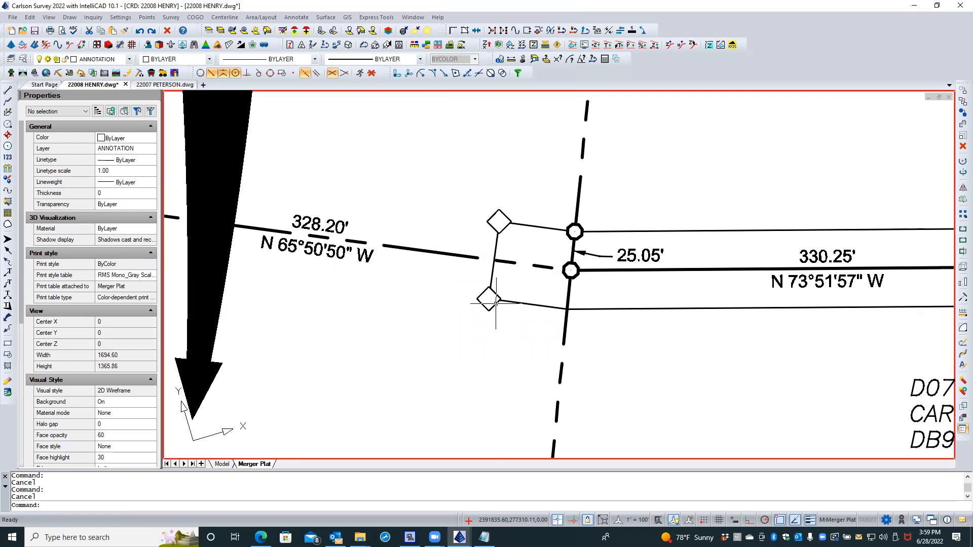
pyautogui.click(494, 303)
pyautogui.press('Escape')
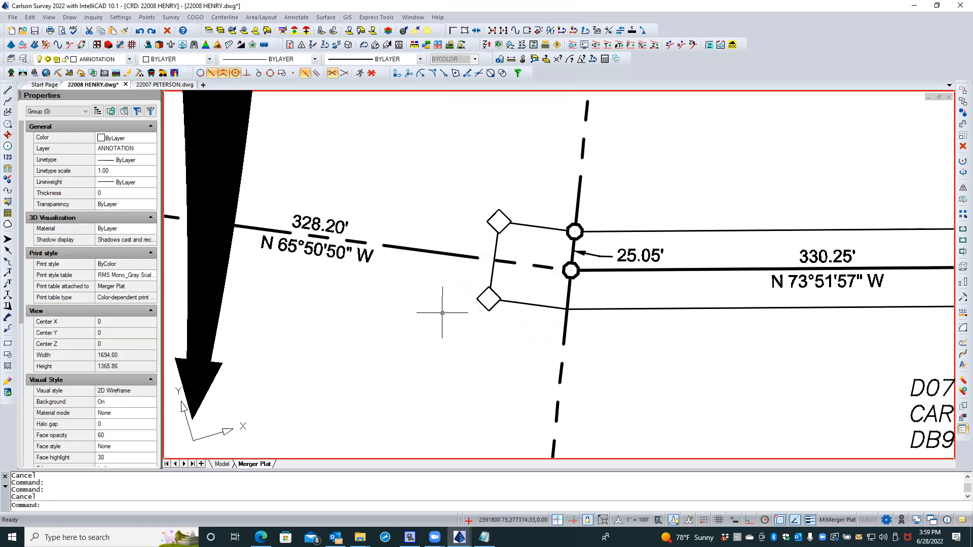
# Step: Regenerate all viewports again after the draw order change
pyautogui.scroll(-2, 368, 302)
pyautogui.scroll(1, 368, 302)
pyautogui.write('rea')
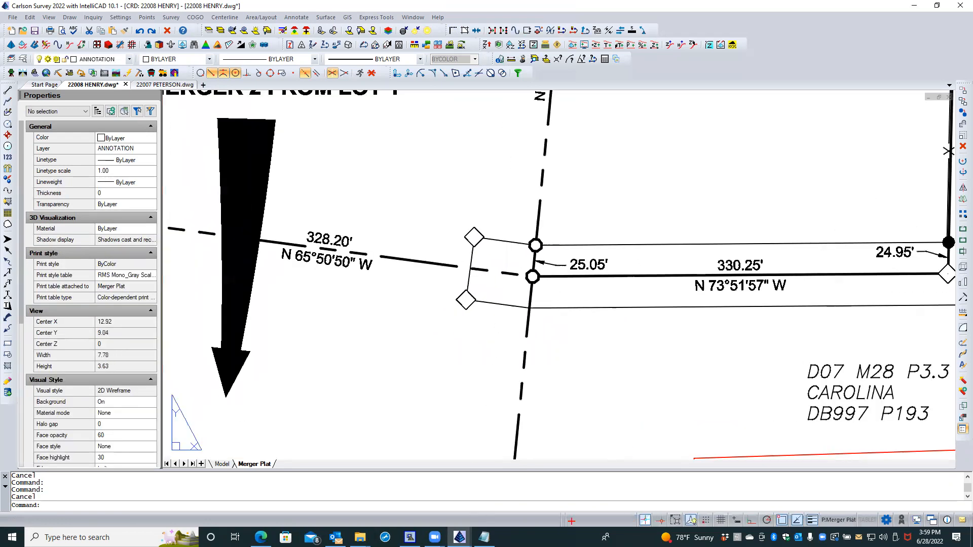
pyautogui.press('Return')
# Step: Set the curve display quality to 20000 with fast zooms kept on, and regenerate all viewports
pyautogui.write('viewres')
pyautogui.press('Return')
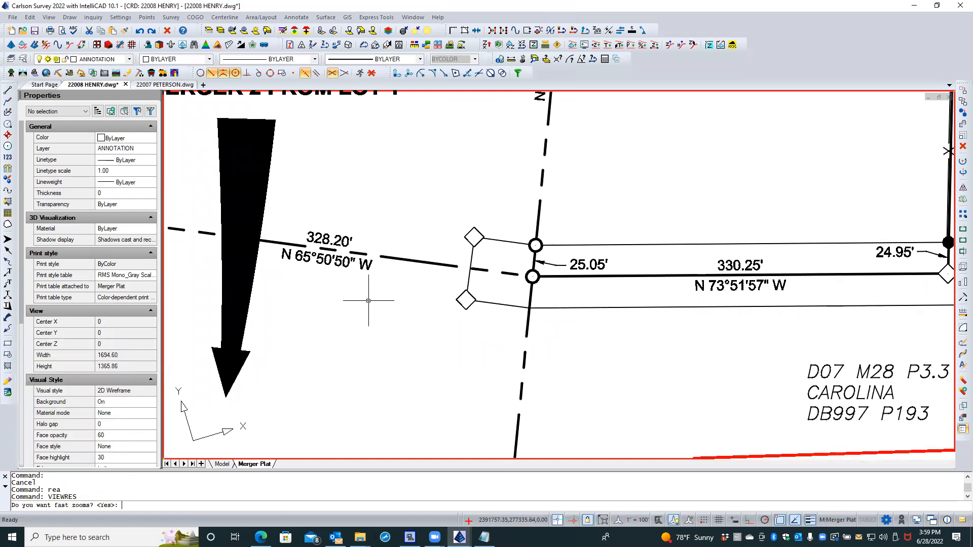
pyautogui.press('Return')
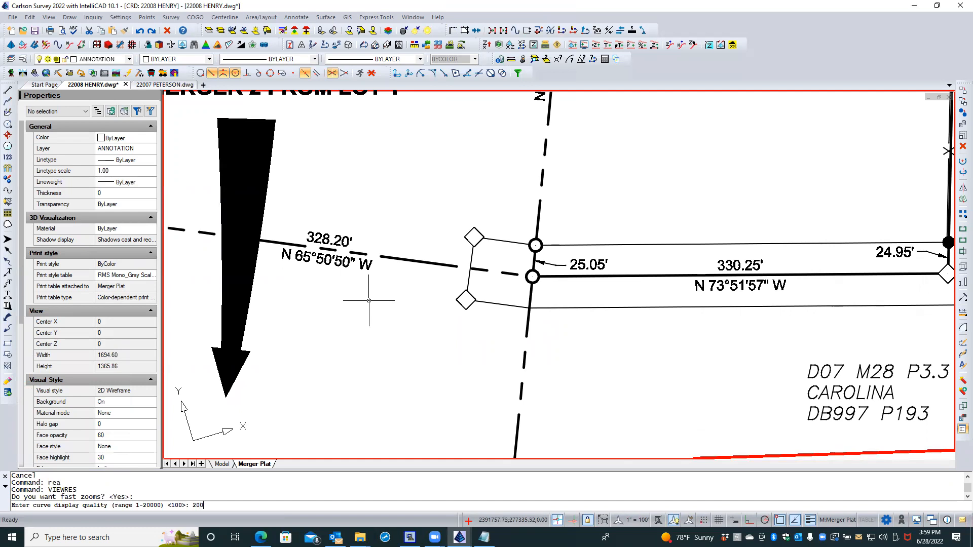
pyautogui.press('Return')
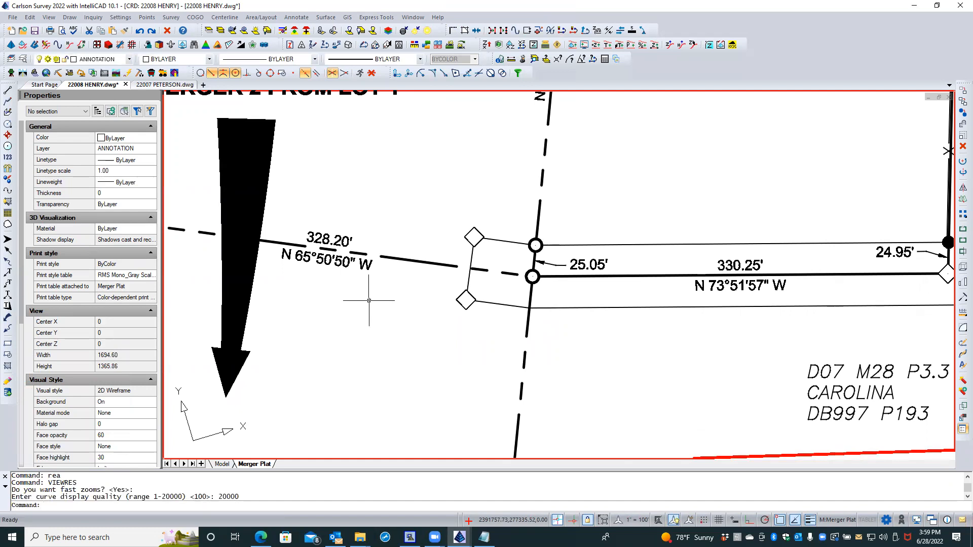
pyautogui.write('rea')
pyautogui.press('Return')
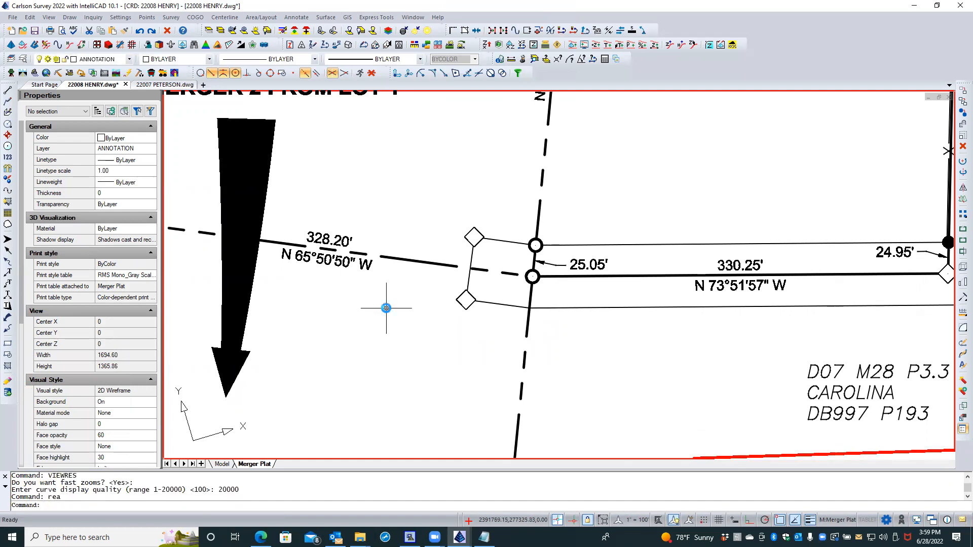
# Step: Return to paper space and examine how smoothly the corner circles near the 25.05' leader and the surrounding linework display
pyautogui.scroll(-1, 386, 308)
pyautogui.scroll(-1, 386, 308)
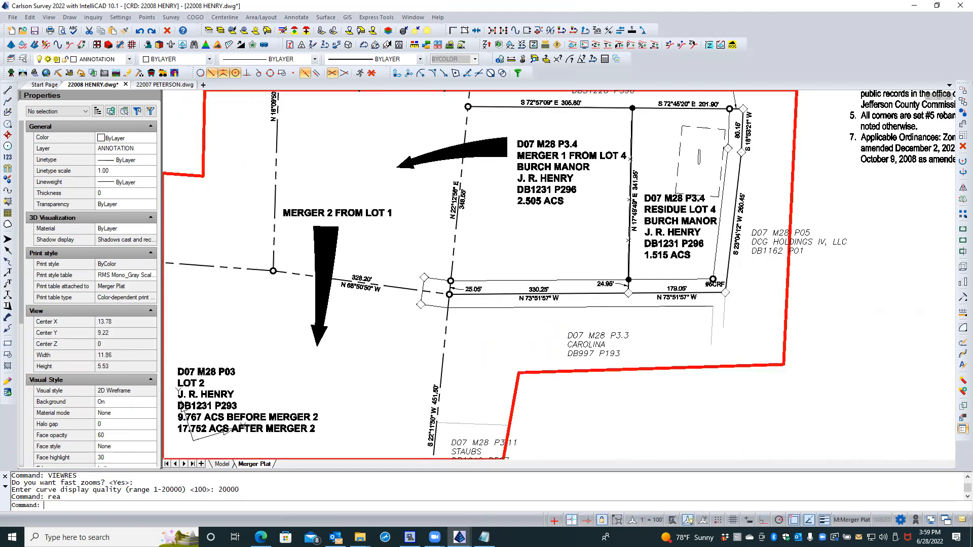
pyautogui.doubleClick(594, 412)
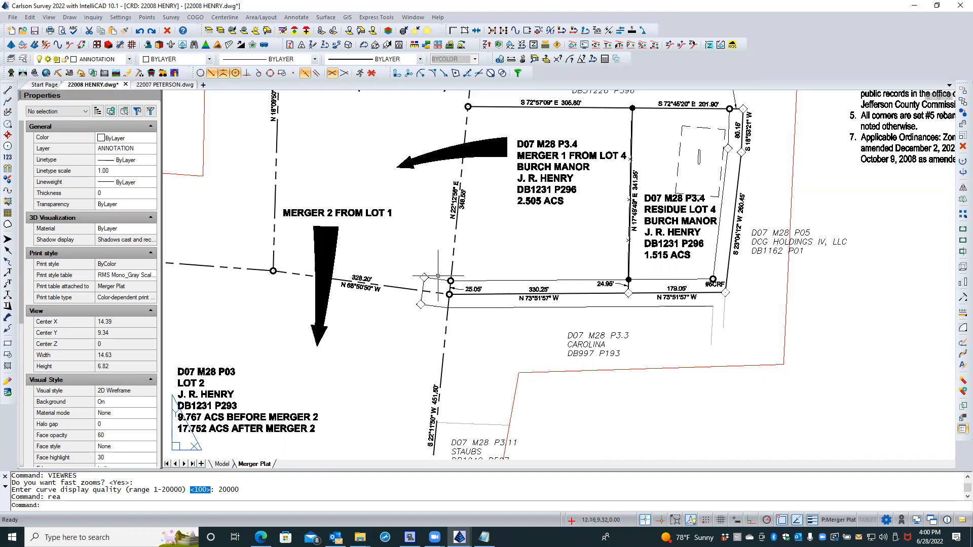
pyautogui.scroll(5, 442, 275)
pyautogui.scroll(7, 446, 278)
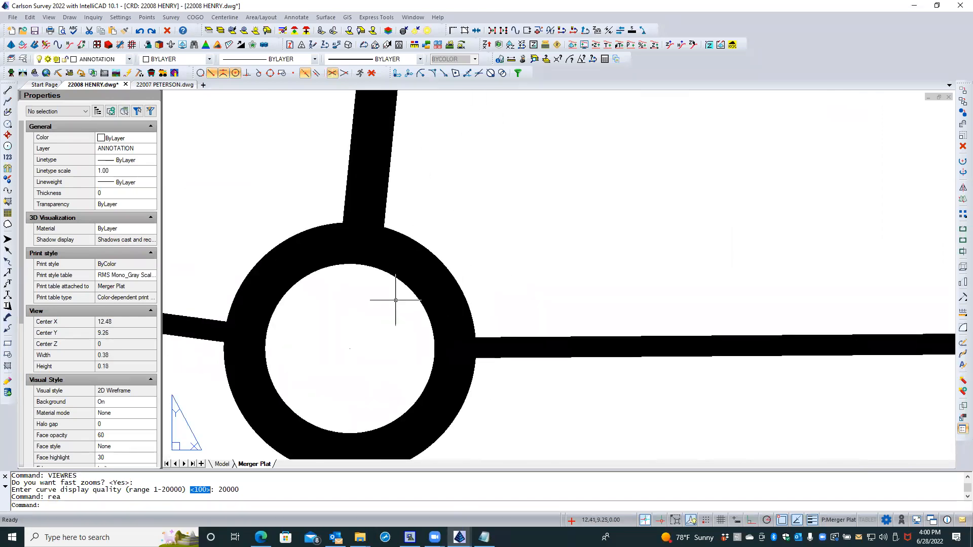
pyautogui.scroll(8, 398, 304)
pyautogui.scroll(-8, 484, 269)
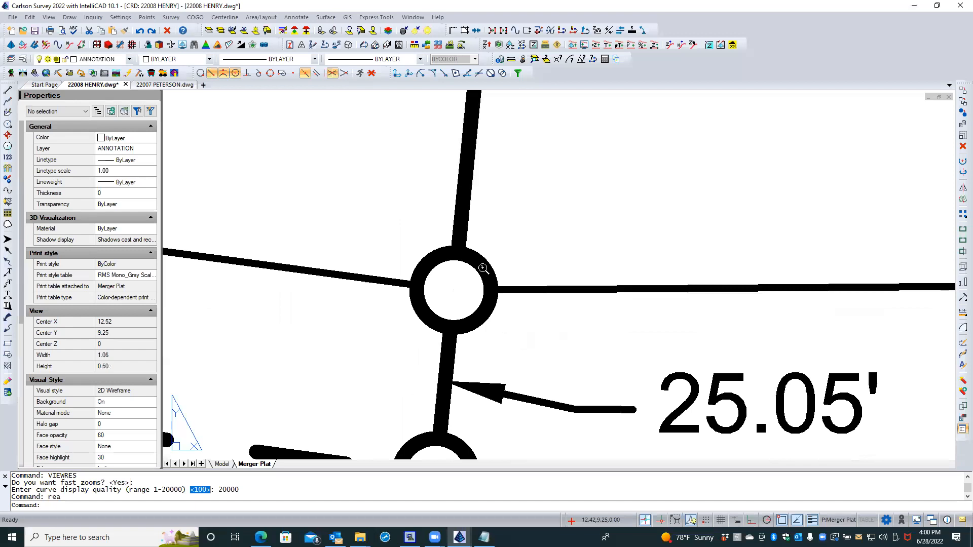
pyautogui.scroll(-4, 484, 268)
pyautogui.scroll(-5, 481, 268)
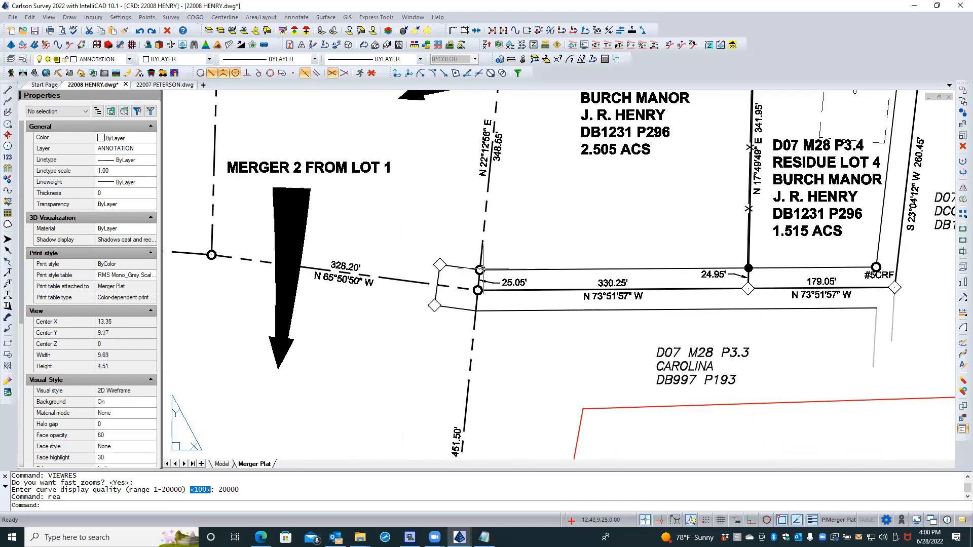
pyautogui.scroll(7, 332, 262)
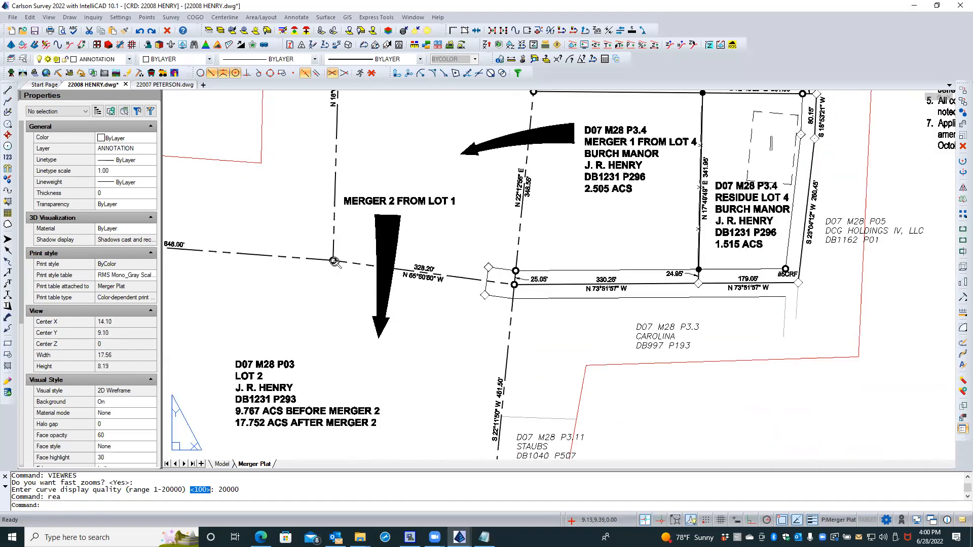
pyautogui.scroll(-8, 331, 265)
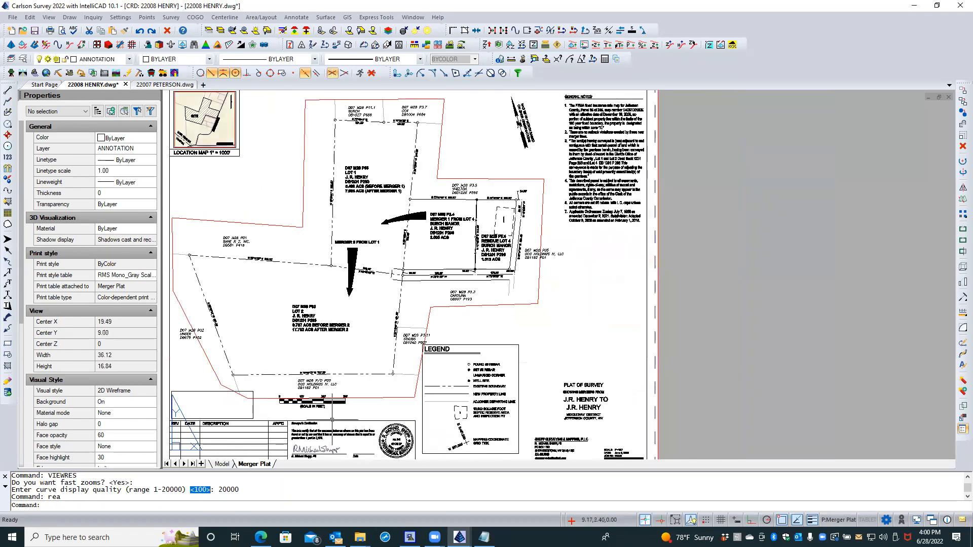
pyautogui.scroll(5, 391, 258)
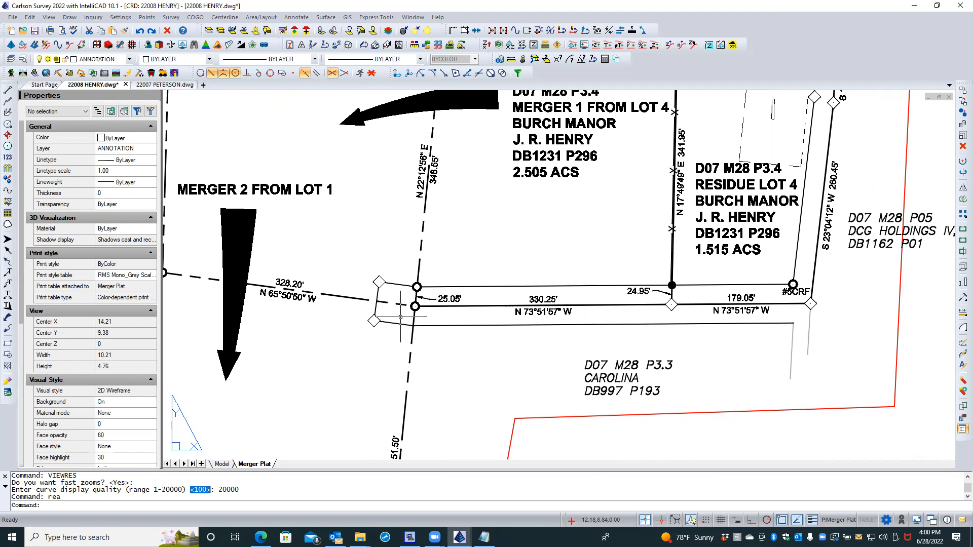
pyautogui.moveTo(241, 489); pyautogui.dragTo(217, 490)
pyautogui.click(245, 490)
# Step: Activate the viewport and clear the #5CRF drawing description from the corner point near the 179.05' distance label
pyautogui.scroll(1, 841, 279)
pyautogui.scroll(6, 840, 278)
pyautogui.doubleClick(803, 282)
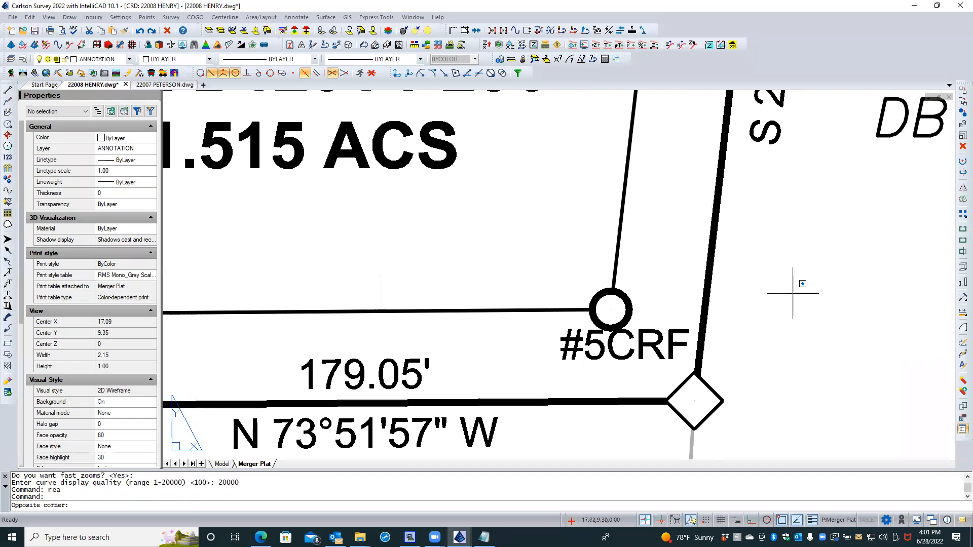
pyautogui.click(673, 338)
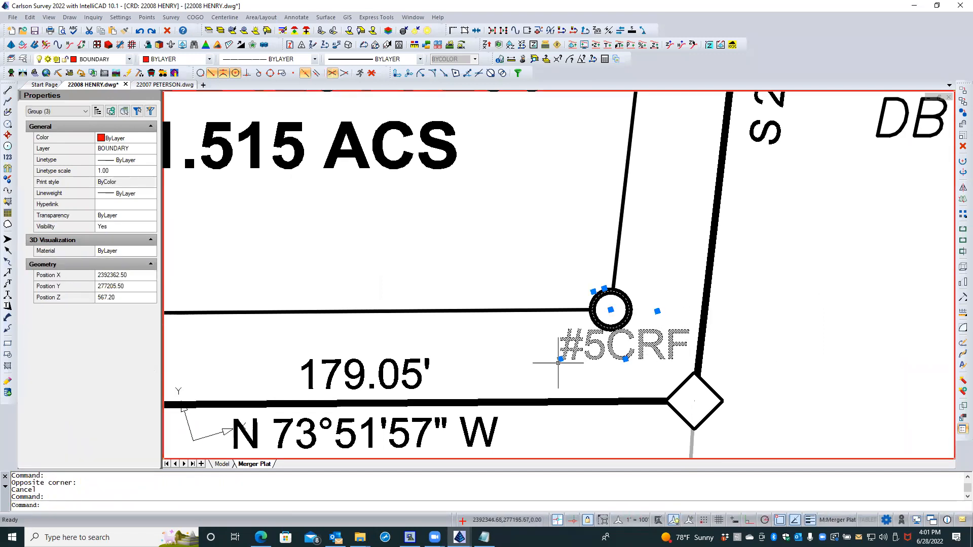
pyautogui.press('Escape')
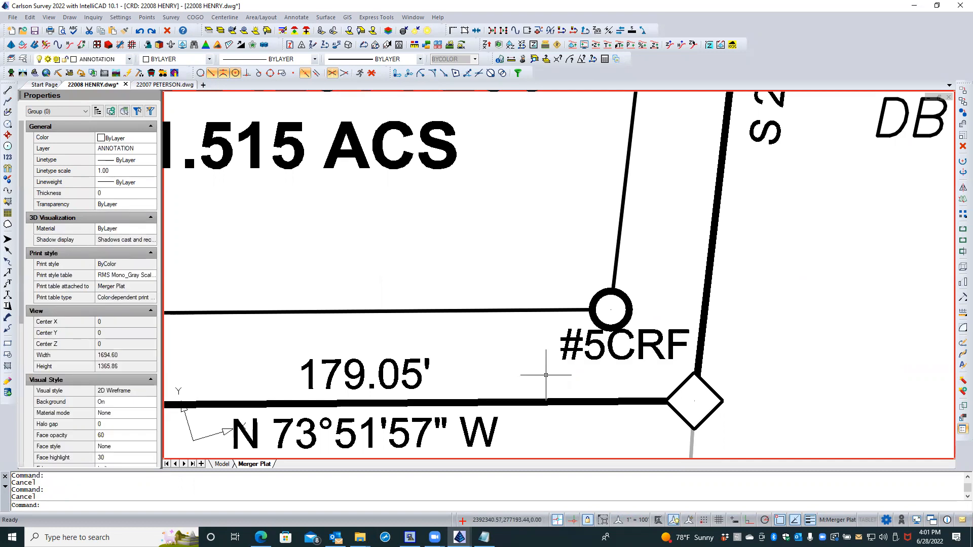
pyautogui.click(564, 348)
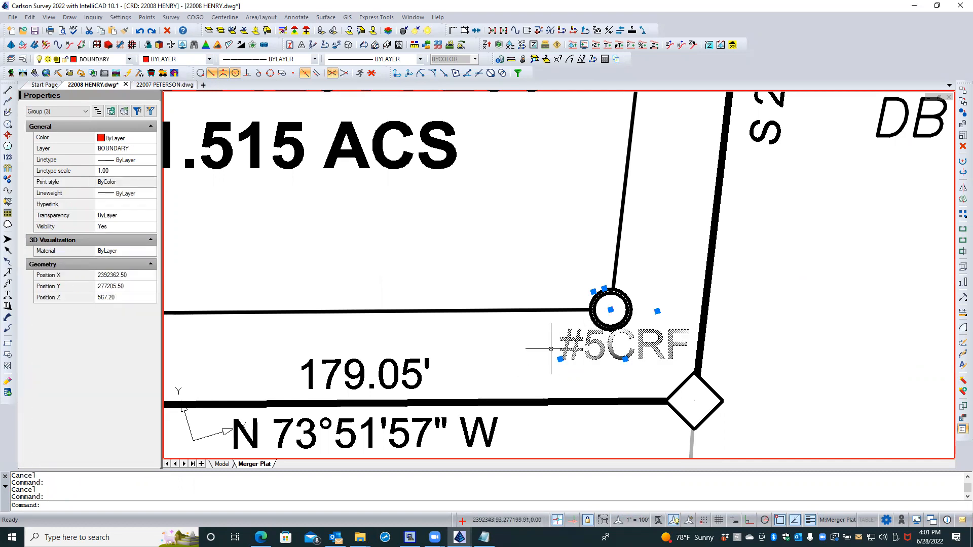
pyautogui.press('Escape')
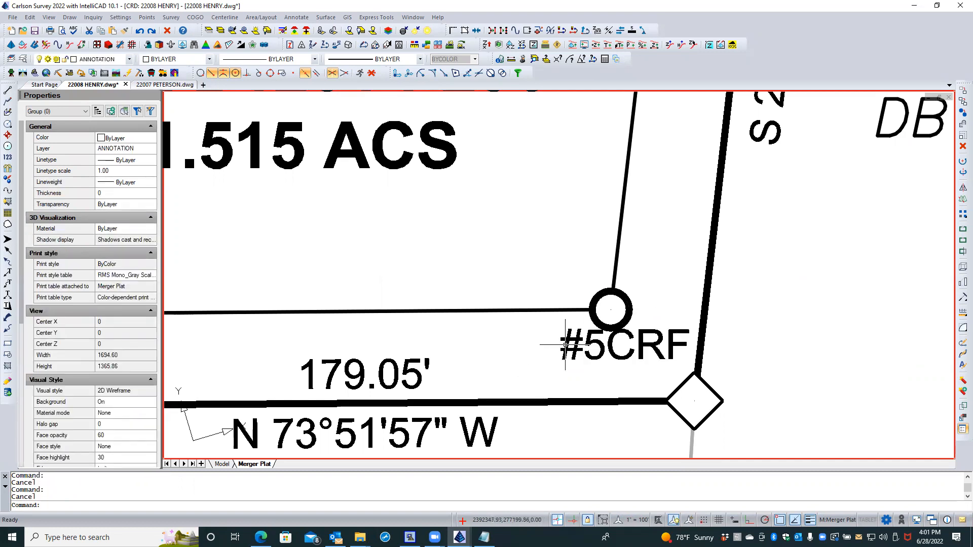
pyautogui.click(565, 346)
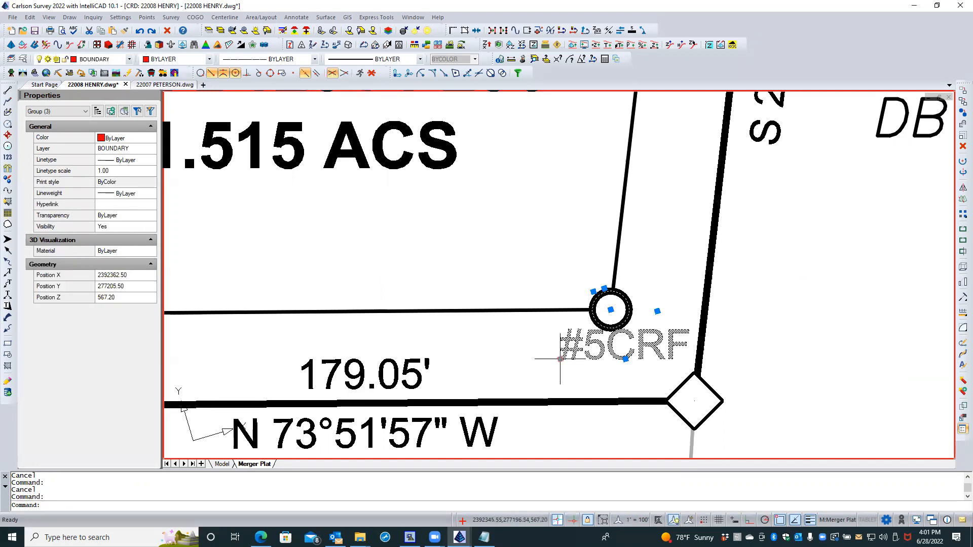
pyautogui.doubleClick(567, 339)
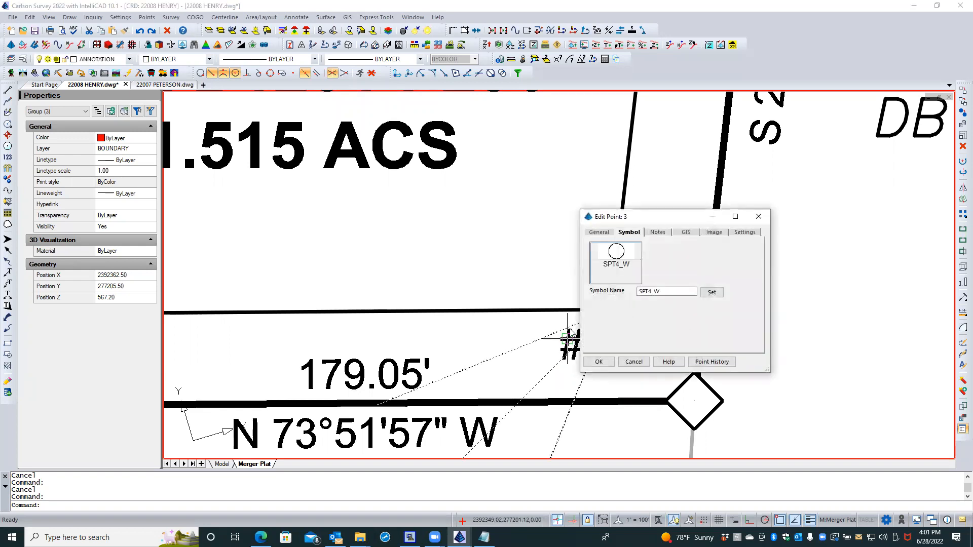
pyautogui.click(600, 232)
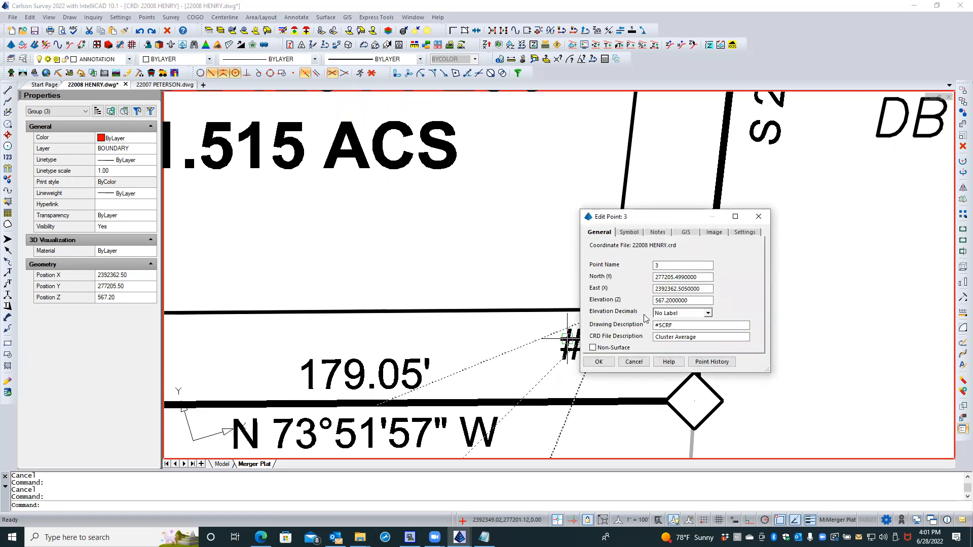
pyautogui.moveTo(679, 327); pyautogui.dragTo(613, 330)
pyautogui.press('BackSpace')
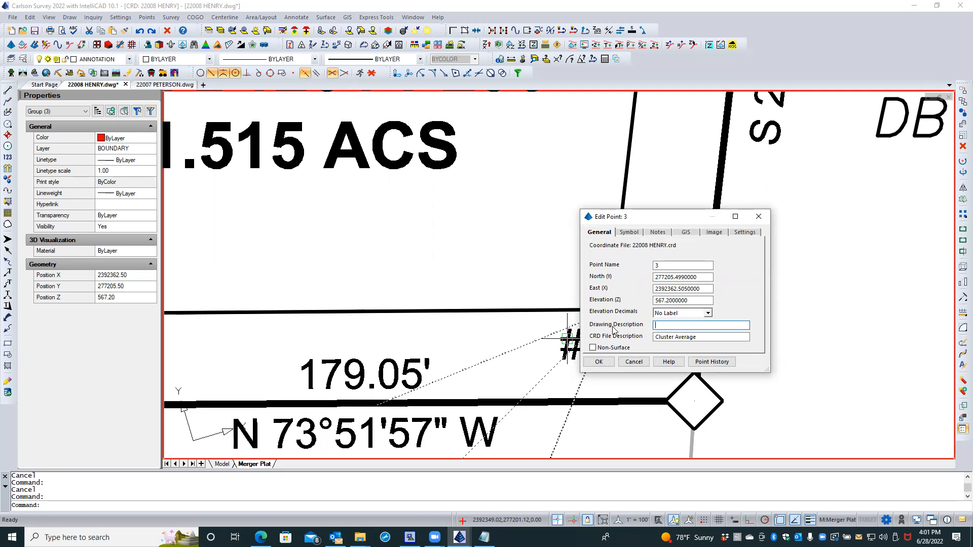
pyautogui.click(598, 361)
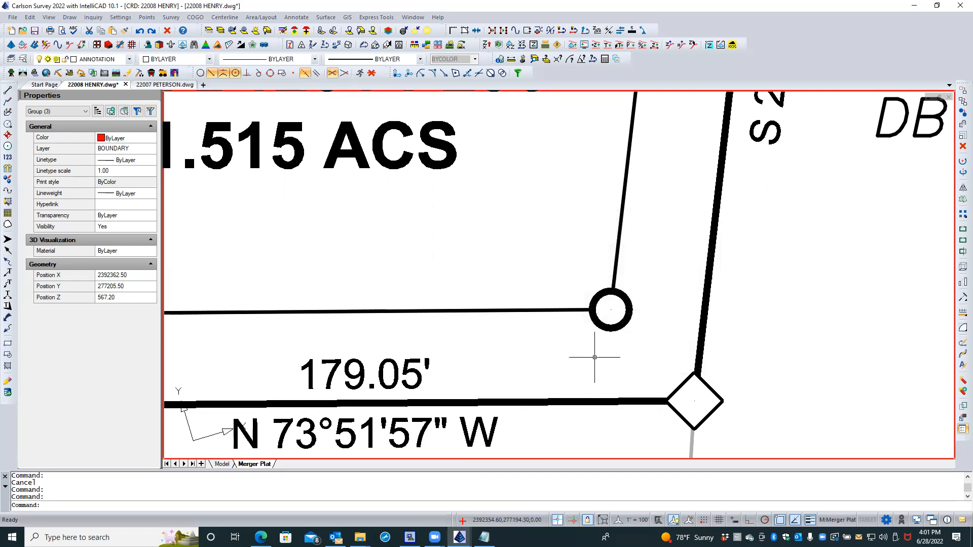
# Step: Review the Residue Lot 4 corners, the merger parcels and the rest of the plat for remaining label problems
pyautogui.scroll(-3, 594, 357)
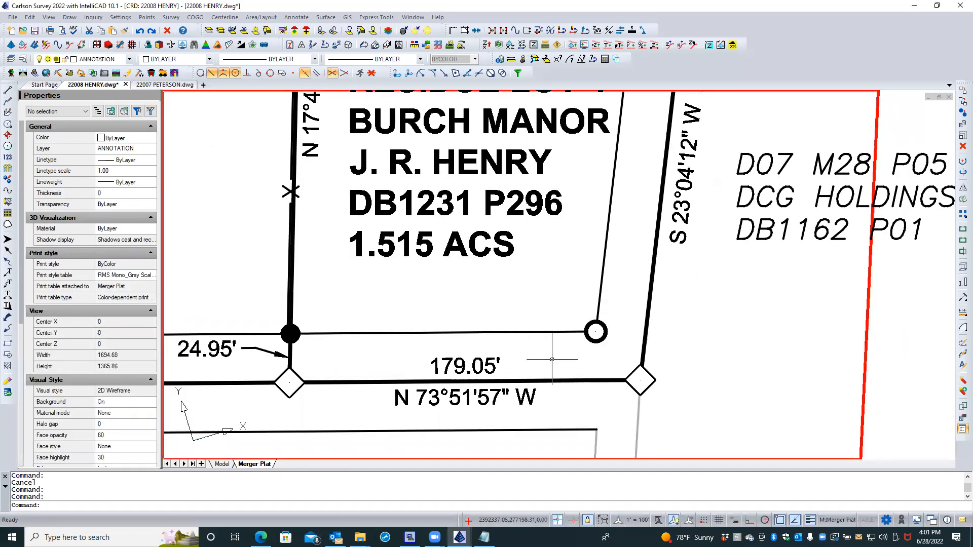
pyautogui.scroll(-4, 552, 360)
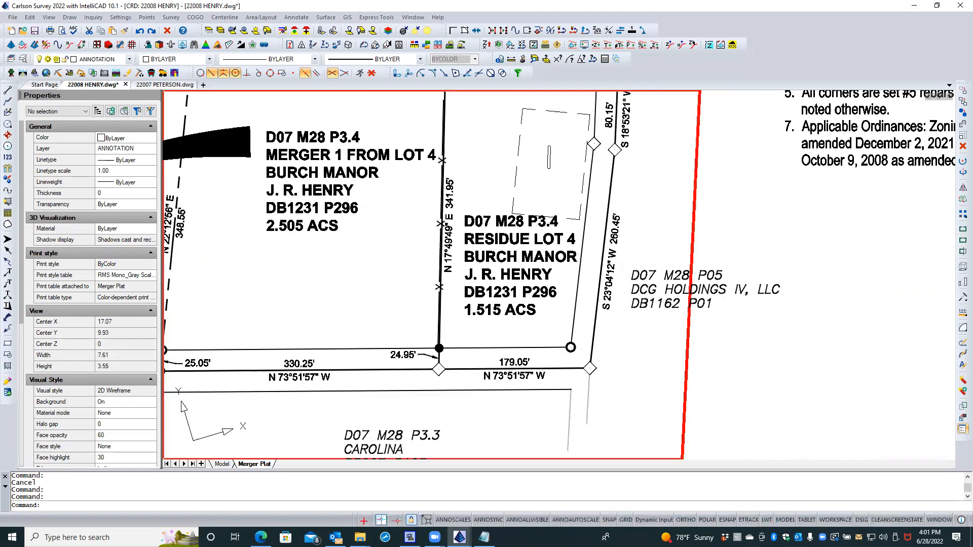
pyautogui.scroll(-1, 552, 357)
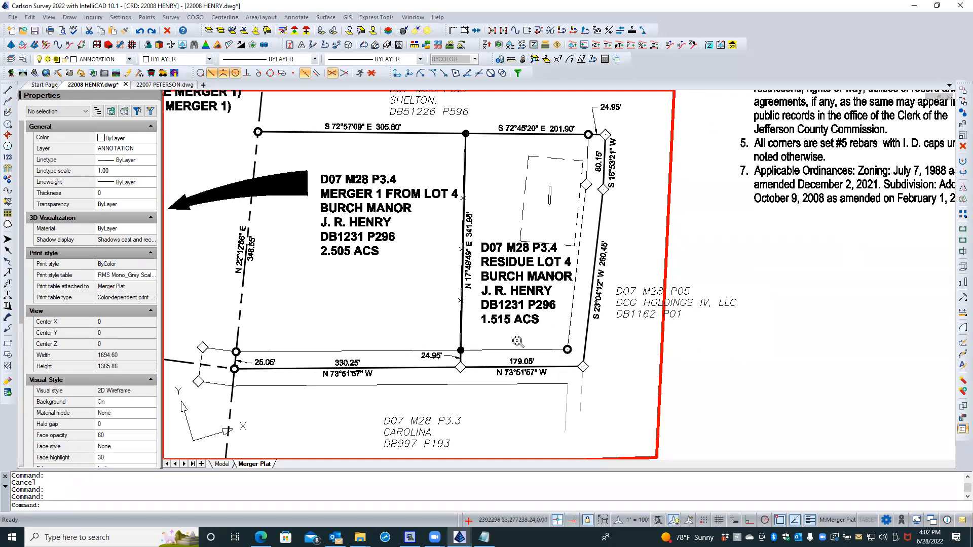
pyautogui.scroll(-5, 517, 341)
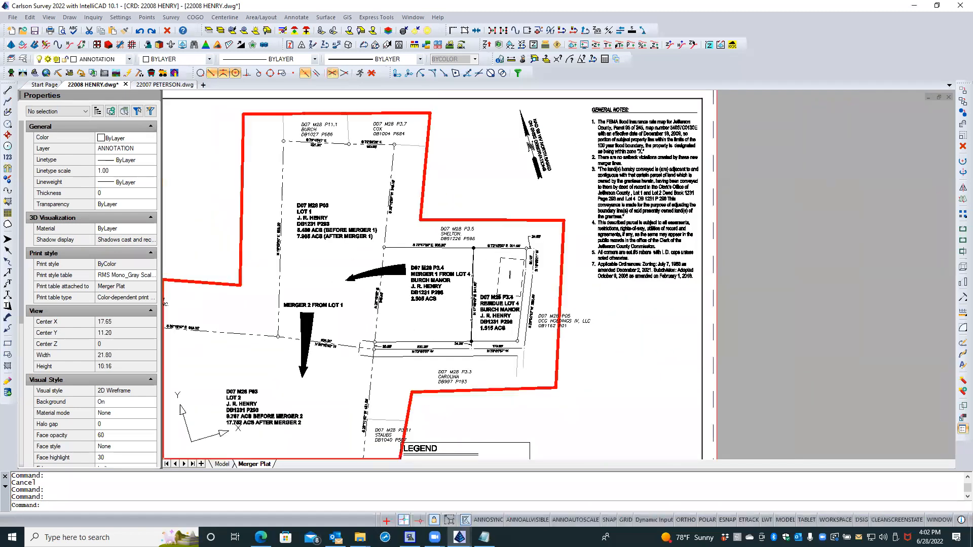
pyautogui.scroll(-1, 406, 324)
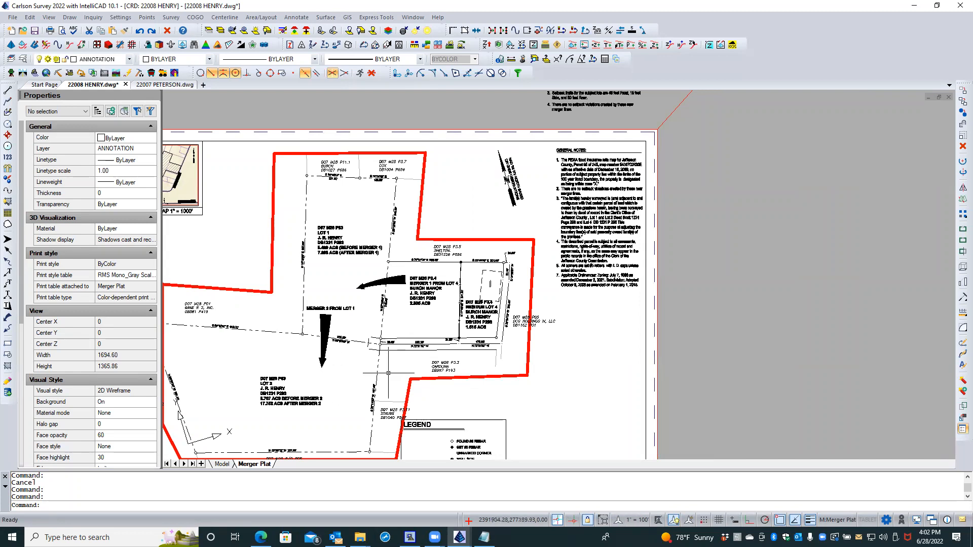
pyautogui.scroll(1, 420, 367)
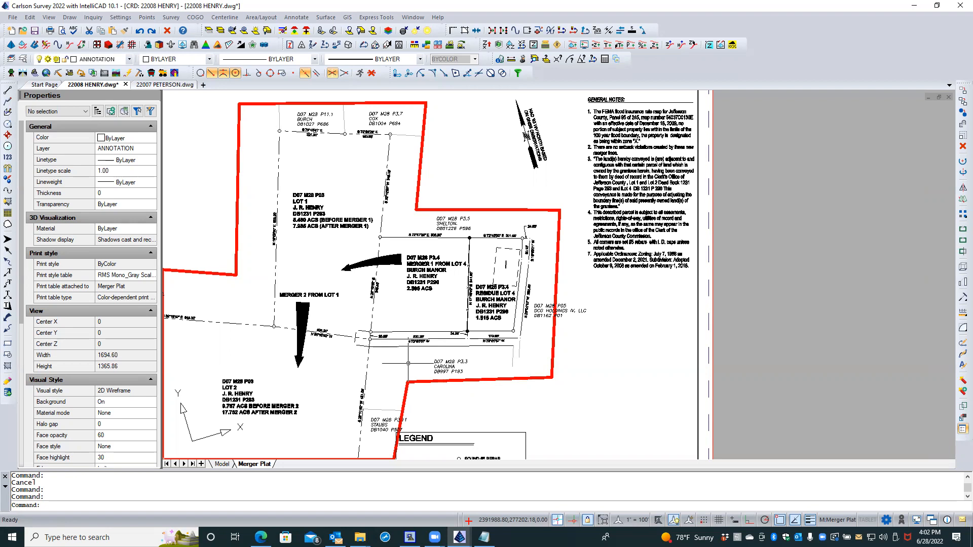
# Step: Return to paper space and move the entire legend about 0.29 units horizontally to the right, away from the red viewport boundary
pyautogui.doubleClick(500, 407)
pyautogui.scroll(-3, 458, 313)
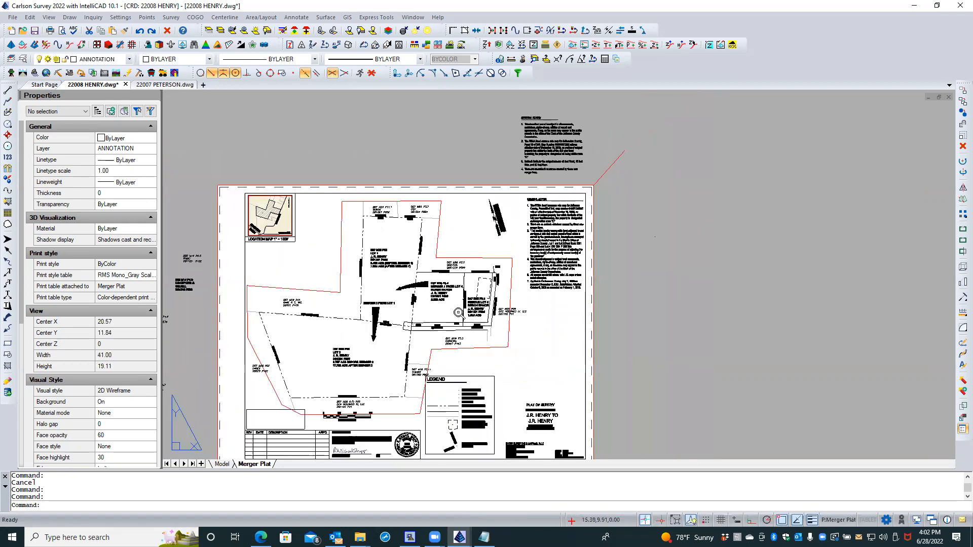
pyautogui.scroll(3, 444, 448)
pyautogui.scroll(-2, 445, 410)
pyautogui.scroll(1, 433, 407)
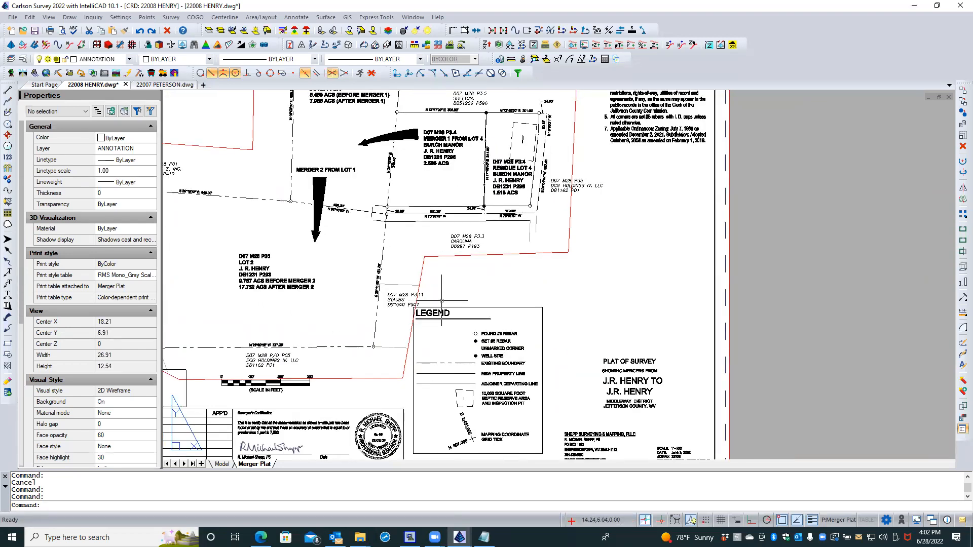
pyautogui.click(552, 296)
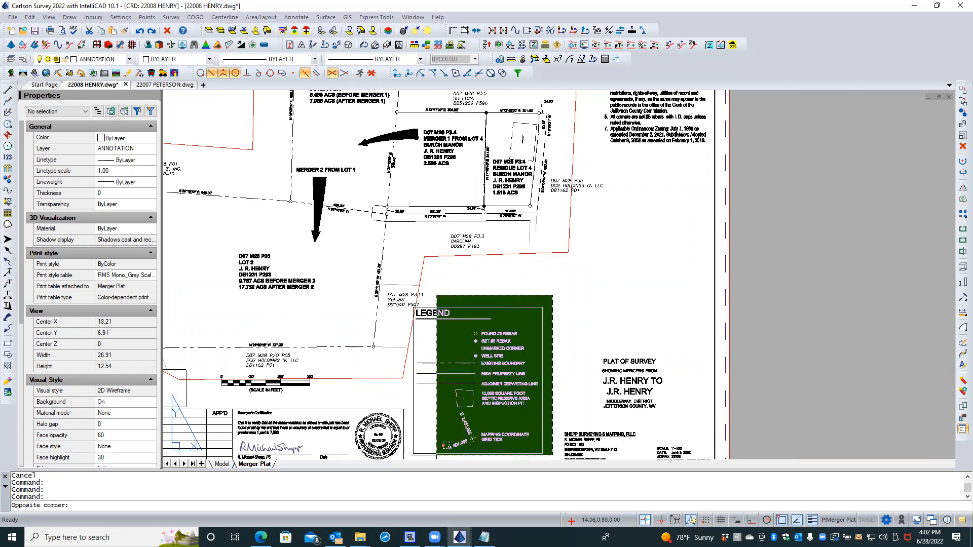
pyautogui.click(412, 454)
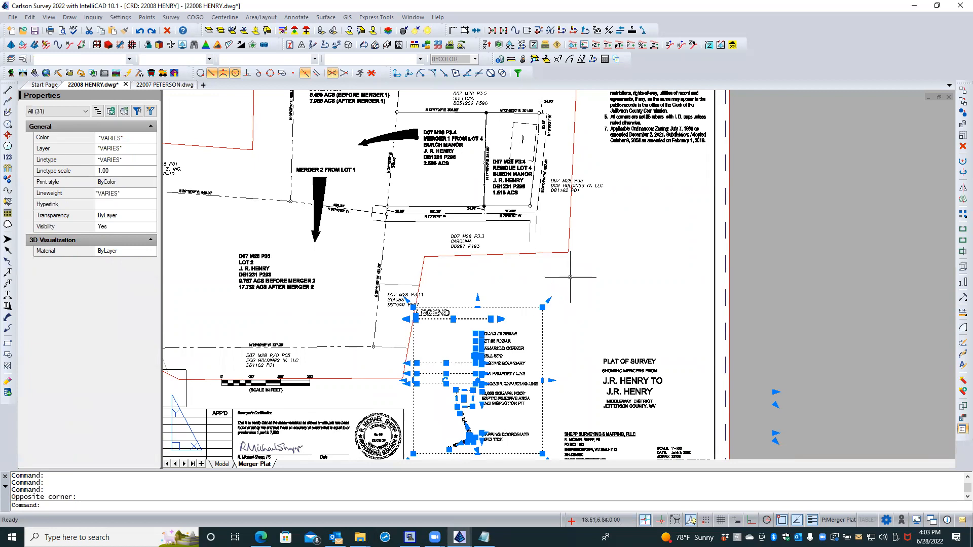
pyautogui.rightClick(570, 277)
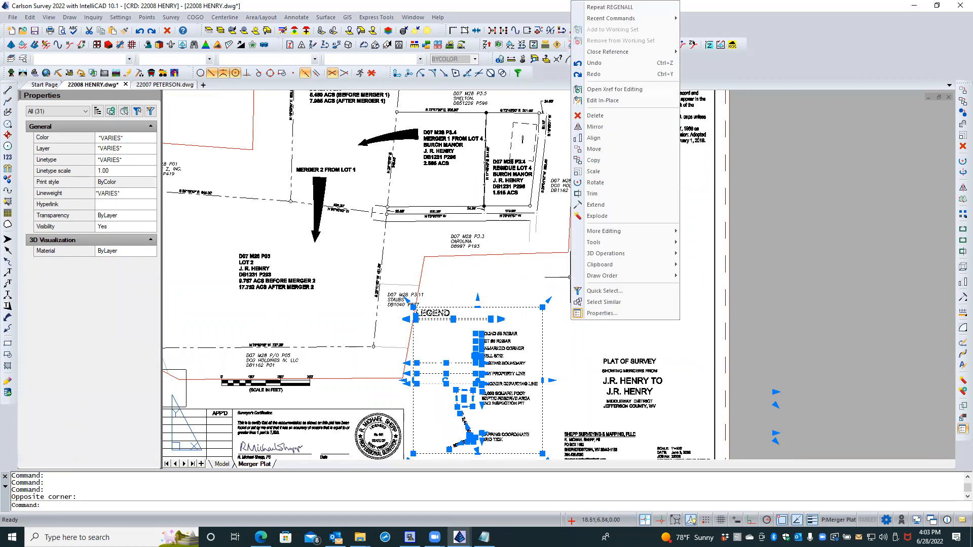
pyautogui.click(611, 148)
pyautogui.click(566, 297)
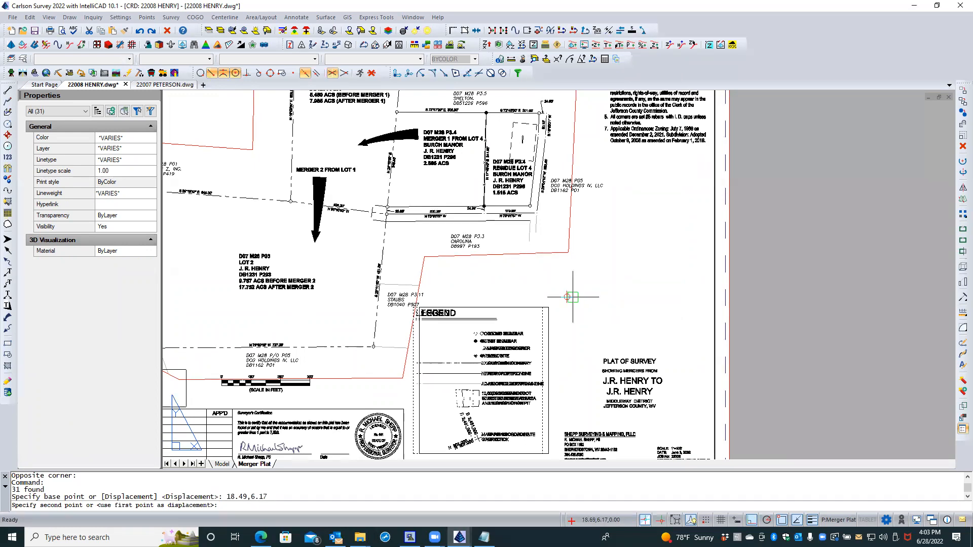
pyautogui.click(575, 296)
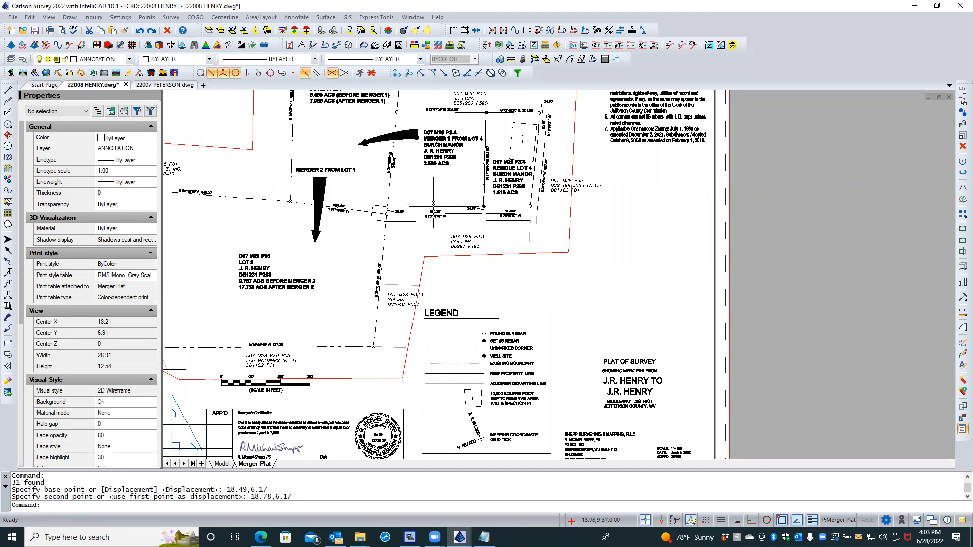
# Step: Inspect the text properties of the N 22°12'56" E bearing label through the viewport and return to paper space
pyautogui.scroll(3, 430, 200)
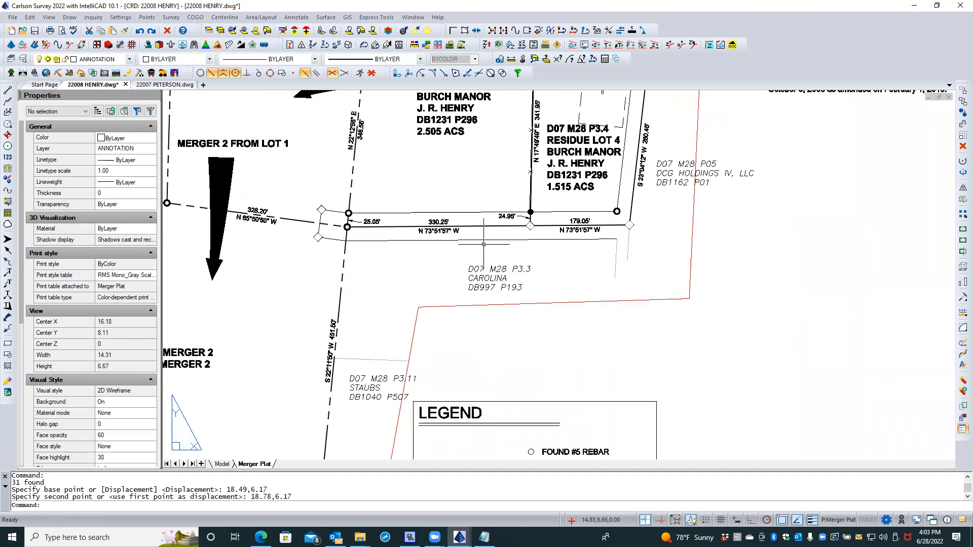
pyautogui.scroll(2, 482, 247)
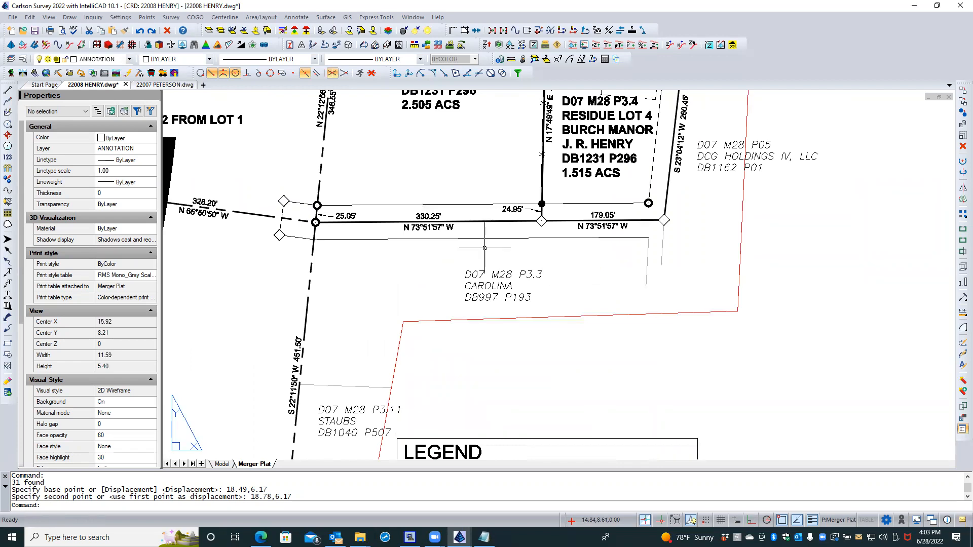
pyautogui.moveTo(485, 248); pyautogui.dragTo(539, 259, button='middle')
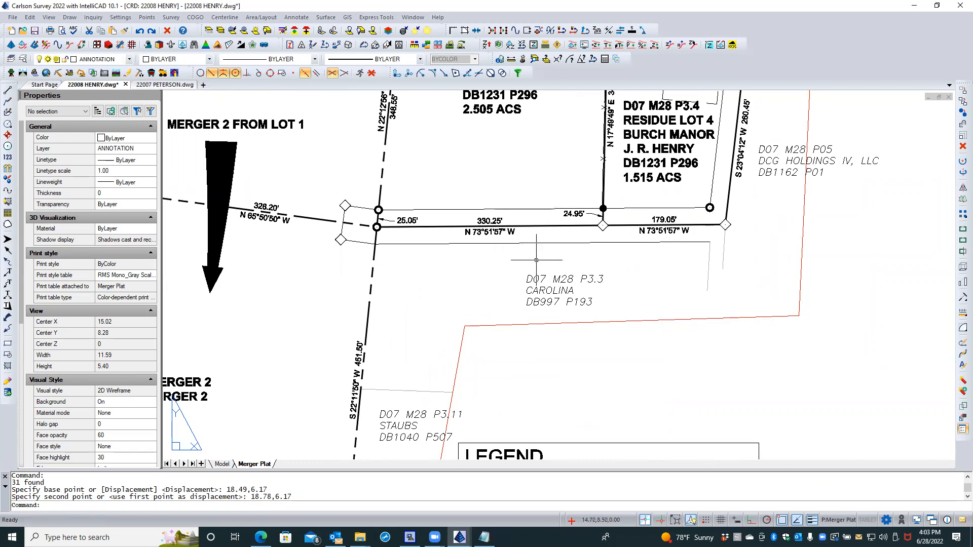
pyautogui.scroll(-3, 536, 260)
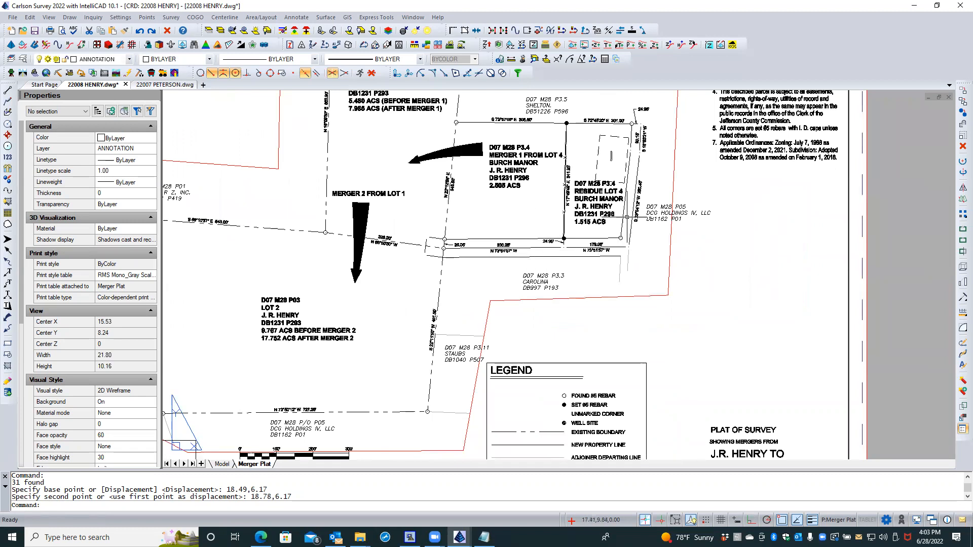
pyautogui.scroll(2, 628, 184)
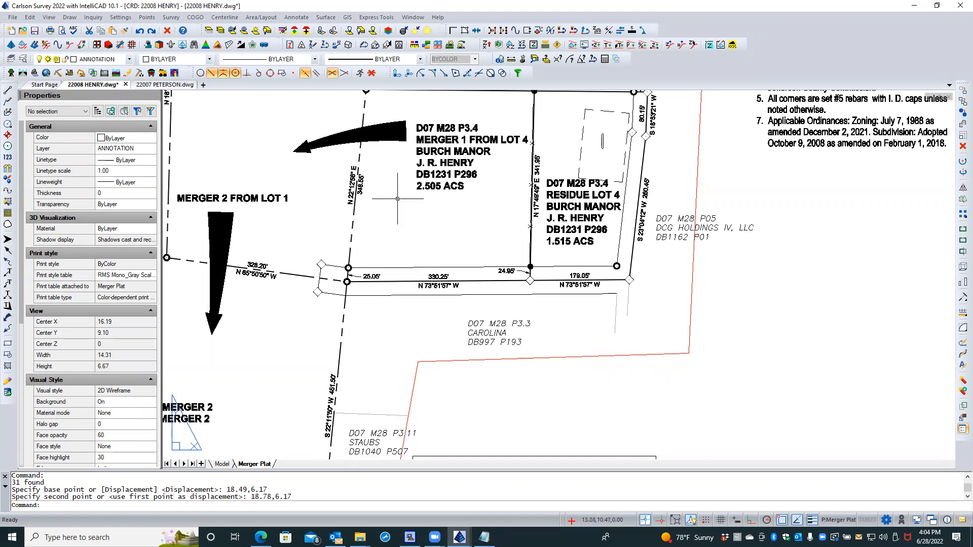
pyautogui.doubleClick(383, 214)
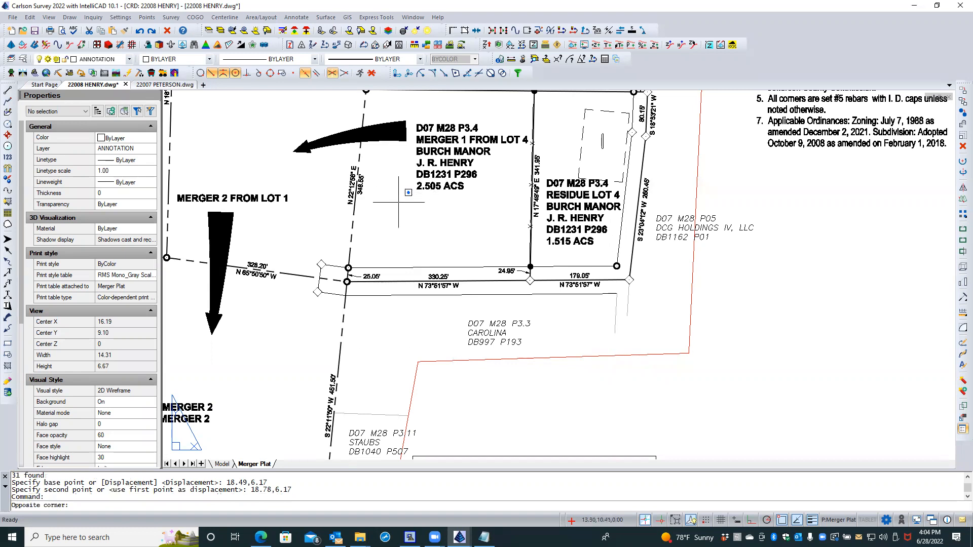
pyautogui.click(350, 185)
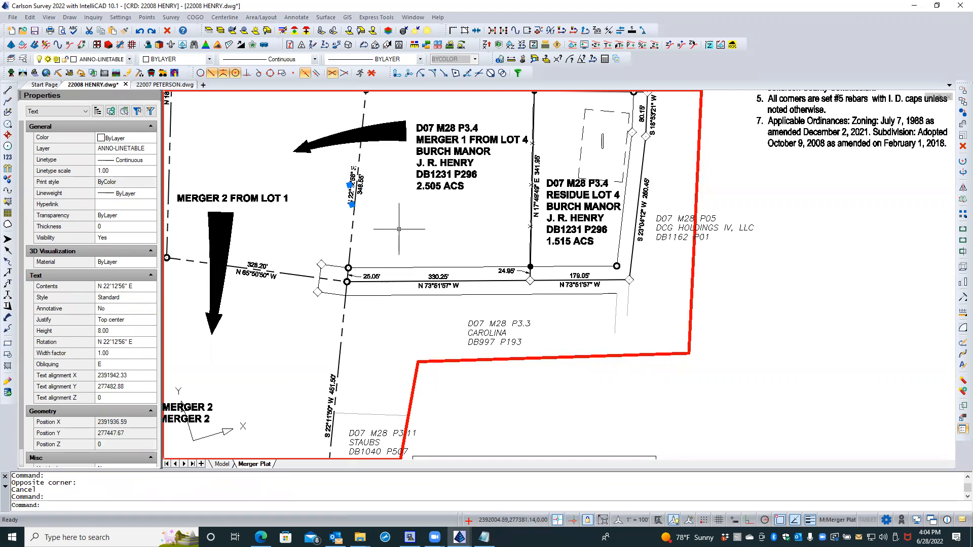
pyautogui.press('Escape')
pyautogui.doubleClick(488, 391)
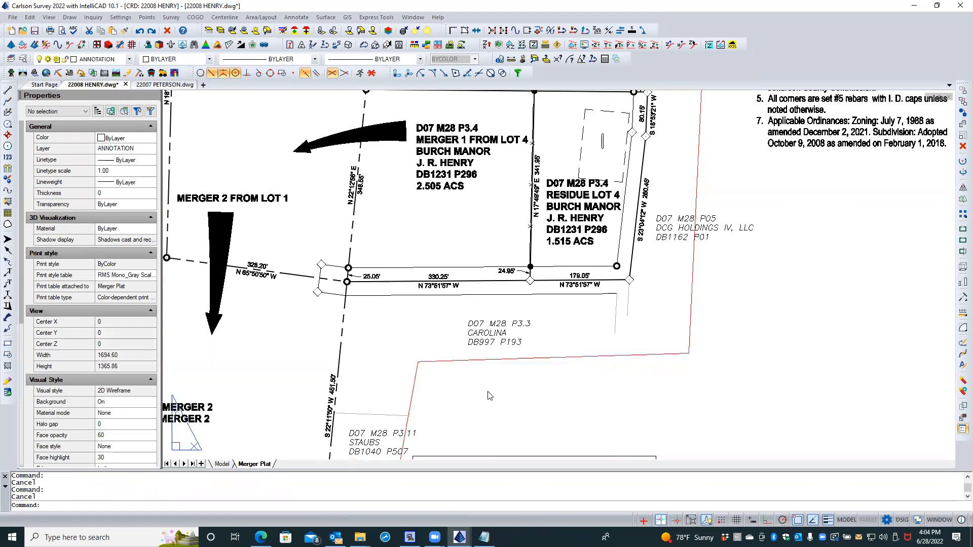
# Step: Review the legibility of the bearing and distance labels around Lots 1, 2 and 4 at different sheet scales
pyautogui.scroll(-1, 488, 391)
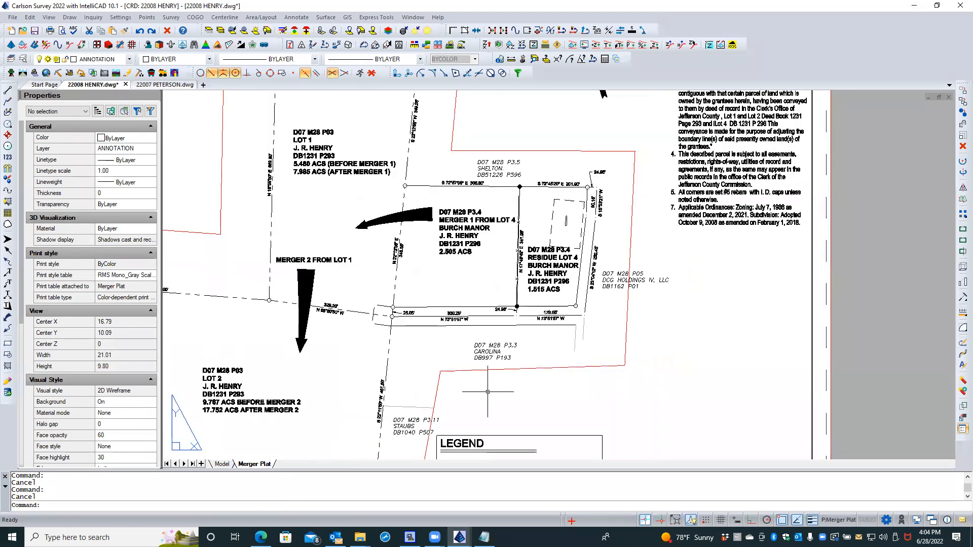
pyautogui.scroll(-1, 488, 392)
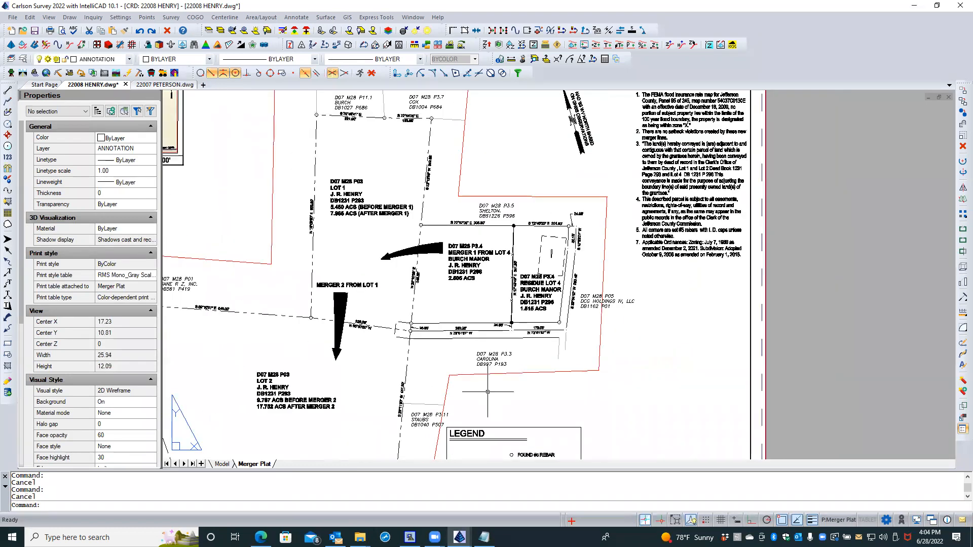
pyautogui.scroll(-1, 487, 392)
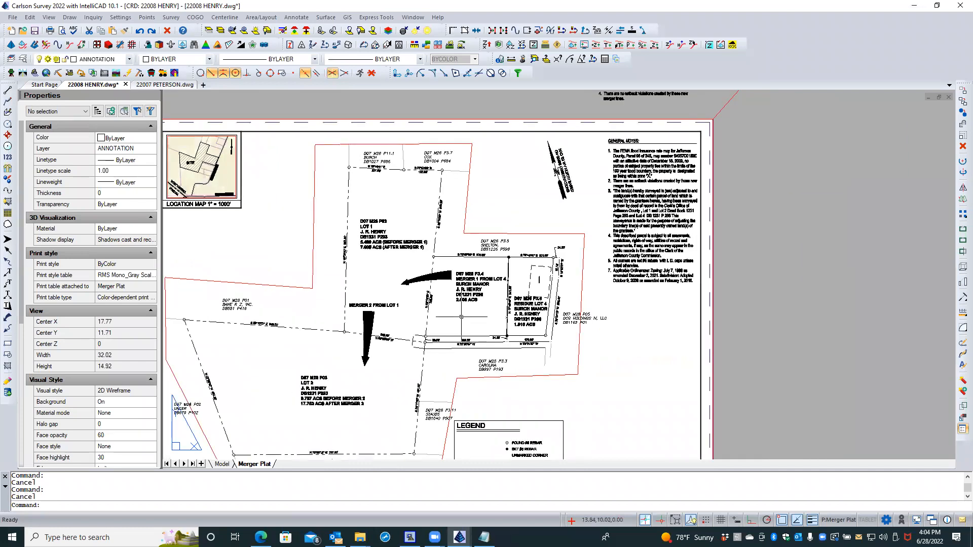
pyautogui.scroll(-1, 461, 317)
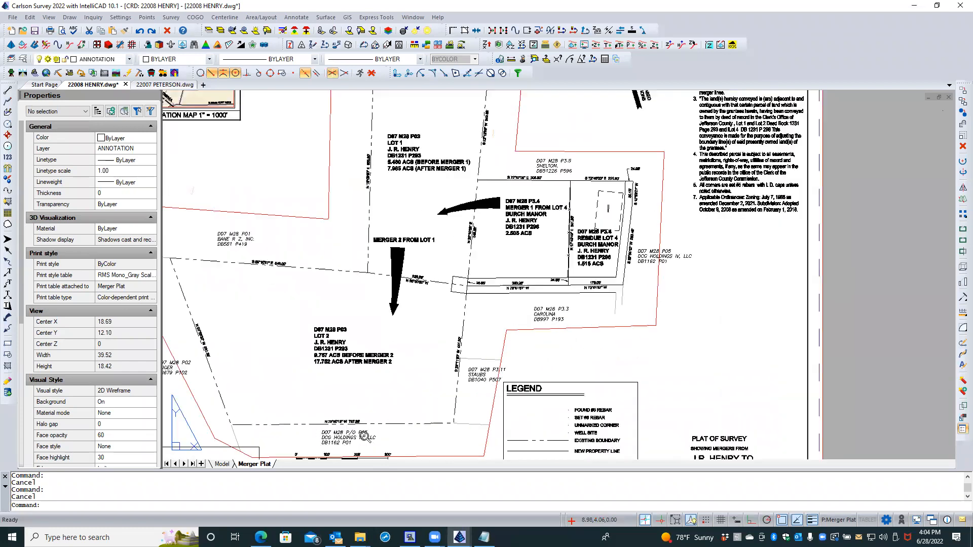
pyautogui.scroll(4, 366, 428)
pyautogui.scroll(-2, 445, 364)
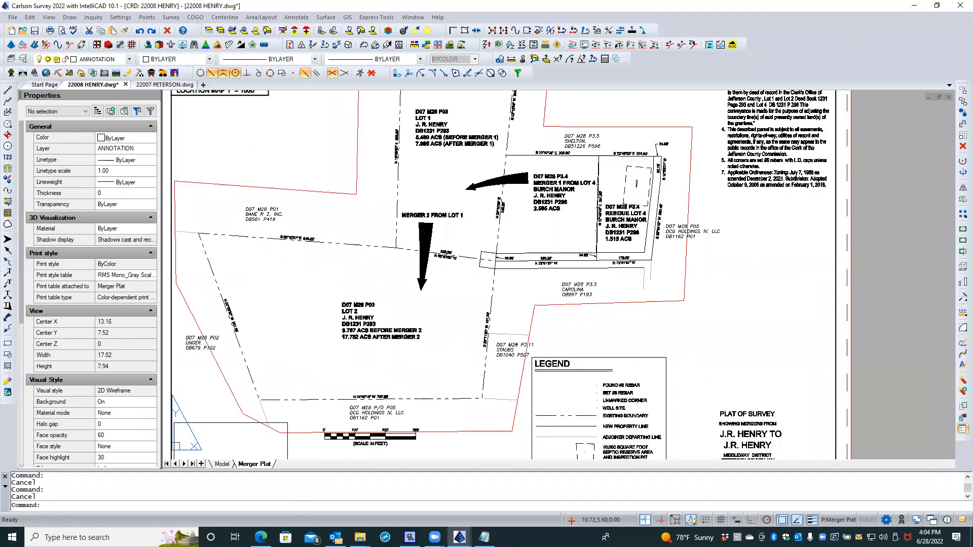
pyautogui.scroll(2, 369, 392)
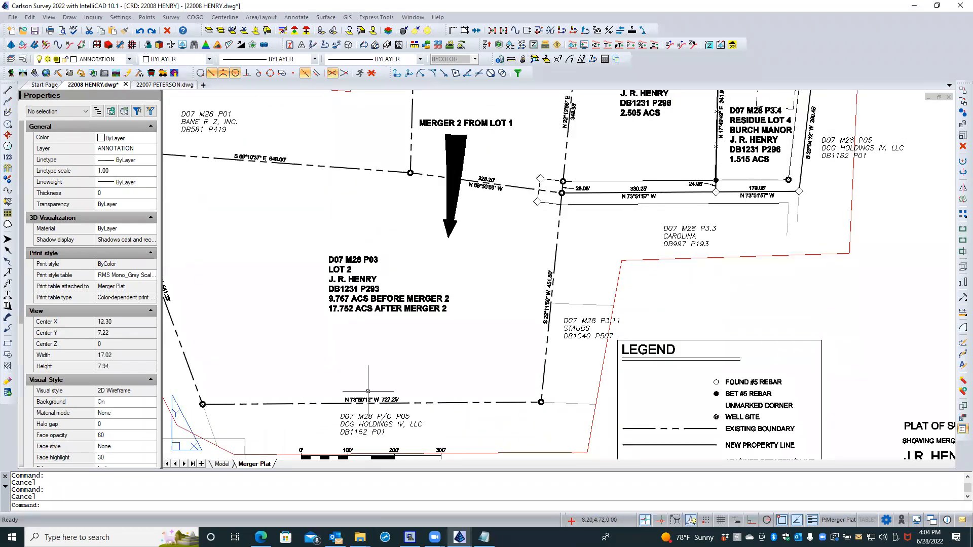
pyautogui.scroll(-2, 321, 373)
pyautogui.scroll(-1, 327, 374)
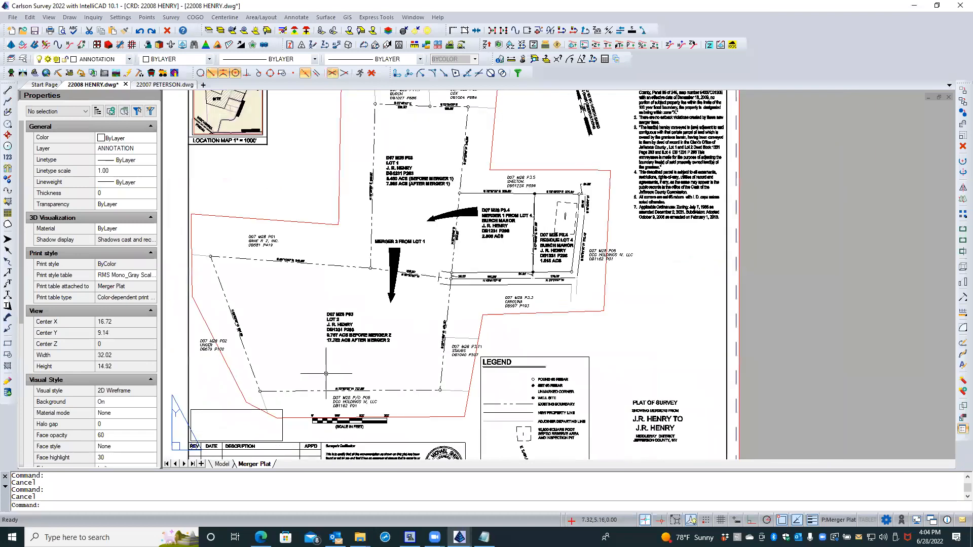
pyautogui.scroll(-2, 402, 243)
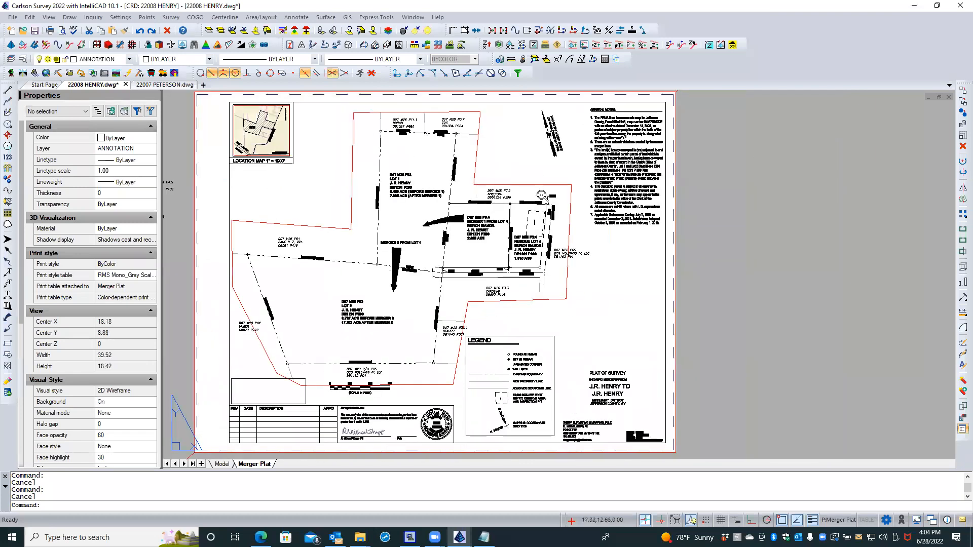
# Step: Activate the viewport and select all text similar to the S 72°45'20" E 201.90' label
pyautogui.scroll(5, 542, 195)
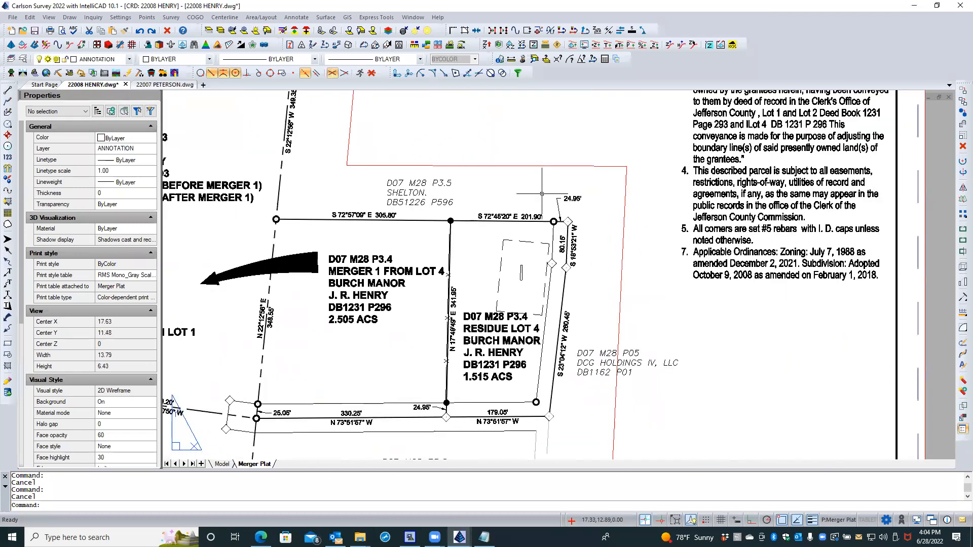
pyautogui.click(512, 213)
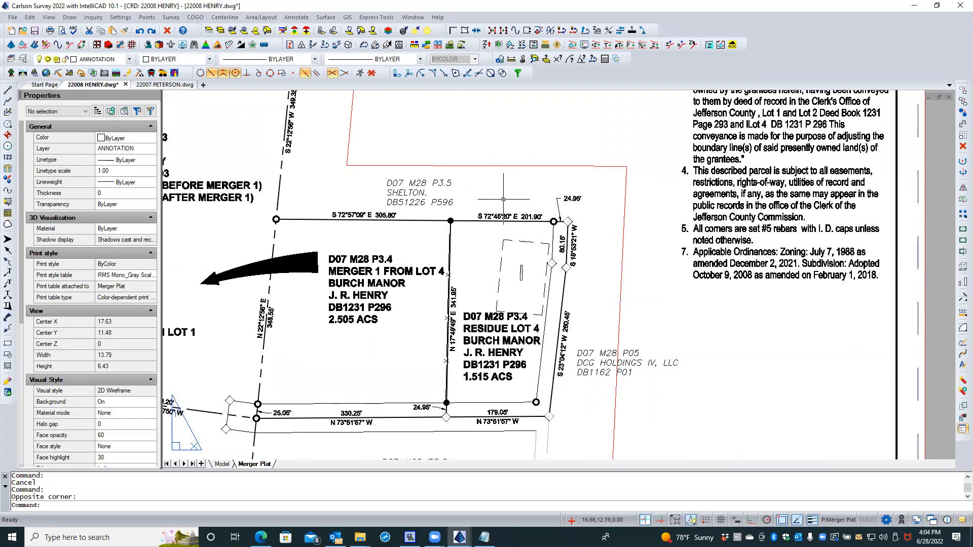
pyautogui.doubleClick(503, 213)
pyautogui.click(503, 217)
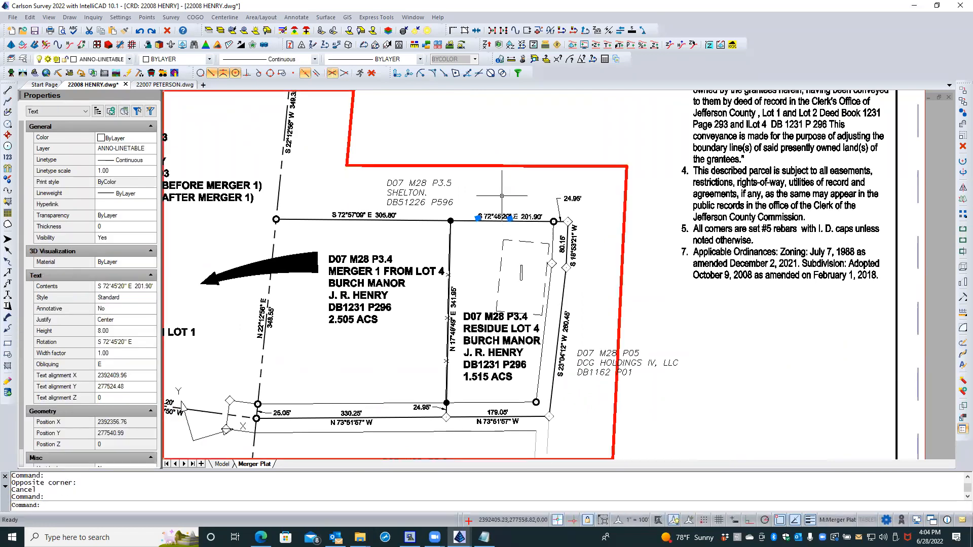
pyautogui.rightClick(501, 196)
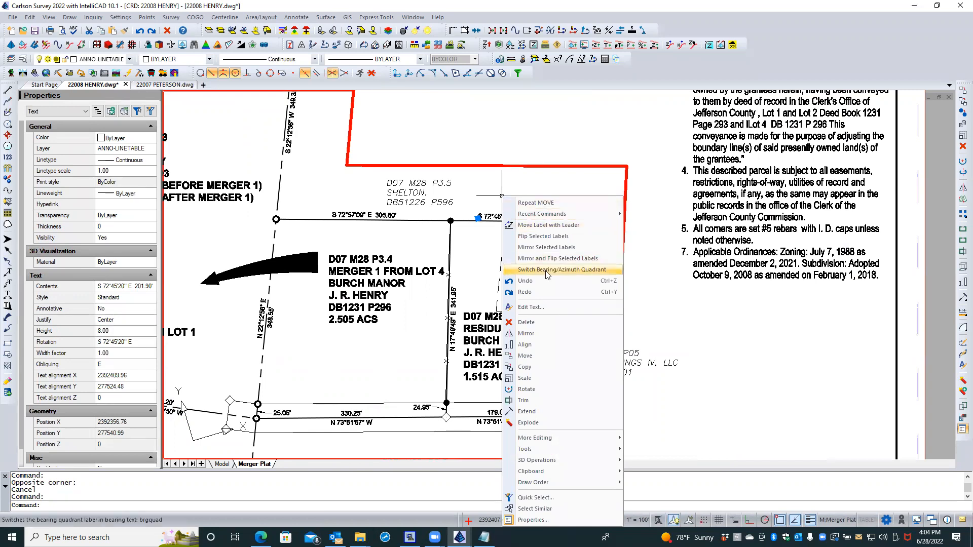
pyautogui.click(481, 251)
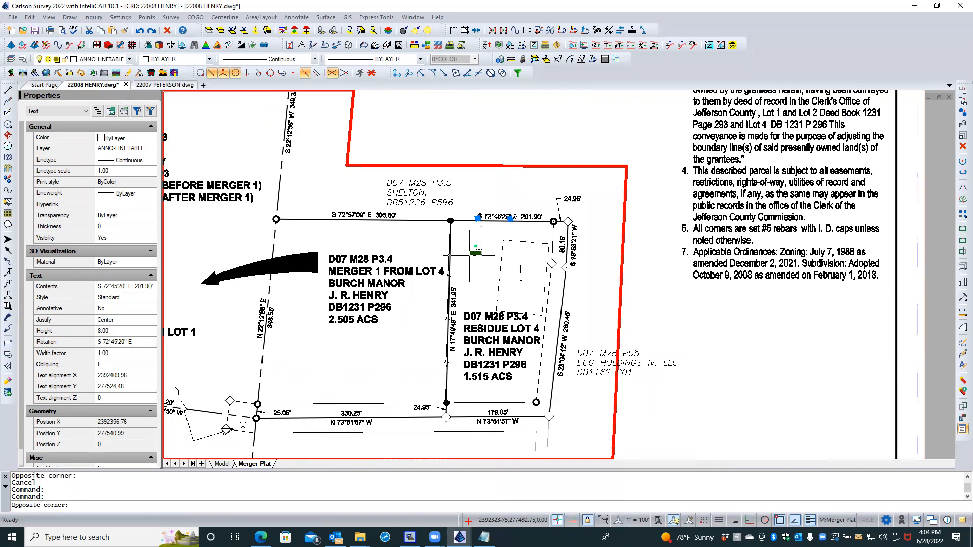
pyautogui.rightClick(480, 248)
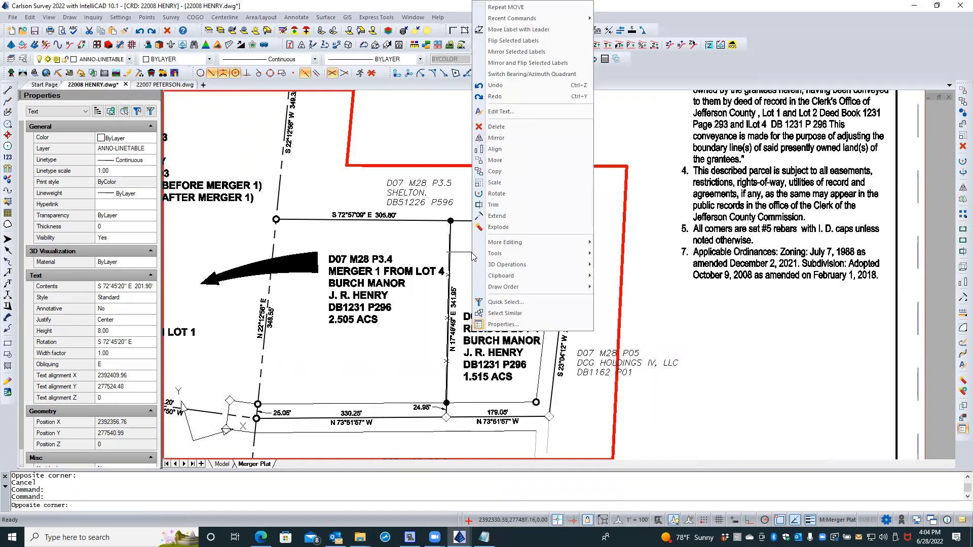
pyautogui.click(506, 313)
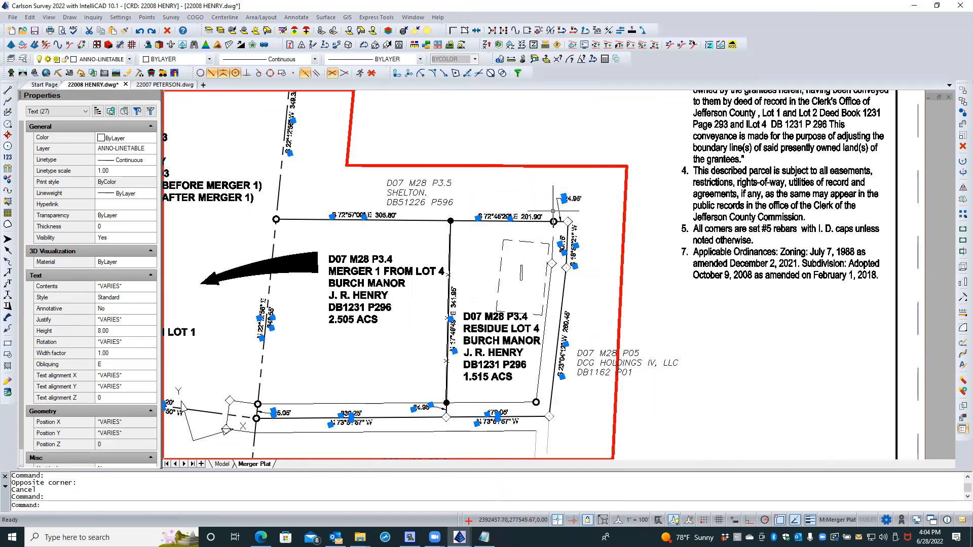
# Step: Set the text height of the selected bearing and distance labels to 10 and clear the selection
pyautogui.scroll(-2, 587, 340)
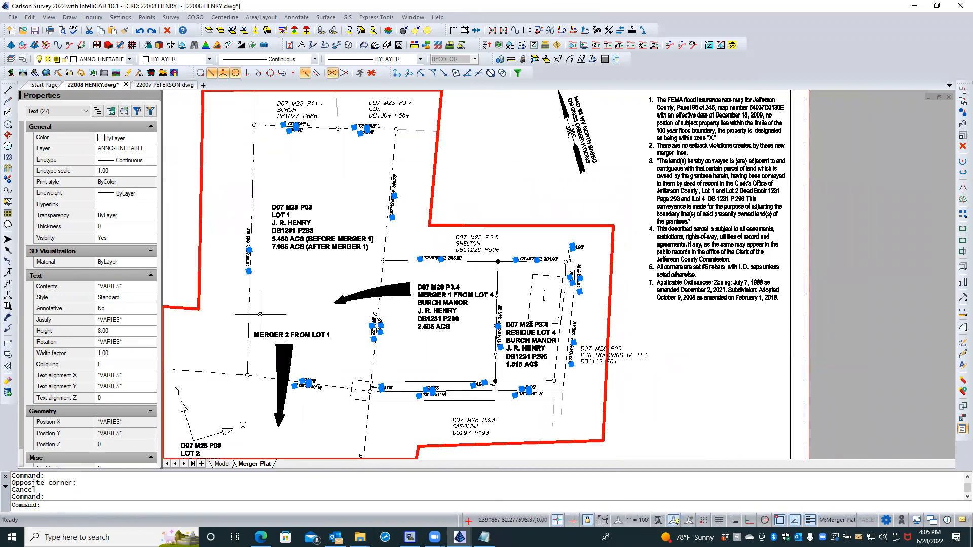
pyautogui.click(115, 330)
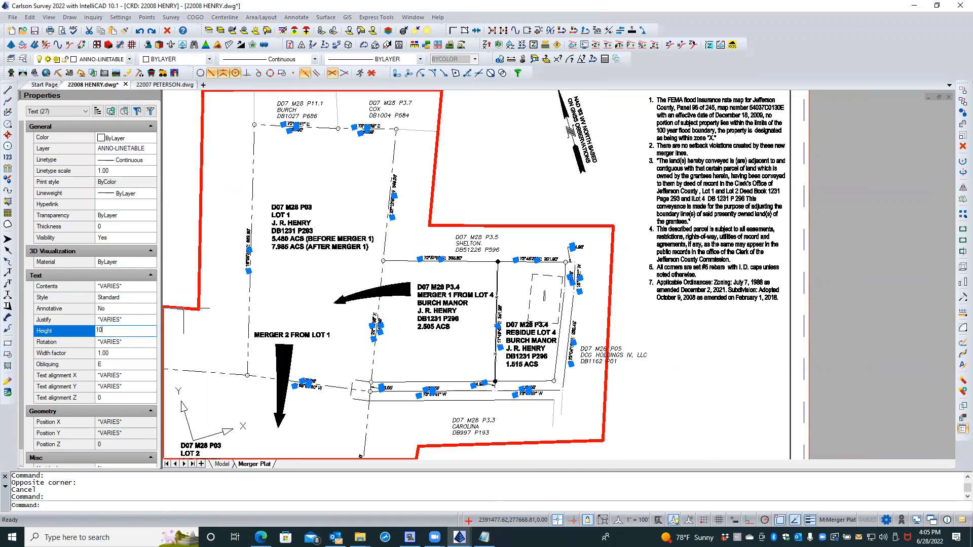
pyautogui.write('10')
pyautogui.press('Tab')
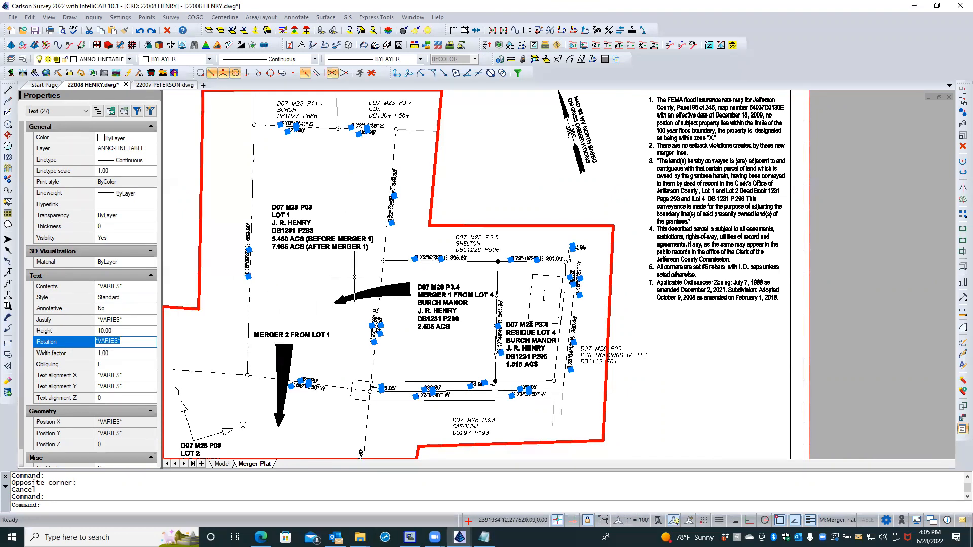
pyautogui.press('Escape')
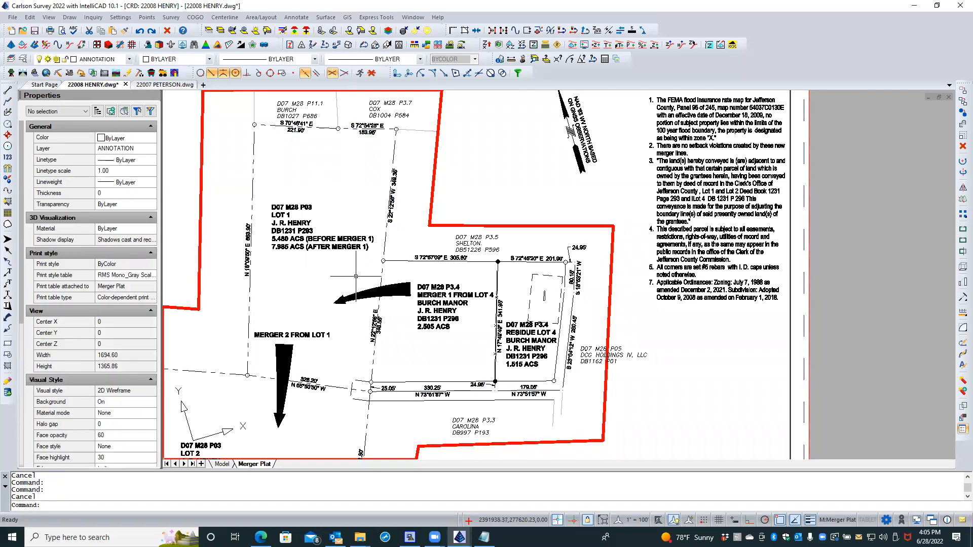
# Step: Move the S 22°12'56" W 349.35' label about 2.7 units away from its dashed boundary line
pyautogui.scroll(3, 396, 194)
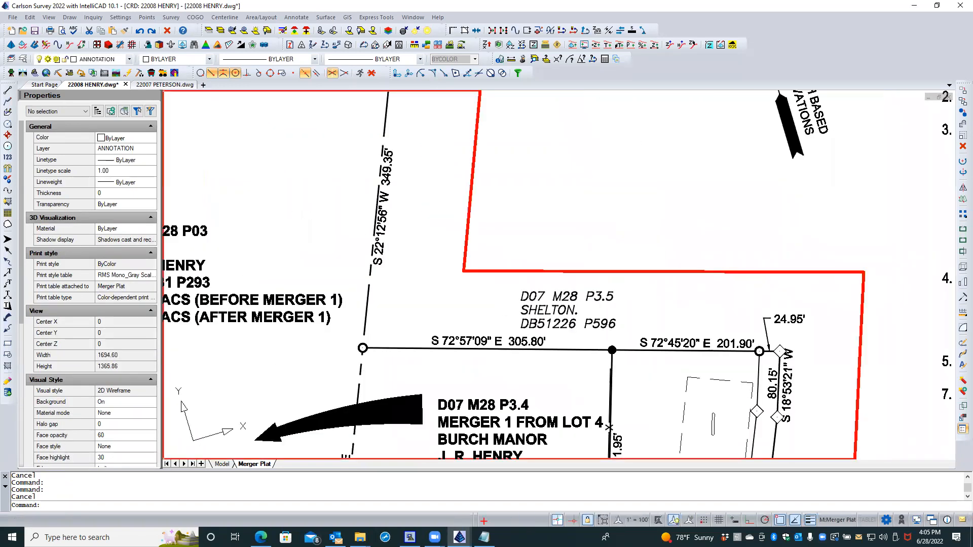
pyautogui.scroll(3, 380, 202)
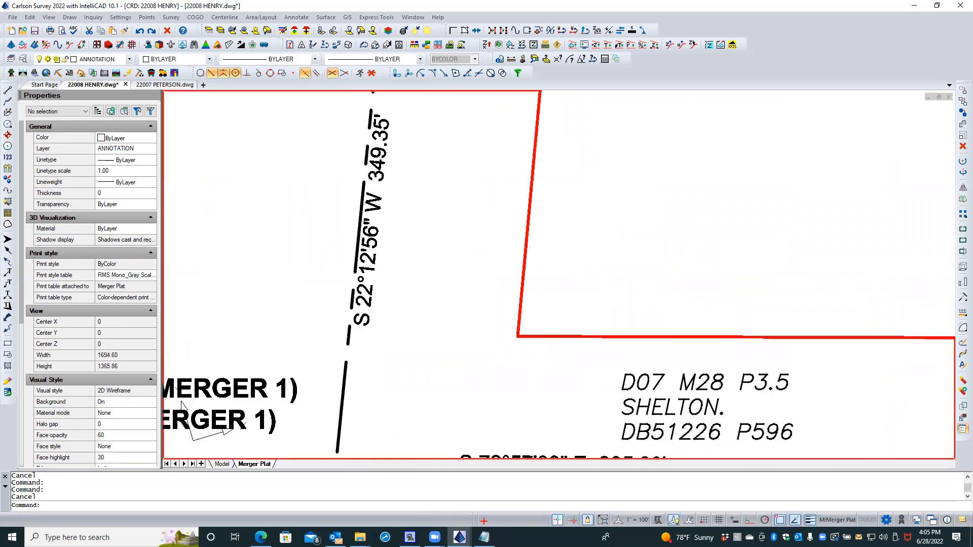
pyautogui.click(370, 205)
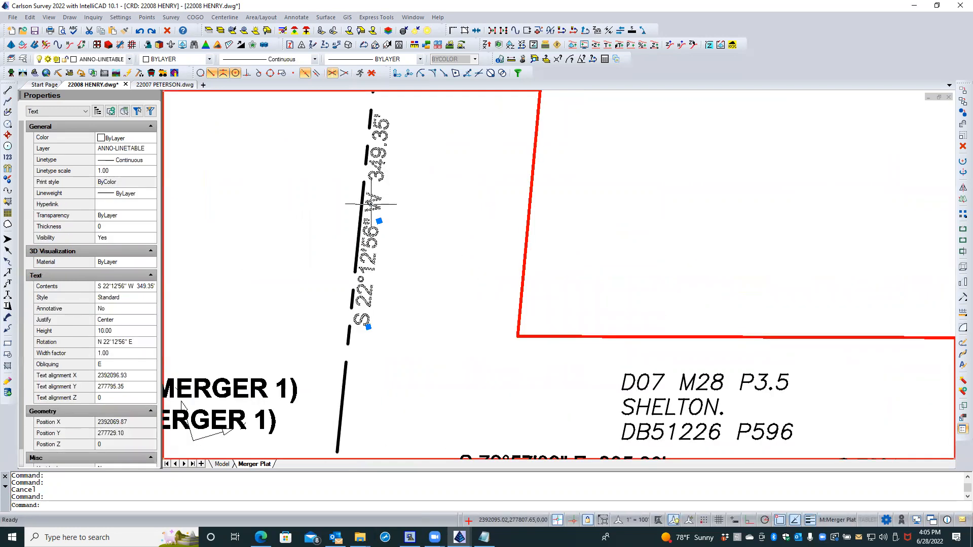
pyautogui.write('m')
pyautogui.press('Return')
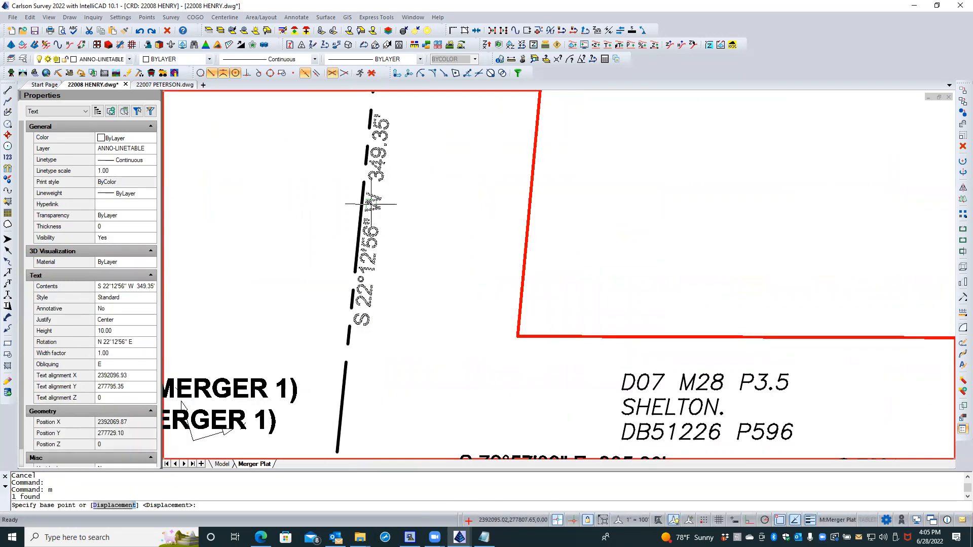
pyautogui.click(405, 227)
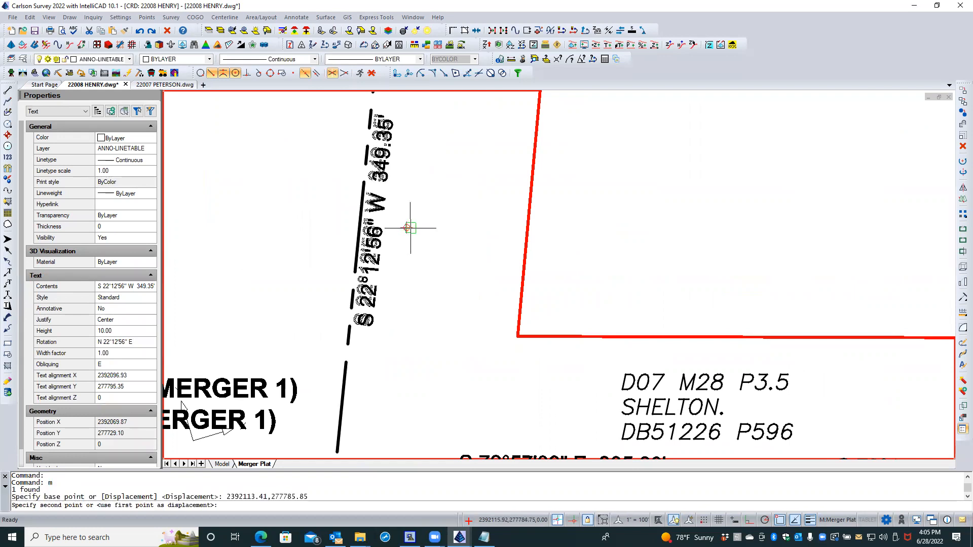
pyautogui.click(411, 229)
pyautogui.scroll(-2, 403, 215)
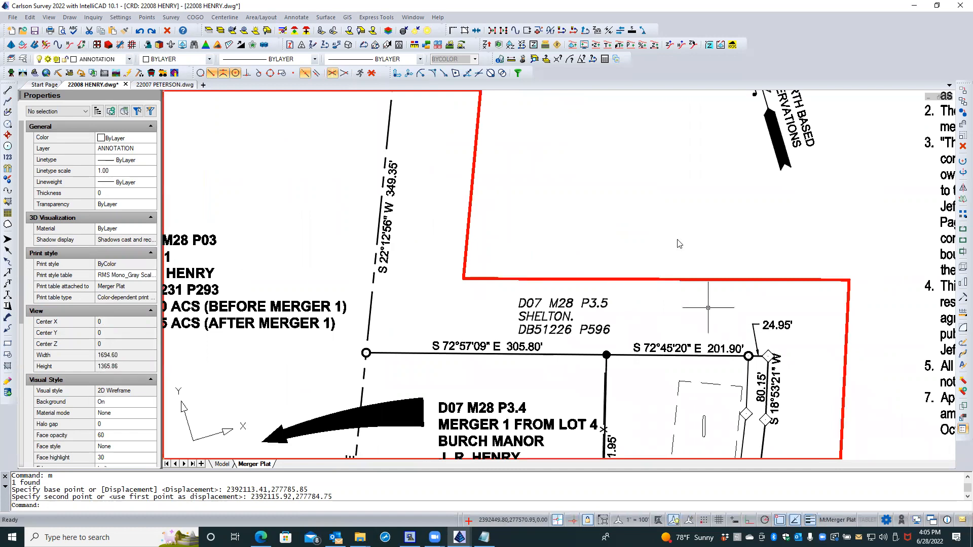
# Step: Move the S 18°53'21" W label about 3 units away from the boundary line on Residue Lot 4's east side
pyautogui.scroll(-3, 739, 230)
pyautogui.scroll(5, 752, 344)
pyautogui.scroll(2, 752, 343)
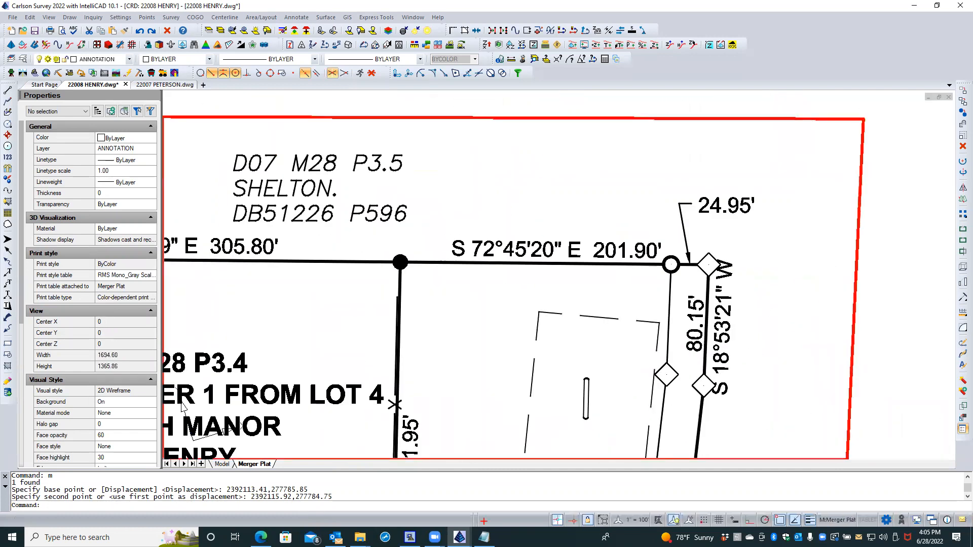
pyautogui.click(728, 336)
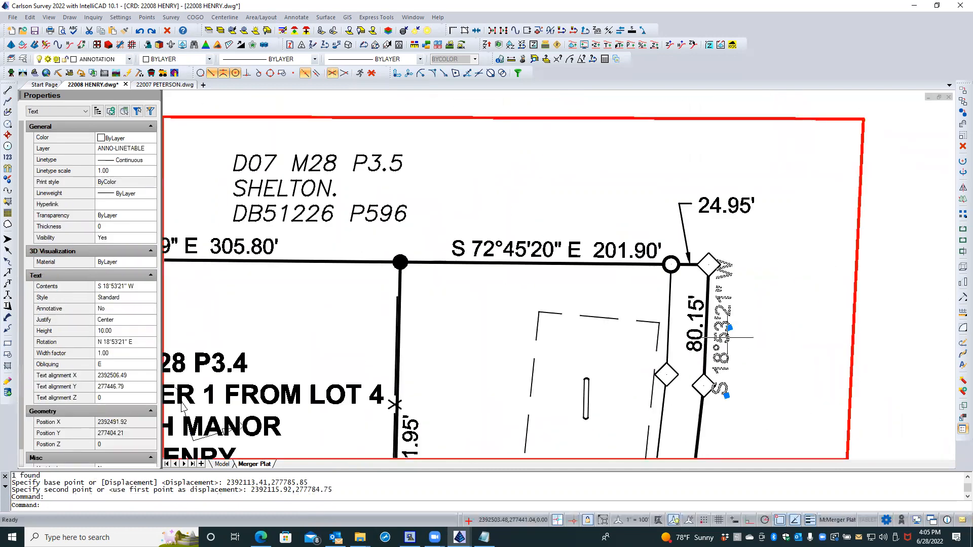
pyautogui.write('m')
pyautogui.press('Return')
pyautogui.click(760, 318)
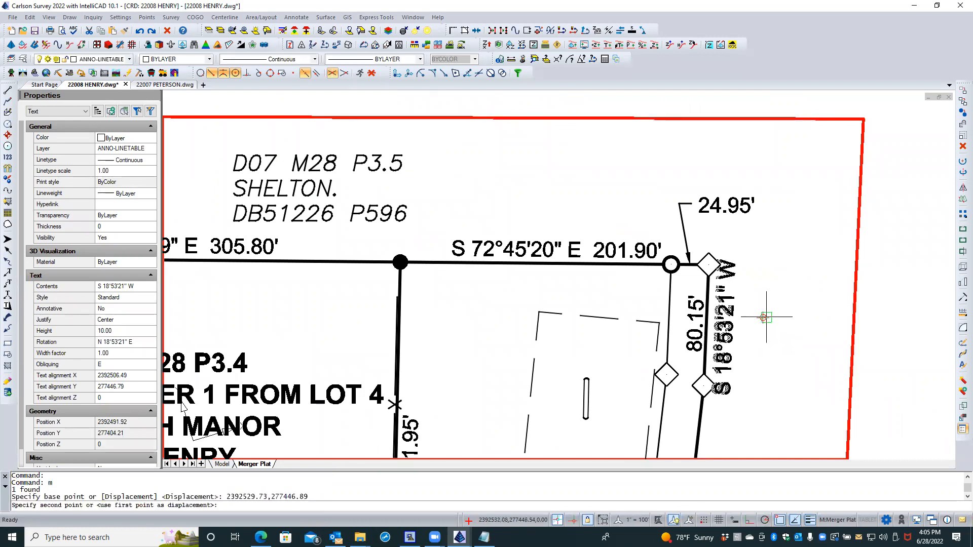
pyautogui.click(766, 318)
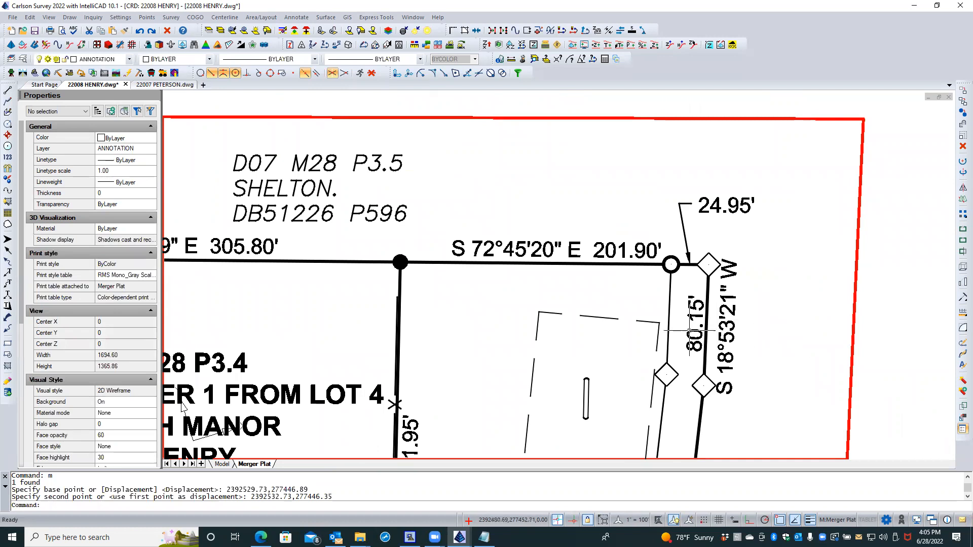
# Step: Move the 80.15' distance label about 3.4 units away from the same east boundary line
pyautogui.click(689, 330)
pyautogui.write('m')
pyautogui.press('Return')
pyautogui.click(791, 279)
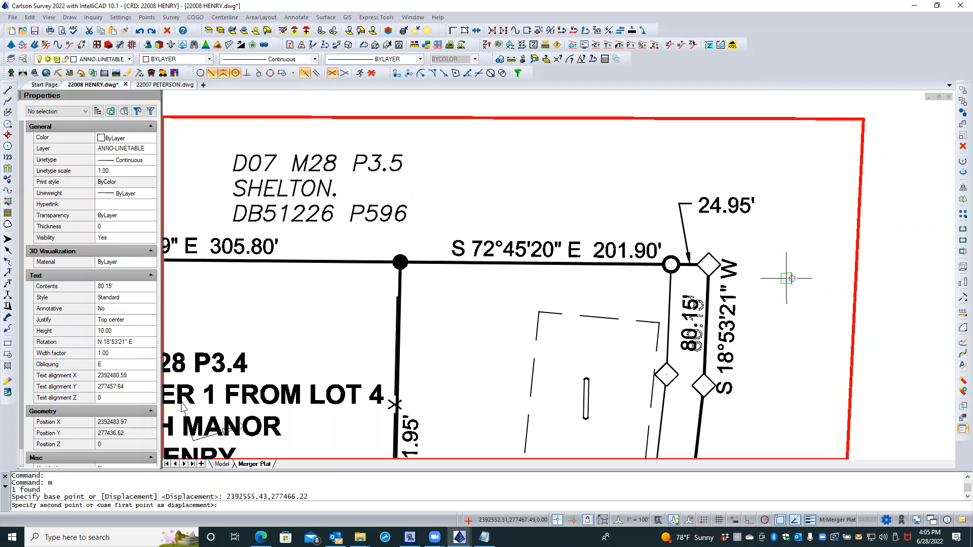
pyautogui.click(791, 278)
pyautogui.press('Escape')
# Step: Move the 348.55' distance label about 4 units away from the dashed line west of the Merger 1 parcel
pyautogui.scroll(-3, 654, 173)
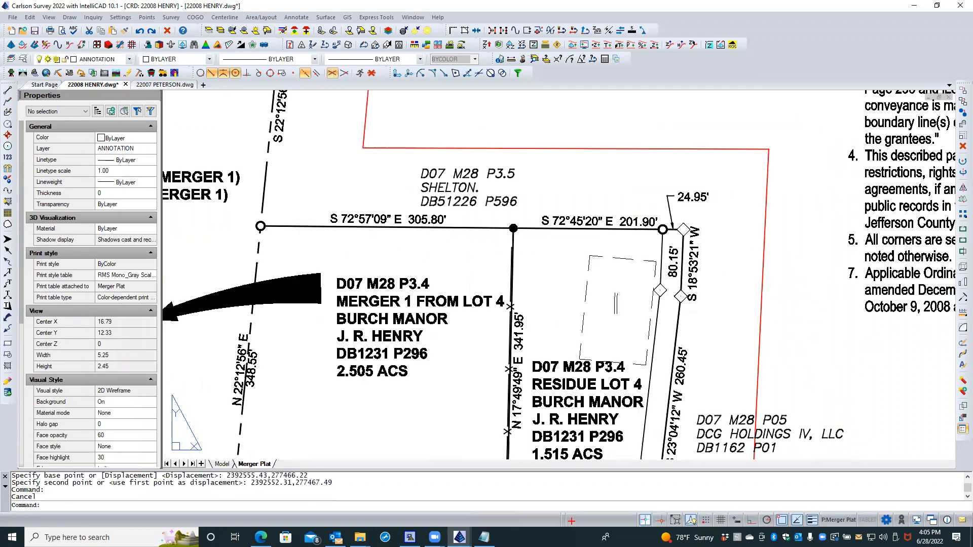
pyautogui.scroll(-1, 654, 182)
pyautogui.scroll(-1, 652, 187)
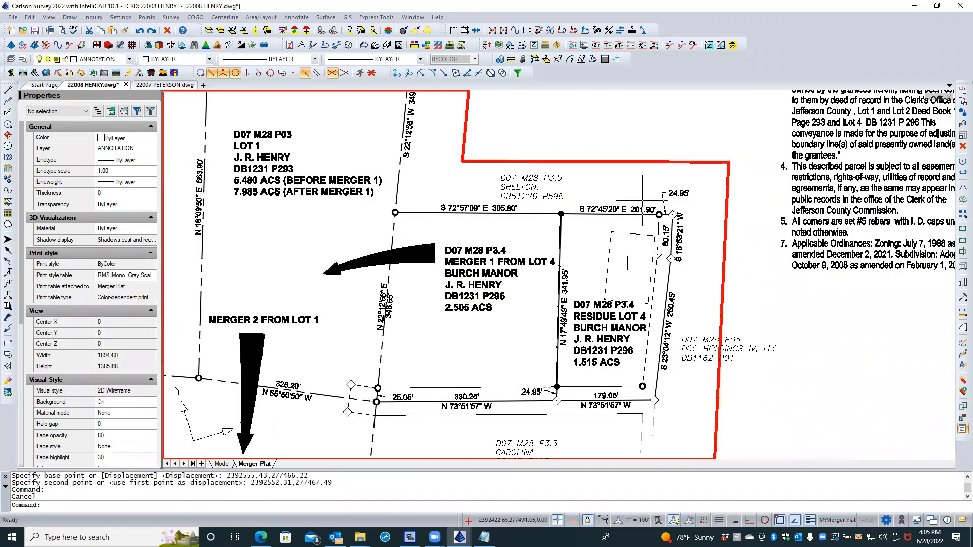
pyautogui.scroll(3, 546, 408)
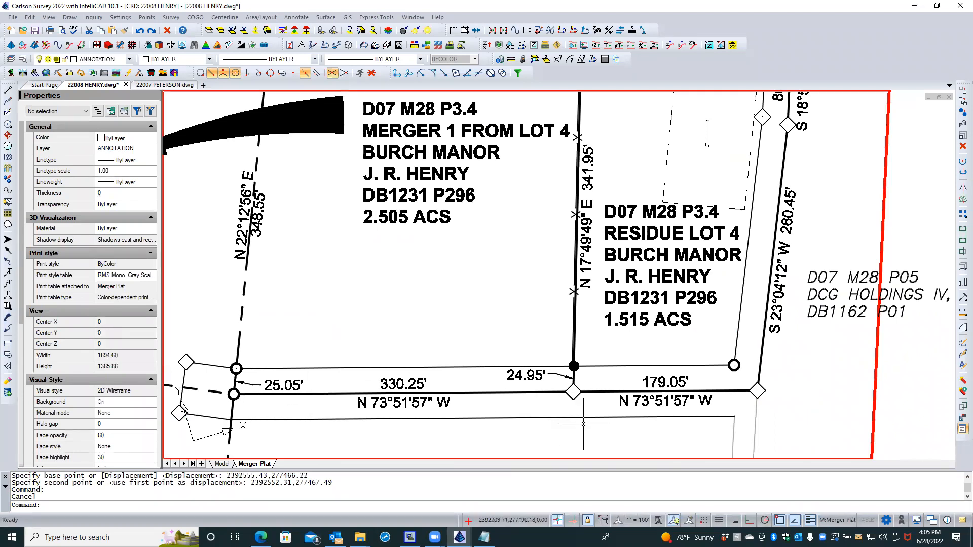
pyautogui.scroll(3, 234, 203)
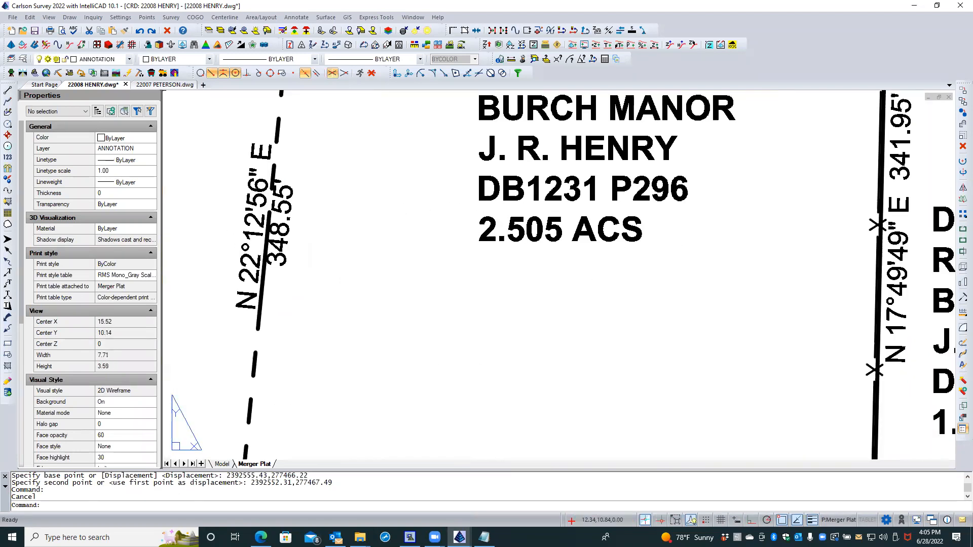
pyautogui.click(289, 227)
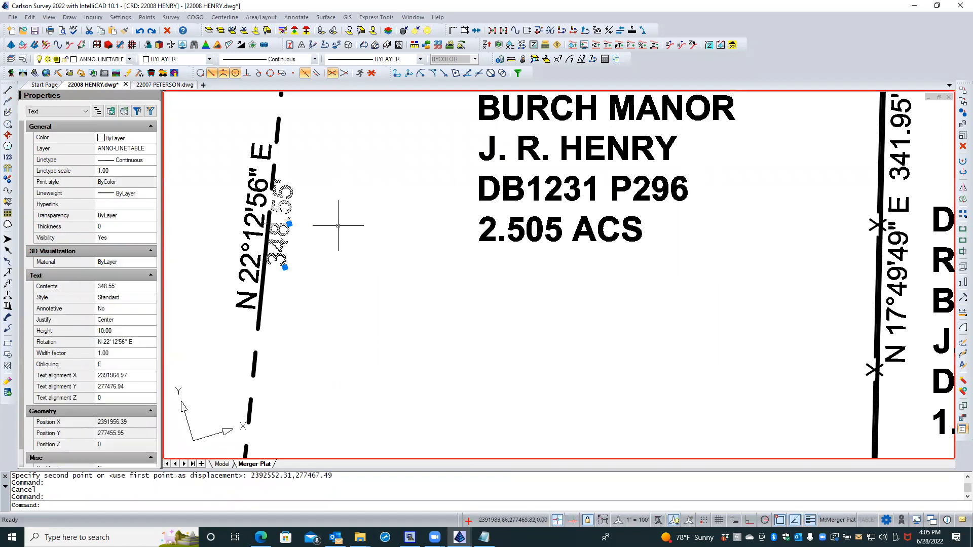
pyautogui.write('m')
pyautogui.press('Return')
pyautogui.click(353, 227)
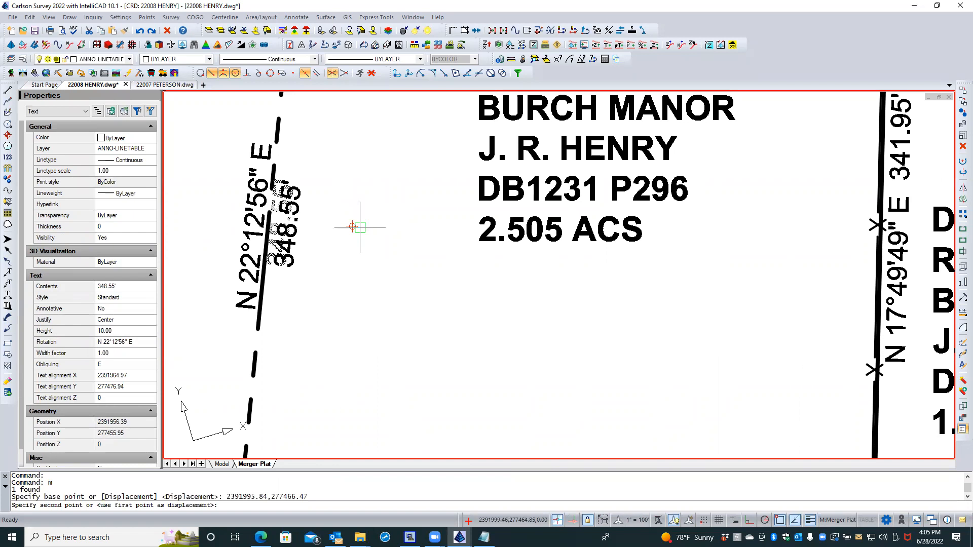
pyautogui.click(360, 227)
# Step: Move the N 22°12'56" E label about 3.1 units away from the opposite side of that dashed line
pyautogui.click(263, 218)
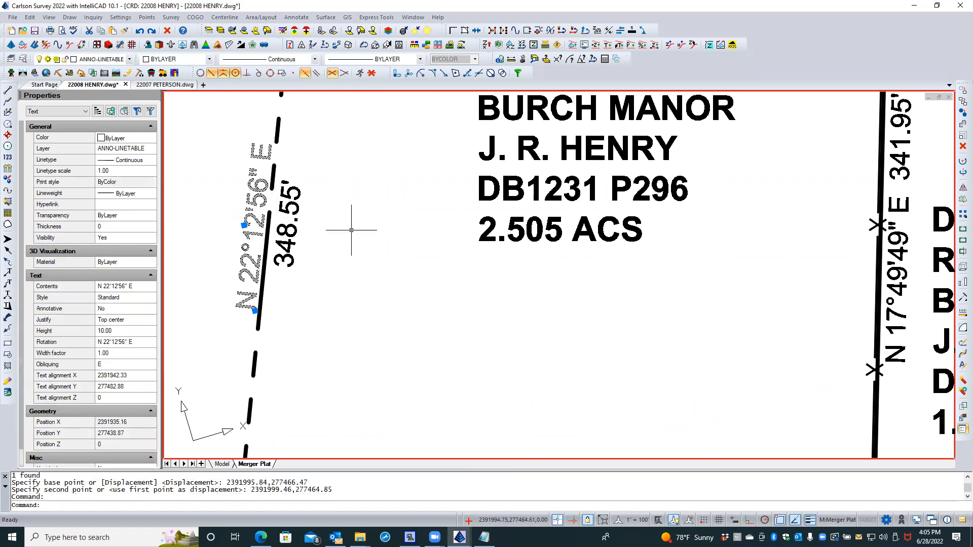
pyautogui.write('m')
pyautogui.press('Return')
pyautogui.click(392, 235)
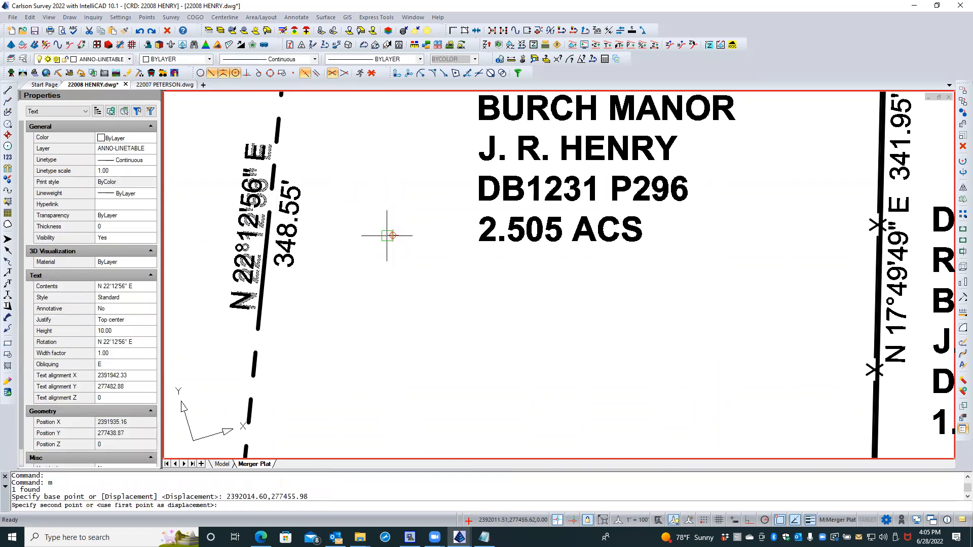
pyautogui.click(387, 235)
# Step: Check the spacing of the bearing and distance labels along the boundaries of Lot 1, Lot 2, Merger 1 and Residue Lot 4
pyautogui.scroll(-2, 350, 330)
pyautogui.scroll(-3, 350, 331)
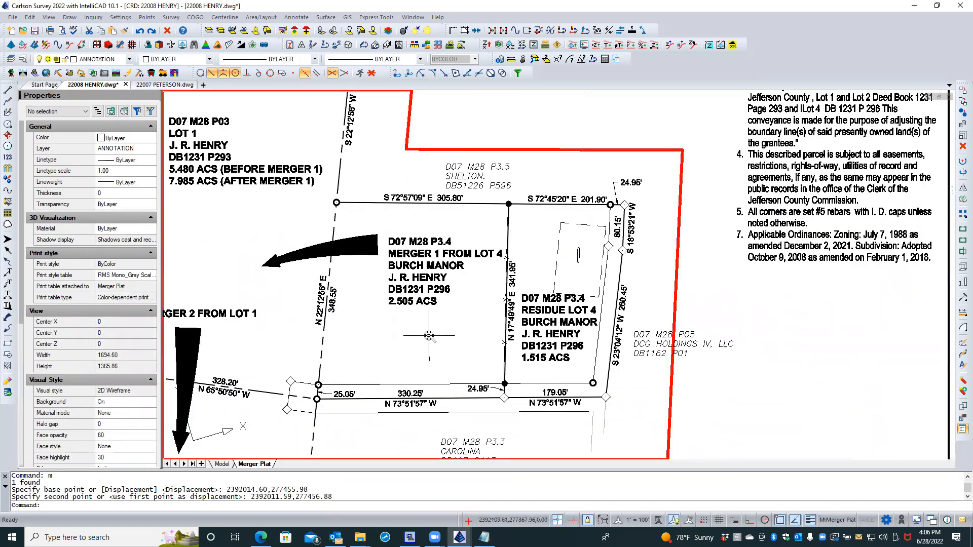
pyautogui.scroll(-2, 429, 336)
pyautogui.scroll(3, 388, 391)
pyautogui.scroll(2, 383, 394)
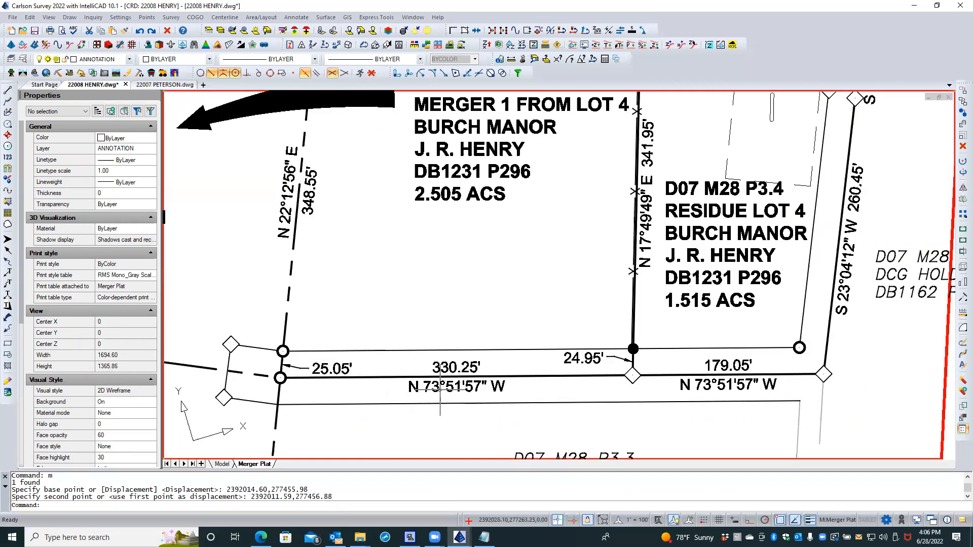
pyautogui.scroll(-3, 589, 335)
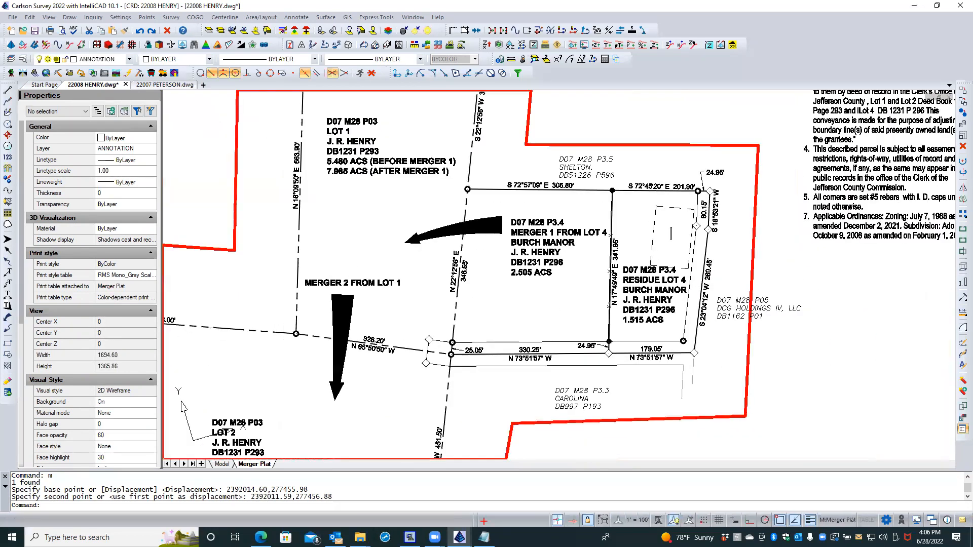
pyautogui.scroll(-1, 590, 335)
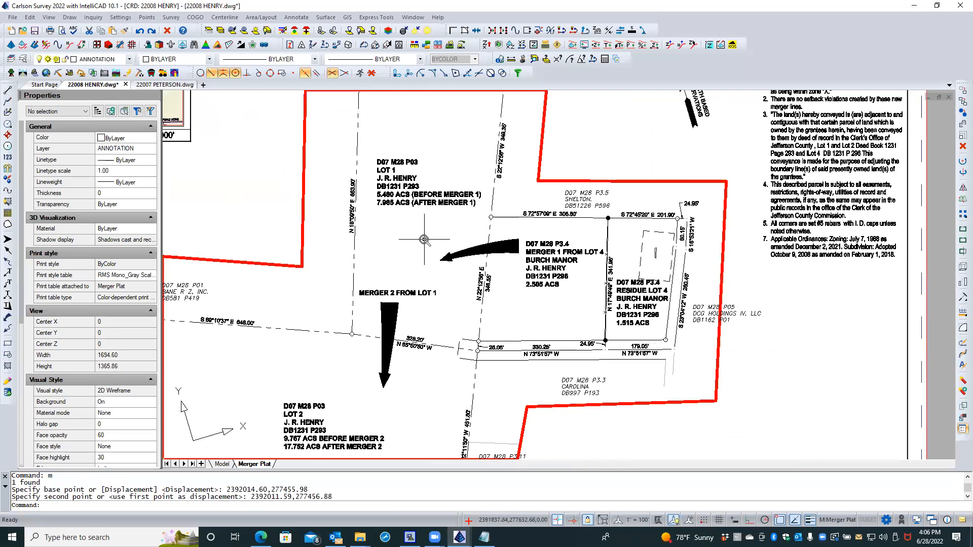
pyautogui.scroll(-2, 406, 237)
pyautogui.scroll(4, 252, 364)
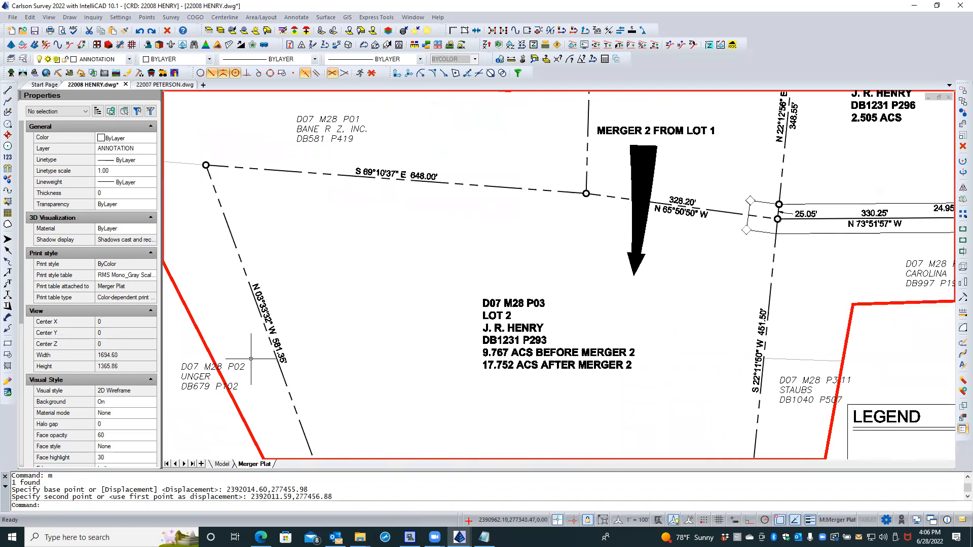
pyautogui.scroll(-2, 202, 271)
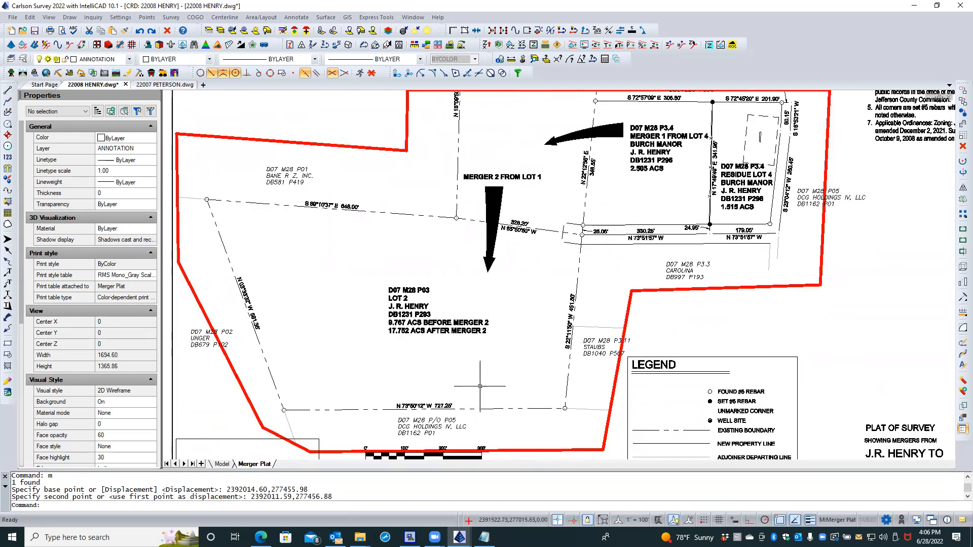
pyautogui.scroll(-1, 479, 386)
pyautogui.scroll(1, 762, 203)
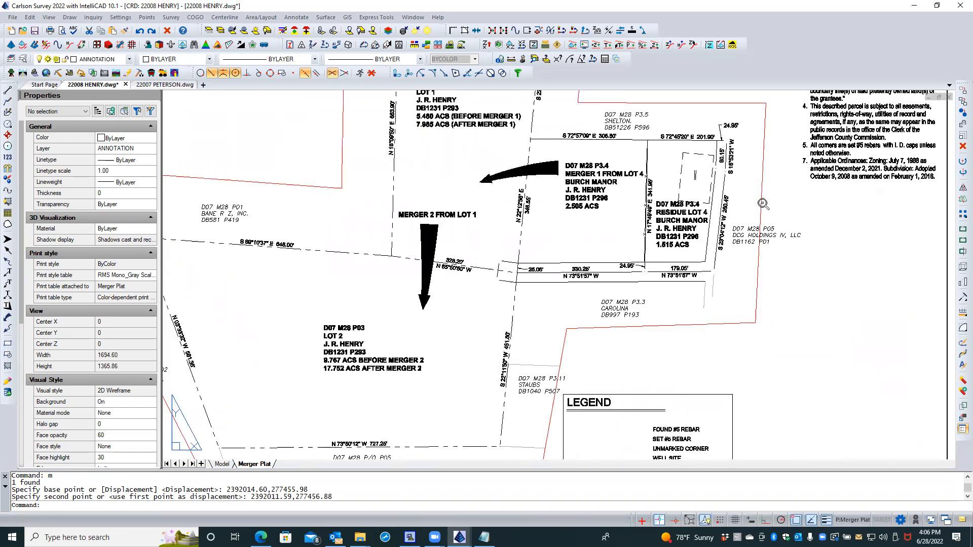
pyautogui.scroll(1, 762, 203)
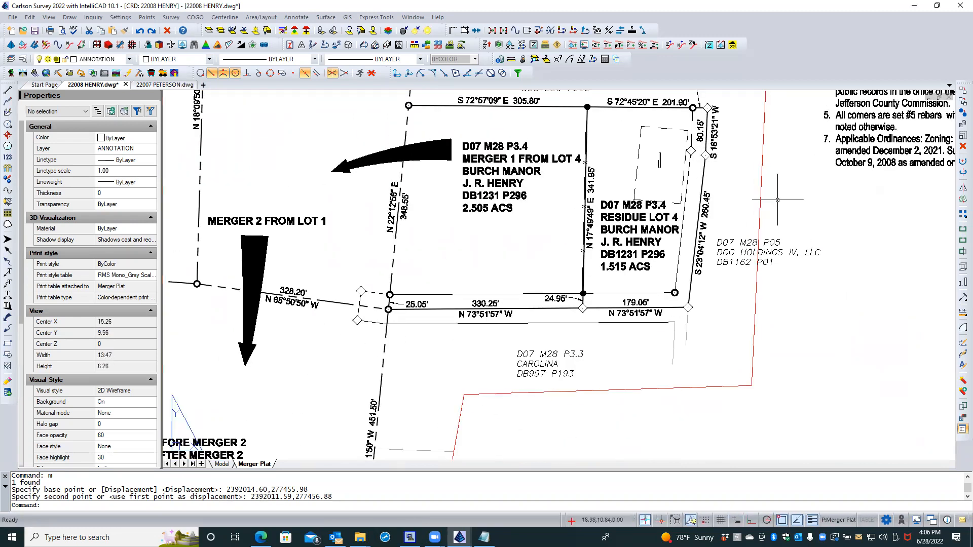
pyautogui.press('Escape')
pyautogui.press('Escape')
pyautogui.scroll(1, 731, 121)
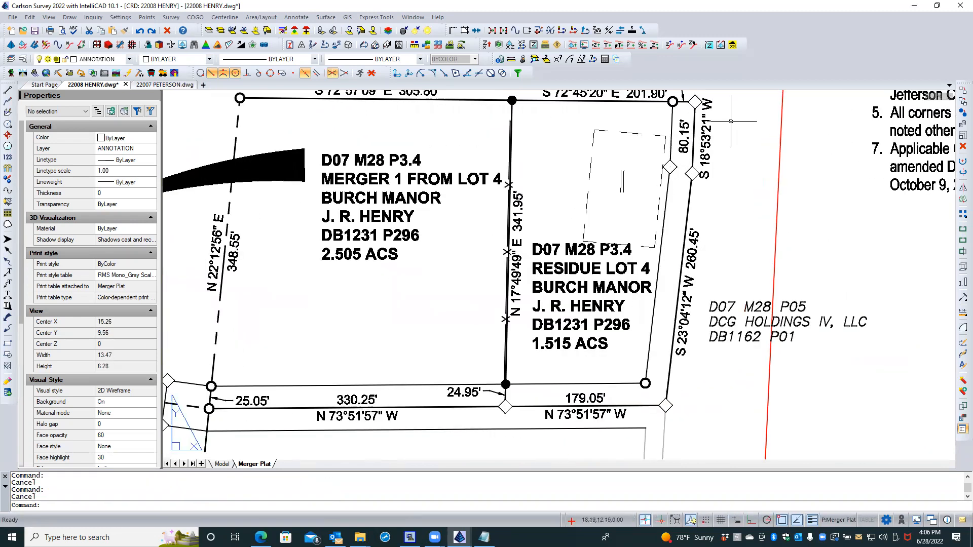
pyautogui.moveTo(730, 121); pyautogui.dragTo(685, 197, button='middle')
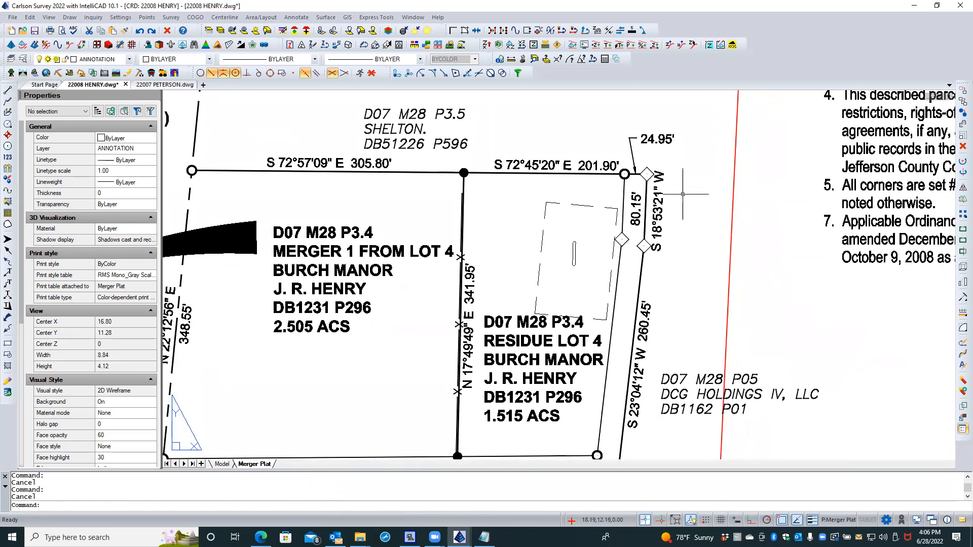
pyautogui.scroll(-1, 656, 266)
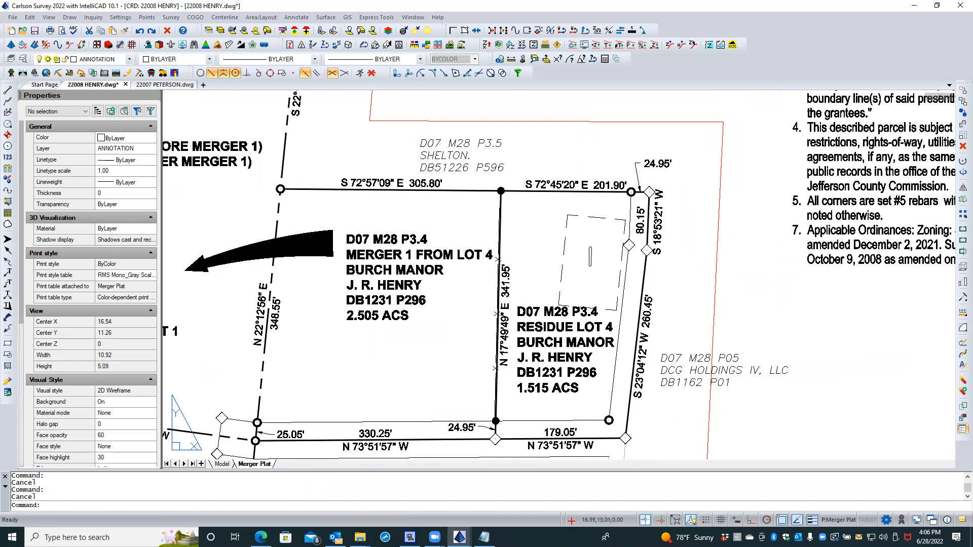
pyautogui.scroll(-1, 588, 148)
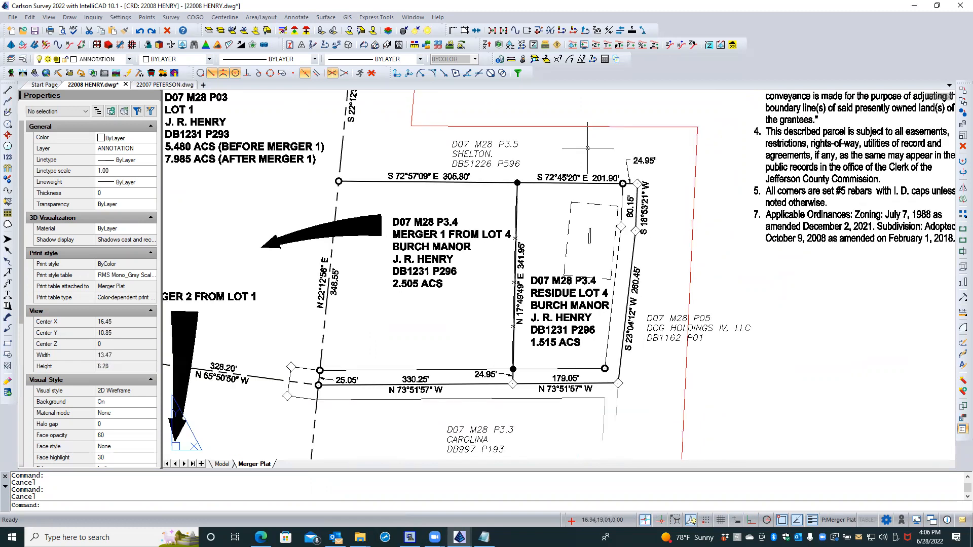
# Step: Inspect the properties of the thin line above the 330.25' boundary and of the line inside Residue Lot 4's east edge
pyautogui.click(454, 370)
pyautogui.click(424, 372)
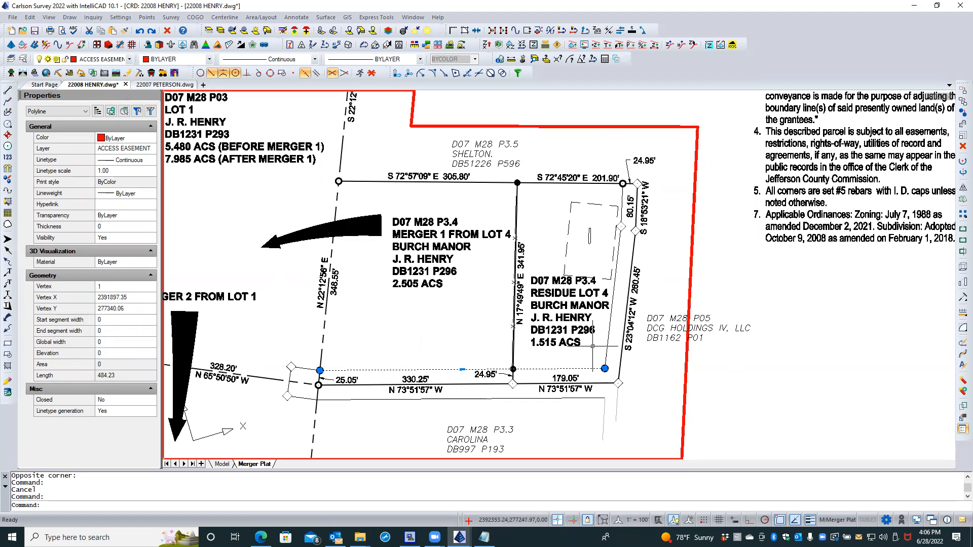
pyautogui.press('Escape')
pyautogui.click(607, 340)
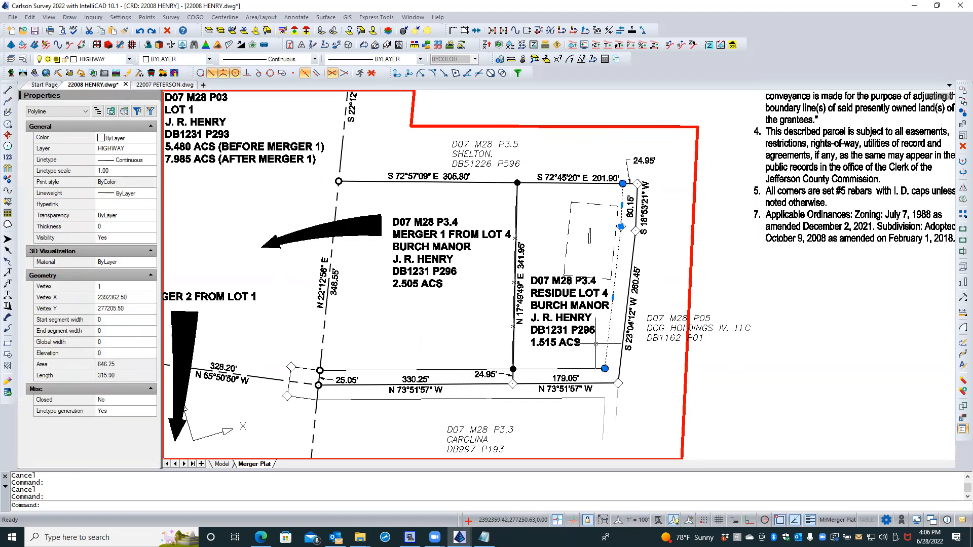
pyautogui.press('Escape')
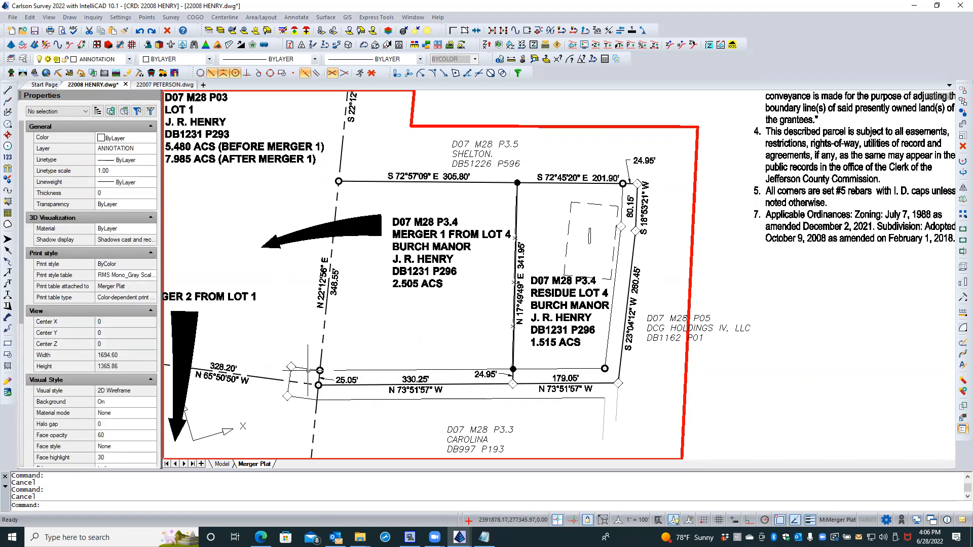
# Step: Select the small easement polyline at the Merger 1 southwest corner with all similar objects to examine their extent, and clear the selection
pyautogui.click(306, 369)
pyautogui.rightClick(357, 327)
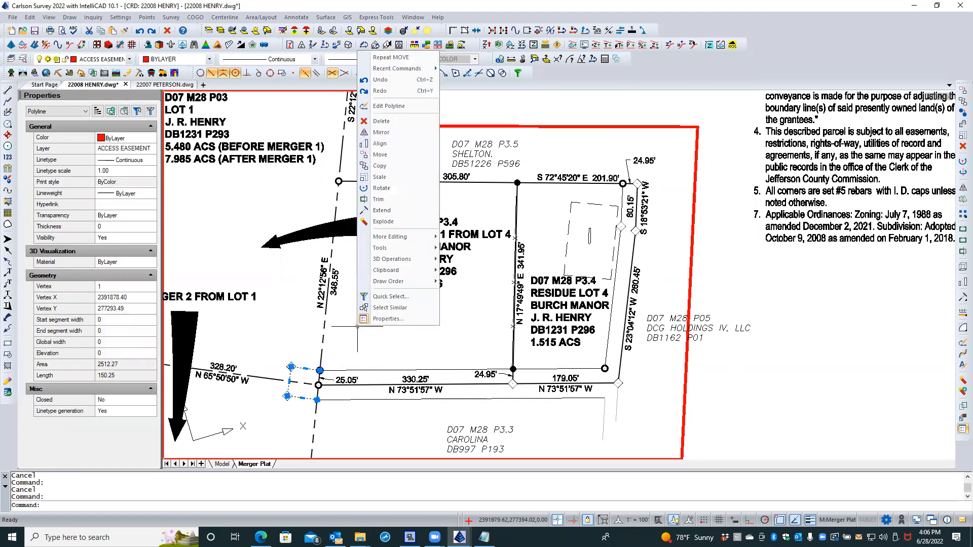
pyautogui.click(389, 307)
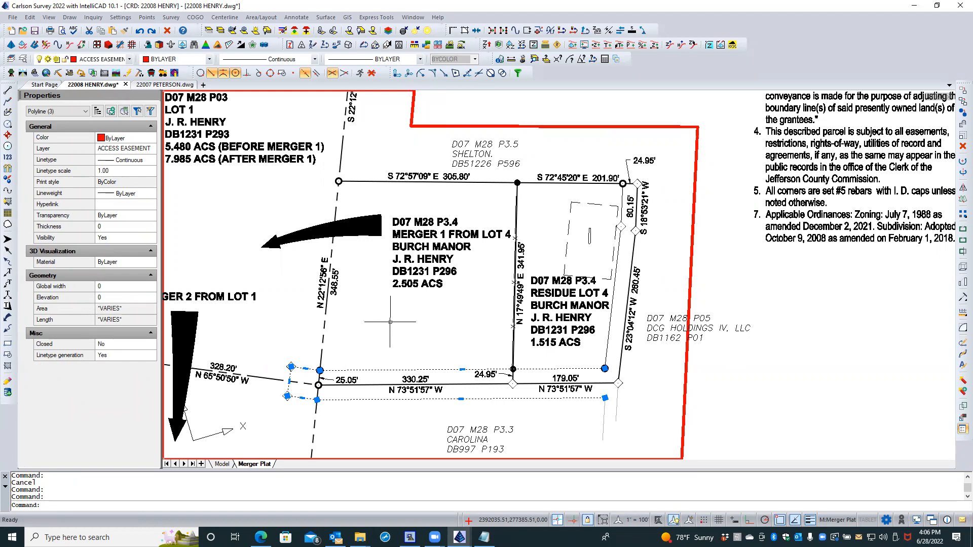
pyautogui.press('Escape')
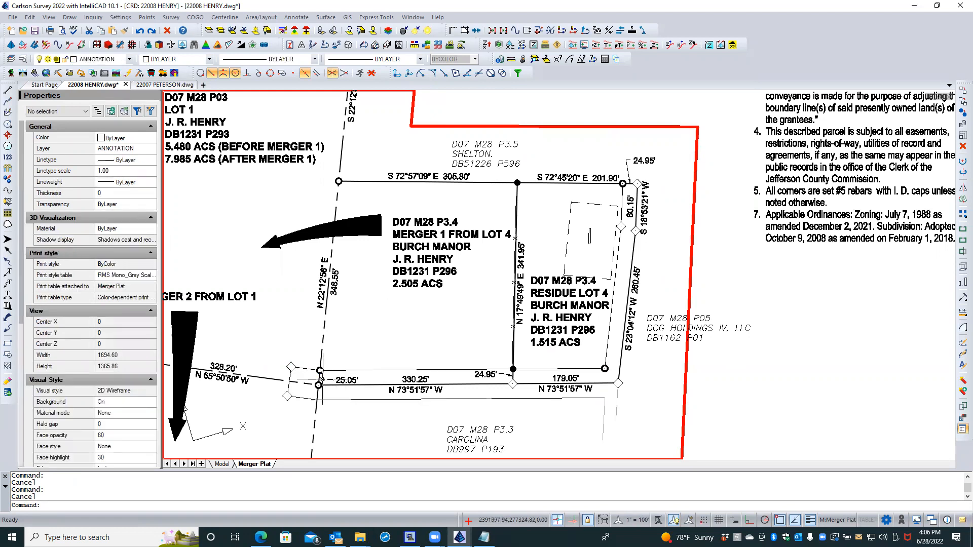
# Step: Examine how the long easement line and the small corner easement polyline meet near the 25.05' label, and clear the selection
pyautogui.scroll(3, 306, 378)
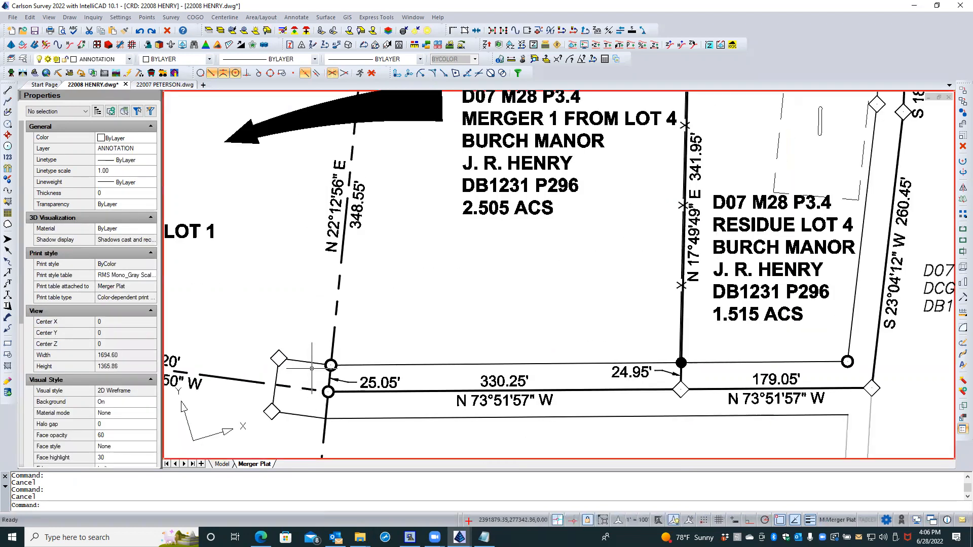
pyautogui.click(349, 364)
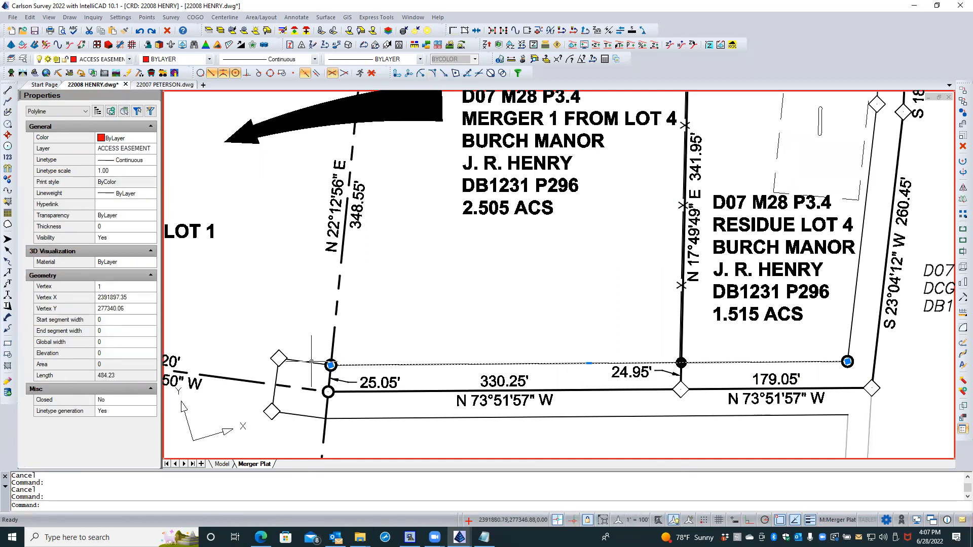
pyautogui.click(311, 361)
pyautogui.moveTo(325, 418)
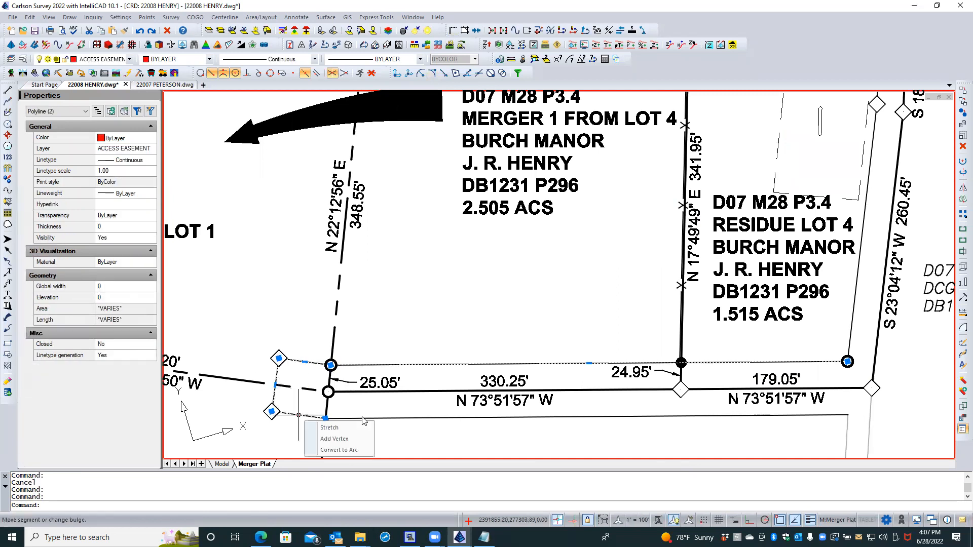
pyautogui.press('Escape')
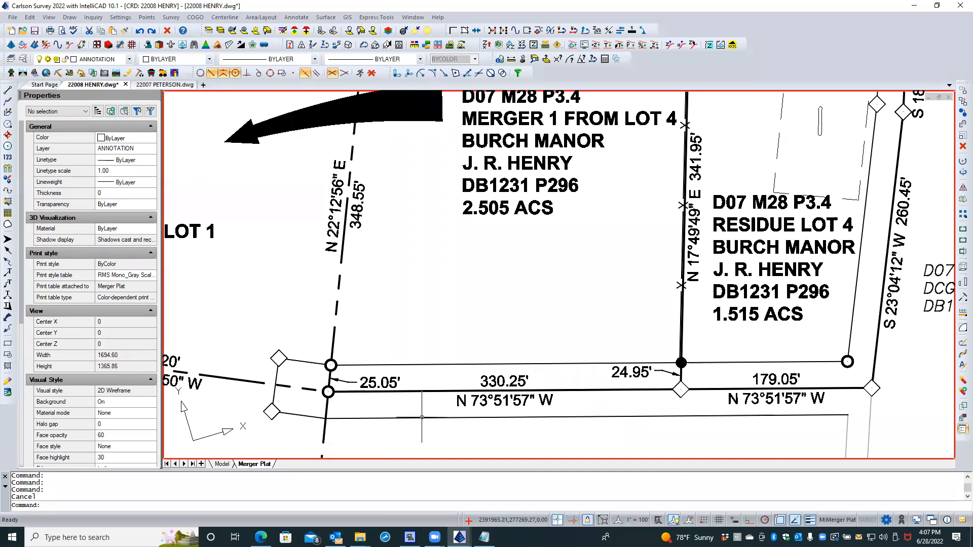
# Step: Switch from the Merger Plat layout to model space at the easement corner near the 25.05' label
pyautogui.press('Escape')
pyautogui.scroll(-3, 396, 251)
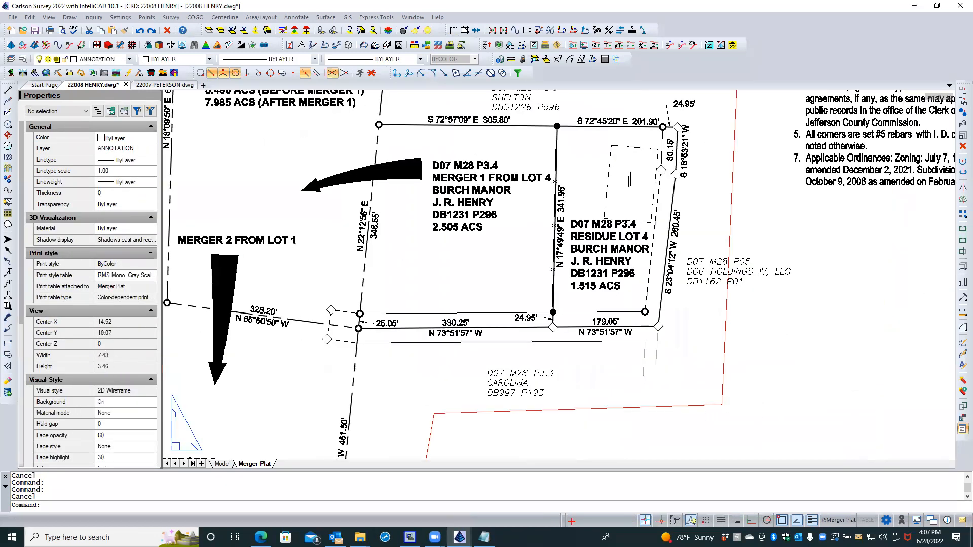
pyautogui.scroll(2, 628, 353)
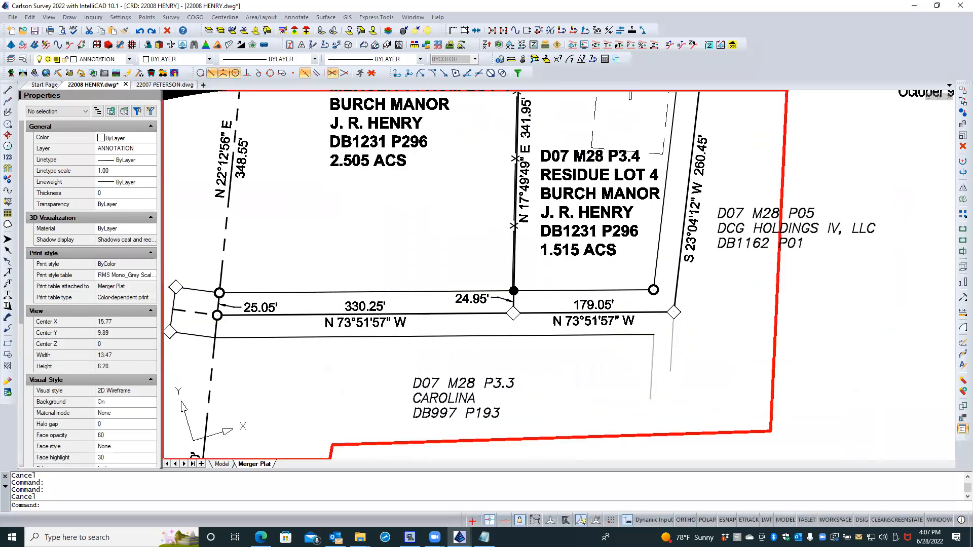
pyautogui.scroll(-1, 627, 361)
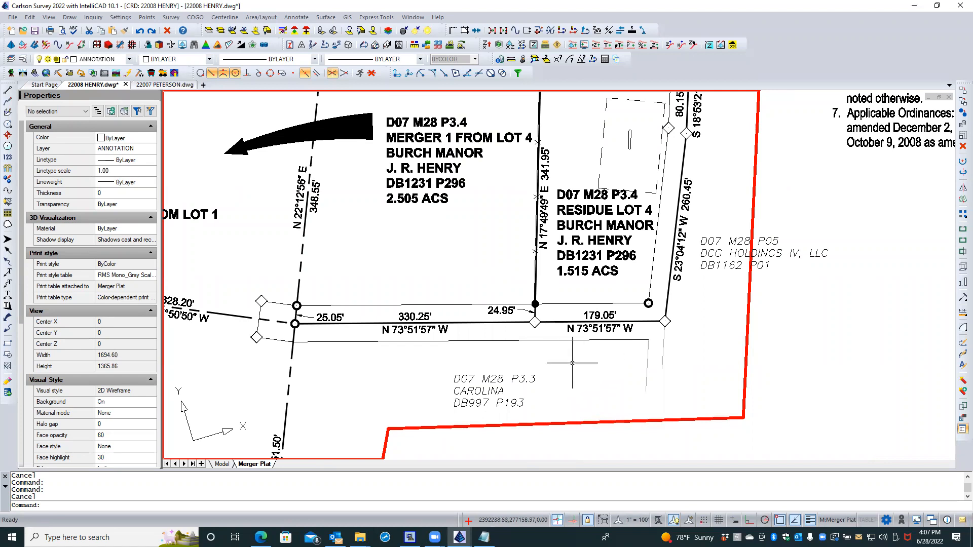
pyautogui.click(221, 465)
pyautogui.scroll(-5, 354, 380)
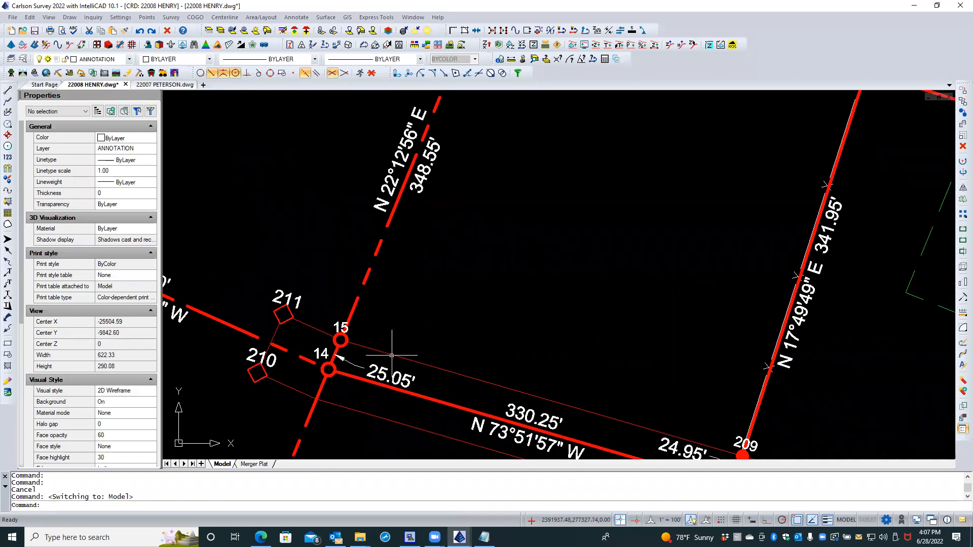
# Step: Select the easement line above the 330.25' boundary with all similar polylines and set their linetype to ByLayer
pyautogui.click(392, 355)
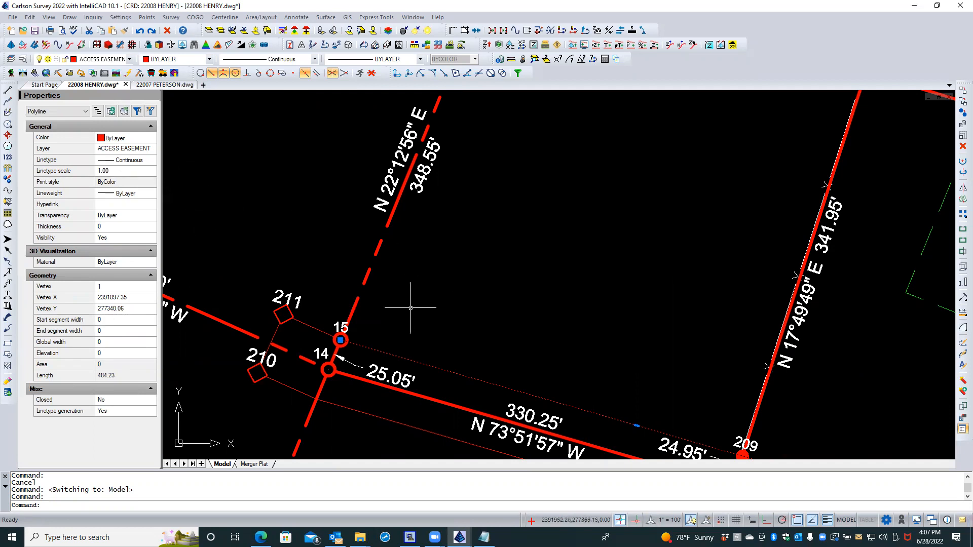
pyautogui.rightClick(318, 306)
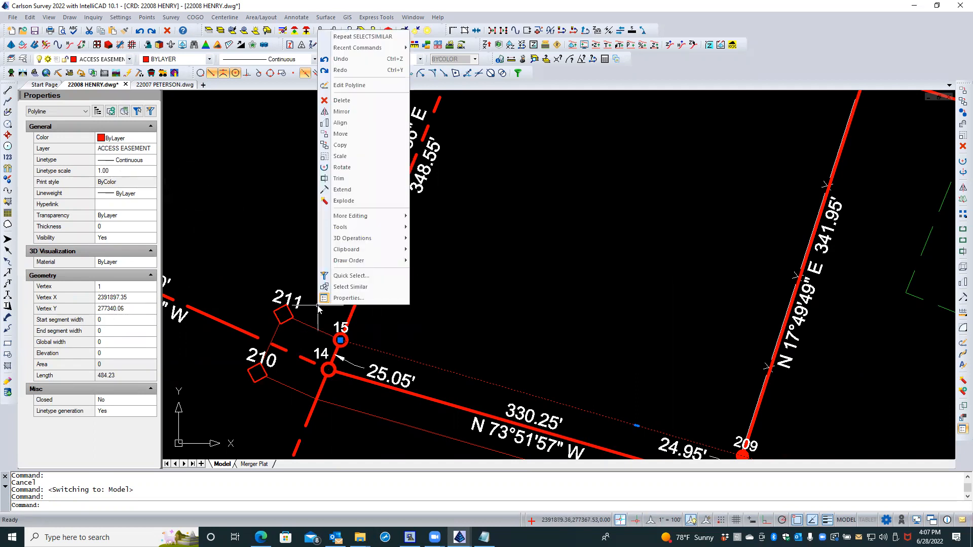
pyautogui.click(348, 288)
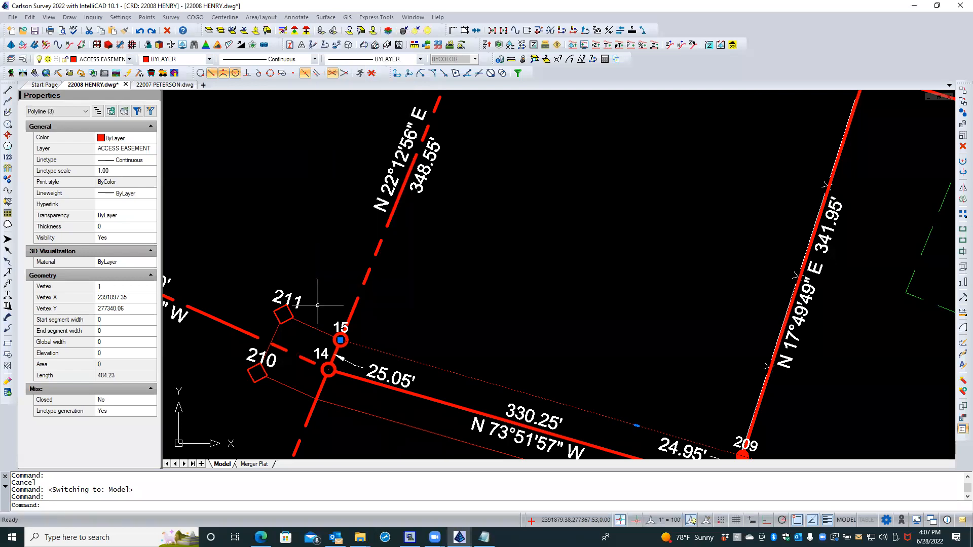
pyautogui.click(142, 161)
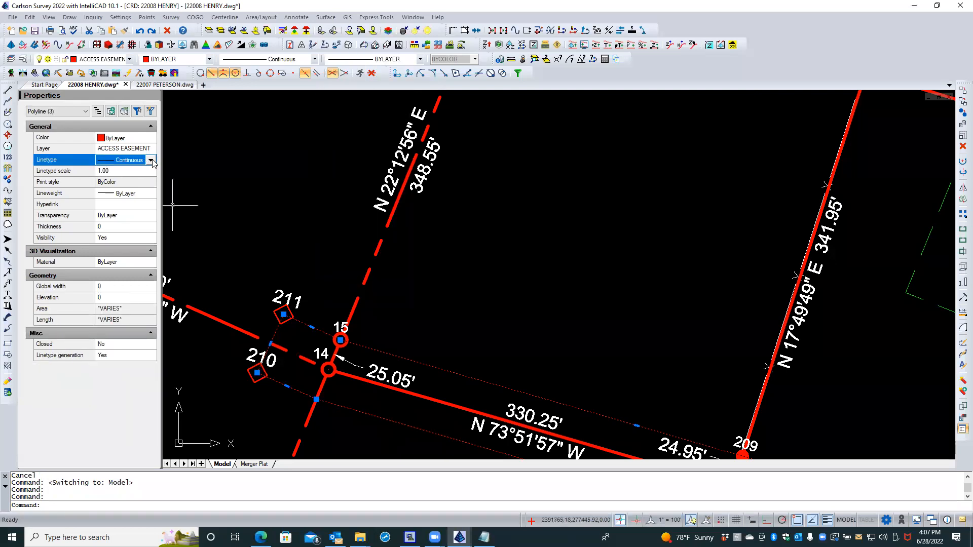
pyautogui.click(150, 160)
pyautogui.moveTo(156, 219); pyautogui.dragTo(156, 182)
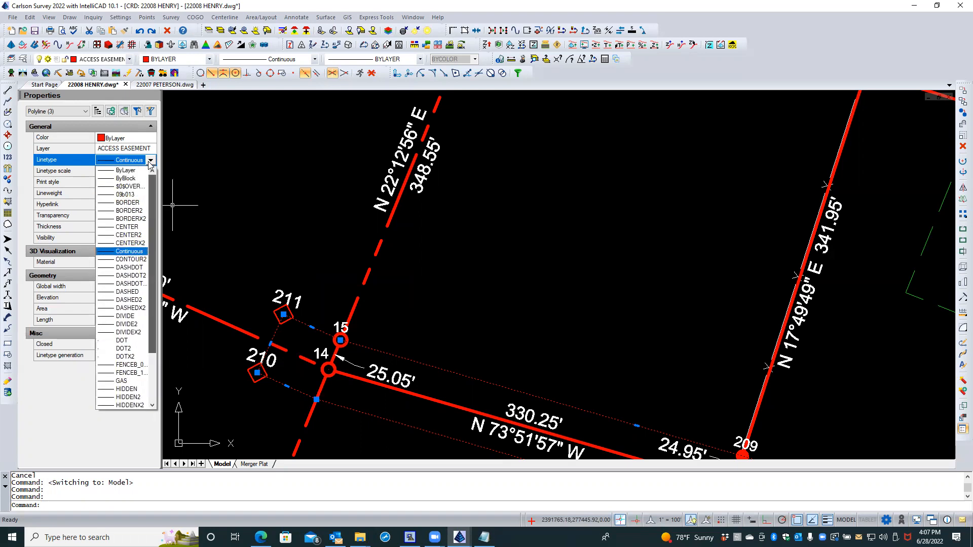
pyautogui.click(129, 174)
pyautogui.press('Escape')
pyautogui.press('Escape')
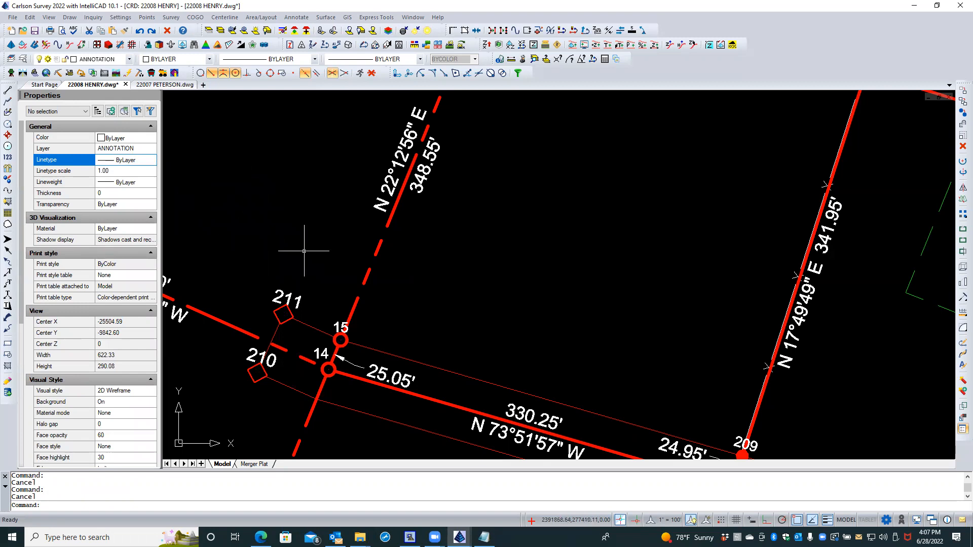
# Step: Check the appearance of the access easement lines along the 330.25' and 179.05' boundaries in model space and on the Merger Plat layout
pyautogui.click(414, 360)
pyautogui.press('Escape')
pyautogui.press('Escape')
pyautogui.scroll(-2, 302, 232)
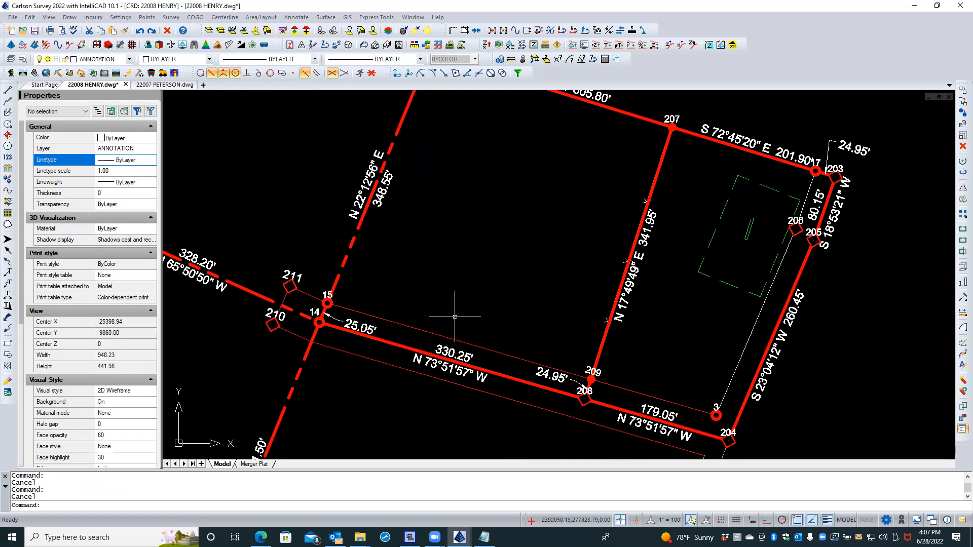
pyautogui.scroll(-1, 464, 289)
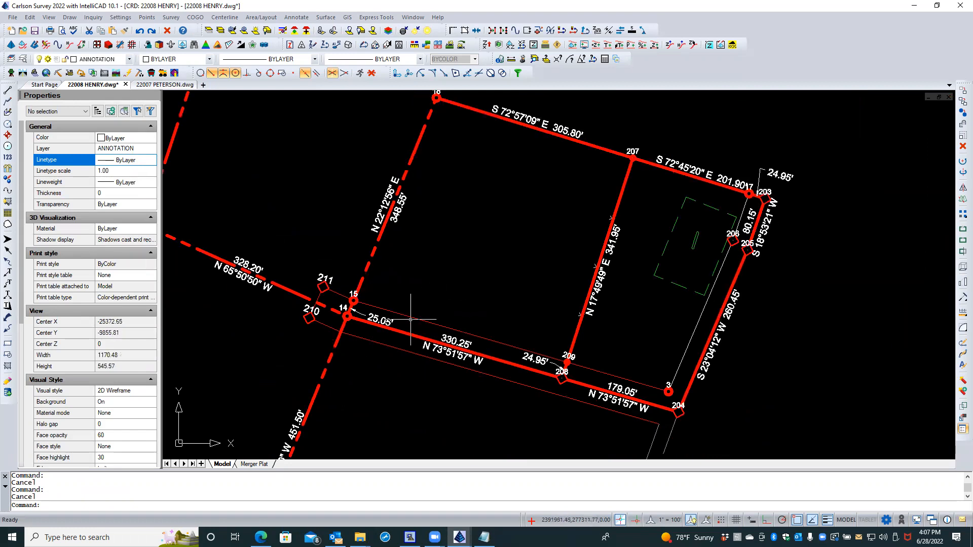
pyautogui.scroll(2, 412, 309)
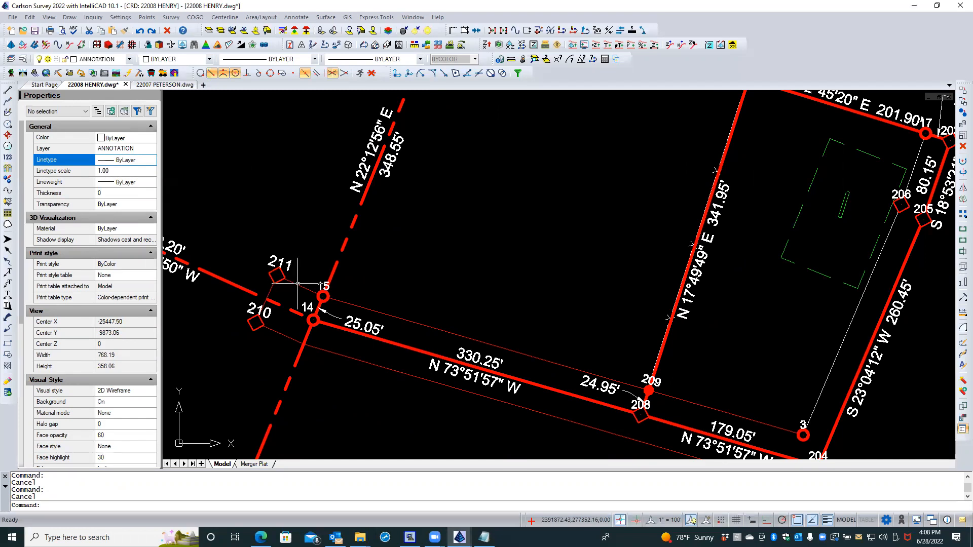
pyautogui.click(255, 464)
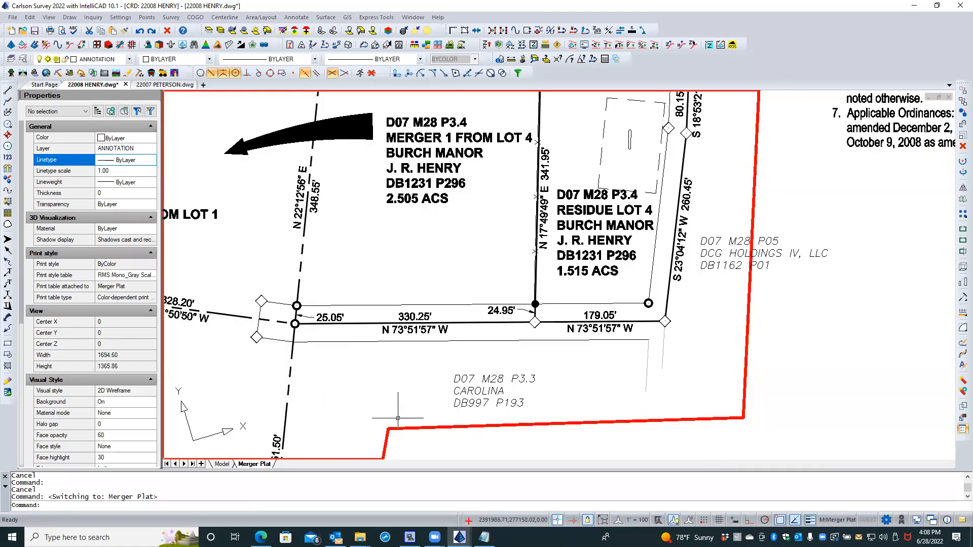
pyautogui.click(222, 465)
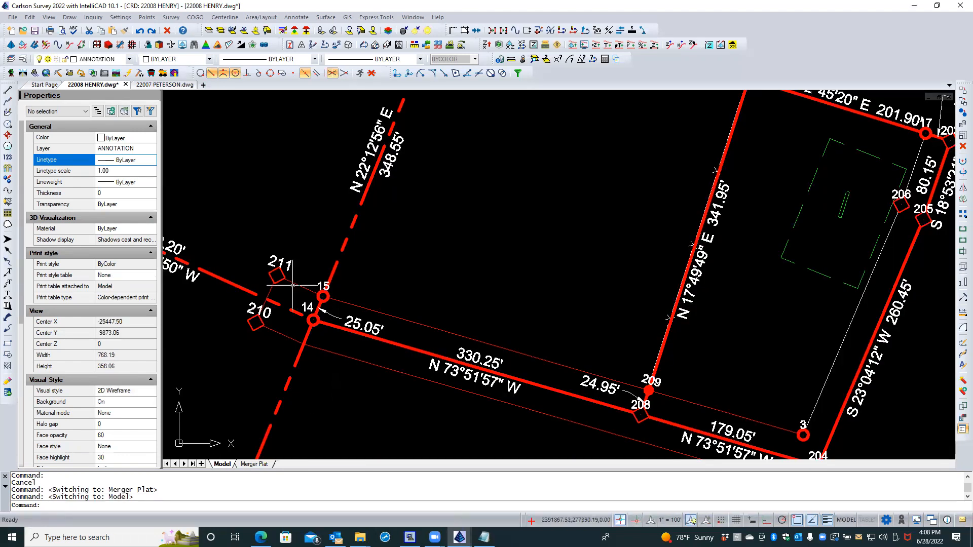
# Step: Filter the layer list by acc* and set the ACCESS EASEMENT layer's linetype to DASHED2
pyautogui.click(22, 58)
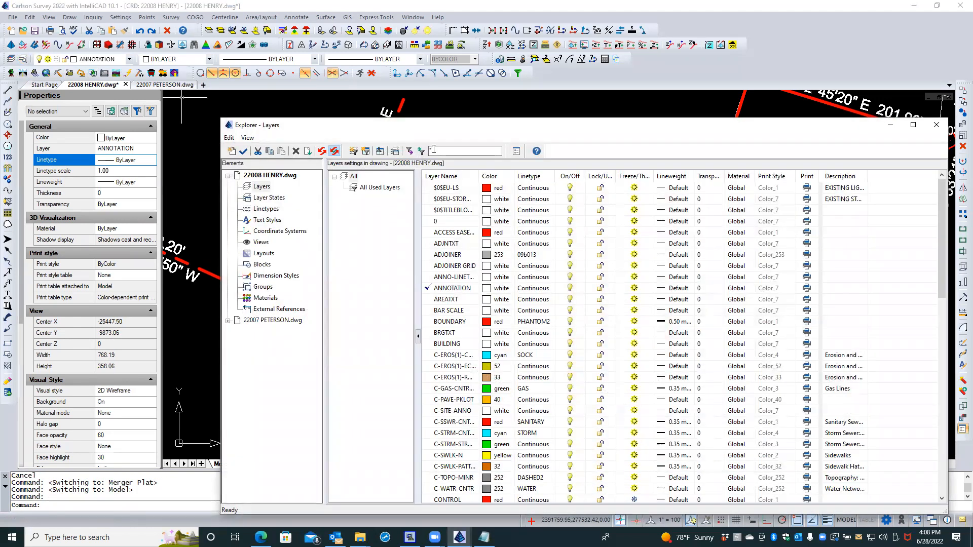
pyautogui.write('acc*')
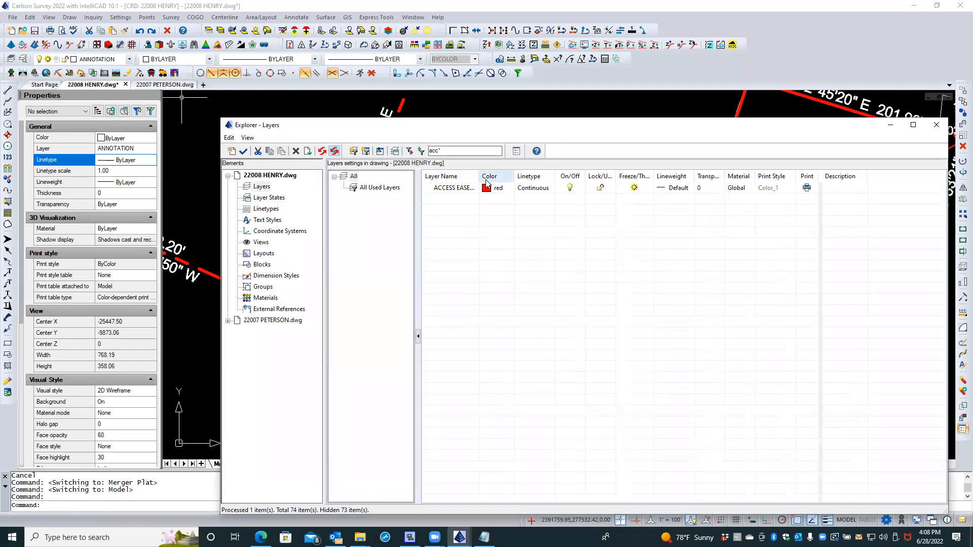
pyautogui.click(532, 188)
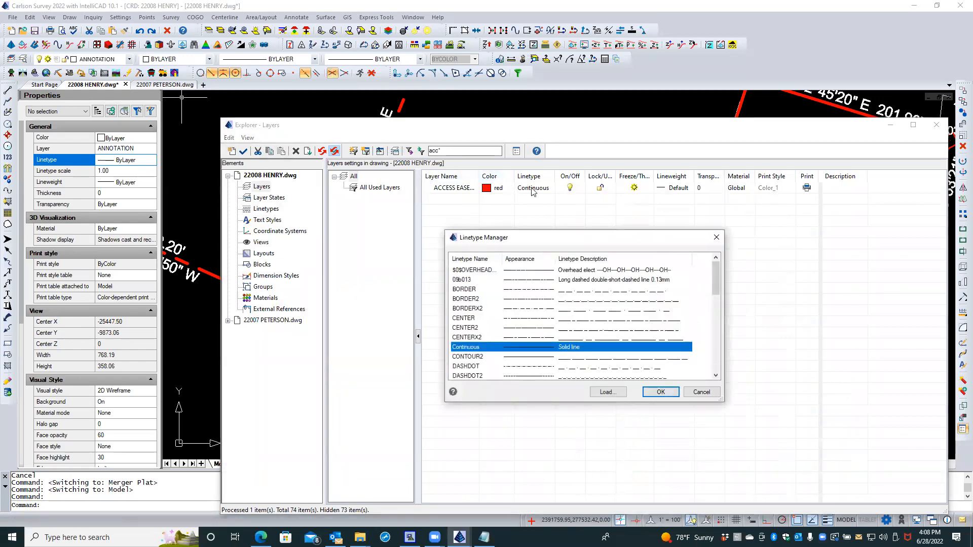
pyautogui.scroll(-2, 502, 310)
pyautogui.scroll(-2, 500, 310)
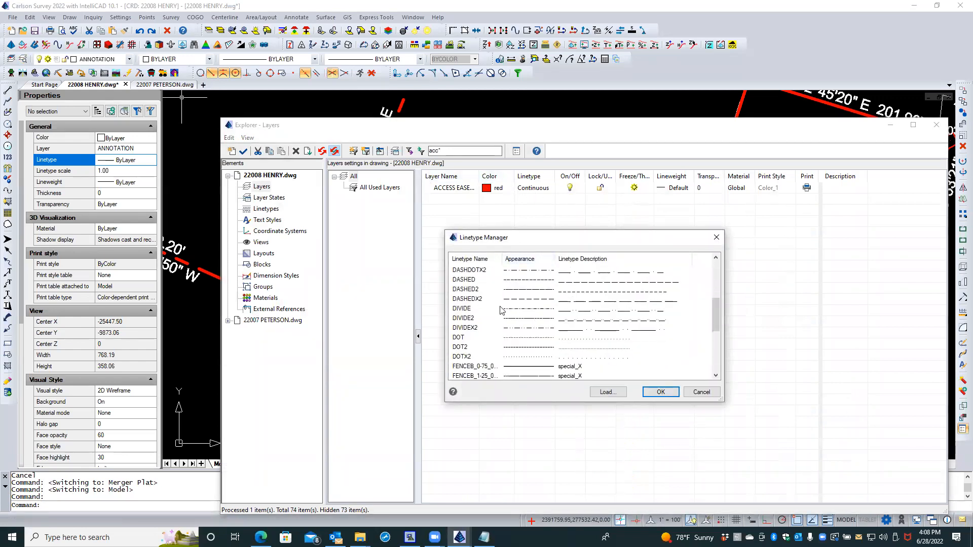
pyautogui.click(472, 292)
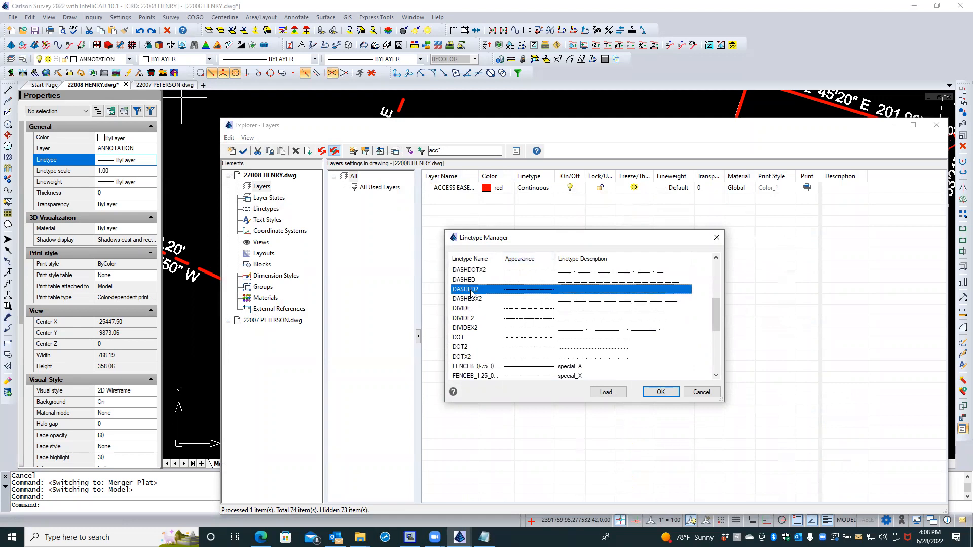
pyautogui.click(660, 391)
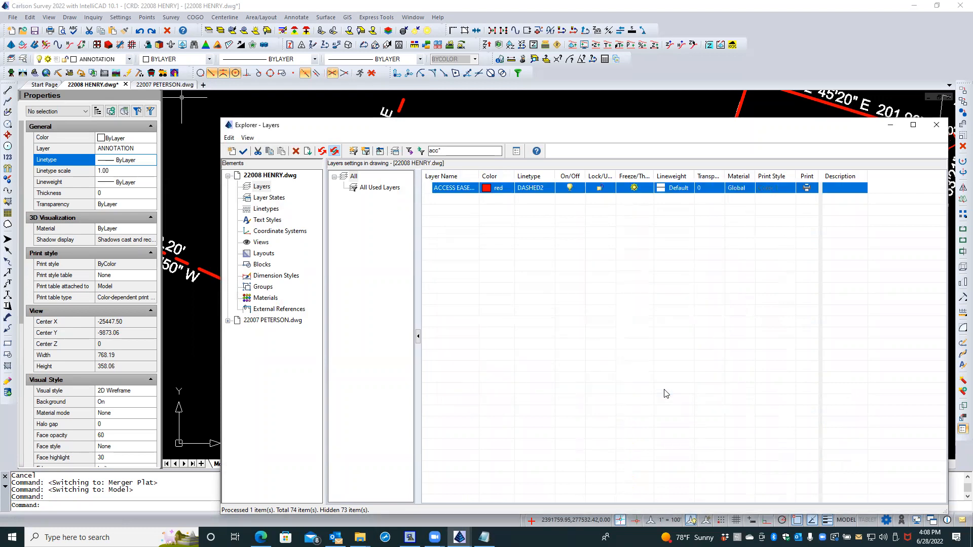
pyautogui.click(935, 125)
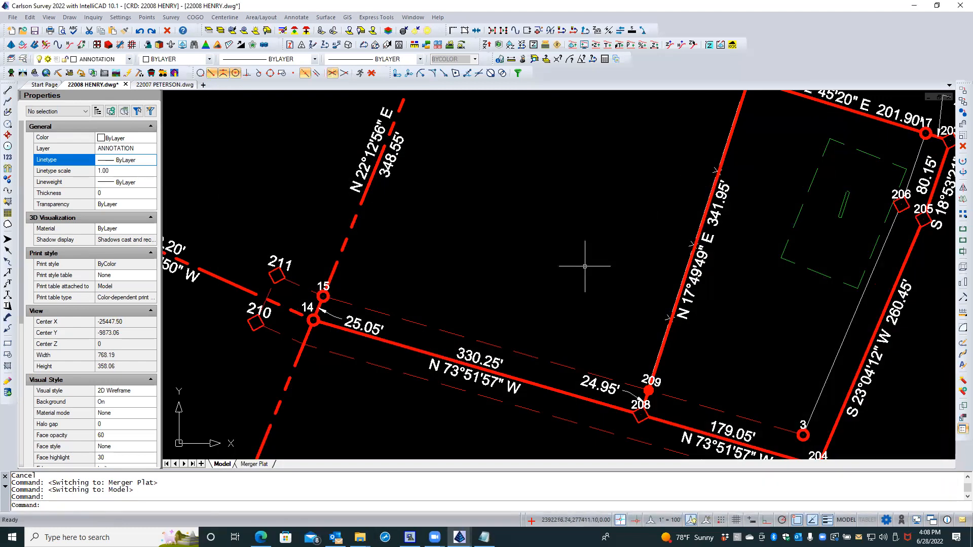
# Step: Try the DASHEDX2 linetype on the ACCESS EASEMENT layer and check the easement lines in the drawing
pyautogui.scroll(-1, 450, 278)
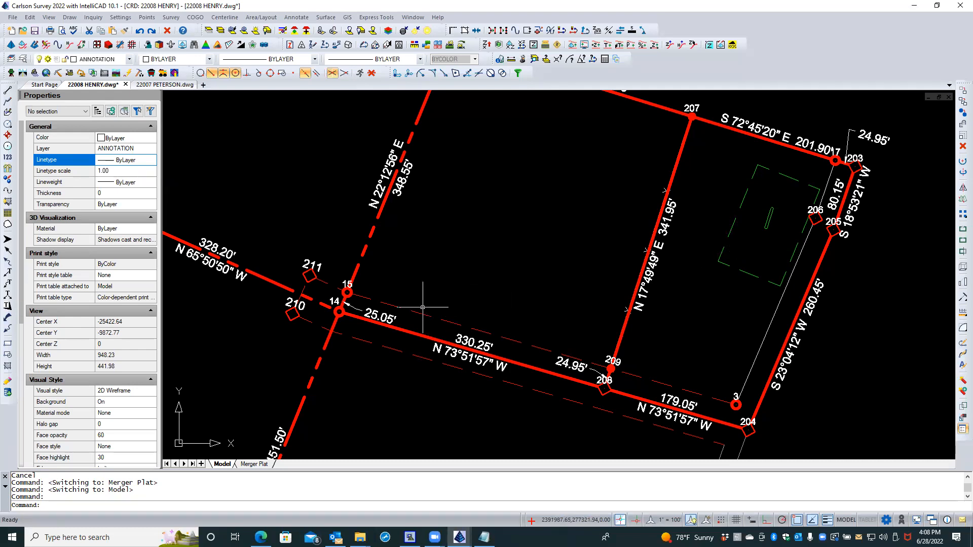
pyautogui.click(23, 59)
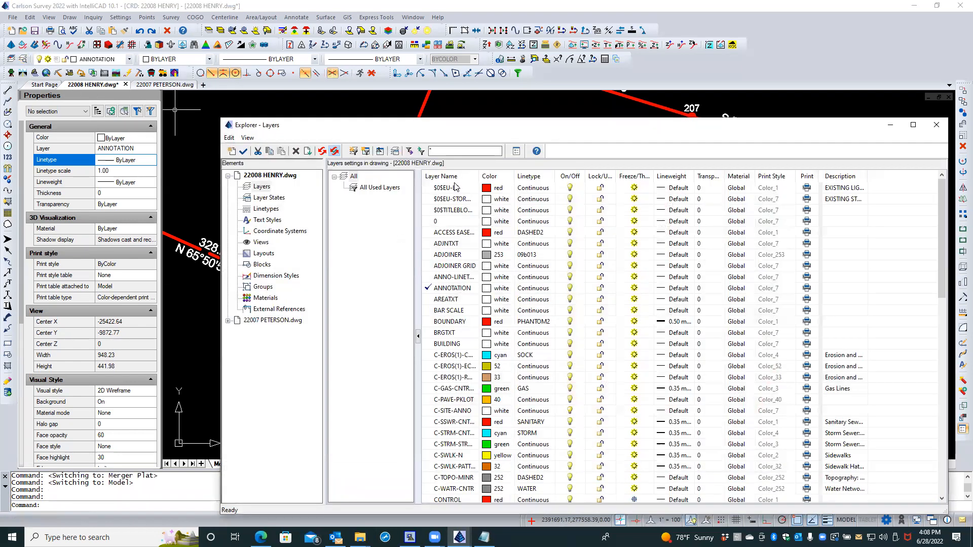
pyautogui.click(468, 232)
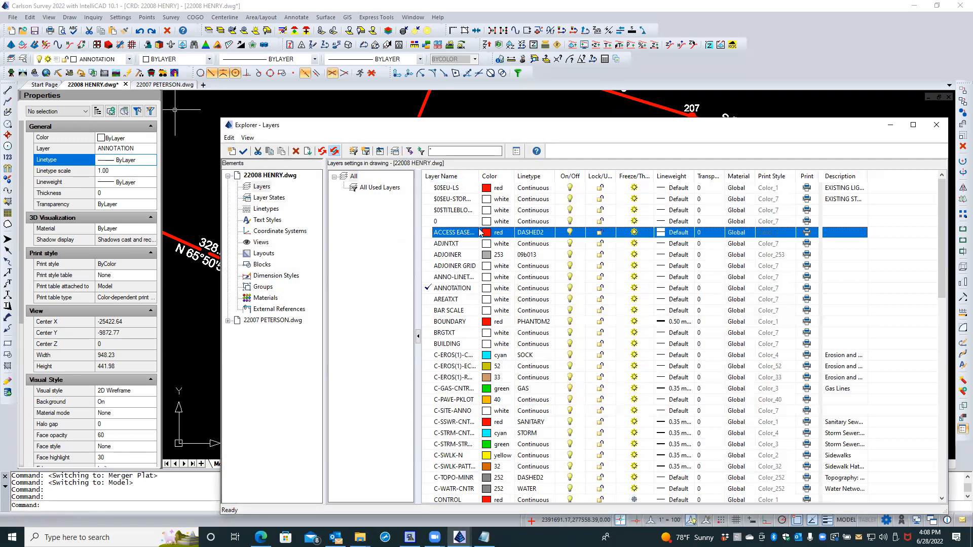
pyautogui.click(527, 233)
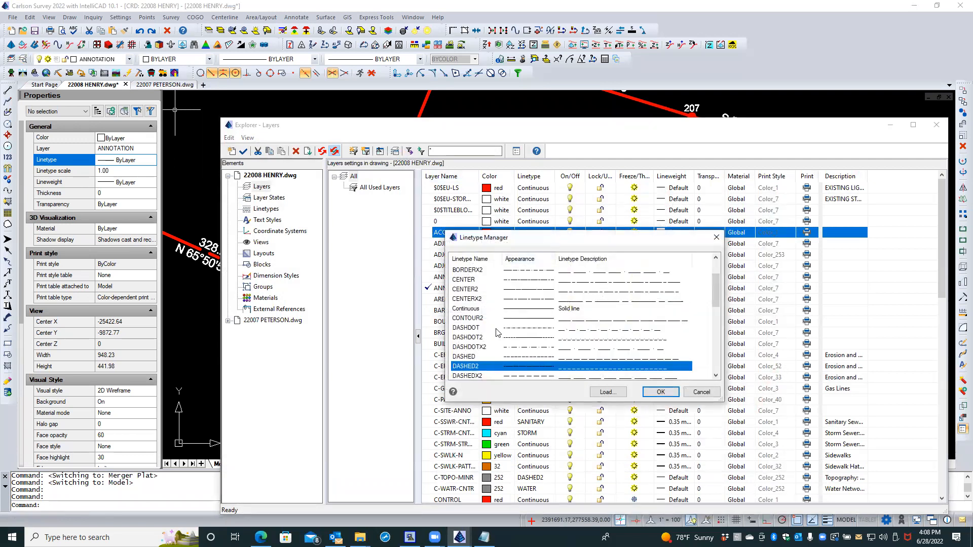
pyautogui.scroll(-2, 496, 332)
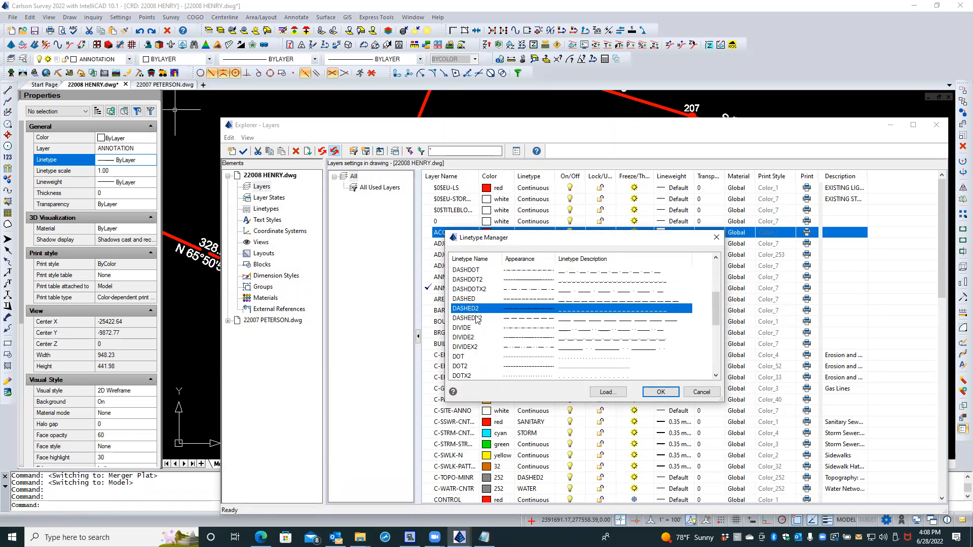
pyautogui.click(476, 318)
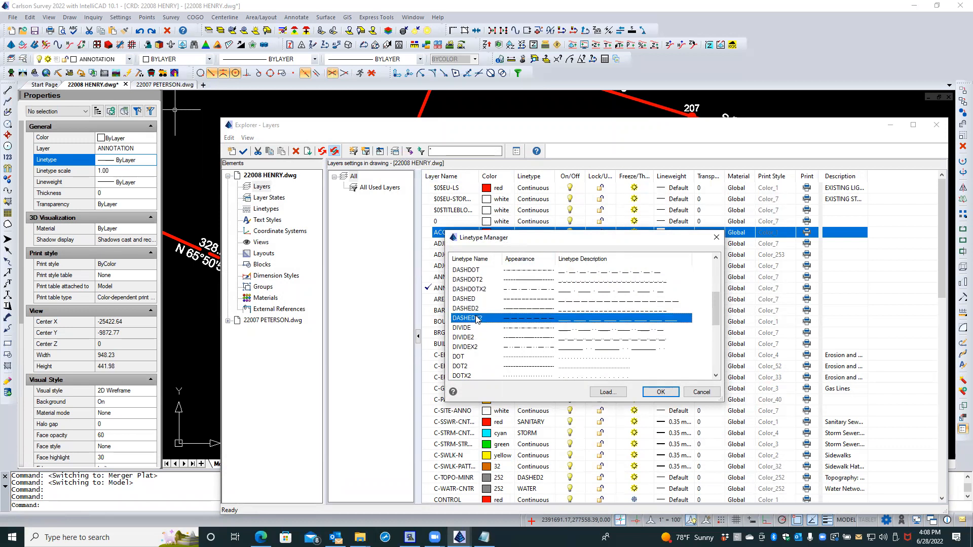
pyautogui.click(655, 393)
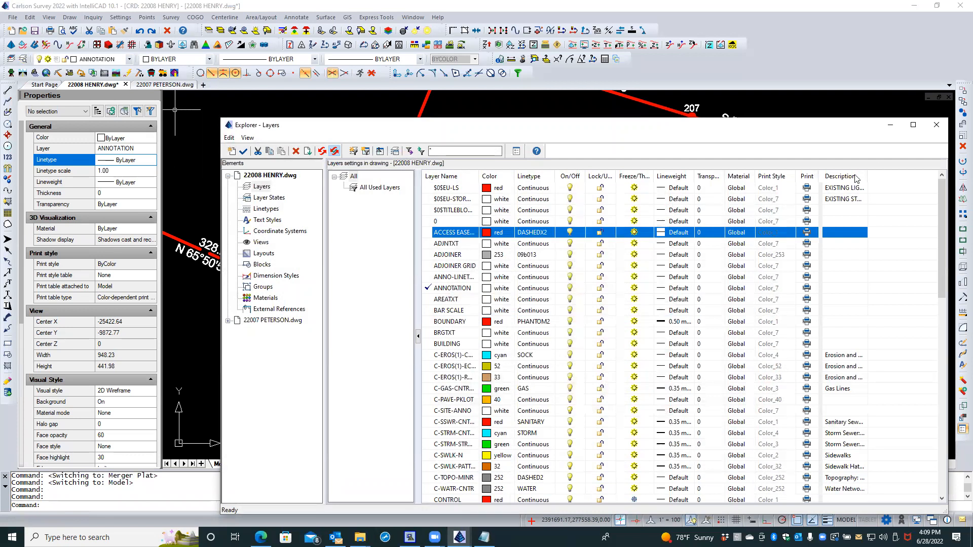
pyautogui.click(937, 124)
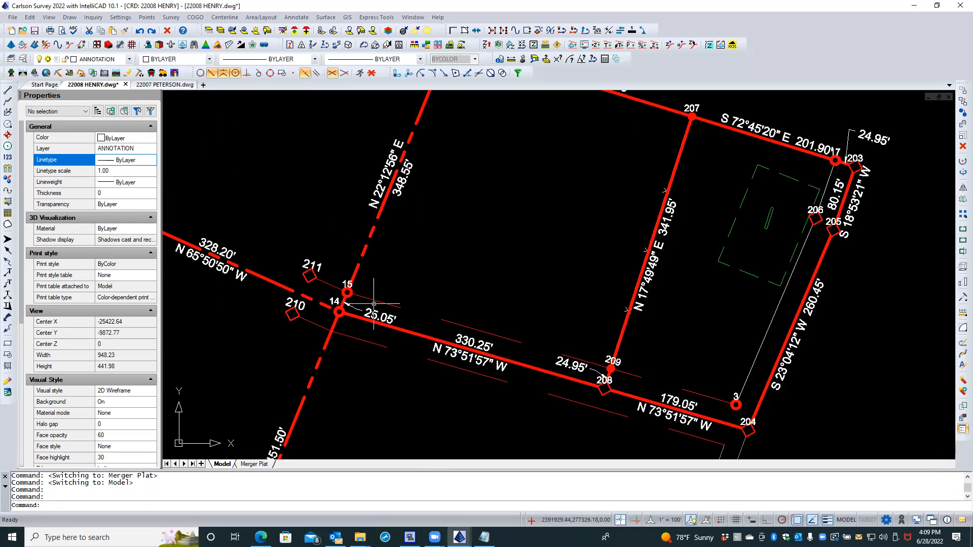
# Step: Set the ACCESS EASEMENT layer's linetype to HIDDEN2
pyautogui.click(22, 59)
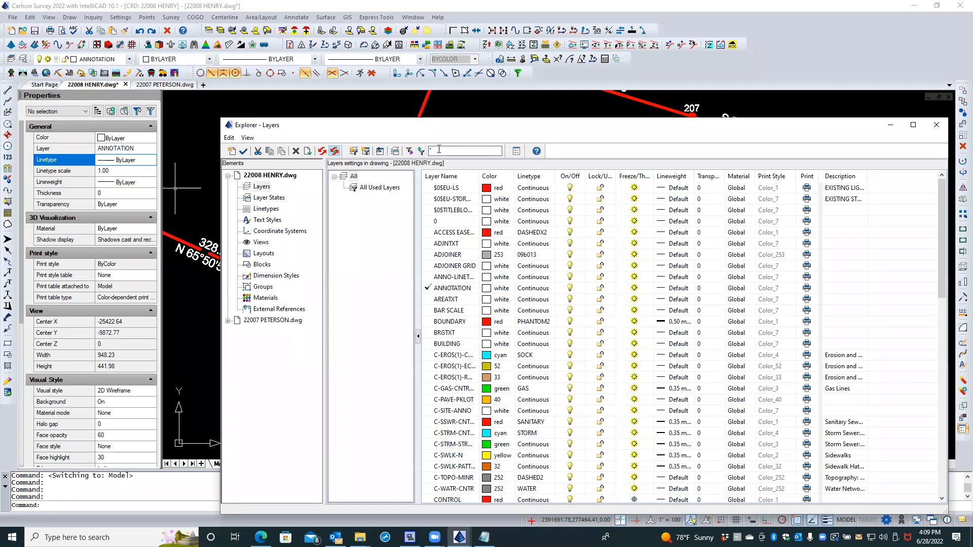
pyautogui.click(455, 233)
pyautogui.click(528, 232)
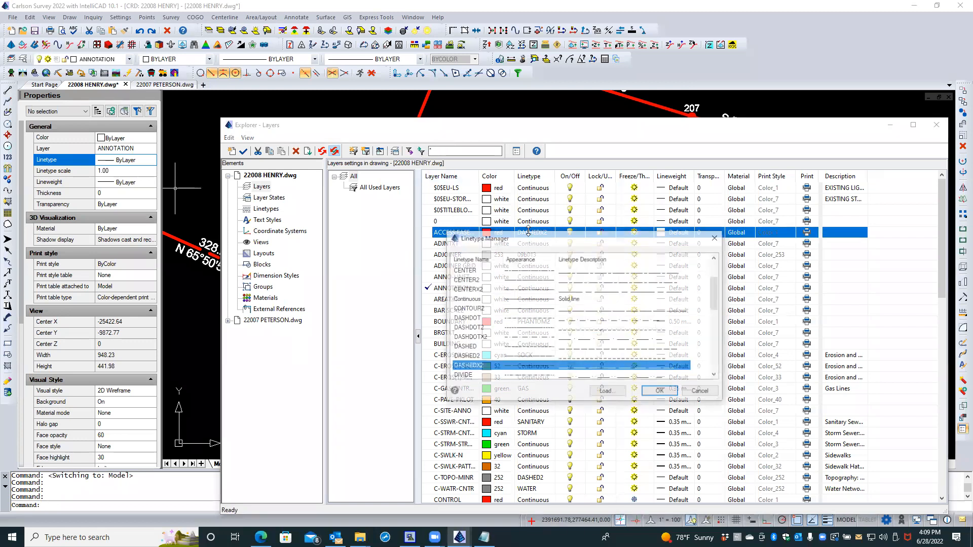
pyautogui.scroll(-4, 561, 329)
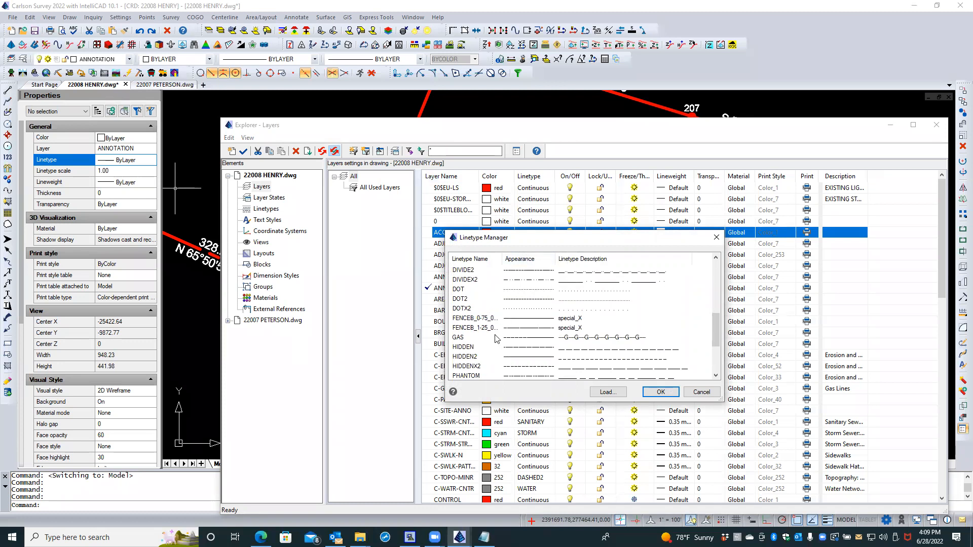
pyautogui.scroll(-2, 491, 342)
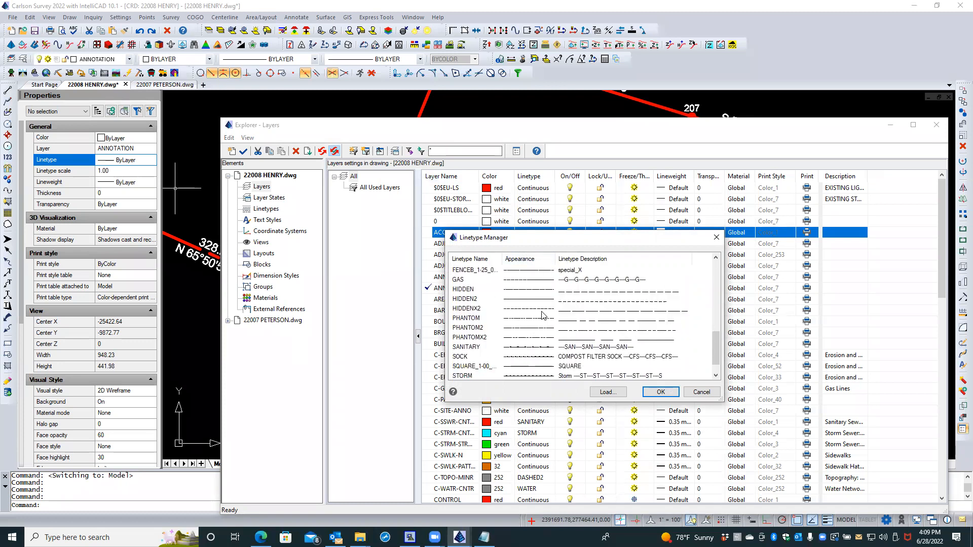
pyautogui.click(467, 300)
pyautogui.click(660, 392)
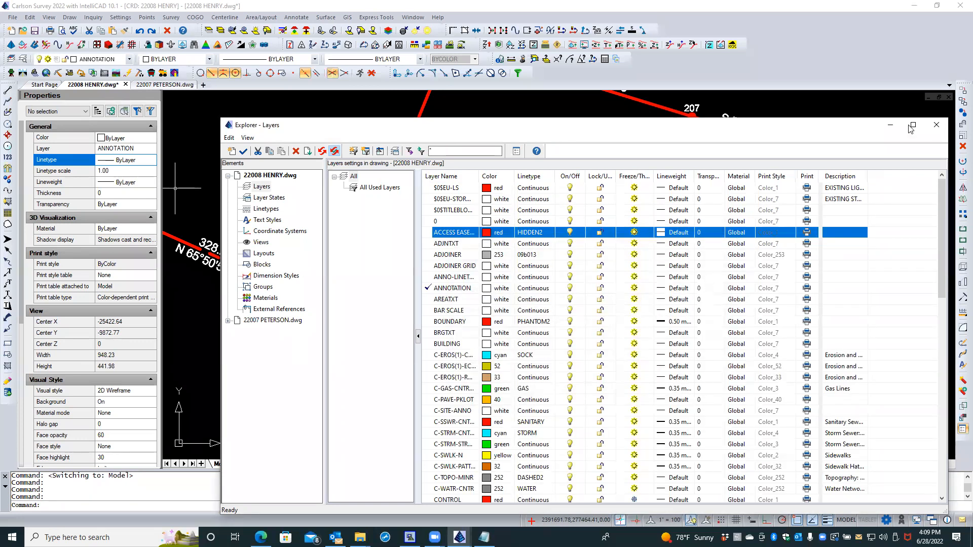
# Step: Close the layer settings and check the HIDDEN2 easement lines in model space and on the Merger Plat layout
pyautogui.click(936, 124)
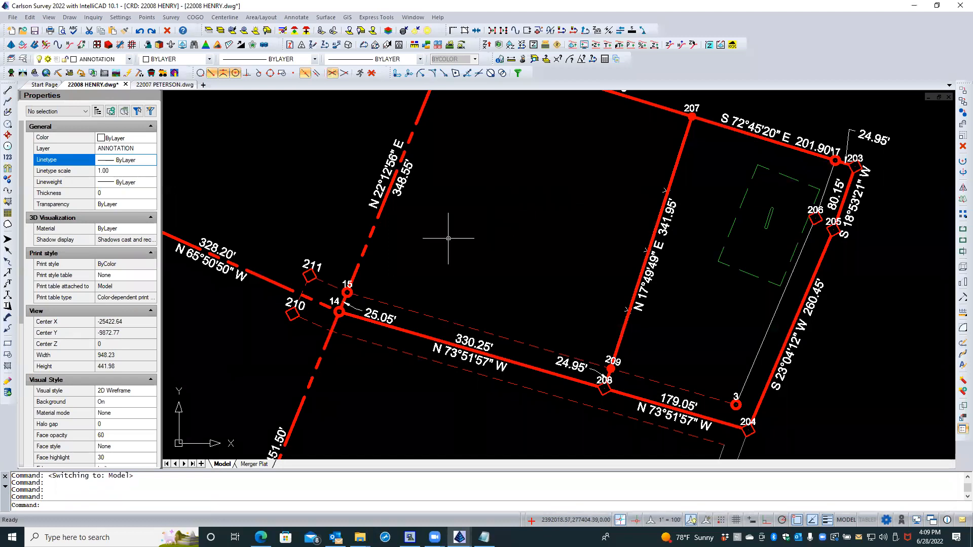
pyautogui.scroll(-1, 447, 236)
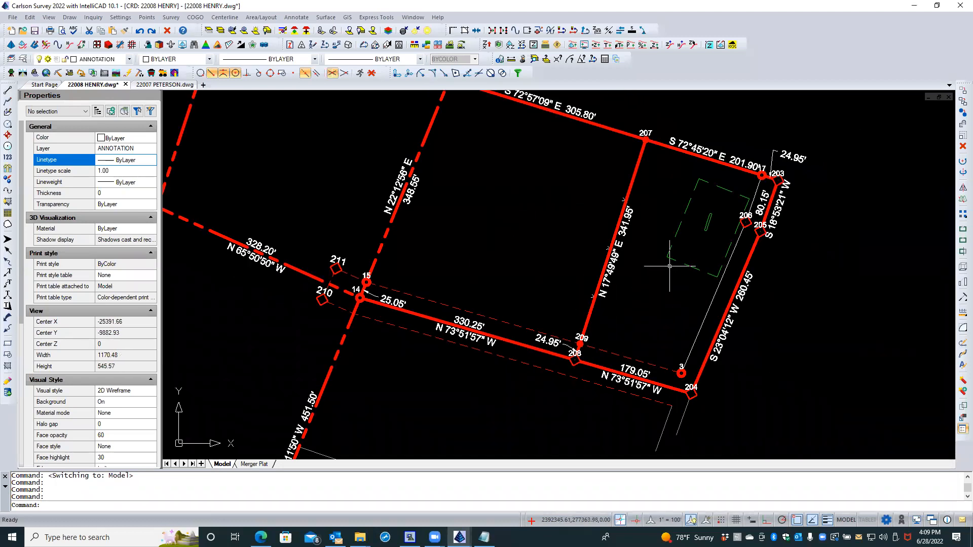
pyautogui.scroll(1, 612, 338)
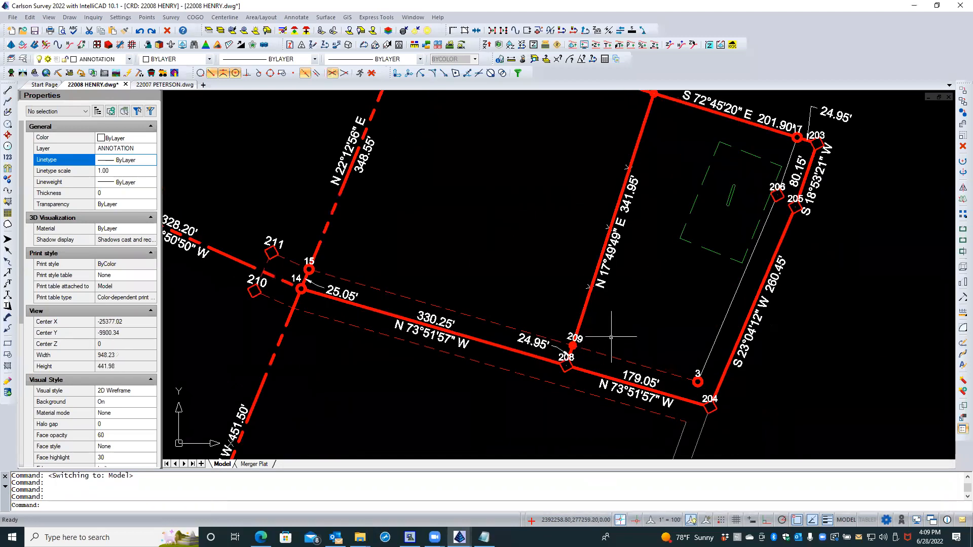
pyautogui.doubleClick(254, 464)
pyautogui.click(595, 276)
pyautogui.click(357, 386)
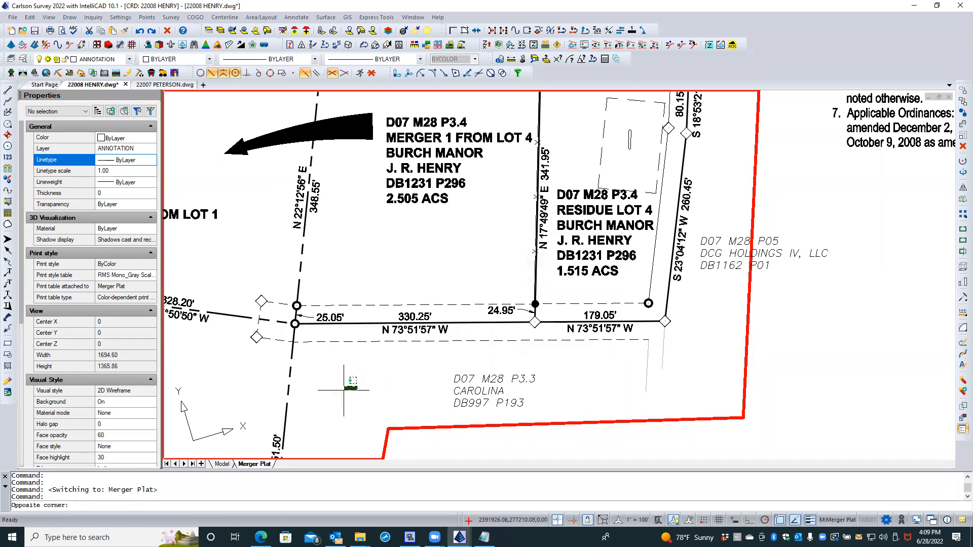
pyautogui.click(354, 386)
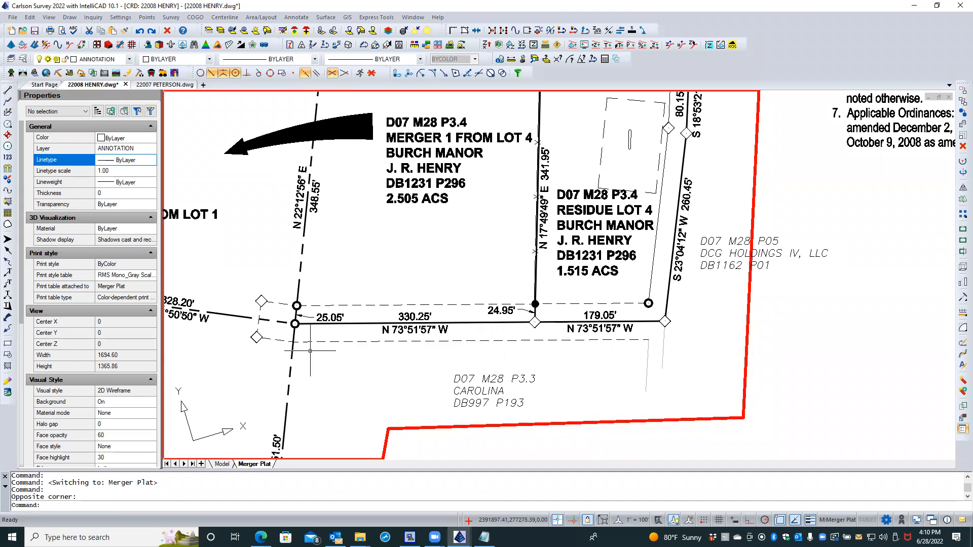
pyautogui.click(70, 18)
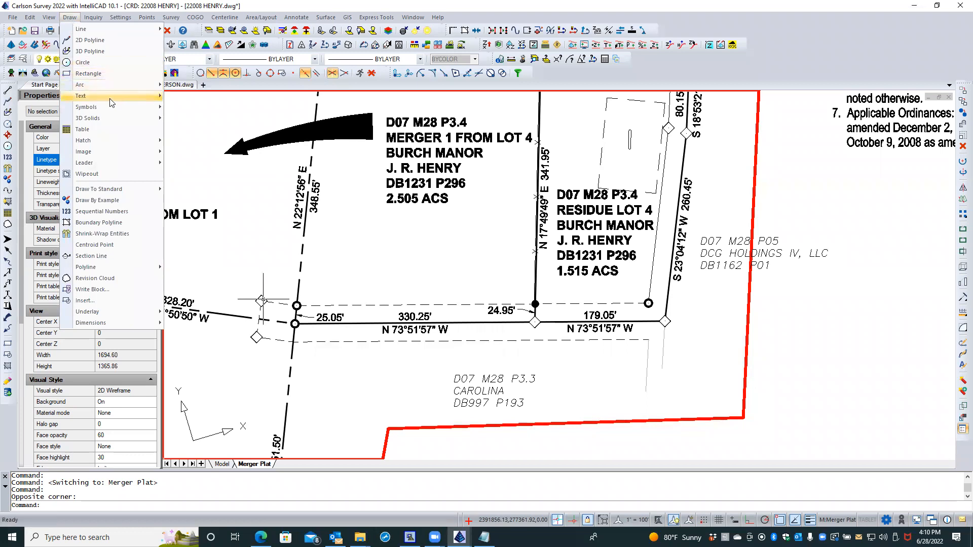
pyautogui.moveTo(111, 102)
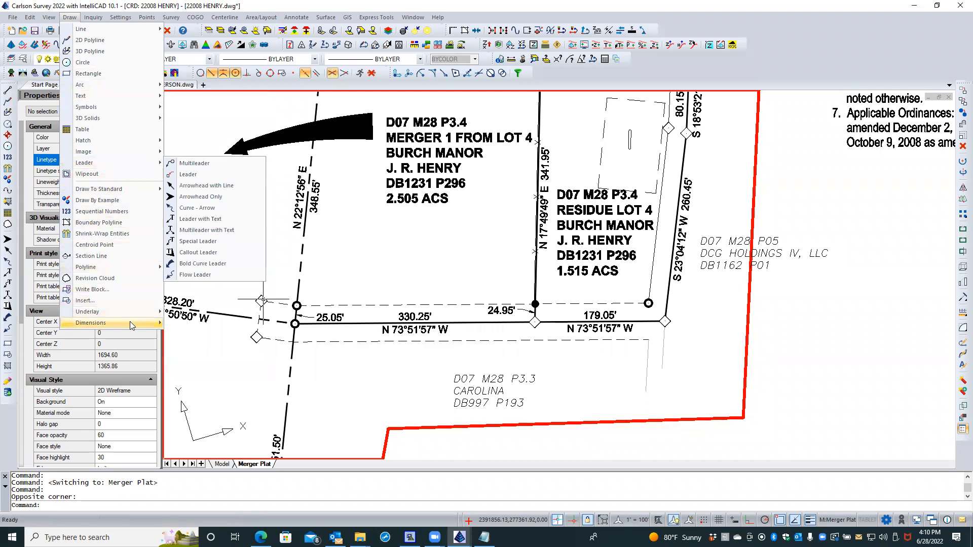
pyautogui.moveTo(130, 322)
pyautogui.moveTo(212, 334)
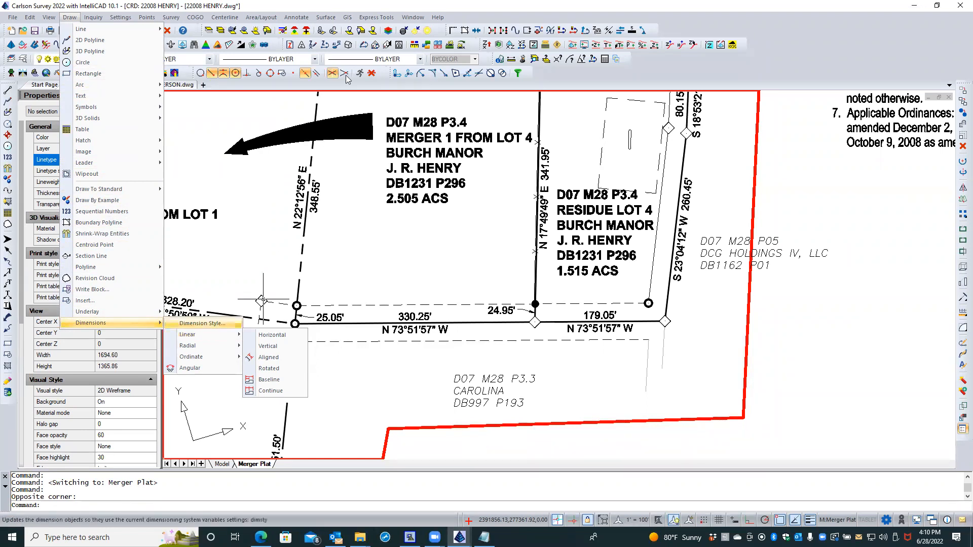
pyautogui.click(301, 19)
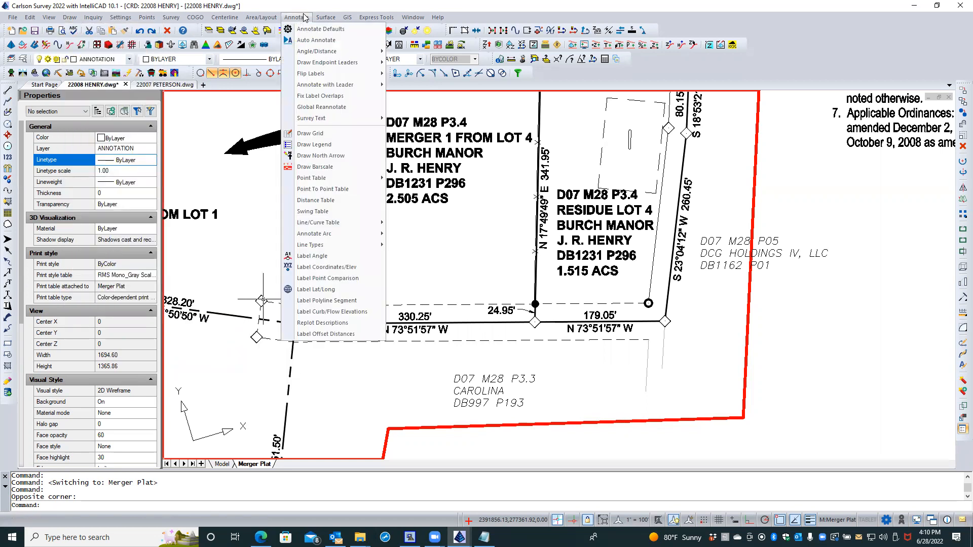
pyautogui.moveTo(319, 121)
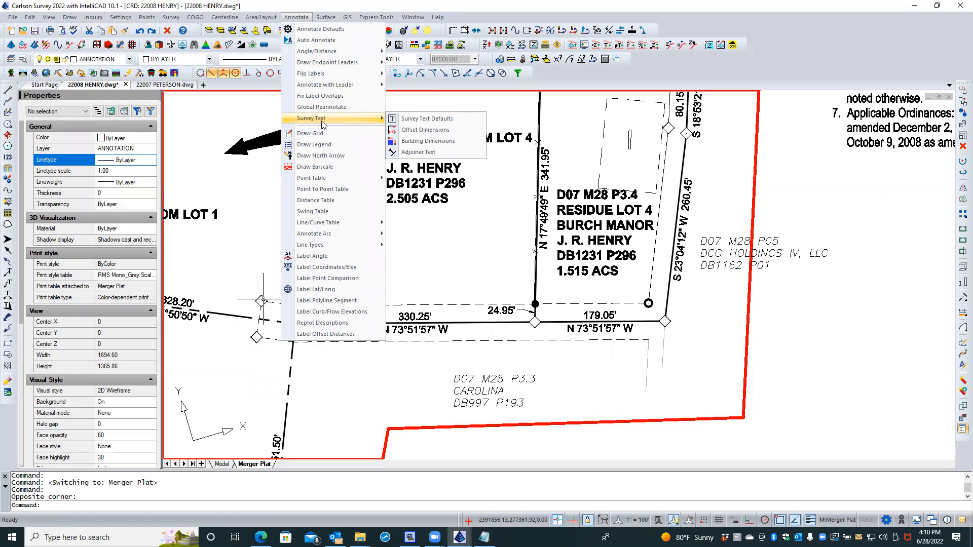
pyautogui.moveTo(338, 227)
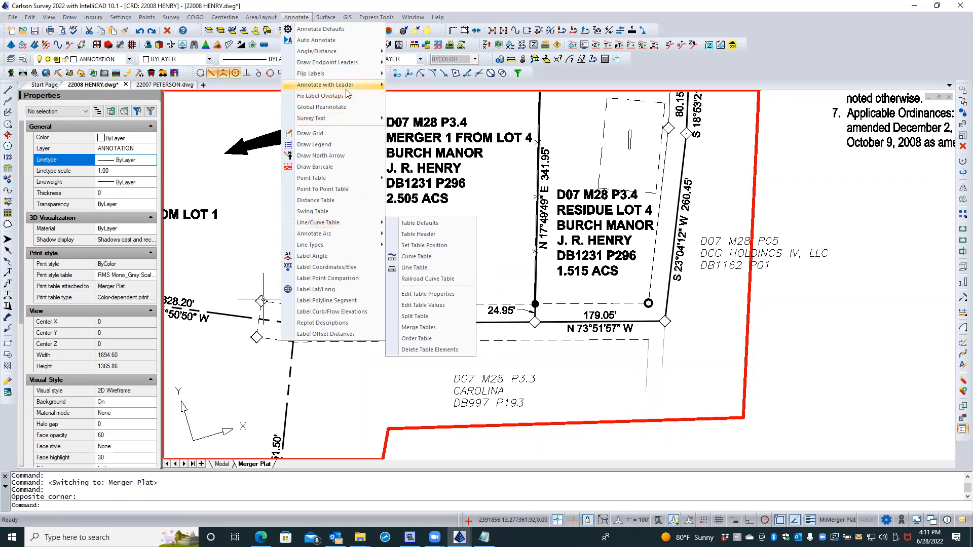
pyautogui.moveTo(349, 91)
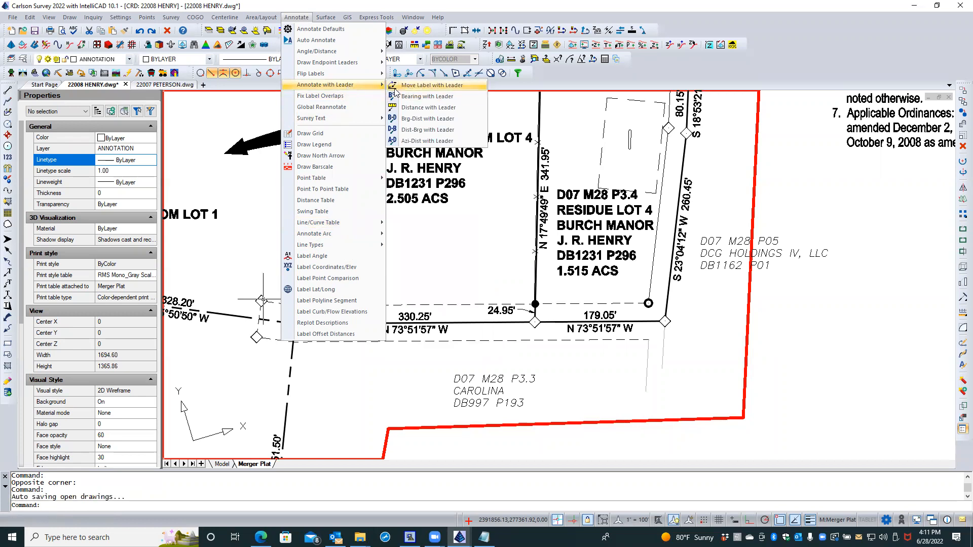
pyautogui.click(424, 87)
pyautogui.scroll(-4, 505, 93)
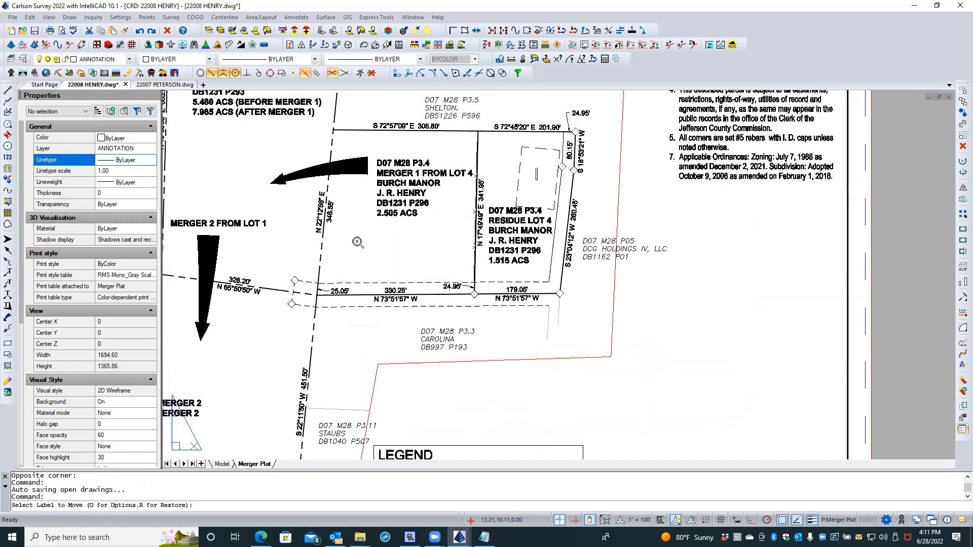
pyautogui.scroll(4, 499, 183)
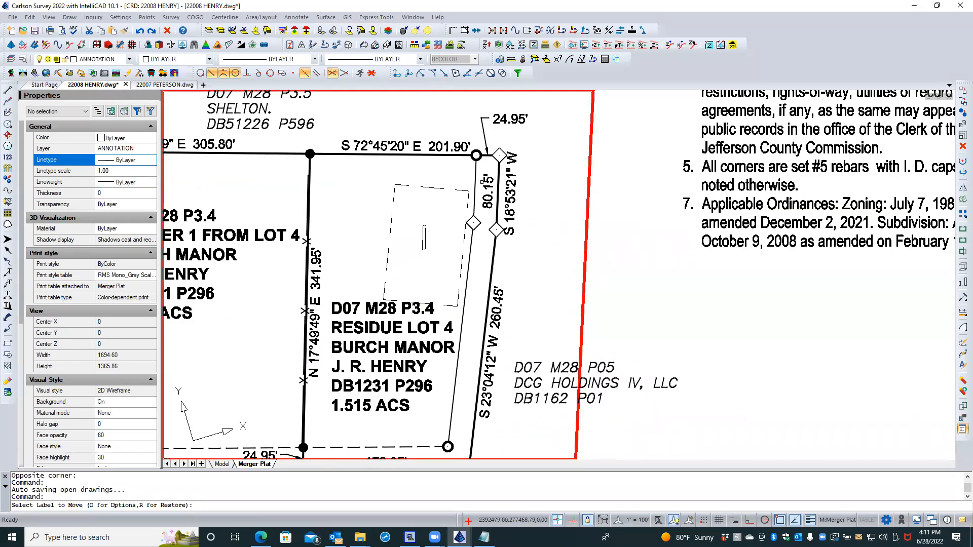
pyautogui.press('Escape')
pyautogui.press('Escape')
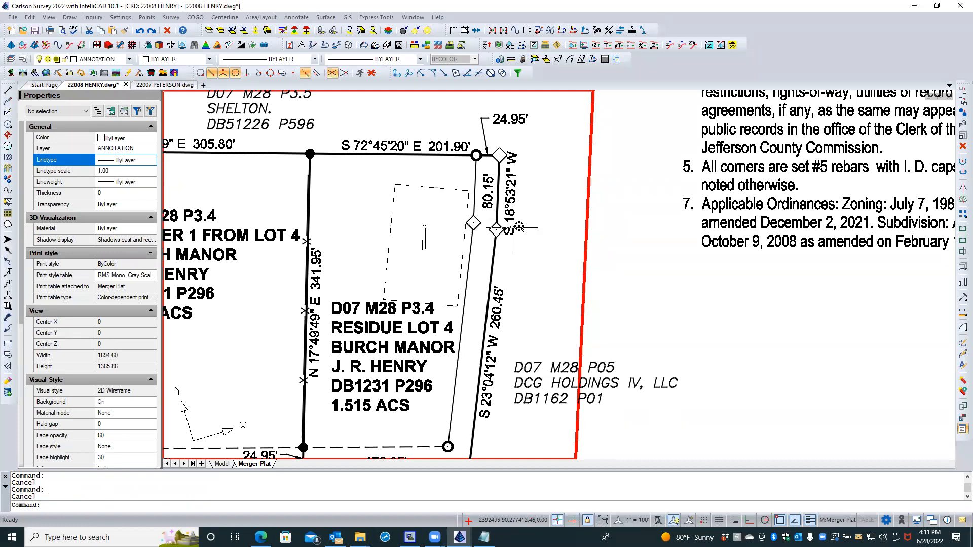
# Step: Start a multileader for the access easement south of the 330.25' boundary and set its content type to MText
pyautogui.scroll(-5, 520, 224)
pyautogui.doubleClick(478, 254)
pyautogui.scroll(4, 371, 323)
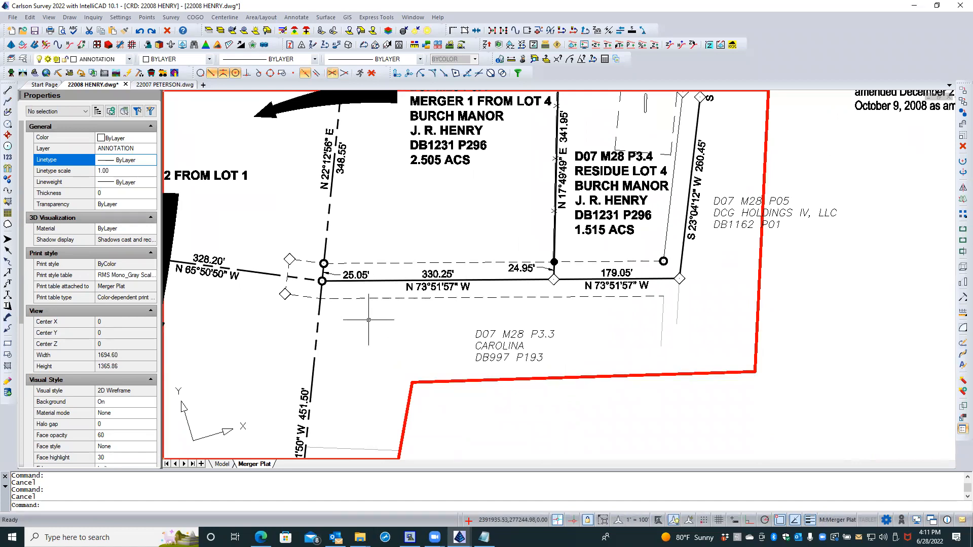
pyautogui.click(69, 17)
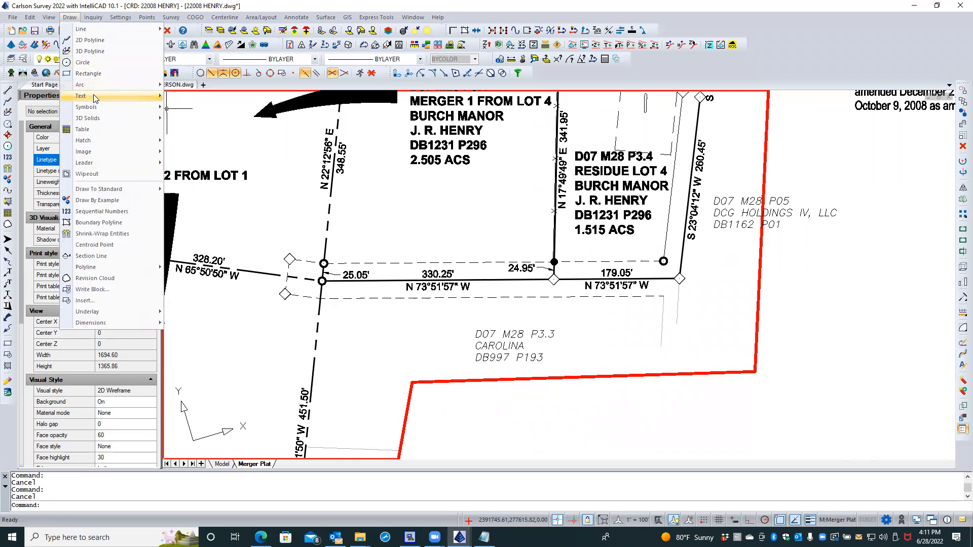
pyautogui.moveTo(93, 96)
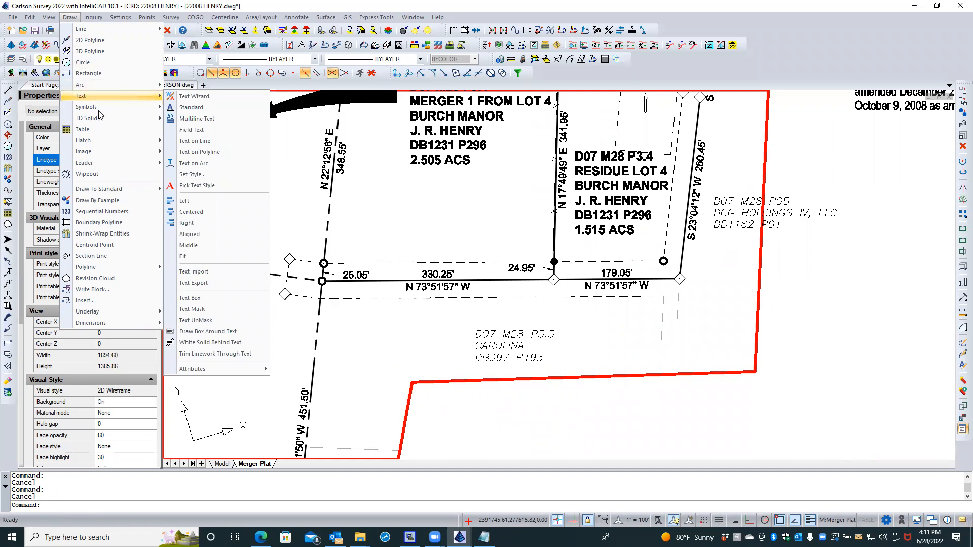
pyautogui.moveTo(100, 167)
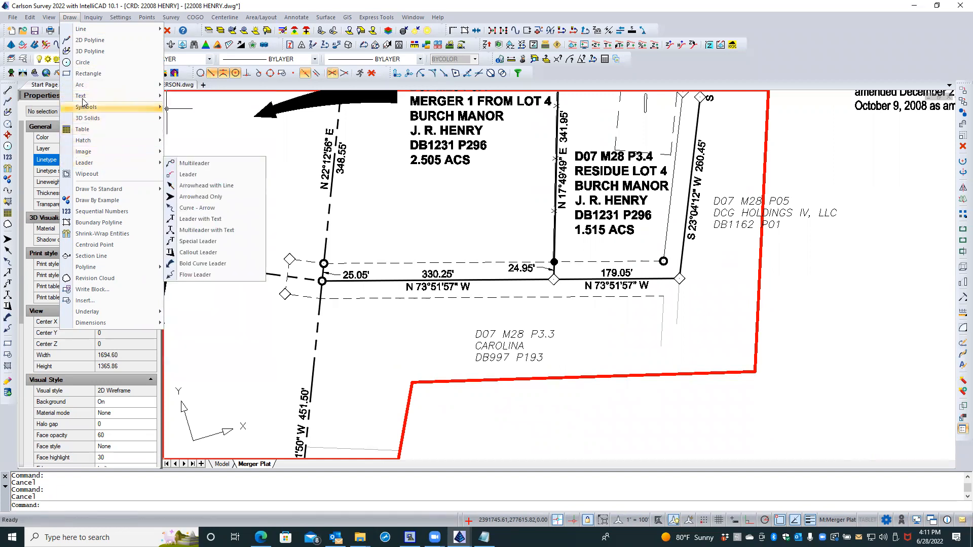
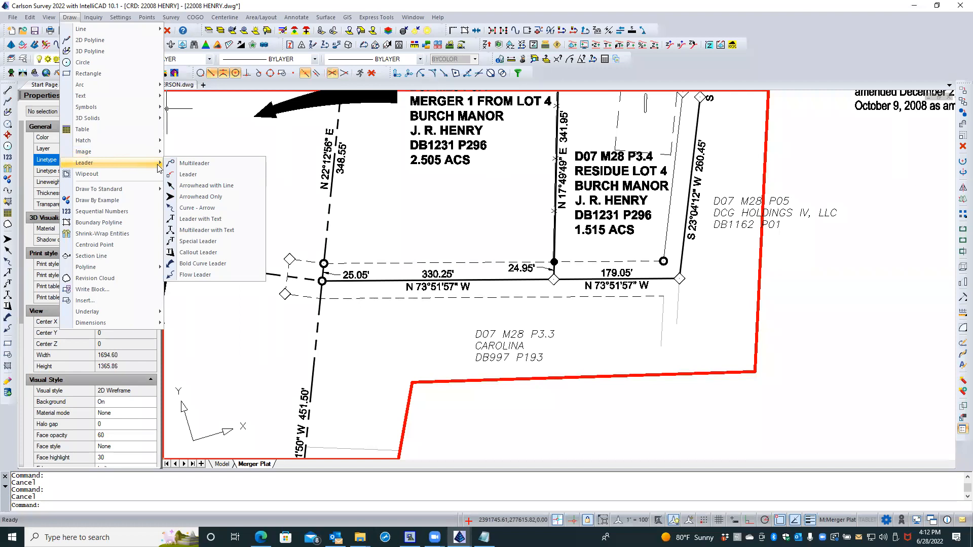
pyautogui.click(190, 164)
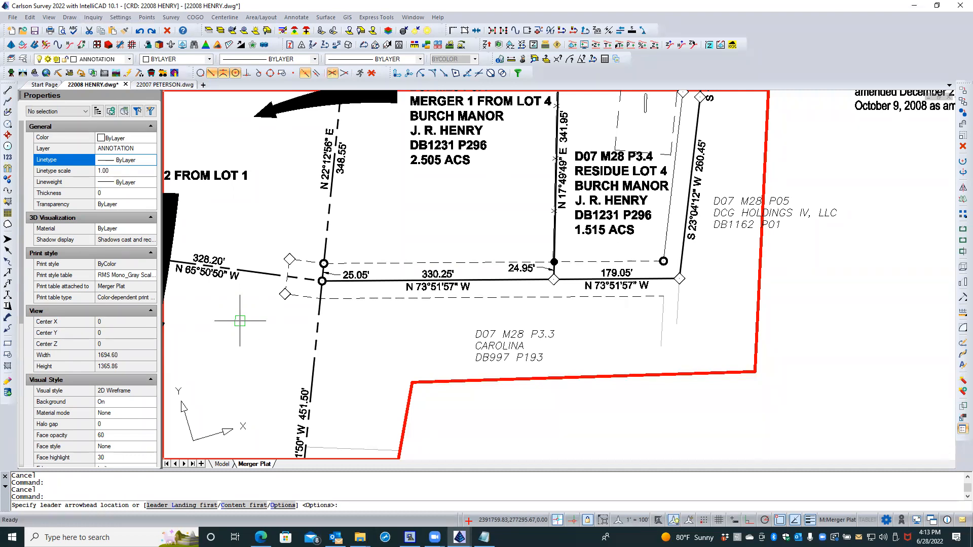
pyautogui.write('O')
pyautogui.press('Return')
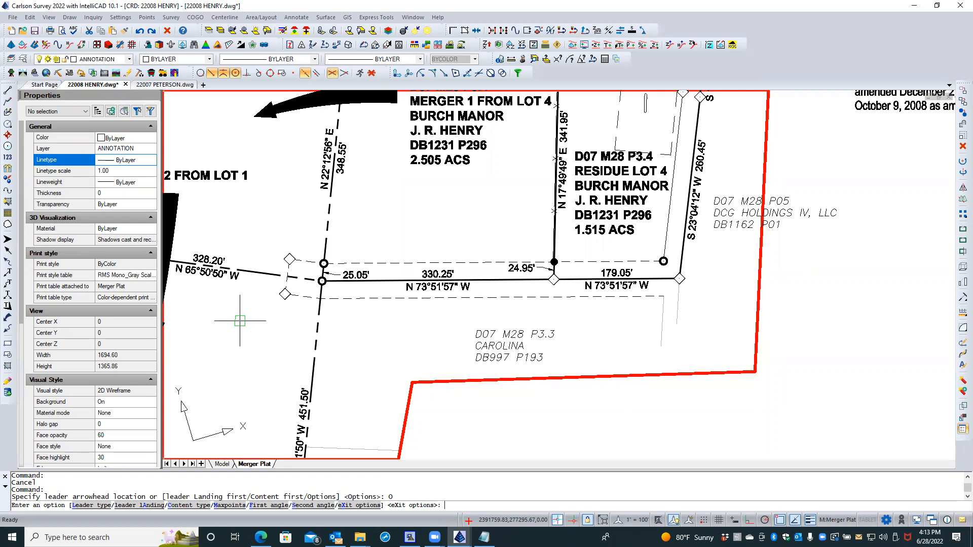
pyautogui.write('C')
pyautogui.press('Return')
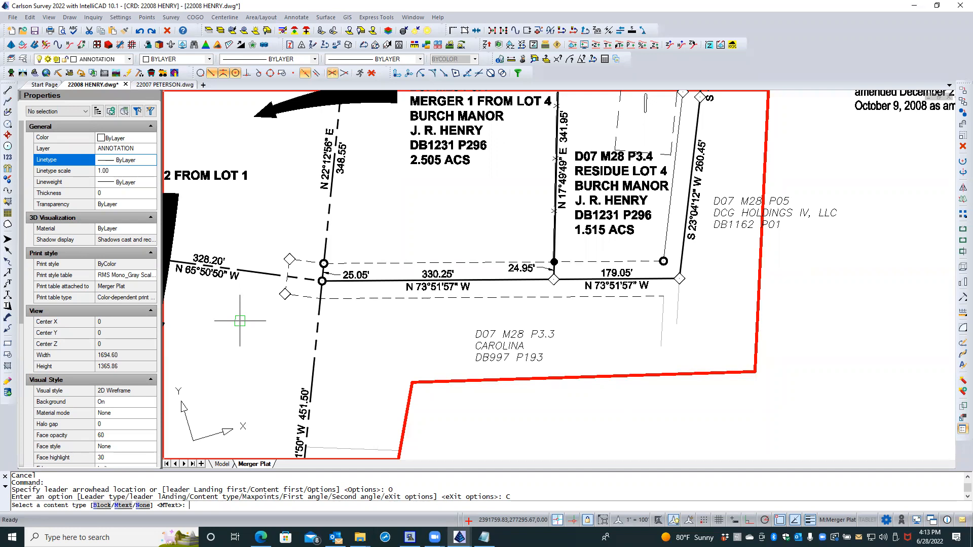
pyautogui.press('Return')
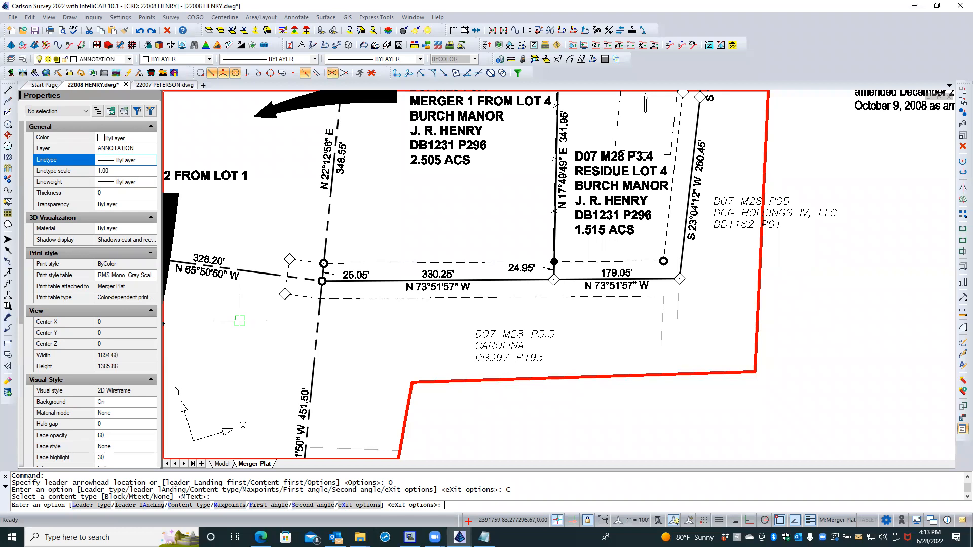
# Step: Enable the multileader's landing with a fixed landing distance of 0.25 and exit the options
pyautogui.write('A')
pyautogui.press('Return')
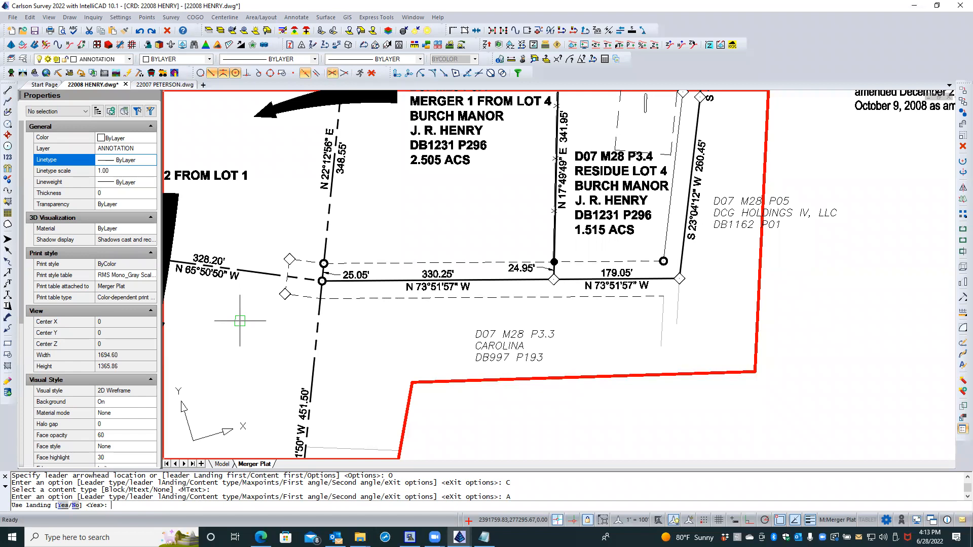
pyautogui.press('Return')
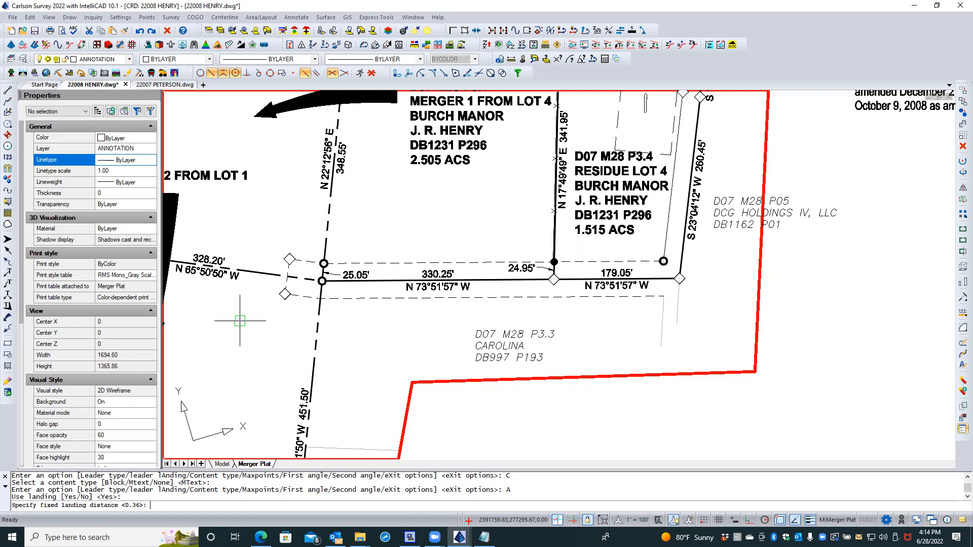
pyautogui.write('.25')
pyautogui.press('Return')
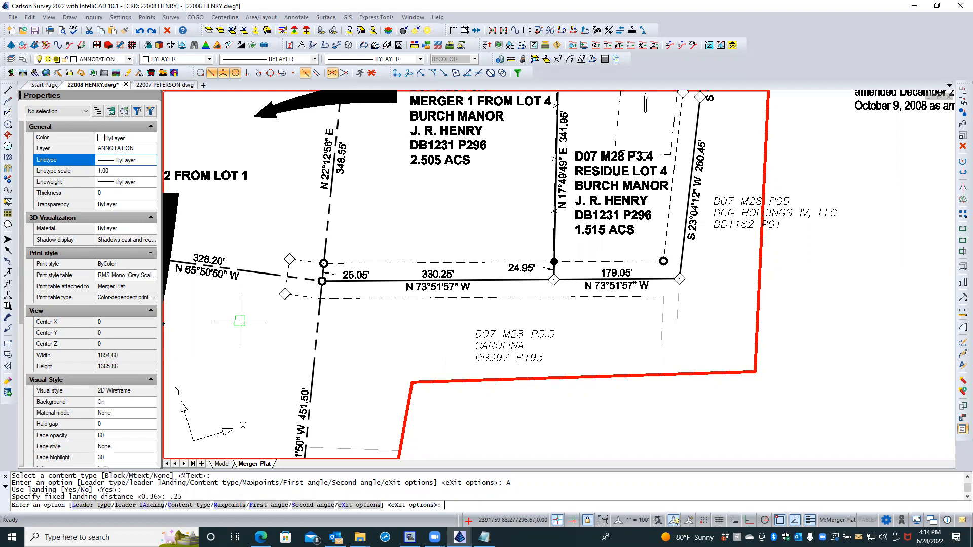
pyautogui.press('Return')
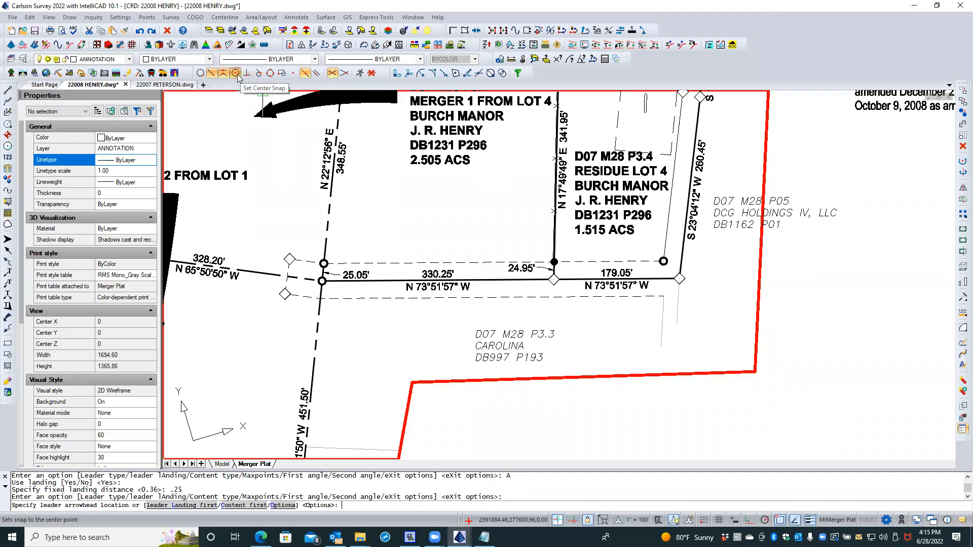
# Step: Place the arrowhead with Nearest snap on the dashed easement line below the 330.25' boundary and end the leader just southeast of it
pyautogui.click(201, 74)
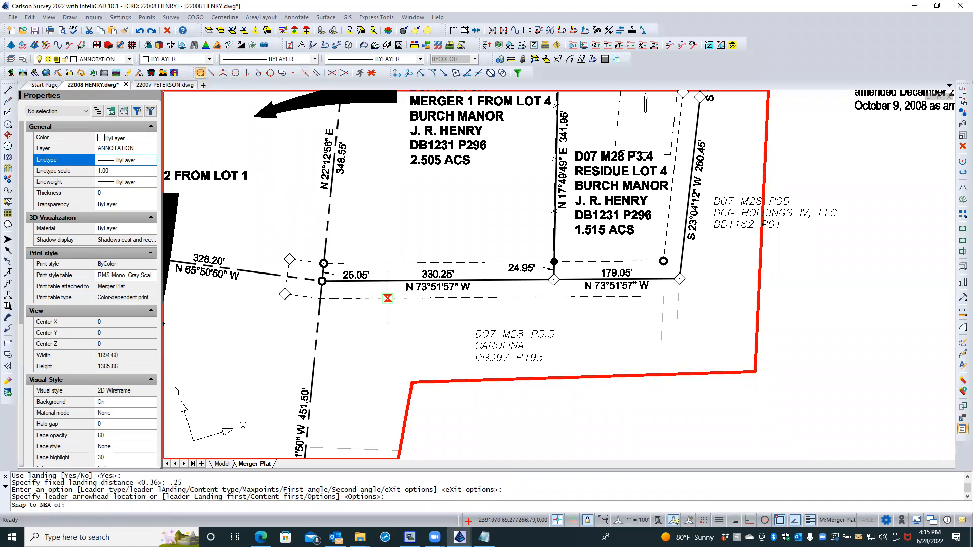
pyautogui.click(388, 298)
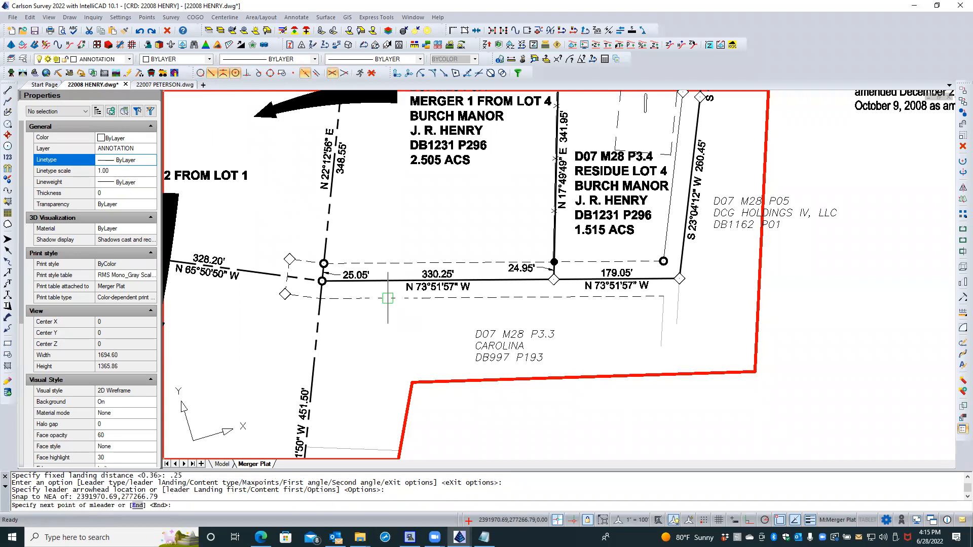
pyautogui.click(405, 326)
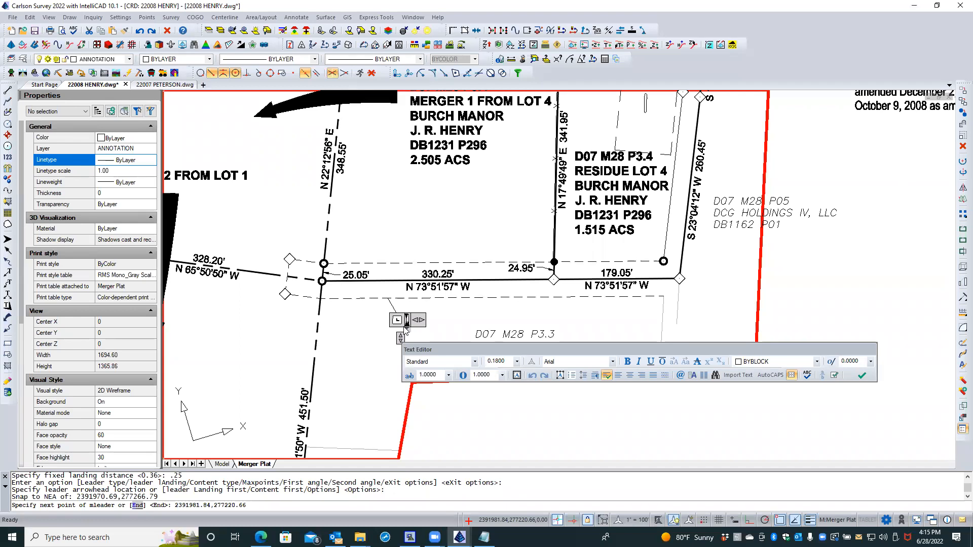
# Step: Enter EXISTING 50' ACCESS EASEMENT as the leader text, widening the text frame so it fits on one line
pyautogui.write('5')
pyautogui.write('XISTIN')
pyautogui.write('G')
pyautogui.press('Return')
pyautogui.write('50')
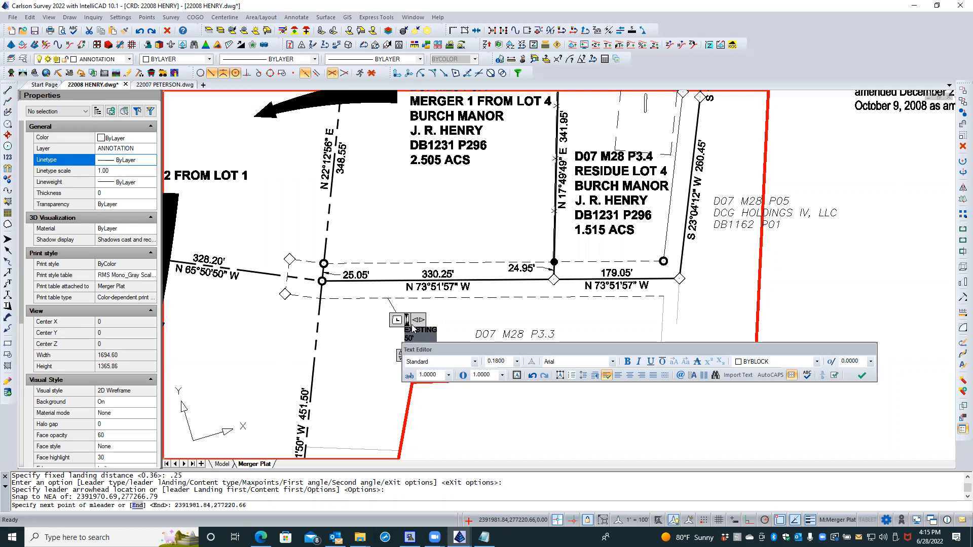
pyautogui.moveTo(422, 319); pyautogui.dragTo(531, 320)
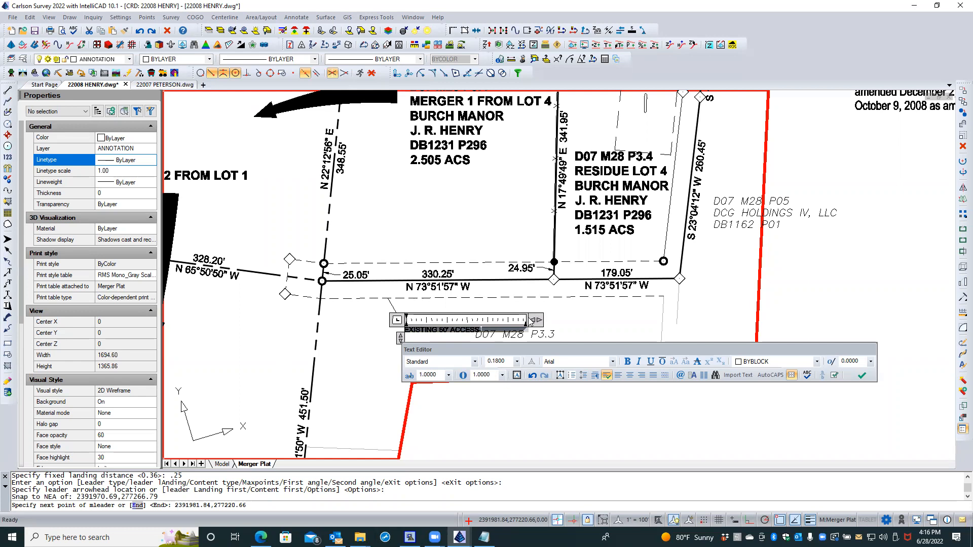
pyautogui.write('EASEMENT')
pyautogui.press('Return')
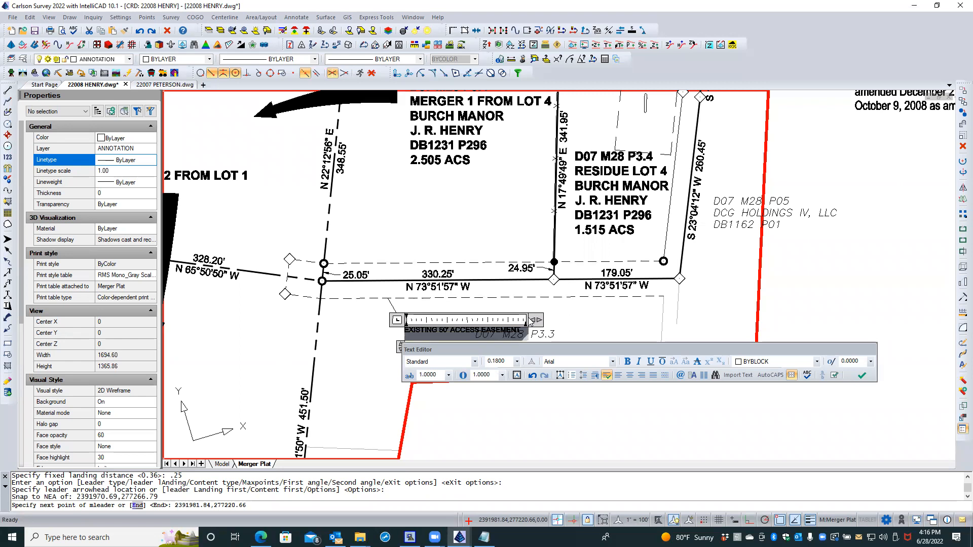
# Step: Add the plat book reference P.B. 21 P38 as the second line of the leader text and finish the multileader
pyautogui.write('p')
pyautogui.press('BackSpace')
pyautogui.write('P.B')
pyautogui.write('. 21 P')
pyautogui.write('38')
pyautogui.click(626, 320)
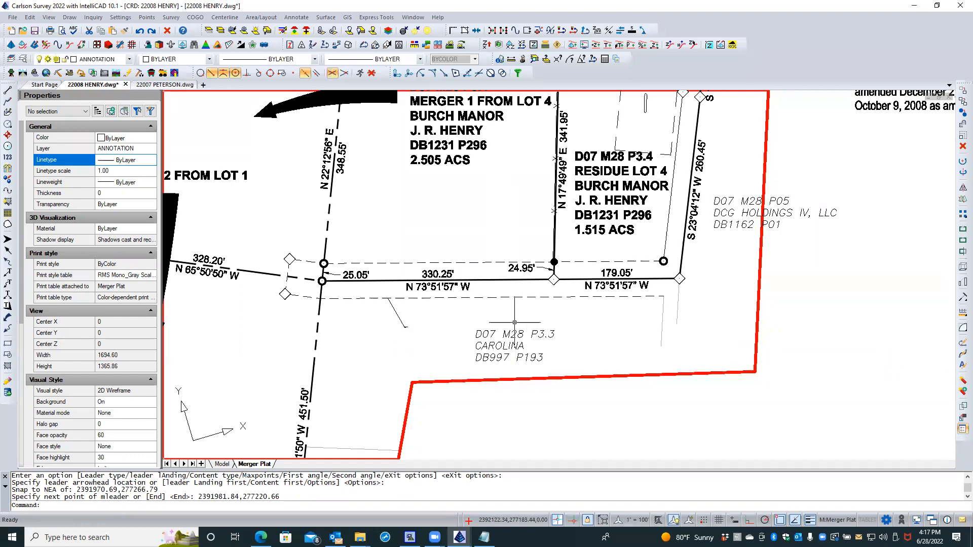
# Step: Select the new easement multileader by its short landing line and make it annotative
pyautogui.scroll(4, 406, 338)
pyautogui.click(406, 338)
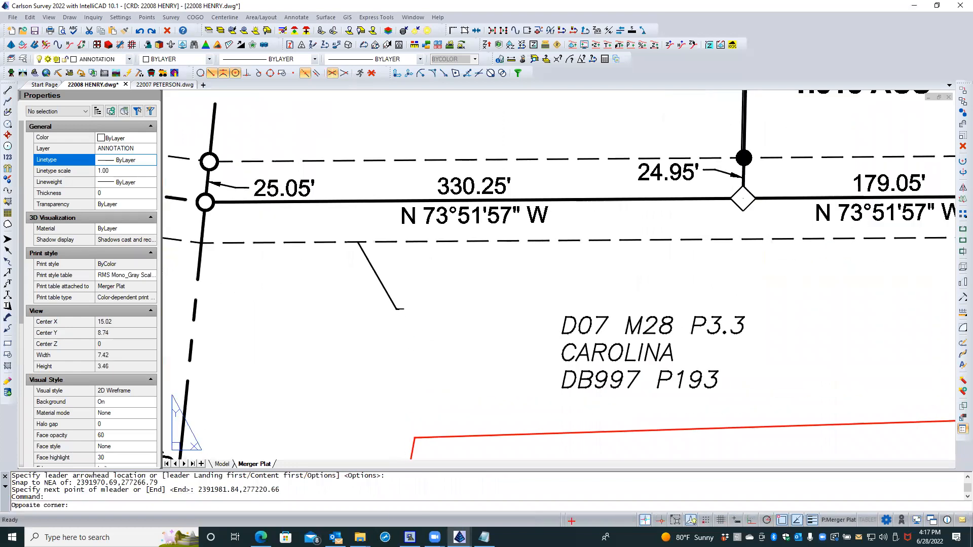
pyautogui.scroll(3, 408, 344)
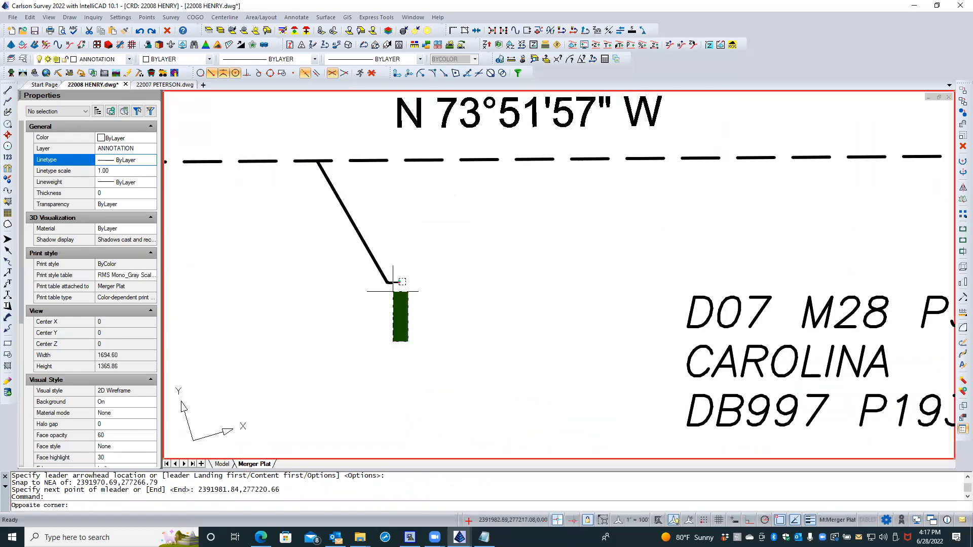
pyautogui.click(391, 310)
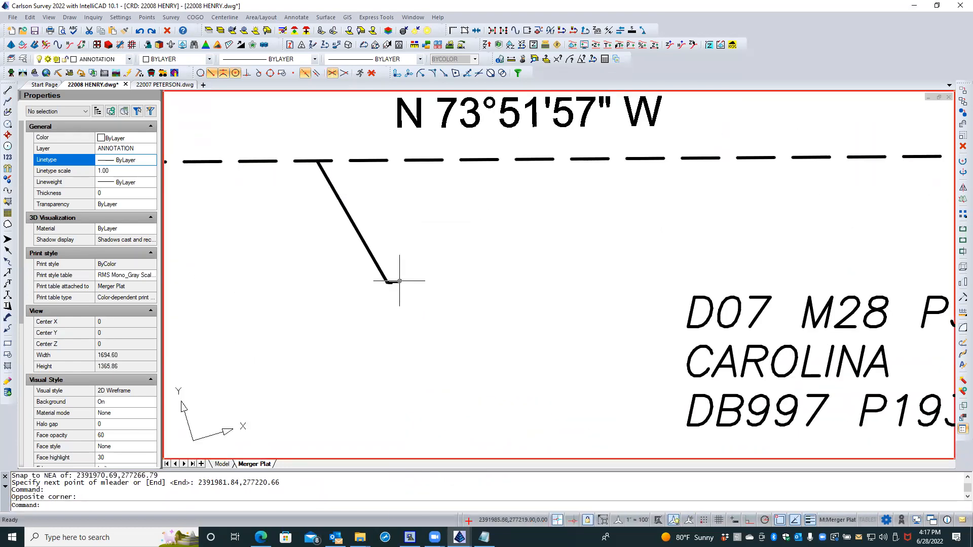
pyautogui.click(398, 288)
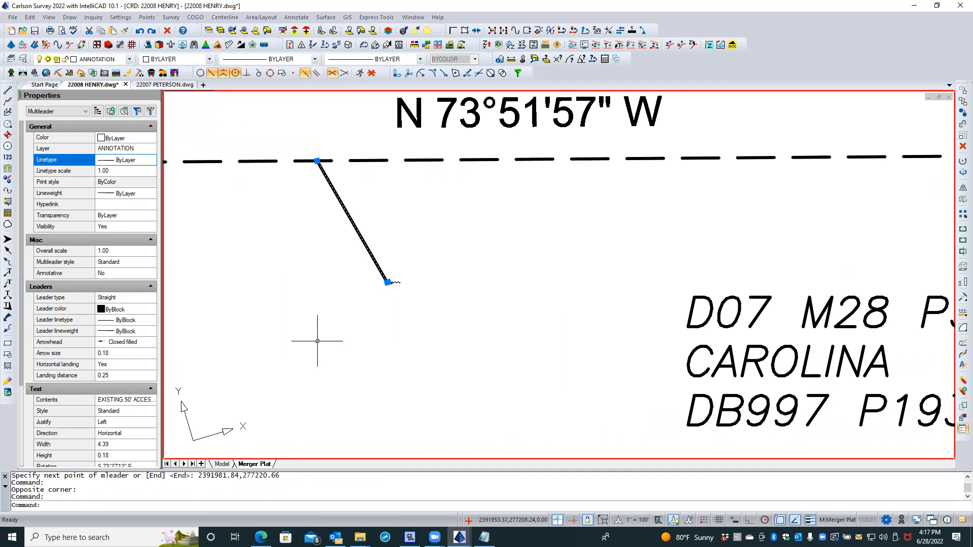
pyautogui.click(118, 262)
pyautogui.click(150, 262)
pyautogui.click(148, 264)
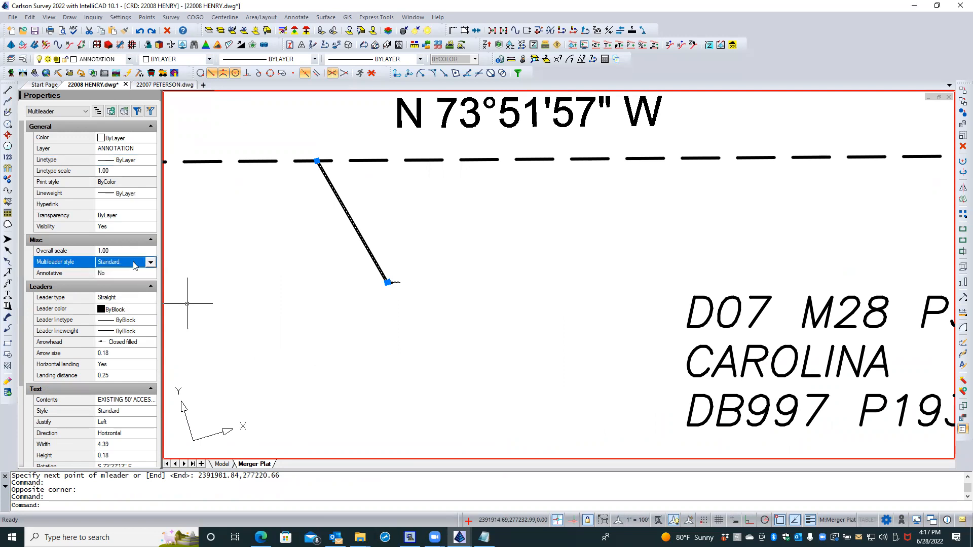
pyautogui.click(115, 275)
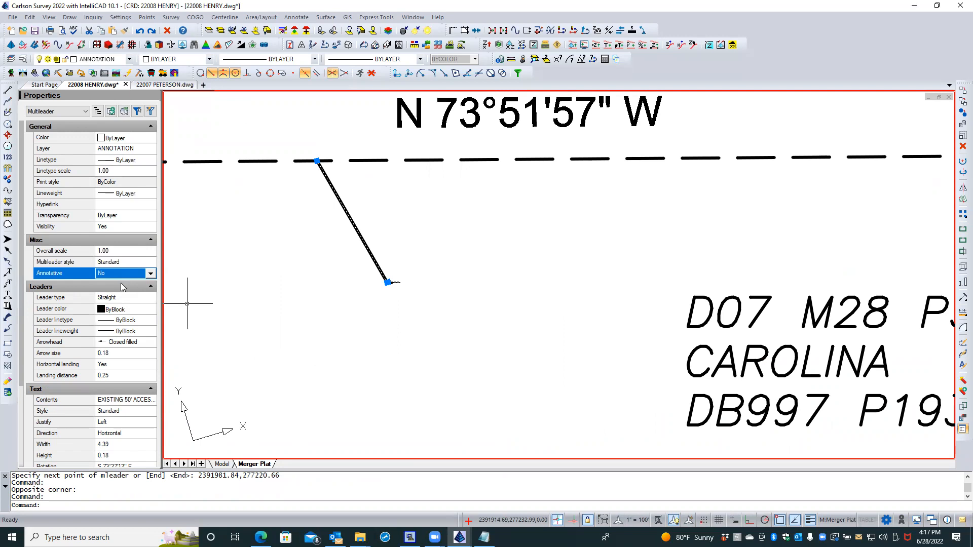
pyautogui.click(151, 273)
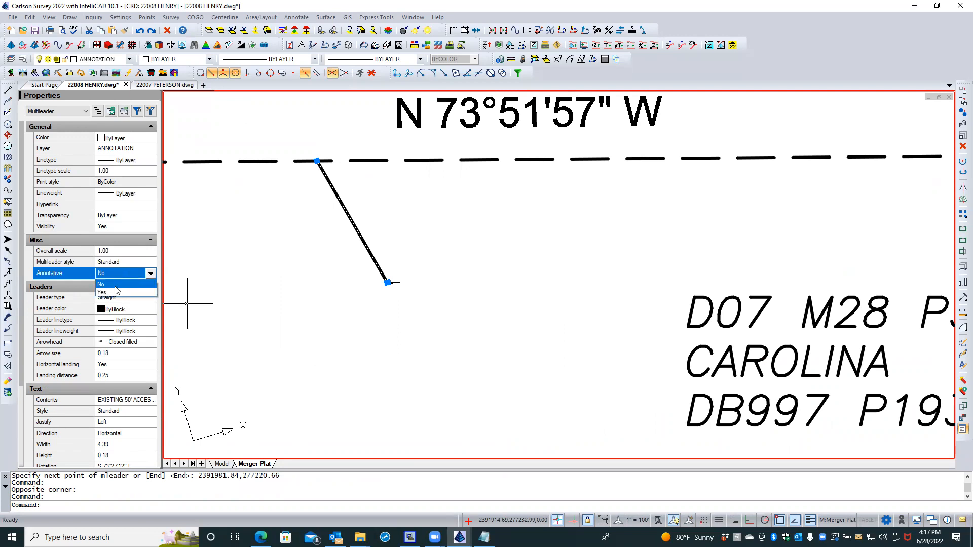
pyautogui.click(116, 292)
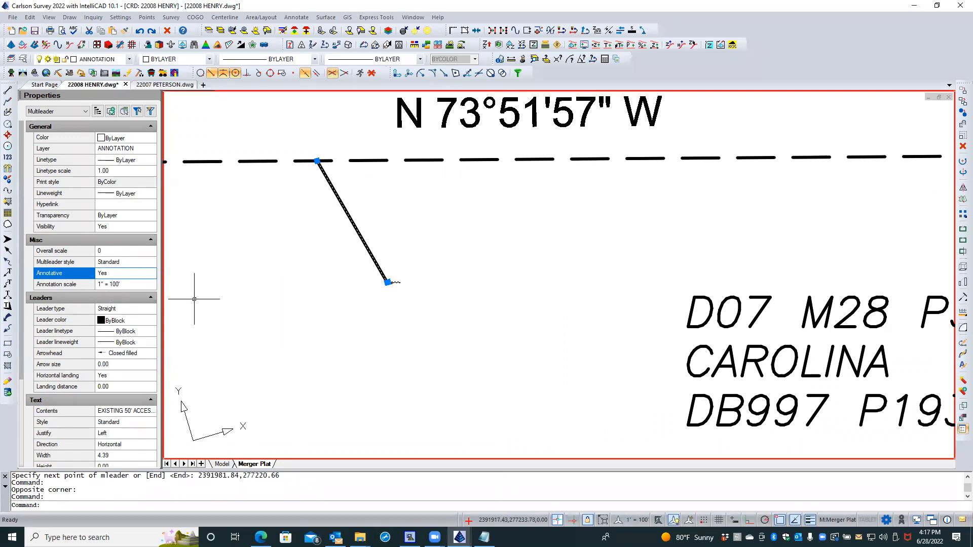
# Step: Set the multileader's arrow size to 0.10 and its landing distance to 0.25
pyautogui.click(136, 286)
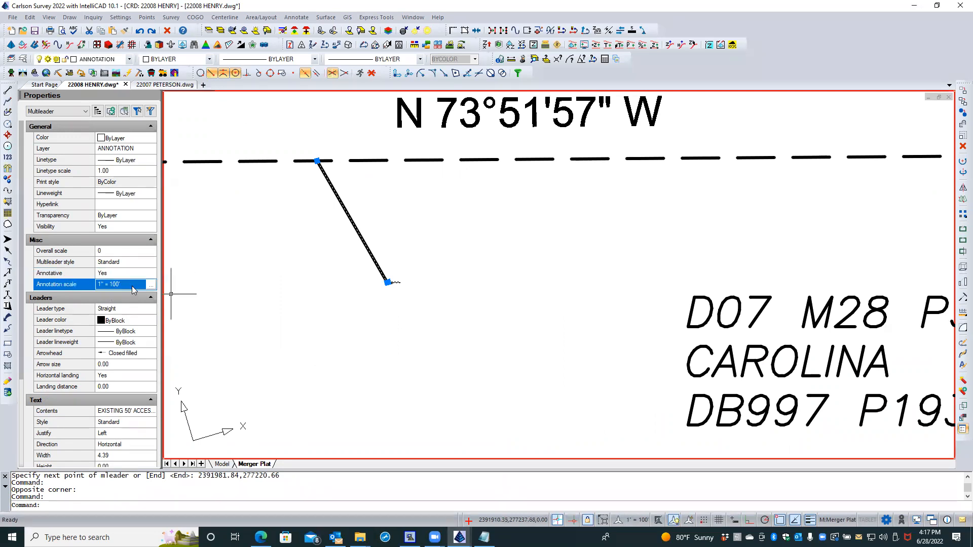
pyautogui.click(130, 320)
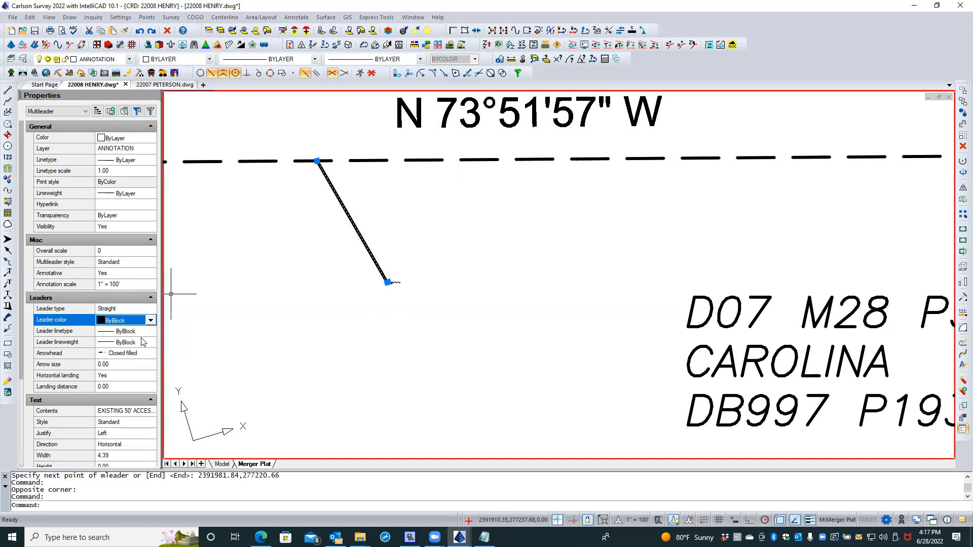
pyautogui.click(122, 365)
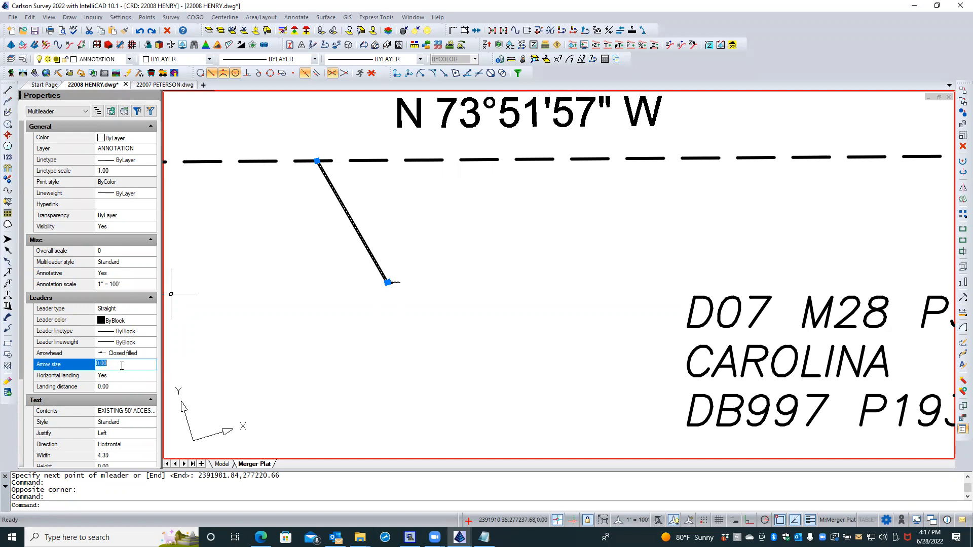
pyautogui.press('BackSpace')
pyautogui.click(118, 385)
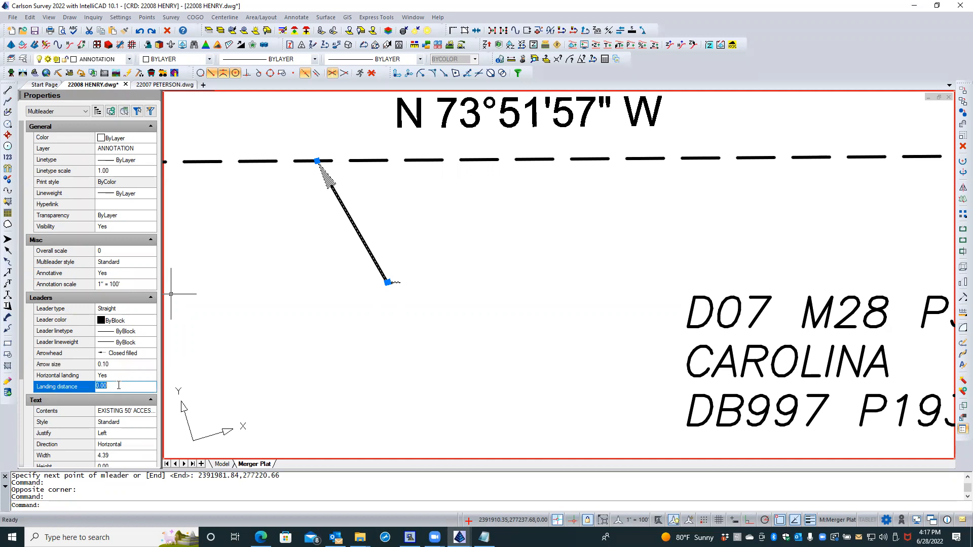
pyautogui.press('BackSpace')
pyautogui.press('Return')
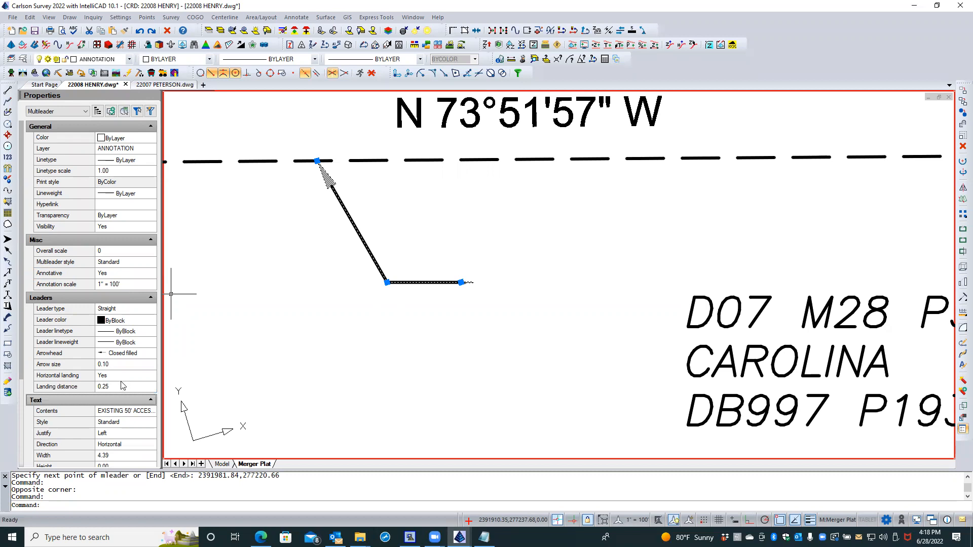
# Step: Set the multileader's text height to 0.08
pyautogui.scroll(-1, 122, 390)
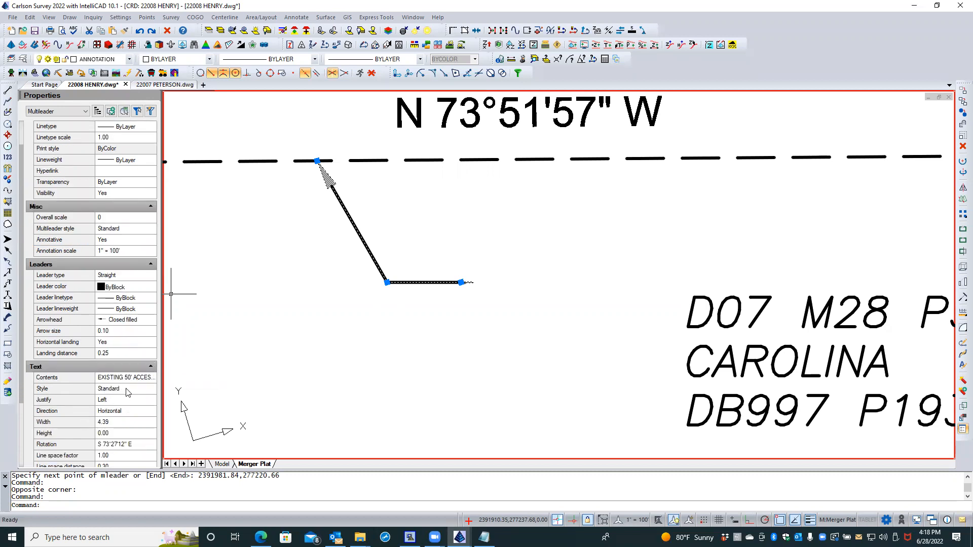
pyautogui.click(119, 432)
pyautogui.press('BackSpace')
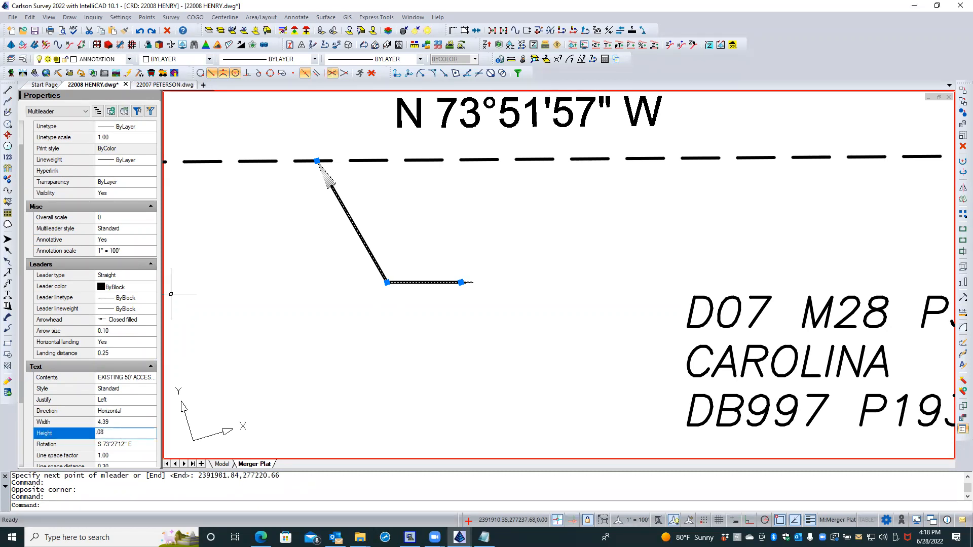
pyautogui.write('.08')
pyautogui.press('Return')
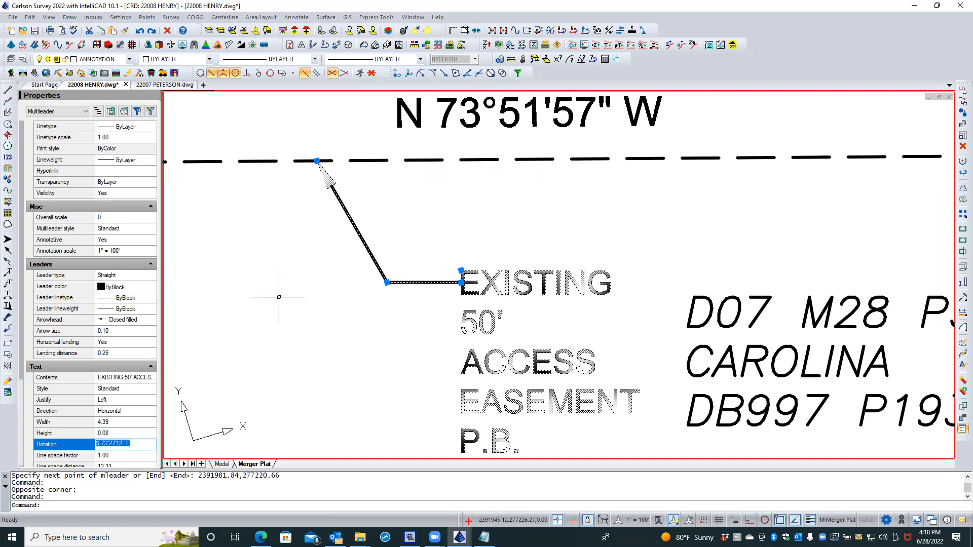
# Step: Shorten the multileader's landing distance to 0.10
pyautogui.scroll(-3, 108, 401)
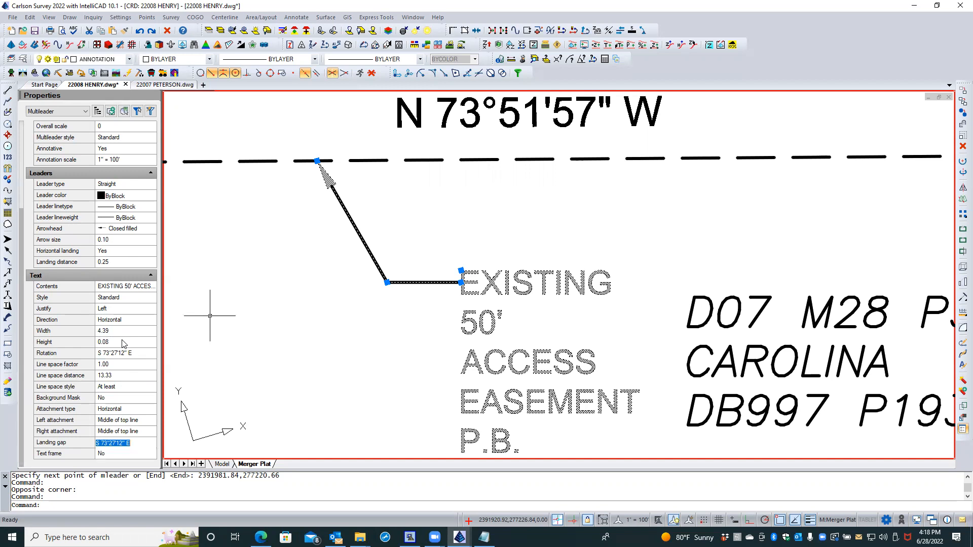
pyautogui.click(126, 260)
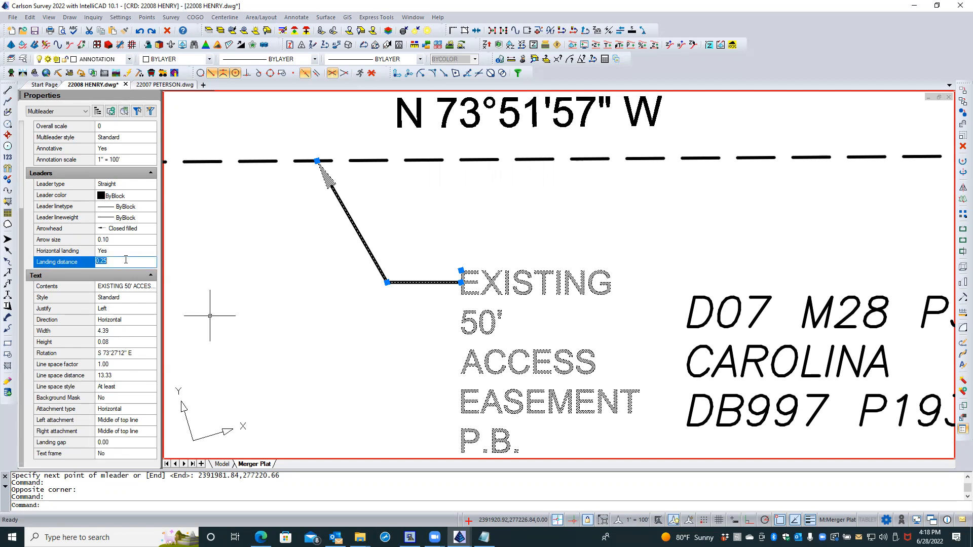
pyautogui.press('BackSpace')
pyautogui.write('.1')
pyautogui.press('Return')
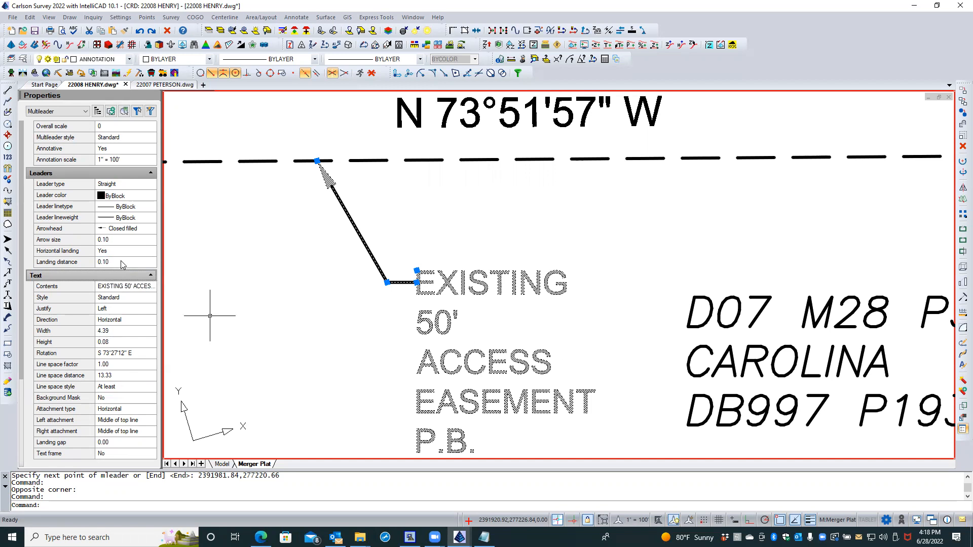
pyautogui.click(121, 262)
pyautogui.click(122, 261)
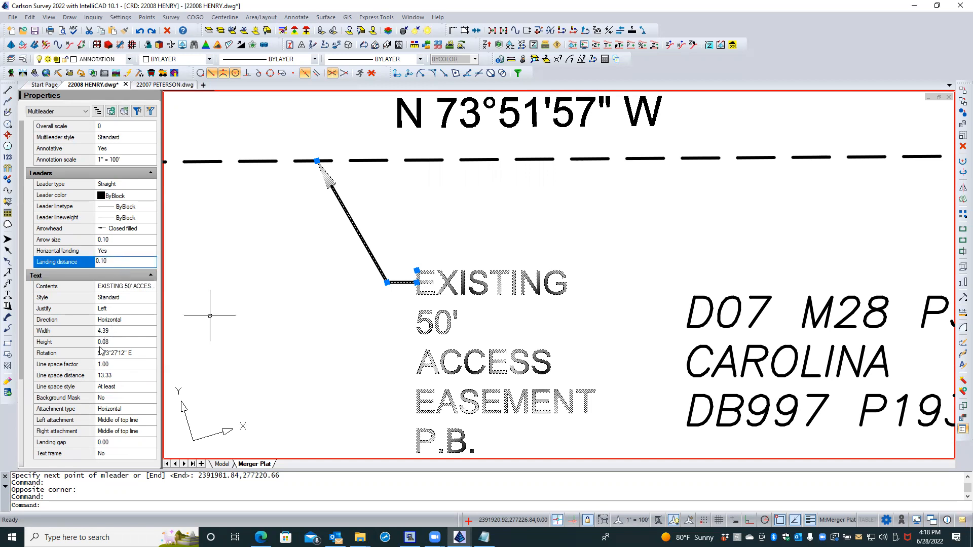
# Step: Set the multileader's landing gap to 0.075 and clear the selection
pyautogui.click(123, 442)
pyautogui.press('BackSpace')
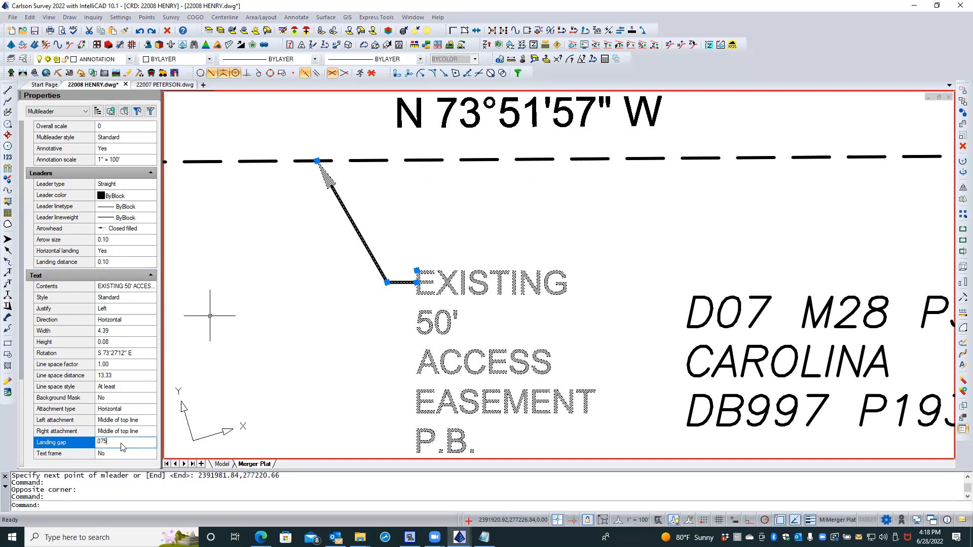
pyautogui.press('Return')
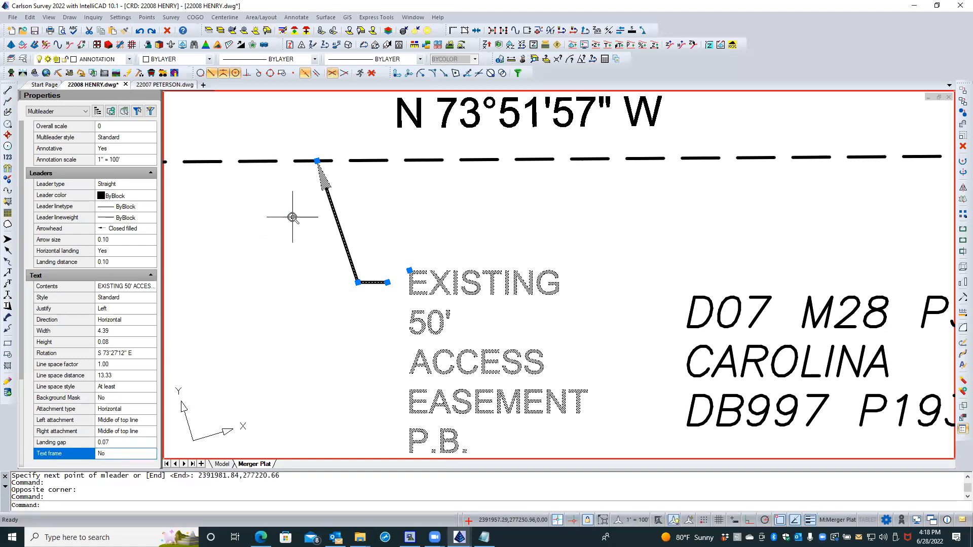
pyautogui.scroll(-1, 291, 216)
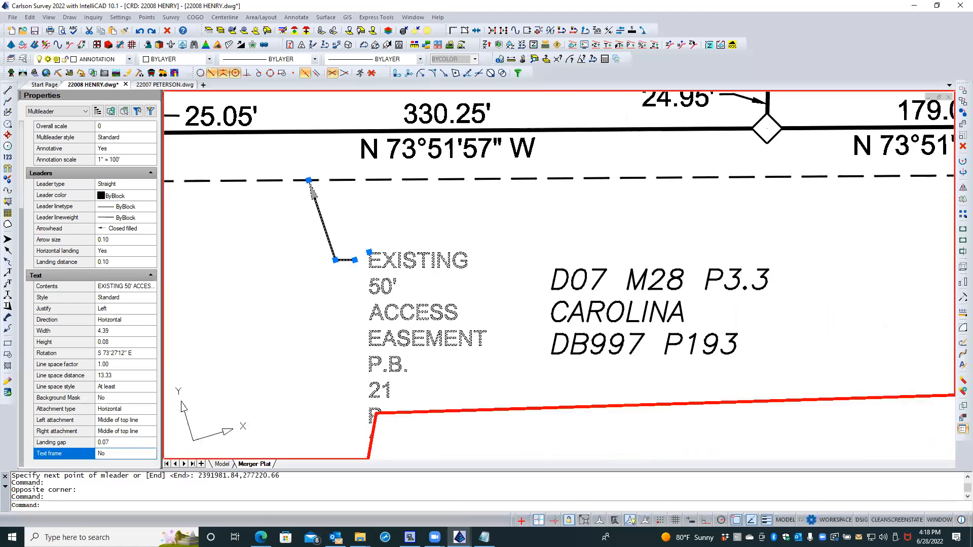
pyautogui.click(280, 278)
pyautogui.click(270, 290)
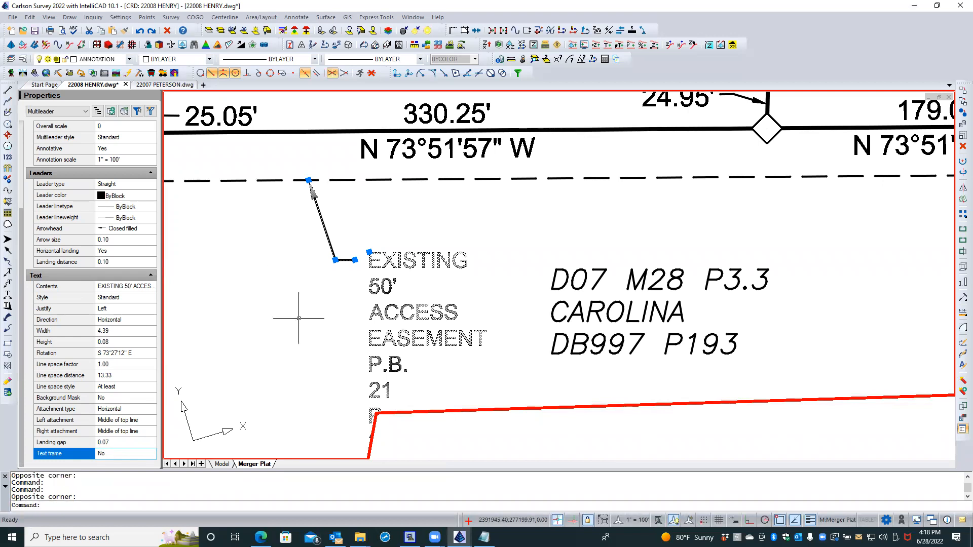
pyautogui.press('Escape')
pyautogui.press('Escape')
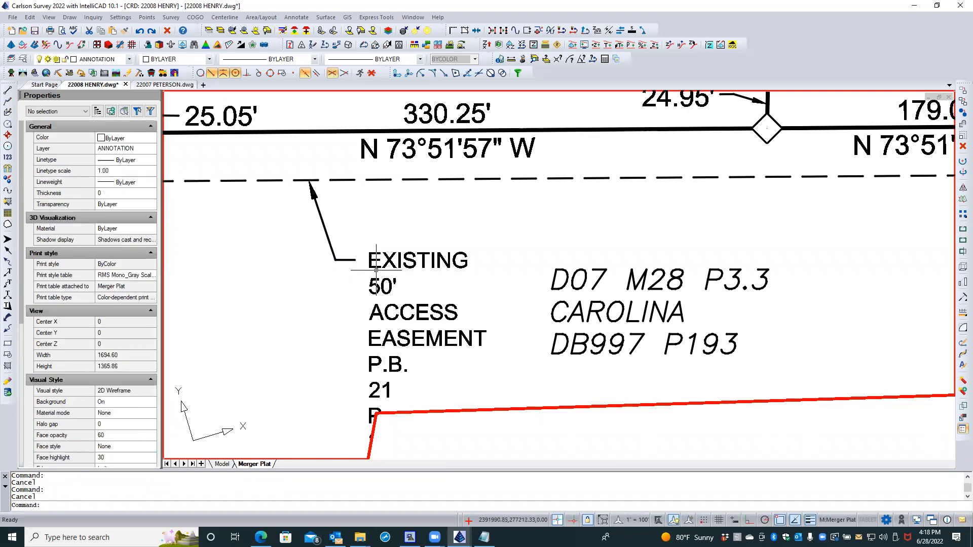
# Step: Widen the leader's text frame so EXISTING 50' ACCESS EASEMENT fits on one line above P.B. 21 P 38, and close the text editor
pyautogui.click(380, 264)
pyautogui.doubleClick(380, 264)
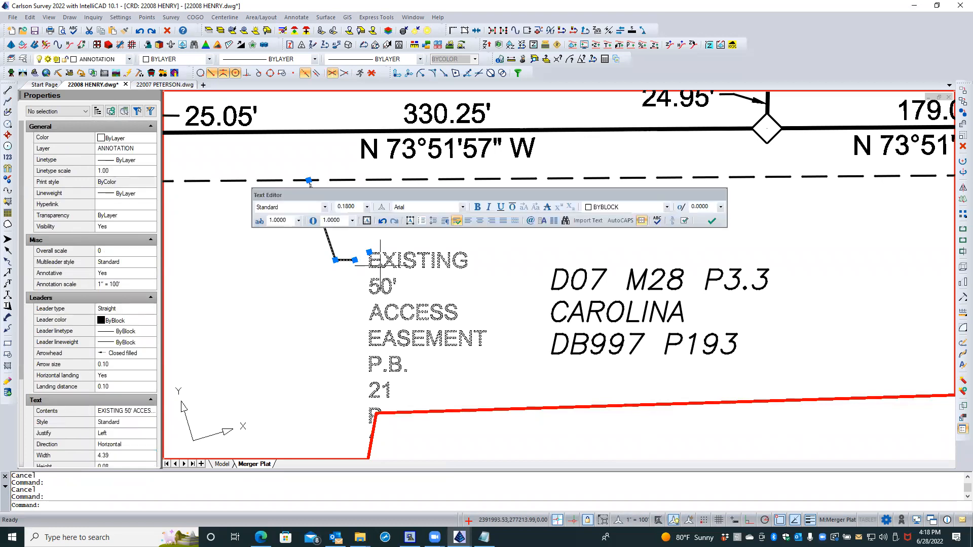
pyautogui.moveTo(386, 244); pyautogui.dragTo(759, 222)
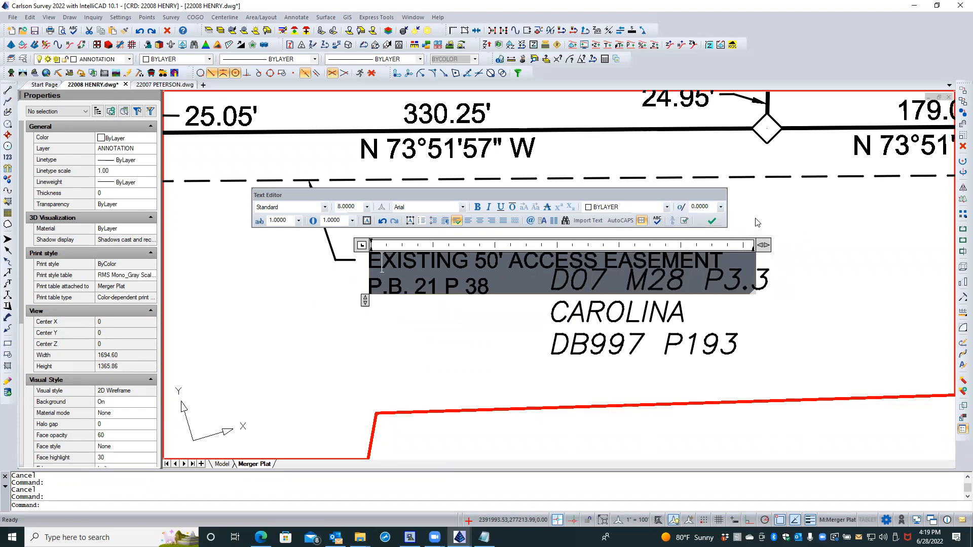
pyautogui.click(428, 313)
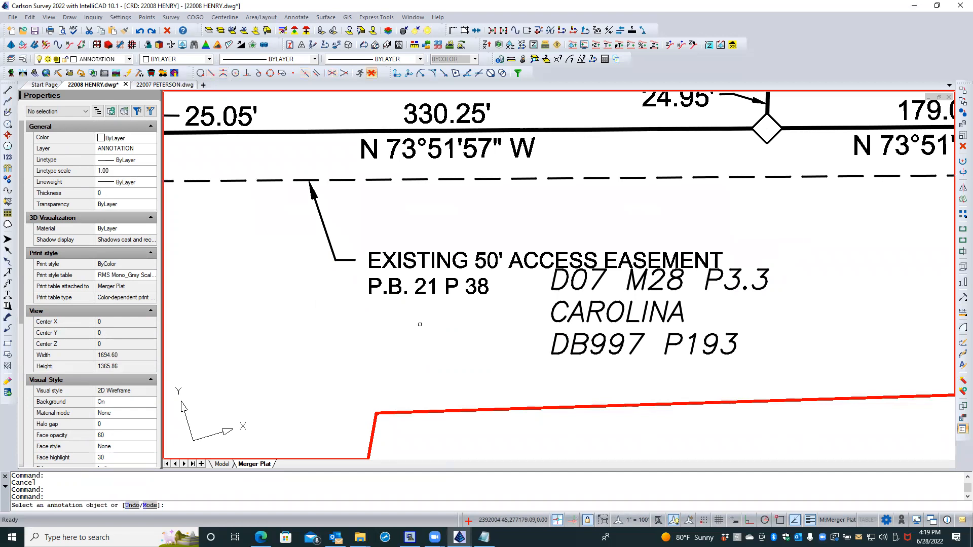
pyautogui.click(418, 325)
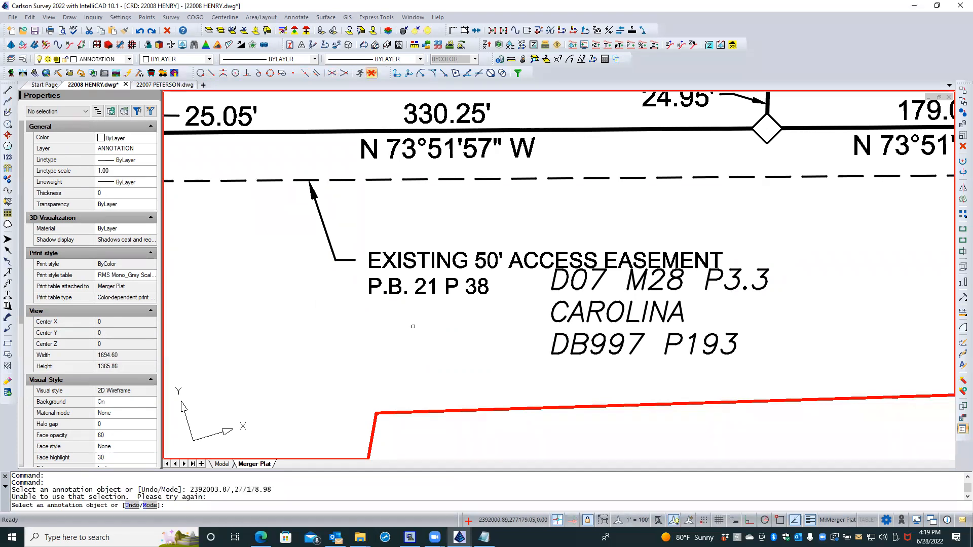
pyautogui.click(416, 311)
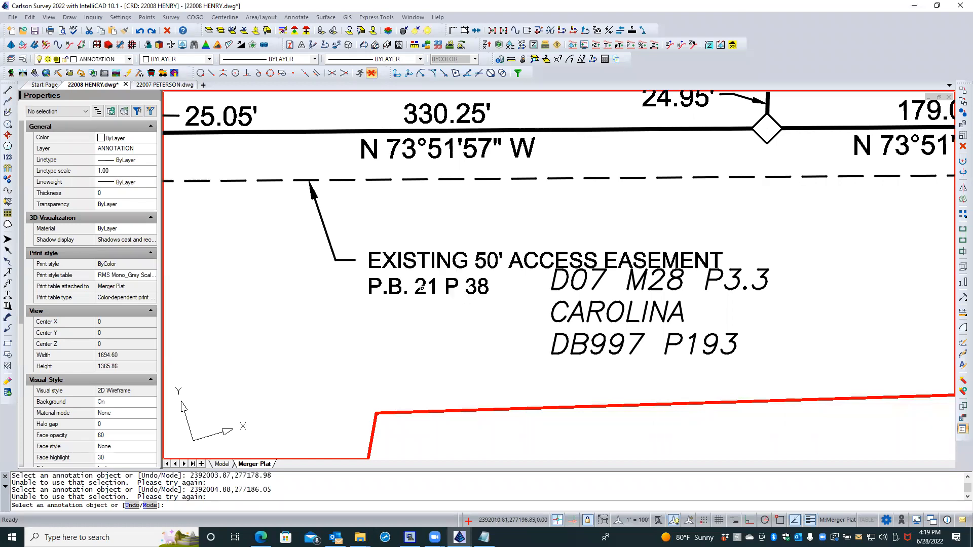
pyautogui.click(427, 290)
pyautogui.click(411, 270)
pyautogui.click(368, 260)
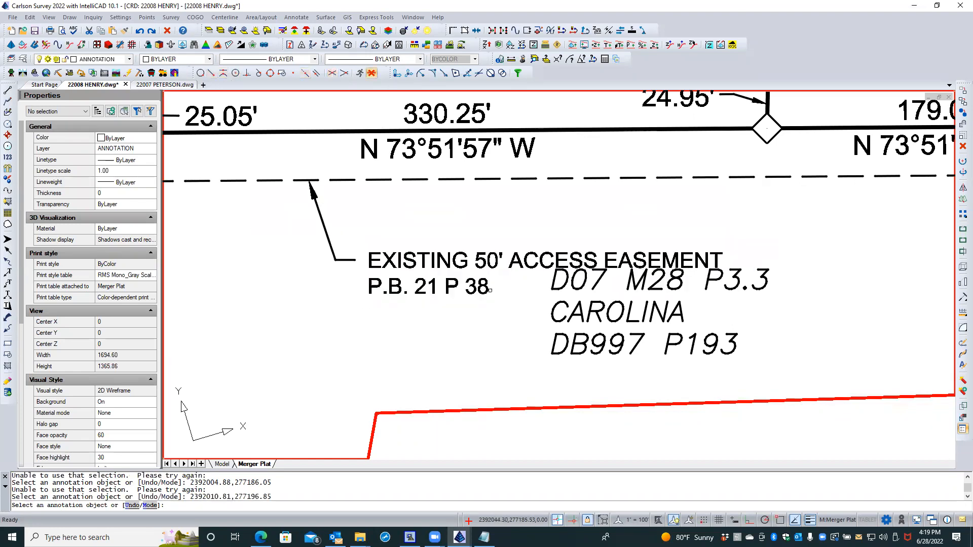
pyautogui.click(483, 287)
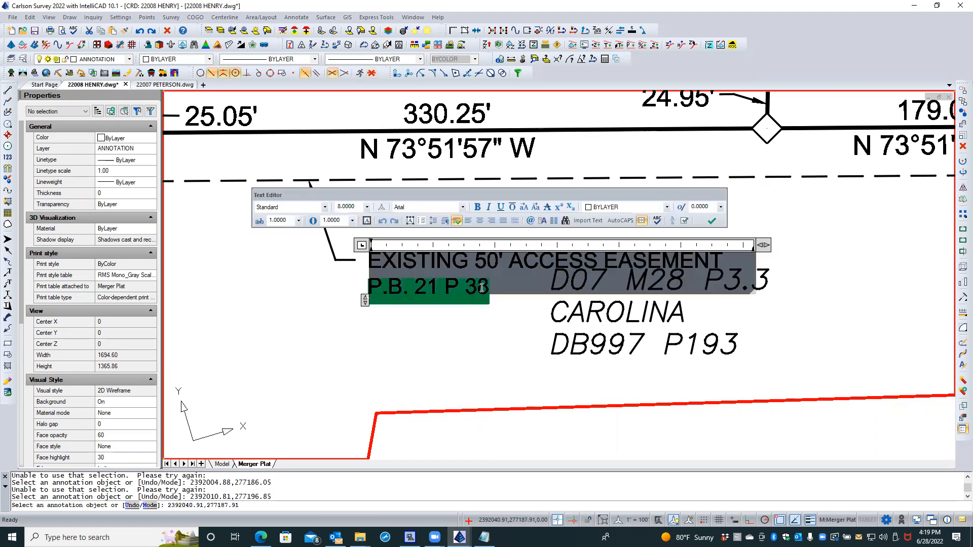
pyautogui.click(411, 270)
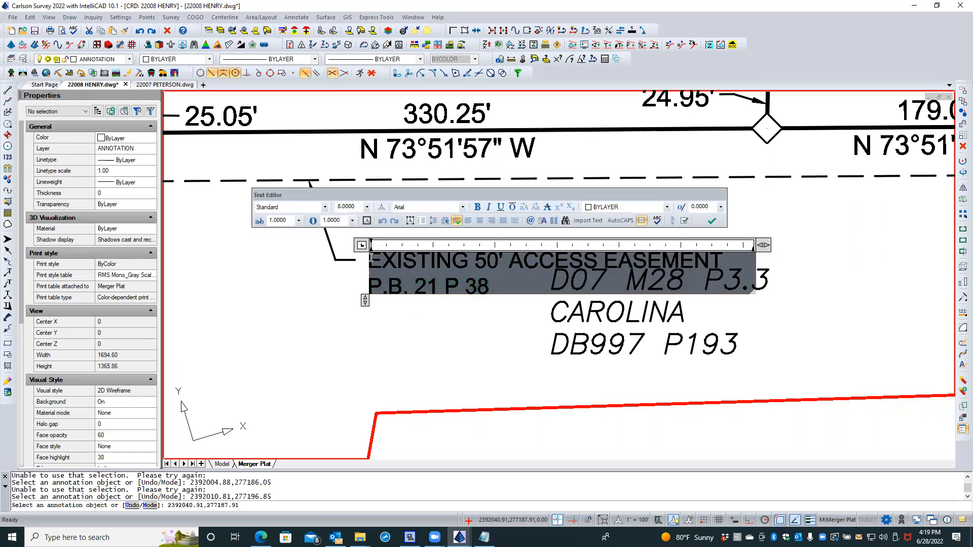
pyautogui.doubleClick(373, 259)
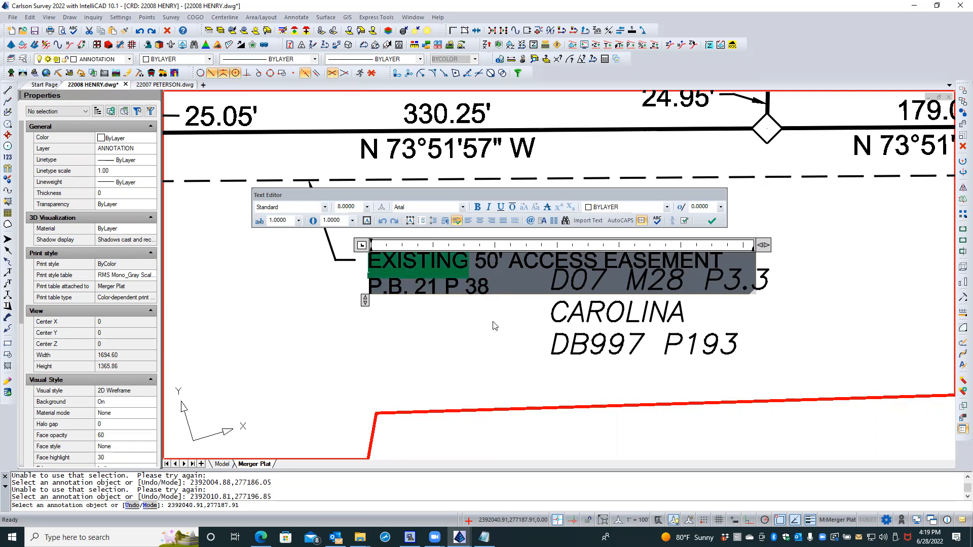
pyautogui.click(486, 274)
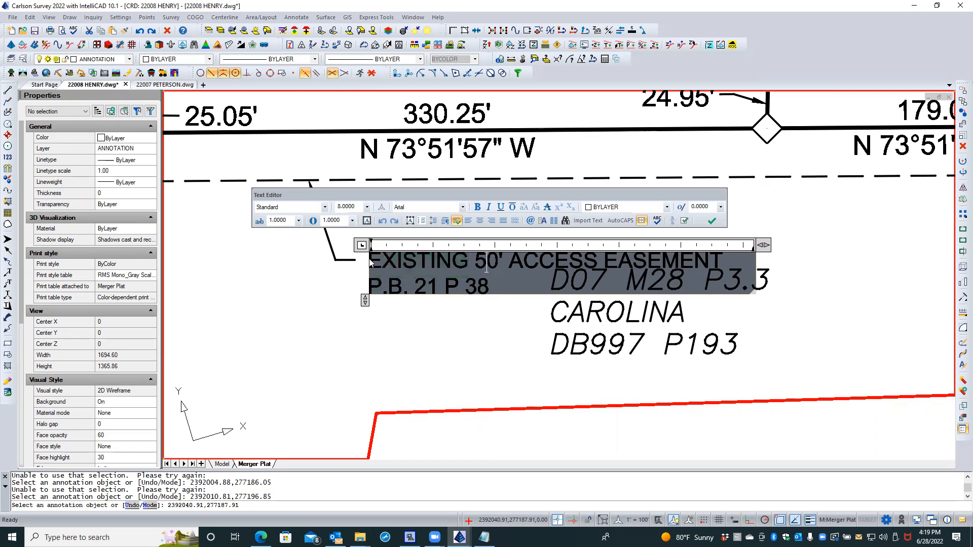
pyautogui.press('Escape')
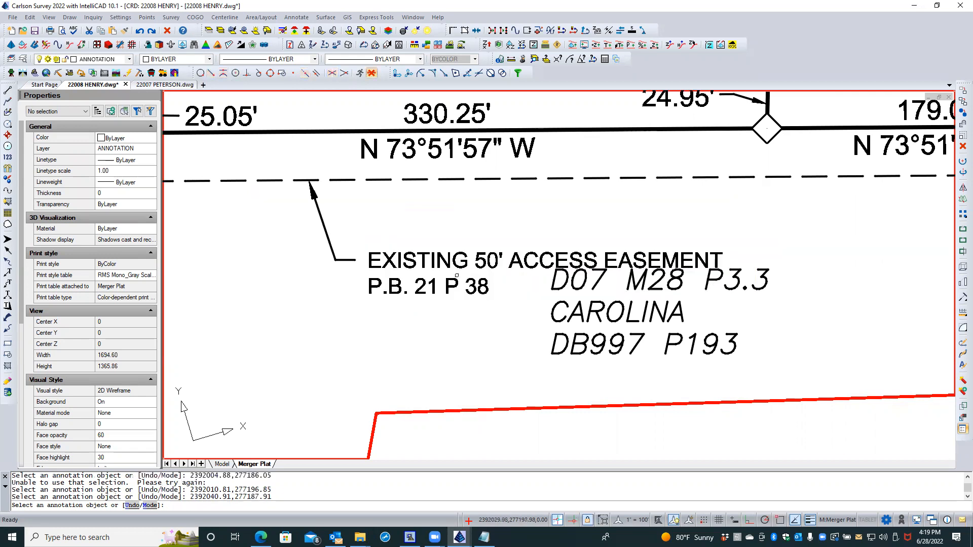
# Step: Center-align both lines of the EXISTING 50' ACCESS EASEMENT leader text, end text editing and return to paper space
pyautogui.click(493, 287)
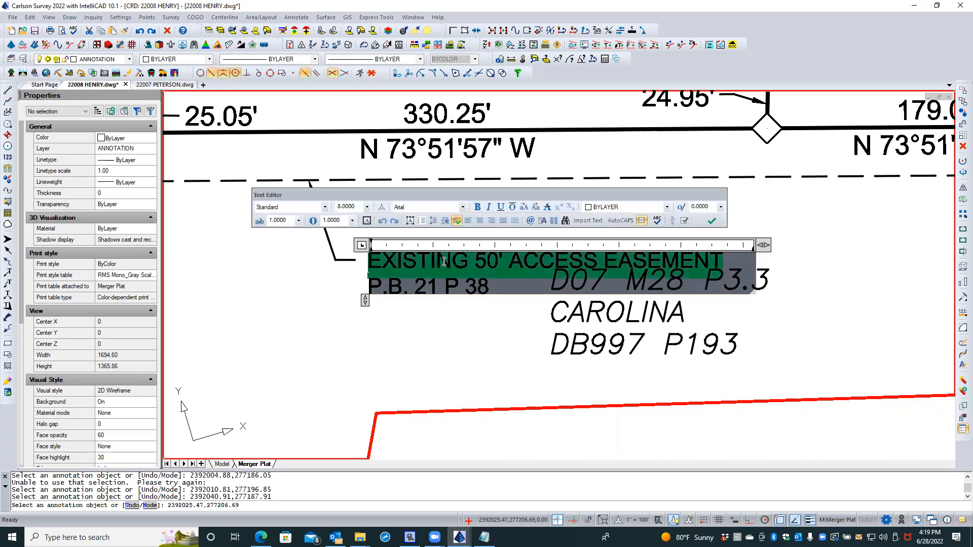
pyautogui.hotkey('shift', 'Down')
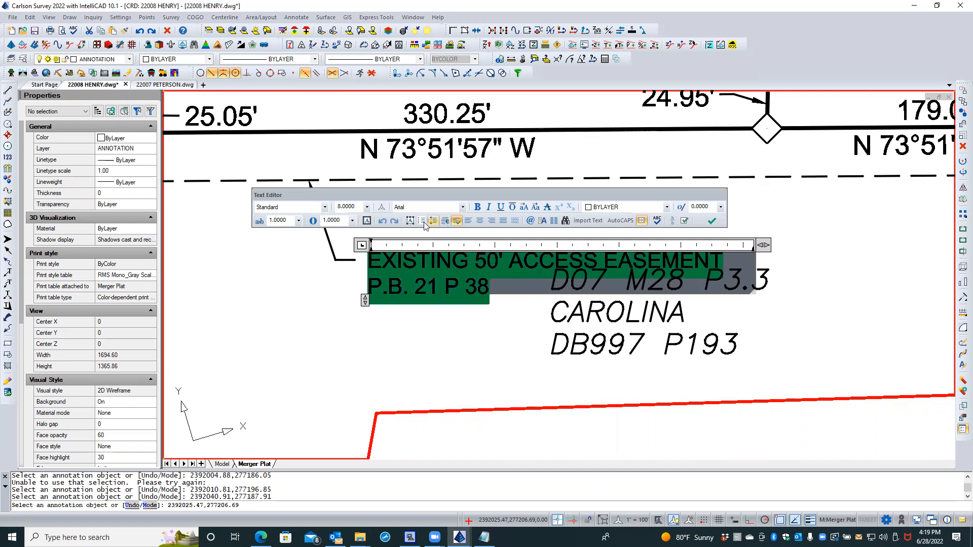
pyautogui.click(479, 220)
pyautogui.click(448, 349)
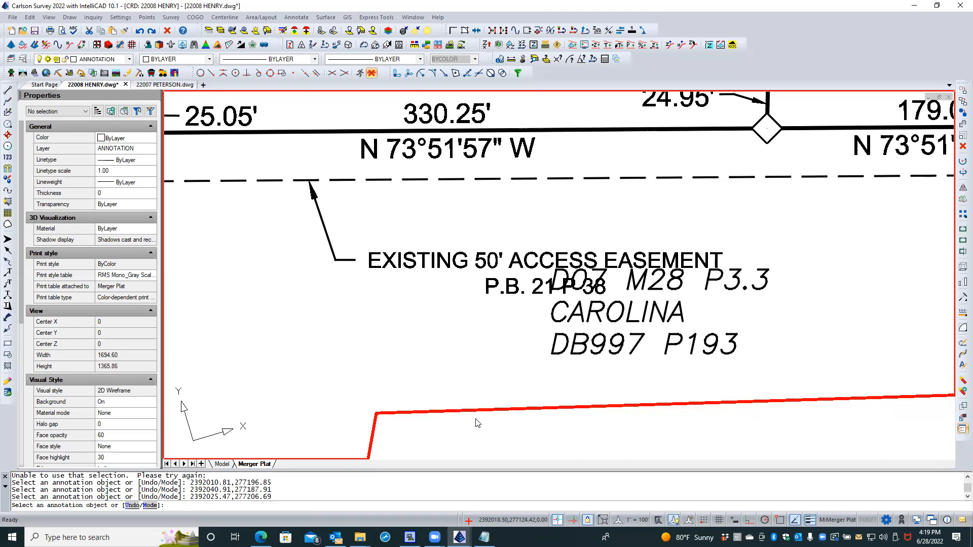
pyautogui.press('Return')
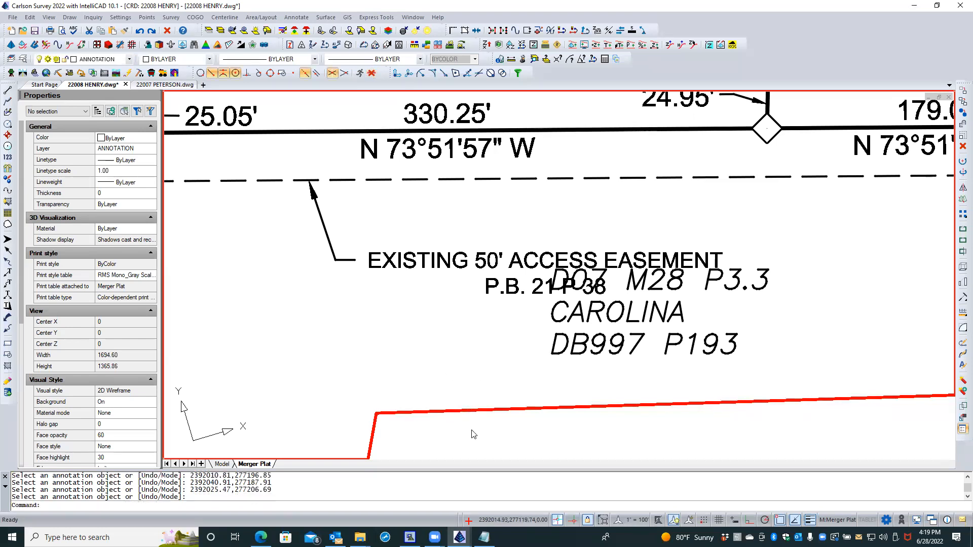
pyautogui.doubleClick(472, 429)
pyautogui.scroll(-3, 443, 379)
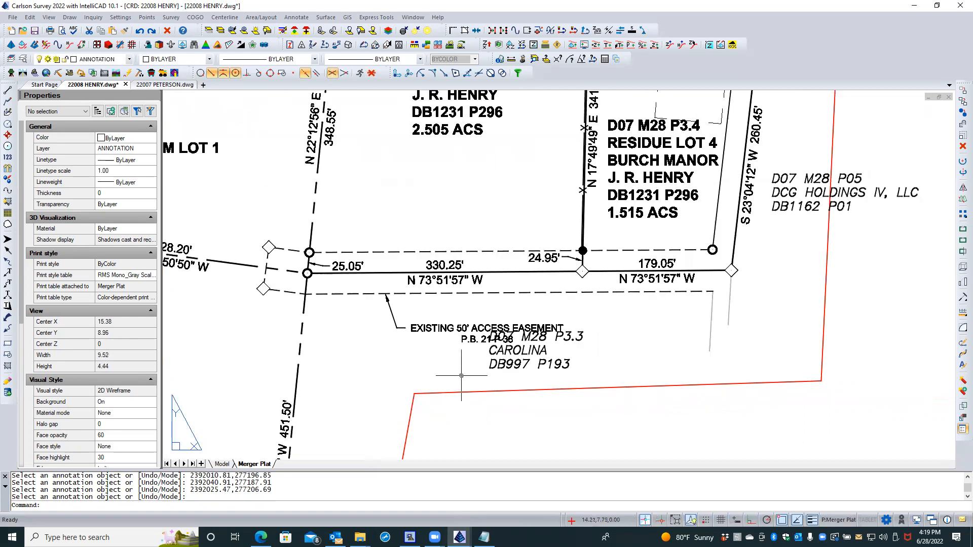
pyautogui.scroll(-1, 443, 379)
pyautogui.click(470, 363)
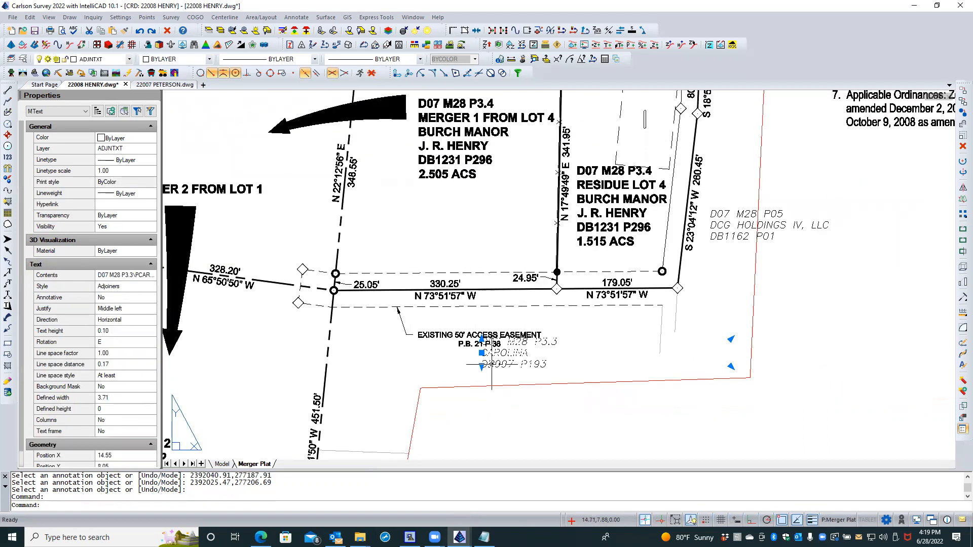
pyautogui.click(481, 339)
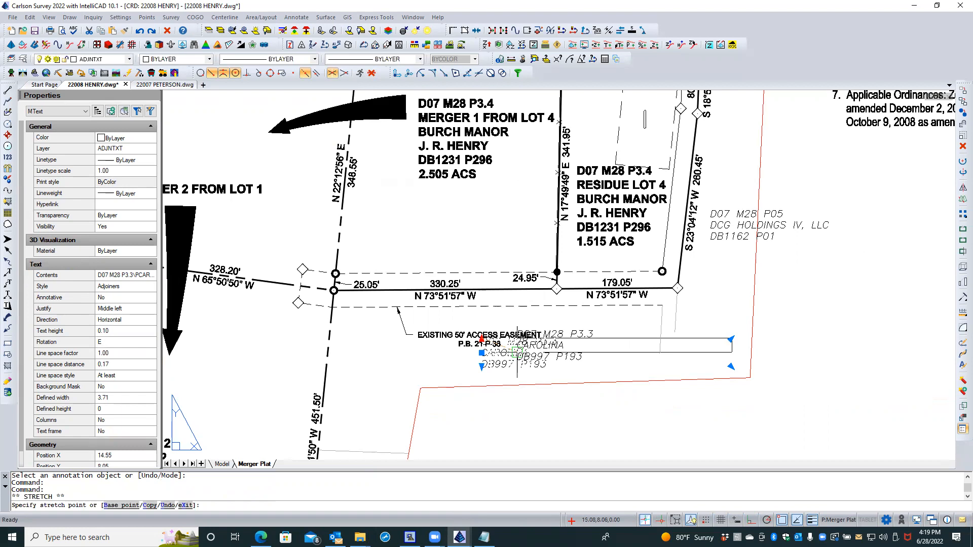
pyautogui.scroll(2, 535, 376)
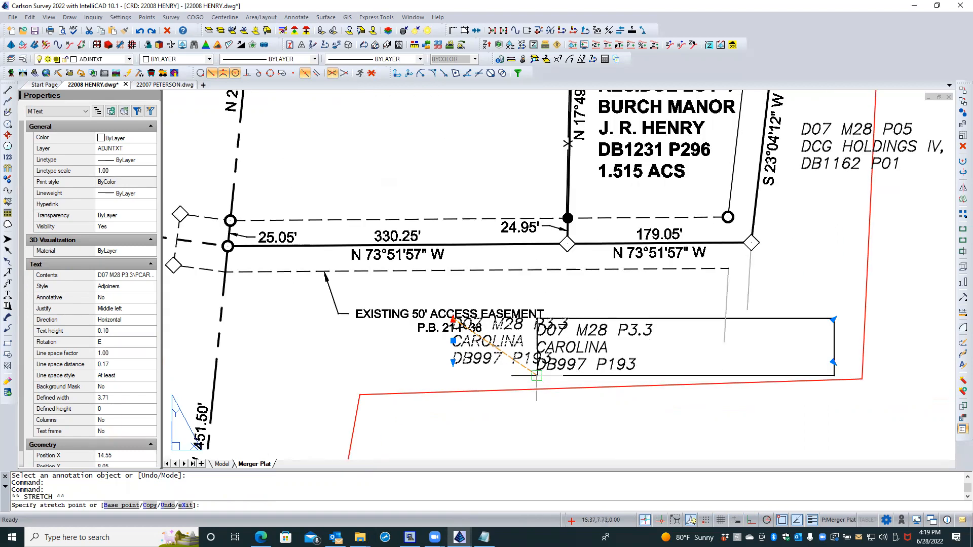
pyautogui.scroll(-2, 536, 376)
pyautogui.press('Escape')
pyautogui.press('Escape')
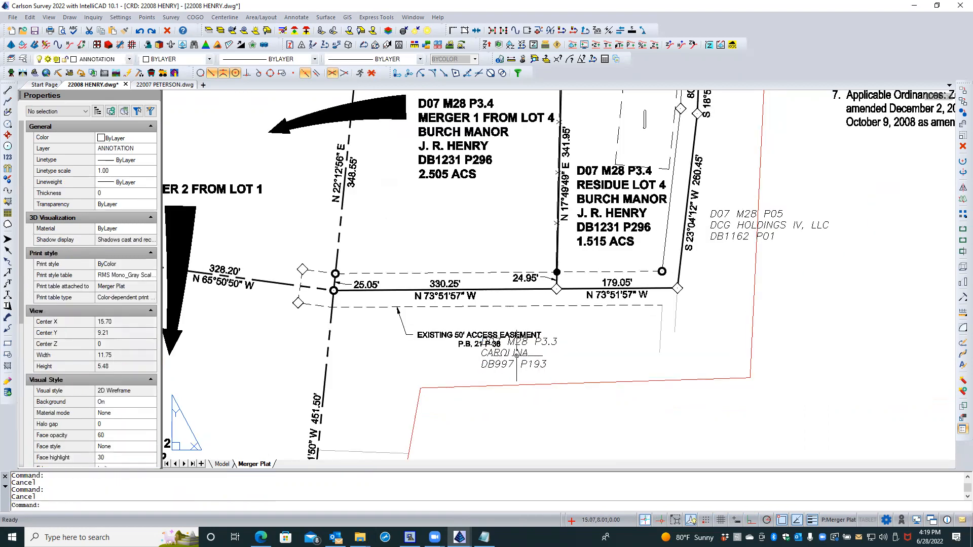
# Step: Move the D07 M28 P3.3 adjoiner label down to about 14.79, 7.69, clear of the access easement leader text
pyautogui.click(516, 355)
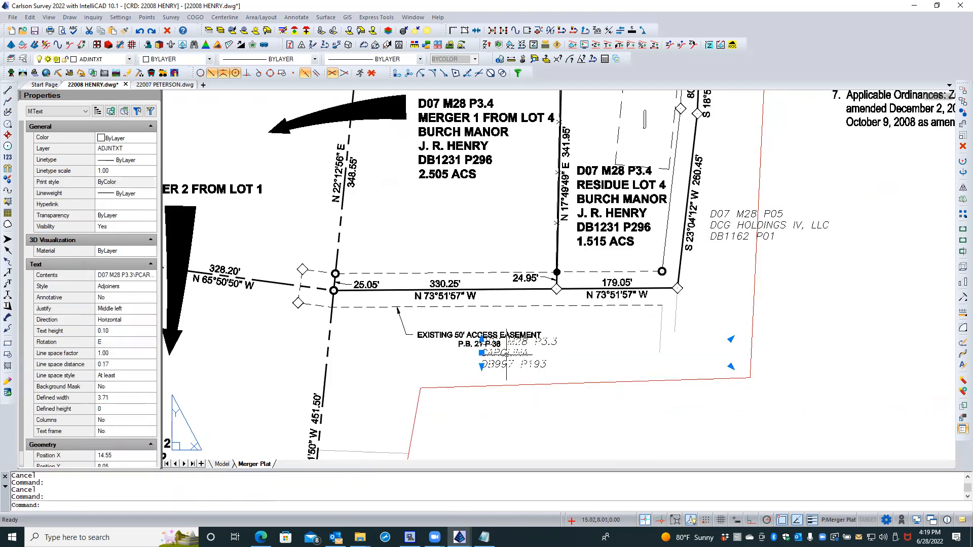
pyautogui.click(481, 353)
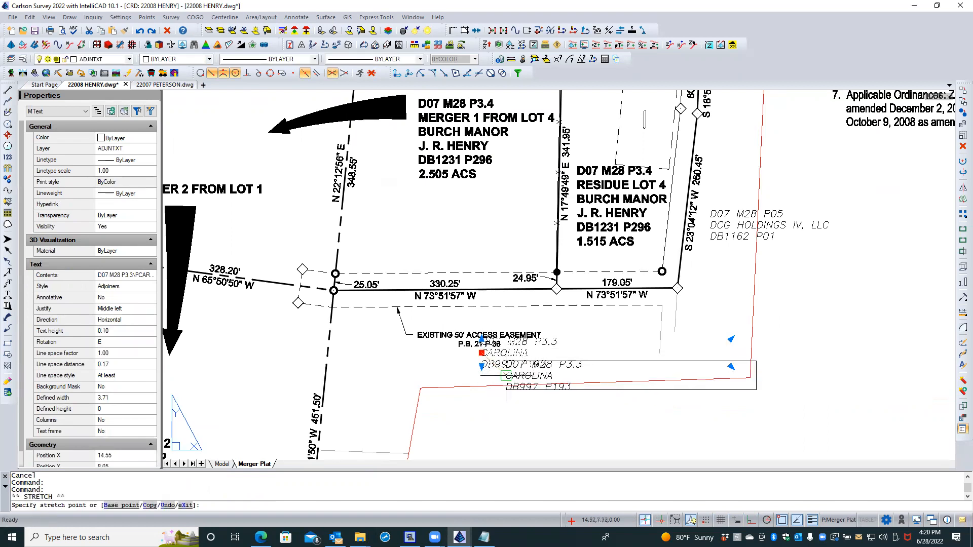
pyautogui.click(495, 378)
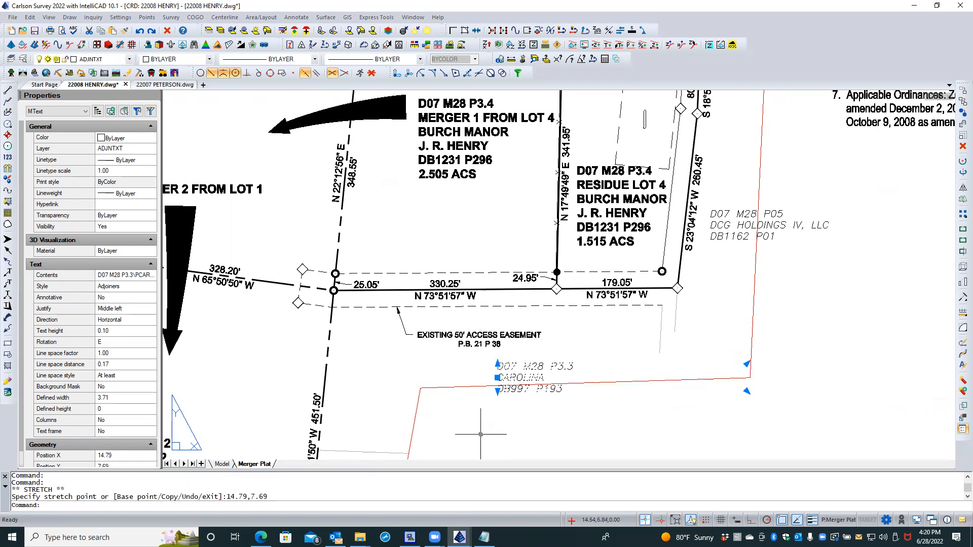
pyautogui.press('Escape')
pyautogui.press('Escape')
# Step: In the viewport, add a second leader line to the access easement multileader, using a Nearest snap for its arrowhead on the upper dashed easement line
pyautogui.scroll(-4, 484, 436)
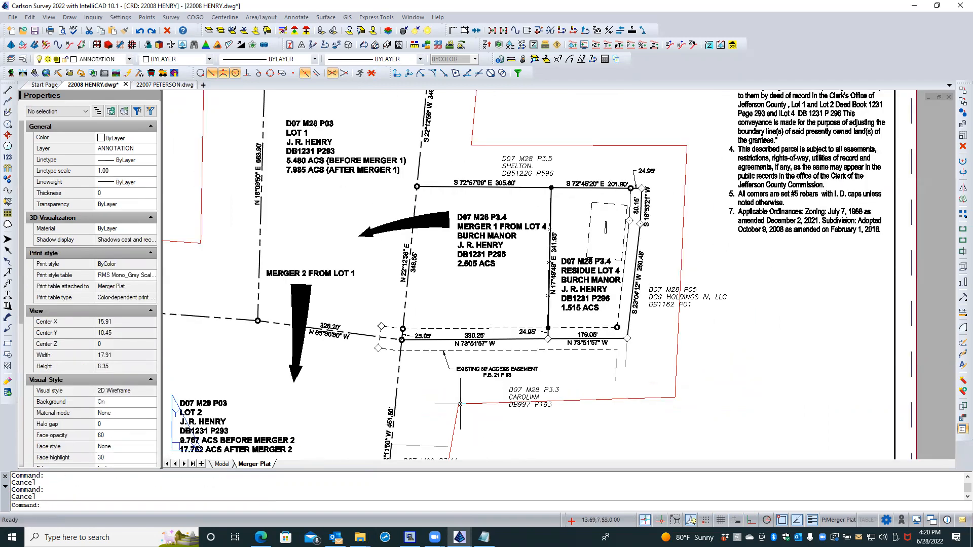
pyautogui.scroll(2, 460, 388)
pyautogui.scroll(2, 459, 389)
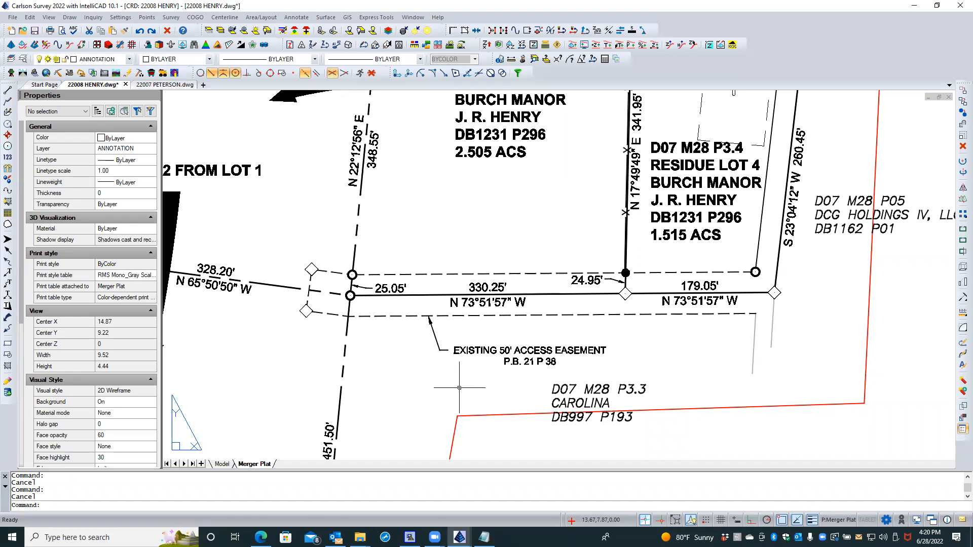
pyautogui.click(436, 333)
pyautogui.doubleClick(427, 342)
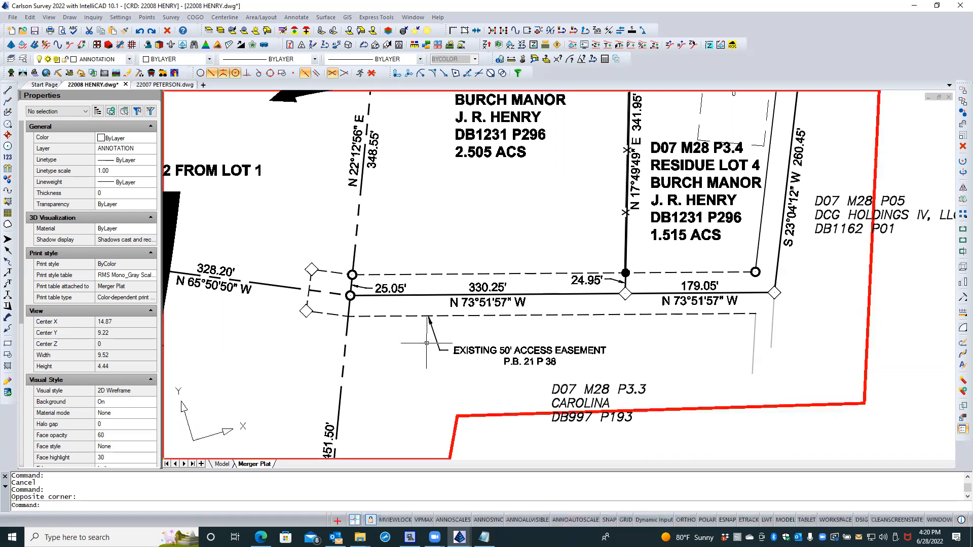
pyautogui.click(436, 342)
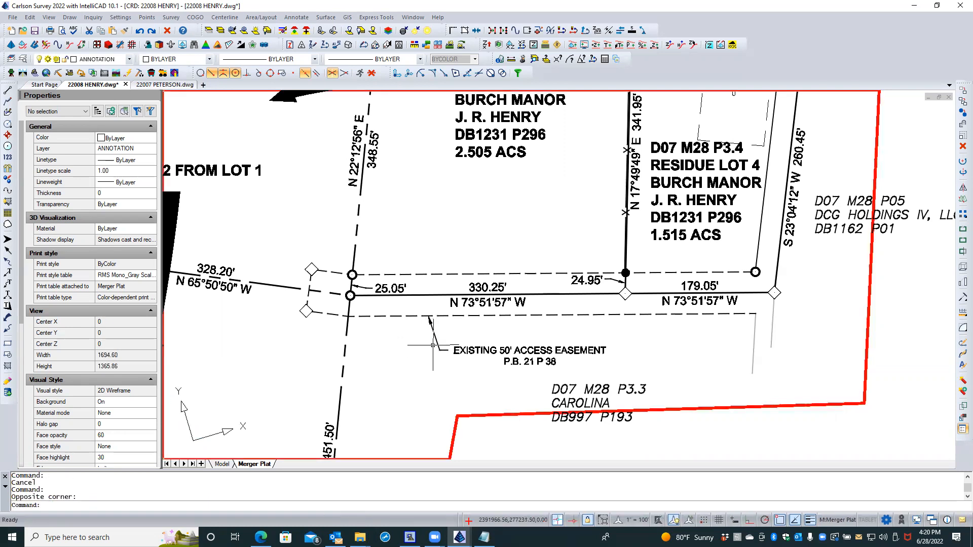
pyautogui.click(435, 337)
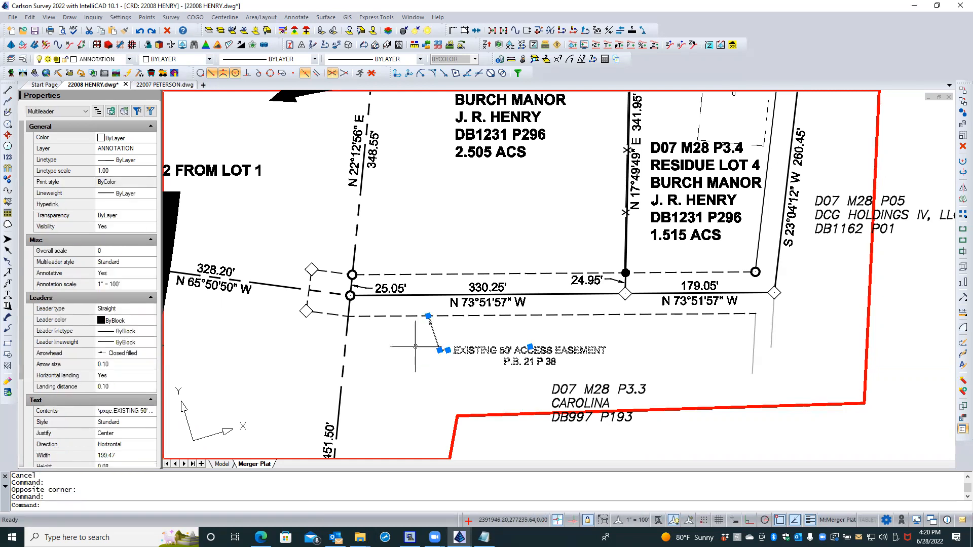
pyautogui.rightClick(415, 346)
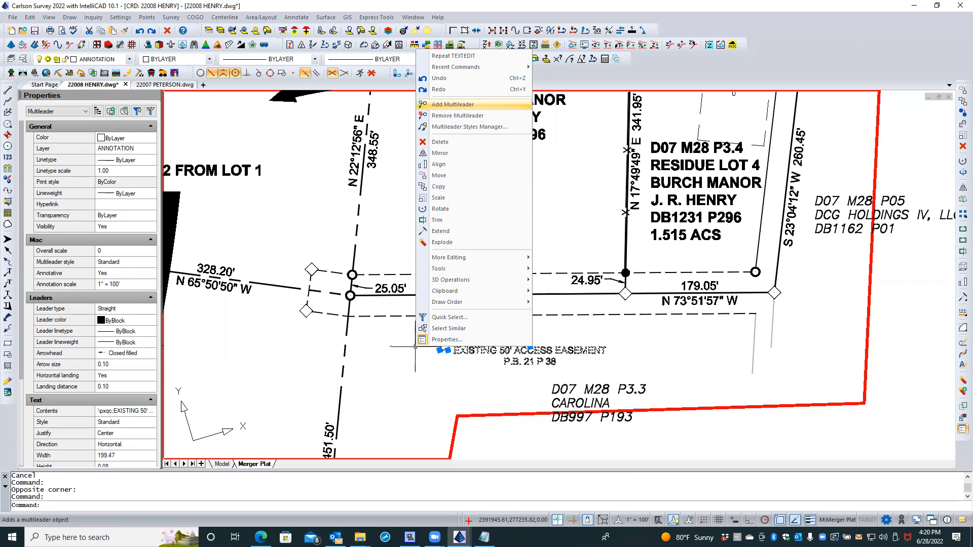
pyautogui.click(453, 104)
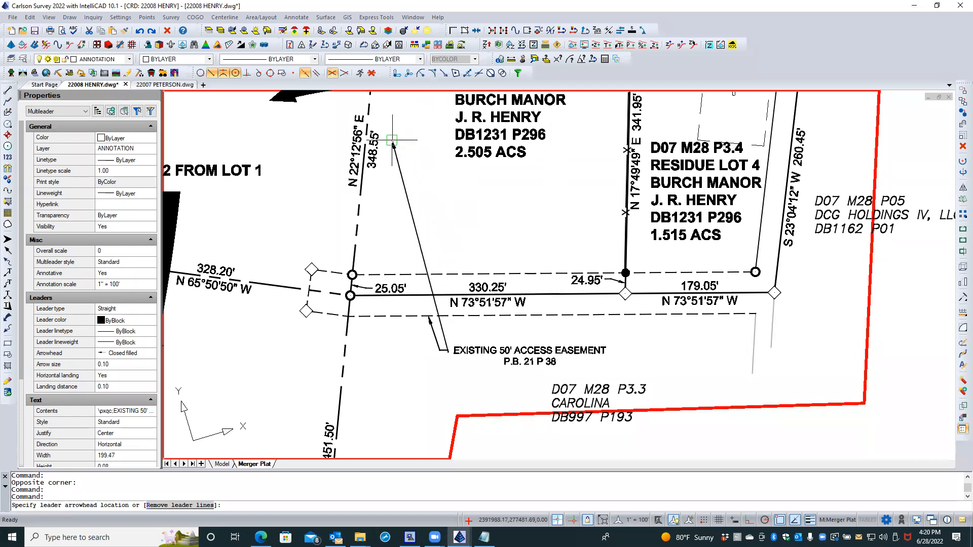
pyautogui.click(201, 73)
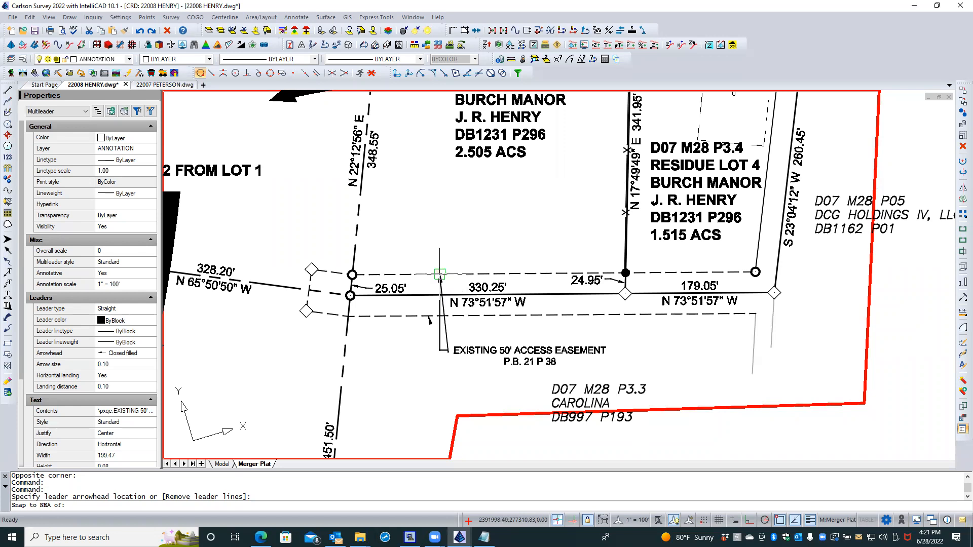
# Step: Add a second leader arrow from the existing 50' access easement note, snapped to the upper dashed easement line
pyautogui.click(439, 274)
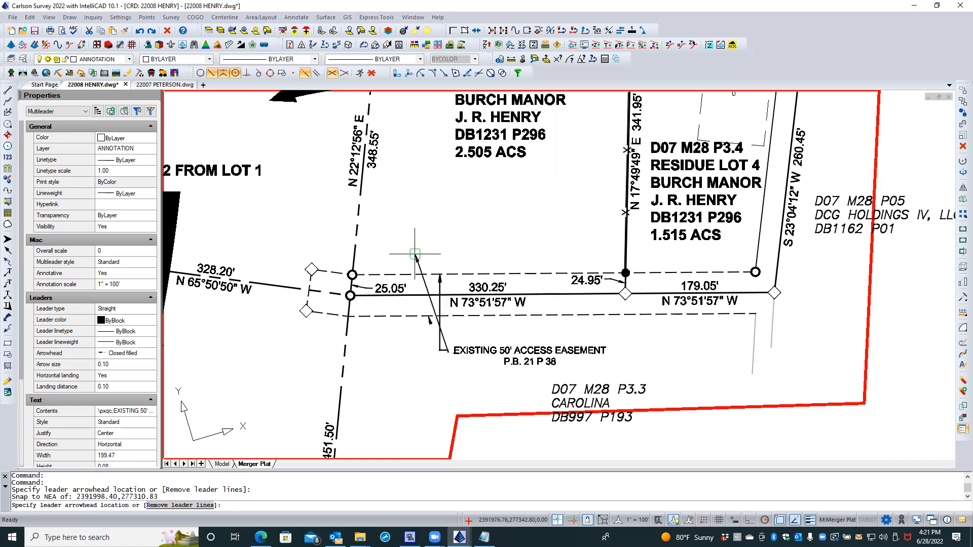
pyautogui.click(420, 267)
pyautogui.press('Return')
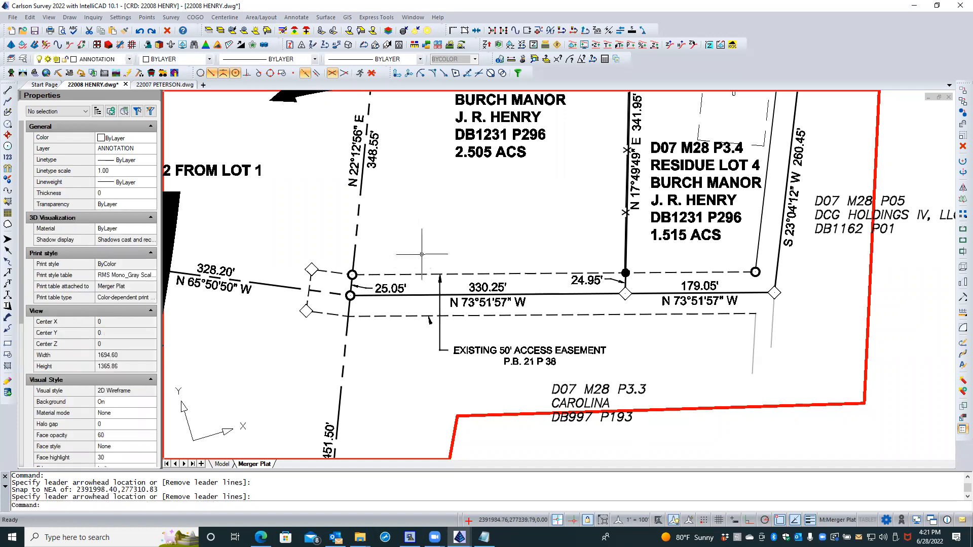
# Step: Regenerate all viewports and examine both arrows of the access easement leader up close
pyautogui.scroll(3, 431, 351)
pyautogui.doubleClick(421, 351)
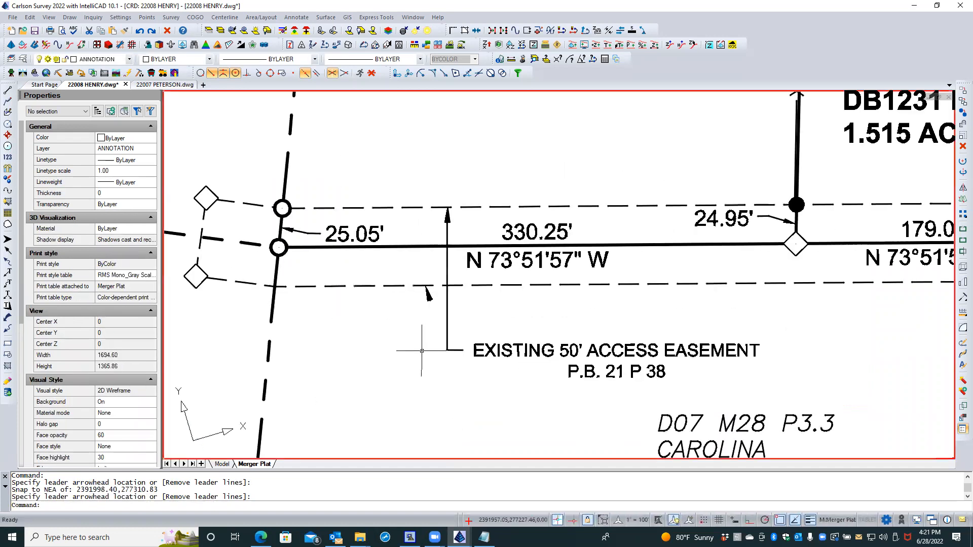
pyautogui.write('rea')
pyautogui.press('Return')
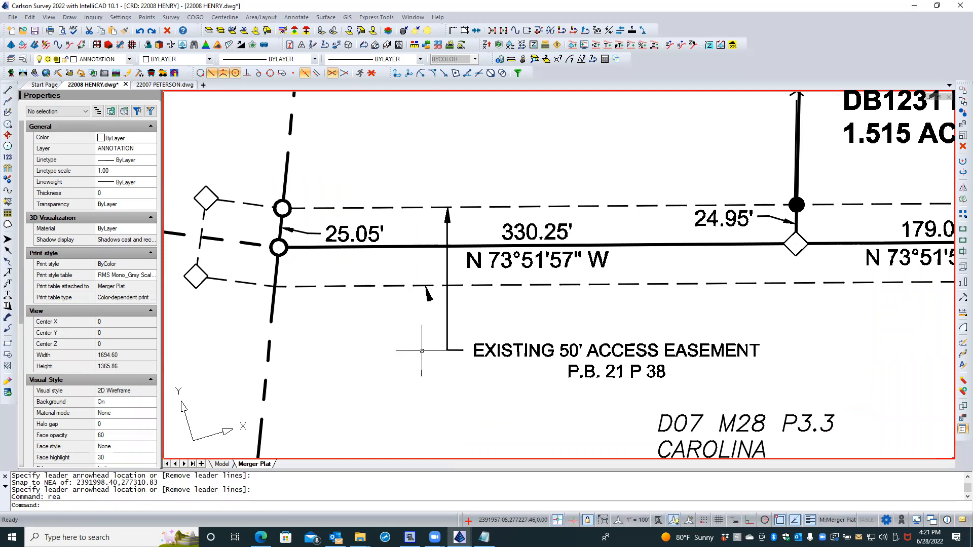
pyautogui.scroll(11, 421, 350)
pyautogui.scroll(-6, 441, 313)
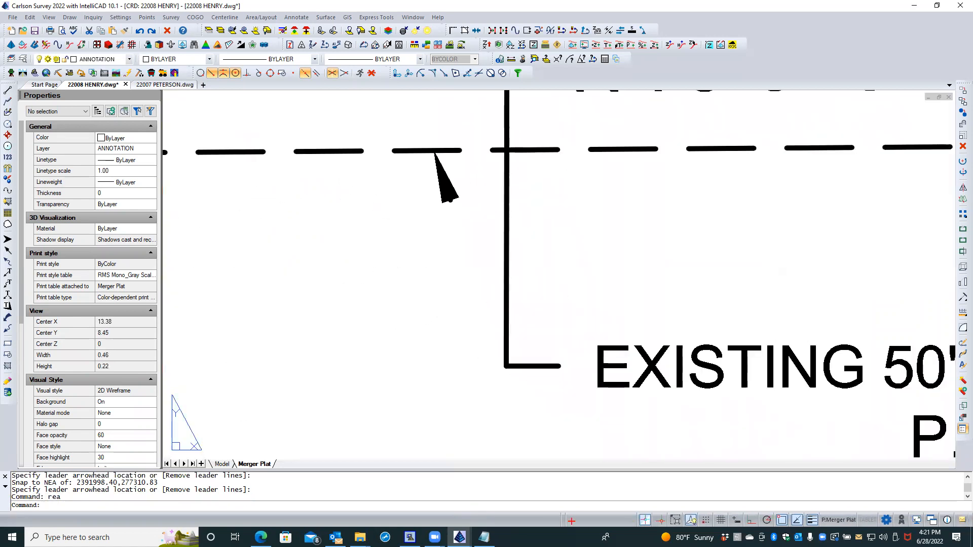
pyautogui.scroll(4, 440, 311)
pyautogui.scroll(-7, 401, 372)
pyautogui.scroll(-5, 400, 372)
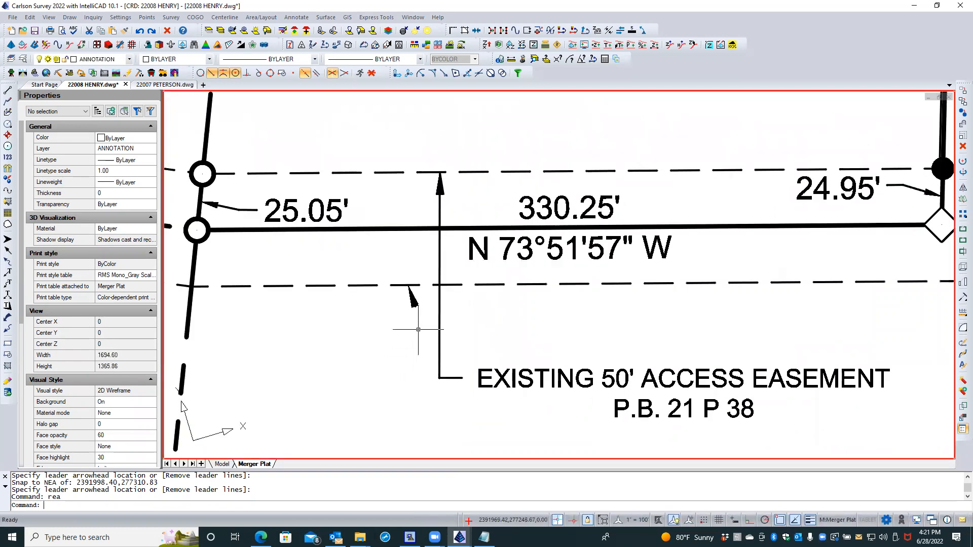
# Step: Stretch the easement leader's lower arrowhead westward along the lower dashed line, using the Nearest snap
pyautogui.click(439, 321)
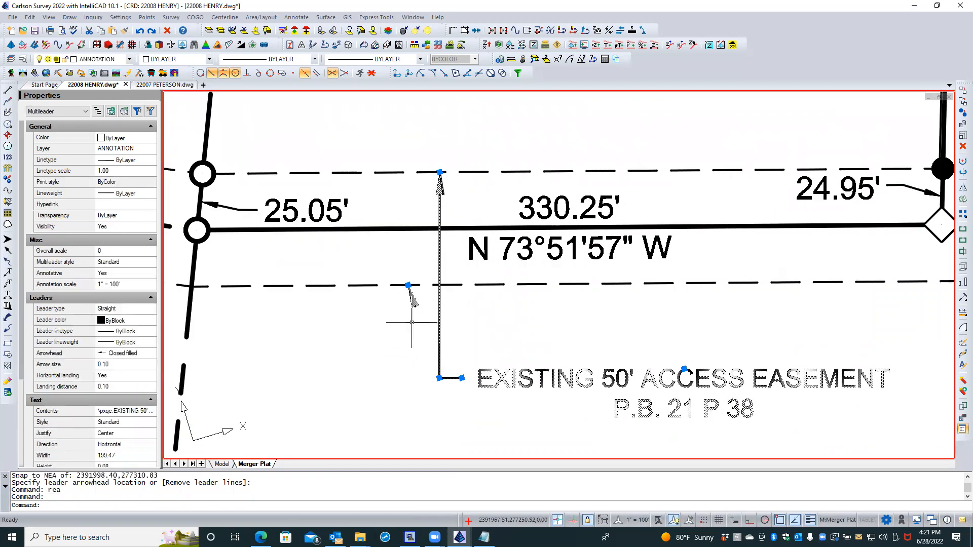
pyautogui.click(408, 285)
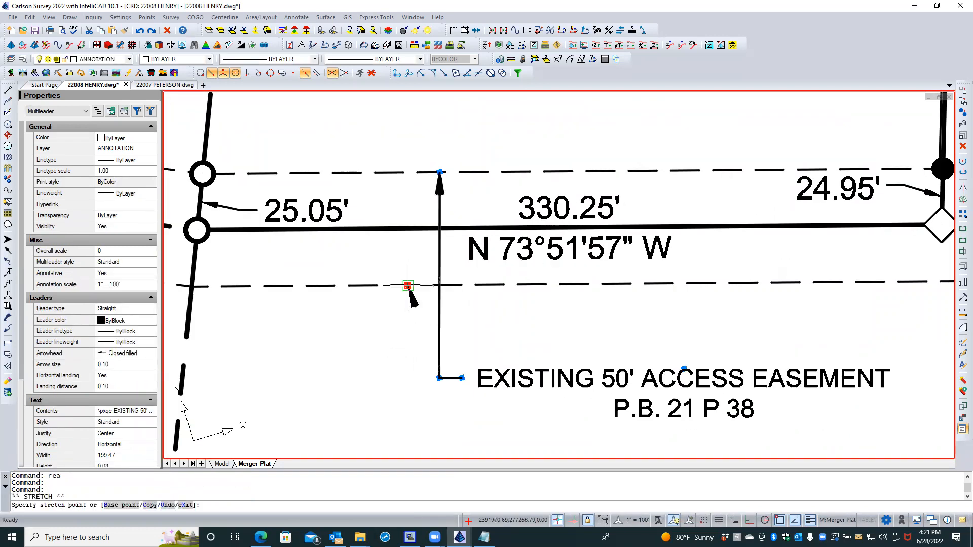
pyautogui.keyDown('shift'); pyautogui.rightClick(376, 300); pyautogui.keyUp('shift')
pyautogui.click(406, 268)
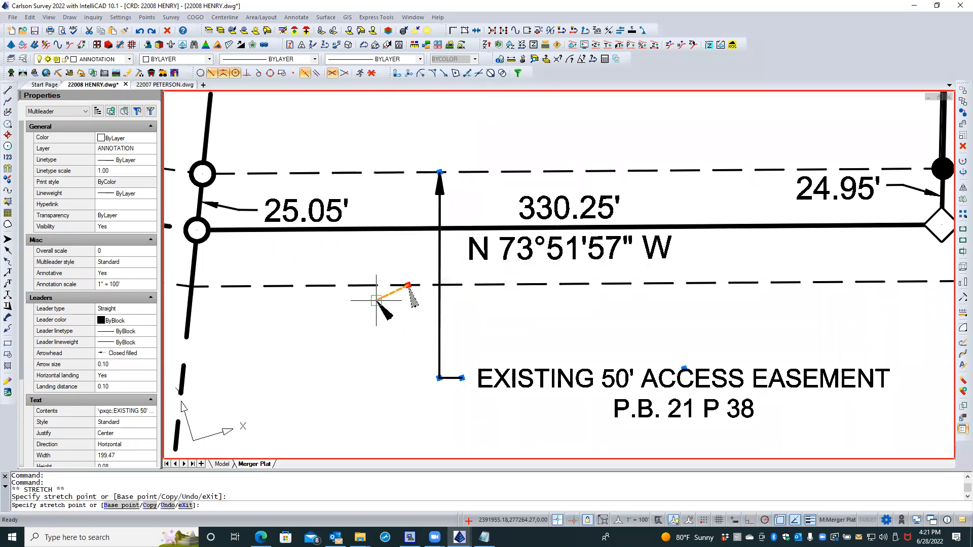
pyautogui.click(359, 286)
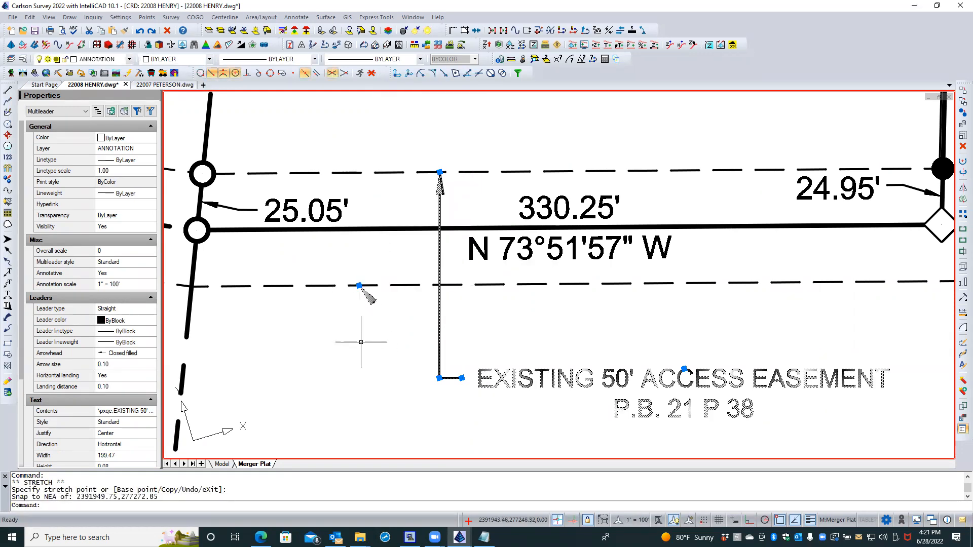
# Step: Stretch the easement leader's upper arrowhead westward along the upper dashed line with the Nearest snap, and deselect the leader
pyautogui.click(440, 173)
pyautogui.keyDown('shift'); pyautogui.rightClick(420, 193); pyautogui.keyUp('shift')
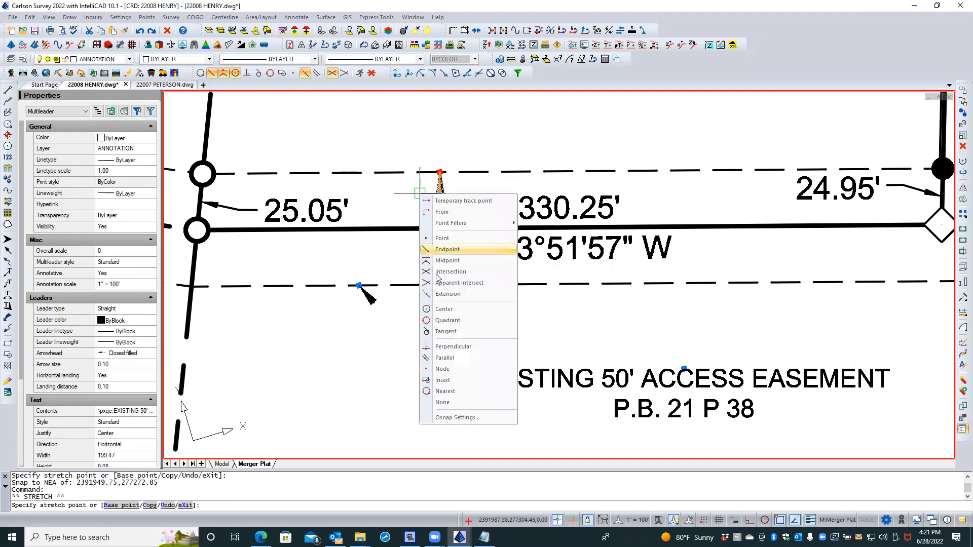
pyautogui.click(444, 392)
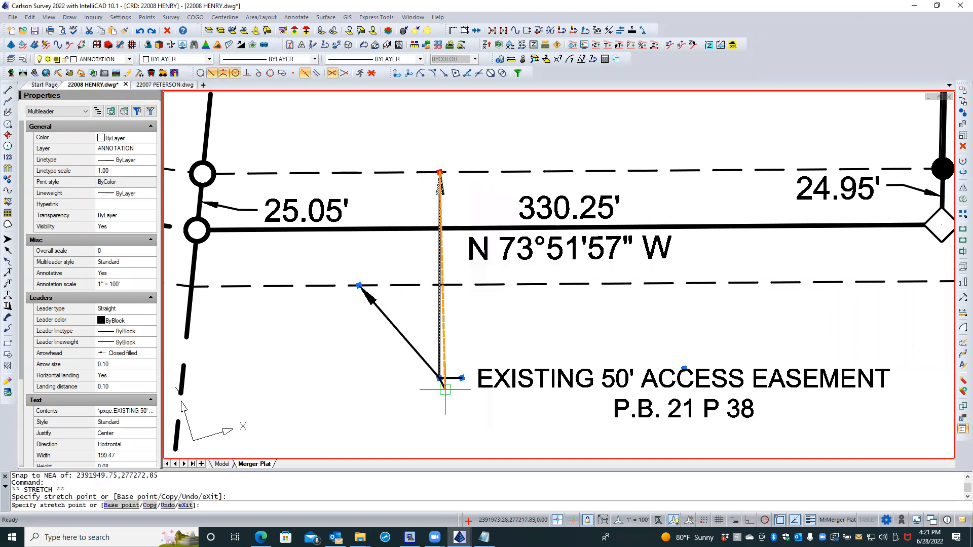
pyautogui.click(396, 173)
pyautogui.press('Escape')
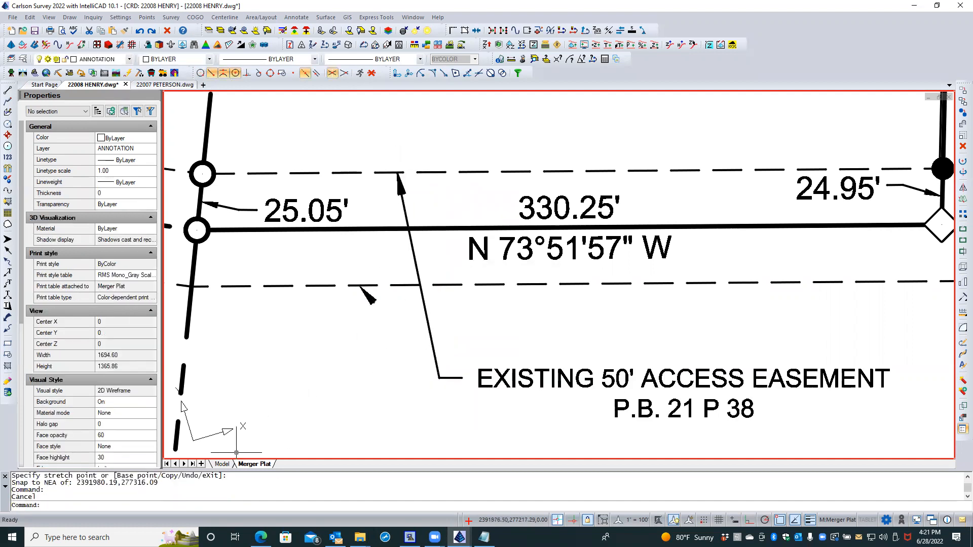
# Step: Switch to model space, examine the easement leader's two arrows, and regenerate all viewports
pyautogui.click(221, 464)
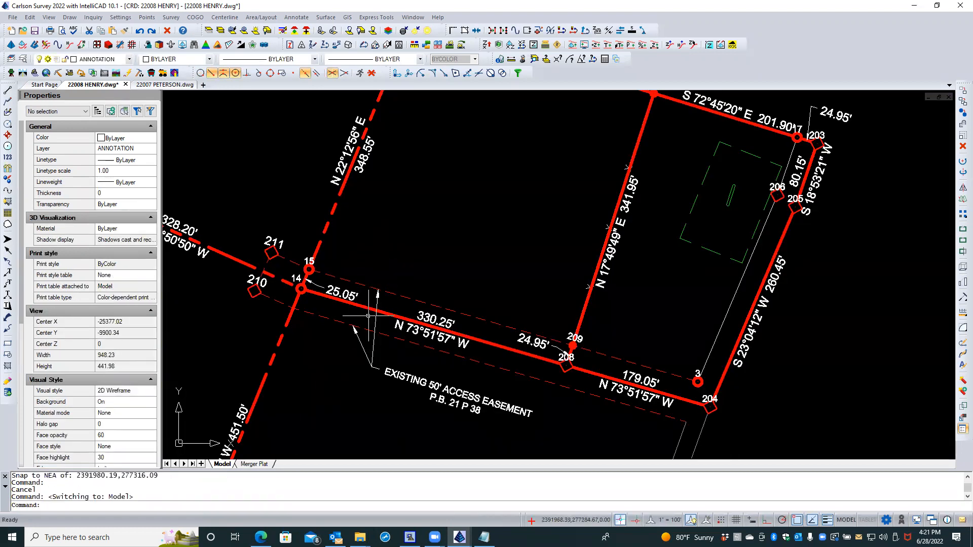
pyautogui.scroll(2, 361, 360)
pyautogui.scroll(3, 361, 361)
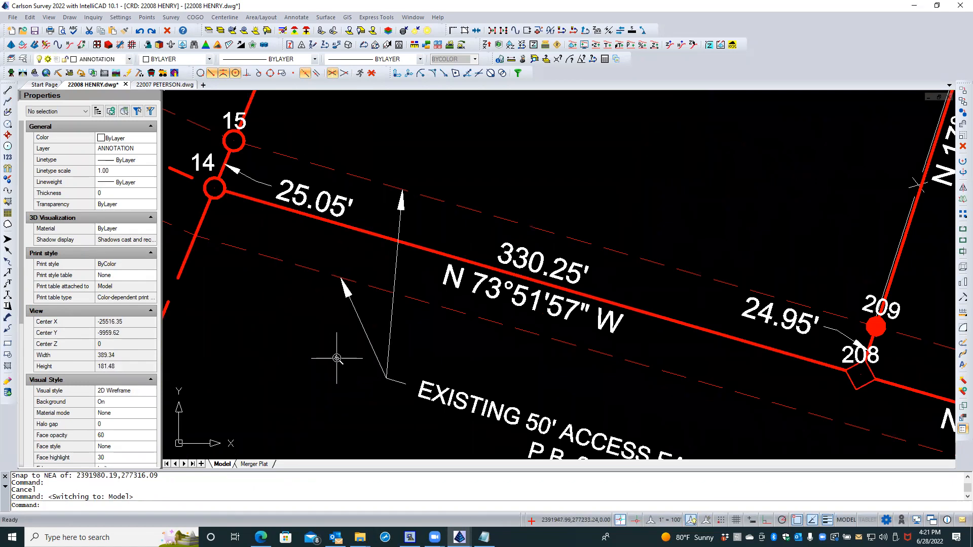
pyautogui.scroll(-2, 336, 355)
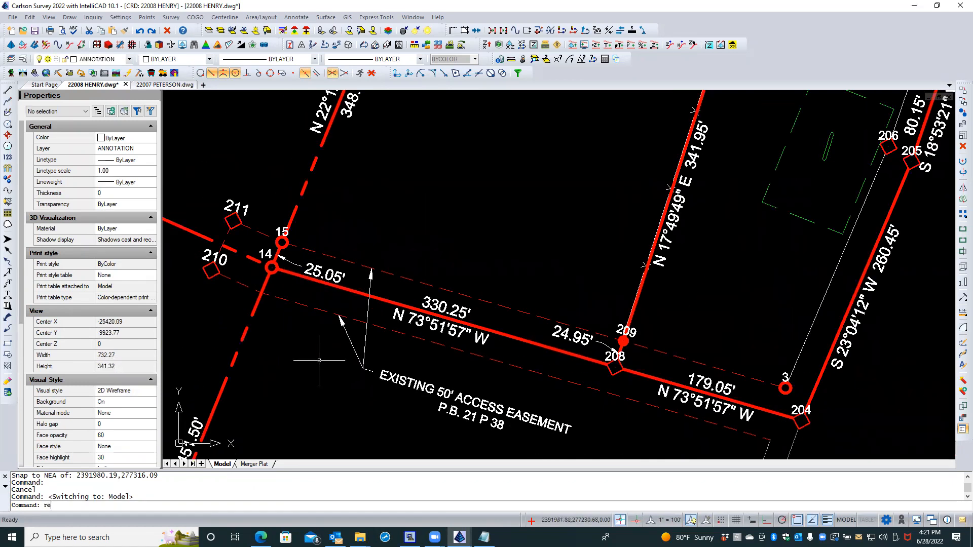
# Step: Return to the Merger Plat layout and examine the lower arrow of the easement leader at different zoom levels
pyautogui.click(251, 464)
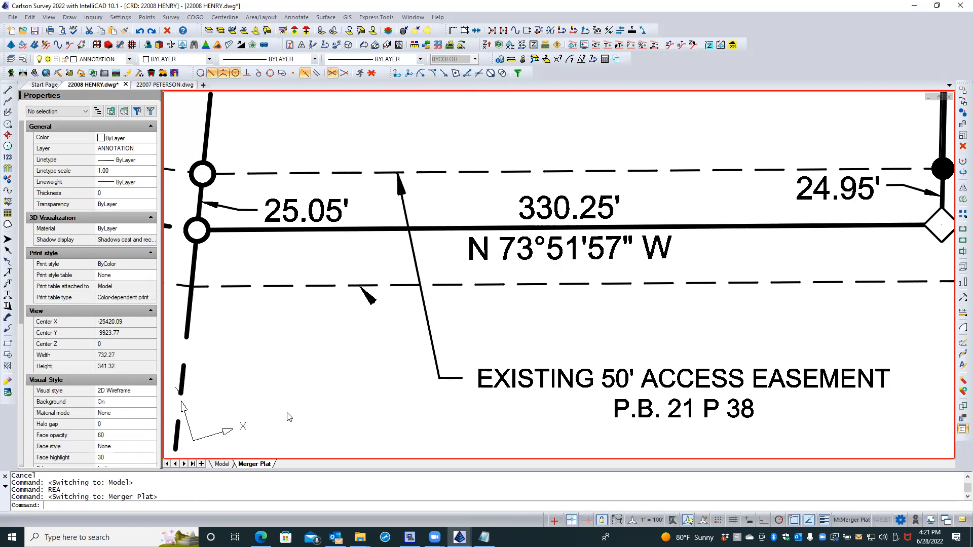
pyautogui.scroll(5, 374, 307)
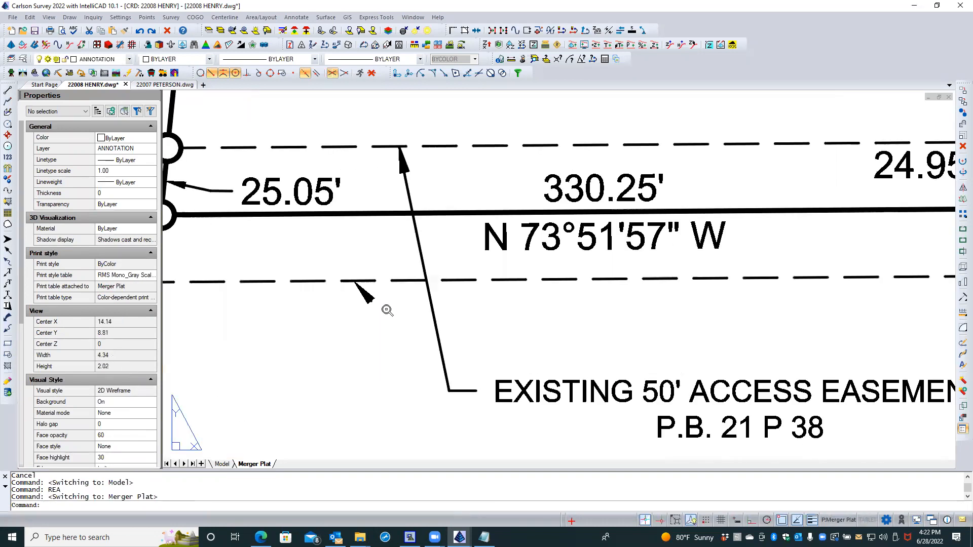
pyautogui.scroll(-1, 374, 307)
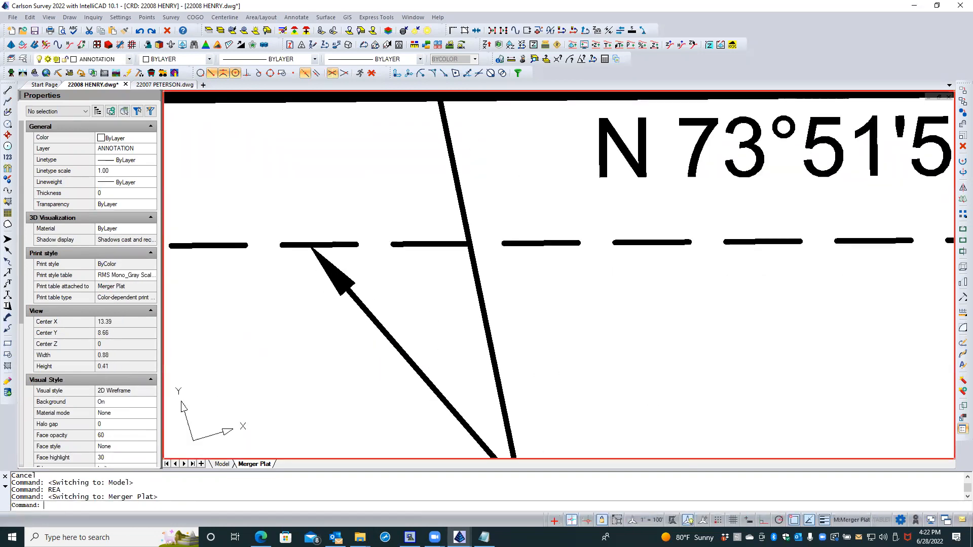
pyautogui.scroll(-2, 386, 303)
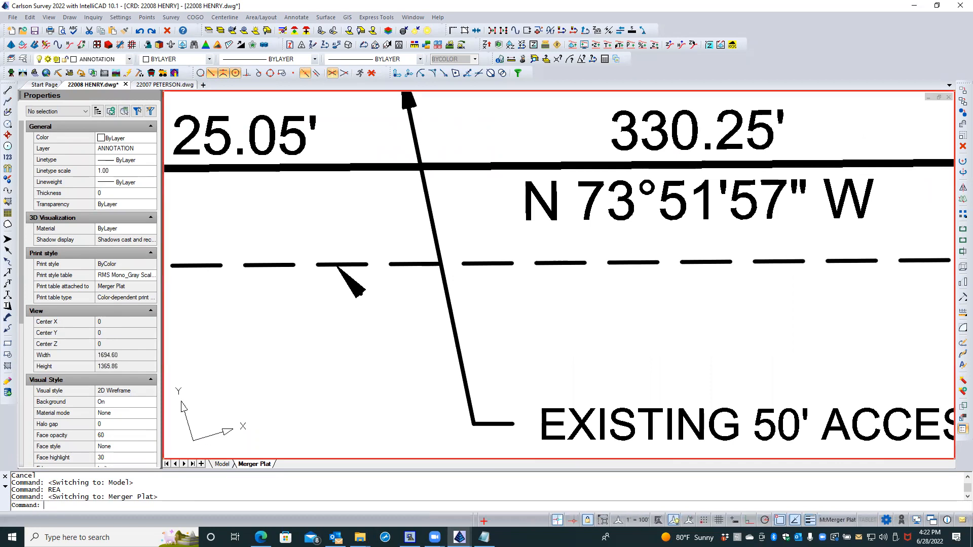
pyautogui.scroll(-4, 403, 321)
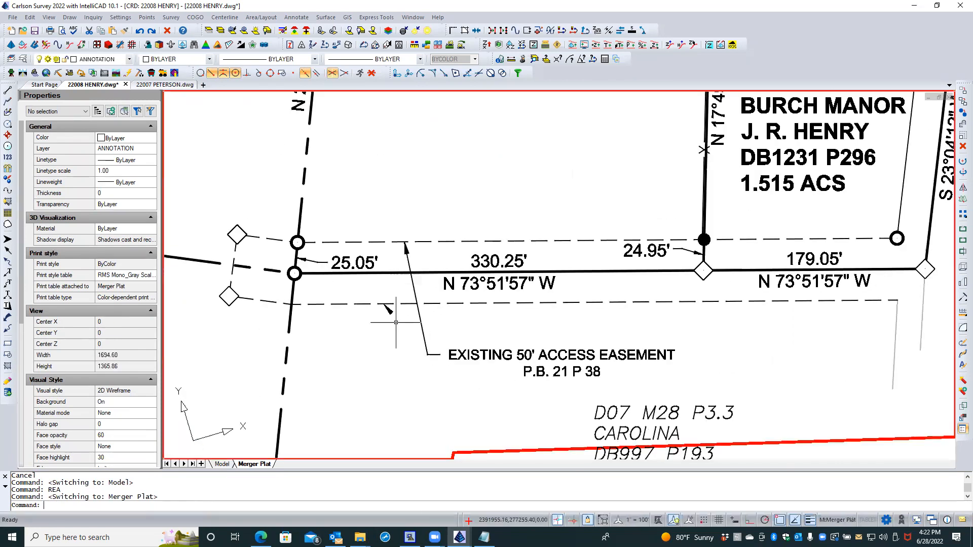
pyautogui.press('Escape')
pyautogui.press('Escape')
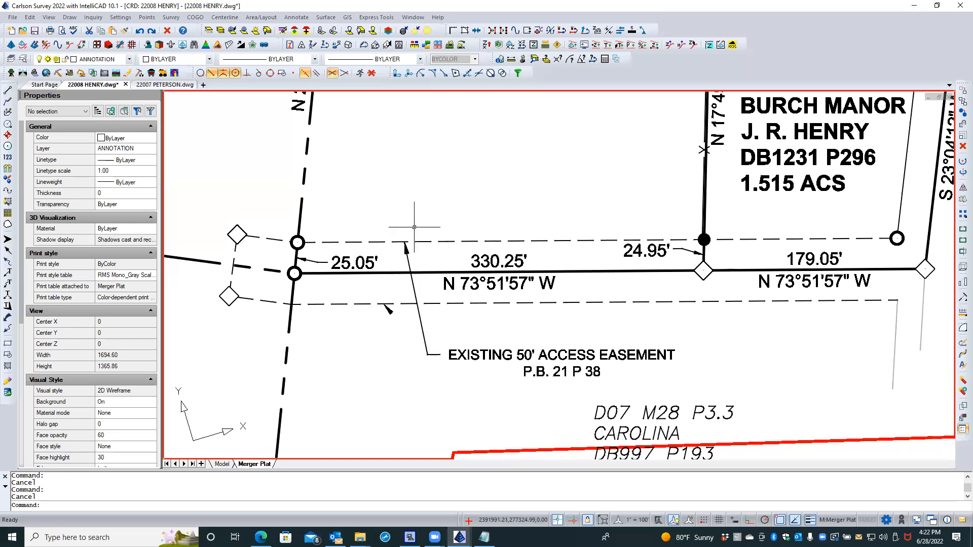
# Step: Switch from the Merger Plat layout to model space, around points 210 and 211
pyautogui.scroll(-3, 481, 217)
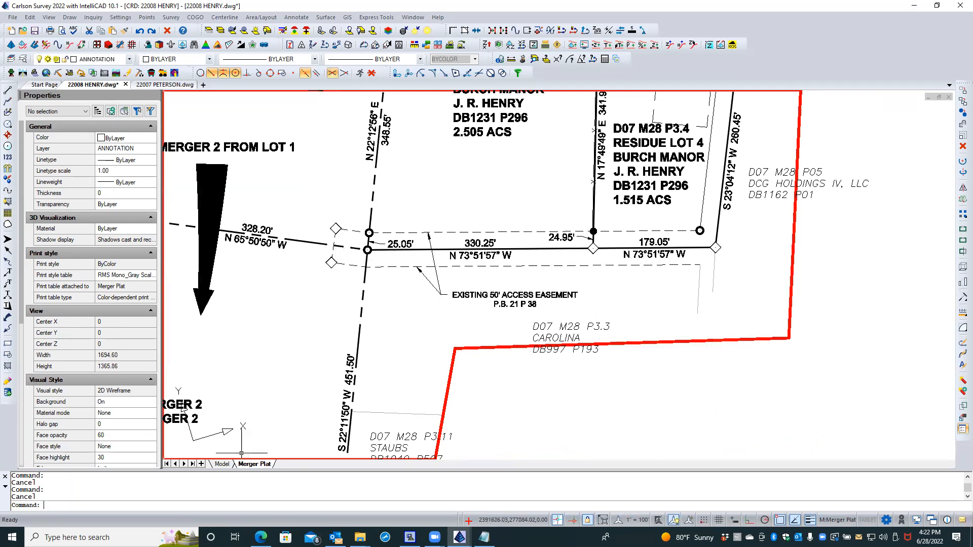
pyautogui.click(222, 464)
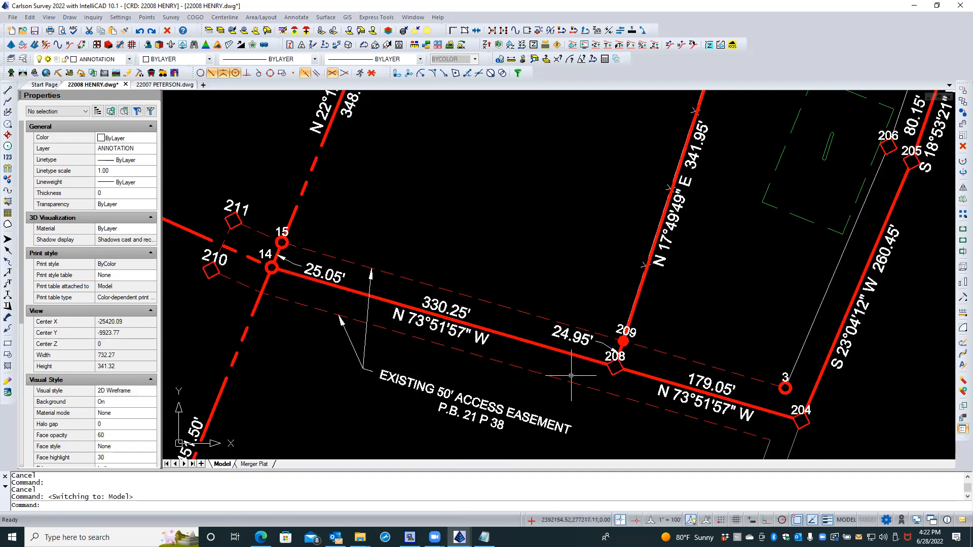
pyautogui.scroll(-2, 572, 360)
pyautogui.scroll(2, 311, 339)
pyautogui.moveTo(312, 340)
pyautogui.mouseDown(button='middle')
pyautogui.moveTo(359, 334)
pyautogui.moveTo(417, 360)
pyautogui.mouseUp(button='middle')
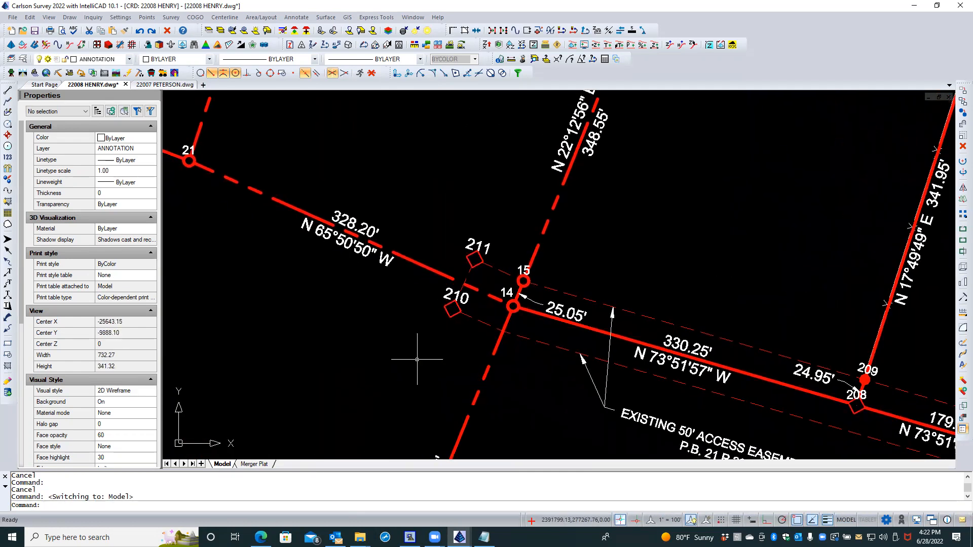
# Step: Copy the access easement leader from its lower arrowhead tip to the dashed line just east of point 210, using the Nearest snap
pyautogui.click(629, 435)
pyautogui.click(588, 395)
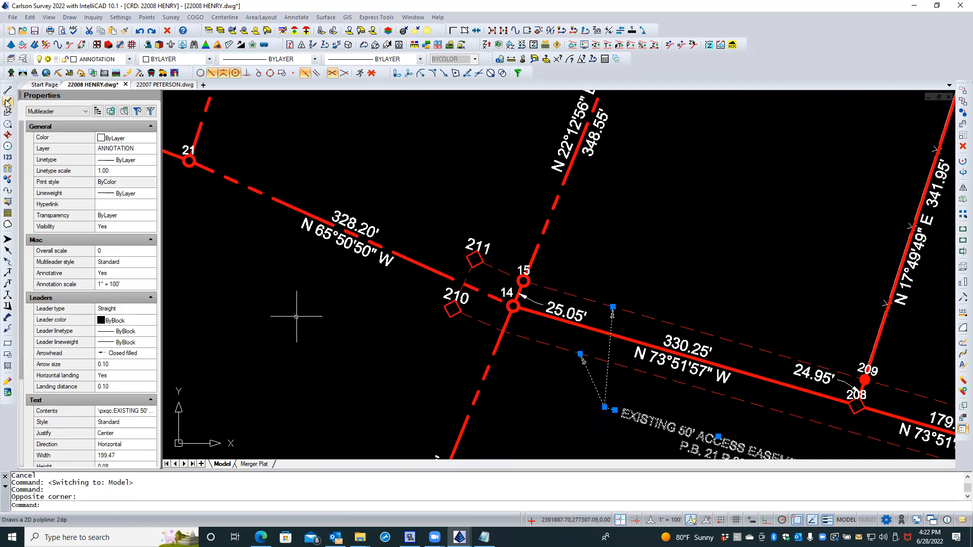
pyautogui.rightClick(632, 413)
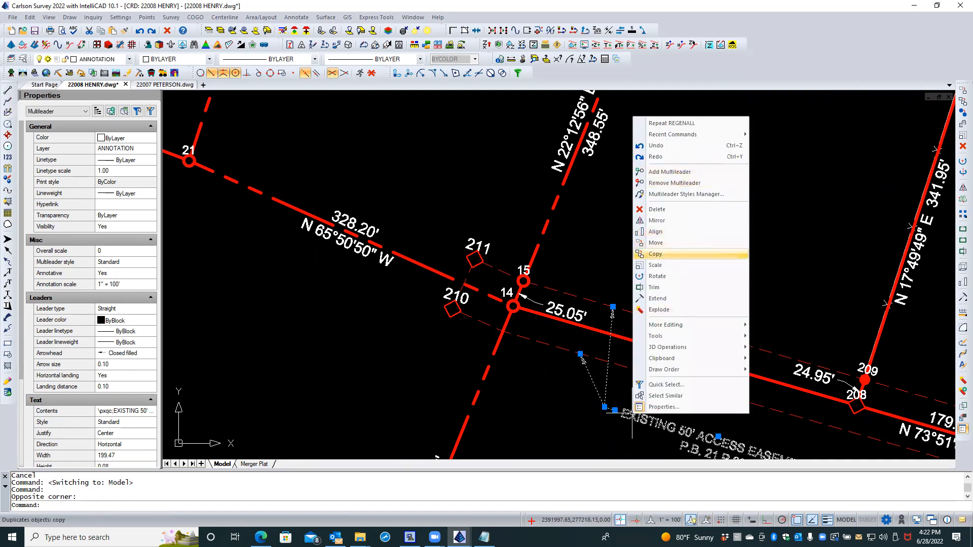
pyautogui.click(655, 254)
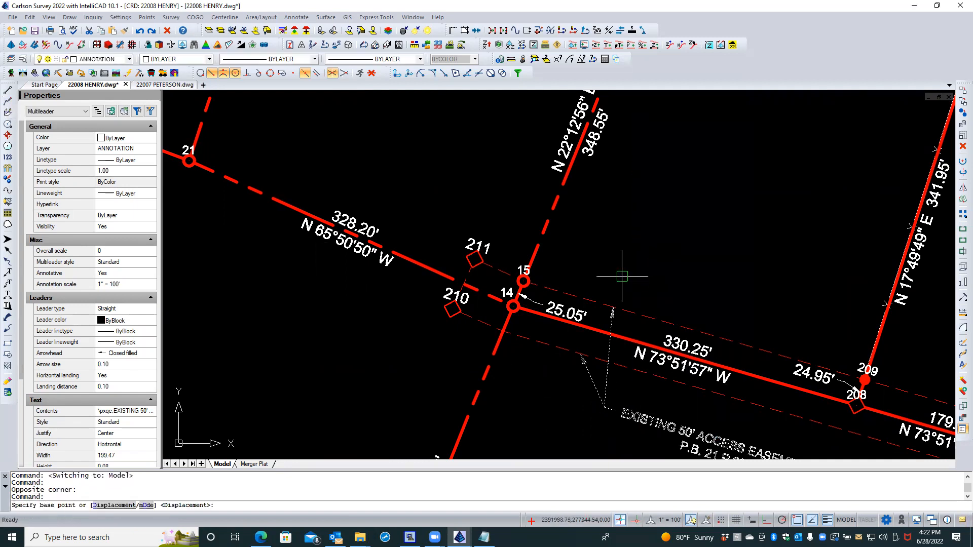
pyautogui.click(580, 354)
pyautogui.scroll(3, 467, 331)
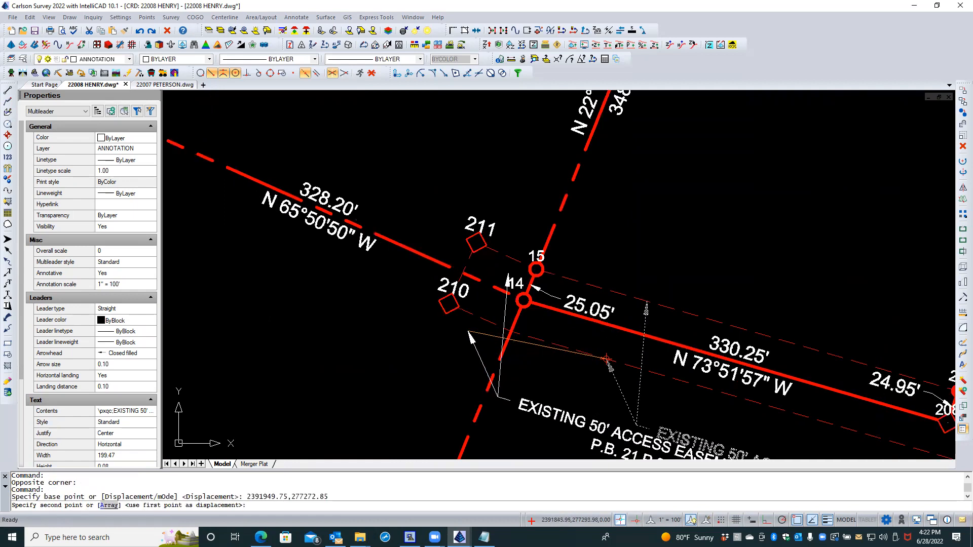
pyautogui.keyDown('shift'); pyautogui.rightClick(468, 329); pyautogui.keyUp('shift')
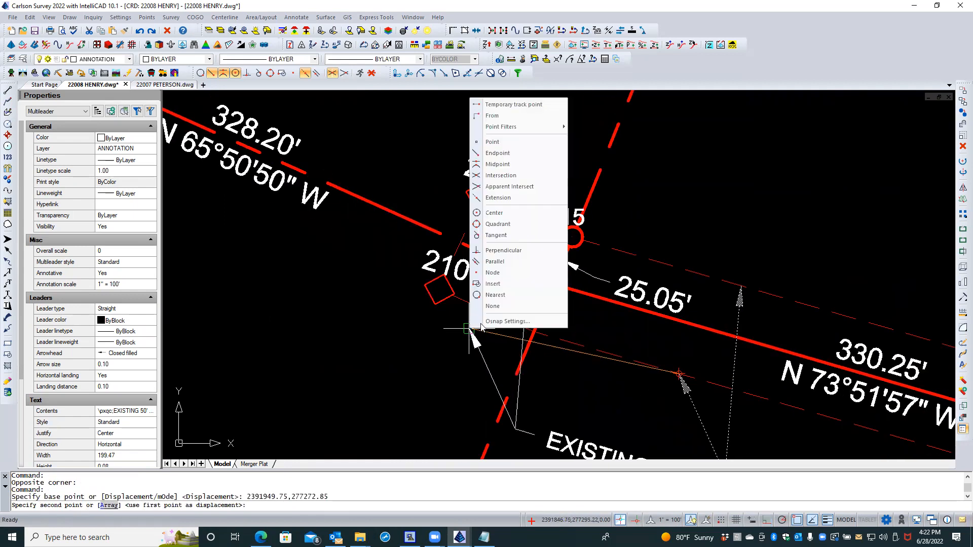
pyautogui.click(499, 295)
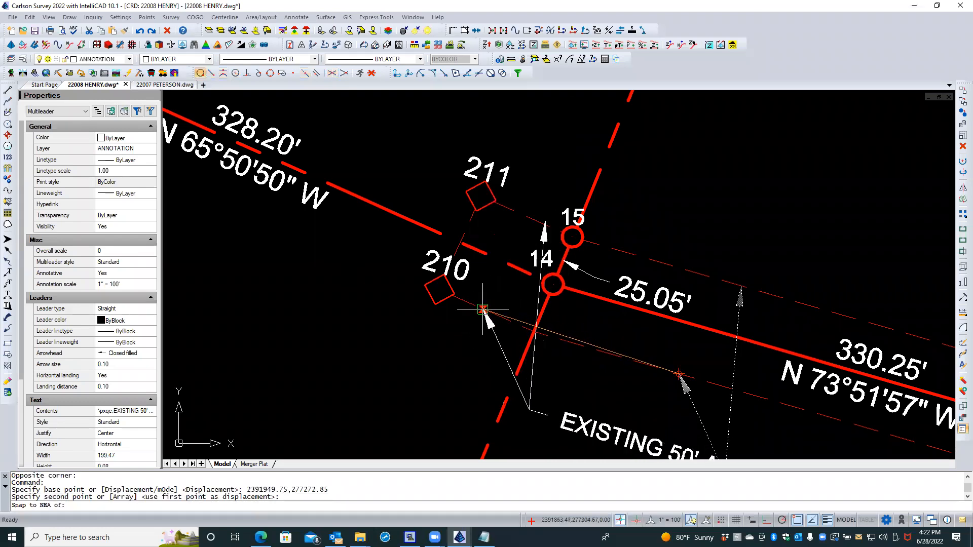
pyautogui.click(491, 313)
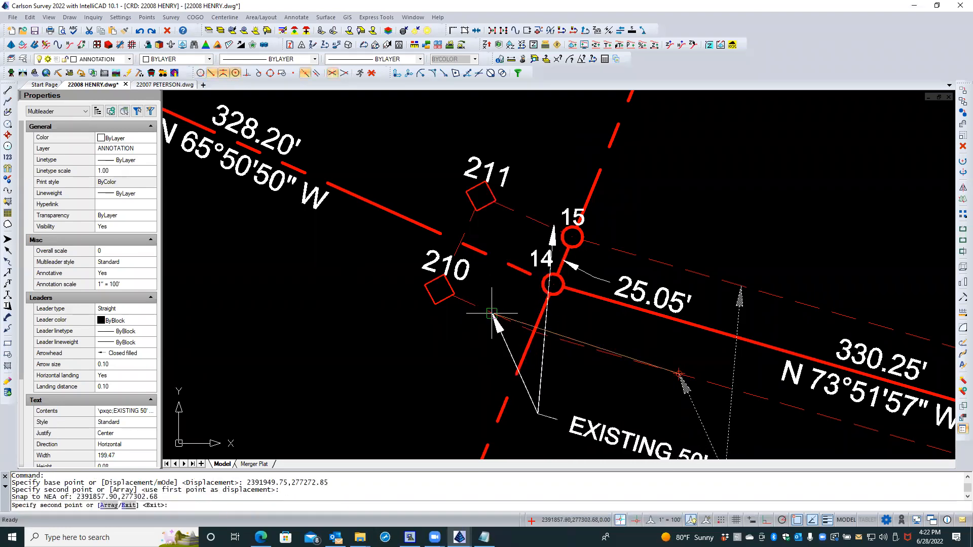
pyautogui.press('Escape')
pyautogui.press('Escape')
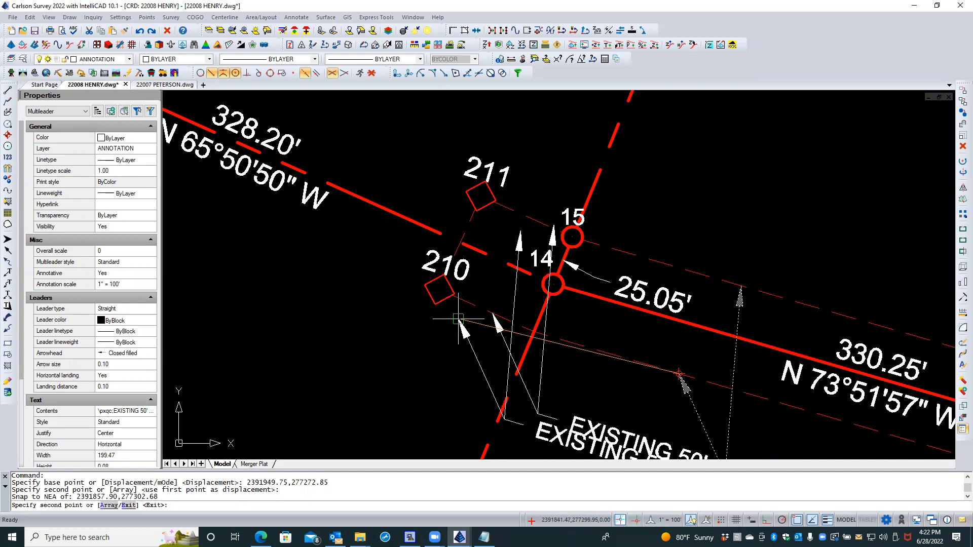
pyautogui.click(544, 351)
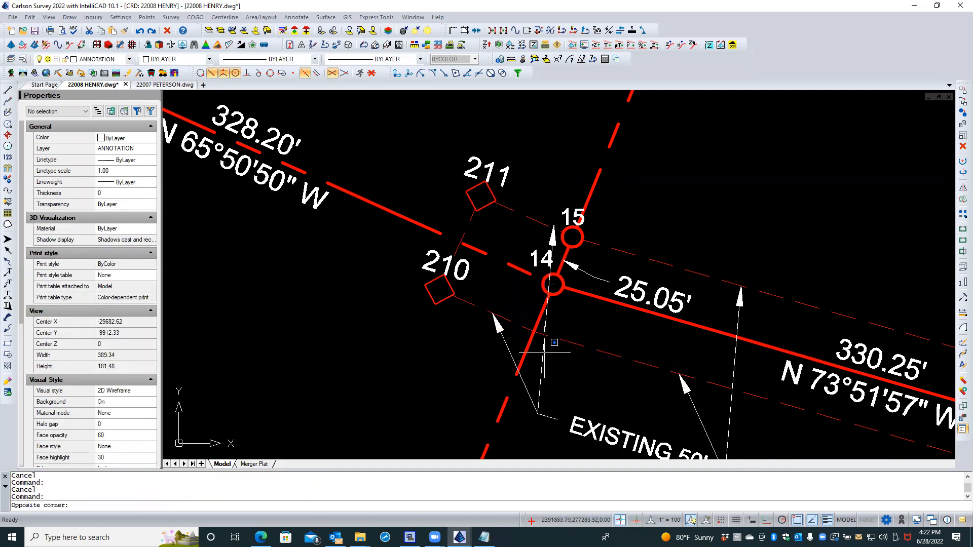
pyautogui.press('Escape')
pyautogui.press('Escape')
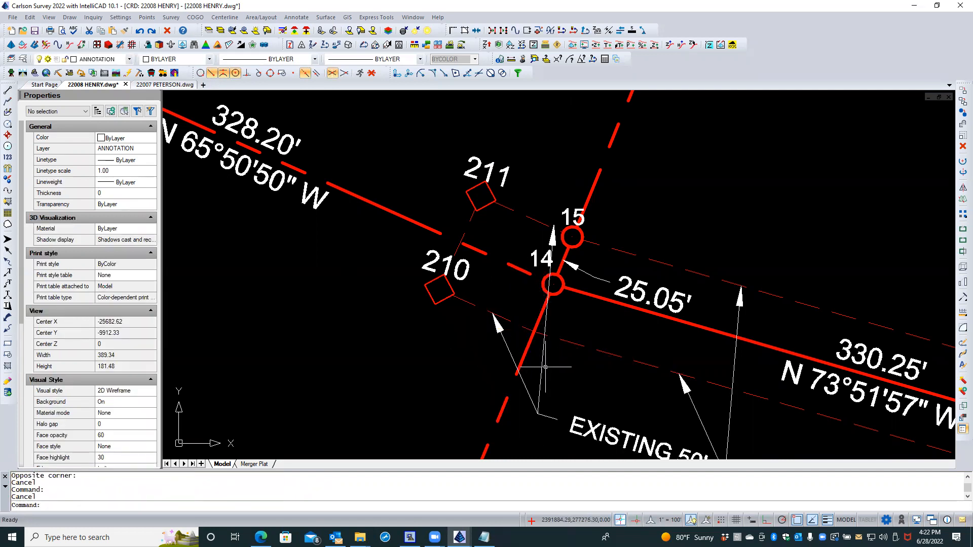
# Step: Move the upper arrowhead of the copied easement leader to the dashed line between points 211 and 15, using the Nearest snap
pyautogui.click(542, 366)
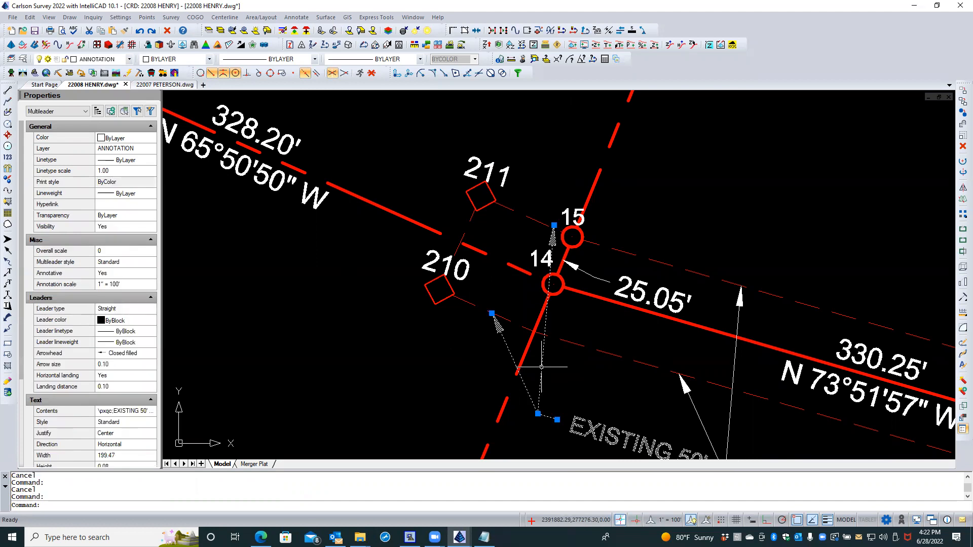
pyautogui.click(554, 225)
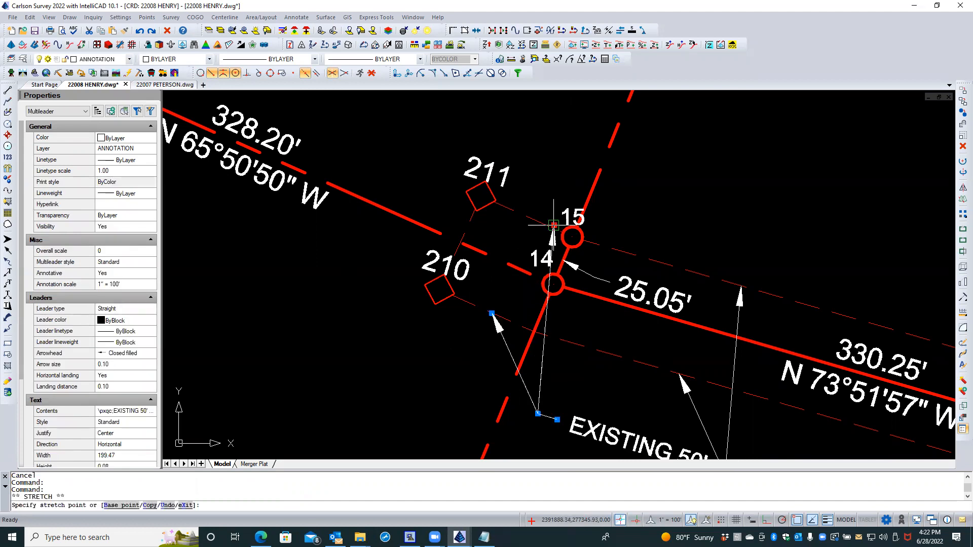
pyautogui.keyDown('shift'); pyautogui.rightClick(539, 197); pyautogui.keyUp('shift')
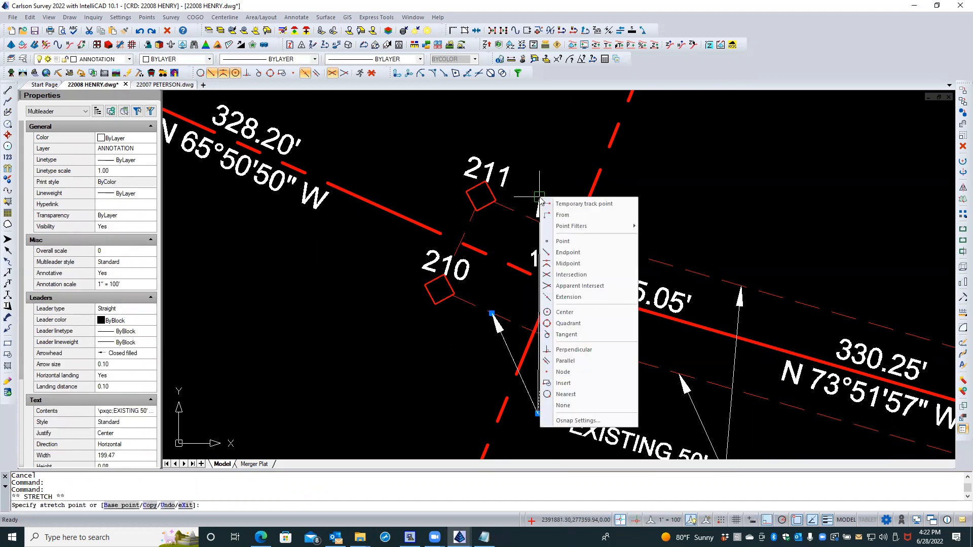
pyautogui.click(560, 394)
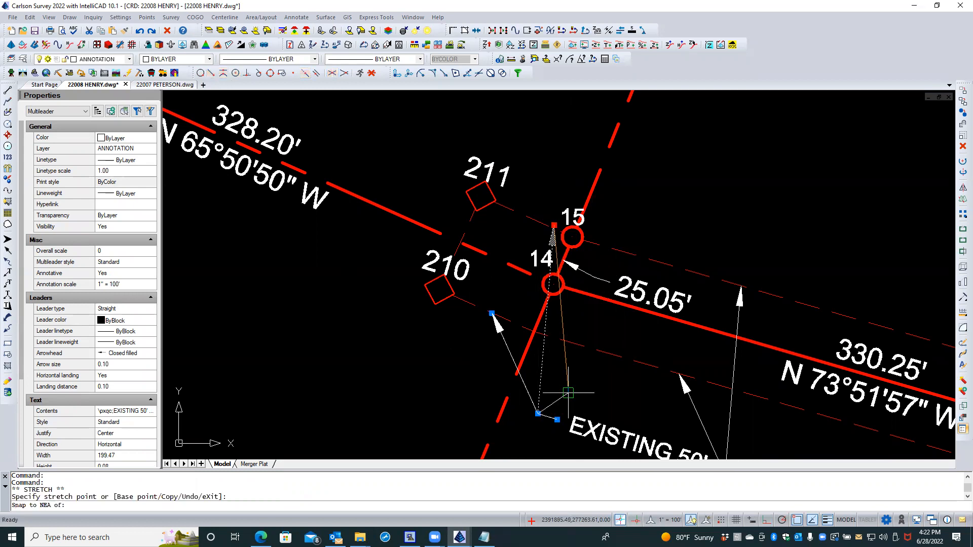
pyautogui.click(530, 219)
# Step: Move the copied leader's text southwest of point 210, below the N 65°50'50" W bearing label
pyautogui.scroll(-2, 540, 178)
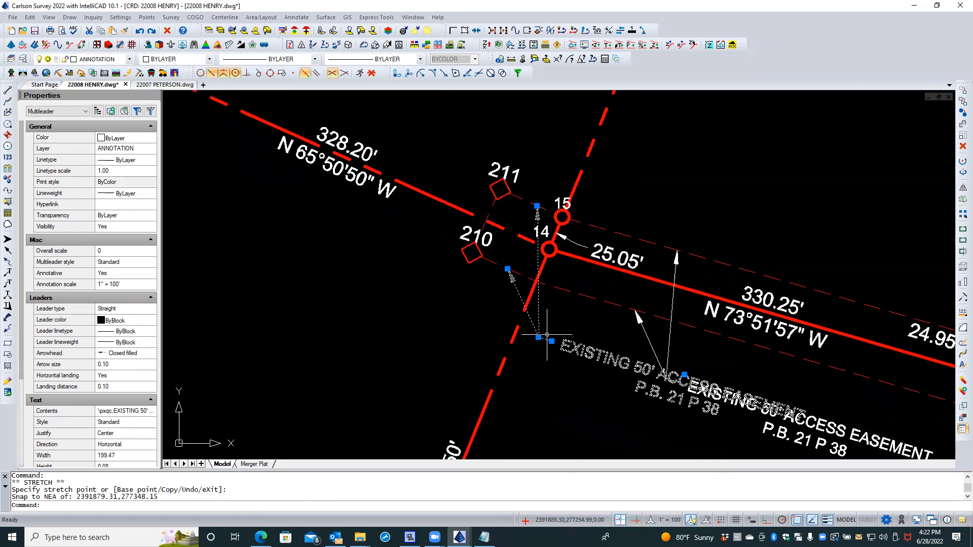
pyautogui.click(684, 375)
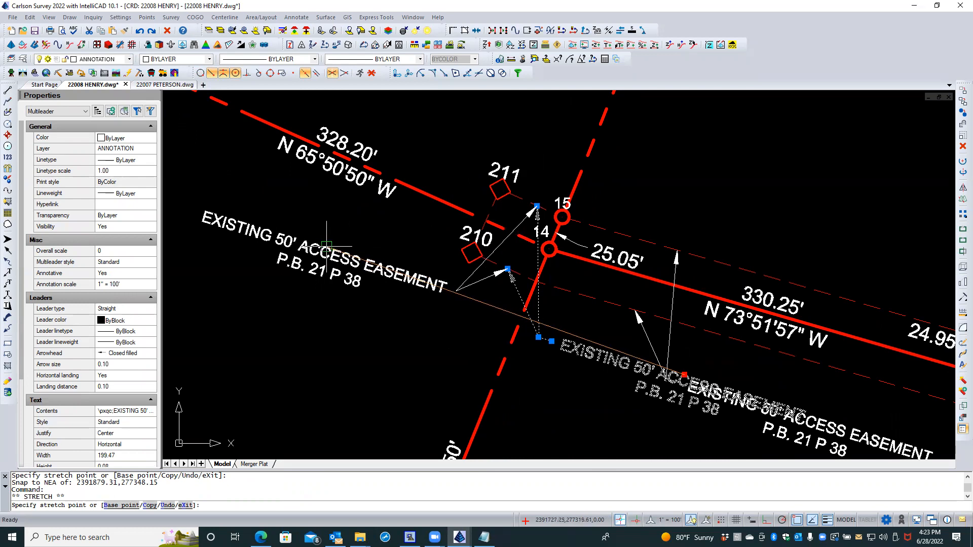
pyautogui.click(327, 247)
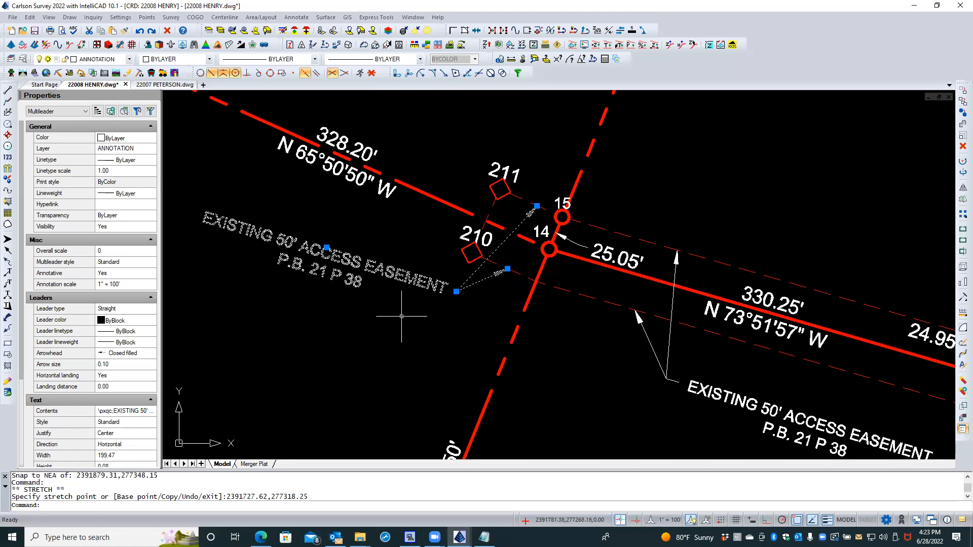
# Step: Shift the copied leader's text slightly farther below the N 65°50'50" W bearing label
pyautogui.scroll(-2, 465, 358)
pyautogui.scroll(3, 408, 289)
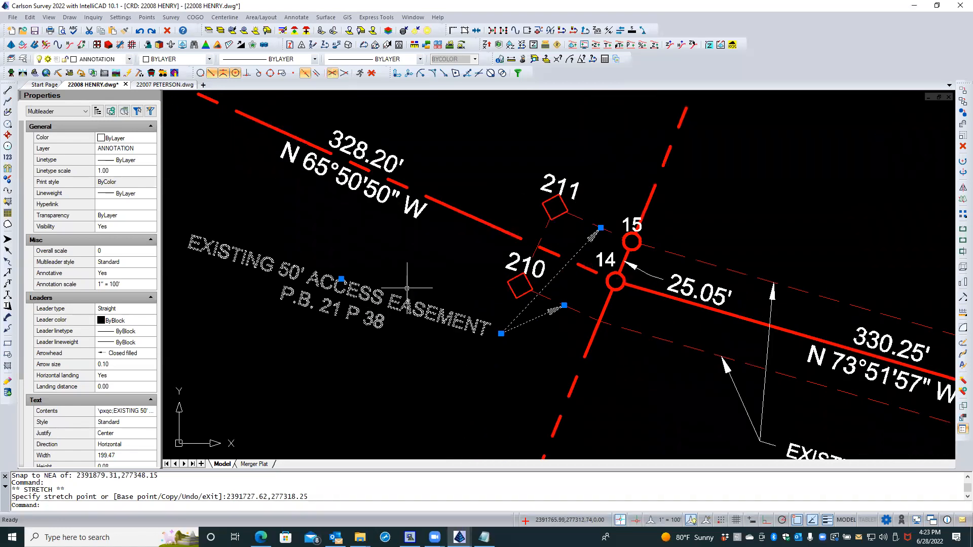
pyautogui.scroll(2, 407, 288)
pyautogui.moveTo(444, 291); pyautogui.dragTo(557, 330, button='middle')
pyautogui.scroll(-2, 558, 330)
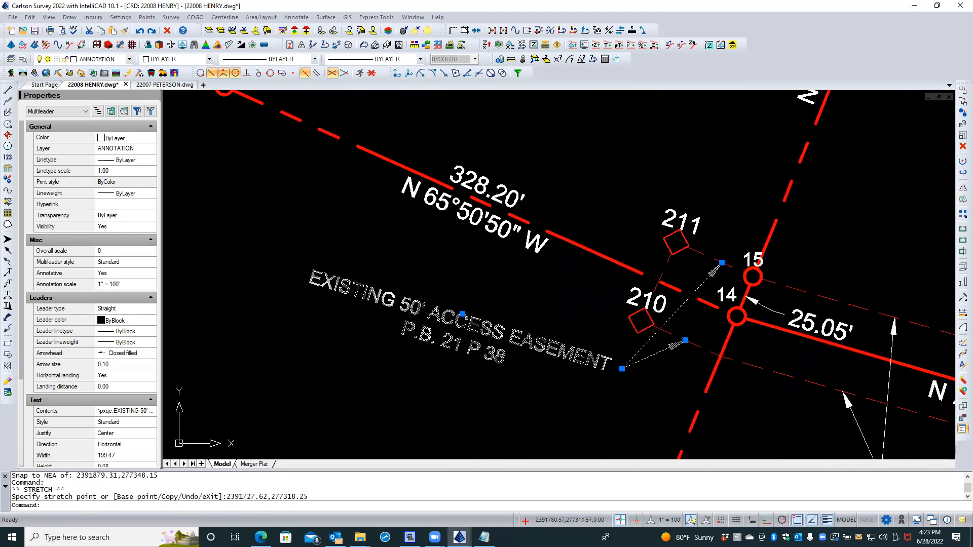
pyautogui.scroll(-3, 479, 301)
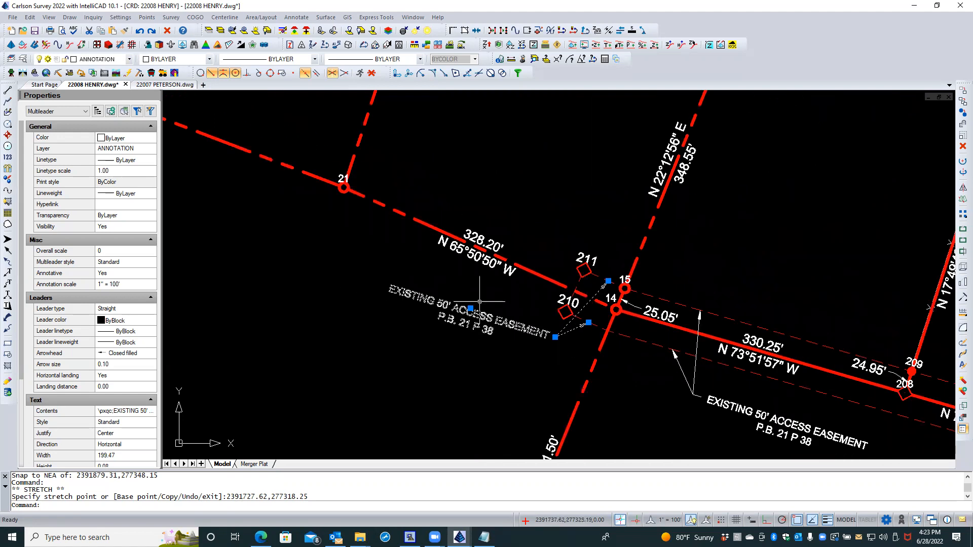
pyautogui.scroll(1, 479, 301)
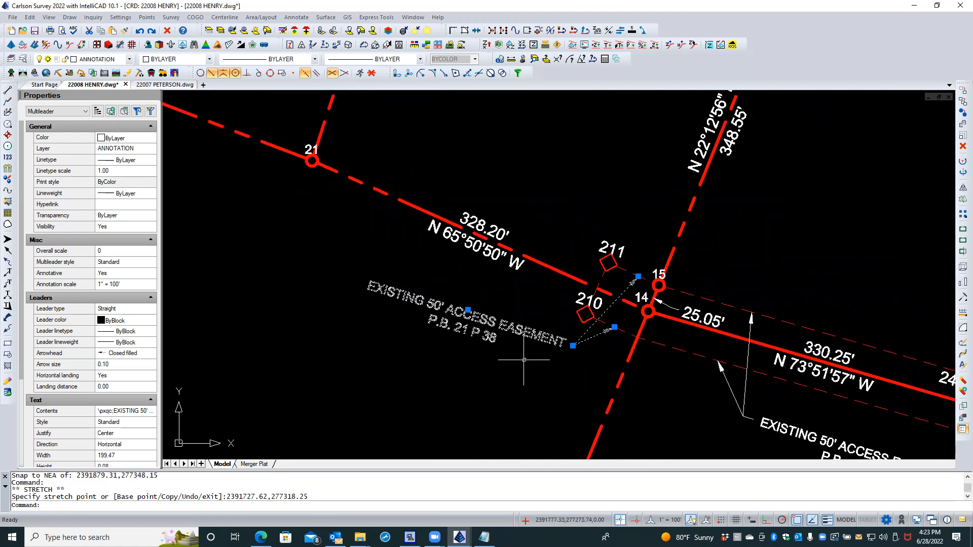
pyautogui.click(468, 309)
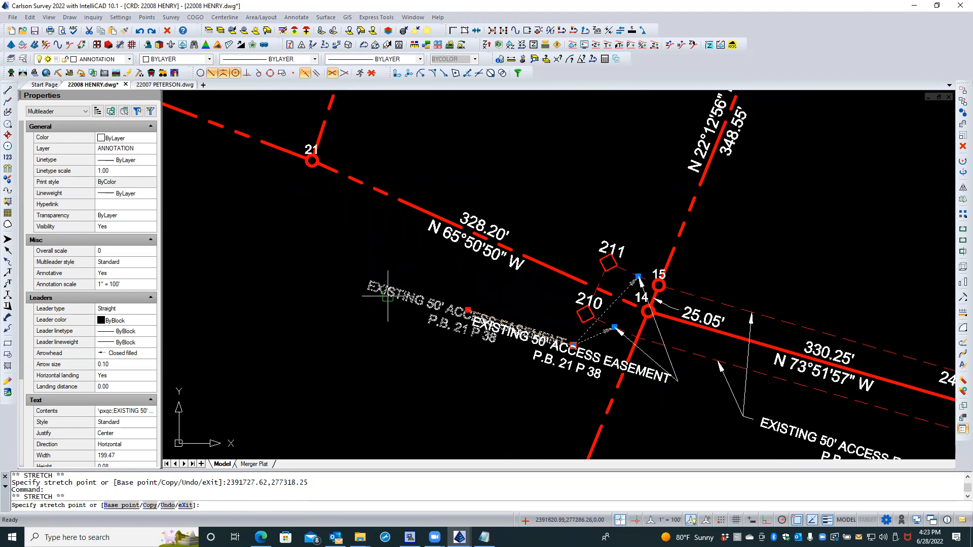
pyautogui.scroll(3, 410, 282)
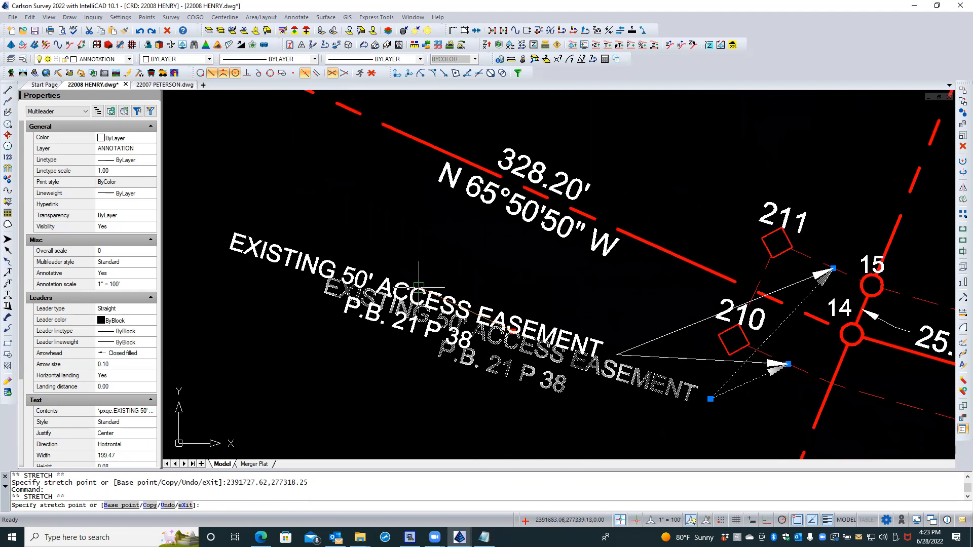
pyautogui.keyDown('shift'); pyautogui.rightClick(418, 286); pyautogui.keyUp('shift')
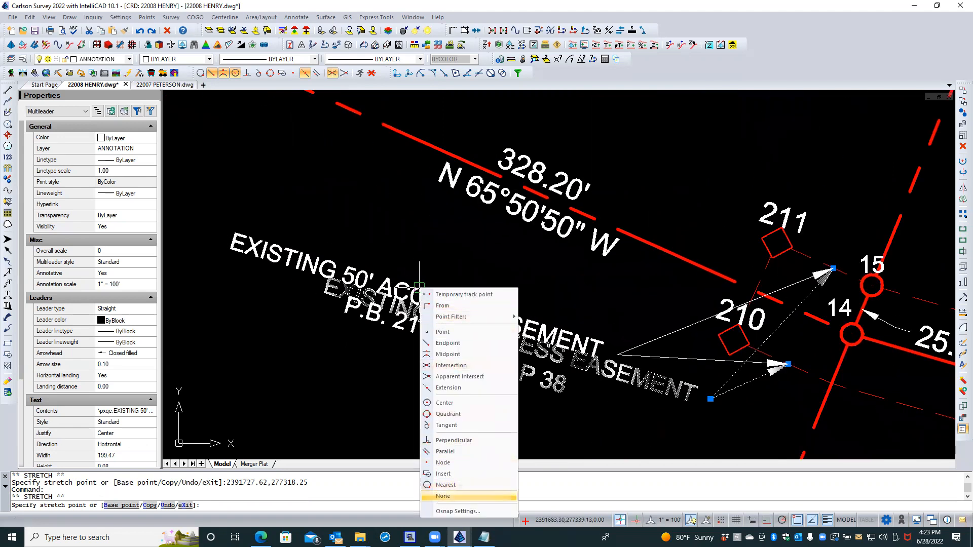
pyautogui.click(443, 496)
pyautogui.scroll(-3, 468, 354)
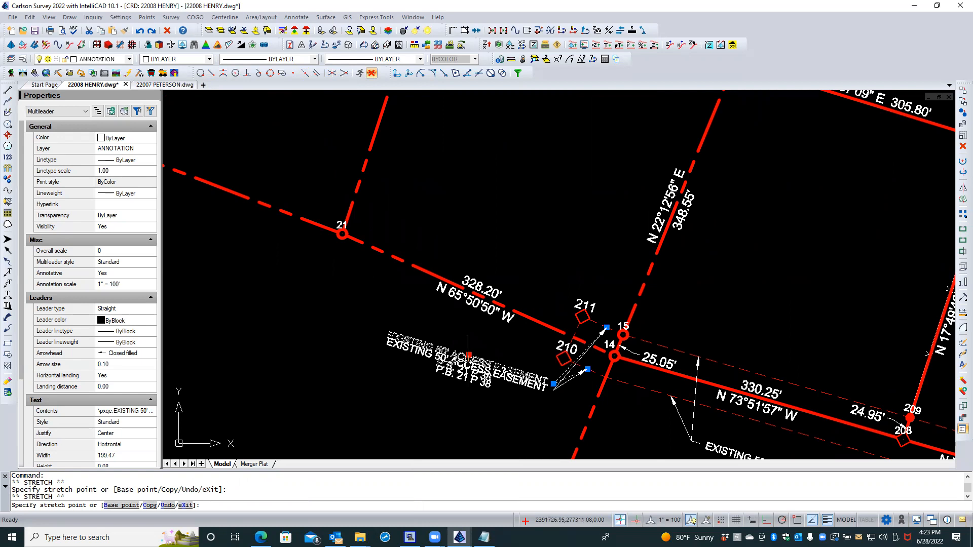
pyautogui.click(468, 355)
pyautogui.scroll(3, 549, 404)
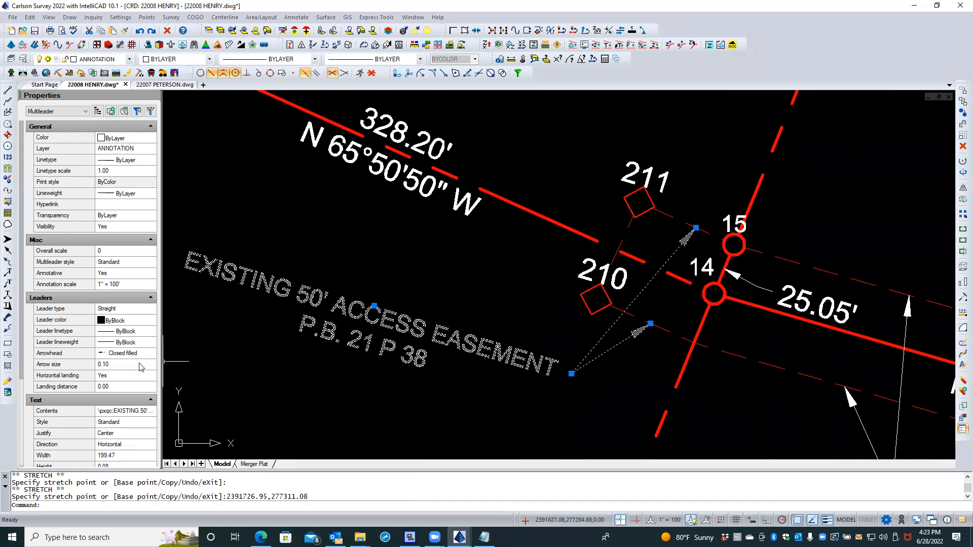
# Step: Set the copied easement leader's landing distance to 0.10 and deselect it
pyautogui.click(120, 383)
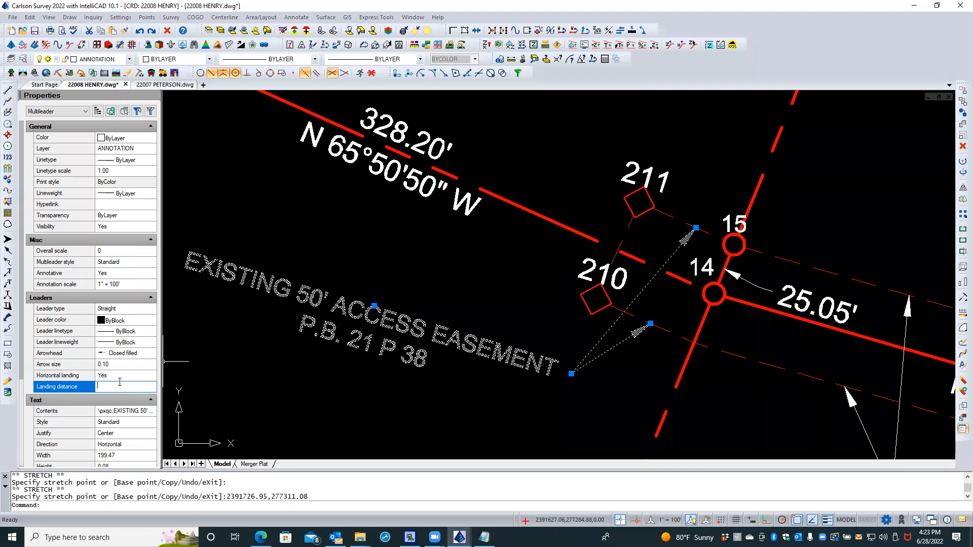
pyautogui.scroll(-3, 130, 425)
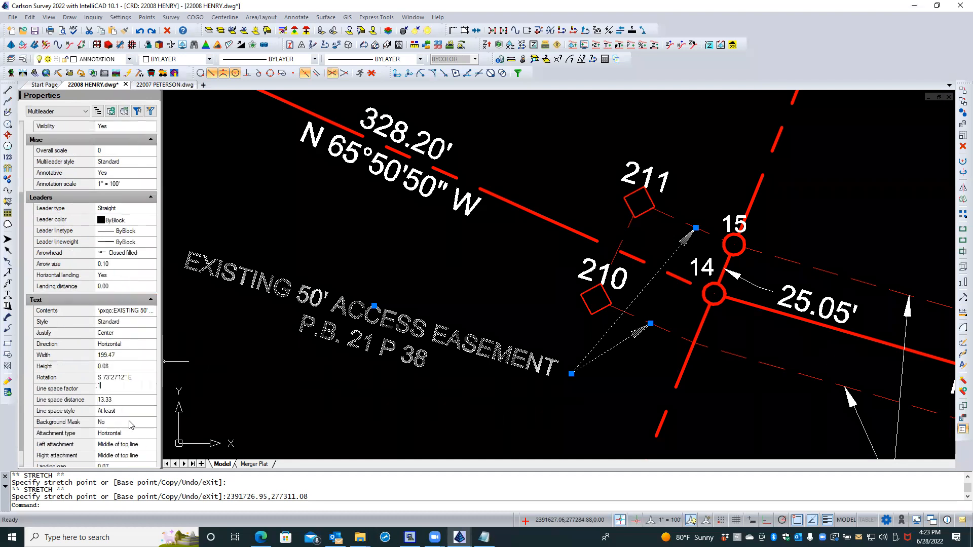
pyautogui.click(122, 286)
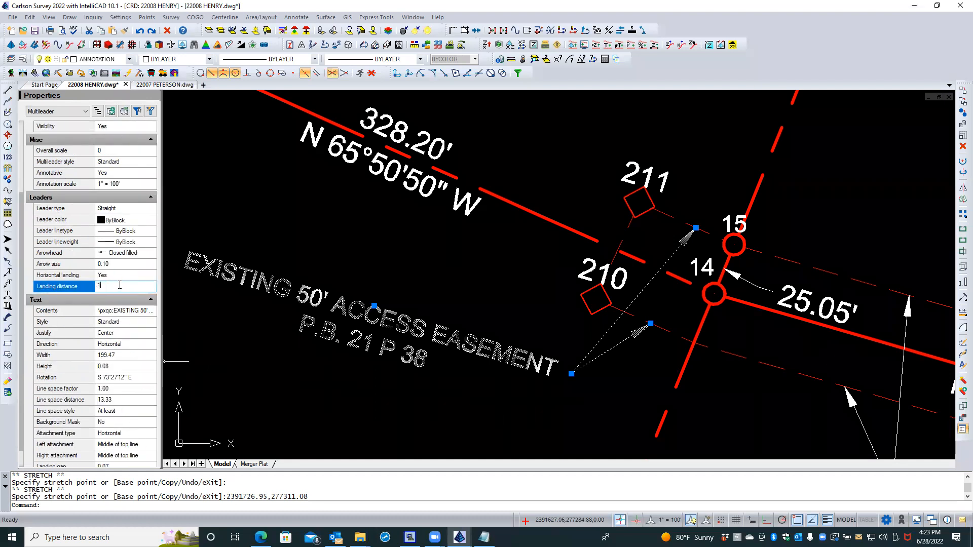
pyautogui.write('.1')
pyautogui.press('Return')
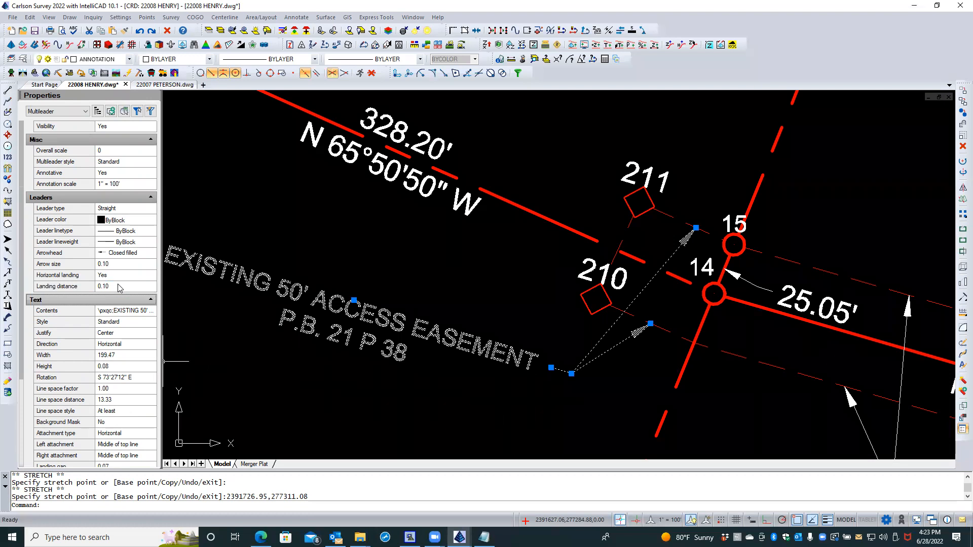
pyautogui.press('Escape')
pyautogui.press('Escape')
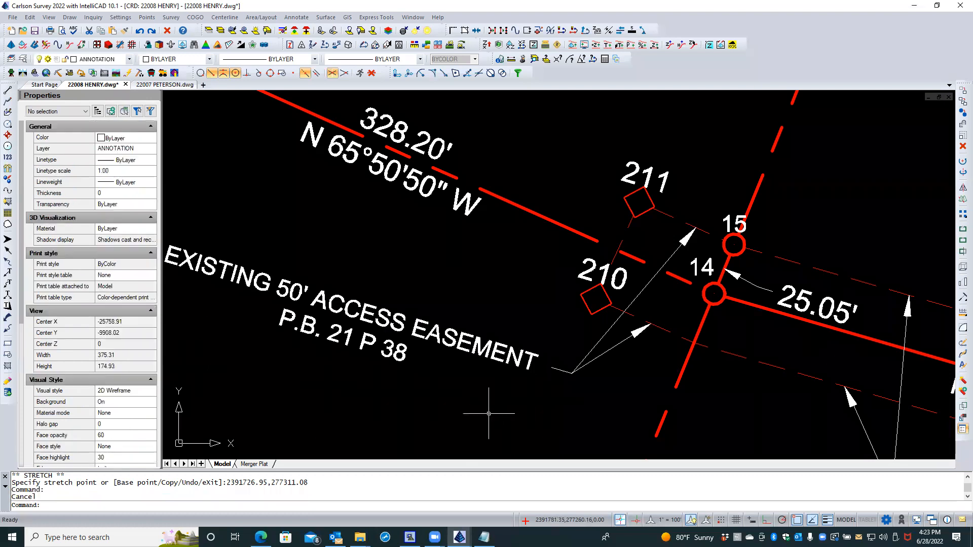
# Step: Change the plat book reference in the copied leader's text to P.B. 24 P 12
pyautogui.scroll(-2, 453, 303)
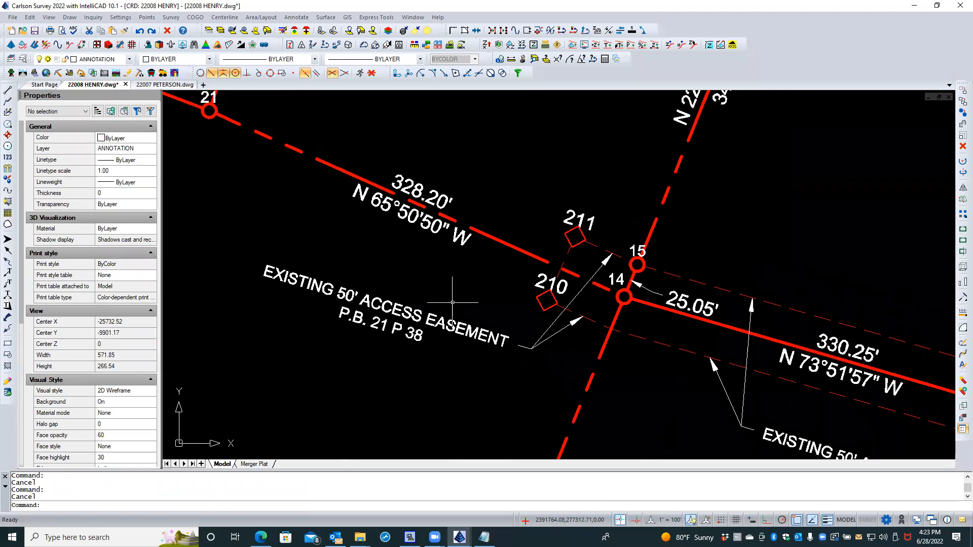
pyautogui.doubleClick(436, 332)
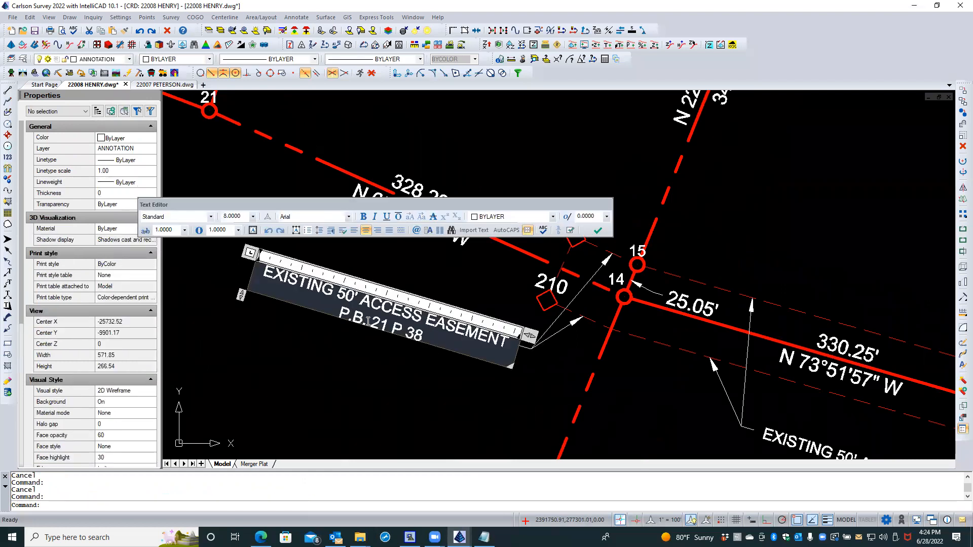
pyautogui.moveTo(371, 322); pyautogui.dragTo(389, 324)
pyautogui.click(389, 324)
pyautogui.press('BackSpace')
pyautogui.press('BackSpace')
pyautogui.write('24')
pyautogui.press('Right')
pyautogui.press('Delete')
pyautogui.press('Delete')
pyautogui.write('12')
pyautogui.click(599, 229)
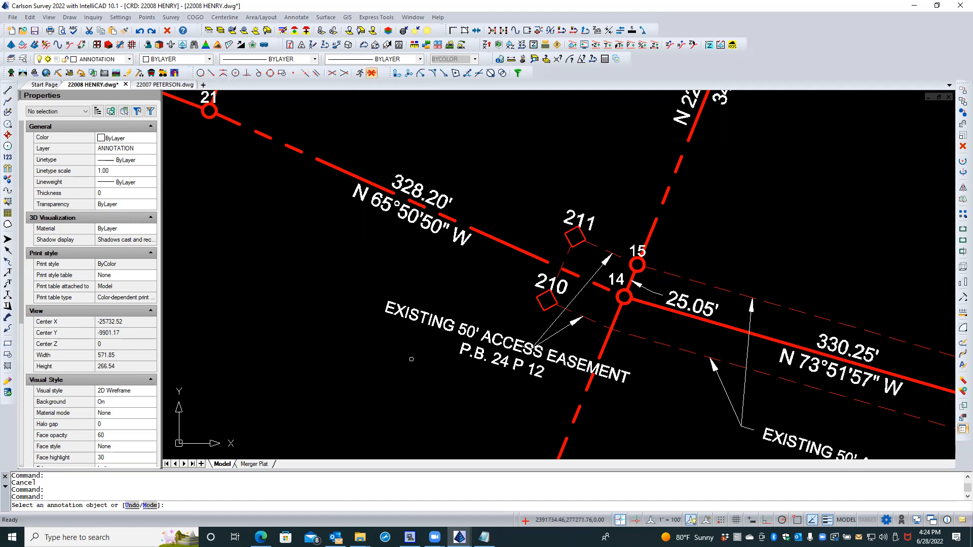
pyautogui.press('Return')
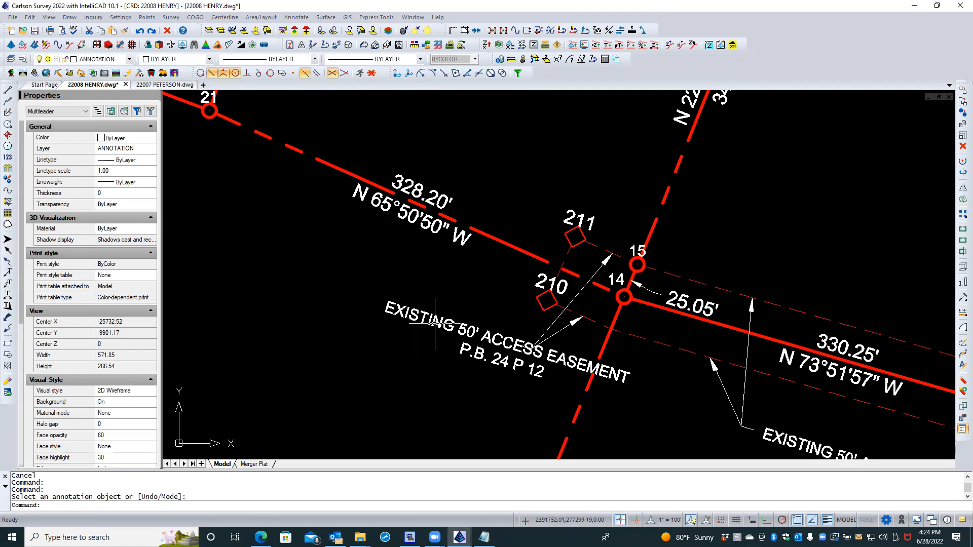
pyautogui.click(431, 328)
pyautogui.click(508, 335)
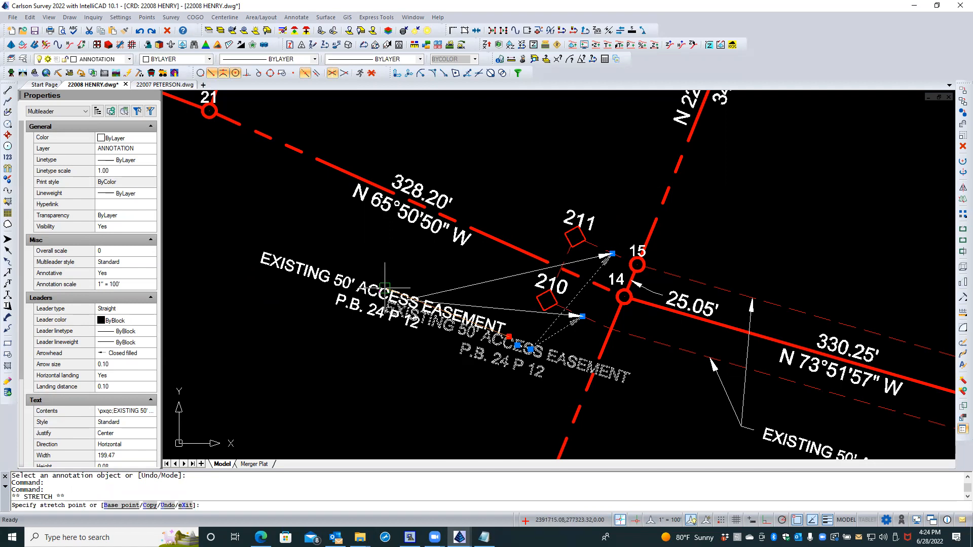
pyautogui.press('Escape')
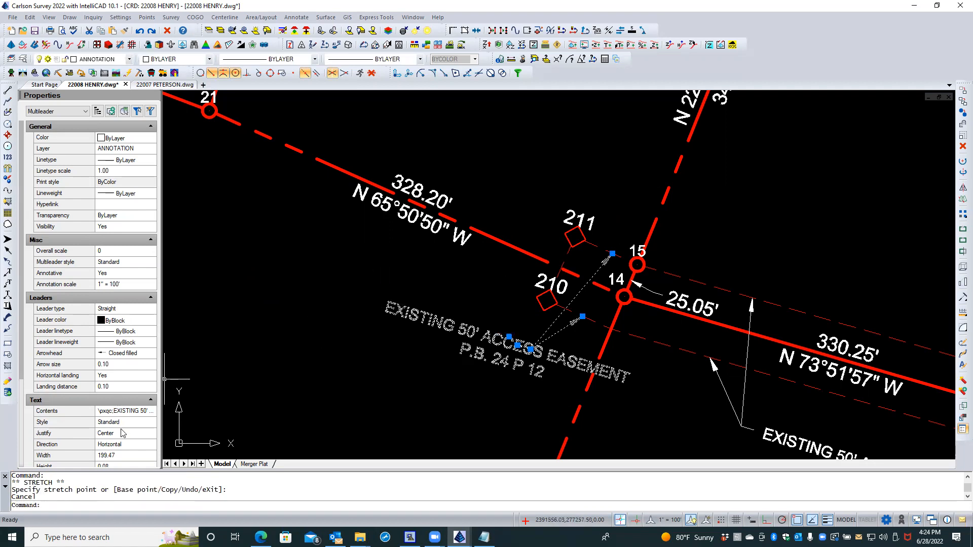
# Step: Set the text justification of the P.B. 24 P 12 leader to Right
pyautogui.click(138, 437)
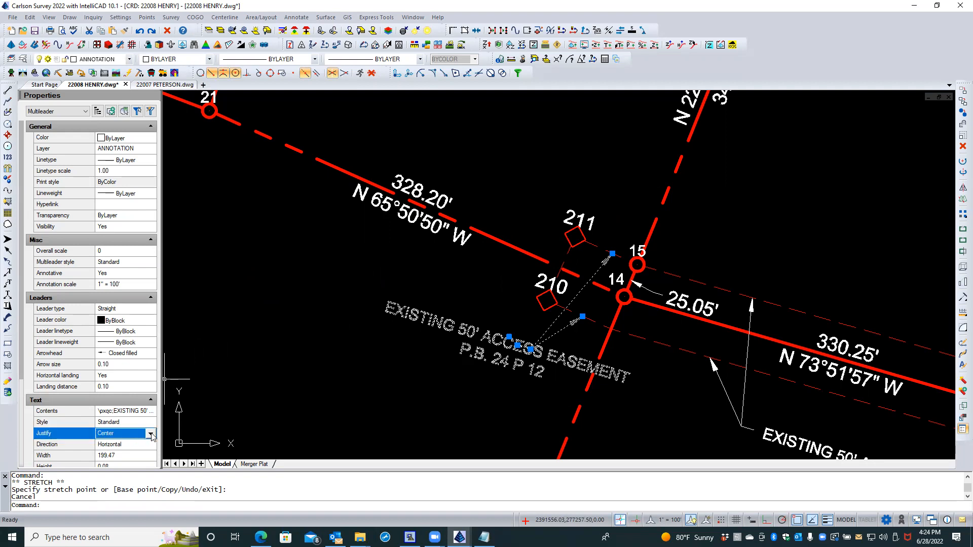
pyautogui.click(151, 433)
pyautogui.click(122, 461)
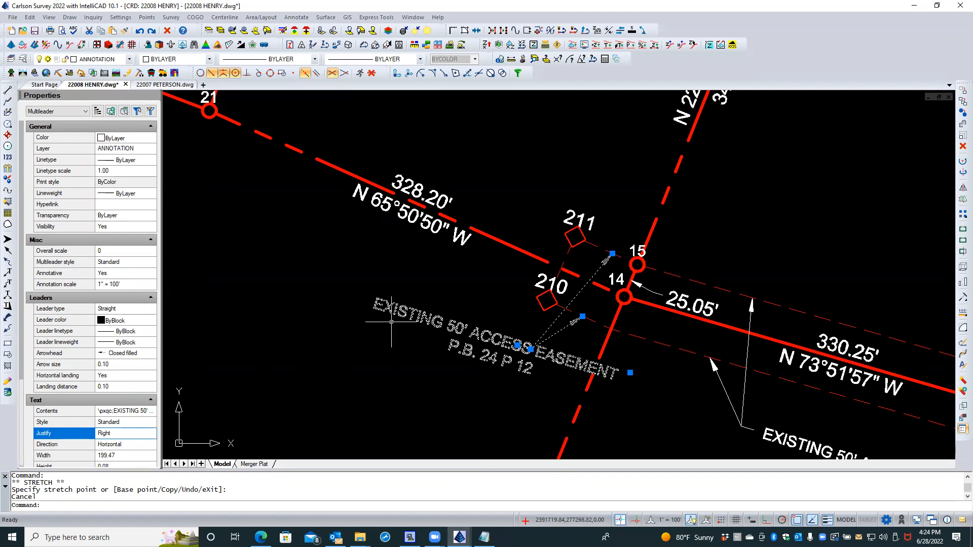
# Step: Right-align both lines of the P.B. 24 P 12 leader's text within the text itself and close the text editing
pyautogui.doubleClick(414, 313)
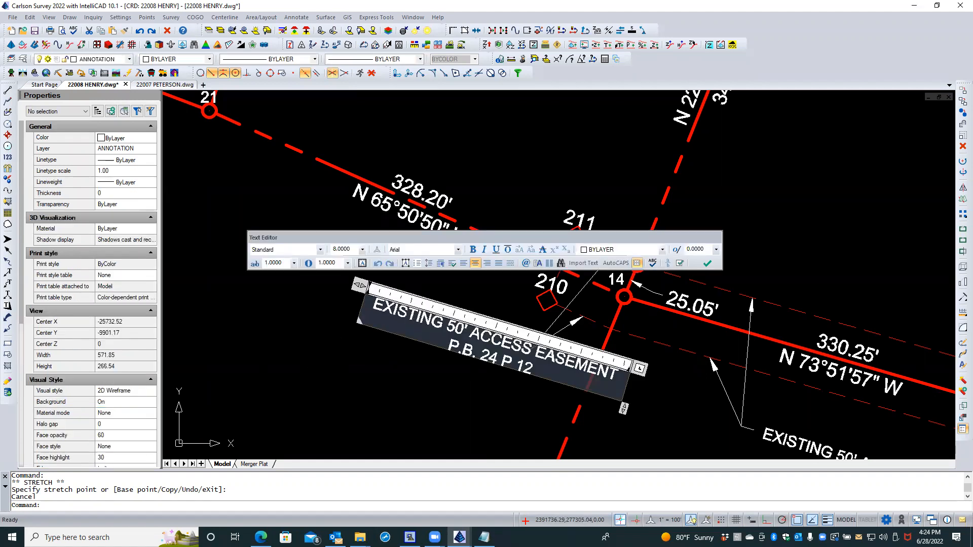
pyautogui.doubleClick(381, 306)
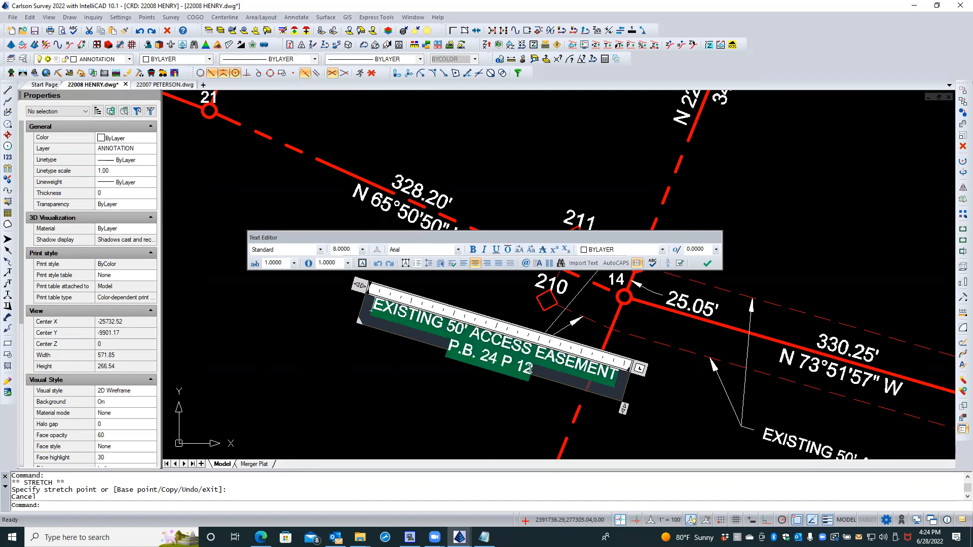
pyautogui.keyDown('shift'); pyautogui.click(529, 369); pyautogui.keyUp('shift')
pyautogui.click(451, 264)
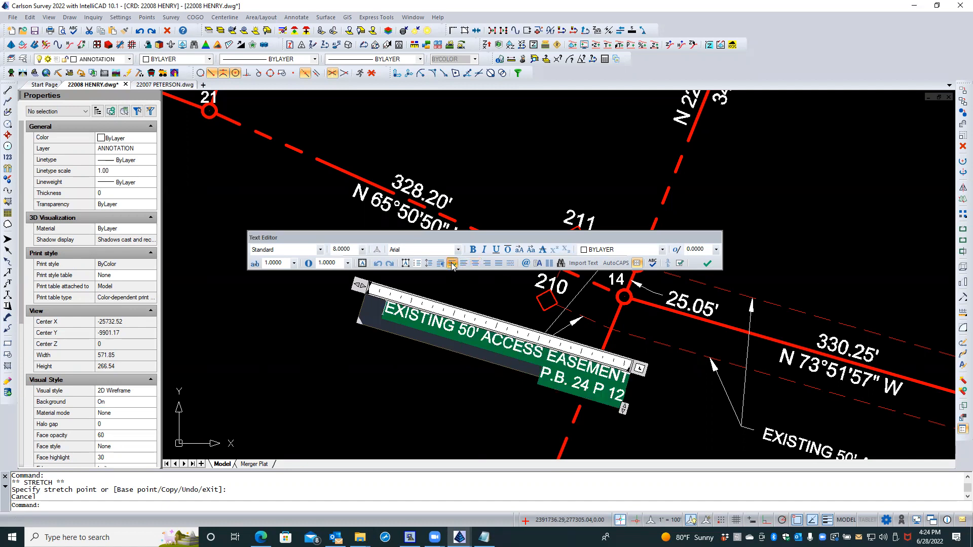
pyautogui.click(463, 264)
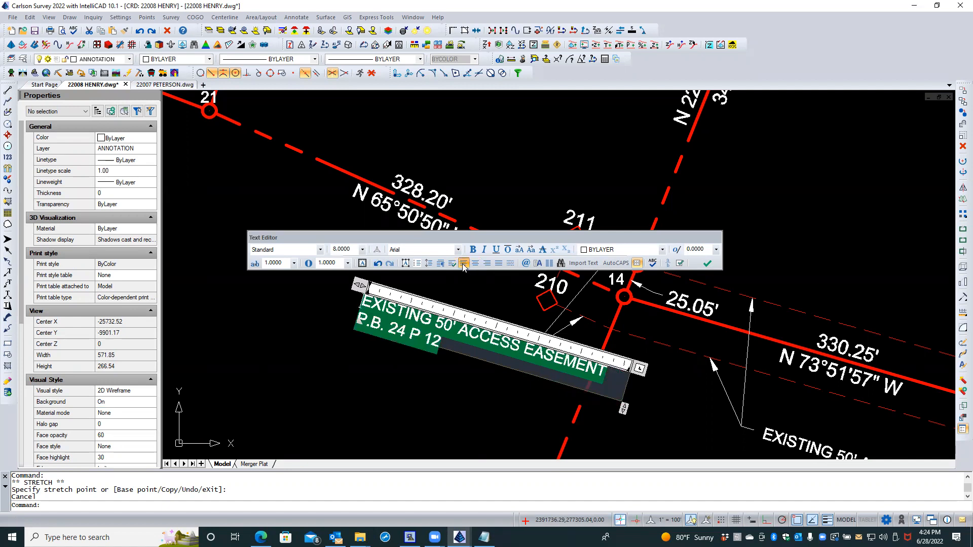
pyautogui.click(486, 263)
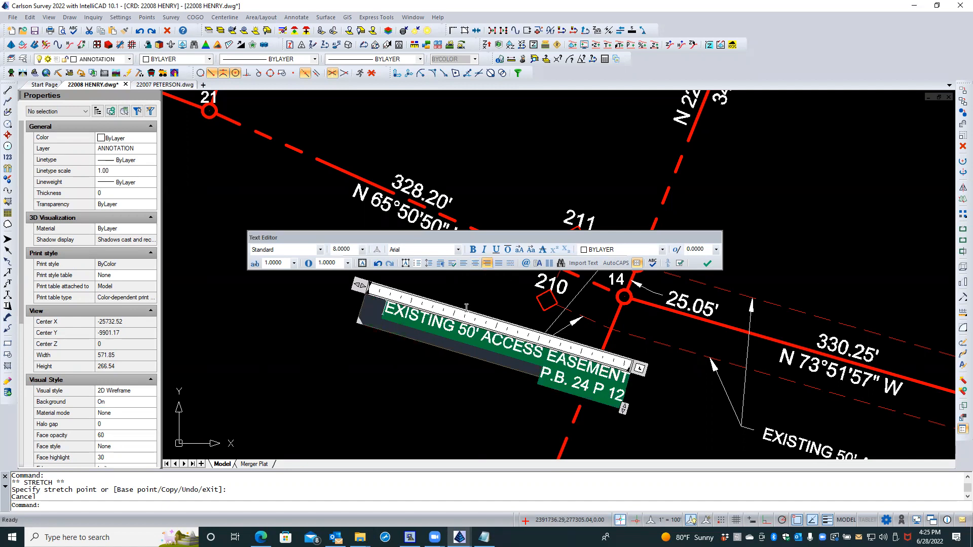
pyautogui.click(430, 366)
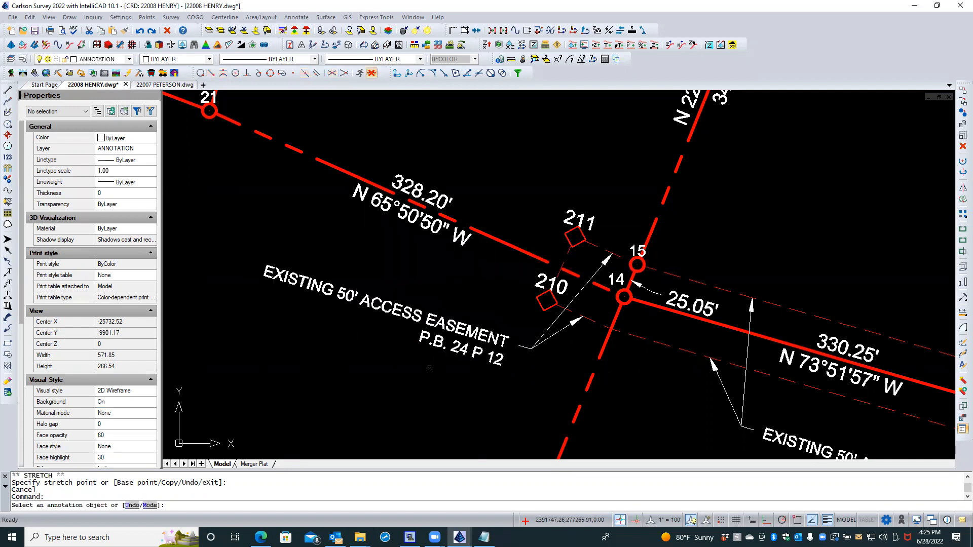
# Step: Center both lines of the P.B. 24 P 12 easement leader's text within the text itself and end the text editing
pyautogui.click(450, 336)
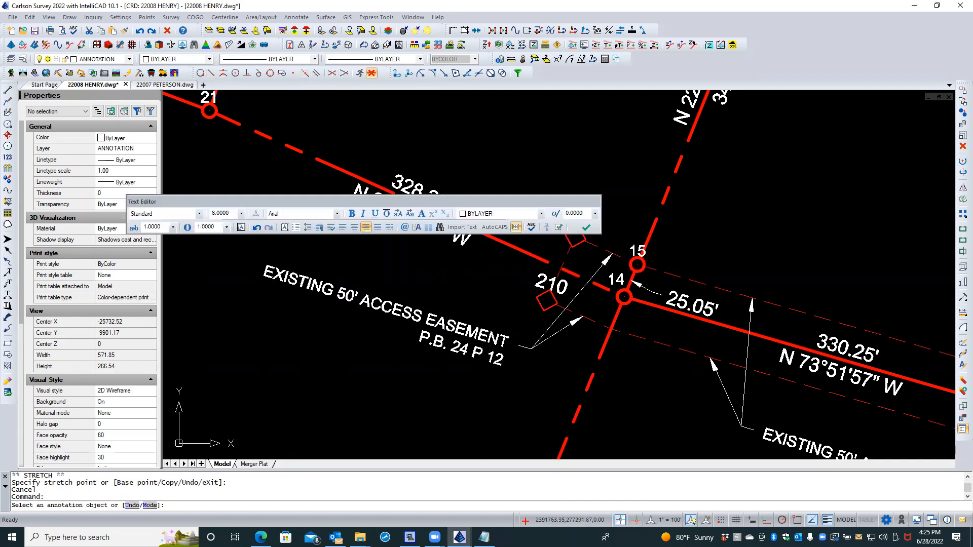
pyautogui.click(264, 274)
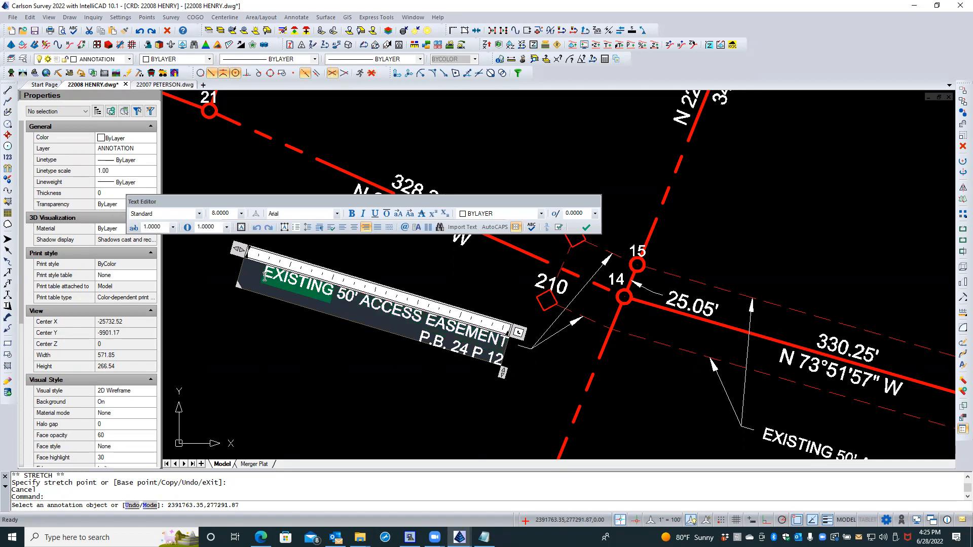
pyautogui.keyDown('shift'); pyautogui.click(499, 353); pyautogui.keyUp('shift')
pyautogui.keyDown('shift'); pyautogui.click(499, 358); pyautogui.keyUp('shift')
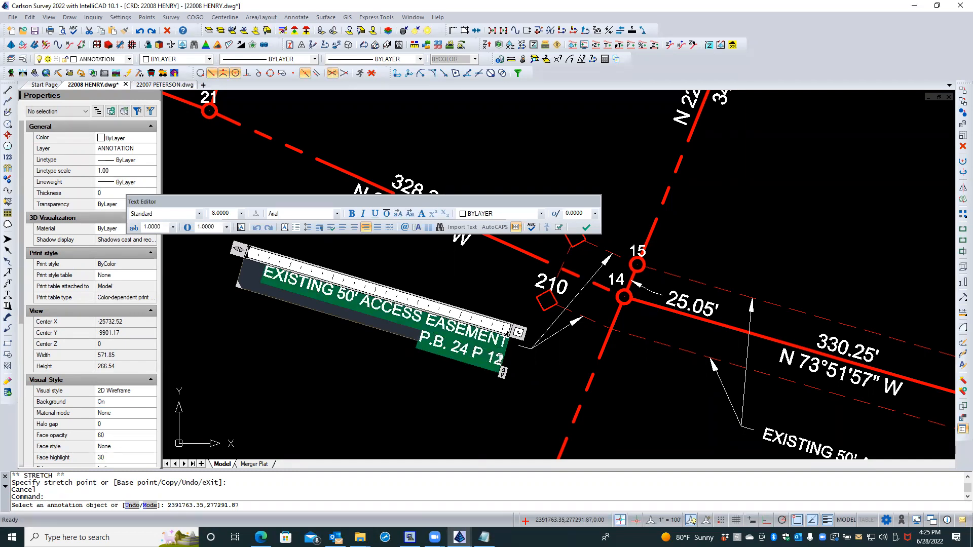
pyautogui.click(354, 227)
pyautogui.click(346, 361)
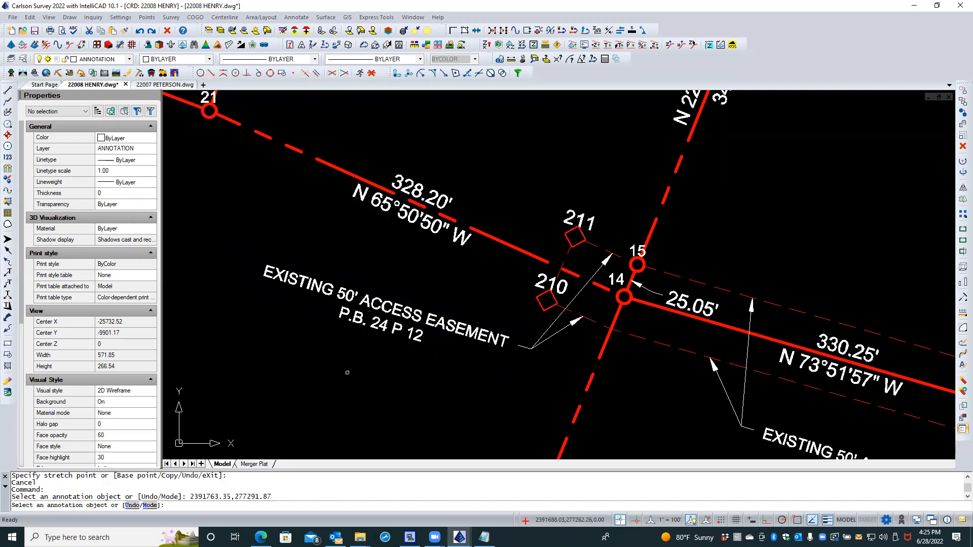
pyautogui.press('Return')
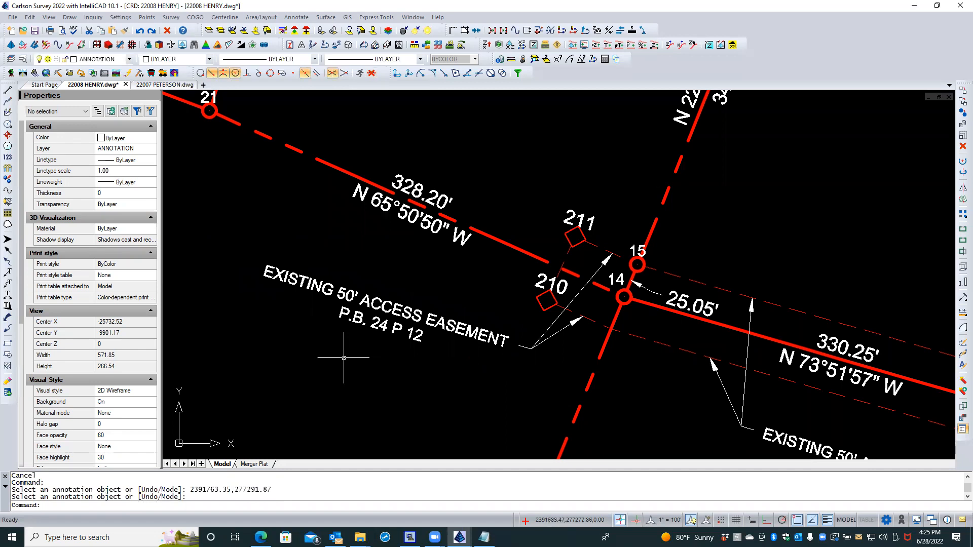
# Step: Inspect the Standard dimension style in the Dimension Styles Manager and close it without changes
pyautogui.scroll(-2, 343, 357)
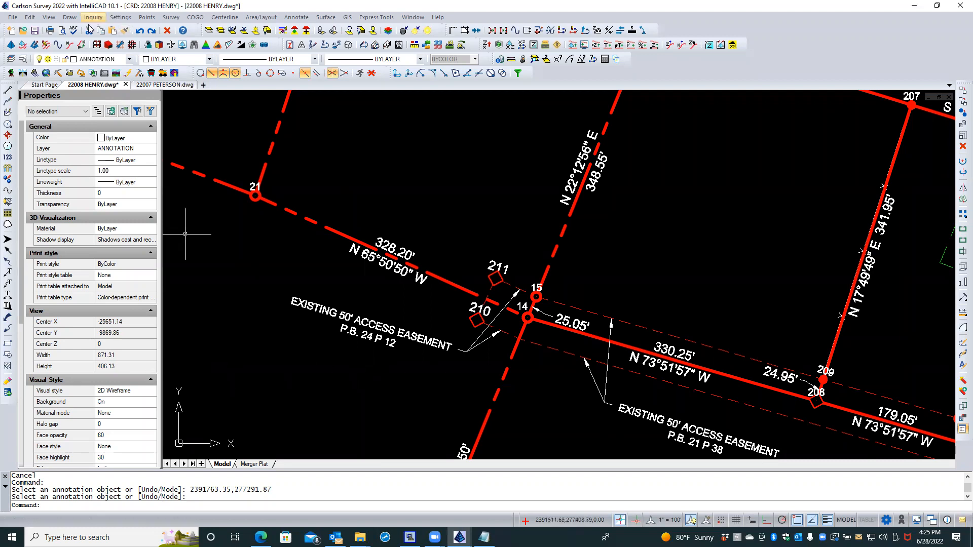
pyautogui.click(69, 17)
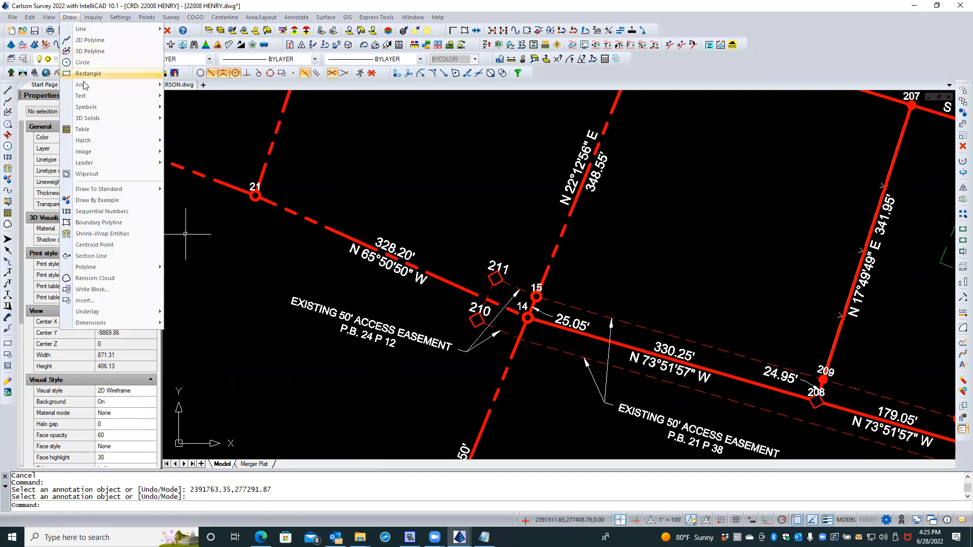
pyautogui.moveTo(139, 323)
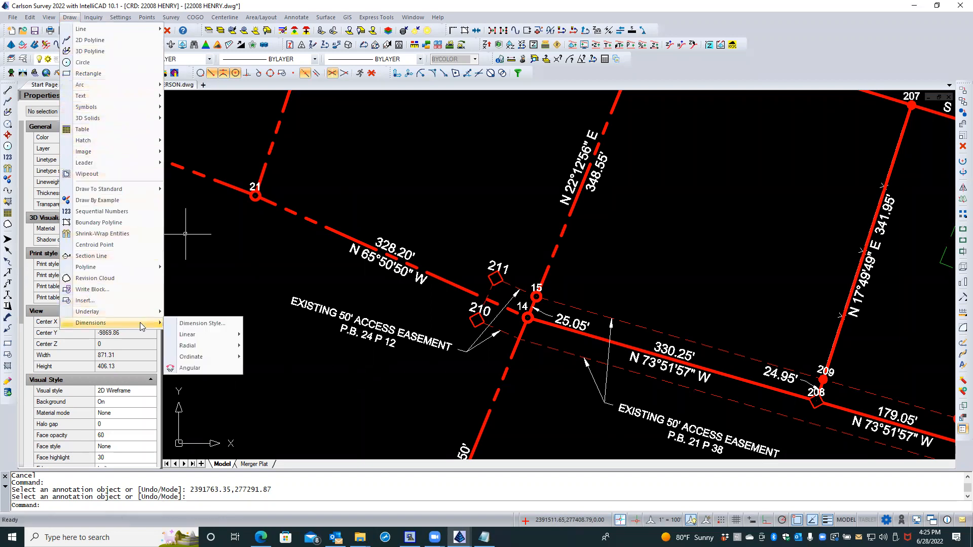
pyautogui.click(203, 323)
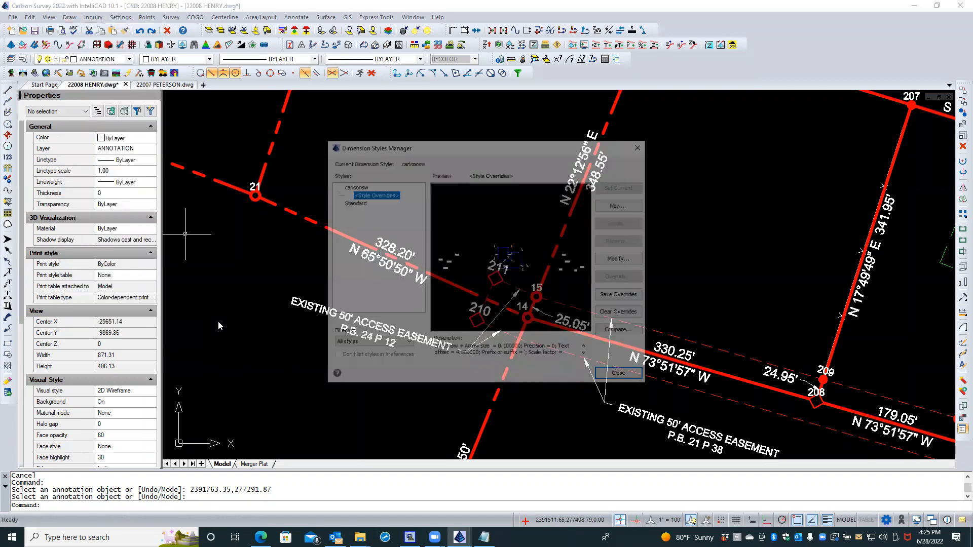
pyautogui.click(353, 202)
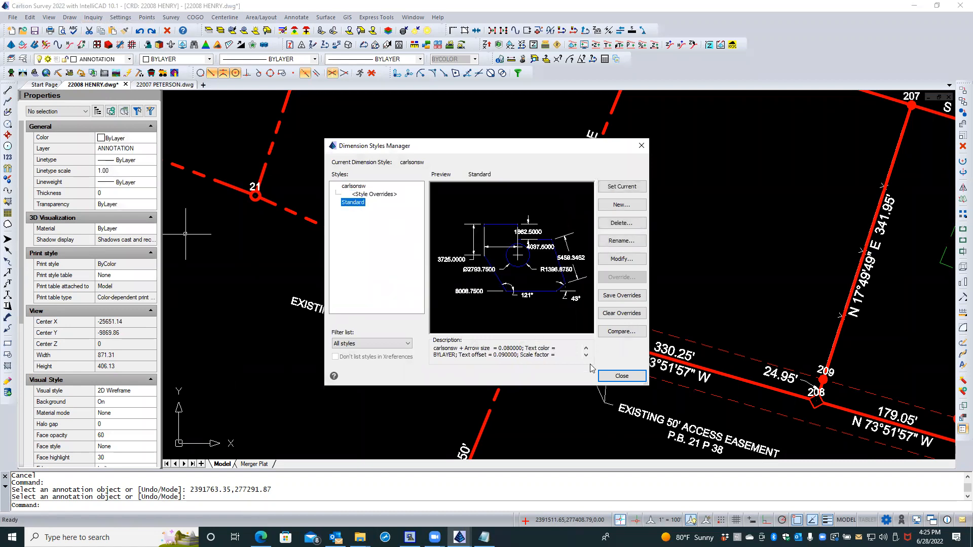
pyautogui.click(621, 376)
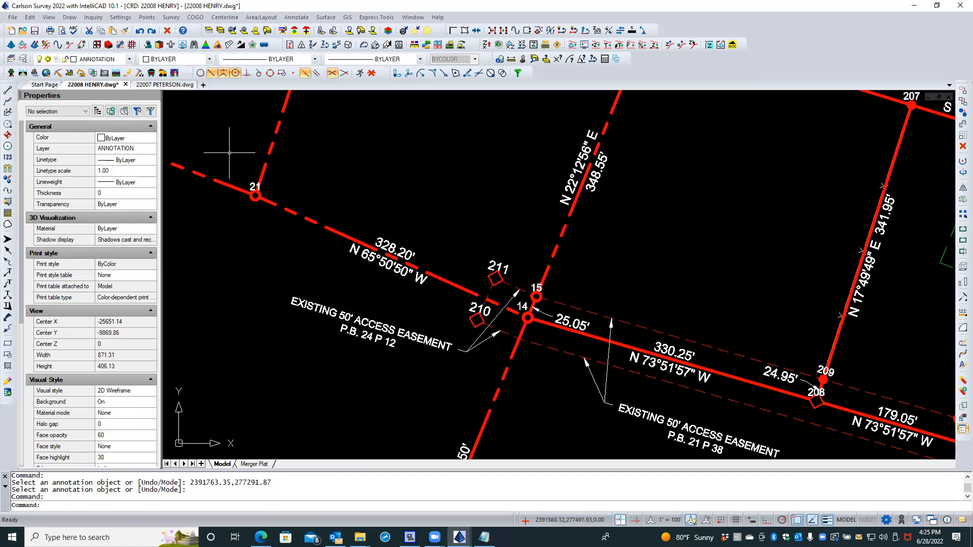
pyautogui.click(67, 18)
pyautogui.moveTo(114, 156)
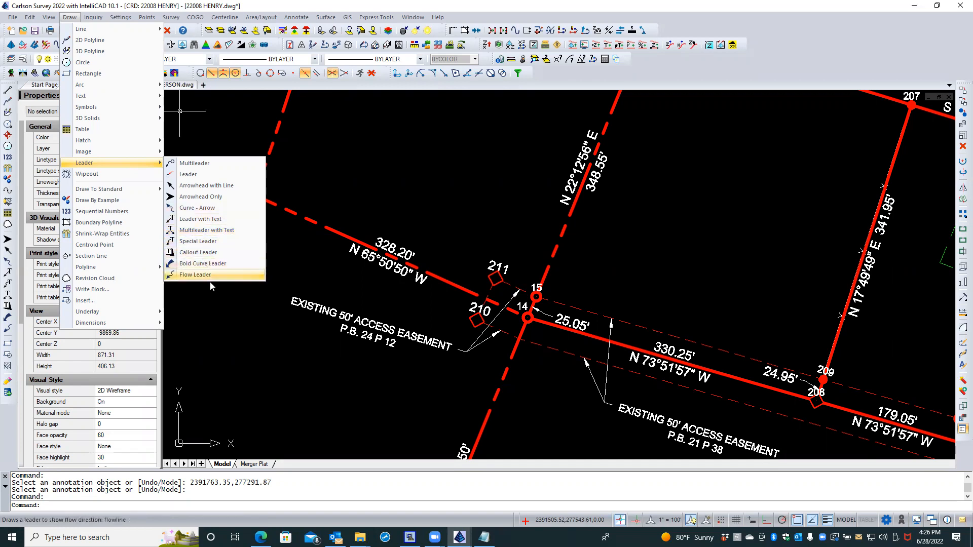
pyautogui.click(202, 317)
pyautogui.click(200, 316)
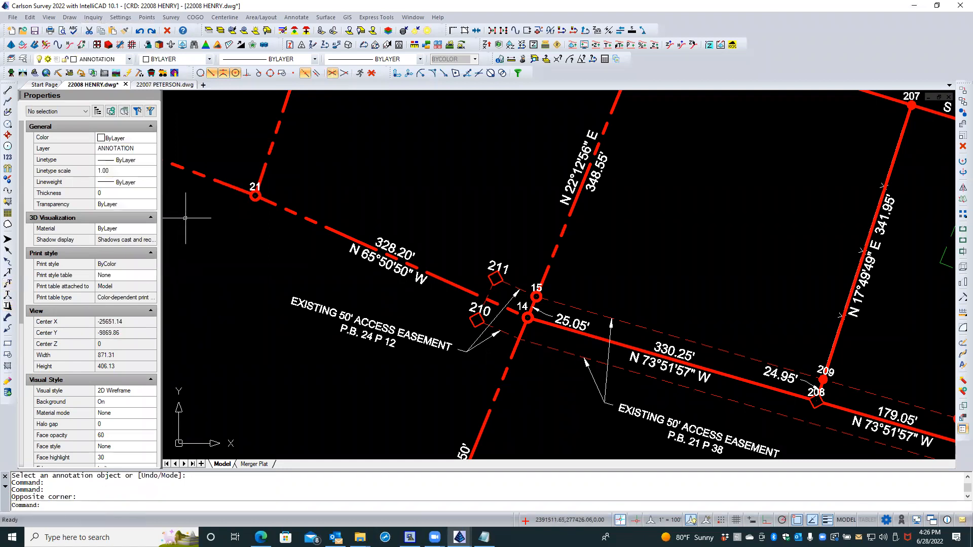
# Step: Look through the drawing's dimension styles in the settings Explorer and close it
pyautogui.click(23, 59)
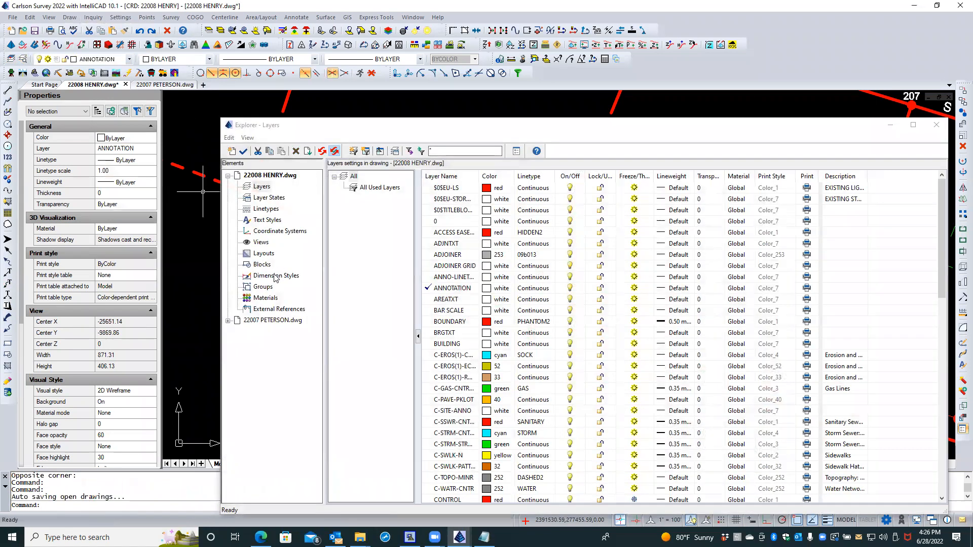
pyautogui.click(275, 277)
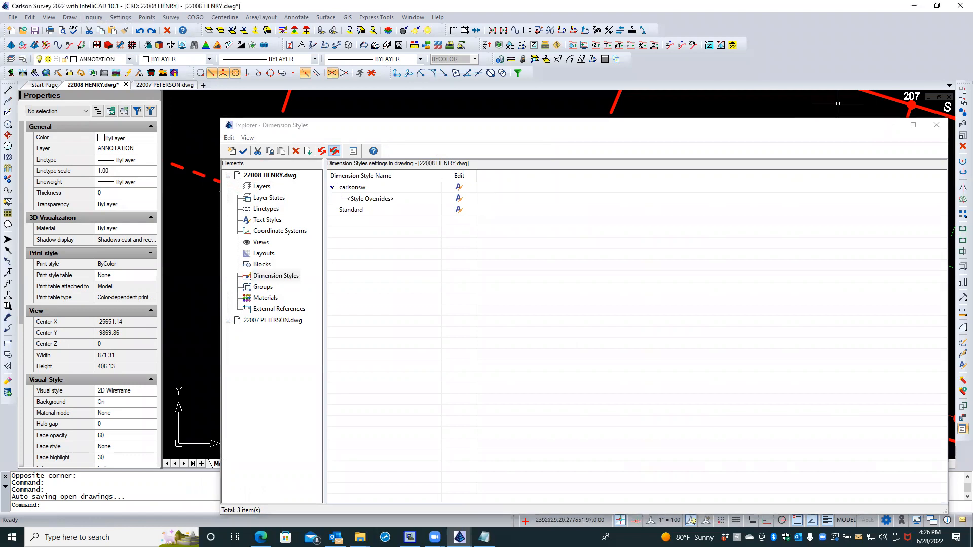
pyautogui.click(936, 124)
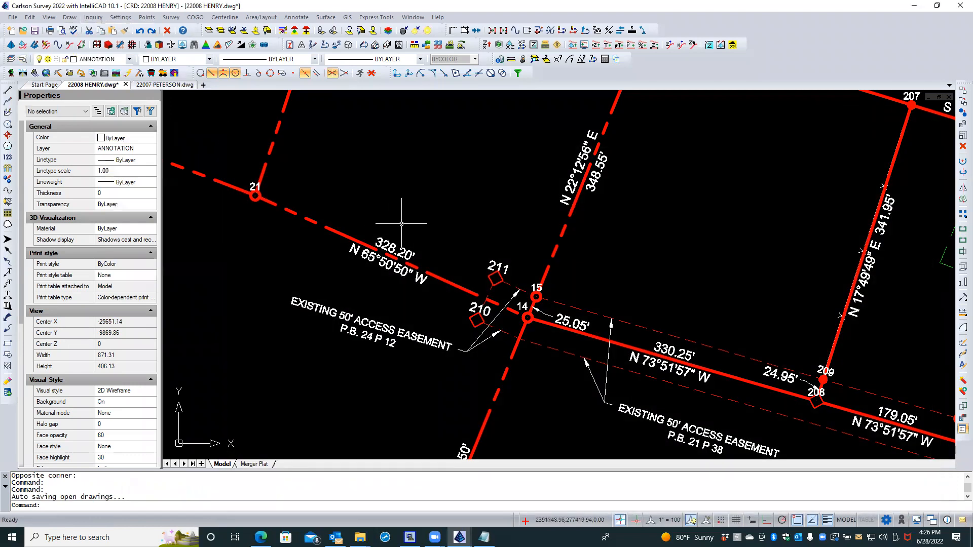
# Step: Check the available text styles and multileader styles in the P.B. 24 P 12 leader's properties, leaving them as they are
pyautogui.click(458, 340)
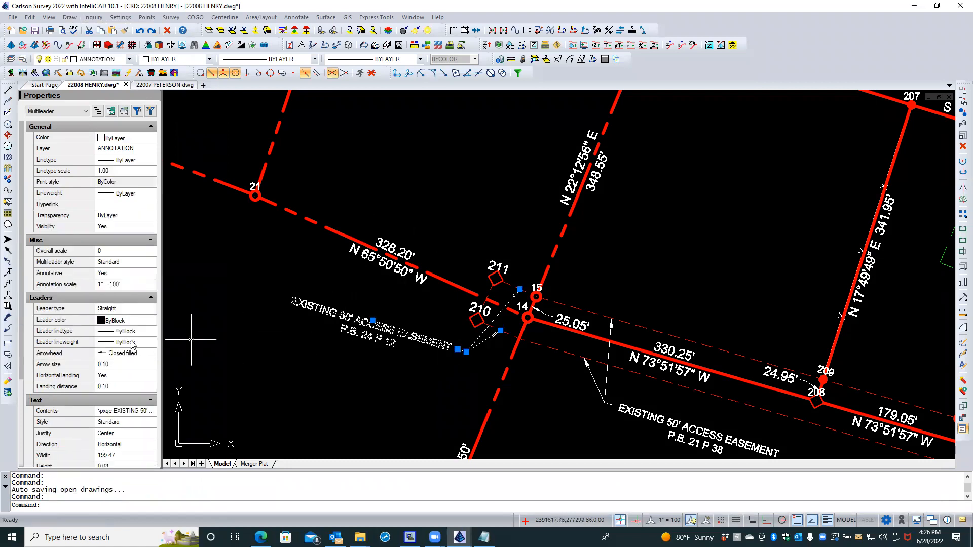
pyautogui.click(127, 422)
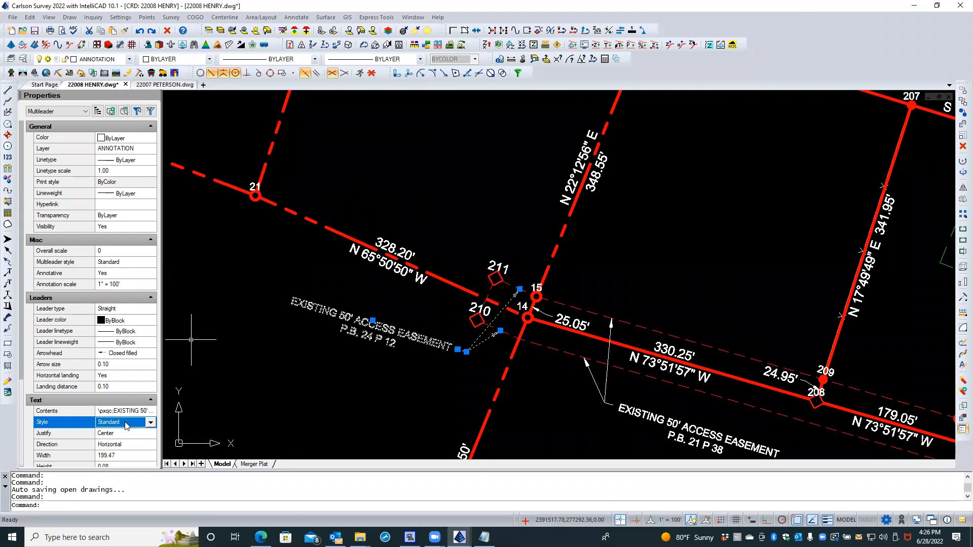
pyautogui.click(151, 423)
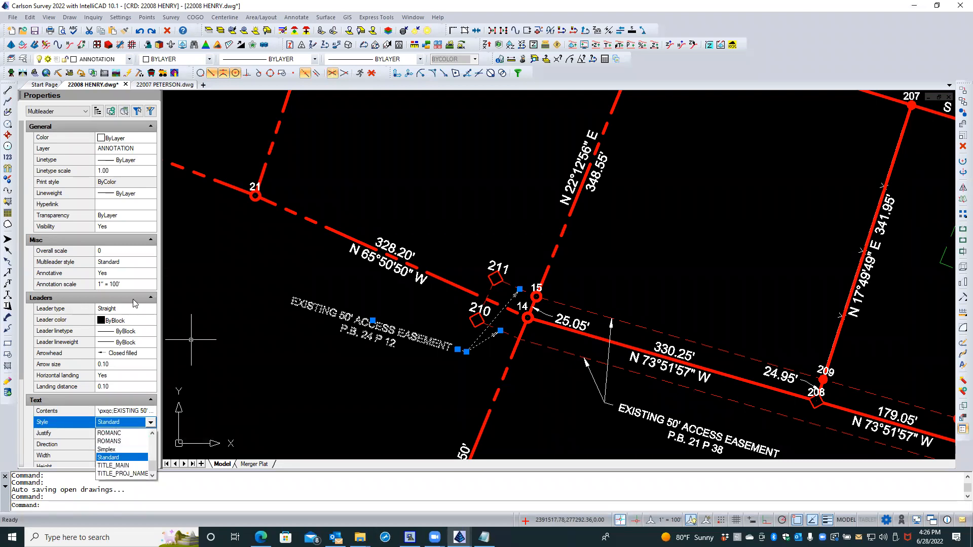
pyautogui.click(133, 259)
pyautogui.click(138, 262)
pyautogui.click(150, 262)
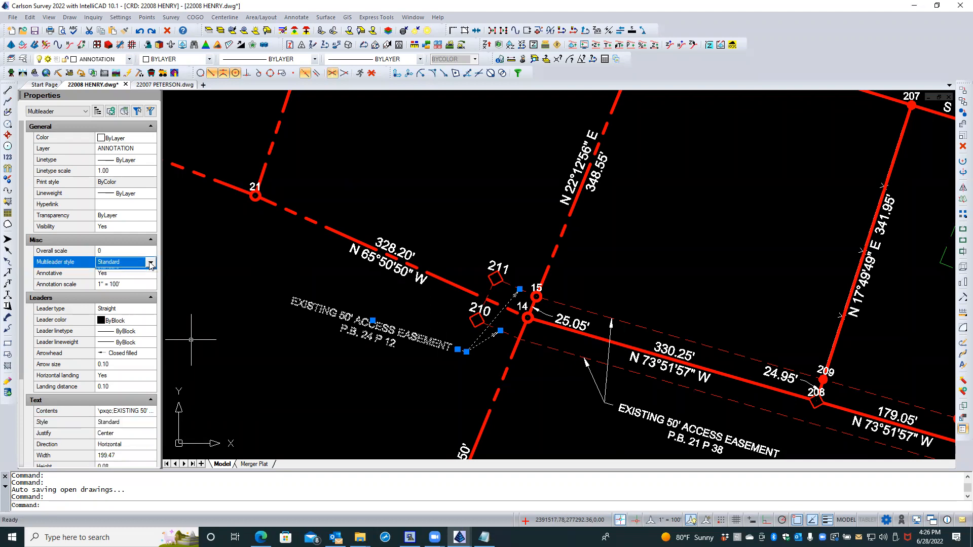
pyautogui.press('Escape')
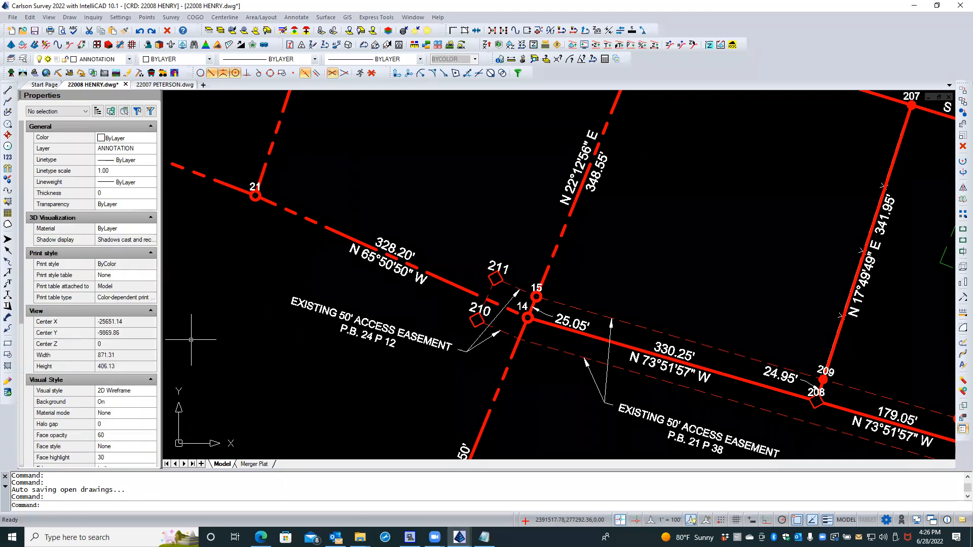
pyautogui.click(70, 18)
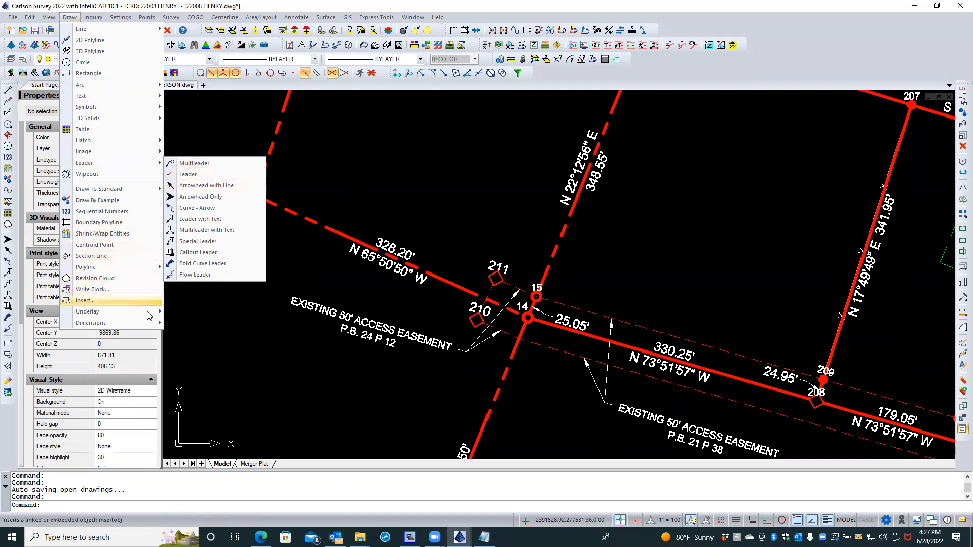
pyautogui.moveTo(146, 327)
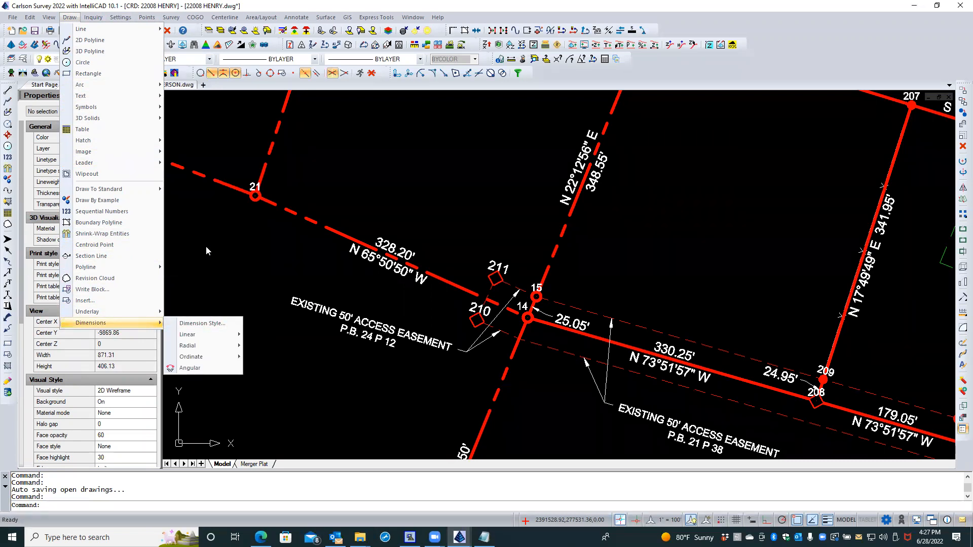
pyautogui.moveTo(120, 18)
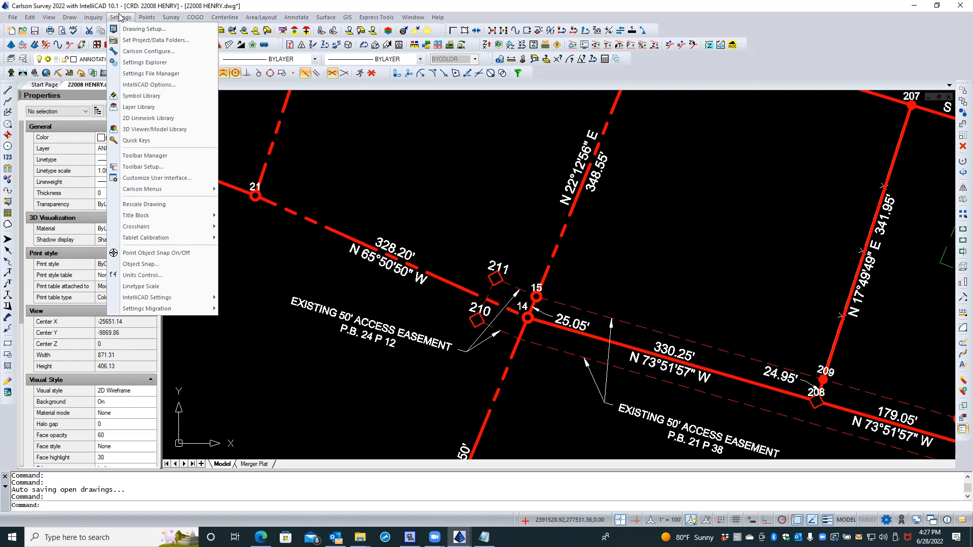
pyautogui.moveTo(40, 18)
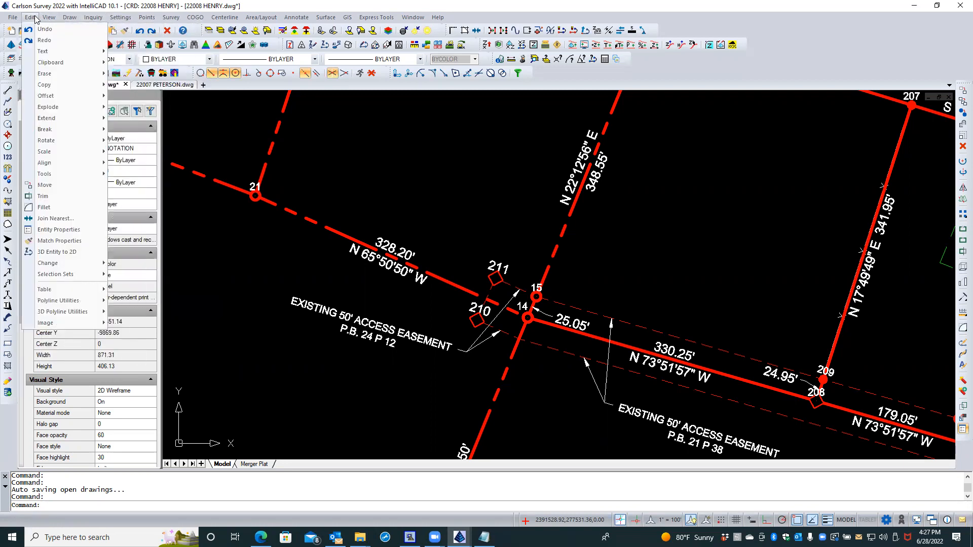
pyautogui.click(254, 262)
pyautogui.click(254, 263)
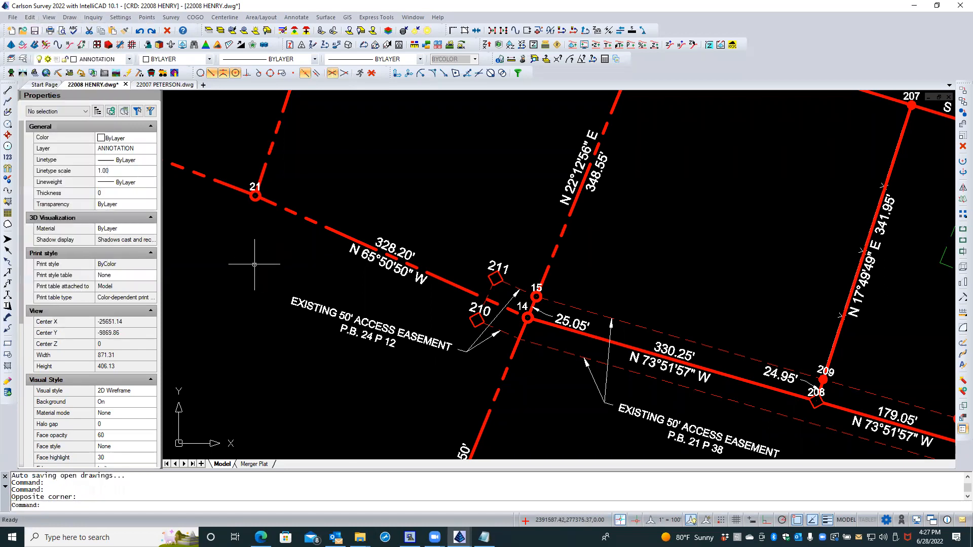
pyautogui.click(72, 18)
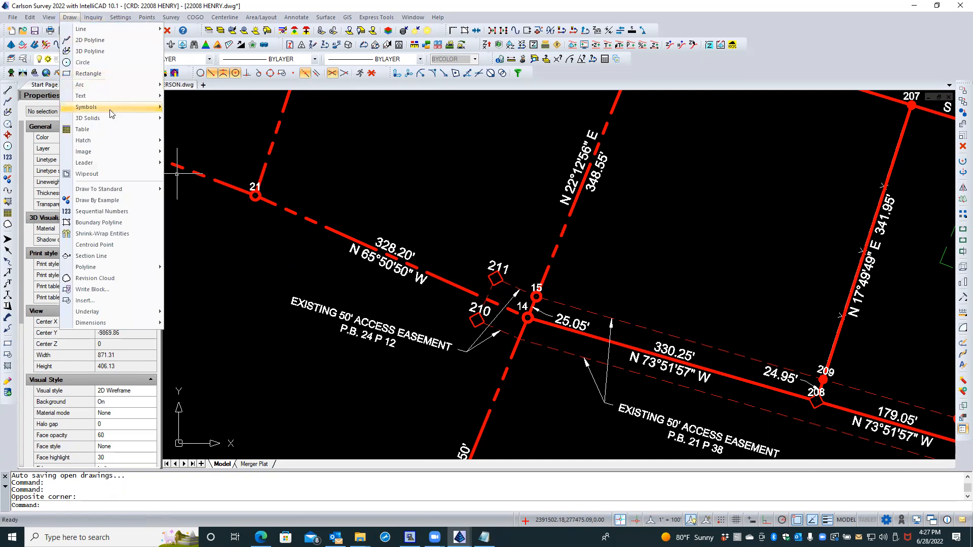
pyautogui.moveTo(115, 168)
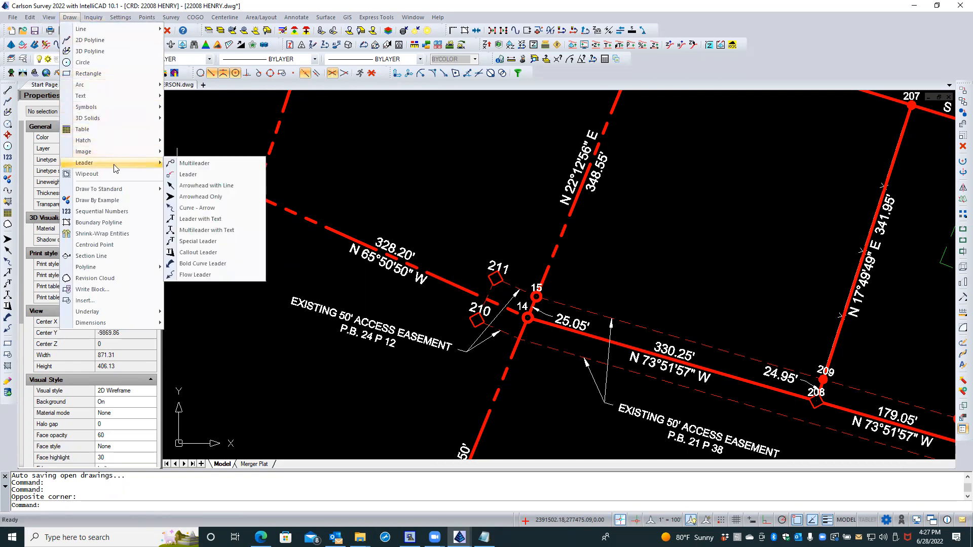
pyautogui.click(210, 163)
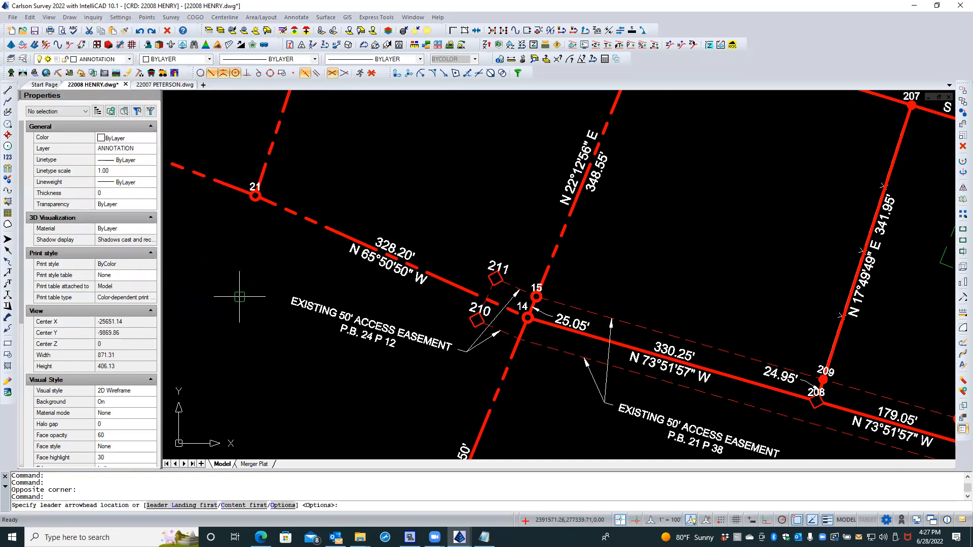
pyautogui.write('o')
pyautogui.press('Return')
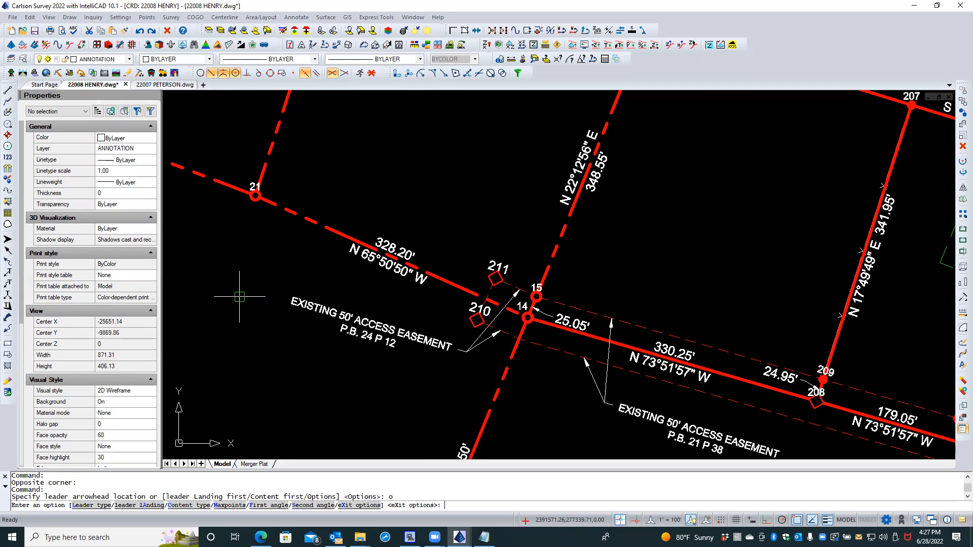
pyautogui.press('Return')
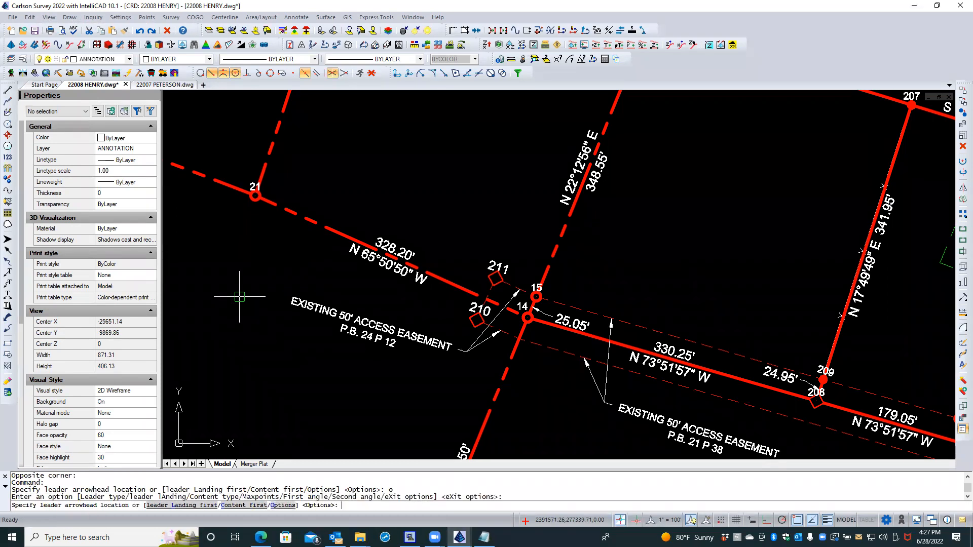
pyautogui.press('Escape')
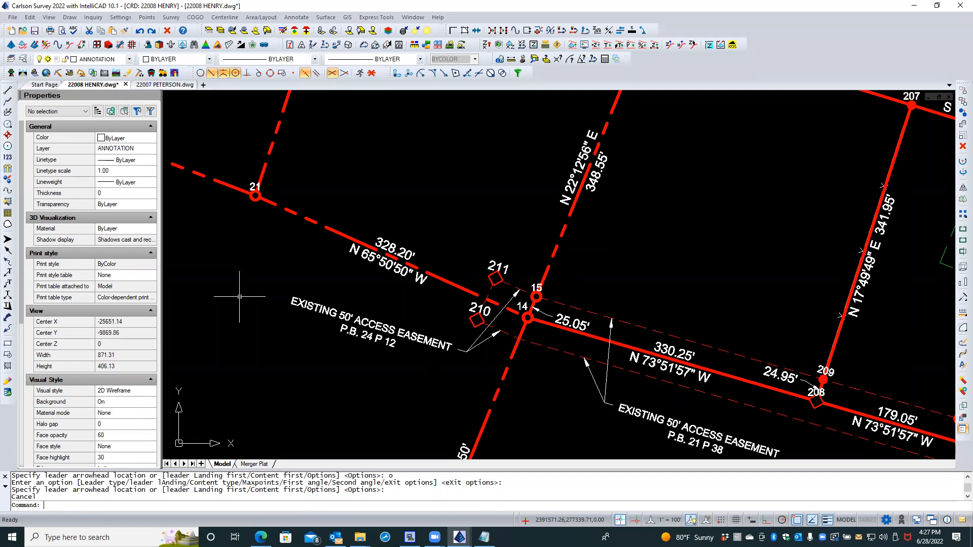
# Step: Modify the Standard multileader style, setting its landing distance to .25 and making it annotative
pyautogui.write('mlEADERSTYLE')
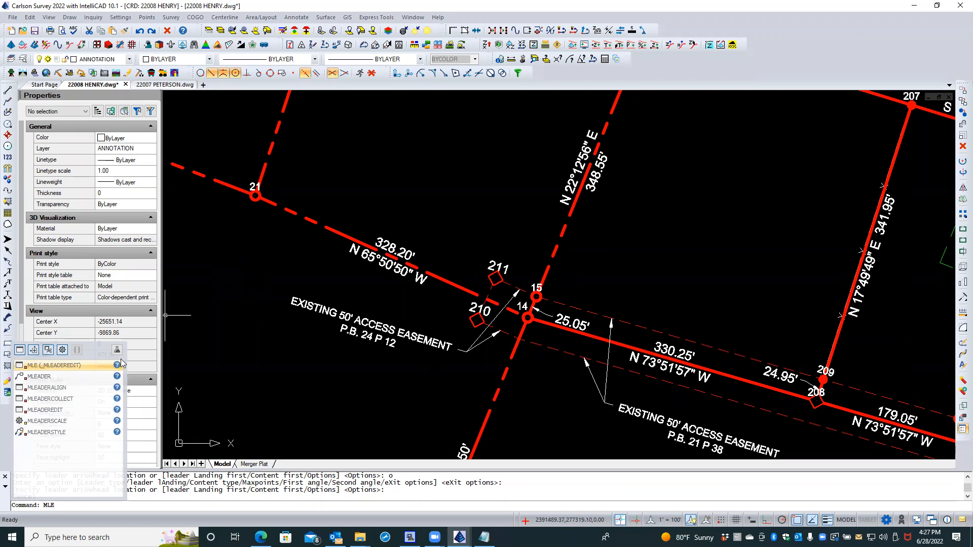
pyautogui.click(48, 432)
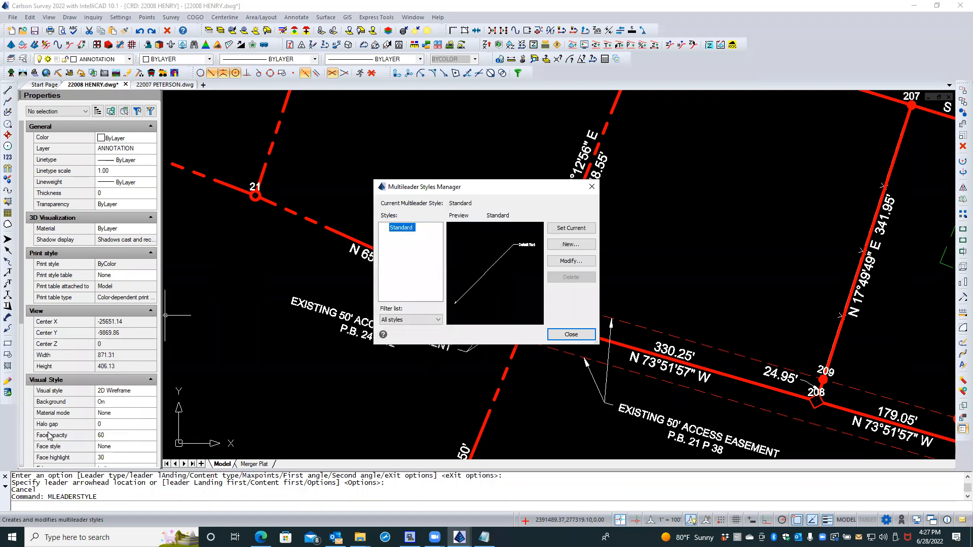
pyautogui.click(563, 259)
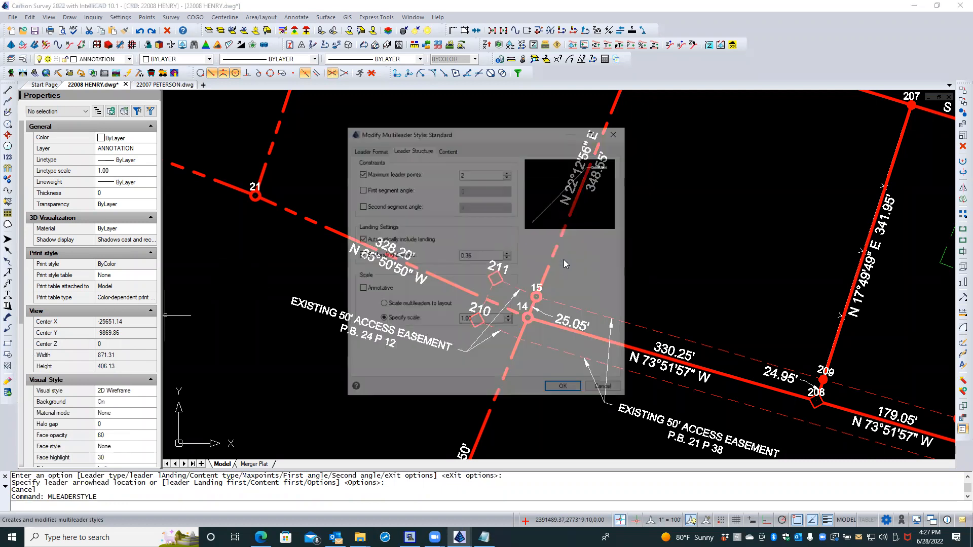
pyautogui.doubleClick(472, 255)
pyautogui.write('.')
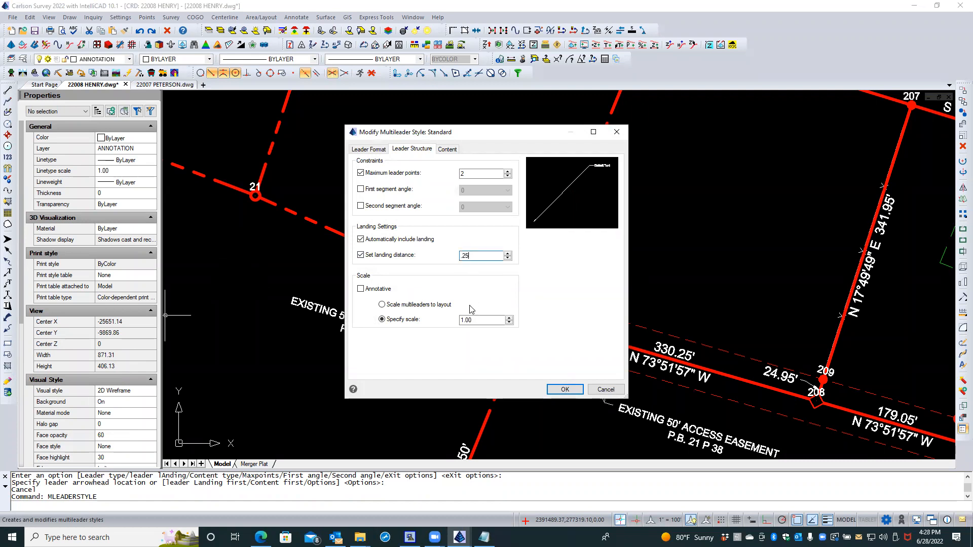
pyautogui.click(413, 320)
pyautogui.click(382, 290)
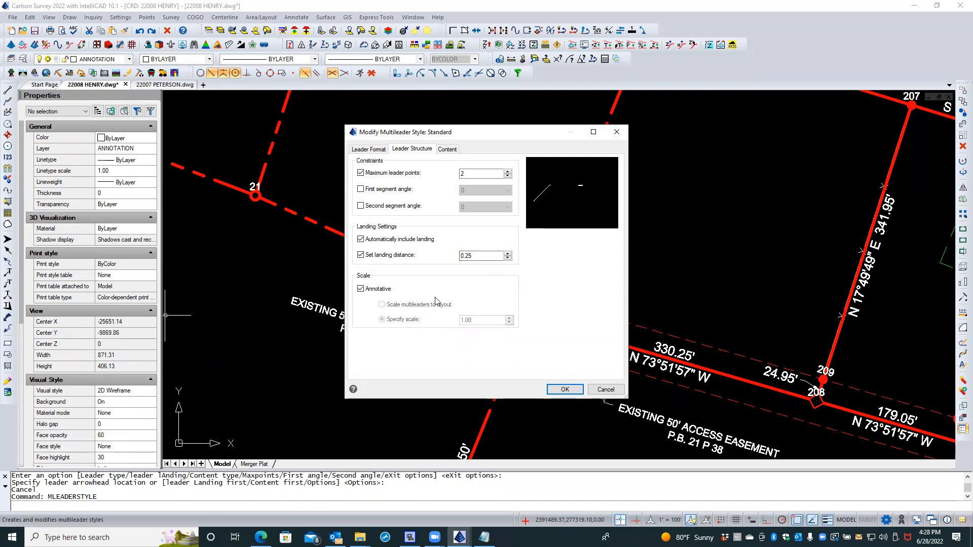
# Step: Set the Standard multileader style's arrowhead size to .08, keeping the leader type Straight
pyautogui.click(375, 149)
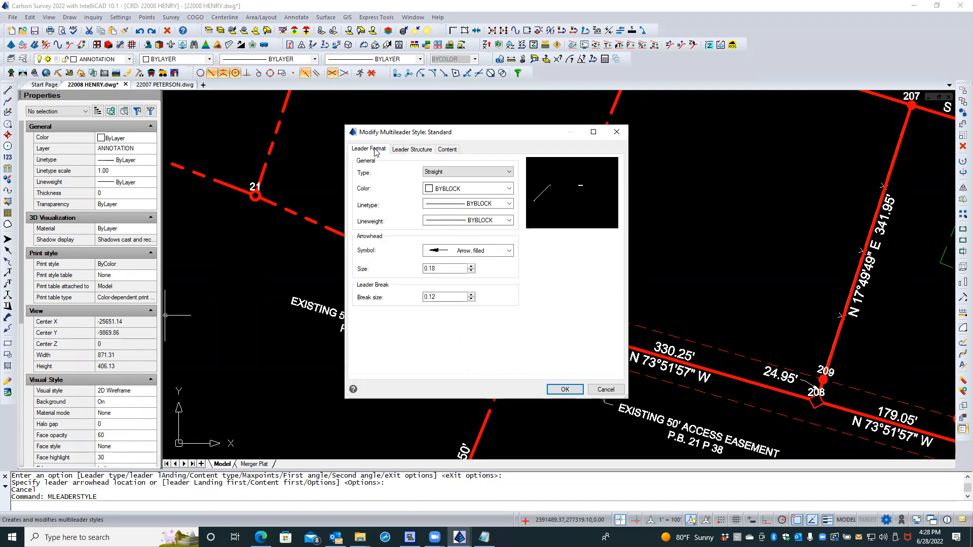
pyautogui.click(443, 174)
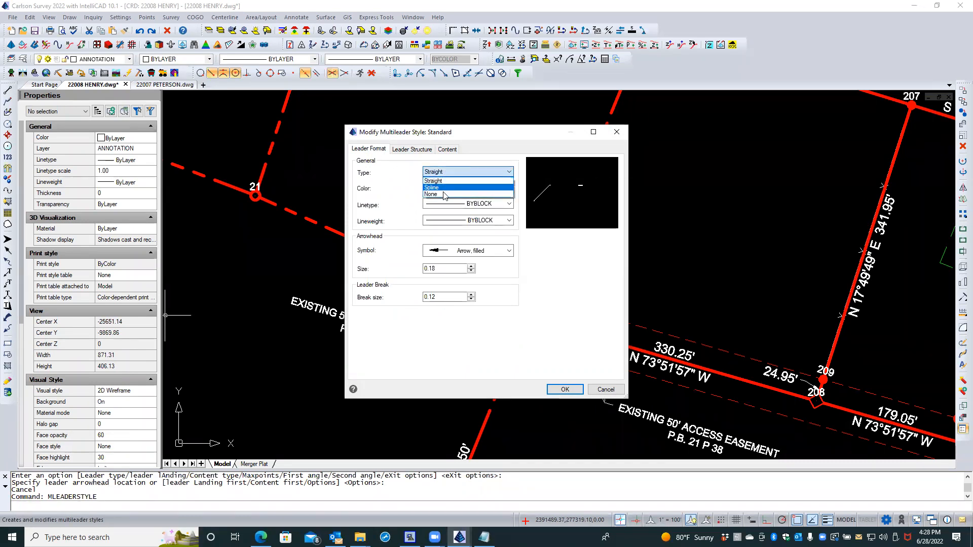
pyautogui.click(397, 171)
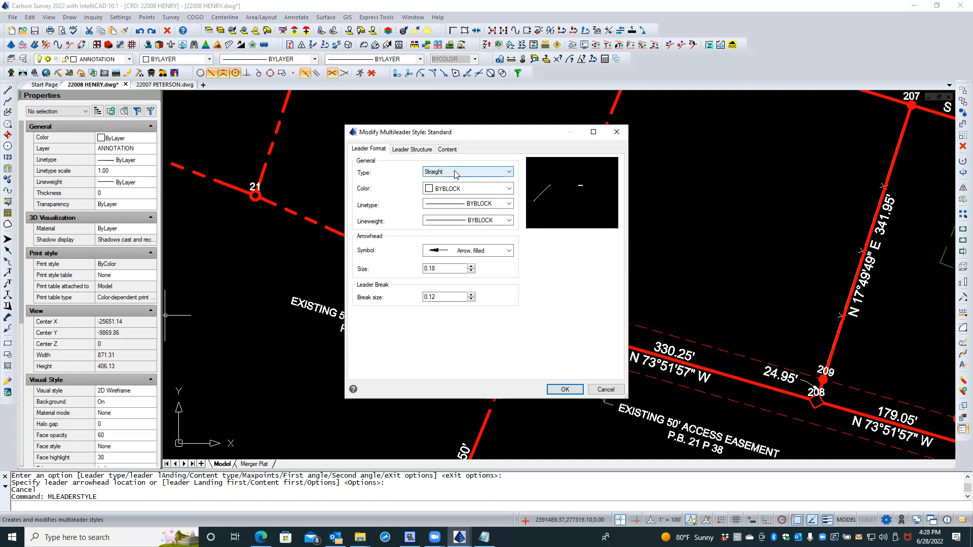
pyautogui.doubleClick(440, 267)
pyautogui.press('BackSpace')
pyautogui.write('.08')
pyautogui.press('Tab')
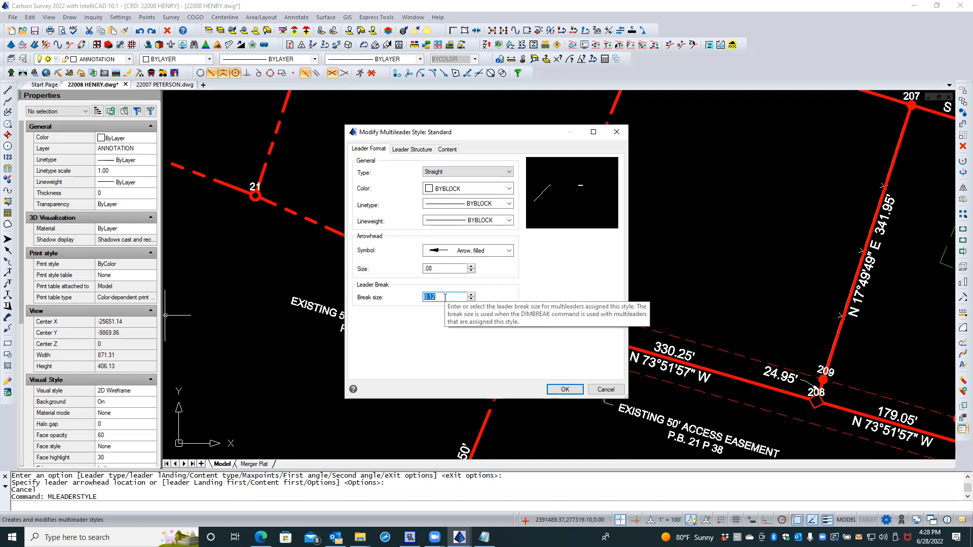
# Step: Set the Standard multileader style's landing distance to .075
pyautogui.click(398, 151)
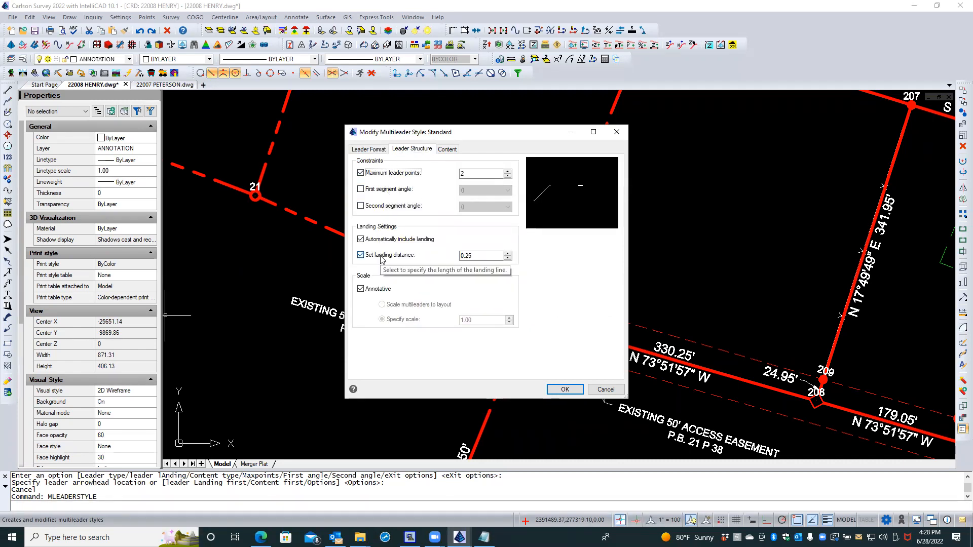
pyautogui.doubleClick(475, 257)
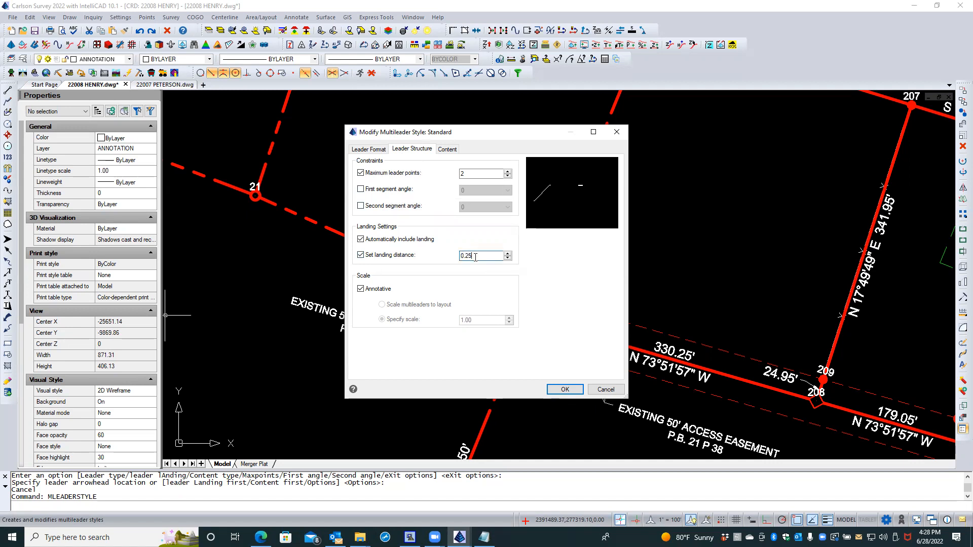
pyautogui.write('.075')
pyautogui.click(401, 289)
# Step: Set the Standard multileader style's text height to .08, keeping the text angle at Keep horizontal
pyautogui.click(439, 150)
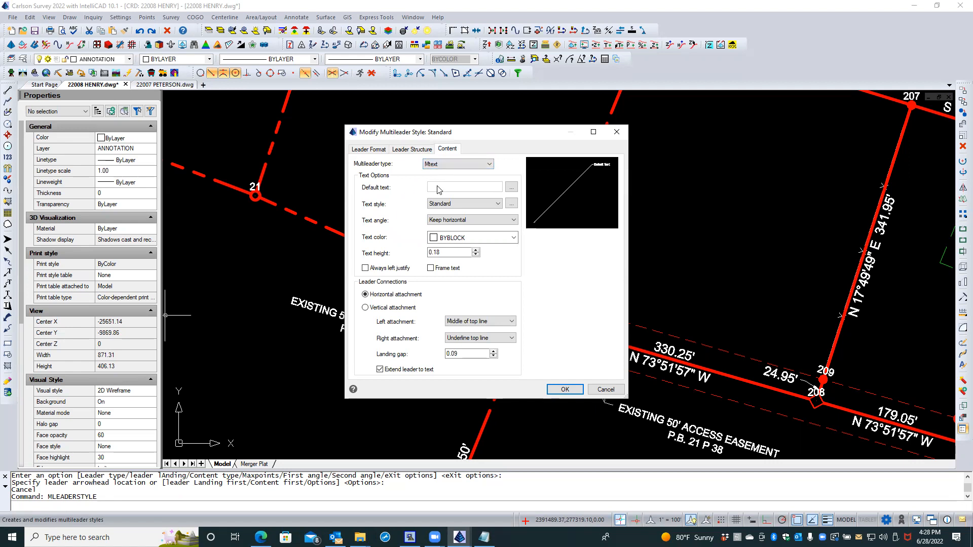
pyautogui.click(465, 221)
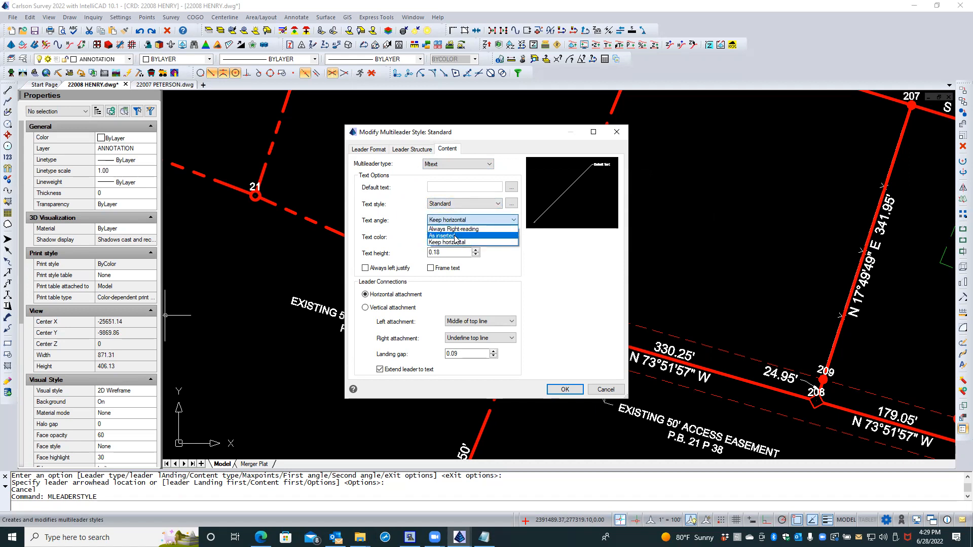
pyautogui.click(406, 226)
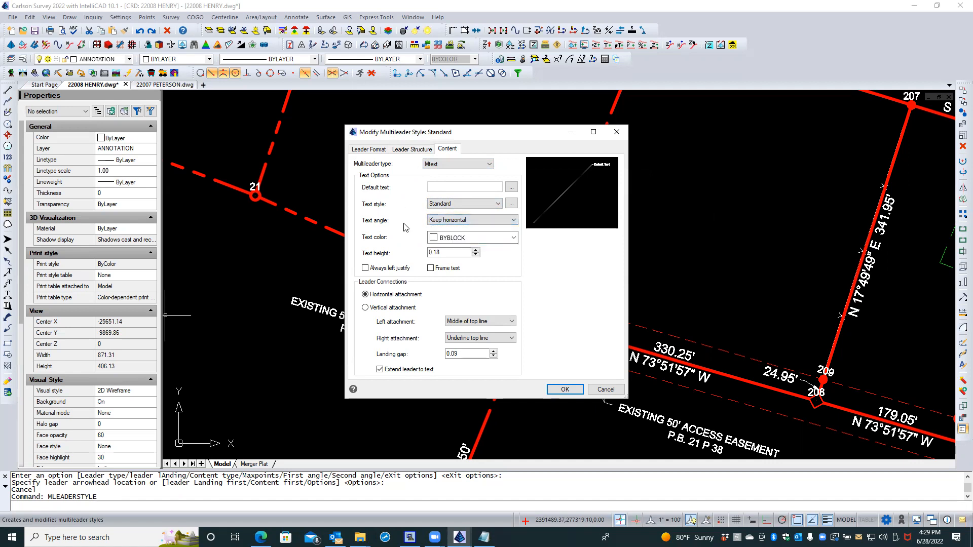
pyautogui.doubleClick(441, 252)
pyautogui.press('BackSpace')
pyautogui.write('.08')
# Step: Set both left and right leader attachments to Middle of top line, accept the style changes and close the Multileader Styles Manager
pyautogui.click(473, 326)
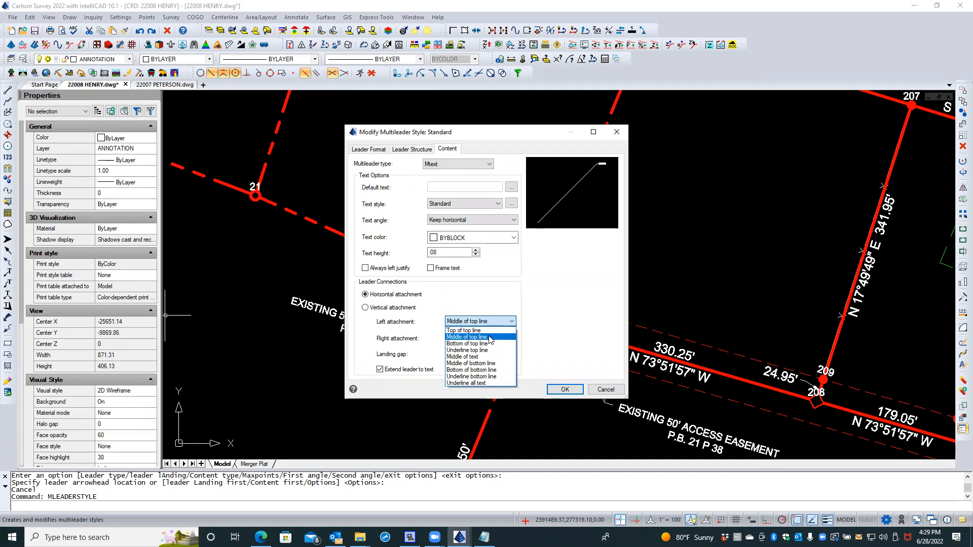
pyautogui.click(489, 338)
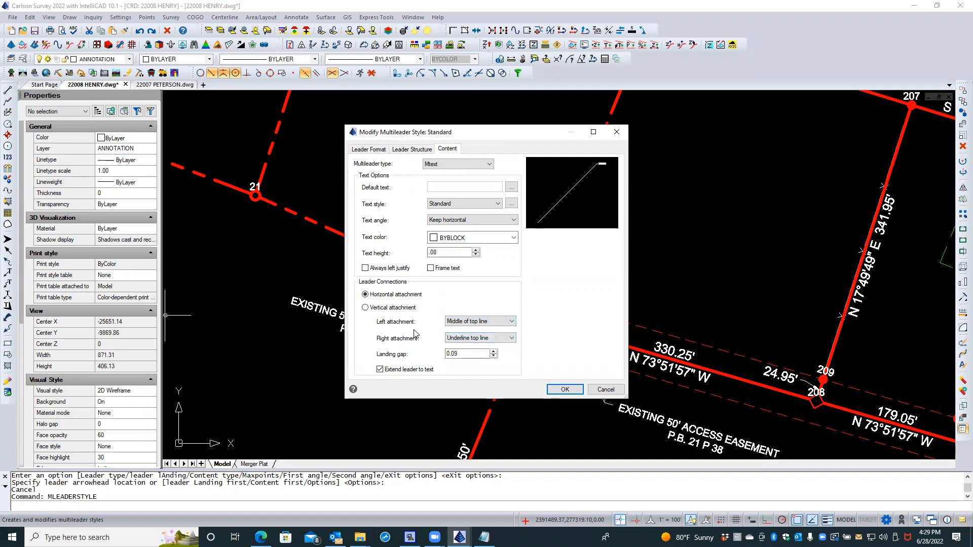
pyautogui.click(465, 339)
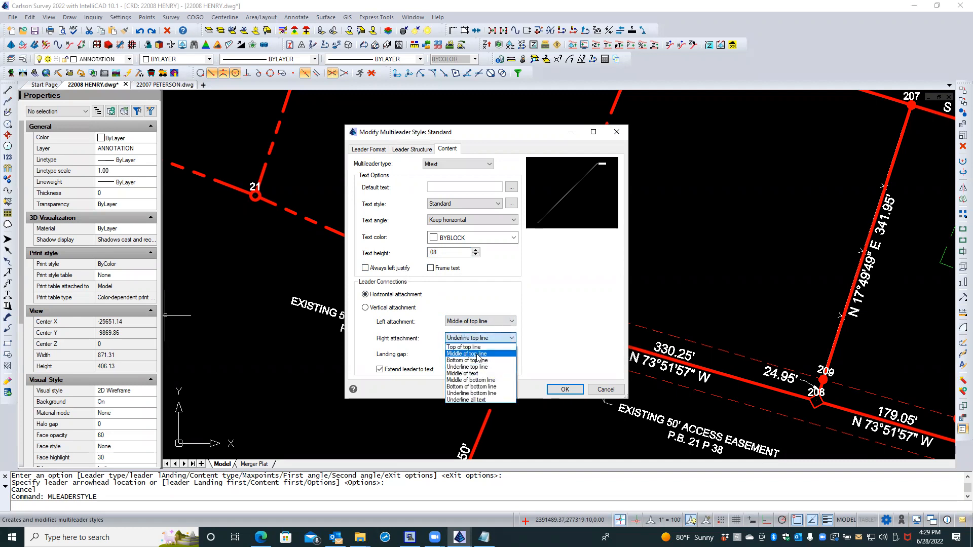
pyautogui.click(478, 353)
pyautogui.click(466, 357)
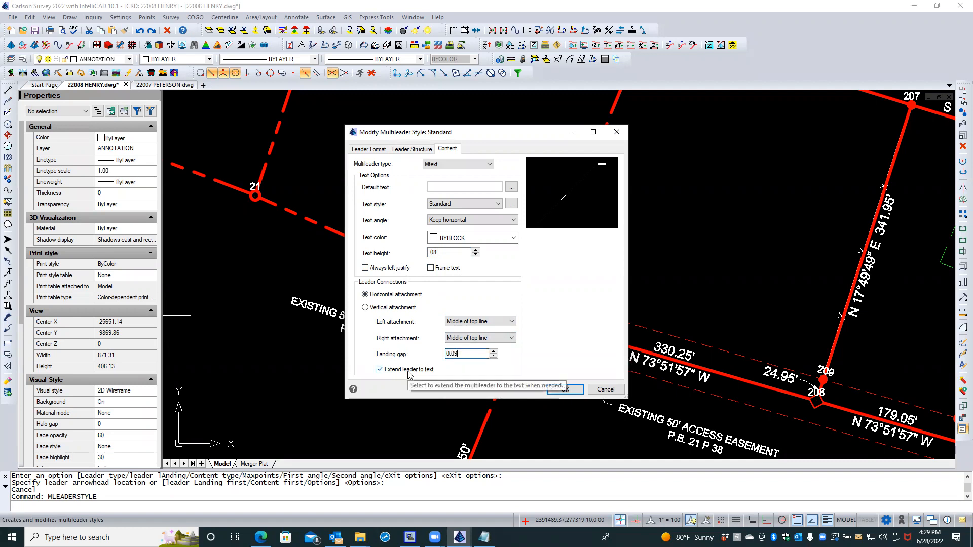
pyautogui.click(564, 390)
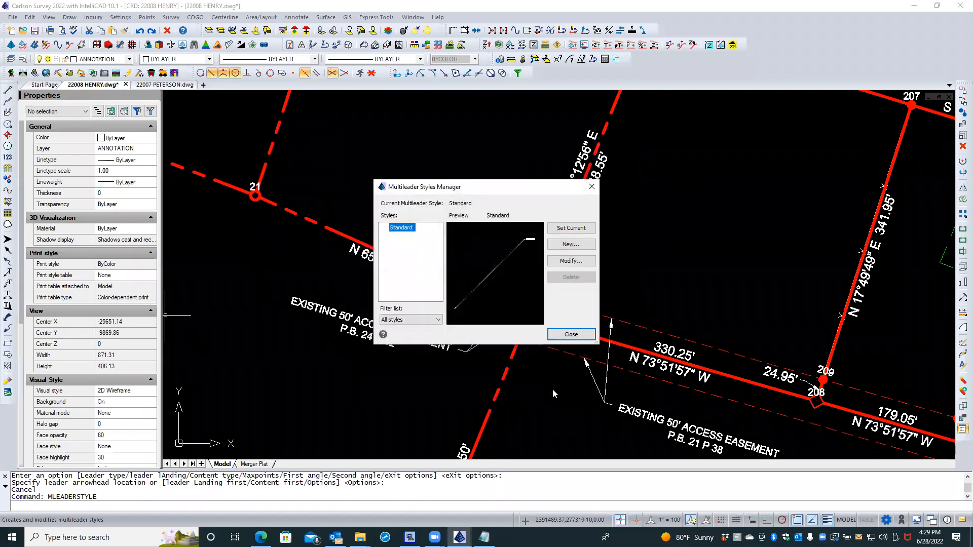
pyautogui.click(569, 335)
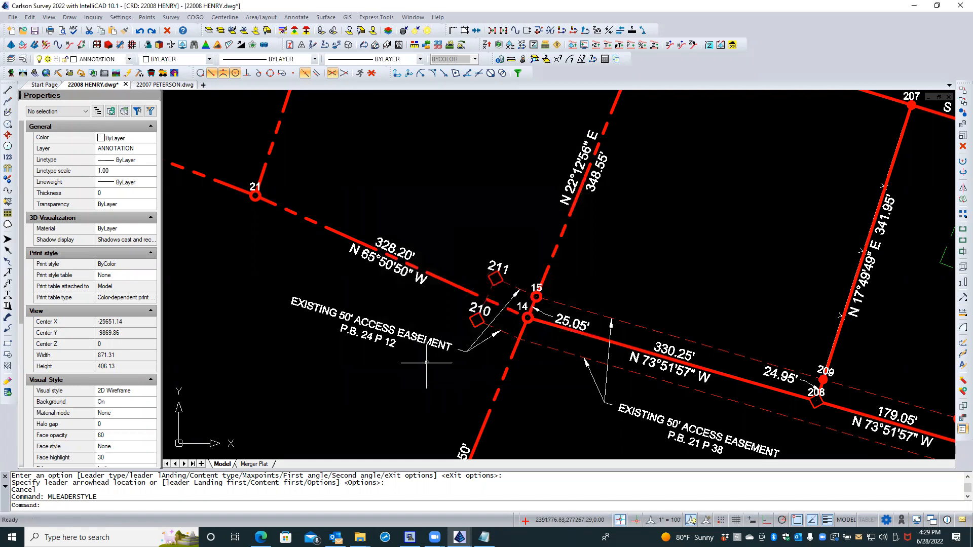
# Step: Check the text styles available for the P.B. 24 P 12 easement leader, leaving its text style as it is
pyautogui.click(432, 339)
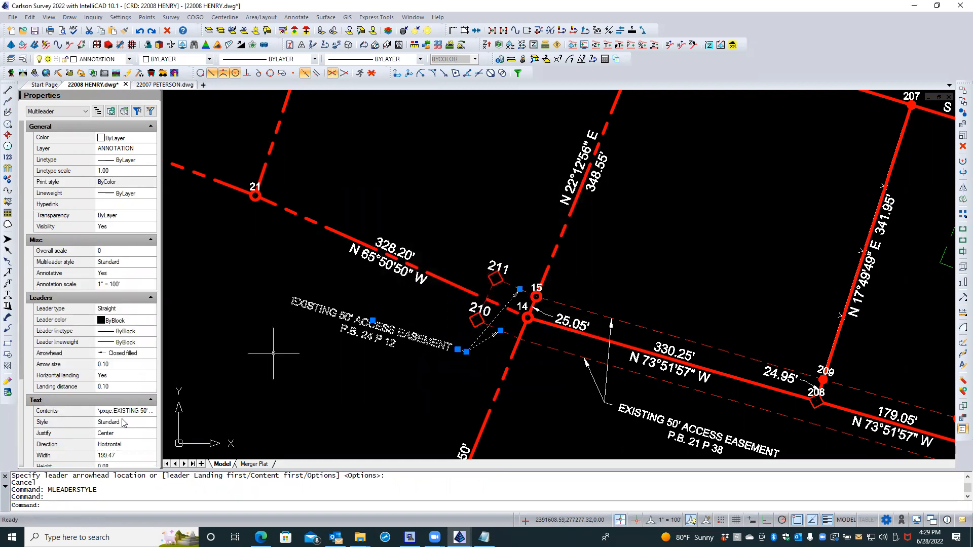
pyautogui.click(146, 425)
pyautogui.click(149, 422)
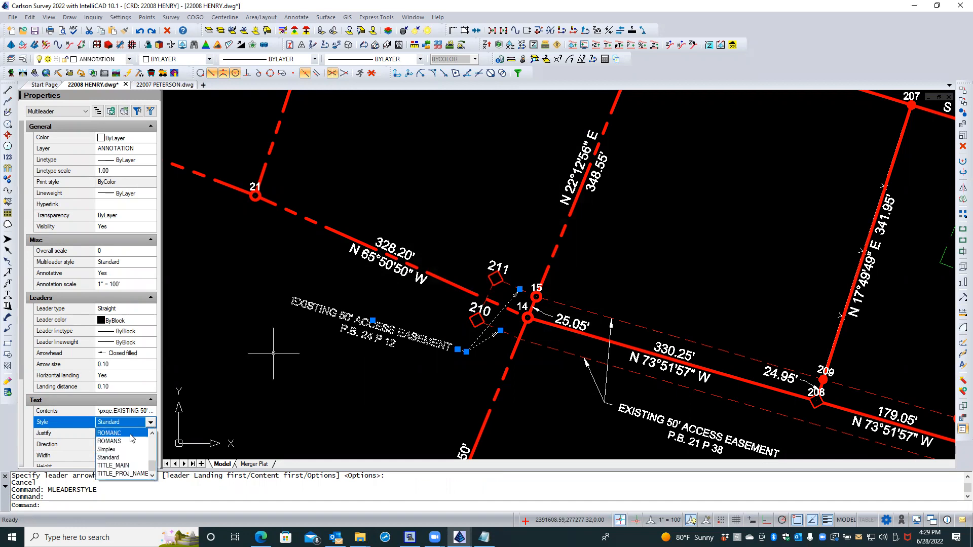
pyautogui.click(191, 378)
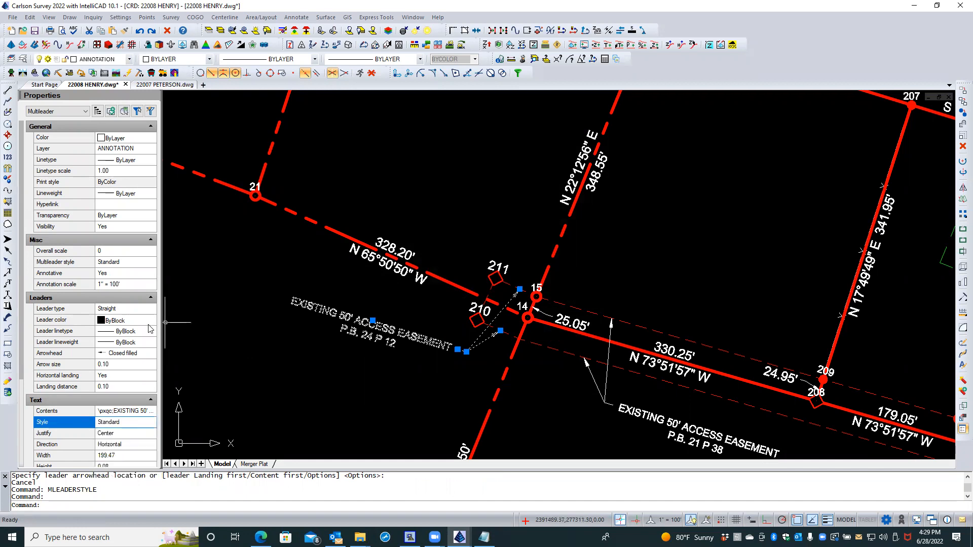
pyautogui.press('Escape')
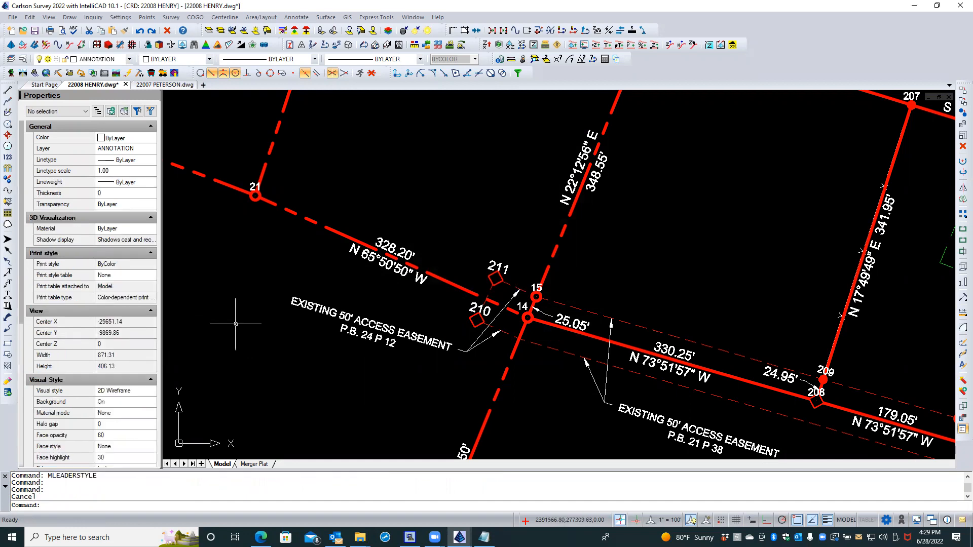
# Step: Reapply the Standard multileader style to the P.B. 24 P 12 easement leader and deselect it
pyautogui.click(305, 304)
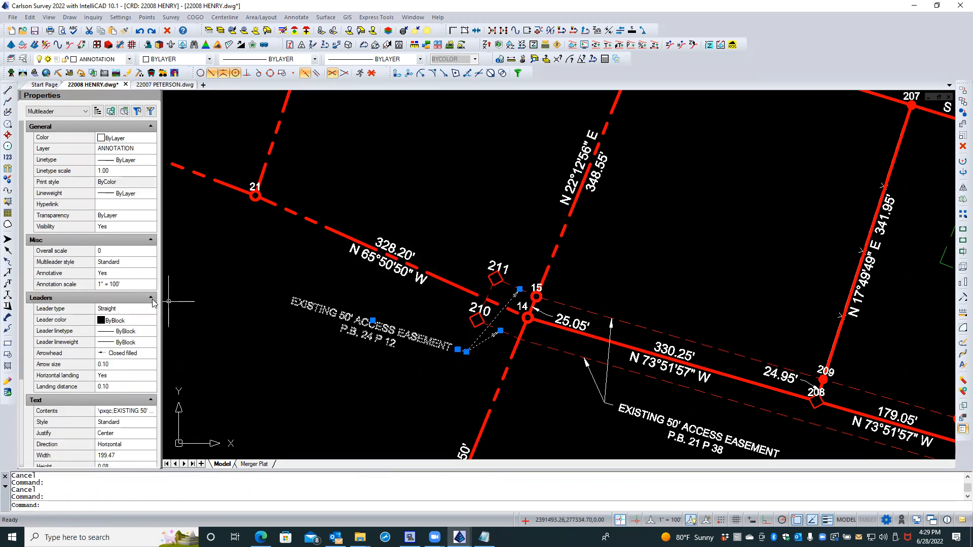
pyautogui.click(126, 262)
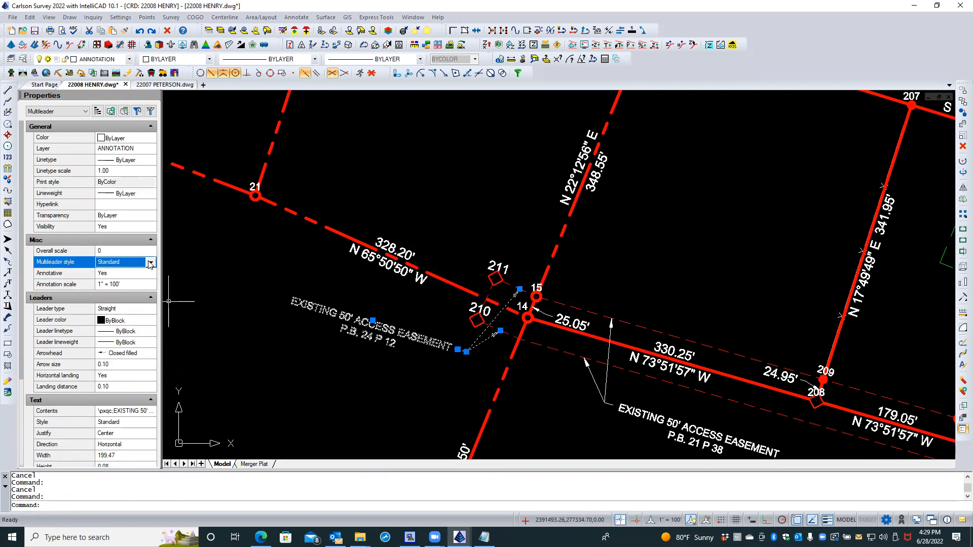
pyautogui.click(151, 261)
pyautogui.click(130, 274)
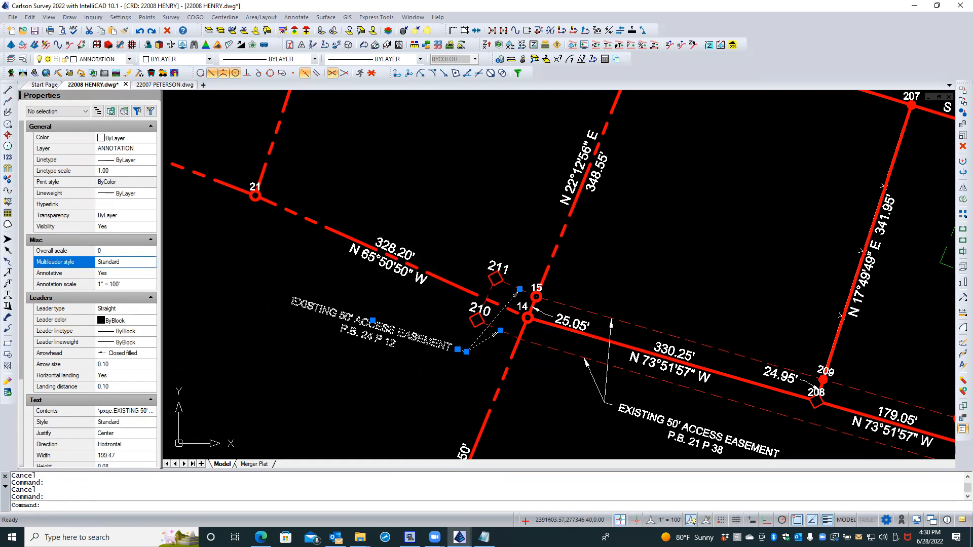
pyautogui.press('Escape')
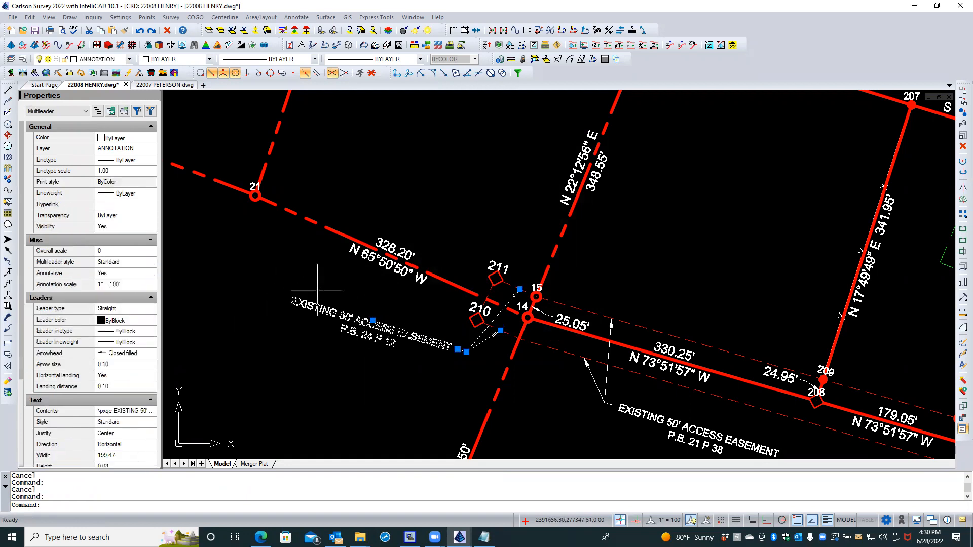
# Step: Switch to the Merger Plat layout, examine the two 50' access easement leaders and exit the viewport to paper space
pyautogui.scroll(-2, 311, 287)
pyautogui.scroll(2, 474, 347)
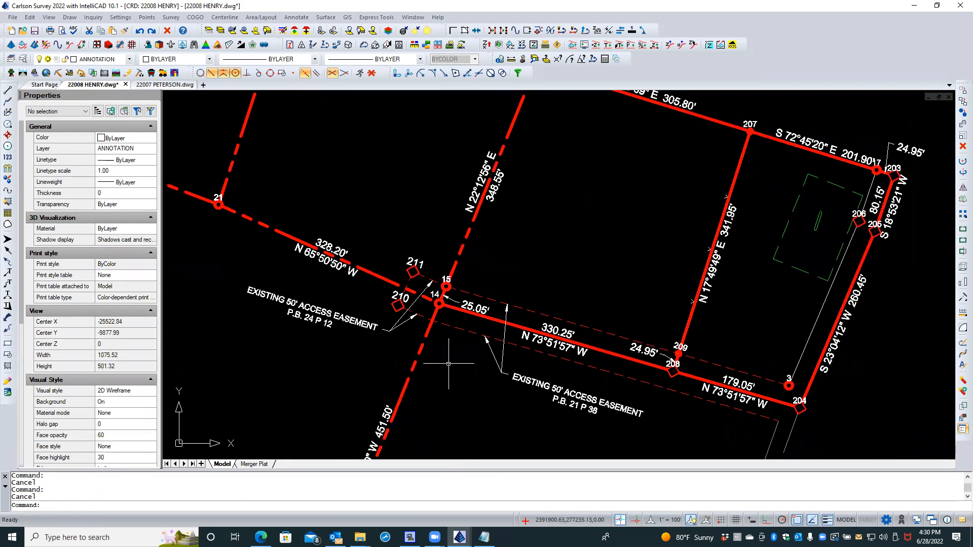
pyautogui.click(256, 464)
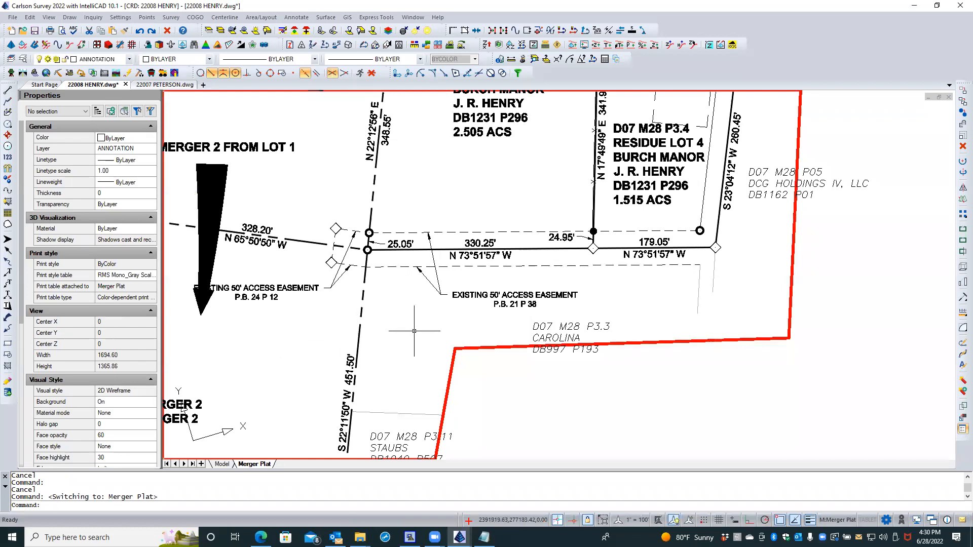
pyautogui.scroll(-2, 414, 331)
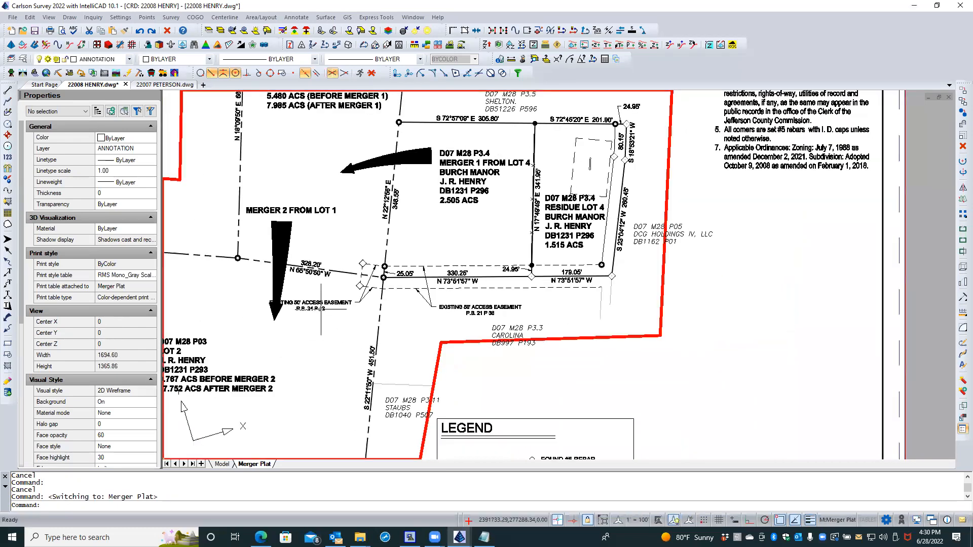
pyautogui.scroll(2, 304, 278)
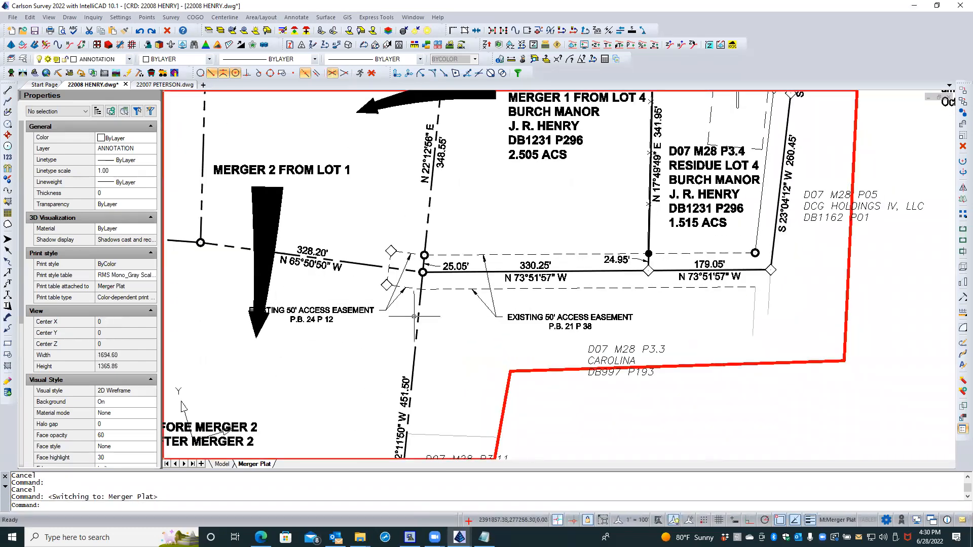
pyautogui.scroll(-2, 446, 319)
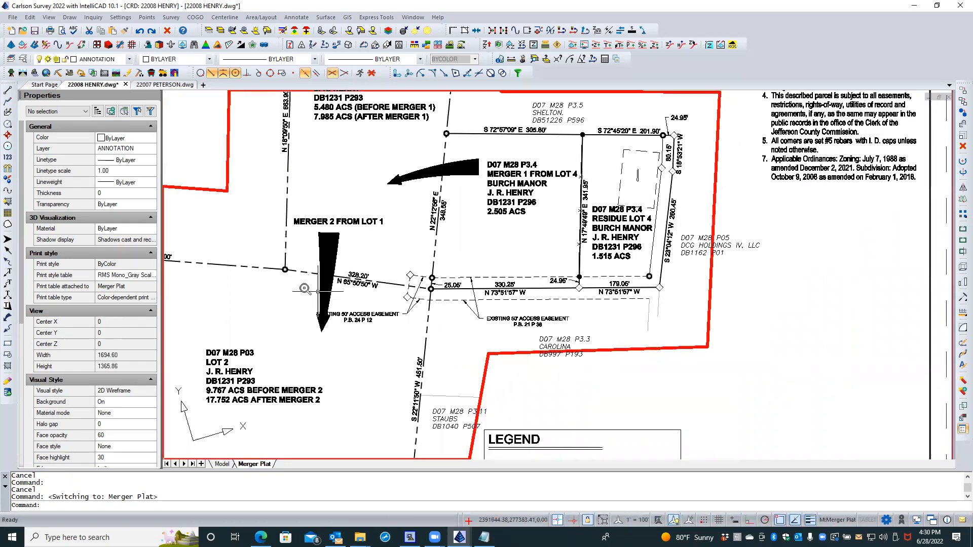
pyautogui.scroll(3, 328, 293)
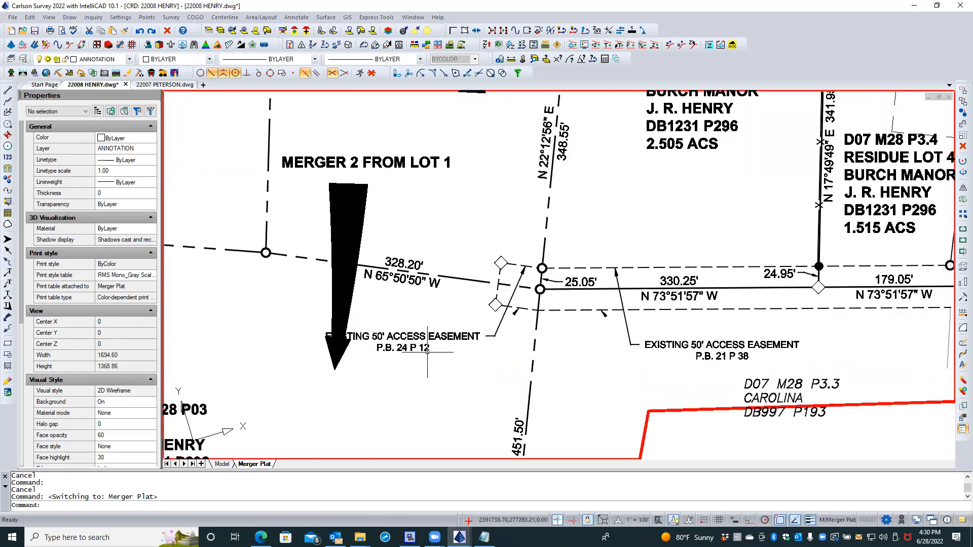
pyautogui.doubleClick(639, 440)
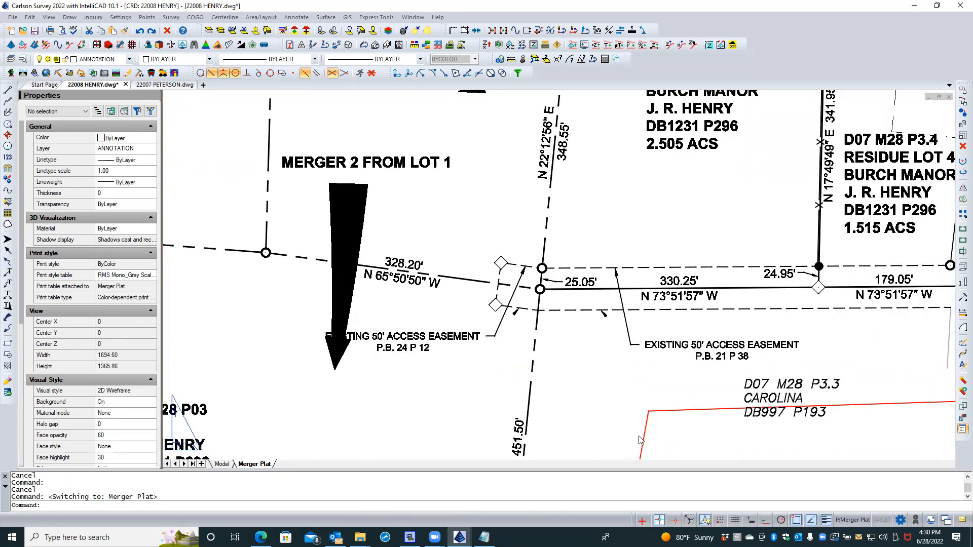
# Step: Rotate the Merger 2 arrow clockwise about the middle of its wide end to S 79°40'44" E, clear of the easement text
pyautogui.click(338, 355)
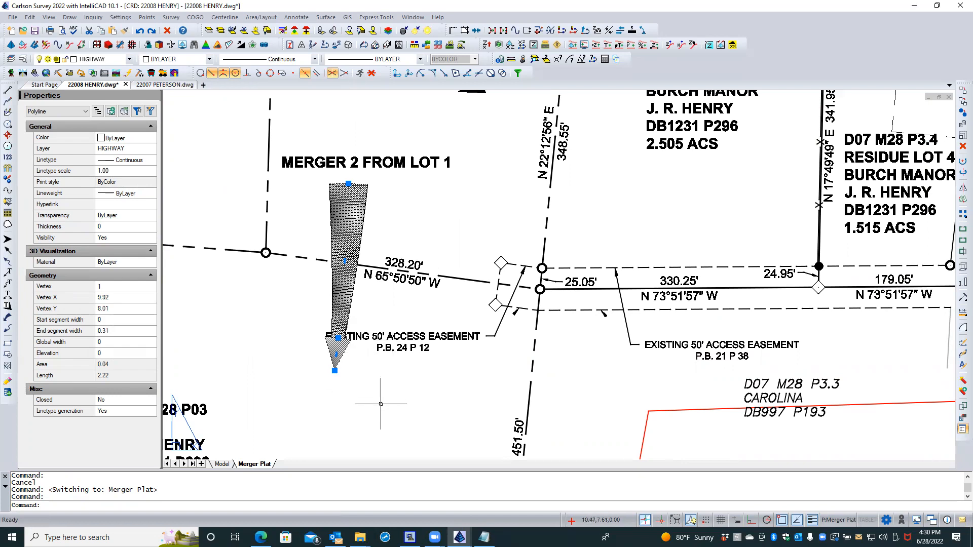
pyautogui.scroll(-2, 380, 403)
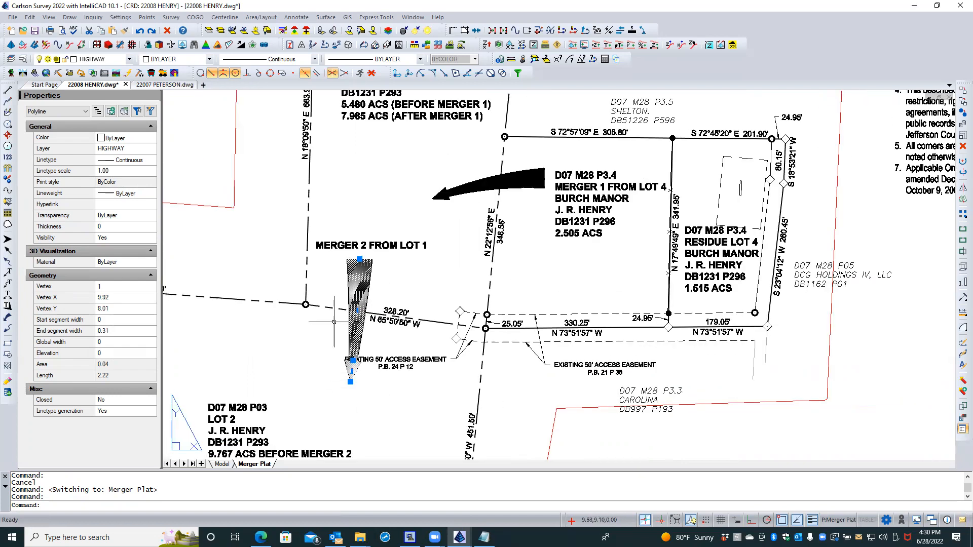
pyautogui.scroll(1, 334, 322)
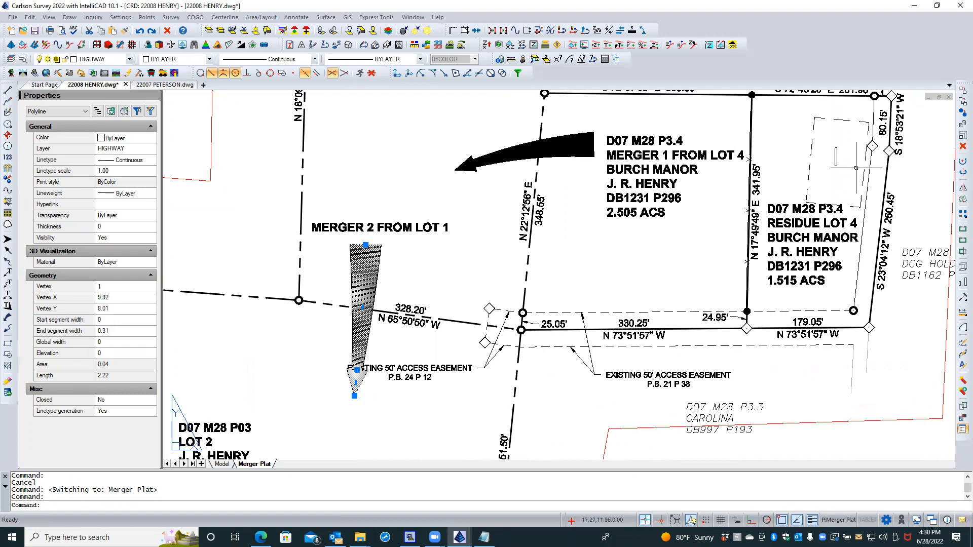
pyautogui.click(962, 161)
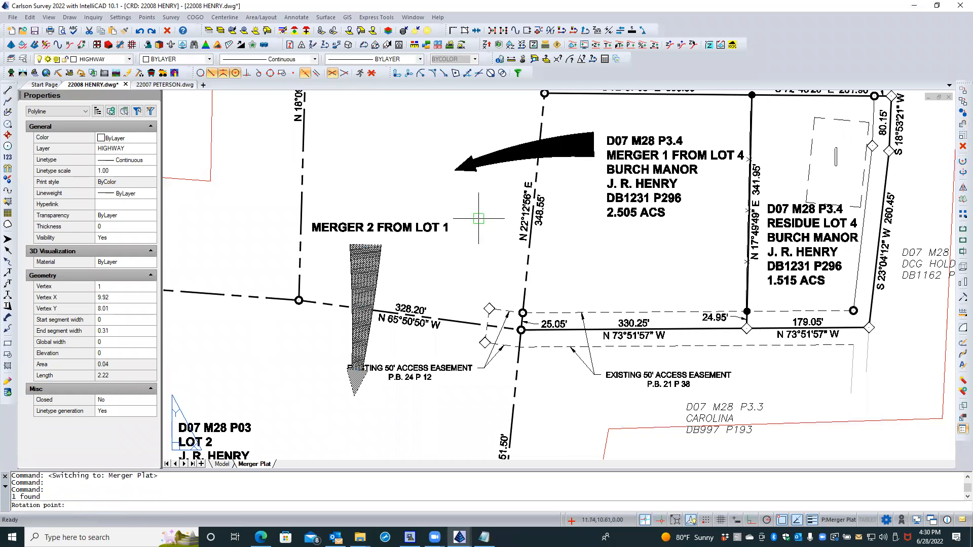
pyautogui.click(364, 244)
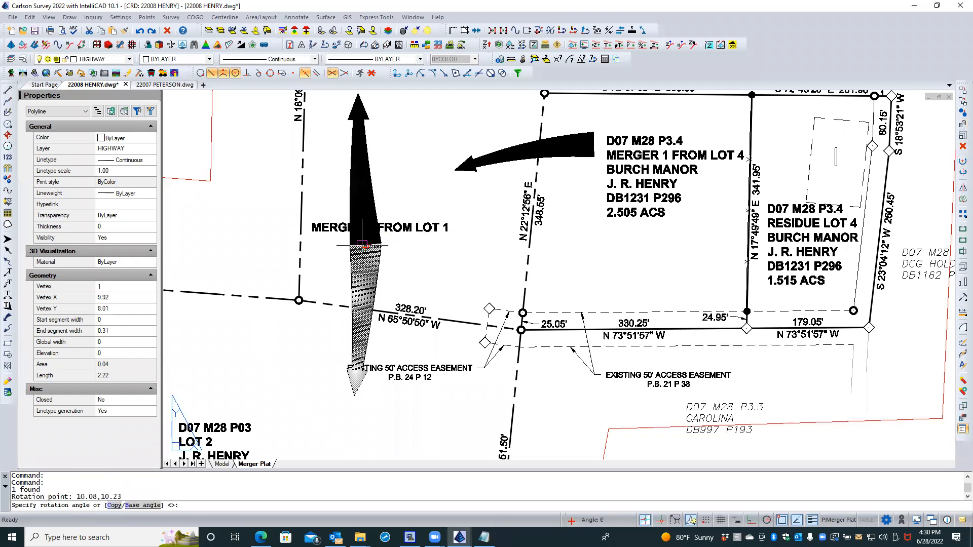
pyautogui.click(479, 265)
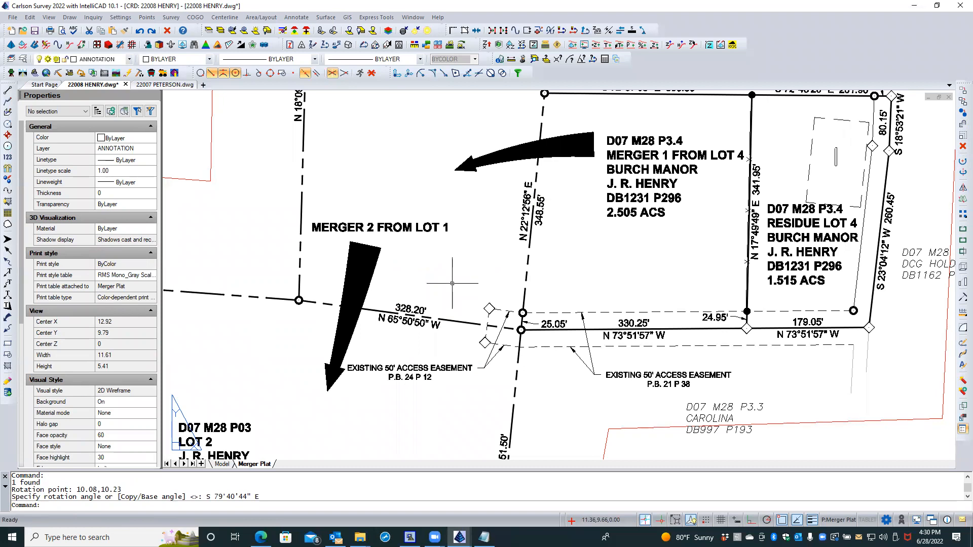
# Step: Rotate the Merger 2 arrow further clockwise about its wide end, using an angle of S 84°51'39" E
pyautogui.click(365, 285)
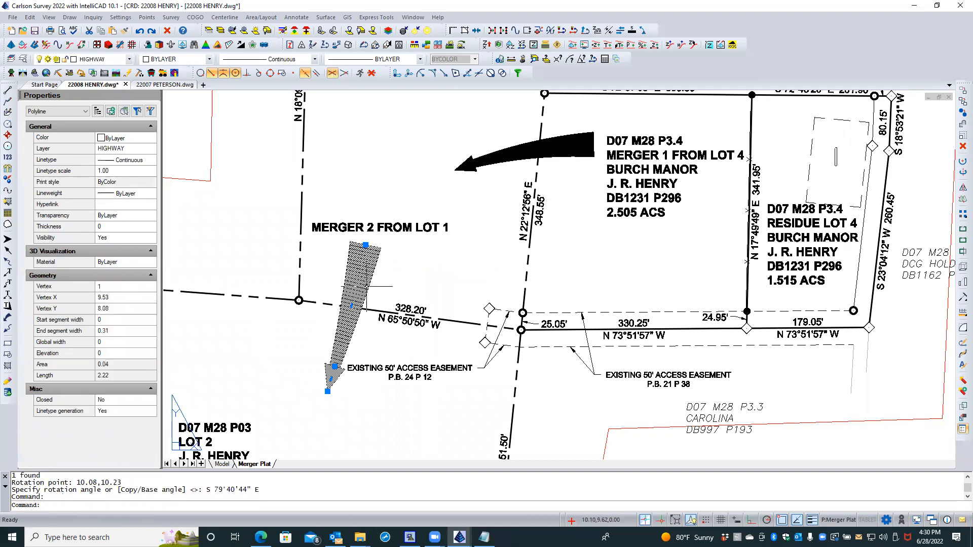
pyautogui.click(962, 161)
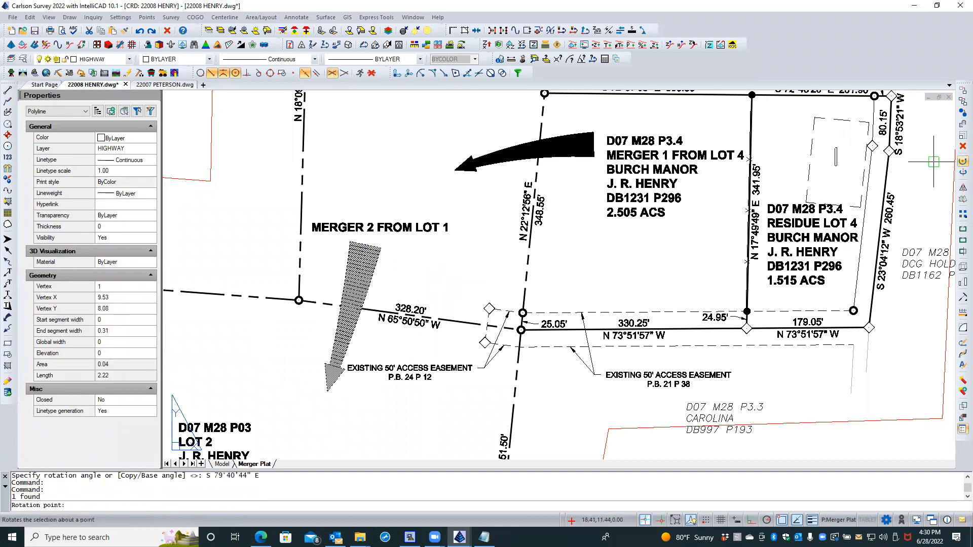
pyautogui.click(358, 243)
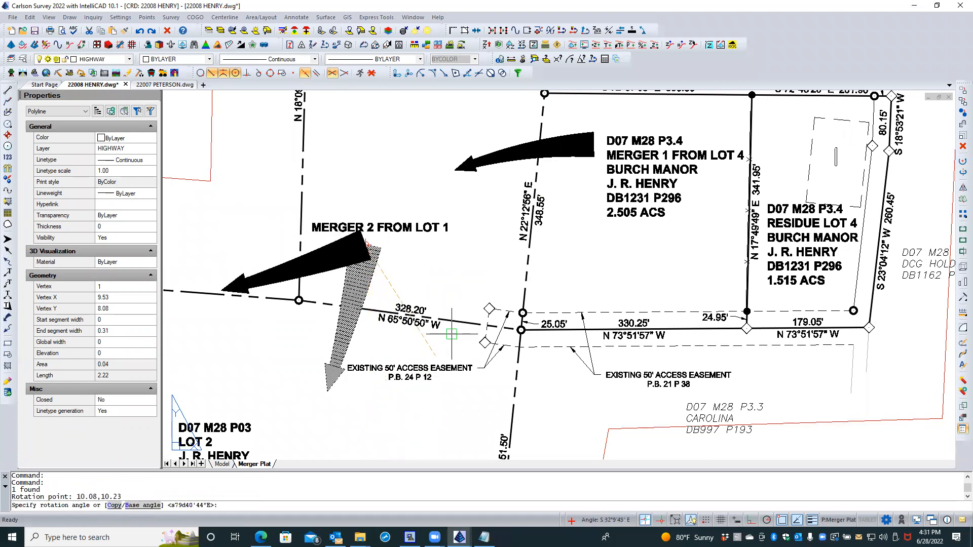
pyautogui.click(584, 264)
pyautogui.scroll(-5, 405, 299)
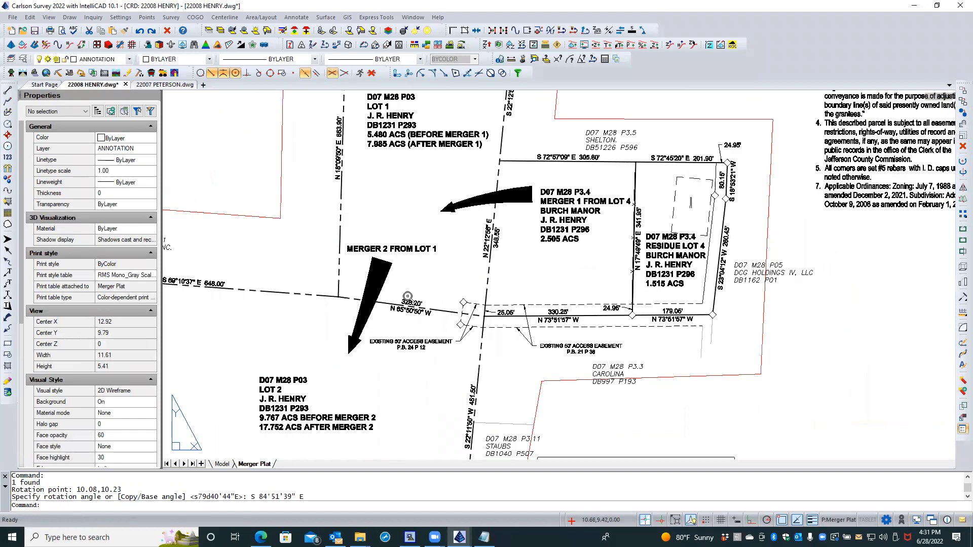
# Step: Bow the Merger 2 arrow's shaft to the right by stretching its segment midpoint with object snaps off, making its wide end level
pyautogui.scroll(4, 409, 288)
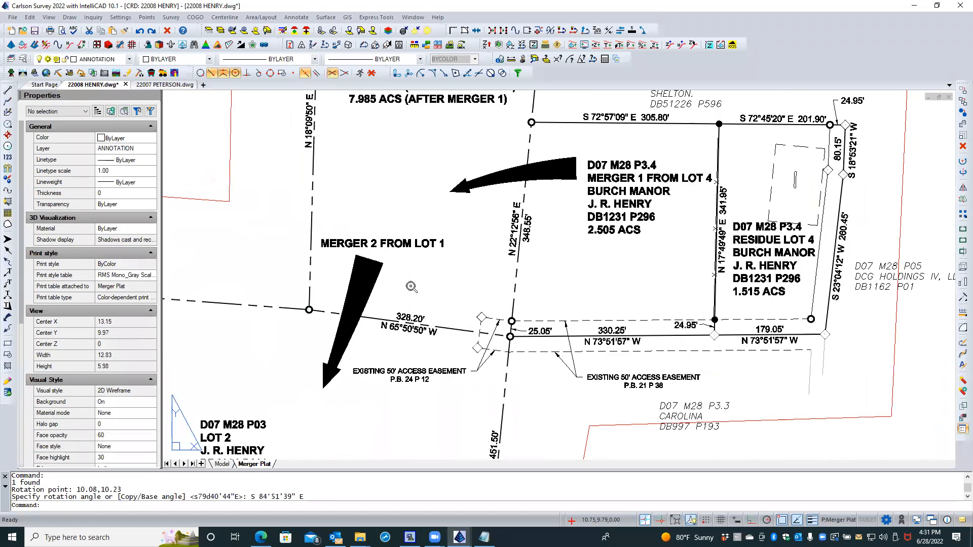
pyautogui.scroll(2, 410, 287)
pyautogui.scroll(2, 322, 253)
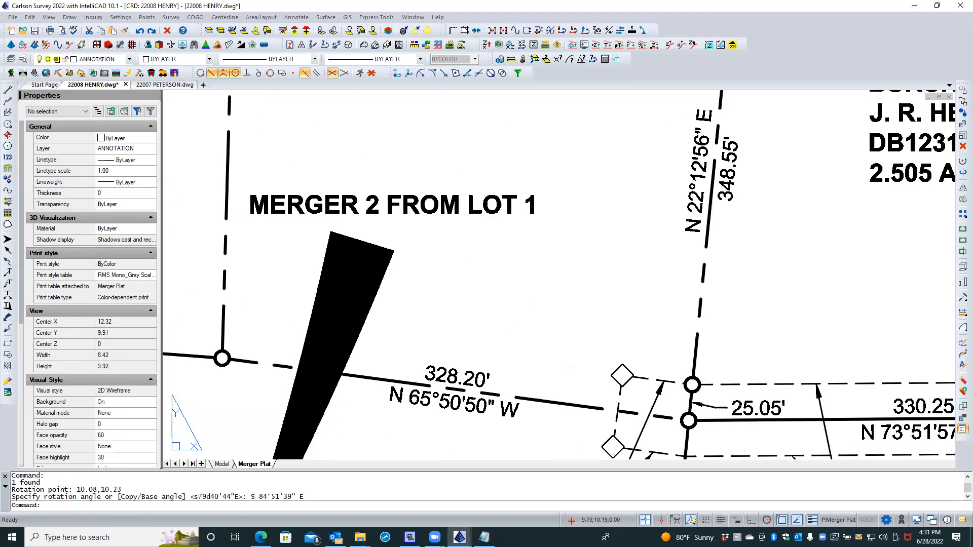
pyautogui.click(327, 246)
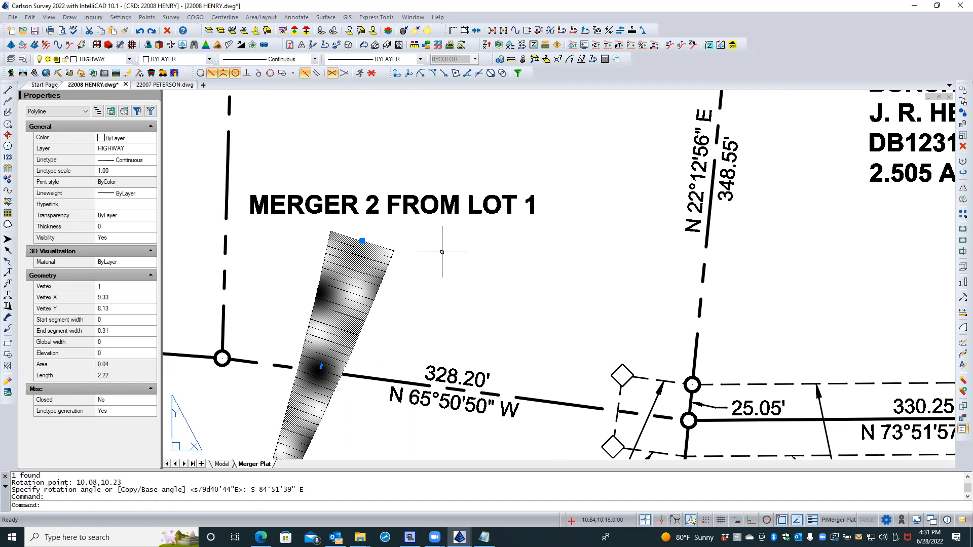
pyautogui.scroll(-3, 451, 281)
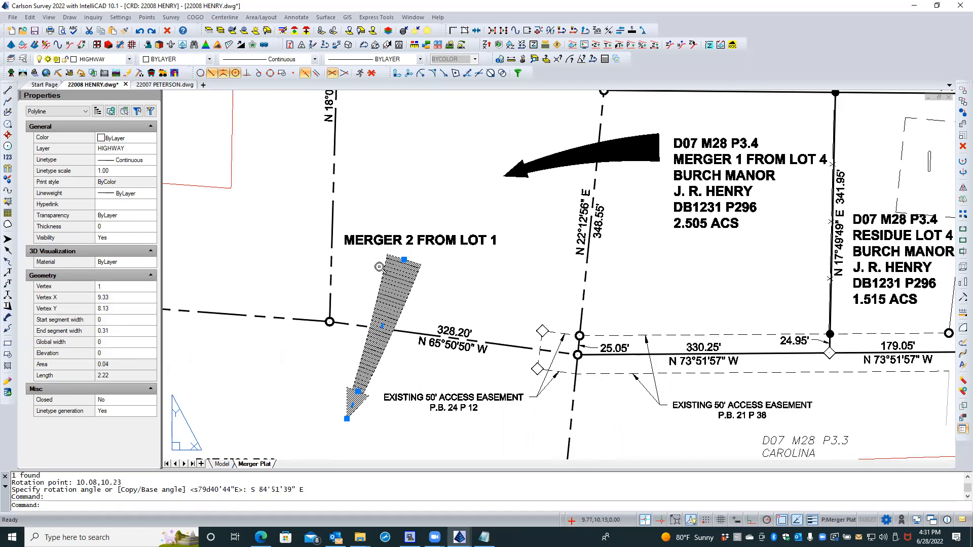
pyautogui.scroll(2, 379, 268)
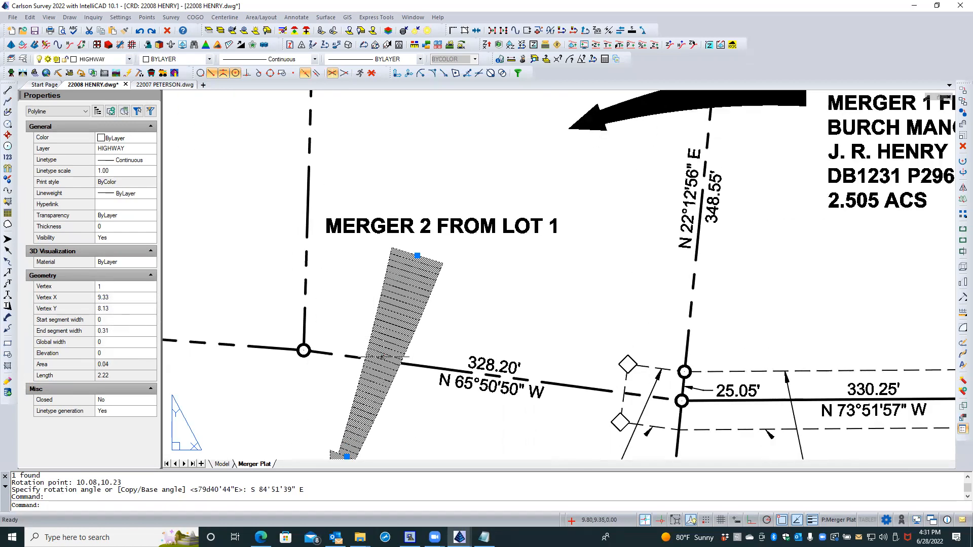
pyautogui.moveTo(385, 358)
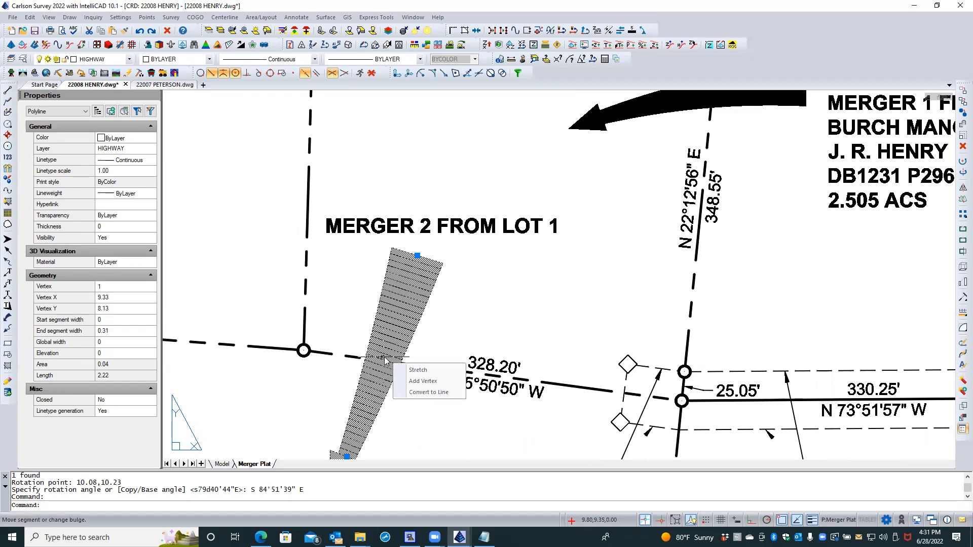
pyautogui.click(385, 358)
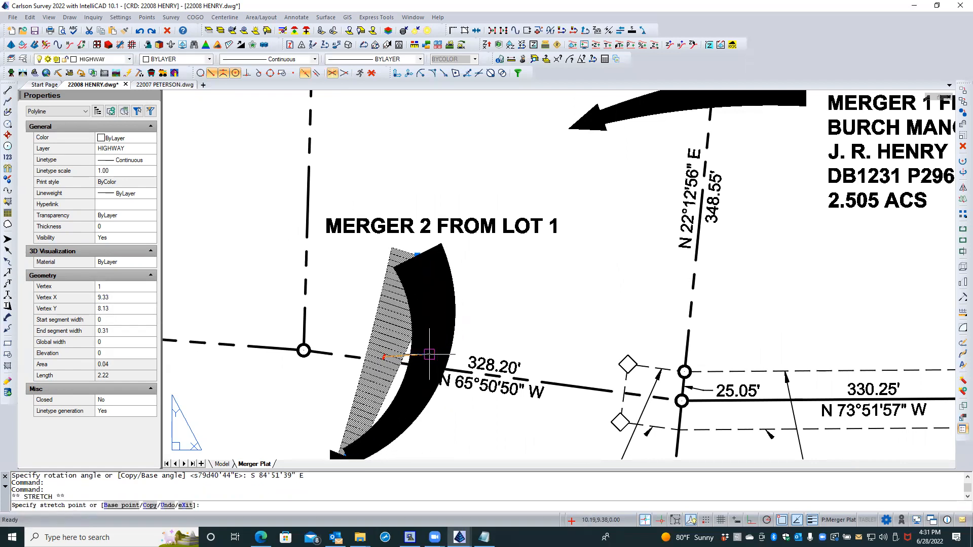
pyautogui.keyDown('shift'); pyautogui.rightClick(426, 357); pyautogui.keyUp('shift')
pyautogui.click(448, 332)
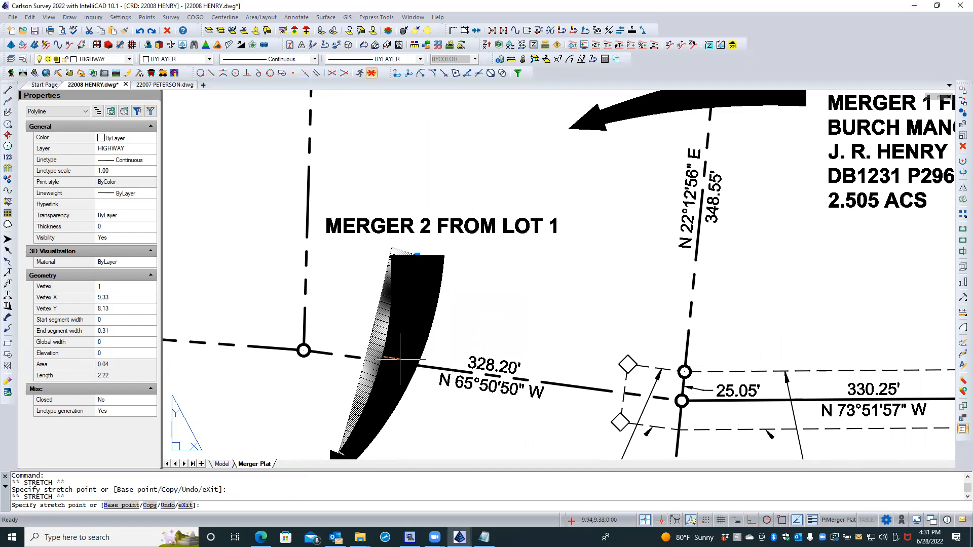
pyautogui.press('Escape')
pyautogui.press('Escape')
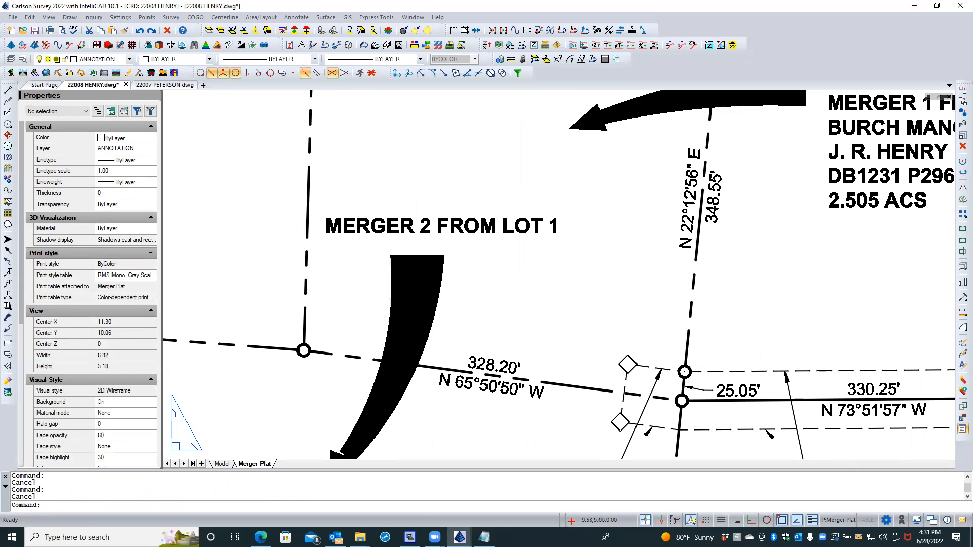
# Step: Move the MERGER 2 FROM LOT 1 label slightly down, closer to the arrow's wide end
pyautogui.scroll(-2, 425, 250)
pyautogui.scroll(1, 425, 251)
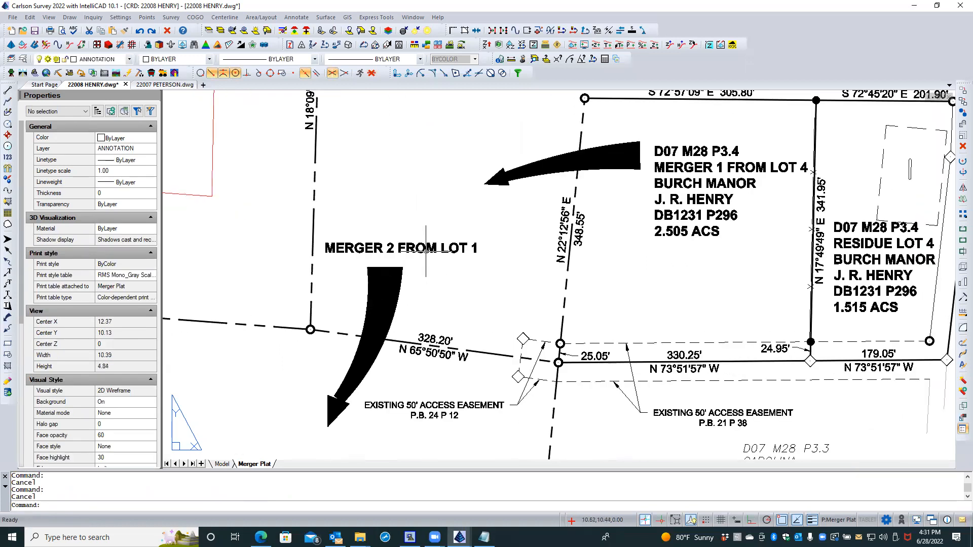
pyautogui.click(425, 251)
pyautogui.write('m')
pyautogui.press('Return')
pyautogui.click(358, 157)
pyautogui.press('Escape')
pyautogui.press('Escape')
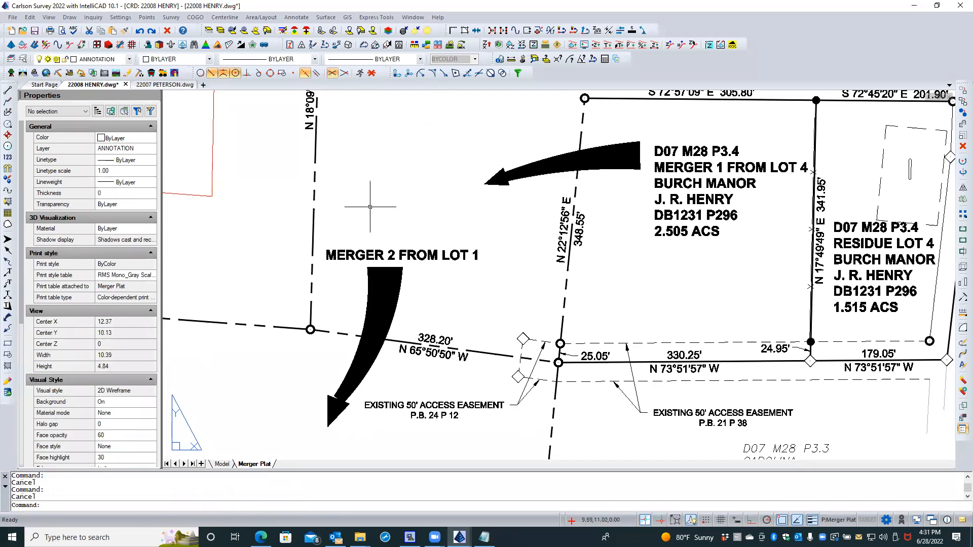
# Step: Stretch the Merger 2 arrow's tip to 9.24,8.22 so the arrowhead follows the curve of the shaft
pyautogui.scroll(-2, 369, 207)
pyautogui.scroll(3, 573, 201)
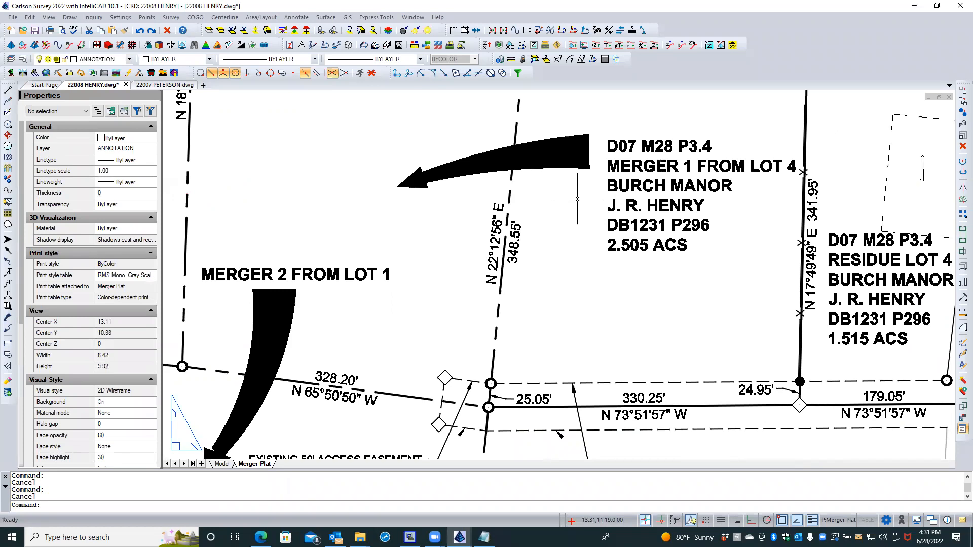
pyautogui.scroll(-1, 417, 287)
pyautogui.scroll(2, 312, 369)
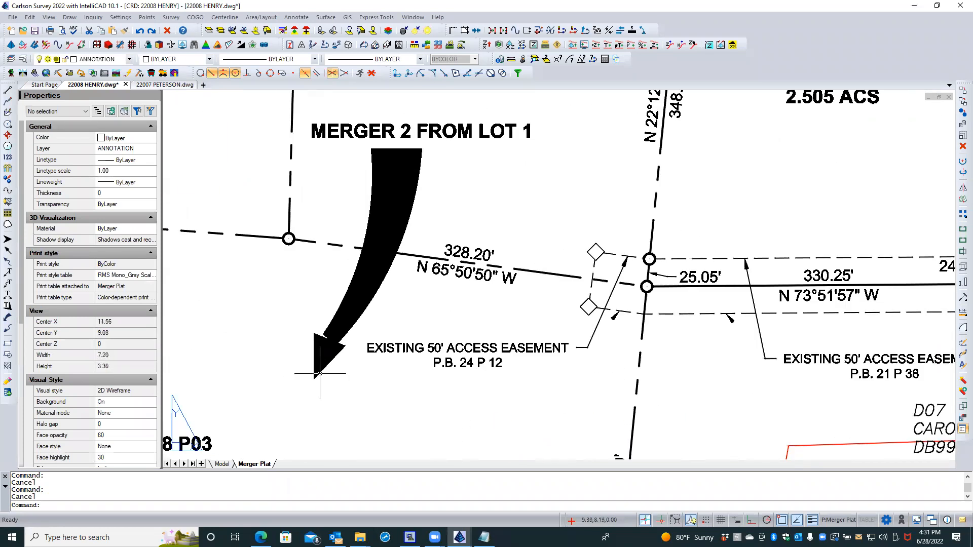
pyautogui.click(321, 369)
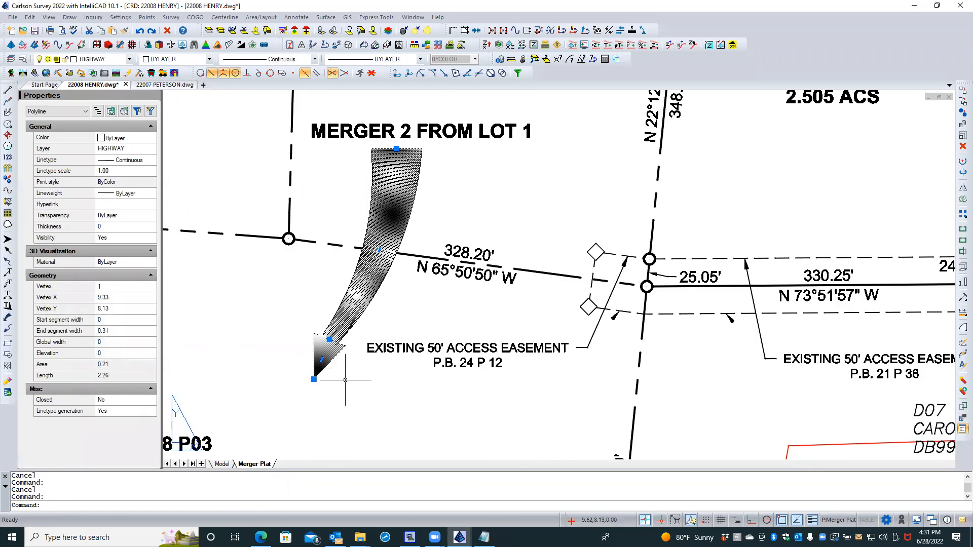
pyautogui.click(313, 379)
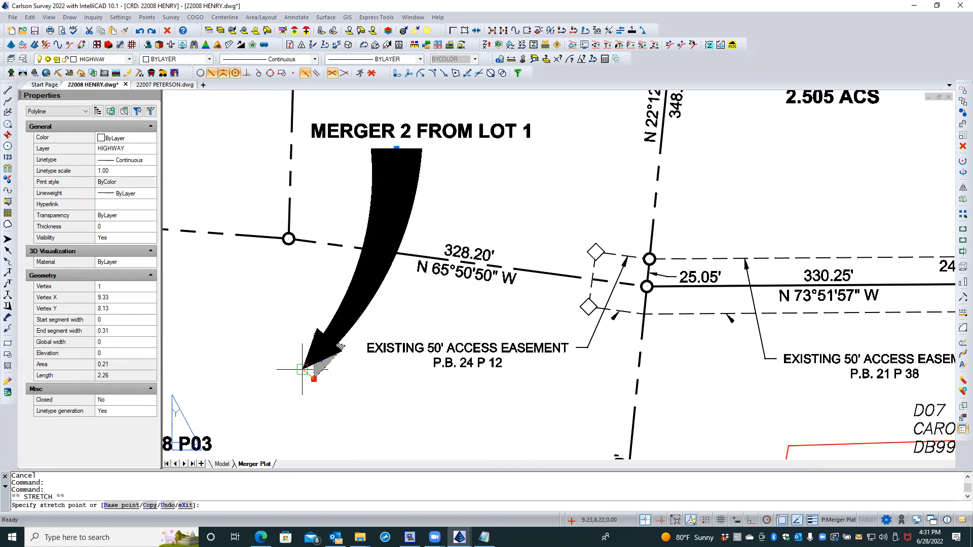
pyautogui.click(302, 370)
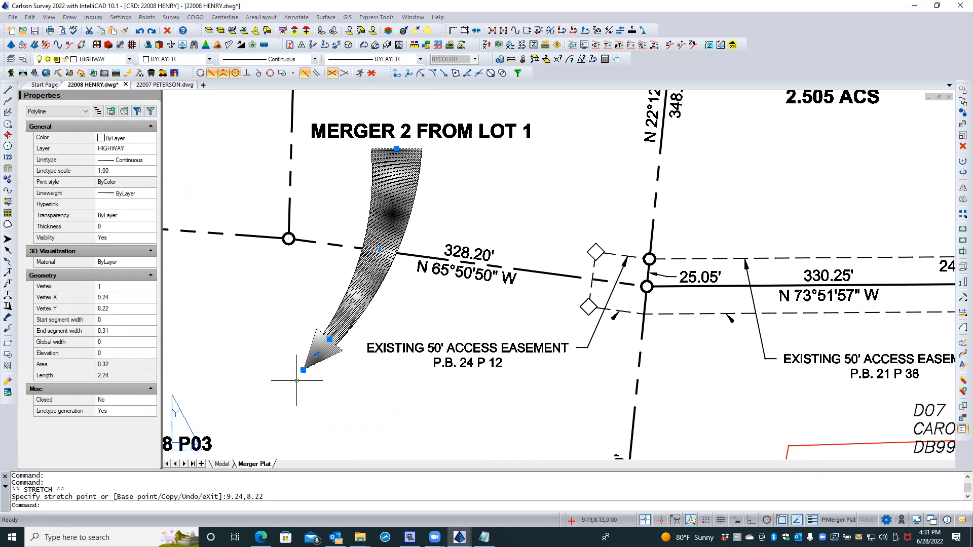
pyautogui.press('Escape')
# Step: Examine the merger arrows, lot labels and 50' access easement leaders across the Merger Plat sheet
pyautogui.scroll(-4, 281, 408)
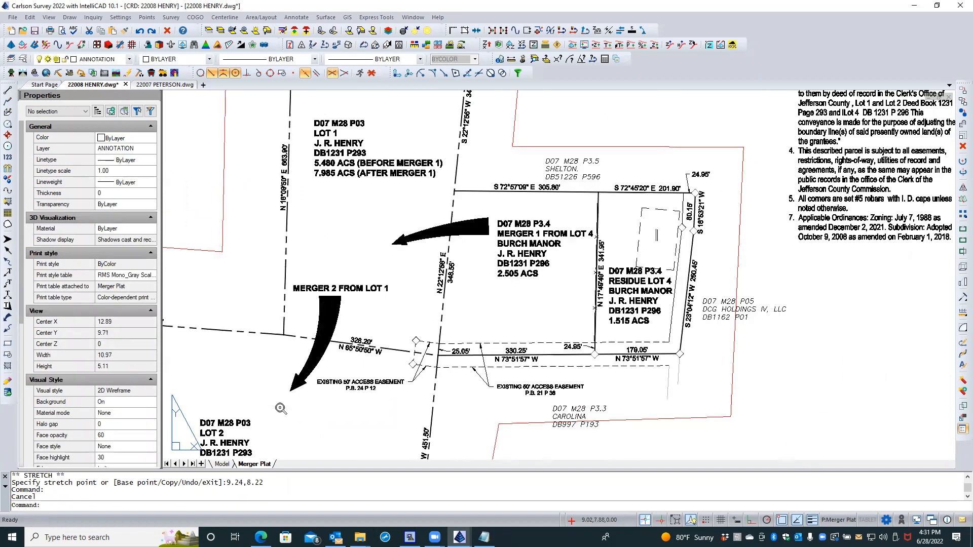
pyautogui.scroll(2, 483, 214)
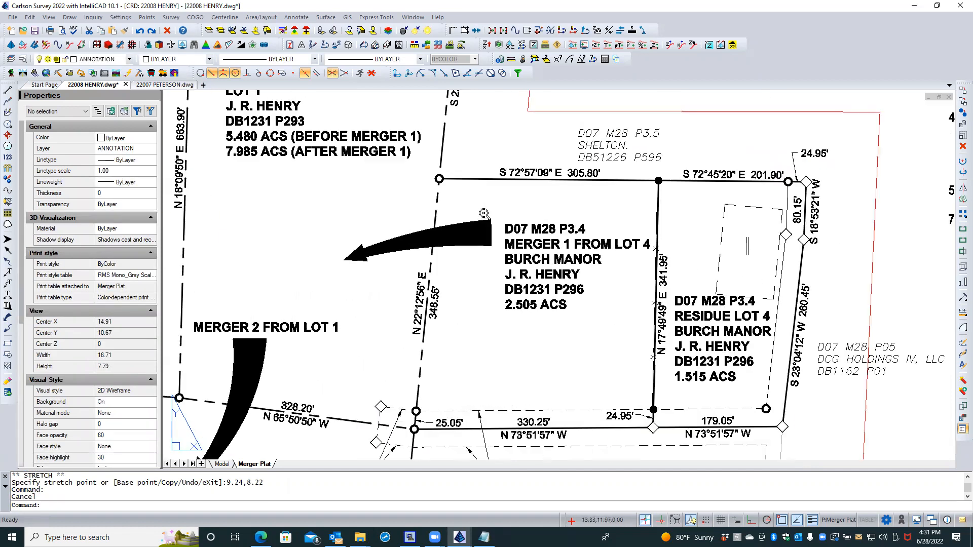
pyautogui.scroll(-3, 468, 260)
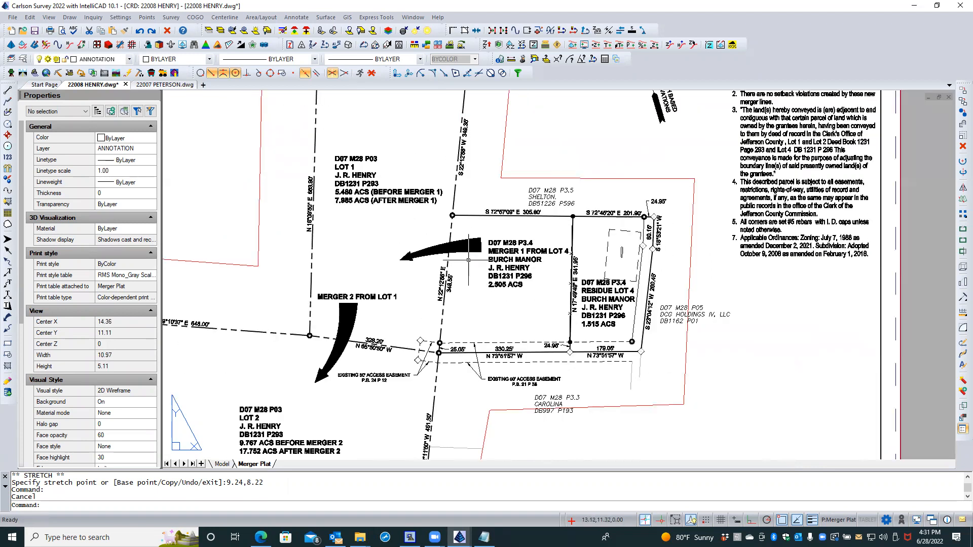
pyautogui.scroll(-3, 468, 259)
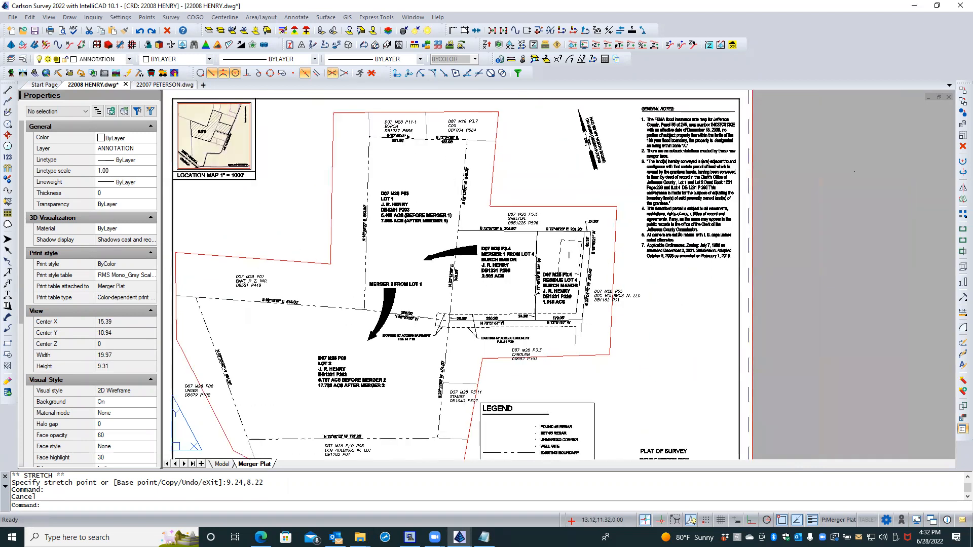
pyautogui.scroll(4, 428, 345)
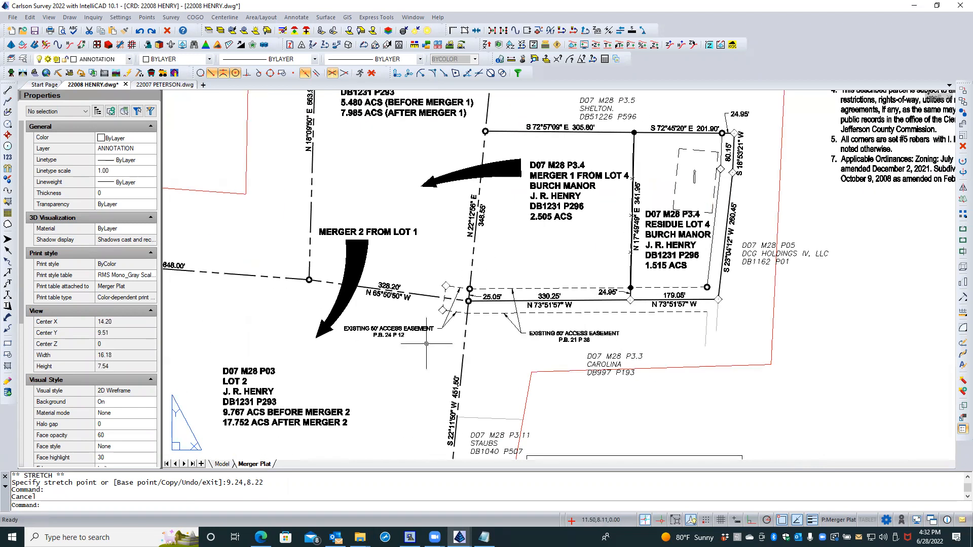
pyautogui.click(459, 346)
pyautogui.scroll(2, 487, 334)
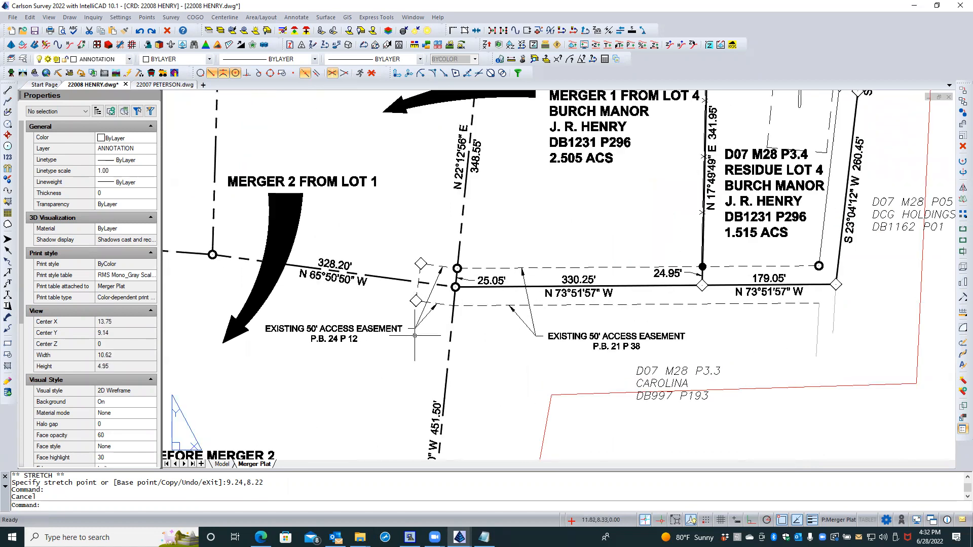
pyautogui.scroll(3, 433, 320)
pyautogui.scroll(-3, 436, 317)
pyautogui.scroll(-2, 435, 324)
pyautogui.scroll(3, 435, 326)
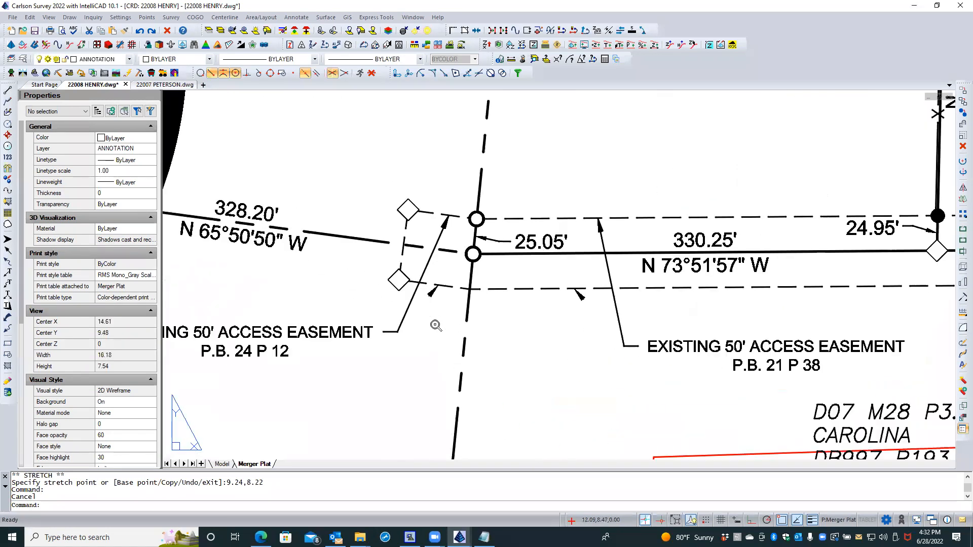
pyautogui.scroll(4, 435, 324)
pyautogui.scroll(-5, 435, 324)
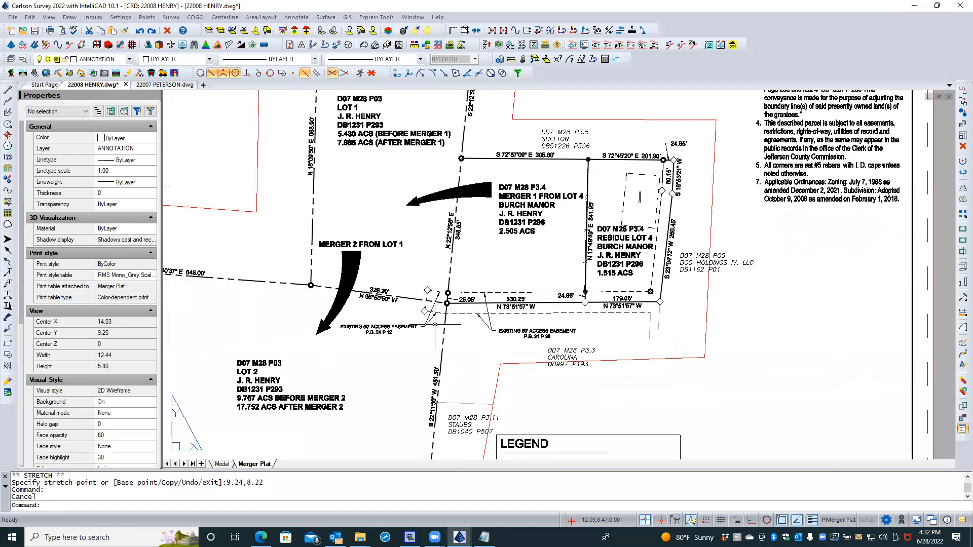
pyautogui.scroll(1, 434, 324)
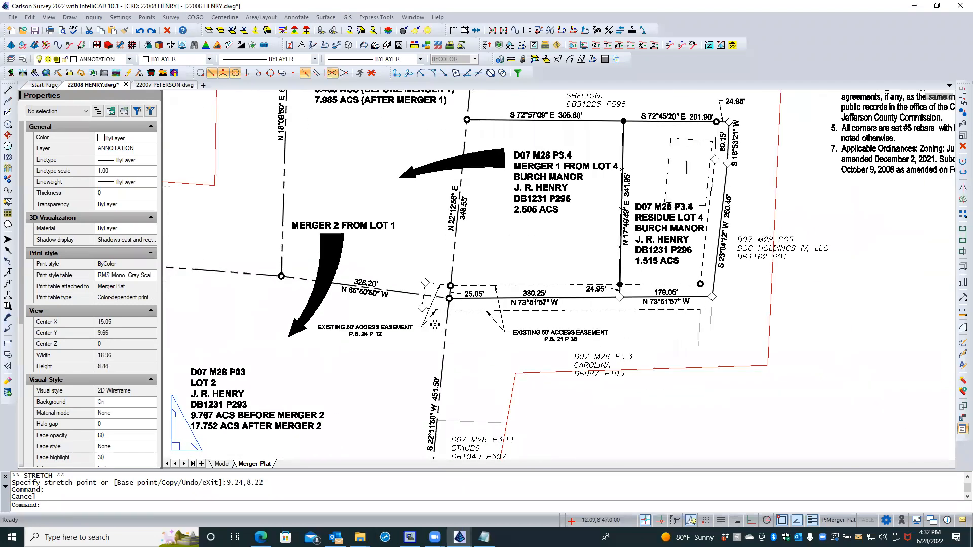
# Step: Move the RESIDUE LOT 4 label slightly down within its lot, clear of the dashed septic reserve area
pyautogui.click(562, 392)
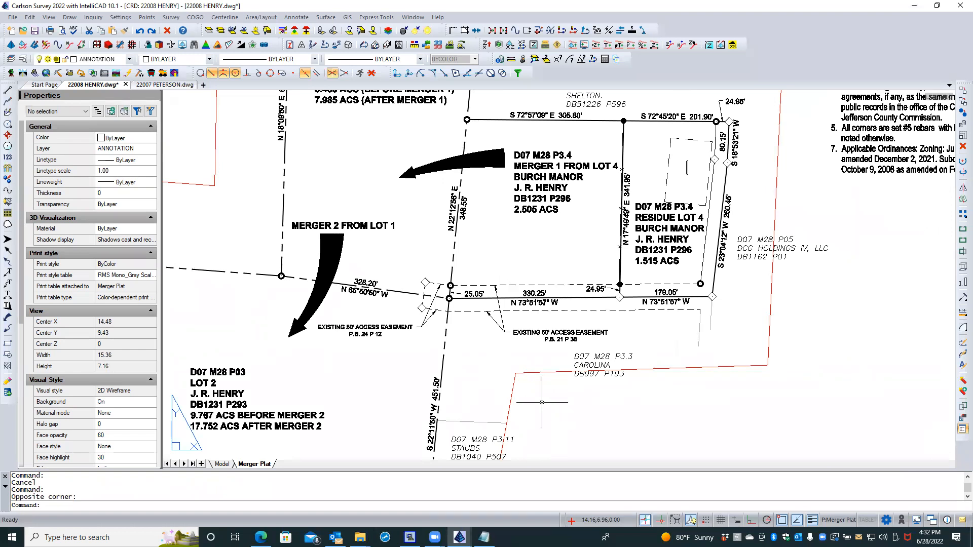
pyautogui.scroll(2, 686, 193)
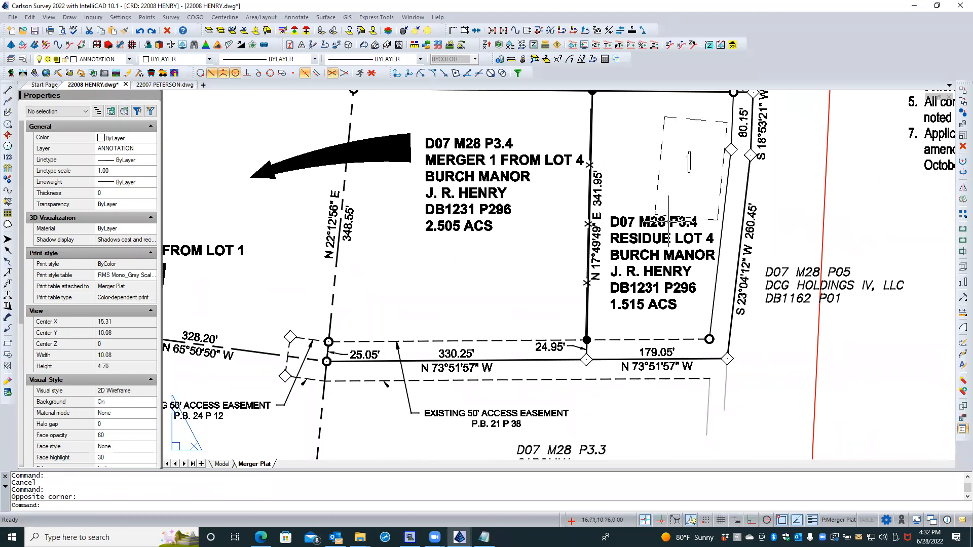
pyautogui.click(655, 258)
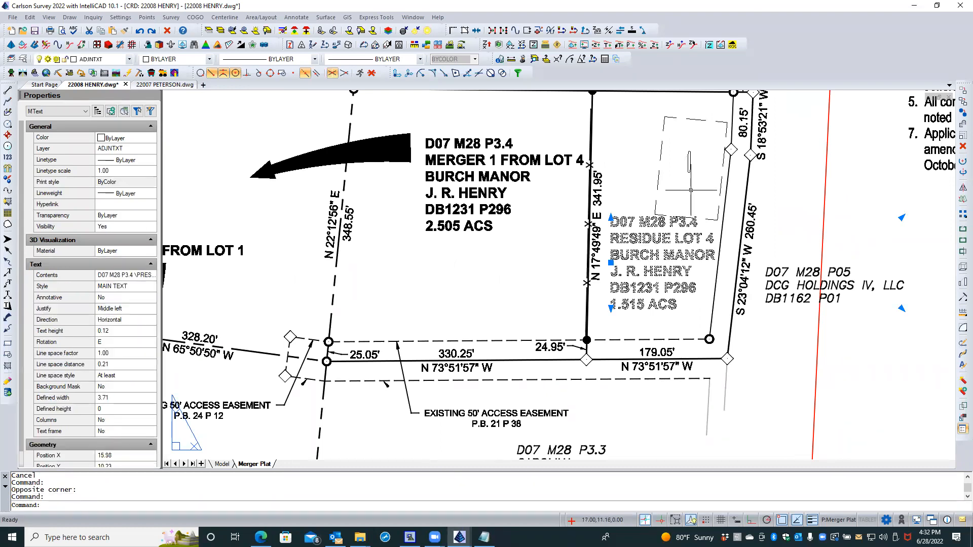
pyautogui.click(626, 181)
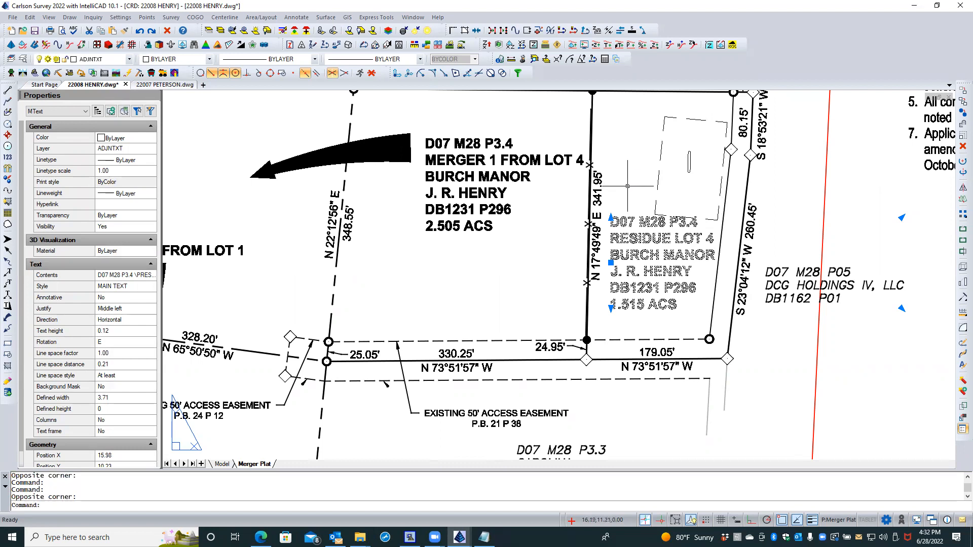
pyautogui.write('m')
pyautogui.press('Return')
pyautogui.click(619, 149)
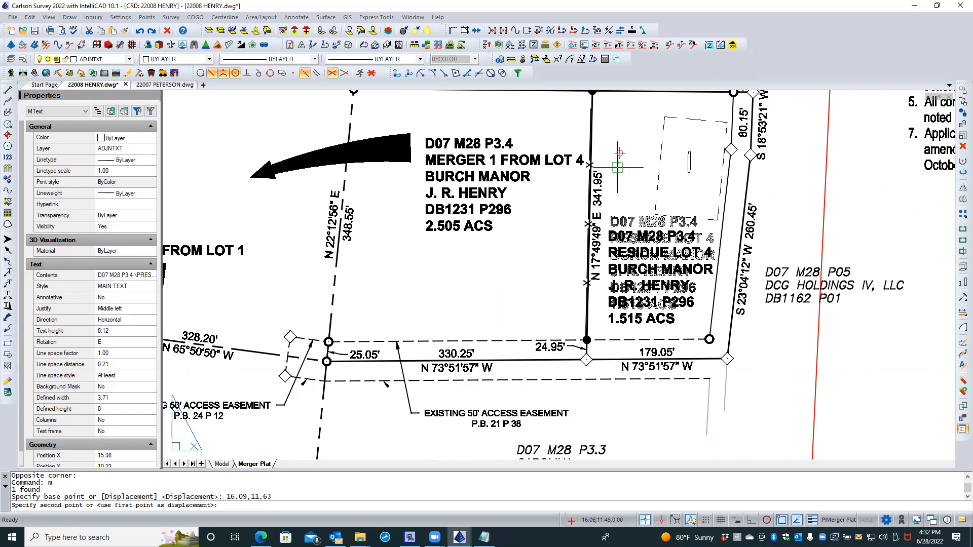
pyautogui.click(617, 166)
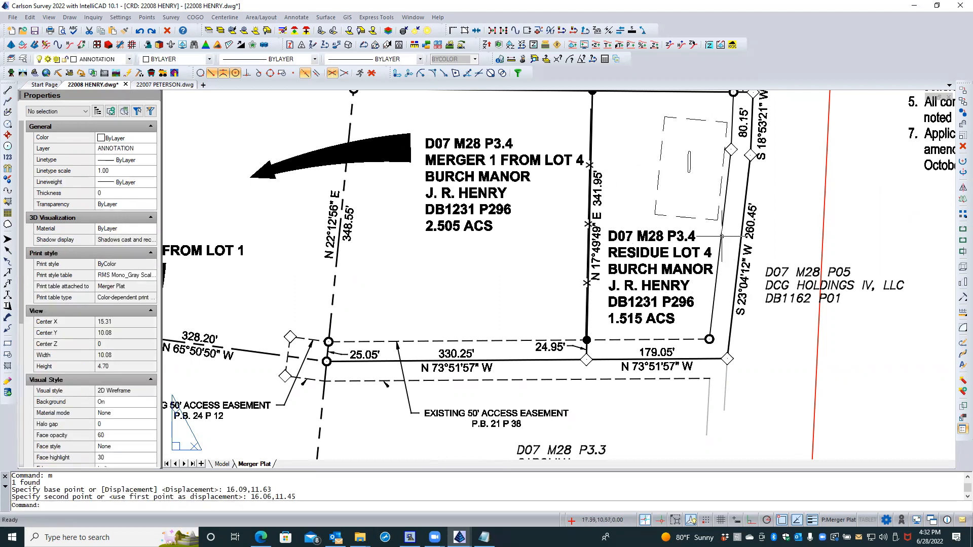
# Step: In model space, delete the stray point at the drawing origin and fit the remaining drawing in view
pyautogui.scroll(-3, 686, 207)
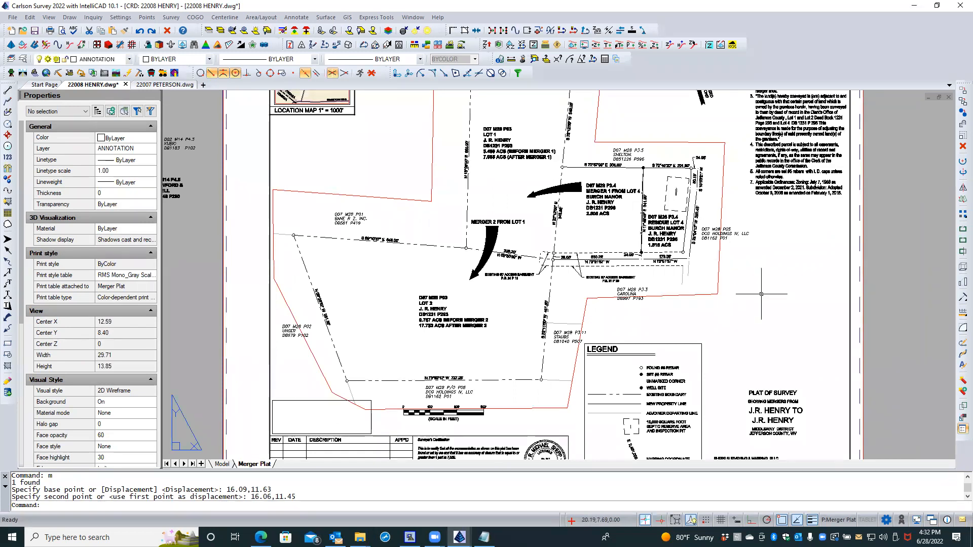
pyautogui.scroll(1, 761, 294)
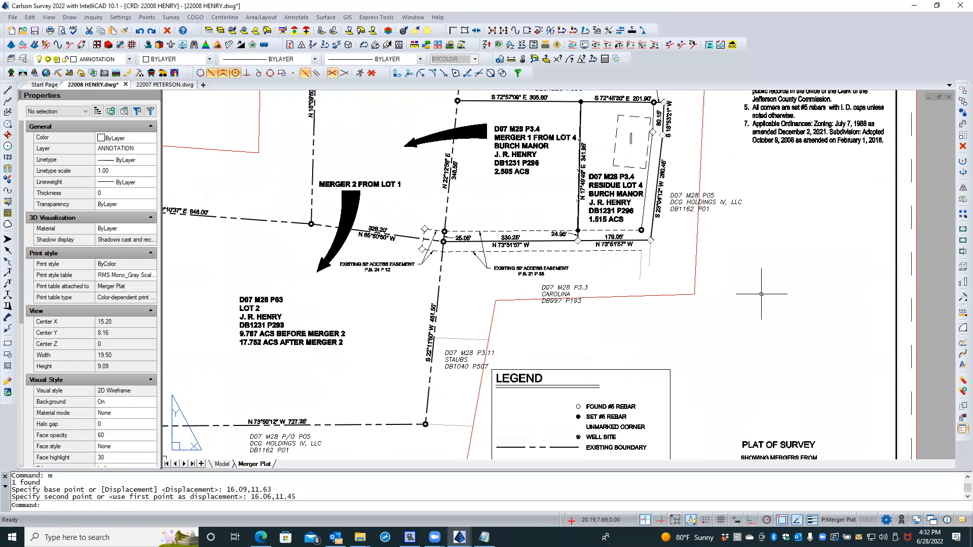
pyautogui.scroll(3, 450, 260)
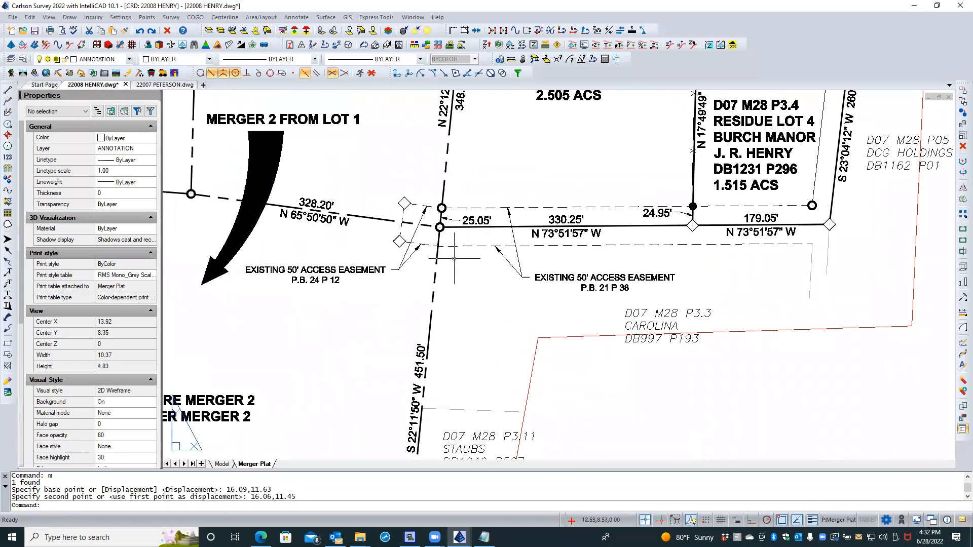
pyautogui.scroll(-2, 465, 263)
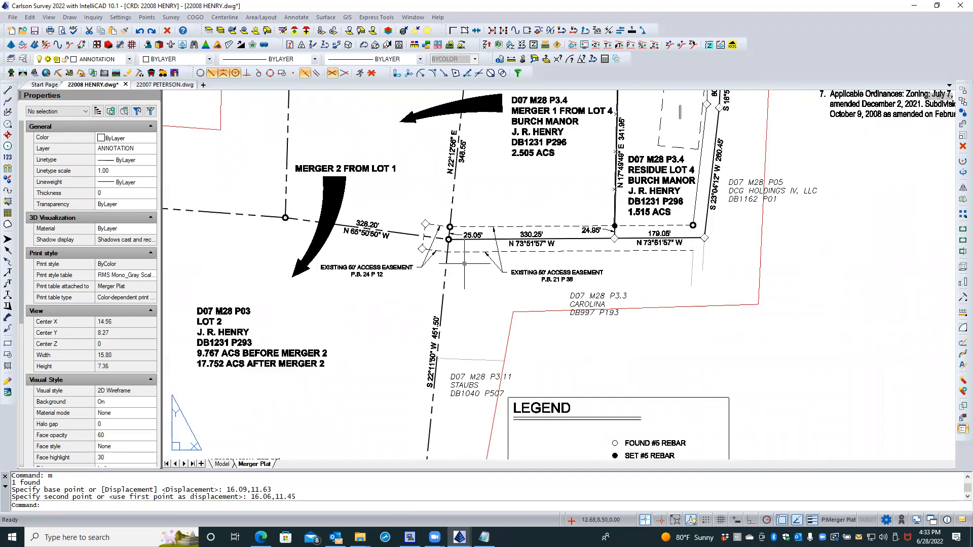
pyautogui.click(222, 464)
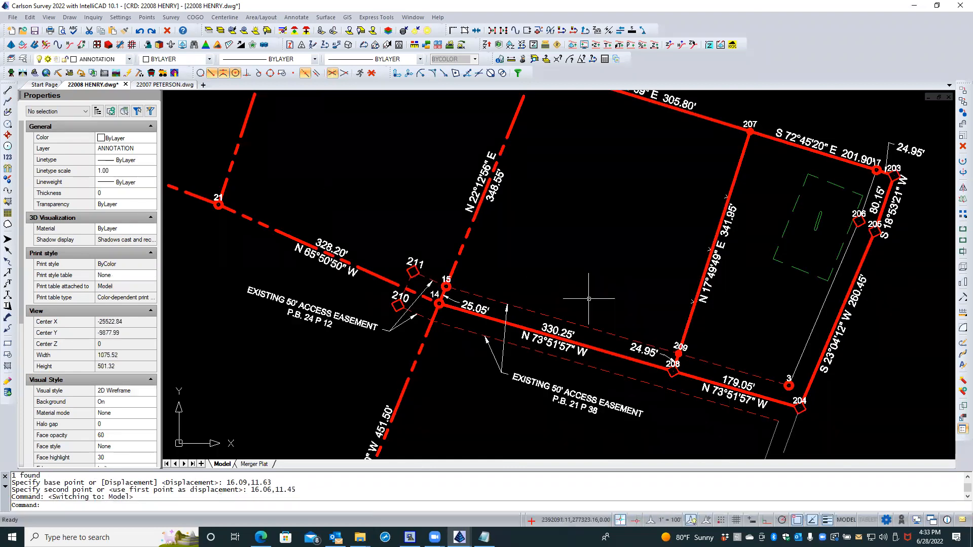
pyautogui.scroll(-2, 542, 247)
pyautogui.moveTo(554, 286); pyautogui.dragTo(553, 340, button='middle')
pyautogui.middleClick(554, 339)
pyautogui.middleClick(554, 340)
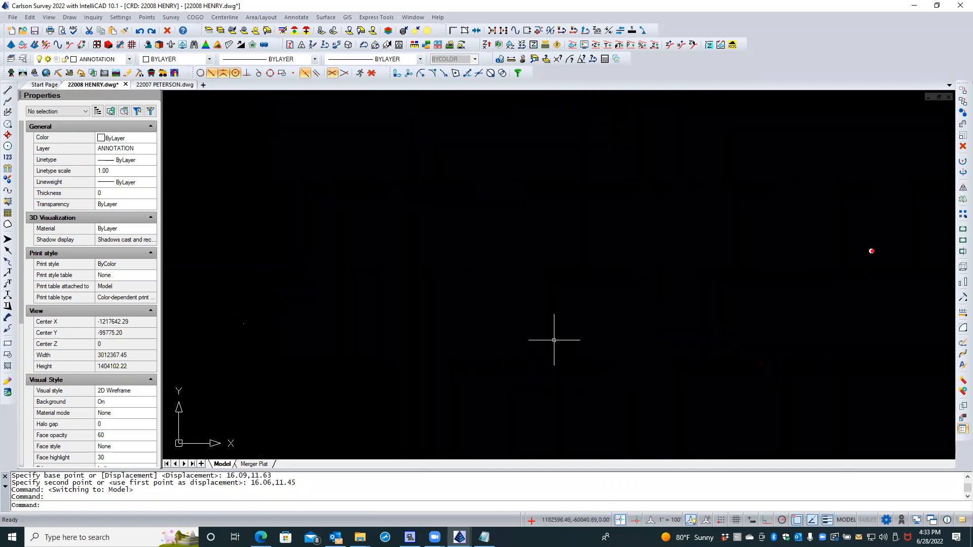
pyautogui.scroll(1, 567, 321)
pyautogui.scroll(-1, 567, 321)
pyautogui.click(600, 284)
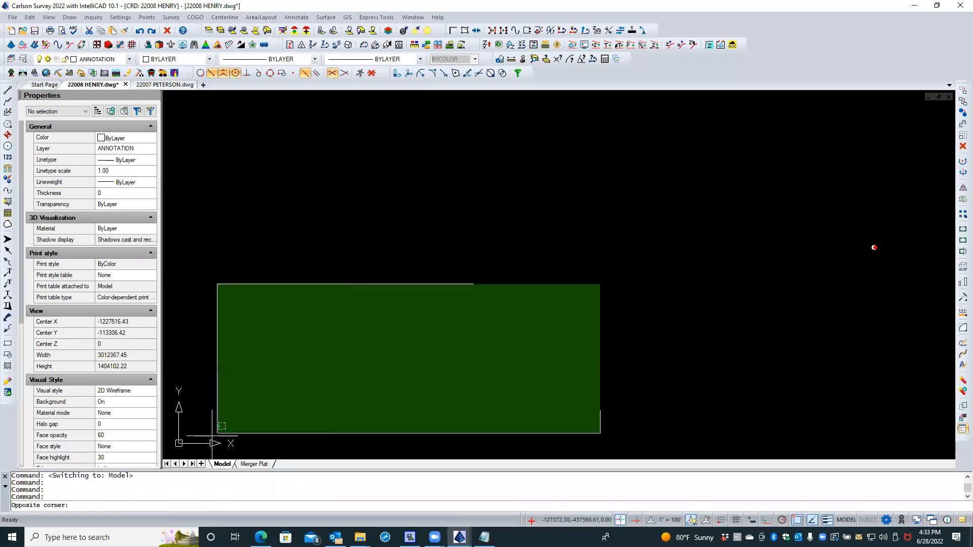
pyautogui.click(174, 455)
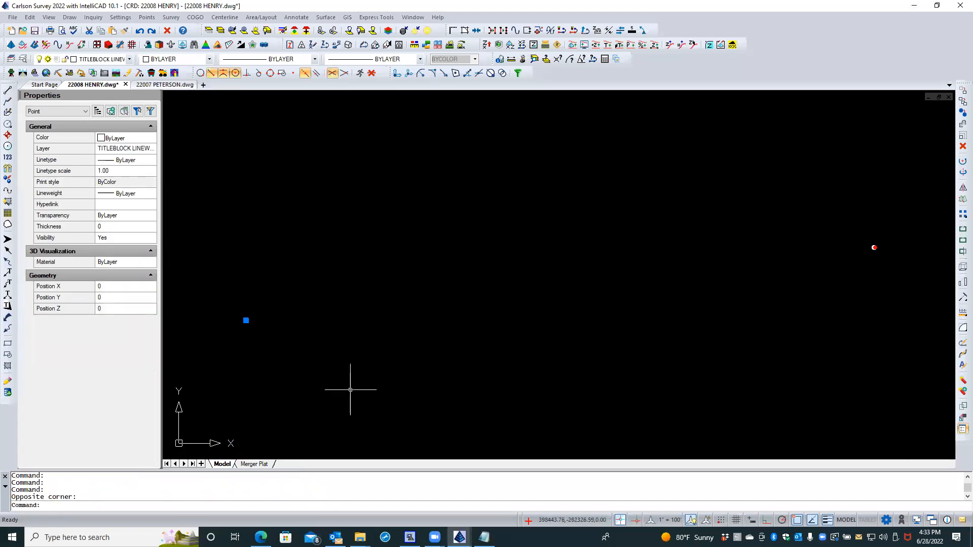
pyautogui.click(962, 147)
pyautogui.middleClick(878, 175)
pyautogui.middleClick(878, 174)
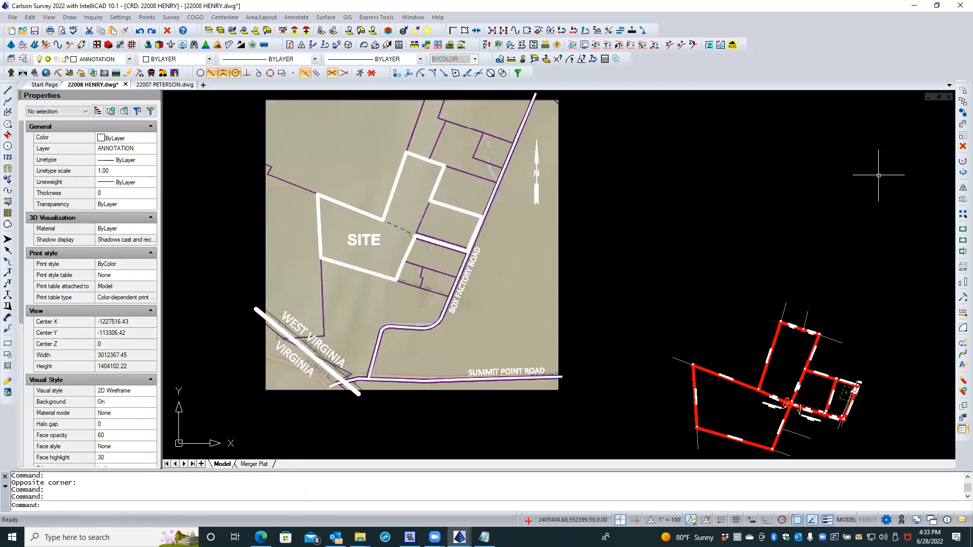
pyautogui.scroll(-1, 729, 197)
pyautogui.scroll(7, 801, 387)
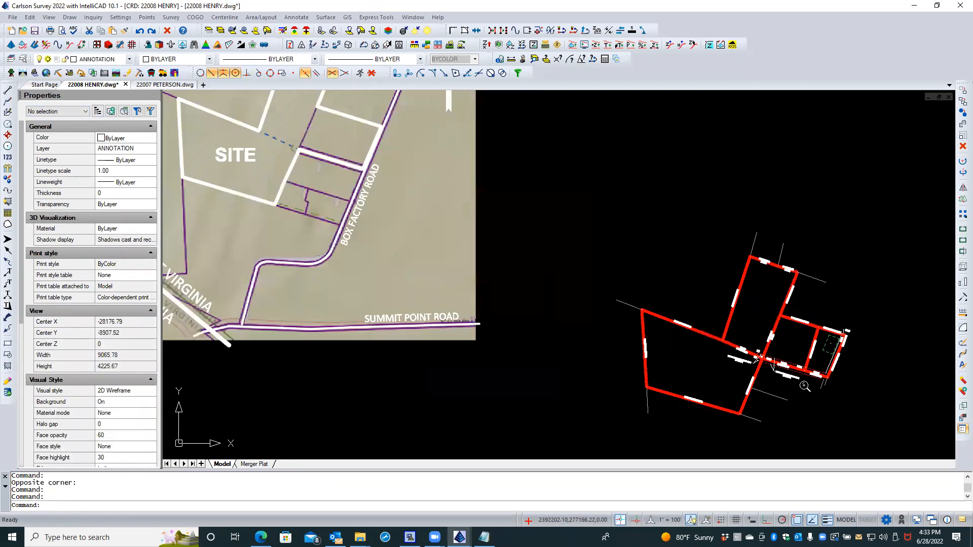
pyautogui.scroll(2, 710, 356)
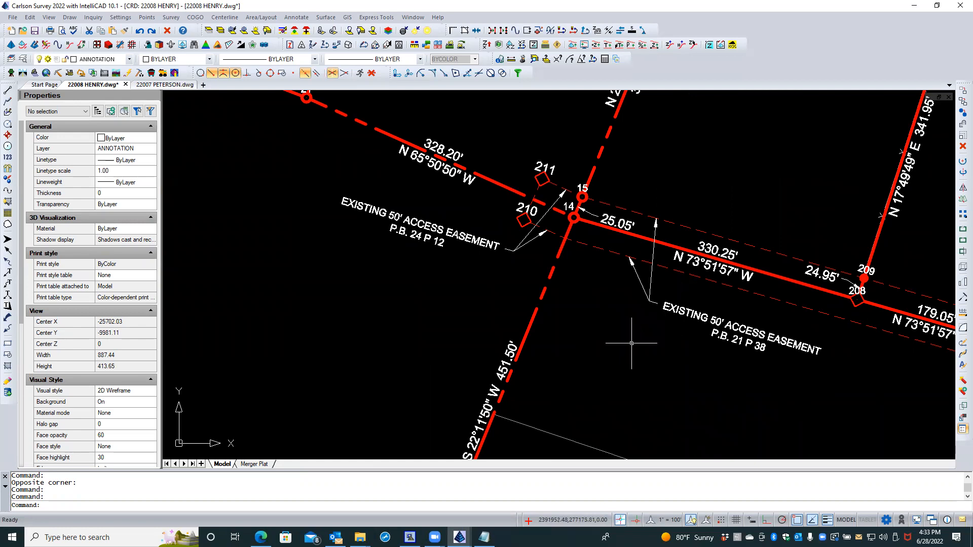
pyautogui.click(674, 312)
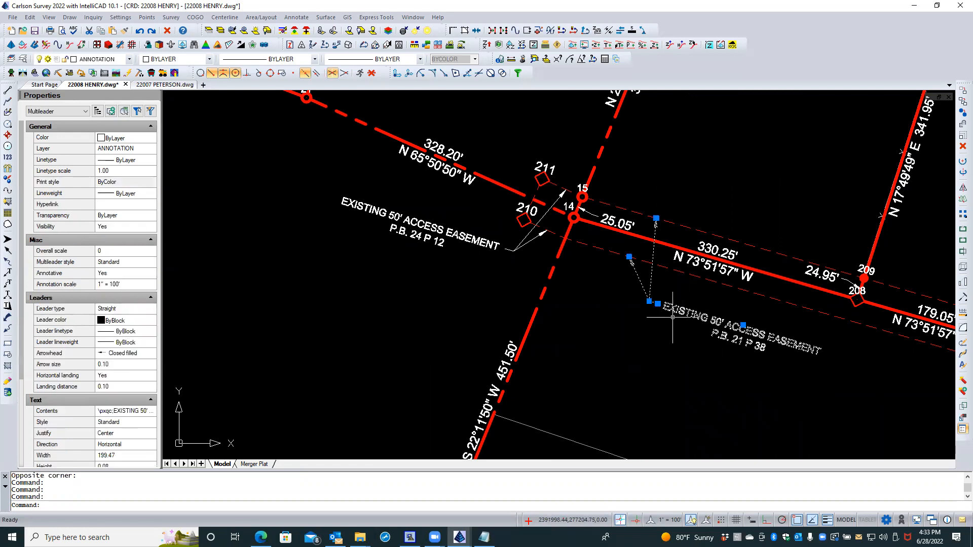
pyautogui.scroll(3, 657, 317)
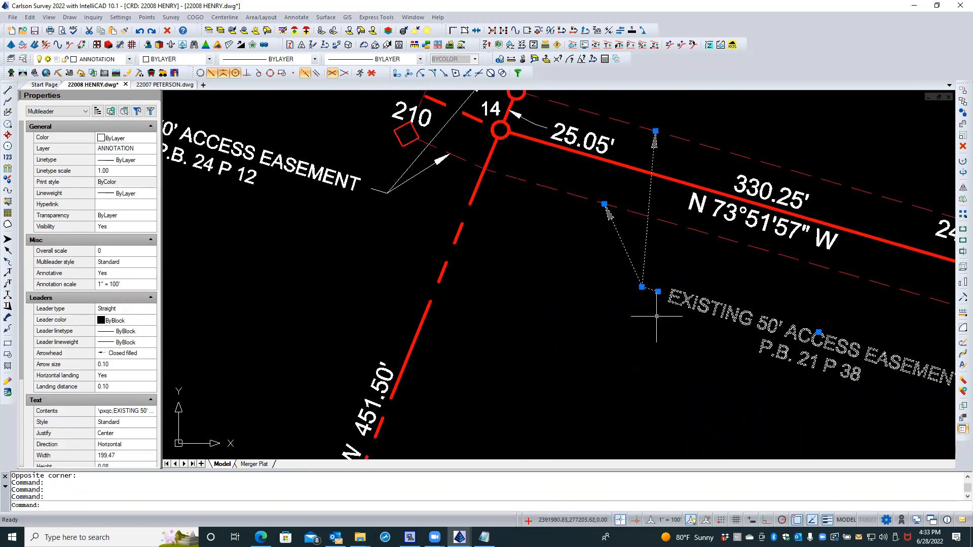
pyautogui.click(818, 332)
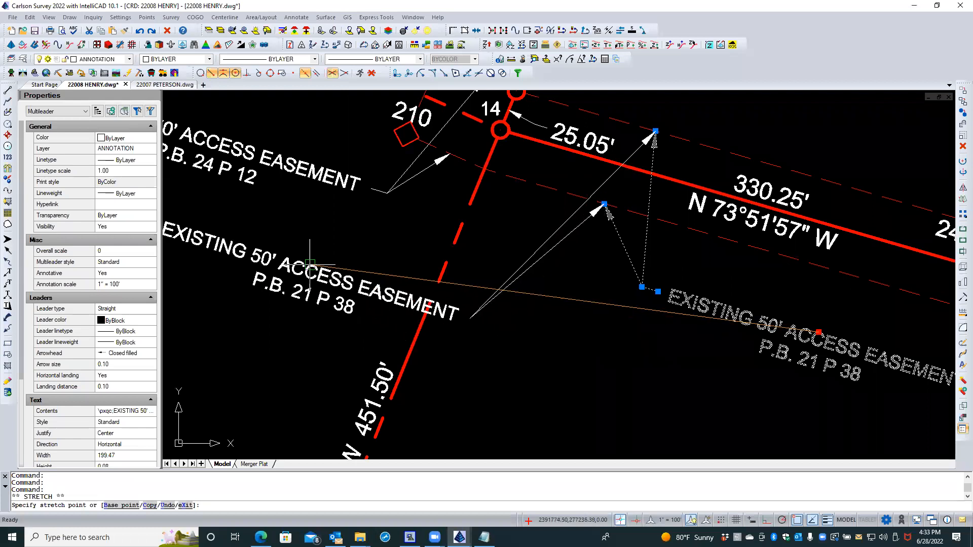
pyautogui.press('Escape')
pyautogui.press('Escape')
pyautogui.scroll(-3, 568, 251)
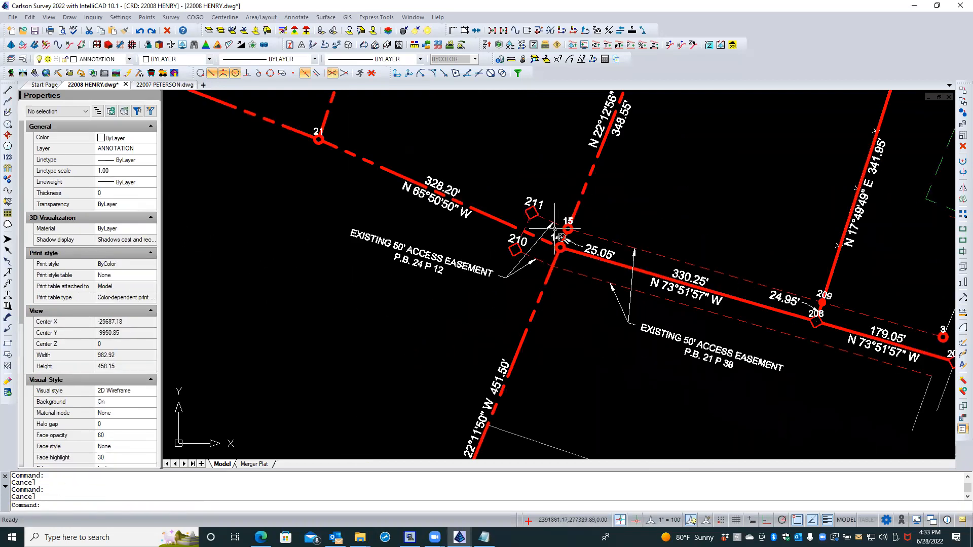
# Step: Examine the 25.05' distance text and its leader between points 14 and 15
pyautogui.scroll(4, 579, 247)
pyautogui.scroll(5, 579, 248)
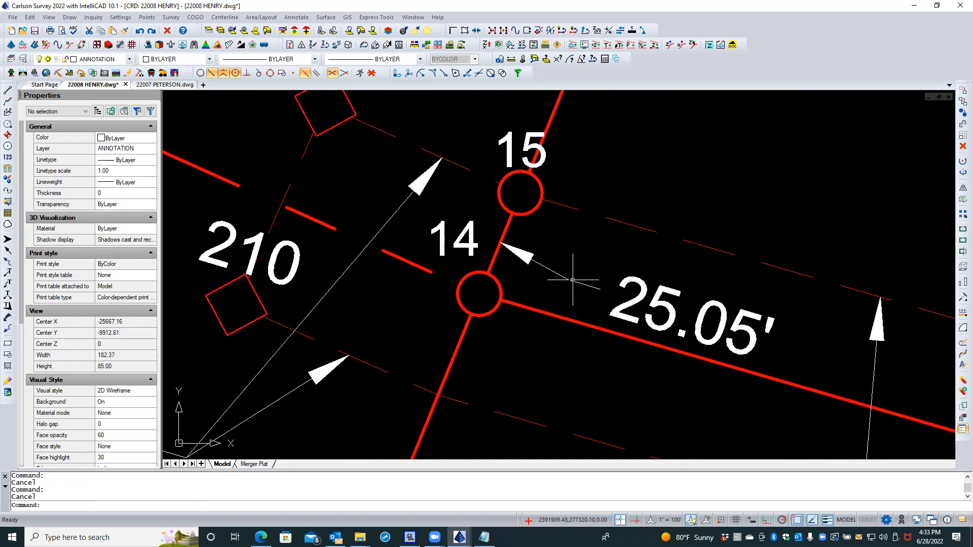
pyautogui.click(627, 280)
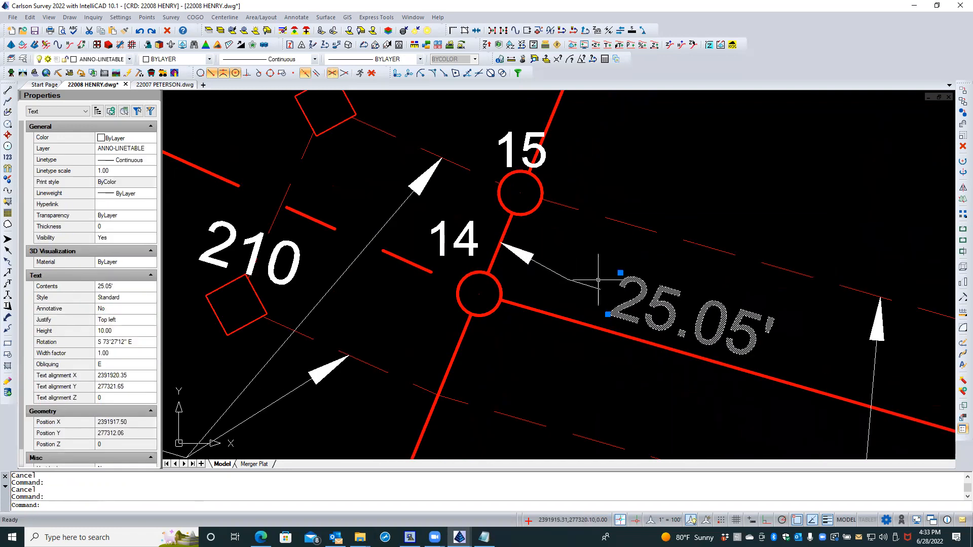
pyautogui.press('Escape')
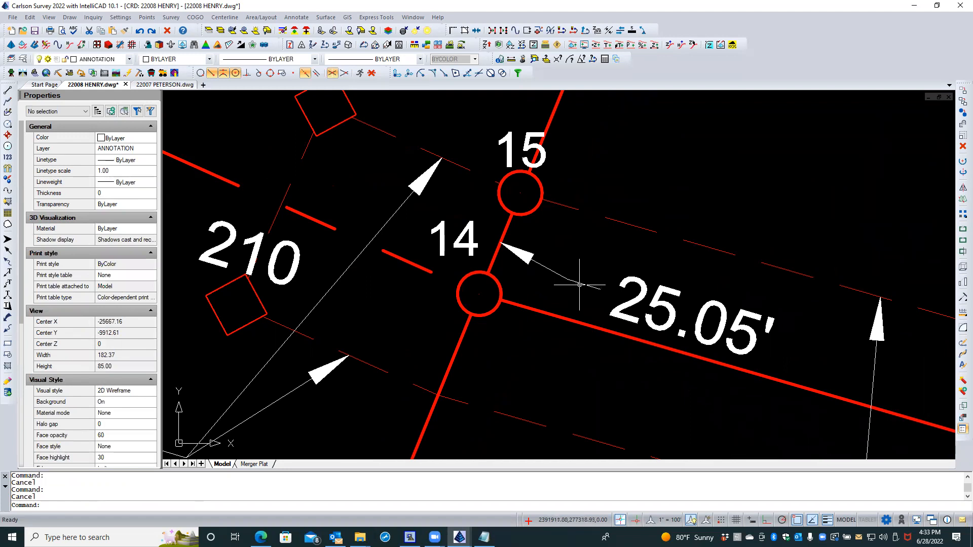
pyautogui.click(579, 285)
pyautogui.press('Escape')
pyautogui.scroll(-1, 651, 256)
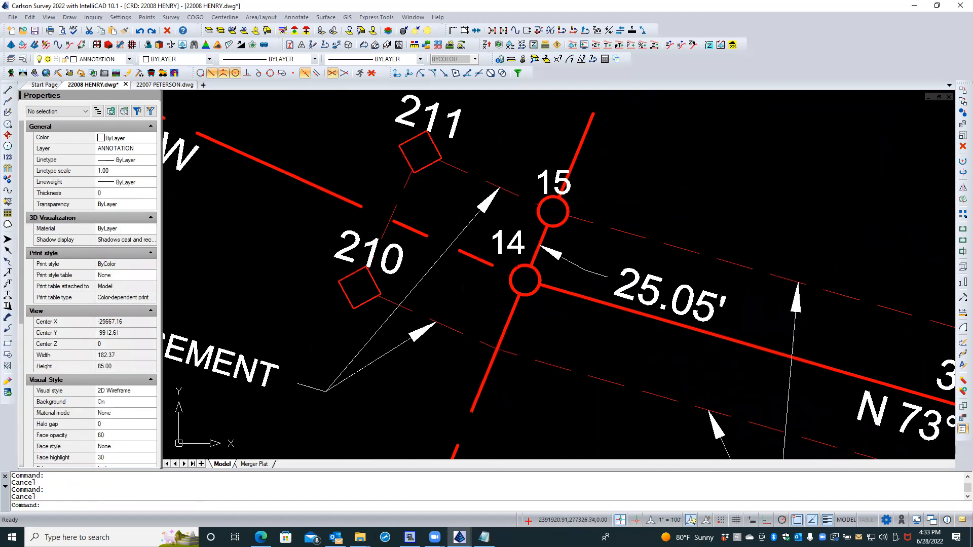
pyautogui.scroll(-2, 622, 250)
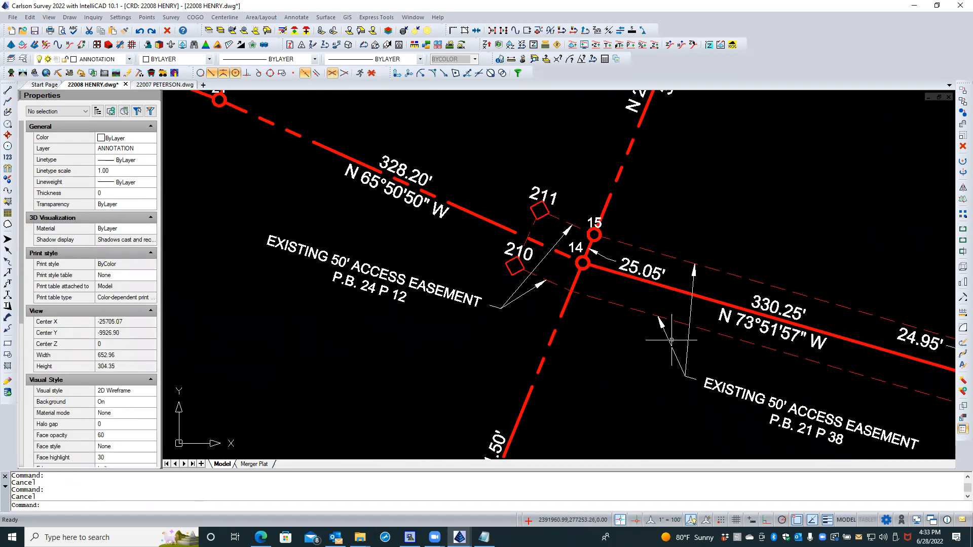
# Step: Add five extra leader arrows to the P.B. 21 P 38 access easement multileader, two from its west end and three from its east end
pyautogui.click(712, 384)
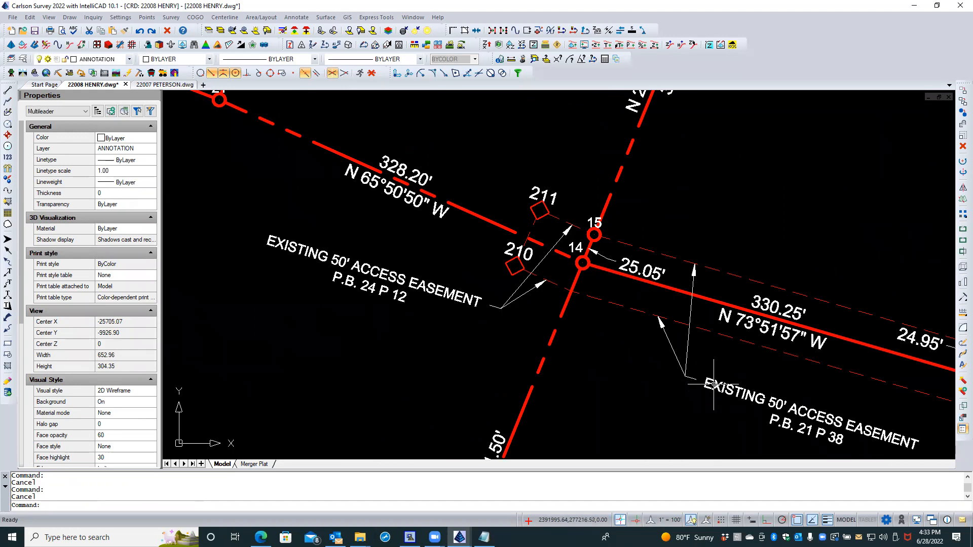
pyautogui.rightClick(714, 385)
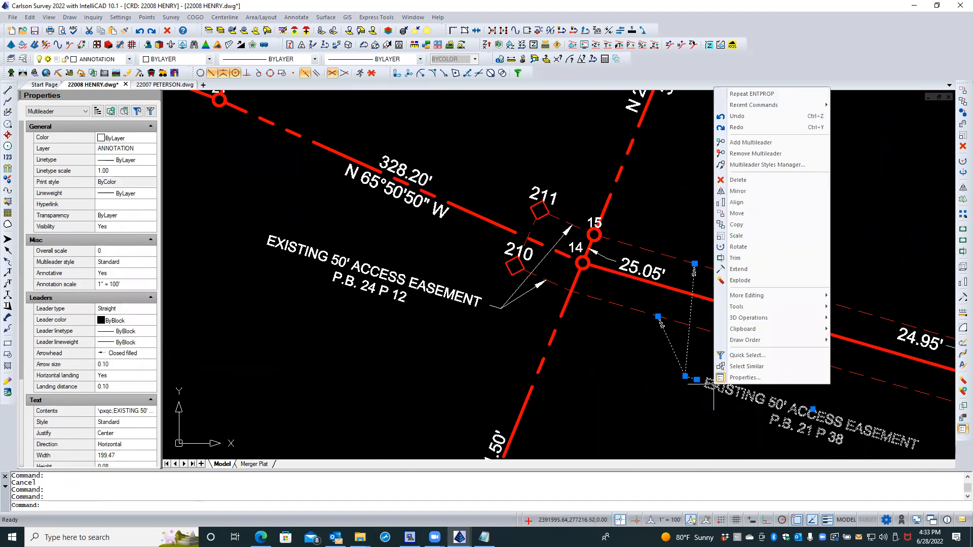
pyautogui.click(759, 144)
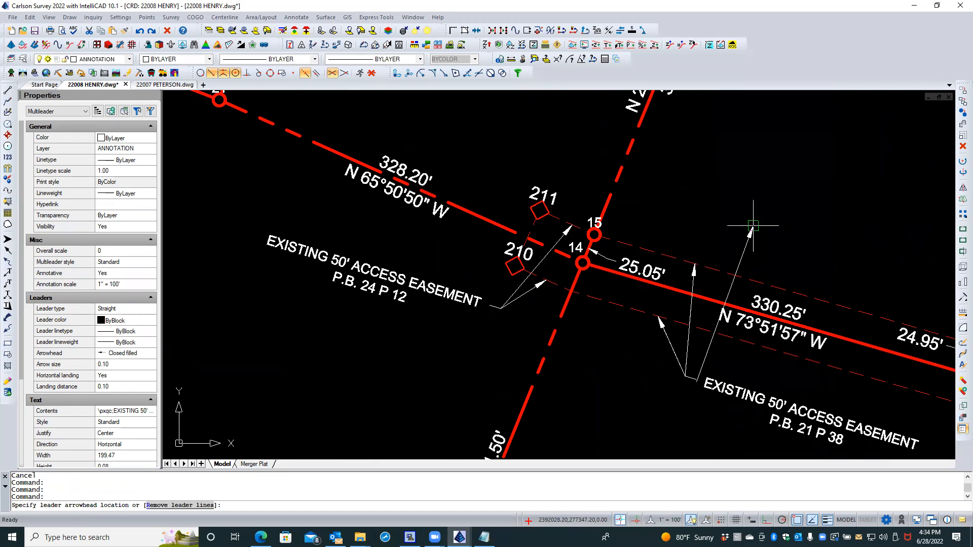
pyautogui.click(752, 230)
pyautogui.click(809, 259)
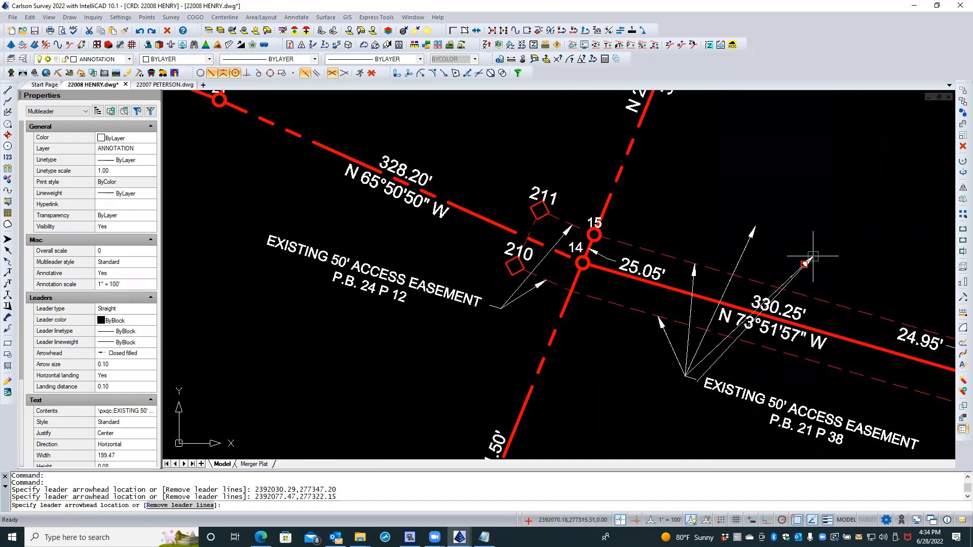
pyautogui.click(886, 279)
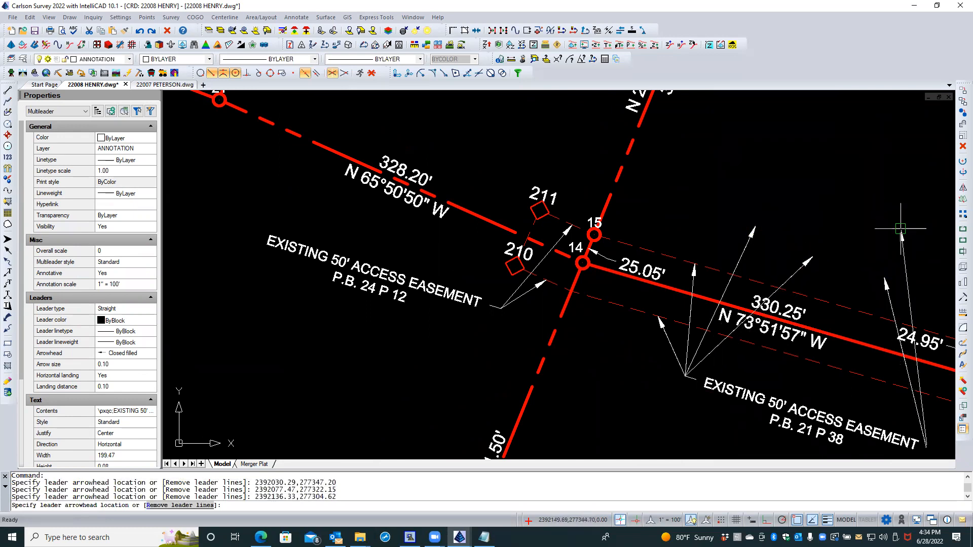
pyautogui.scroll(-2, 838, 224)
pyautogui.click(827, 251)
pyautogui.click(875, 257)
pyautogui.press('Return')
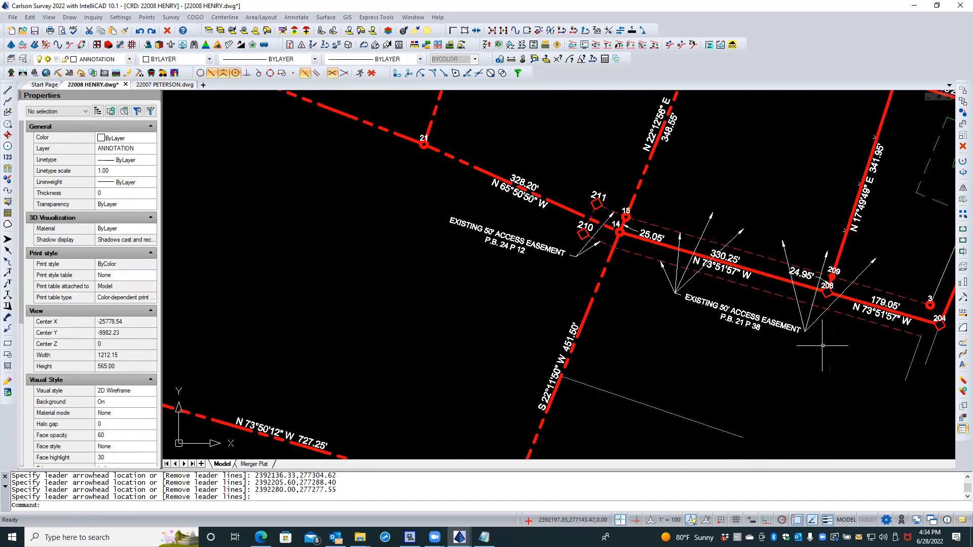
# Step: Undo the extra leader arrows added to the P.B. 21 P 38 access easement multileader
pyautogui.scroll(2, 817, 331)
pyautogui.write('u')
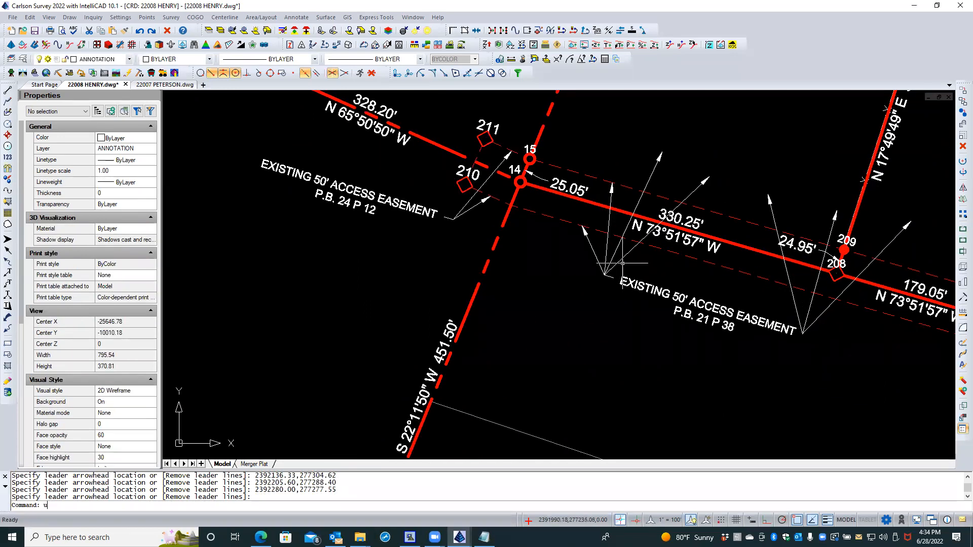
pyautogui.press('Return')
pyautogui.hotkey('ctrl', 'z')
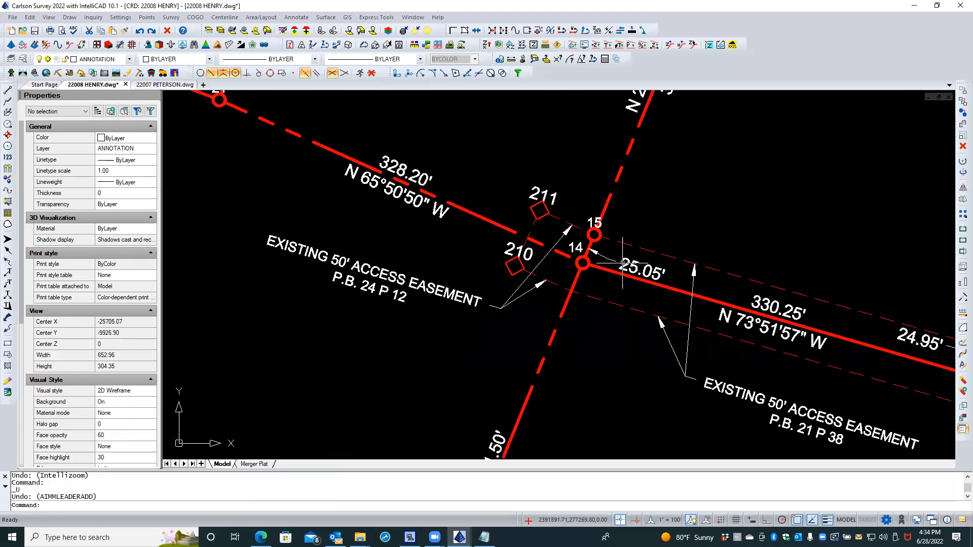
pyautogui.press('Escape')
pyautogui.press('Escape')
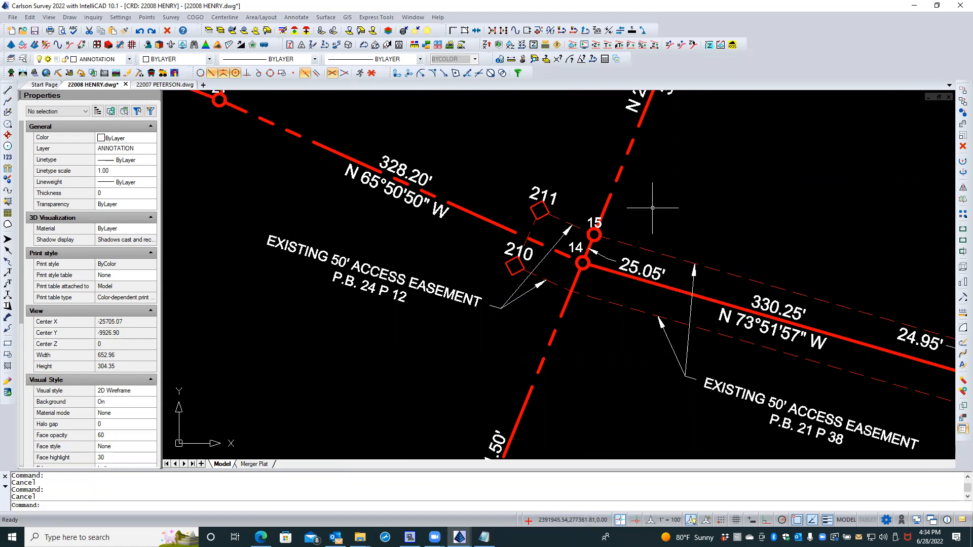
# Step: Draw a leader with its arrowhead on the S 69°10'37" E 648.00' line and its tail in the open area south of it
pyautogui.scroll(-3, 652, 207)
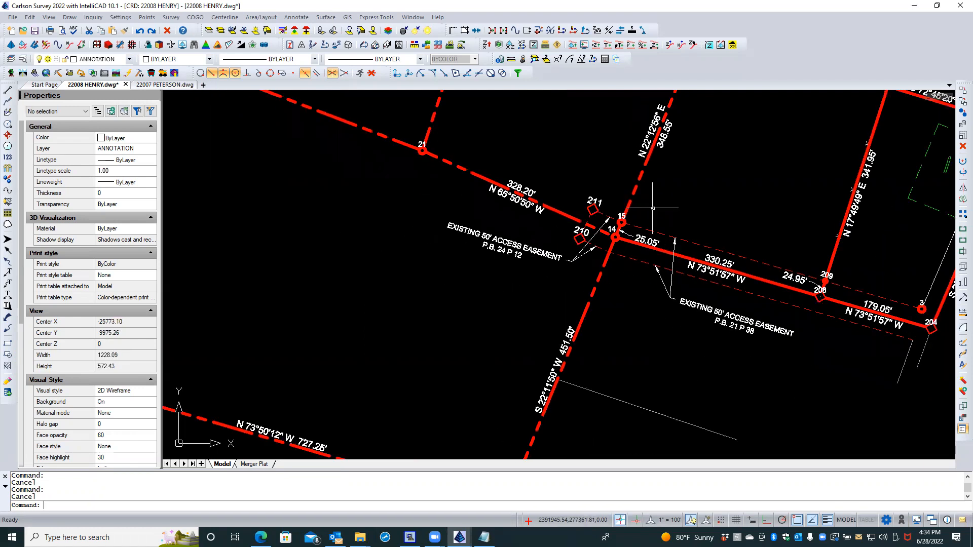
pyautogui.moveTo(531, 205)
pyautogui.mouseDown(button='middle')
pyautogui.moveTo(560, 287)
pyautogui.moveTo(609, 338)
pyautogui.mouseUp(button='middle')
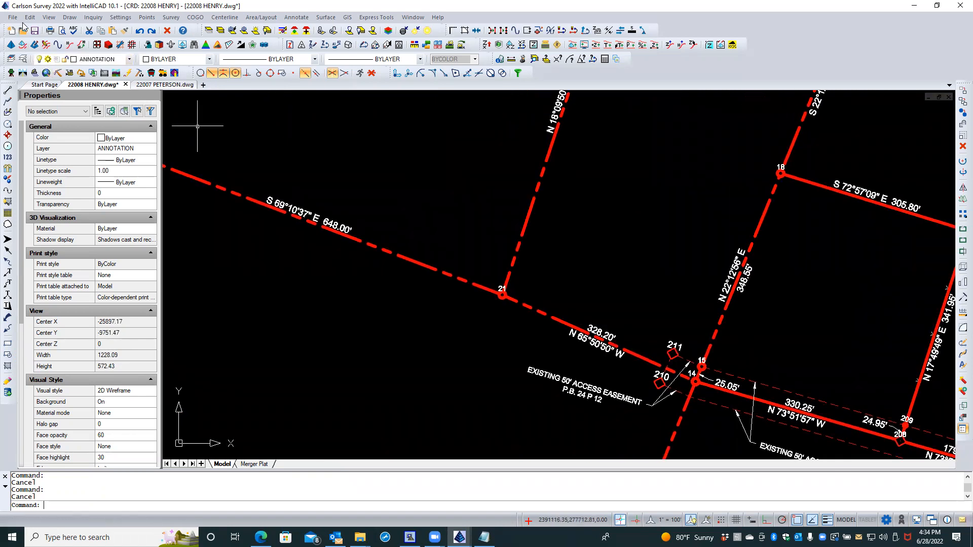
pyautogui.click(69, 17)
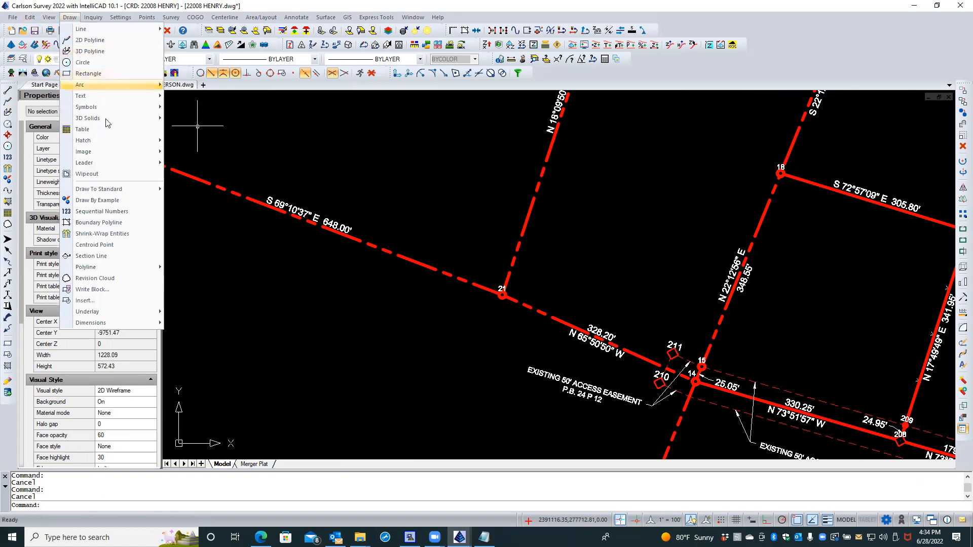
pyautogui.moveTo(110, 161)
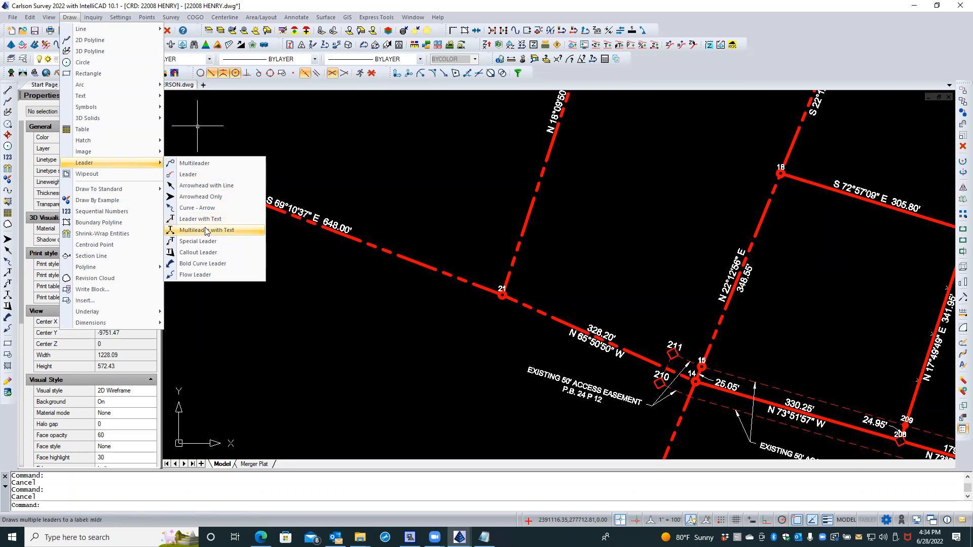
pyautogui.click(192, 175)
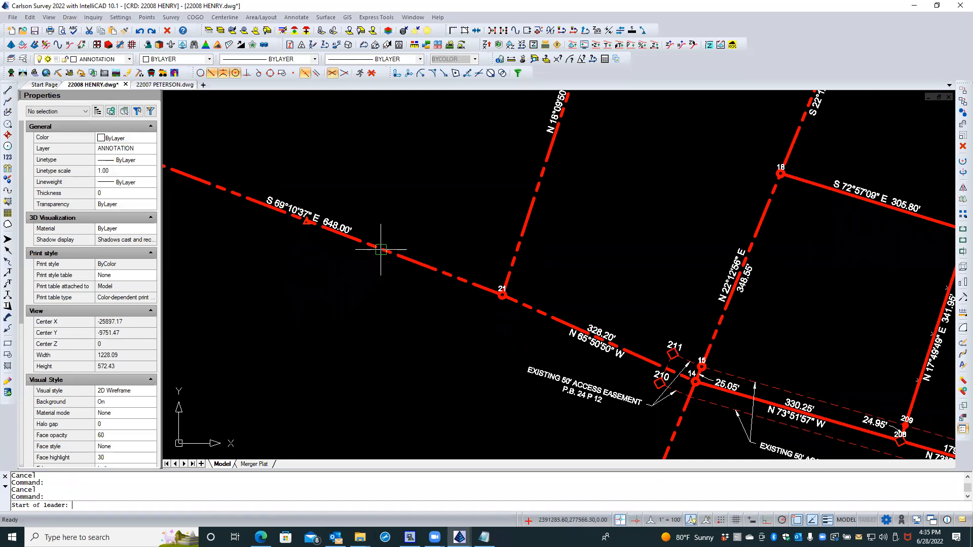
pyautogui.click(349, 243)
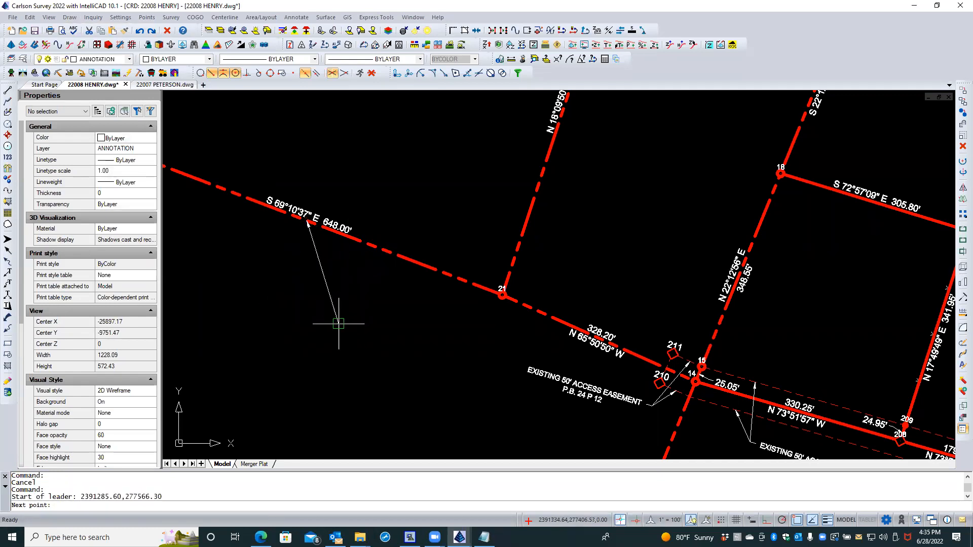
pyautogui.click(337, 298)
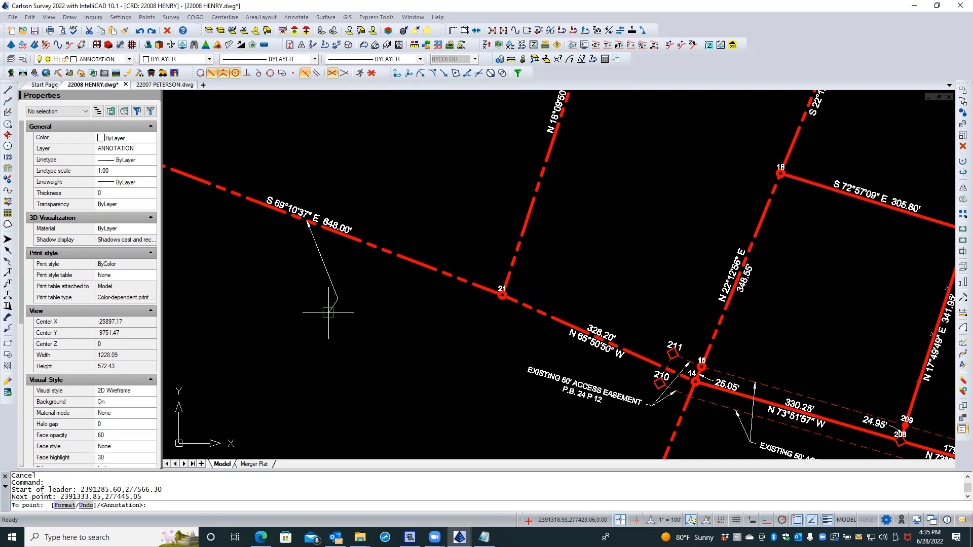
# Step: Annotate the leader with three lines of text: "THIS IS LINE ONE", "NEXT LINE" and "AND NOW THE LAST."
pyautogui.press('Return')
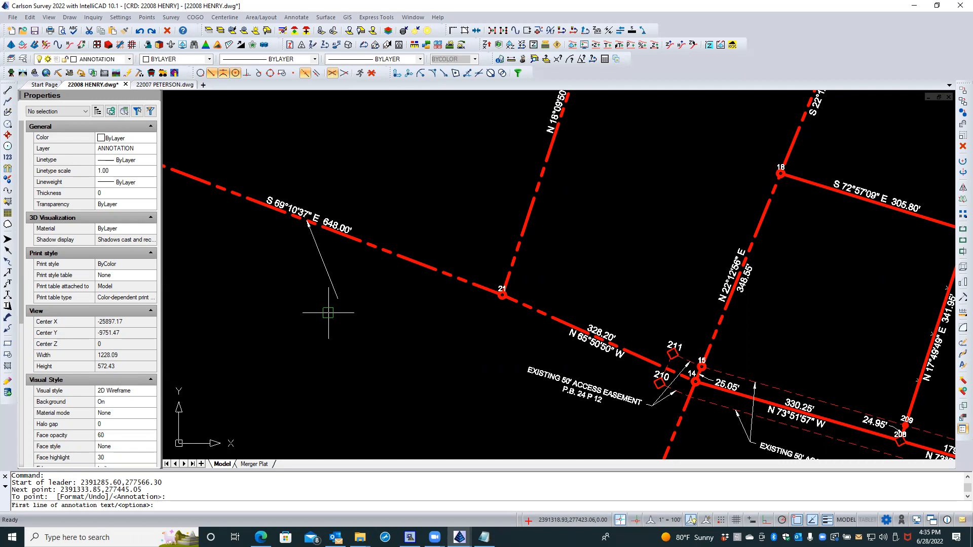
pyautogui.write('THIS IS LINE ONE')
pyautogui.press('Return')
pyautogui.write('NEXT LINE')
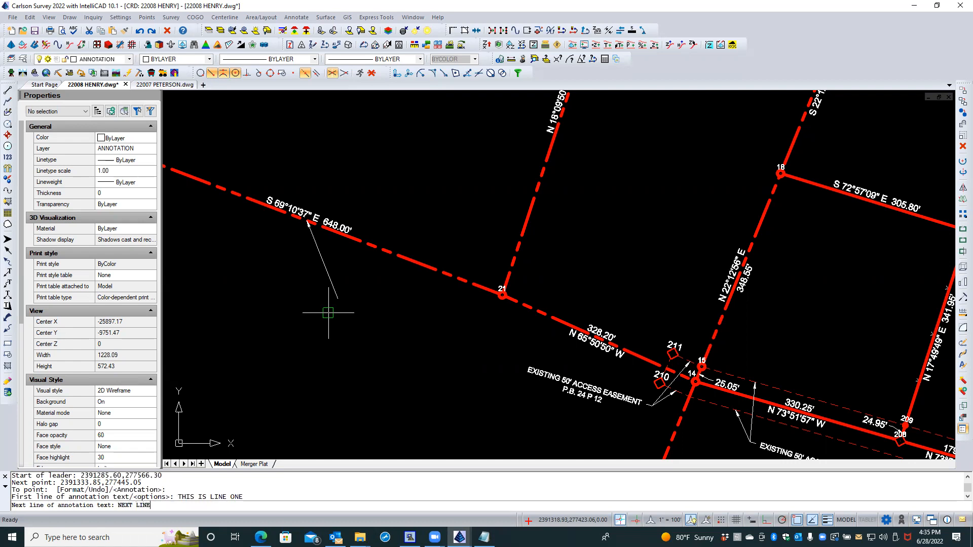
pyautogui.press('Return')
pyautogui.write('AND NOW THE LAST.')
pyautogui.press('Return')
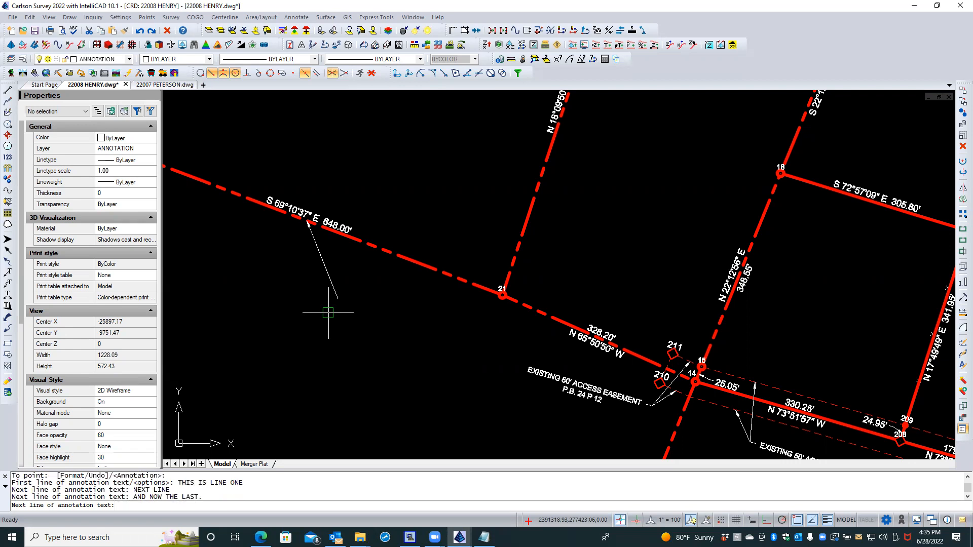
pyautogui.press('Return')
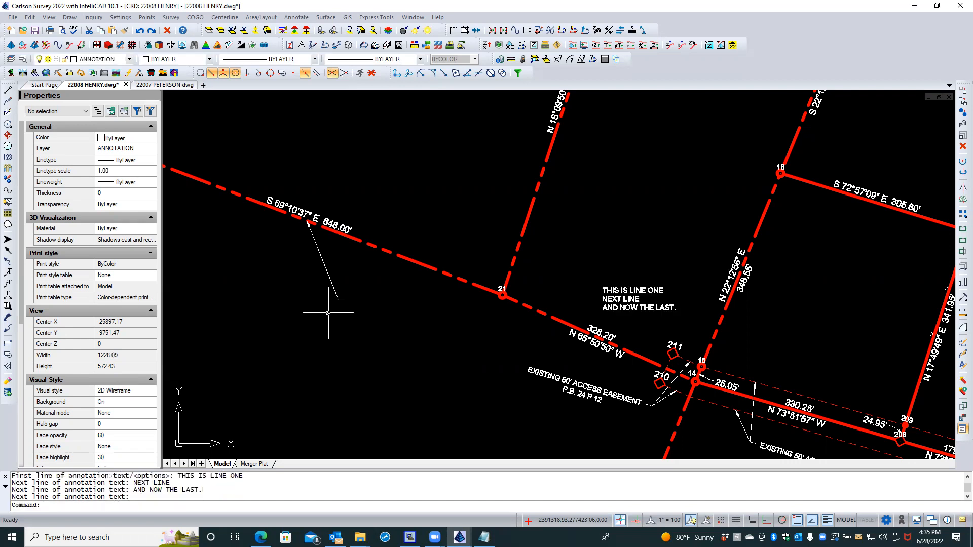
# Step: Try to move the three-line annotation text beside the leader's tail, and undo the move
pyautogui.click(606, 296)
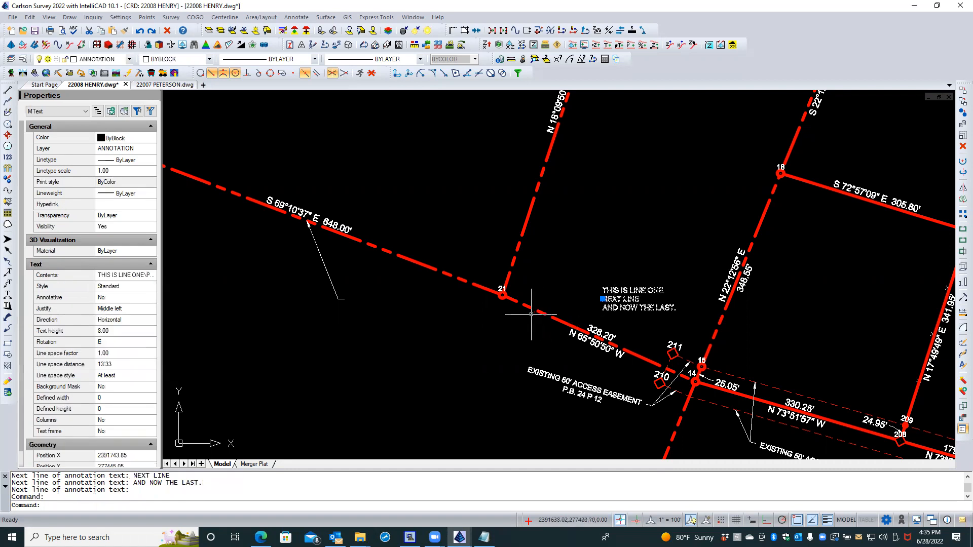
pyautogui.click(327, 271)
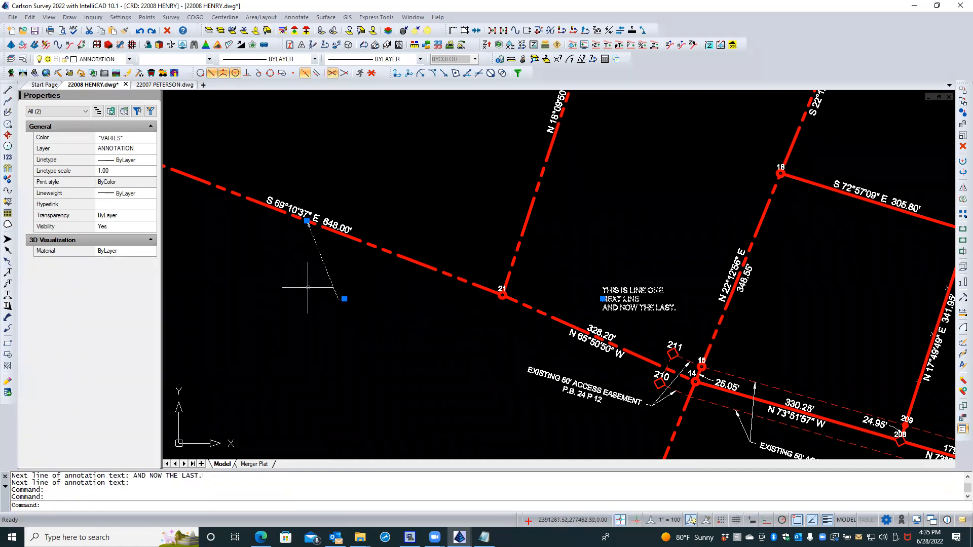
pyautogui.press('Escape')
pyautogui.press('Escape')
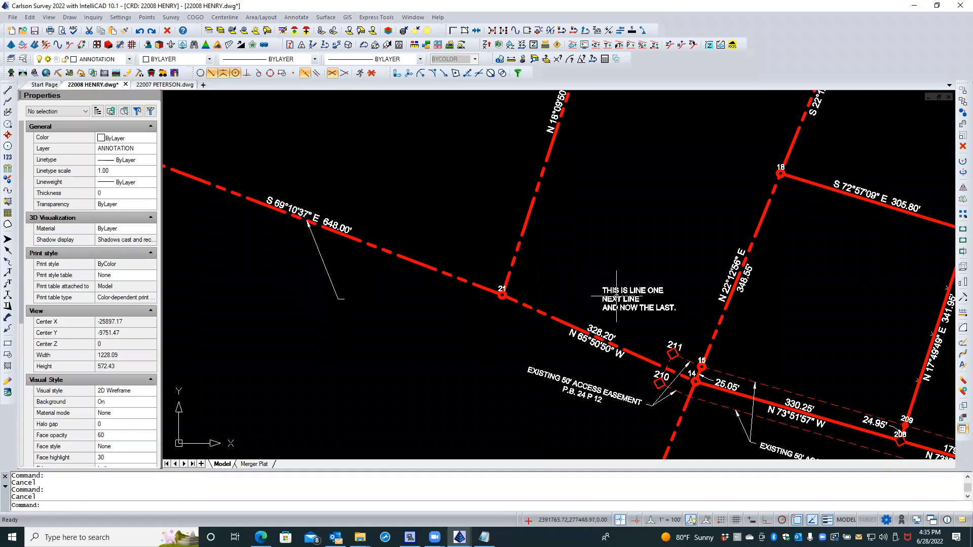
pyautogui.click(616, 296)
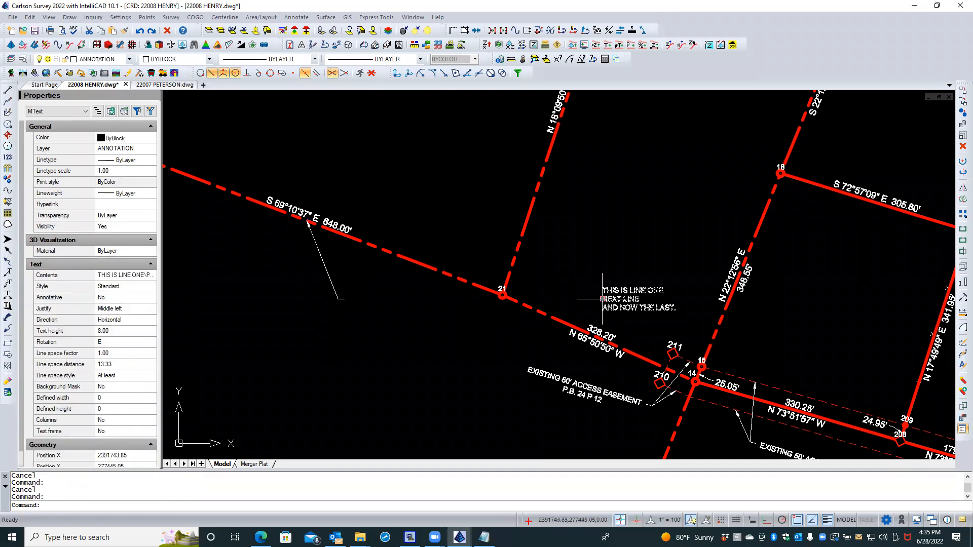
pyautogui.click(602, 299)
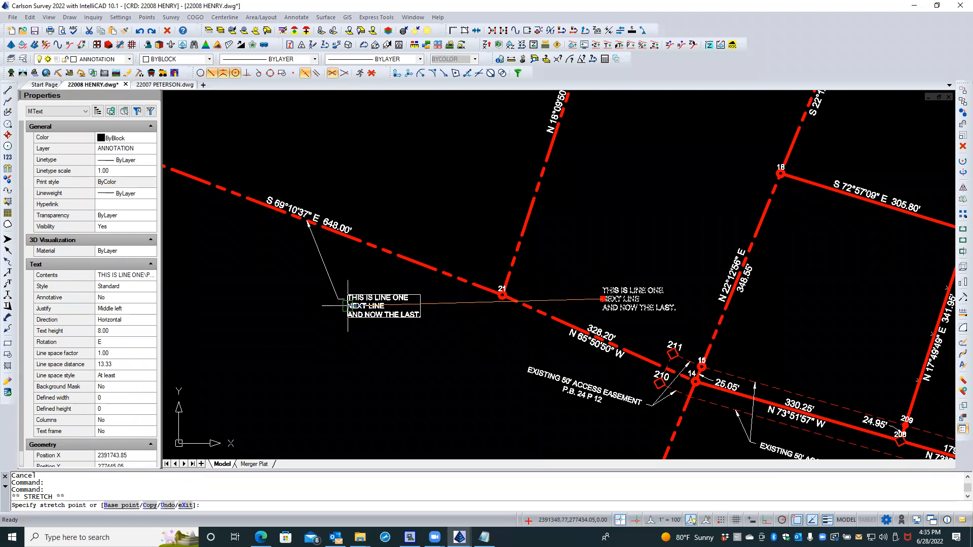
pyautogui.click(350, 305)
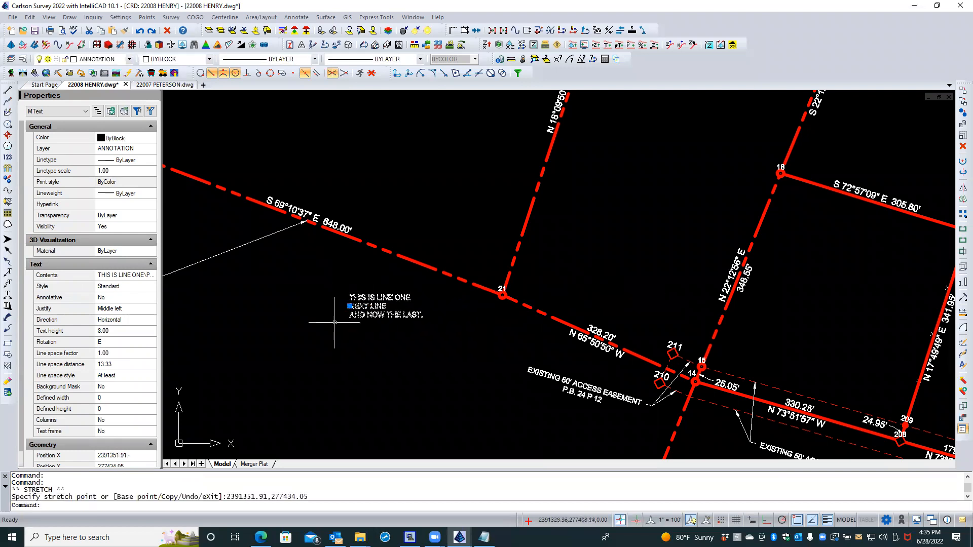
pyautogui.write('u')
pyautogui.press('Return')
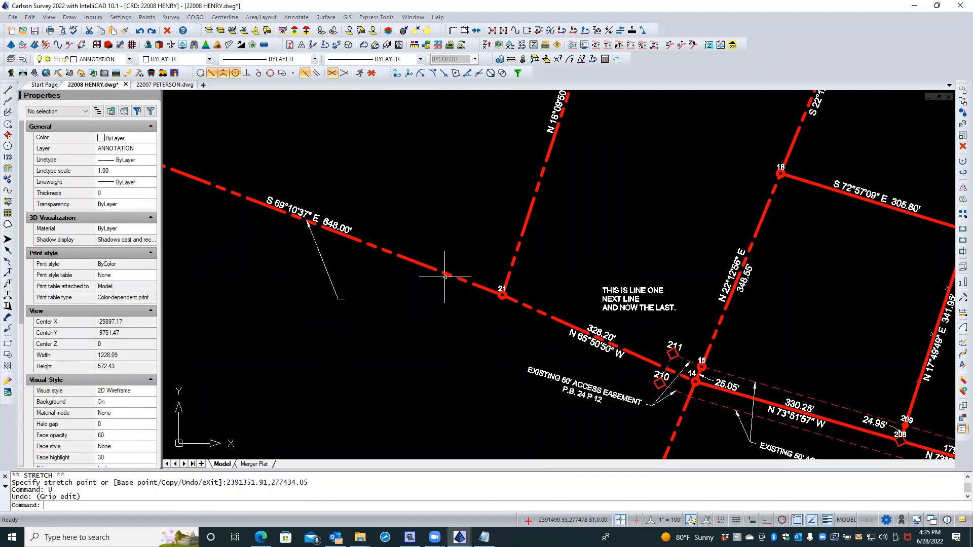
# Step: Examine the properties of the test leader and its three-line annotation text separately
pyautogui.click(334, 288)
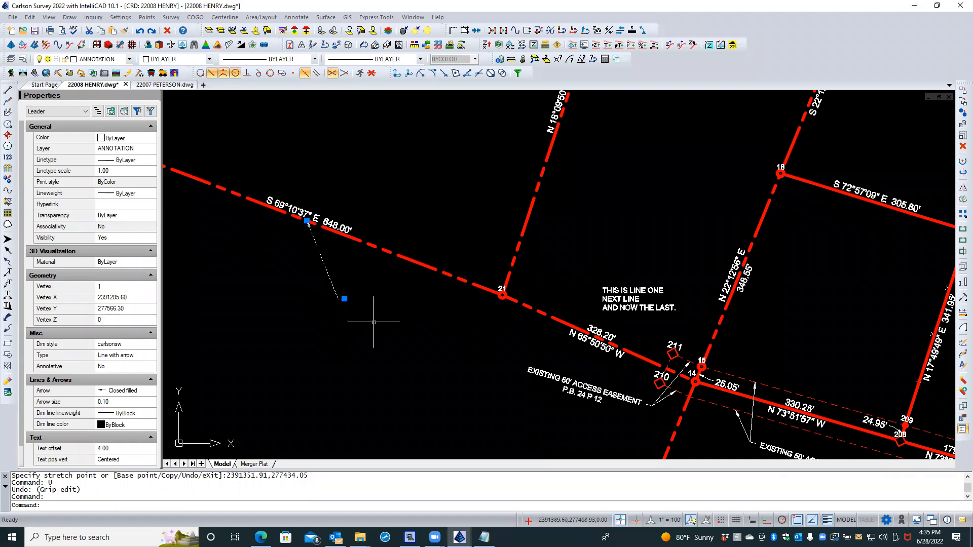
pyautogui.press('Escape')
pyautogui.press('Escape')
pyautogui.click(614, 289)
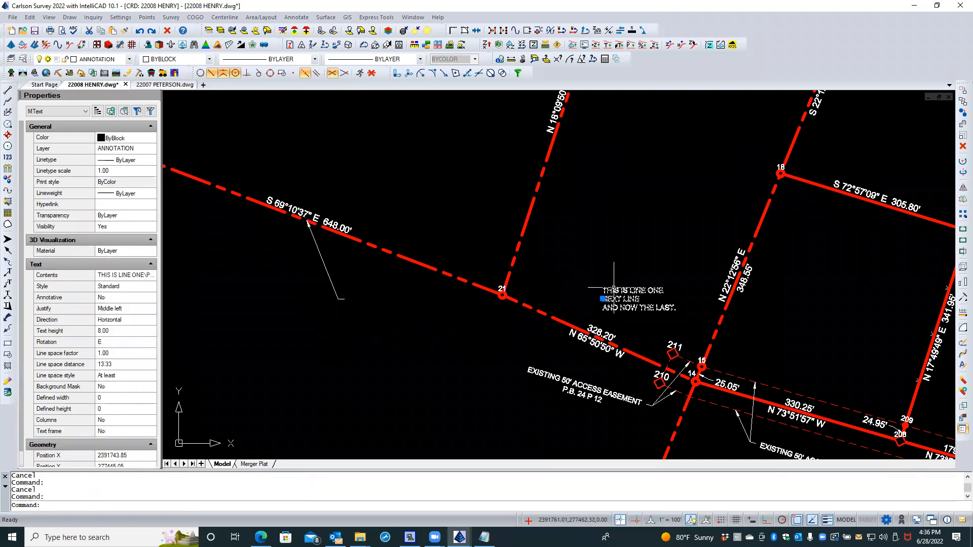
pyautogui.press('Escape')
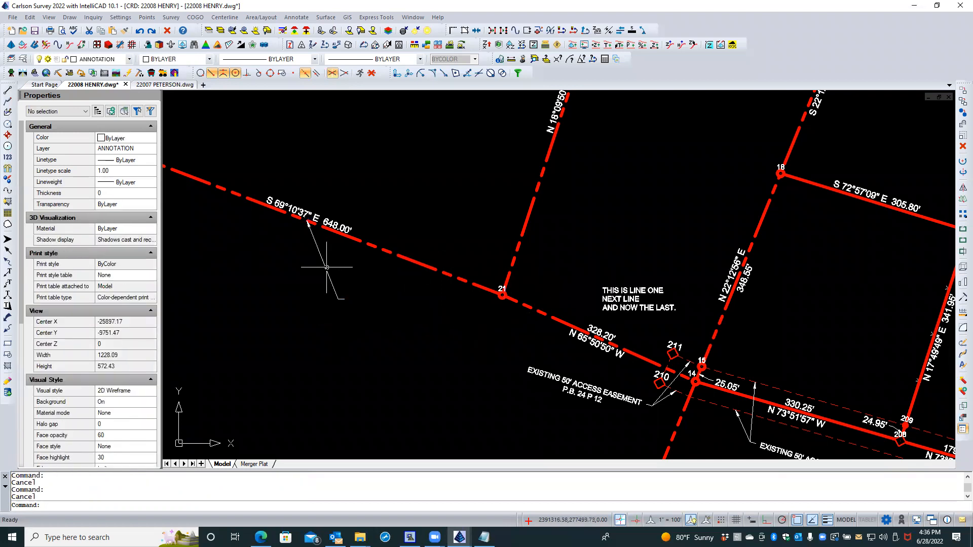
pyautogui.click(327, 267)
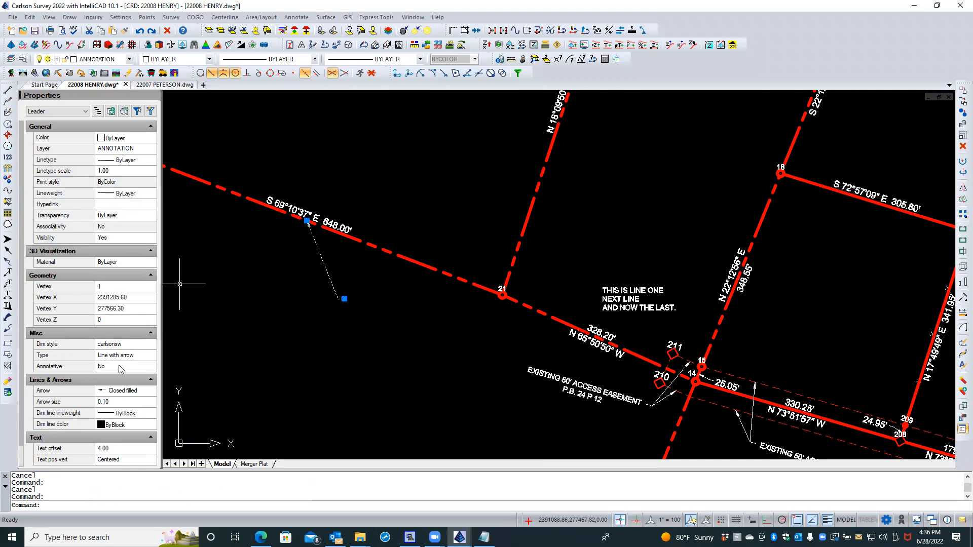
pyautogui.press('Escape')
# Step: Delete the test leader together with its three-line annotation text
pyautogui.click(611, 293)
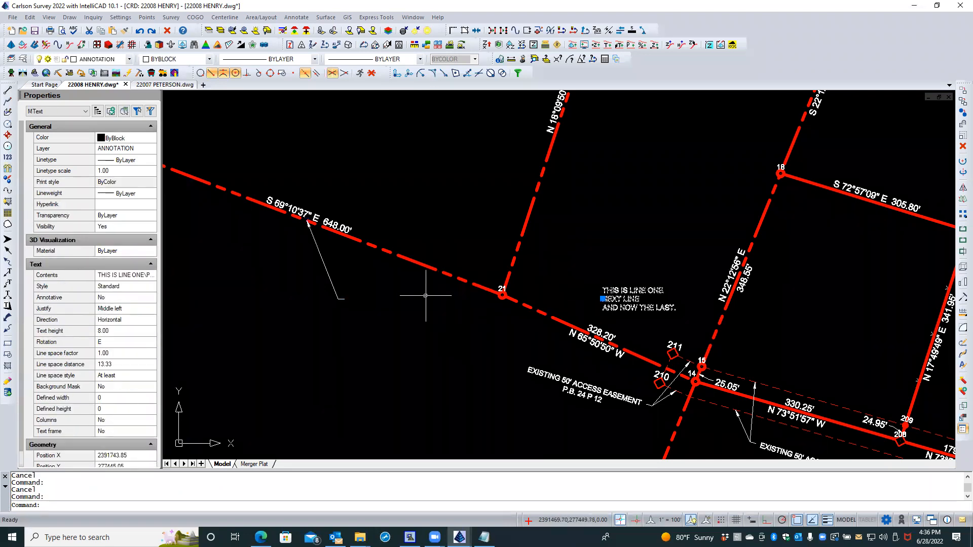
pyautogui.click(334, 284)
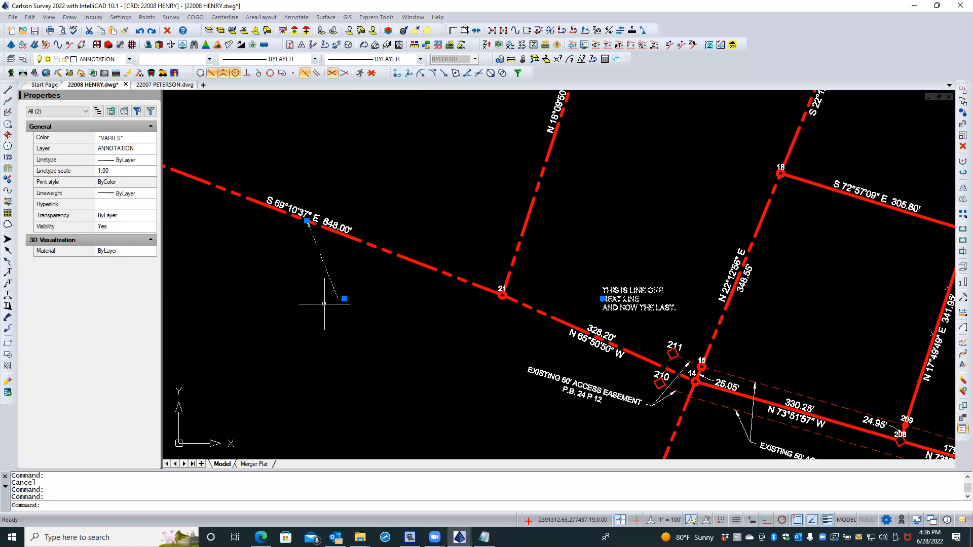
pyautogui.press('Delete')
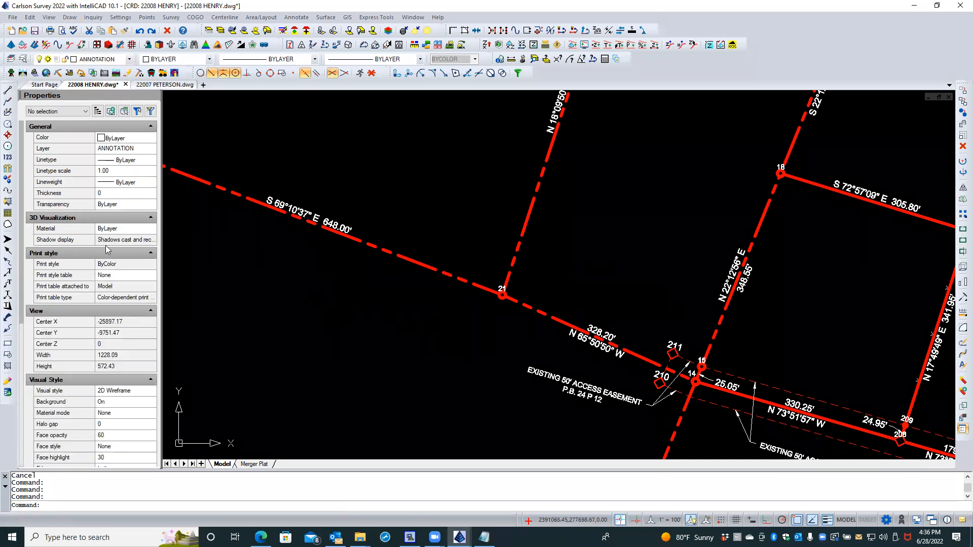
# Step: Open the carlsonsw dimension style for modification and make its dimension feature scale annotative
pyautogui.click(71, 18)
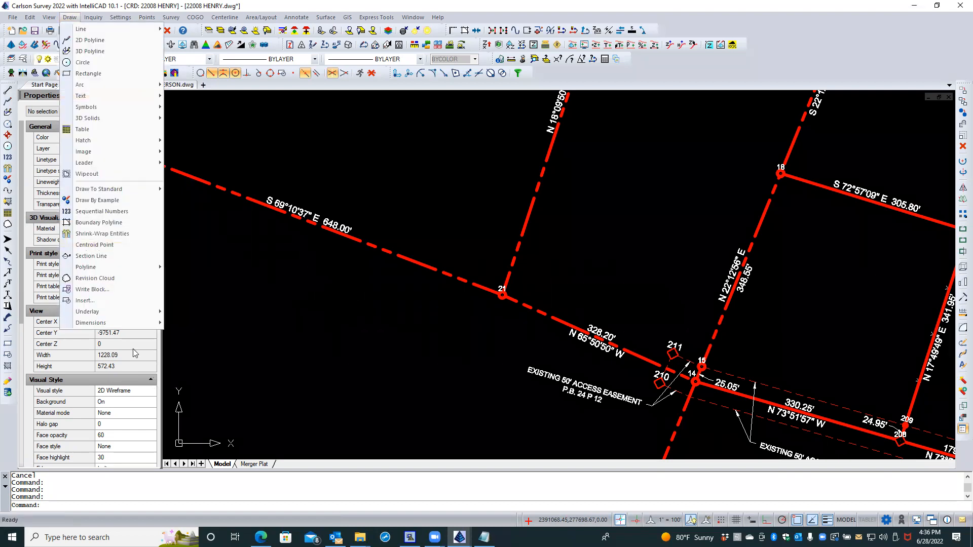
pyautogui.moveTo(118, 320)
pyautogui.click(198, 325)
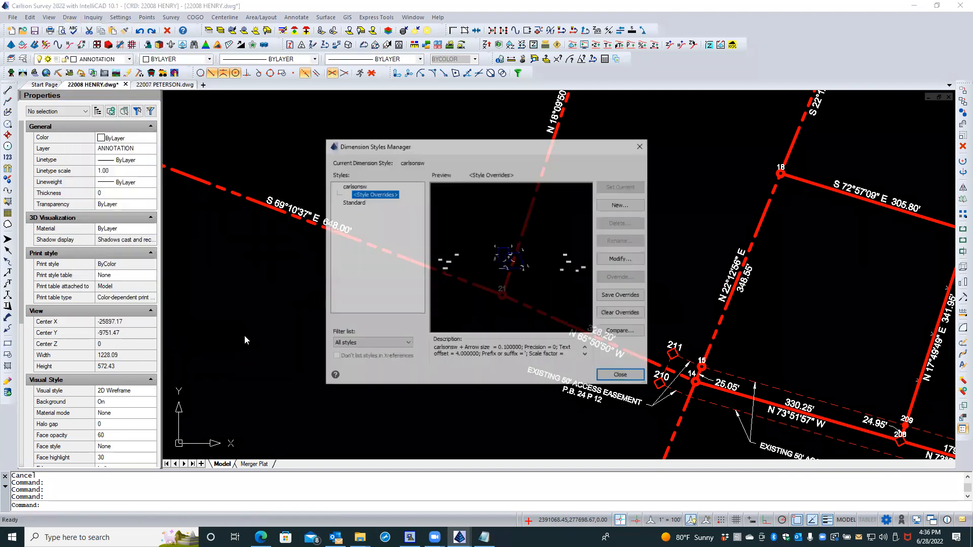
pyautogui.click(362, 187)
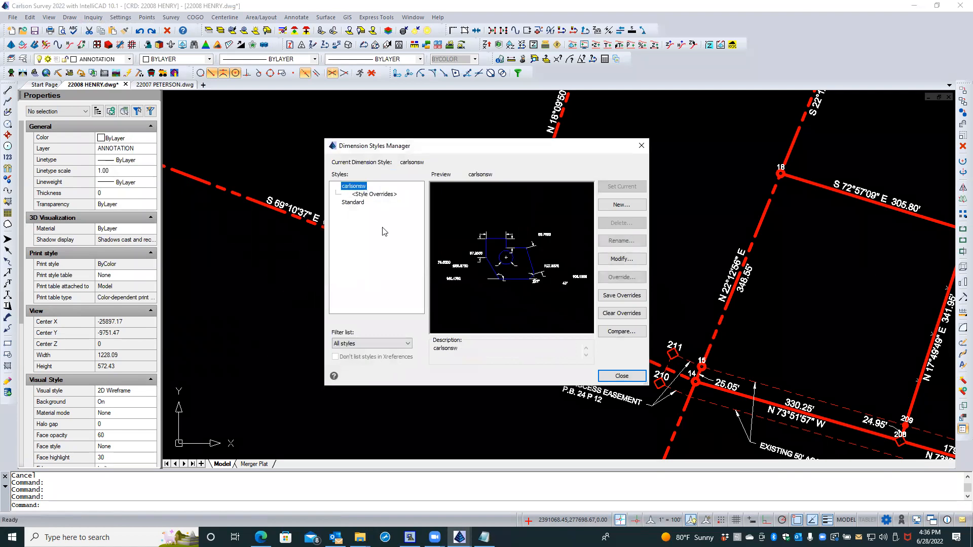
pyautogui.click(627, 259)
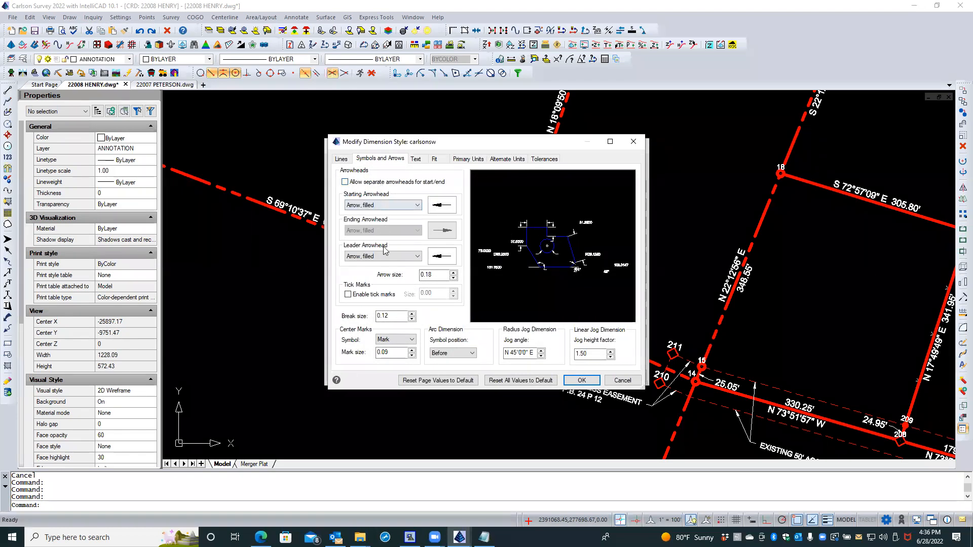
pyautogui.click(437, 277)
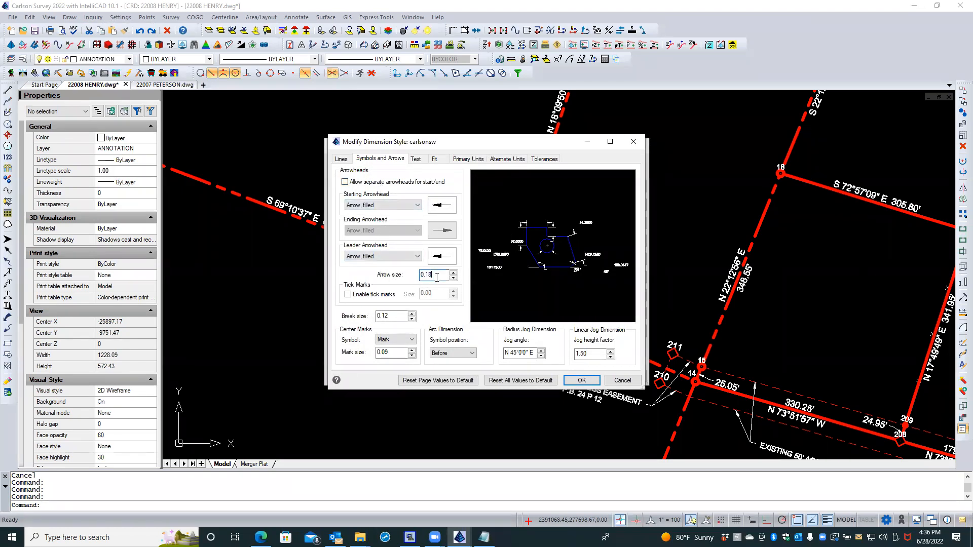
pyautogui.click(415, 159)
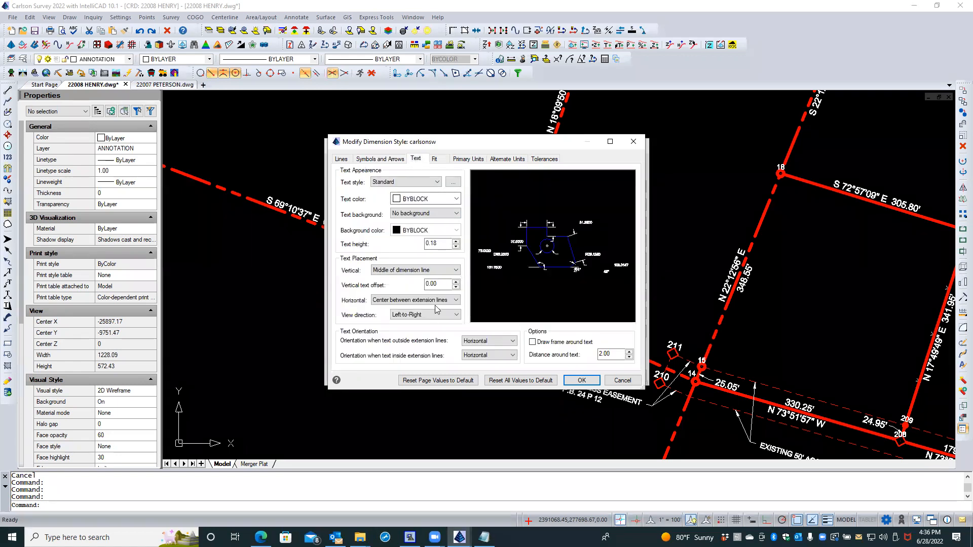
pyautogui.click(459, 159)
pyautogui.click(436, 159)
pyautogui.click(484, 338)
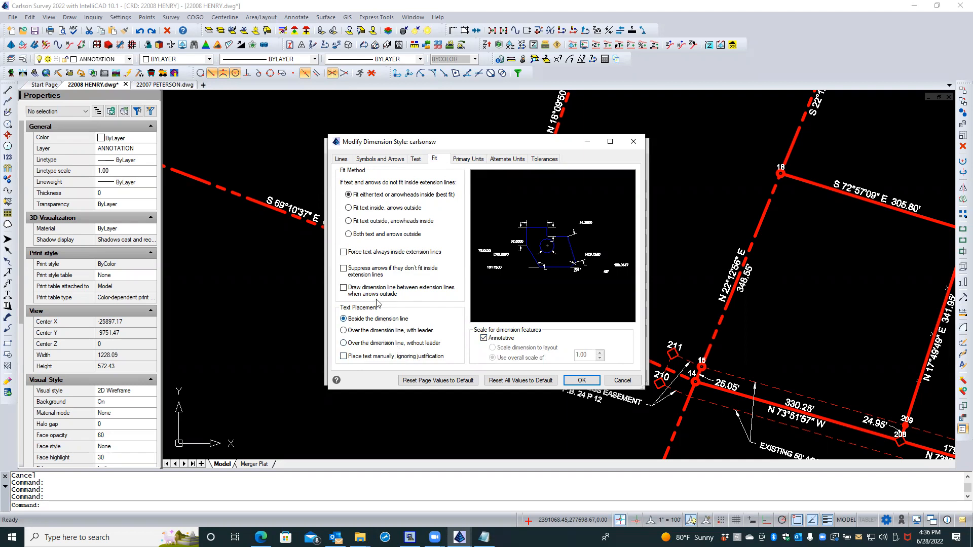
# Step: Set both the text height and the arrow size of the carlsonsw dimension style to 0.08
pyautogui.click(416, 159)
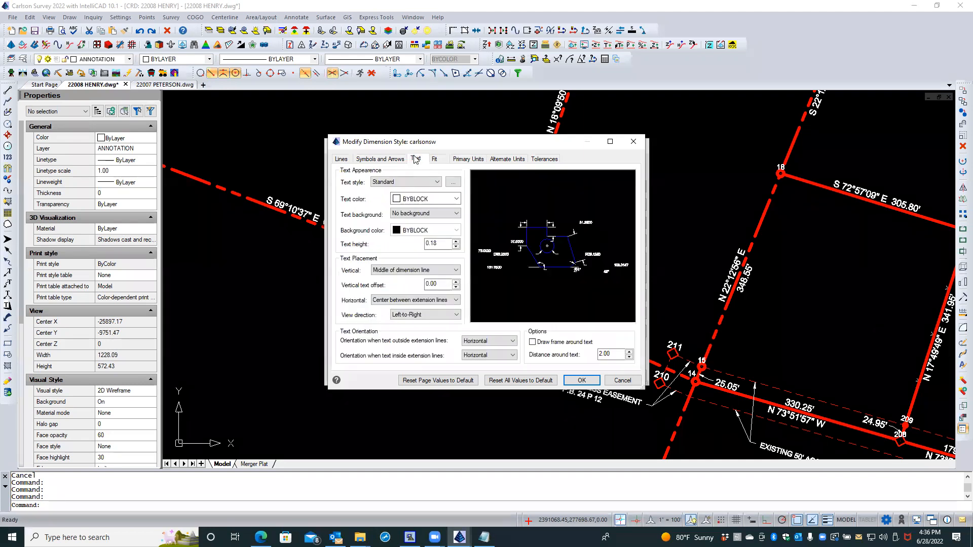
pyautogui.doubleClick(436, 244)
pyautogui.write('.08')
pyautogui.click(386, 160)
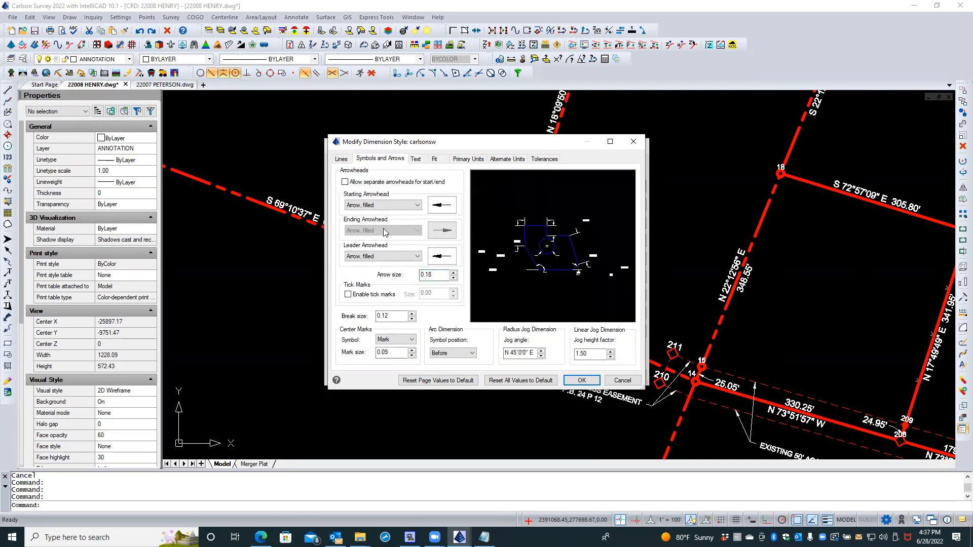
pyautogui.doubleClick(436, 276)
pyautogui.write('.08')
pyautogui.click(395, 315)
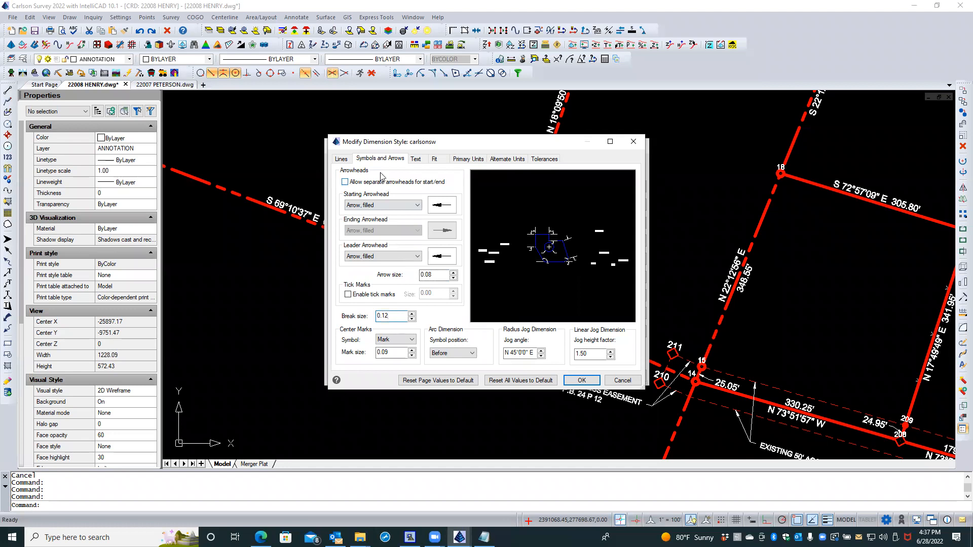
# Step: Review the line, text and fit settings of the carlsonsw dimension style, then save the modified style
pyautogui.click(342, 159)
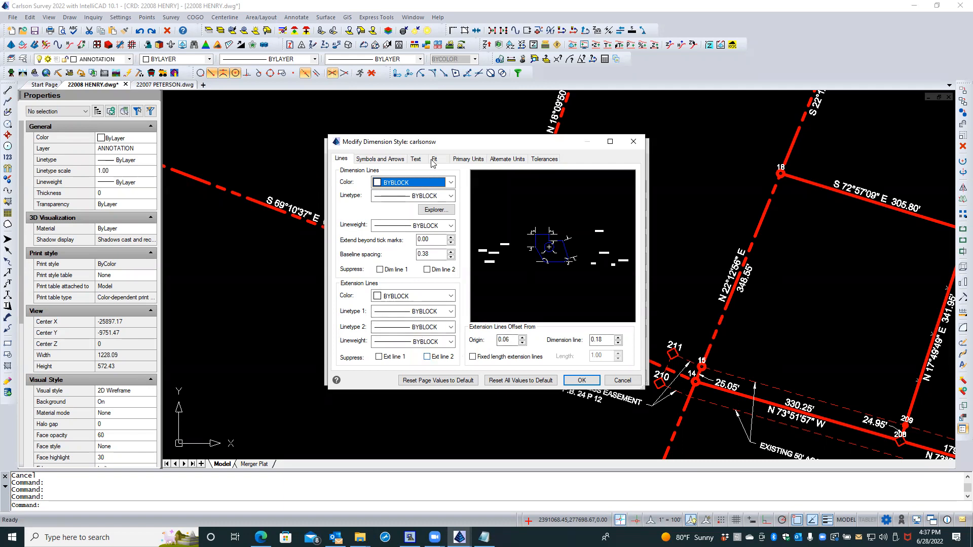
pyautogui.click(415, 160)
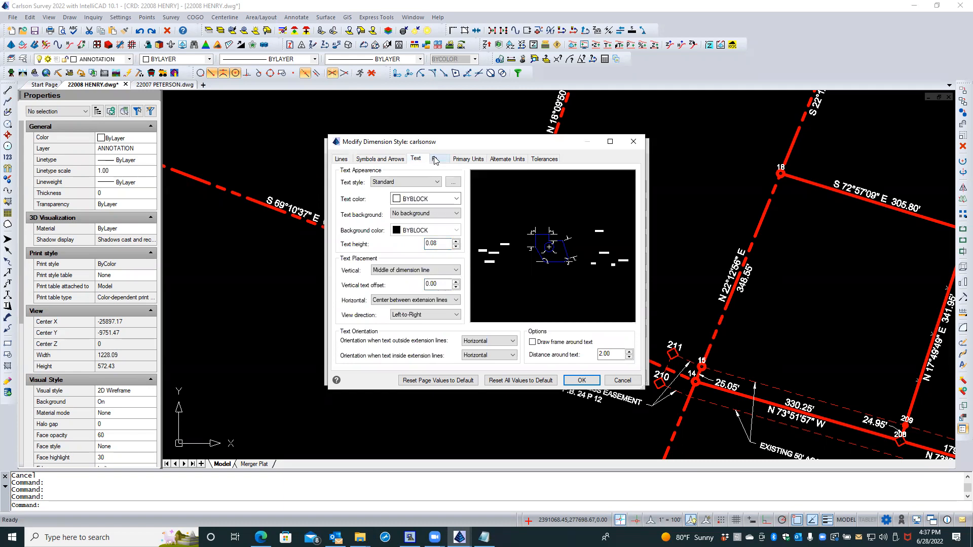
pyautogui.click(435, 160)
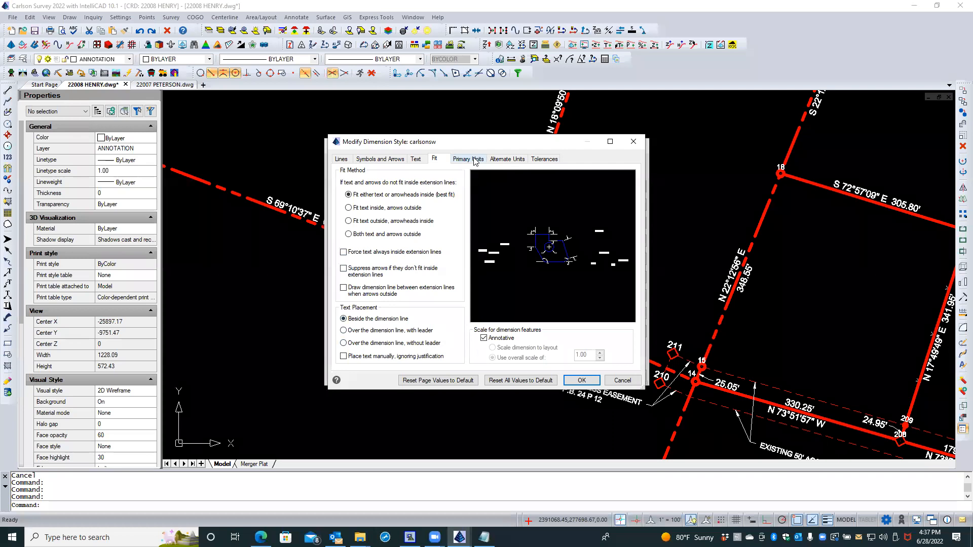
pyautogui.click(580, 381)
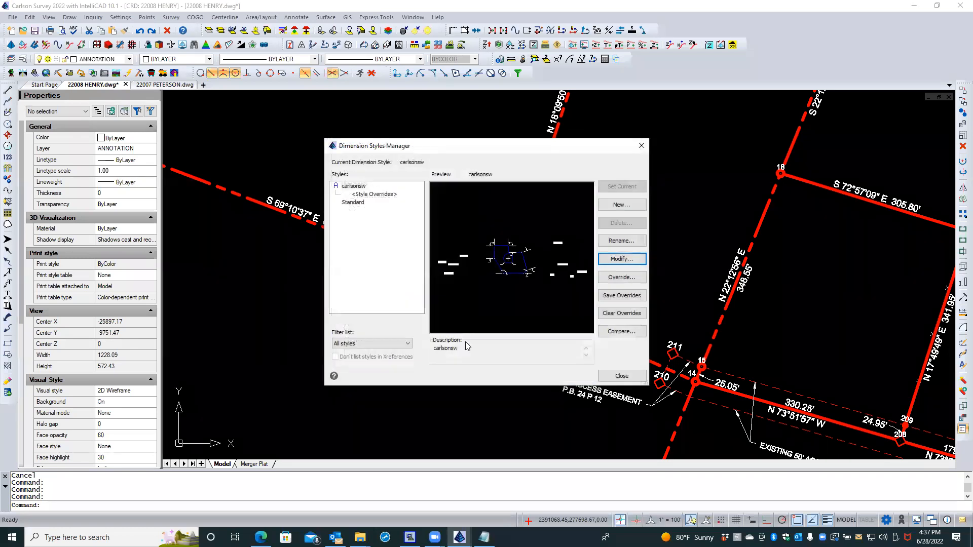
pyautogui.click(619, 378)
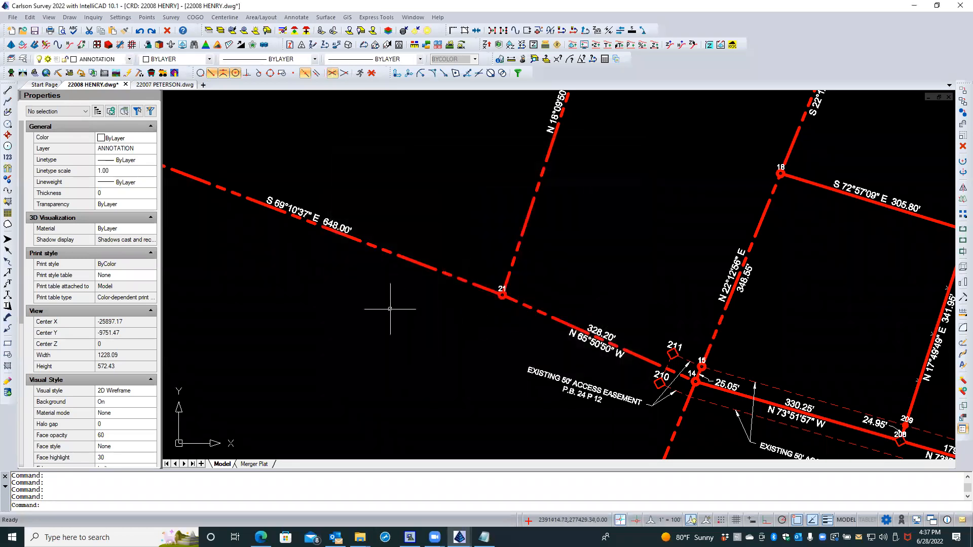
# Step: Draw a test leader pointing at the S 69°10'37" E line with the annotation lines LINE ONE, NEXT LINE and AND NOW THE LAST
pyautogui.rightClick(363, 291)
pyautogui.moveTo(429, 315)
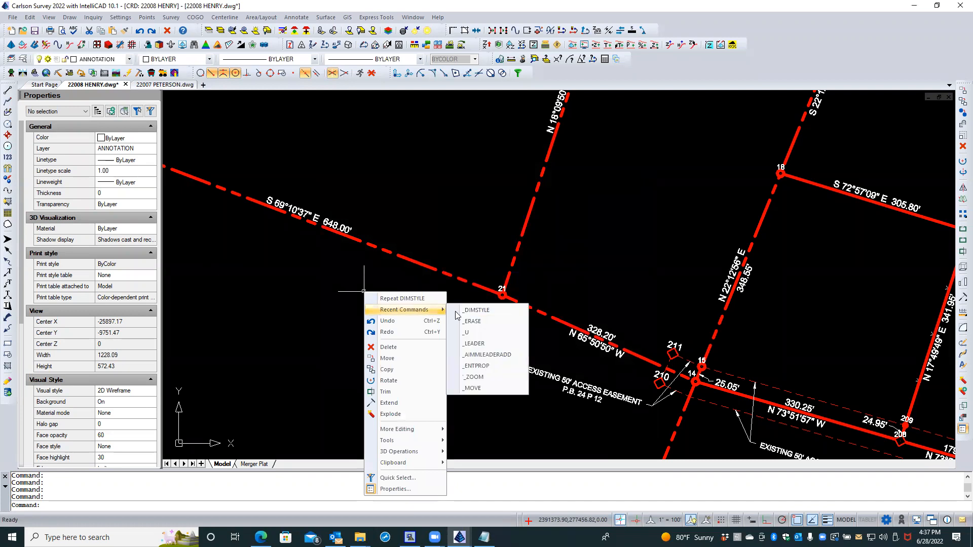
pyautogui.click(482, 344)
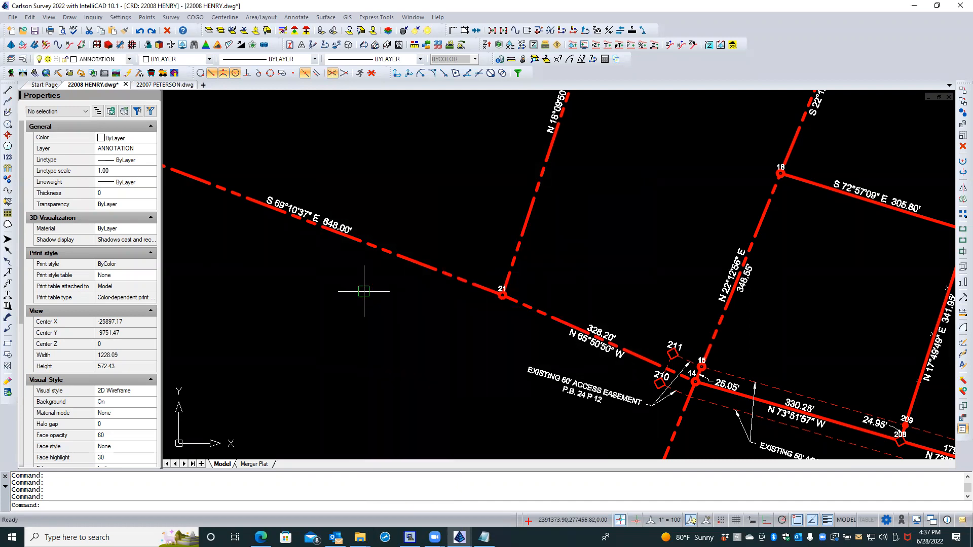
pyautogui.click(266, 210)
pyautogui.click(333, 288)
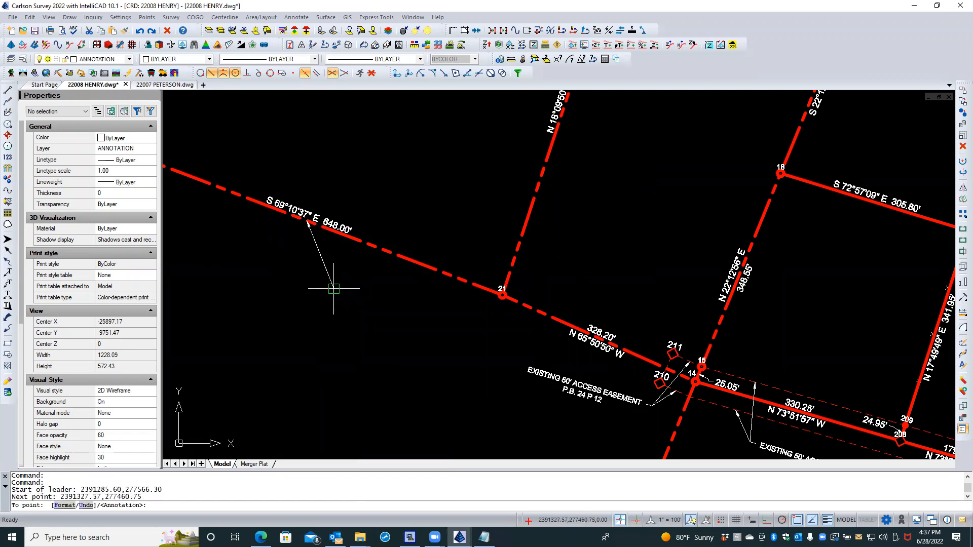
pyautogui.press('Return')
pyautogui.write('LINE ONE')
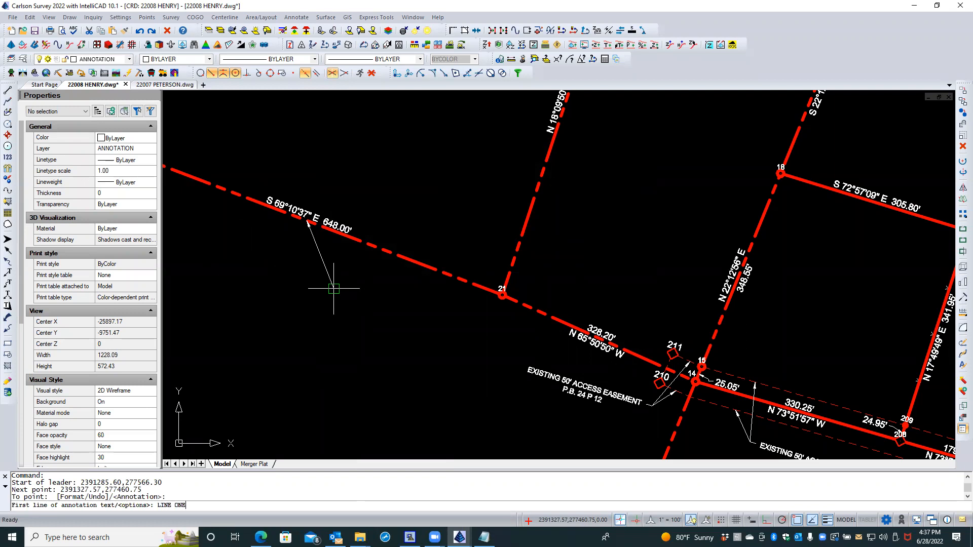
pyautogui.press('Return')
pyautogui.write('NEXT LINE')
pyautogui.press('Return')
pyautogui.write('AND NOW THE LAST')
pyautogui.press('Return')
pyautogui.press('Return')
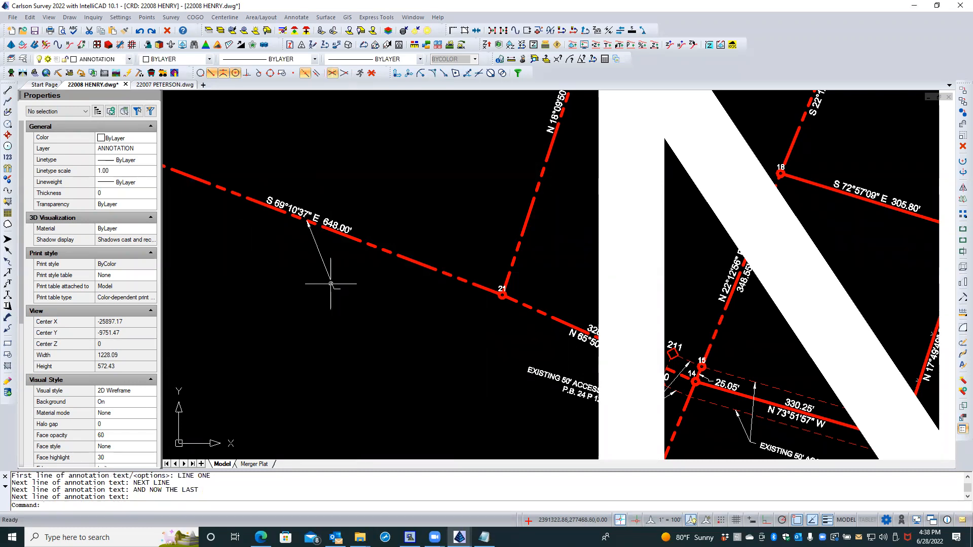
# Step: Examine the properties of the test leader and select its oversized annotation text along with it
pyautogui.click(331, 284)
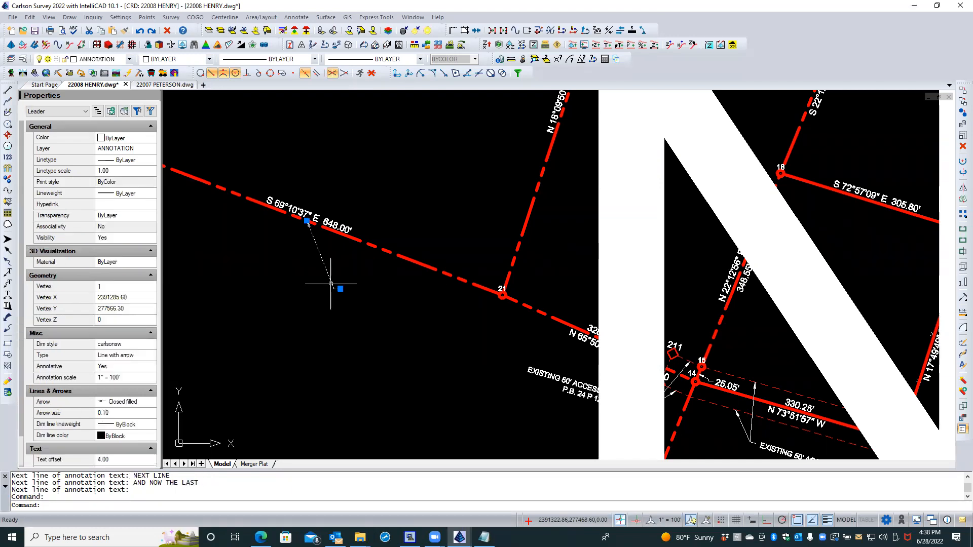
pyautogui.click(601, 290)
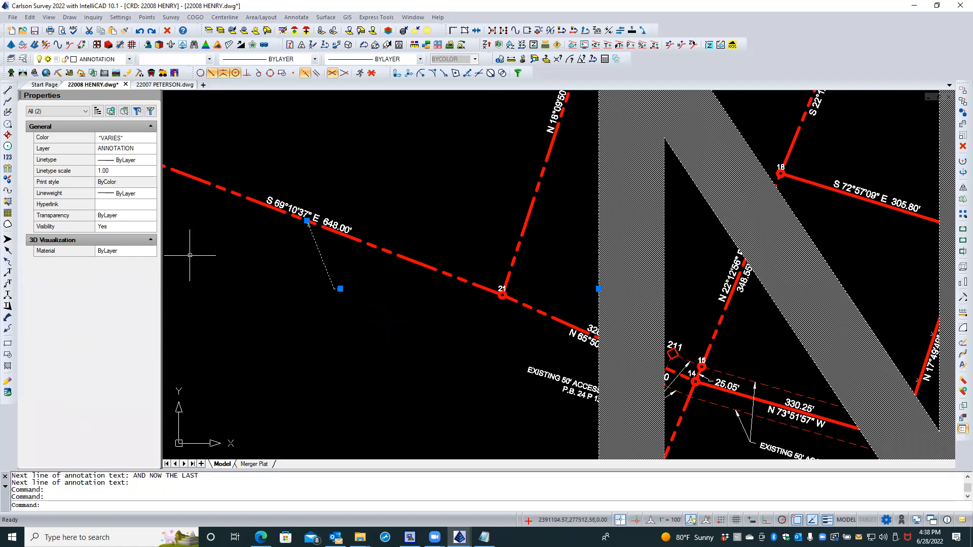
pyautogui.press('Escape')
pyautogui.press('Escape')
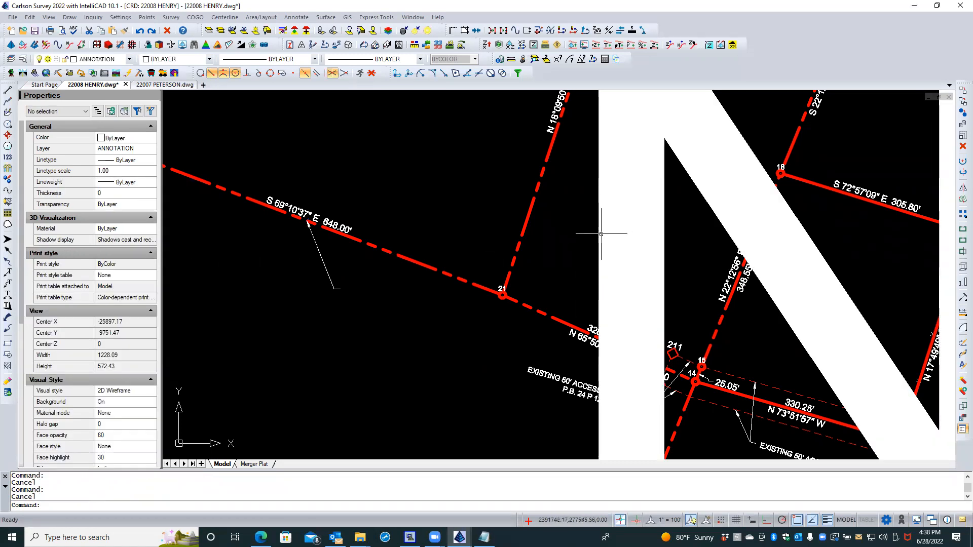
# Step: Set the paper text height of the test leader's three-line annotation text to 0.08
pyautogui.click(601, 233)
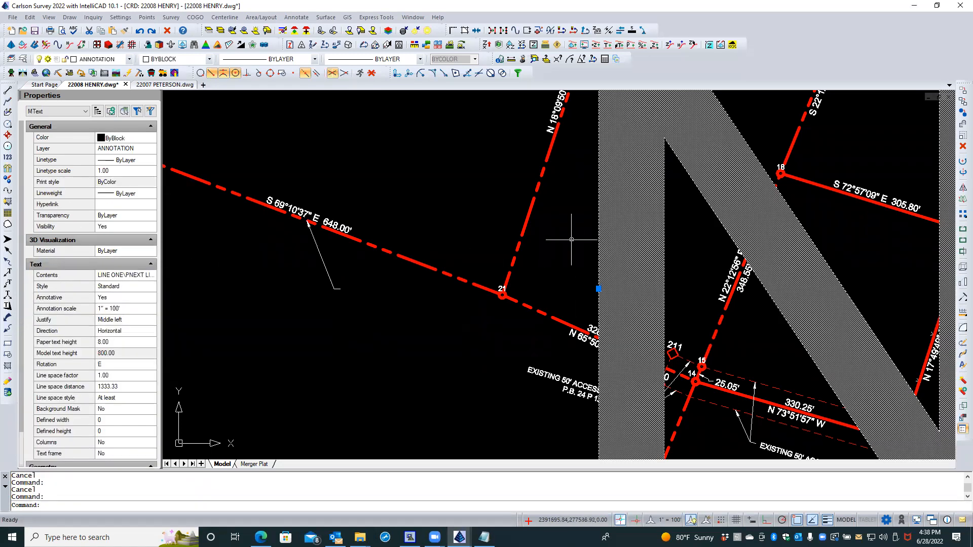
pyautogui.click(131, 341)
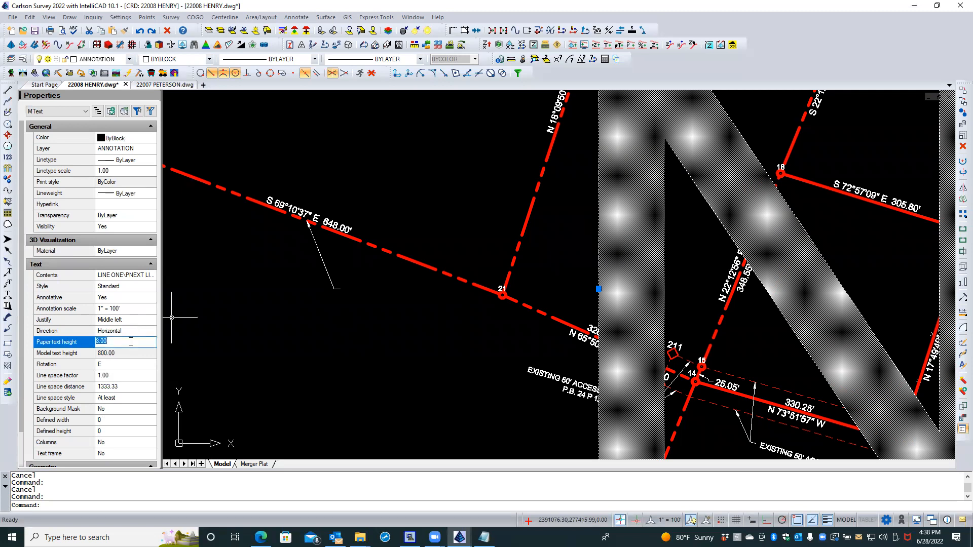
pyautogui.write('08')
pyautogui.press('Return')
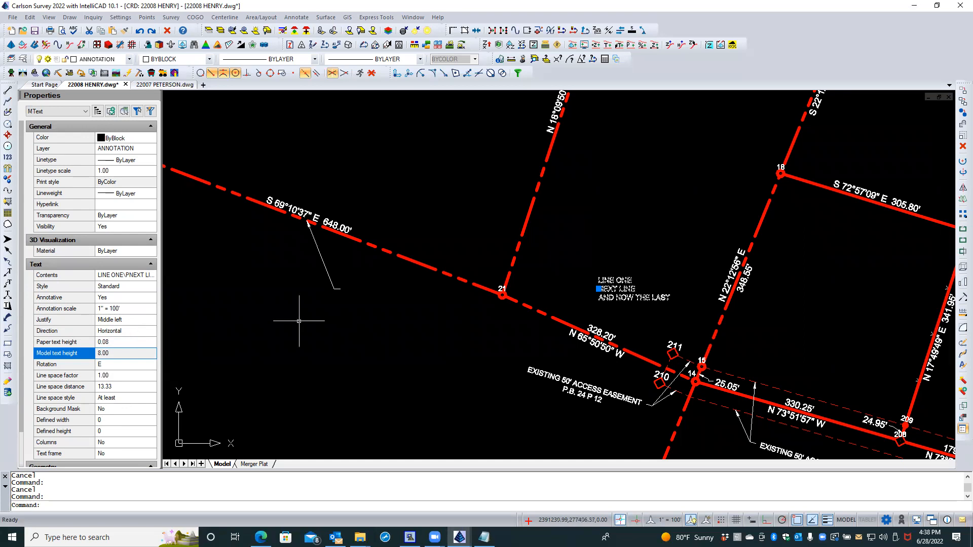
# Step: Delete the test leader together with its resized annotation text
pyautogui.click(327, 276)
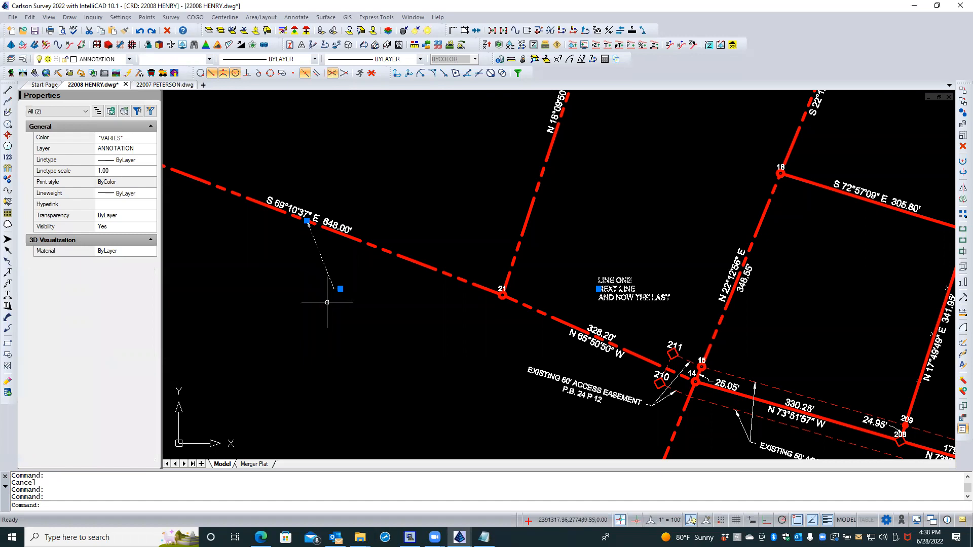
pyautogui.press('Escape')
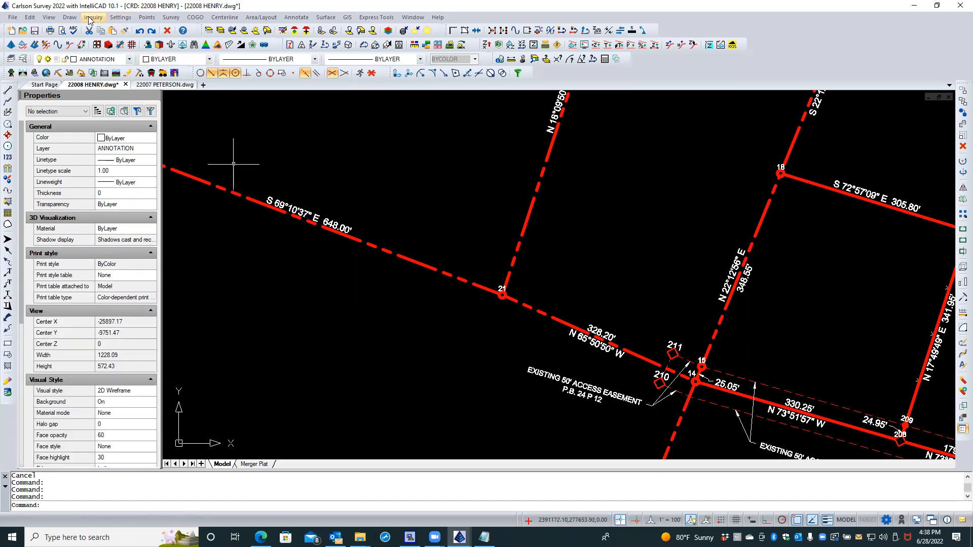
# Step: Start a Leader with Text that uses MText and a Horizontal Tick landing, with text and arrow size scalers of 0.080
pyautogui.click(71, 19)
pyautogui.moveTo(92, 19)
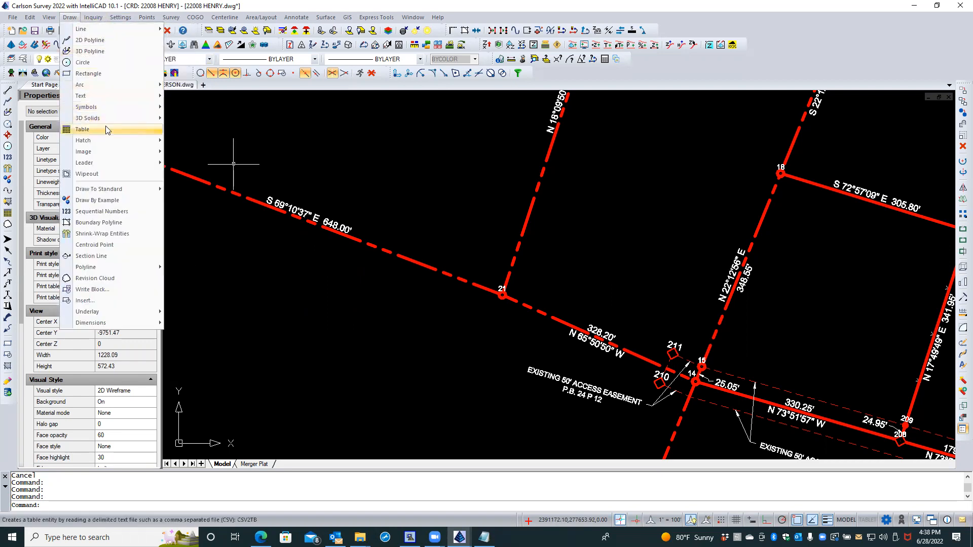
pyautogui.moveTo(127, 163)
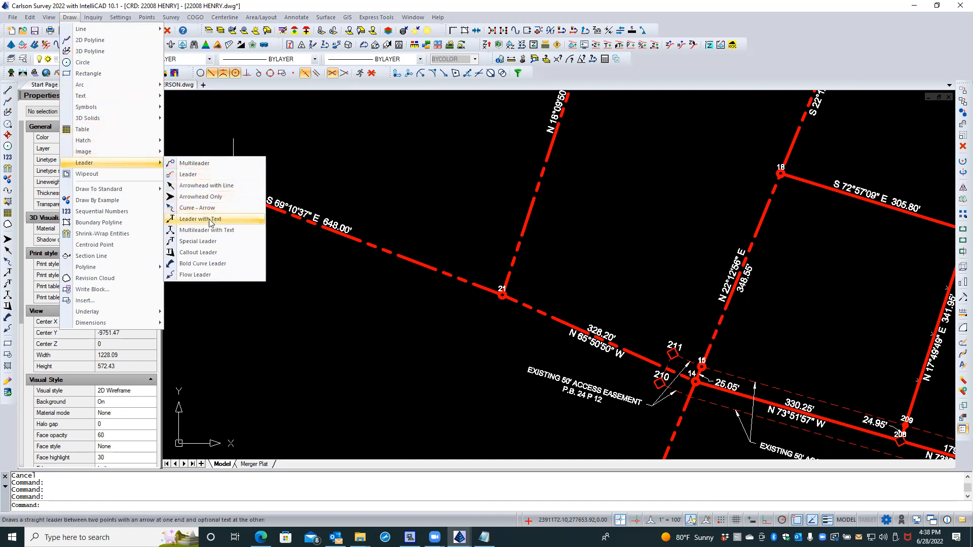
pyautogui.click(196, 220)
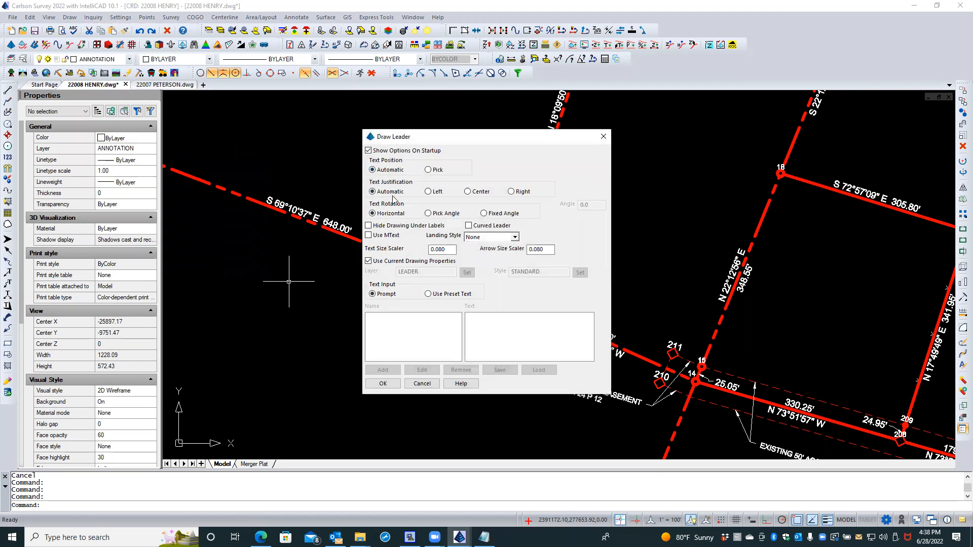
pyautogui.click(393, 238)
pyautogui.click(481, 238)
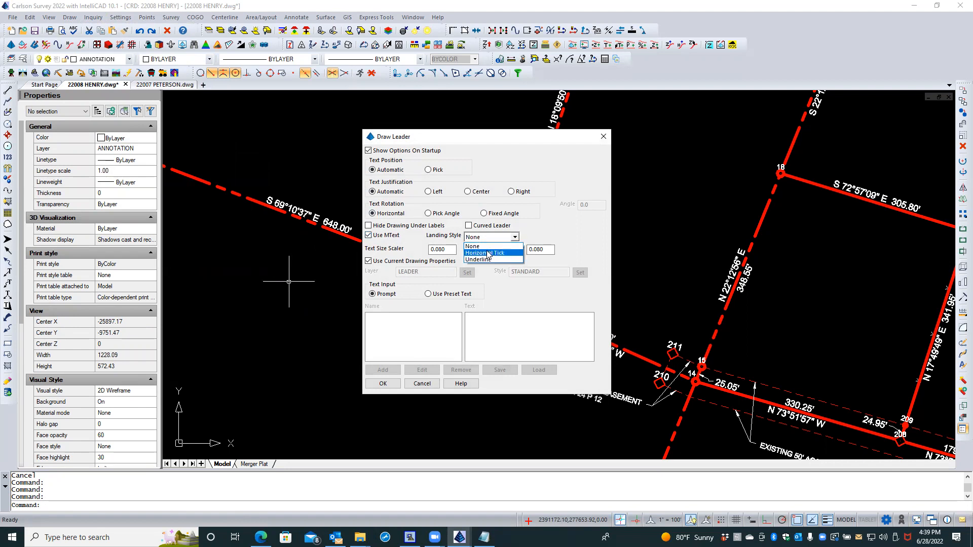
pyautogui.click(484, 253)
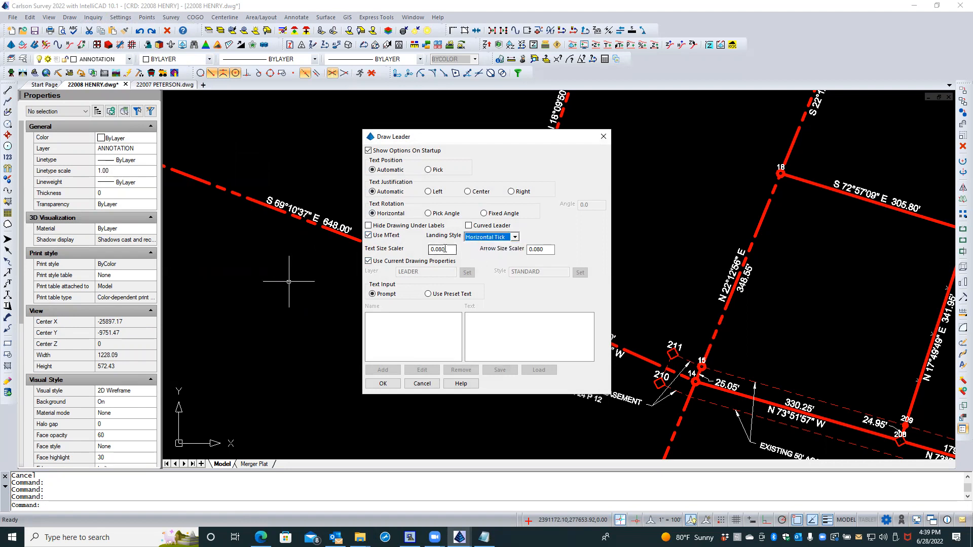
pyautogui.click(444, 249)
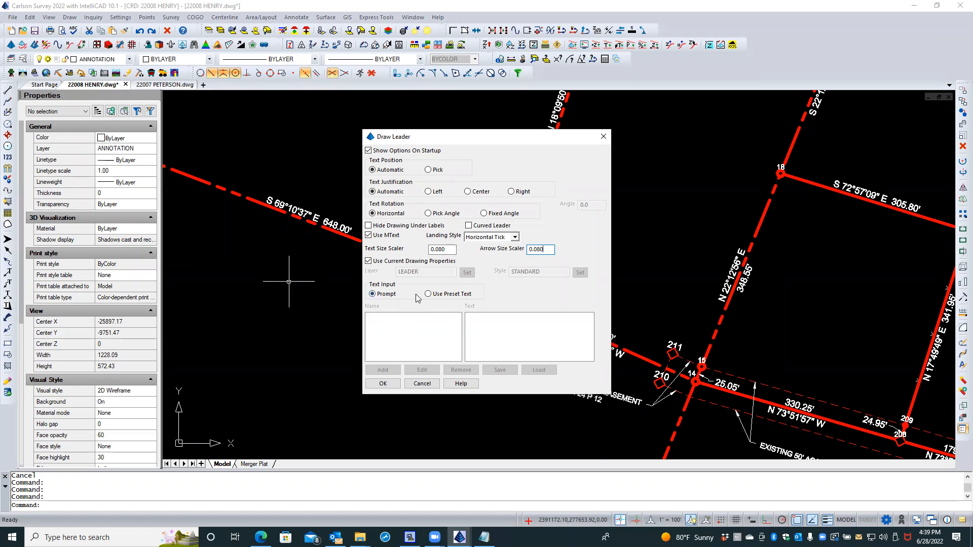
pyautogui.click(383, 384)
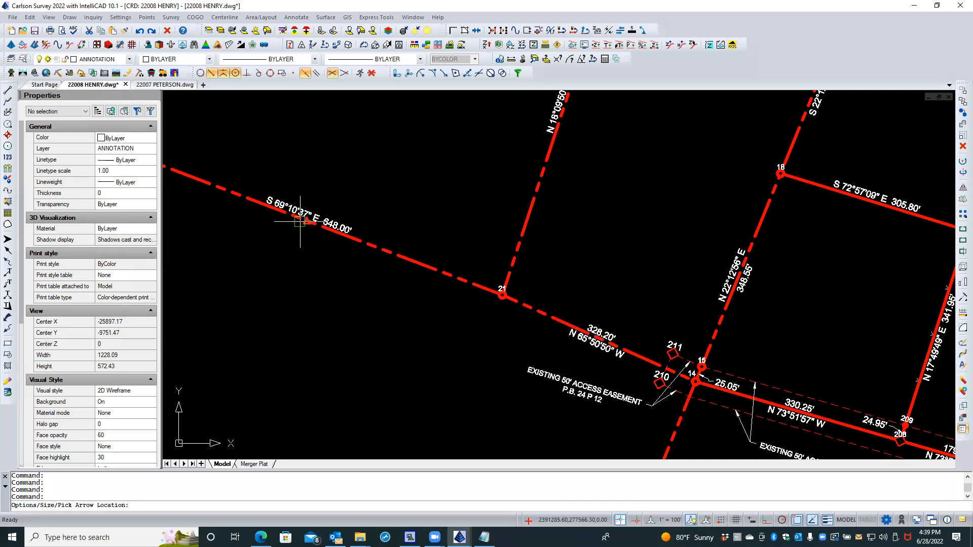
# Step: Place the leader's arrow on the S 69°10'37" E line with its landing below, and widen the text box
pyautogui.click(302, 221)
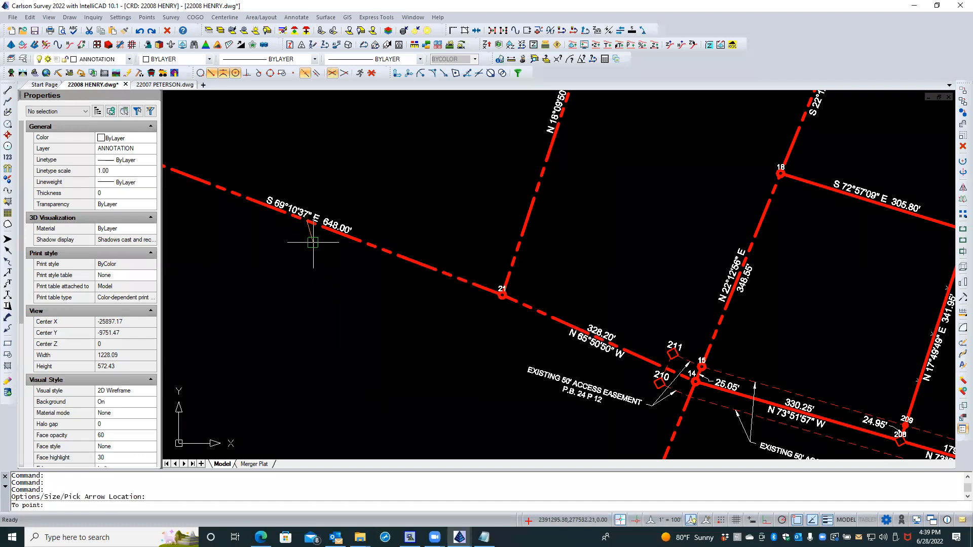
pyautogui.click(320, 286)
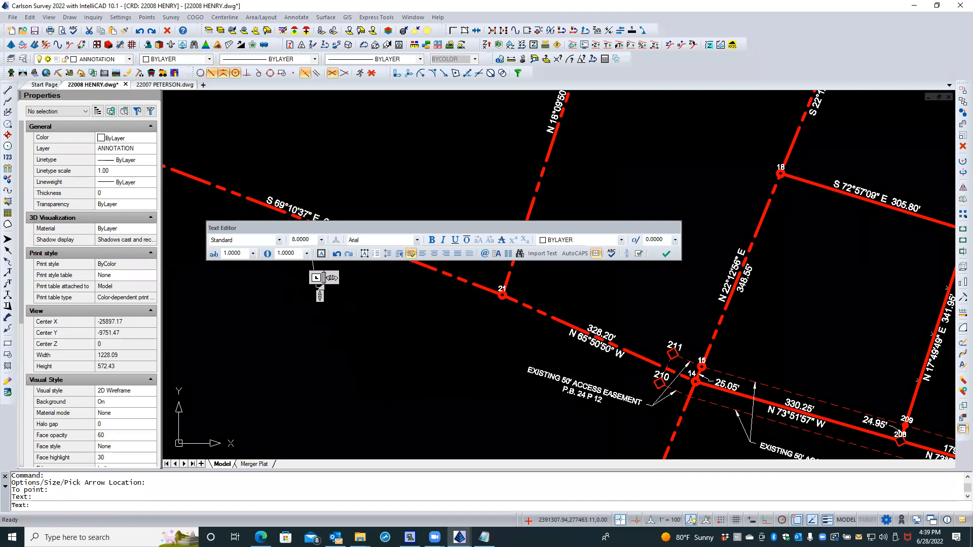
pyautogui.moveTo(321, 287); pyautogui.dragTo(409, 290)
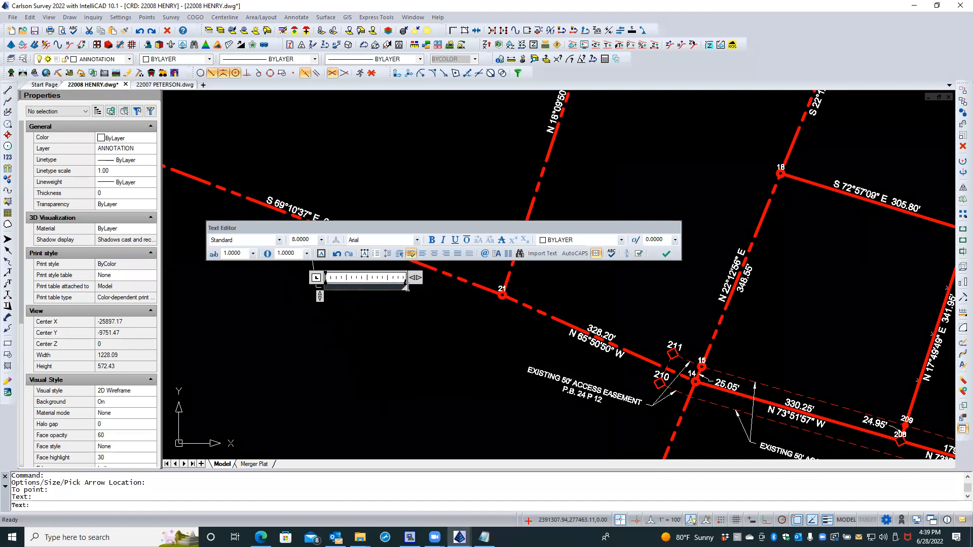
# Step: Enter the leader text "THIS IS TEXT LINE ONE, FOLLOWED BY LINE TWO, AND THEN THE FINAL LINE." on three lines, widening the text box to fit
pyautogui.write('THIS IS TEXT LINE ONE,')
pyautogui.press('Return')
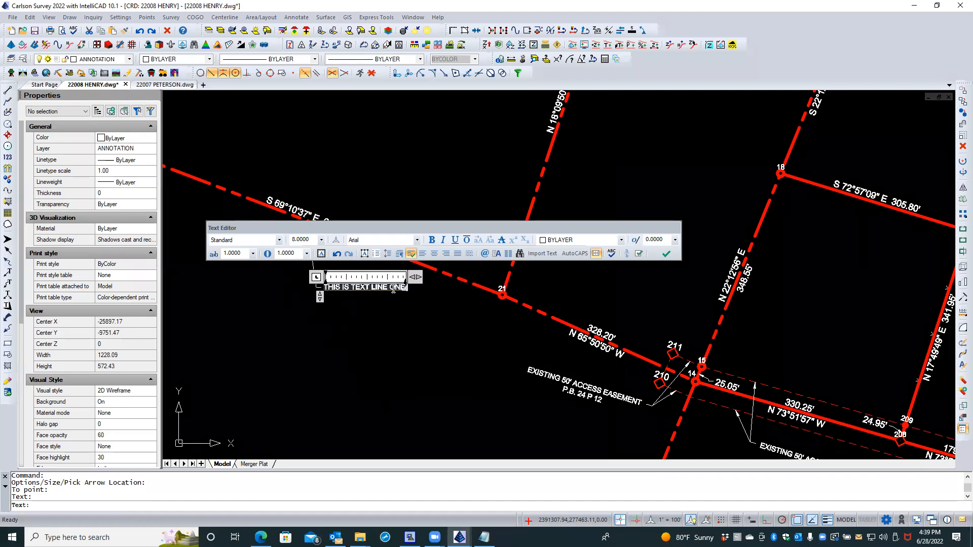
pyautogui.write('FOLLOWED BY LINE')
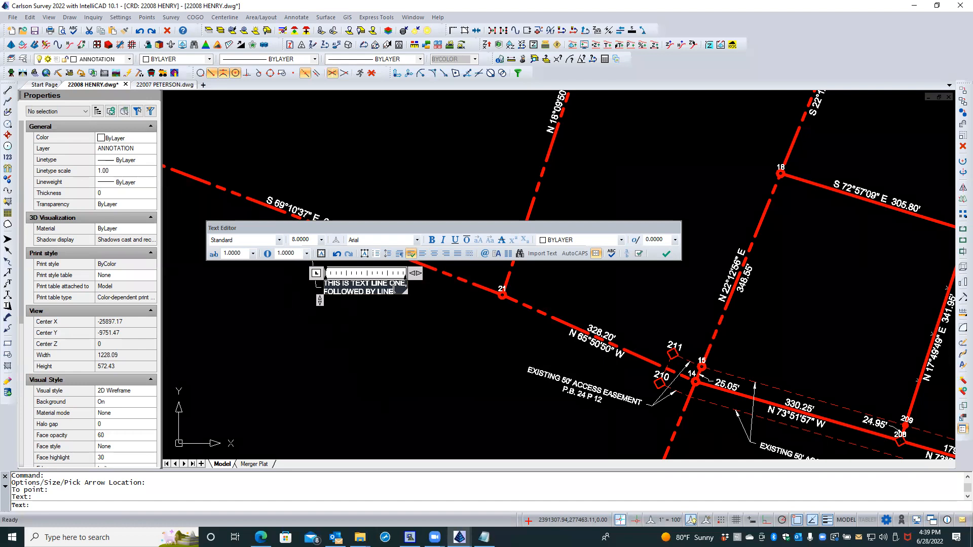
pyautogui.write(' TWO, AND TH')
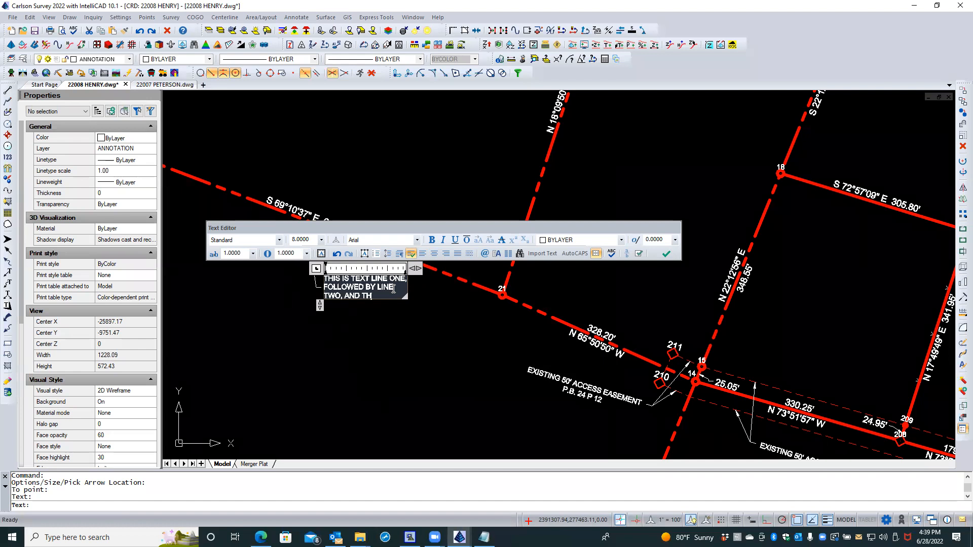
pyautogui.write('EN')
pyautogui.press('Return')
pyautogui.write('THE')
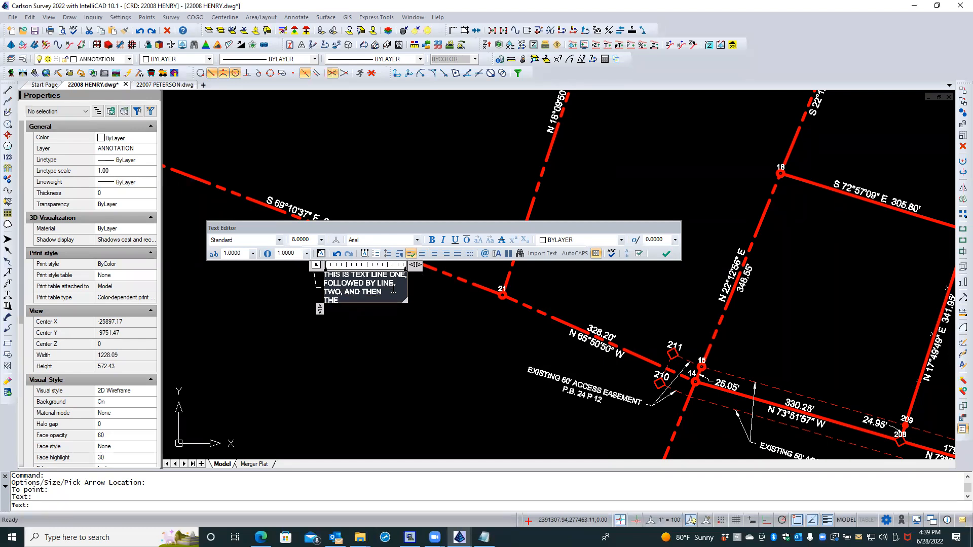
pyautogui.write(' FINAL LINE')
pyautogui.moveTo(416, 264); pyautogui.dragTo(470, 262)
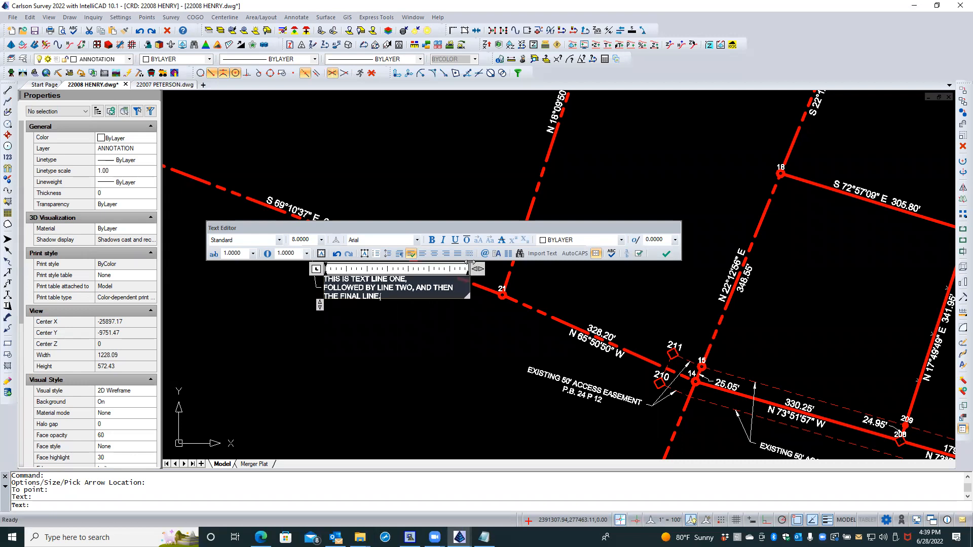
pyautogui.click(409, 322)
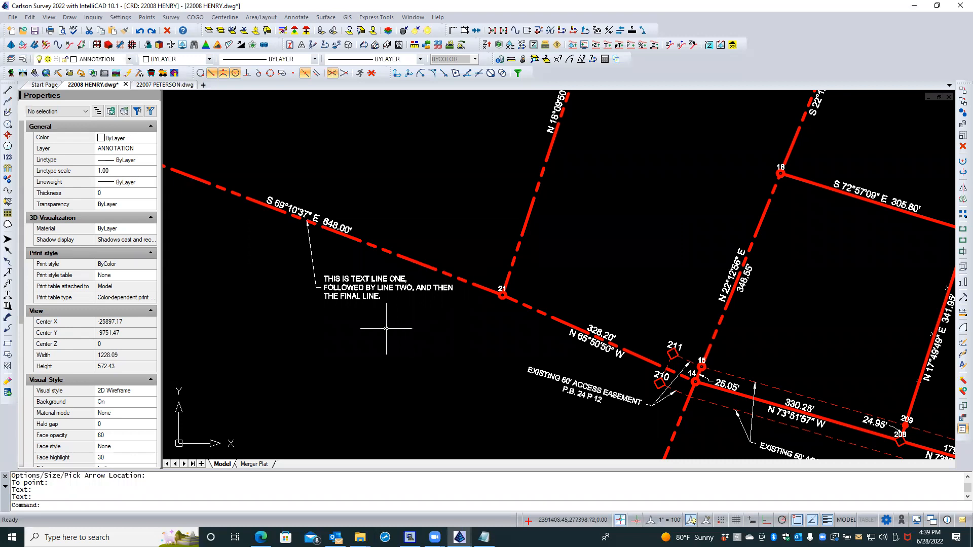
# Step: Set the justification of the three-line leader text to Top left
pyautogui.click(330, 304)
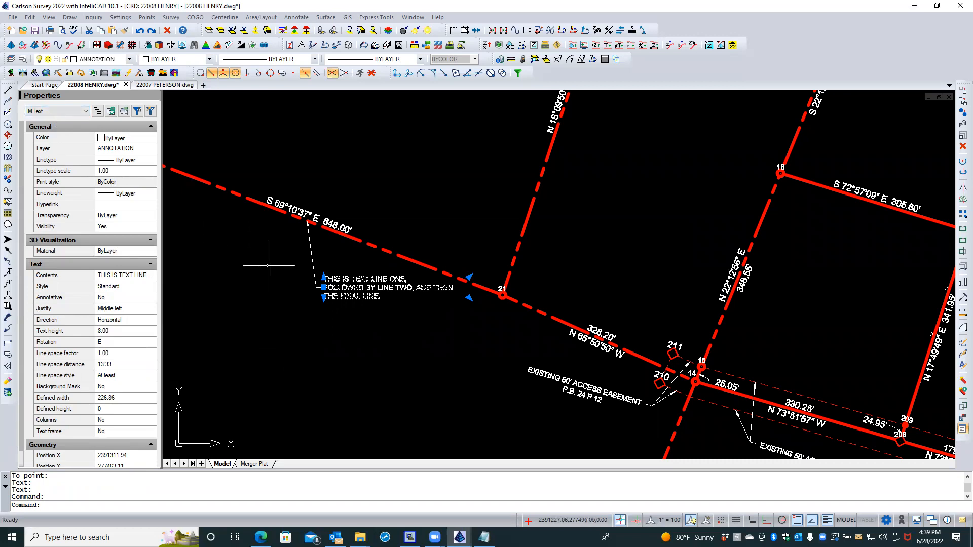
pyautogui.click(128, 310)
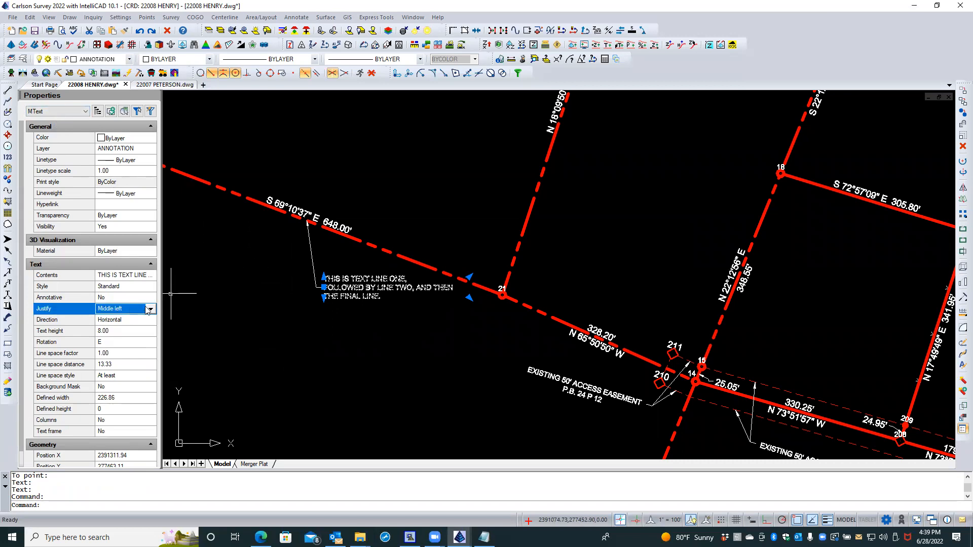
pyautogui.click(150, 309)
pyautogui.scroll(1, 153, 349)
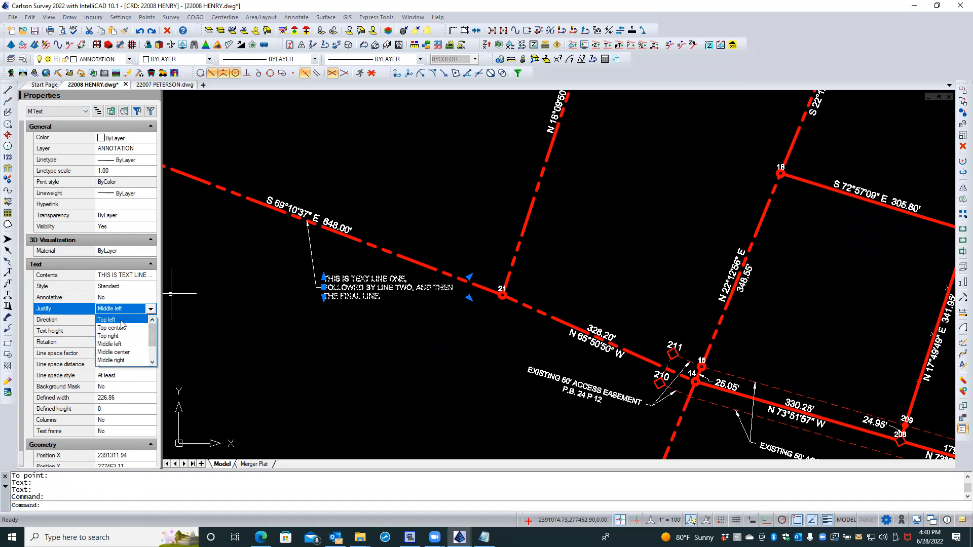
pyautogui.click(121, 320)
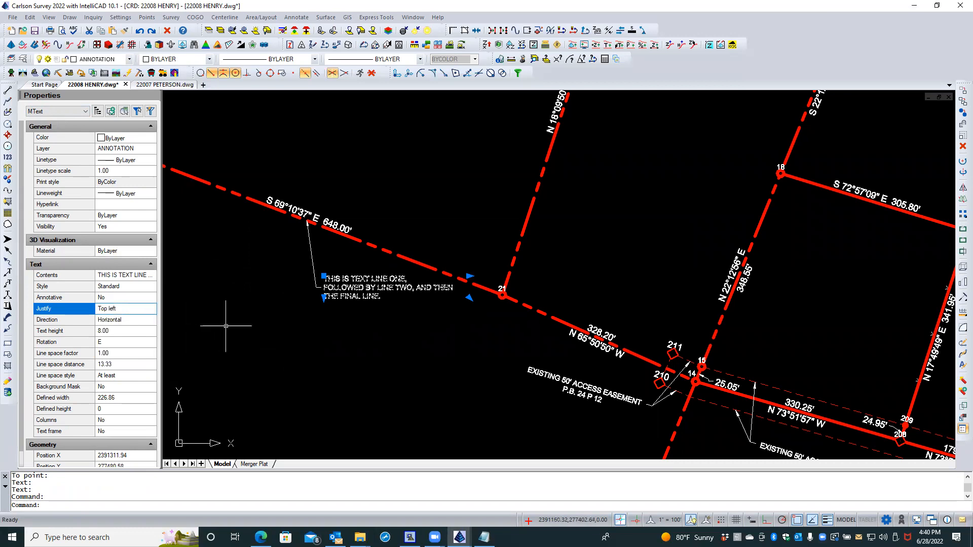
pyautogui.press('Escape')
pyautogui.press('Escape')
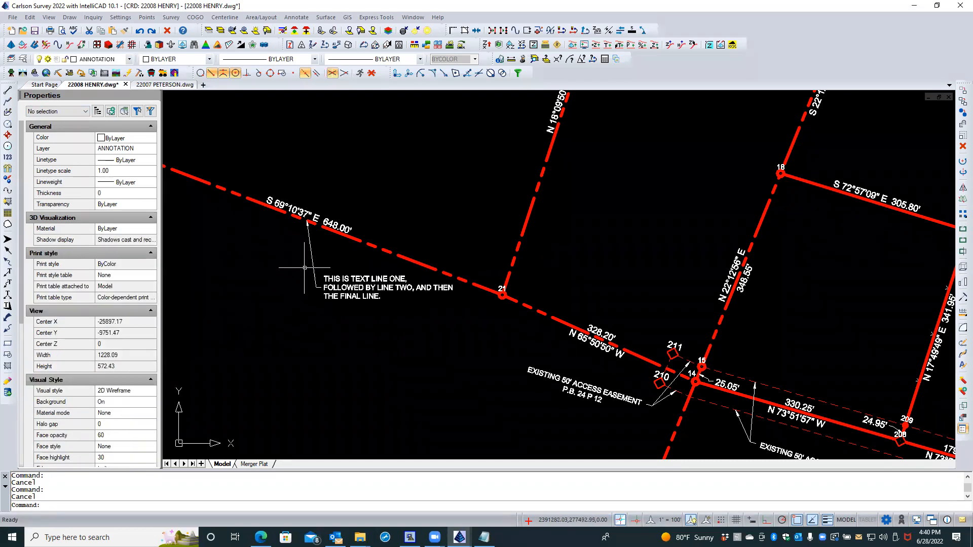
# Step: Try Below as the test leader's vertical text position and settle on JIS
pyautogui.click(312, 258)
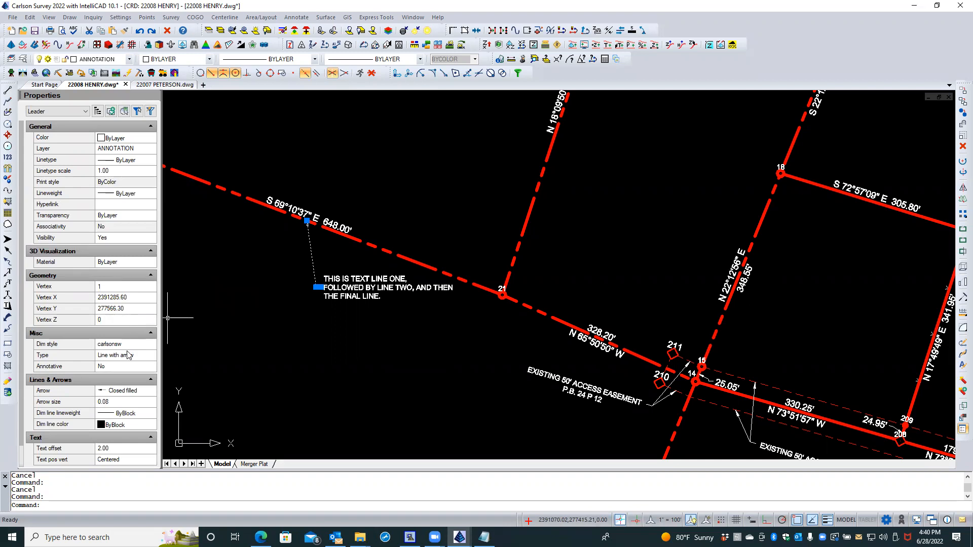
pyautogui.scroll(-1, 134, 342)
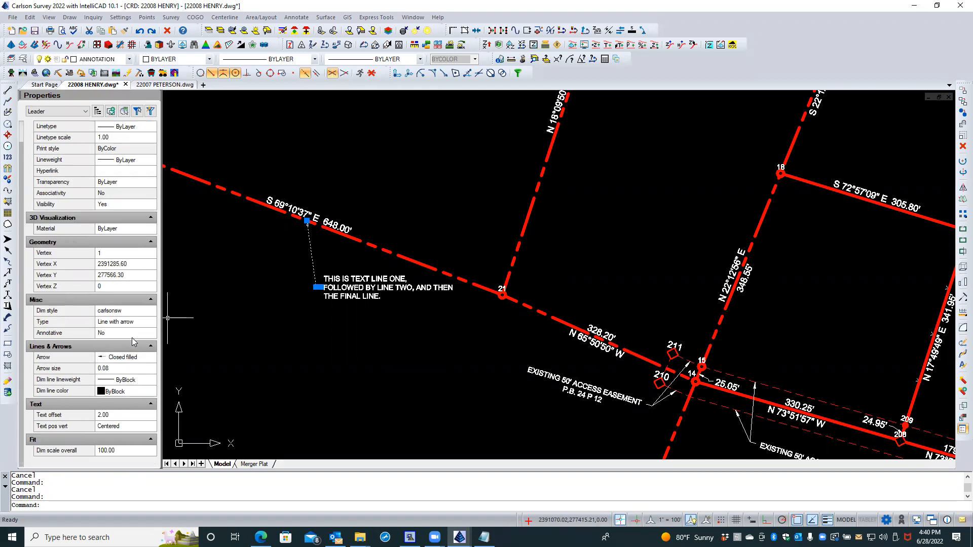
pyautogui.click(124, 428)
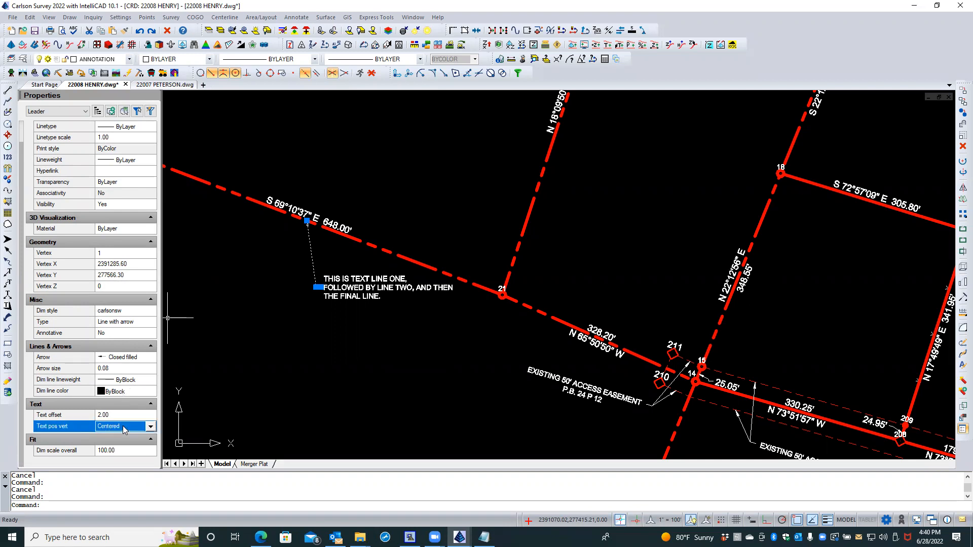
pyautogui.click(150, 428)
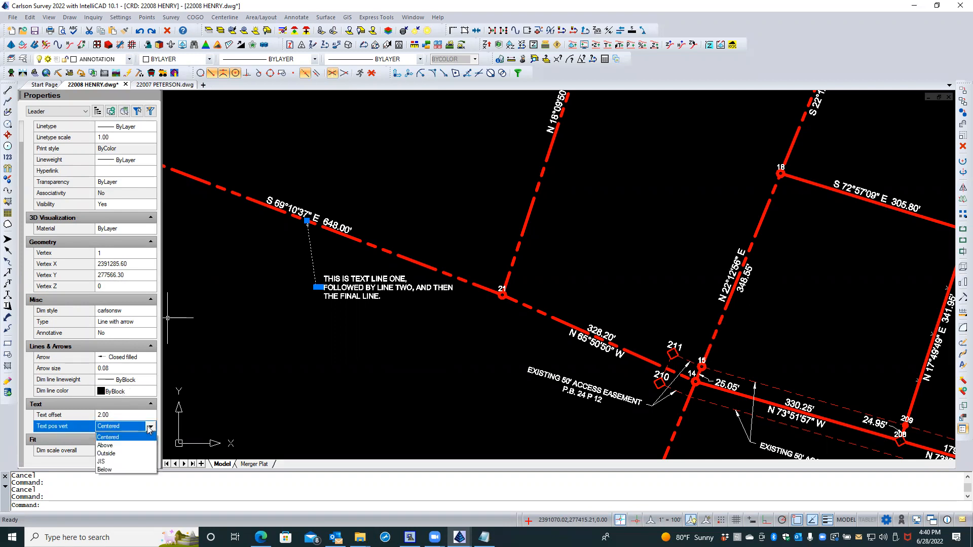
pyautogui.click(124, 470)
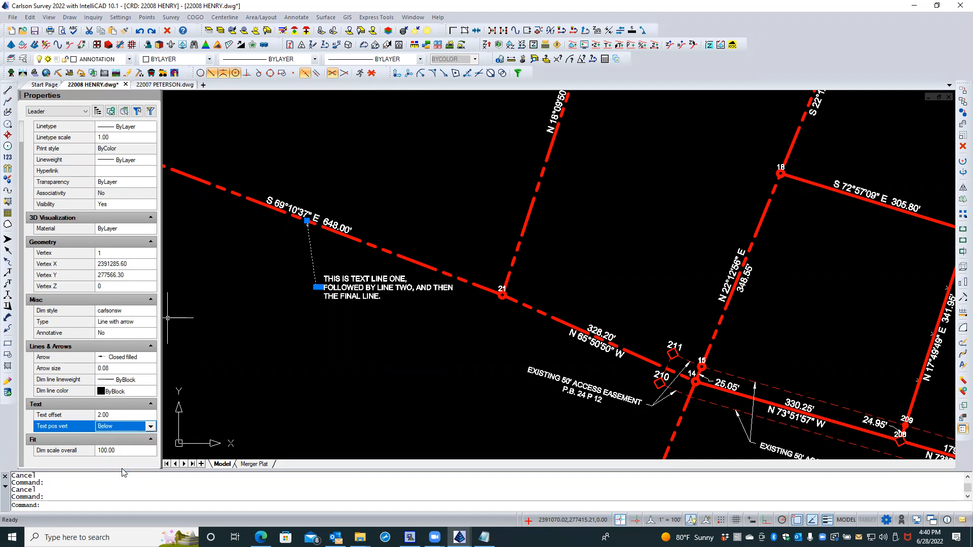
pyautogui.click(149, 427)
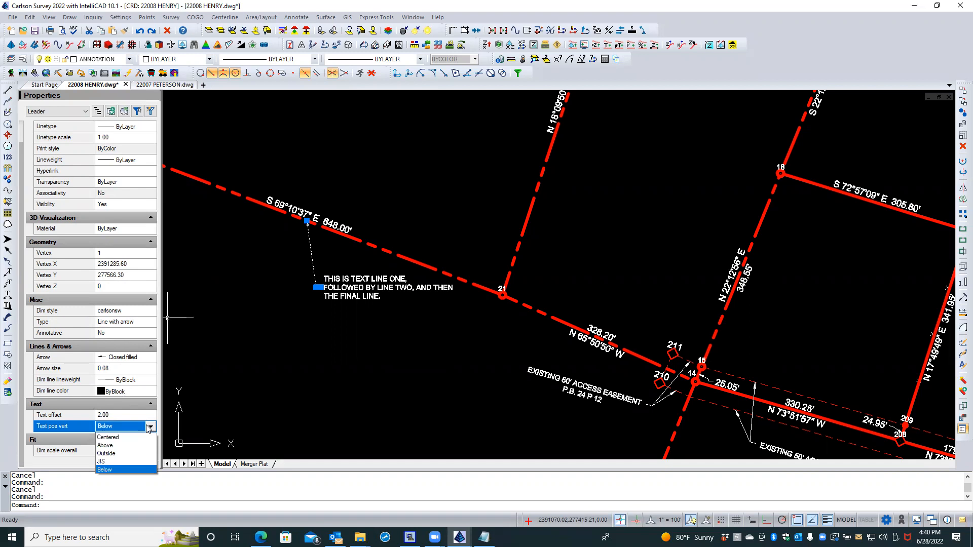
pyautogui.click(130, 461)
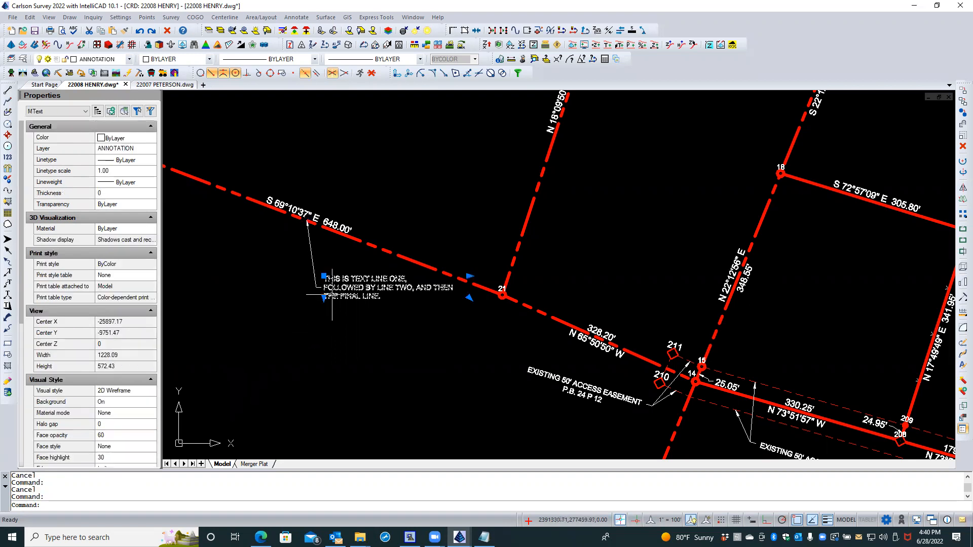
# Step: Try stretching the leader text and the leader's landing vertex to new locations separately, and undo both grip edits
pyautogui.click(323, 276)
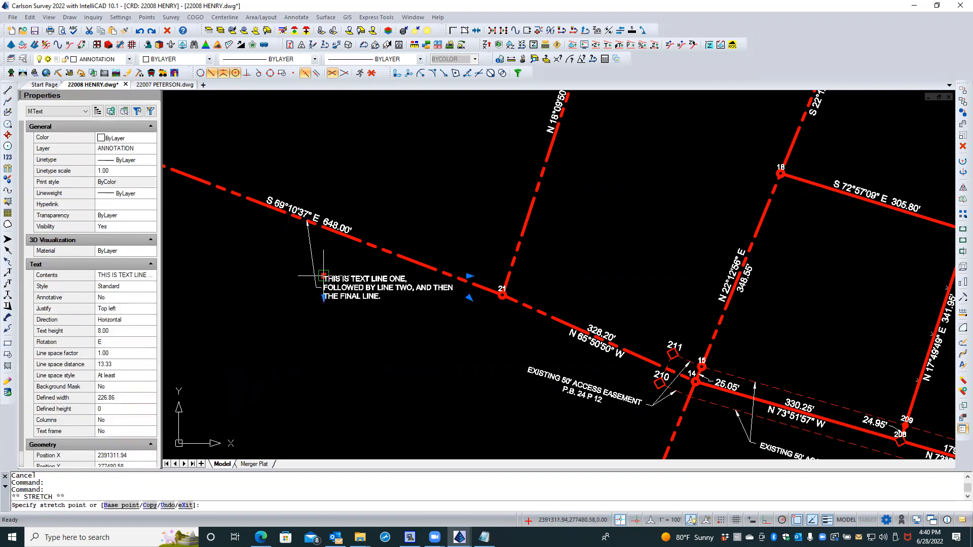
pyautogui.click(340, 303)
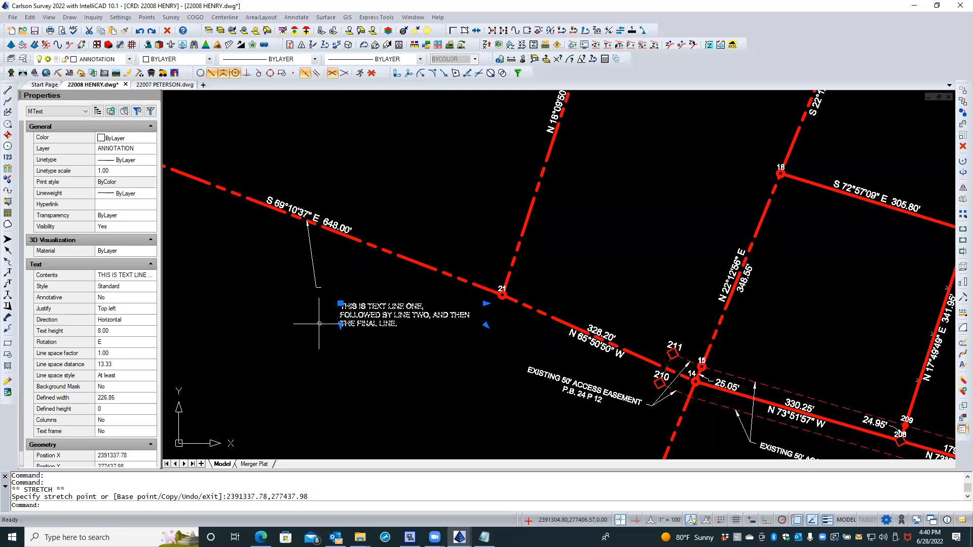
pyautogui.press('Escape')
pyautogui.press('Escape')
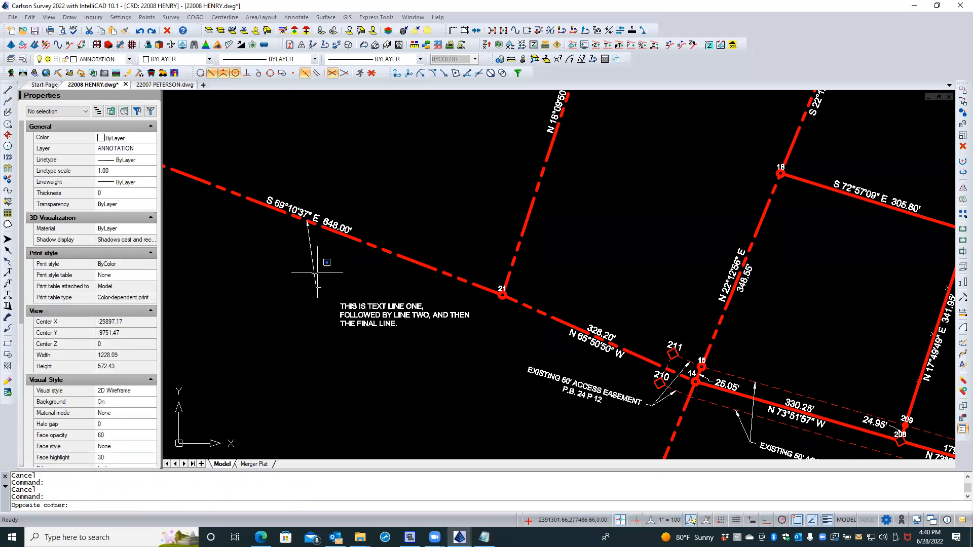
pyautogui.click(314, 268)
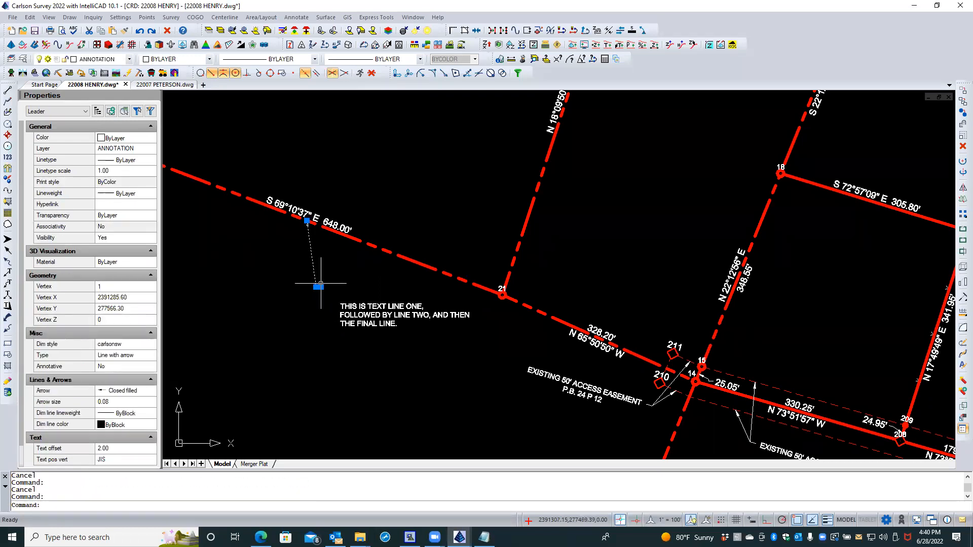
pyautogui.click(316, 286)
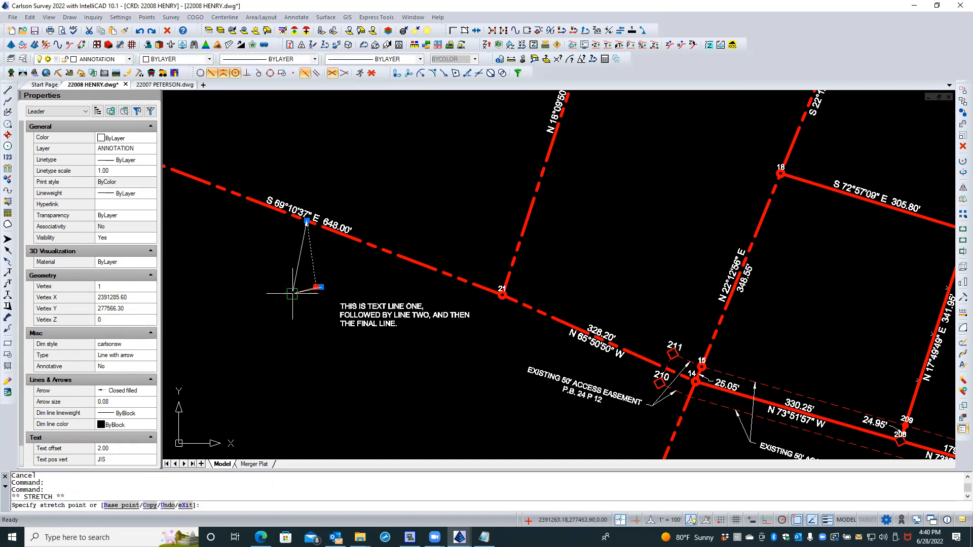
pyautogui.click(292, 293)
pyautogui.press('Escape')
pyautogui.press('Escape')
pyautogui.hotkey('ctrl', 'z')
pyautogui.hotkey('ctrl', 'z')
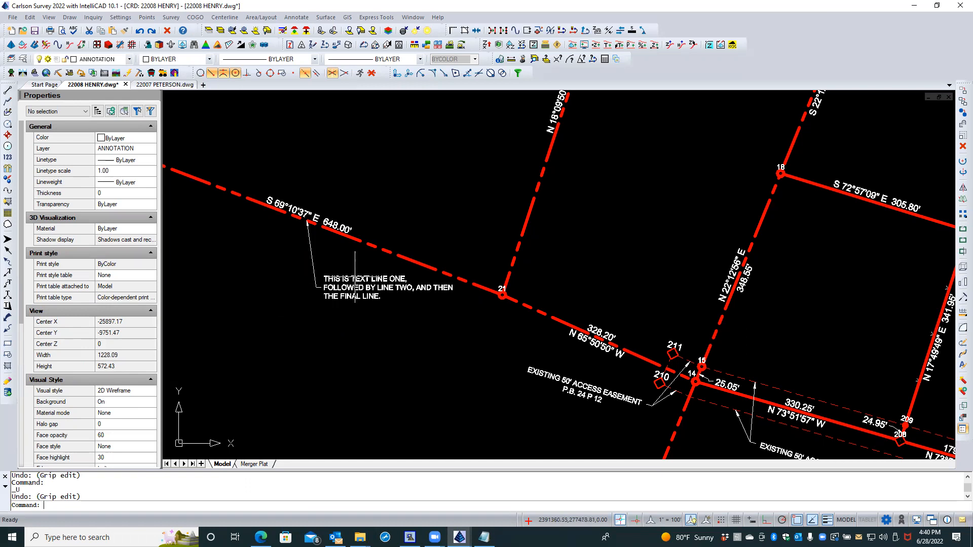
# Step: Move the three-line text straight down so its first line lines up with the leader's landing
pyautogui.scroll(4, 355, 277)
pyautogui.click(353, 276)
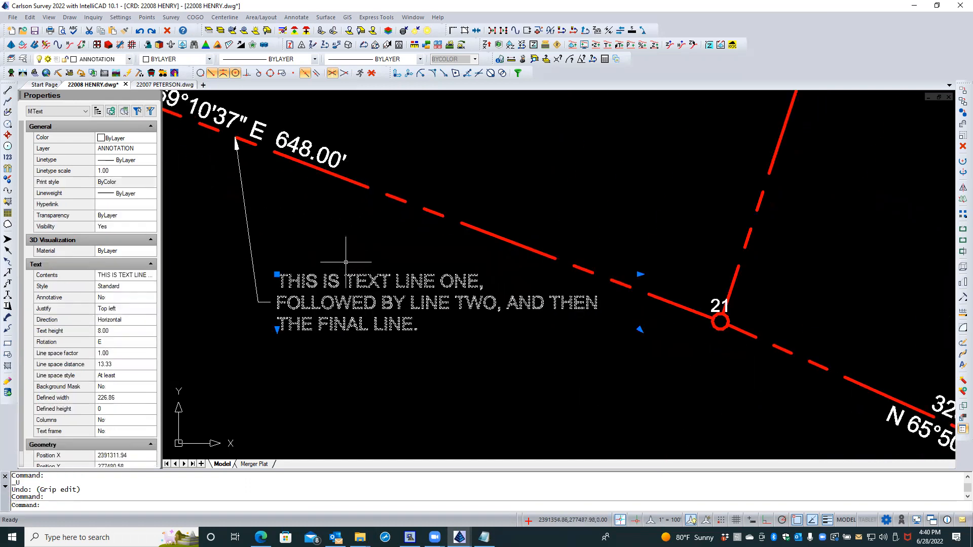
pyautogui.write('m')
pyautogui.press('Return')
pyautogui.click(321, 232)
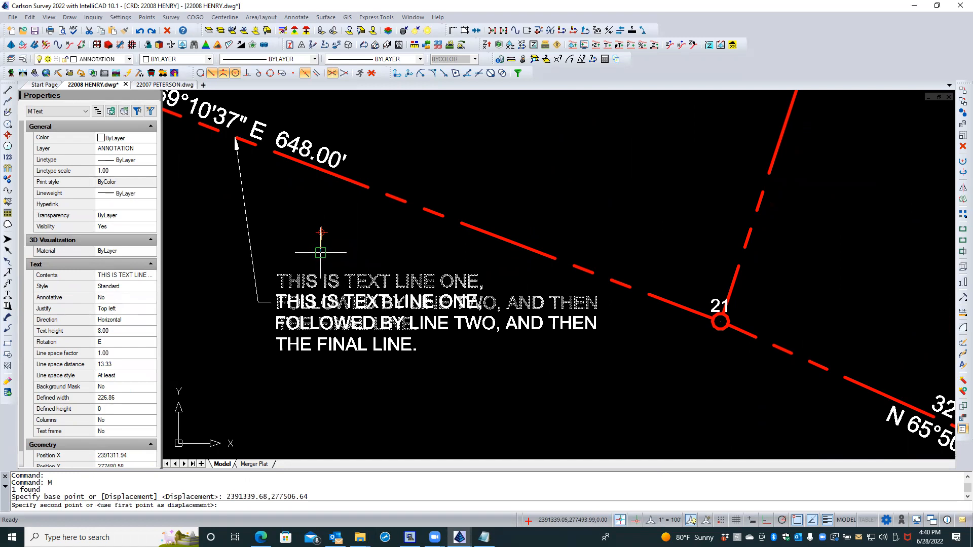
pyautogui.click(321, 252)
pyautogui.press('Escape')
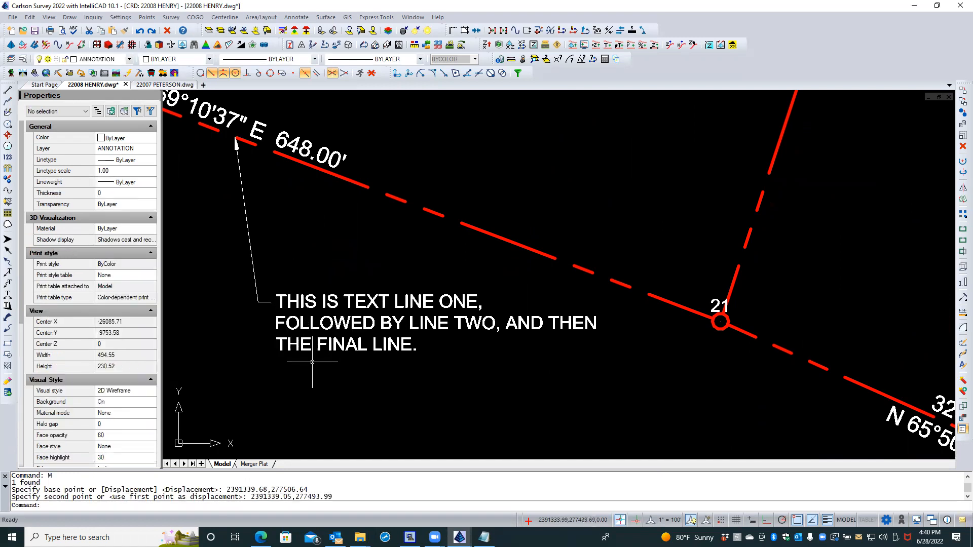
pyautogui.press('Escape')
pyautogui.scroll(-2, 354, 384)
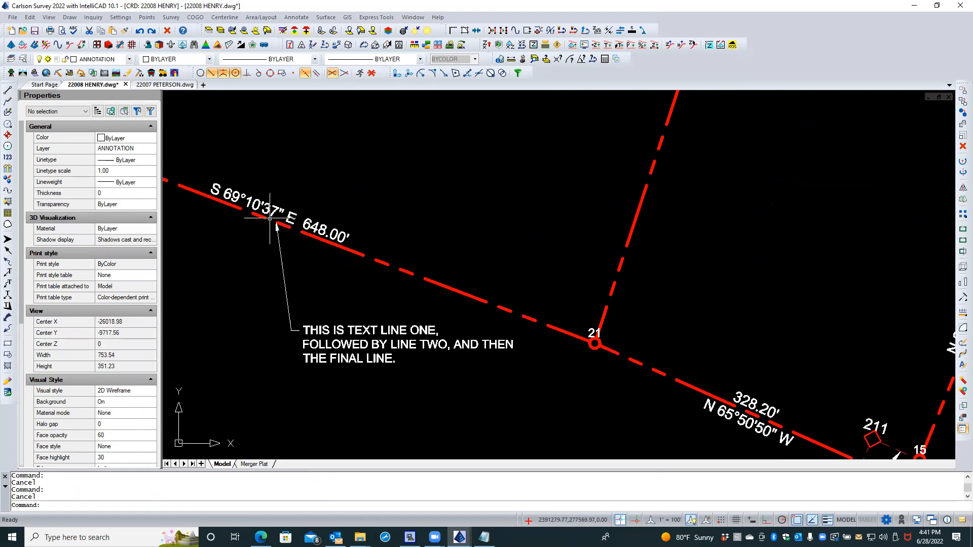
pyautogui.click(324, 383)
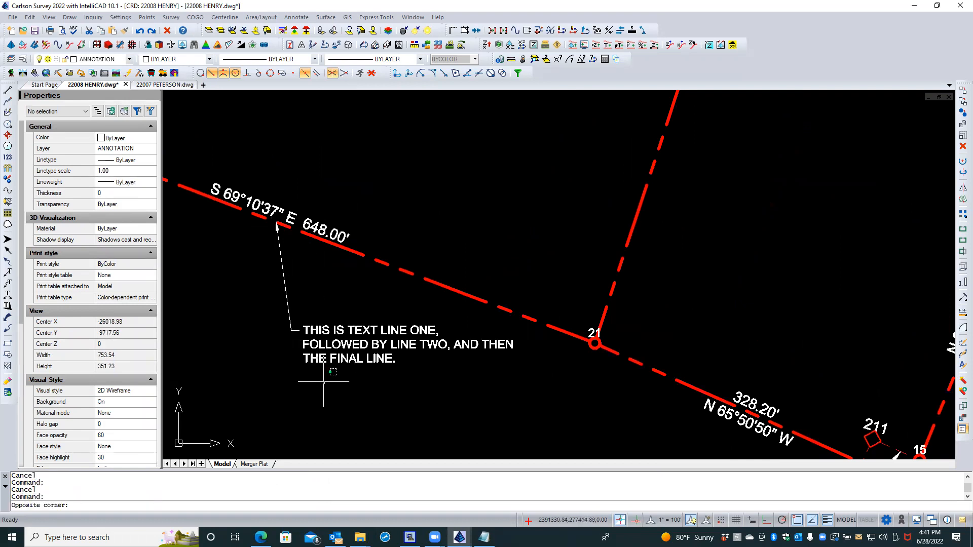
pyautogui.click(268, 312)
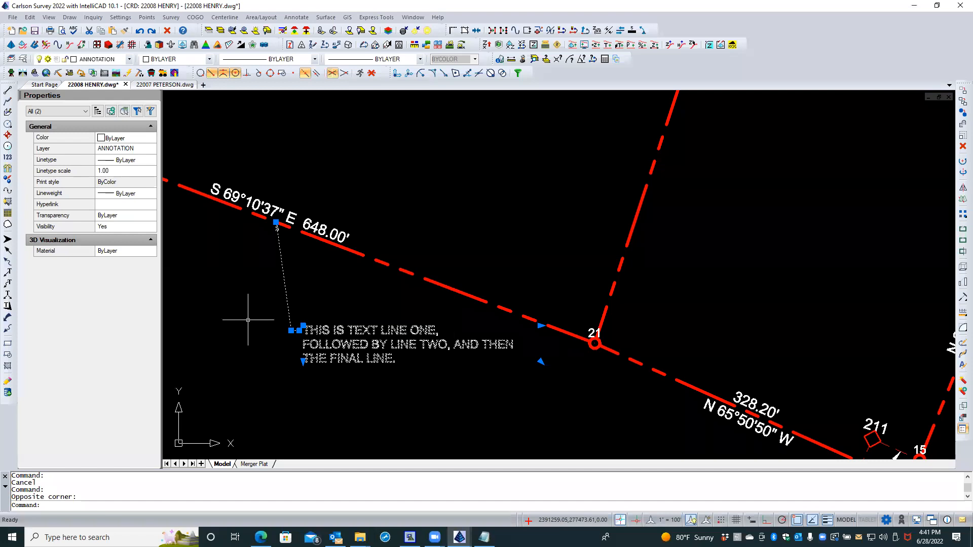
pyautogui.write('```')
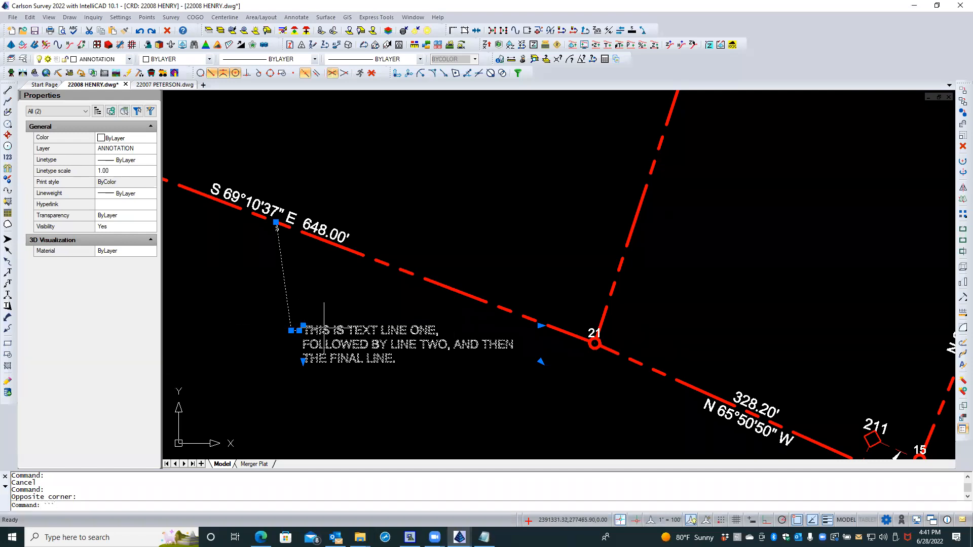
pyautogui.press('Escape')
pyautogui.doubleClick(323, 330)
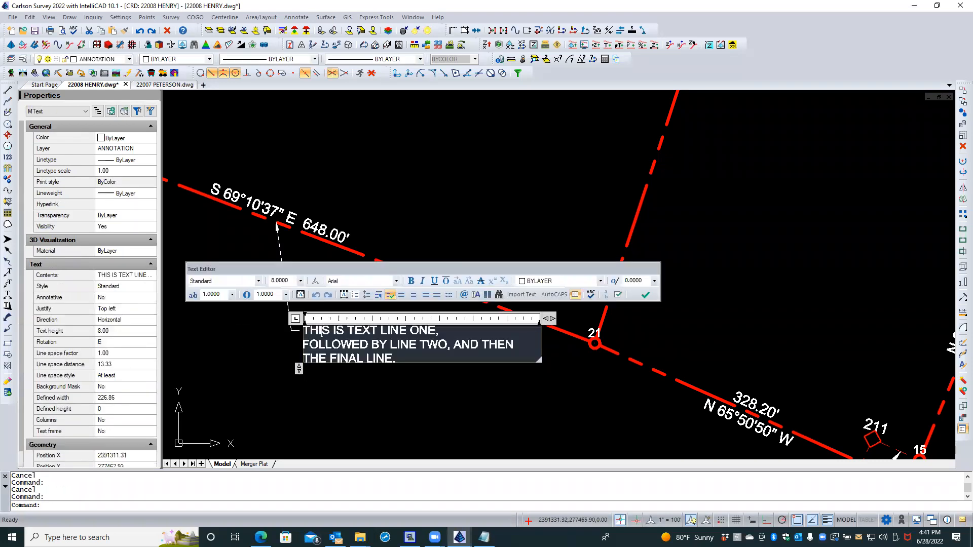
pyautogui.doubleClick(323, 331)
pyautogui.tripleClick(323, 330)
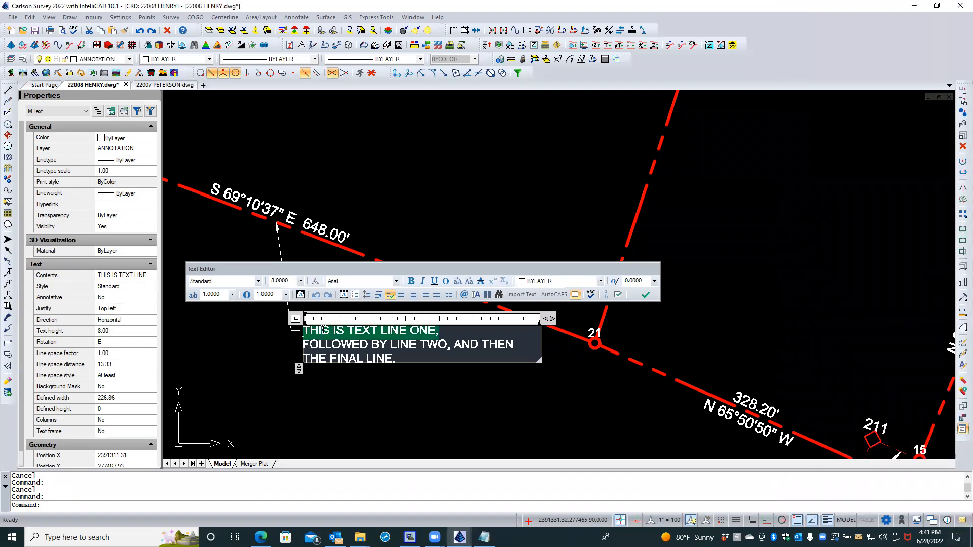
pyautogui.hotkey('ctrl', 'a')
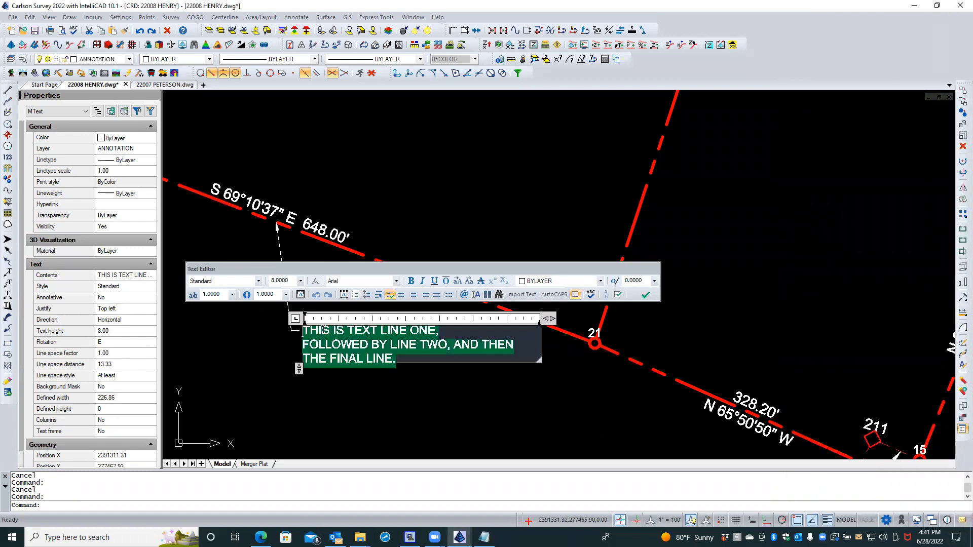
pyautogui.click(344, 401)
# Step: Delete the test leader on the S 69°10'37" E line together with its three-line text
pyautogui.click(334, 394)
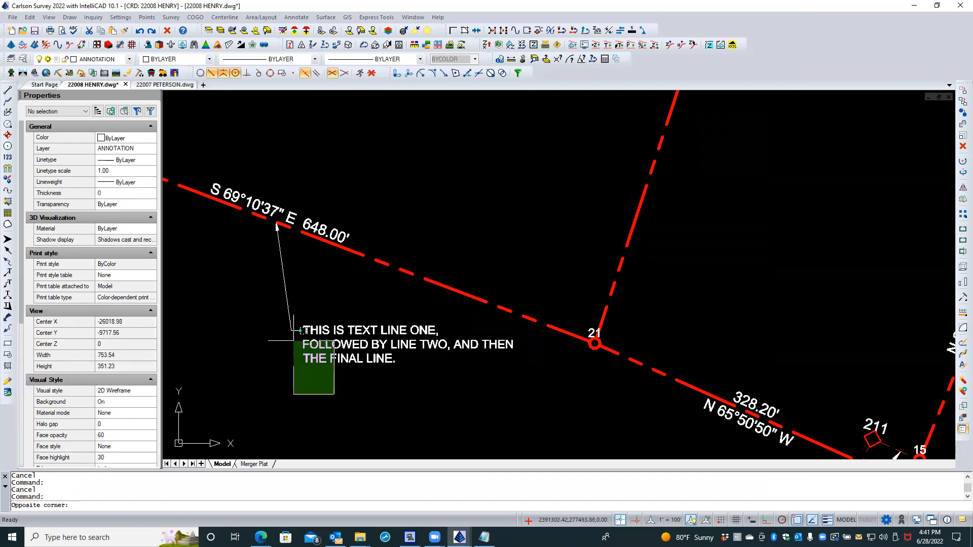
pyautogui.click(278, 318)
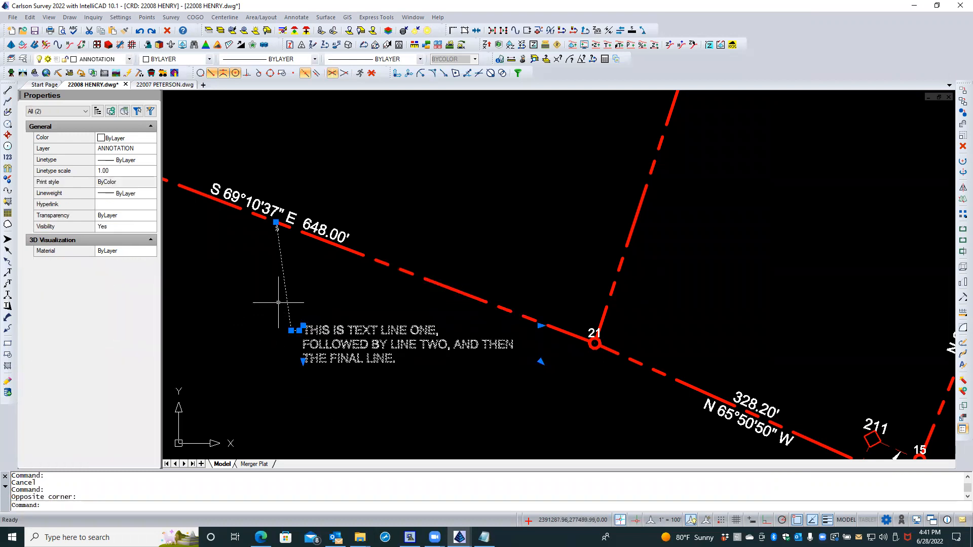
pyautogui.press('Delete')
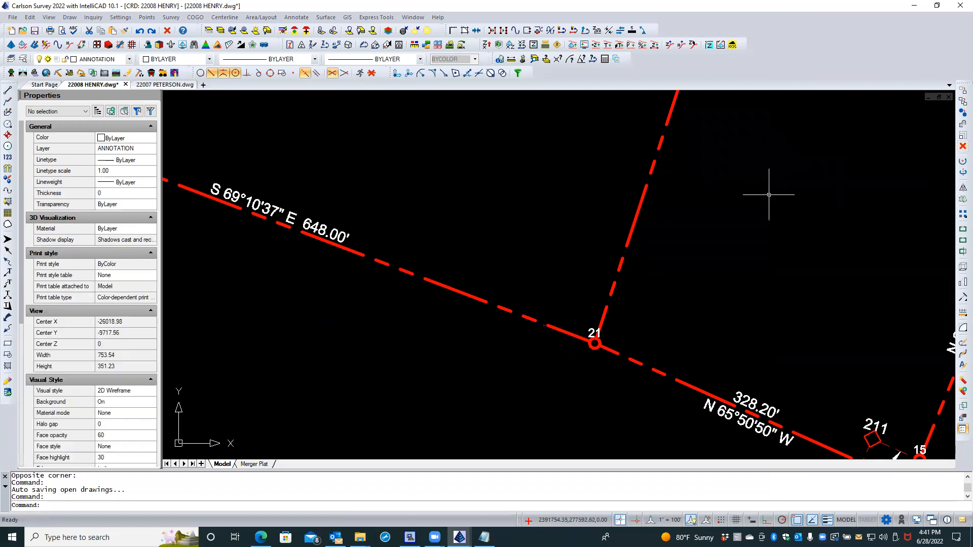
# Step: Make Standard the current dimension style and discard the carlsonsw style overrides
pyautogui.scroll(-2, 667, 207)
pyautogui.scroll(-1, 580, 202)
pyautogui.scroll(2, 482, 208)
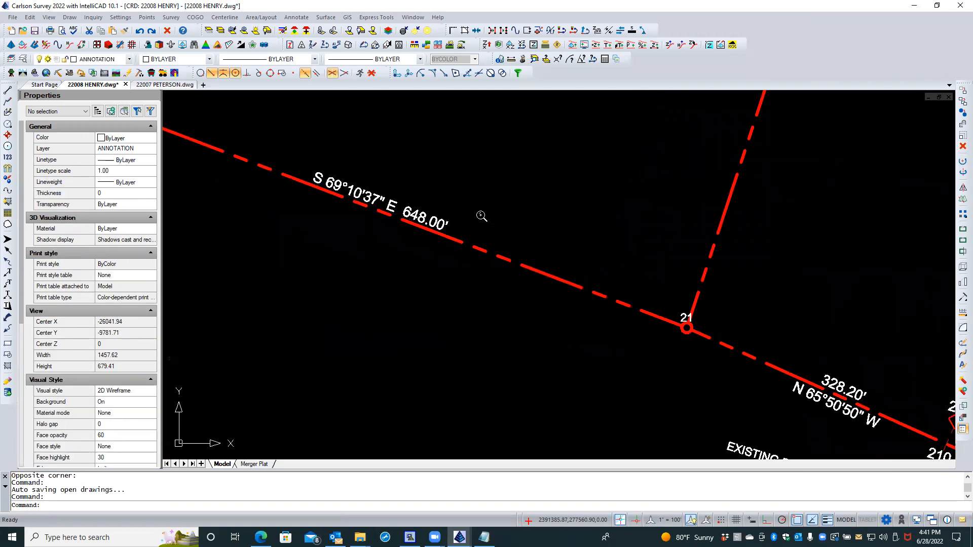
pyautogui.click(69, 17)
pyautogui.moveTo(131, 324)
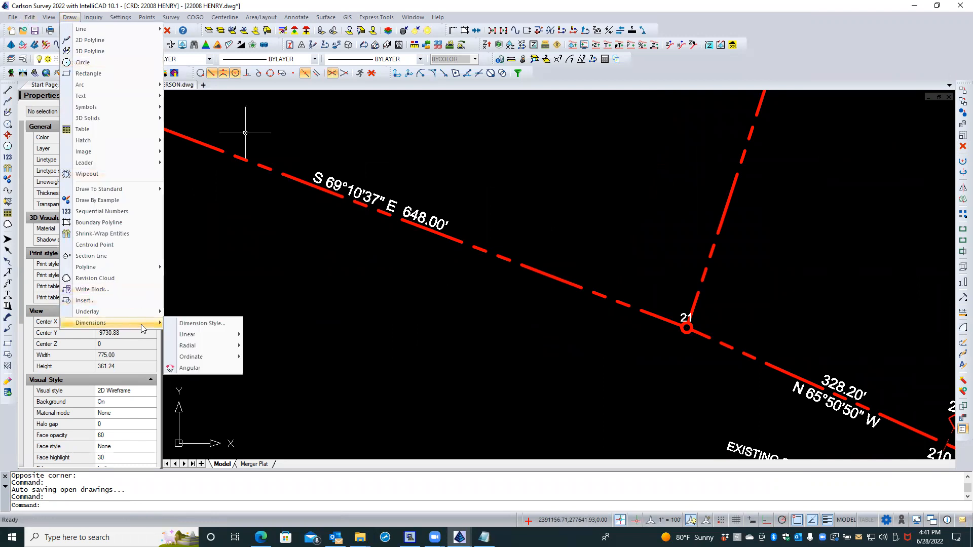
pyautogui.click(197, 323)
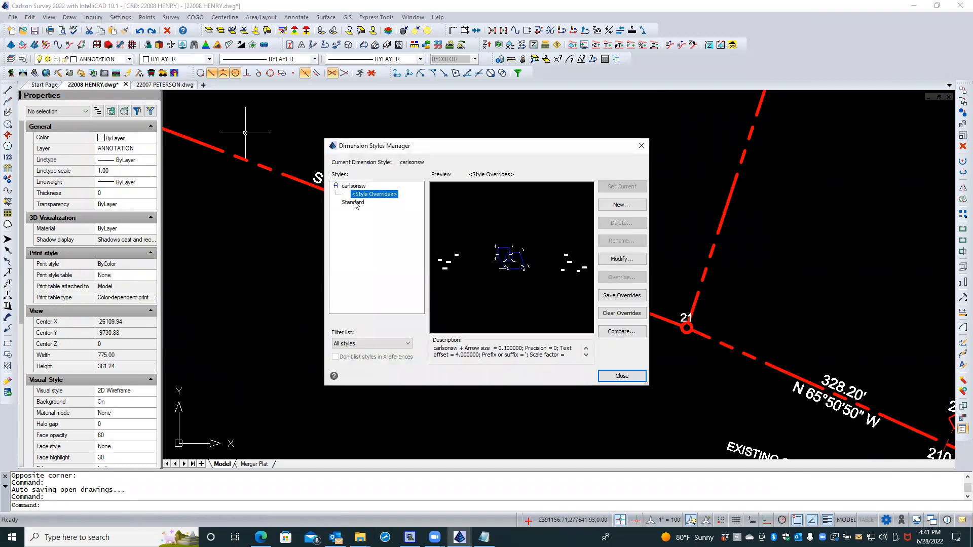
pyautogui.doubleClick(355, 202)
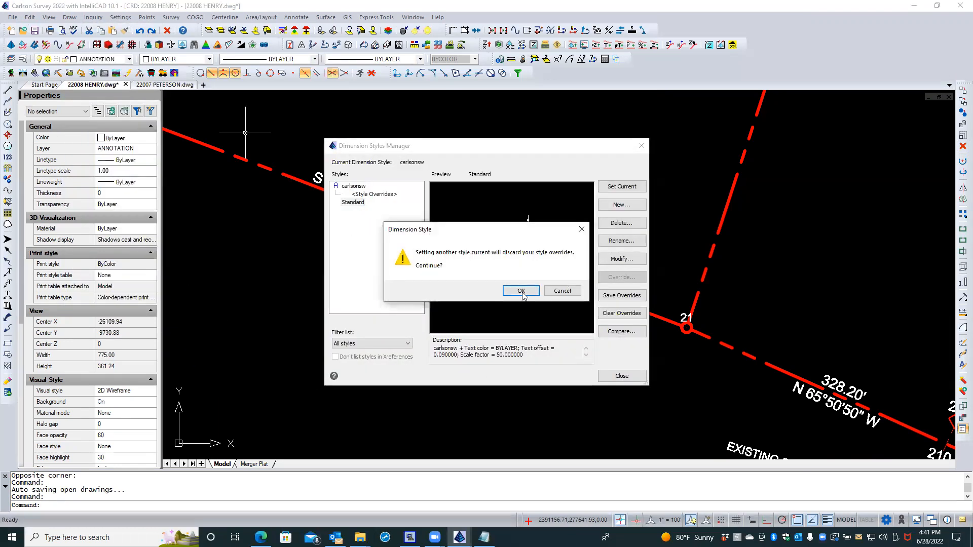
pyautogui.click(521, 291)
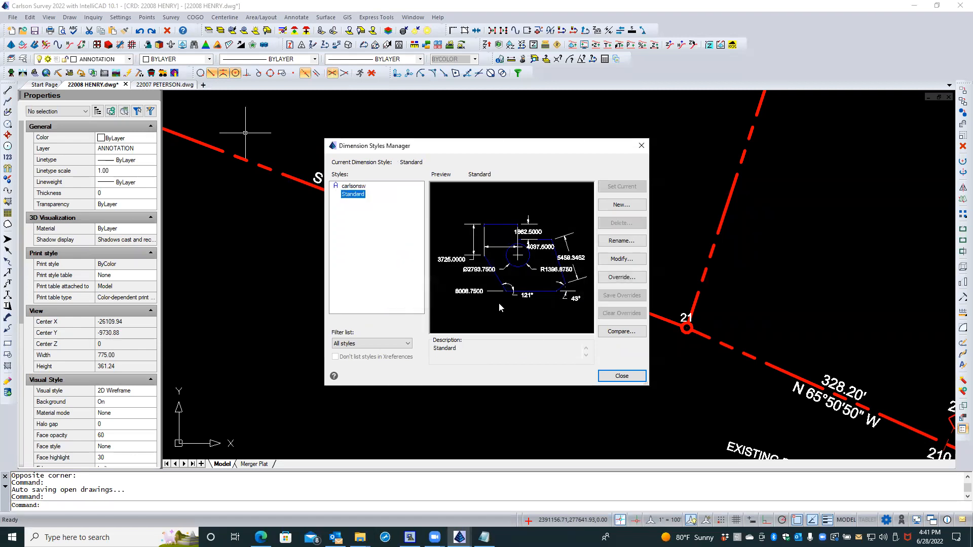
pyautogui.click(621, 376)
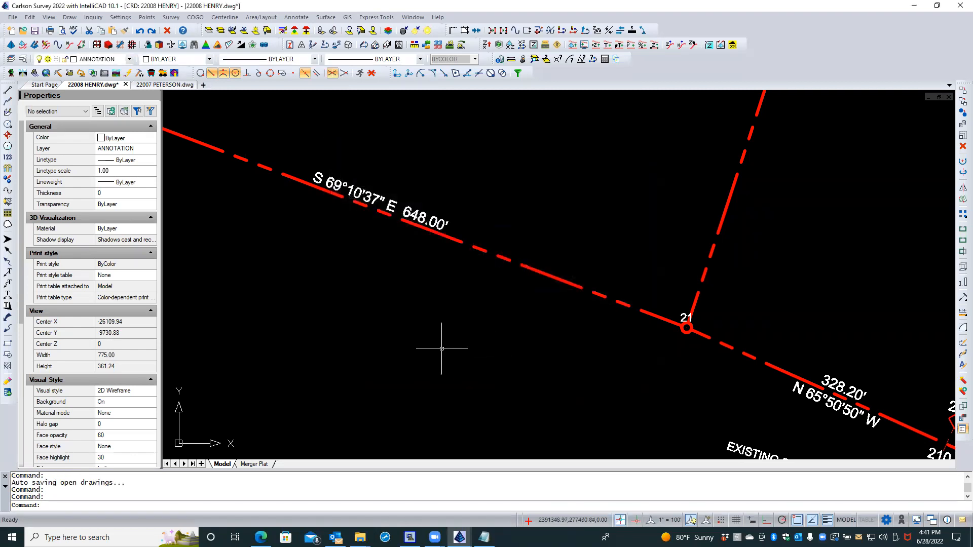
# Step: Draw a dimension leader from the S 69°10'37" E line to a point below it, without entering dimension text
pyautogui.write('dim')
pyautogui.press('Return')
pyautogui.write('LE')
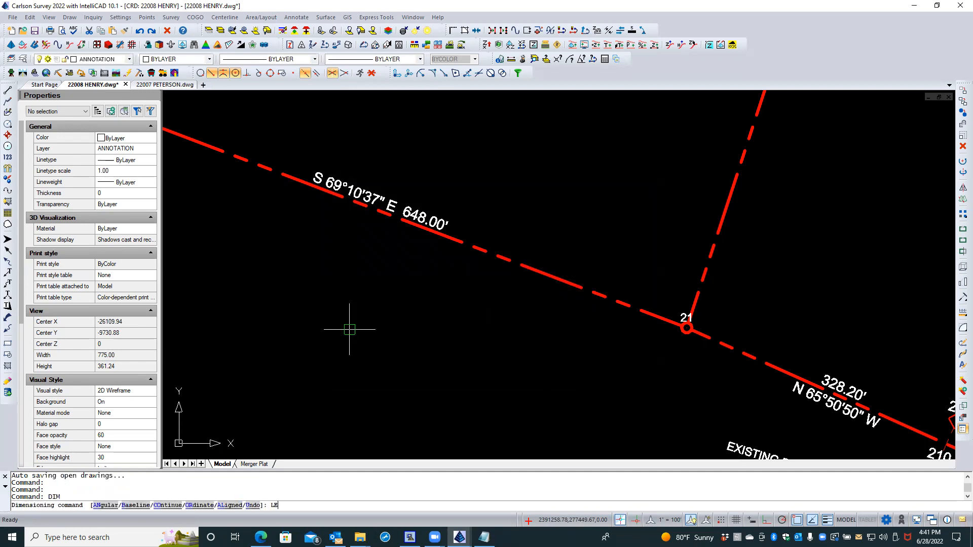
pyautogui.write('A')
pyautogui.press('Return')
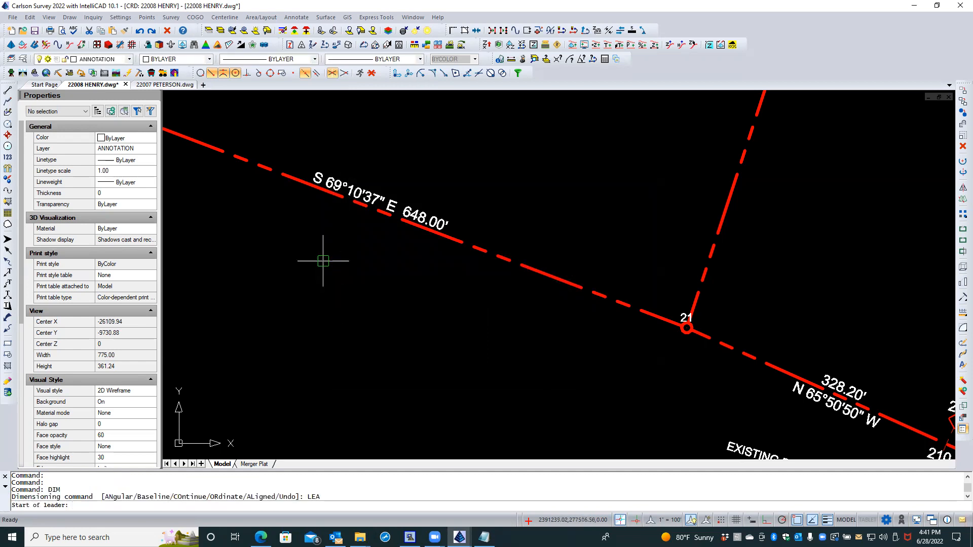
pyautogui.click(327, 191)
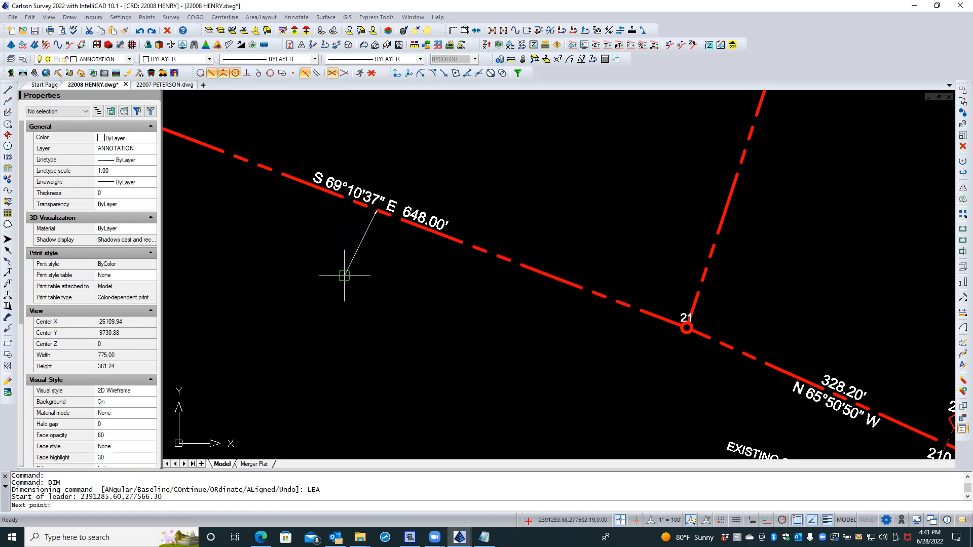
pyautogui.click(407, 293)
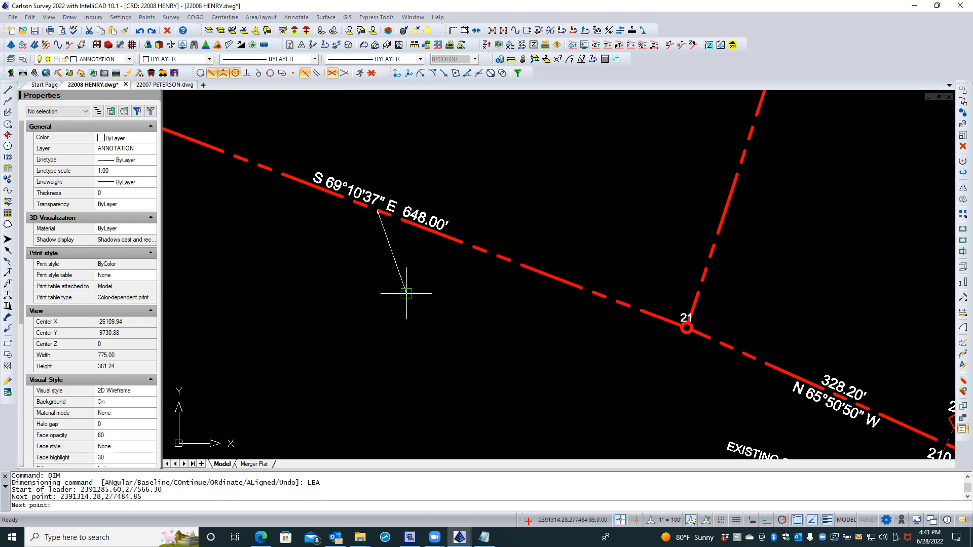
pyautogui.press('Return')
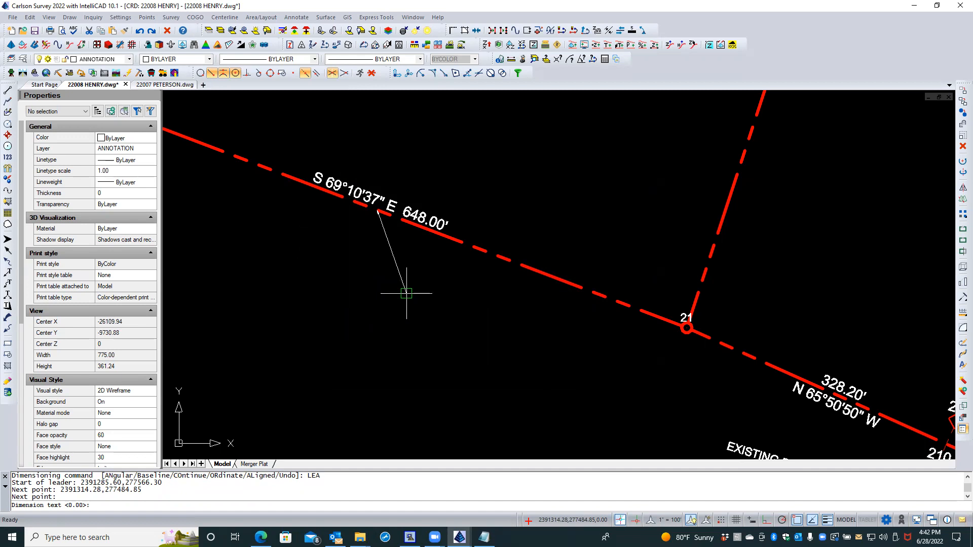
pyautogui.press('Escape')
pyautogui.press('Escape')
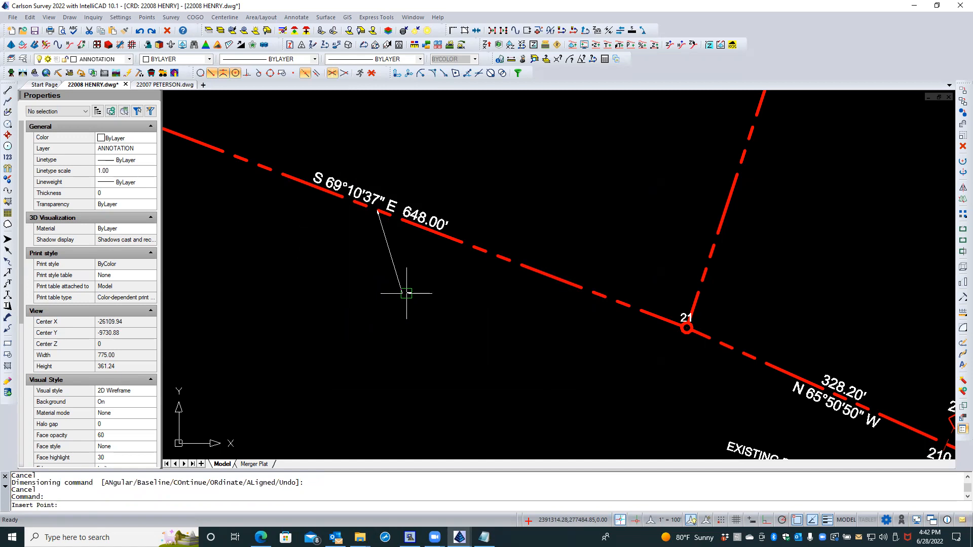
pyautogui.press('Escape')
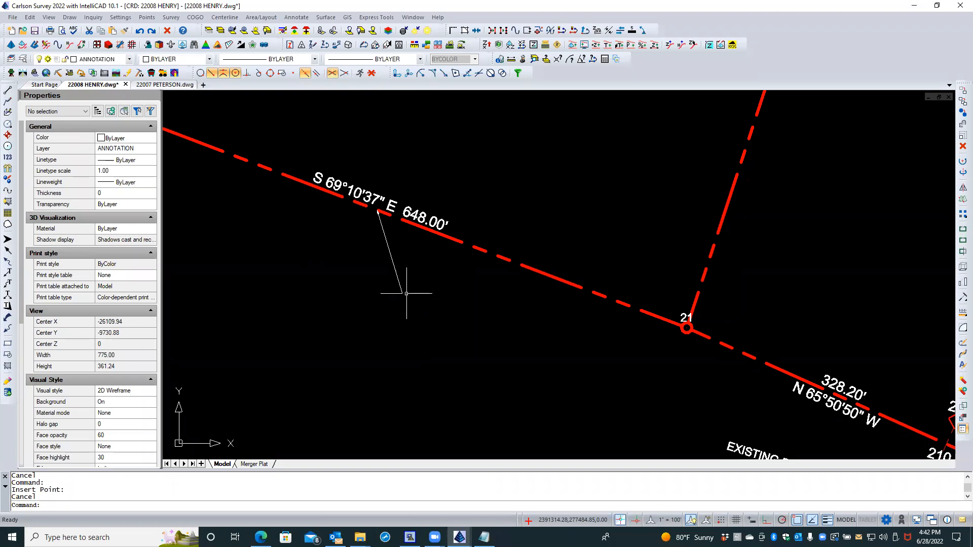
# Step: Try to add "THIS IS TEXT LINE ONE, FOLLOWED BY LINE TWO, AND THEN THE FINAL LINE." at the leader's landing in a widened text box
pyautogui.scroll(4, 406, 293)
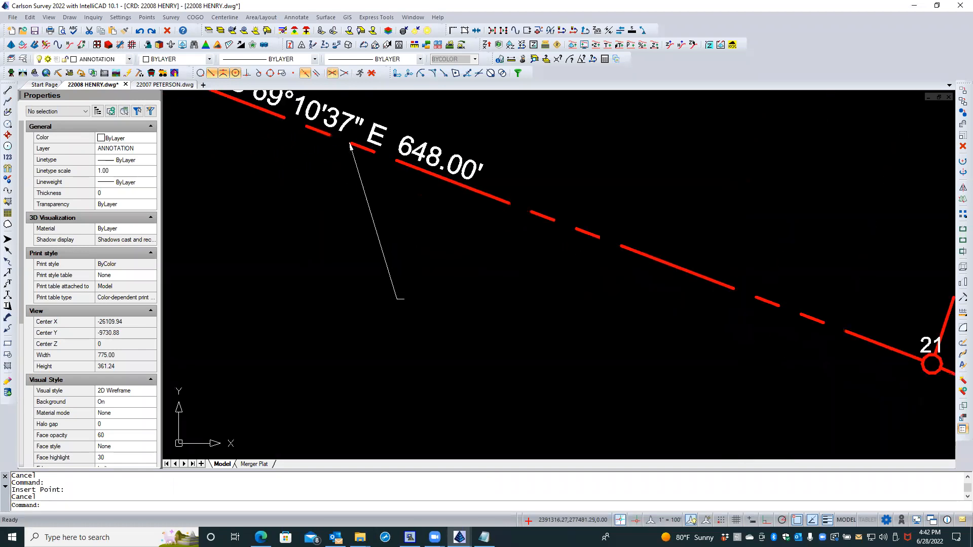
pyautogui.click(389, 293)
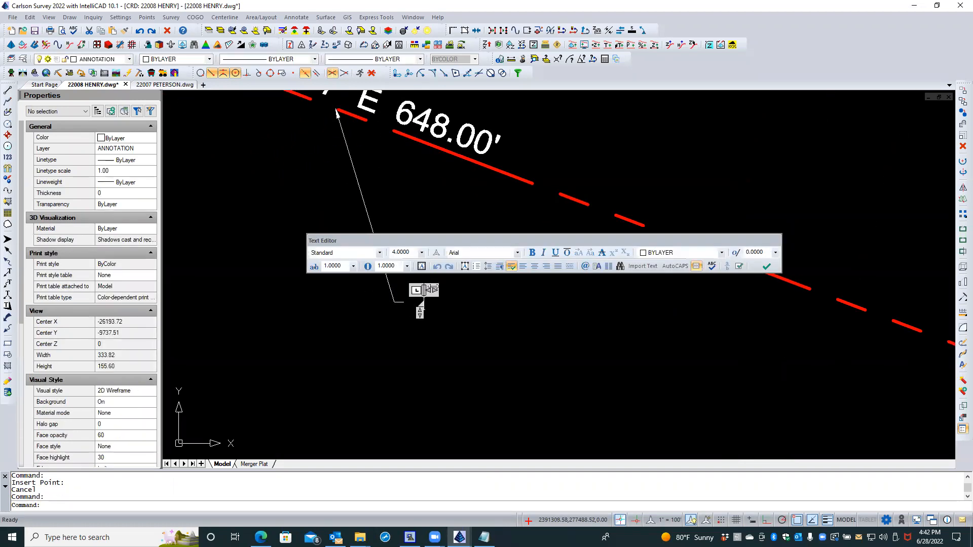
pyautogui.moveTo(434, 290); pyautogui.dragTo(577, 303)
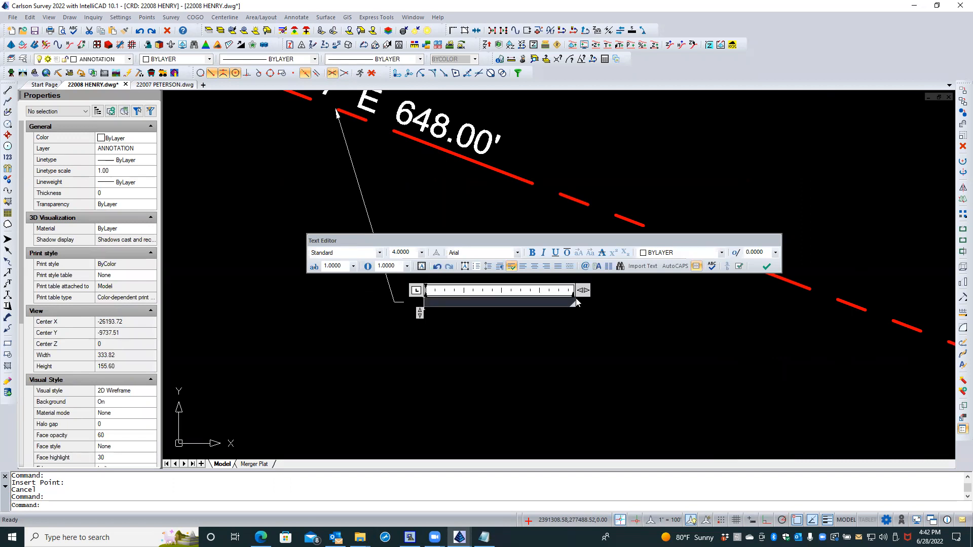
pyautogui.write('THIS IS TEXT LINE ONE, FOLLOWED BY LINE TWO, AND THEN THE FINAL LINE.')
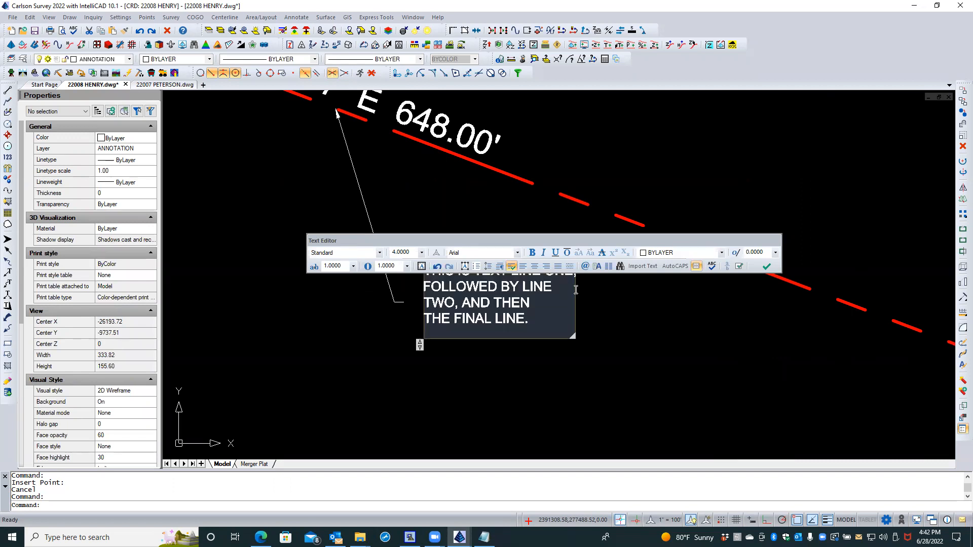
pyautogui.moveTo(574, 231); pyautogui.dragTo(569, 186)
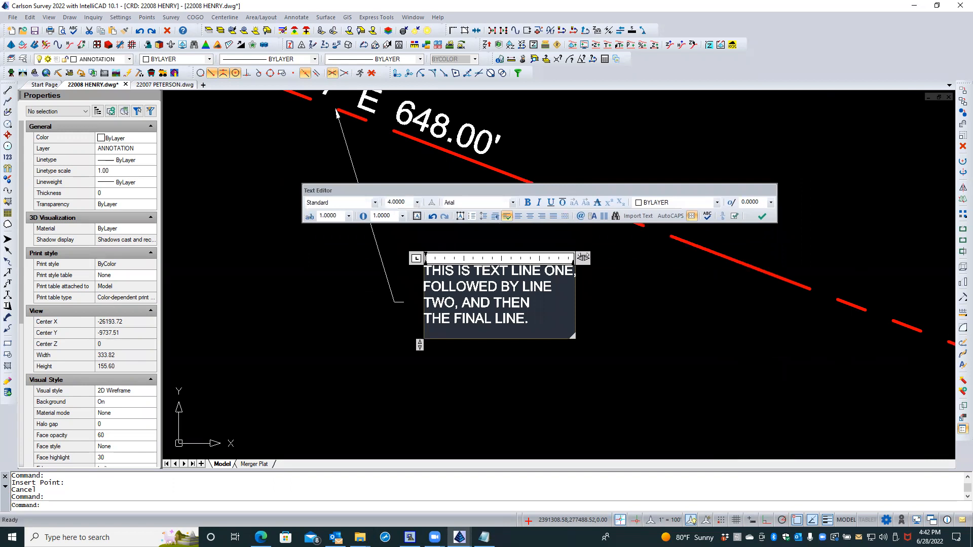
pyautogui.moveTo(587, 255); pyautogui.dragTo(679, 249)
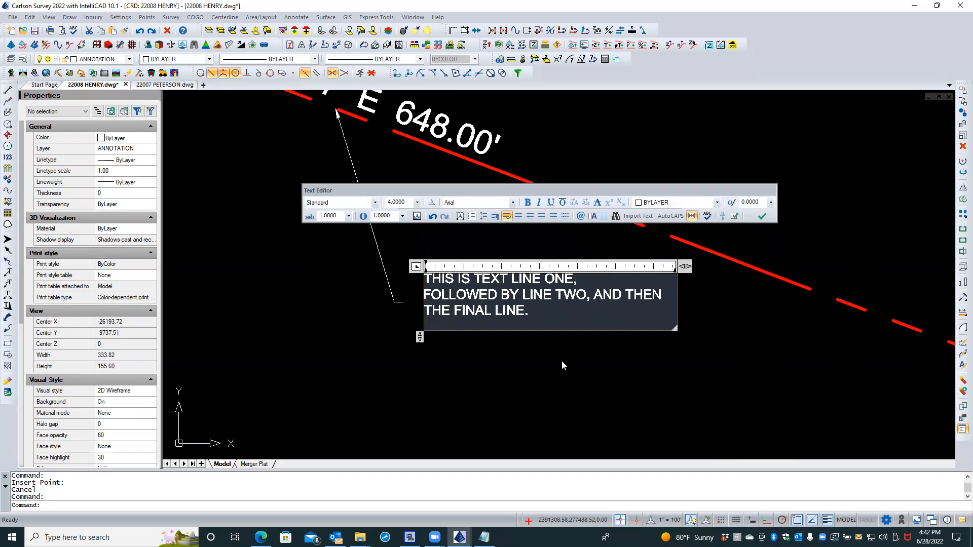
pyautogui.click(538, 377)
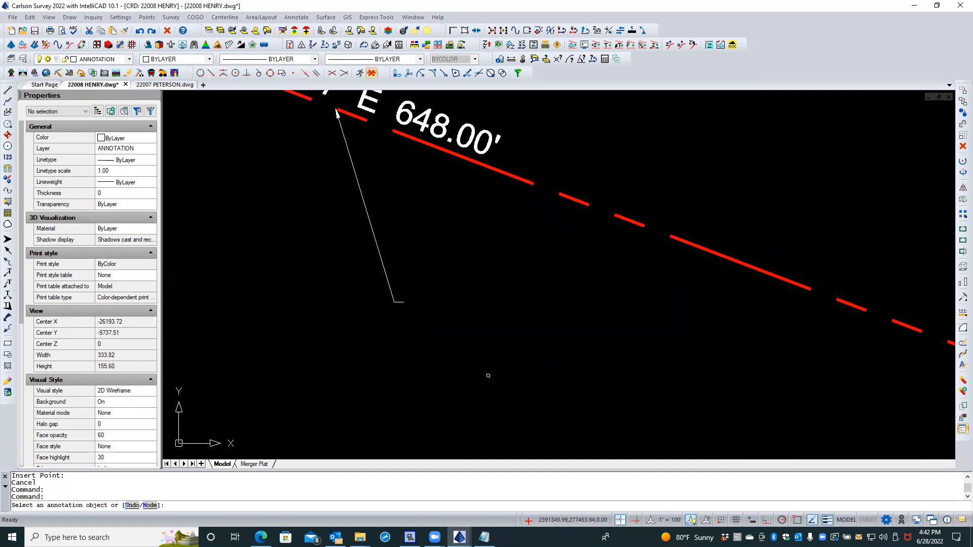
pyautogui.press('Escape')
pyautogui.click(397, 336)
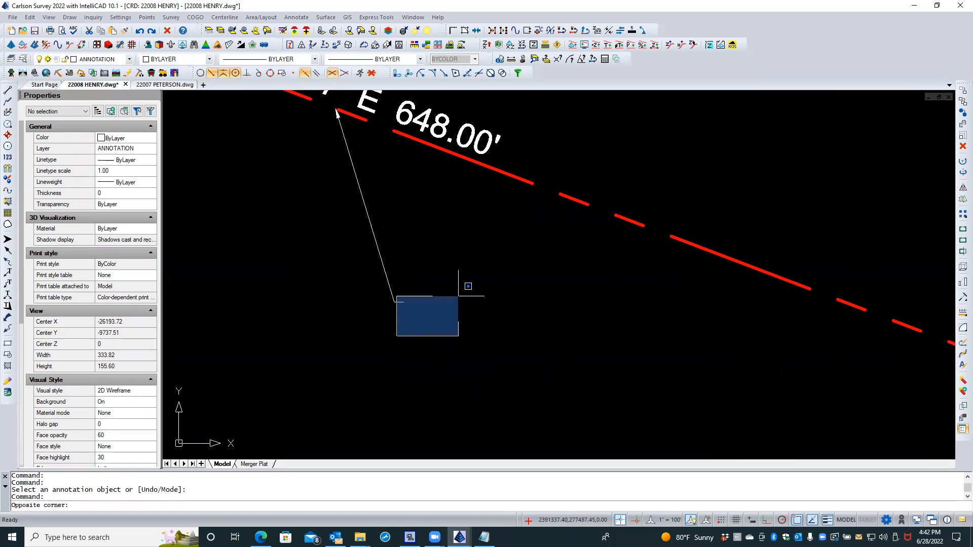
pyautogui.click(503, 283)
# Step: Undo the leader text edit and the test leader on the S 69°10'37" E line
pyautogui.scroll(-5, 316, 299)
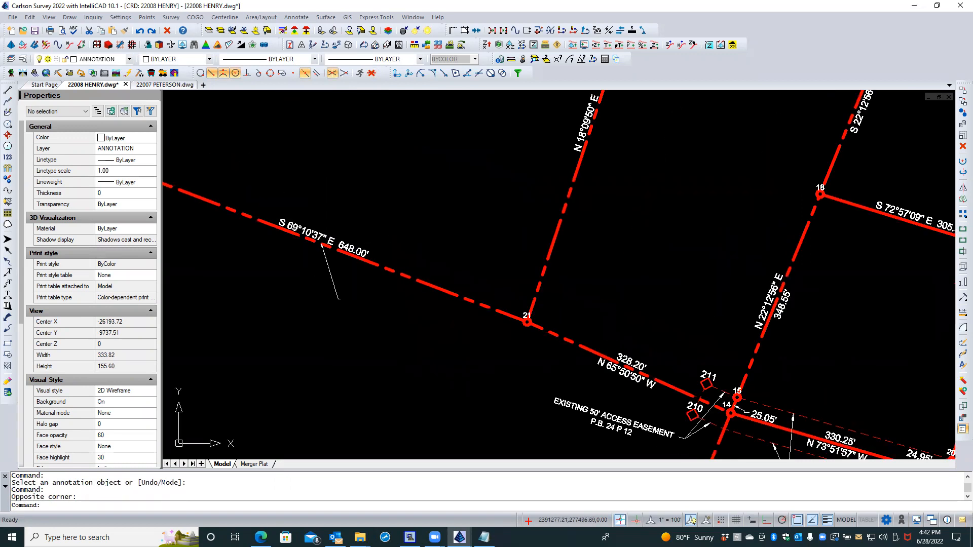
pyautogui.scroll(-4, 316, 297)
pyautogui.scroll(8, 320, 297)
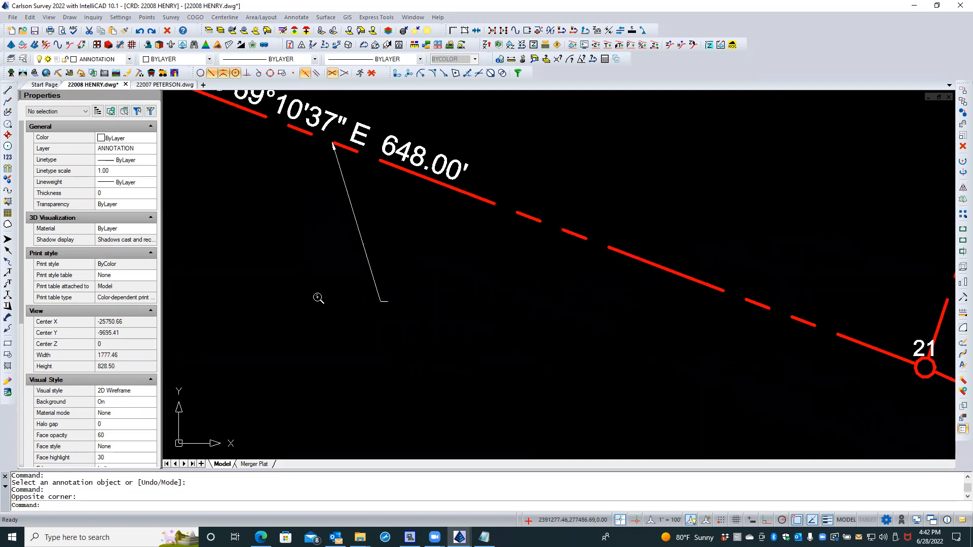
pyautogui.scroll(6, 401, 294)
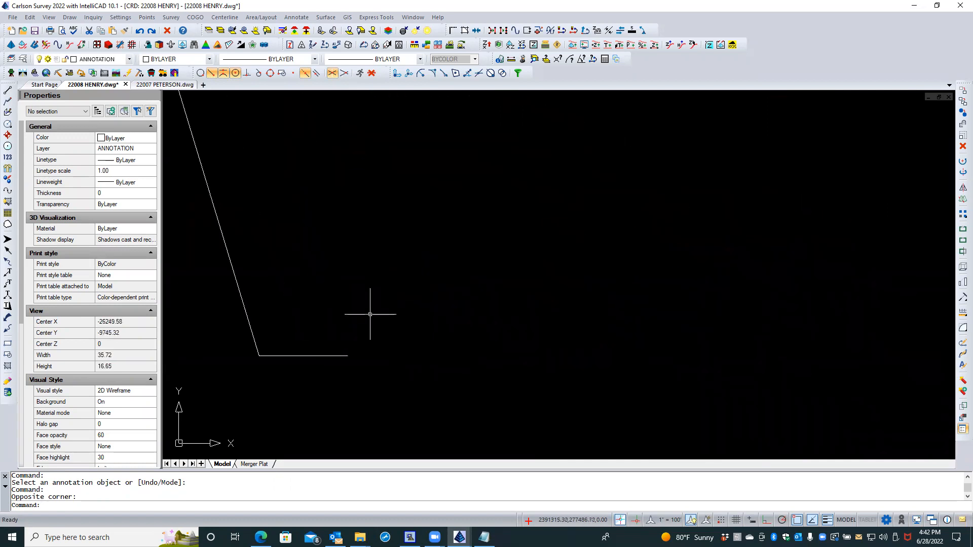
pyautogui.scroll(-8, 370, 312)
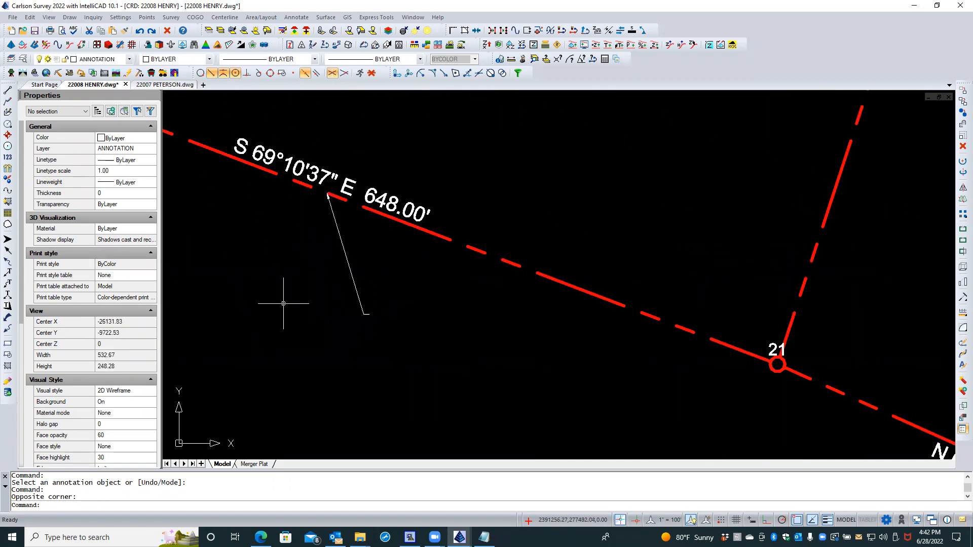
pyautogui.write('U')
pyautogui.press('Return')
pyautogui.hotkey('ctrl', 'z')
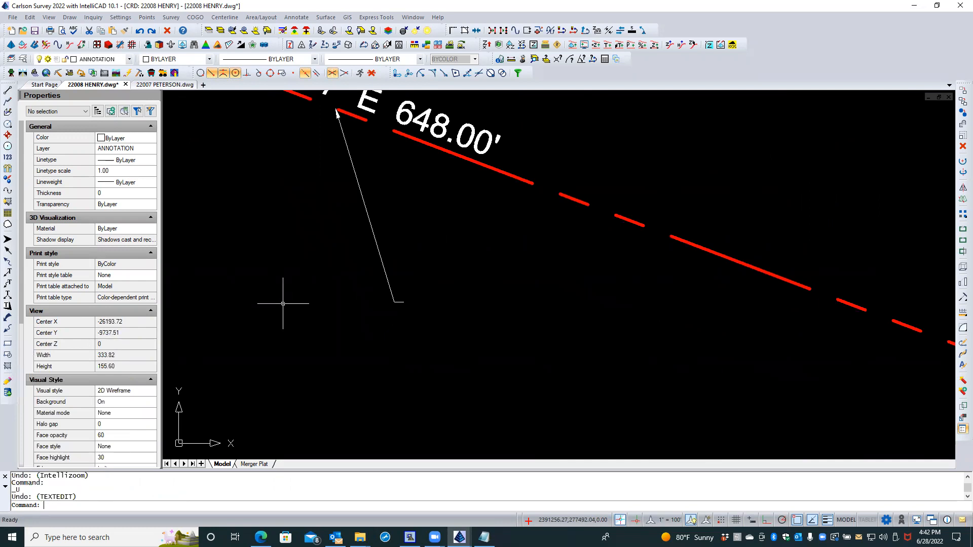
pyautogui.hotkey('ctrl', 'z')
pyautogui.hotkey('ctrl', 'z')
pyautogui.hotkey('ctrl', 'z')
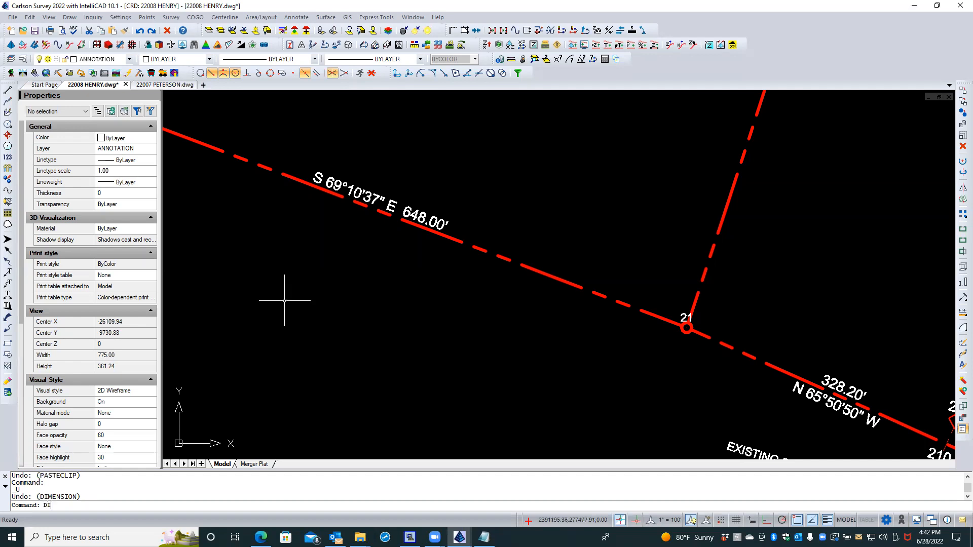
pyautogui.write('M')
pyautogui.press('Return')
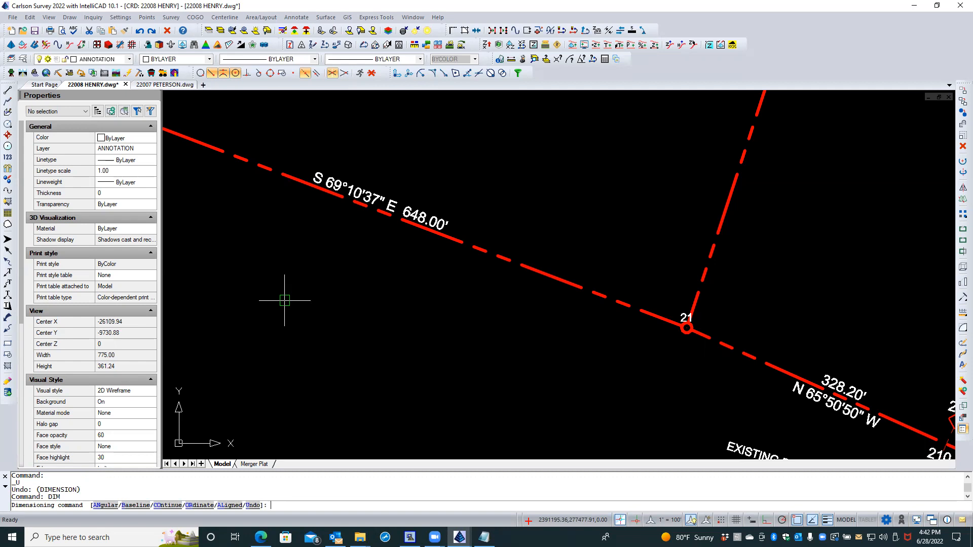
pyautogui.press('Escape')
pyautogui.press('Escape')
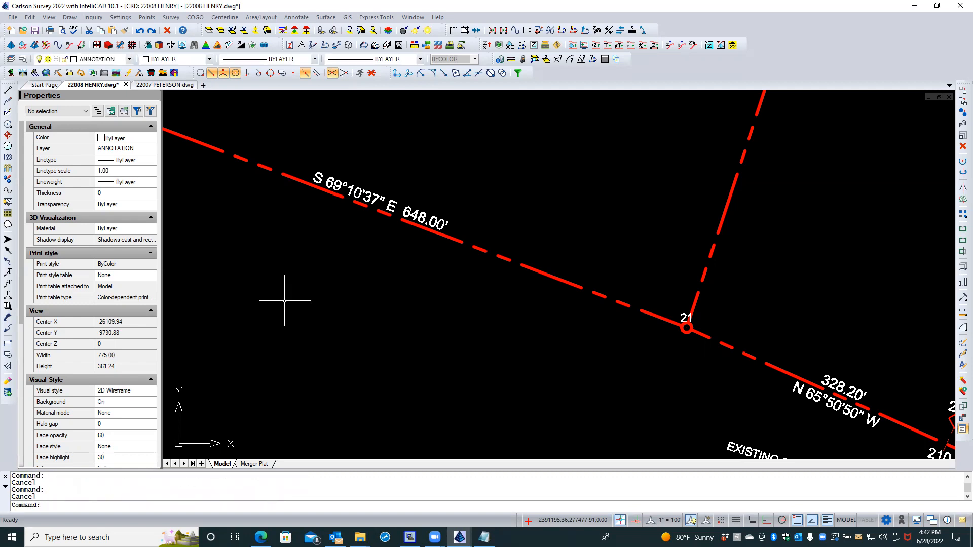
# Step: Review the Multileader with Text options, including the text and arrow size scalers, and cancel without drawing a leader
pyautogui.click(70, 17)
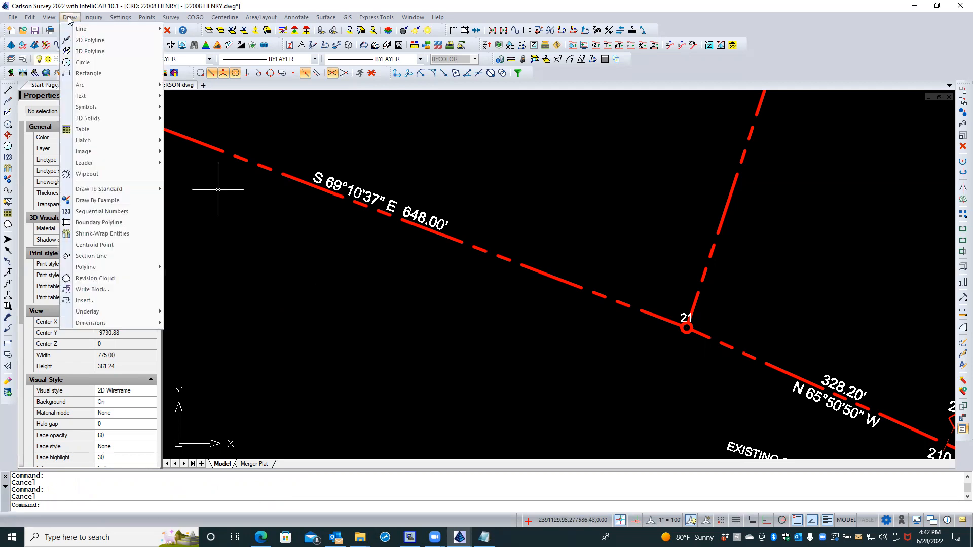
pyautogui.moveTo(116, 163)
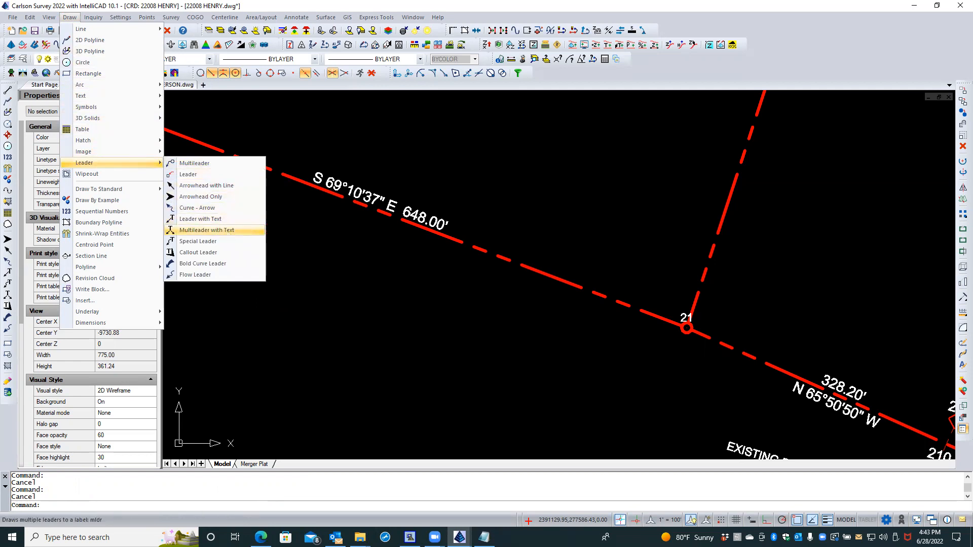
pyautogui.click(203, 230)
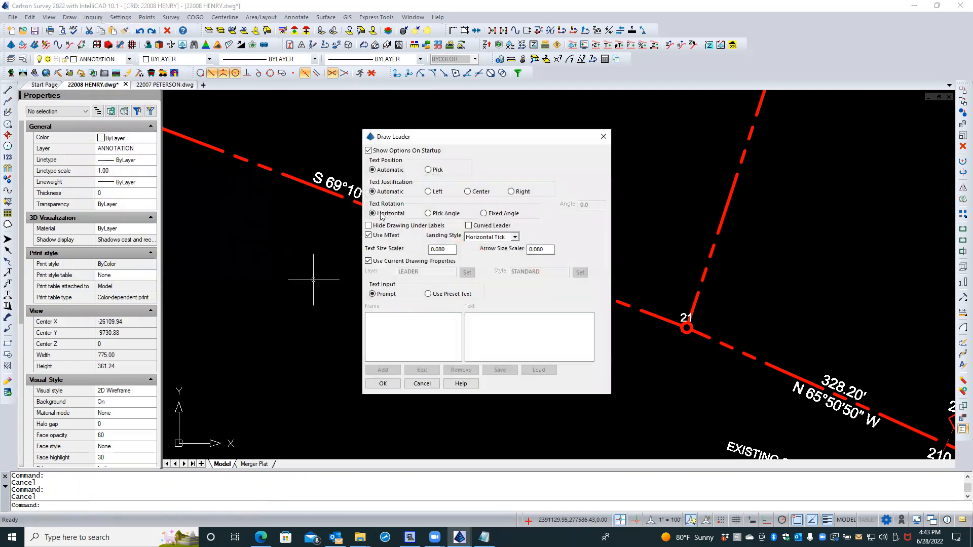
pyautogui.doubleClick(438, 248)
pyautogui.moveTo(445, 248); pyautogui.dragTo(430, 253)
pyautogui.click(451, 252)
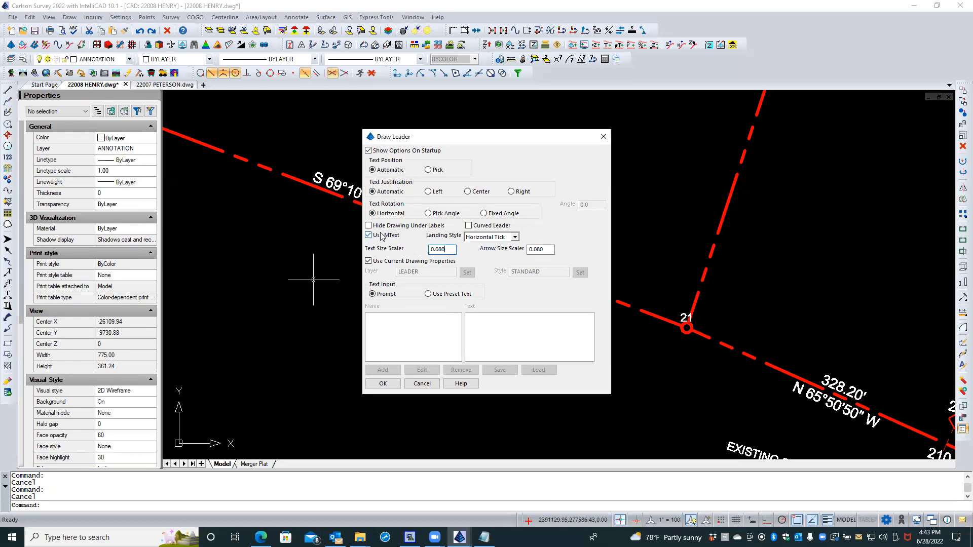
pyautogui.moveTo(526, 251); pyautogui.dragTo(543, 249)
pyautogui.click(456, 249)
pyautogui.click(427, 384)
pyautogui.scroll(-5, 351, 316)
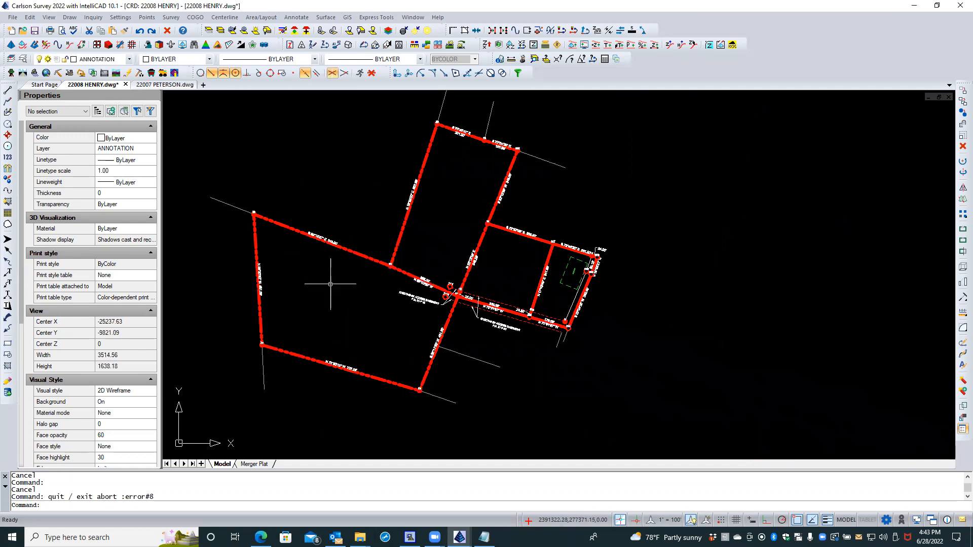
pyautogui.scroll(3, 388, 286)
pyautogui.scroll(1, 456, 310)
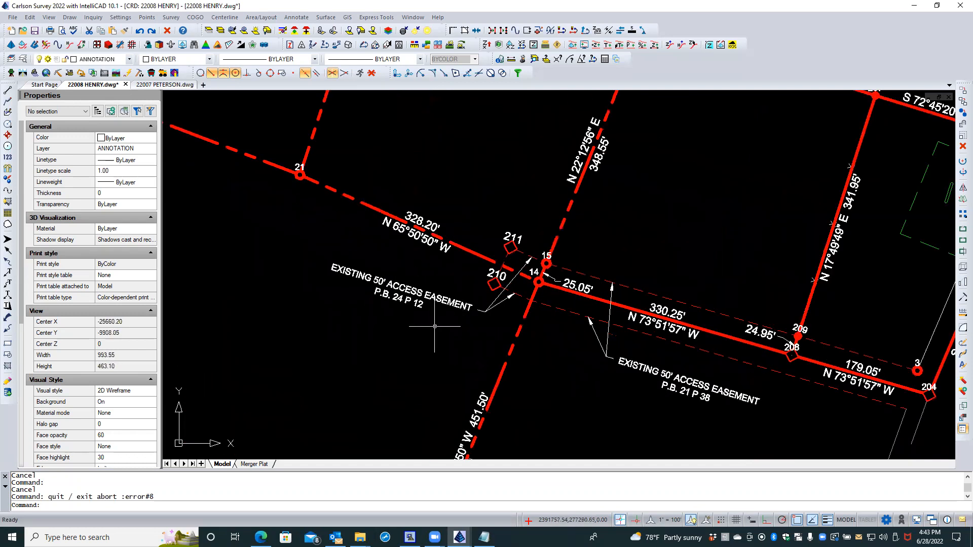
# Step: Switch to the Merger Plat layout, check the easement labels on the full sheet, and save the 22008 HENRY drawing
pyautogui.scroll(-3, 433, 330)
pyautogui.click(254, 464)
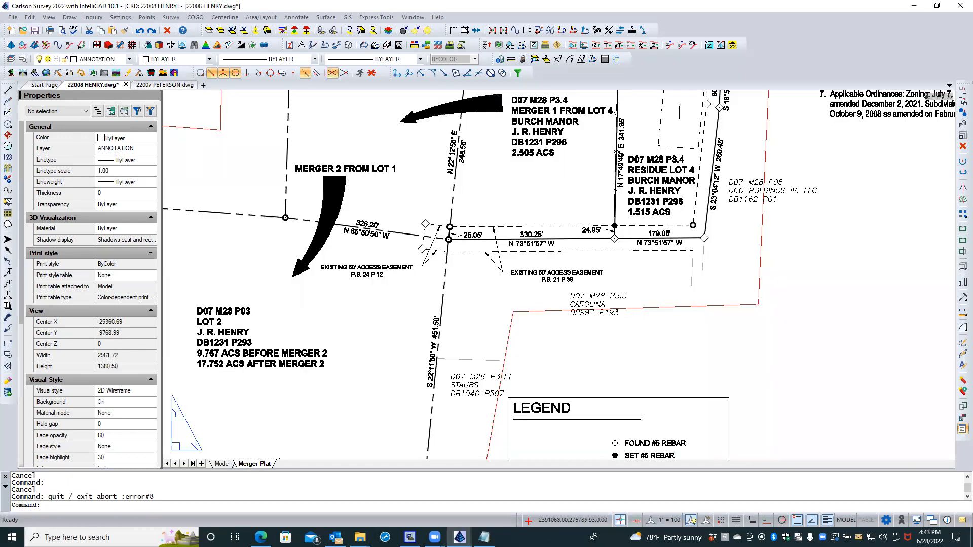
pyautogui.scroll(-5, 338, 298)
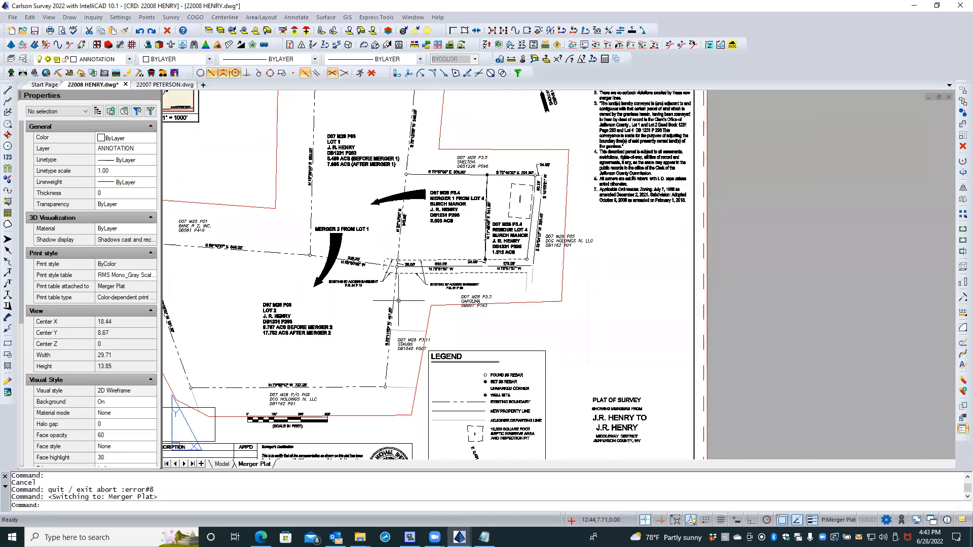
pyautogui.click(645, 287)
pyautogui.click(629, 290)
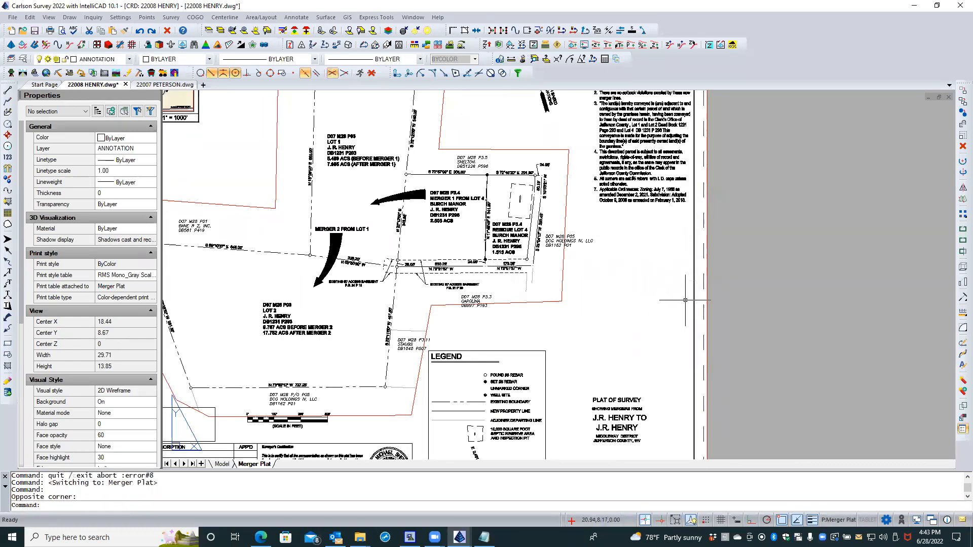
pyautogui.scroll(-5, 685, 300)
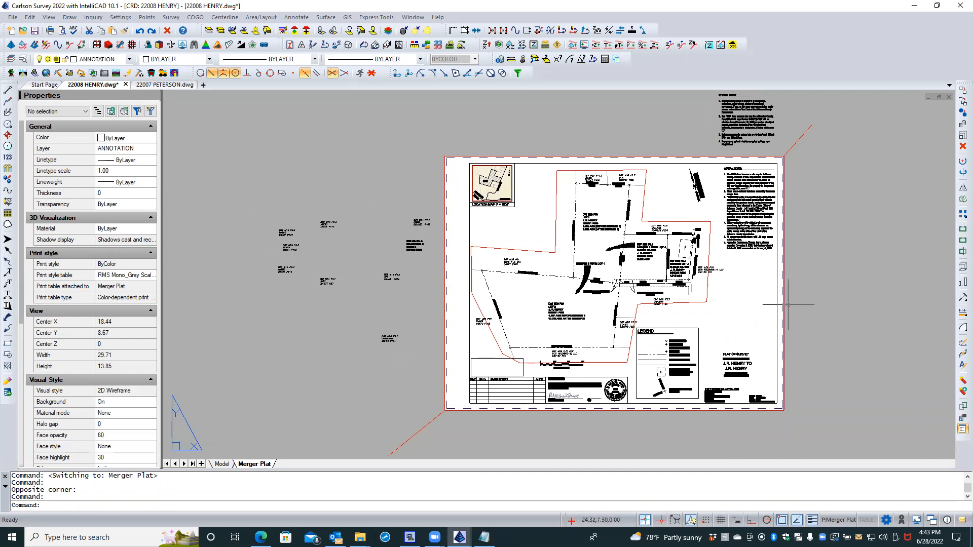
pyautogui.scroll(2, 753, 285)
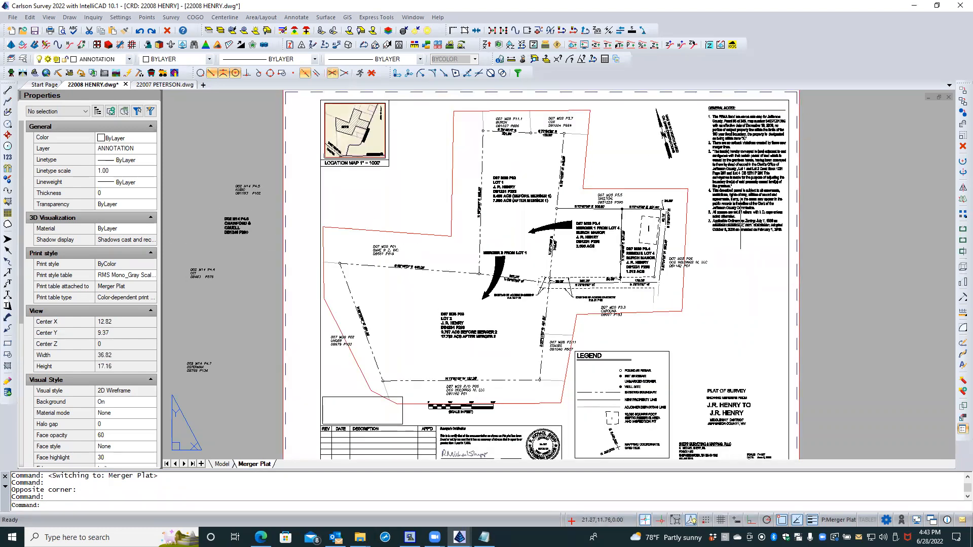
pyautogui.click(34, 30)
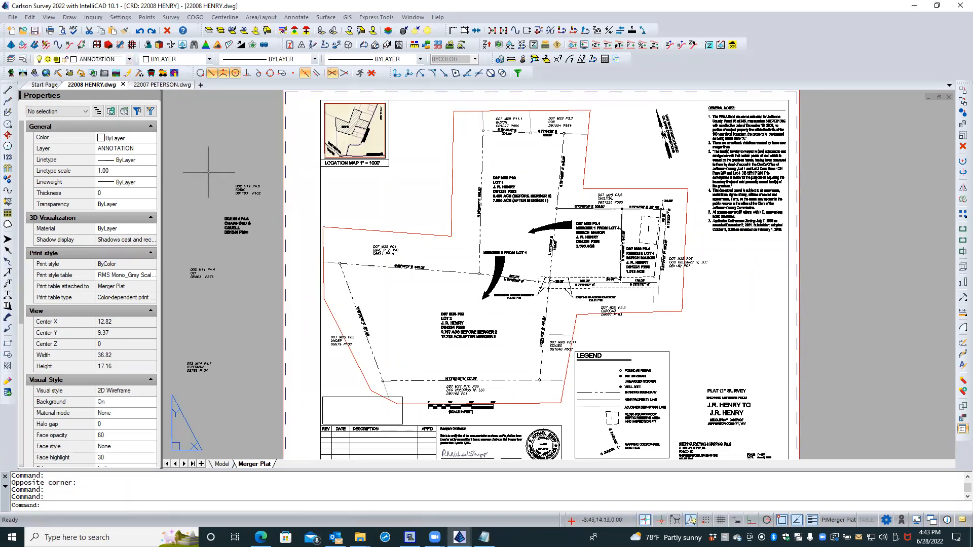
# Step: Regenerate all viewports with REA to redraw the Acreage Table on the Merger Plat, and save the drawing
pyautogui.scroll(3, 347, 411)
pyautogui.write('REA')
pyautogui.press('Return')
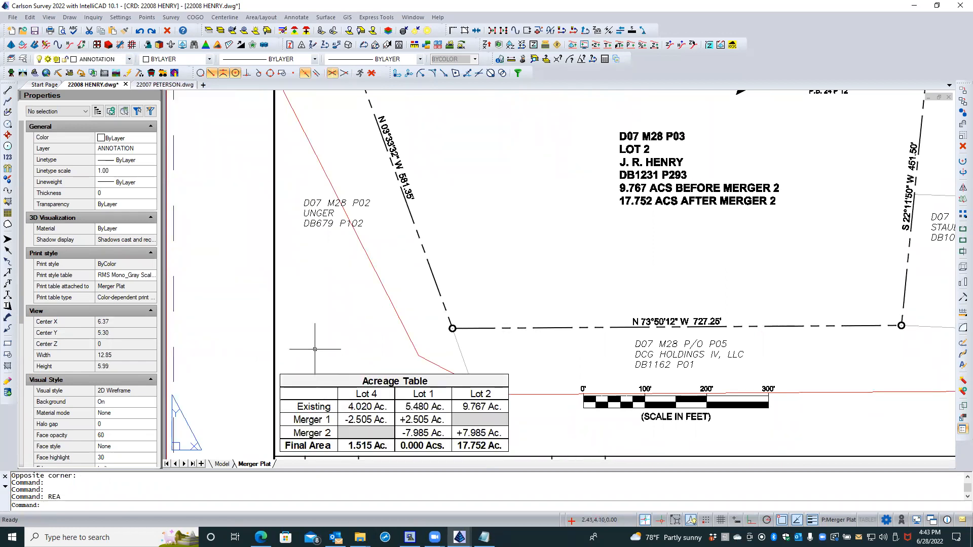
pyautogui.scroll(-1, 313, 339)
pyautogui.scroll(-1, 313, 339)
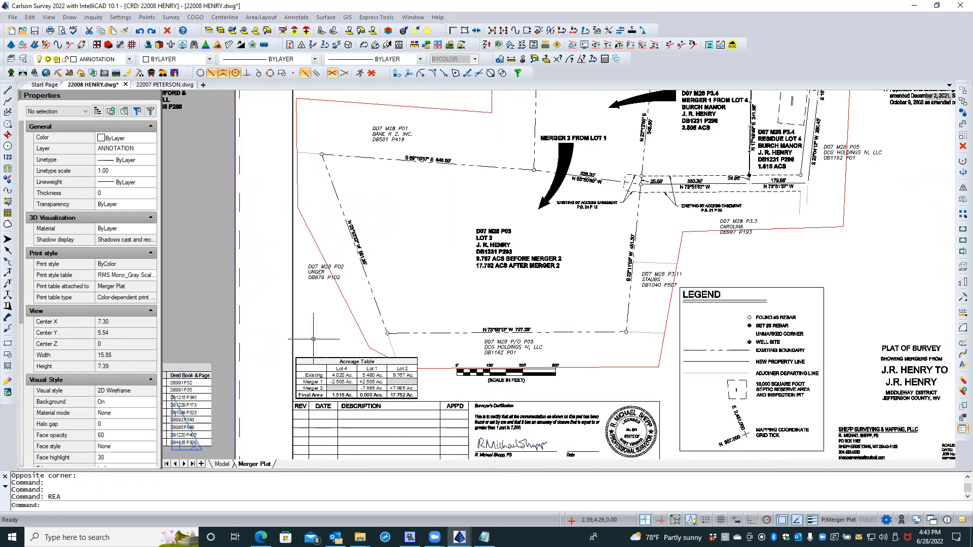
pyautogui.click(263, 336)
pyautogui.click(257, 340)
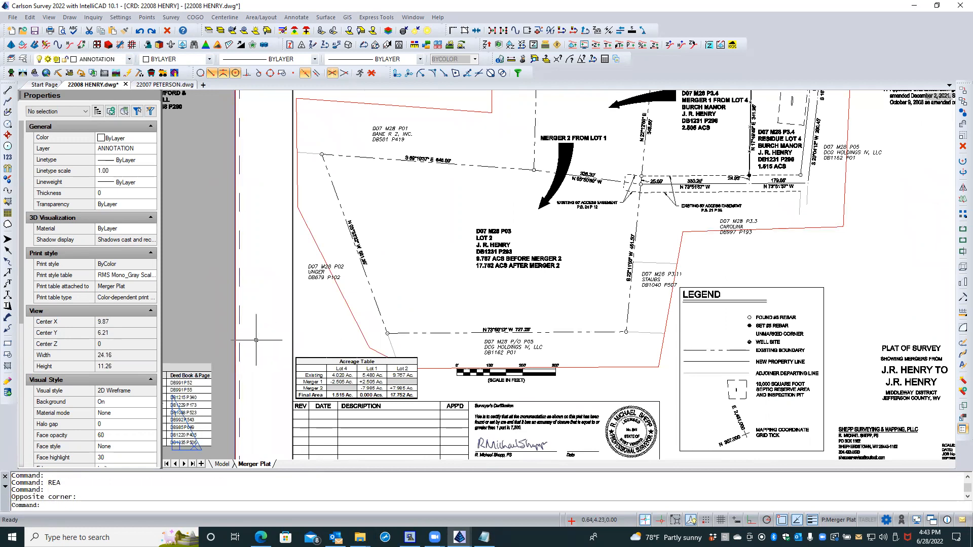
pyautogui.click(35, 30)
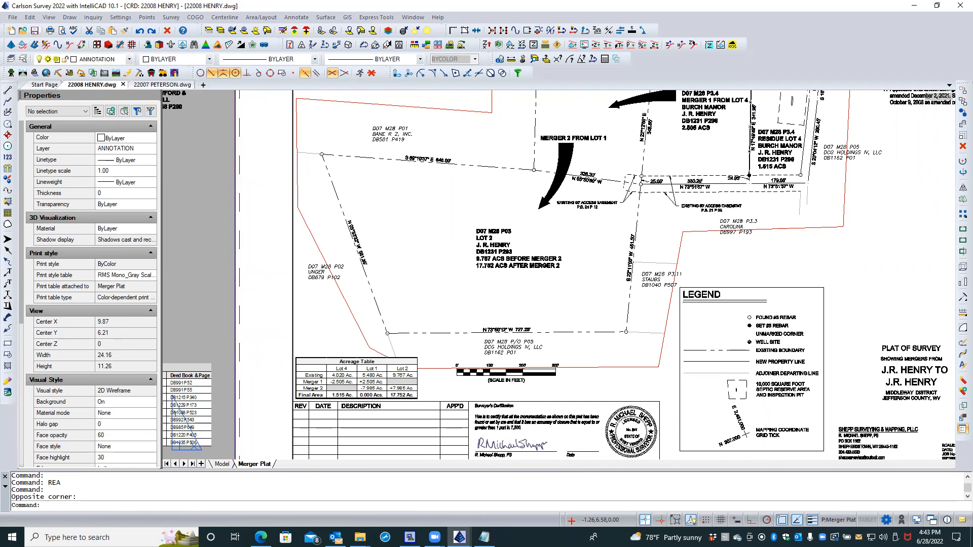
pyautogui.scroll(-1, 156, 160)
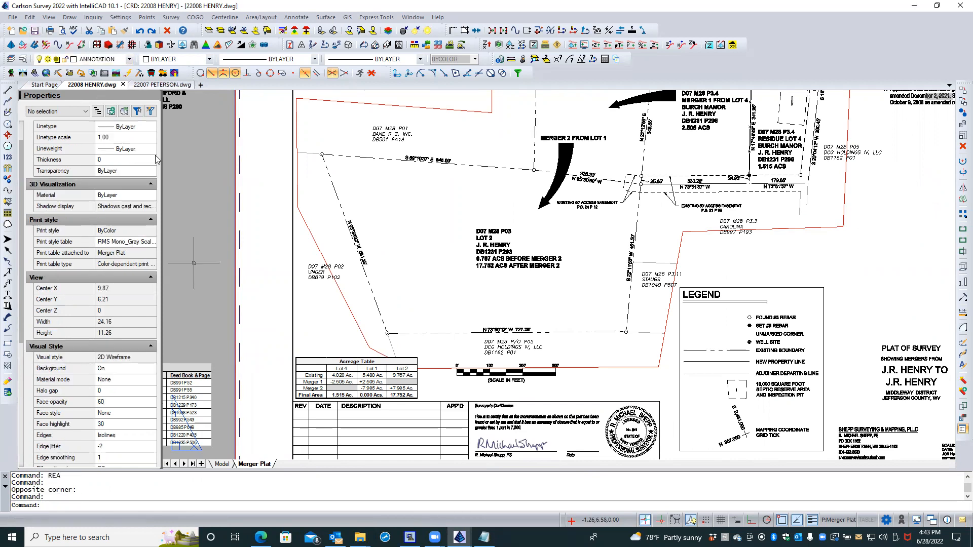
pyautogui.scroll(-1, 342, 255)
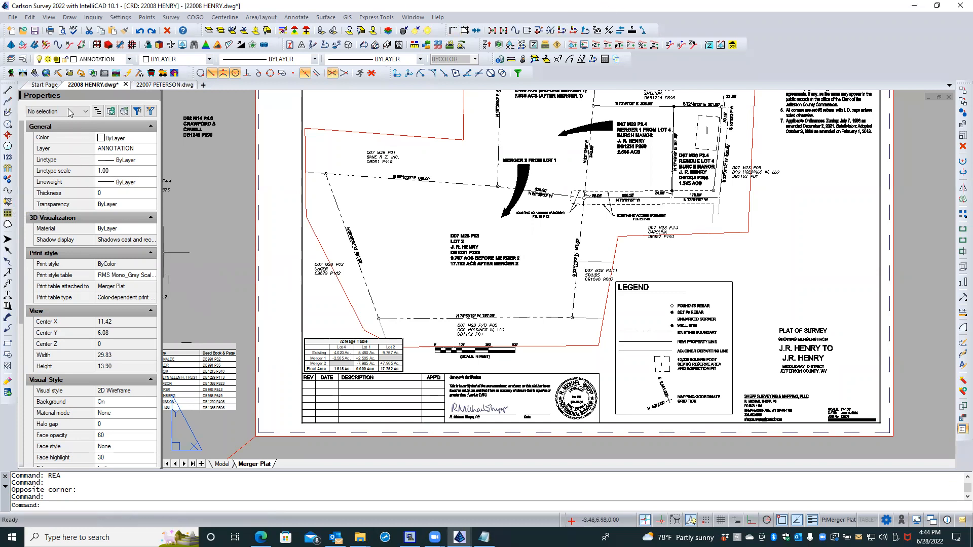
pyautogui.click(34, 30)
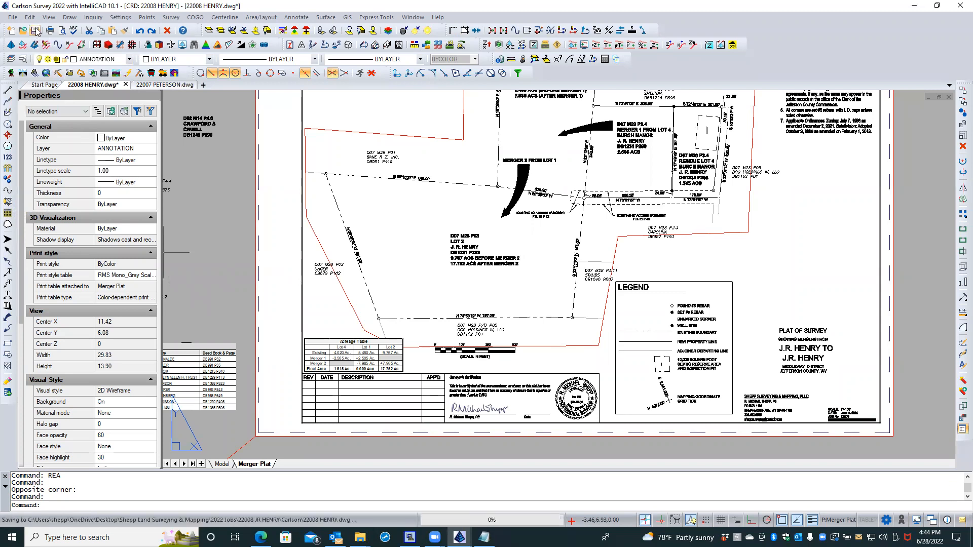